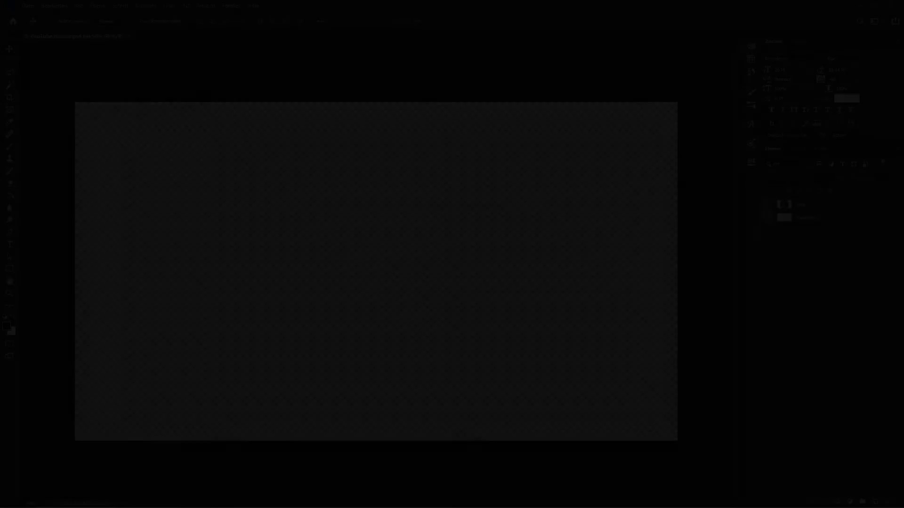
- Show the guides and draw a dark rectangle across the middle of the canvas
left_click(9, 268)
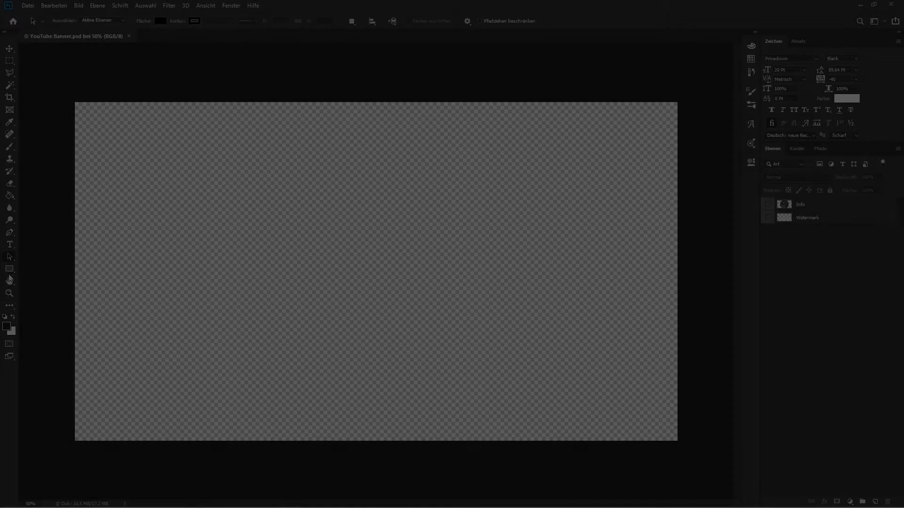
key("ctrl+semicolon")
left_click_drag(60, 203, 679, 291)
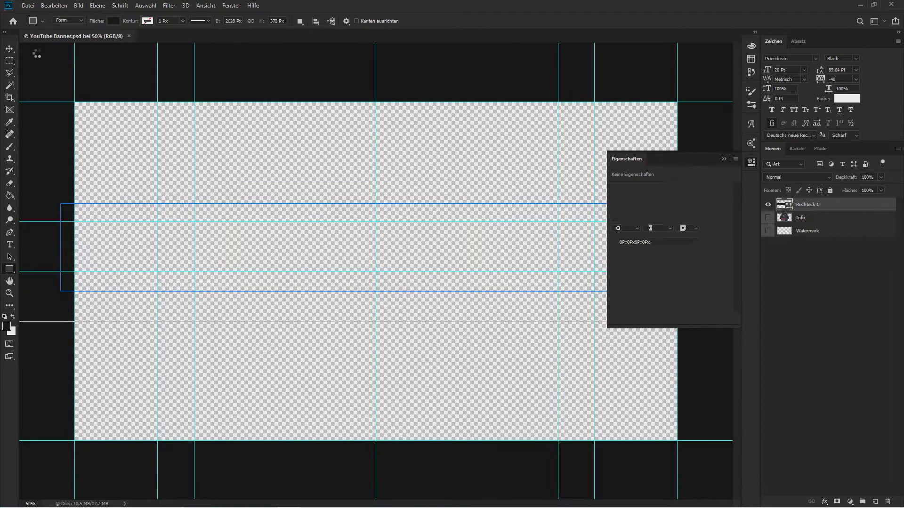
key("v")
left_click(724, 160)
- Stretch the rectangle to the canvas's right edge and fit its top and bottom edges to the guides
key("ctrl+t")
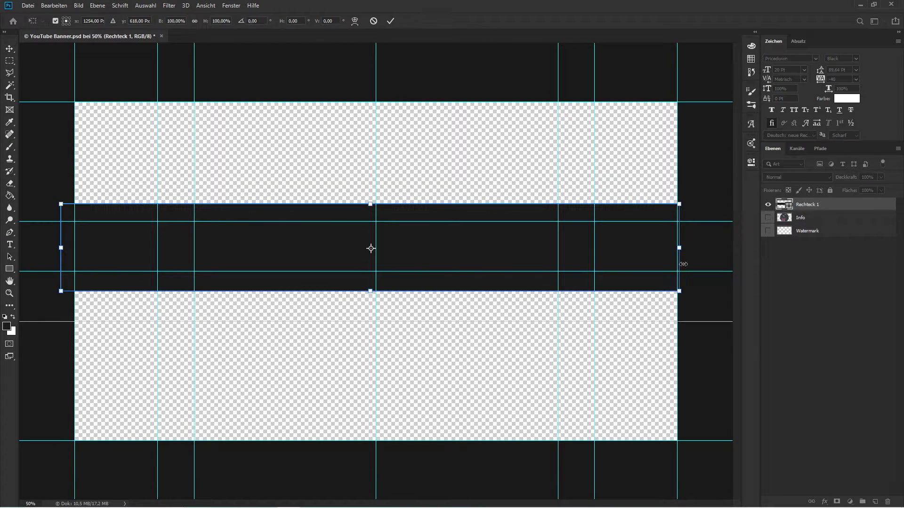
left_click_drag(679, 248, 678, 248)
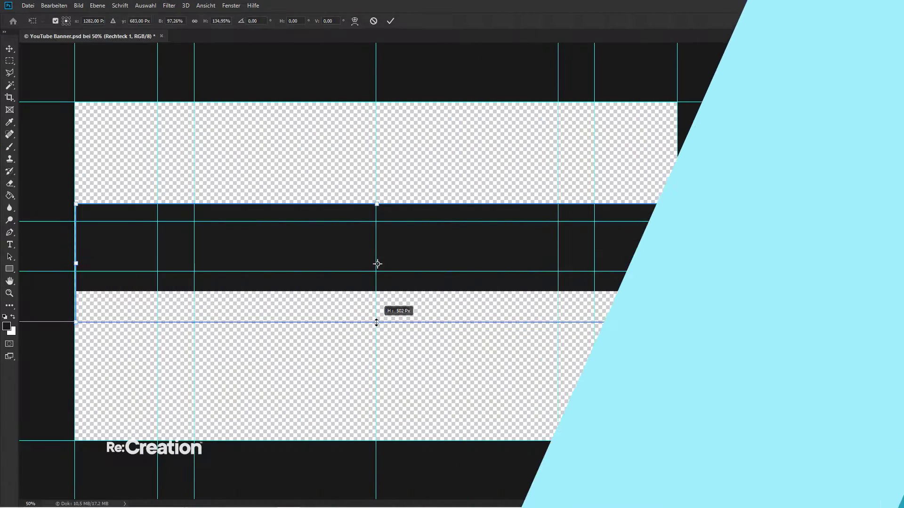
left_click_drag(376, 323, 377, 324)
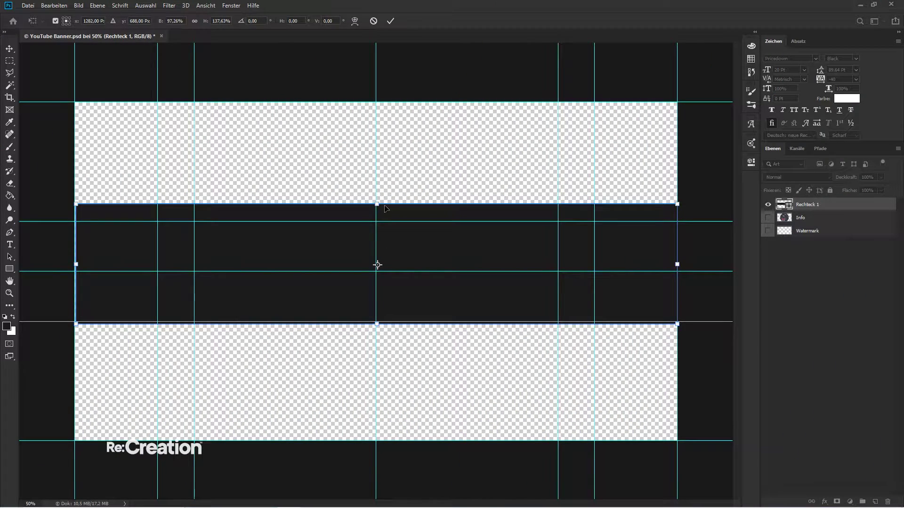
left_click_drag(377, 204, 375, 222)
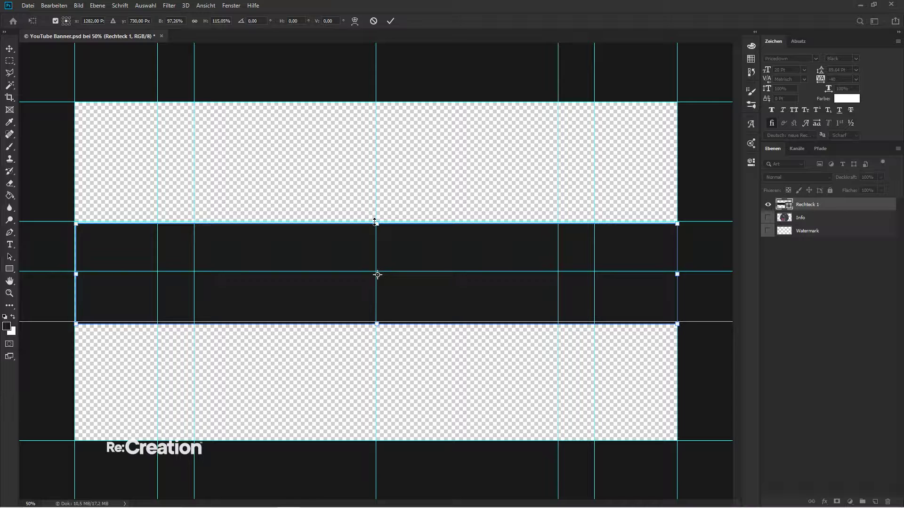
key("Return")
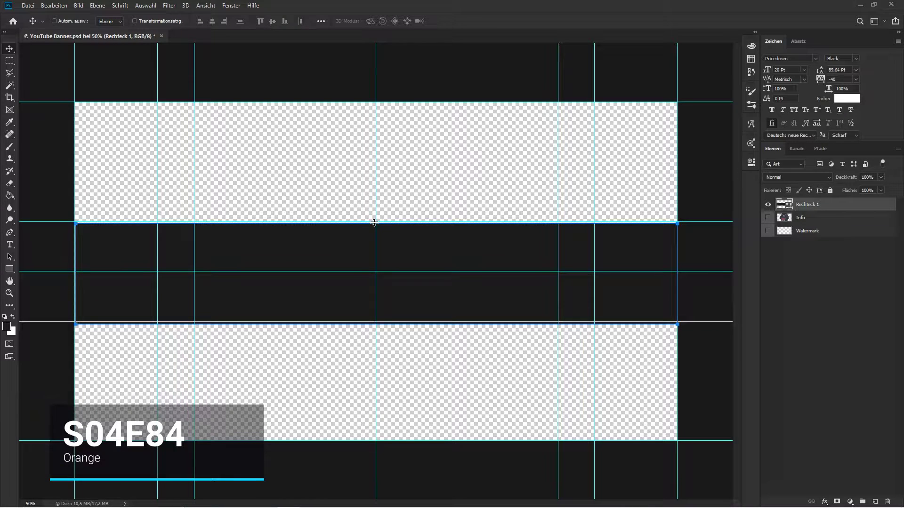
- Fine-tune the band's top and bottom edges, then hide the guides
key("ctrl+t")
left_click_drag(382, 222, 381, 219)
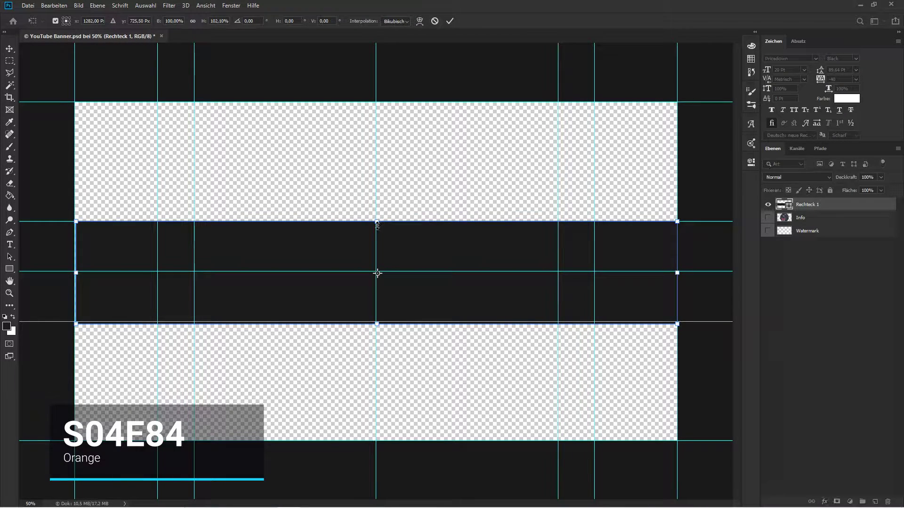
left_click_drag(377, 324, 377, 322)
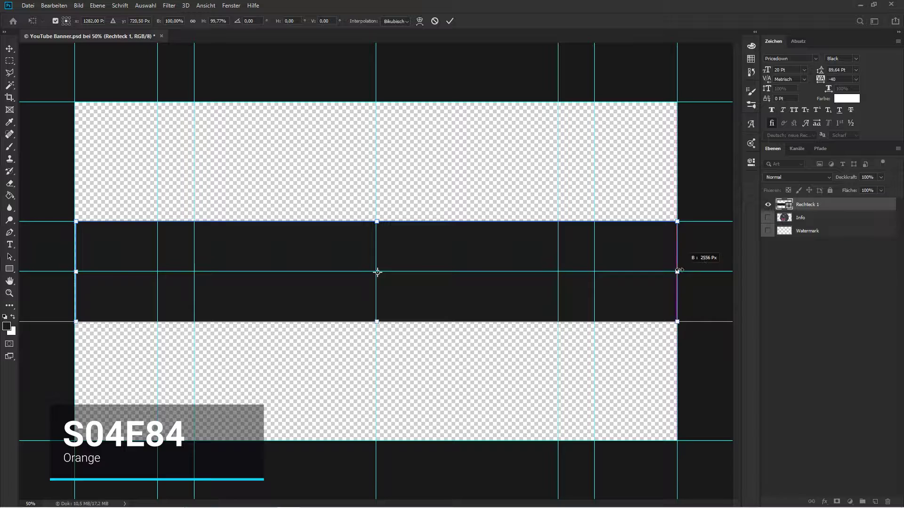
mouse_move(86, 277)
left_mouse_down()
mouse_move(96, 274)
mouse_move(85, 272)
left_mouse_up()
key("Return")
key("ctrl+h")
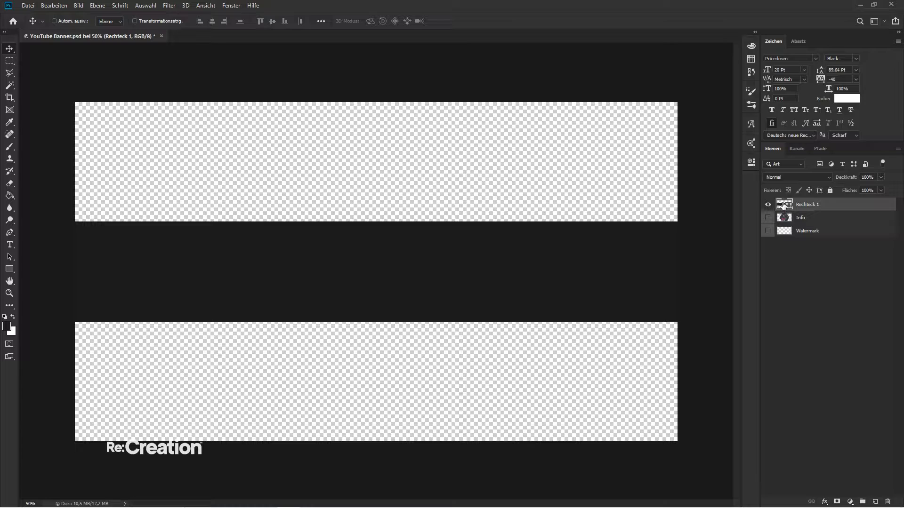
- Fill Rechteck 1 with orange #ff7800 at full saturation and brightness
double_click(783, 206)
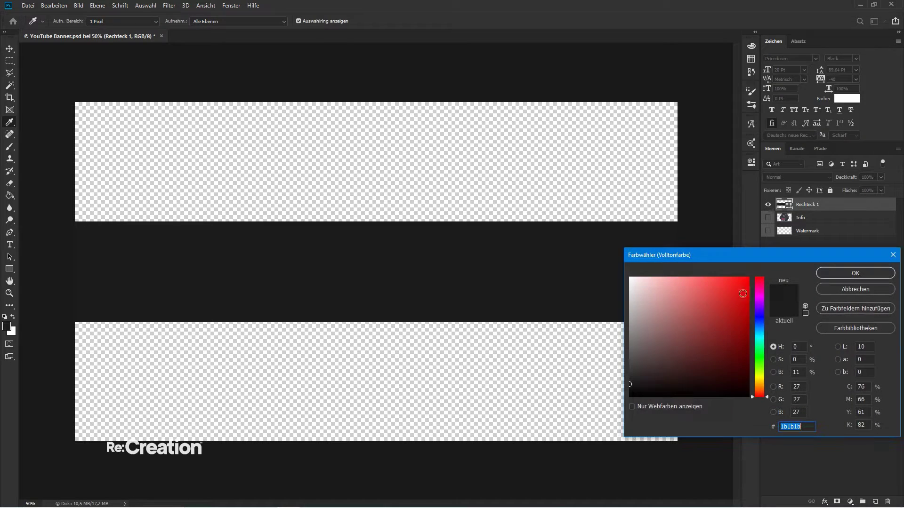
mouse_move(762, 396)
left_mouse_down()
mouse_move(766, 366)
mouse_move(761, 387)
left_mouse_up()
left_click(748, 278)
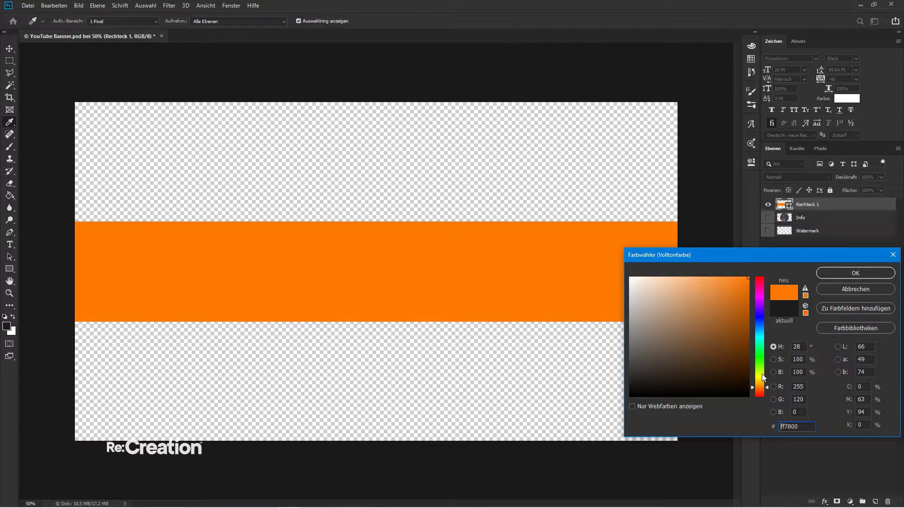
key("Return")
left_click(806, 339)
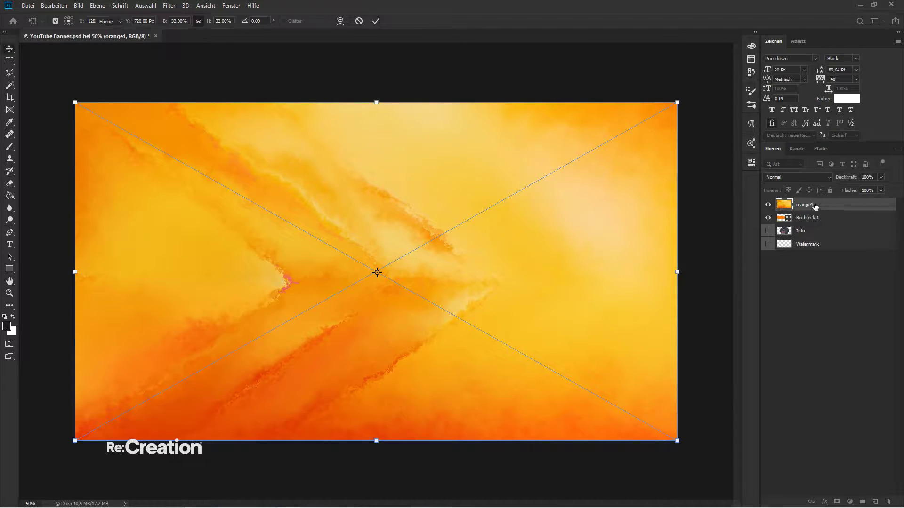
- Place the orange1 texture beneath the band and group both layers into Gruppe 1
left_click_drag(816, 206, 815, 221)
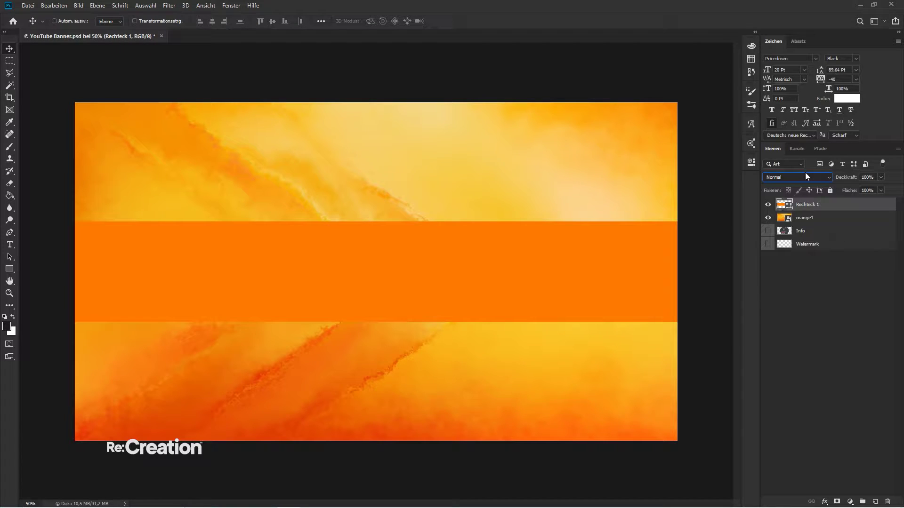
scroll(806, 176, "down", 3)
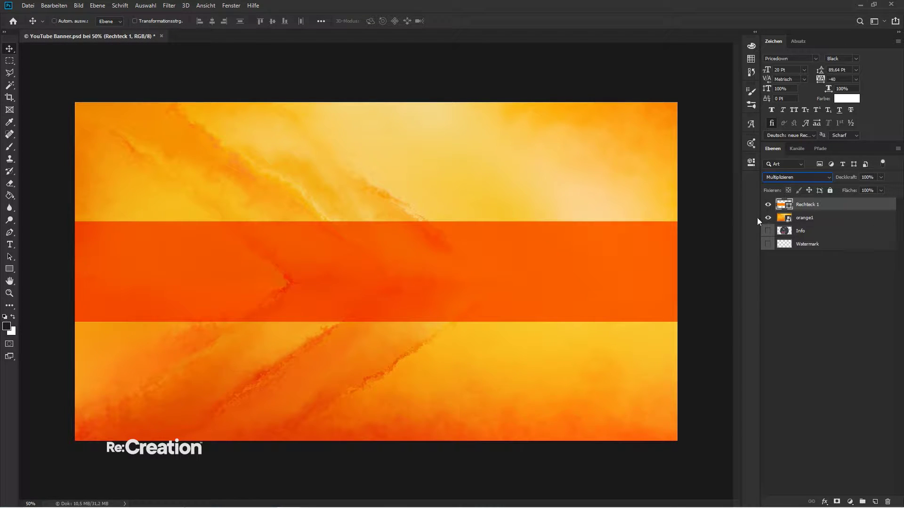
left_click(806, 219)
key("ctrl+g")
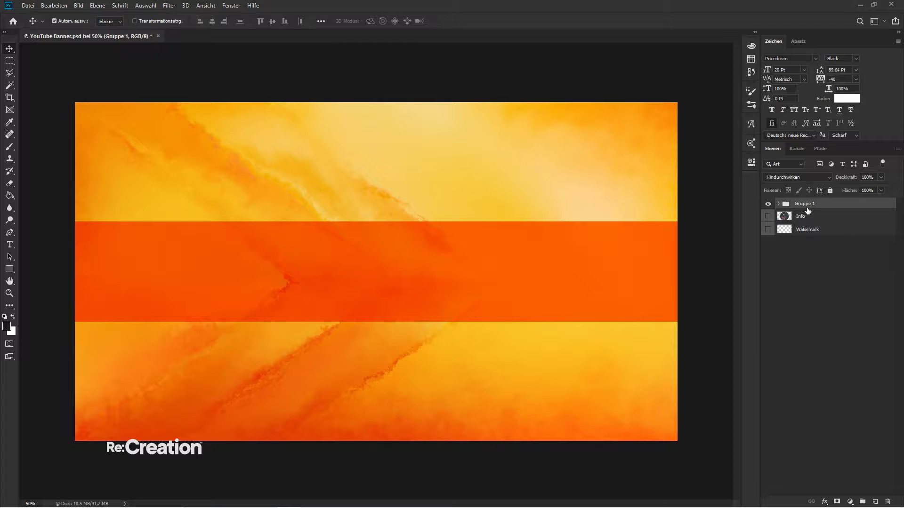
- Select the top and bottom strips between the guides, then invert the selection to the middle strip
key("ctrl+semicolon")
key("m")
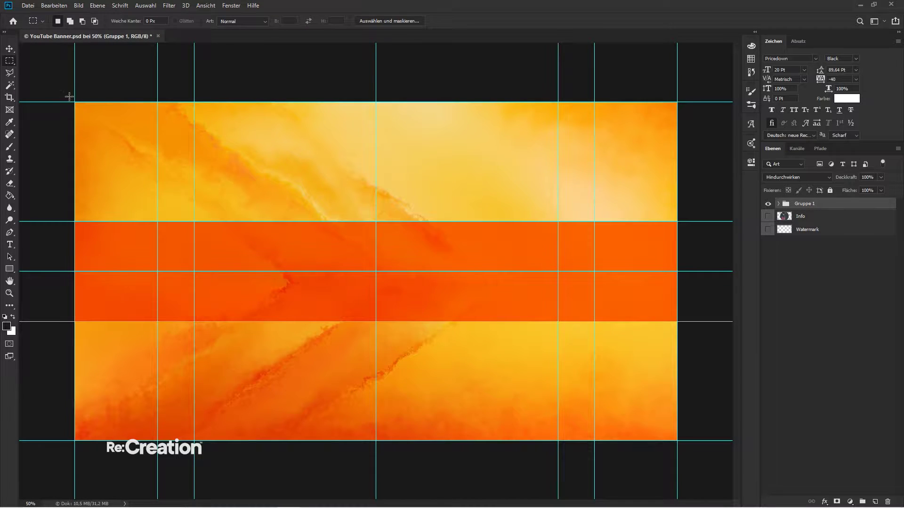
left_click_drag(69, 97, 688, 221)
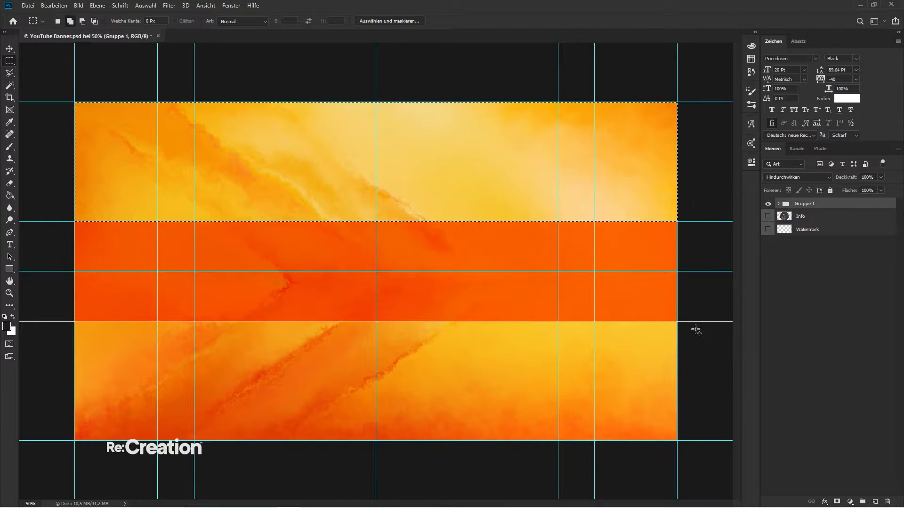
left_click_drag(692, 448, 50, 323)
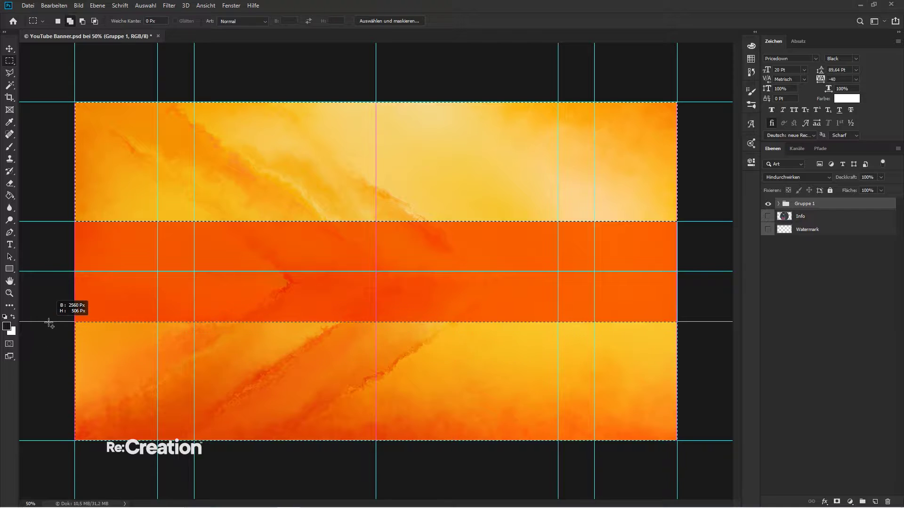
right_click(276, 236)
left_click(306, 250)
- Mask Gruppe 1 to the middle strip, hide the guides, and select Rechteck 1 inside it
left_click(836, 502)
key("v")
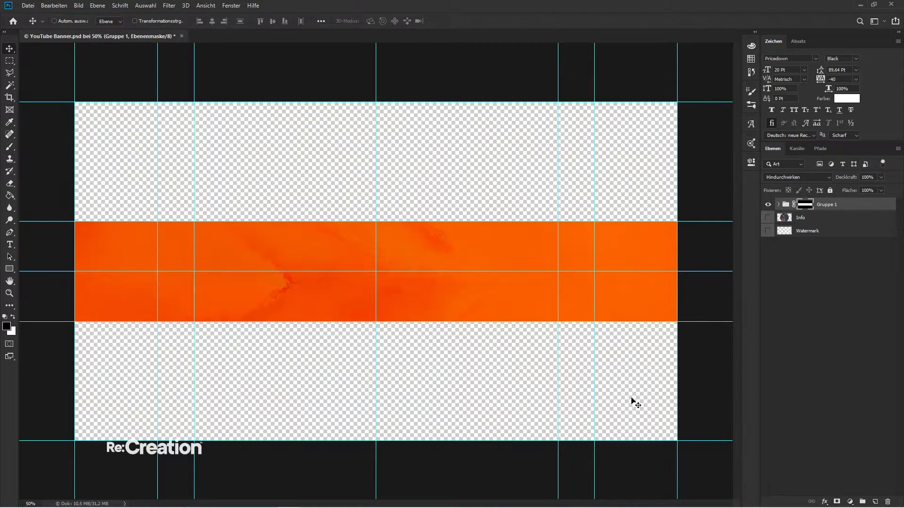
key("ctrl+h")
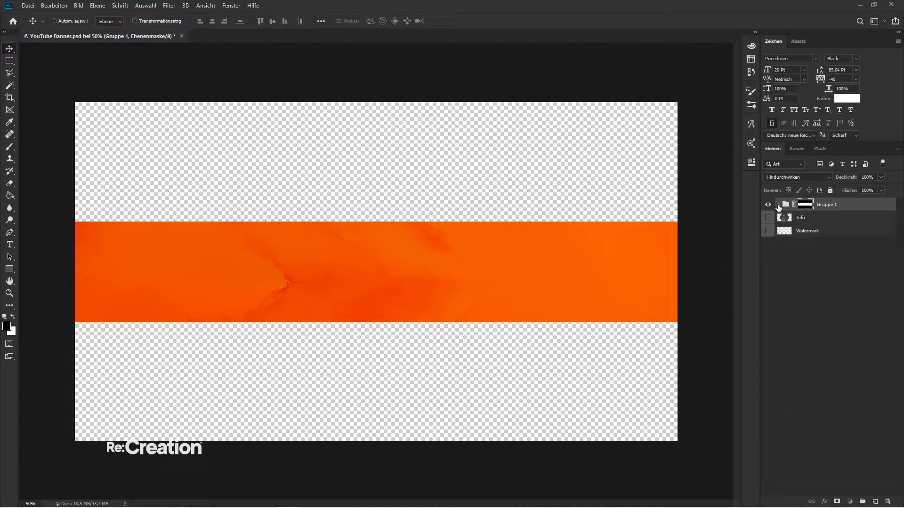
left_click(779, 204)
left_click(833, 219)
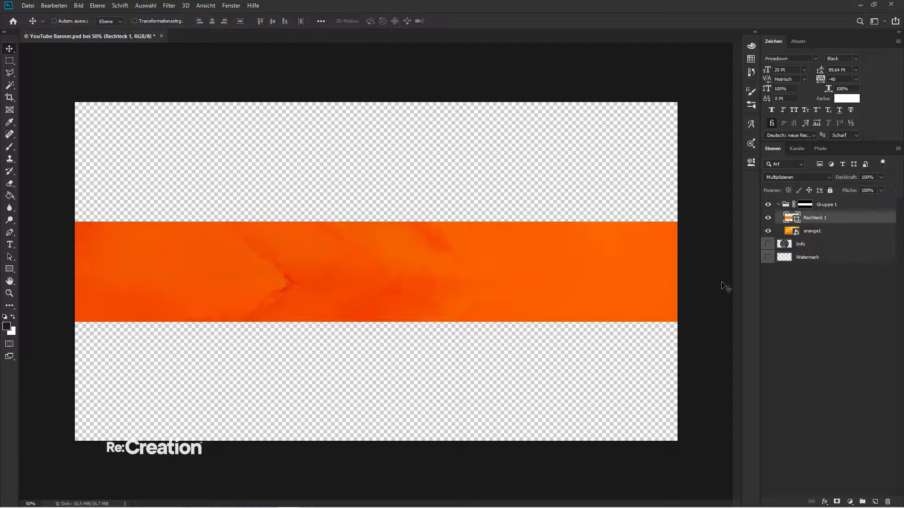
- Duplicate Rechteck 1, narrow the copy to the band's right third, and set it to 25% opacity
key("ctrl+j")
key("ctrl+t")
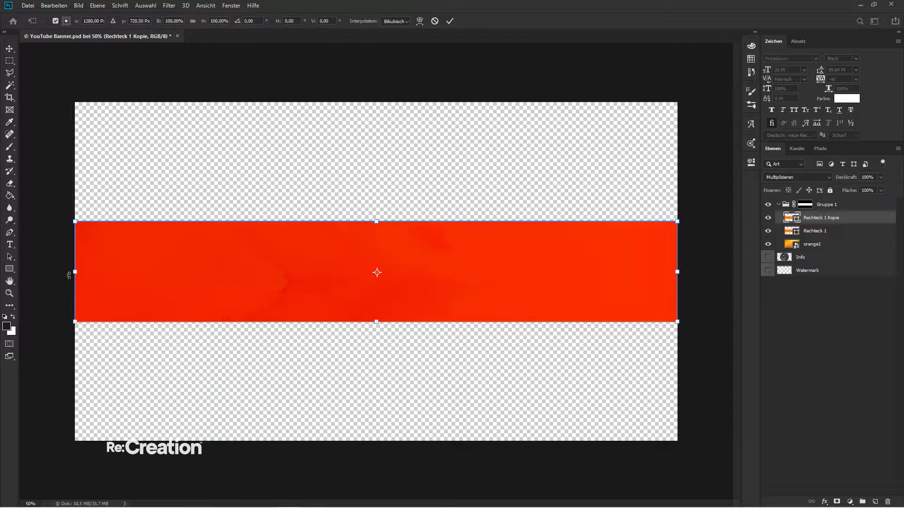
left_click_drag(70, 274, 477, 272)
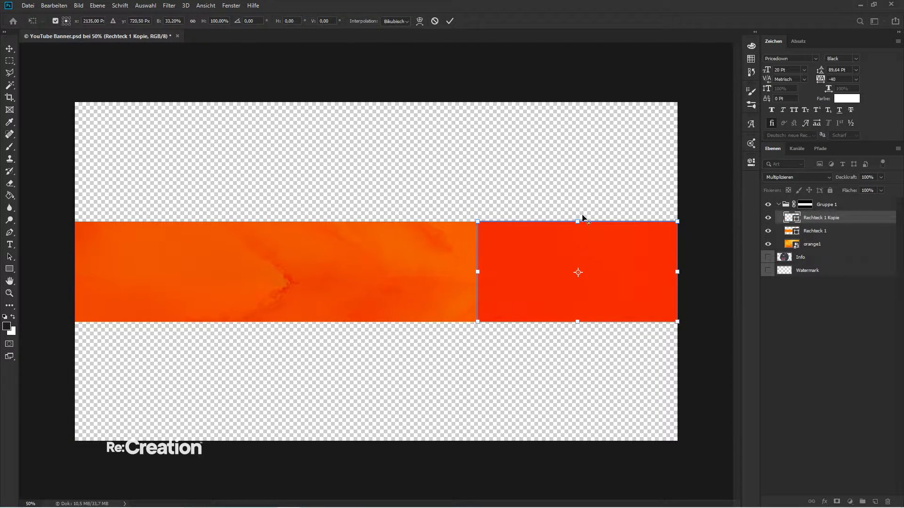
left_click_drag(583, 220, 597, 31)
key("Return")
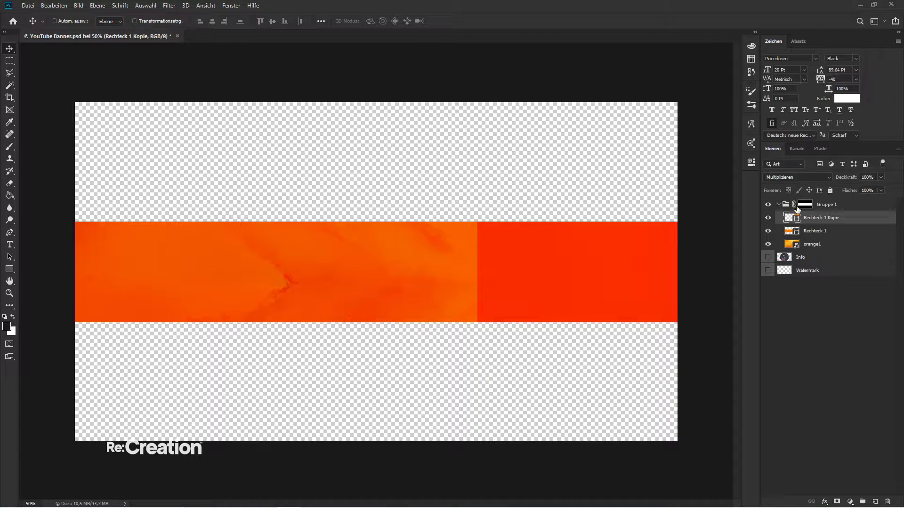
key("2")
key("5")
- Try extra duplicated pieces shifted along the band, then undo them
left_click_drag(565, 288, 385, 299)
key("ctrl+t")
key("Return")
left_click_drag(476, 252, 228, 255)
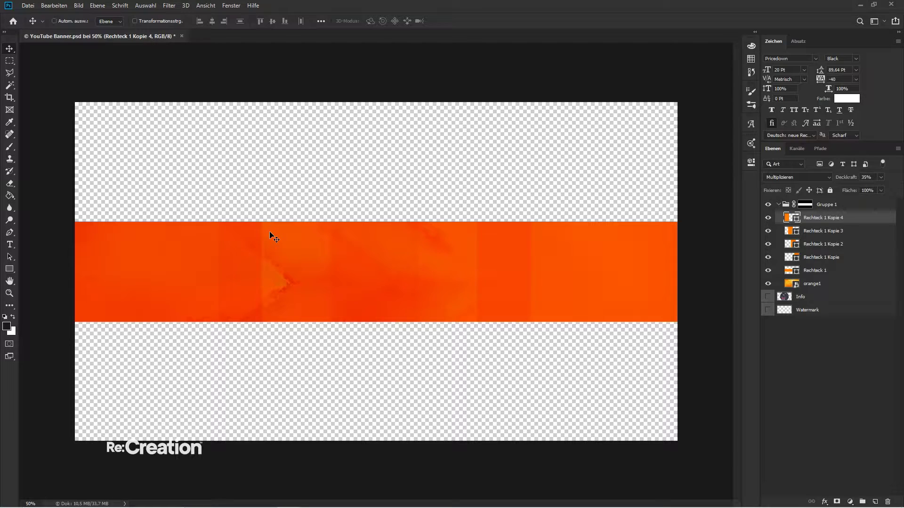
left_click_drag(269, 232, 113, 255)
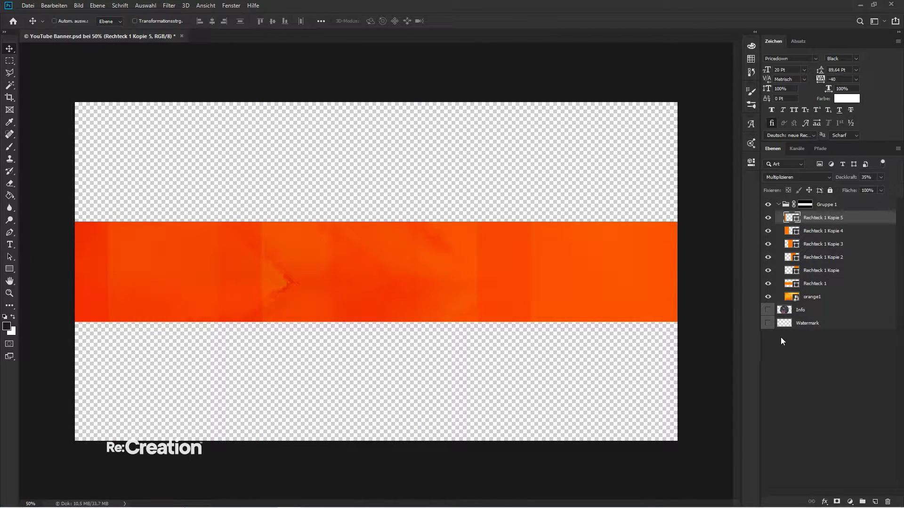
key("ctrl+z")
key("ctrl+z")
key("ctrl+z")
key("ctrl+z")
key("ctrl+z")
key("ctrl+z")
key("ctrl+z")
key("ctrl+z")
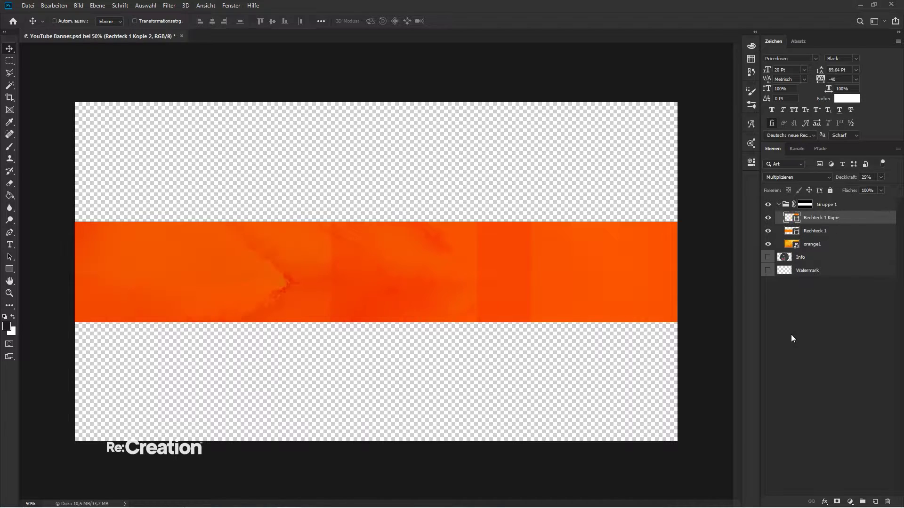
- Rotate the rectangle copy about 19 degrees and shift it left
key("ctrl+t")
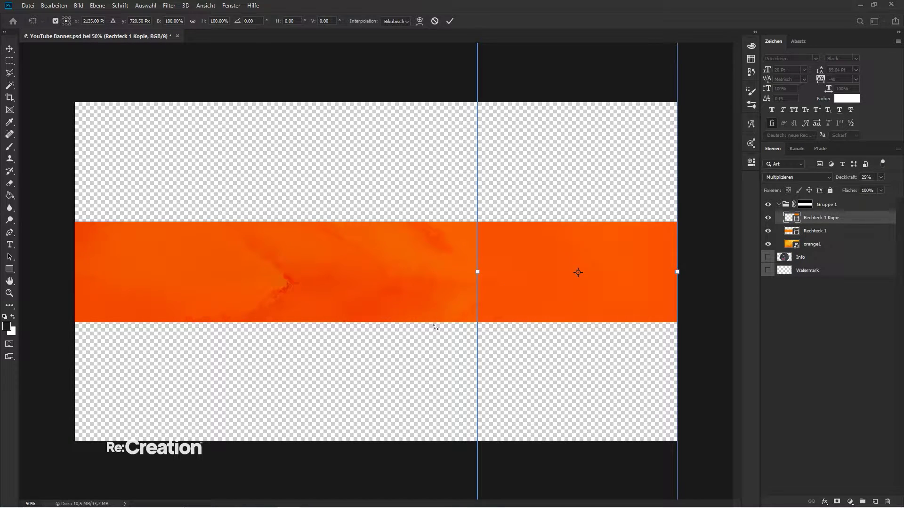
left_click_drag(438, 355, 422, 299)
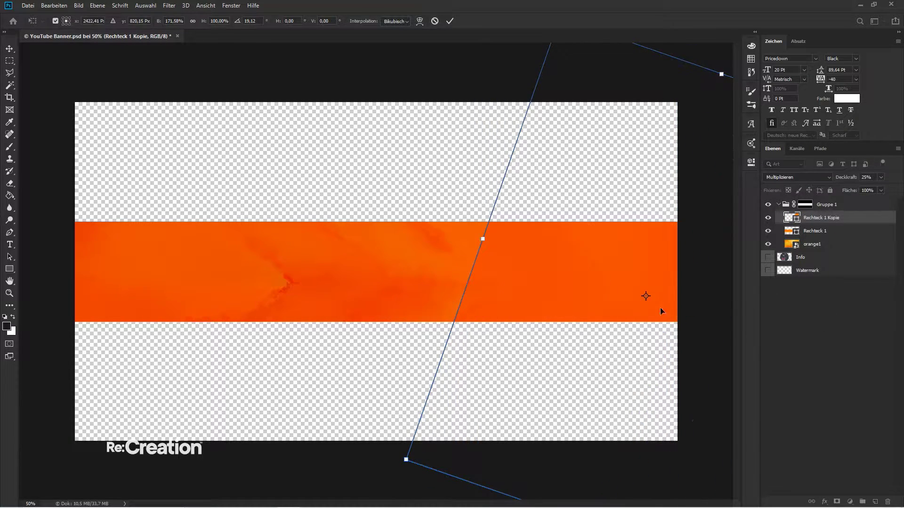
key("Return")
left_click_drag(660, 307, 583, 276)
- Make two more offset copies to the left, then draw a dark star with the Custom Shape tool
left_click_drag(644, 280, 329, 238)
left_click_drag(554, 232, 115, 170)
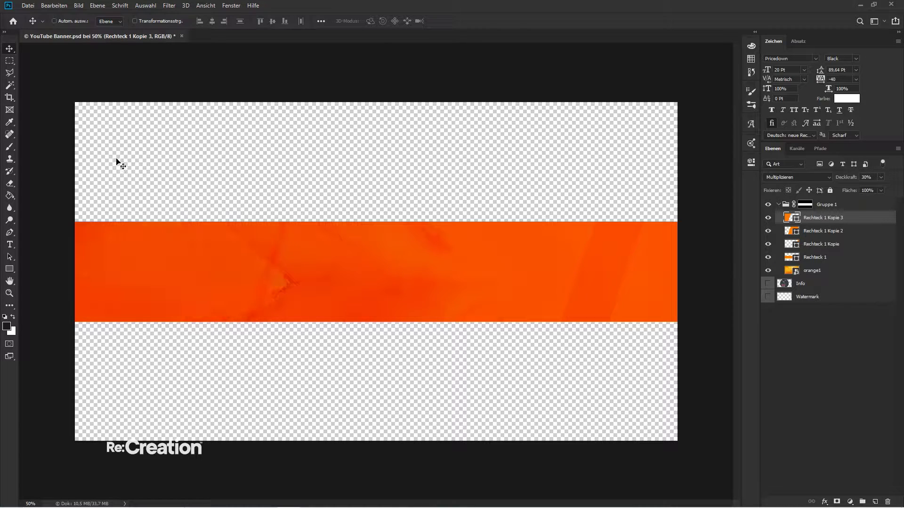
left_click_drag(117, 159, 206, 168)
left_click(811, 332)
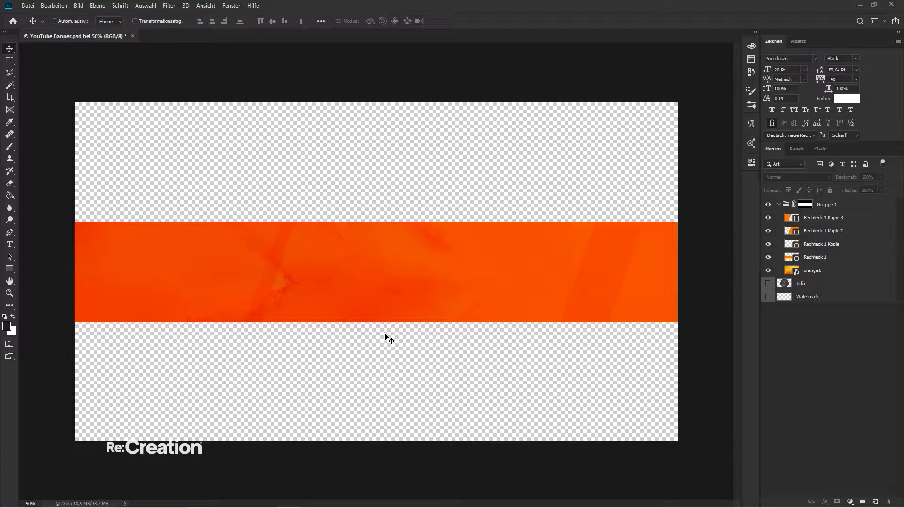
left_click_drag(12, 268, 71, 314)
left_click_drag(267, 157, 460, 316)
- Replace the star with a crescent custom shape drawn across the band
key("ctrl+z")
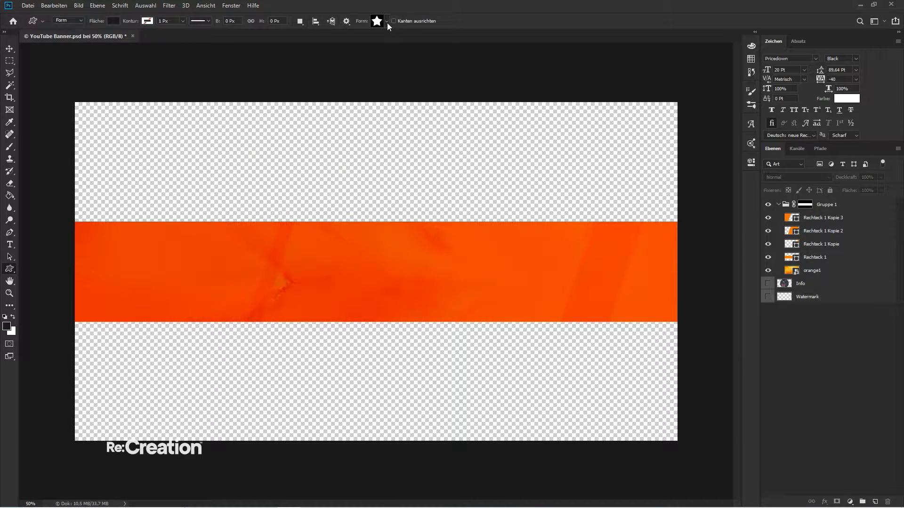
left_click(387, 22)
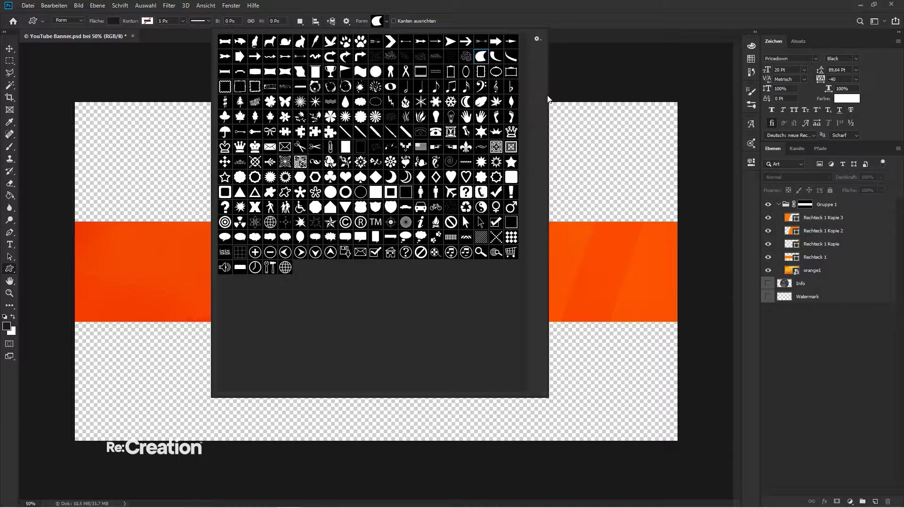
left_click(312, 217)
left_click(478, 194)
left_click_drag(257, 178, 387, 396)
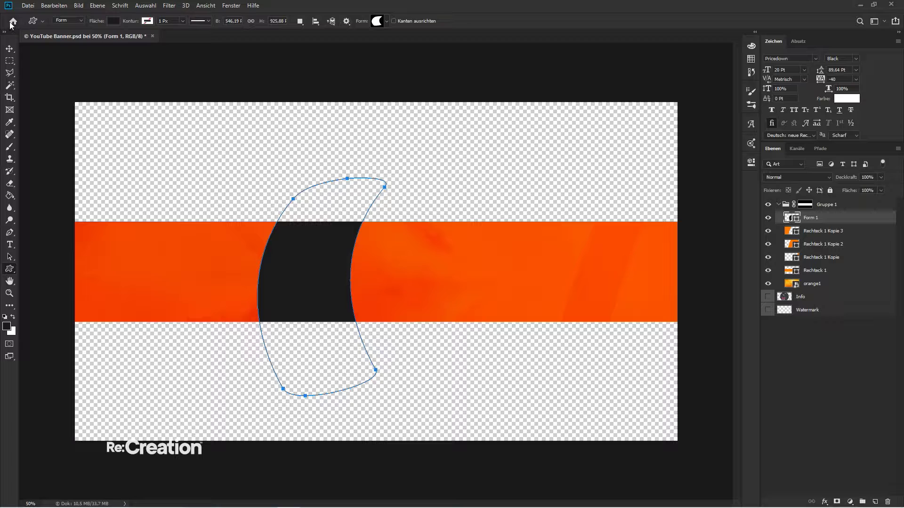
- Rotate the crescent about 60 degrees and move it to the band's left edge
left_click(10, 48)
key("ctrl+t")
left_click_drag(388, 168, 495, 280)
key("Return")
left_click_drag(322, 287, 160, 275)
- Rotate the crescent copy, set it to 25% opacity, move it down, and merge the rectangle copies into Rechteck 1
key("ctrl+t")
left_click_drag(262, 121, 299, 162)
key("Return")
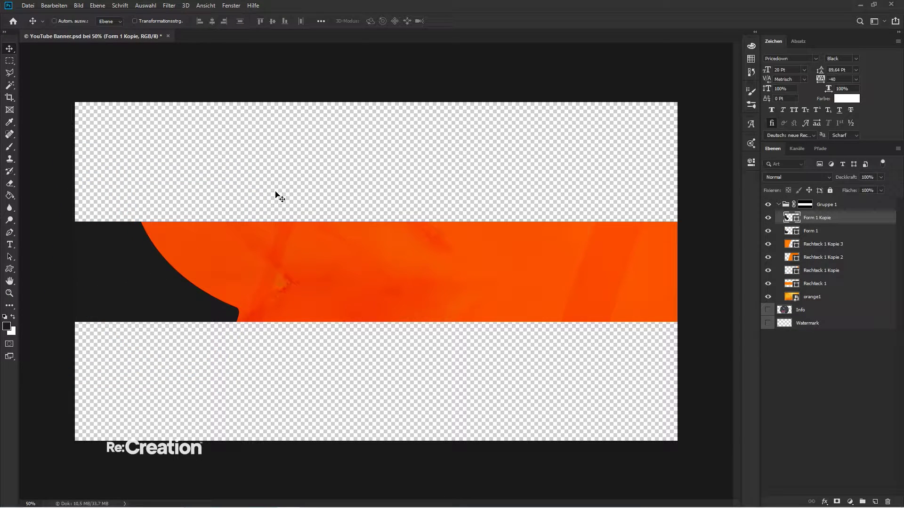
key("2")
key("5")
mouse_move(176, 262)
left_mouse_down()
mouse_move(168, 276)
mouse_move(180, 269)
left_mouse_up()
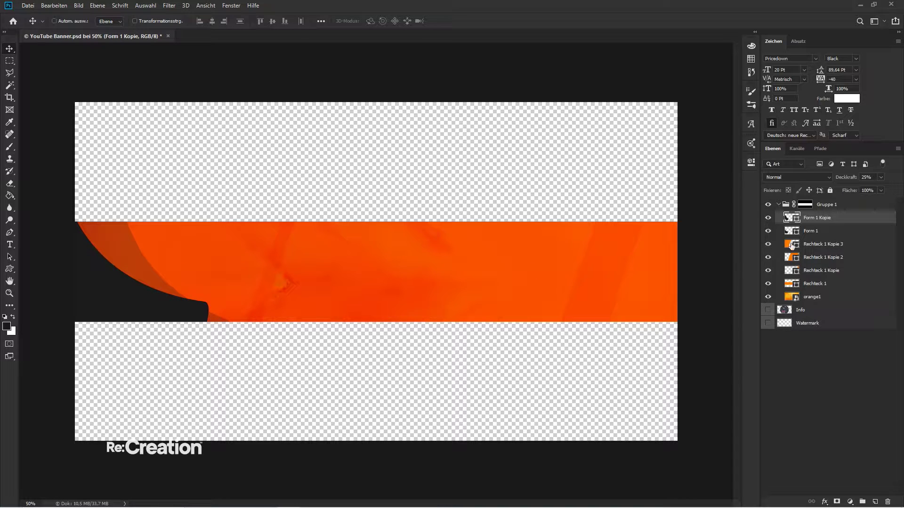
left_click(819, 251)
key("ctrl+e")
key("ctrl+e")
key("ctrl+e")
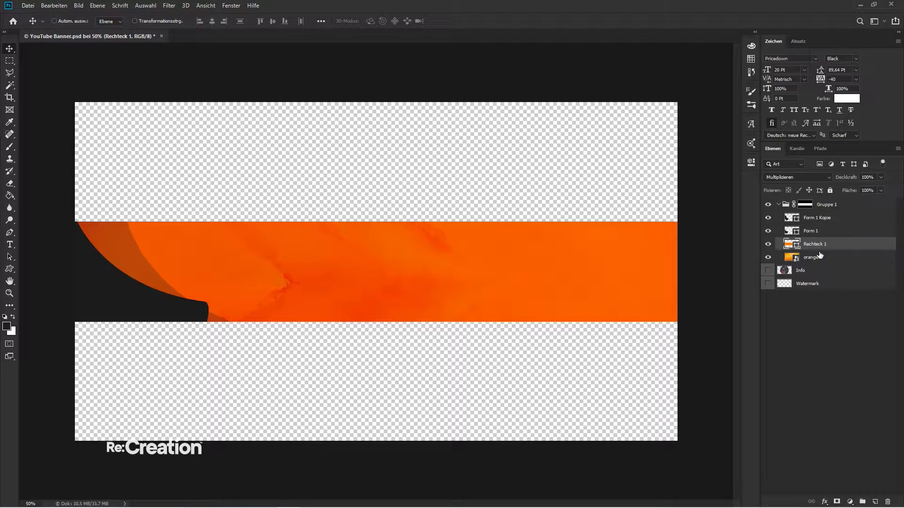
- Set the Form 1 crescent's fill to fully saturated orange #ff6000
double_click(791, 231)
mouse_move(759, 397)
left_mouse_down()
mouse_move(759, 374)
mouse_move(760, 391)
left_mouse_up()
left_click(754, 279)
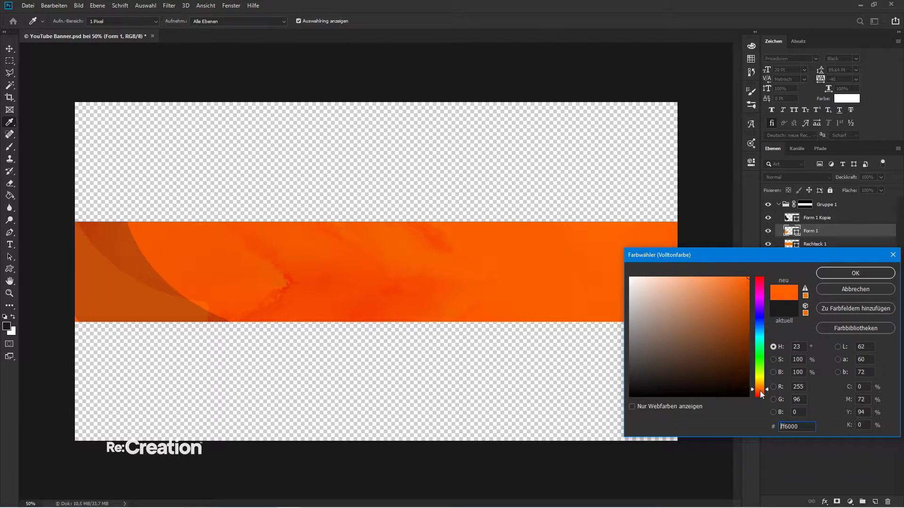
key("Return")
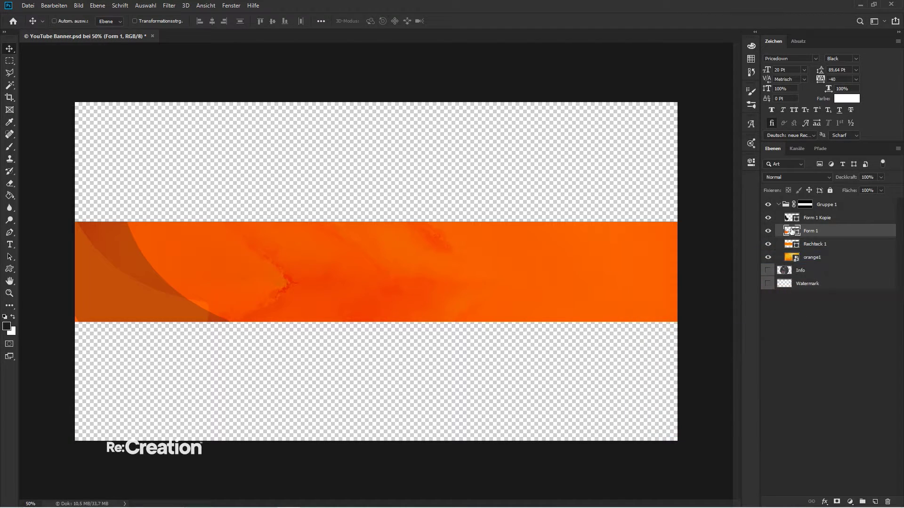
double_click(788, 231)
key("Return")
left_click(789, 217)
- Move Form 1 Kopie below Form 1 and darken its fill to deep brown
double_click(789, 218)
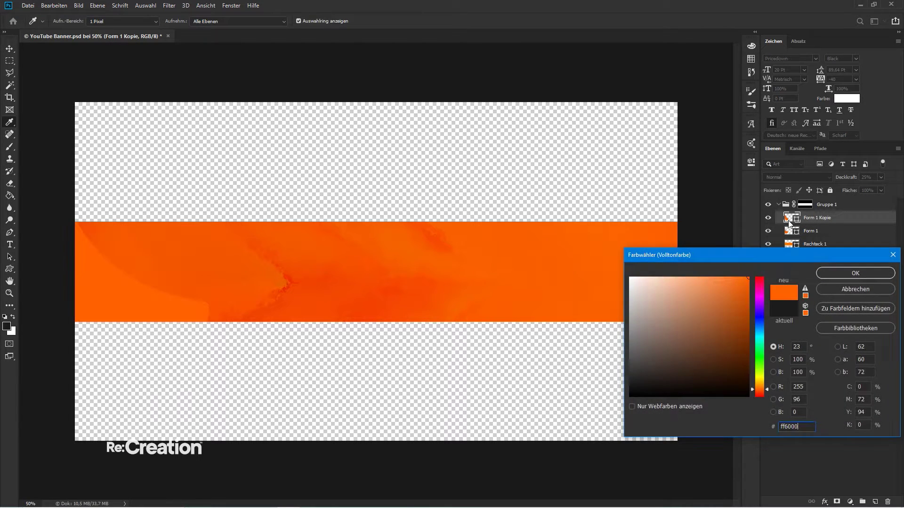
key("Return")
left_click_drag(789, 222, 791, 230)
double_click(791, 230)
mouse_move(741, 300)
left_mouse_down()
mouse_move(748, 356)
mouse_move(748, 335)
left_mouse_up()
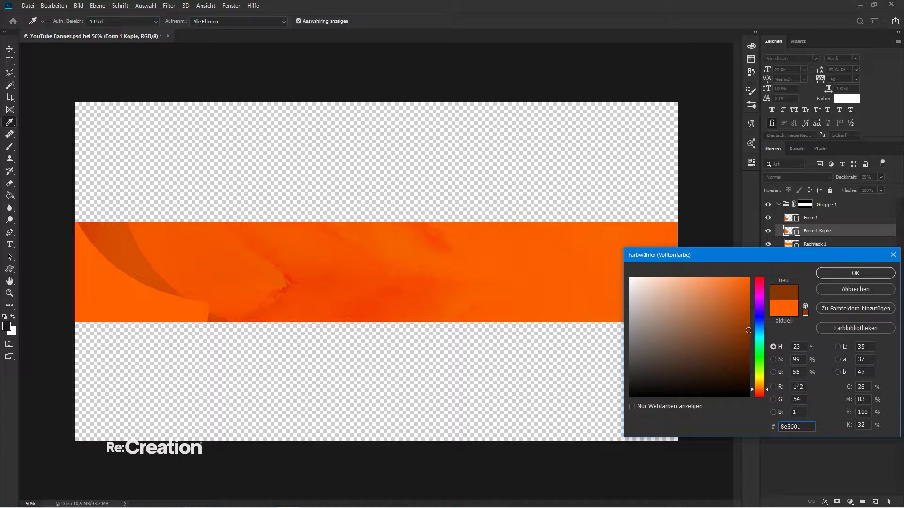
key("Return")
left_click(821, 317)
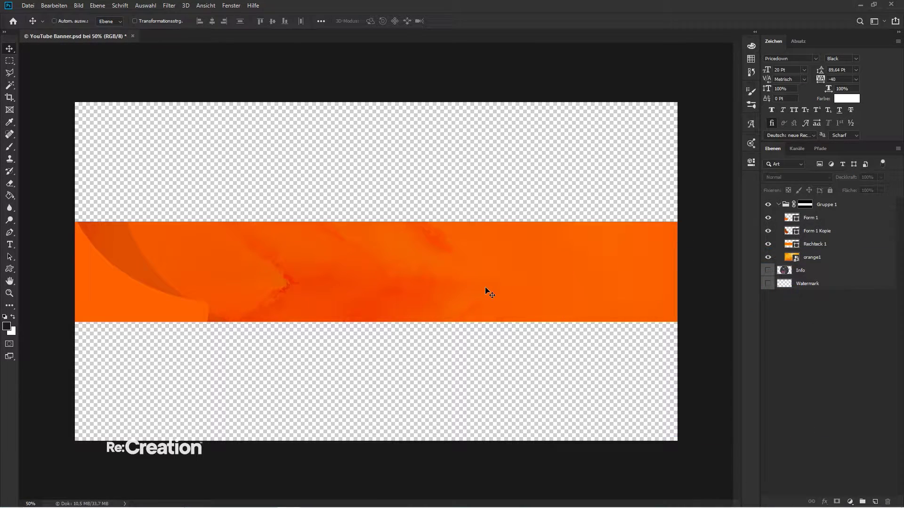
- Give Form 1 a dark brown Schlagschatten drop shadow with size 92 and reduced opacity
double_click(850, 219)
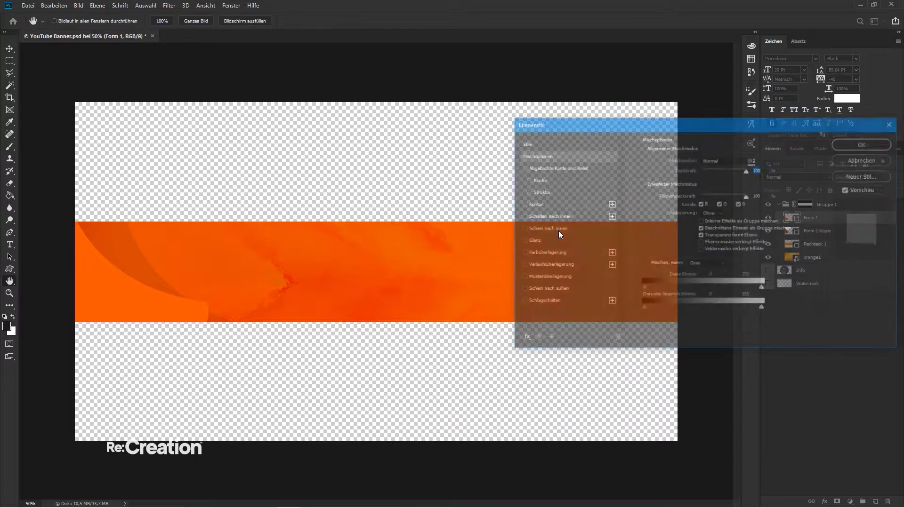
left_click(521, 302)
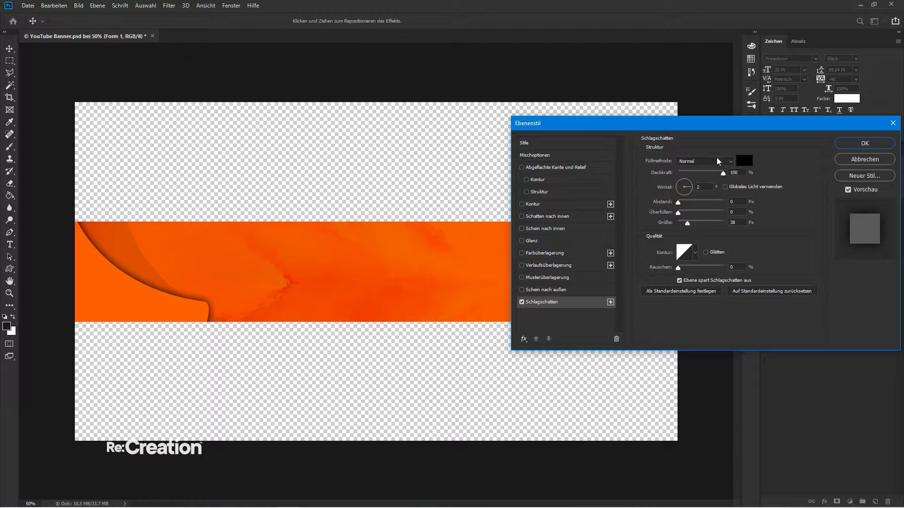
left_click(744, 161)
type("ff9000")
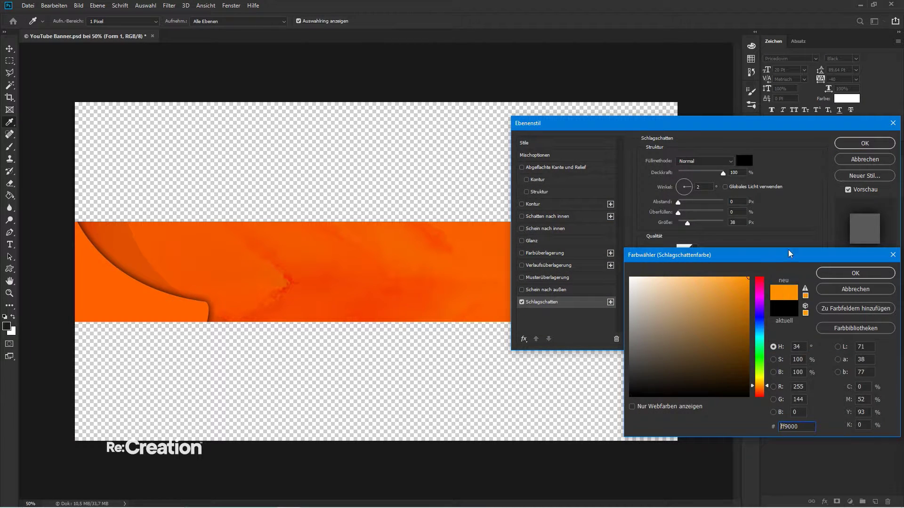
left_click(762, 391)
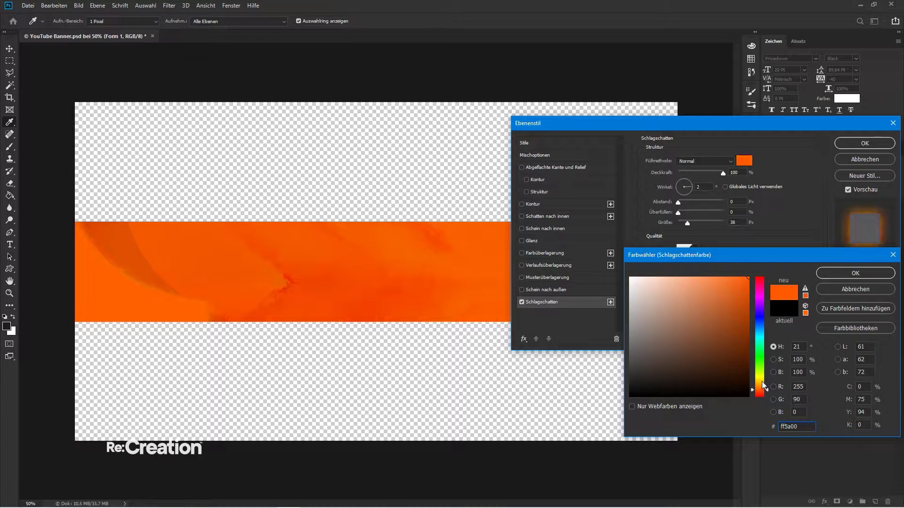
type("006936")
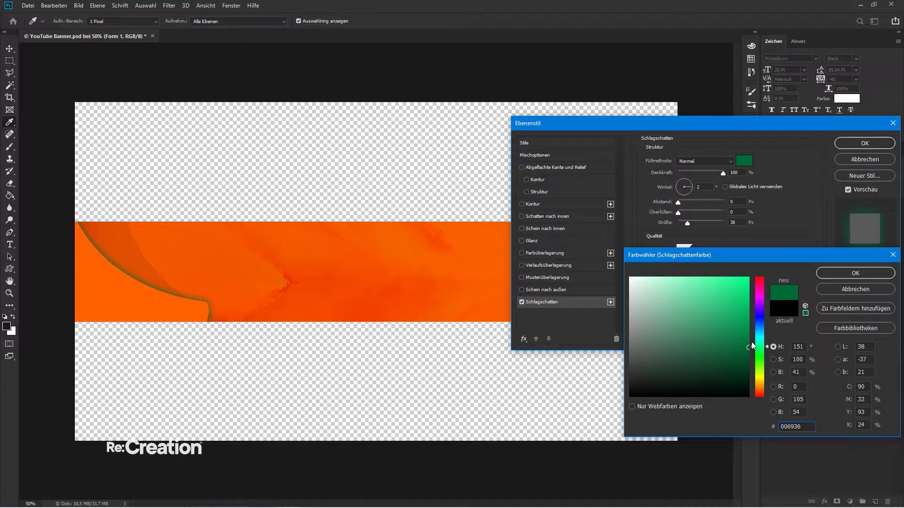
left_click(756, 389)
key("Return")
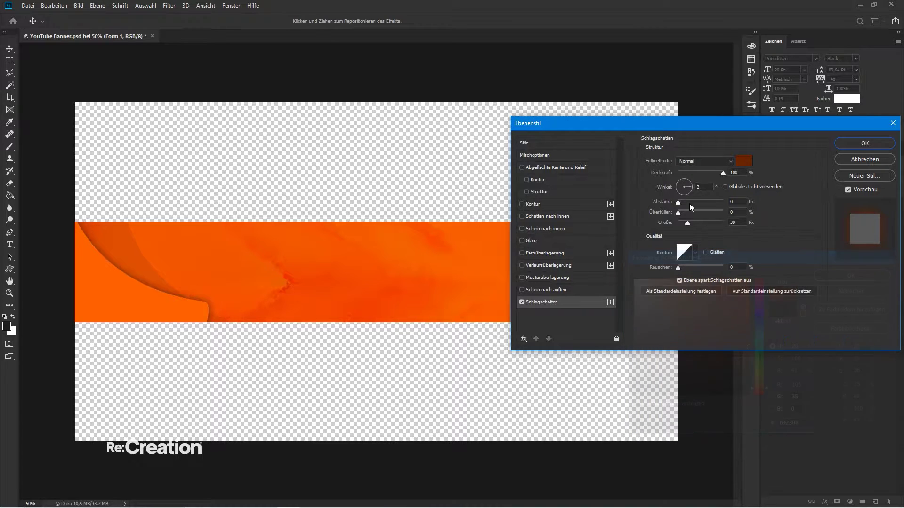
left_click_drag(688, 222, 697, 222)
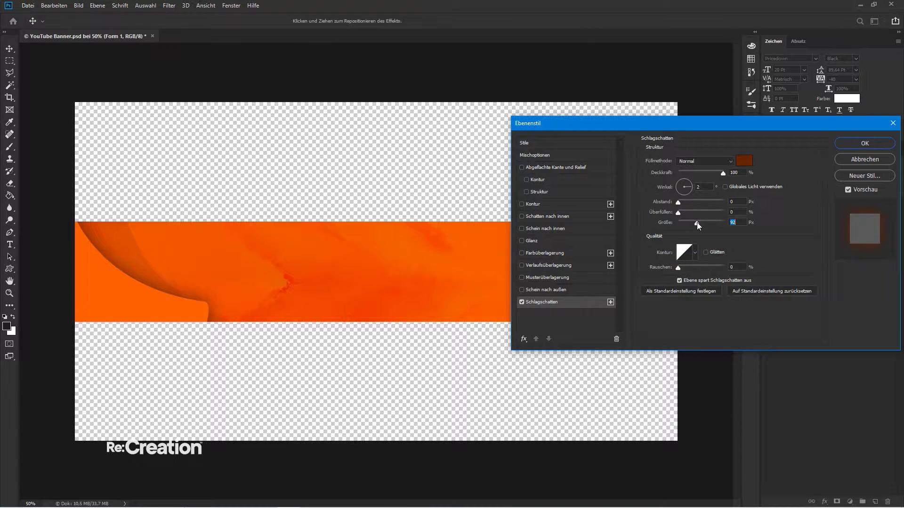
left_click_drag(722, 175, 671, 175)
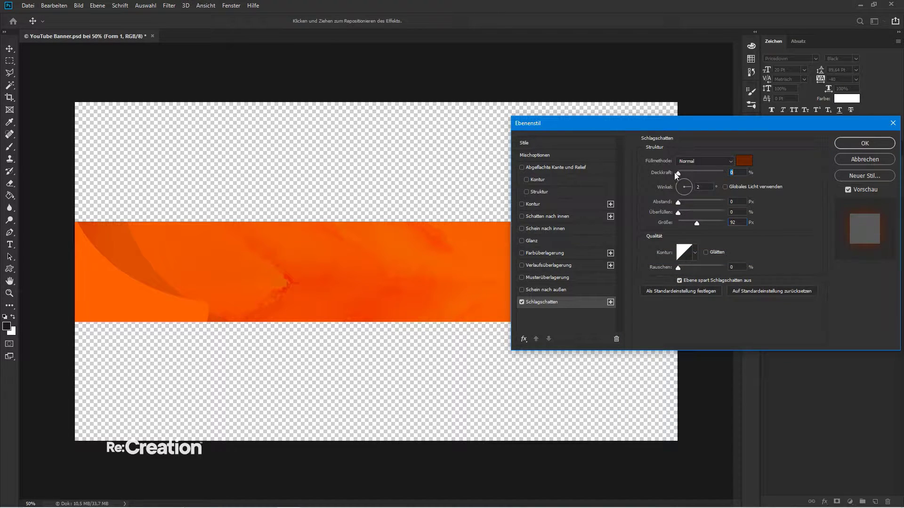
key("Return")
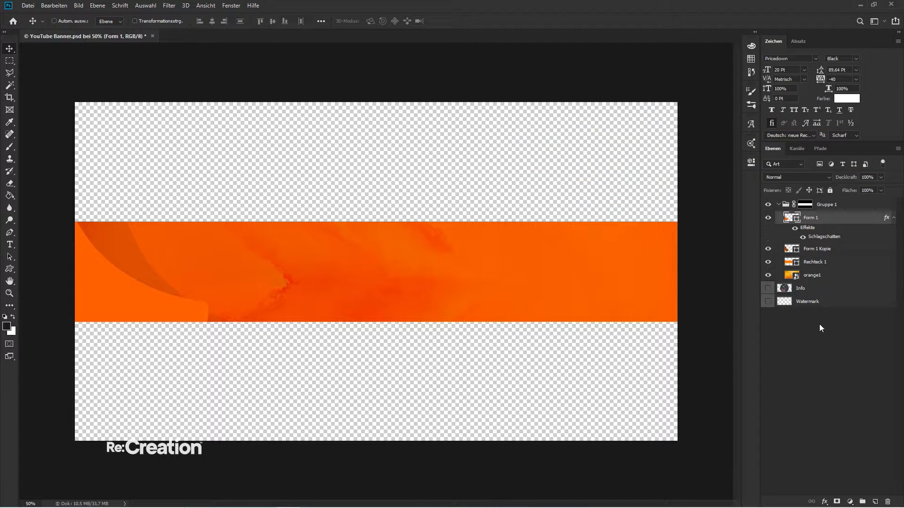
- Draw a square on the band, fill it with the band's sampled orange, and duplicate it along the band
left_click(14, 265)
left_click(31, 268)
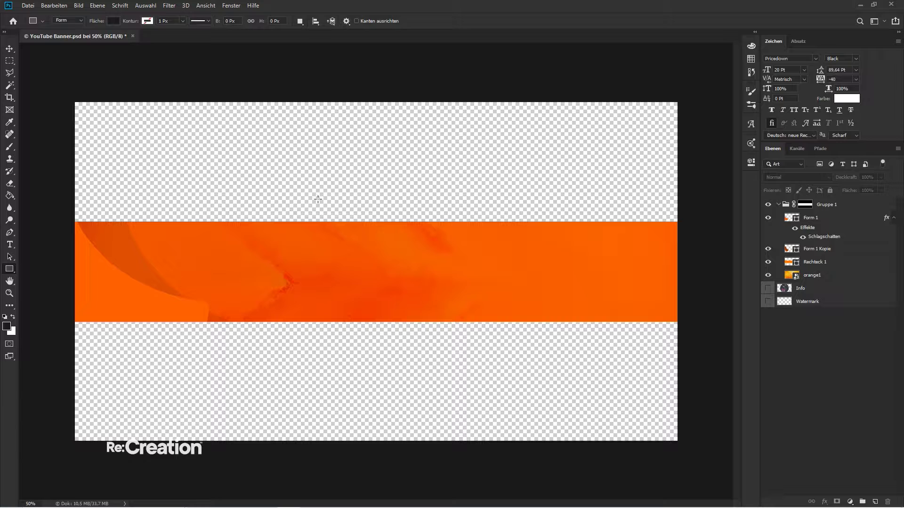
left_click_drag(328, 182, 409, 265)
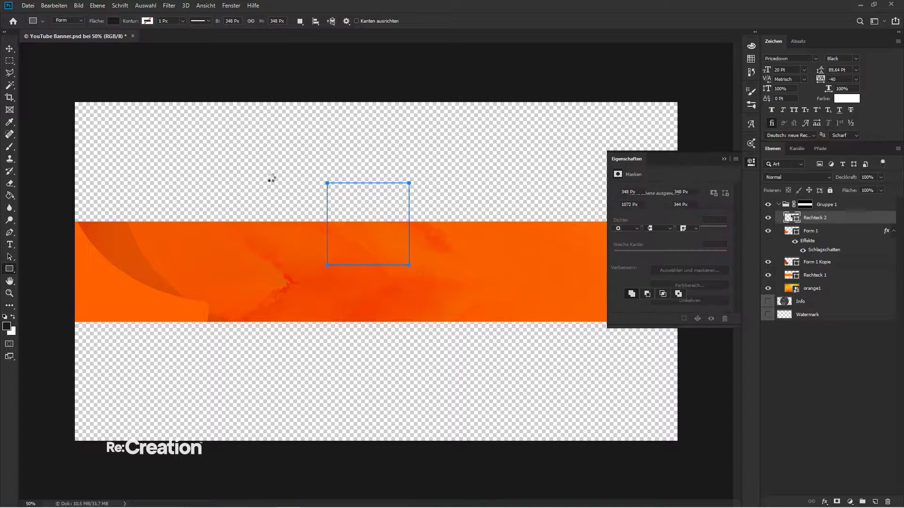
key("v")
left_click(724, 160)
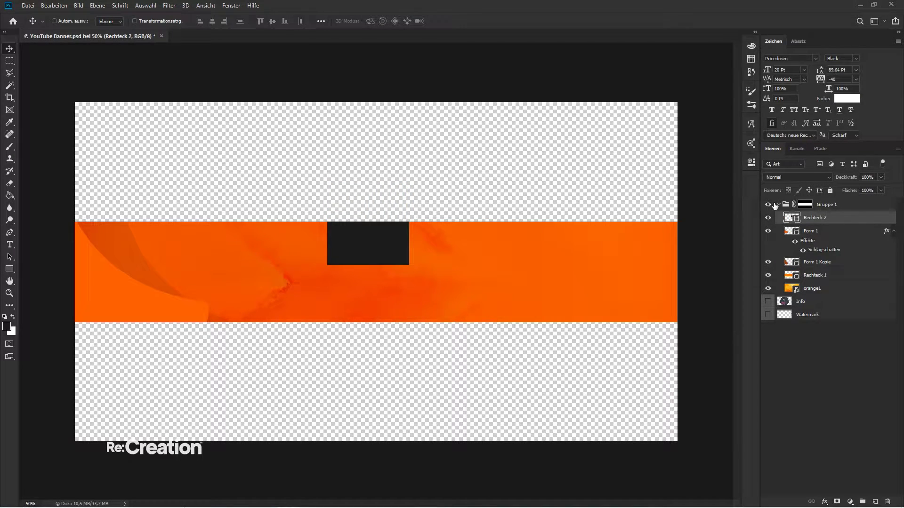
double_click(787, 219)
left_click(88, 285)
key("Return")
left_click_drag(356, 270, 501, 323)
left_click_drag(547, 326, 621, 234)
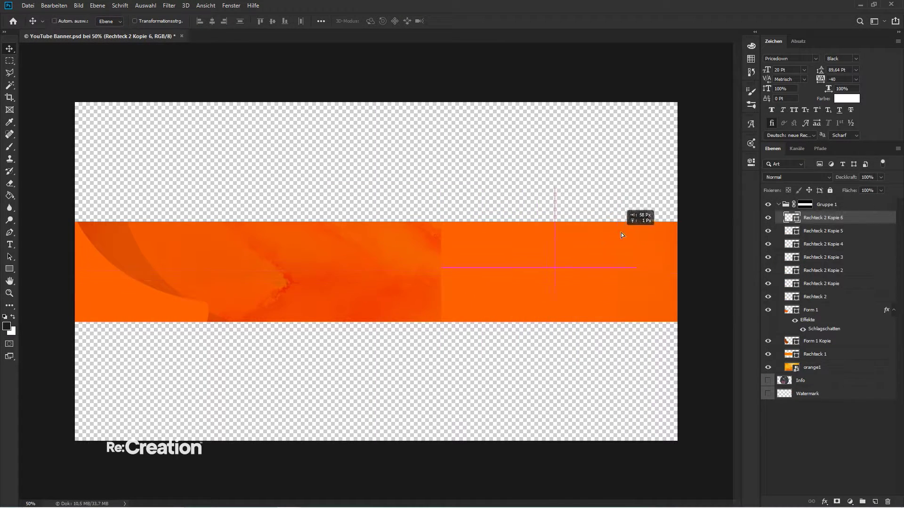
- Recolour Rechteck 2 Kopie 4 from cyan to orange, keep Rechteck 2 Kopie light orange, and nudge Kopie 3
double_click(788, 245)
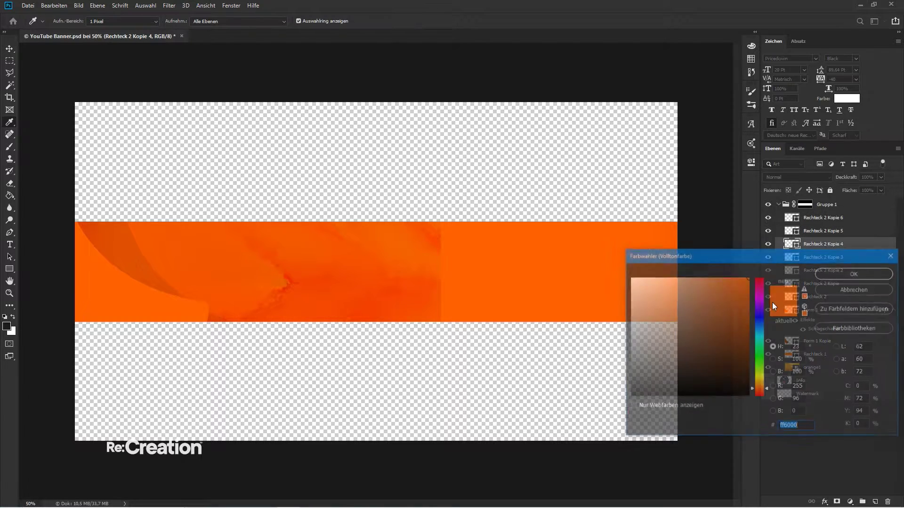
left_click(756, 334)
left_click_drag(756, 334, 763, 387)
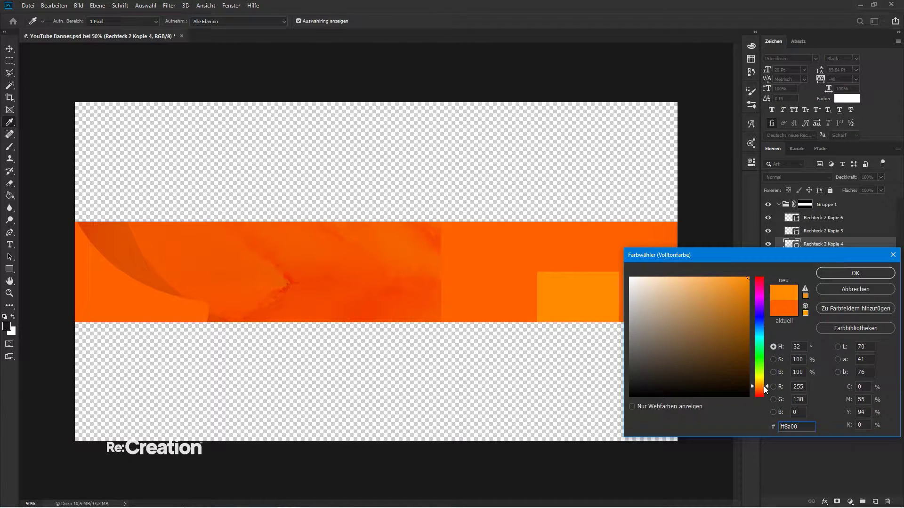
key("Return")
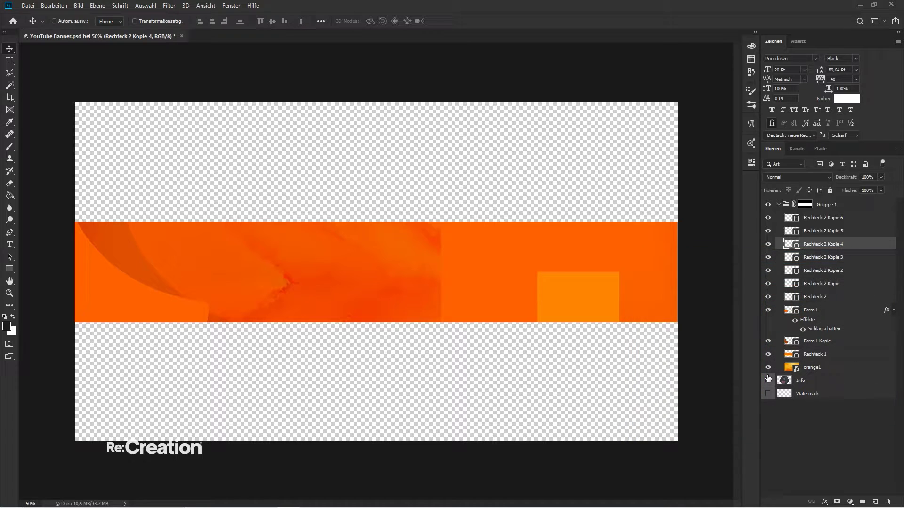
left_click(791, 284)
double_click(791, 284)
key("Return")
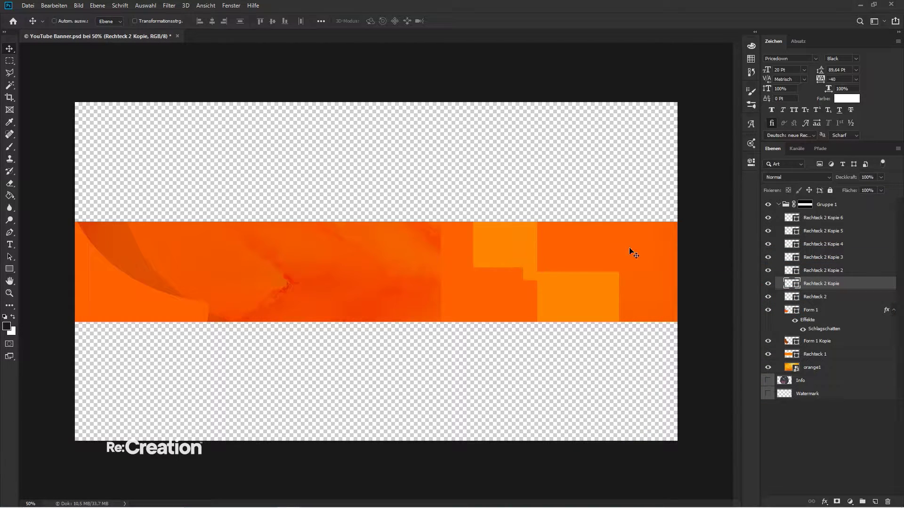
right_click(502, 302)
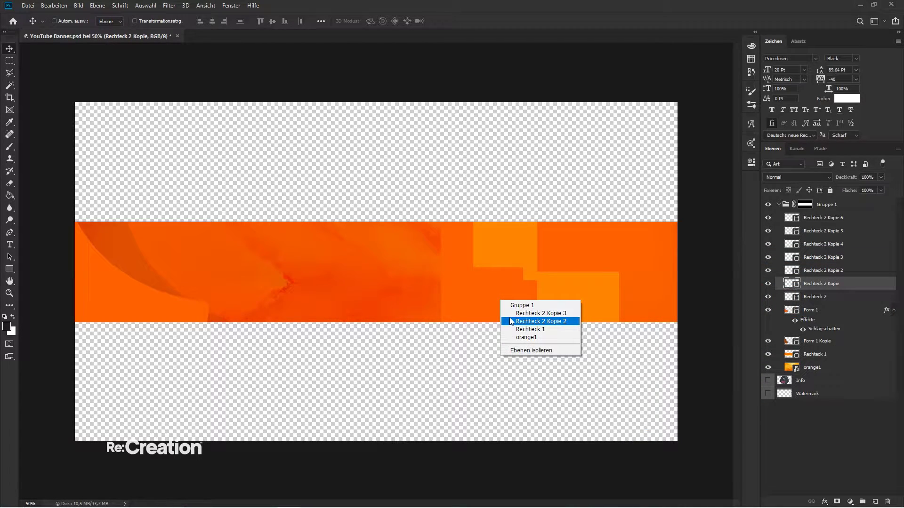
left_click(509, 318)
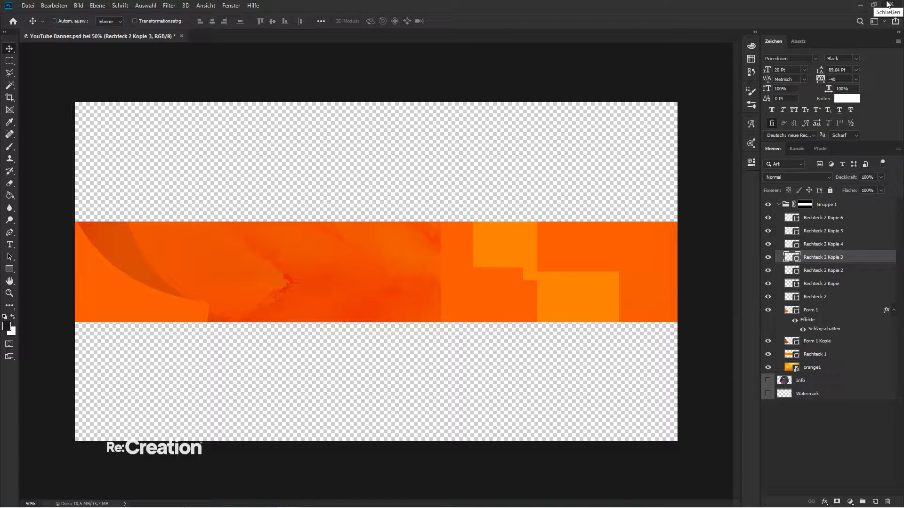
mouse_move(493, 315)
left_mouse_down()
mouse_move(459, 321)
mouse_move(493, 315)
left_mouse_up()
- Adjust the orange hue of Rechteck 2 Kopie 4 and shift Rechteck 2 Kopie 5 toward amber
double_click(789, 246)
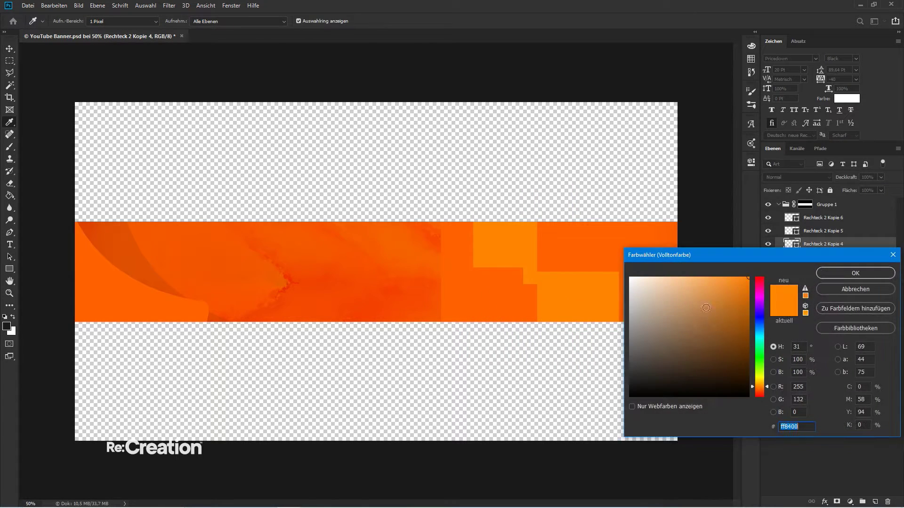
left_click_drag(757, 358, 760, 385)
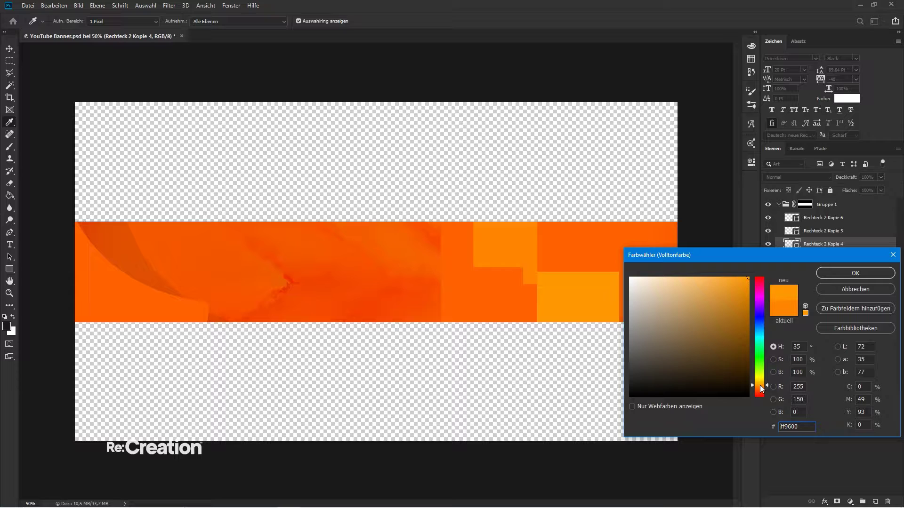
left_click(826, 283)
double_click(782, 229)
left_click_drag(756, 333, 754, 385)
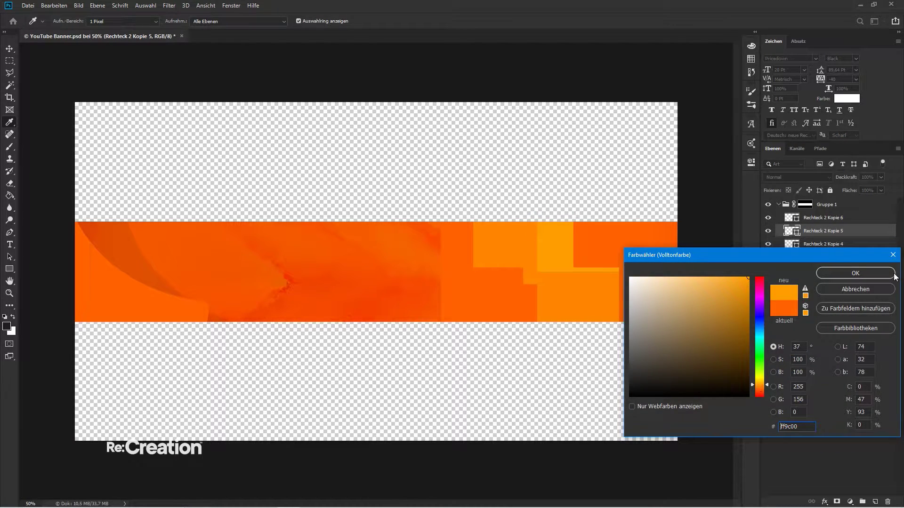
left_click(832, 275)
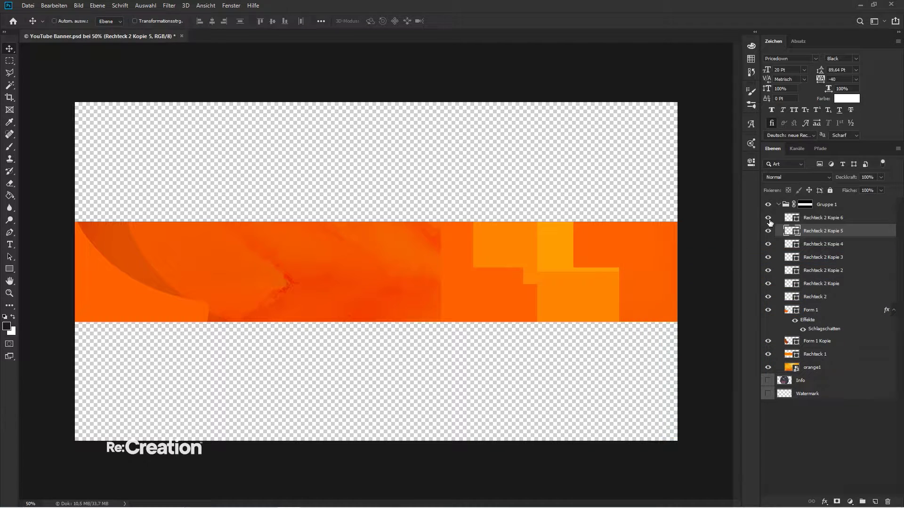
- Compare the squares by toggling their visibility, then give Rechteck 2 Kopie 2 an amber fill
left_click(767, 217)
left_click(768, 218)
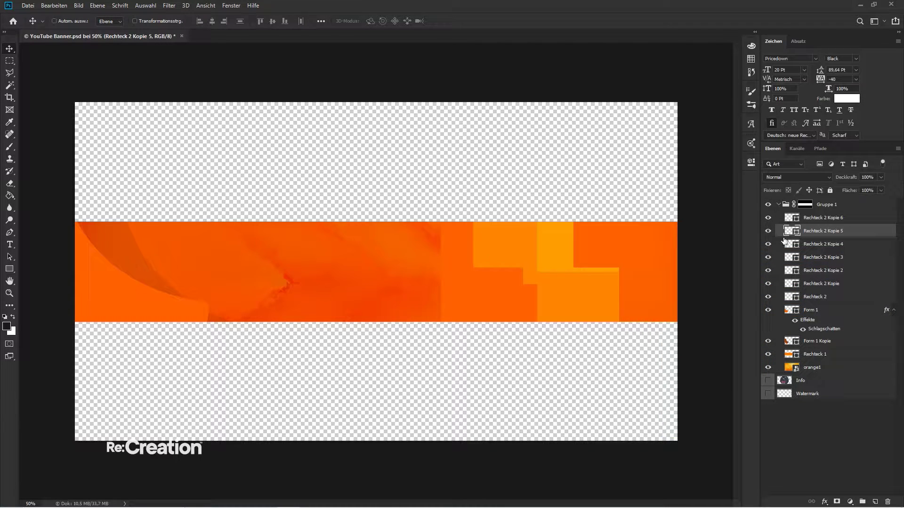
left_click(768, 298)
left_click(768, 296)
left_click(768, 285)
left_click(767, 284)
left_click(769, 272)
left_click(768, 272)
double_click(789, 270)
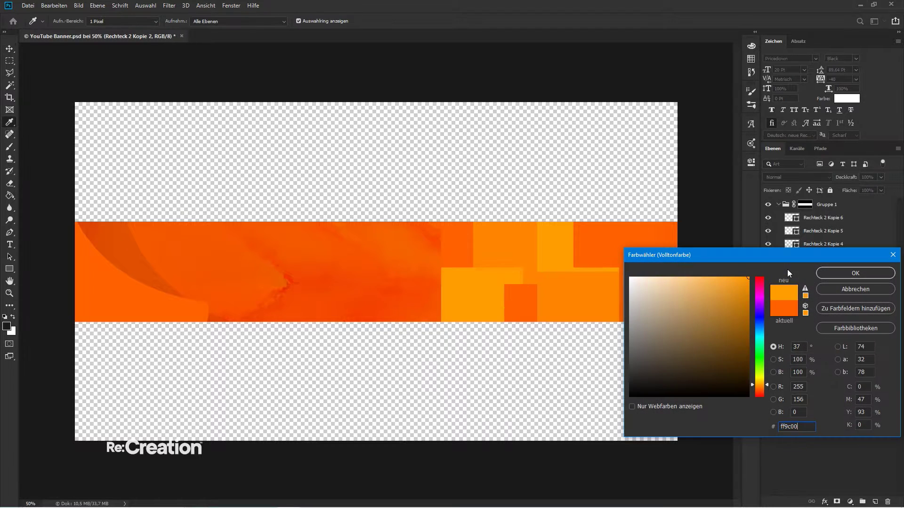
key("Return")
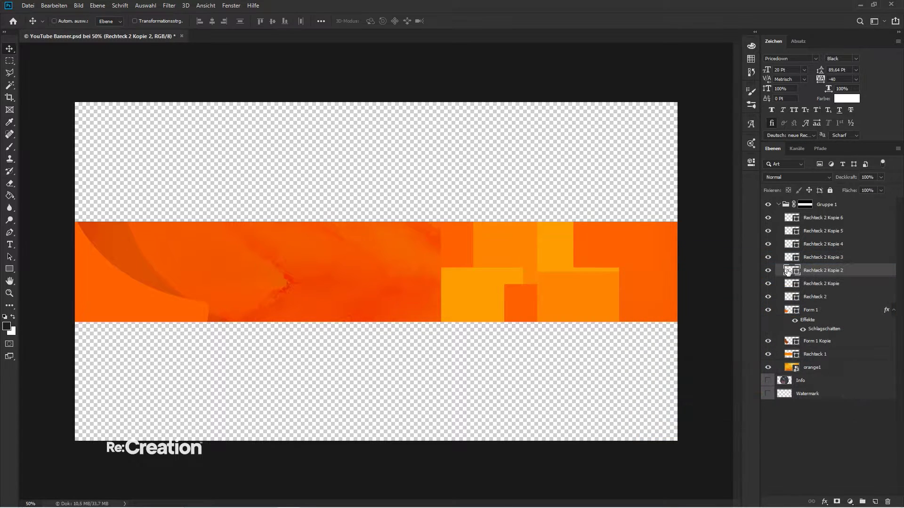
- Select Rechteck 2 through Rechteck 2 Kopie 6 and move all seven squares about 150 px right
left_click(816, 297)
left_click(821, 218, "shift")
left_click_drag(520, 284, 278, 292)
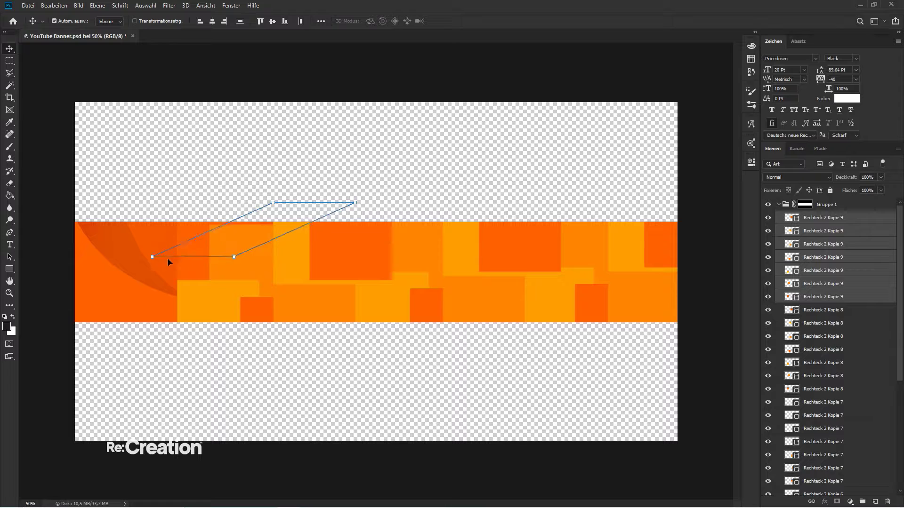
- Move the selected square tiles left so they cover the band's left edge
key("Escape")
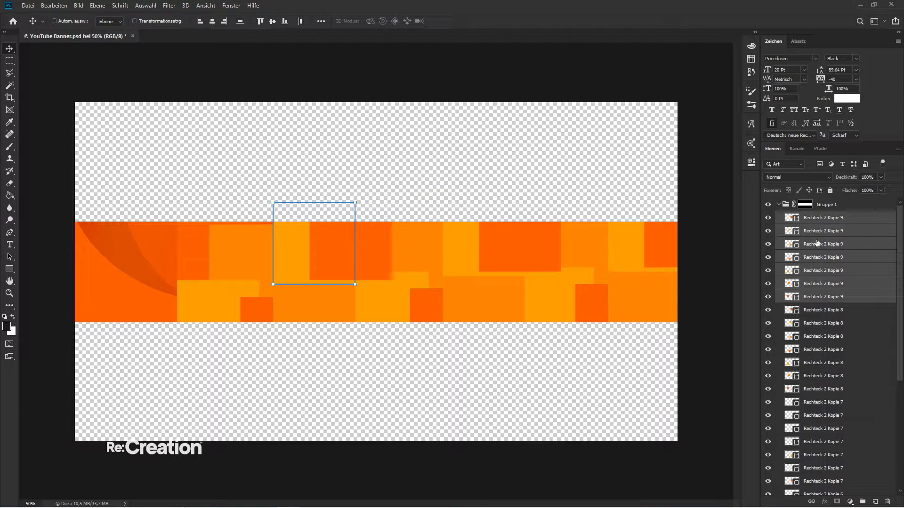
left_click_drag(389, 282, 231, 283)
scroll(816, 426, "down", 5)
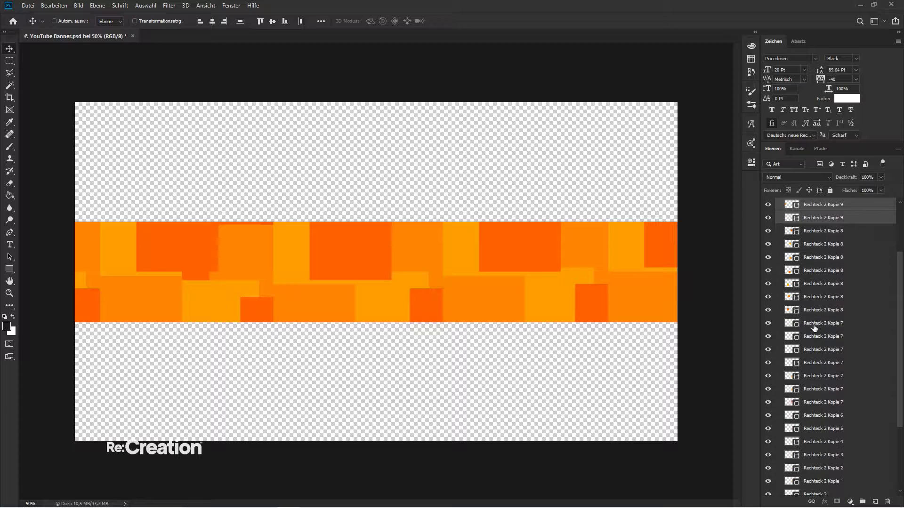
key("ctrl+g")
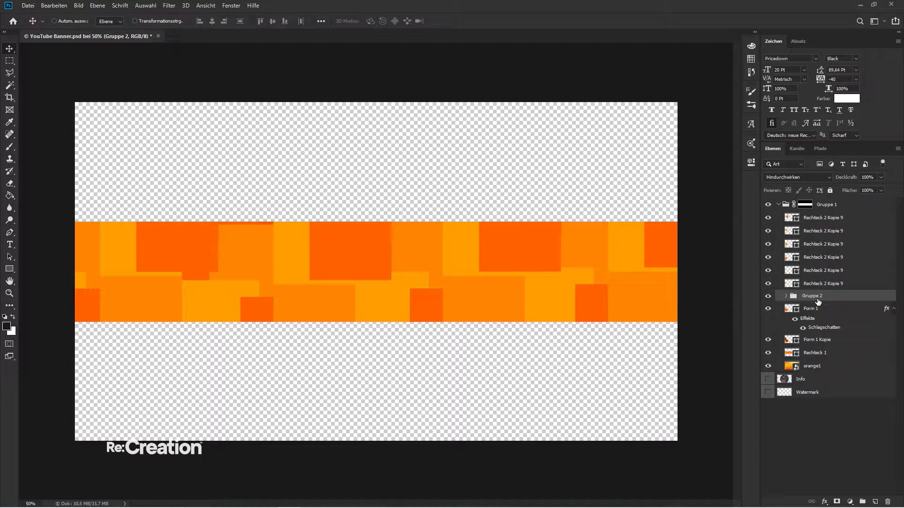
key("ctrl+z")
- Convert all square layers, from Rechteck 2 Kopie 9 down, into one smart object
left_click(818, 230)
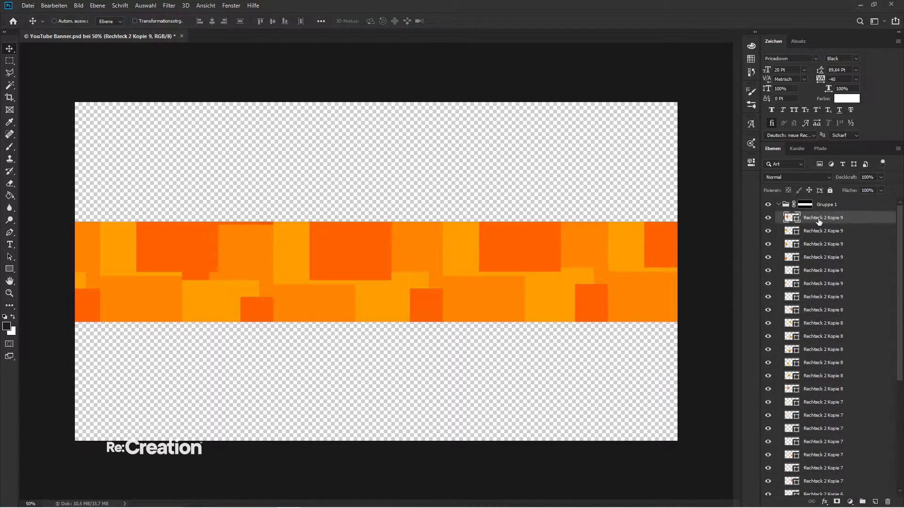
scroll(834, 379, "down", 6)
left_click(812, 396, "shift")
right_click(811, 393)
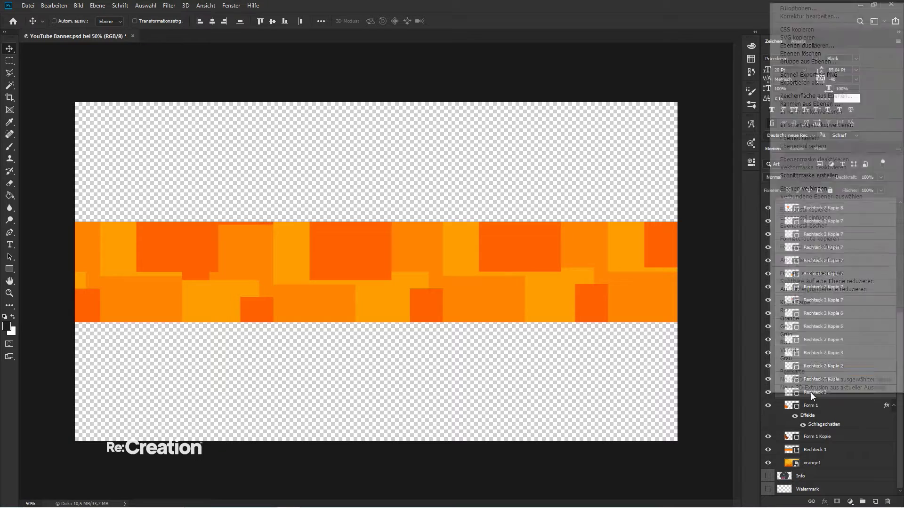
left_click(817, 125)
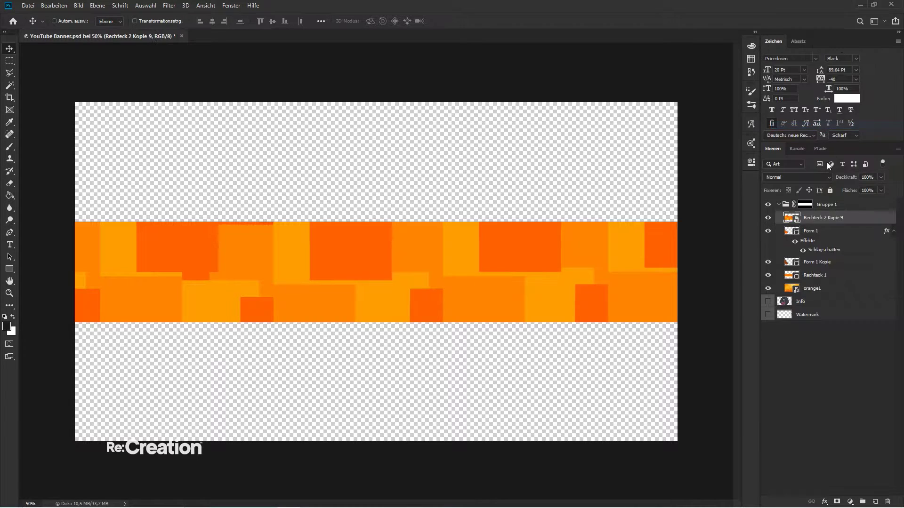
- Add a Farbton/Sättigung adjustment layer and nudge the hue positive to bring the band back to orange
scroll(803, 177, "down", 5)
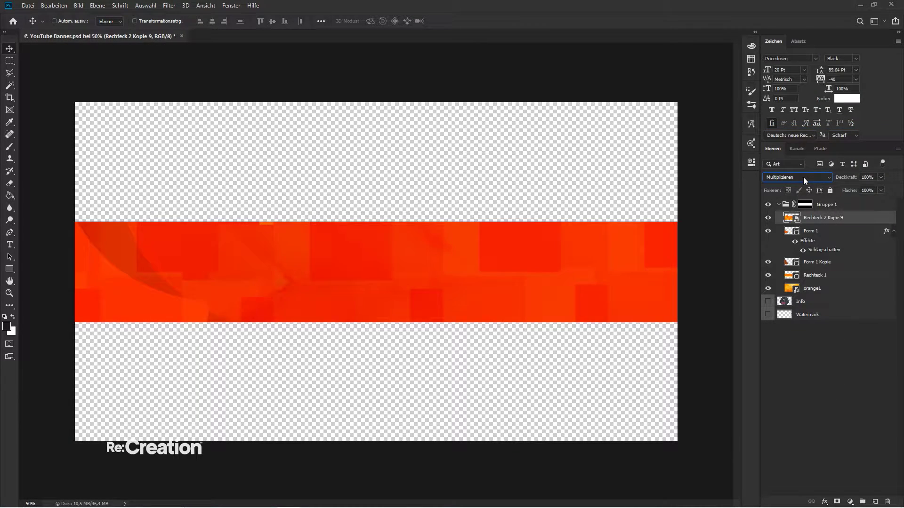
scroll(803, 177, "up", 2)
left_click(834, 400)
left_click(850, 502)
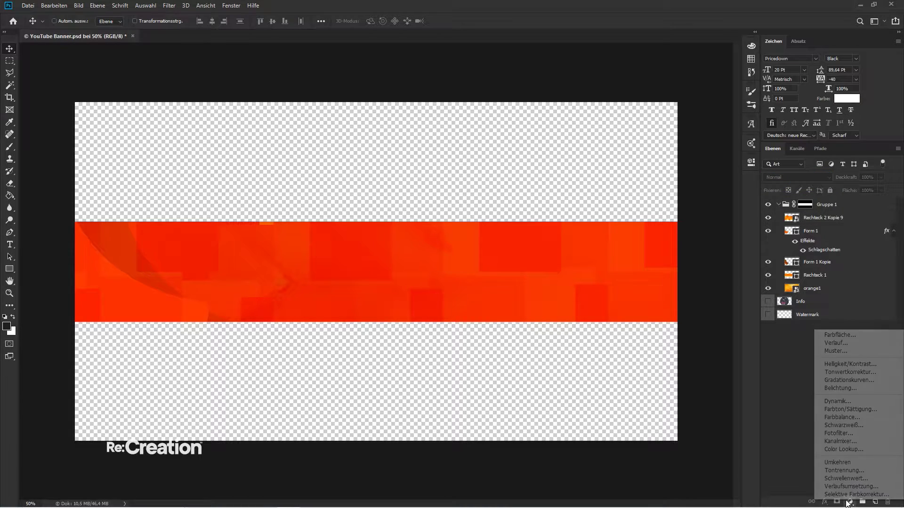
left_click(850, 409)
mouse_move(671, 226)
left_mouse_down()
mouse_move(661, 226)
mouse_move(678, 226)
left_mouse_up()
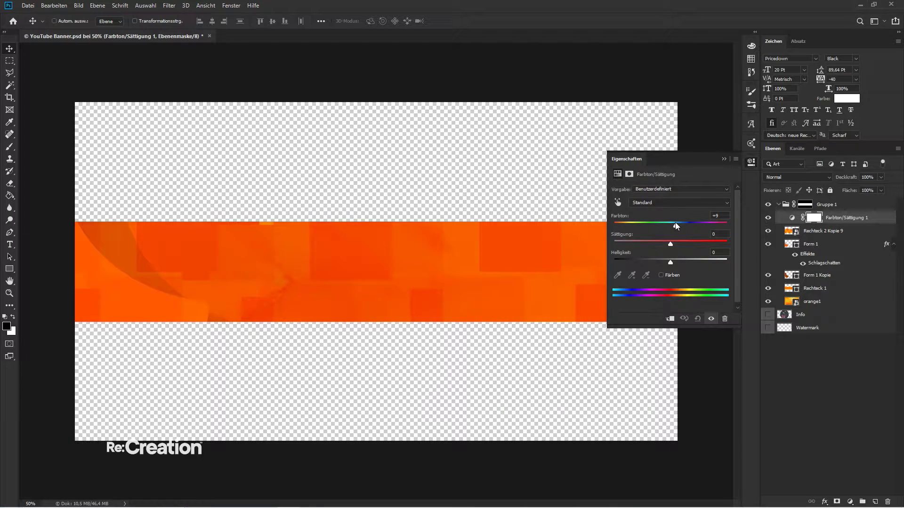
left_click(725, 159)
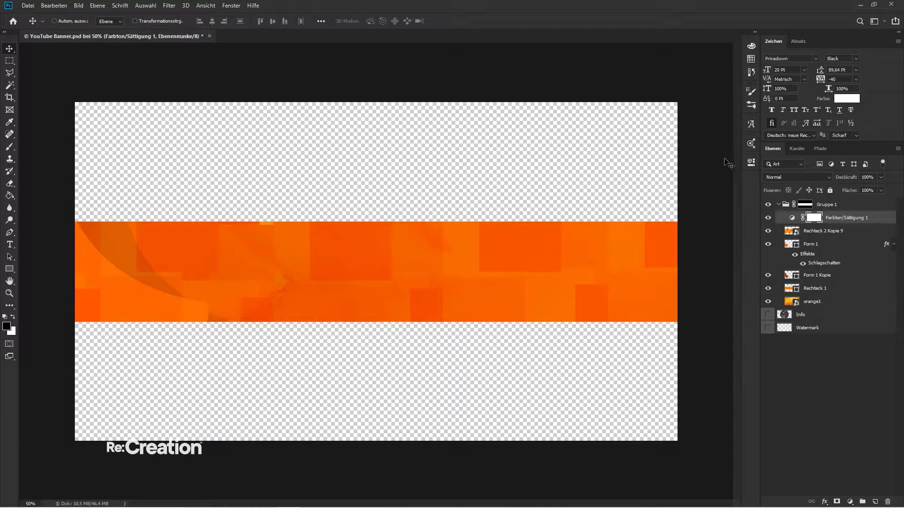
left_click(828, 281)
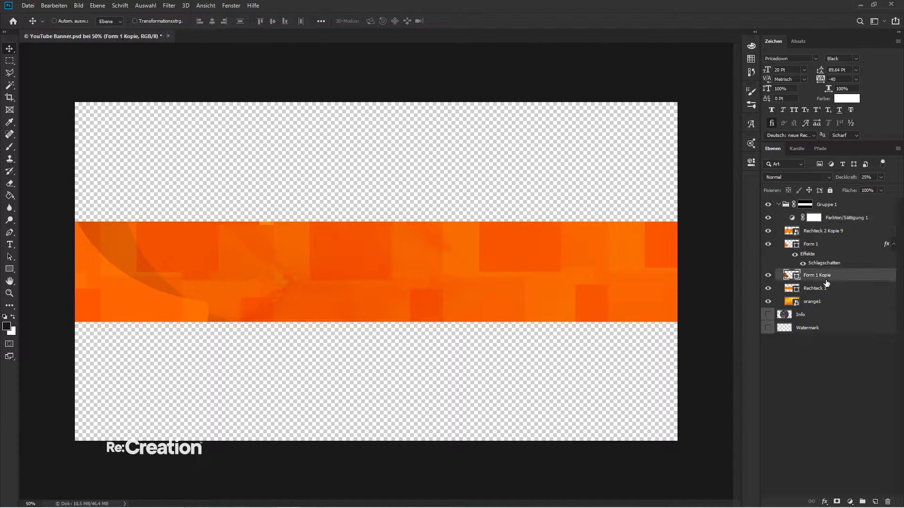
- Duplicate the Form 1 shape several times along the band, fading one copy to 50% opacity
left_click(888, 249)
key("ctrl+j")
left_click_drag(198, 370, 361, 312)
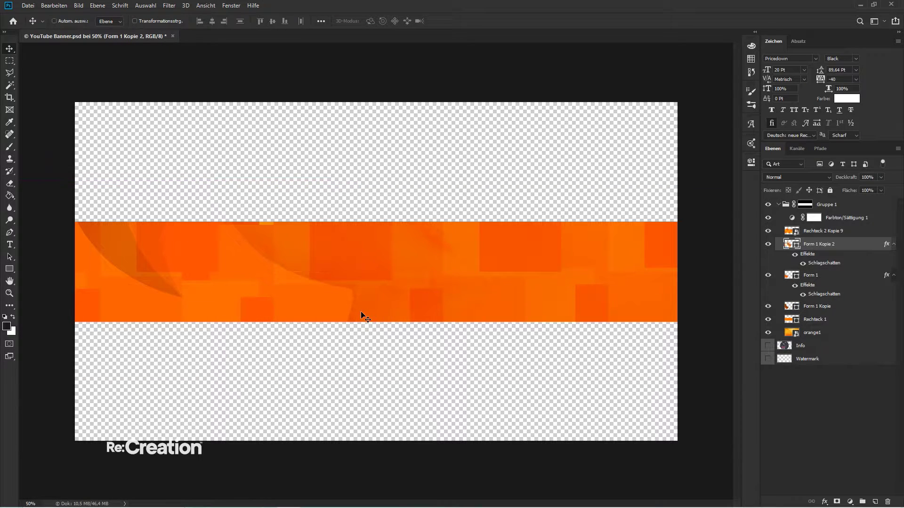
key("2")
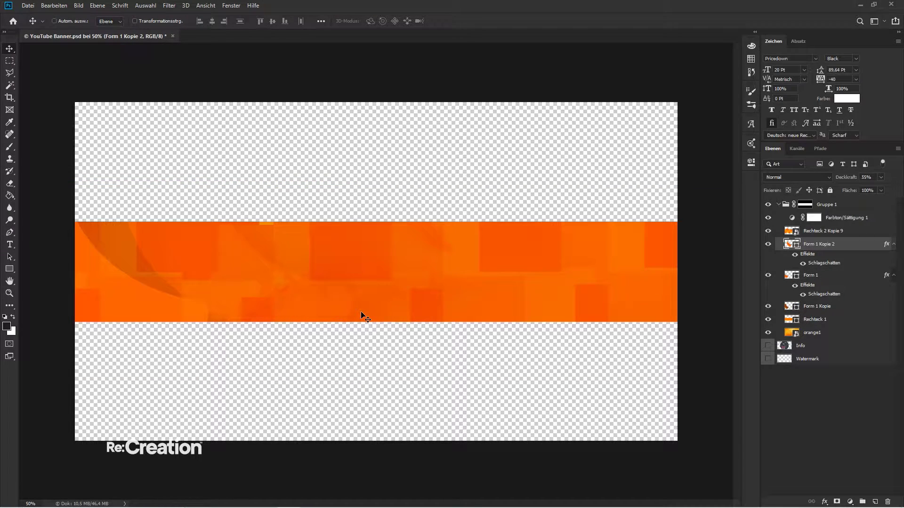
key("5")
left_click_drag(361, 312, 611, 298)
key("ctrl+j")
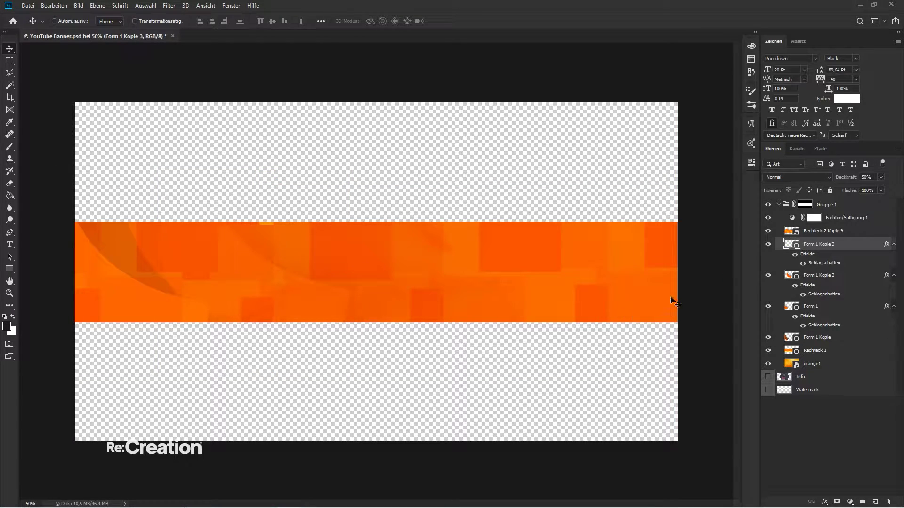
key("ctrl+j")
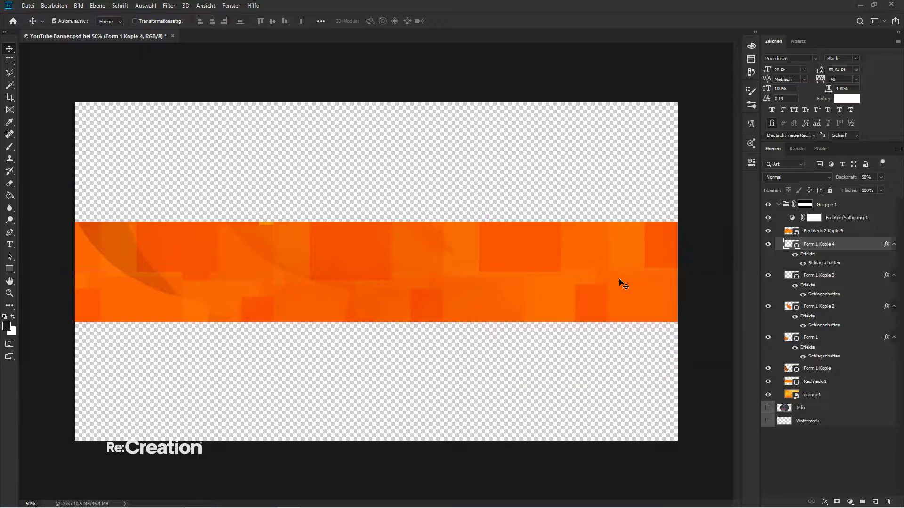
left_click_drag(619, 278, 451, 309)
- Make more copies of Form 1 Kopie and reorder Kopie 6 and Kopie 7 in the layer stack
left_click(814, 368)
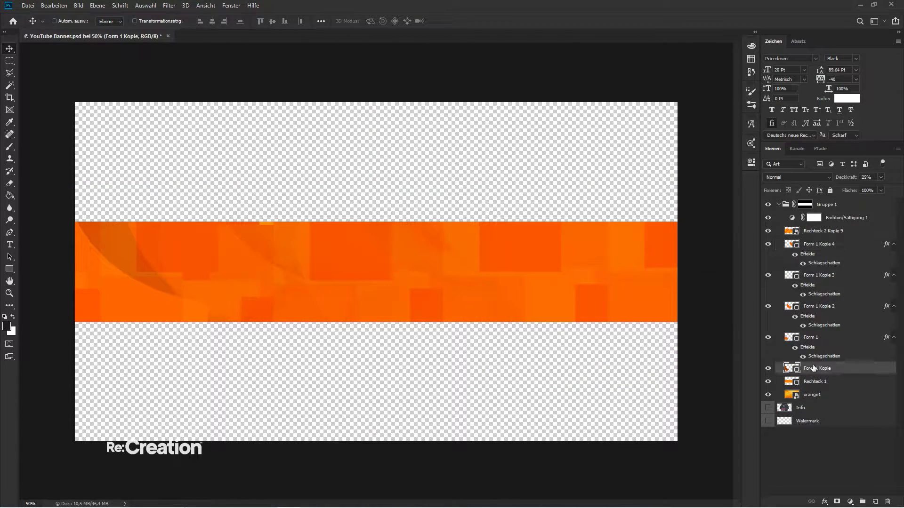
key("ctrl+j")
left_click_drag(163, 300, 588, 285)
key("ctrl+j")
key("ctrl+j")
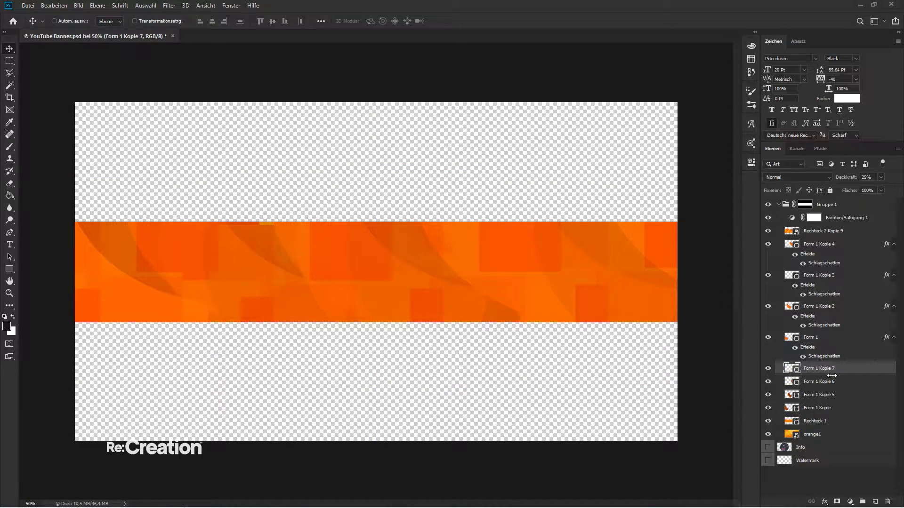
left_click_drag(820, 371, 822, 339)
left_click_drag(817, 382, 831, 297)
left_click_drag(827, 393, 849, 269)
- Lower the opacity of shape copies, including Form 1 Kopie 6, to 10%
key("1")
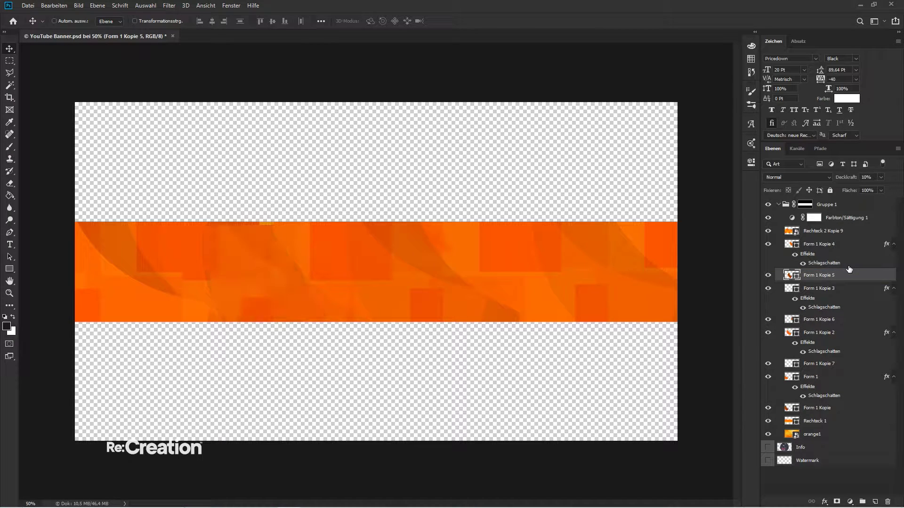
left_click(819, 322)
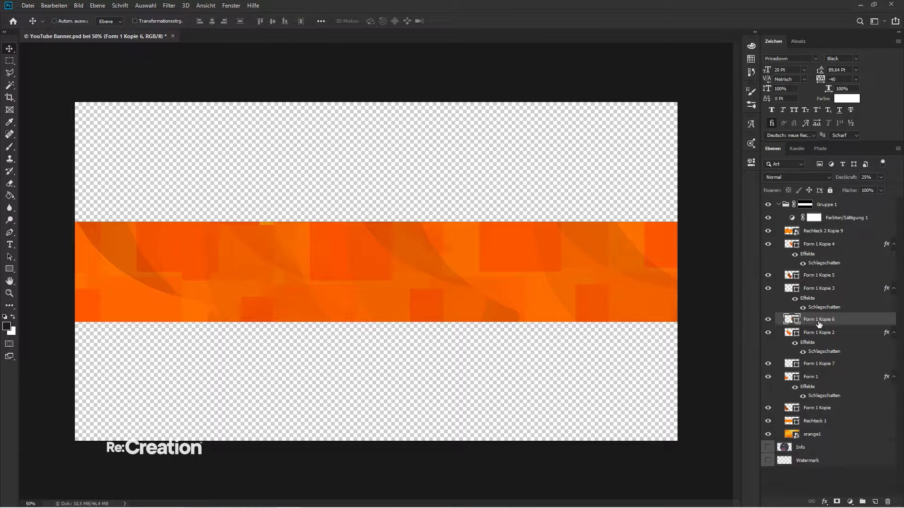
key("1")
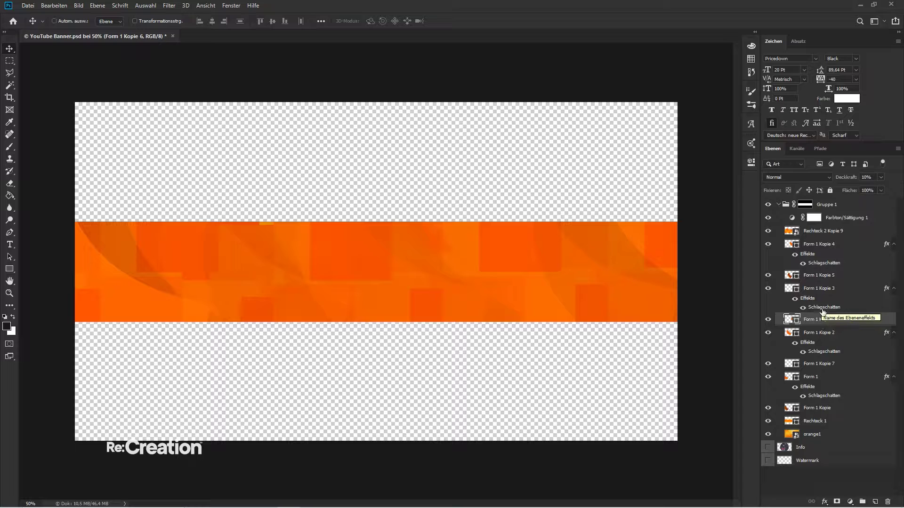
left_click(830, 378)
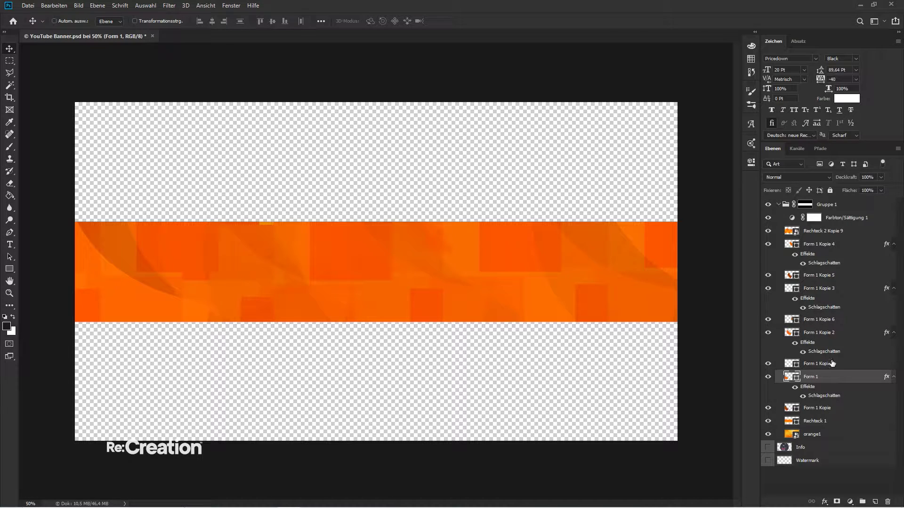
left_click(832, 364)
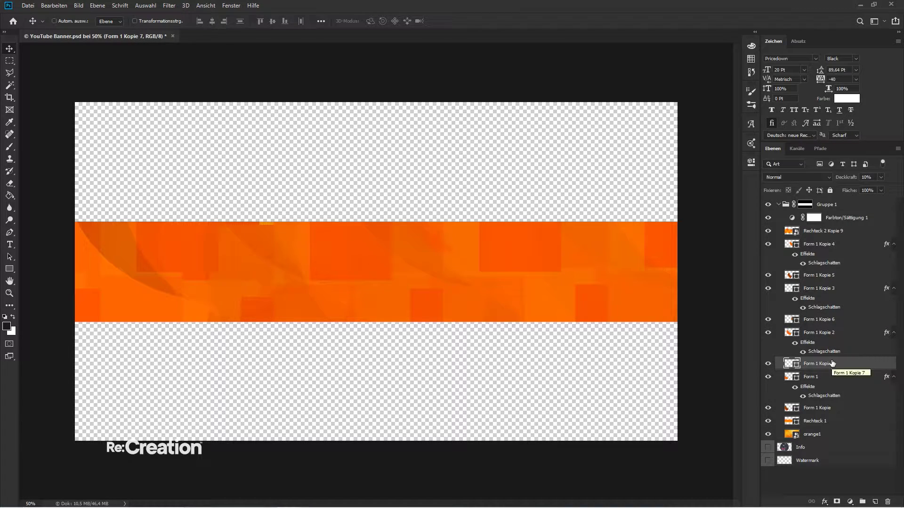
left_click(821, 477)
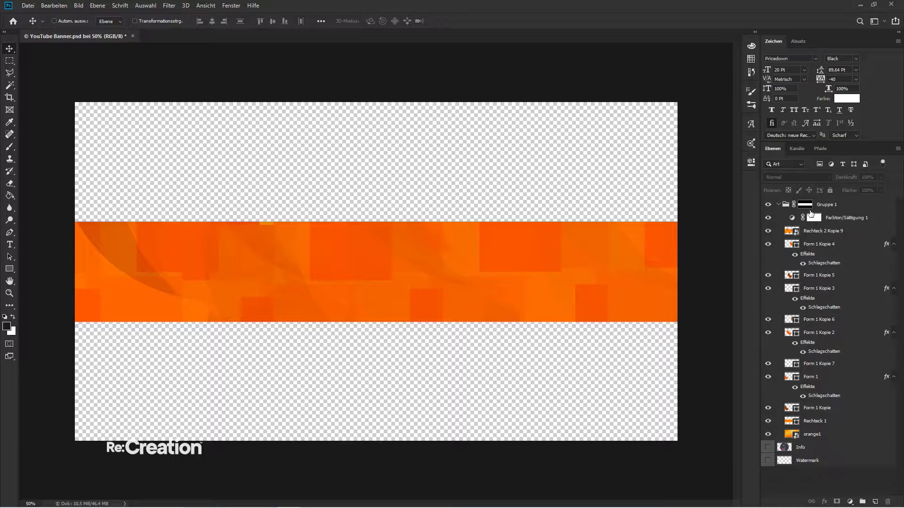
- Disable Gruppe 1's mask to view the whole banner, then re-enable it
right_click(805, 204)
left_click(807, 207)
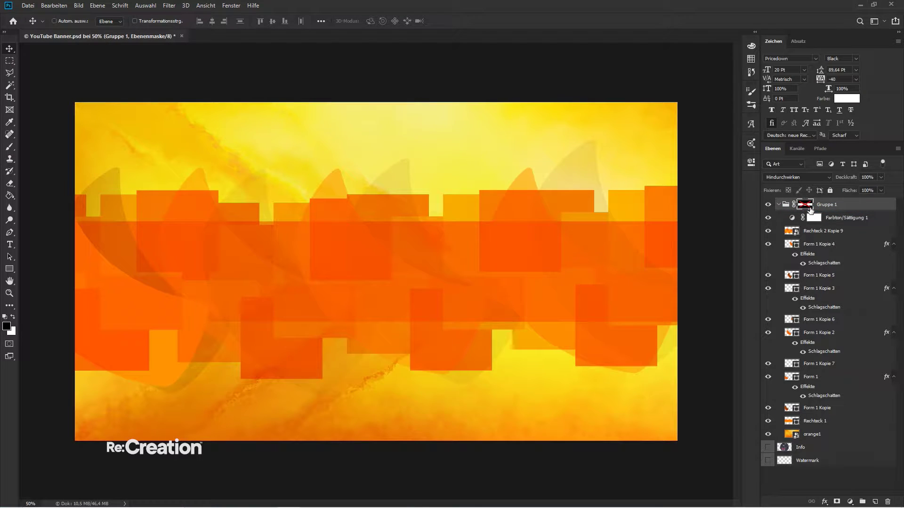
right_click(810, 210)
left_click(811, 215)
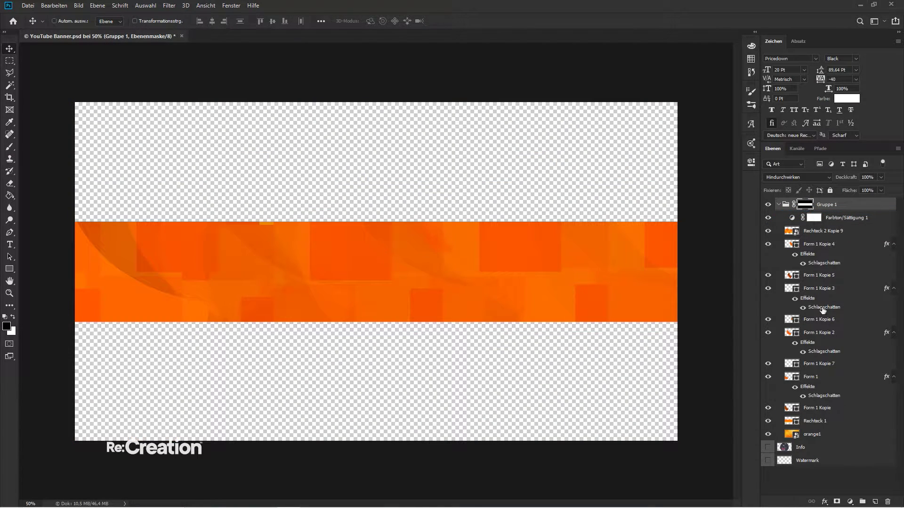
- Raise the Farbton/Sättigung 1 hue from +12 to +16
left_click(847, 219)
left_click(755, 161)
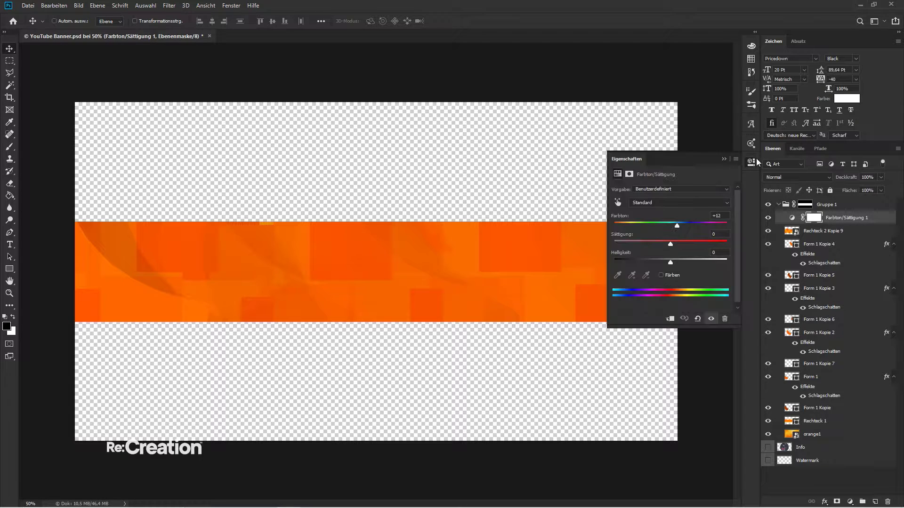
left_click_drag(677, 224, 679, 224)
left_click(724, 159)
- Add a Helligkeit/Kontrast adjustment with contrast raised to 80, then place a text layer on the banner
left_click(850, 502)
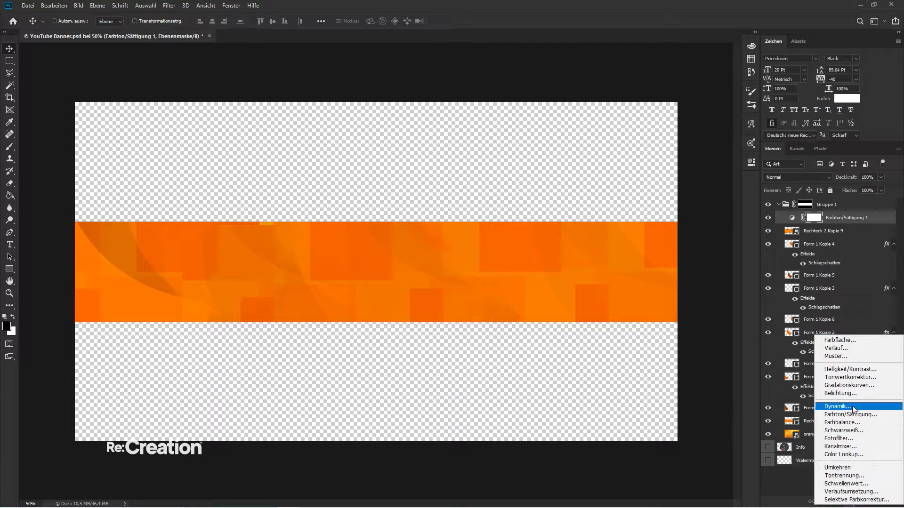
left_click(848, 369)
mouse_move(670, 232)
left_mouse_down()
mouse_move(688, 233)
mouse_move(674, 216)
left_mouse_up()
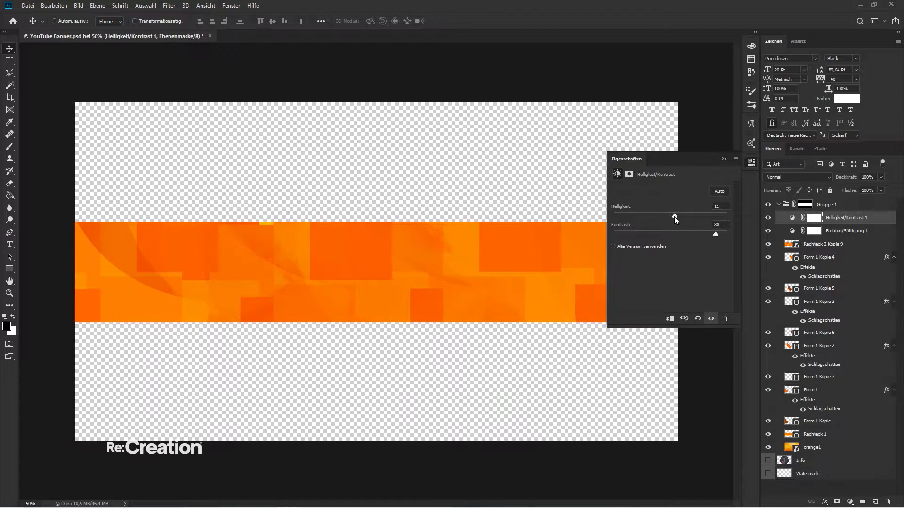
left_click(724, 159)
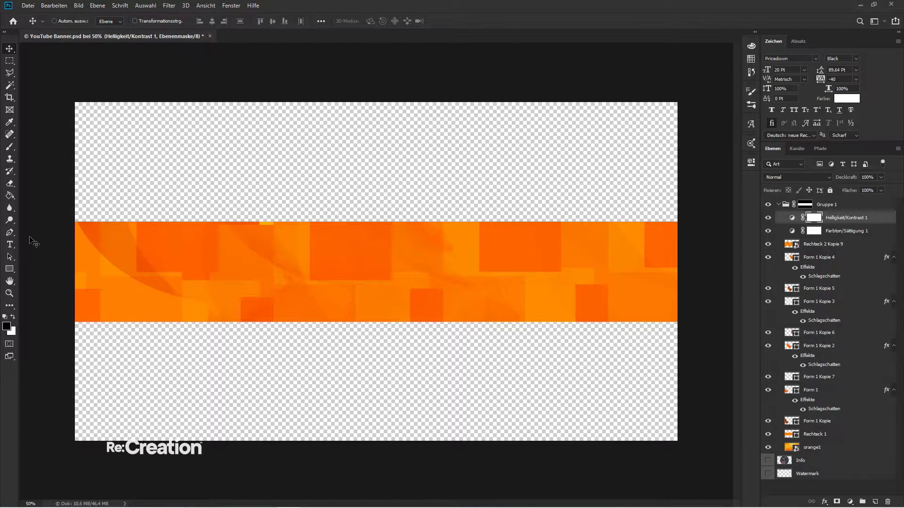
left_click(9, 244)
left_click(228, 279)
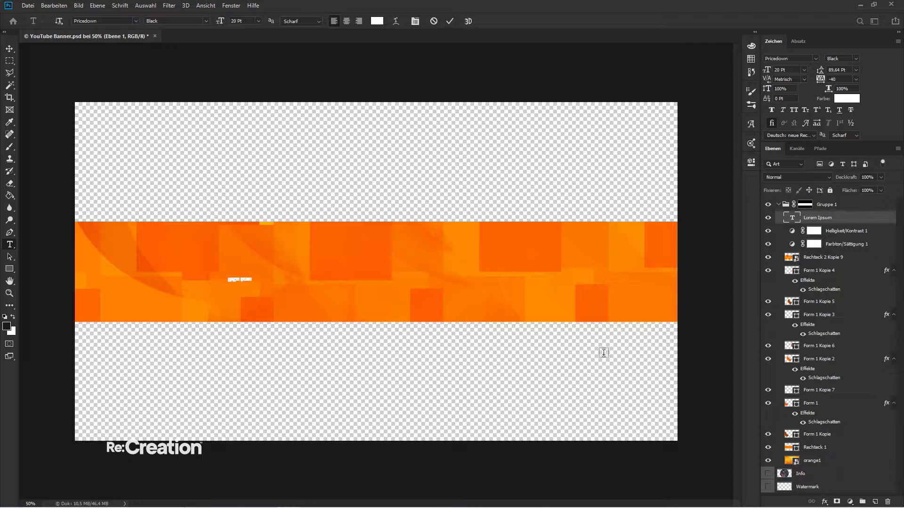
- Replace the placeholder text with 'Your Name' in 200 pt Pixellari Medium
key("Escape")
key("ctrl+z")
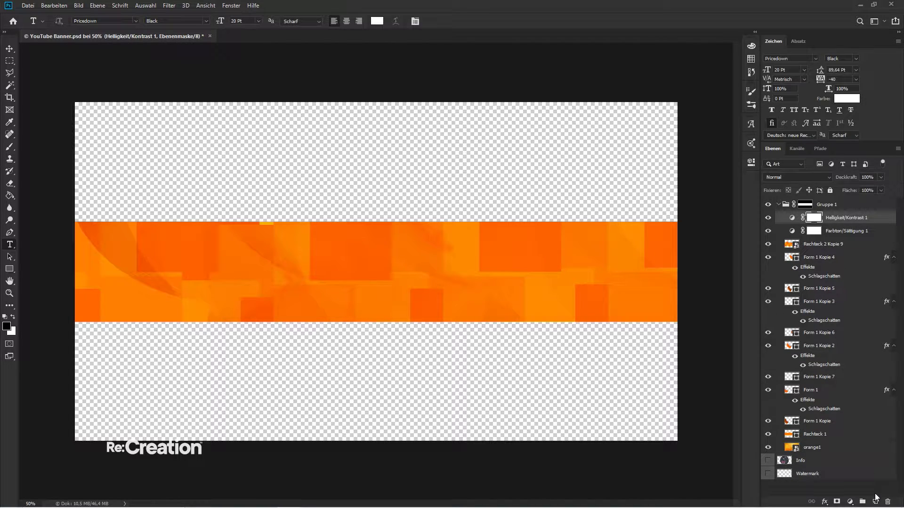
left_click(876, 501)
left_click(322, 290)
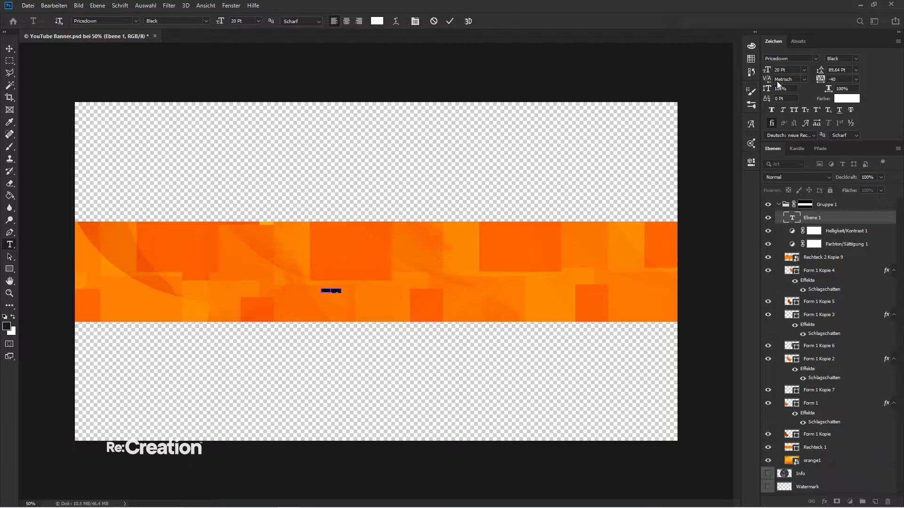
type("200")
key("Return")
left_click(800, 58)
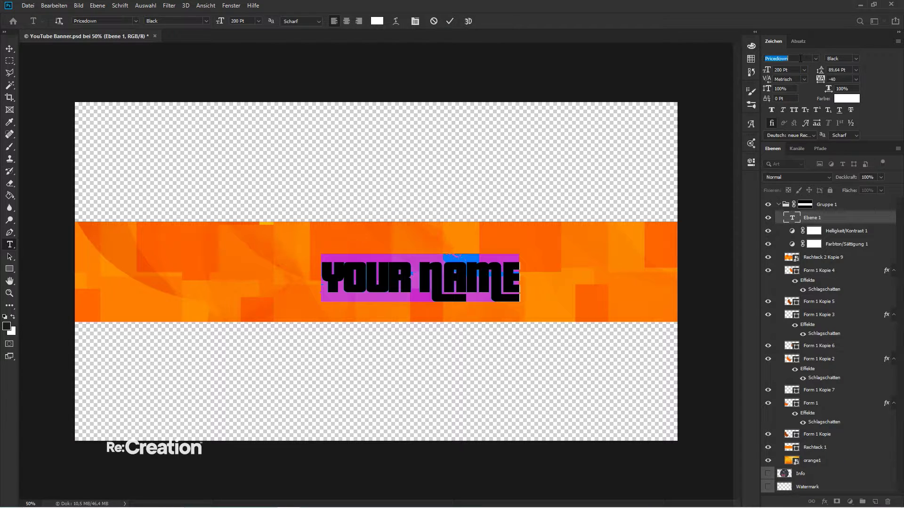
type("pixelmix")
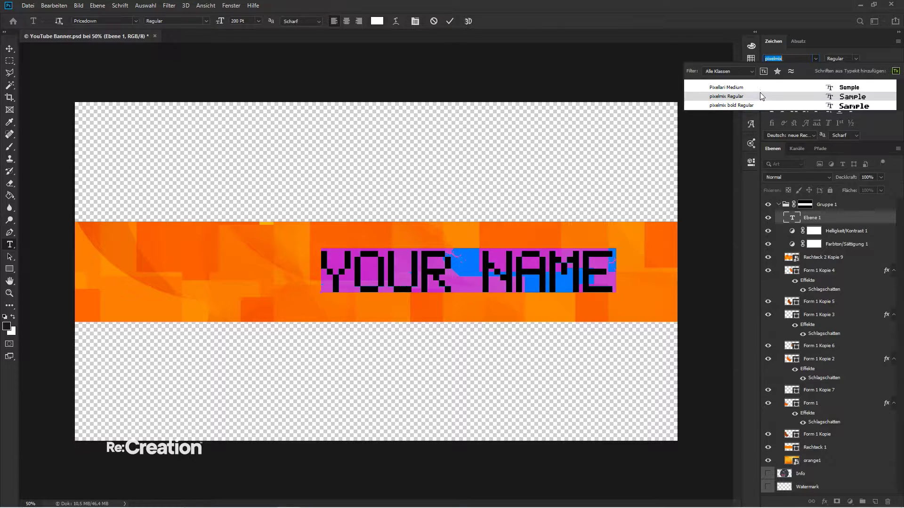
left_click(760, 88)
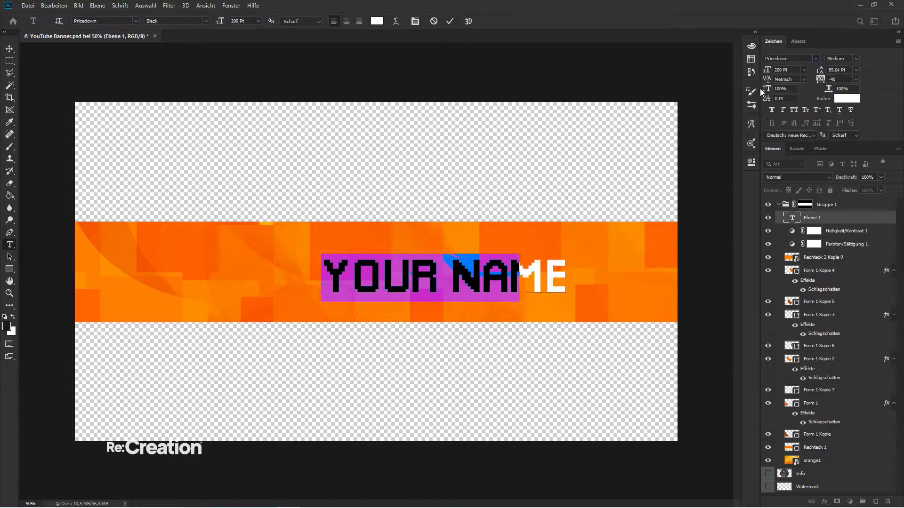
type("Your Name")
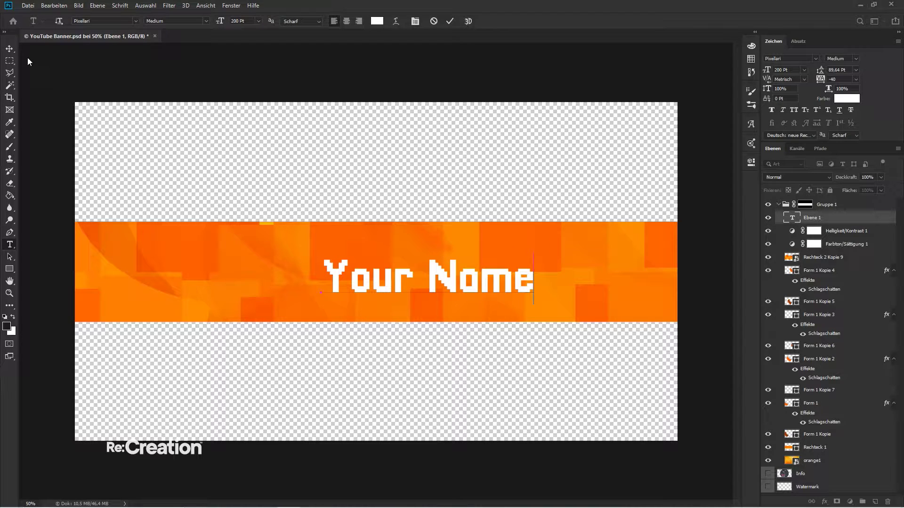
left_click(10, 48)
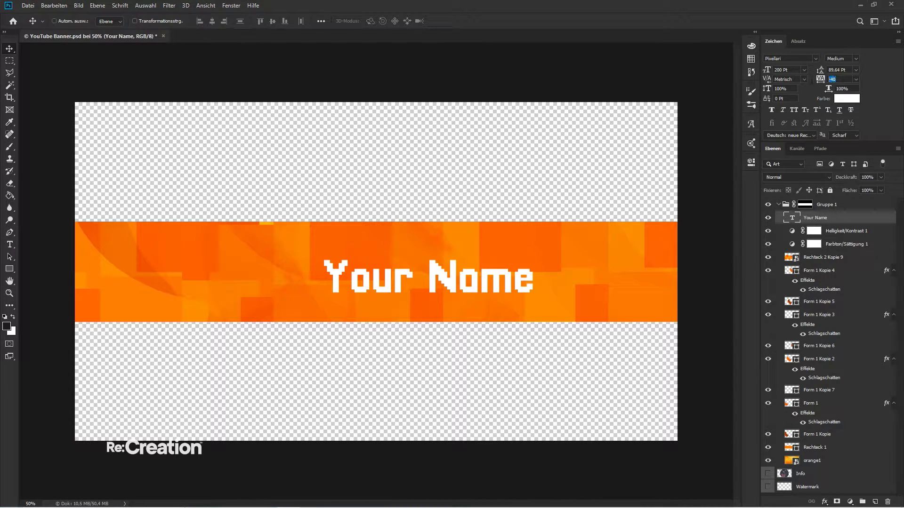
- Set the text tracking to -60 and centre 'Your Name' horizontally on the canvas
type("-50")
key("Return")
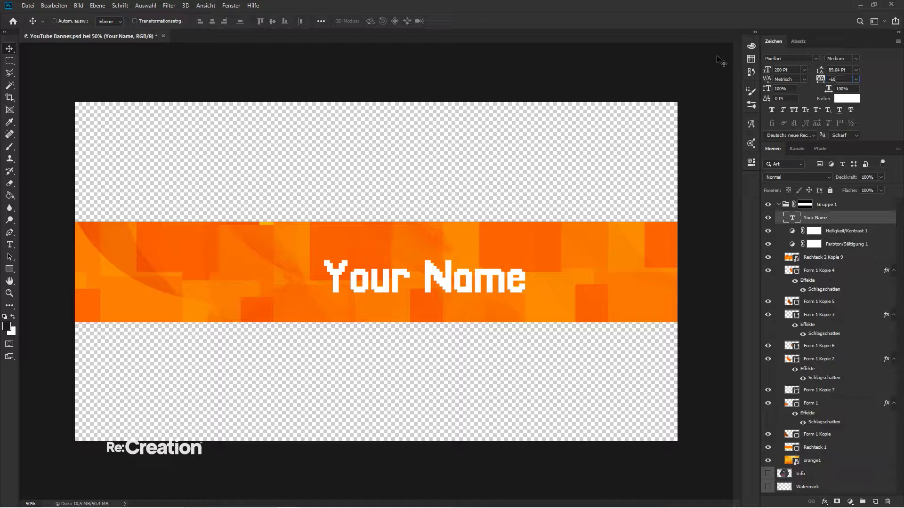
left_click(320, 21)
left_click(344, 108)
left_click(343, 121)
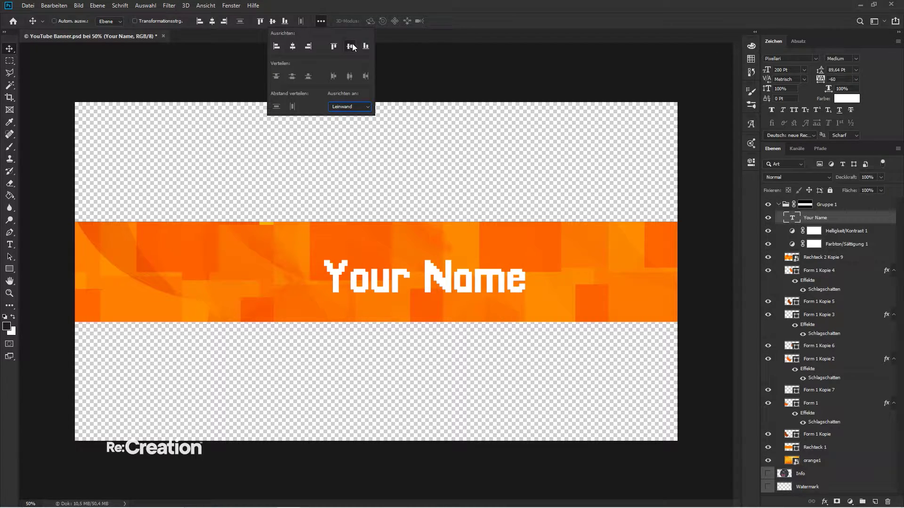
left_click(292, 46)
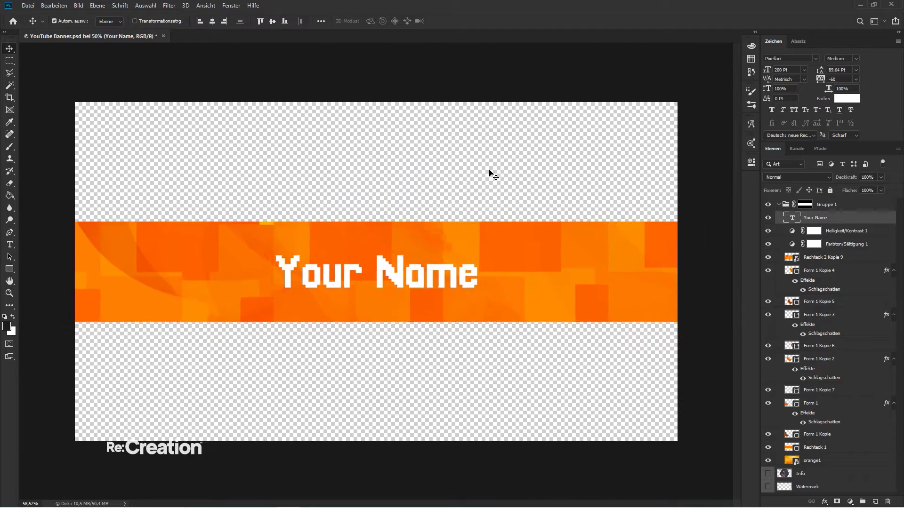
key("ctrl+plus")
key("ctrl+plus")
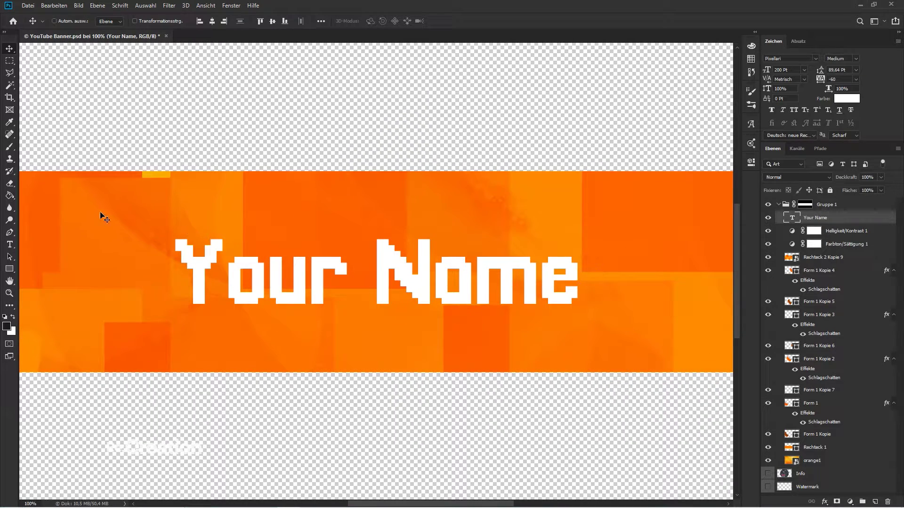
- Try a Bogen arc warp with bend 9 on the name, then cancel it
left_click(11, 245)
left_click(397, 19)
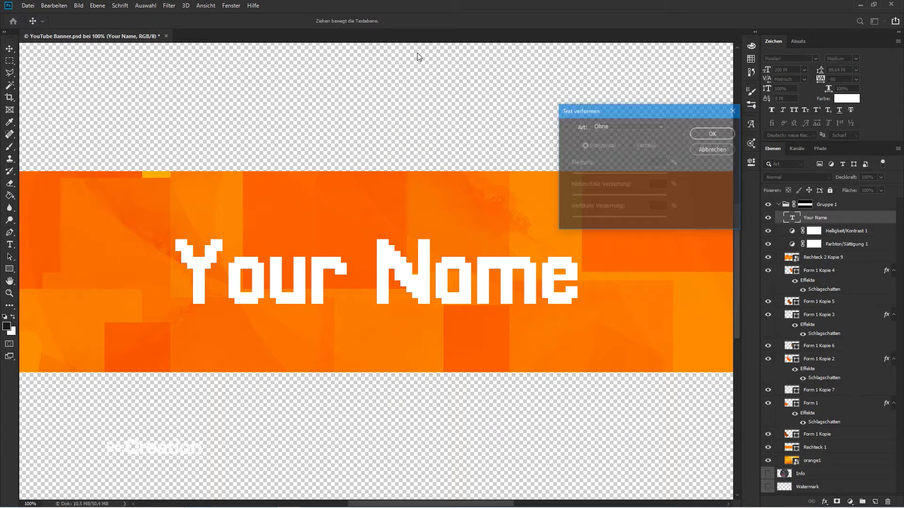
left_click(634, 126)
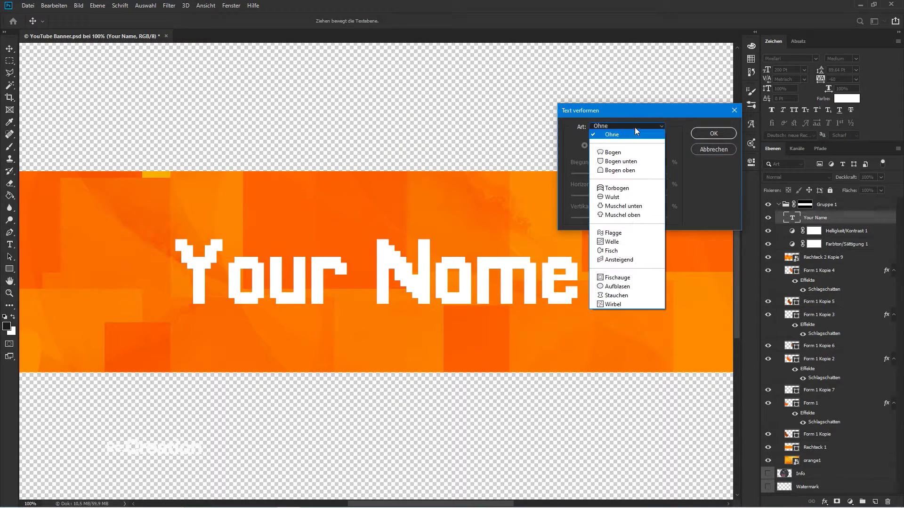
left_click(637, 152)
key("BackSpace")
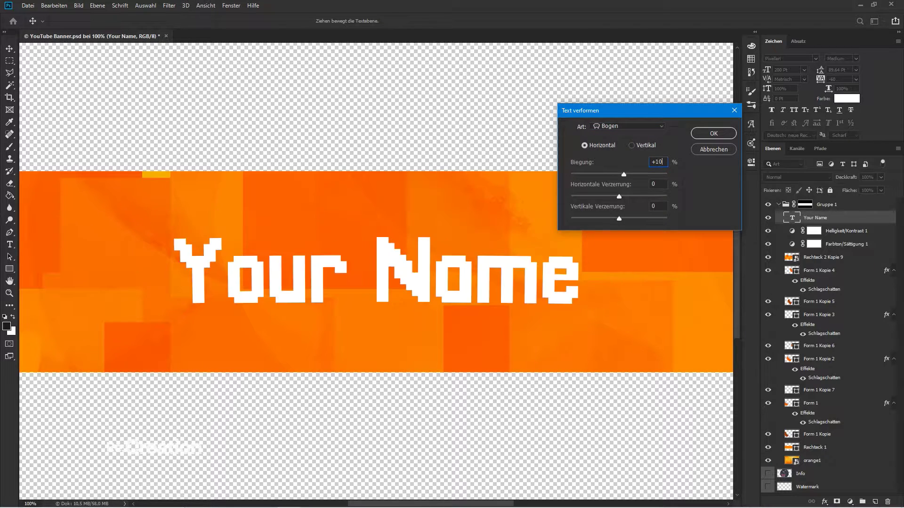
type("9")
left_click(662, 123)
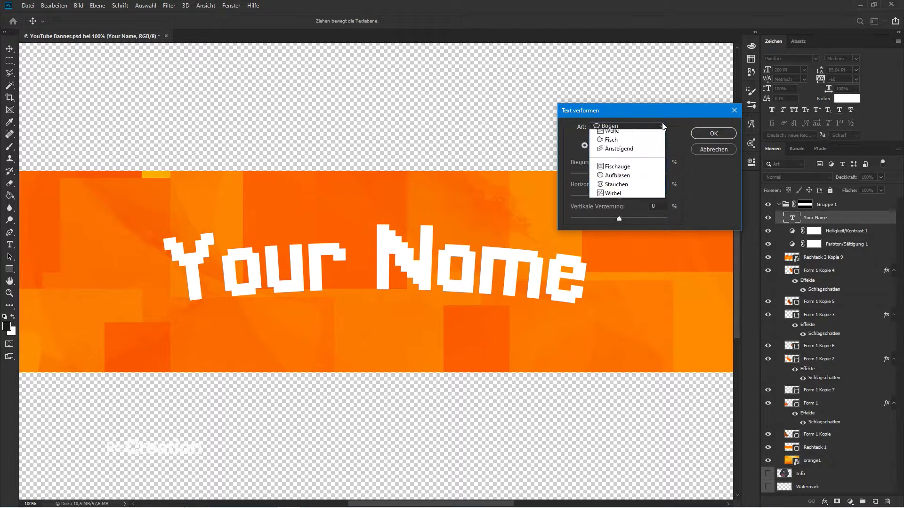
left_click(663, 123)
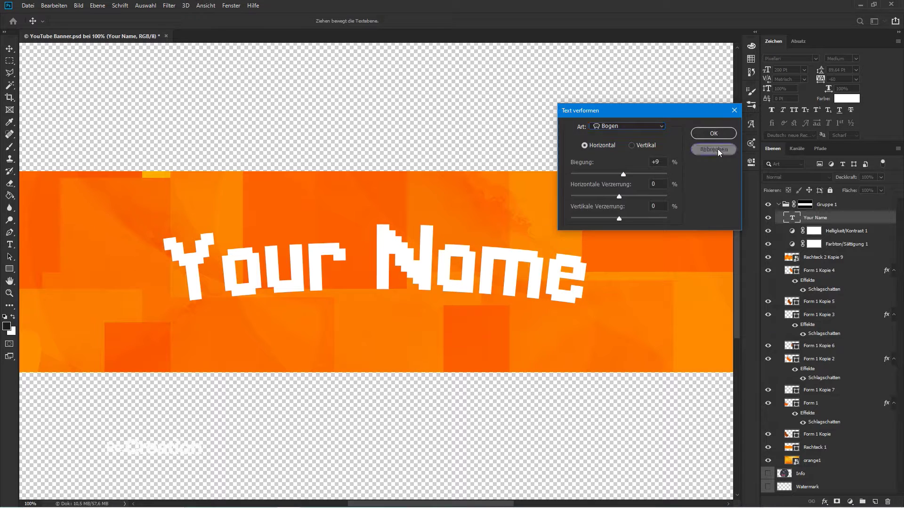
left_click(716, 150)
- Warp 'Your Name' with a Bogen arc of bend 11 and commit the text
left_click(394, 20)
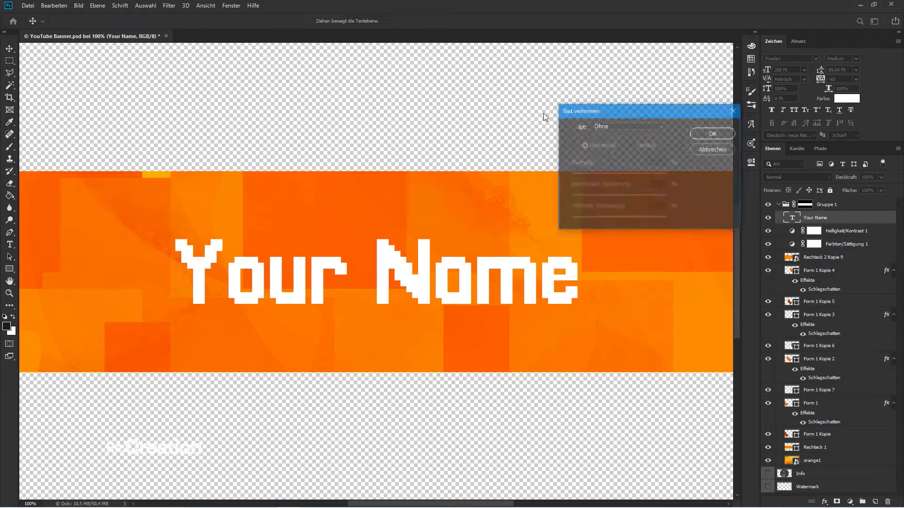
left_click(626, 126)
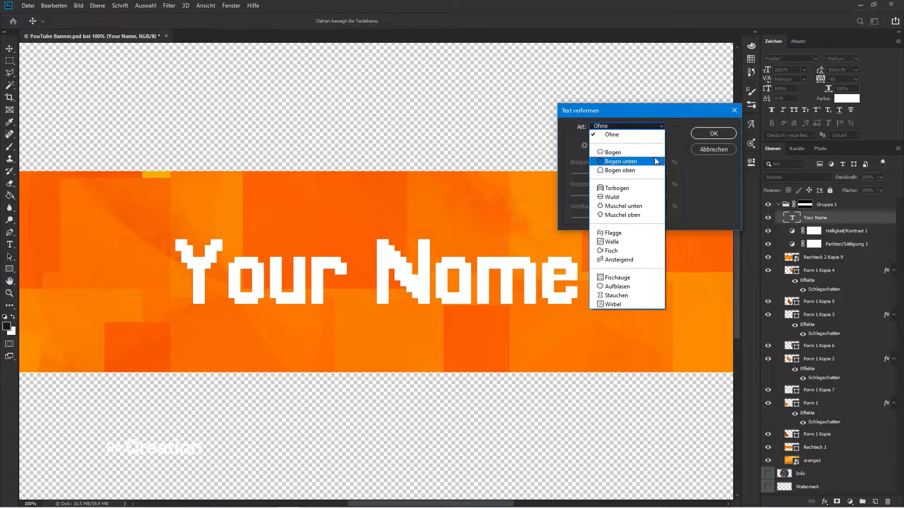
left_click(621, 152)
type("11")
key("Return")
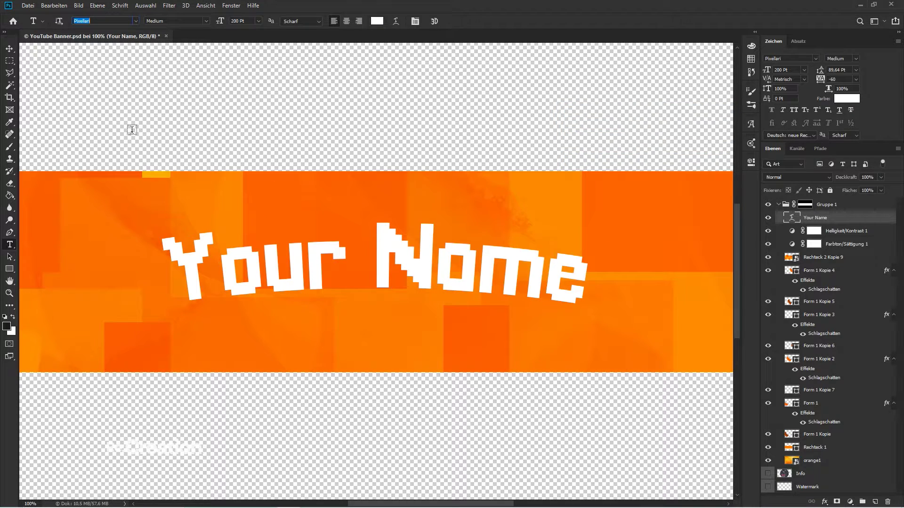
left_click(10, 49)
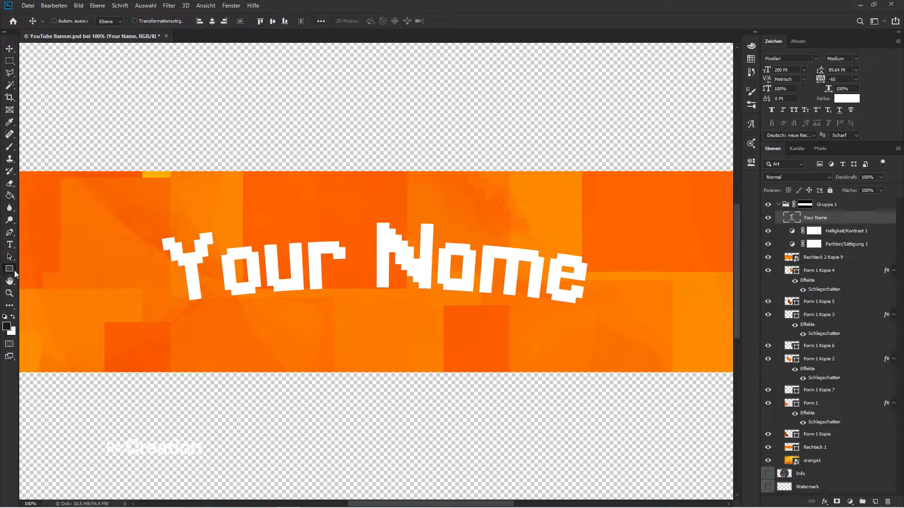
- Draw a thin rectangle below the name and fill it white
left_click(9, 269)
left_click_drag(225, 322, 618, 327)
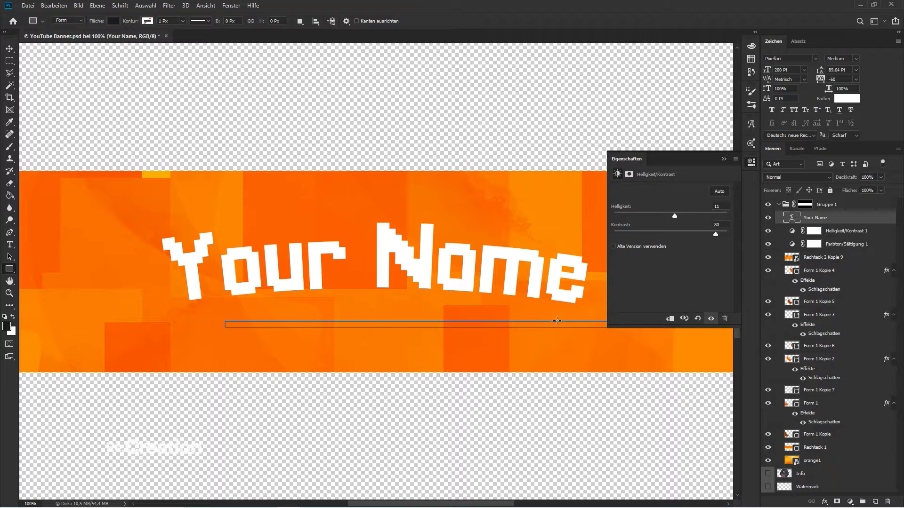
key("v")
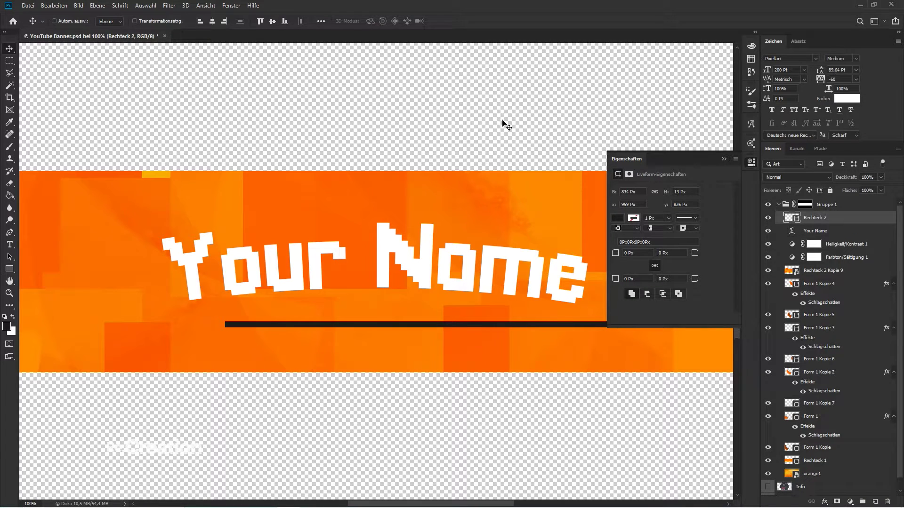
left_click(708, 156)
double_click(796, 221)
left_click(631, 274)
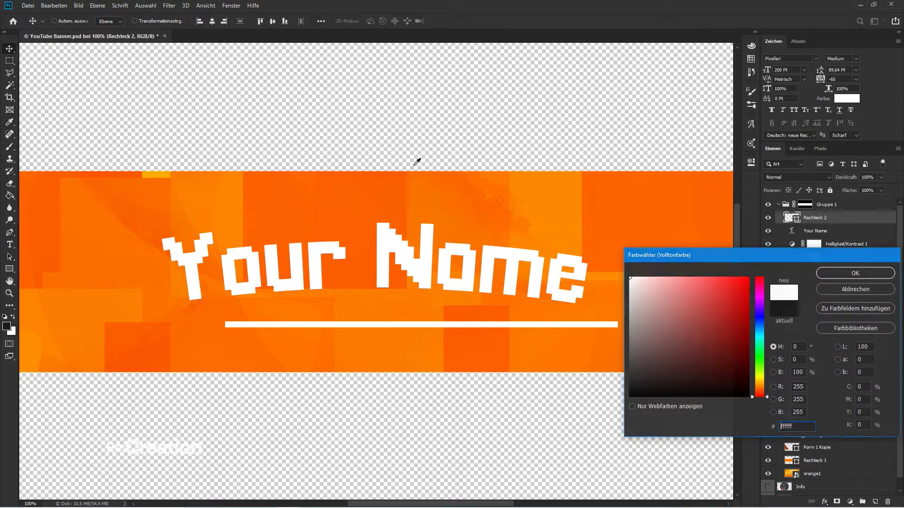
key("Return")
- Warp the white bar into a thin arch and nudge it slightly down
left_click(54, 5)
mouse_move(118, 221)
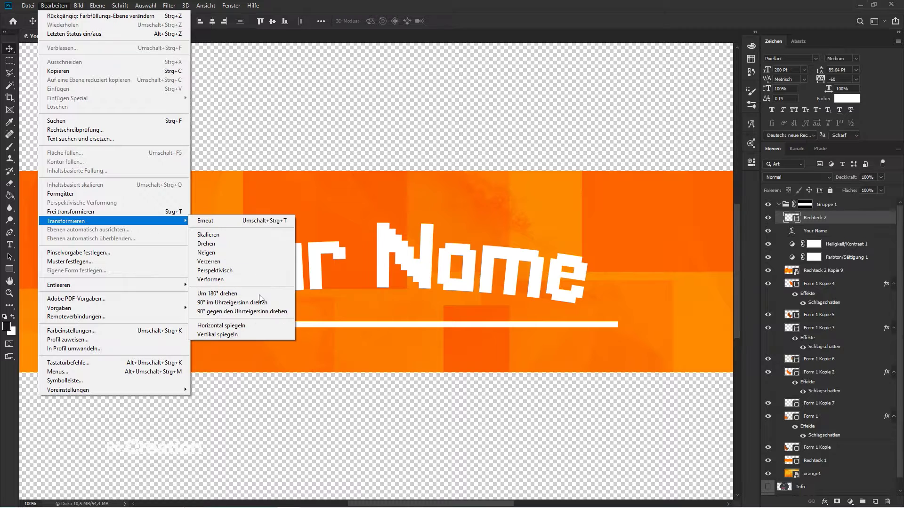
left_click(252, 282)
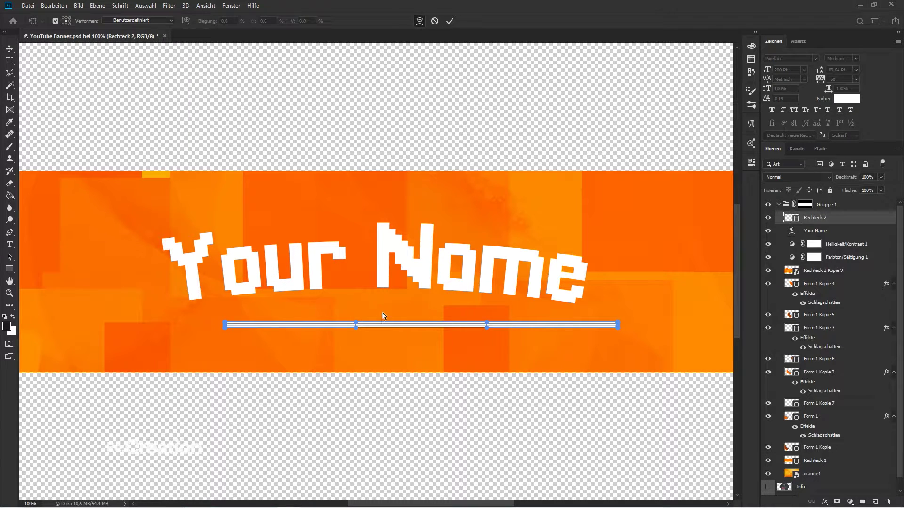
left_click_drag(367, 325, 358, 289)
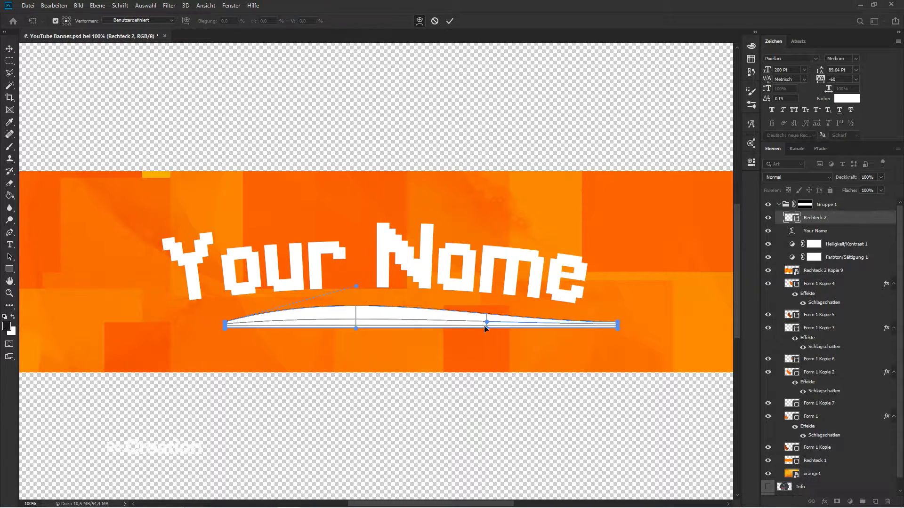
left_click_drag(484, 324, 481, 311)
left_click_drag(355, 329, 359, 296)
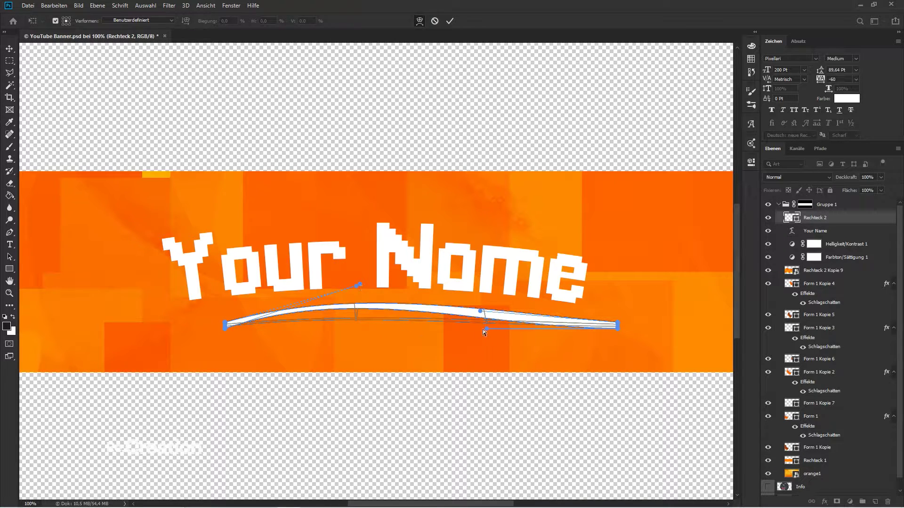
left_click_drag(484, 332, 494, 301)
key("Return")
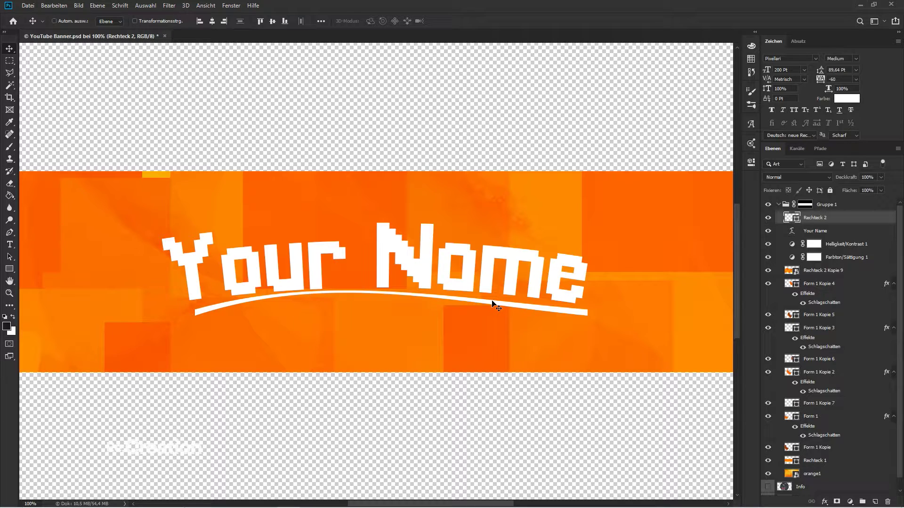
key("Down")
key("Down")
- Re-warp the swoosh to lift its left end and taper its right end to a point; add an empty layer
left_click(53, 5)
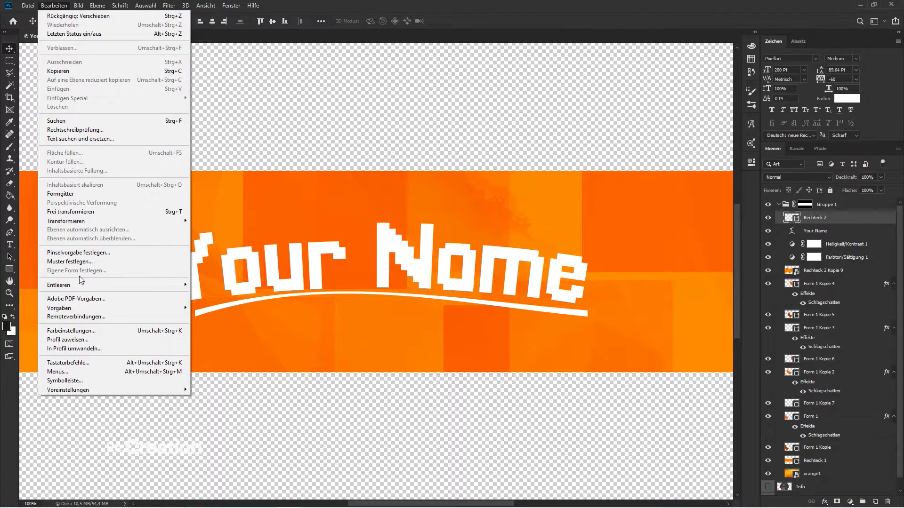
mouse_move(103, 224)
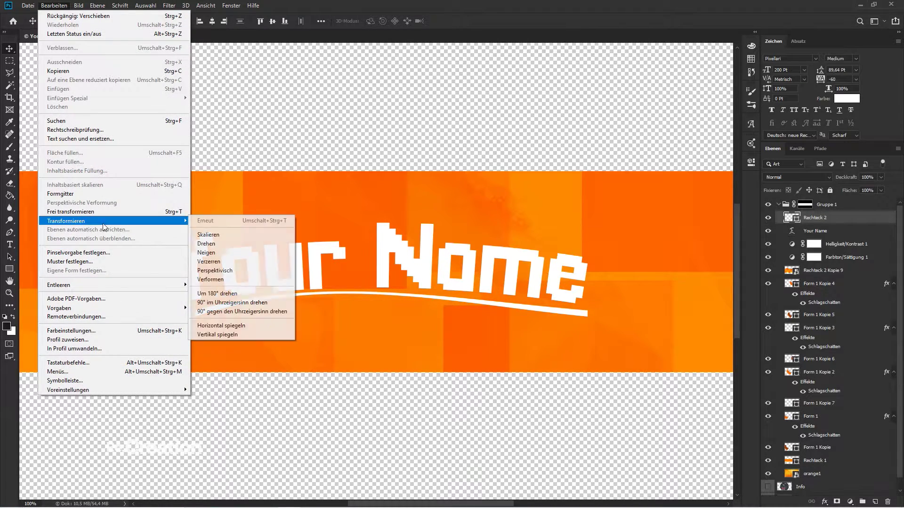
left_click(210, 280)
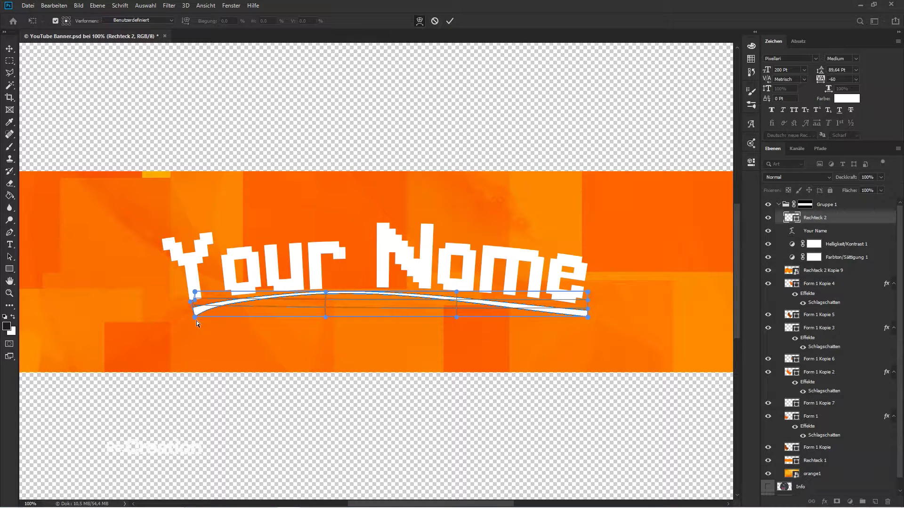
left_click_drag(196, 320, 192, 308)
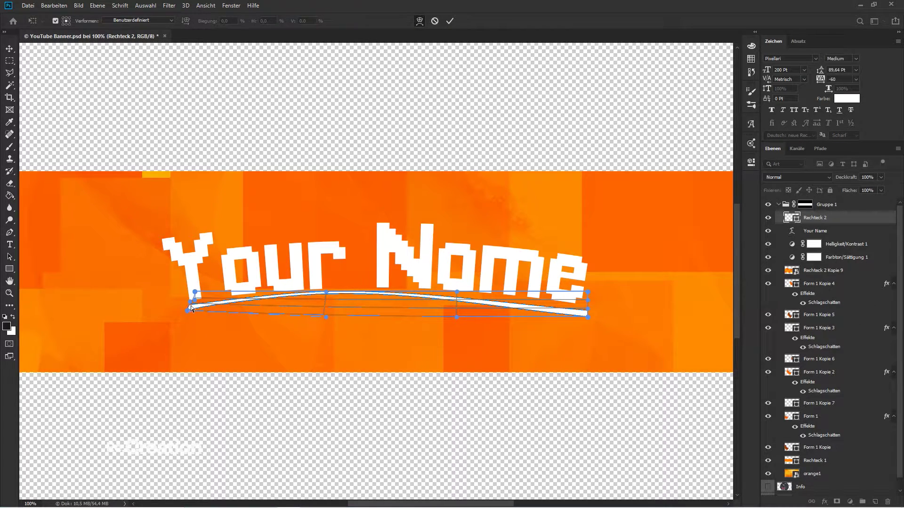
left_click_drag(589, 317, 598, 318)
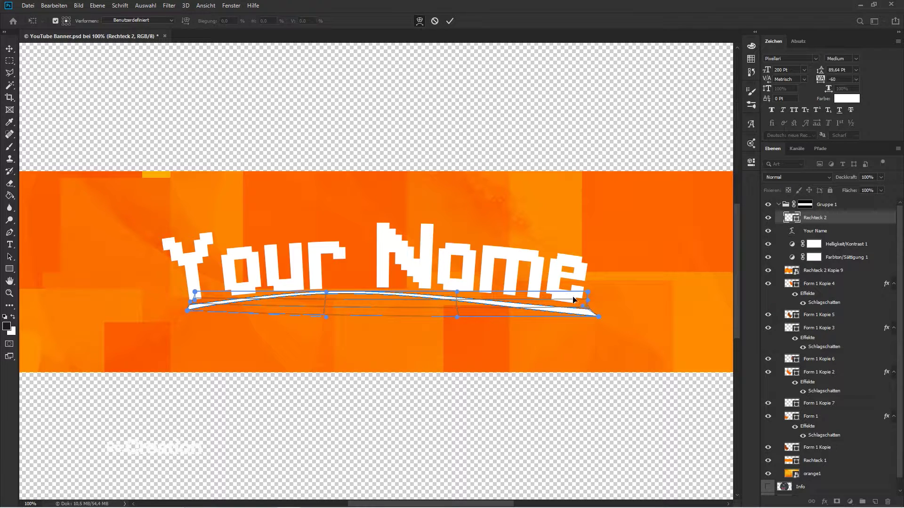
key("Return")
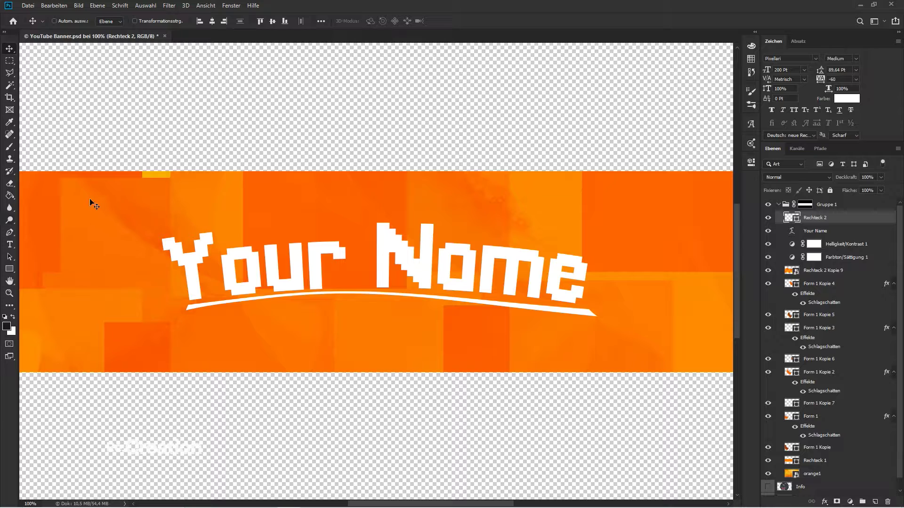
left_click(10, 245)
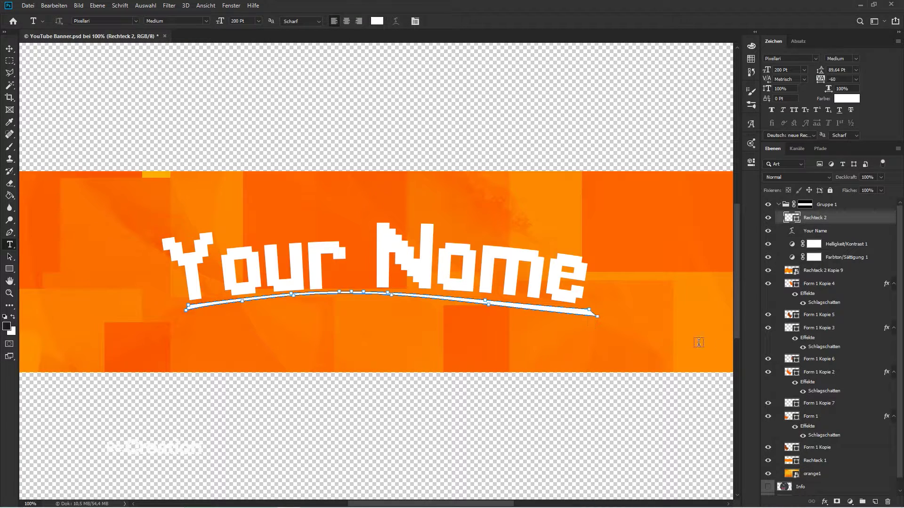
left_click(875, 502)
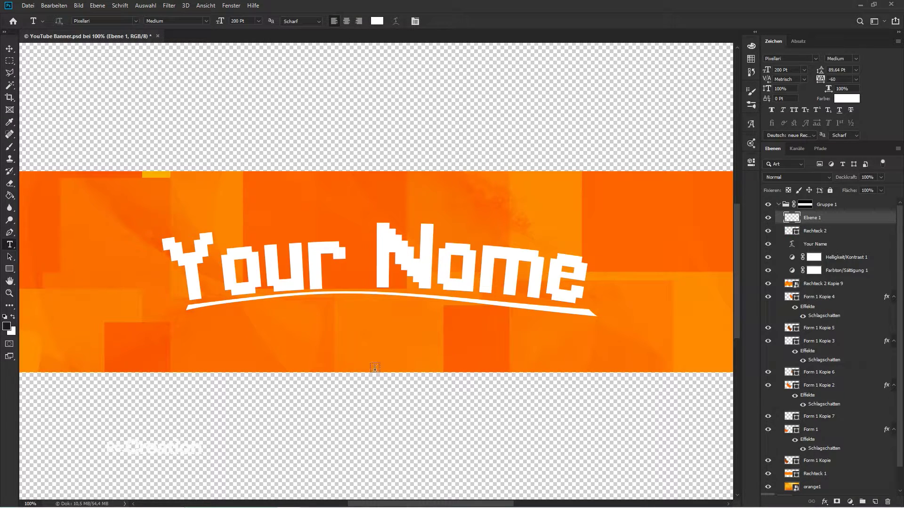
left_click(326, 343)
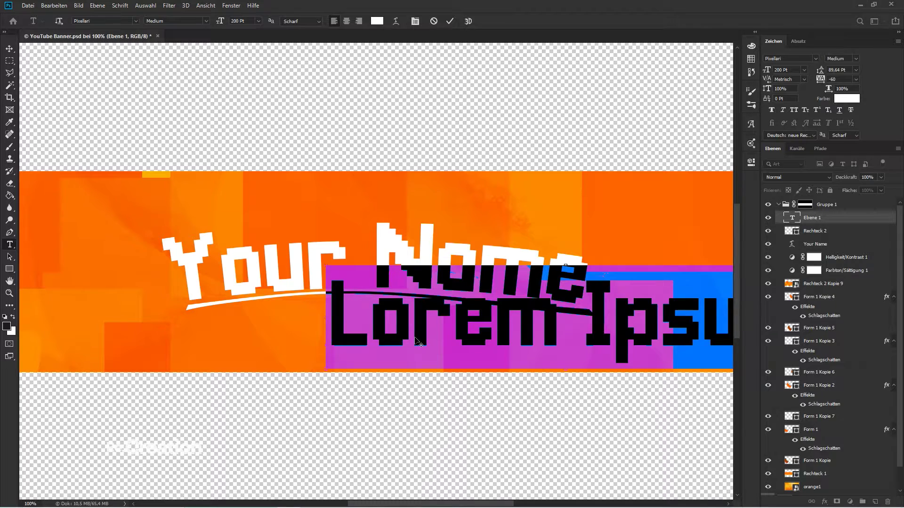
type("@YOURNA")
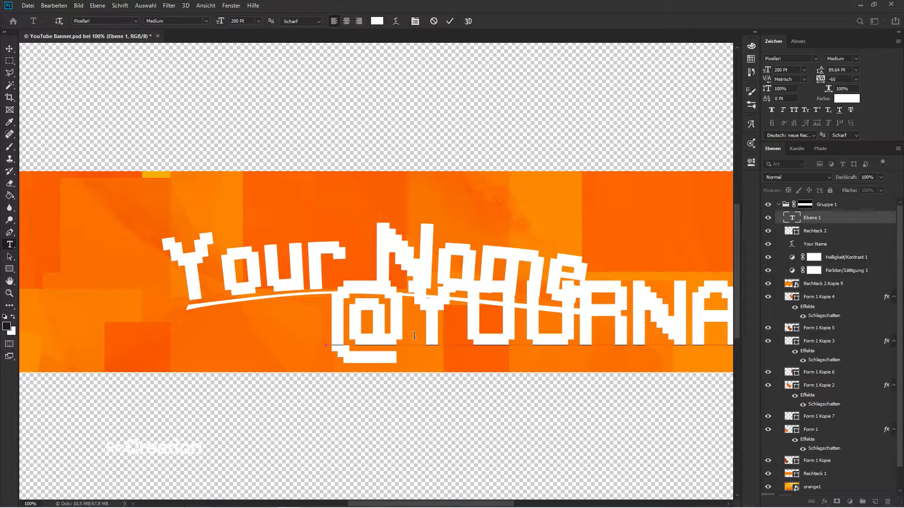
key("ctrl+a")
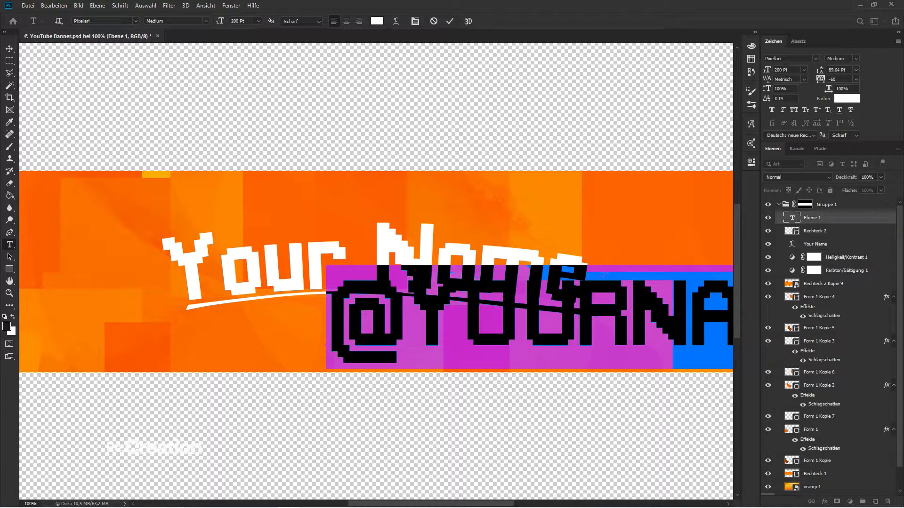
type("50")
key("Return")
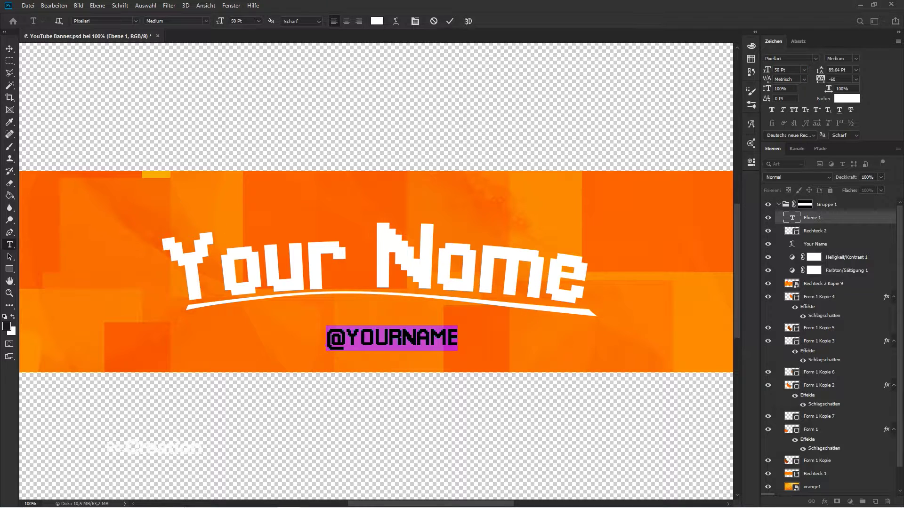
left_click(9, 47)
left_click_drag(362, 284, 331, 268)
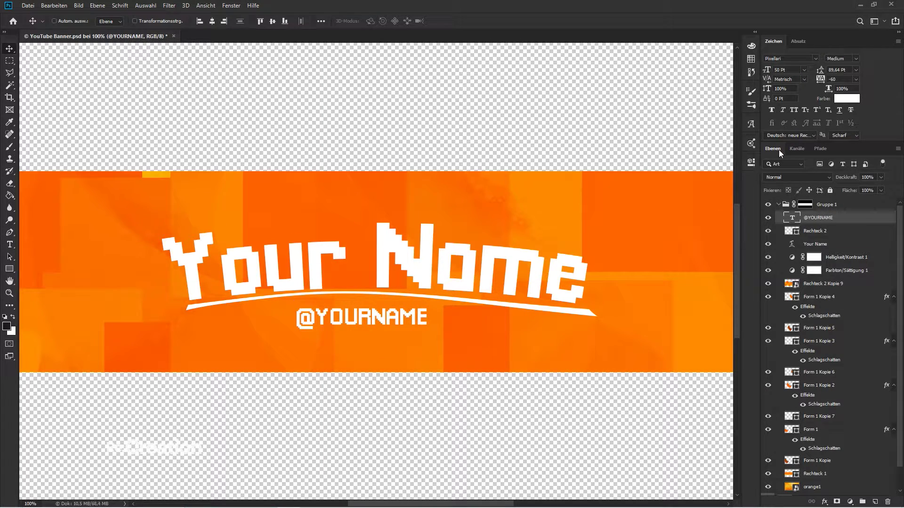
- Shrink the line to 20 pt and retype it as 'YOUR SLOGAN GOES HERE'
type("20")
key("Return")
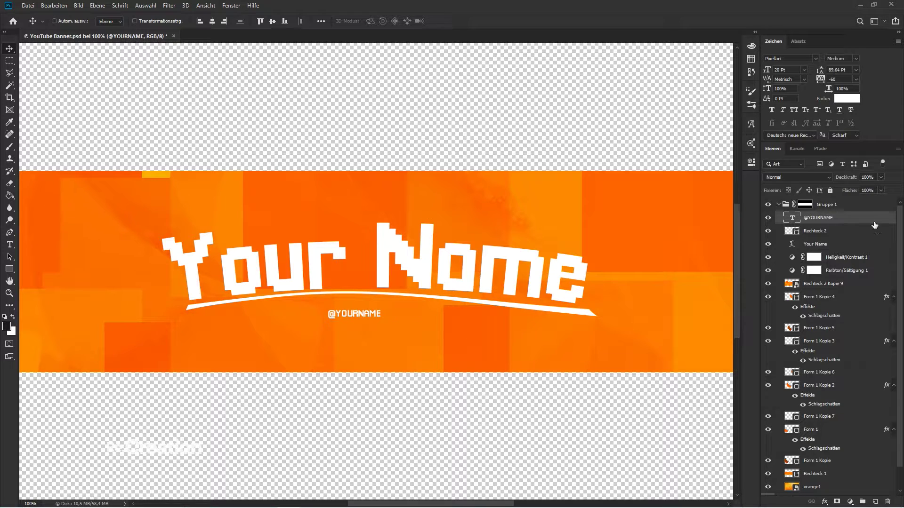
double_click(789, 220)
type("YOUR S")
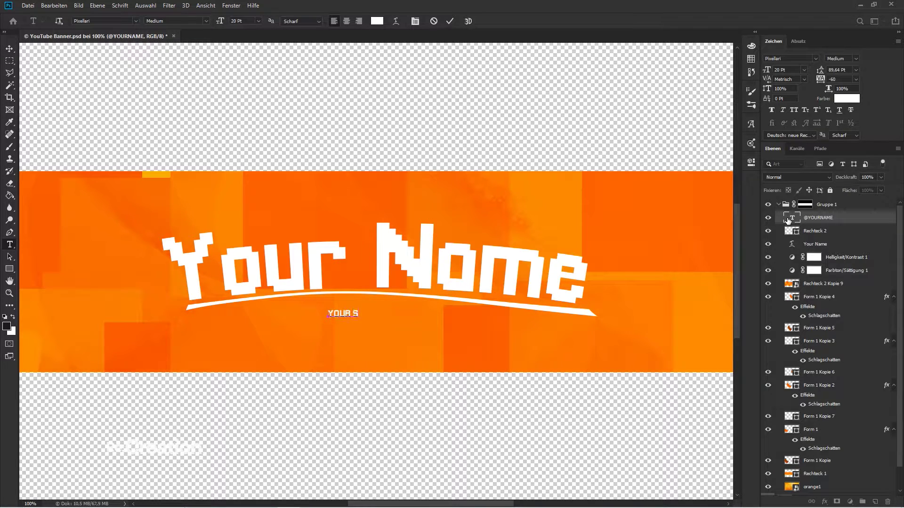
type("LOGAN GOES HERE")
left_click(9, 48)
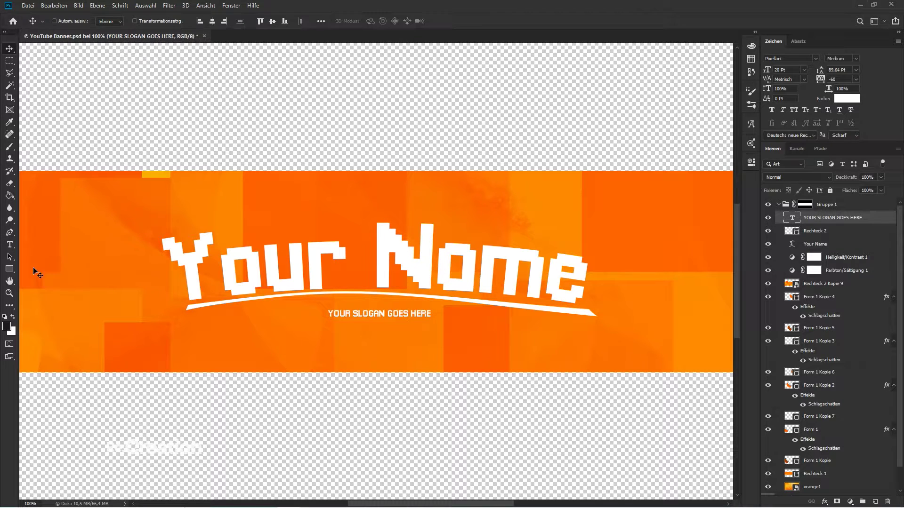
left_click(9, 244)
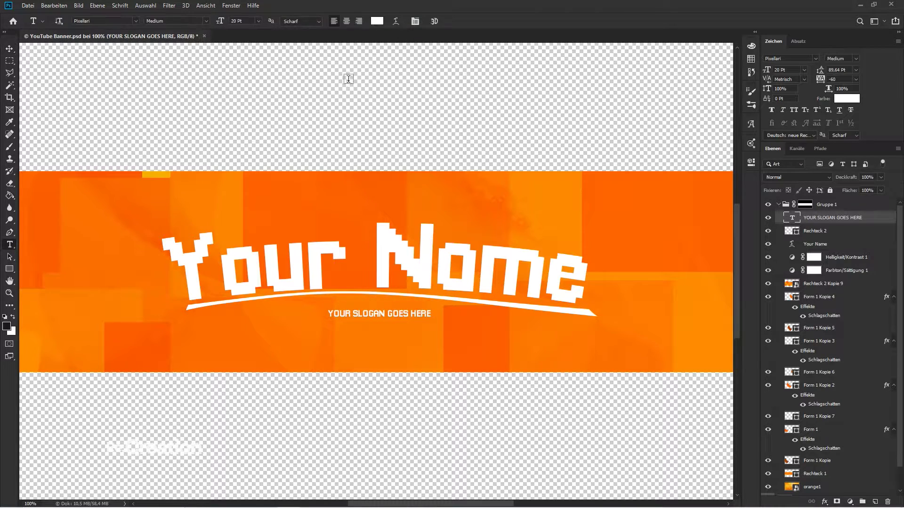
- Apply an Arc warp with a slight bend to the slogan
left_click(412, 21)
left_click(624, 125)
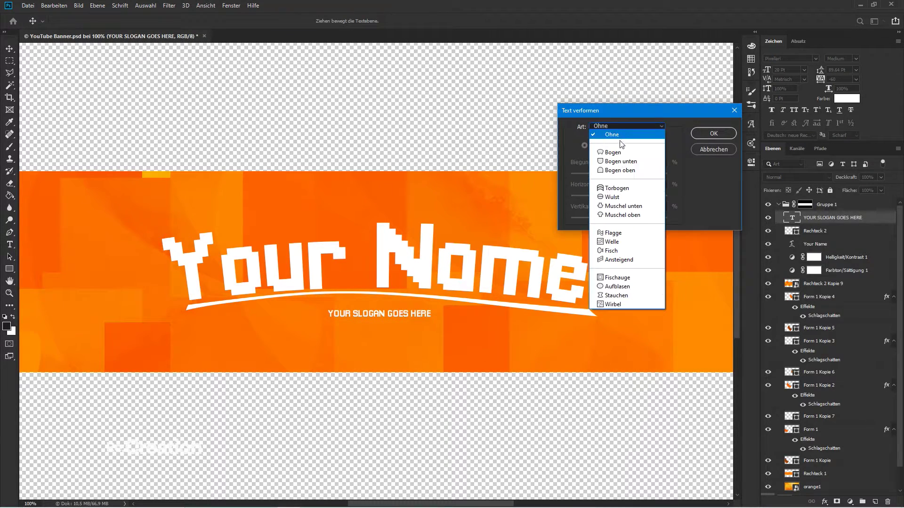
left_click(644, 153)
type("0")
key("Up")
key("Up")
key("Up")
key("Up")
key("Up")
key("Up")
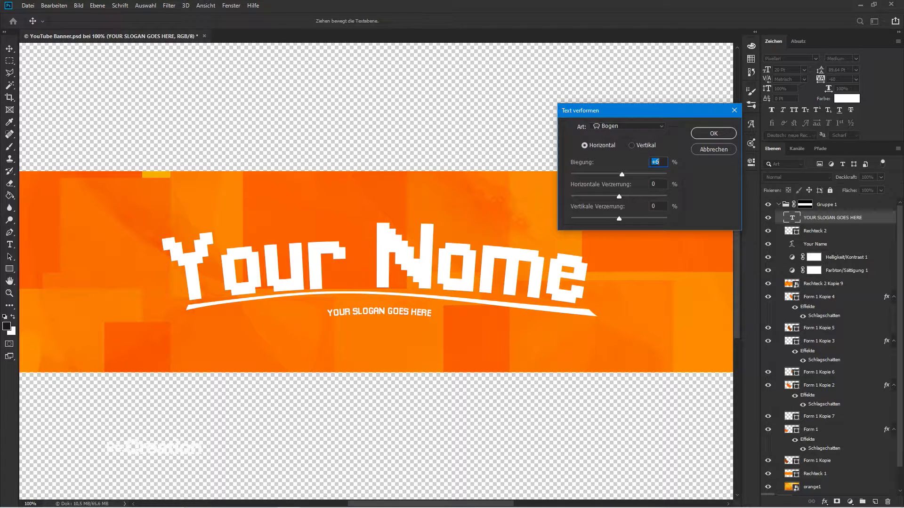
key("Down")
key("Down")
key("Down")
key("Down")
key("Down")
key("Down")
key("Down")
key("Down")
key("Down")
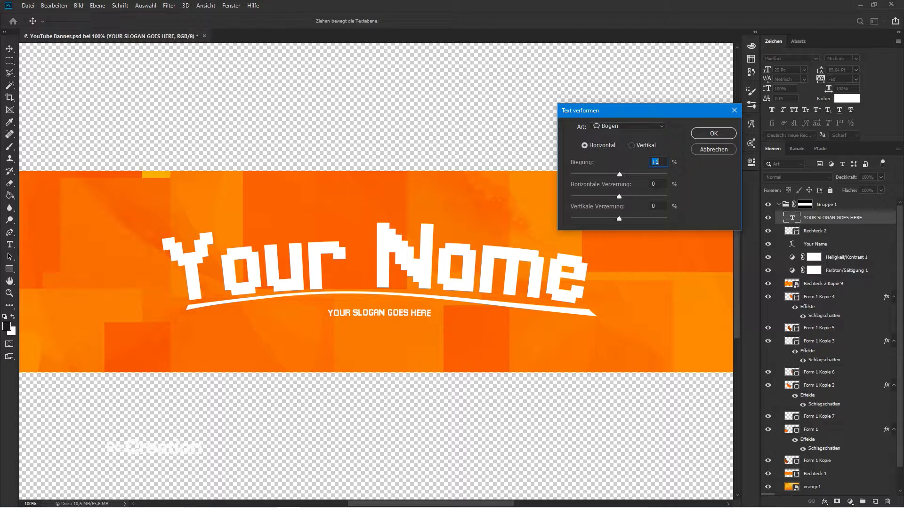
key("Up")
key("Up")
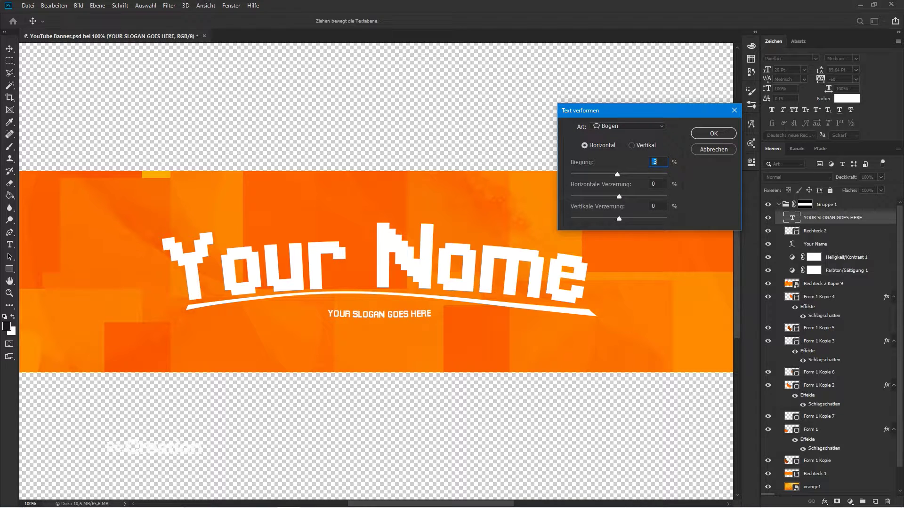
key("Return")
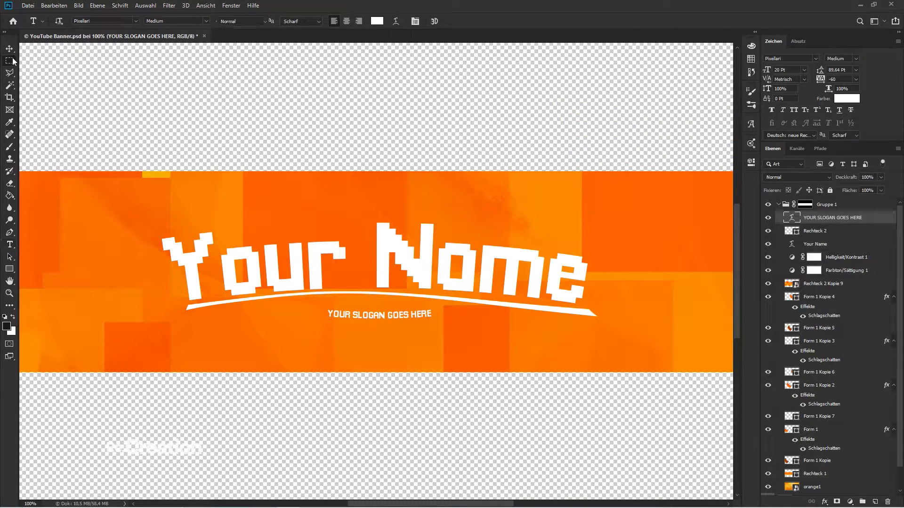
- Move the slogan right under the swoosh's raised end and adjust its warp
left_click(9, 60)
key("v")
left_click_drag(369, 245, 524, 244)
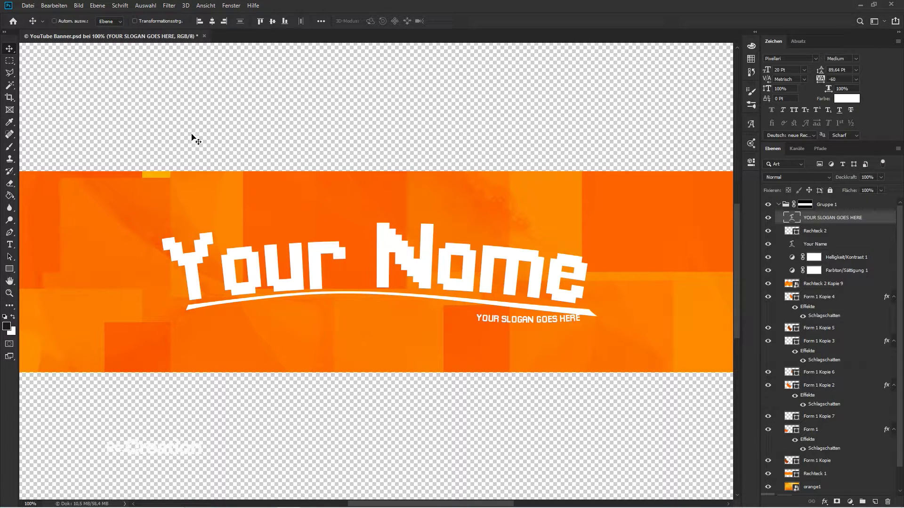
left_click(10, 245)
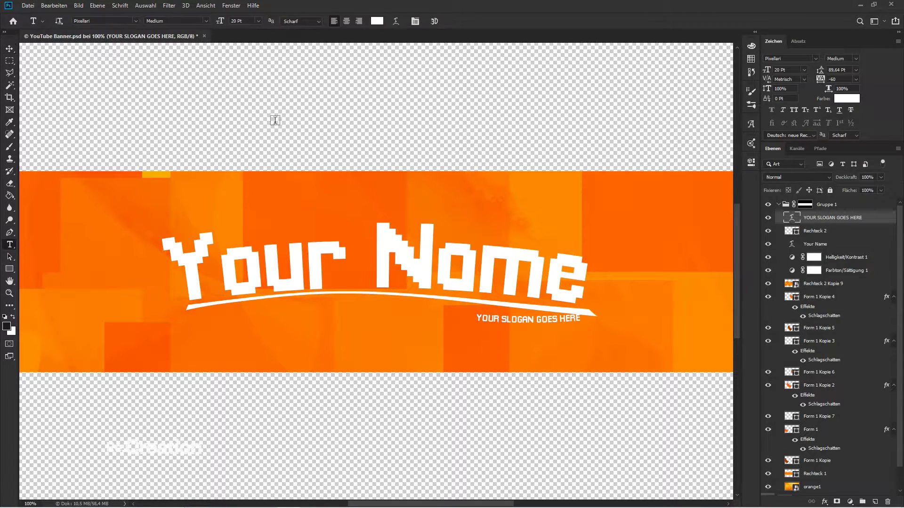
left_click(398, 23)
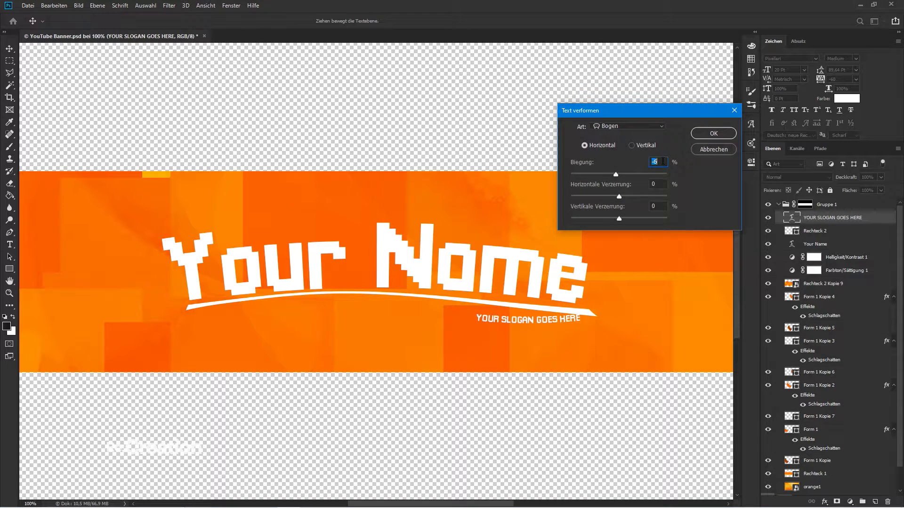
scroll(662, 161, "up", 3)
key("Return")
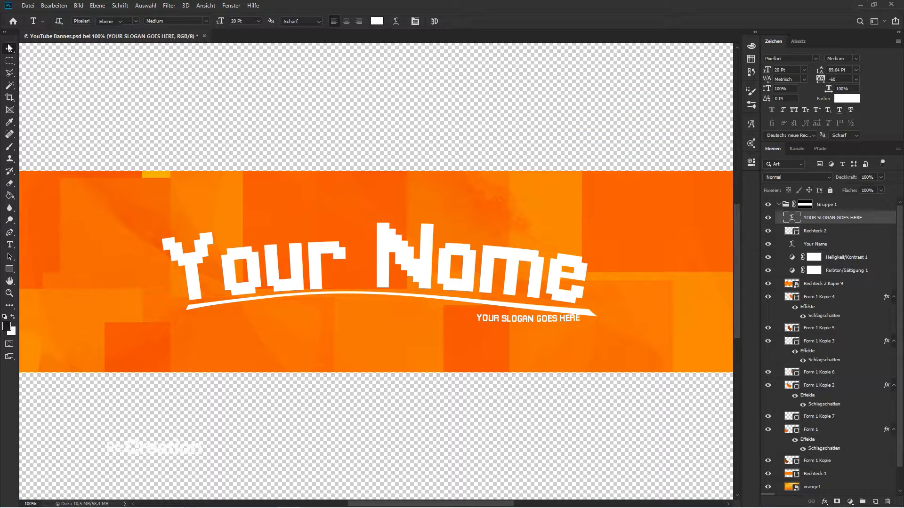
- Rotate the slogan to follow the swoosh's angle
key("ctrl+t")
left_click_drag(594, 287, 606, 300)
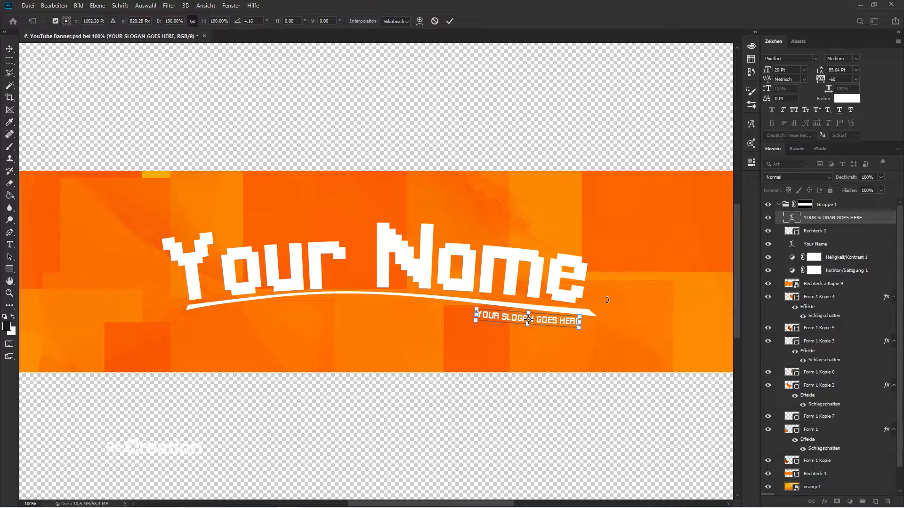
key("Return")
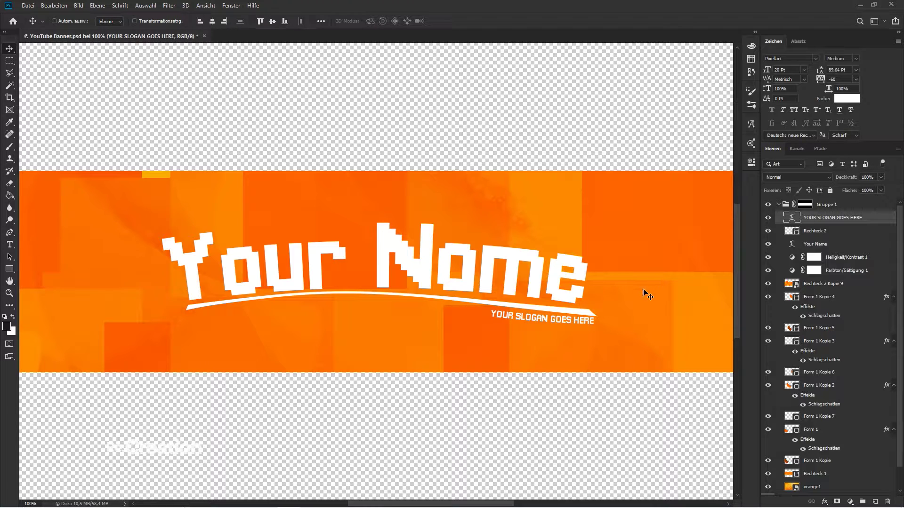
key("ctrl+t")
key("Return")
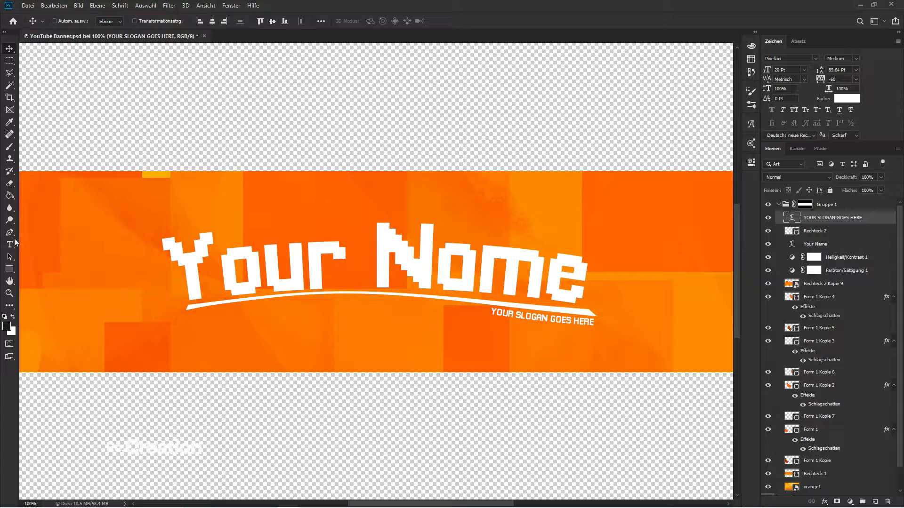
- Soften the slogan's arc bend slightly
left_click(14, 243)
left_click(396, 21)
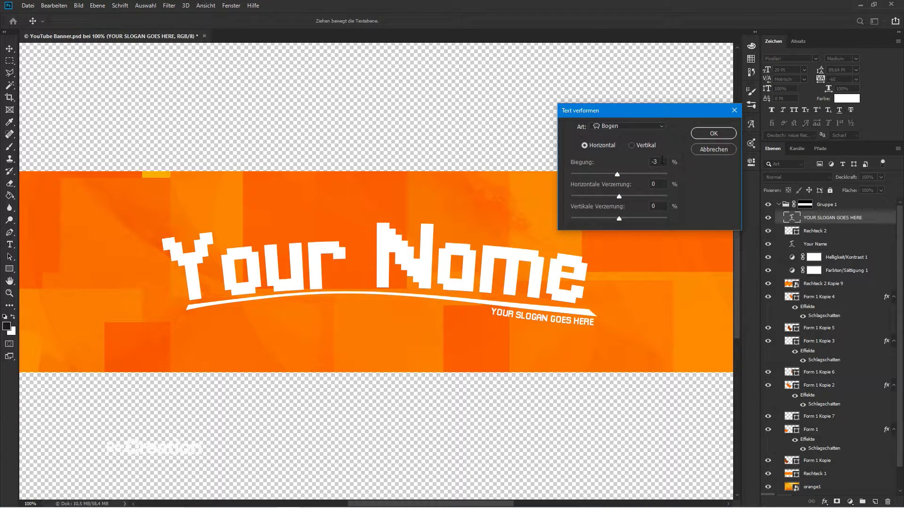
key("Up")
key("Up")
key("Return")
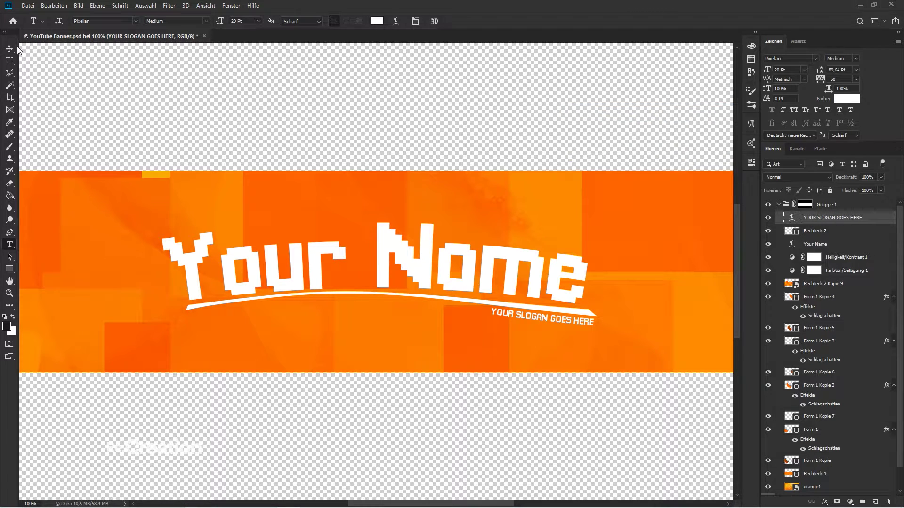
left_click(15, 48)
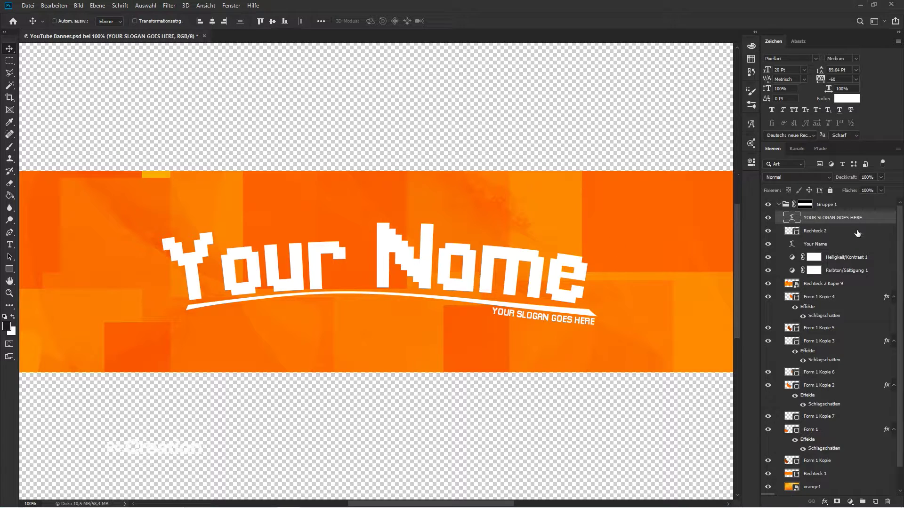
- Group the name, swoosh and slogan into Gruppe 2 with an 18 px, 14% drop shadow
left_click(841, 245, "shift")
key("ctrl+g")
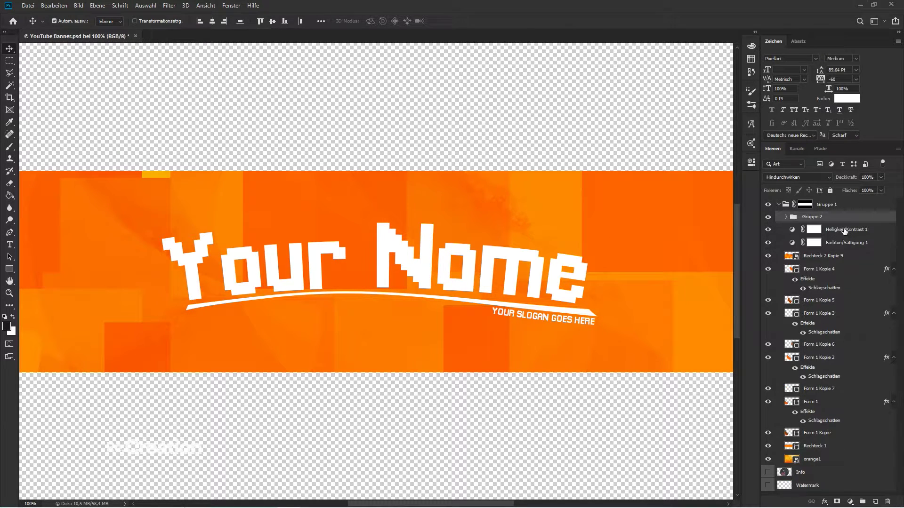
double_click(850, 218)
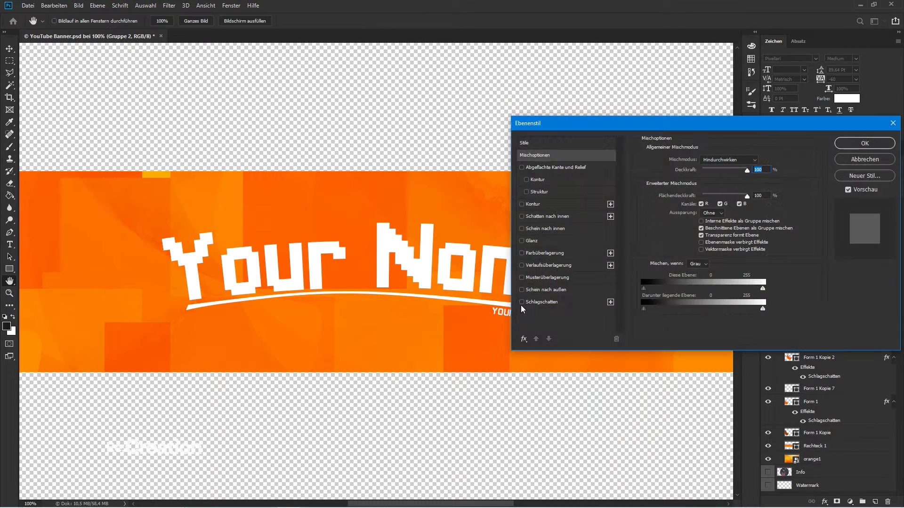
left_click(542, 303)
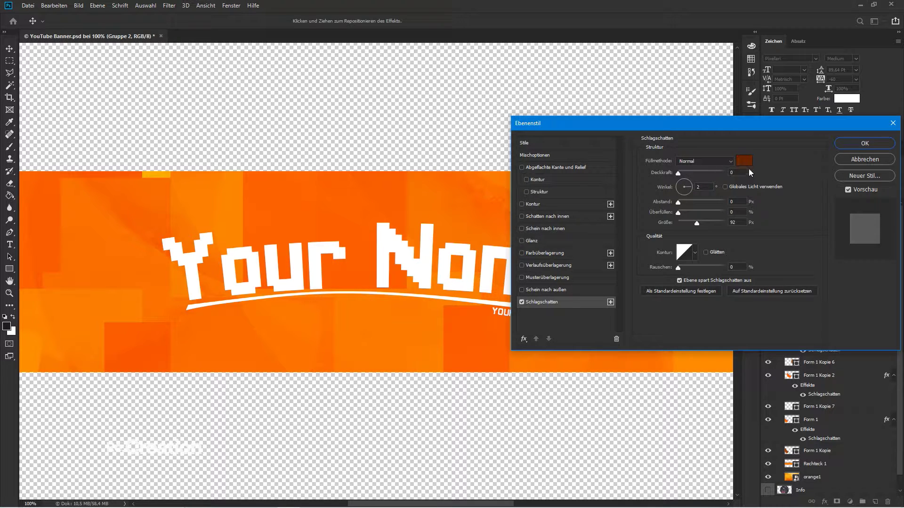
left_click_drag(679, 173, 723, 173)
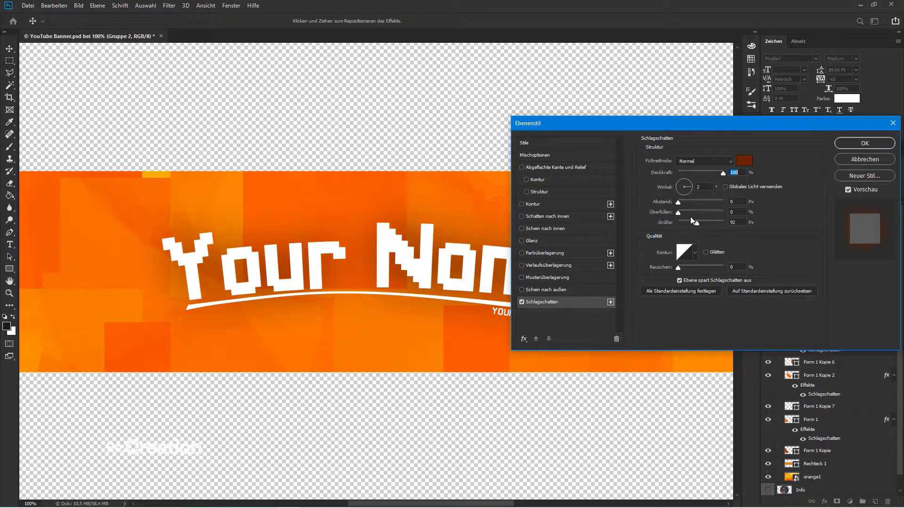
mouse_move(692, 222)
left_mouse_down()
mouse_move(671, 222)
mouse_move(684, 219)
left_mouse_up()
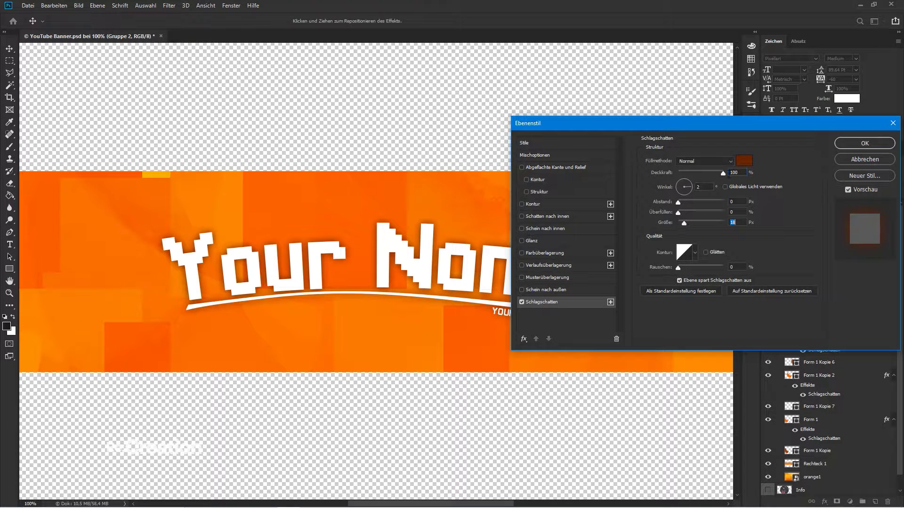
left_click_drag(711, 174, 683, 174)
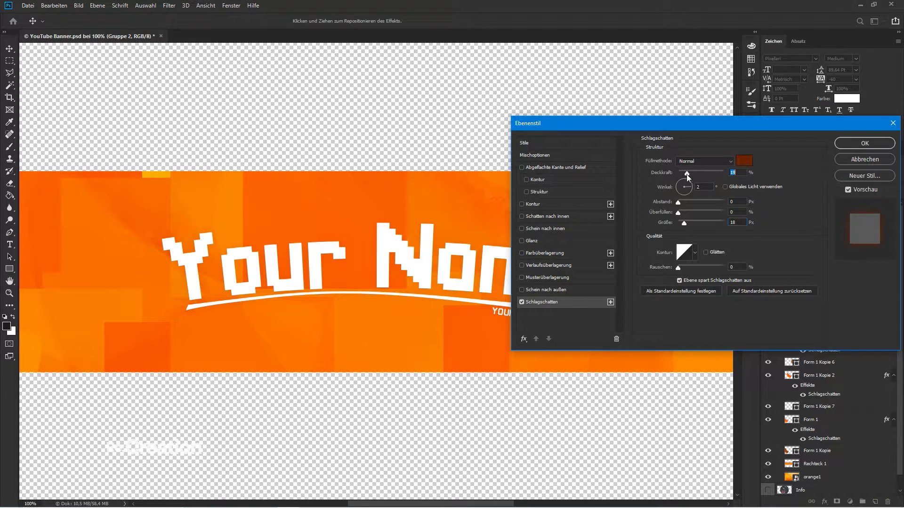
key("Return")
- Centre the title group horizontally and vertically on the banner, nudged slightly down
key("ctrl+minus")
key("ctrl+minus")
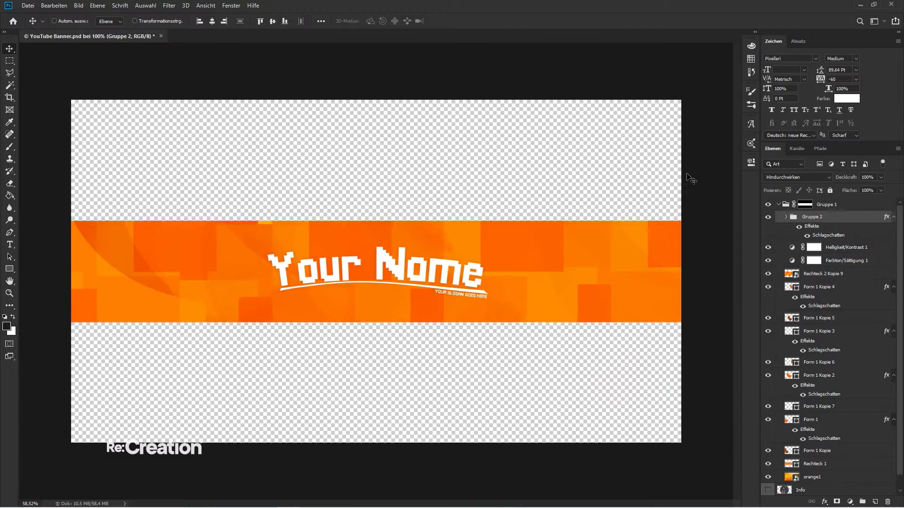
left_click(212, 21)
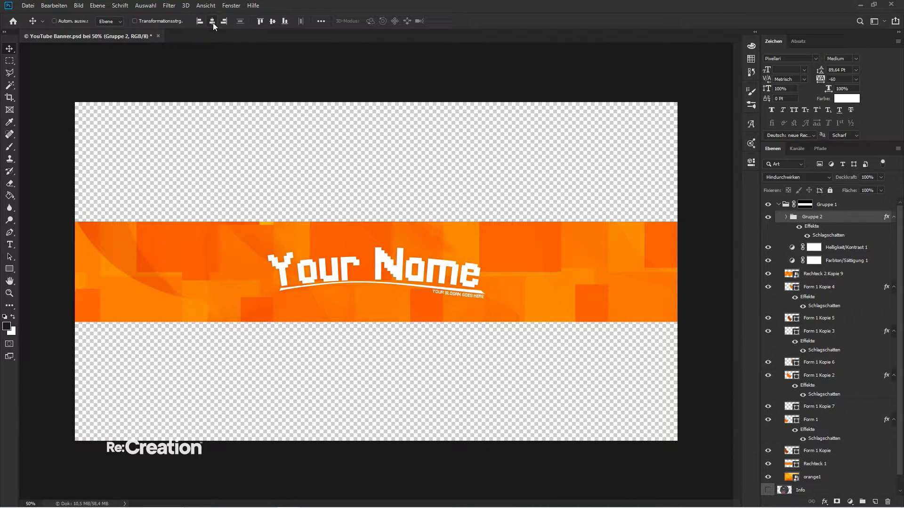
left_click(274, 20)
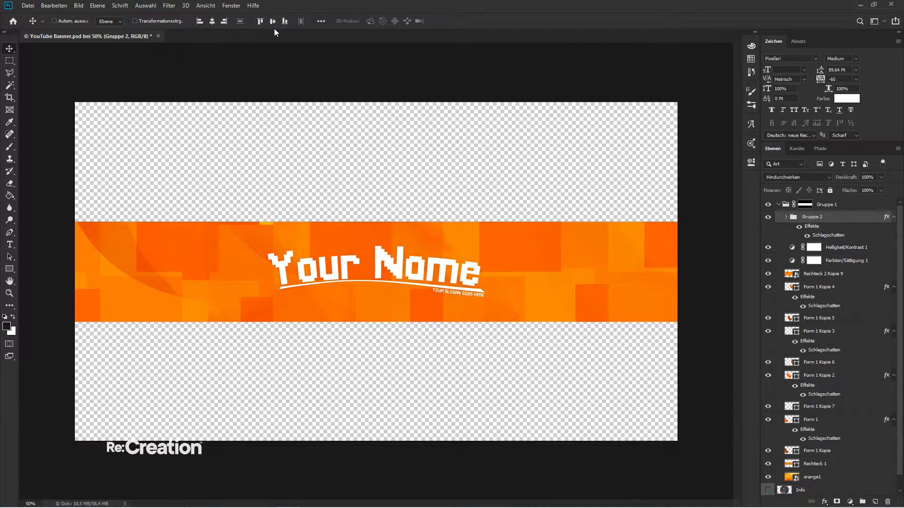
key("Down")
key("Down")
key("Down")
key("Down")
key("Down")
key("Down")
key("Down")
key("Down")
key("Down")
key("Down")
key("Down")
key("Down")
key("Down")
key("Down")
key("Down")
key("Down")
key("Down")
key("Down")
key("Down")
key("Down")
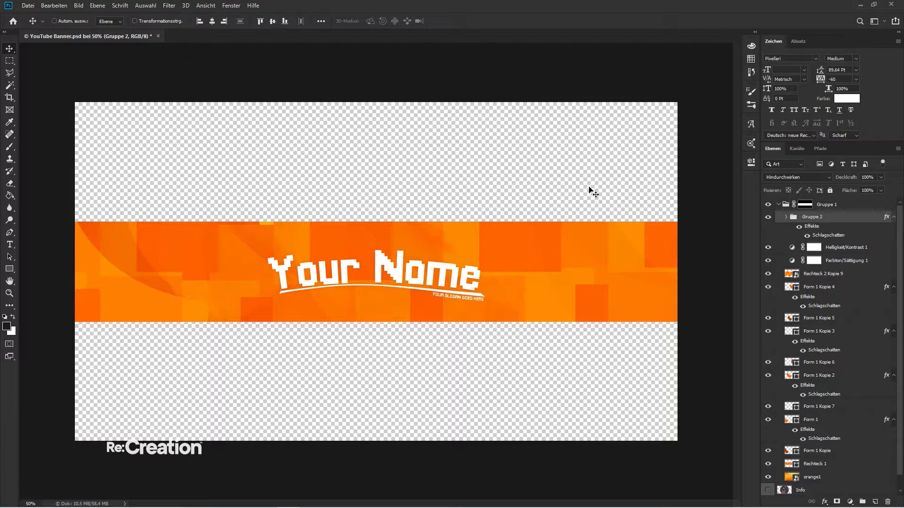
left_click(850, 502)
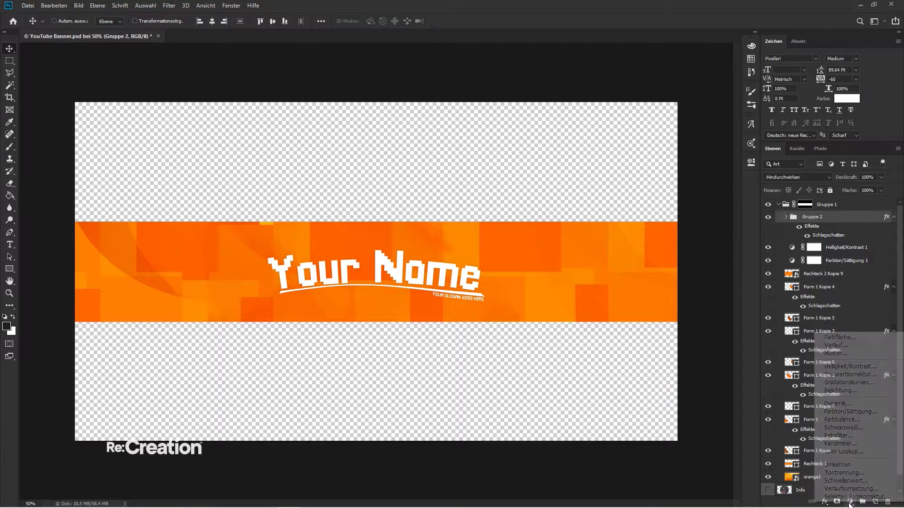
- Add a steep Curves layer and mask its centre with a blurred black ellipse
left_click(850, 383)
left_click_drag(678, 260, 711, 294)
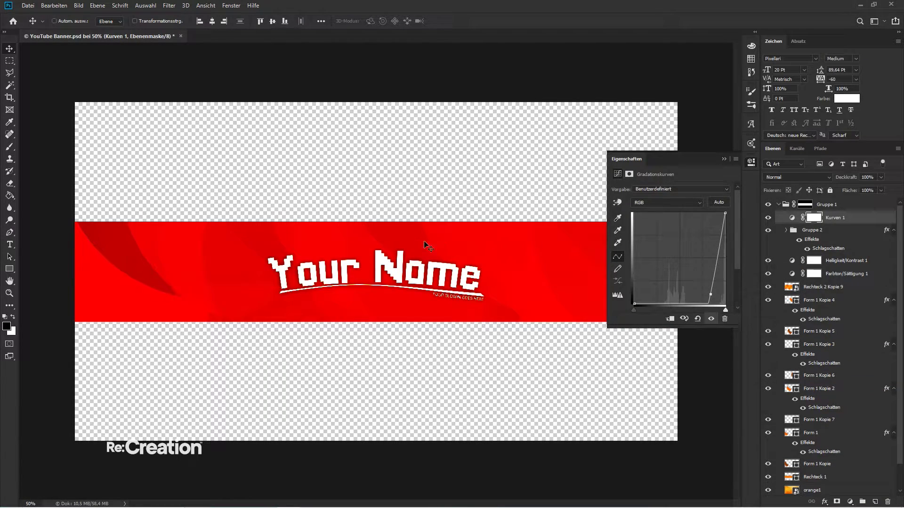
key("m")
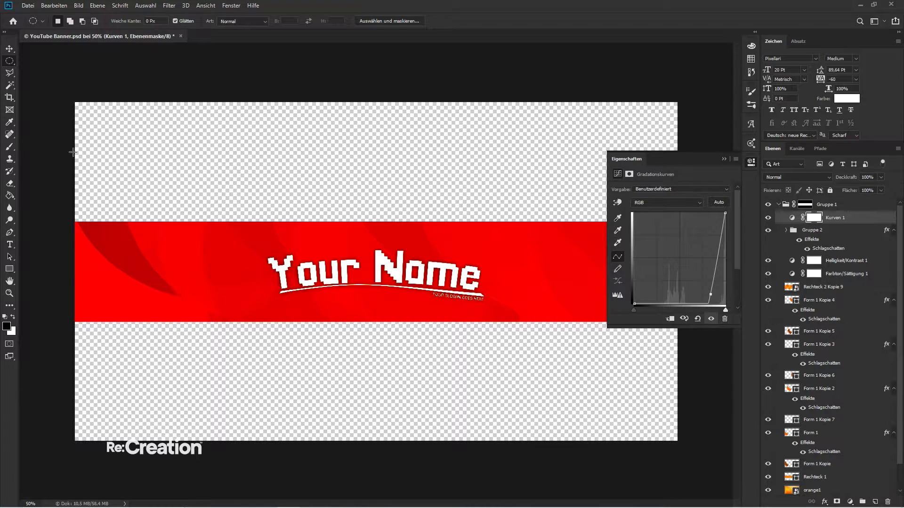
mouse_move(64, 198)
left_mouse_down()
mouse_move(682, 372)
mouse_move(668, 365)
left_mouse_up()
key("g")
left_click(353, 276)
key("ctrl+d")
key("ctrl+alt+f")
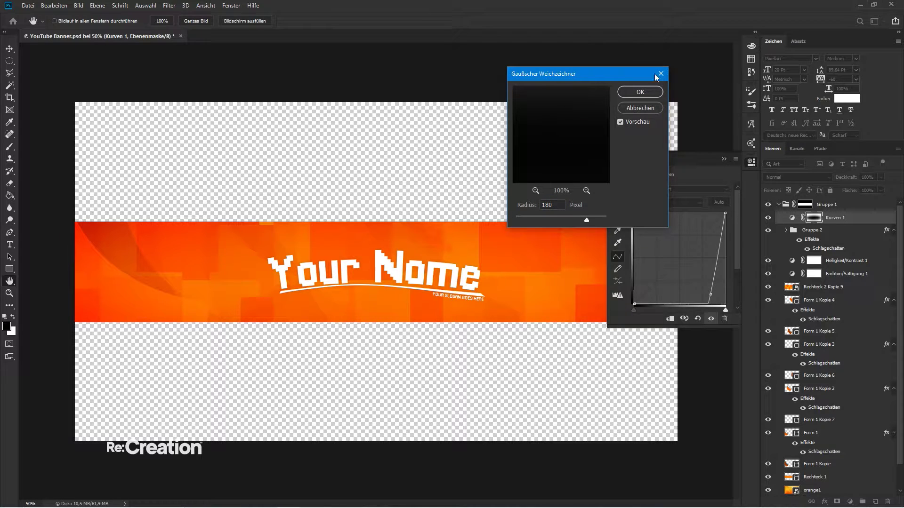
key("Return")
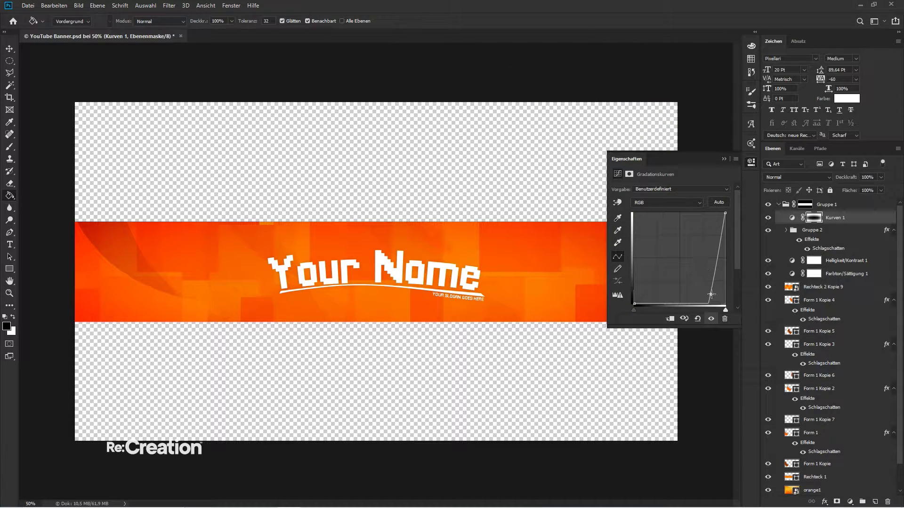
- Flatten the Kurven 1 curve to brighten the orange banner
left_click_drag(711, 295, 682, 279)
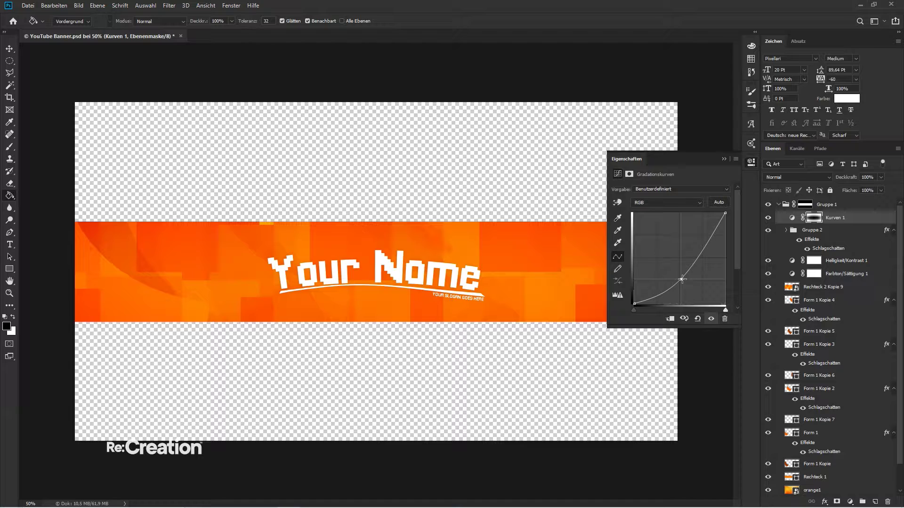
left_click(724, 159)
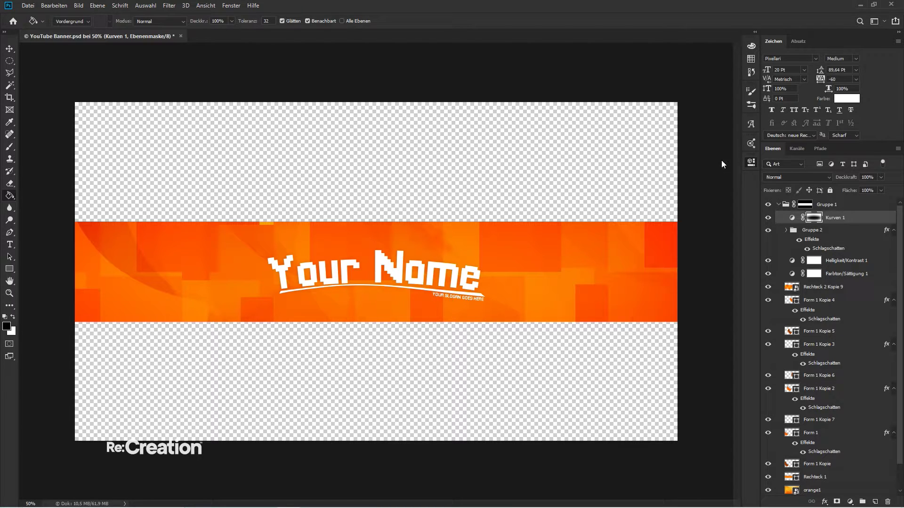
left_click(833, 231)
- Add a Color Lookup layer, pick a 3DLUT file, and set it to 50% opacity
left_click(850, 502)
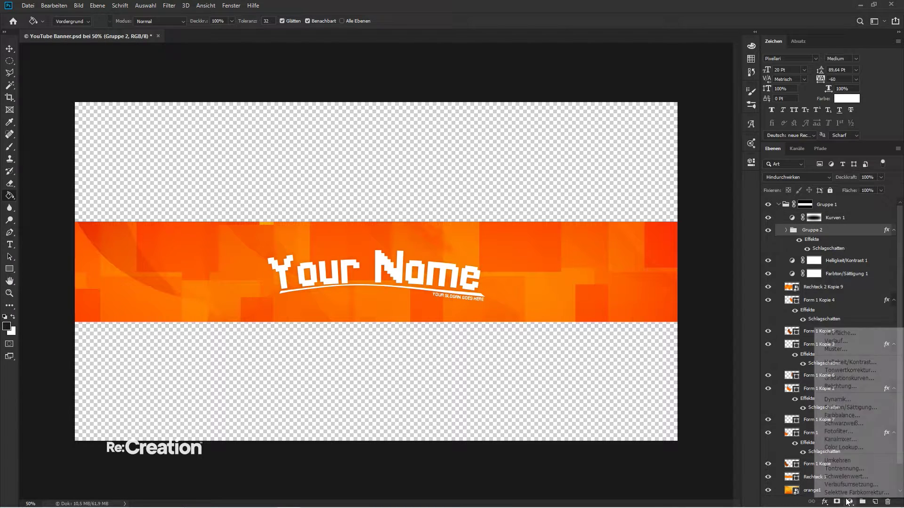
left_click(842, 447)
left_click(686, 190)
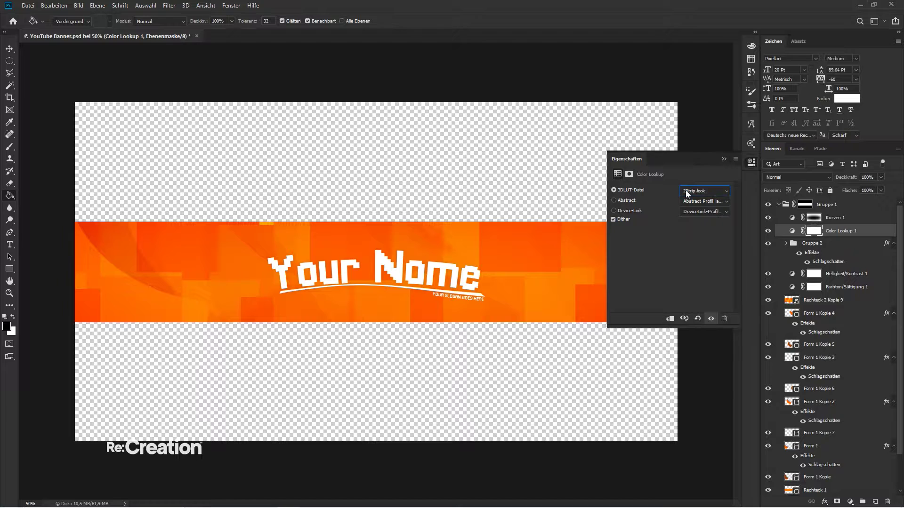
key("Down")
key("Down")
key("Down")
key("Down")
key("Down")
key("Down")
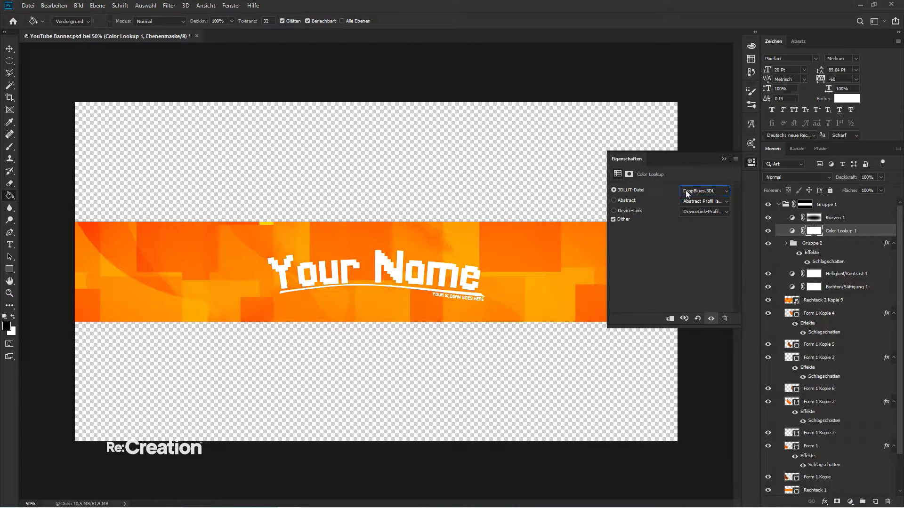
key("Down")
key("Down")
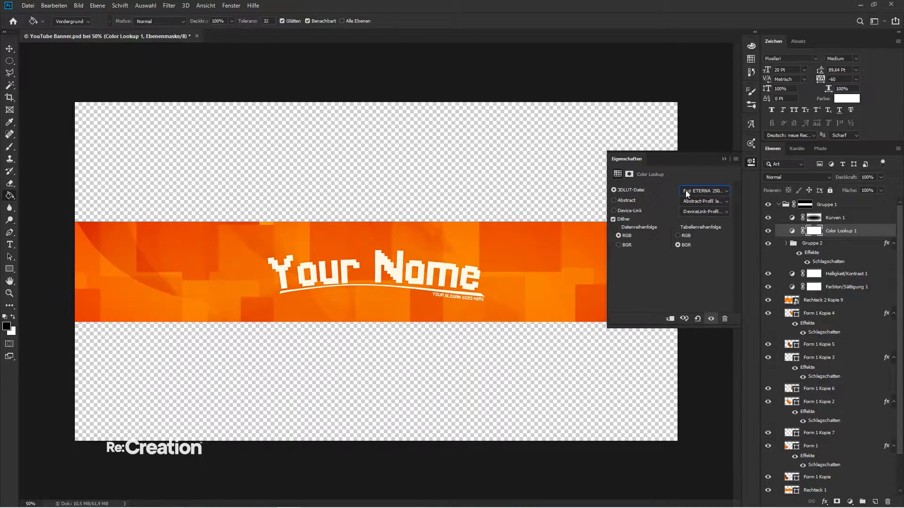
key("Down")
key("Down")
key("Down")
key("Down")
key("Up")
key("Up")
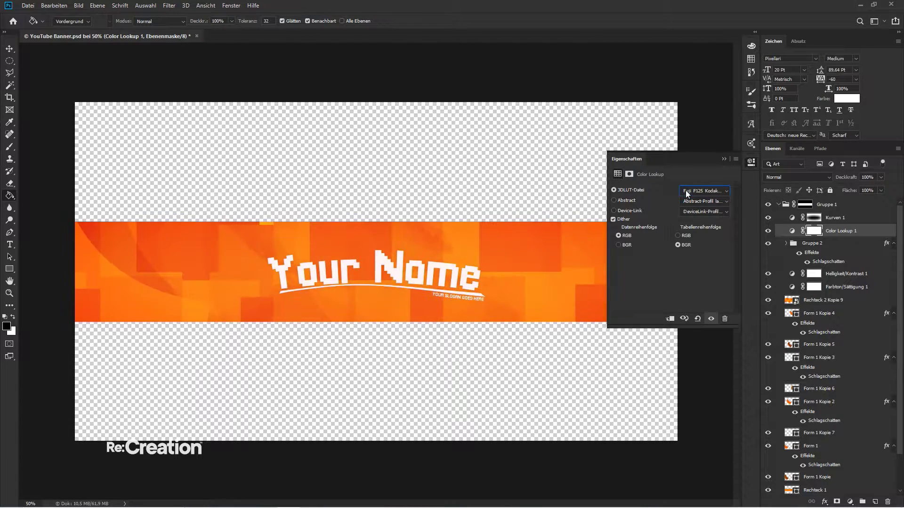
left_click(723, 160)
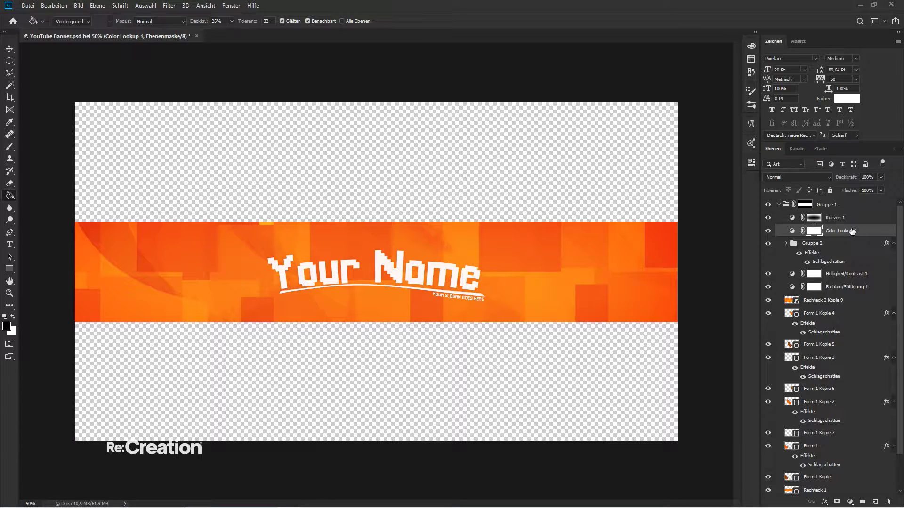
key("v")
key("5")
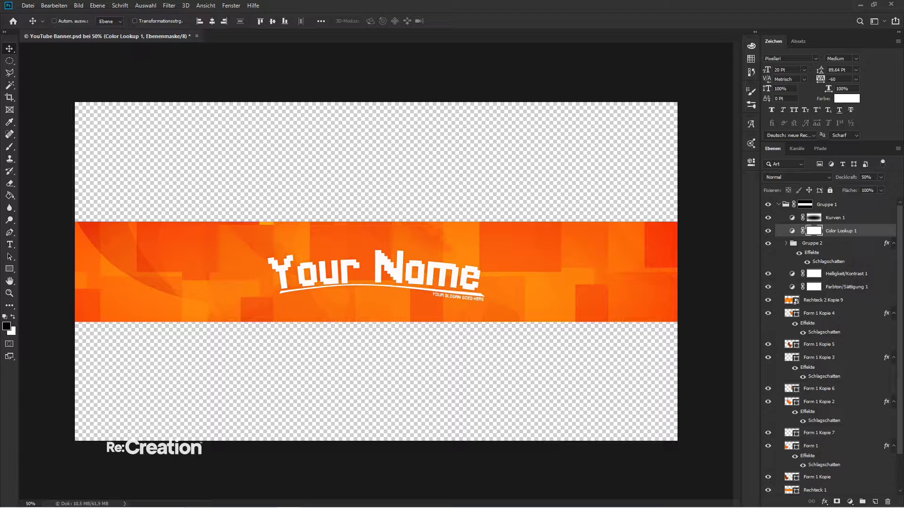
- Place the marble texture rotated 90° and scaled to the banner width
left_click_drag(444, 306, 519, 289)
left_click(251, 22)
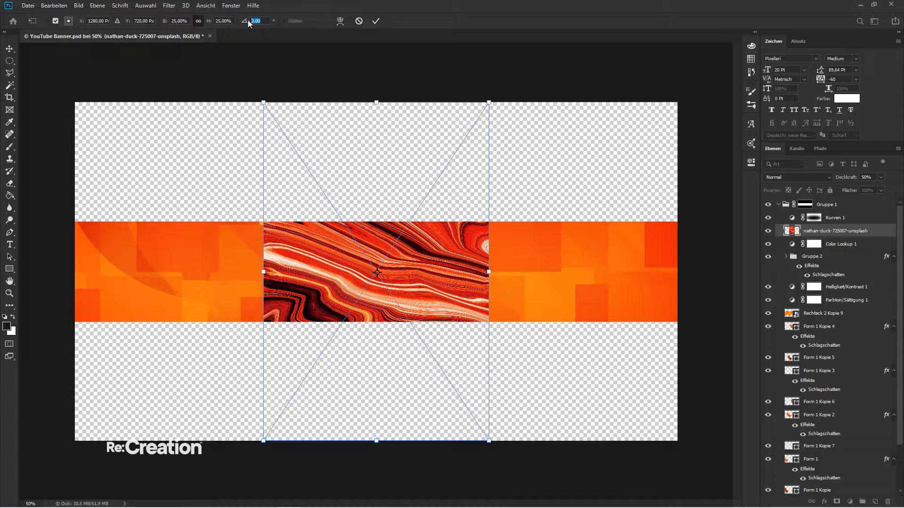
type("90")
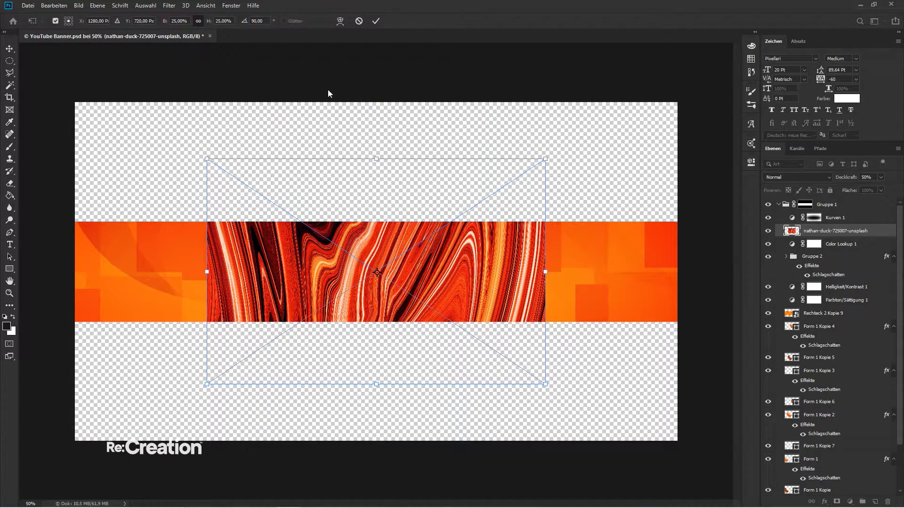
left_click_drag(557, 166, 694, 66)
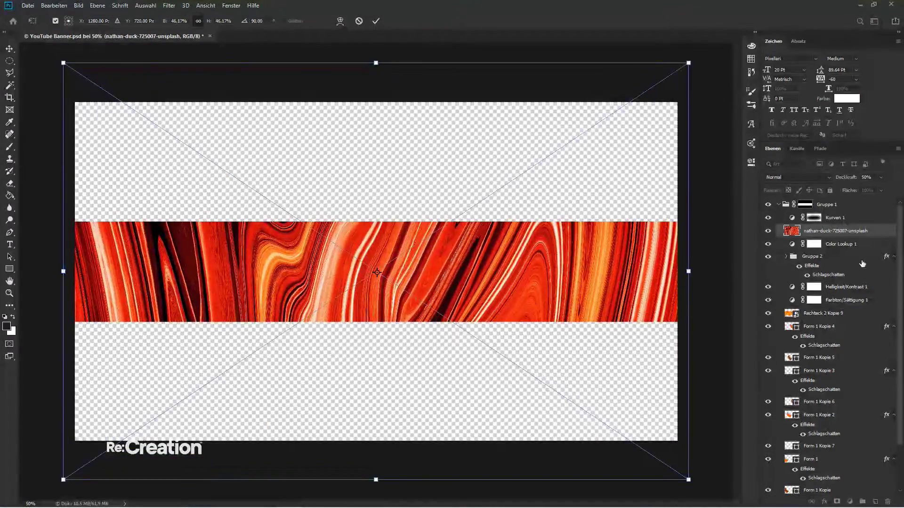
- Move the marble layer below Farbton/Sättigung 1 in the layer stack
left_click_drag(832, 232, 843, 212)
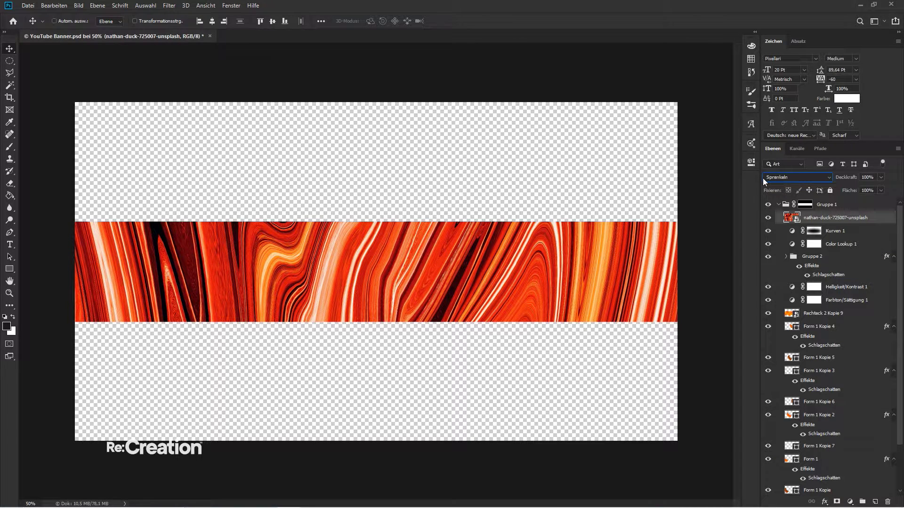
scroll(763, 178, "down", 6)
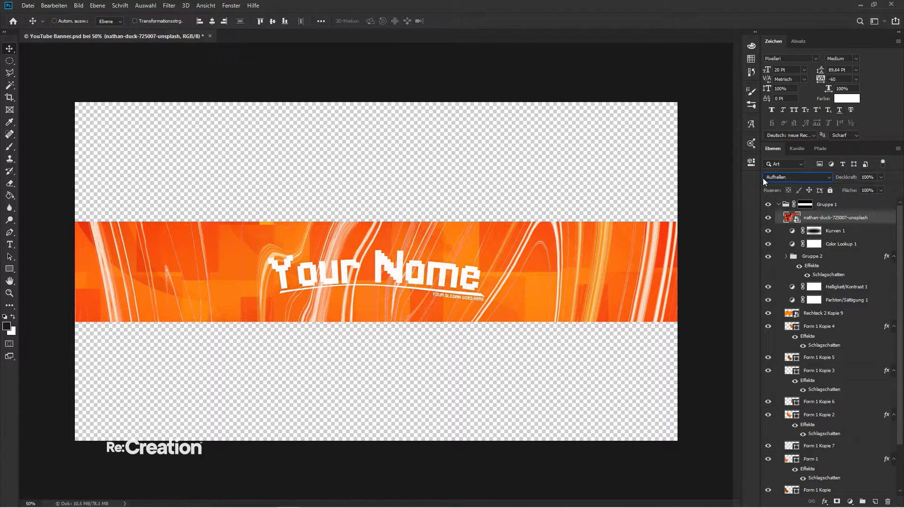
scroll(763, 178, "down", 4)
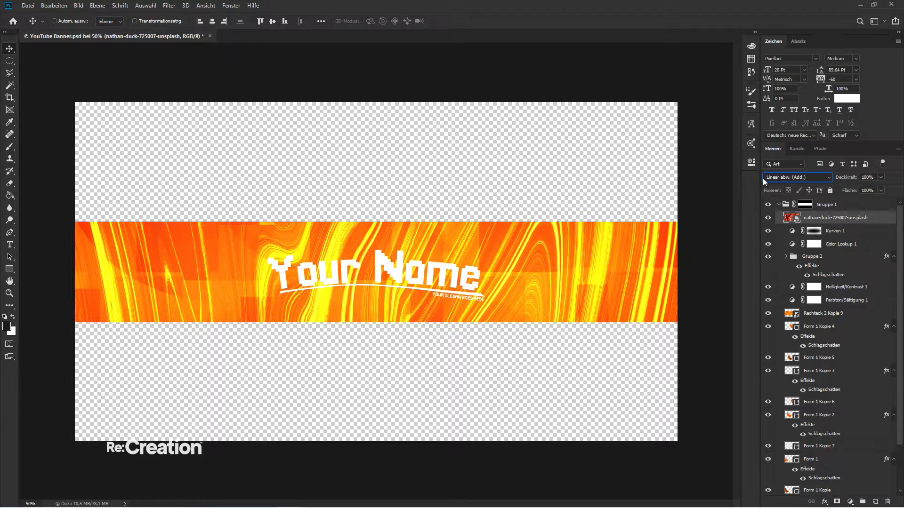
scroll(763, 178, "down", 2)
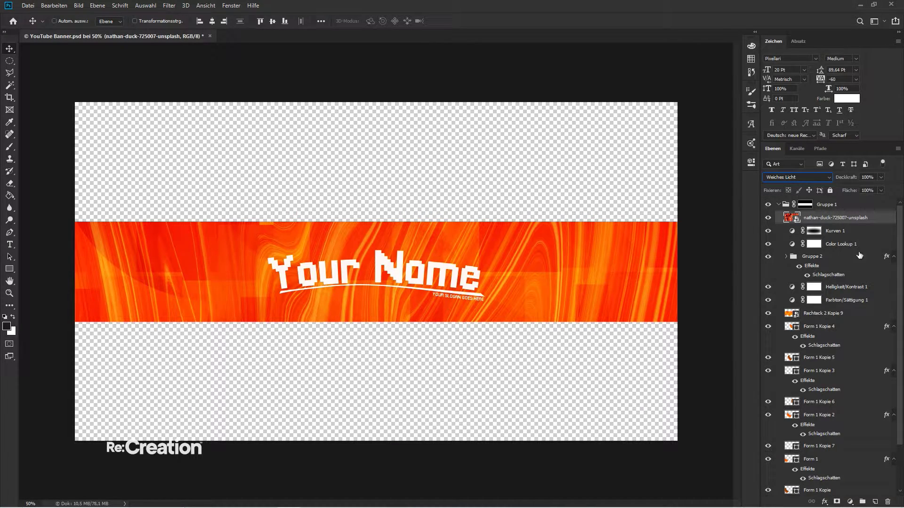
left_click_drag(836, 222, 837, 305)
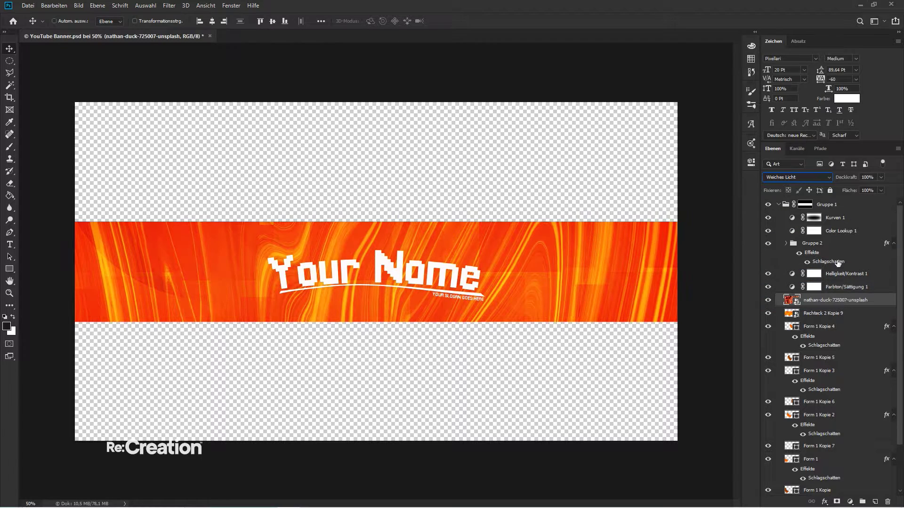
- Try several blend modes on the marble layer and settle on Weiches Licht
left_click(807, 177)
left_click(789, 180)
left_click(789, 180)
left_click(789, 178)
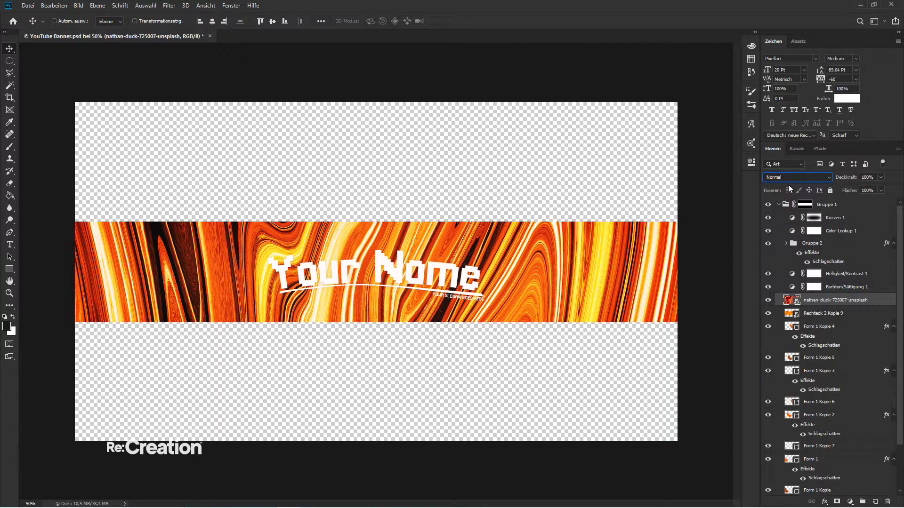
key("Down")
key("Down")
key("Down")
key("Down")
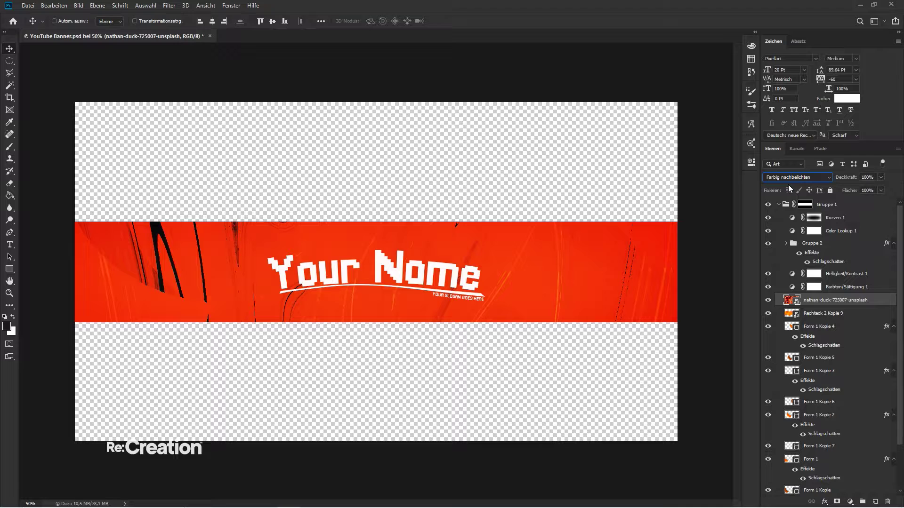
key("Down")
key("Down")
key("Down")
key("Down")
key("Down")
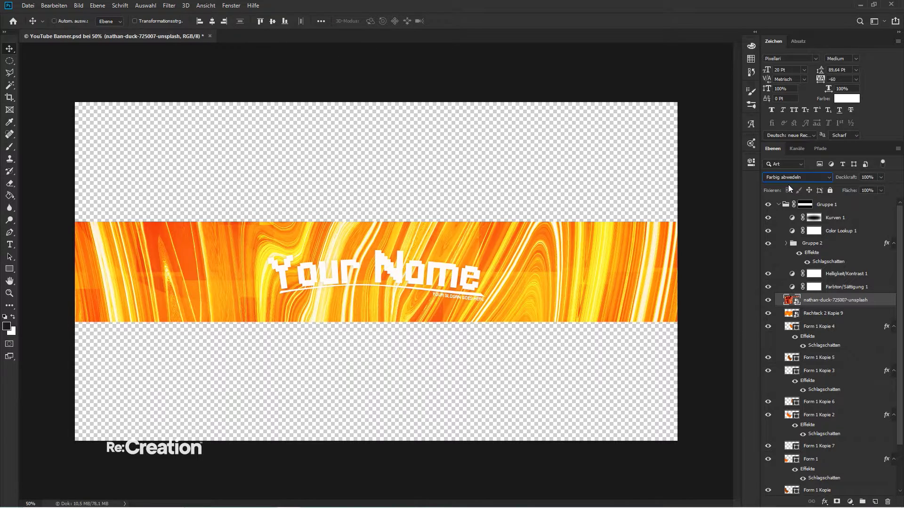
key("Down")
key("Down")
key("Down")
key("Down")
key("Down")
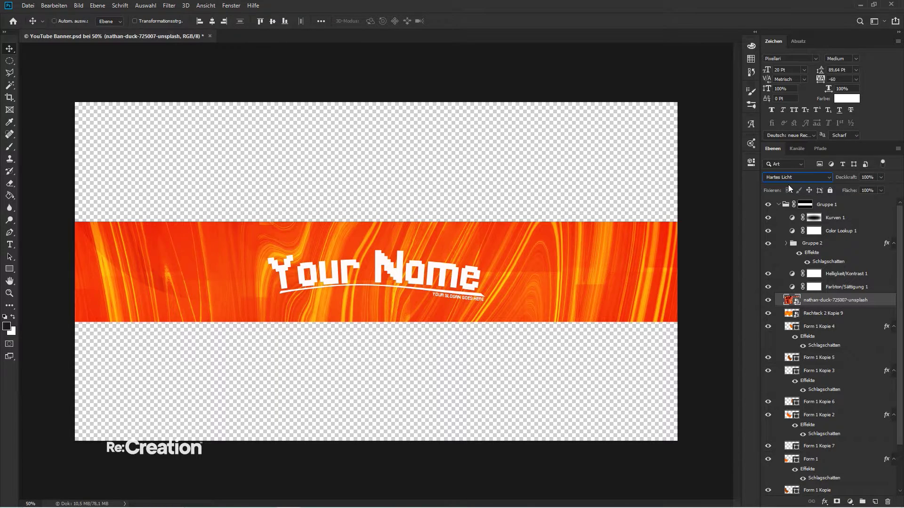
key("Down")
key("Down")
key("Down")
key("Down")
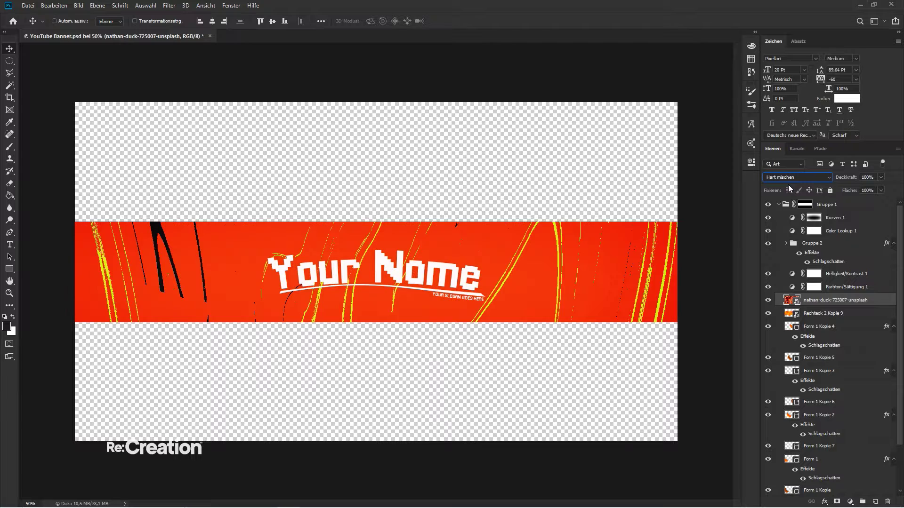
key("Down")
key("Down")
key("Down")
key("Down")
key("Down")
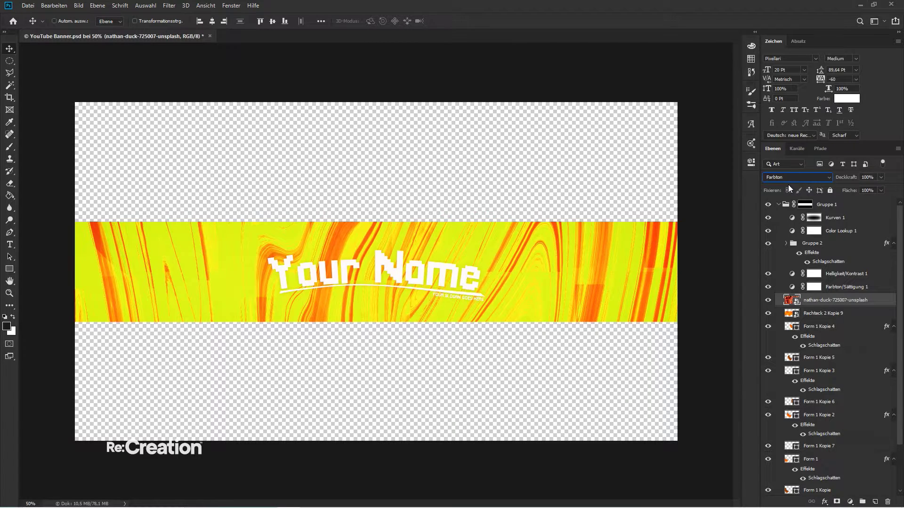
key("Down")
key("Down")
left_click(797, 177)
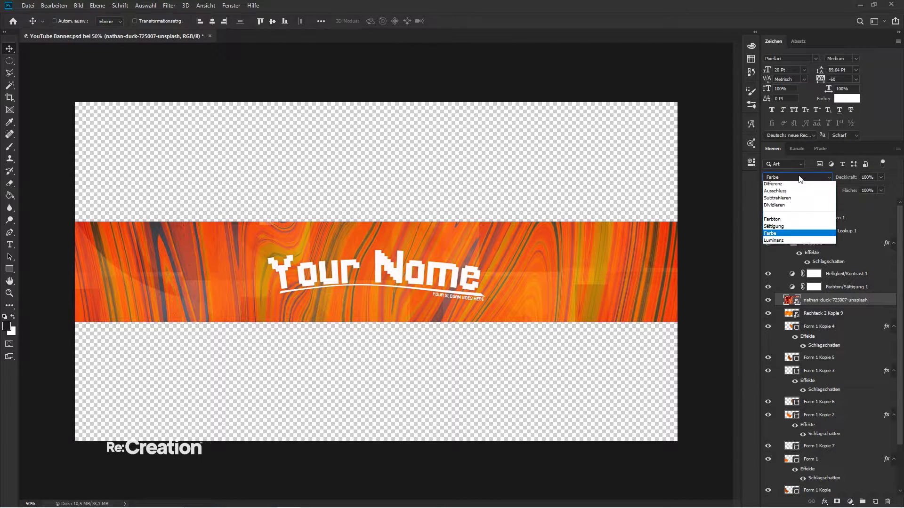
left_click(785, 299)
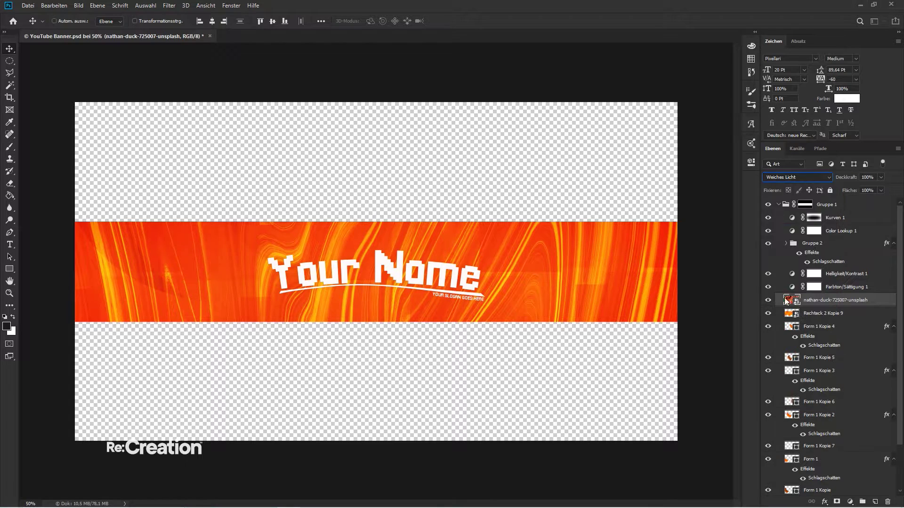
- Lower the marble layer's opacity to 15%
key("2")
key("5")
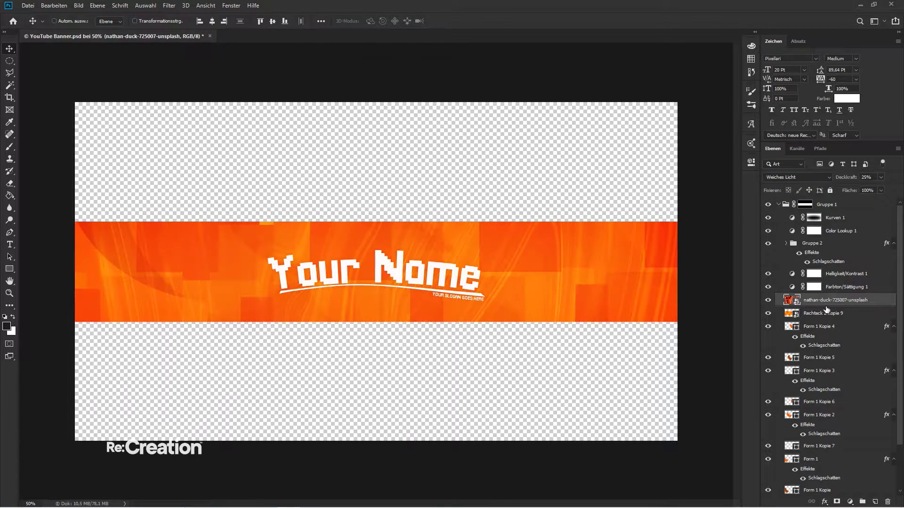
key("1")
key("5")
- Duplicate Rechteck 1, move the copy below orange1, and stretch it to fill the canvas
scroll(806, 322, "down", 3)
left_click(809, 453)
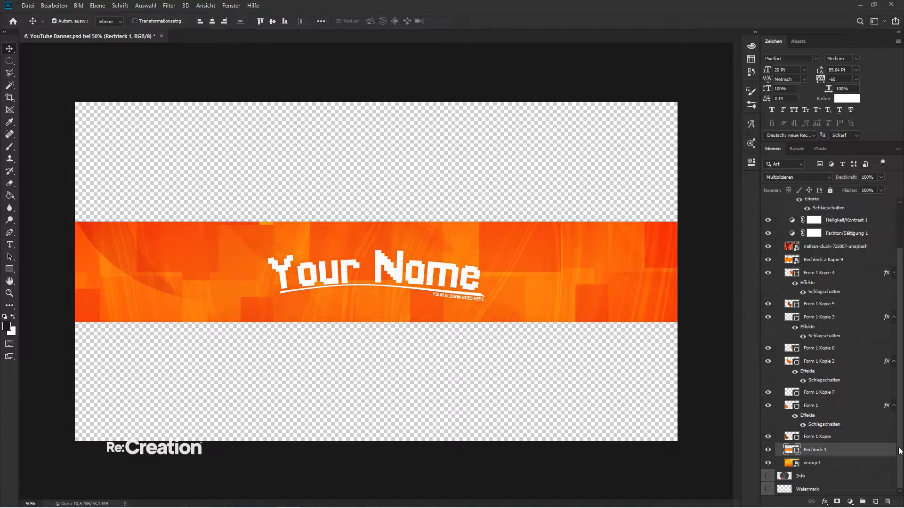
key("ctrl+j")
left_click_drag(818, 439, 819, 467)
key("ctrl+t")
left_click_drag(381, 217, 381, 101)
key("Return")
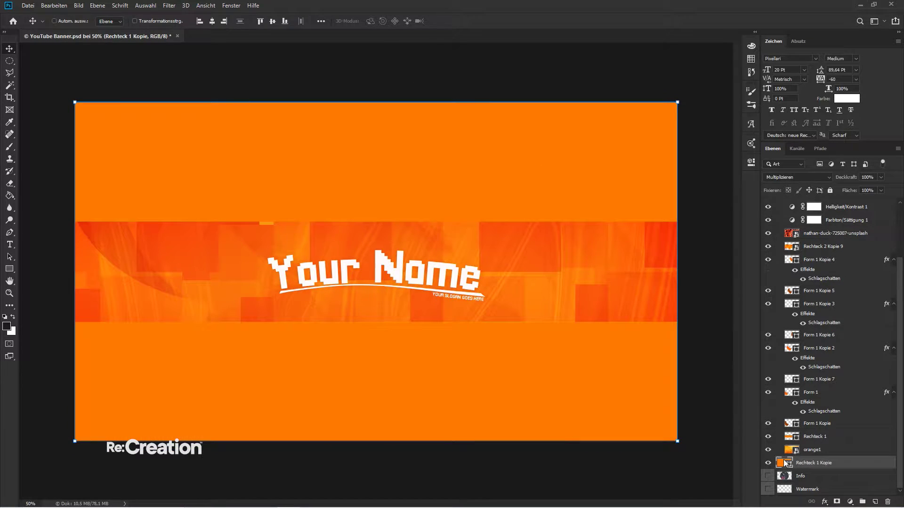
- Change the rectangle copy's fill colour to dark grey 282828
double_click(785, 464)
type("0c00ad")
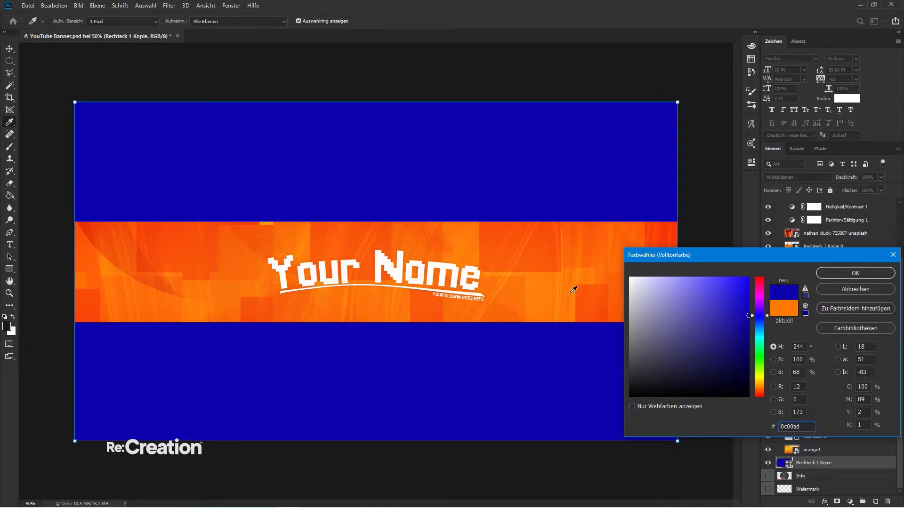
left_click(513, 259)
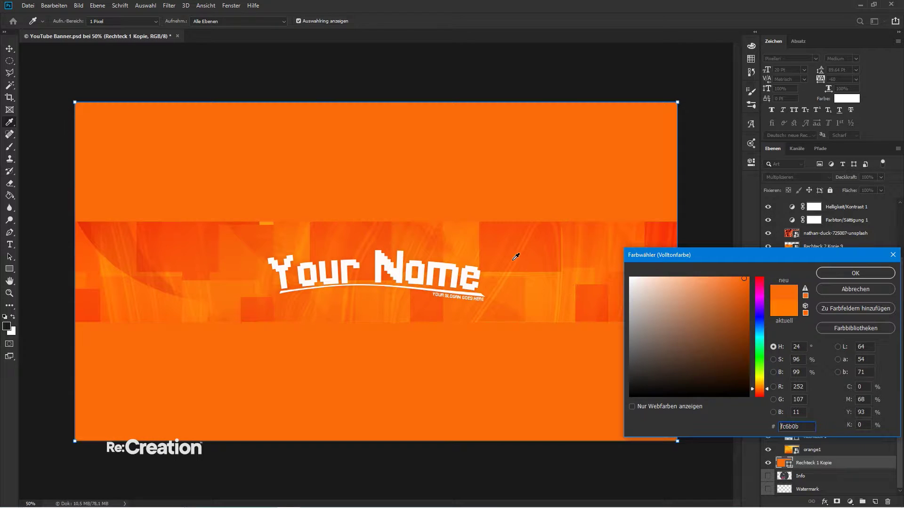
double_click(797, 426)
type("282828")
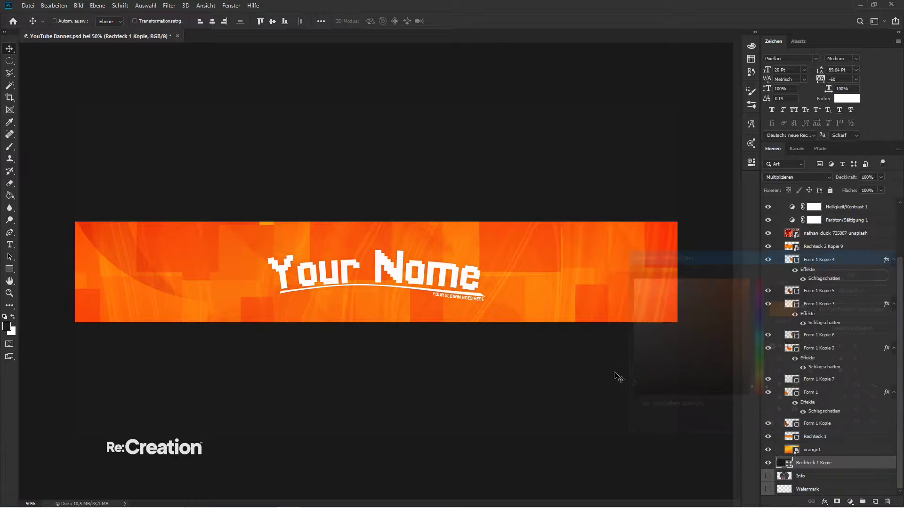
key("Return")
key("v")
- Check the background rectangle's extent with a free transform and keep it full-canvas
key("ctrl+h")
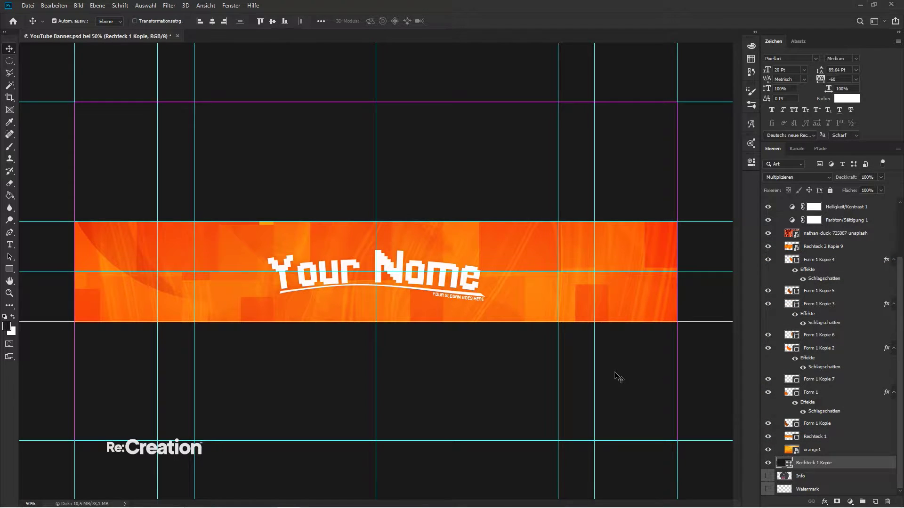
key("ctrl+h")
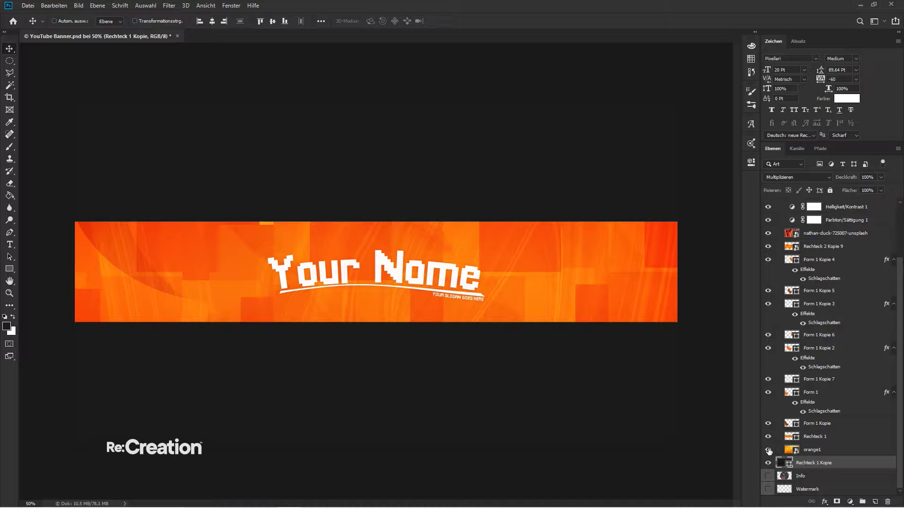
key("ctrl+t")
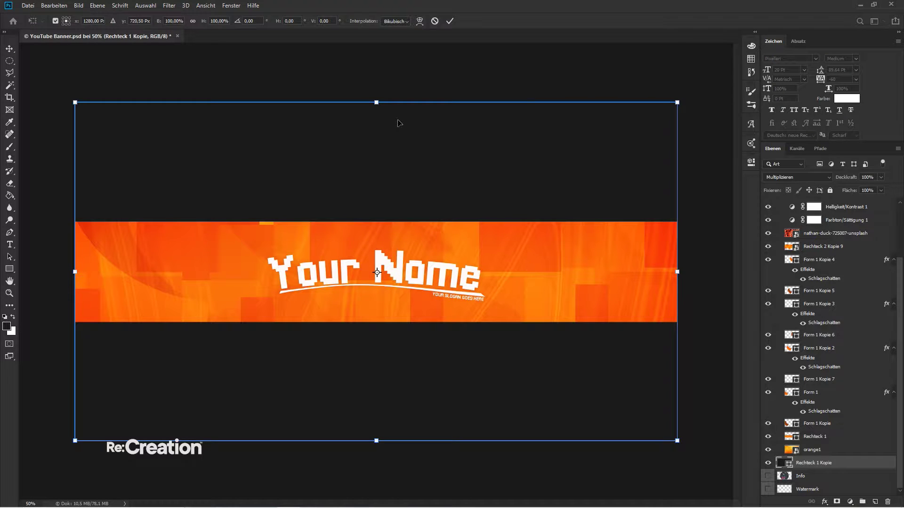
left_click_drag(375, 101, 412, 98)
key("Return")
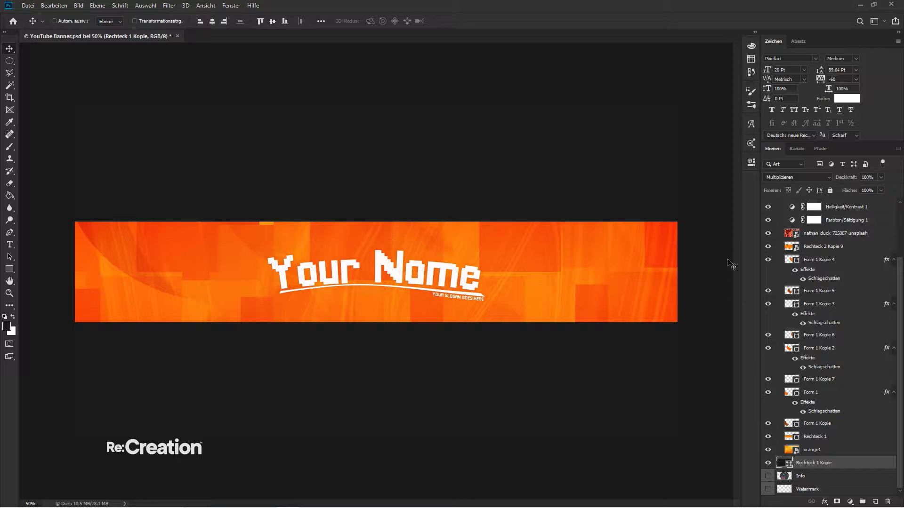
- Draw a new rectangle, Rechteck 3, covering the whole banner band
scroll(888, 321, "up", 5)
left_click(849, 501)
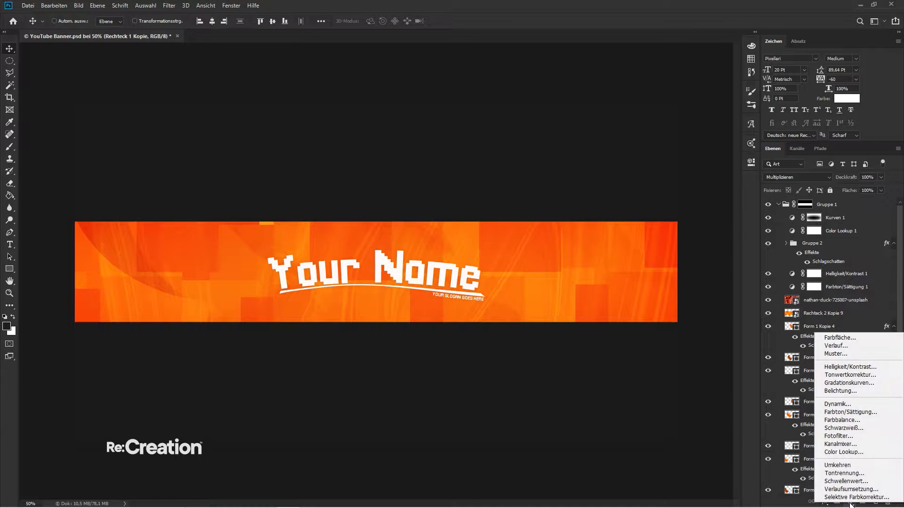
left_click(849, 503)
left_click(849, 503)
left_click(850, 503)
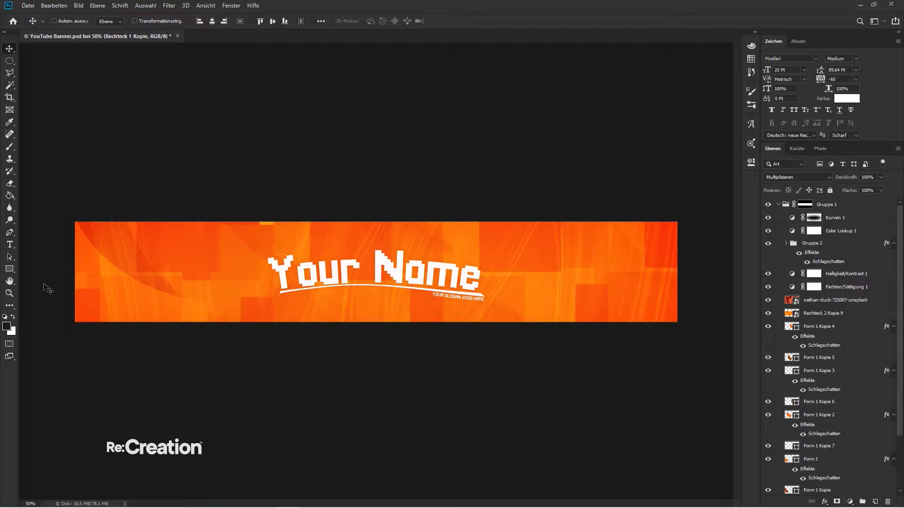
left_click(13, 270)
left_click_drag(69, 217, 692, 329)
- Move Rechteck 3 into Gruppe 1 and check its black fill colour
scroll(832, 331, "down", 2)
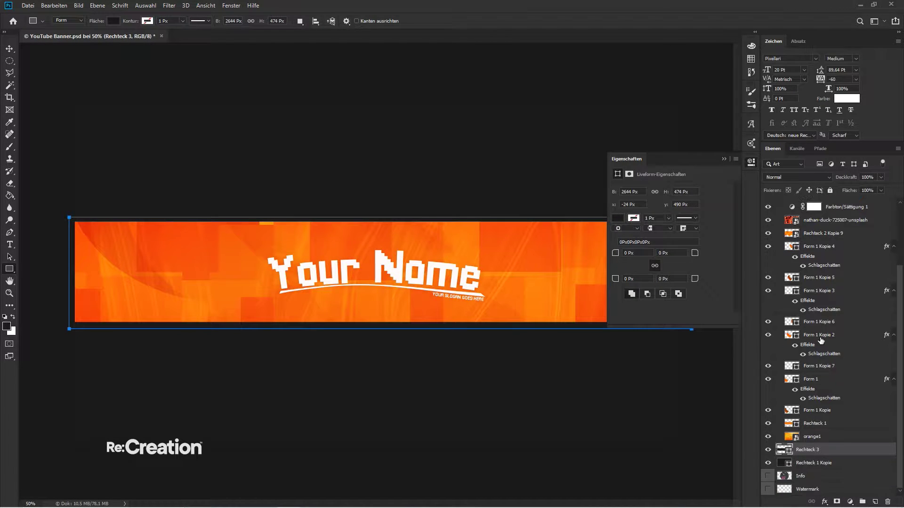
left_click(725, 158)
left_click(11, 49)
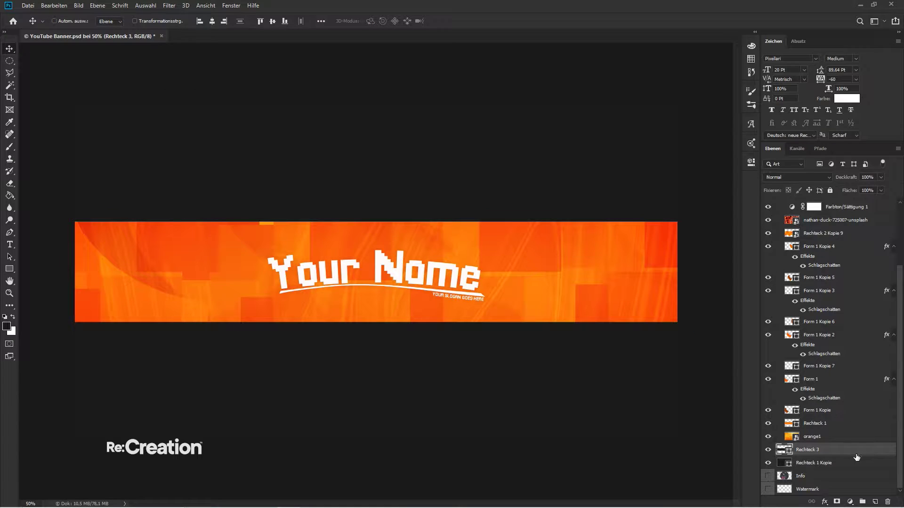
left_click_drag(802, 450, 795, 212)
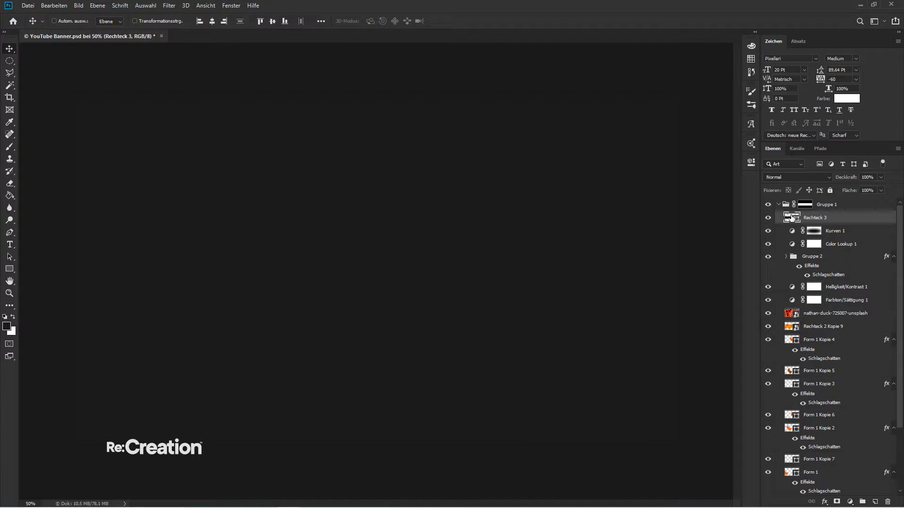
double_click(791, 217)
key("Return")
left_click(768, 217)
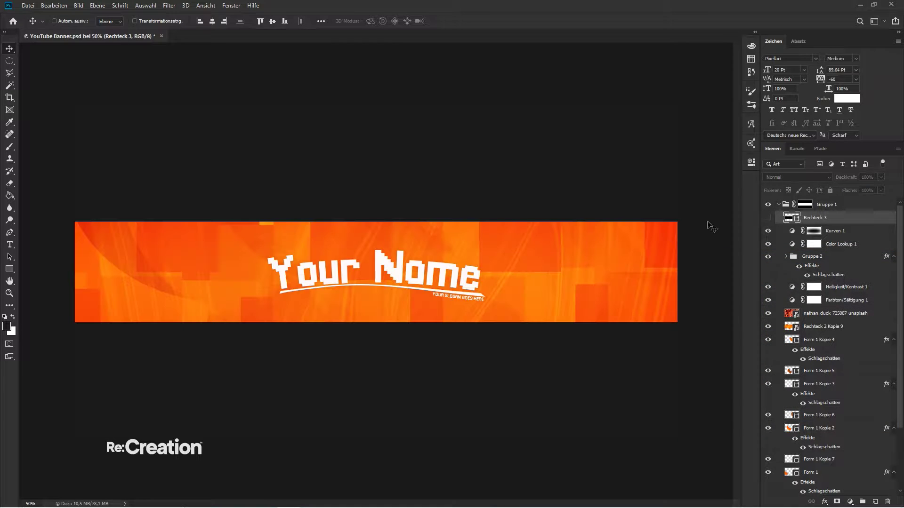
left_click(768, 217)
- Stretch Rechteck 3 upward so it is taller than the orange band
key("ctrl+t")
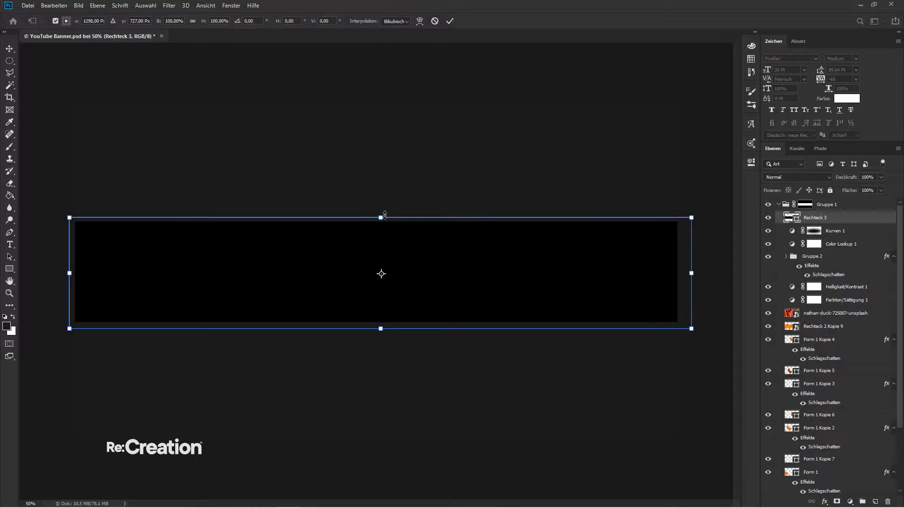
left_click_drag(382, 218, 382, 113)
key("Return")
left_click(768, 218)
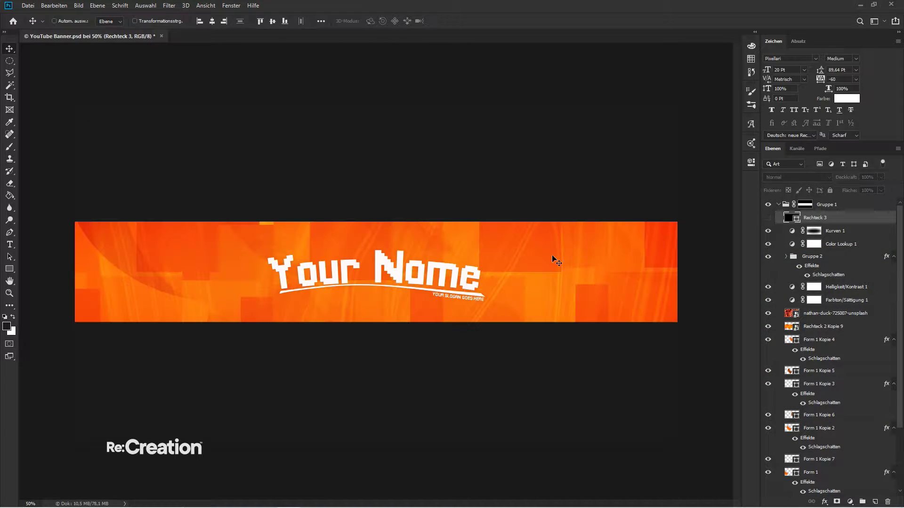
- Make an elliptical selection spanning the orange band
key("m")
mouse_move(57, 201)
left_mouse_down()
mouse_move(99, 222)
mouse_move(612, 348)
mouse_move(694, 327)
mouse_move(702, 335)
mouse_move(690, 339)
left_mouse_up()
key("g")
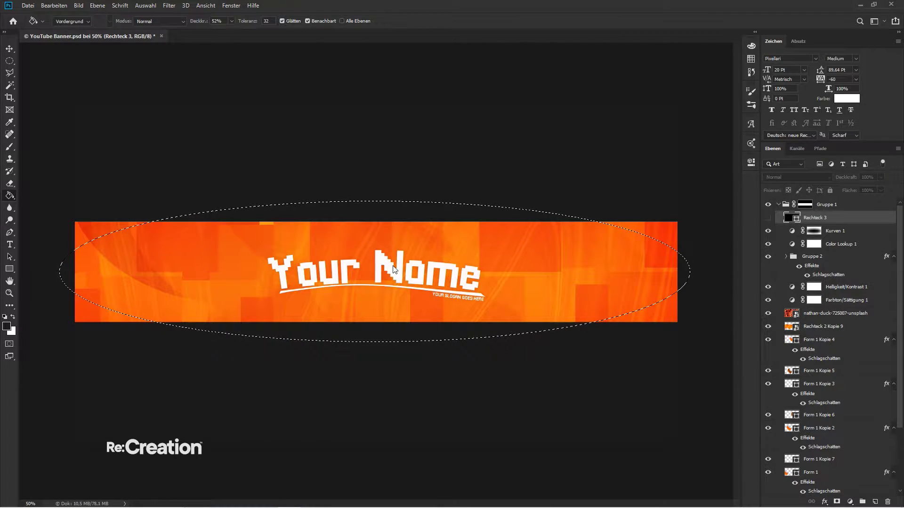
key("m")
right_click(395, 260)
left_click(409, 276)
key("g")
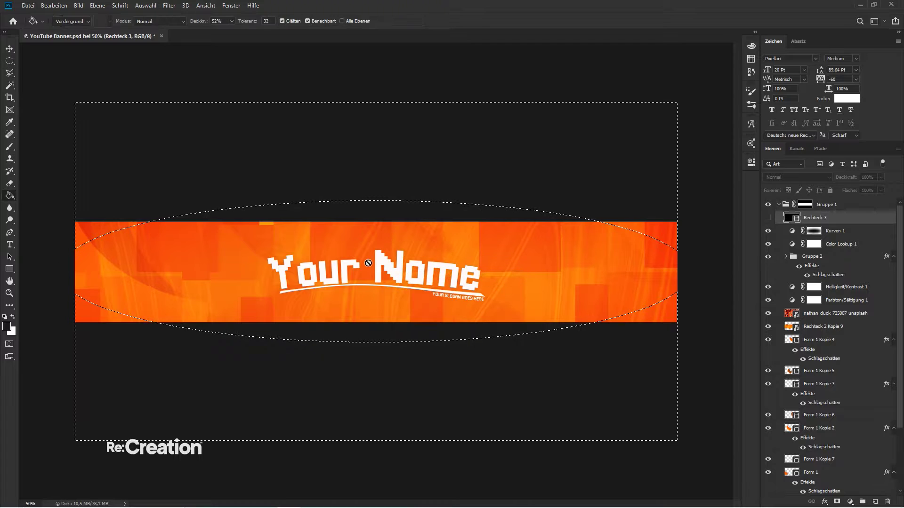
right_click(372, 262)
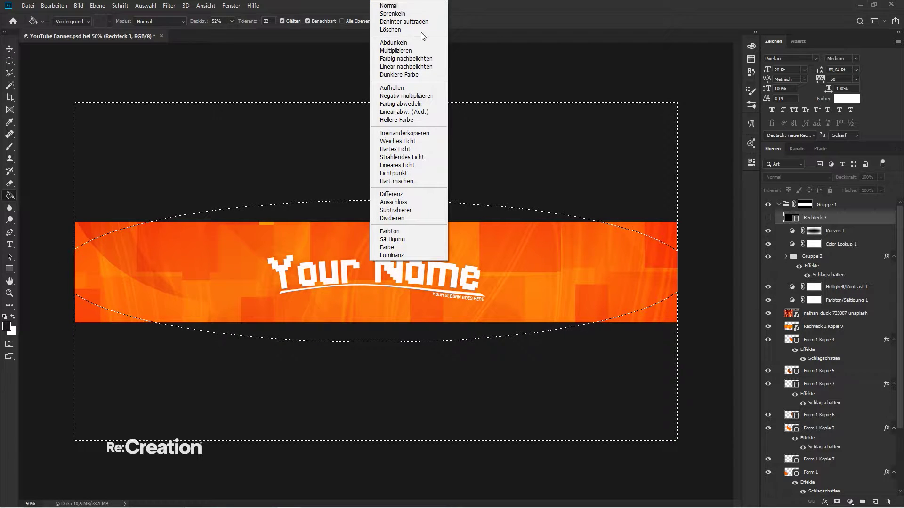
left_click(320, 200)
key("m")
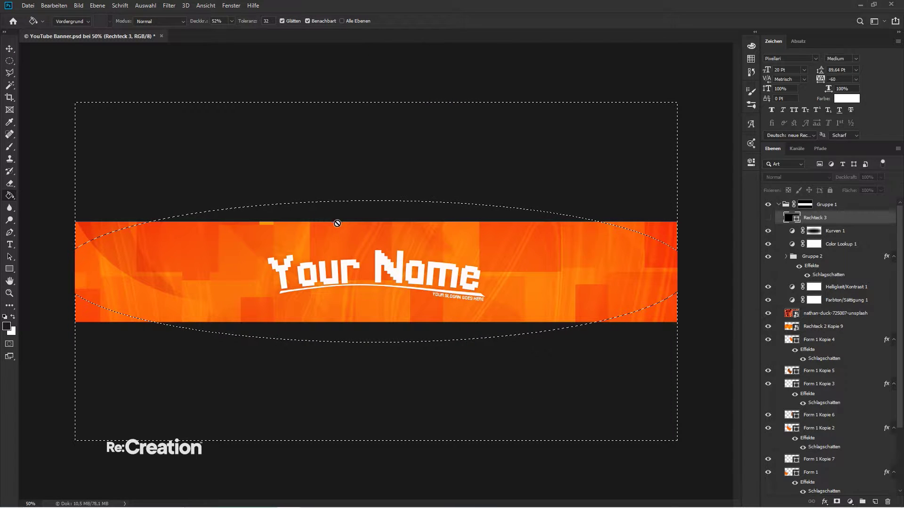
right_click(344, 231)
left_click(371, 245)
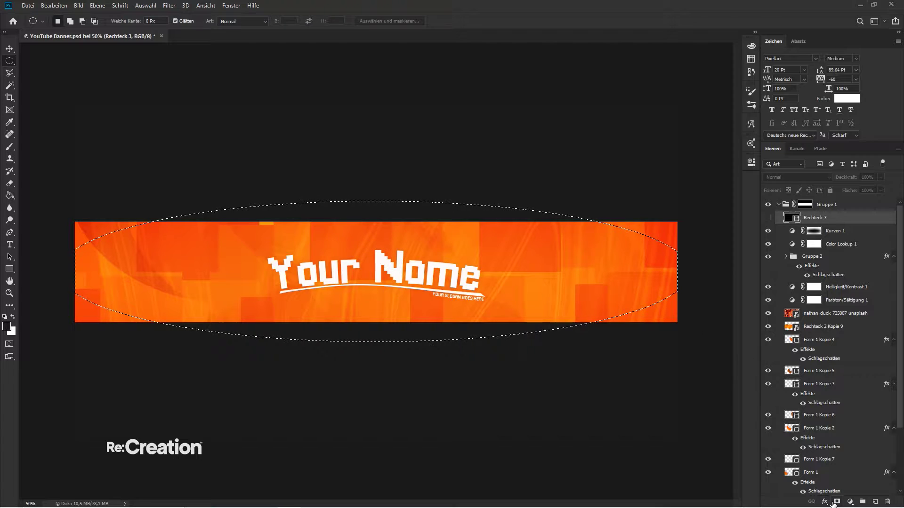
- Add the ellipse as a layer mask on Rechteck 3 and show the layer
left_click(837, 502)
left_click(768, 217)
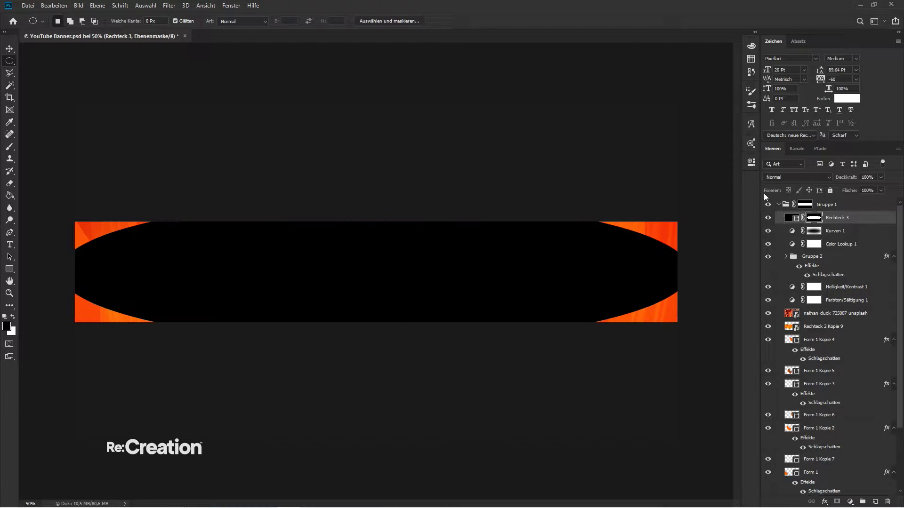
left_click(756, 161)
left_click(756, 161)
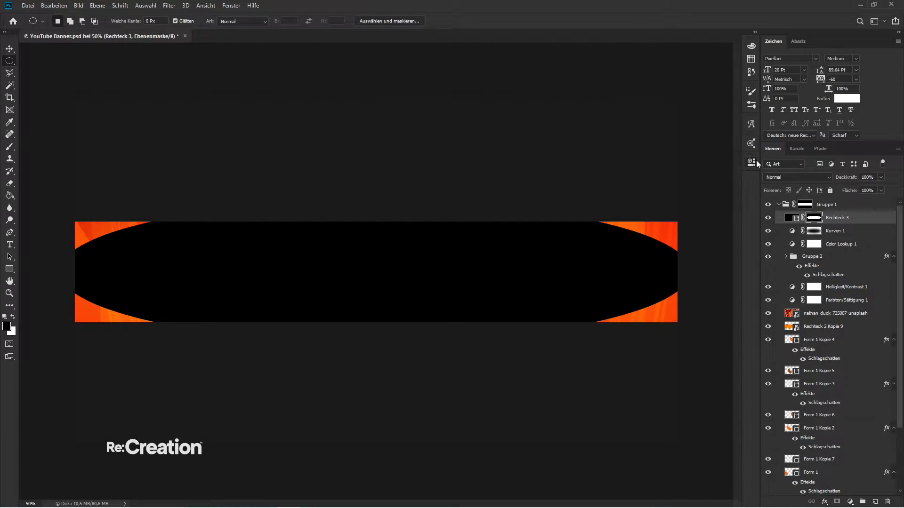
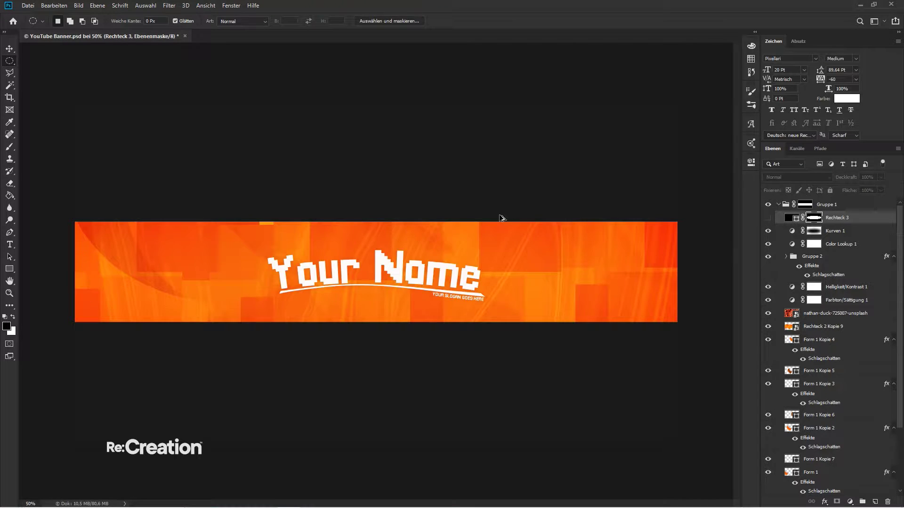
- Undo the previous mask on Rechteck 3 and save the document
key("ctrl+z")
key("ctrl+z")
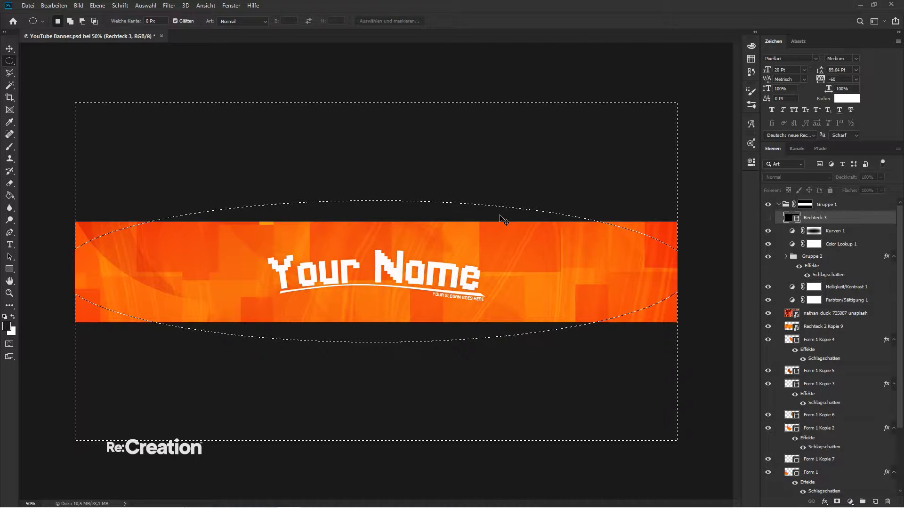
key("ctrl+d")
key("ctrl+s")
- Add a layer mask to the visible Rechteck 3 and draw an ellipse across the black rectangle
left_click(836, 502)
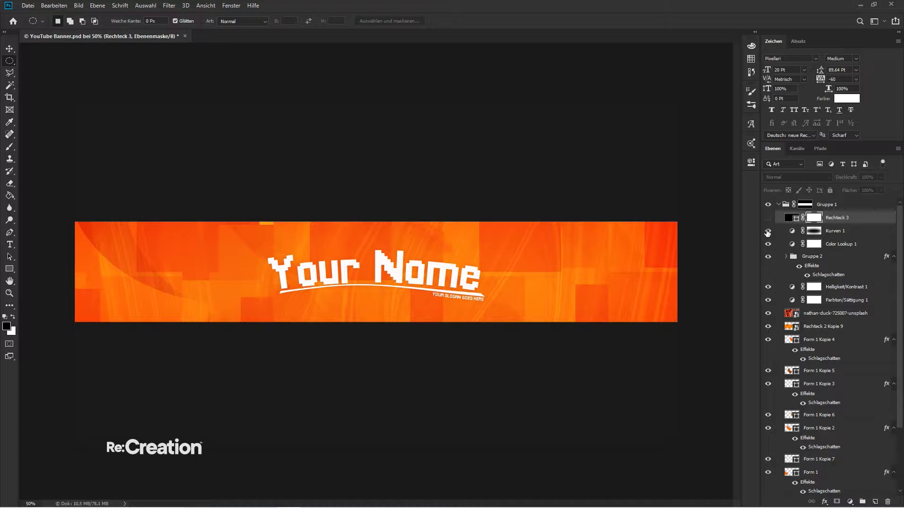
left_click(768, 217)
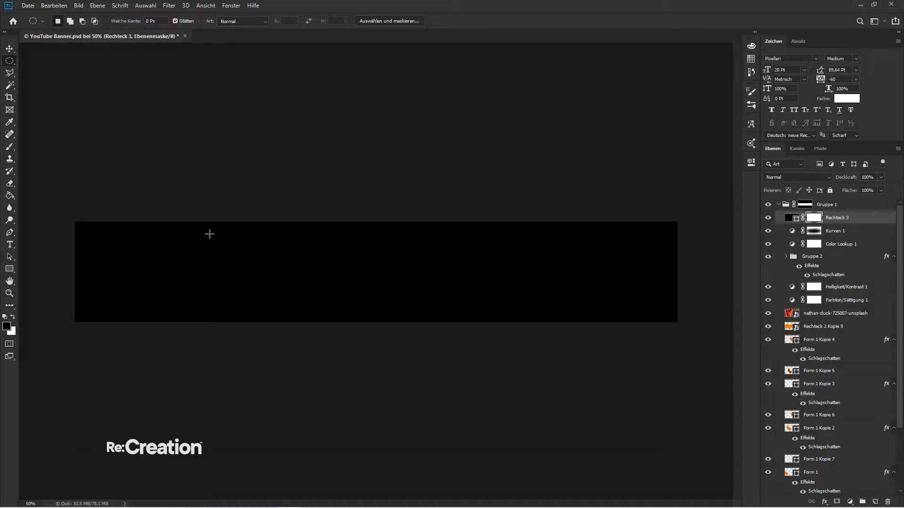
mouse_move(57, 205)
left_mouse_down()
mouse_move(524, 369)
mouse_move(725, 353)
mouse_move(705, 339)
left_mouse_up()
- Fill the elliptical selection in the mask with the Paint Bucket at 100% opacity
key("g")
left_click(435, 274)
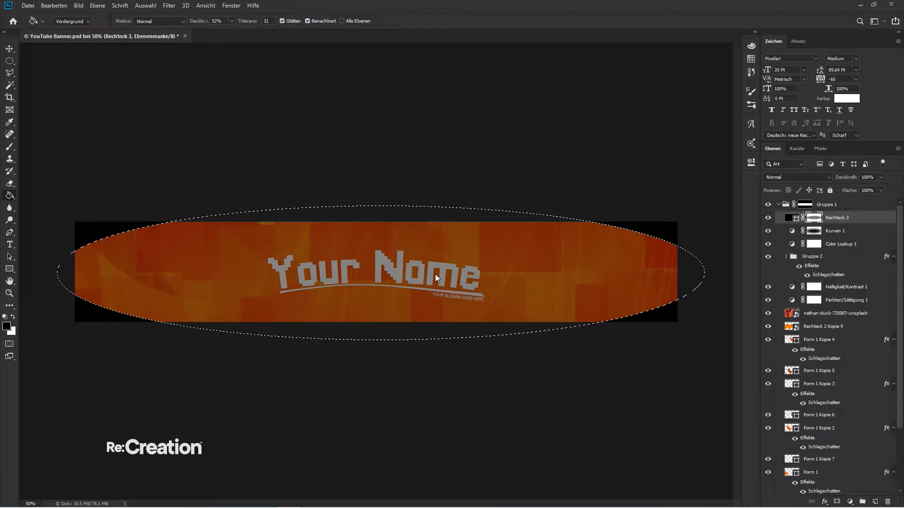
key("ctrl+d")
key("ctrl+z")
left_click(435, 274)
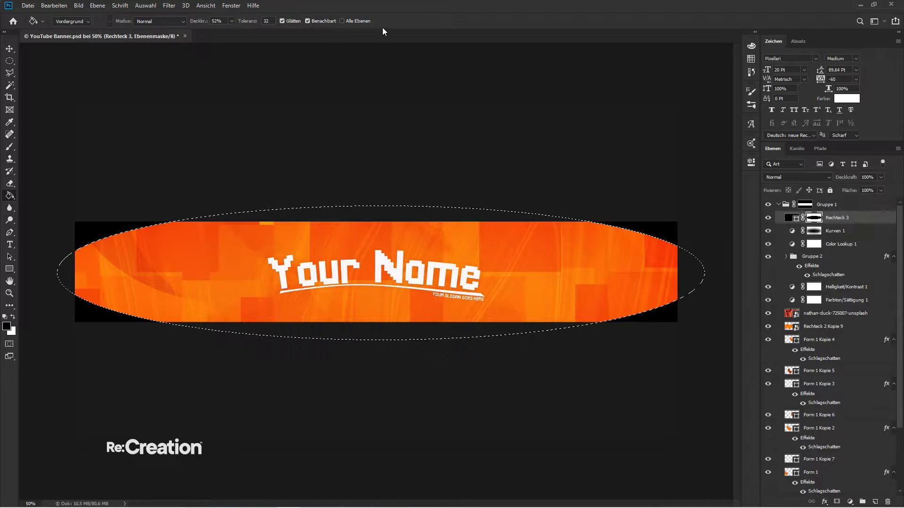
left_click(217, 21)
type("100")
left_click(367, 261)
- Deselect and soften the mask edges with a Gaussian Blur
key("ctrl+d")
key("ctrl+alt+f")
key("Return")
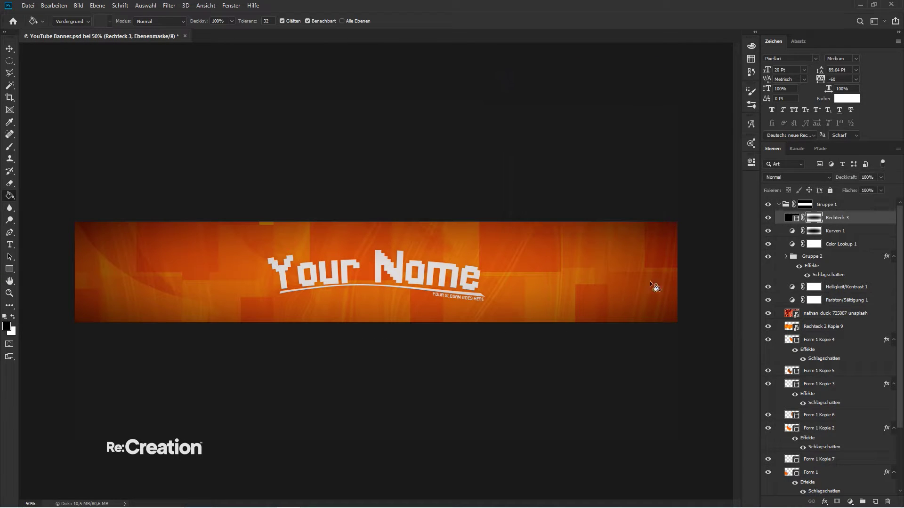
- Lower Rechteck 3's opacity to 35% and compare the vignette on and off
left_click(751, 163)
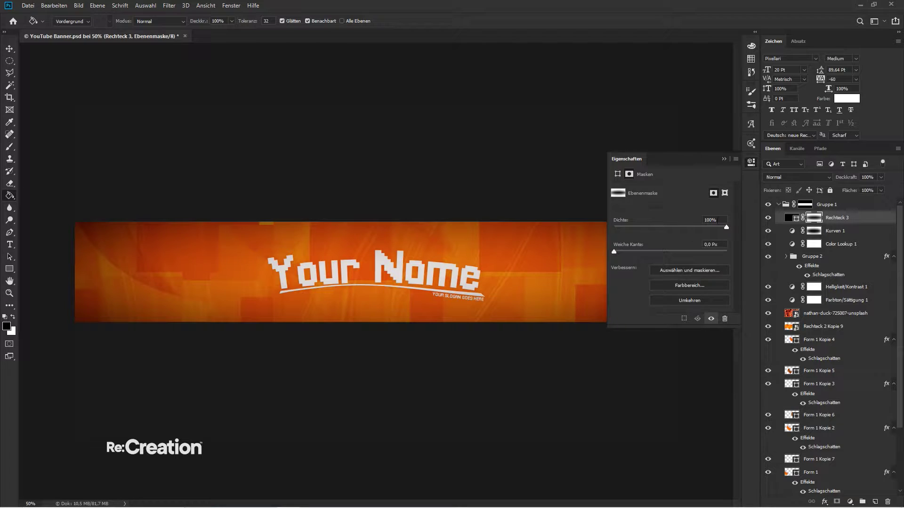
left_click(722, 158)
key("v")
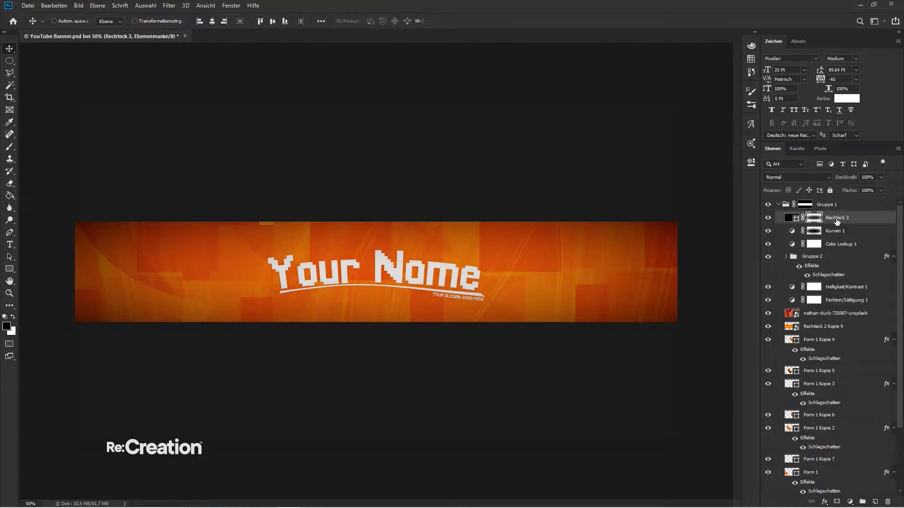
left_click(840, 220)
key("5")
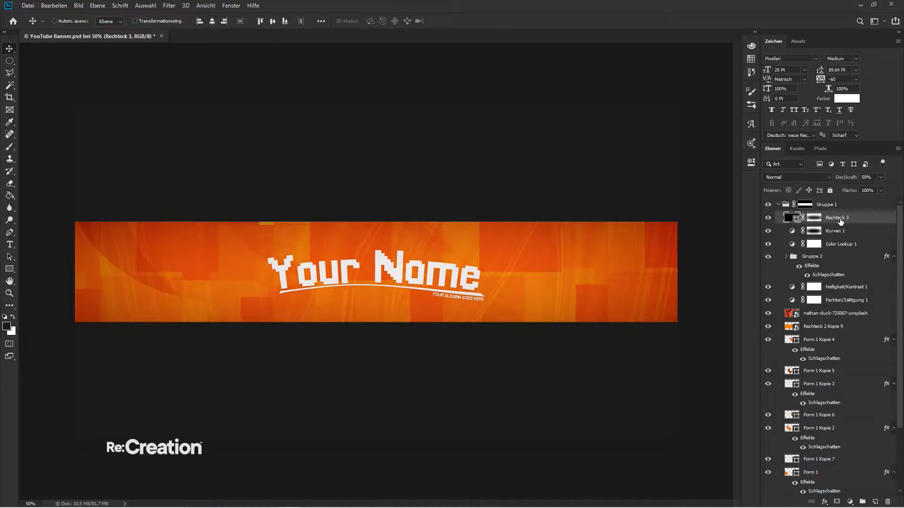
key("3")
key("5")
left_click(768, 218)
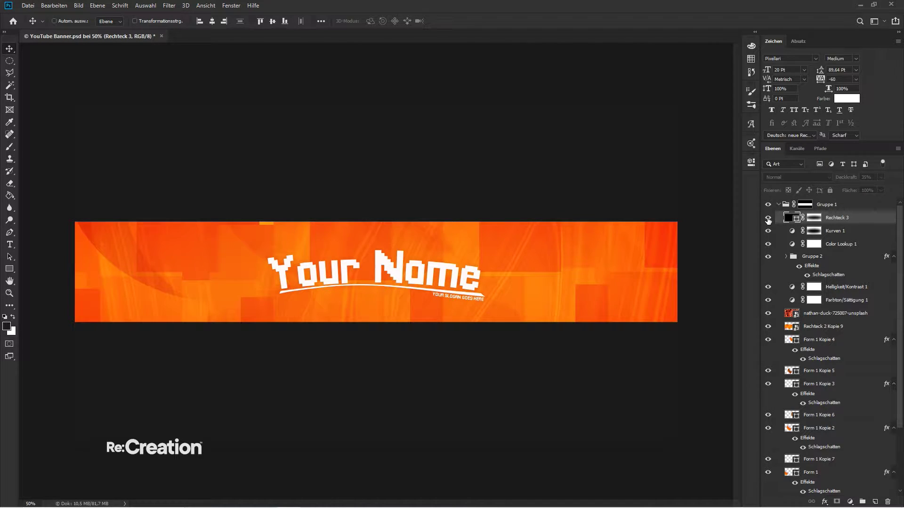
left_click(768, 217)
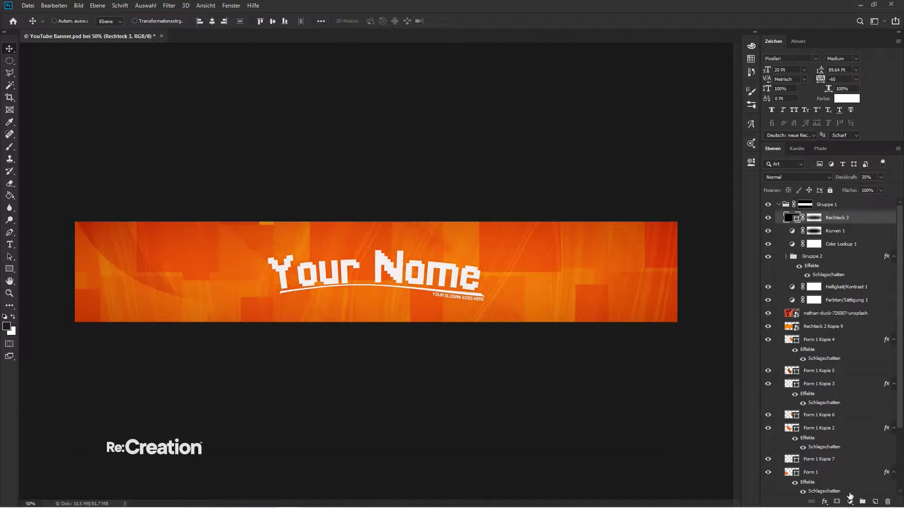
- Add a Brightness/Contrast adjustment (brightness 29, contrast 26) and select the four correction layers
left_click(850, 500)
left_click(801, 367)
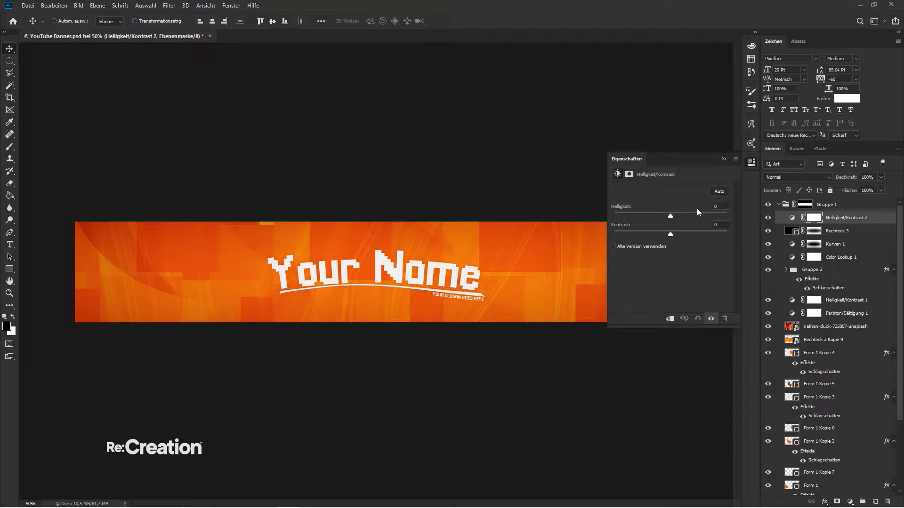
left_click_drag(671, 217, 681, 213)
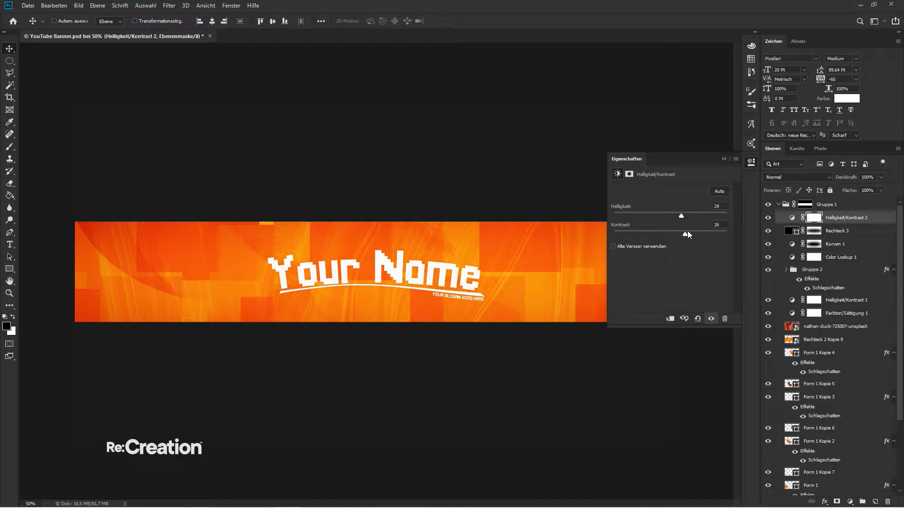
left_click(724, 159)
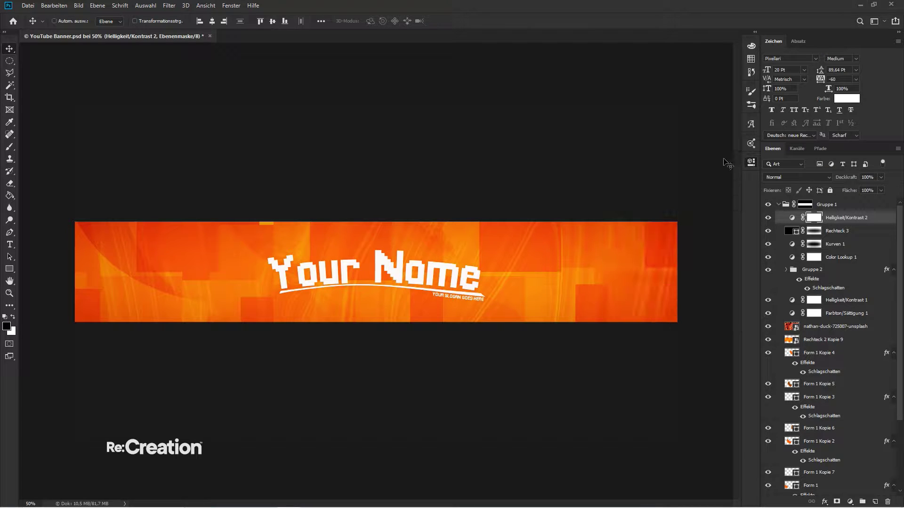
left_click(841, 257, "shift")
- Group the correction layers, move the group to the top, and mask it to the banner shape
key("ctrl+g")
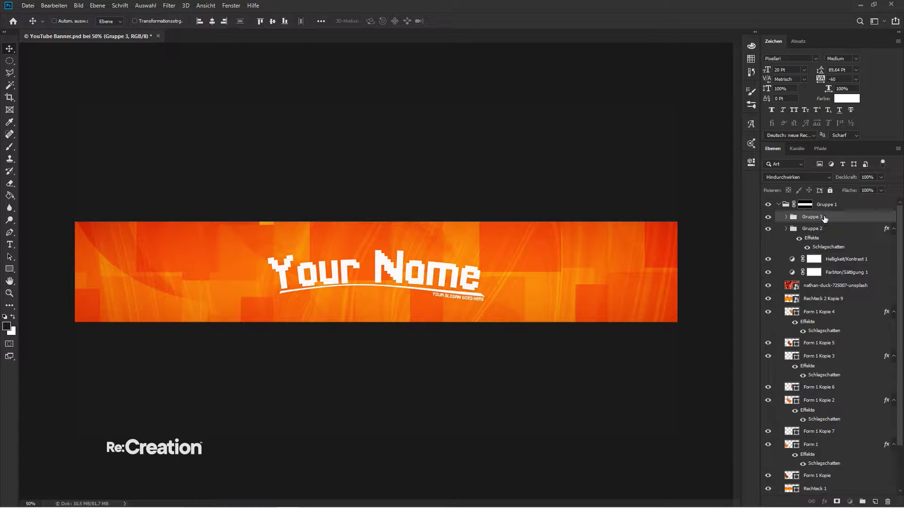
mouse_move(829, 218)
left_mouse_down()
mouse_move(823, 194)
mouse_move(830, 200)
left_mouse_up()
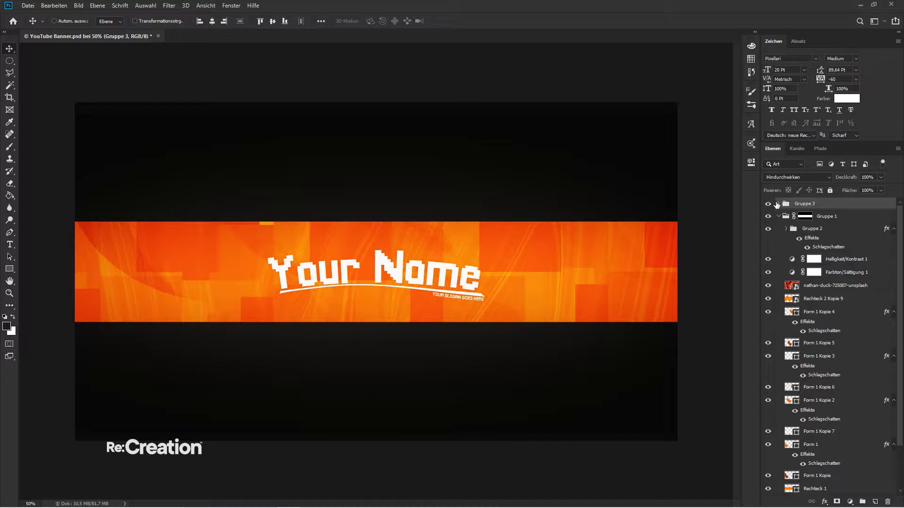
left_click(805, 216, "ctrl")
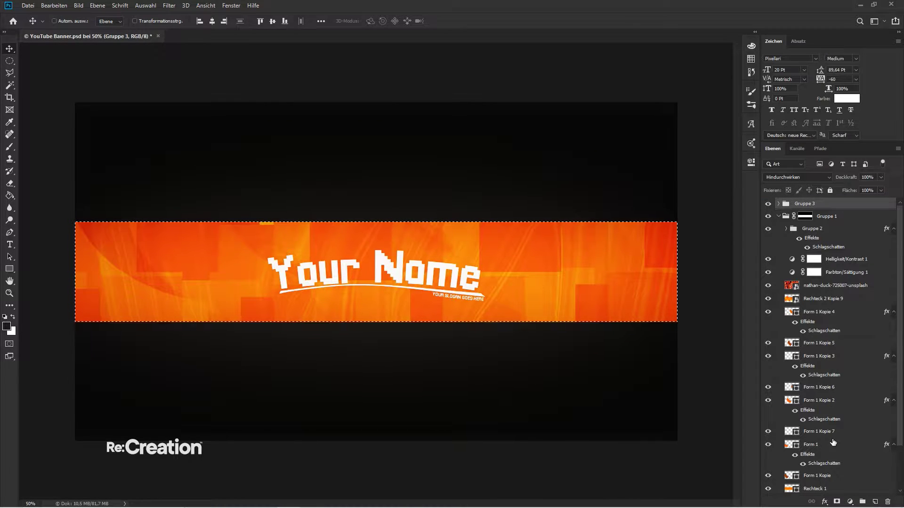
left_click(836, 503)
- Rename the group CC and its layers CC 1, CC 2, CC 3 and CC 4
left_click(779, 204)
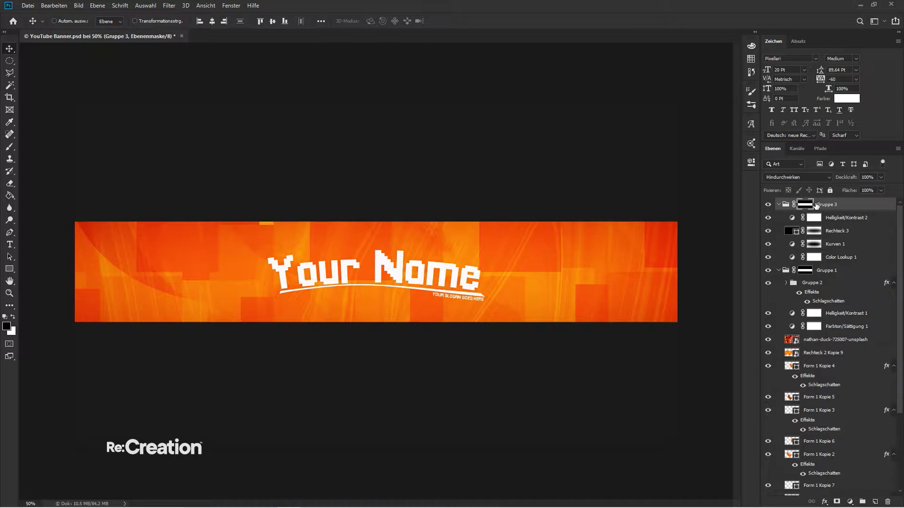
double_click(829, 205)
key("Escape")
double_click(829, 204)
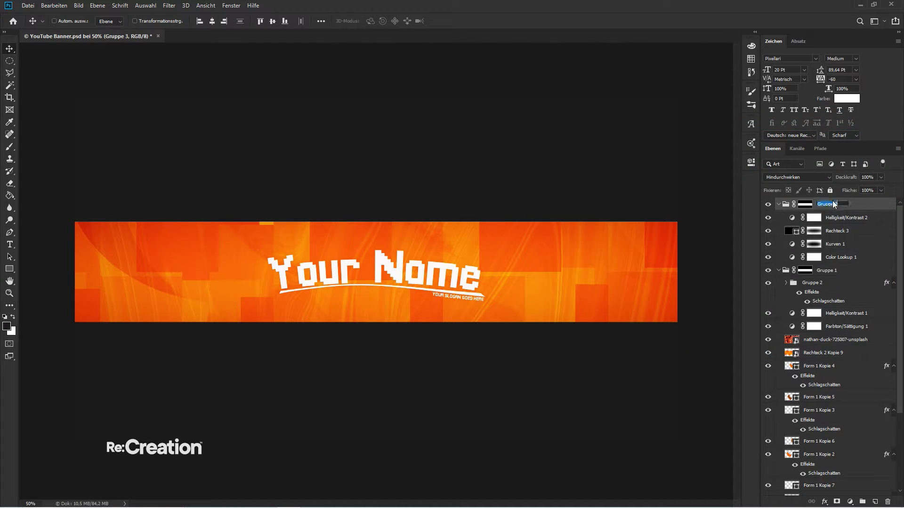
type("CC")
key("Tab")
type("CC 1")
key("Tab")
type("CC ")
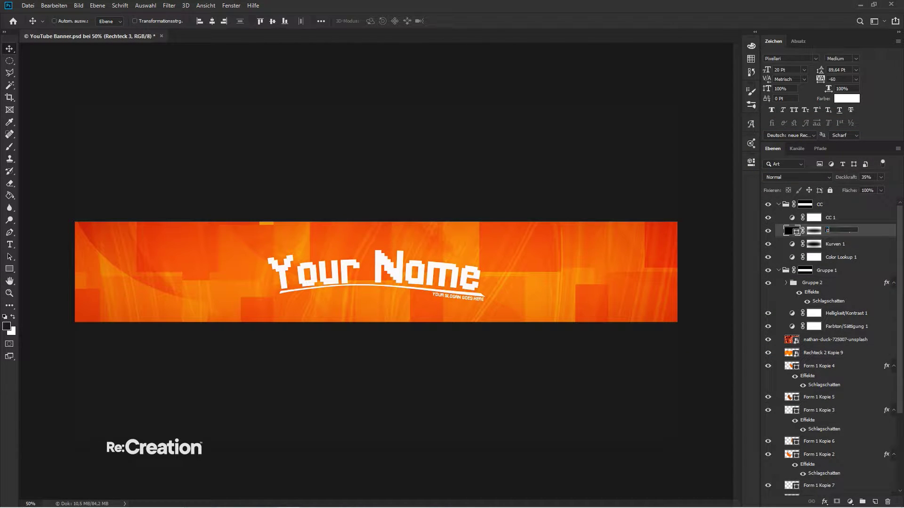
type("2")
key("Tab")
type("CC")
key("Tab")
type("CC 4")
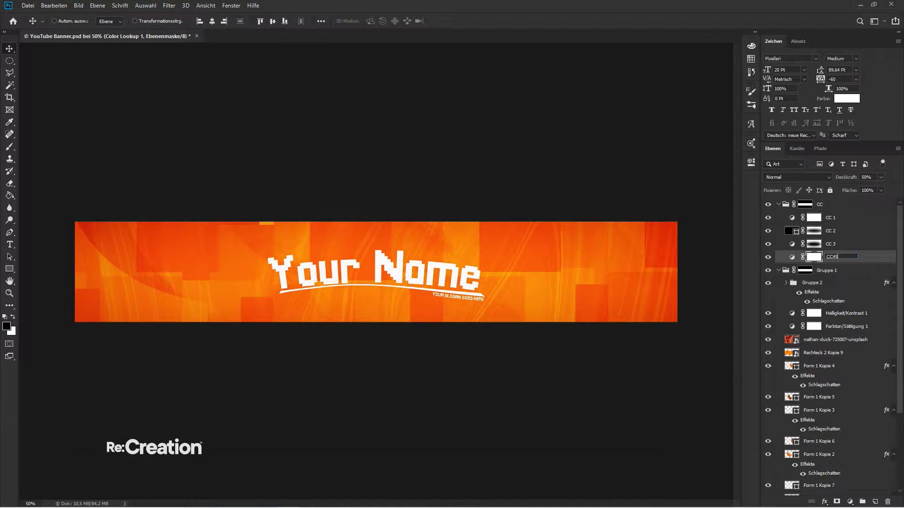
key("Return")
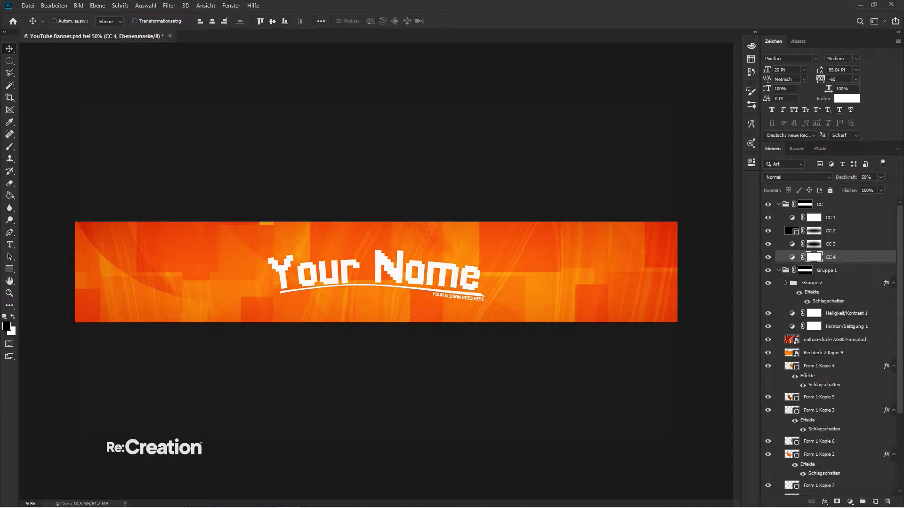
- Give the CC group a blue (Blau) colour label and collapse it
right_click(822, 204)
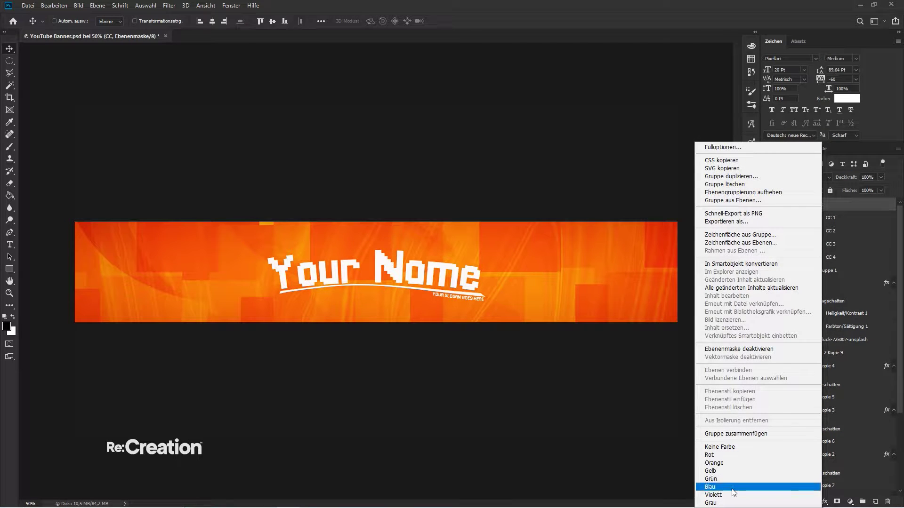
left_click(748, 487)
left_click(778, 204)
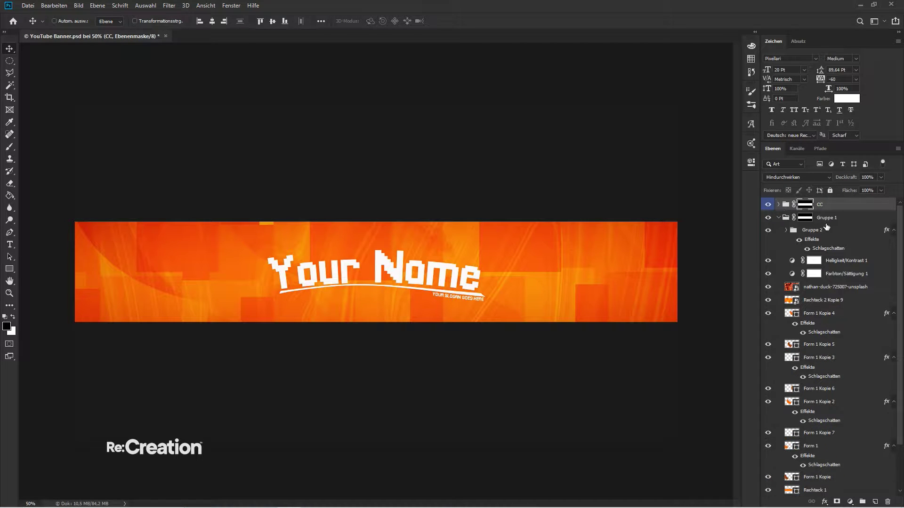
- Move Gruppe 2 out of Gruppe 1 so it sits above it
left_click(856, 234)
left_click(893, 230)
left_click_drag(860, 234, 836, 215)
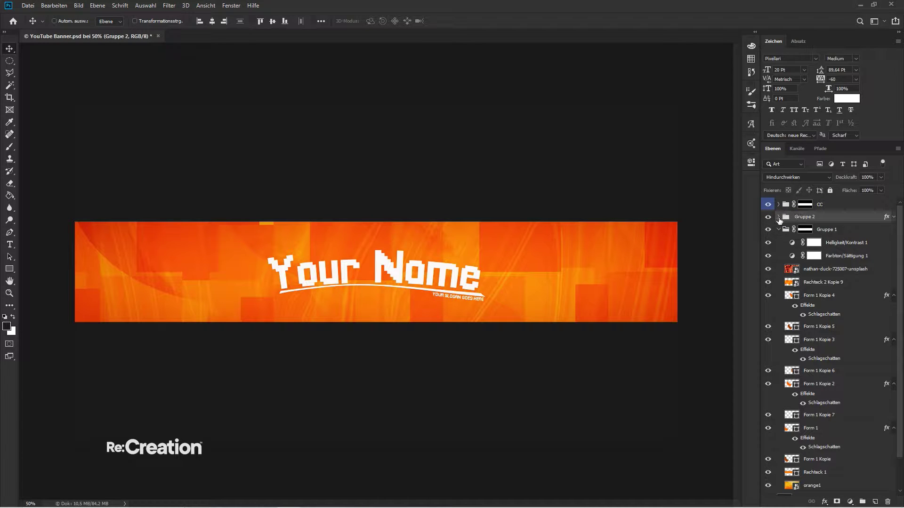
- Rename Gruppe 2 to Text and its layers to Your Slogan, (Line) and Your Name
left_click(778, 217)
left_click(819, 229)
double_click(806, 217)
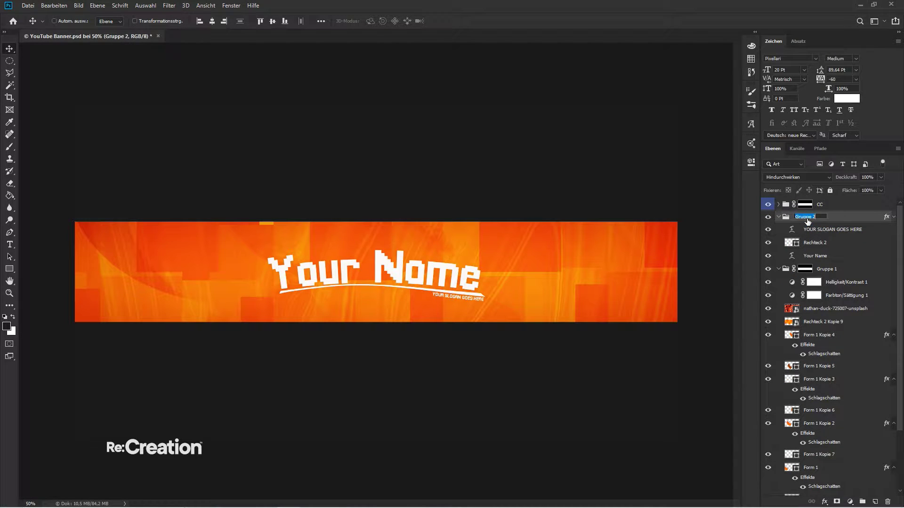
type("Text")
key("Tab")
type("Y")
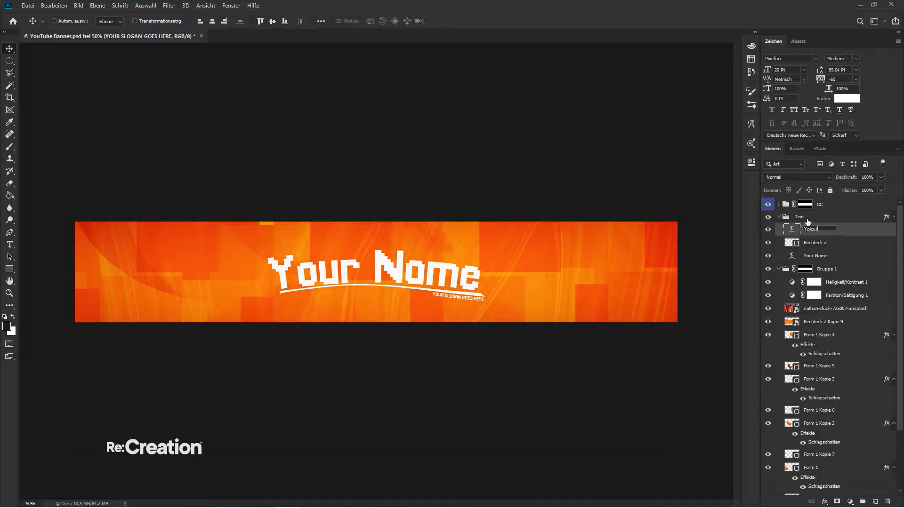
type("our Slogan")
key("Tab")
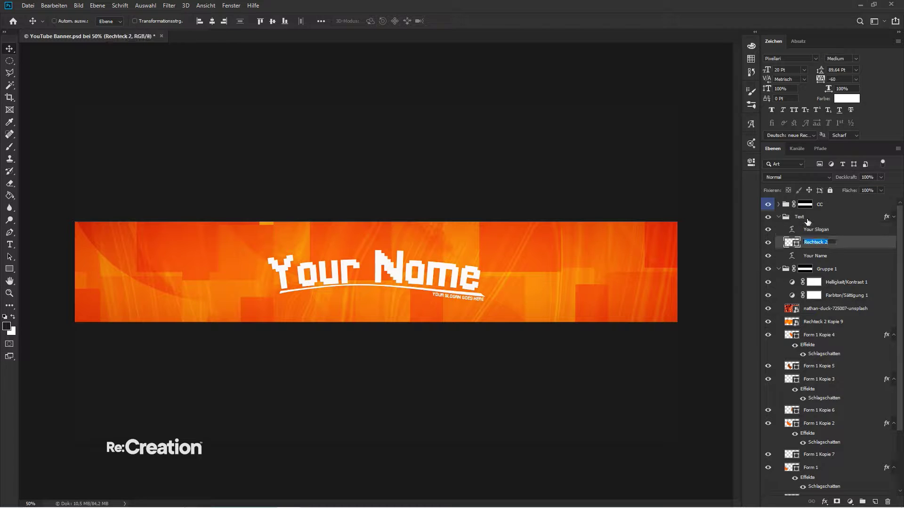
type("(Line)")
key("Tab")
type("Your Name")
key("Return")
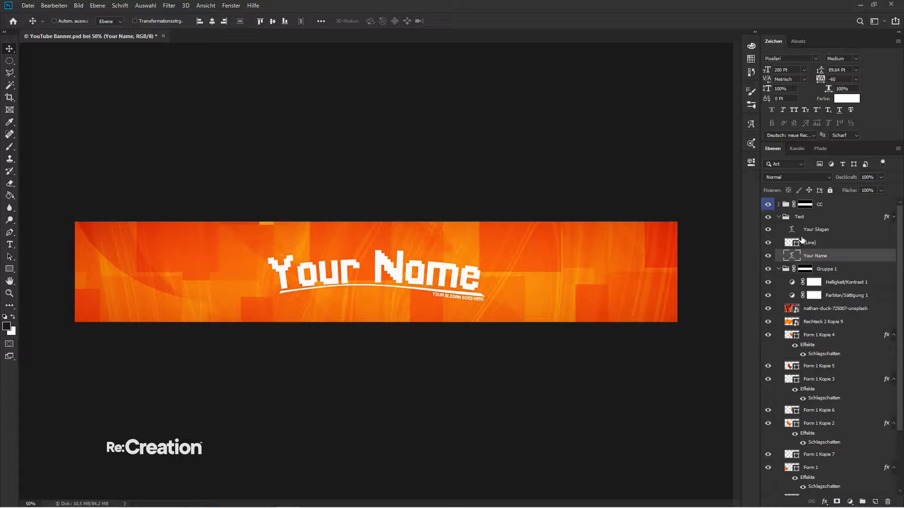
- Move Your Name above Your Slogan, label it blue, and label (Line) orange
left_click_drag(808, 256, 808, 224)
left_click(810, 257)
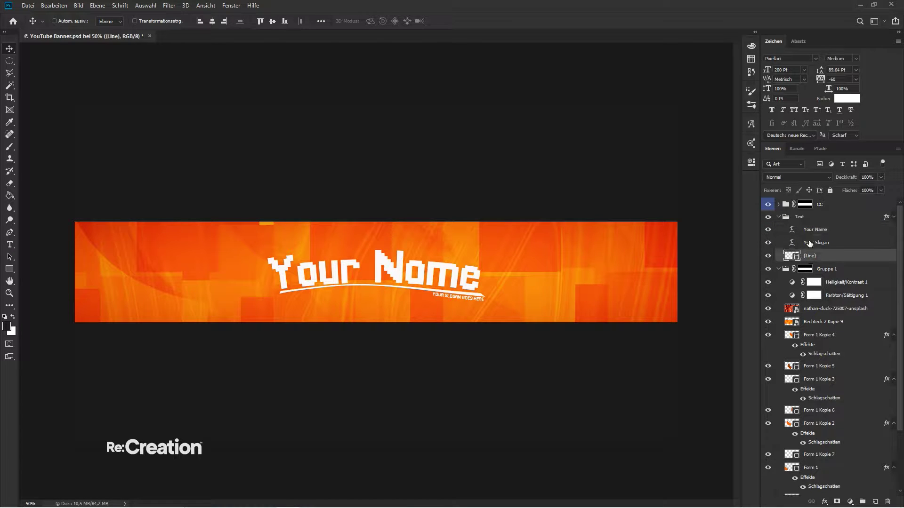
right_click(811, 230)
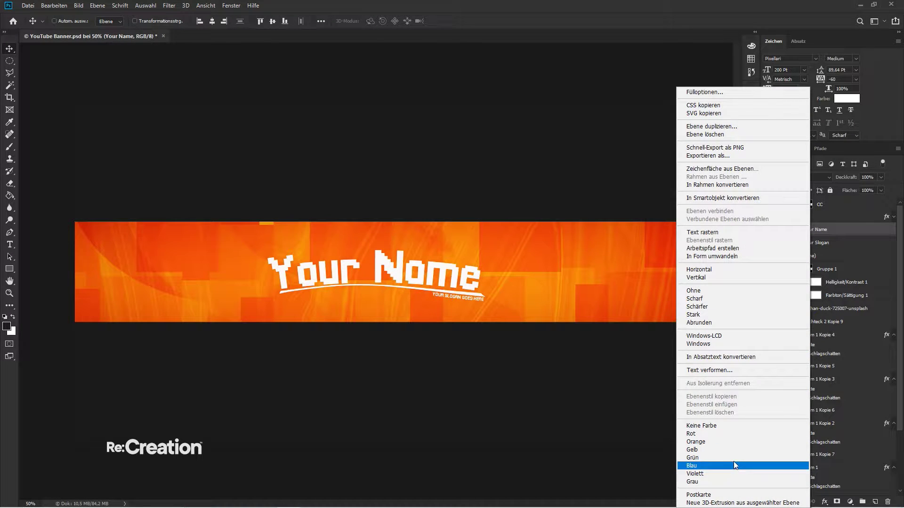
left_click(734, 458)
right_click(815, 256)
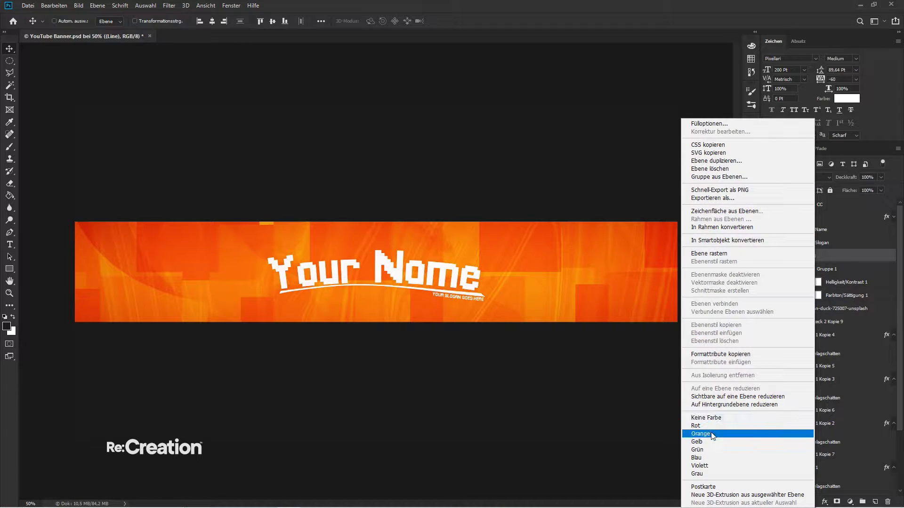
left_click(712, 435)
- Label the Text group green, reapply orange to (Line), and collapse the group
right_click(820, 216)
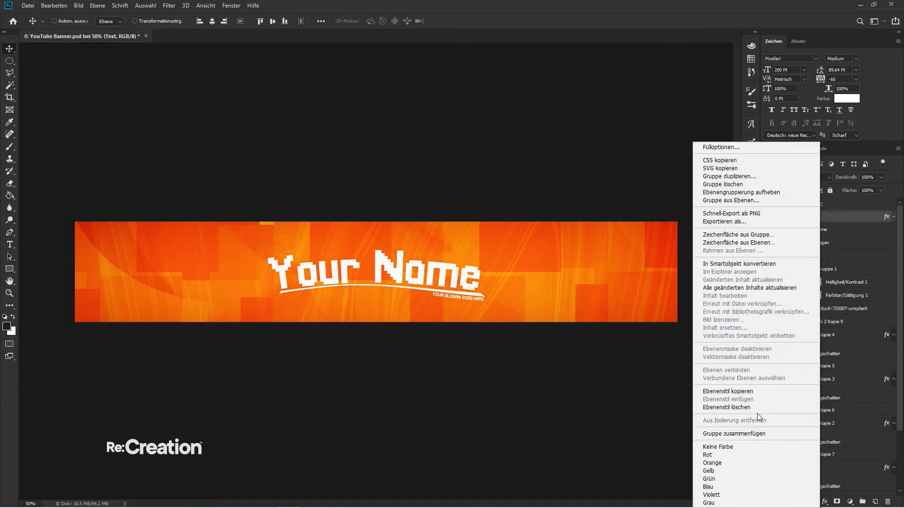
left_click(722, 479)
right_click(814, 255)
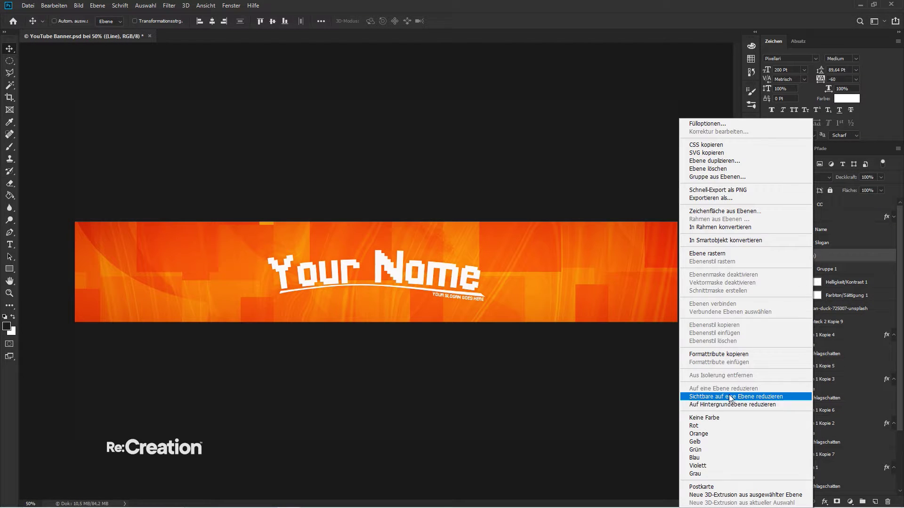
left_click(713, 434)
left_click(779, 217)
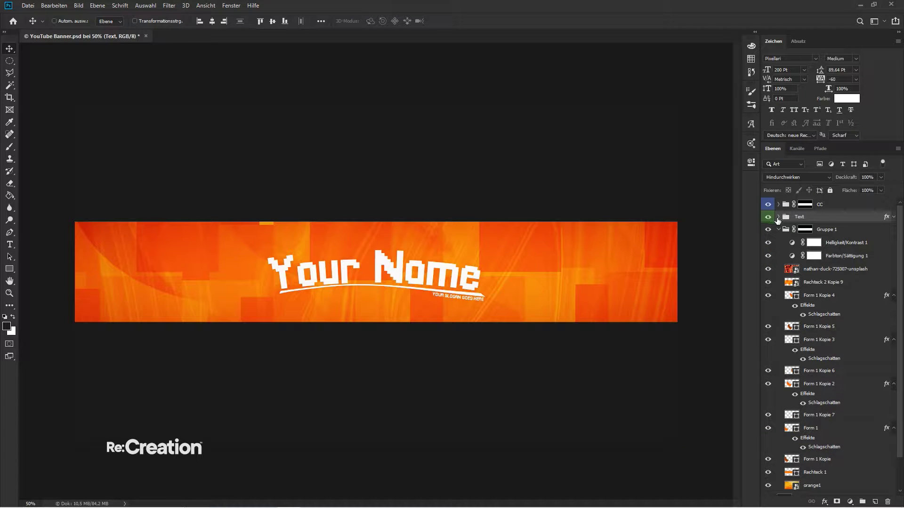
- Rename Gruppe 1 to Banner and the next layers to CC 5, CC 6, Overlay 1 and Overlay 2
left_click(847, 231)
double_click(829, 230)
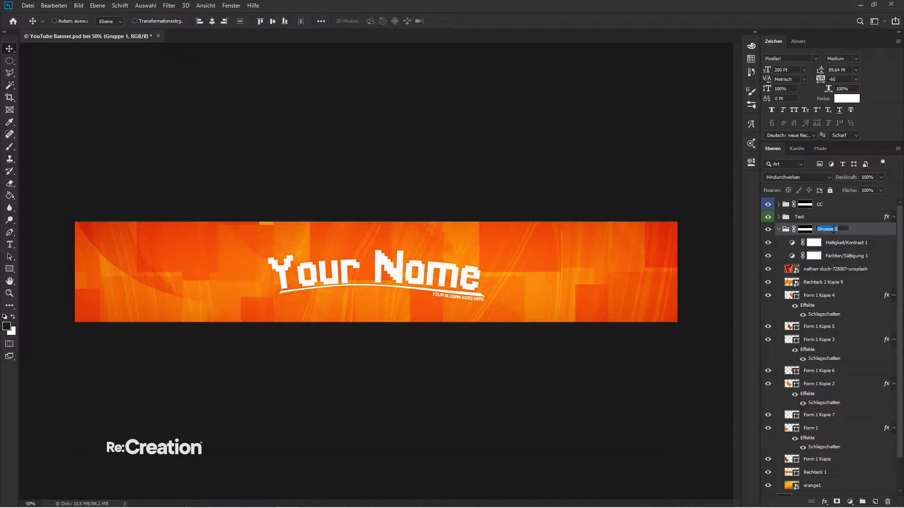
type("Banner")
key("Tab")
type("CC")
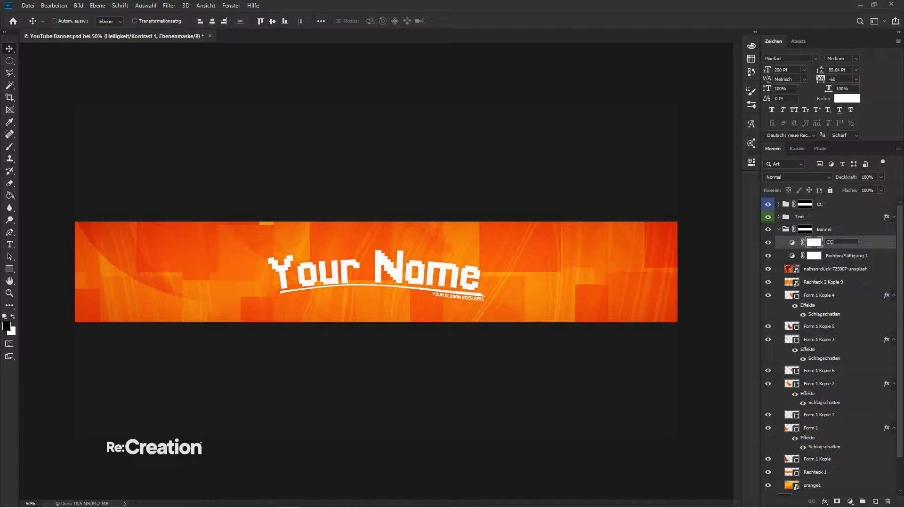
type(" 5")
key("Tab")
type("CC")
key("Tab")
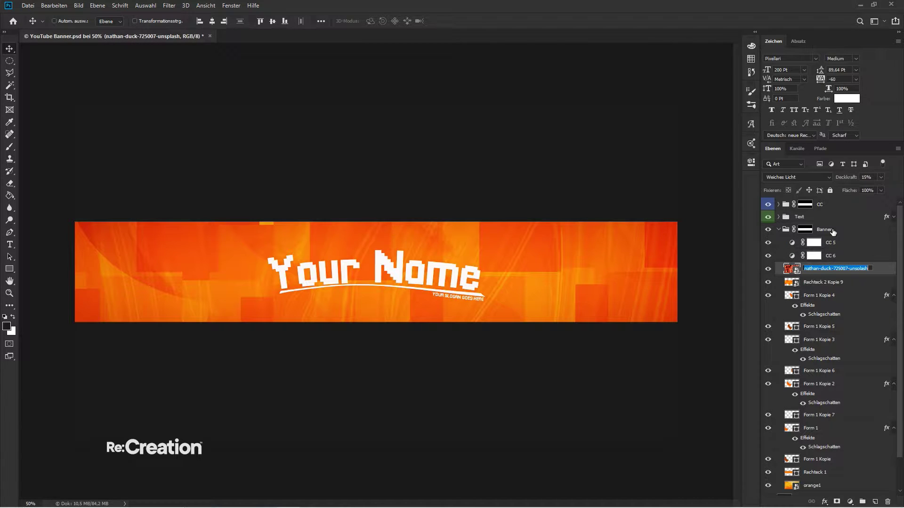
type("Pye")
type("rlay 1")
key("Tab")
type("Overla")
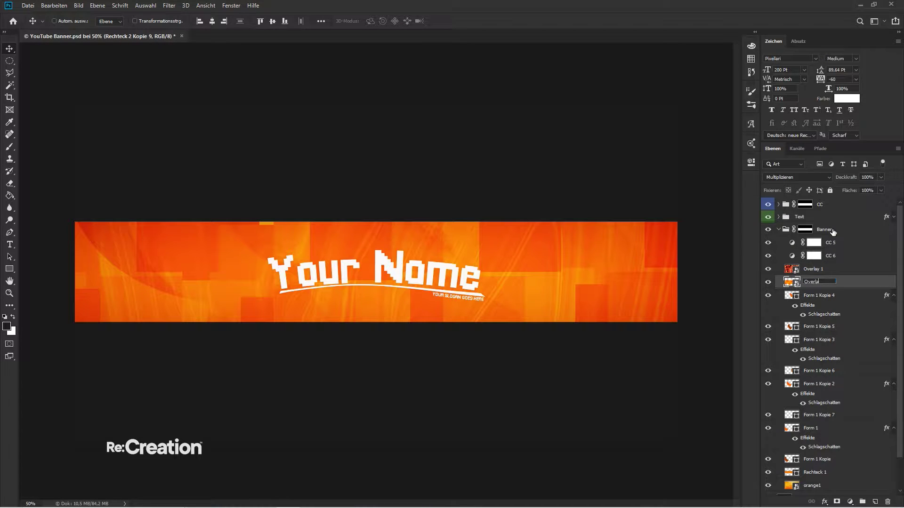
type("y 2")
key("Tab")
- Name the shape layers Shape 1 through Shape 8
type("H")
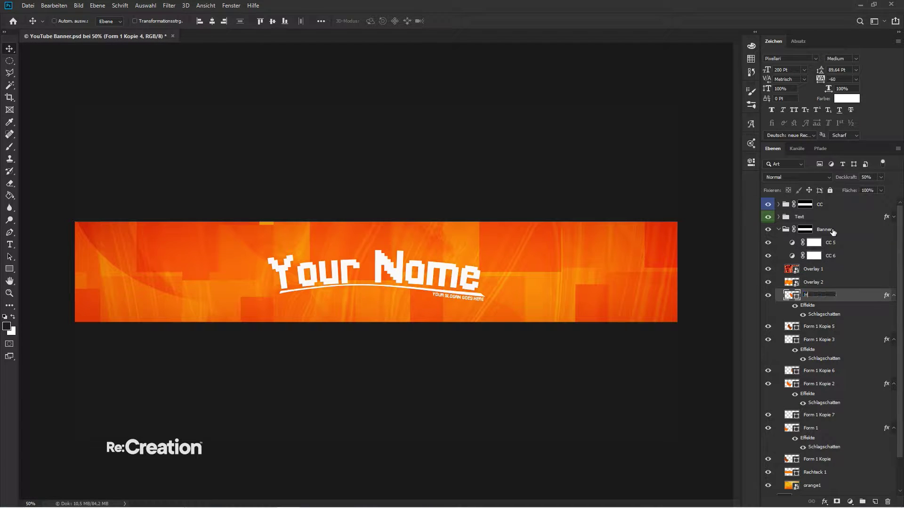
key("ctrl+a")
key("ctrl+c")
key("Tab")
key("ctrl+v")
type("2")
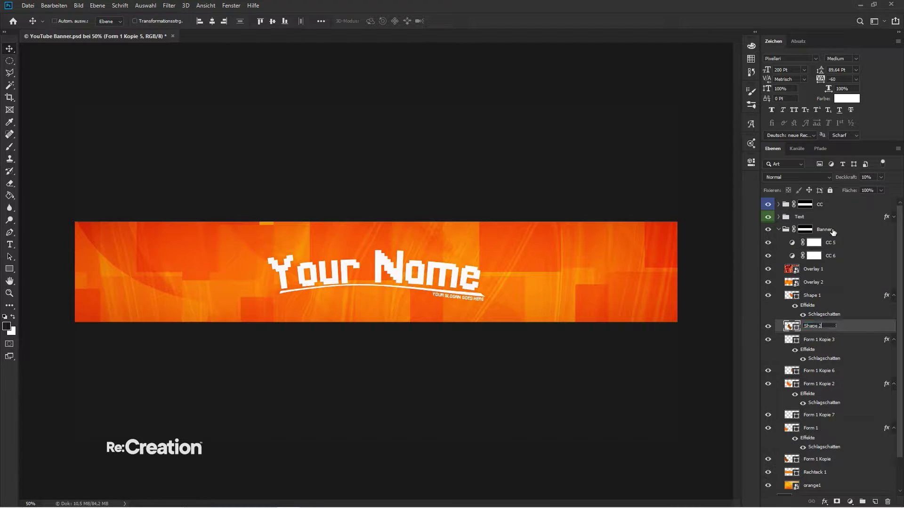
key("Tab")
key("ctrl+v")
key("Tab")
key("ctrl+v")
type("4")
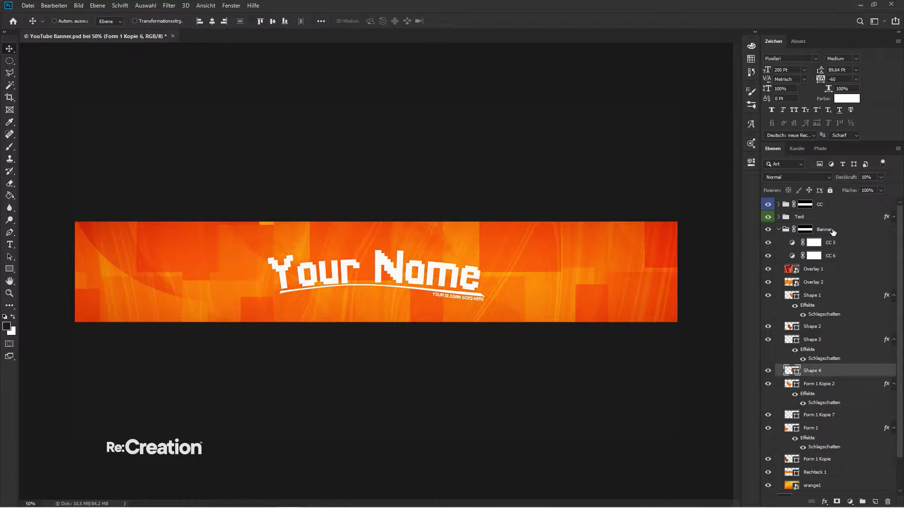
key("Tab")
key("ctrl+v")
type("5")
key("Tab")
key("ctrl+v")
type("6")
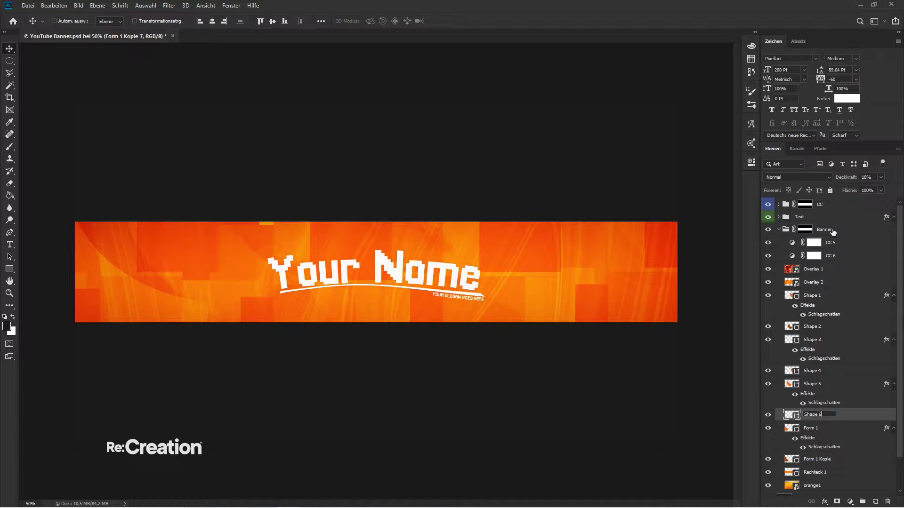
key("Tab")
key("ctrl+v")
type("7")
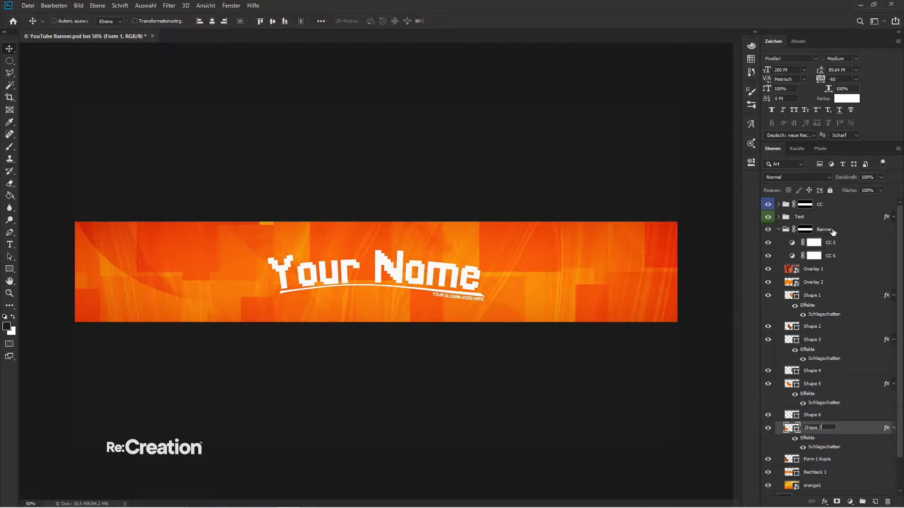
key("Tab")
key("ctrl+v")
type("8")
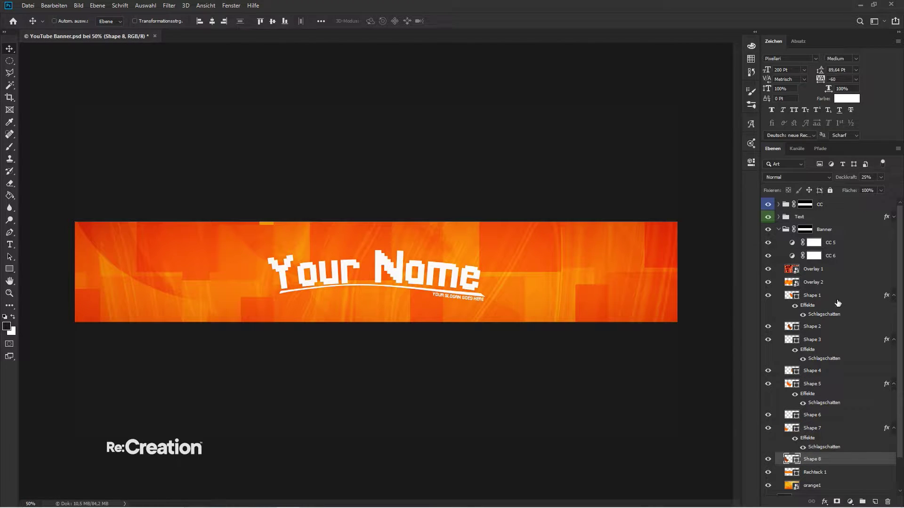
- Group the eight shape layers as 'Shapes' and the two overlay layers as 'Overlays'
left_click(837, 297, "shift")
key("ctrl+g")
double_click(815, 295)
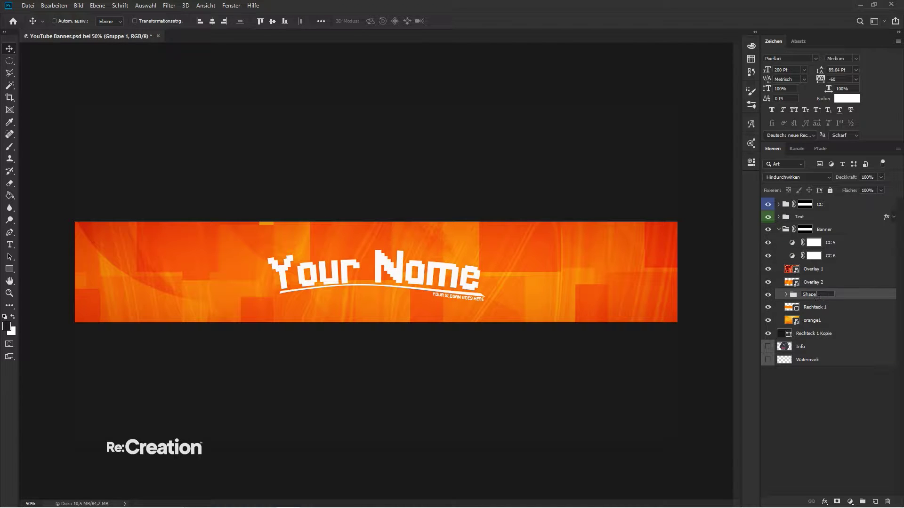
key("Return")
left_click(841, 282)
left_click(814, 269, "shift")
key("ctrl+g")
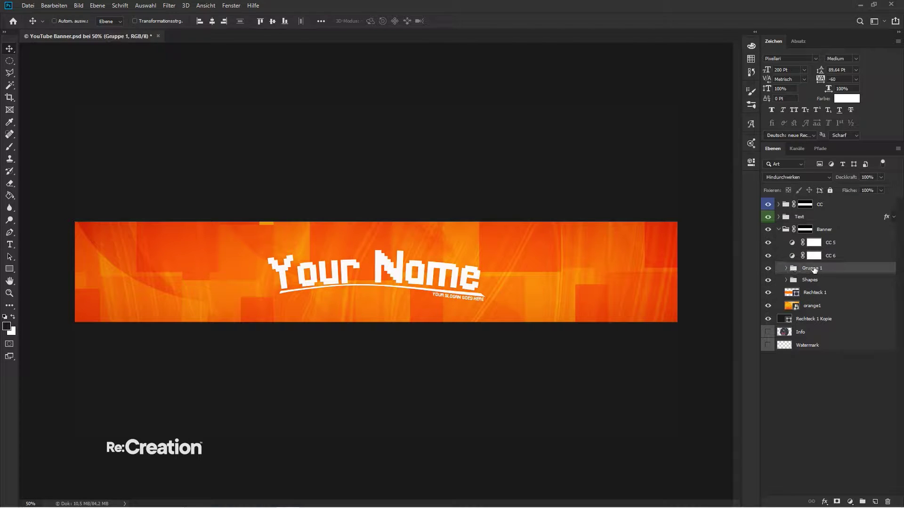
double_click(815, 268)
type("Overlays")
key("Return")
- Rename Rechteck 1 to BG 1 and orange1 to BG 2
double_click(811, 293)
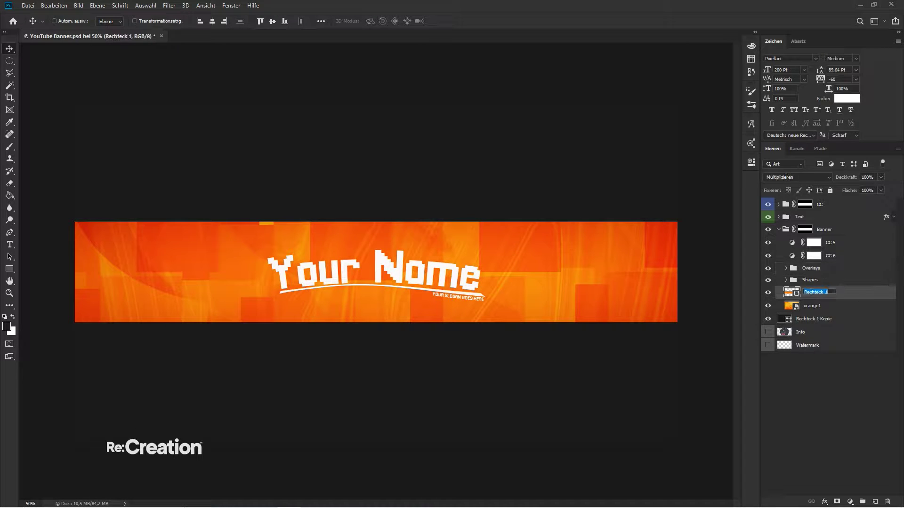
type("BG 1")
key("Tab")
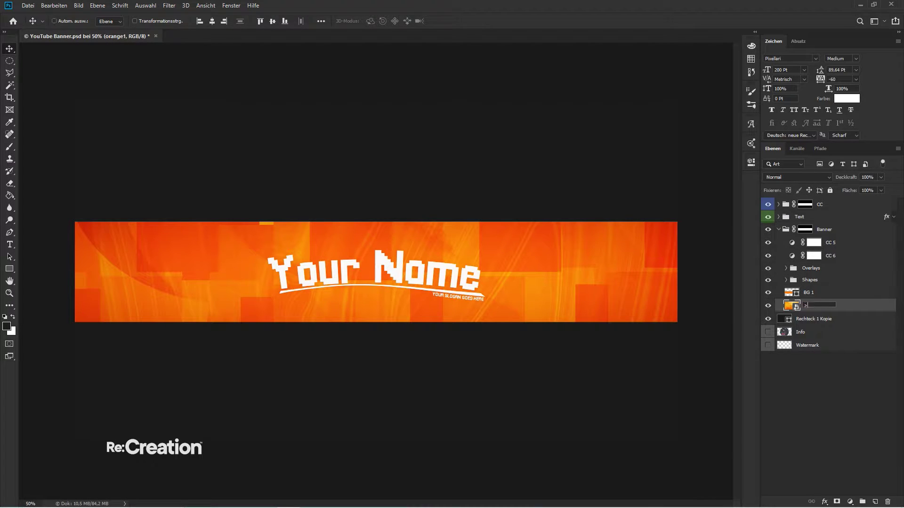
type("BG 2")
key("Tab")
type("BG")
key("Return")
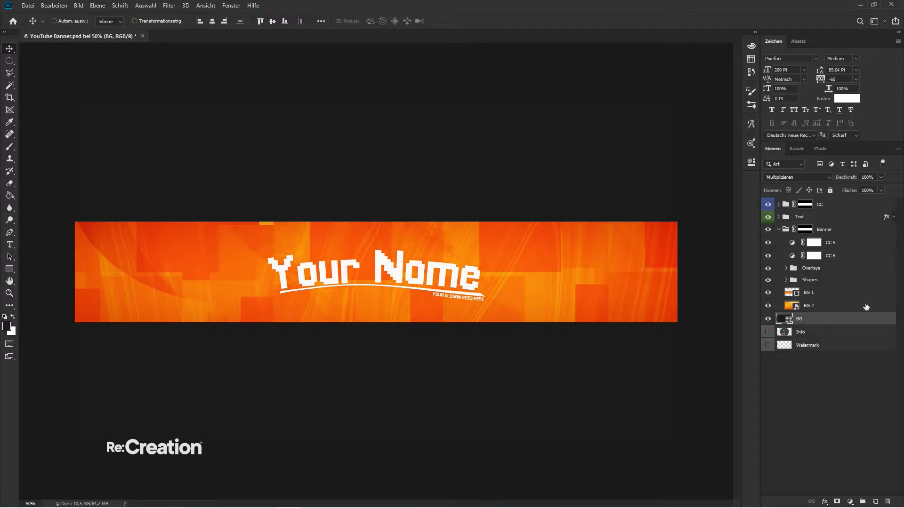
- Colour-label the Banner group red and the CC 5 and CC 6 layers blue
right_click(827, 230)
left_click(712, 455)
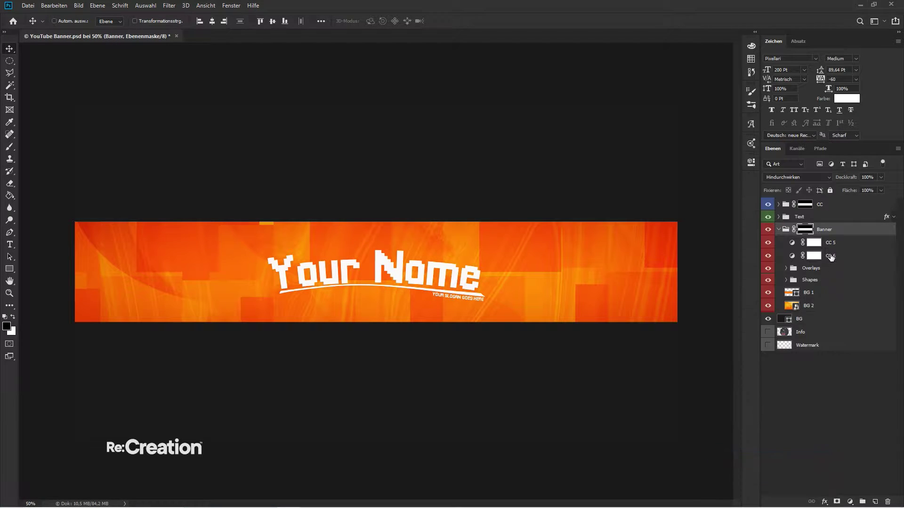
left_click(848, 242)
right_click(839, 250)
key("Escape")
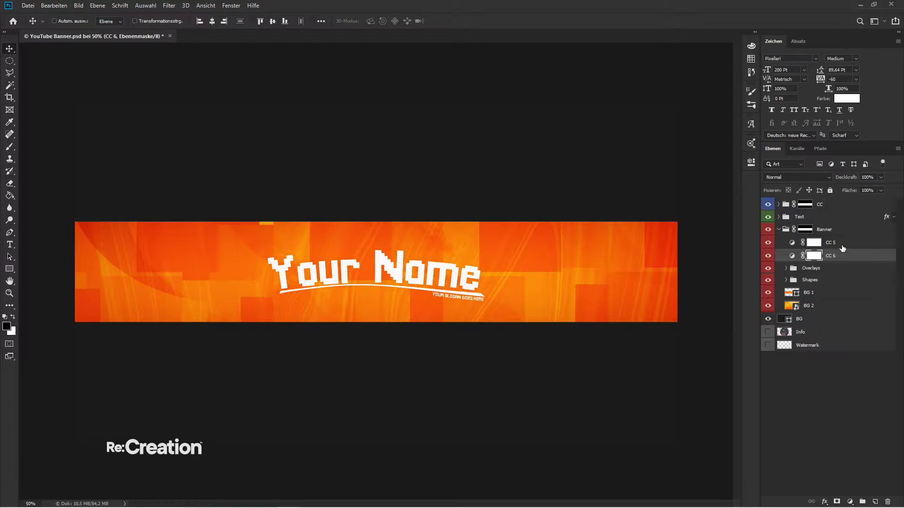
left_click(839, 255, "shift")
right_click(839, 255)
left_click(741, 458)
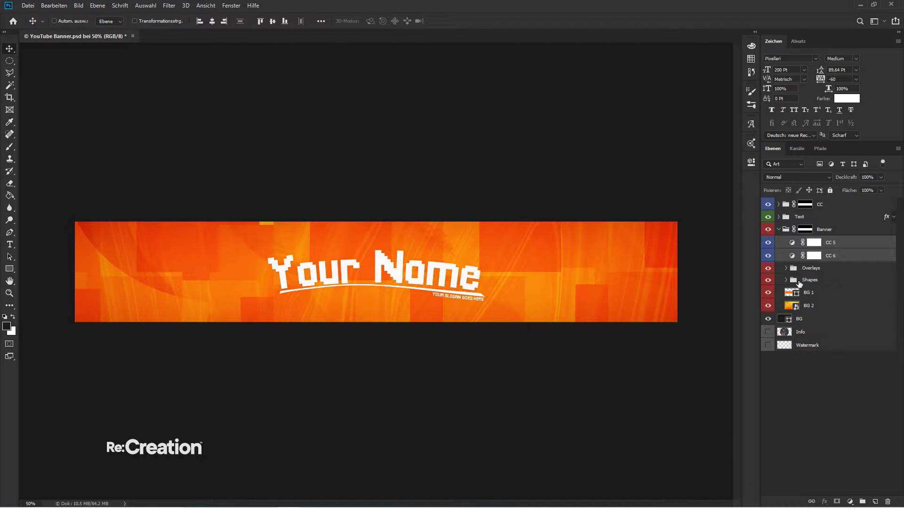
- Collapse the Banner group and put the BG layer into a collapsed group named 'BG'
left_click(778, 231)
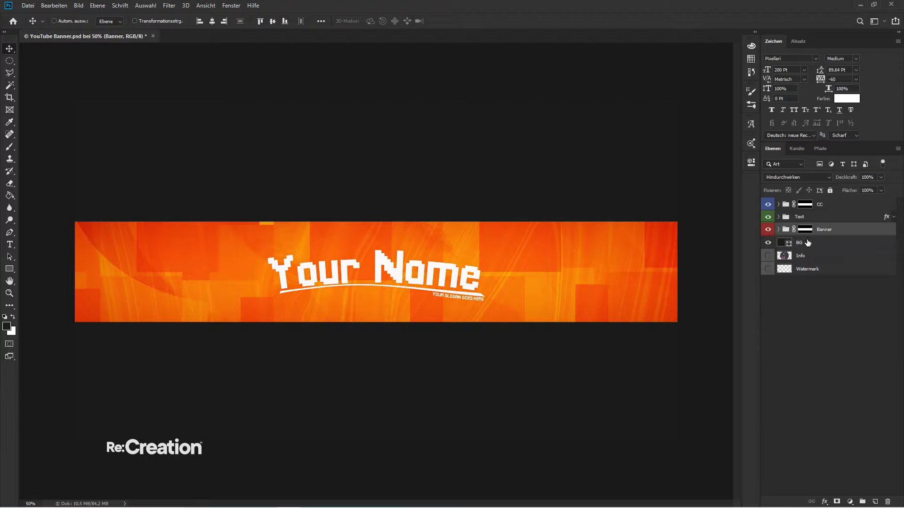
left_click(807, 242)
key("ctrl+g")
double_click(808, 242)
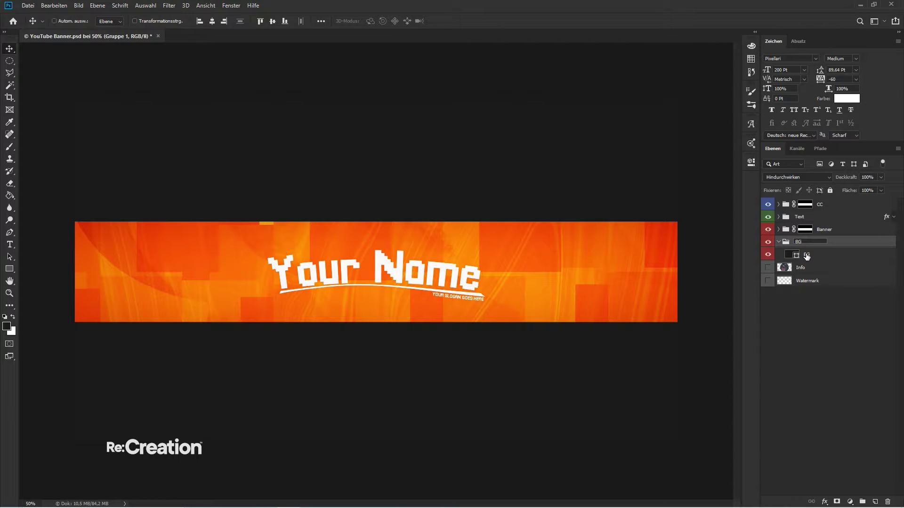
type("BG")
key("Return")
left_click(779, 242)
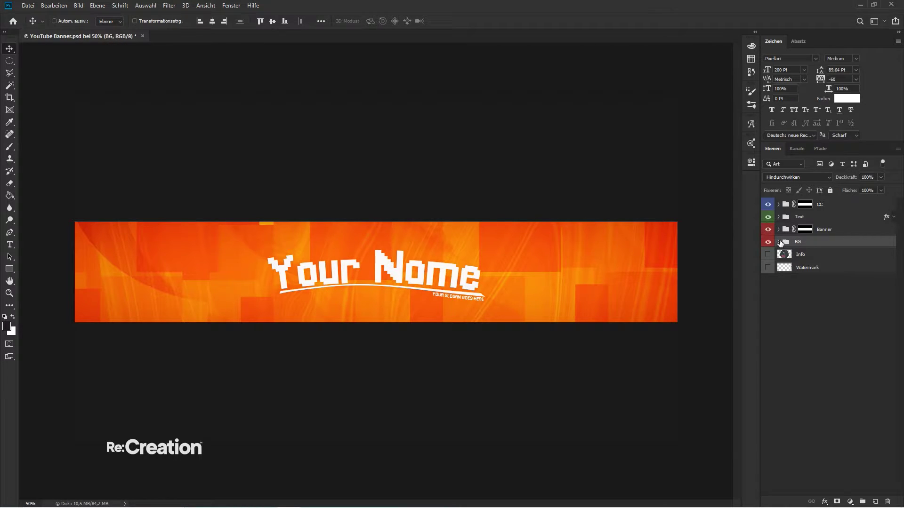
- Move the four main groups beneath Info and Watermark, and make Watermark and the template info visible
left_click(823, 206, "shift")
left_click_drag(824, 206, 825, 339)
left_click(826, 340)
left_click(768, 218)
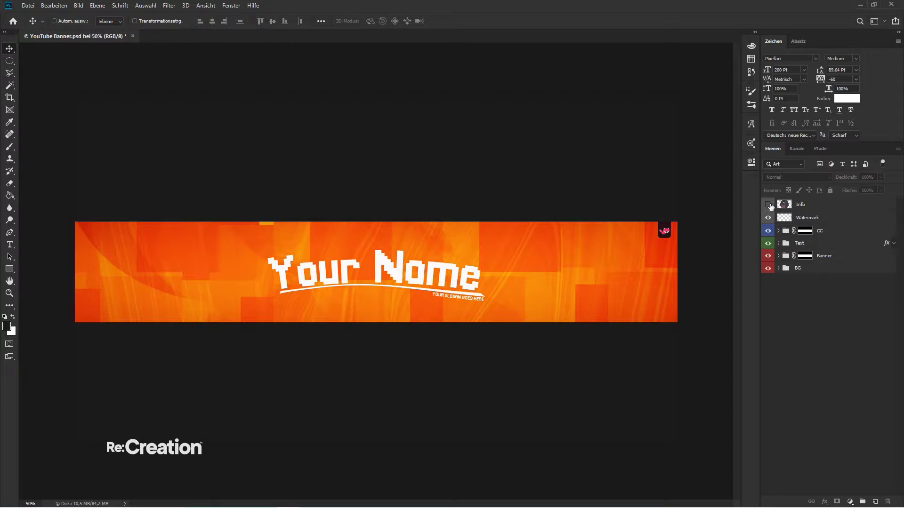
left_click(768, 204)
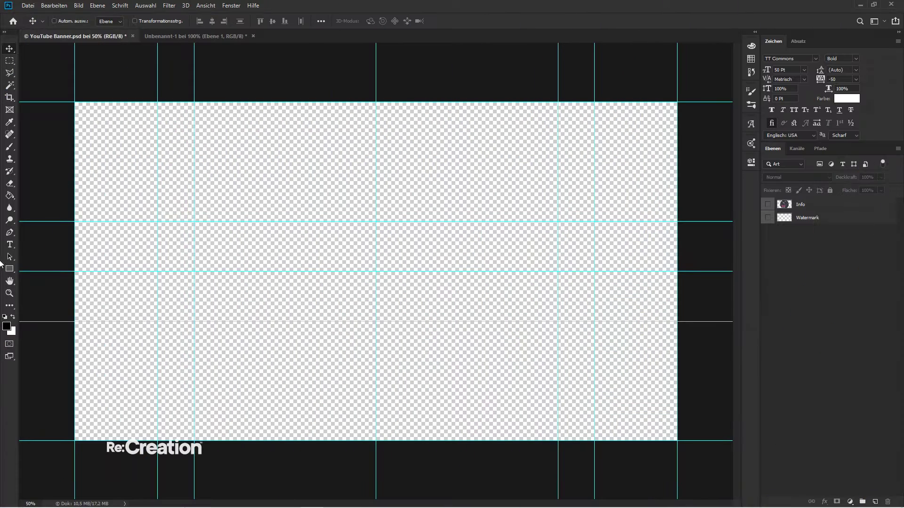
- Draw a wide black rectangle across the canvas middle, stretching its left edge to the left guide
left_click(10, 268)
left_click_drag(70, 219, 677, 321)
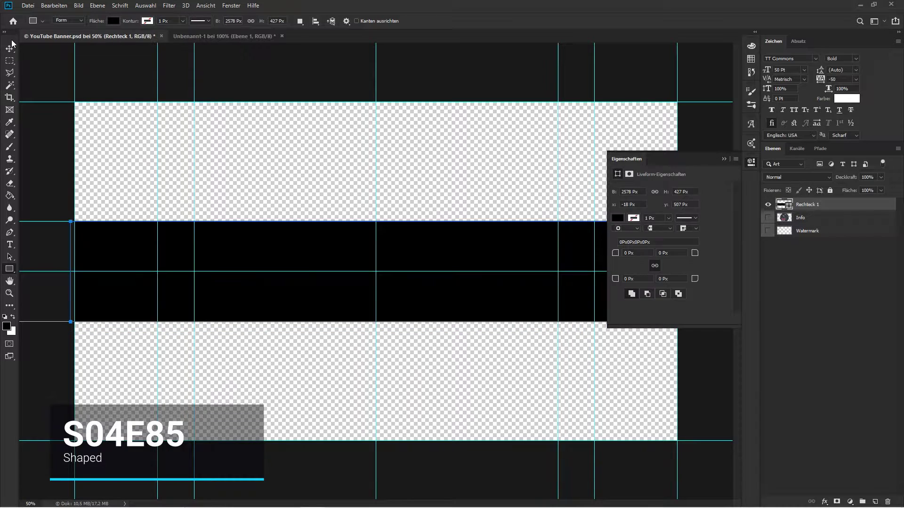
key("ctrl+t")
left_click_drag(71, 270, 76, 270)
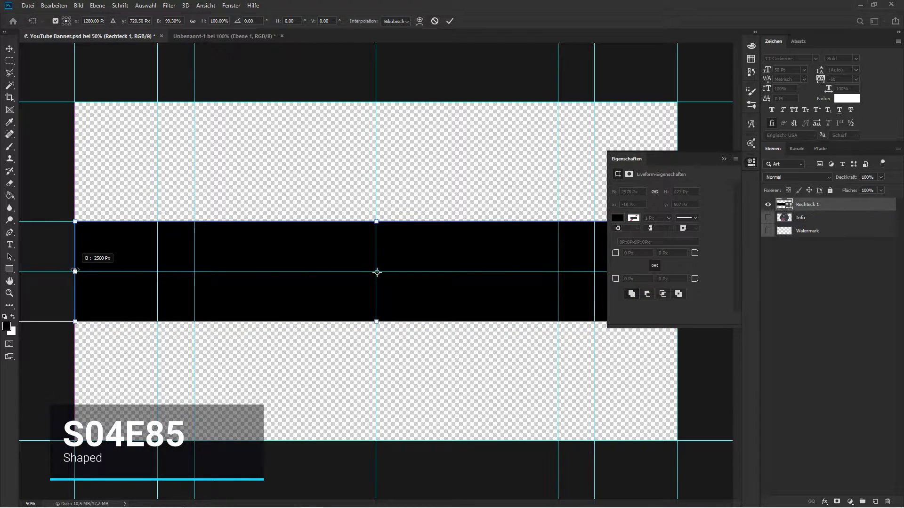
key("Return")
- Add a new empty layer on top and hide the guides
left_click(725, 159)
left_click(854, 303)
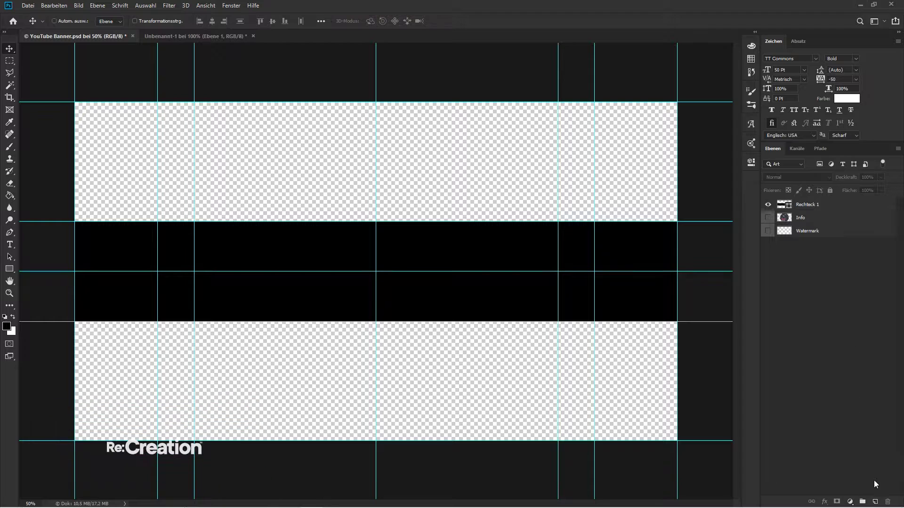
left_click(875, 502)
key("ctrl+comma")
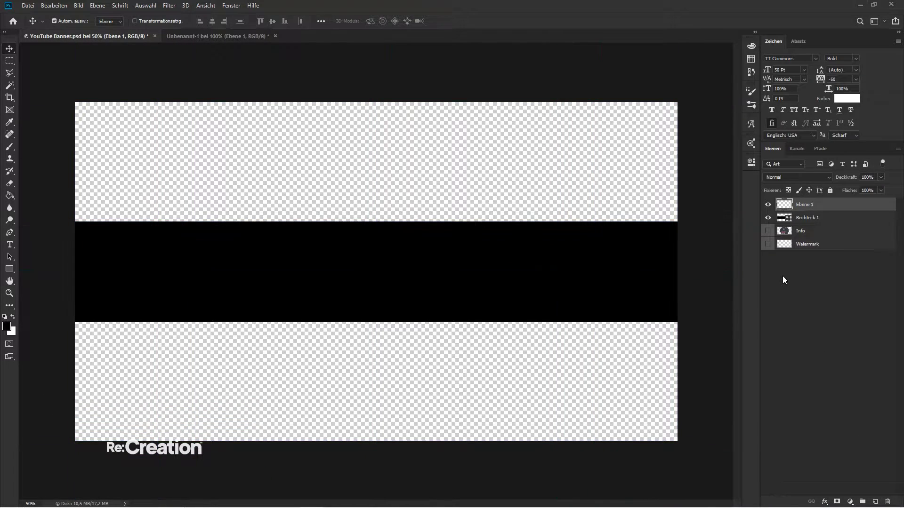
left_click(8, 269)
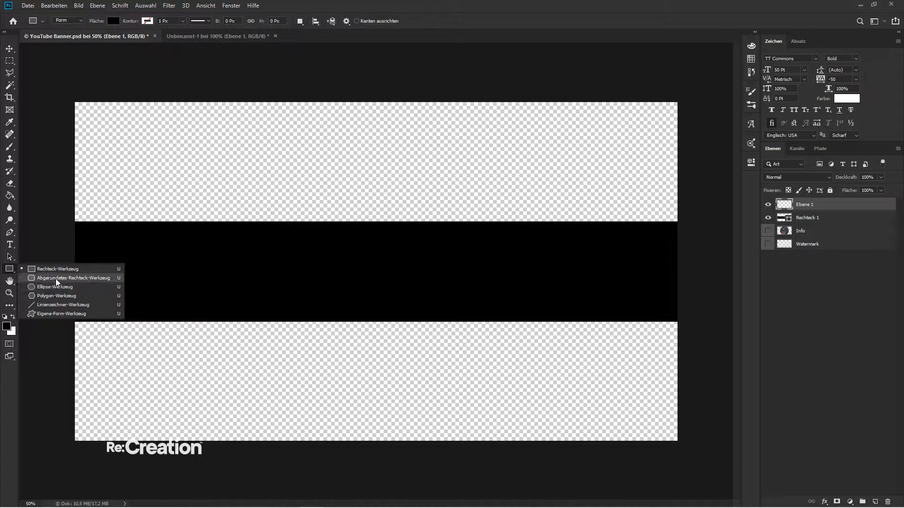
- Draw a circle with the Ellipse tool over the band's upper left
left_click(56, 279)
left_click(9, 269)
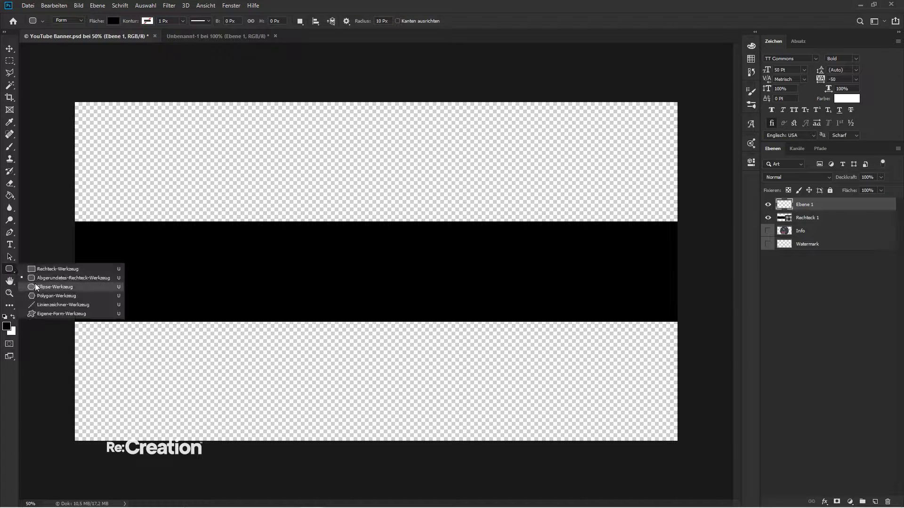
left_click(47, 289)
left_click_drag(112, 120, 286, 248)
left_click(10, 48)
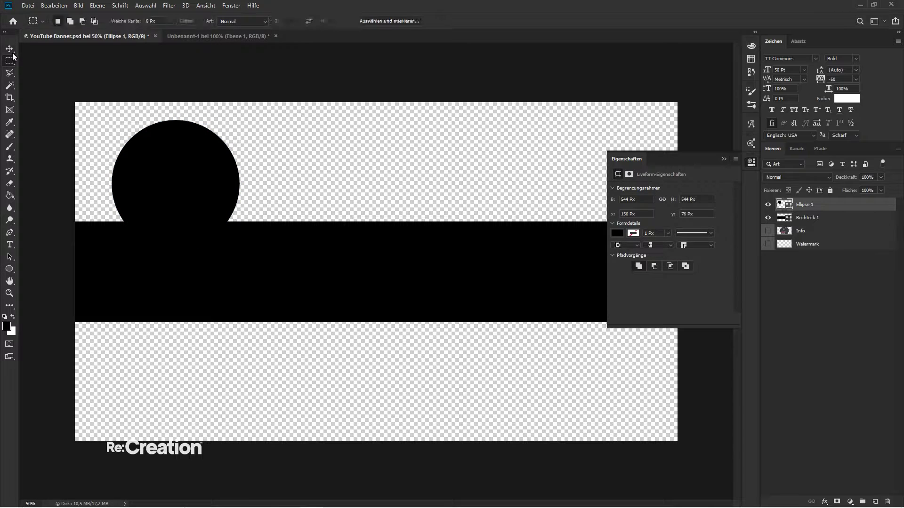
left_click(723, 159)
- Fill the circle pale pink and move it to the banner's left edge
double_click(777, 205)
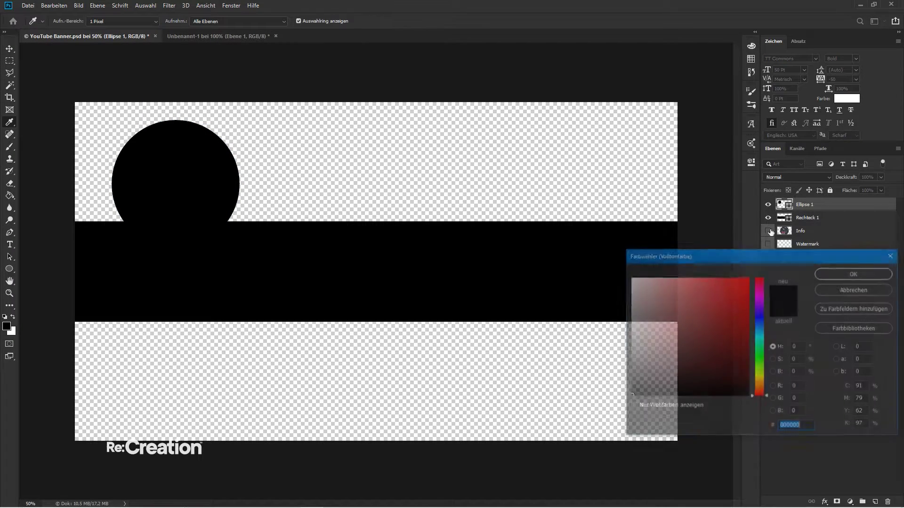
left_click(638, 288)
left_click(642, 285)
left_click(868, 270)
left_click_drag(113, 201, 320, 344)
- Shrink the circle copy to about 40%, then duplicate it, enlarge to about 270% and place it at the right edge
key("ctrl+t")
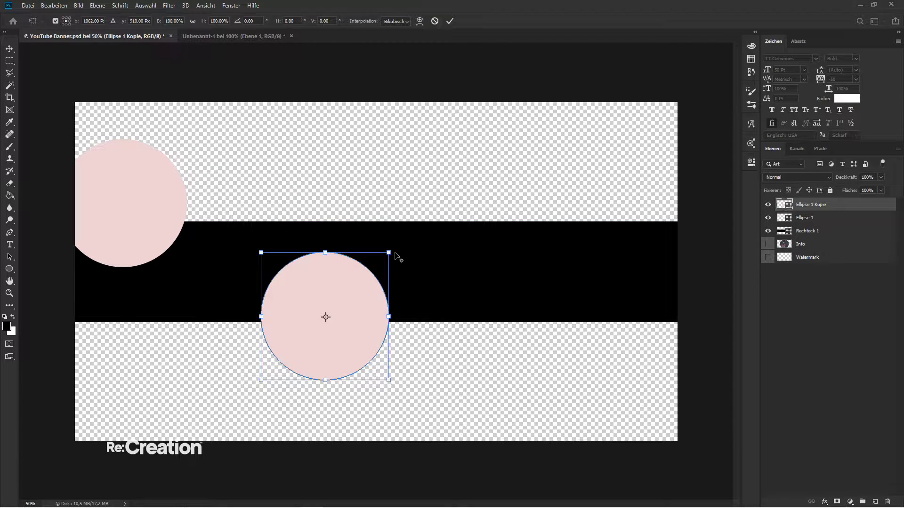
left_click_drag(390, 254, 351, 286)
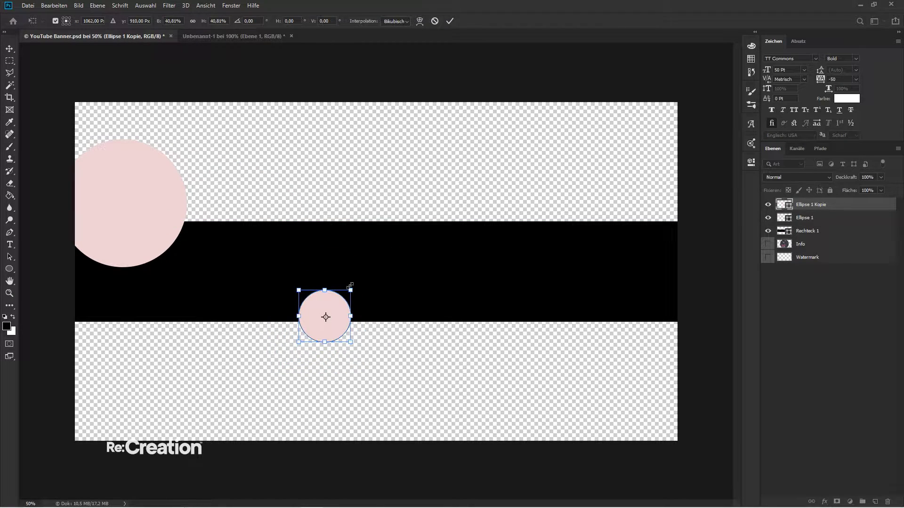
key("Return")
left_click_drag(325, 330, 545, 242)
key("ctrl+t")
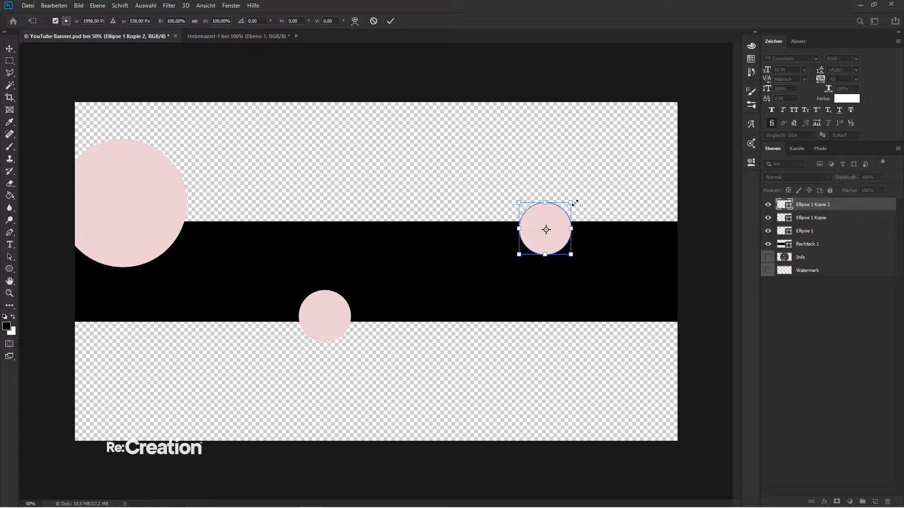
left_click_drag(574, 203, 615, 158)
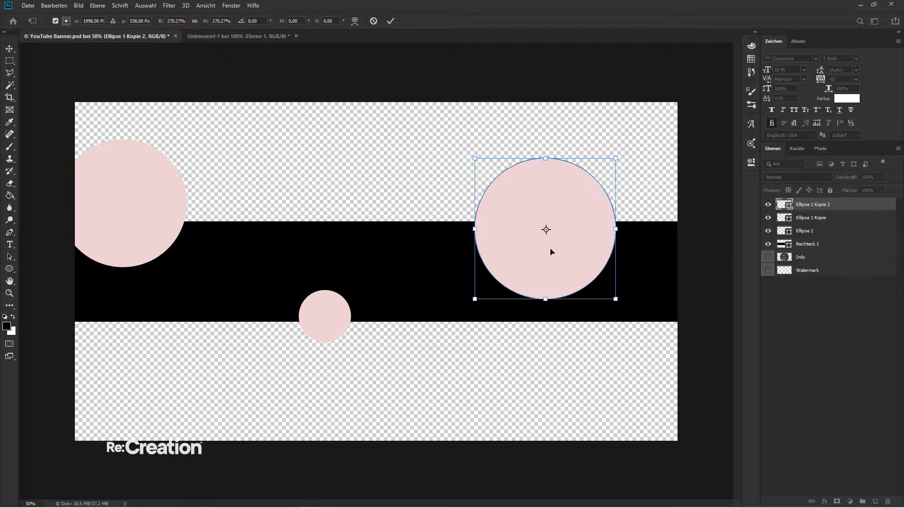
key("Return")
left_click_drag(551, 252, 426, 264)
- Shrink a centre circle copy, then duplicate and shrink another copy on the band
key("ctrl+t")
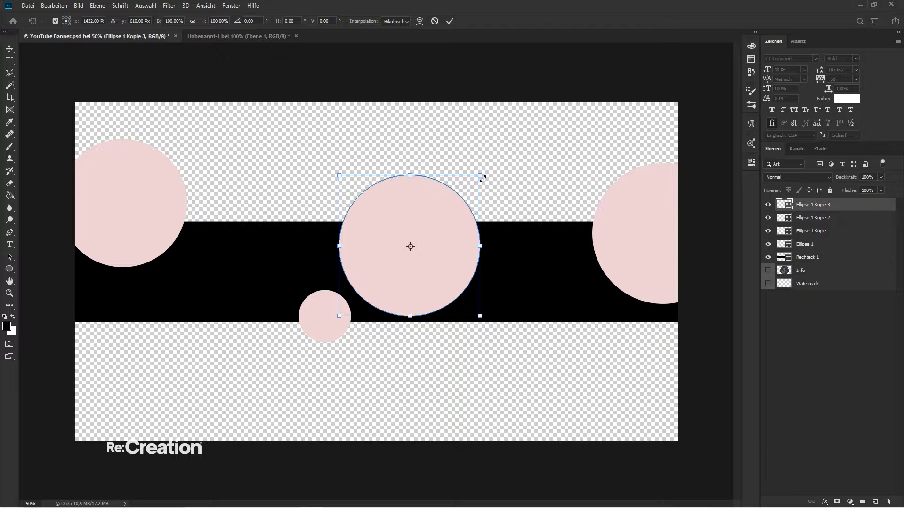
left_click_drag(483, 178, 561, 218)
key("Return")
left_click_drag(569, 251, 319, 257)
key("ctrl+t")
key("Return")
left_click(9, 269)
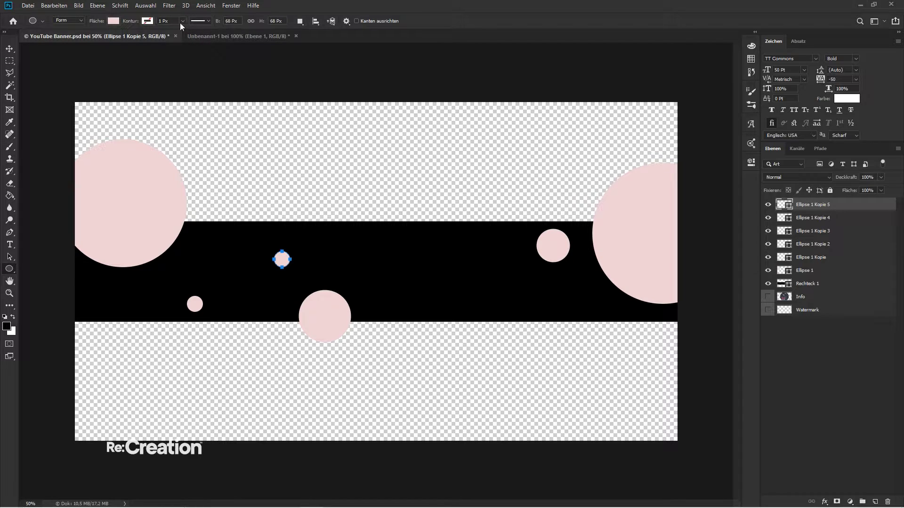
- Remove the small circle's fill and give it a pink stroke sampled from a circle
left_click(113, 21)
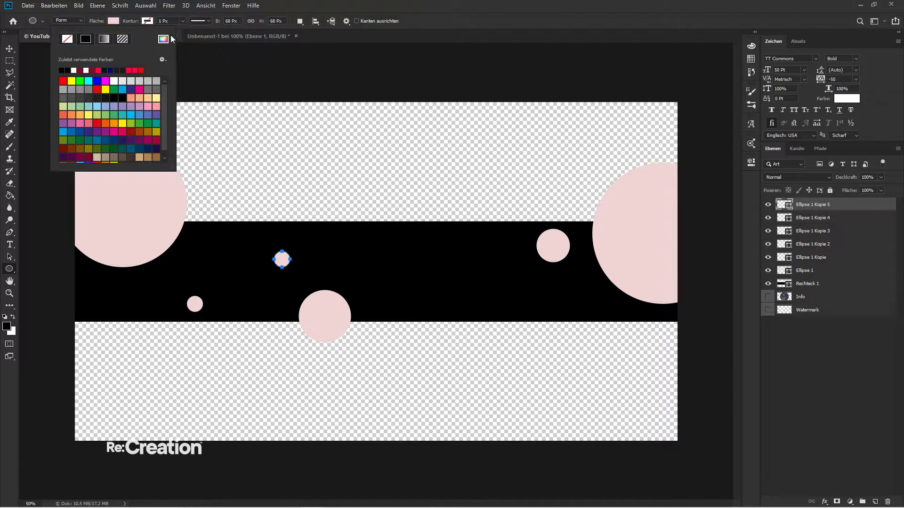
left_click(67, 39)
left_click(148, 21)
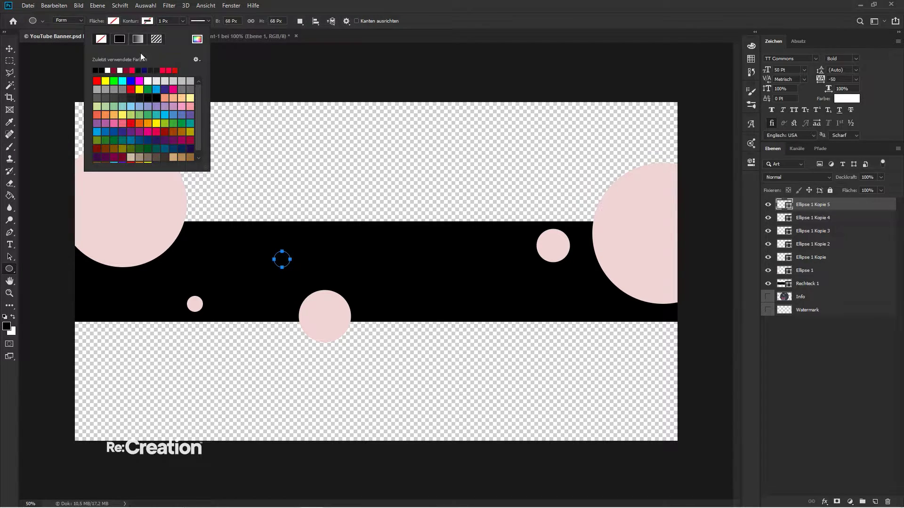
left_click(122, 199)
left_click(469, 222)
key("Escape")
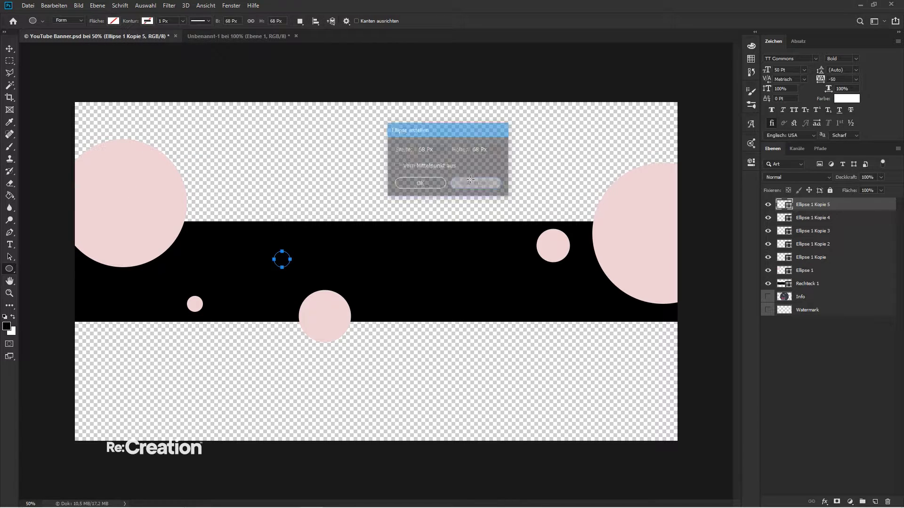
left_click(147, 20)
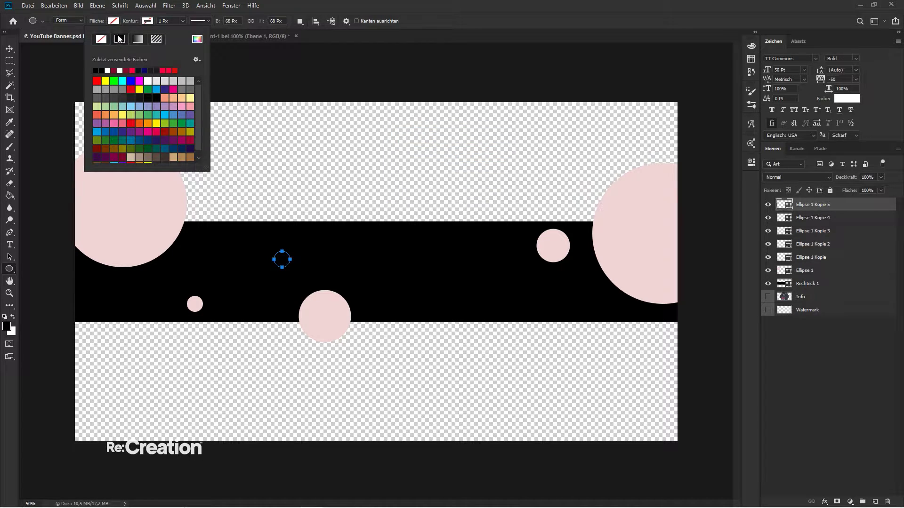
left_click(197, 40)
left_click(166, 203)
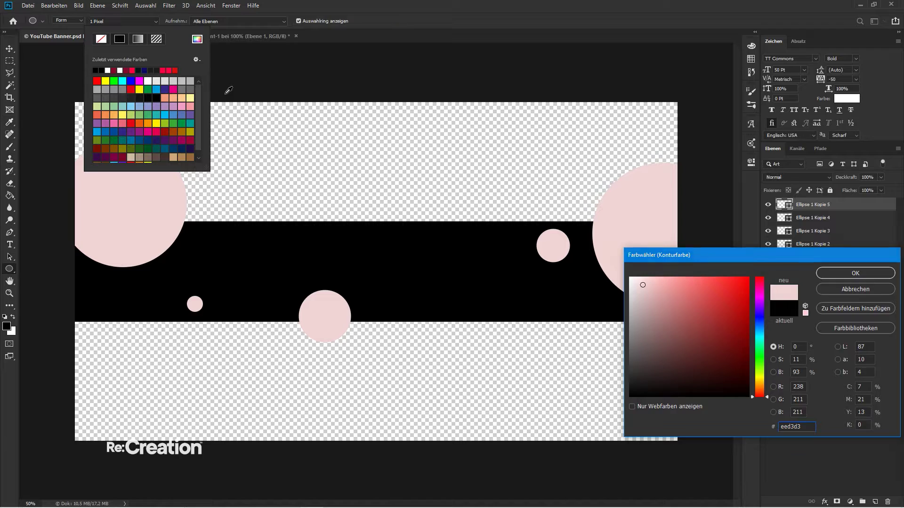
key("Return")
- Nudge the ring left and down, change its stroke alignment, and set a 15 px stroke
left_click(161, 21)
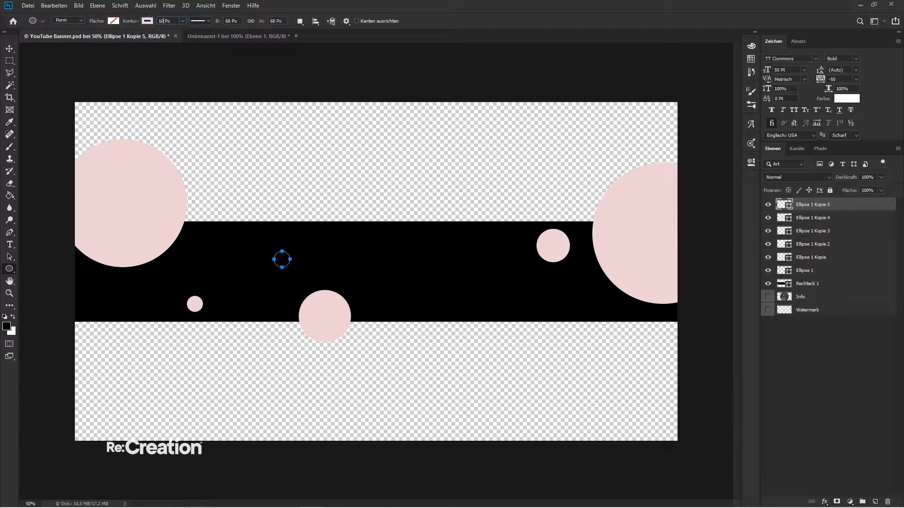
left_click(16, 49)
left_click_drag(311, 218, 297, 224)
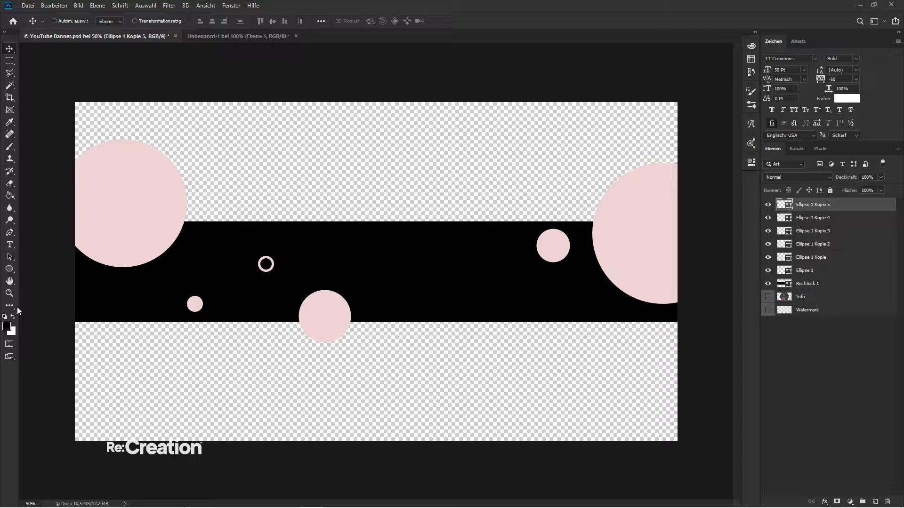
left_click(9, 269)
left_click(208, 22)
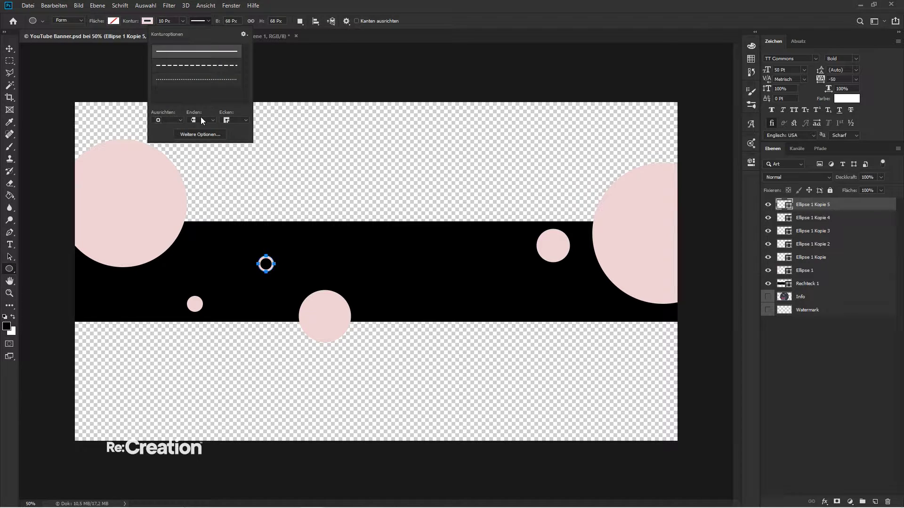
left_click(170, 120)
left_click(164, 122)
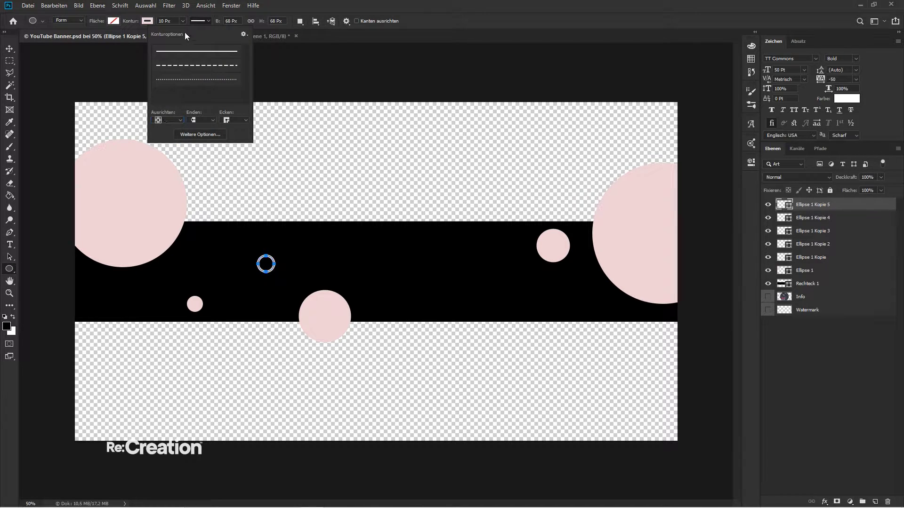
left_click(179, 20)
type("15")
key("Return")
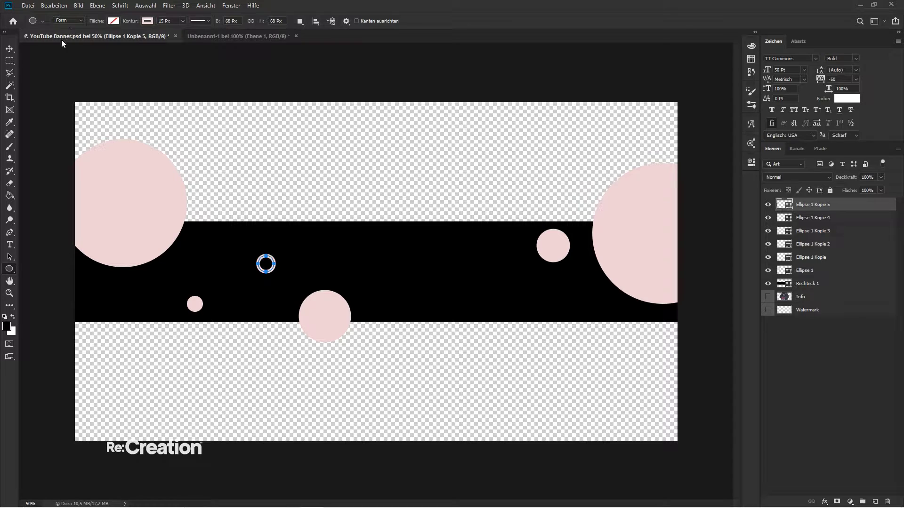
- Move the ring left, then duplicate it near the left circle and onto the band's right side
left_click(11, 53)
left_click_drag(262, 262, 222, 310)
key("ctrl+t")
key("Return")
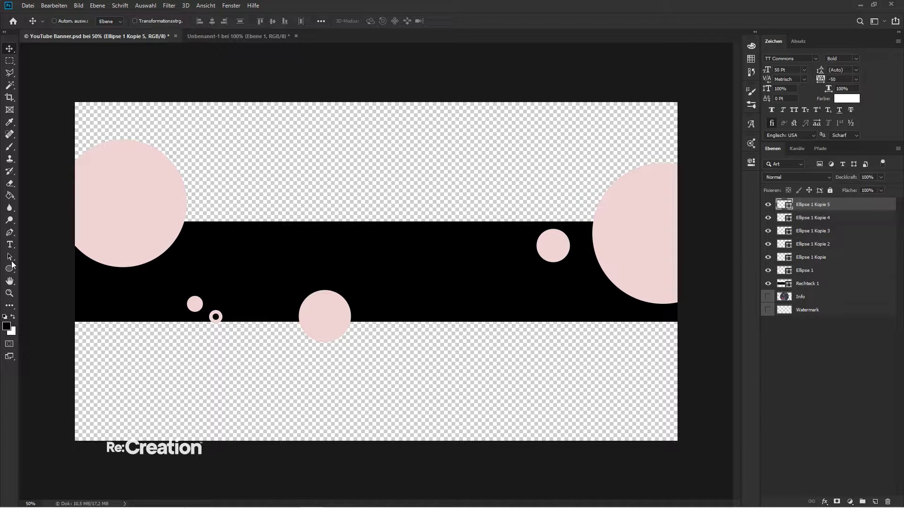
left_click(10, 268)
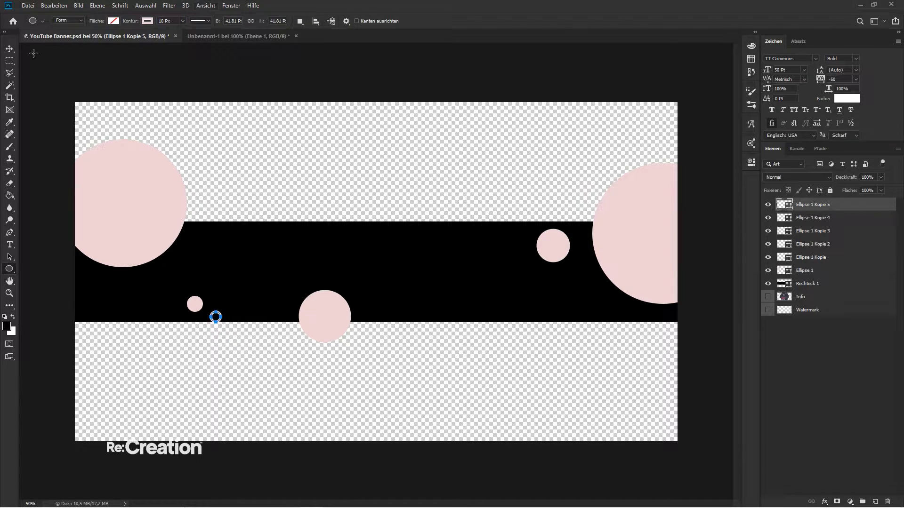
left_click(9, 49)
left_click(54, 21)
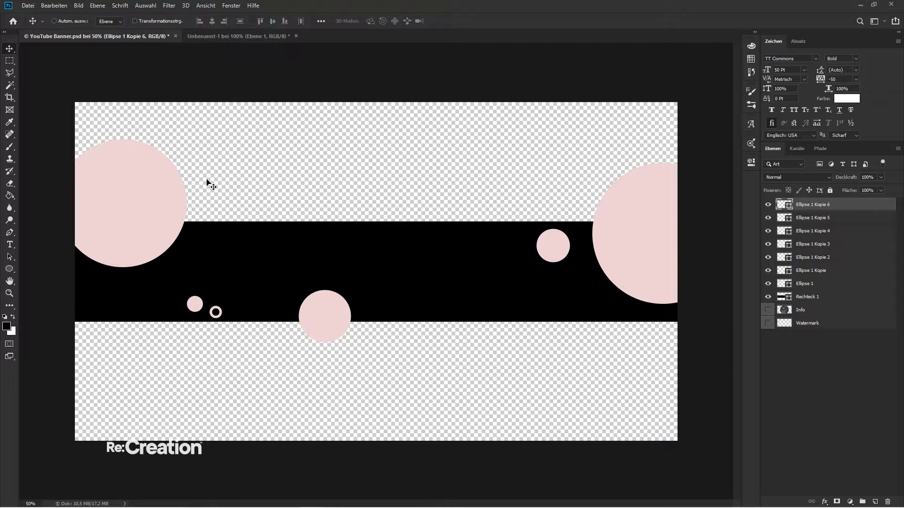
left_click_drag(248, 246, 230, 168)
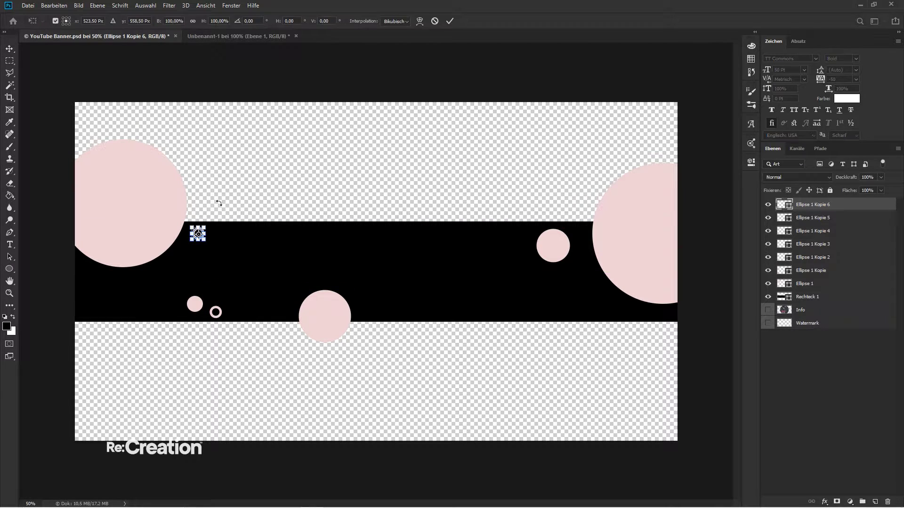
left_click_drag(198, 233, 481, 253)
- Shrink the right-hand ring copy to about half size
key("ctrl+t")
key("ctrl+plus")
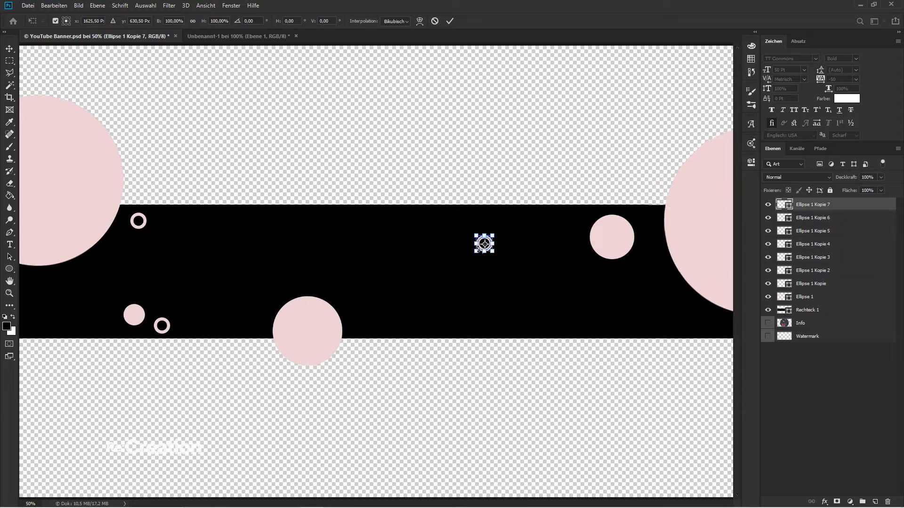
key("ctrl+plus")
left_click_drag(551, 218, 695, 263)
key("Return")
key("ctrl+minus")
left_click(861, 389)
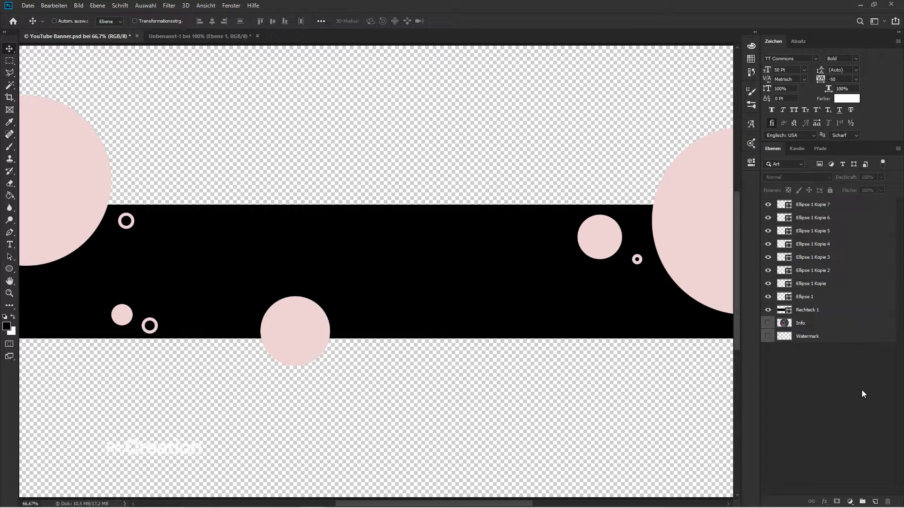
key("ctrl+minus")
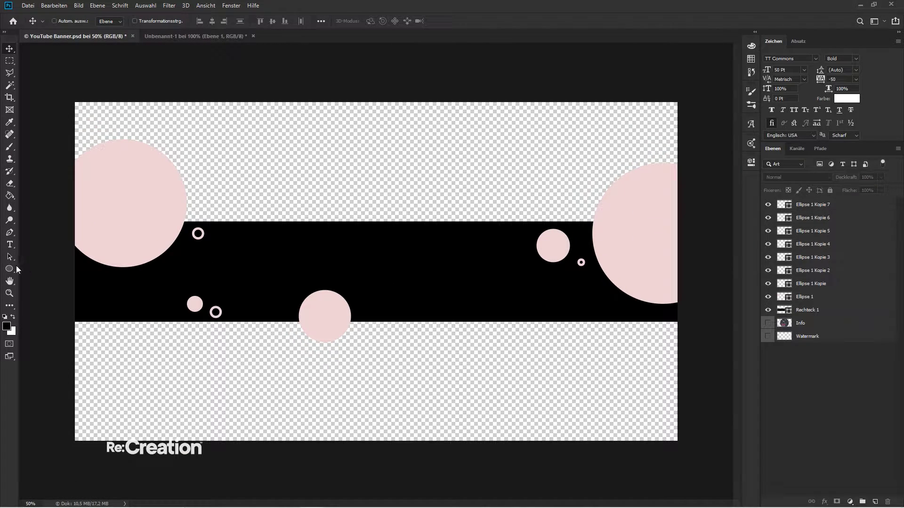
left_click(10, 269)
- Draw a black 364 × 364 px square on a new layer, rising above the band's top edge
left_click(33, 262)
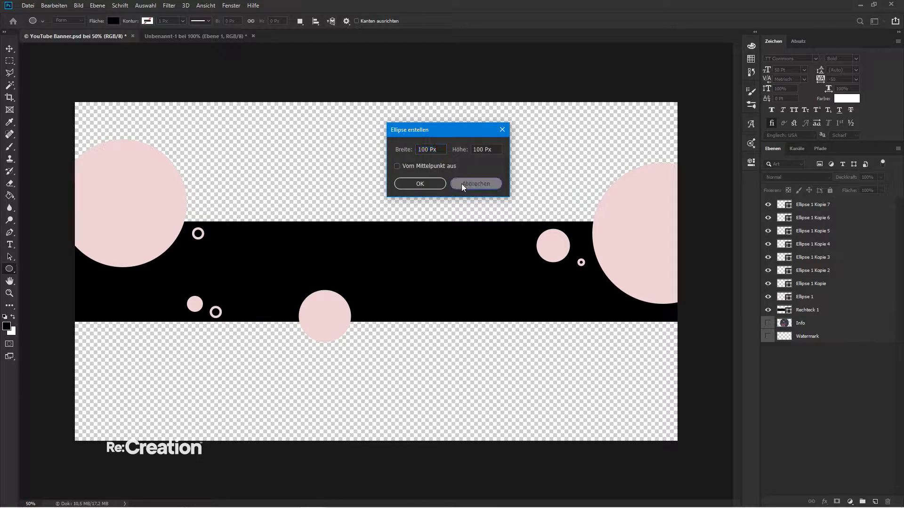
left_click(476, 184)
right_click(15, 270)
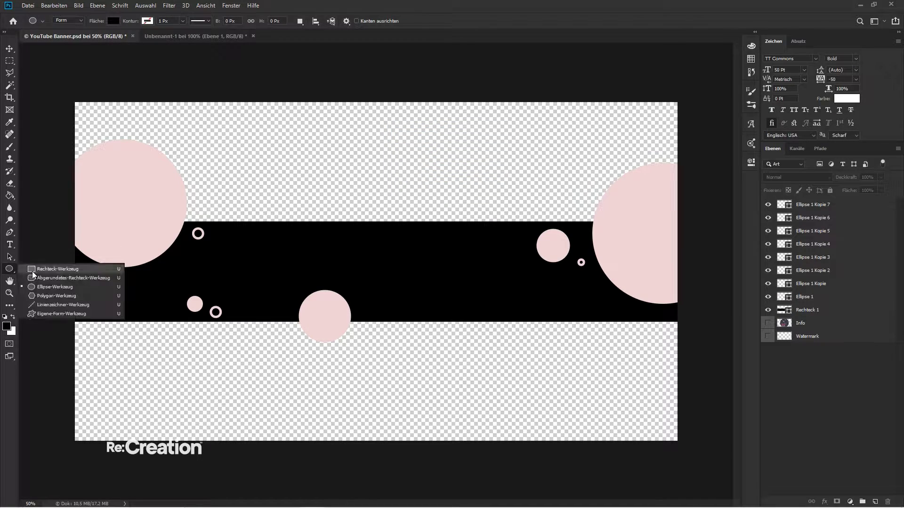
left_click(56, 266)
left_click(878, 500)
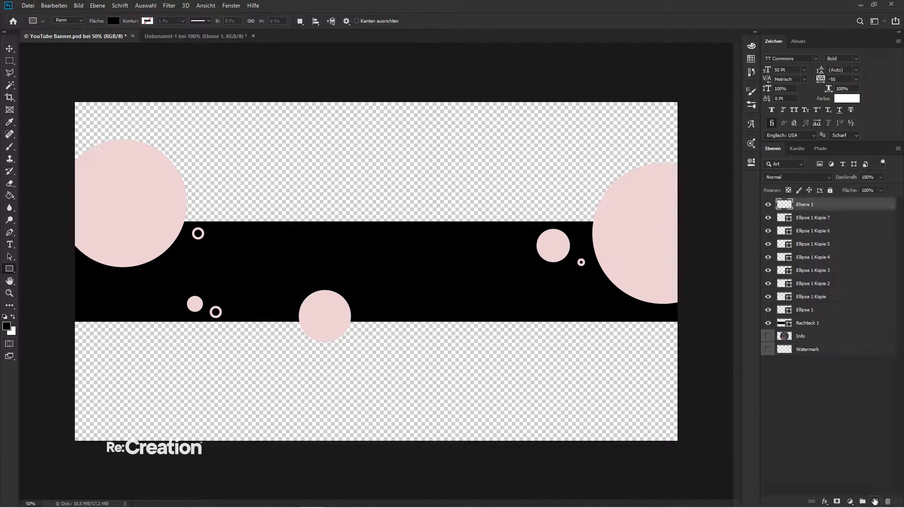
left_click_drag(277, 144, 362, 230)
left_click(9, 49)
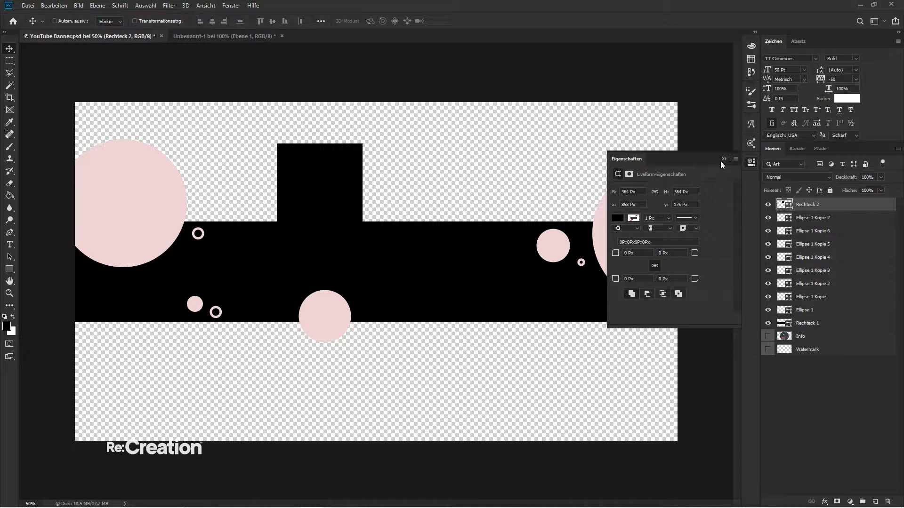
- Fill the square light blue #cedfed and place a copy at the right, behind the circles
left_click(723, 160)
double_click(780, 204)
type("cedfed")
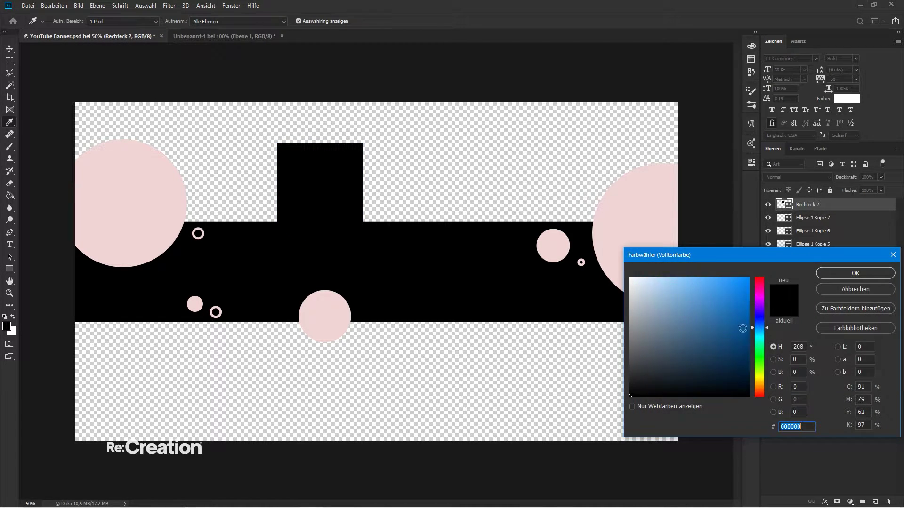
key("Return")
left_click_drag(331, 200, 645, 316)
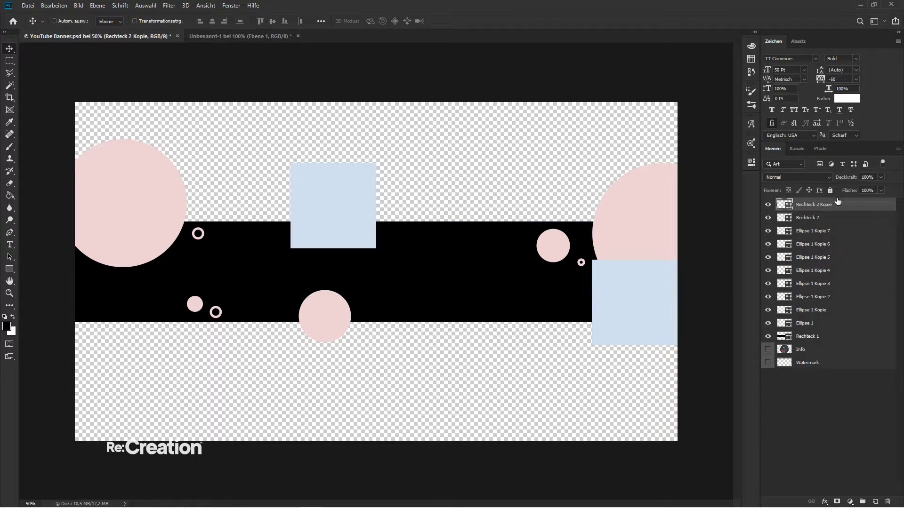
left_click_drag(824, 210, 827, 325)
left_click_drag(629, 320, 215, 350)
- Duplicate the copy, tint it darker blue, and put it behind the lighter square
key("ctrl+j")
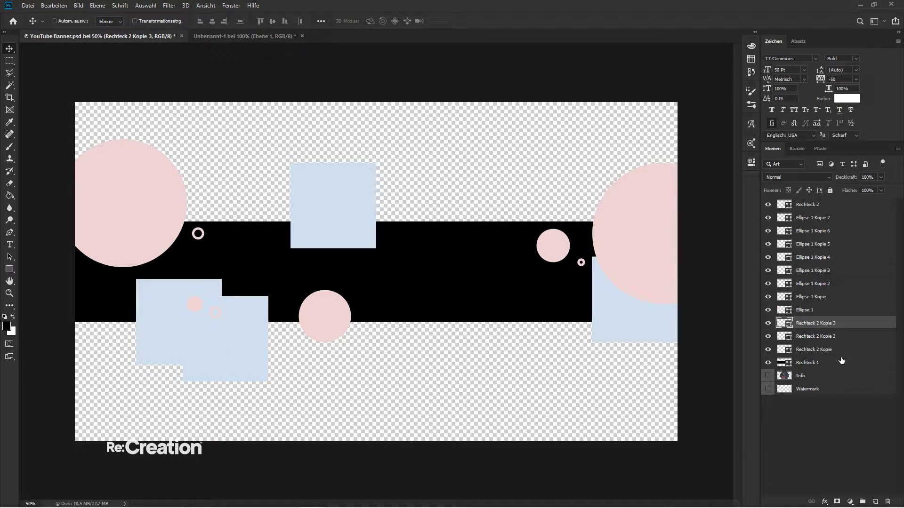
double_click(778, 328)
left_click(651, 306)
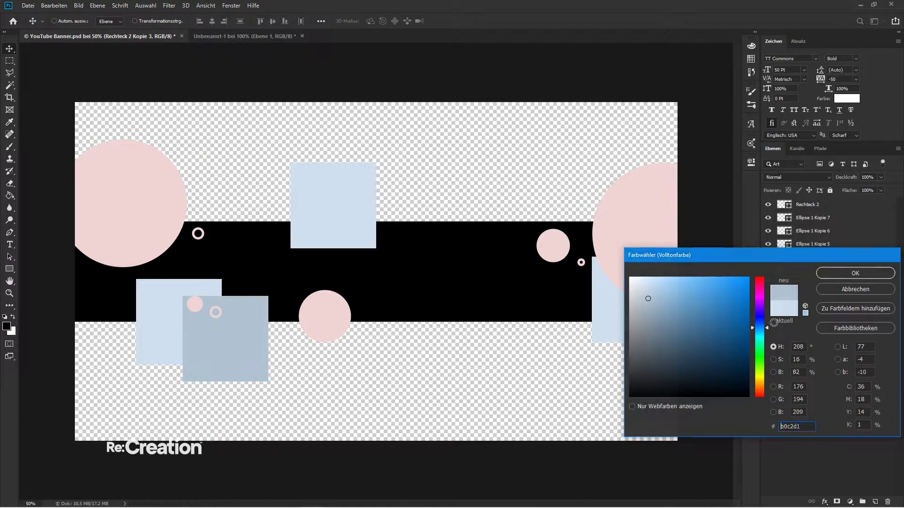
key("Return")
left_click_drag(815, 325, 815, 340)
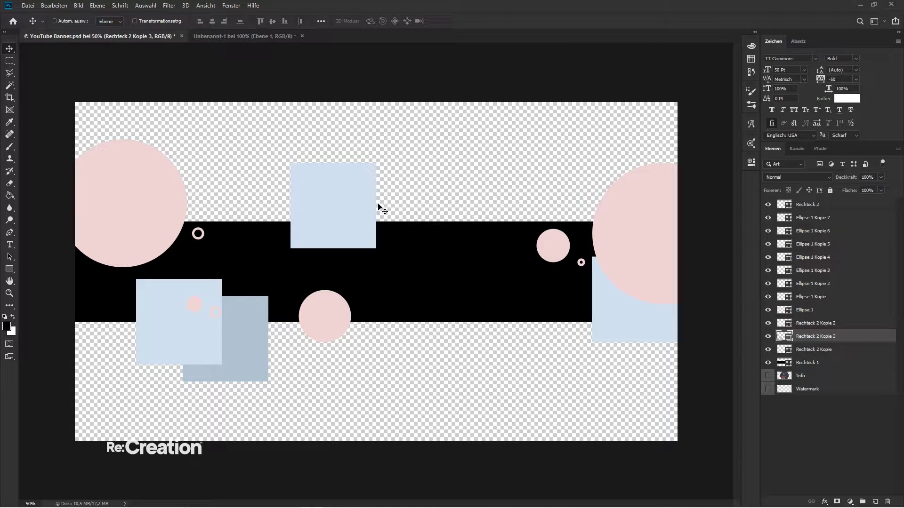
right_click(358, 209)
left_click(363, 212)
- Copy the top square to the lower right and shrink it to a small square
left_click_drag(353, 207, 454, 286, "alt")
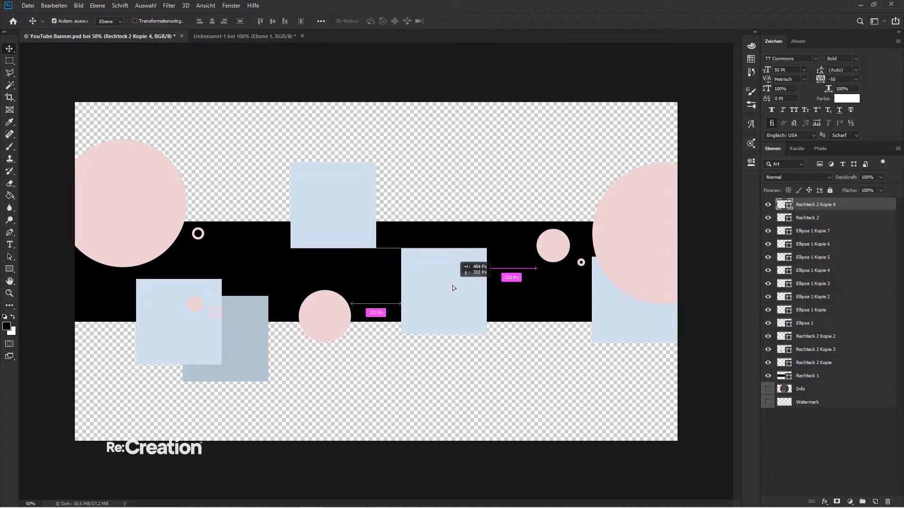
key("ctrl+t")
left_click_drag(479, 252, 135, 259, "alt")
key("Return")
- Rotate a copy 45° into a diamond, duplicate it, and move the diamond to the banner's left edge
key("ctrl+t")
type("45")
key("Return")
key("Return")
key("ctrl+alt+t")
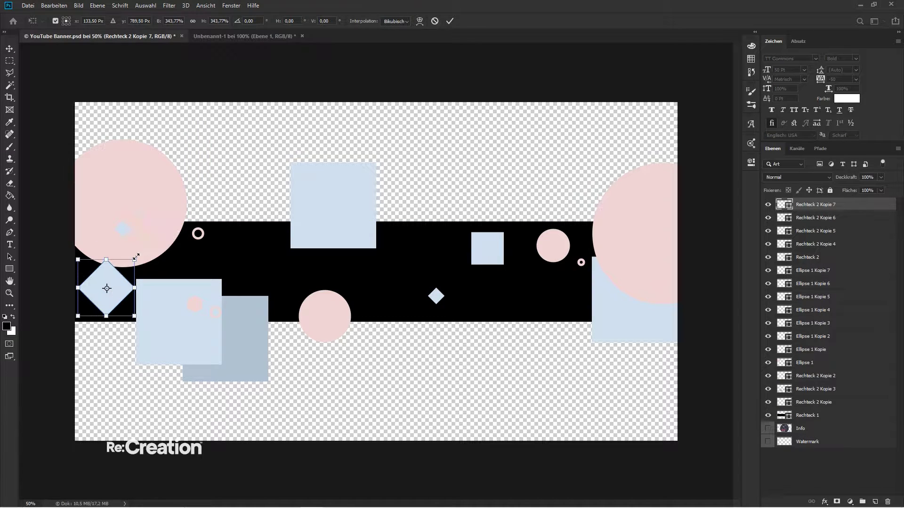
key("Return")
left_click_drag(124, 292, 685, 211)
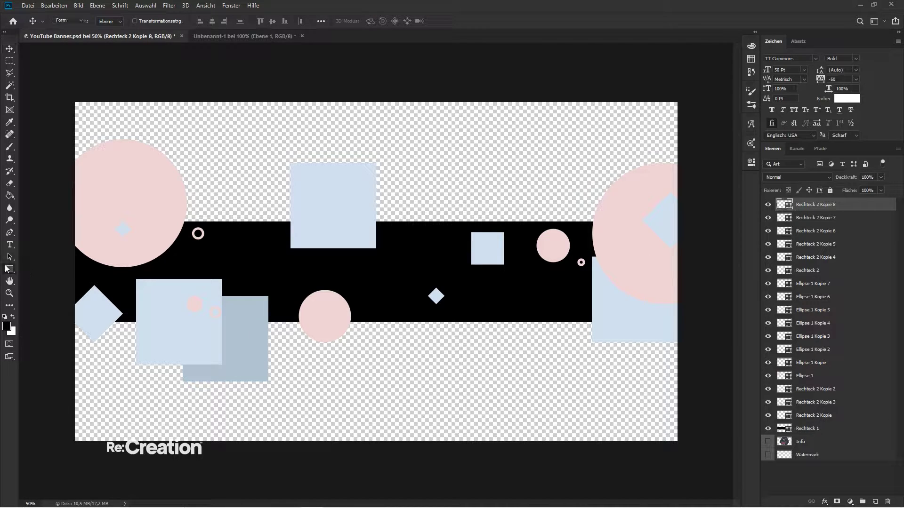
right_click(10, 269)
left_click(42, 288)
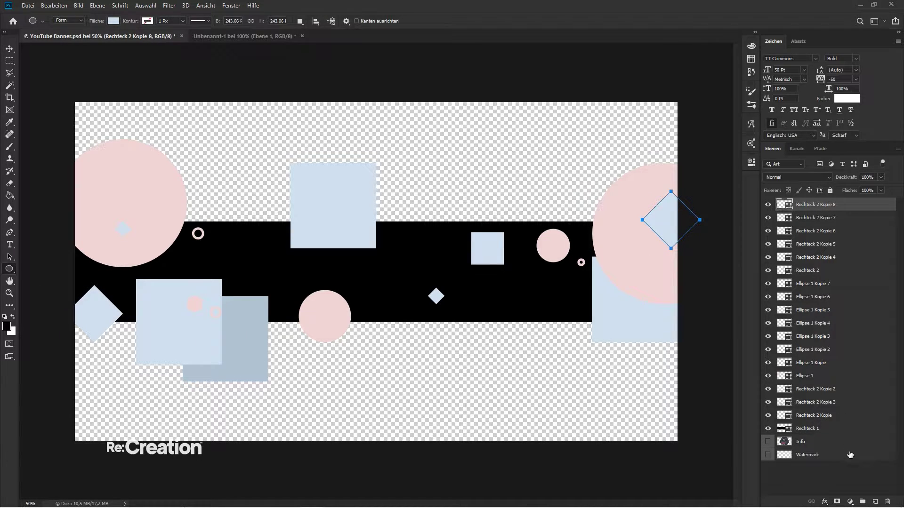
- Draw an ellipse near the top centre on a new layer and fill it pale mint
left_click(875, 502)
left_click_drag(368, 118, 497, 197)
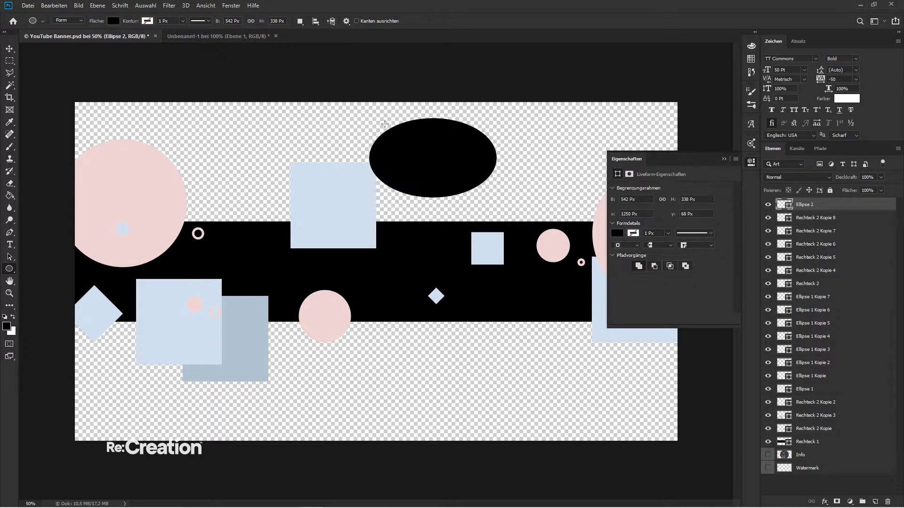
left_click(10, 48)
left_click(730, 156)
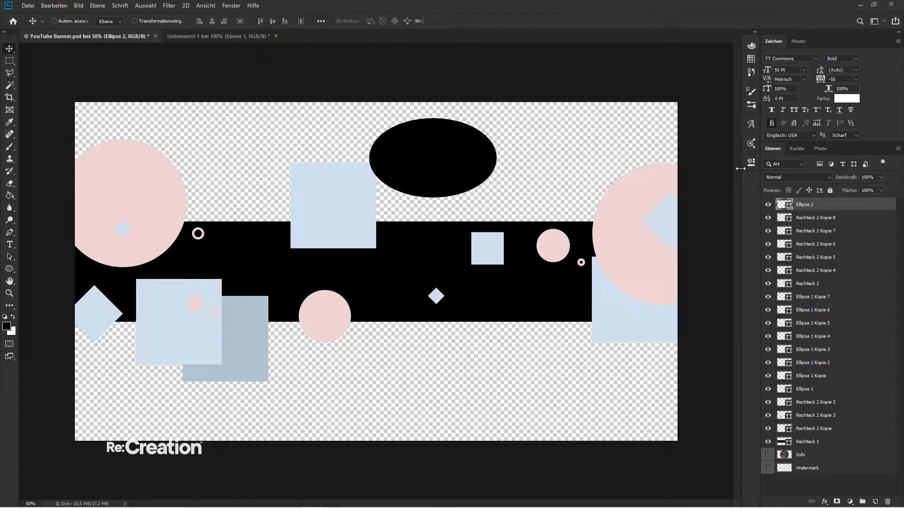
double_click(784, 205)
left_click(717, 331)
left_click(765, 350)
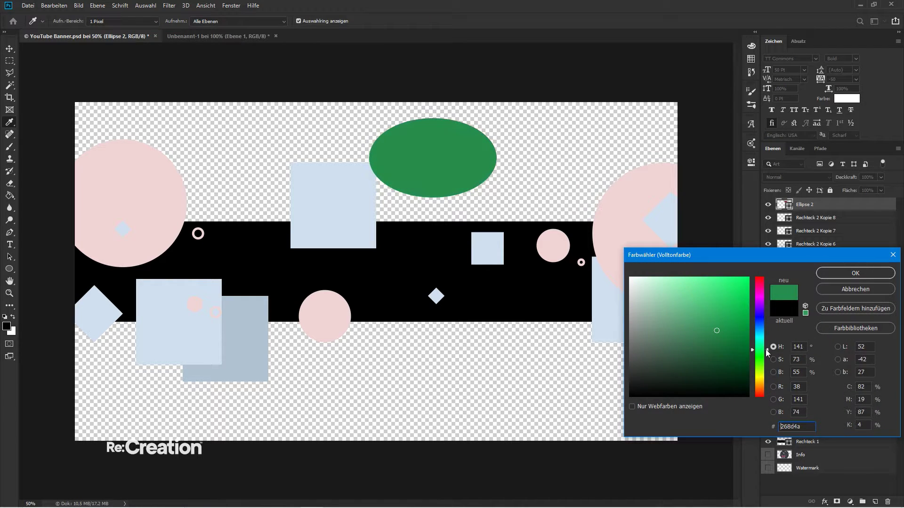
left_click(640, 297)
left_click_drag(635, 295, 644, 269)
key("Return")
- Move the mint ellipse behind the other shapes, enlarge it about 154%, and add two transformed copies
left_click_drag(399, 193, 176, 273)
left_click_drag(849, 205, 799, 427)
left_click_drag(320, 291, 218, 292)
key("ctrl+t")
left_click_drag(175, 214, 581, 196)
key("Return")
key("ctrl+j")
key("ctrl+t")
key("Return")
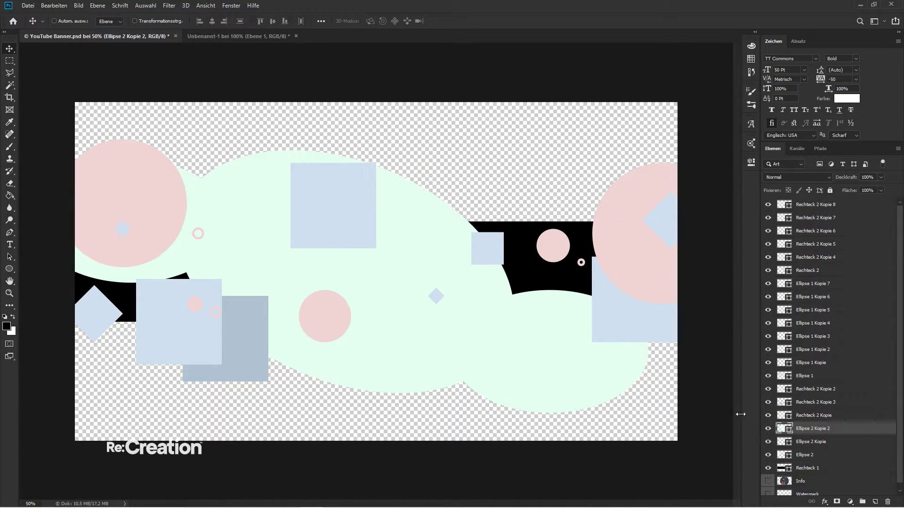
- Recolour the central ellipse grey-green, lower it in the stack, and add a rotated copy at upper right
double_click(783, 429)
left_click(638, 312)
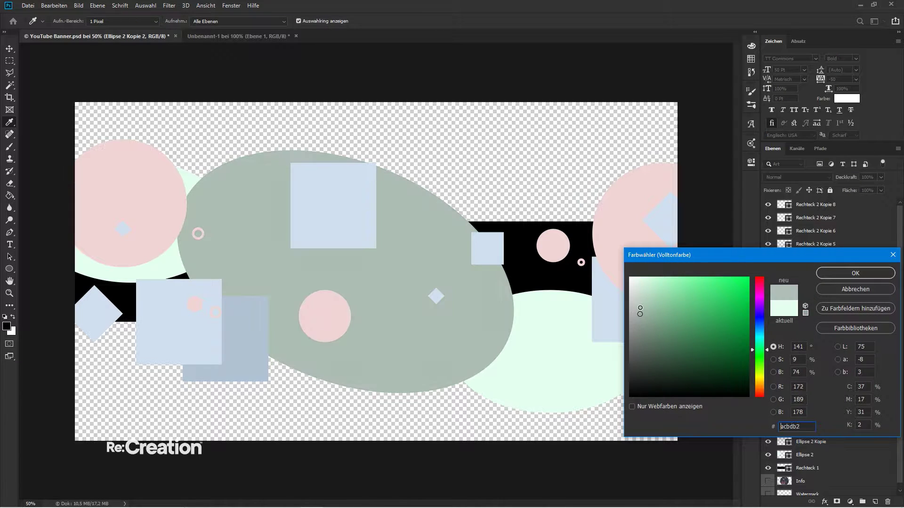
key("Return")
left_click_drag(810, 429, 810, 461)
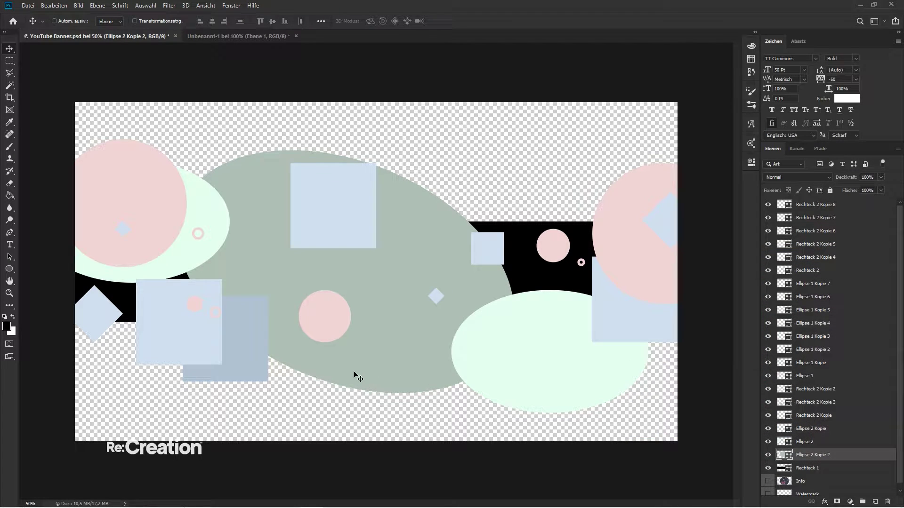
left_click_drag(353, 374, 623, 204)
key("ctrl+t")
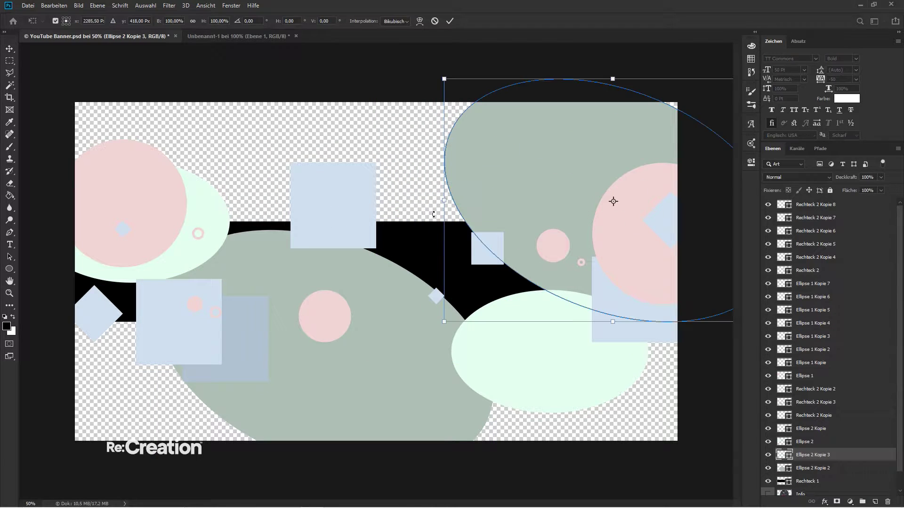
left_click_drag(433, 214, 459, 135)
key("Return")
left_click_drag(582, 215, 589, 213)
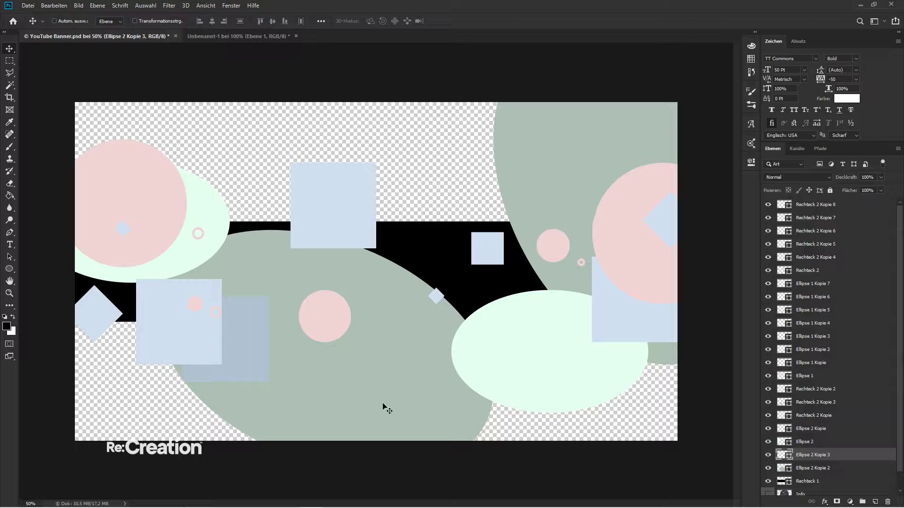
- Copy the darker blue square to the right and tuck it behind the mint ellipse
right_click(254, 337)
left_click(256, 341)
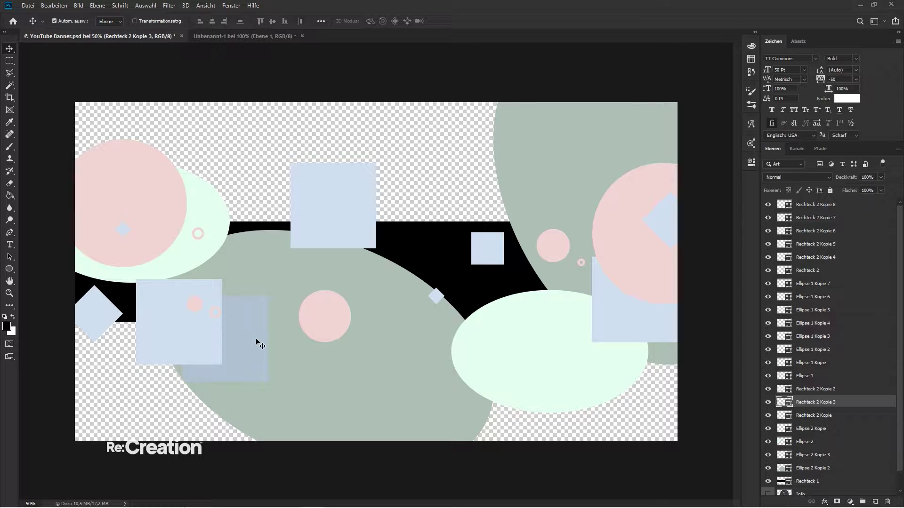
left_click_drag(259, 344, 496, 339)
left_click_drag(828, 415, 827, 454)
left_click_drag(460, 345, 486, 343)
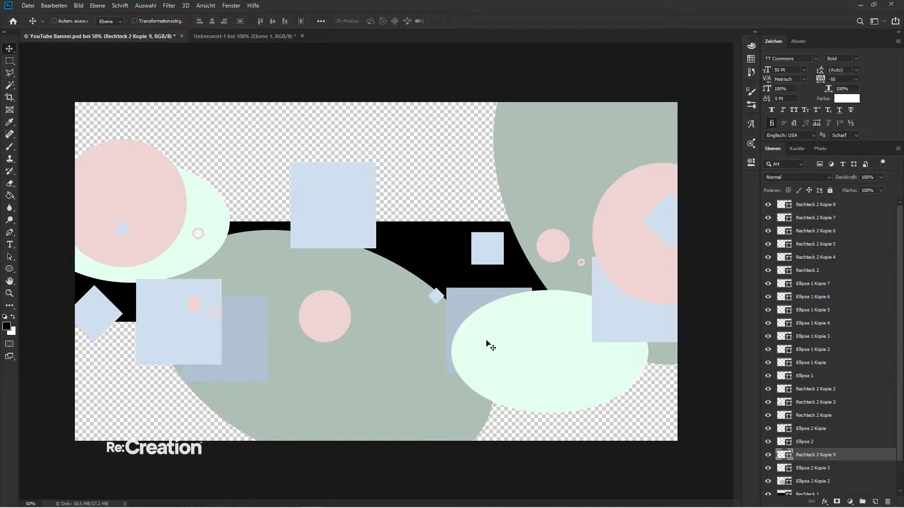
- Copy a blue square, shrink it to 104 px, and move its layer lower near the band's middle
left_click_drag(480, 331, 402, 244)
key("ctrl+t")
left_click_drag(455, 215, 419, 273)
key("Return")
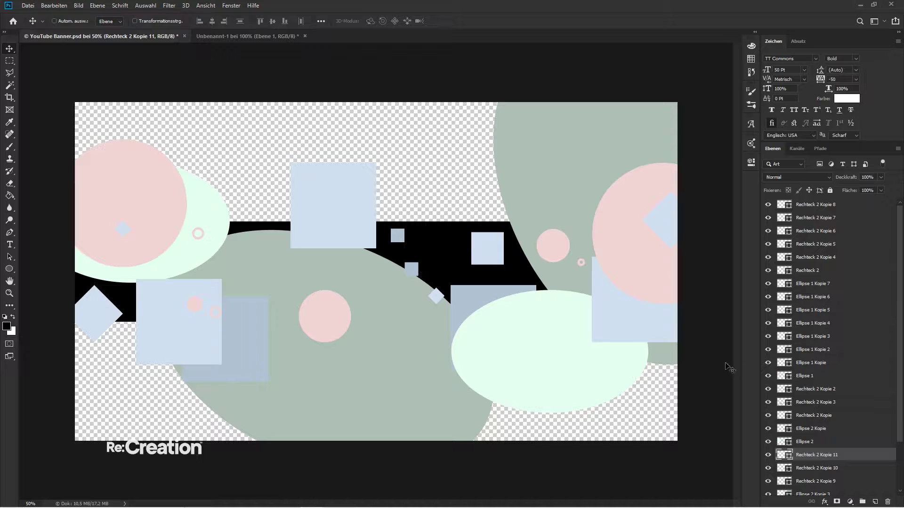
scroll(814, 430, "down", 2)
left_click_drag(804, 408, 795, 458)
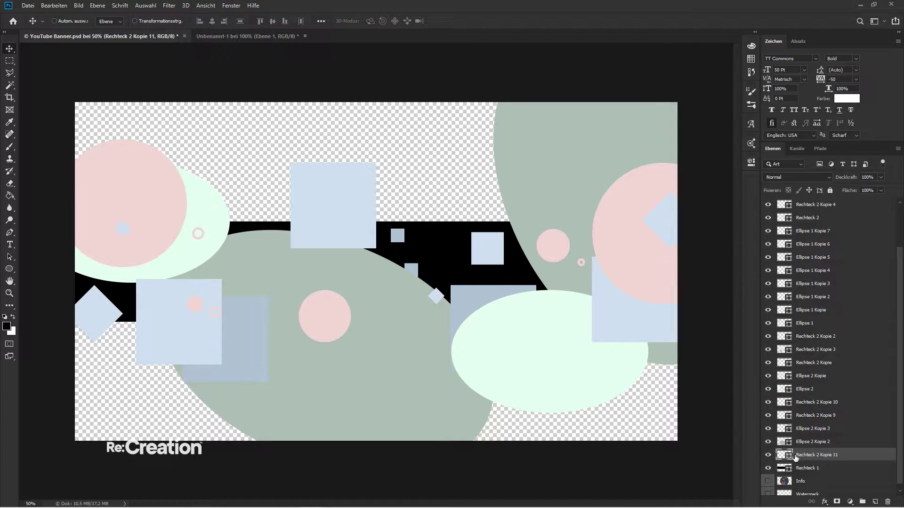
left_click_drag(439, 291, 445, 292)
- Copy the middle pink circle toward the band's centre, lower it in the stack, and shrink it to about 73%
right_click(322, 329)
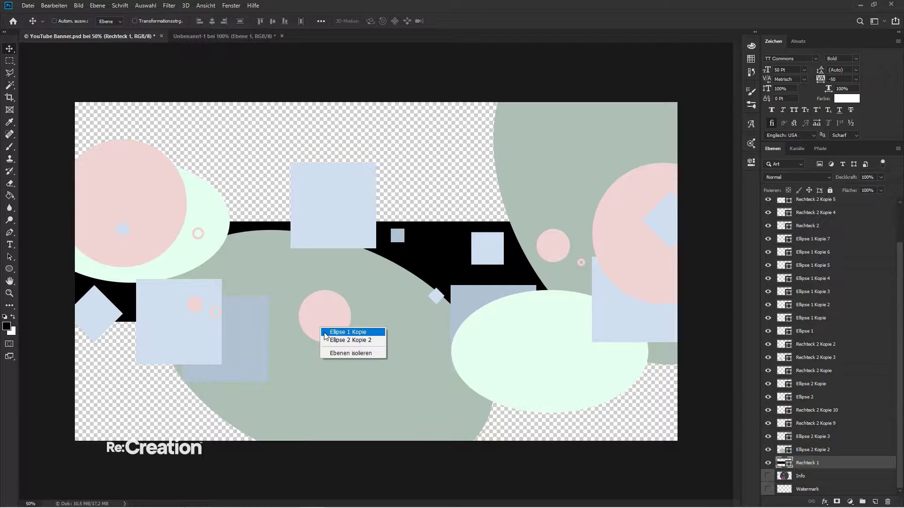
left_click(325, 334)
left_click_drag(325, 336, 418, 272)
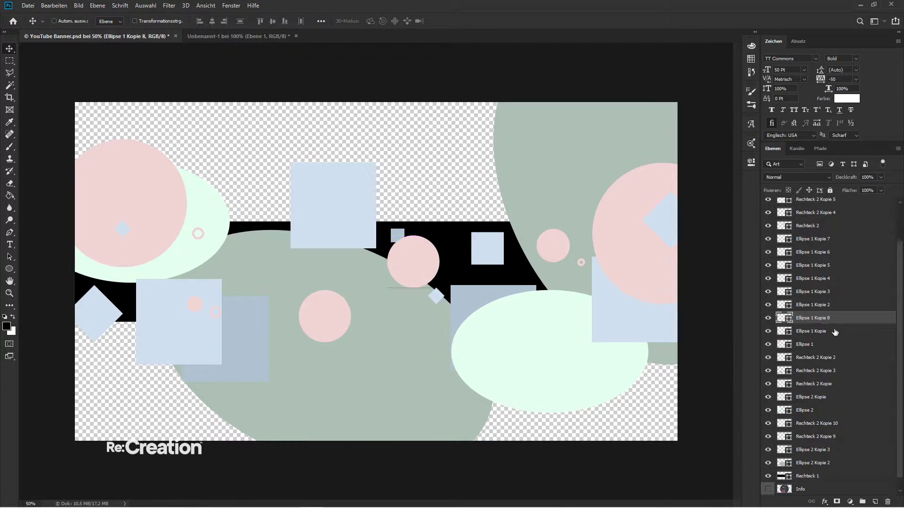
left_click_drag(832, 325, 819, 468)
key("ctrl+t")
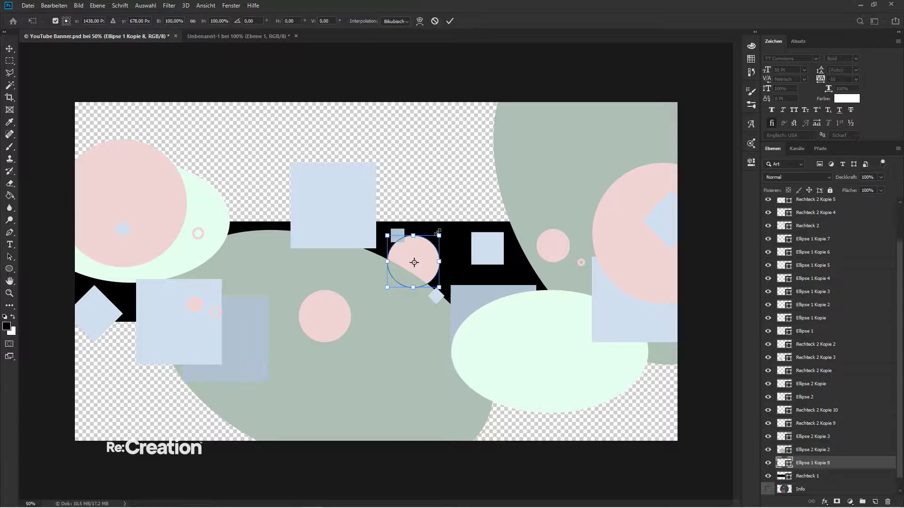
left_click_drag(439, 236, 419, 275)
key("Return")
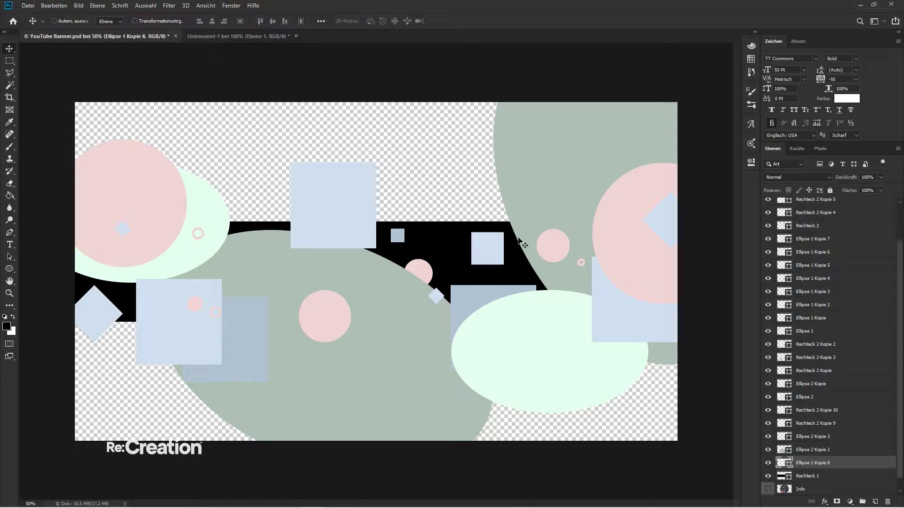
- Copy the tiny pink ring to the left and enlarge it
right_click(583, 267)
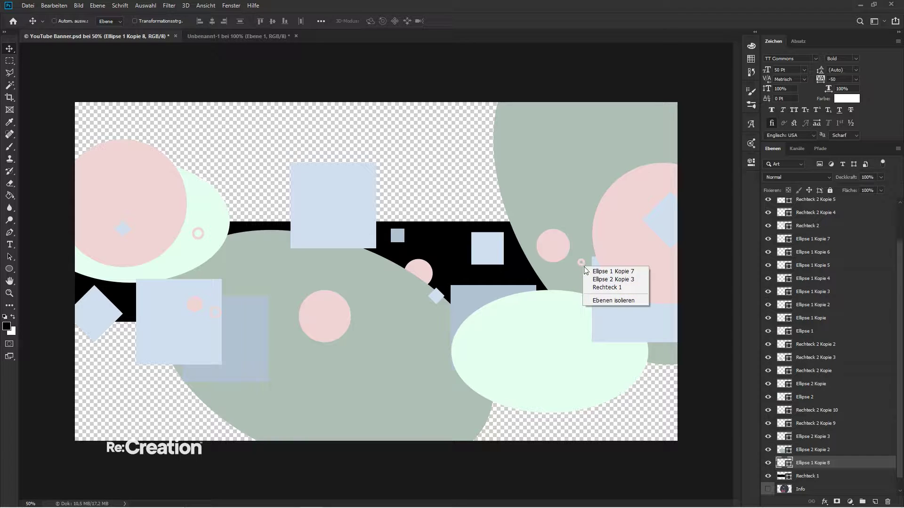
left_click(587, 271)
left_click_drag(587, 272, 292, 267)
key("ctrl+t")
key("Return")
- Set the small ring's stroke to 50 px and shift it slightly up-left on the green ellipse
left_click(9, 269)
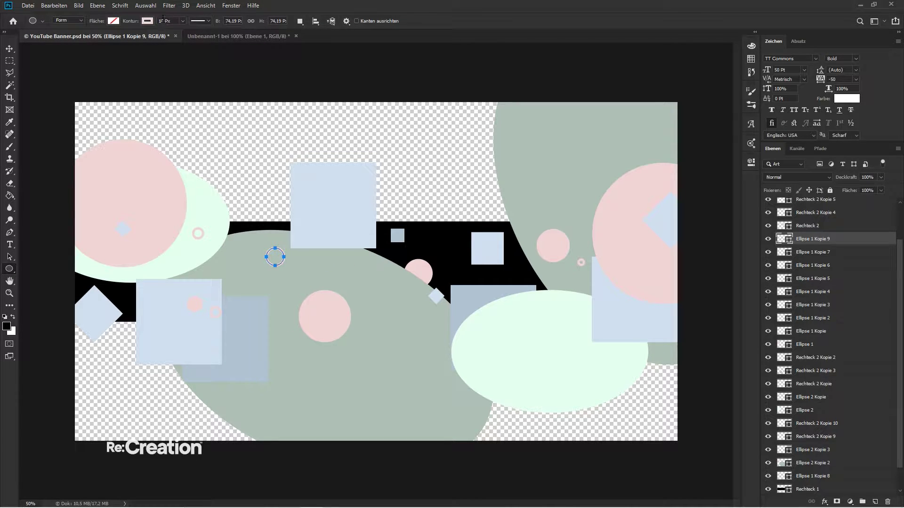
type("50")
key("Return")
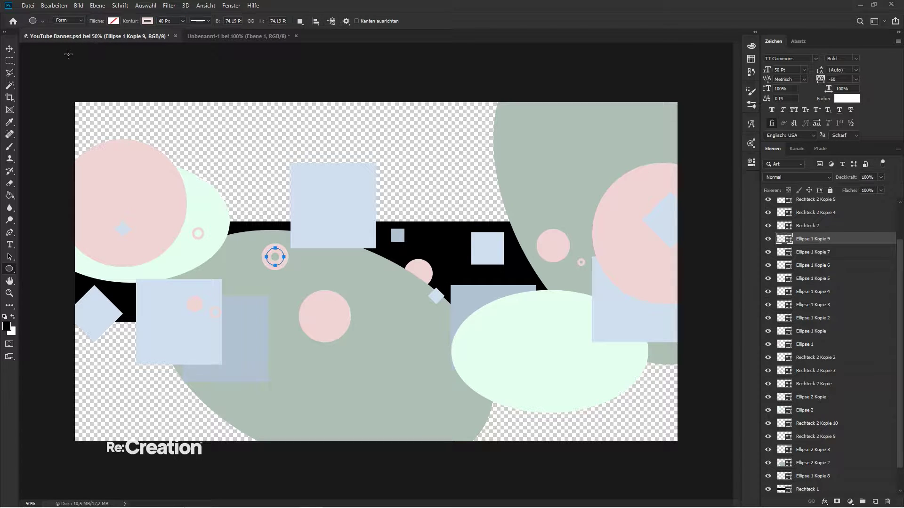
left_click(9, 48)
mouse_move(281, 231)
left_mouse_down()
mouse_move(267, 213)
mouse_move(275, 228)
left_mouse_up()
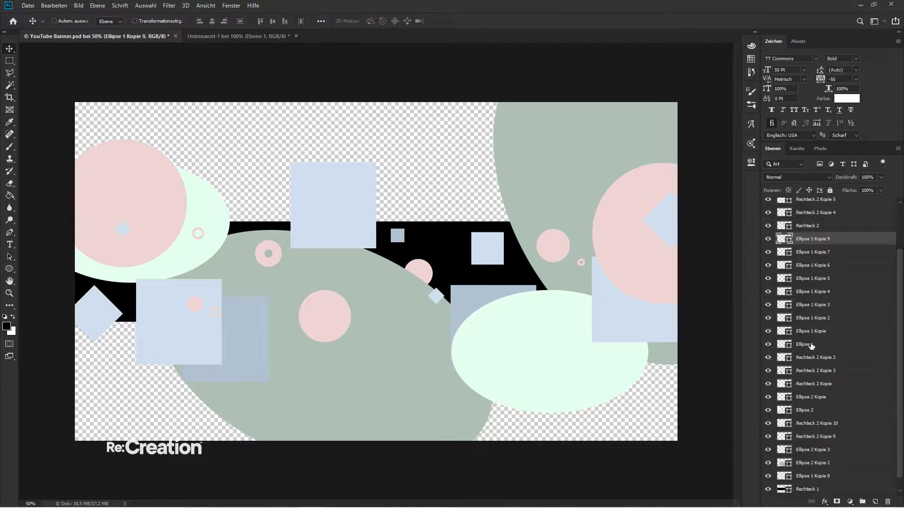
scroll(790, 453, "down", 1)
- Recolour the black background band pale beige
double_click(786, 465)
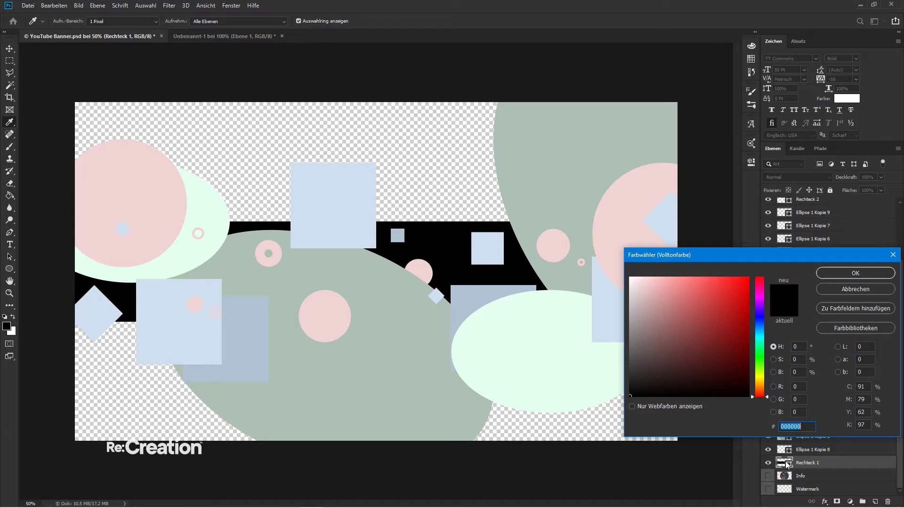
key("ctrl+v")
key("Return")
key("alt+Tab")
key("Escape")
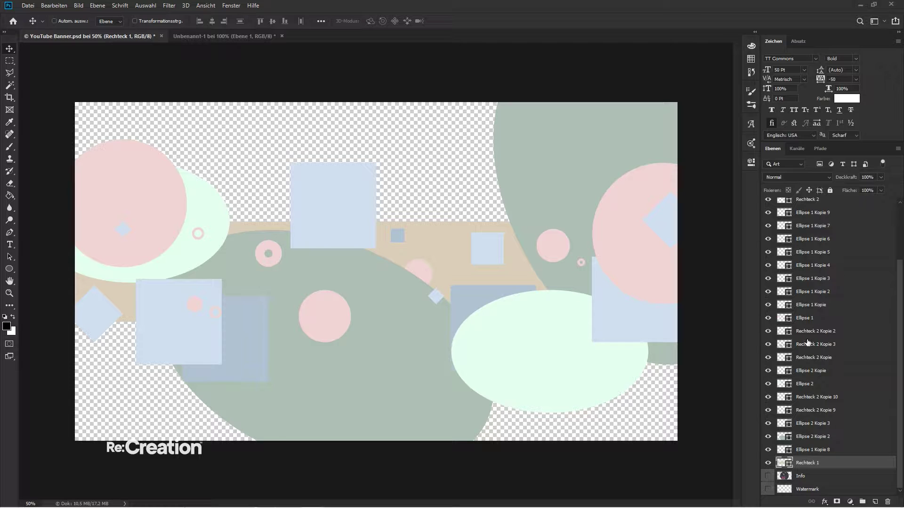
- Turn both large green ellipses pale cyan, leaving the small circle pink
double_click(785, 437)
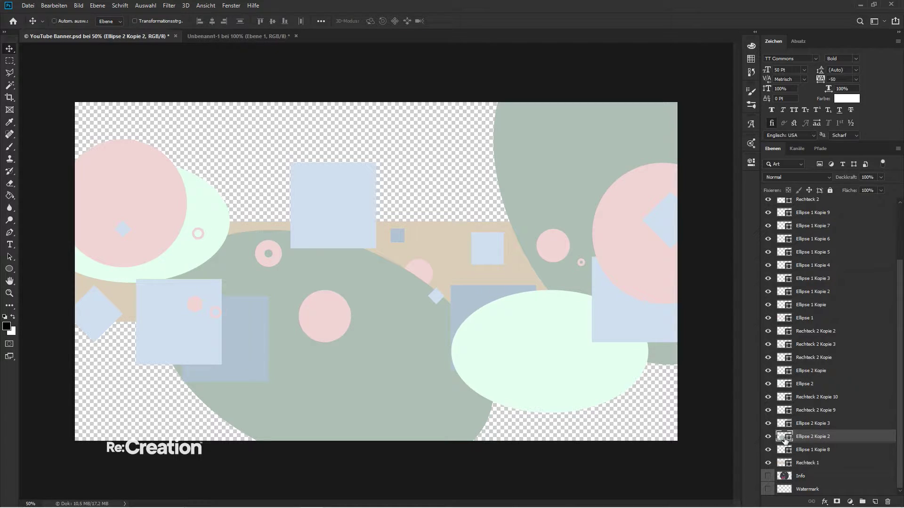
key("ctrl+v")
key("Return")
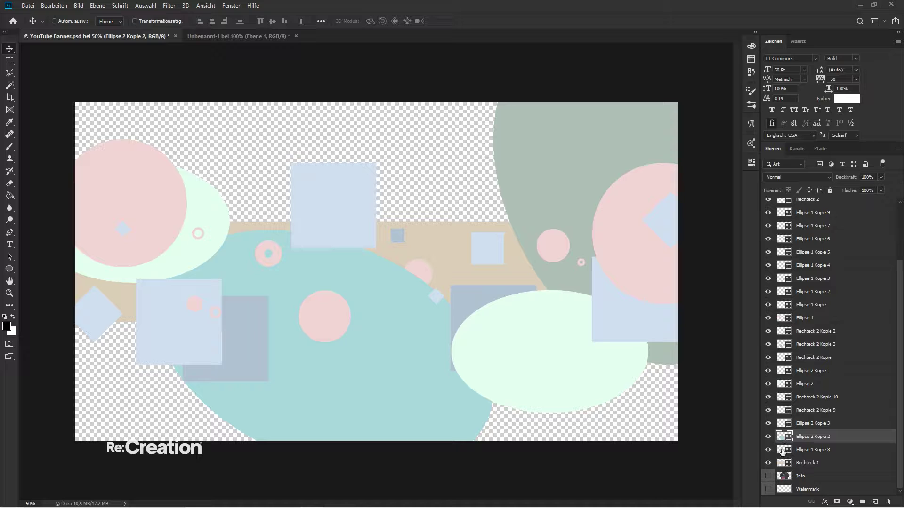
double_click(784, 450)
type("A9D9D9")
key("Escape")
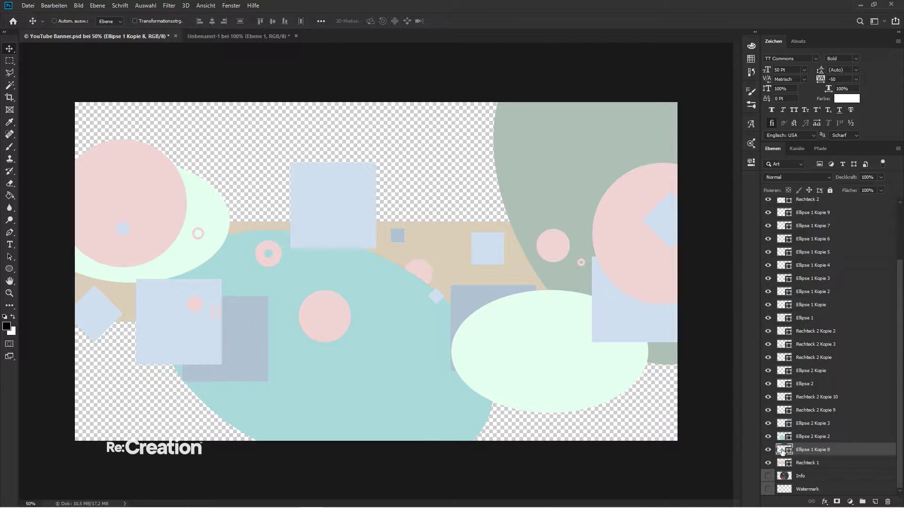
double_click(783, 425)
type("A9D9D9")
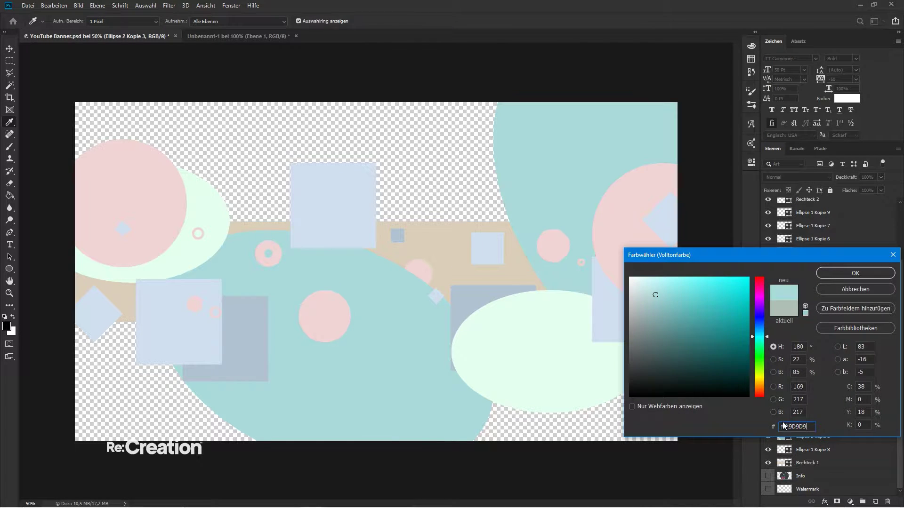
key("Return")
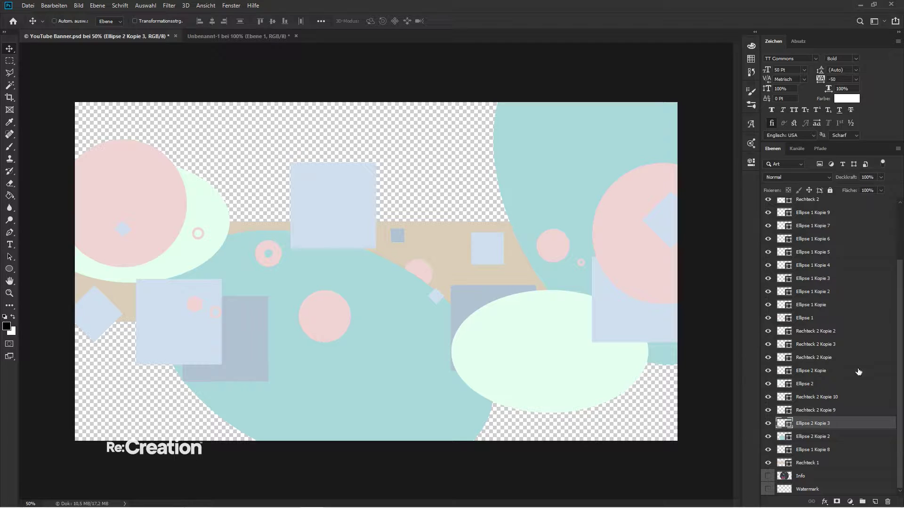
- Change the band colour to light grey #dfdcd7, keeping the top-right ellipse cyan
double_click(783, 463)
type("dfdcd7")
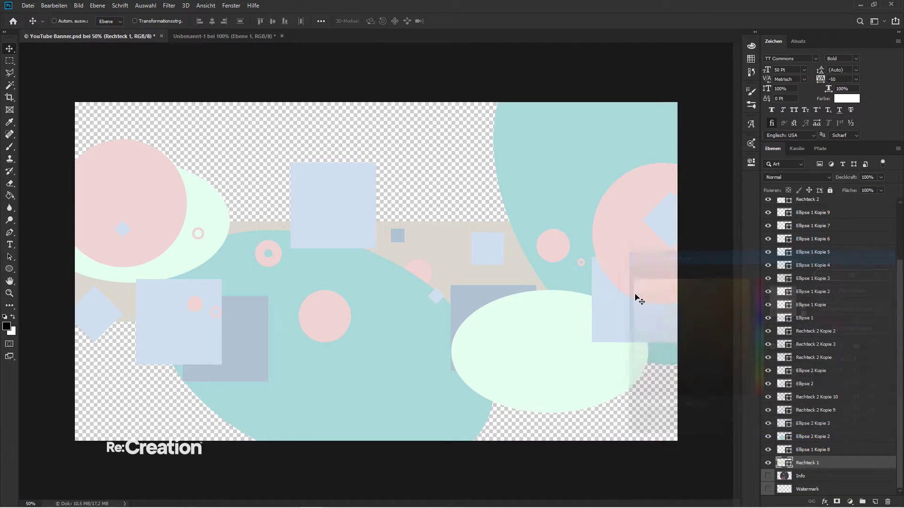
key("Return")
double_click(783, 424)
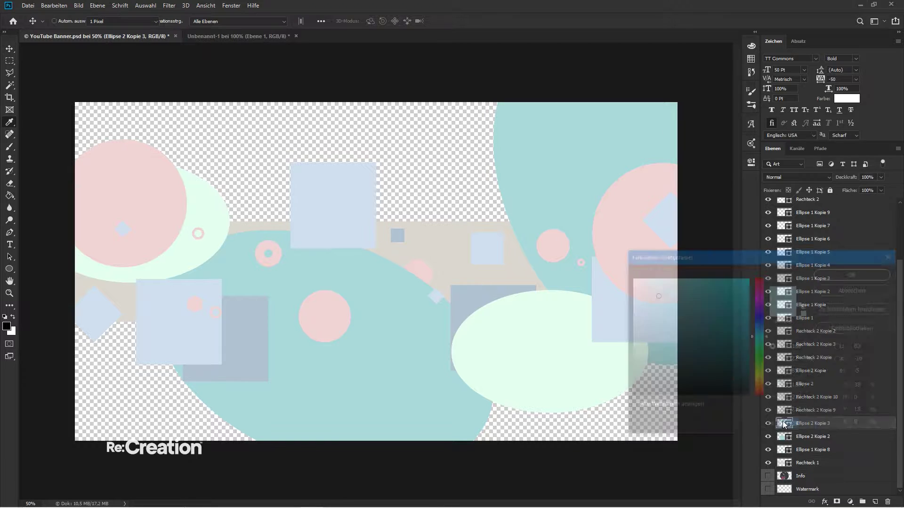
key("Return")
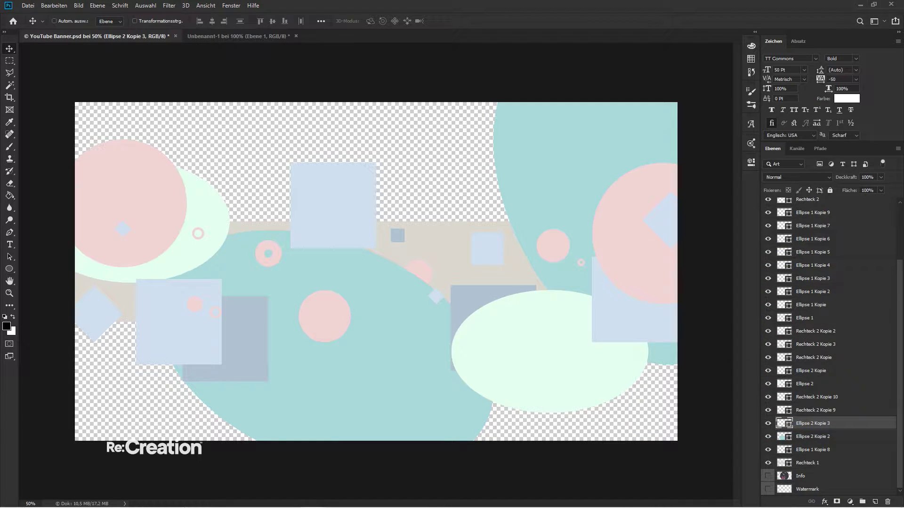
- Identify the small square's layer and confirm its red fill
left_click(767, 397)
left_click(768, 397)
double_click(779, 398)
key("Return")
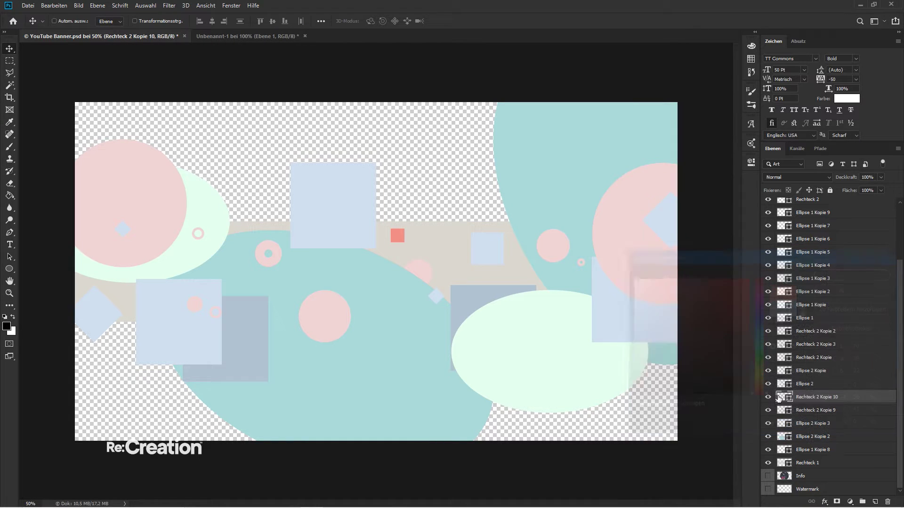
- Recolour the Rechteck 2 Kopie 9 and Rechteck 2 Kopie 3 squares salmon red F28E85
right_click(490, 304)
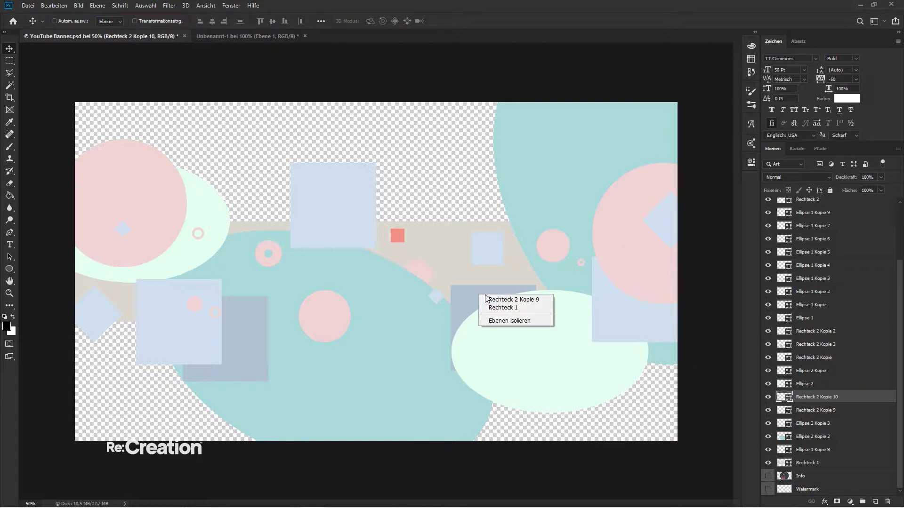
left_click(492, 298)
double_click(784, 412)
key("ctrl+v")
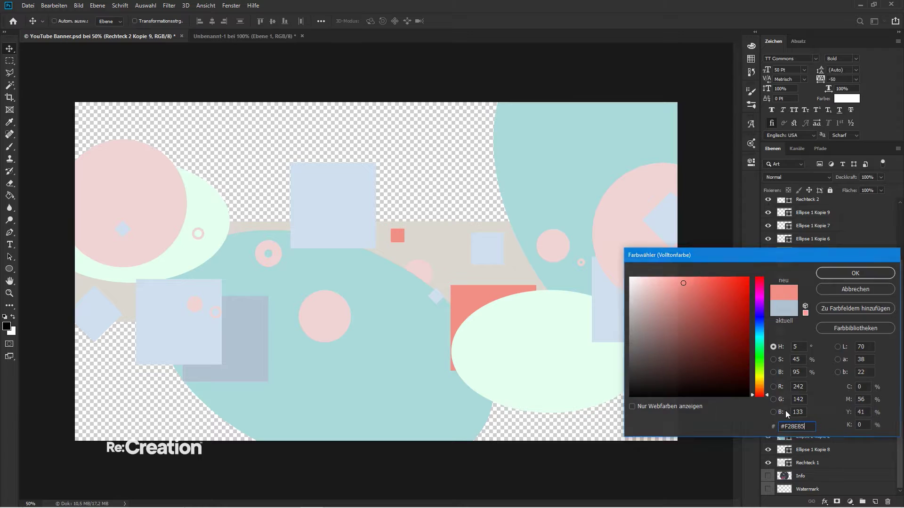
key("Return")
right_click(250, 315)
left_click(257, 314)
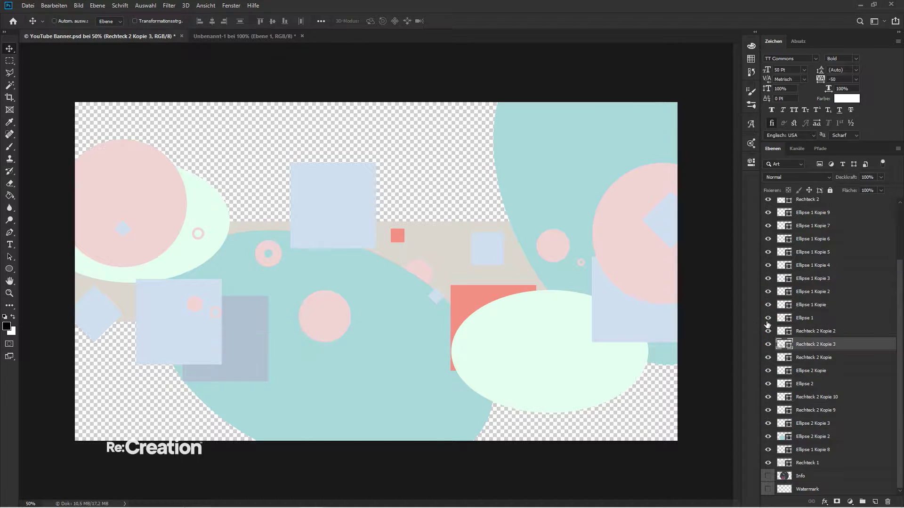
double_click(783, 345)
key("ctrl+v")
- Confirm the salmon square, then make the small right circle (Ellipse 1 Kopie 3) pink #F26D85
key("Return")
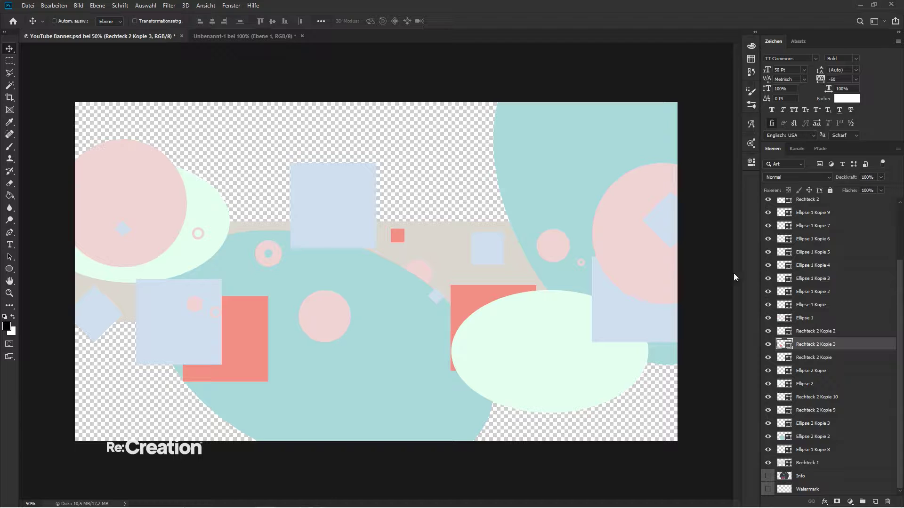
right_click(553, 245)
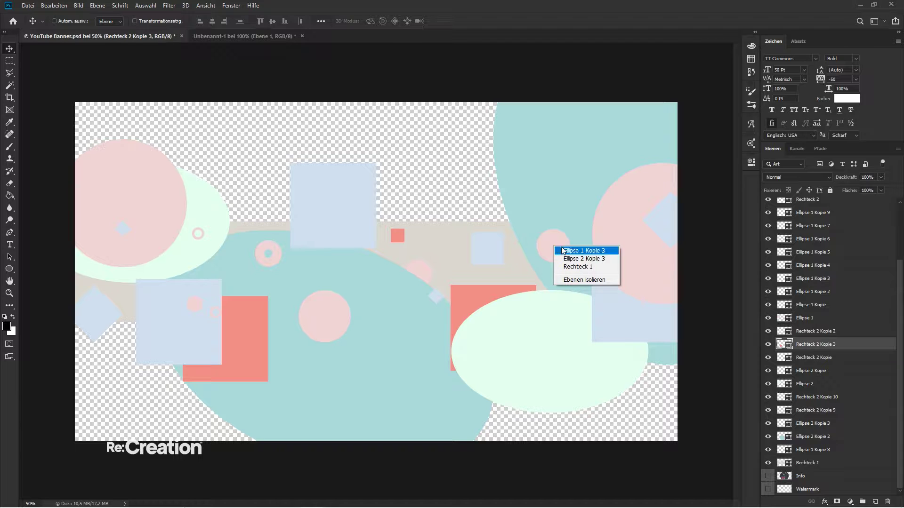
left_click(568, 250)
double_click(783, 279)
type("F26D85")
key("Return")
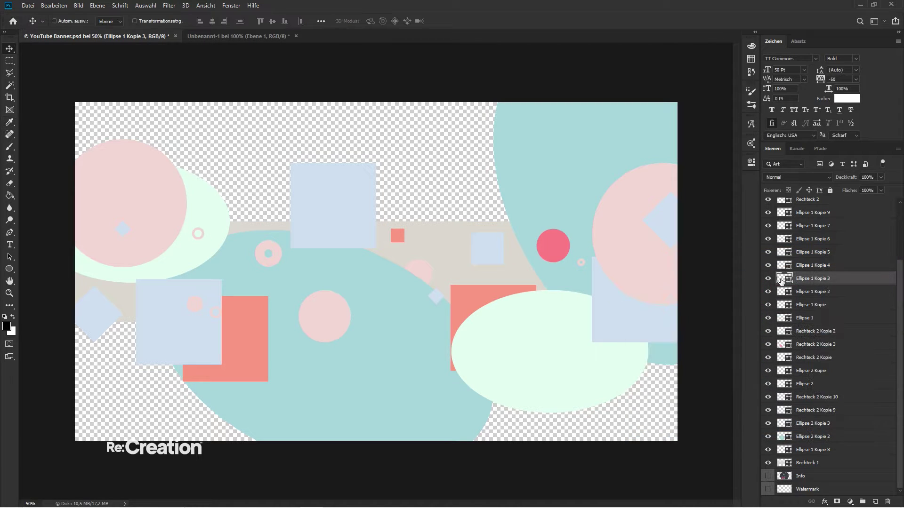
- Inspect the big cyan ellipse and small dot colours, leaving both unchanged
right_click(582, 263)
left_click(602, 269)
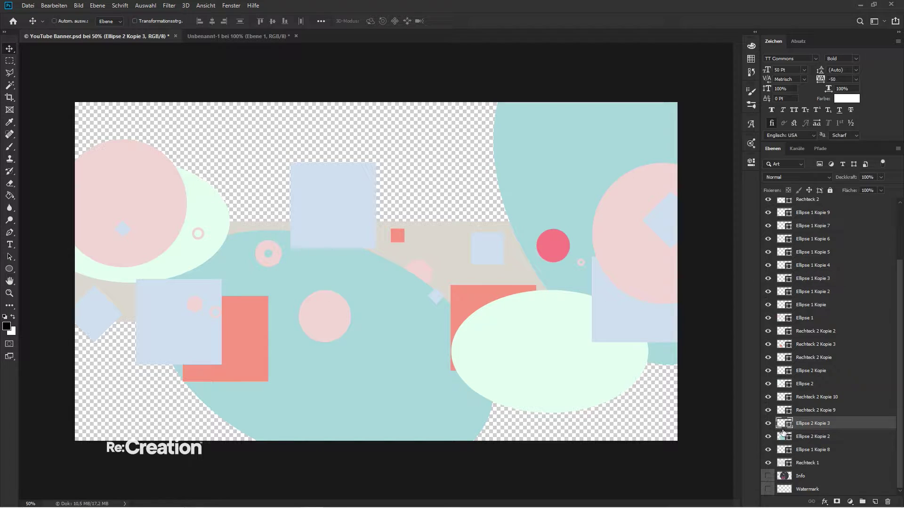
double_click(783, 424)
key("Escape")
right_click(584, 264)
left_click(601, 267)
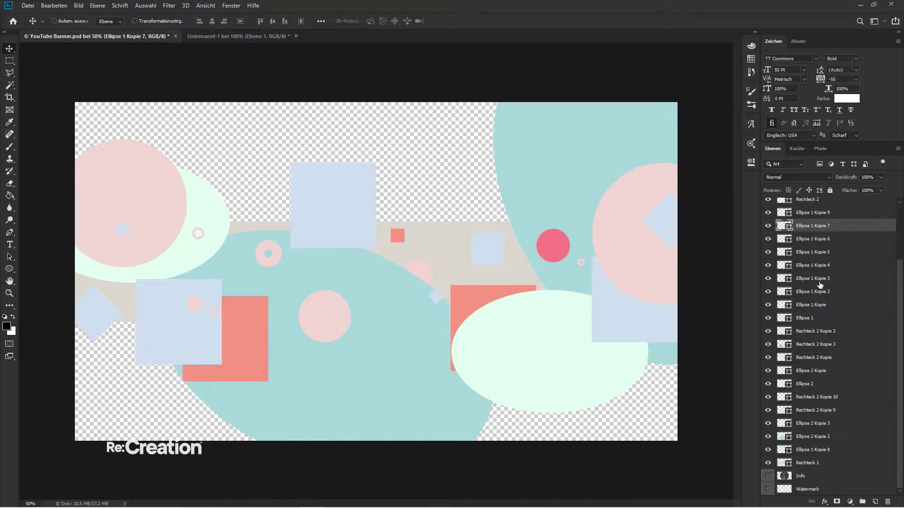
double_click(782, 229)
key("Escape")
double_click(778, 229)
key("Escape")
double_click(780, 227)
key("Escape")
- Recolour the large right (Ellipse 1 Kopie 2) and left (Ellipse 1) circles pink #F26D85
right_click(616, 250)
left_click(645, 253)
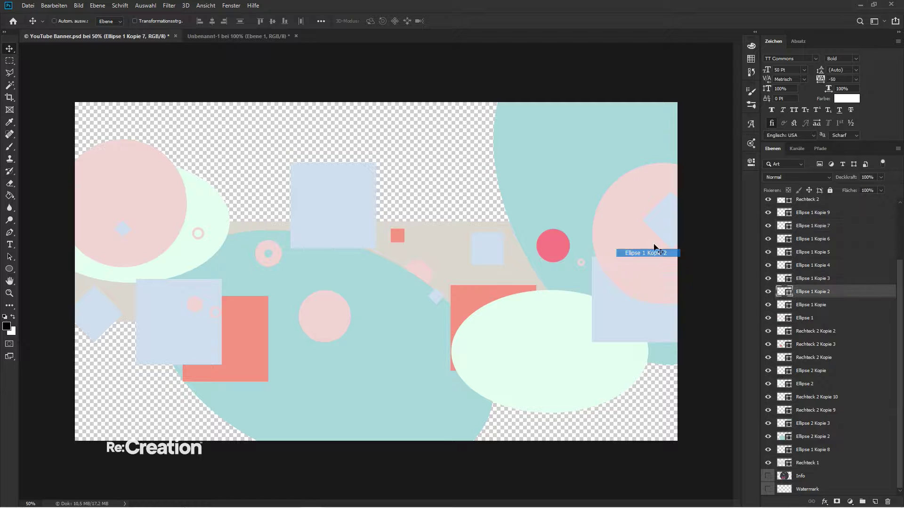
double_click(783, 292)
type("F26D85")
key("Return")
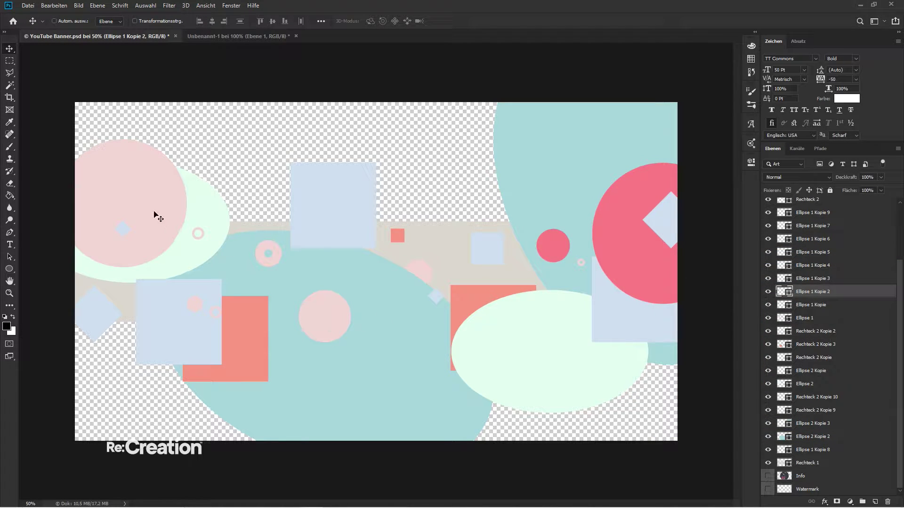
right_click(156, 212)
left_click(161, 215)
double_click(782, 319)
type("F26D85")
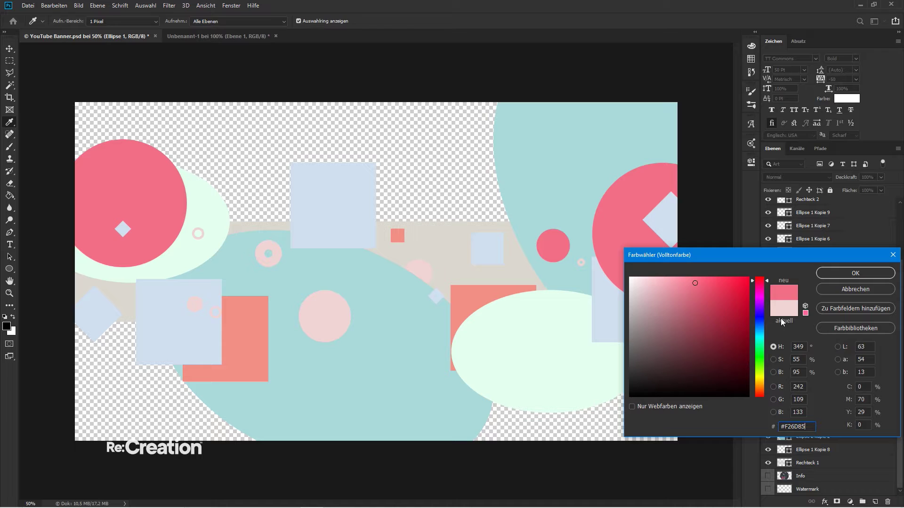
key("Return")
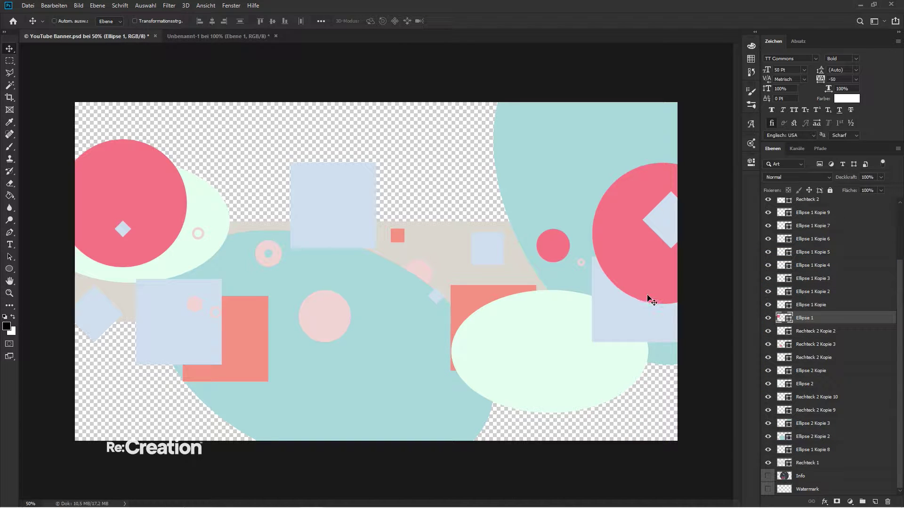
key("ctrl+plus")
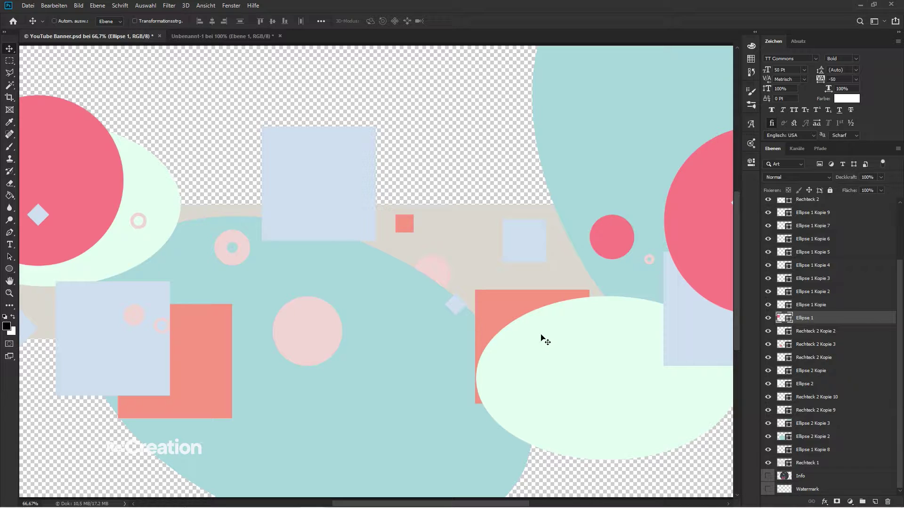
- Make the small square light blue 90ccff and match the large Rechteck 2 square to it
right_click(519, 237)
left_click(529, 240)
double_click(776, 206)
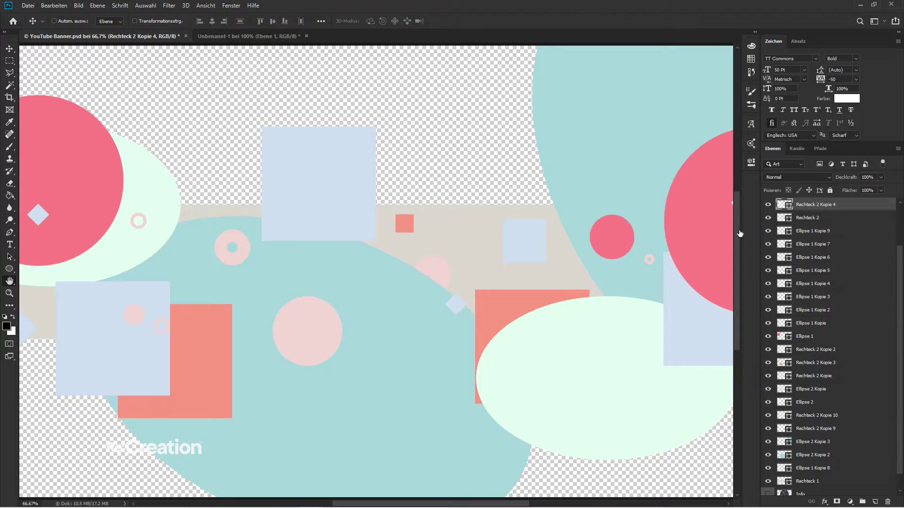
left_click(681, 276)
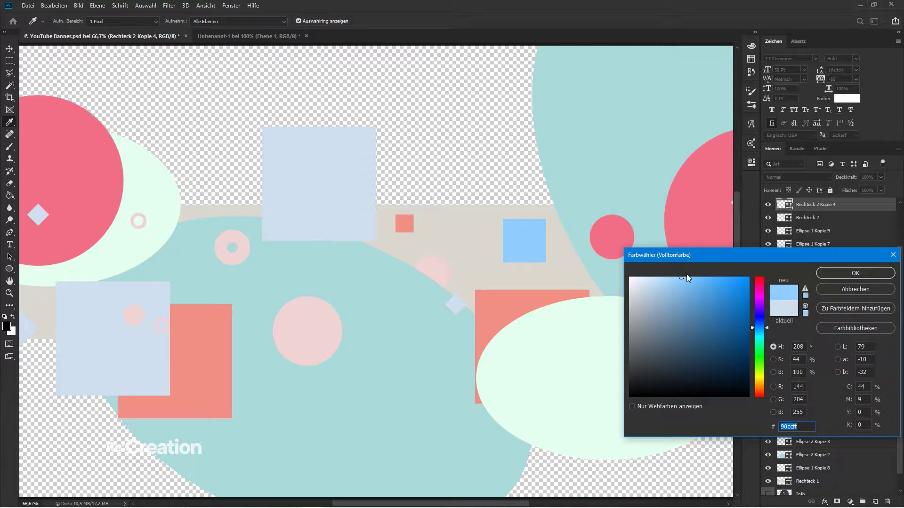
key("Return")
key("v")
left_click(329, 192, "ctrl")
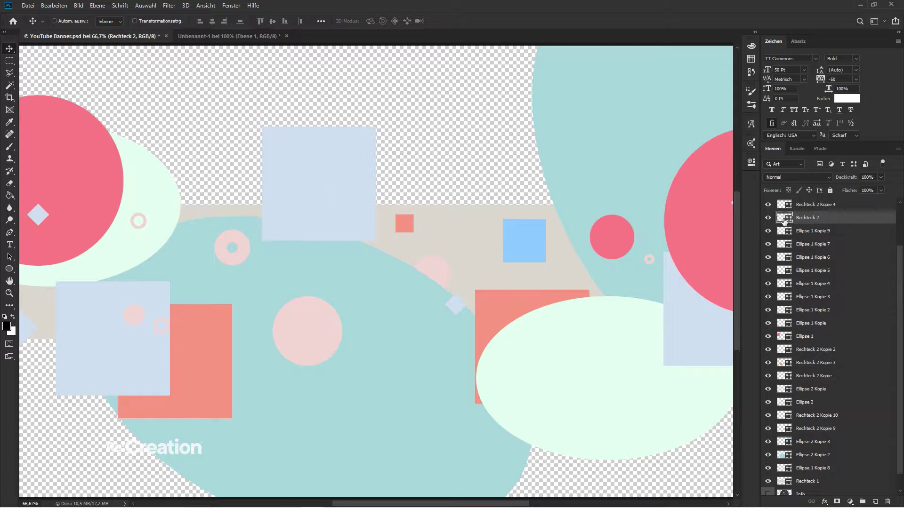
double_click(783, 218)
left_click(524, 240)
key("Return")
- Give the left square the same light blue fill
right_click(178, 349)
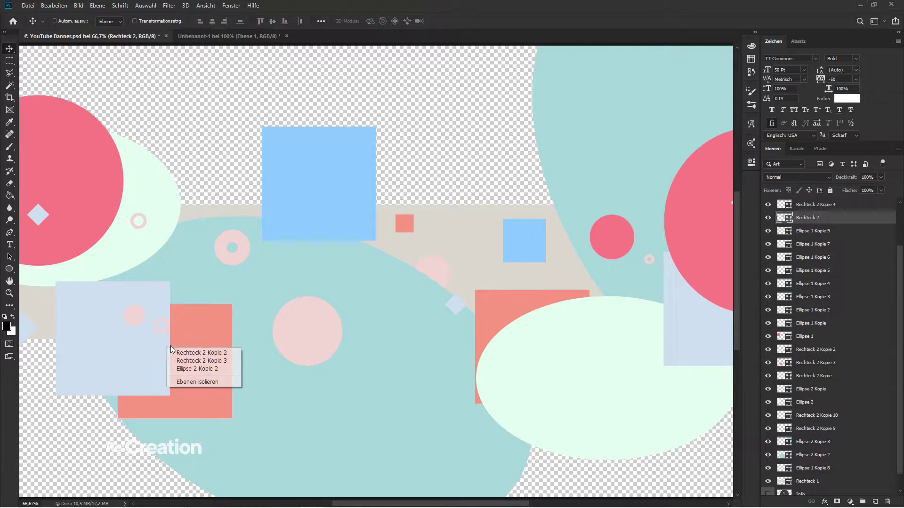
left_click(142, 360)
right_click(141, 358)
left_click(179, 360)
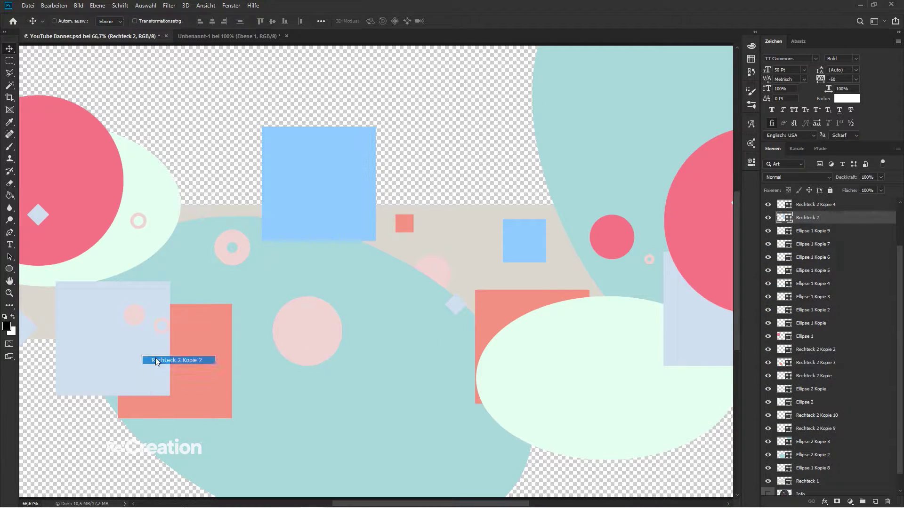
double_click(784, 349)
key("Return")
key("ctrl+minus")
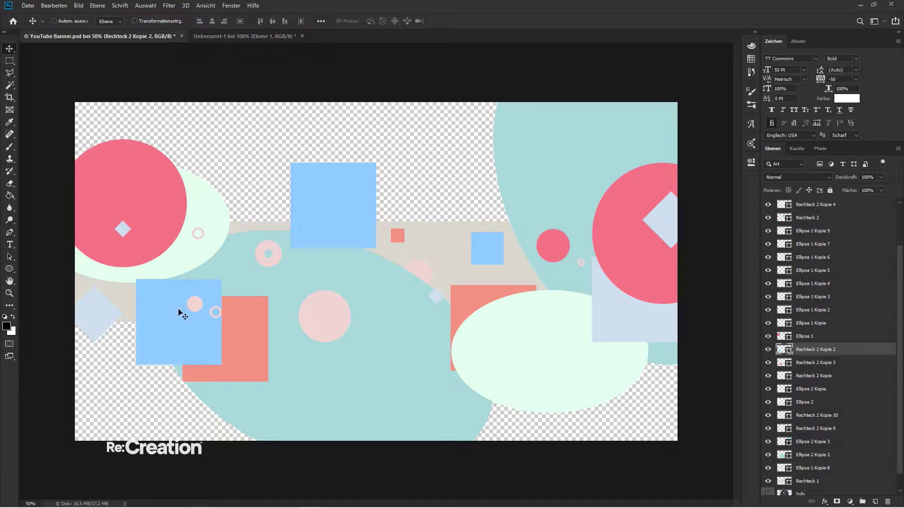
- Turn the left-edge diamond teal #a9d9d9 by sampling the background colour
right_click(96, 307)
left_click(113, 313)
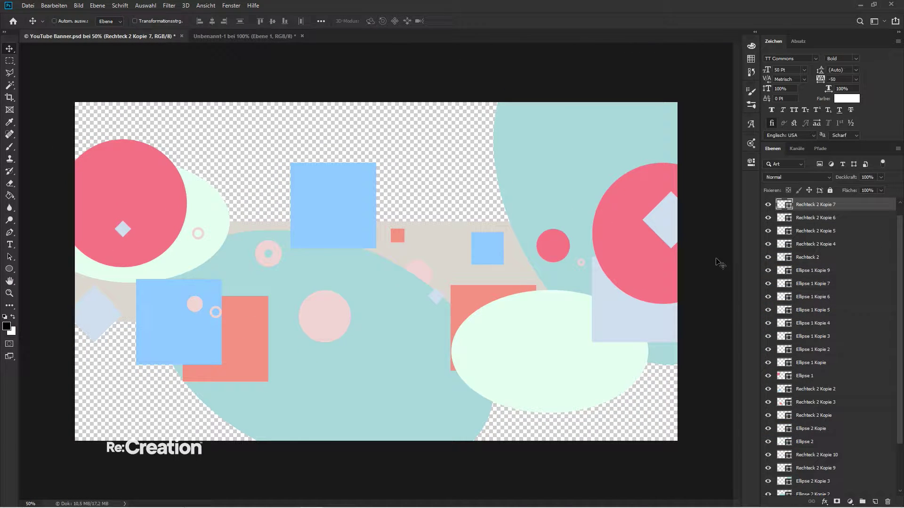
double_click(784, 204)
left_click(415, 330)
key("Return")
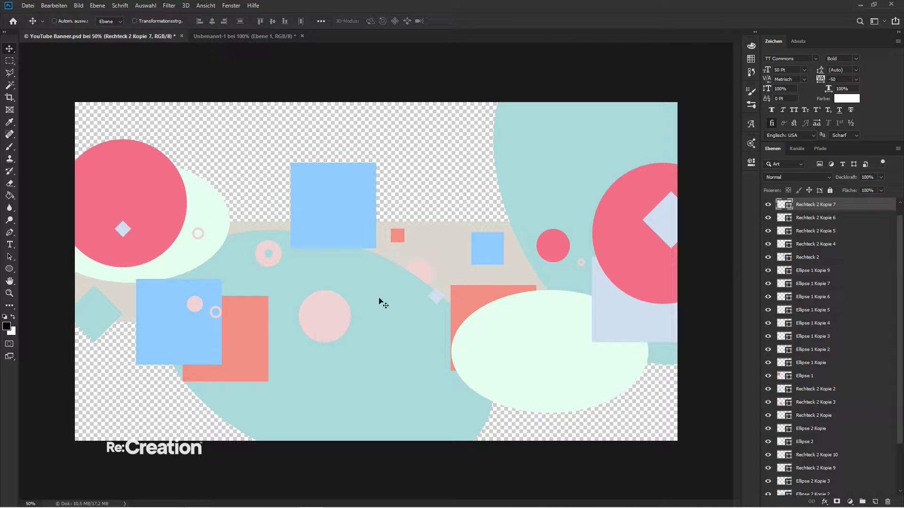
right_click(190, 337)
left_click(217, 343)
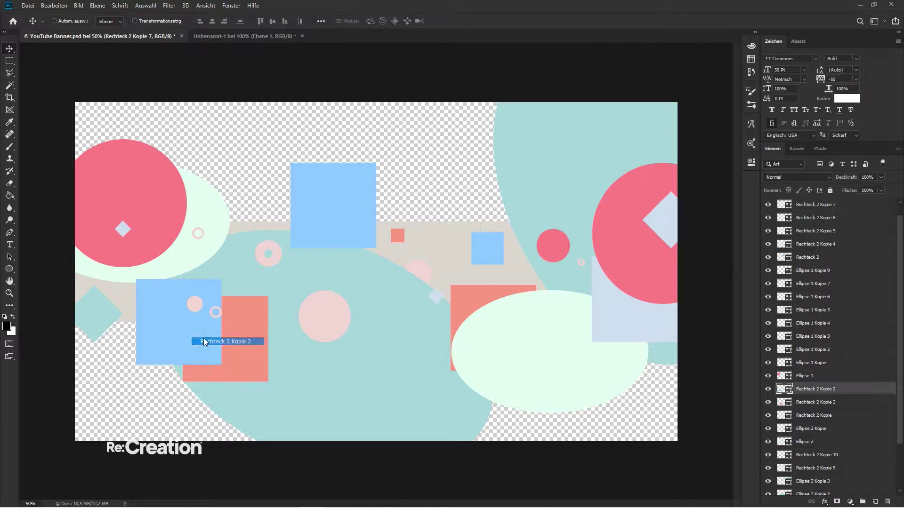
- Recolour the left square's fill to grey-blue
double_click(780, 390)
left_click_drag(671, 298, 645, 311)
key("Return")
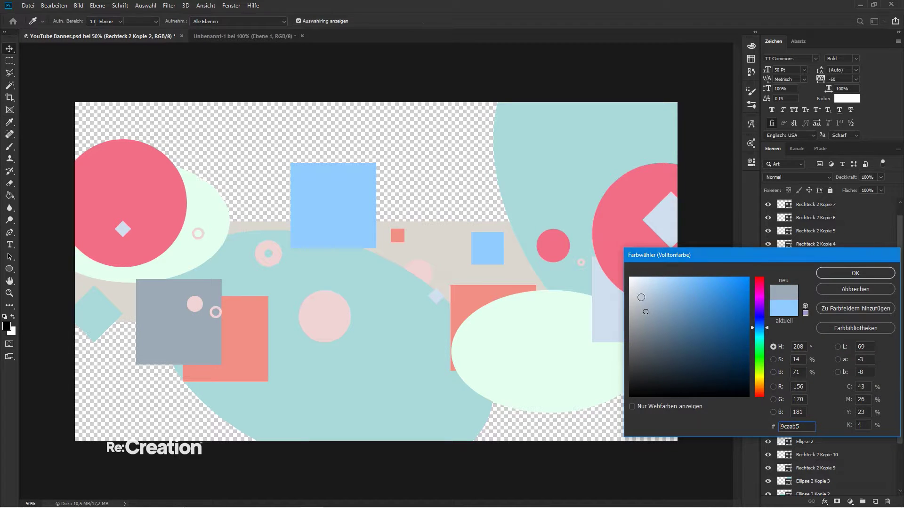
- Change the large top-right ellipse's fill to a soft pink
right_click(578, 184)
left_click(591, 188)
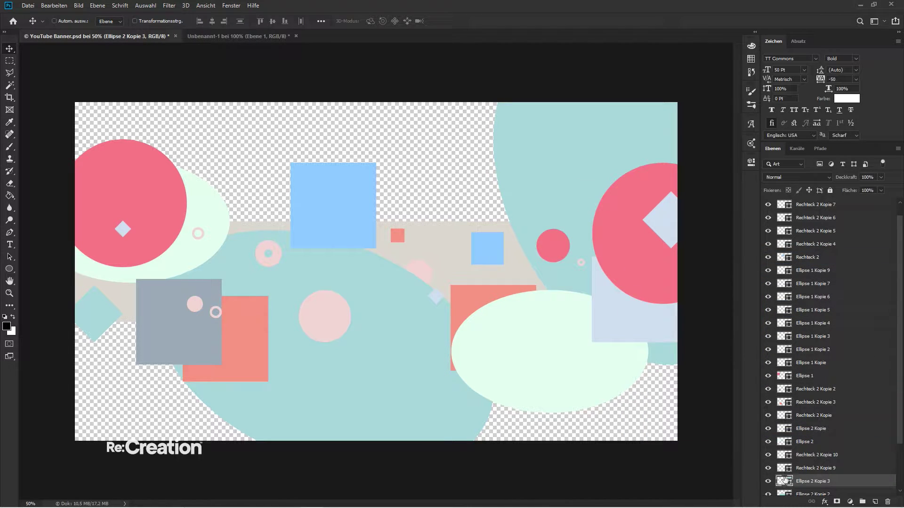
double_click(785, 480)
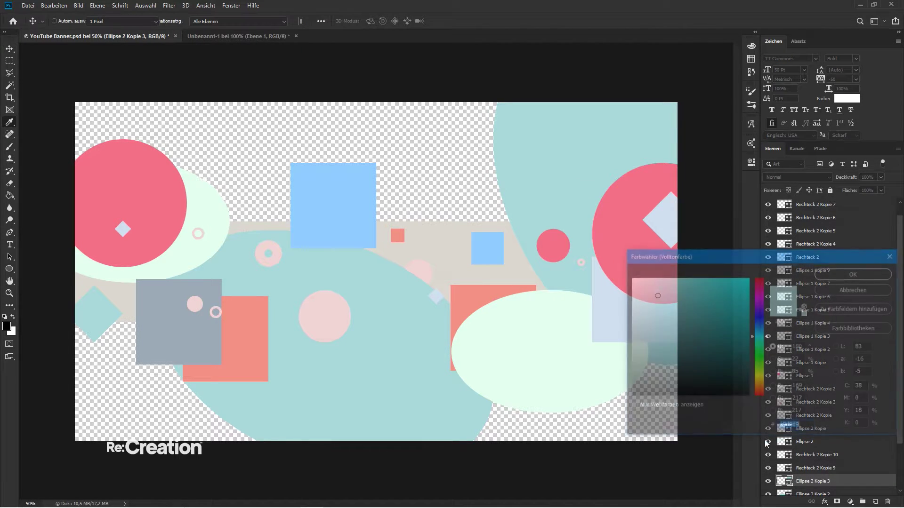
left_click(595, 305)
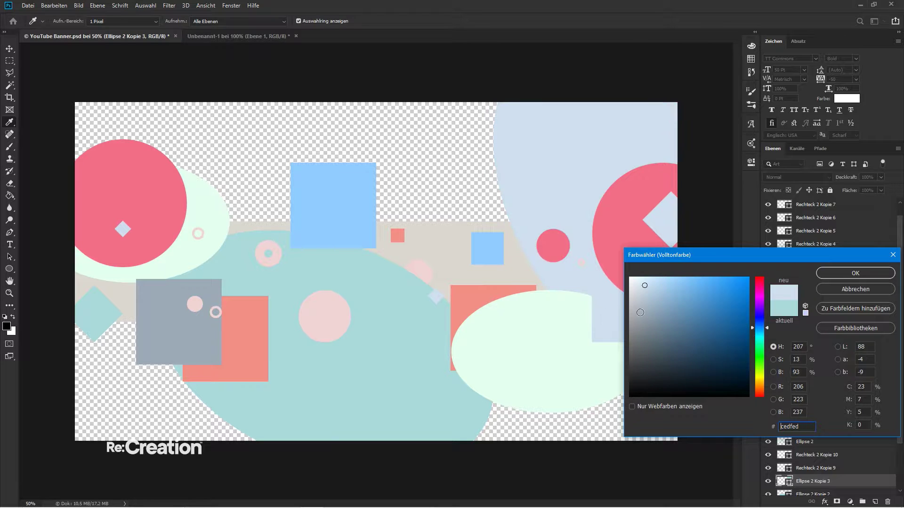
left_click(759, 347)
left_click(655, 303)
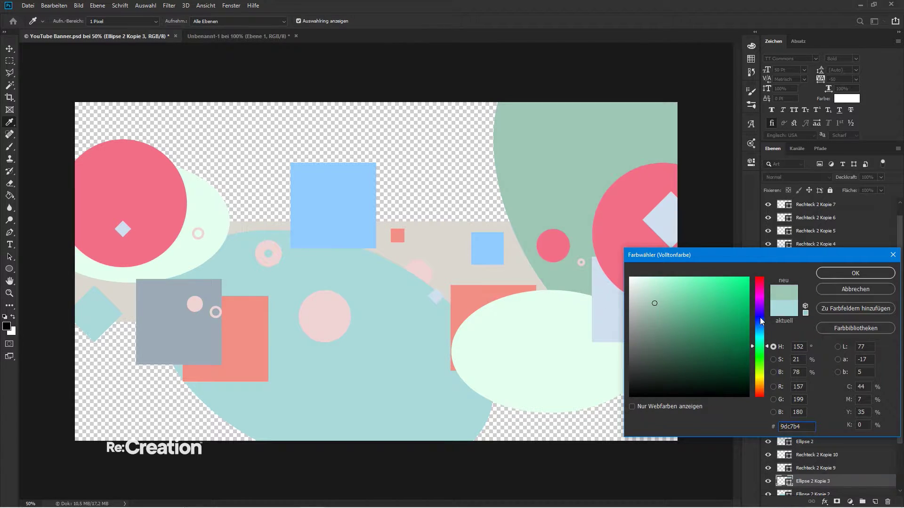
left_click_drag(760, 317, 757, 273)
mouse_move(664, 303)
left_mouse_down()
mouse_move(643, 316)
mouse_move(647, 282)
mouse_move(666, 267)
left_mouse_up()
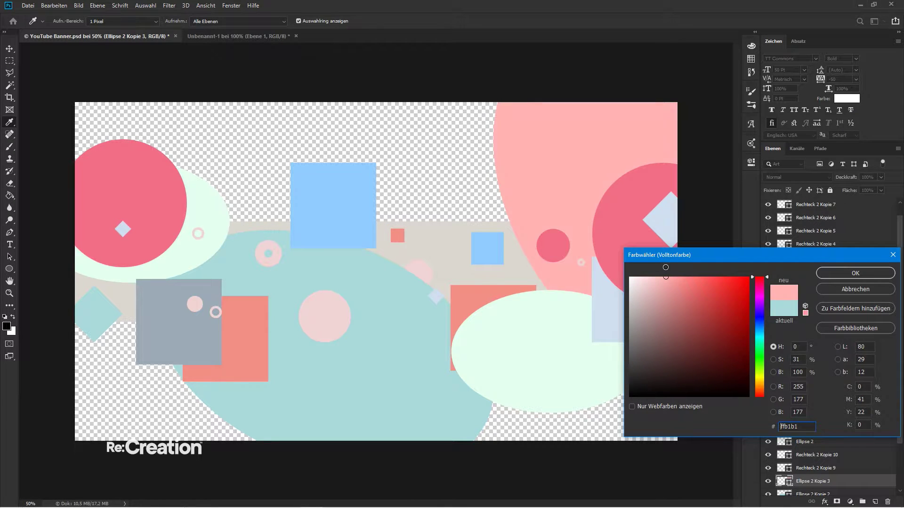
key("Return")
- Make the central circle's fill a bright yellow
key("v")
right_click(362, 315)
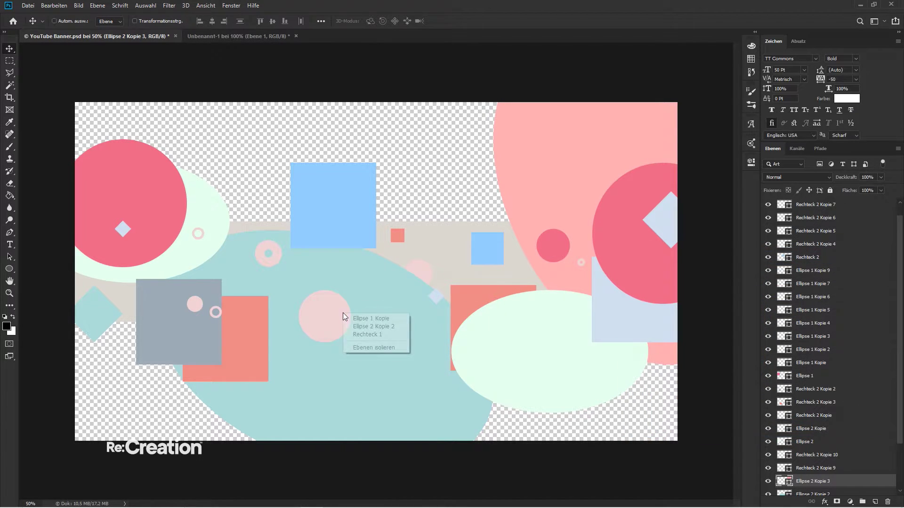
left_click(370, 317)
double_click(780, 362)
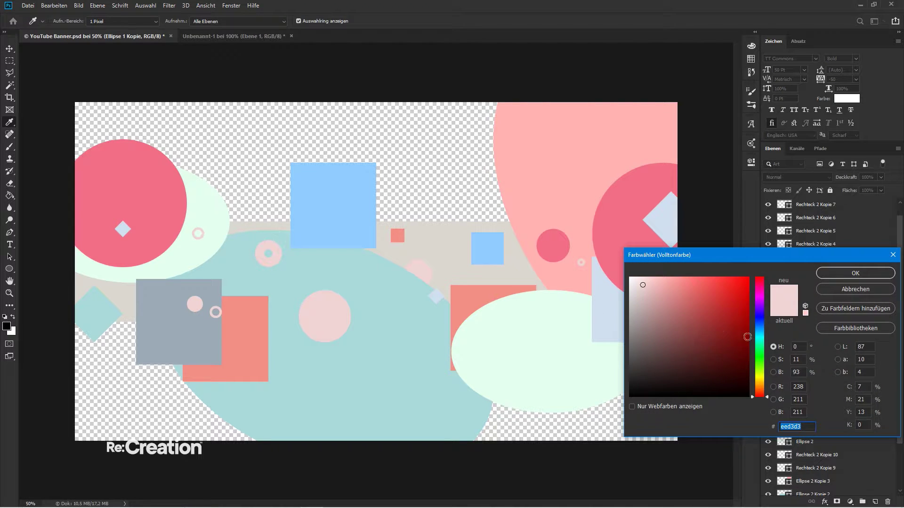
left_click_drag(760, 359, 758, 384)
left_click_drag(645, 288, 671, 276)
left_click(861, 274)
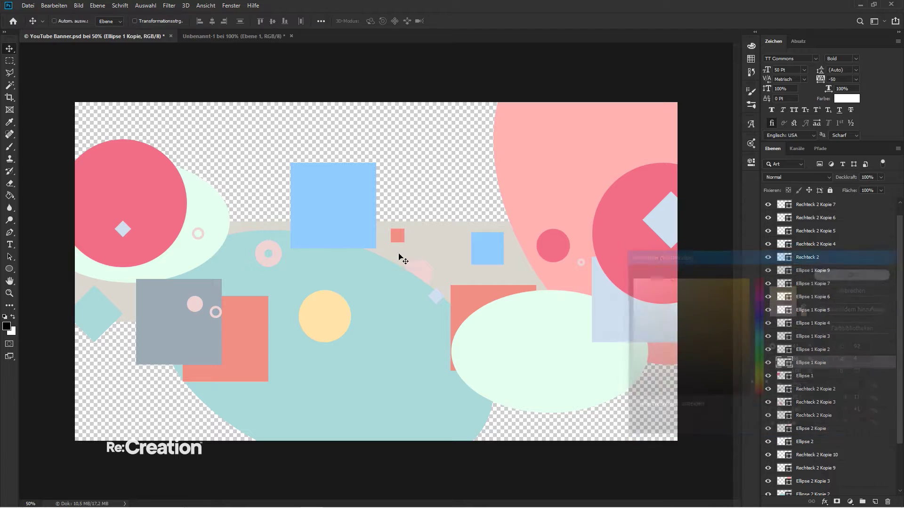
- Give the small ring a pale beige outline
key("v")
right_click(284, 256)
left_click(284, 256)
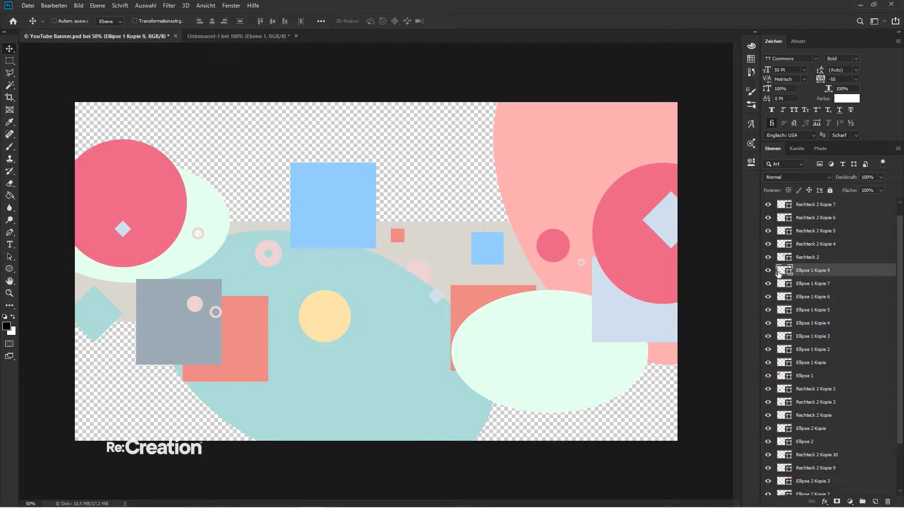
double_click(780, 271)
key("Return")
left_click(9, 268)
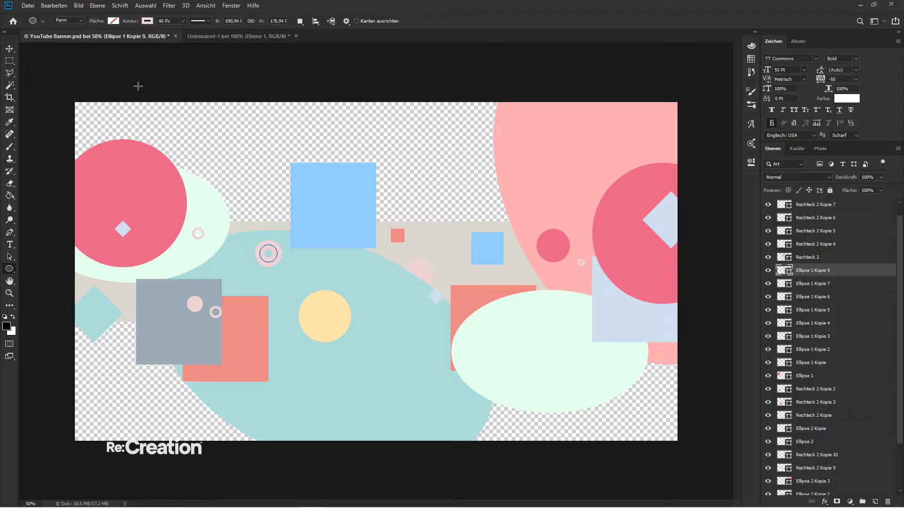
left_click(150, 22)
left_click(196, 39)
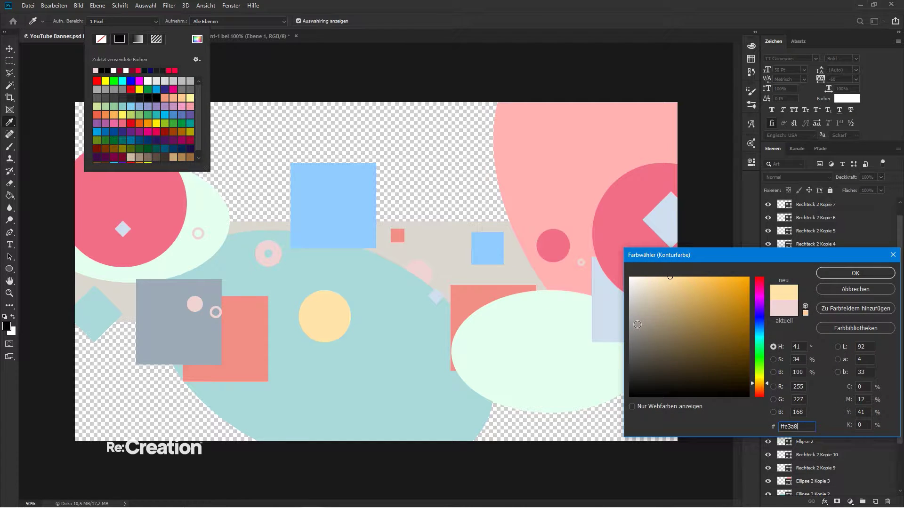
key("Return")
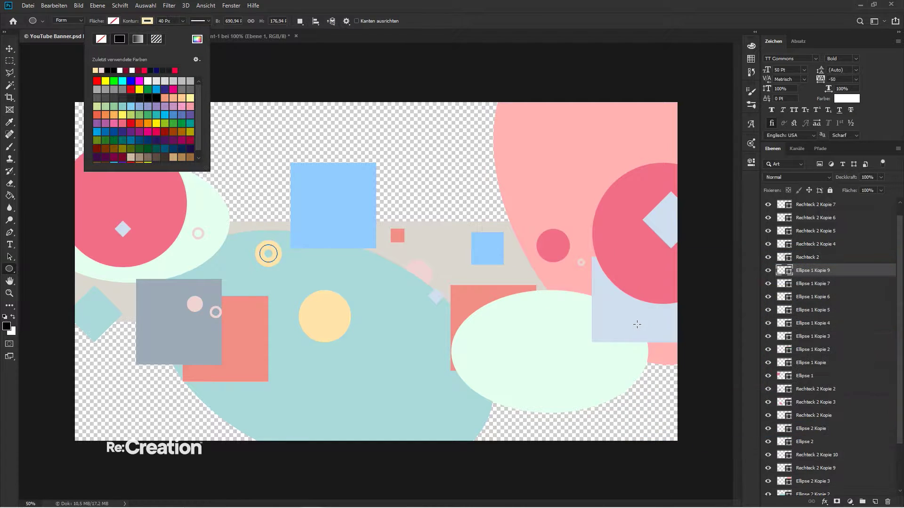
- Fill the small circle with yellow
left_click(8, 50)
right_click(193, 304)
left_click(205, 307)
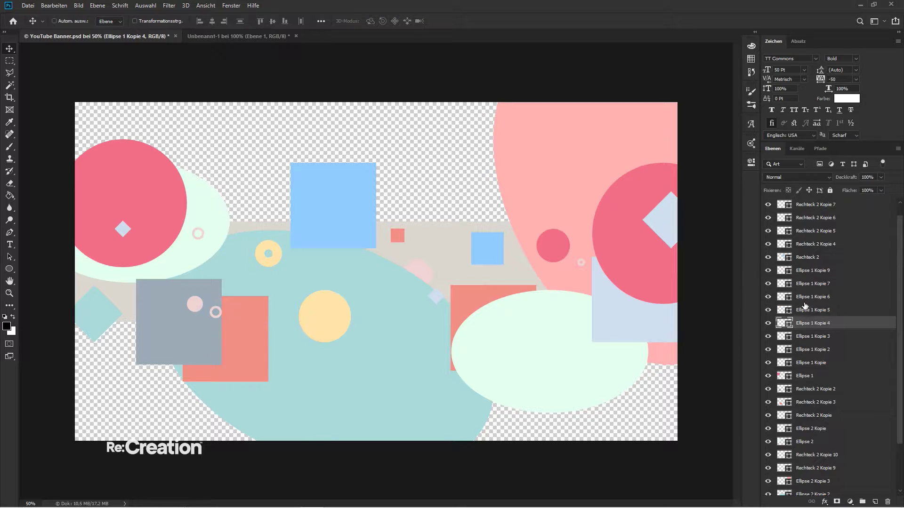
double_click(784, 323)
left_click(325, 316)
key("Return")
- Set the tiny right ring's outline to peach
right_click(583, 264)
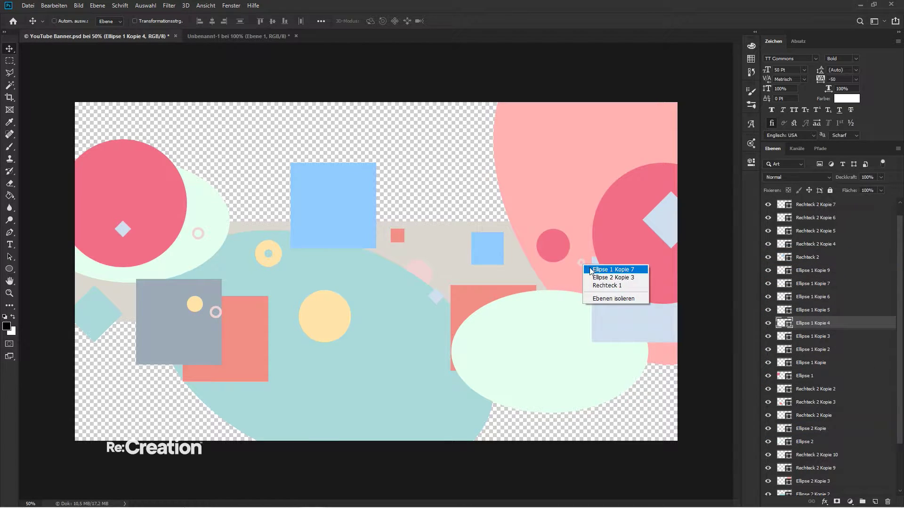
left_click(598, 269)
left_click(9, 269)
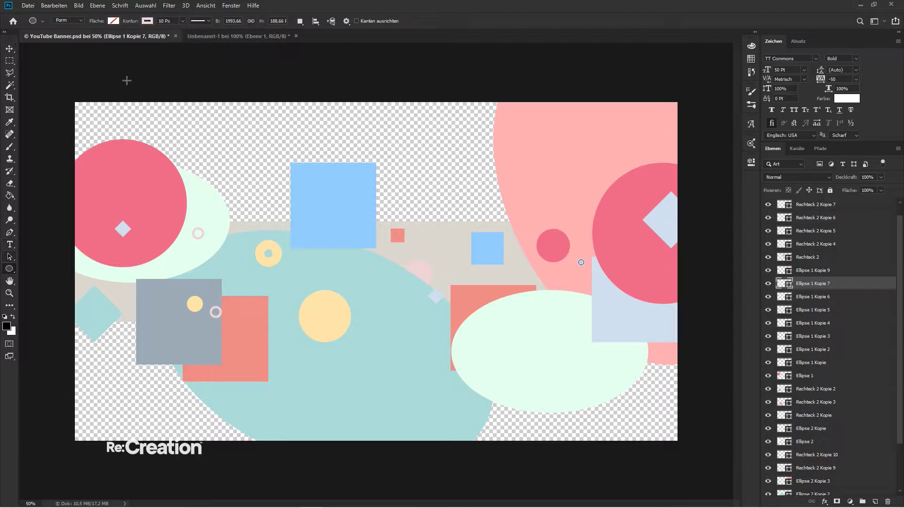
left_click(147, 20)
left_click(197, 38)
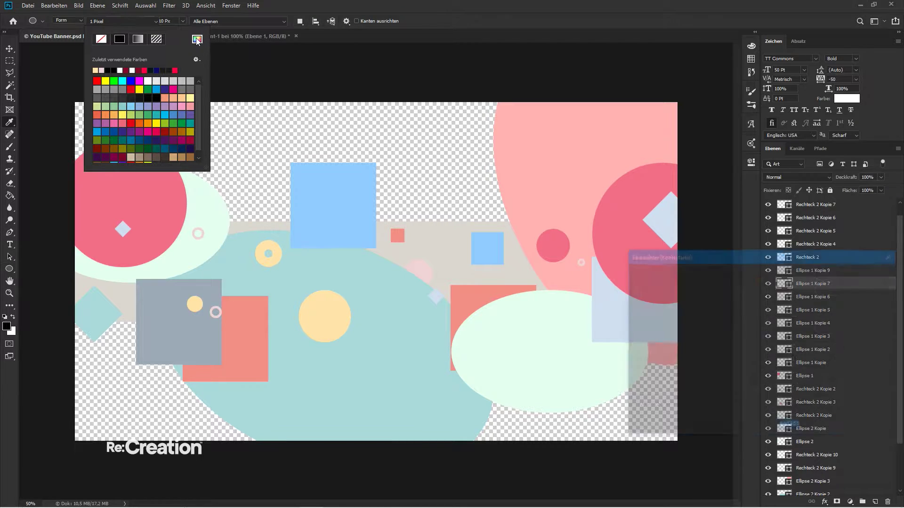
key("Return")
left_click(256, 81)
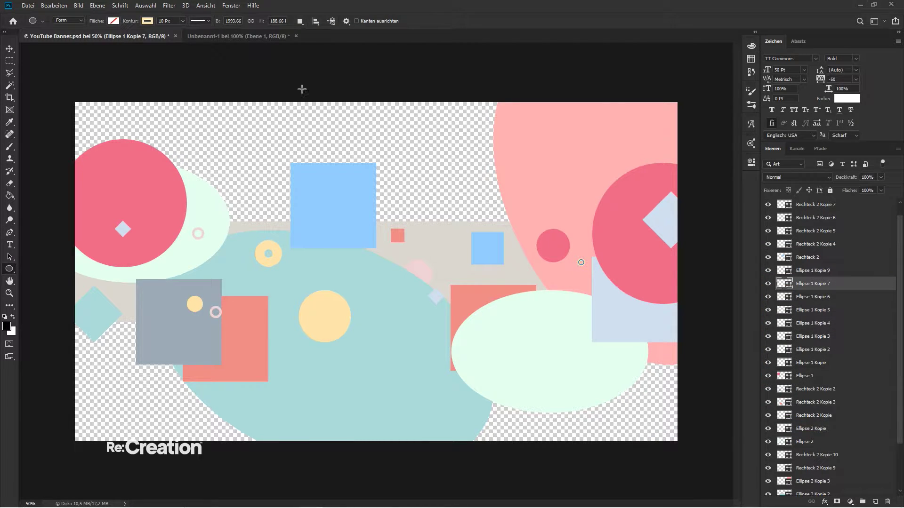
- Fill the small centre diamond with pink sampled from a circle
key("v")
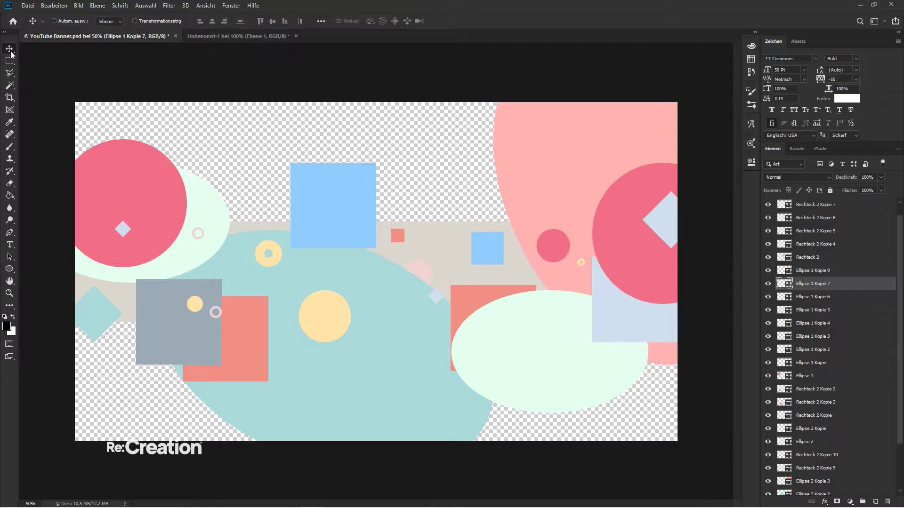
right_click(438, 298)
left_click(483, 299)
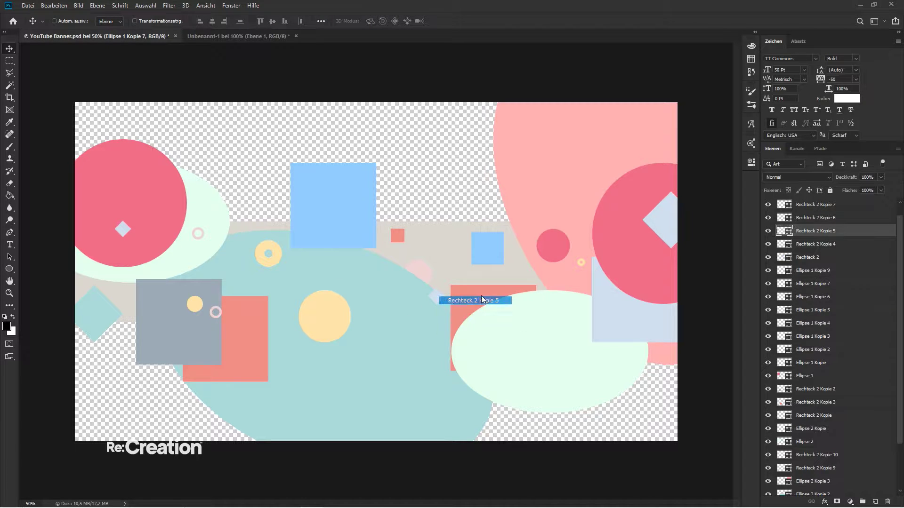
double_click(781, 232)
left_click(549, 234)
key("Return")
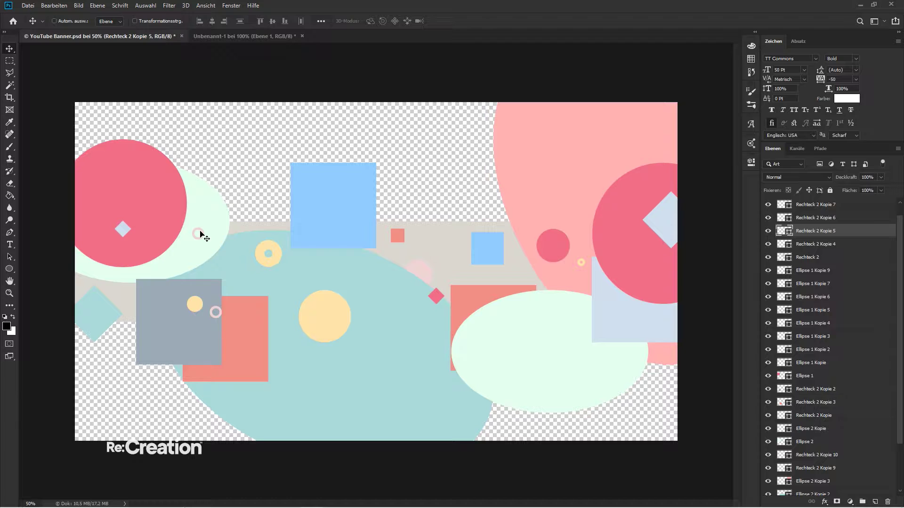
right_click(200, 234)
left_click(220, 237)
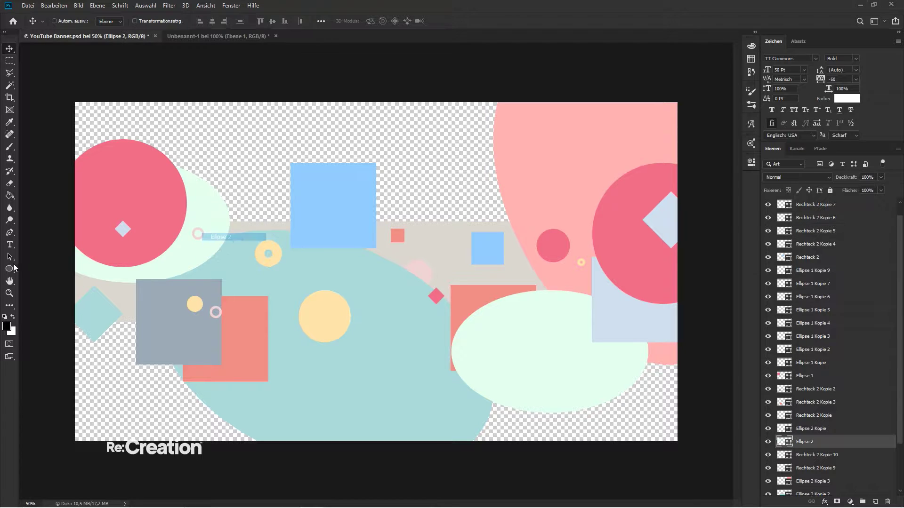
key("u")
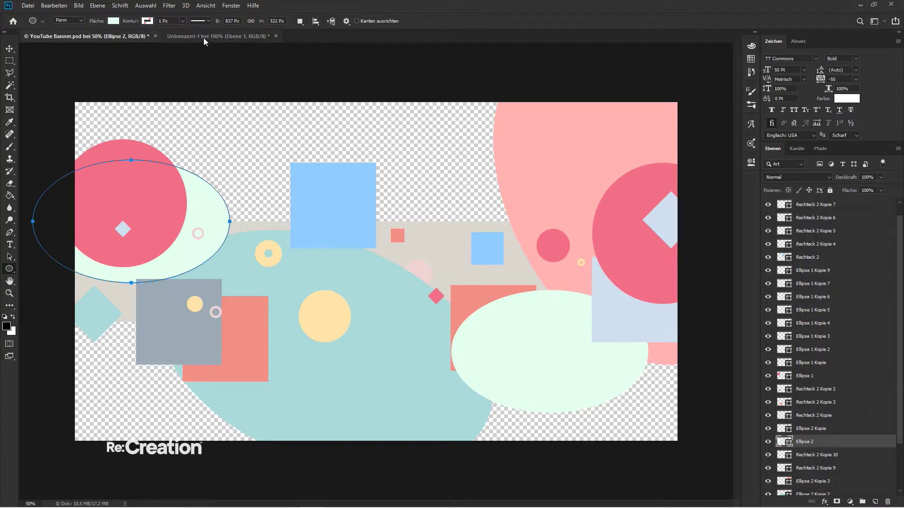
left_click(13, 51)
- Give the small left ring a salmon #F28E85 outline sampled from the artwork
right_click(197, 231)
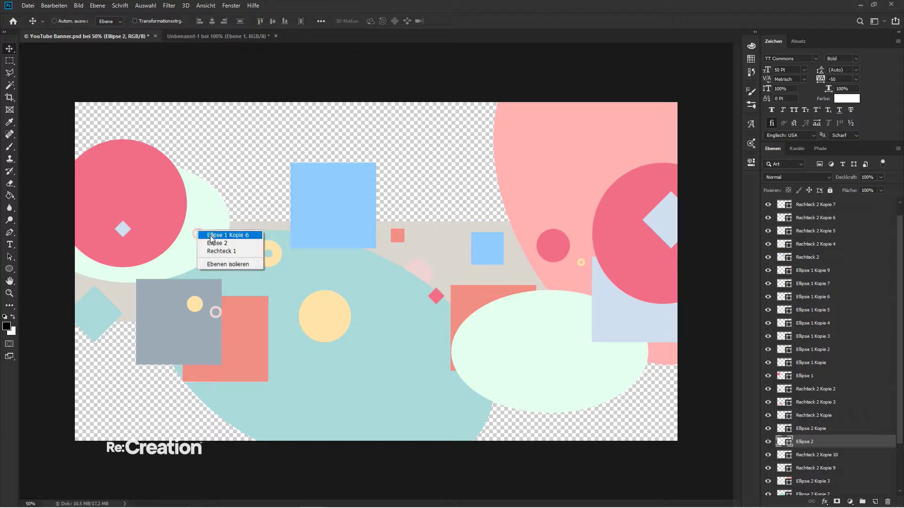
left_click(210, 236)
left_click(10, 270)
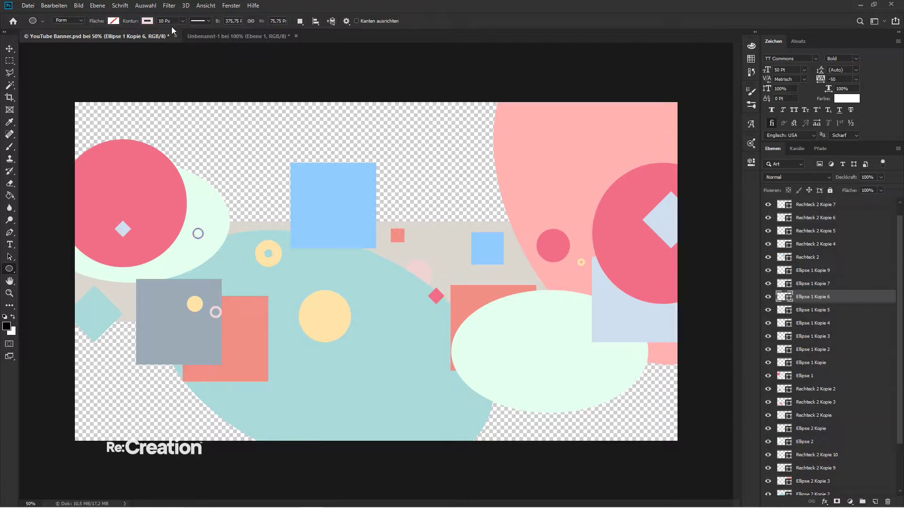
left_click(153, 23)
left_click(199, 40)
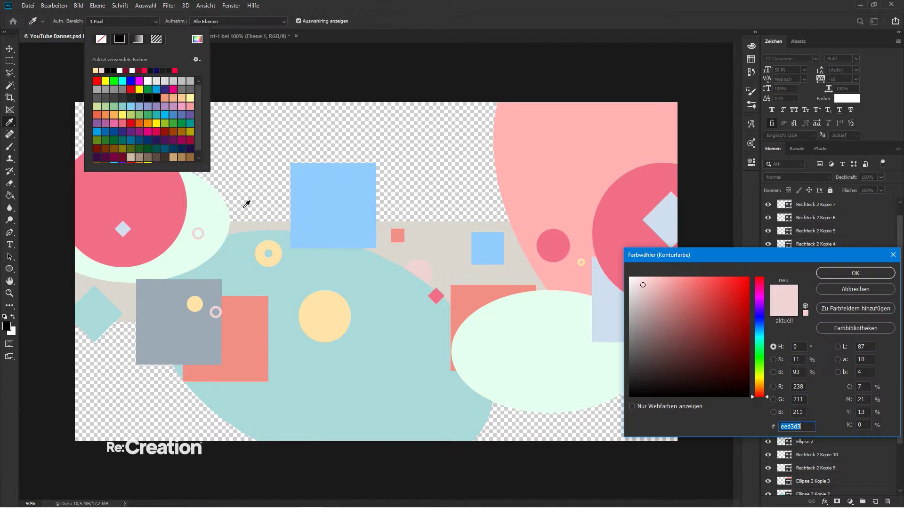
left_click(263, 321)
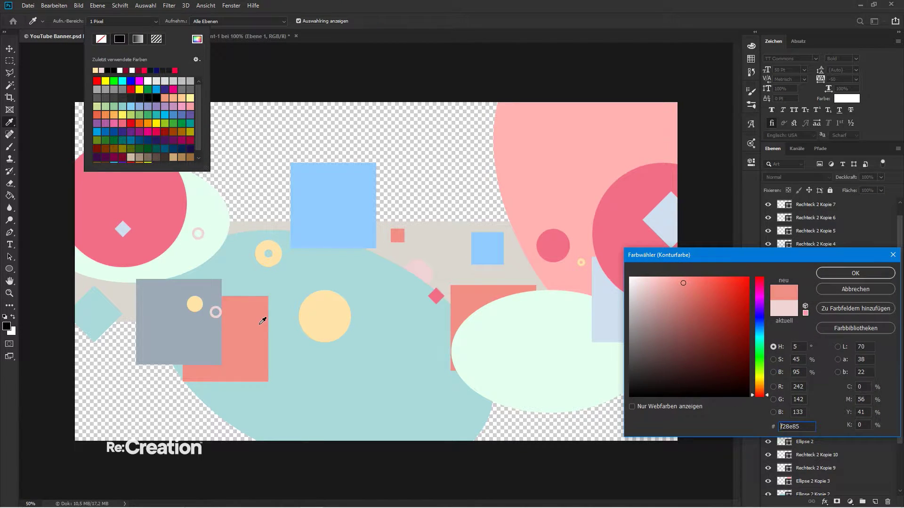
left_click(854, 274)
left_click(9, 48)
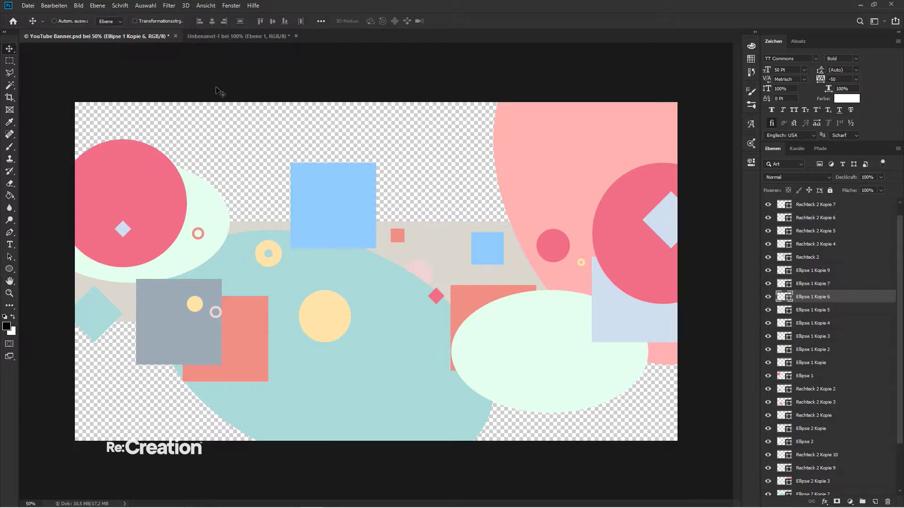
scroll(819, 226, "up", 1)
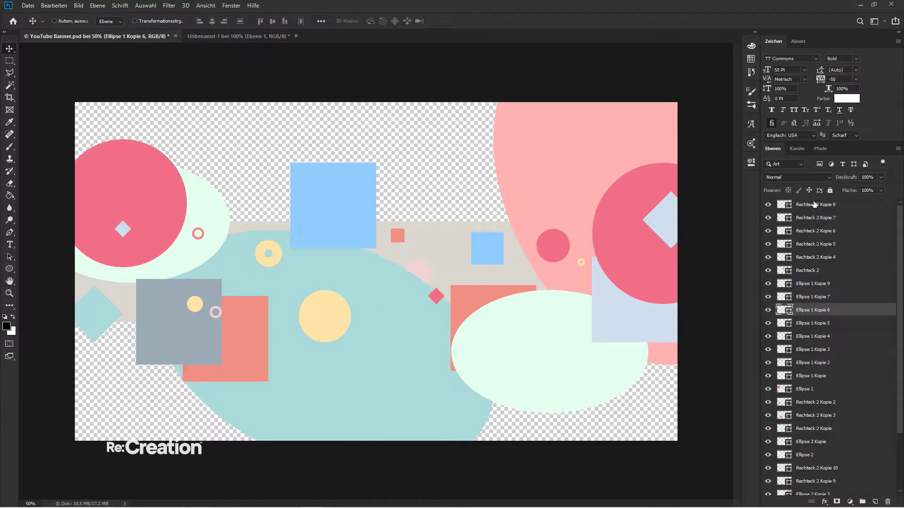
left_click(815, 204)
scroll(831, 274, "down", 5)
- Stretch the Rechteck 1 background to full height and group all layers
left_click(809, 463)
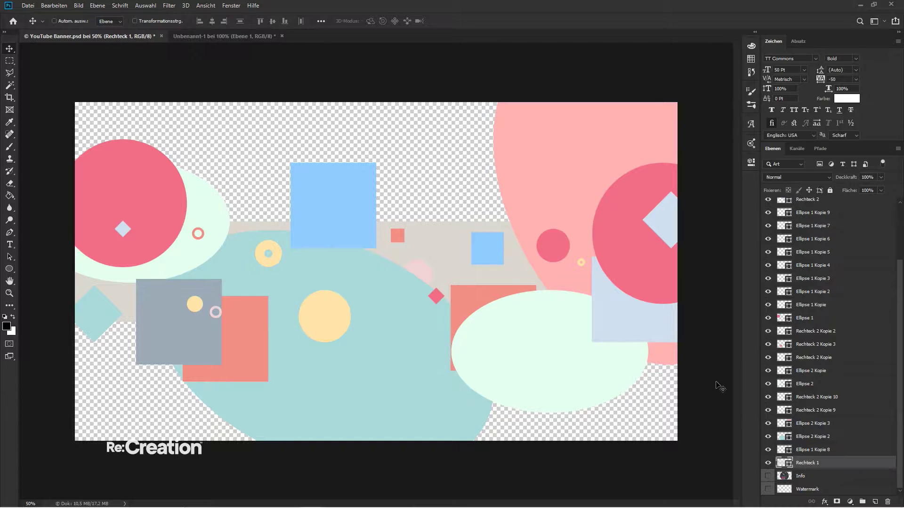
key("ctrl+t")
left_click_drag(373, 218, 376, 103)
key("Return")
scroll(826, 355, "up", 3)
key("ctrl+alt+a")
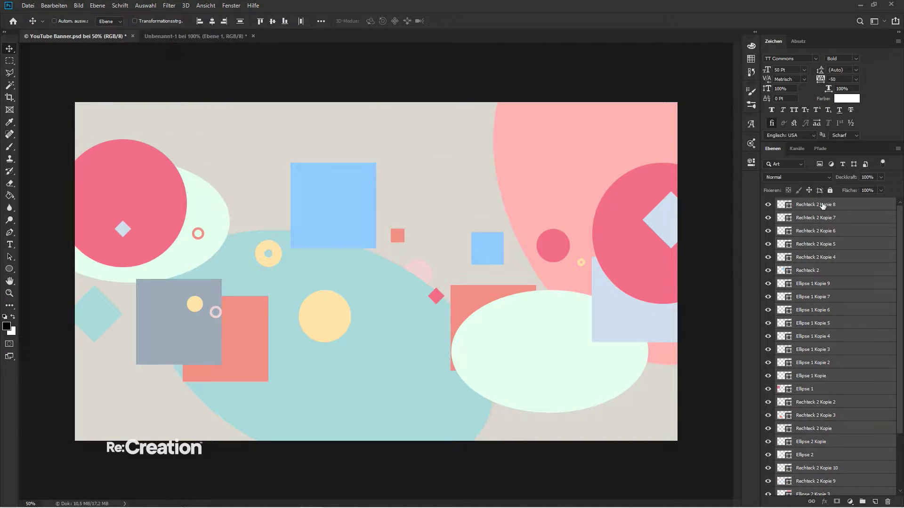
key("ctrl+g")
- Mask the group to the middle band between the guides, then hide guides
key("ctrl+semicolon")
key("m")
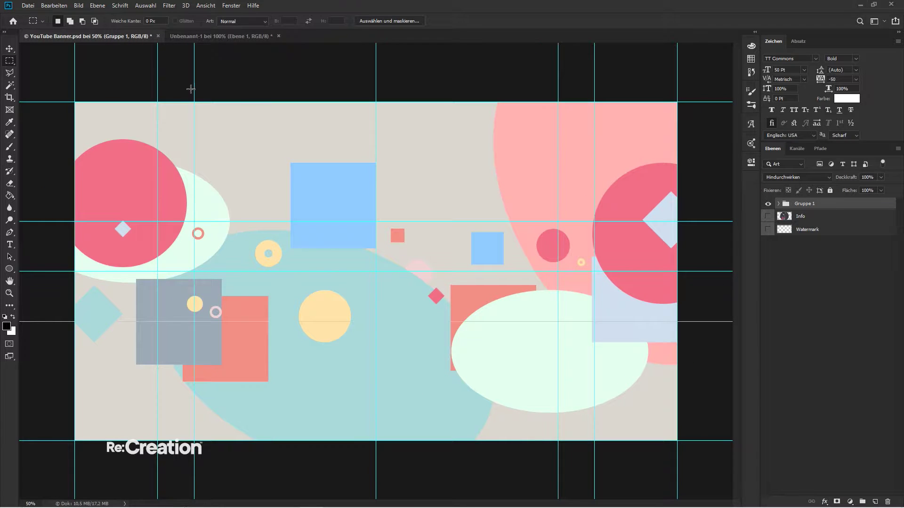
left_click_drag(49, 85, 696, 222)
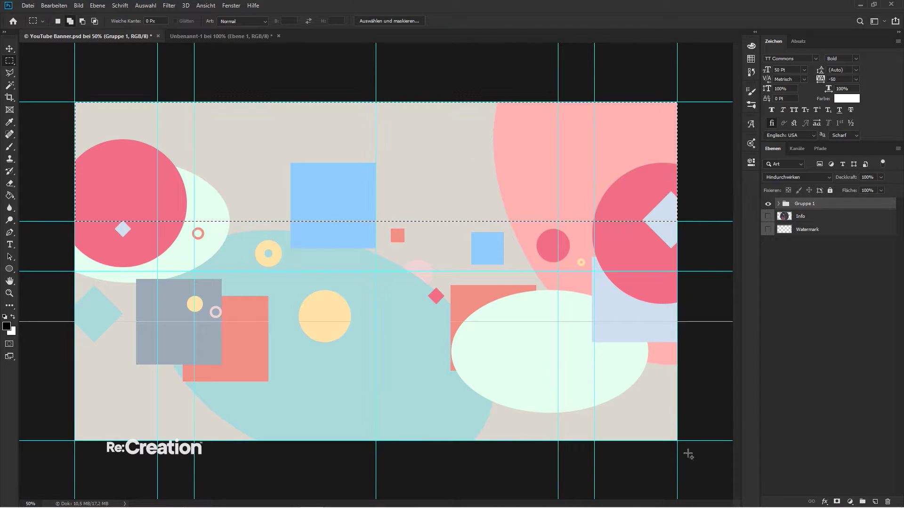
left_click_drag(685, 452, 54, 323)
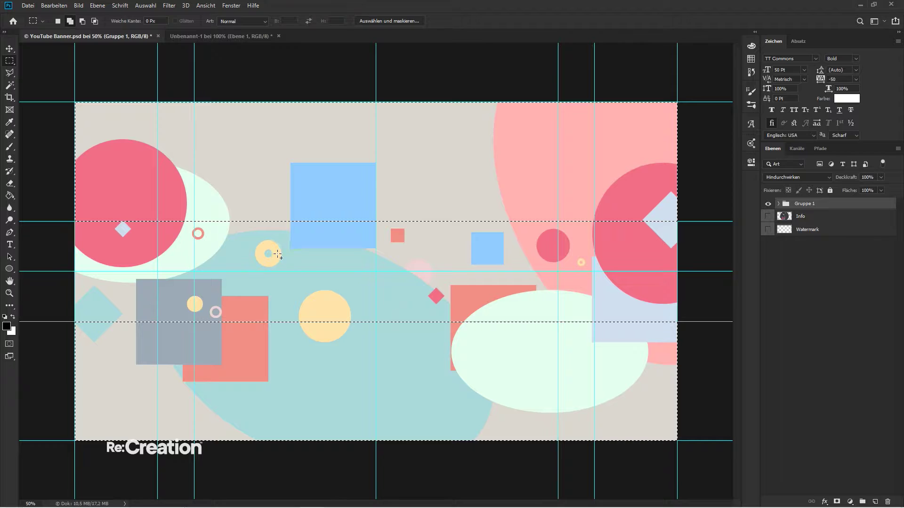
right_click(280, 255)
left_click(312, 267)
left_click(837, 502)
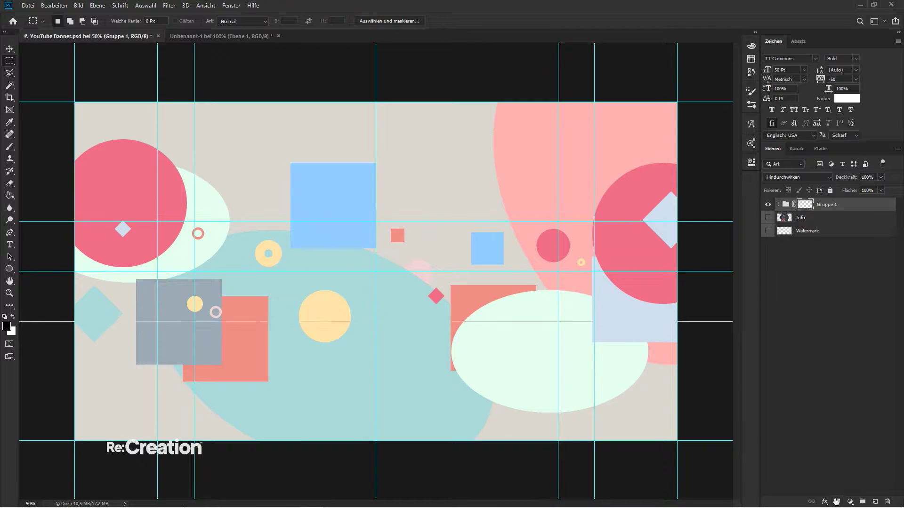
key("v")
key("ctrl+h")
left_click(858, 308)
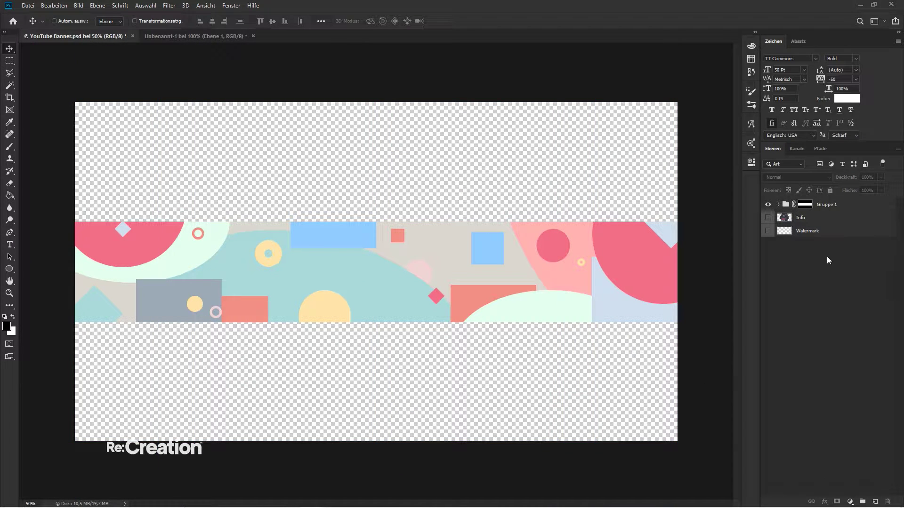
- Add the text 'Name' on the banner in black
left_click(779, 205)
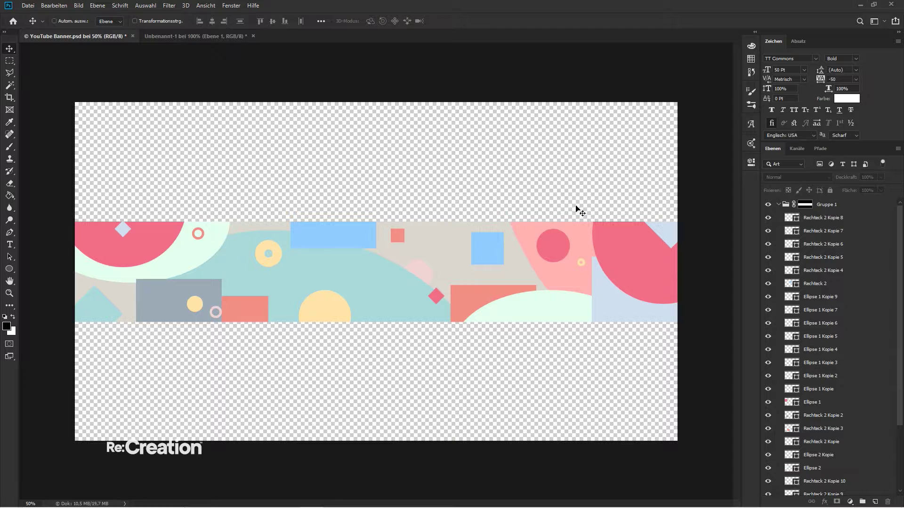
left_click(9, 245)
left_click(307, 266)
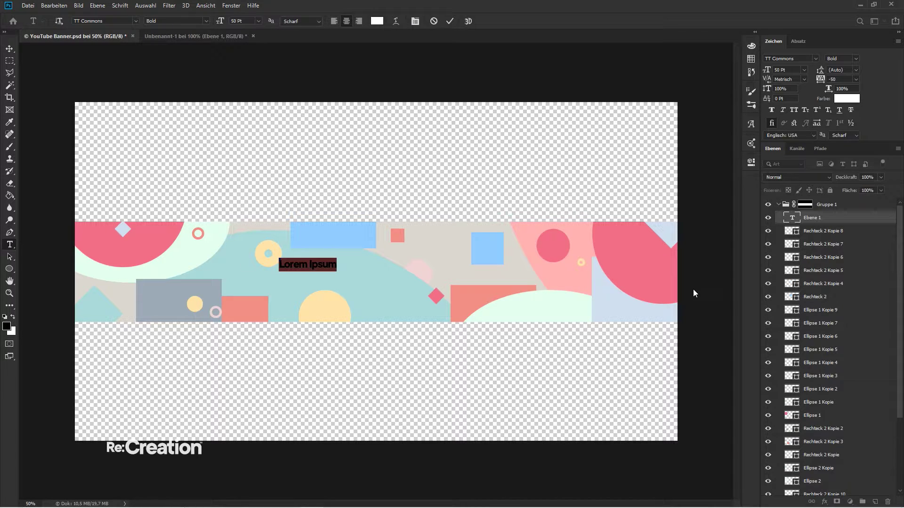
type("Name")
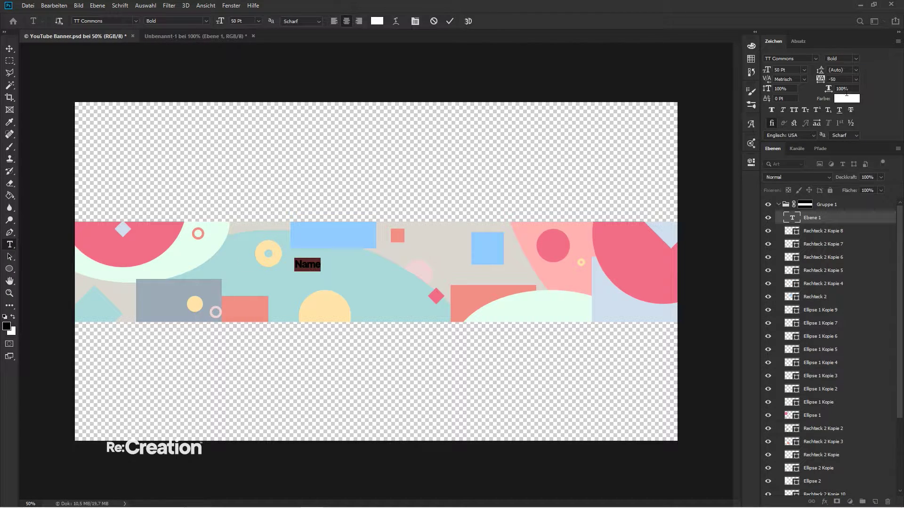
left_click(846, 98)
left_click(634, 401)
left_click(868, 270)
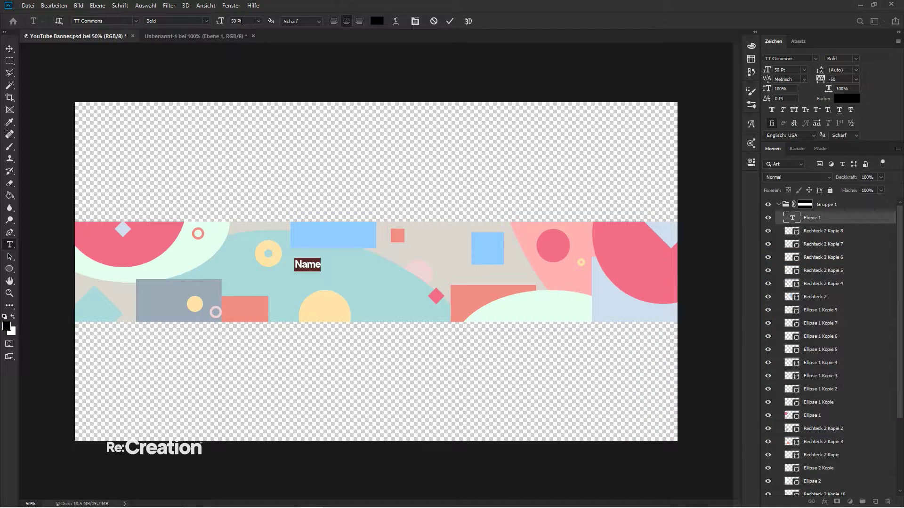
- Set the title to 200 pt and centre it on the canvas
left_click(236, 21)
type("200")
key("Return")
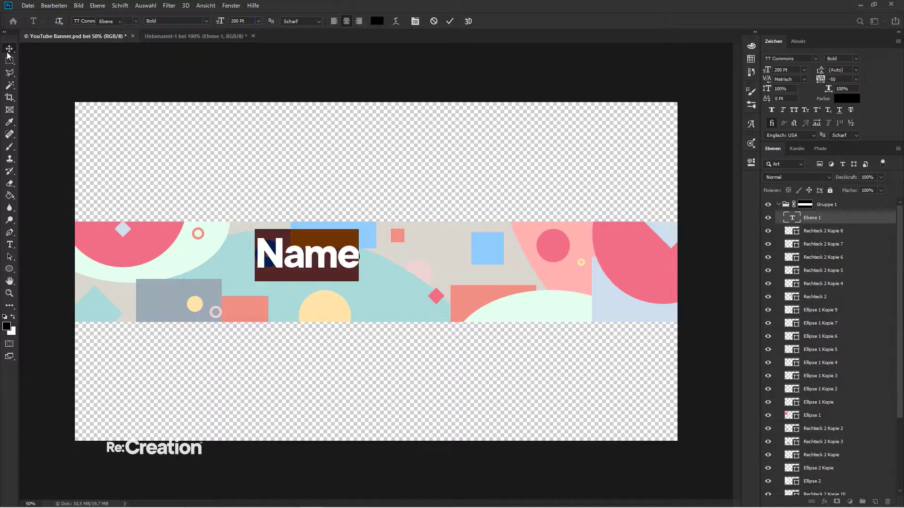
left_click(9, 50)
left_click(321, 21)
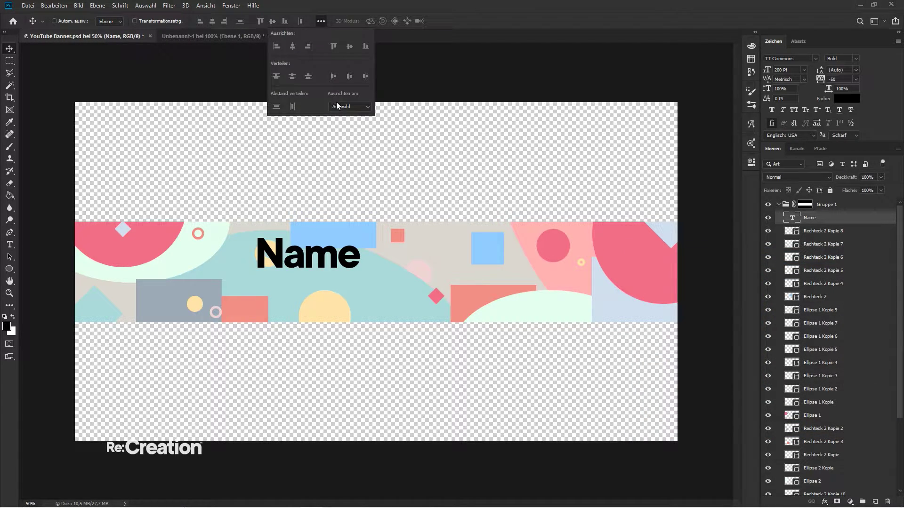
left_click(341, 107)
left_click(344, 122)
left_click(349, 46)
left_click(291, 46)
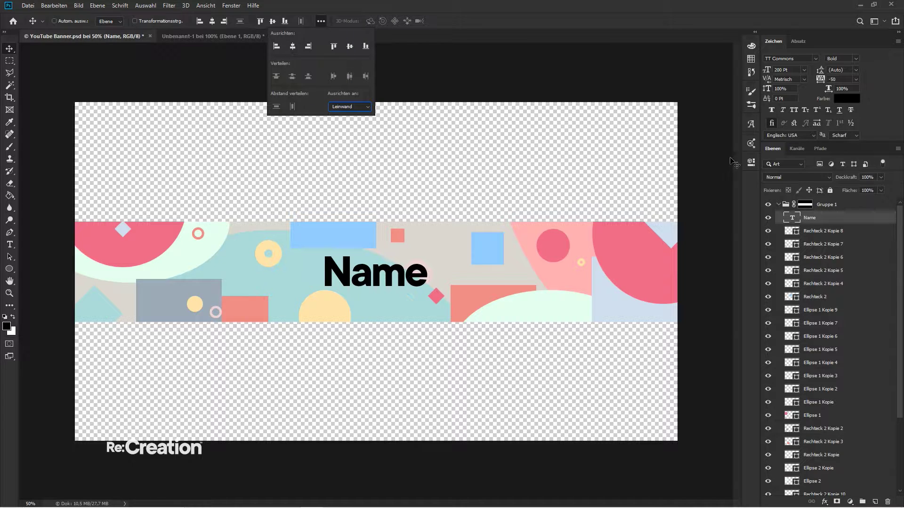
left_click(785, 220)
- Set the title's font to Backpack Personal Use with tracking 50
left_click(815, 58)
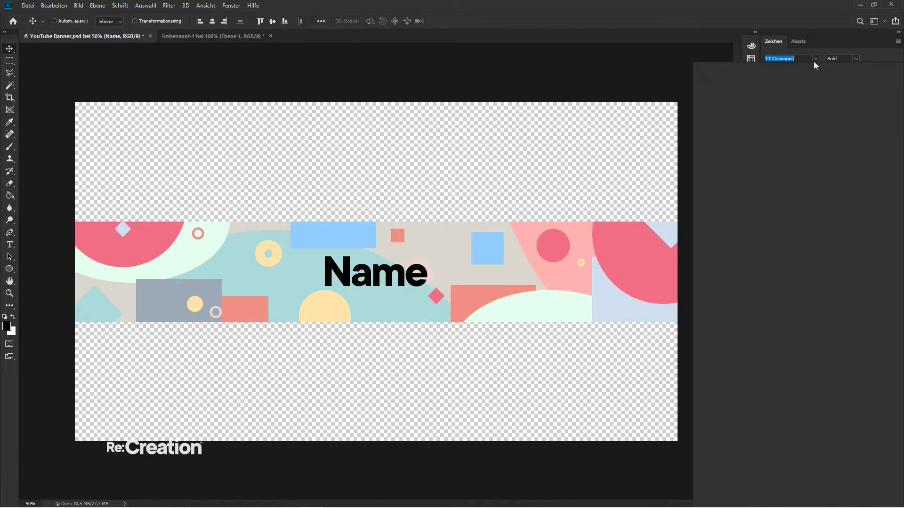
scroll(773, 183, "down", 2)
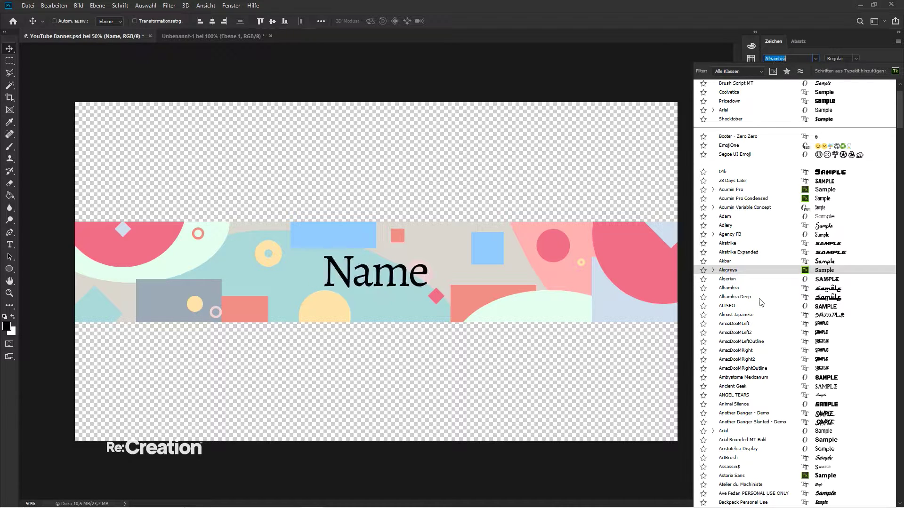
scroll(777, 330, "down", 4)
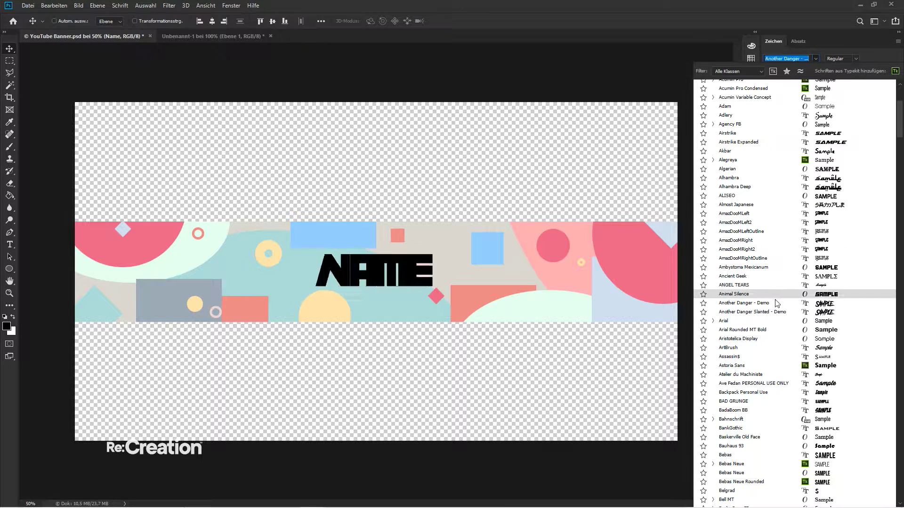
scroll(781, 291, "down", 3)
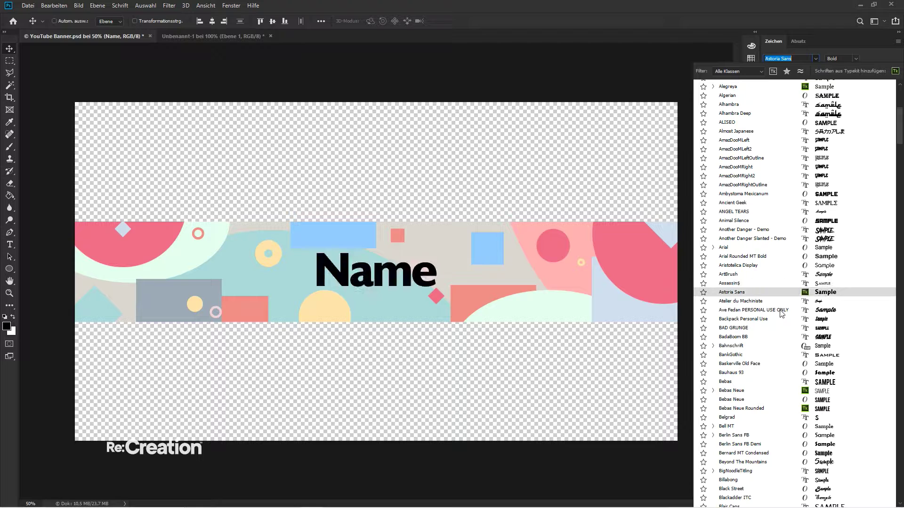
scroll(779, 320, "down", 1)
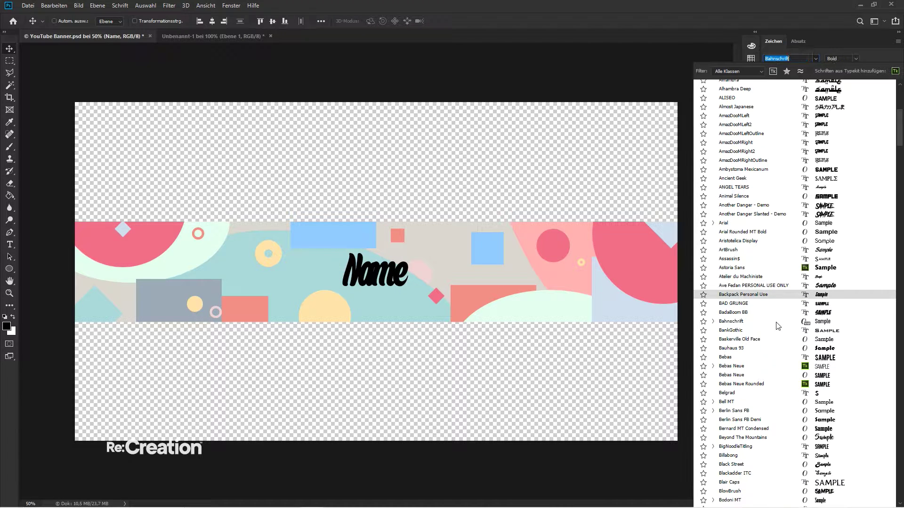
left_click(775, 295)
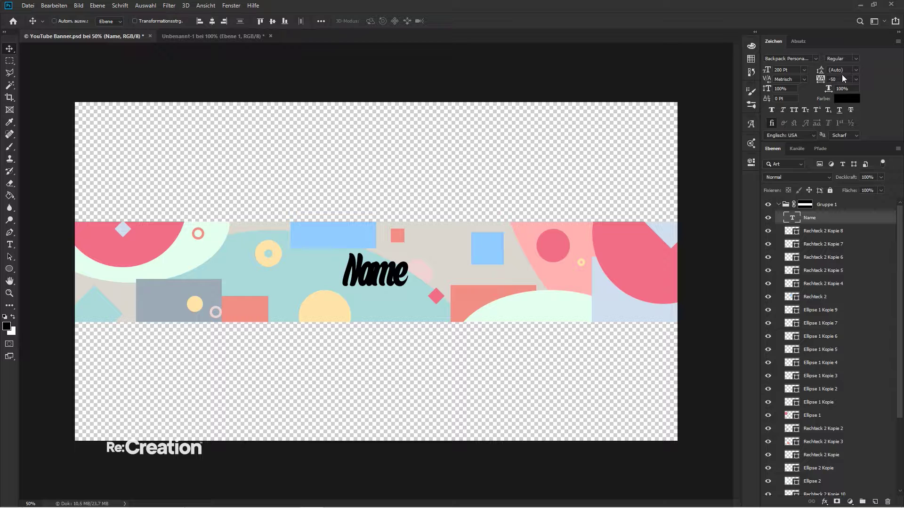
type("0")
key("Return")
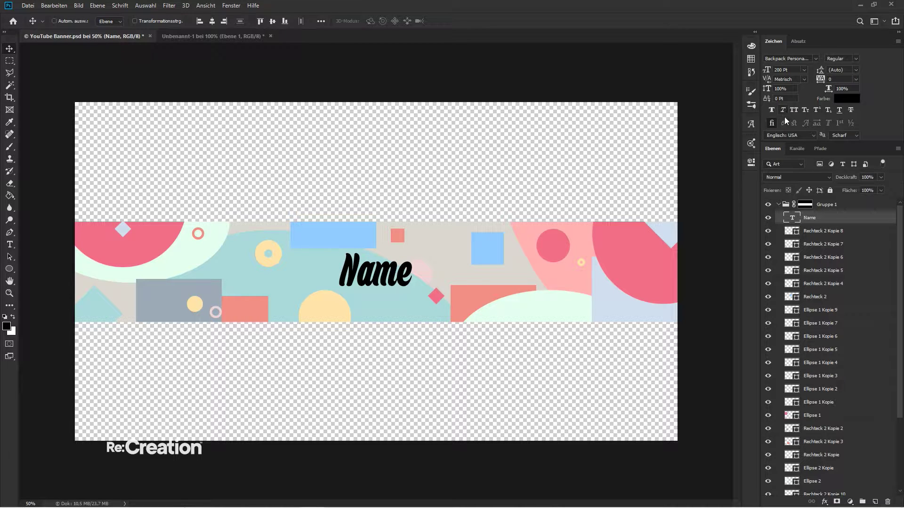
type("50")
key("Return")
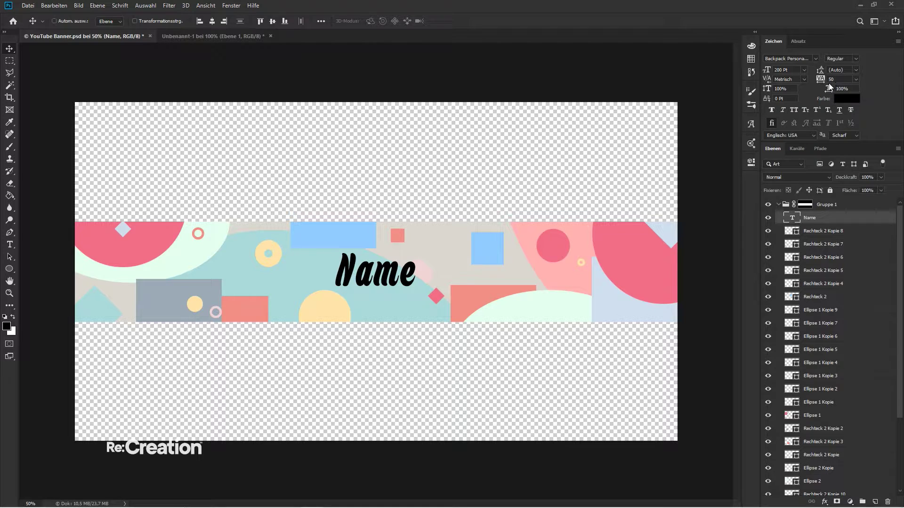
- Set the Name text's tracking to 20 and its font to Black Street
type("20")
key("Return")
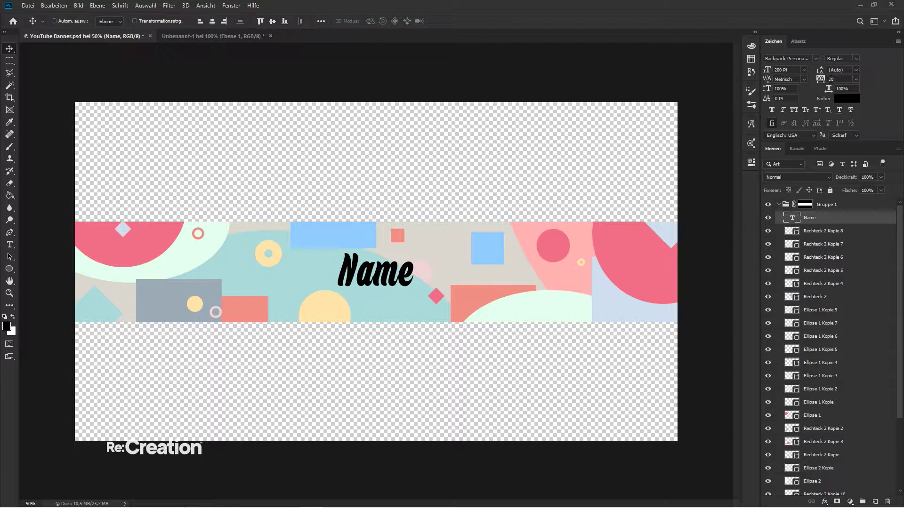
left_click(815, 59)
scroll(763, 367, "down", 8)
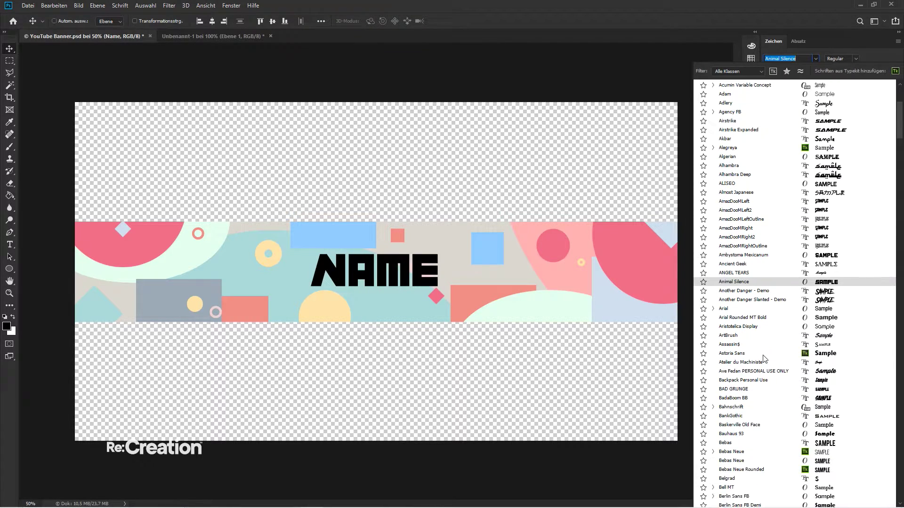
scroll(767, 352, "down", 3)
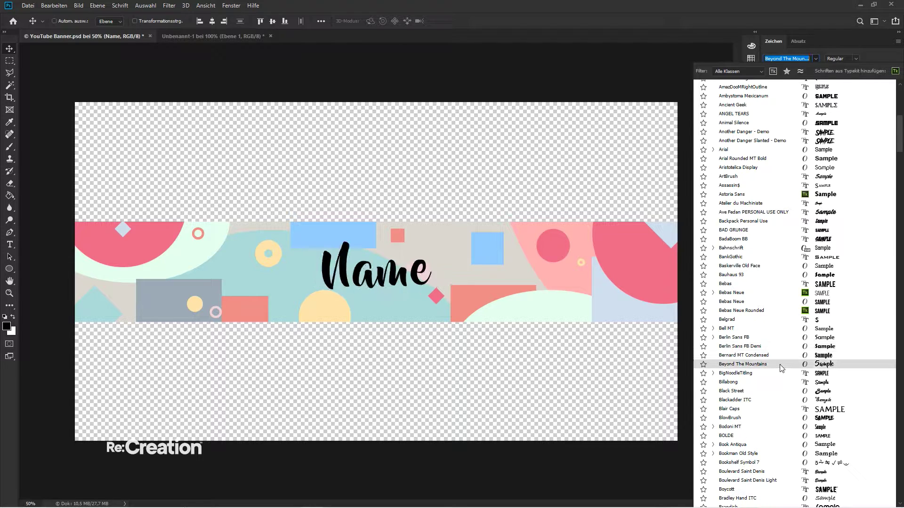
left_click(783, 390)
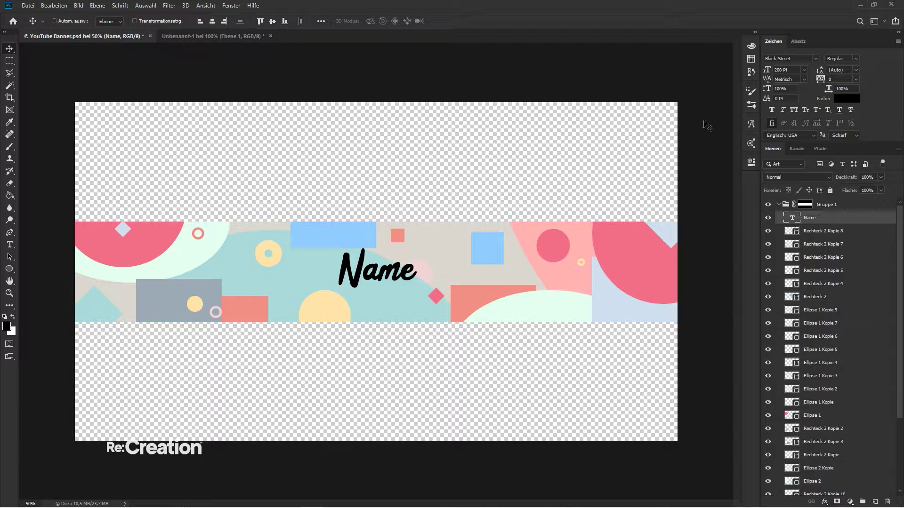
- Centre the Name title horizontally and vertically on the banner
left_click_drag(465, 256, 454, 258)
left_click(212, 21)
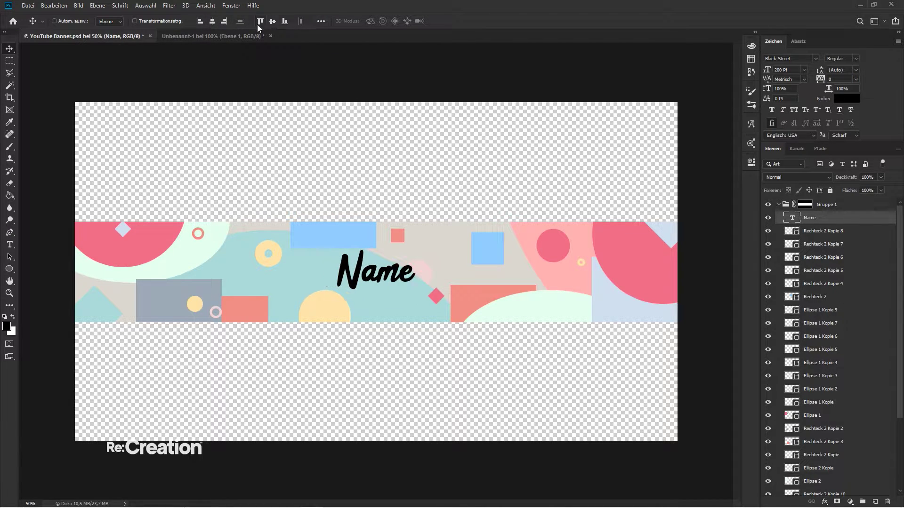
left_click(272, 21)
key("ctrl+plus")
key("ctrl+plus")
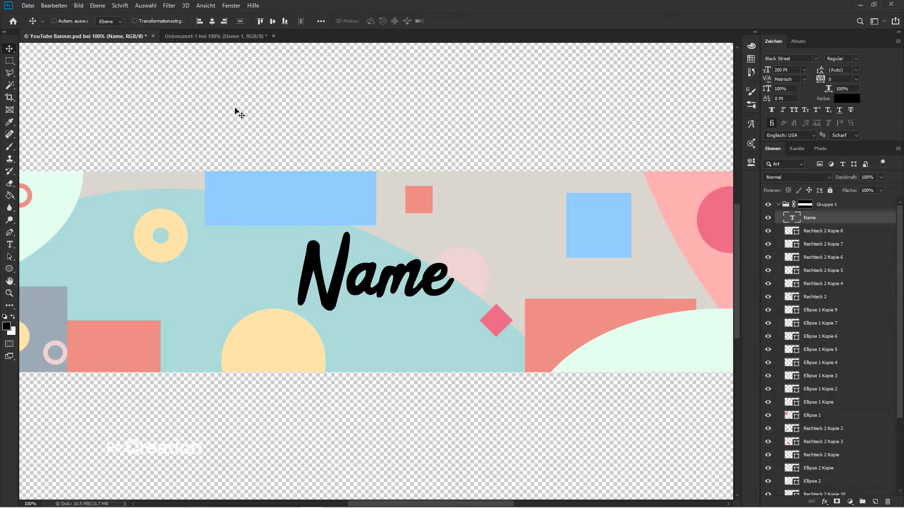
- Open Warp Text for the Name title and try the Bogen and Bogen unten styles
left_click(11, 245)
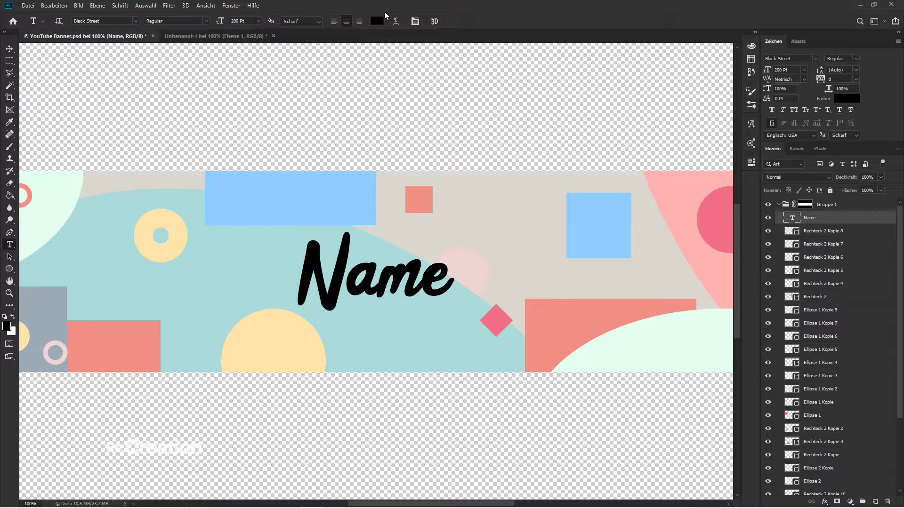
left_click(391, 20)
left_click(603, 126)
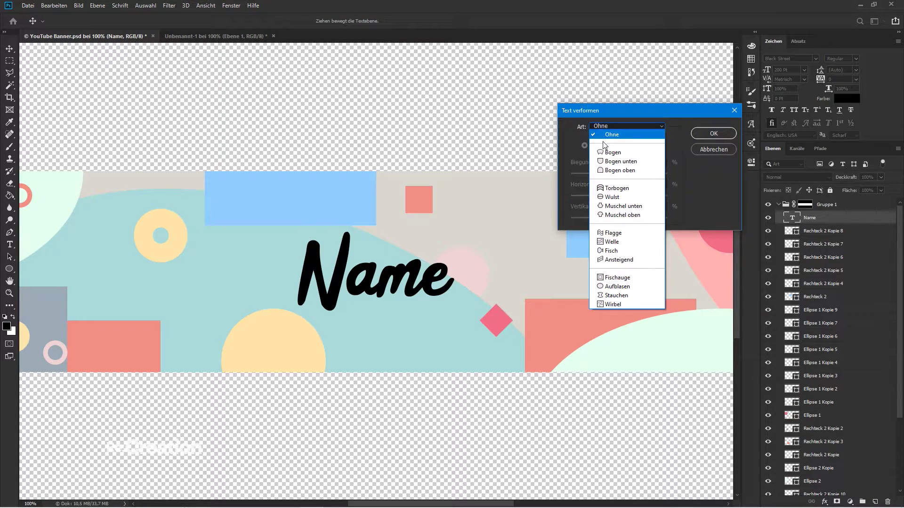
left_click(621, 145)
key("Down")
left_click(662, 162)
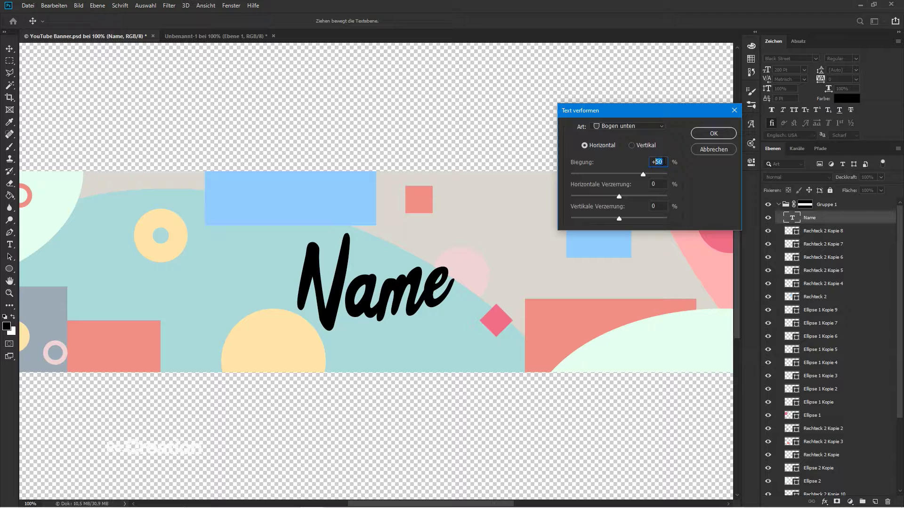
key("Up")
left_click_drag(636, 174, 639, 174)
- Apply the Bogen arc warp with a +6 bend
left_click(626, 128)
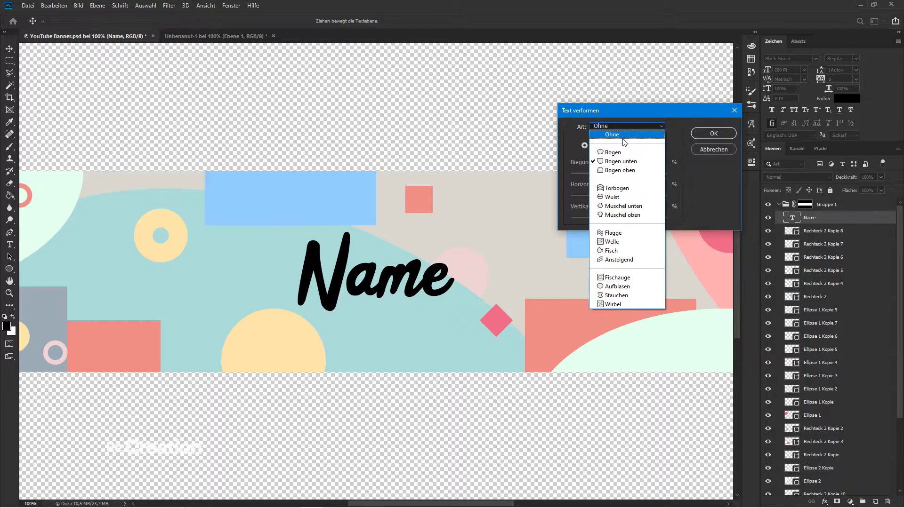
left_click(627, 151)
left_click_drag(620, 174, 623, 175)
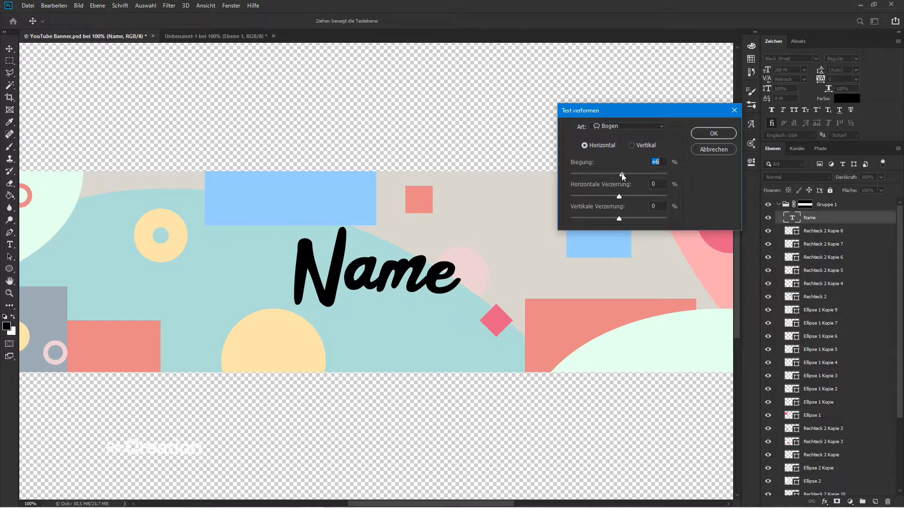
left_click(619, 127)
left_click(620, 127)
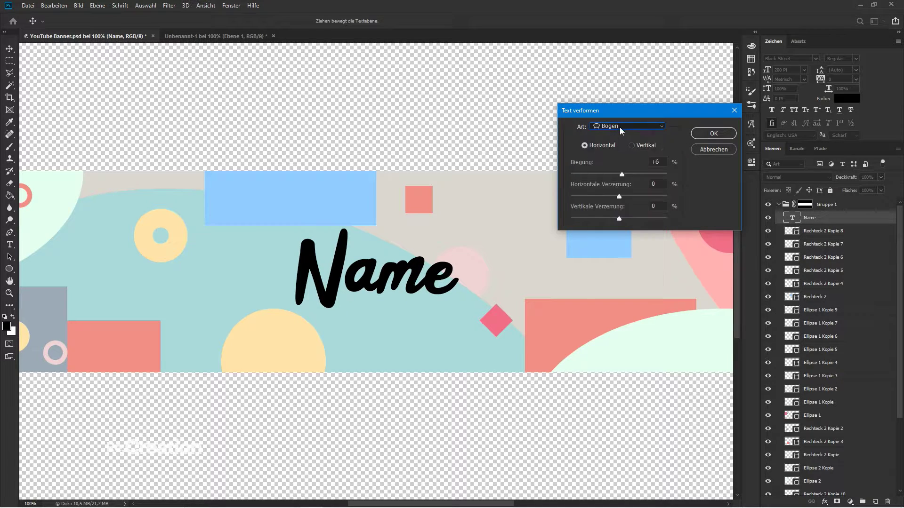
left_click(710, 135)
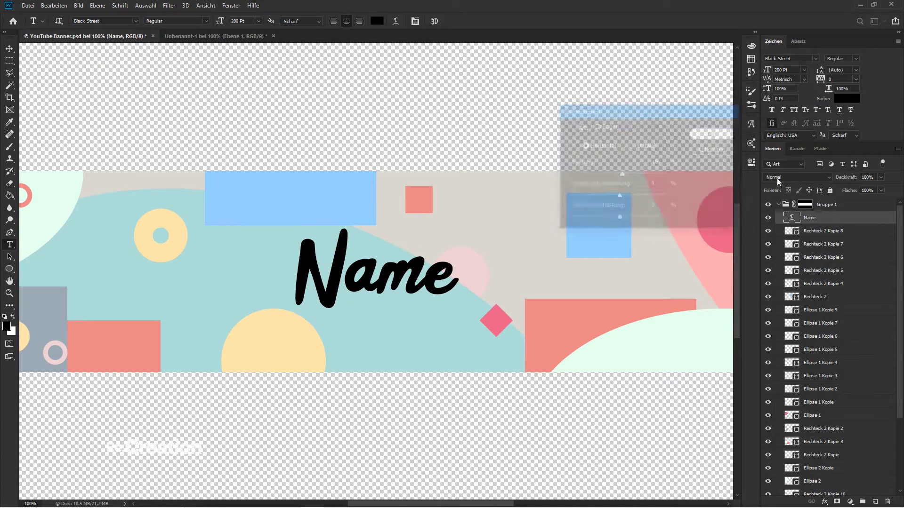
- Give the Name layer a blue (228be4) Color Overlay
double_click(822, 223)
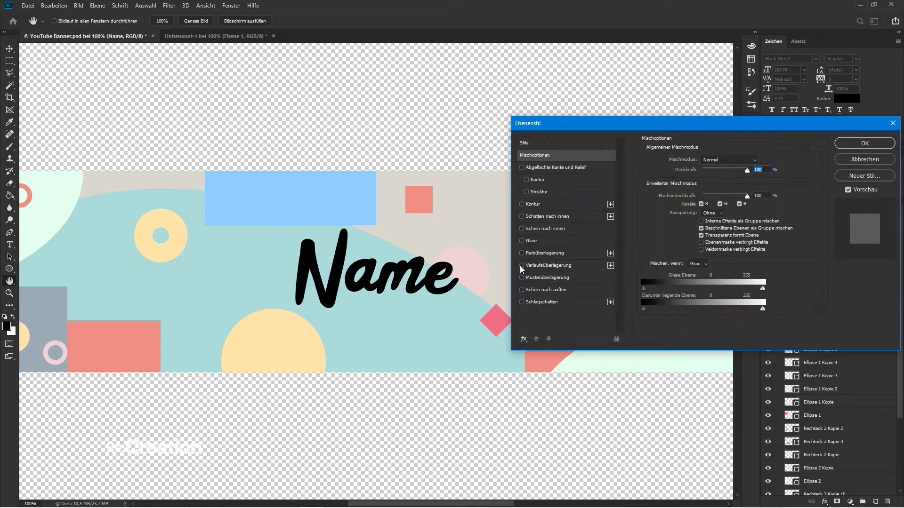
left_click(541, 253)
left_click(744, 161)
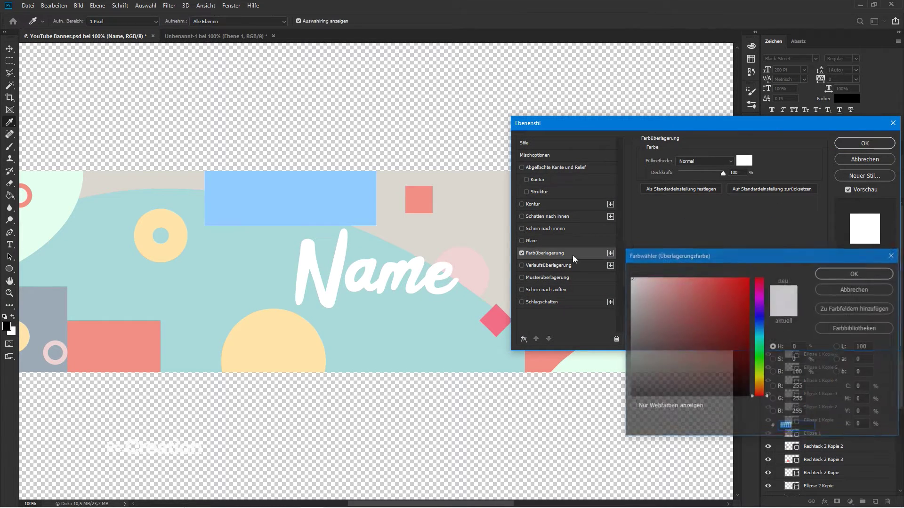
left_click(349, 274)
left_click(324, 206)
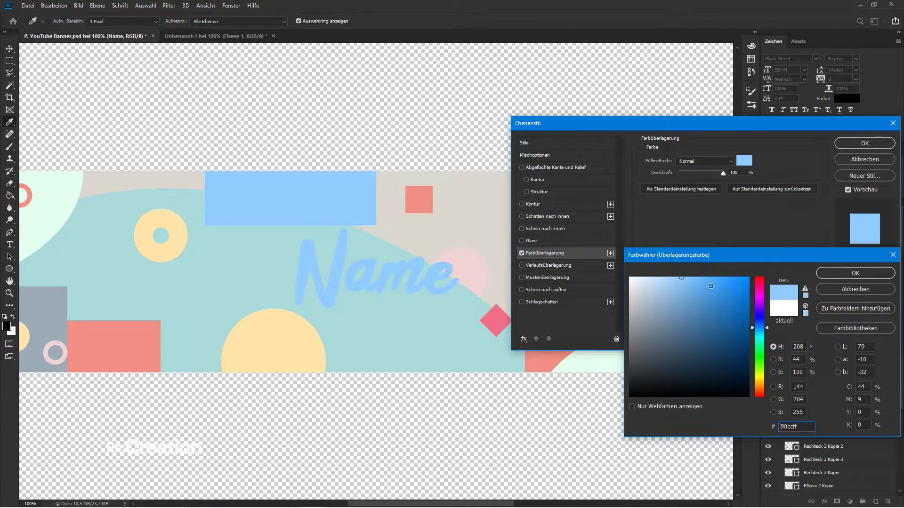
mouse_move(711, 286)
left_mouse_down()
mouse_move(730, 306)
mouse_move(731, 289)
mouse_move(733, 299)
left_mouse_up()
key("Return")
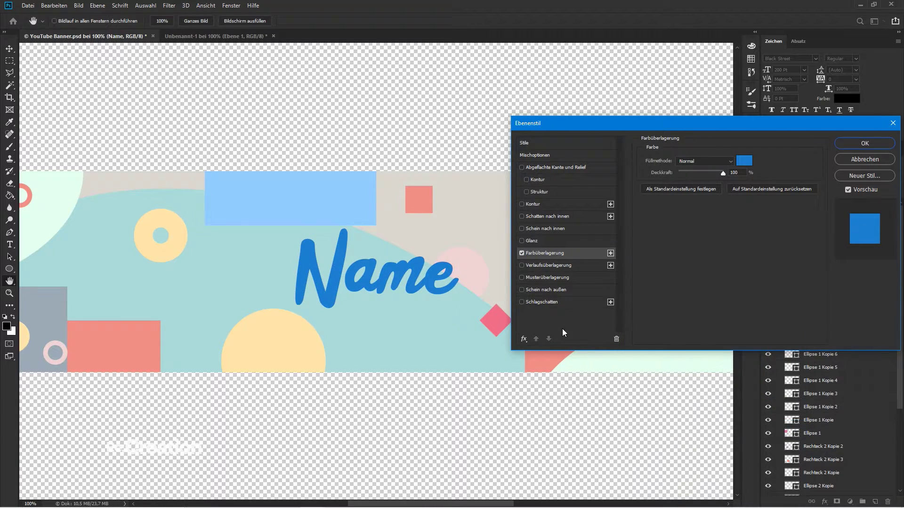
- Add a drop shadow with 0 px size, 136° angle and 1 px distance
left_click(523, 303)
left_click_drag(681, 224, 678, 223)
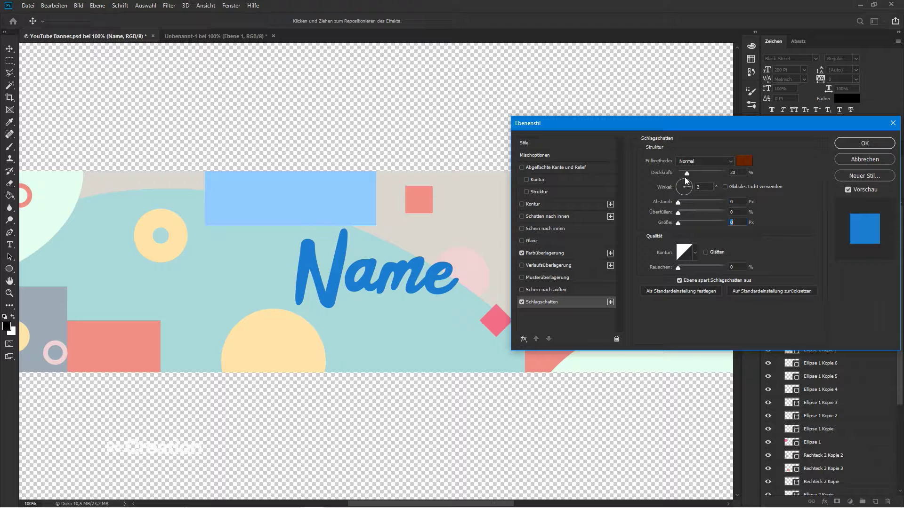
left_click(744, 161)
type("000000")
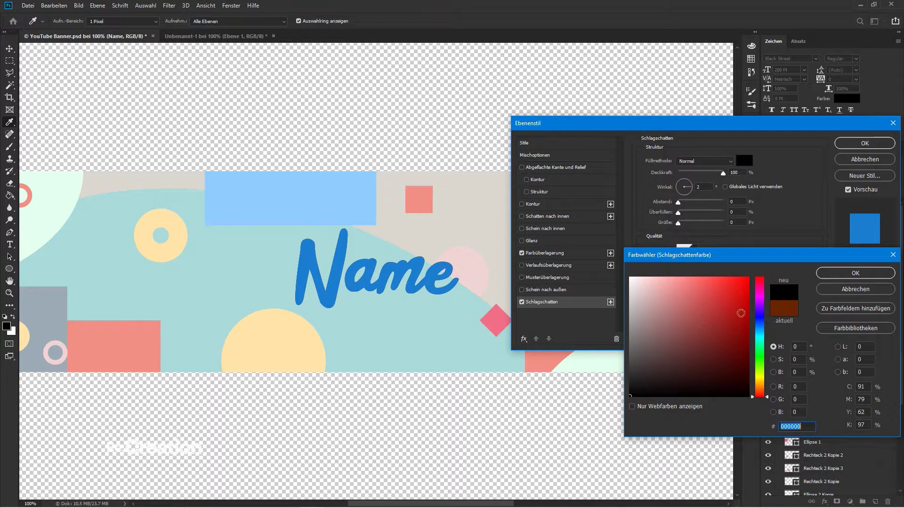
left_click(755, 313)
left_click_drag(740, 325, 745, 333)
left_click(843, 273)
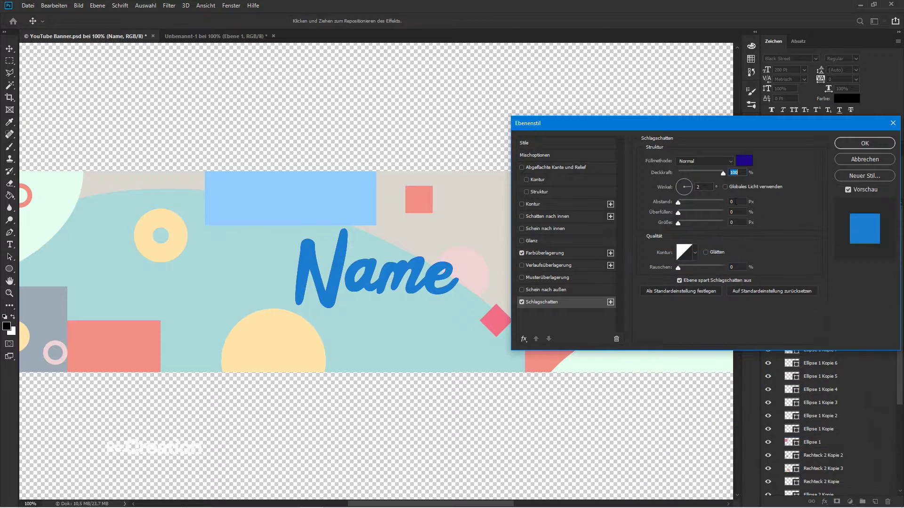
left_click_drag(681, 185, 680, 184)
left_click(740, 202)
type("1")
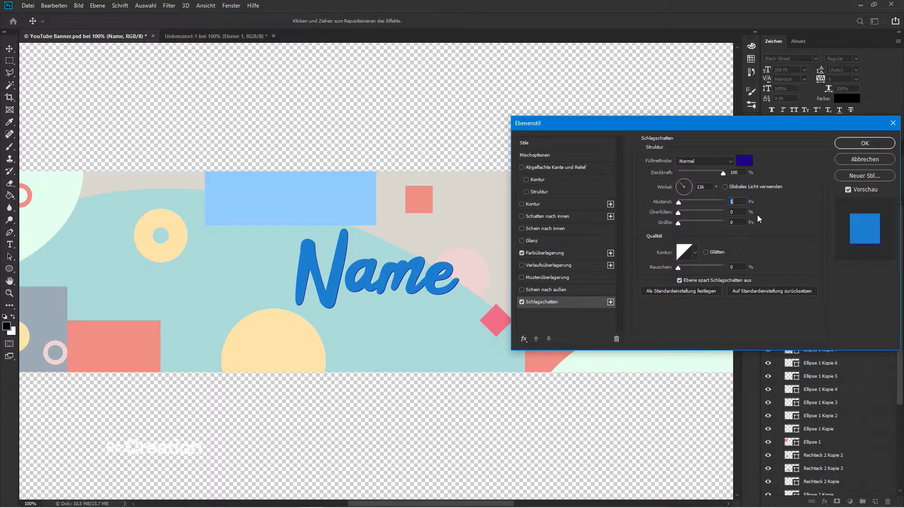
- Change the drop shadow colour to dark navy
left_click(744, 161)
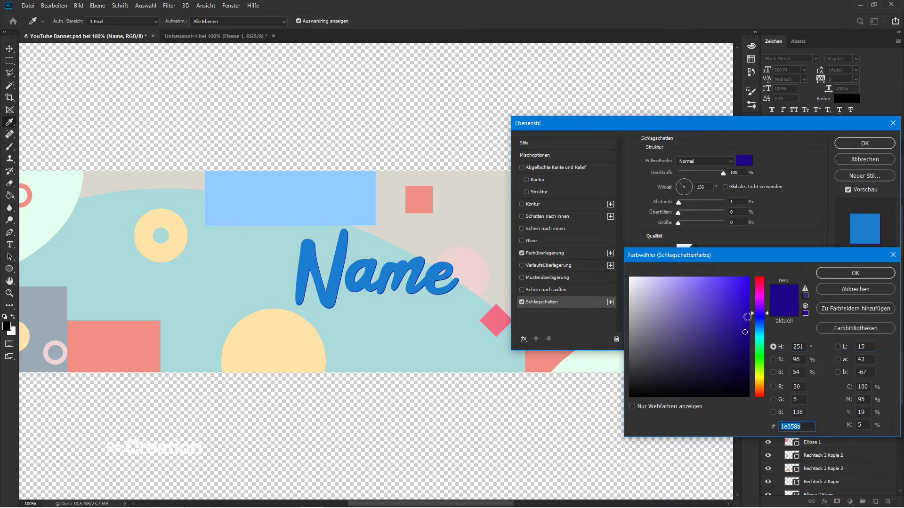
left_click(760, 324)
left_click(742, 321)
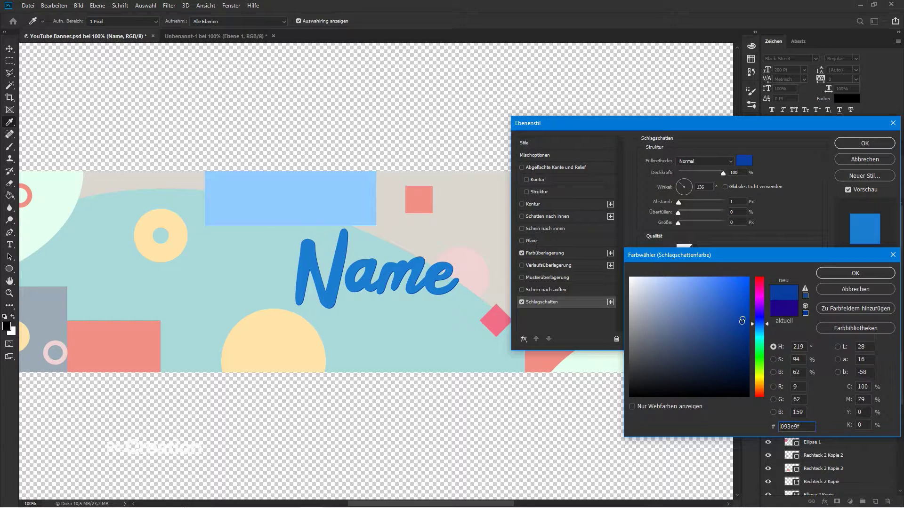
left_click(721, 349)
left_click_drag(721, 348, 721, 351)
left_click(855, 274)
- Duplicate the drop shadow twice, stepping the distance up to 4 px
left_click(610, 302)
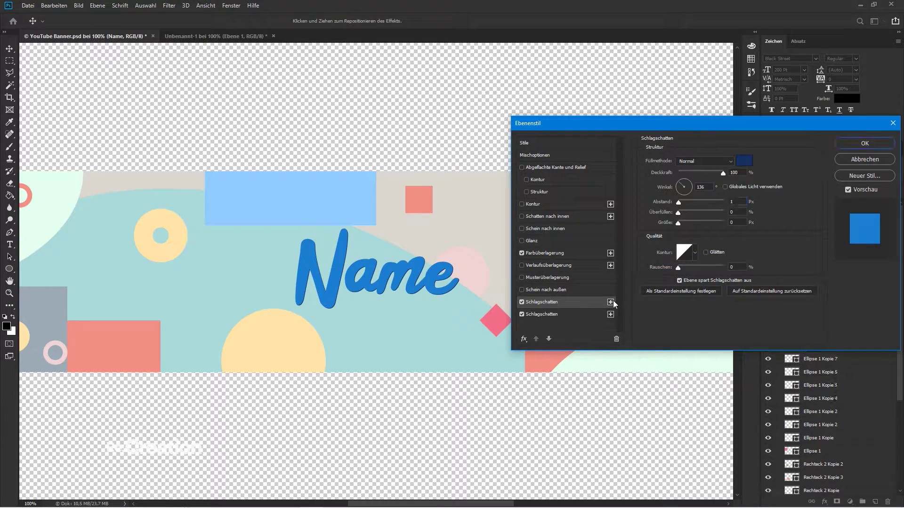
double_click(733, 202)
type("1")
left_click(610, 302)
double_click(733, 201)
type("3")
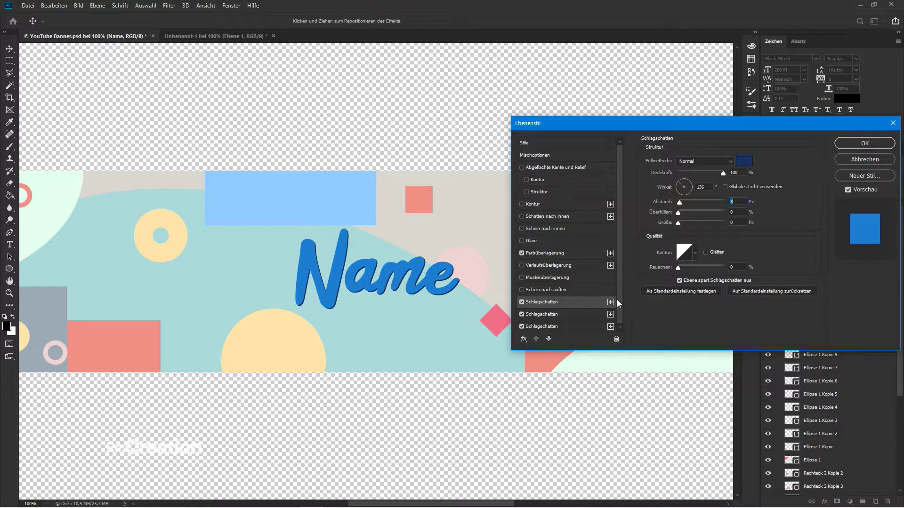
key("Up")
- Add shadow copies at 5, 6 and 7 px, delete the extra copy, and enable Satin
left_click(610, 302)
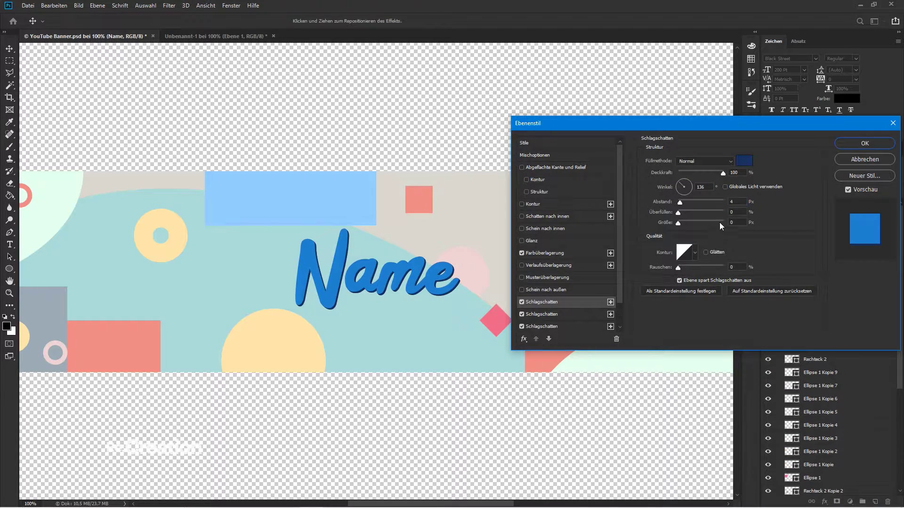
left_click(741, 202)
key("Up")
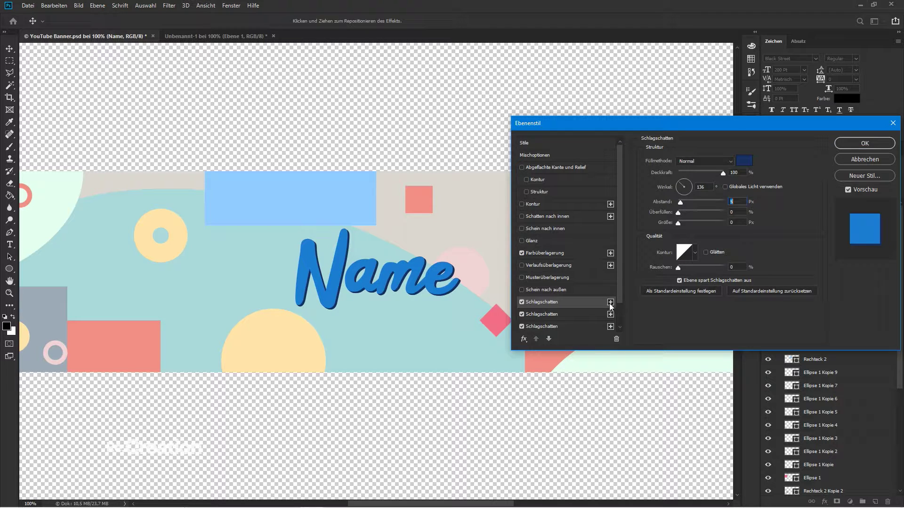
key("Up")
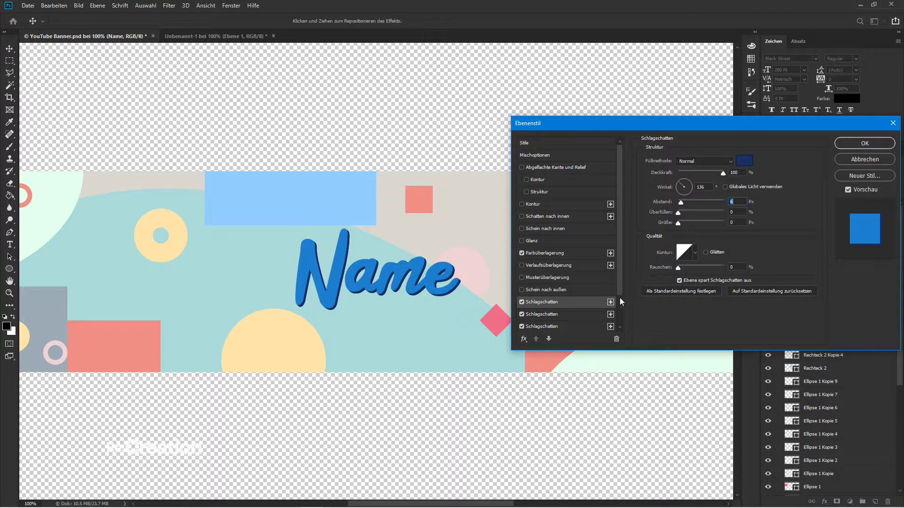
left_click(620, 297)
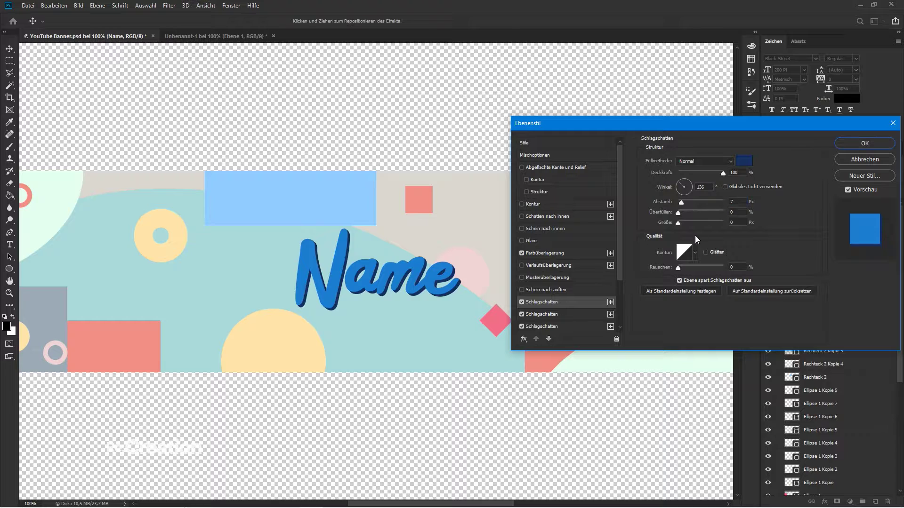
left_click(735, 202)
key("Up")
key("Up")
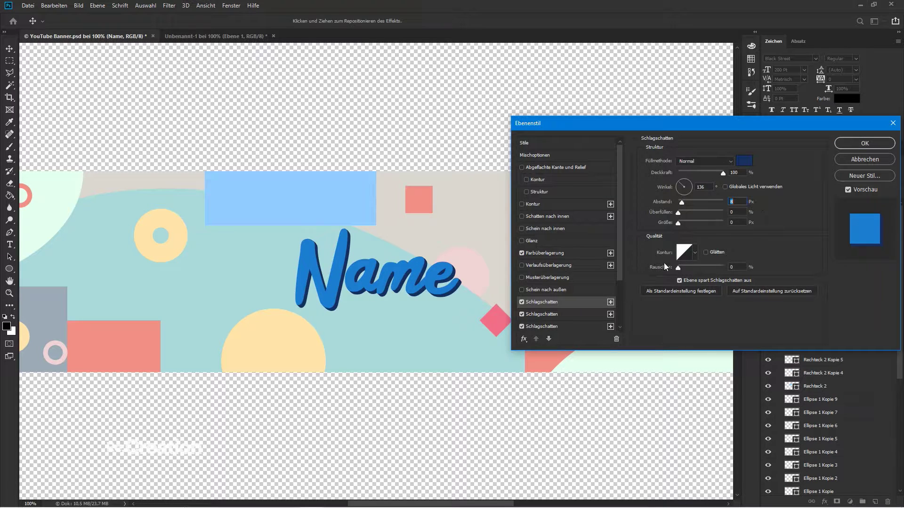
left_click(583, 301)
left_click(615, 339)
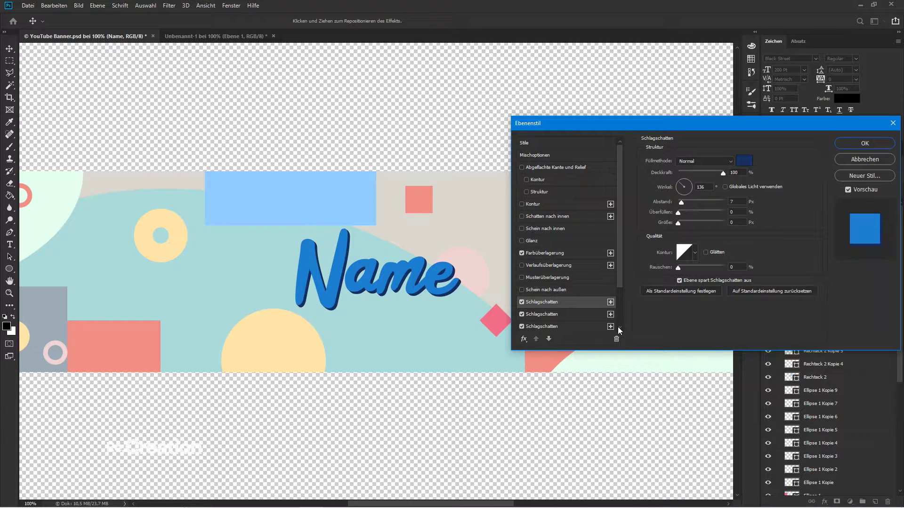
left_click(522, 241)
- Enable Bevel & Emboss on Name and choose a sharper gloss contour
left_click(592, 241)
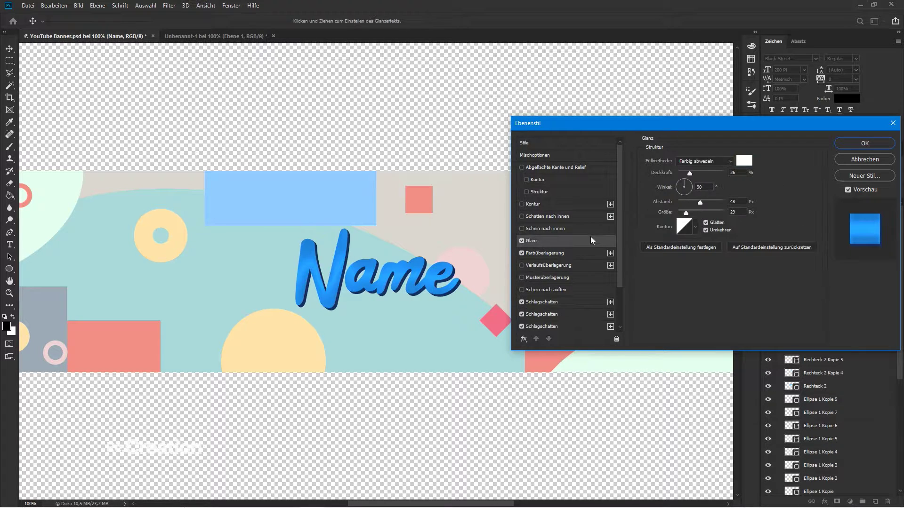
left_click(522, 166)
left_click(522, 165)
left_click(539, 170)
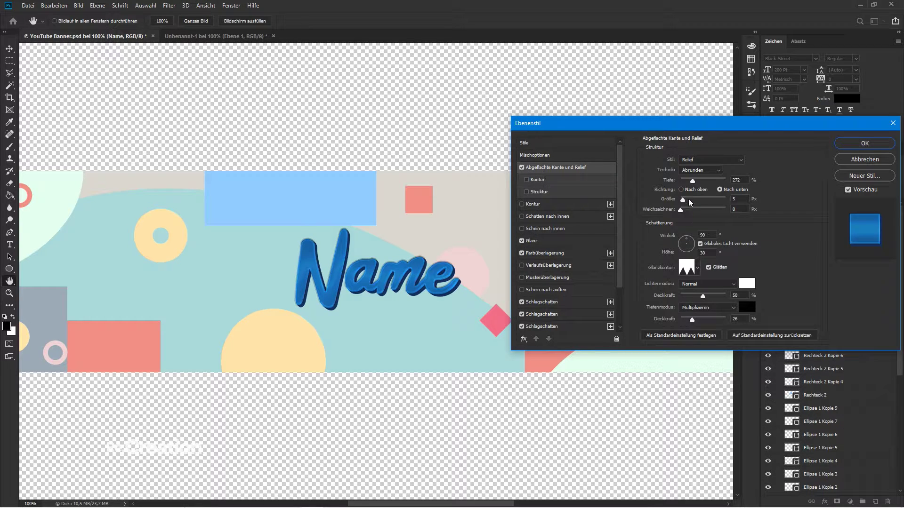
mouse_move(683, 198)
left_mouse_down()
mouse_move(698, 193)
mouse_move(672, 203)
left_mouse_up()
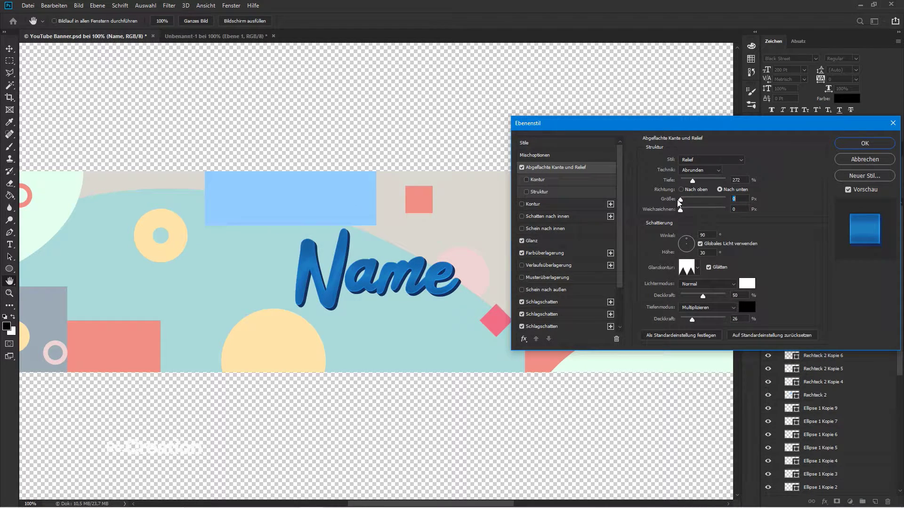
left_click(697, 268)
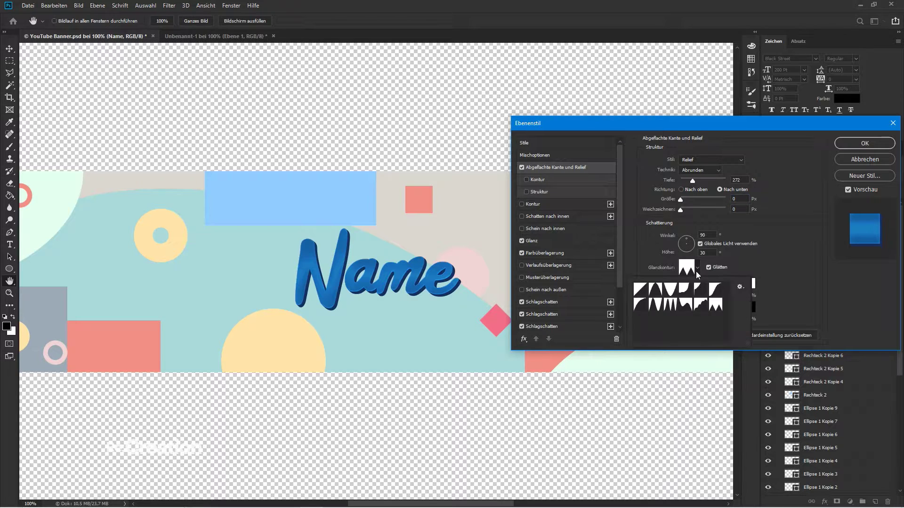
left_click(670, 305)
left_click(650, 265)
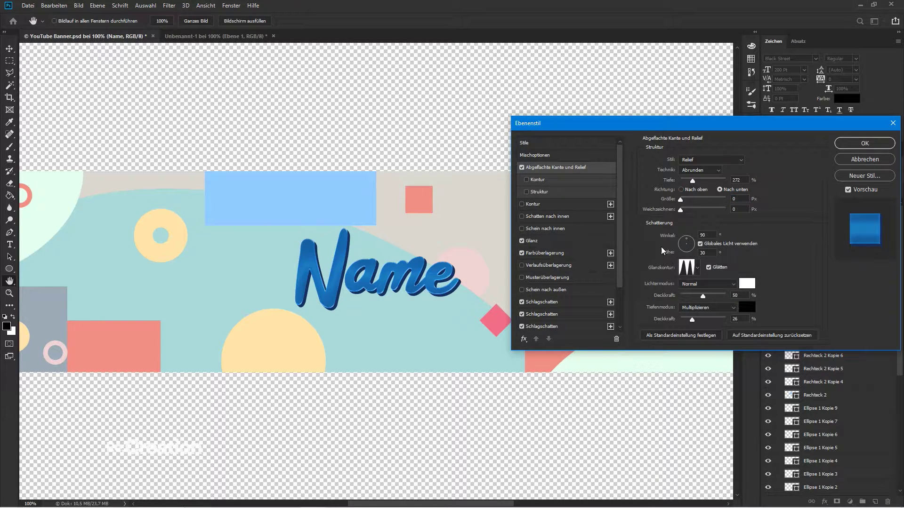
- Raise highlight opacity, lower shadow opacity, set size 6 px, reduce Soften and increase Depth
mouse_move(703, 297)
left_mouse_down()
mouse_move(718, 297)
mouse_move(680, 322)
left_mouse_up()
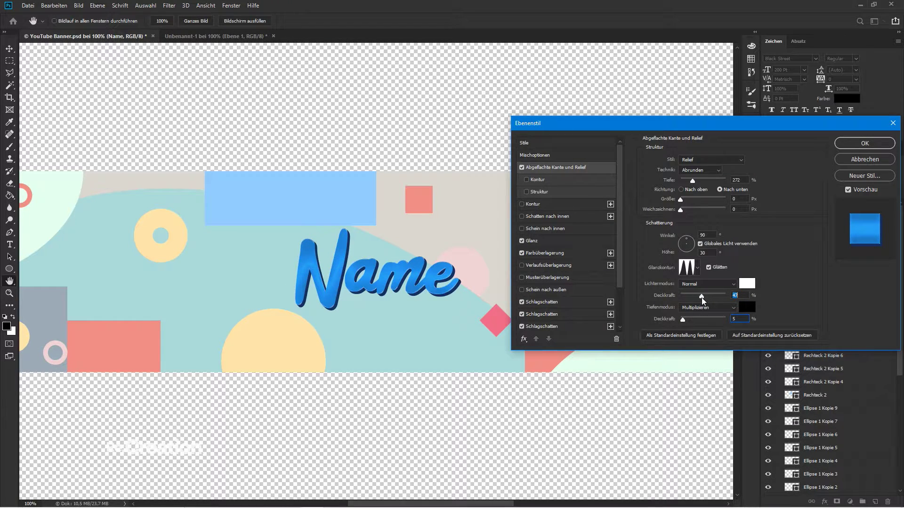
left_click_drag(685, 320, 680, 321)
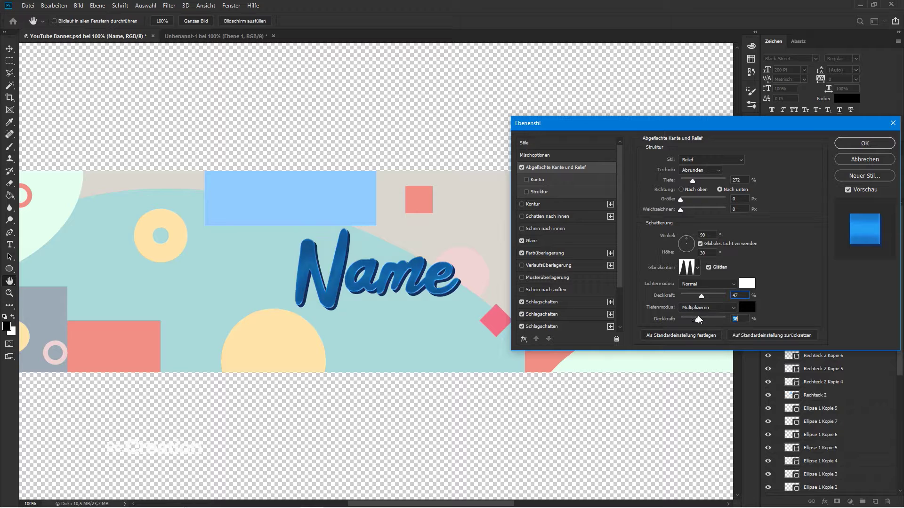
mouse_move(680, 201)
left_mouse_down()
mouse_move(696, 198)
mouse_move(682, 202)
mouse_move(692, 210)
mouse_move(684, 200)
left_mouse_up()
left_click(682, 210)
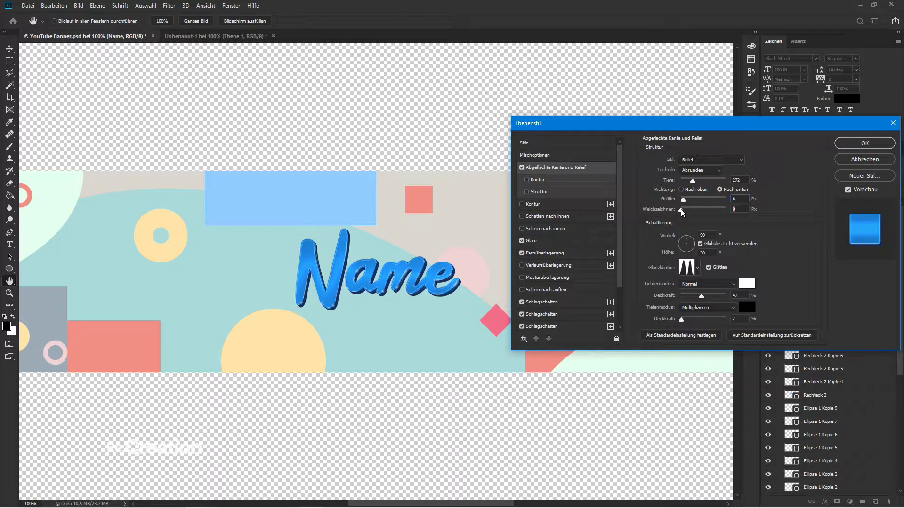
mouse_move(692, 180)
left_mouse_down()
mouse_move(713, 177)
mouse_move(676, 179)
mouse_move(683, 179)
left_mouse_up()
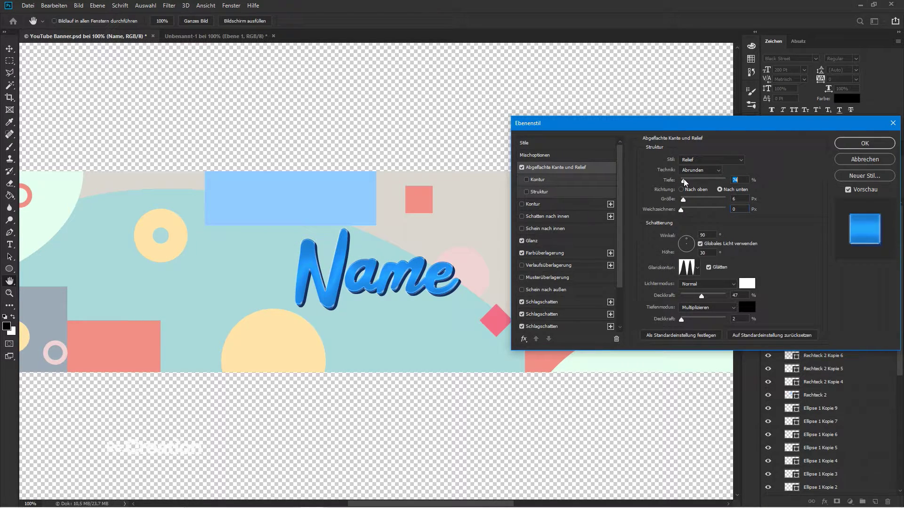
- Shrink the satin to 9 px and colour the first drop shadow dark navy
left_click(538, 242)
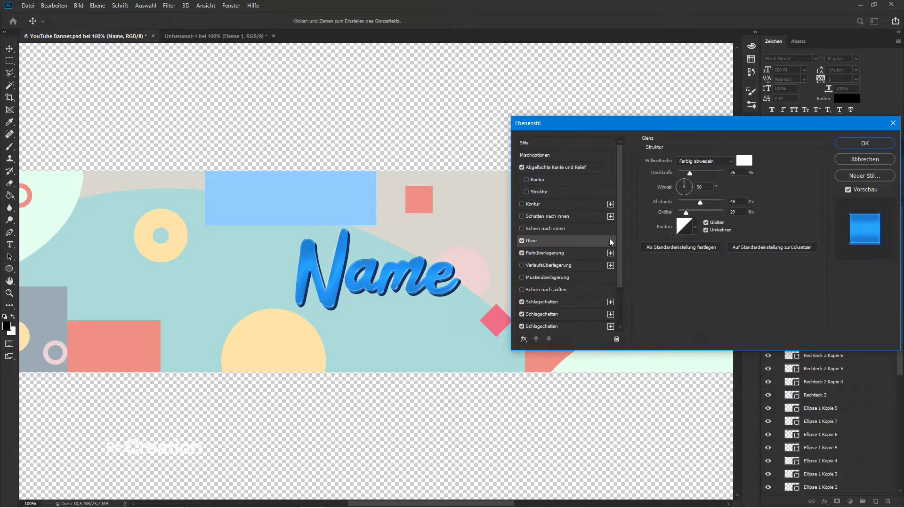
left_click_drag(686, 213, 684, 214)
scroll(555, 310, "down", 2)
left_click(556, 325)
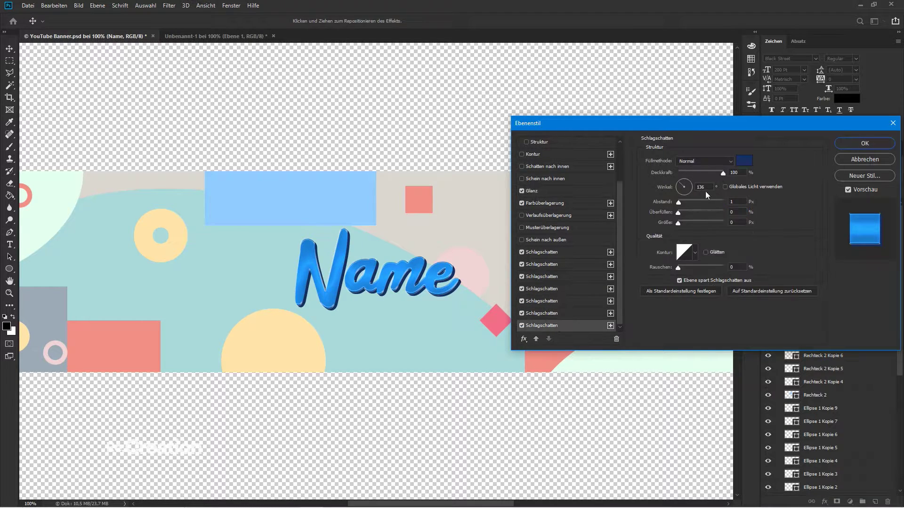
left_click(574, 256)
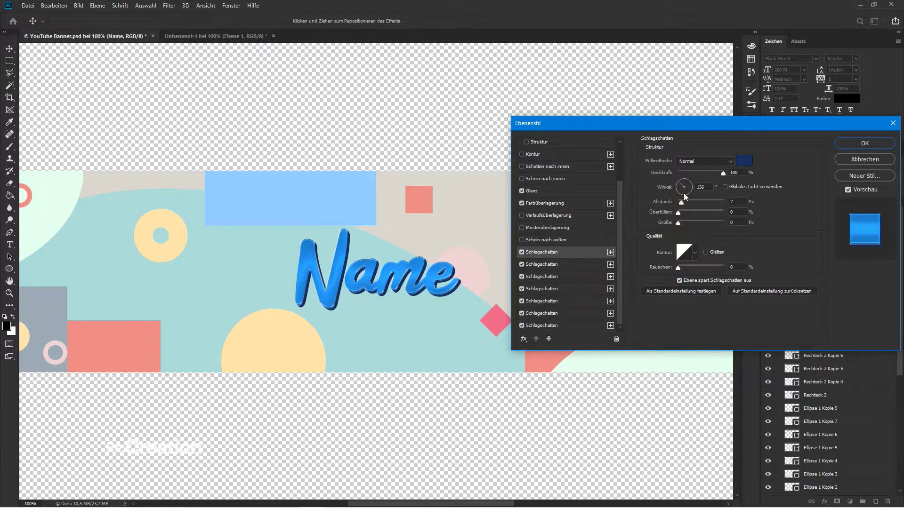
left_click(745, 161)
mouse_move(721, 358)
left_mouse_down()
mouse_move(721, 369)
mouse_move(732, 351)
left_mouse_up()
key("Return")
- Set the second drop shadow's distance to 1 px and the seventh's to 7 px
left_click(567, 328)
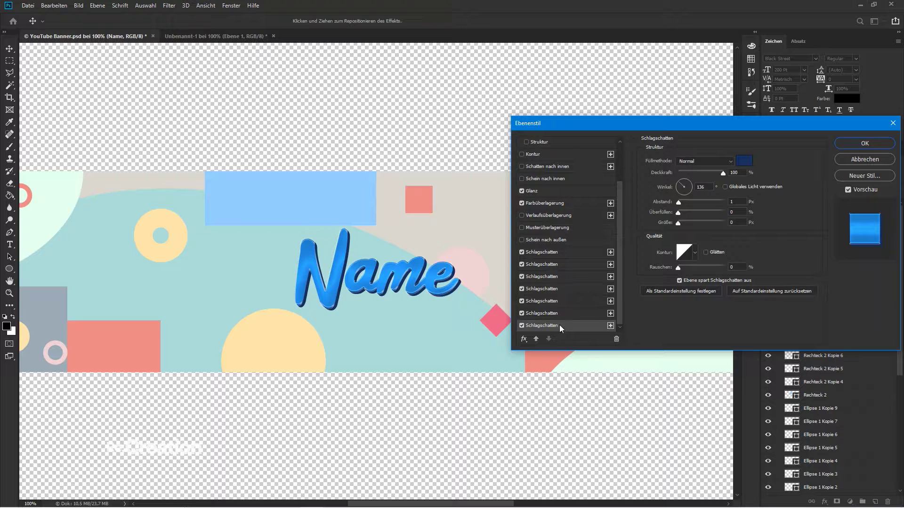
left_click(594, 254)
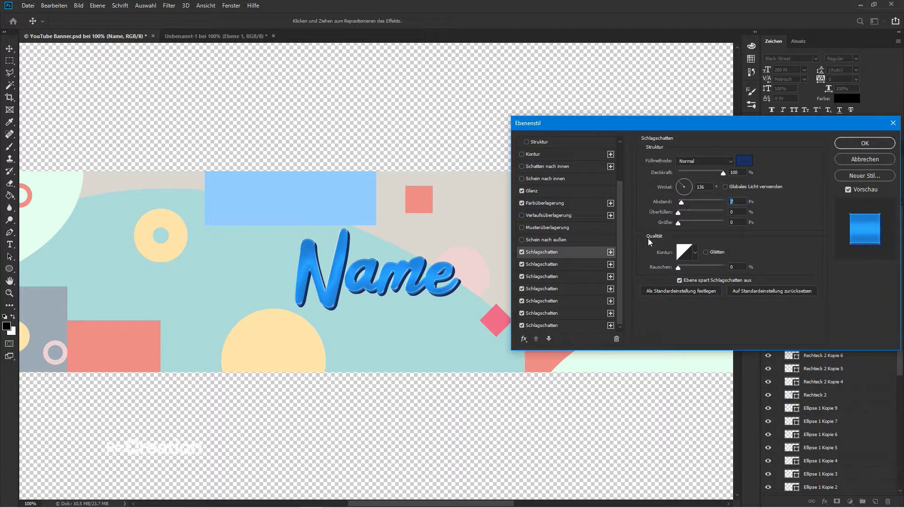
left_click(582, 265)
type("1")
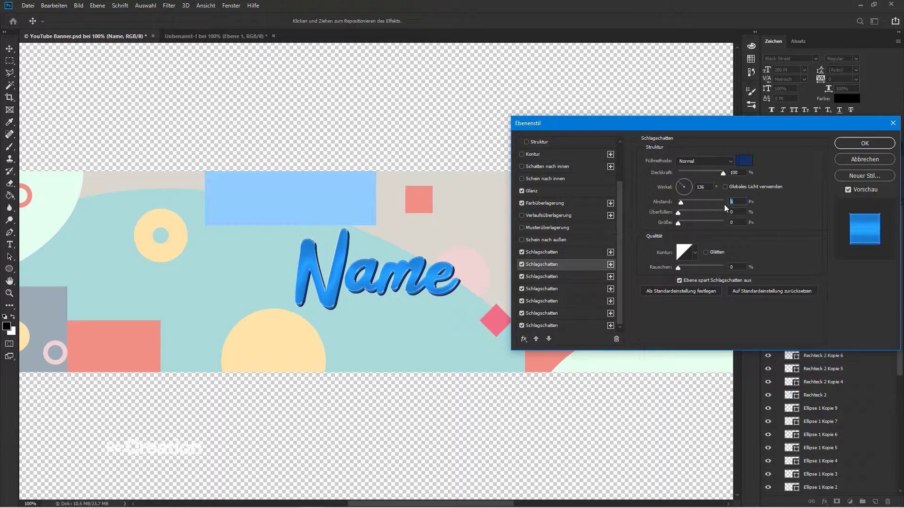
left_click(598, 254)
left_click(580, 276)
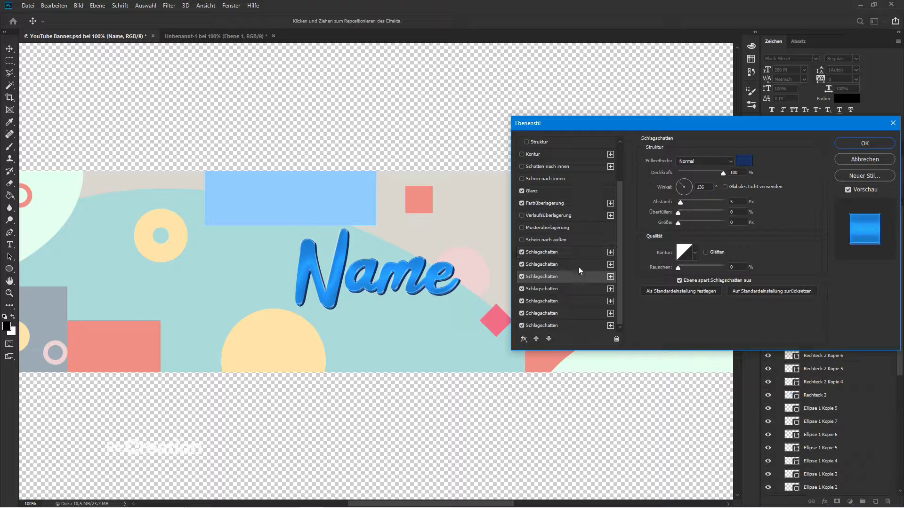
left_click(563, 289)
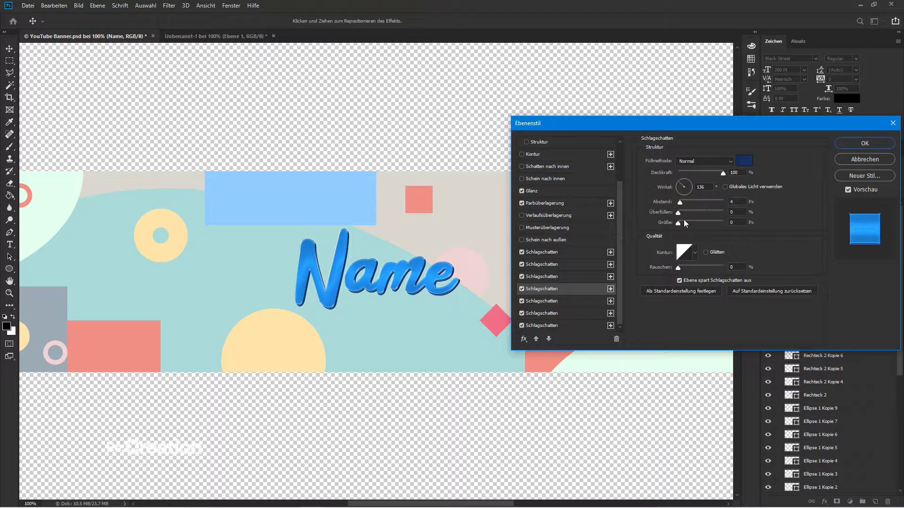
left_click(550, 301)
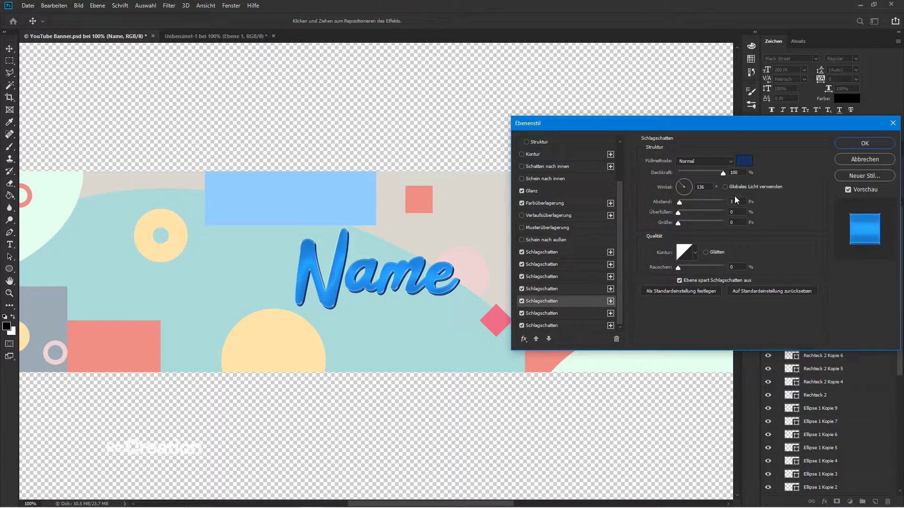
left_click(570, 313)
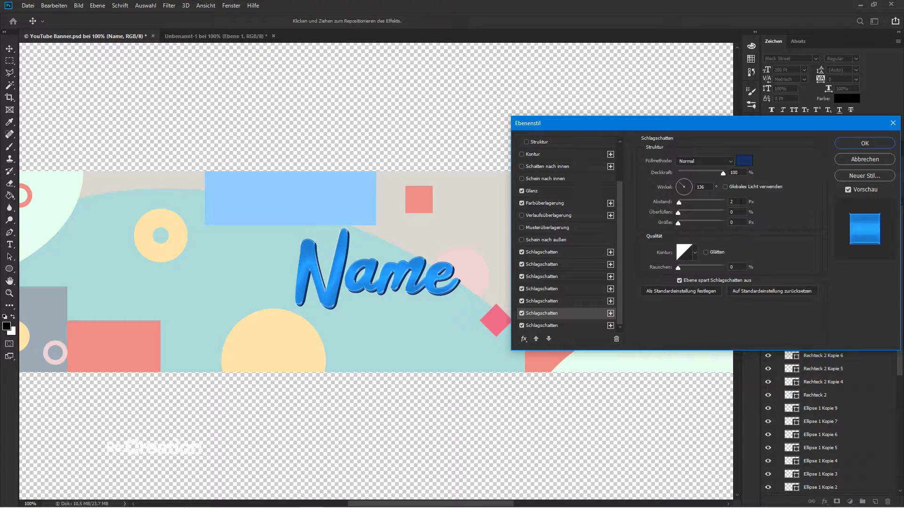
left_click(569, 326)
type("7")
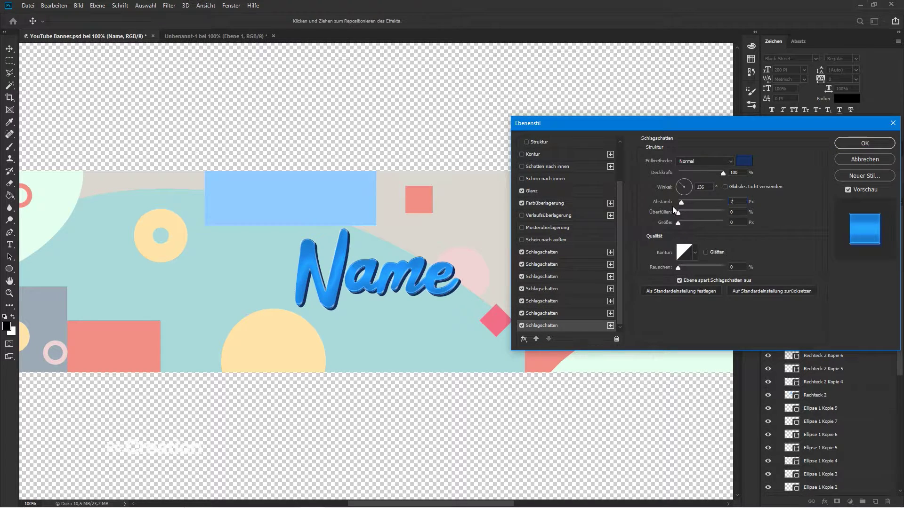
- Colour the seventh drop shadow navy 0f2244 and check the next shadow's colour
left_click(740, 162)
left_click(721, 365)
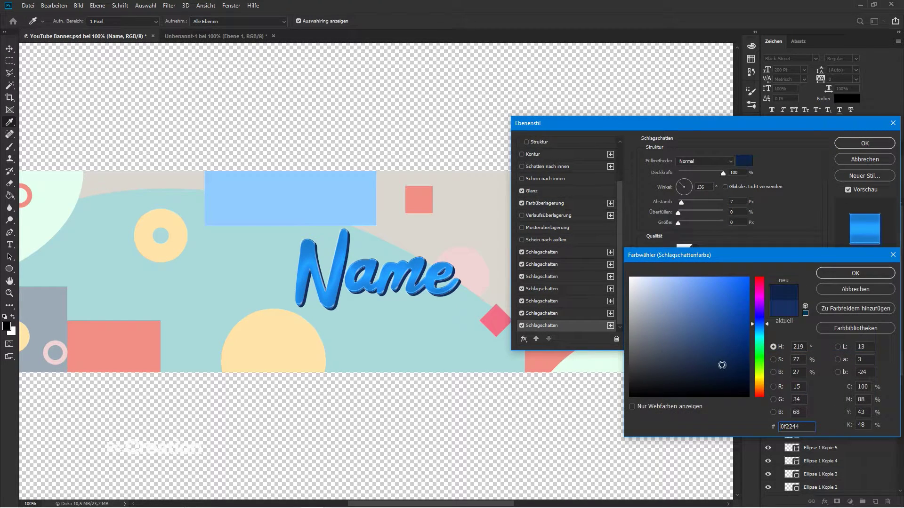
key("Return")
left_click(752, 162)
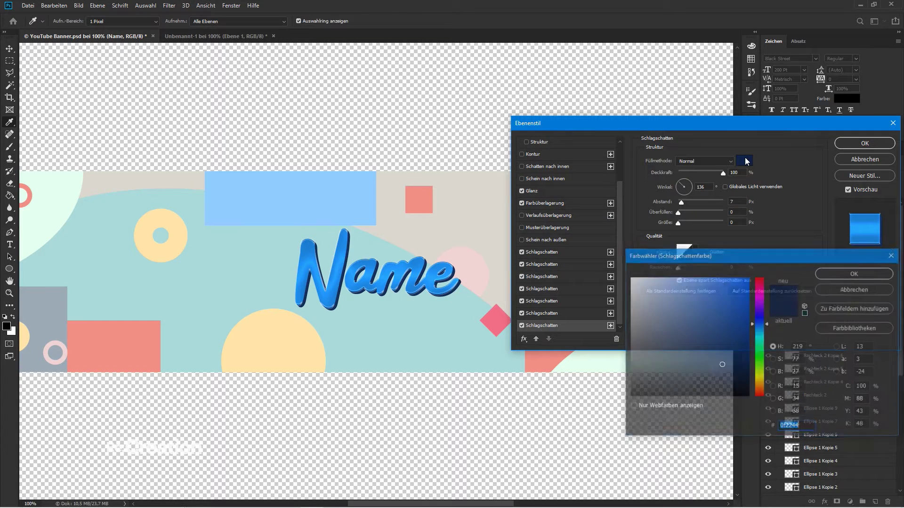
key("Escape")
left_click(542, 314)
left_click(745, 162)
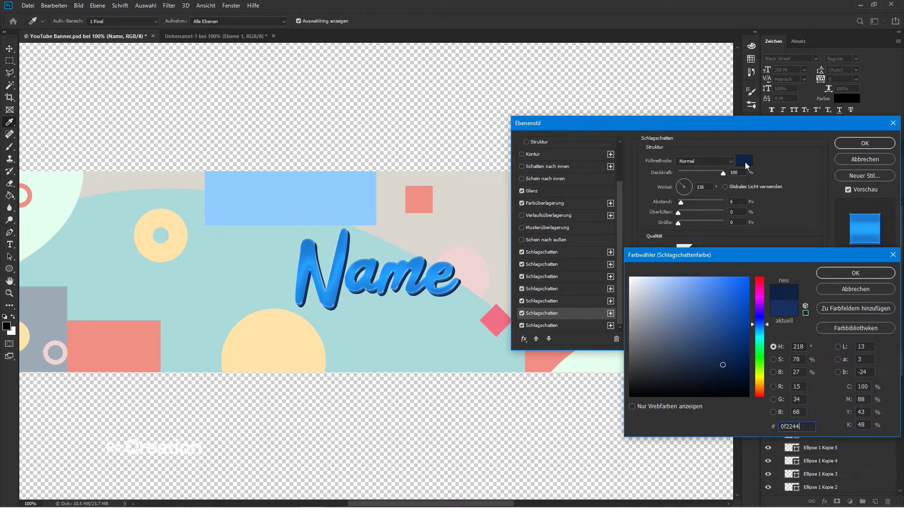
key("Escape")
- Check the colours of the 5 px and 4 px shadows and add another drop shadow
left_click(544, 301)
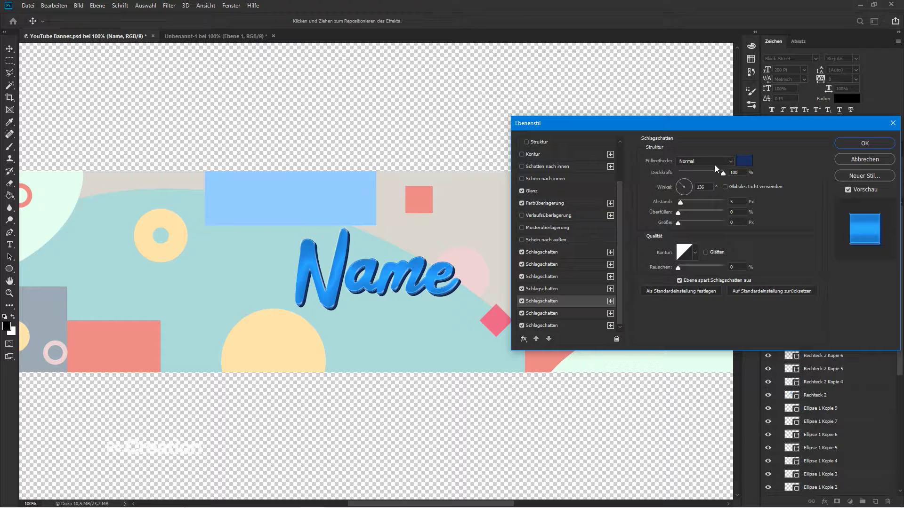
left_click(744, 162)
key("Escape")
left_click(542, 289)
left_click(739, 160)
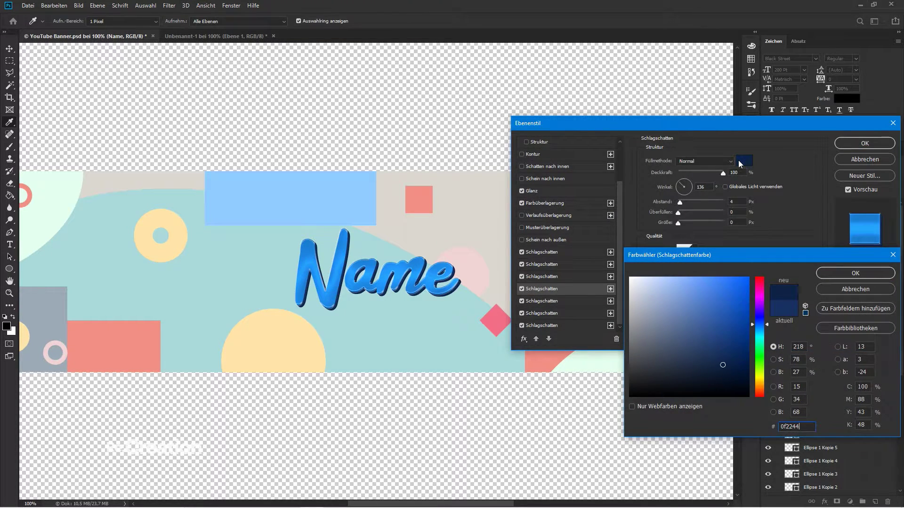
key("Escape")
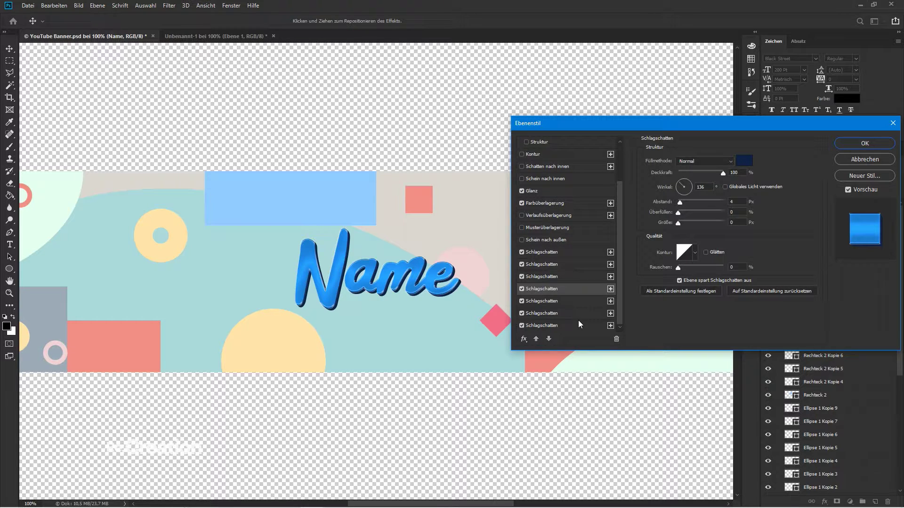
left_click(610, 326)
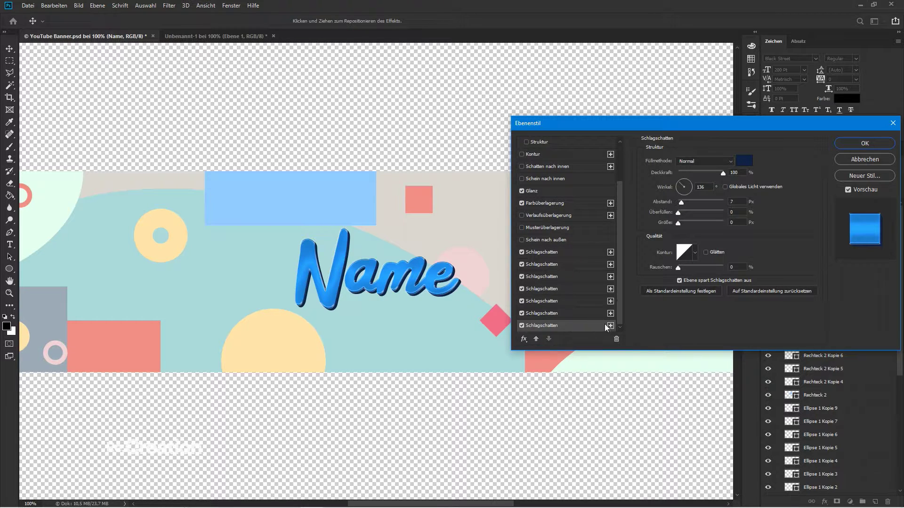
- Make the new shadow a soft 43 px dark-blue glow at 27% opacity
left_click(570, 325)
left_click(744, 160)
left_click(636, 426)
key("Return")
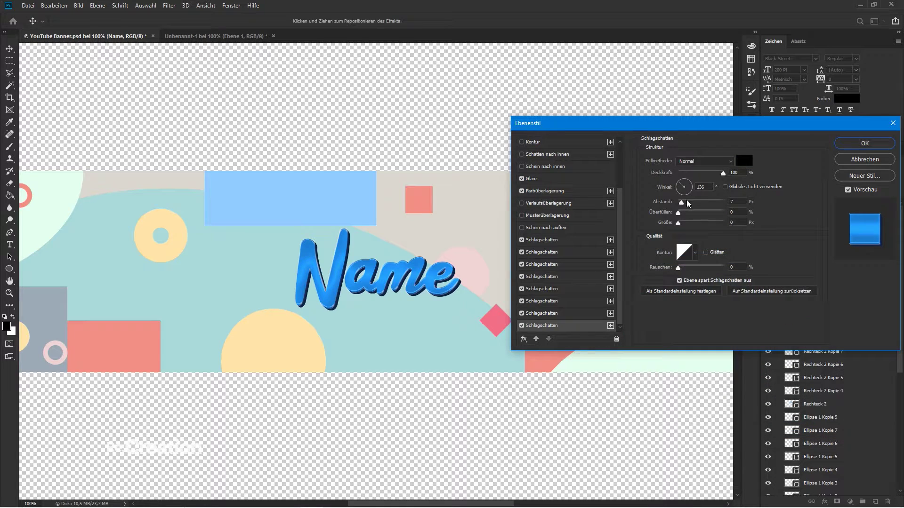
left_click_drag(688, 204, 690, 225)
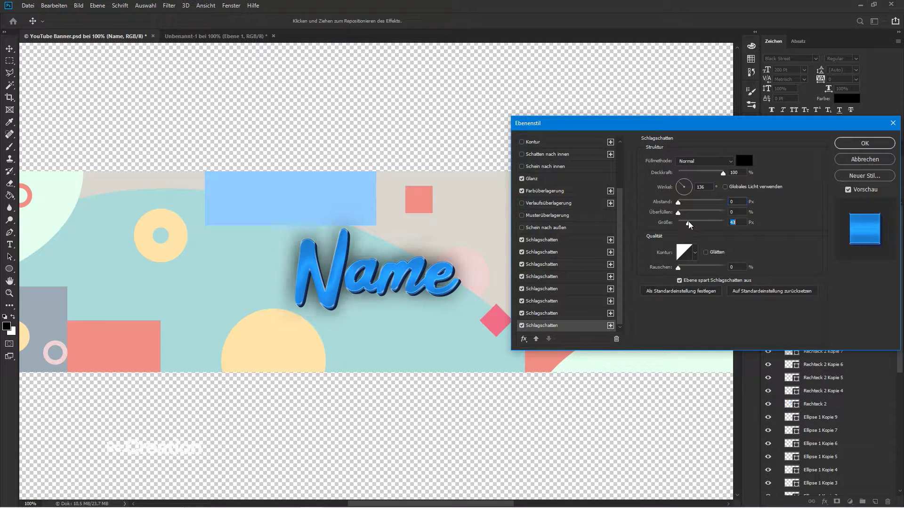
left_click(744, 160)
left_click_drag(728, 358, 733, 370)
key("Return")
left_click_drag(722, 172, 690, 172)
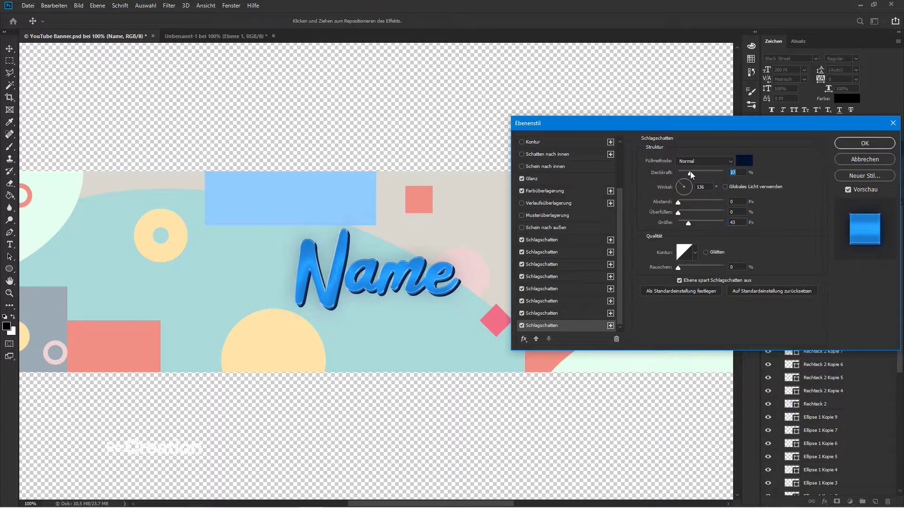
- Disable and delete the glow shadow, then apply the layer style
left_click(523, 326)
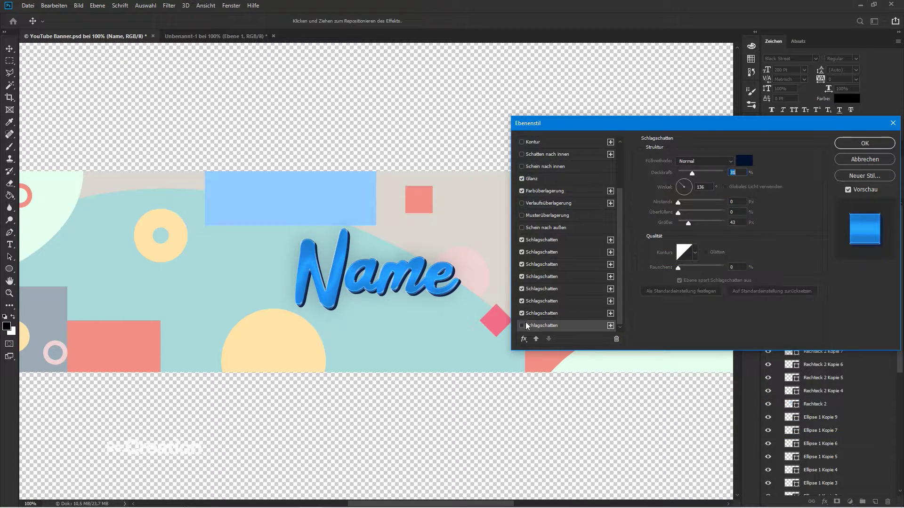
left_click(615, 338)
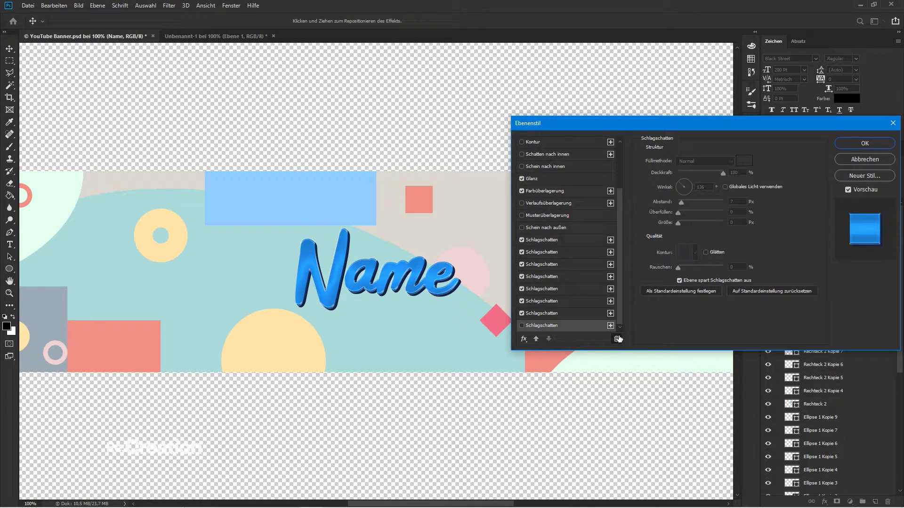
left_click(871, 137)
- Collapse Name's effects list, switch to the Move tool and zoom the banner to 100%
left_click(892, 217)
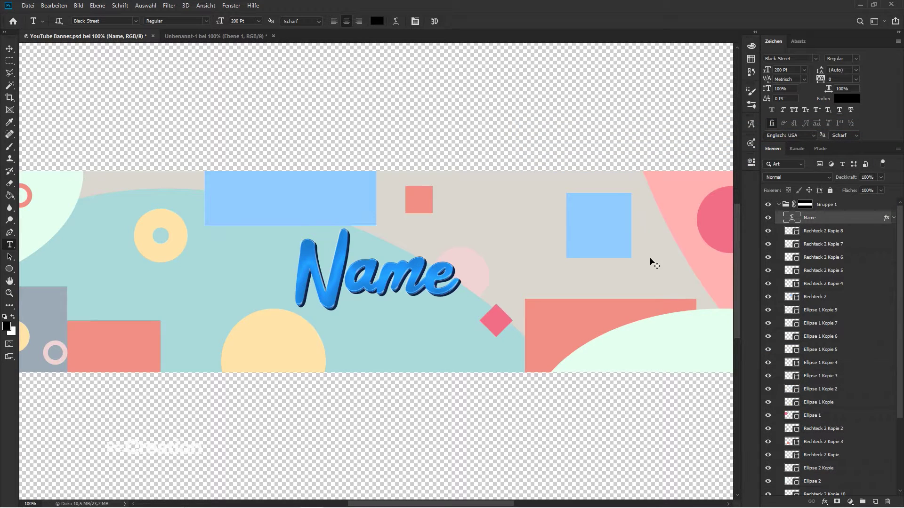
key("ctrl+minus")
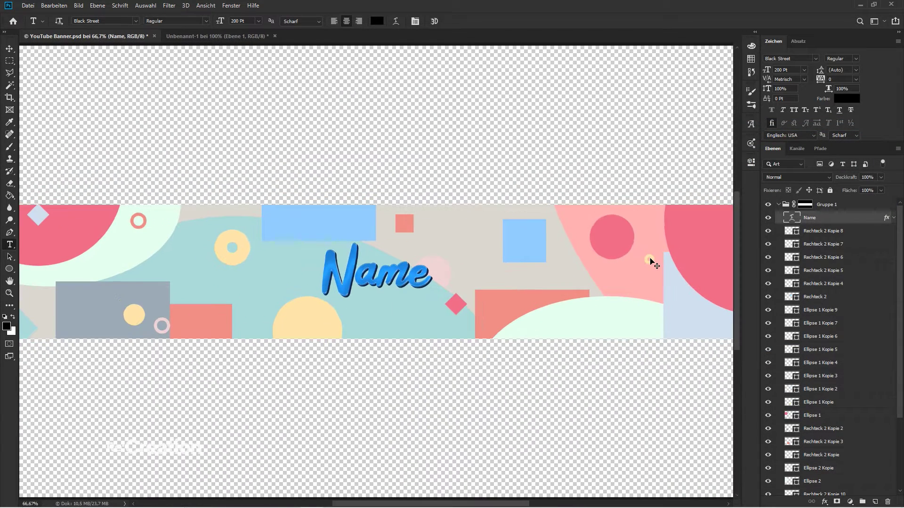
left_click(9, 48)
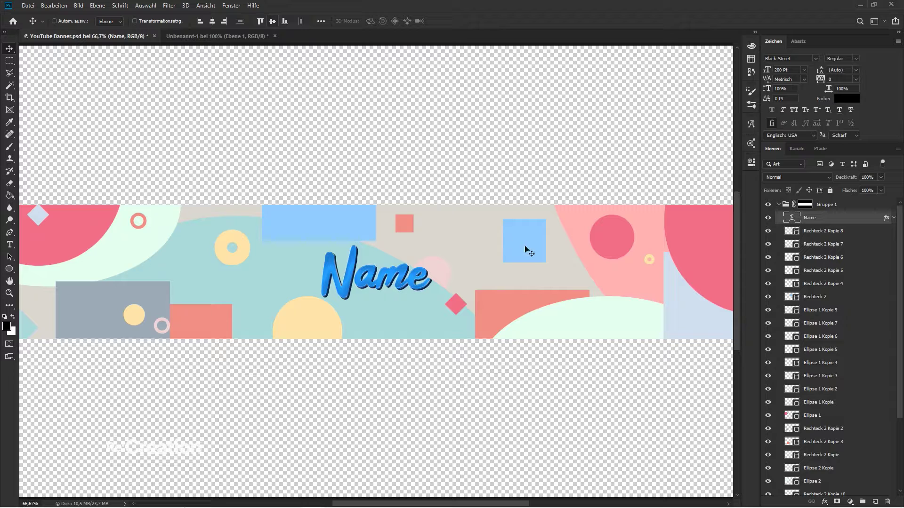
key("ctrl+plus")
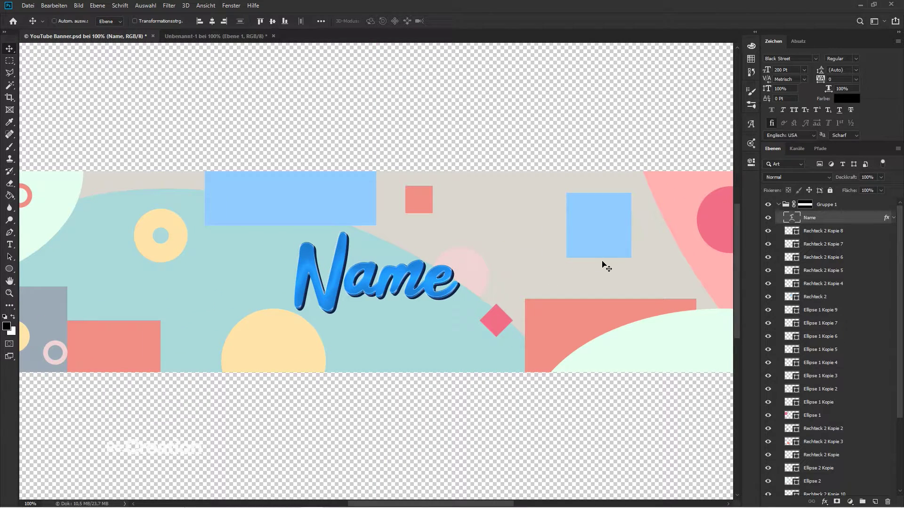
- Recolour the Name Color Overlay to warm yellow fed26a, leaving the drop shadow colour unchanged
double_click(840, 219)
left_click(545, 254)
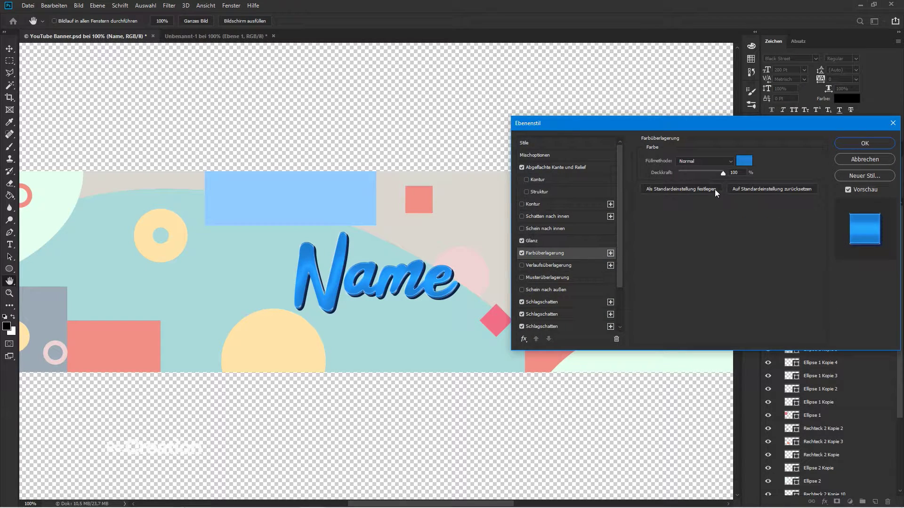
left_click(743, 165)
left_click(316, 341)
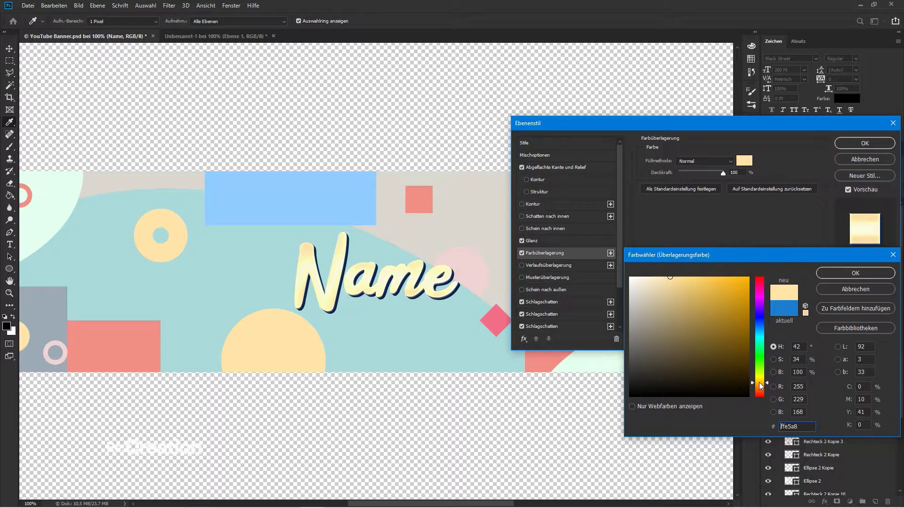
mouse_move(729, 290)
left_mouse_down()
mouse_move(732, 281)
mouse_move(701, 282)
mouse_move(709, 278)
mouse_move(651, 299)
mouse_move(622, 275)
mouse_move(541, 506)
left_mouse_up()
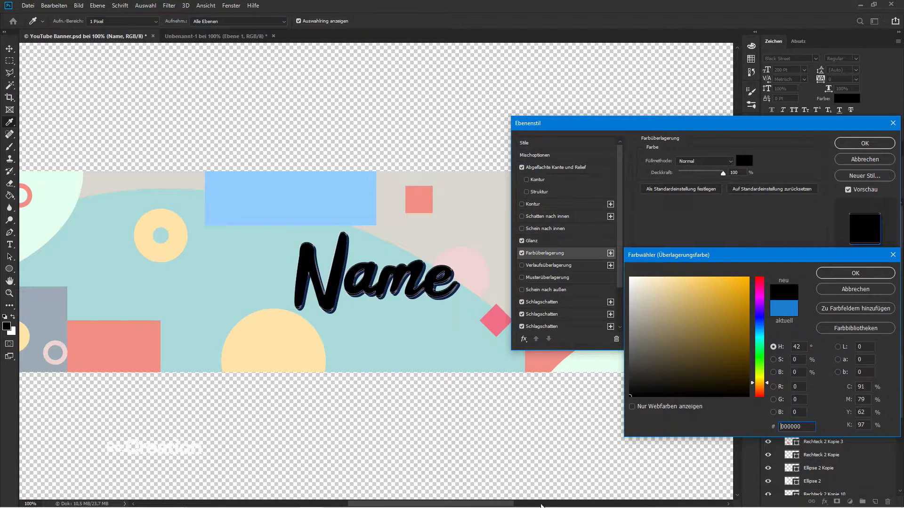
left_click_drag(711, 280, 699, 277)
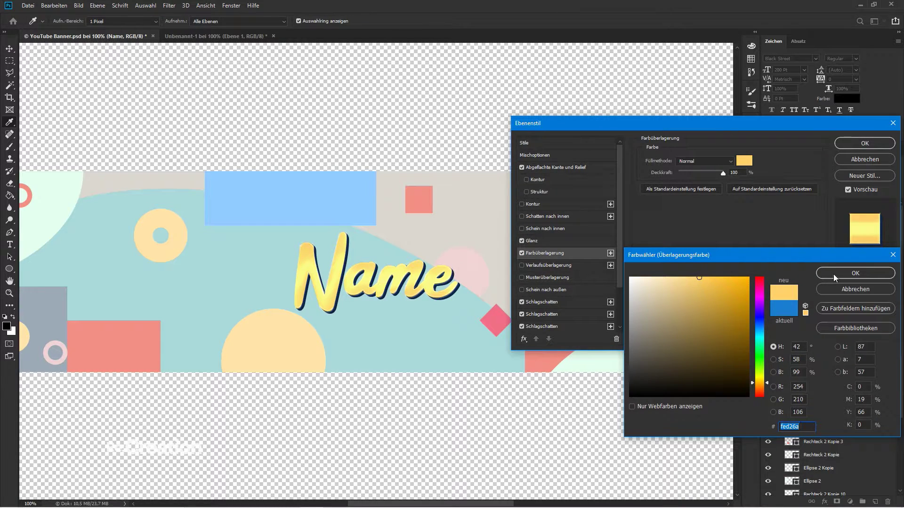
left_click(833, 274)
left_click(555, 303)
left_click(746, 162)
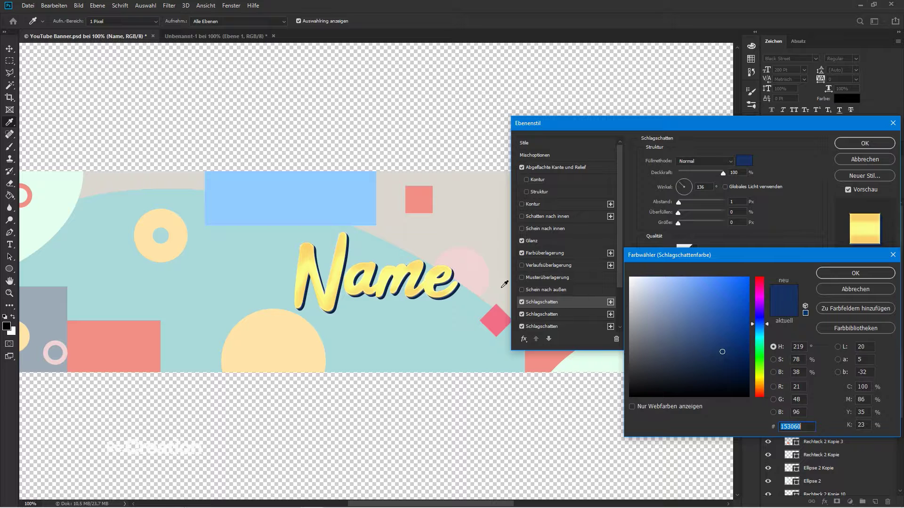
left_click(833, 274)
left_click(530, 257)
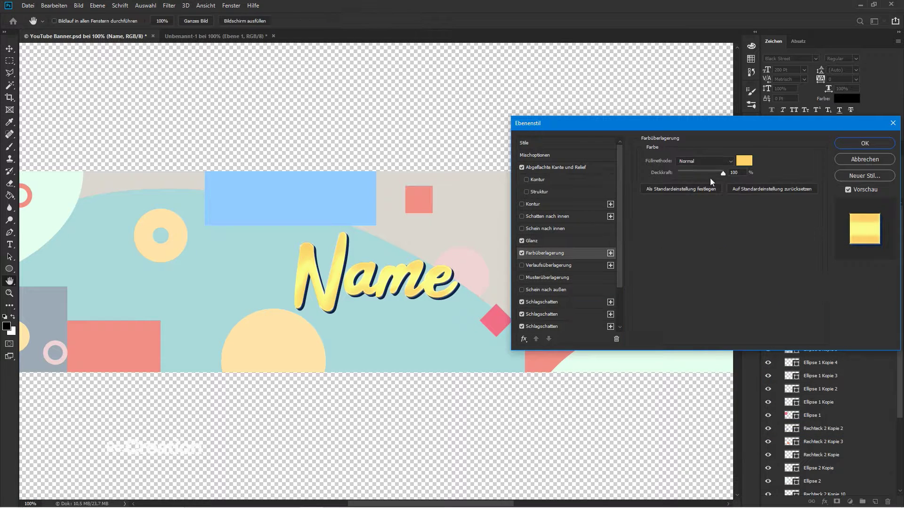
- Set the first drop shadow's colour to dark brown 56461f
left_click(737, 160)
key("Escape")
left_click(545, 301)
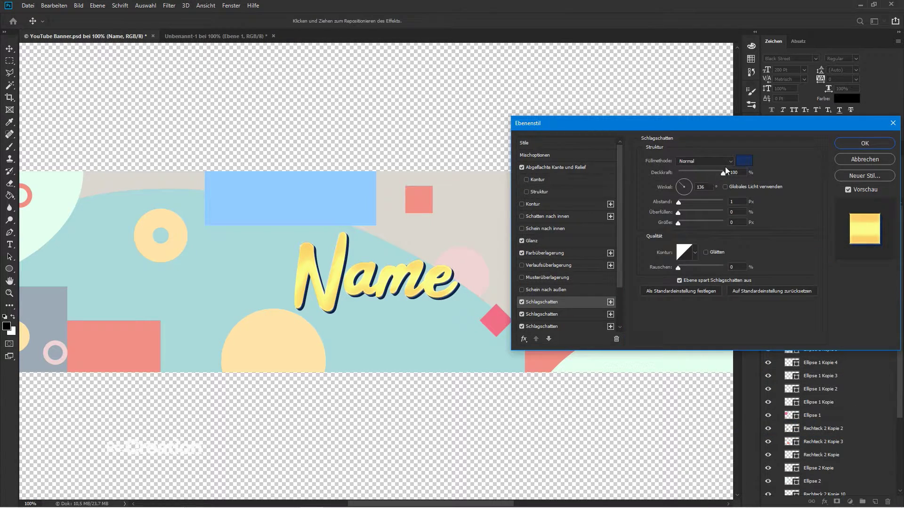
left_click(744, 161)
left_click(759, 383)
left_click(704, 337)
left_click_drag(704, 337, 706, 356)
key("Return")
- Apply the brown 56461f to the second, third and fourth drop shadows
left_click(542, 314)
left_click(744, 160)
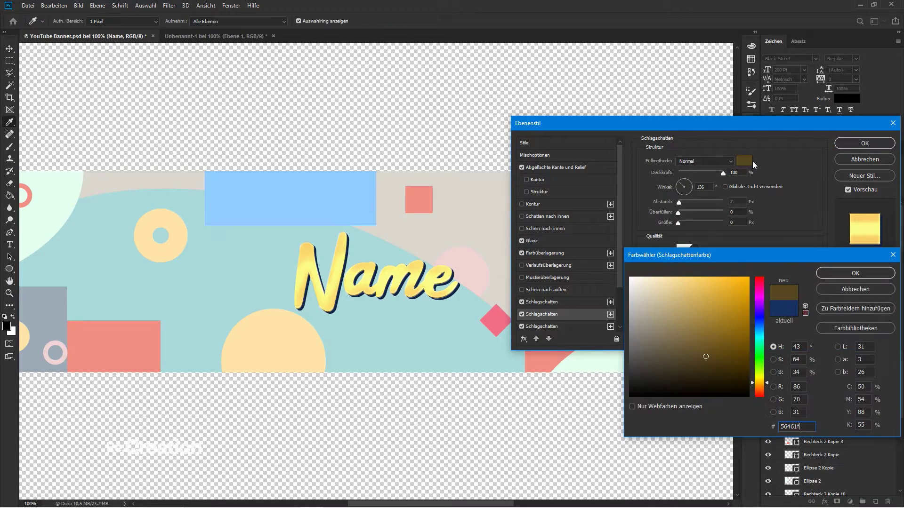
key("Return")
left_click(530, 327)
left_click(745, 160)
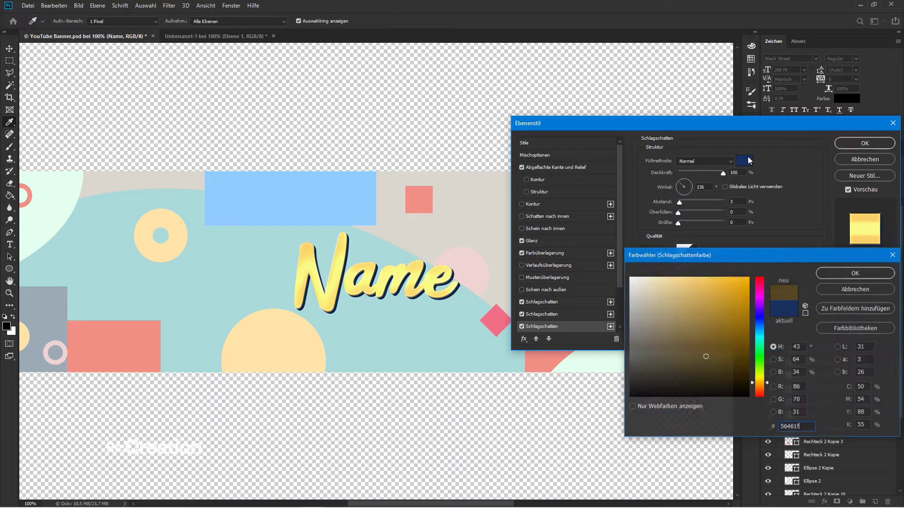
key("Return")
scroll(554, 288, "down", 4)
left_click(548, 288)
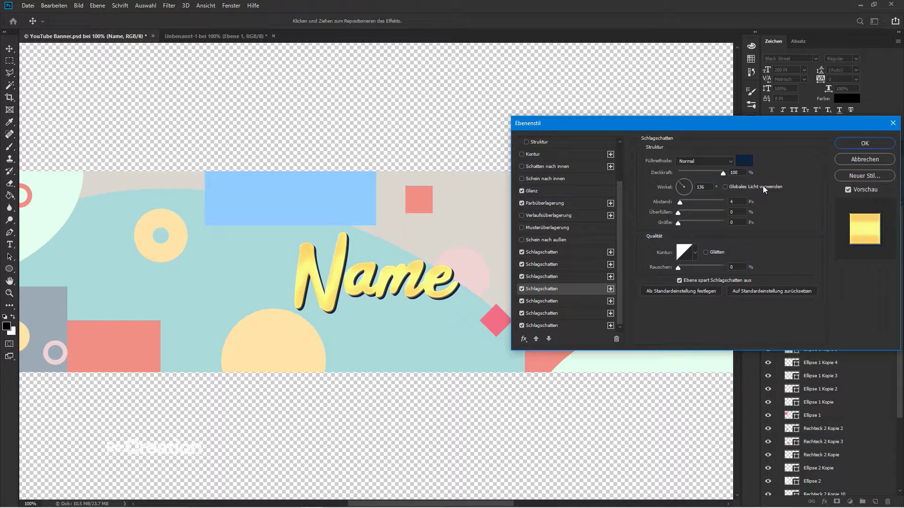
left_click(744, 161)
key("Return")
- Paste 56461f into the fifth, sixth and seventh drop shadow colours and confirm the layer style
left_click(569, 300)
left_click(739, 162)
type("56461f")
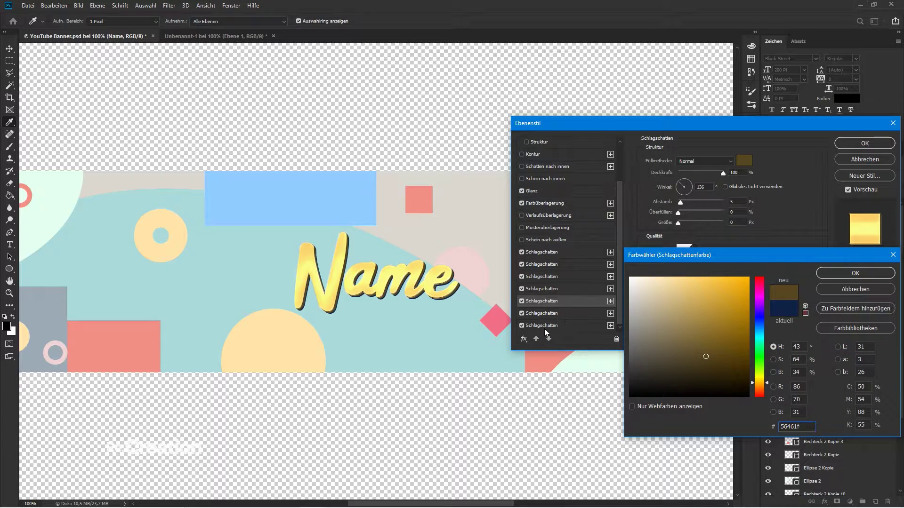
key("Return")
left_click(549, 313)
left_click(744, 160)
type("56461f")
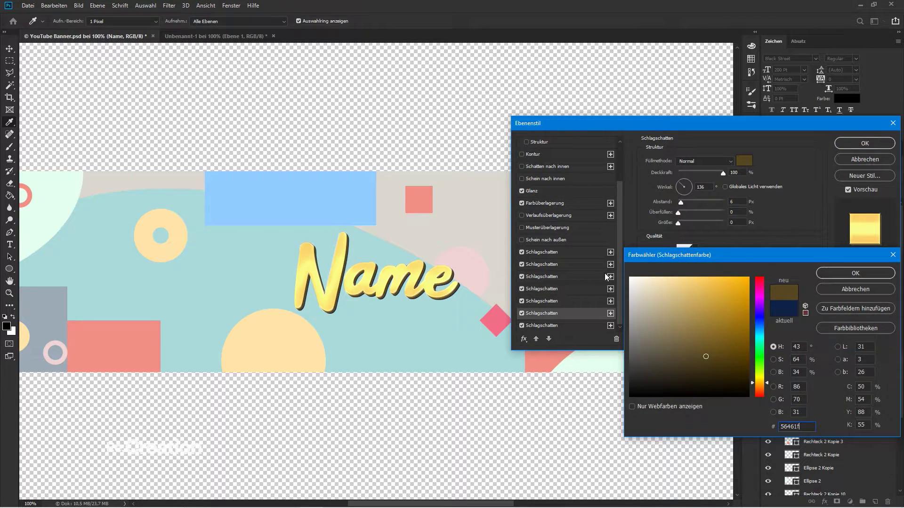
key("Return")
left_click(558, 327)
left_click(744, 160)
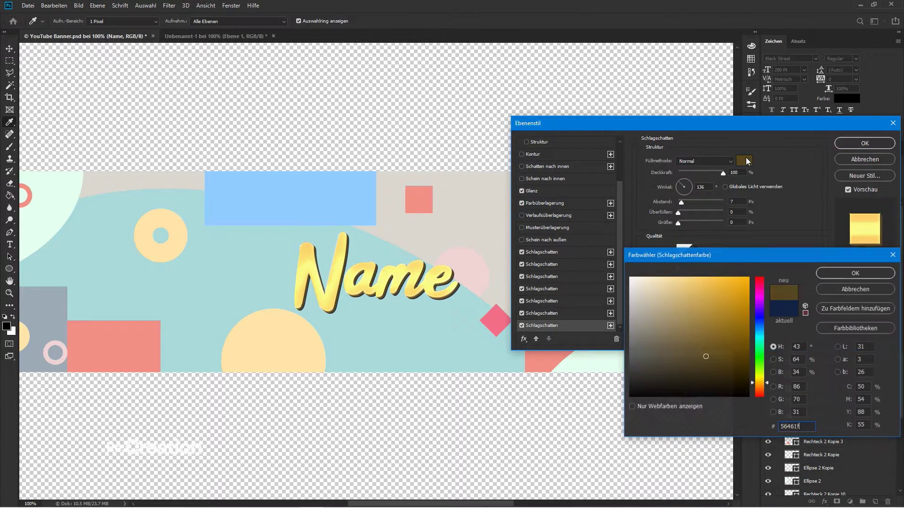
type("56461f")
key("Return")
key("Return")
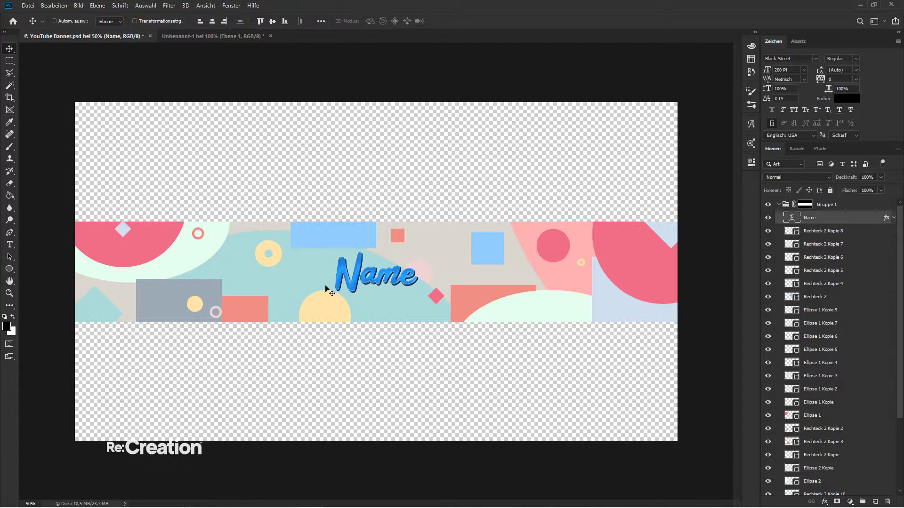
- Add a Hue/Saturation layer below the Name title and set its Hue to +13
left_click(850, 502)
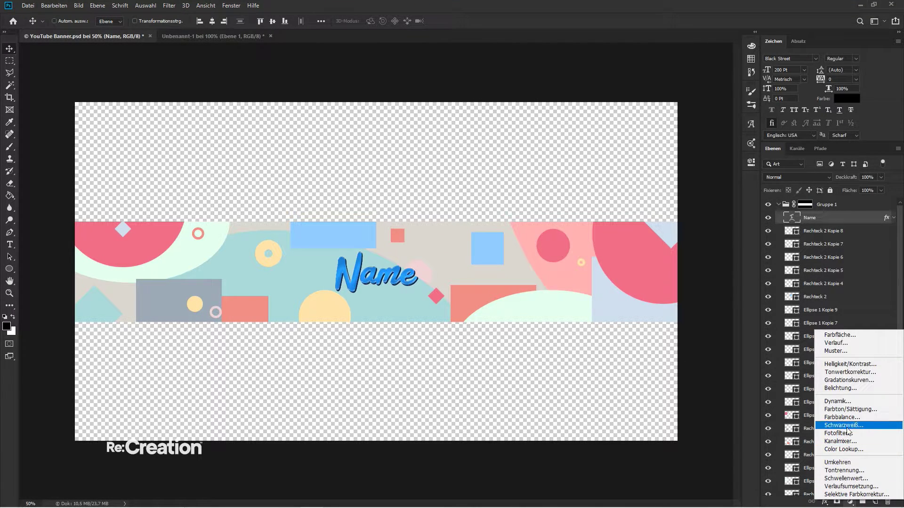
left_click(849, 409)
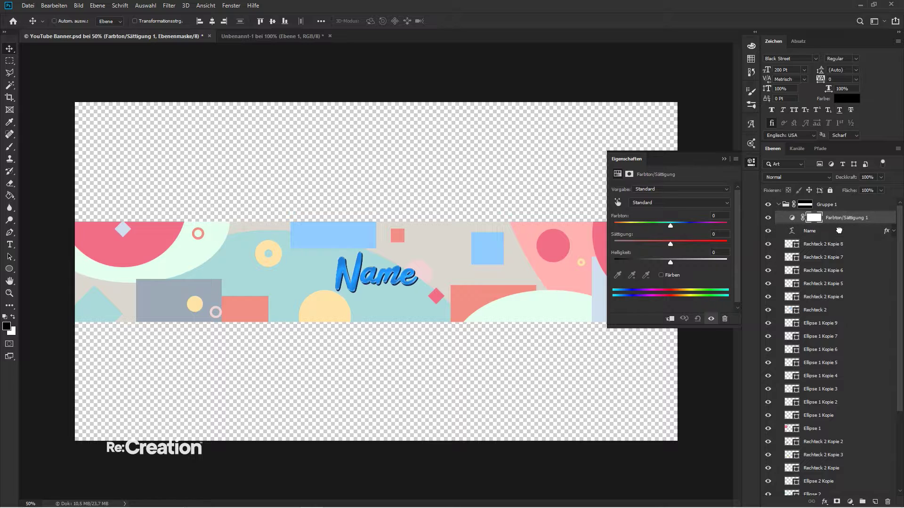
left_click_drag(839, 230, 838, 237)
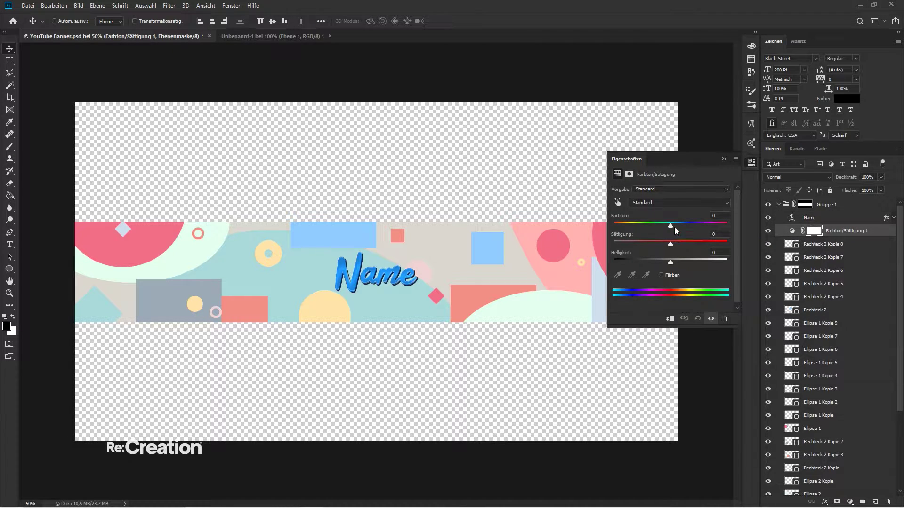
mouse_move(675, 227)
left_mouse_down()
mouse_move(733, 222)
mouse_move(615, 240)
mouse_move(679, 240)
left_mouse_up()
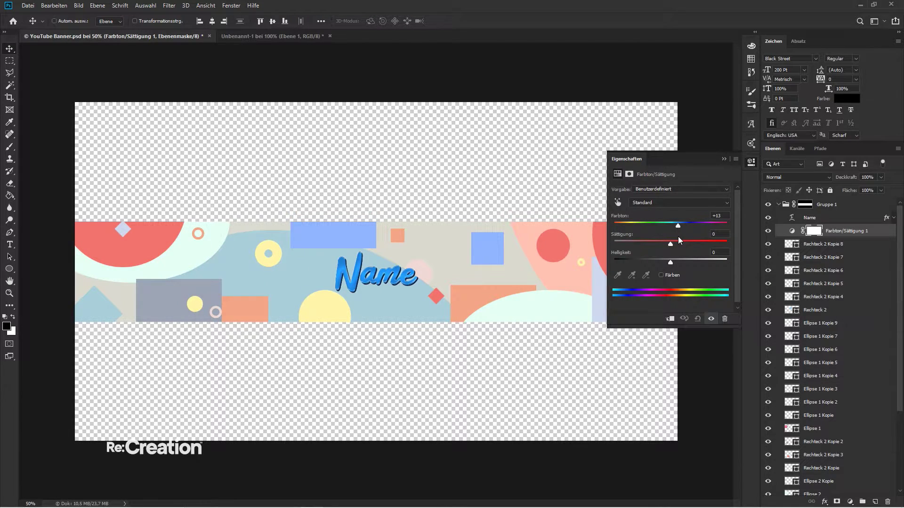
left_click(724, 159)
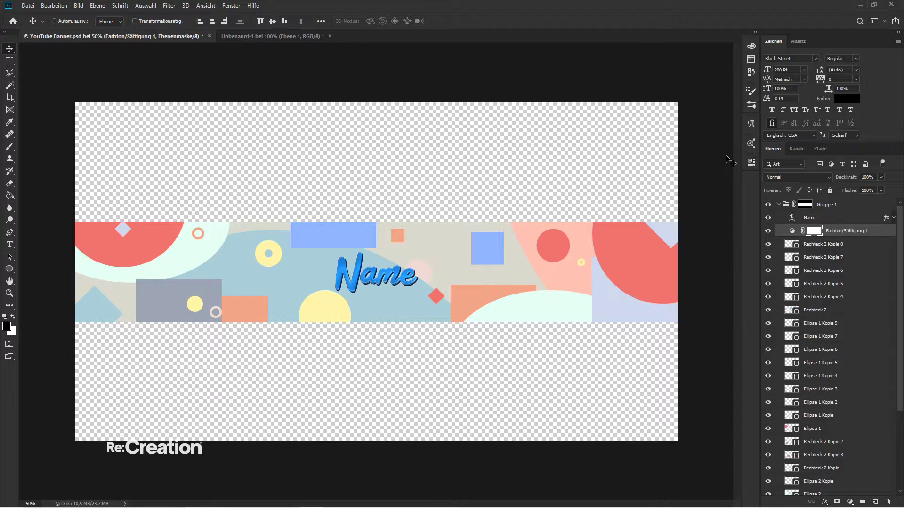
left_click(851, 502)
- Add a Color Lookup layer above the Name title using the 2Strip look
left_click(843, 454)
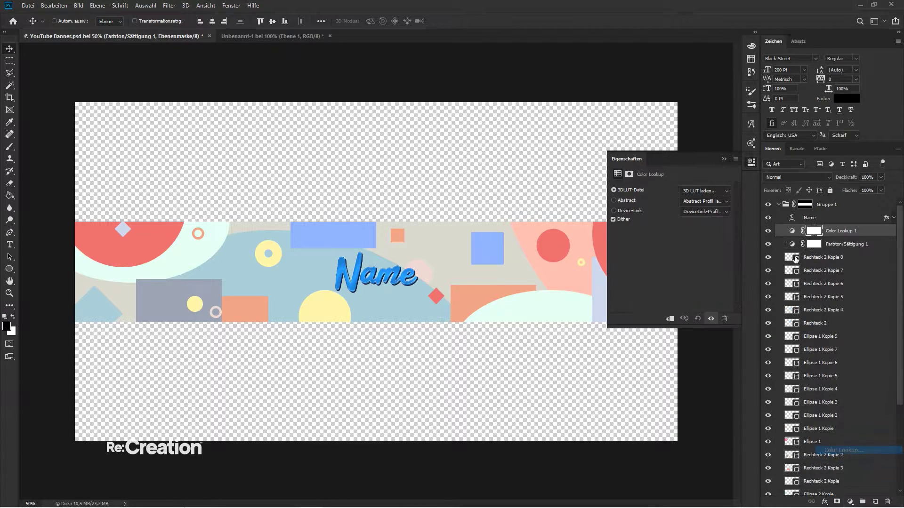
left_click_drag(841, 237, 846, 213)
left_click(726, 191)
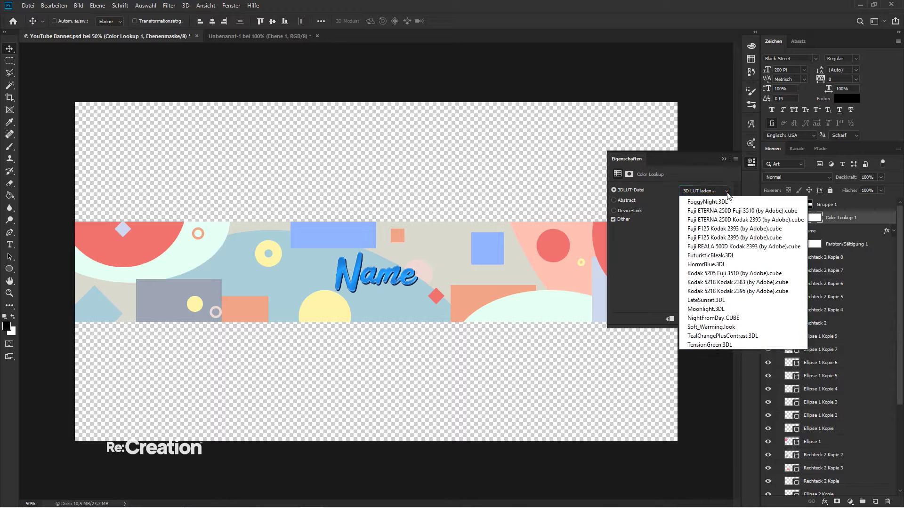
left_click(708, 209)
scroll(722, 191, "down", 1)
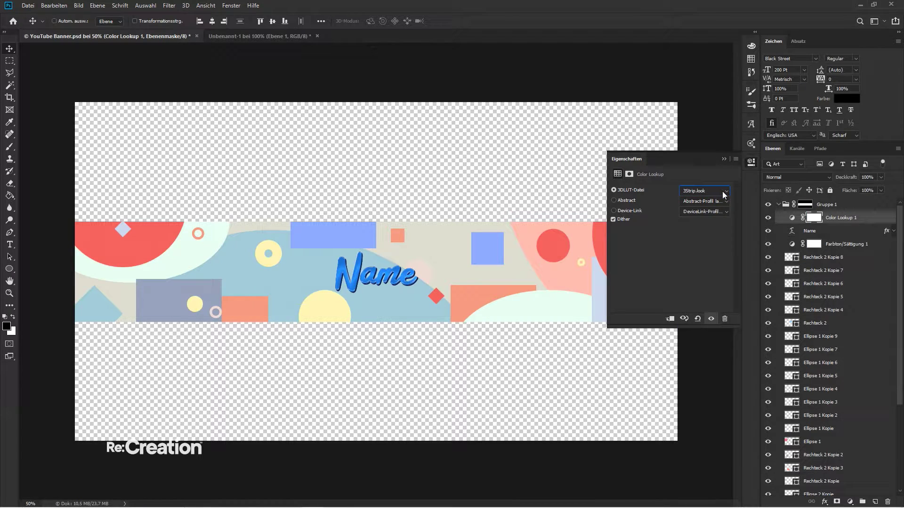
scroll(722, 191, "up", 1)
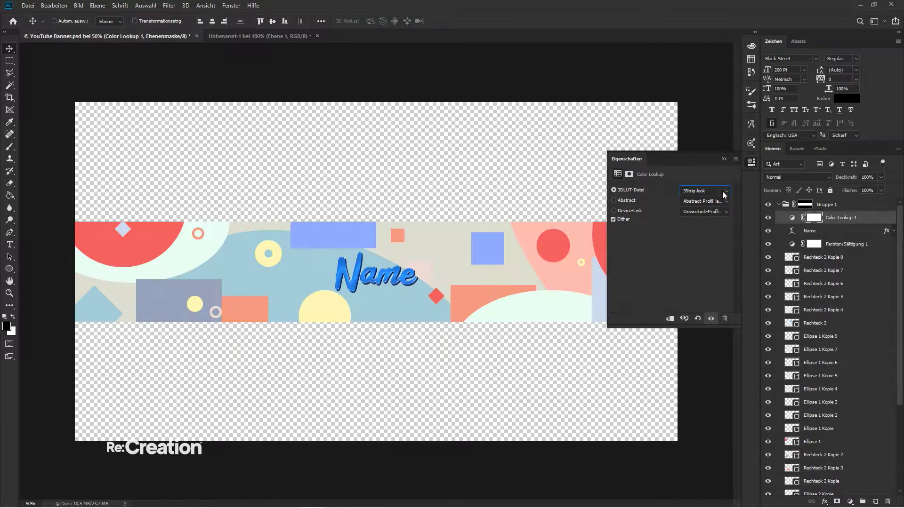
left_click(724, 159)
- Duplicate the Color Lookup layer twice and switch a copy to a Fuji look
key("ctrl+j")
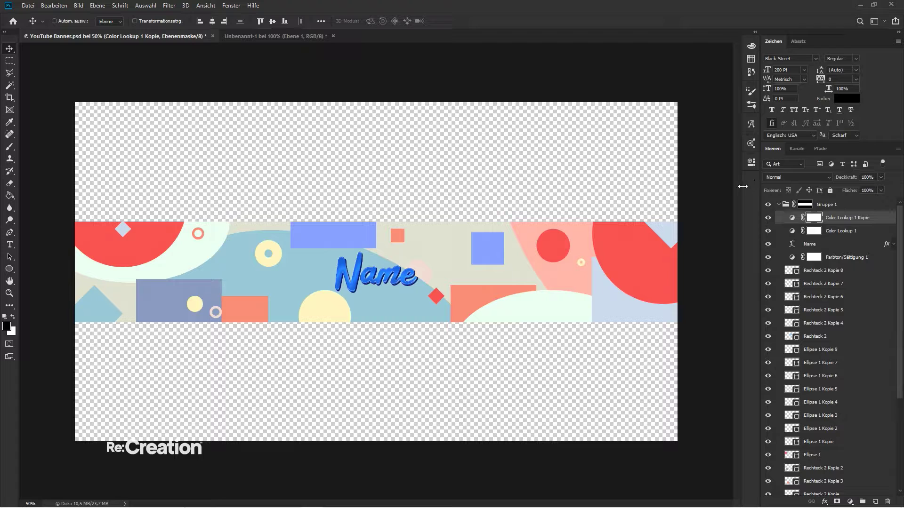
key("ctrl+j")
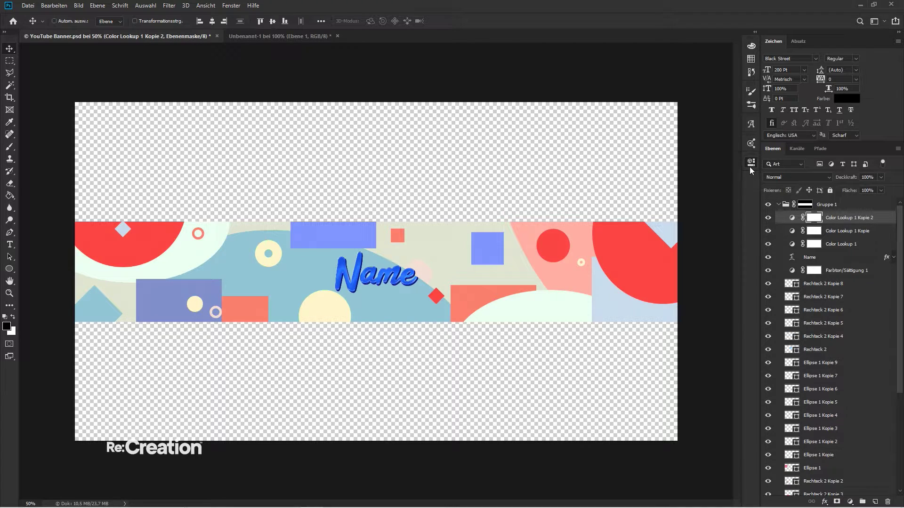
left_click(750, 165)
left_click(710, 190)
key("Down")
key("Down")
key("Down")
key("Down")
key("Down")
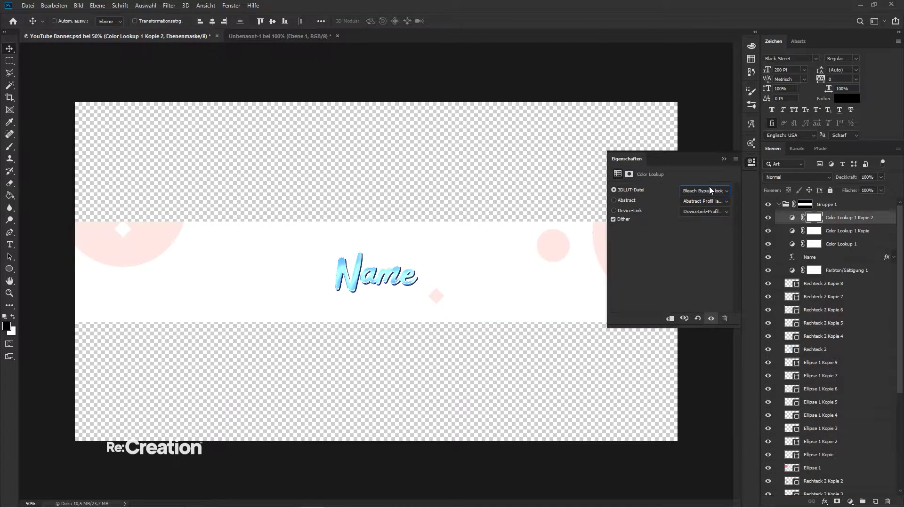
key("Down")
key("Down")
key("Down")
key("Down")
key("Down")
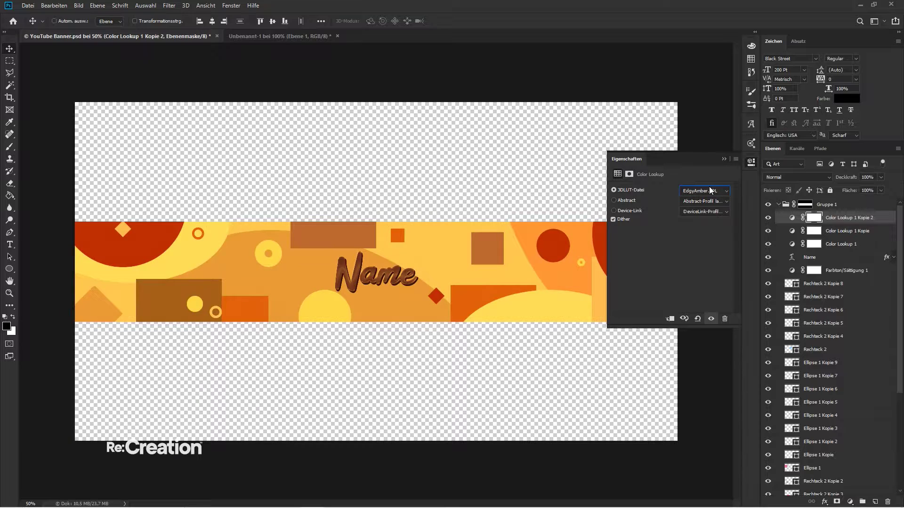
key("Down")
key("Down")
key("Down")
key("Down")
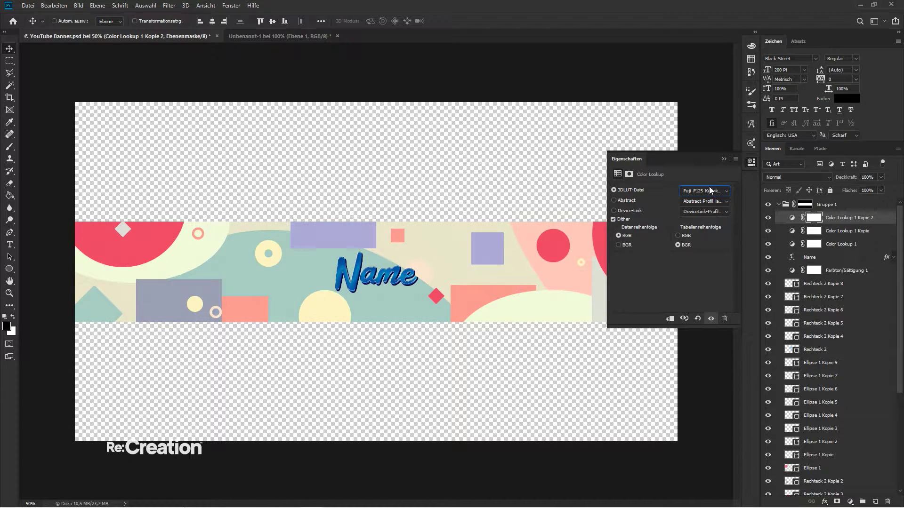
key("Up")
left_click(725, 159)
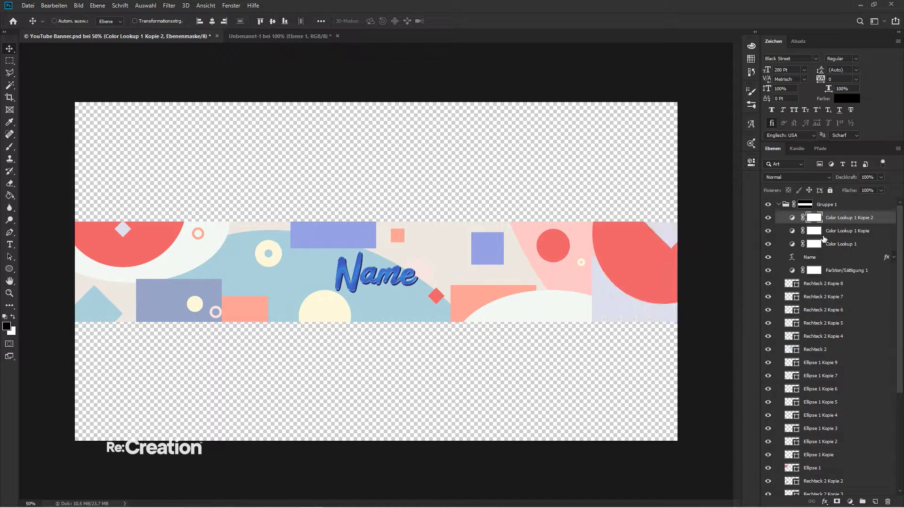
left_click(841, 244)
left_click(846, 224)
- Return the Hue/Saturation hue shift to +13 after trying a different value
left_click(828, 270)
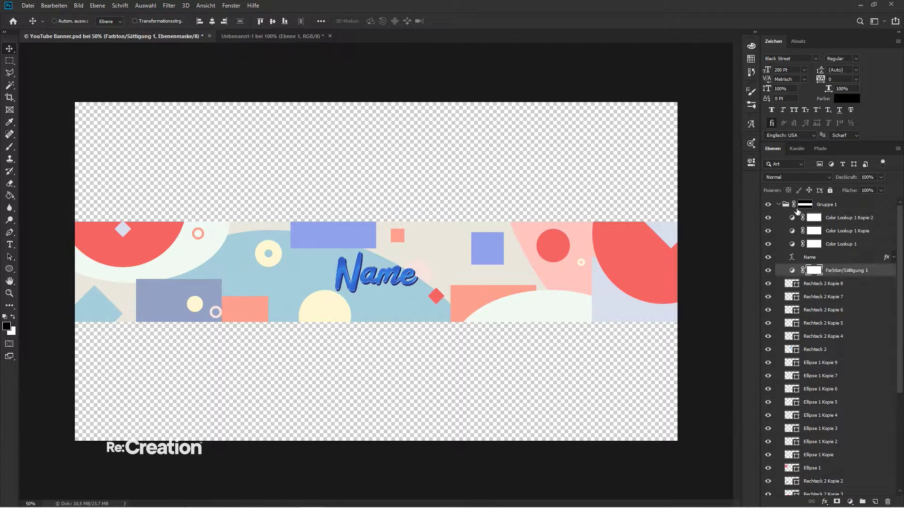
left_click(751, 161)
mouse_move(677, 224)
left_mouse_down()
mouse_move(604, 225)
mouse_move(678, 238)
left_mouse_up()
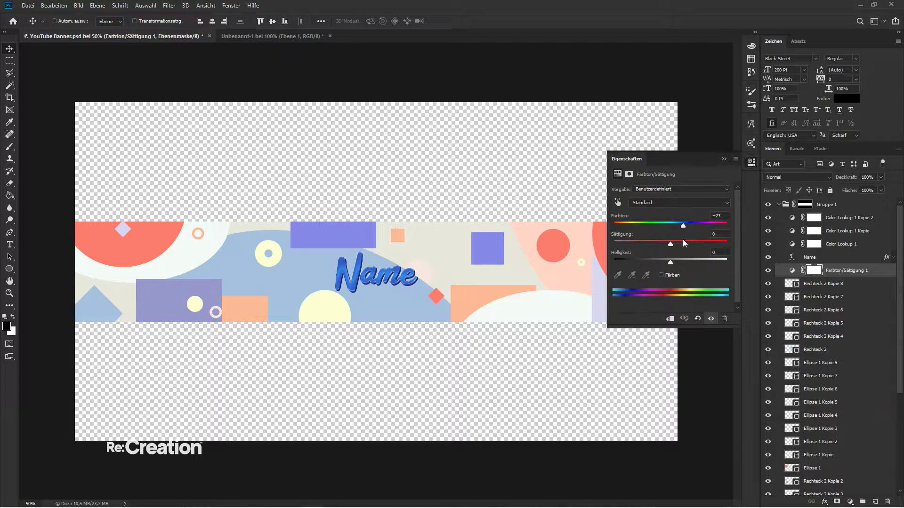
key("ctrl+z")
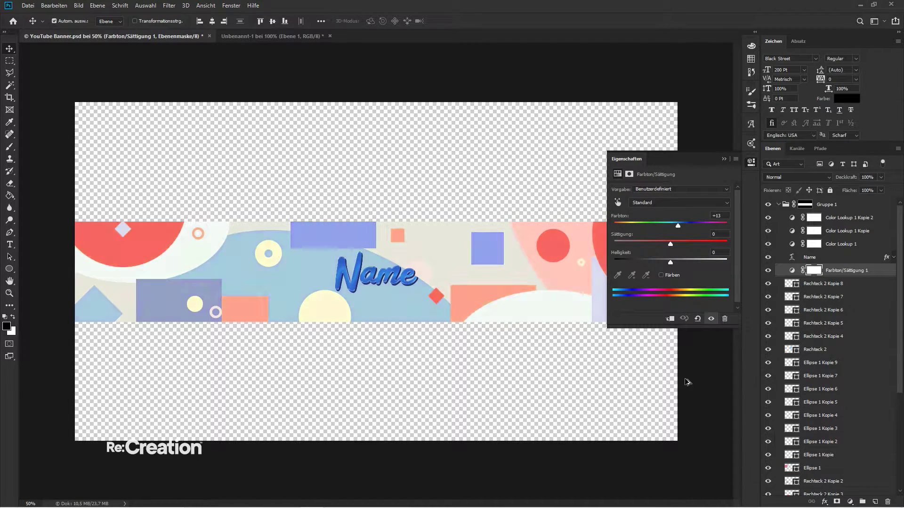
left_click(724, 159)
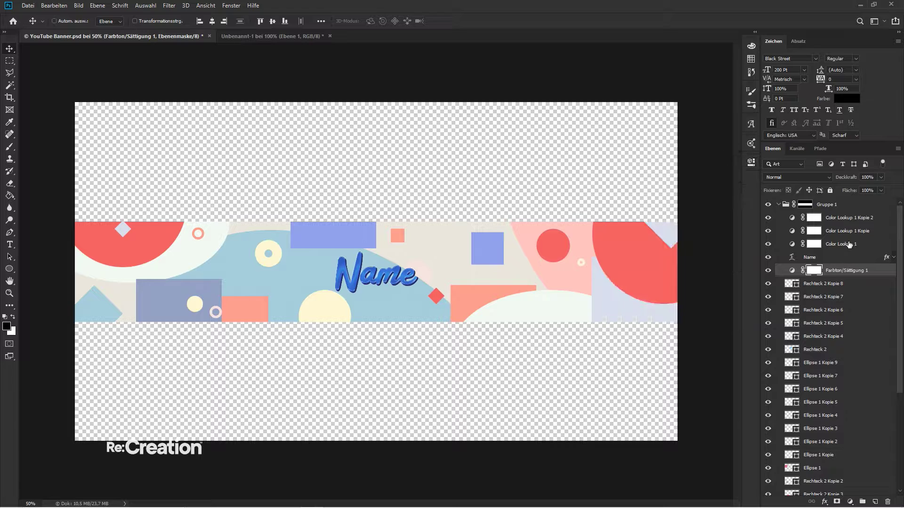
- Group the three Color Lookup layers into Gruppe 2 and compare its effect on and off
left_click(840, 244)
left_click(824, 220, "shift")
key("ctrl+g")
left_click(768, 216)
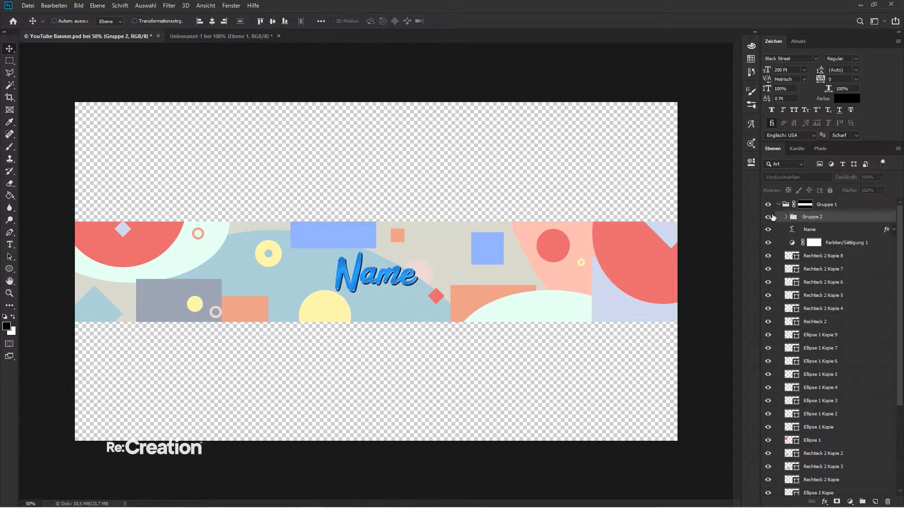
left_click(769, 216)
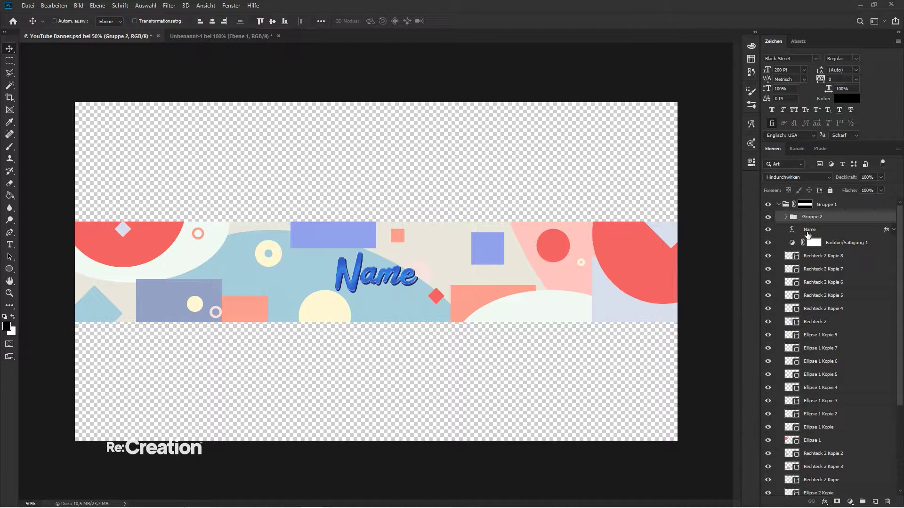
left_click(808, 232)
double_click(846, 231)
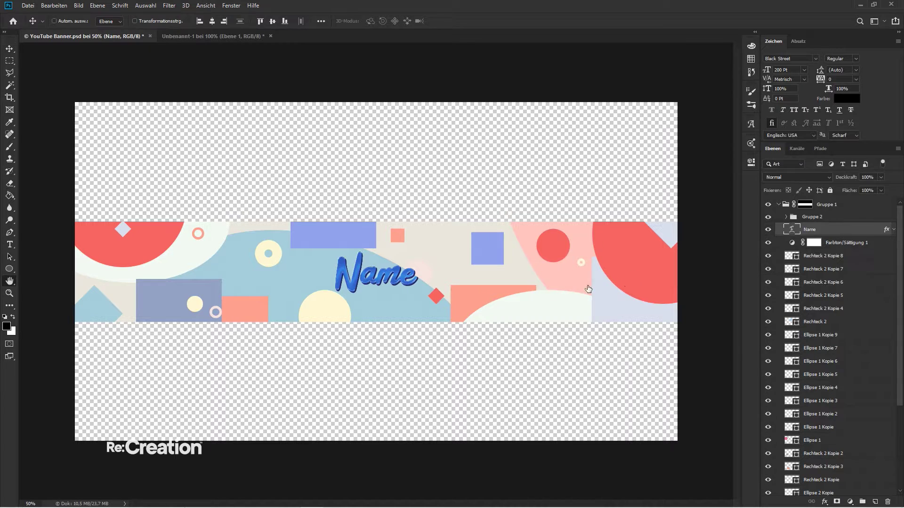
- Try a brighter 50a5ed overlay blue, discard it, and move Name above Gruppe 2
left_click(548, 252)
left_click(744, 161)
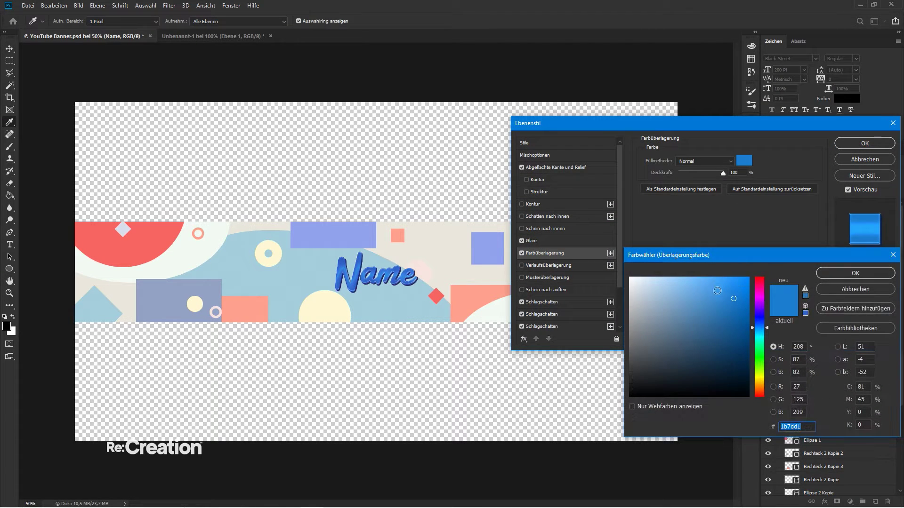
left_click_drag(716, 289, 710, 284)
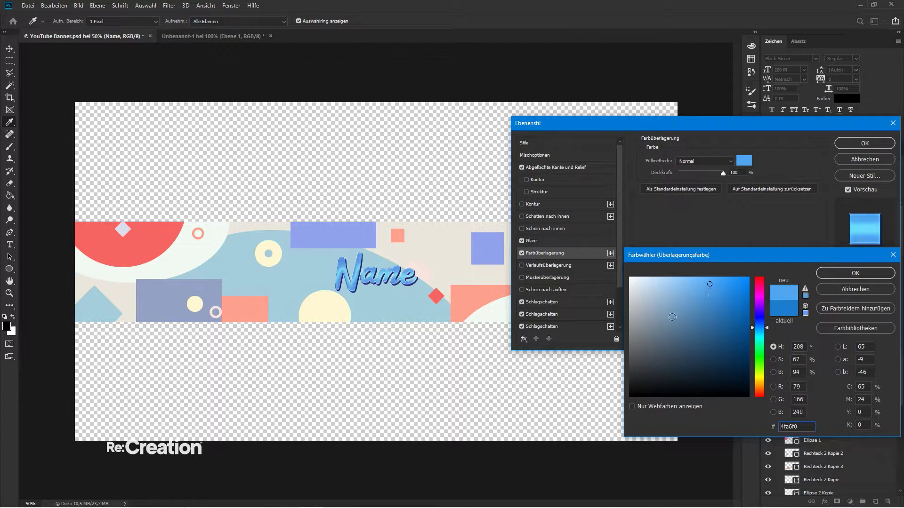
left_click(709, 285)
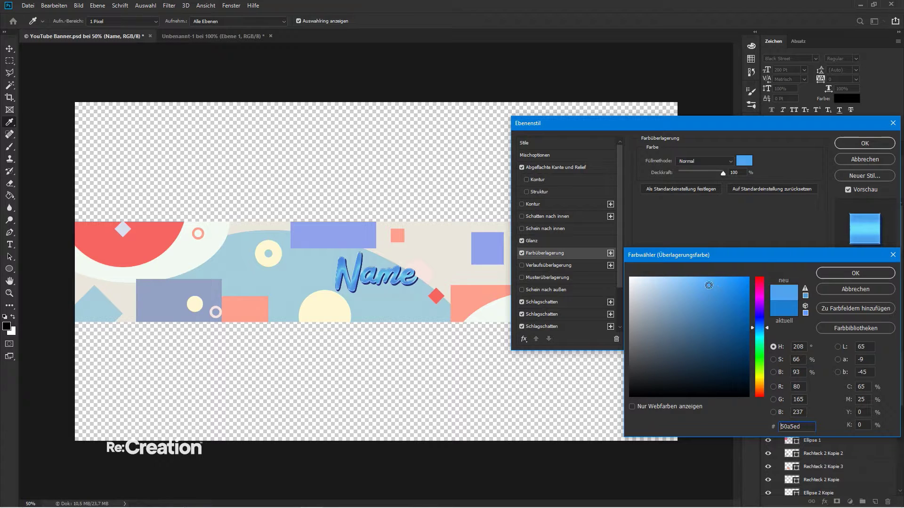
left_click(828, 288)
left_click(849, 161)
left_click_drag(826, 233, 829, 216)
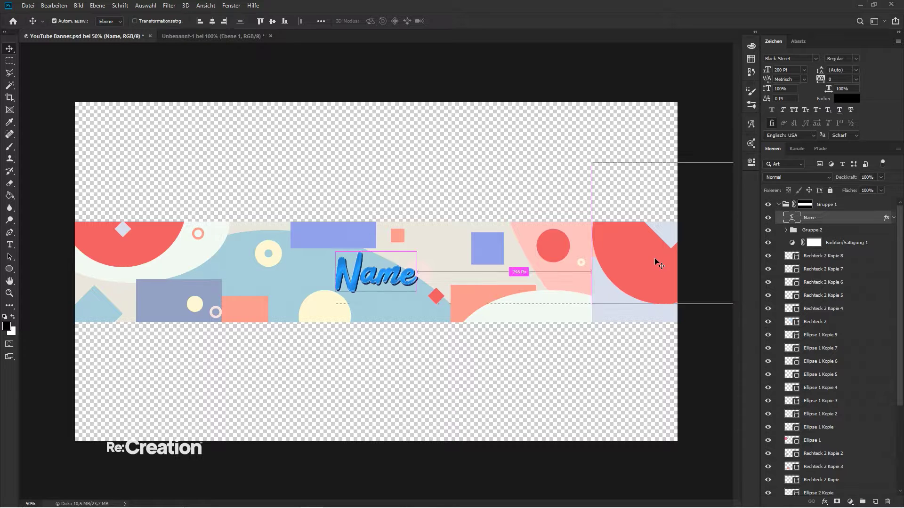
- Duplicate the Name layer and clear the copy's layer style
key("ctrl+1")
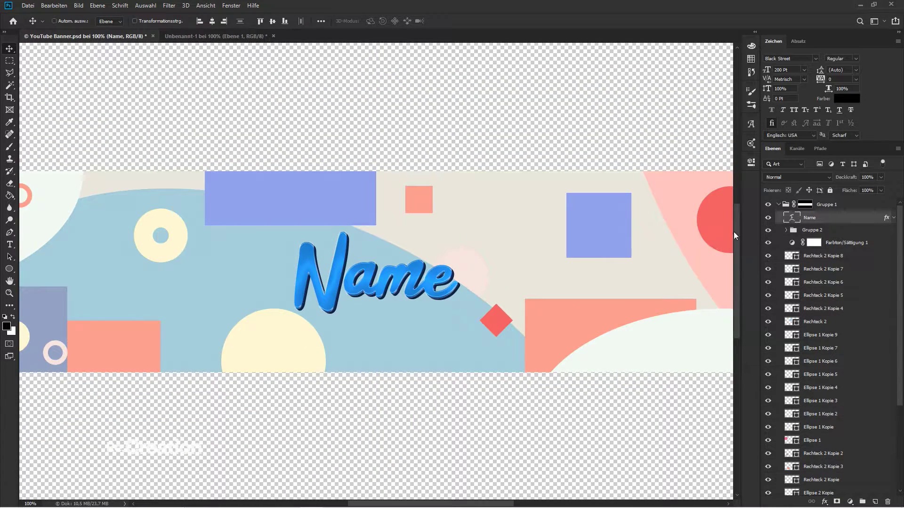
key("ctrl+j")
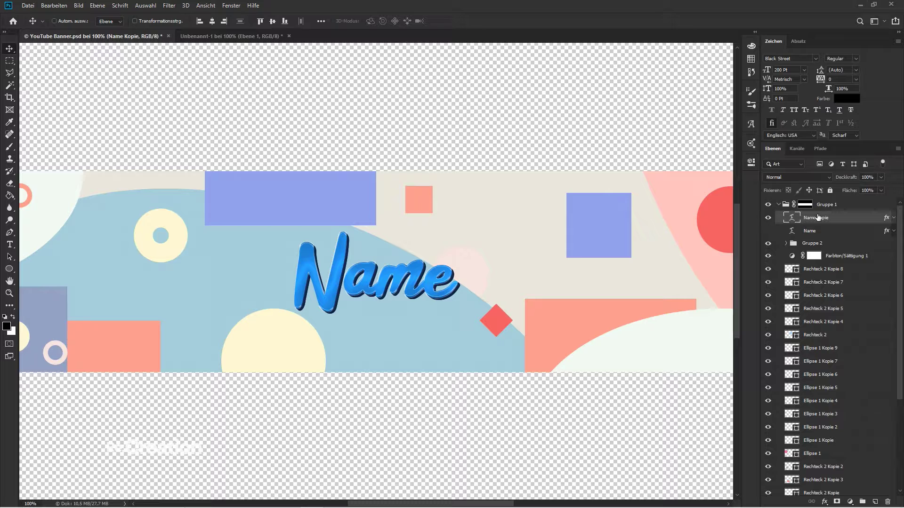
right_click(818, 218)
left_click(716, 412)
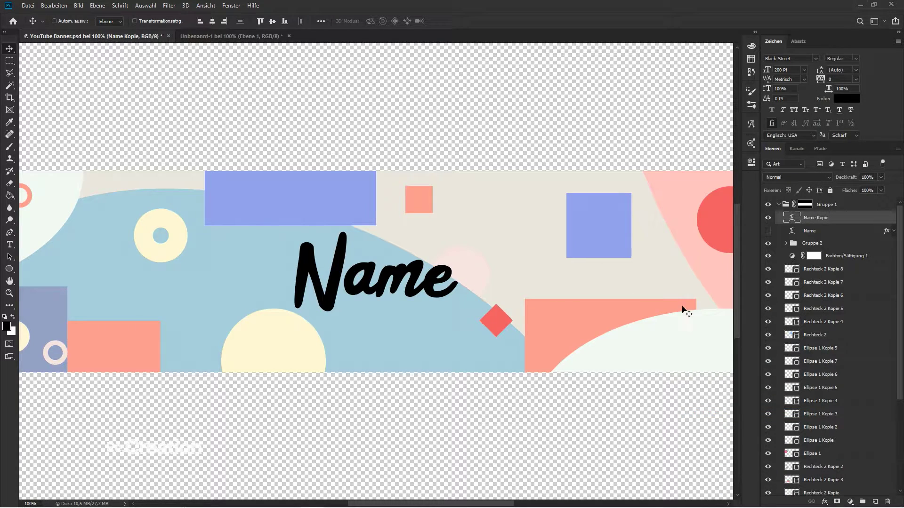
- Colour the Name Kopie text dark grey 2e2e2e
key("ctrl+minus")
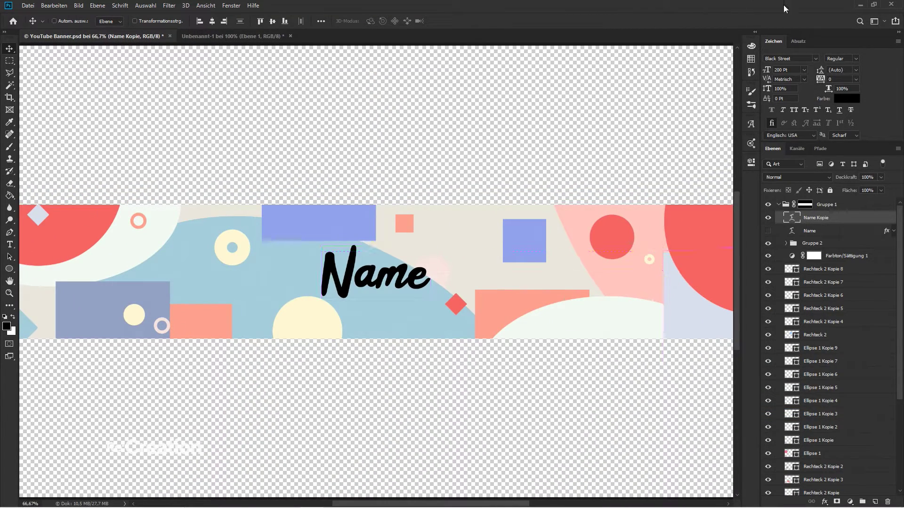
left_click(846, 98)
left_click(639, 376)
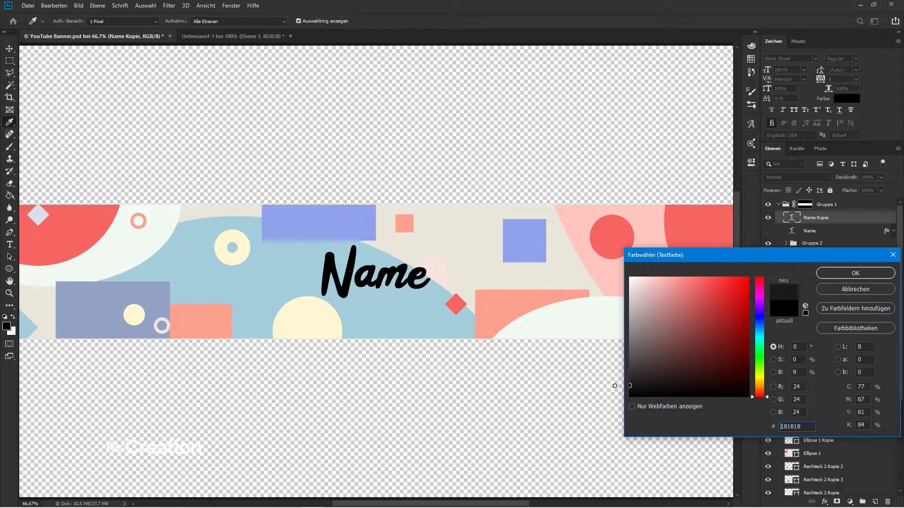
left_click(627, 375)
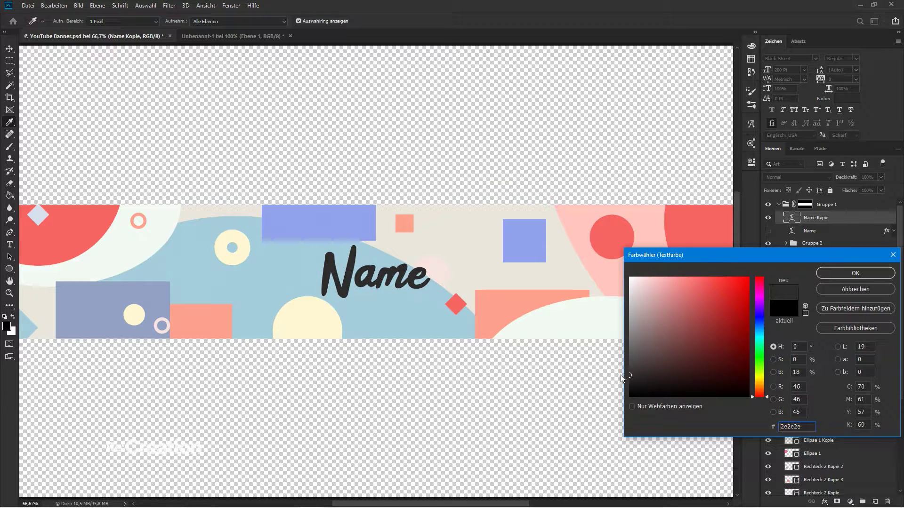
key("Return")
key("ctrl+plus")
key("ctrl+plus")
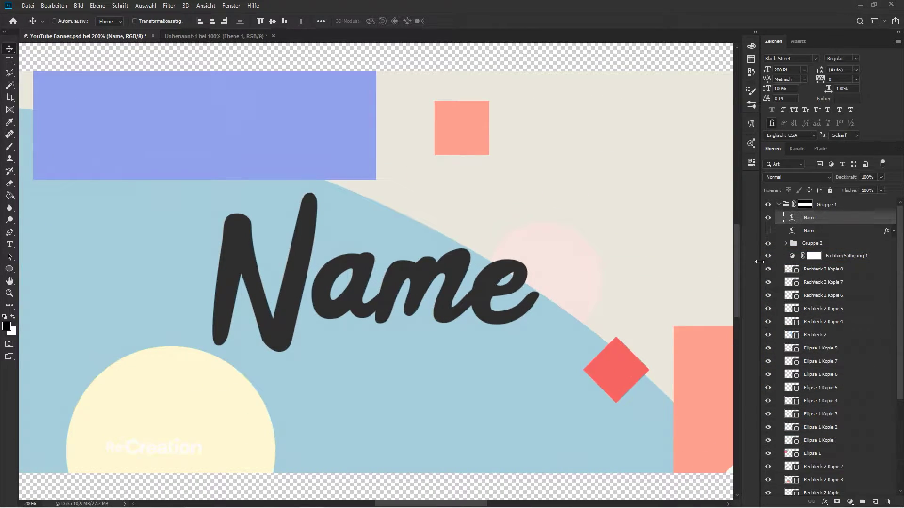
- Enable all seven stacked drop shadows in the Name layer's style
double_click(863, 224)
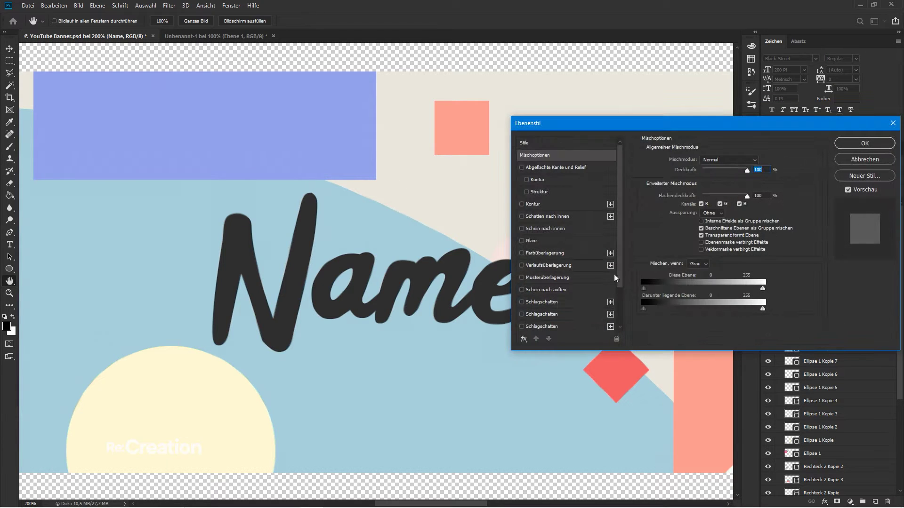
scroll(518, 306, "down", 2)
left_click(523, 322)
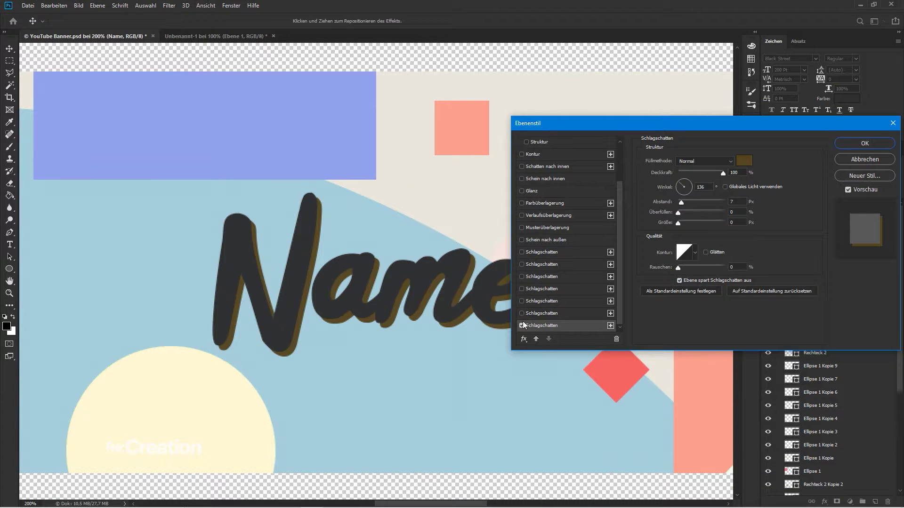
left_click(522, 313)
left_click(521, 301)
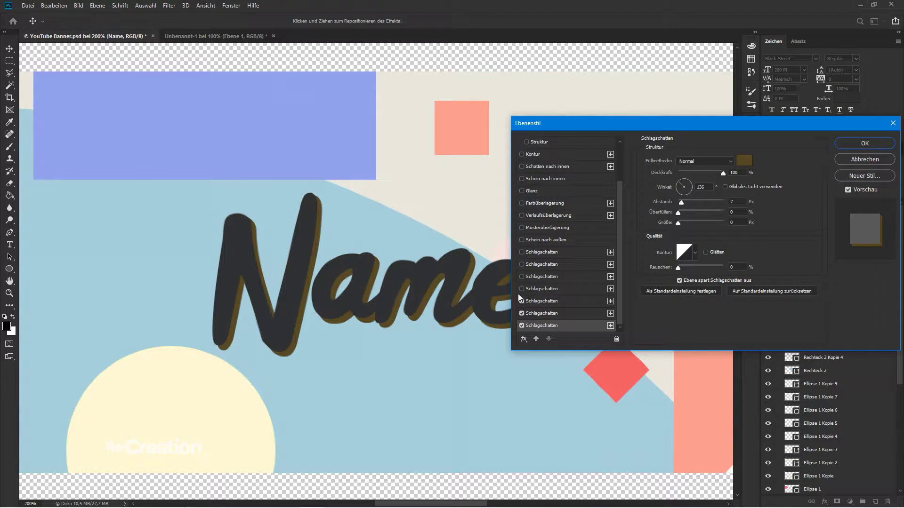
left_click(522, 289)
left_click(521, 276)
left_click(522, 265)
left_click(521, 253)
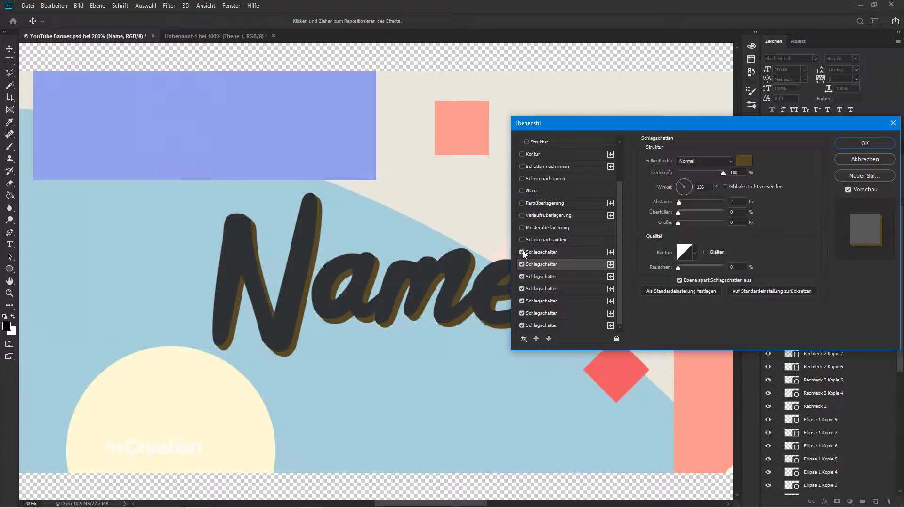
- Darken the top drop shadow to 212121 and reconfirm the second and third shadow colours
left_click(744, 161)
left_click(630, 375)
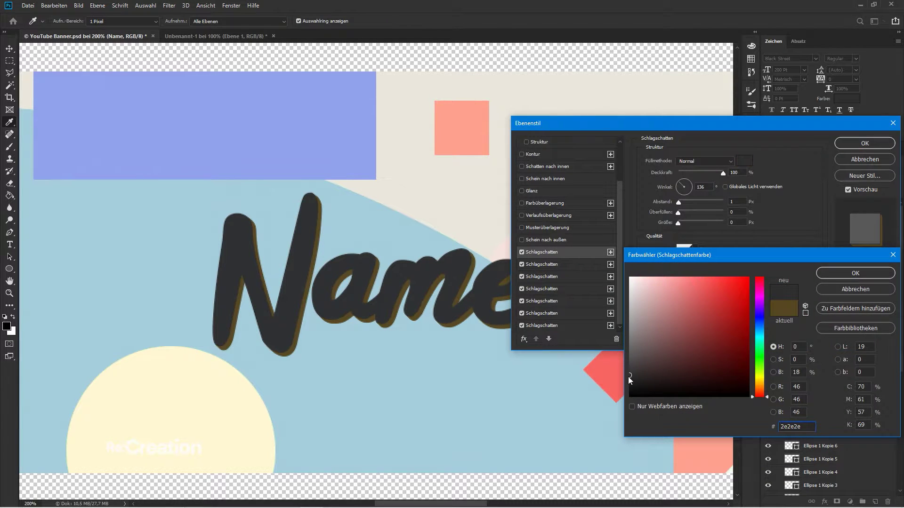
left_click_drag(630, 377, 625, 383)
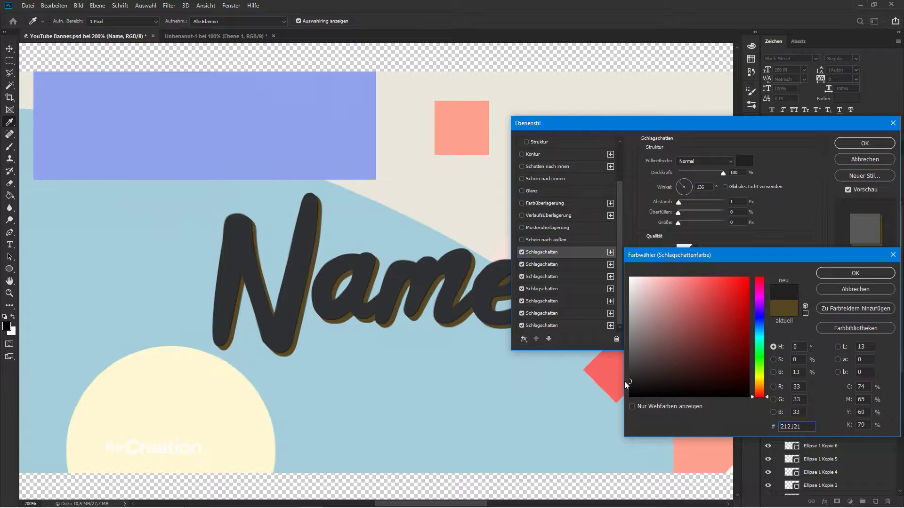
key("Return")
left_click(557, 267)
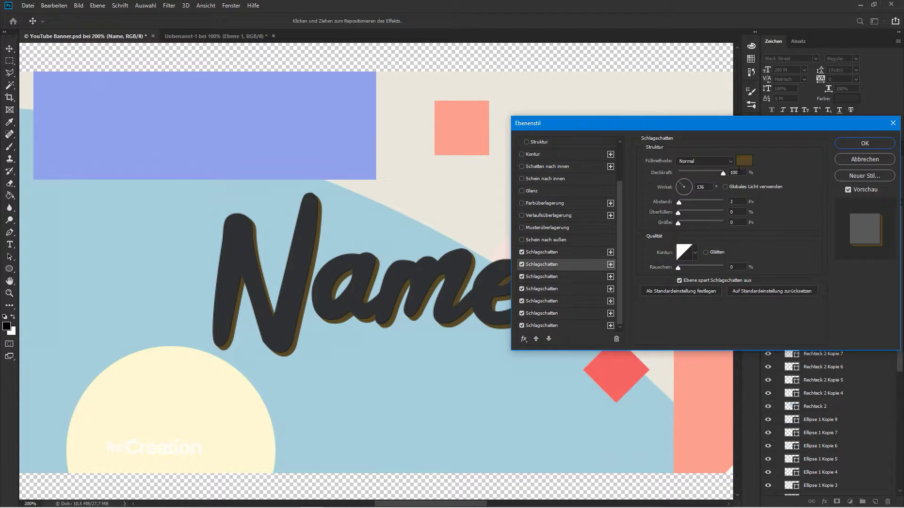
left_click(743, 160)
key("Return")
left_click(561, 278)
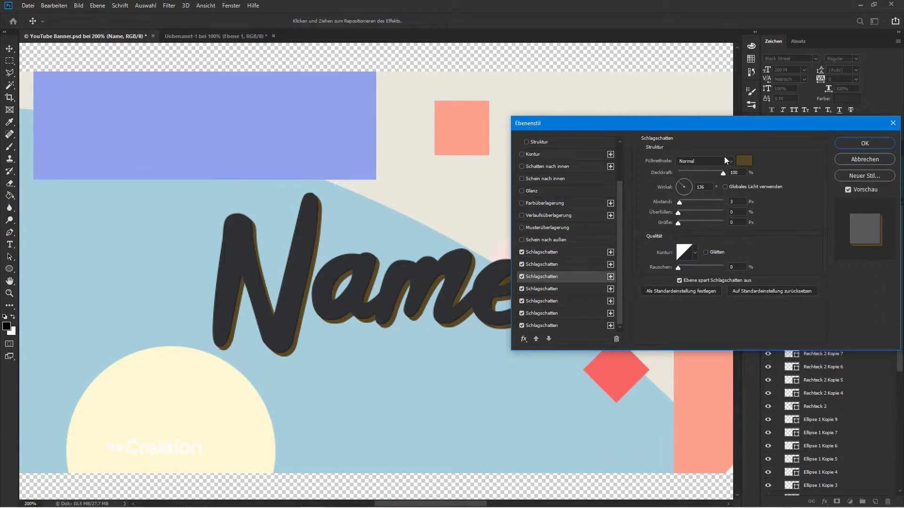
left_click(744, 160)
key("Return")
- Reconfirm the colours of the fourth, fifth and sixth drop shadows
left_click(549, 289)
left_click(744, 160)
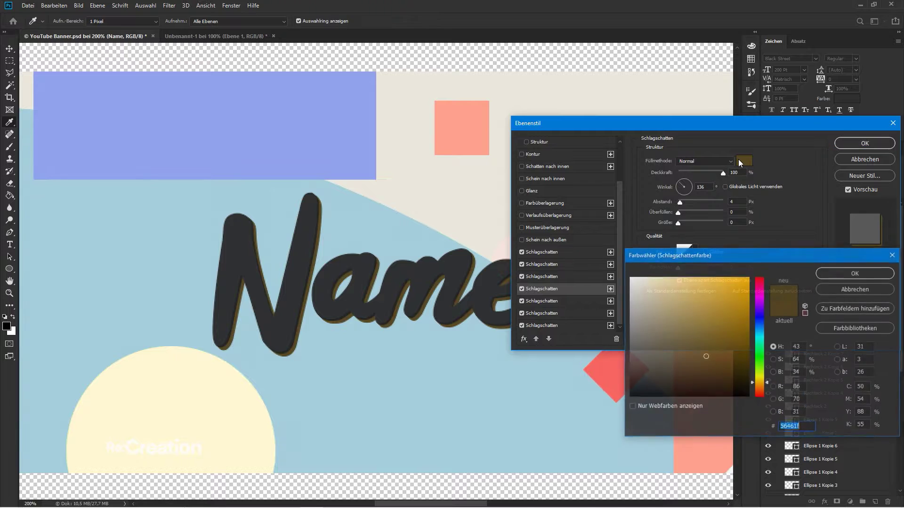
key("Return")
left_click(560, 302)
left_click(744, 161)
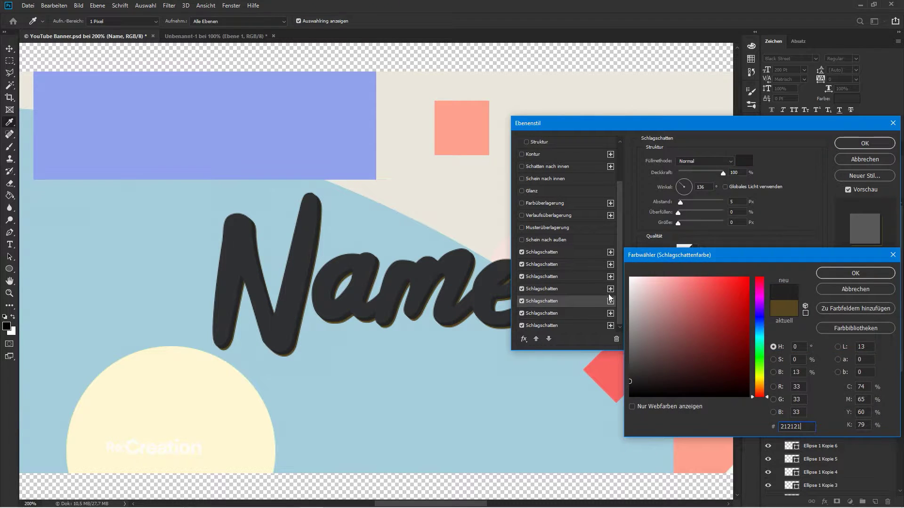
key("Return")
left_click(576, 313)
left_click(744, 161)
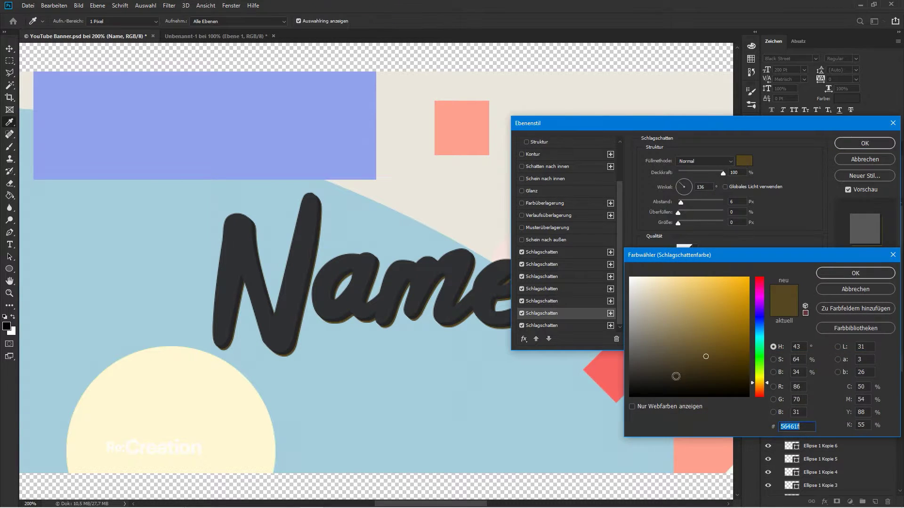
key("Return")
- Set the seventh shadow to black, resample the fifth shadow's colour, and close the style
left_click(551, 325)
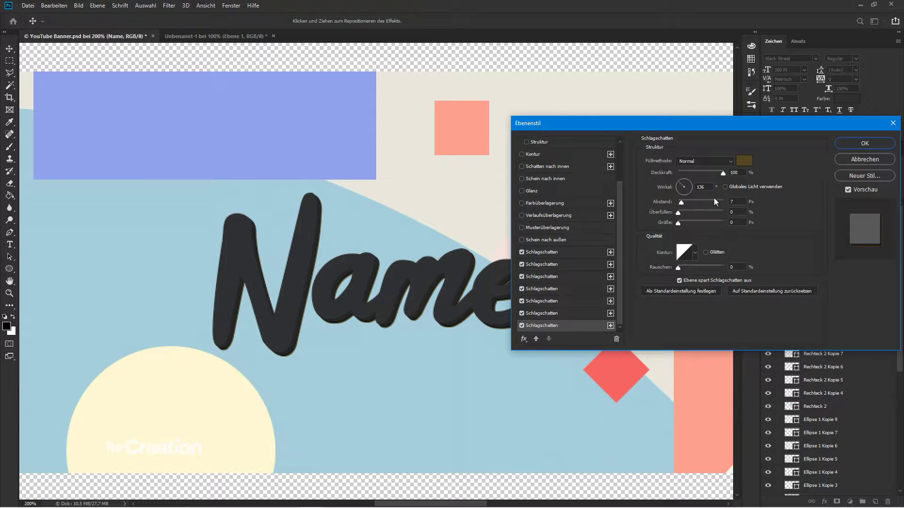
left_click(744, 161)
left_click(297, 264)
key("Return")
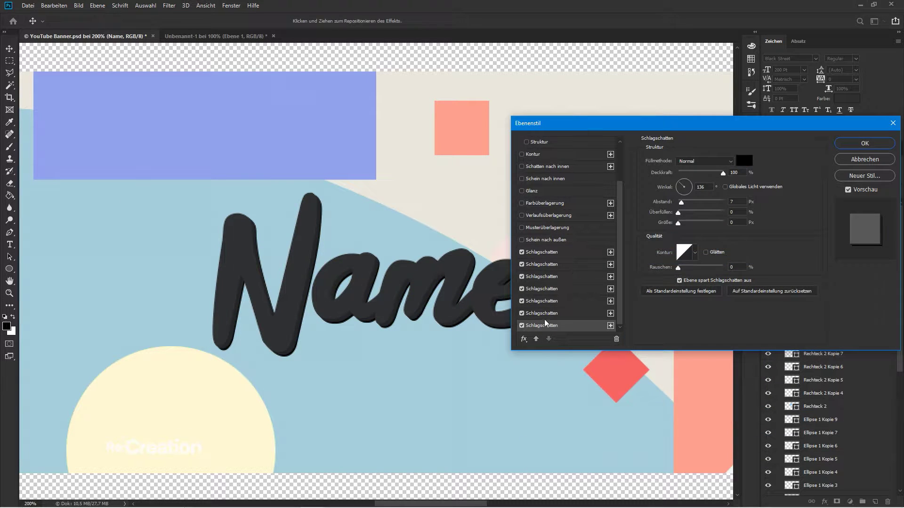
left_click(548, 302)
left_click(744, 160)
left_click(485, 444)
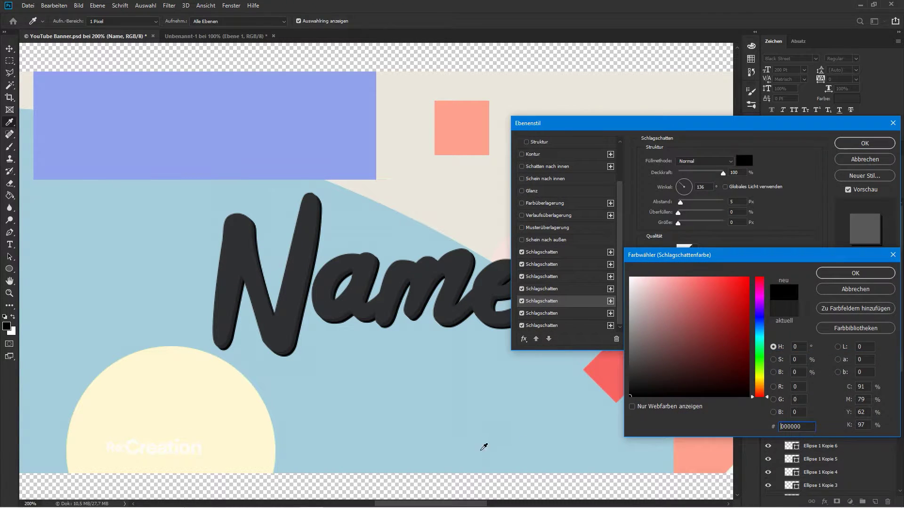
key("Return")
key("Return")
- Reopen Name's layer style and set the first drop shadow to near-black 191919
key("ctrl+minus")
key("ctrl+minus")
key("ctrl+minus")
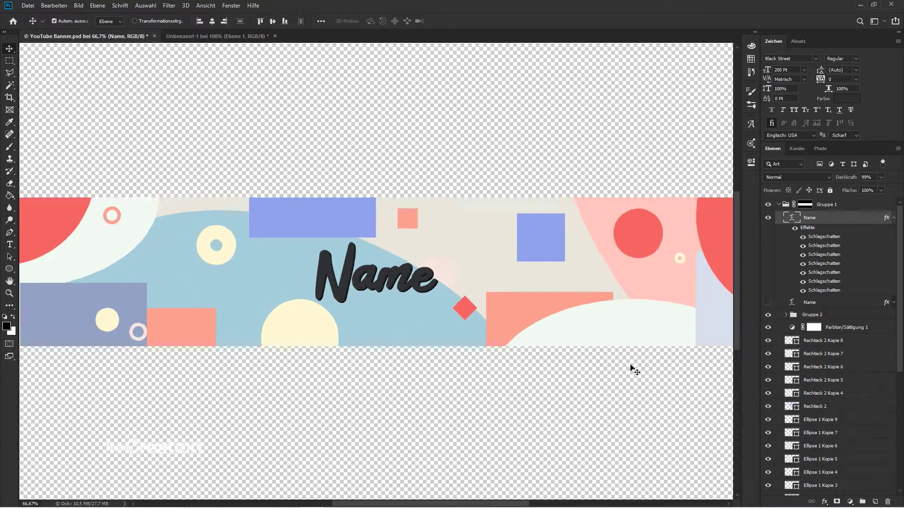
key("ctrl+plus")
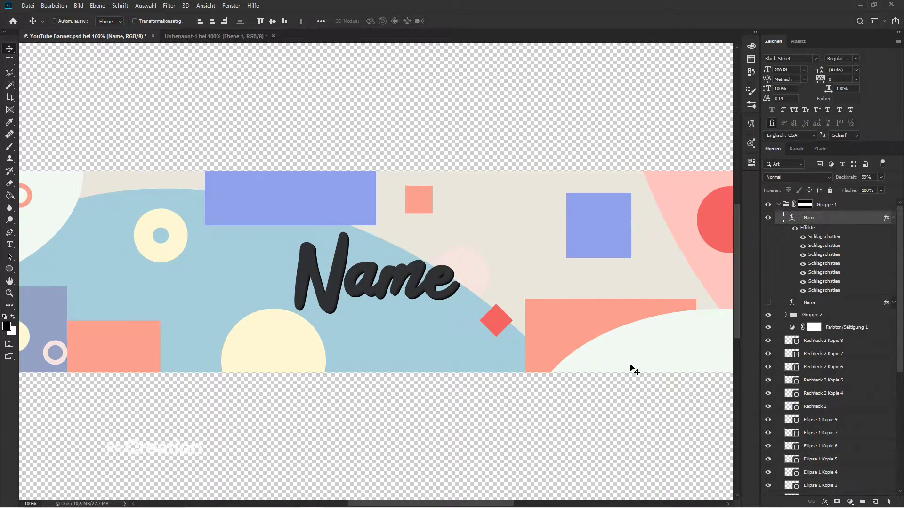
double_click(843, 220)
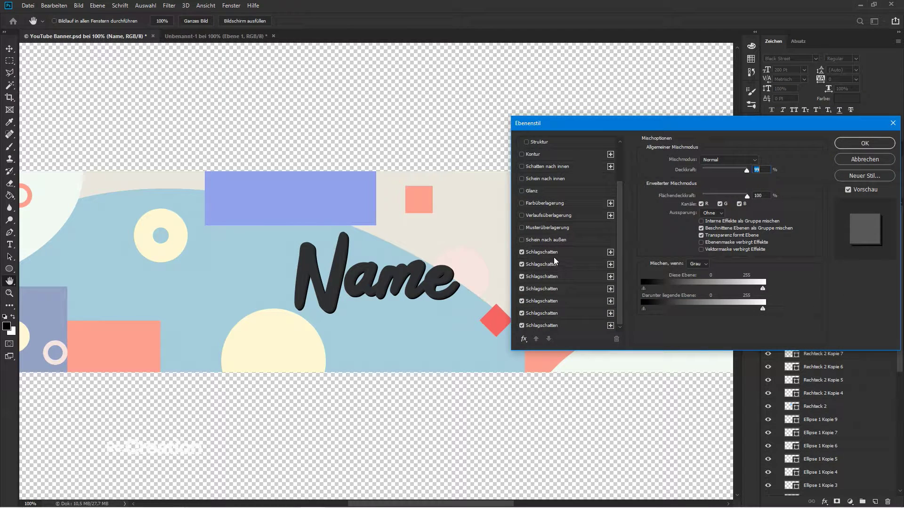
left_click(553, 257)
left_click(746, 160)
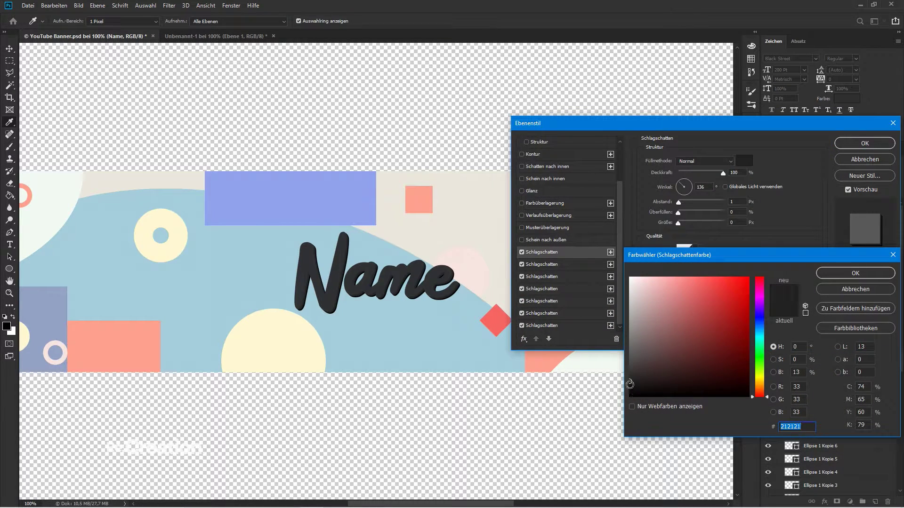
left_click(630, 385)
key("Return")
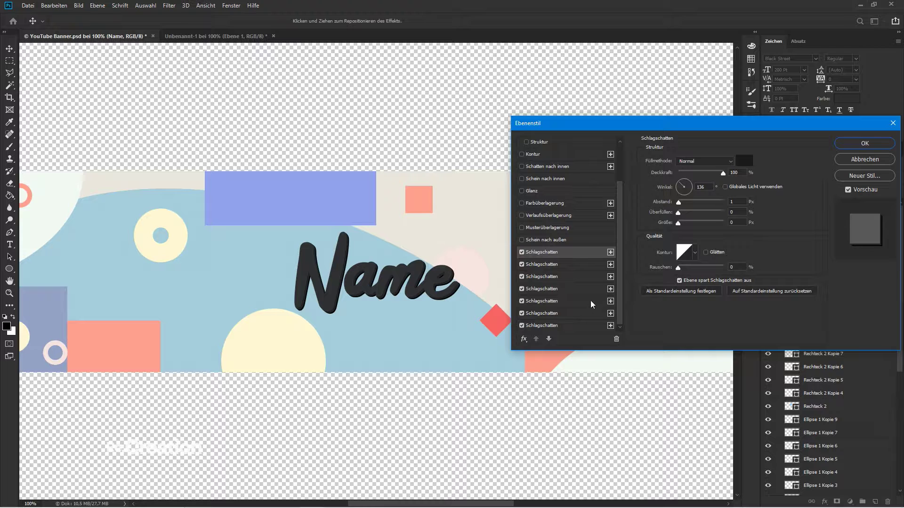
- Reconfirm the second, fourth and third drop shadow colours
left_click(566, 266)
left_click(744, 160)
key("Return")
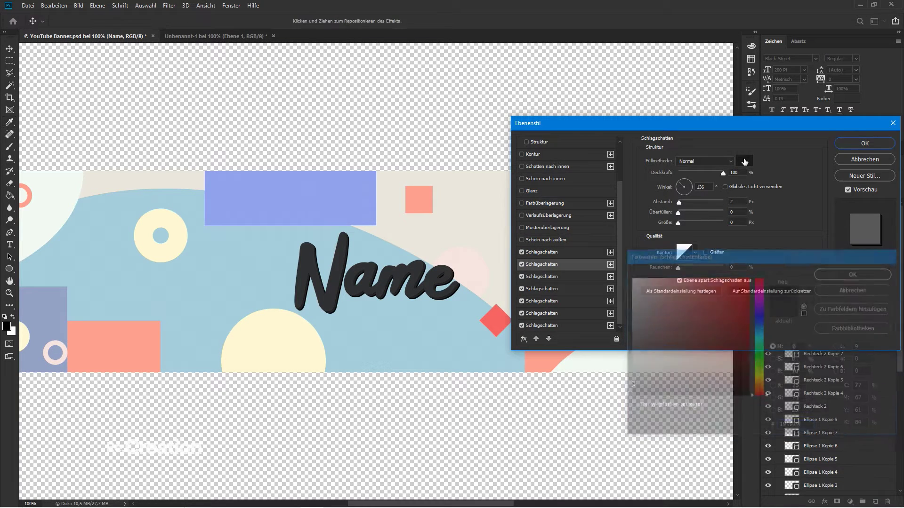
left_click(541, 289)
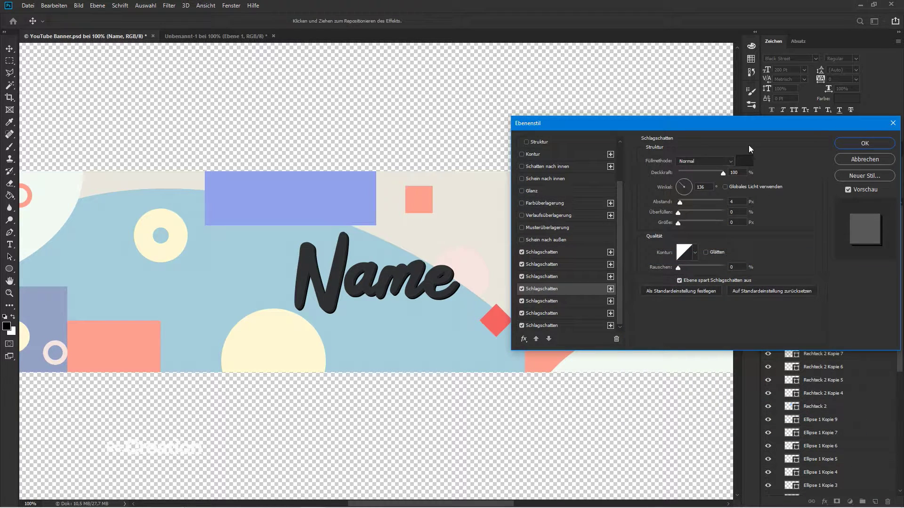
left_click(744, 160)
key("Return")
left_click(549, 277)
left_click(744, 161)
key("Return")
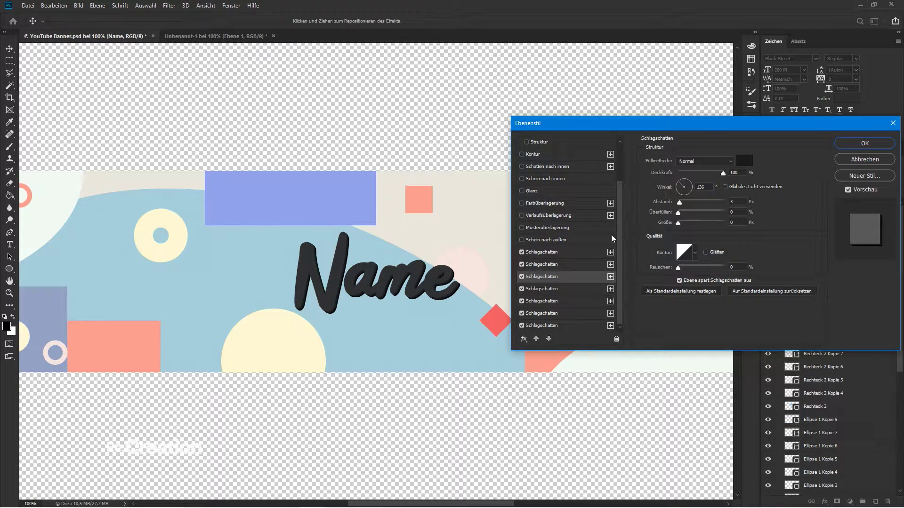
- Update the fifth and sixth drop shadow colours and apply the layer style
left_click(567, 302)
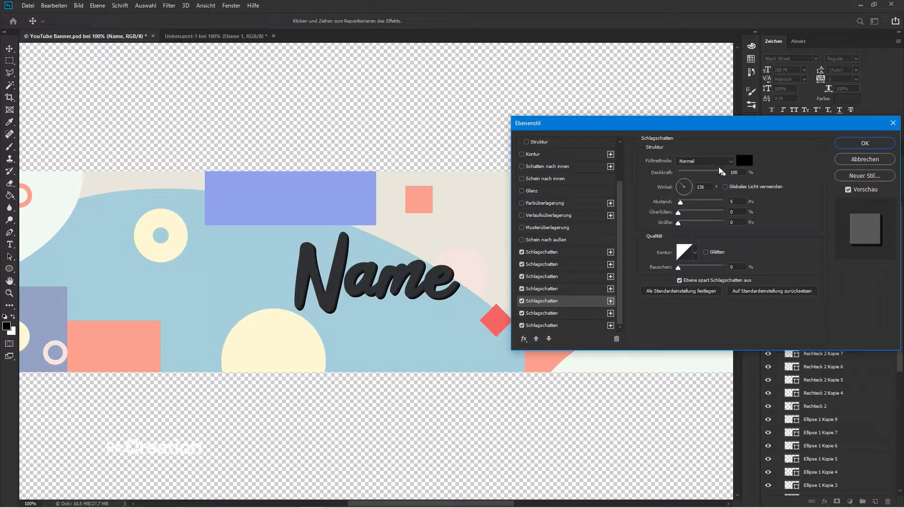
left_click(744, 161)
key("Return")
left_click(588, 314)
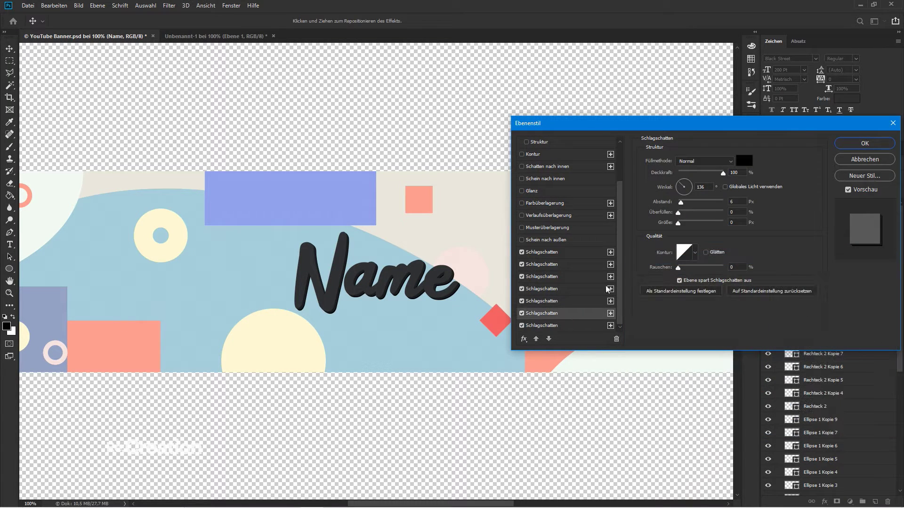
left_click(745, 161)
key("Return")
key("Return")
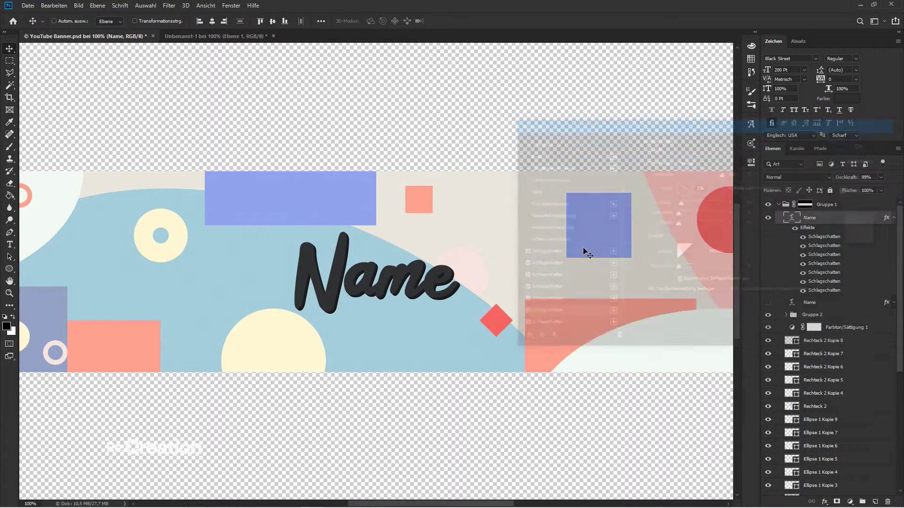
- Clear the Name layer's style, then enable Bevel and Emboss on it
key("ctrl+minus")
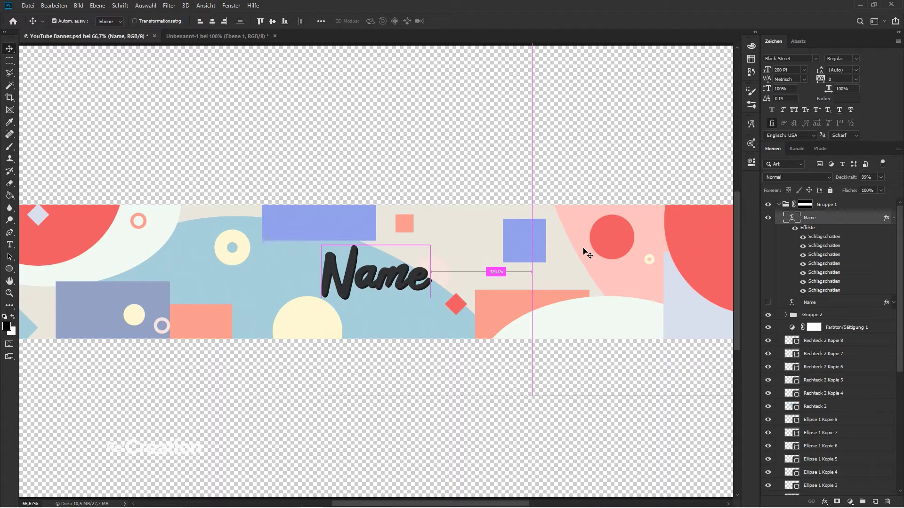
right_click(835, 228)
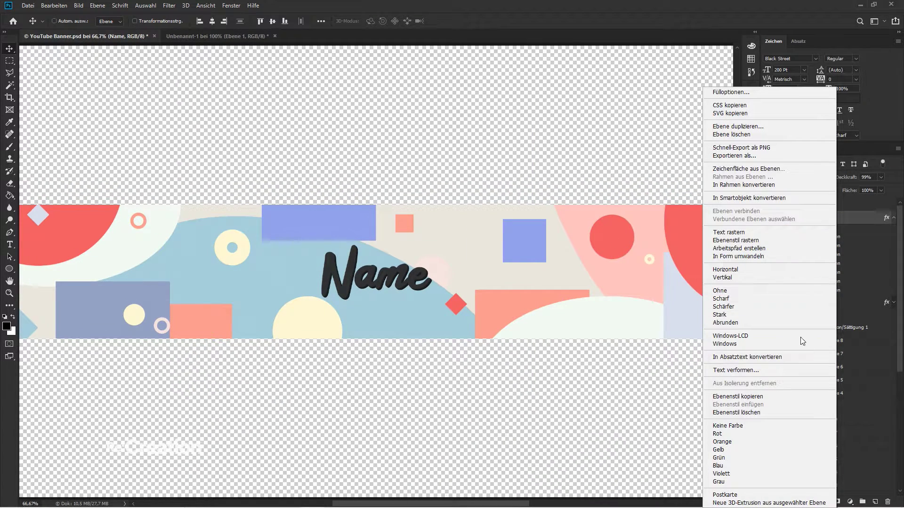
left_click(744, 413)
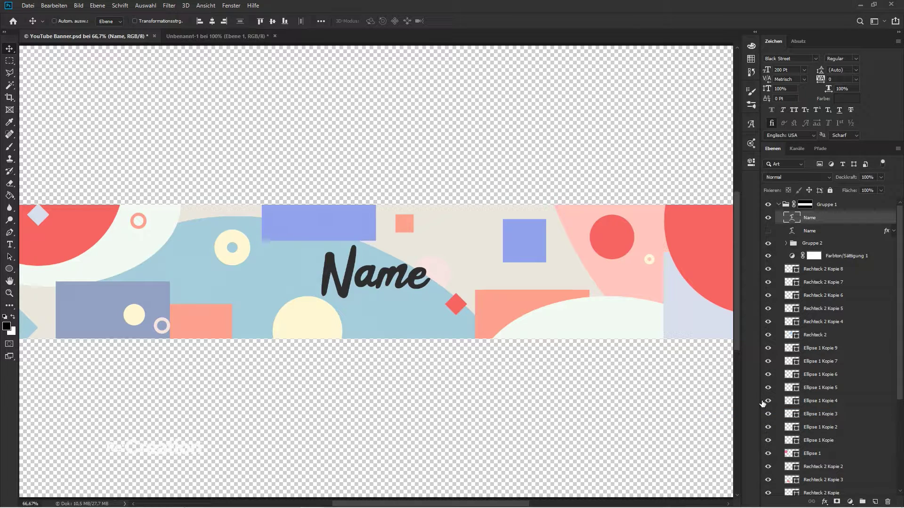
key("ctrl+plus")
key("ctrl+plus")
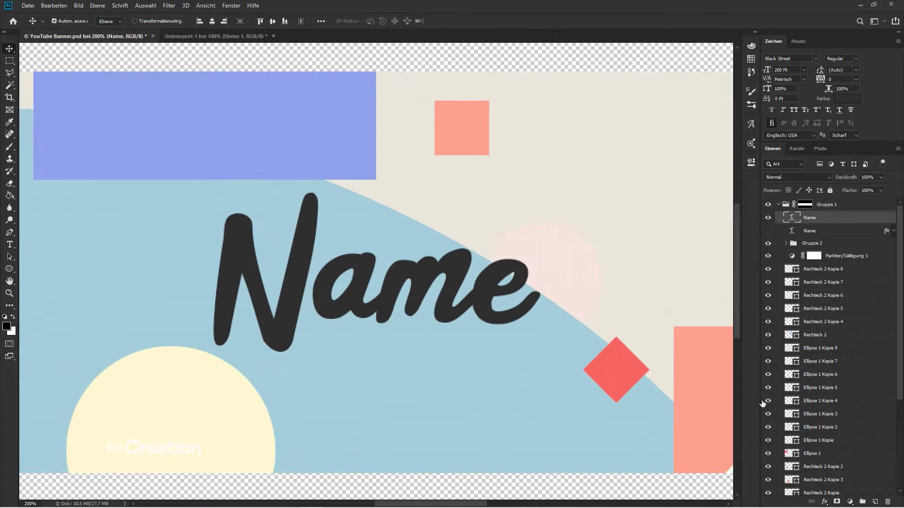
double_click(797, 248)
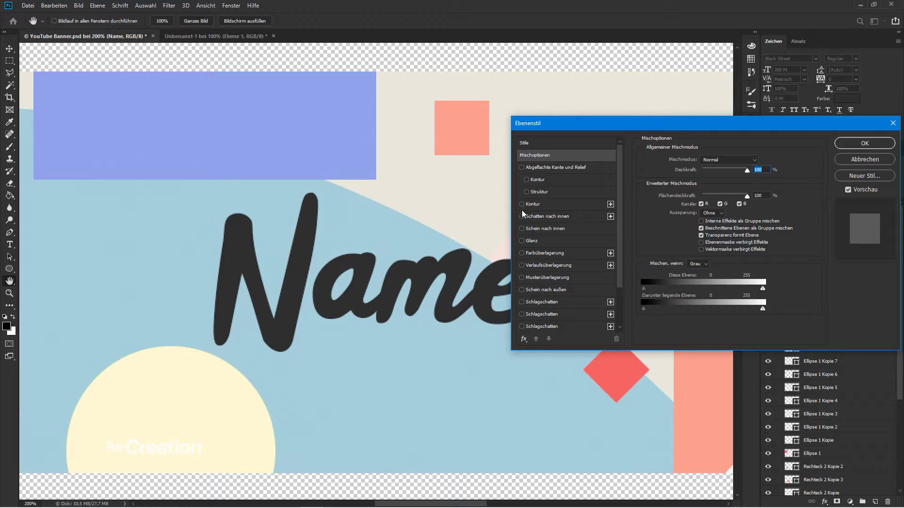
left_click(522, 168)
left_click(560, 140)
mouse_move(612, 125)
left_mouse_down()
mouse_move(657, 115)
mouse_move(614, 113)
left_mouse_up()
left_click(615, 155)
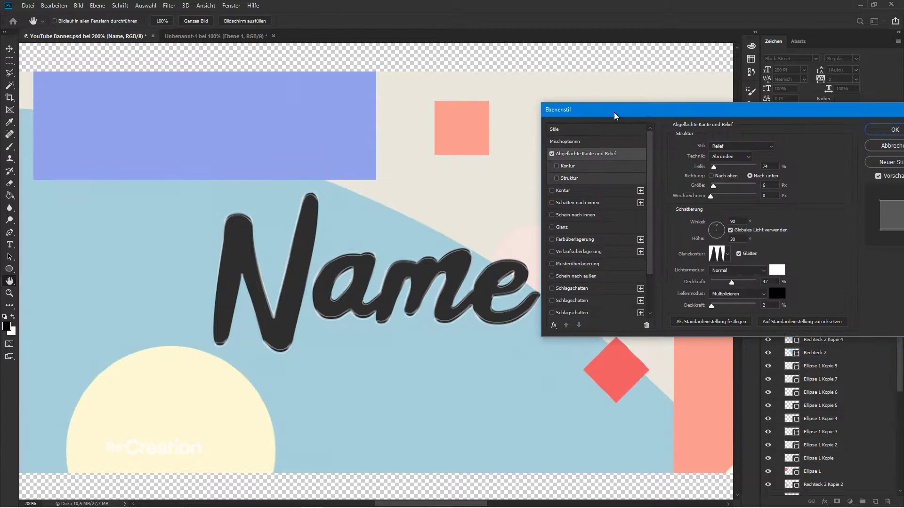
- Compare the outer, inner, Relief an allen Kanten and Reliefkontur bevel styles, then choose Relief
left_click(727, 150)
left_click(730, 155)
left_click(734, 147)
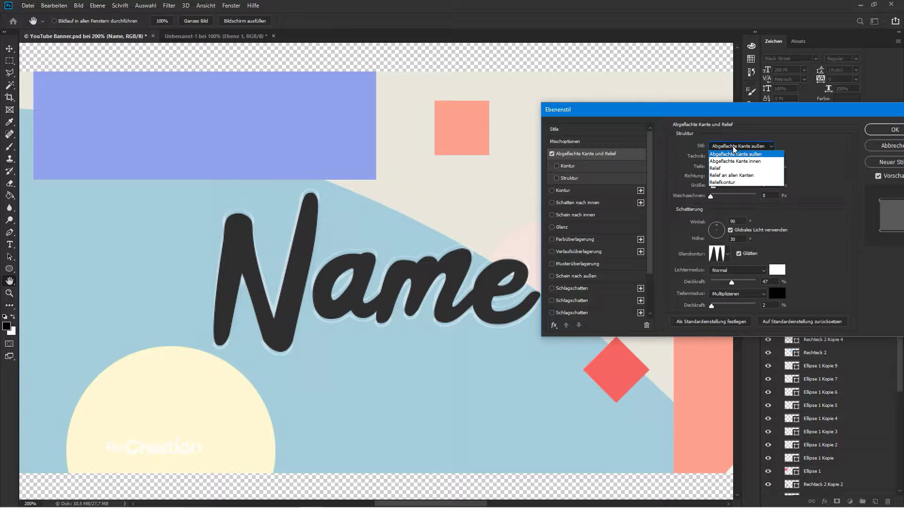
left_click(733, 161)
left_click(734, 147)
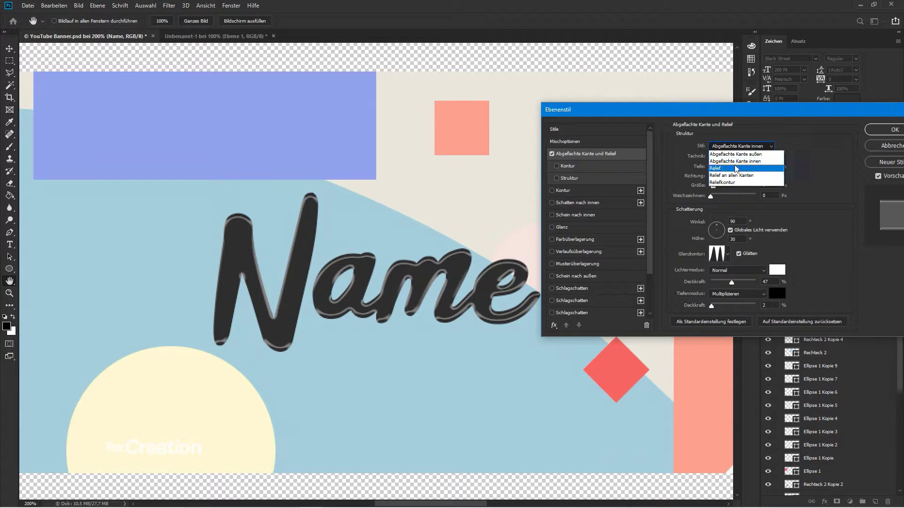
left_click(734, 175)
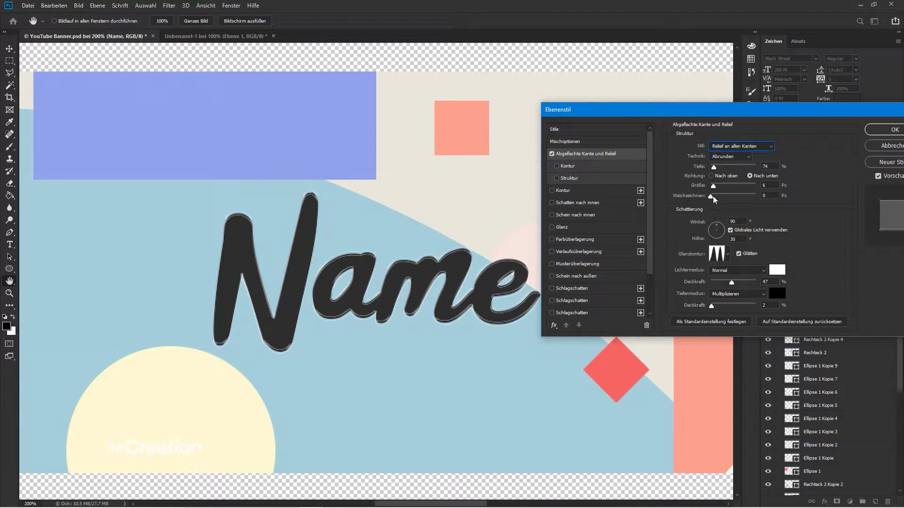
left_click(728, 146)
left_click(726, 182)
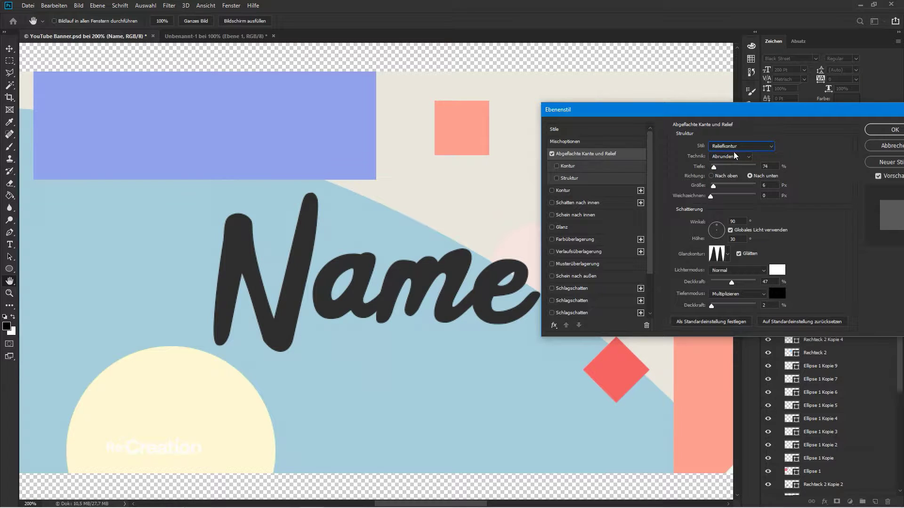
left_click(733, 147)
left_click(715, 169)
- Raise the emboss depth, lower the highlight opacity and apply the effect
left_click_drag(714, 168, 716, 200)
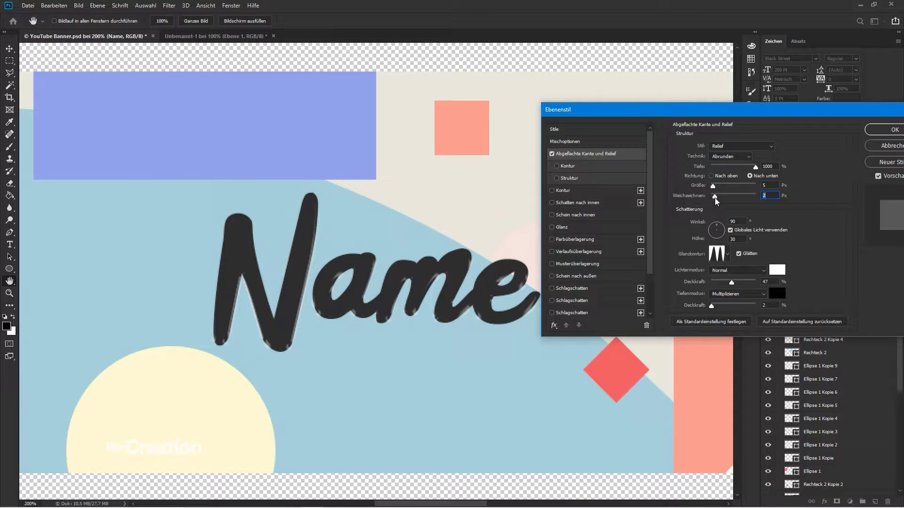
left_click_drag(729, 282, 717, 280)
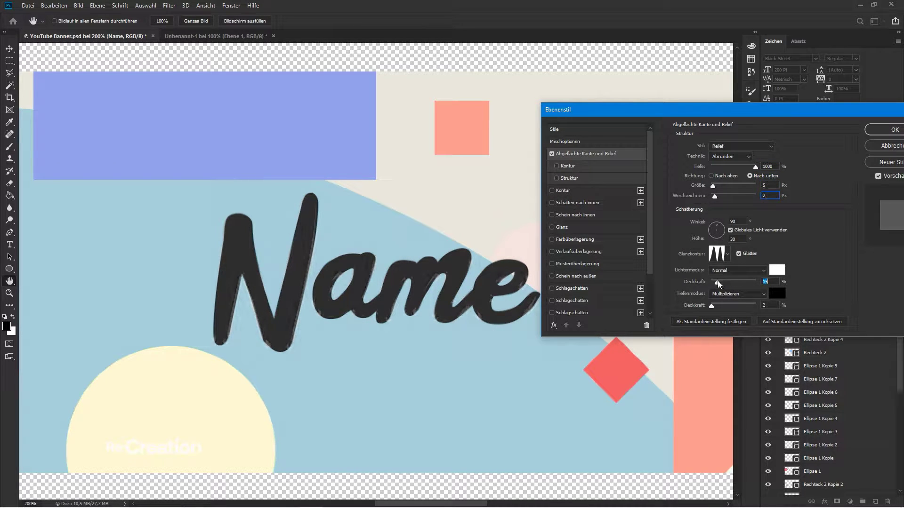
key("Return")
key("ctrl+minus")
key("ctrl+minus")
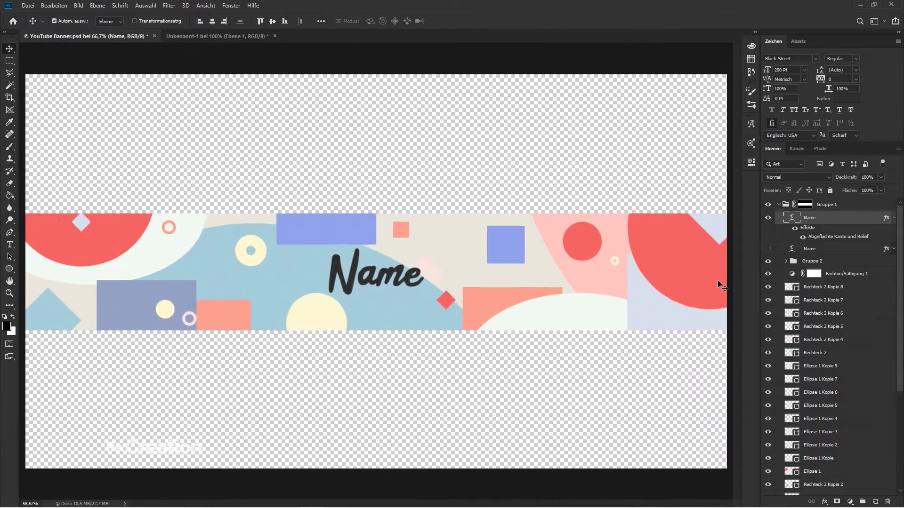
key("ctrl+plus")
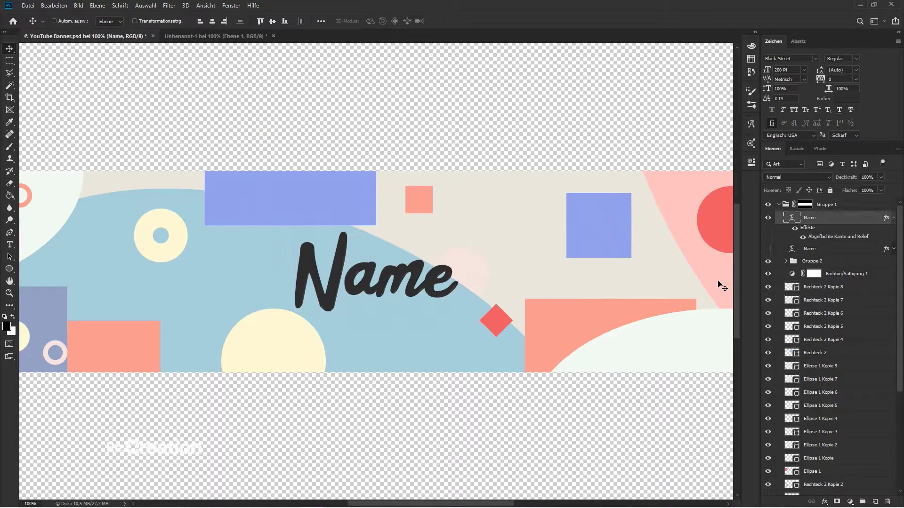
- Remove the emboss from Name, compare the two Name layers, and select the lower blue one
right_click(867, 218)
left_click(791, 413)
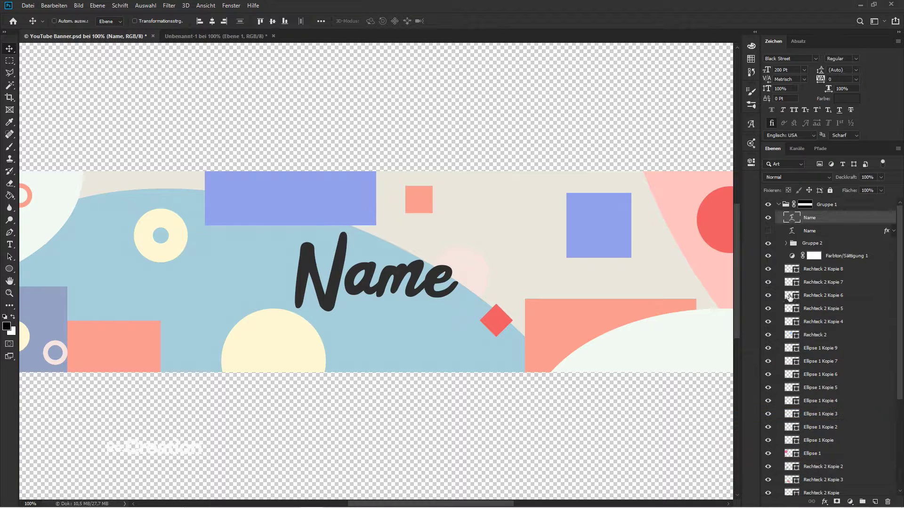
left_click(768, 231)
left_click(767, 218)
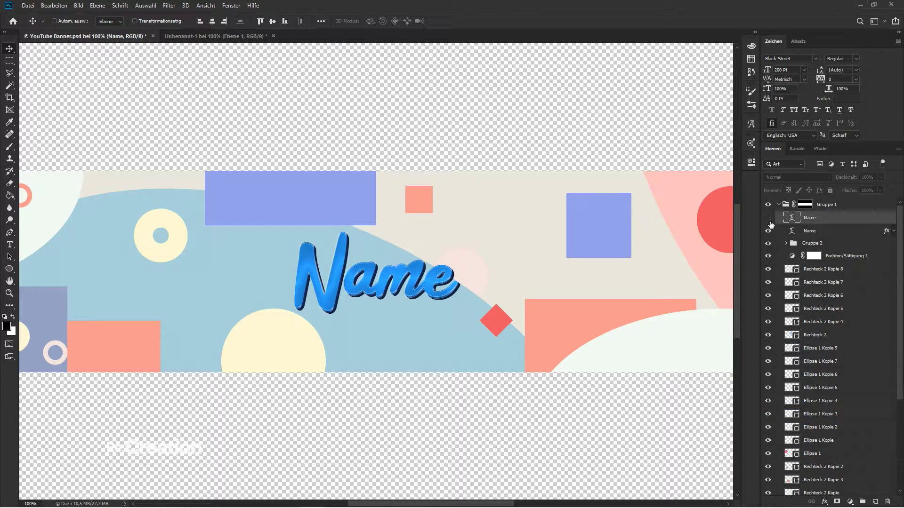
left_click(768, 217)
left_click(768, 217)
left_click(826, 234)
- Add a Hue/Saturation adjustment clipped to Name, shift the hue, then release the clip
left_click(848, 498)
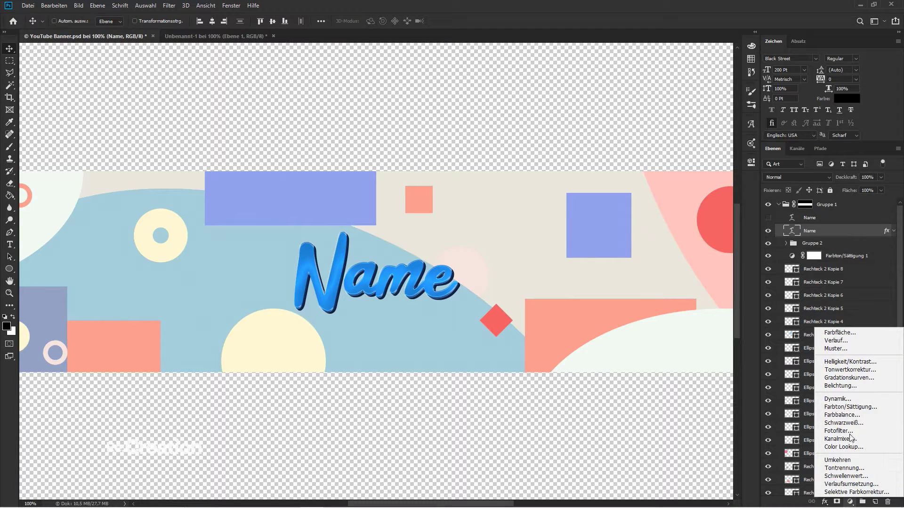
left_click(843, 408)
right_click(830, 231)
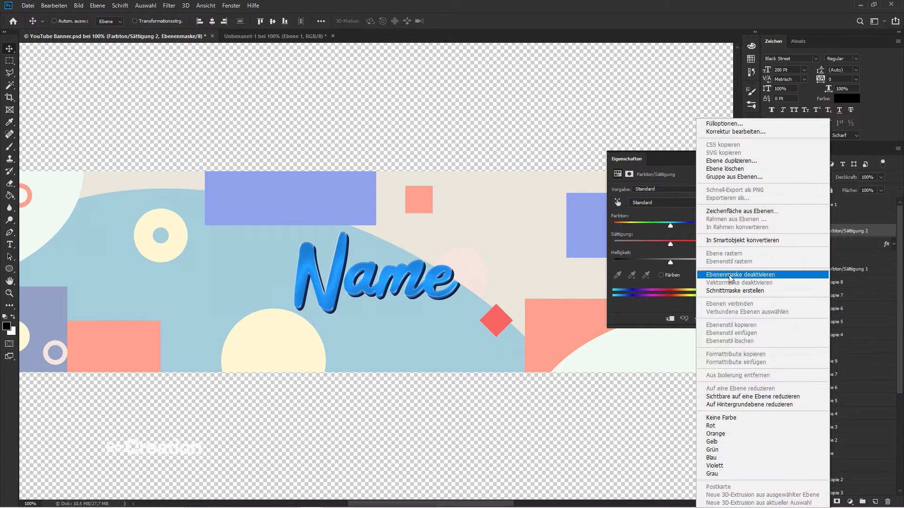
left_click(733, 290)
mouse_move(671, 226)
left_mouse_down()
mouse_move(710, 225)
mouse_move(605, 236)
mouse_move(625, 246)
mouse_move(685, 230)
left_mouse_up()
right_click(845, 234)
left_click(734, 289)
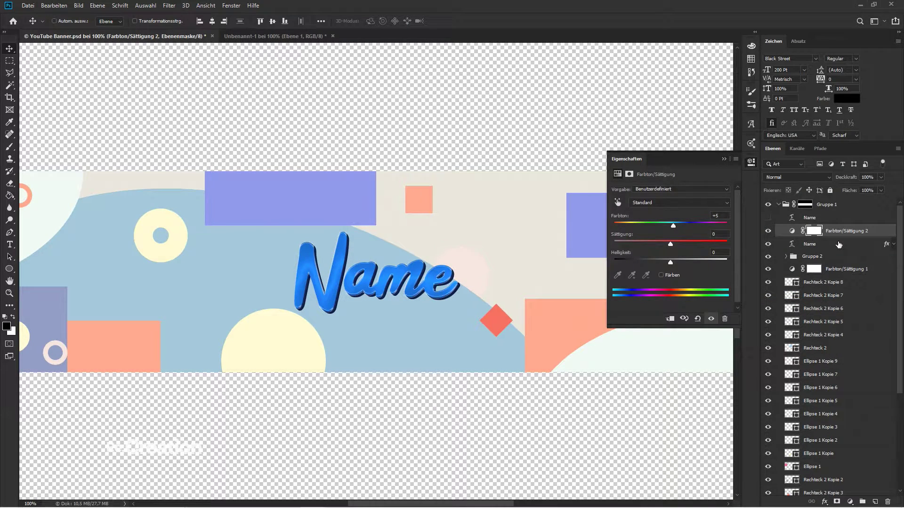
- Group the Name layer into Gruppe 3, clip the hue adjustment to it, and turn it crimson
left_click(839, 244)
key("ctrl+g")
right_click(840, 233)
left_click(744, 291)
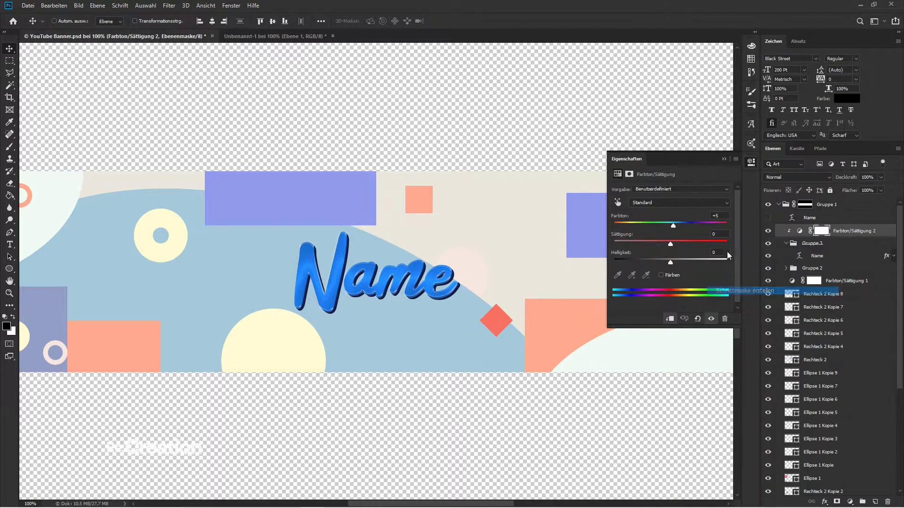
left_click_drag(674, 226, 716, 226)
left_click(729, 171)
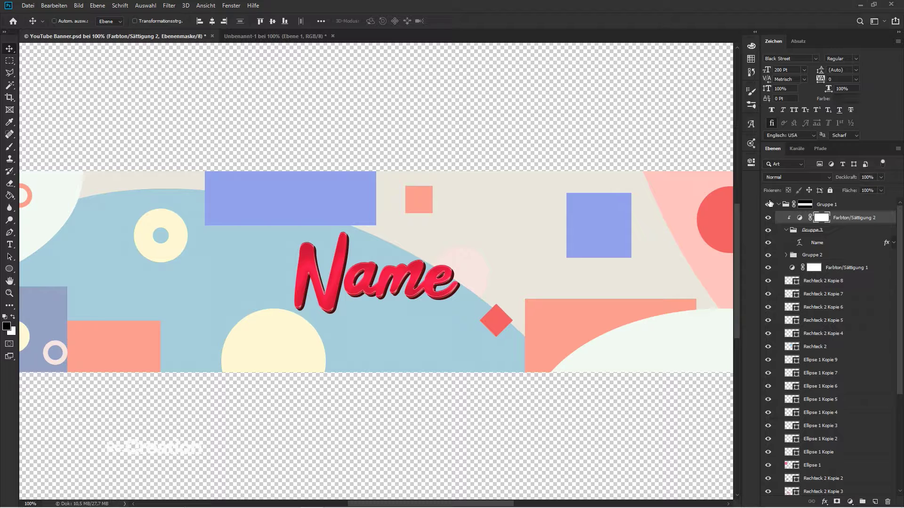
- Fine-tune the Hue to about +153 and close the adjustment properties
key("ctrl+minus")
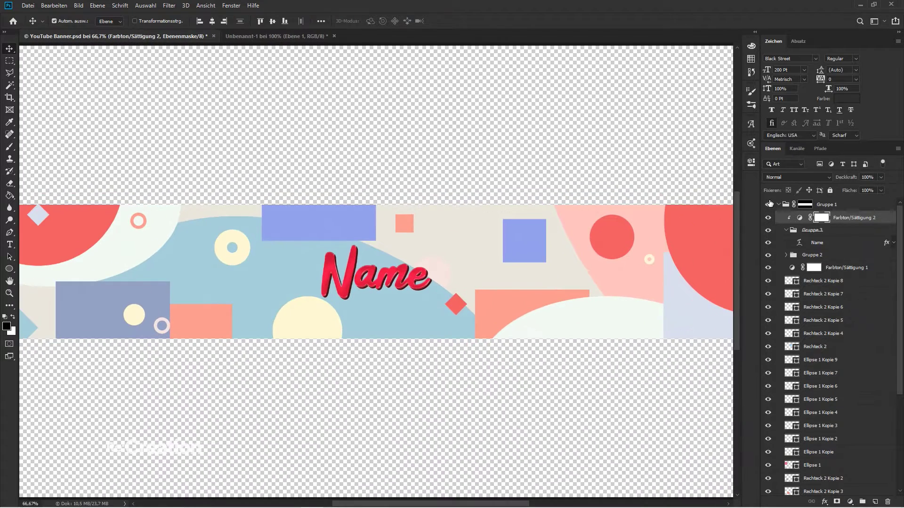
key("ctrl+minus")
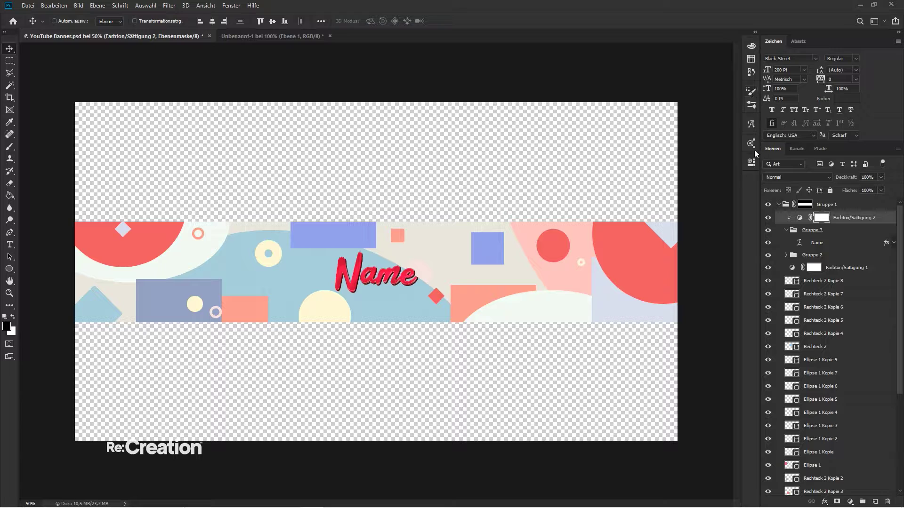
left_click(751, 161)
mouse_move(719, 229)
left_mouse_down()
mouse_move(607, 225)
mouse_move(632, 233)
mouse_move(709, 230)
left_mouse_up()
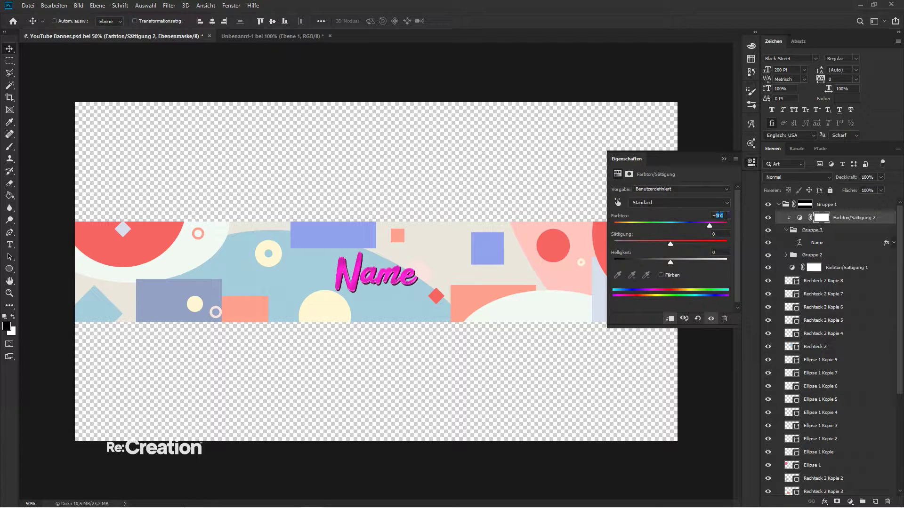
type("53")
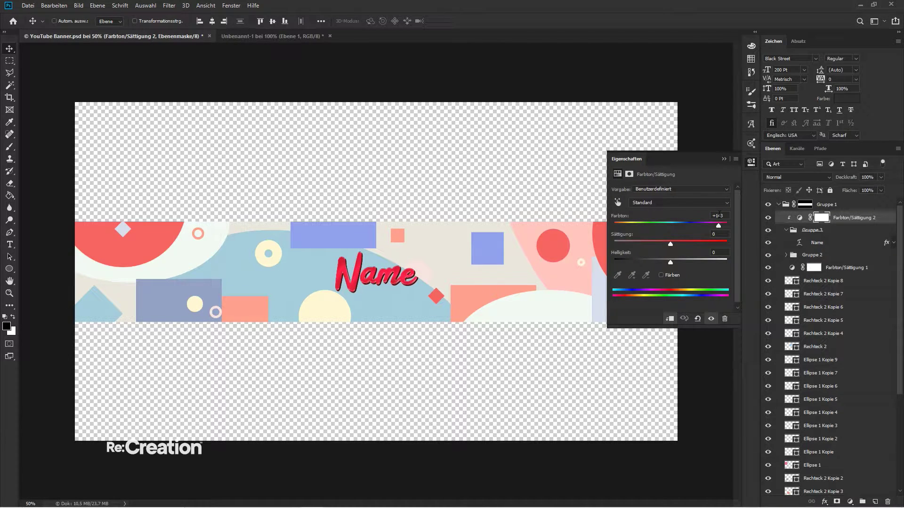
left_click(723, 161)
left_click(821, 241)
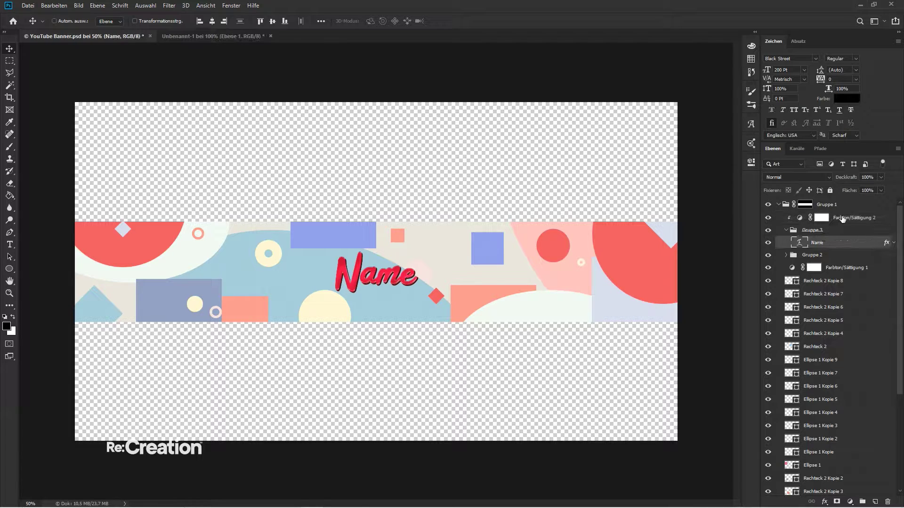
left_click(842, 218)
- Move Gruppe 1 below the Name layer and compare with the first hue adjustment toggled
mouse_move(827, 204)
left_mouse_down()
mouse_move(827, 252)
mouse_move(838, 190)
mouse_move(839, 201)
left_mouse_up()
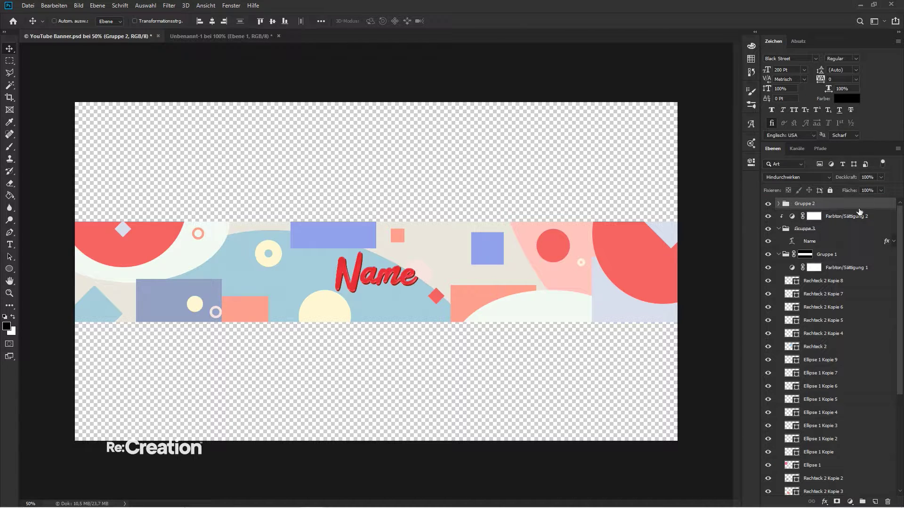
left_click(768, 269)
left_click(770, 269)
left_click(829, 265)
- Duplicate Rechteck 1 below itself and set the copy's fill to a tan colour
scroll(823, 264, "down", 5)
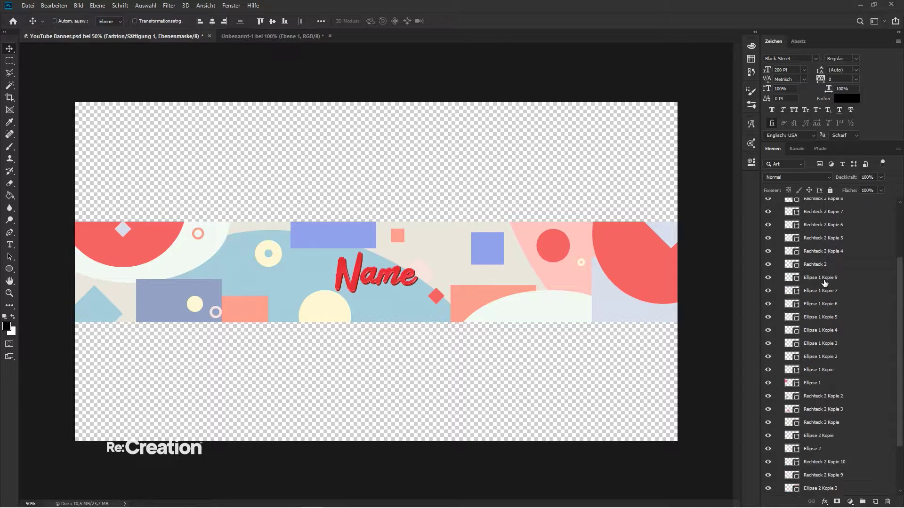
left_click(813, 463)
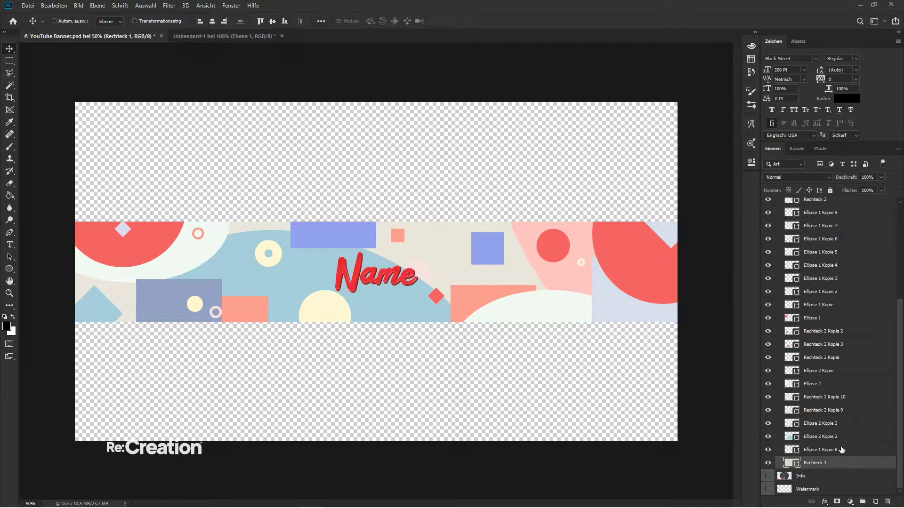
key("ctrl+j")
left_click_drag(827, 451, 825, 470)
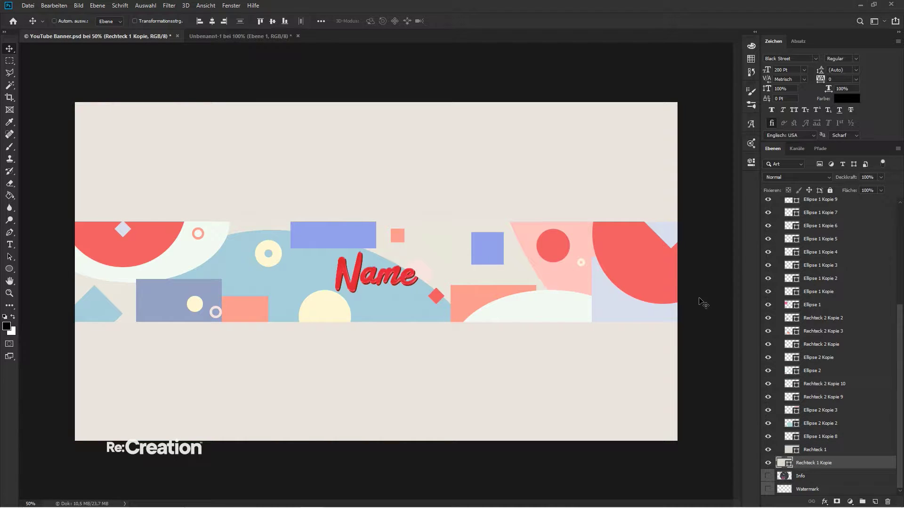
double_click(784, 463)
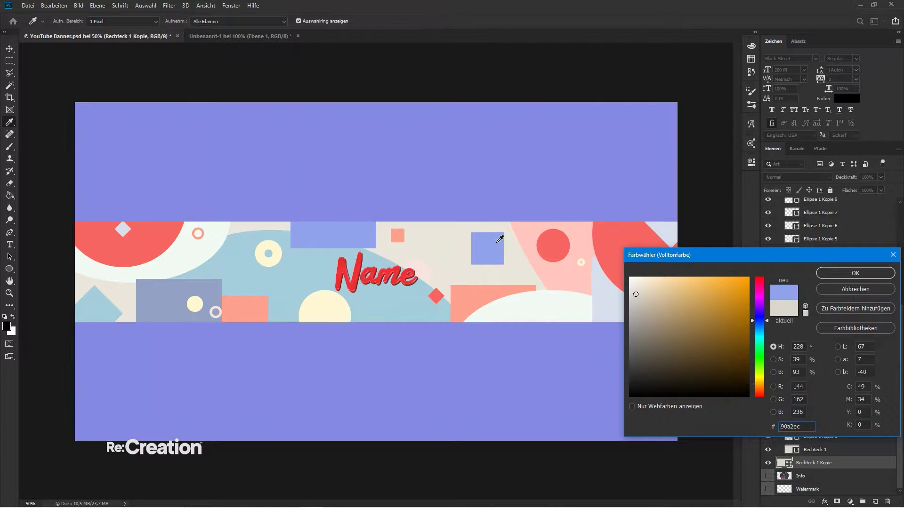
left_click(515, 249)
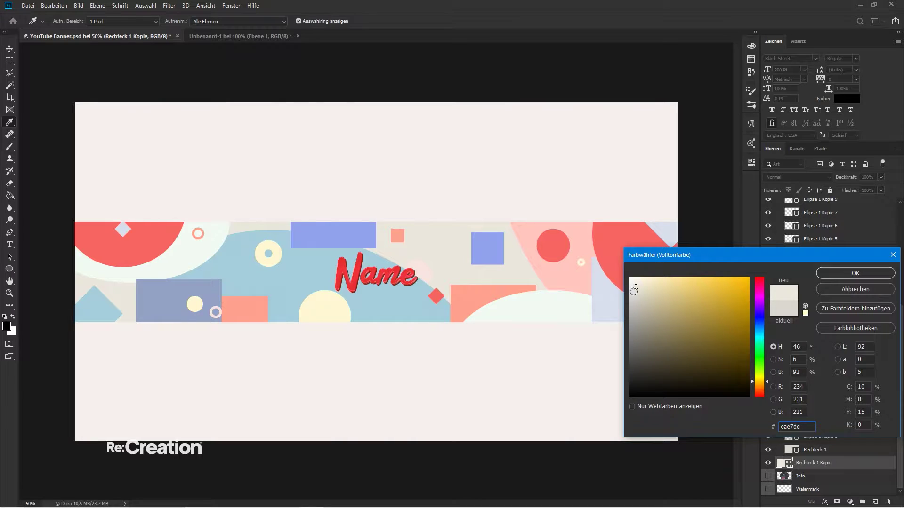
left_click_drag(635, 290, 637, 307)
key("Return")
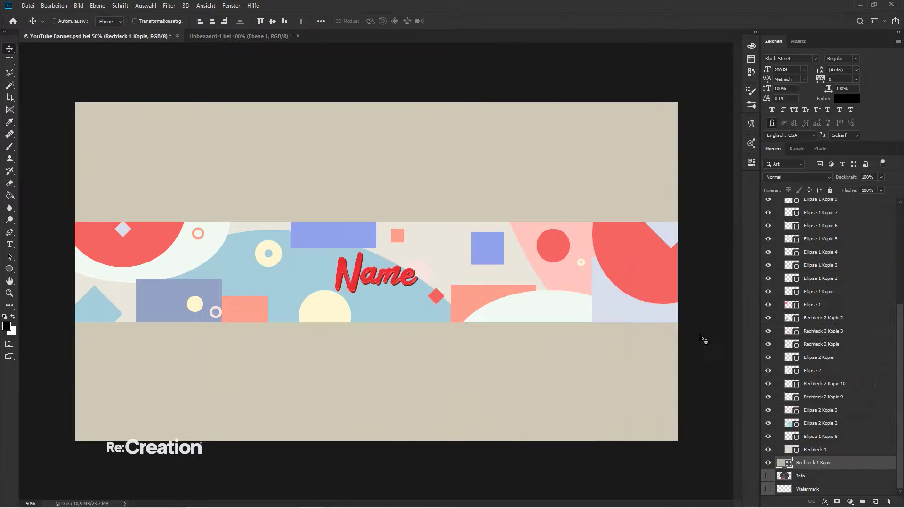
left_click(821, 436)
scroll(819, 330, "up", 5)
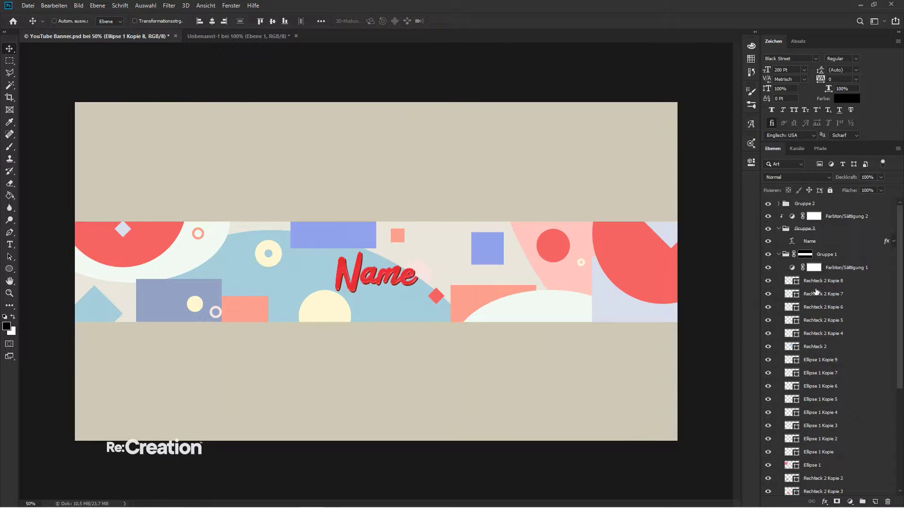
- Duplicate the shape layers from Rechteck 2 Kopie 8 down and move the copies below Rechteck 1
left_click(818, 284, "shift")
key("ctrl+j")
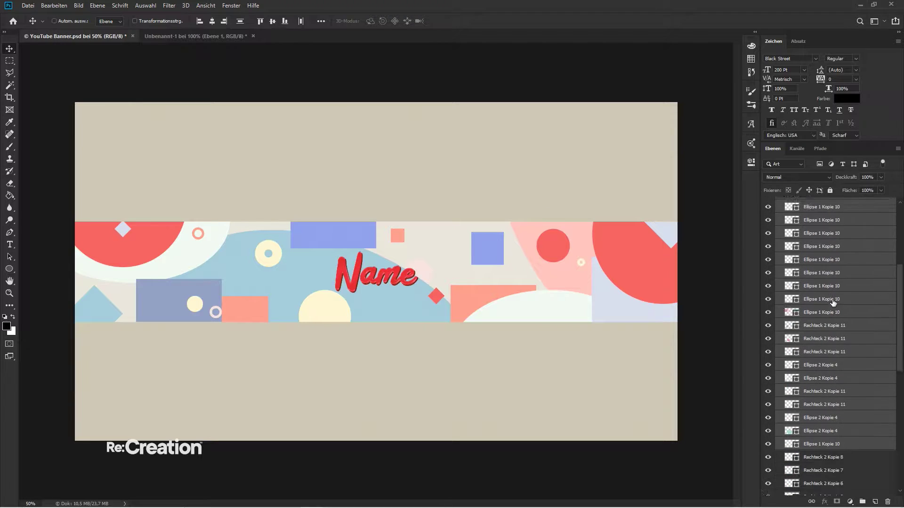
left_click_drag(838, 327, 845, 463)
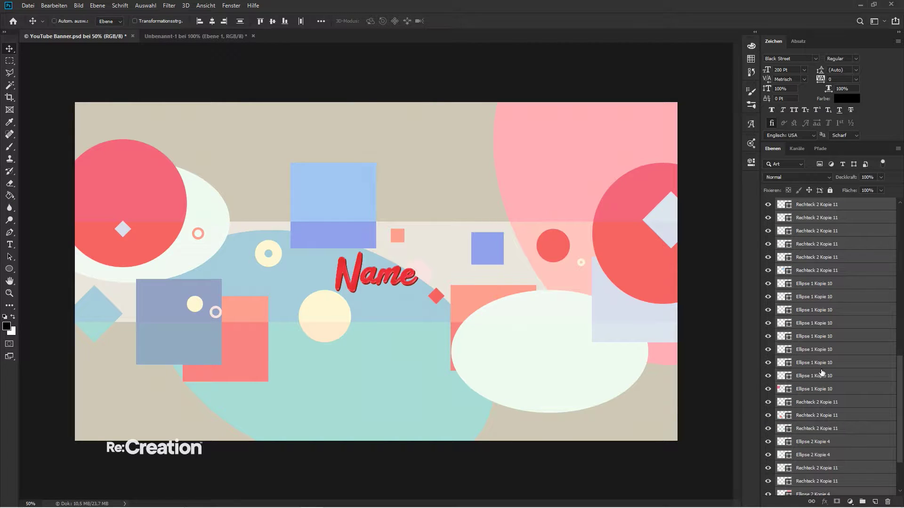
- Group the copied shape layers into Gruppe 4
scroll(822, 373, "down", 3)
left_click(818, 463, "shift")
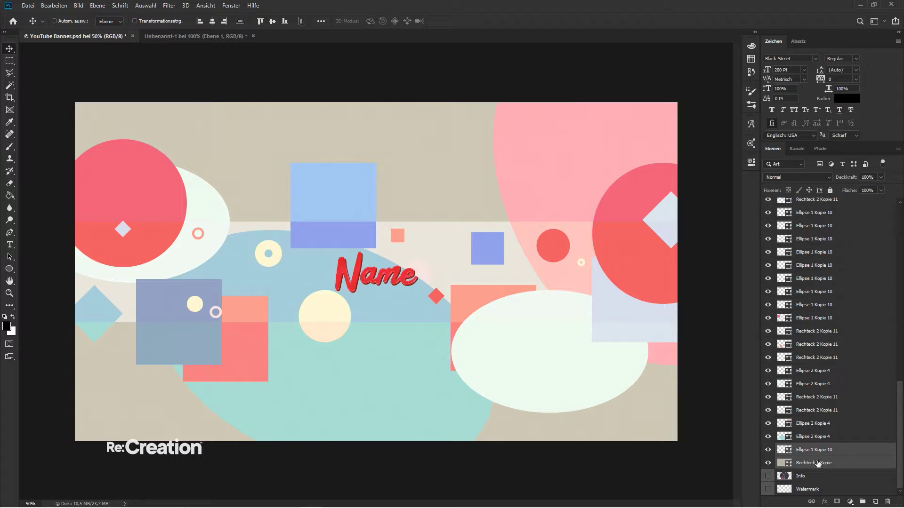
left_click(818, 462)
scroll(823, 401, "up", 5)
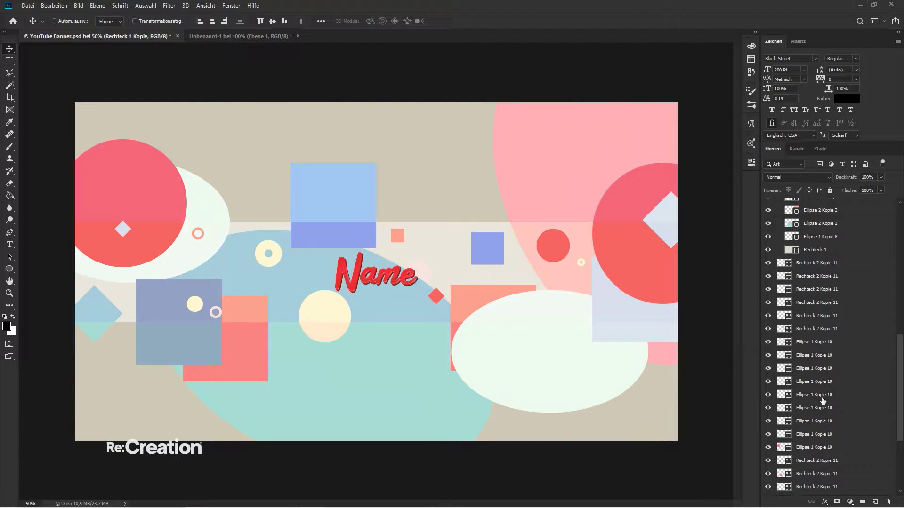
left_click(815, 264, "shift")
key("ctrl+g")
left_click(778, 464)
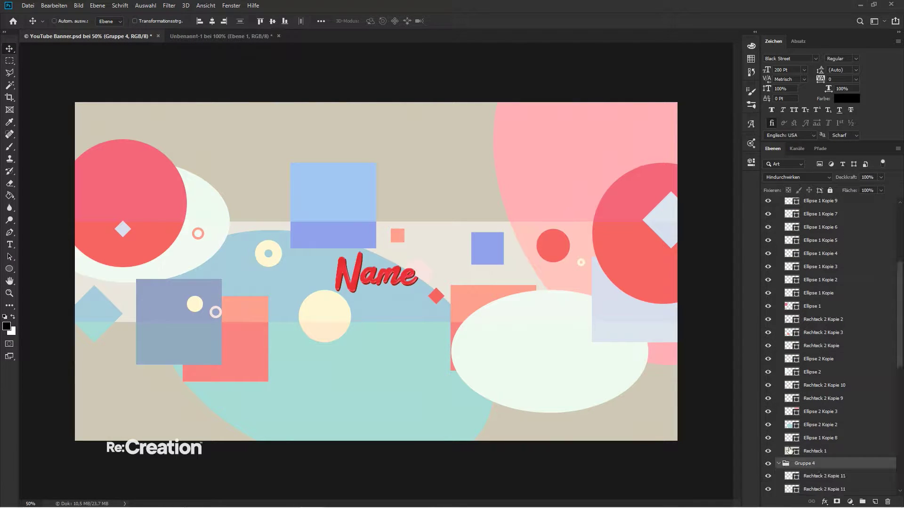
scroll(816, 412, "down", 2)
- Add a Brightness/Contrast adjustment to Gruppe 4 with brightness -79
left_click(852, 502)
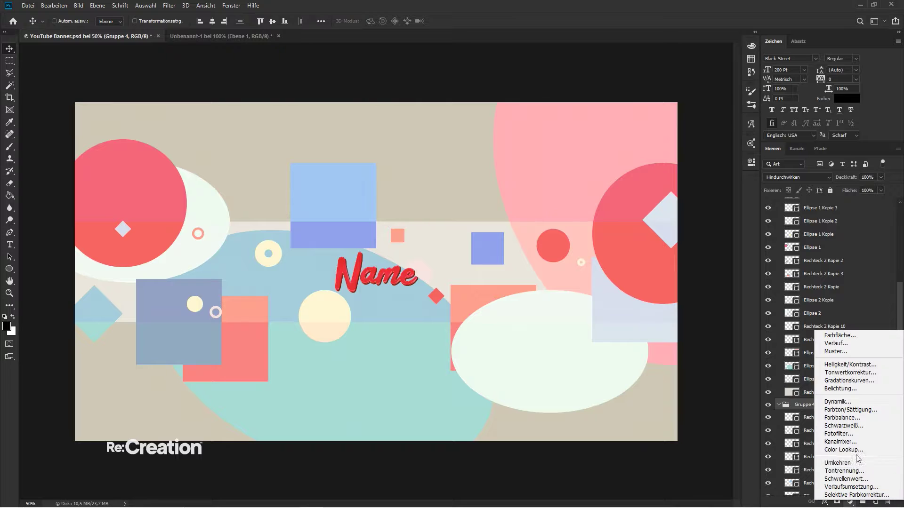
left_click(856, 361)
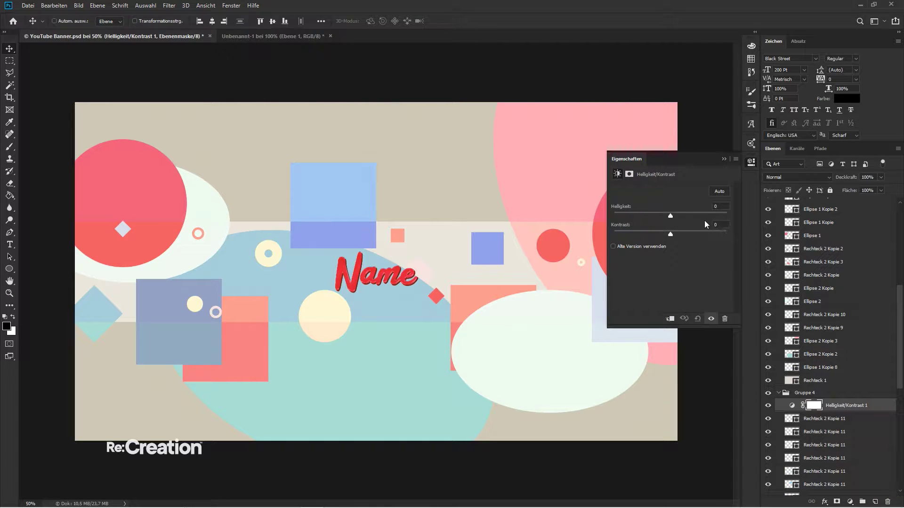
left_click_drag(671, 216, 640, 218)
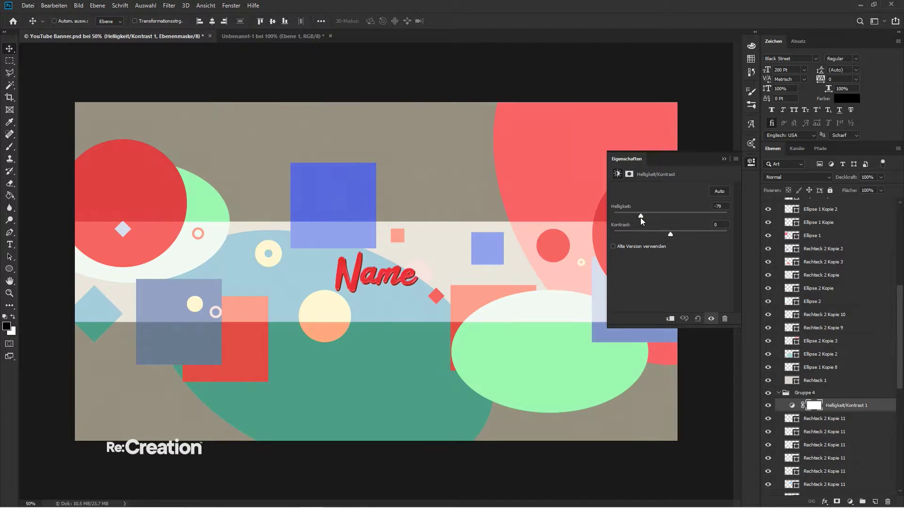
left_click(725, 159)
- Resample the beige backdrop fill colour from the canvas
scroll(797, 462, "down", 10)
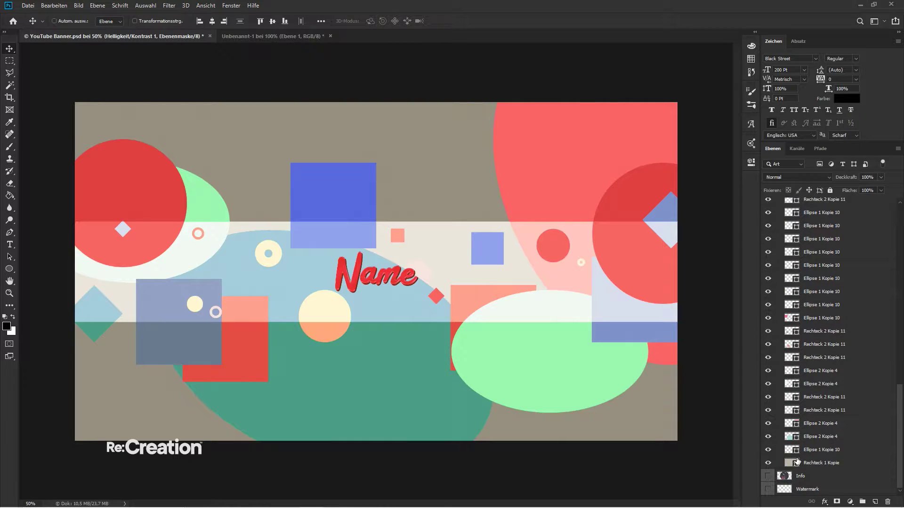
double_click(794, 464)
left_click(446, 242)
left_click(857, 268)
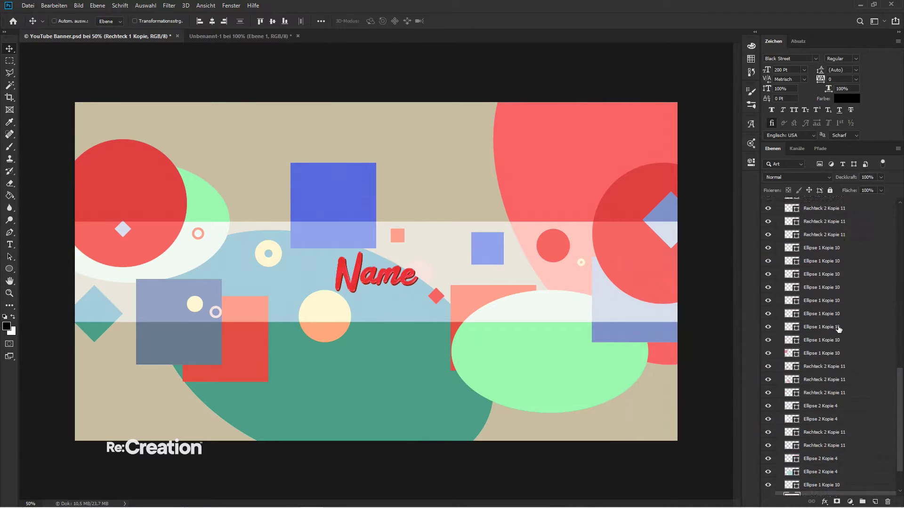
- Select the copied shape layers in Gruppe 4 through Ellipse 1 Kopie 10
scroll(839, 330, "up", 5)
scroll(839, 330, "up", 3)
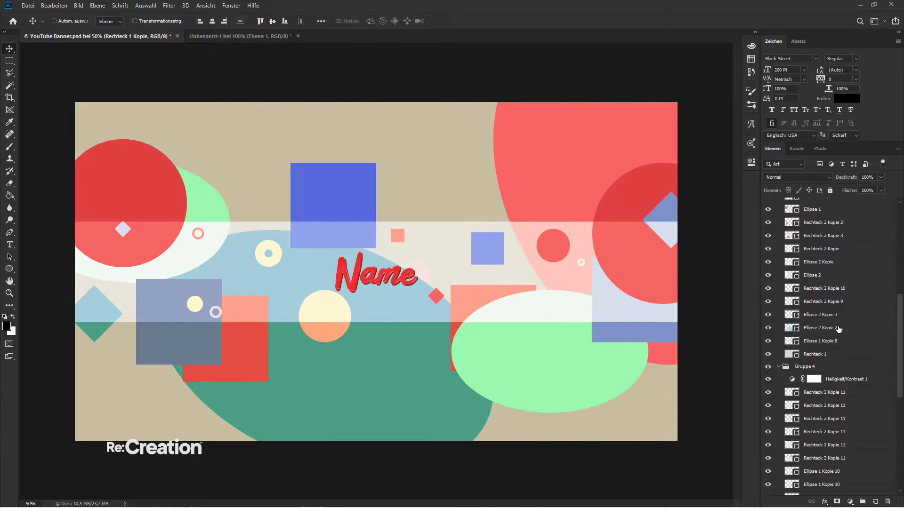
left_click(823, 392)
scroll(816, 419, "down", 8)
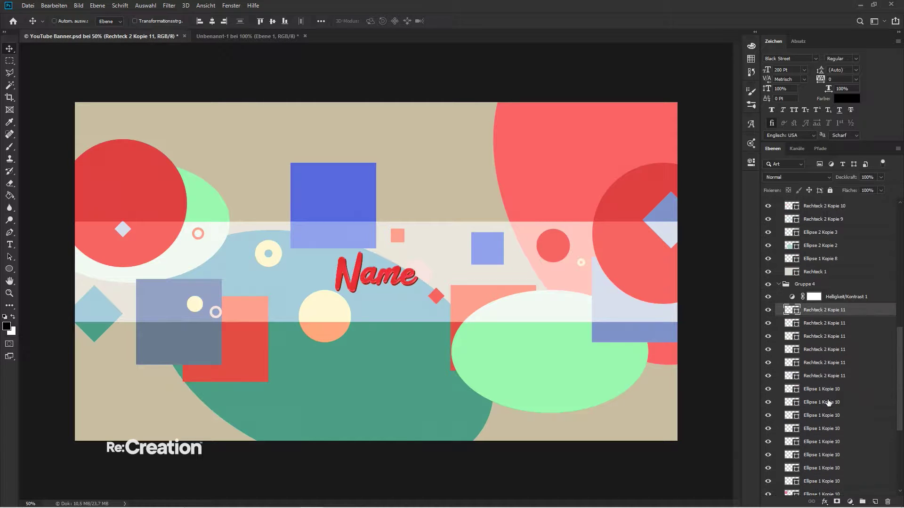
left_click(820, 448, "shift")
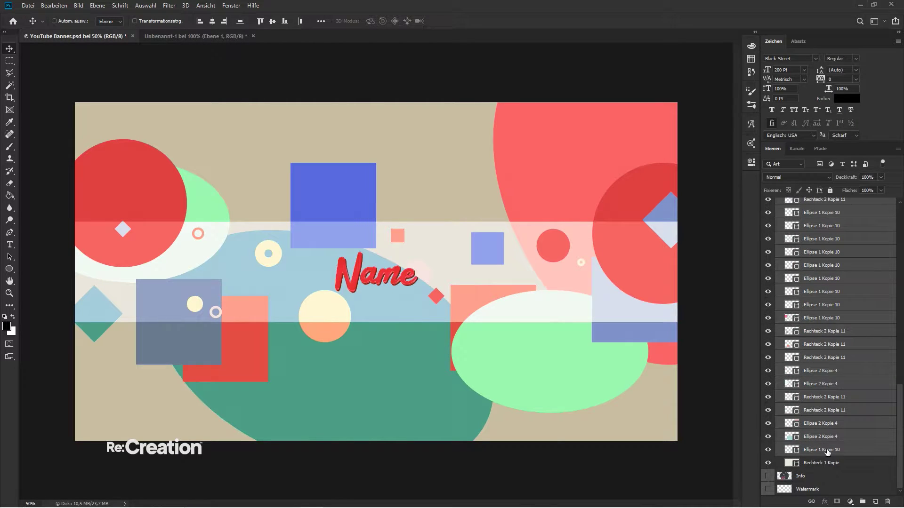
- Try several opacity values on the selected shape copies, settling on 5%
key("1")
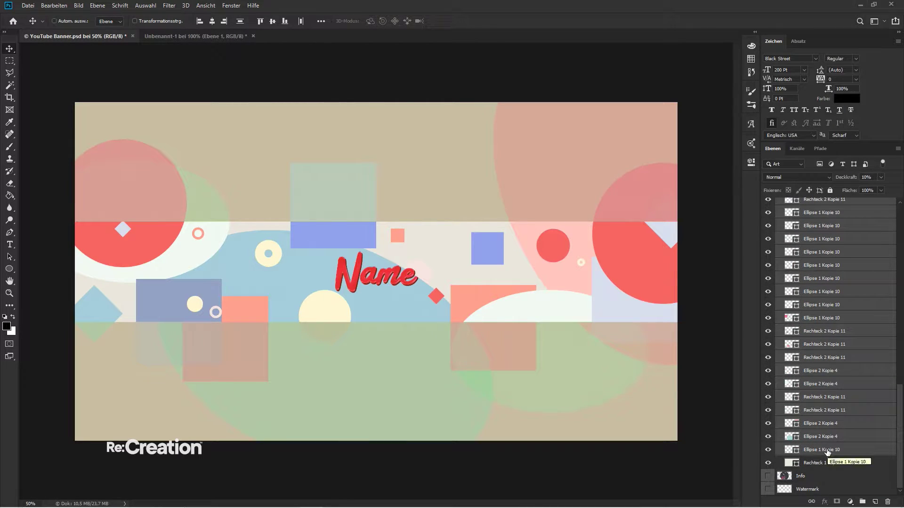
key("0")
key("2")
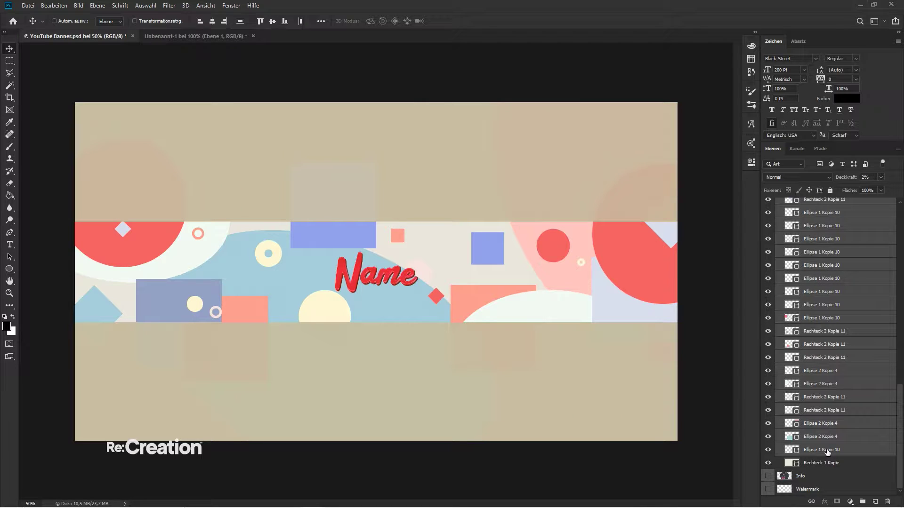
key("1")
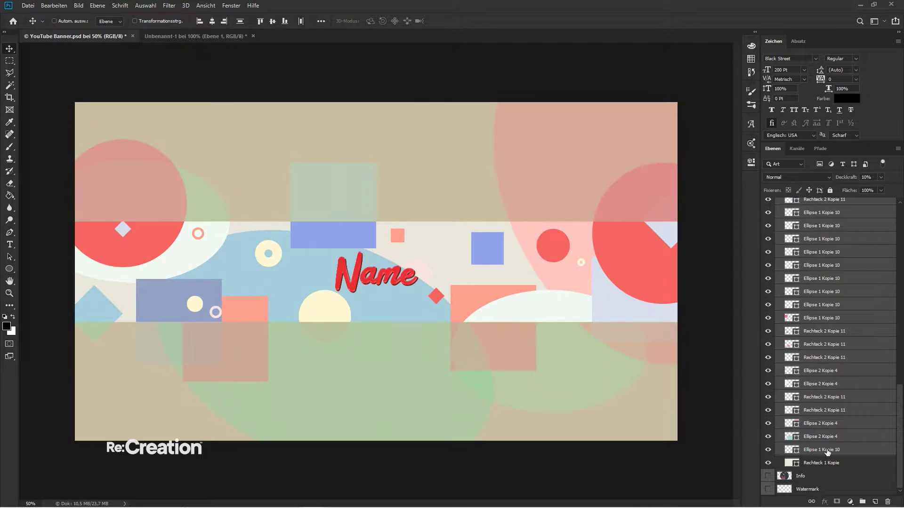
key("0")
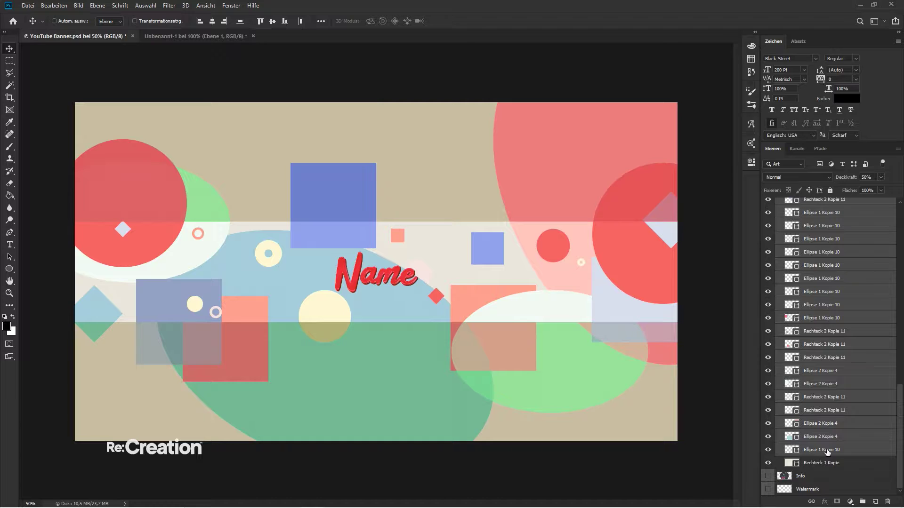
key("1")
key("0")
key("0")
key("0")
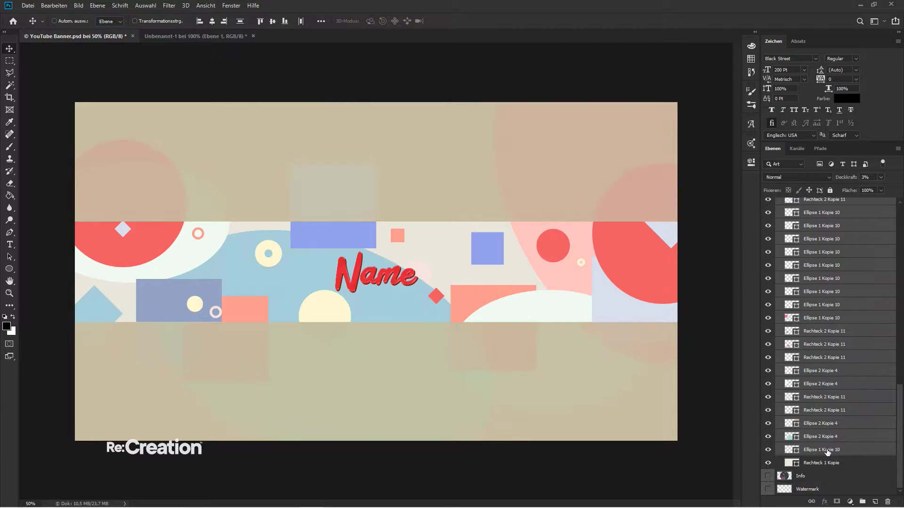
key("5")
key("0")
key("5")
left_click(842, 411)
left_click(845, 450)
right_click(584, 375)
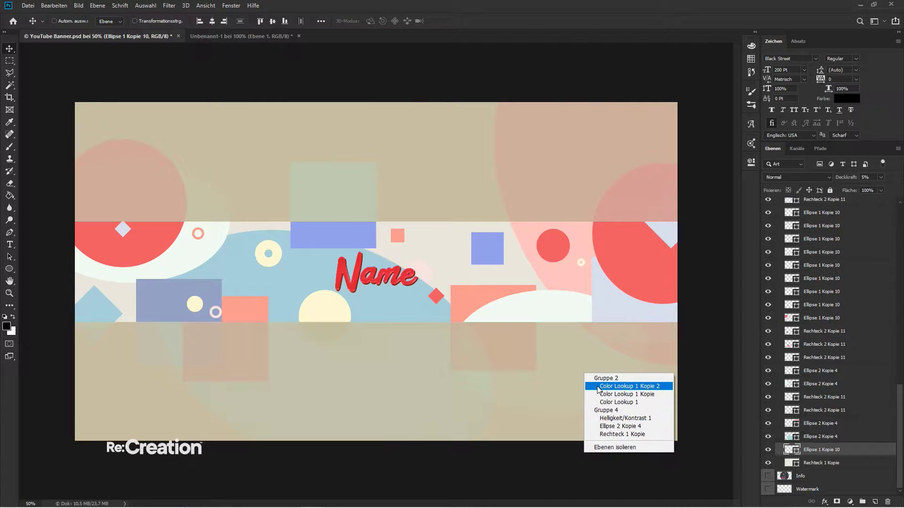
left_click(604, 425)
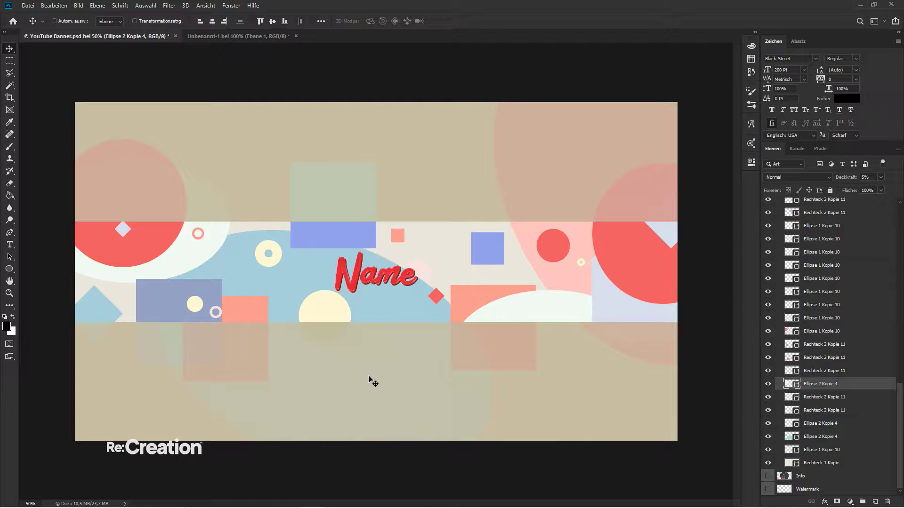
right_click(327, 379)
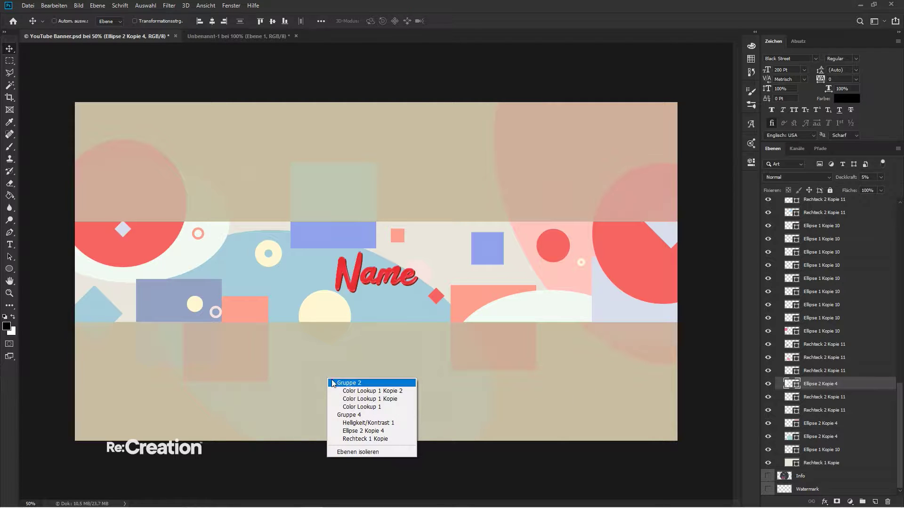
left_click(348, 429)
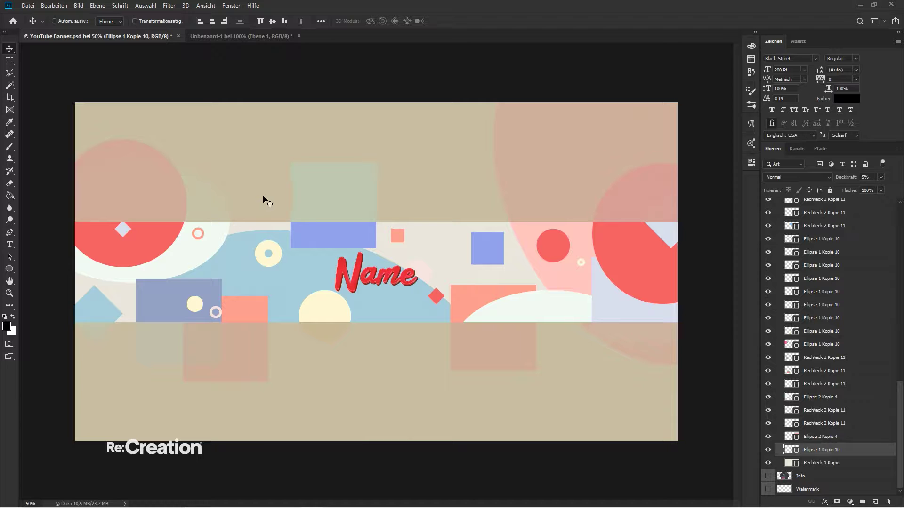
right_click(667, 211)
left_click(687, 264)
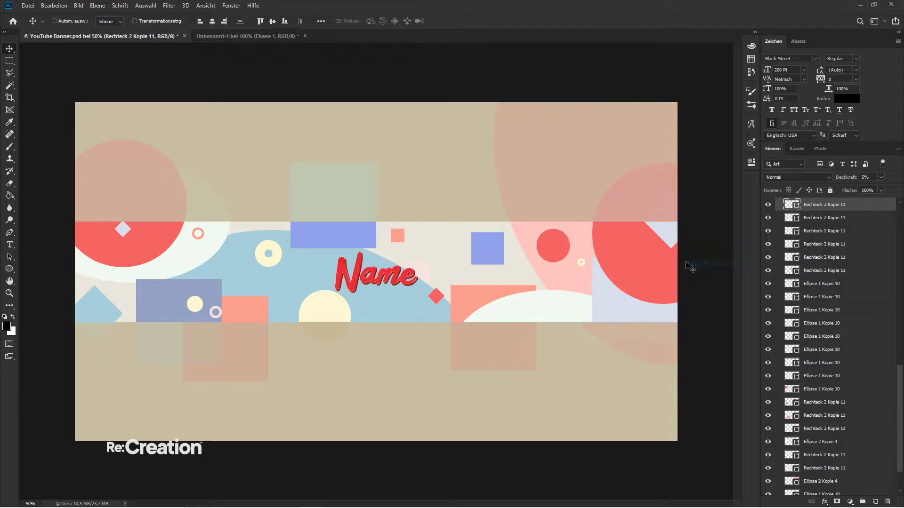
right_click(123, 223)
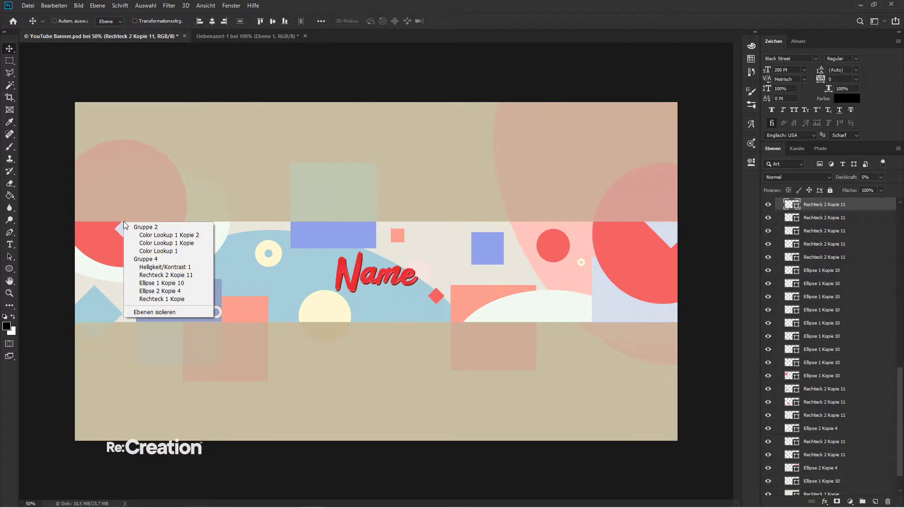
left_click(143, 276)
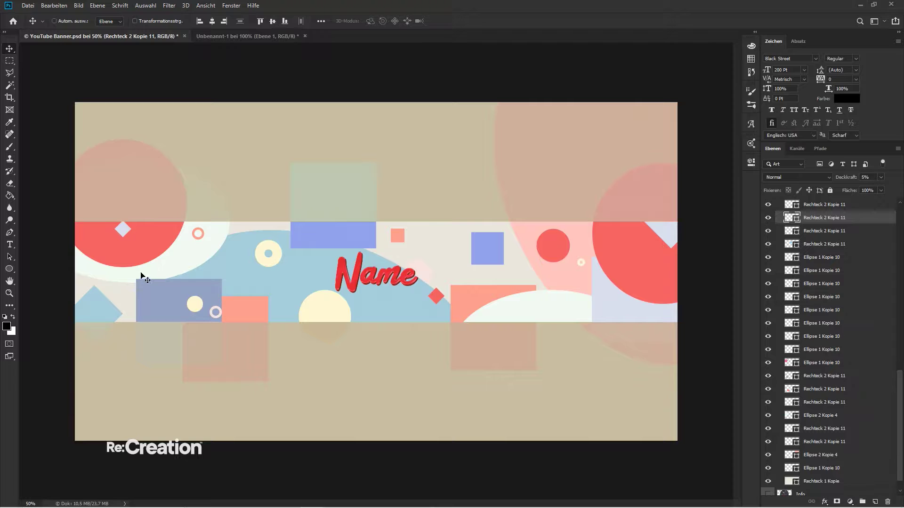
right_click(100, 329)
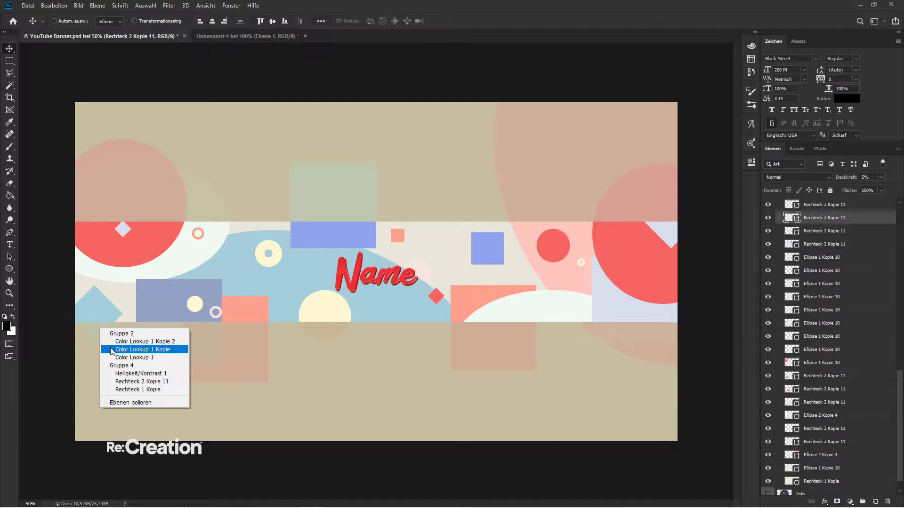
left_click(119, 381)
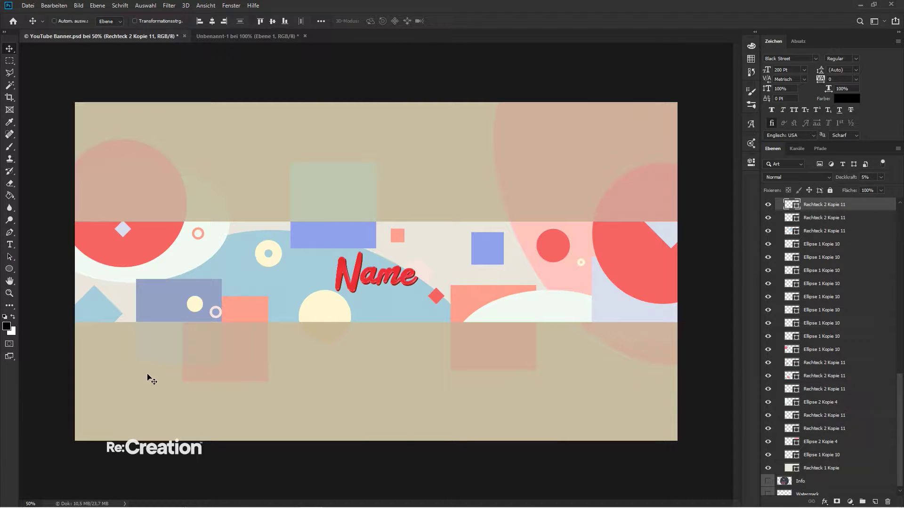
right_click(163, 339)
left_click(176, 395)
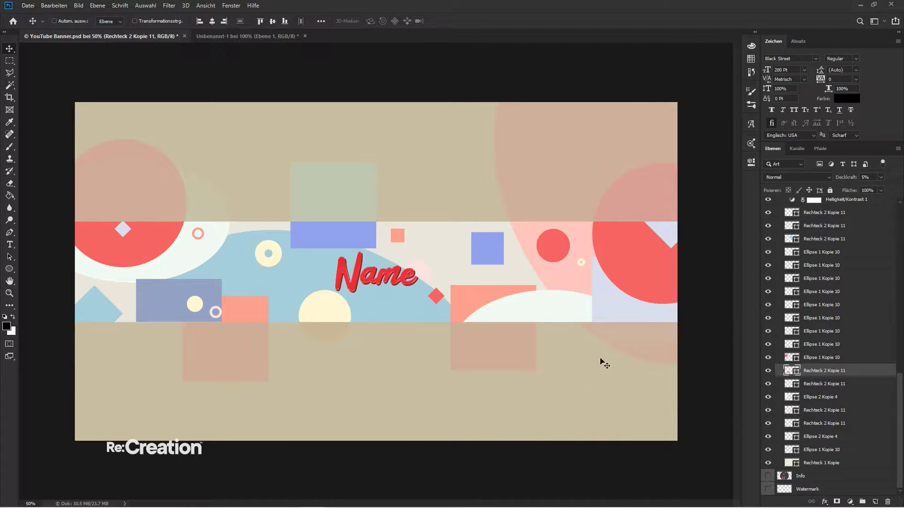
right_click(622, 326)
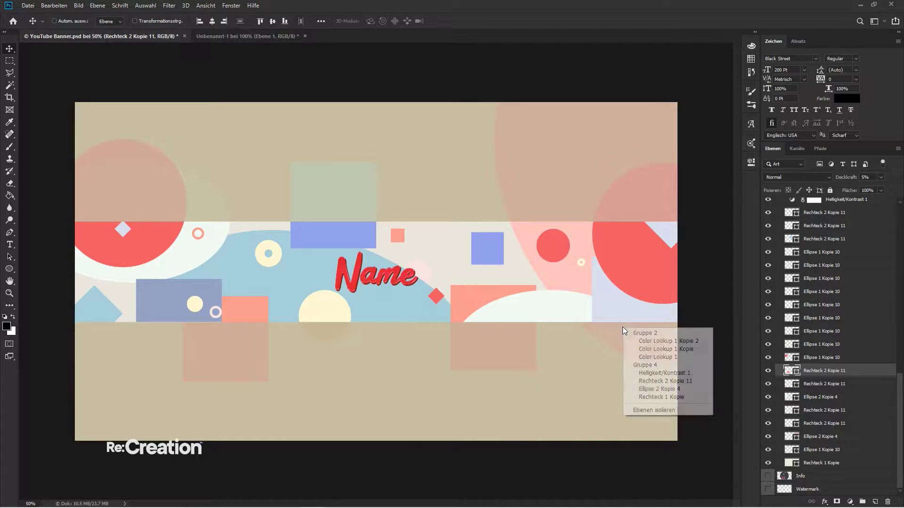
left_click(641, 388)
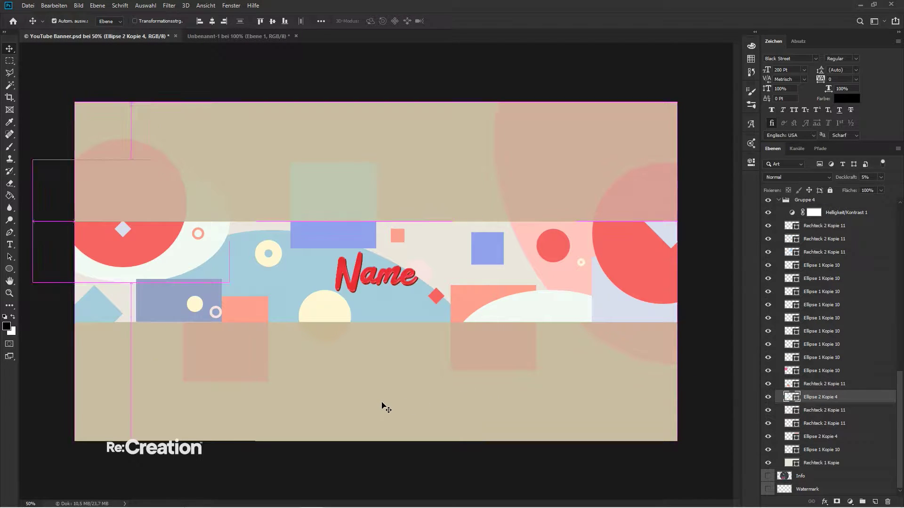
- Zoom in on the lower-left shapes and test-nudge Rechteck 2 Kopie 2, leaving it in place
key("ctrl+plus")
key("ctrl+plus")
key("ctrl+plus")
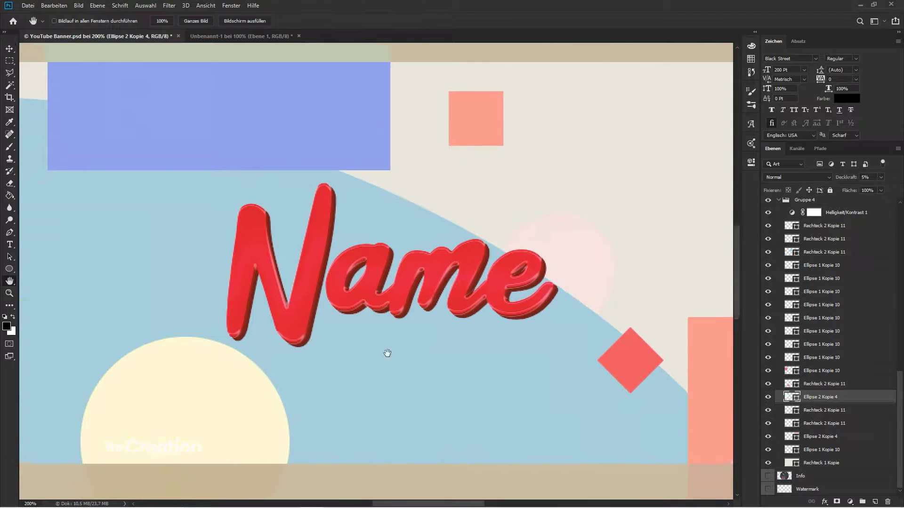
scroll(387, 353, "left", 10)
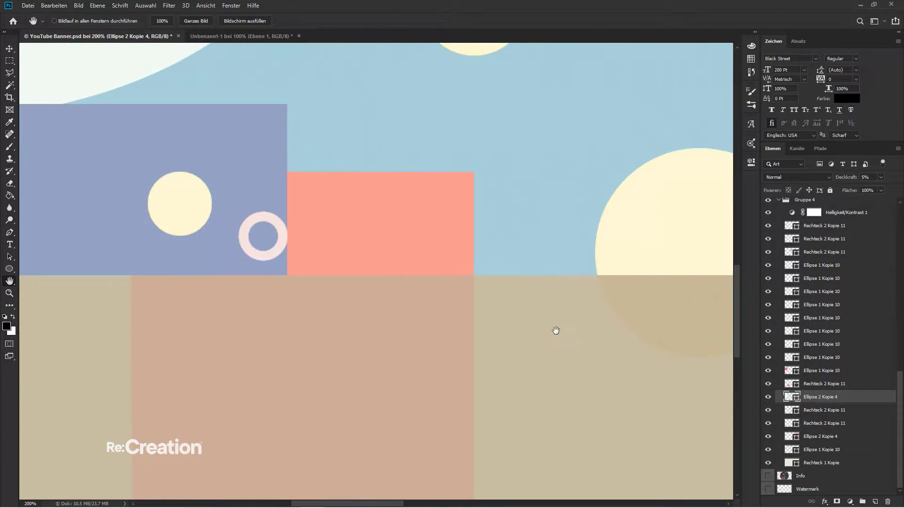
key("ctrl+minus")
key("ctrl+minus")
key("ctrl+minus")
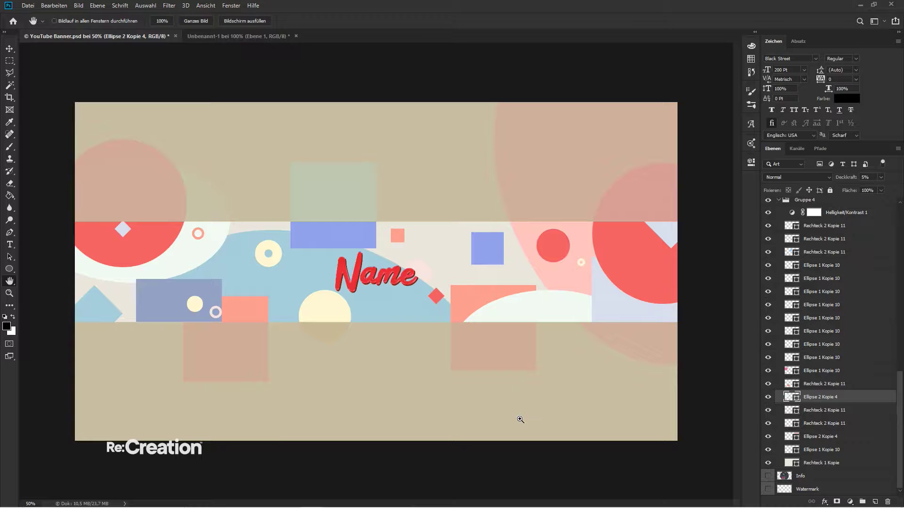
key("ctrl+plus")
key("v")
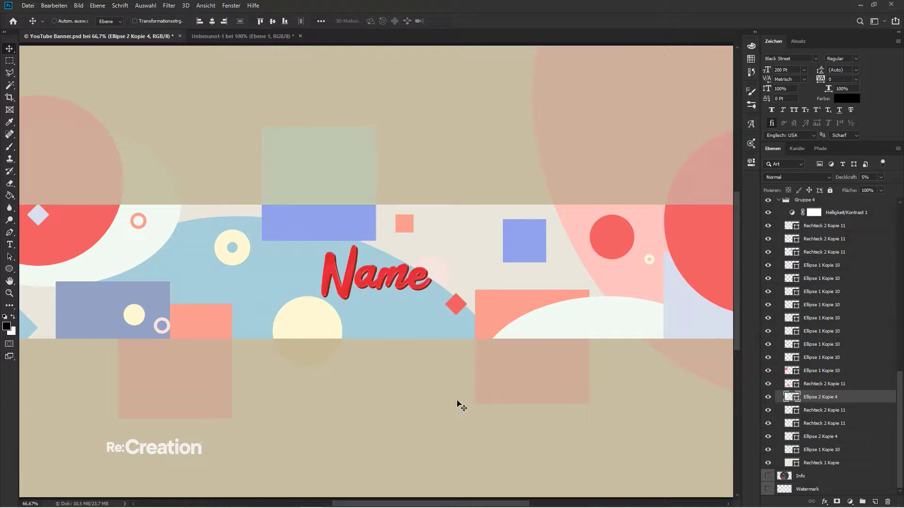
right_click(166, 326)
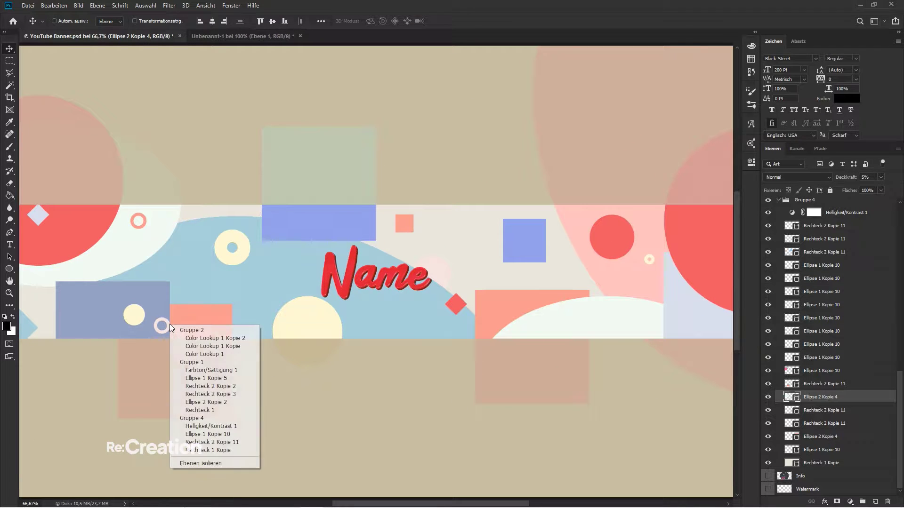
left_click(198, 386)
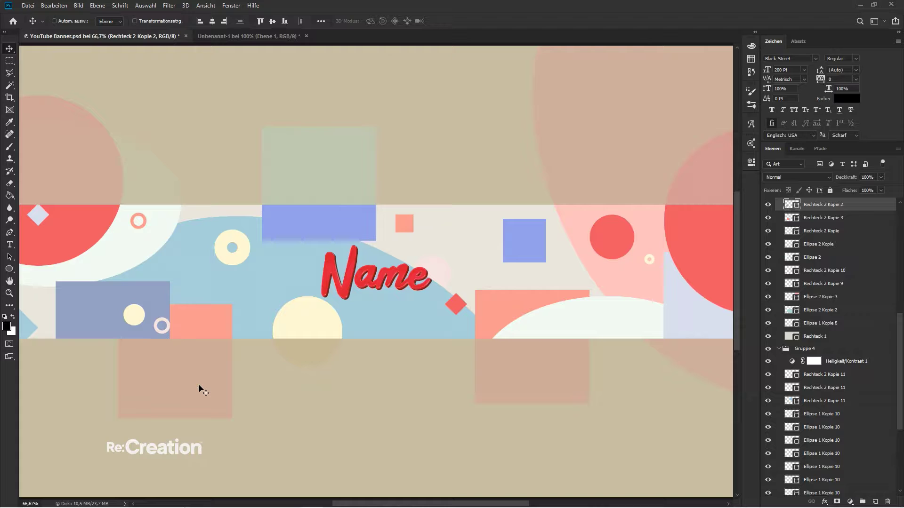
key("Right")
key("Left")
key("Left")
- Pick the small ring's layer, Ellipse 1 Kopie 5, and nudge it one pixel right and down
right_click(164, 323)
right_click(165, 323)
right_click(164, 323)
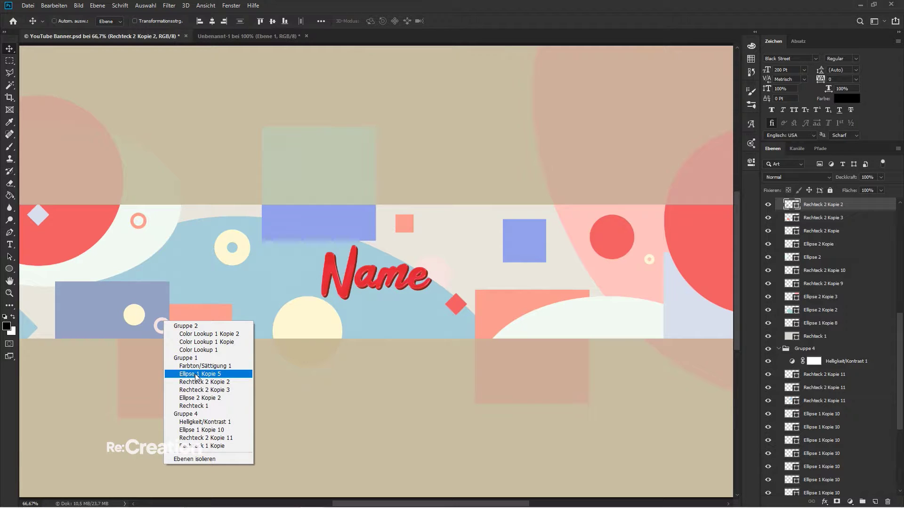
left_click(221, 400)
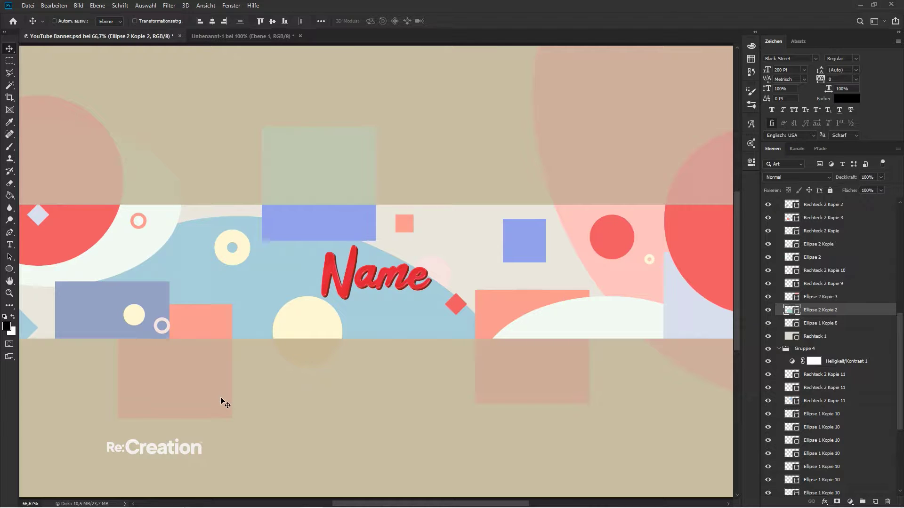
right_click(165, 323)
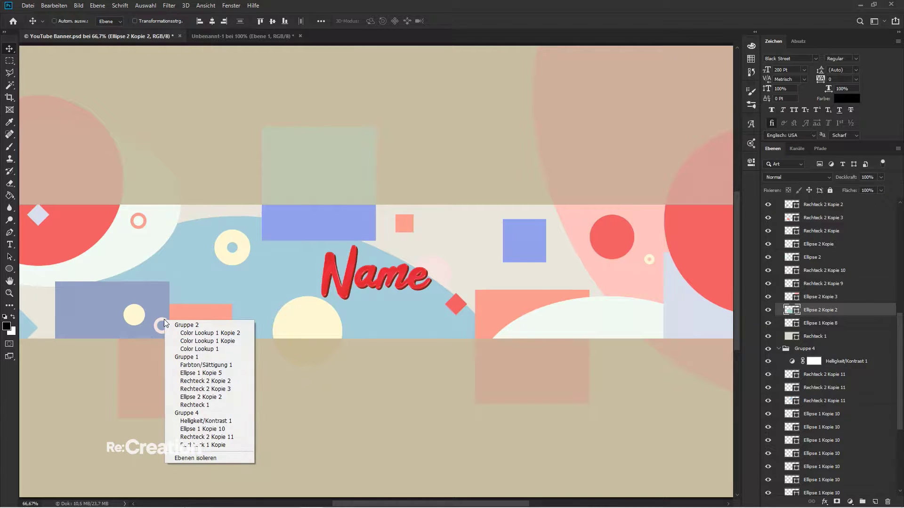
left_click(190, 374)
key("Right")
key("Right")
key("Right")
key("Right")
key("Right")
key("Right")
key("Right")
key("Right")
key("Right")
key("Right")
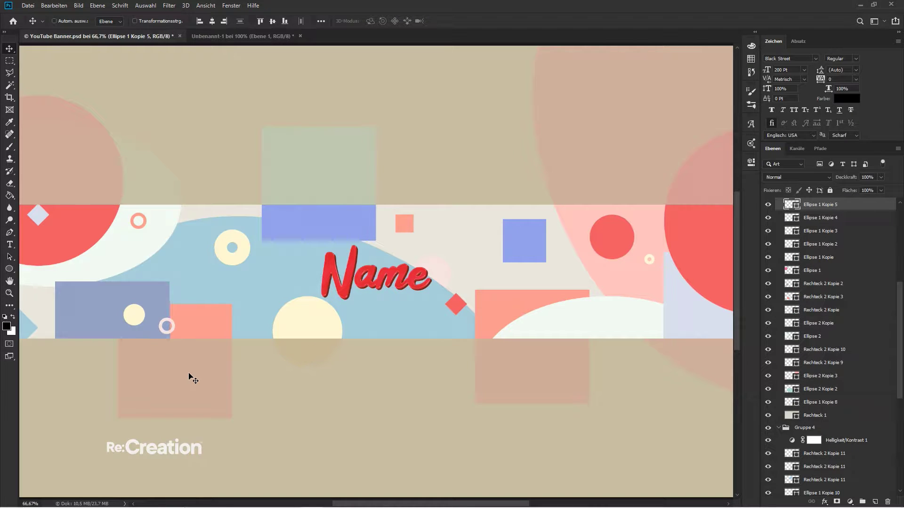
key("Down")
key("Down")
key("Down")
- Sample the blue square and darken the Rechteck 1 Kopie fill to navy #31364d
scroll(490, 325, "down", 3)
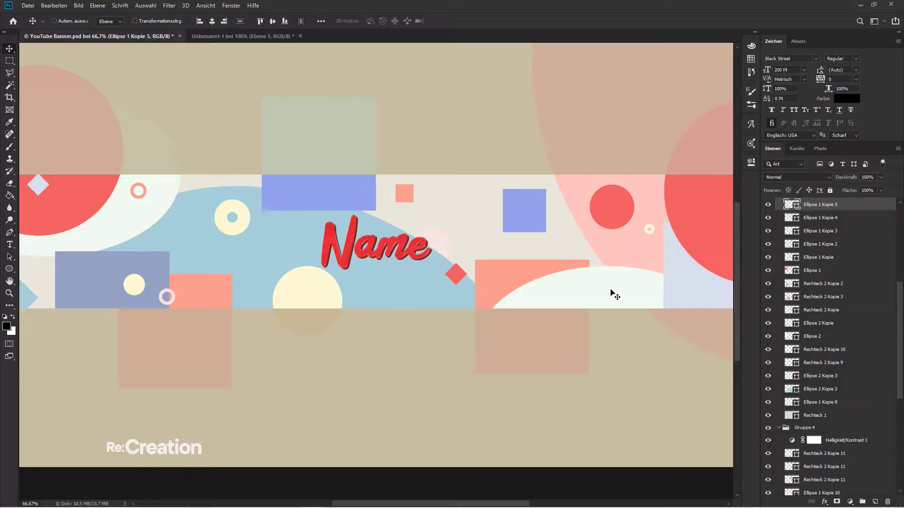
scroll(816, 397, "down", 3)
scroll(816, 398, "down", 3)
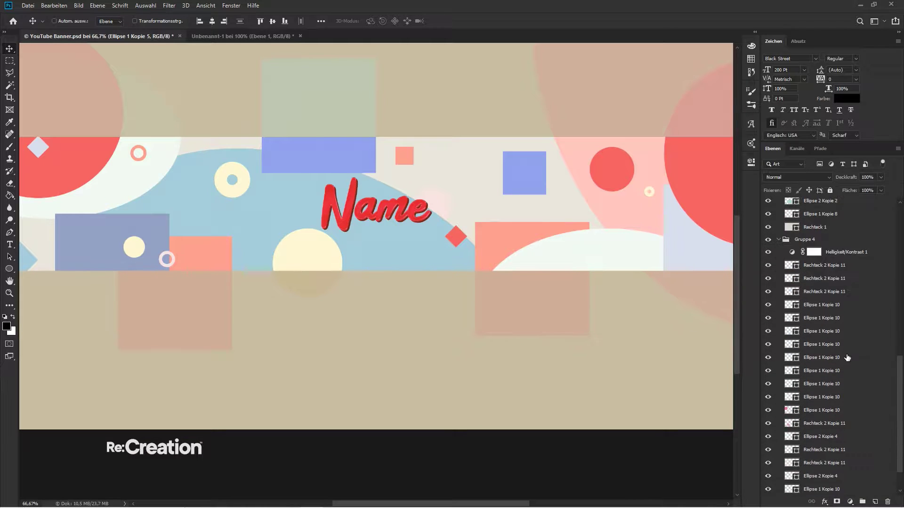
double_click(794, 464)
left_click(514, 178)
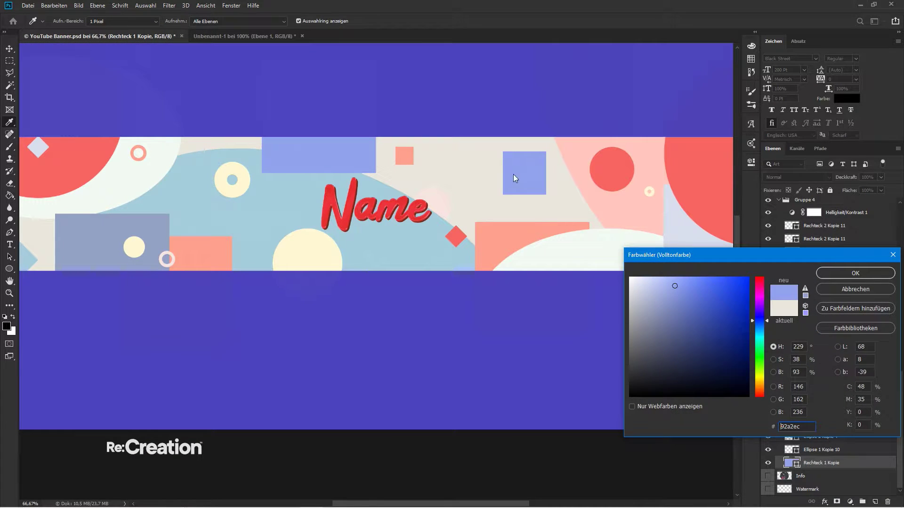
left_click_drag(677, 292, 674, 361)
key("Return")
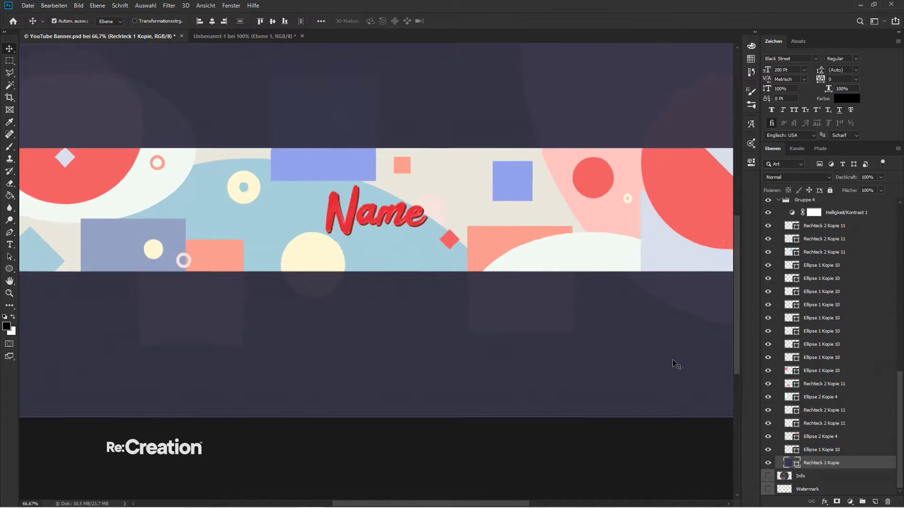
key("v")
key("ctrl+minus")
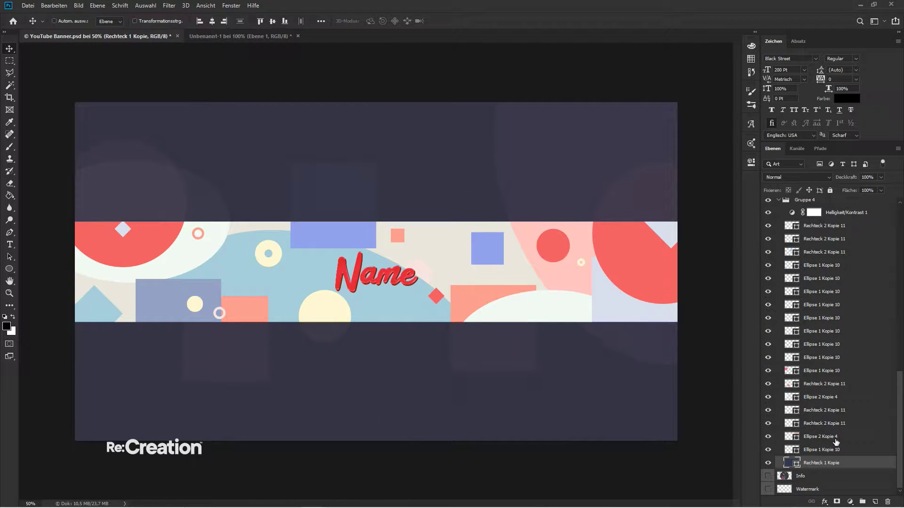
scroll(828, 377, "up", 5)
- Rename Gruppe 4 to BG and the layer below it to CC
double_click(813, 318)
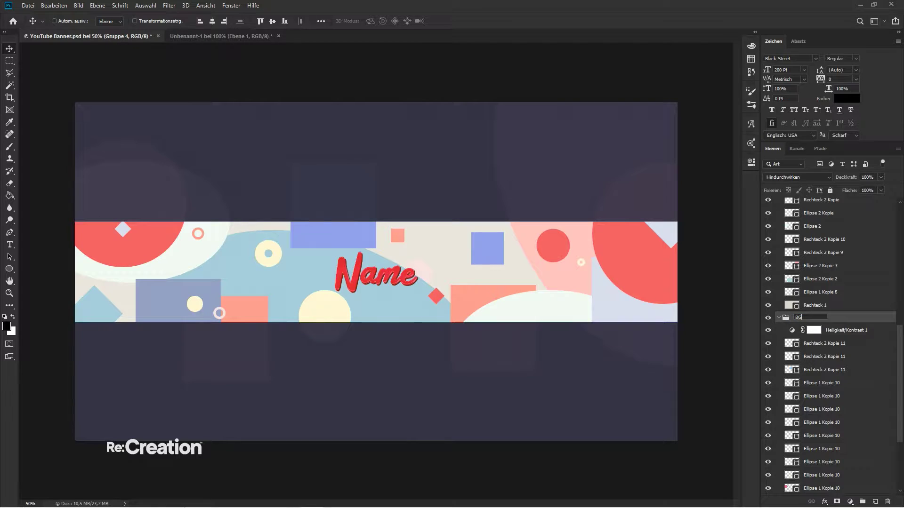
type("BG")
key("Tab")
type("CC")
key("Tab")
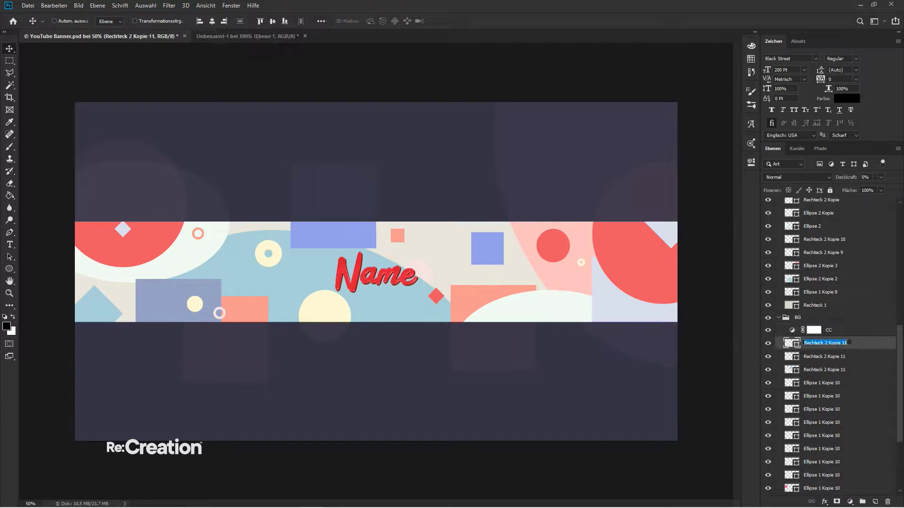
- Number the following shape layers 2 through 10
type("12")
key("Tab")
type("2")
key("Tab")
type("3")
key("Tab")
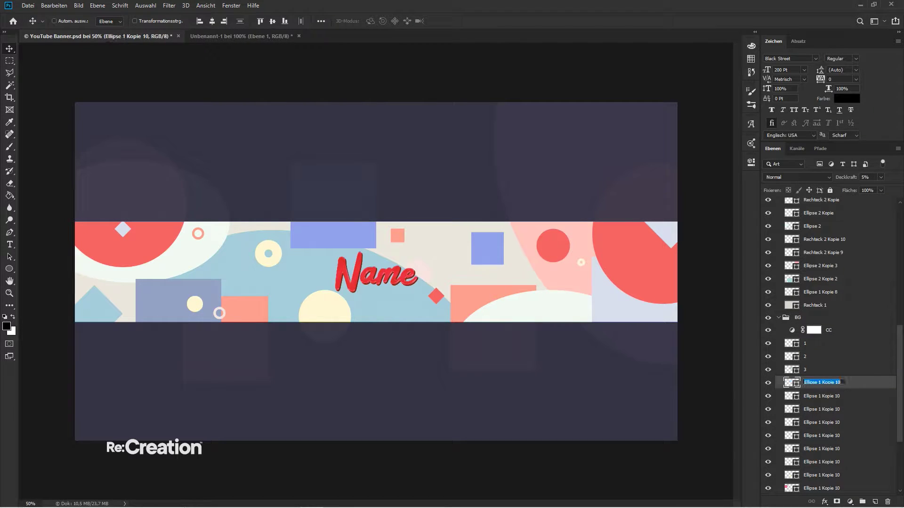
type("4")
key("Tab")
key("Tab")
type("56")
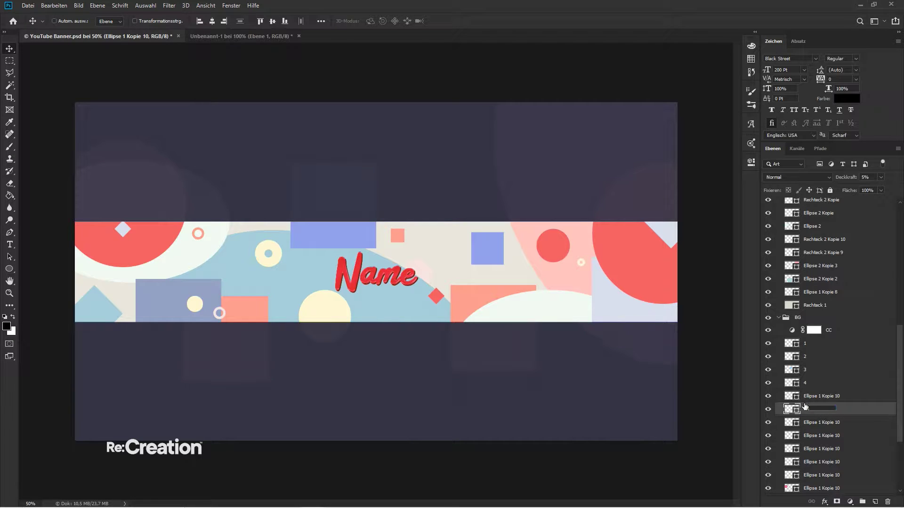
key("shift+Tab")
type("5")
key("Tab")
type("6")
key("Tab")
type("7")
key("Tab")
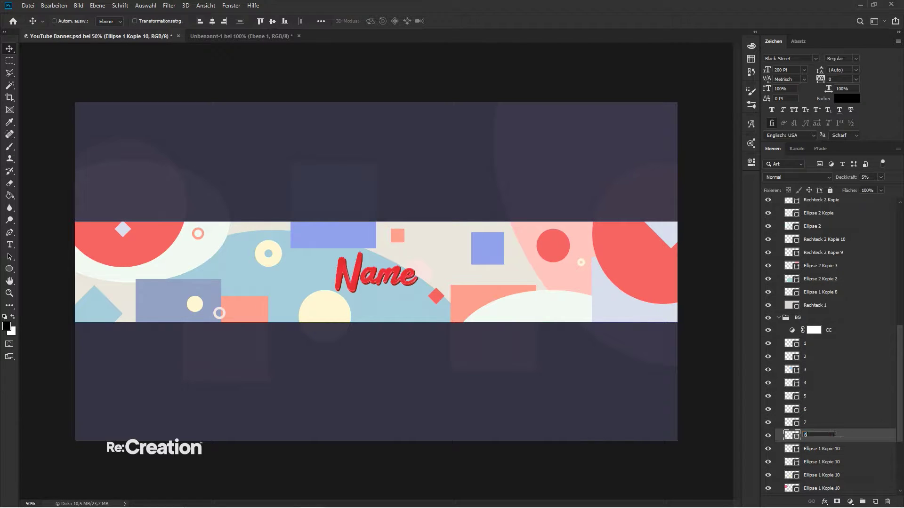
type("8")
key("Tab")
type("9")
key("Tab")
type("10")
key("Tab")
key("Tab")
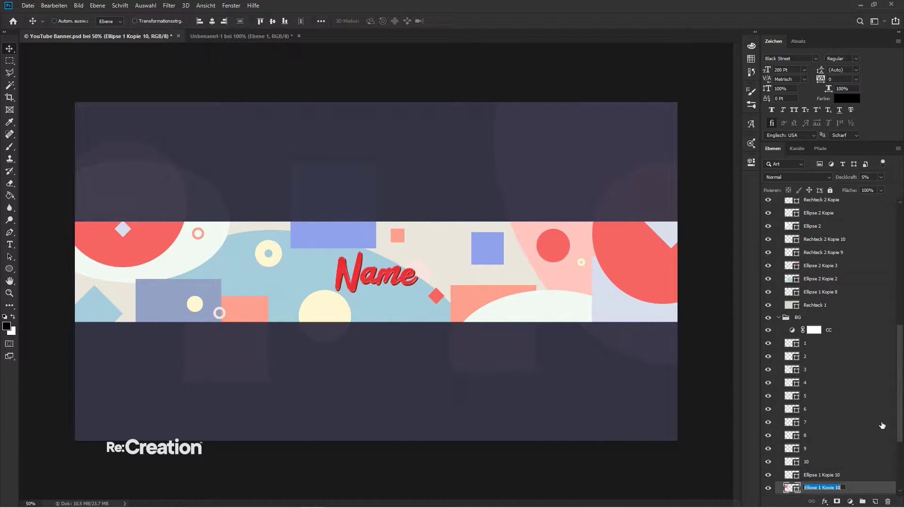
key("Return")
- Number the remaining shape layers 11 through 18 and name the backdrop rectangle BG
scroll(829, 428, "down", 5)
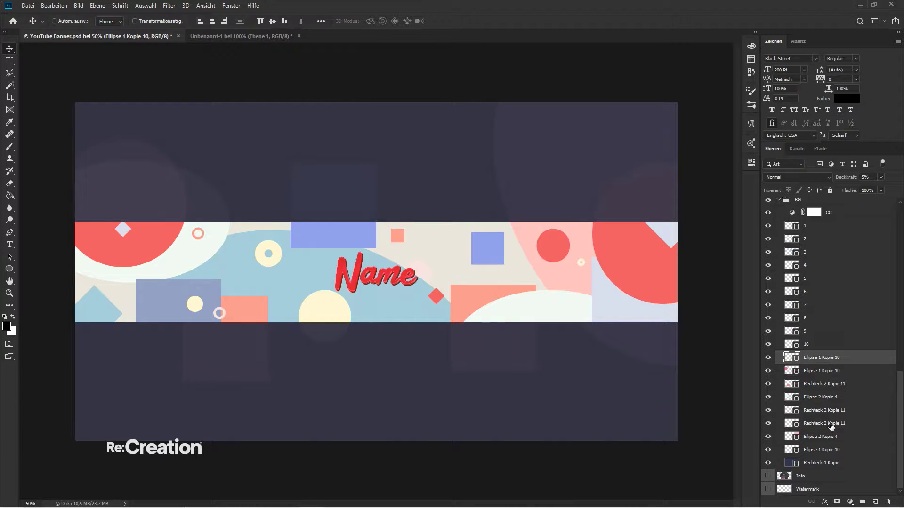
double_click(819, 357)
type("11")
key("Tab")
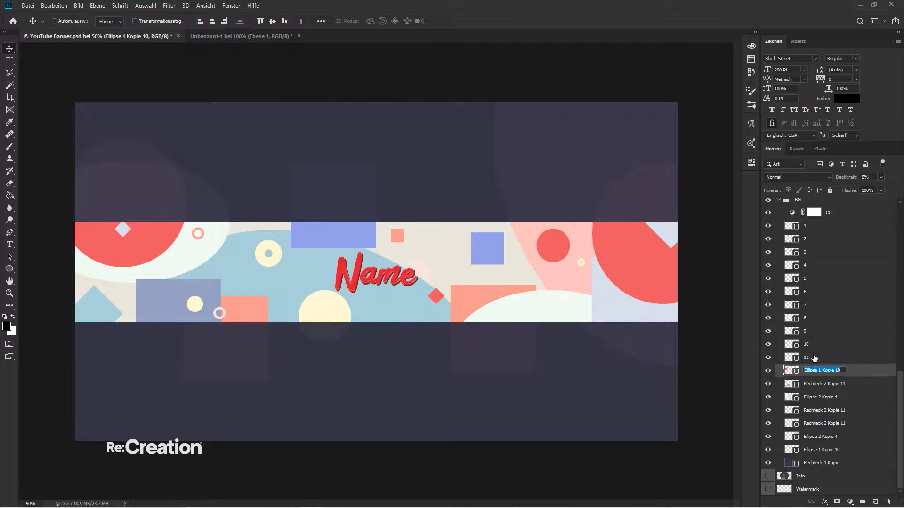
type("12")
key("Tab")
type("13")
key("Tab")
type("14")
key("Tab")
type("15")
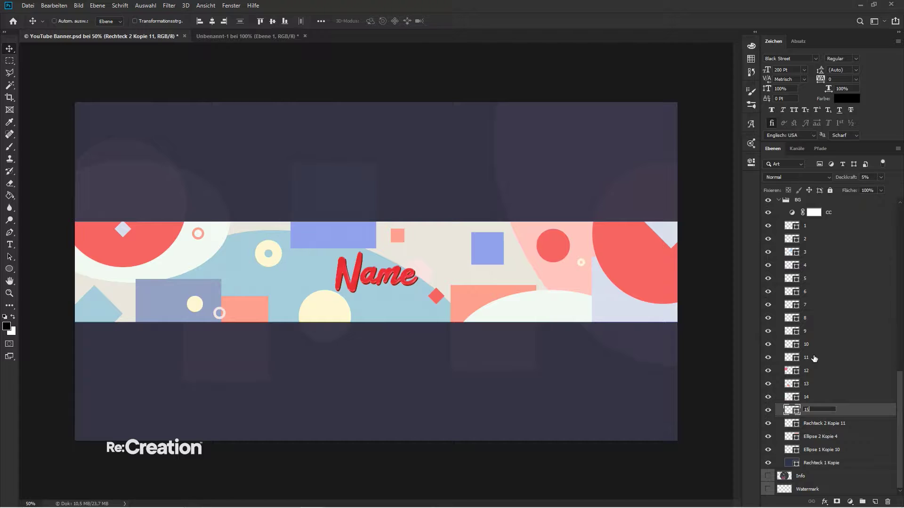
key("Tab")
type("161")
key("Tab")
type("1")
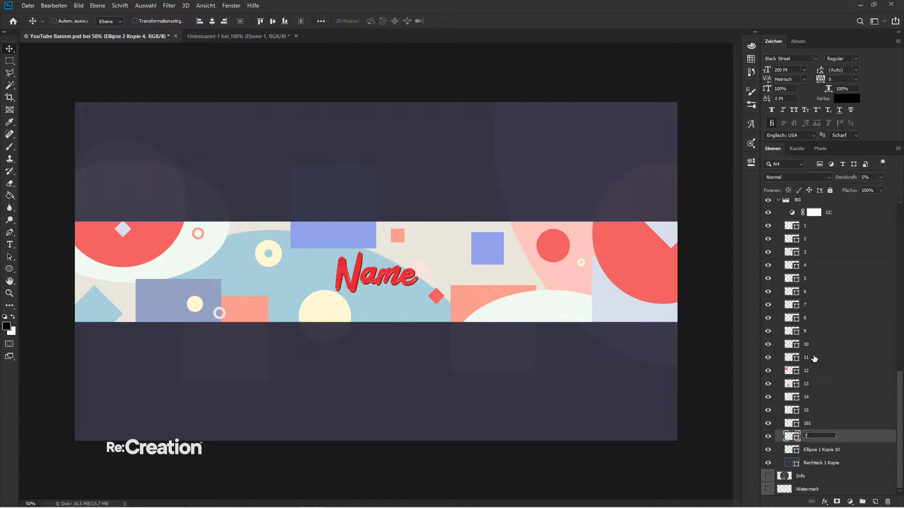
type("7")
key("Tab")
type("18")
key("Tab")
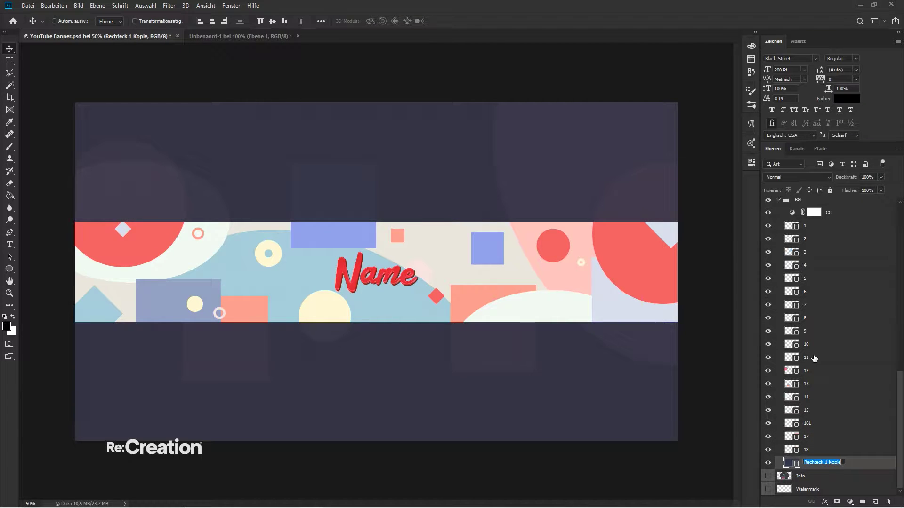
type("BG")
key("Return")
- Correct the layer mistakenly named 161 to 16
double_click(807, 423)
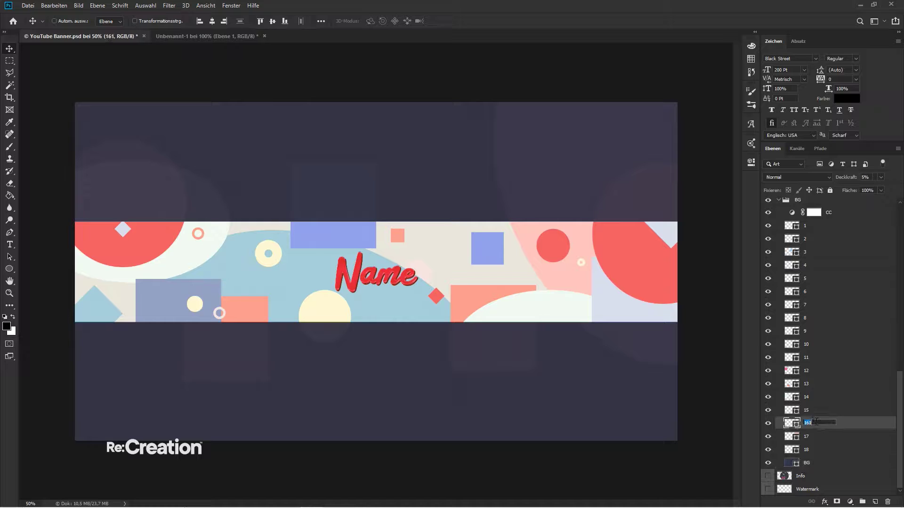
type("16")
key("Return")
left_click(808, 206)
- Give the BG group a red colour label and the CC layer a blue one
right_click(809, 207)
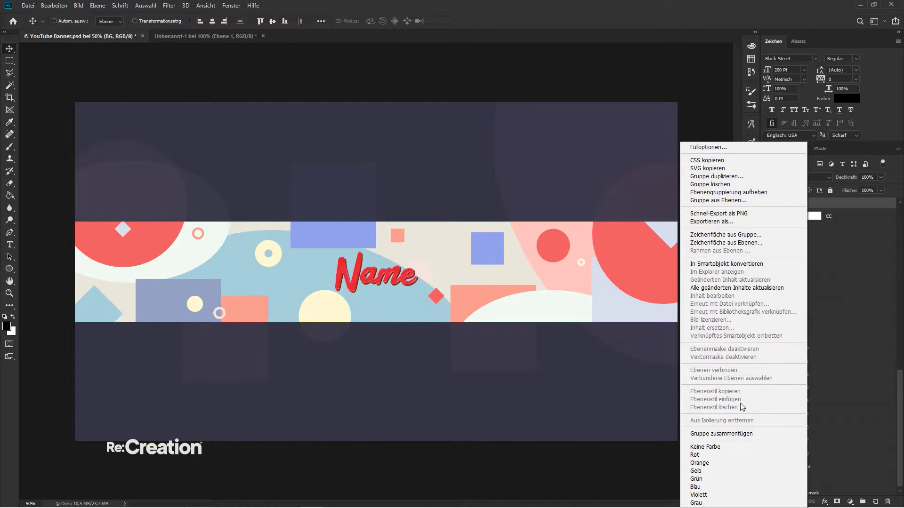
left_click(739, 455)
right_click(825, 205)
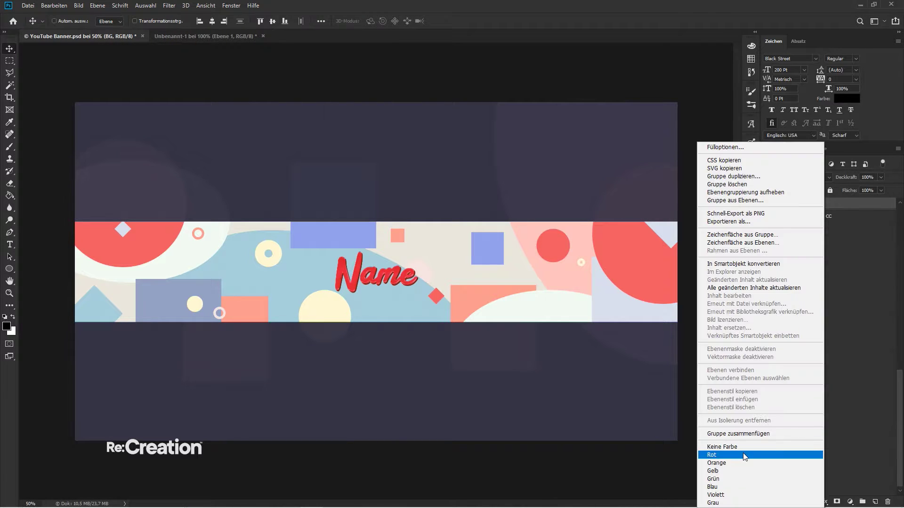
left_click(735, 456)
right_click(846, 218)
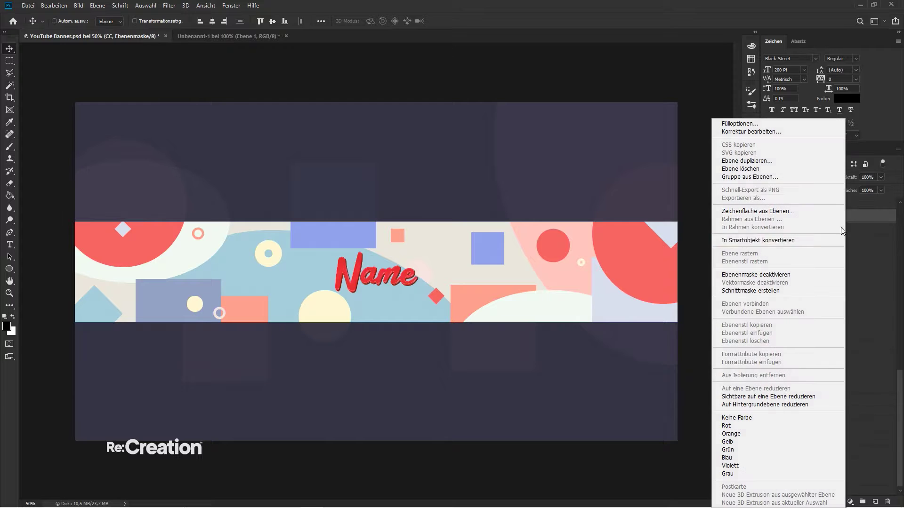
left_click(727, 458)
- Delete the CC layer's mask and collapse the BG group
right_click(815, 218)
left_click(818, 235)
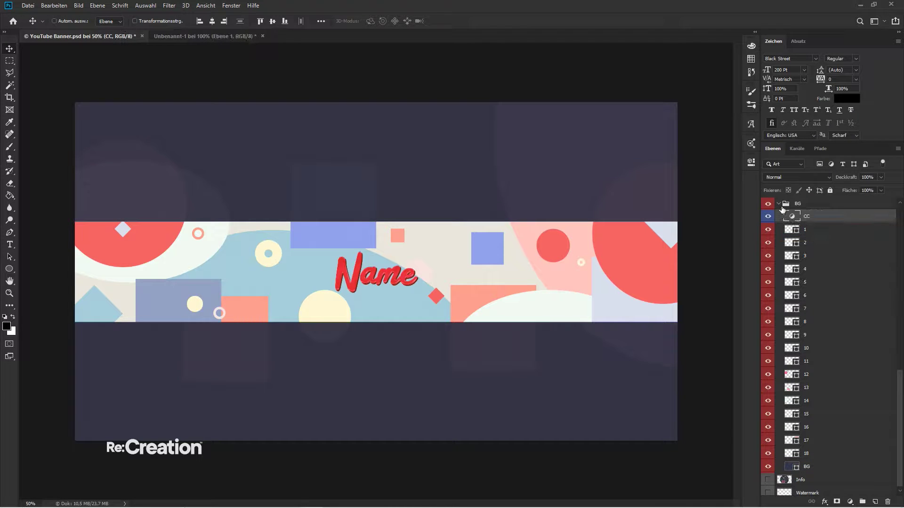
left_click(782, 205)
double_click(779, 204)
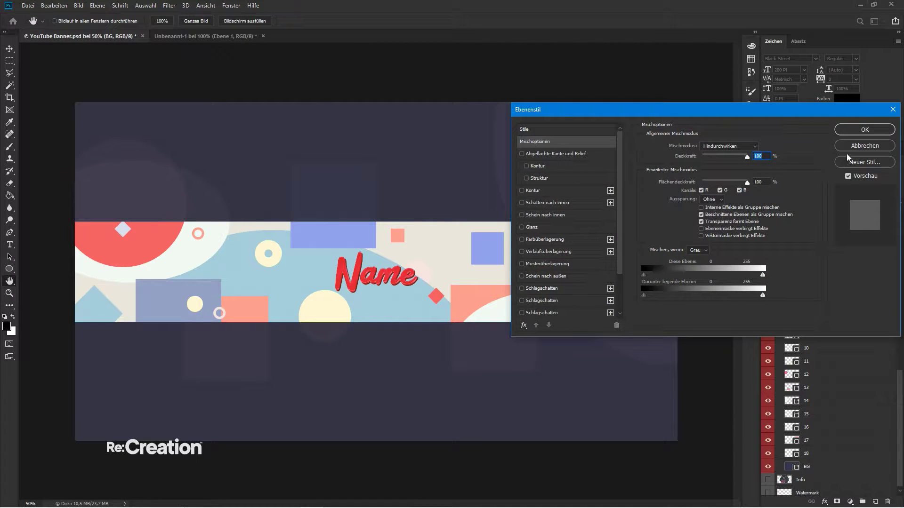
left_click(876, 145)
left_click(780, 205)
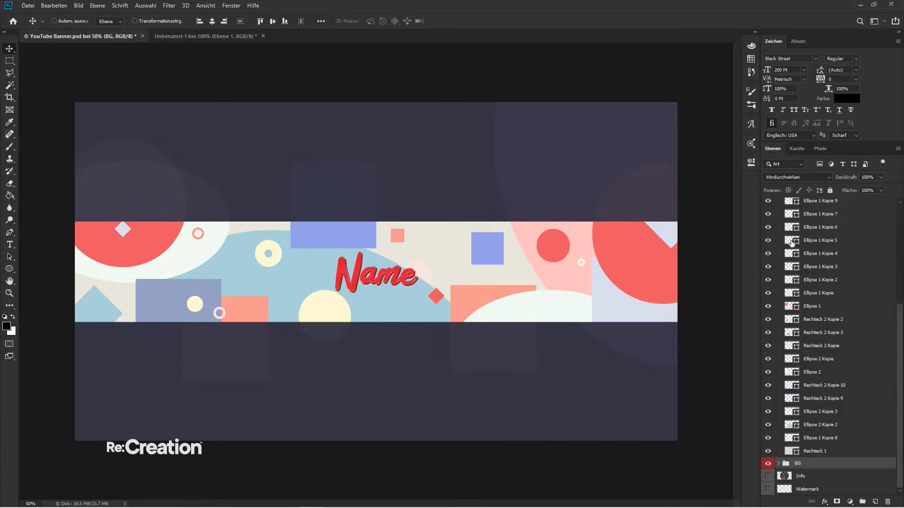
scroll(833, 246, "up", 5)
- Rename group Gruppe 1 to 'Banner' and its adjustment layer to 'CC'
double_click(829, 254)
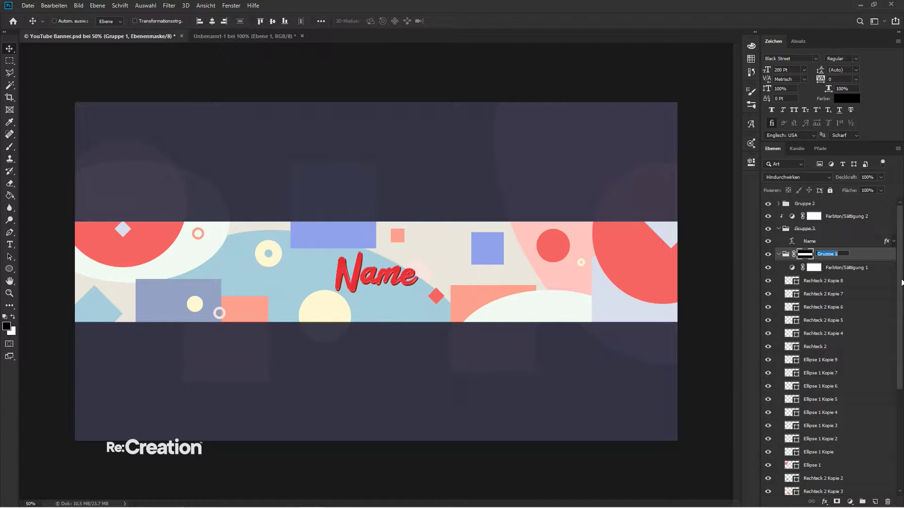
type("Banner")
key("Tab")
type("CC")
key("Return")
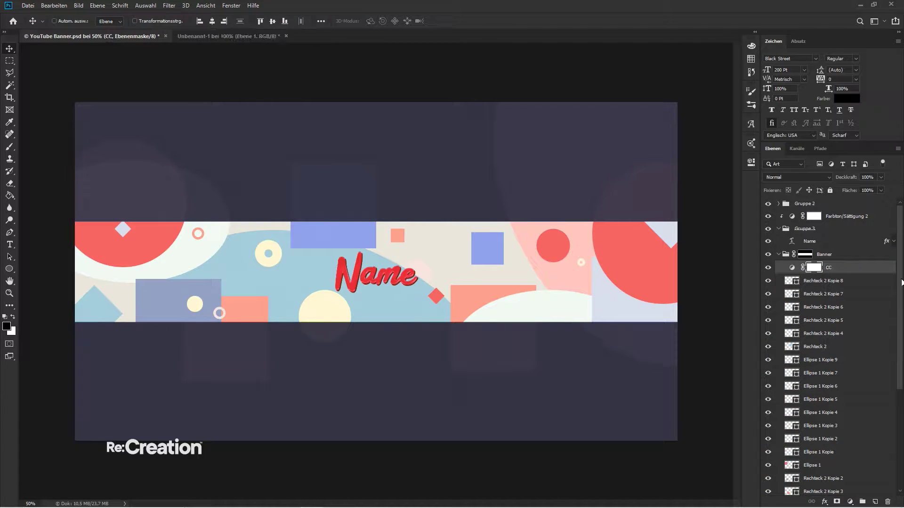
- Give the Banner group a red (Rot) label and the CC layer a blue (Blau) label
right_click(827, 256)
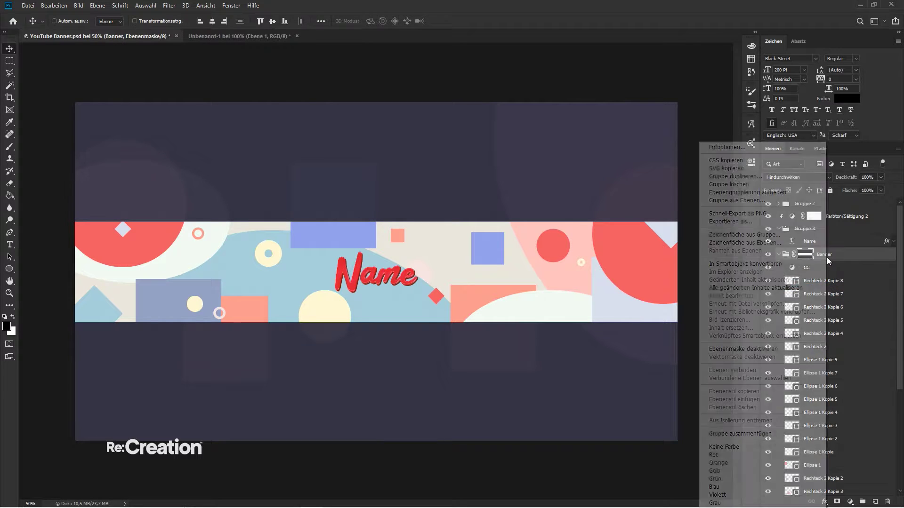
left_click(714, 455)
right_click(823, 266)
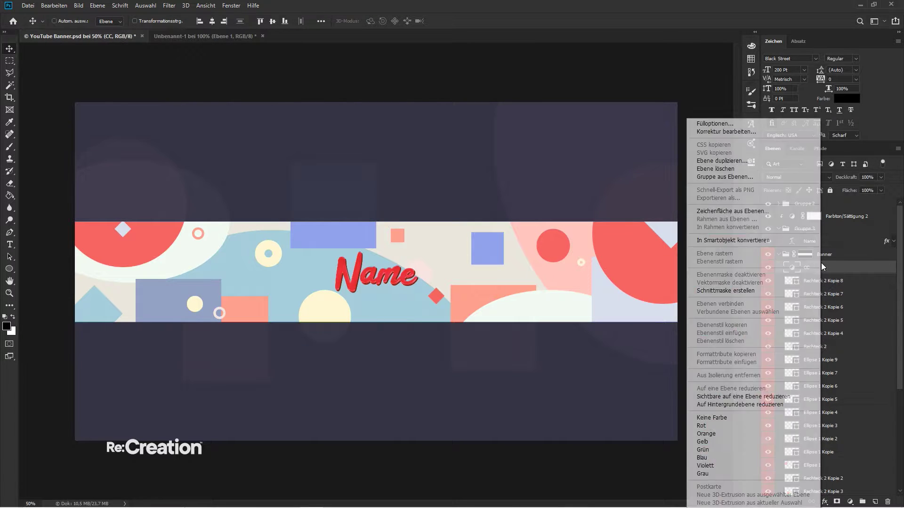
left_click(702, 458)
- Rename the shape layers in sequence as 1 through 12, starting with Rechteck 2 Kopie 8
double_click(831, 281)
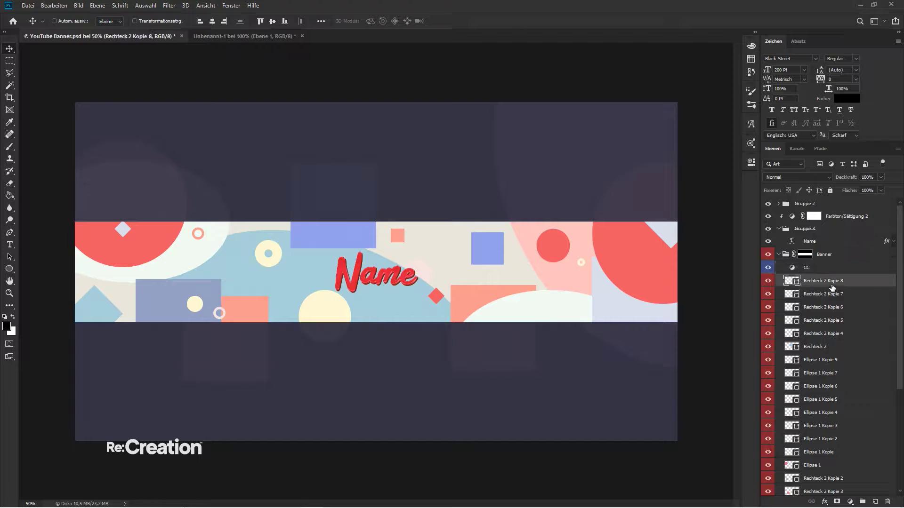
type("1")
key("Tab")
type("2")
key("Tab")
type("3")
key("Tab")
type("4")
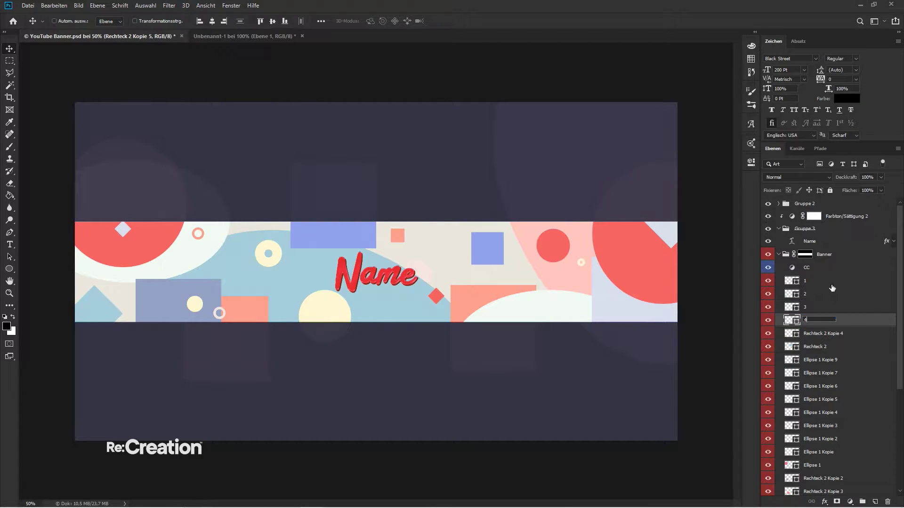
key("Tab")
type("5")
key("Tab")
type("6")
key("Tab")
type("7\t8")
key("Tab")
type("9")
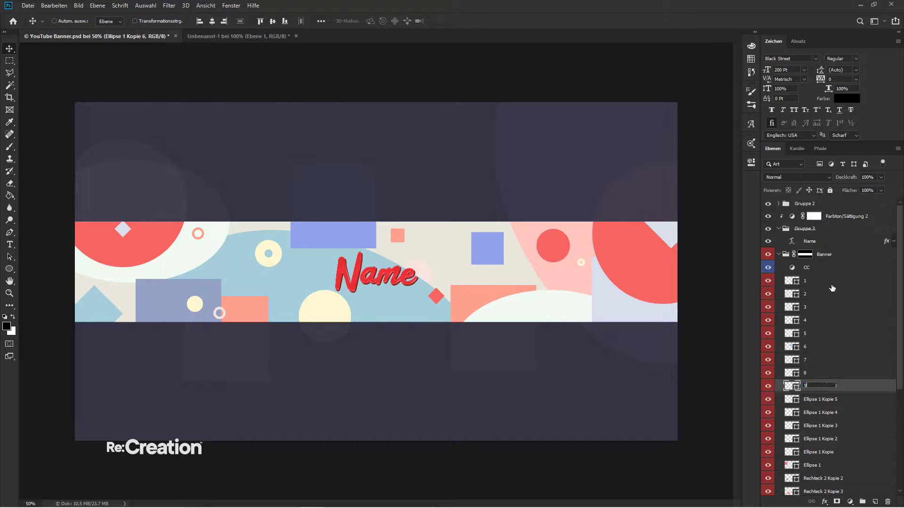
- Continue numbering the remaining shape layers 13 through 25, leaving the BG group unchanged
key("Tab")
type("10")
key("Tab")
type("11")
key("Tab")
type("12")
key("Tab")
type("13")
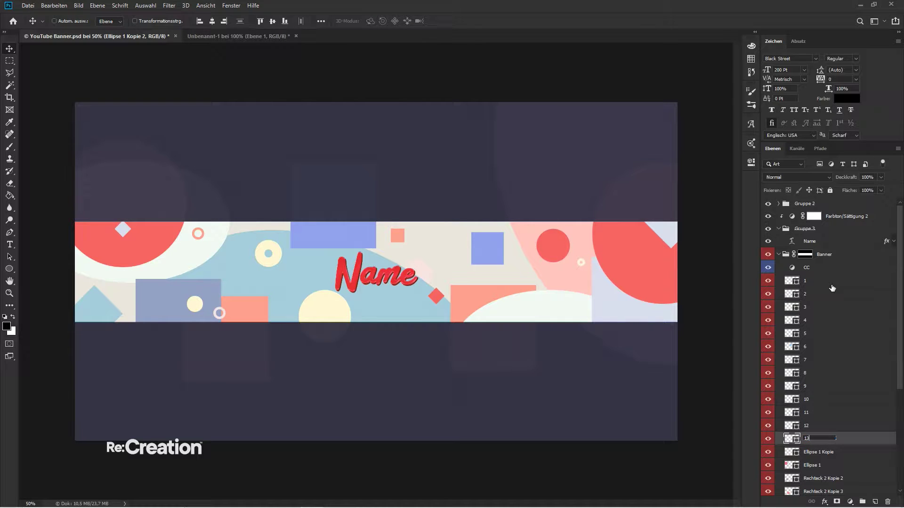
key("Tab")
type("14")
key("Tab")
type("15")
key("Tab")
type("16")
key("Tab")
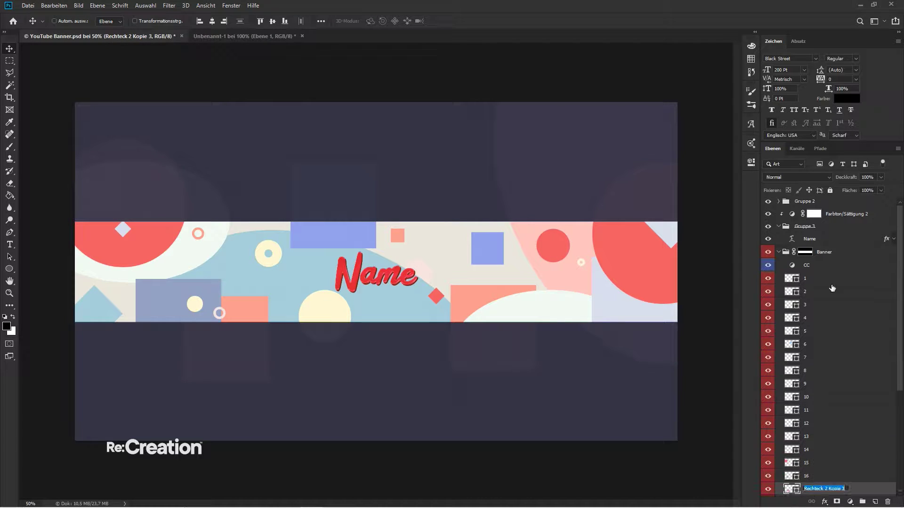
type("17")
key("Tab")
type("18")
key("Tab")
type("1")
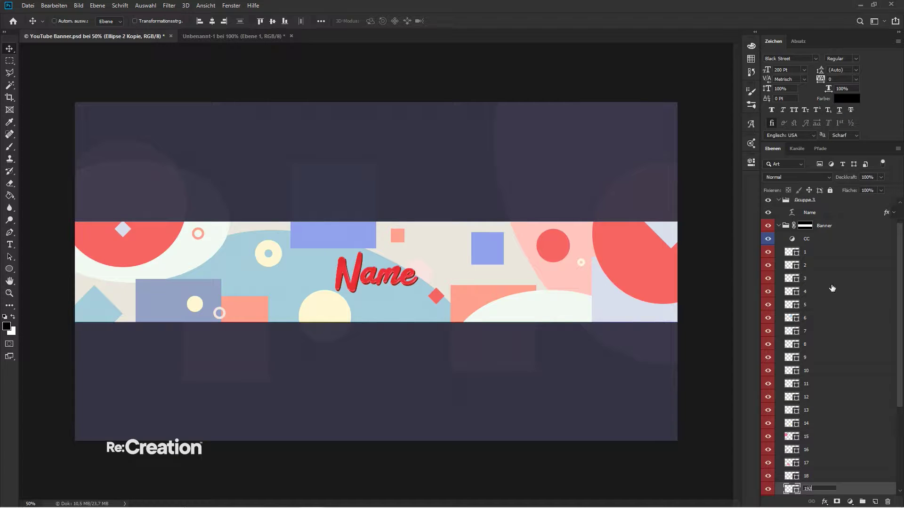
key("Tab")
type("20")
key("Tab")
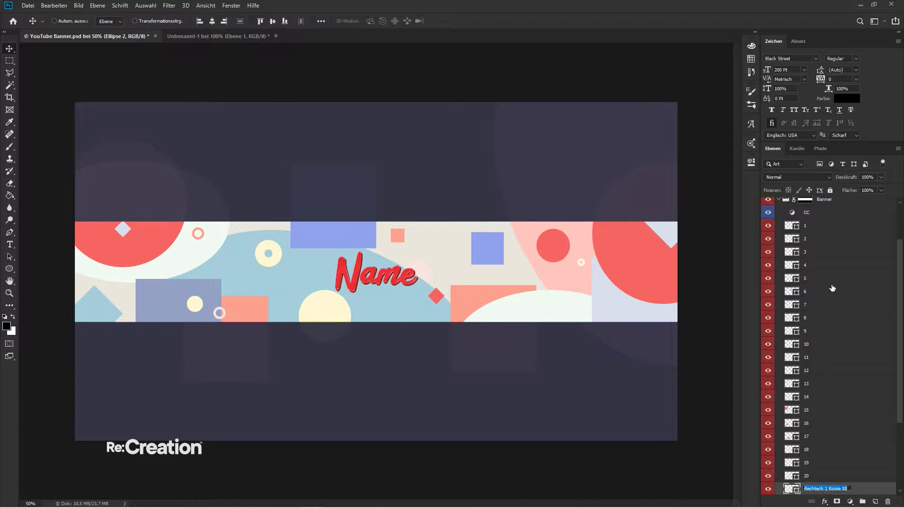
type("21")
key("Tab")
type("22")
key("Tab")
type("23")
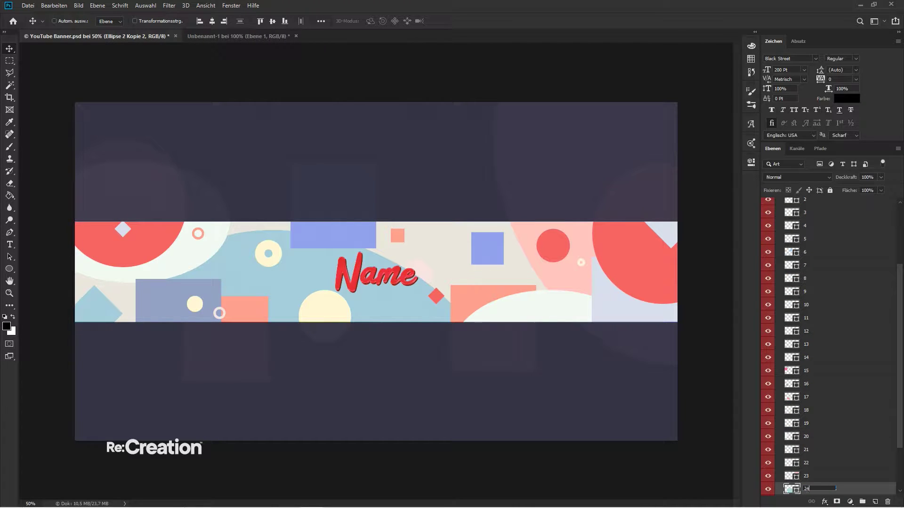
key("Tab")
type("2")
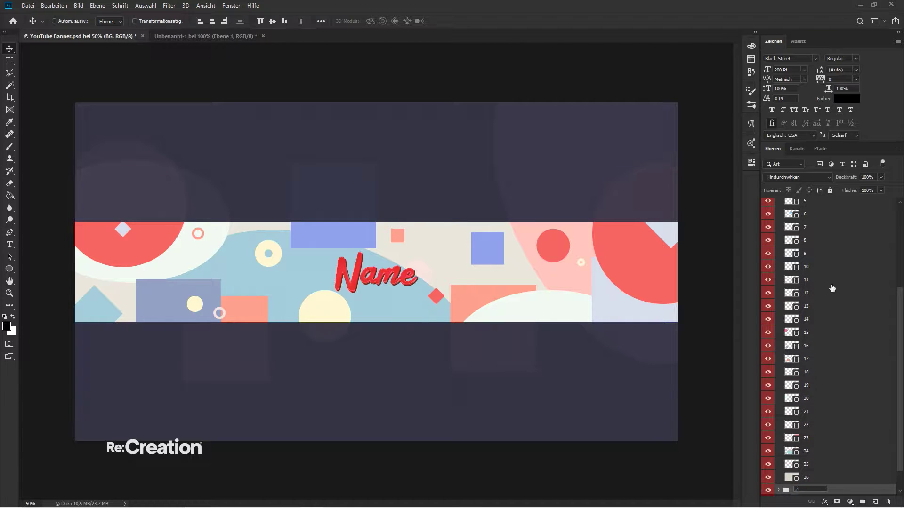
key("Escape")
- Rename the strip's base layer to 'Banner BG'
left_click(806, 478)
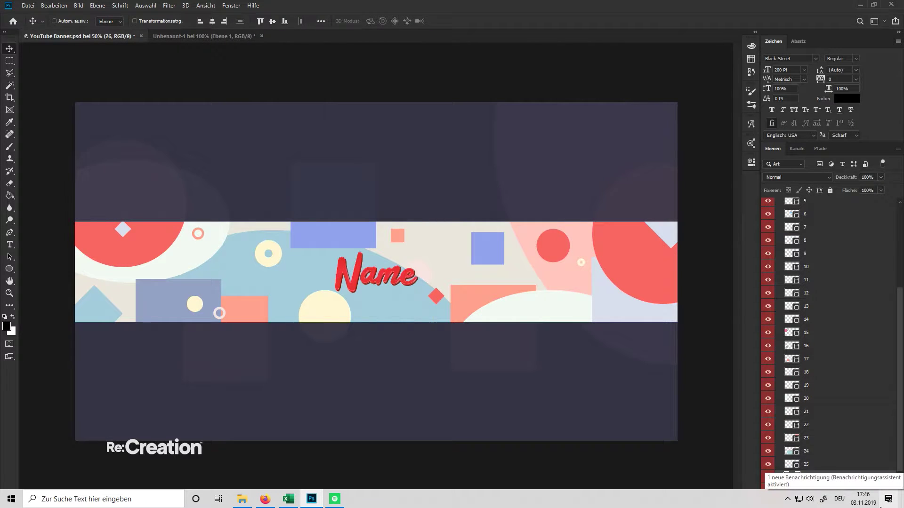
type("Banner BG")
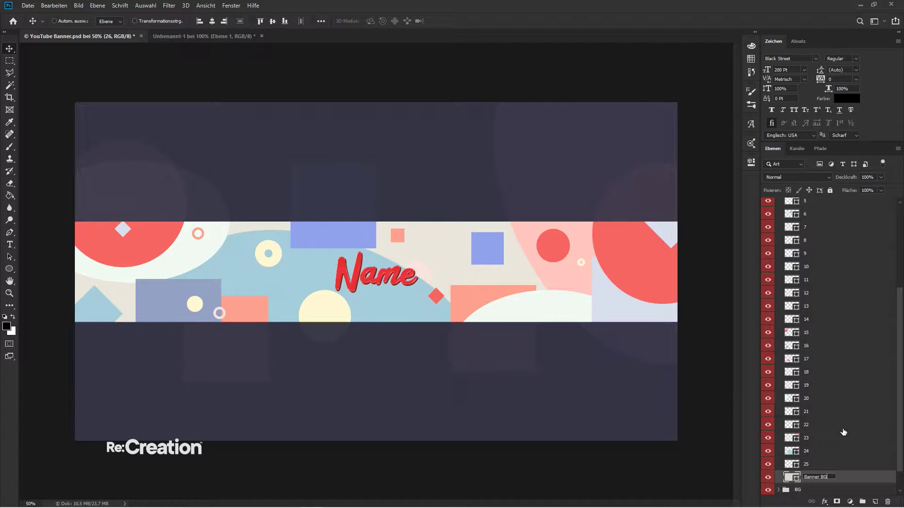
key("Return")
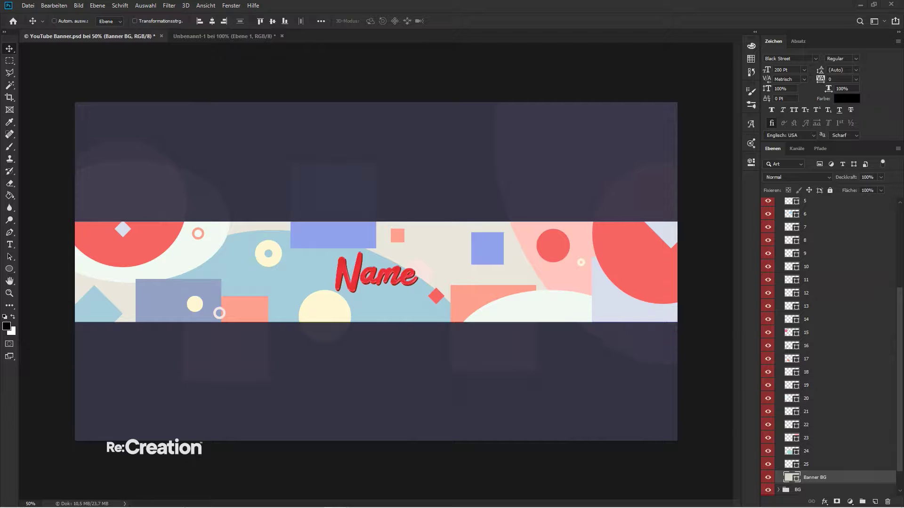
- Collapse the Banner group and rename Gruppe 2 to CC
left_click(872, 364)
scroll(857, 342, "up", 4)
left_click(798, 254)
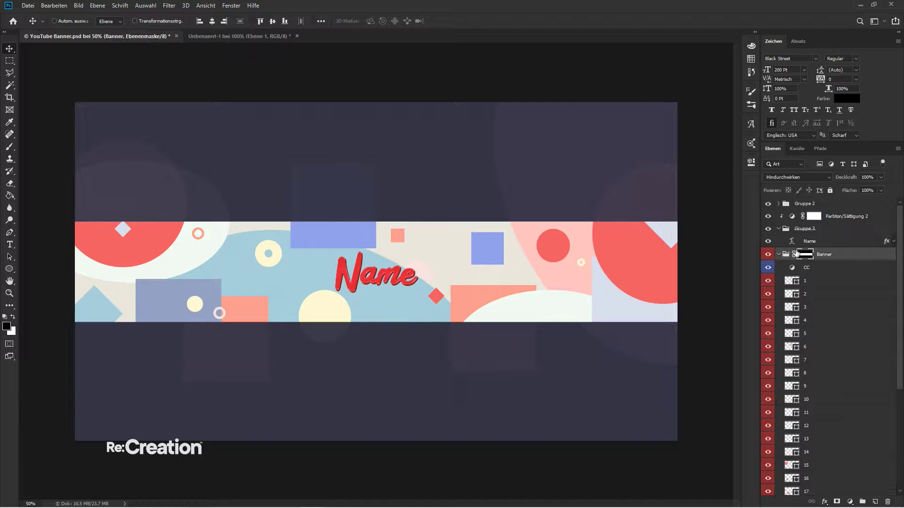
left_click(779, 255)
left_click(795, 312)
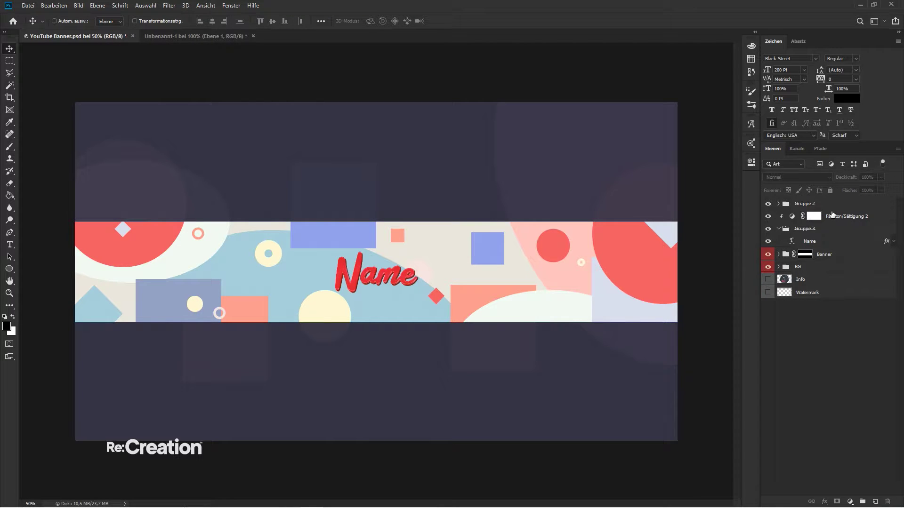
double_click(805, 203)
type("CC")
- Group the three text-related layers into a new group named Text
double_click(860, 217)
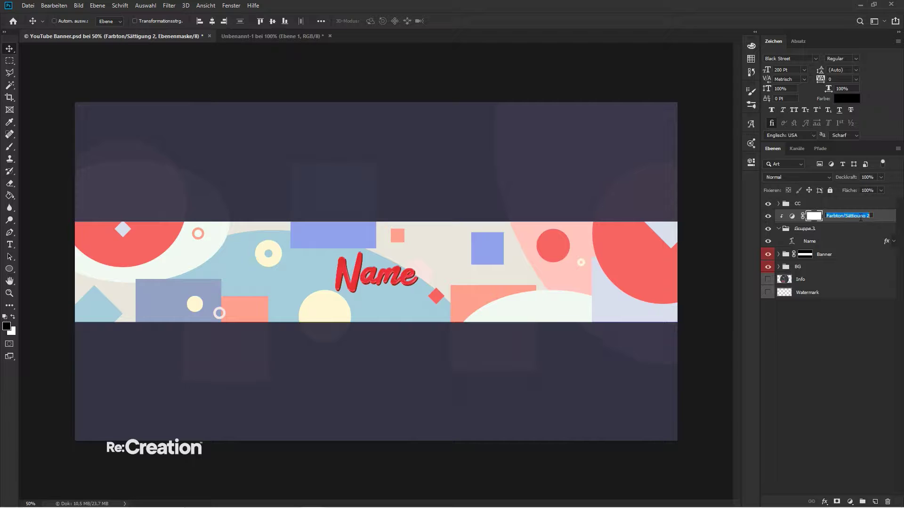
left_click(824, 321)
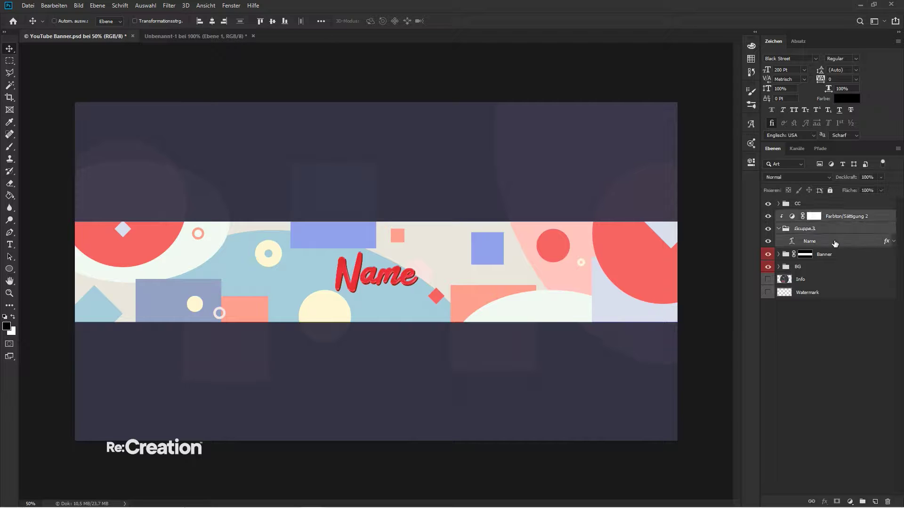
key("ctrl+g")
double_click(810, 218)
type("Text")
key("Return")
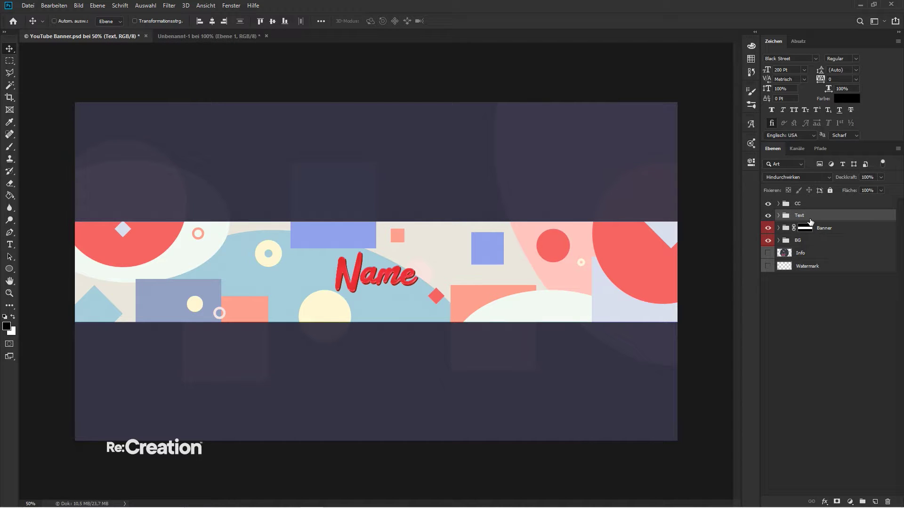
- Give the Text group a green colour label and expand it
right_click(810, 221)
left_click(735, 478)
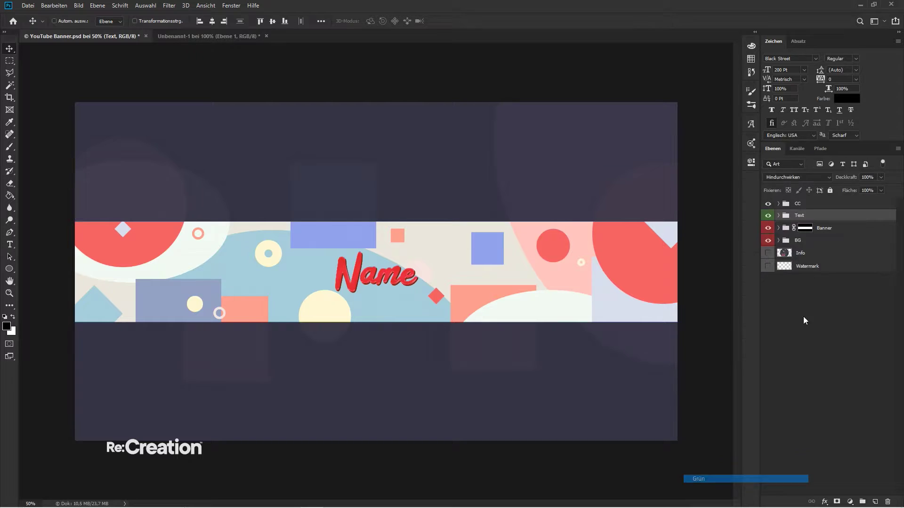
left_click(779, 215)
double_click(855, 227)
- Rename the hue/saturation layer to (CC), delete its mask and label it blue
type("Co")
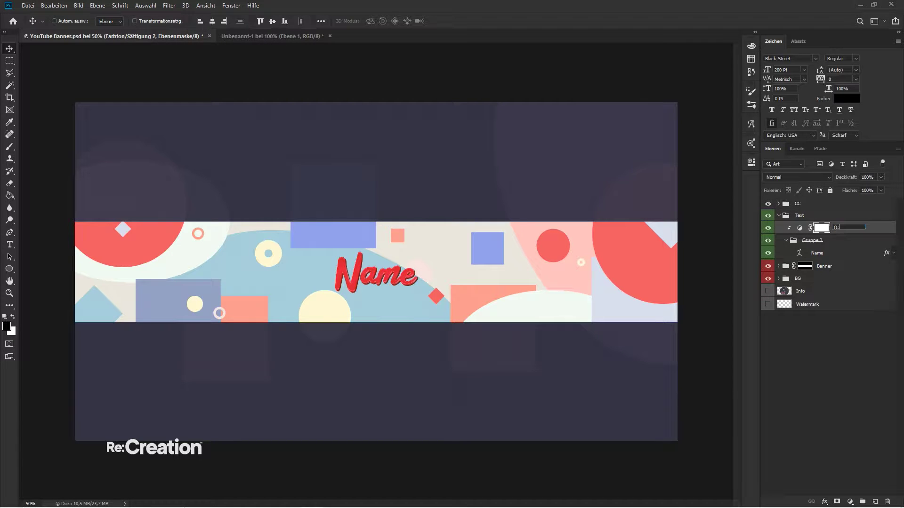
key("Return")
right_click(817, 229)
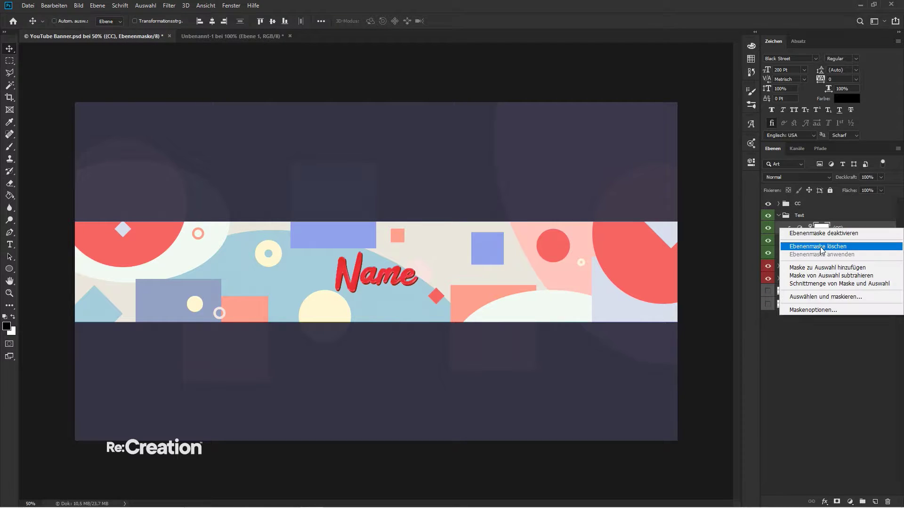
left_click(820, 247)
right_click(821, 228)
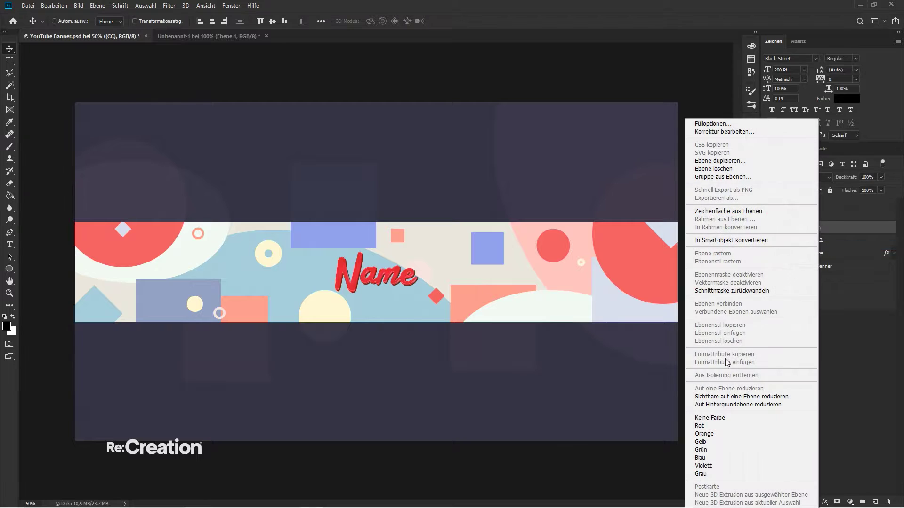
left_click(707, 458)
- Rename Gruppe 3 and its text layer both to 'Your Name'
double_click(819, 241)
type("You")
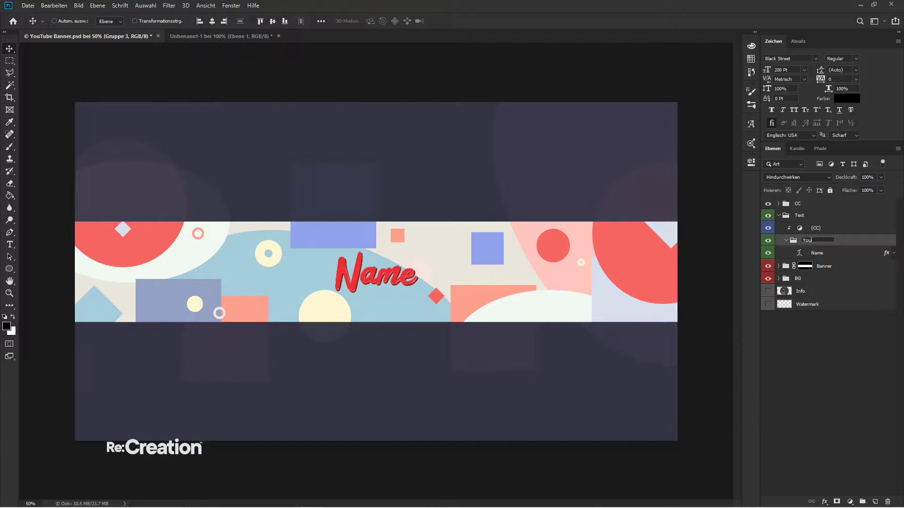
type("r Name")
key("Tab")
type("Your Name")
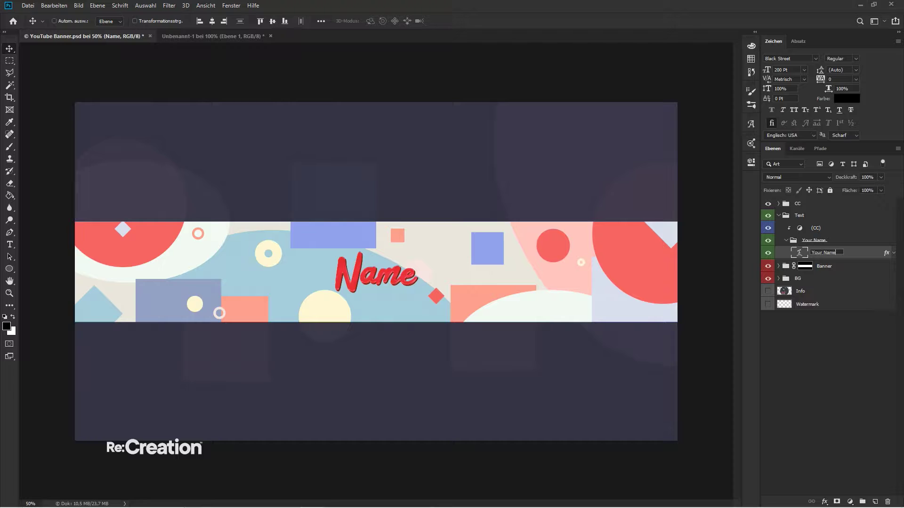
type("#")
key("Return")
double_click(836, 255)
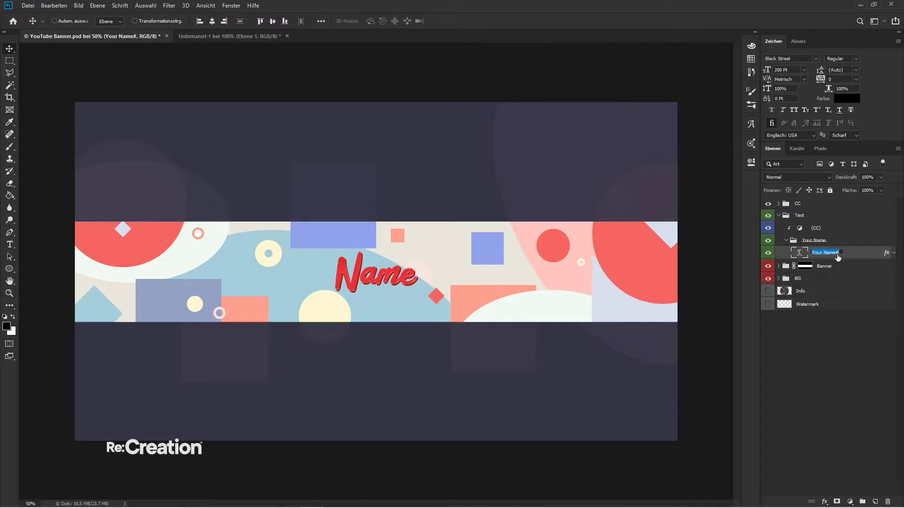
key("End")
key("BackSpace")
key("Return")
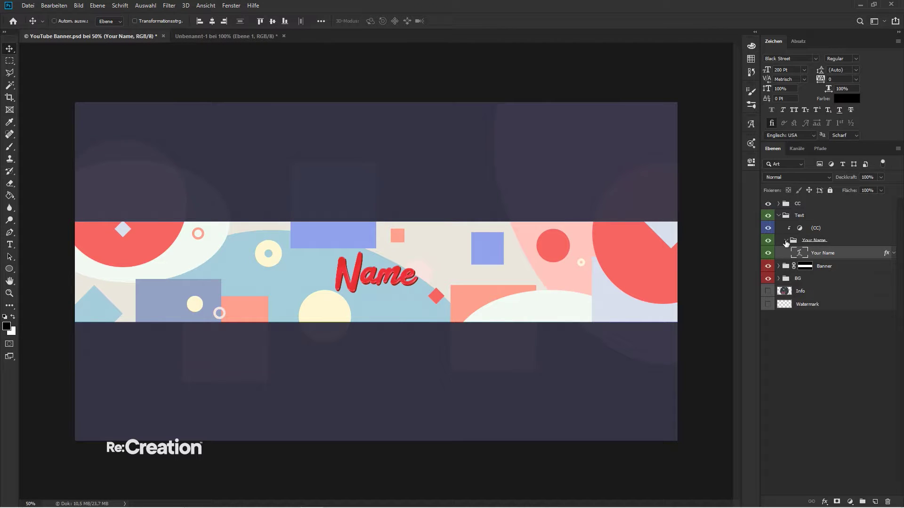
- Collapse the Text group and give the CC group a blue label
left_click(779, 215)
right_click(793, 203)
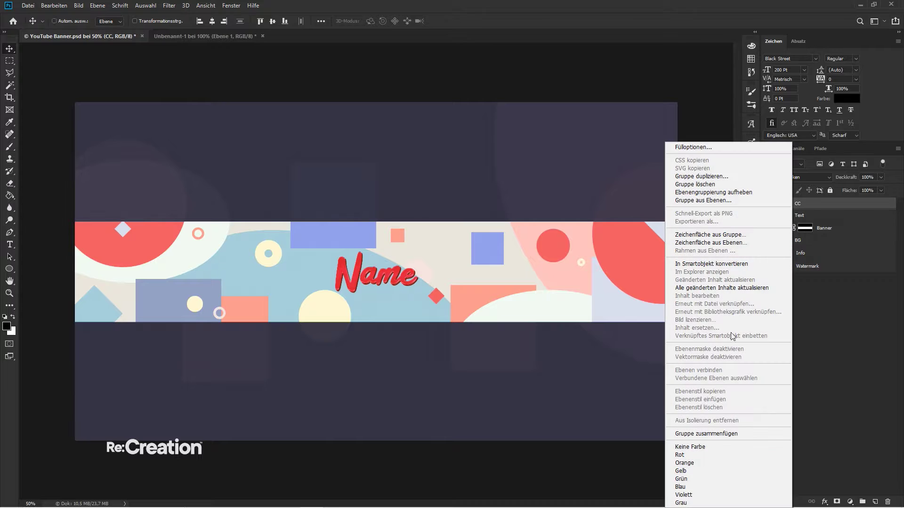
left_click(691, 487)
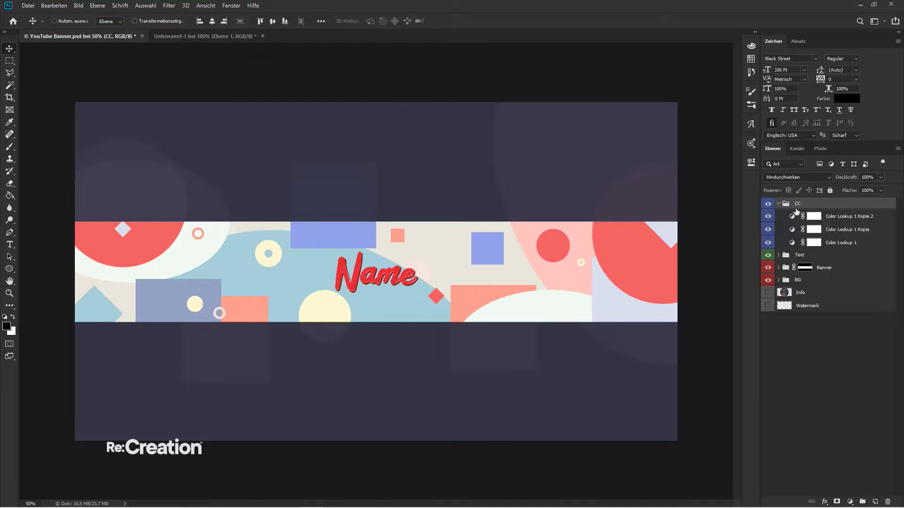
- Rename the three Color Lookup layers to CC 1, CC 2 and CC 3
double_click(828, 216)
type("CC")
key("Tab")
type("CC")
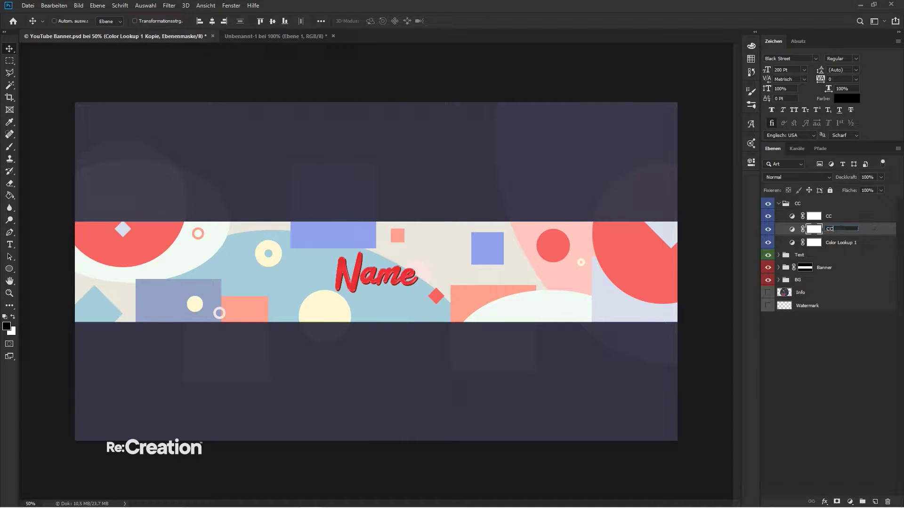
key("Tab")
type("CC")
double_click(832, 216)
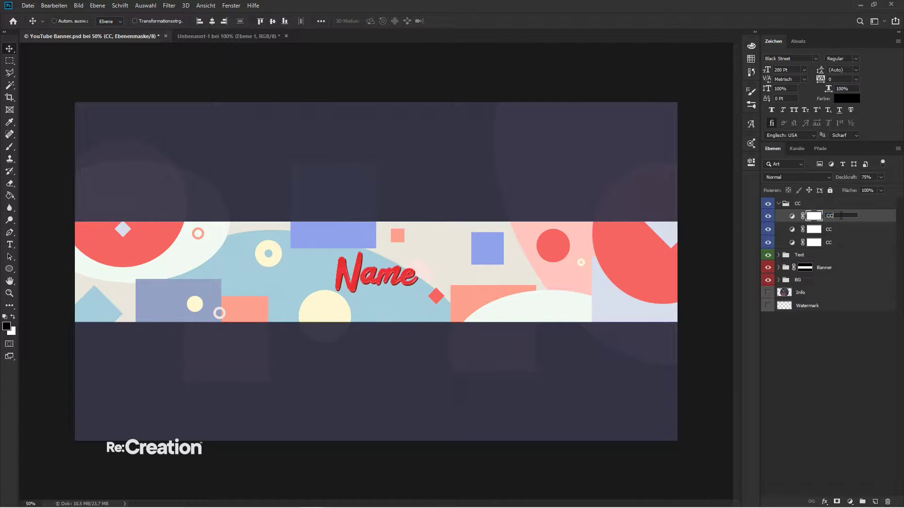
type("1")
key("Tab")
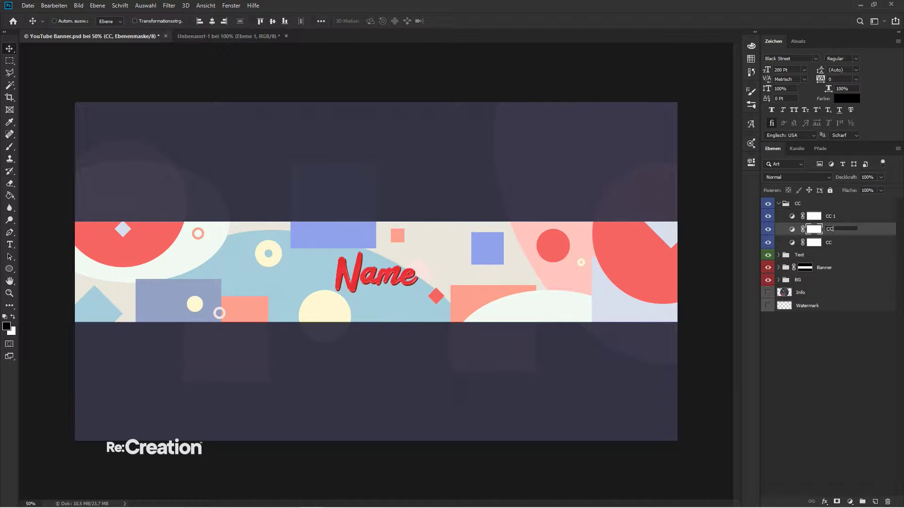
type("2")
key("Tab")
key("Return")
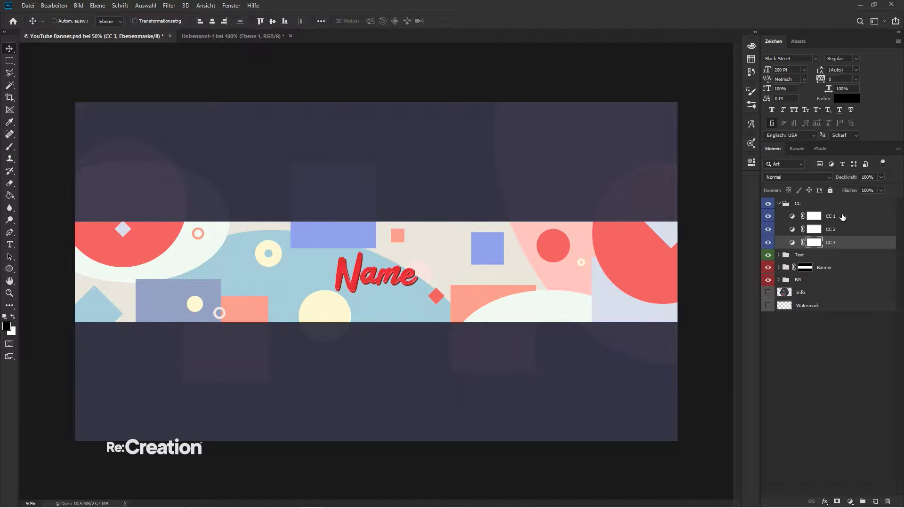
- Delete the layer masks of CC 1, CC 2 and CC 3, then collapse the CC group
right_click(816, 220)
left_click(824, 235)
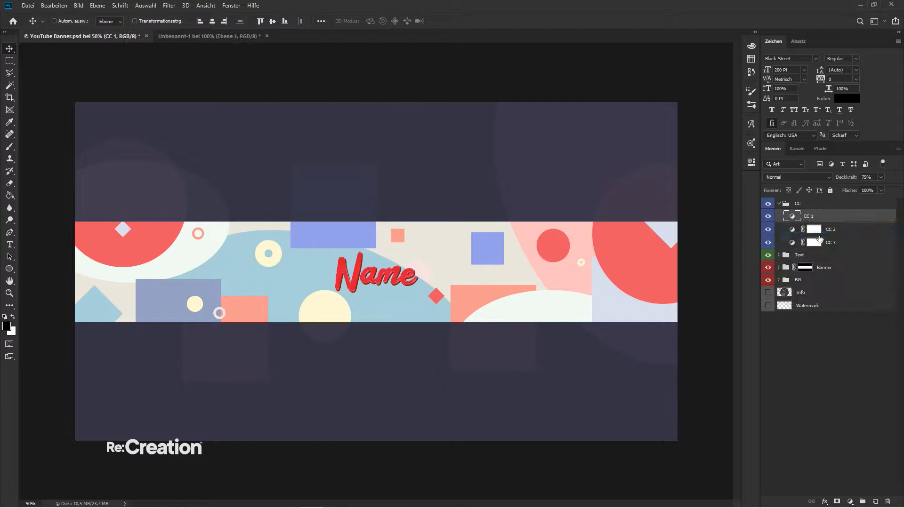
left_click(820, 230)
right_click(820, 230)
left_click(772, 240)
right_click(814, 243)
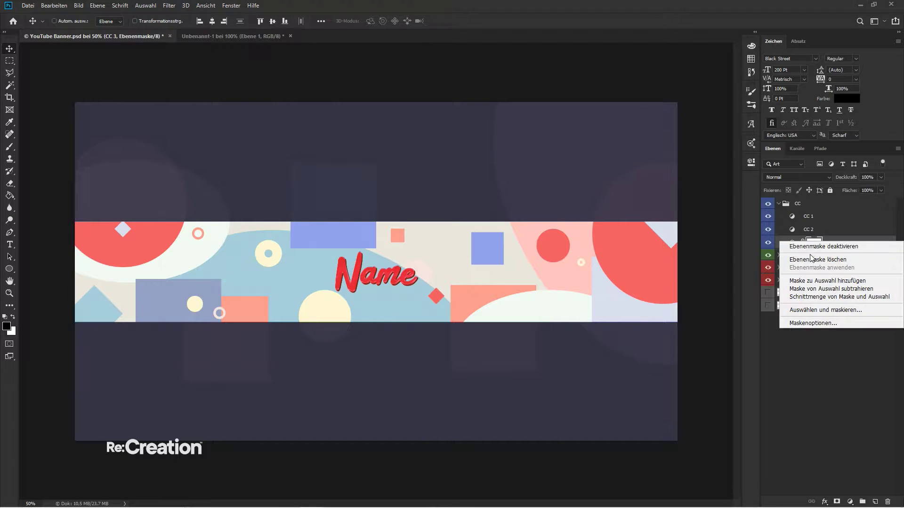
left_click(772, 248)
left_click(778, 204)
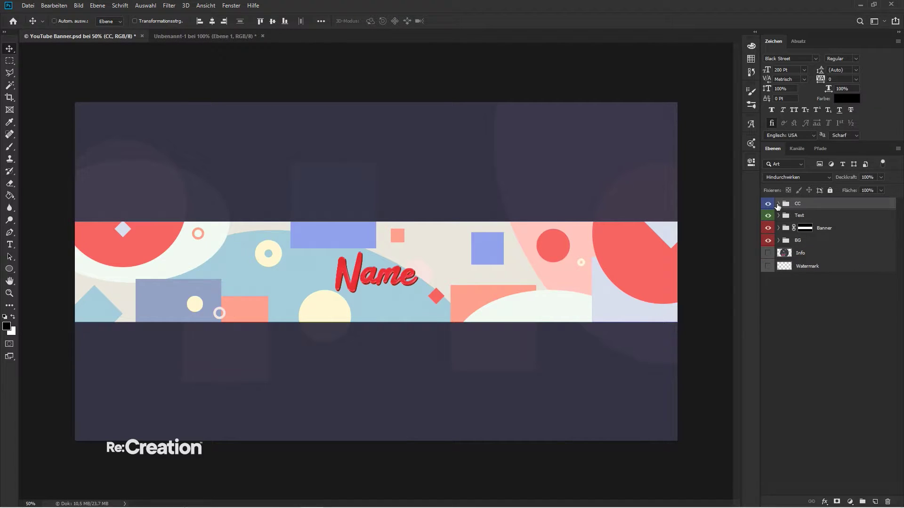
- Move the Info and Watermark layers to the top of the stack and hide them
left_click(807, 252)
left_click(807, 266, "shift")
left_click_drag(807, 266, 800, 202)
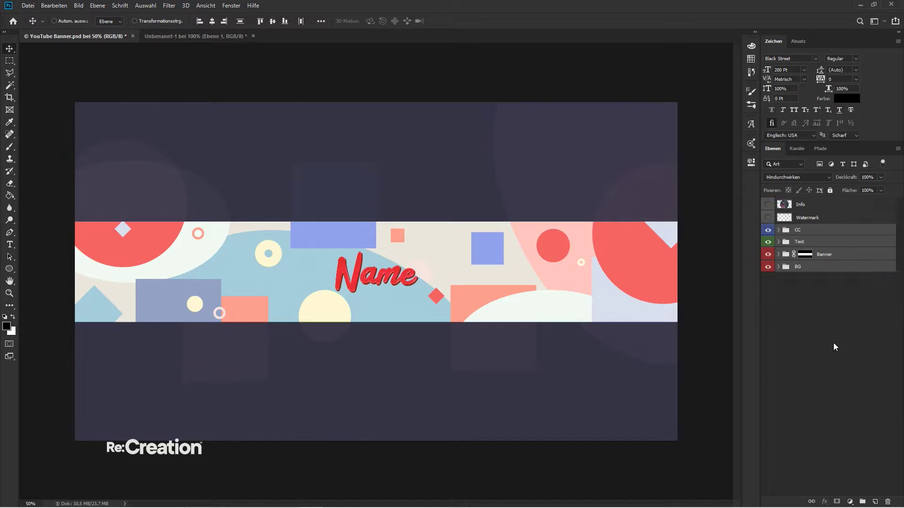
left_click(769, 205)
left_click_drag(769, 206, 769, 218)
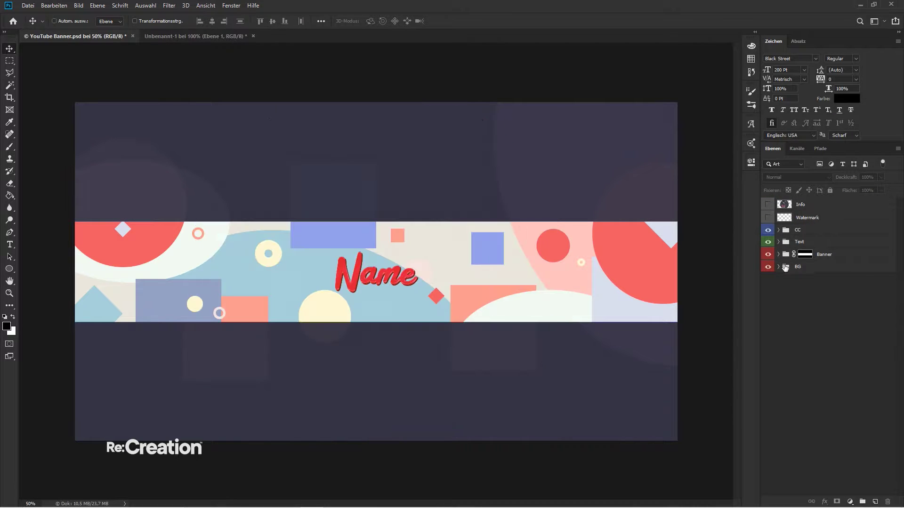
- Copy the Banner, Text and CC groups into the square Unbenannt-1 document
left_click(824, 255)
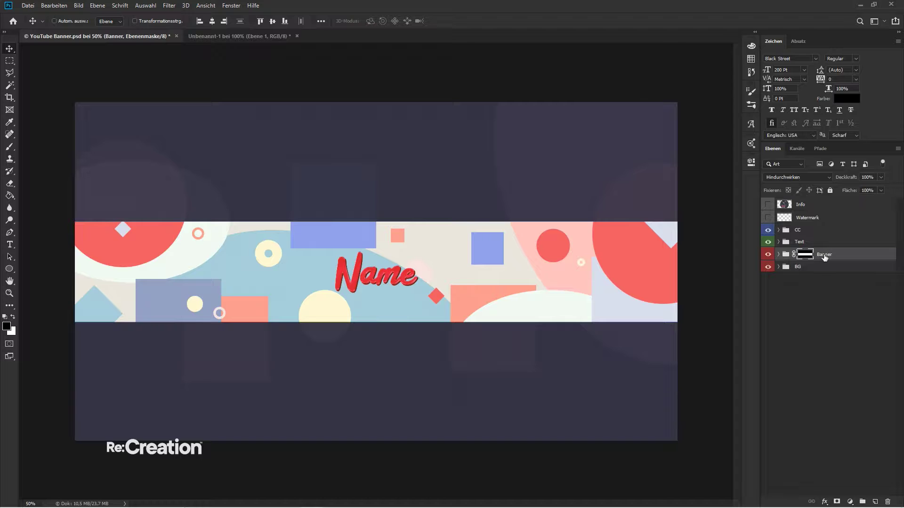
left_click(815, 242, "shift")
left_click(815, 230, "shift")
left_click_drag(814, 230, 433, 230)
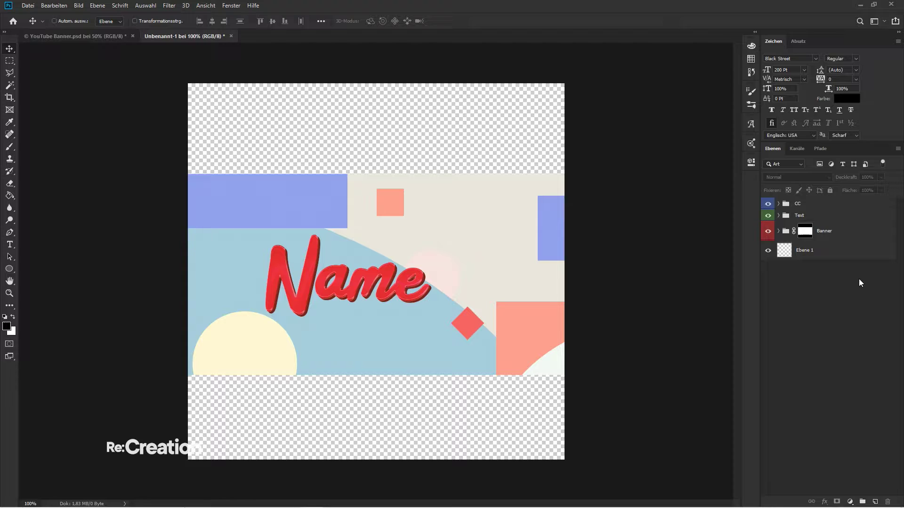
- Delete the Banner group's mask and move the blue rectangle into the top-left corner
right_click(809, 233)
left_click(821, 243)
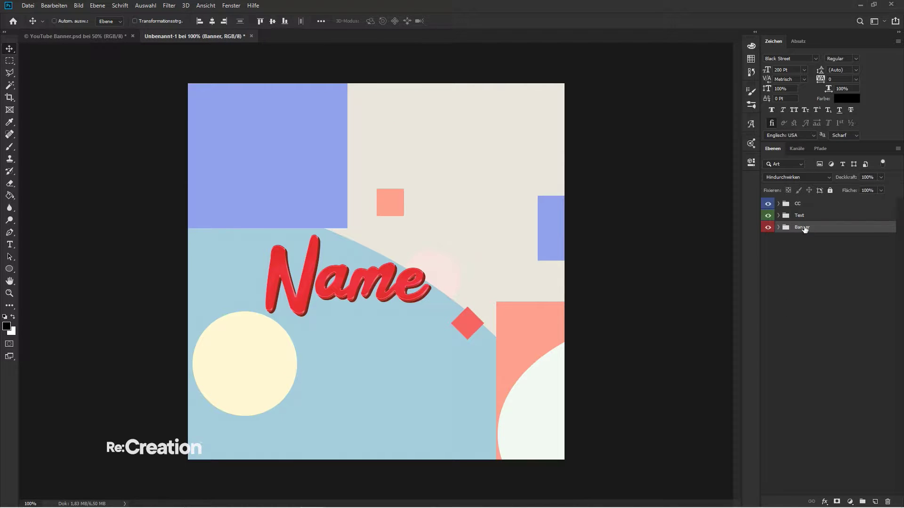
mouse_move(509, 339)
left_mouse_down()
mouse_move(521, 306)
mouse_move(502, 335)
left_mouse_up()
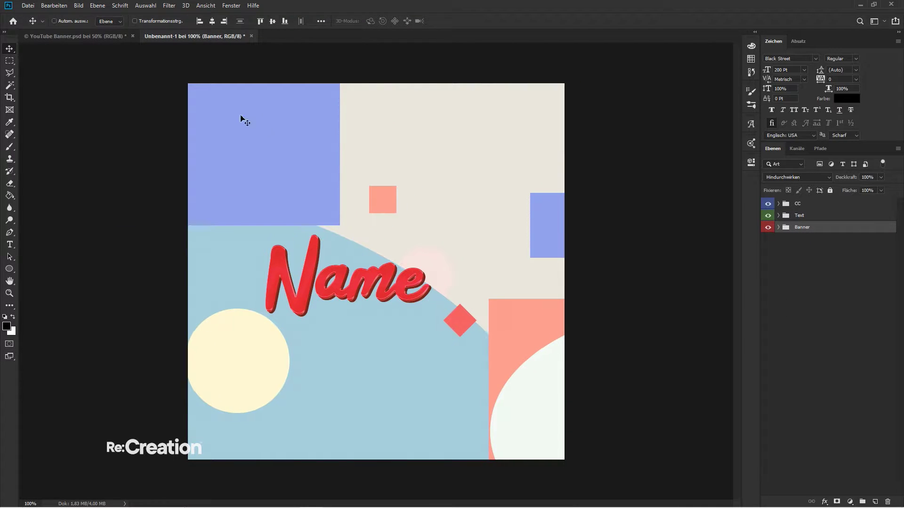
right_click(240, 118)
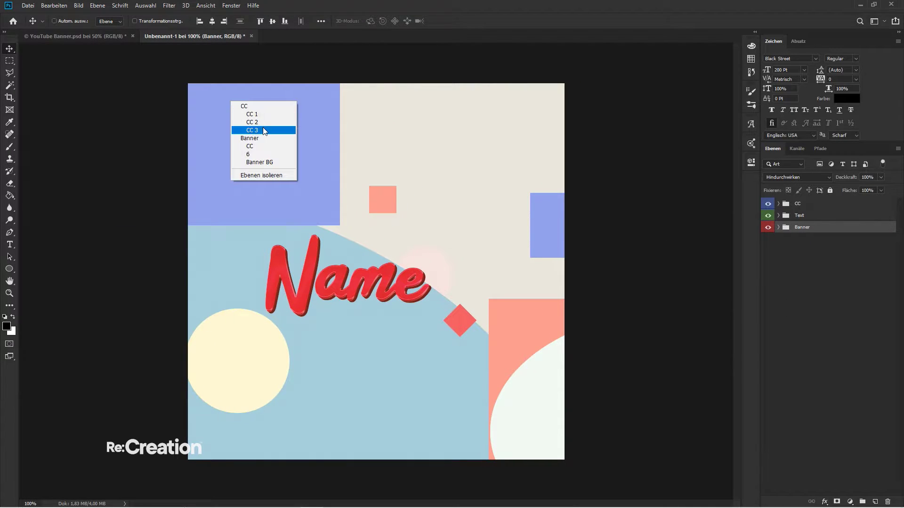
left_click(258, 154)
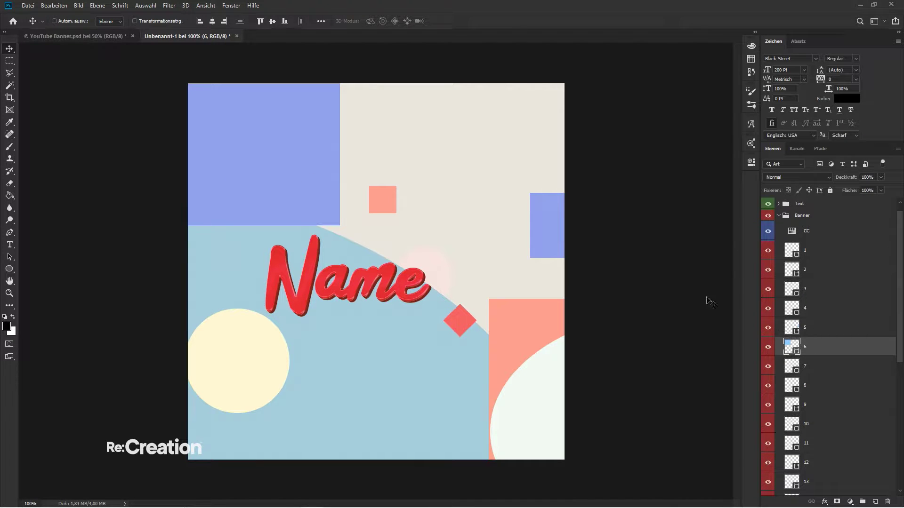
left_click_drag(274, 156, 266, 131)
- Bring layer 1's pale lavender diamond into the top-right corner
right_click(269, 347)
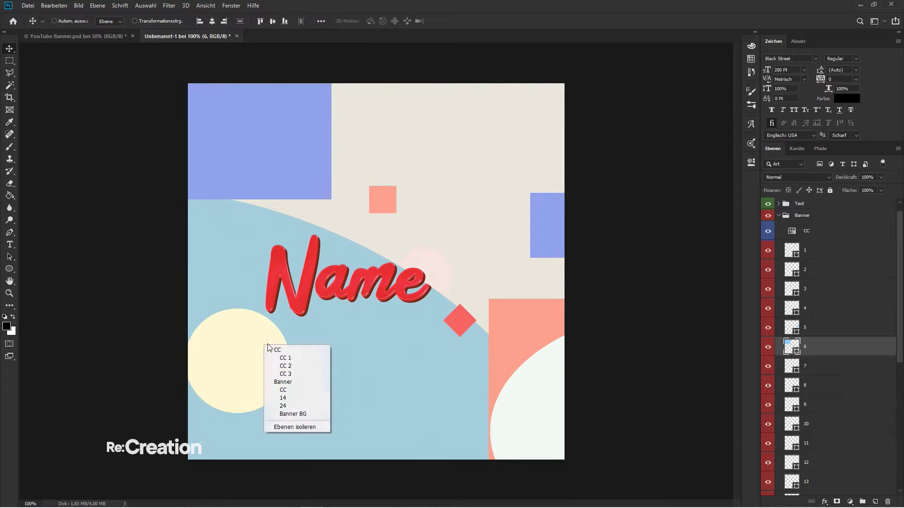
left_click(845, 329)
left_click(826, 254)
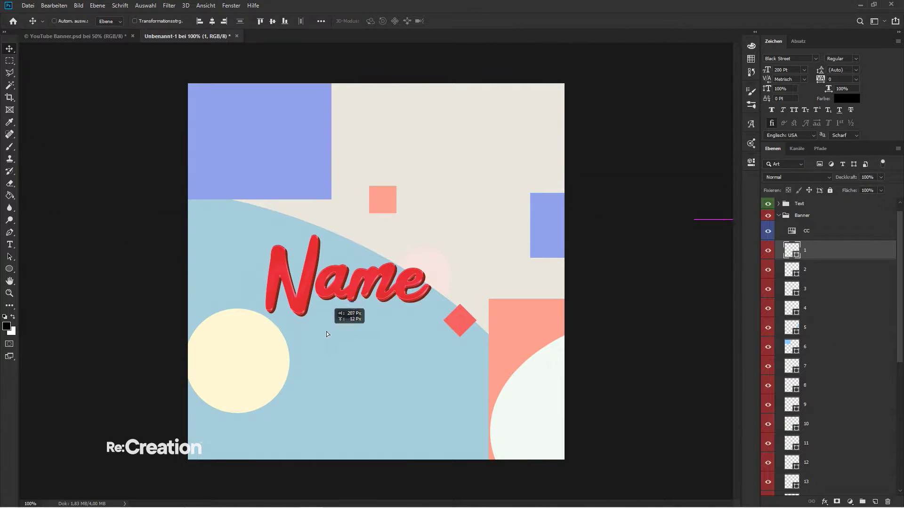
left_click_drag(57, 269, 254, 103)
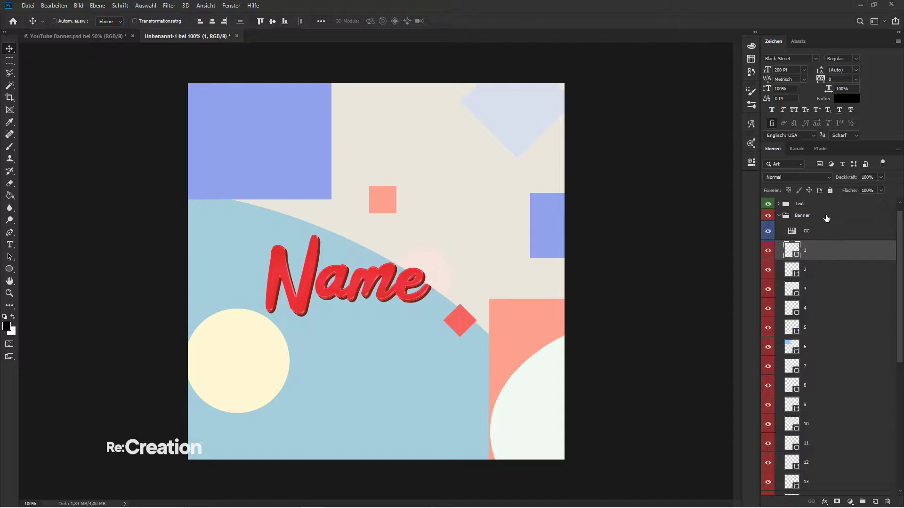
left_click(825, 205)
- Centre the Your Name text layer horizontally on the canvas
left_click(779, 204)
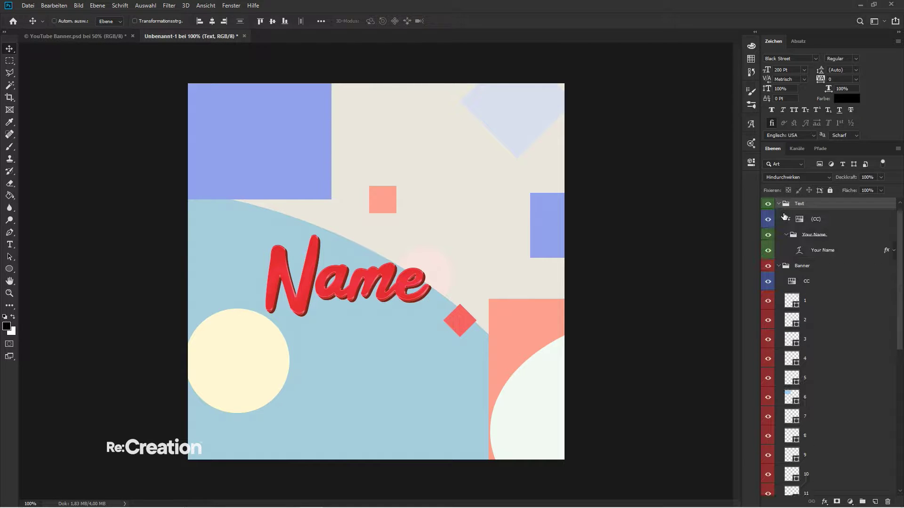
left_click(807, 256)
left_click(262, 20)
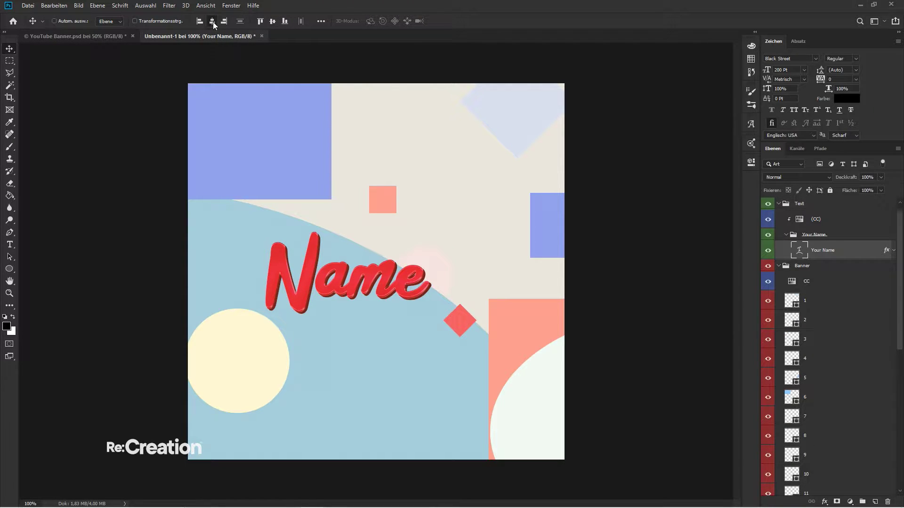
left_click(213, 20)
left_click(779, 204)
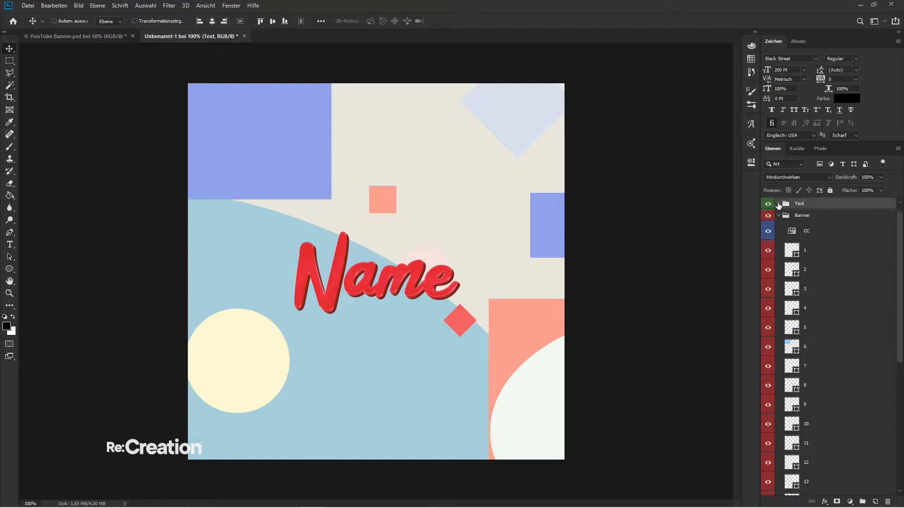
- Move the red diamond lower, the white curved shape down-right and the salmon rectangle up
right_click(460, 317)
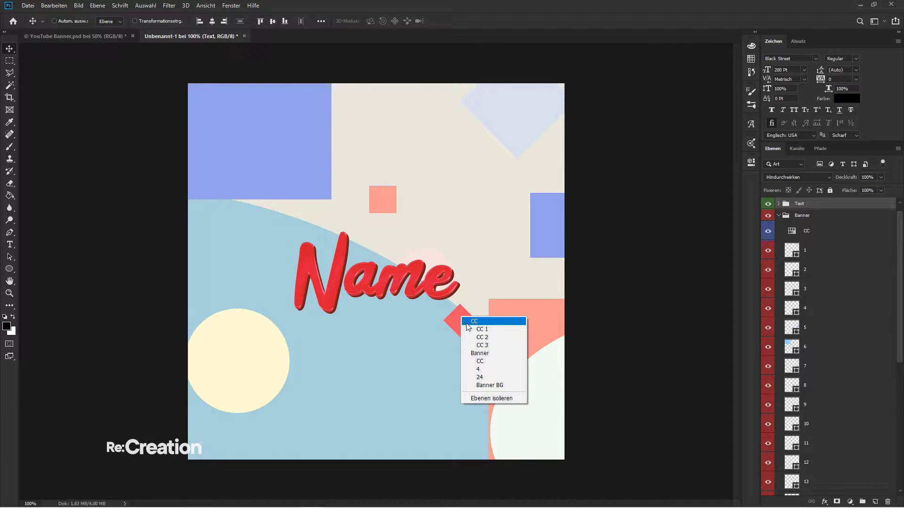
left_click(478, 370)
left_click_drag(459, 328, 461, 364)
right_click(544, 393)
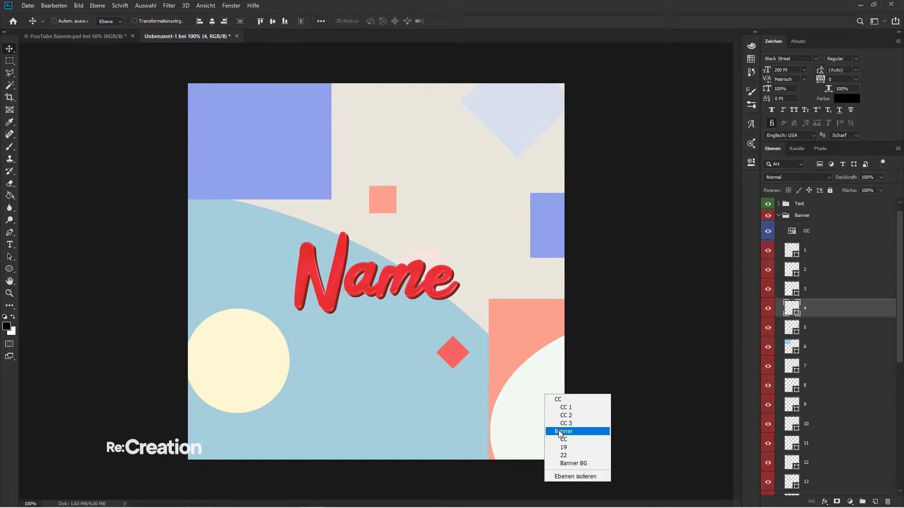
left_click(564, 447)
left_click_drag(570, 396, 595, 424)
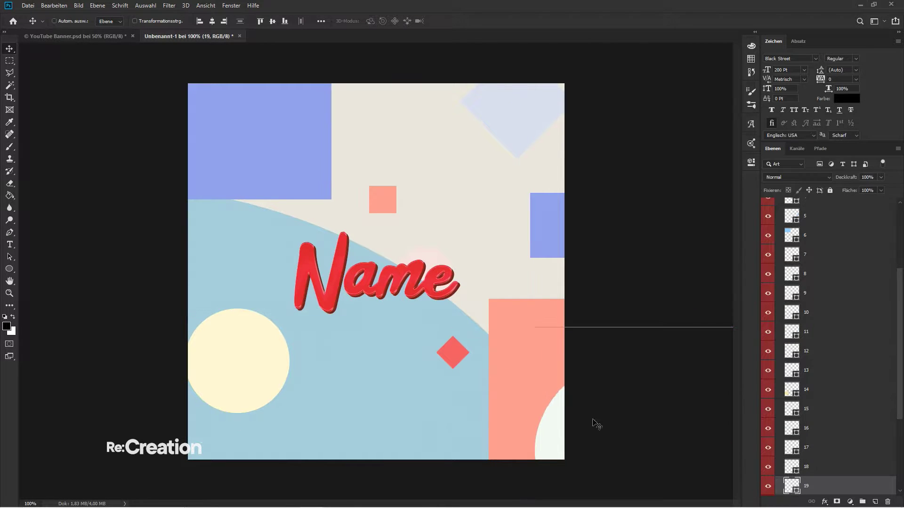
right_click(518, 347)
left_click(537, 400)
left_click_drag(531, 363, 515, 334)
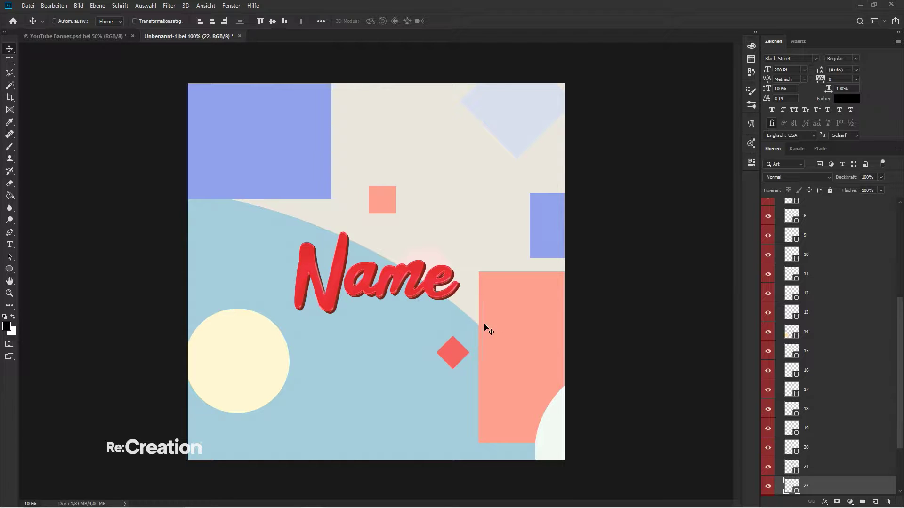
- Merge layer 25 down into the Banner BG layer
scroll(822, 350, "down", 3)
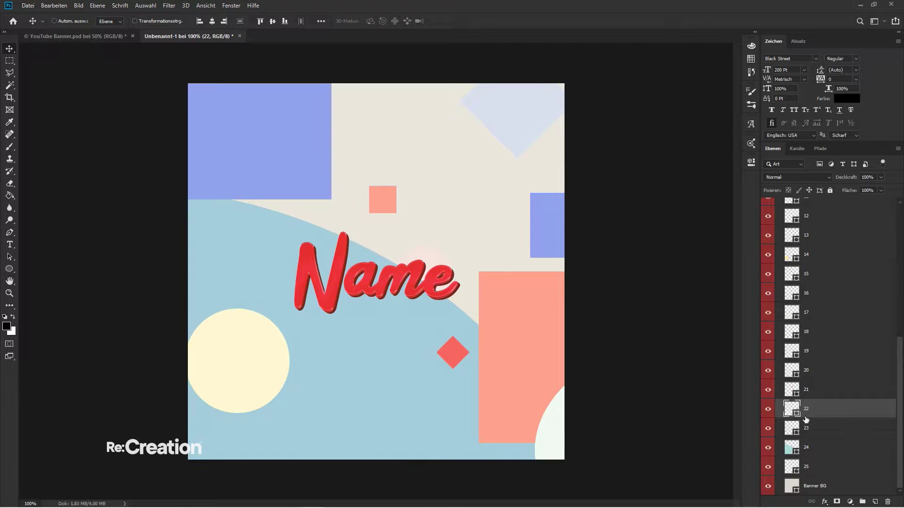
left_click(822, 459)
left_click(767, 467)
left_click(767, 467)
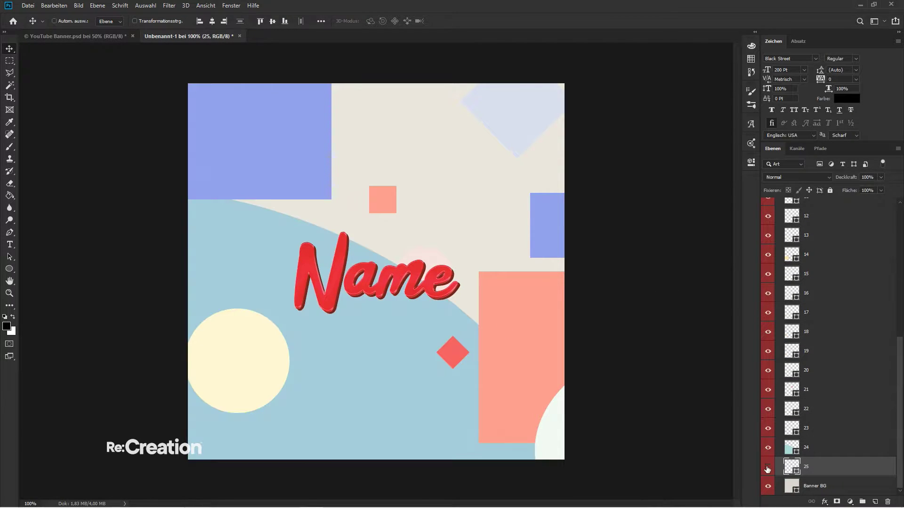
key("ctrl+e")
- Check layers 22 and 21, keeping them, and delete layer 20, the white circle
left_click(768, 431)
left_click(768, 431)
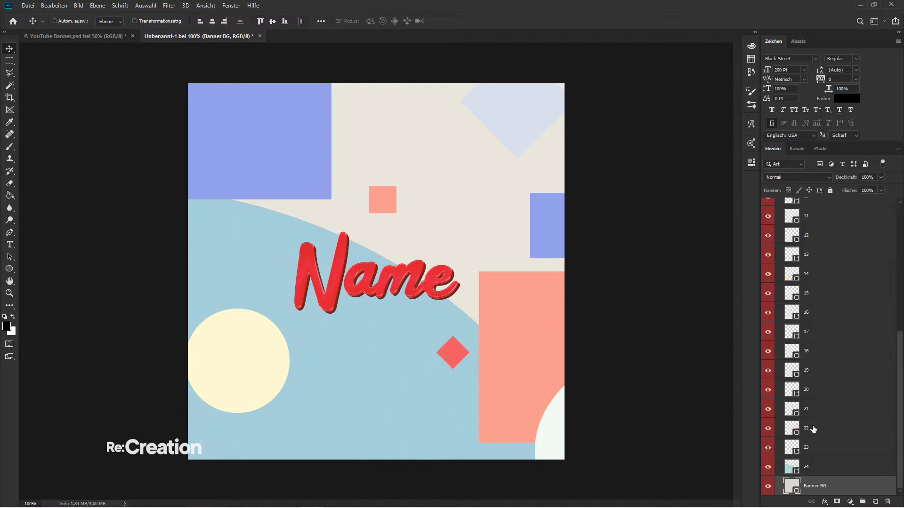
left_click(807, 429)
key("Delete")
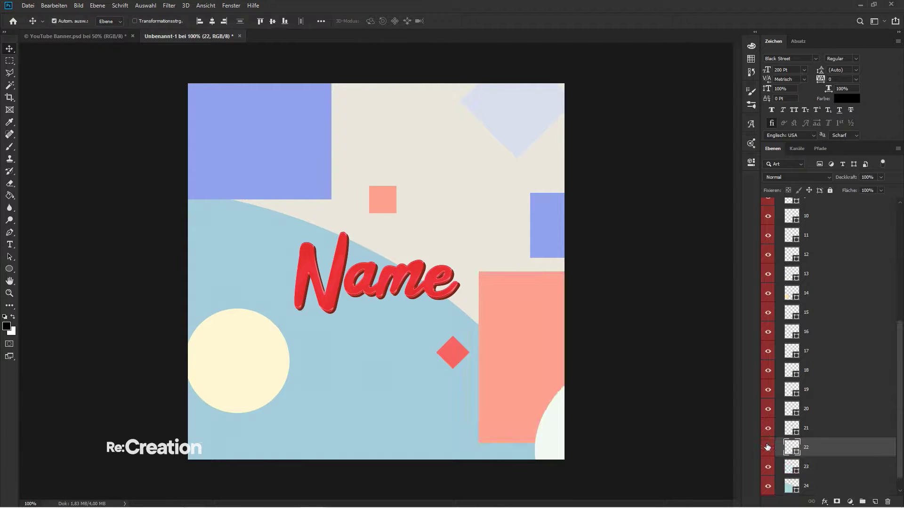
key("ctrl+z")
left_click(768, 428)
left_click(768, 428)
left_click(767, 412)
left_click(807, 408)
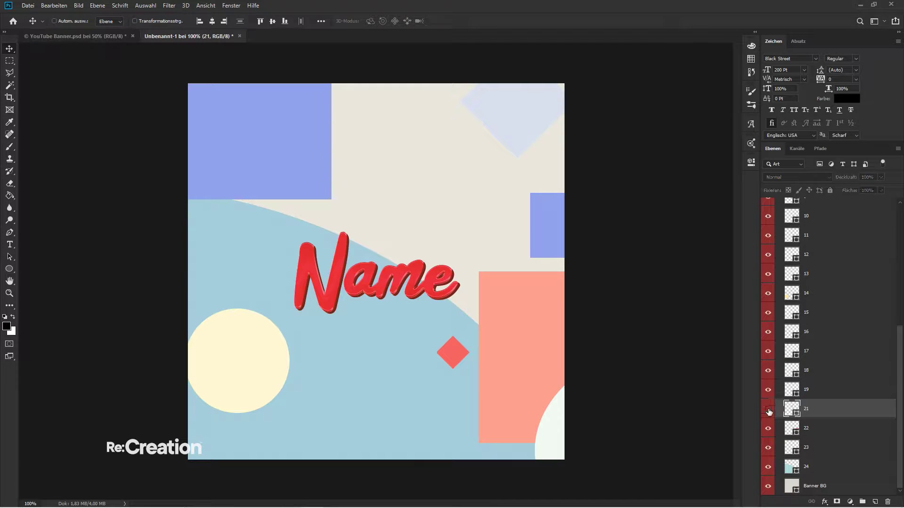
key("Delete")
- Delete numbered shape layers 18, 17, 16 and 15 from the Banner group
left_click(768, 392)
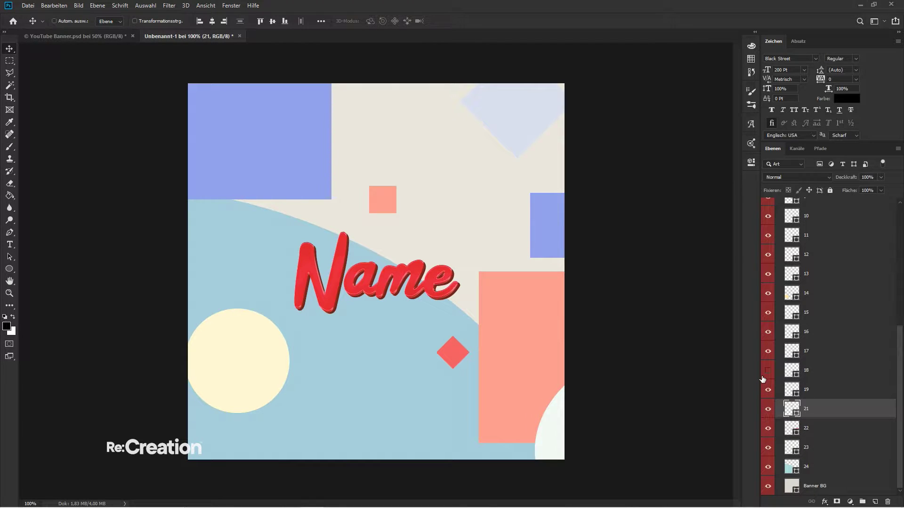
left_click(796, 374)
key("Delete")
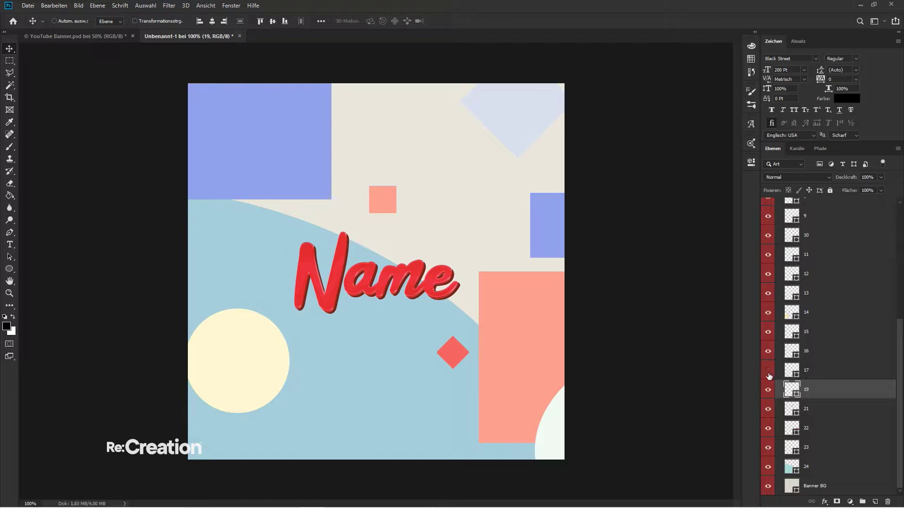
left_click(768, 392)
left_click(767, 392)
left_click(807, 371)
key("Delete")
left_click(768, 372)
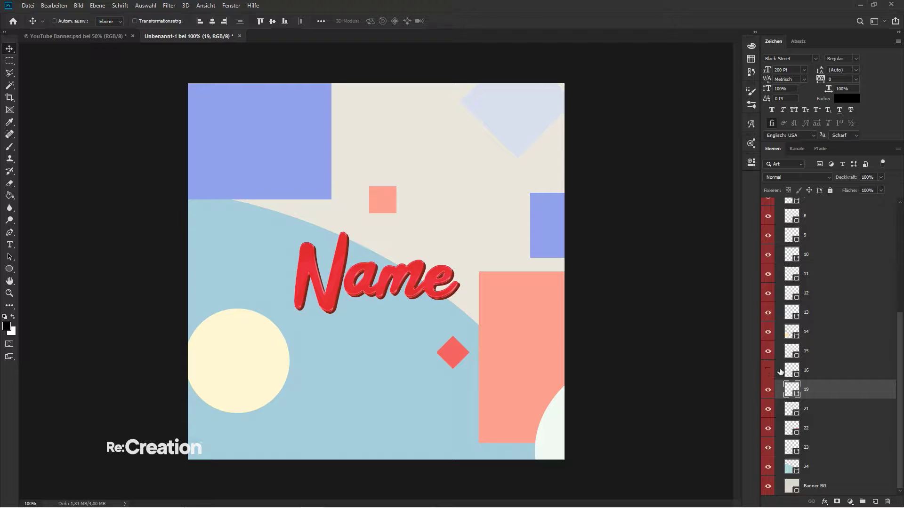
left_click(814, 370)
key("Delete")
left_click(783, 372)
key("Delete")
- Delete shape layers 13, 12 and 11, keeping layer 14 visible
left_click(768, 371)
left_click(825, 358)
key("Delete")
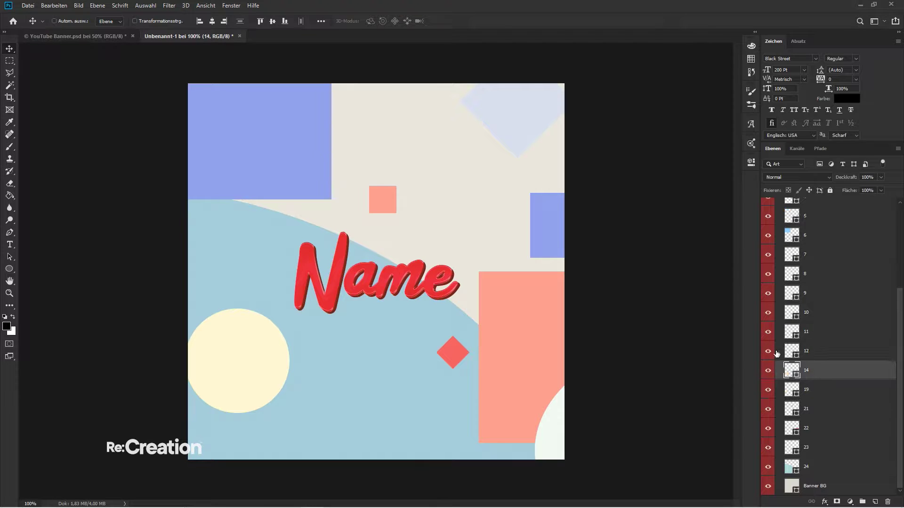
left_click(775, 353)
key("Delete")
left_click(769, 351)
left_click(807, 352)
key("Delete")
- Delete shape layers 10, 9, 8 and 7
left_click(807, 350)
key("Delete")
left_click(815, 354)
key("Delete")
left_click(771, 351)
key("Delete")
left_click(768, 351)
key("Delete")
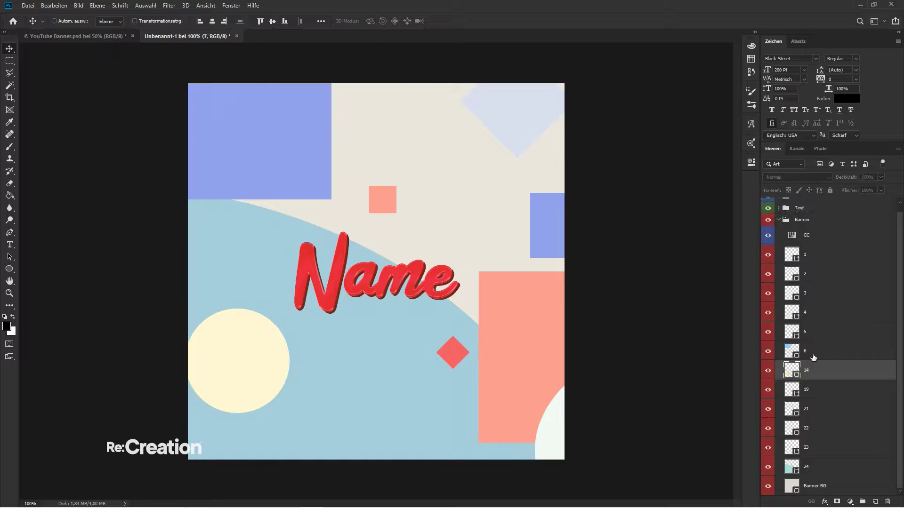
- Keep both blue rectangles and delete layer 3
left_click(768, 352)
left_click(768, 351)
left_click(768, 332)
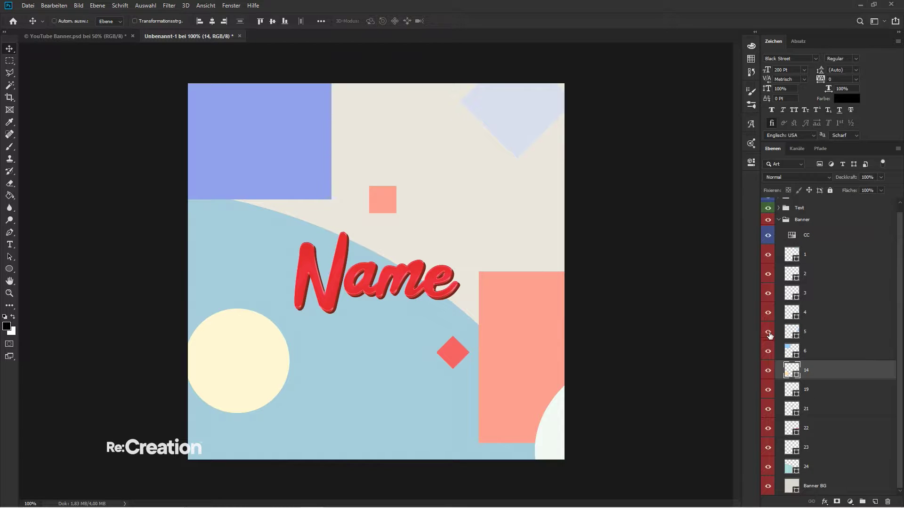
left_click(768, 332)
left_click(768, 332)
left_click(767, 333)
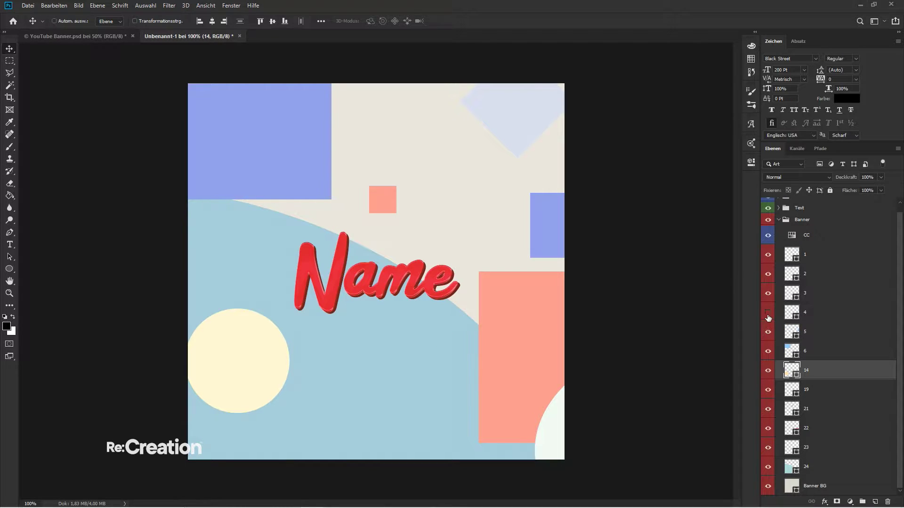
left_click(767, 296)
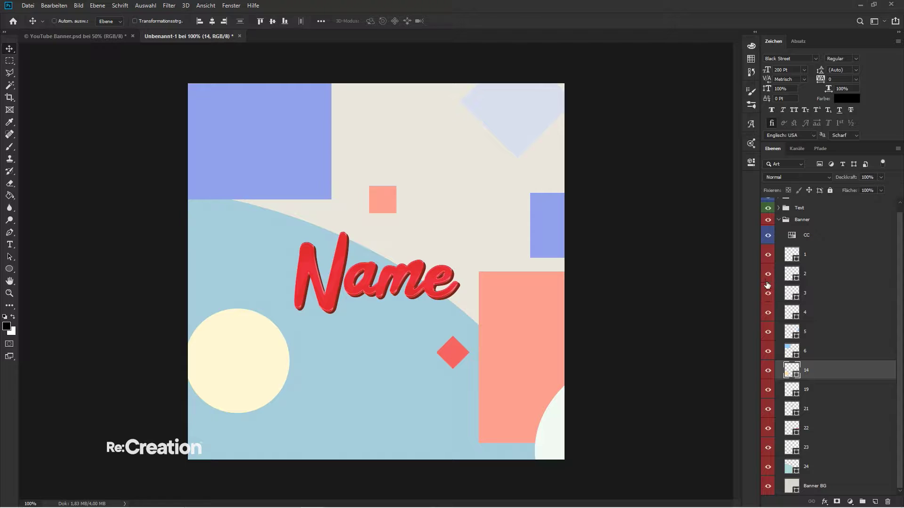
left_click(794, 288)
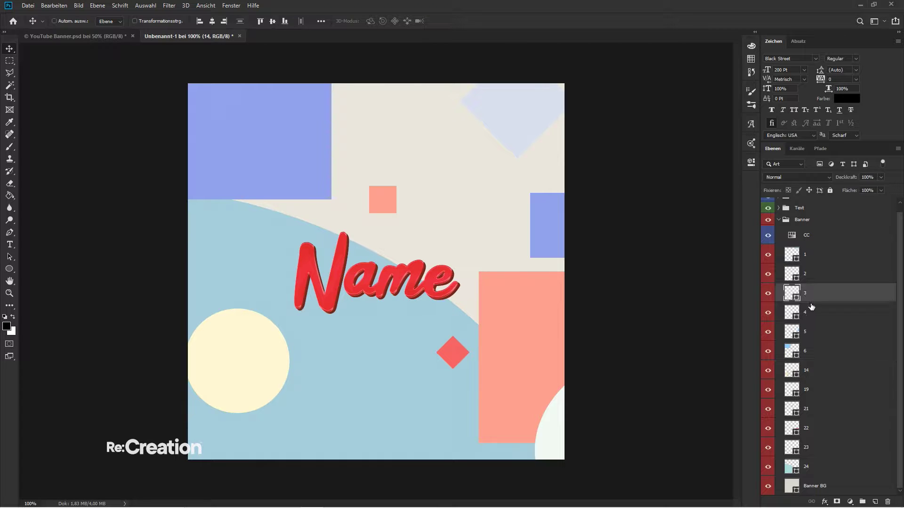
left_click(768, 295)
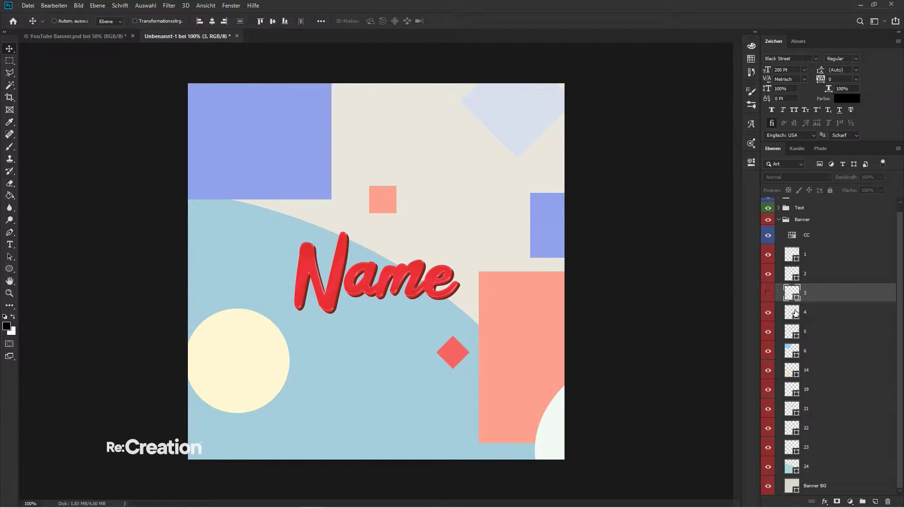
key("Delete")
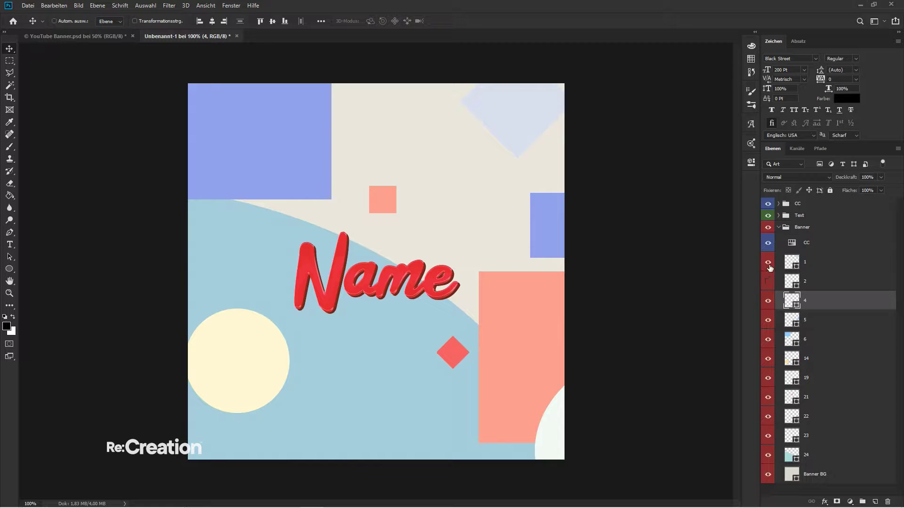
- Delete layer 2, the pale diamond, and select the Banner BG layer
left_click(767, 281)
left_click(767, 281)
left_click(816, 285)
key("Delete")
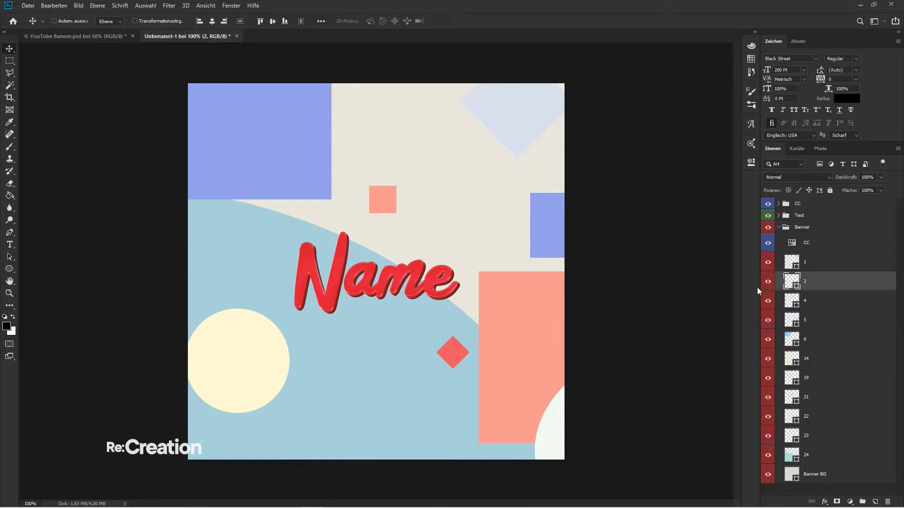
left_click(821, 456)
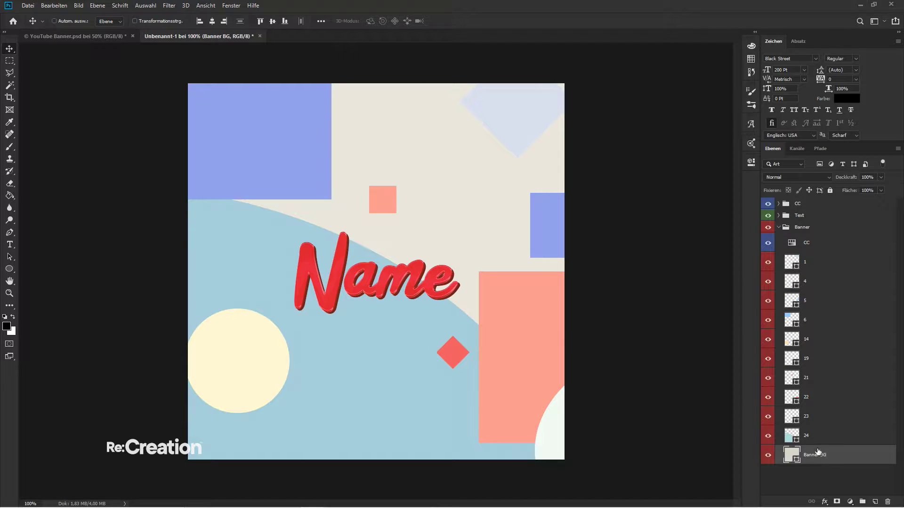
- Rename the banner shapes group to BG and centre the Text group horizontally
double_click(818, 452)
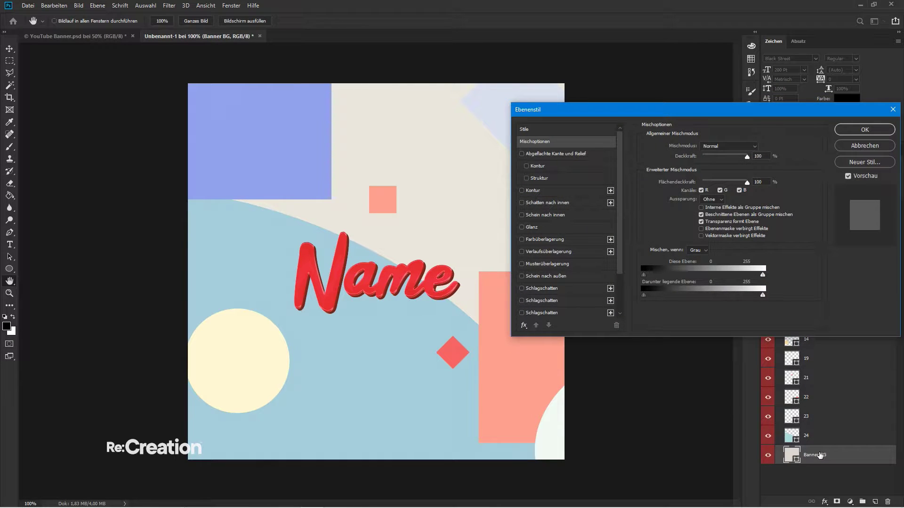
left_click(865, 146)
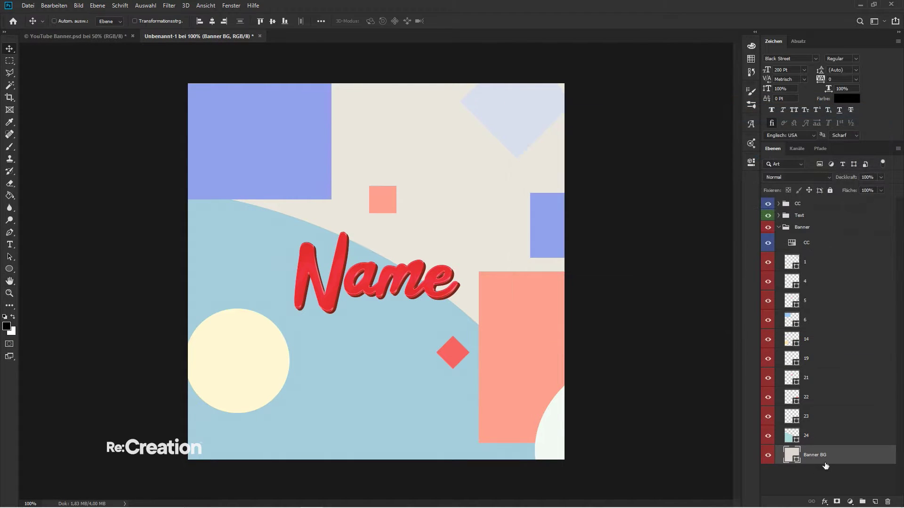
left_click(779, 227)
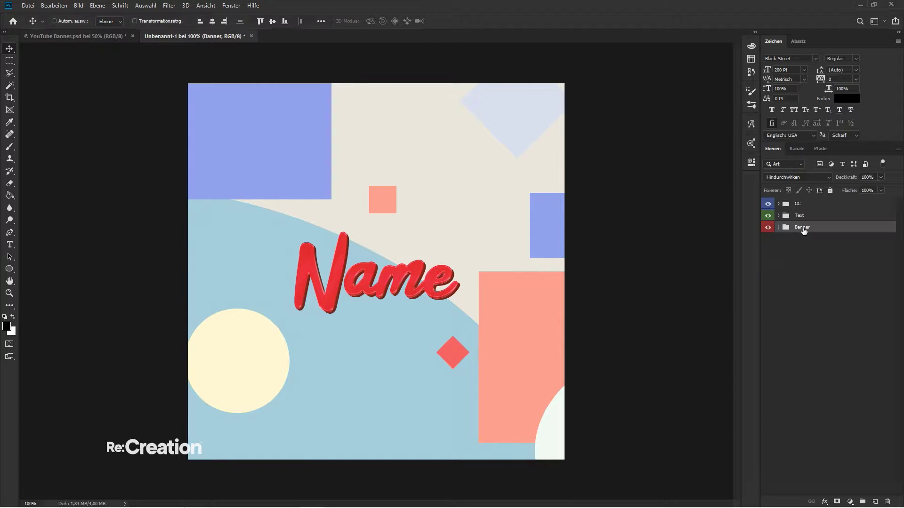
key("BackSpace")
key("BackSpace")
type("G")
left_click(805, 266)
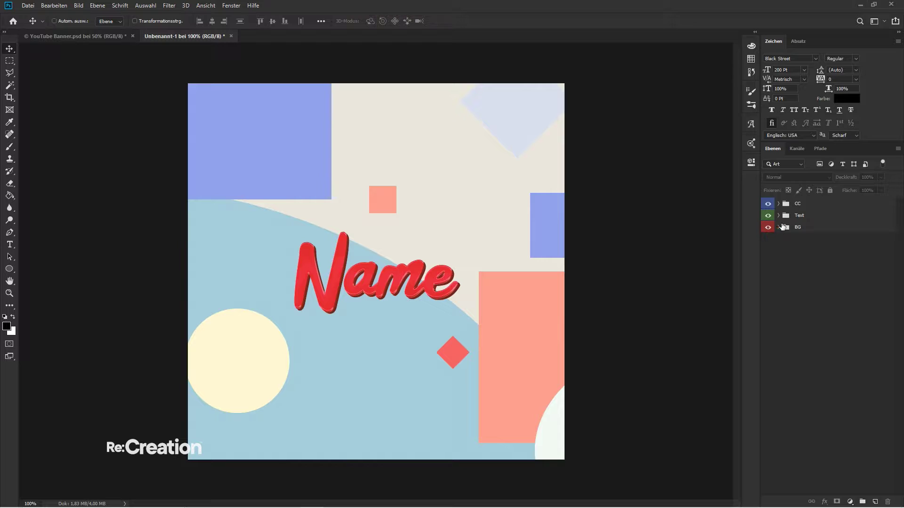
left_click(809, 217)
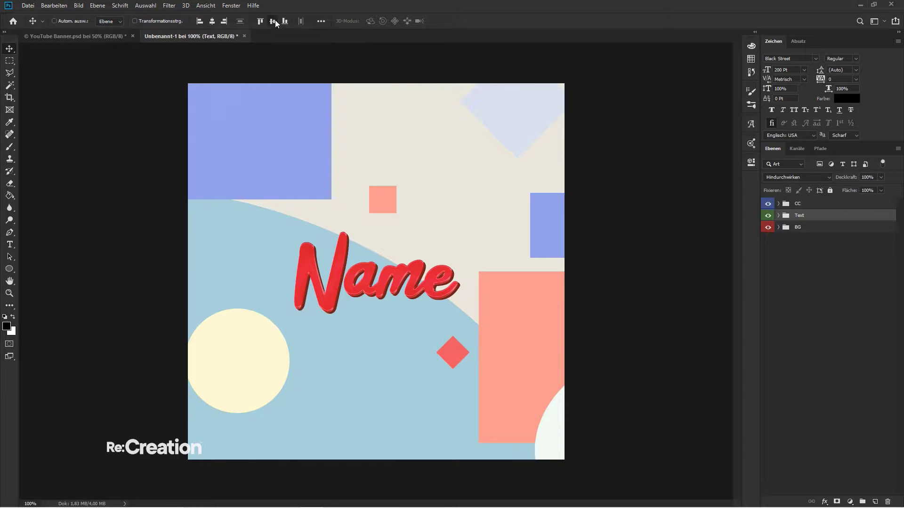
left_click(211, 21)
- In YouTube Banner.psd, move army1 to the top and shrink the soldier to about 14% at centre
left_click(106, 36)
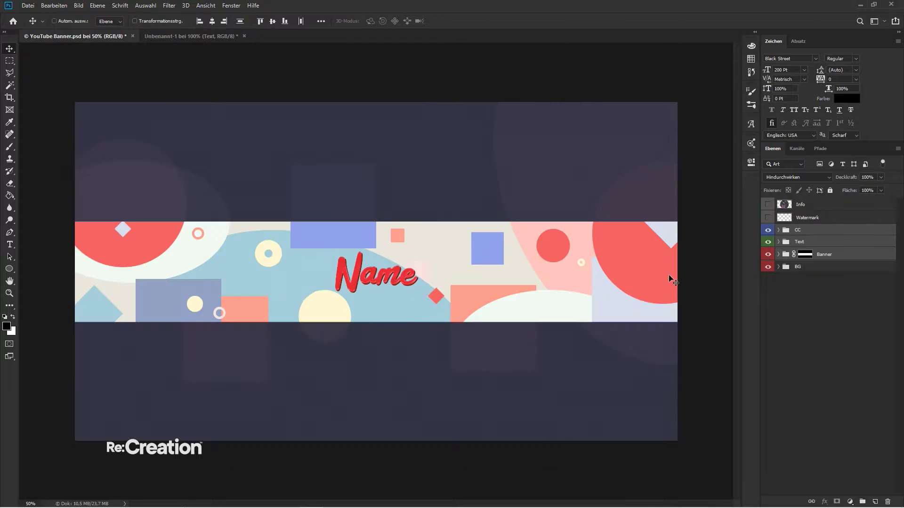
left_click(810, 287)
left_click(768, 204)
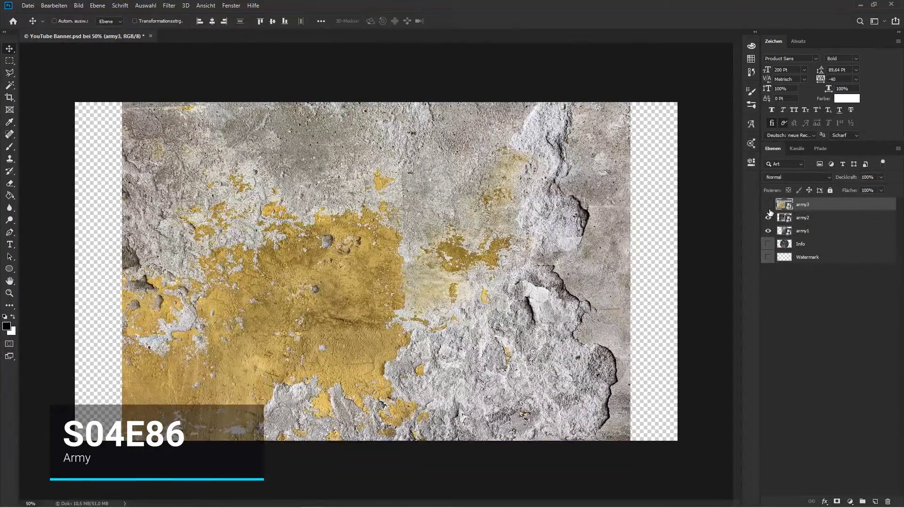
left_click_drag(768, 211, 802, 206)
key("ctrl+semicolon")
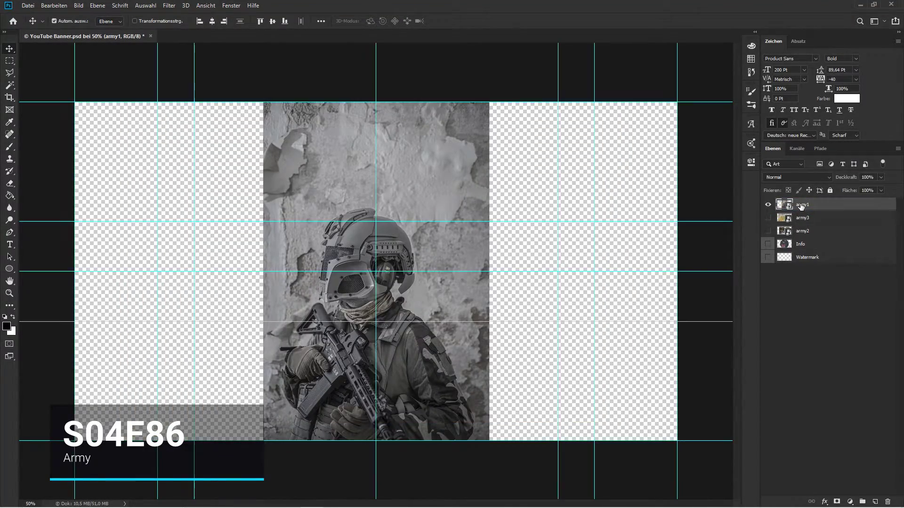
left_click_drag(384, 393, 453, 342)
key("ctrl+t")
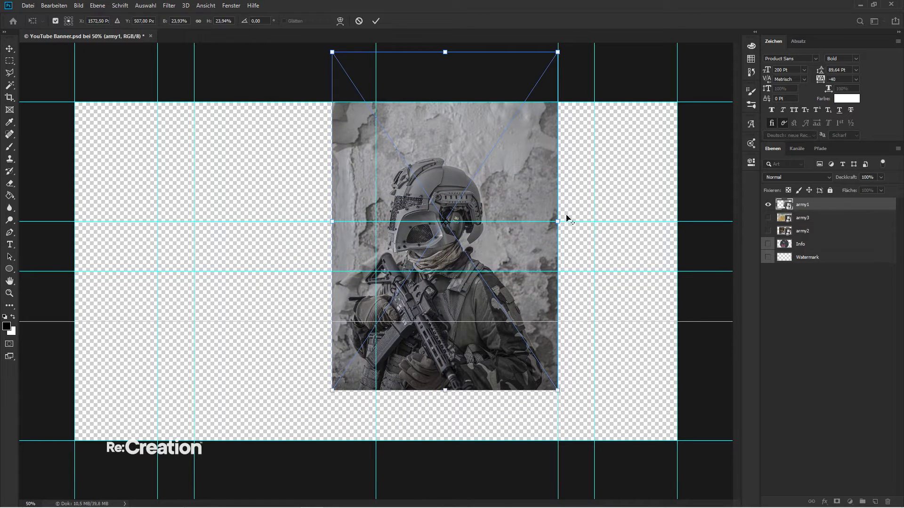
left_click_drag(559, 221, 530, 267)
key("Return")
- Show army2 and scale the factory photo to 133% so it fills the banner
left_click(767, 230)
left_click(801, 230)
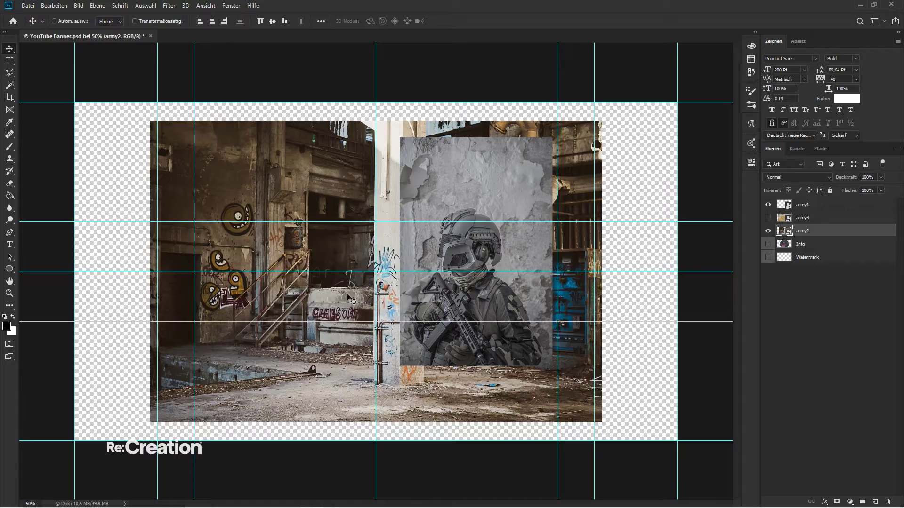
left_click_drag(264, 295, 189, 291)
key("ctrl+t")
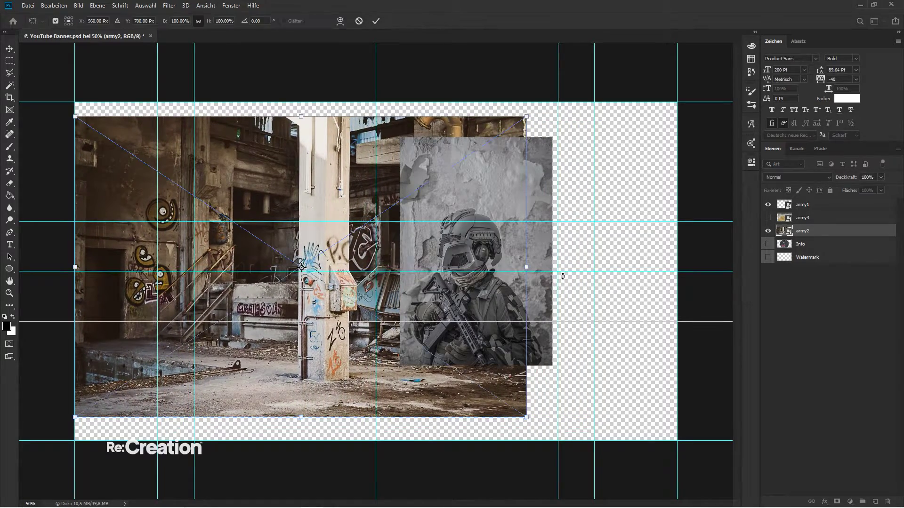
left_click_drag(535, 270, 685, 266)
key("Return")
- Move and resize the army3 wall texture, then hide it and select the factory layer
left_click(768, 218)
left_click(768, 218)
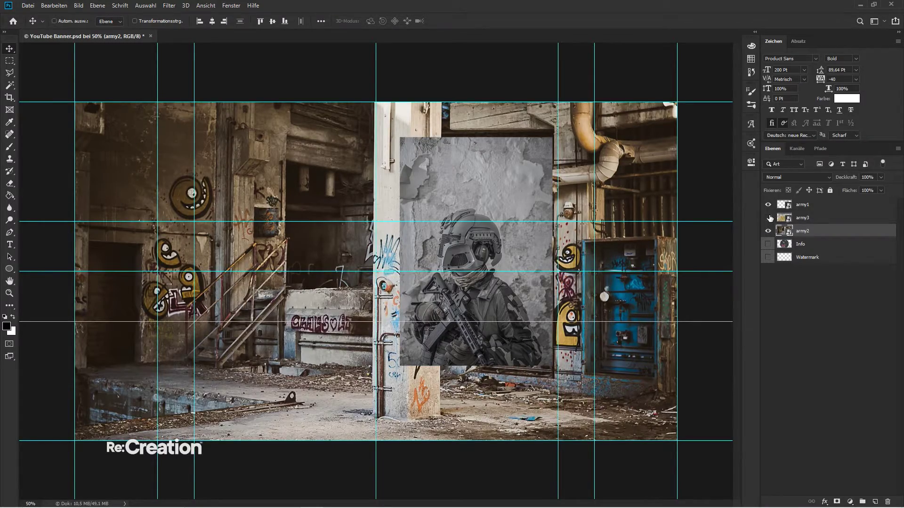
left_click(767, 217)
left_click(803, 218)
left_click_drag(356, 362, 410, 360)
key("ctrl+t")
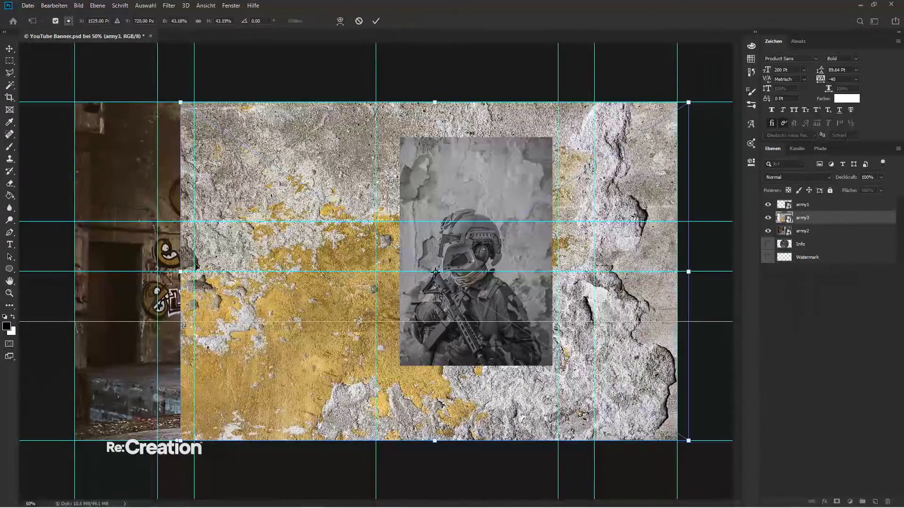
left_click_drag(179, 267, 338, 235)
key("Return")
left_click(769, 218)
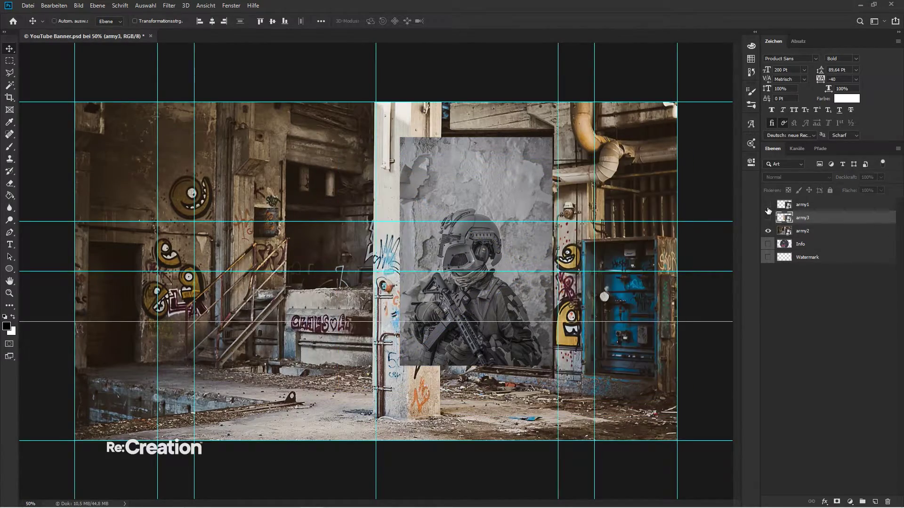
left_click(768, 206)
left_click(768, 207)
left_click(808, 231)
- Add a Color Lookup adjustment using DropBlues.3DL above the factory image
left_click(849, 501)
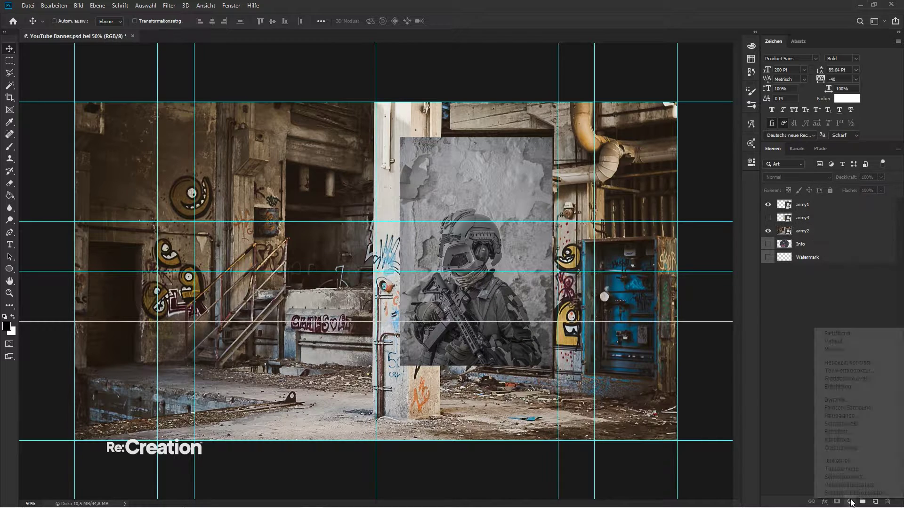
left_click(843, 449)
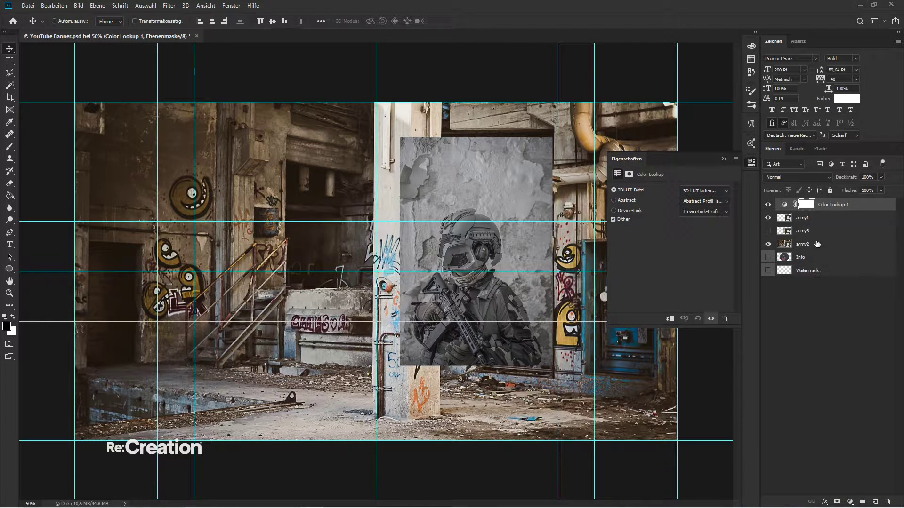
left_click(718, 191)
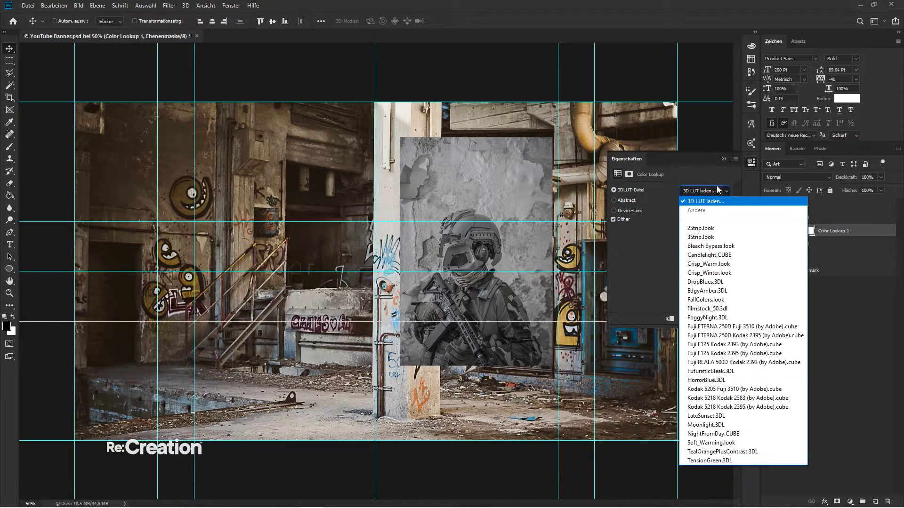
left_click(718, 282)
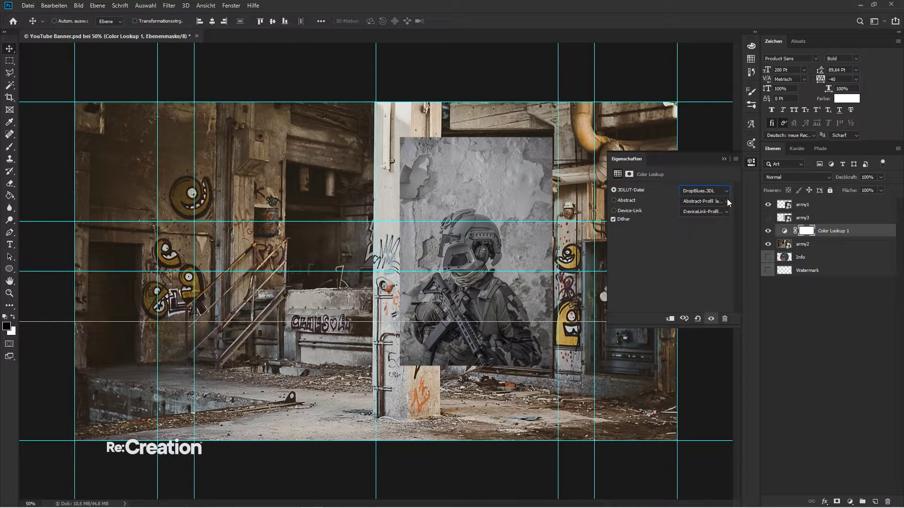
left_click(725, 160)
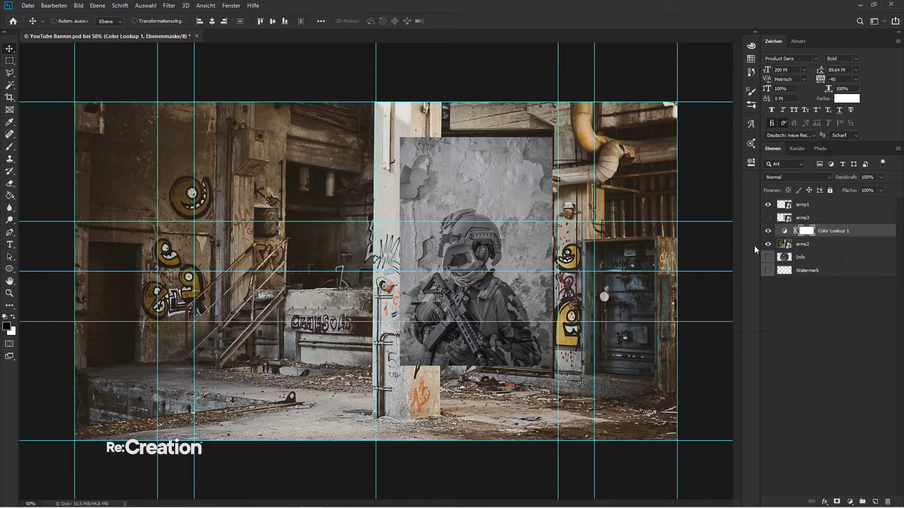
- Add a Schwarzweiß black-and-white adjustment layer at 75% opacity
left_click(850, 500)
left_click(847, 422)
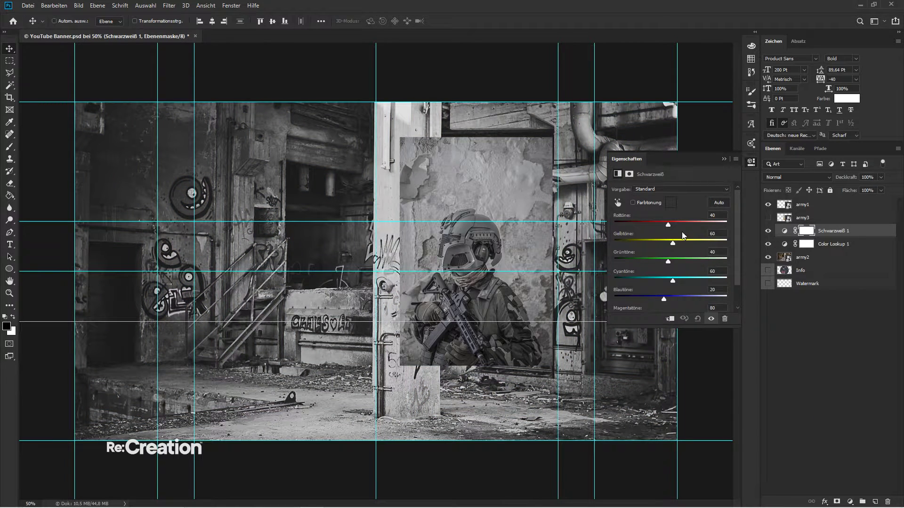
left_click(724, 161)
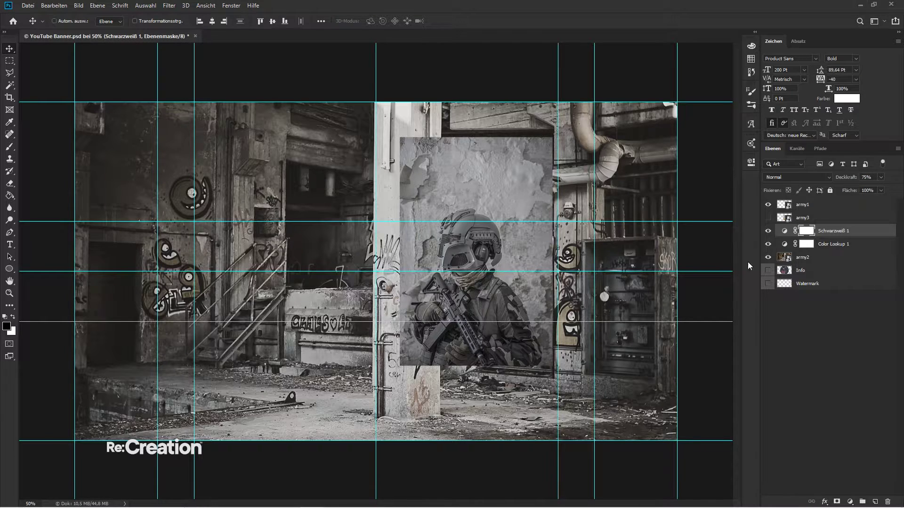
- Add a green Fotofilter photo filter at about 7% density
left_click(852, 501)
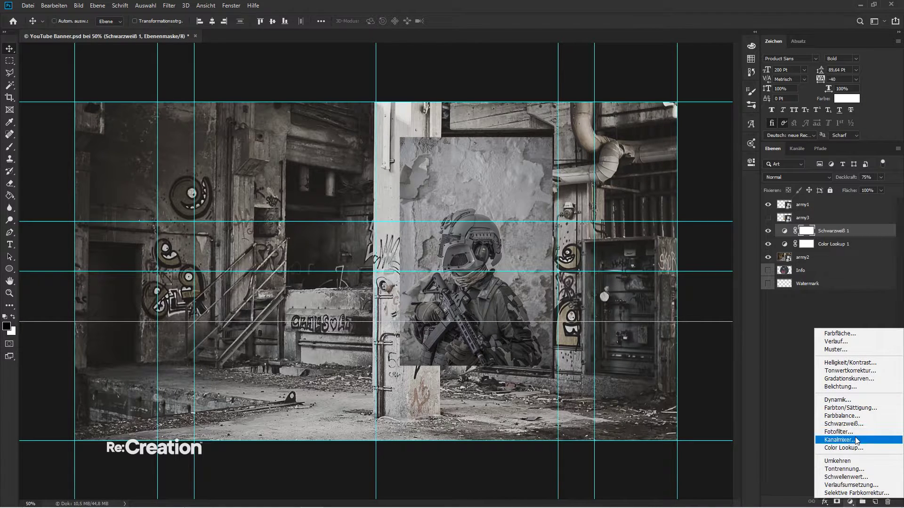
left_click(841, 432)
left_click(644, 203)
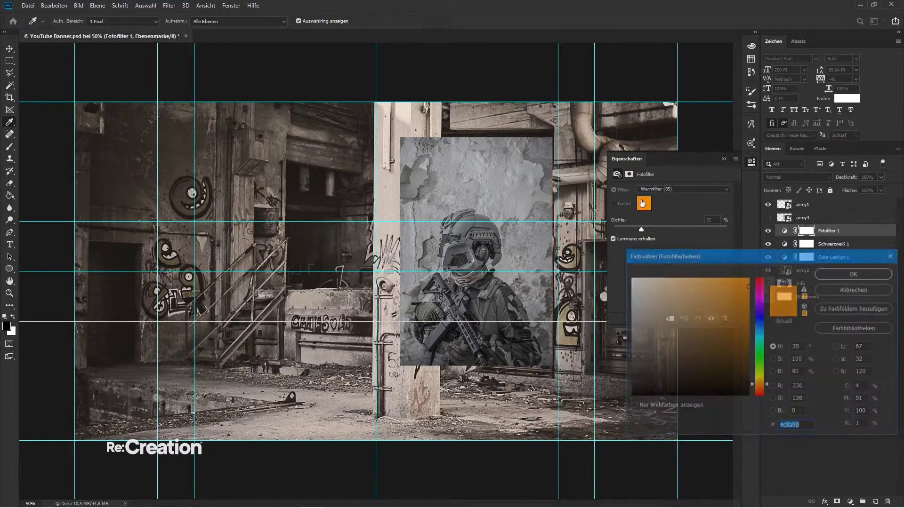
mouse_move(758, 360)
left_mouse_down()
mouse_move(756, 374)
mouse_move(756, 362)
left_mouse_up()
key("Return")
key("v")
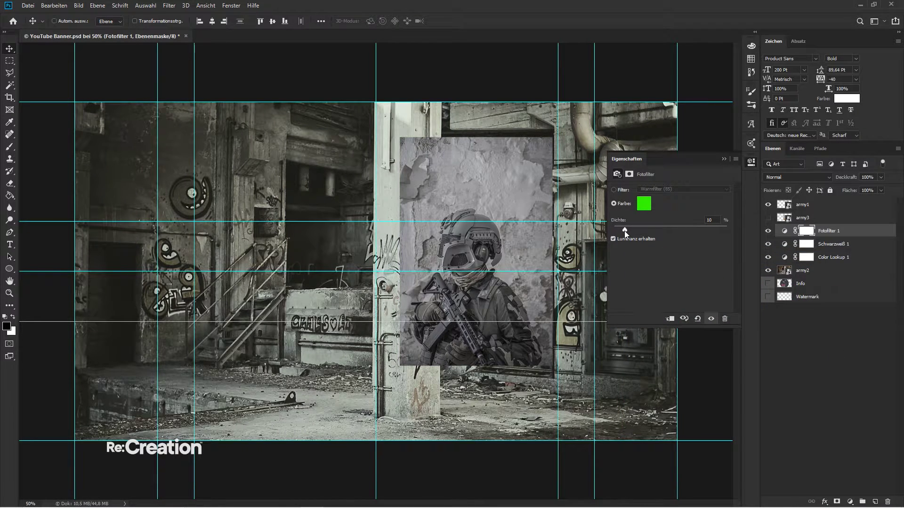
left_click_drag(624, 231, 623, 230)
left_click(724, 159)
left_click(805, 272)
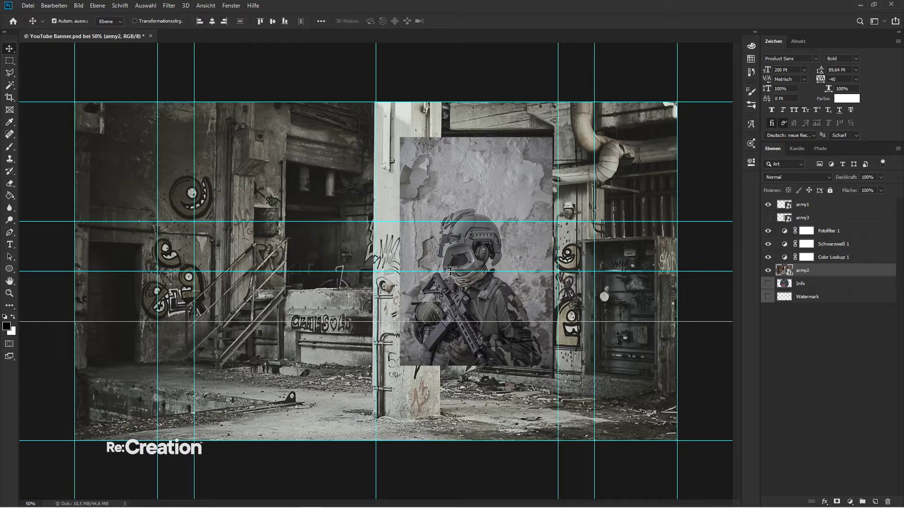
- Apply a 2 px Gaussian Blur to army2 and restore its opacity to 100%
key("ctrl+plus")
key("ctrl+alt+f")
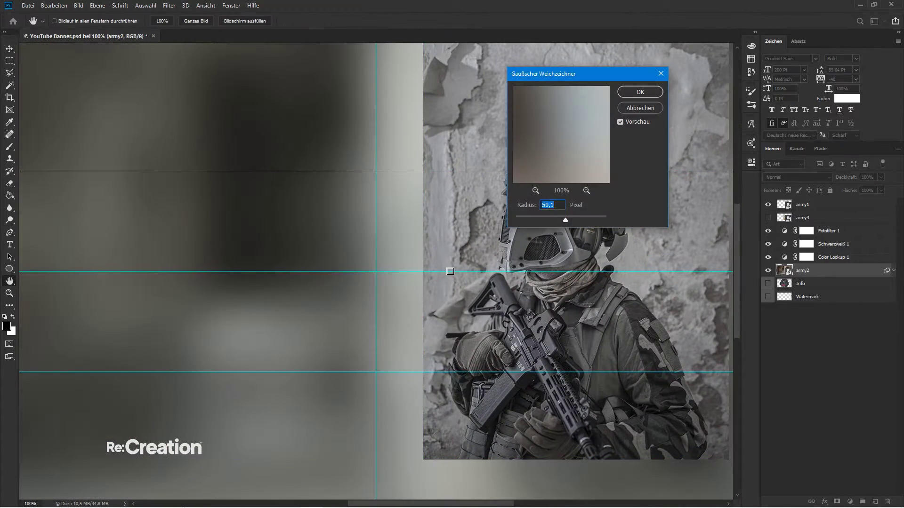
type("2")
key("Return")
key("3")
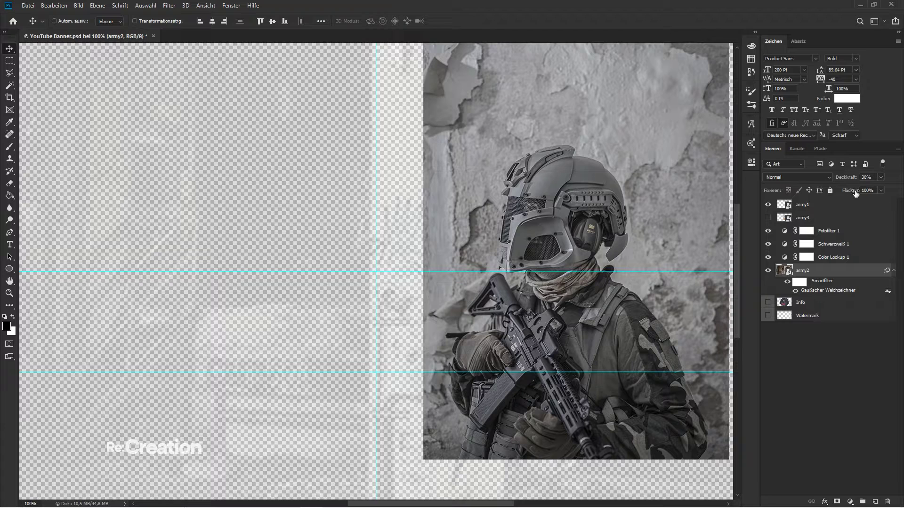
left_click(868, 177)
key("Return")
- Try other radii in army2's blur settings, then confirm 2 px again
double_click(820, 291)
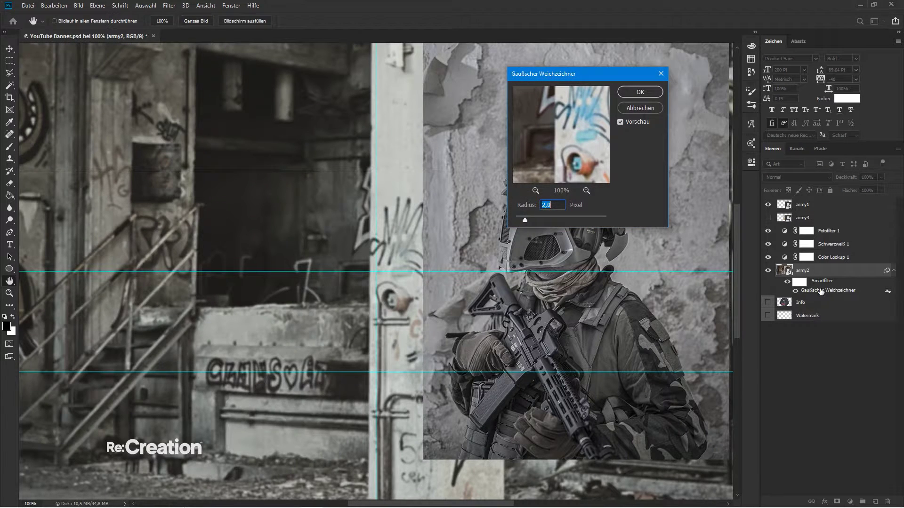
type("3")
key("ctrl+minus")
key("ctrl+minus")
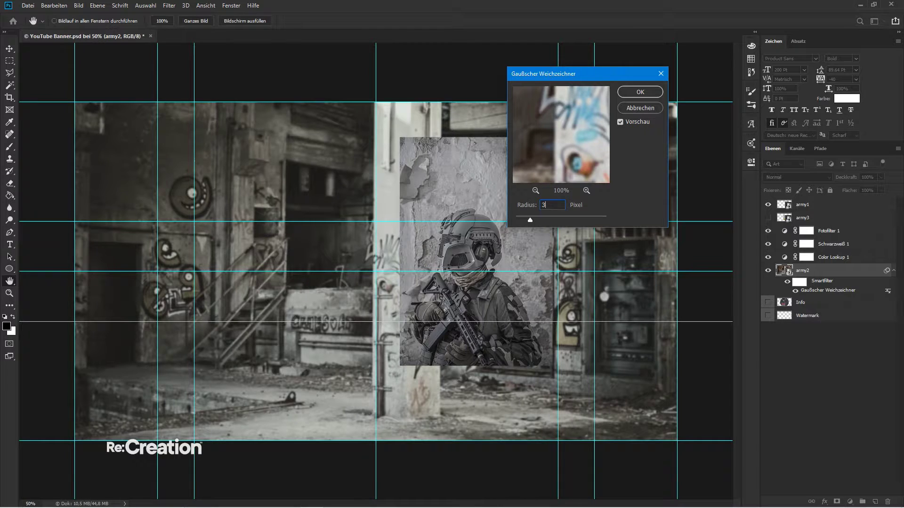
key("BackSpace")
type("1")
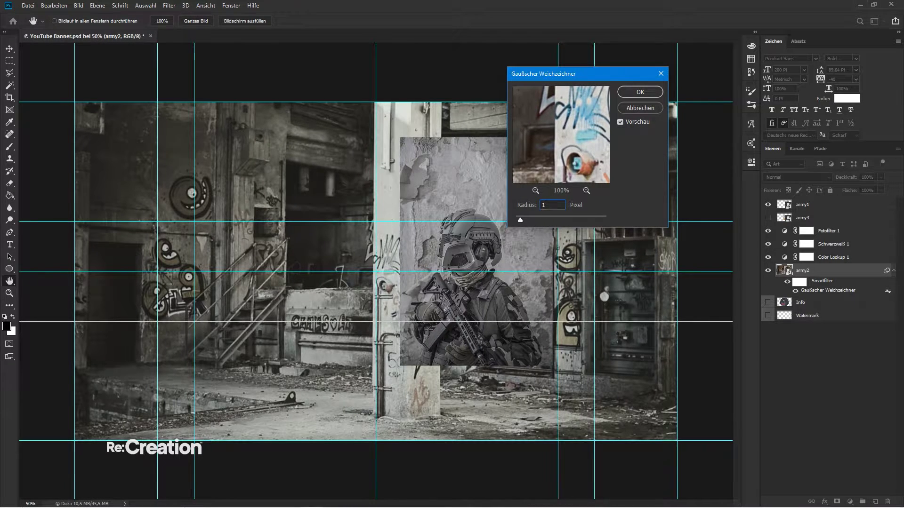
type("2")
key("BackSpace")
type("2")
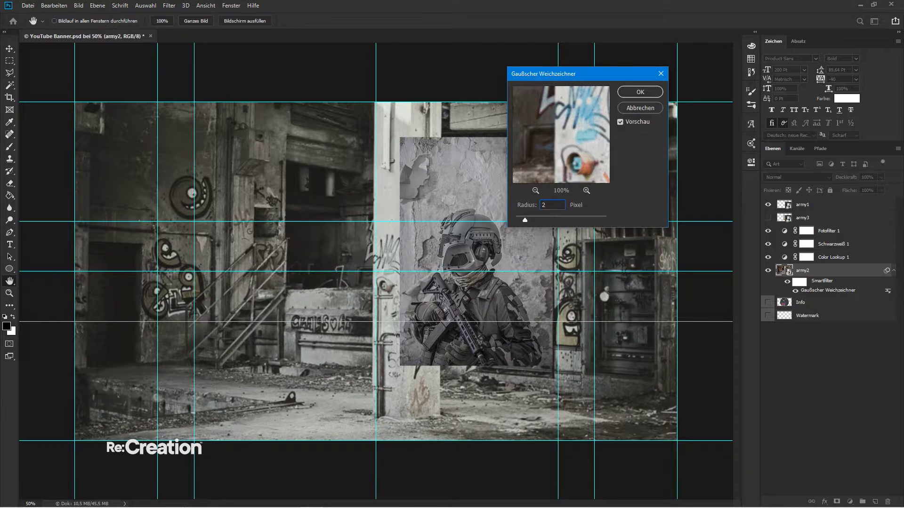
key("Return")
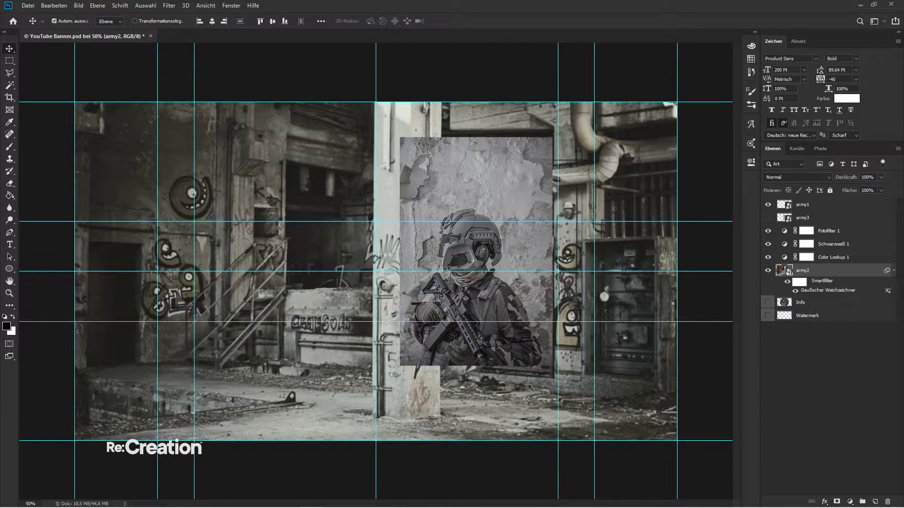
- Duplicate army2, move the copy beneath it and blur the copy at 5 px
key("ctrl+j")
left_click(896, 272)
left_click(894, 284)
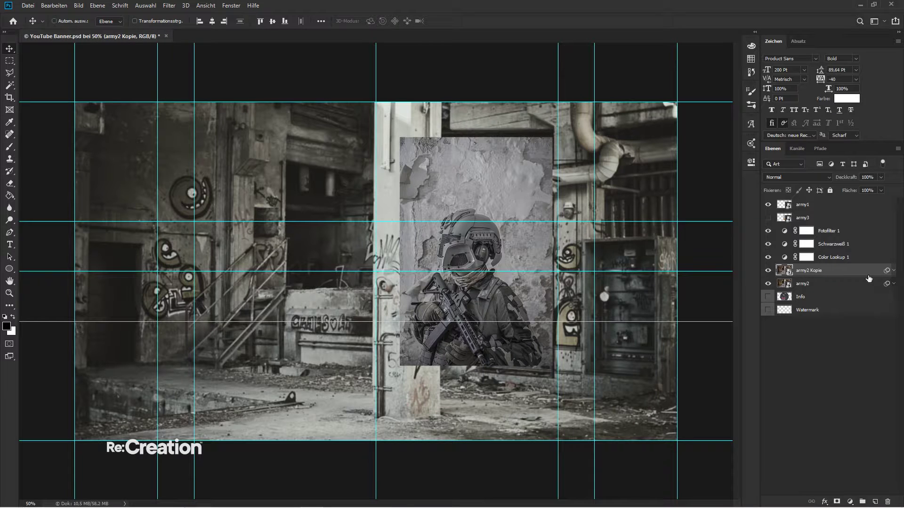
left_click_drag(864, 273, 800, 291)
left_click(768, 271)
key("ctrl+alt+f")
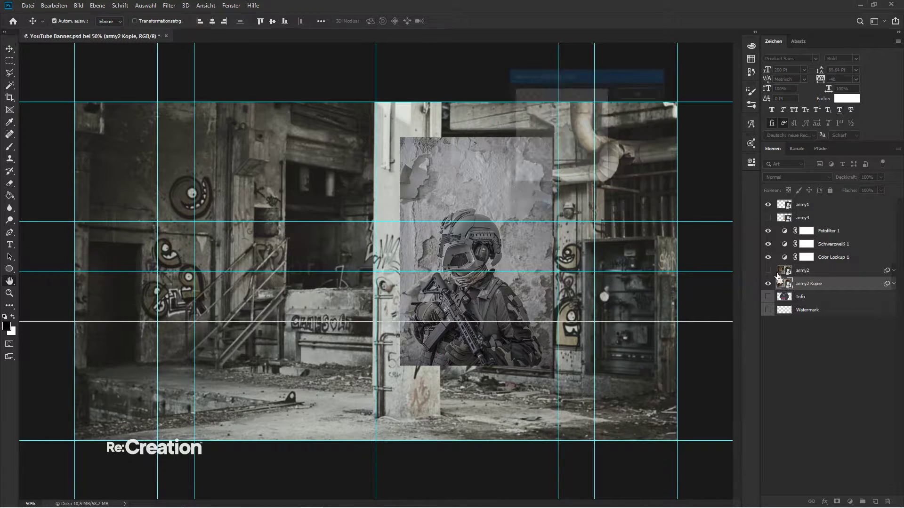
type("5")
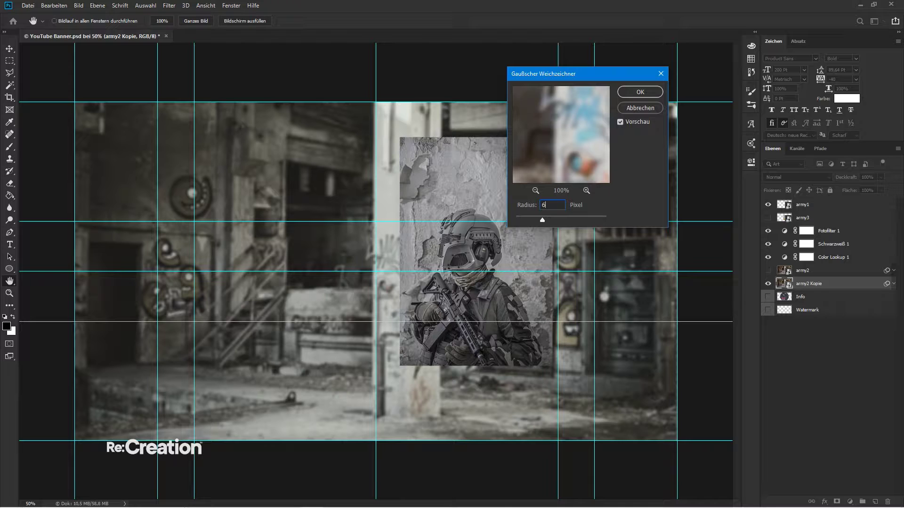
key("Return")
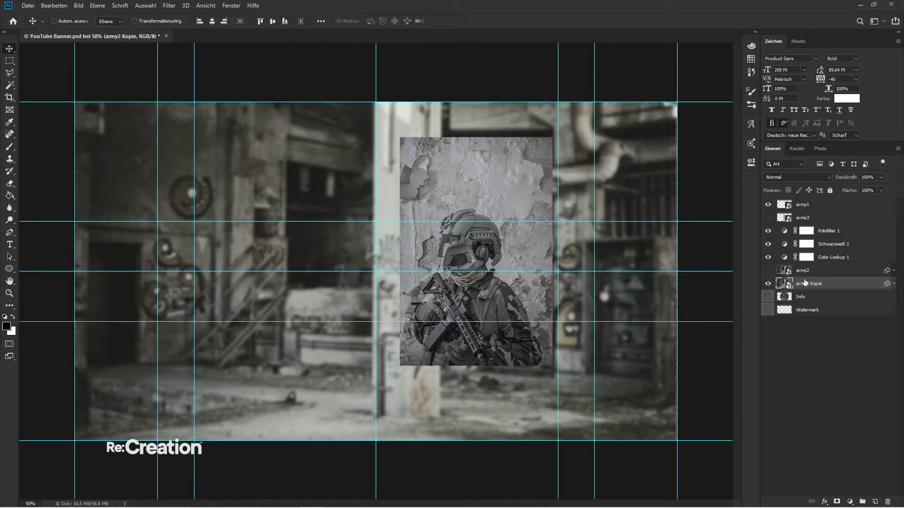
left_click(808, 272)
left_click(768, 270)
- Mask army2 with a rectangle around the soldier, feathered about 97.8 px with edge shifted about +16%
key("m")
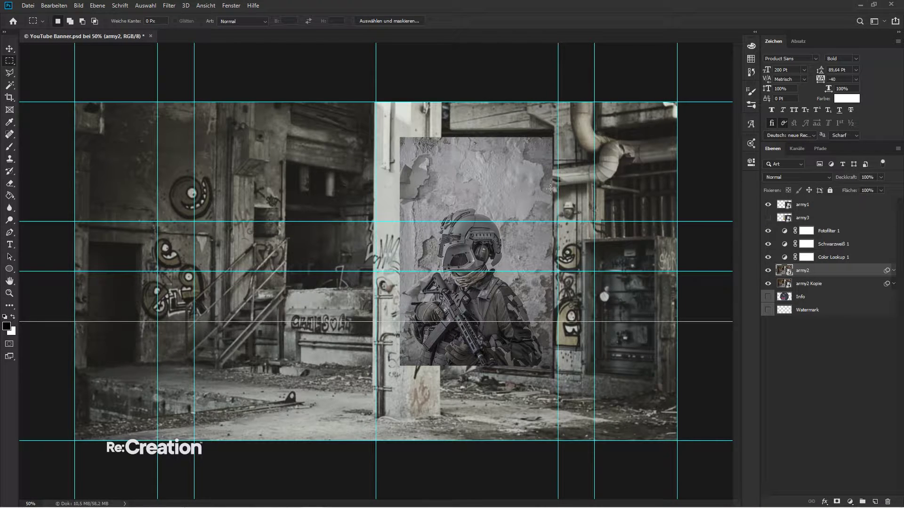
left_click_drag(558, 182, 376, 417)
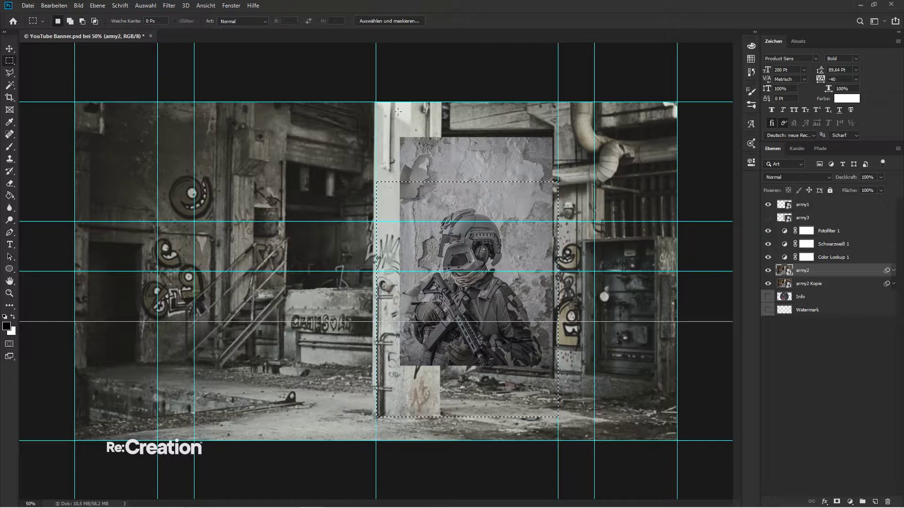
left_click(398, 21)
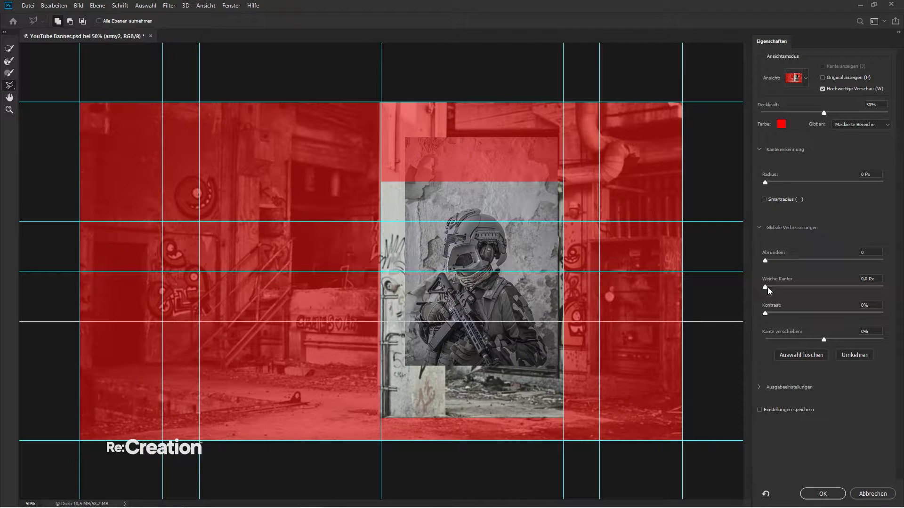
left_click_drag(767, 287, 819, 289)
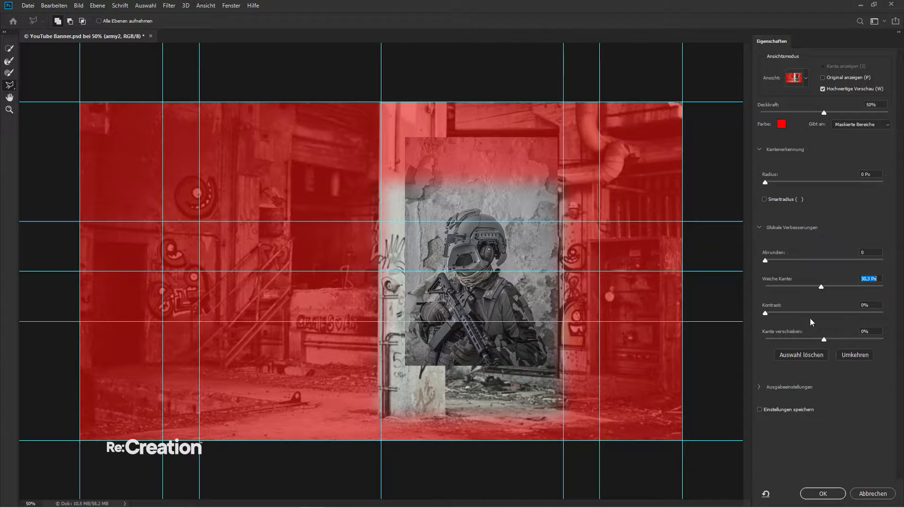
left_click_drag(824, 340, 854, 338)
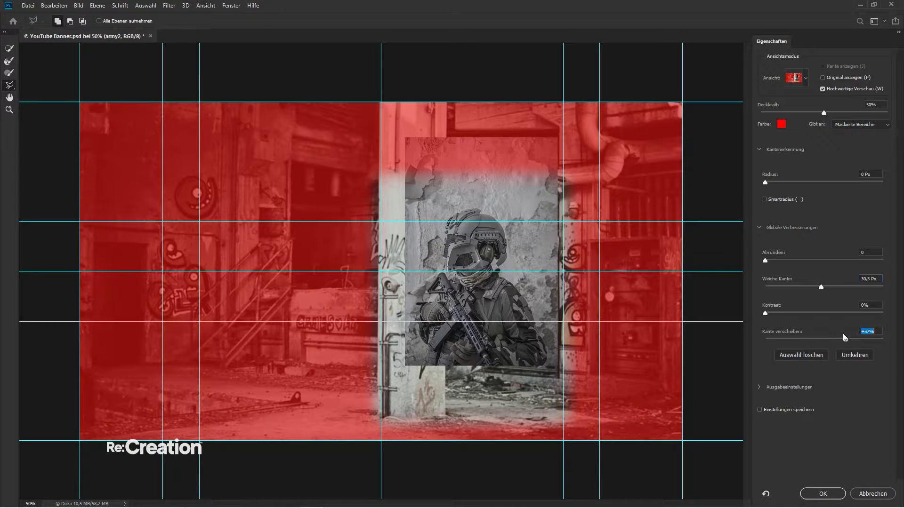
left_click_drag(821, 287, 840, 287)
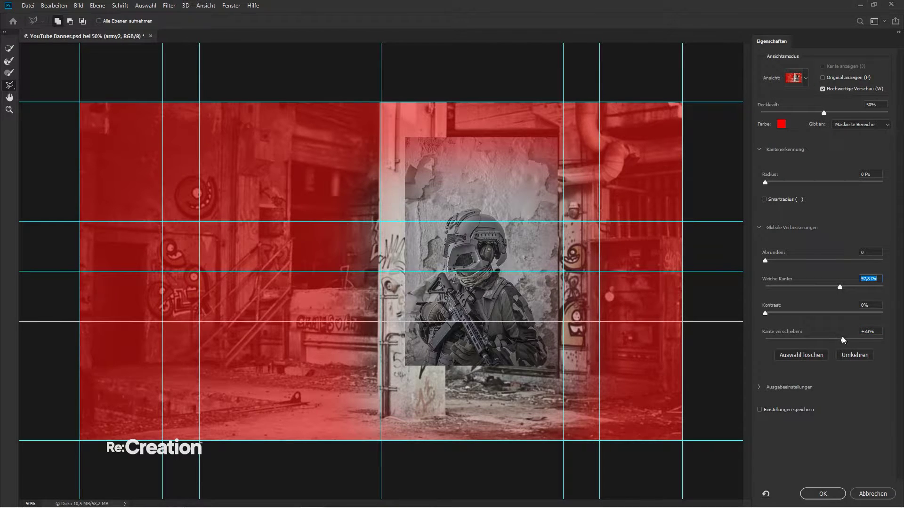
mouse_move(842, 337)
left_mouse_down()
mouse_move(827, 336)
mouse_move(839, 337)
left_mouse_up()
left_click(822, 494)
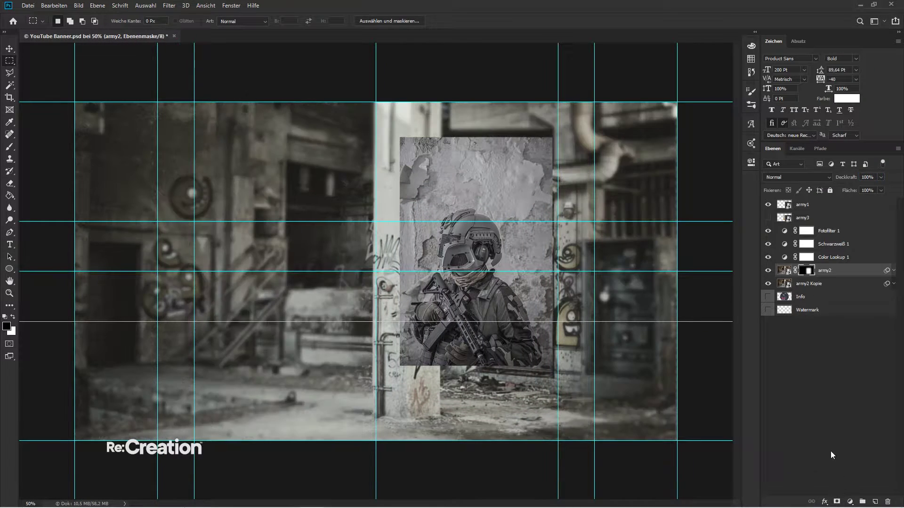
- Hide the guides and delete the second Gaussian Blur from army2 Kopie's smart filters
key("v")
key("ctrl+h")
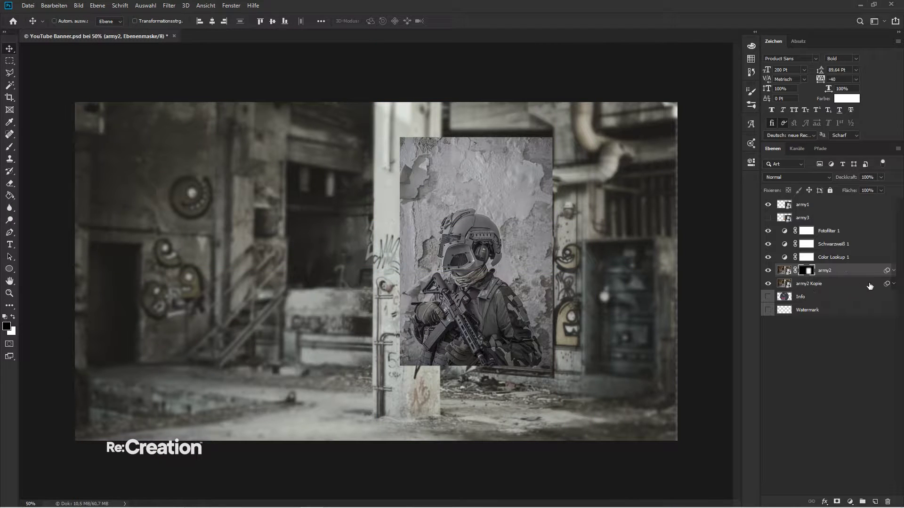
left_click(894, 284)
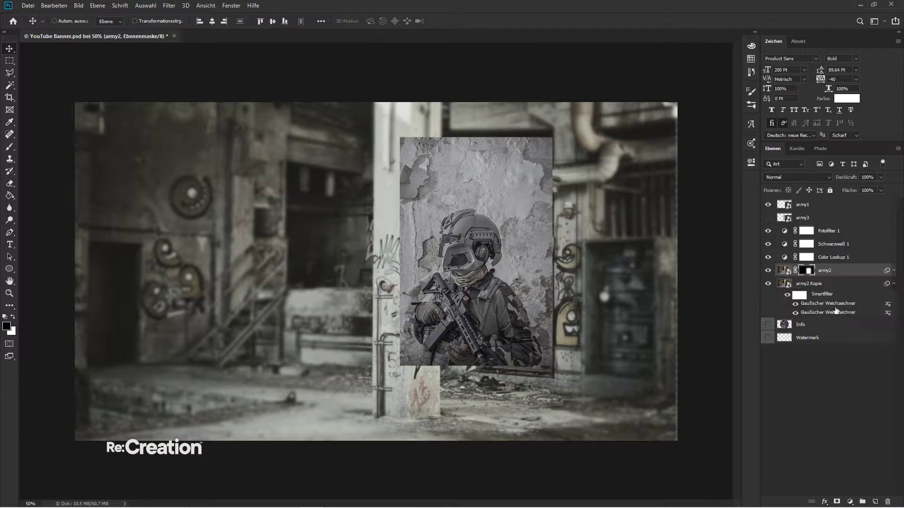
double_click(834, 312)
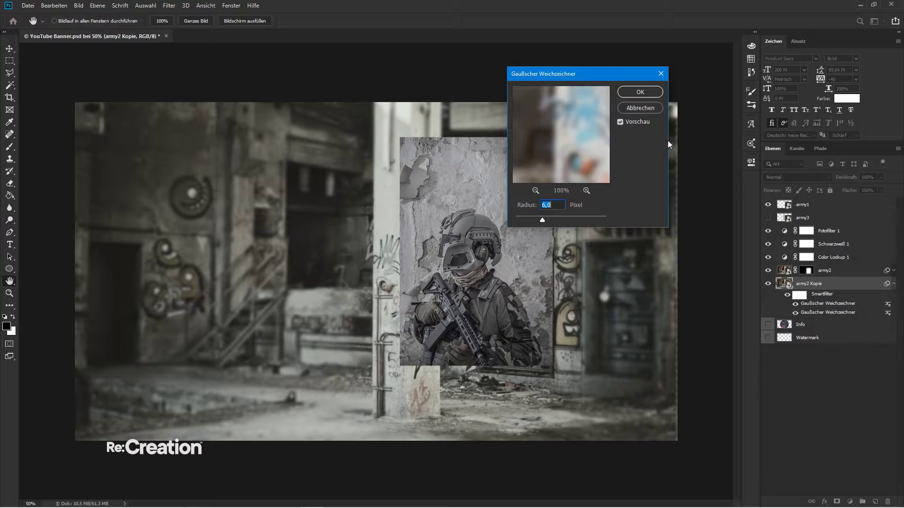
left_click(636, 107)
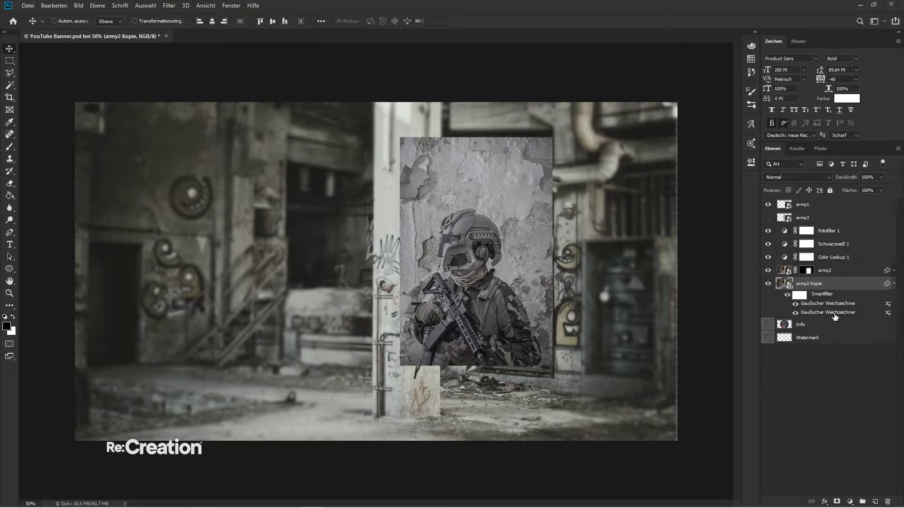
right_click(835, 313)
left_click(832, 350)
- Lower the remaining Gaussian Blur radius on army2 Kopie to about 3 px
double_click(824, 304)
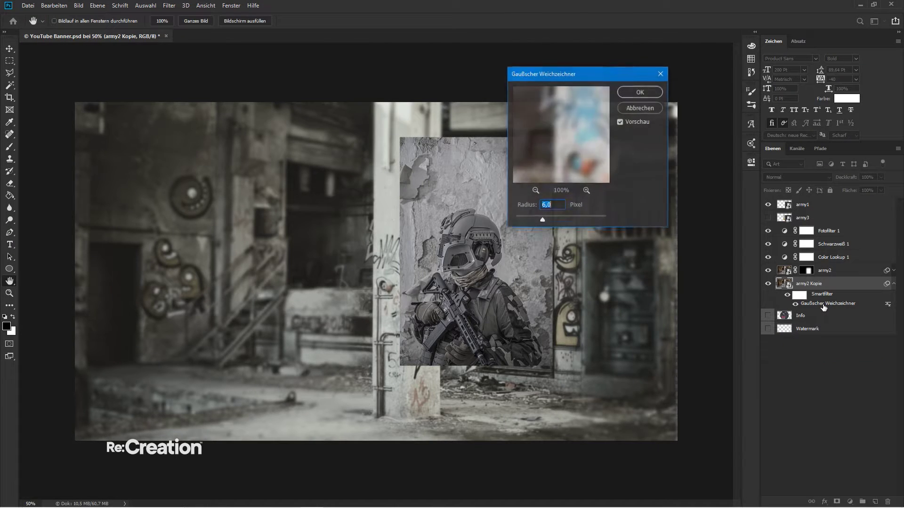
type("1")
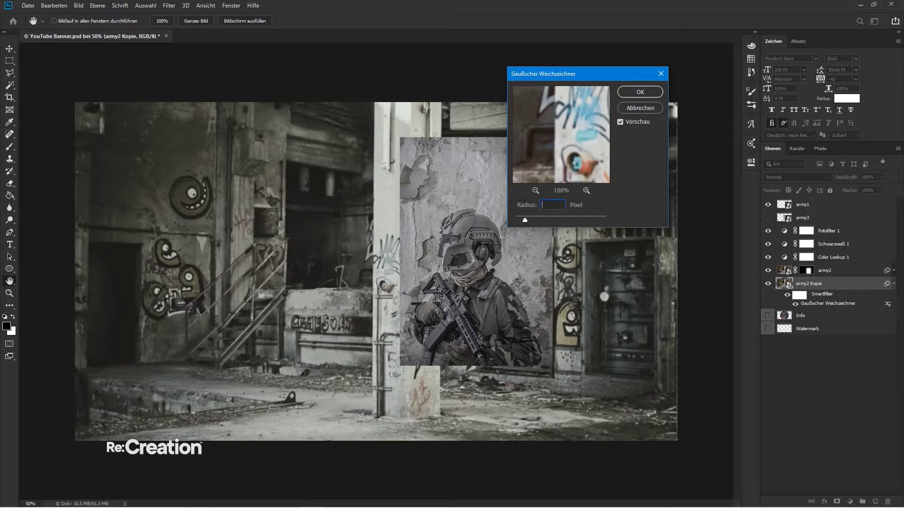
key("Return")
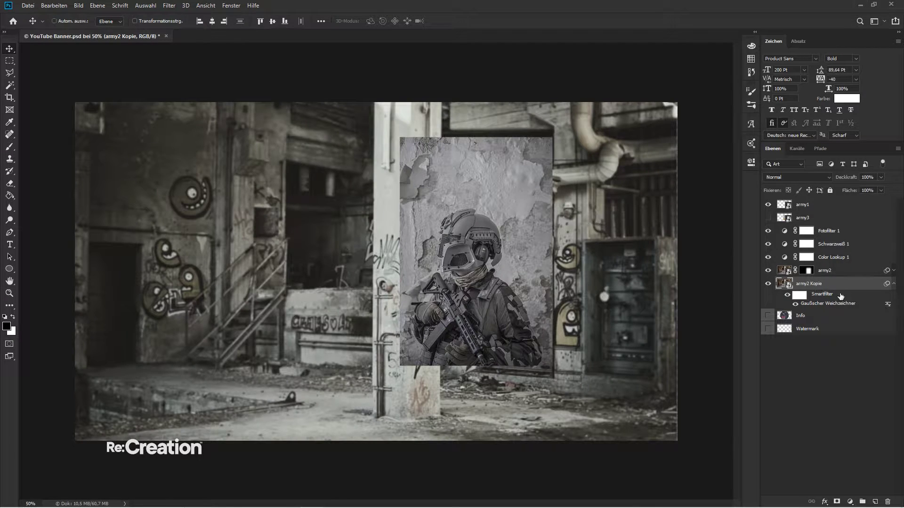
double_click(831, 308)
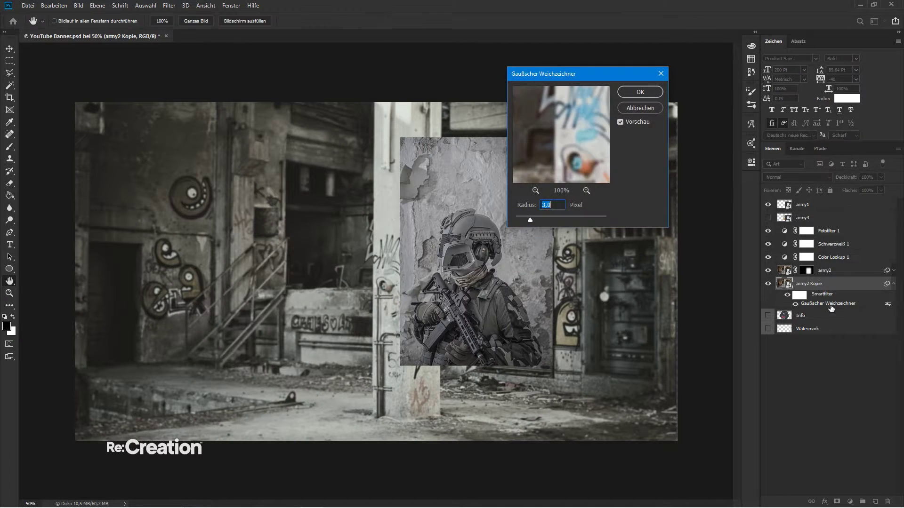
type("2")
key("Return")
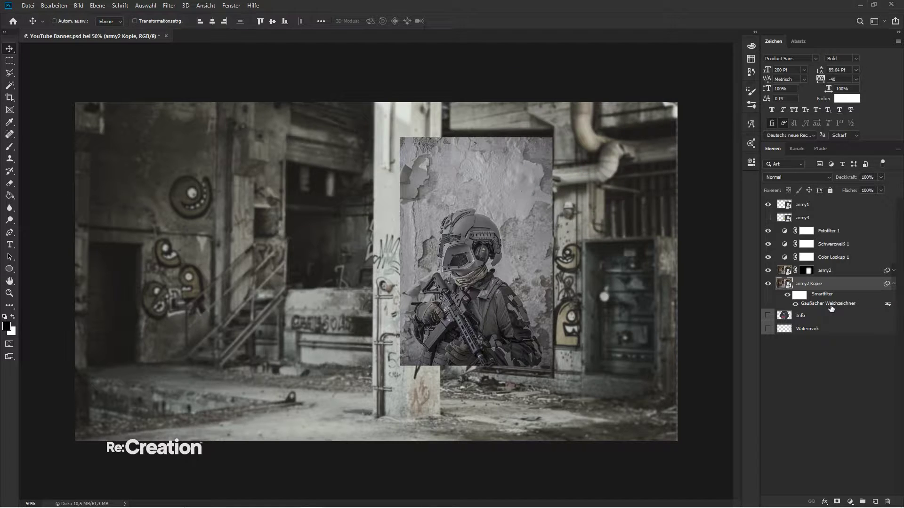
left_click(826, 371)
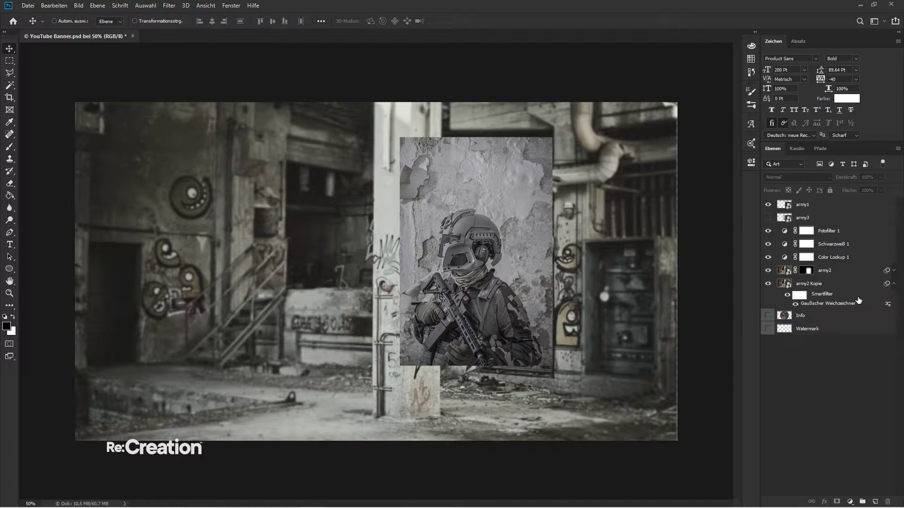
- Show army3 and apply a 2 px Gaussian Blur to it
left_click(769, 217)
left_click(809, 218)
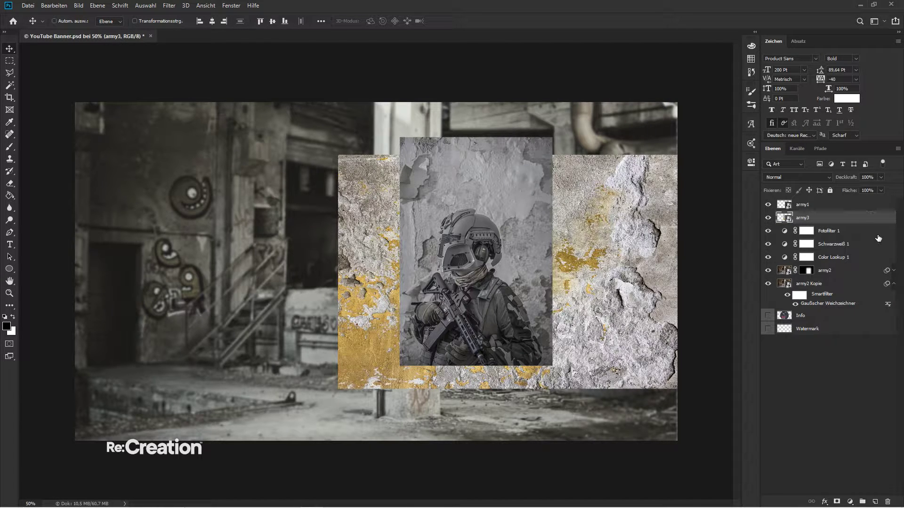
key("ctrl+alt+f")
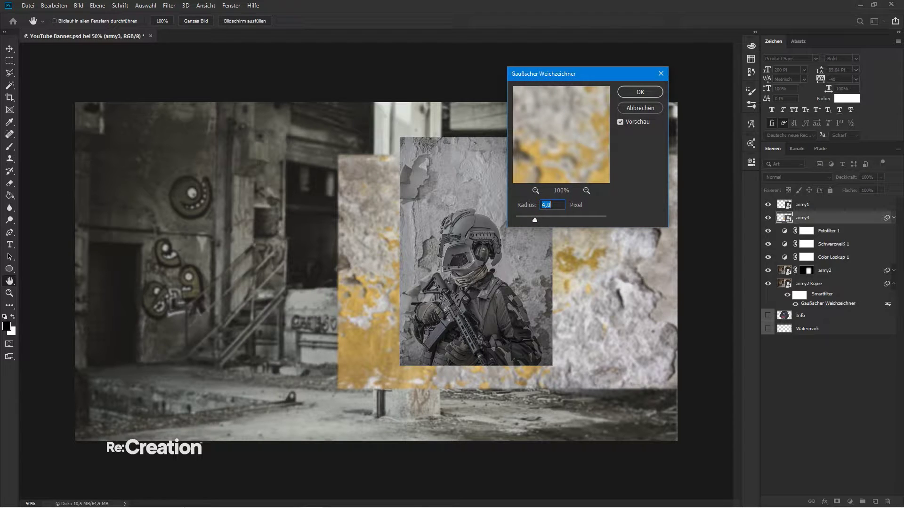
type("121")
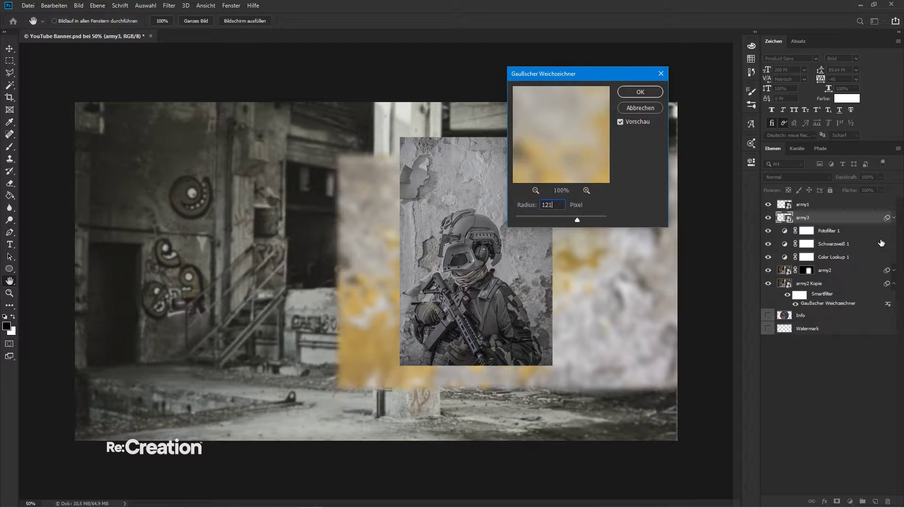
key("ctrl+a")
type("2")
key("Return")
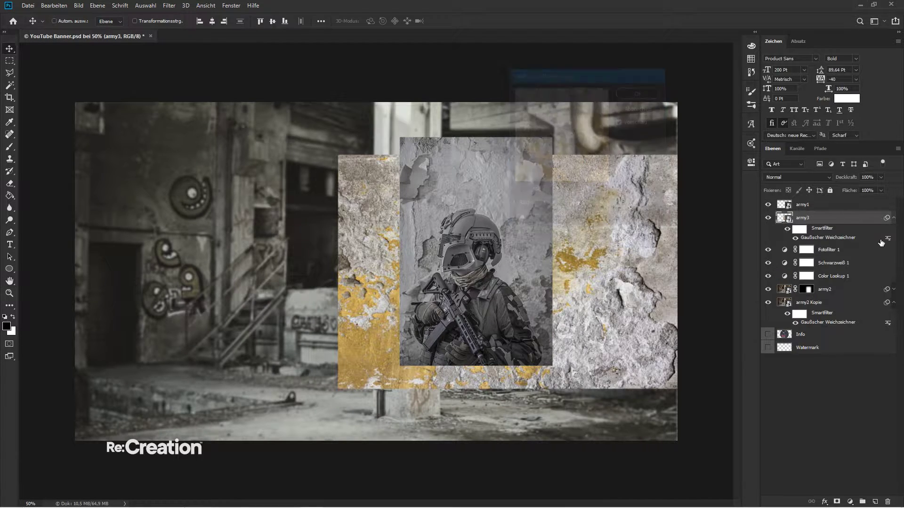
- Move army3 below the Fotofilter 1 and Color Lookup 1 adjustment layers
left_click(833, 253)
left_click(846, 276, "shift")
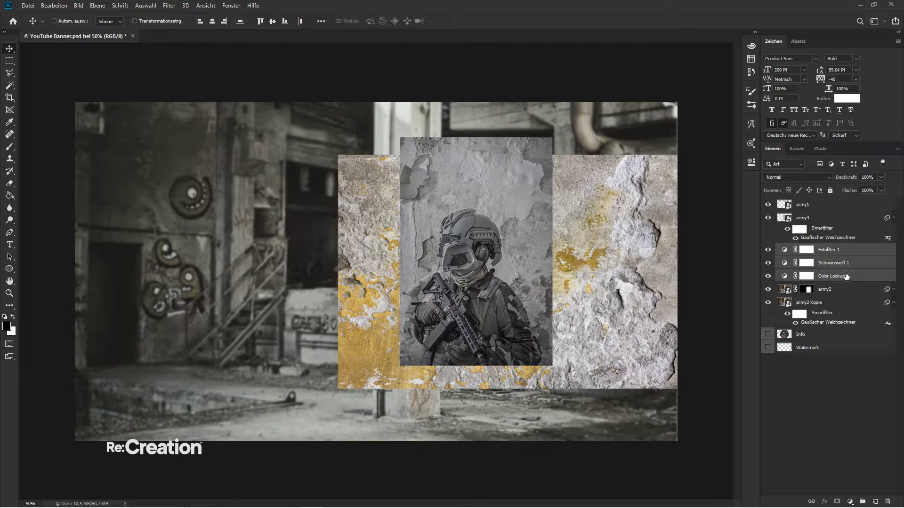
left_click_drag(836, 222, 844, 284)
left_click(829, 391)
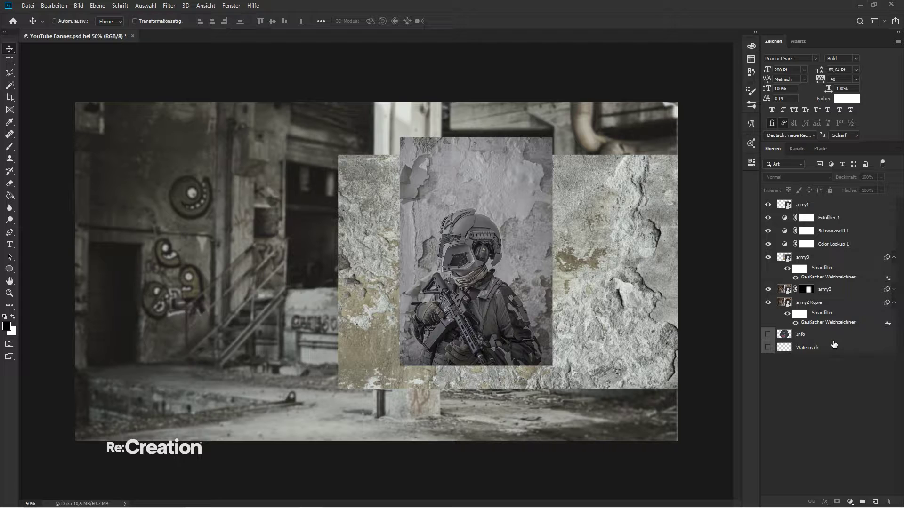
left_click(822, 263)
- Mask army3 with an inverted rectangle so its left part is hidden
key("m")
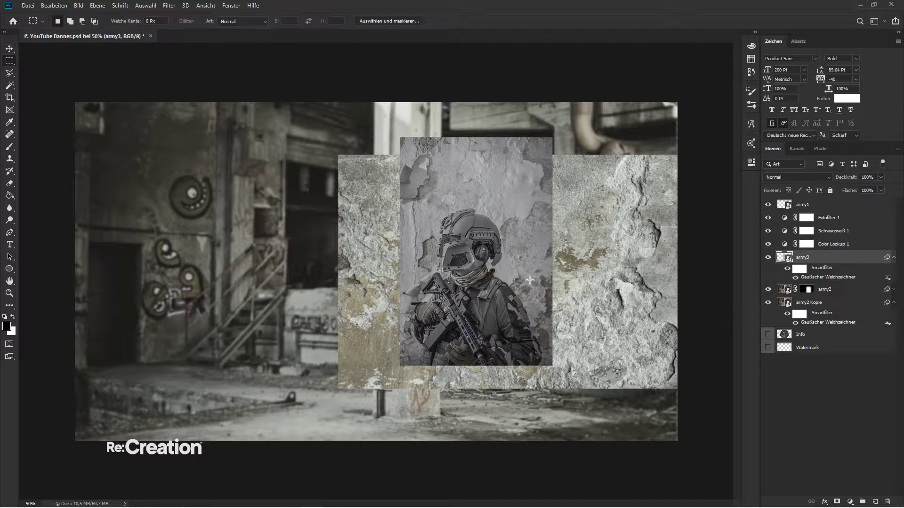
left_click_drag(309, 121, 480, 419)
right_click(475, 323)
left_click(492, 334)
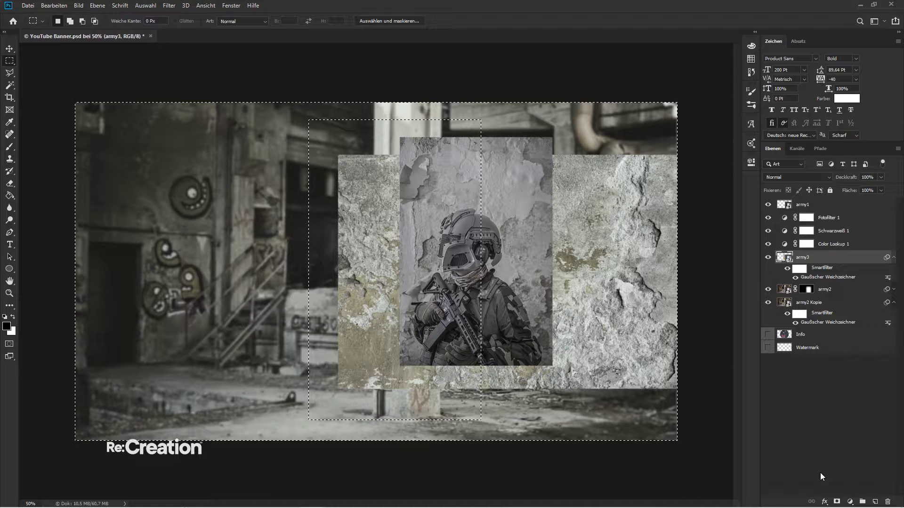
left_click(837, 502)
key("v")
left_click(832, 244)
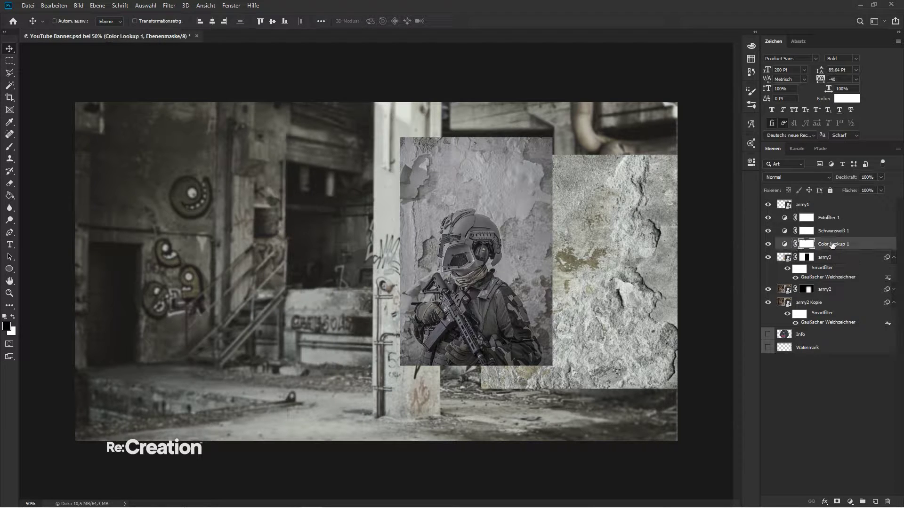
- Add a Black & White adjustment clipped to army3
left_click(837, 258)
left_click(852, 502)
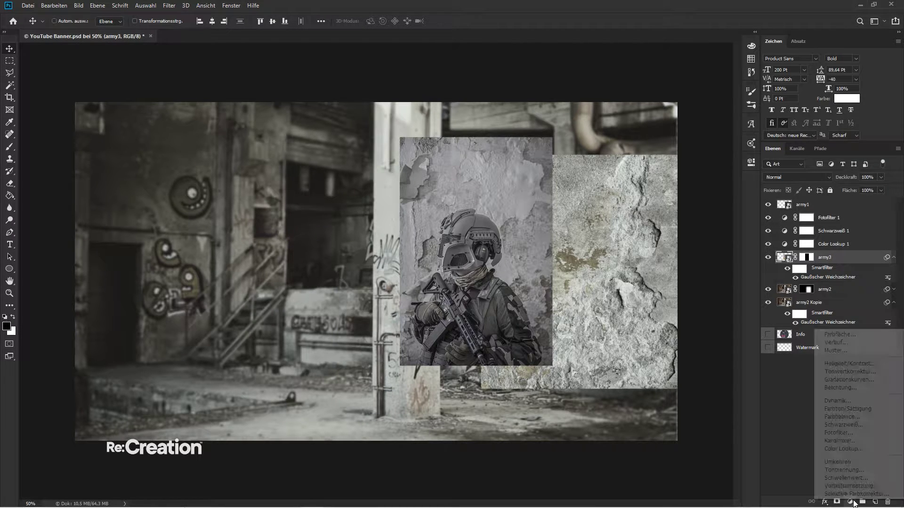
left_click(862, 424)
right_click(835, 258)
left_click(753, 292)
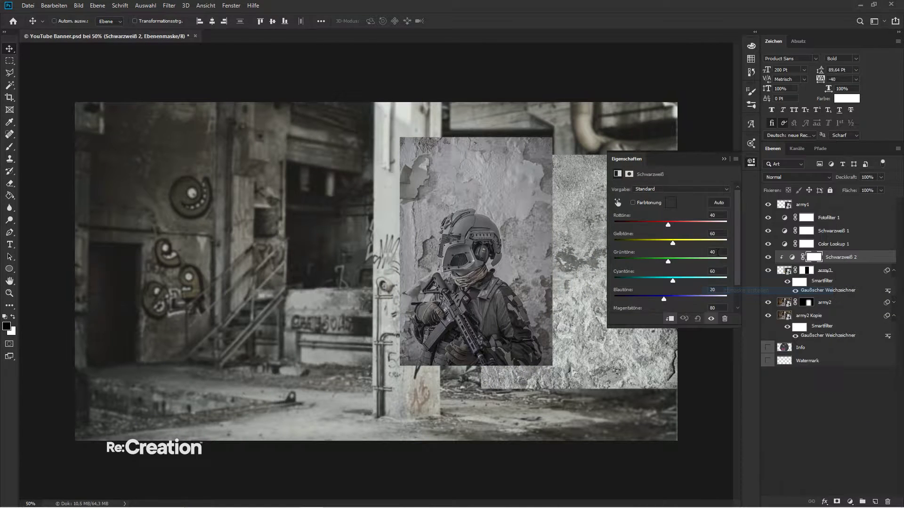
left_click(724, 159)
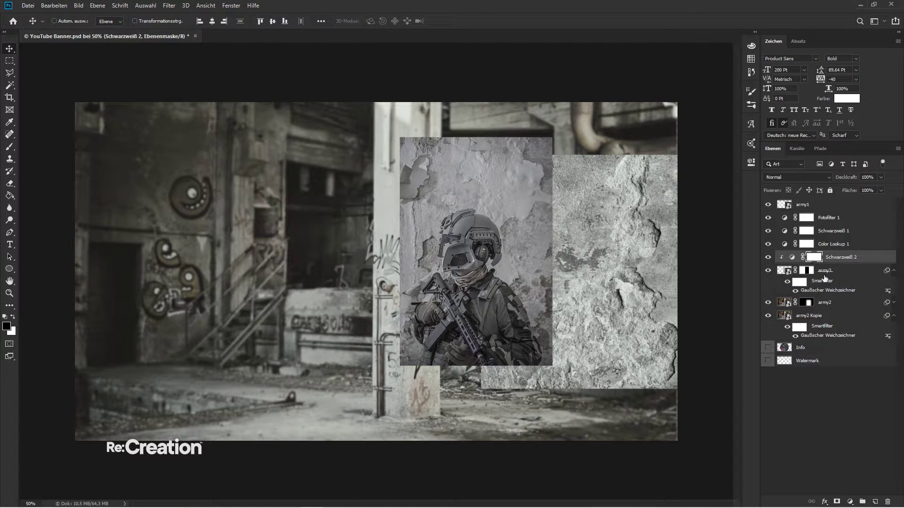
- Group the layers from army2 Kopie up to army1 into Gruppe 1
left_click(839, 261)
left_click(843, 271)
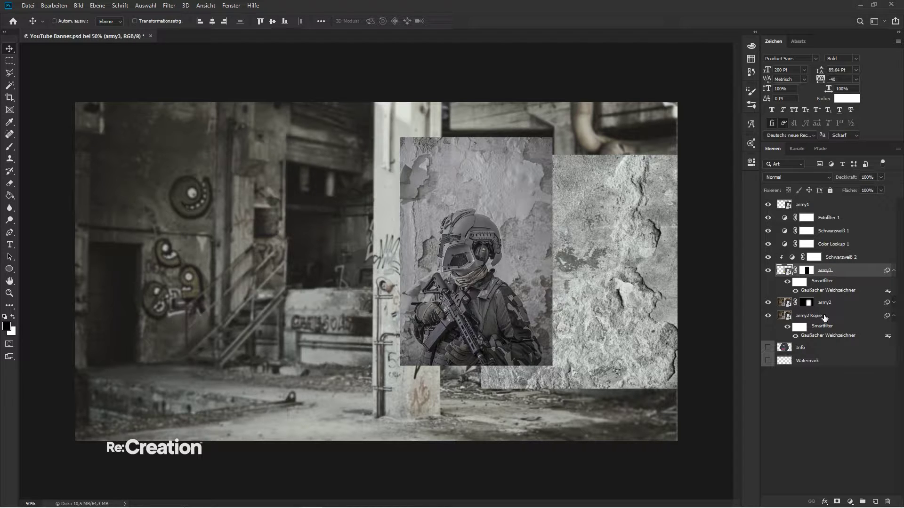
left_click(824, 318)
left_click(826, 205, "shift")
key("ctrl+g")
- Mask Gruppe 1 to the horizontal band between the guides, then view it at 100%
key("ctrl+semicolon")
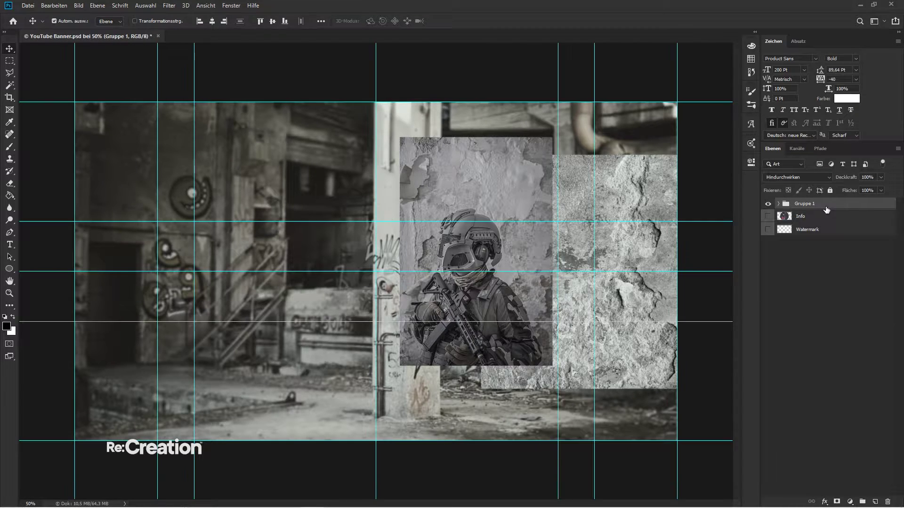
key("m")
left_click_drag(75, 102, 678, 222)
left_click_drag(677, 450, 673, 451)
left_click_drag(120, 344, 61, 322)
right_click(291, 243)
left_click(329, 256)
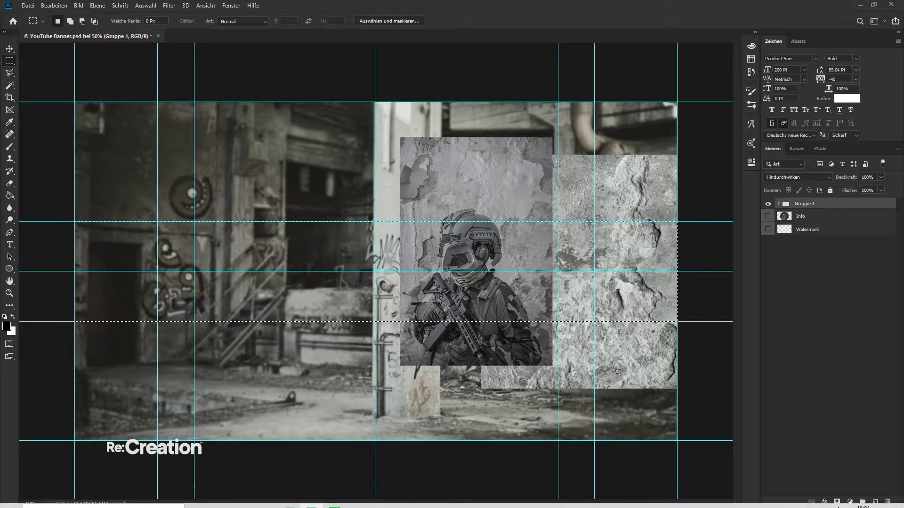
left_click(837, 502)
key("ctrl+i")
key("v")
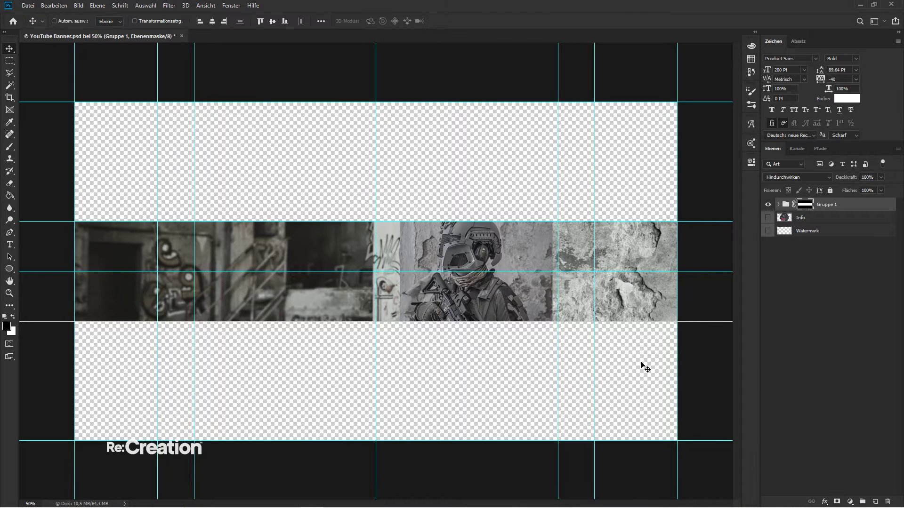
key("ctrl+h")
key("ctrl+plus")
key("ctrl+plus")
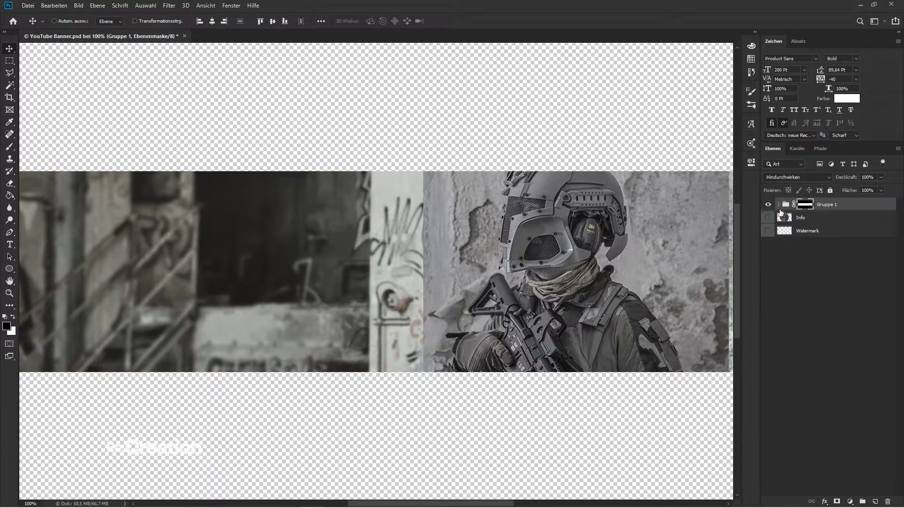
left_click(778, 205)
- Clip a Brightness/Contrast adjustment to army1 with brightness raised to about 20
left_click(826, 220)
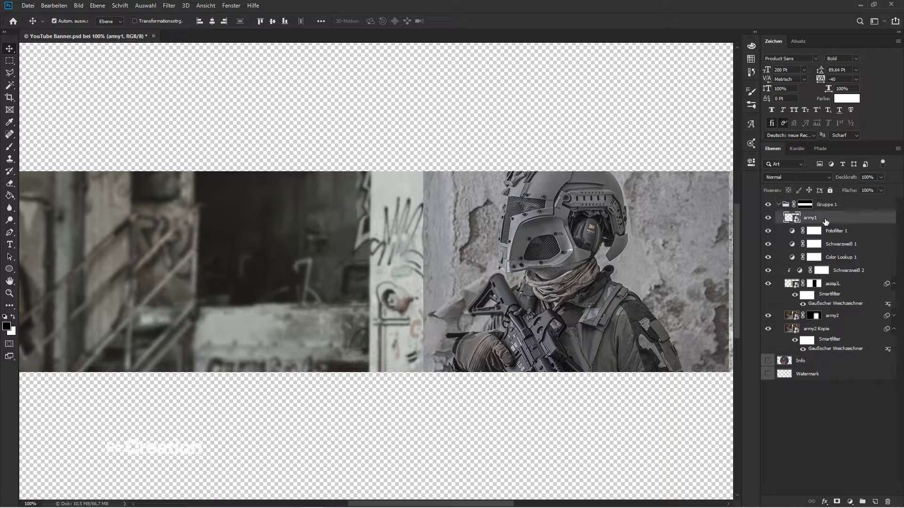
left_click(849, 502)
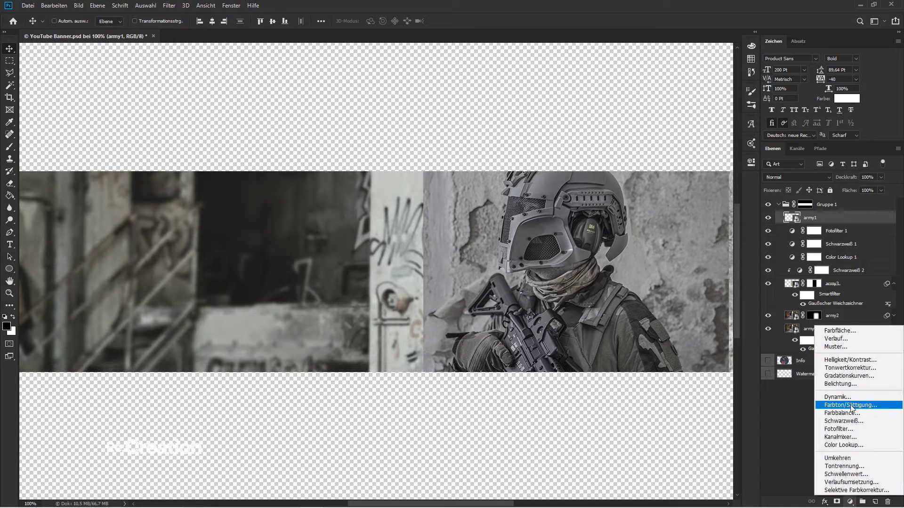
left_click(850, 360)
right_click(838, 217)
left_click(760, 291)
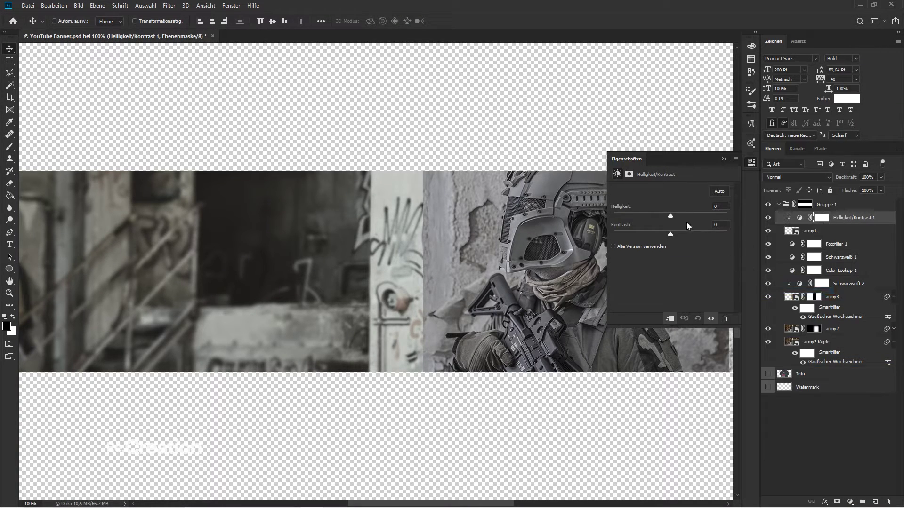
mouse_move(671, 216)
left_mouse_down()
mouse_move(693, 216)
mouse_move(677, 217)
left_mouse_up()
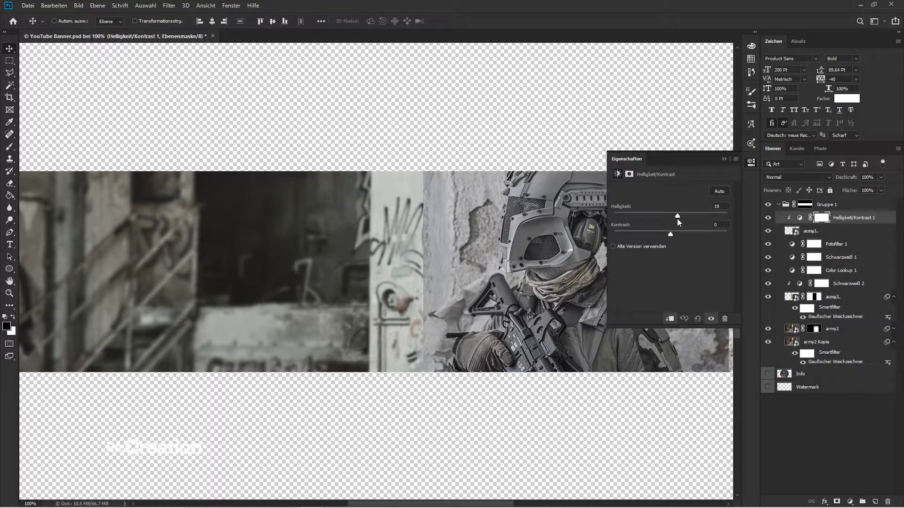
left_click(725, 159)
- Add a mask to army1 and paint the seam with a soft 58 px brush at 25% opacity
left_click(796, 233)
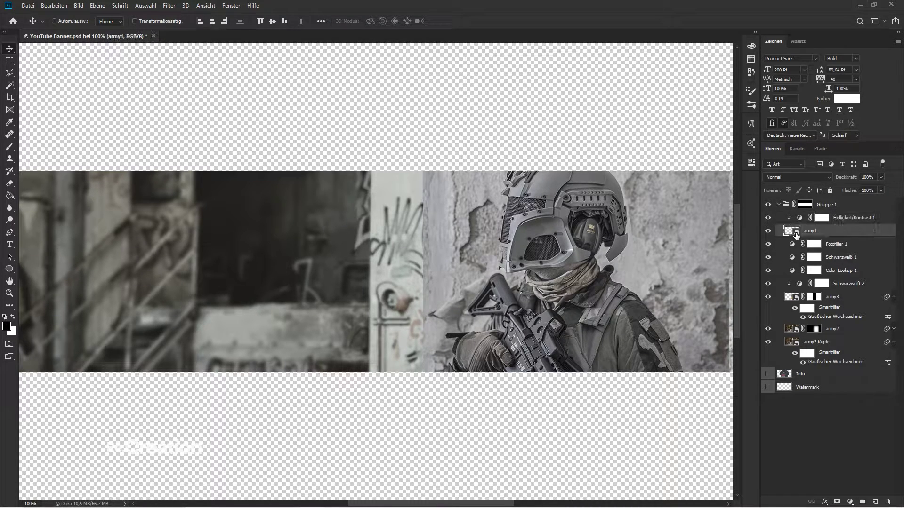
key("ctrl+plus")
key("ctrl+plus")
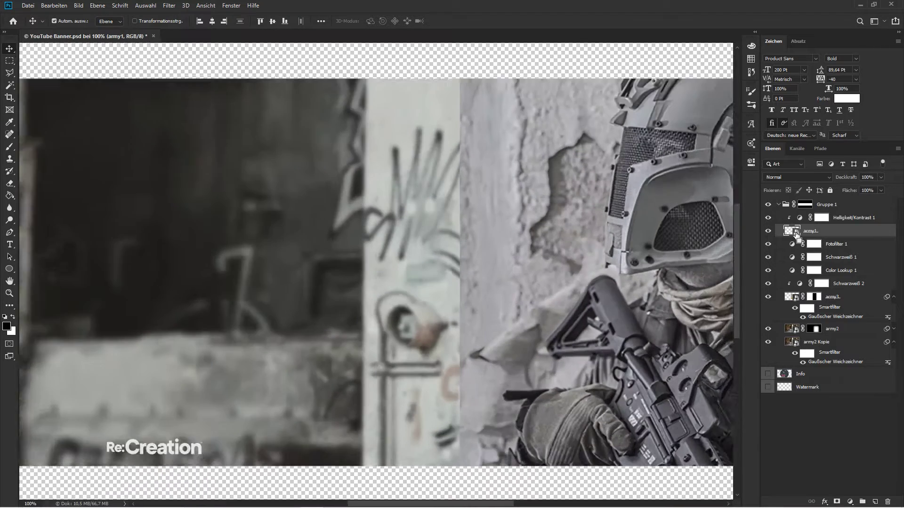
key("ctrl+minus")
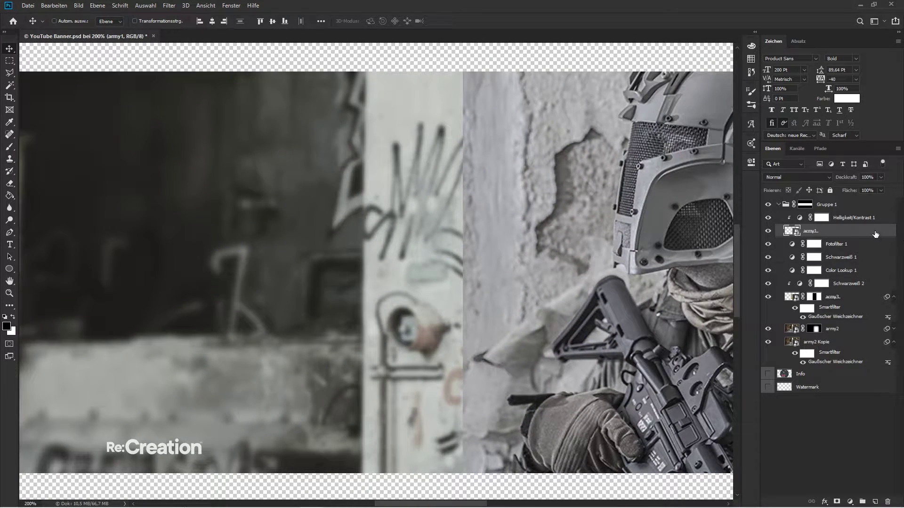
left_click(838, 500)
key("b")
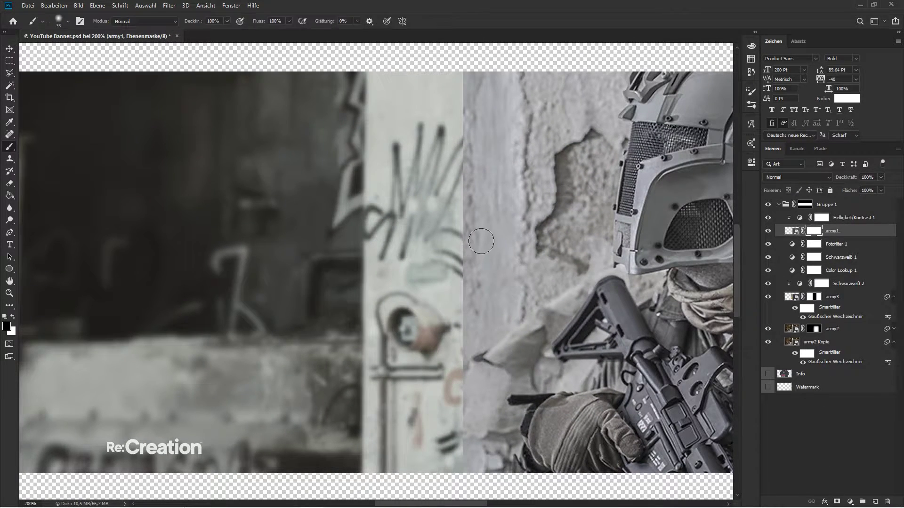
mouse_move(460, 95)
left_mouse_down()
mouse_move(438, 105)
mouse_move(459, 83)
left_mouse_up()
right_click(434, 124)
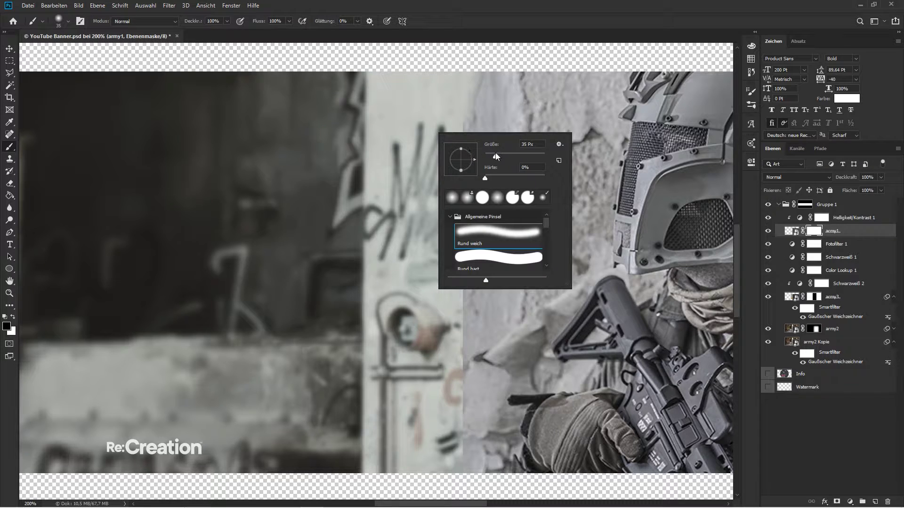
left_click_drag(495, 153, 502, 152)
key("Return")
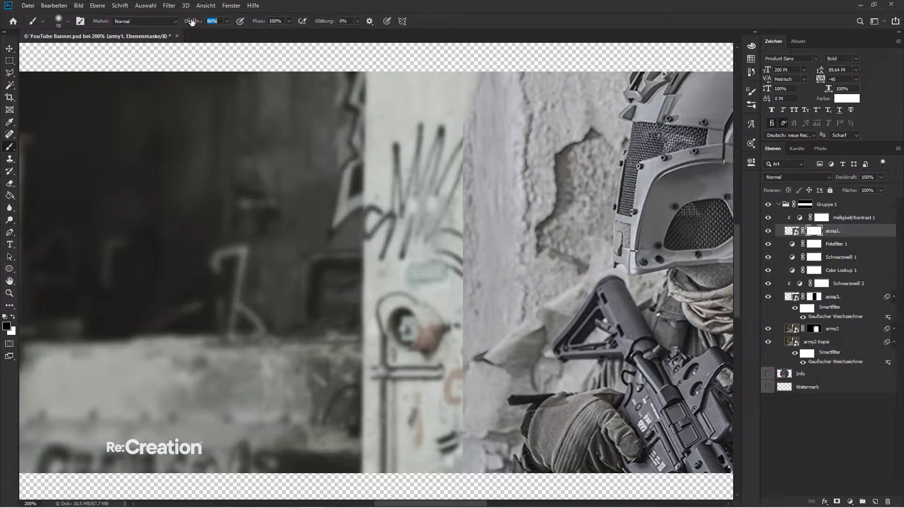
key("7")
key("1")
key("2")
key("5")
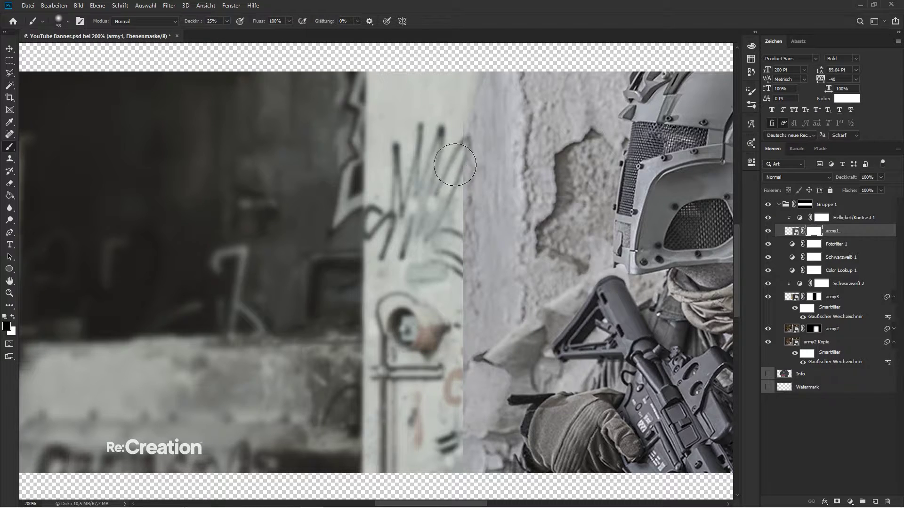
mouse_move(455, 165)
left_mouse_down()
mouse_move(456, 210)
mouse_move(450, 113)
mouse_move(450, 146)
mouse_move(466, 185)
mouse_move(467, 157)
mouse_move(477, 198)
mouse_move(476, 172)
mouse_move(484, 187)
mouse_move(487, 179)
mouse_move(490, 251)
mouse_move(479, 223)
mouse_move(464, 254)
mouse_move(472, 281)
mouse_move(456, 217)
mouse_move(459, 378)
mouse_move(456, 343)
mouse_move(470, 400)
mouse_move(457, 466)
mouse_move(456, 373)
mouse_move(464, 335)
mouse_move(471, 398)
mouse_move(466, 354)
mouse_move(481, 284)
mouse_move(481, 333)
mouse_move(456, 431)
mouse_move(449, 412)
mouse_move(449, 460)
mouse_move(482, 184)
mouse_move(482, 80)
mouse_move(495, 146)
mouse_move(476, 88)
mouse_move(478, 168)
left_mouse_up()
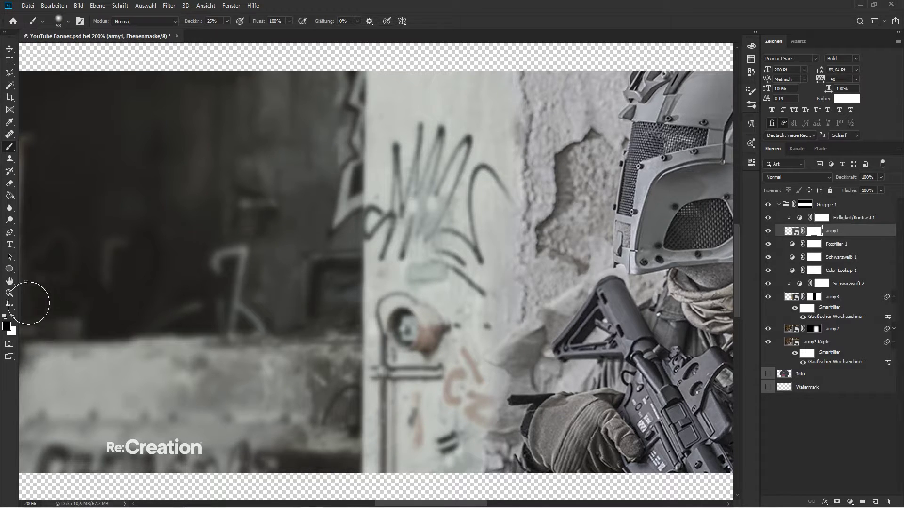
- Draw a rectangle over the wall beside the soldier, filled with light grey sampled from the wall
left_click(9, 268)
left_click(52, 269)
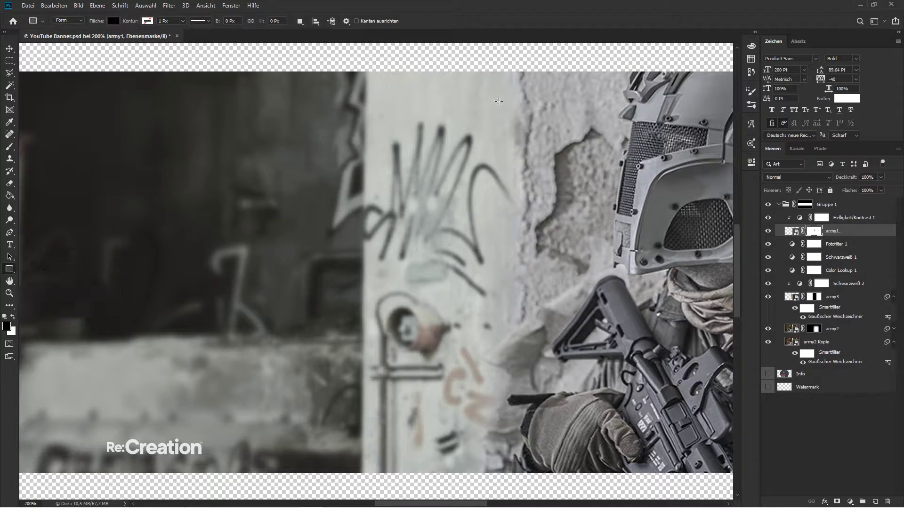
left_click_drag(451, 54, 605, 278)
left_click(9, 49)
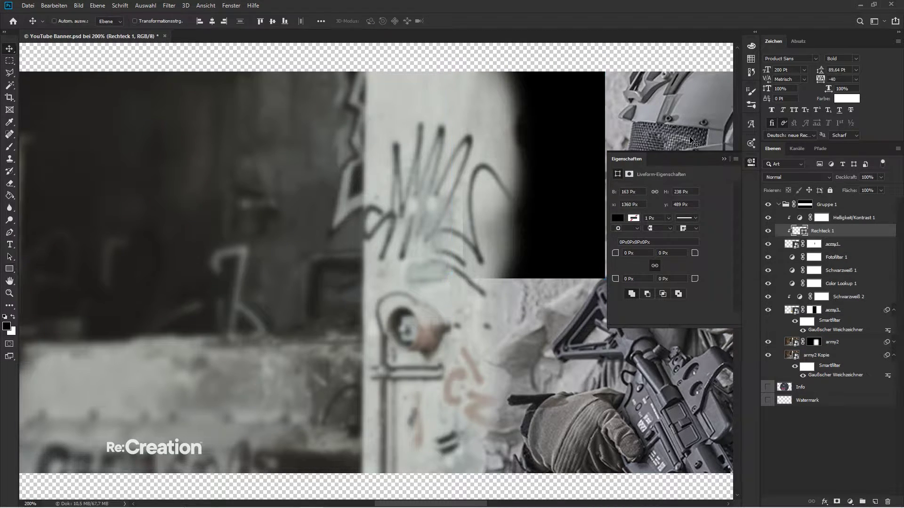
left_click(724, 159)
double_click(797, 231)
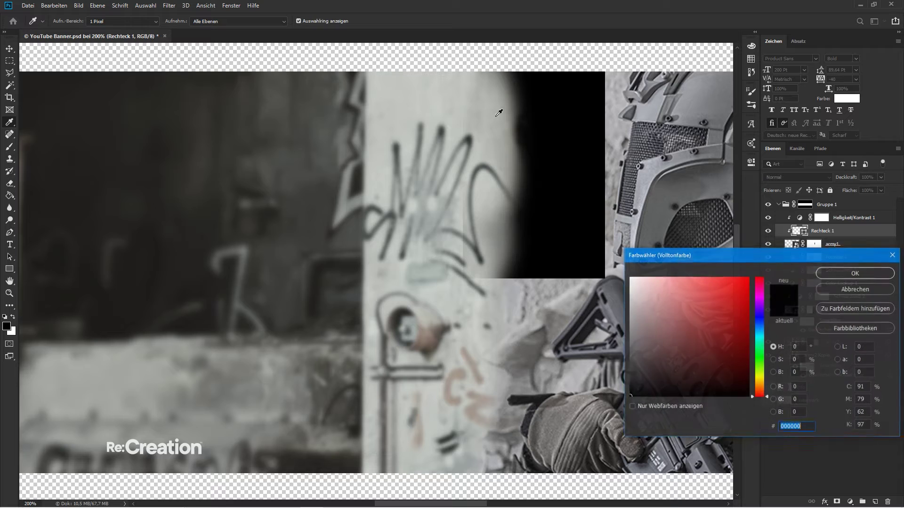
left_click(432, 105)
key("Return")
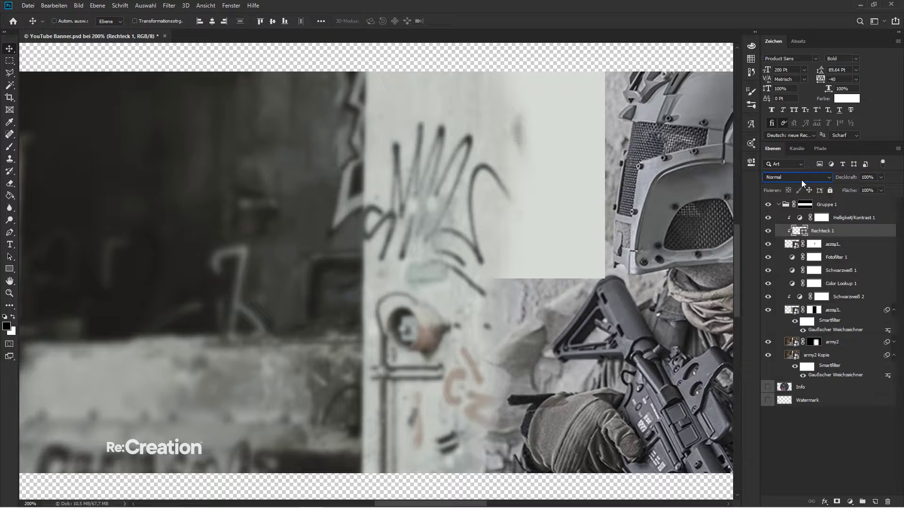
scroll(801, 180, "down", 7)
scroll(801, 180, "down", 5)
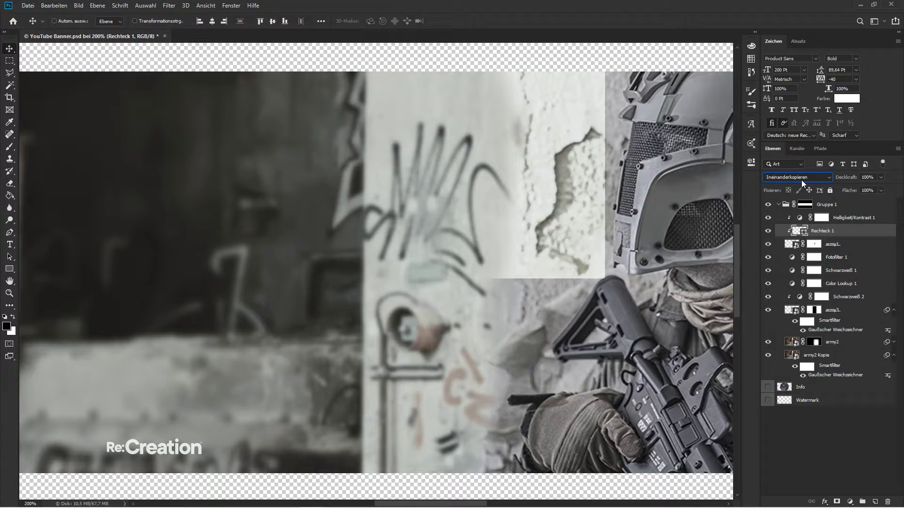
left_click(796, 177)
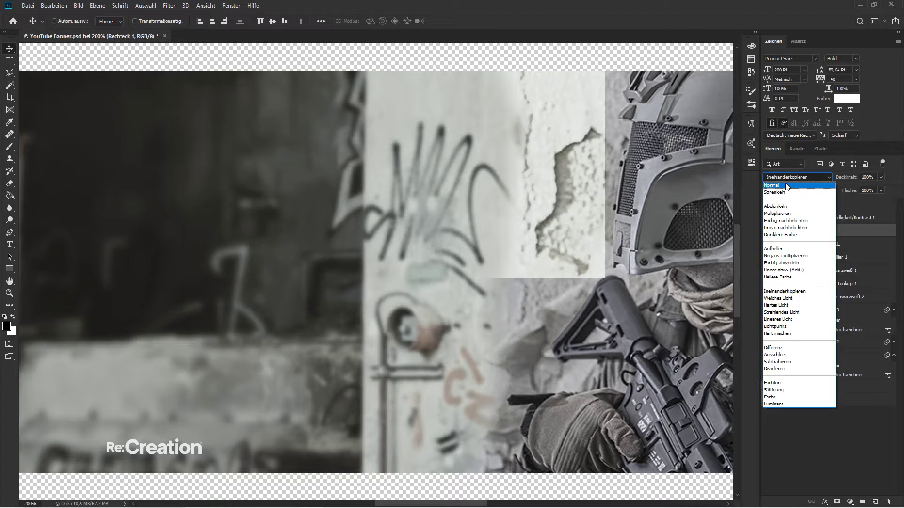
left_click(795, 179)
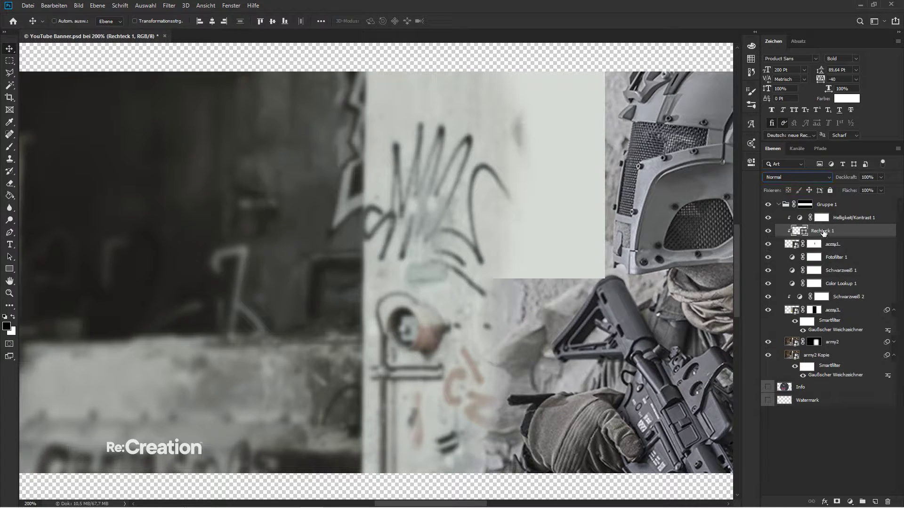
- Stretch the rectangle to 454 px tall, darken its grey slightly and set 50% opacity
key("ctrl+t")
left_click_drag(528, 279, 523, 480)
key("Return")
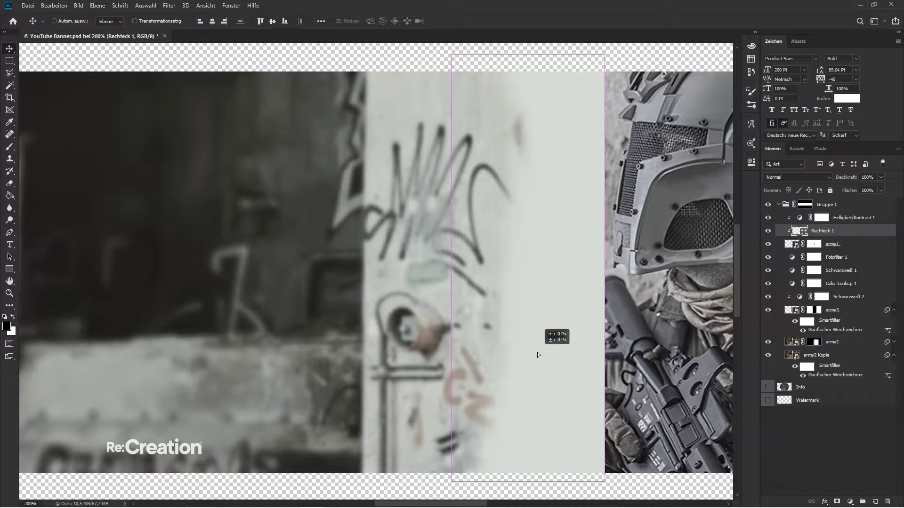
double_click(797, 231)
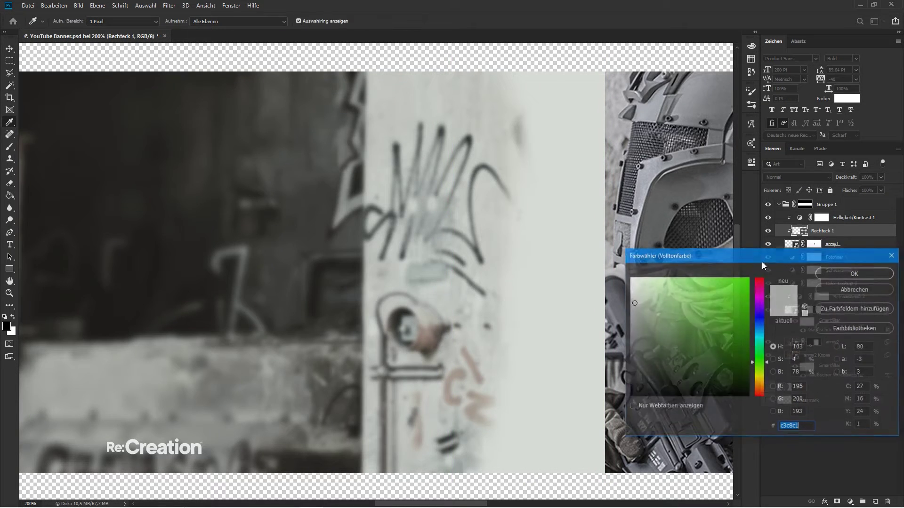
left_click_drag(633, 307, 635, 315)
key("Return")
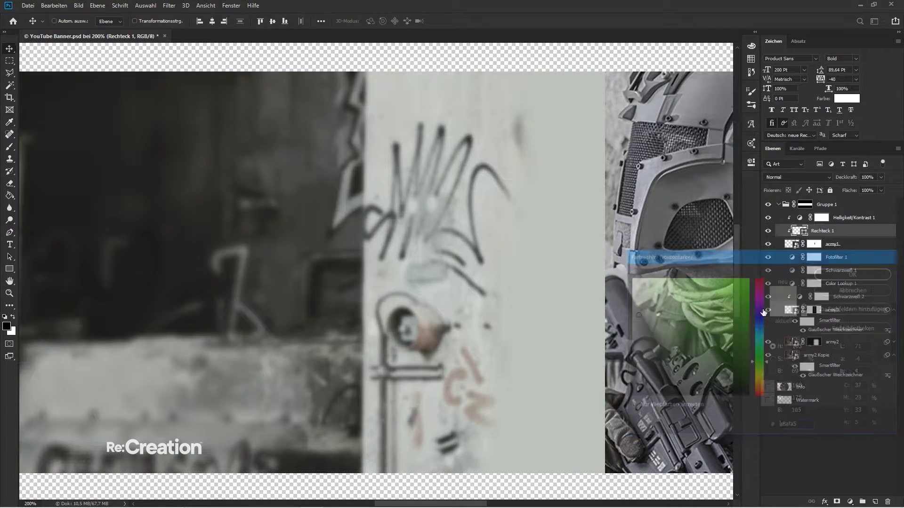
key("2")
key("5")
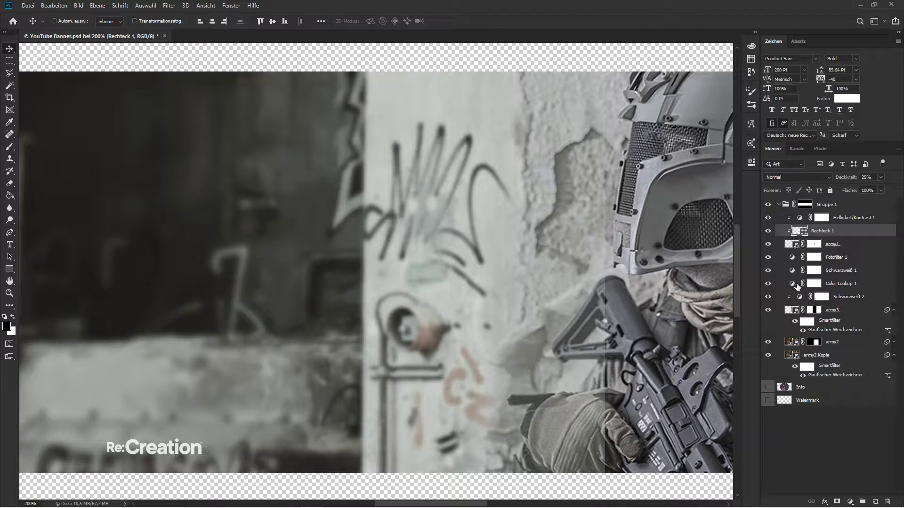
key("5")
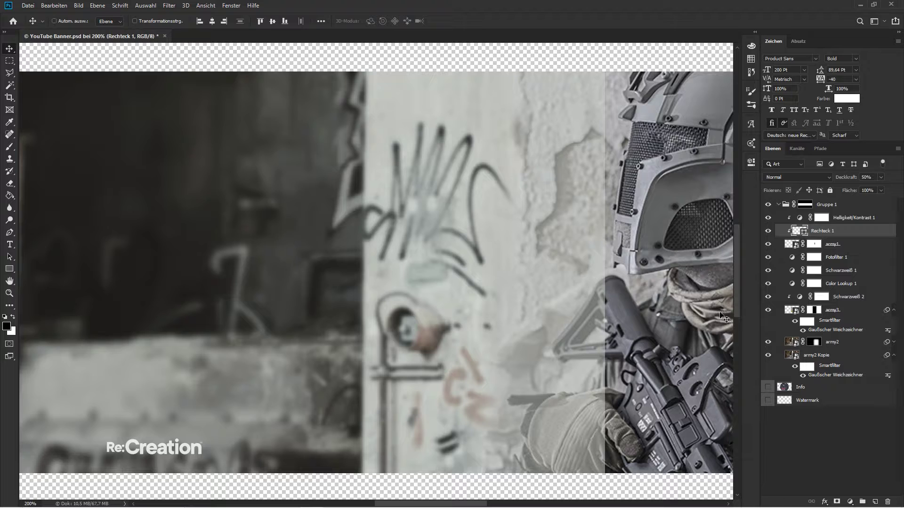
- Feather the grey rectangle's mask to 15,6 px, set 75% opacity, and nudge it right
left_click(752, 162)
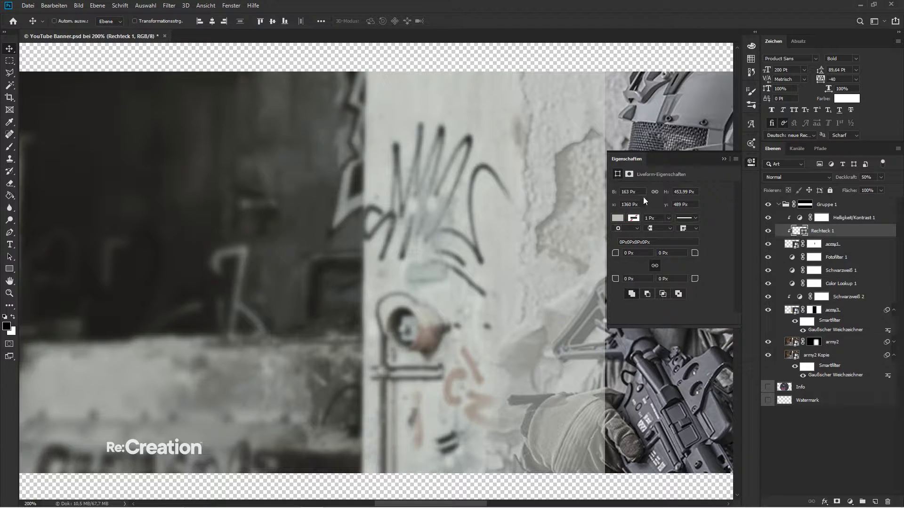
left_click(629, 174)
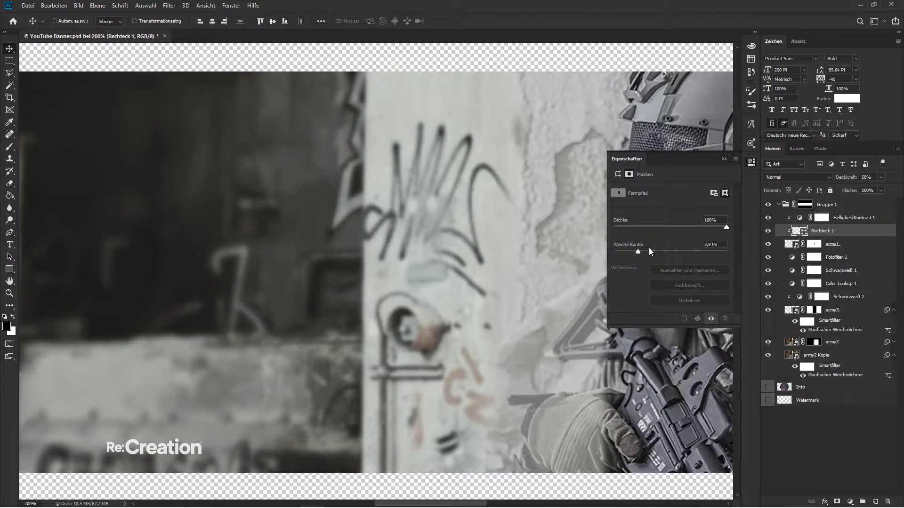
left_click_drag(662, 253, 670, 253)
left_click(724, 159)
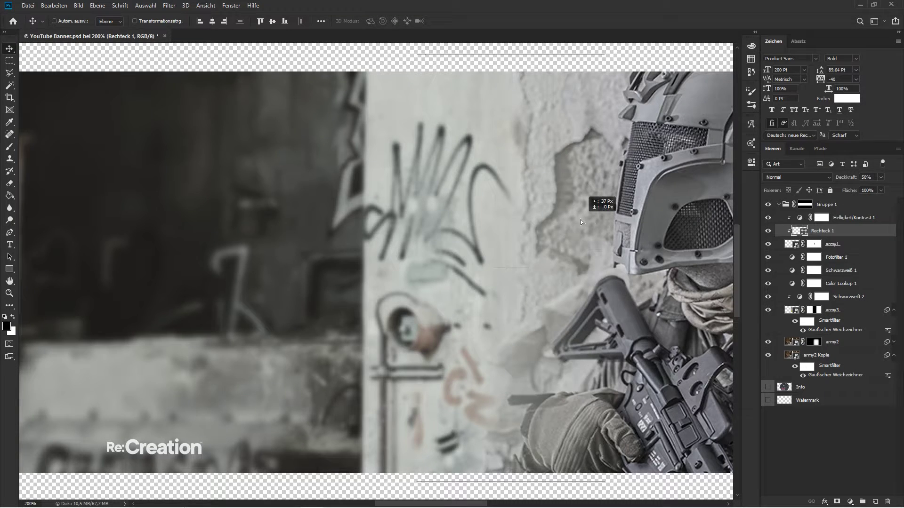
left_click(751, 165)
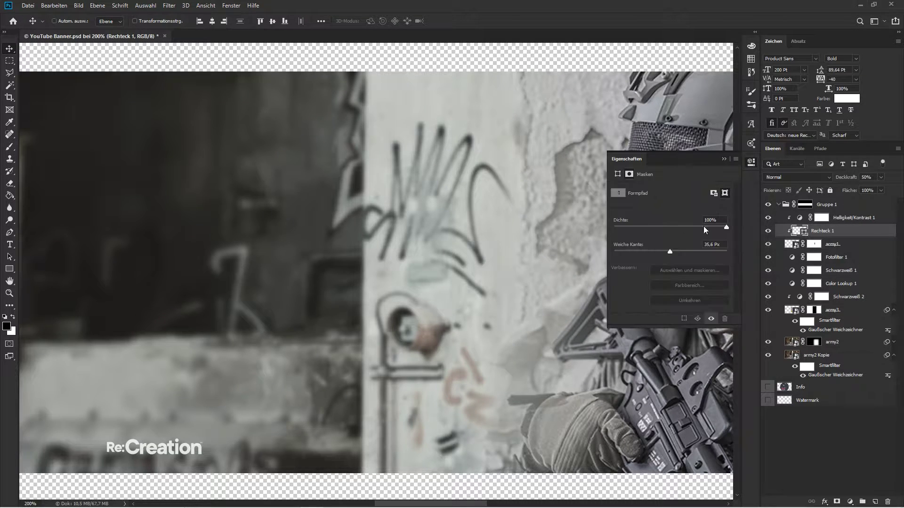
left_click_drag(669, 253, 661, 253)
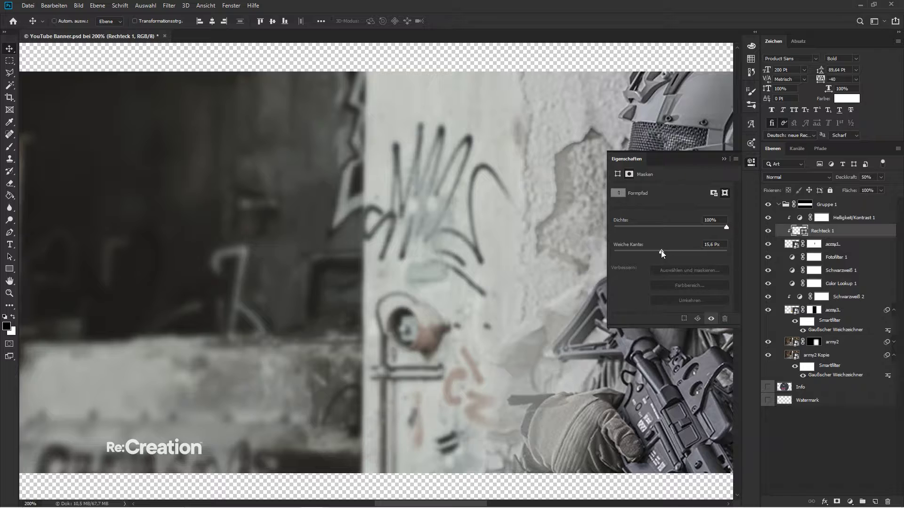
left_click(724, 160)
key("7")
key("5")
left_click_drag(597, 244, 579, 250)
- Tilt the rectangle 11.25° and stretch it taller with a free transform
key("ctrl+minus")
key("ctrl+minus")
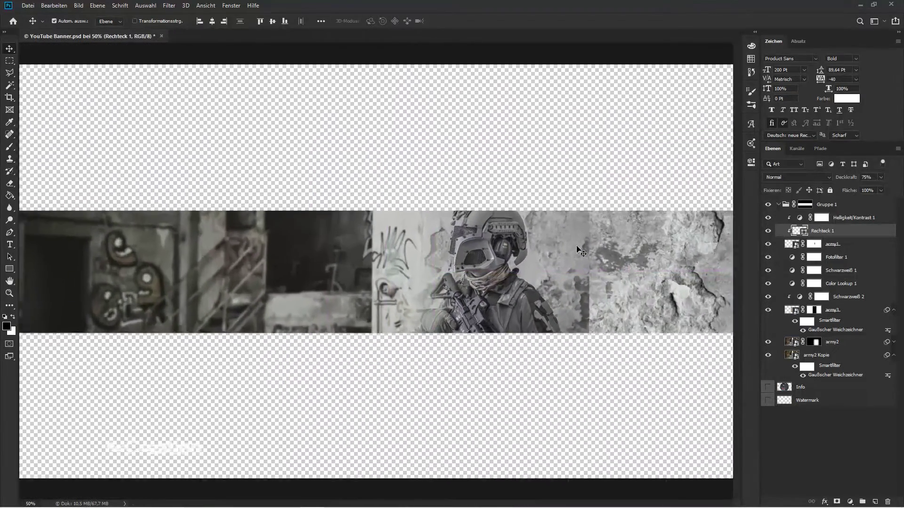
key("ctrl+plus")
key("ctrl+t")
left_click_drag(488, 140, 515, 146)
left_click_drag(457, 166, 459, 194)
key("Return")
key("ctrl+z")
key("ctrl+plus")
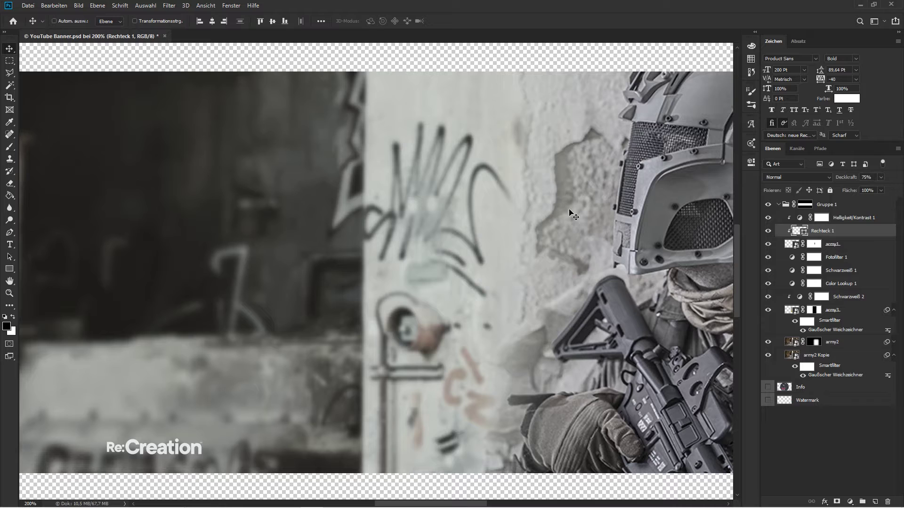
left_click(835, 314)
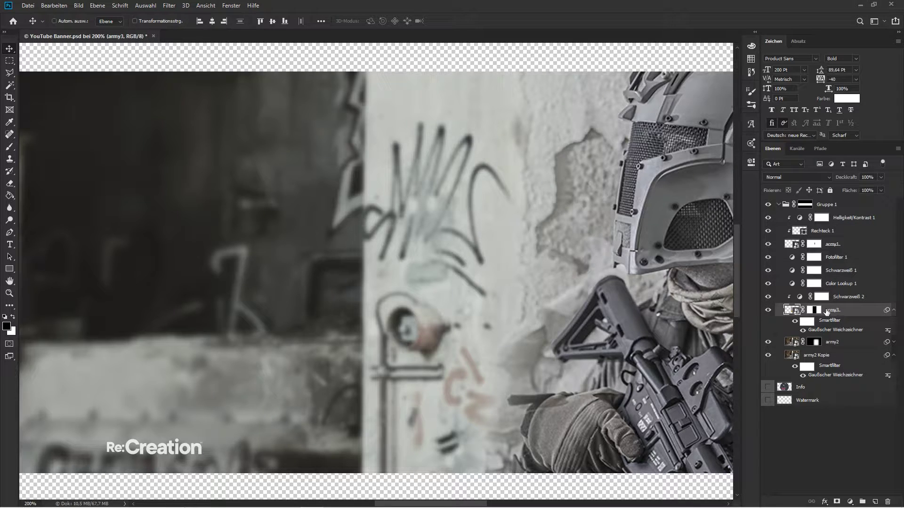
left_click(768, 341)
left_click(768, 342)
left_click(823, 348)
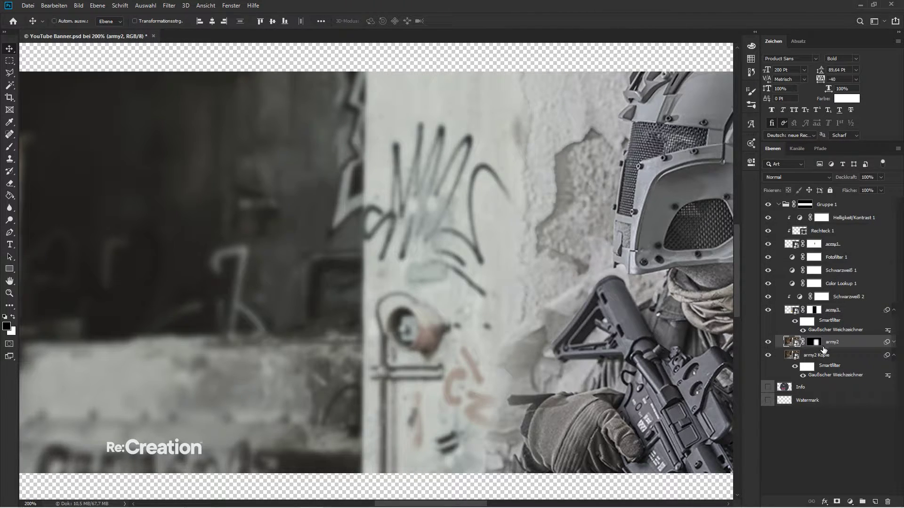
left_click(816, 346)
left_click(796, 343)
key("m")
left_click_drag(361, 473, 559, 69)
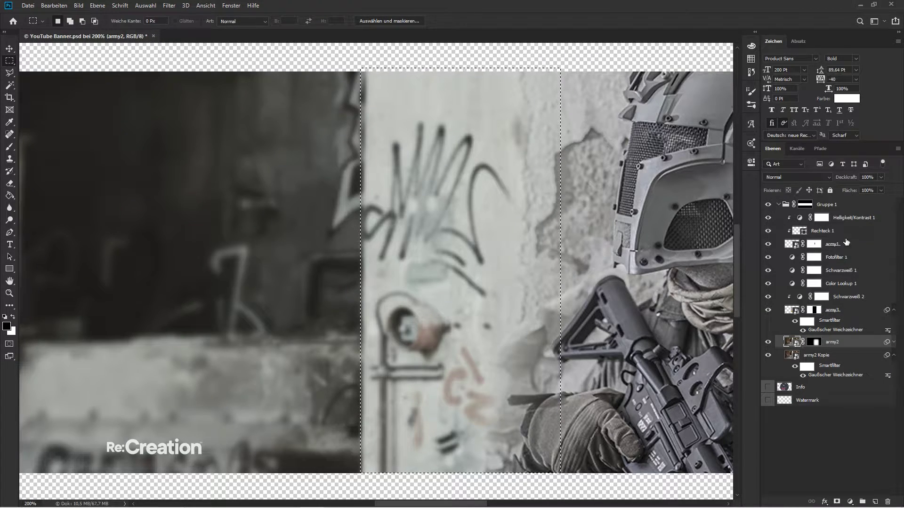
key("ctrl+j")
left_click_drag(828, 341, 839, 217)
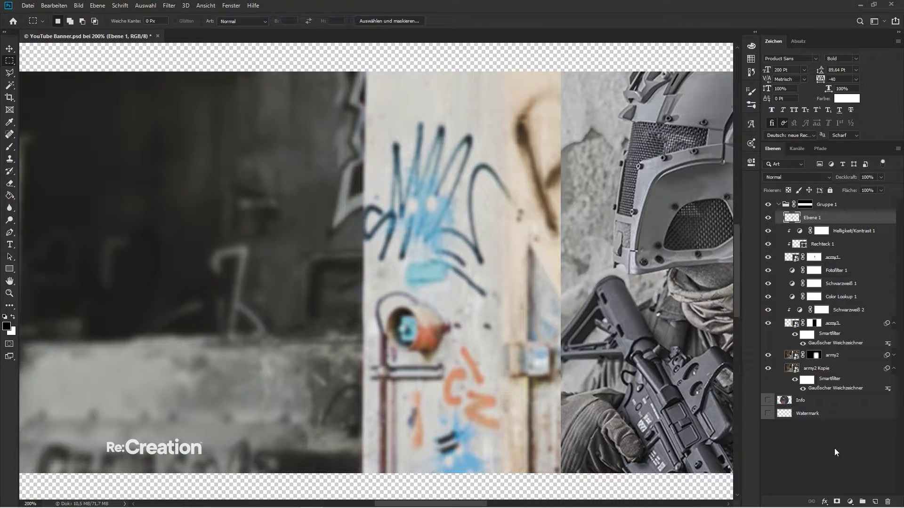
key("ctrl+alt+a")
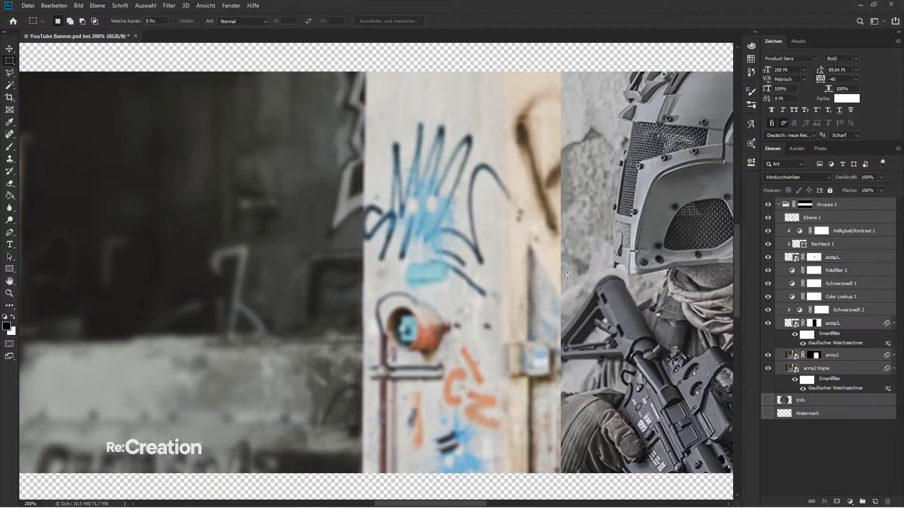
left_click(821, 217)
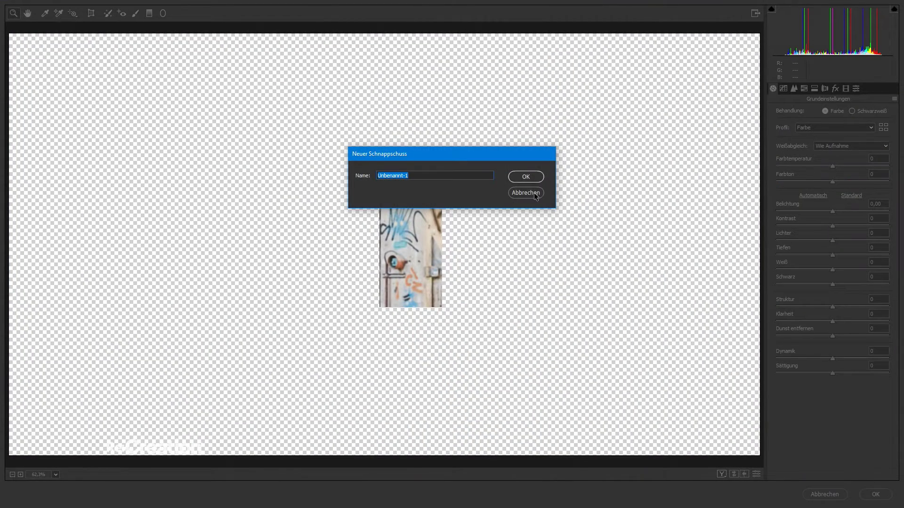
- Apply Camera Raw to Ebene 1: Betrag 150, Struktur and Klarheit +100, Dunst entfernen +32
left_click(535, 194)
left_click(793, 89)
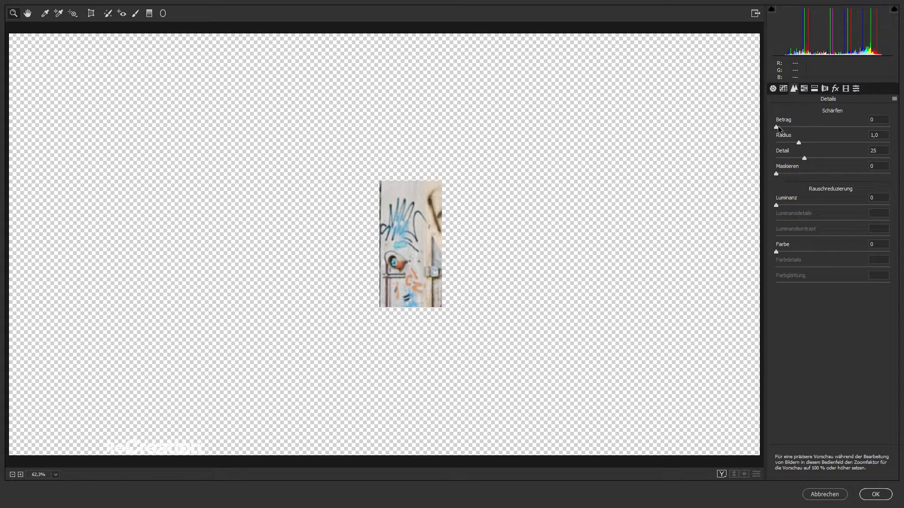
left_click_drag(778, 125, 889, 127)
key("ctrl+plus")
key("ctrl+plus")
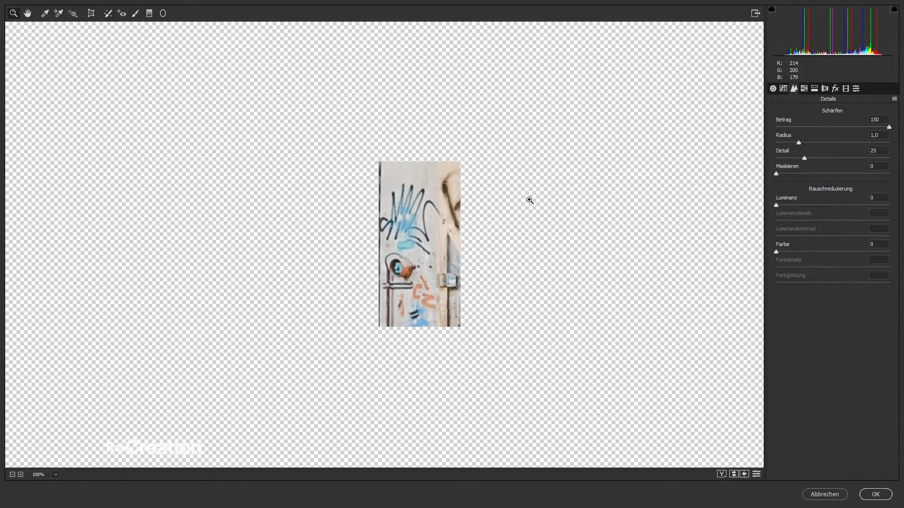
left_click(772, 88)
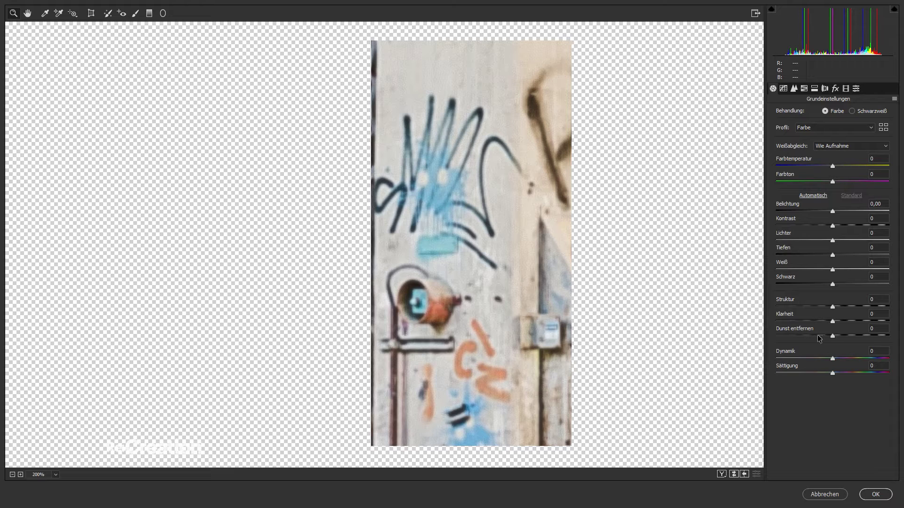
left_click_drag(833, 307, 889, 307)
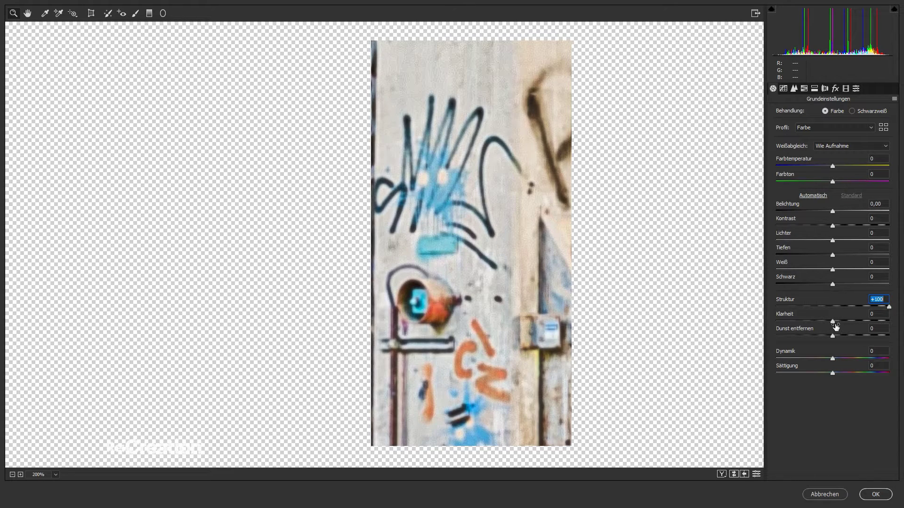
left_click_drag(832, 322, 889, 320)
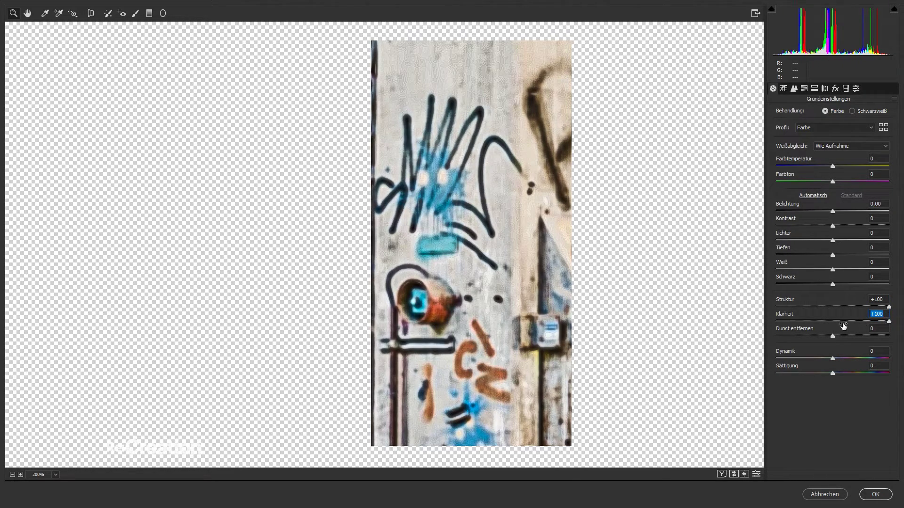
left_click_drag(832, 337, 852, 327)
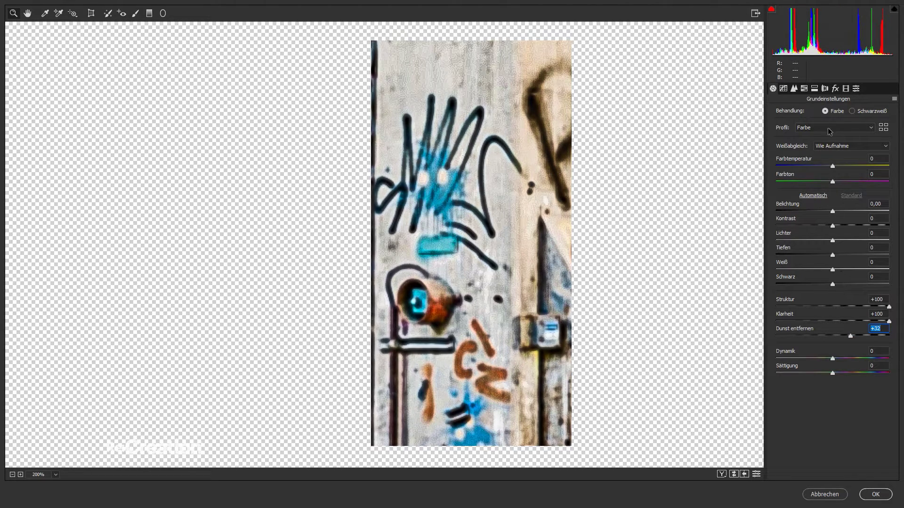
left_click(875, 495)
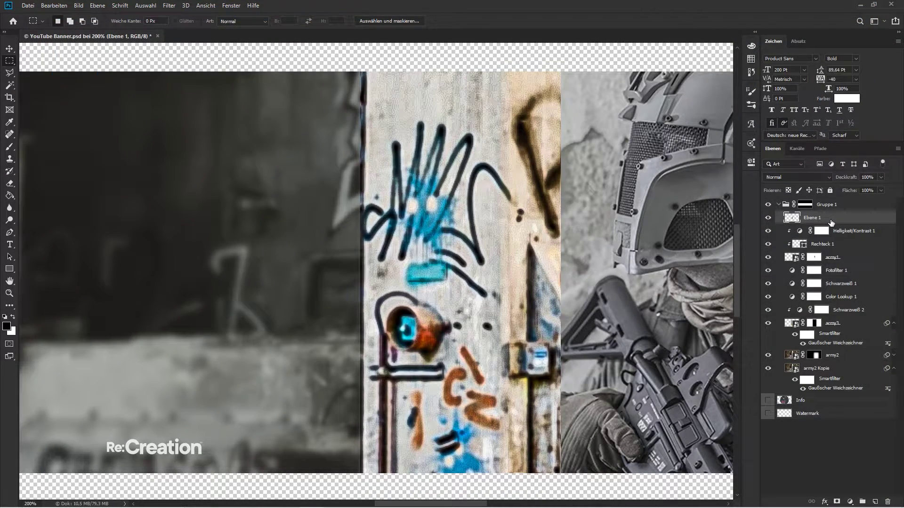
- Move Ebene 1 below Color Lookup 1 and mask its left edge with a 31,3 px feather
left_click_drag(828, 224, 838, 299)
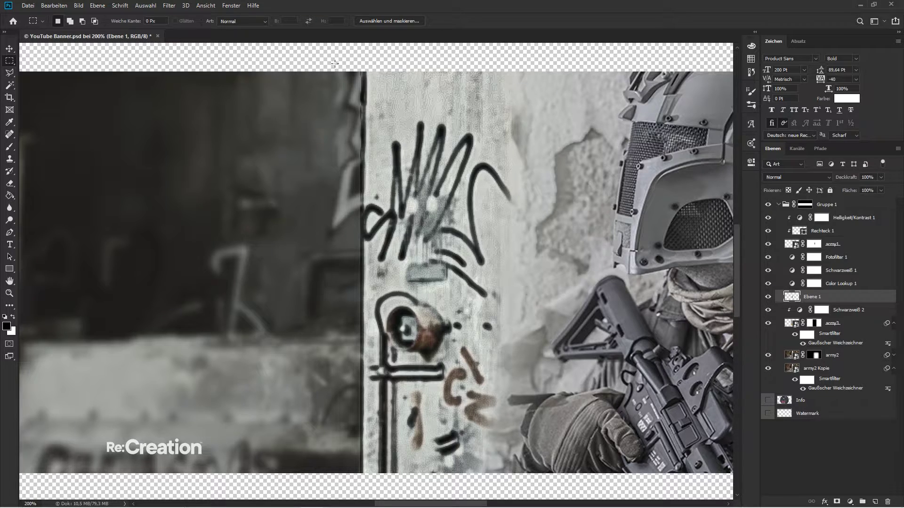
left_click_drag(334, 63, 427, 447)
right_click(544, 316)
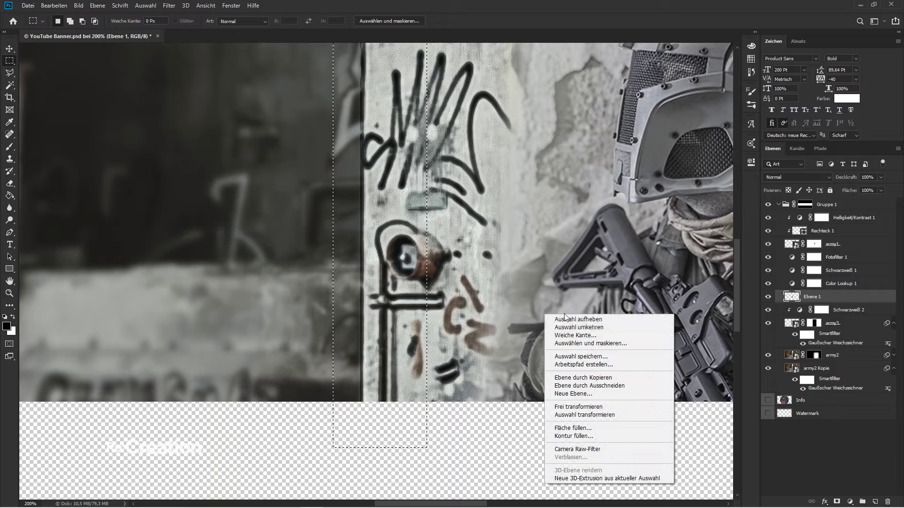
left_click(579, 327)
left_click(401, 22)
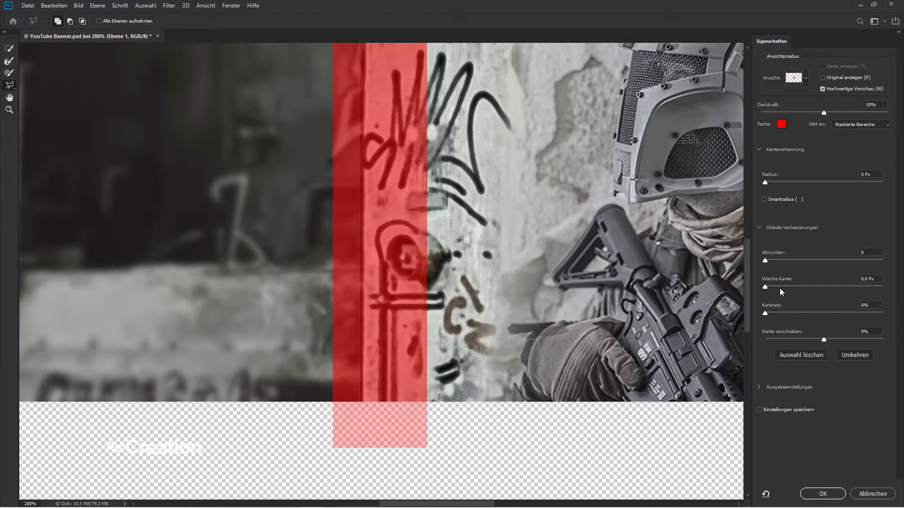
left_click_drag(771, 288, 823, 285)
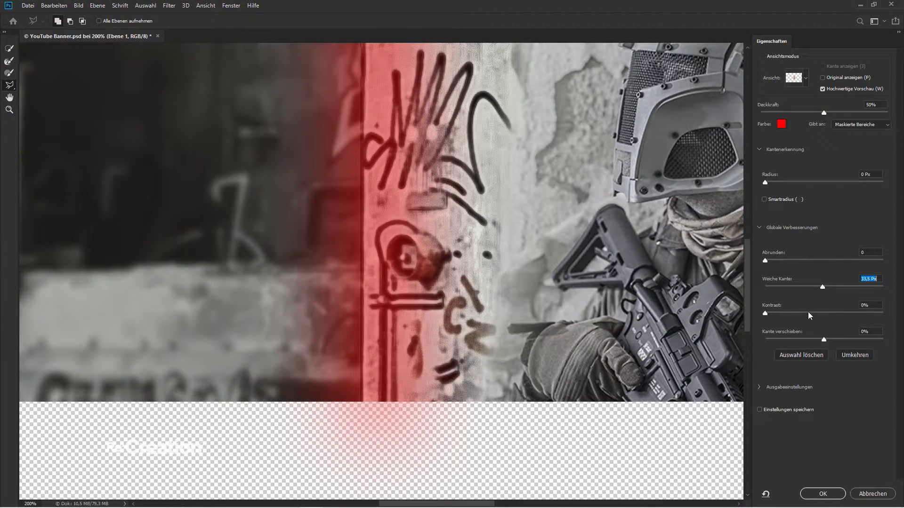
left_click(824, 493)
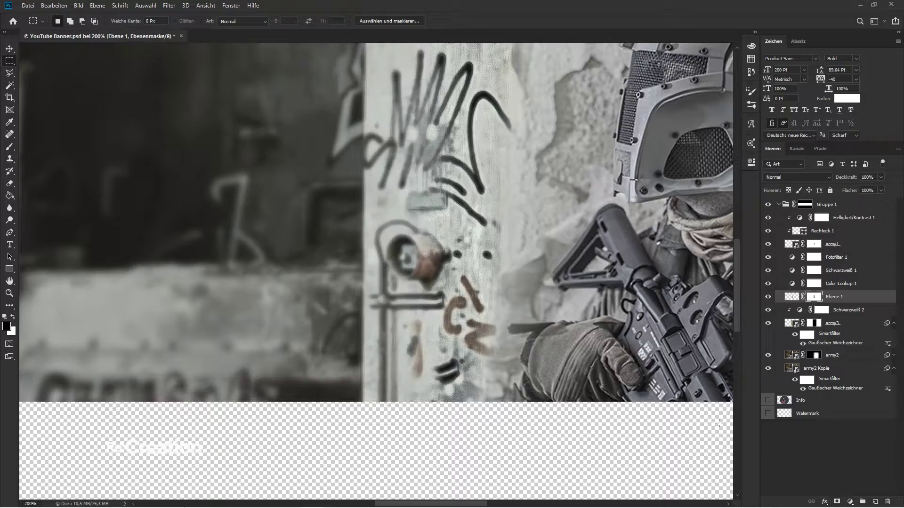
- Check the whole banner, then return to 200% centred on the soldier's helmet and rifle
scroll(551, 314, "up", 2)
scroll(551, 314, "up", 3)
key("v")
key("ctrl+minus")
key("ctrl+minus")
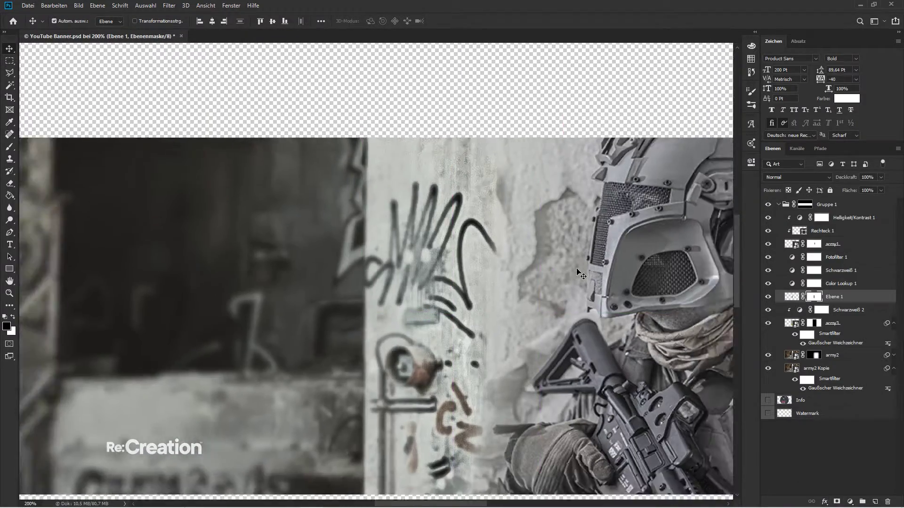
key("ctrl+plus")
key("ctrl+plus")
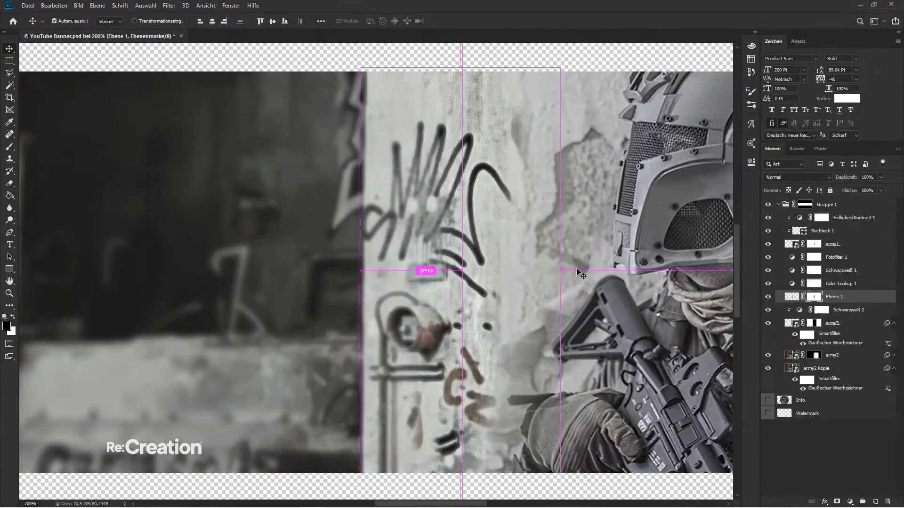
key("ctrl+minus")
key("ctrl+minus")
key("ctrl+plus")
key("ctrl+plus")
key("h")
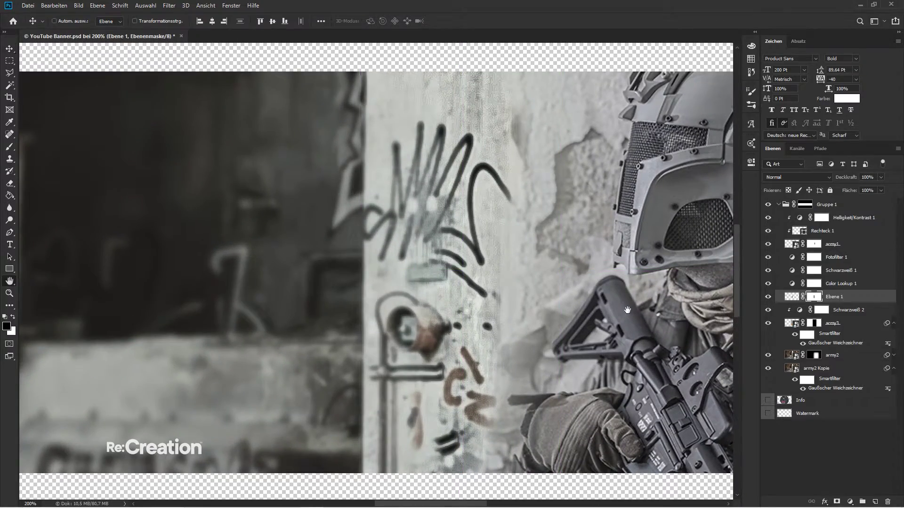
left_click_drag(649, 300, 450, 217)
key("ctrl+minus")
key("ctrl+plus")
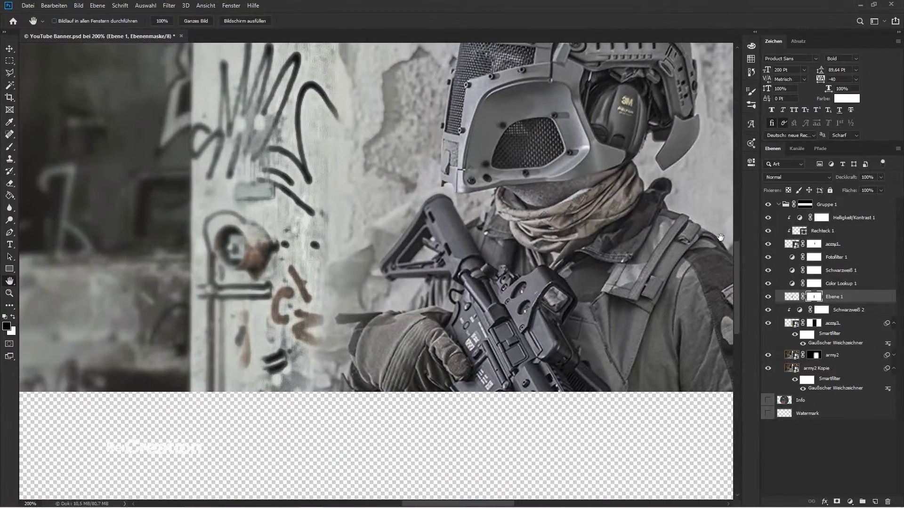
left_click(843, 245)
key("ctrl+plus")
key("ctrl+plus")
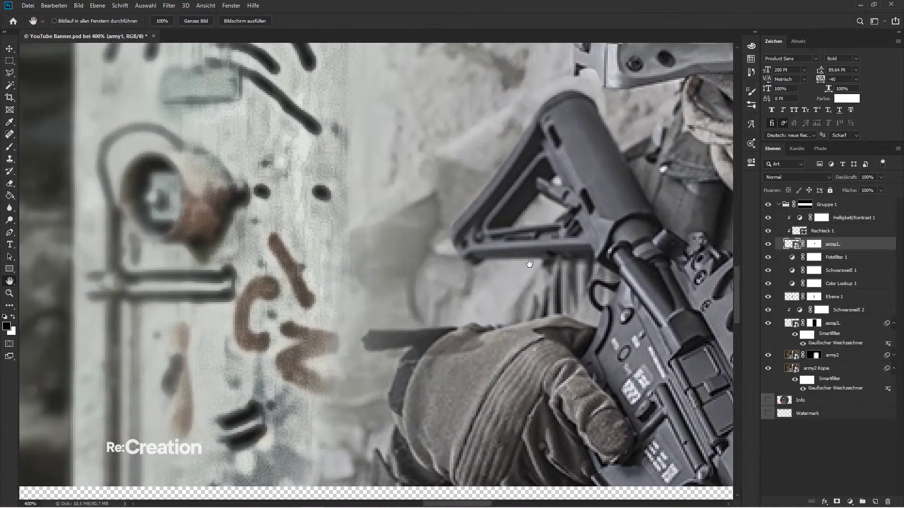
- Lasso the rifle stock and glove and mask them out of Rechteck 1 with the inverted selection
left_click_drag(530, 264, 561, 215)
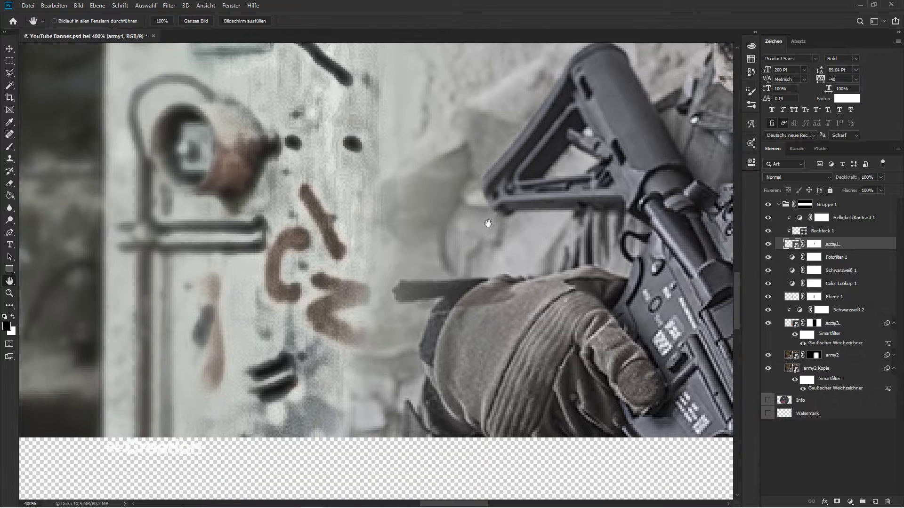
left_click(768, 230)
left_click(768, 231)
key("l")
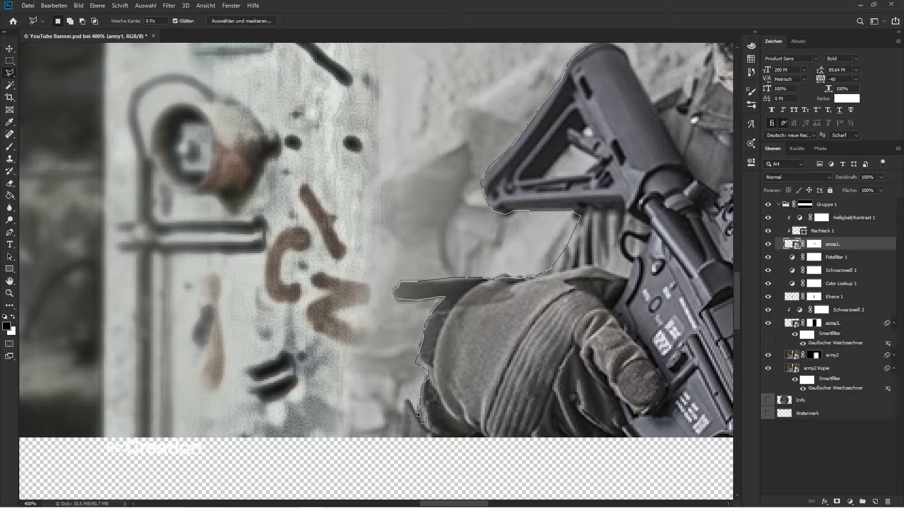
mouse_move(406, 411)
left_mouse_down()
mouse_move(401, 442)
mouse_move(438, 448)
mouse_move(773, 465)
mouse_move(672, 468)
mouse_move(662, 129)
mouse_move(673, 119)
mouse_move(685, 2)
mouse_move(619, 165)
mouse_move(517, 199)
mouse_move(506, 155)
mouse_move(472, 135)
mouse_move(451, 140)
left_mouse_up()
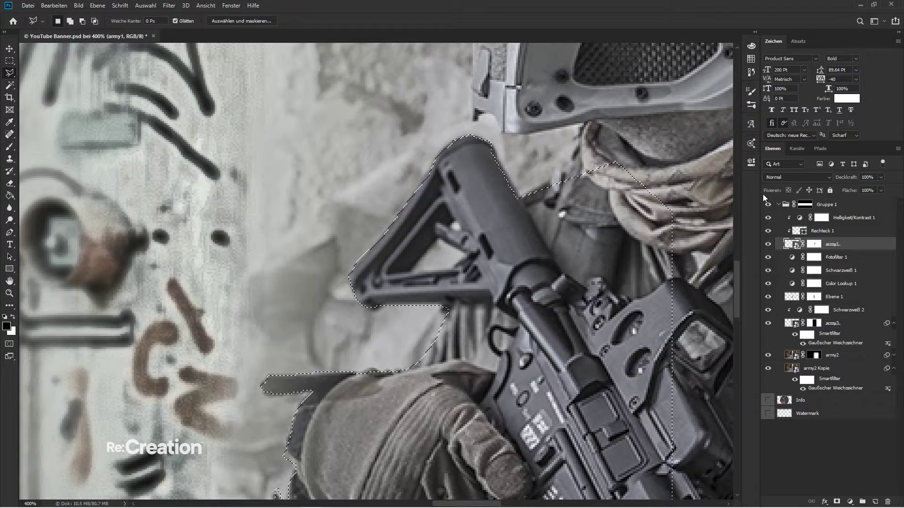
left_click(812, 230)
right_click(516, 170)
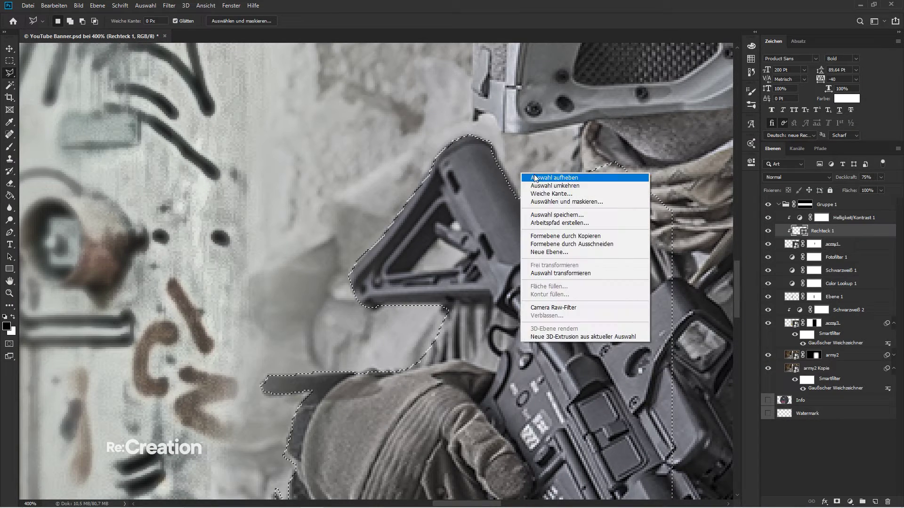
left_click(555, 183)
left_click(837, 502)
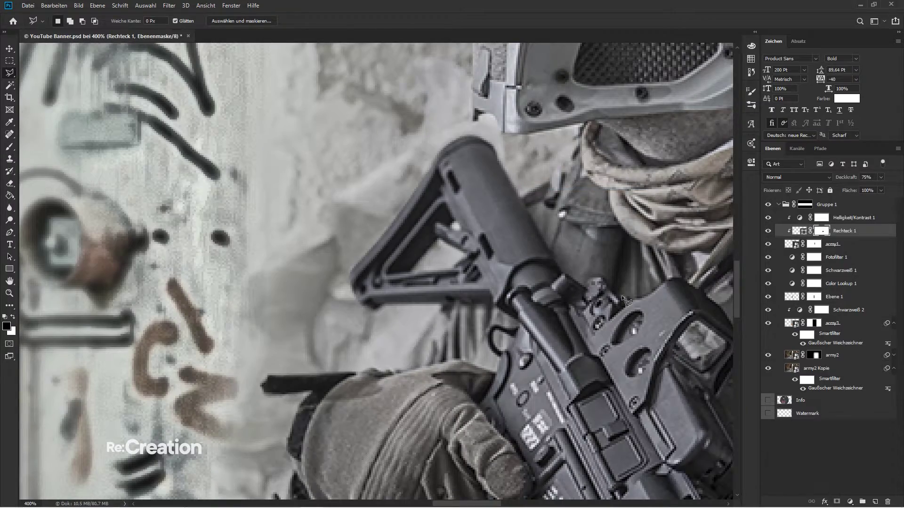
- Review the right side of the banner at 100% and 200%, then centre on the soldier
key("v")
key("ctrl+minus")
key("ctrl+minus")
key("ctrl+minus")
key("ctrl+minus")
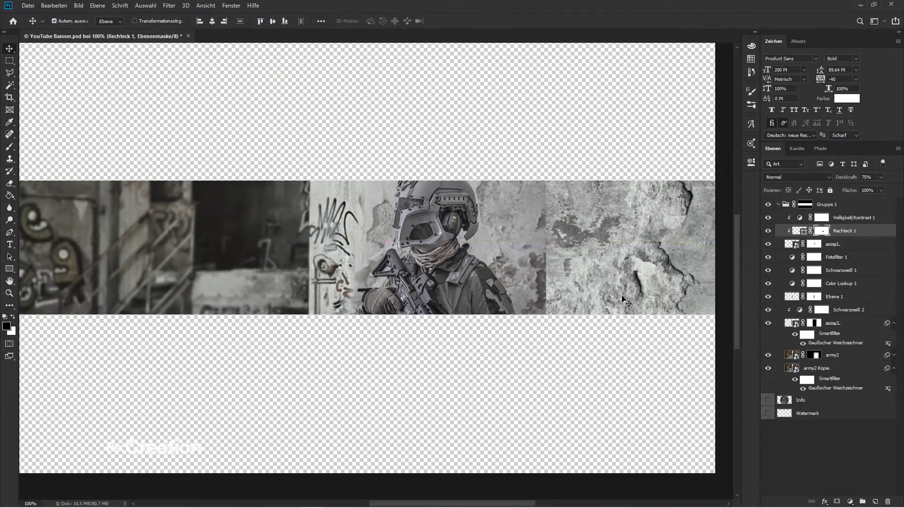
key("ctrl+plus")
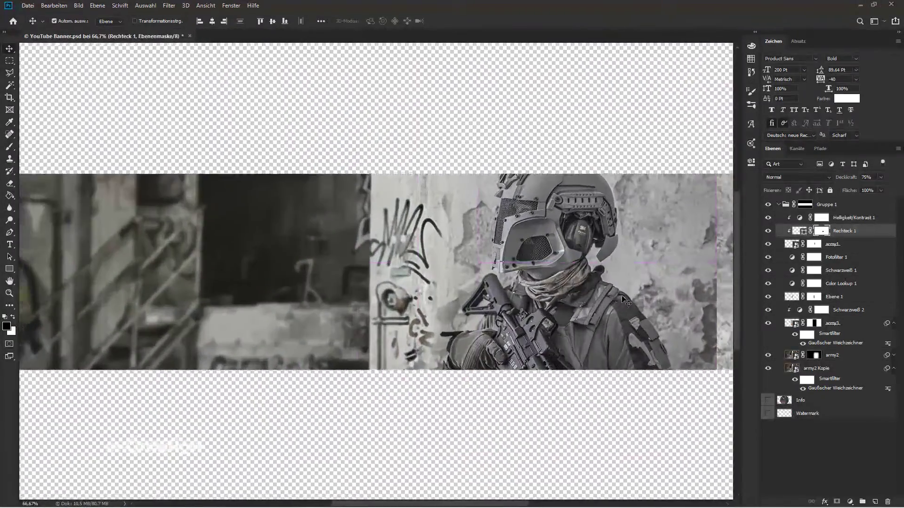
key("h")
left_click_drag(716, 297, 455, 291)
key("ctrl+plus")
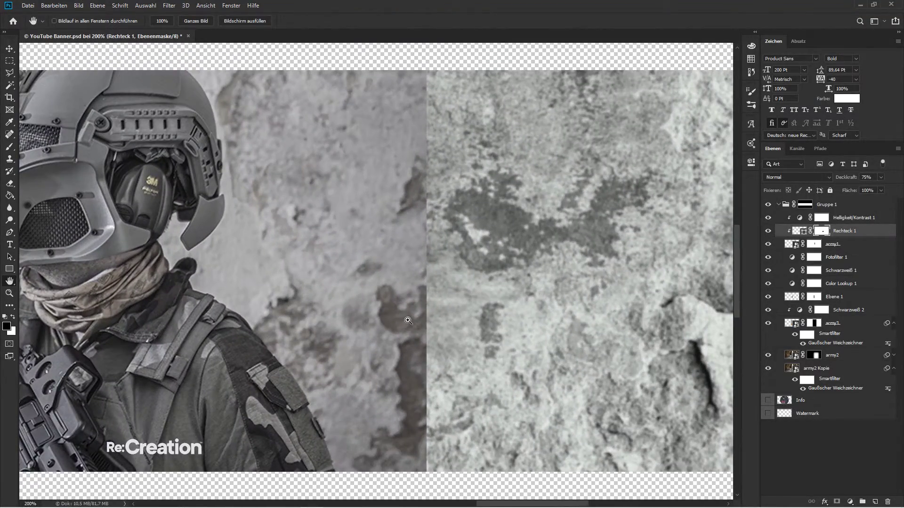
key("ctrl+minus")
left_click_drag(559, 306, 514, 303)
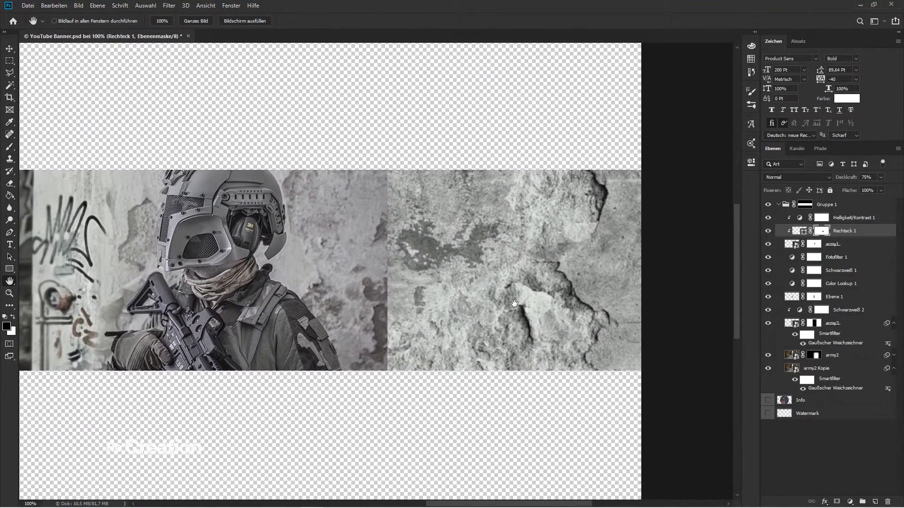
key("ctrl+plus")
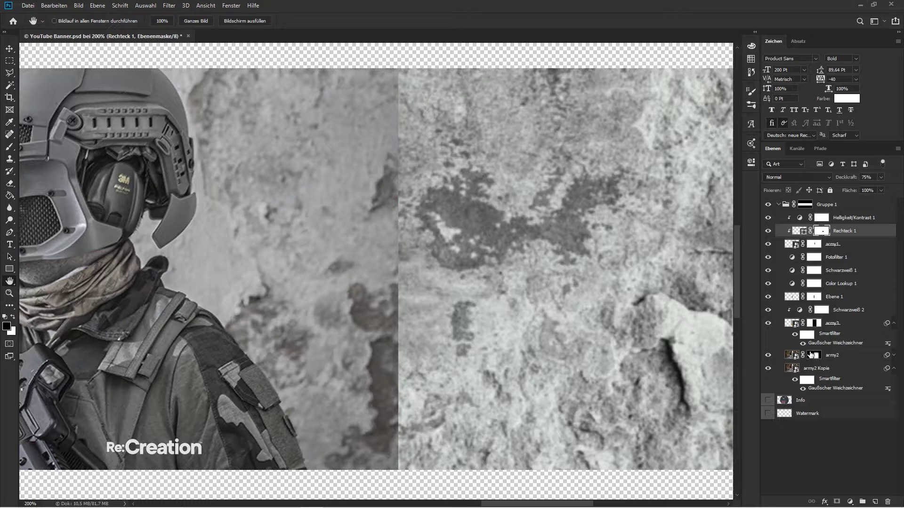
left_click(842, 324)
- Add a Fotofilter adjustment layer using the Kaltfilter (LBB) preset
left_click(851, 501)
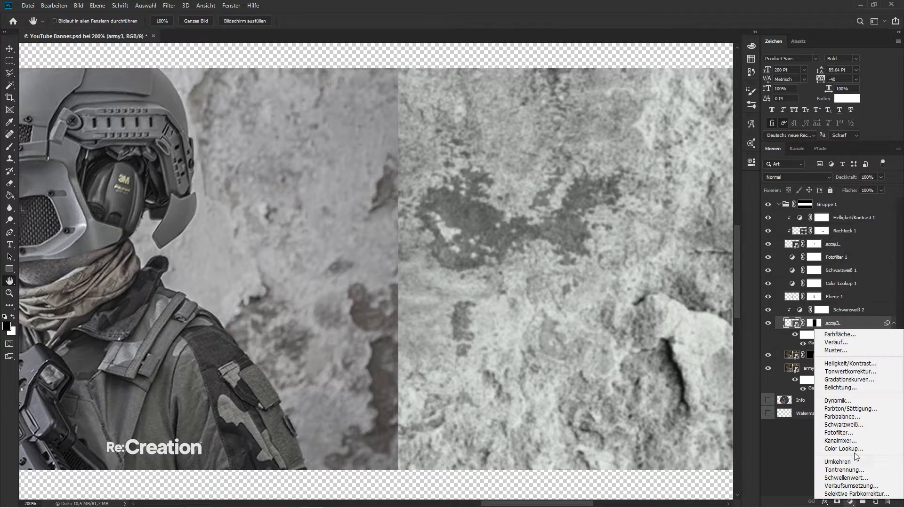
left_click(843, 434)
left_click(650, 190)
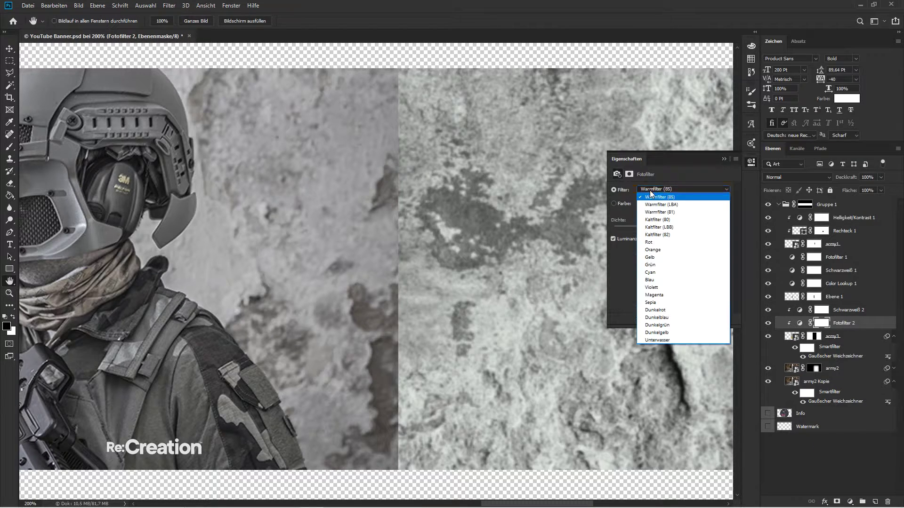
left_click(647, 232)
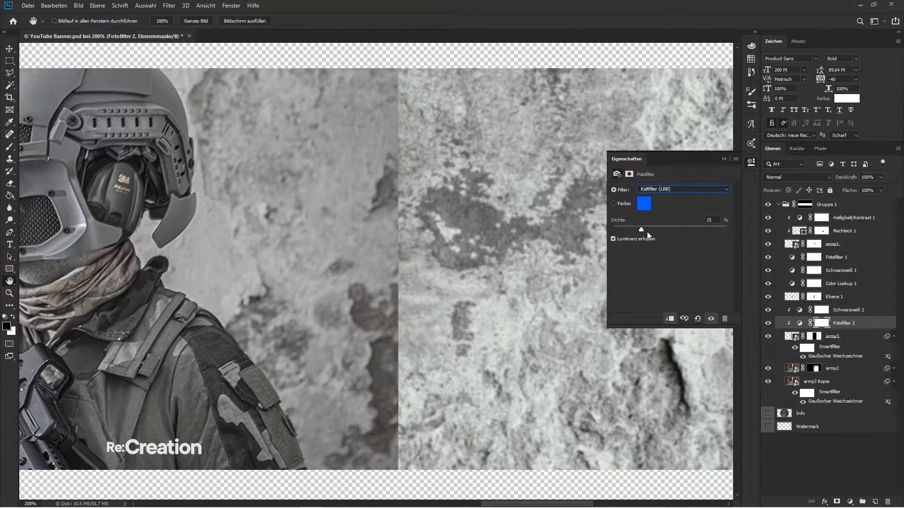
- Try pink ff9999, then red ff0000, as the photo filter colour
left_click(644, 203)
left_click(382, 215)
left_click_drag(735, 287, 687, 285)
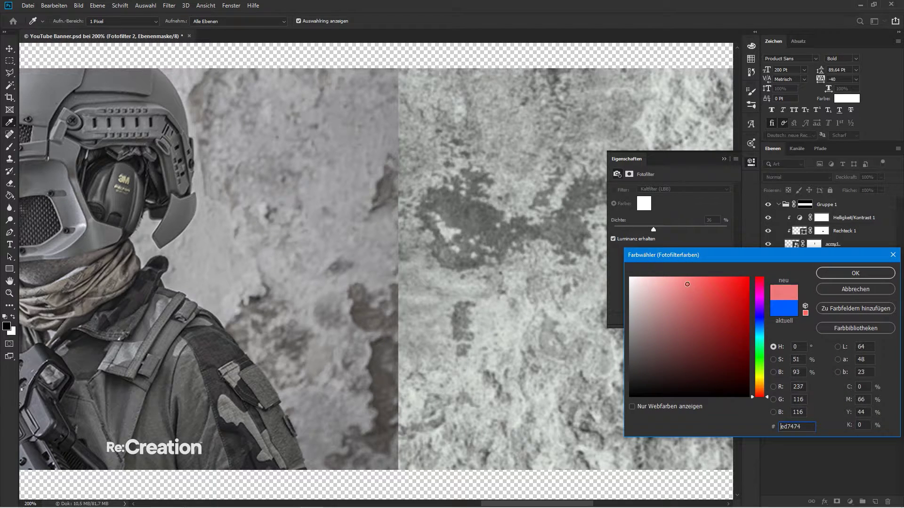
type("ff9999")
key("Return")
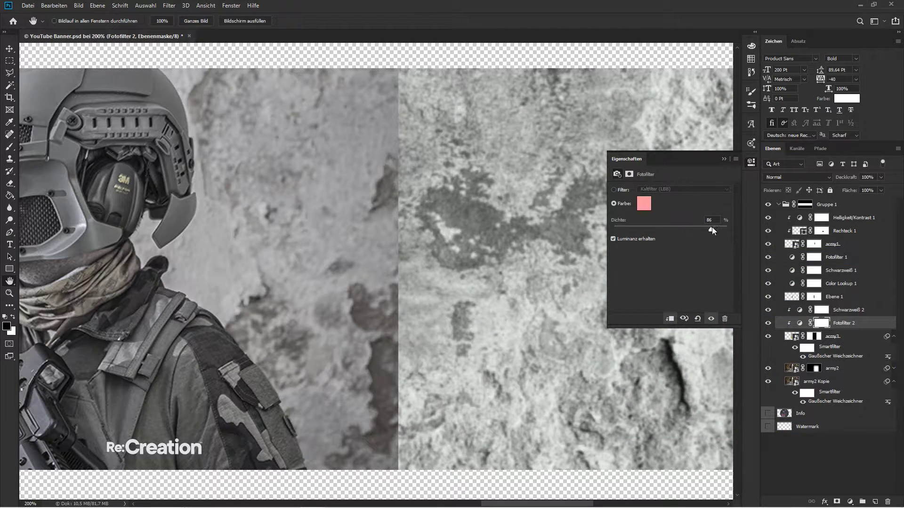
left_click(644, 203)
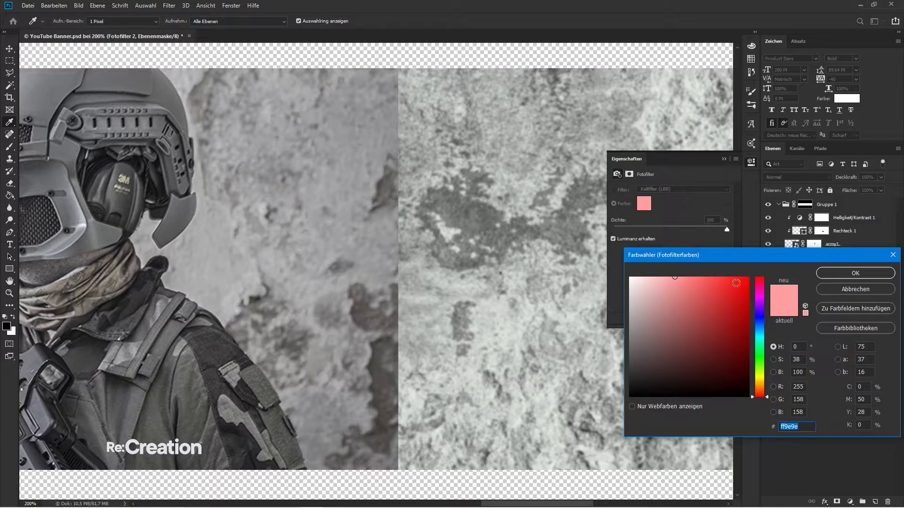
type("ff0000")
key("Return")
key("h")
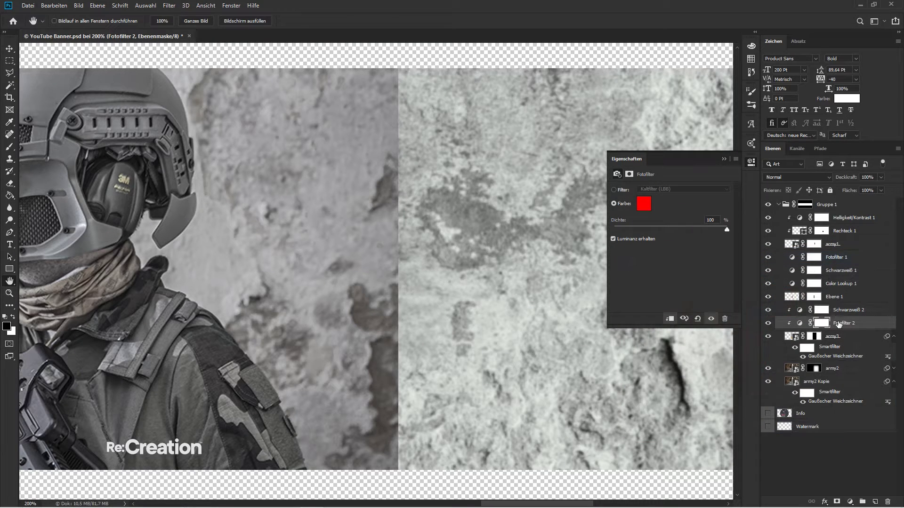
- Set the photo filter colour to a bright, saturated violet
left_click(644, 204)
left_click(740, 358)
left_click(760, 309)
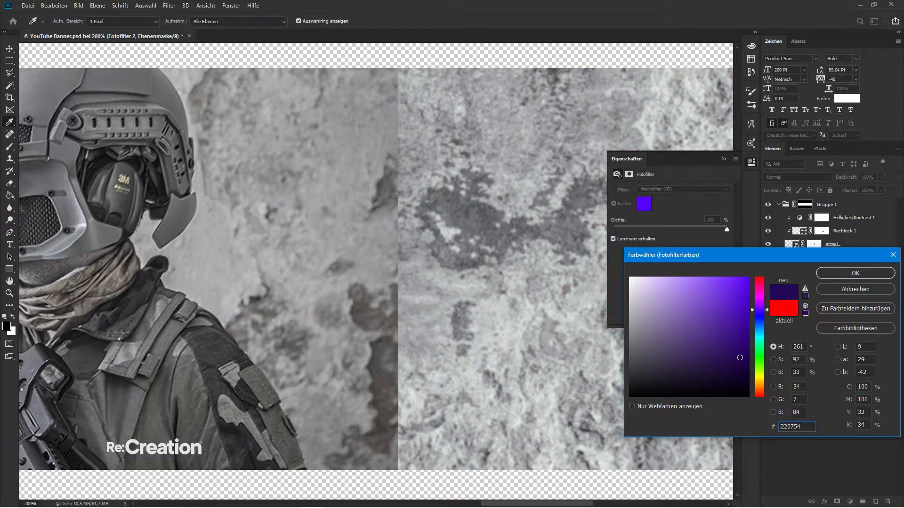
mouse_move(737, 355)
left_mouse_down()
mouse_move(724, 348)
mouse_move(731, 308)
mouse_move(745, 297)
mouse_move(759, 305)
left_mouse_up()
key("Return")
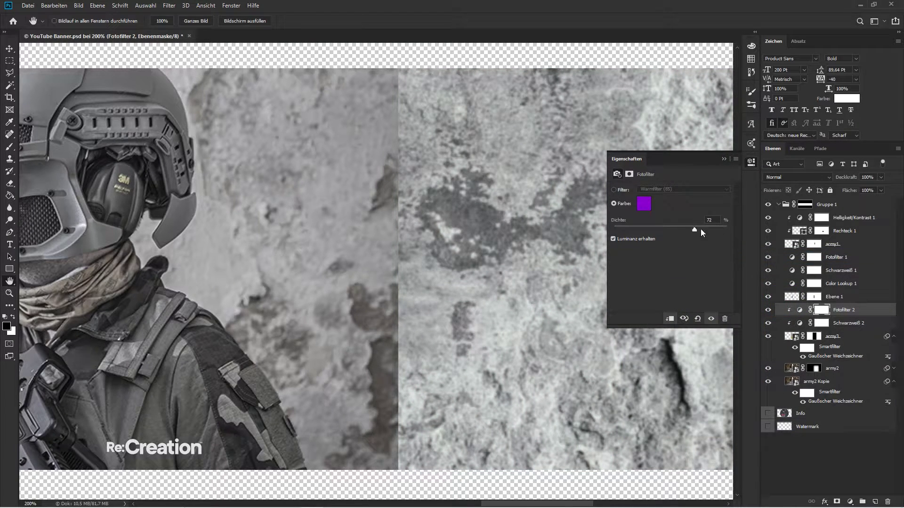
left_click(725, 159)
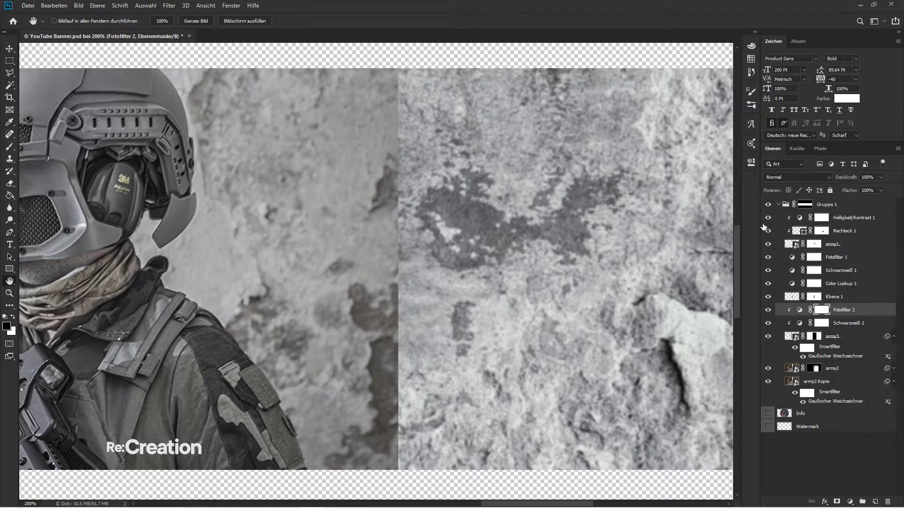
left_click(816, 248)
- Paint away the vertical wall seam on army1's mask with a 94 px soft brush
left_click(815, 249)
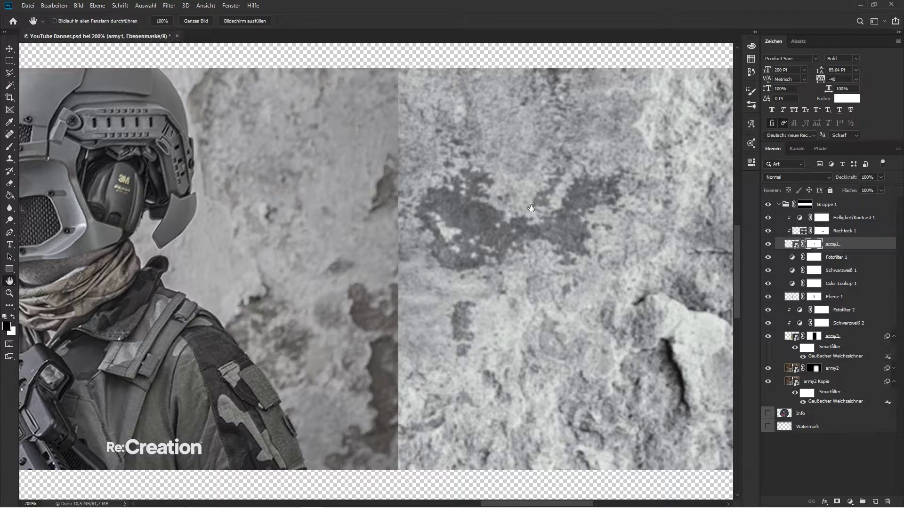
key("b")
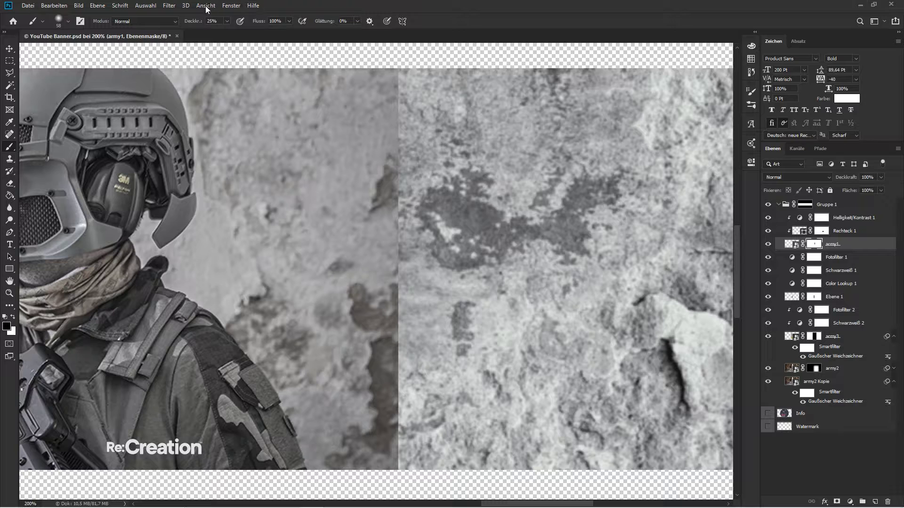
right_click(353, 144)
left_click_drag(418, 168, 429, 165)
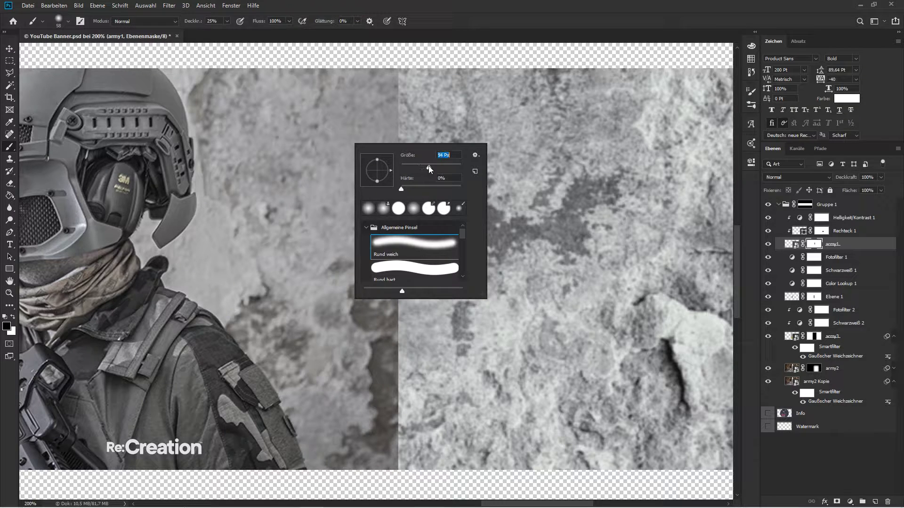
key("Return")
mouse_move(363, 132)
left_mouse_down()
mouse_move(344, 146)
mouse_move(403, 360)
mouse_move(386, 415)
mouse_move(408, 306)
mouse_move(413, 81)
mouse_move(386, 454)
mouse_move(333, 202)
mouse_move(271, 80)
left_mouse_up()
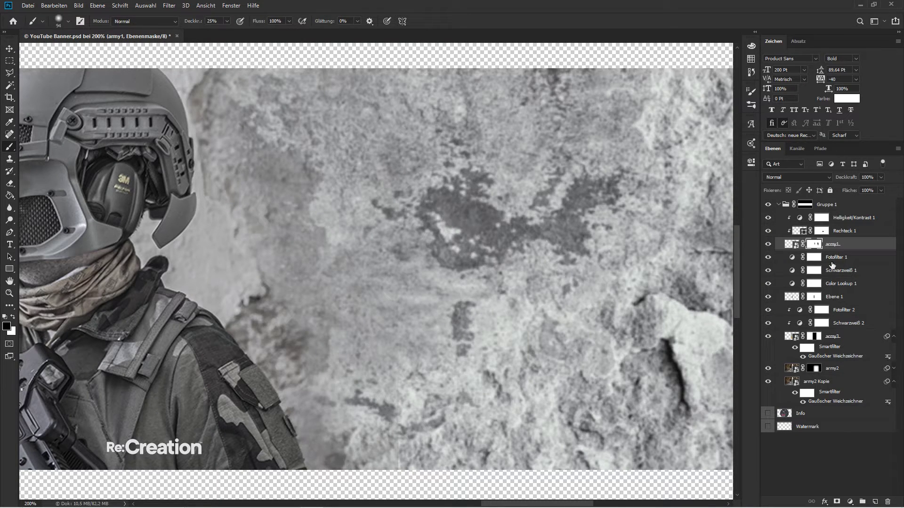
- Change the lower army layer's Gaussian Blur radius to about 1,2 pixels
key("v")
left_click(800, 341)
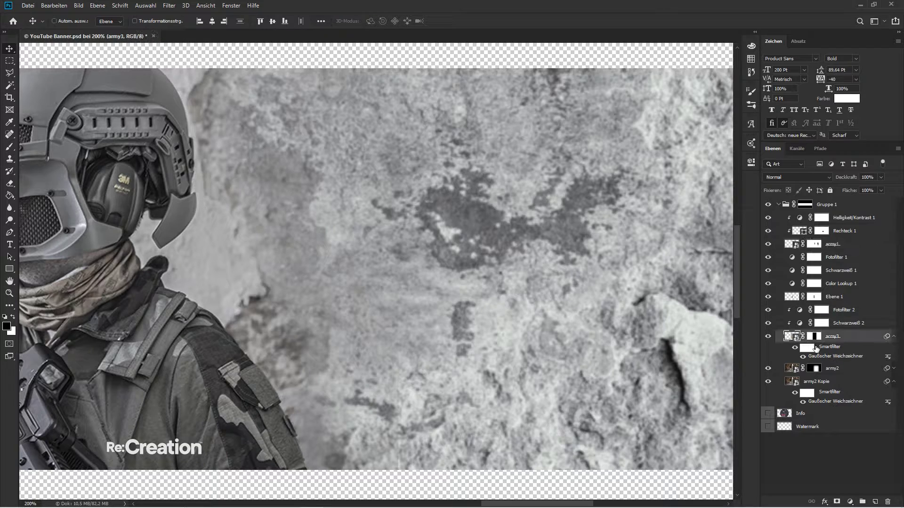
double_click(835, 356)
type("2")
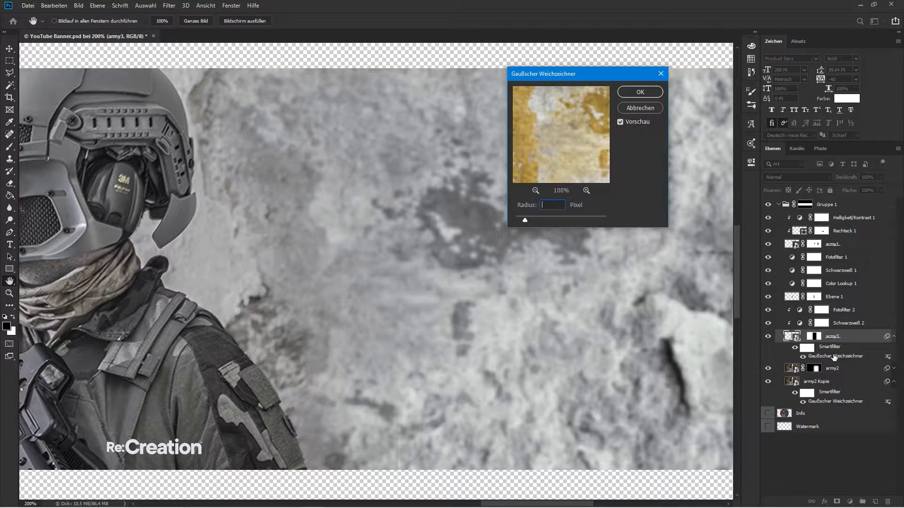
type("1,3")
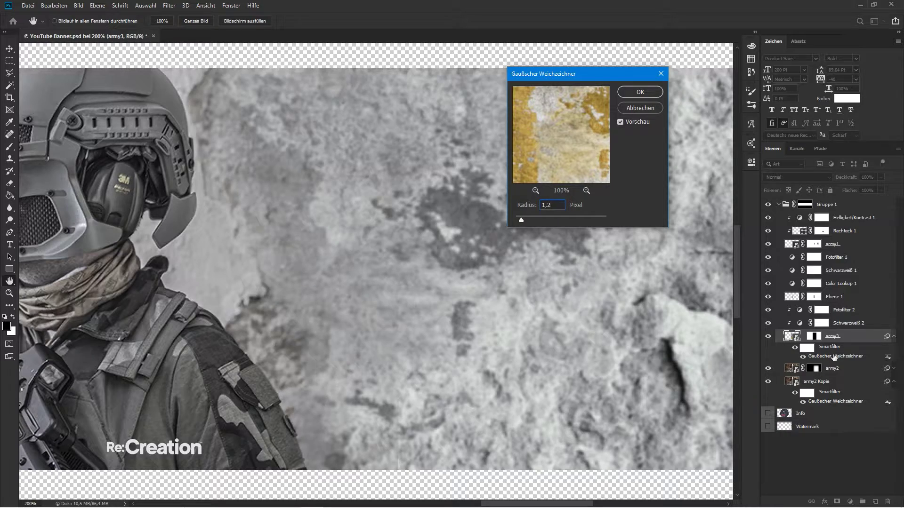
key("Return")
key("v")
key("ctrl+minus")
key("ctrl+minus")
key("ctrl+minus")
key("ctrl+plus")
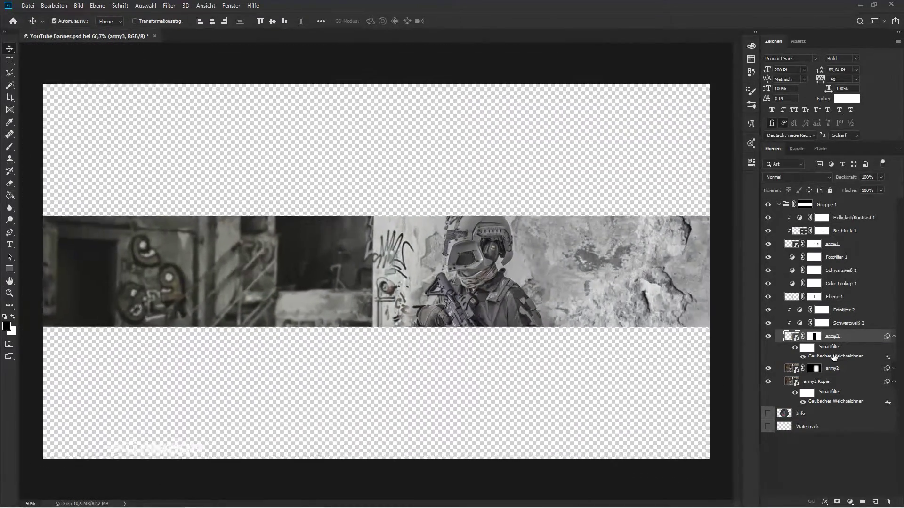
key("ctrl+plus")
key("space")
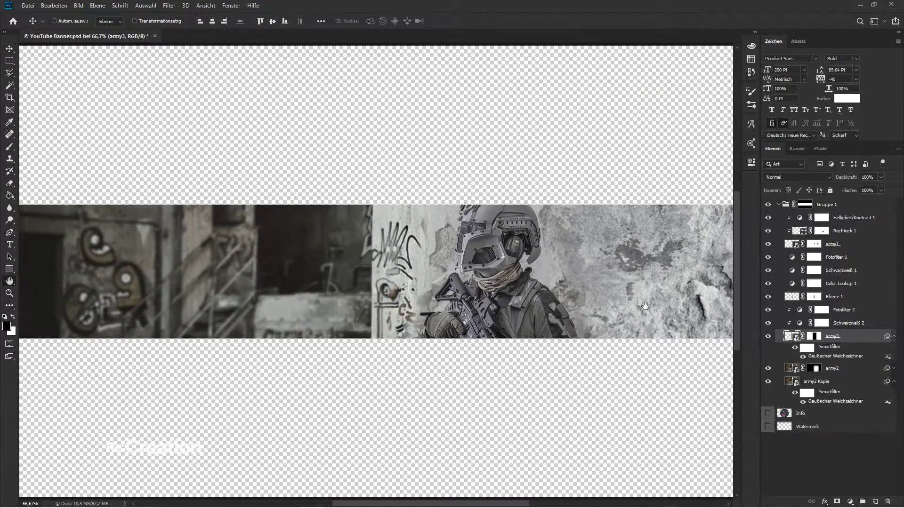
left_click_drag(645, 306, 493, 307)
key("ctrl+plus")
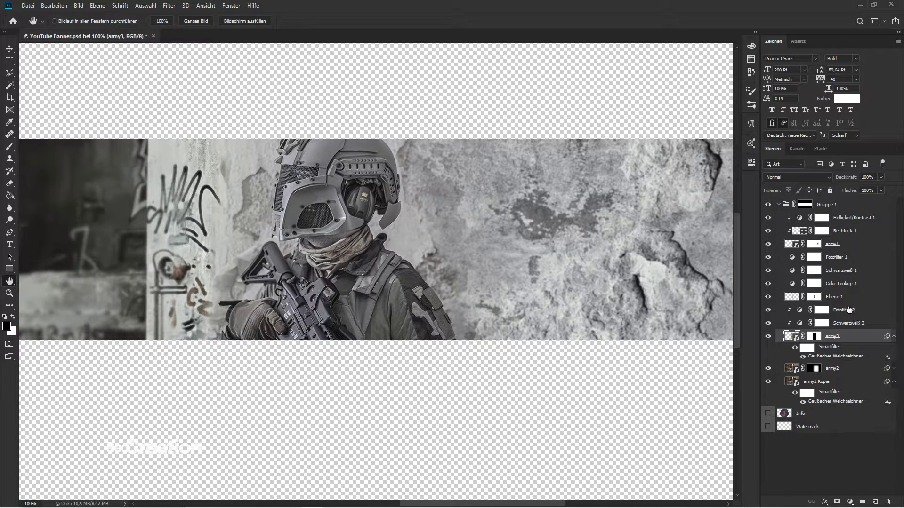
- Add a clipped Helligkeit/Kontrast adjustment with brightness 20 and contrast 33
left_click(848, 309)
left_click(849, 502)
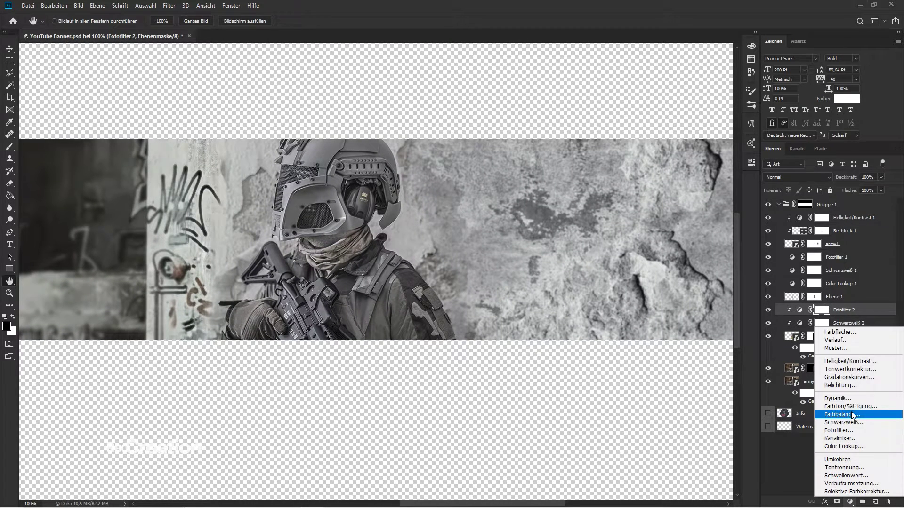
left_click(842, 362)
left_click_drag(672, 217, 676, 219)
right_click(837, 312)
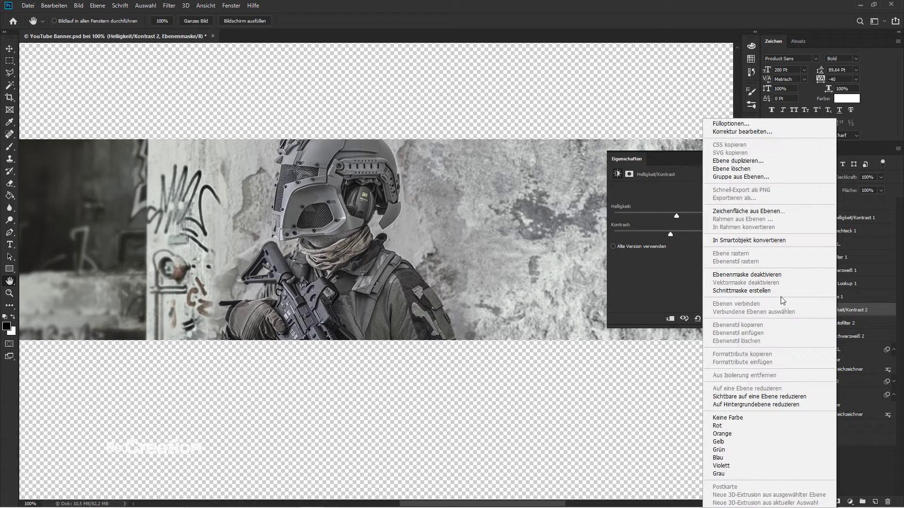
left_click(743, 290)
left_click_drag(677, 216, 678, 216)
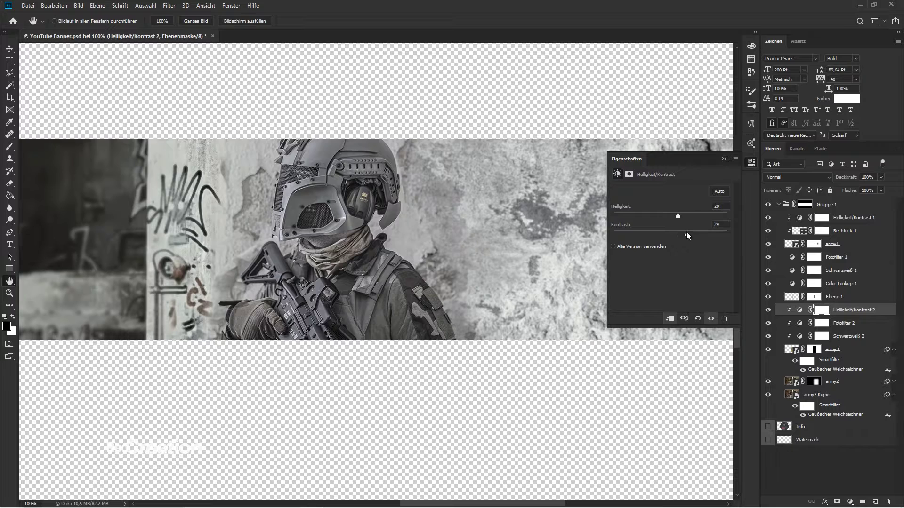
left_click_drag(734, 231, 692, 241)
- Set the lower army layer's Gaussian Blur radius to 1,3 pixels
left_click(724, 159)
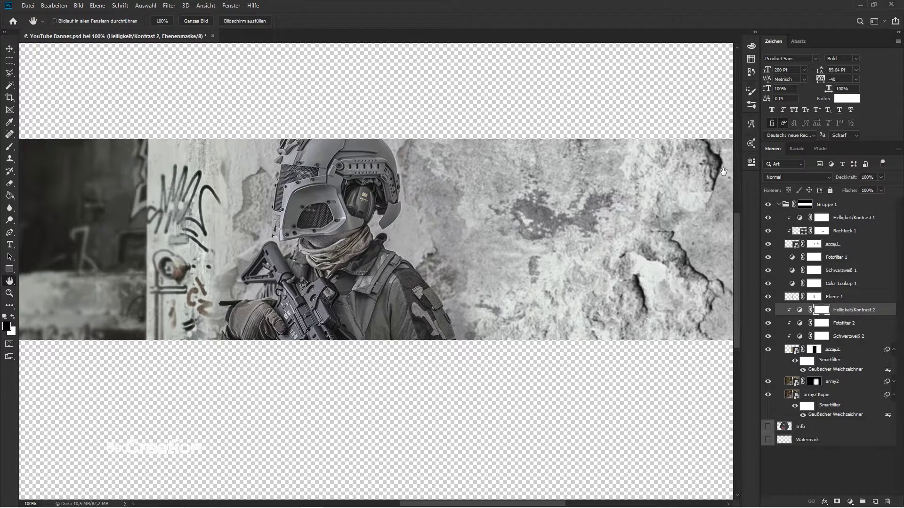
double_click(836, 370)
type("1,3")
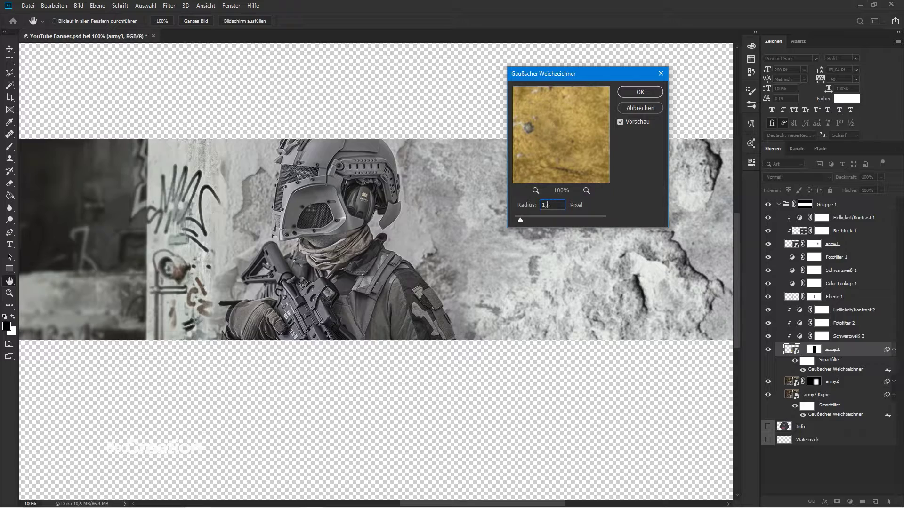
key("Return")
key("ctrl+minus")
key("ctrl+minus")
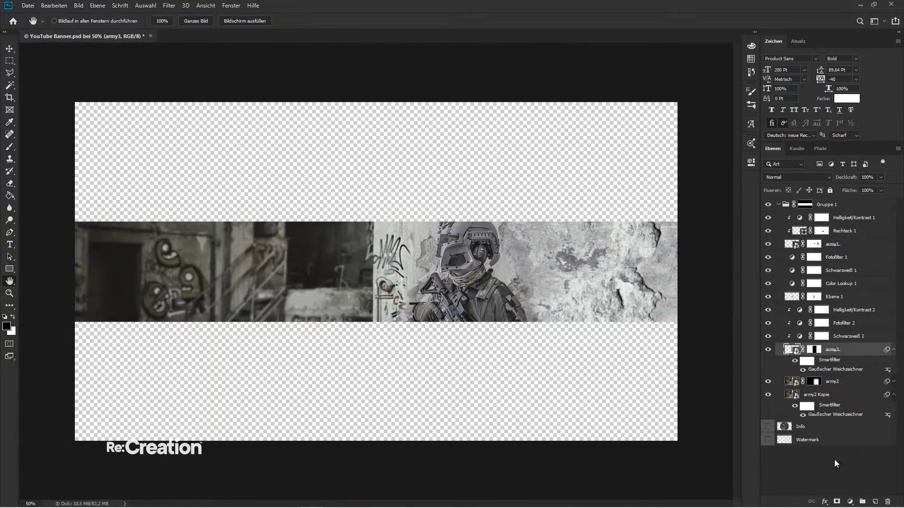
- Add a Color Lookup adjustment layer using 3Strip.look
left_click(834, 461)
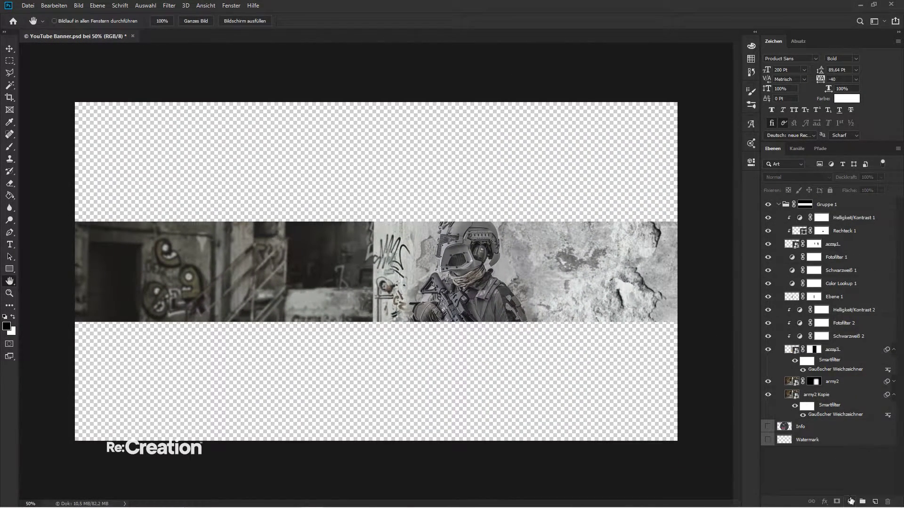
left_click(851, 501)
left_click(858, 450)
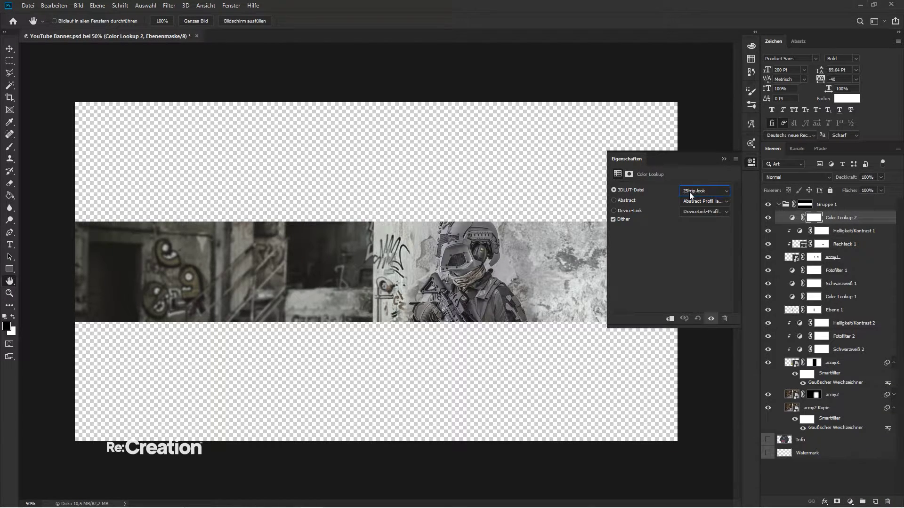
key("Down")
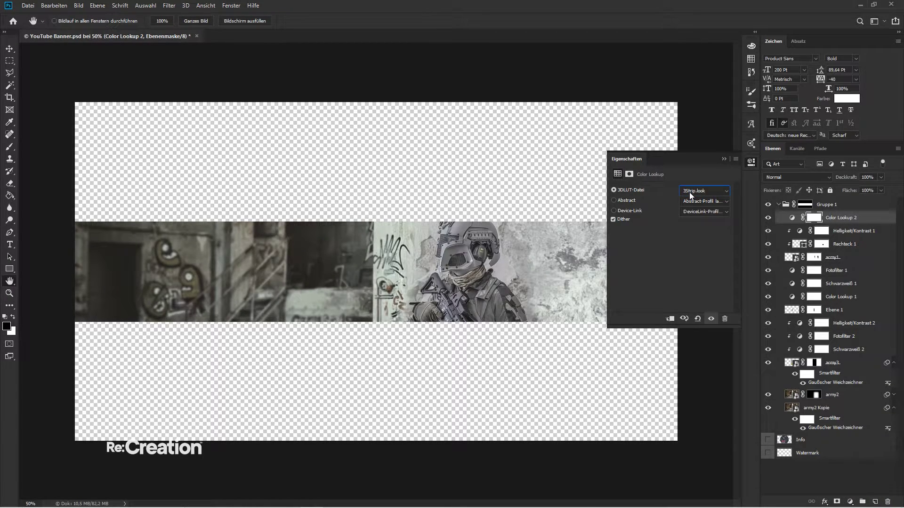
left_click(723, 159)
- Duplicate the Color Lookup layer and switch the copy's 3DLUT file to Candlelight.CUBE
key("ctrl+j")
left_click(753, 163)
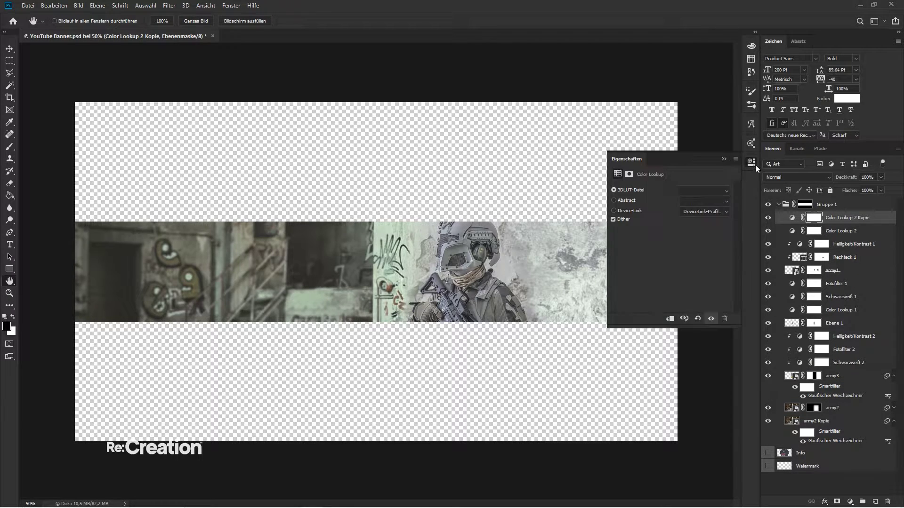
left_click(713, 190)
key("Down")
key("Down")
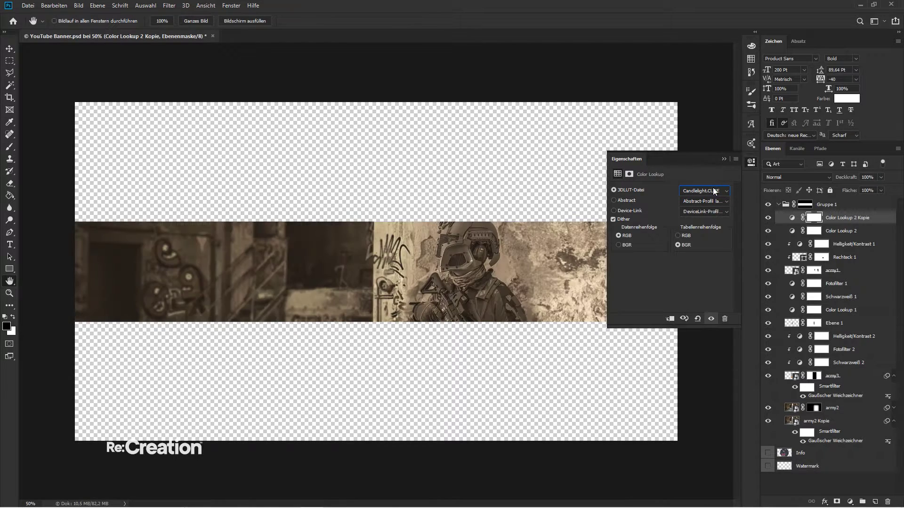
- Switch the colour lookup to DropBlues, turn on the Fotofilter 1 tint, and compare Color Lookup 2 Kopie
key("Down")
key("Down")
key("Down")
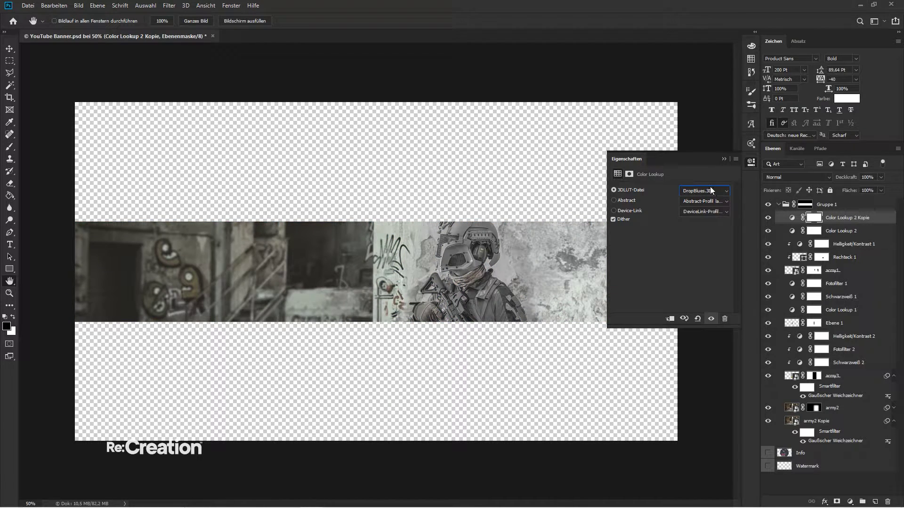
left_click(724, 161)
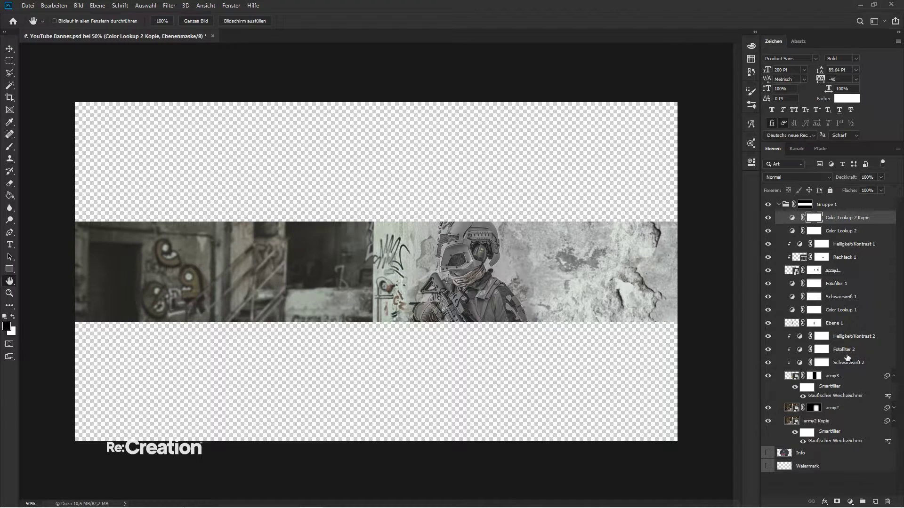
left_click(846, 354)
left_click(752, 162)
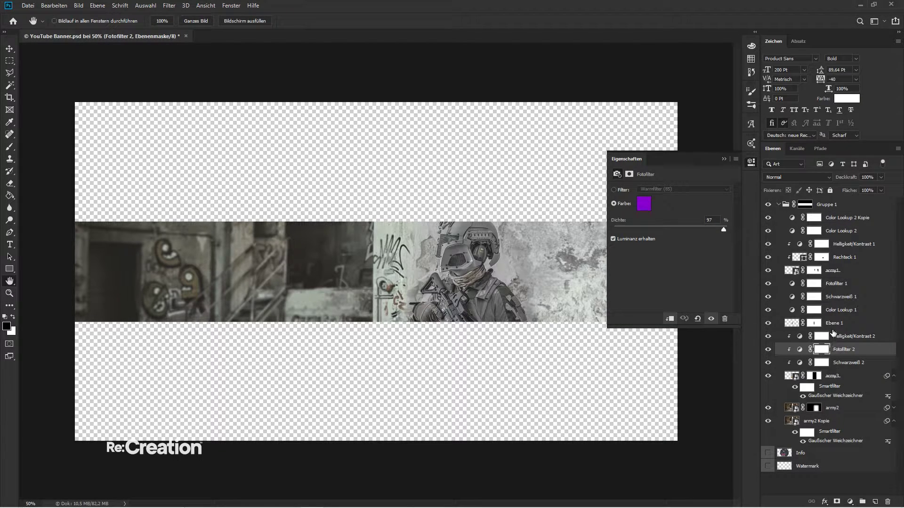
left_click(836, 284)
left_click(771, 283)
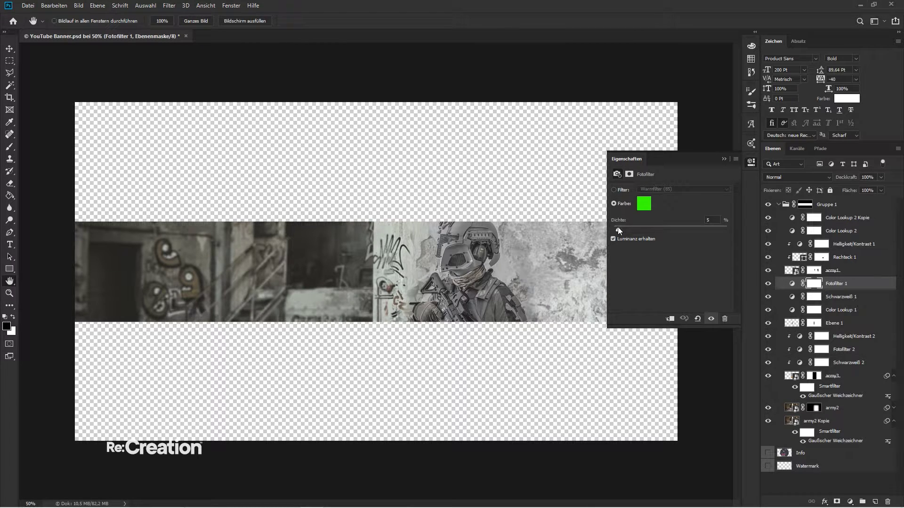
left_click(724, 160)
left_click(838, 219)
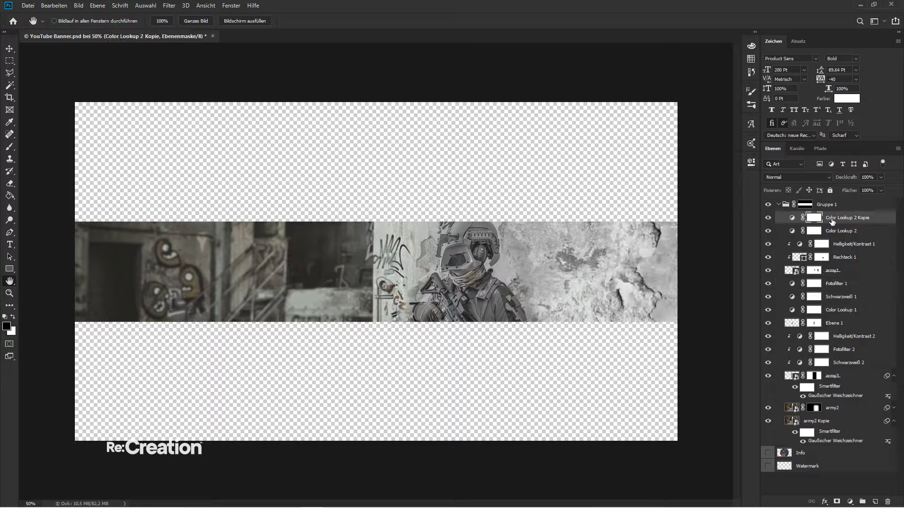
left_click(766, 218)
left_click(766, 219)
- Duplicate Color Lookup 2 Kopie and set the copy to the Fuji film lookup
key("ctrl+j")
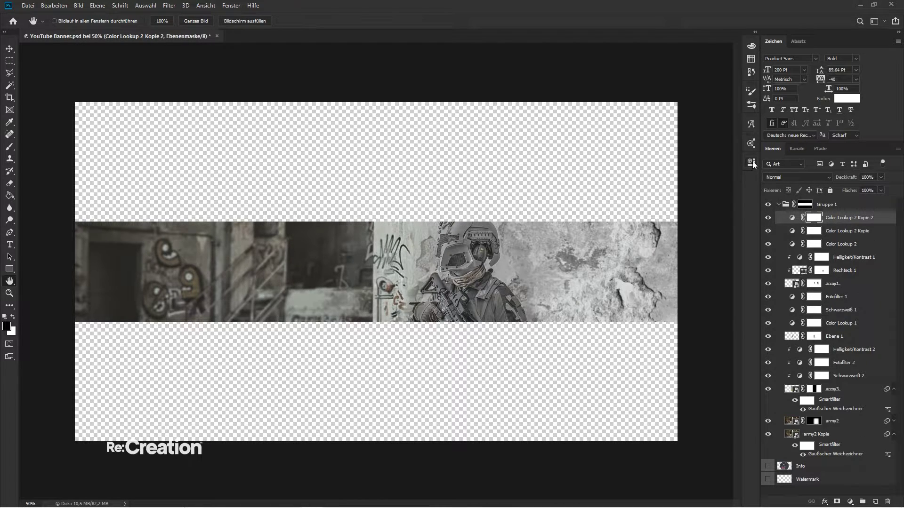
left_click(752, 162)
left_click(719, 189)
left_click(719, 189)
key("Down")
key("Down")
key("Down")
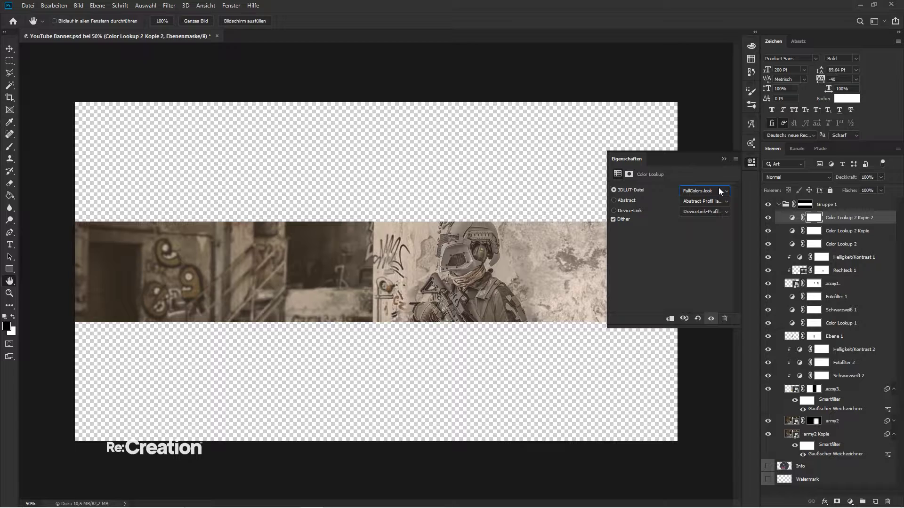
key("Up")
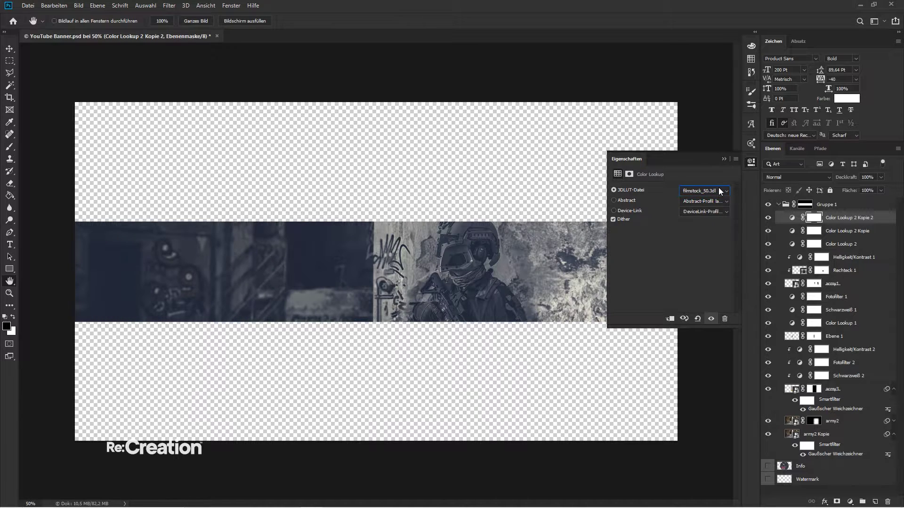
key("Down")
key("Down")
key("Down")
key("Down")
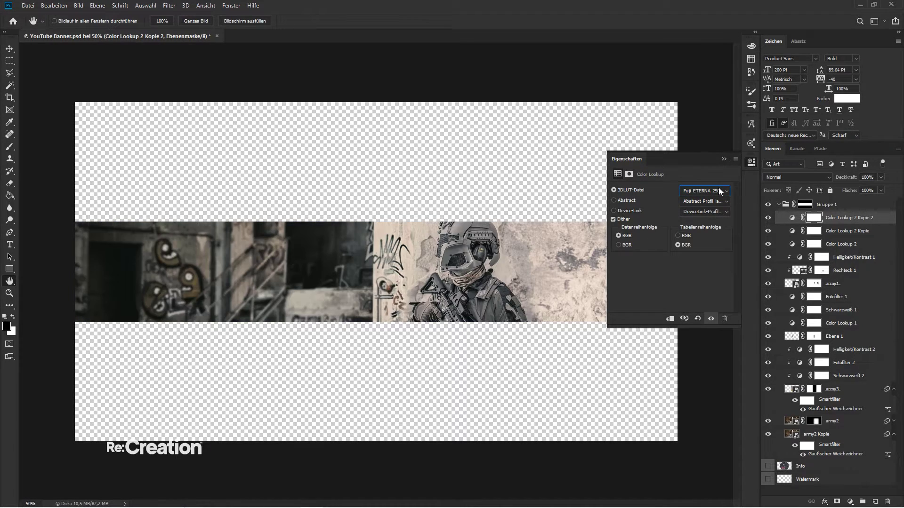
key("Down")
key("Up")
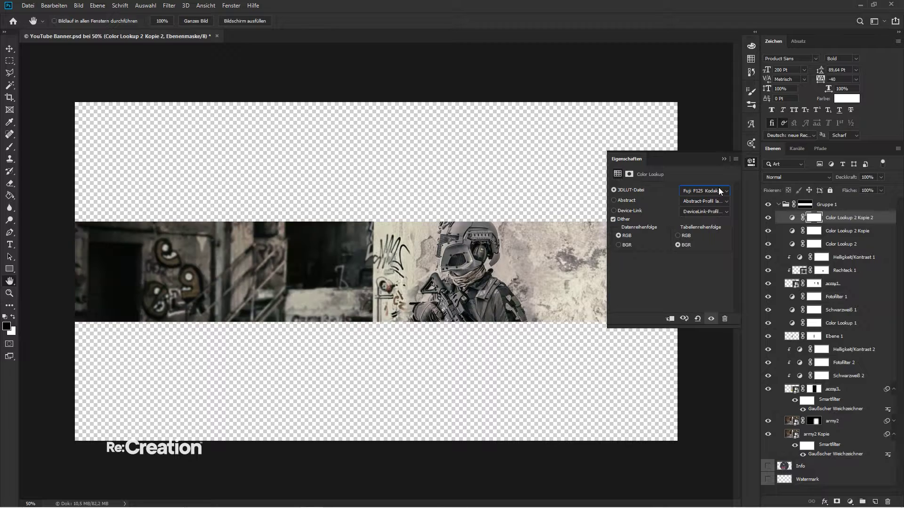
left_click(751, 162)
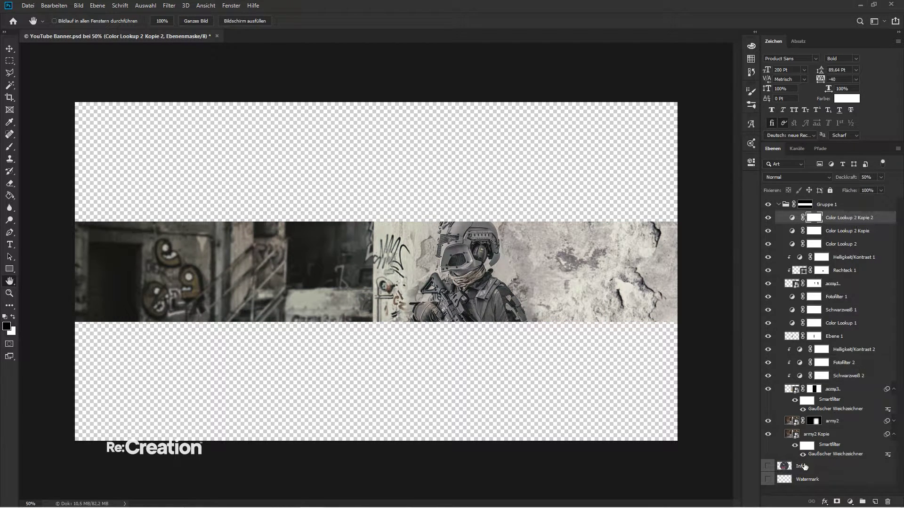
left_click(850, 502)
- Add a Brightness/Contrast layer with contrast 54, then add a Vibrance layer
left_click(850, 365)
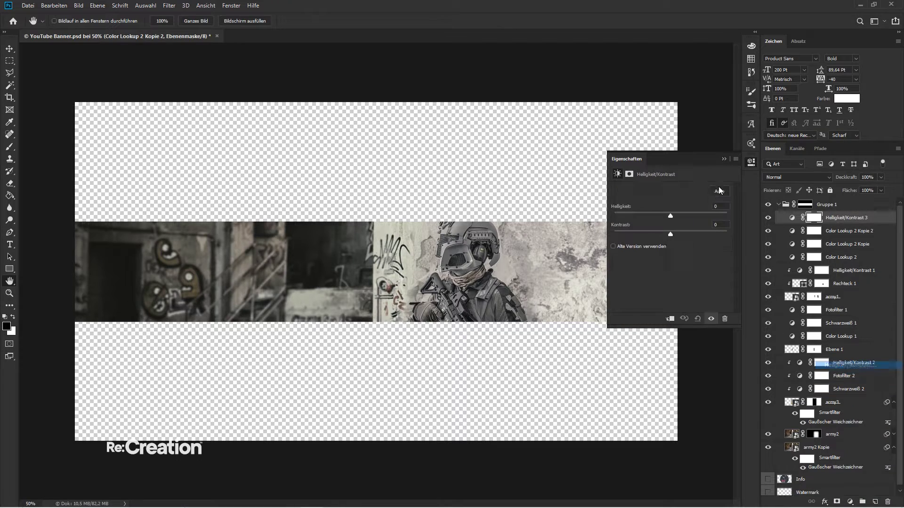
left_click_drag(671, 232, 702, 232)
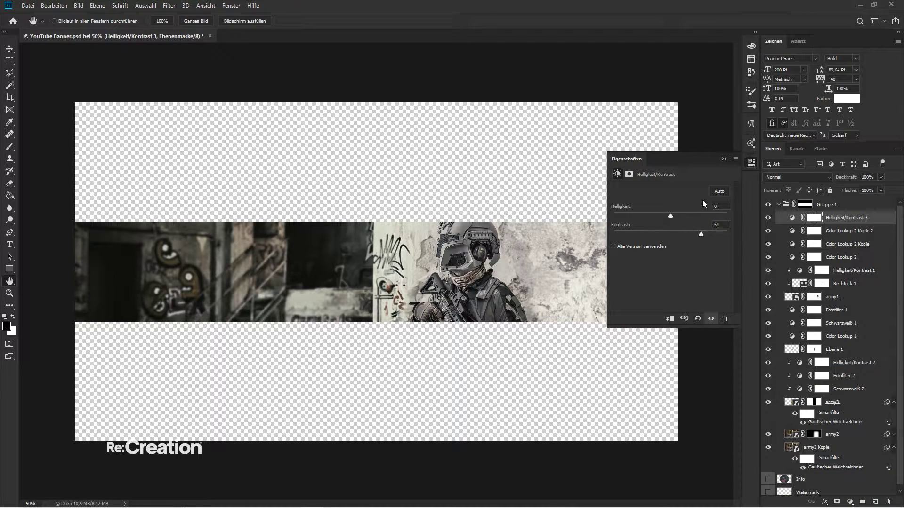
left_click(728, 159)
left_click(849, 501)
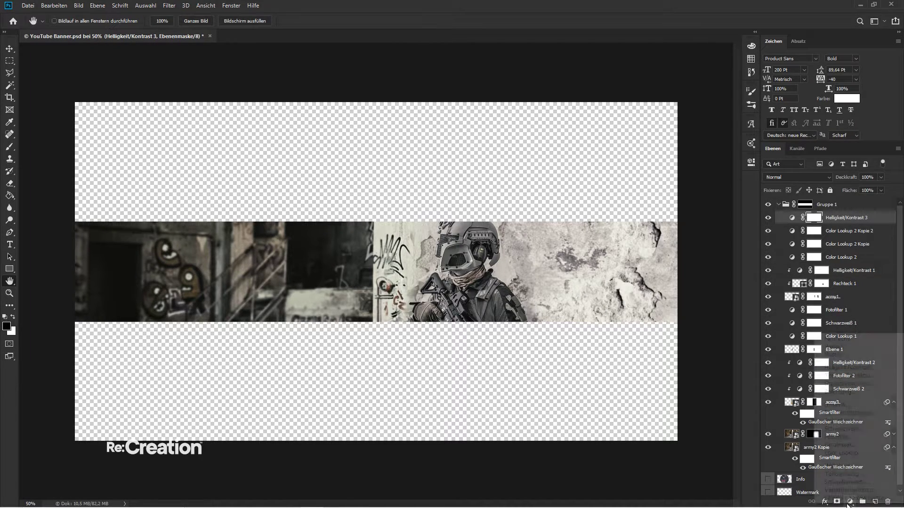
left_click(838, 405)
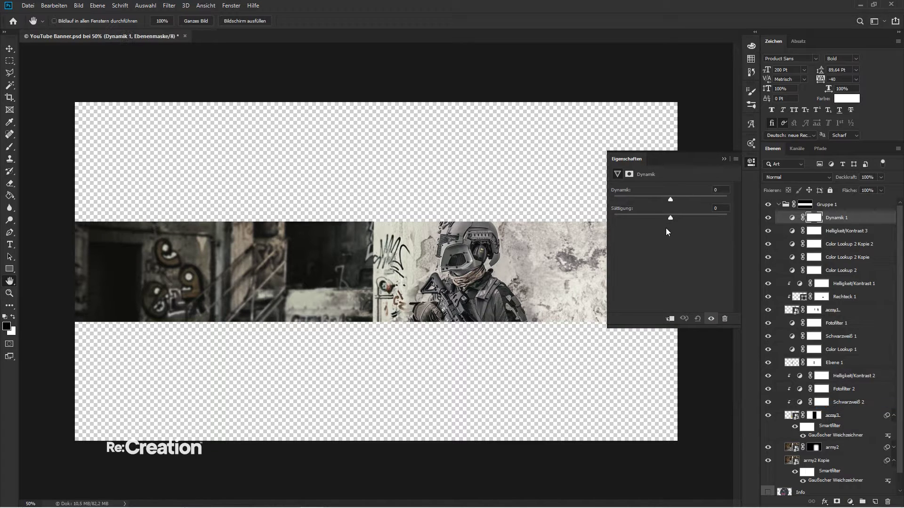
left_click_drag(670, 217, 678, 217)
type("0")
left_click(724, 160)
- Recolour the Fotofilter 1 tint green and set its density to 30%
scroll(829, 330, "down", 1)
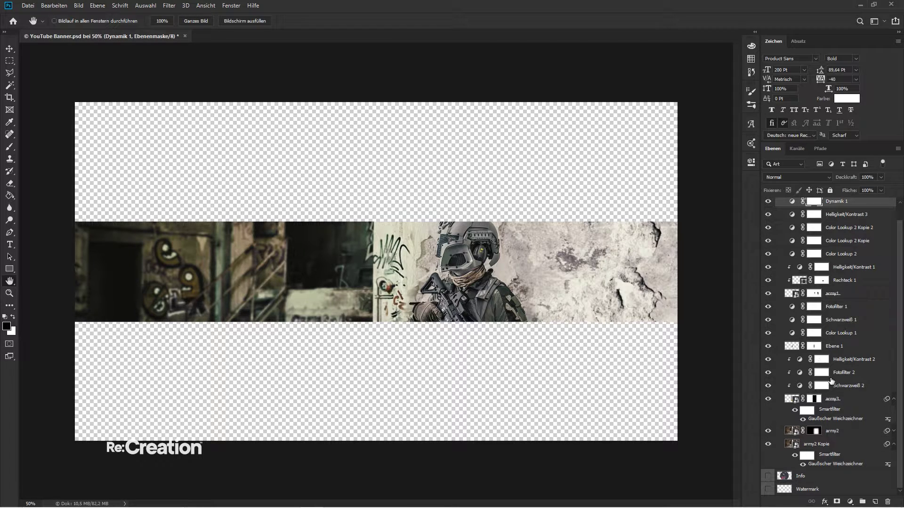
left_click(838, 373)
left_click(752, 162)
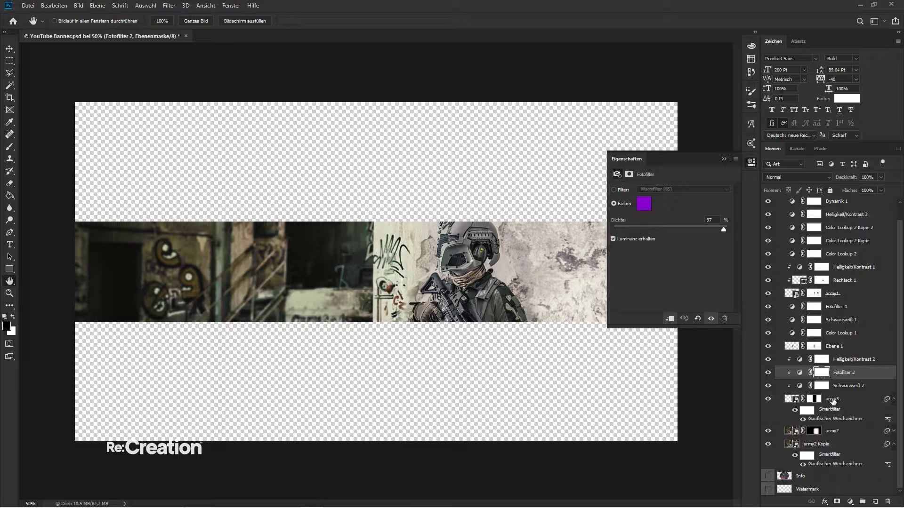
left_click(833, 309)
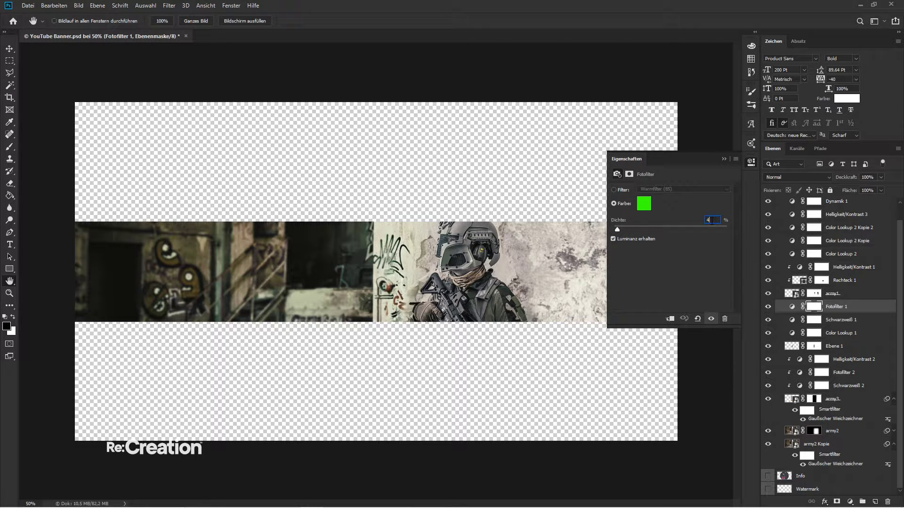
scroll(712, 221, "down", 3)
scroll(712, 220, "up", 7)
left_click(644, 203)
left_click(715, 353)
mouse_move(714, 352)
left_mouse_down()
mouse_move(718, 363)
mouse_move(720, 339)
left_mouse_up()
key("Return")
mouse_move(635, 228)
left_mouse_down()
mouse_move(687, 226)
mouse_move(624, 232)
left_mouse_up()
- Darken the Fotofilter 1 tint to dark green with density about 43%
left_click(644, 203)
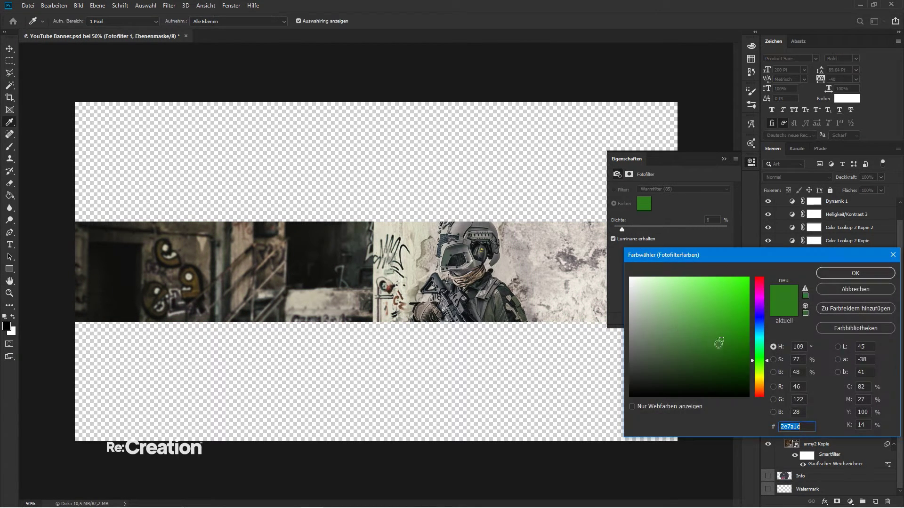
left_click_drag(720, 345, 680, 372)
key("Return")
key("h")
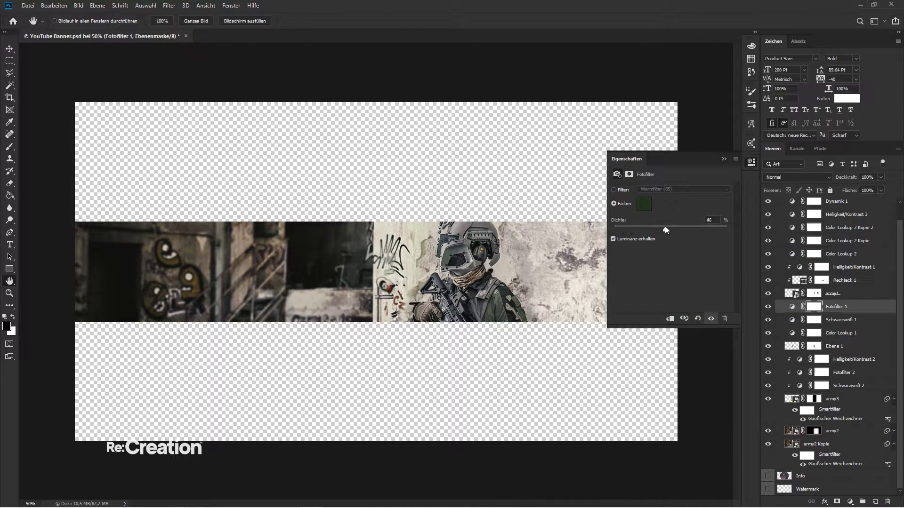
mouse_move(665, 229)
left_mouse_down()
mouse_move(723, 228)
mouse_move(661, 231)
left_mouse_up()
left_click(724, 160)
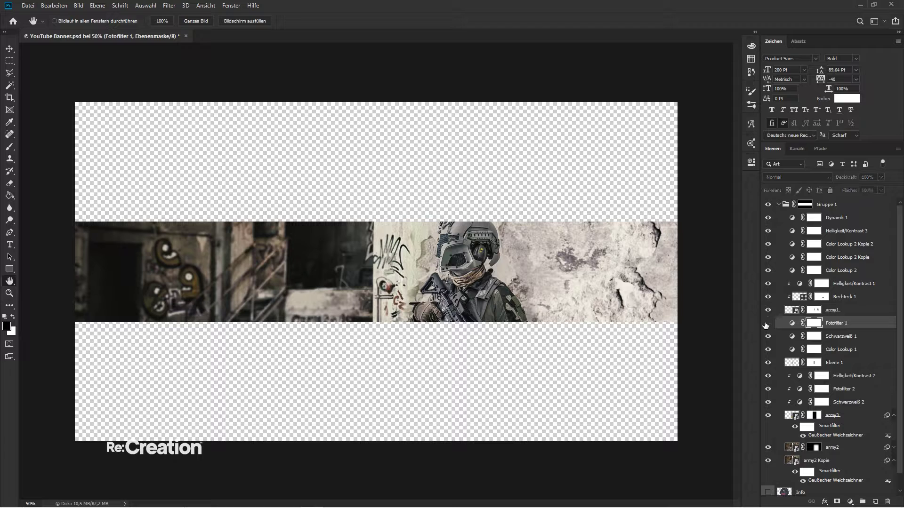
- Set the Dynamik (vibrance) adjustment to +36
double_click(814, 217)
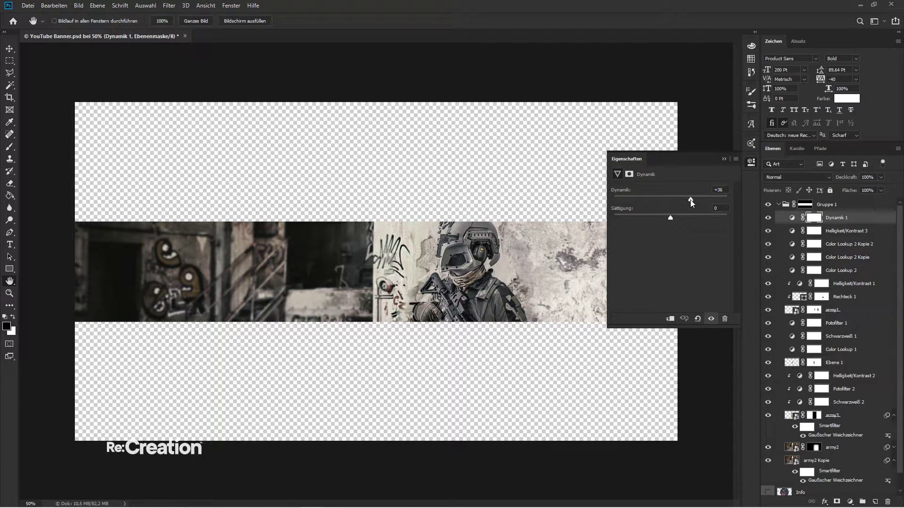
left_click(737, 200)
scroll(813, 320, "down", 1)
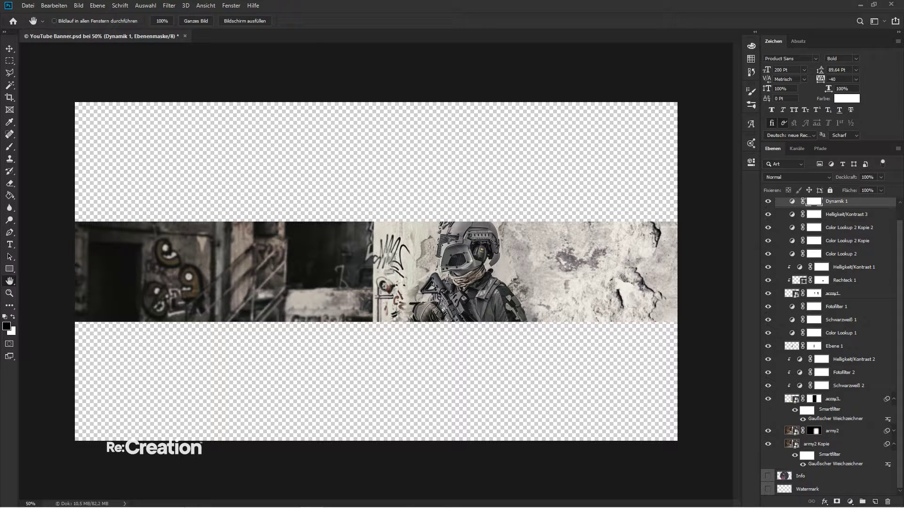
- Add 'Your Name' text in Stencilia-A at 100 pt with -50 letter spacing
left_click(9, 245)
left_click(193, 273)
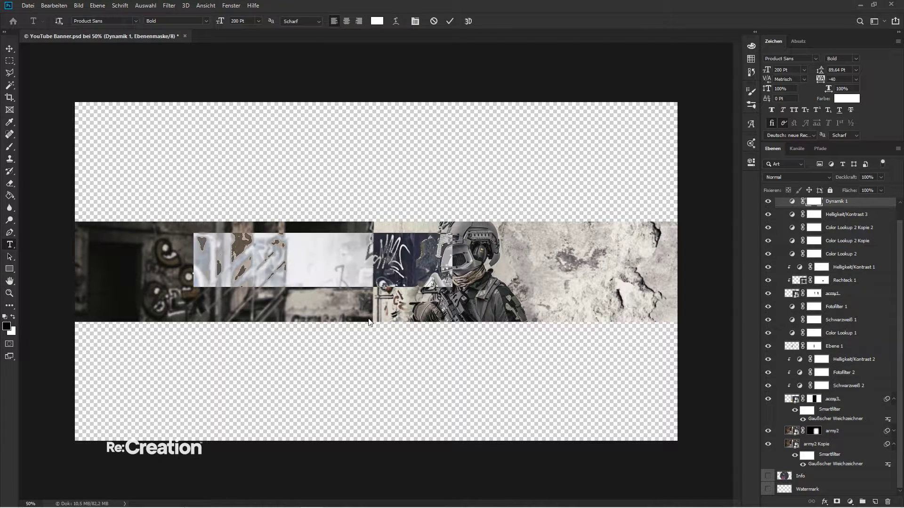
type("Your Name")
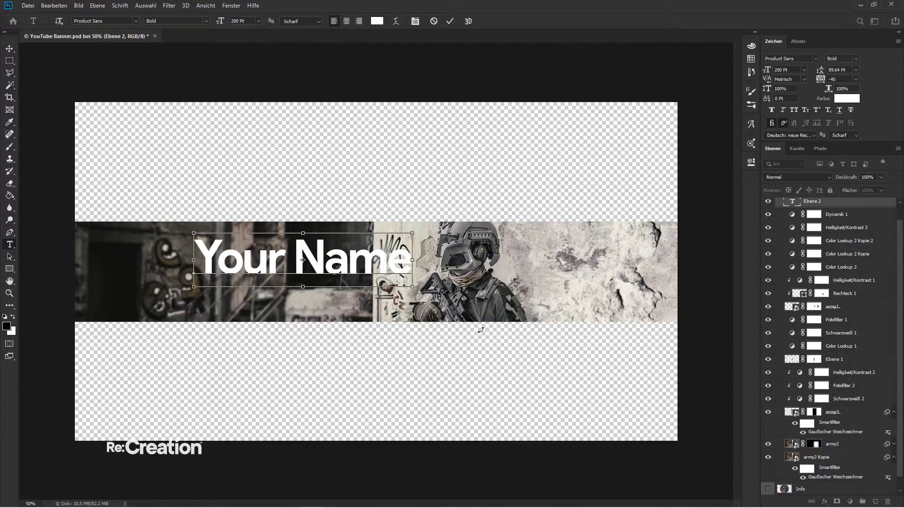
key("ctrl+a")
left_click(801, 62)
type("st")
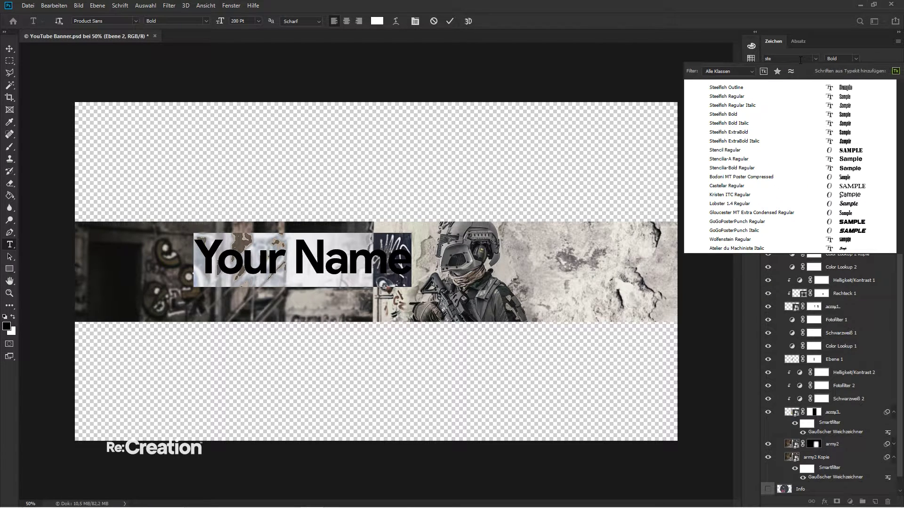
left_click(767, 162)
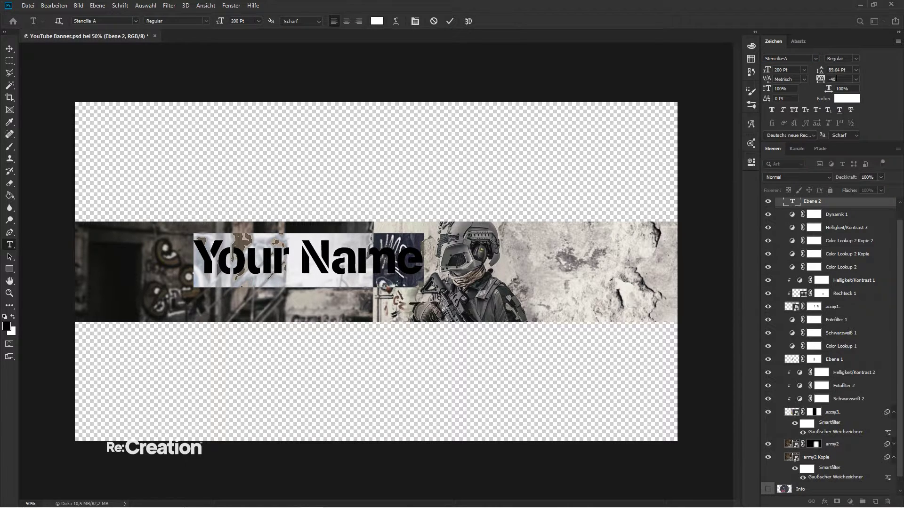
type("-50")
key("Return")
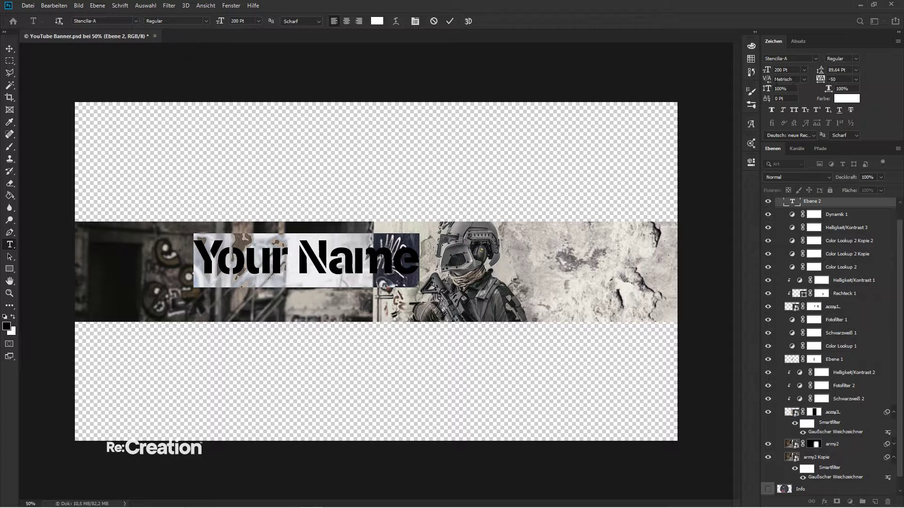
type("100")
key("Return")
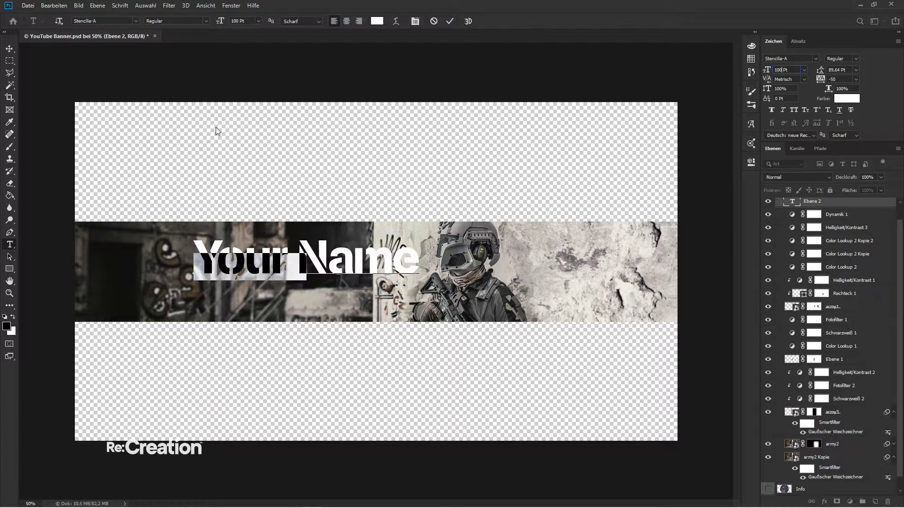
left_click(10, 48)
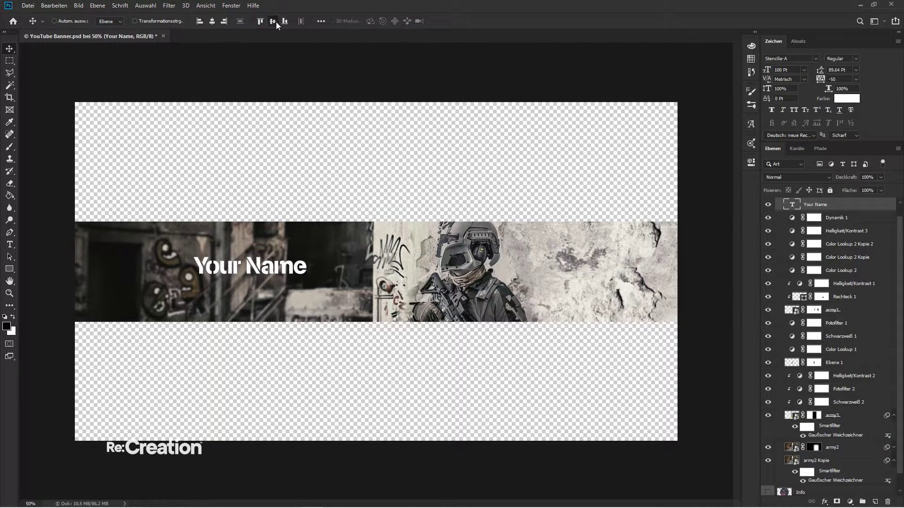
key("ctrl+plus")
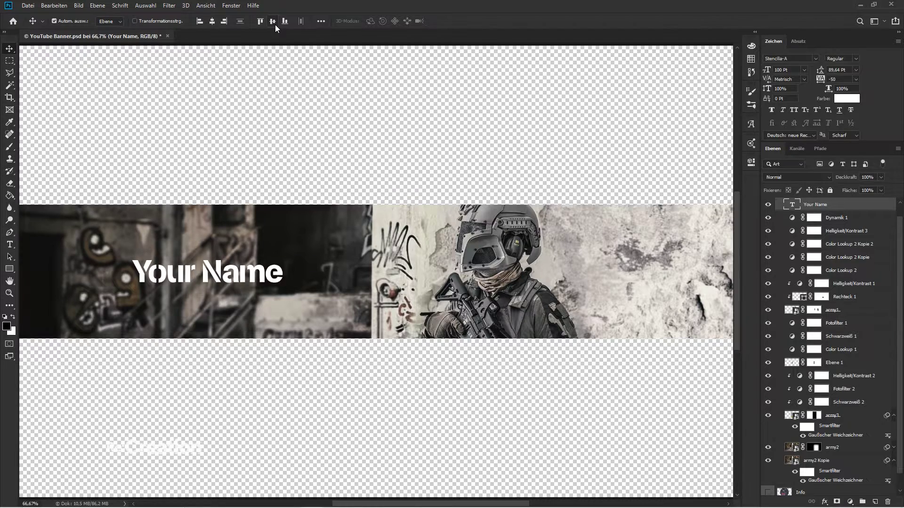
key("ctrl+plus")
left_click_drag(254, 49, 470, 15)
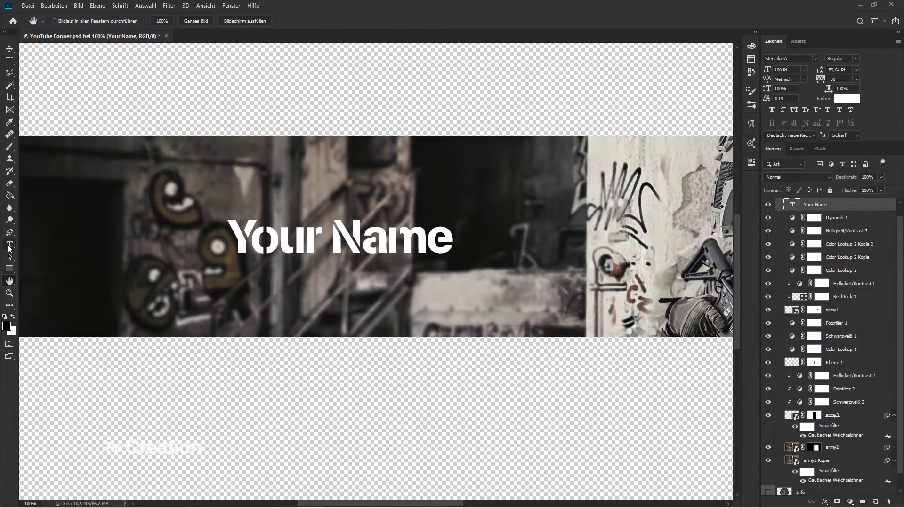
left_click(9, 244)
left_click(226, 290)
type("@YOURN")
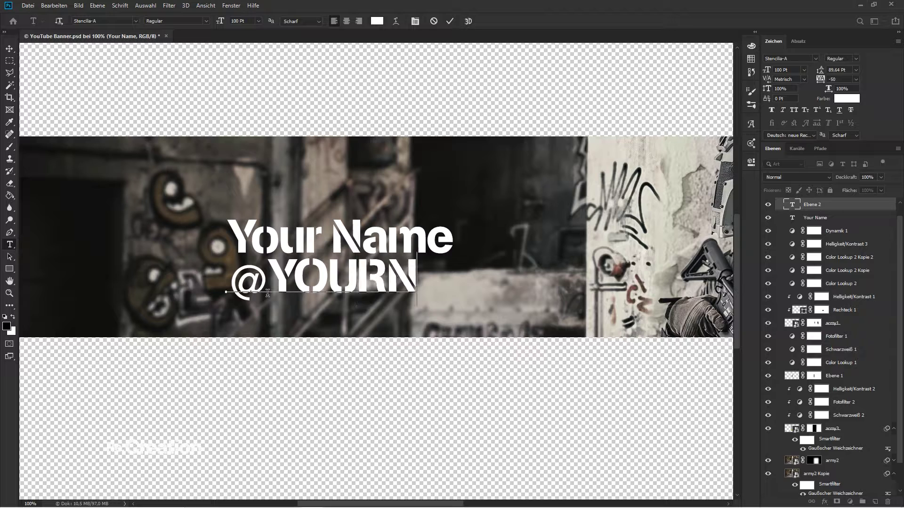
key("ctrl+a")
key("BackSpace")
type("W")
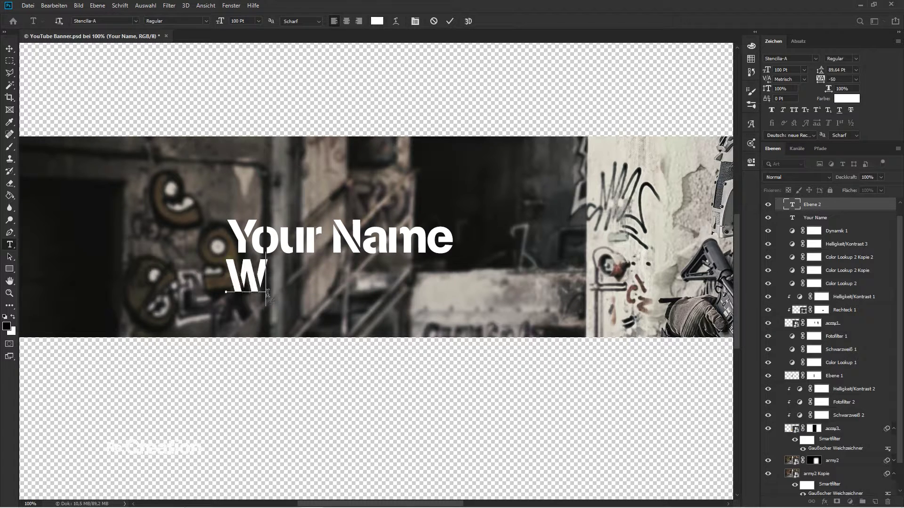
type("WW.YOURSITE")
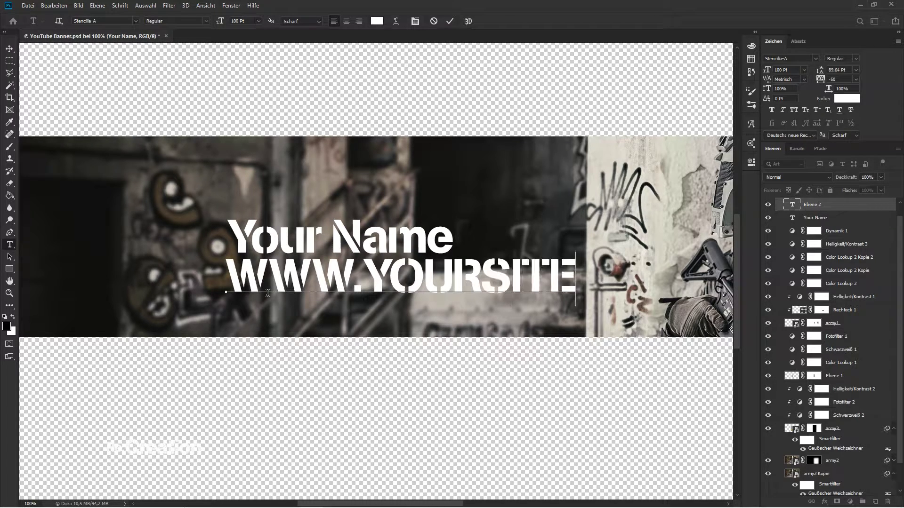
type(".COM")
key("ctrl+a")
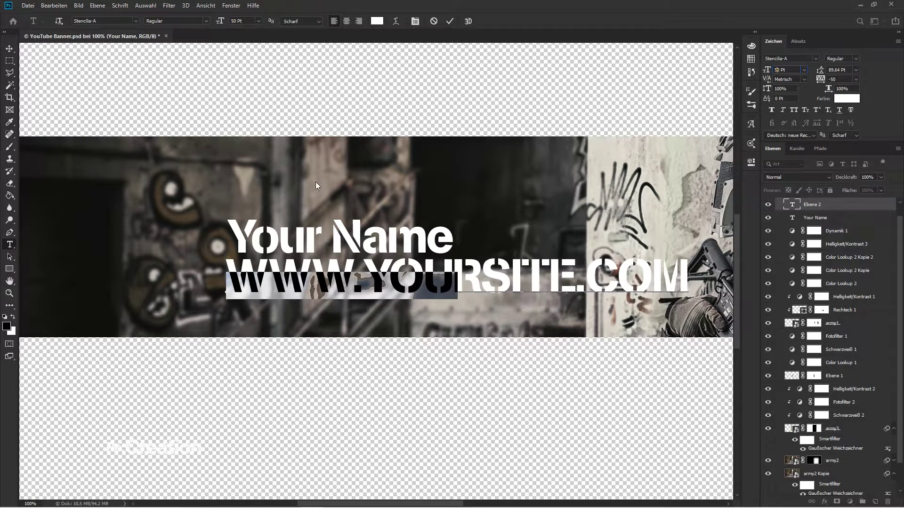
key("Return")
type("30")
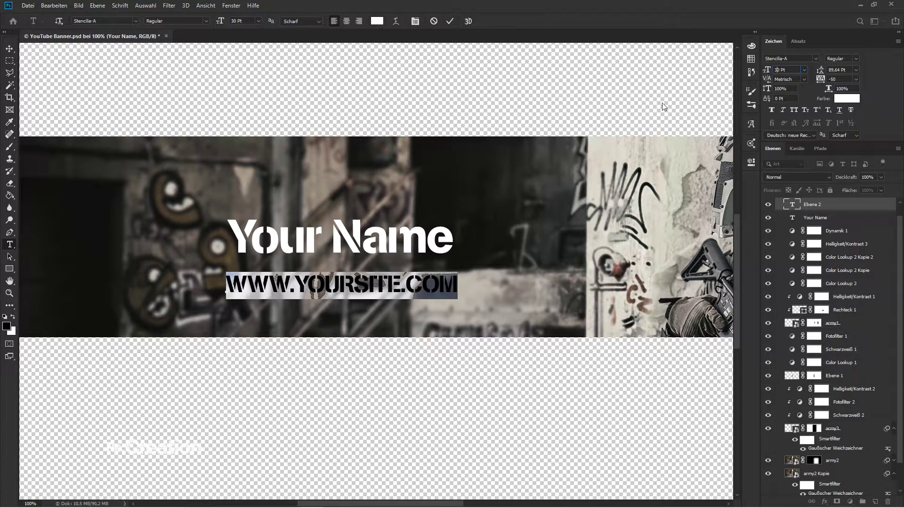
key("Return")
left_click(9, 48)
- Left-align the URL under Your Name and move both lines toward the banner centre
left_click_drag(260, 245, 262, 225)
left_click(836, 219, "ctrl")
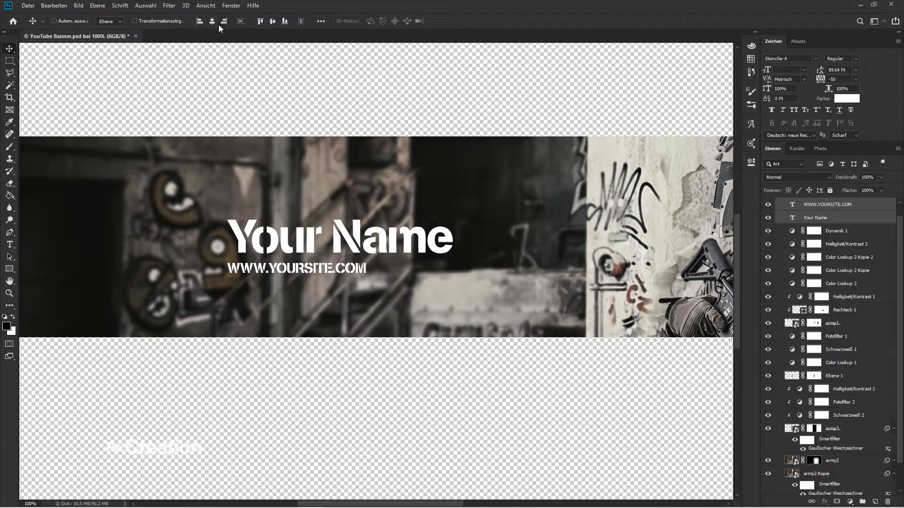
left_click(200, 22)
left_click_drag(333, 155, 665, 145)
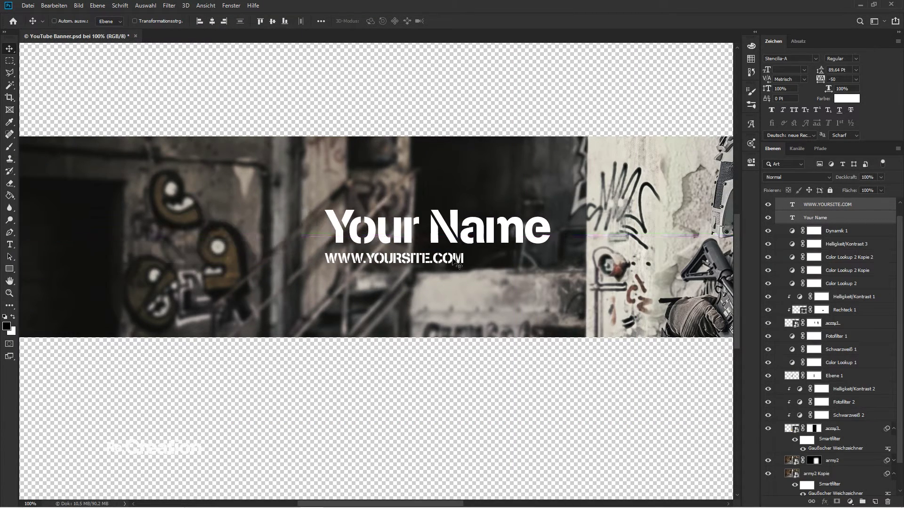
left_click(818, 208)
left_click_drag(439, 249, 434, 275)
- Draw a rectangle behind the URL, keep the text above it, and centre them together
left_click(9, 269)
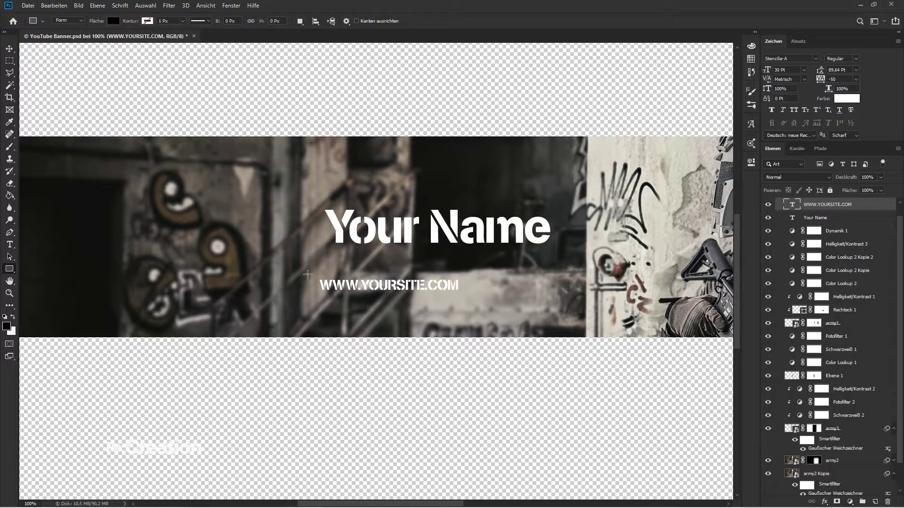
left_click_drag(309, 272, 466, 298)
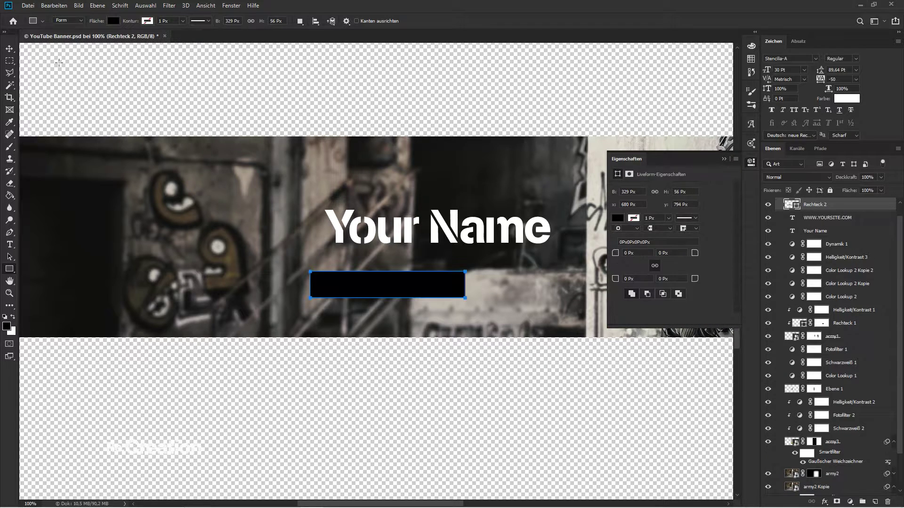
left_click(8, 49)
left_click(724, 160)
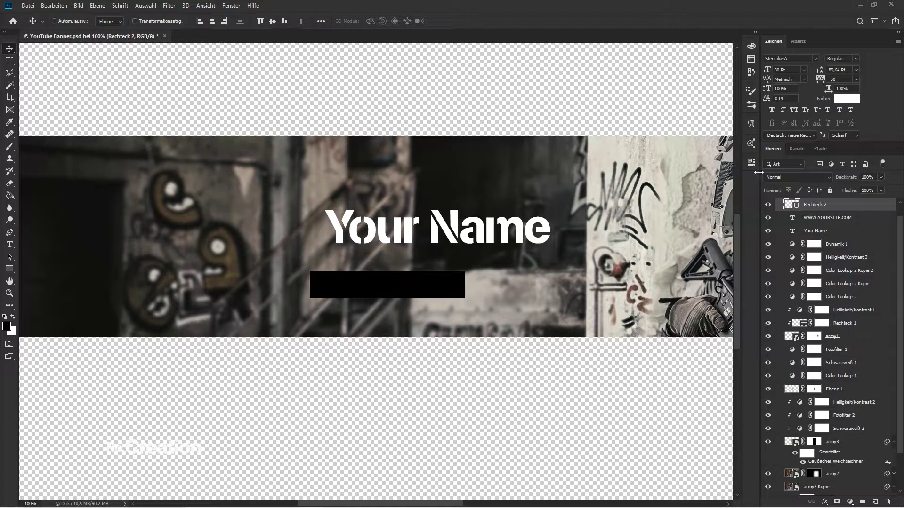
left_click_drag(807, 216, 815, 207)
left_click(815, 206, "ctrl")
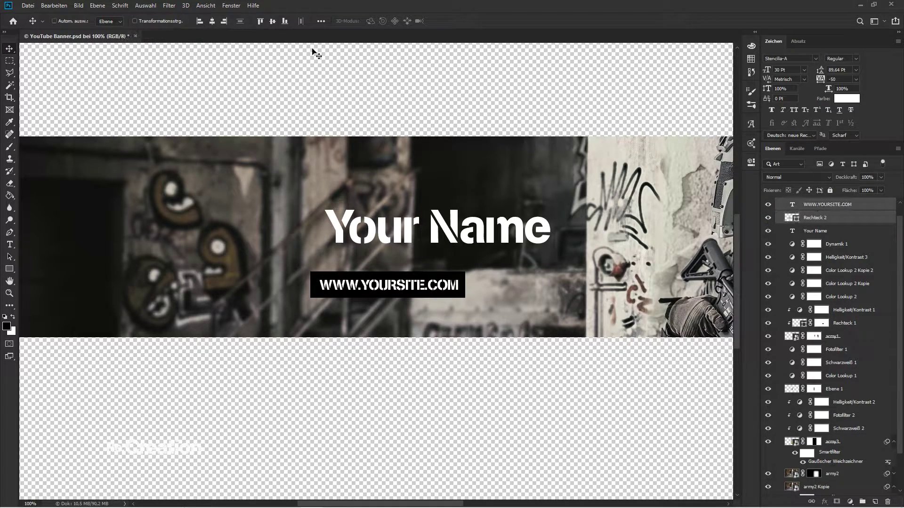
left_click(273, 21)
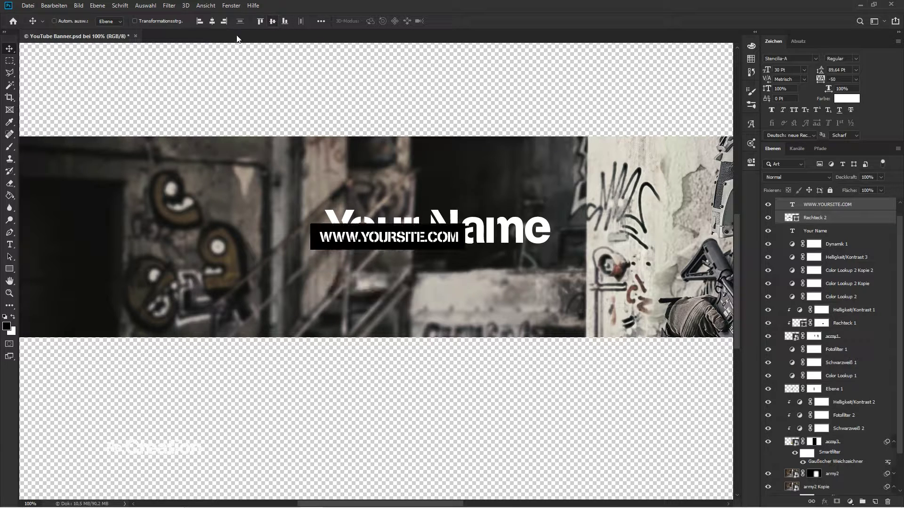
left_click_drag(443, 248, 492, 279)
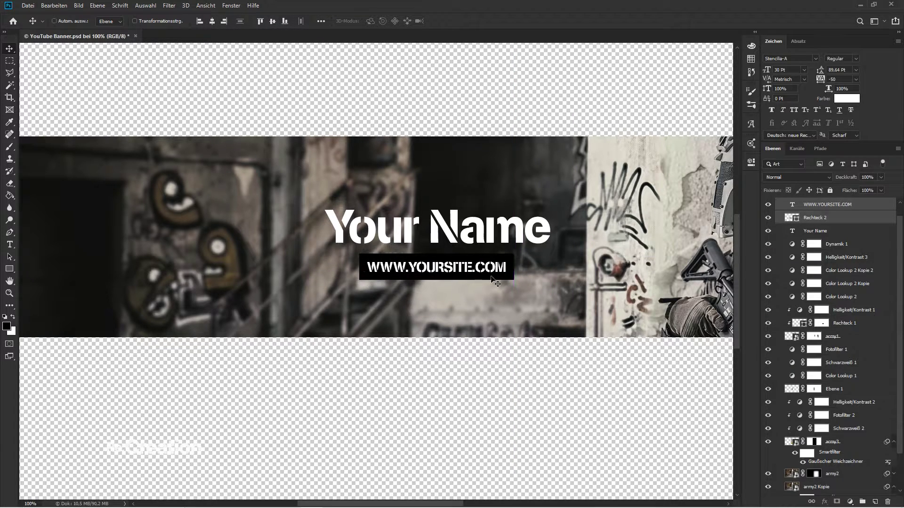
- Set the rectangle's fill colour to white
left_click(787, 218)
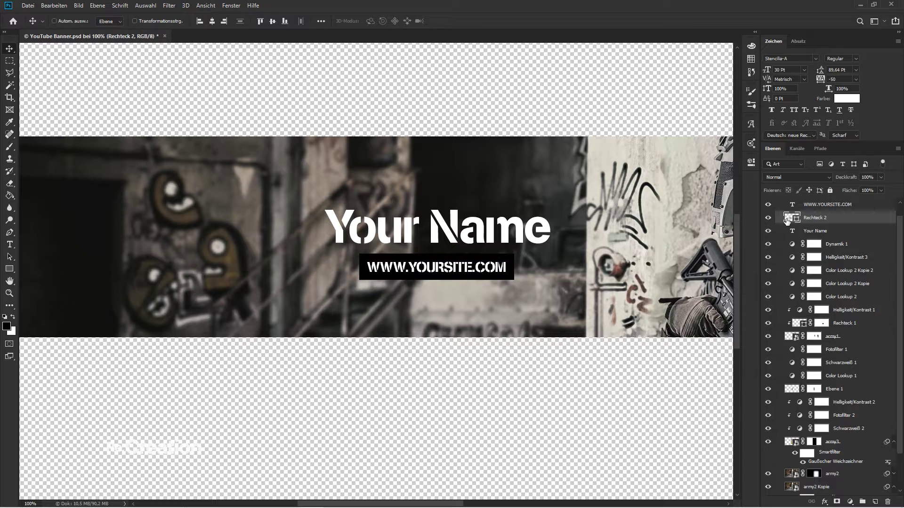
double_click(787, 218)
left_click(632, 279)
left_click(868, 271)
left_click(827, 204)
- Change the URL text colour to a dark near-black in the colour picker
left_click(838, 99)
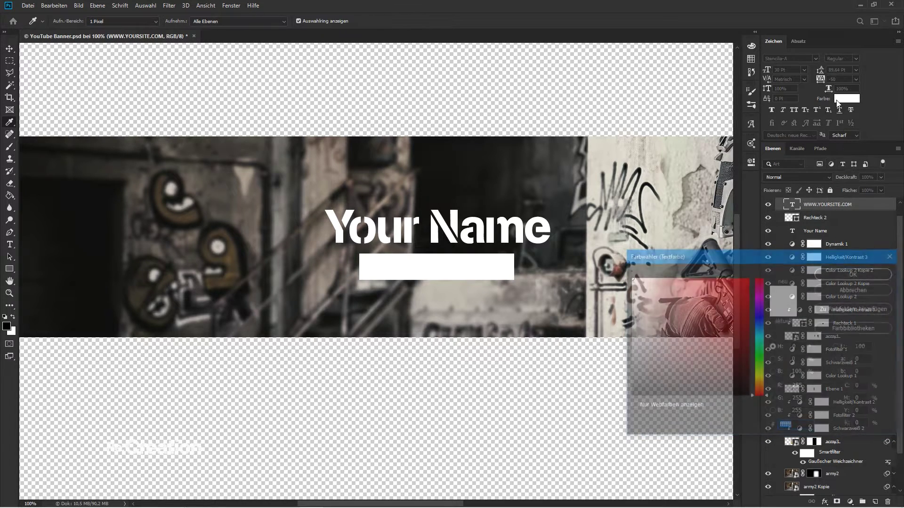
mouse_move(761, 325)
left_mouse_down()
mouse_move(765, 371)
mouse_move(763, 355)
mouse_move(691, 389)
left_mouse_up()
key("Return")
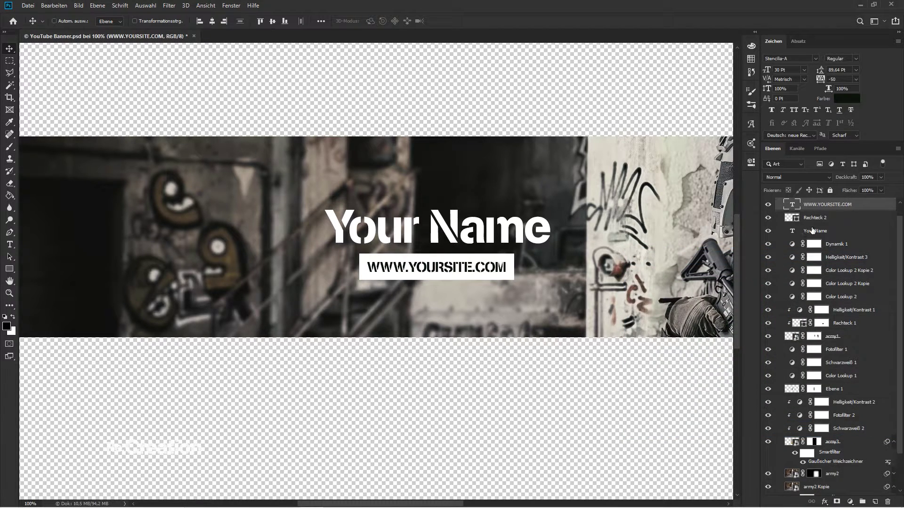
- Nudge the URL and its box up and scale both to 72.41%
left_click(823, 219, "ctrl")
left_click_drag(541, 272, 509, 275)
key("Up")
key("Up")
key("Up")
key("Up")
key("Up")
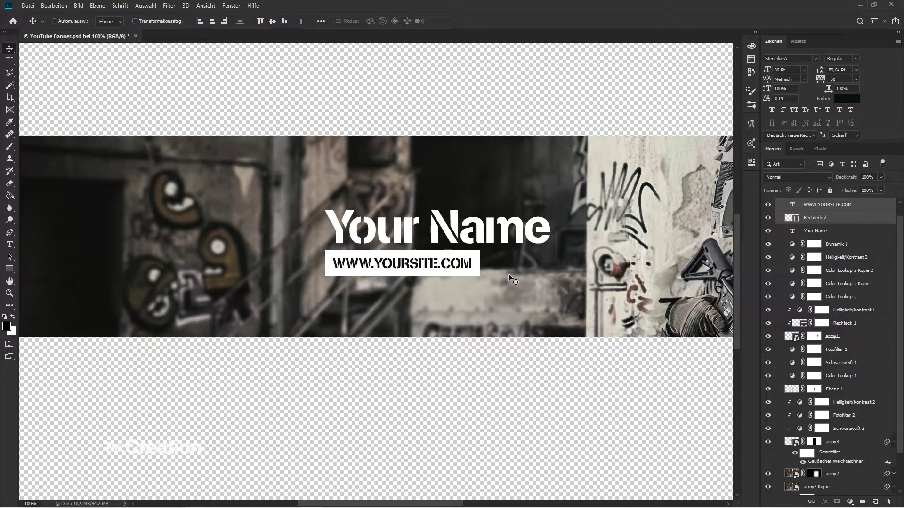
key("ctrl+t")
left_click_drag(479, 251, 459, 253)
key("Return")
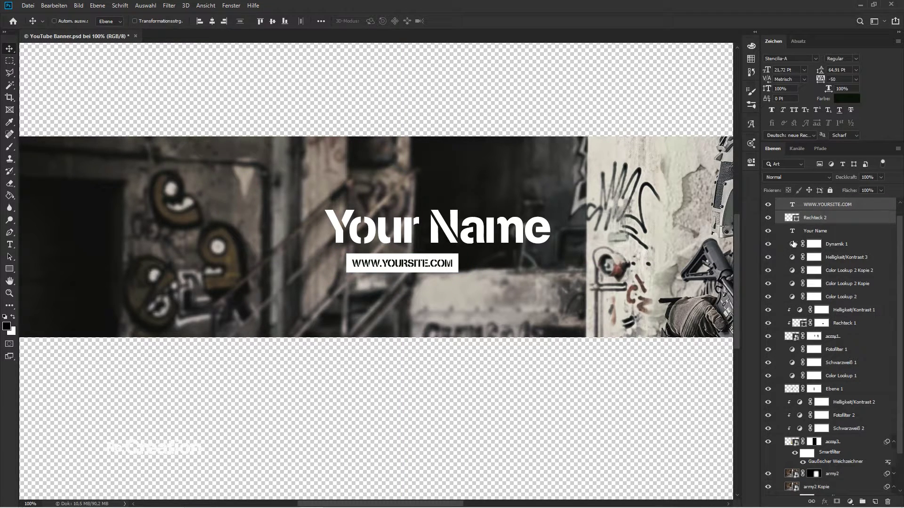
left_click(803, 231, "ctrl")
- Group the URL text and its white box into Gruppe 2
left_click(200, 21)
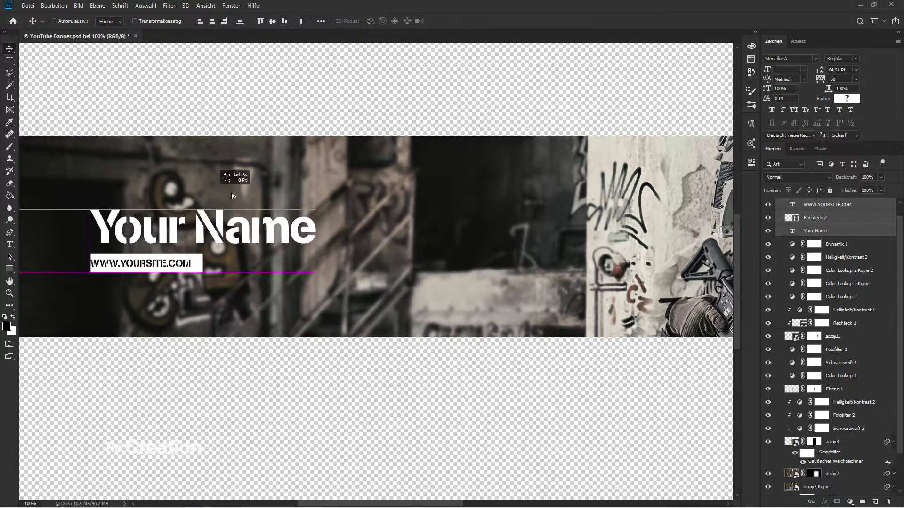
left_click_drag(243, 266, 444, 255)
key("ctrl+z")
key("ctrl+z")
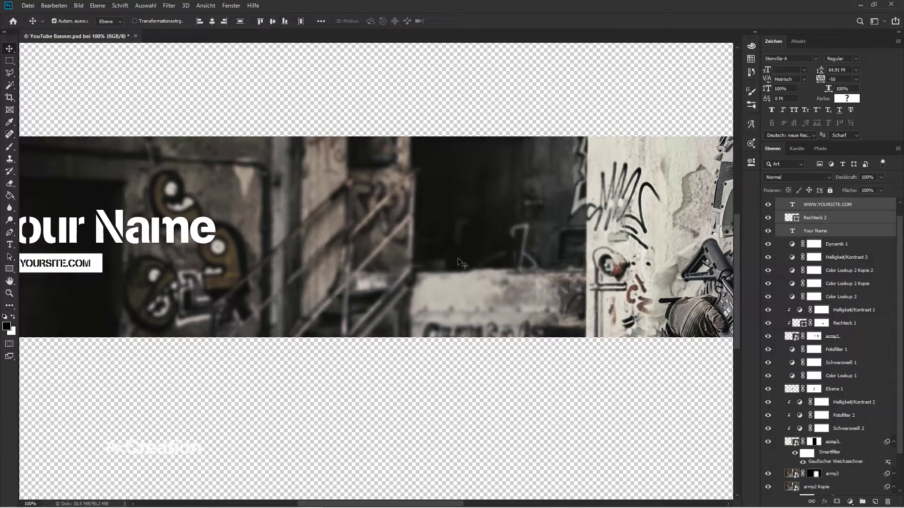
left_click(838, 219)
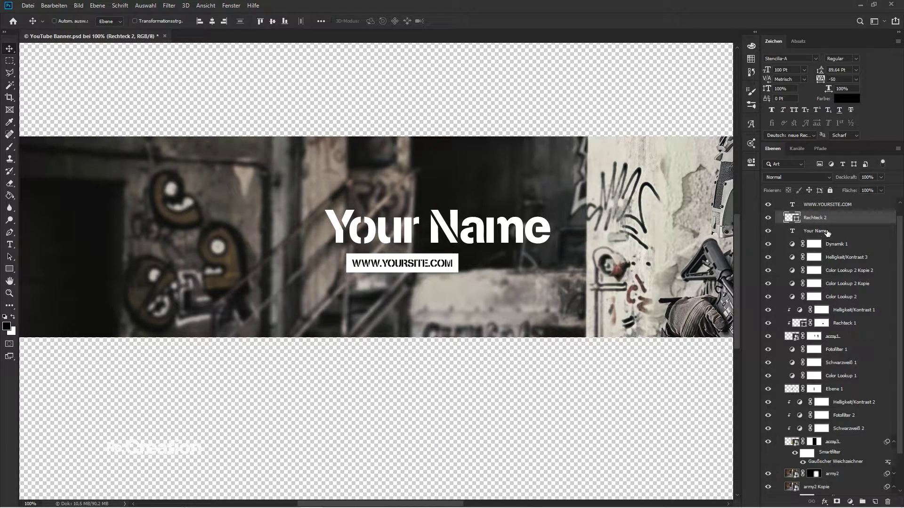
left_click(822, 206, "shift")
key("ctrl+g")
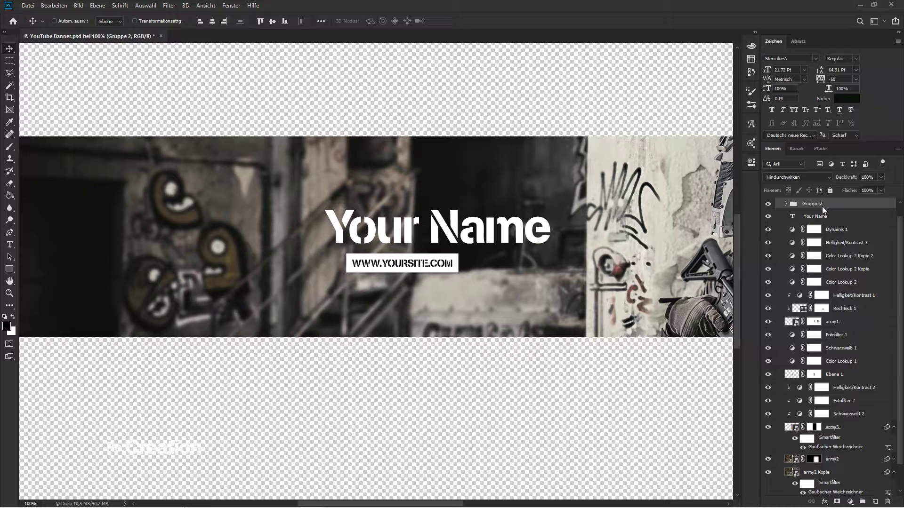
- Centre the URL group horizontally under Your Name and move the block left
left_click(816, 217, "shift")
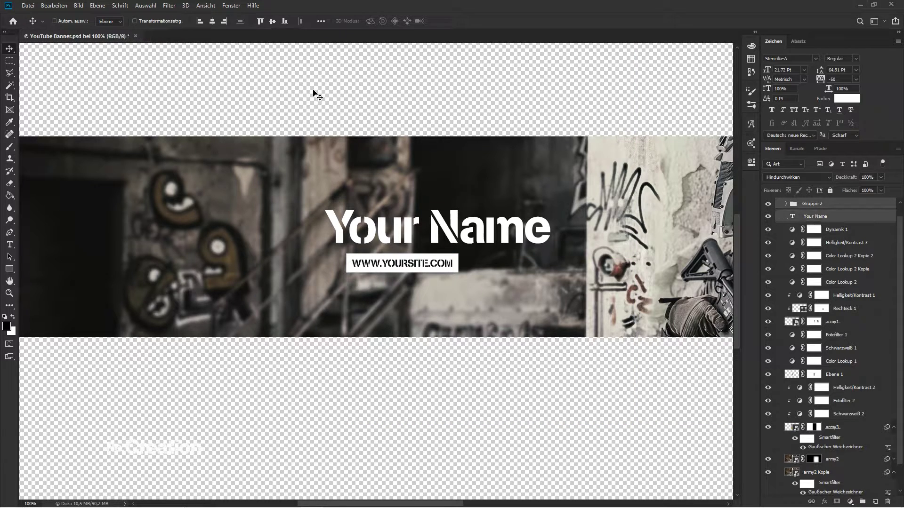
left_click(54, 21)
left_click_drag(449, 187, 407, 189)
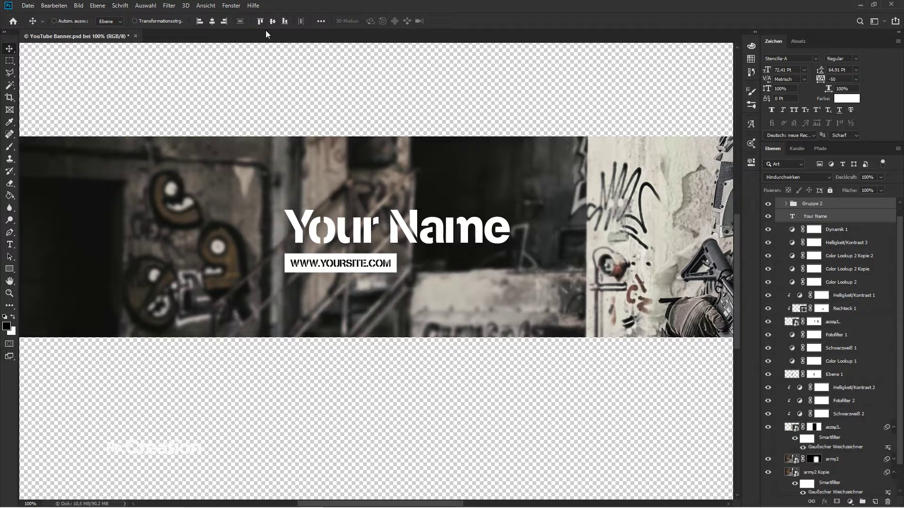
left_click(214, 21)
left_click_drag(586, 275, 290, 282)
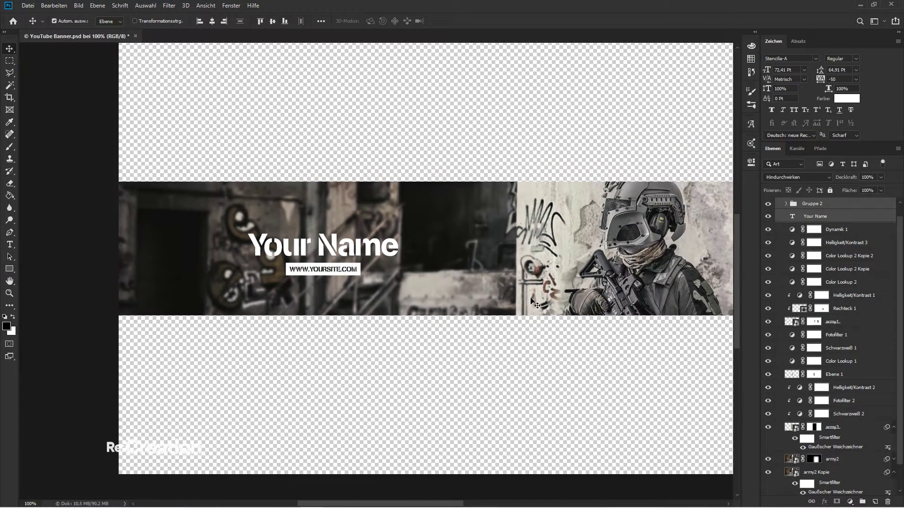
- Zoom to 100% and move the title block toward the photo's centre
key("ctrl+minus")
key("ctrl+minus")
key("ctrl+plus")
key("ctrl+plus")
key("ctrl+plus")
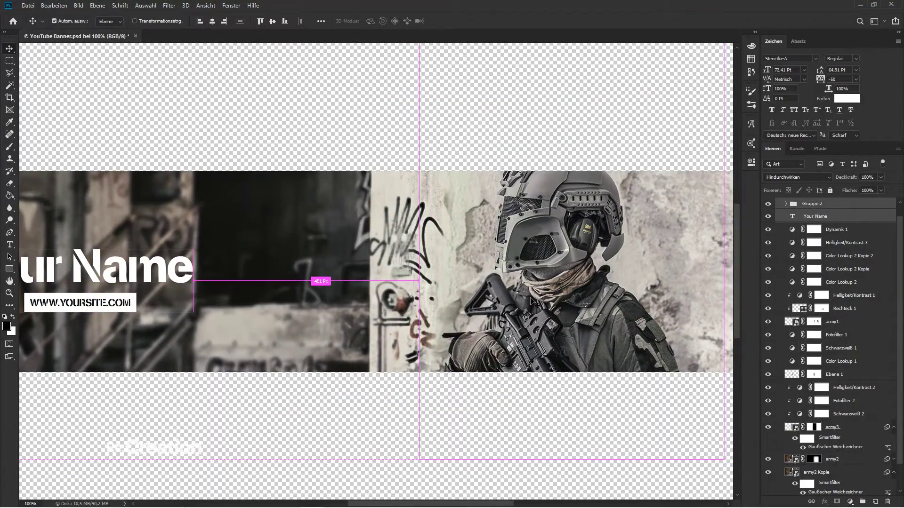
key("ctrl+minus")
key("ctrl+plus")
key("space")
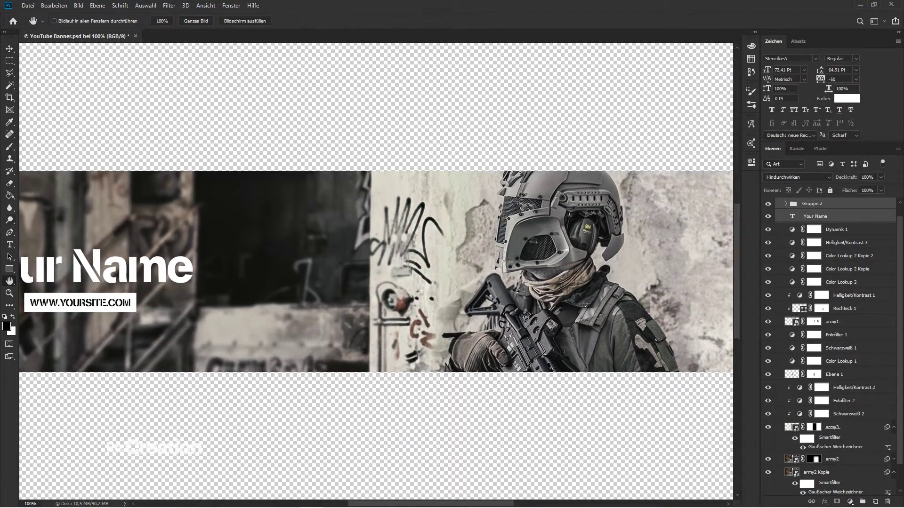
left_click_drag(192, 217, 499, 197)
key("v")
left_click_drag(481, 259, 506, 264)
left_click(272, 21)
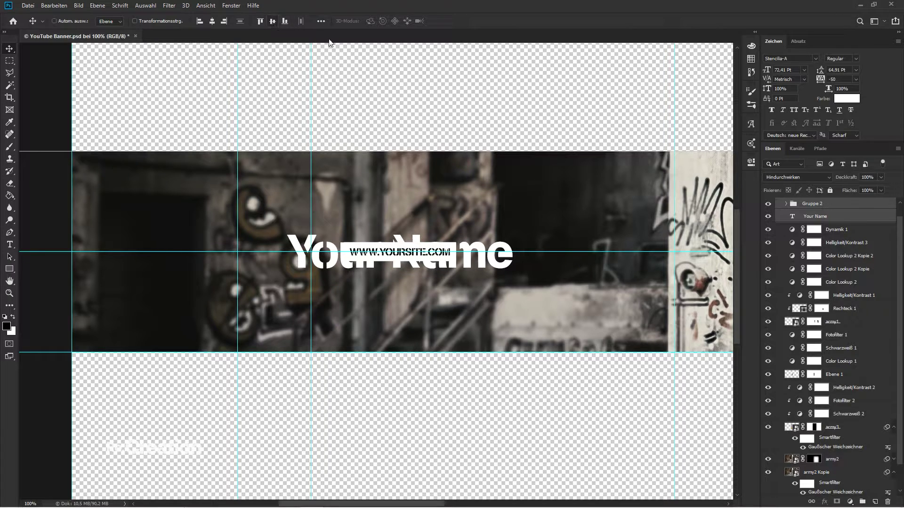
key("ctrl+z")
- Move Your Name to the top of the layer stack and nudge the URL group up
left_click(831, 217)
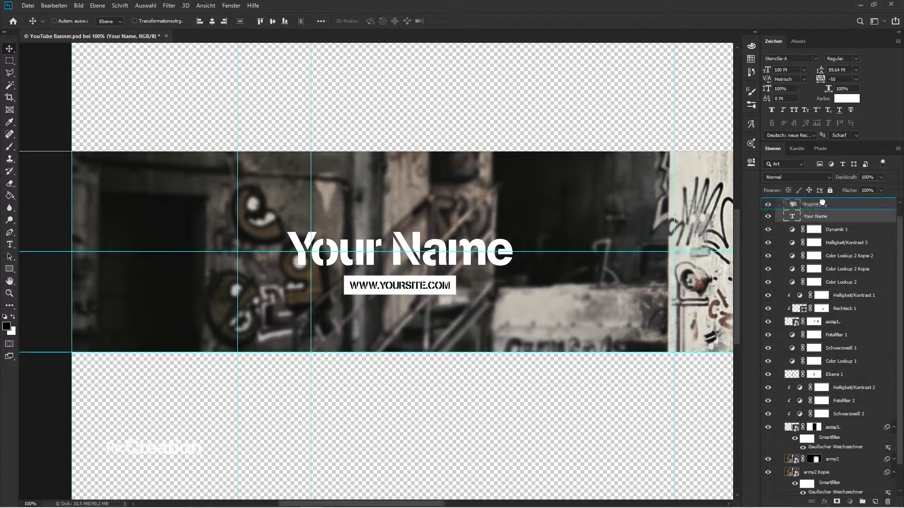
mouse_move(829, 218)
left_mouse_down()
mouse_move(819, 196)
mouse_move(820, 205)
left_mouse_up()
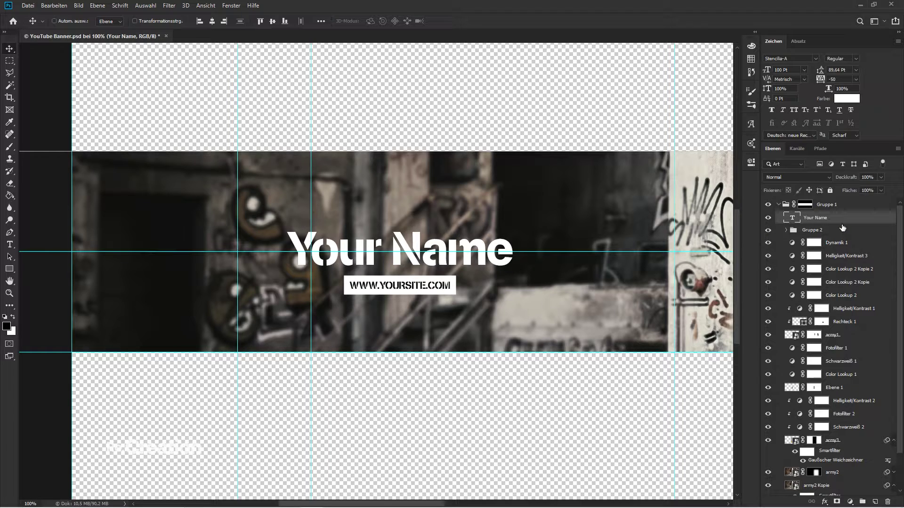
left_click(838, 231)
key("Up")
key("Up")
key("Up")
key("Up")
key("Up")
key("Up")
key("Up")
key("Up")
key("Up")
key("Up")
key("Up")
key("Up")
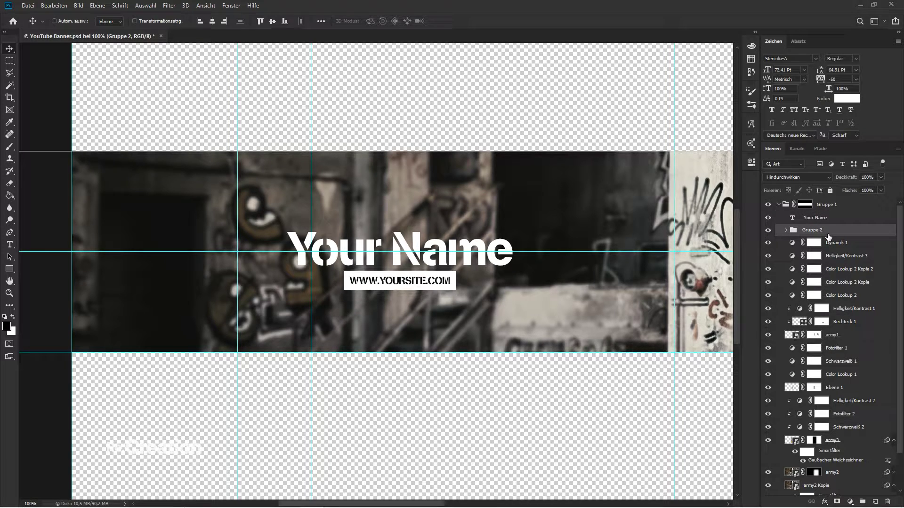
key("Up")
key("Up")
key("Up")
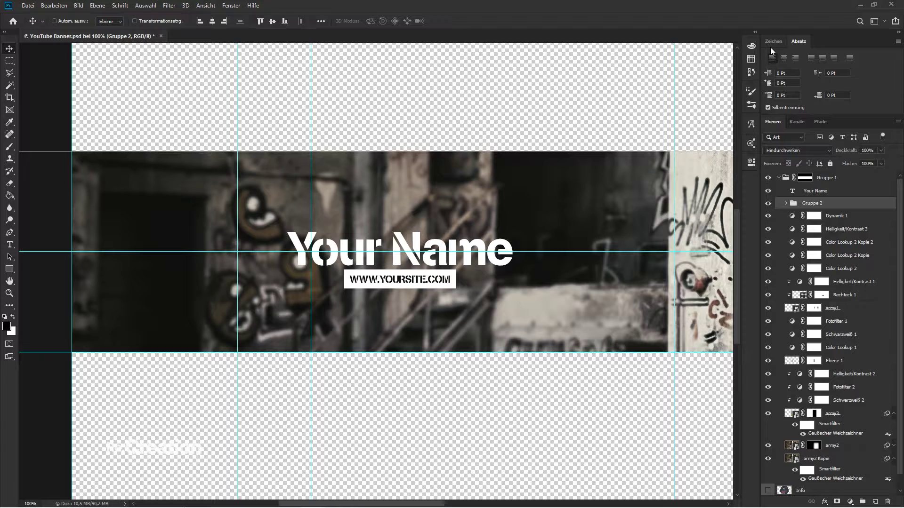
- Centre-align the Your Name paragraph and nudge the name-and-URL block right into place
left_click(820, 217, "shift")
left_click(798, 41)
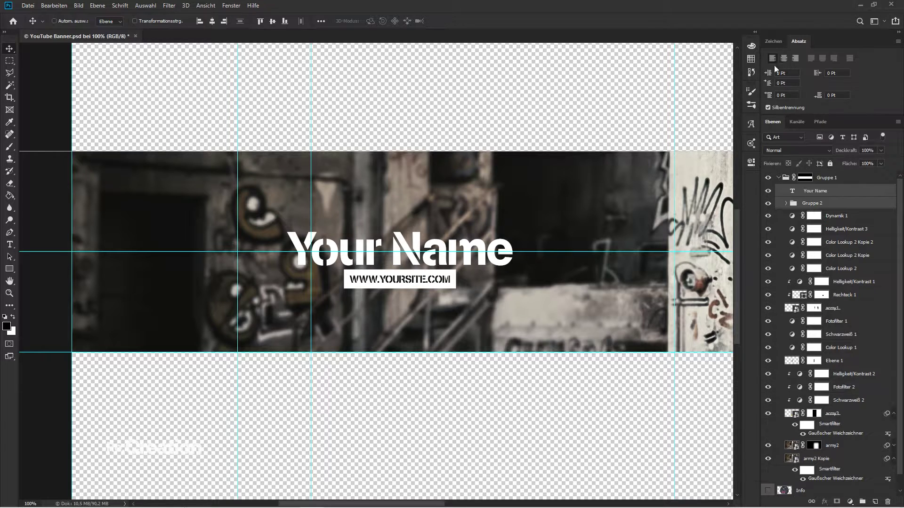
left_click(783, 57)
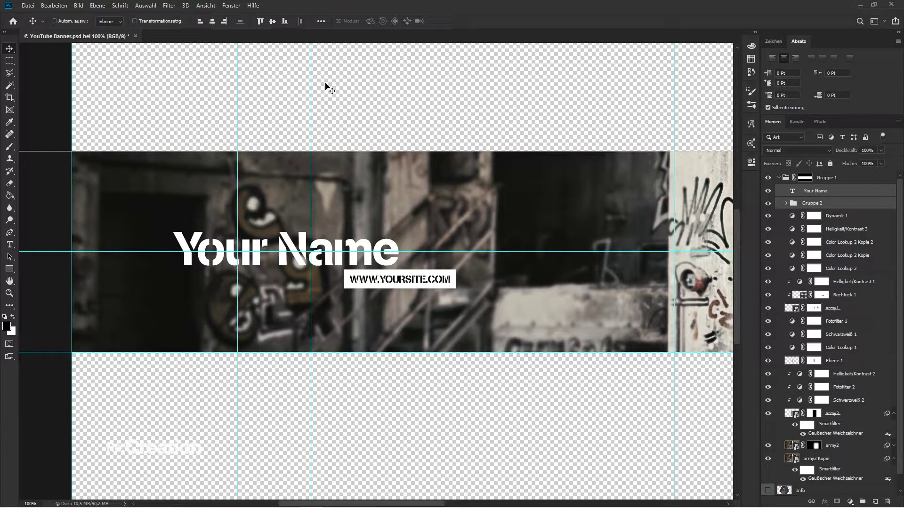
left_click_drag(325, 84, 356, 69)
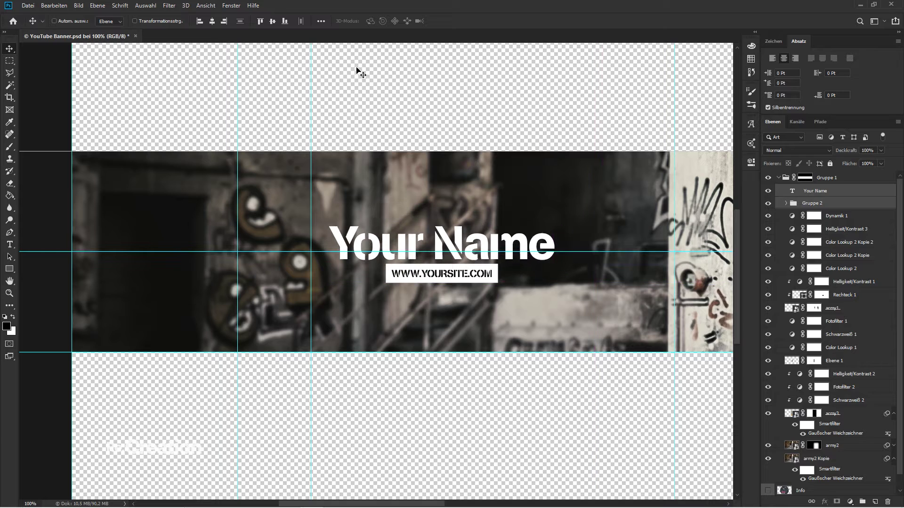
left_click(272, 21)
key("ctrl+z")
left_click_drag(539, 296, 533, 288)
key("shift+Right")
key("shift+Right")
key("shift+Right")
key("shift+Right")
key("shift+Right")
key("shift+Right")
key("shift+Right")
key("shift+Right")
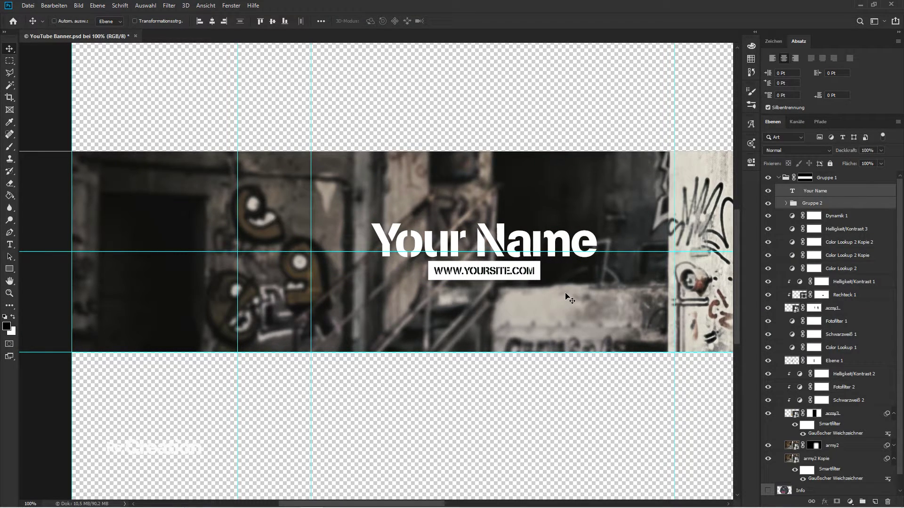
key("ctrl+minus")
key("ctrl+minus")
- Hide the guides and nudge the website box group left, then slightly right and down
key("ctrl+h")
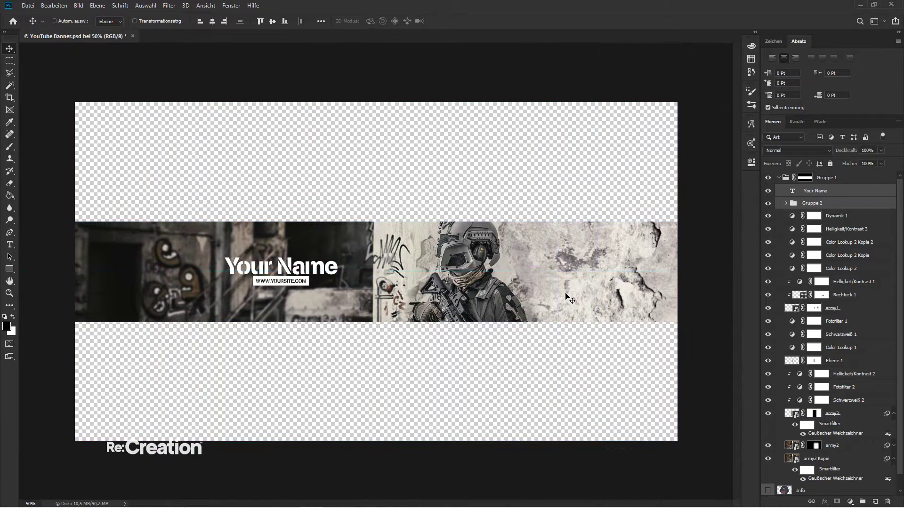
key("shift+Left")
key("shift+Left")
key("shift+Left")
key("shift+Left")
key("shift+Left")
key("shift+Left")
key("shift+Left")
key("shift+Left")
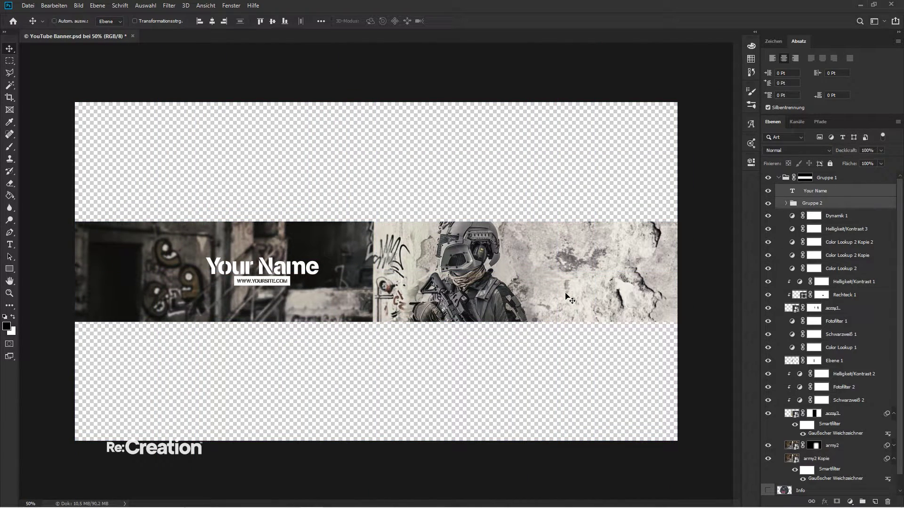
left_click(822, 204)
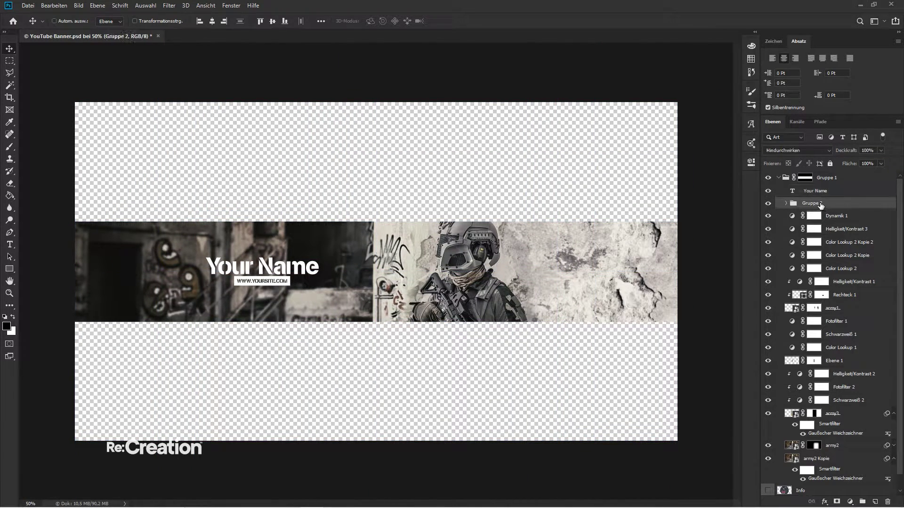
key("shift+Left")
key("shift+Left")
key("shift+Left")
key("shift+Left")
key("shift+Left")
key("shift+Left")
key("shift+Left")
key("shift+Left")
key("shift+Left")
key("shift+Left")
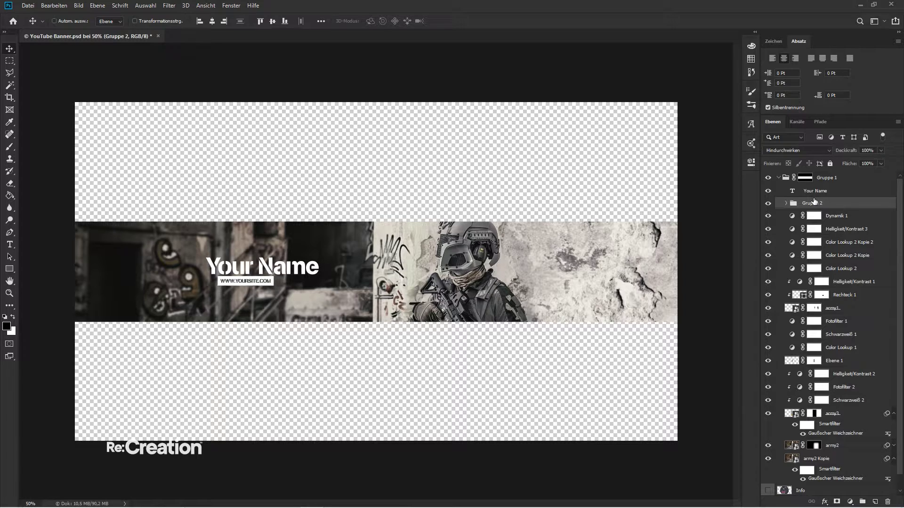
key("Right")
key("Right")
key("Right")
key("Right")
key("Down")
key("Down")
key("Down")
key("Down")
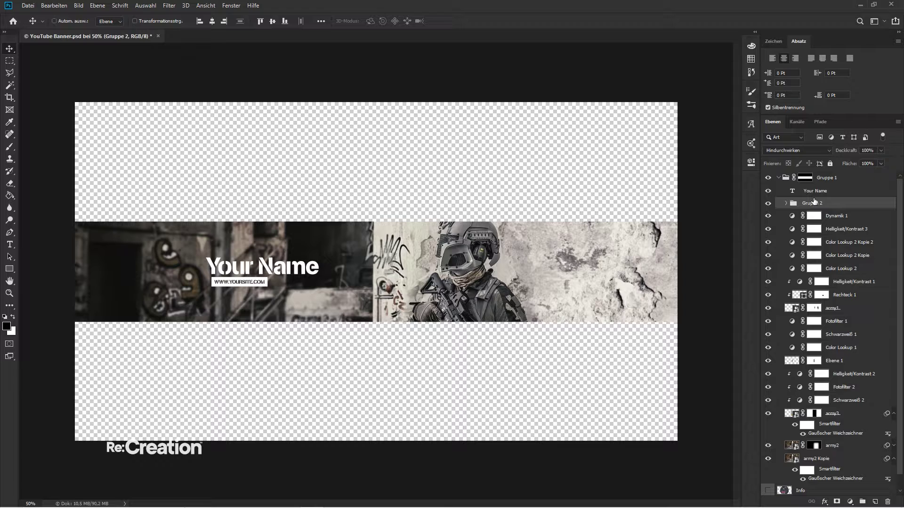
- Left-align Your Name with the website box and shift the pair toward the banner's left side
left_click(815, 192, "shift")
left_click(771, 42)
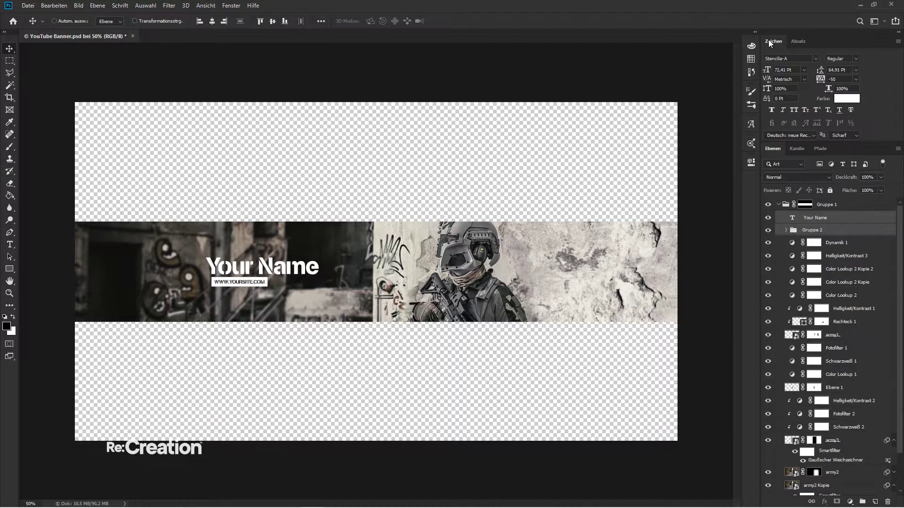
key("shift+Left")
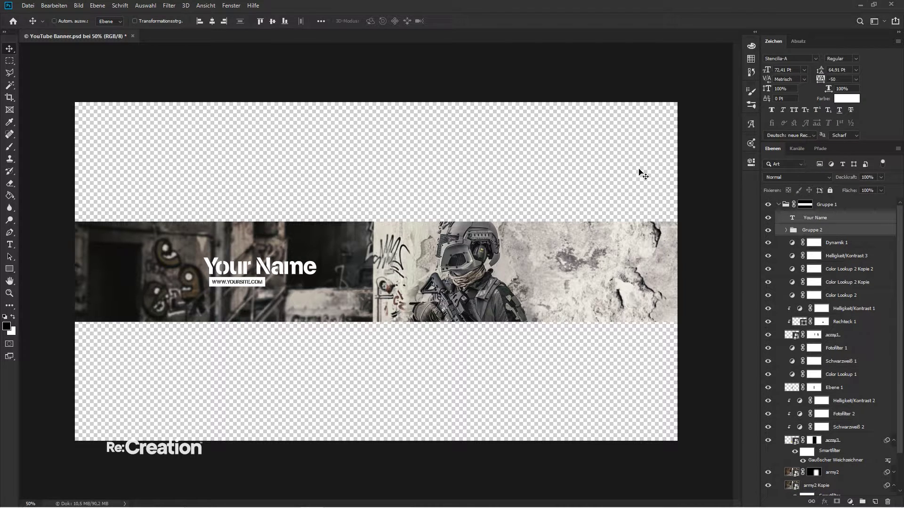
left_click(200, 20)
key("shift+Right")
key("shift+Right")
key("shift+Right")
key("shift+Right")
key("shift+Right")
key("shift+Right")
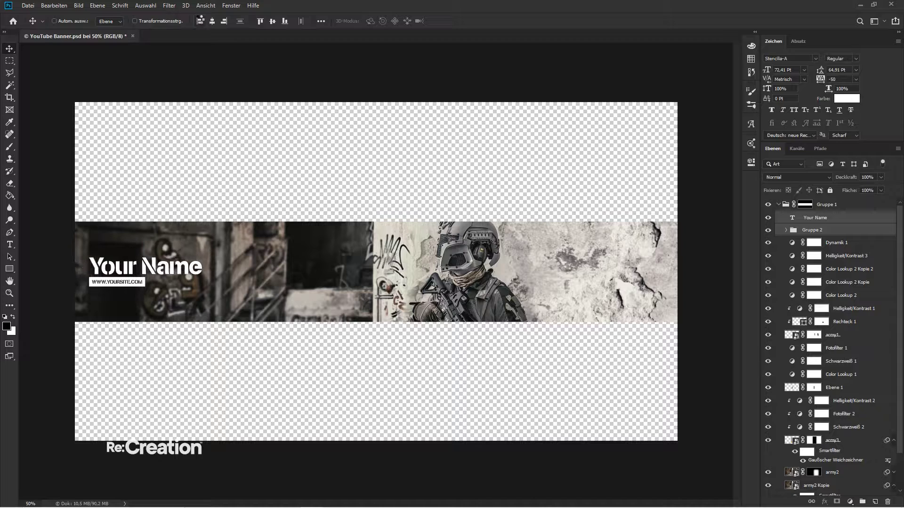
key("shift+Right")
key("shift+Right")
key("shift+Right")
key("shift+Right")
key("shift+Right")
key("shift+Right")
key("shift+Right")
key("shift+Right")
key("shift+Right")
key("shift+Right")
key("shift+Right")
key("shift+Right")
key("shift+Right")
key("shift+Right")
key("shift+Right")
key("shift+Right")
key("shift+Right")
key("shift+Right")
key("shift+Right")
key("shift+Right")
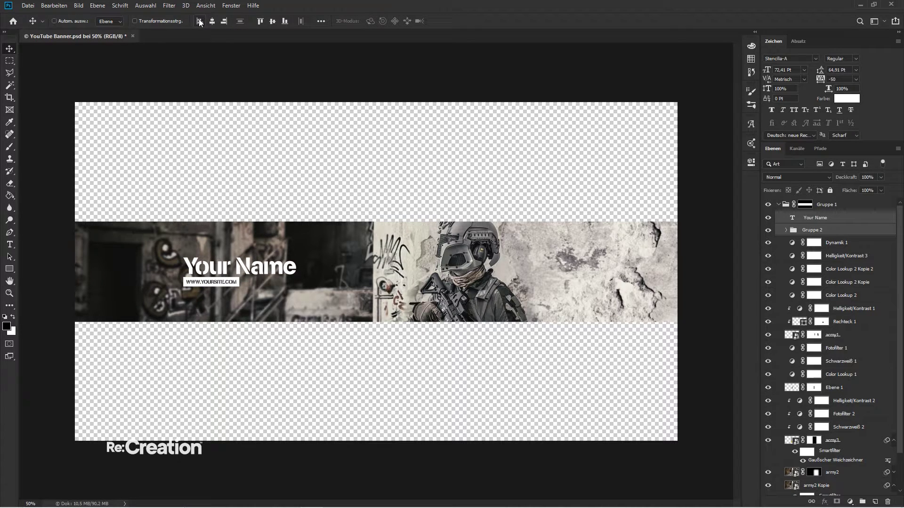
key("shift+Left")
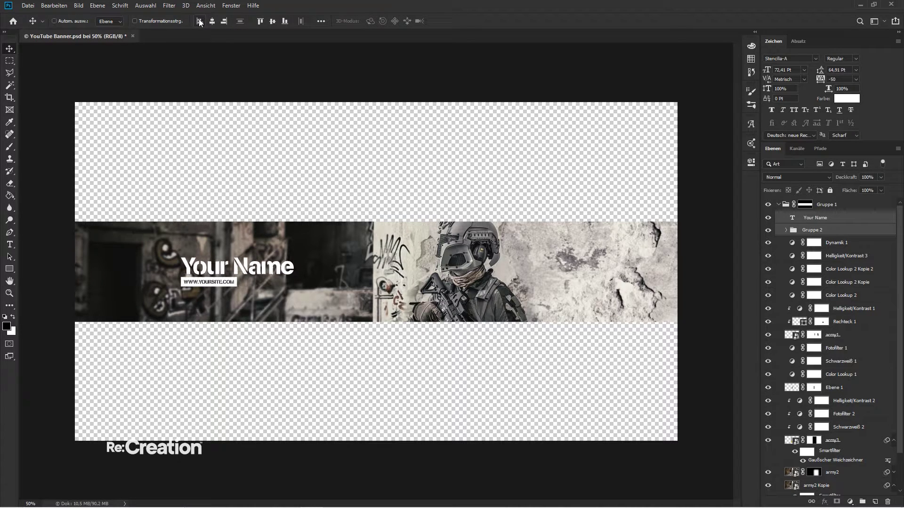
left_click(834, 242)
left_click(849, 502)
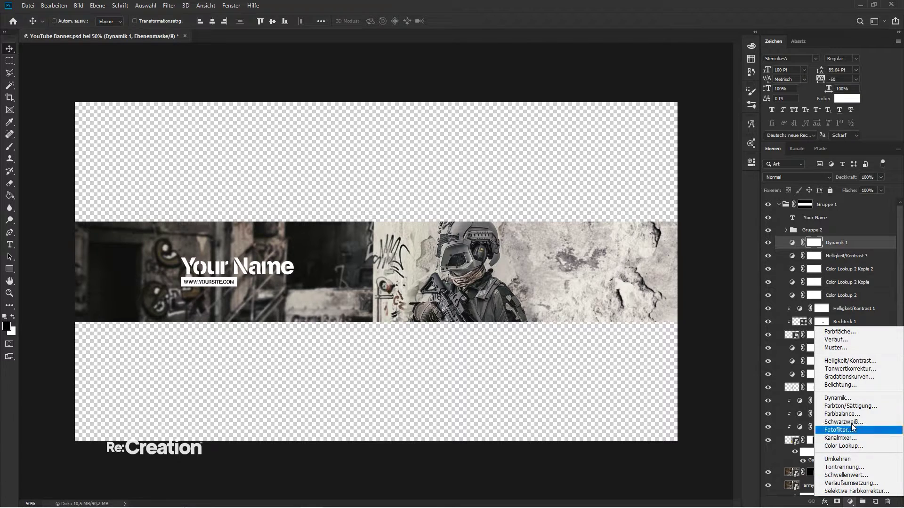
- Add a curves (Gradationskurven) adjustment layer, discarding an accidental levels layer
left_click(852, 370)
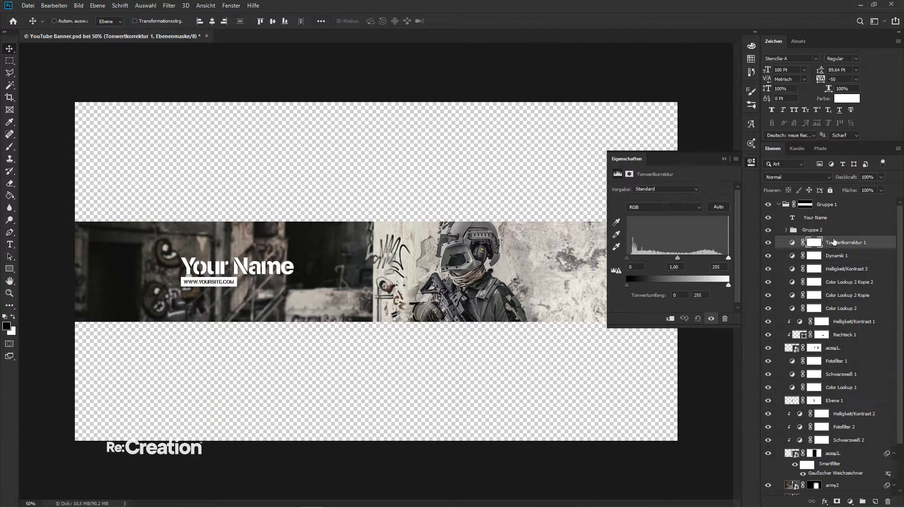
key("Delete")
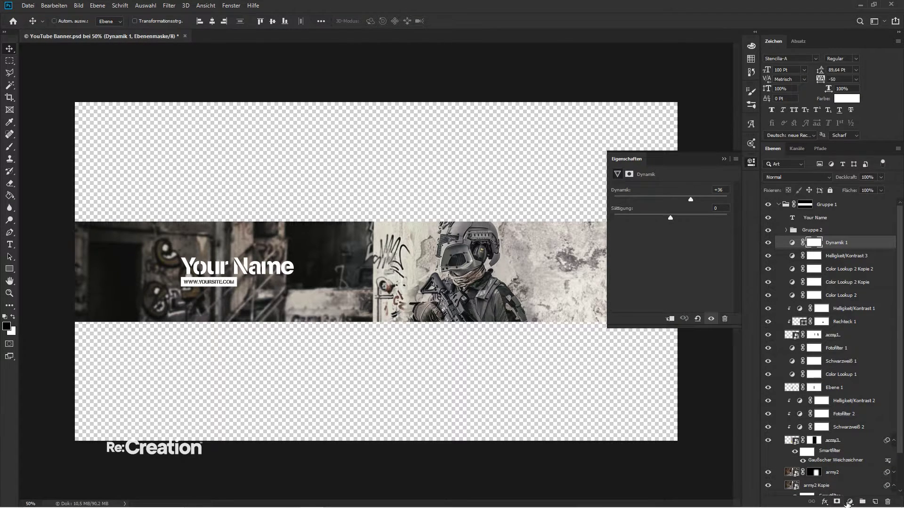
left_click(850, 502)
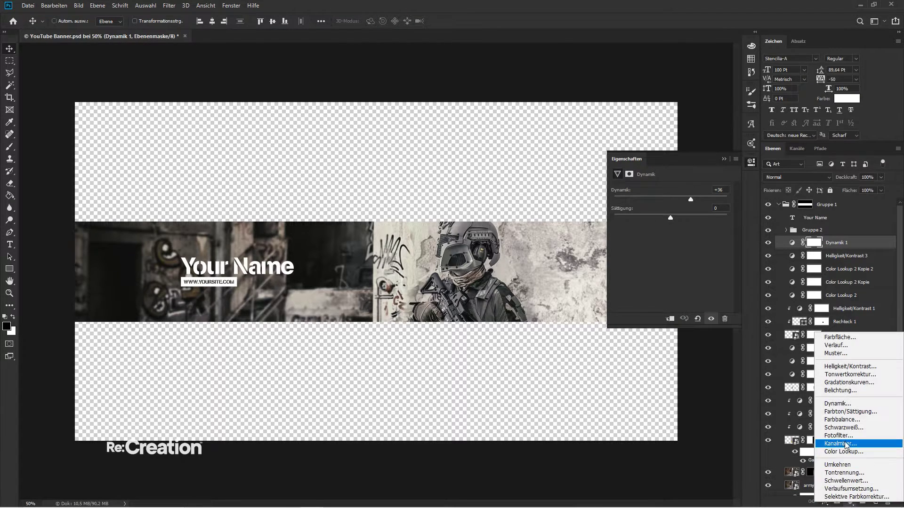
left_click(849, 382)
- Draw an elliptical selection around the Your Name title and fill the curves mask black outside it
key("m")
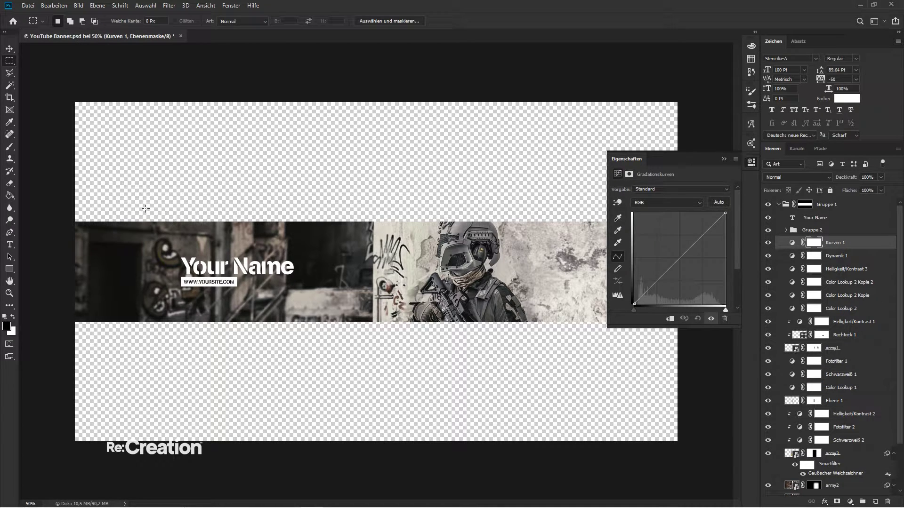
key("shift+m")
mouse_move(134, 214)
left_mouse_down()
mouse_move(186, 235)
mouse_move(316, 340)
mouse_move(312, 328)
left_mouse_up()
key("g")
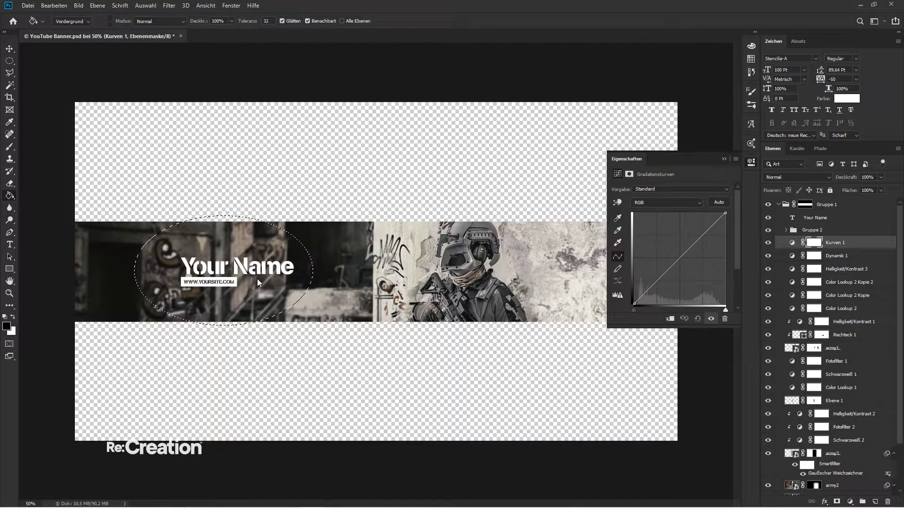
left_click(258, 278)
key("ctrl+z")
key("m")
right_click(317, 230)
left_click(331, 245)
key("g")
left_click(338, 258)
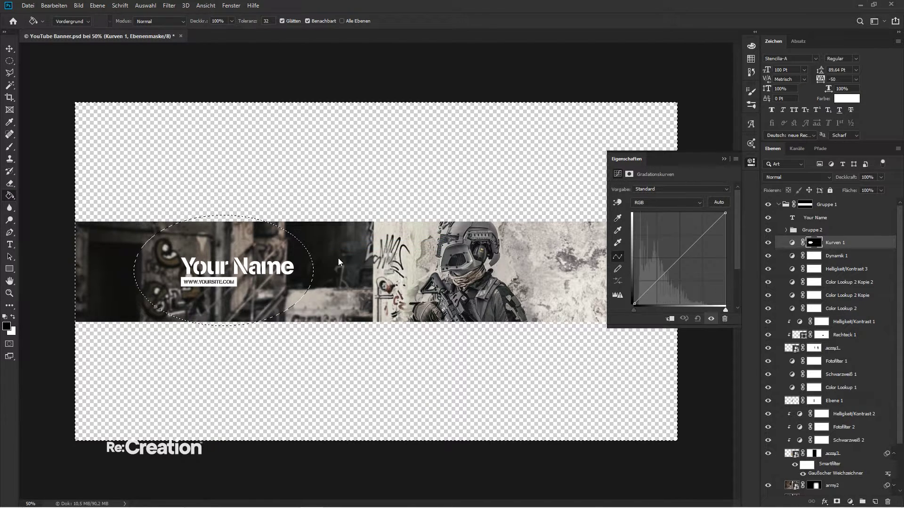
key("ctrl+d")
- Step back to the fresh curves layer and oval selection, then fill the oval black in the mask
left_click_drag(664, 278, 679, 284)
key("ctrl+z")
key("ctrl+z")
key("ctrl+z")
key("ctrl+z")
key("ctrl+z")
key("ctrl+z")
key("ctrl+z")
key("ctrl+z")
key("ctrl+z")
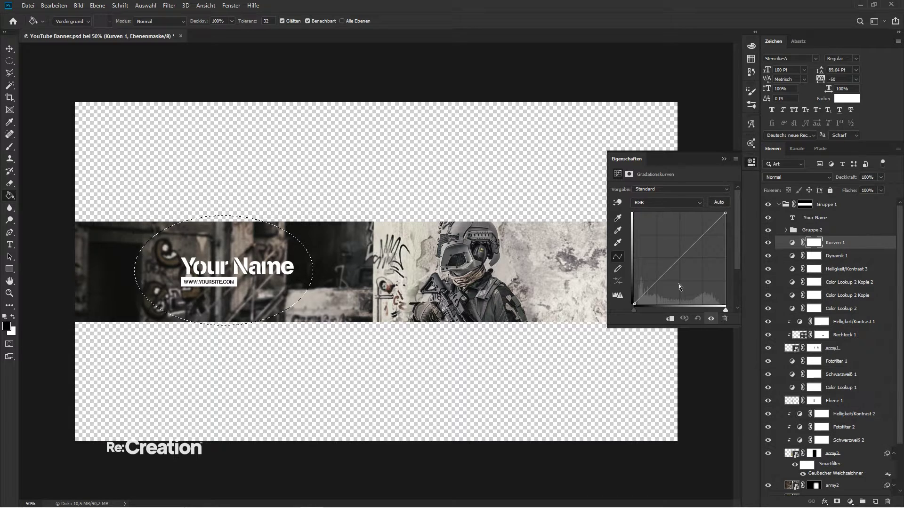
key("ctrl+z")
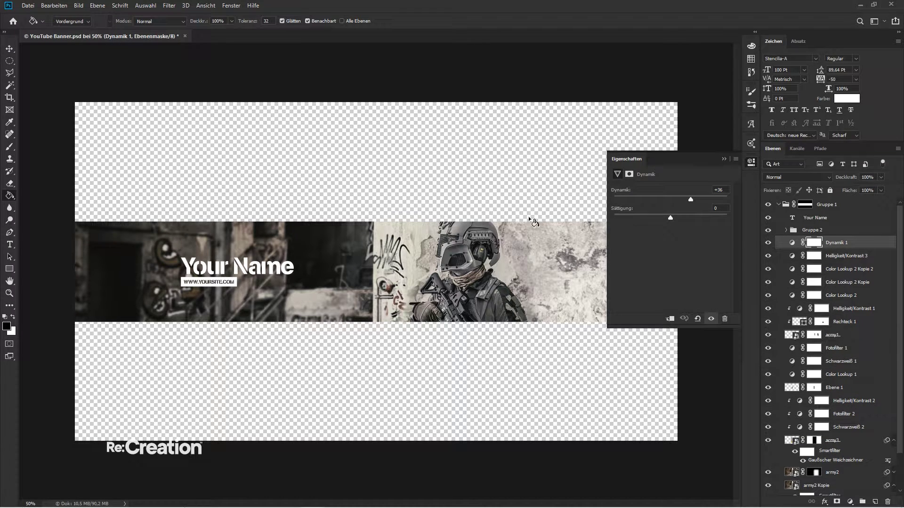
left_click(59, 5)
left_click(58, 24)
left_click(54, 5)
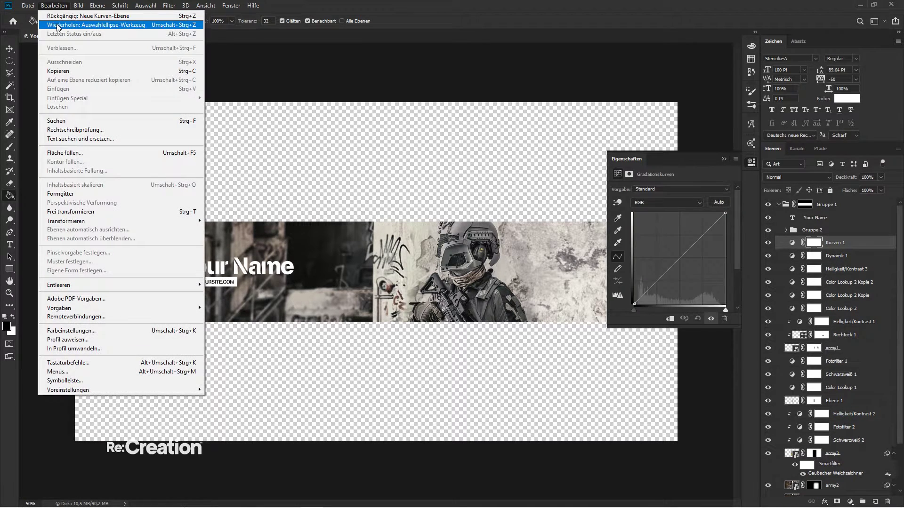
left_click(58, 25)
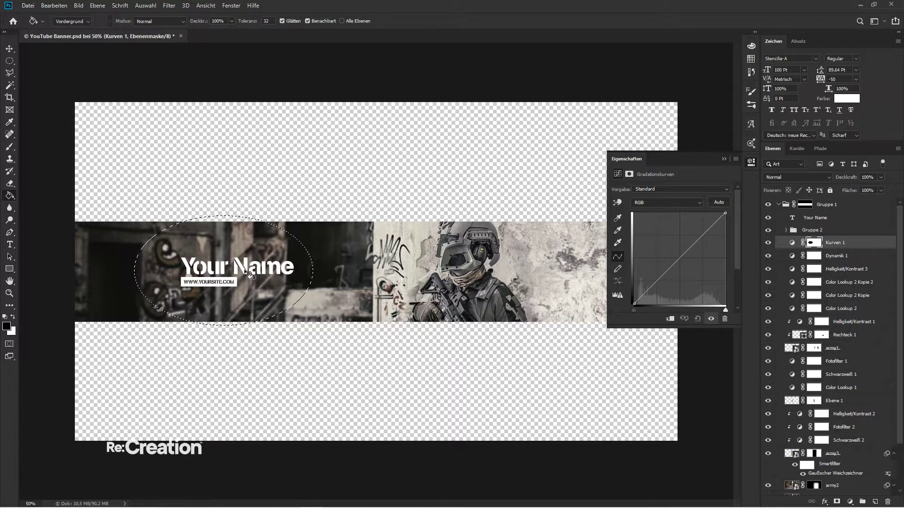
left_click(249, 275)
- Pull the curve down to darken, soften the mask with a 150 px Gaussian Blur, and fine-tune
left_click_drag(672, 266, 674, 278)
key("ctrl+alt+f")
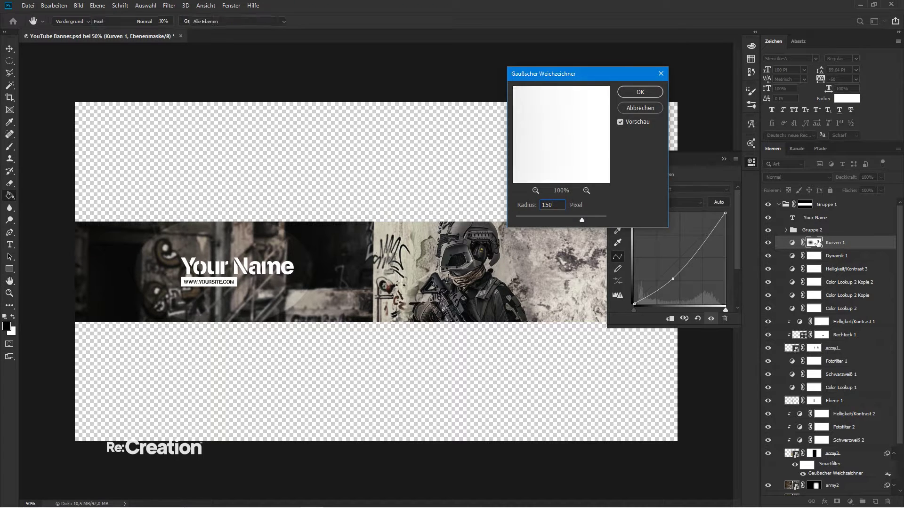
key("Return")
left_click_drag(672, 279, 674, 280)
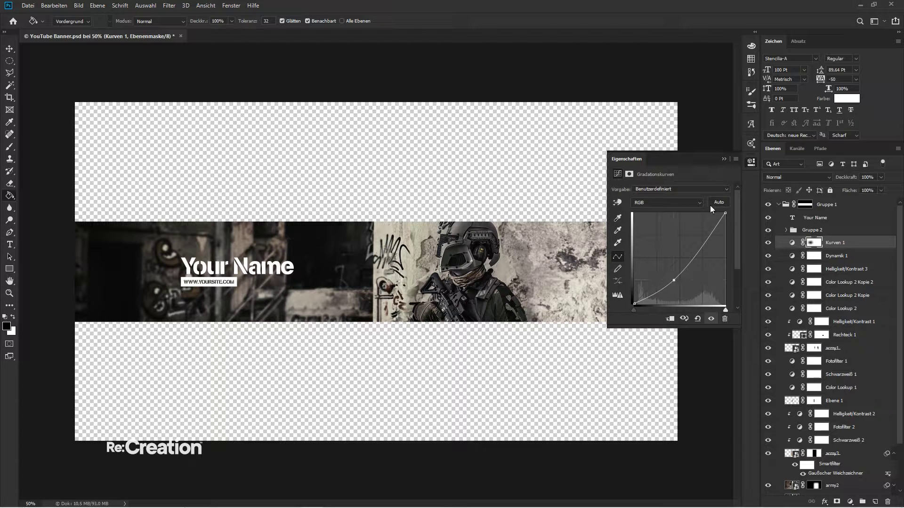
left_click(725, 160)
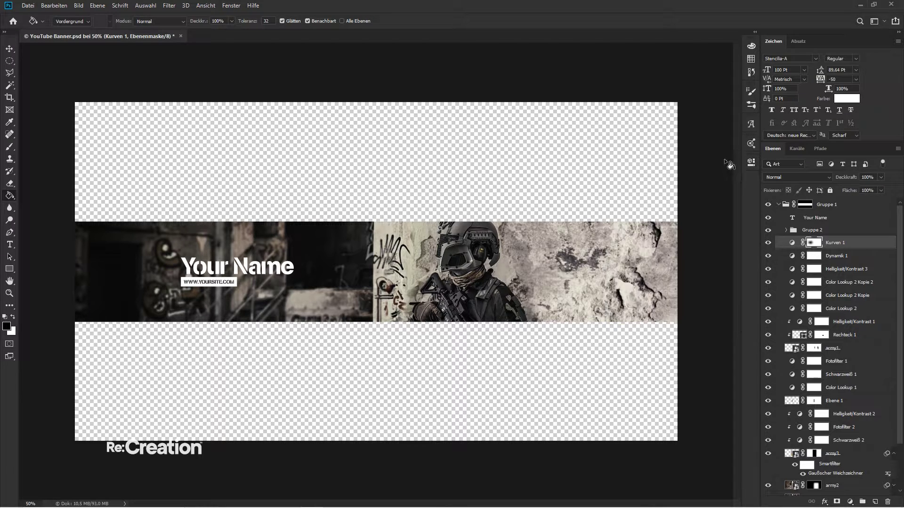
left_click(768, 243)
- Group the Your Name layer with Gruppe 2, move the group up, and name it Text
left_click(768, 243)
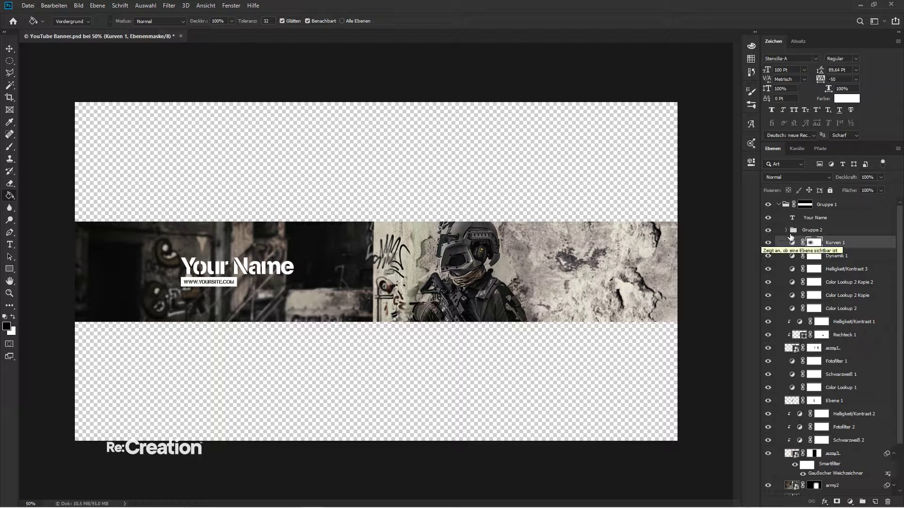
left_click(819, 222)
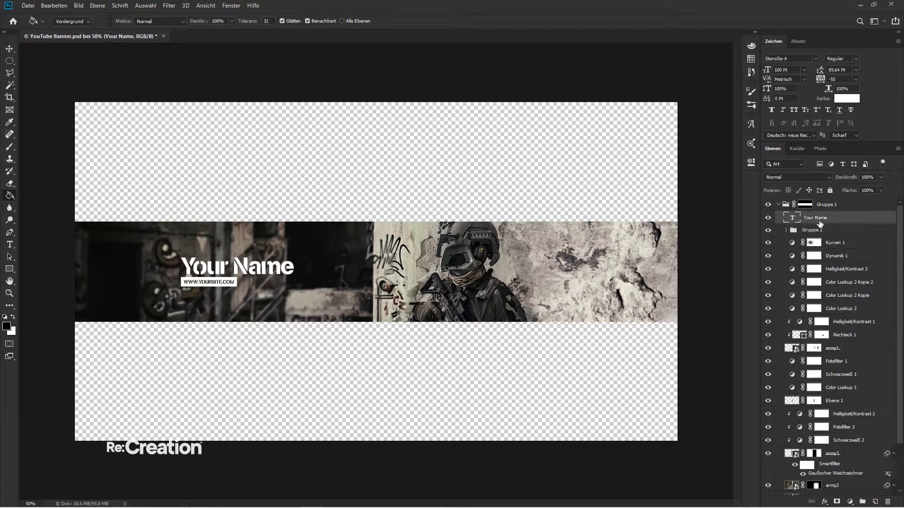
left_click(823, 230, "shift")
key("ctrl+g")
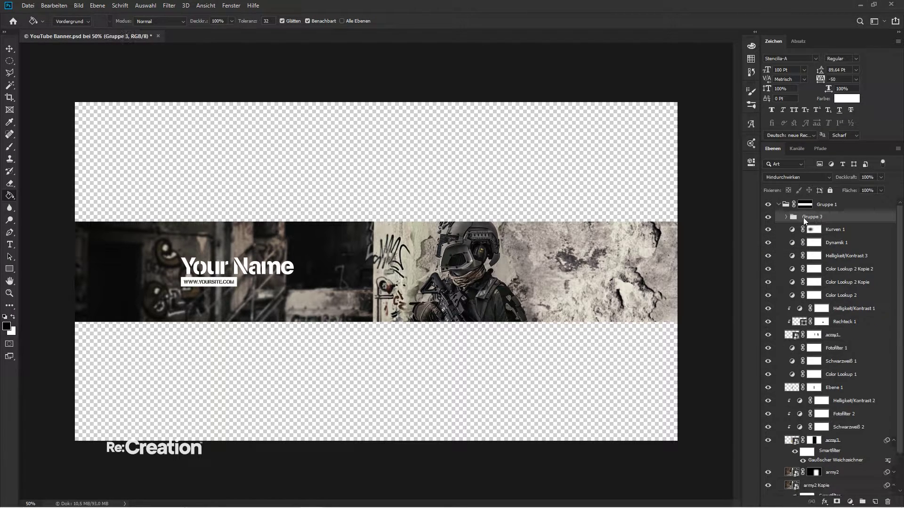
left_click_drag(803, 218, 803, 198)
double_click(811, 204)
type("Text")
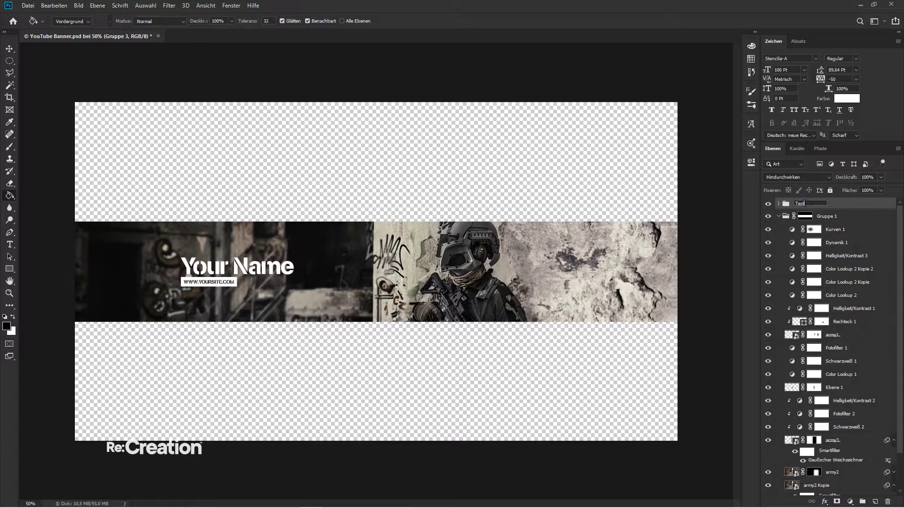
key("Return")
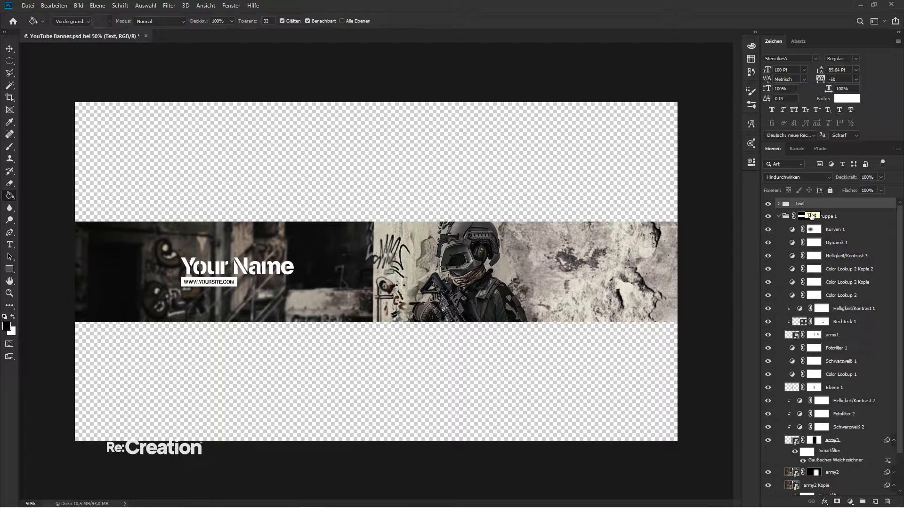
- Group Kurven 1 through Color Lookup 2 into Gruppe 3 and toggle its visibility to compare
left_click(834, 230)
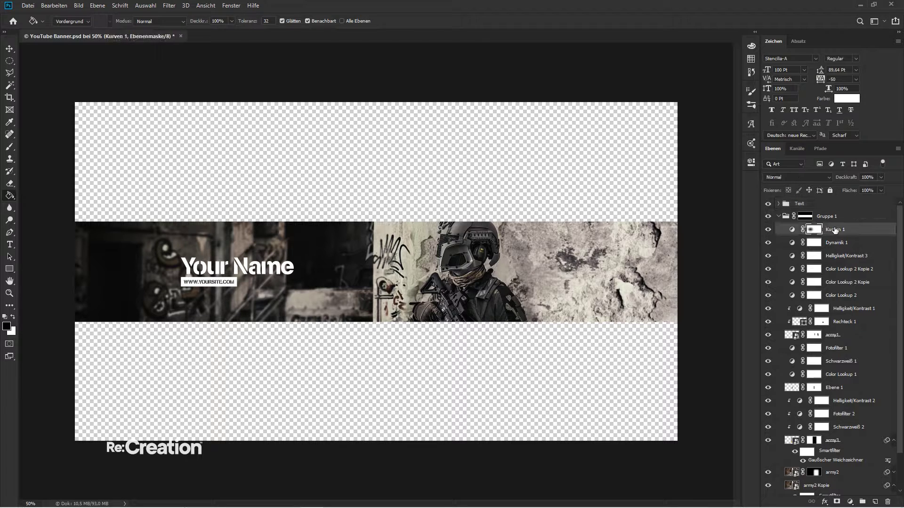
left_click(843, 301, "shift")
key("ctrl+g")
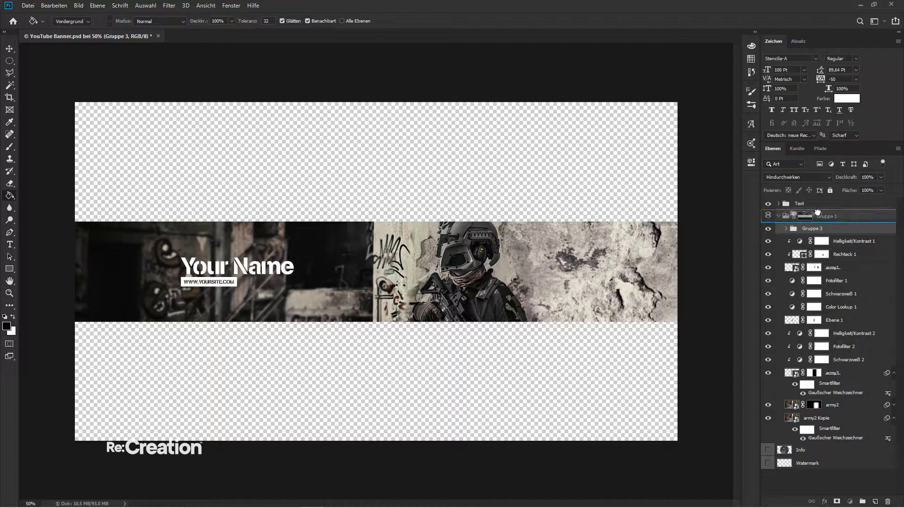
left_click(767, 217)
left_click(768, 216)
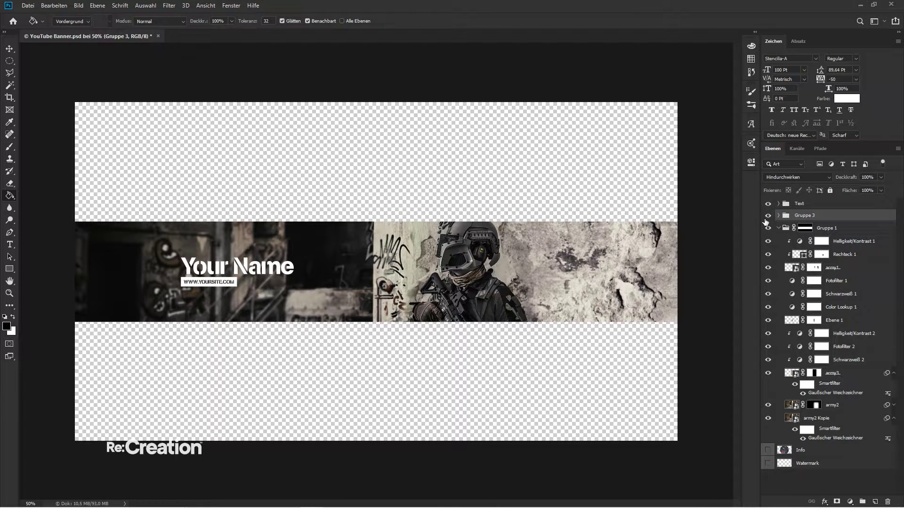
left_click(811, 234)
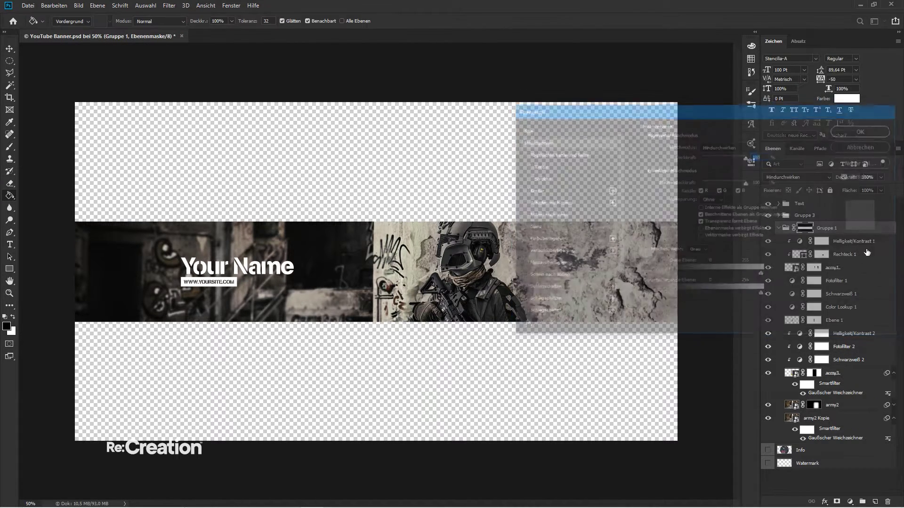
- Duplicate army2 Kopie and place the copy below it, outside Gruppe 1, filling the whole canvas
left_click(819, 418)
key("ctrl+j")
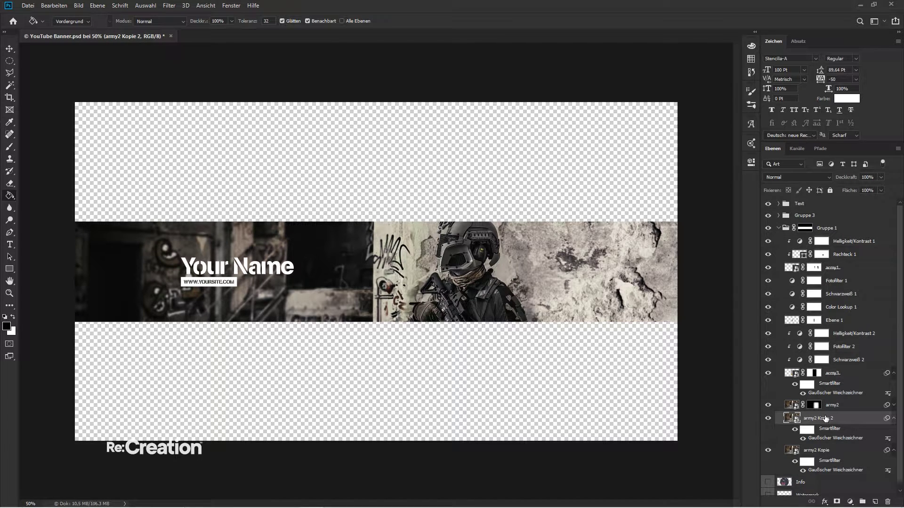
left_click_drag(828, 421, 836, 474)
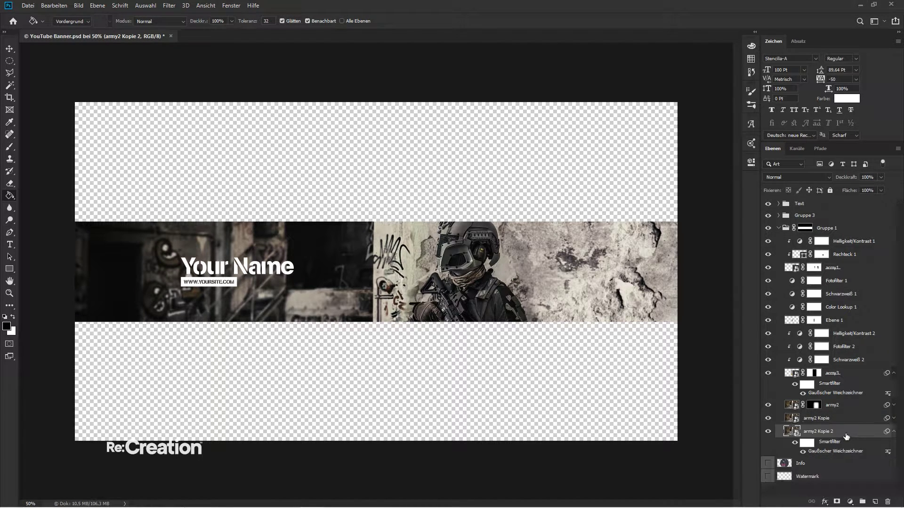
left_click_drag(821, 431, 827, 457)
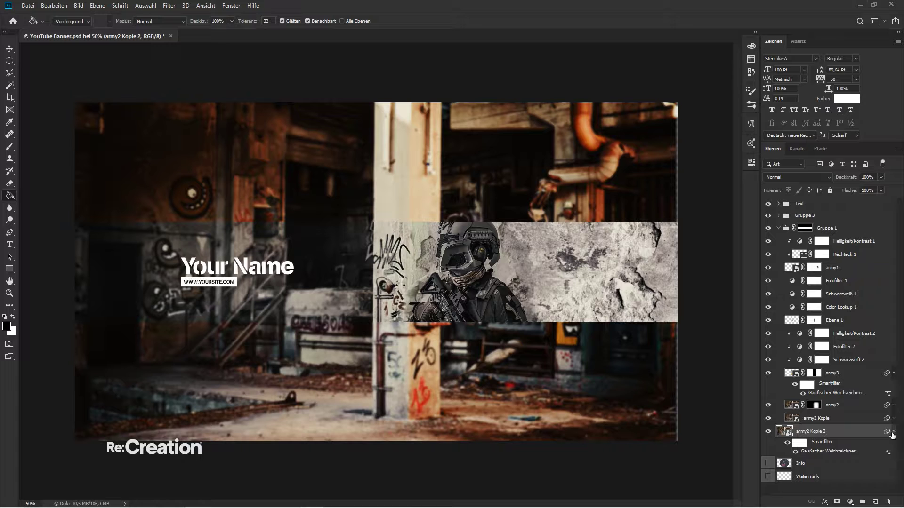
left_click(893, 432)
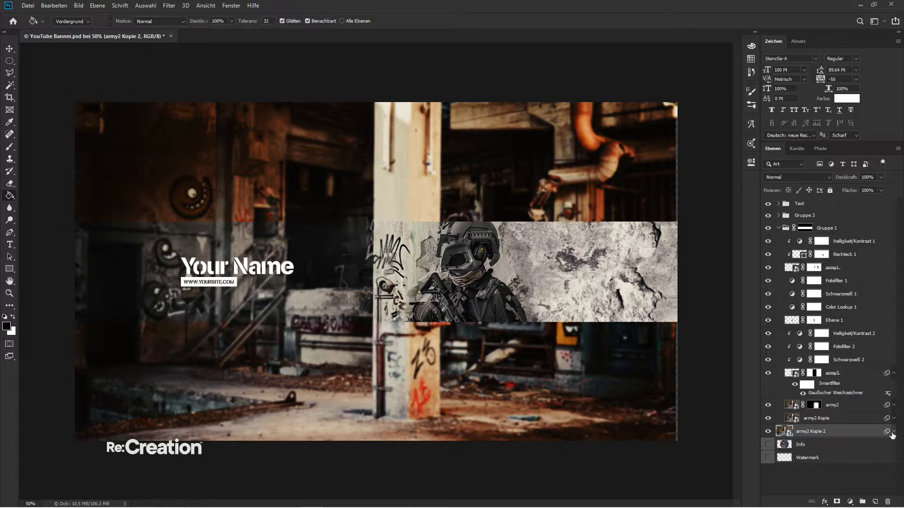
- Enlarge the army2 Kopie 2 copy to about 135% and apply a 50 px Gaussian Blur
key("ctrl+t")
key("Return")
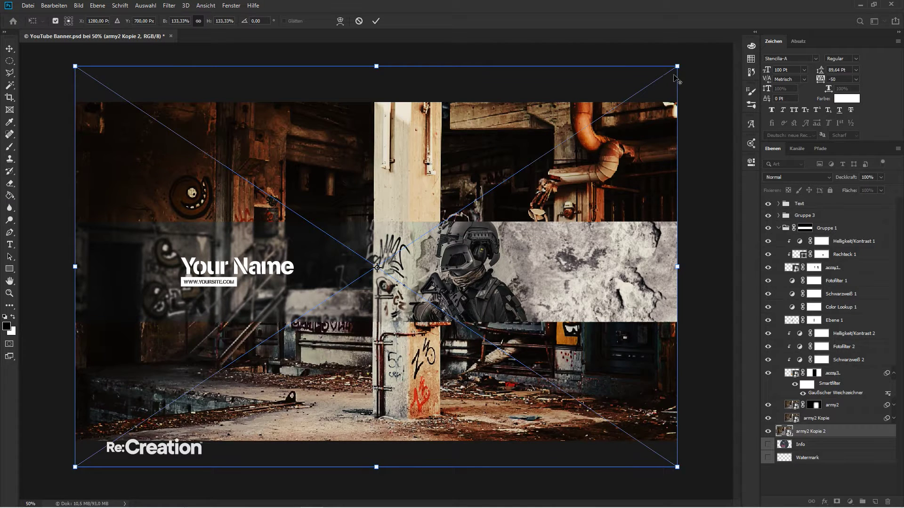
left_click_drag(678, 69, 703, 48)
key("Return")
key("g")
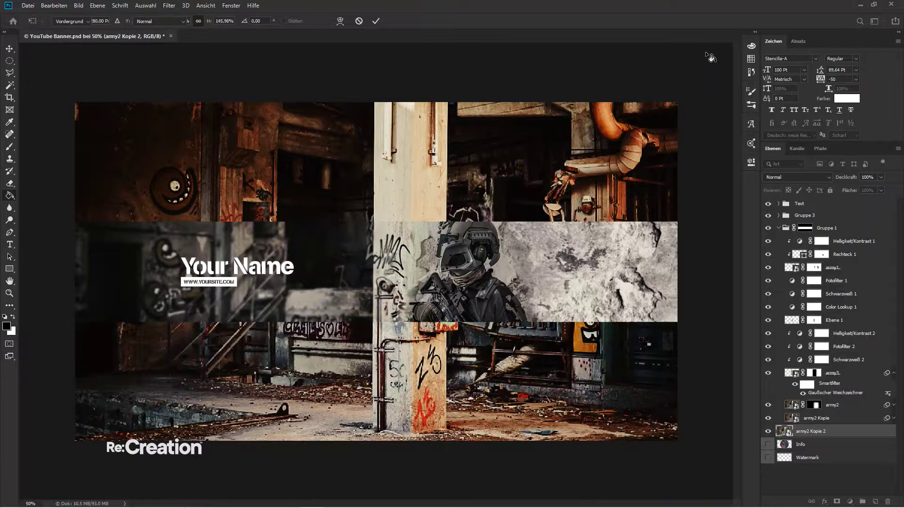
key("ctrl+alt+f")
type("50")
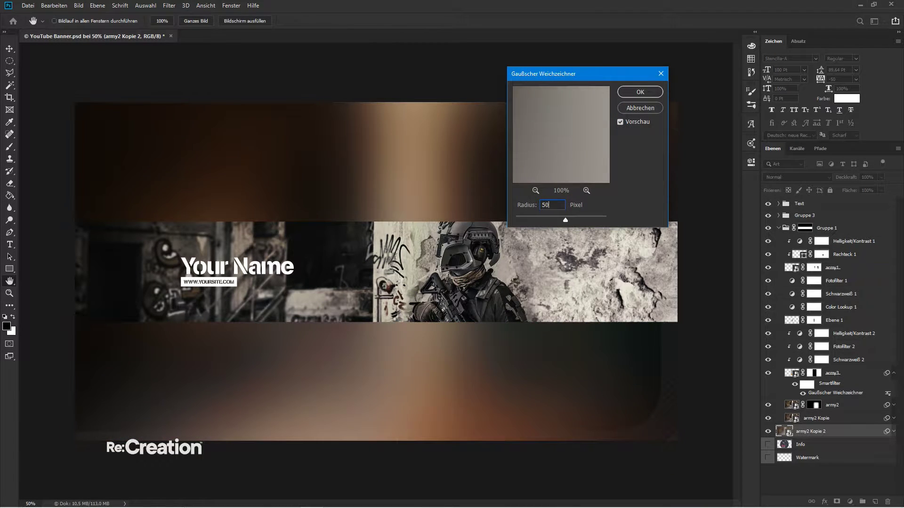
key("Return")
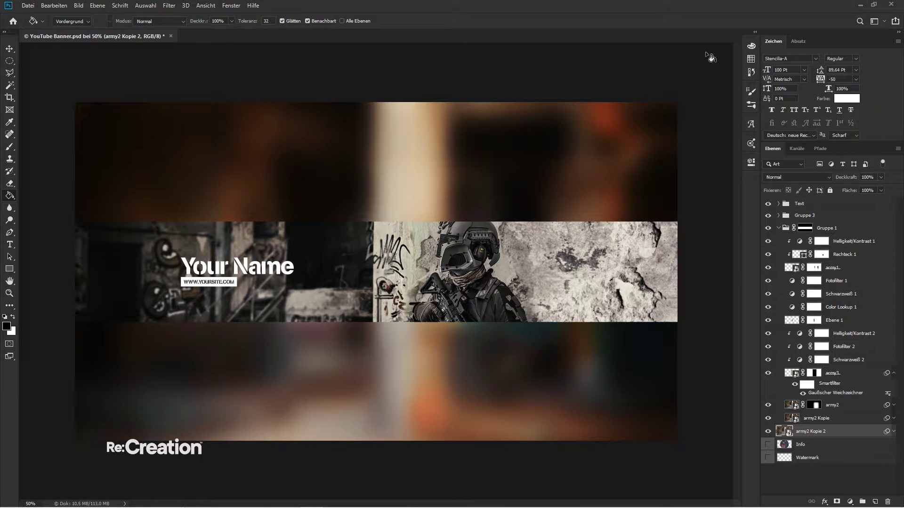
- Duplicate Schwarzweiß 1 above the blurred backdrop and raise its opacity from 75% to 100%
left_click(807, 217)
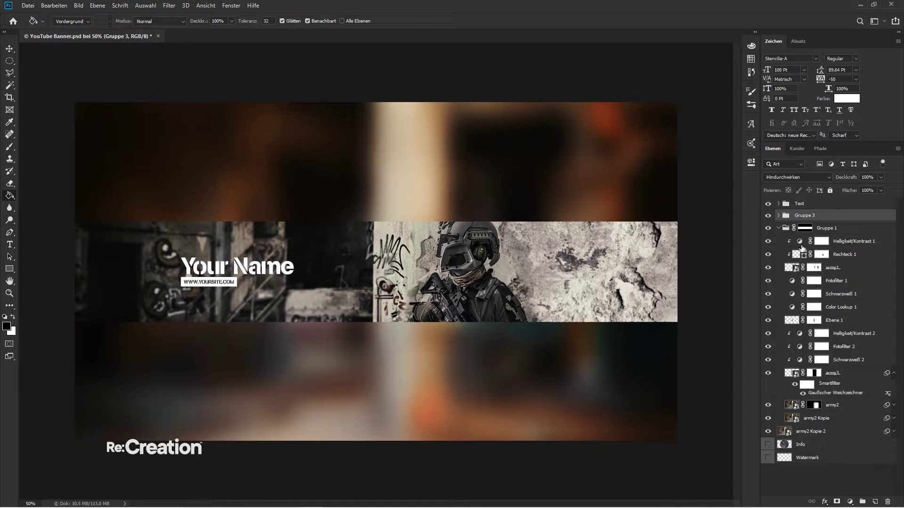
left_click(850, 359)
left_click(848, 293)
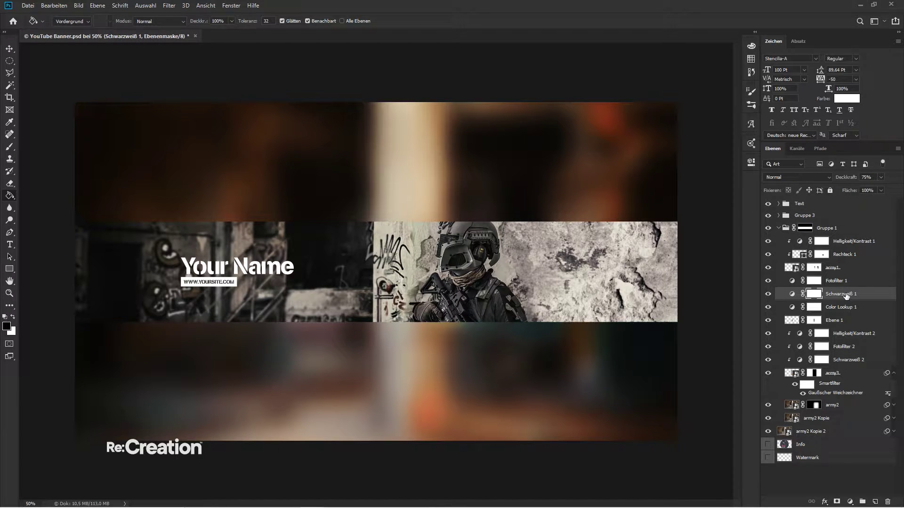
key("ctrl+j")
left_click_drag(845, 293, 843, 440)
left_click_drag(848, 180, 863, 181)
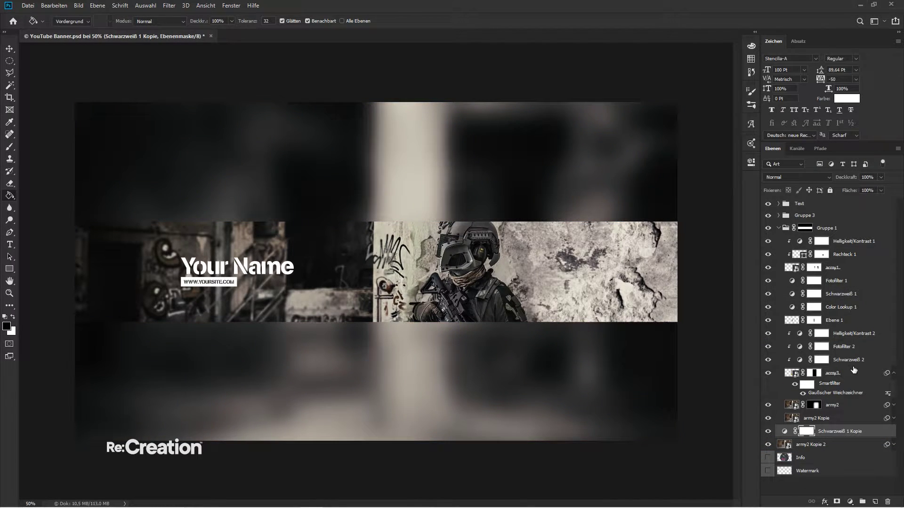
- Group Schwarzweiß 1 Kopie with army2 Kopie 2 as BG, naming its layers CC and BG
key("ctrl+g")
left_click_drag(814, 456, 814, 455)
double_click(805, 430)
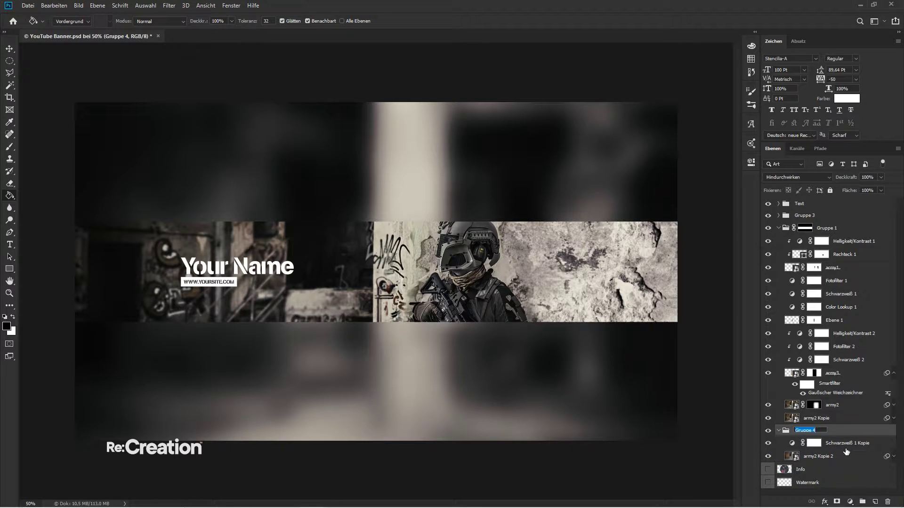
type("BG")
key("Tab")
type("CC")
key("Tab")
type("BG")
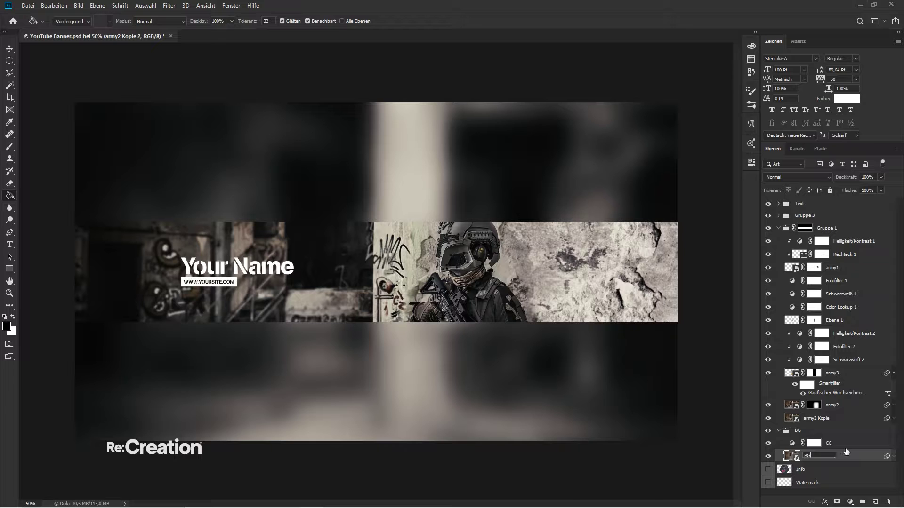
key("Return")
- Give the BG group a red colour label and its CC layer a blue one
right_click(816, 447)
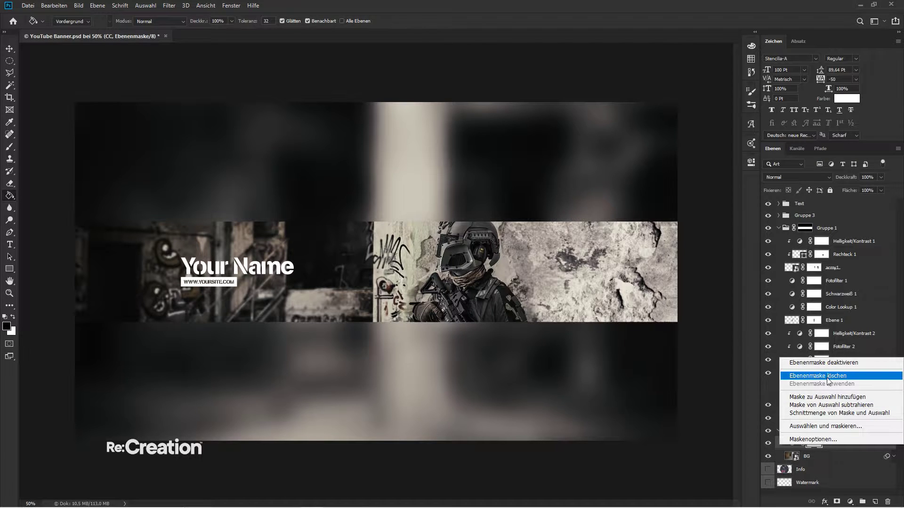
left_click(810, 419)
right_click(810, 424)
right_click(810, 430)
right_click(812, 432)
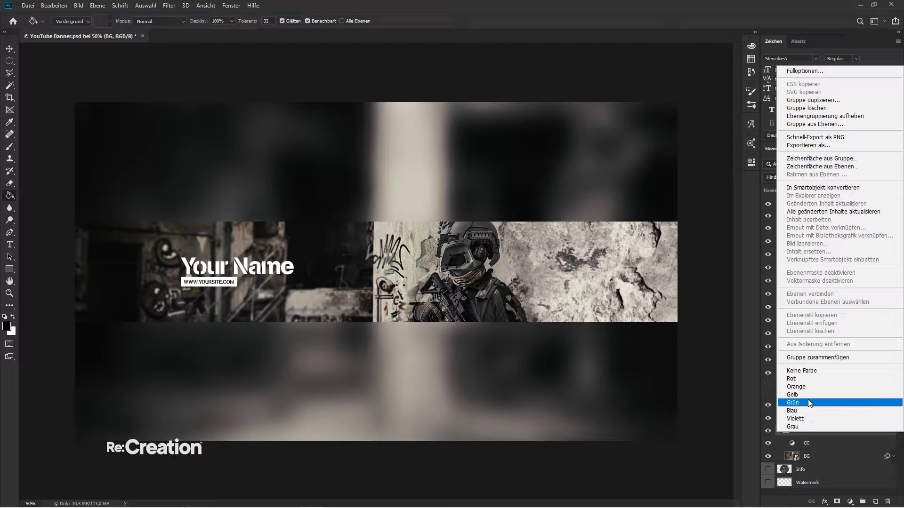
left_click(808, 379)
right_click(805, 443)
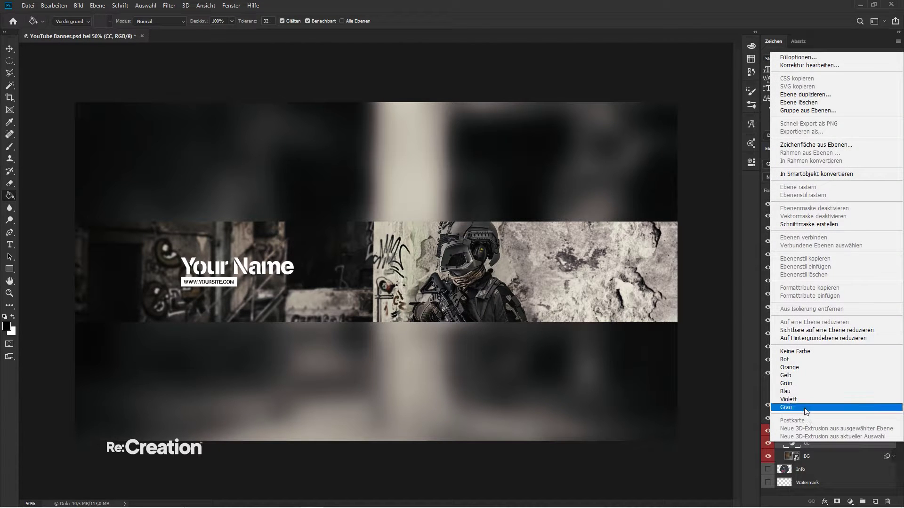
left_click(801, 392)
left_click(779, 430)
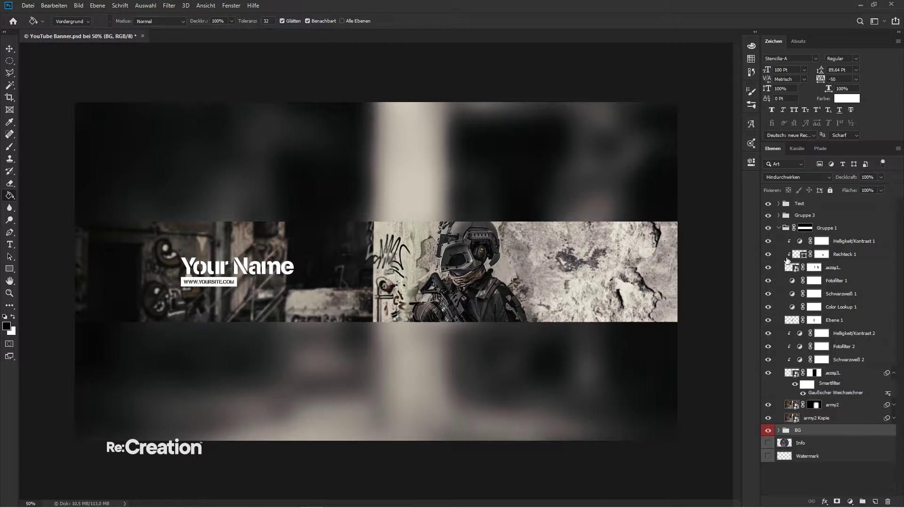
- Label the Text group green and rename Gruppe 2 to Your Website
right_click(795, 207)
left_click(683, 479)
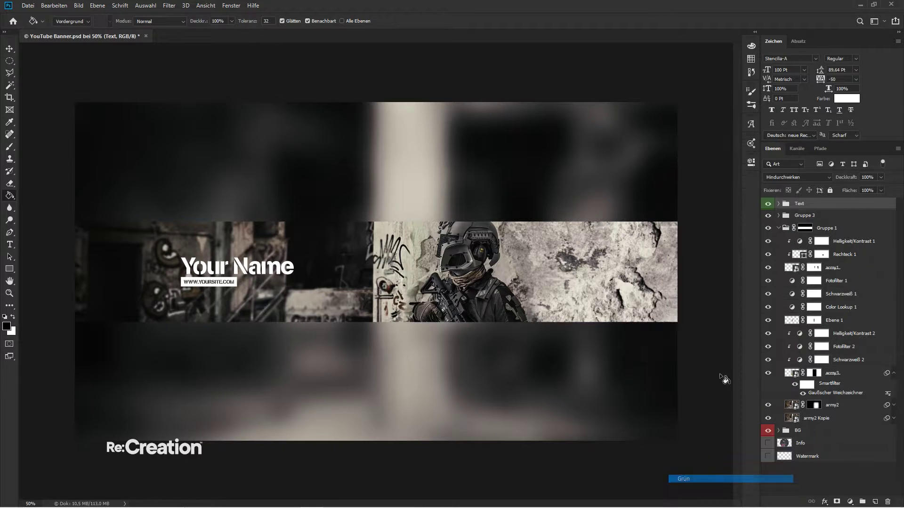
left_click(780, 204)
double_click(823, 216)
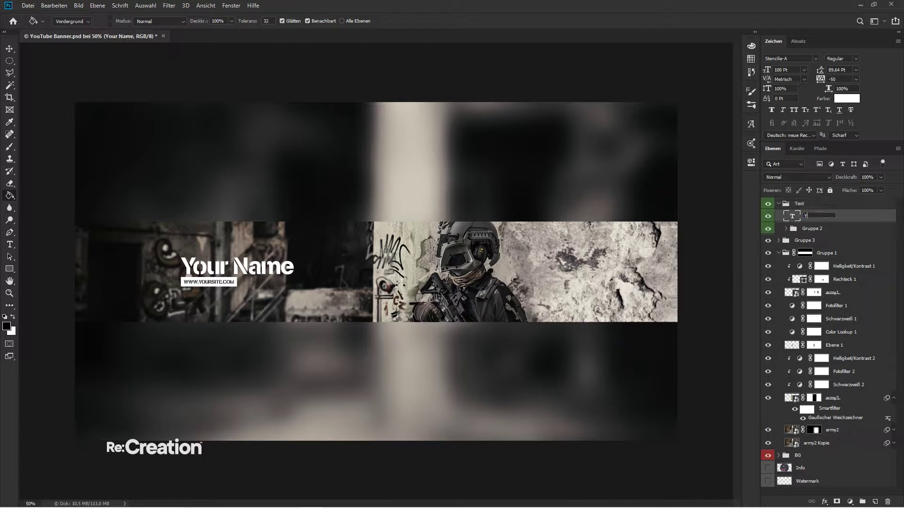
key("Tab")
type("Y")
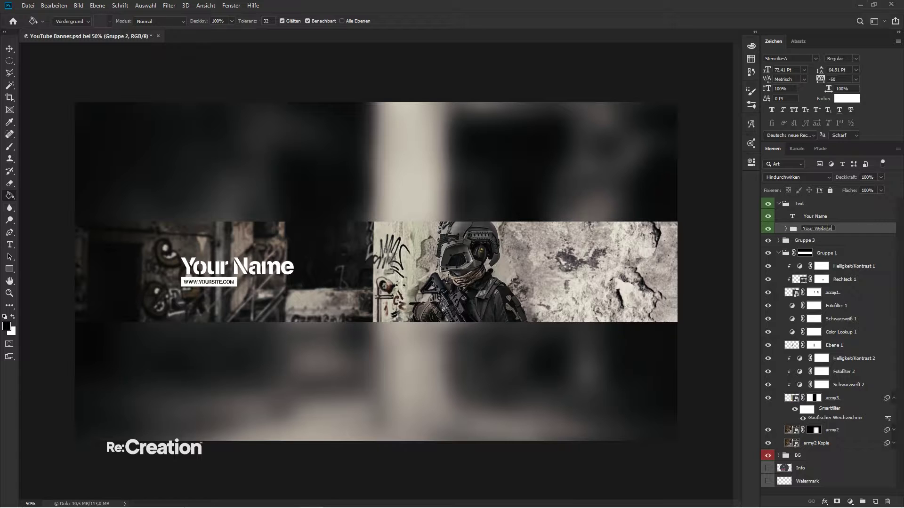
type("our Website")
key("Return")
- Name the website address layer Your Domain and its rectangle (BG)
left_click(786, 229)
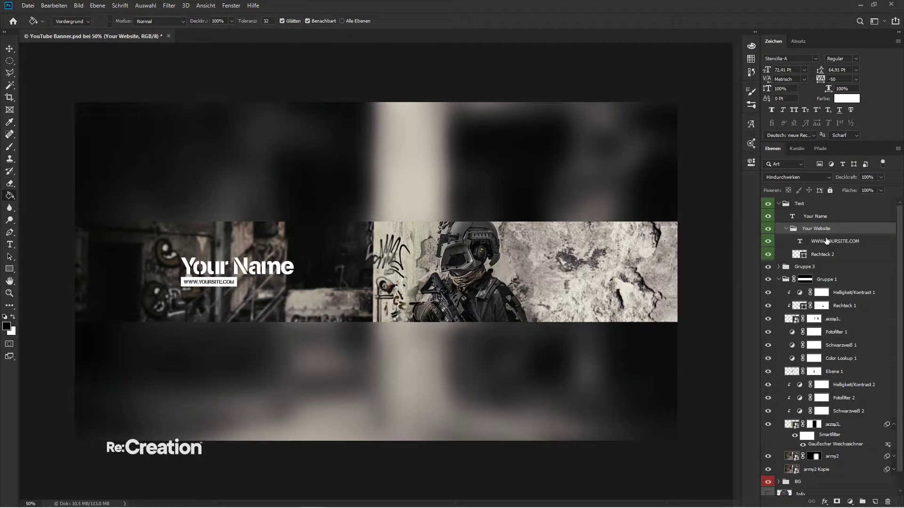
double_click(822, 240)
type("You")
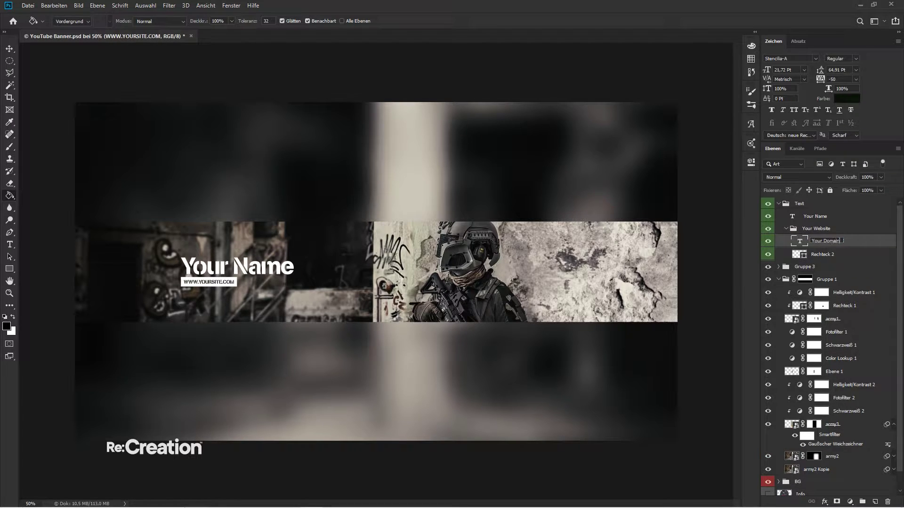
type("r Domain")
key("Tab")
type("(BG)")
key("Return")
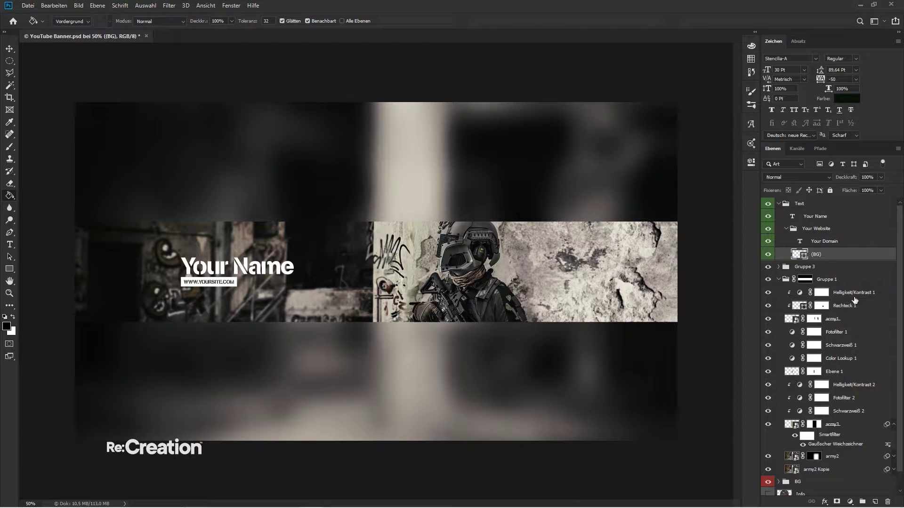
left_click(785, 228)
left_click(780, 204)
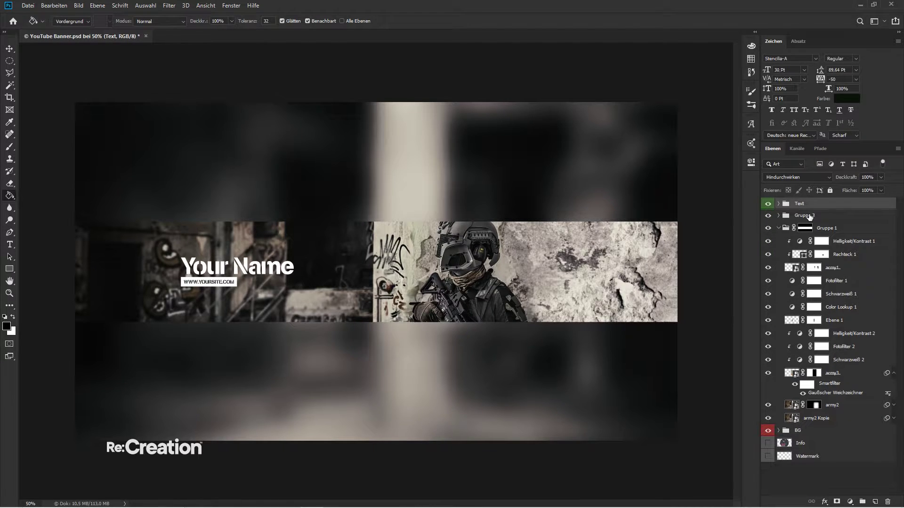
- Rename Gruppe 3 to CC and give it a blue colour label
double_click(800, 215)
type("CC")
key("Return")
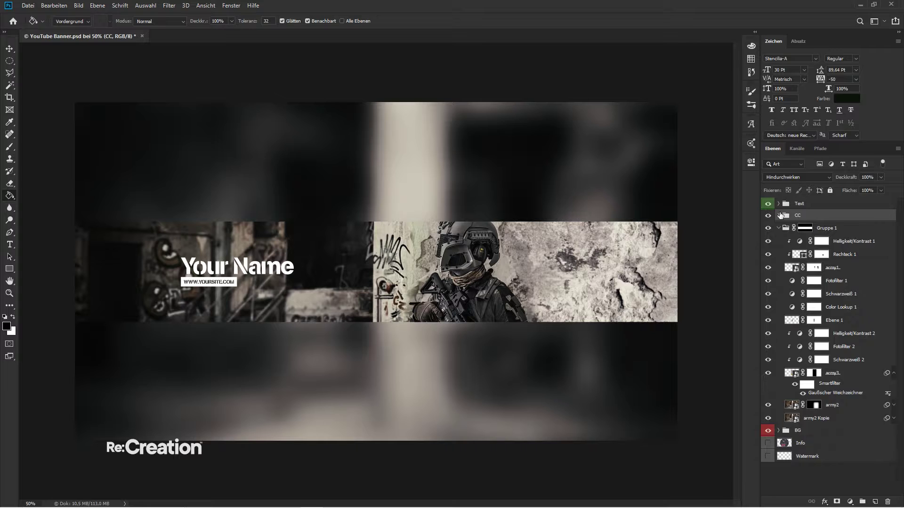
left_click(779, 215)
right_click(800, 215)
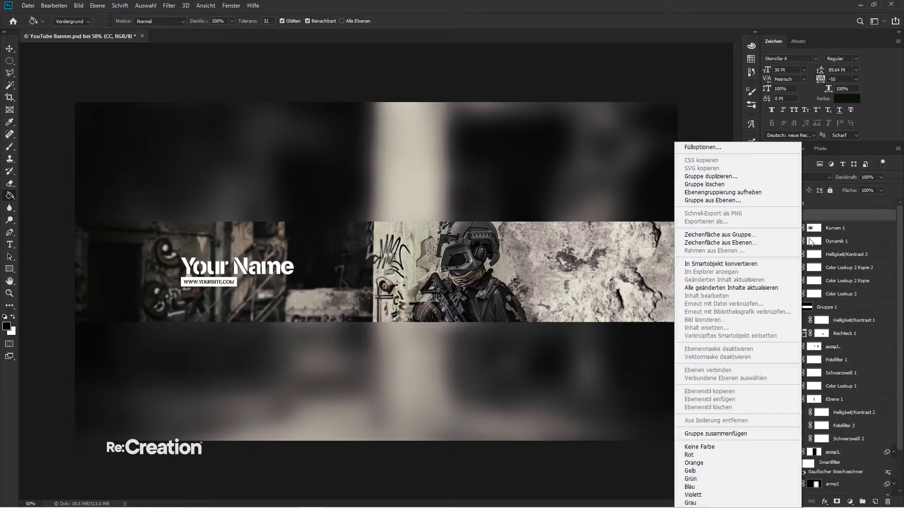
left_click(698, 487)
left_click(834, 229)
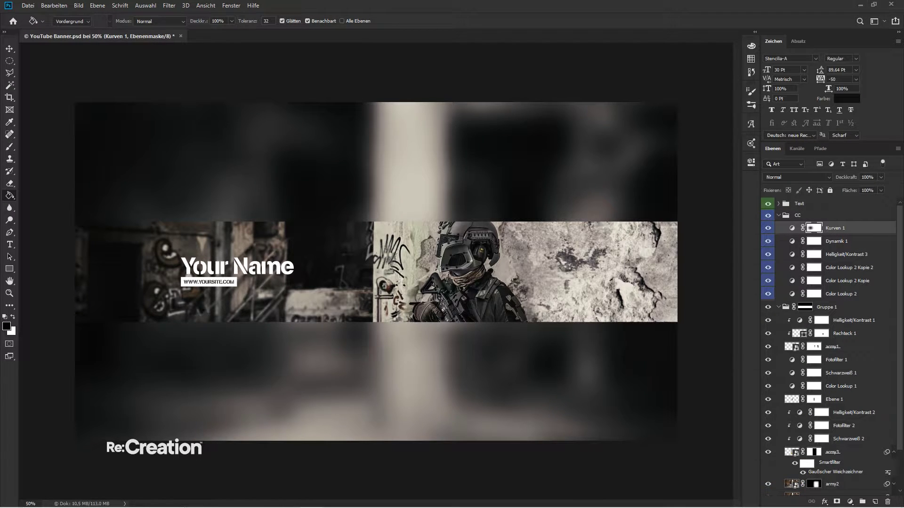
- Rename the six adjustment layers in the CC group CC 1 through CC 6
double_click(836, 227)
type("CC 1")
key("Tab")
type("CC 2")
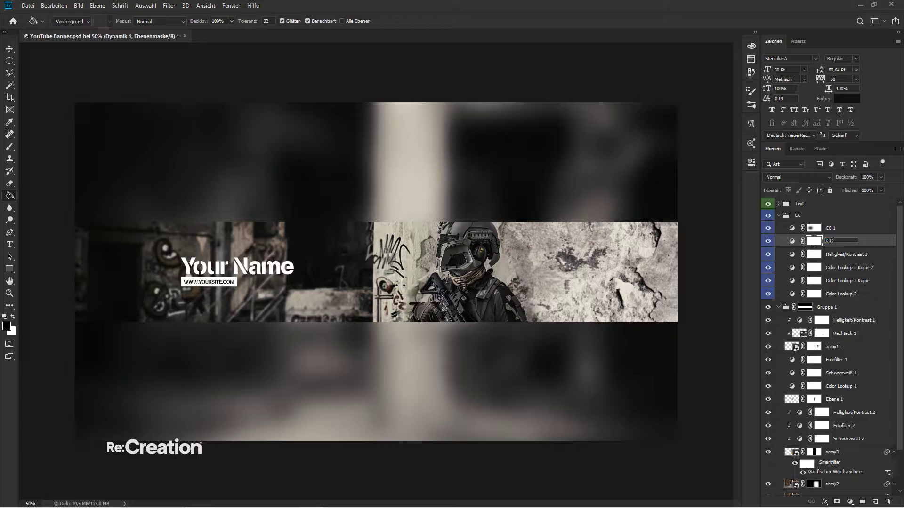
key("Tab")
type("cc 3")
key("Tab")
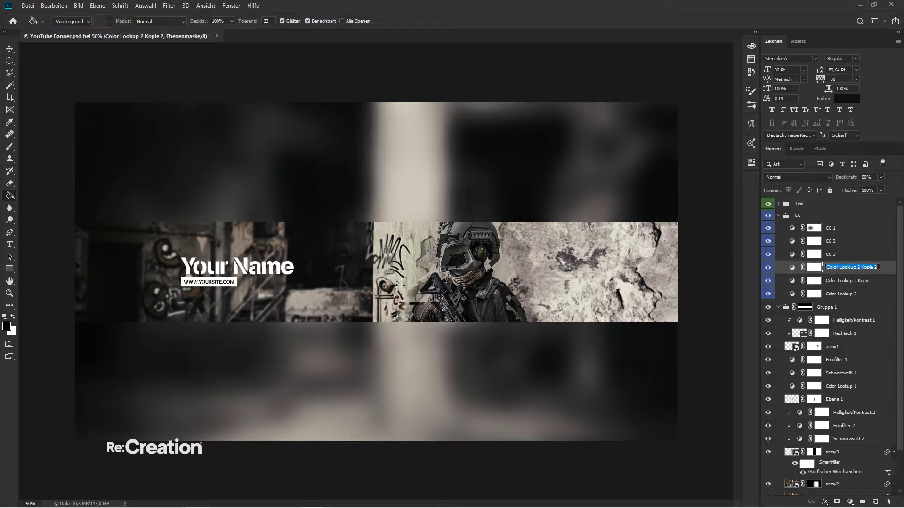
type("CC 4")
key("Tab")
type("CC 5")
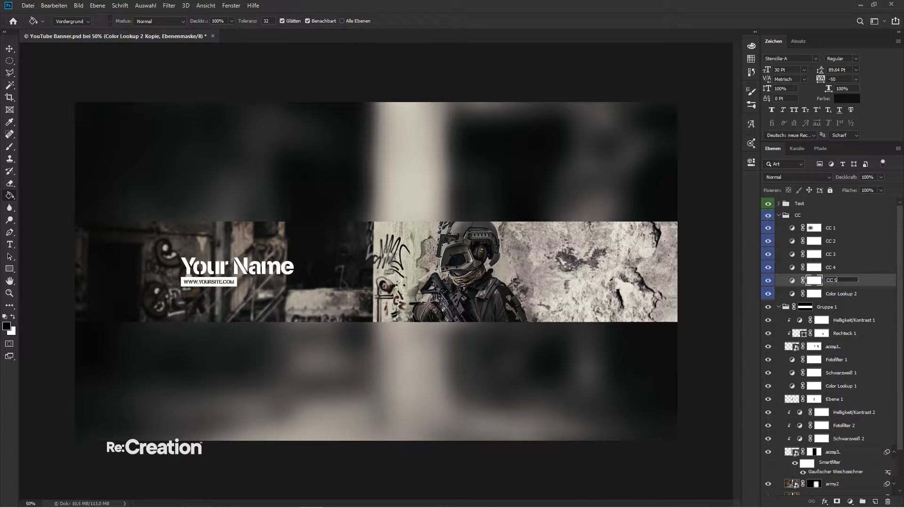
key("Tab")
type("CC6")
key("Return")
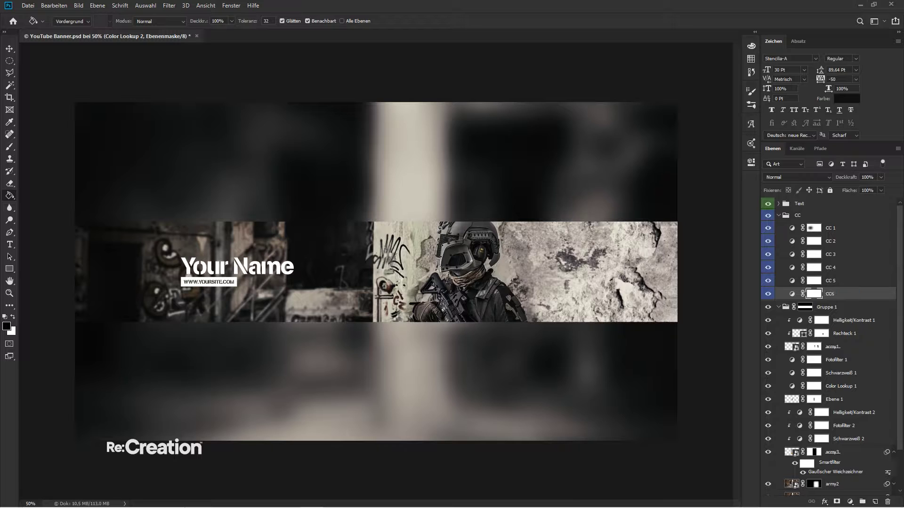
double_click(831, 295)
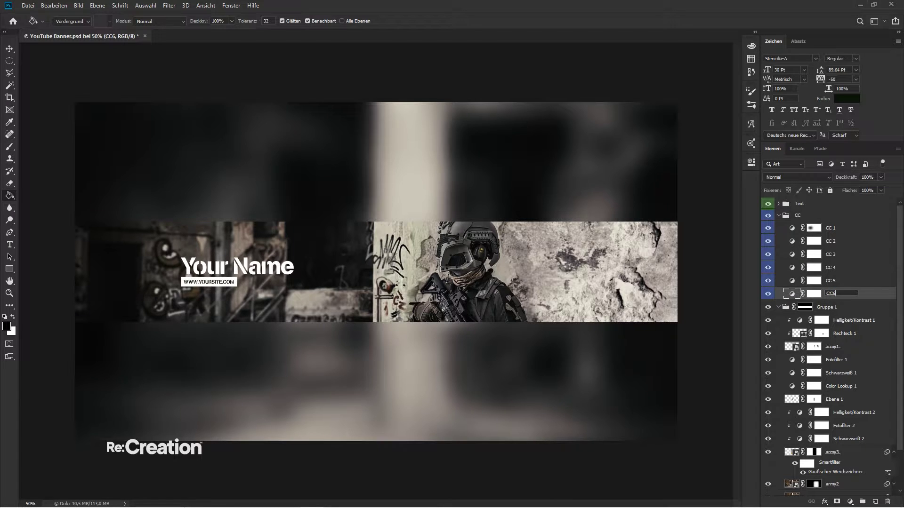
key("Return")
left_click(779, 216)
- Label Gruppe 1 red, rename it Banner, and name its top layers CC and Overlay
right_click(829, 228)
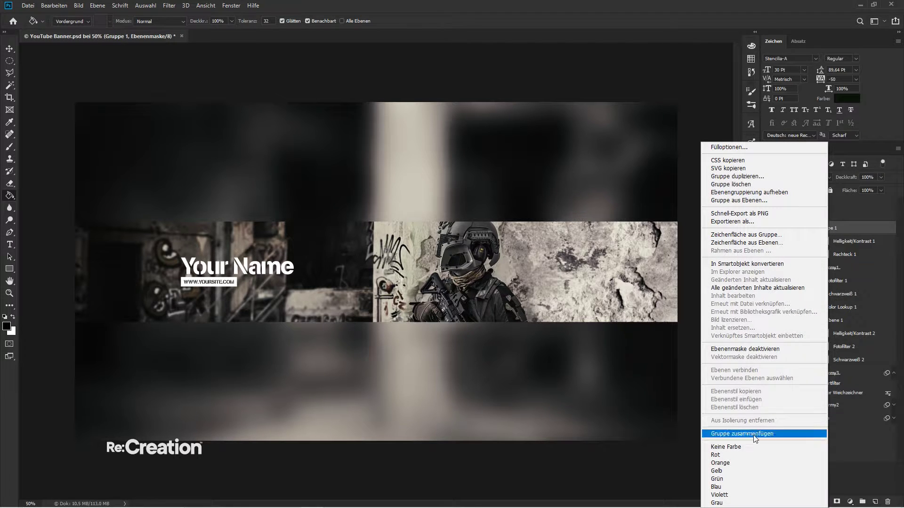
left_click(732, 479)
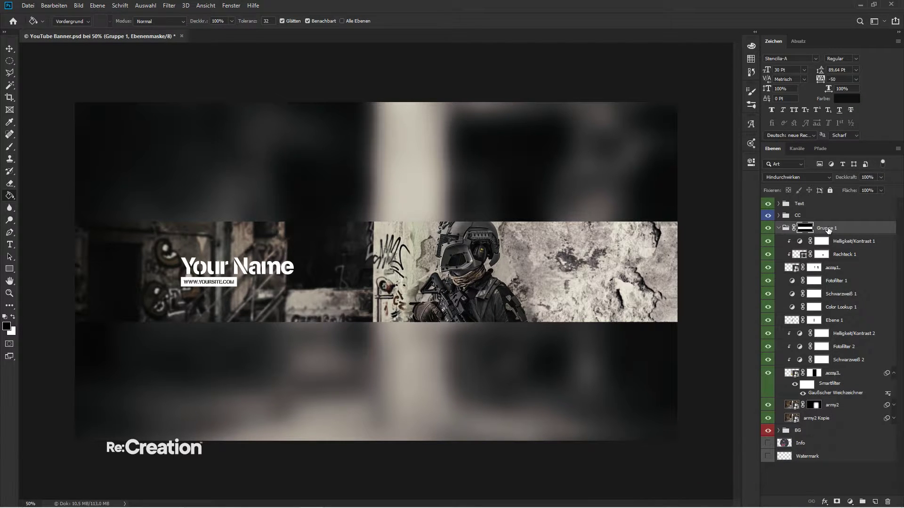
right_click(829, 228)
left_click(735, 457)
double_click(826, 227)
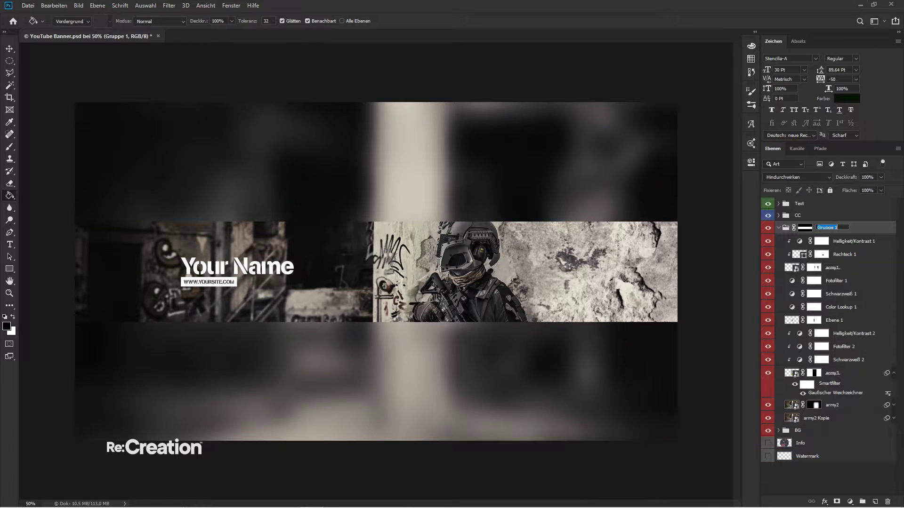
type("Banner")
key("Tab")
type("CC")
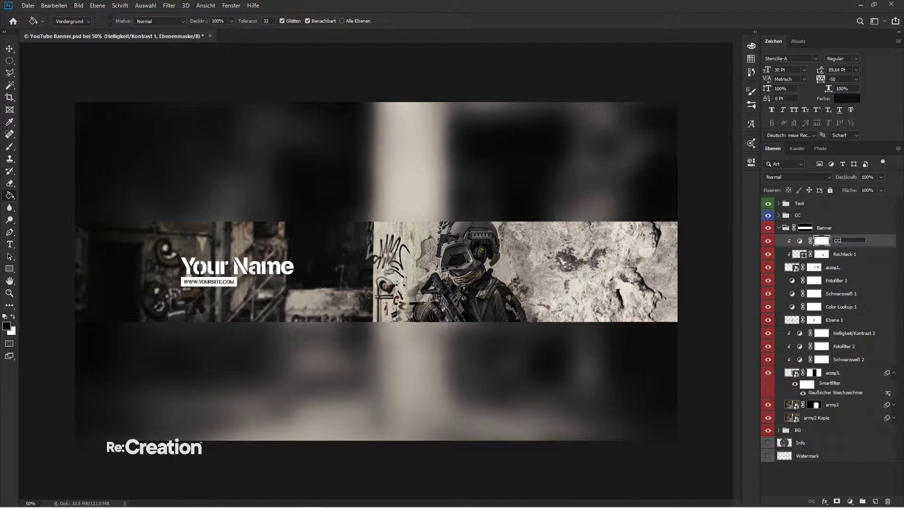
key("Tab")
type("Overlay")
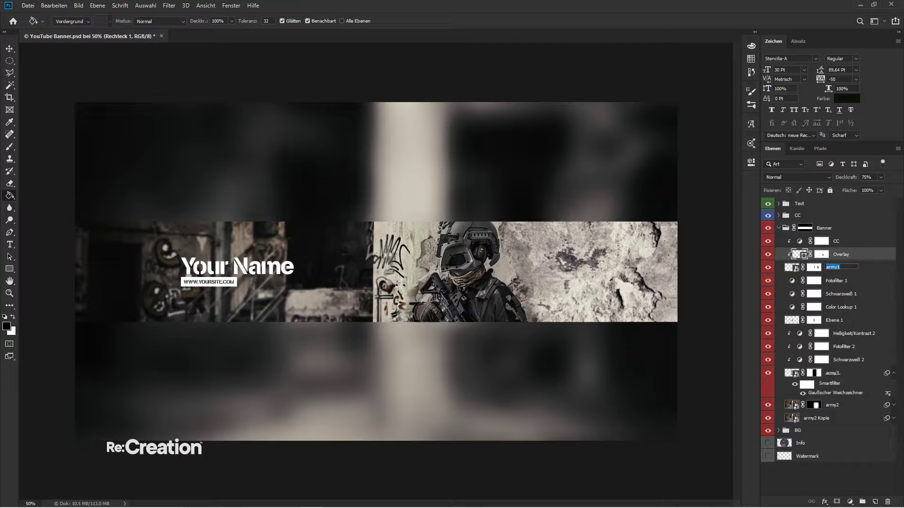
key("Tab")
- Name the first photo layer Image 1 and its three adjustments CC
type("Im")
key("Tab")
type("CDX")
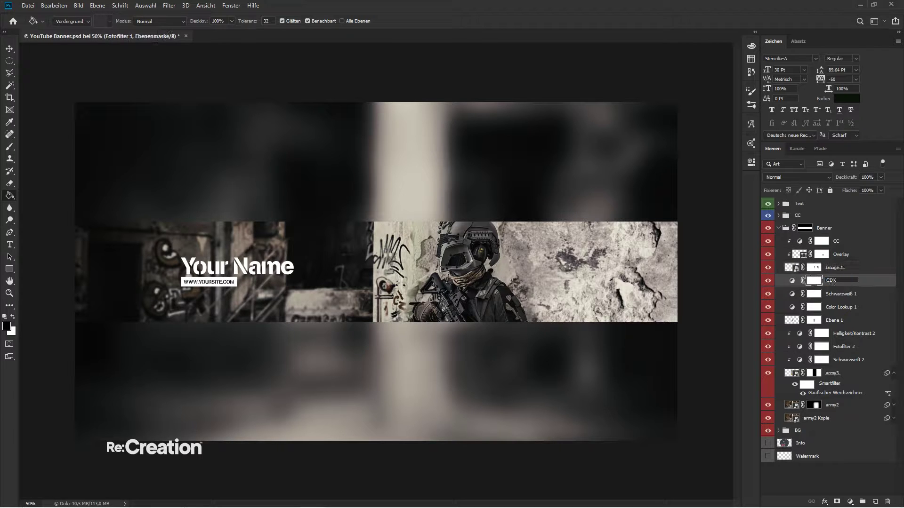
type("C")
key("Tab")
type("CC")
key("Tab")
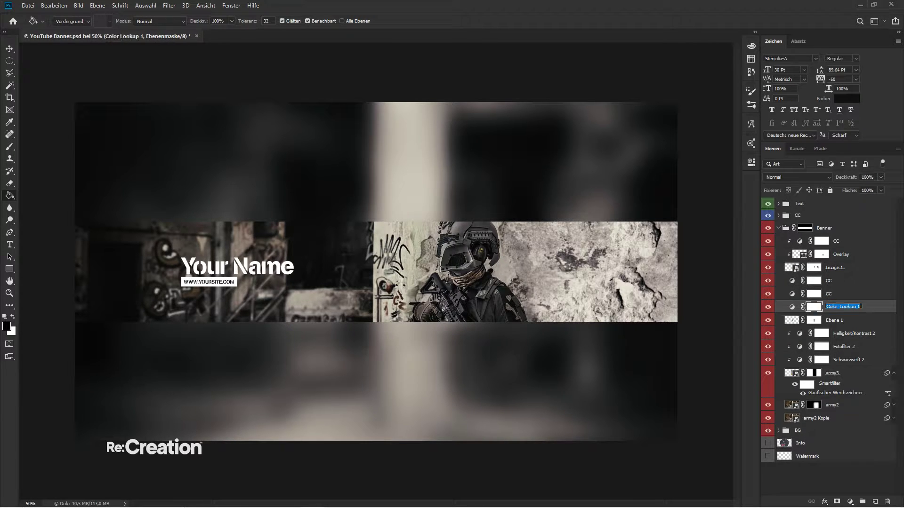
type("CC")
key("Tab")
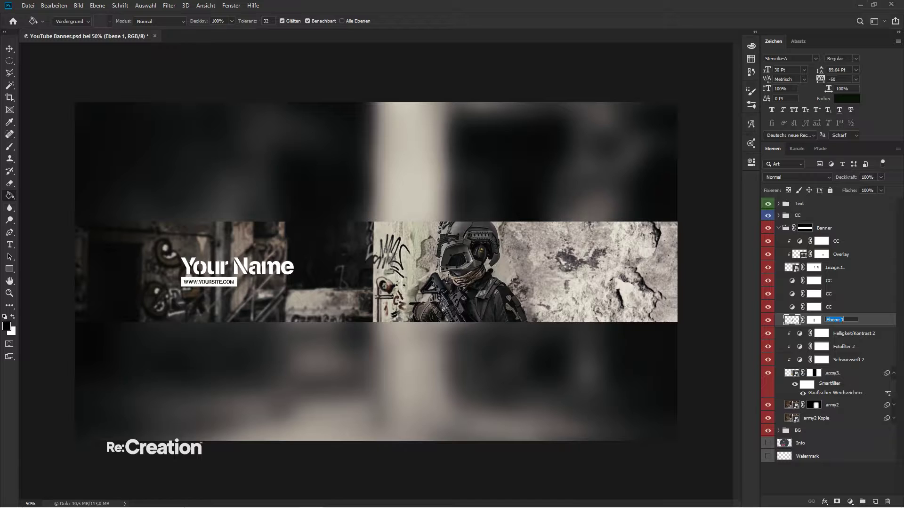
- Name Ebene 1 Image 2, its adjustments CC, army3 Image 3, and the army2 layers Image 2
type("Image 2")
key("Tab")
type("CC")
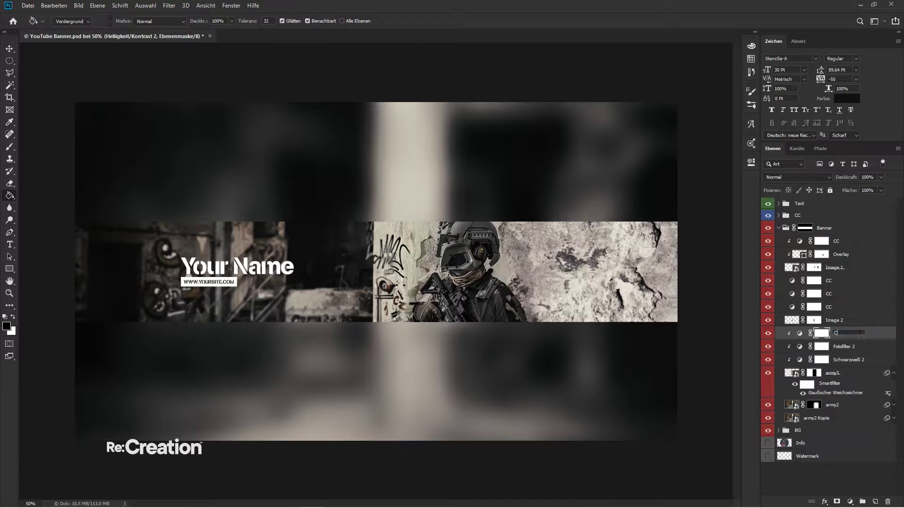
key("Tab")
type("CC")
key("Tab")
type("CC")
key("Tab")
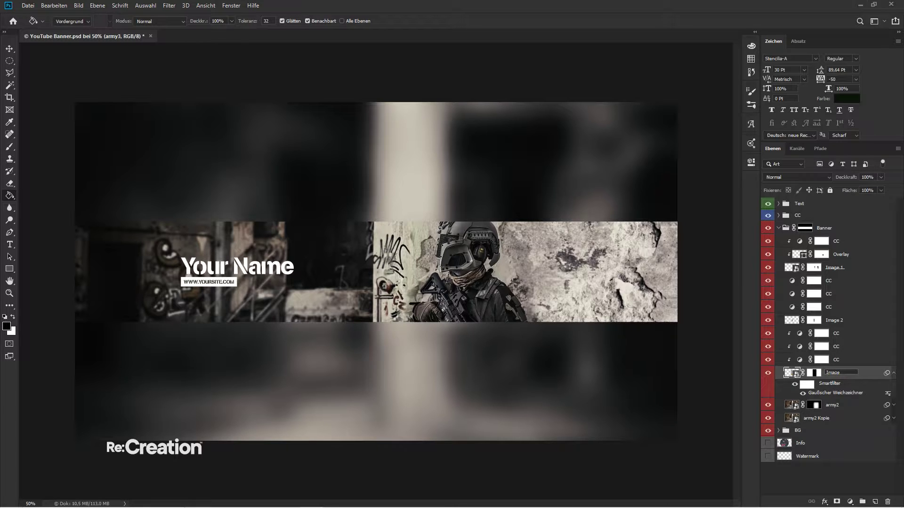
type("Image 3")
key("Tab")
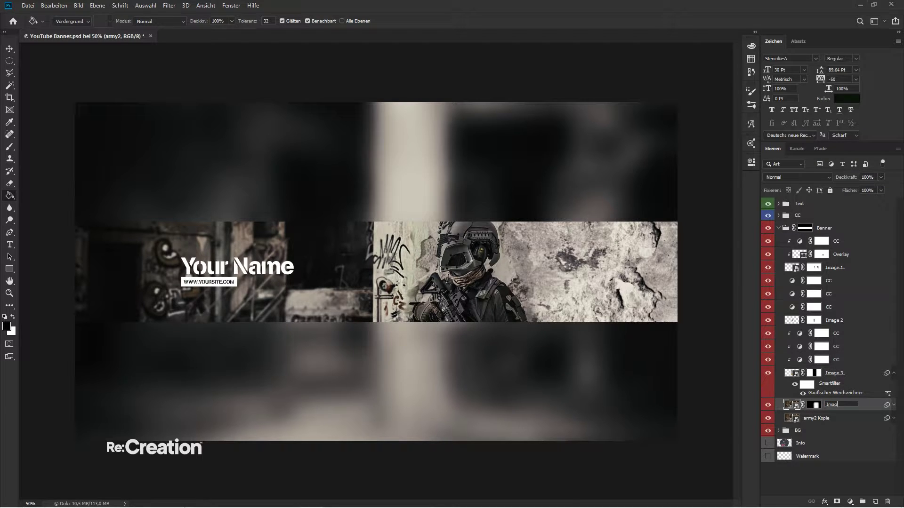
type("Image 2")
key("Tab")
type("Image")
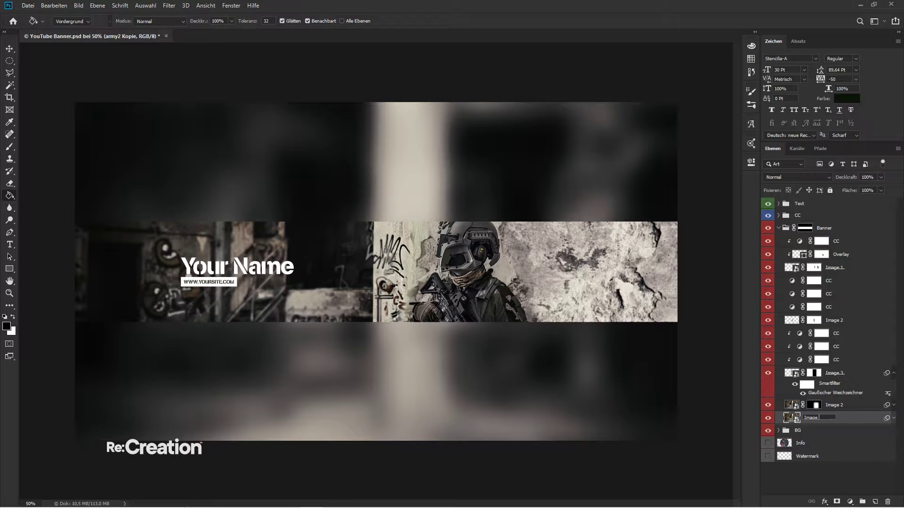
type(" 2")
key("Return")
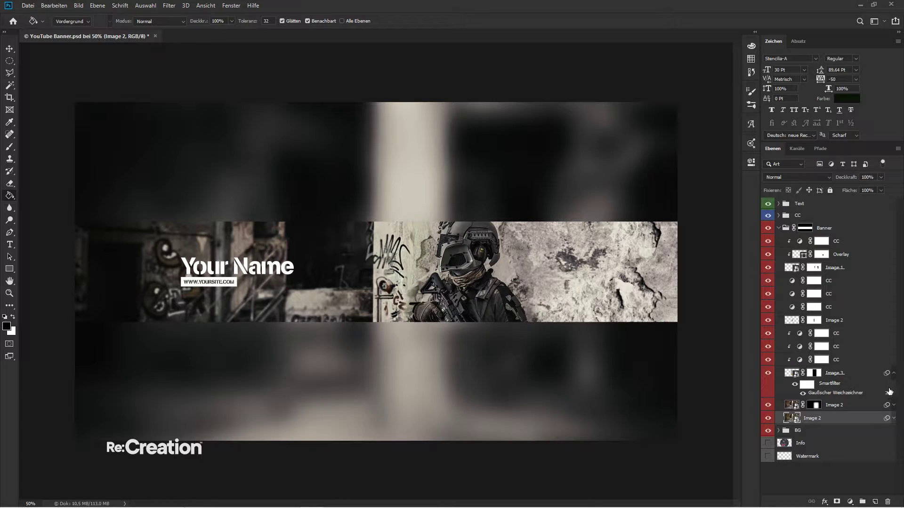
- Check the layer names inside the Text, Your Website and CC groups
left_click(893, 372)
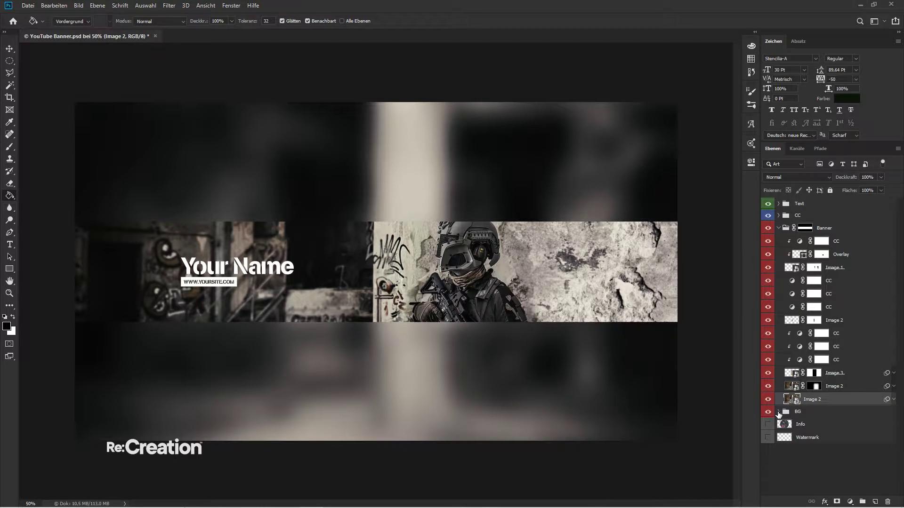
left_click(778, 204)
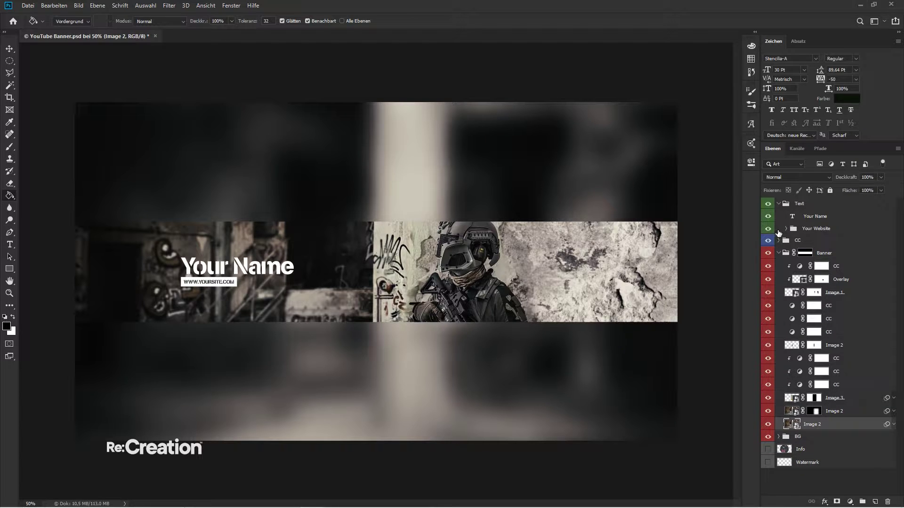
left_click(786, 229)
left_click(786, 229)
left_click(779, 204)
left_click(779, 215)
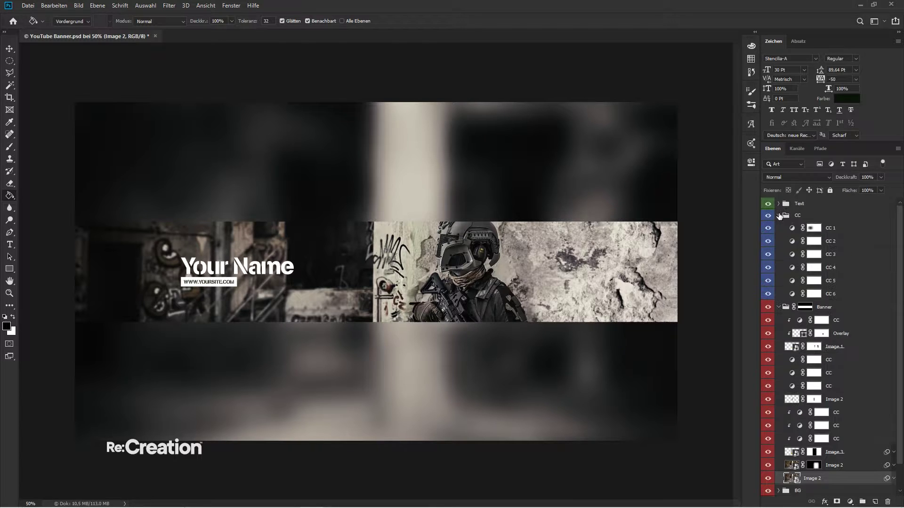
left_click(779, 215)
- Label the seven Banner CC adjustments blue and select CC, Overlay and Image 1 for grouping
left_click(855, 241)
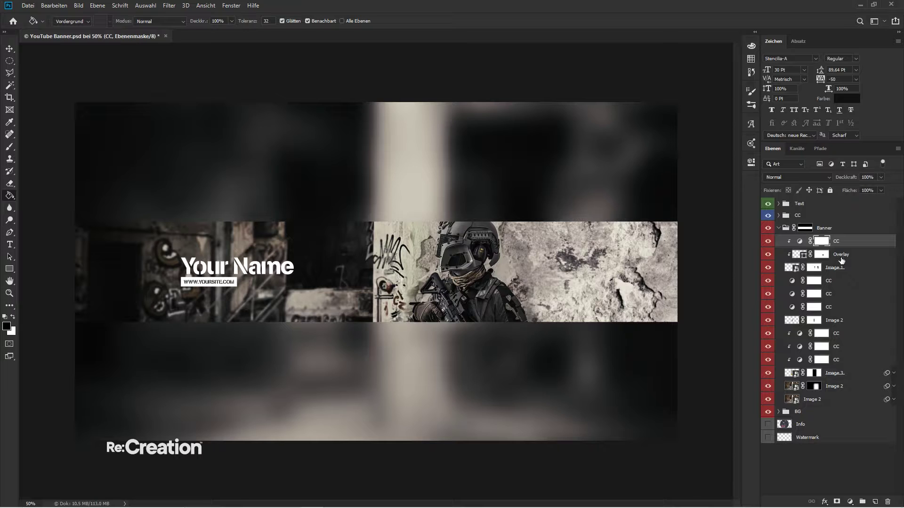
left_click(825, 282, "ctrl")
left_click(828, 294, "ctrl")
left_click(832, 307, "ctrl")
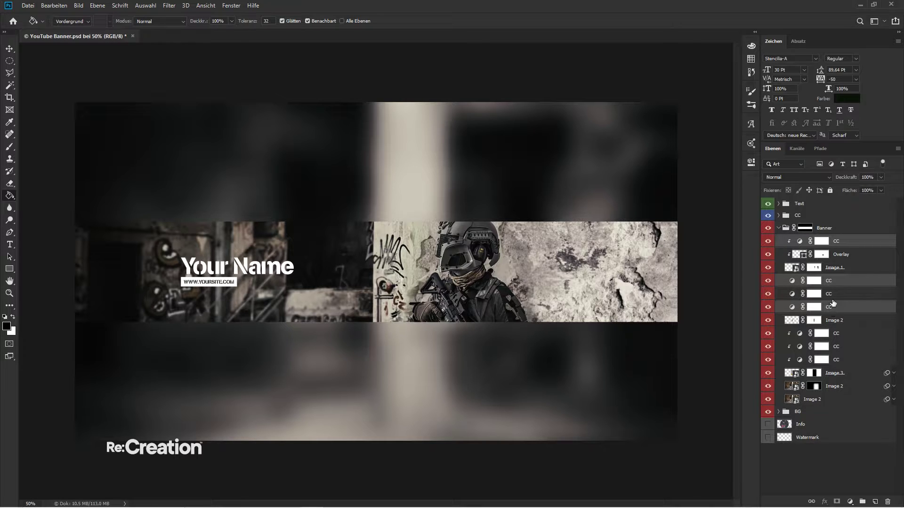
left_click(840, 333, "ctrl")
left_click(840, 346, "ctrl")
left_click(838, 359, "ctrl")
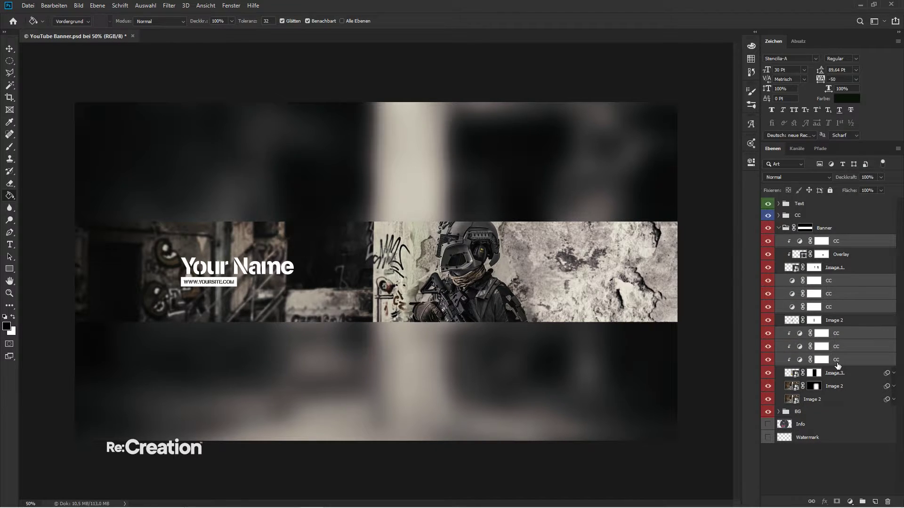
right_click(837, 365)
left_click(824, 460)
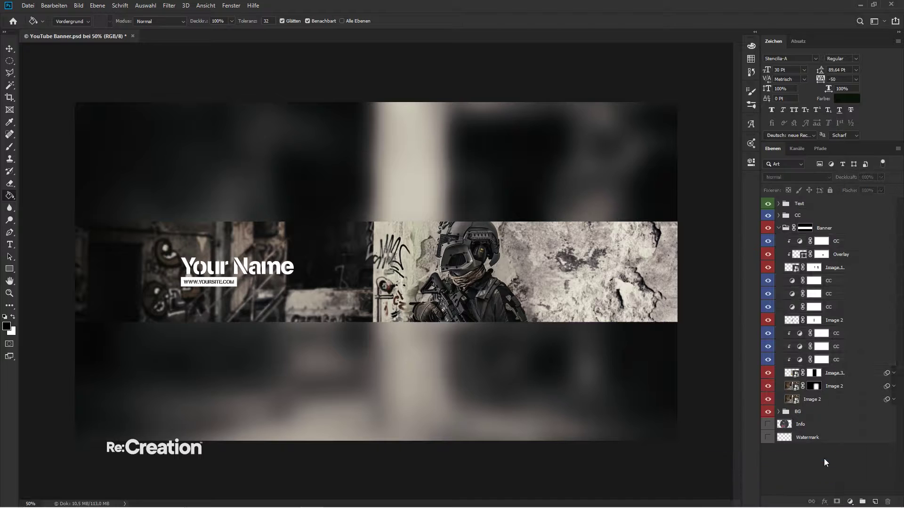
left_click(843, 243)
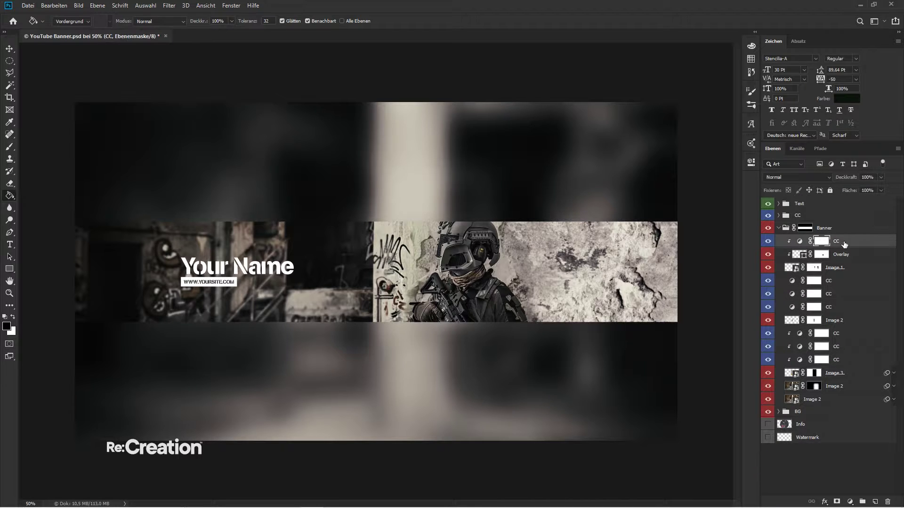
left_click(843, 268, "shift")
- Group the selected layers and name the group Image 1
key("ctrl+g")
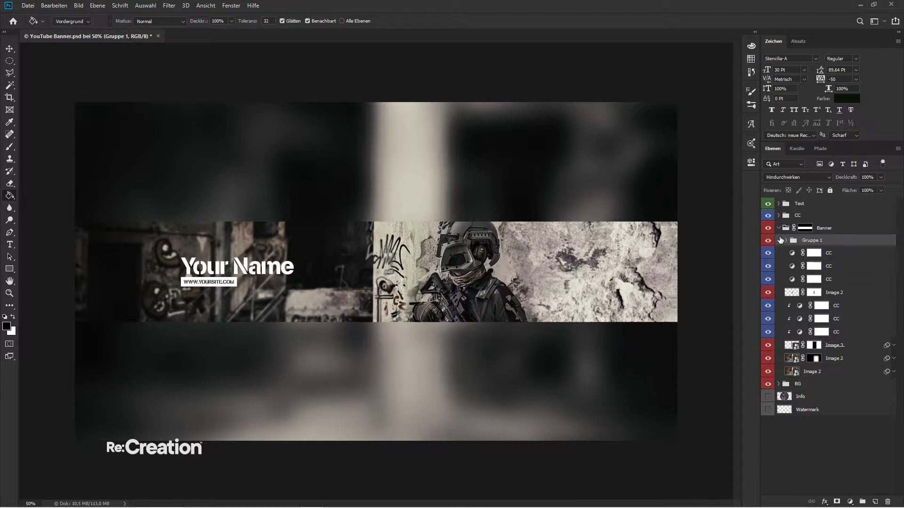
left_click(768, 240)
left_click(768, 240)
double_click(812, 240)
type("Image")
key("Return")
- Group the CC layers with Image 2 and Image 3 and name the group Image 3
left_click(813, 253)
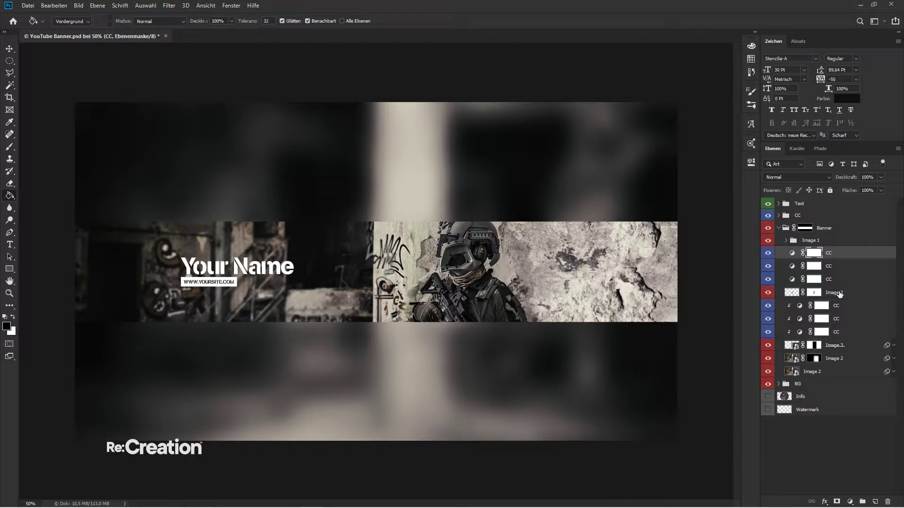
left_click(840, 294, "shift")
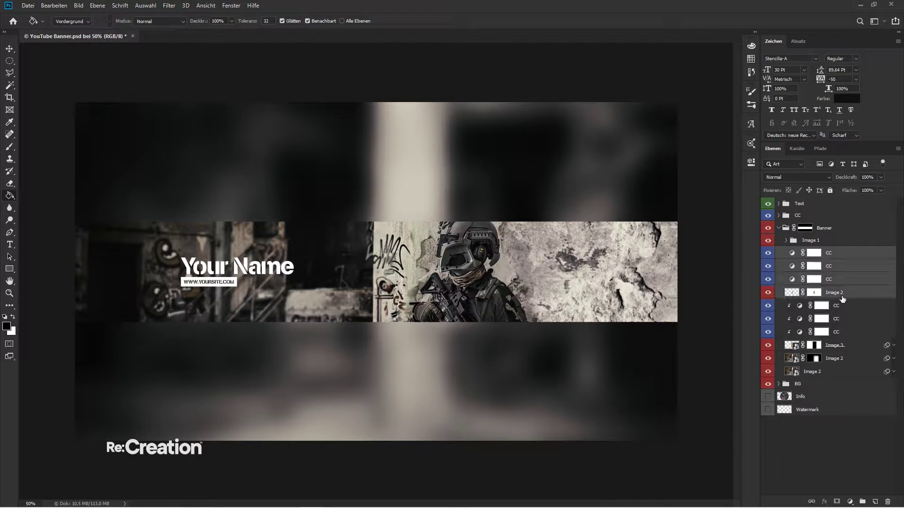
left_click(842, 345, "shift")
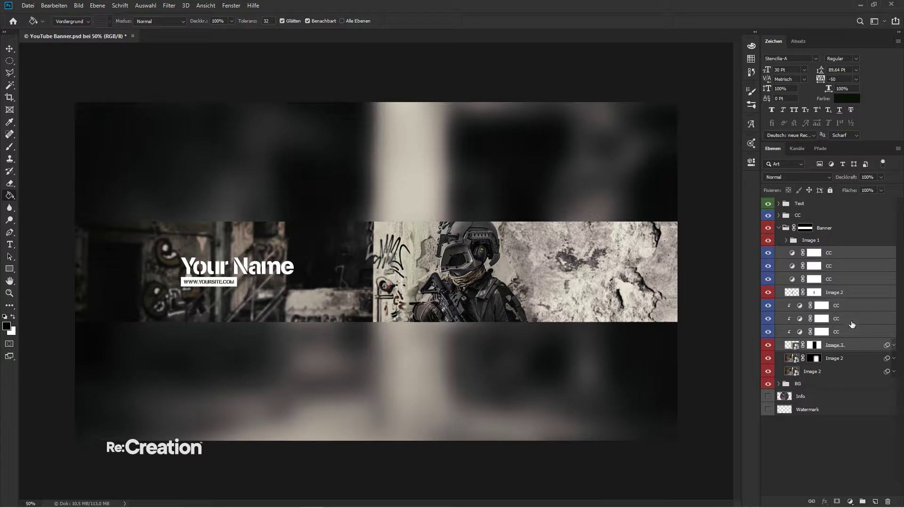
key("ctrl+g")
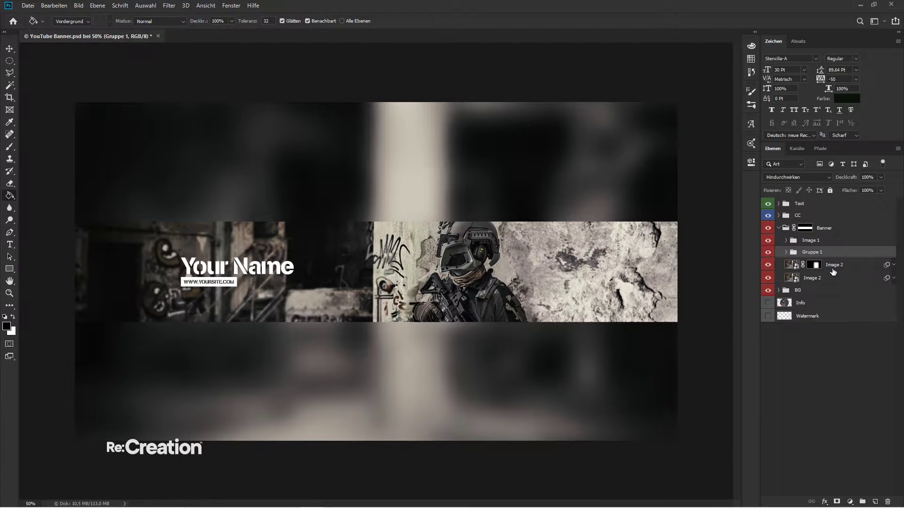
double_click(816, 253)
type("Image 3")
key("Return")
left_click(819, 265)
- Group the left image's layers into a group named Image 2
left_click(817, 278, "shift")
key("ctrl+g")
double_click(816, 265)
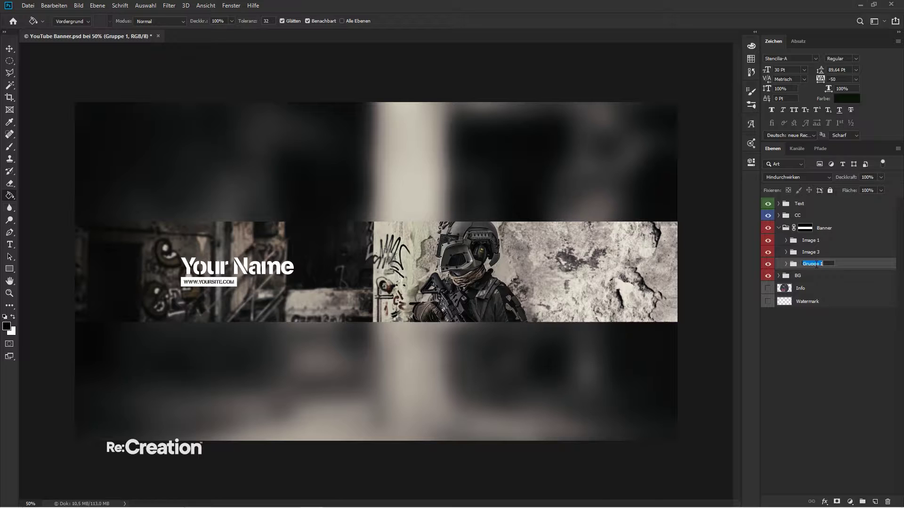
type("Image 2")
key("Return")
- Toggle the Image 2, Image 3 and Image 1 groups off and on to check their contents
left_click(772, 265)
left_click(772, 264)
left_click(768, 253)
left_click(768, 253)
left_click(770, 240)
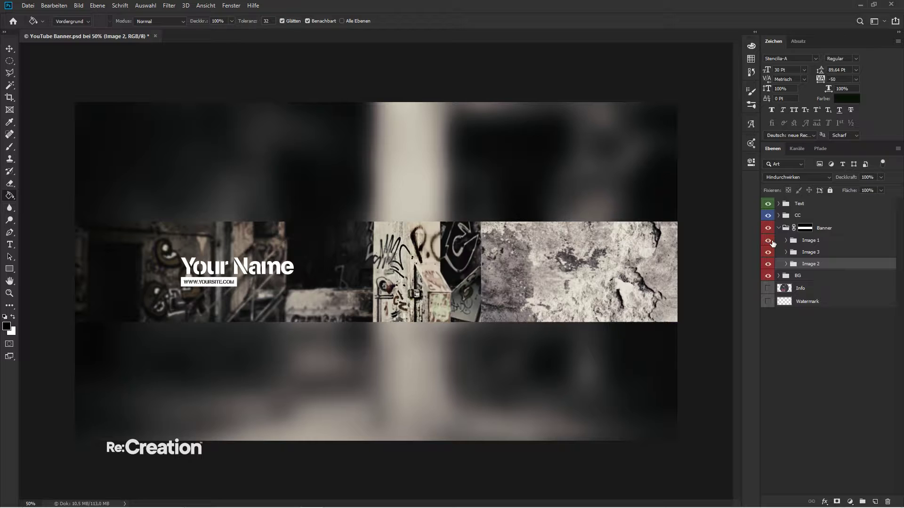
left_click(769, 241)
- Move the three CC adjustment layers out of Image 3 up beside Image 1, then compare
left_click(787, 253)
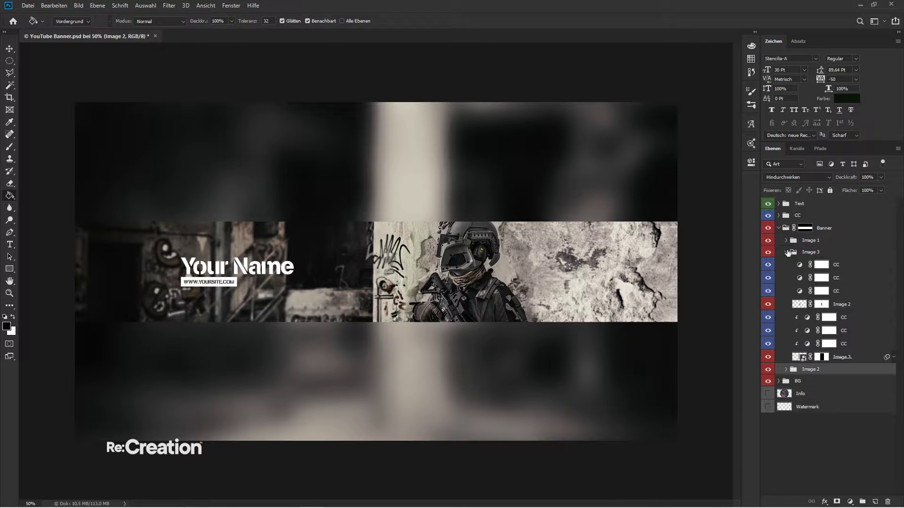
left_click(822, 268)
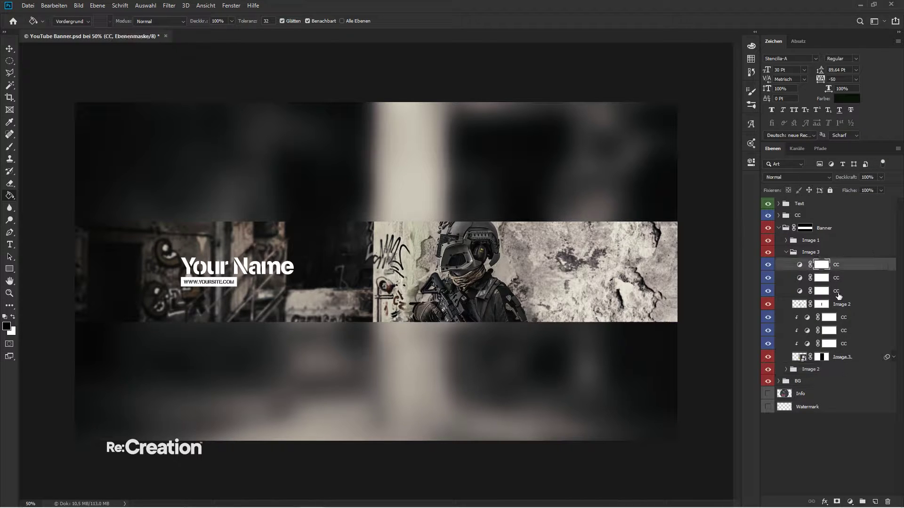
left_click(829, 291, "shift")
left_click_drag(831, 271, 831, 248)
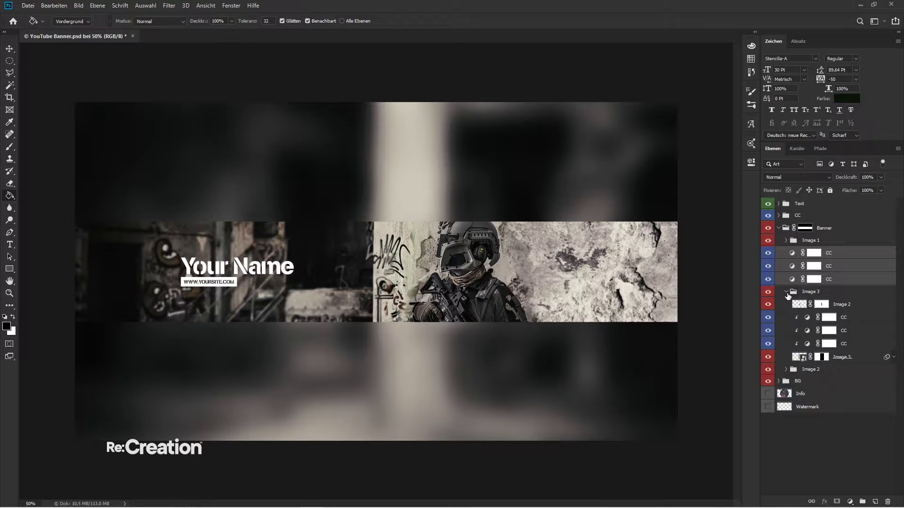
left_click(788, 292)
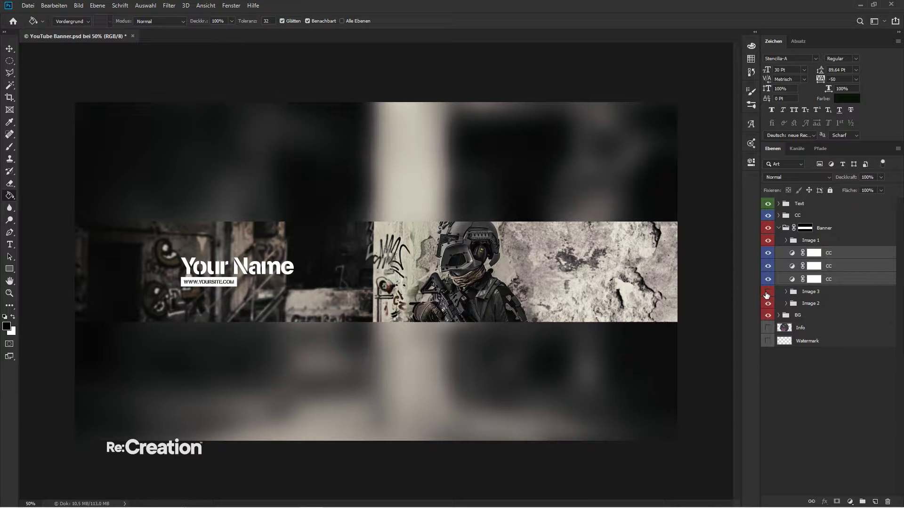
left_click(768, 304)
left_click(768, 303)
left_click(769, 304)
left_click(769, 304)
left_click(769, 304)
left_click(768, 304)
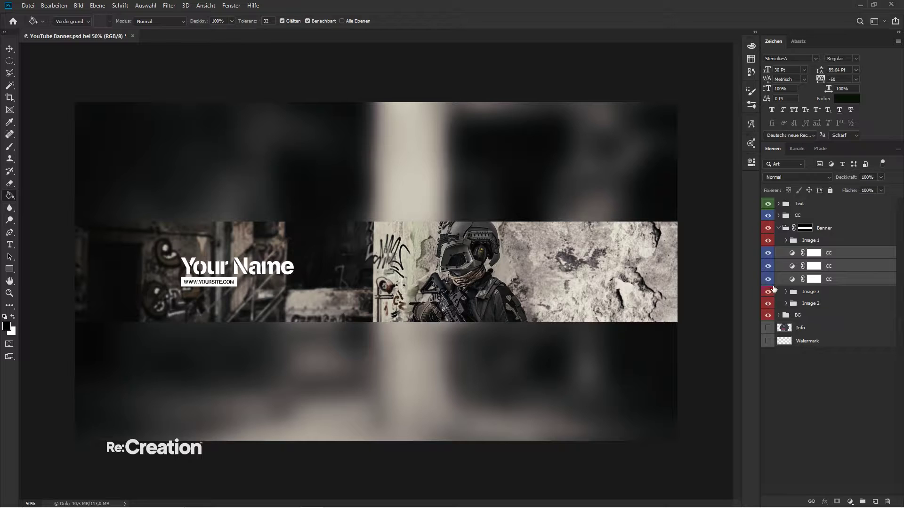
left_click(769, 240)
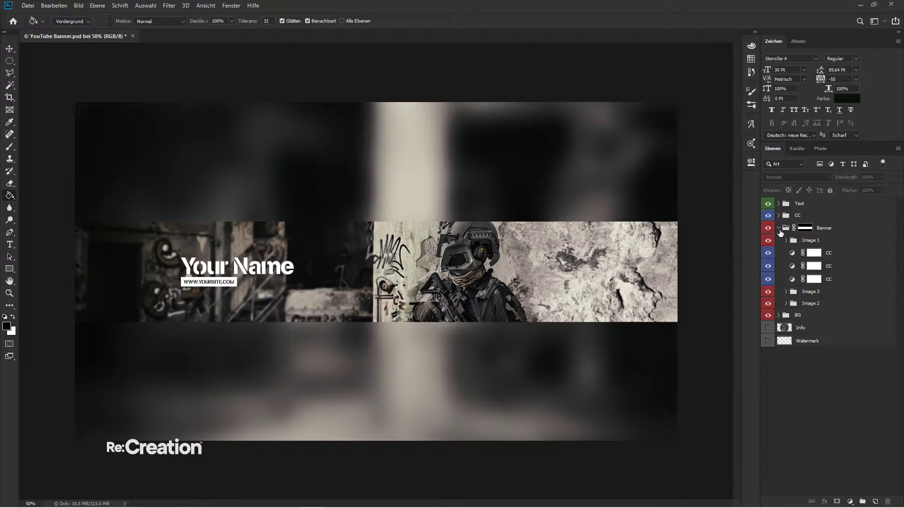
- Move the BG through Text groups below Info and Watermark, showing Watermark and hiding Info
left_click(779, 228)
left_click(805, 241)
left_click(806, 205, "shift")
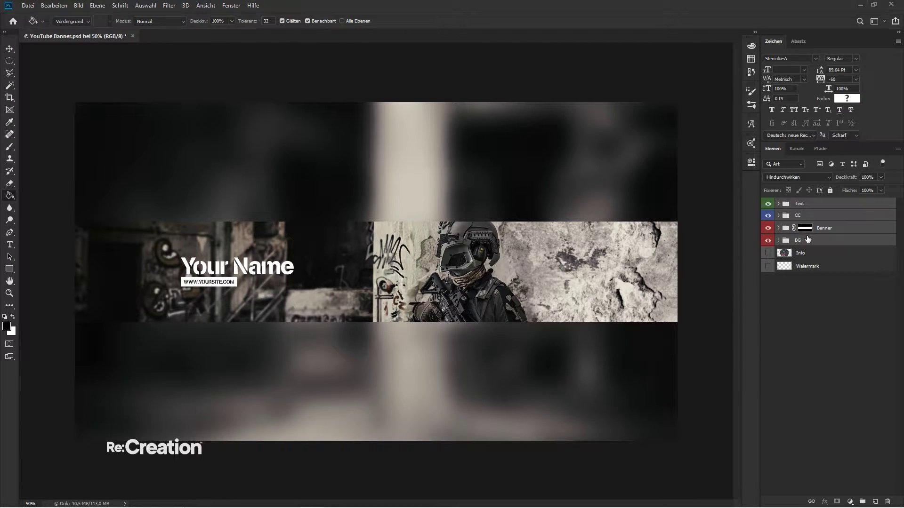
left_click_drag(808, 239, 828, 329)
left_click(768, 218)
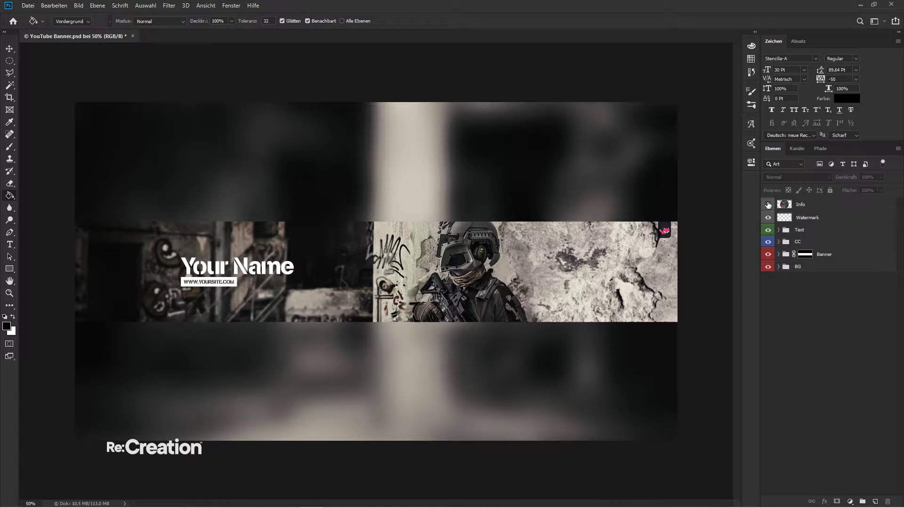
left_click(768, 204)
left_click(779, 254)
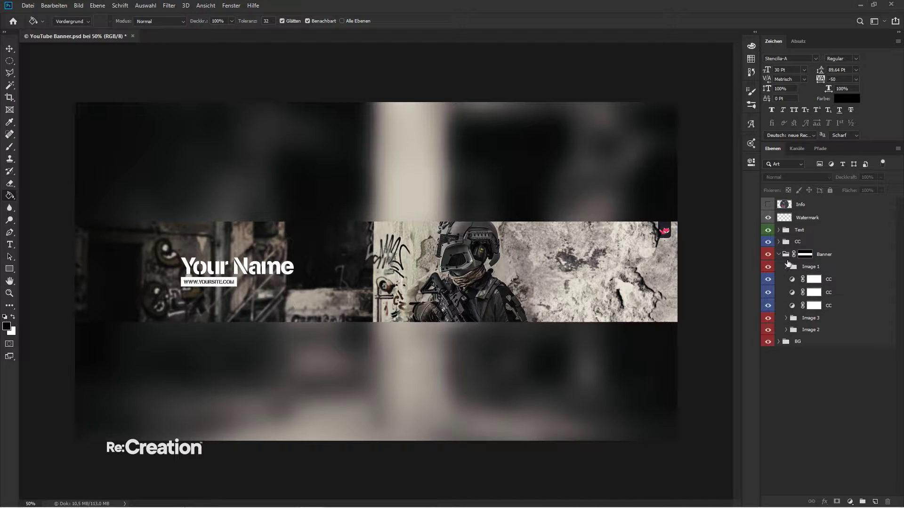
left_click(786, 267)
- Set the Image 1 Overlay fill colour to a soft, nearly neutral grey
double_click(803, 293)
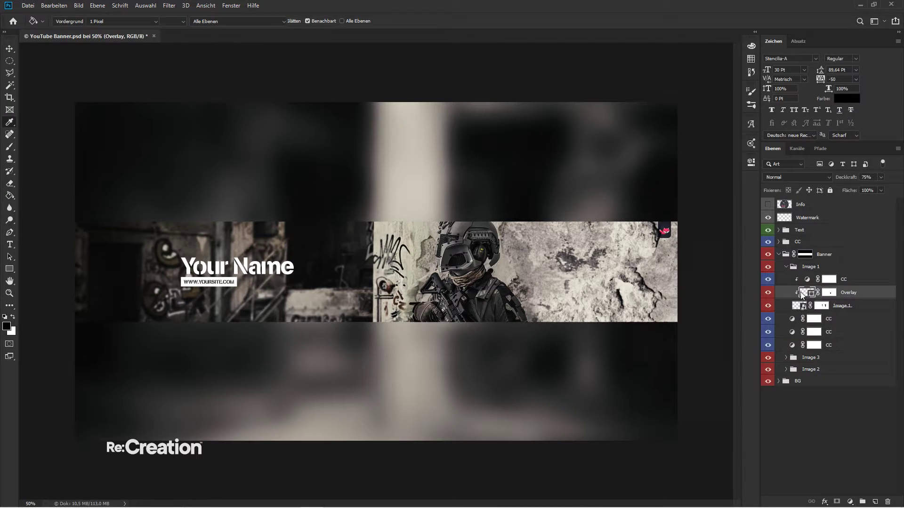
mouse_move(633, 323)
left_mouse_down()
mouse_move(639, 342)
mouse_move(627, 319)
left_mouse_up()
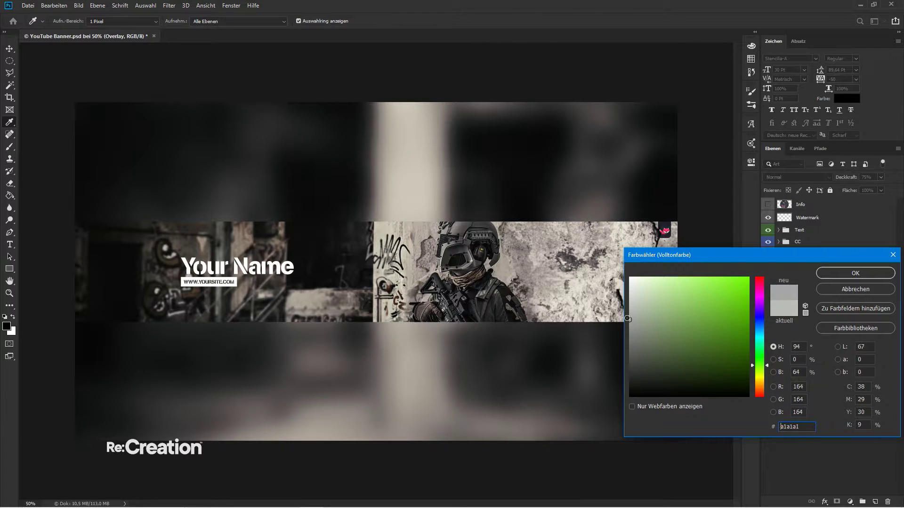
left_click_drag(404, 234, 411, 236)
key("ctrl+plus")
key("ctrl+plus")
key("ctrl+plus")
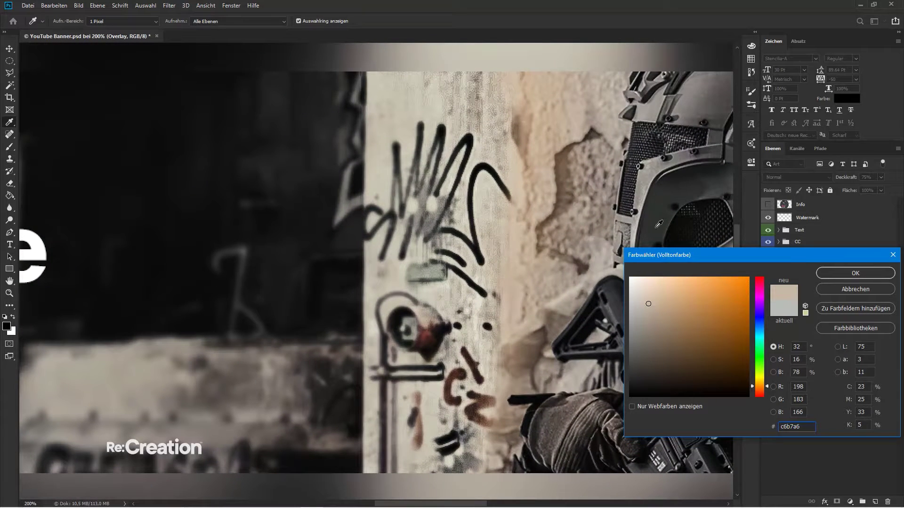
left_click_drag(432, 136, 503, 138)
left_click(504, 137)
left_click_drag(646, 318, 627, 318)
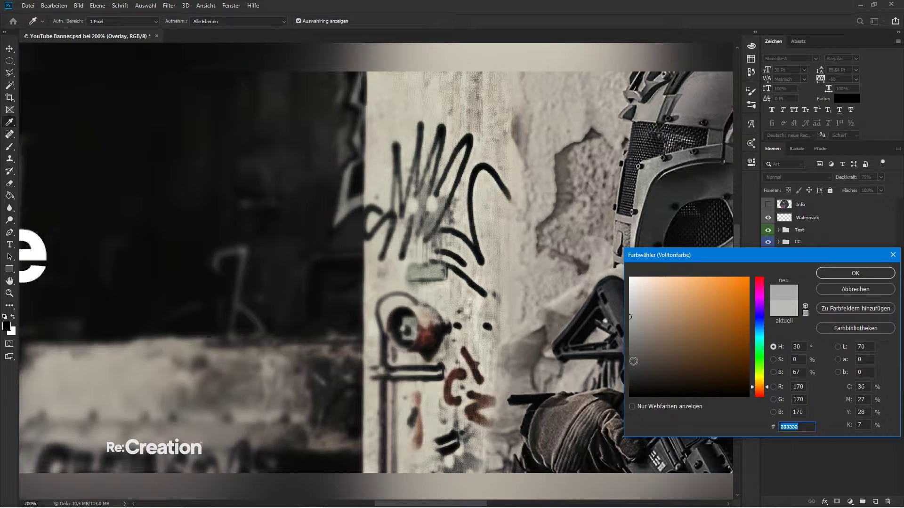
left_click_drag(634, 361, 629, 314)
left_click_drag(631, 317, 634, 307)
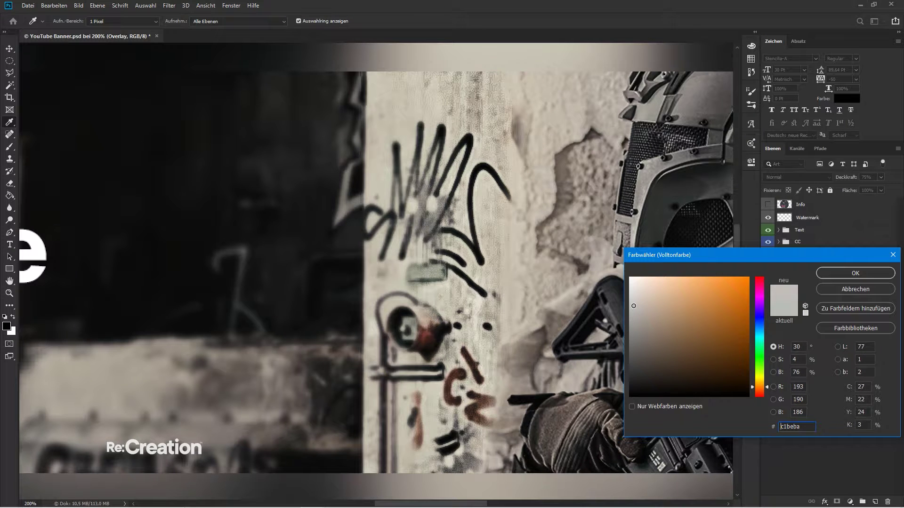
key("Return")
- Zoom back out, collapse the Image 1 and Banner groups, and show the Info layer
key("g")
key("ctrl+minus")
key("ctrl+minus")
key("ctrl+minus")
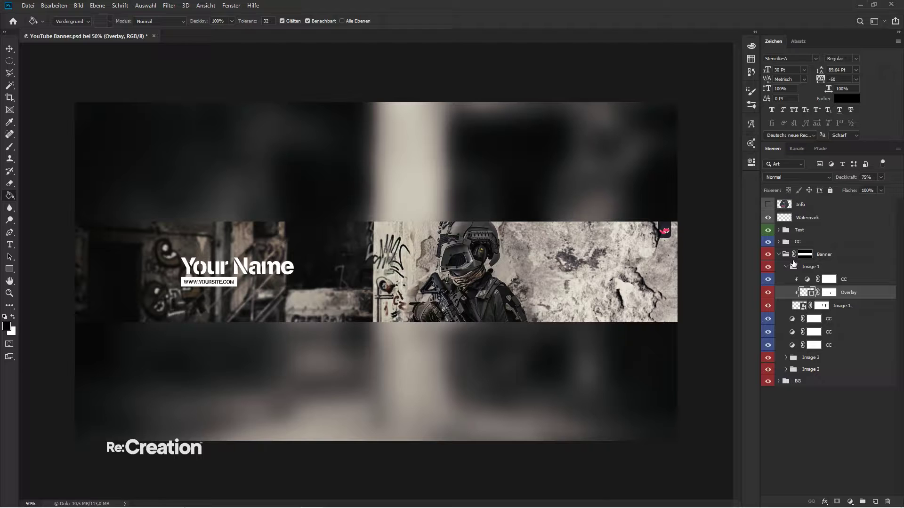
left_click(788, 267)
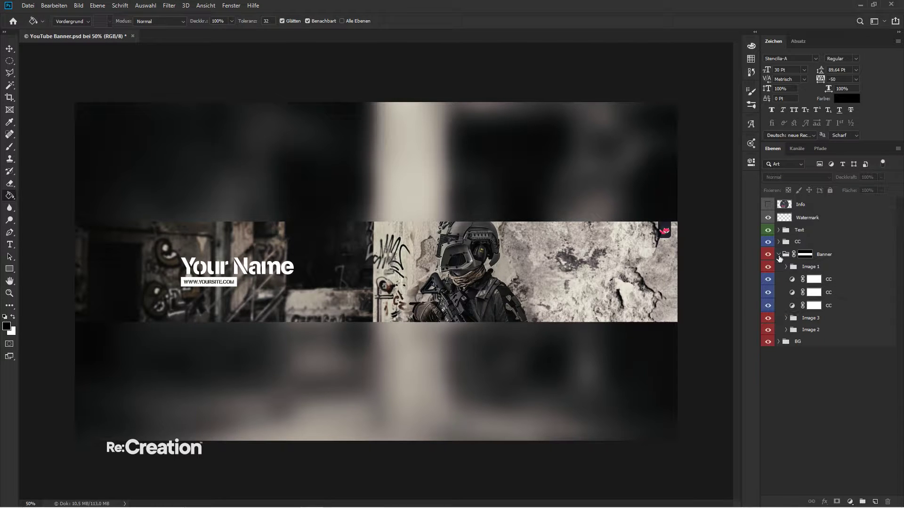
left_click(779, 254)
left_click(767, 206)
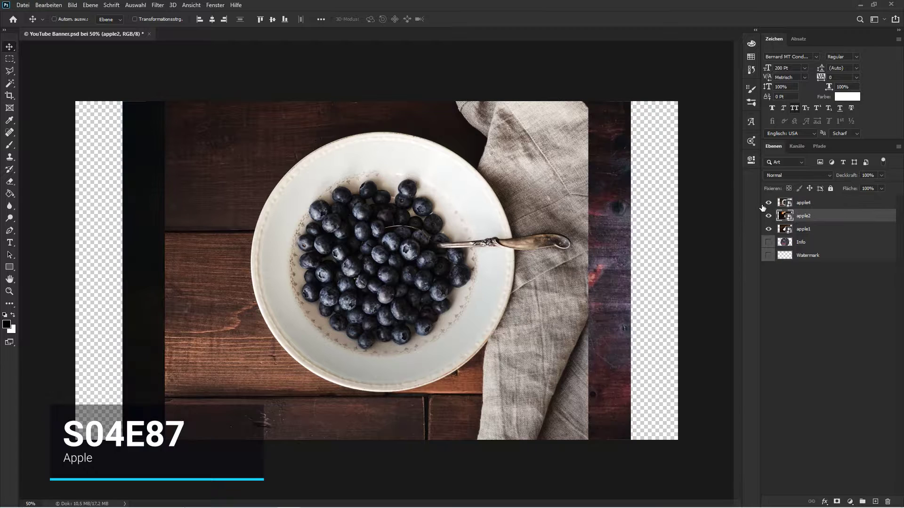
- Hide the blueberry and pumpkin photos and shrink the apple1 phone photo to about a third
left_click(768, 202)
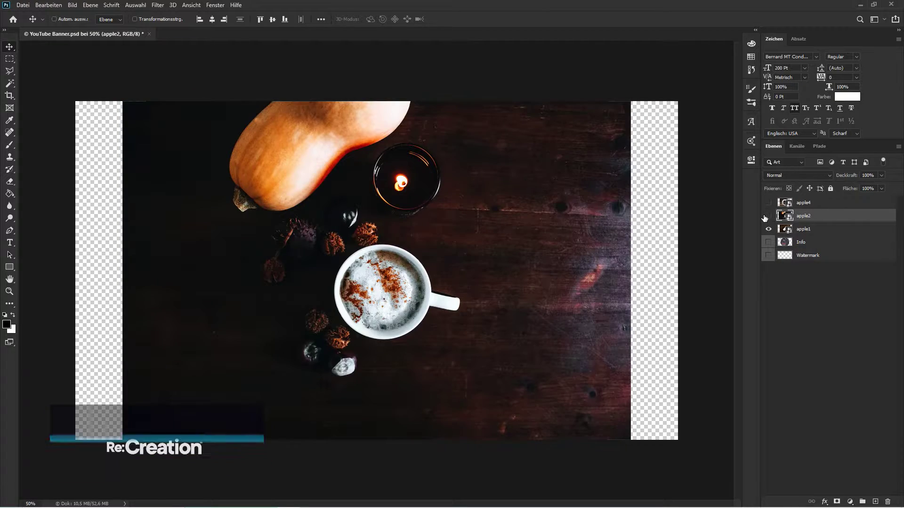
left_click(768, 215)
left_click(799, 229)
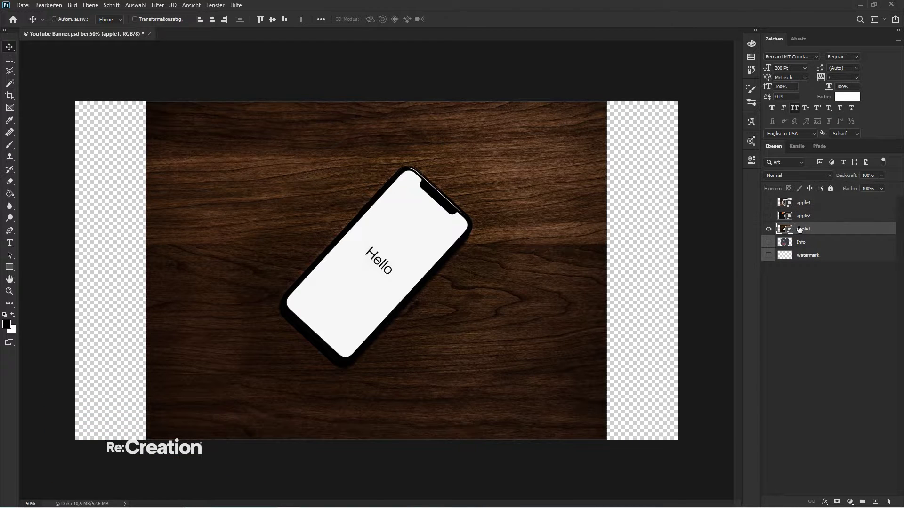
key("ctrl+t")
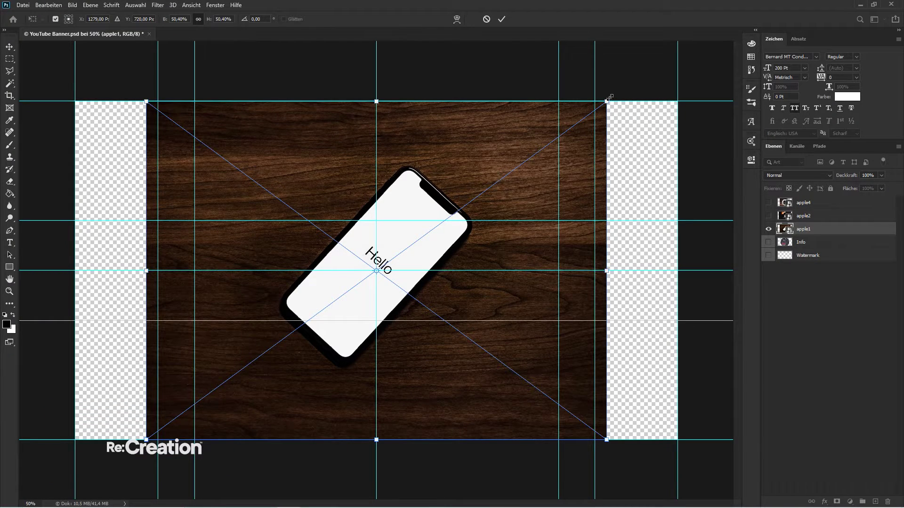
left_click_drag(606, 101, 539, 166)
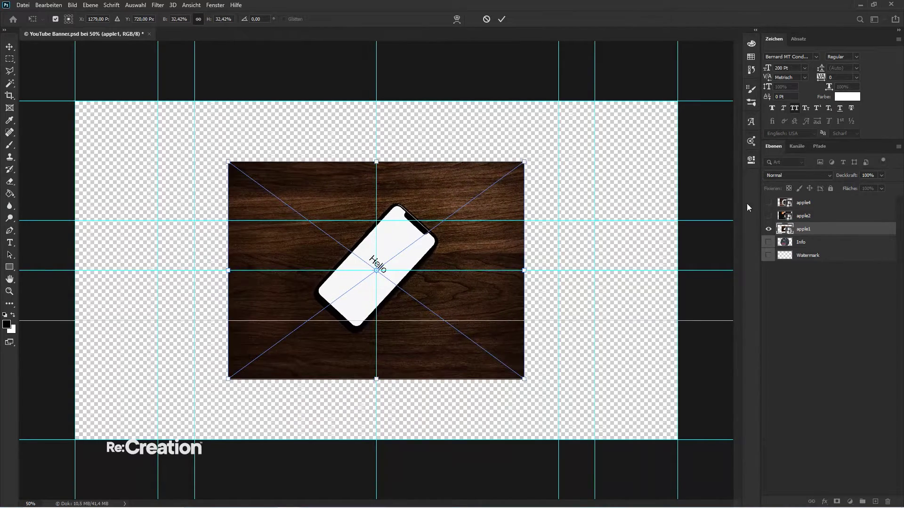
key("Return")
- Show the blueberry photo, move it to the right side and shrink it
left_click(768, 203)
left_click(803, 202)
left_click_drag(473, 313, 559, 301)
key("ctrl+t")
left_click_drag(254, 265, 465, 238)
key("Return")
- Show the pumpkin photo, scale it to about a third and place it at the left edge
left_click(768, 216)
left_click(803, 216)
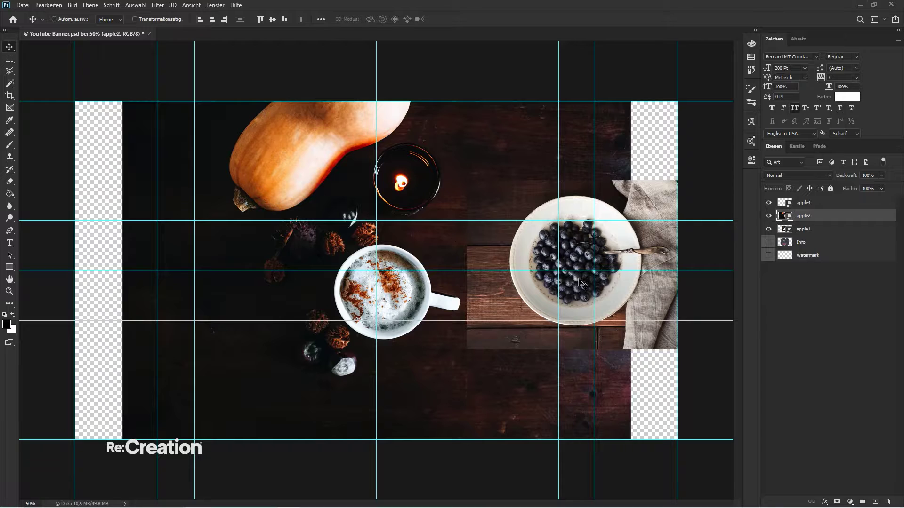
left_click_drag(450, 294, 346, 295)
key("ctrl+t")
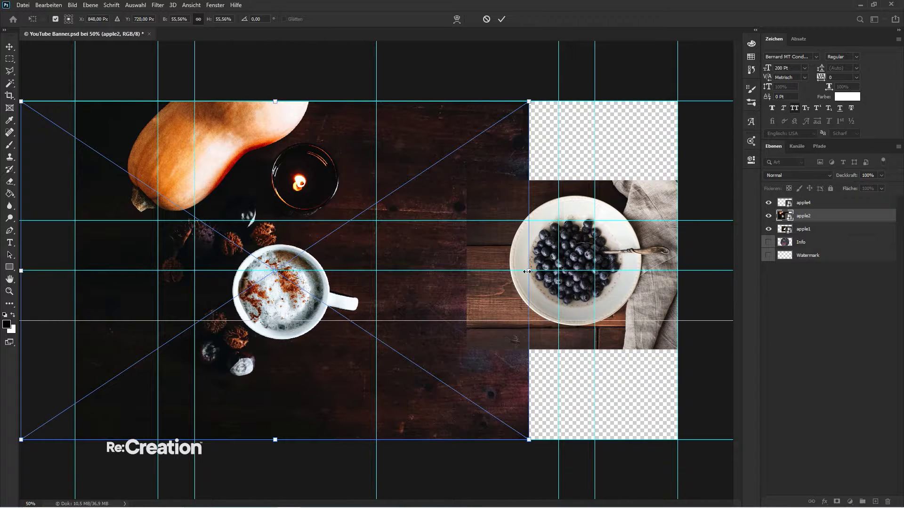
left_click_drag(527, 272, 262, 276)
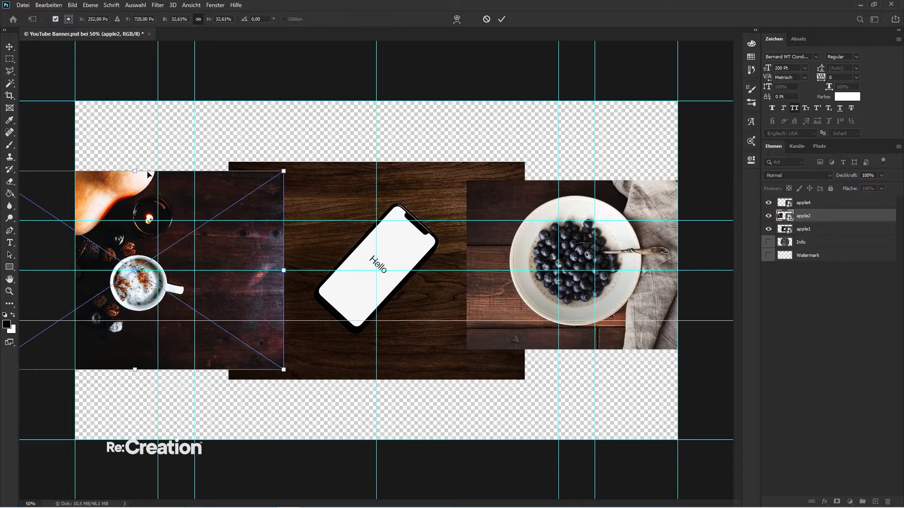
left_click_drag(148, 175, 186, 97)
left_click_drag(231, 254, 175, 298)
key("Return")
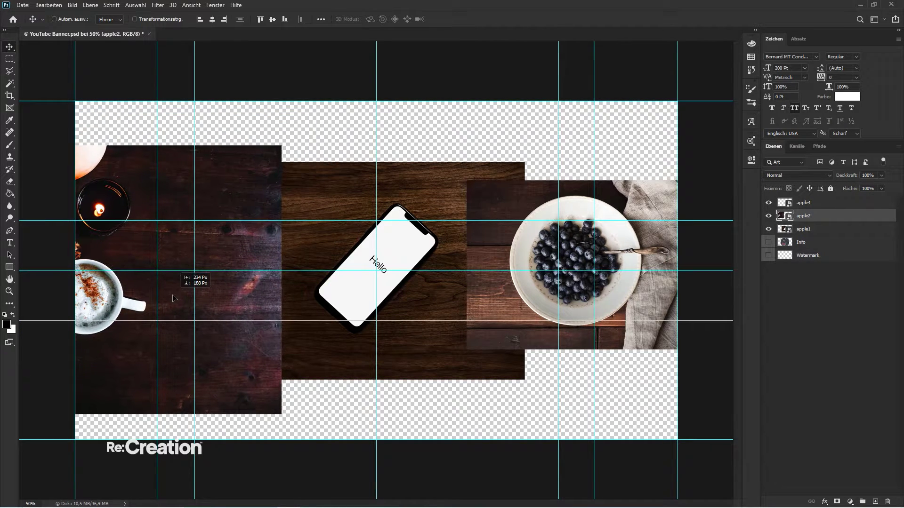
- Put the pumpkin photo behind apple1, then shrink the phone photo to about 23% and tilt it 5.7°
mouse_move(807, 216)
left_mouse_down()
mouse_move(805, 231)
mouse_move(806, 207)
mouse_move(807, 230)
left_mouse_up()
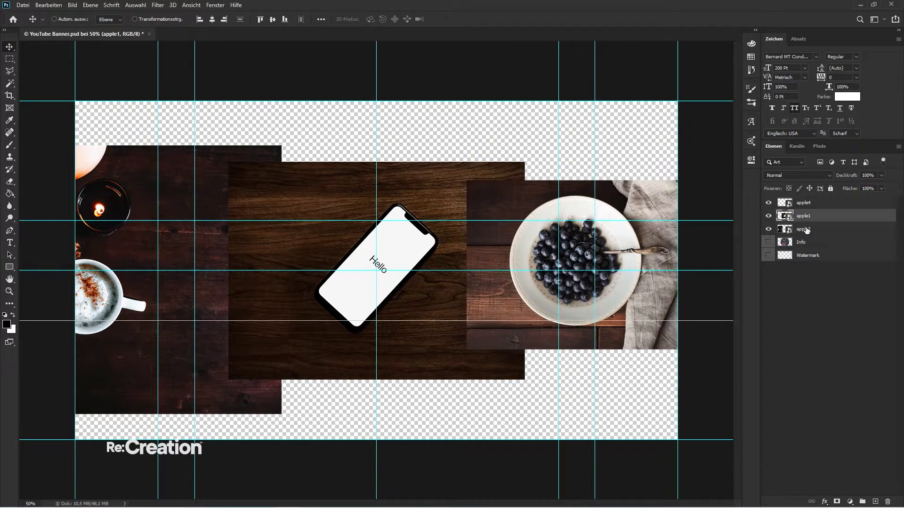
key("ctrl+t")
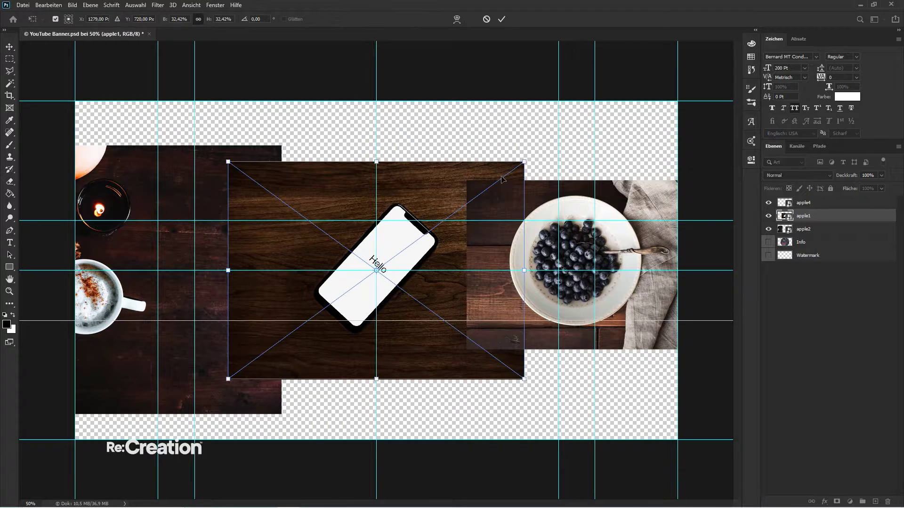
left_click_drag(522, 162, 504, 197)
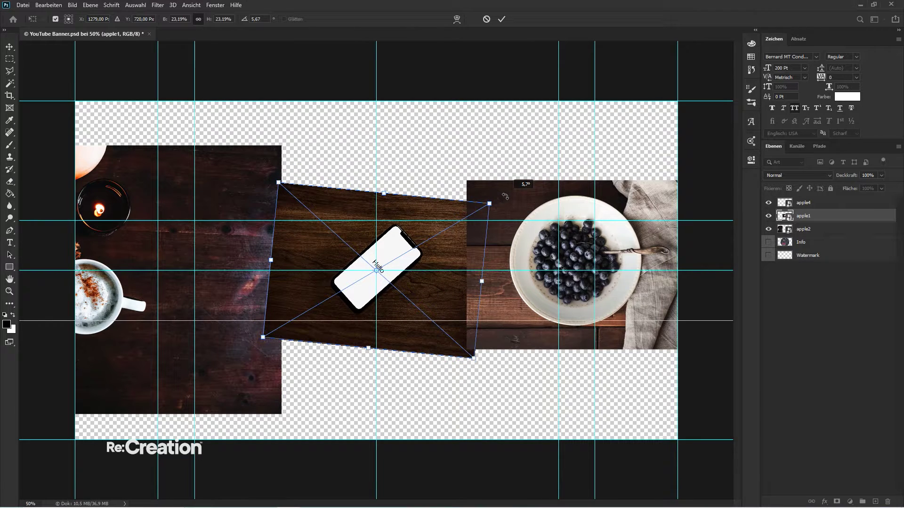
key("Return")
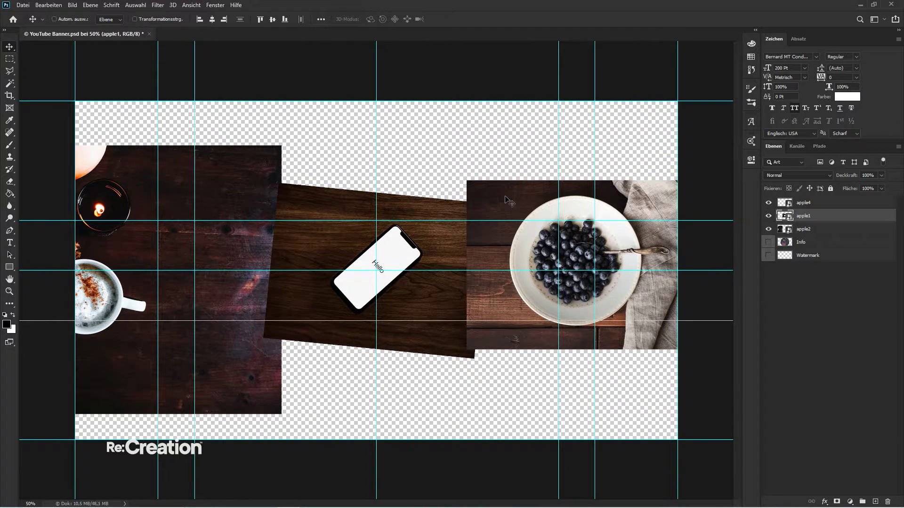
- Group the three photos into Gruppe 1 and mask it to a horizontal strip selection between the guides
left_click(815, 229, "shift")
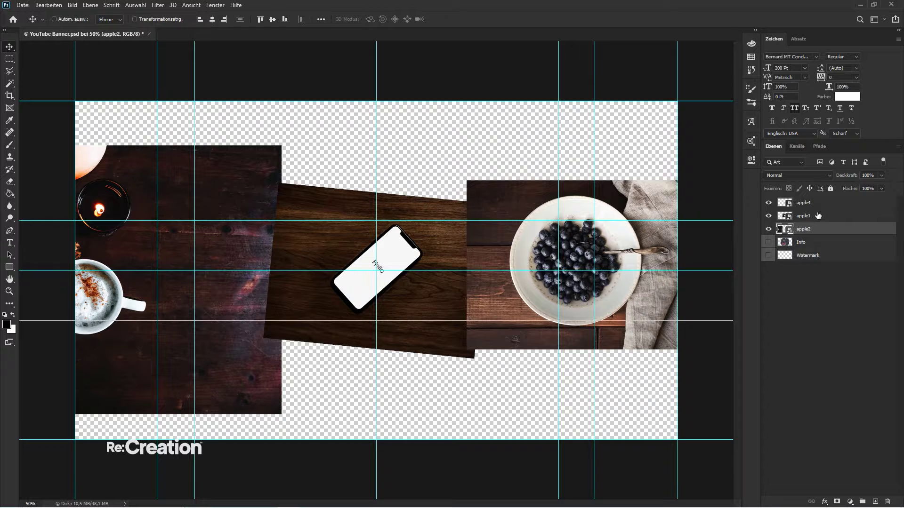
left_click(814, 203, "shift")
key("ctrl+g")
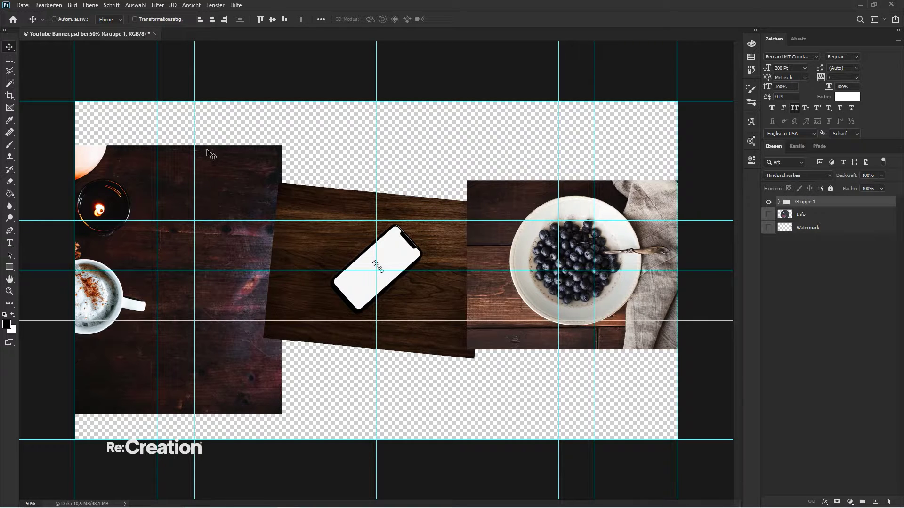
key("m")
left_click_drag(55, 92, 43, 321)
right_click(267, 253)
key("Escape")
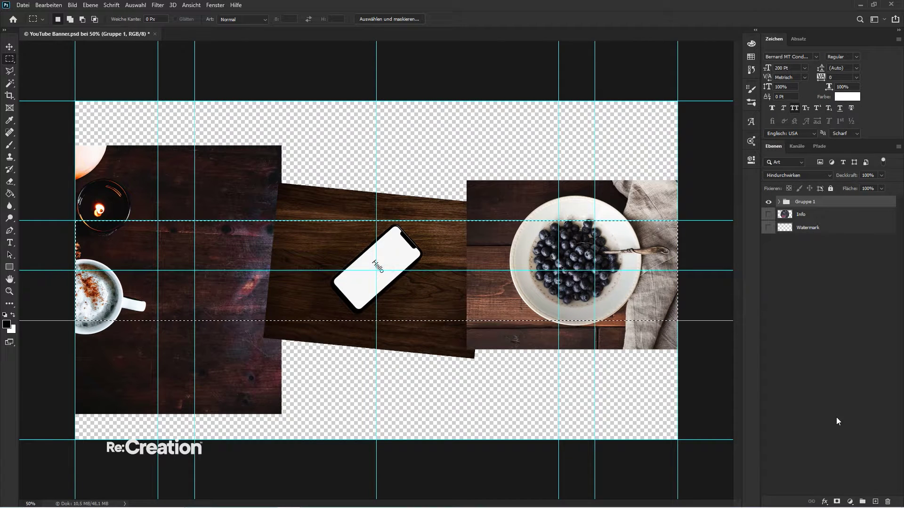
left_click(836, 502)
- Hide the guides, expand Gruppe 1, select apple4 and zoom to 100% around the phone
key("v")
key("ctrl+h")
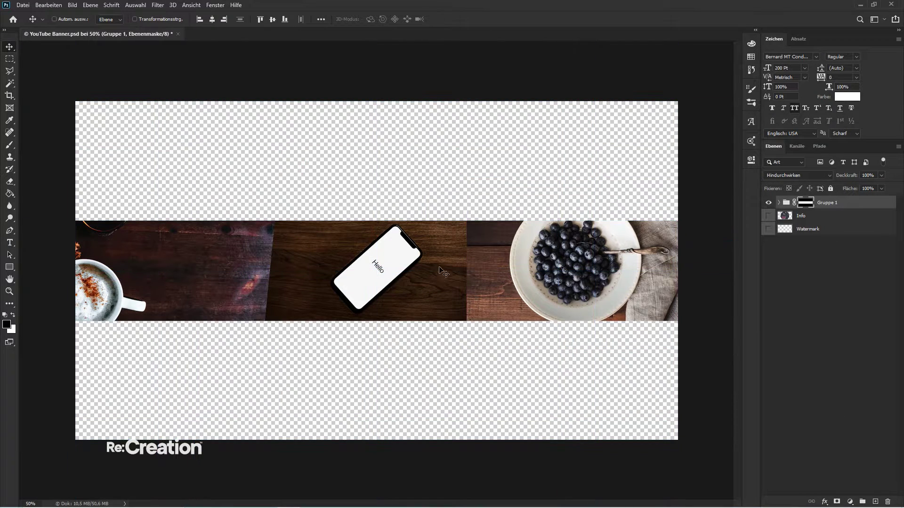
left_click(779, 202)
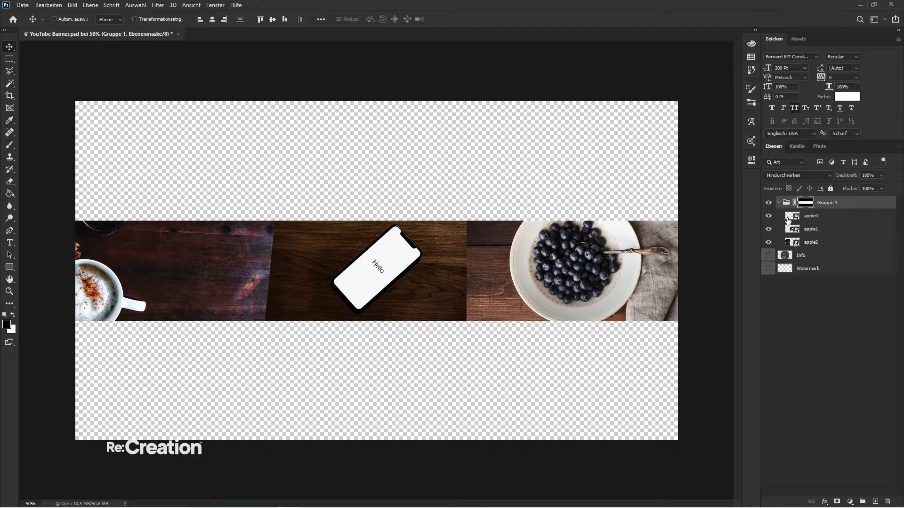
left_click(791, 229)
left_click(799, 221)
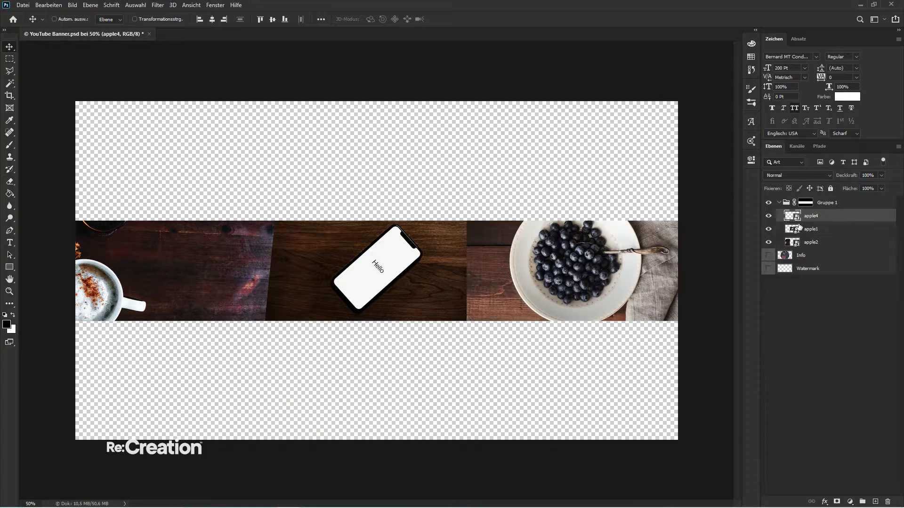
key("ctrl+1")
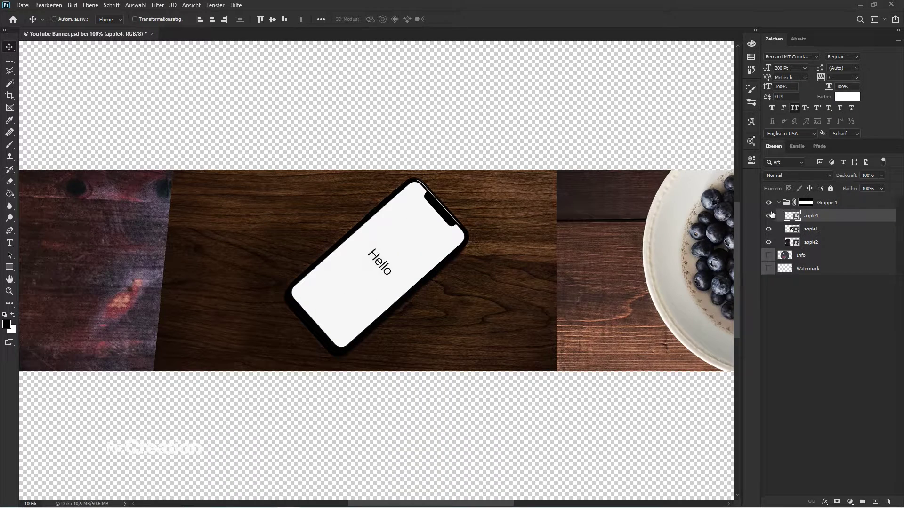
- Hide the blueberry photo and duplicate the apple1 phone photo, moving the copy right
left_click(770, 215)
left_click(816, 233)
left_click_drag(536, 304, 610, 300)
key("ctrl+plus")
key("space")
left_click_drag(708, 293, 444, 258)
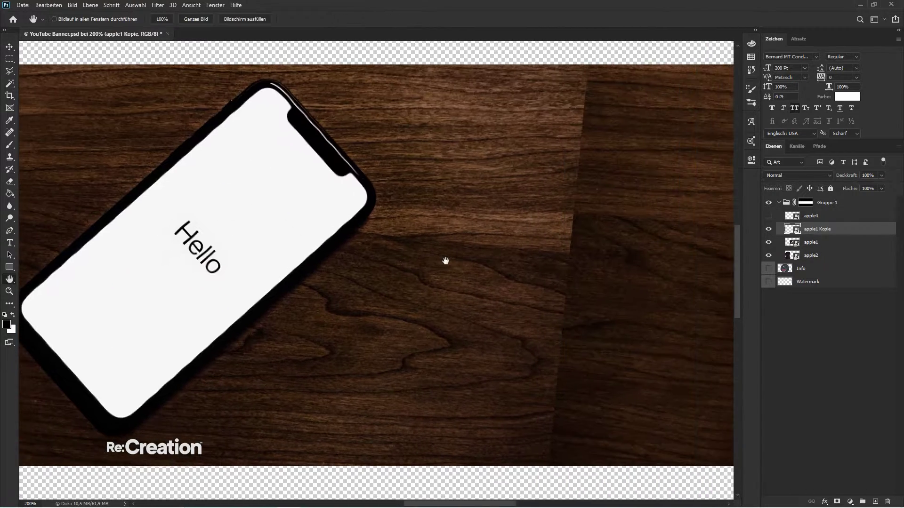
- Mask the apple1 Kopie, brush its seam edge soft, and move it 84 px left
left_click(837, 501)
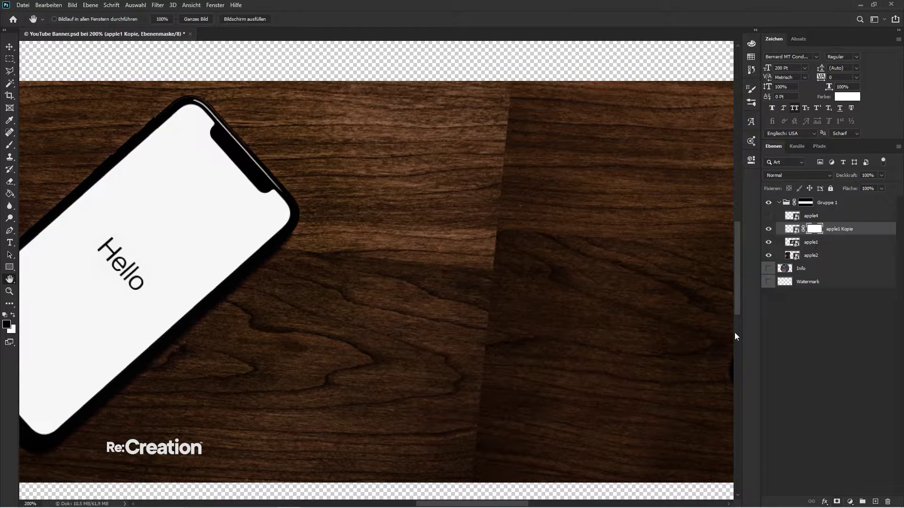
key("b")
mouse_move(557, 151)
left_mouse_down()
mouse_move(506, 140)
mouse_move(504, 108)
mouse_move(504, 170)
mouse_move(521, 98)
mouse_move(455, 363)
mouse_move(482, 262)
mouse_move(438, 478)
mouse_move(465, 400)
mouse_move(440, 417)
left_mouse_up()
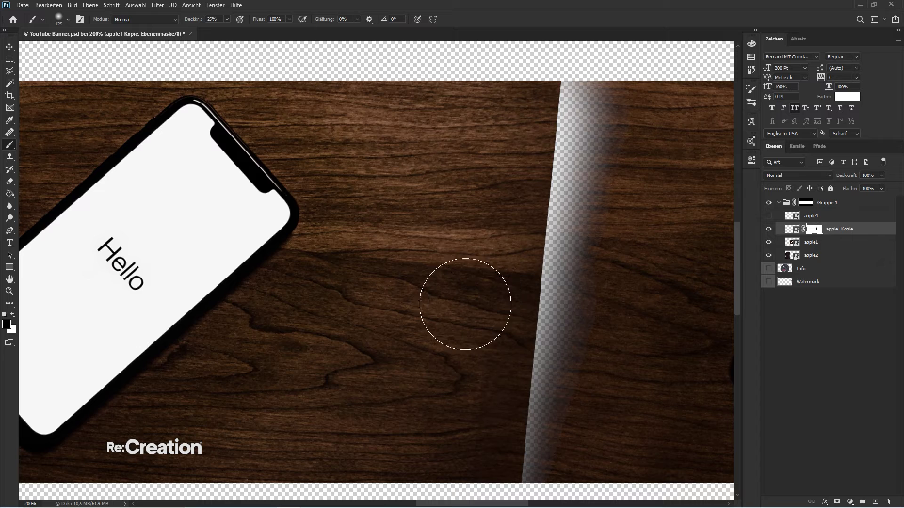
key("v")
left_click(792, 215)
left_click_drag(631, 266, 674, 267)
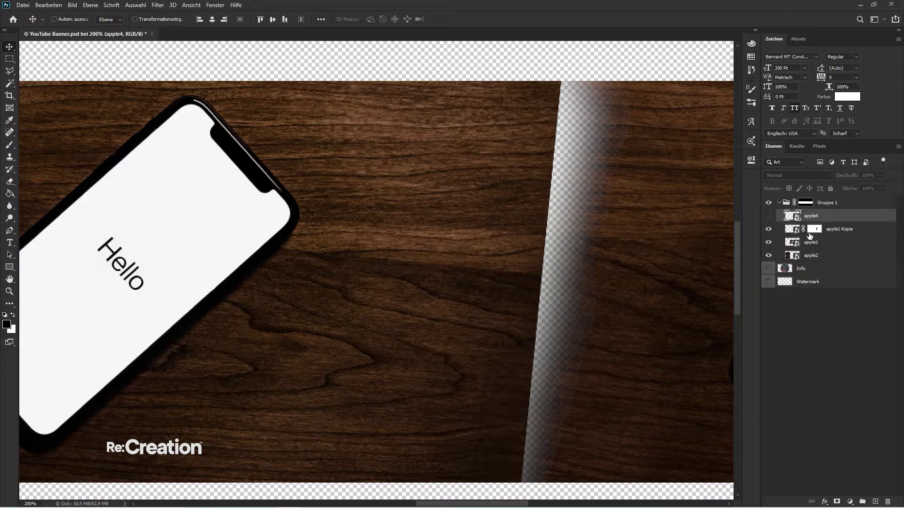
left_click(835, 229)
left_click(768, 216)
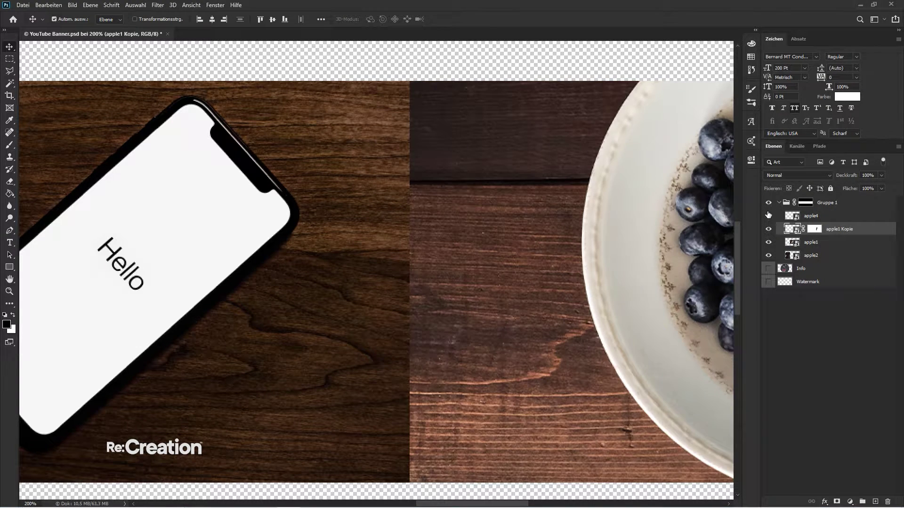
left_click(768, 216)
left_click_drag(729, 252, 640, 262)
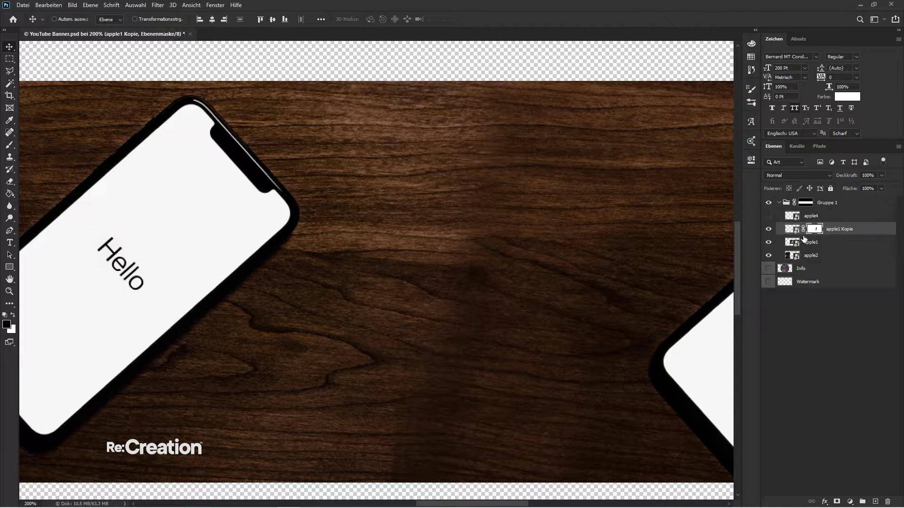
- Raise the copy's Helligkeit by +2 with Farbton/Sättigung, then show and select apple4 again
key("b")
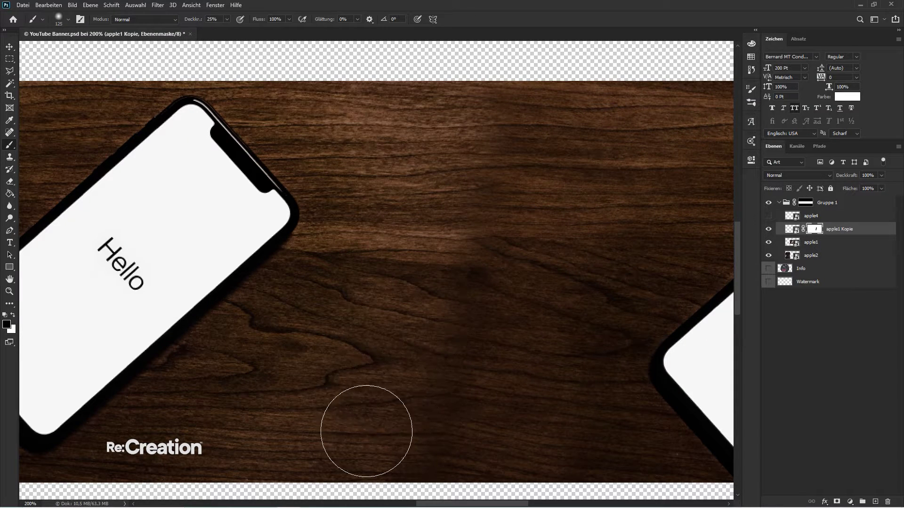
key("v")
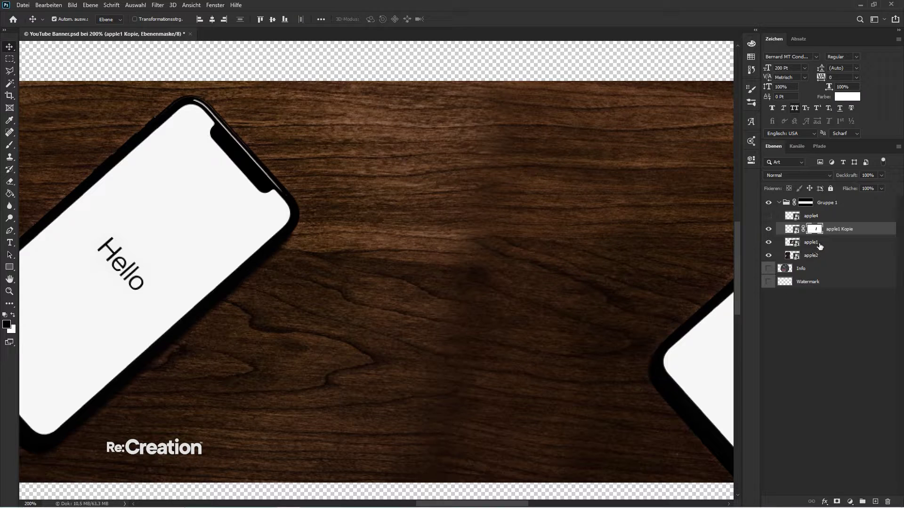
left_click(792, 229)
key("ctrl+u")
left_click_drag(454, 101, 701, 119)
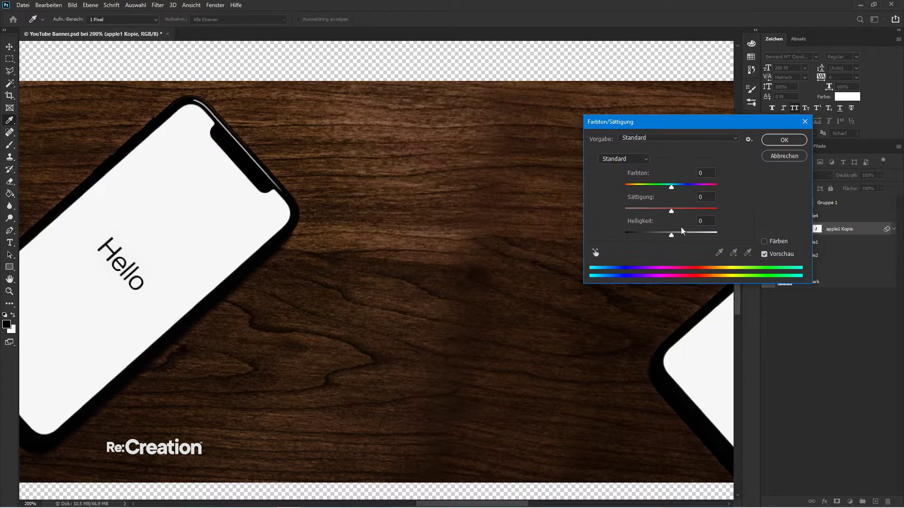
left_click_drag(672, 235, 673, 234)
key("Return")
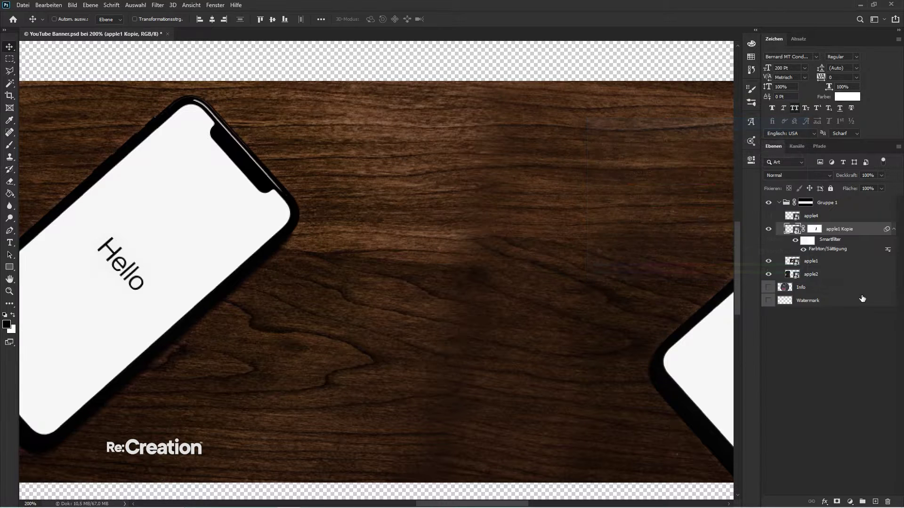
left_click(768, 216)
left_click(800, 219)
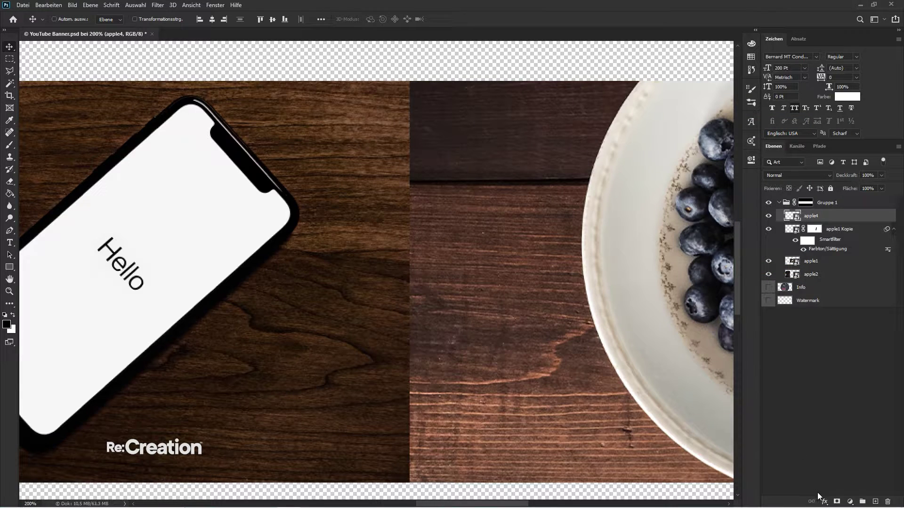
- Add a layer mask to apple4 and brush away the seam at the top of the blueberry photo
left_click(836, 502)
key("b")
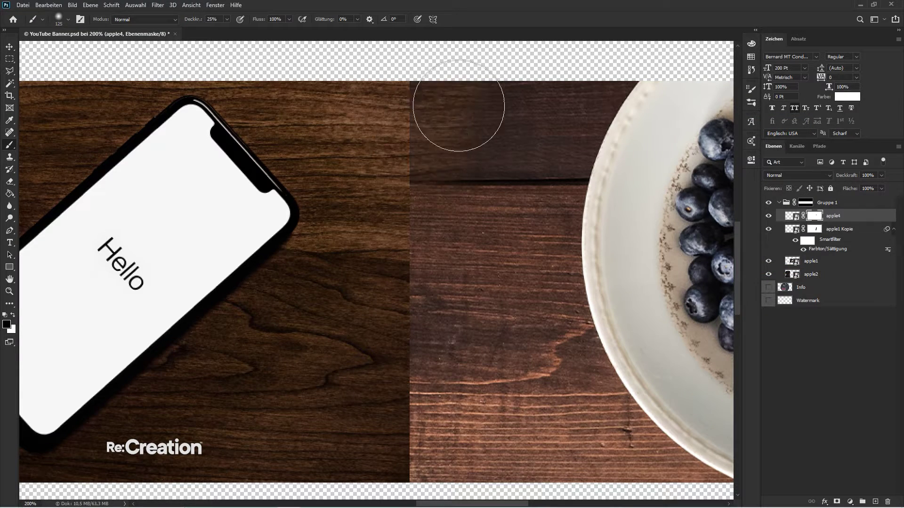
mouse_move(398, 156)
left_mouse_down()
mouse_move(491, 97)
mouse_move(523, 57)
mouse_move(428, 151)
mouse_move(414, 204)
mouse_move(416, 276)
mouse_move(450, 252)
mouse_move(470, 276)
mouse_move(499, 403)
mouse_move(428, 454)
mouse_move(475, 343)
mouse_move(519, 431)
mouse_move(465, 443)
left_mouse_up()
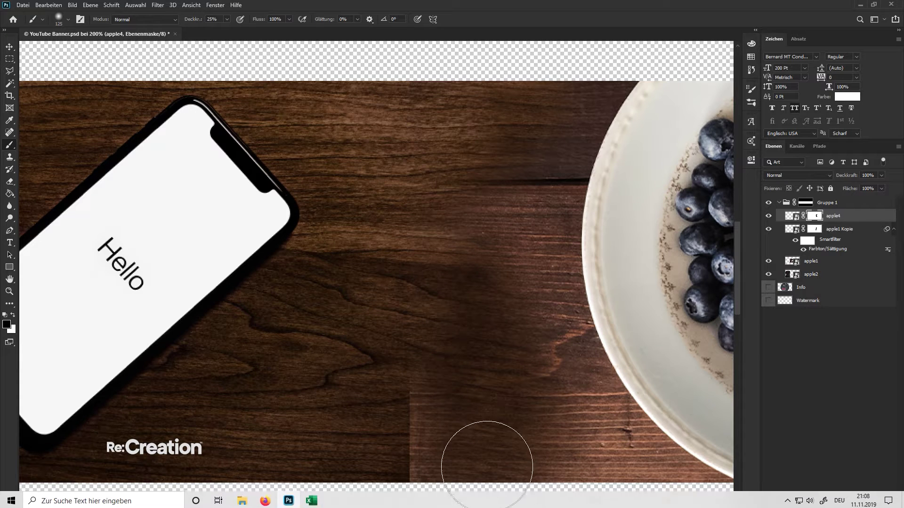
left_click_drag(488, 507, 510, 506)
scroll(536, 384, "down", 3)
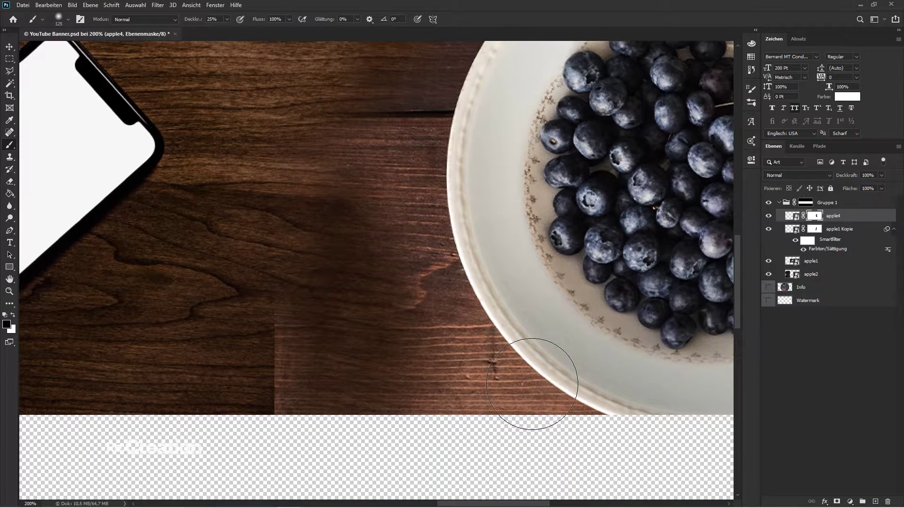
scroll(541, 386, "up", 1)
- Select the blueberries with the Object Selection tool
left_click(9, 83)
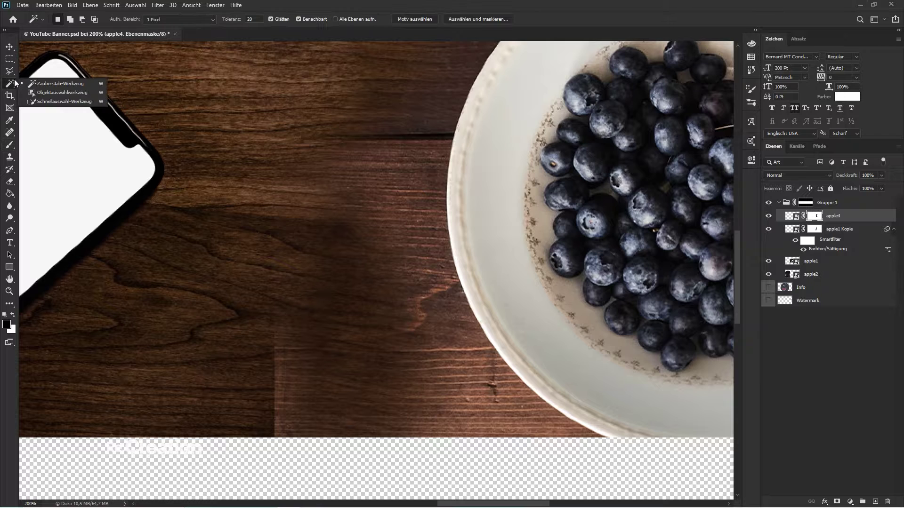
left_click(37, 83)
left_click_drag(508, 116, 631, 329)
key("ctrl+0")
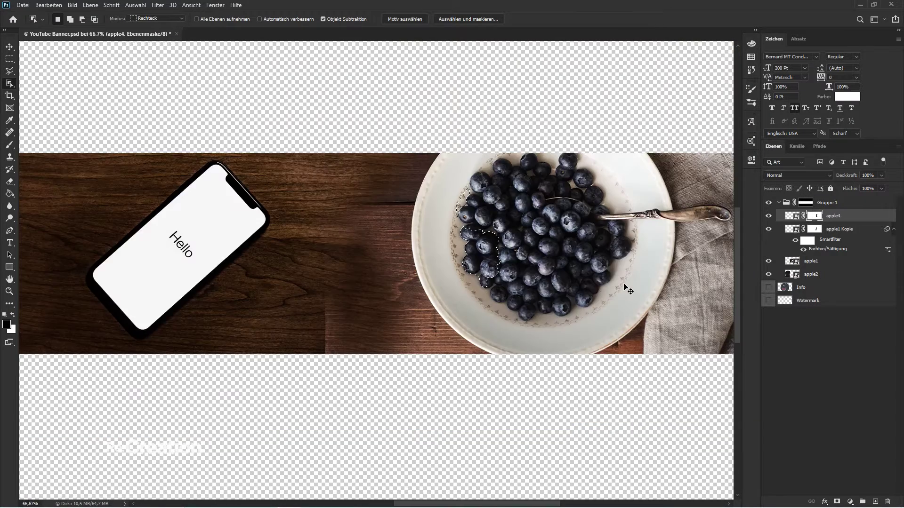
key("ctrl+minus")
key("ctrl+plus")
- Extend the selection to the whole bowl, including its left edge and plate rim
mouse_move(397, 113)
left_mouse_down()
mouse_move(562, 372)
mouse_move(564, 389)
left_mouse_up()
key("ctrl+plus")
key("ctrl+minus")
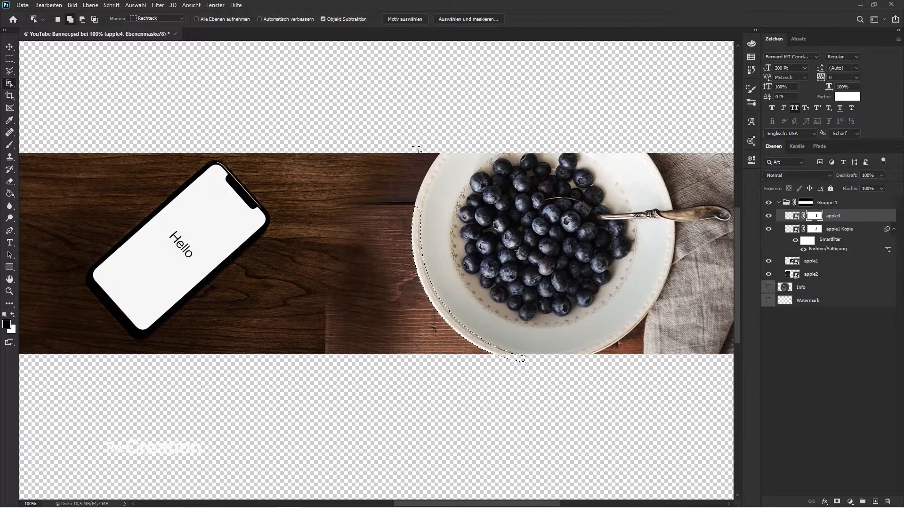
left_click_drag(417, 148, 582, 386)
left_click_drag(406, 138, 485, 278)
left_click_drag(440, 134, 579, 301)
left_click_drag(426, 192, 536, 348)
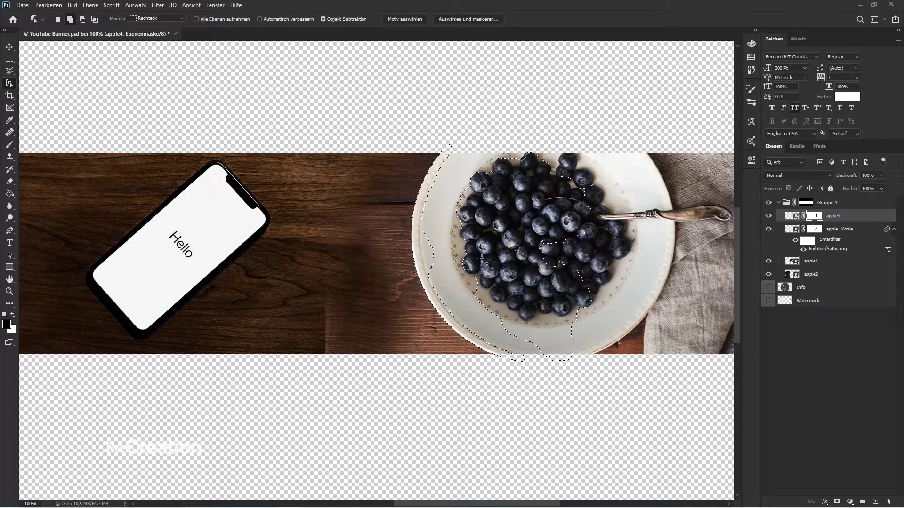
left_click_drag(402, 129, 522, 351)
left_click_drag(648, 389, 692, 398)
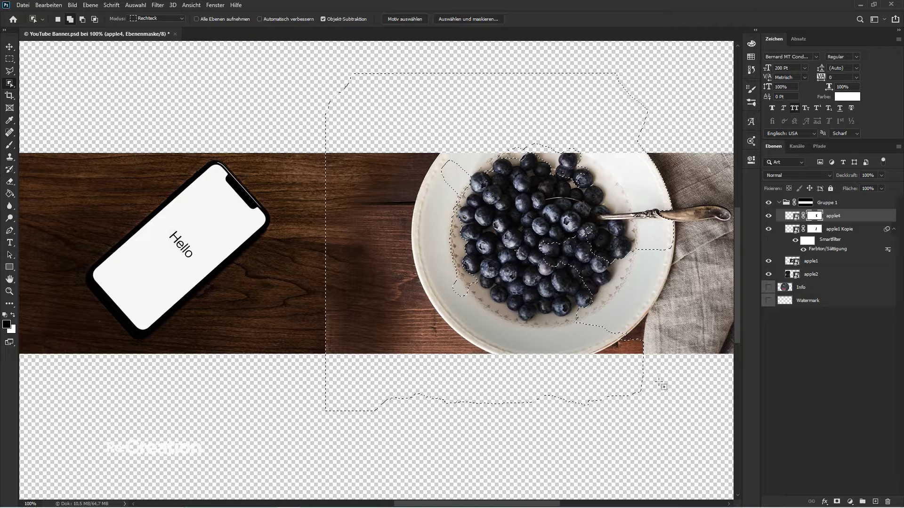
left_click(560, 349)
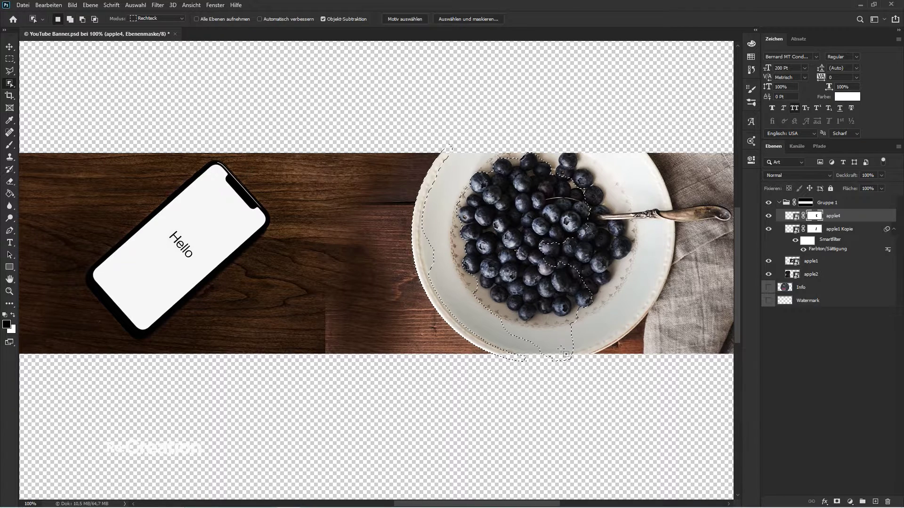
- Invert the selection (Auswahl umkehren) and paint the mask to blend the wood beside the bowl
key("m")
right_click(379, 213)
left_click(408, 220)
key("b")
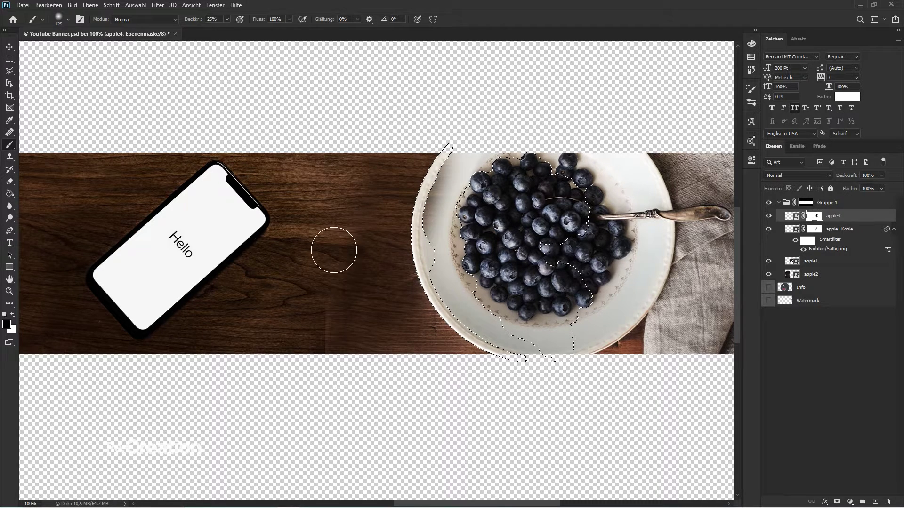
left_click_drag(471, 304, 516, 342)
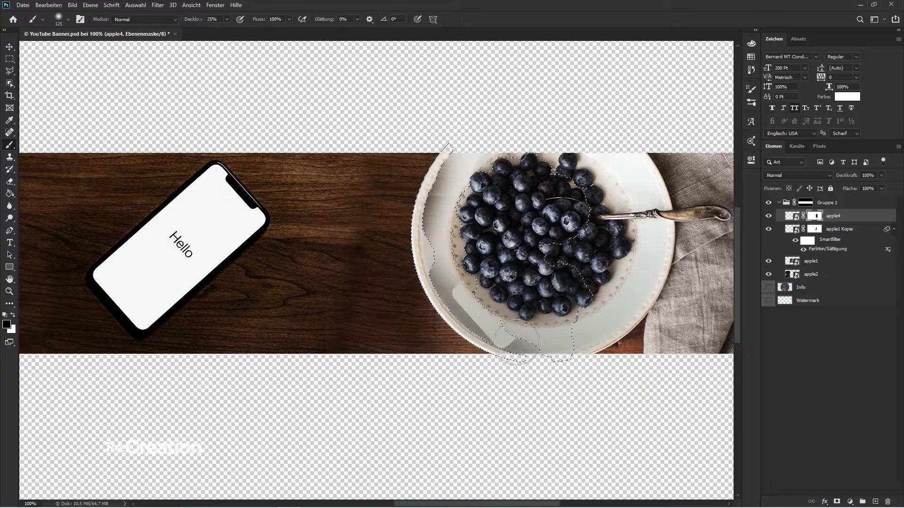
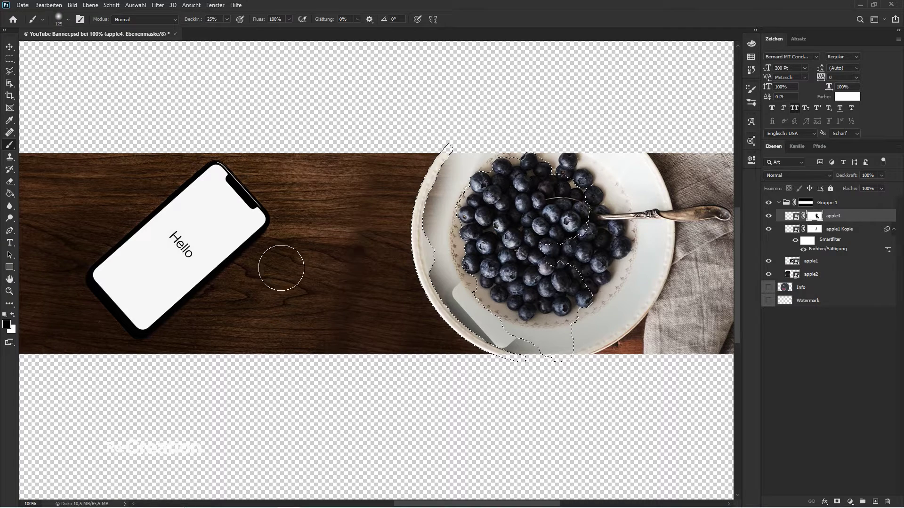
- Switch to a hard round brush with white as the foreground colour
right_click(324, 185)
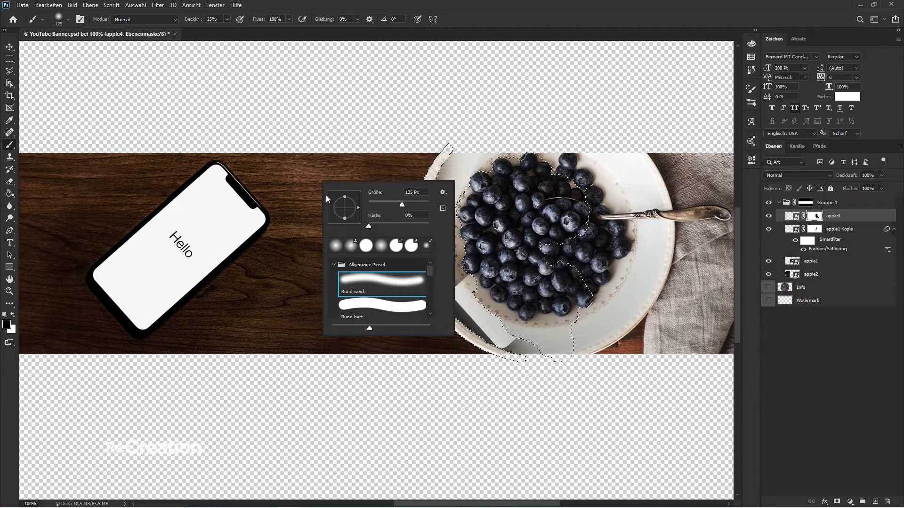
key("Escape")
right_click(346, 180)
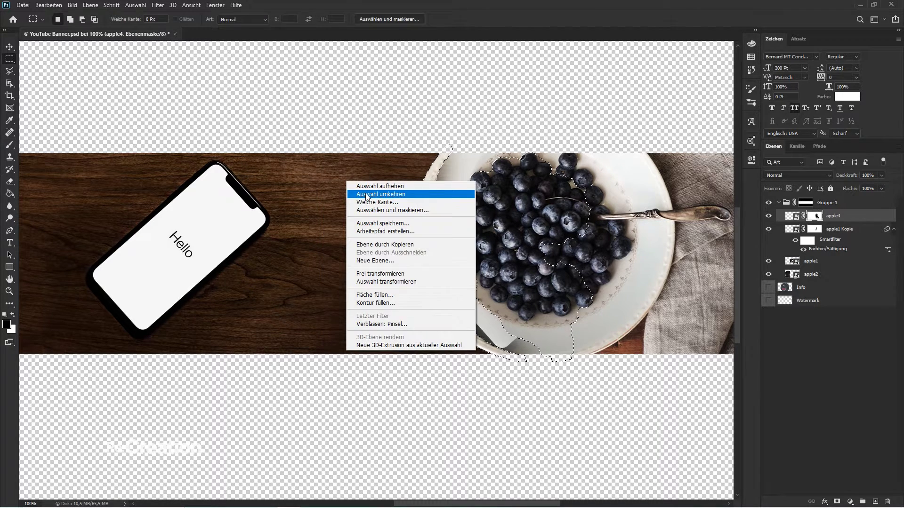
key("Escape")
right_click(490, 195)
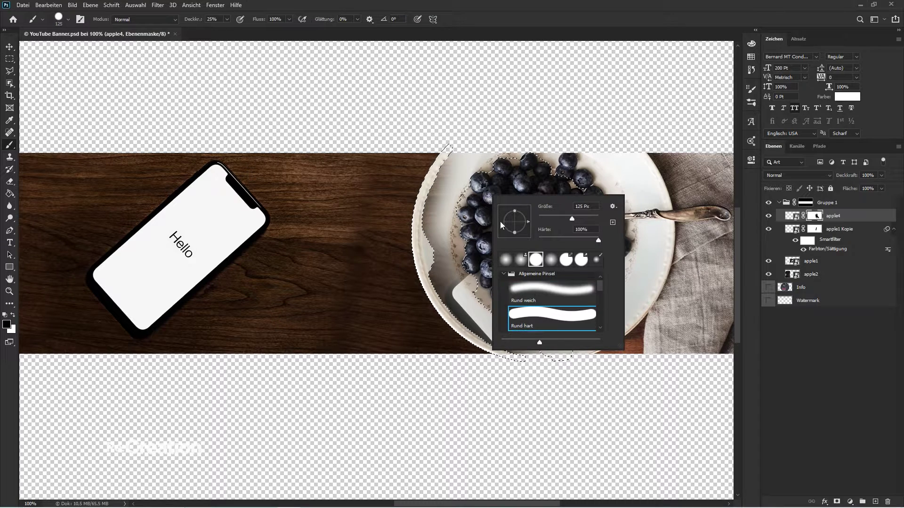
key("Escape")
key("x")
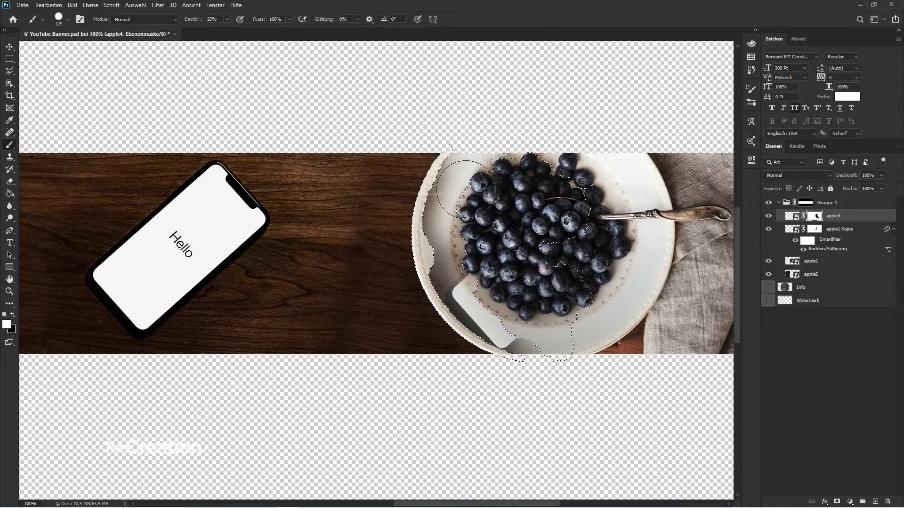
- Paint on apple4's mask to reveal the bowl's upper-left plate rim, then view the whole banner
mouse_move(463, 183)
left_mouse_down()
mouse_move(449, 222)
mouse_move(444, 204)
left_mouse_up()
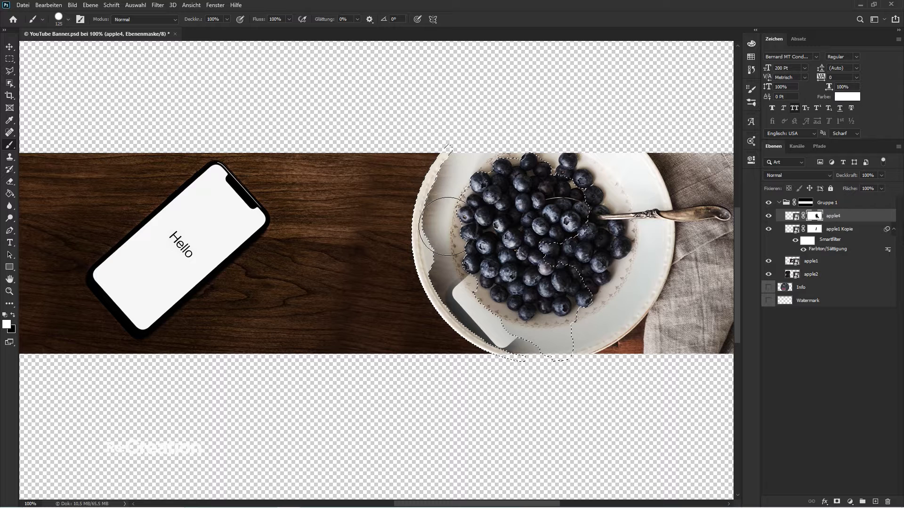
right_click(461, 192)
left_click(471, 208)
mouse_move(467, 180)
left_mouse_down()
mouse_move(452, 209)
mouse_move(453, 264)
mouse_move(487, 314)
mouse_move(537, 337)
mouse_move(594, 304)
left_mouse_up()
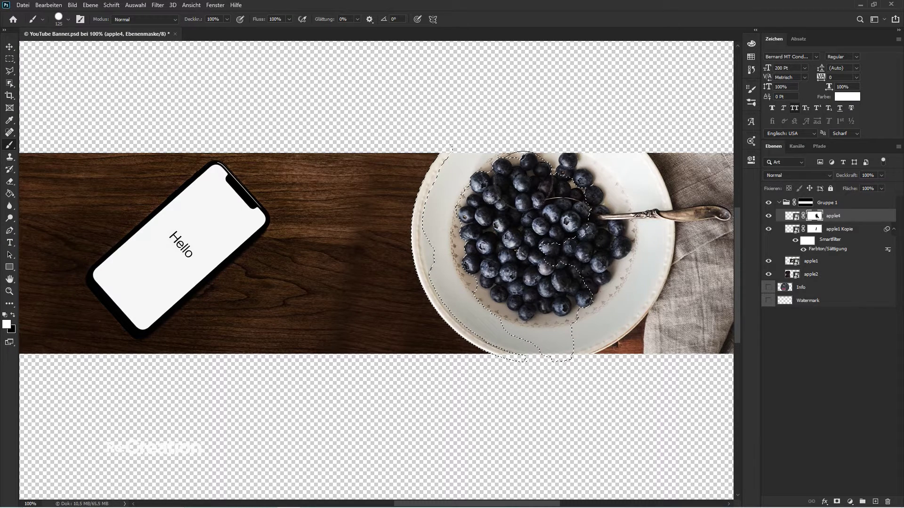
key("ctrl+minus")
key("ctrl+minus")
key("ctrl+plus")
key("ctrl+plus")
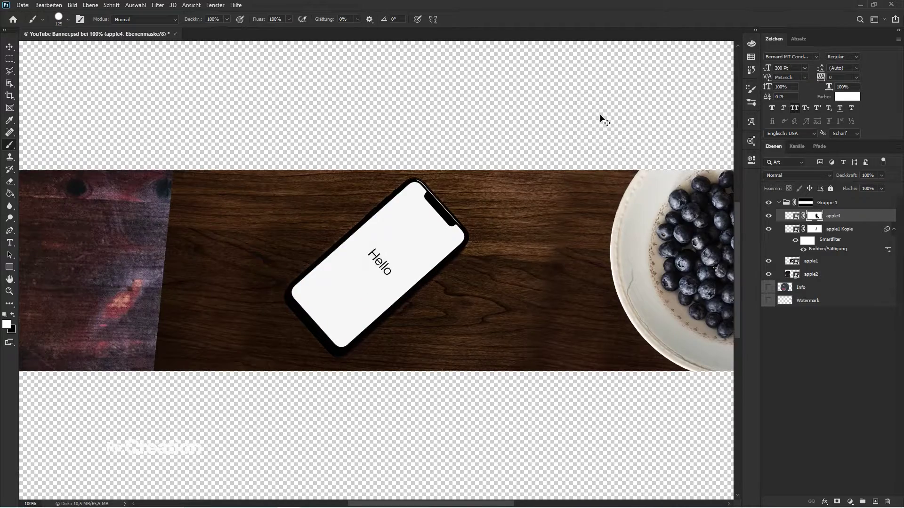
key("ctrl+minus")
key("ctrl+plus")
key("ctrl+minus")
key("ctrl+minus")
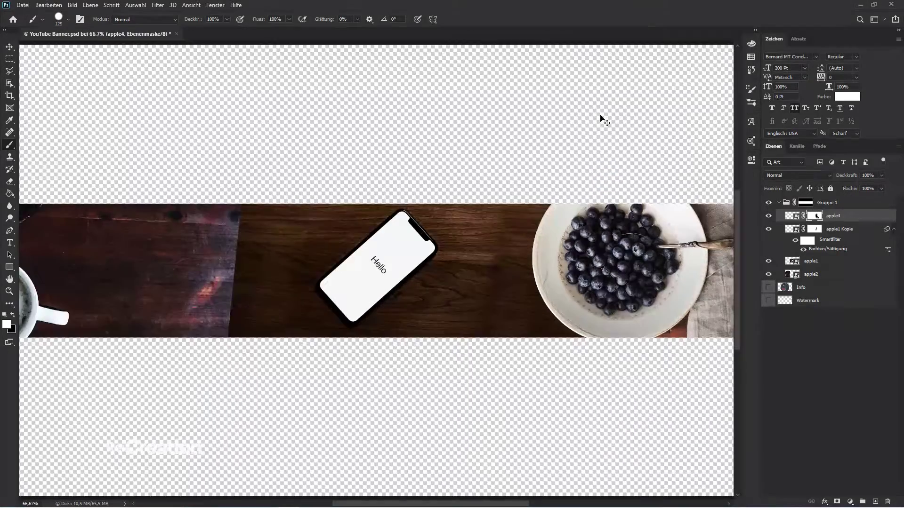
- Add a Brightness/Contrast adjustment layer above apple1 Kopie
key("v")
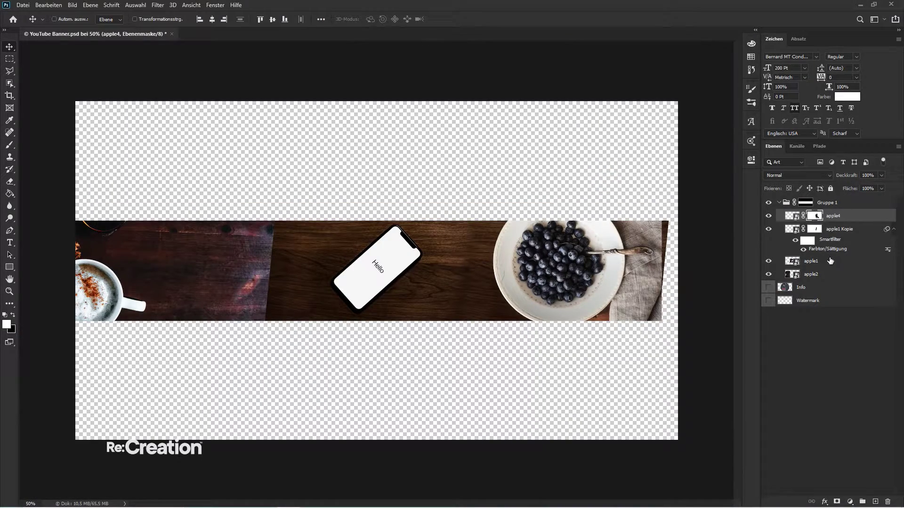
left_click(830, 261)
left_click(835, 230)
left_click(850, 502)
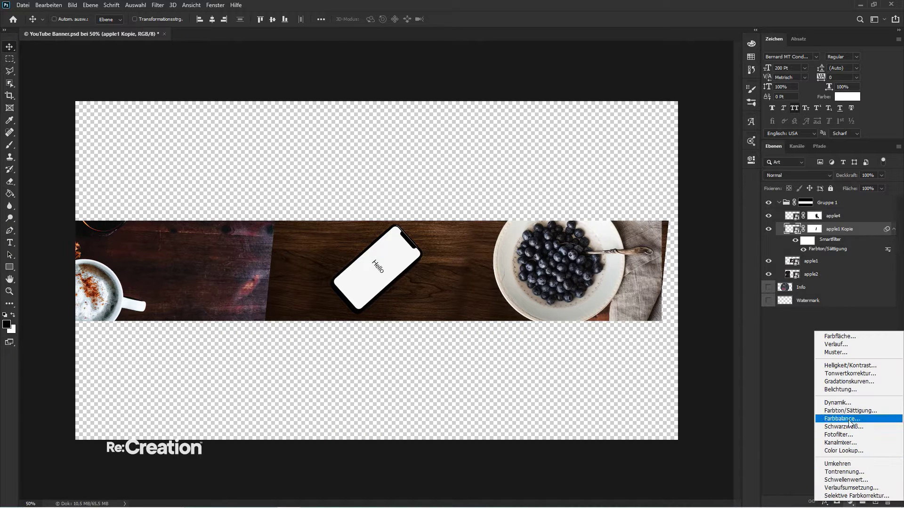
left_click(858, 366)
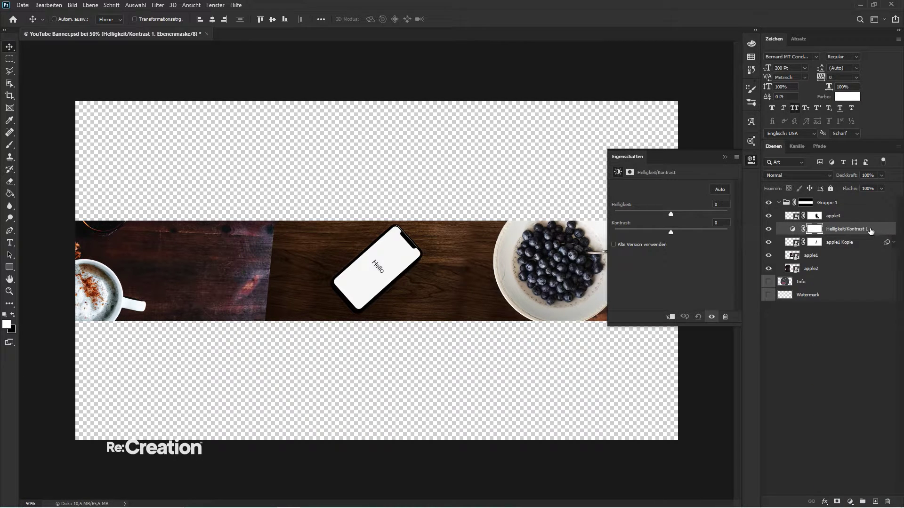
- Clip the adjustment to apple1 Kopie and raise its brightness to 41
right_click(870, 231)
left_click(791, 248)
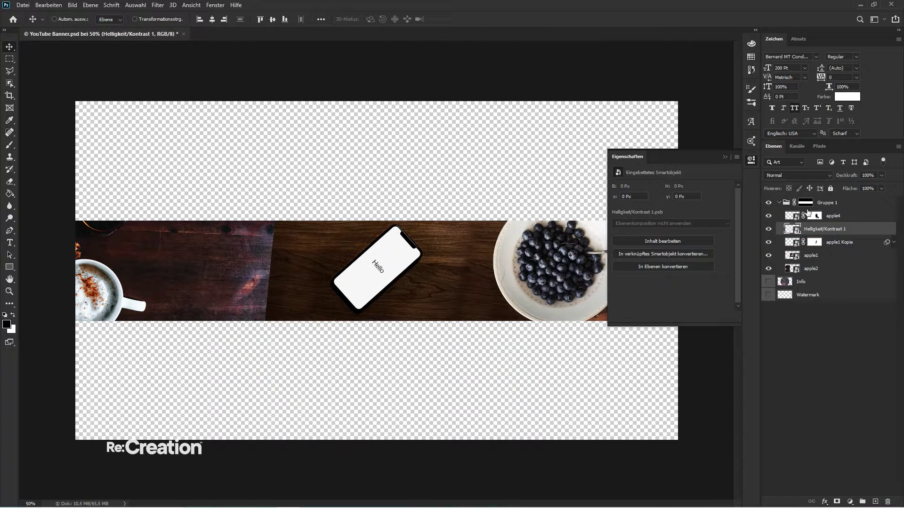
key("ctrl+z")
right_click(842, 230)
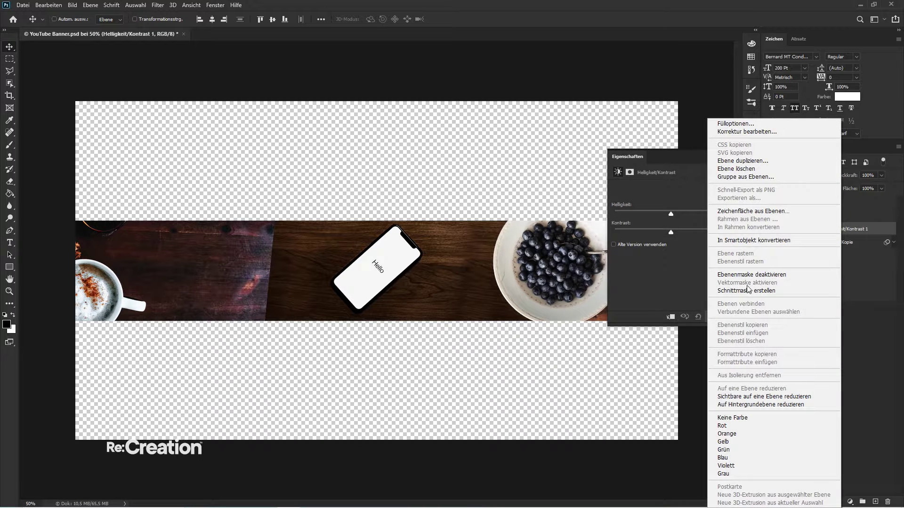
left_click(748, 290)
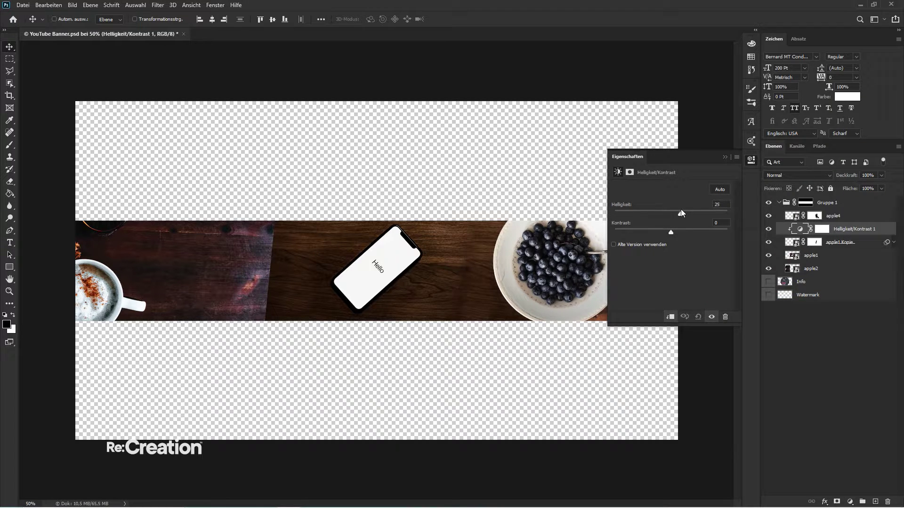
mouse_move(681, 212)
left_mouse_down()
mouse_move(690, 212)
mouse_move(674, 215)
left_mouse_up()
left_click(751, 160)
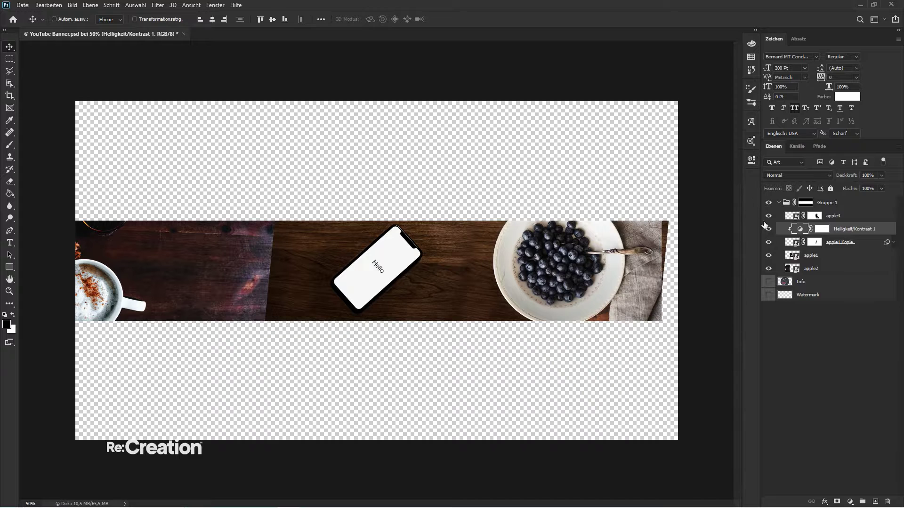
left_click(793, 242)
left_click_drag(490, 293, 482, 293)
- Move the apple4 blueberry bowl further right
key("ctrl+1")
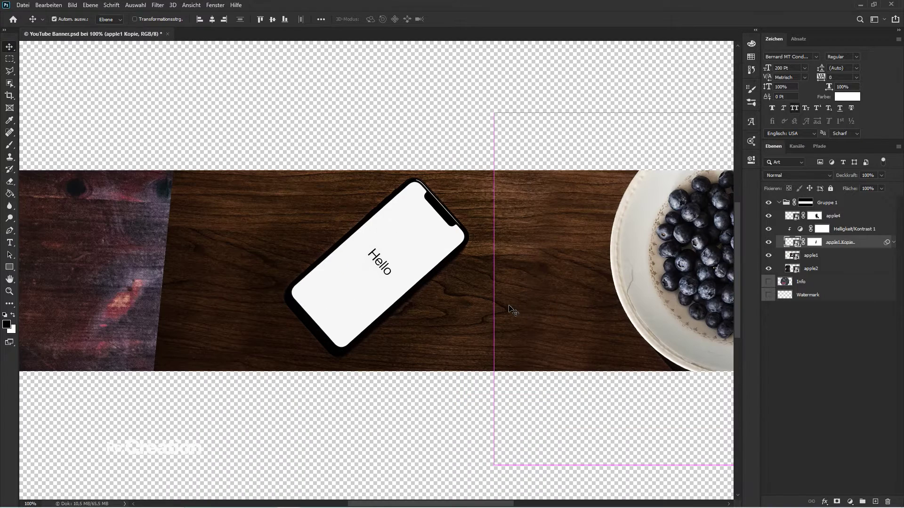
left_click_drag(427, 304, 210, 321)
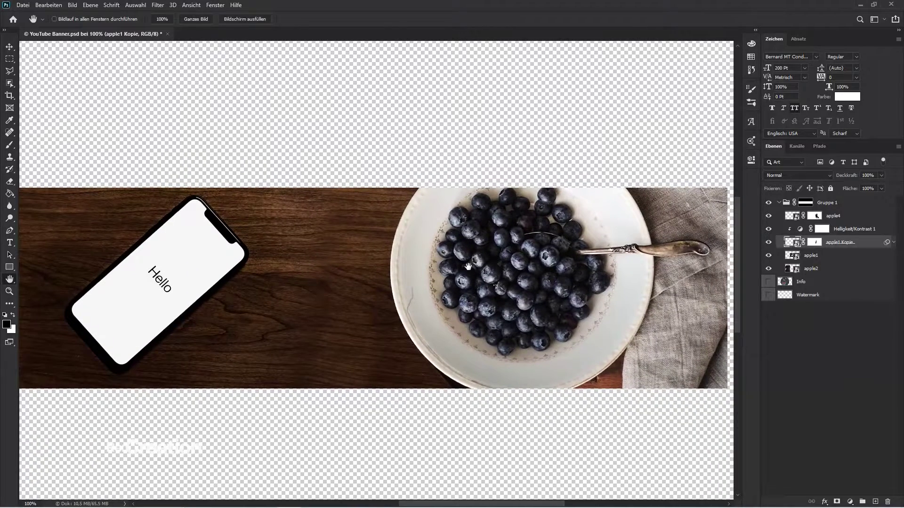
left_click(841, 219)
key("ctrl+minus")
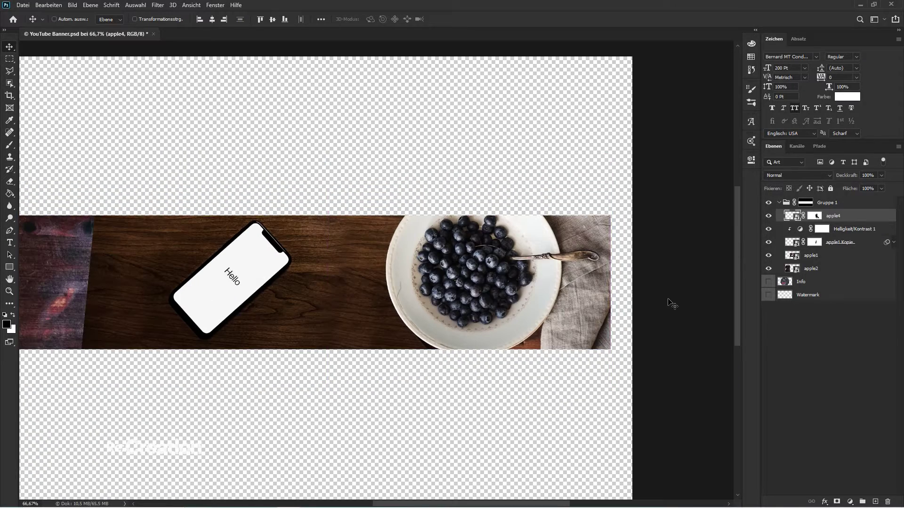
left_click_drag(668, 302, 687, 302)
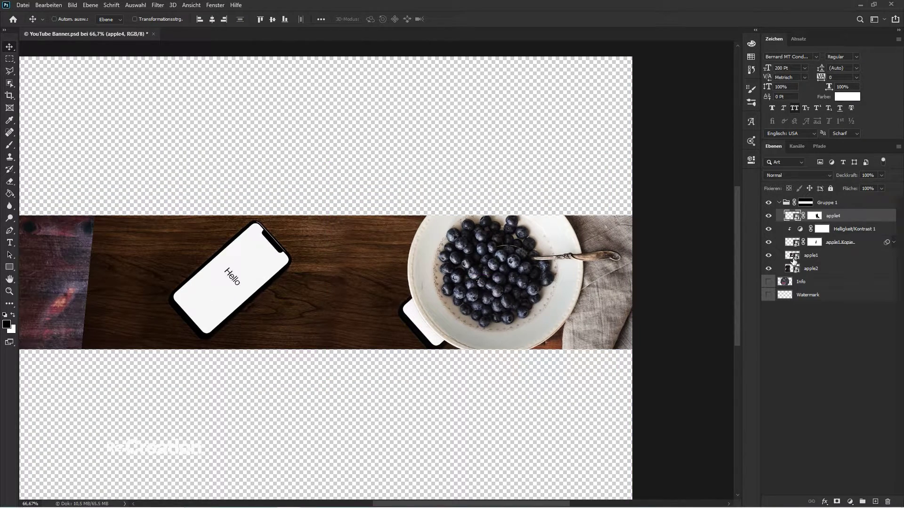
- Scale the apple1 Kopie table photo up to about 120% and shift it 32 px right
left_click(841, 242)
left_click_drag(438, 358, 460, 369)
key("ctrl+t")
key("Return")
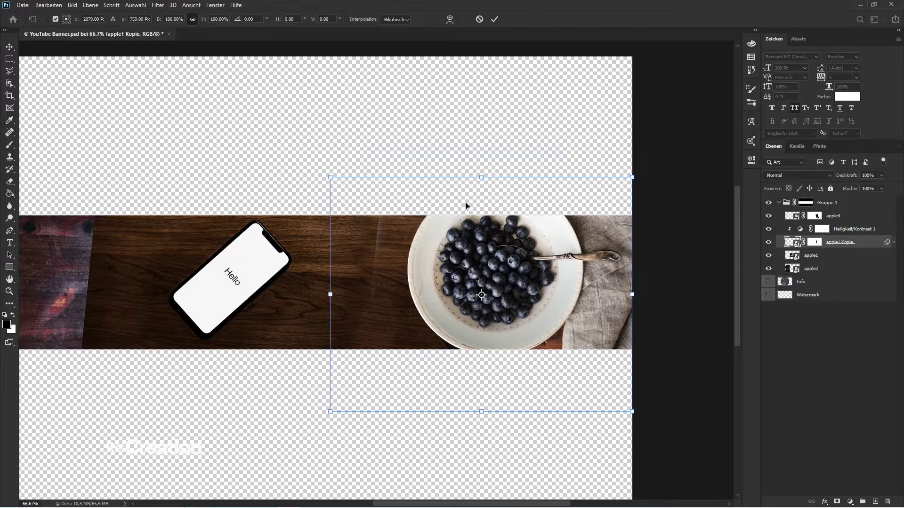
left_click_drag(481, 177, 481, 154)
mouse_move(351, 246)
left_mouse_down()
mouse_move(373, 247)
mouse_move(359, 247)
left_mouse_up()
key("Return")
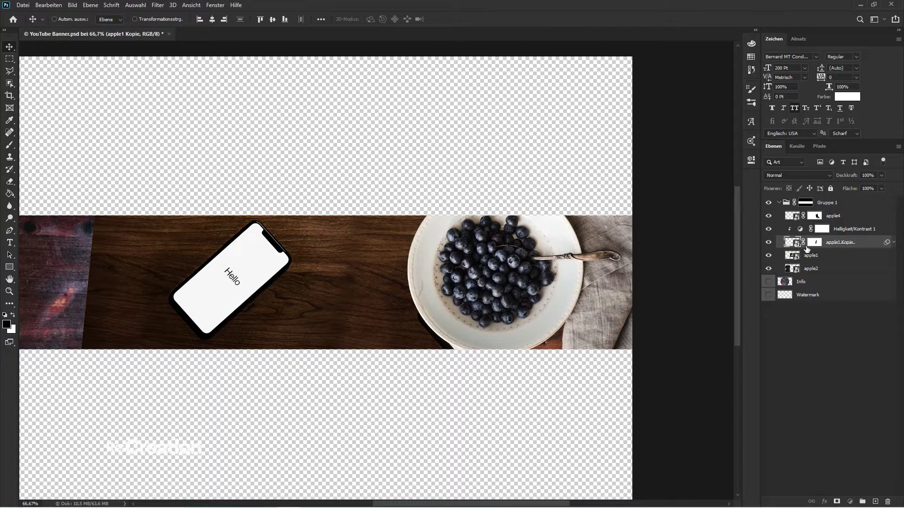
- Soften the wood seam near the phone on apple1 Kopie's mask with a soft 20% brush
left_click(814, 243)
key("ctrl+1")
key("b")
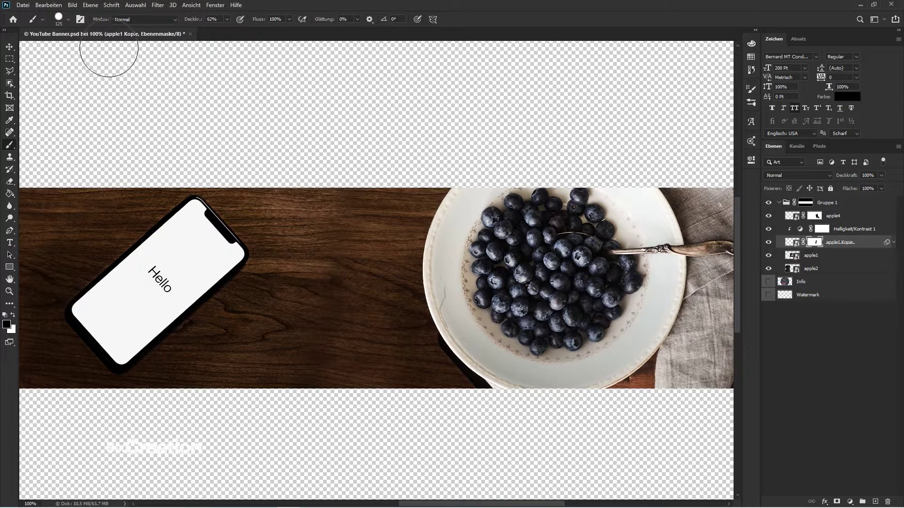
key("2")
right_click(320, 90)
left_click(383, 185)
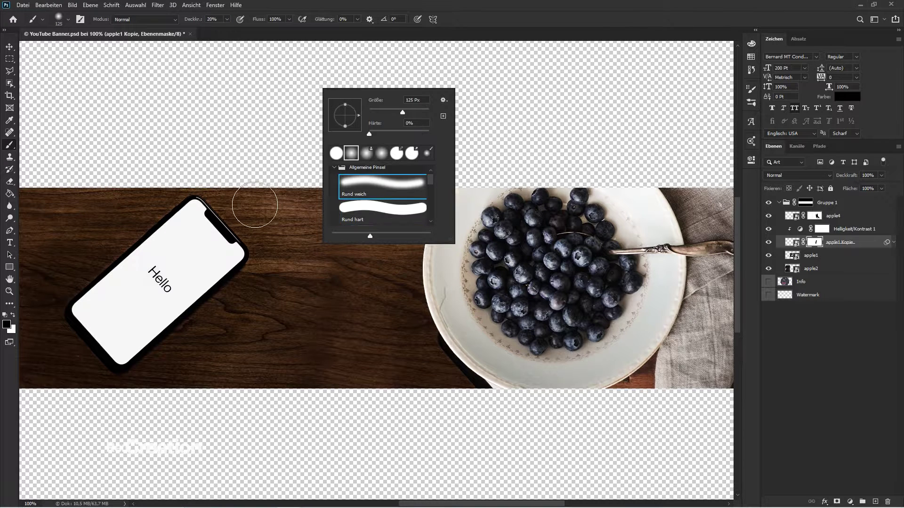
left_click(252, 205)
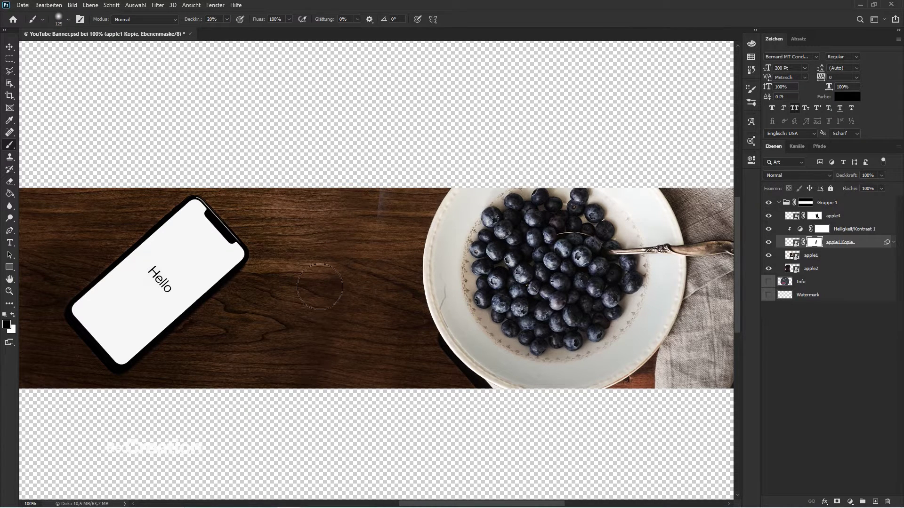
left_click_drag(379, 176, 391, 226)
- Duplicate apple1, place the copy below it, and shift it 146 px right
key("v")
left_click(842, 255)
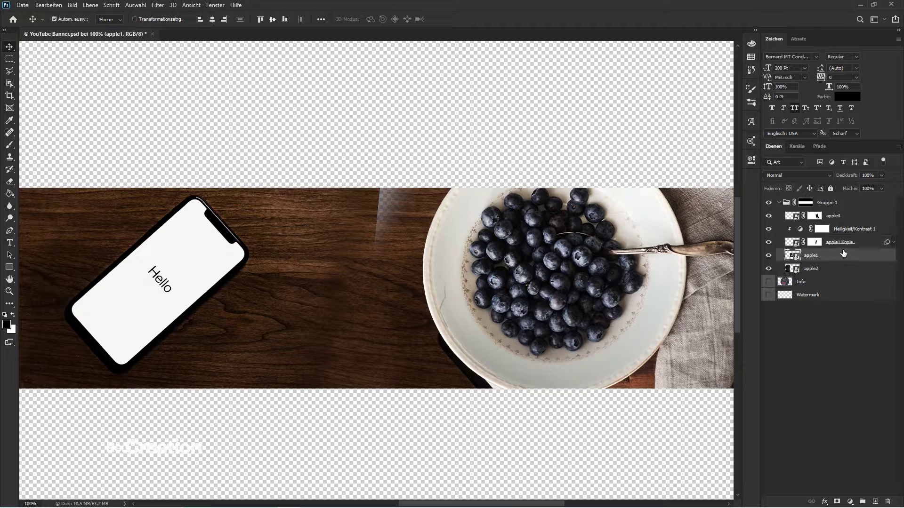
key("ctrl+j")
left_click_drag(843, 255, 842, 276)
left_click_drag(385, 423, 482, 421)
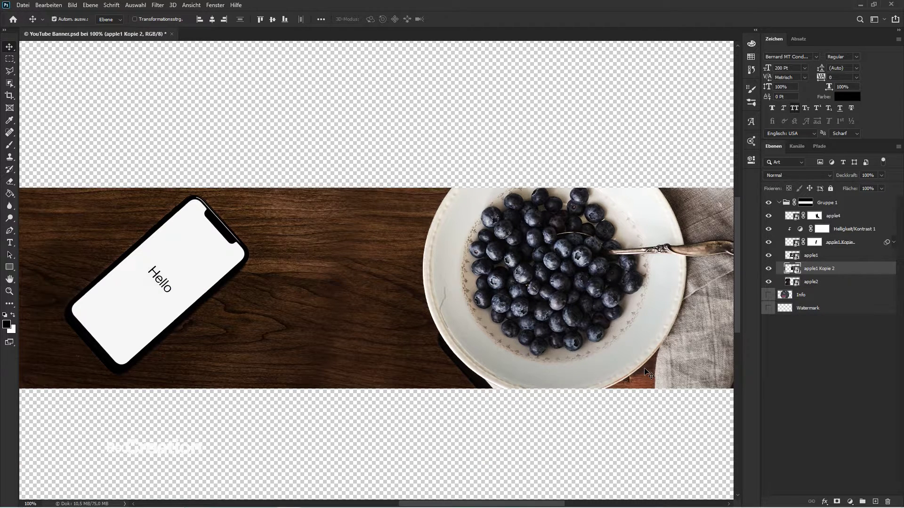
- Add a layer mask to apple2 and fade the left image's edge along the seam
key("ctrl+minus")
key("ctrl+minus")
key("ctrl+minus")
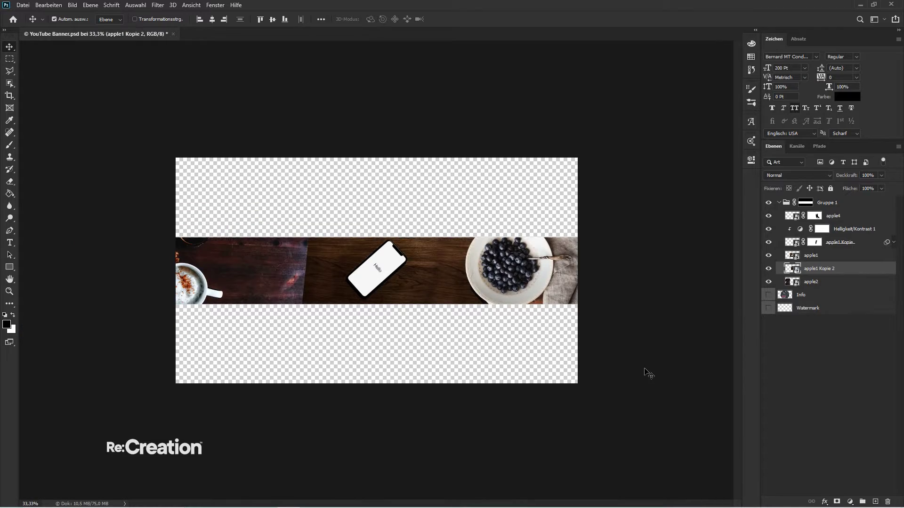
key("ctrl+plus")
key("j")
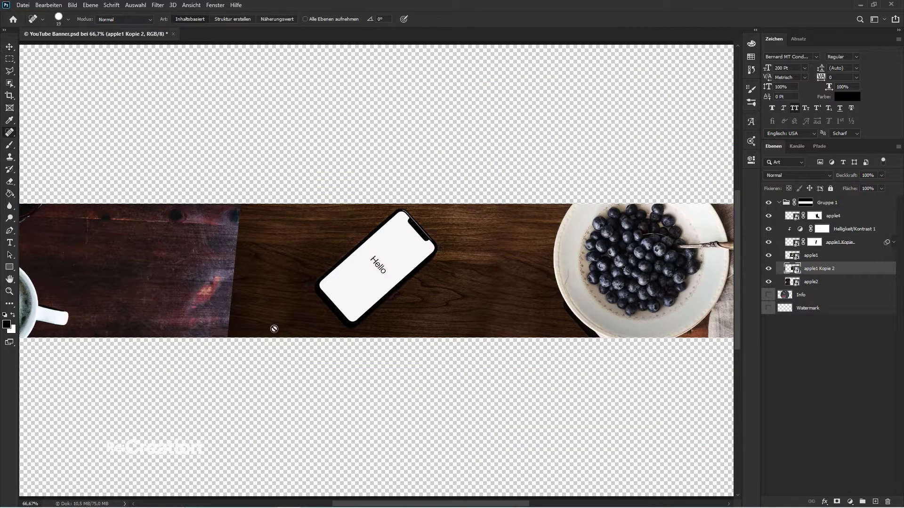
key("h")
left_click_drag(266, 323, 472, 326)
left_click(550, 318, "ctrl")
key("v")
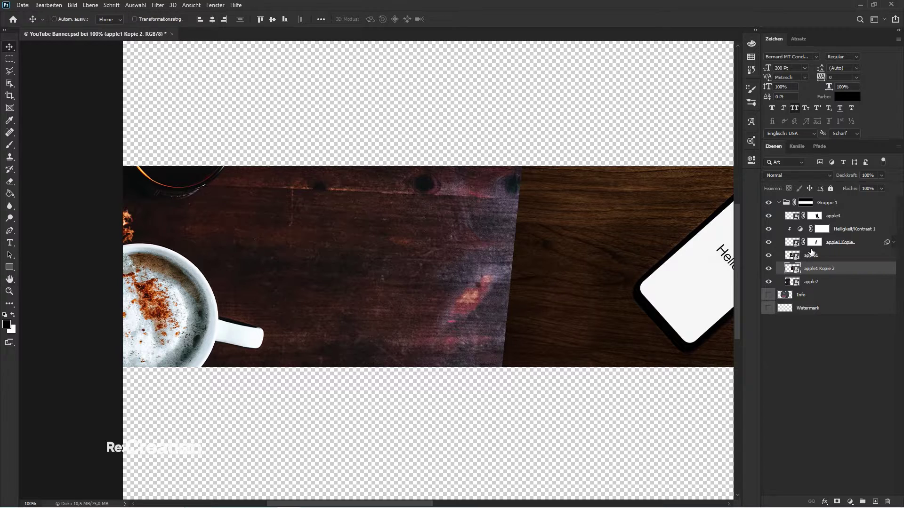
left_click(815, 284)
left_click(836, 501)
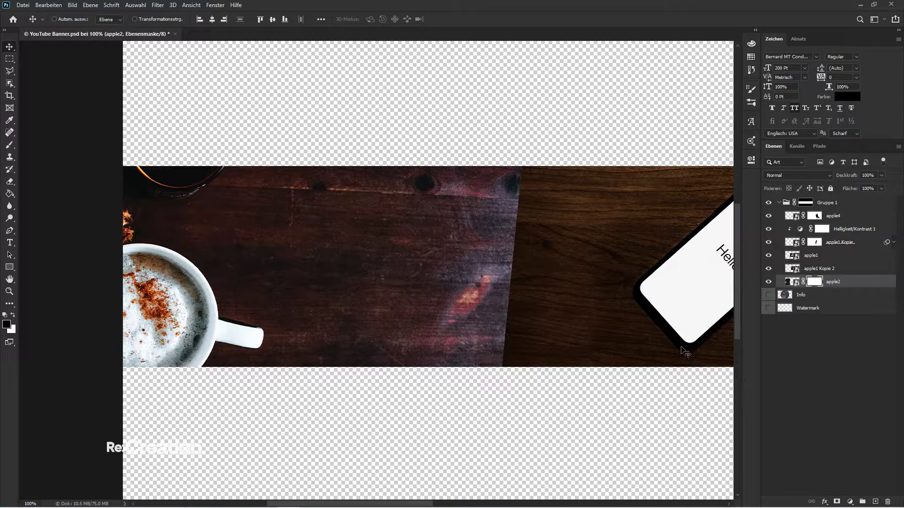
key("b")
mouse_move(549, 244)
left_mouse_down()
mouse_move(501, 320)
mouse_move(526, 195)
mouse_move(505, 272)
mouse_move(460, 347)
mouse_move(416, 227)
mouse_move(422, 241)
mouse_move(438, 145)
mouse_move(463, 126)
mouse_move(454, 152)
mouse_move(412, 187)
mouse_move(361, 196)
mouse_move(316, 123)
left_mouse_up()
- Copy the apple1 wood photo into the left half, hide apple2, and nudge apple1 to close the seam
key("v")
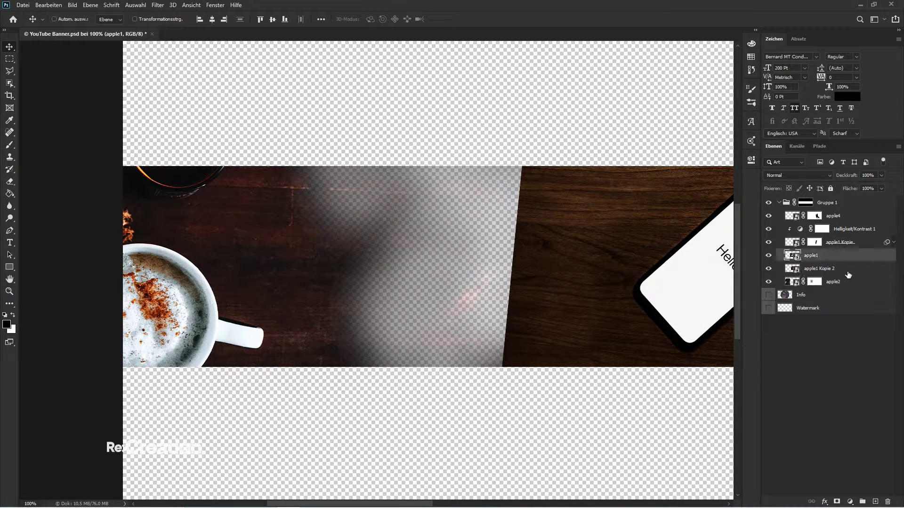
left_click(837, 269)
key("ctrl+j")
left_click_drag(530, 302, 466, 293)
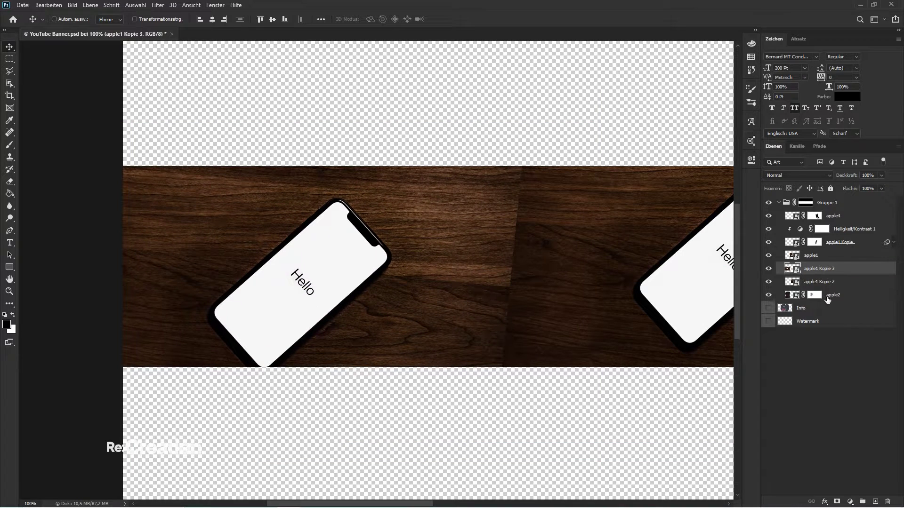
left_click_drag(827, 300, 833, 255)
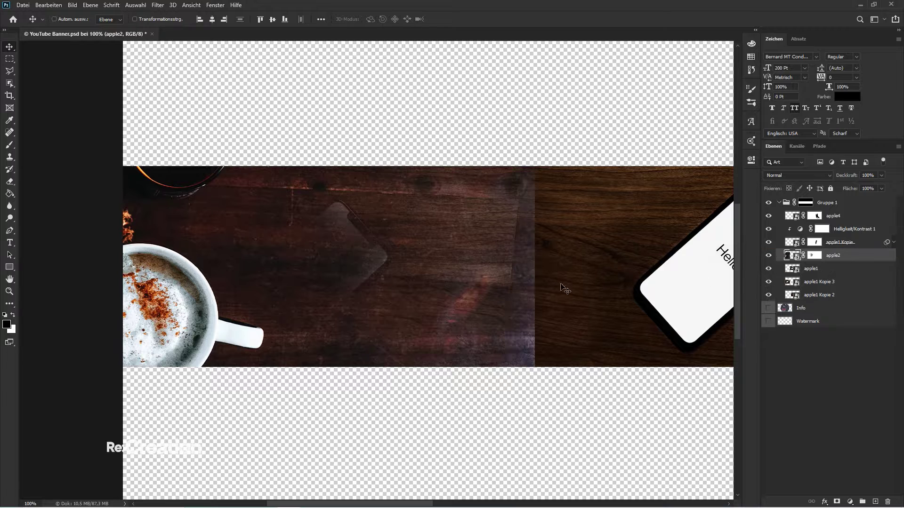
left_click(769, 255)
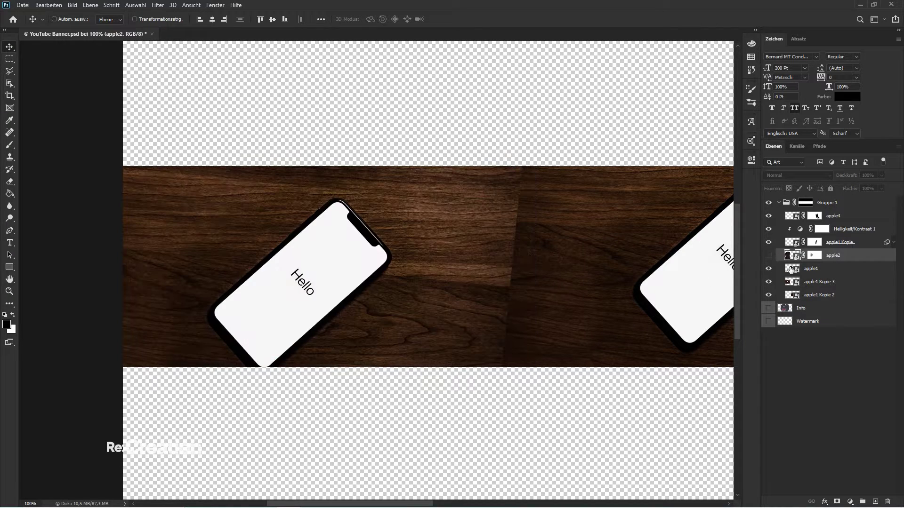
left_click_drag(480, 296, 482, 292)
key("shift+Left")
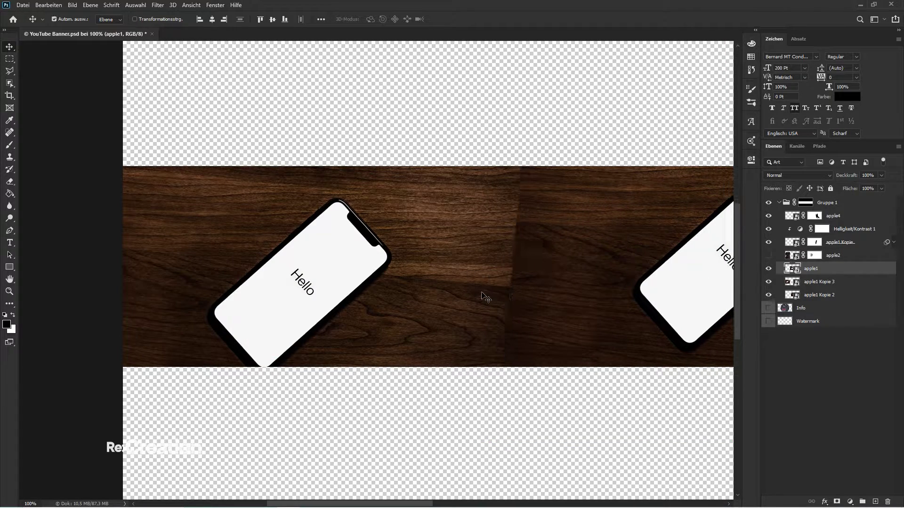
- Flip apple1 Kopie 3 horizontally and vertically and shift it into position
left_click(819, 282)
left_click_drag(588, 298, 500, 303)
key("ctrl+z")
left_click(47, 4)
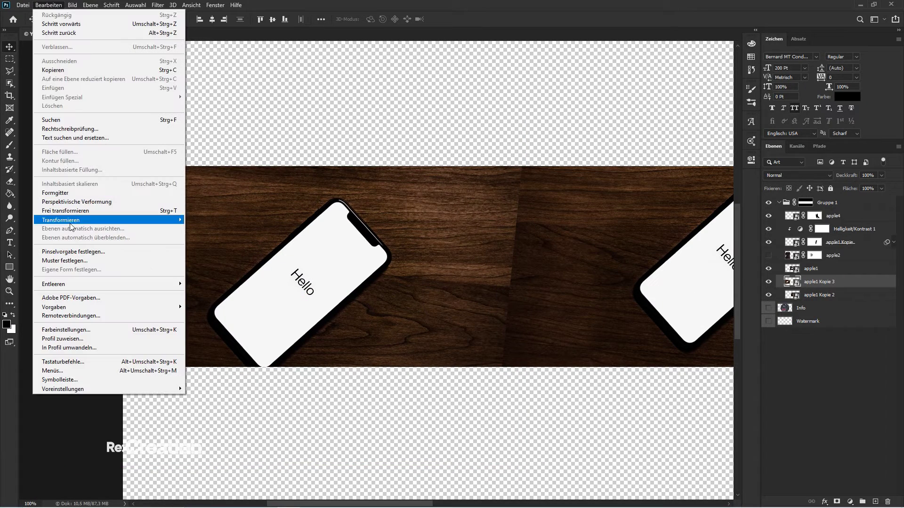
left_click(235, 365)
left_click_drag(380, 309, 374, 311)
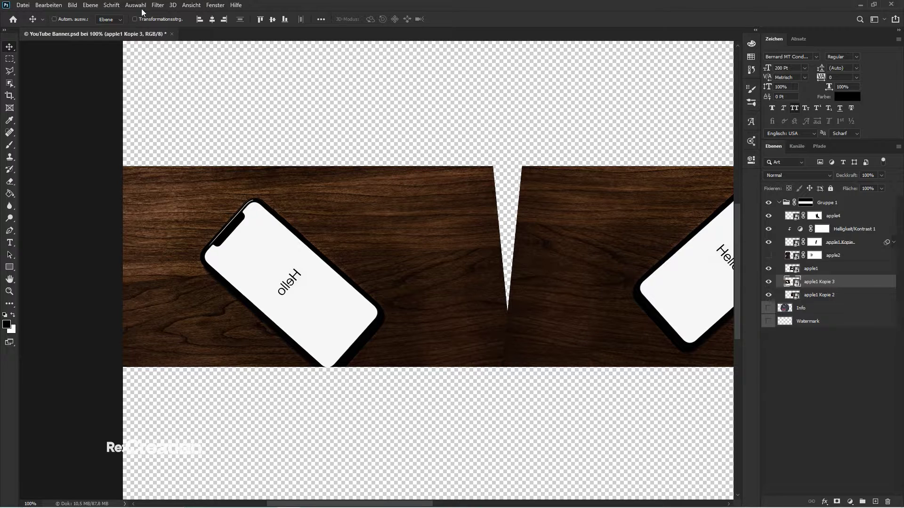
left_click(23, 5)
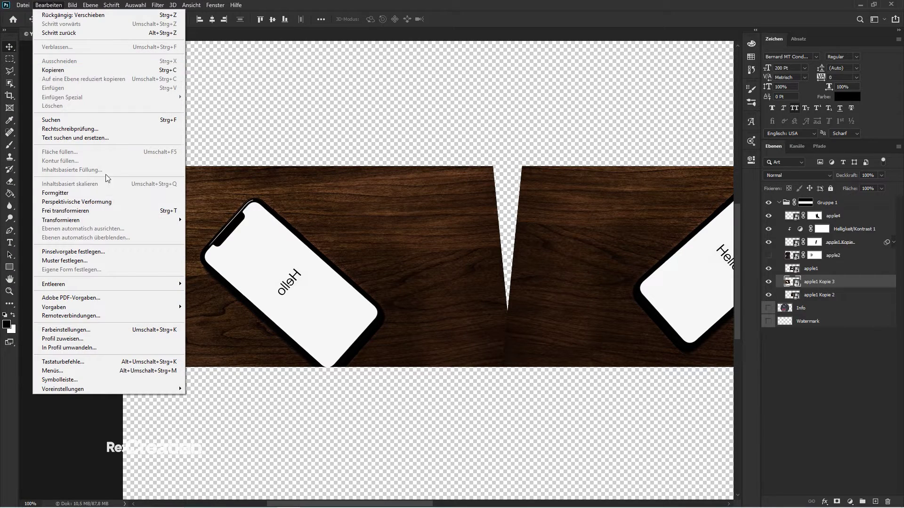
mouse_move(128, 222)
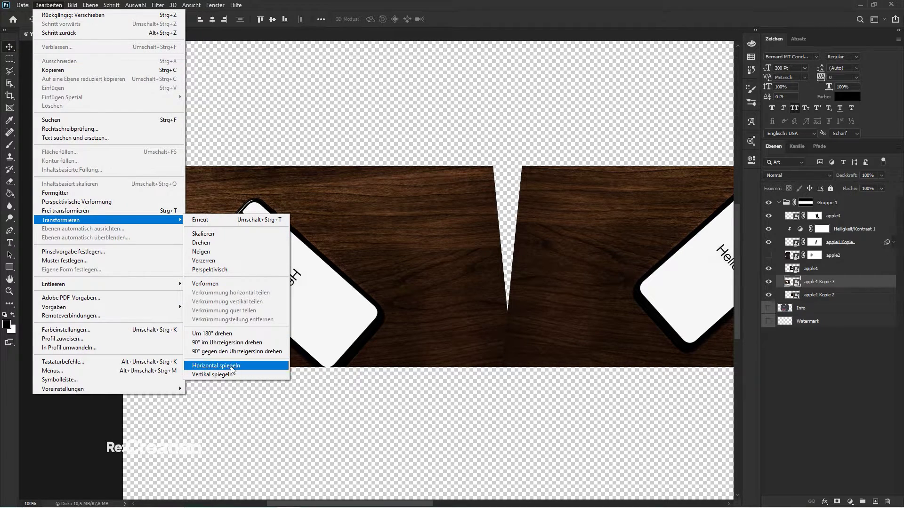
left_click(221, 374)
left_click_drag(397, 291, 408, 291)
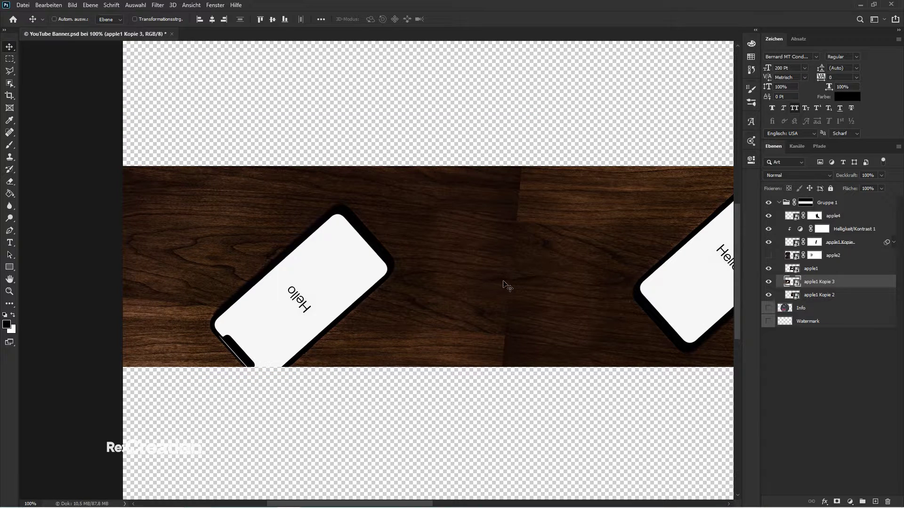
left_click_drag(504, 285, 516, 280)
- Move apple1 Kopie 3 above apple1 and start enlarging it
left_click_drag(831, 285, 831, 267)
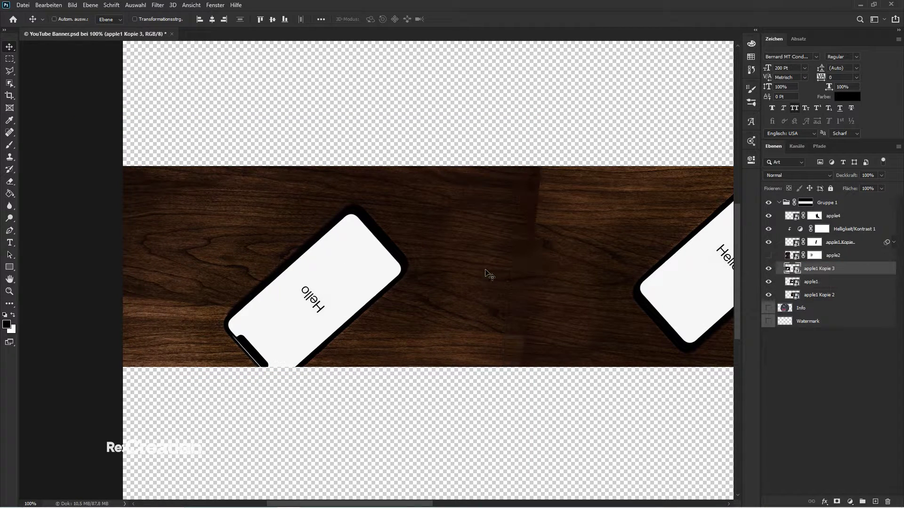
key("ctrl+t")
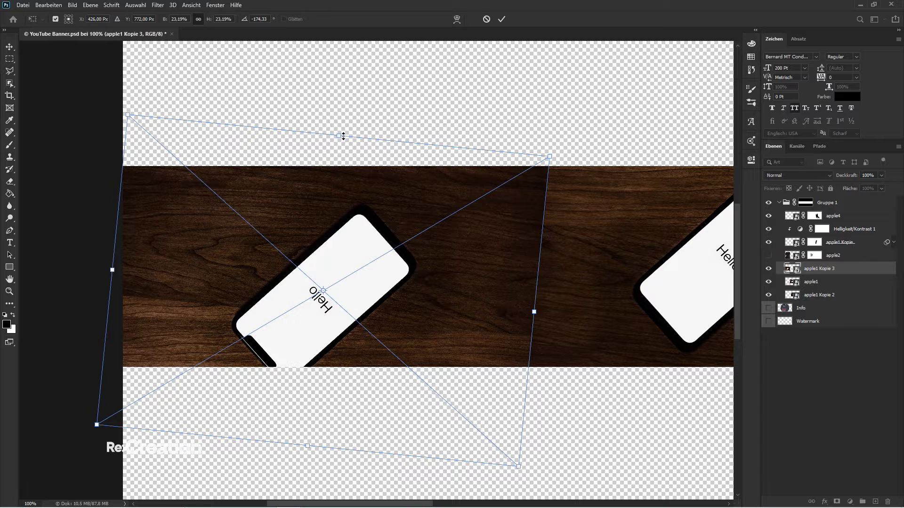
left_click_drag(344, 135, 403, 17)
- Apply the enlargement, move the phone copy down-left, and mask out its wood near the seam
key("Return")
left_click_drag(590, 268, 476, 359)
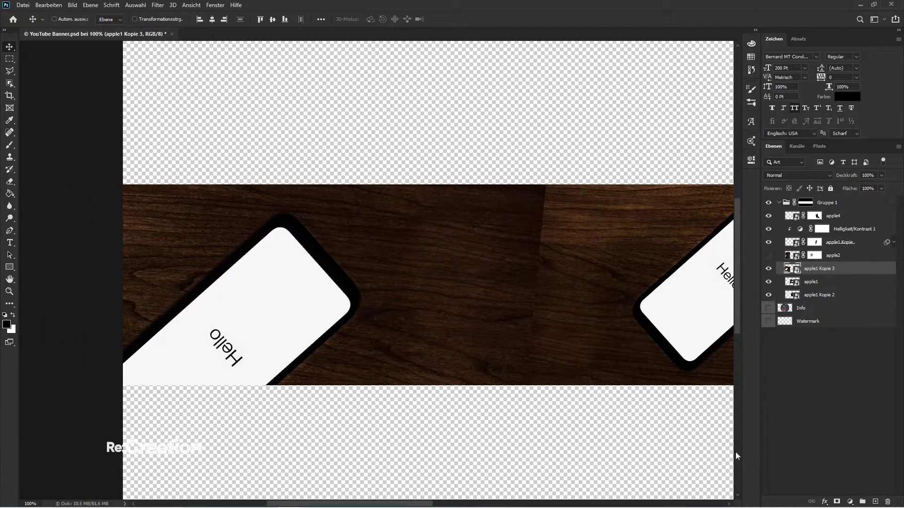
left_click(837, 502)
key("b")
mouse_move(570, 202)
left_mouse_down()
mouse_move(545, 198)
mouse_move(546, 296)
mouse_move(579, 218)
mouse_move(539, 350)
mouse_move(550, 342)
mouse_move(565, 202)
left_mouse_up()
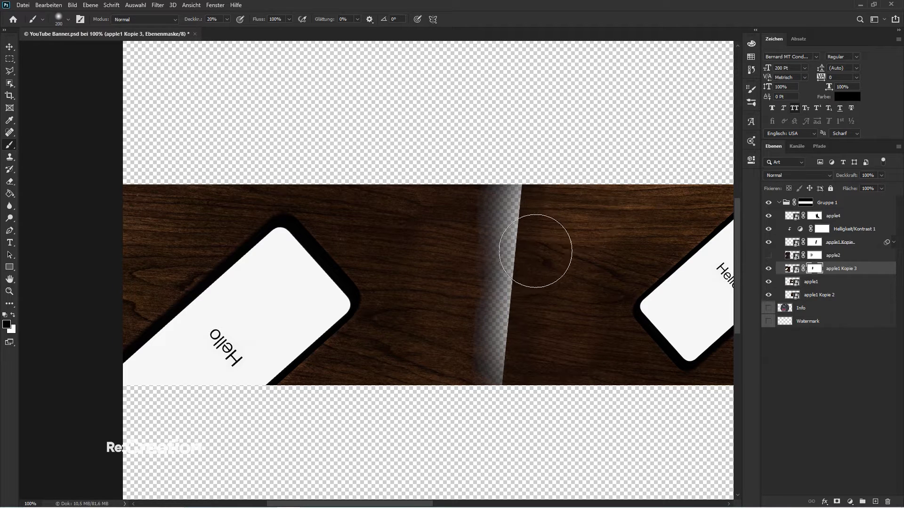
- Duplicate apple1 rightward over the transparent strip and add a mask to apple1
key("v")
left_click(821, 283)
left_click_drag(820, 282, 819, 289)
left_click_drag(561, 360, 611, 361)
left_click_drag(525, 360, 604, 355)
left_click(809, 282)
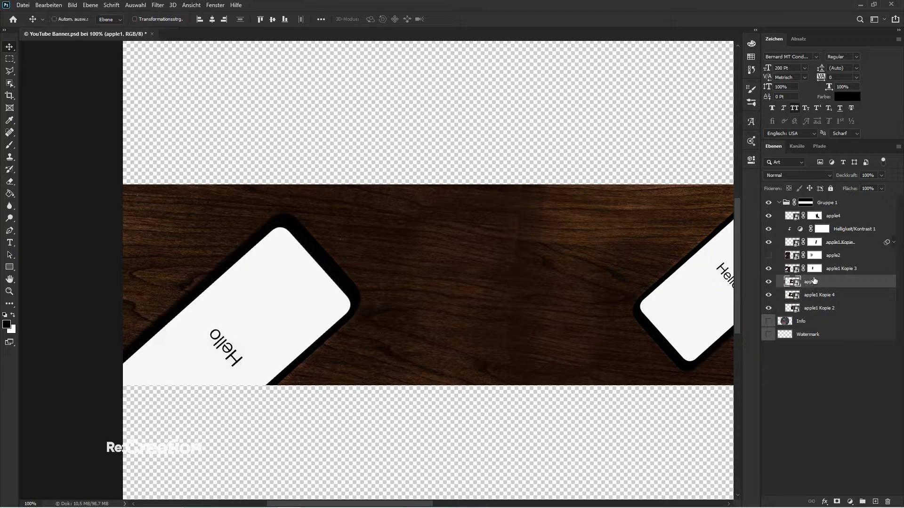
left_click(765, 285)
left_click(763, 283)
left_click(764, 283)
left_click(837, 502)
key("b")
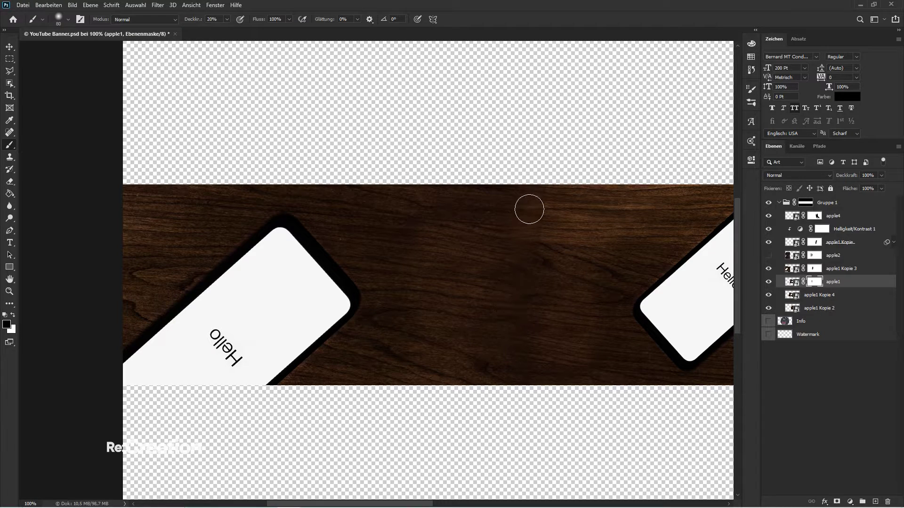
- Show the apple2 coffee cup again and soften its edge on its mask with a 400 px brush
key("v")
left_click(768, 255)
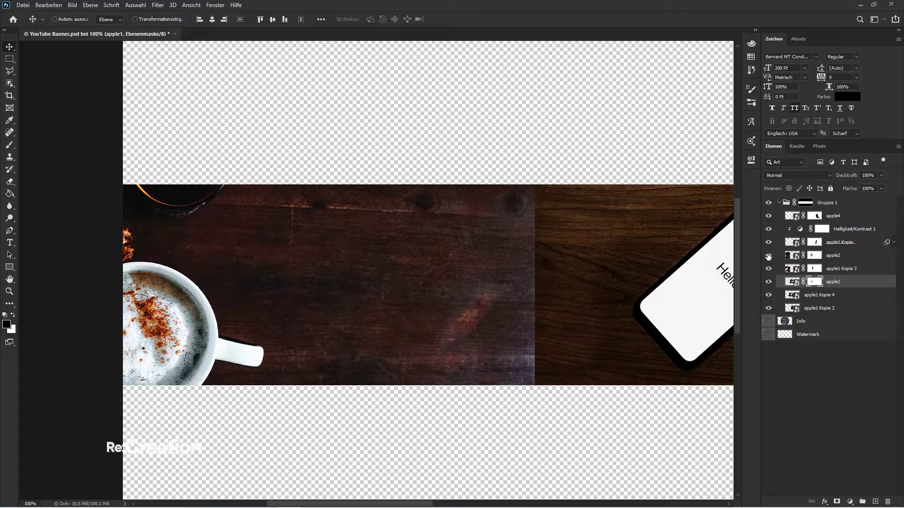
left_click(814, 257)
key("b")
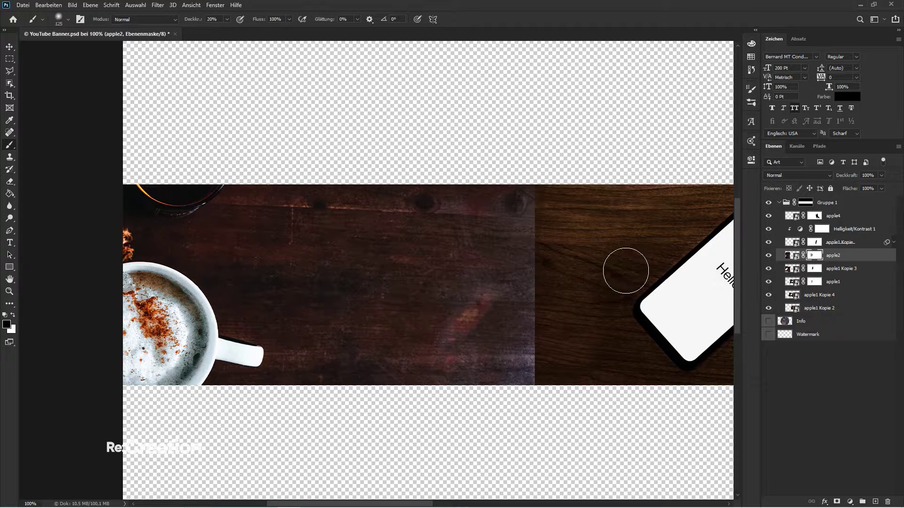
key("bracketright")
key("bracketright")
key("bracketright")
key("bracketright")
key("bracketright")
key("bracketright")
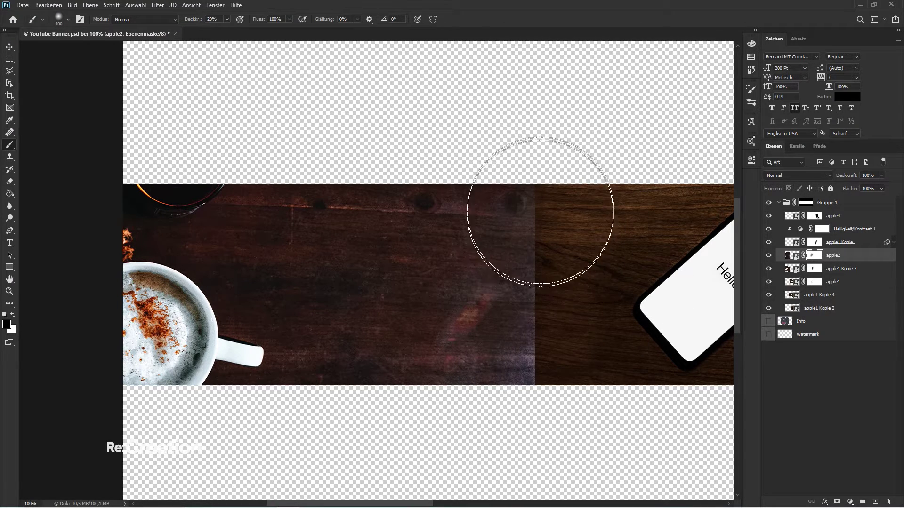
mouse_move(540, 212)
left_mouse_down()
mouse_move(560, 187)
mouse_move(511, 309)
mouse_move(514, 207)
mouse_move(533, 292)
mouse_move(557, 161)
mouse_move(529, 377)
mouse_move(466, 180)
mouse_move(431, 307)
mouse_move(420, 144)
mouse_move(409, 248)
mouse_move(436, 133)
left_mouse_up()
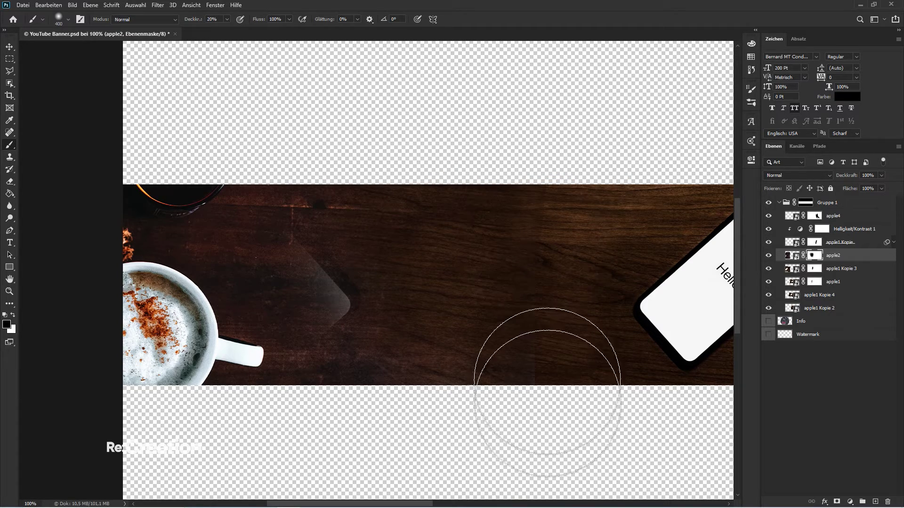
mouse_move(547, 391)
left_mouse_down()
mouse_move(496, 393)
mouse_move(485, 323)
mouse_move(549, 258)
mouse_move(472, 400)
left_mouse_up()
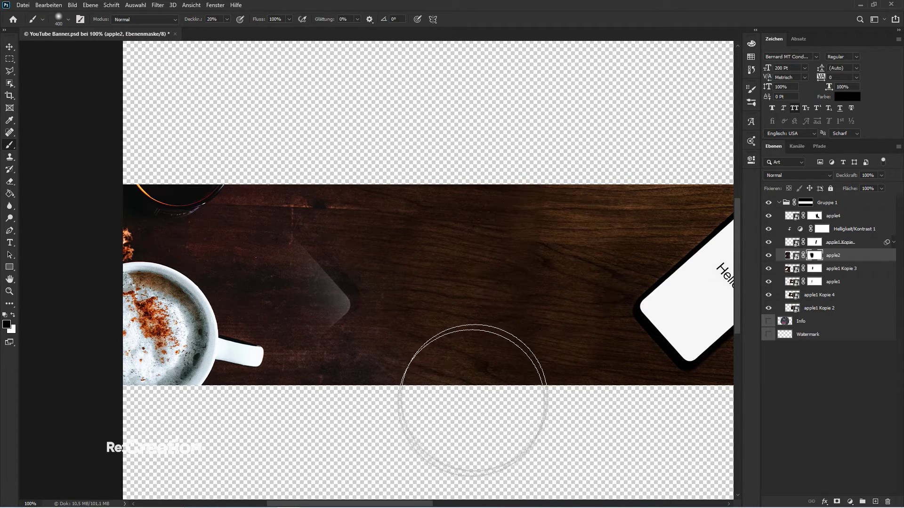
- Duplicate apple1 Kopie 3 leftward as Kopie 5, mask it, and shift it 108 px right
key("v")
left_click(850, 271)
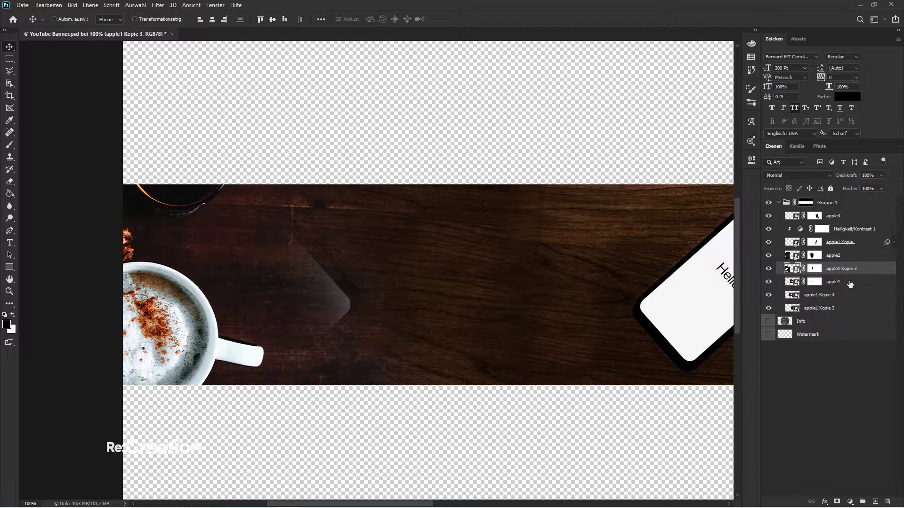
left_click(770, 271)
left_click(770, 271)
left_click_drag(416, 314, 267, 311)
left_click_drag(426, 308, 463, 304)
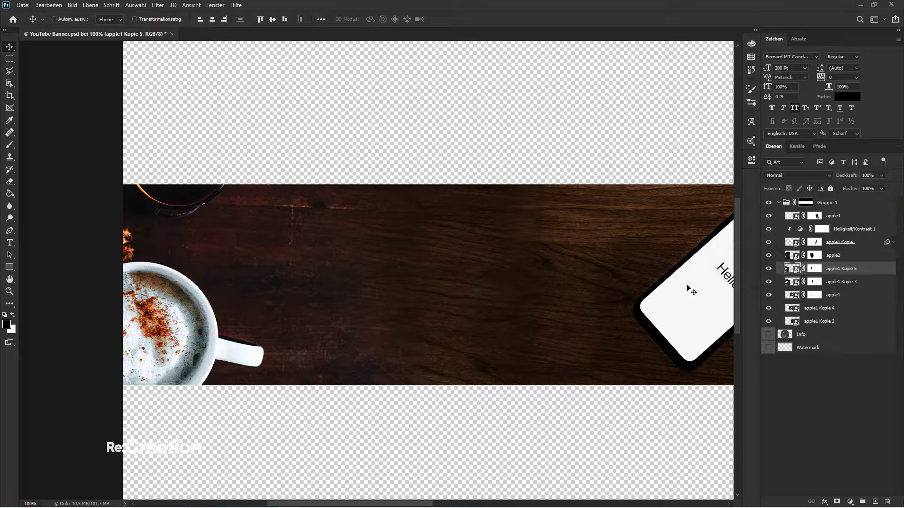
left_click(815, 268)
key("b")
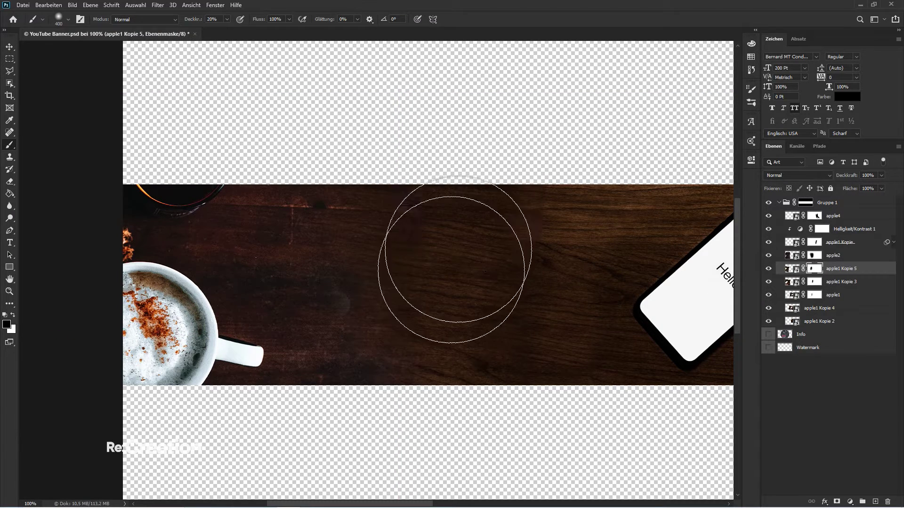
key("v")
left_click_drag(386, 309, 443, 311)
left_click(794, 256)
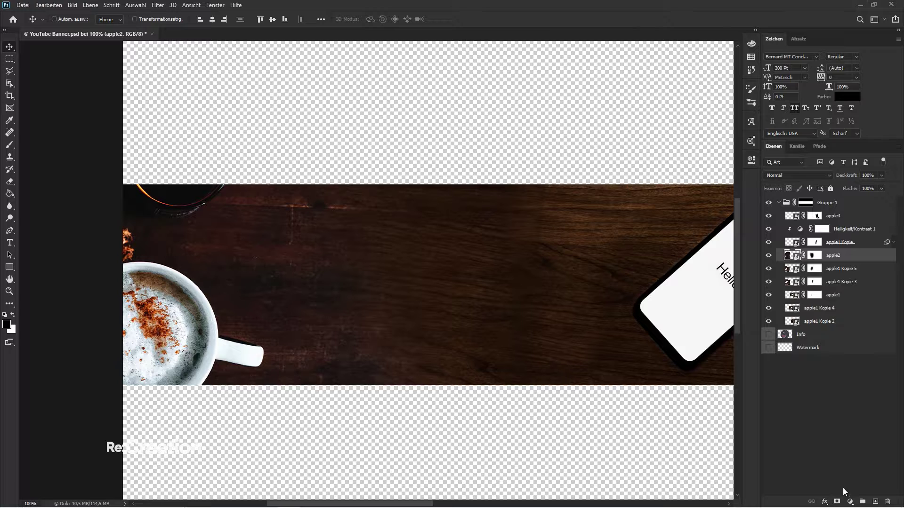
- Add a clipped Photo Filter adjustment and shift its colour from orange to yellow
left_click(850, 502)
left_click(847, 430)
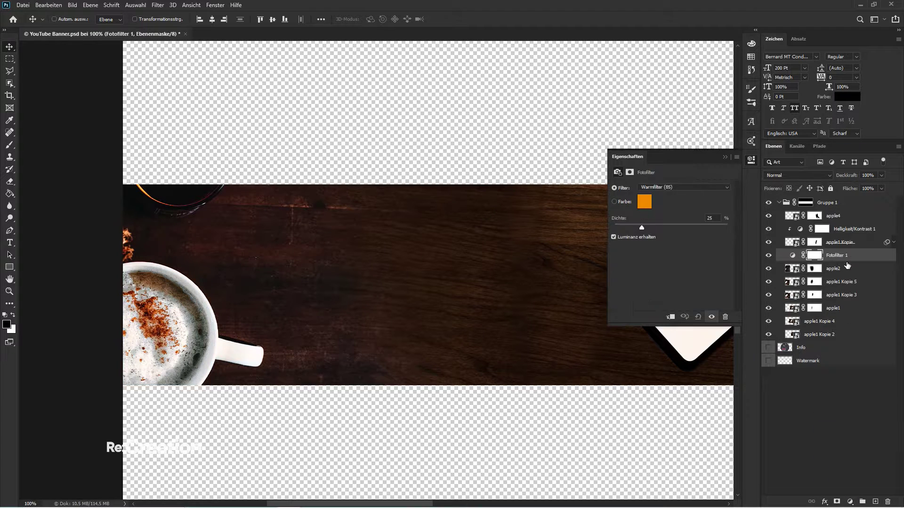
right_click(847, 265)
left_click(763, 291)
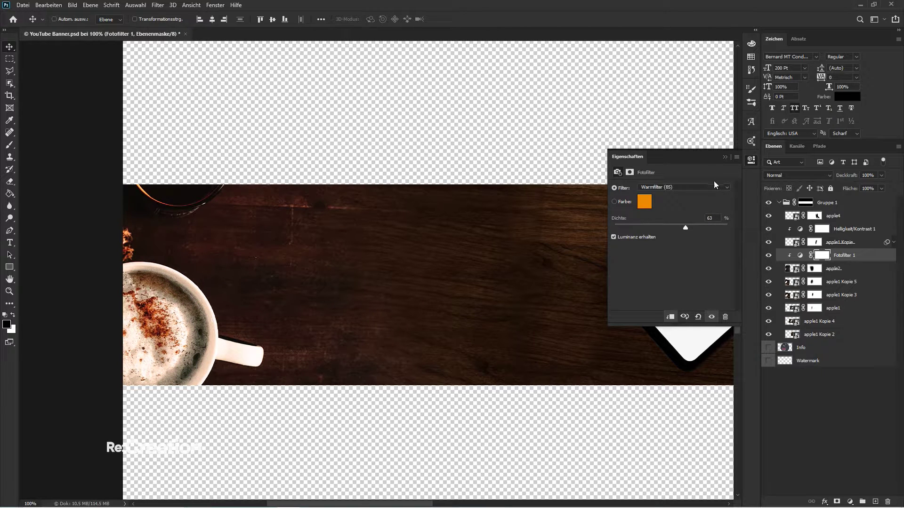
left_click(644, 202)
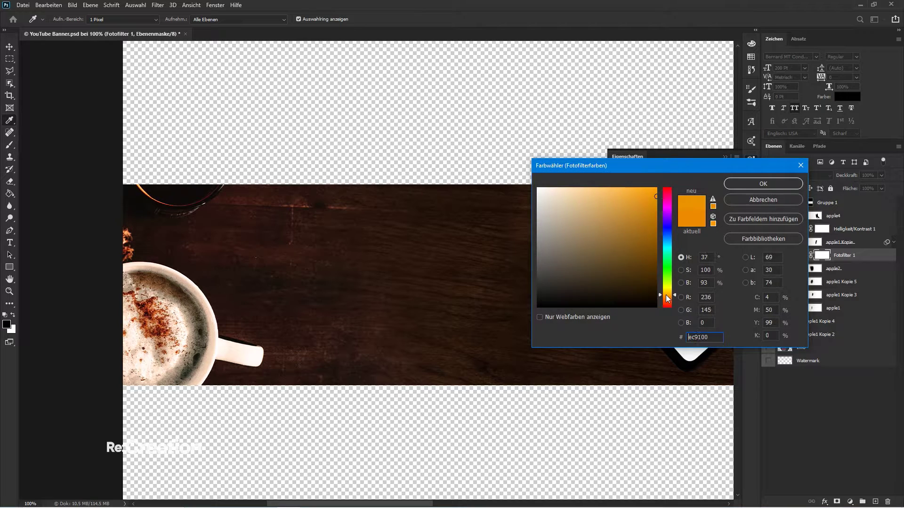
left_click_drag(667, 298, 667, 291)
key("Return")
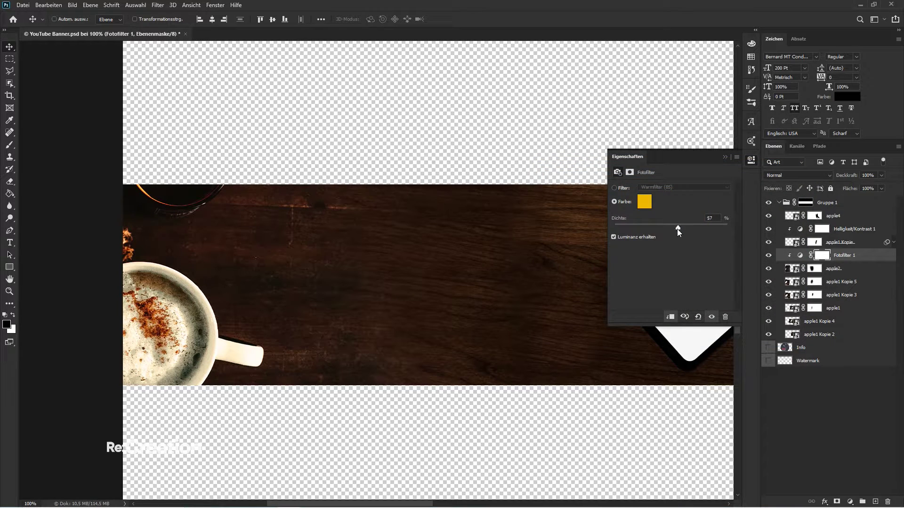
left_click(725, 157)
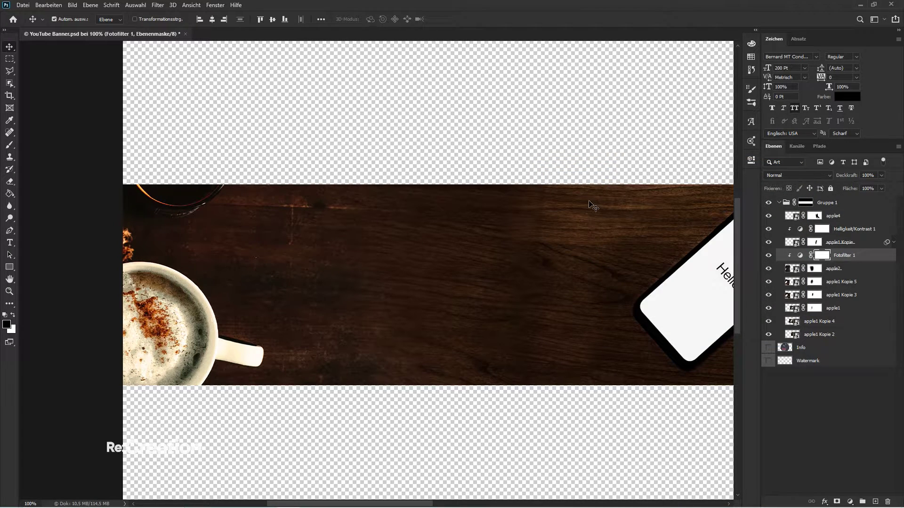
- Select the apple1 layer and toggle its visibility to compare phone positions
right_click(552, 218)
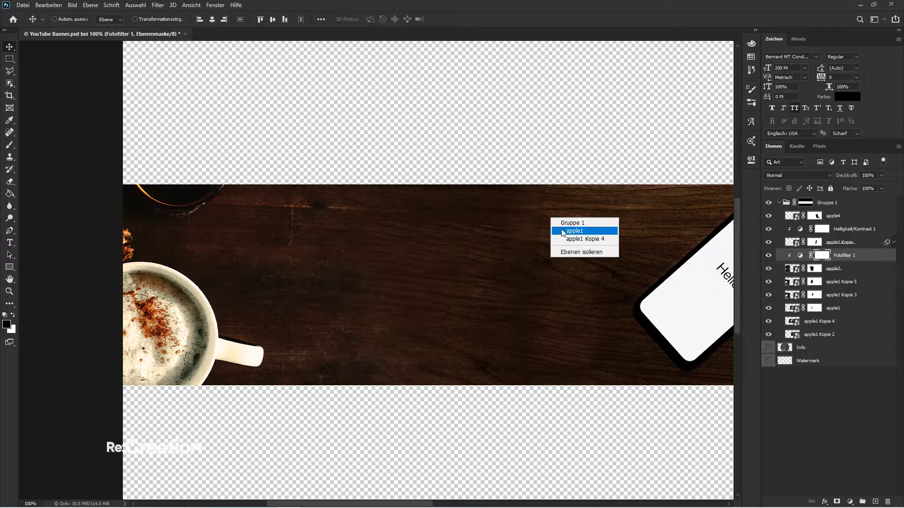
left_click(562, 230)
left_click(770, 308)
left_click(773, 309)
left_click(772, 309)
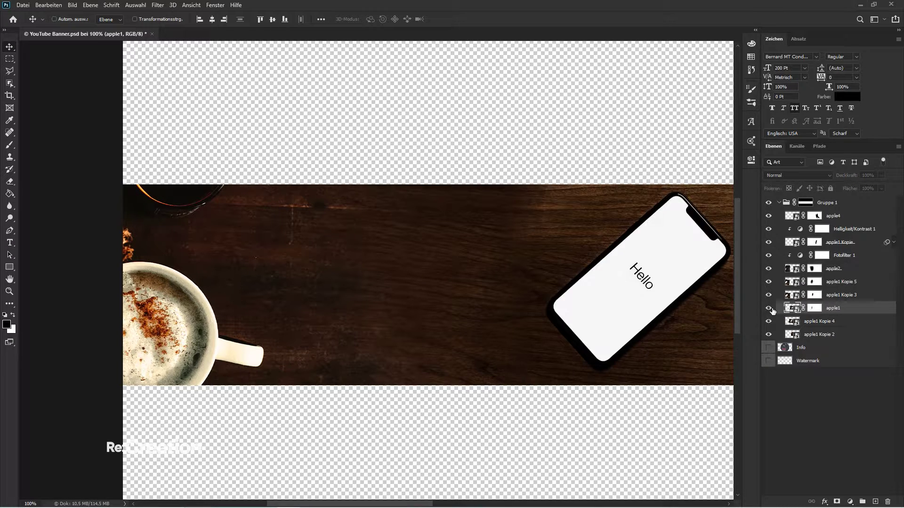
left_click(772, 308)
left_click(772, 309)
- Toggle apple1 Kopie 4, Kopie 2 and Kopie 3 on and off to inspect the wood pieces
left_click(767, 322)
left_click(766, 322)
left_click(768, 334)
left_click(769, 334)
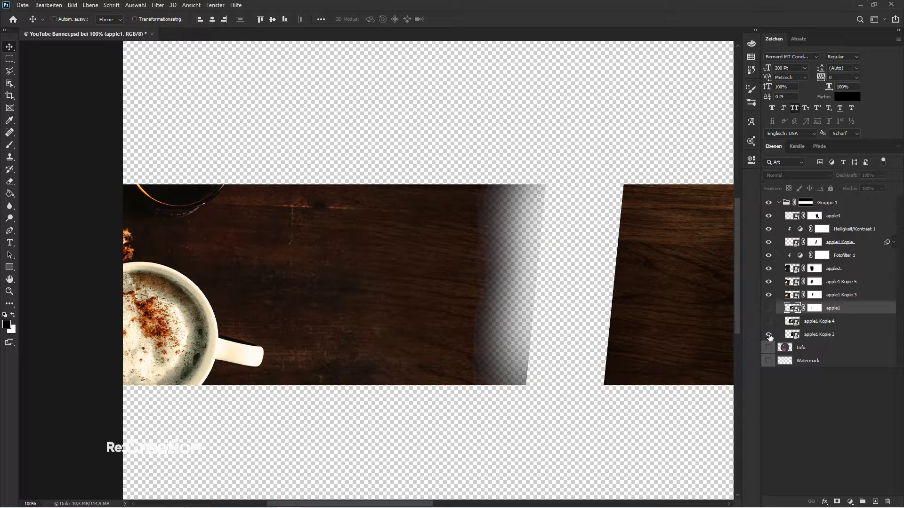
left_click(769, 322)
left_click(769, 308)
left_click(769, 294)
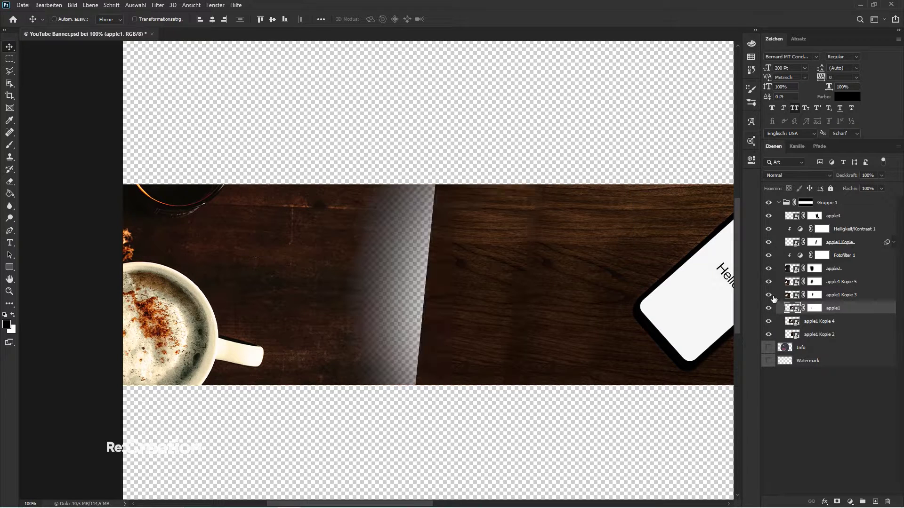
left_click(769, 295)
- Paint over the wood seam on apple1 Kopie 3's mask with a 150 px soft brush
left_click(814, 295)
key("b")
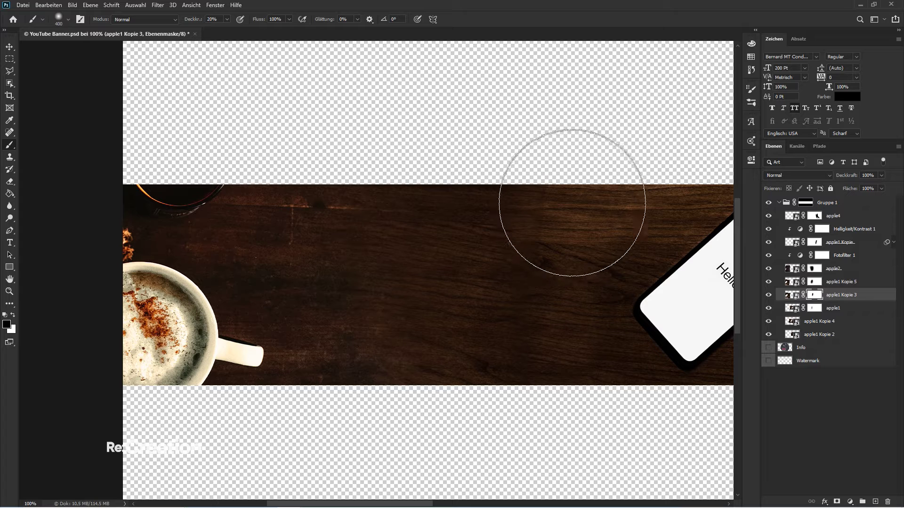
mouse_move(568, 201)
left_mouse_down()
mouse_move(560, 230)
mouse_move(557, 192)
left_mouse_up()
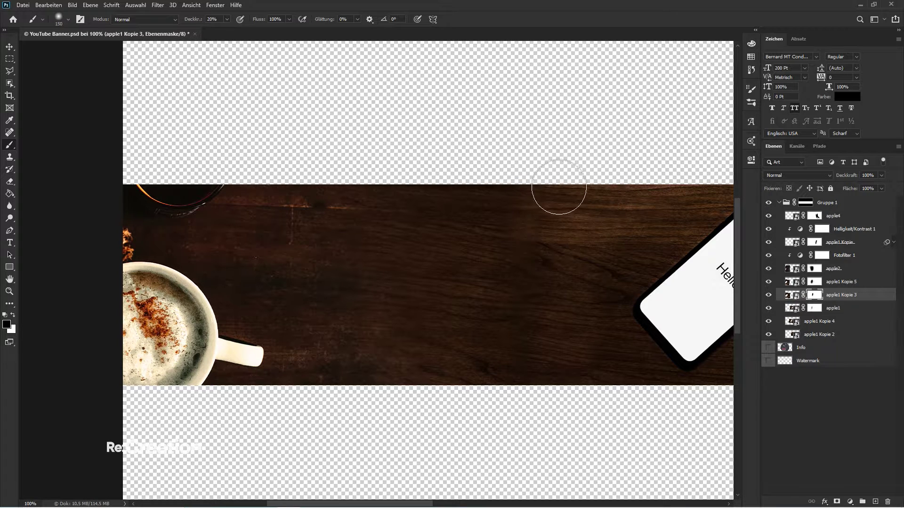
key("bracketleft")
key("v")
key("ctrl+minus")
key("ctrl+minus")
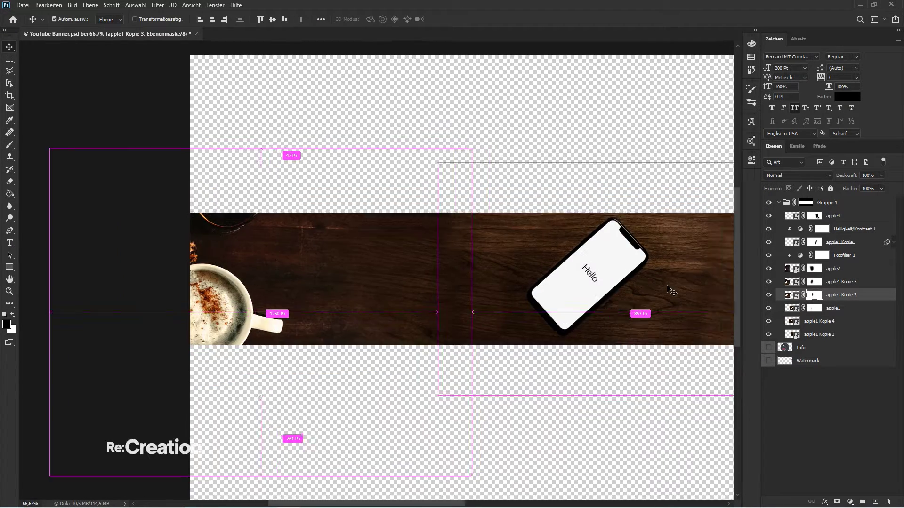
- Move the blueberry bowl layer apple4 22 px to the right
left_click(802, 419)
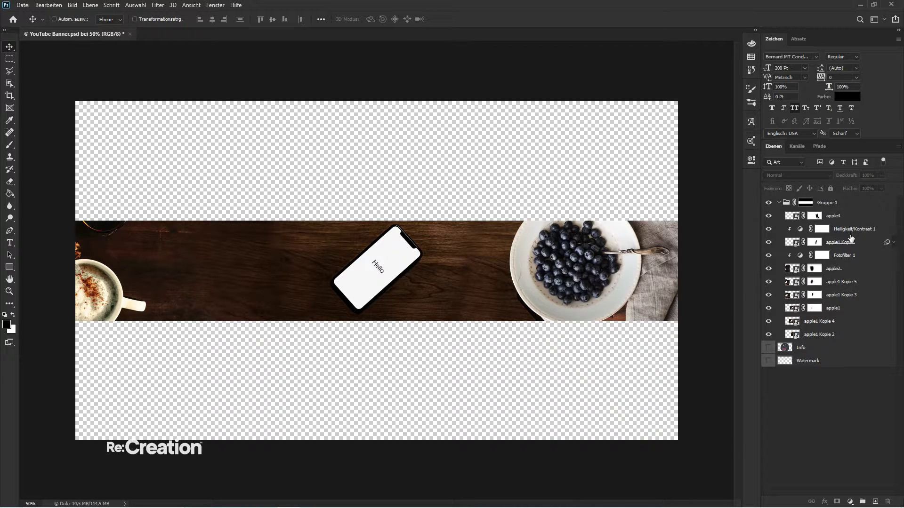
left_click(846, 217)
mouse_move(618, 294)
left_mouse_down()
mouse_move(629, 294)
mouse_move(619, 297)
left_mouse_up()
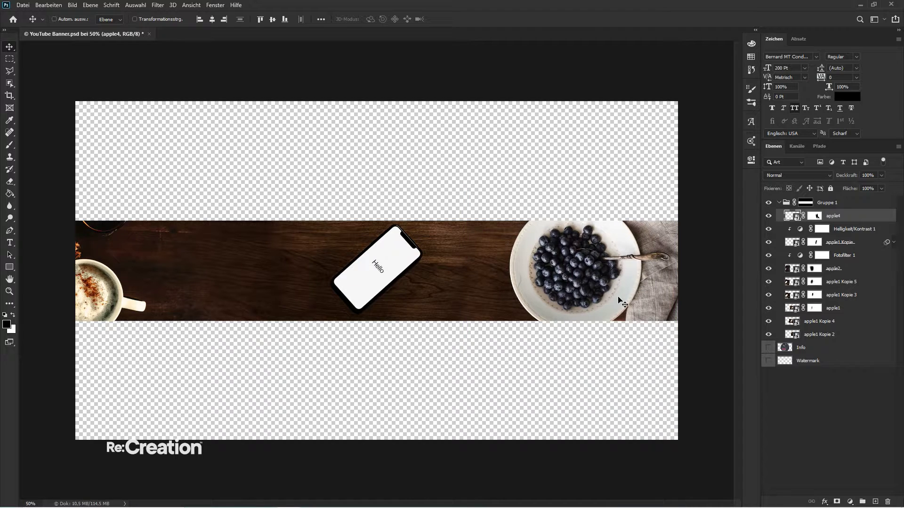
key("Down")
key("Down")
key("Down")
key("Down")
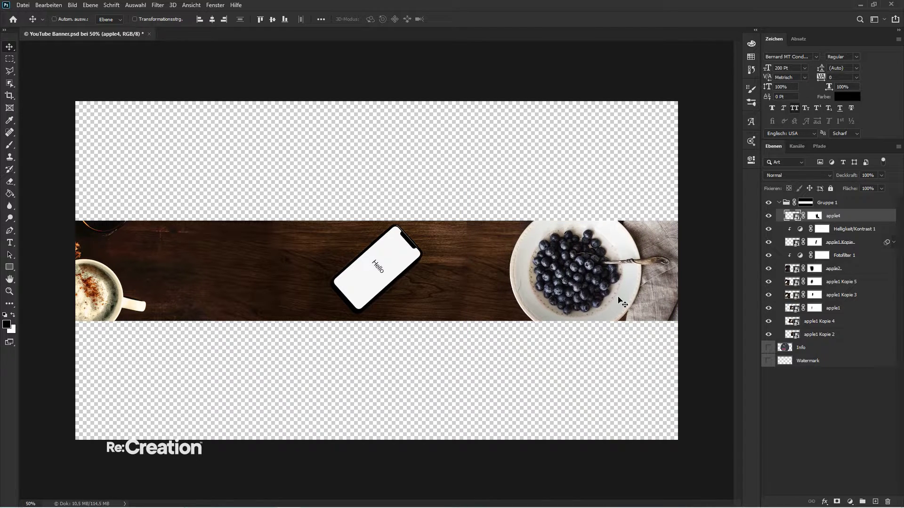
key("Up")
key("Up")
key("Up")
key("Up")
key("Up")
key("Up")
key("Up")
key("Up")
key("Up")
key("Up")
key("Up")
key("Up")
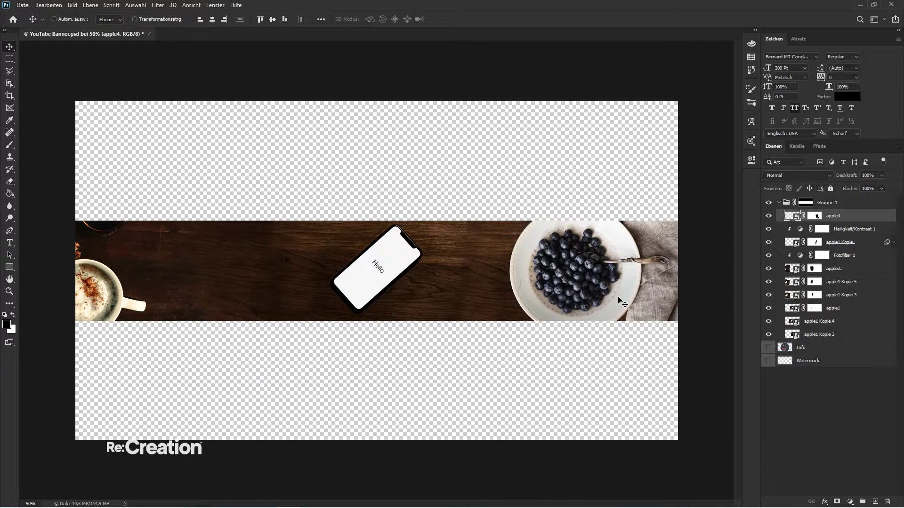
- Compare by briefly hiding the coffee cup and bowl, then check apple4's layer mask
left_click(811, 404)
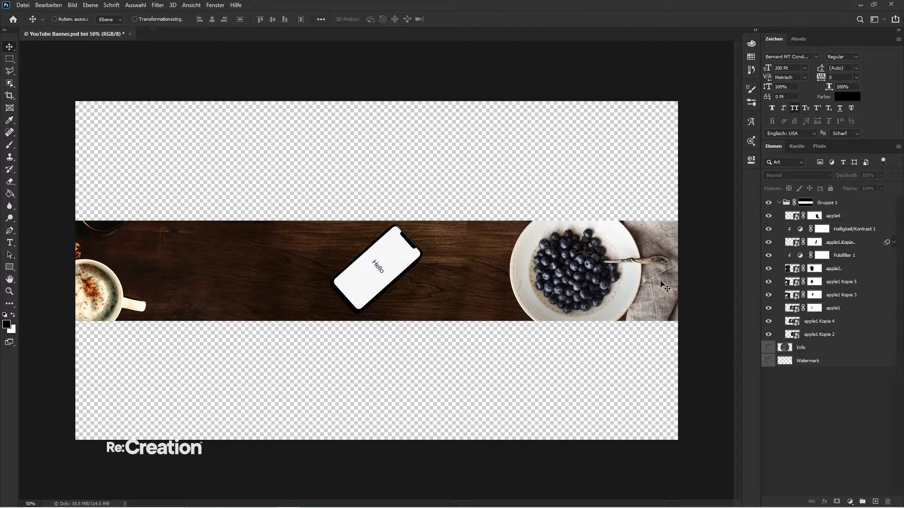
left_click(769, 281)
left_click(769, 282)
left_click(768, 216)
left_click(768, 215)
left_click(815, 216)
key("b")
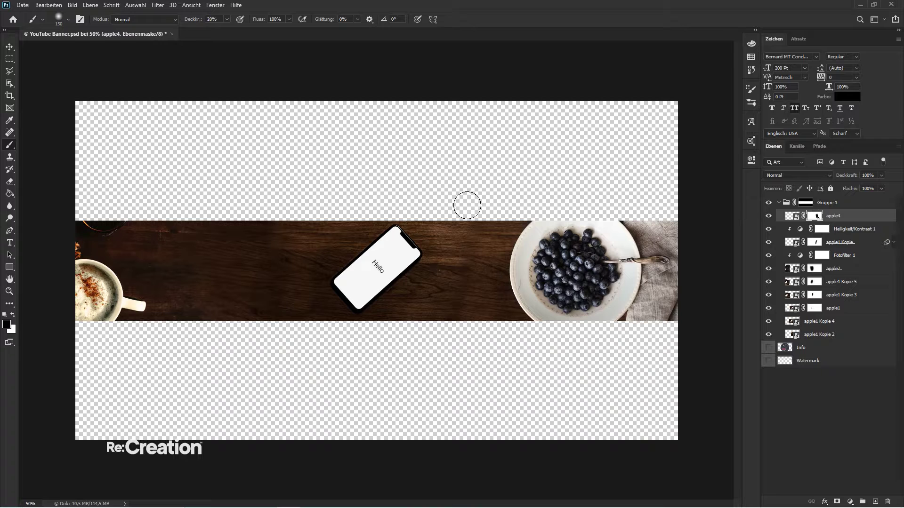
key("v")
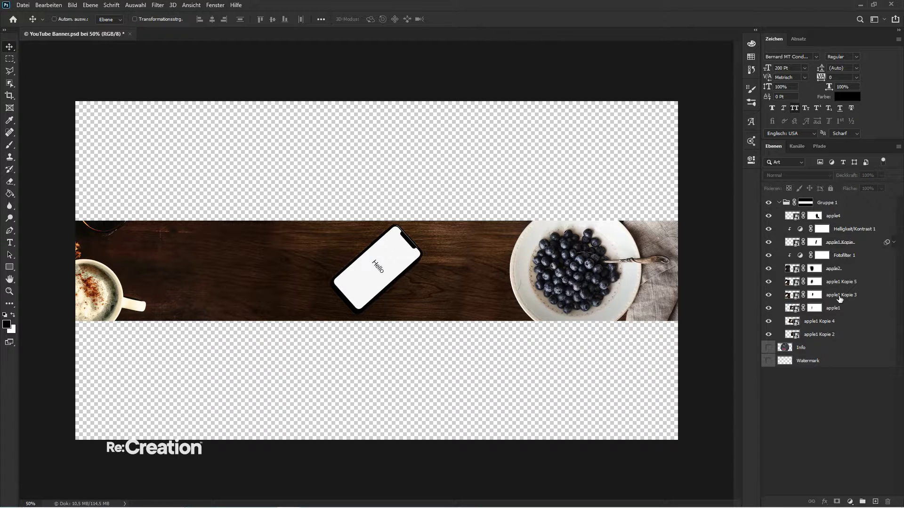
left_click(829, 272)
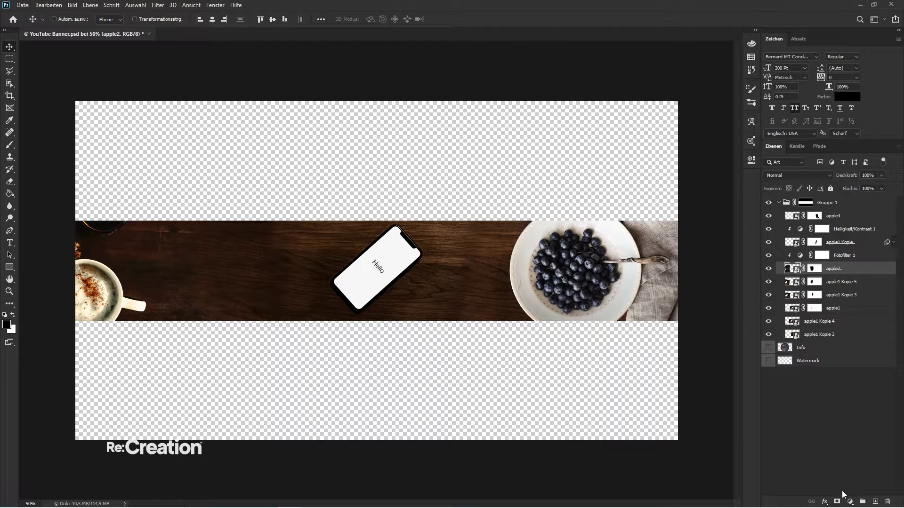
- Add a Brightness/Contrast adjustment clipped to apple2 with brightness 23
left_click(850, 502)
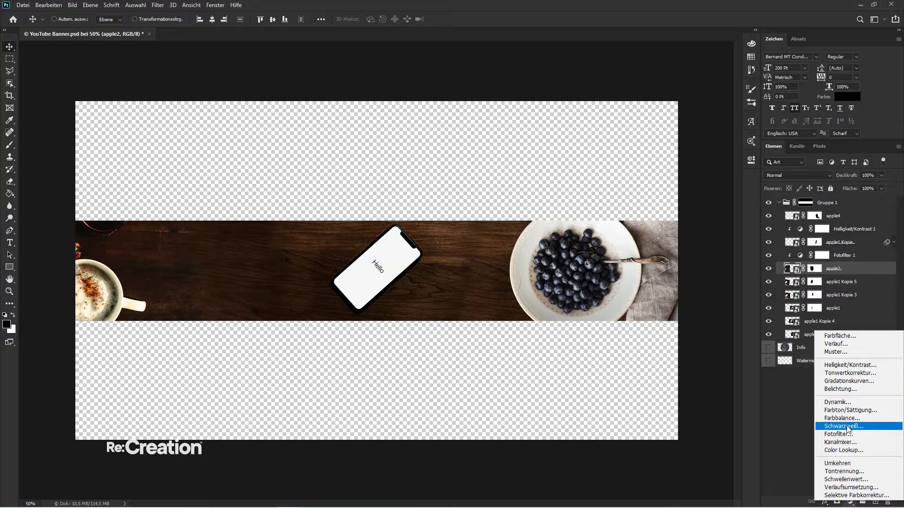
left_click(855, 365)
right_click(848, 274)
left_click(849, 274)
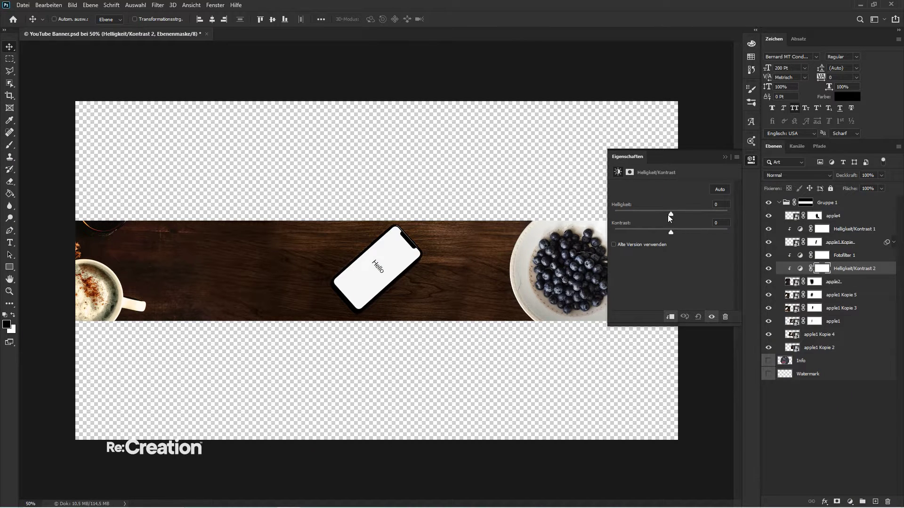
mouse_move(671, 215)
left_mouse_down()
mouse_move(698, 214)
mouse_move(680, 214)
left_mouse_up()
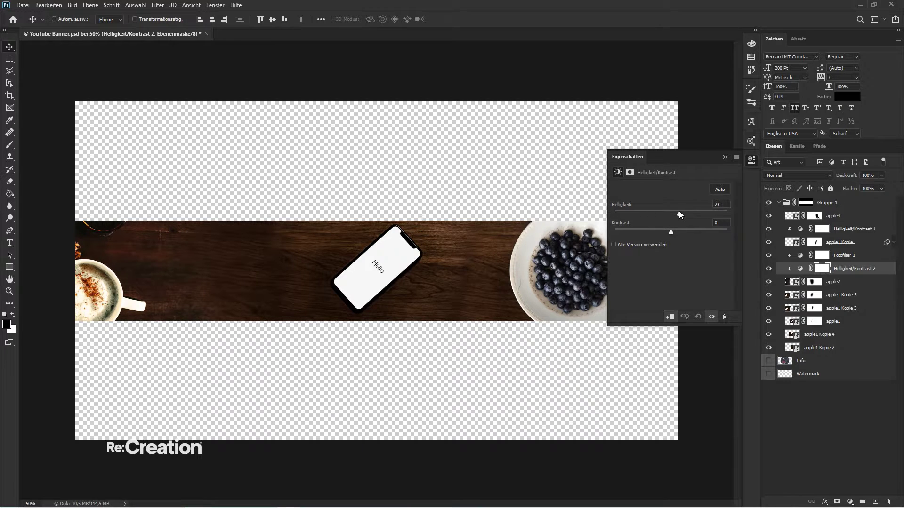
left_click(725, 156)
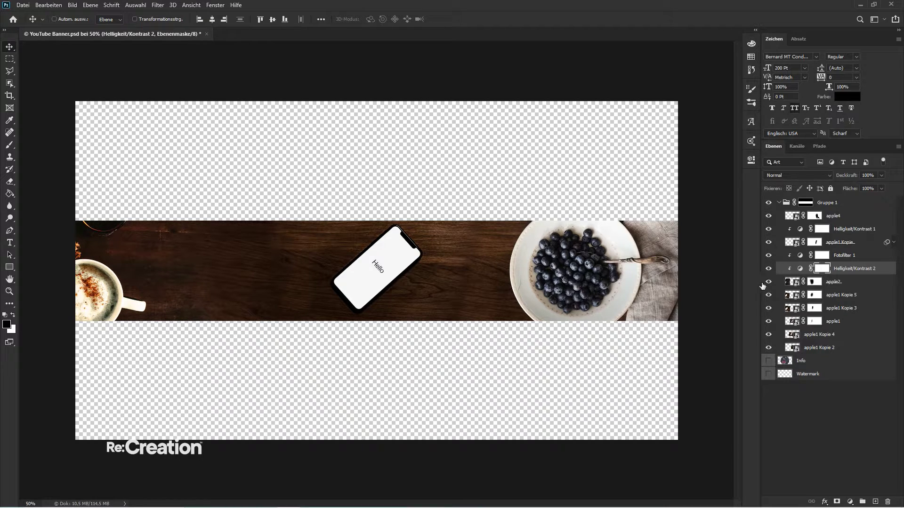
- Add a second Brightness/Contrast above apple1 Kopie 3, clipped to it, with brightness 21
left_click(814, 312)
left_click(834, 404)
left_click(850, 502)
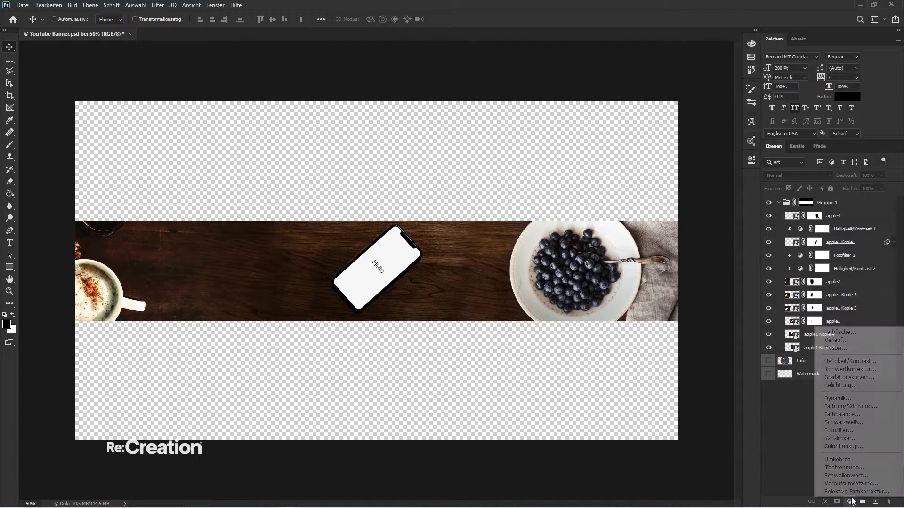
left_click(850, 361)
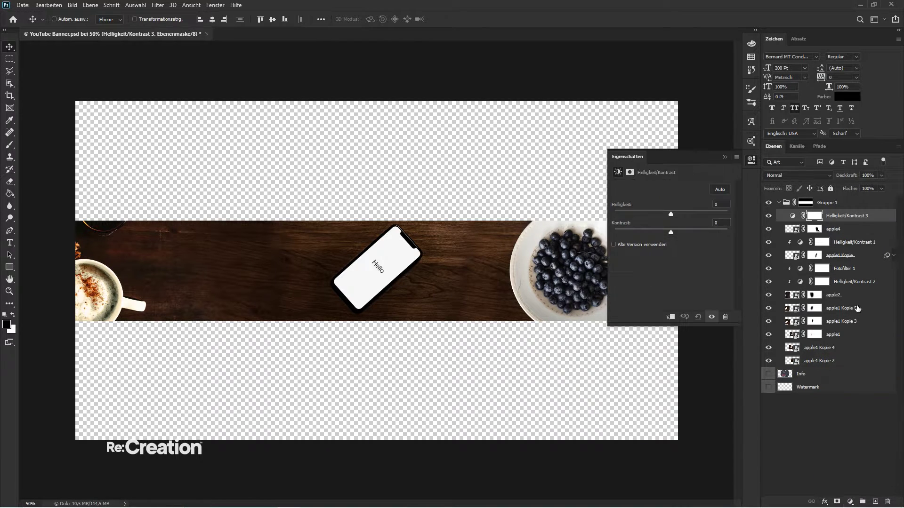
left_click_drag(848, 215, 851, 302)
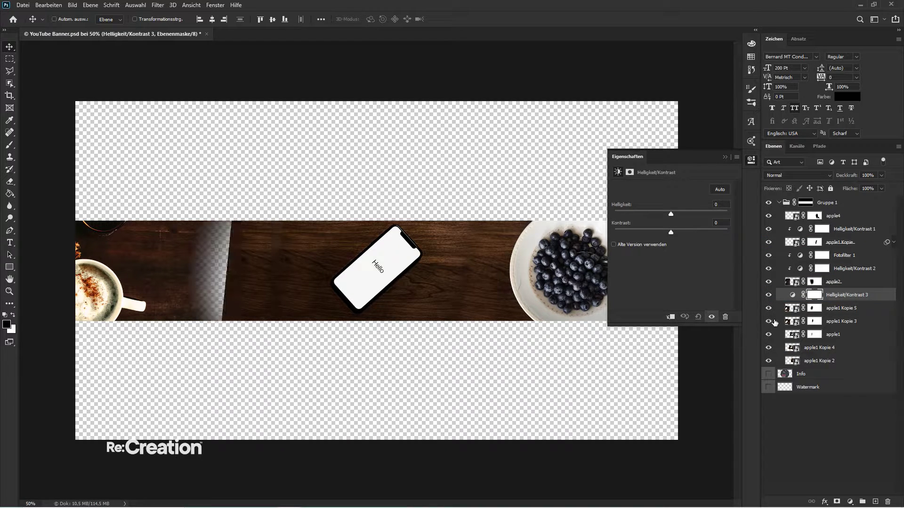
left_click_drag(835, 299, 836, 313)
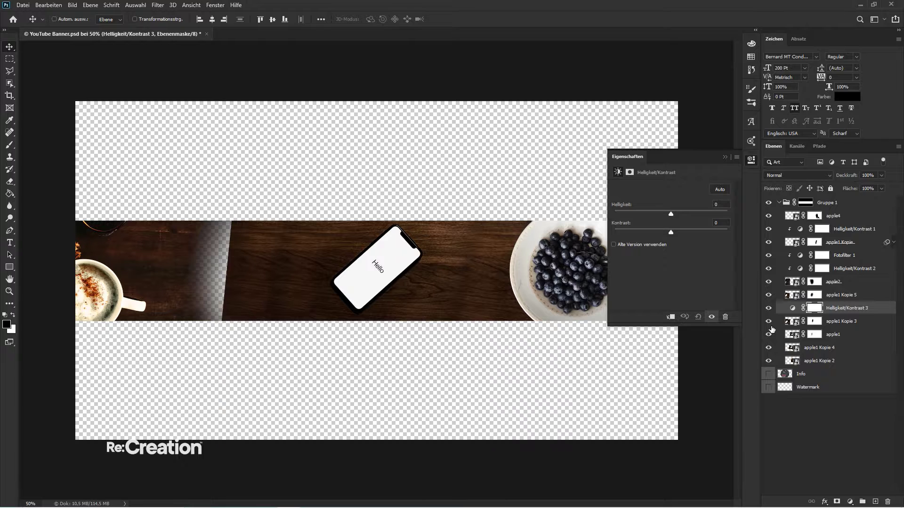
right_click(853, 309)
left_click(771, 292)
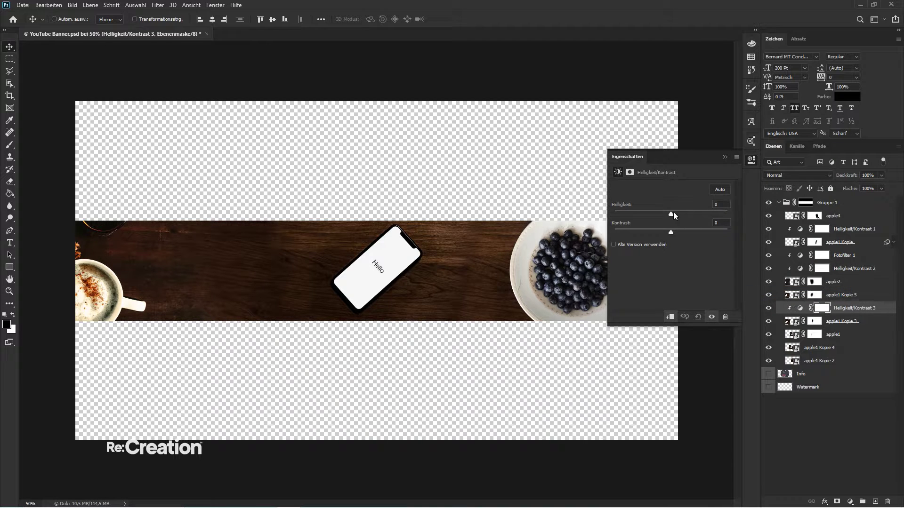
left_click_drag(673, 212, 681, 211)
left_click(727, 159)
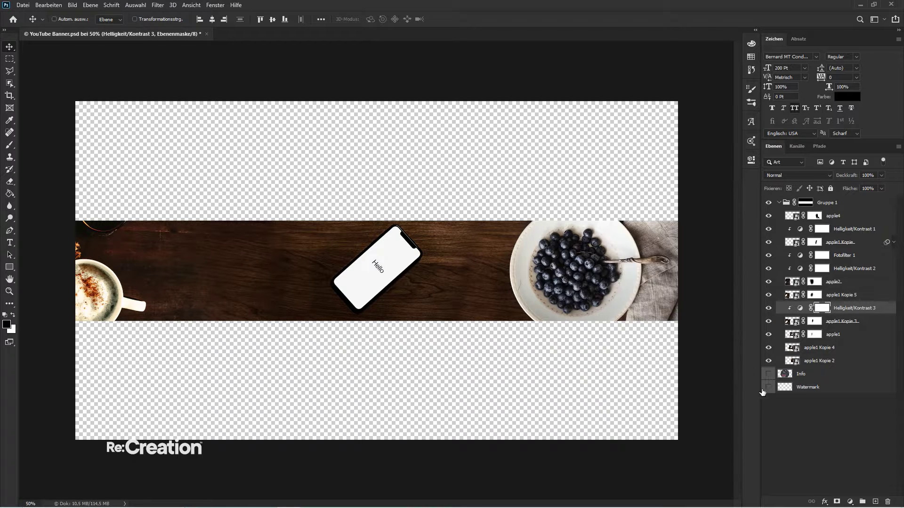
left_click(815, 425)
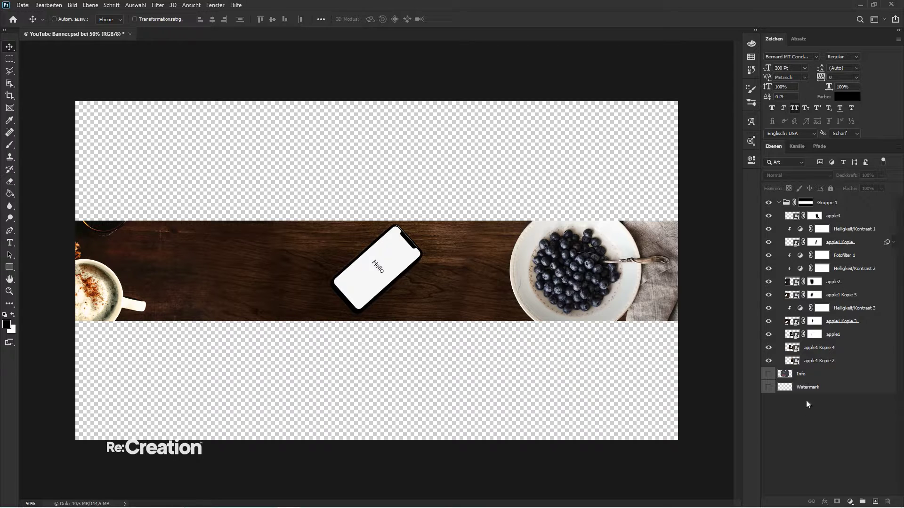
- On a new layer, paint a soft white light streak with a 300 px brush at 25% opacity
left_click(874, 501)
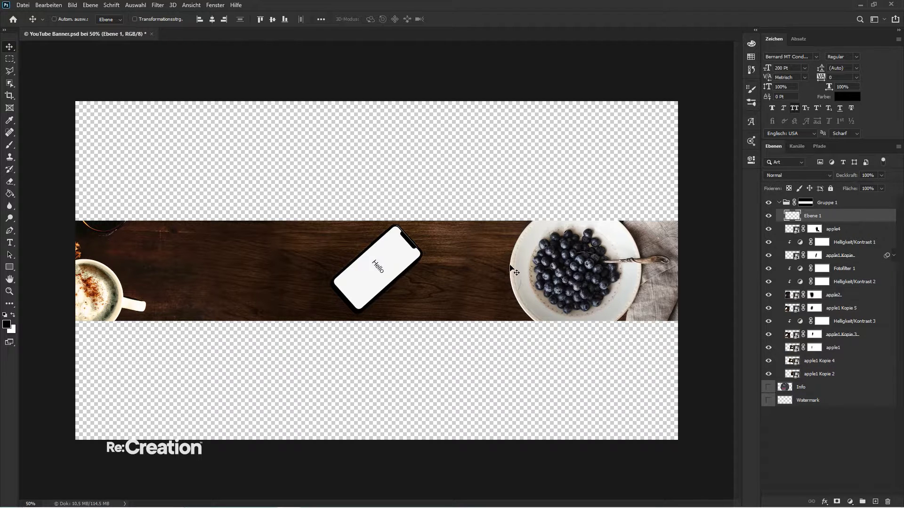
key("b")
key("x")
key("bracketright")
key("bracketright")
key("bracketright")
key("bracketright")
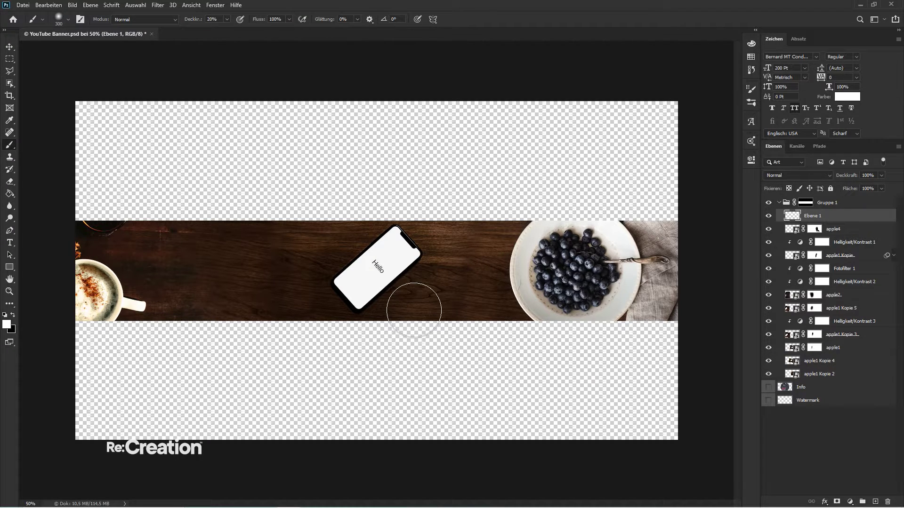
left_click_drag(478, 234, 458, 308)
key("v")
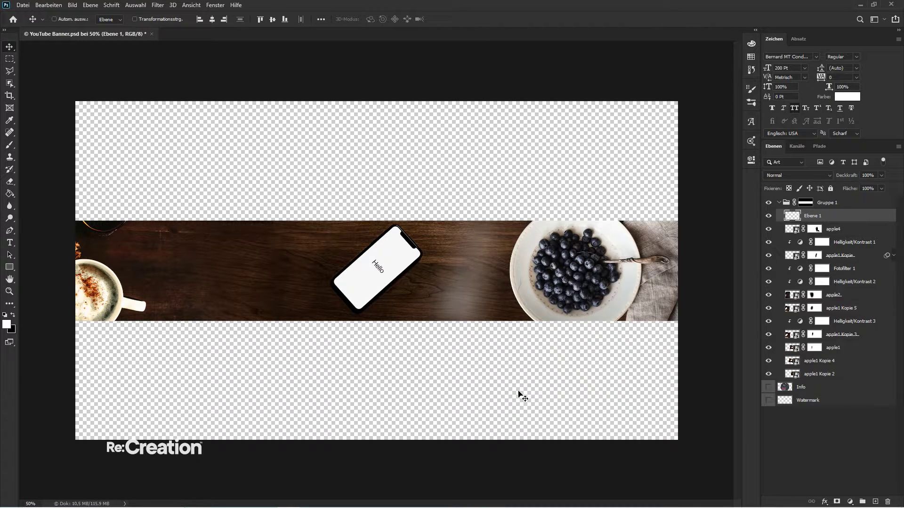
key("2")
key("5")
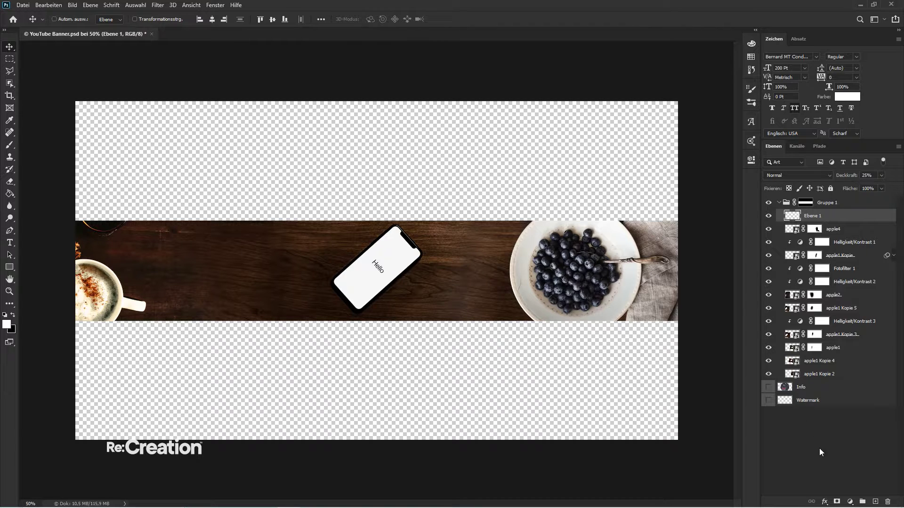
- On another new layer, paint a vertical white streak across the wood at 35% opacity
left_click(875, 501)
key("b")
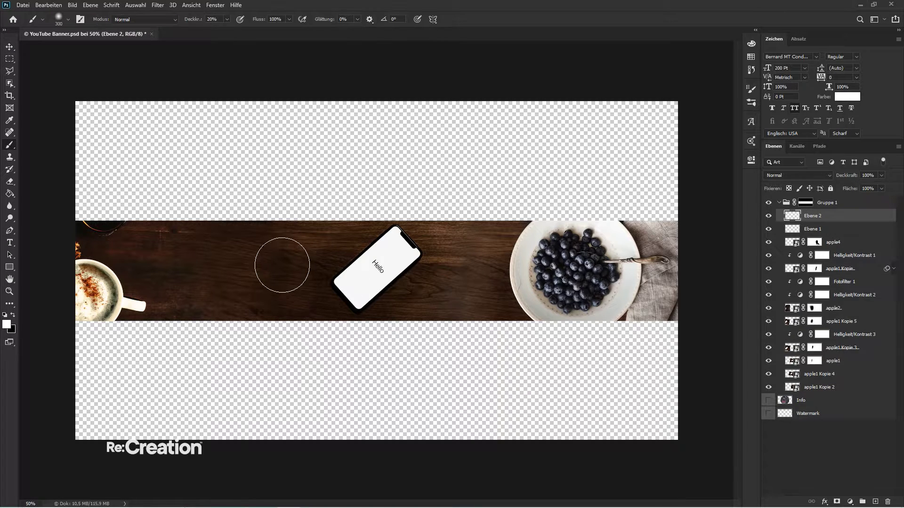
mouse_move(278, 237)
left_mouse_down()
mouse_move(270, 293)
mouse_move(278, 334)
left_mouse_up()
key("v")
key("0")
key("5")
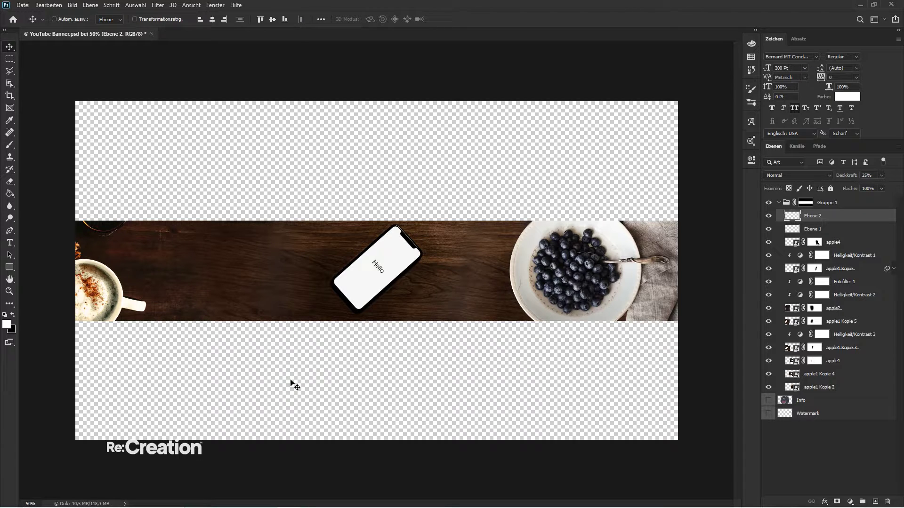
key("2")
key("5")
key("3")
key("5")
- Set Ebene 2 to Soft Light and Ebene 1 to Overlay, both at 100% opacity
left_click(798, 174)
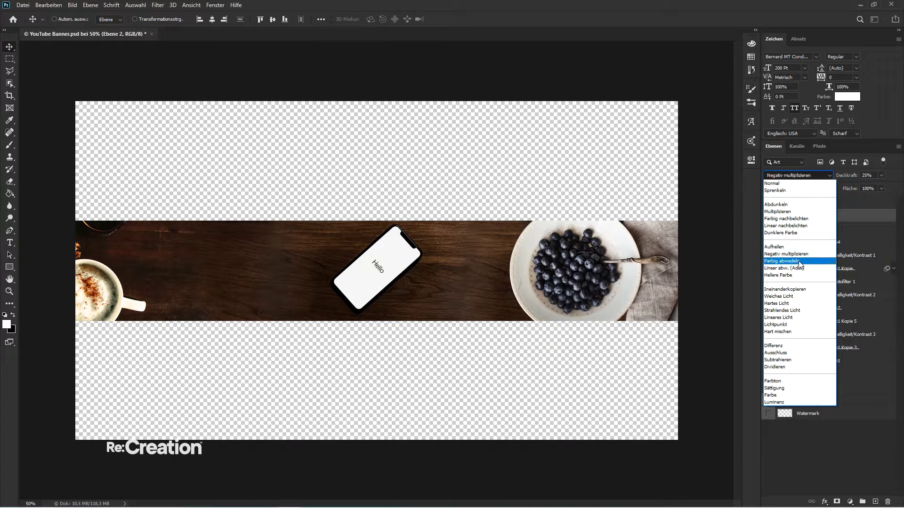
left_click(790, 297)
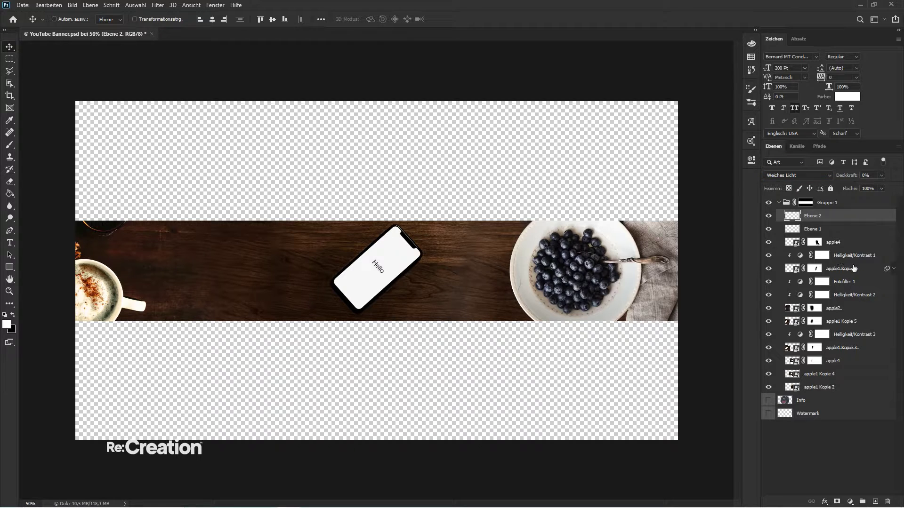
left_click_drag(838, 177, 876, 177)
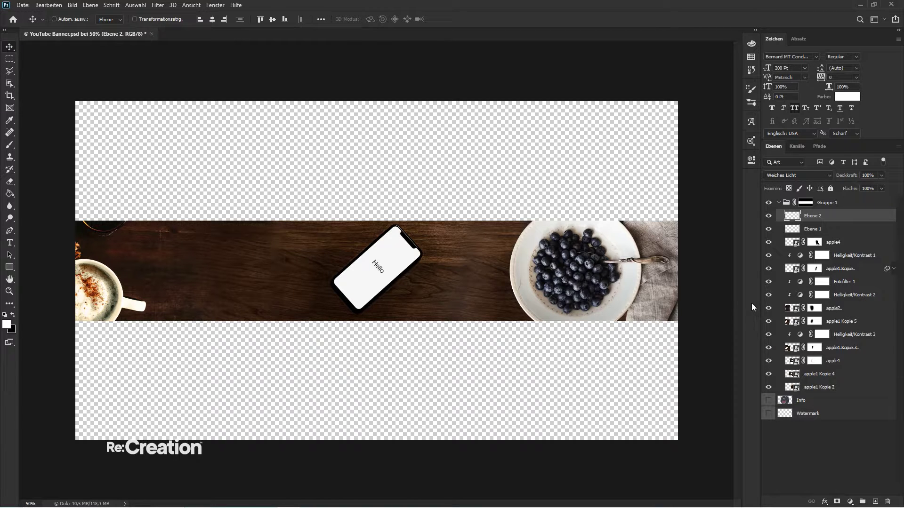
left_click(812, 229)
left_click(809, 176)
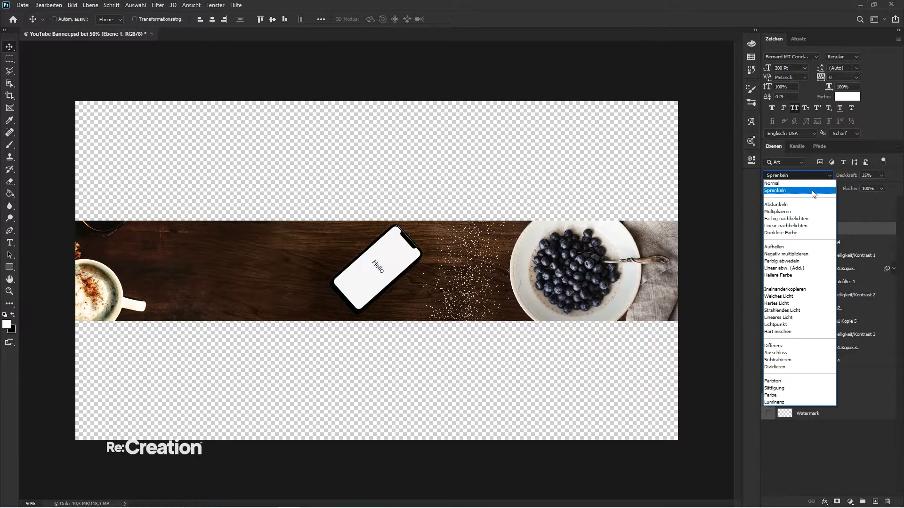
left_click(807, 289)
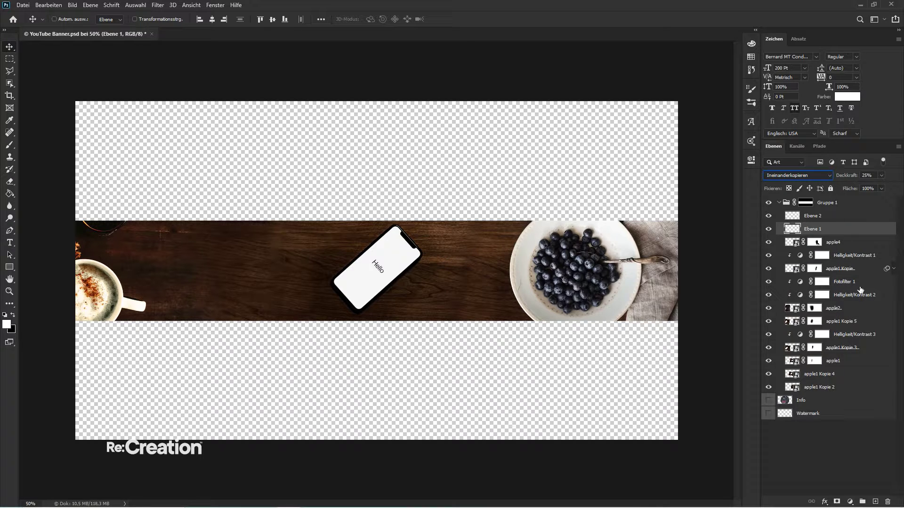
left_click_drag(843, 176, 881, 176)
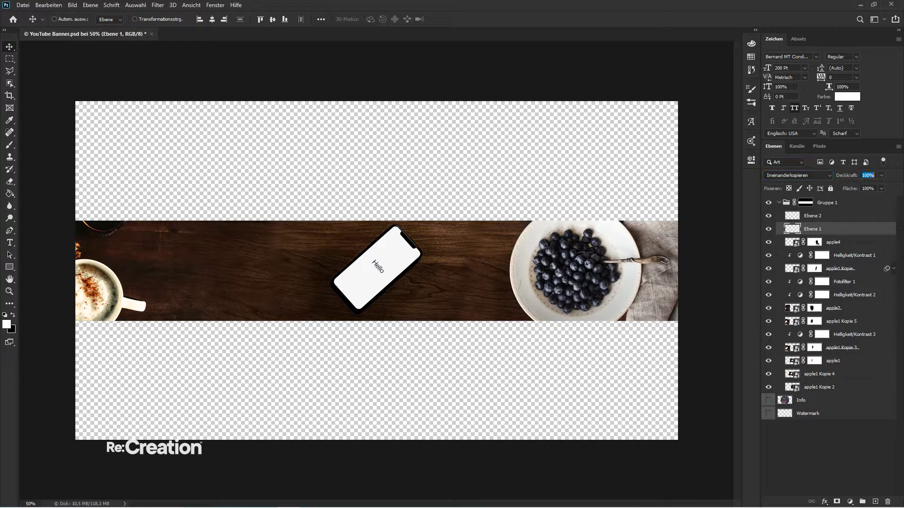
left_click(805, 461)
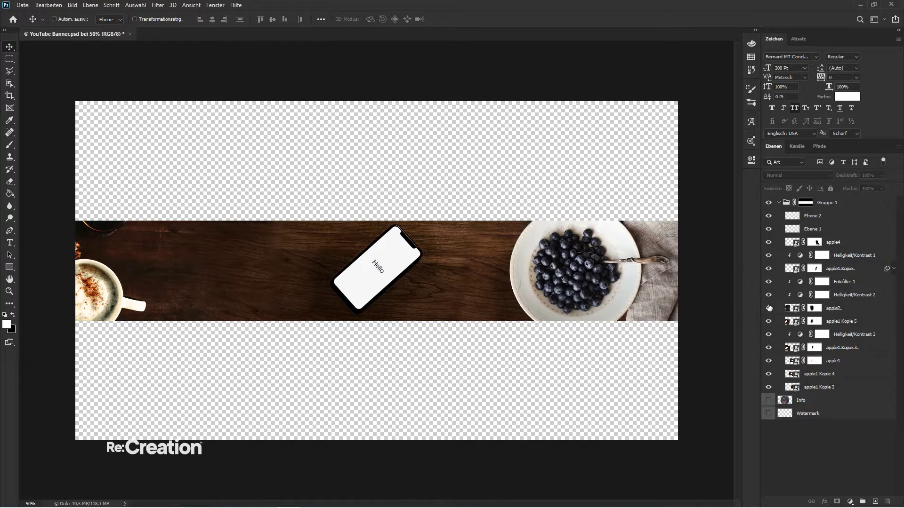
- Toggle apple1, apple1 Kopie 4 and apple1 Kopie 2 visibility to compare phone versions
left_click(769, 360)
left_click(768, 374)
left_click(769, 374)
left_click(768, 360)
left_click(791, 360)
left_click(769, 360)
left_click(769, 360)
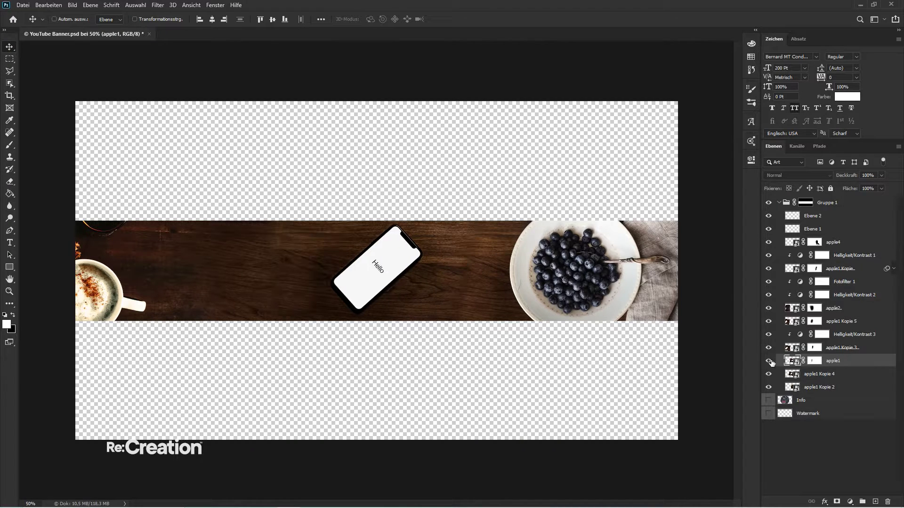
left_click(769, 374)
left_click(769, 375)
left_click(769, 387)
left_click(769, 387)
- Toggle the streak layers and apple1 Kopie to see which adds the light streaks
left_click(769, 321)
left_click(769, 321)
left_click(769, 308)
left_click(769, 308)
left_click(769, 269)
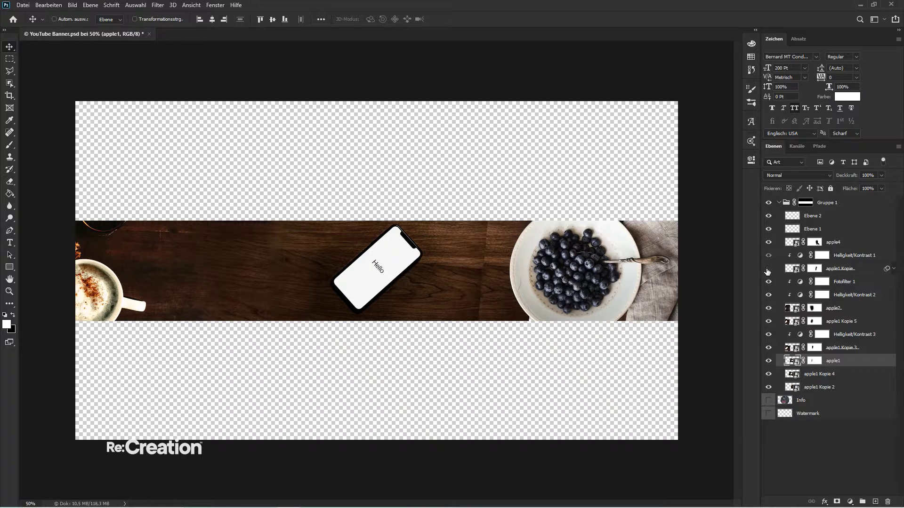
left_click(769, 268)
left_click(769, 269)
left_click(769, 268)
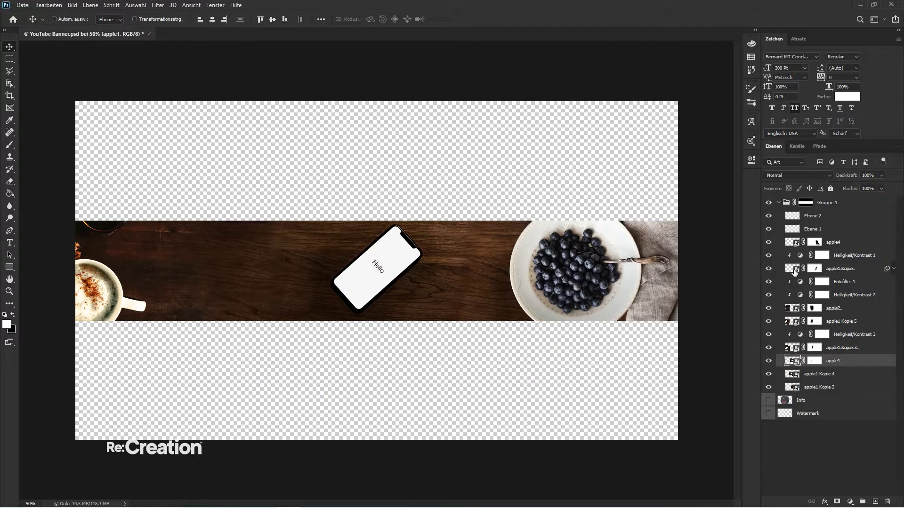
left_click(794, 270)
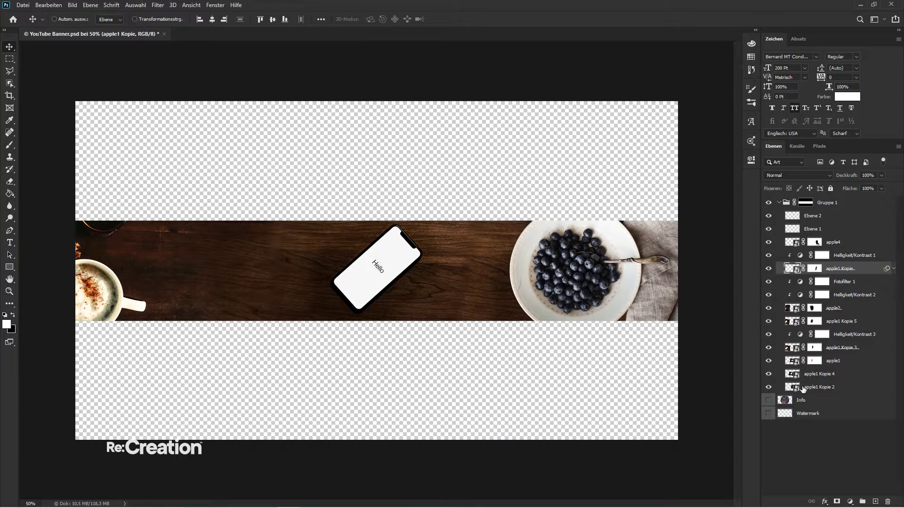
left_click(824, 460)
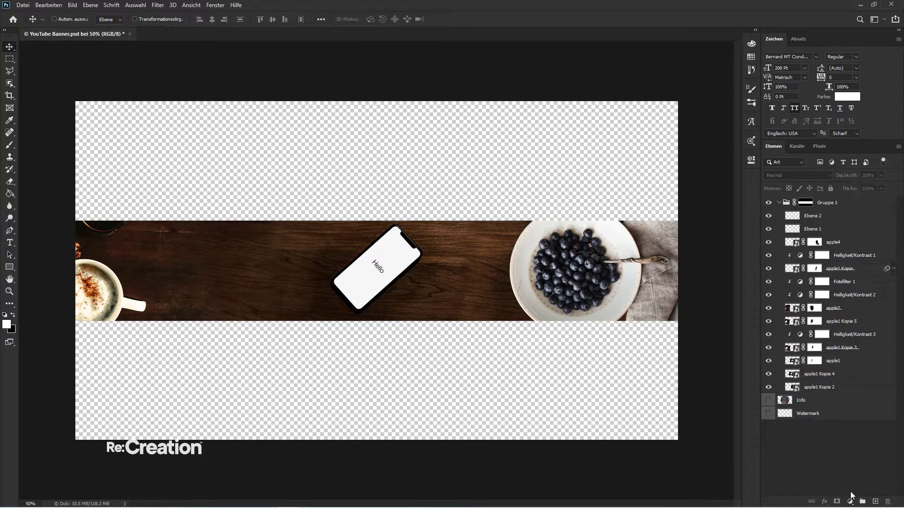
left_click(850, 502)
- Add a Color Lookup adjustment layer and choose a 3DLUT look
left_click(845, 449)
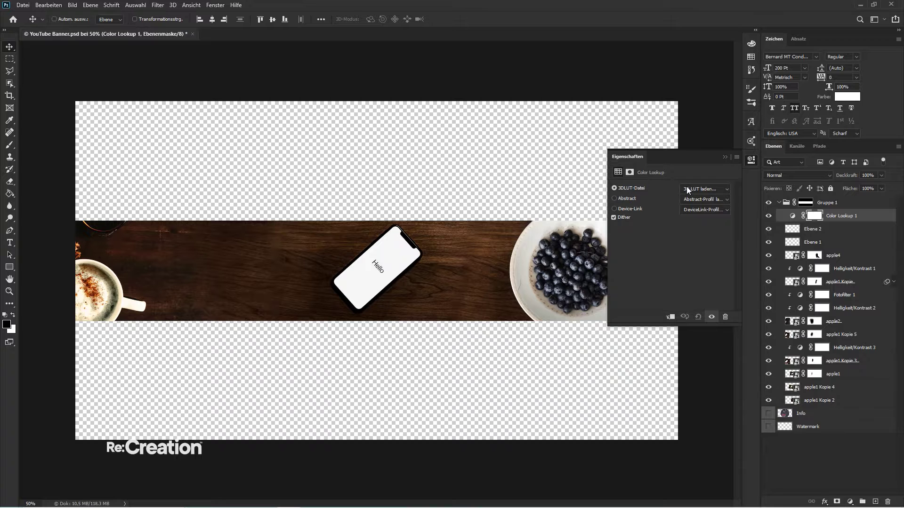
scroll(686, 186, "down", 1)
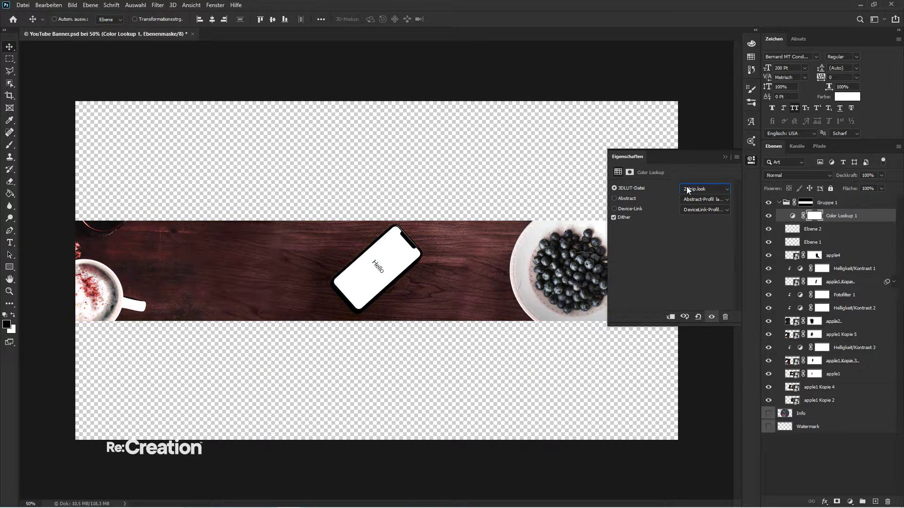
scroll(686, 187, "down", 4)
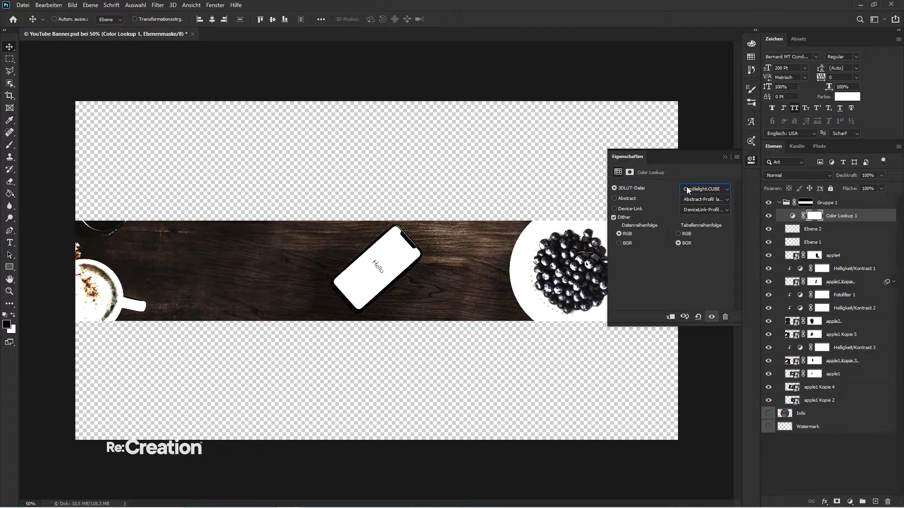
scroll(687, 186, "down", 1)
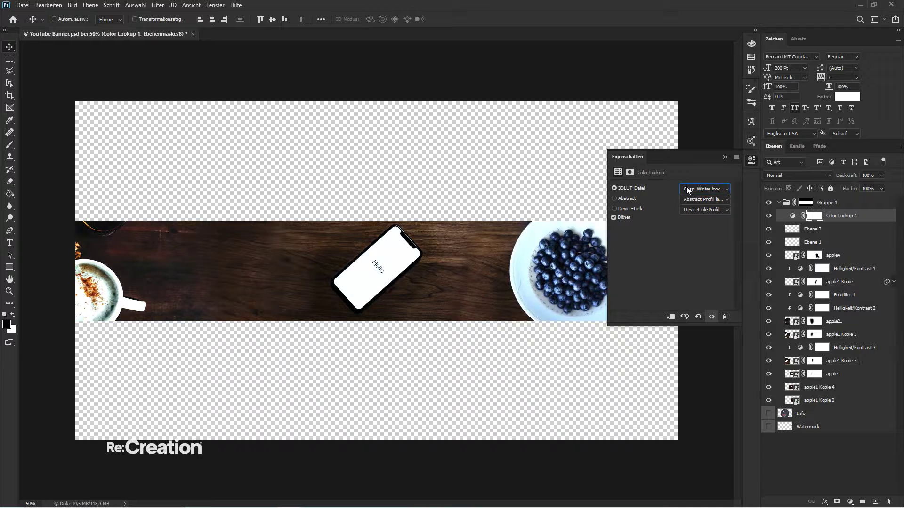
scroll(687, 187, "down", 1)
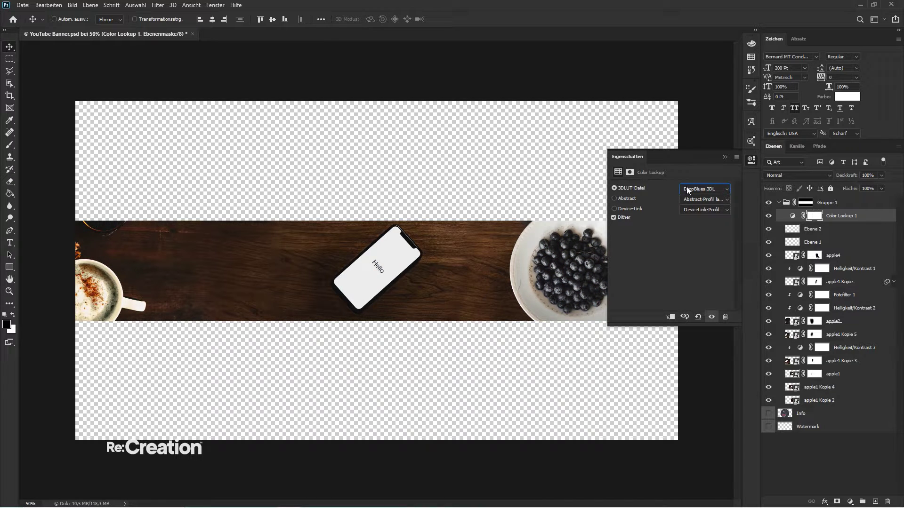
left_click(725, 158)
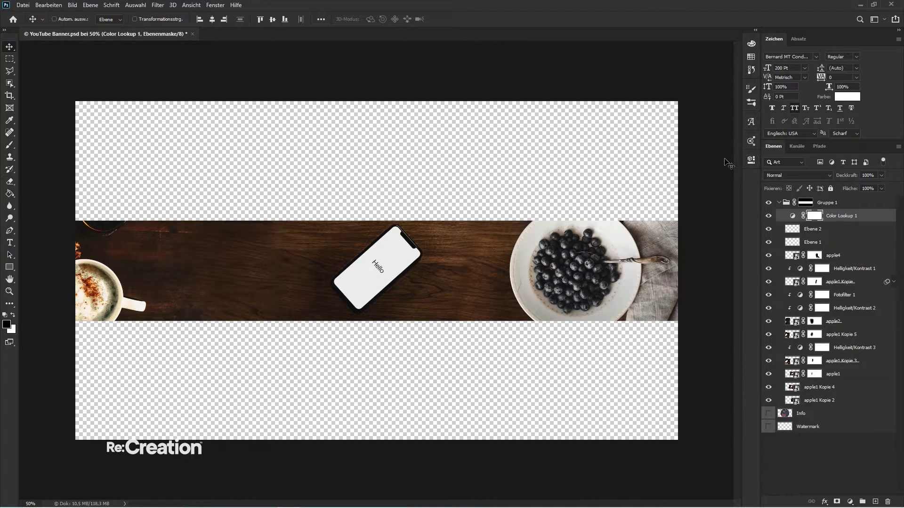
- Duplicate the Color Lookup layer with a different LUT at 25% opacity
key("ctrl+j")
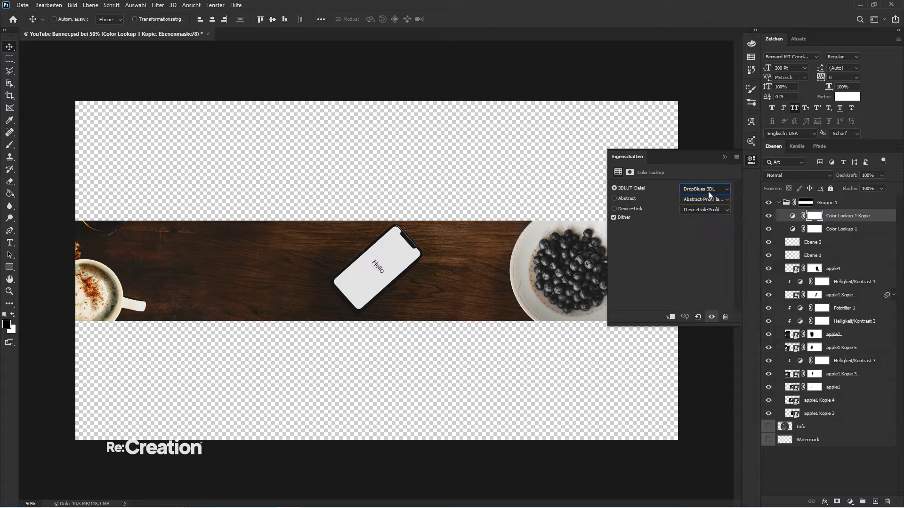
scroll(708, 191, "down", 3)
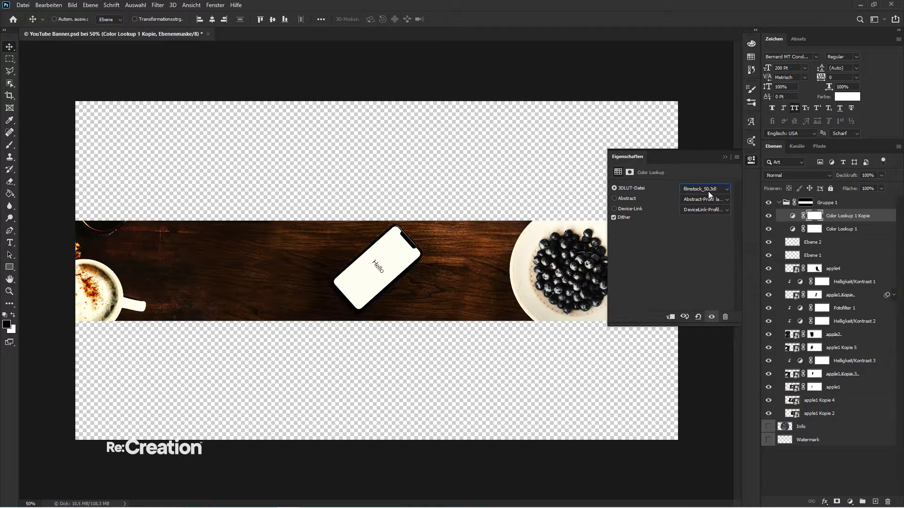
scroll(708, 191, "down", 4)
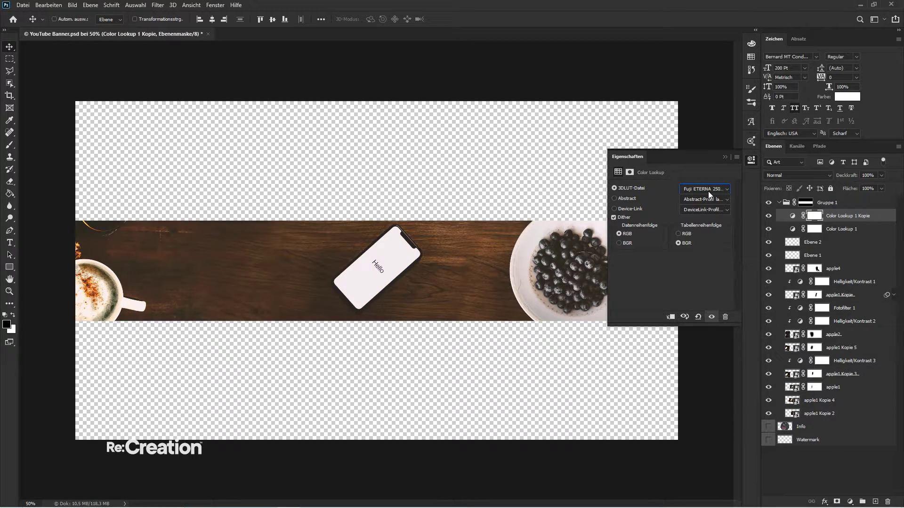
scroll(711, 188, "down", 1)
scroll(719, 184, "down", 1)
scroll(719, 184, "up", 1)
left_click(844, 219)
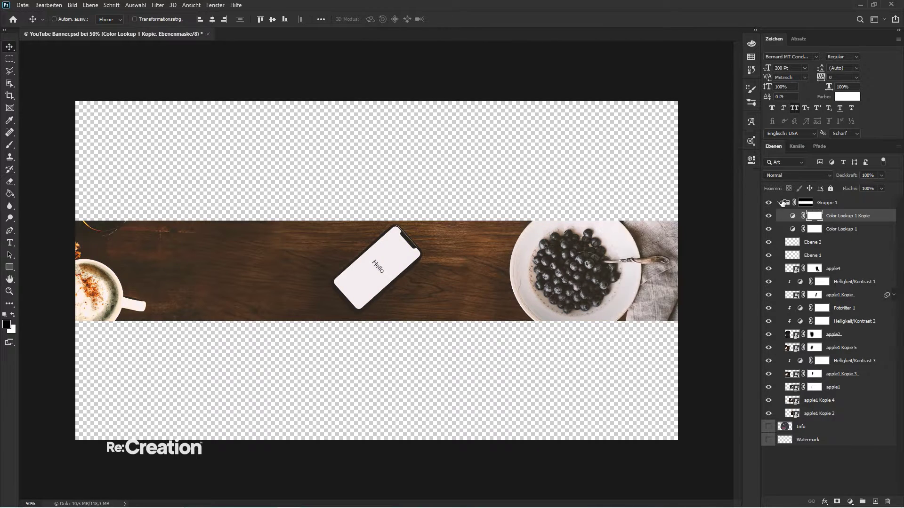
key("2")
key("5")
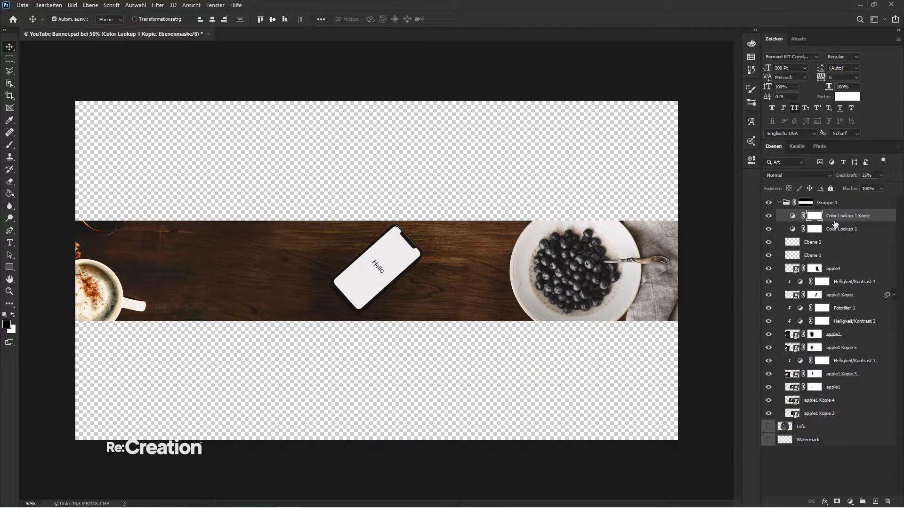
- Duplicate it again, apply the Moonlight.3DL look and set 25% opacity
key("ctrl+j")
left_click(749, 161)
left_click(721, 188)
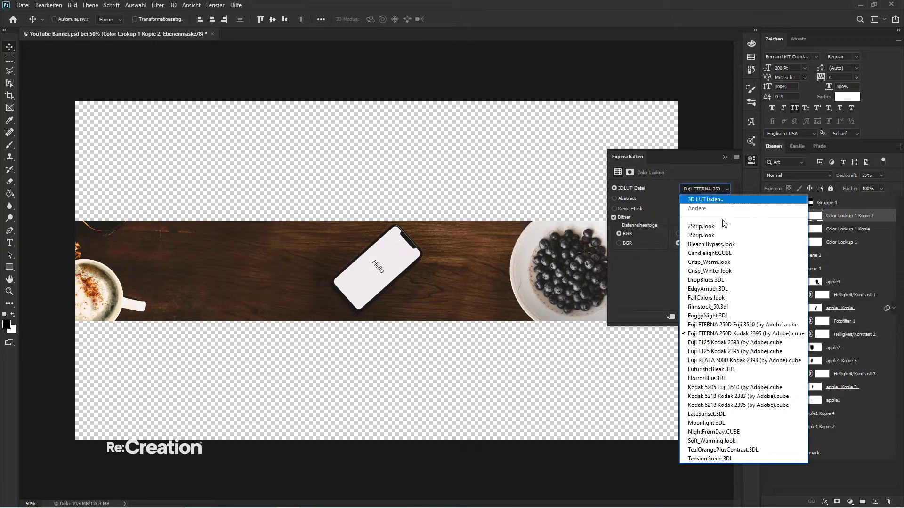
left_click(721, 419)
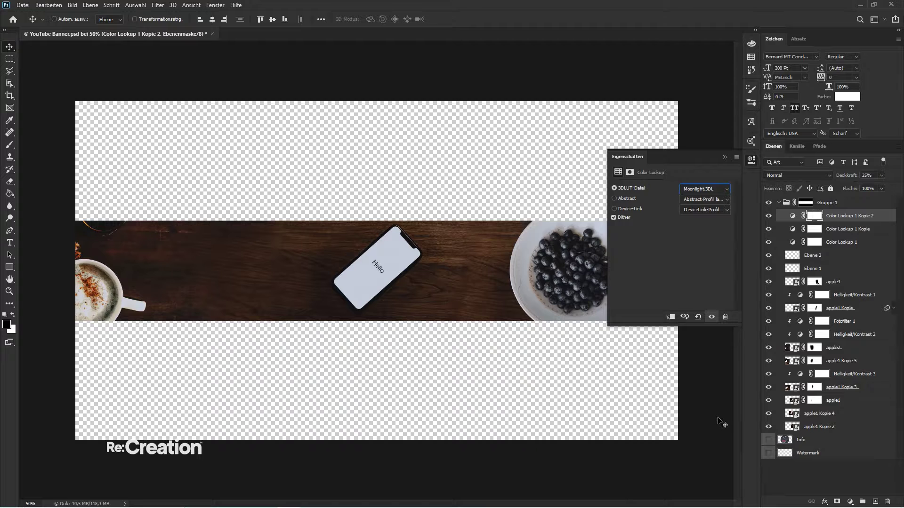
left_click(725, 157)
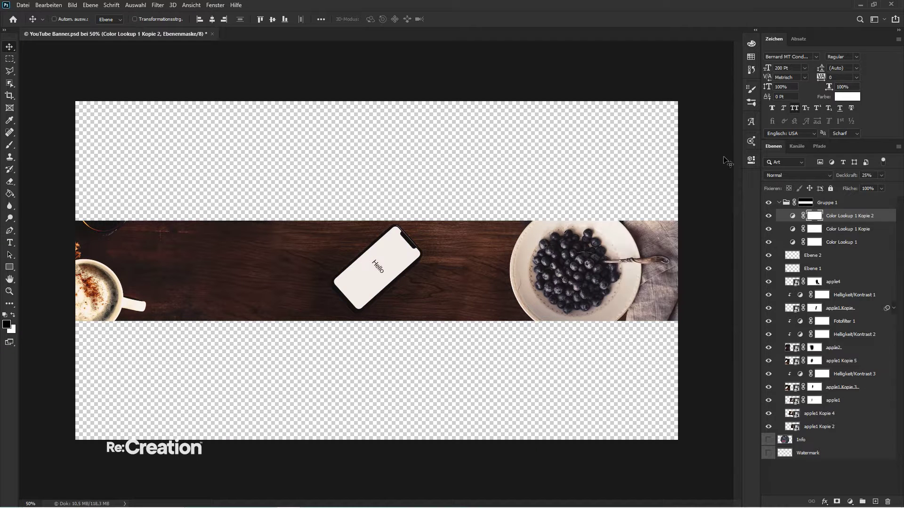
key("5")
key("2")
key("5")
- Reorder the lookup copies and set Color Lookup 1 to 50% opacity
left_click(846, 234)
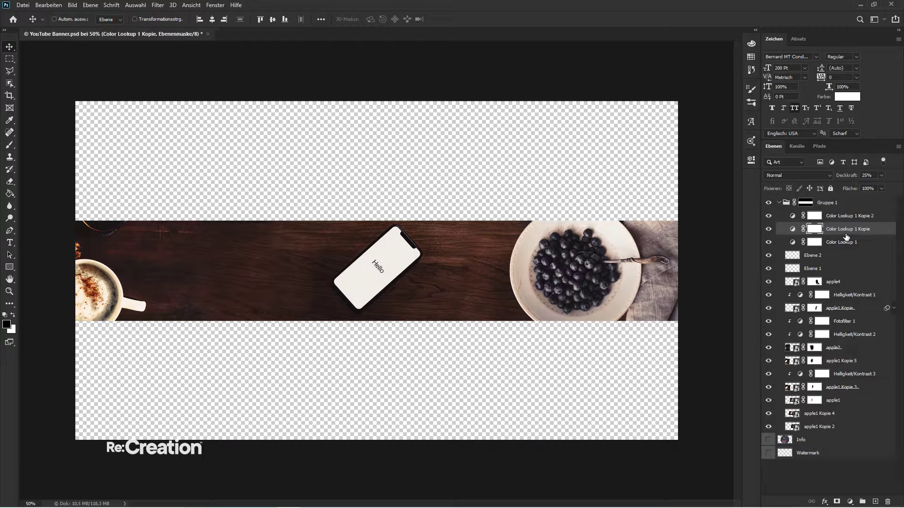
left_click(769, 243)
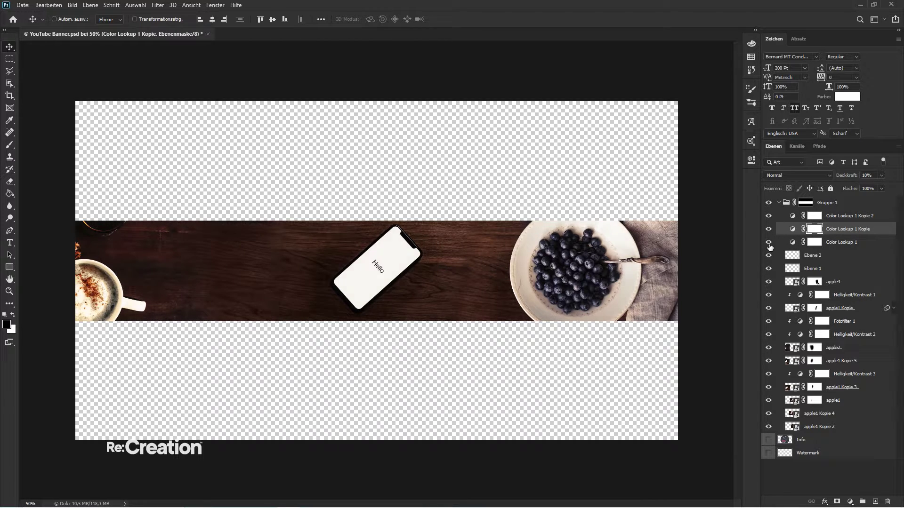
left_click(769, 243)
left_click_drag(843, 245, 838, 225)
left_click(842, 218)
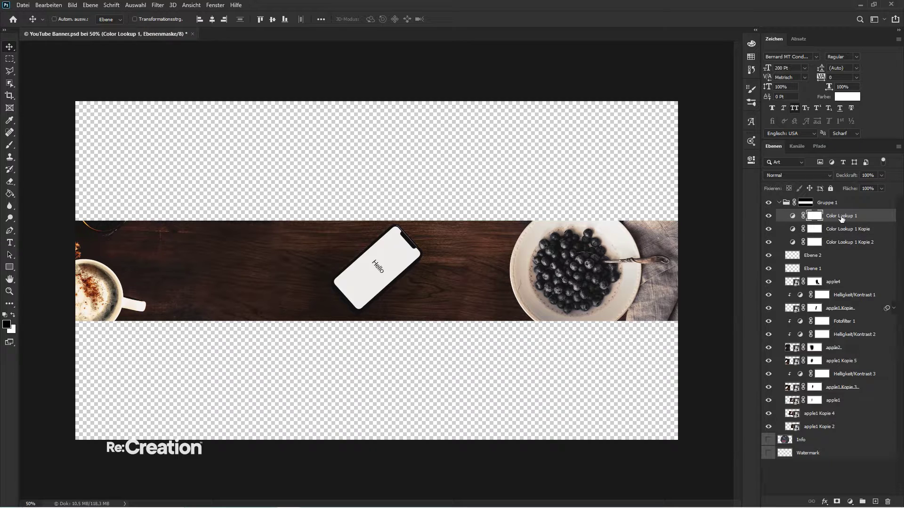
key("5")
double_click(778, 218)
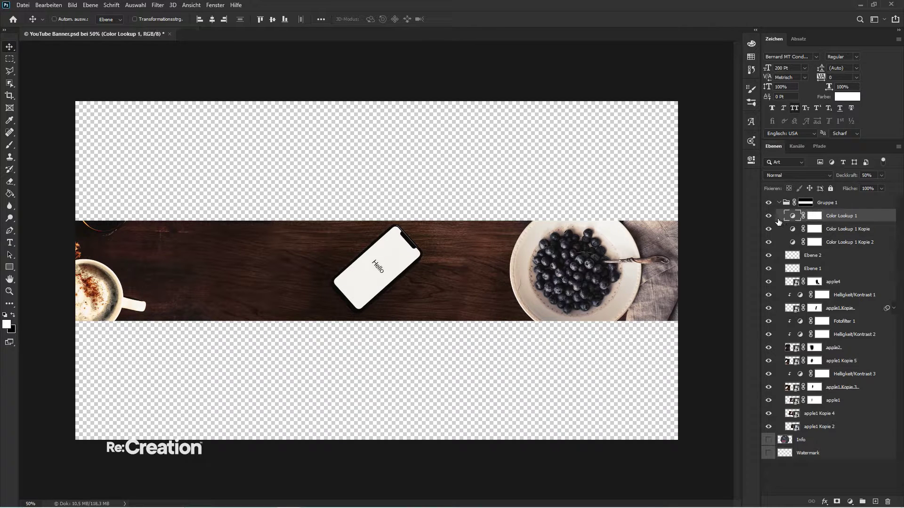
key("Return")
key("ctrl+plus")
key("ctrl+plus")
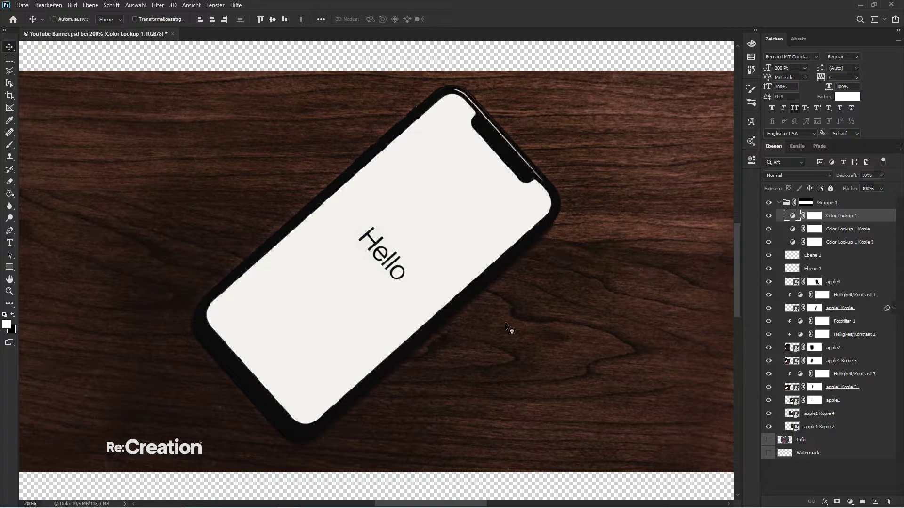
- Add a new text layer reading 'Hello' over the phone
key("t")
left_click(179, 202)
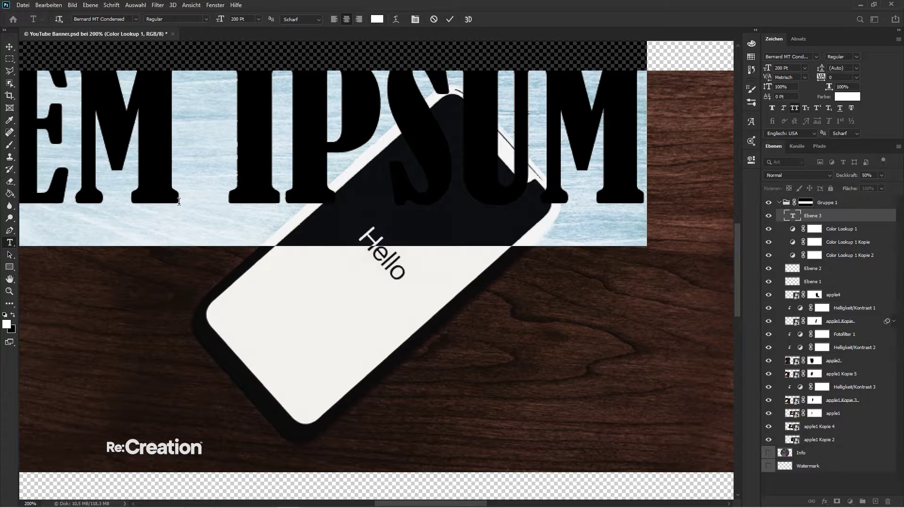
type("Hello")
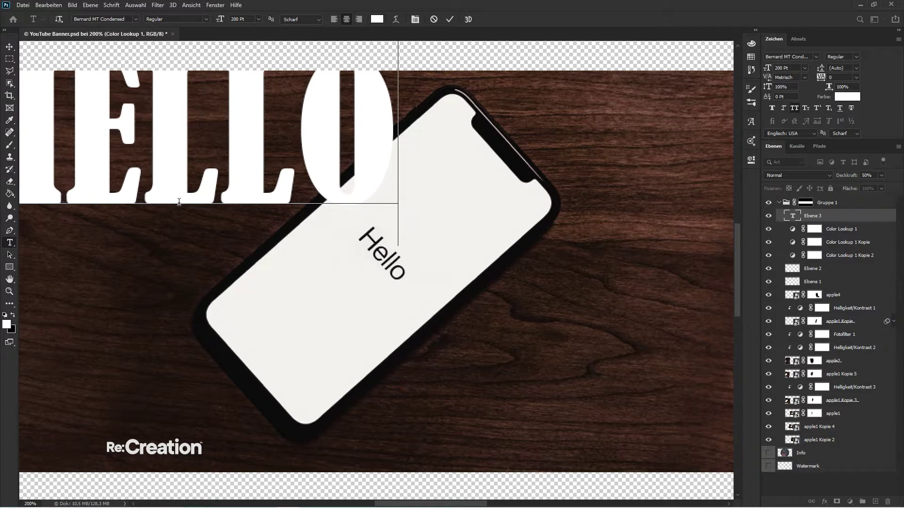
left_click(10, 46)
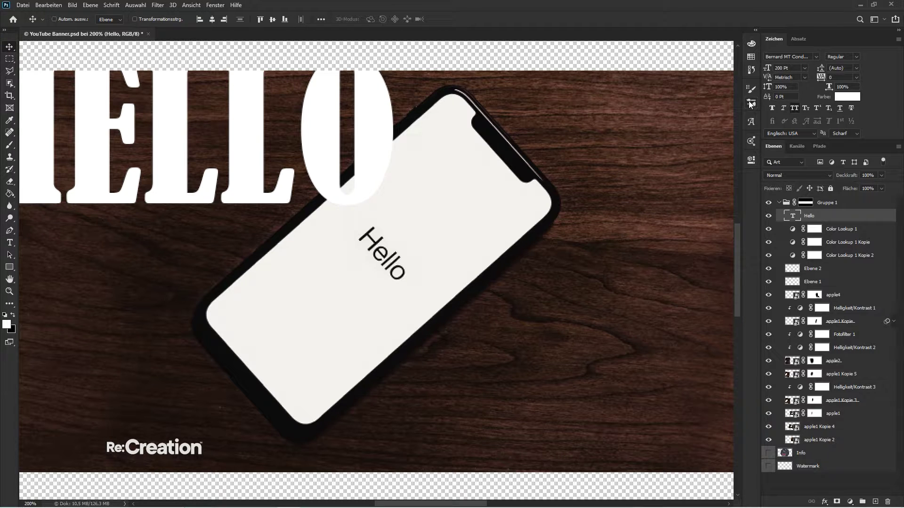
- Set the Hello text to SF Pro Display with All Caps off, and move it down-right
left_click(788, 56)
type("F")
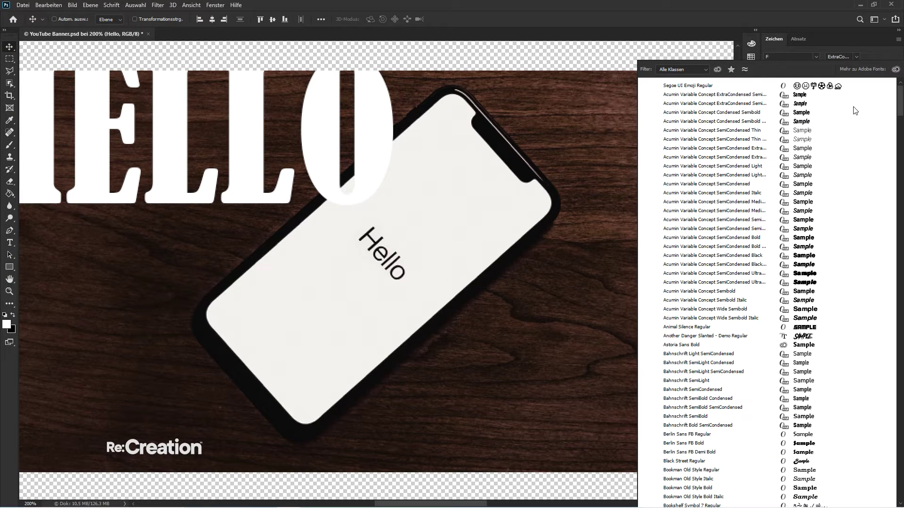
type("SF Pr")
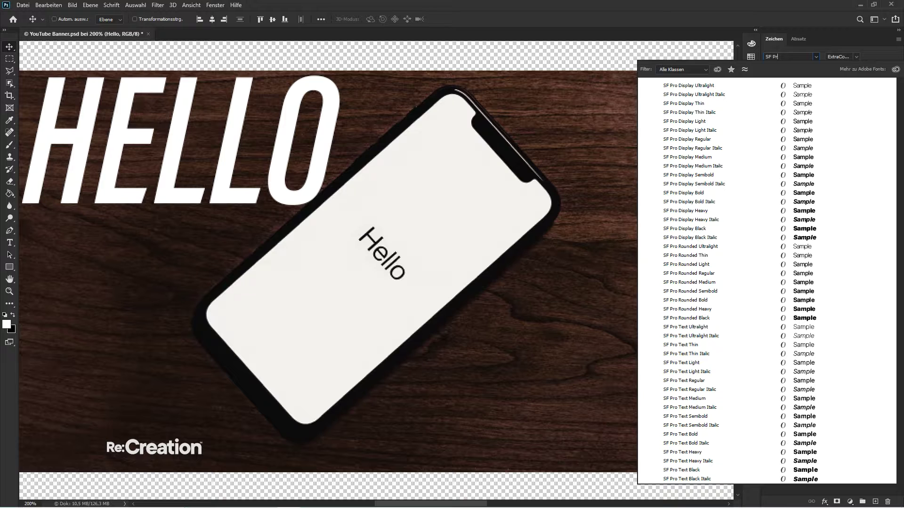
type("o Display")
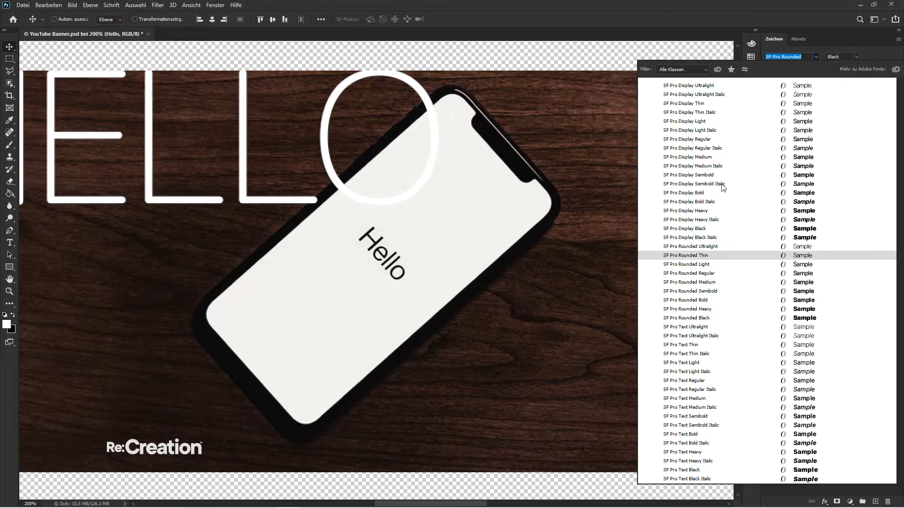
left_click(714, 140)
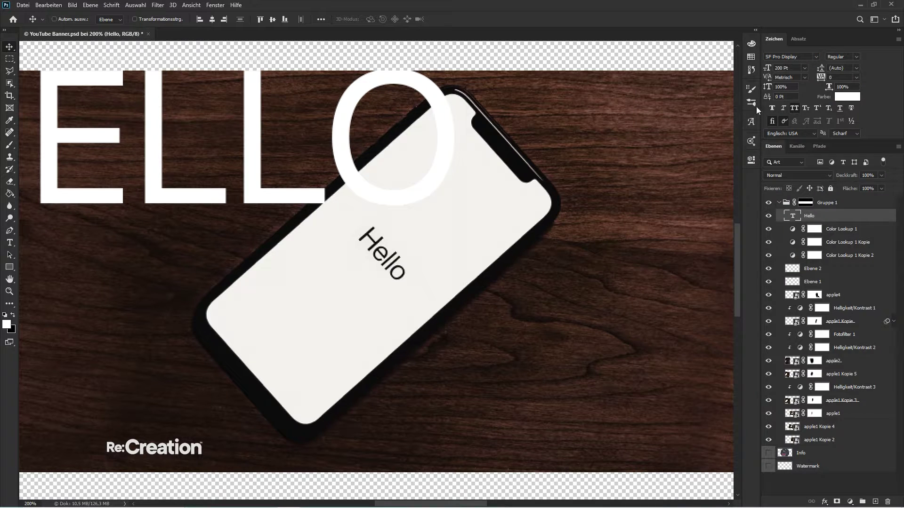
left_click(794, 108)
left_click_drag(388, 194, 619, 347)
- Colour the Hello text black and shift it left
left_click(856, 98)
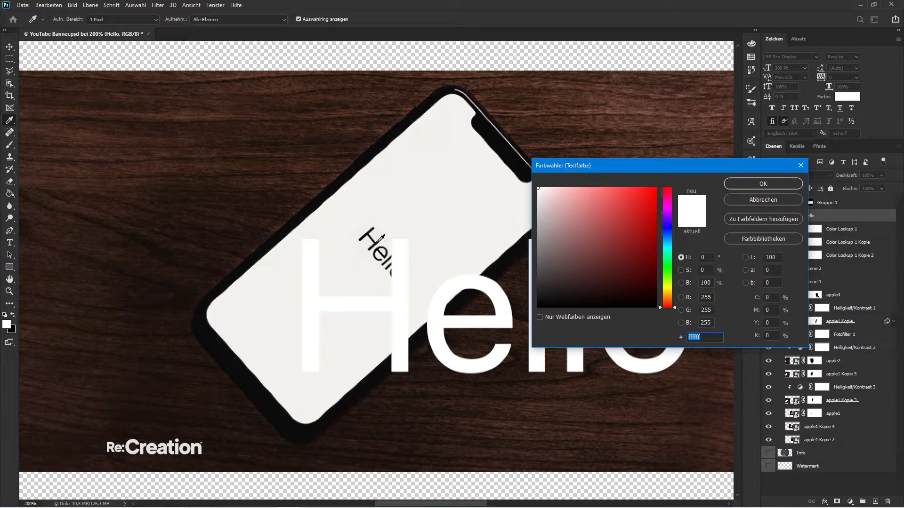
left_click(546, 322)
key("Return")
left_click_drag(401, 469, 341, 462)
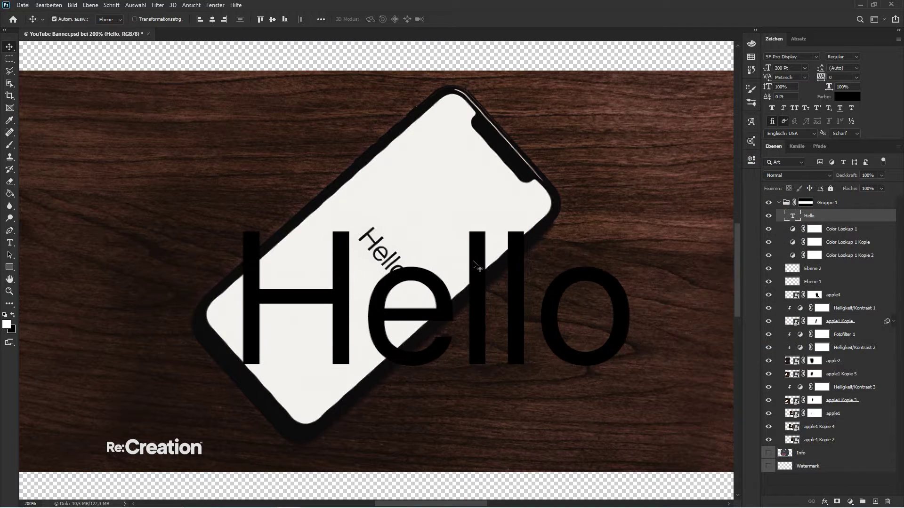
- Switch Hello to Thin weight, scale it down and move it onto the phone screen
left_click(856, 57)
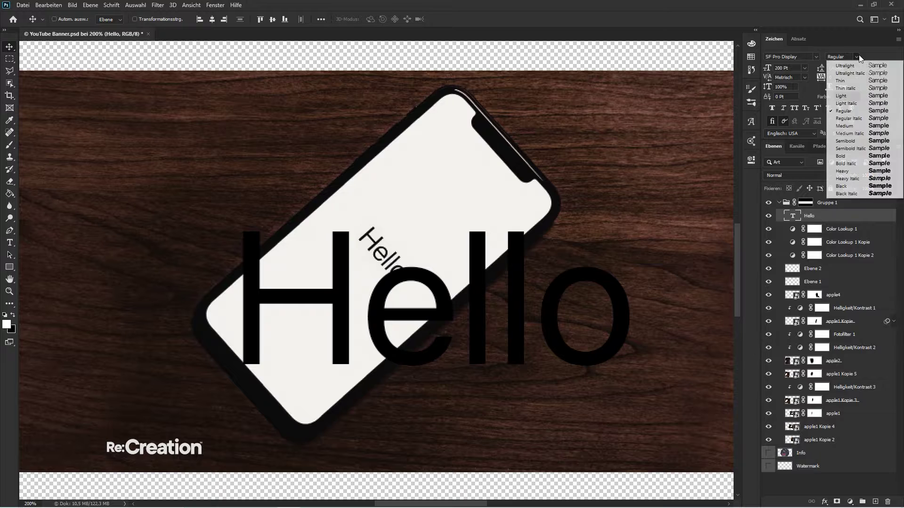
left_click(857, 82)
left_click_drag(511, 351, 507, 295)
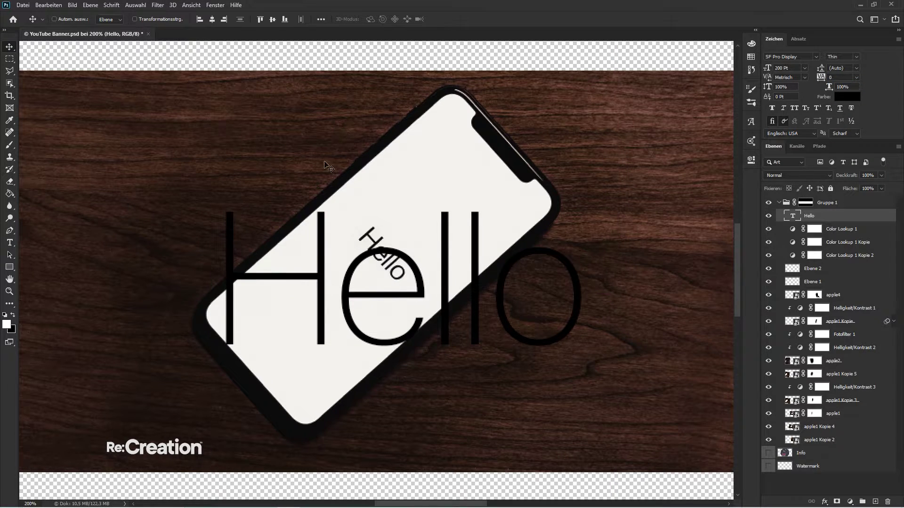
key("ctrl+t")
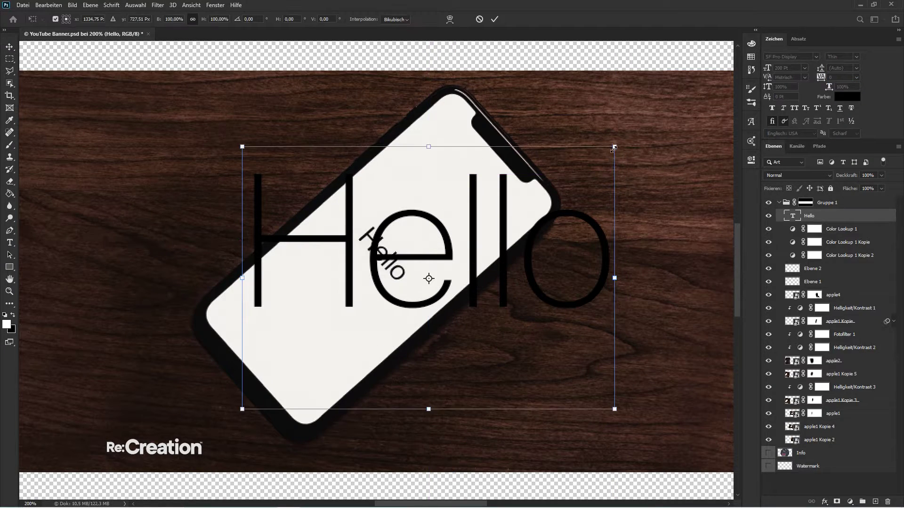
left_click_drag(606, 148, 466, 221)
key("Return")
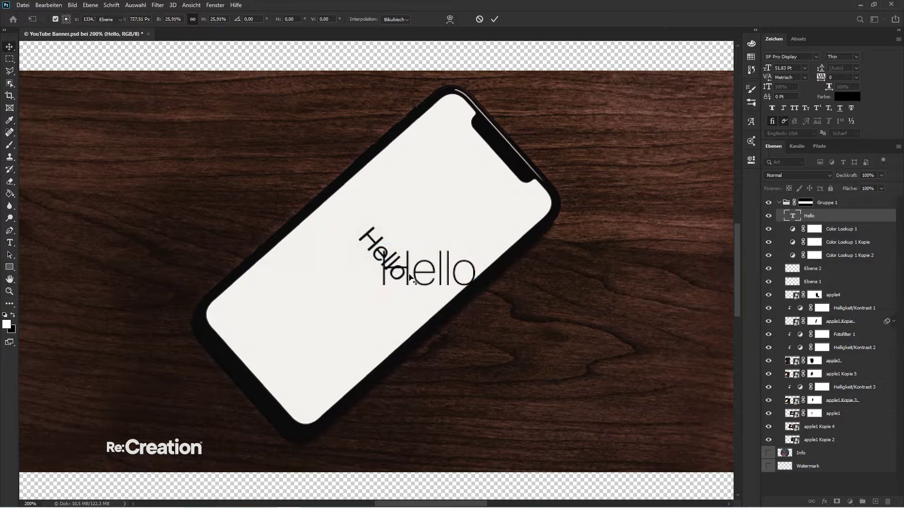
left_click_drag(408, 246, 403, 190)
- Switch Hello to Light weight and rotate it over the phone's original Hello
left_click(855, 56)
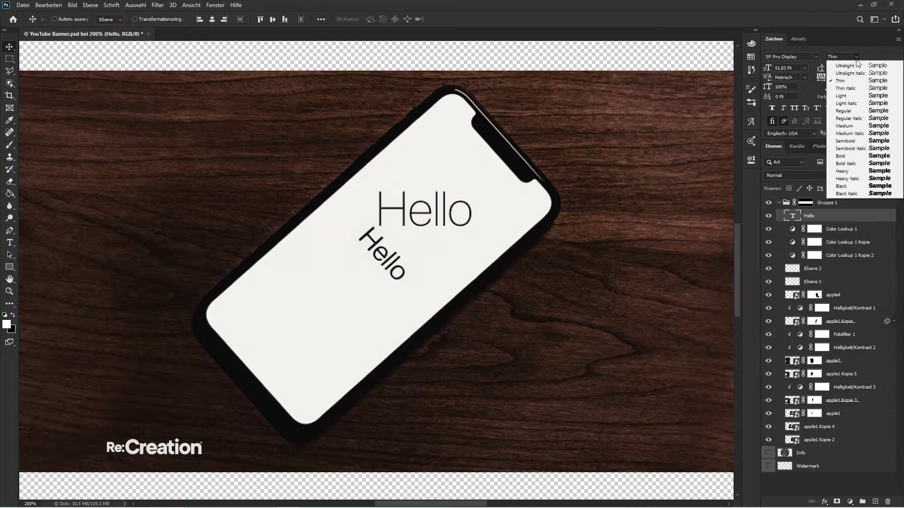
left_click(858, 98)
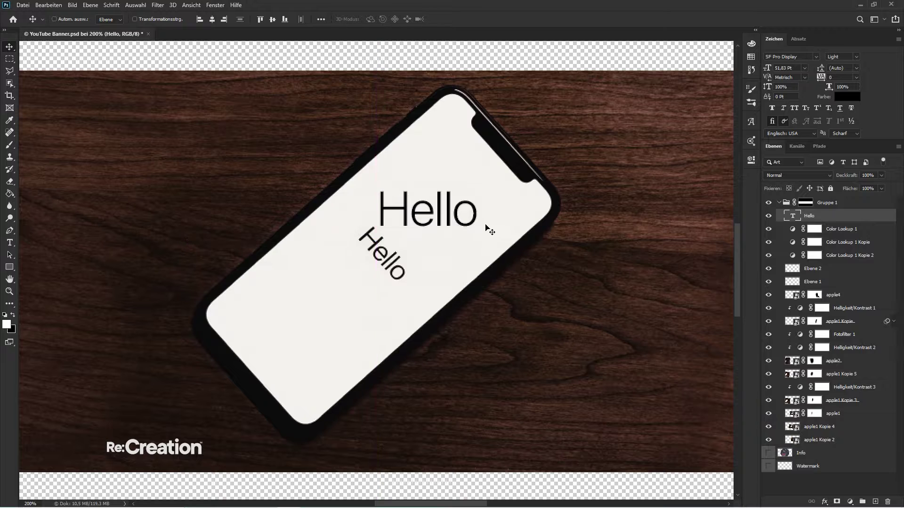
key("ctrl+t")
left_click_drag(495, 189, 503, 235)
left_click_drag(442, 241, 411, 293)
key("ctrl+plus")
key("ctrl+plus")
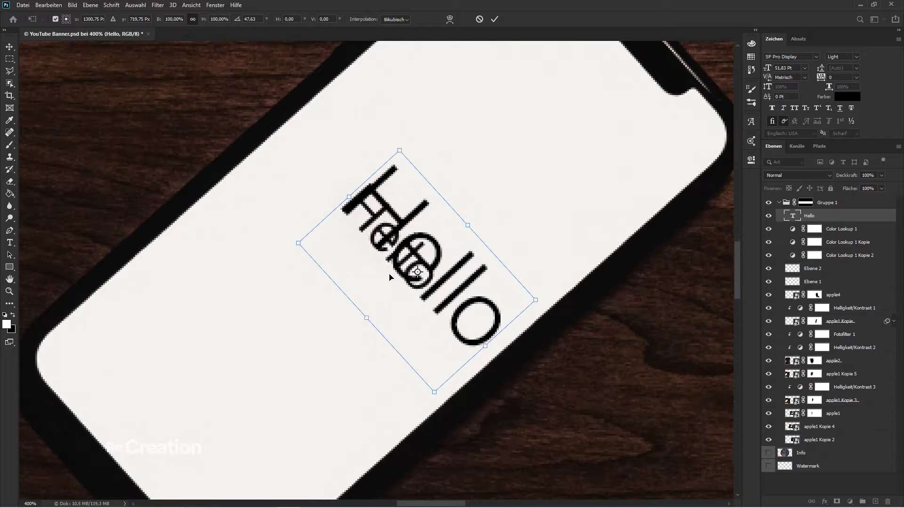
key("Return")
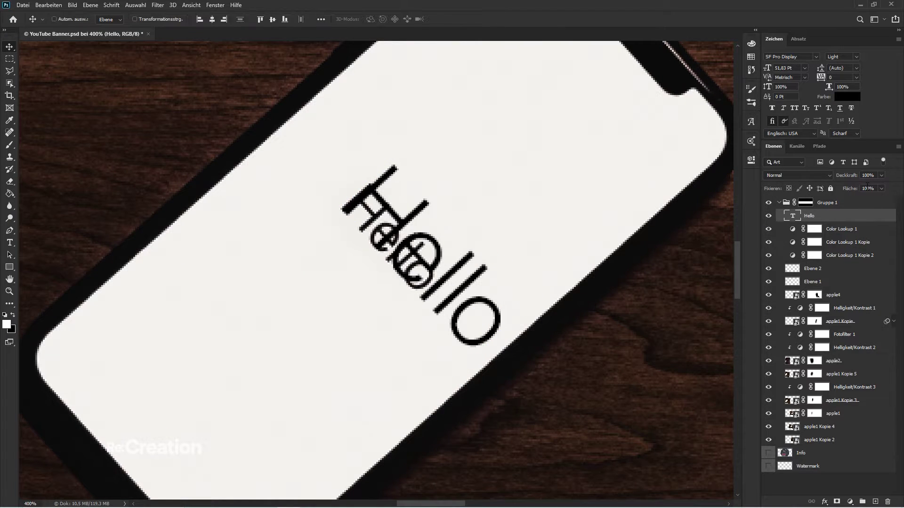
- Temporarily colour Hello red, shrink and align it to the phone's text, then pick black again
left_click(851, 97)
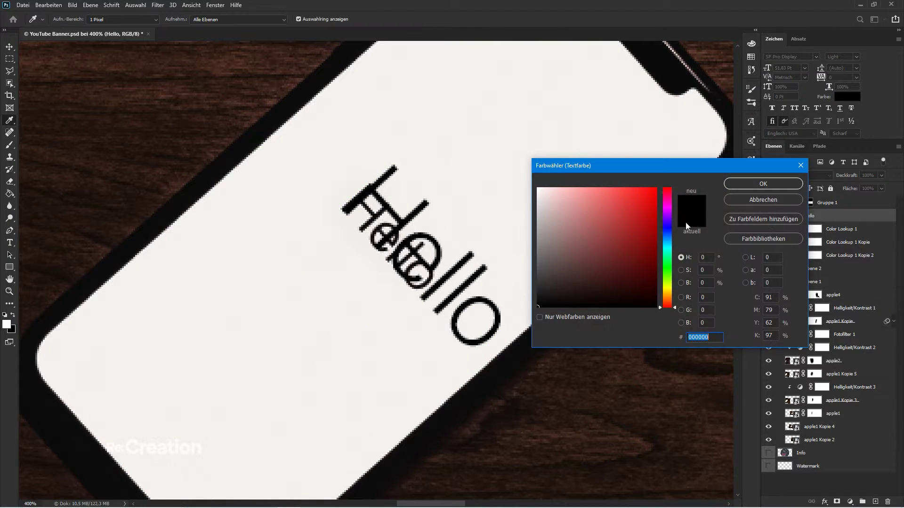
left_click(641, 198)
key("Return")
left_click_drag(343, 311, 438, 294)
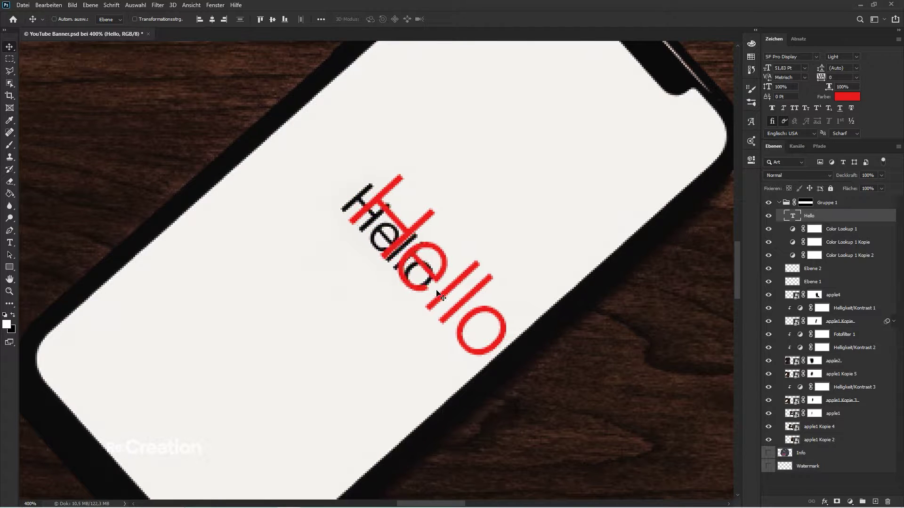
key("ctrl+t")
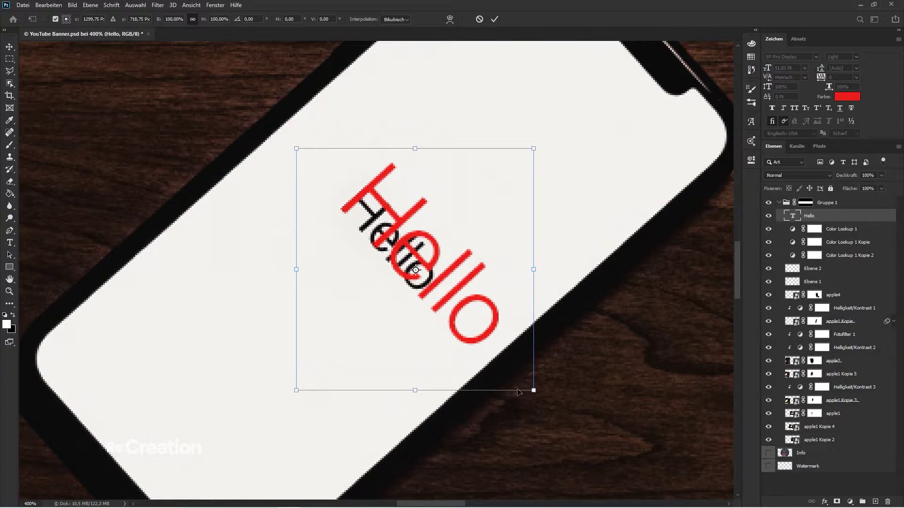
left_click_drag(535, 391, 440, 289)
key("Return")
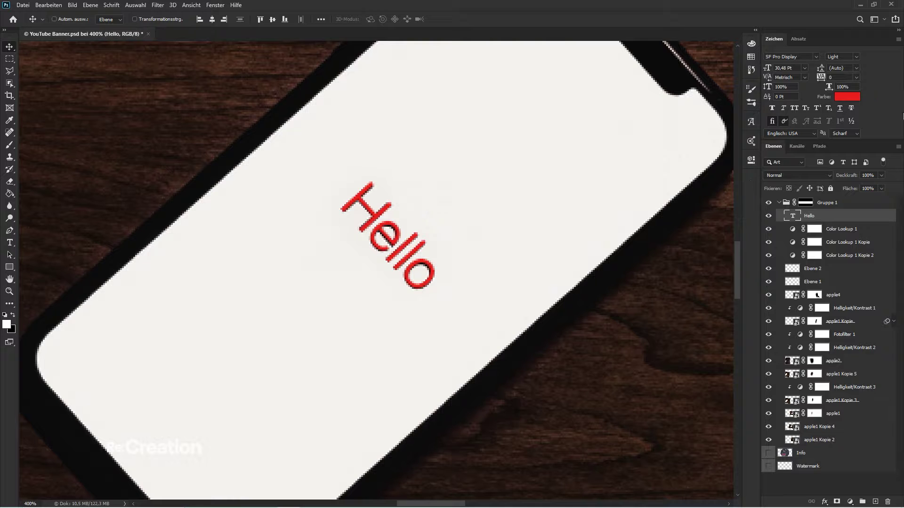
left_click(844, 97)
left_click_drag(606, 246, 470, 369)
- Confirm black text, then draw a rectangle on the apple1 layer around the phone's Hello
left_click(762, 182)
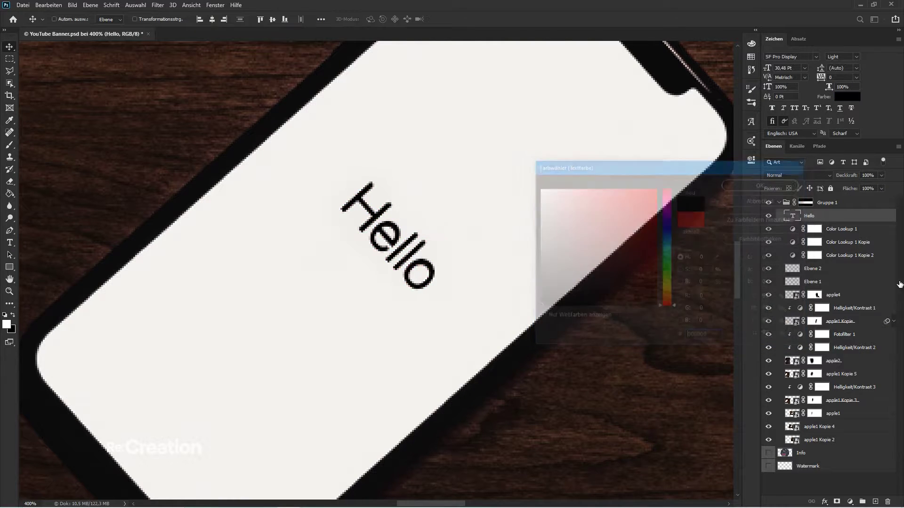
left_click(838, 364)
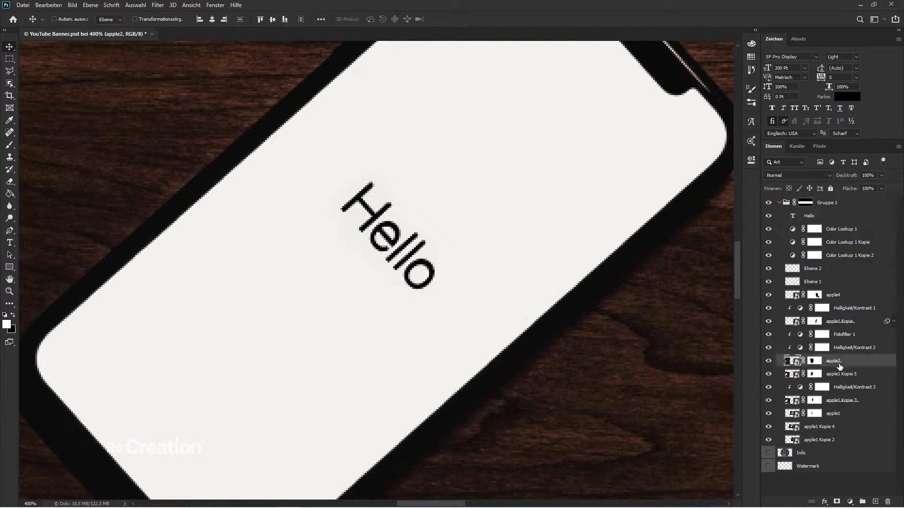
left_click(850, 414)
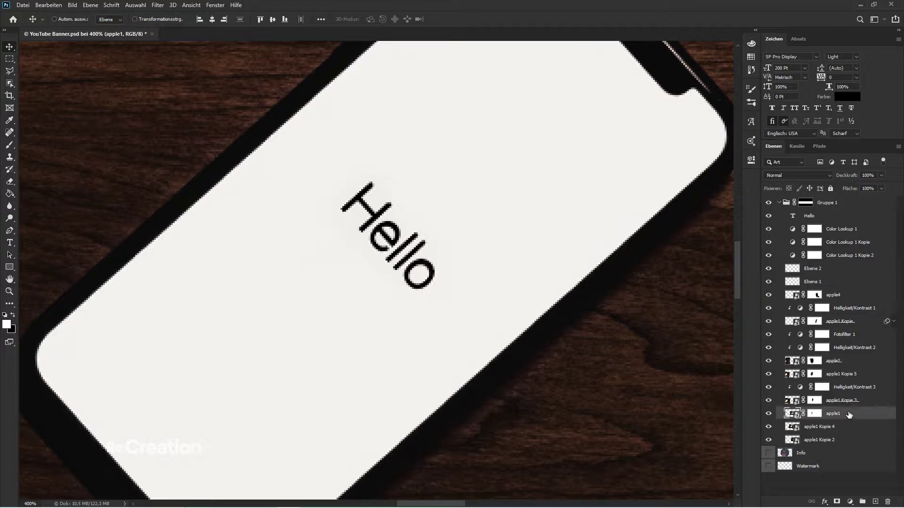
key("u")
left_click_drag(312, 167, 461, 318)
- Fill the rectangle with the phone screen's sampled off-white colour, #f2f1ee
key("v")
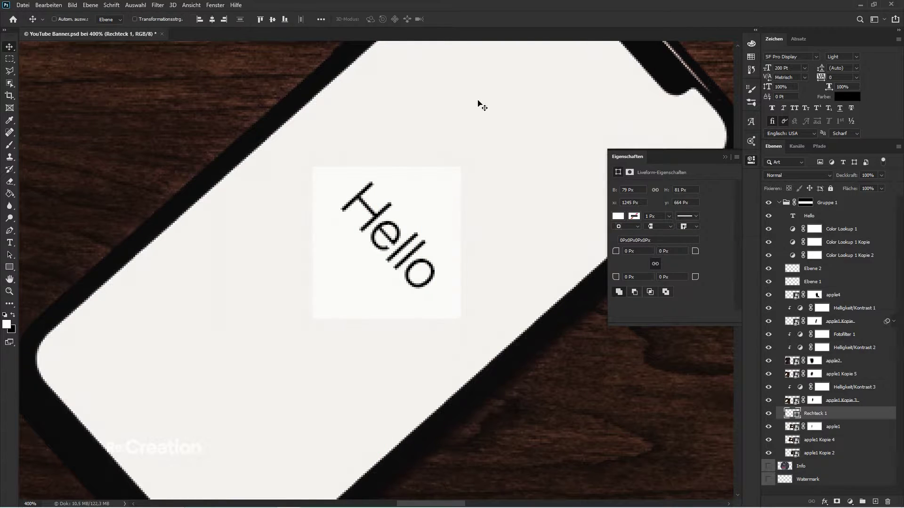
left_click(732, 163)
double_click(792, 414)
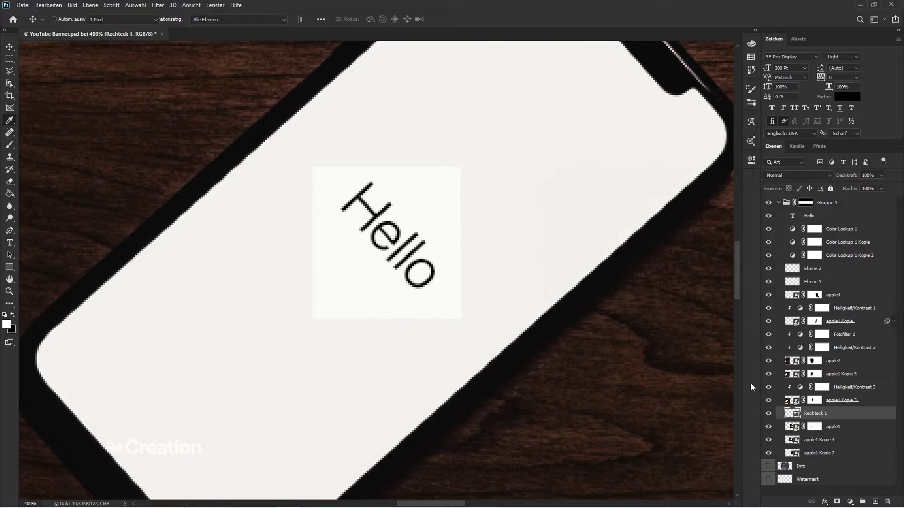
left_click(477, 187)
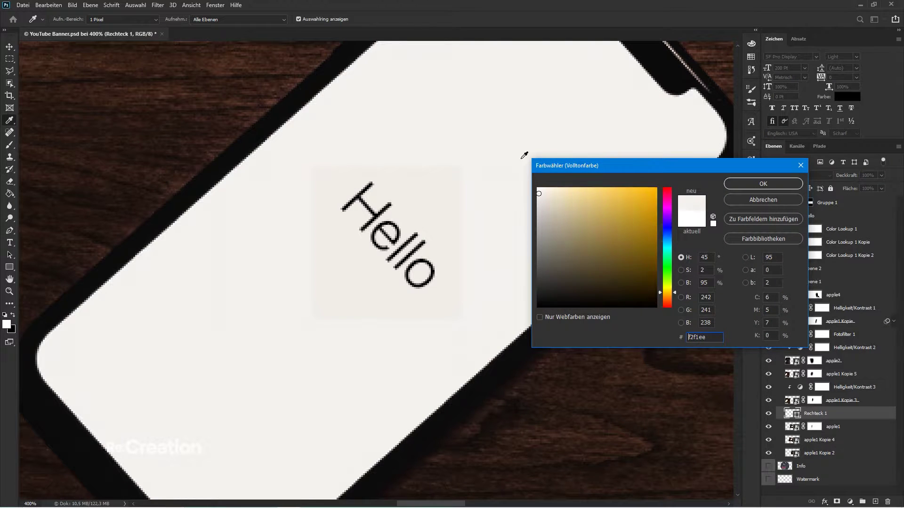
key("Return")
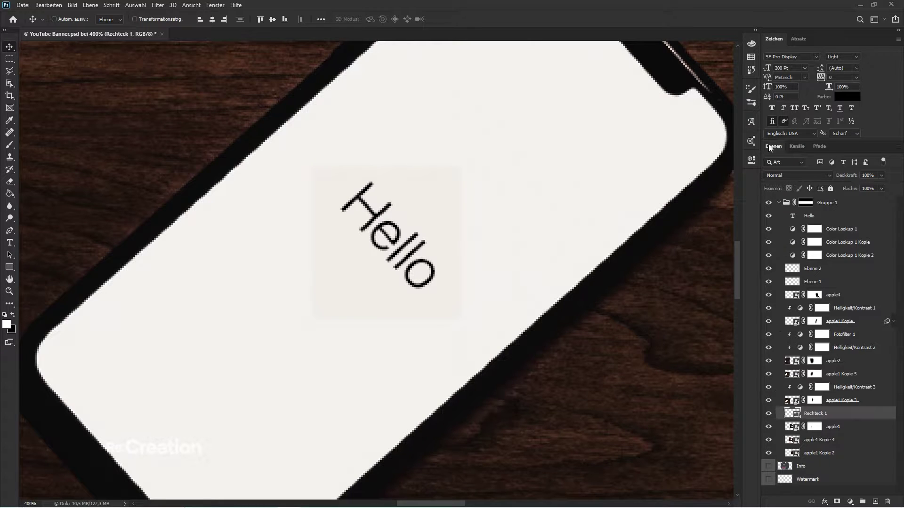
- Feather the rectangle's mask edges to 3,2 px and check the banner at fit and 100%
left_click(751, 160)
left_click(630, 172)
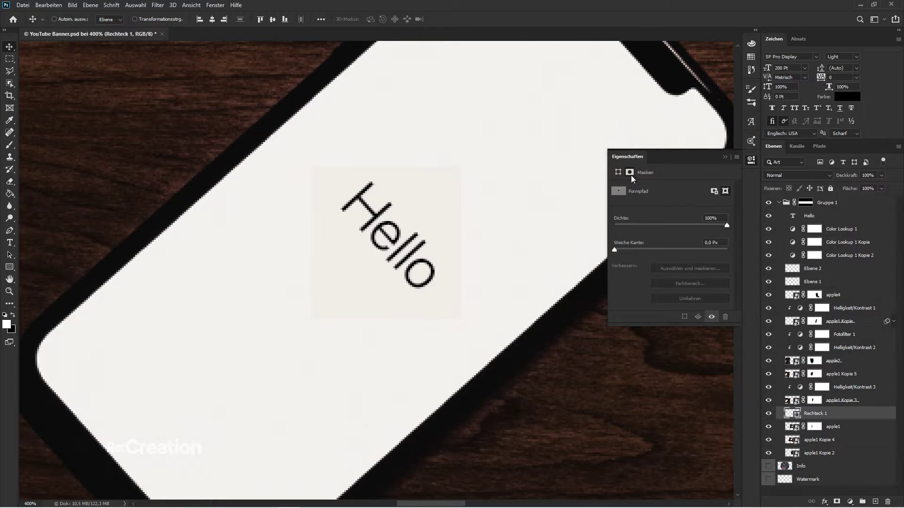
left_click_drag(616, 248, 640, 252)
left_click(725, 157)
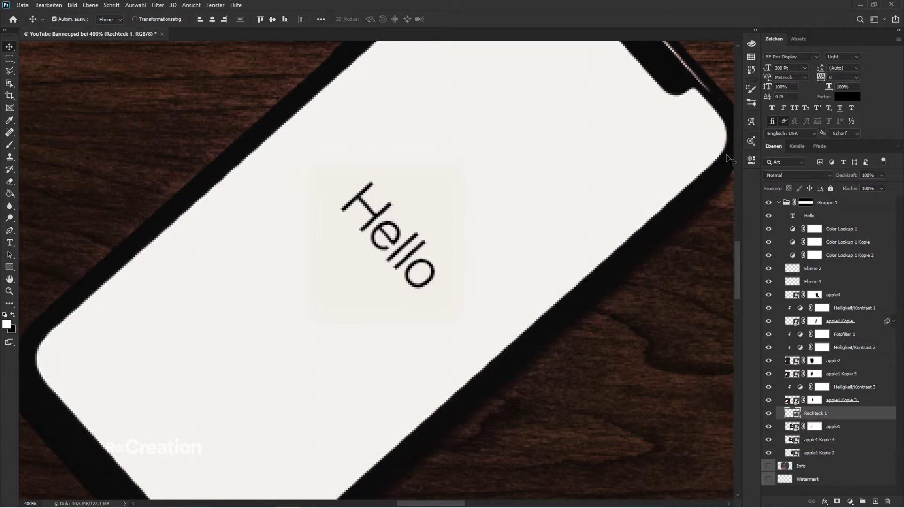
key("ctrl+0")
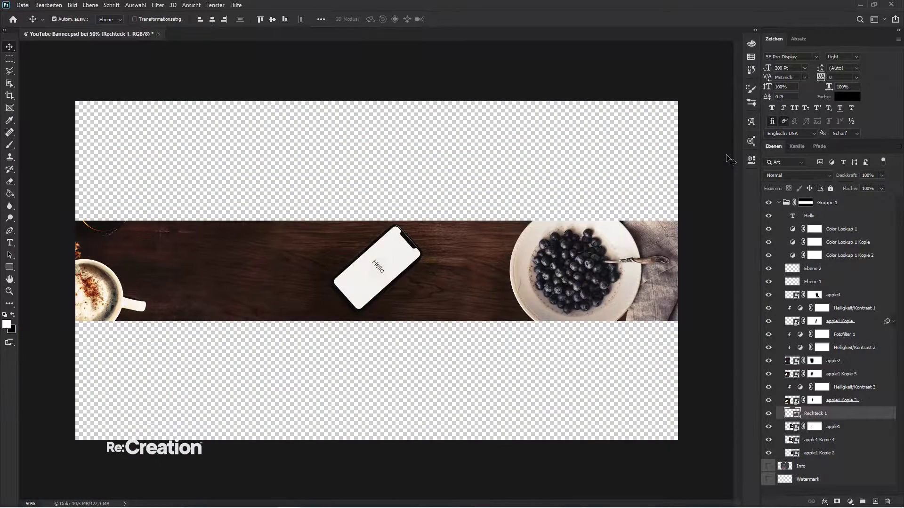
key("ctrl+1")
key("ctrl+0")
key("ctrl+1")
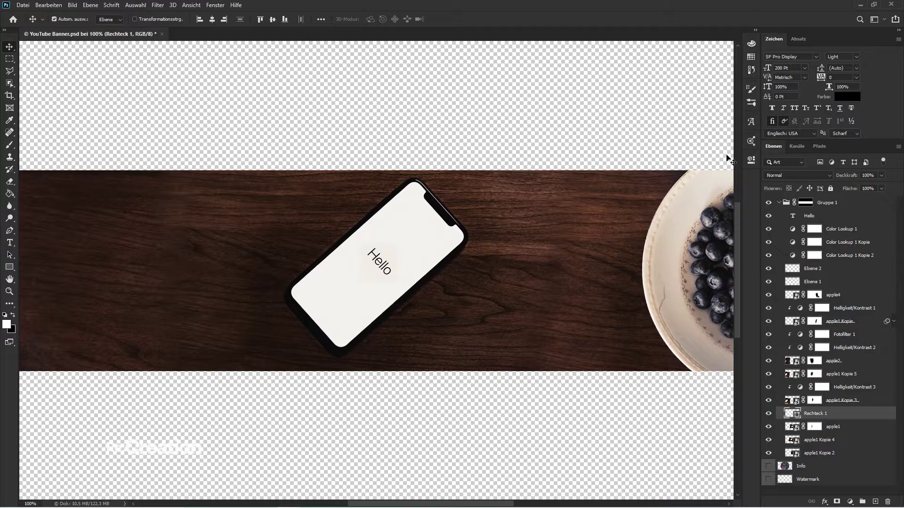
- Move the Hello layer below the colour lookup layers and change its text to 'Name'
double_click(791, 217)
key("Escape")
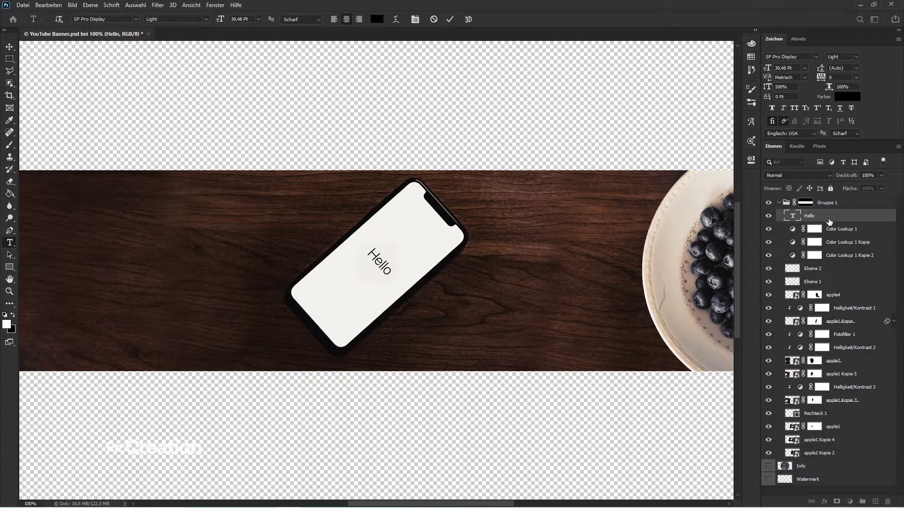
left_click_drag(832, 257, 794, 259)
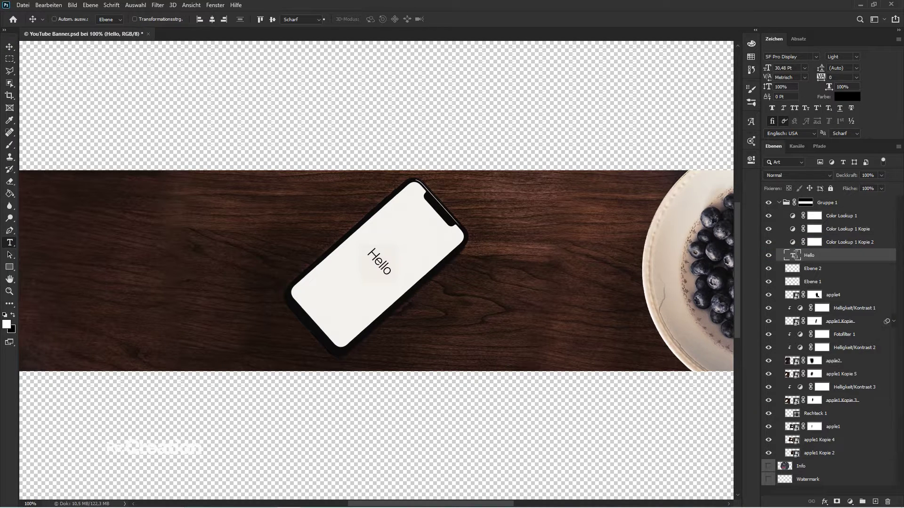
double_click(794, 256)
type("Name")
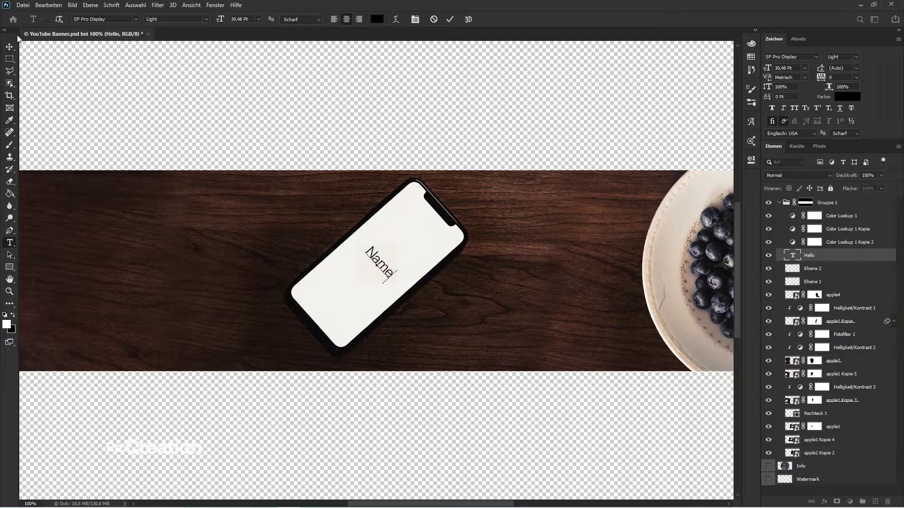
left_click(10, 48)
key("ctrl+plus")
key("ctrl+plus")
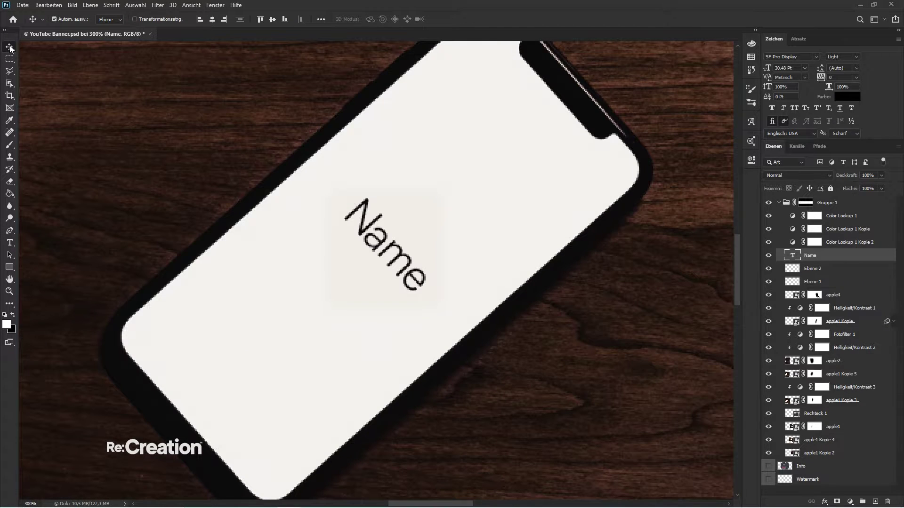
left_click_drag(399, 225, 369, 257)
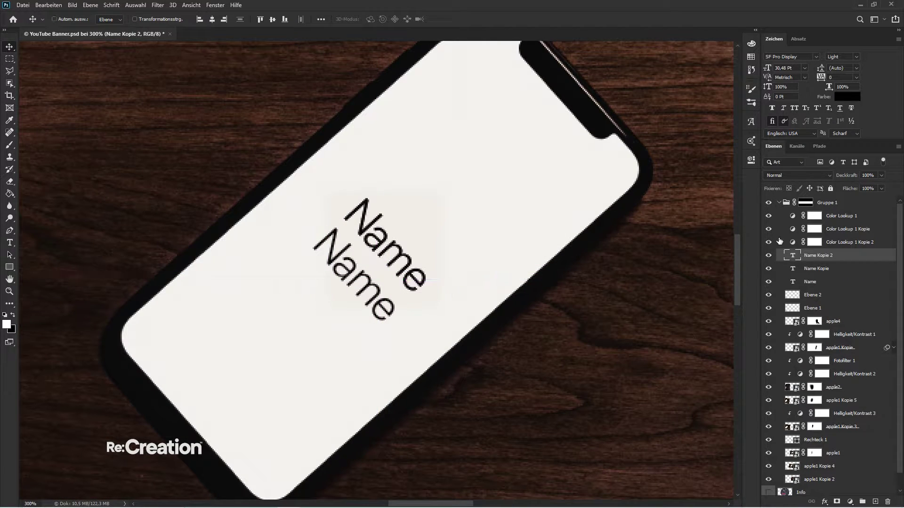
double_click(790, 254)
type("@")
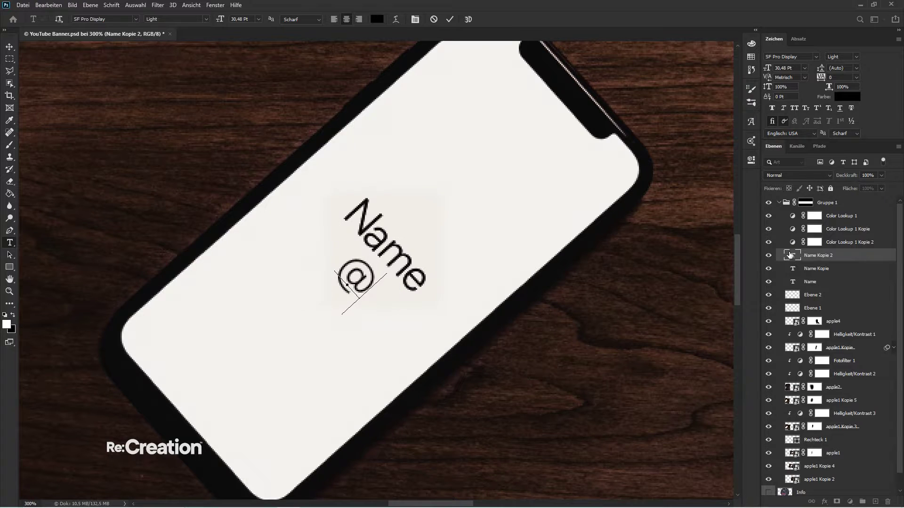
type("YOURNAME")
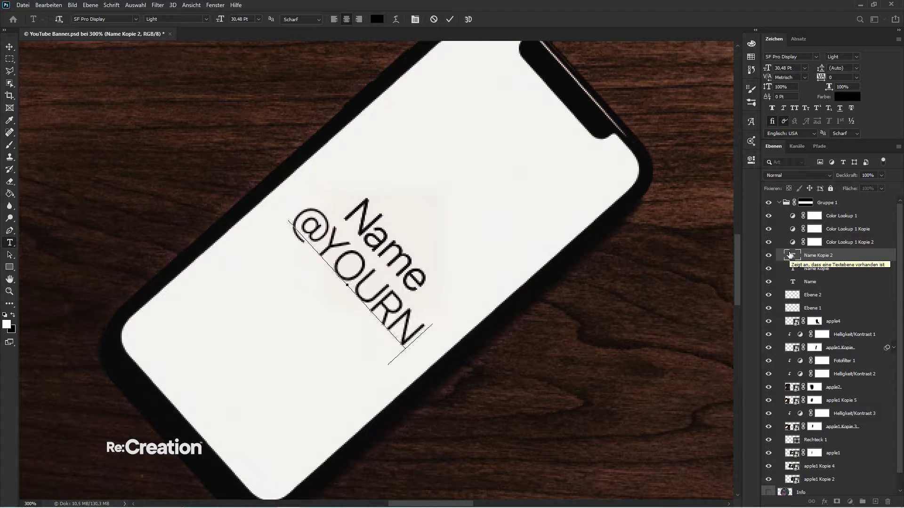
double_click(790, 254)
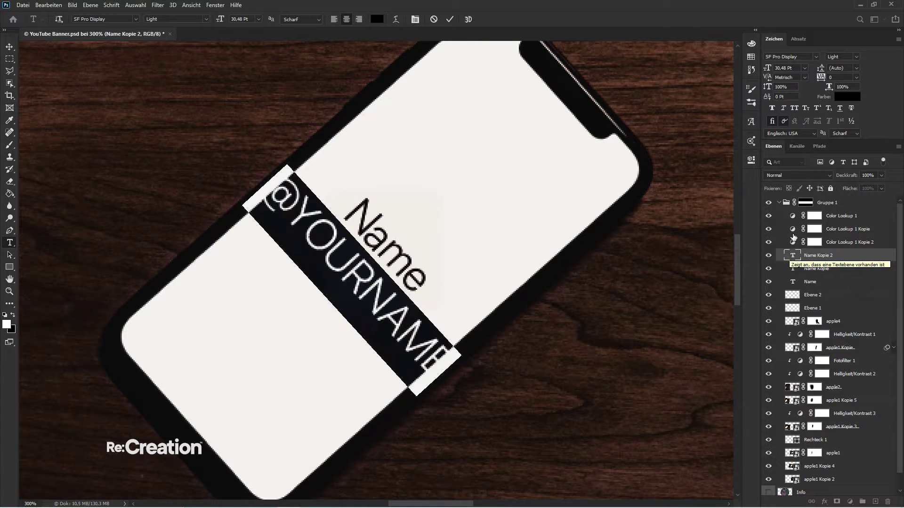
double_click(781, 68)
type("10")
key("Return")
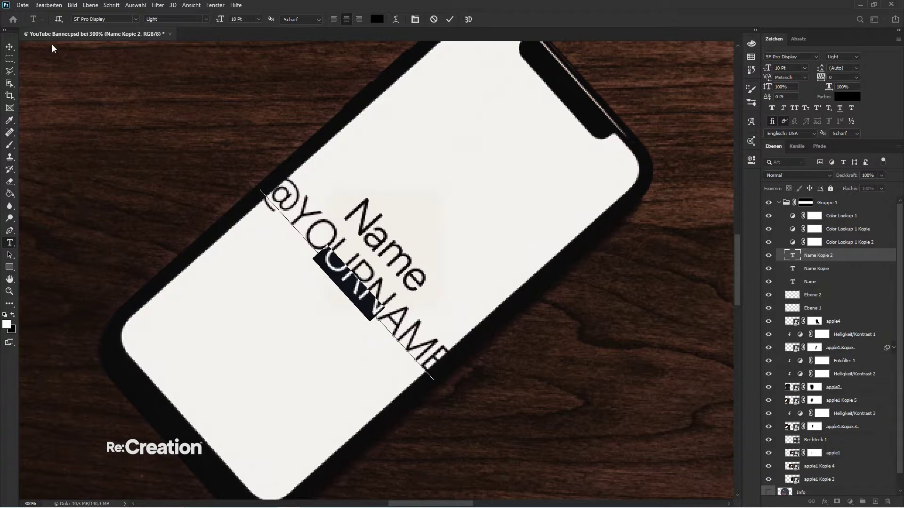
left_click(10, 46)
left_click_drag(283, 135, 373, 136)
key("Up")
key("Left")
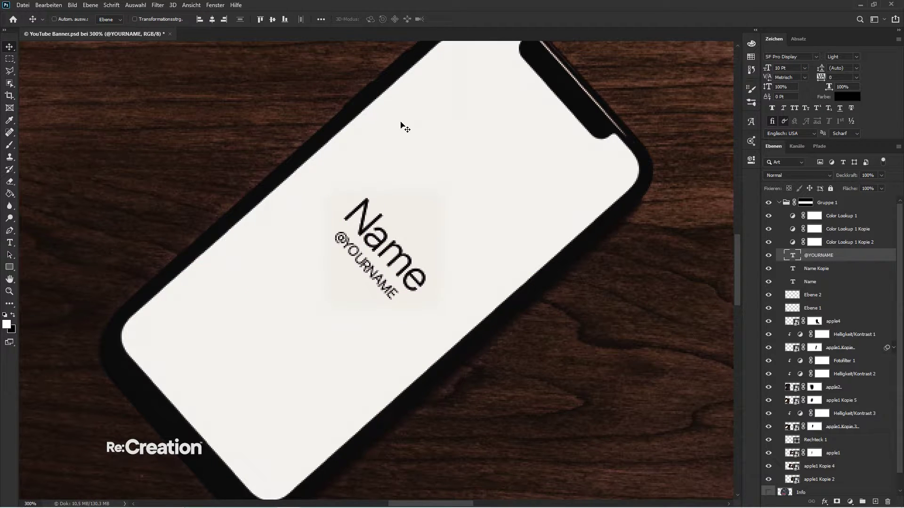
key("ctrl+0")
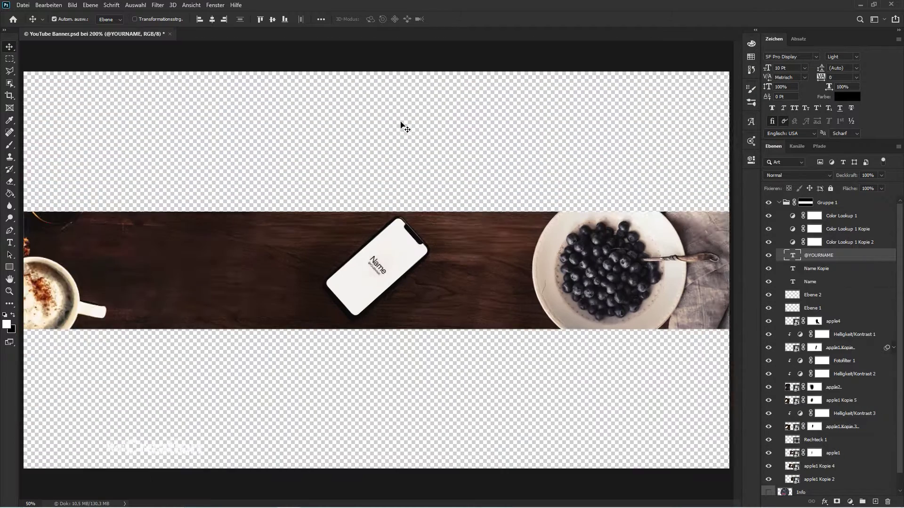
key("ctrl+1")
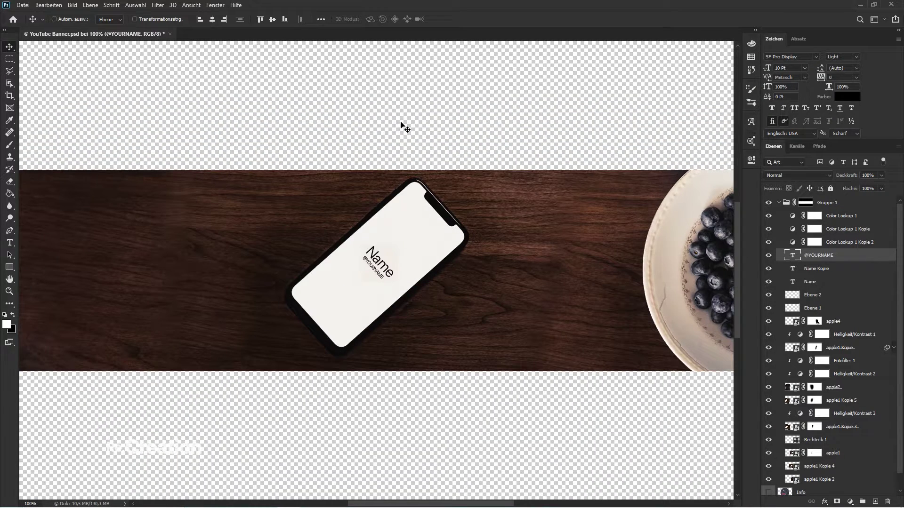
key("Up")
key("ctrl+0")
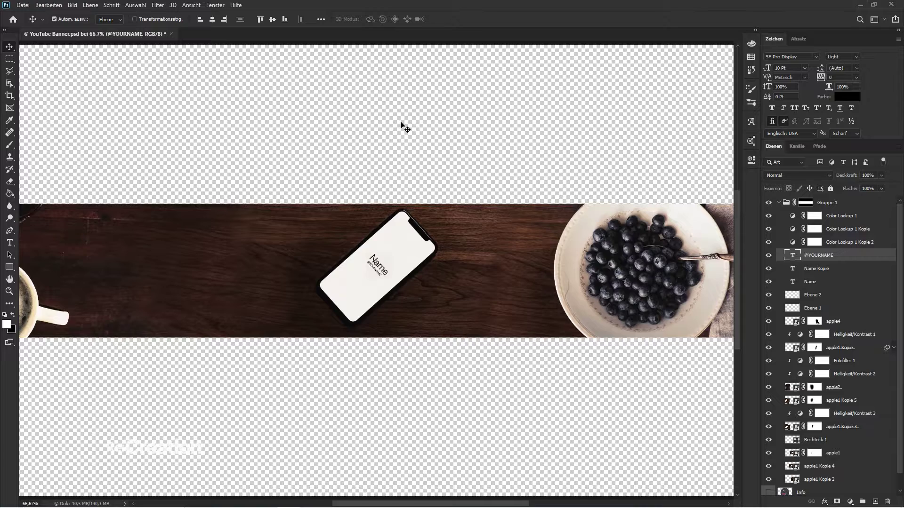
key("ctrl+minus")
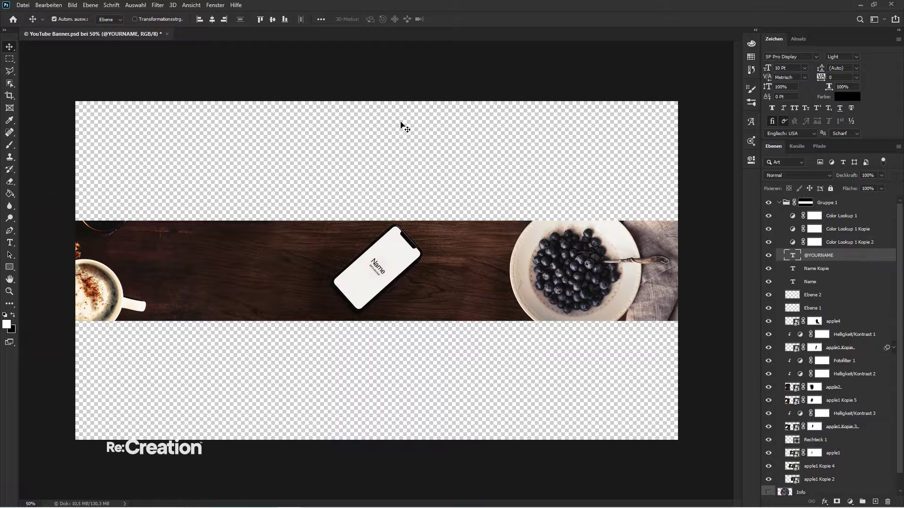
key("ctrl+1")
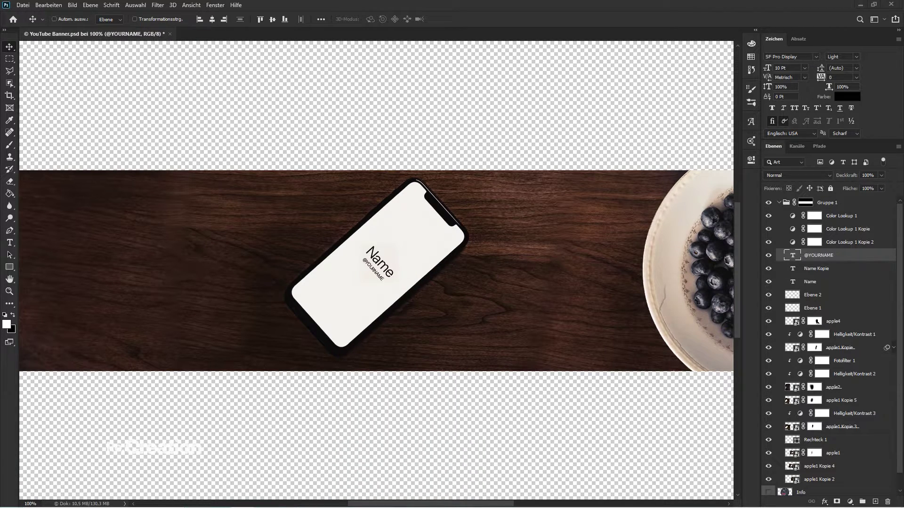
- Place the apple5 watch-and-MacBook photo and cycle through blend modes on it
left_click_drag(491, 248, 475, 250)
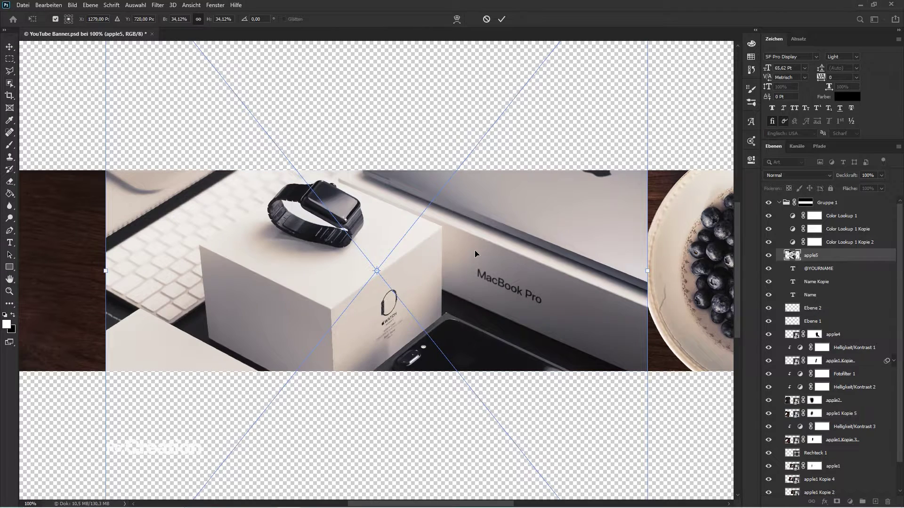
key("Return")
scroll(763, 177, "down", 5)
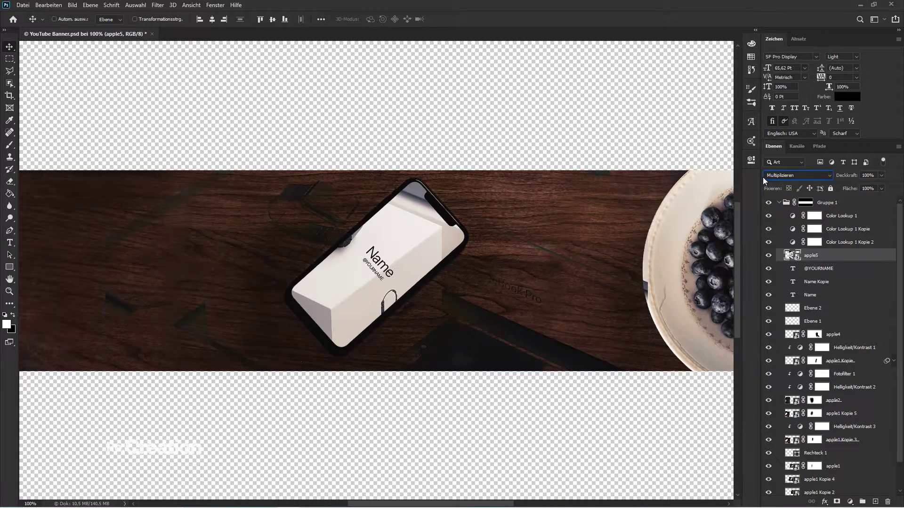
scroll(763, 177, "down", 3)
scroll(763, 177, "up", 3)
scroll(763, 177, "up", 4)
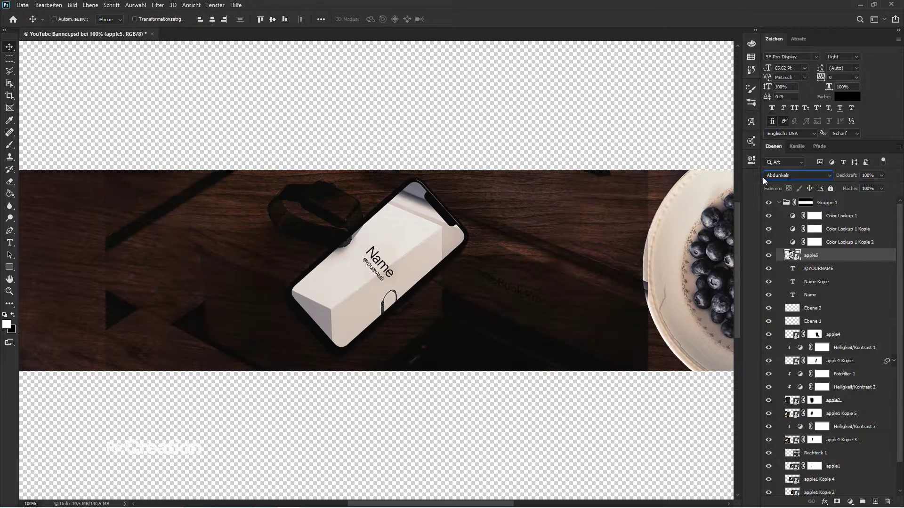
scroll(762, 177, "up", 1)
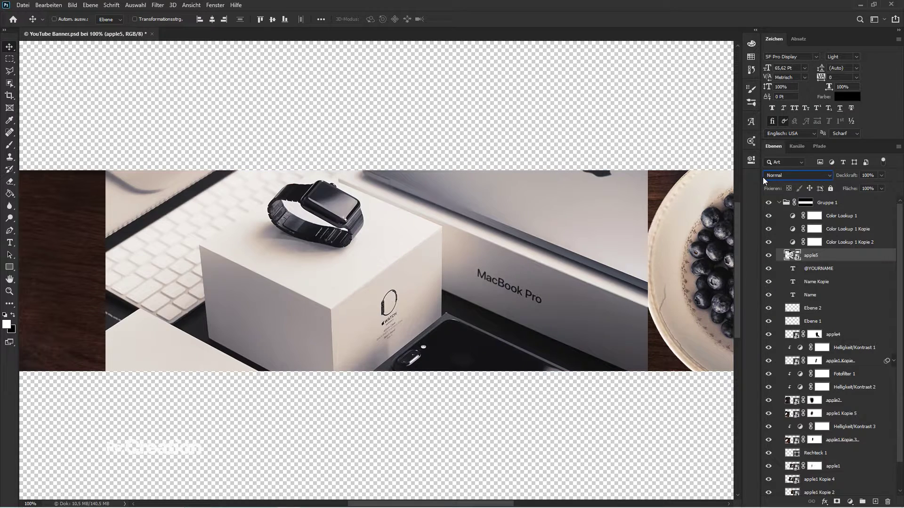
scroll(763, 177, "down", 1)
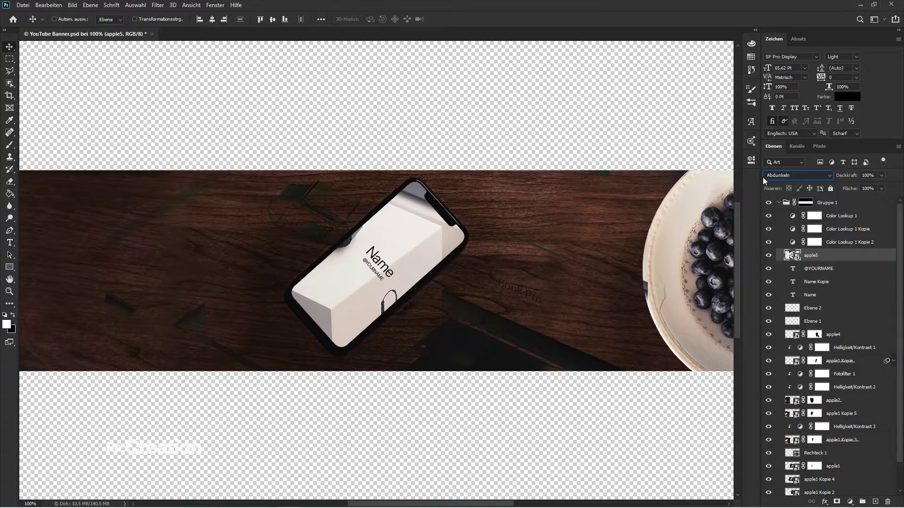
scroll(762, 177, "down", 6)
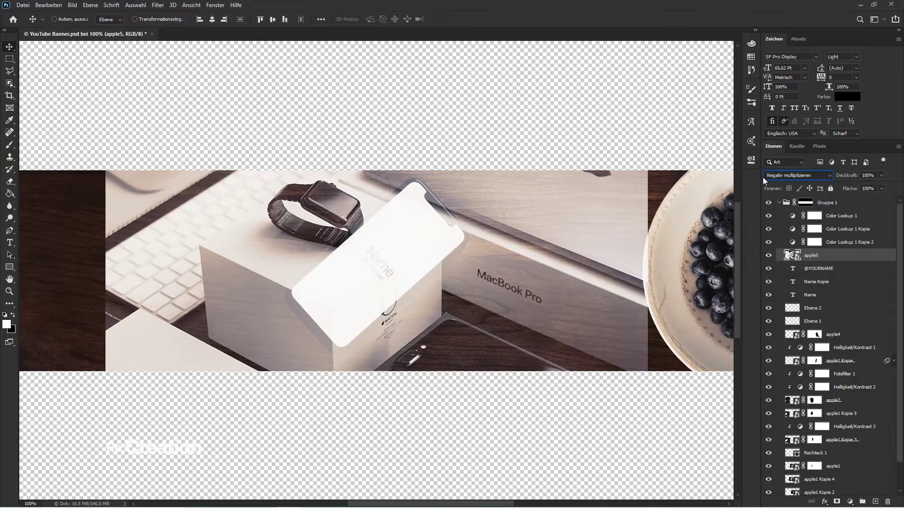
scroll(763, 177, "down", 4)
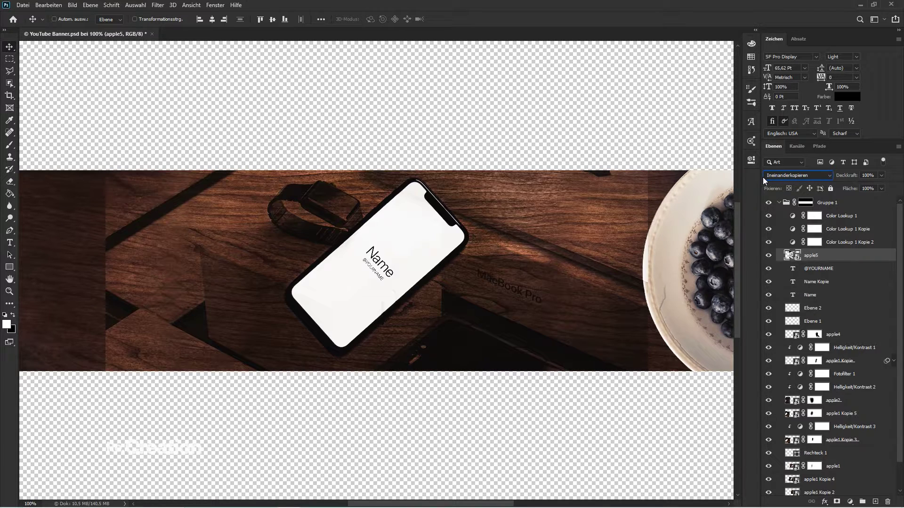
scroll(763, 177, "down", 3)
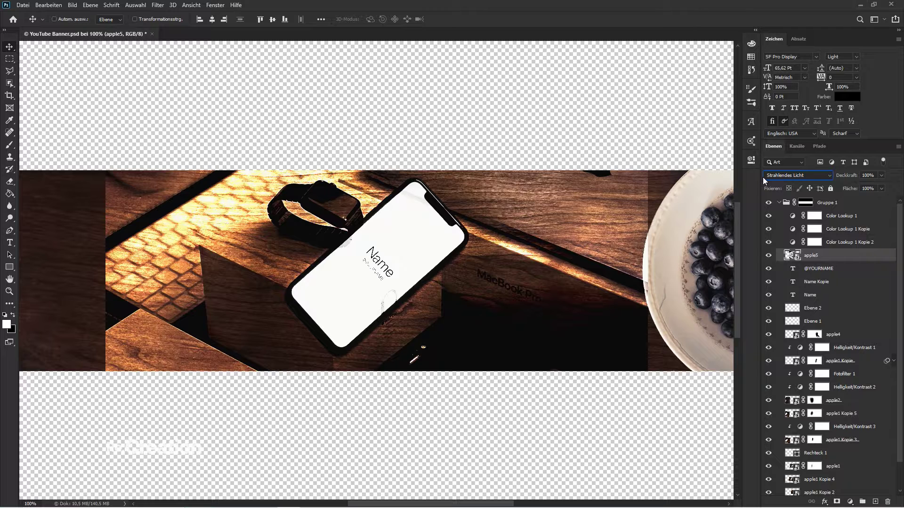
scroll(762, 177, "down", 4)
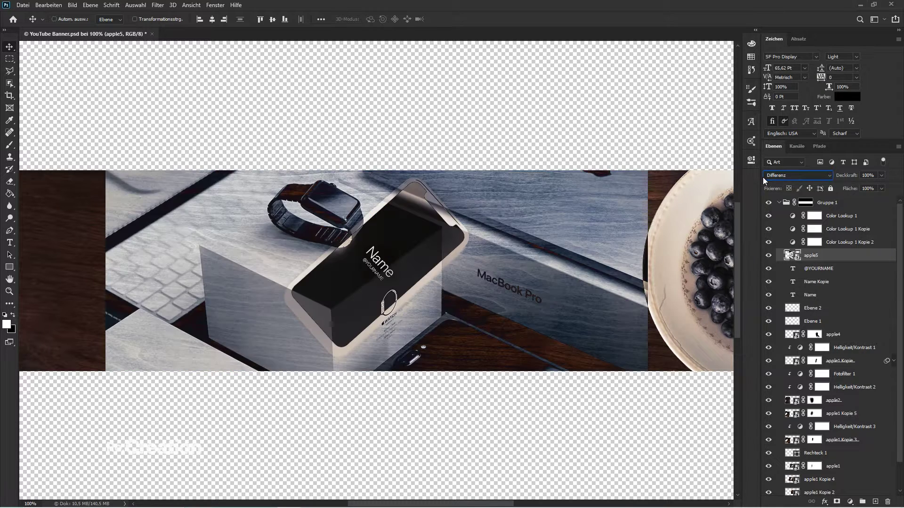
scroll(763, 177, "down", 7)
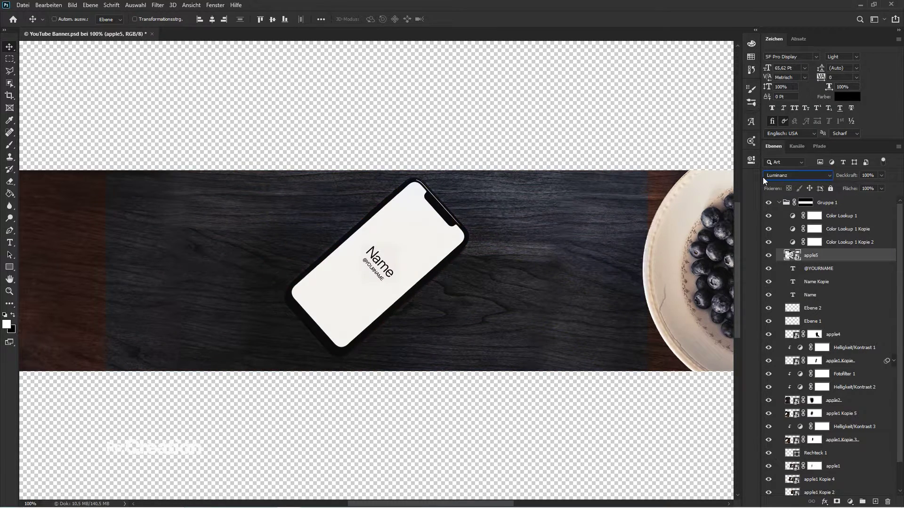
scroll(763, 177, "down", 2)
- Set the apple5 layer's blend mode back to Normal
left_click(762, 177)
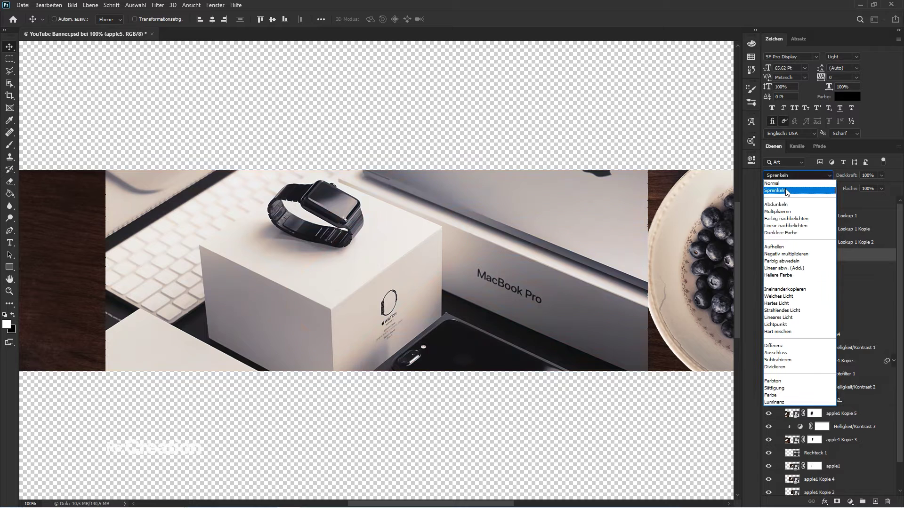
left_click(772, 183)
key("ctrl+t")
- Narrow apple5 to the banner centre, move it below Rechteck 1 and clip it
left_click_drag(648, 278, 455, 271)
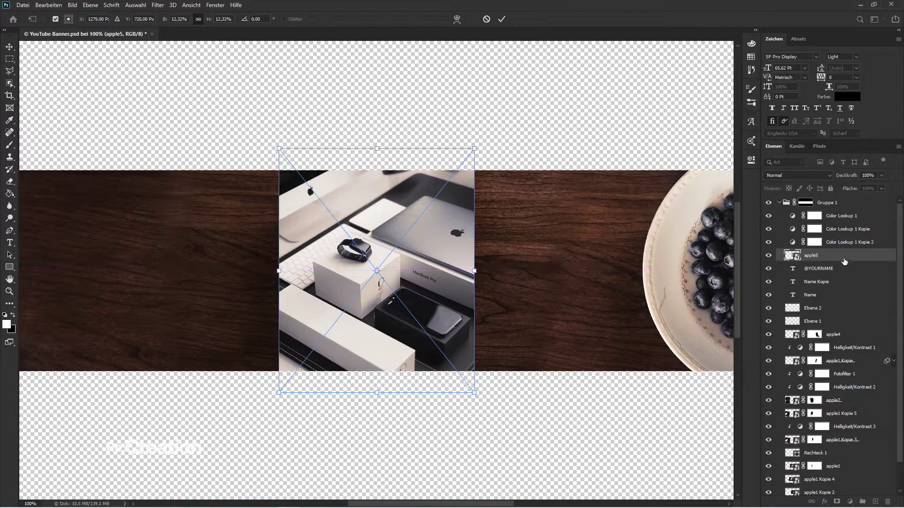
key("Return")
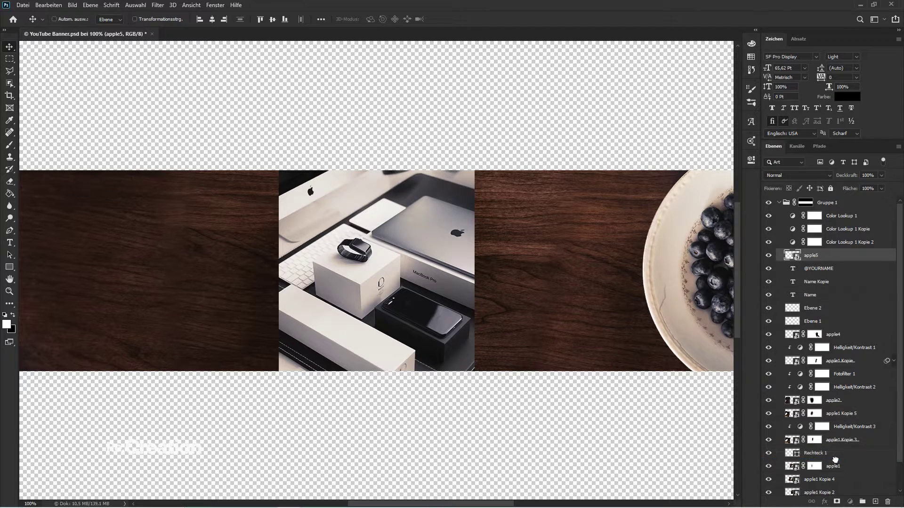
left_click_drag(835, 459, 836, 457)
right_click(837, 456)
left_click(803, 255)
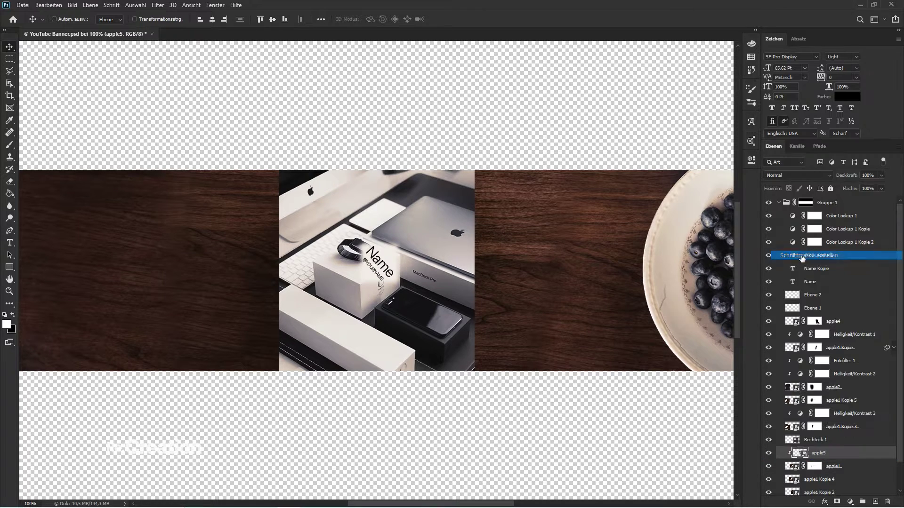
- Change apple5's blend mode from Farbig nachbelichten onward and settle its opacity at 10%
left_click(798, 175)
left_click(795, 218)
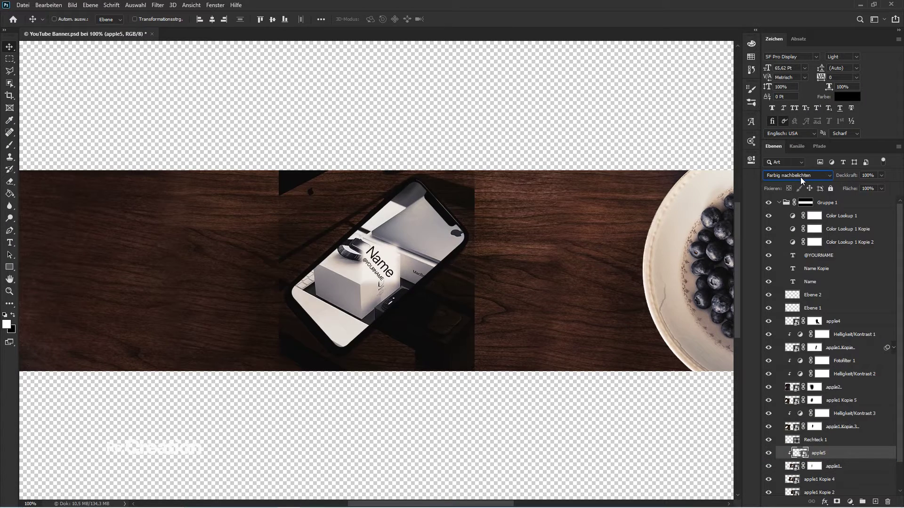
scroll(801, 177, "down", 1)
scroll(800, 177, "down", 1)
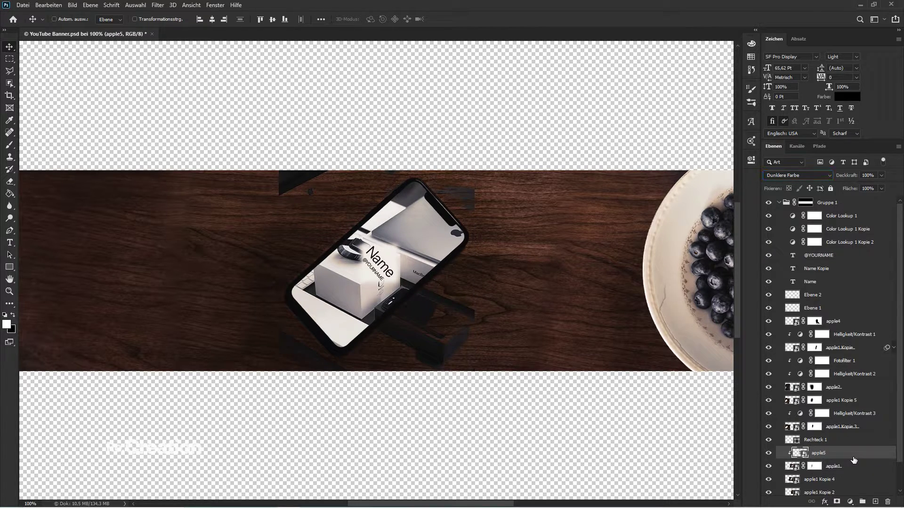
key("1")
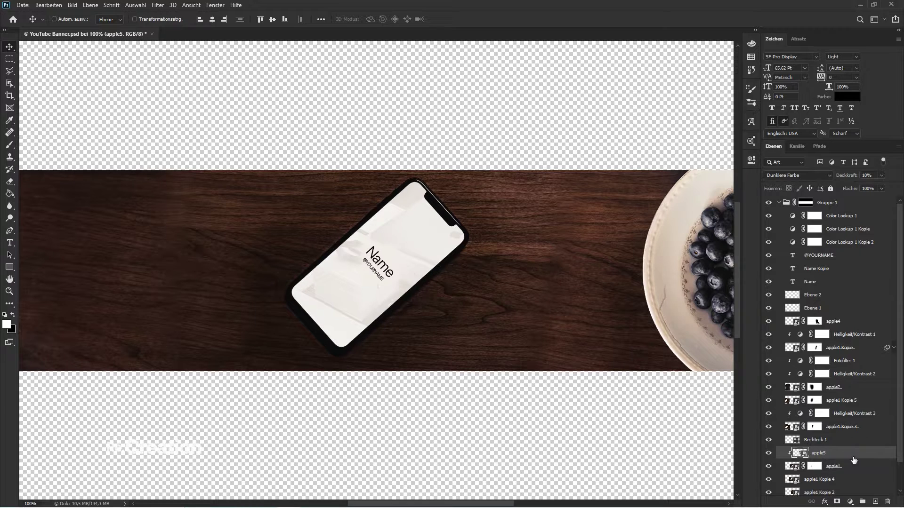
key("2")
key("5")
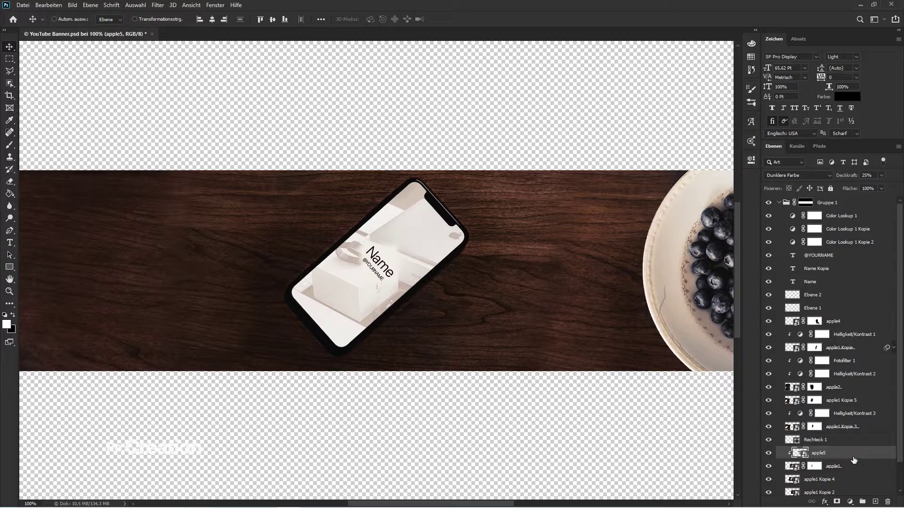
key("1")
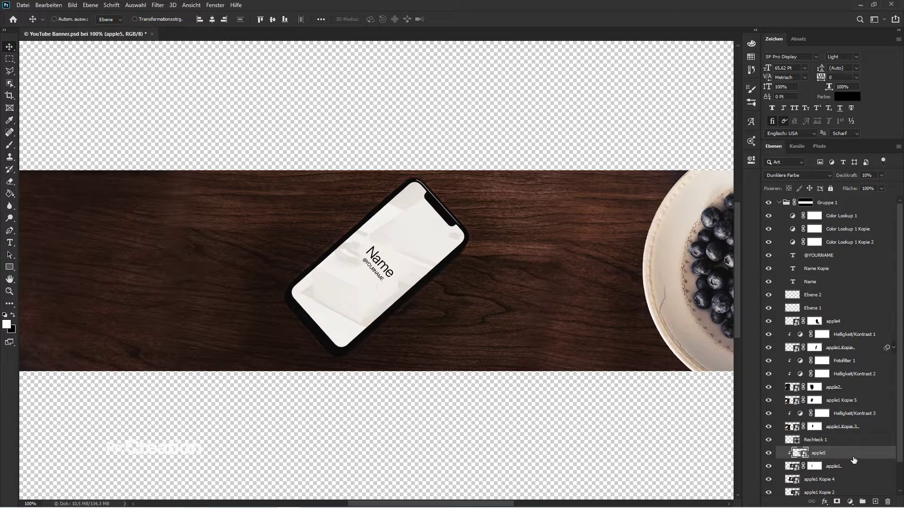
- Trace the phone outline with the Polygonal Lasso and turn it into apple5's layer mask
key("ctrl+plus")
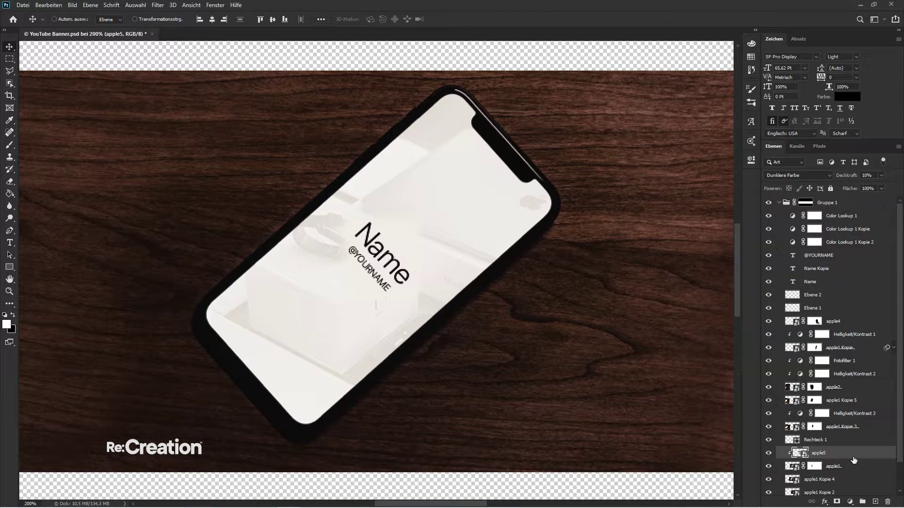
key("l")
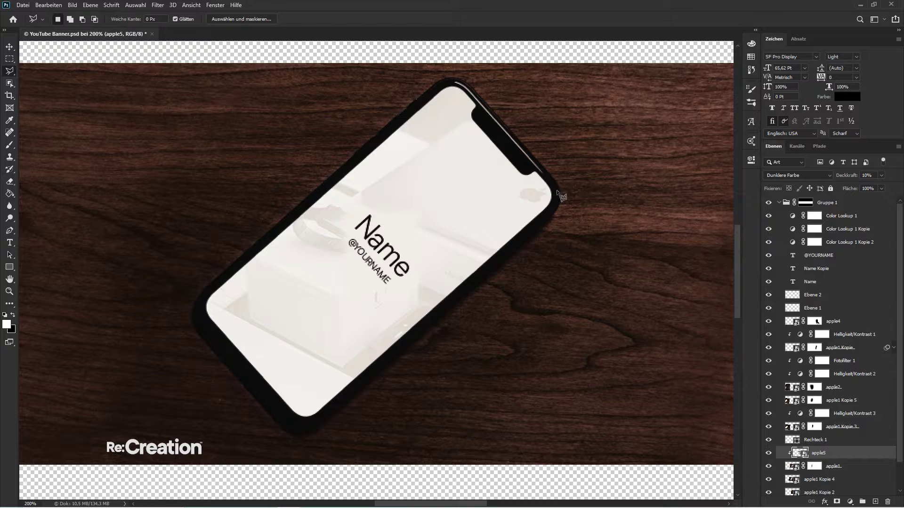
left_click(558, 190)
left_click(456, 79)
left_click(202, 300)
left_click(200, 315)
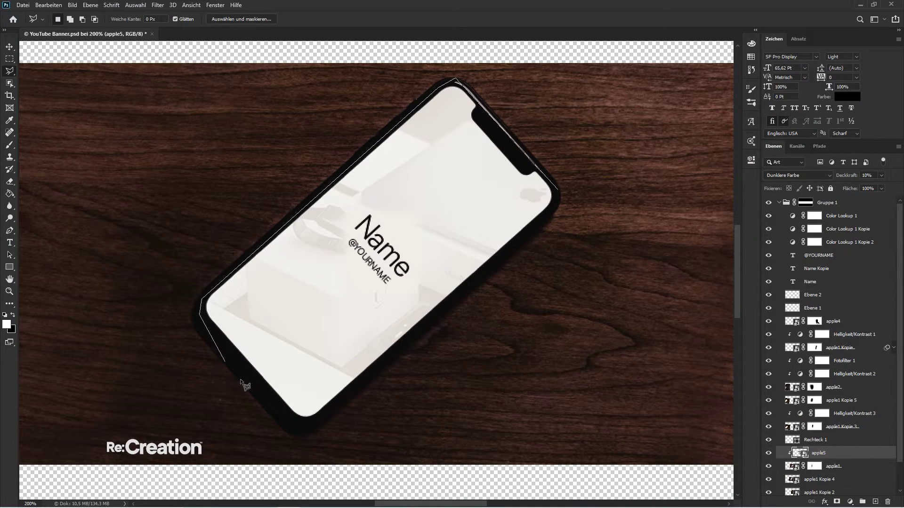
left_click(298, 427)
left_click(304, 426)
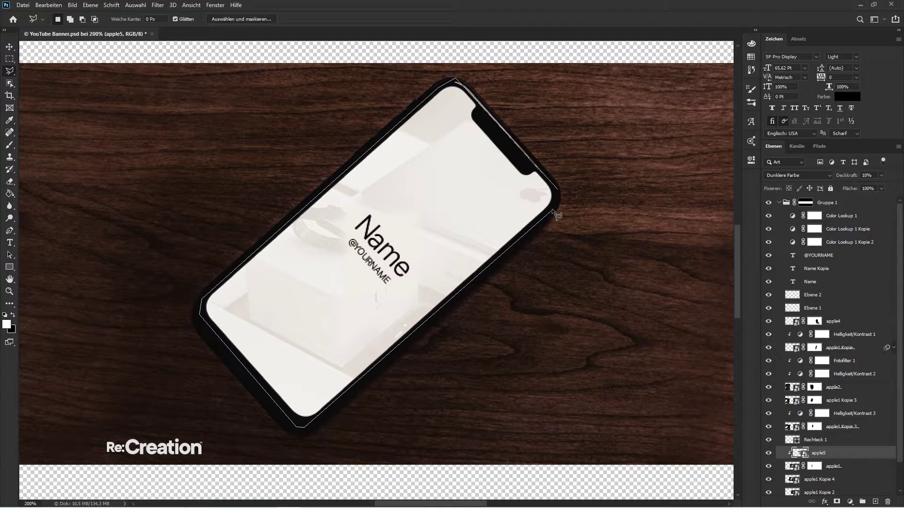
left_click(558, 190)
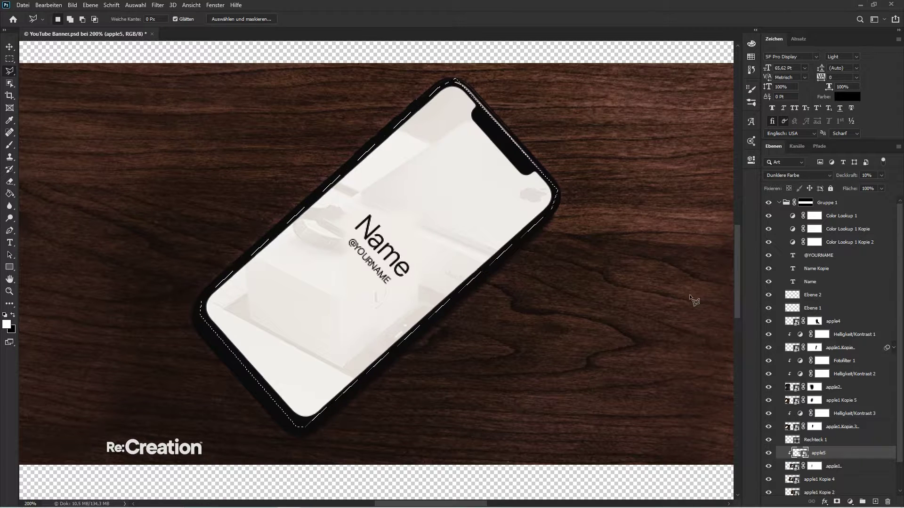
left_click(837, 502)
key("v")
- Reselect apple5, set its opacity to 10% and view the whole banner
left_click(802, 446)
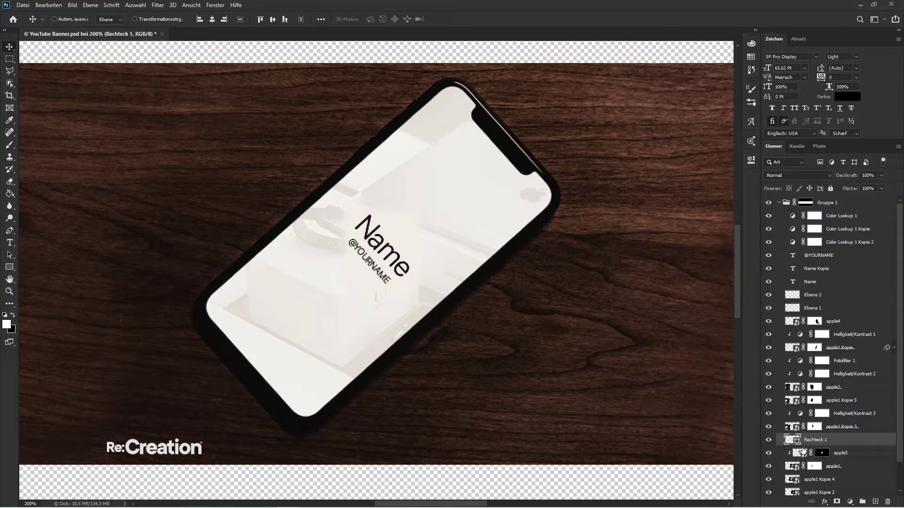
left_click(803, 453)
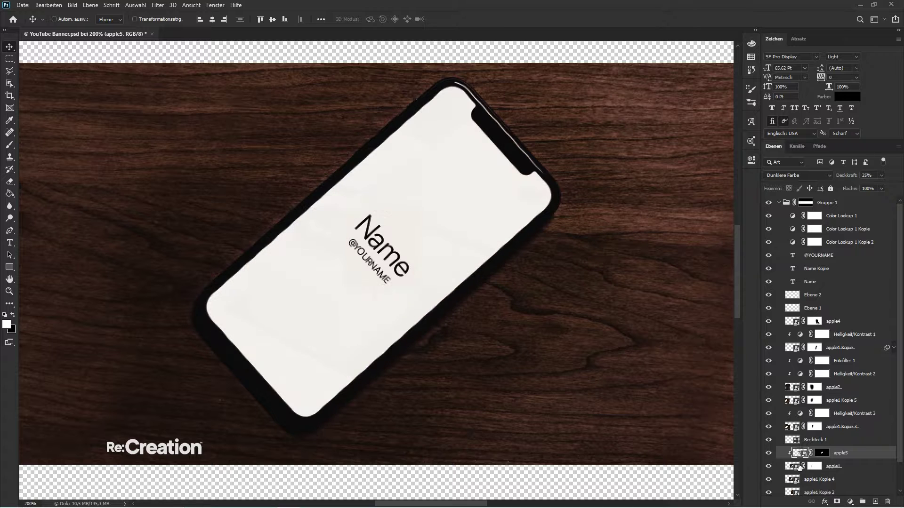
key("1")
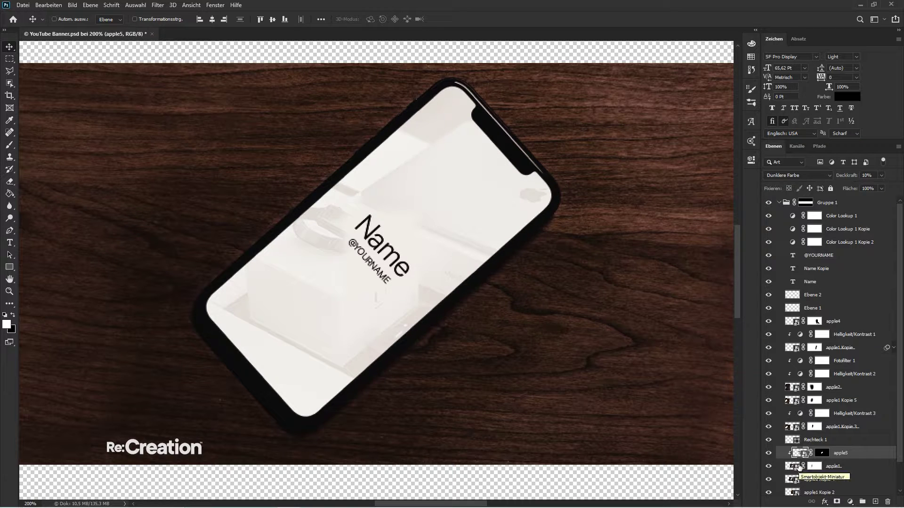
key("ctrl+minus")
key("ctrl+minus")
key("ctrl+minus")
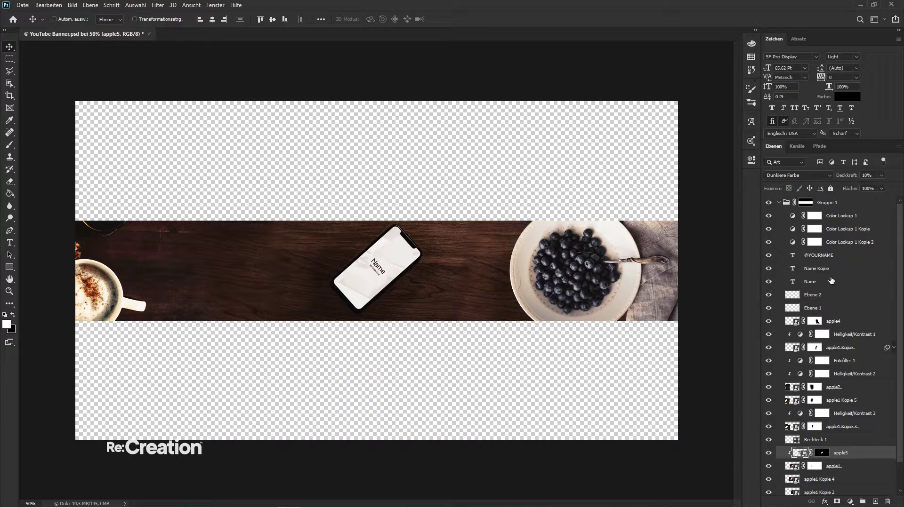
- Add a Color Lookup adjustment layer and move it to the top of Gruppe 1
left_click(850, 502)
left_click(838, 447)
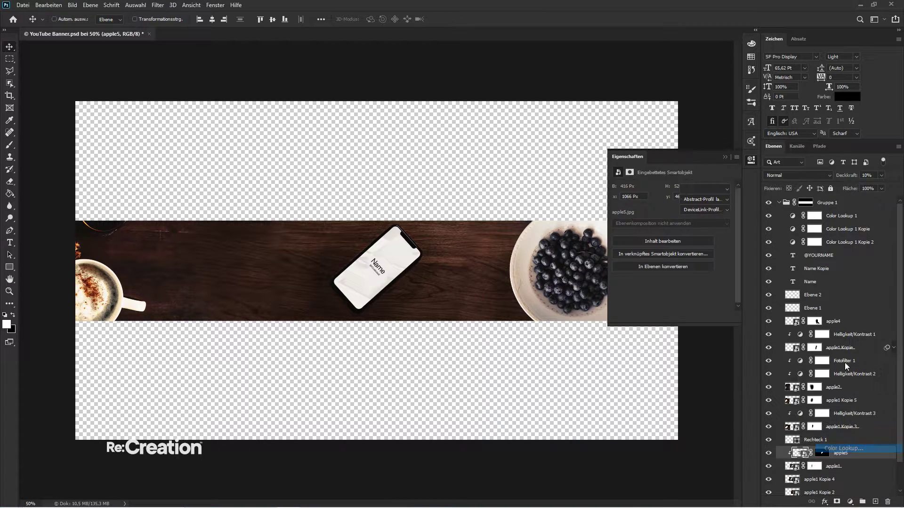
left_click_drag(831, 453, 831, 209)
- Apply the 2Strip.look 3D LUT and compare the banner with the grade hidden
left_click(705, 189)
left_click(708, 226)
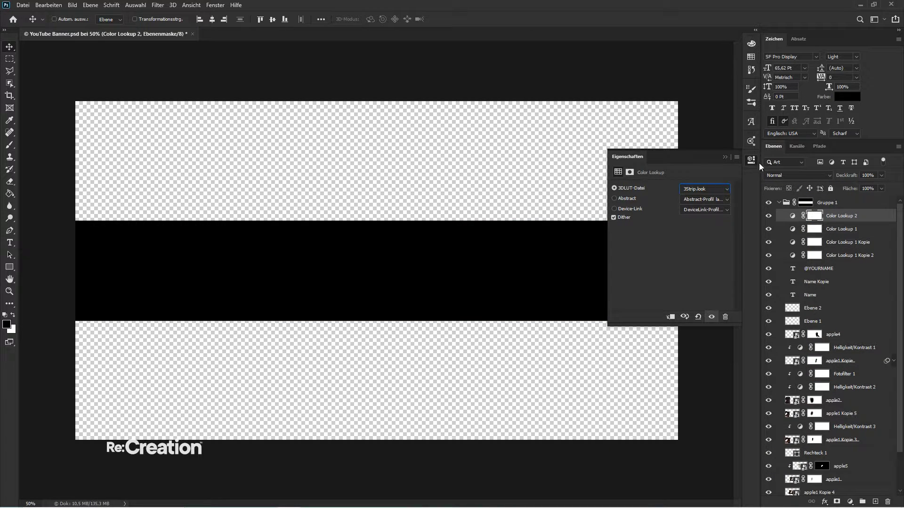
left_click(725, 159)
left_click(768, 215)
left_click(768, 216)
left_click(792, 216)
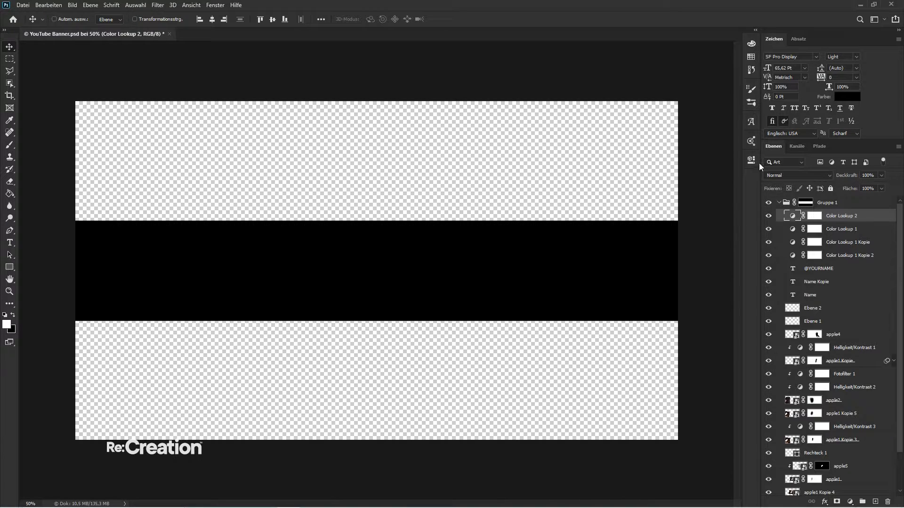
- Try the 3Strip, Candlelight.CUBE, Crisp_Warm and Crisp_Winter 3D LUT looks
left_click(752, 160)
left_click(695, 189)
left_click(695, 189)
key("Down")
key("Down")
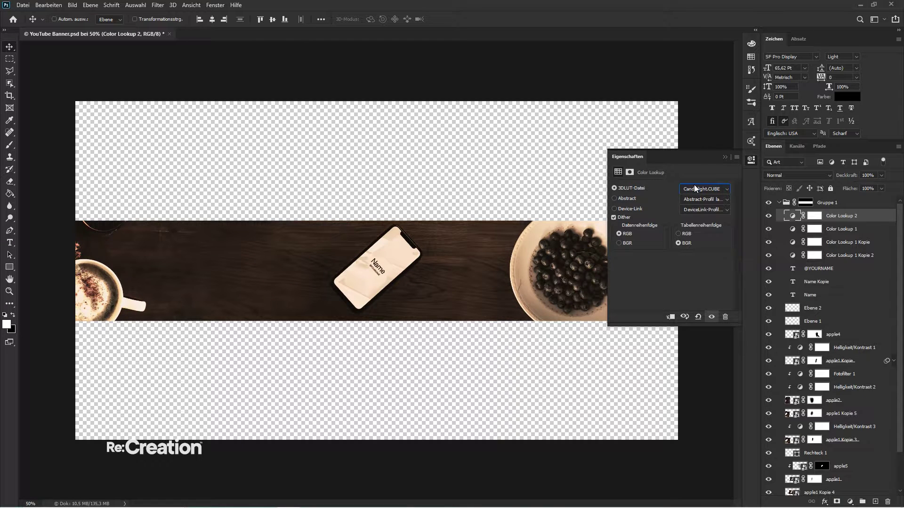
left_click(708, 200)
left_click(707, 189)
left_click(710, 194)
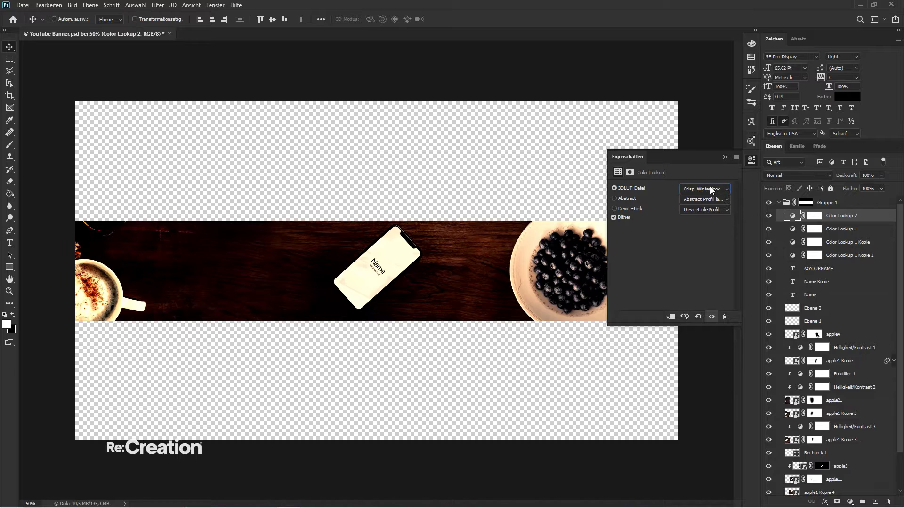
key("Down")
key("Down")
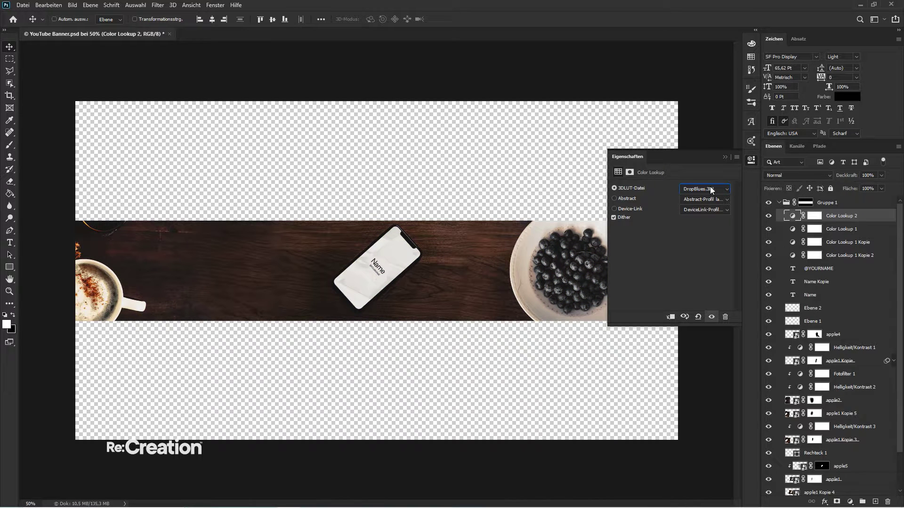
left_click(725, 157)
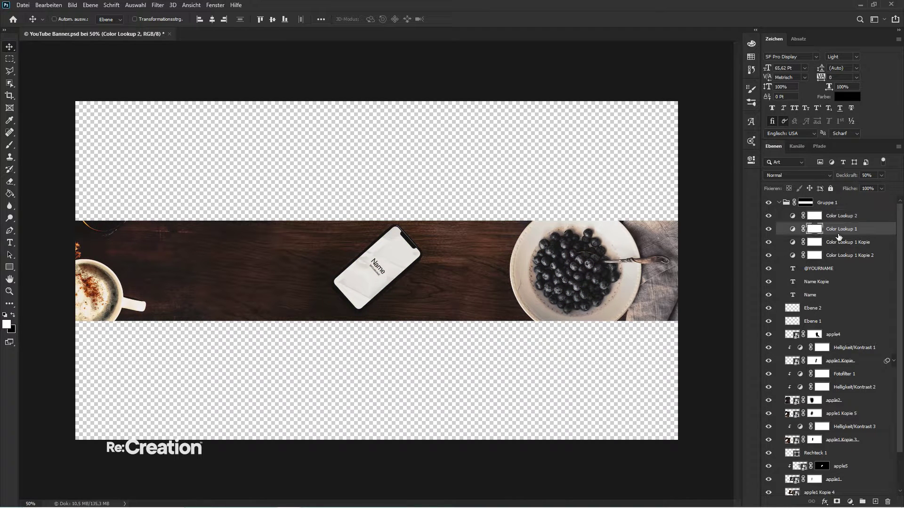
- Change the opacity of the apple5 gadget photo layer
left_click(814, 216)
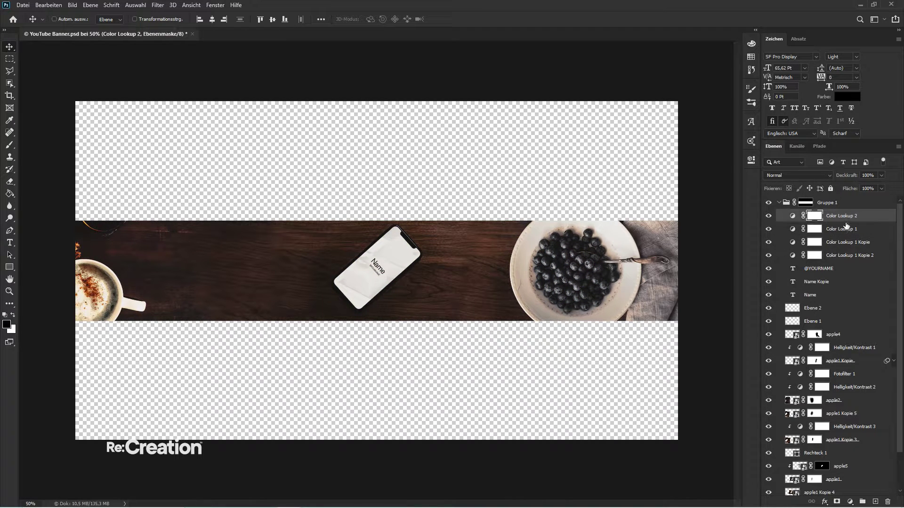
left_click(846, 465)
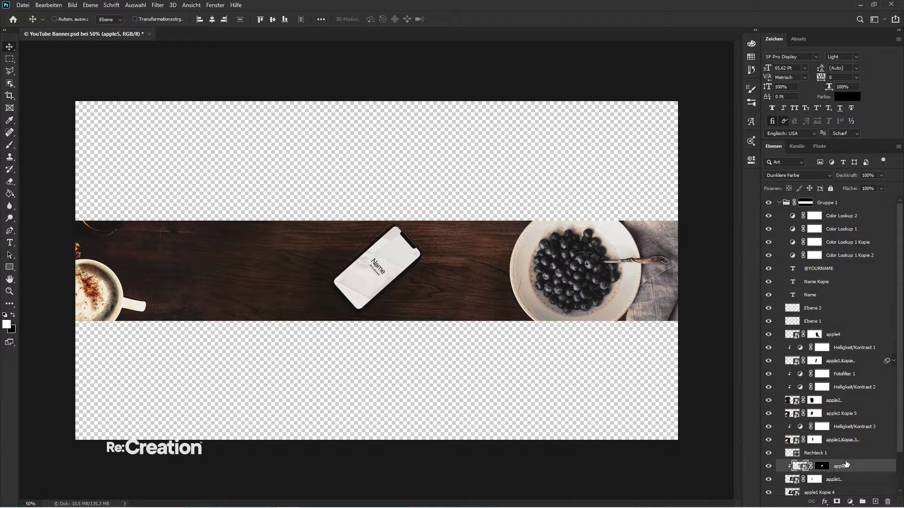
key("2")
key("7")
key("1")
key("7")
key("1")
key("7")
key("1")
key("1")
- Enlarge Rechteck 1 to about 128% by 122% to cover the phone's name text
left_click(843, 448)
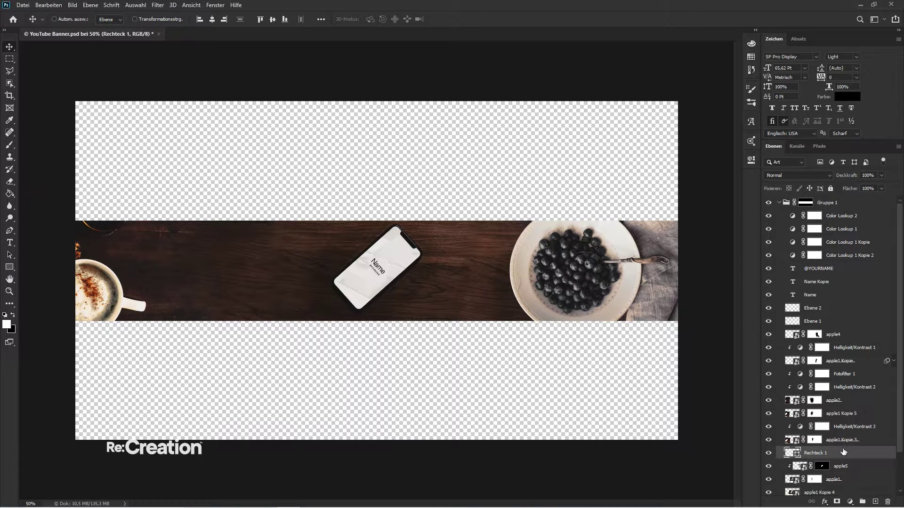
key("ctrl+1")
key("ctrl+t")
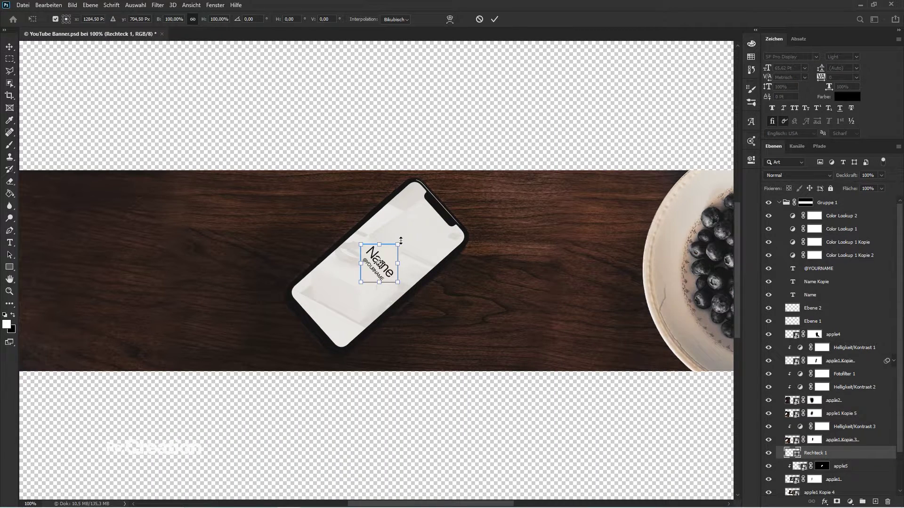
left_click_drag(401, 240, 402, 236)
key("Return")
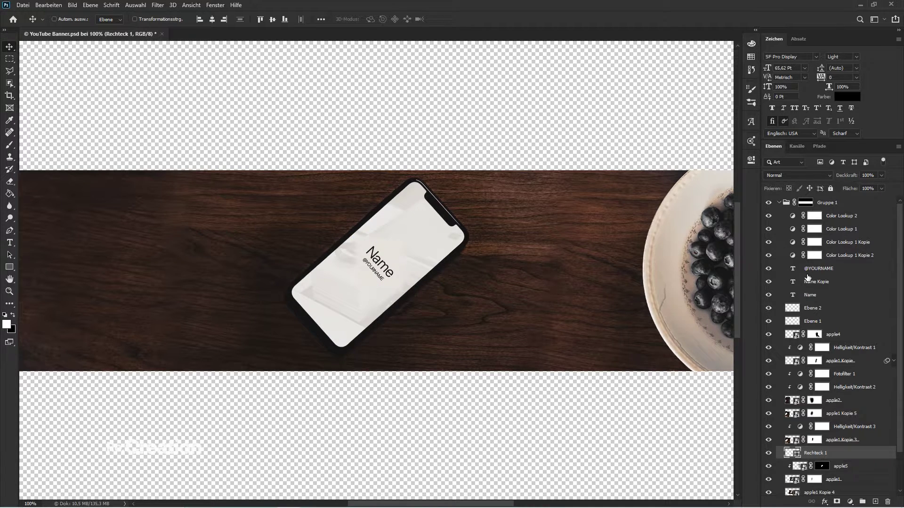
- Select Color Lookup 2 and zoom back out to view the whole banner
left_click(837, 216)
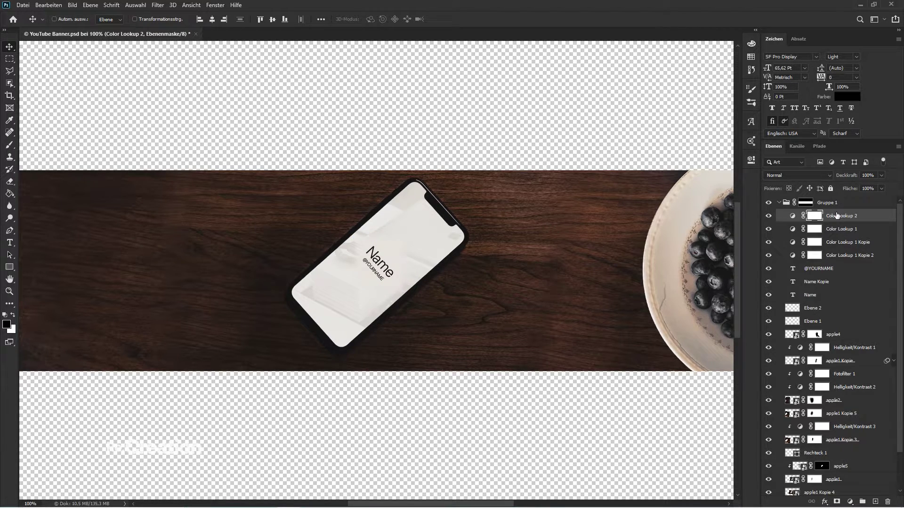
key("ctrl+minus")
key("ctrl+minus")
key("ctrl+minus")
key("ctrl+plus")
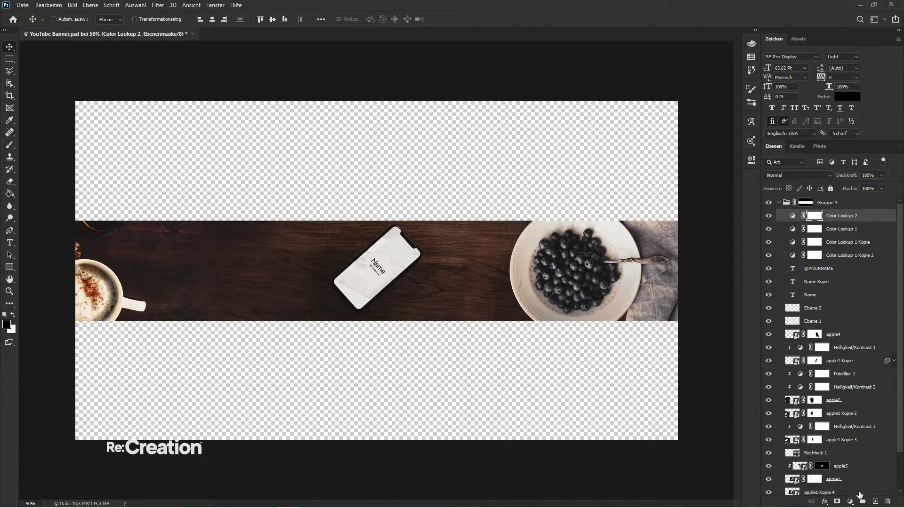
- Add a Brightness/Contrast layer with contrast raised to about 34, then group all five adjustment layers
left_click(850, 502)
left_click(850, 366)
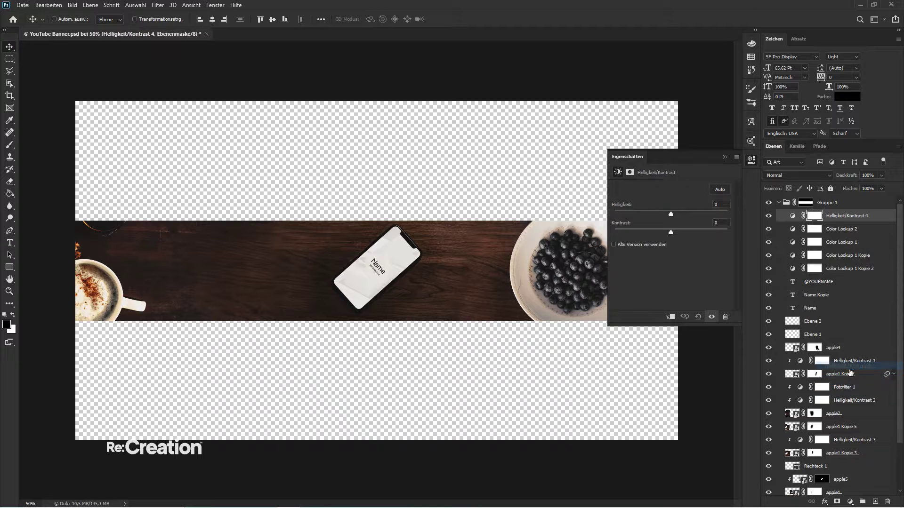
left_click_drag(671, 233, 690, 233)
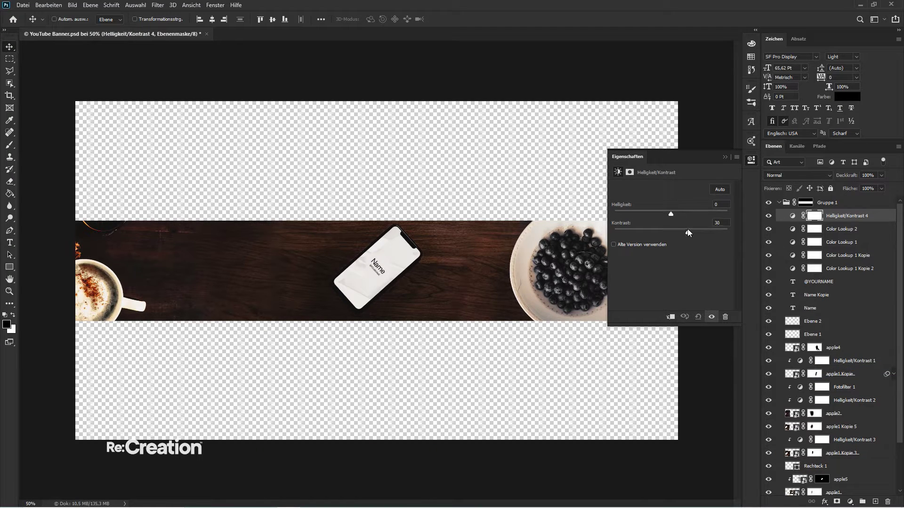
left_click(725, 157)
left_click(842, 274, "shift")
key("ctrl+g")
- Rename the new adjustment group 'CC' and move it above Gruppe 1
double_click(813, 216)
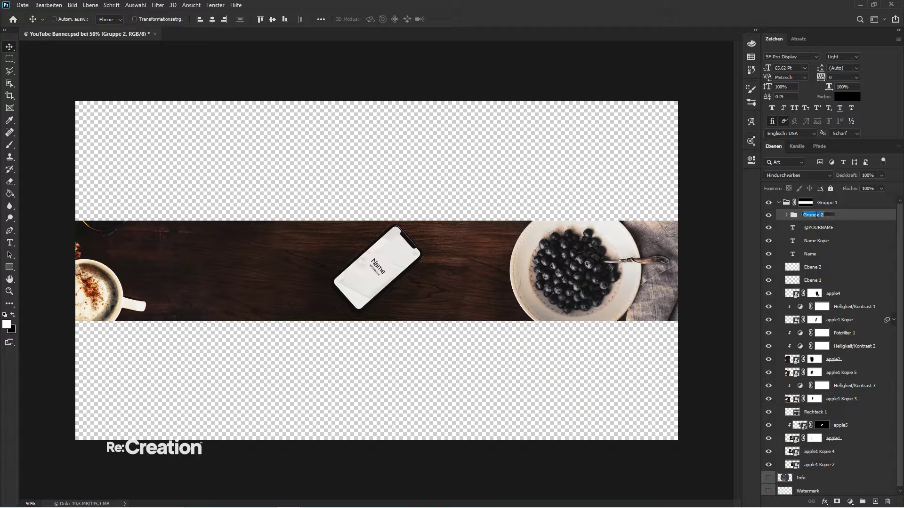
type("CC")
key("Return")
left_click_drag(816, 216, 811, 198)
- Rename the group's five adjustment layers CC 1, CC 2, CC 3, CC 4 and CC 5
left_click(780, 202)
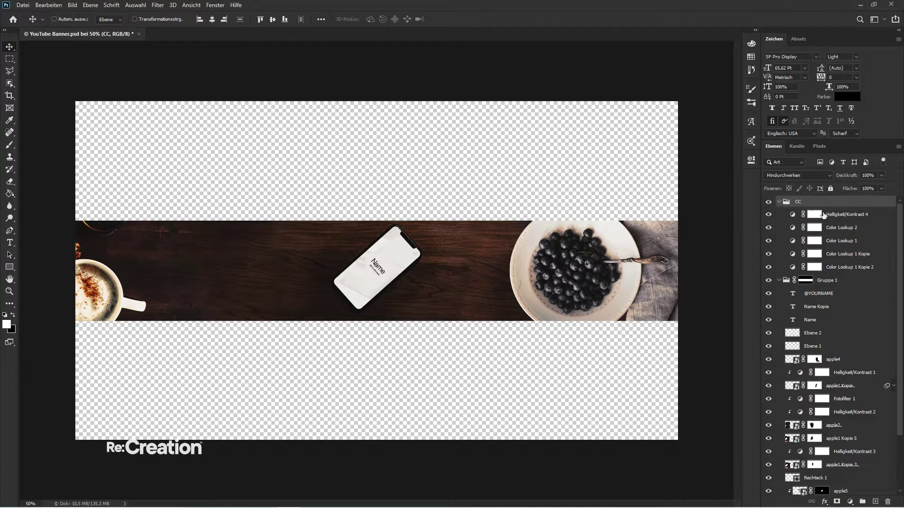
double_click(843, 214)
type("CC 1")
key("Tab")
type("CC 2")
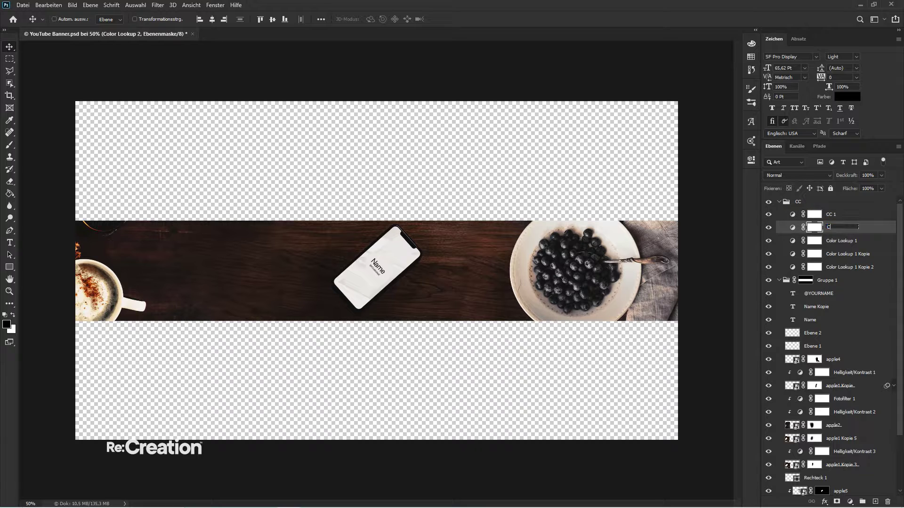
key("Tab")
type("CC 34")
key("Tab")
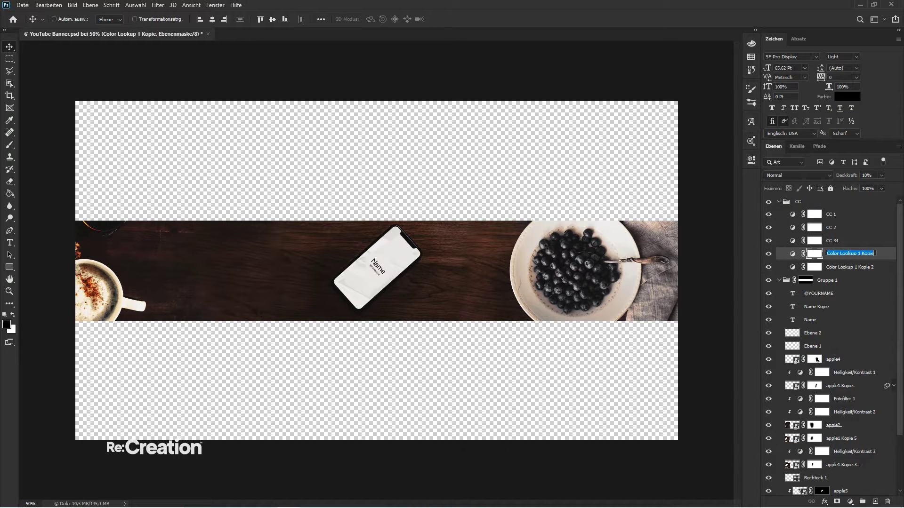
type("CC 4")
key("Tab")
type("C")
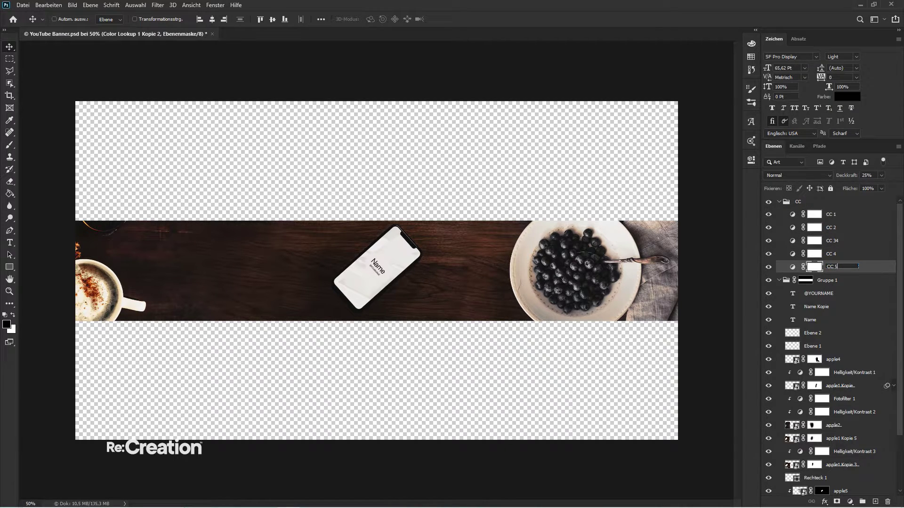
key("Return")
double_click(833, 240)
type("CC 3")
key("Return")
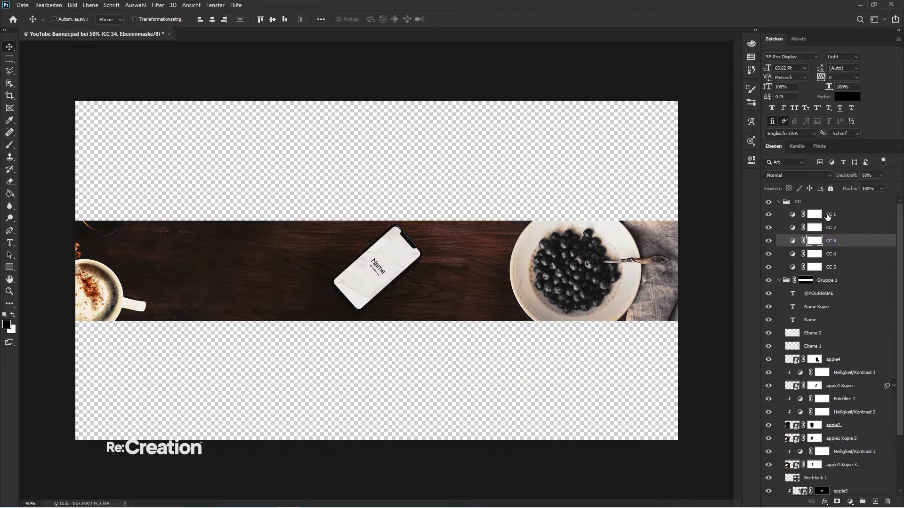
- Give the CC group a blue label, delete the layer masks of CC 1–CC 5, and collapse it
right_click(821, 202)
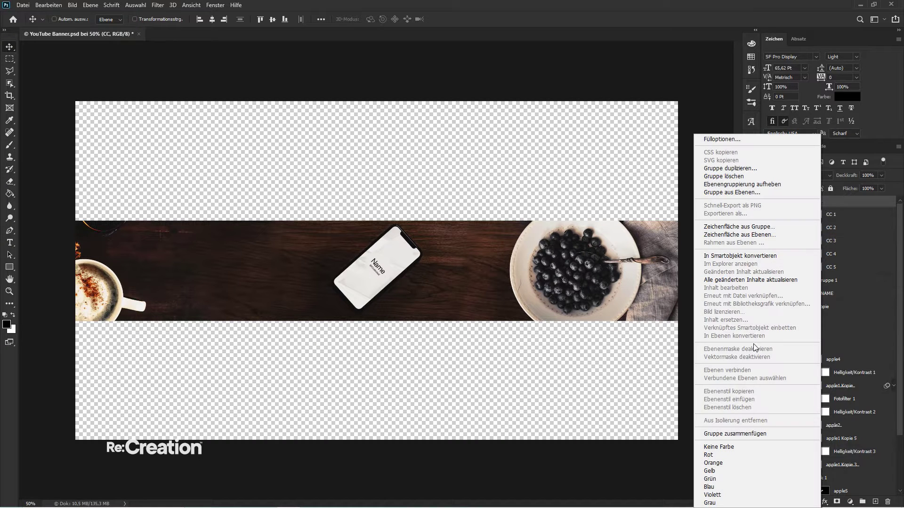
left_click(709, 487)
right_click(814, 214)
left_click(807, 234)
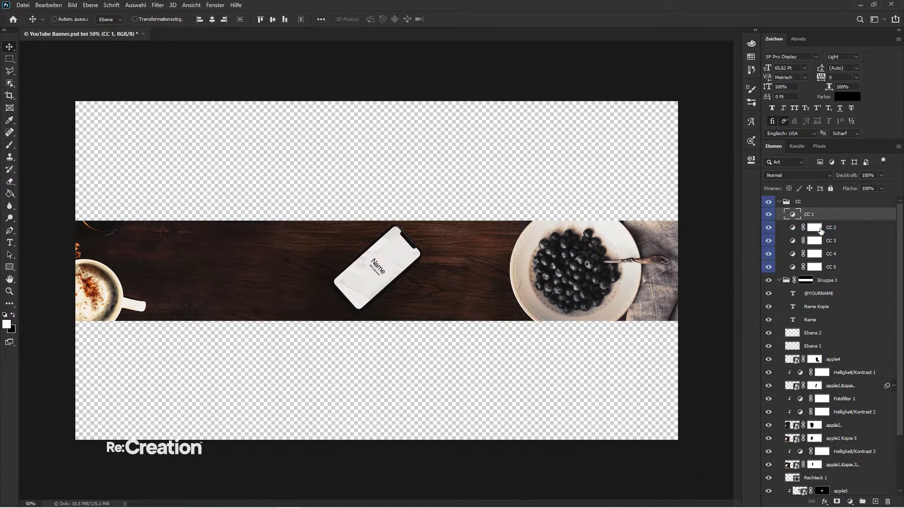
right_click(815, 228)
left_click(817, 248)
right_click(820, 243)
left_click(820, 240)
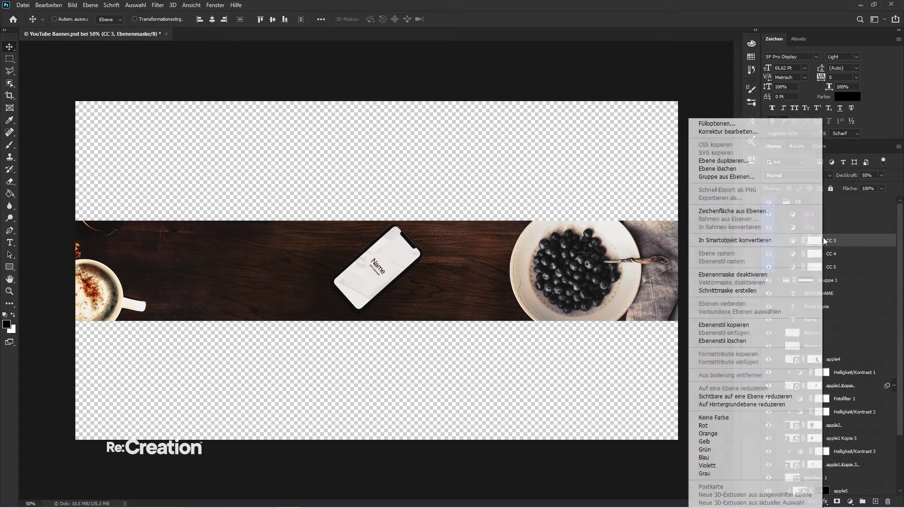
right_click(820, 241)
left_click(819, 243)
right_click(819, 241)
left_click(817, 260)
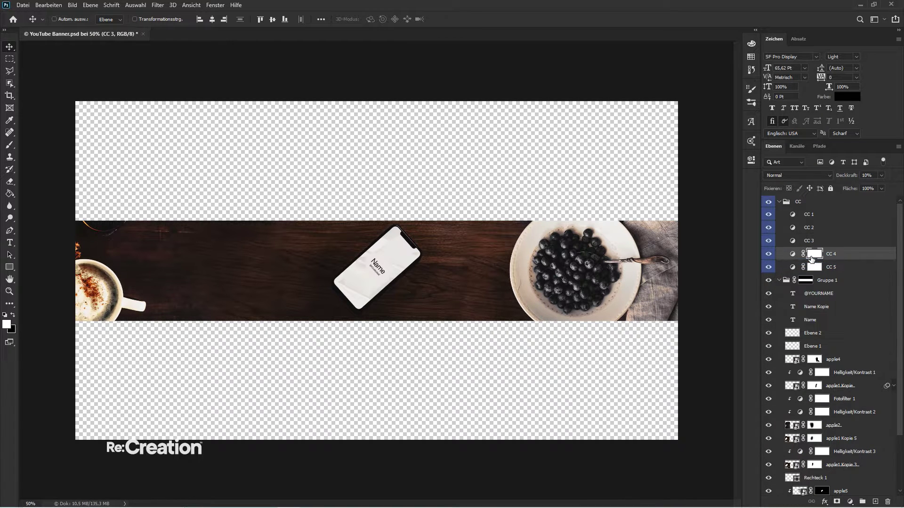
right_click(818, 254)
left_click(814, 275)
right_click(817, 273)
left_click(815, 293)
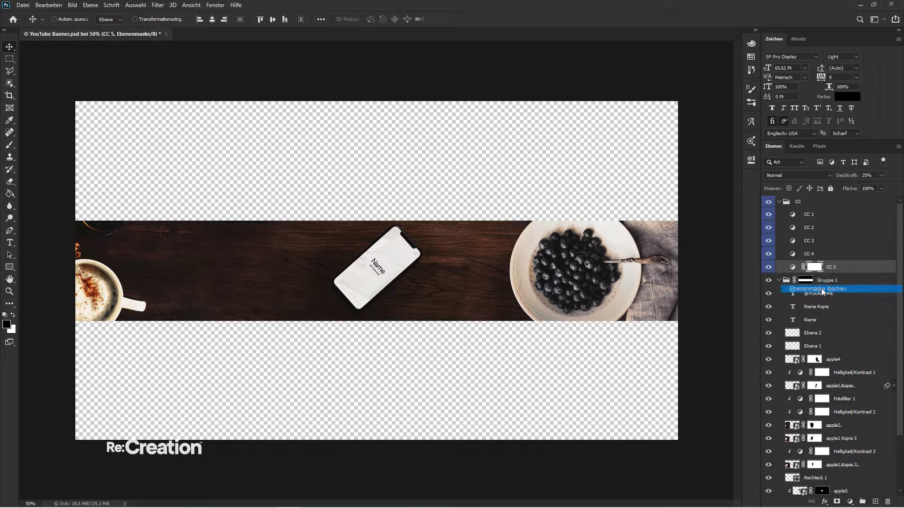
left_click(782, 204)
left_click(780, 203)
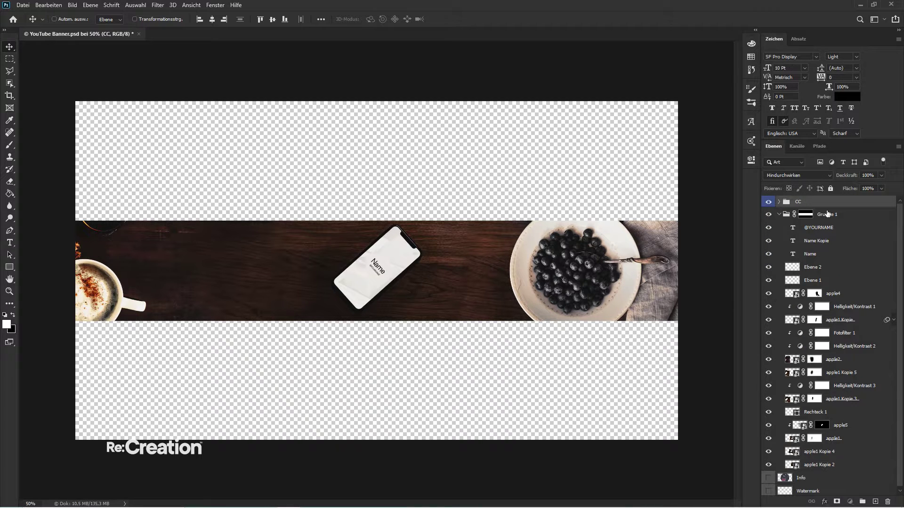
- Rename the outer Gruppe 1 to 'Banner' and give it a green colour label
double_click(828, 215)
type("Banner")
key("Return")
right_click(826, 214)
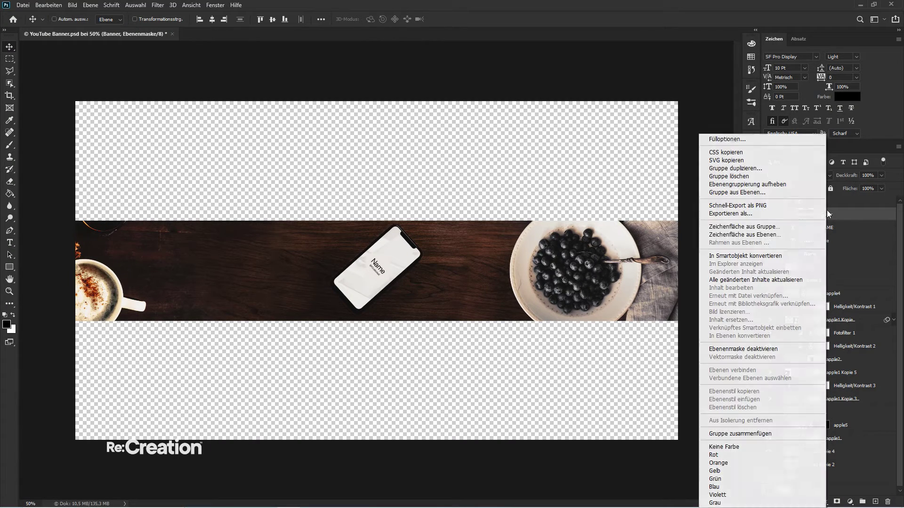
left_click(715, 479)
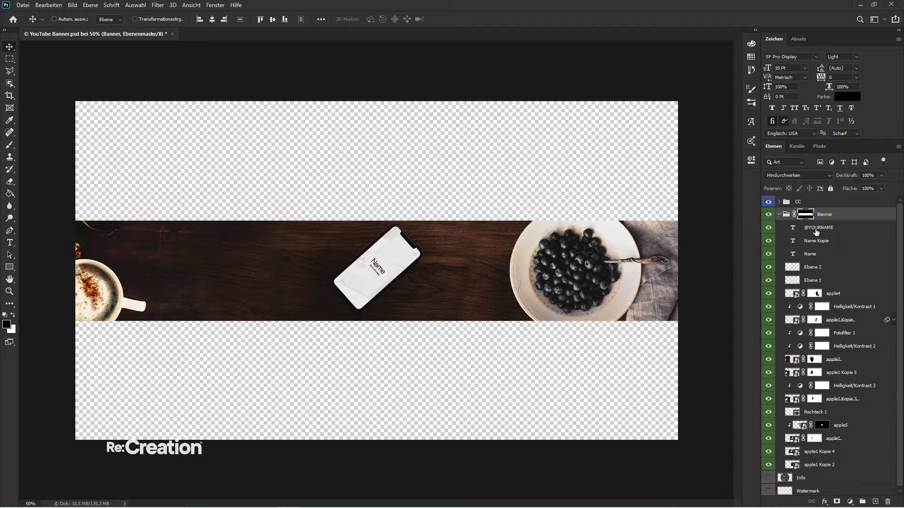
- Move the inner text group out above Banner and rename it 'Text'
left_click(817, 226)
key("ctrl+bracketright")
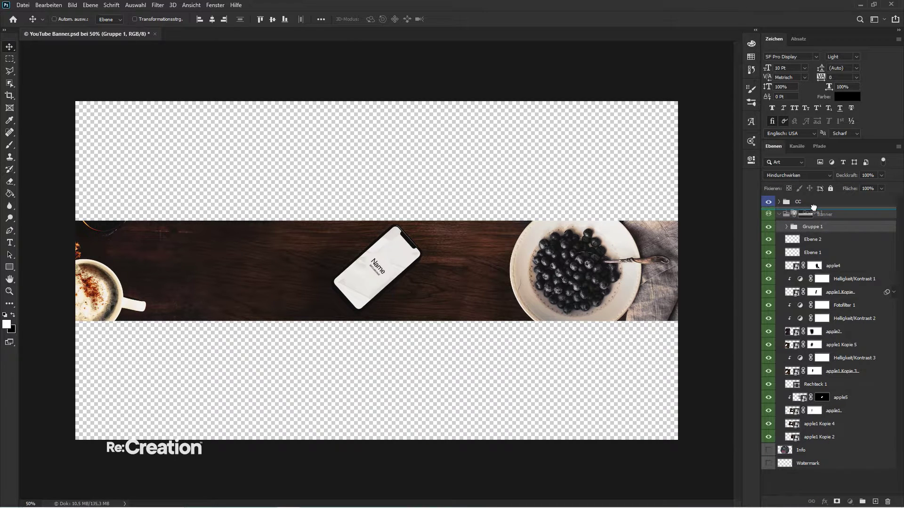
double_click(813, 213)
type("Text")
key("Return")
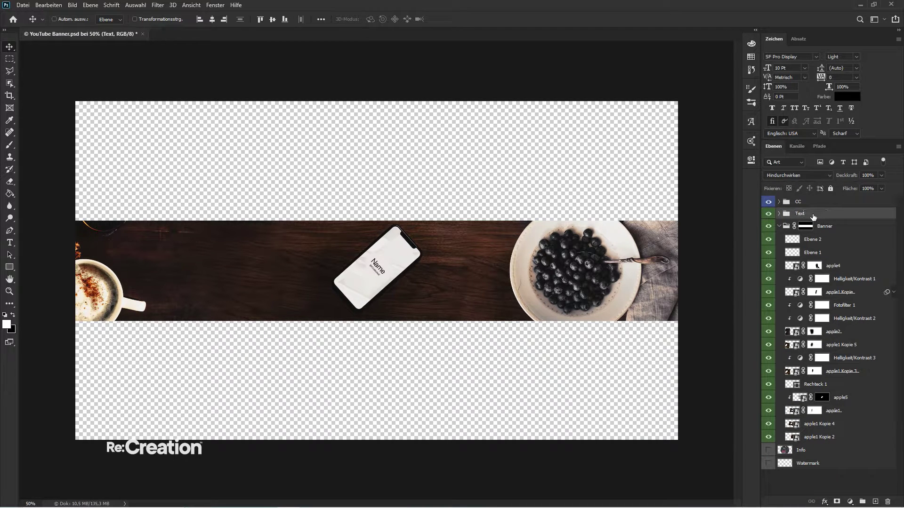
left_click(780, 213)
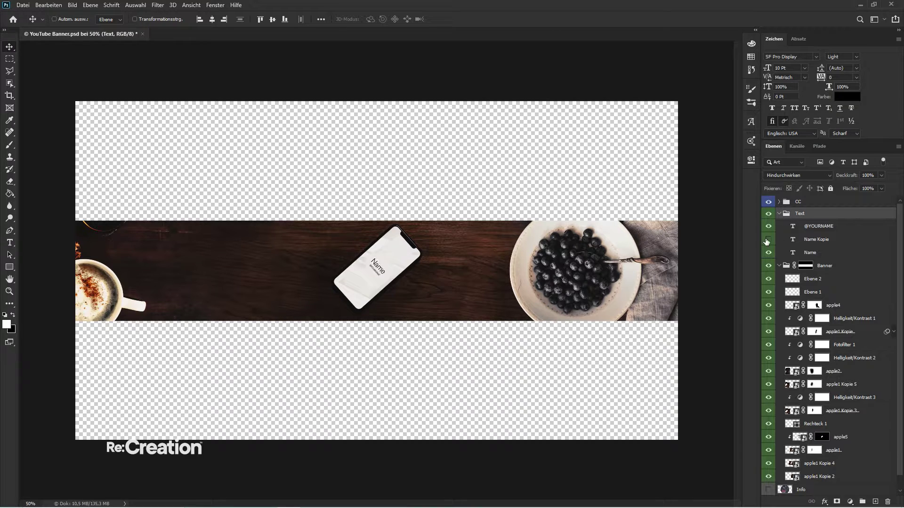
left_click(803, 241)
key("Delete")
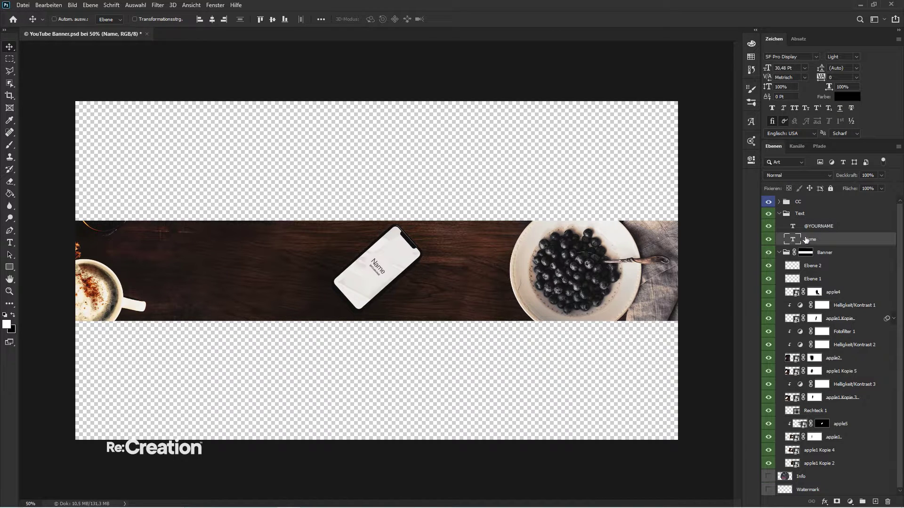
left_click_drag(808, 234, 808, 222)
double_click(811, 226)
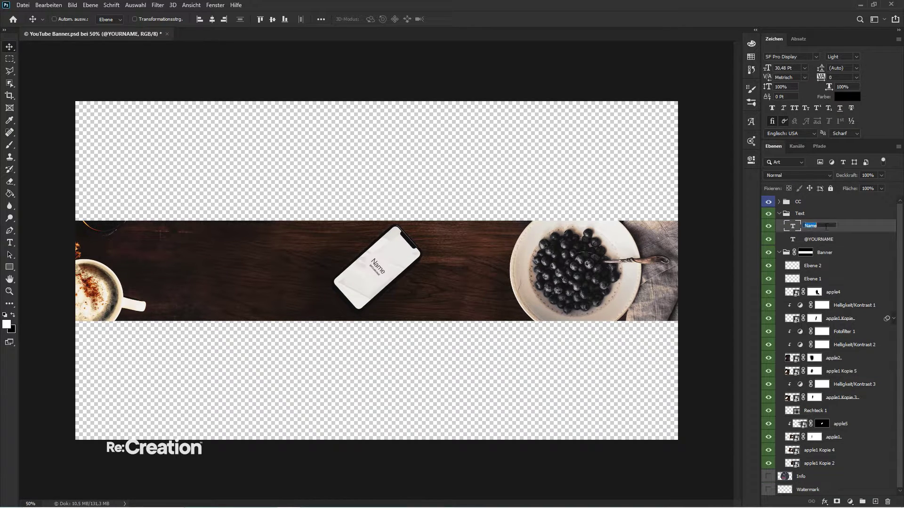
type("Your Name")
key("Tab")
type("Yo")
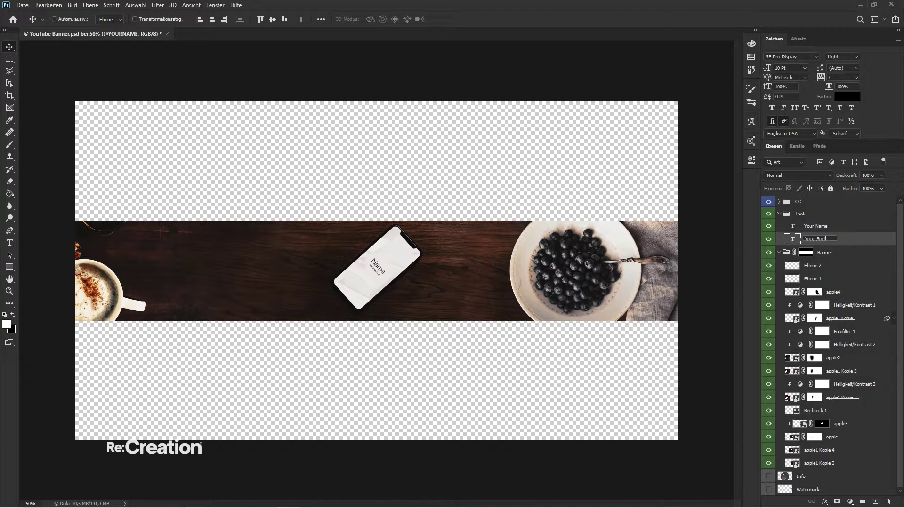
type("ur Social Media Handle")
key("Return")
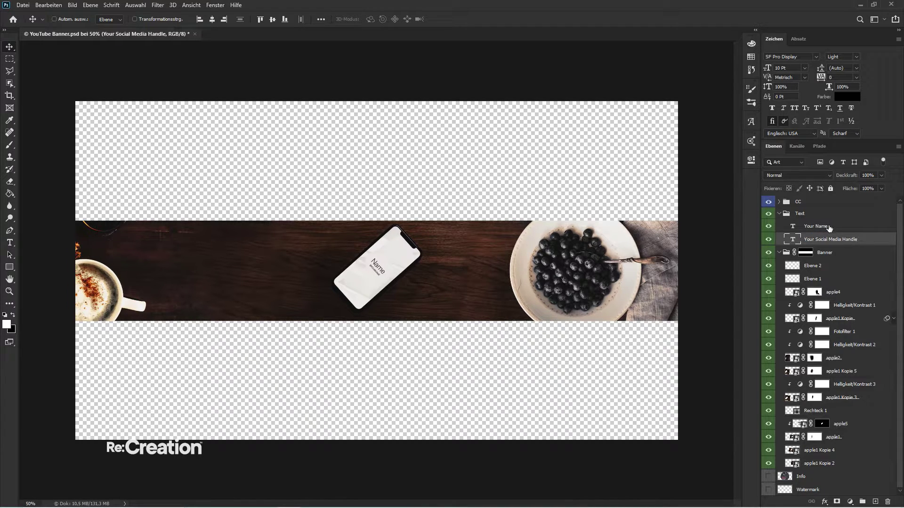
double_click(814, 242)
type("@YourName")
key("Return")
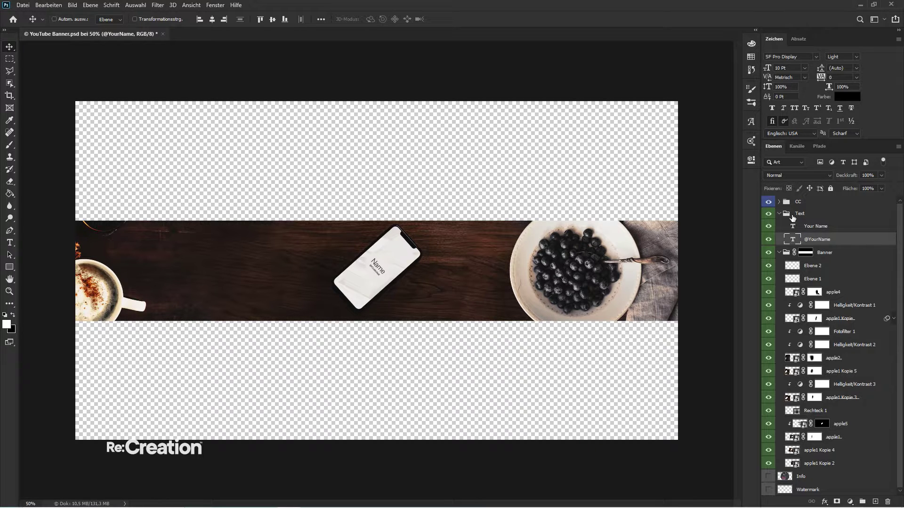
left_click(779, 213)
right_click(821, 226)
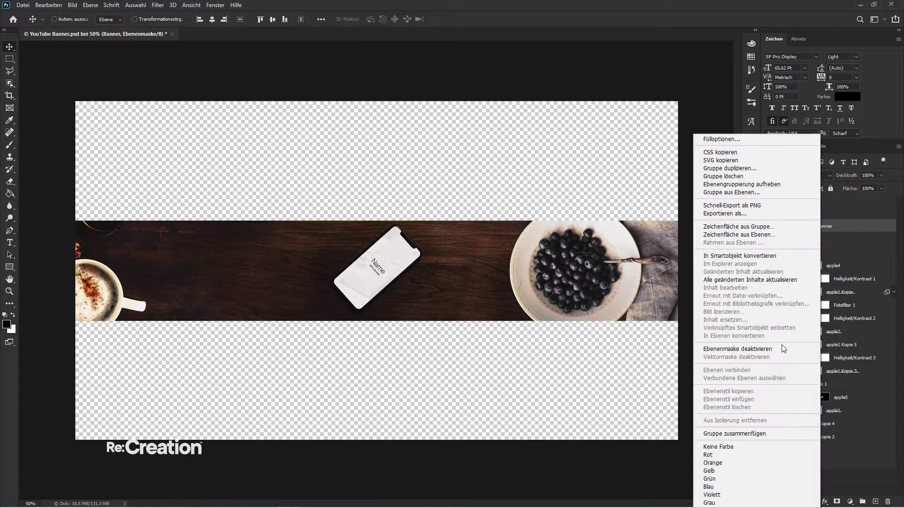
- Label Banner red and rename its top layers Overlay 1, Overlay 2, Image 4, CC and UI 1
left_click(733, 453)
key("ctrl+shift+alt+n")
double_click(813, 238)
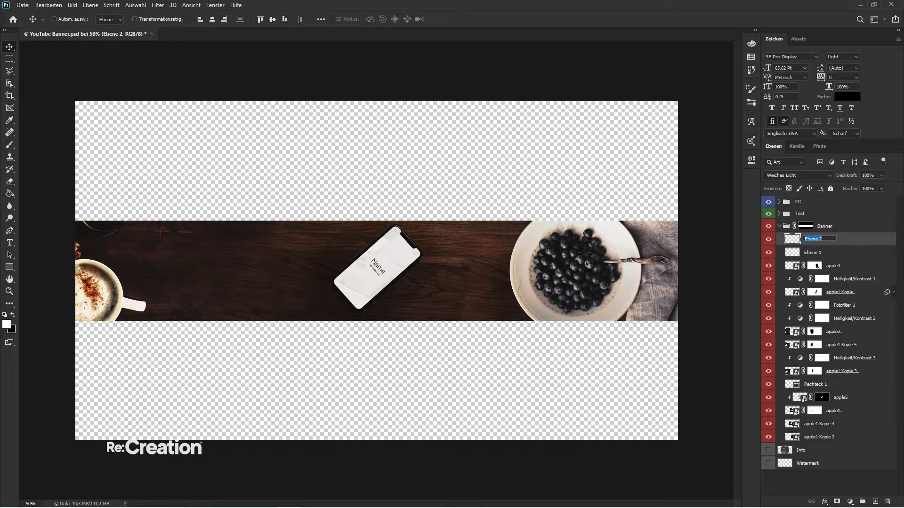
type("ov")
type("Overlay 1")
key("Tab")
type("O")
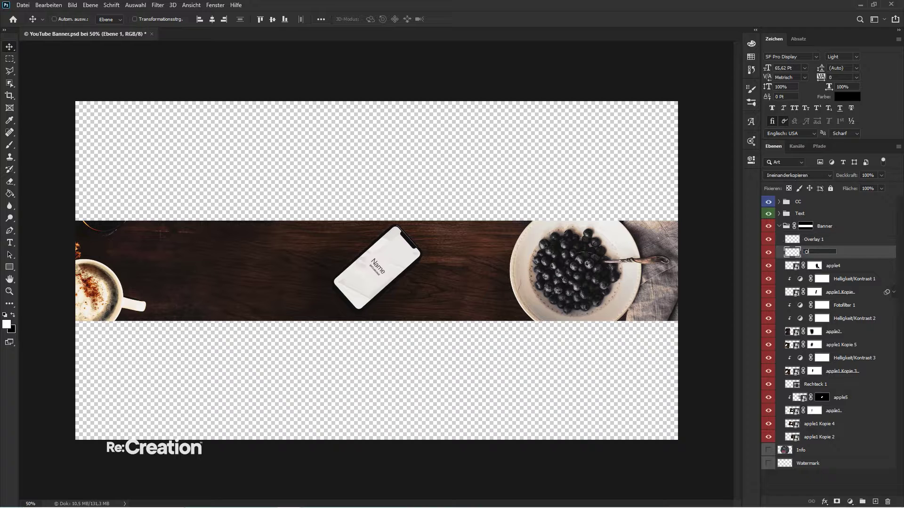
key("Tab")
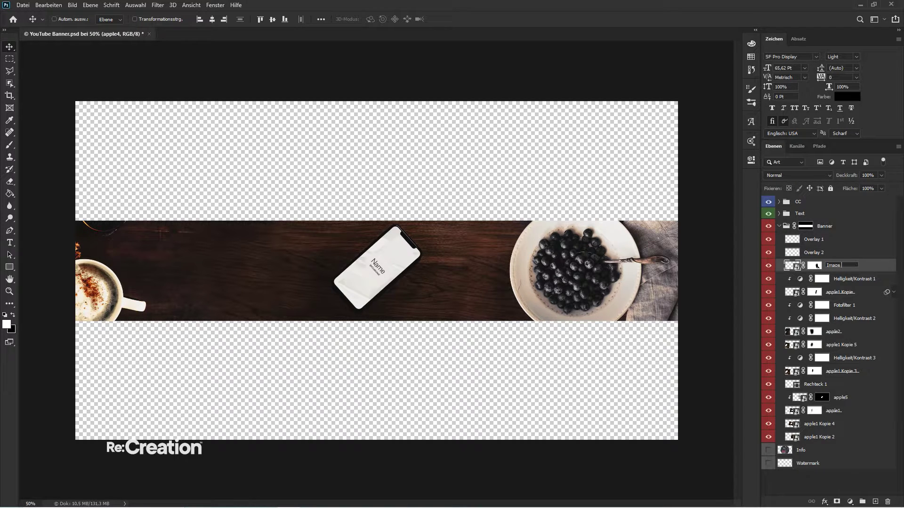
type("Image 4")
key("Tab")
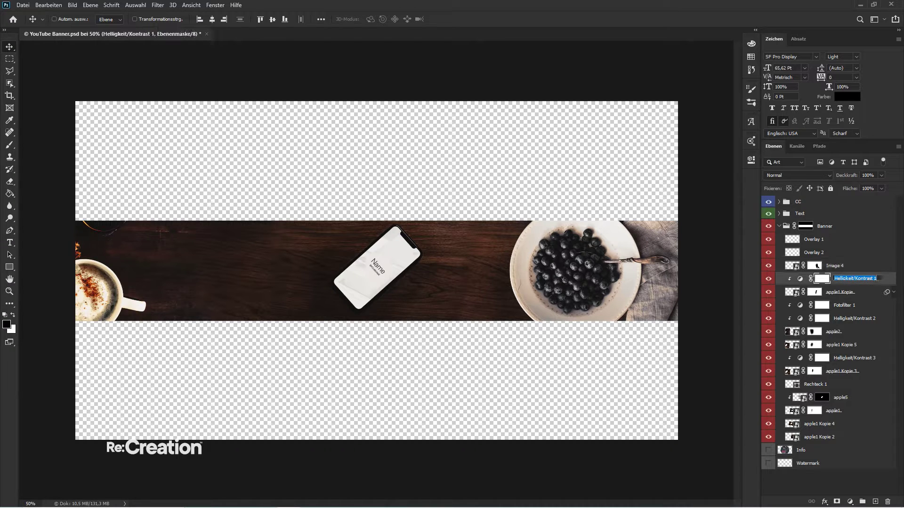
type("CC")
key("Tab")
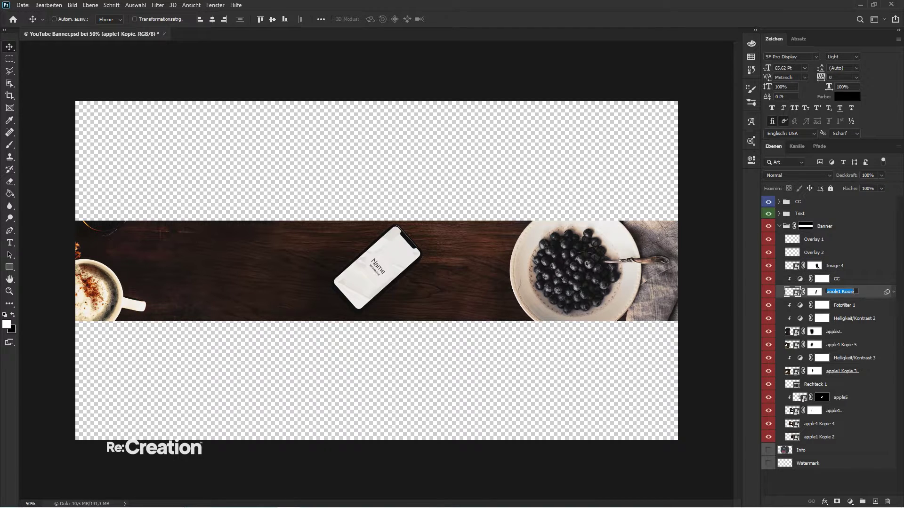
type("UI 1")
key("Tab")
type("CC")
key("Tab")
type("CC")
key("Tab")
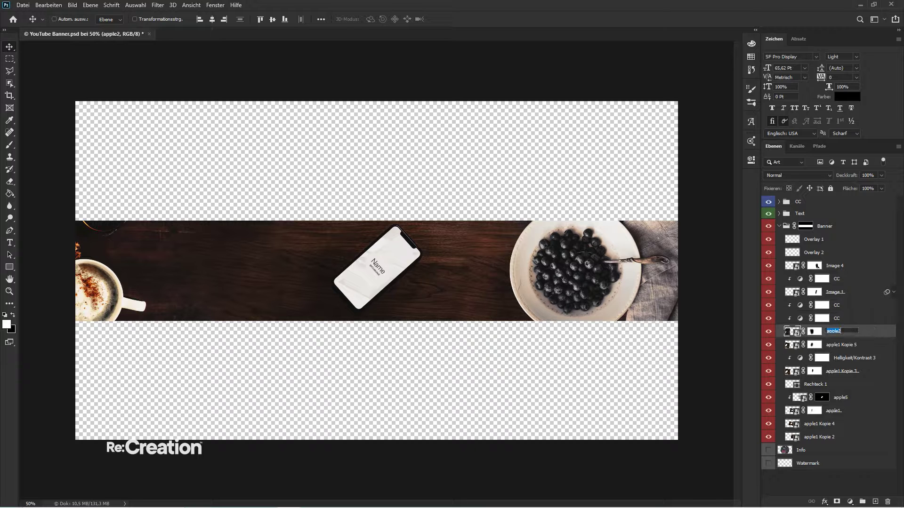
- Rename the remaining banner layers CC, Image 2, Image 1, Overlay and Image 1, correcting one to Image 3
type("Image 2")
key("Tab")
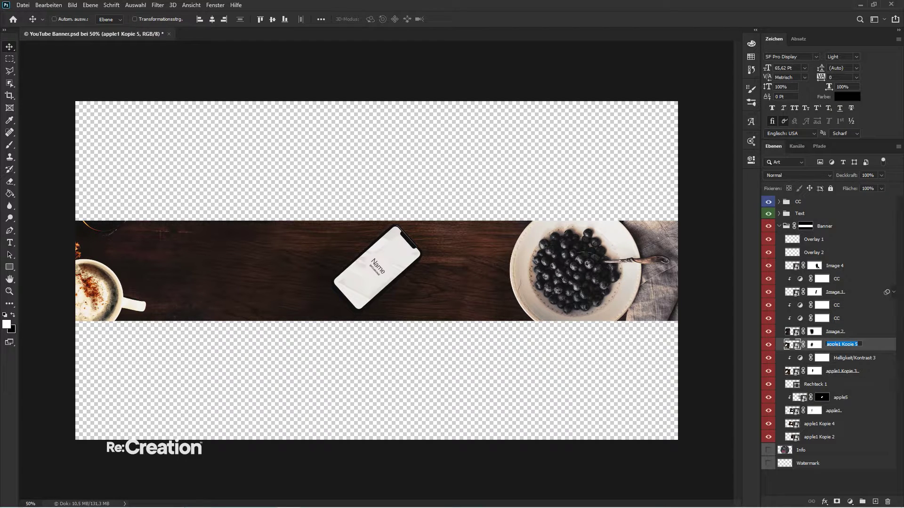
type("Image 1")
key("Tab")
type("CC")
key("Tab")
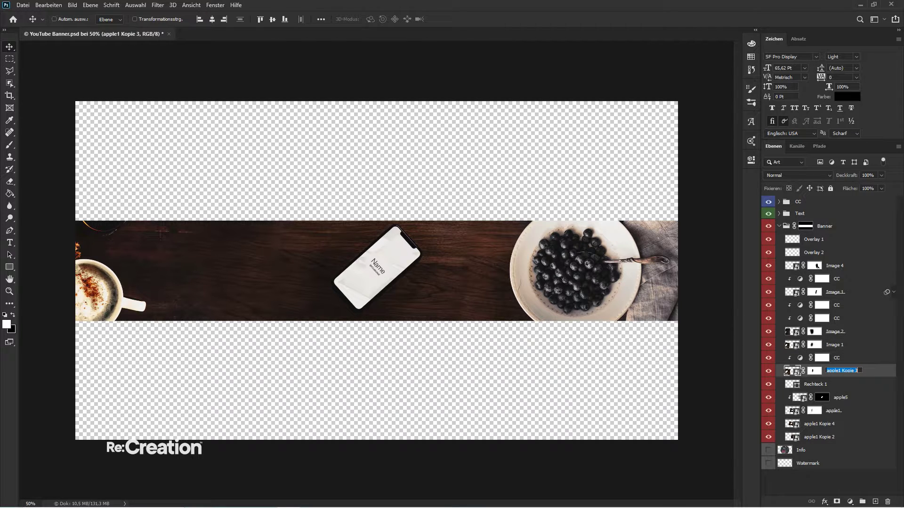
type("Image 1")
key("Tab")
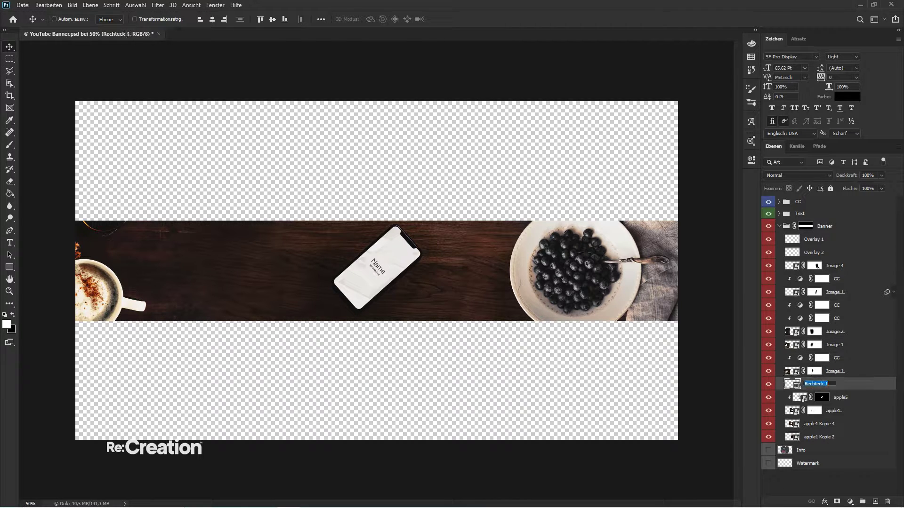
type("C")
type("verlay")
key("Tab")
type("Im")
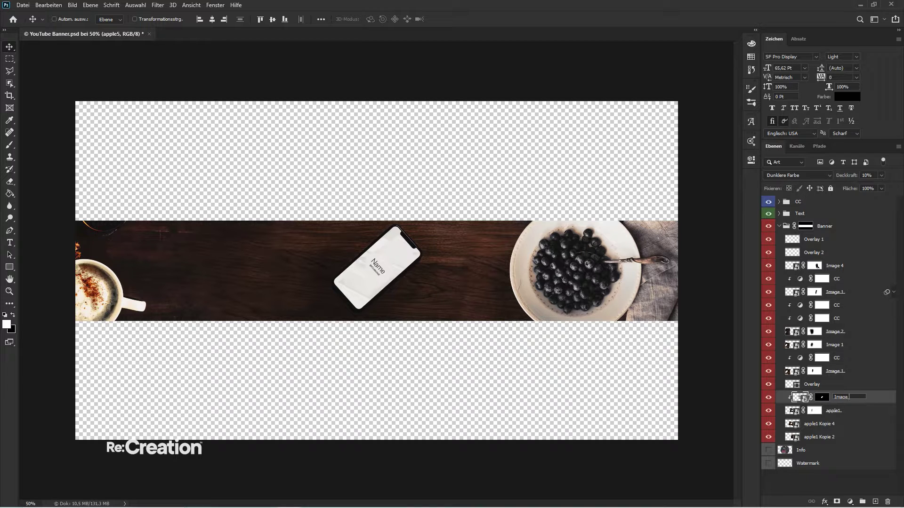
type("age 4")
key("Tab")
type("Image")
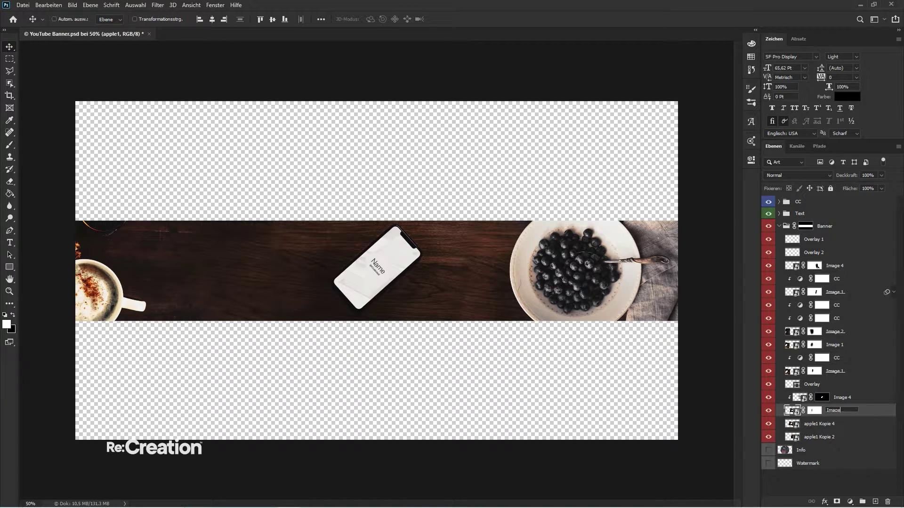
type(" 1")
key("Tab")
type("Ima")
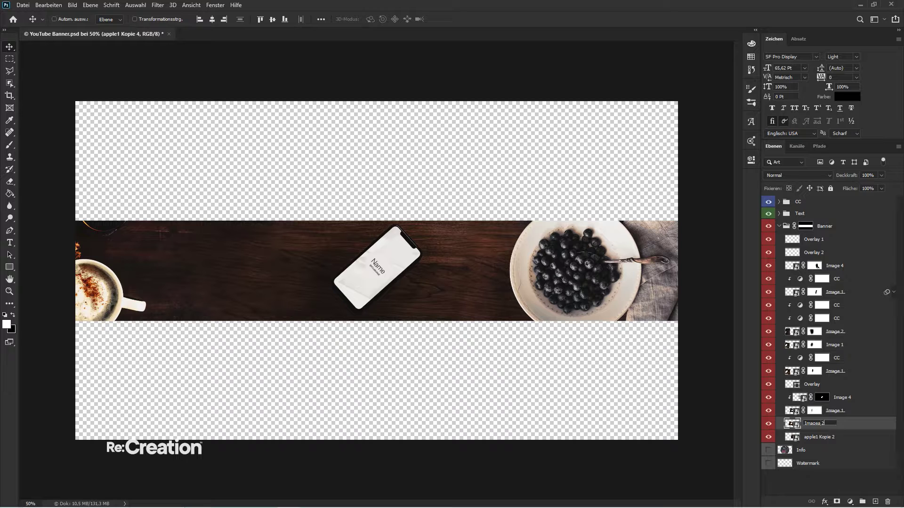
type("ge 1")
key("Tab")
type("Ima")
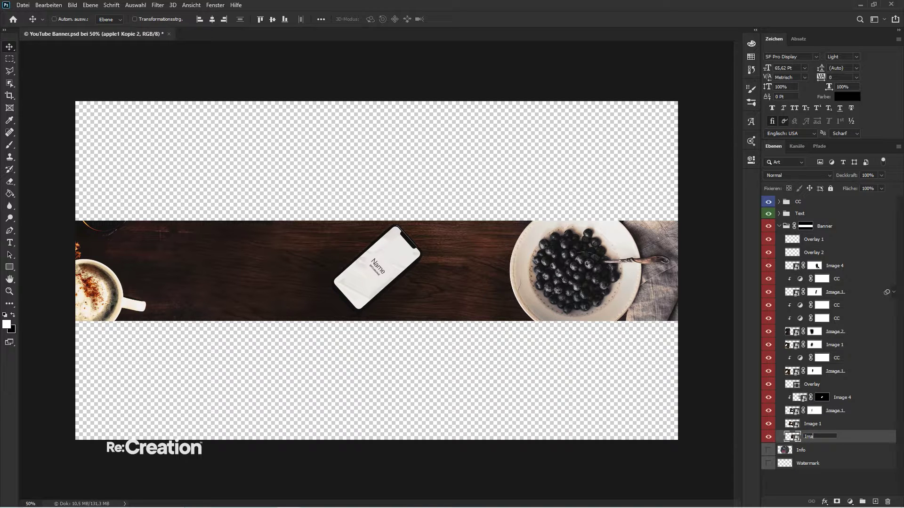
key("Return")
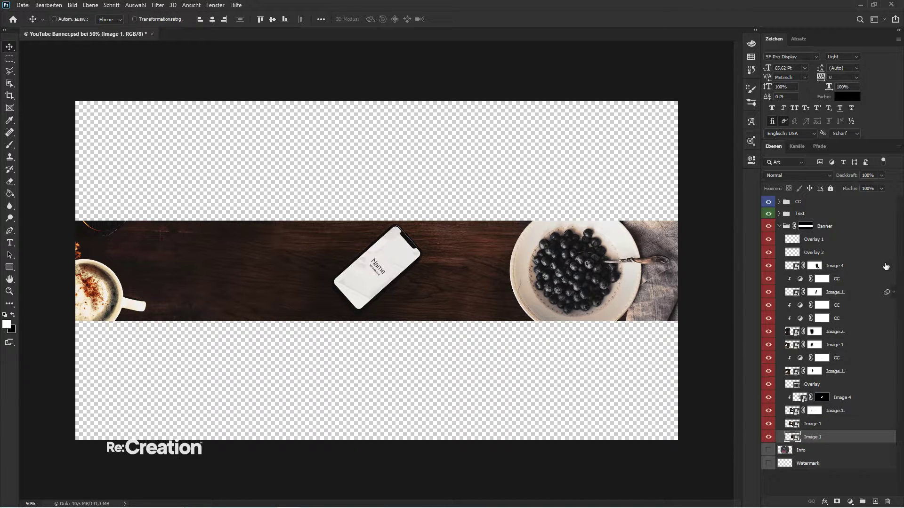
double_click(842, 266)
type("Image 3")
key("Return")
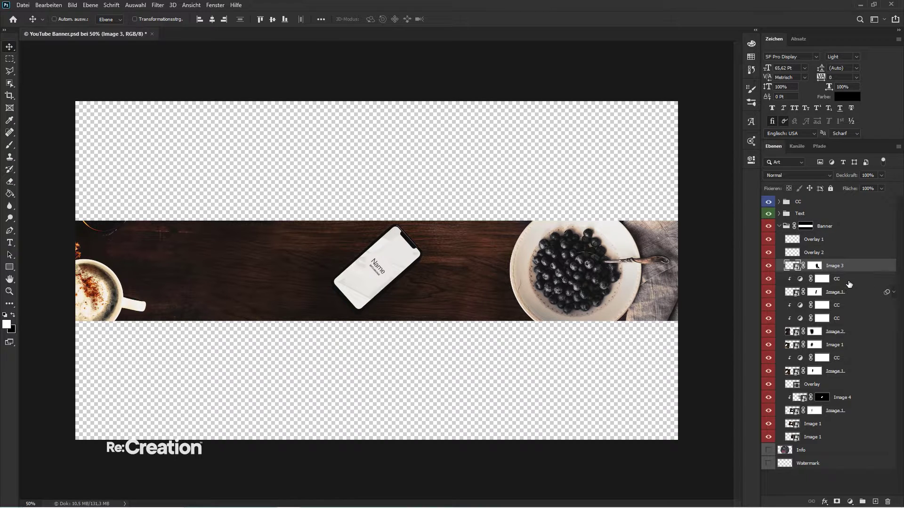
- Give the four CC adjustment layers a blue colour label
left_click(849, 282)
left_click(844, 305, "ctrl")
left_click(844, 319, "ctrl")
left_click(846, 358, "ctrl")
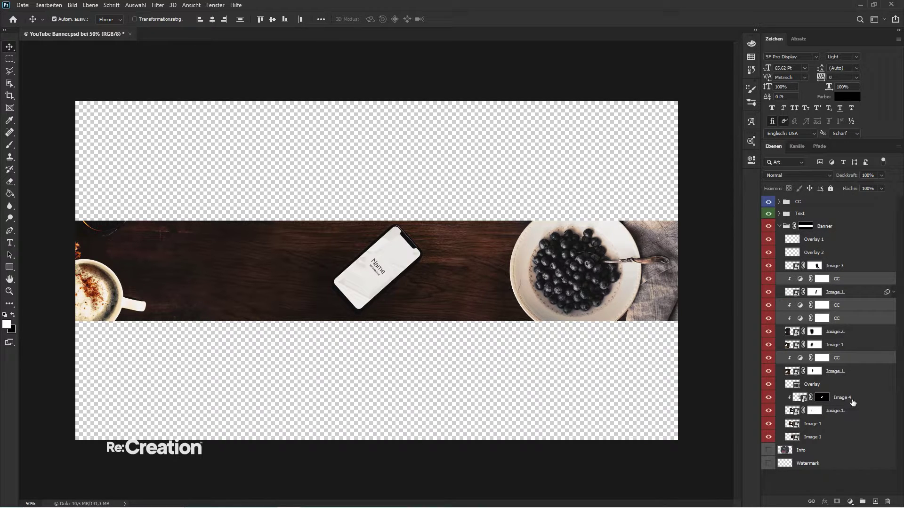
right_click(856, 357)
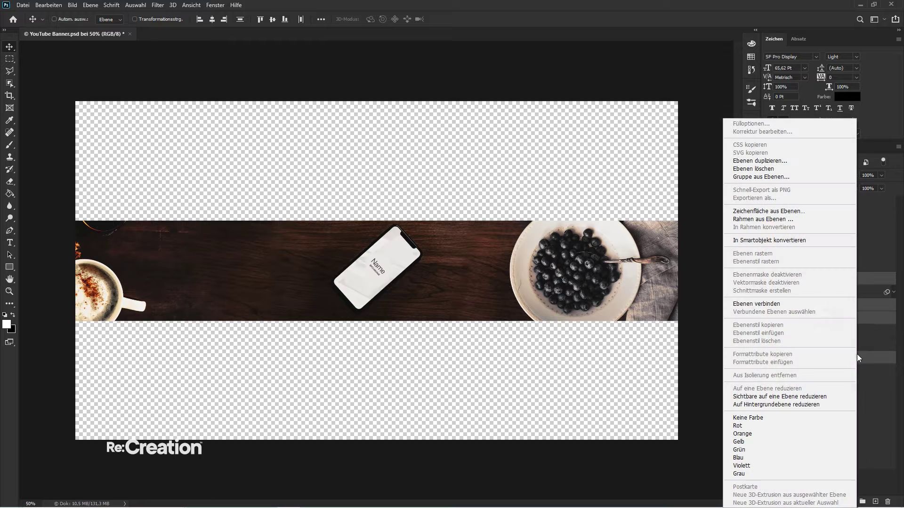
left_click(743, 456)
left_click(815, 465)
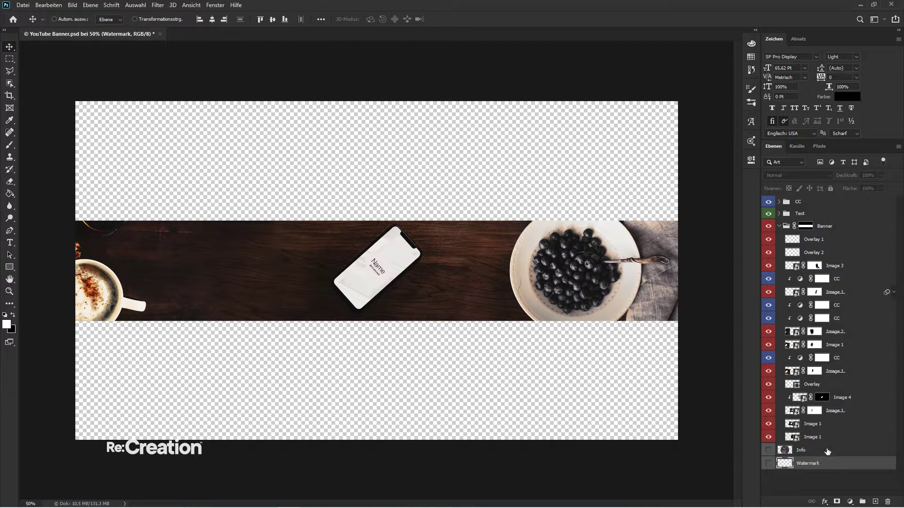
left_click(843, 437)
- Collapse Banner, then place the apple1 phone photo and scale it to fill the canvas
left_click(780, 227)
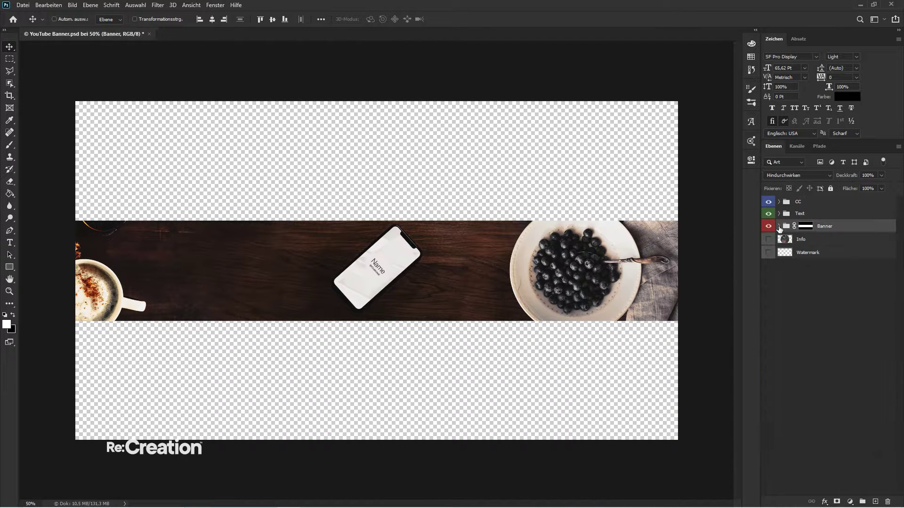
left_click(779, 227)
left_click(779, 227)
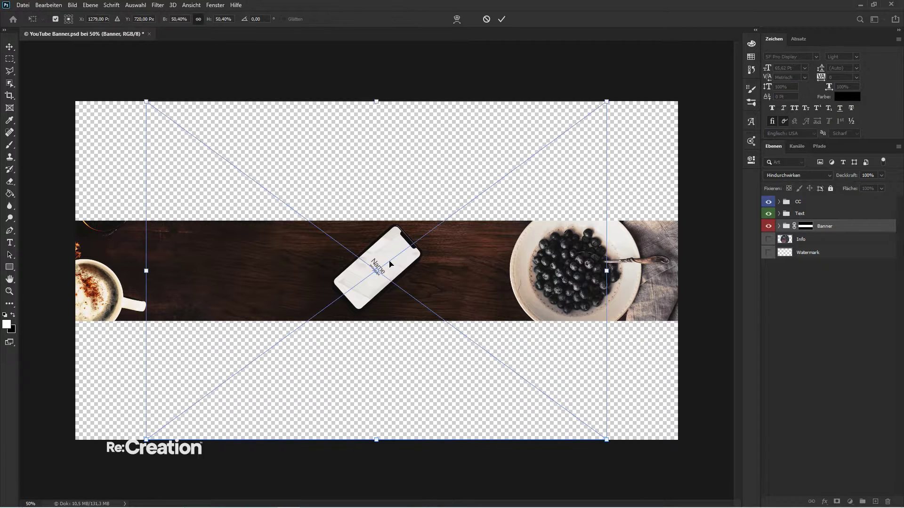
key("ctrl+minus")
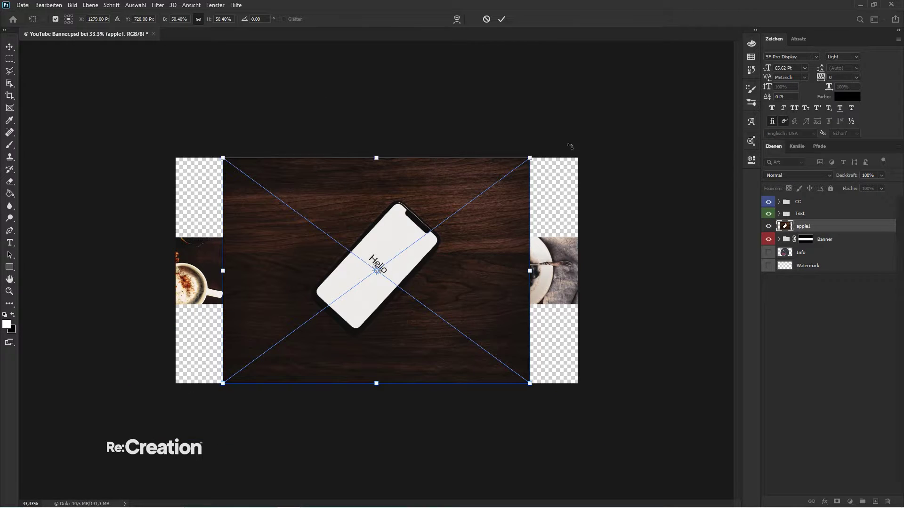
left_click_drag(529, 158, 637, 89)
key("Return")
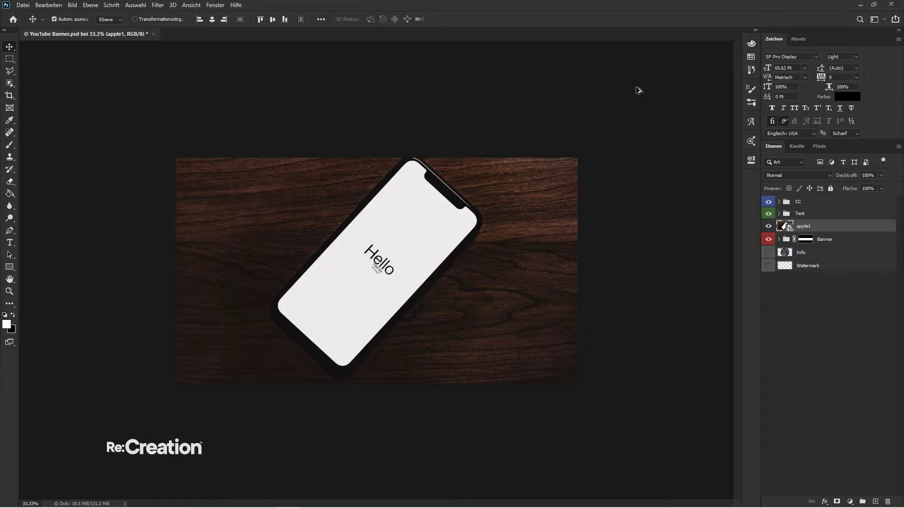
- Apply a 20 px Gaussian Blur to apple1 and move it below the Banner group
key("ctrl+alt+f")
type("20")
left_click(642, 91)
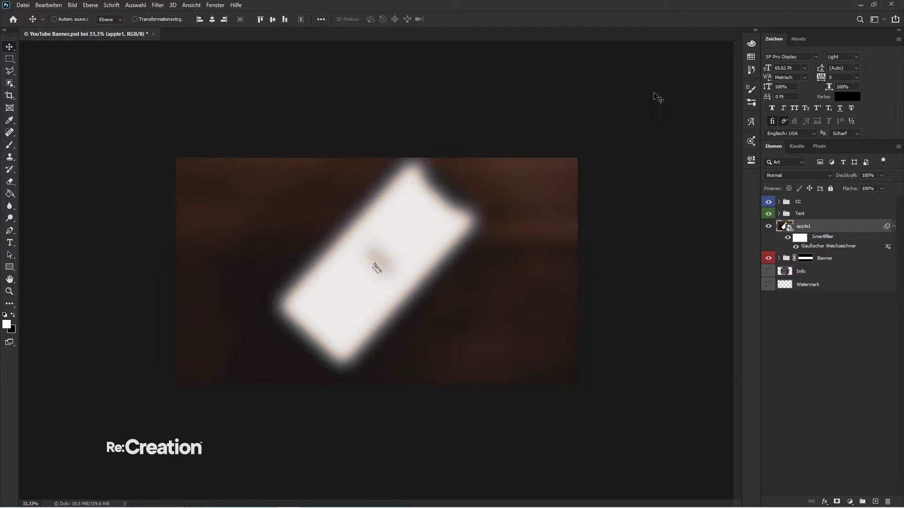
left_click(894, 226)
left_click_drag(871, 227, 851, 248)
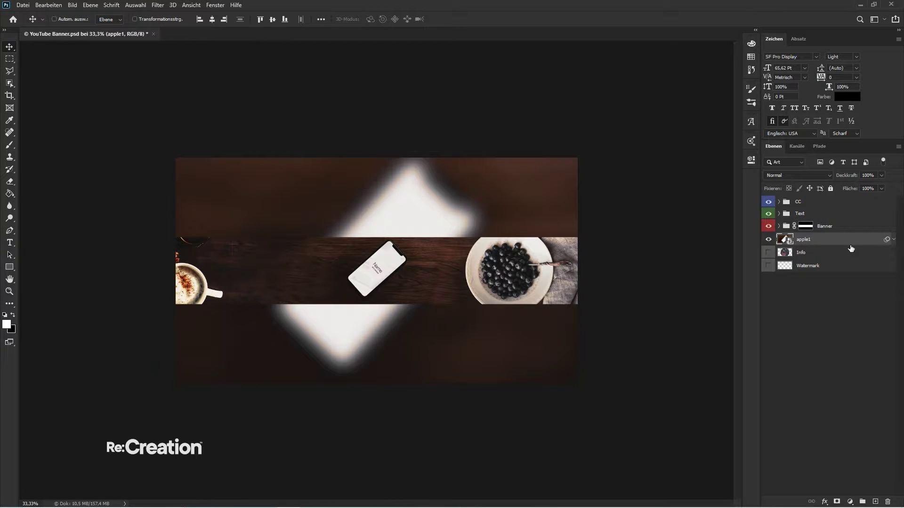
- Put apple1 into a new group named BG
key("ctrl+g")
double_click(803, 238)
type("BG")
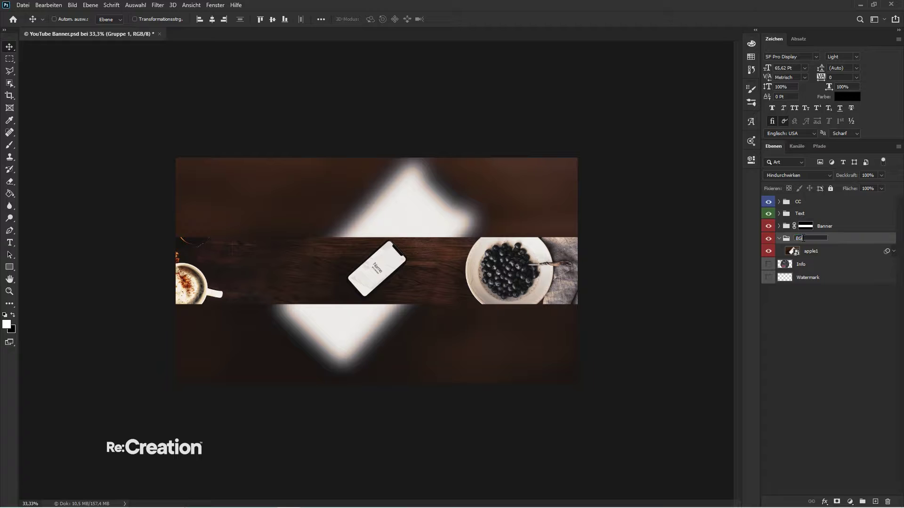
key("Return")
- Add a Brightness/Contrast adjustment darkening the background to brightness -150, contrast 100
left_click(850, 500)
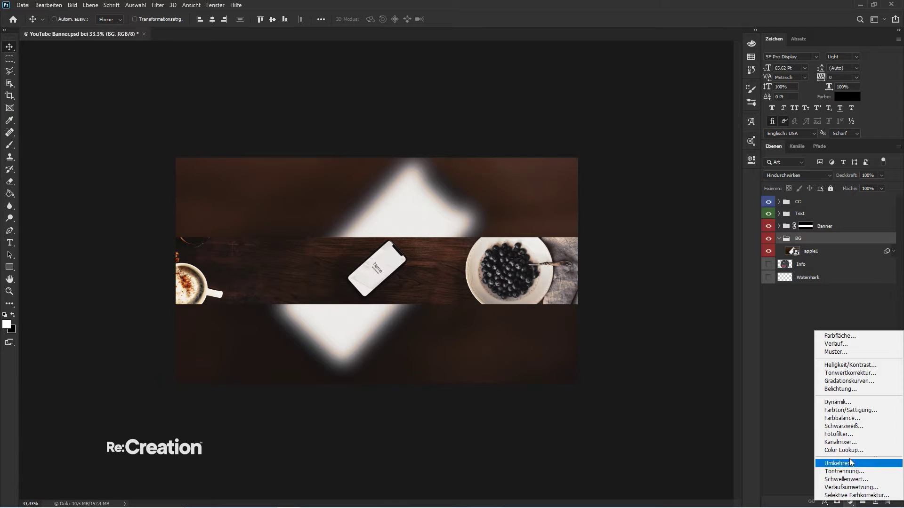
left_click(847, 366)
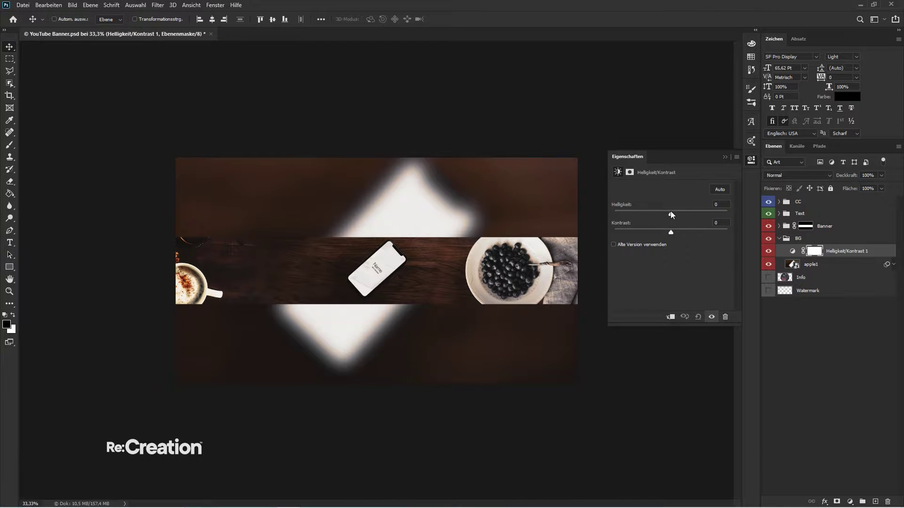
left_click_drag(671, 212, 744, 238)
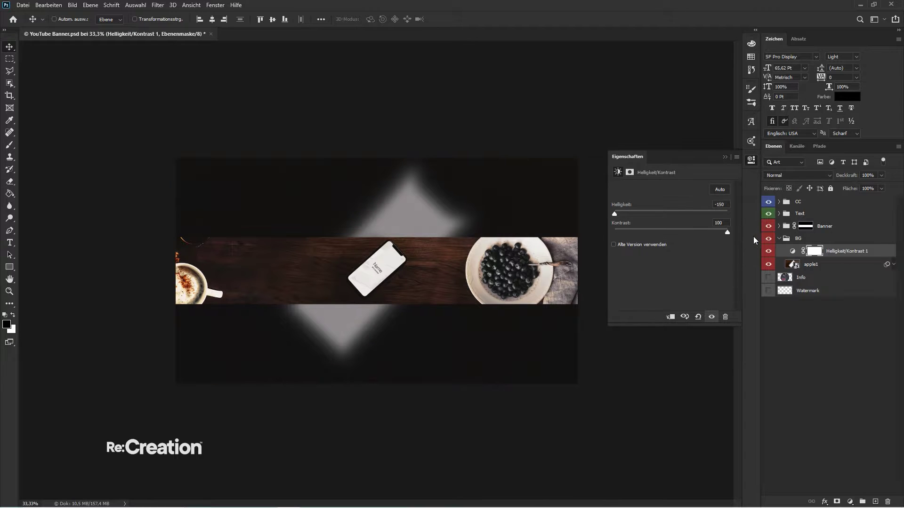
left_click(725, 157)
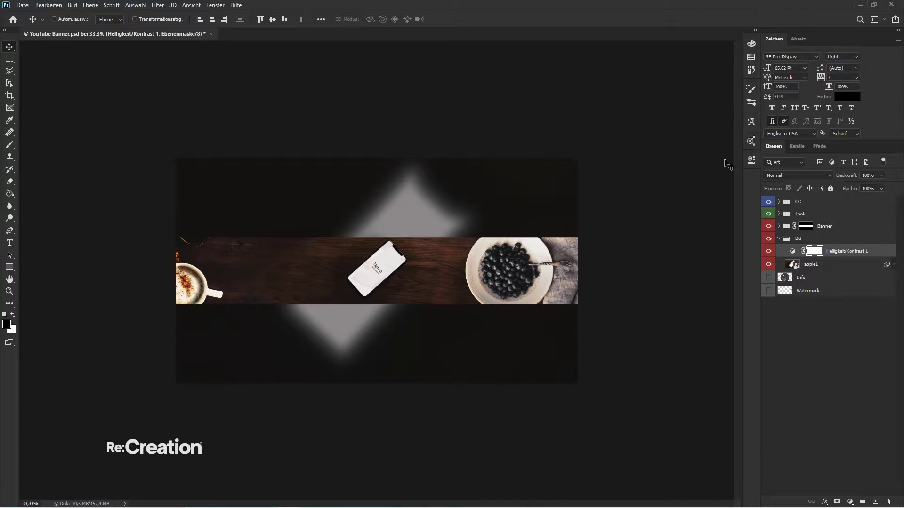
- Rename the adjustment layer CC and give it a blue (Blau) colour label
double_click(843, 252)
type("CC")
key("Return")
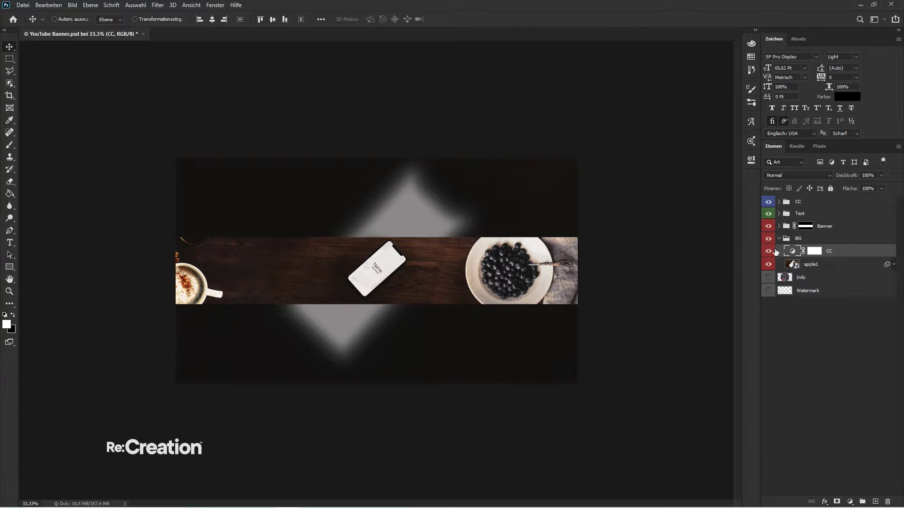
right_click(814, 255)
right_click(825, 256)
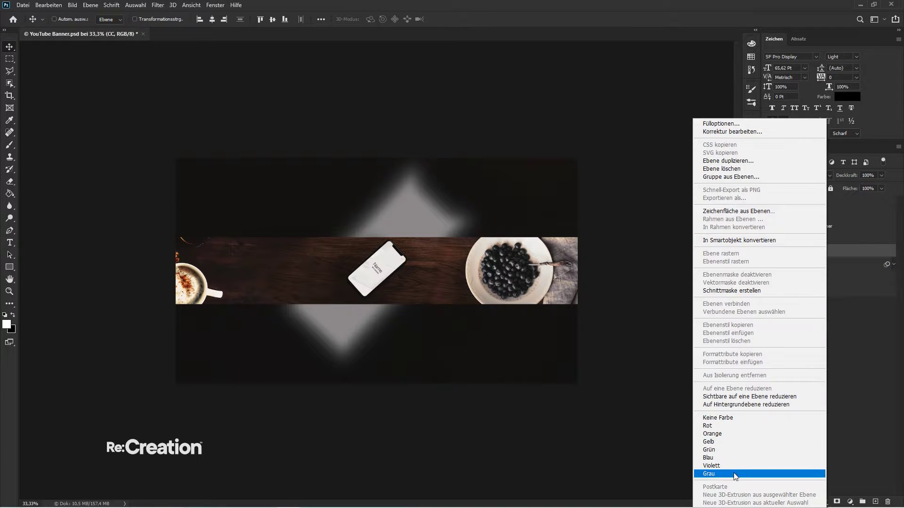
left_click(725, 457)
- Move the Info and Watermark layers to the top of the stack and make Watermark visible
left_click(781, 240)
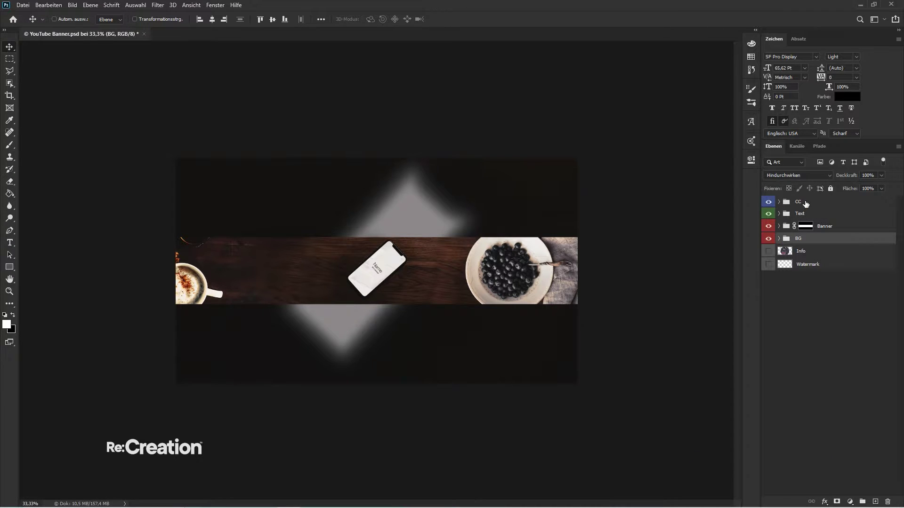
left_click(801, 251)
left_click(808, 264, "shift")
left_click_drag(808, 264, 800, 198)
left_click(768, 216)
- Show the Info overlay and place the city screenshot on the Offline artboard
left_click(769, 203)
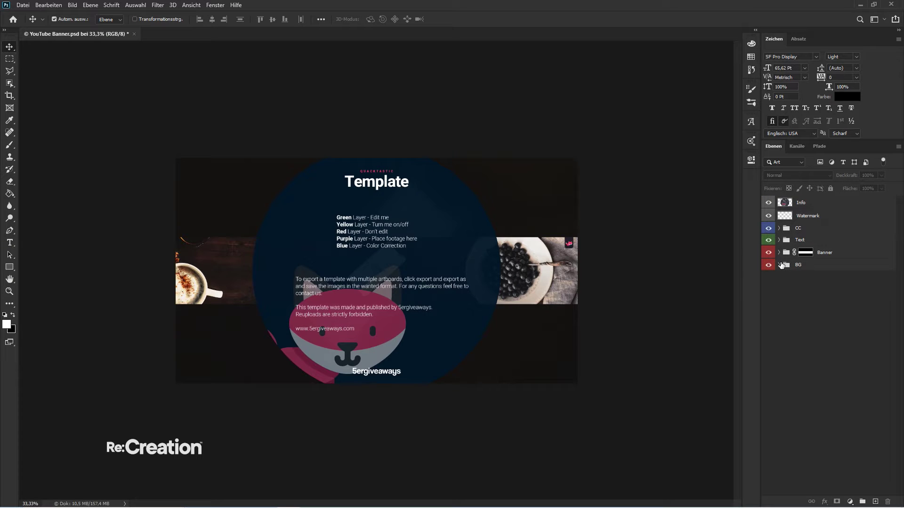
key("ctrl+plus")
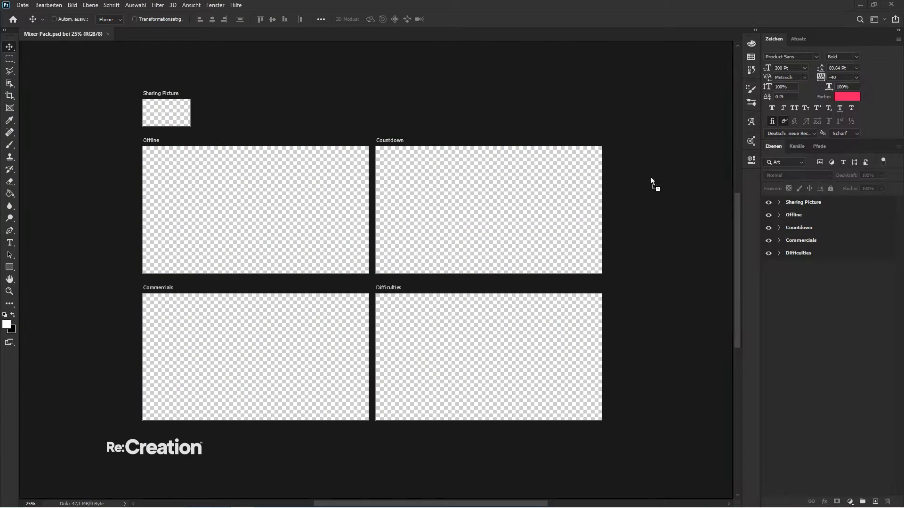
left_click_drag(651, 177, 235, 206)
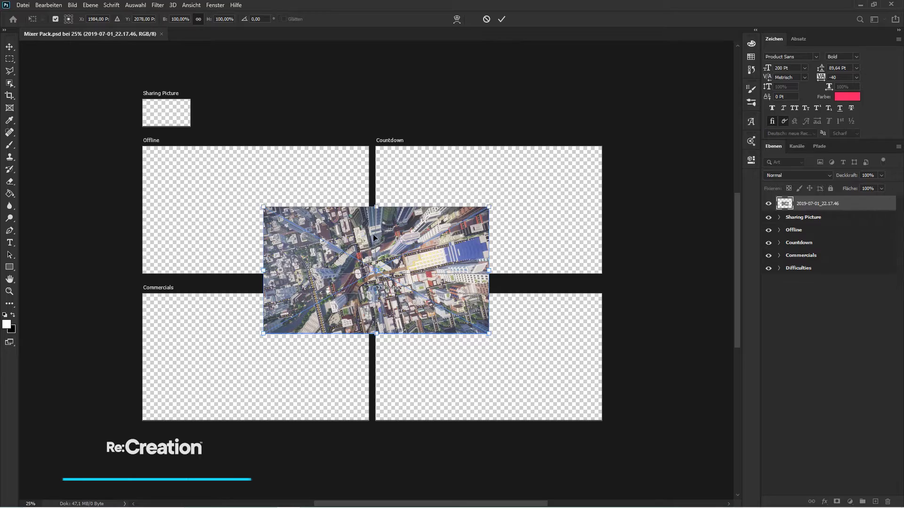
left_click_drag(373, 234, 261, 178)
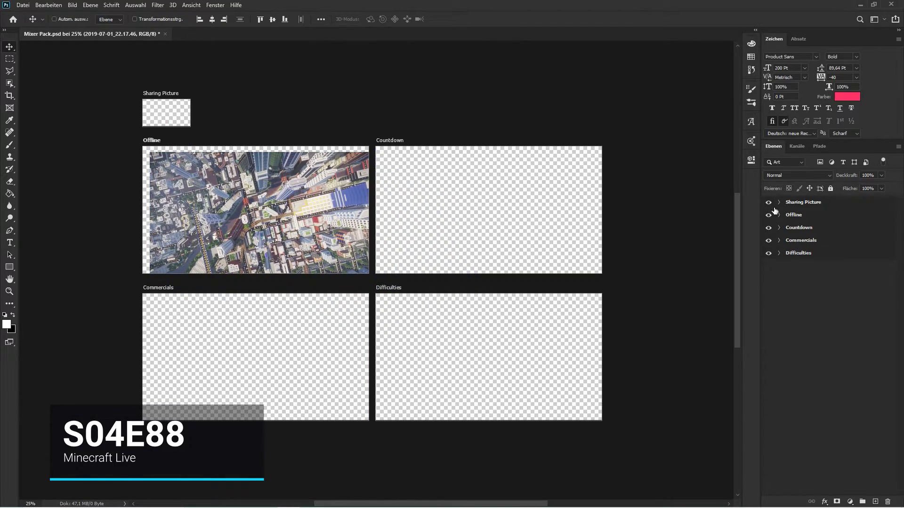
left_click(779, 215)
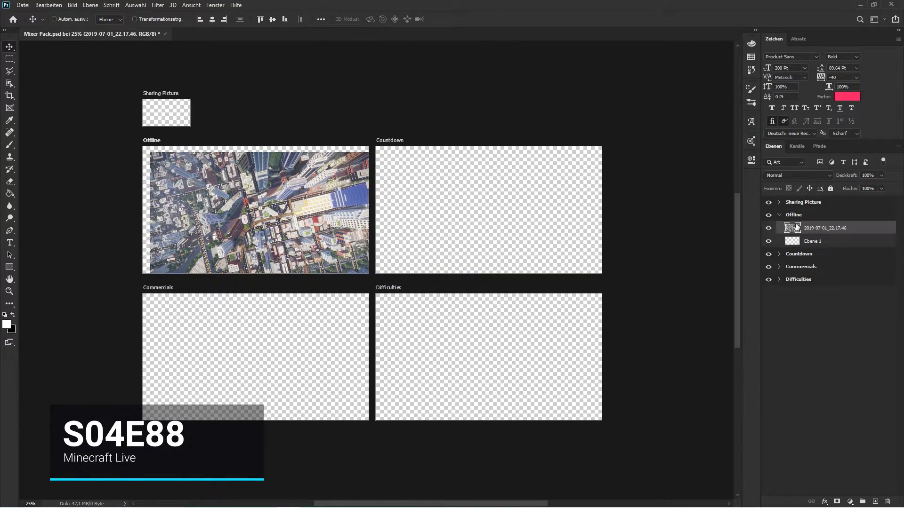
left_click(800, 228)
- Delete the empty layer from the Offline group
key("ctrl+plus")
key("ctrl+plus")
key("ctrl+plus")
key("h")
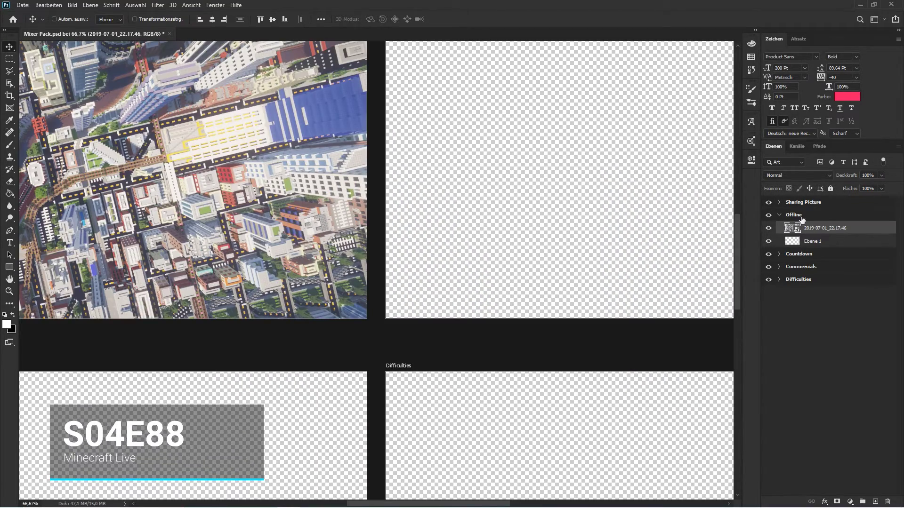
left_click_drag(329, 325, 424, 352)
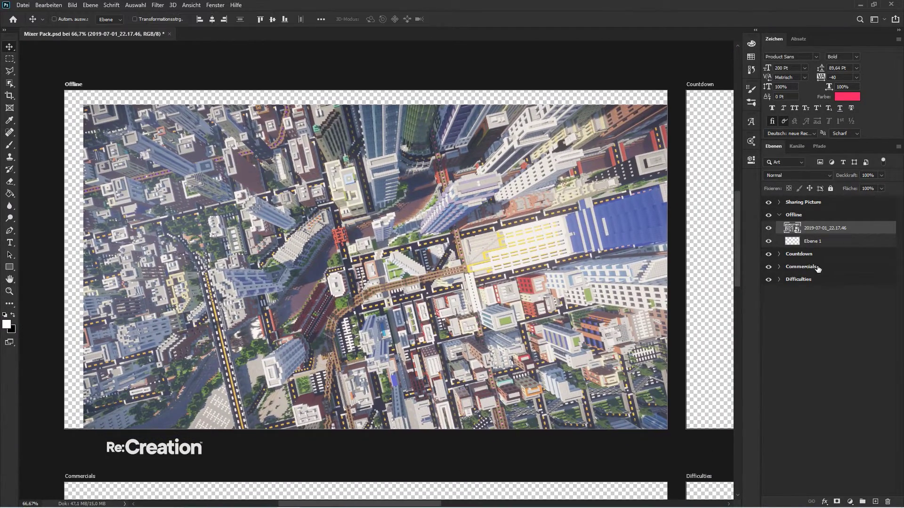
left_click(822, 243)
key("Delete")
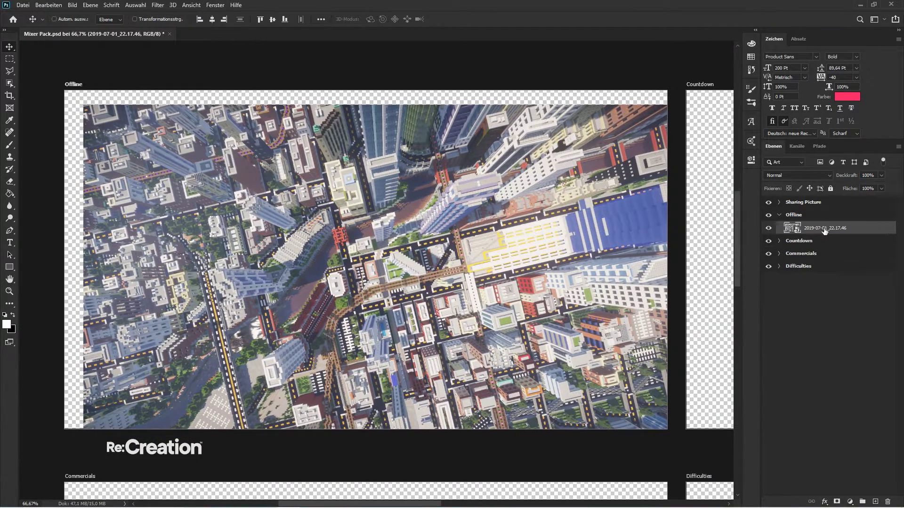
- Centre the screenshot on the artboard and scale it up to fill the panel
left_click(272, 19)
left_click(212, 19)
key("ctrl+t")
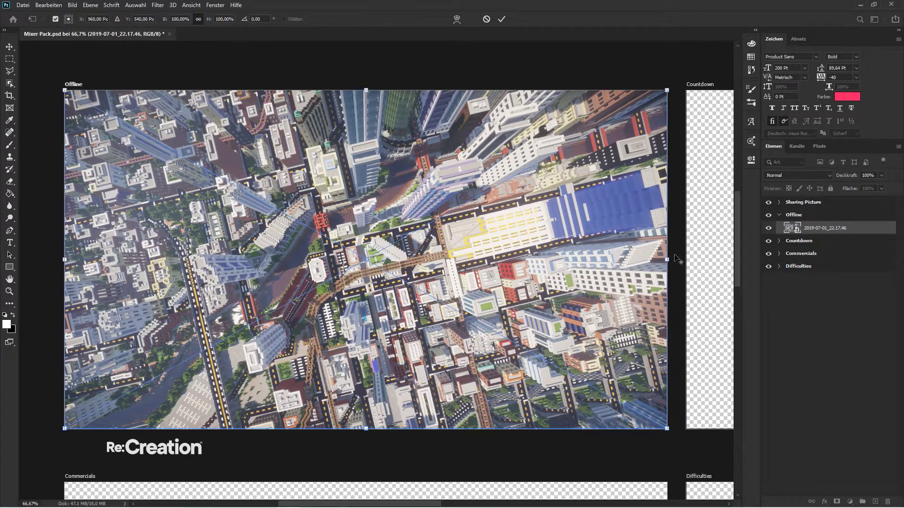
left_click_drag(670, 259, 687, 258)
key("Return")
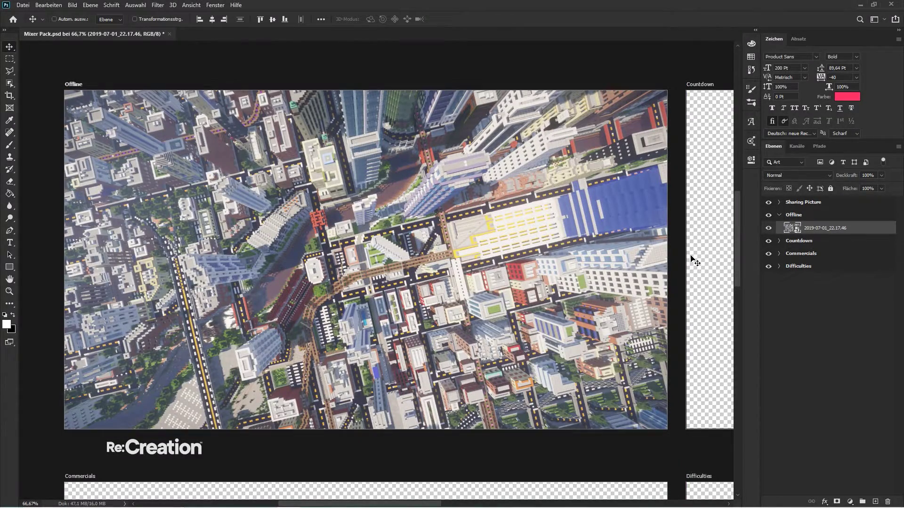
left_click(818, 301)
- Add a new layer filled with black at 50% opacity over the Offline artboard
left_click(876, 501)
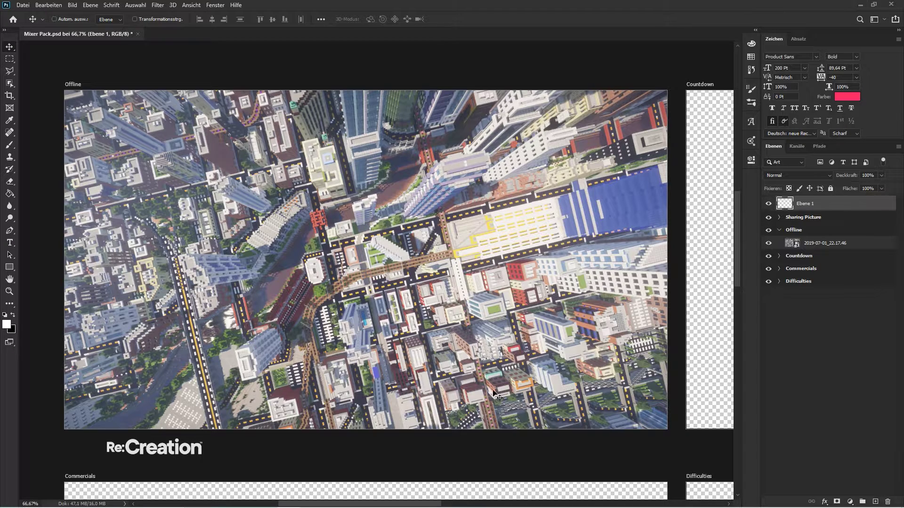
key("g")
left_click(9, 317)
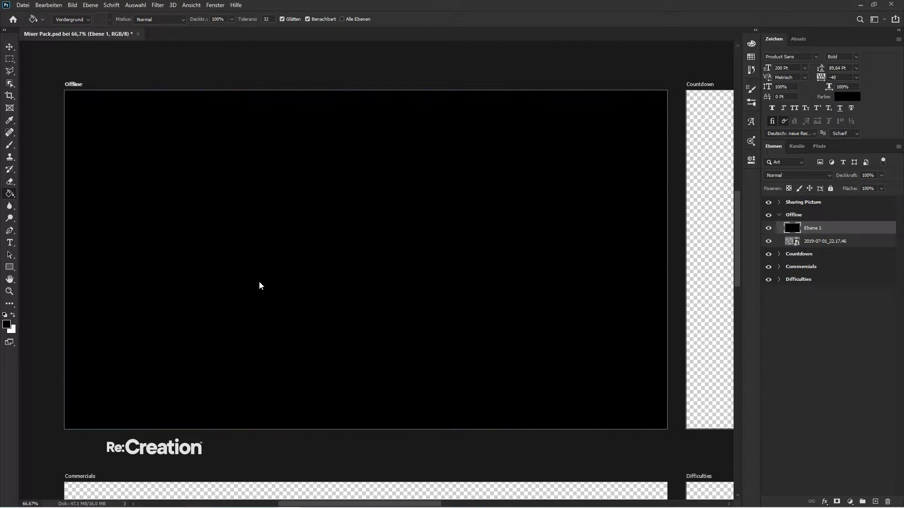
left_click(259, 283)
key("v")
key("5")
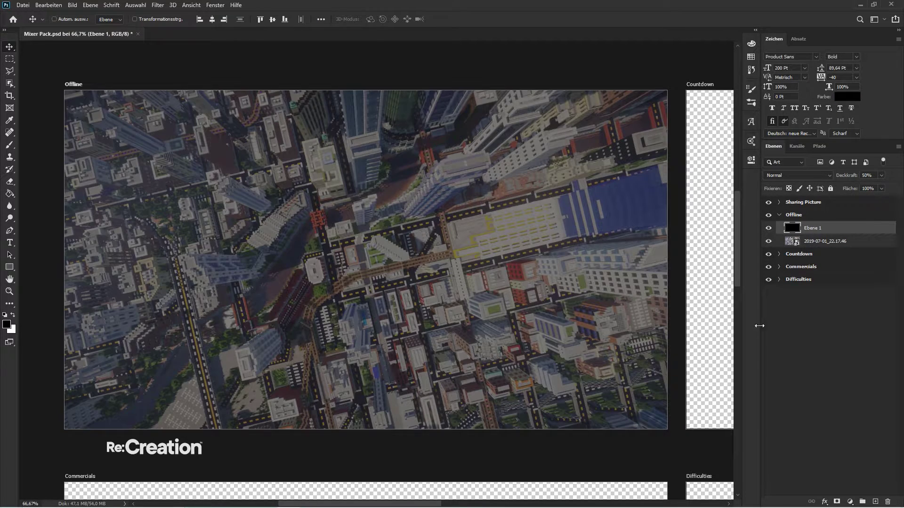
left_click(791, 325)
- Type the text 'Offline' on the Offline artboard
left_click(10, 243)
left_click(282, 271)
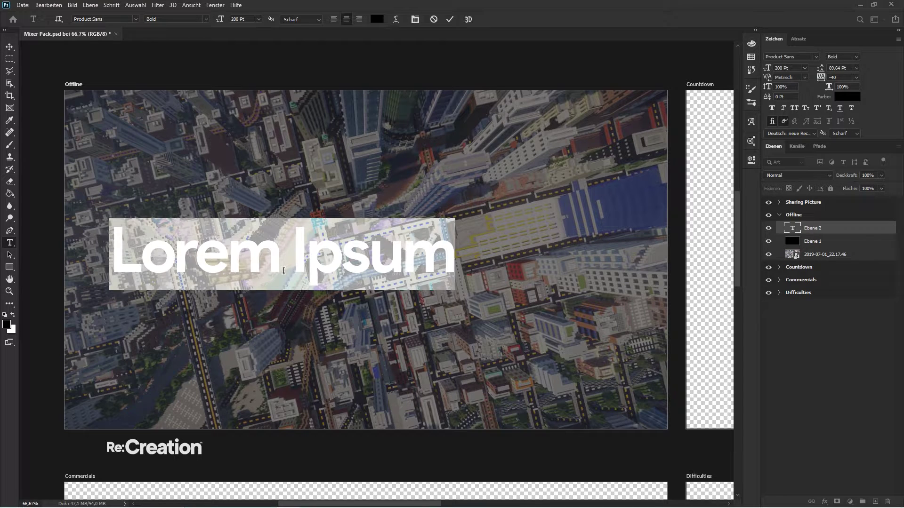
type("Offline")
key("ctrl+a")
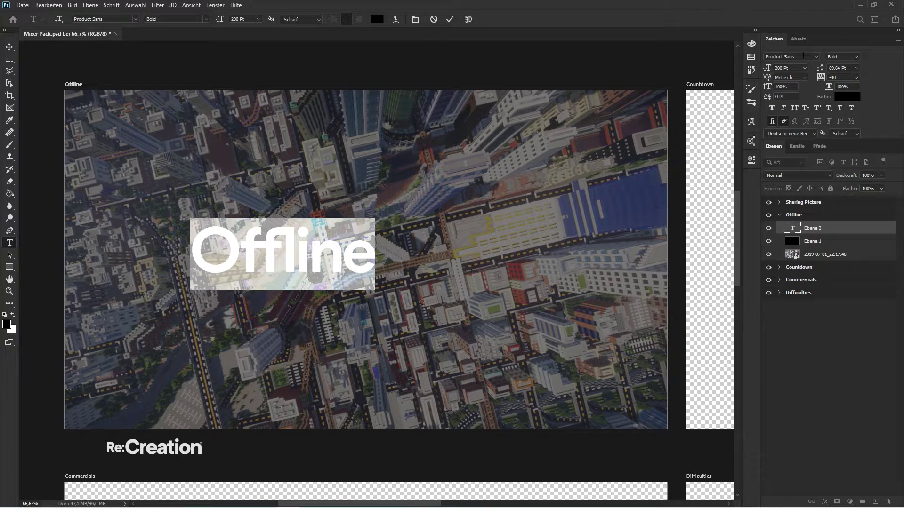
- Set the Offline text's font to pixelmix bold
left_click(804, 56)
type("pixelmix bold")
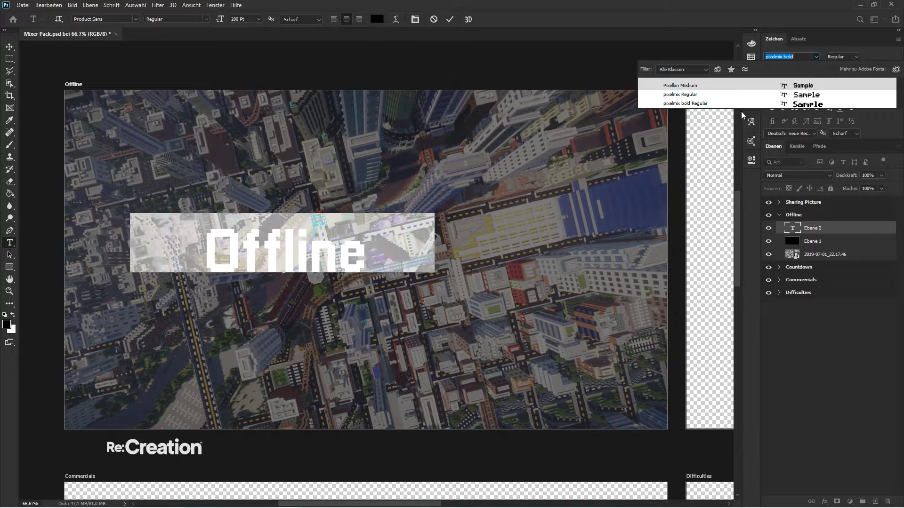
key("Escape")
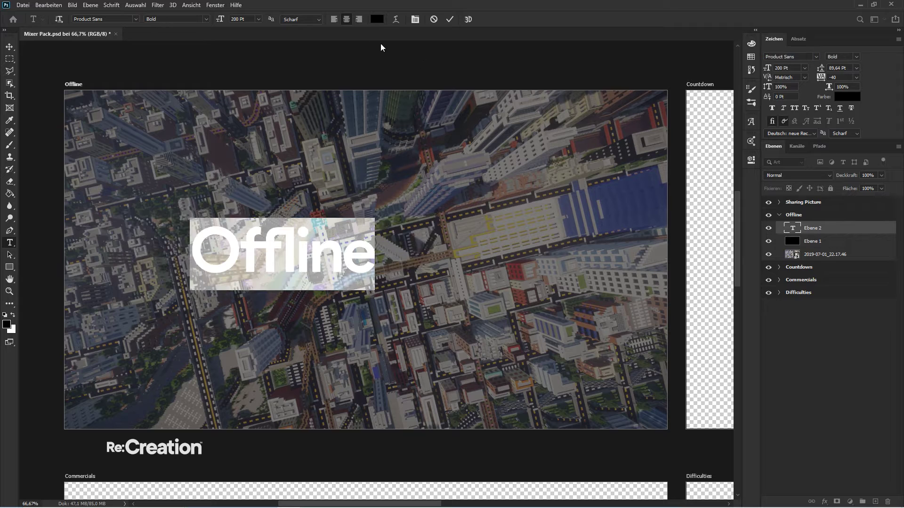
left_click(781, 56)
type("pixelmix")
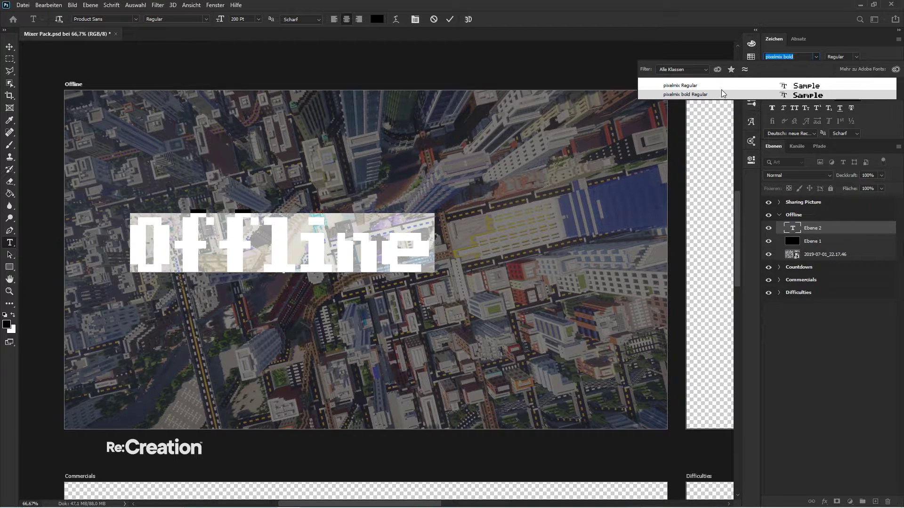
left_click(720, 94)
key("ctrl+a")
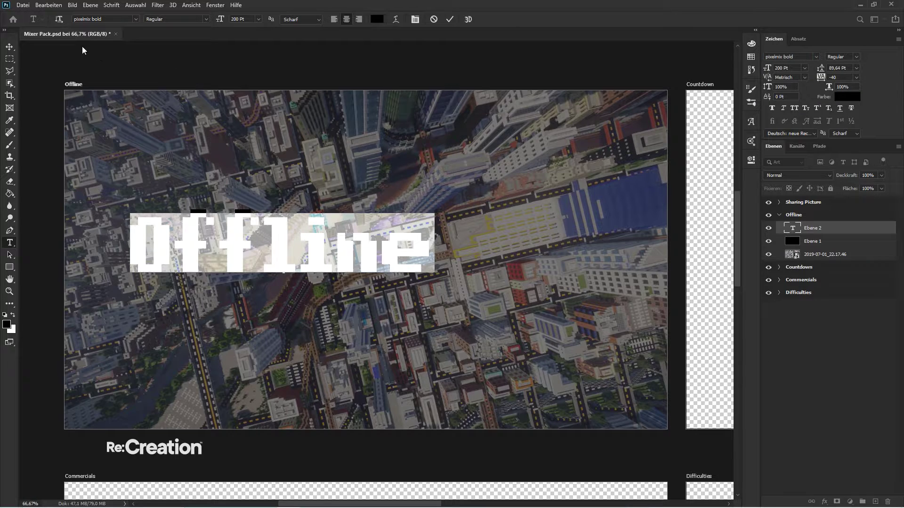
key("ctrl+Return")
- Colour the Offline text white and centre it vertically on the artboard
key("v")
left_click(858, 98)
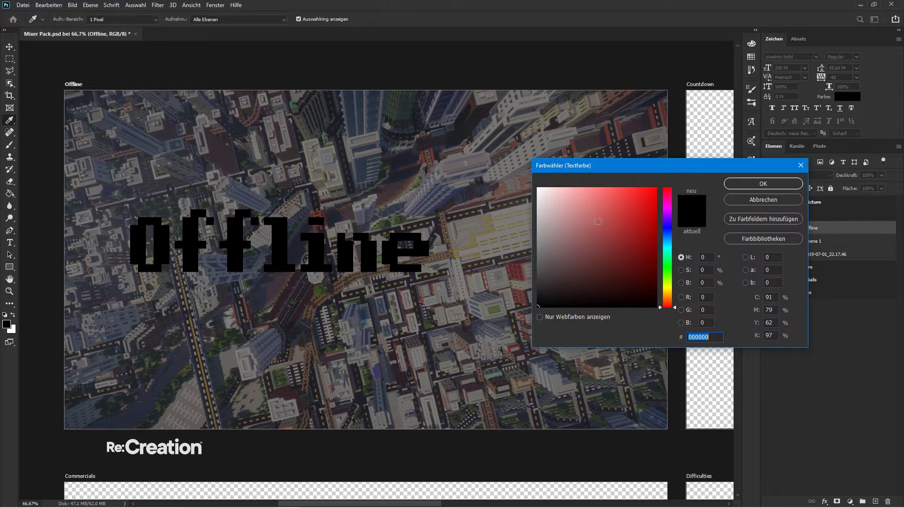
left_click(541, 188)
left_click(793, 184)
left_click(272, 19)
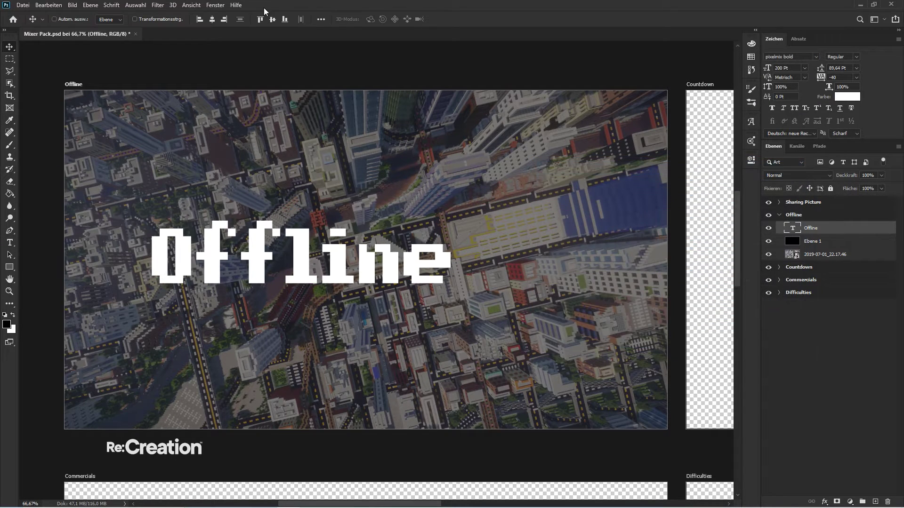
- Centre Offline horizontally, then duplicate it above and retype the copy as 'YOURNAME is'
left_click(212, 19)
left_click_drag(377, 183, 372, 67)
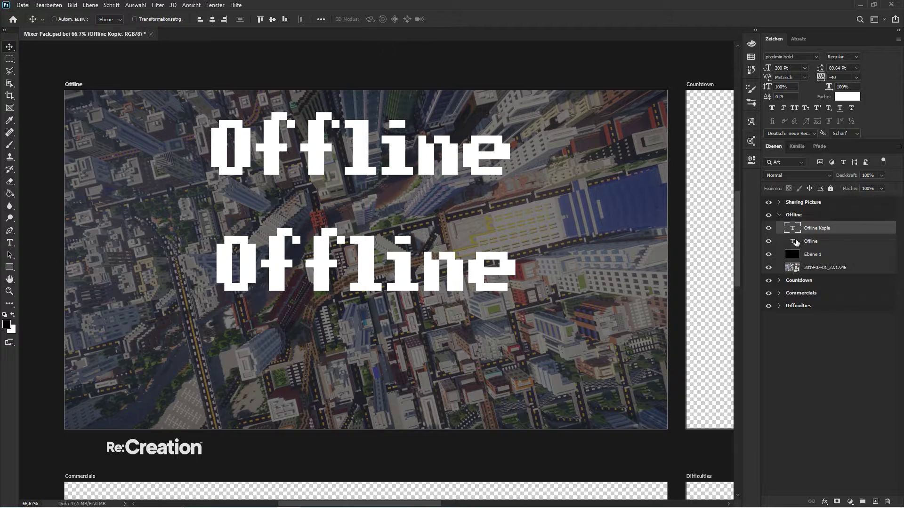
double_click(793, 230)
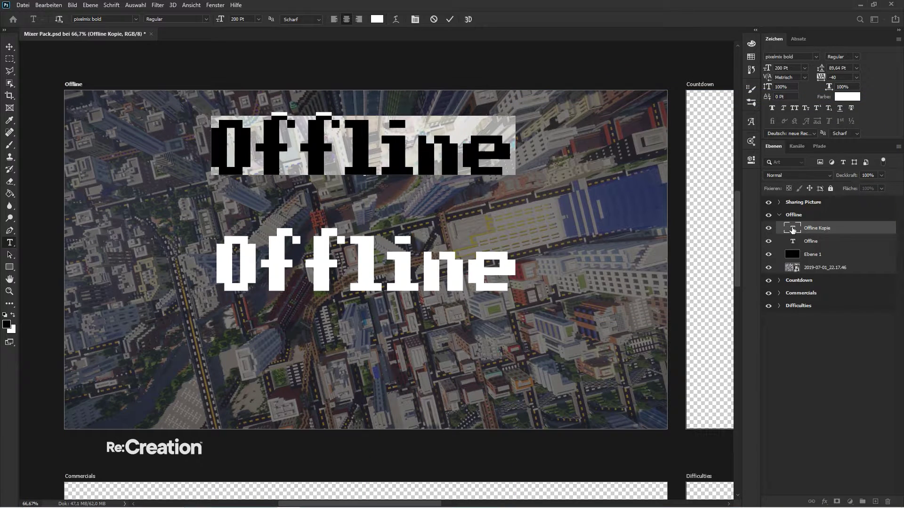
type("YOURNAME is")
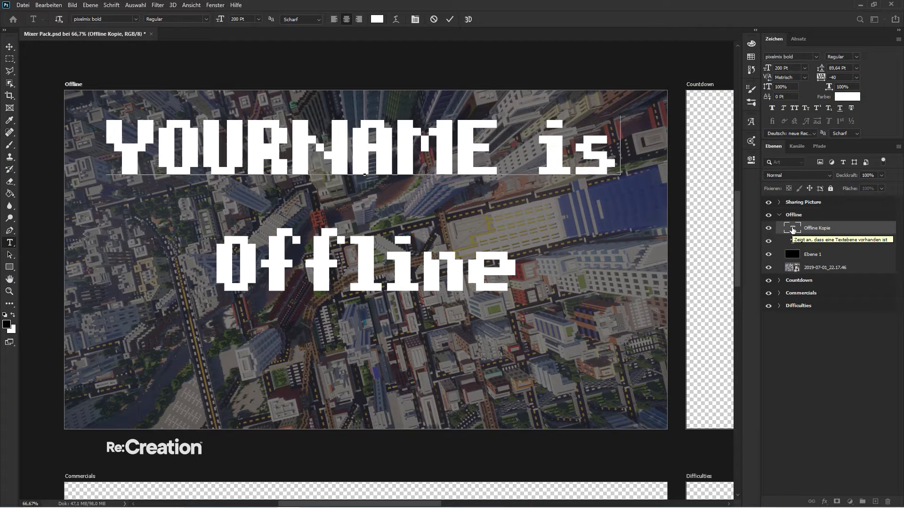
- Set the word 'is' to the pixelmix Regular font
key("shift+Left")
key("shift+Left")
left_click(856, 57)
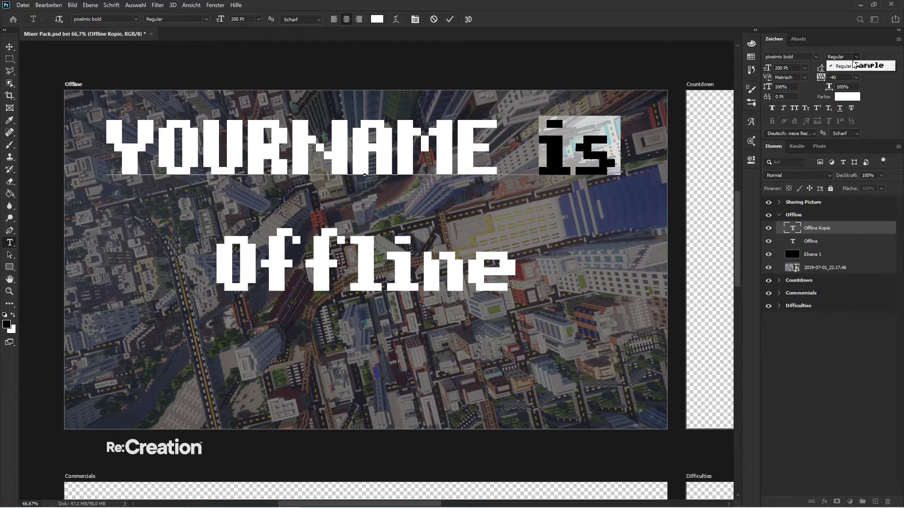
left_click(802, 57)
type("pix")
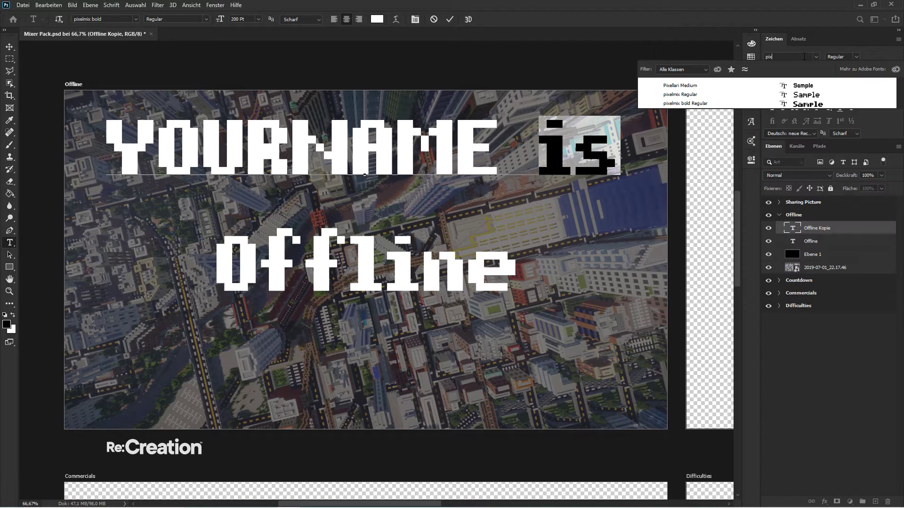
type("elmix")
left_click(754, 95)
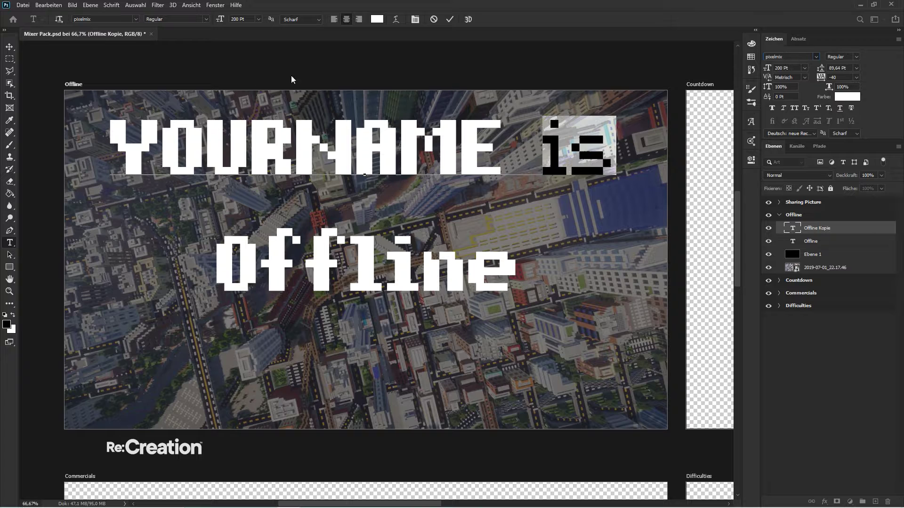
left_click(9, 47)
- Size the 'YOURNAME is' line to 50 pt and centre it just above Offline
left_click_drag(358, 146, 358, 163)
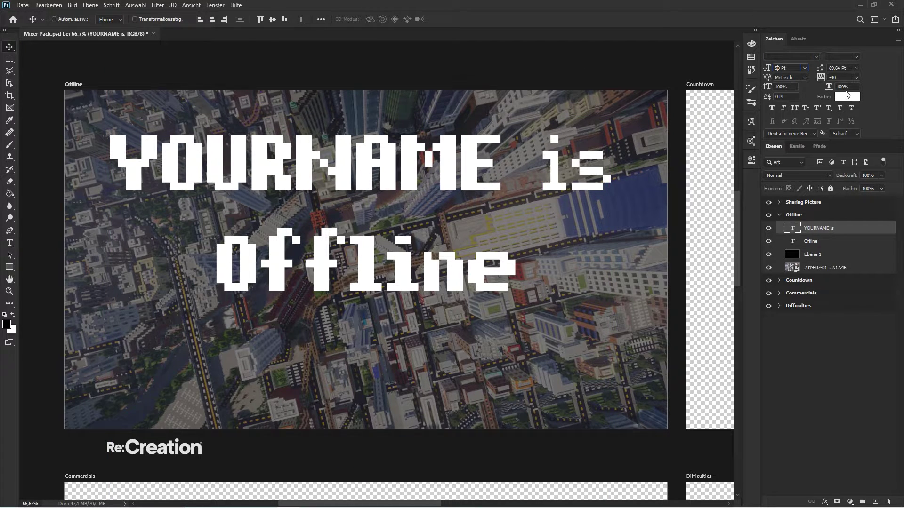
key("Return")
left_click_drag(319, 183, 368, 218)
left_click(211, 19)
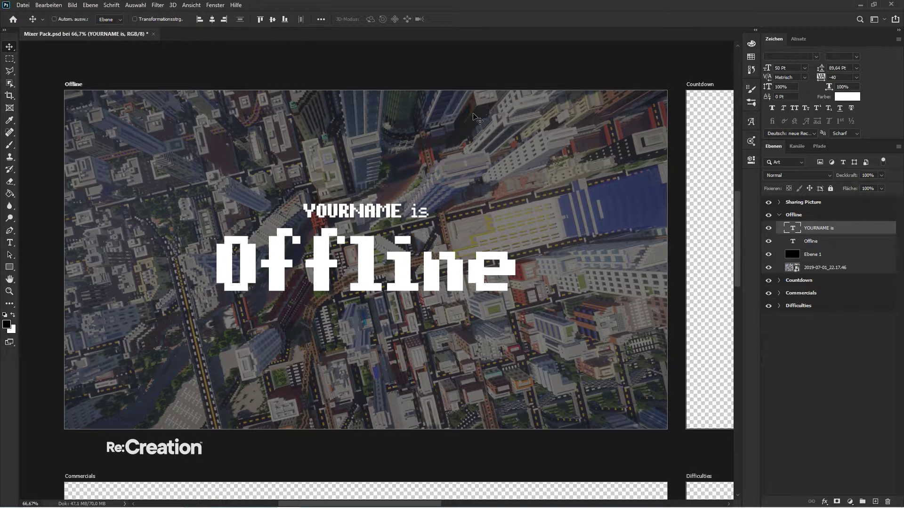
key("ctrl+1")
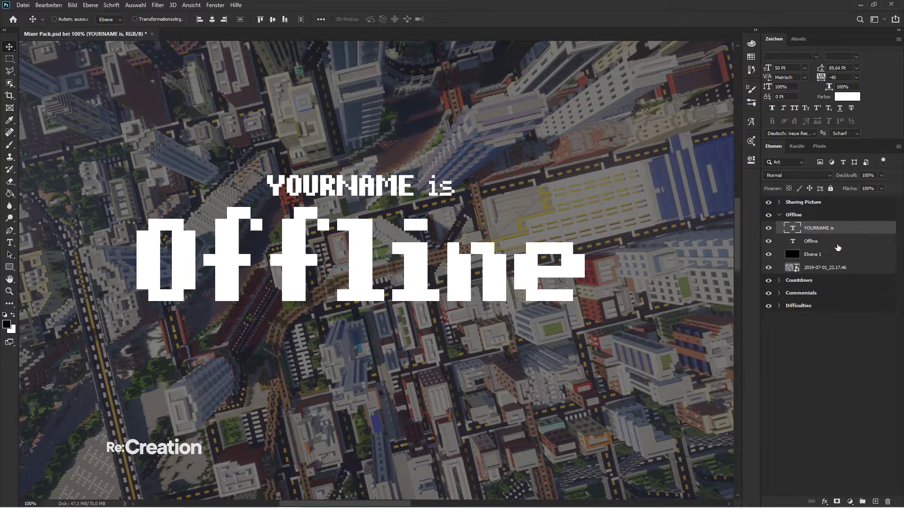
- Add a hard-edged drop shadow to Offline with size 0 and distance 12
double_click(838, 247)
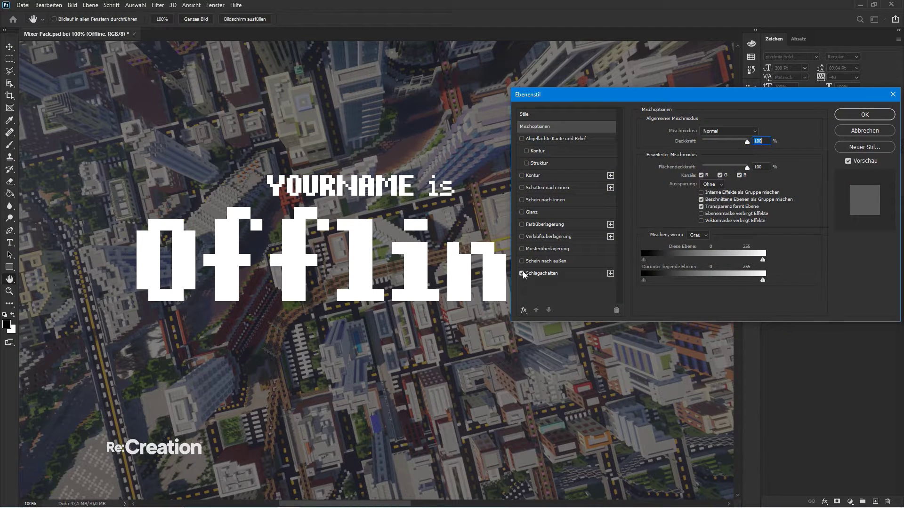
left_click(523, 274)
left_click_drag(681, 198, 663, 180)
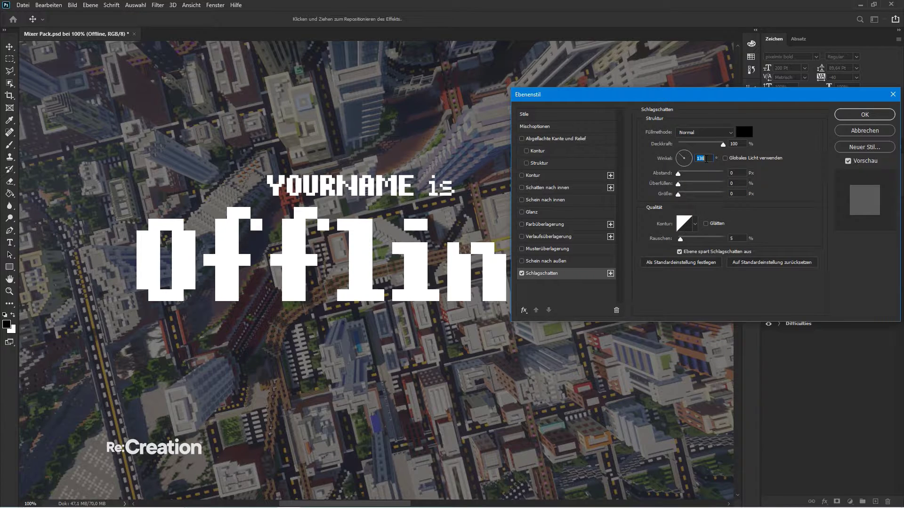
key("Up")
key("Up")
key("Up")
key("Up")
key("Up")
key("Up")
key("Up")
key("Up")
key("Up")
key("Up")
key("Up")
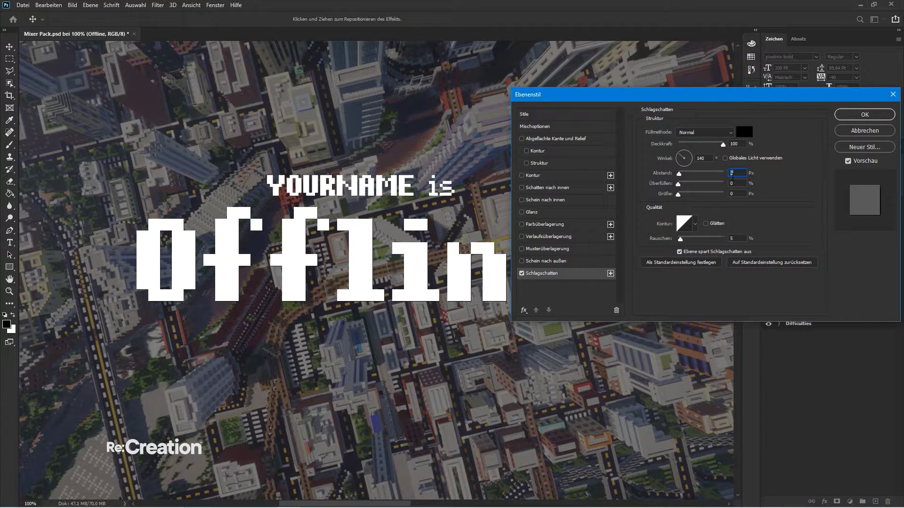
key("Up")
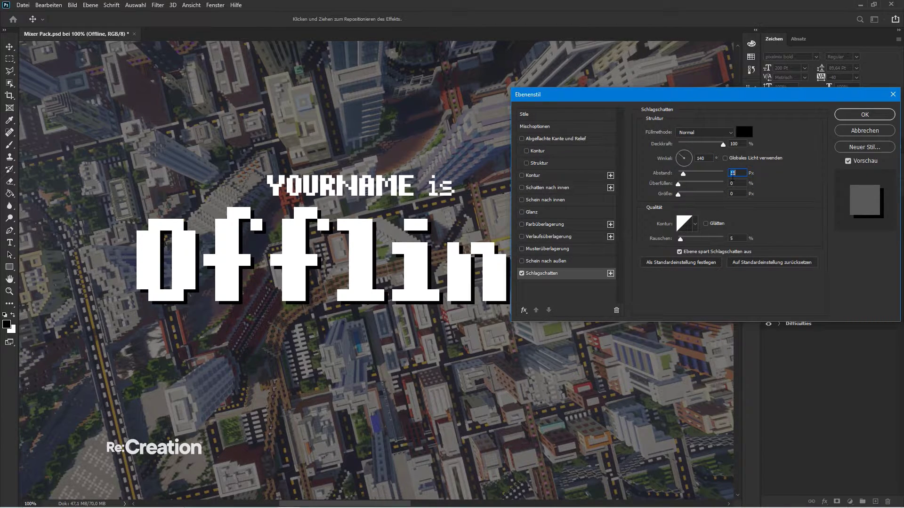
- Set the Offline drop shadow colour to dark navy #032449
left_click(745, 133)
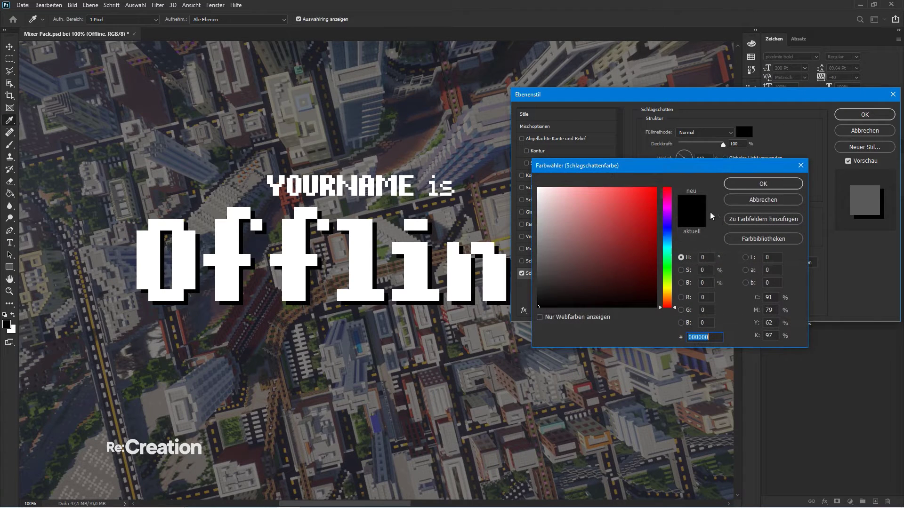
left_click_drag(668, 197, 675, 239)
left_click(643, 270)
left_click(669, 233)
left_click(646, 275)
left_click_drag(646, 275, 654, 274)
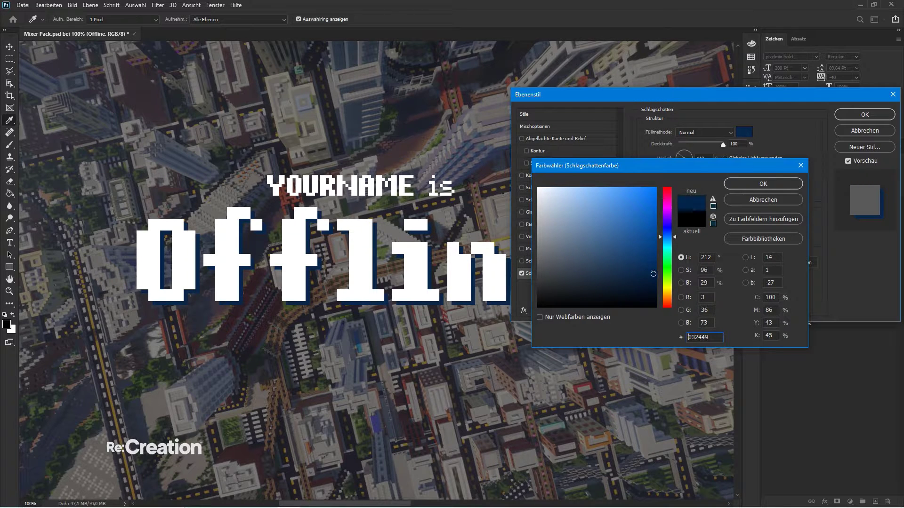
key("Return")
key("Return")
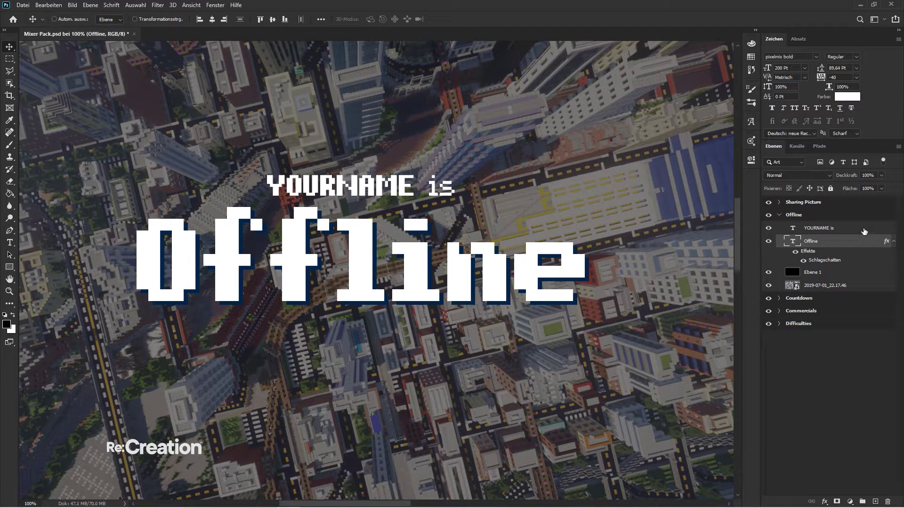
- Enable a drop shadow on 'YOURNAME is' with a 4 px distance
left_click(864, 233)
key("h")
double_click(852, 228)
left_click(535, 273)
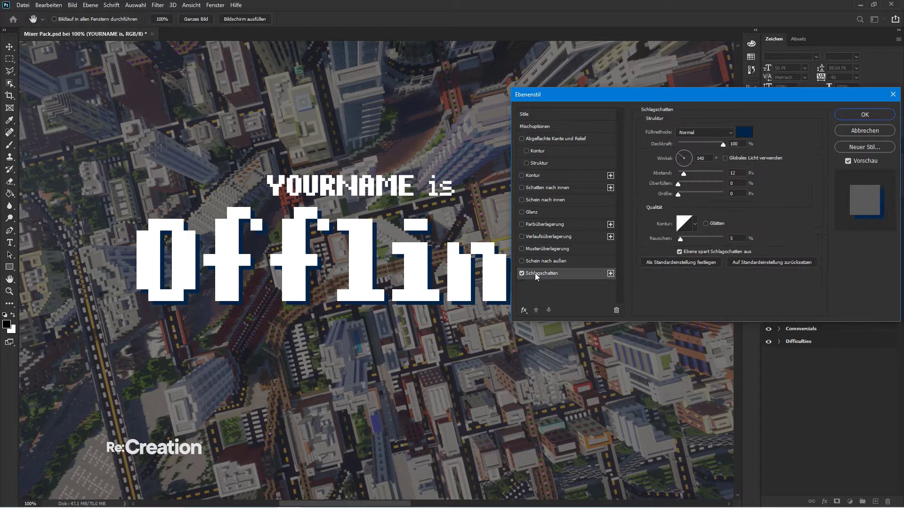
left_click(738, 173)
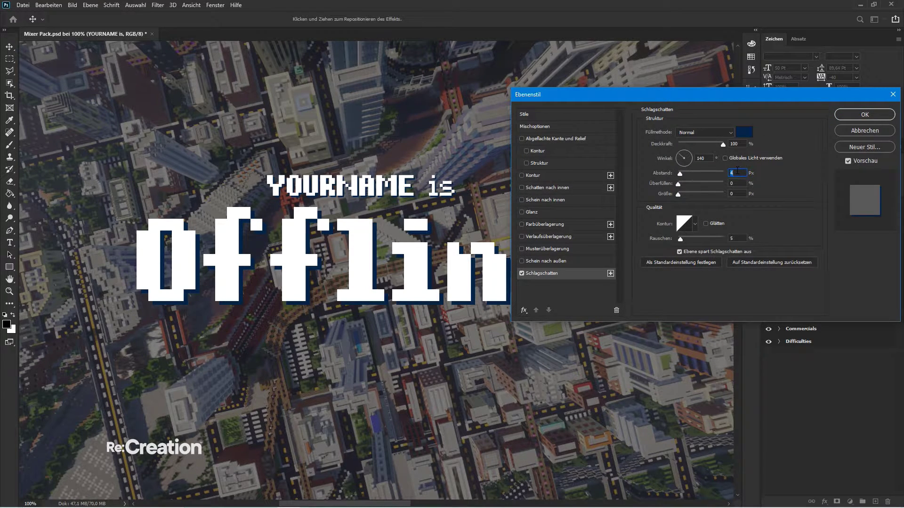
key("Return")
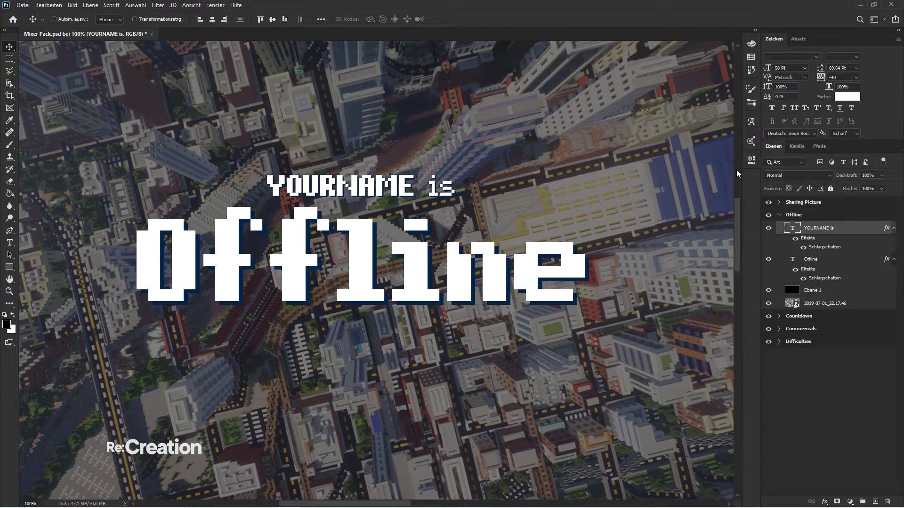
- Group the 'YOURNAME is' and Offline text layers and centre the group vertically on the artboard
key("ctrl+minus")
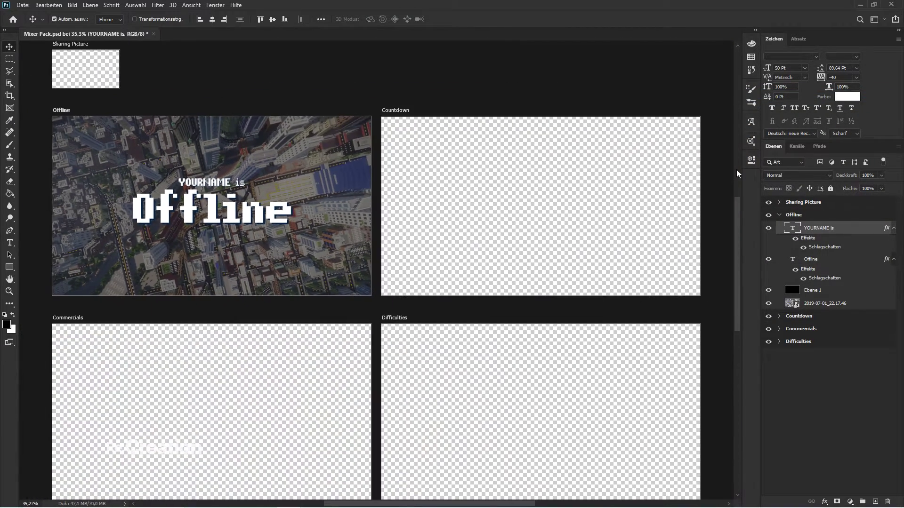
key("h")
left_click_drag(581, 238, 360, 301)
key("v")
left_click(894, 230)
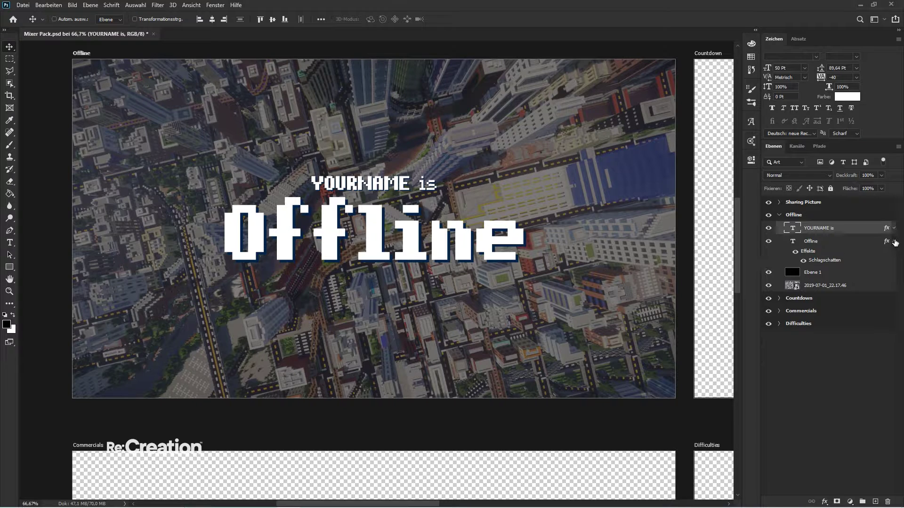
key("ctrl+g")
left_click_drag(814, 253, 824, 228)
left_click(212, 18)
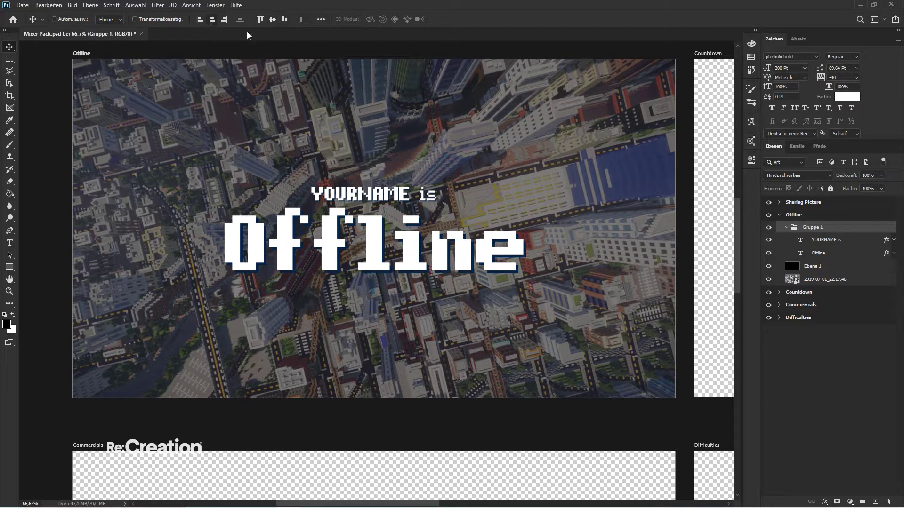
left_click(858, 396)
- Draw a tall rectangle over the artboard filled with the dark navy colour sampled from the canvas
left_click(10, 267)
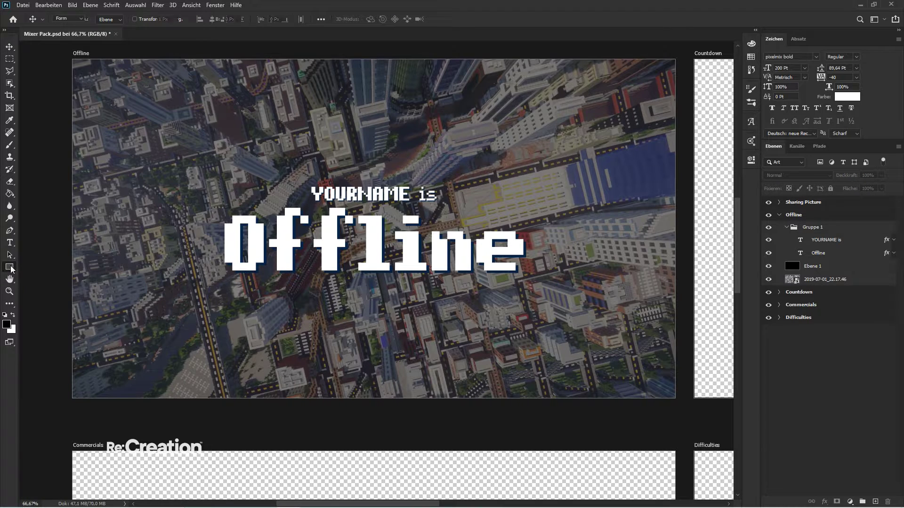
left_click_drag(255, 47, 554, 448)
left_click(9, 47)
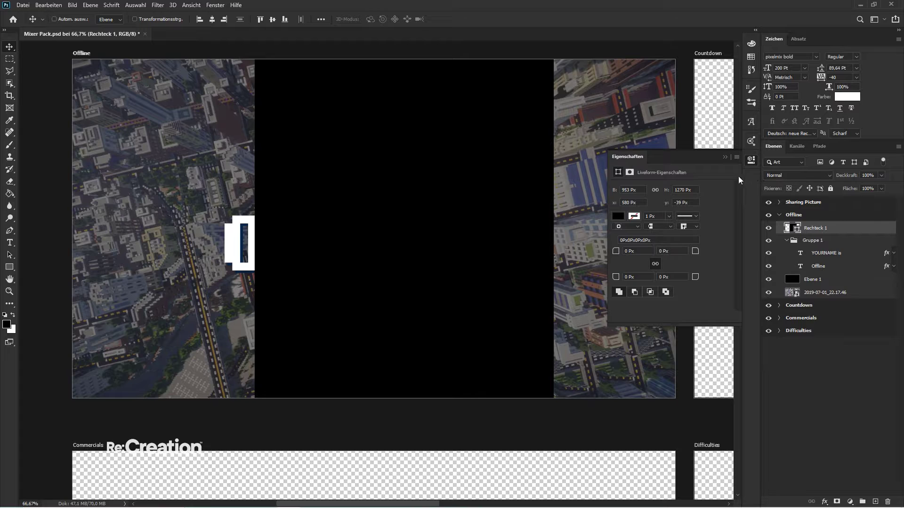
double_click(794, 231)
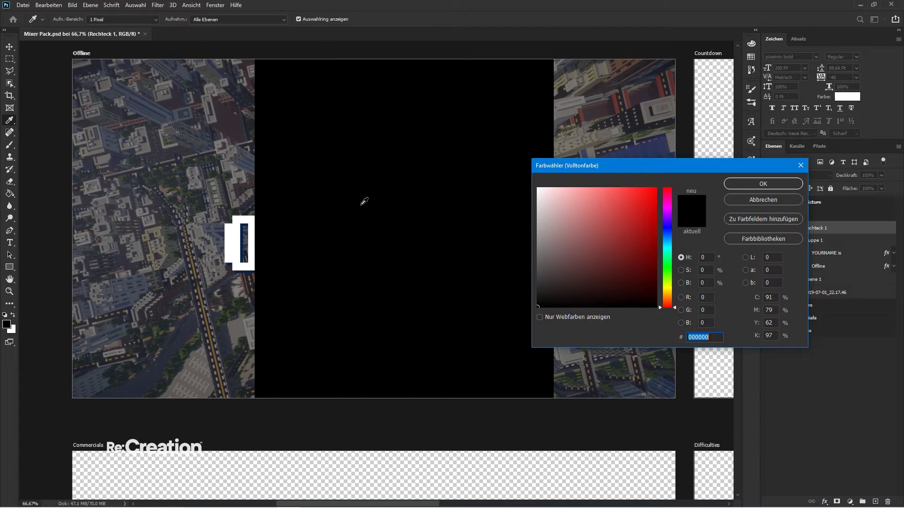
left_click(248, 239)
left_click(244, 235)
key("Return")
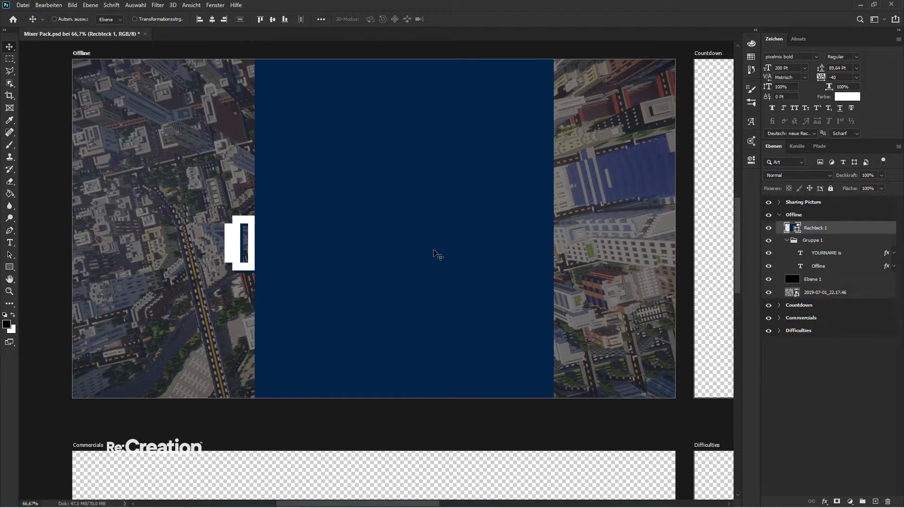
- Heavily feather a tall marquee over the band in Select and Mask, then group and mask the rectangle
key("m")
left_click_drag(641, 378, 366, 37)
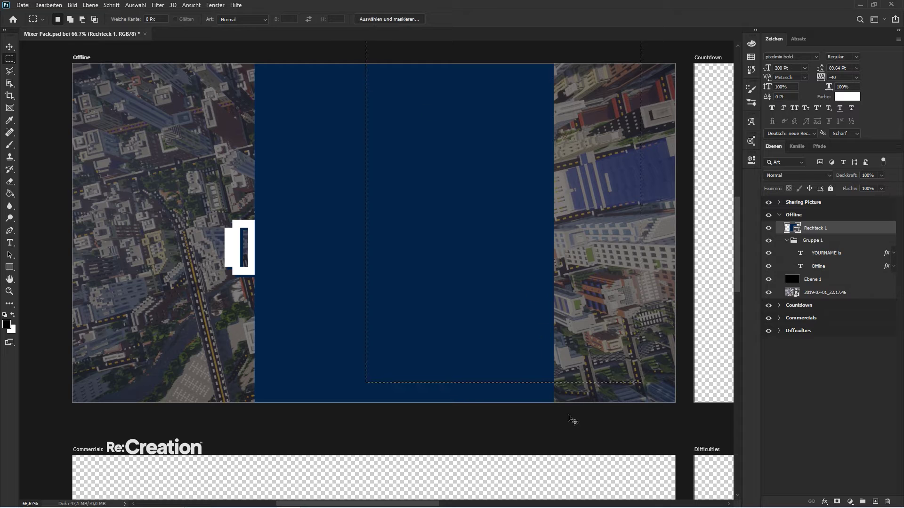
left_click_drag(585, 427, 343, 47)
left_click(384, 19)
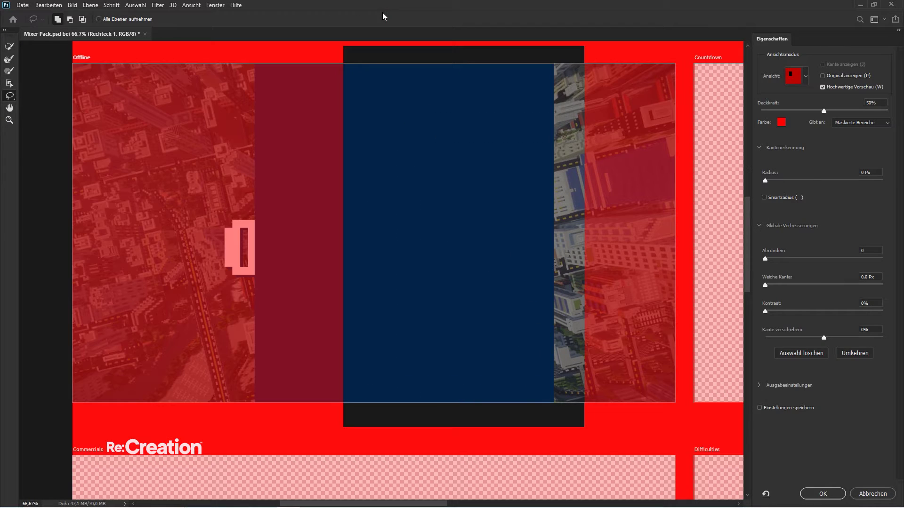
left_click_drag(767, 284, 855, 271)
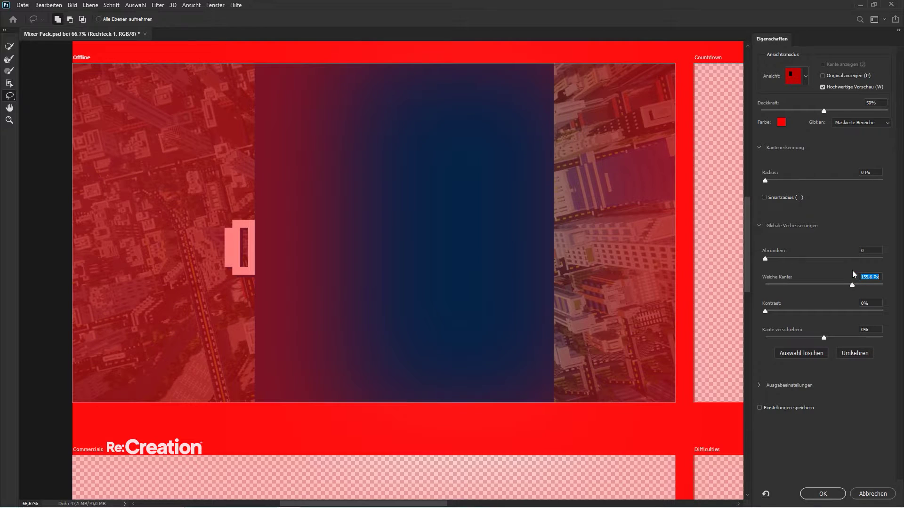
left_click(822, 498)
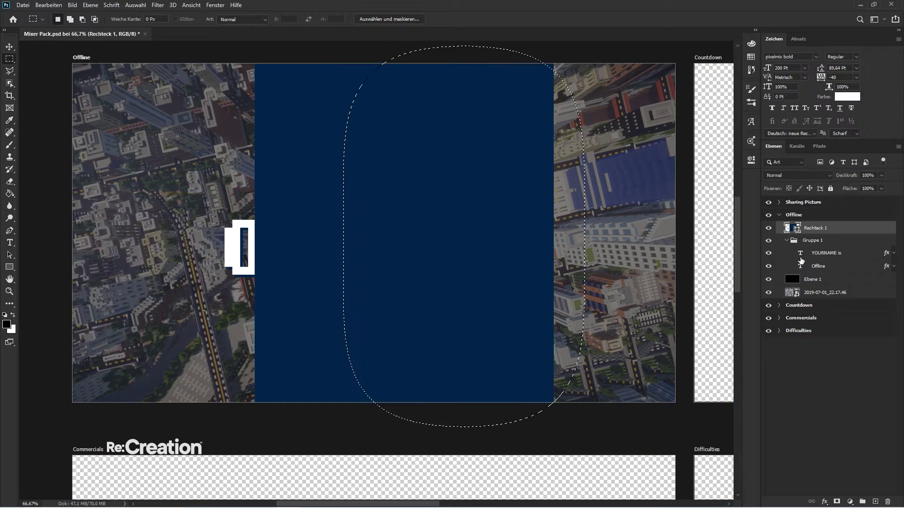
key("ctrl+g")
left_click(836, 501)
- Redo the mask with the inverted feathered selection, nudge Rechteck 1 right, and move the mask onto it
key("v")
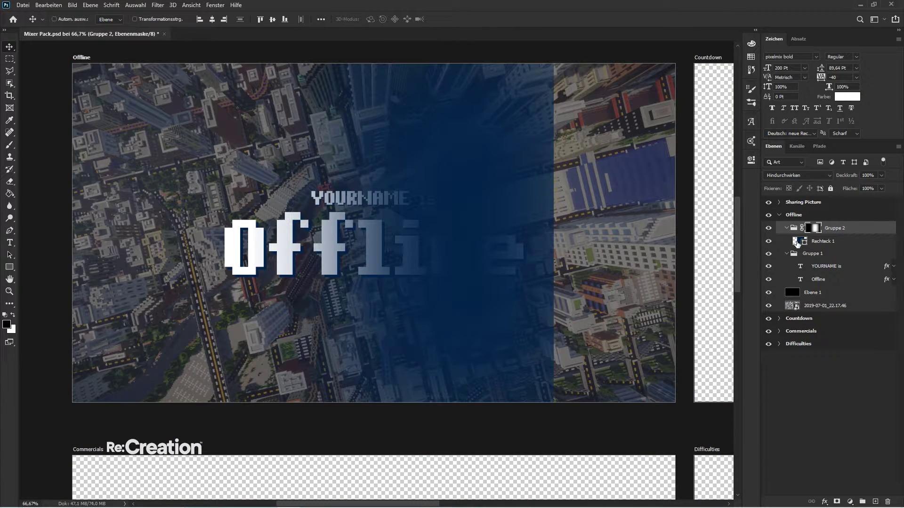
key("ctrl+z")
left_click(411, 193)
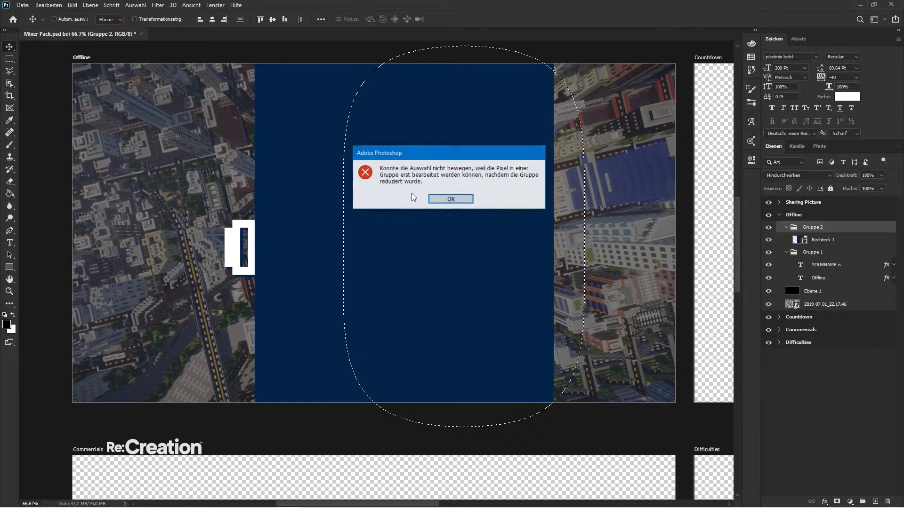
left_click(443, 194)
key("m")
right_click(418, 165)
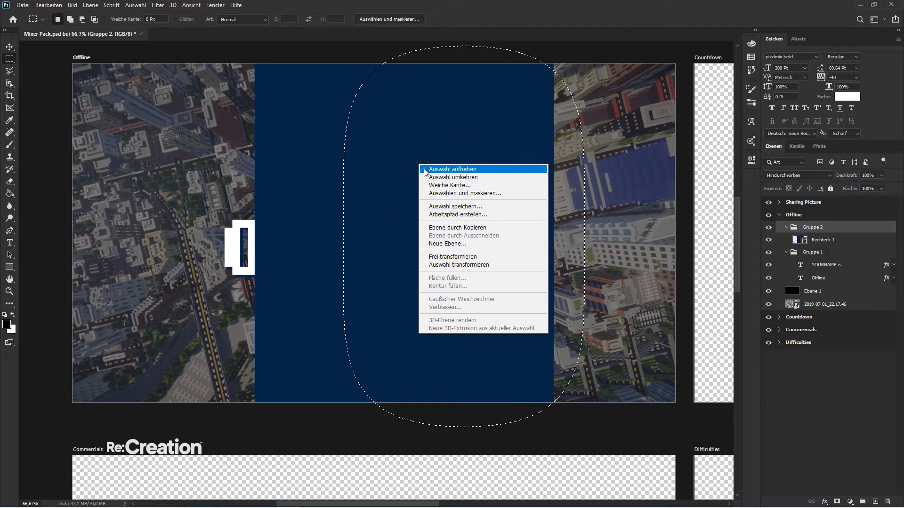
left_click(452, 177)
left_click(836, 502)
key("v")
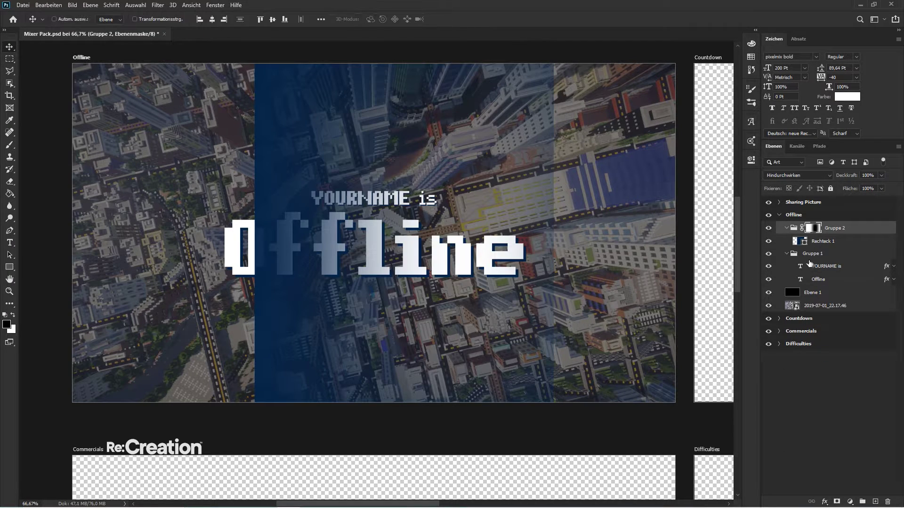
left_click(822, 241)
key("shift+Right")
key("shift+Right")
key("shift+Right")
key("shift+Right")
key("shift+Right")
key("shift+Right")
key("shift+Right")
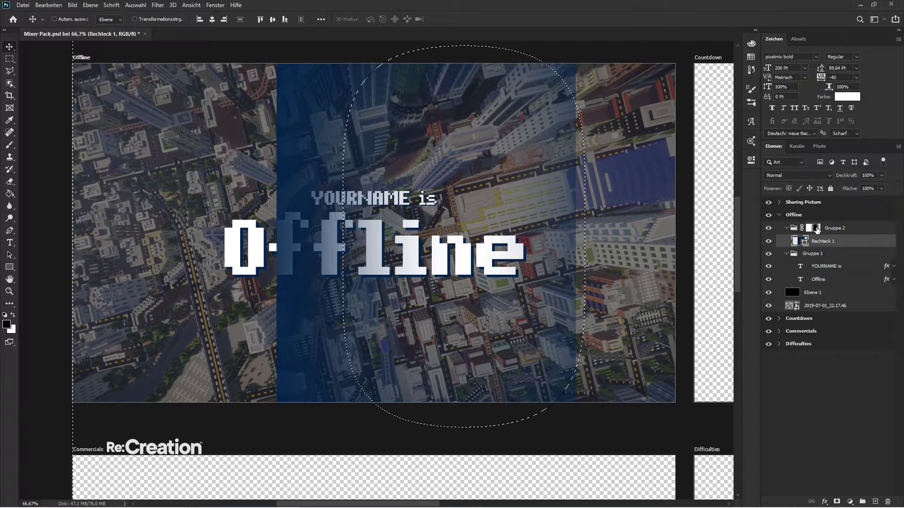
left_click_drag(815, 230, 820, 243)
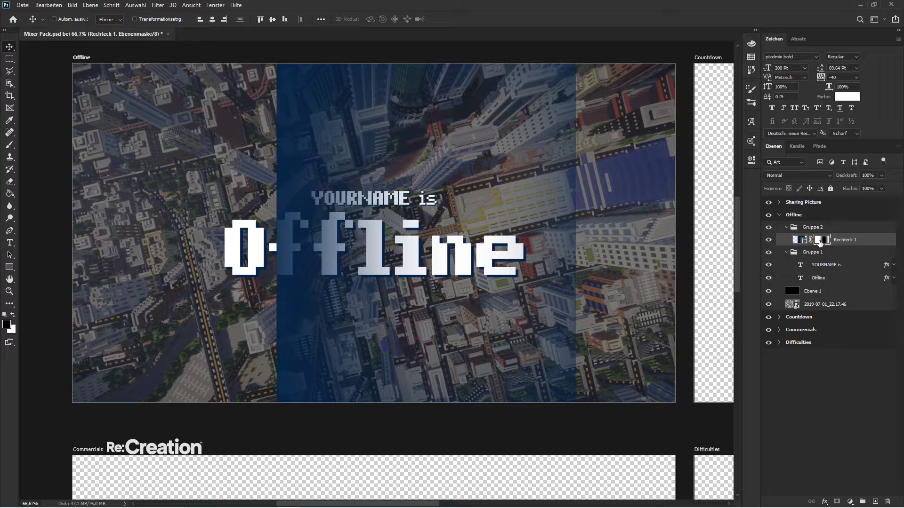
- Paint-bucket black into the mask on the band's right side, then move Rechteck 1 out of Gruppe 2
key("m")
mouse_move(621, 417)
left_mouse_down()
mouse_move(586, 210)
mouse_move(470, 85)
mouse_move(438, 147)
left_mouse_up()
scroll(549, 165, "down", 5)
key("g")
key("x")
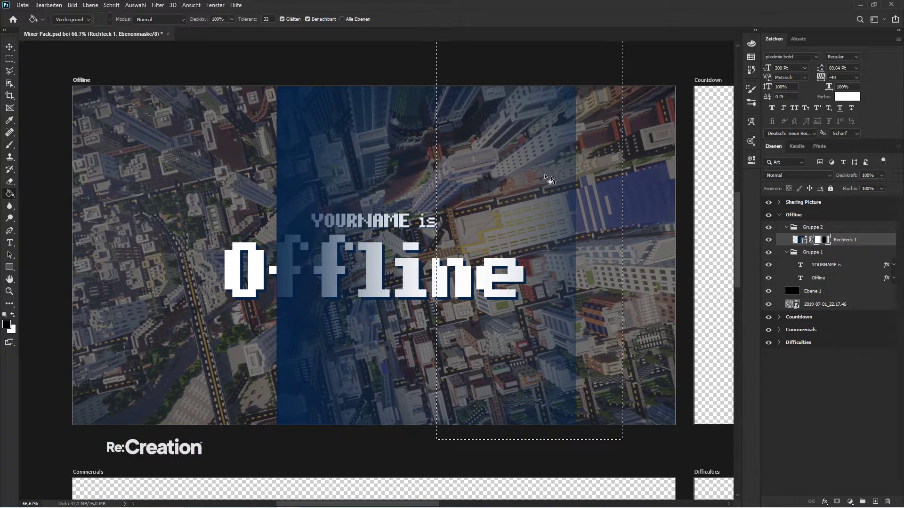
key("x")
left_click(569, 191)
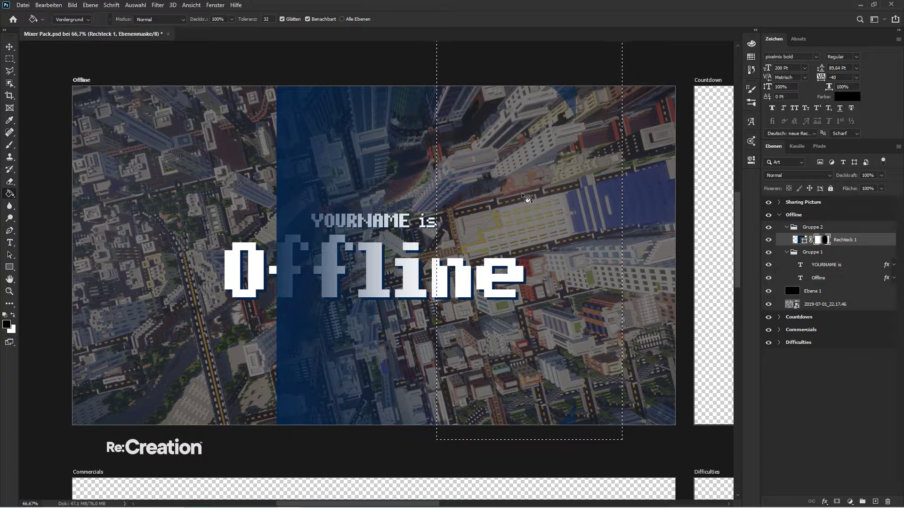
left_click(567, 93)
key("ctrl+d")
key("v")
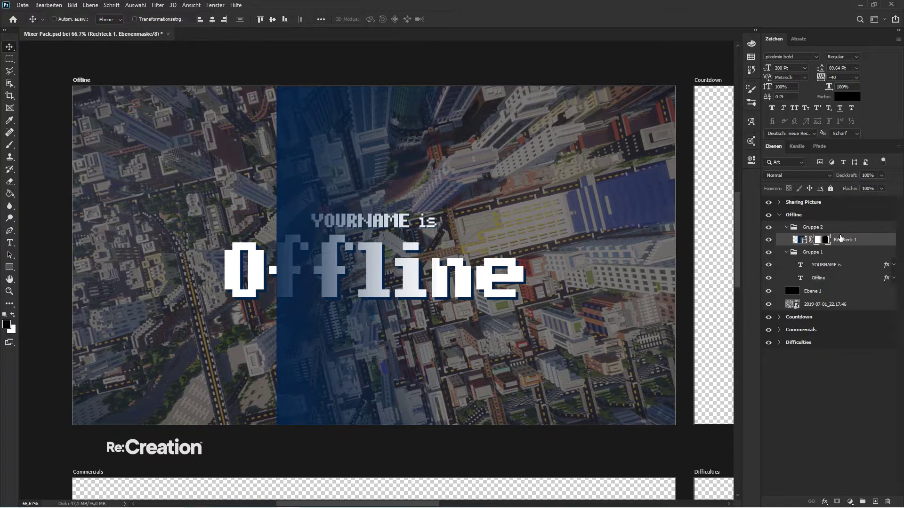
left_click_drag(840, 238, 834, 221)
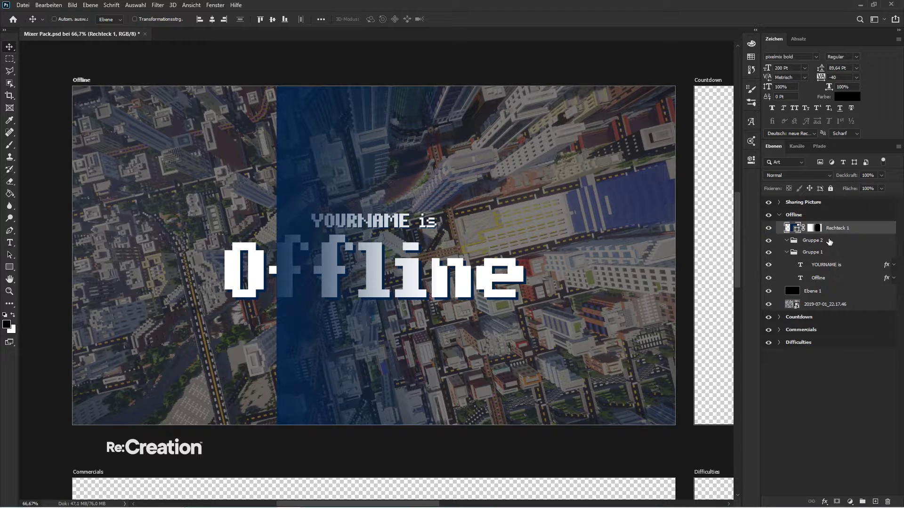
- Delete the empty Gruppe 2, tilt Rechteck 1 about 7.8 degrees and move it right
left_click(829, 241)
key("Delete")
left_click(795, 231)
key("ctrl+t")
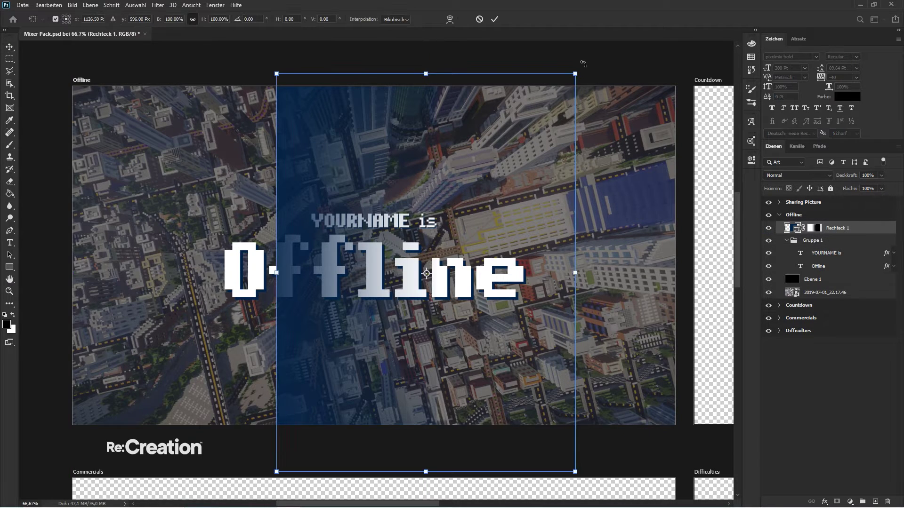
left_click_drag(427, 69, 422, 46)
key("Escape")
key("ctrl+t")
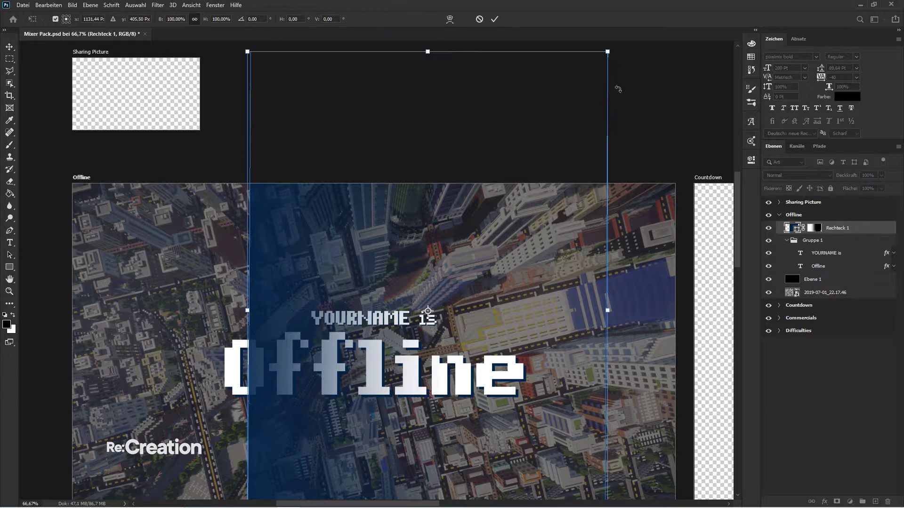
left_click_drag(617, 87, 650, 141)
key("Return")
scroll(465, 202, "down", 2)
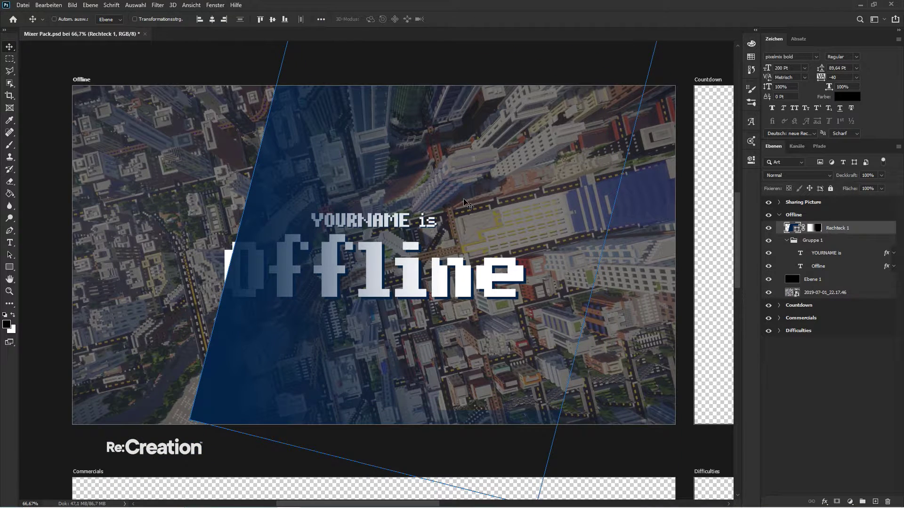
left_click_drag(362, 221, 501, 222)
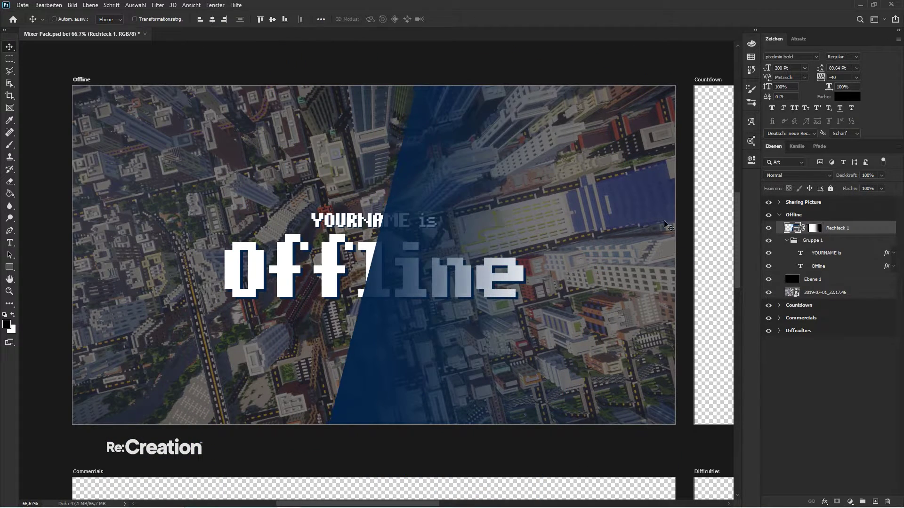
- Blend Rechteck 1 with Negativ multiplizieren above Ebene 1 and duplicate it further left
scroll(803, 172, "down", 6)
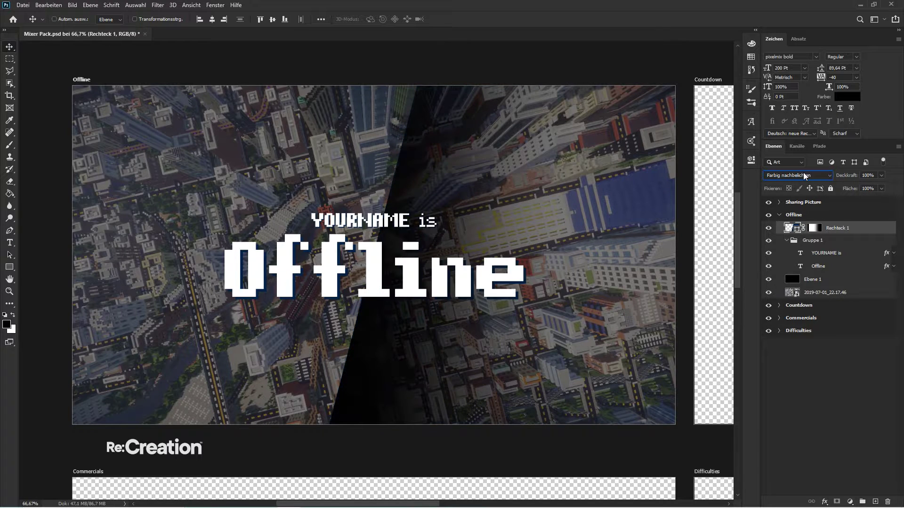
scroll(803, 175, "down", 2)
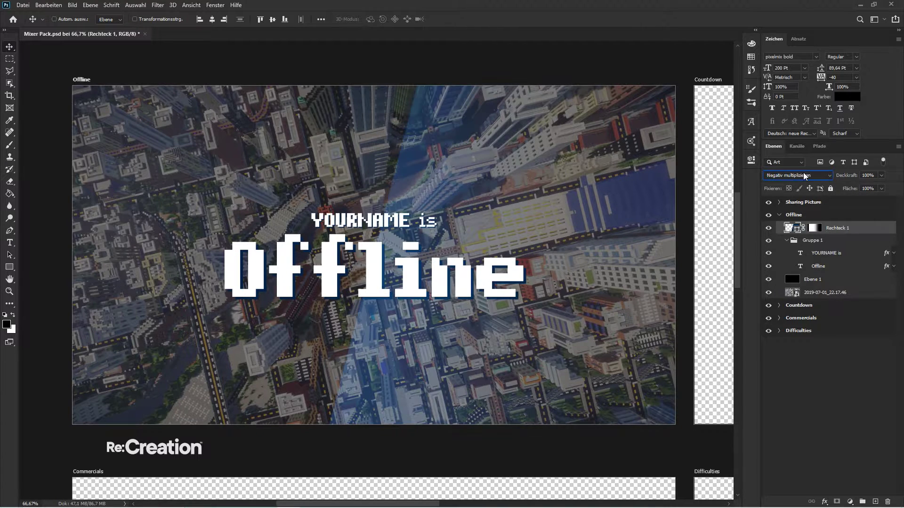
left_click(840, 231)
left_click_drag(843, 233, 841, 283)
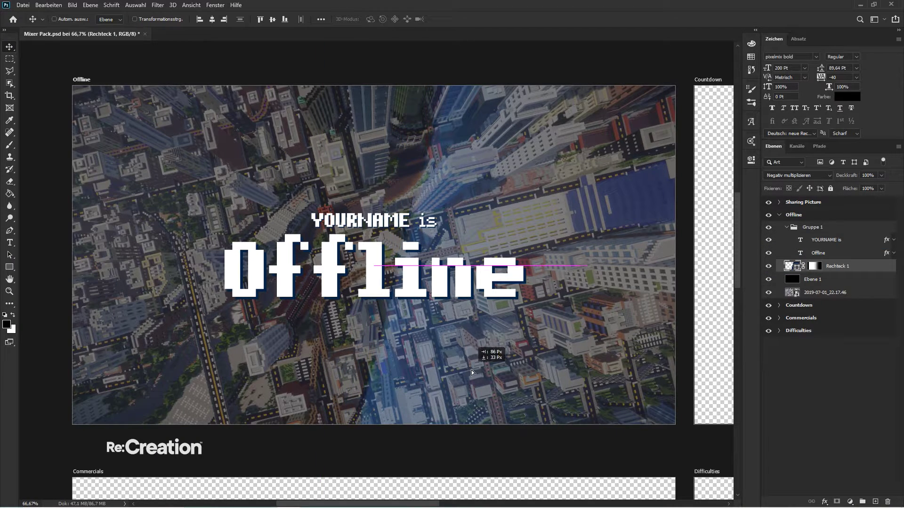
left_click_drag(609, 277, 378, 281)
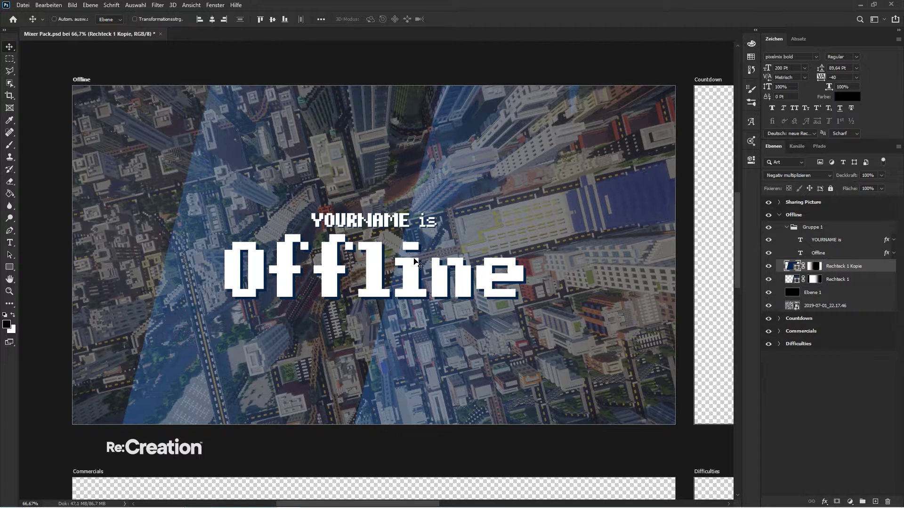
- Shift the copied beam further left and tilt it about 5.3 degrees
left_click_drag(414, 245, 424, 209)
key("ctrl+t")
mouse_move(110, 250)
left_mouse_down()
mouse_move(107, 222)
mouse_move(104, 245)
left_mouse_up()
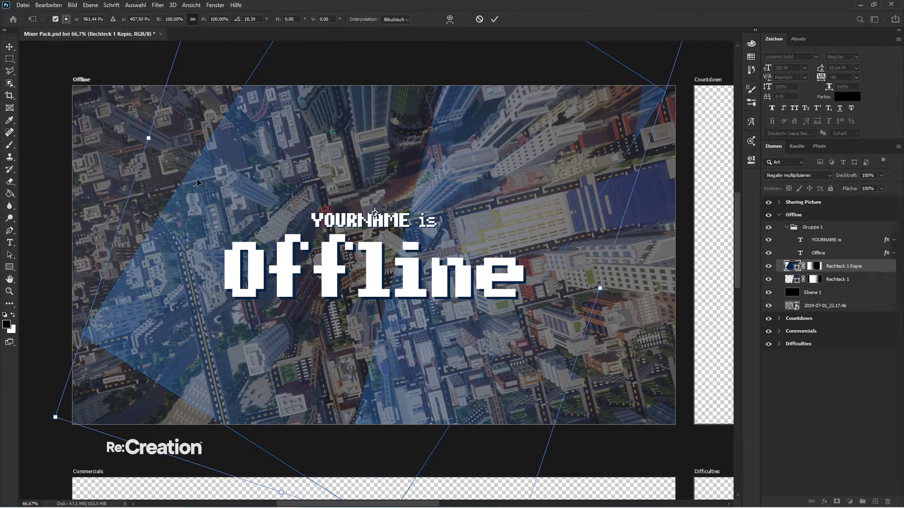
key("Return")
left_click_drag(247, 131, 284, 277)
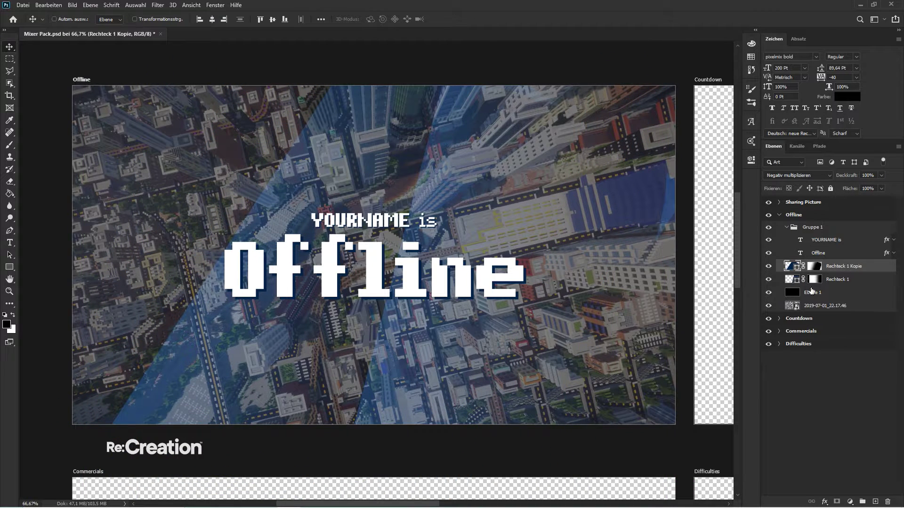
left_click(815, 267)
key("b")
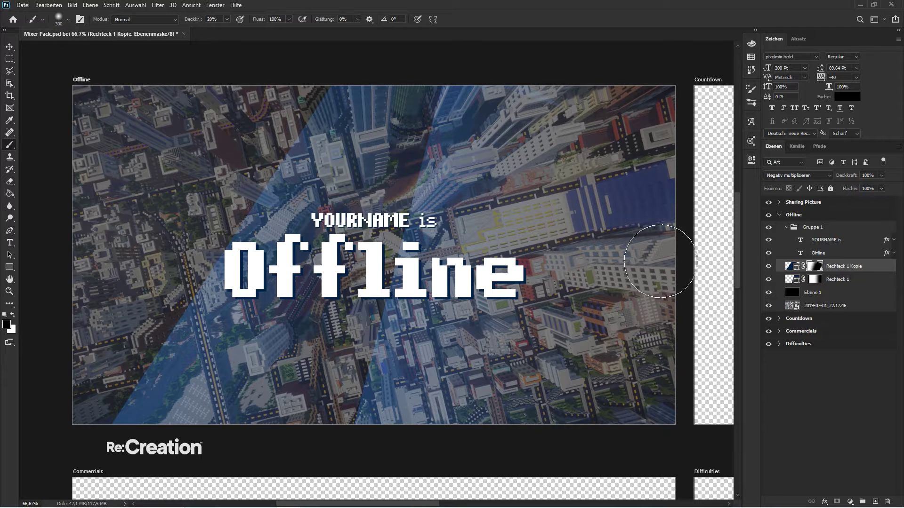
- Change the copied beam's blend mode, trying Linear nachbelichten and settling on Ineinanderkopieren
left_click(794, 266)
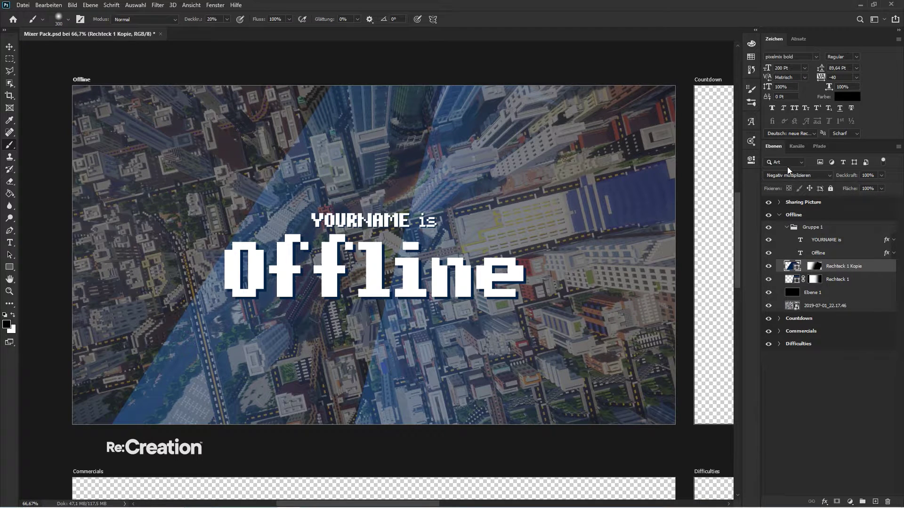
left_click(787, 175)
left_click(782, 178)
left_click(801, 219)
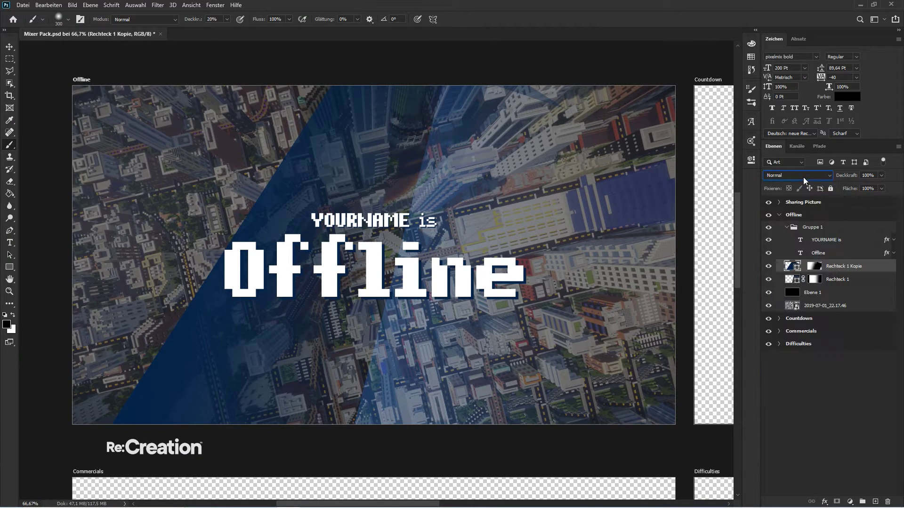
scroll(803, 177, "down", 5)
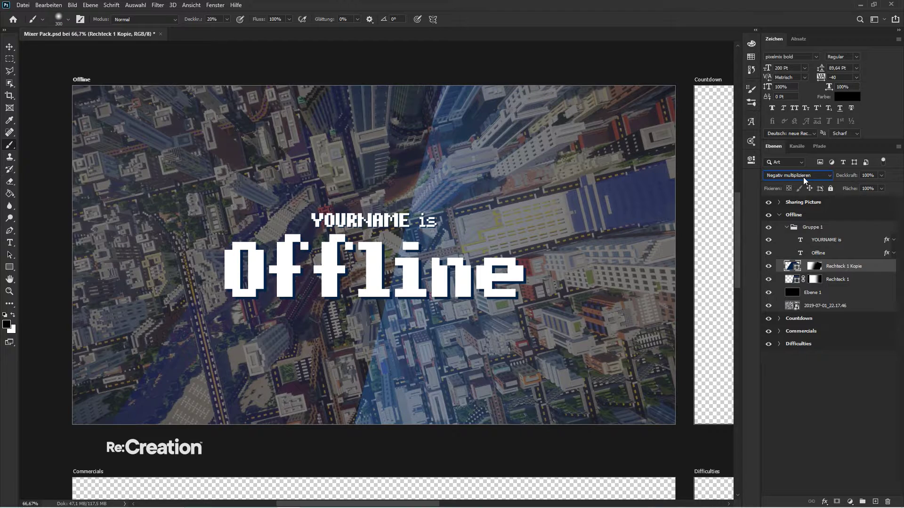
scroll(803, 177, "down", 6)
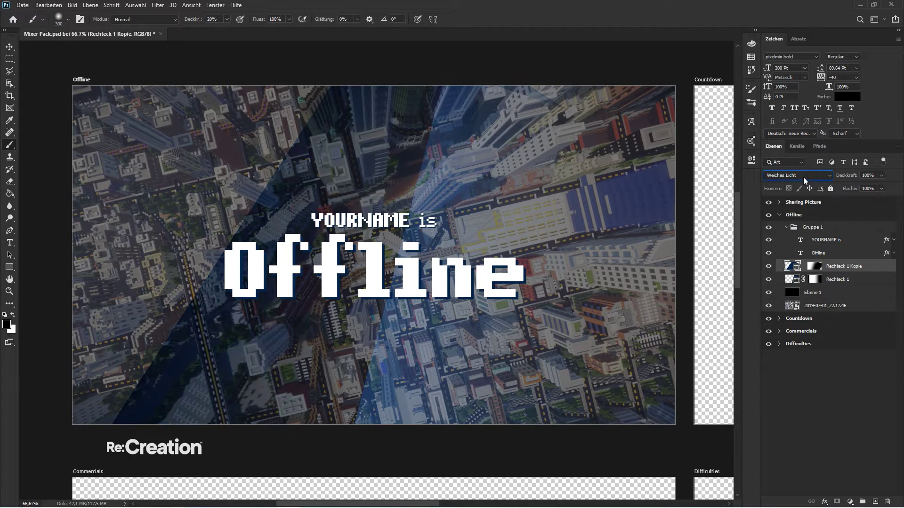
scroll(803, 177, "down", 5)
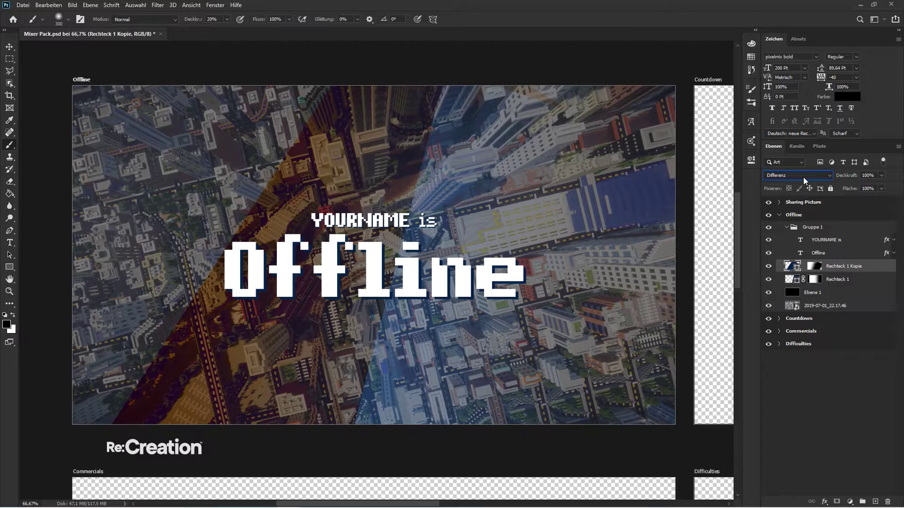
scroll(803, 177, "up", 5)
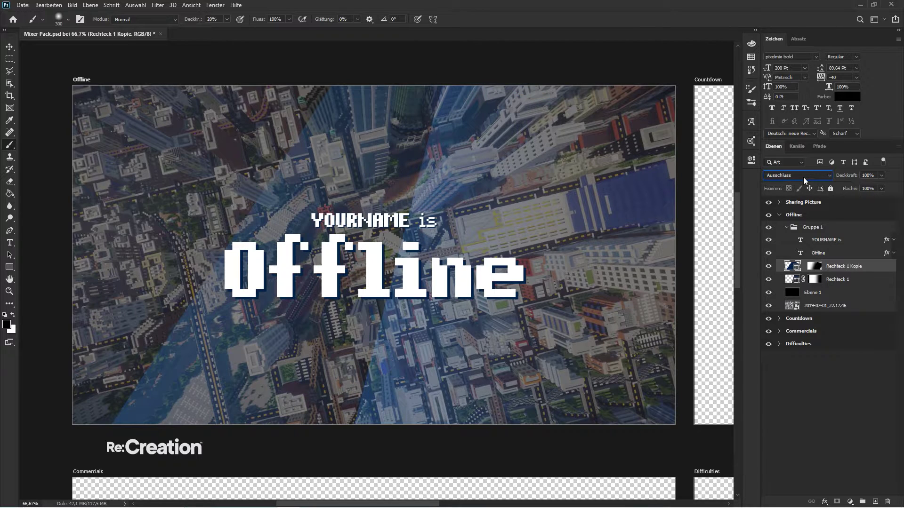
scroll(803, 177, "up", 3)
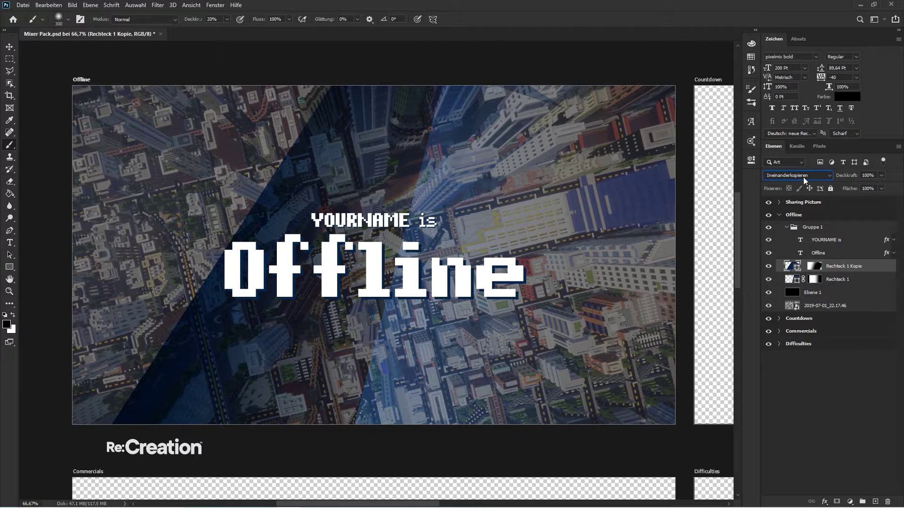
left_click(823, 358)
left_click(844, 267)
- Set the Rechteck 1 Kopie layer's opacity to 50%
key("v")
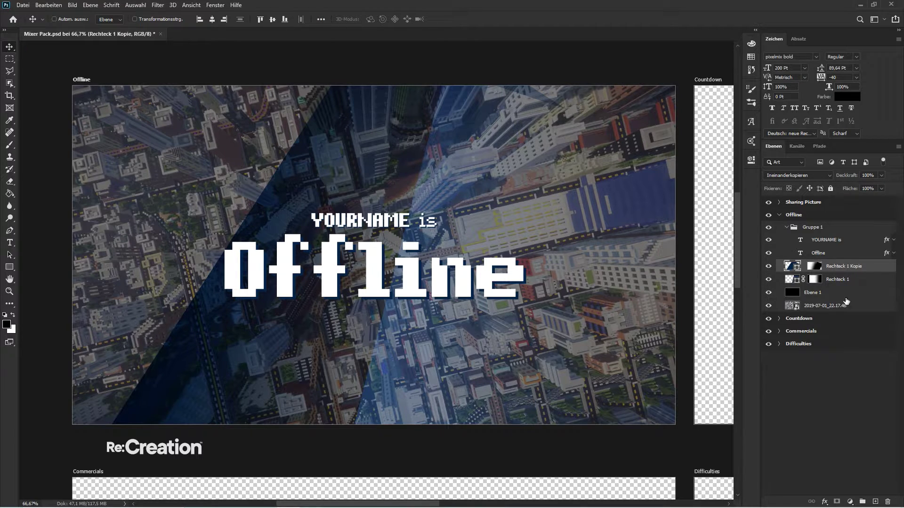
left_click(843, 319)
left_click(793, 271)
key("b")
left_click(833, 264, "ctrl")
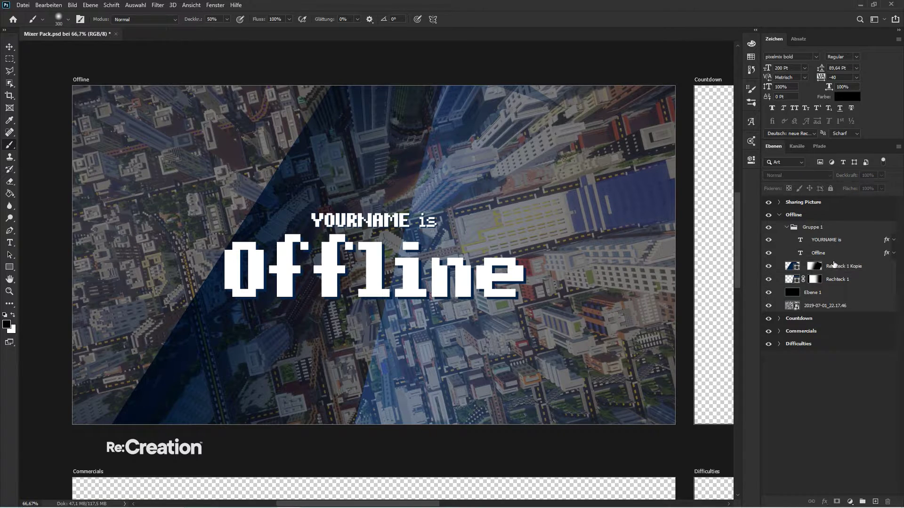
left_click(836, 265)
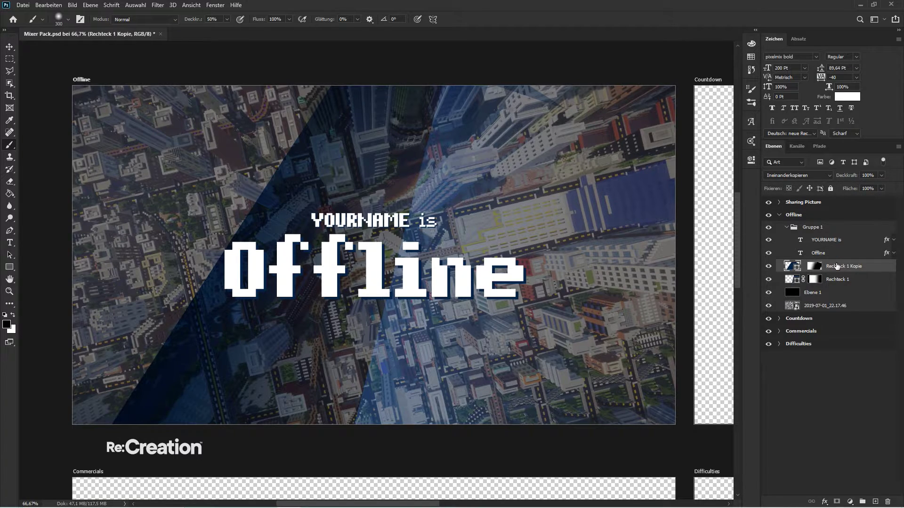
key("v")
key("1")
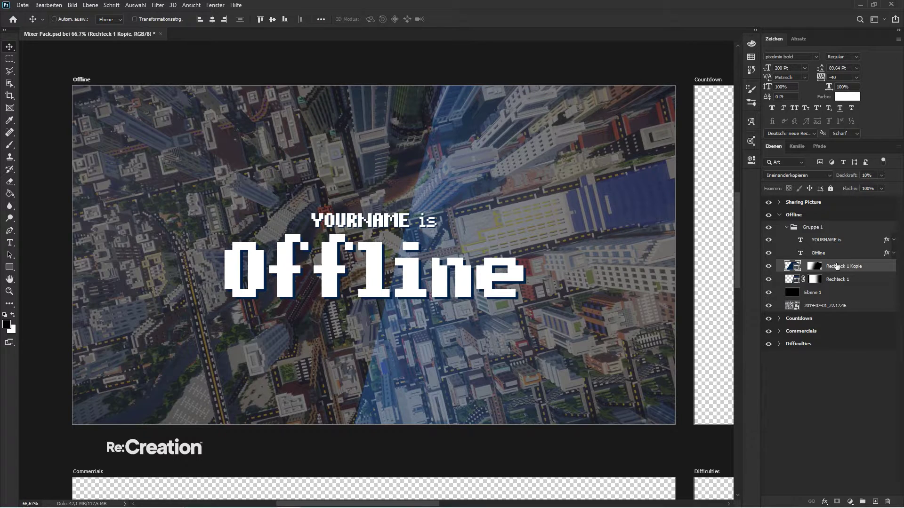
key("5")
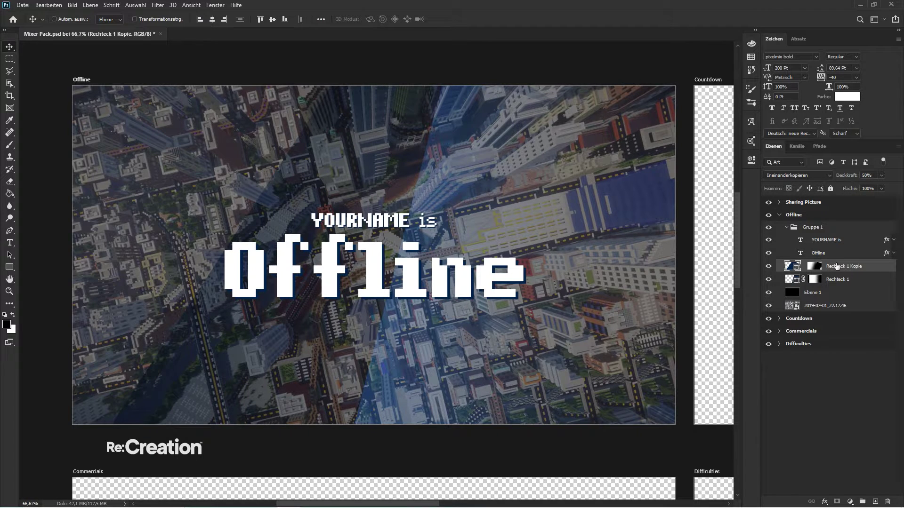
- Paint the copied beam's mask to shape the second beam and reposition the overlay
left_click(814, 267)
key("b")
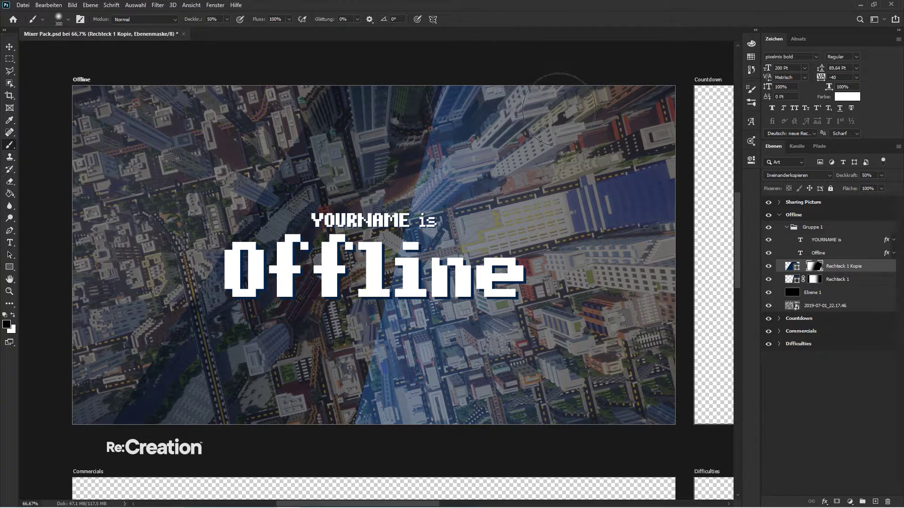
key("v")
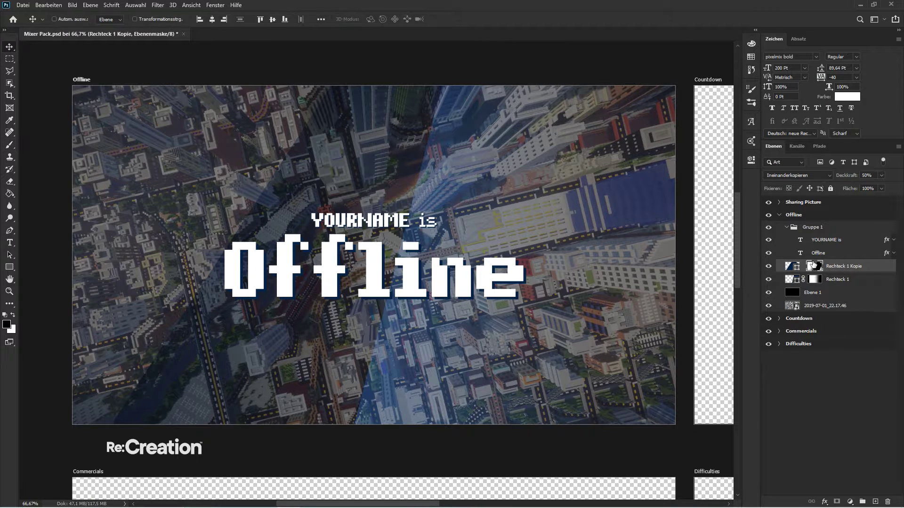
key("ctrl+2")
left_click_drag(245, 379, 290, 358)
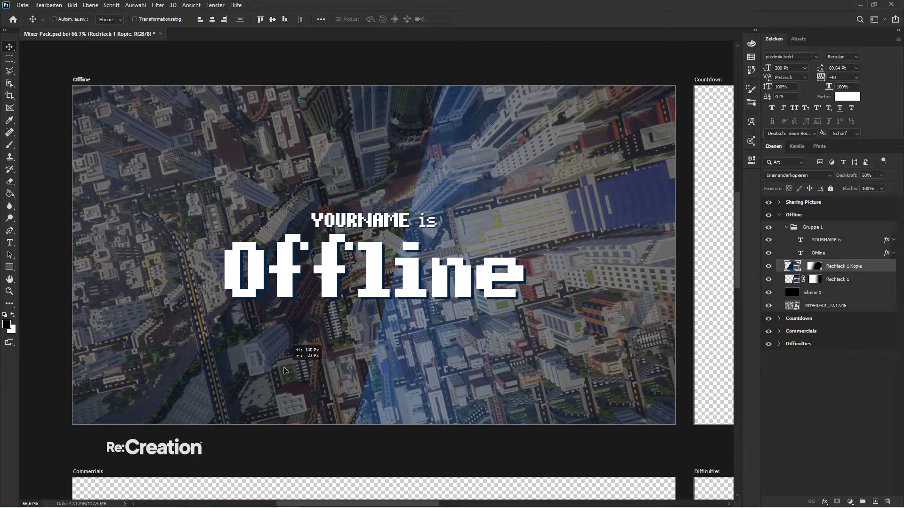
left_click(815, 266)
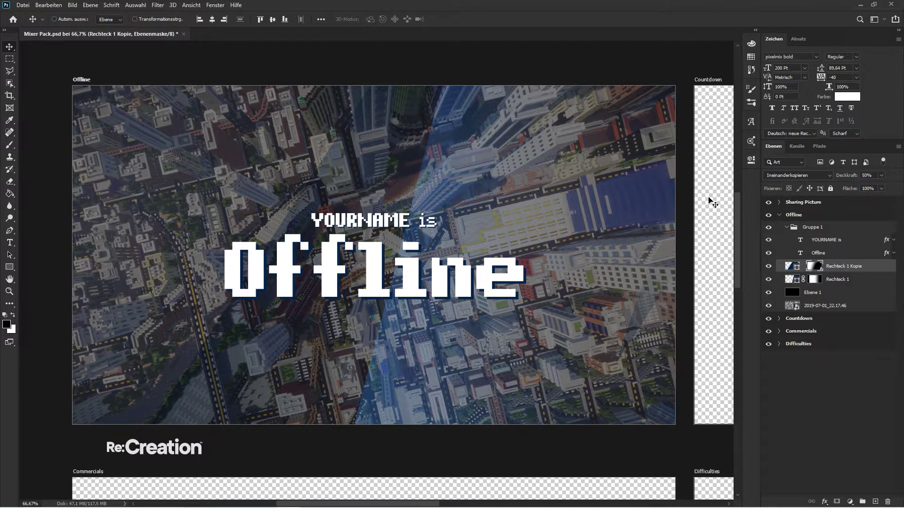
key("b")
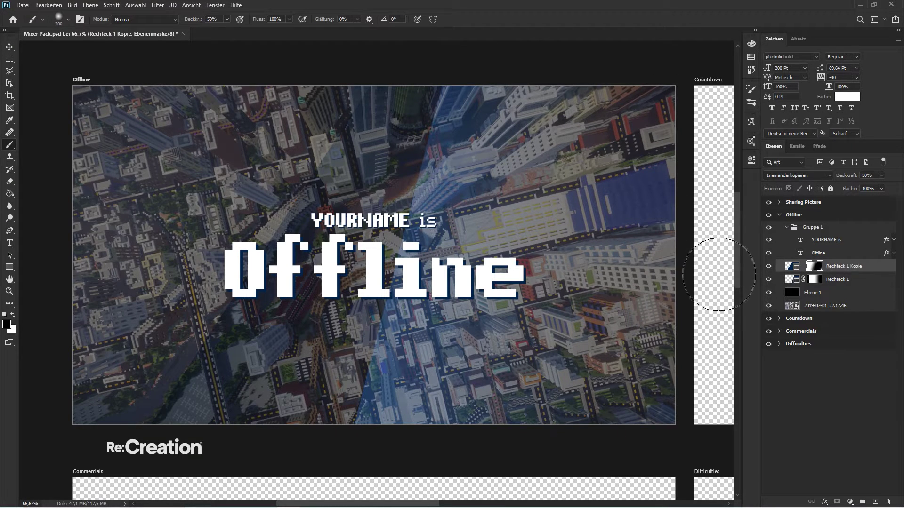
- Zoom out and pan to centre the Offline artboard in view
key("ctrl+minus")
key("ctrl+plus")
key("ctrl+plus")
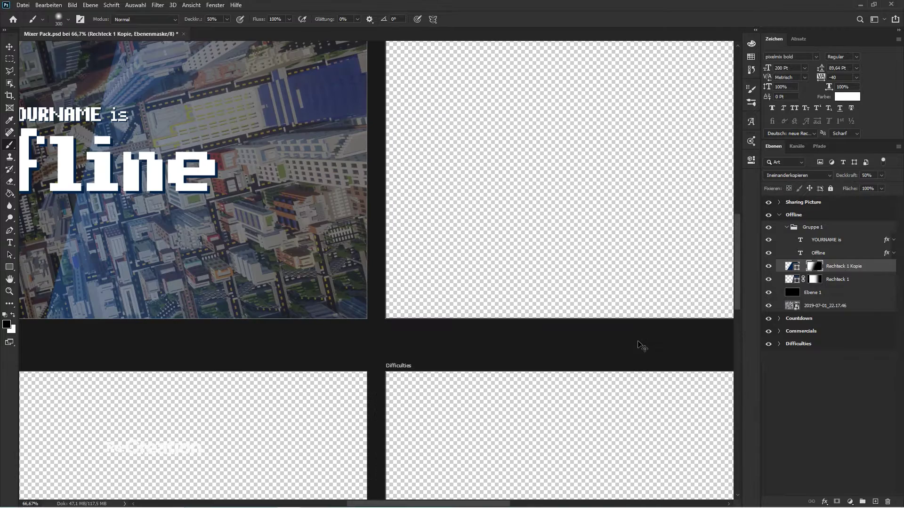
left_click_drag(430, 355, 592, 398)
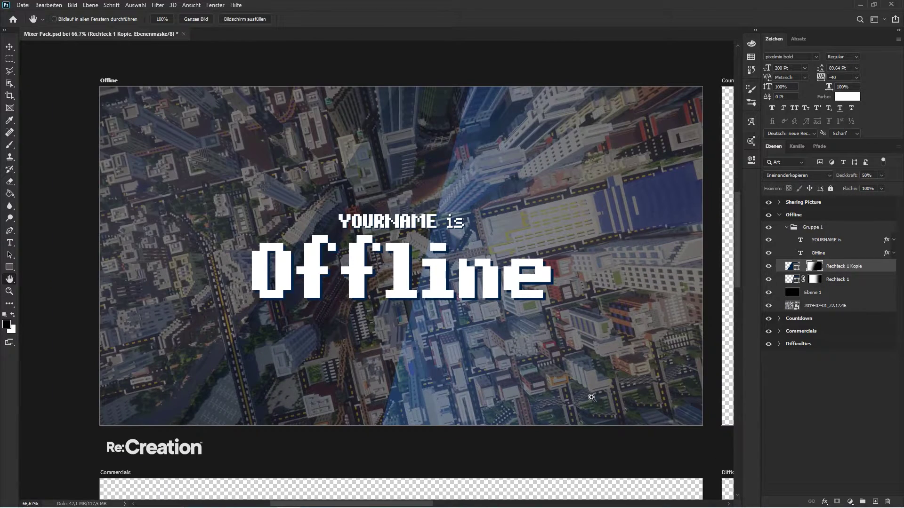
- Add a Photo Filter adjustment layer set to Kaltfilter (80) above the city photo
left_click(811, 306)
left_click(849, 501)
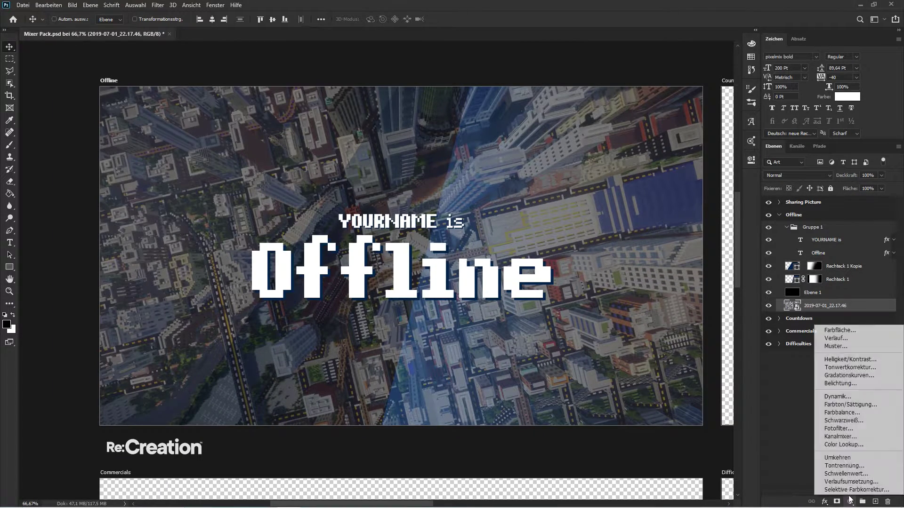
left_click(842, 429)
left_click(692, 188)
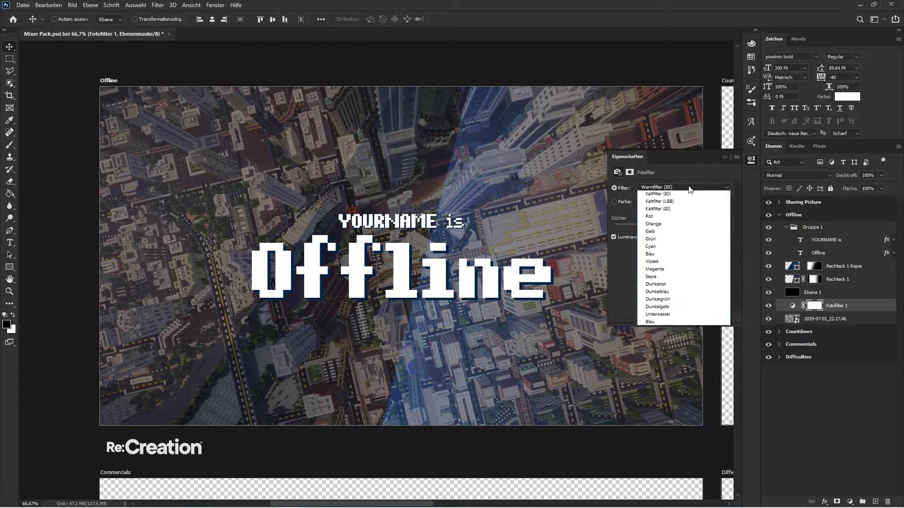
left_click(644, 225)
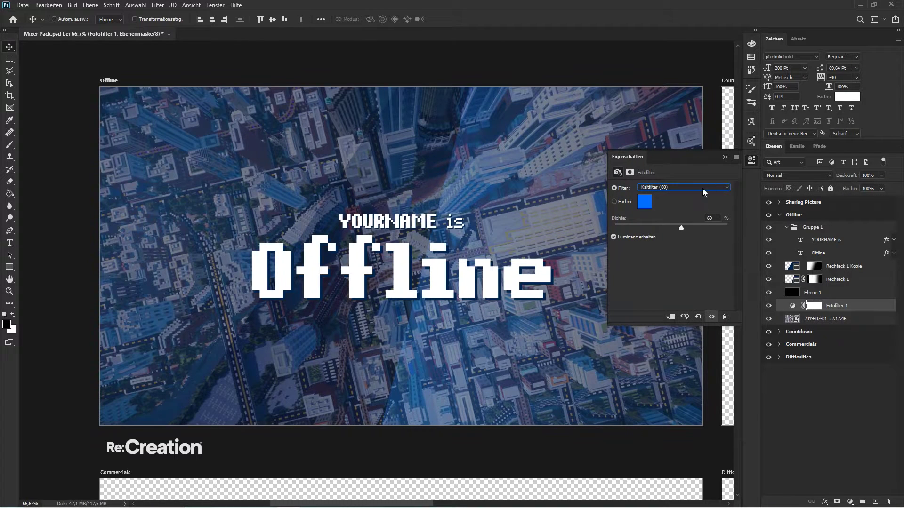
left_click(724, 157)
- Set the black overlay Ebene 1's opacity to 65%
left_click(854, 296)
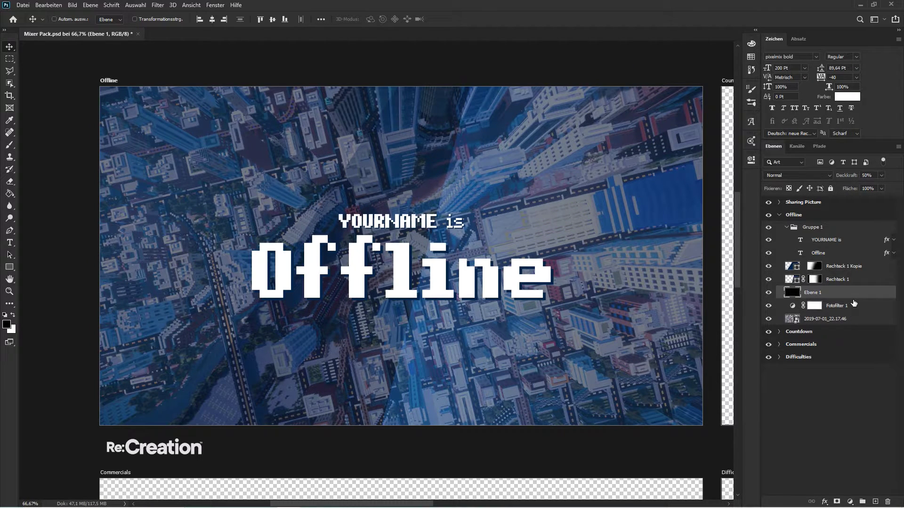
left_click(854, 311)
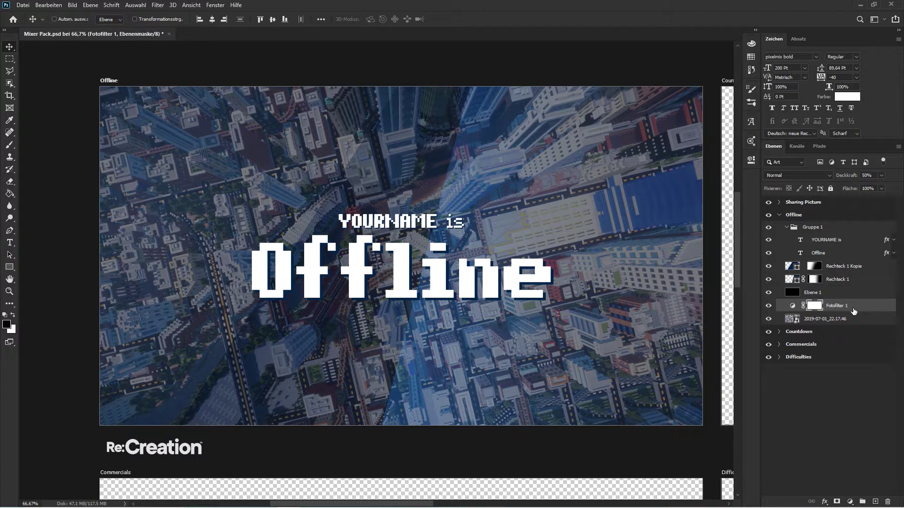
key("ctrl+z")
key("ctrl+shift+z")
left_click(852, 297)
key("7")
key("5")
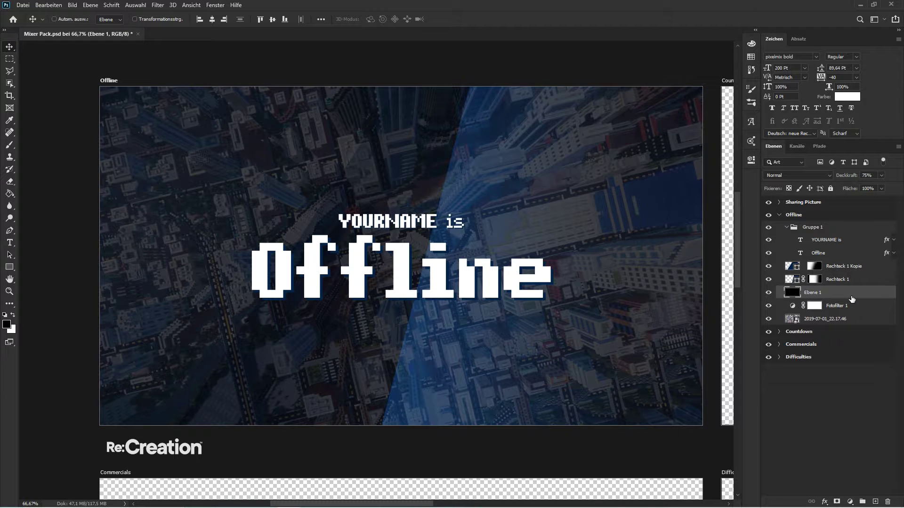
key("6")
key("5")
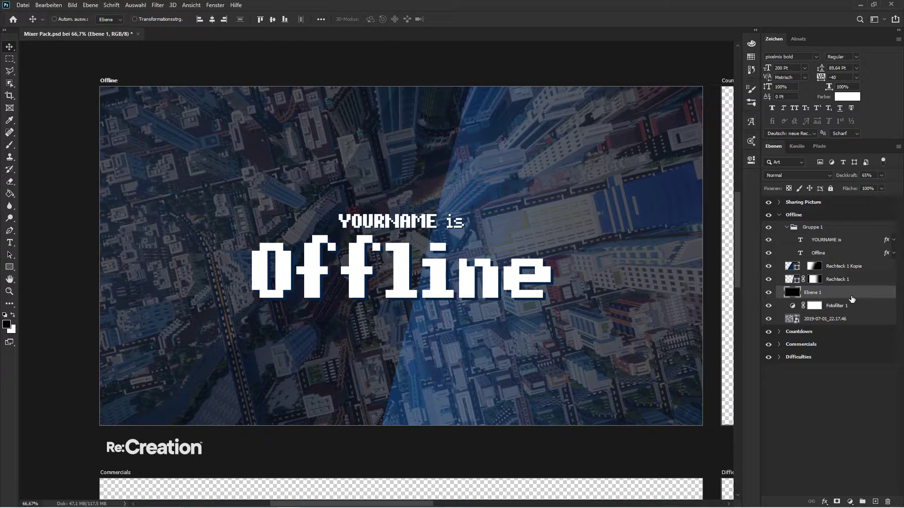
- Raise the Rechteck 1 Kopie overlay's opacity to 75%
left_click(854, 267)
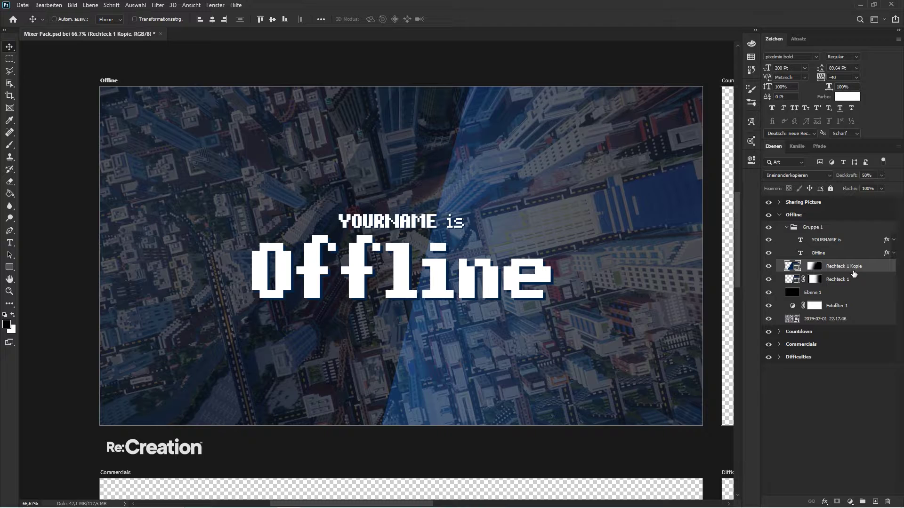
key("7")
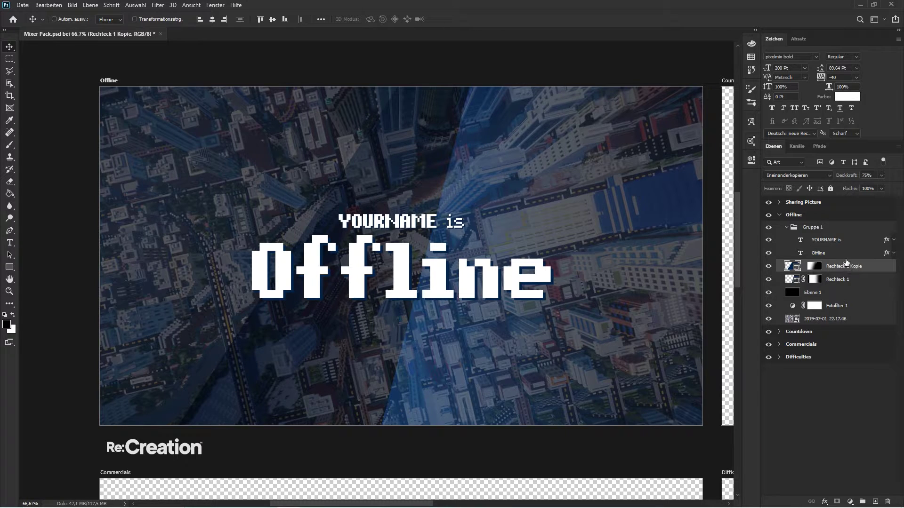
left_click(787, 228)
left_click(817, 228)
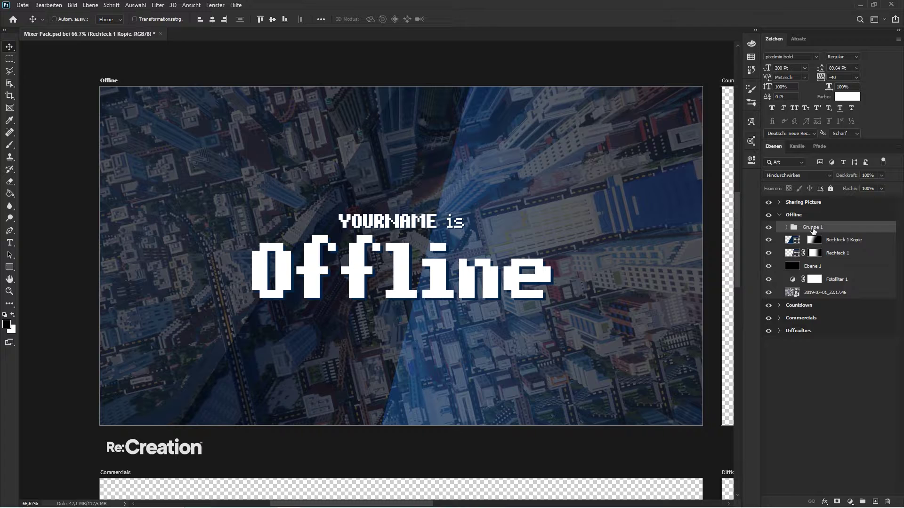
- Group the background layers, down to the photo, into a group named BG
left_click(835, 282, "shift")
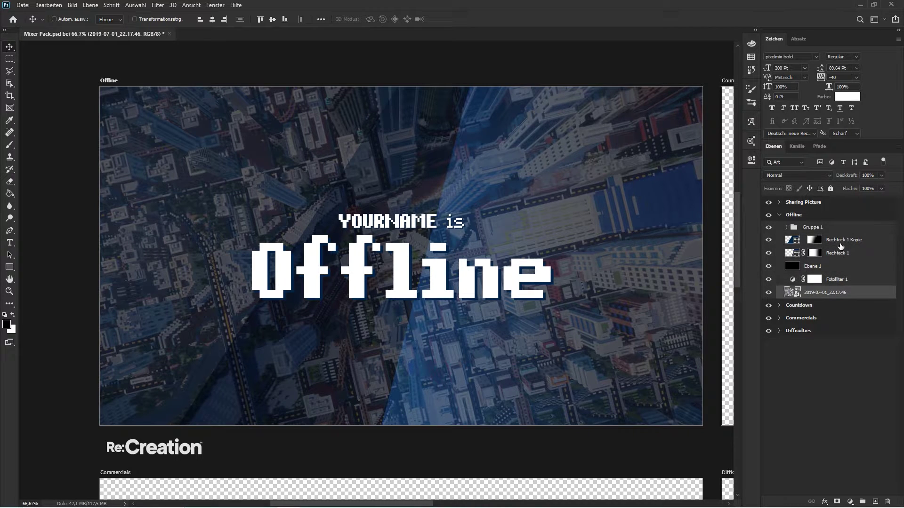
key("ctrl+g")
left_click(820, 239)
type("BG")
key("Return")
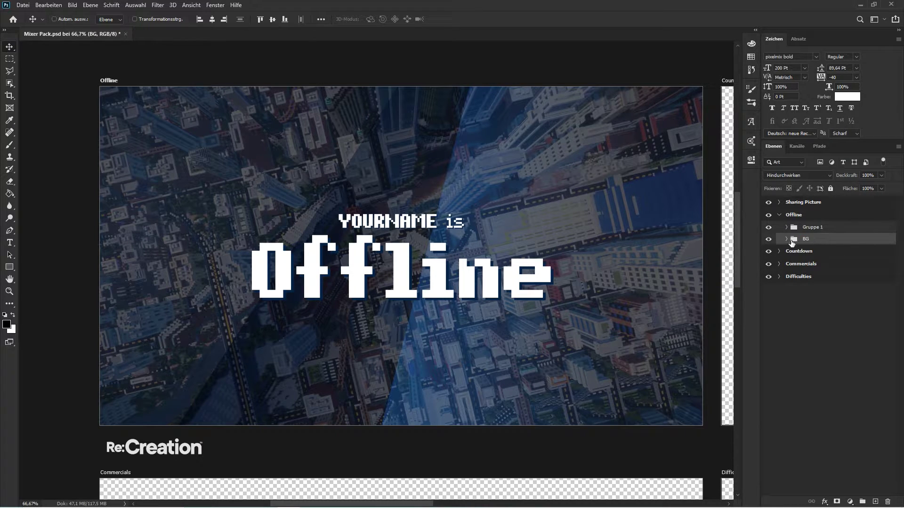
- Rename the Gruppe 1 group to Text
left_click(804, 228)
left_click(787, 239)
left_click(787, 227)
double_click(805, 228)
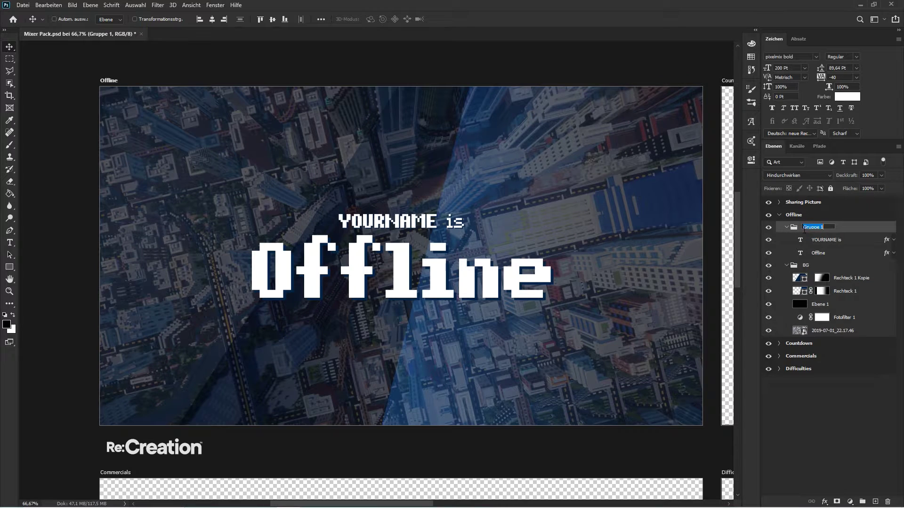
type("Text")
key("Return")
- Rename the text layers to 'YourName (is)' and 'Offline-Text'
double_click(819, 240)
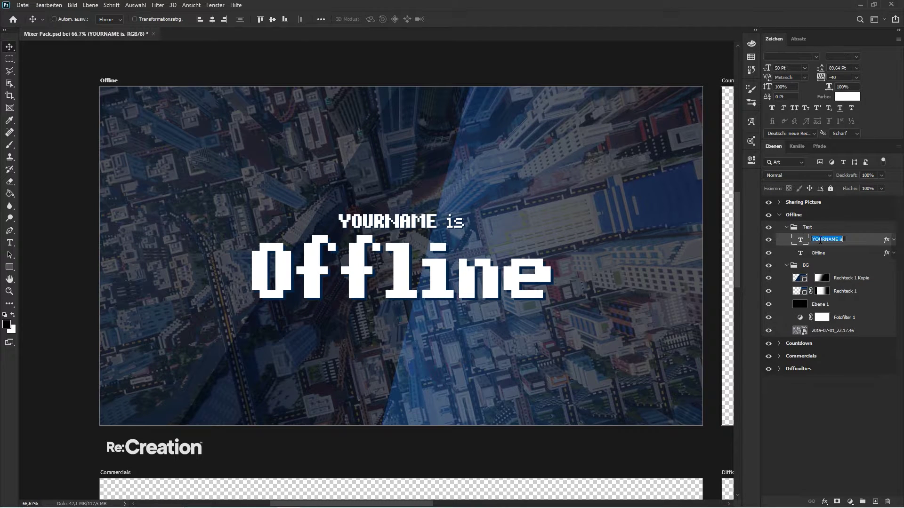
type("YourName (is)")
key("Return")
double_click(818, 254)
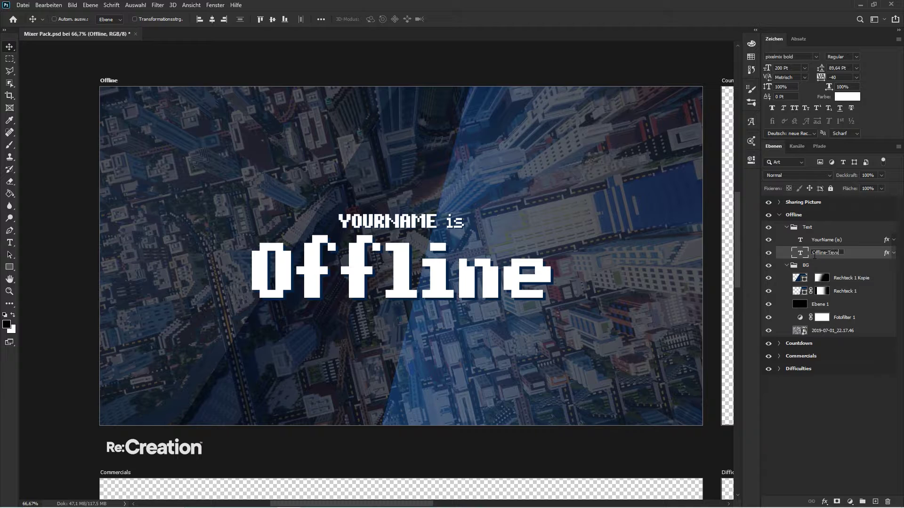
type("Offline-Text")
key("Return")
- Give the Text group a green colour label and the BG group a red one
right_click(822, 229)
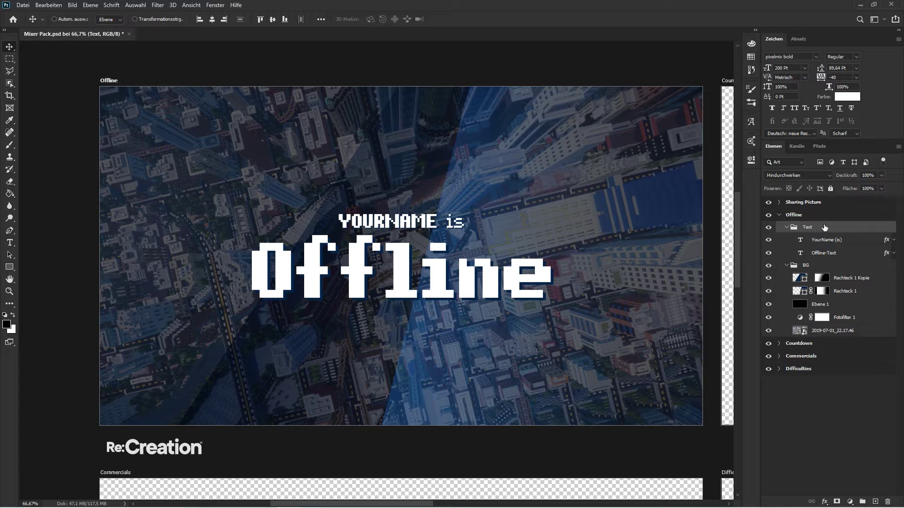
left_click(730, 479)
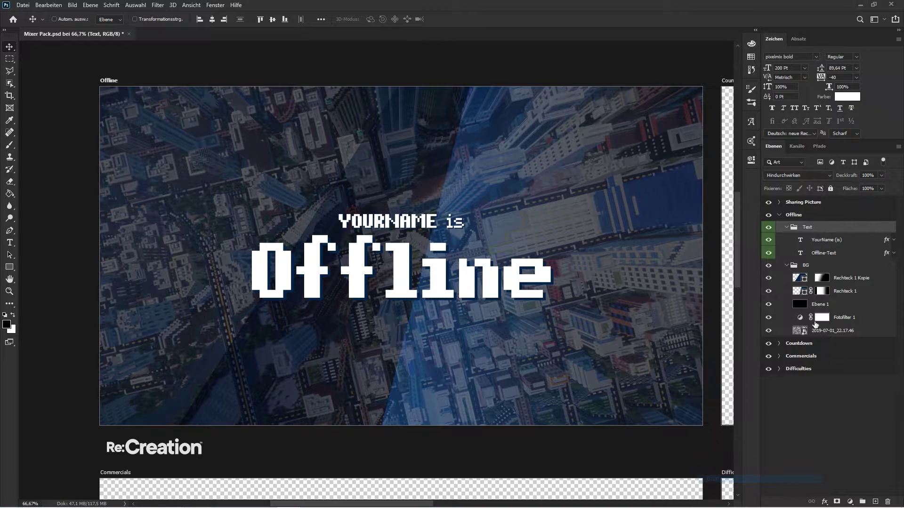
right_click(821, 266)
left_click(741, 455)
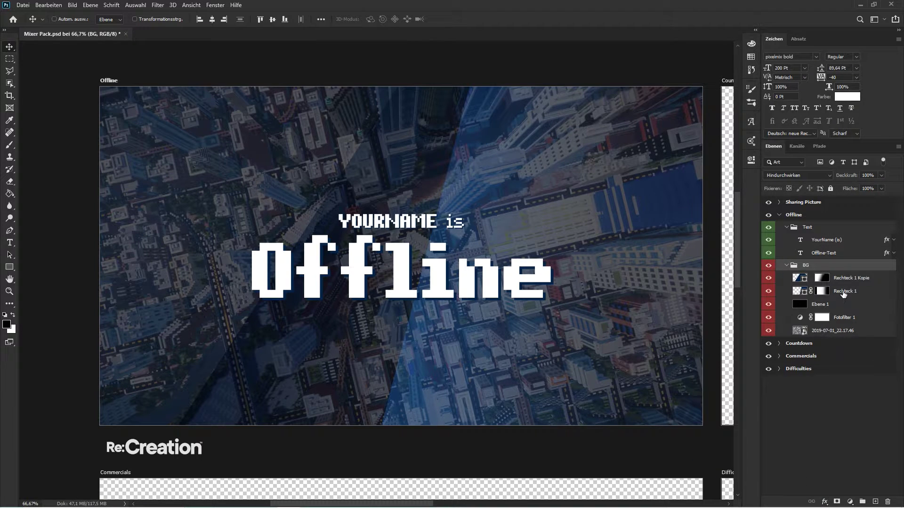
- Rename the BG layers to Overlay 1, Overlay 2, Overlay 3, CC and Image
double_click(851, 278)
type("Overlay")
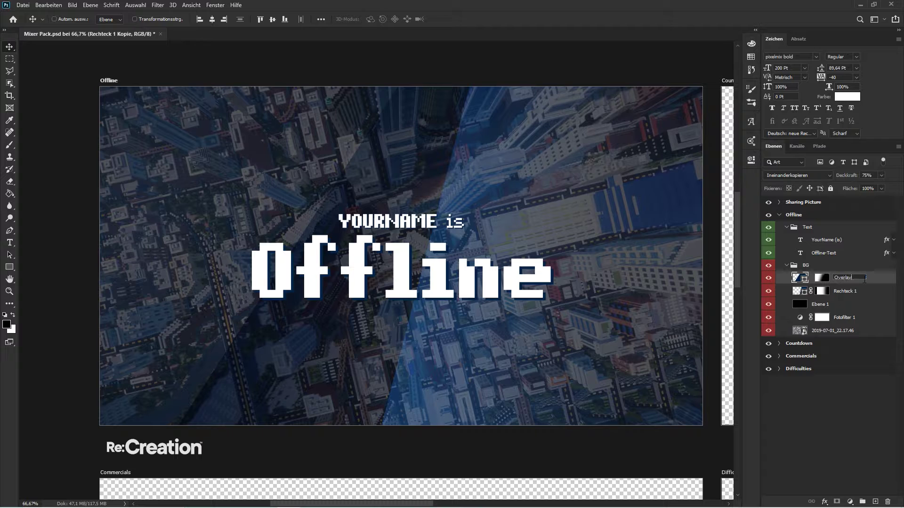
type(" 1")
key("Tab")
type("Overlay 2")
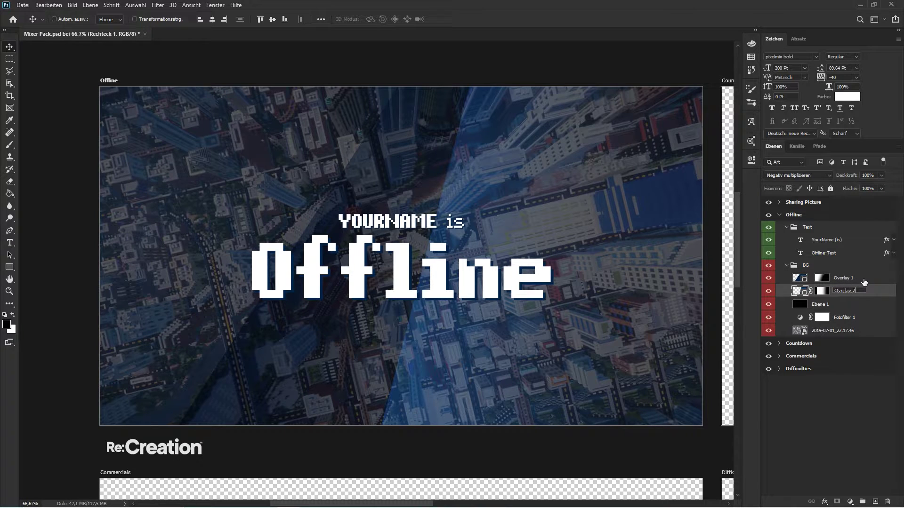
key("Tab")
type("Overlay 3")
key("Tab")
type("CC")
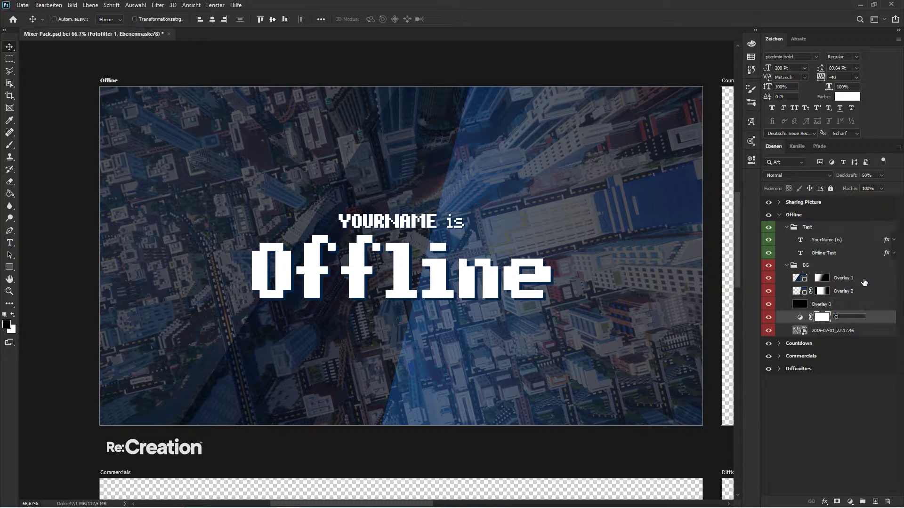
key("Tab")
type("Image")
key("Return")
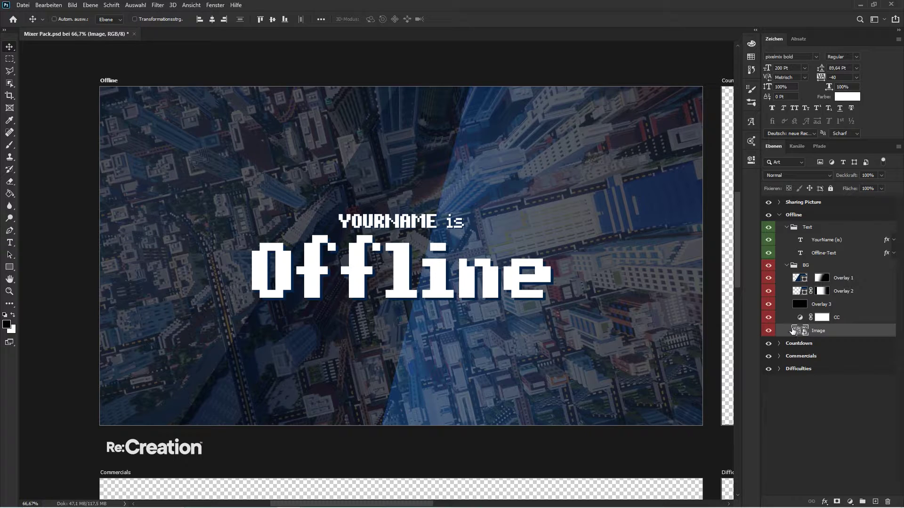
- Delete the CC layer's mask and give CC a blue colour label
right_click(821, 318)
left_click(819, 336)
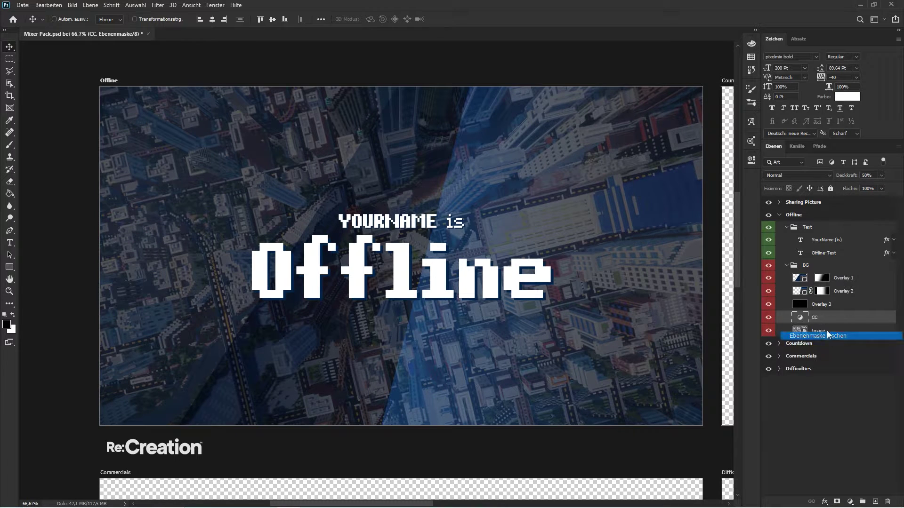
right_click(827, 316)
left_click(722, 459)
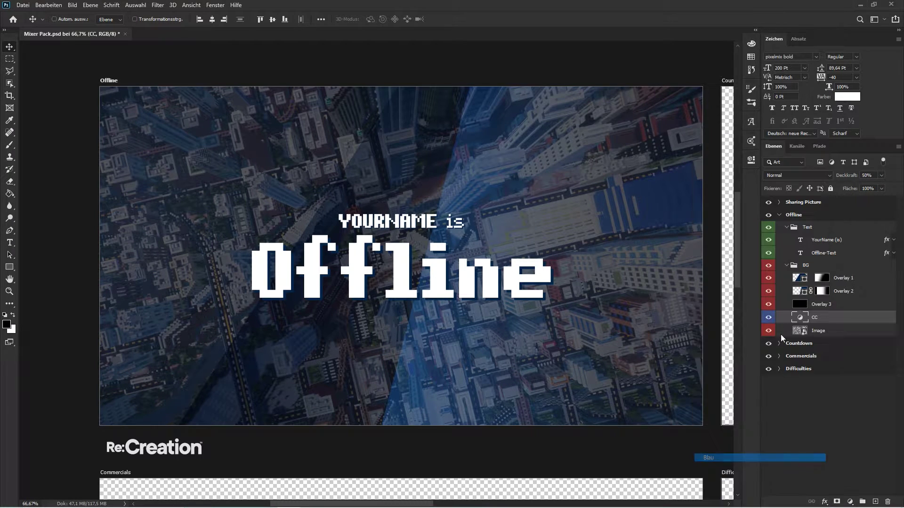
- Collapse the Text and BG groups and Alt-drag both into the Sharing Picture artboard
left_click(787, 265)
left_click(786, 228)
left_click(805, 228, "shift")
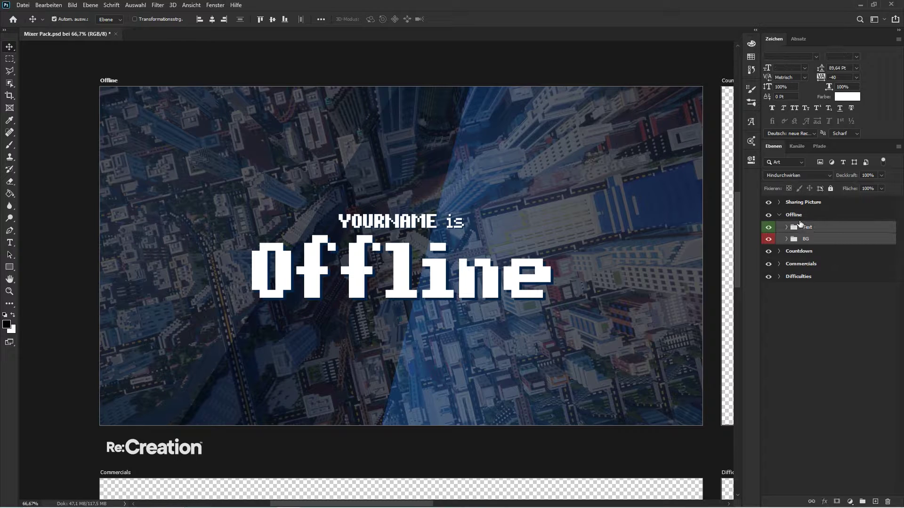
left_click_drag(805, 228, 802, 207)
- Move the misplaced Text and BG folders out of Sharing Picture and back under Offline
scroll(584, 240, "up", 5)
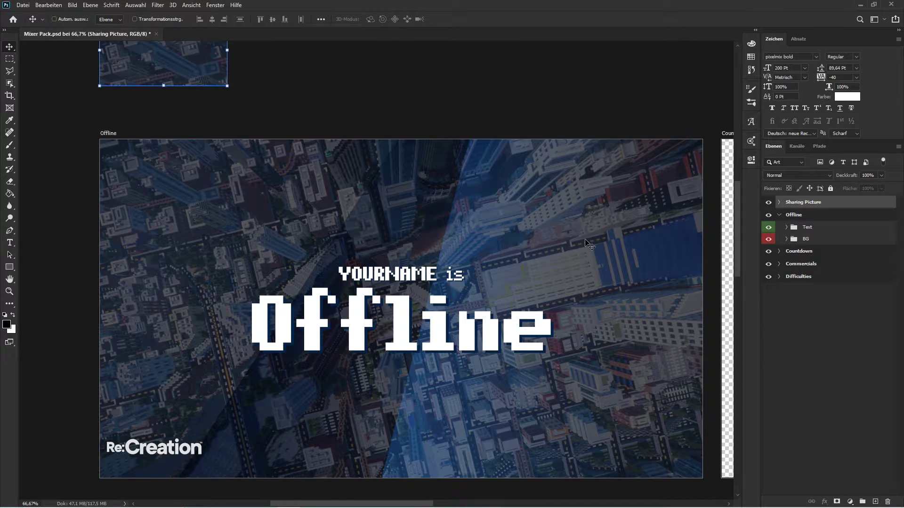
scroll(582, 245, "up", 1)
key("h")
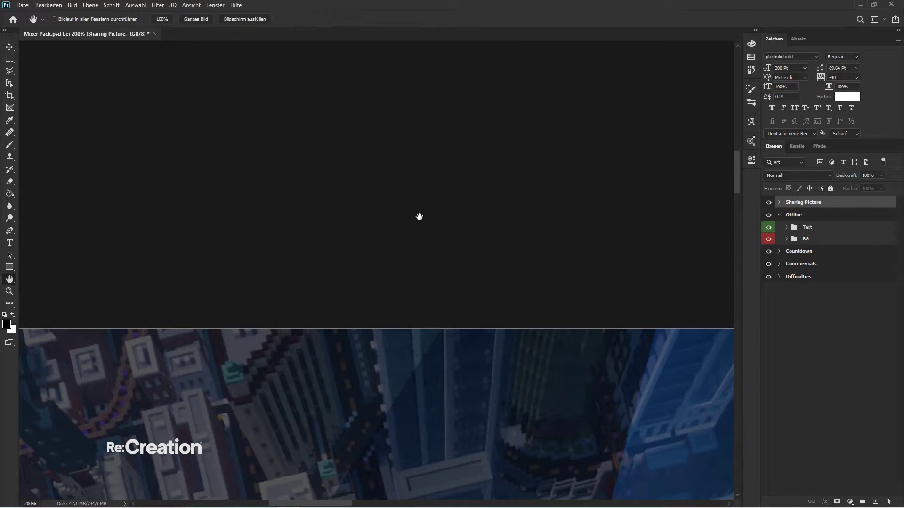
scroll(419, 216, "up", 1)
left_click_drag(418, 216, 598, 287)
left_click_drag(552, 270, 539, 186)
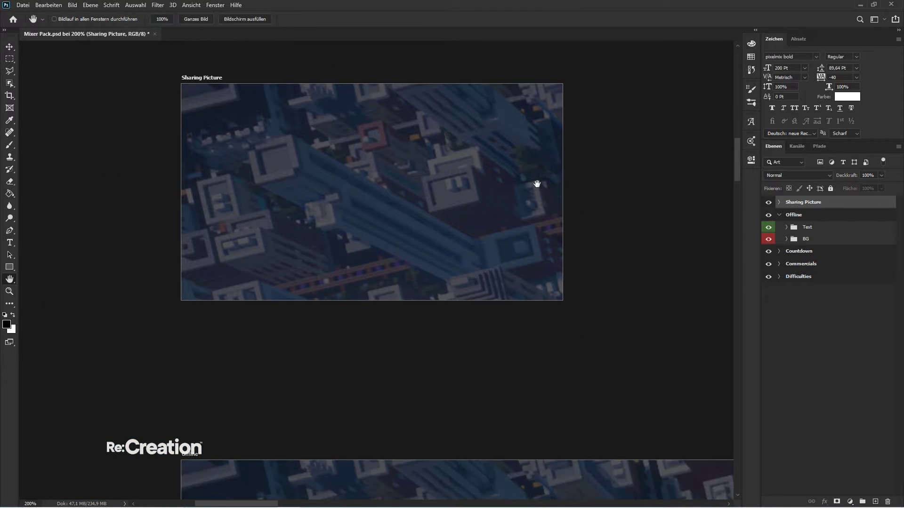
left_click(779, 202)
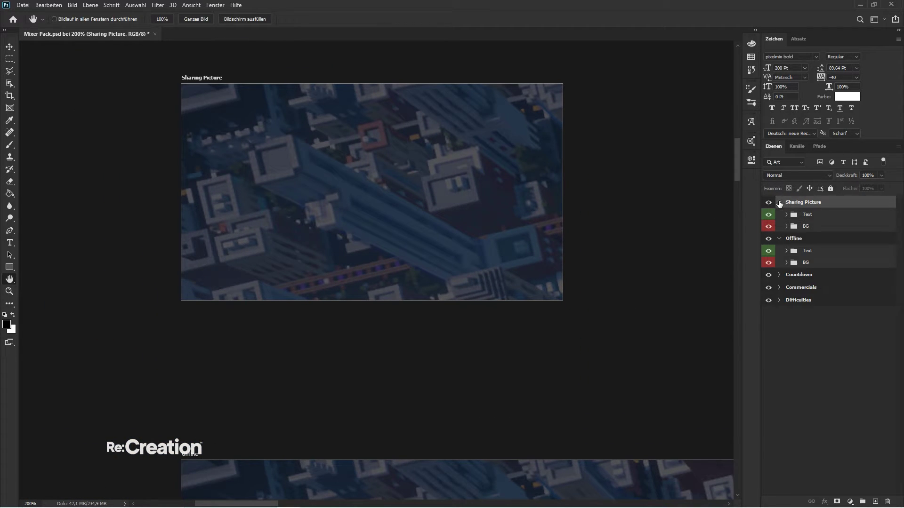
left_click(813, 216)
left_click(810, 226, "shift")
left_click_drag(810, 226, 810, 203)
key("ctrl+minus")
key("ctrl+minus")
key("ctrl+minus")
key("ctrl+minus")
key("ctrl+minus")
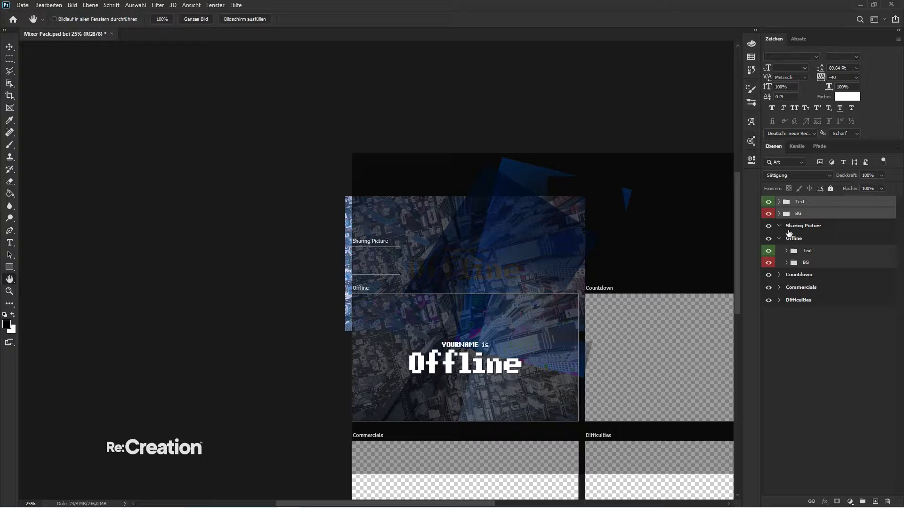
left_click_drag(789, 232, 790, 234)
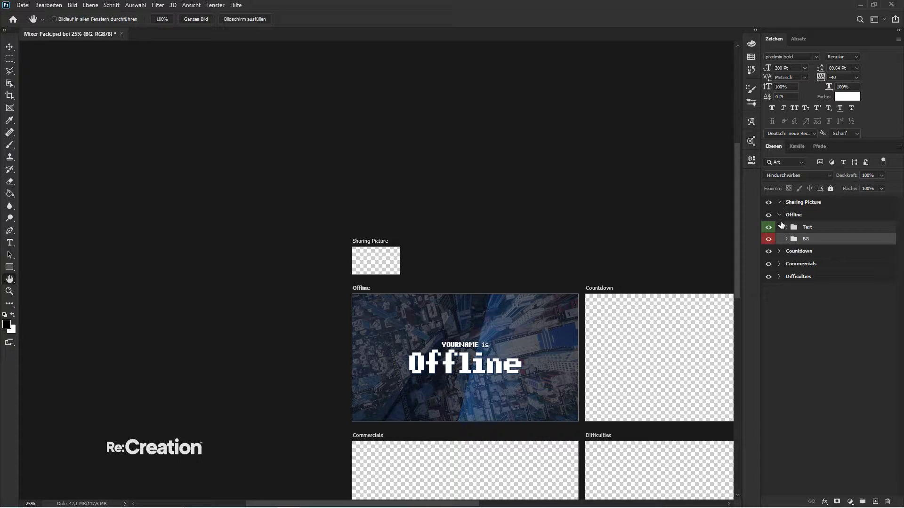
- Duplicate Offline's Text and BG folders with Ctrl+J and move the copies into Sharing Picture
left_click(806, 229)
left_click(807, 239, "shift")
key("ctrl+j")
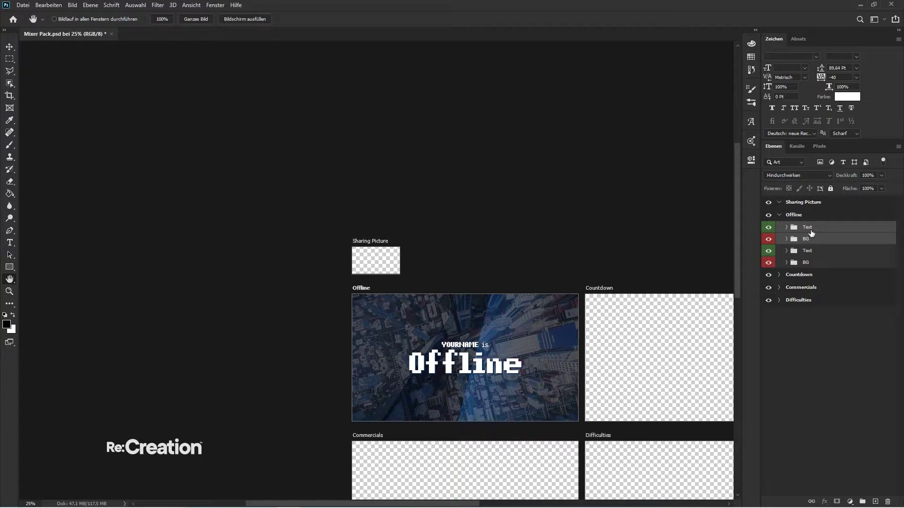
left_click_drag(808, 239, 799, 209)
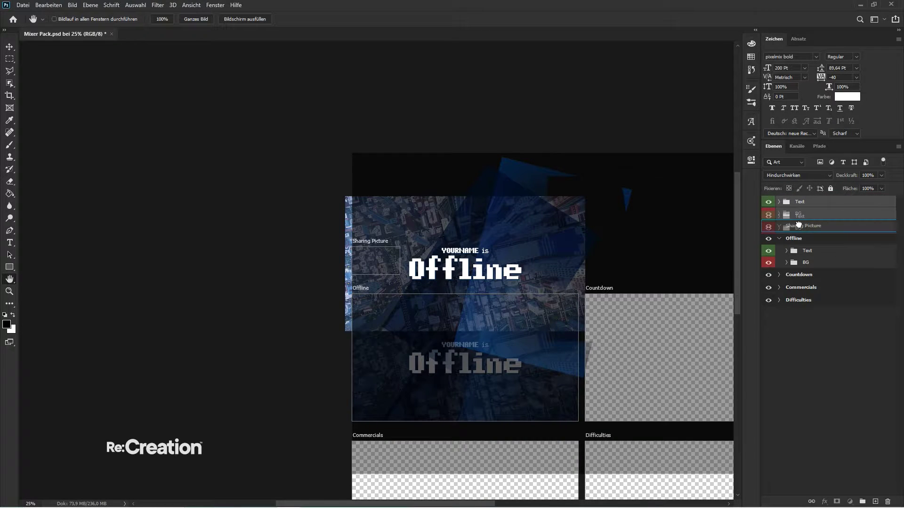
- Scale the copied design down to about 15 percent
key("ctrl+t")
key("ctrl+r")
scroll(671, 234, "right", 3)
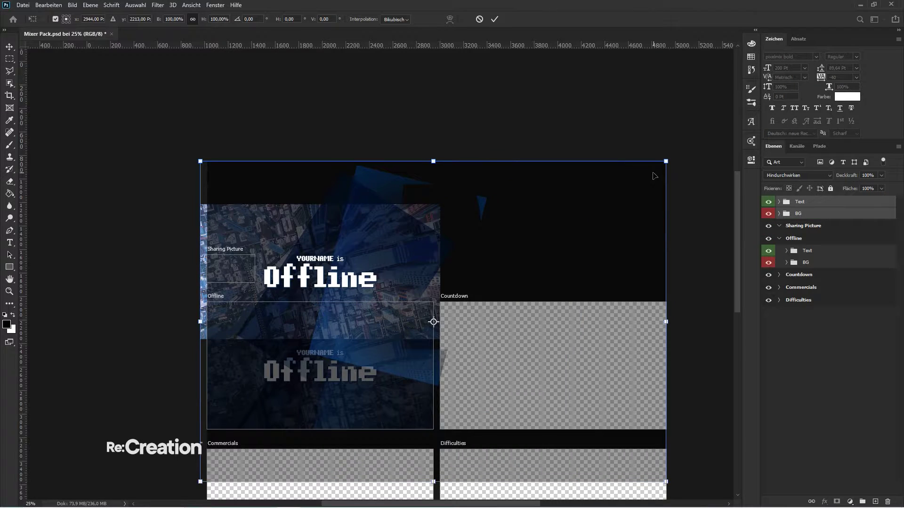
left_click_drag(666, 157, 431, 280)
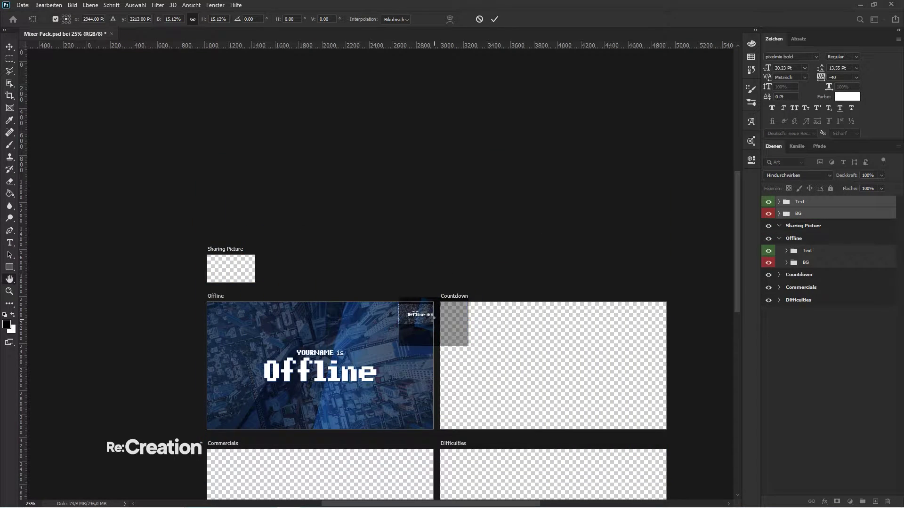
left_click_drag(427, 318, 591, 303)
key("Return")
scroll(570, 309, "right", 5)
key("ctrl+r")
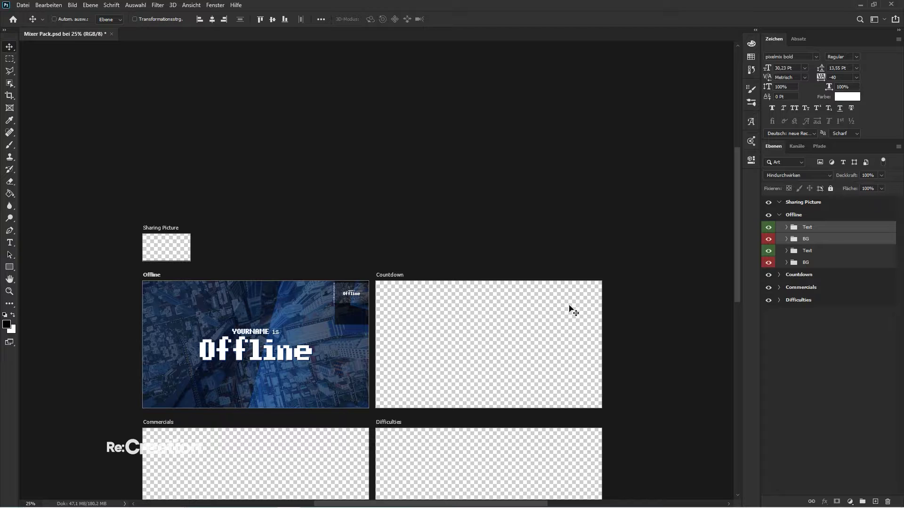
left_click_drag(350, 302, 181, 257)
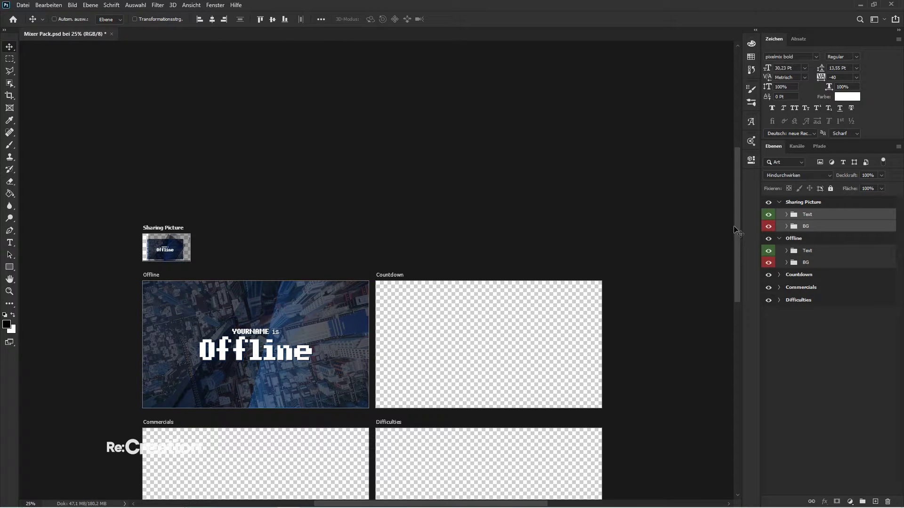
- Enlarge the copied Text and BG folders so the city image fills the Sharing Picture artboard
left_click(807, 215)
key("ctrl+plus")
key("h")
scroll(632, 202, "up", 4)
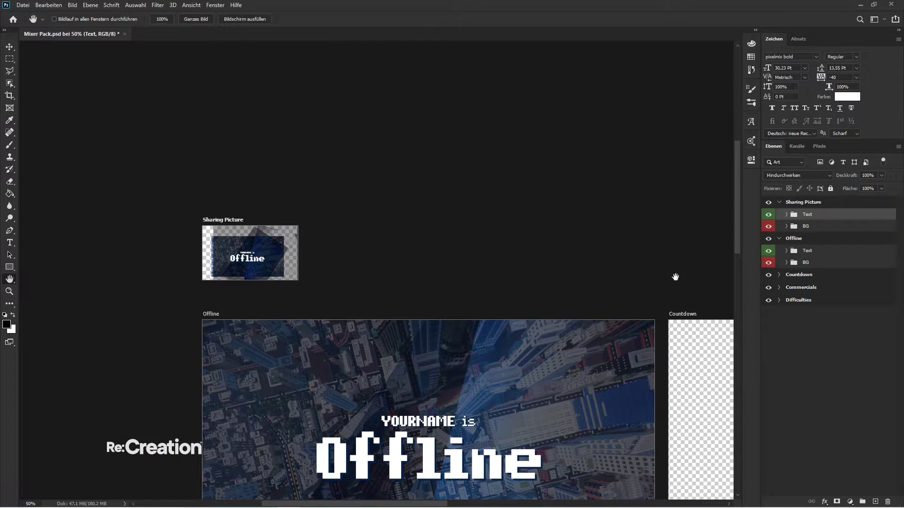
scroll(716, 344, "down", 2)
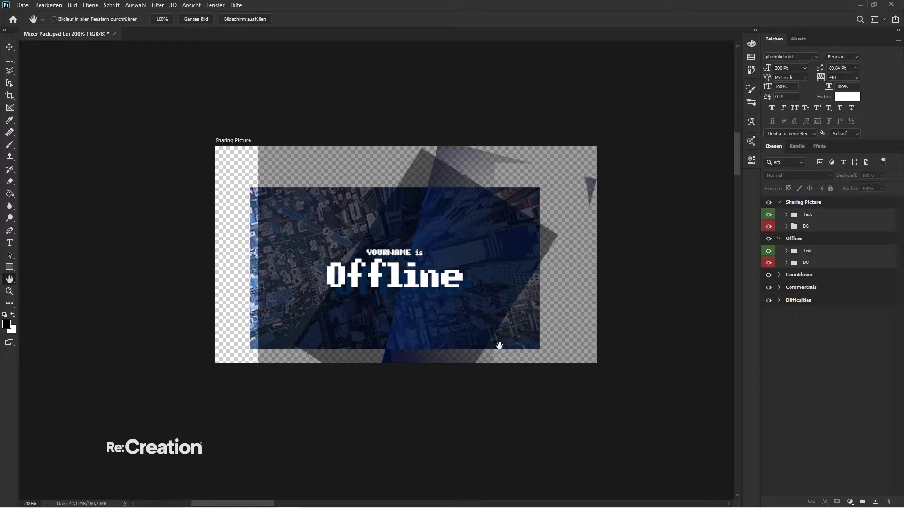
key("ctrl+plus")
left_click(806, 226)
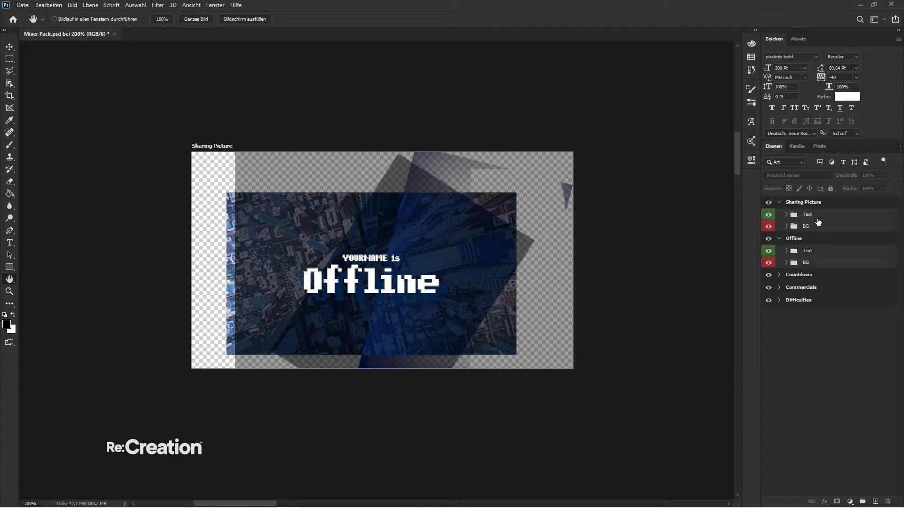
left_click(807, 214, "shift")
key("ctrl+t")
left_click_drag(508, 140, 565, 15)
left_click_drag(473, 303, 552, 326)
key("Return")
key("h")
left_click(803, 202)
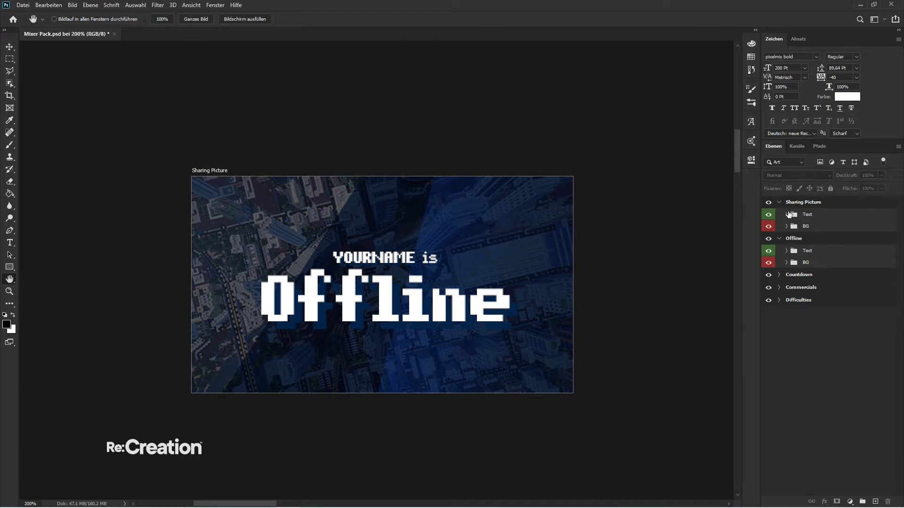
left_click(786, 215)
- Delete the 'YourName (is)' layer and change the Offline text to YOURNAME
left_click(800, 227)
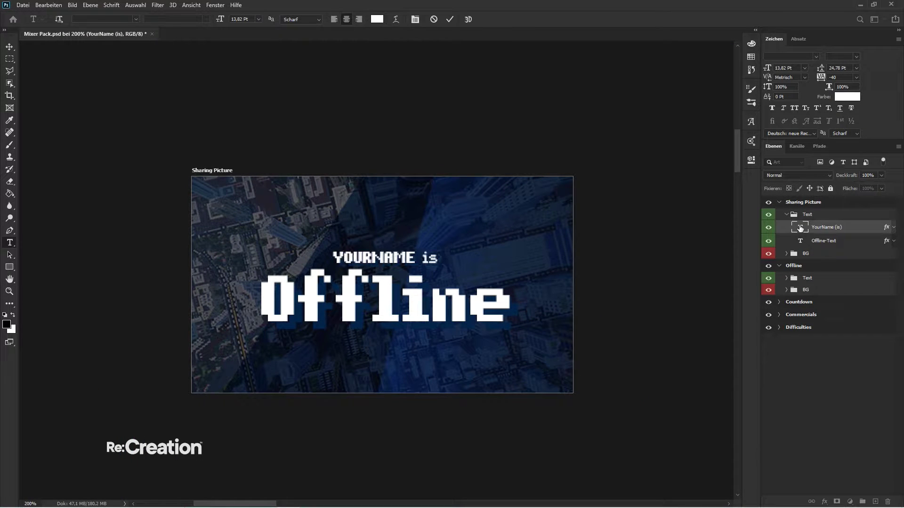
key("Delete")
double_click(803, 228)
type("YOURNAME")
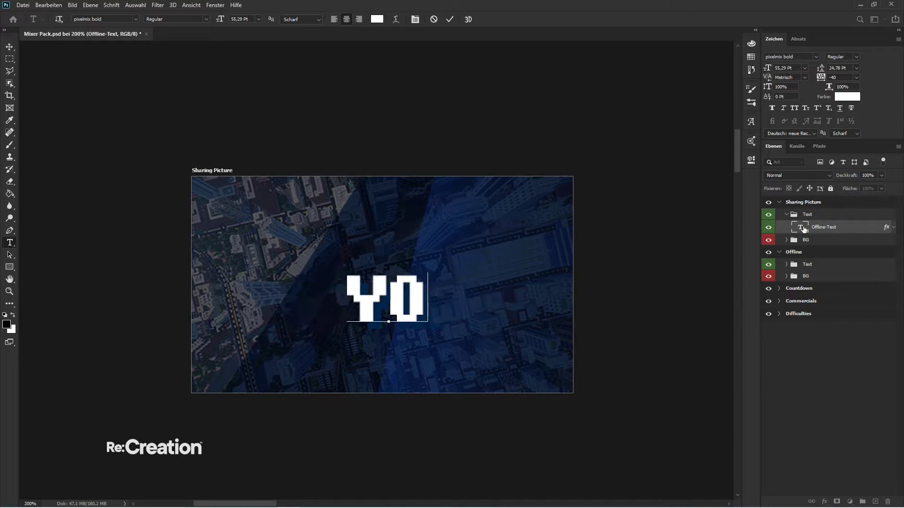
left_click(10, 46)
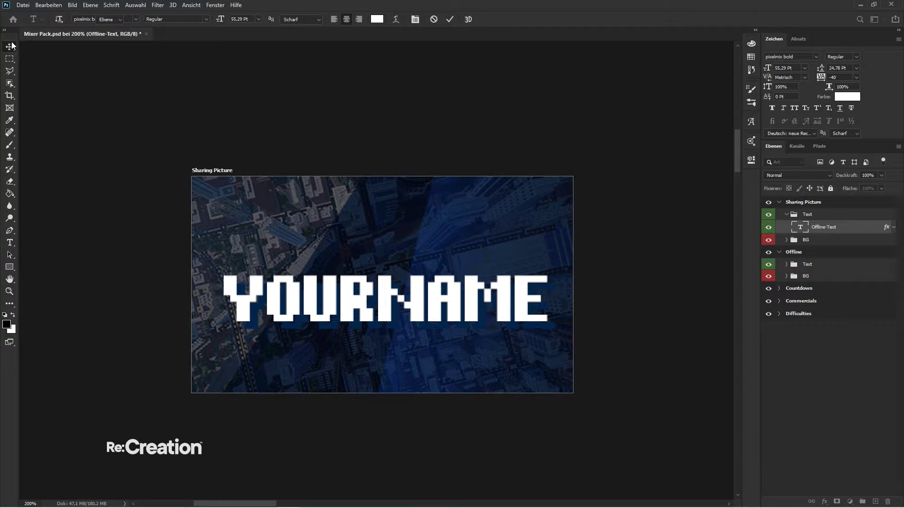
- Duplicate the YOURNAME line, move it below, and change it to NOW LIVE
key("ctrl+j")
key("shift+Down")
key("shift+Down")
key("shift+Down")
key("shift+Down")
key("shift+Down")
key("shift+Down")
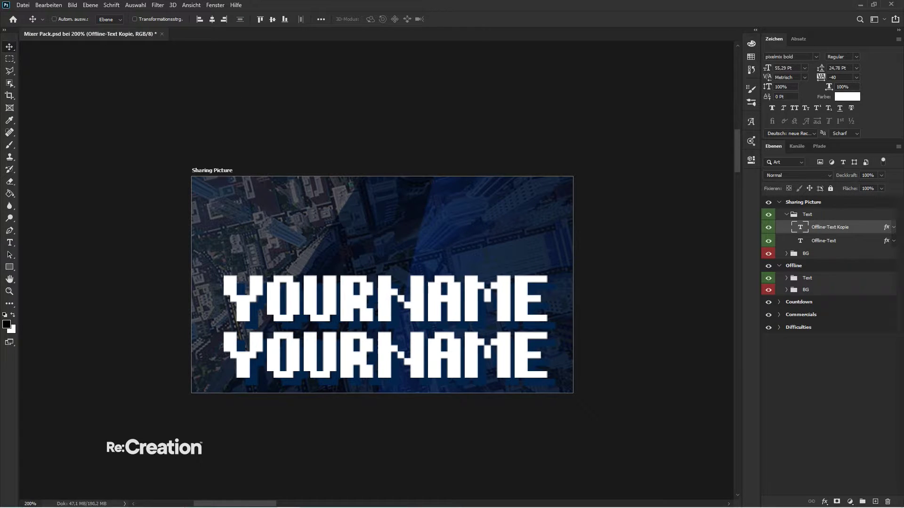
double_click(803, 228)
type("NOW LIVE")
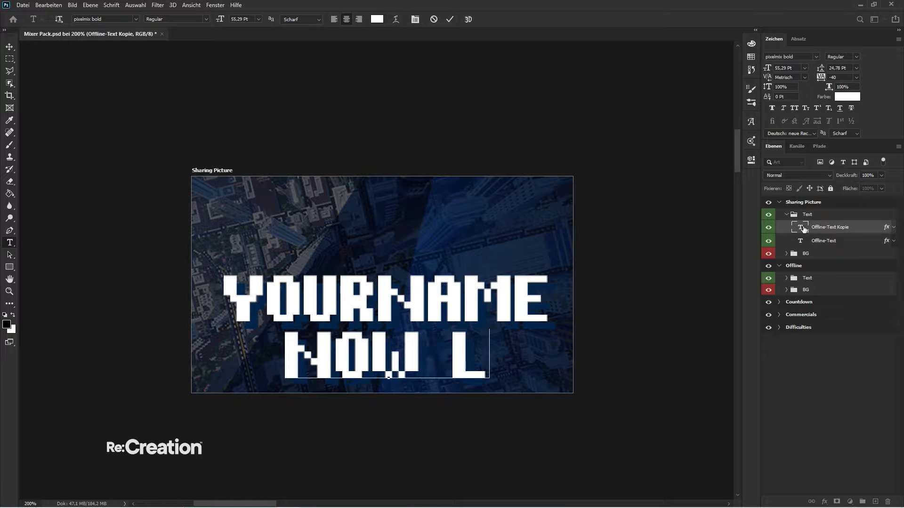
left_click(6, 48)
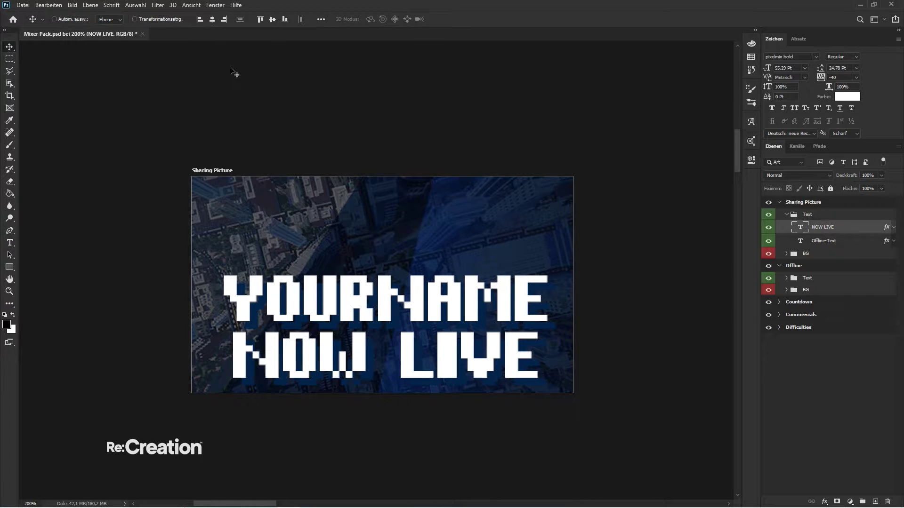
key("shift+Up")
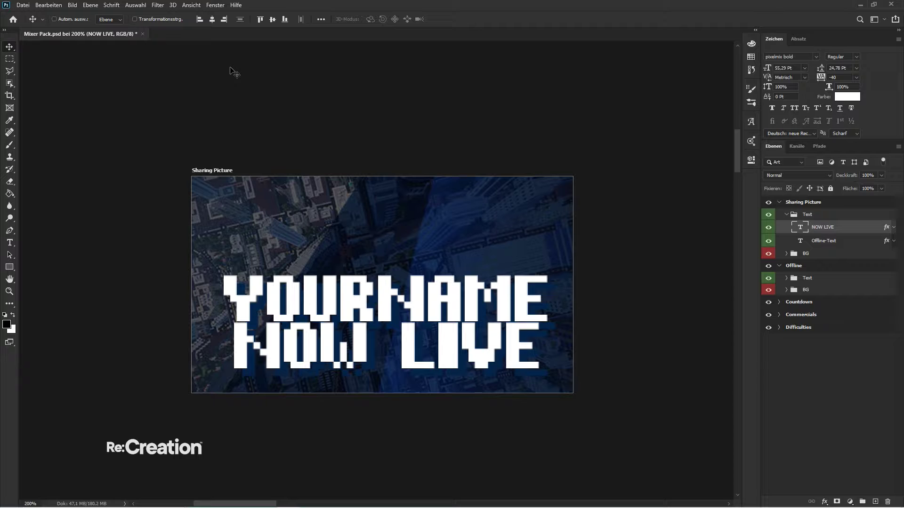
key("shift+Down")
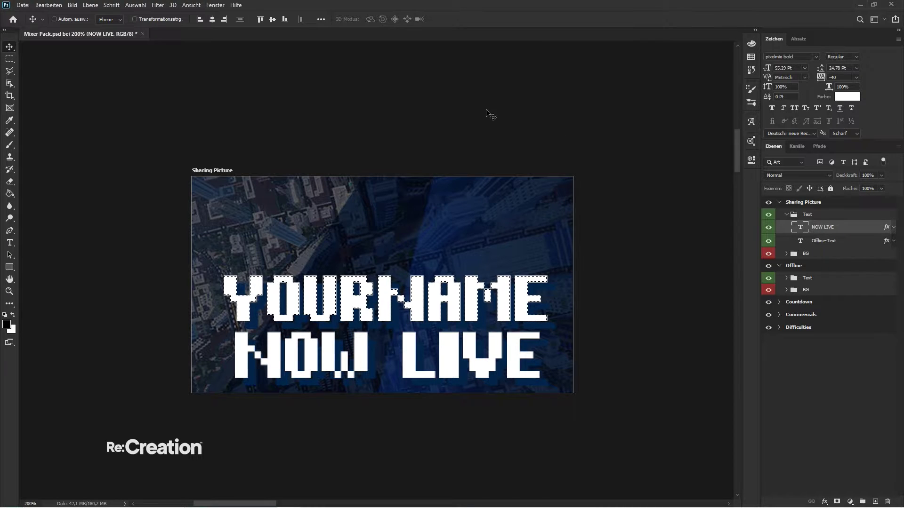
- Centre both text lines horizontally and scale the Text group down to about 79 percent
key("ctrl")
left_click(832, 246, "ctrl")
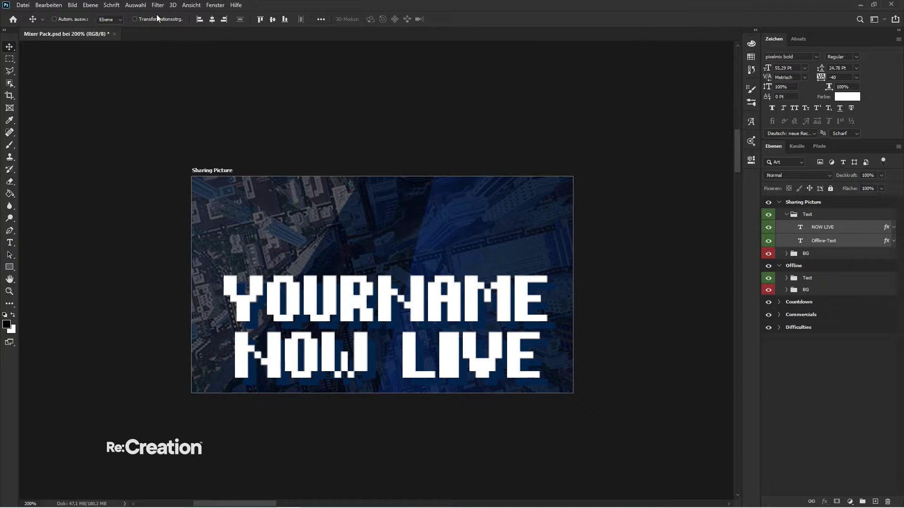
left_click(212, 19)
left_click(818, 215)
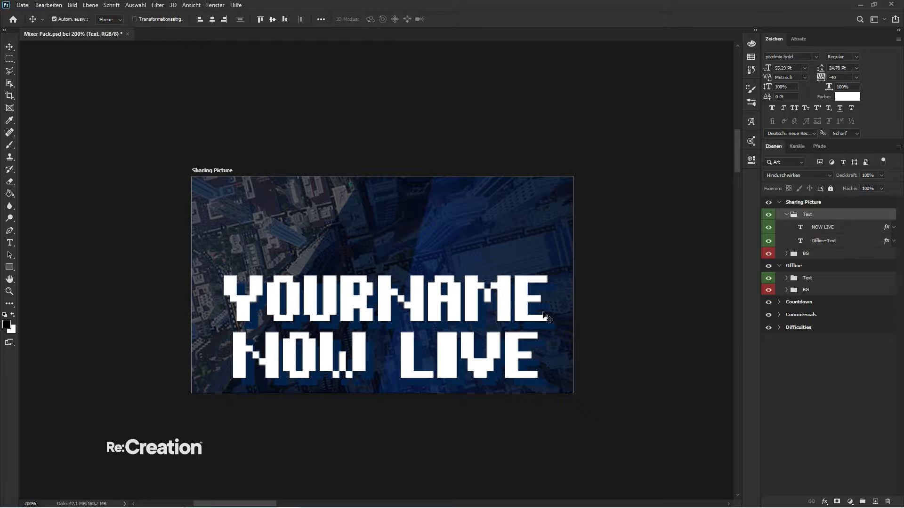
key("ctrl+t")
left_click_drag(547, 275, 513, 286)
- Skew the text so its left side drops, then centre it and nudge it slightly down
key("Return")
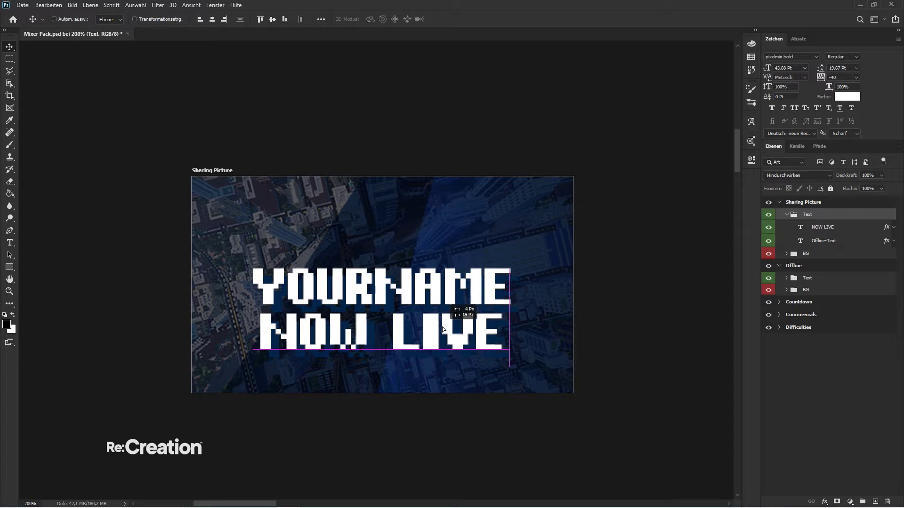
left_click(49, 5)
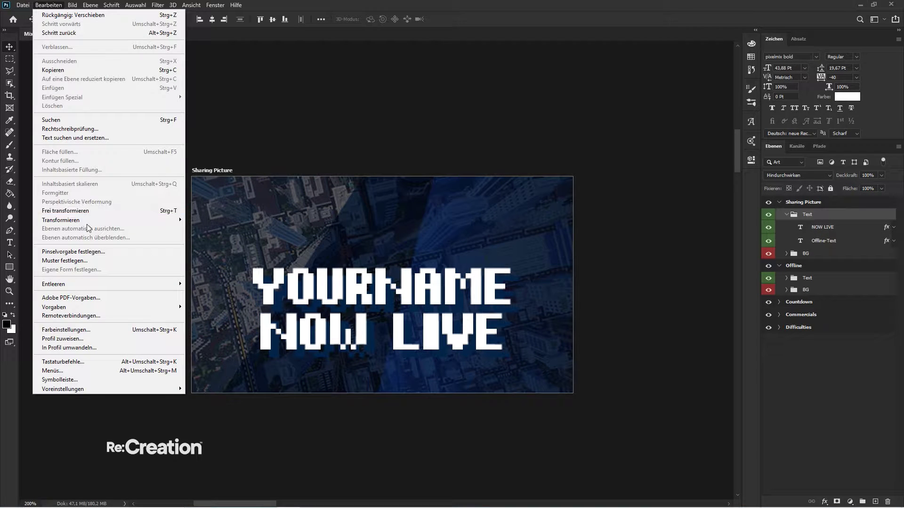
mouse_move(88, 220)
left_click(233, 253)
left_click_drag(253, 309, 249, 332)
key("Return")
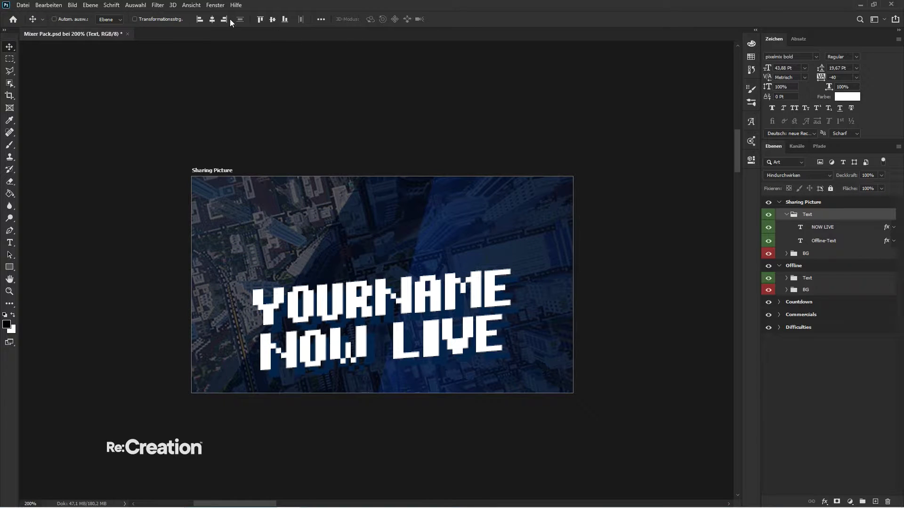
left_click(210, 18)
key("shift+Down")
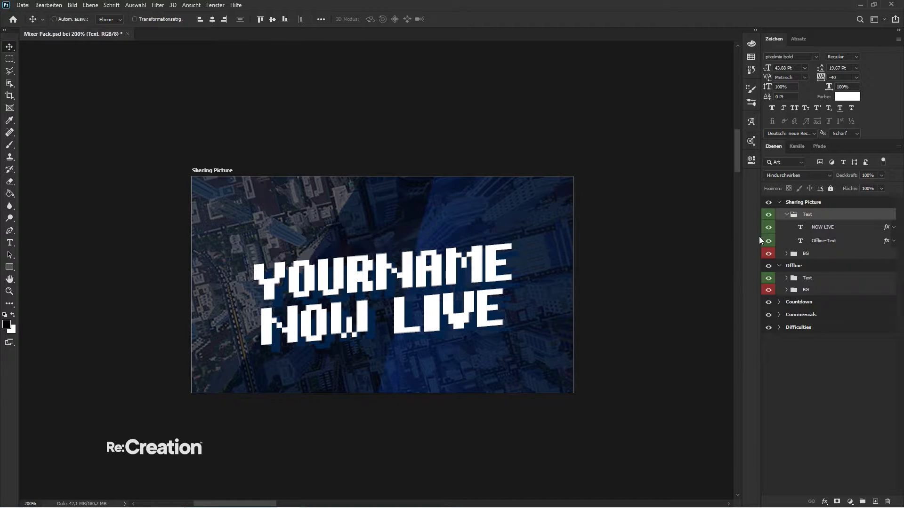
- Set Overlay 1 to 25% opacity and Overlay 3 to 75% opacity
left_click(786, 214)
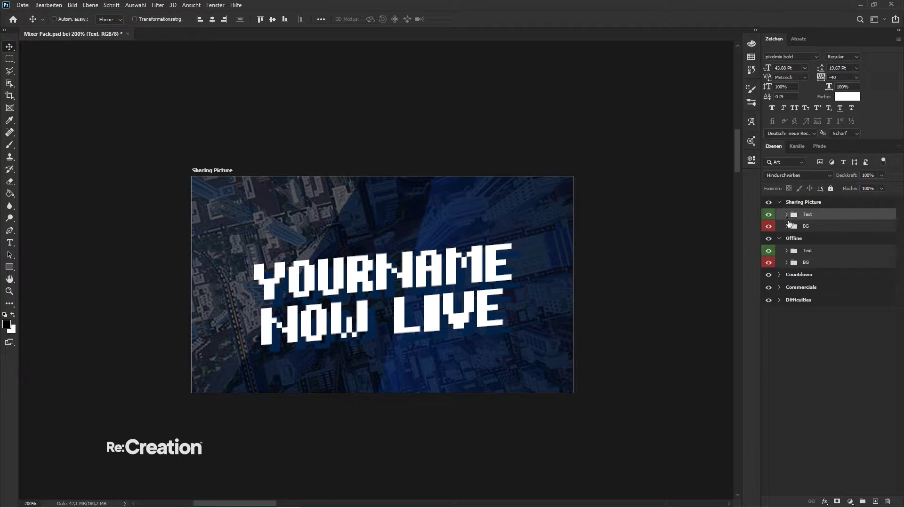
left_click(786, 226)
left_click(827, 240)
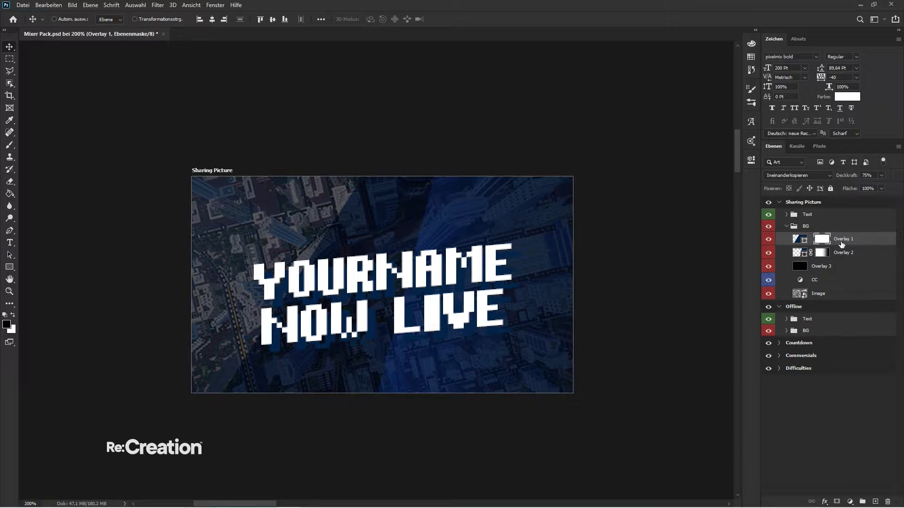
key("ctrl+2")
key("2")
key("5")
left_click(843, 254)
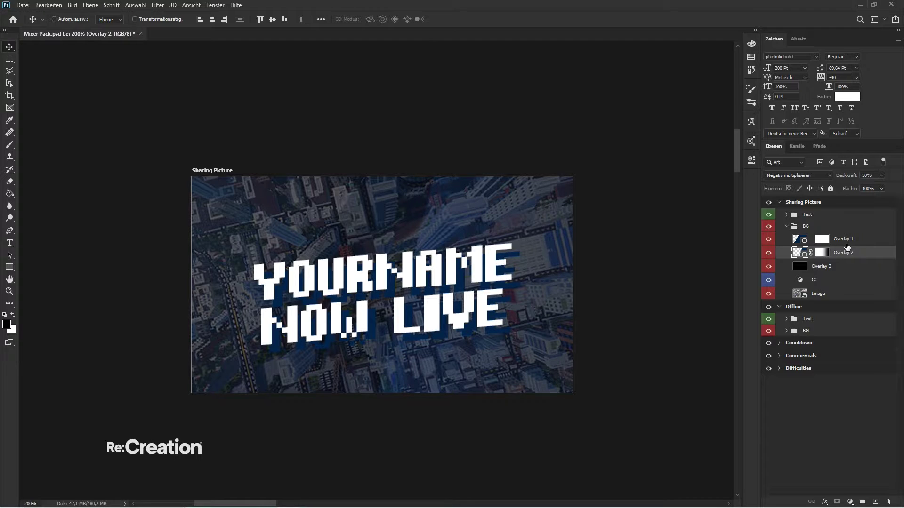
left_click(849, 268)
key("5")
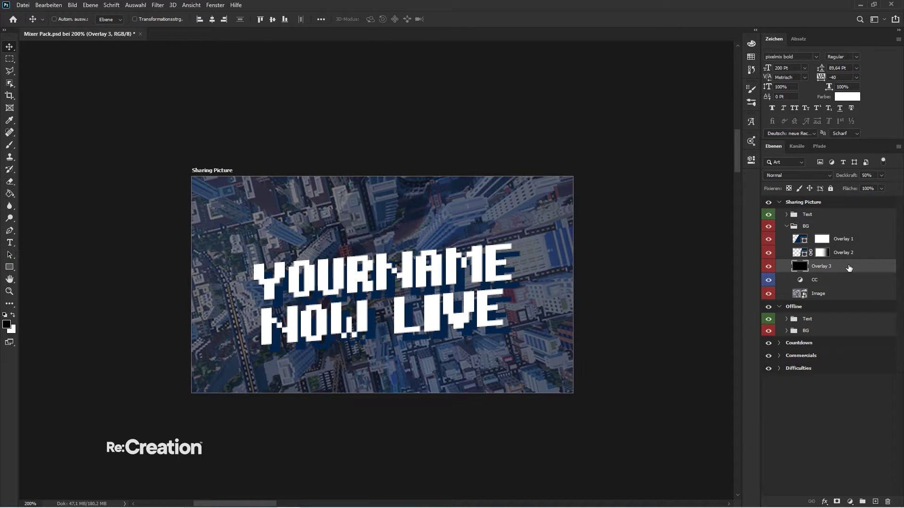
key("7")
key("5")
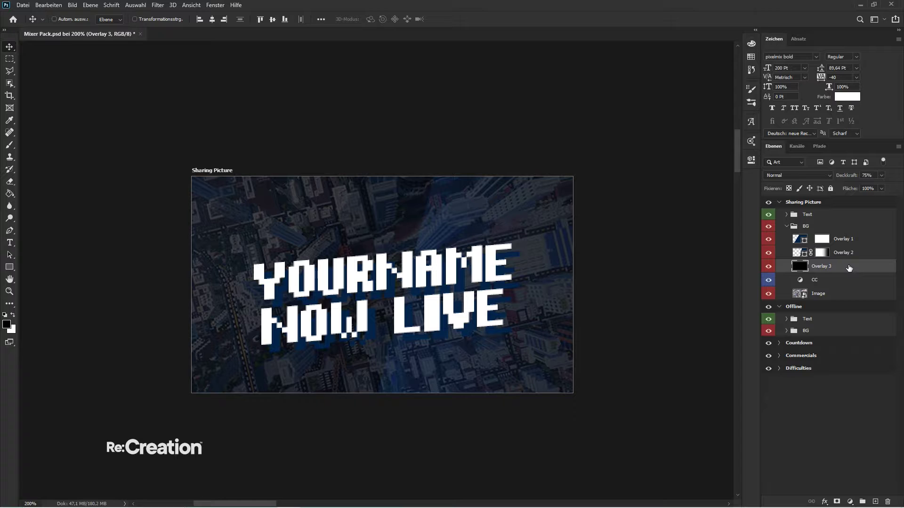
- Shorten the drop shadow distance on both the NOW LIVE and Offline-Text layers
double_click(782, 215)
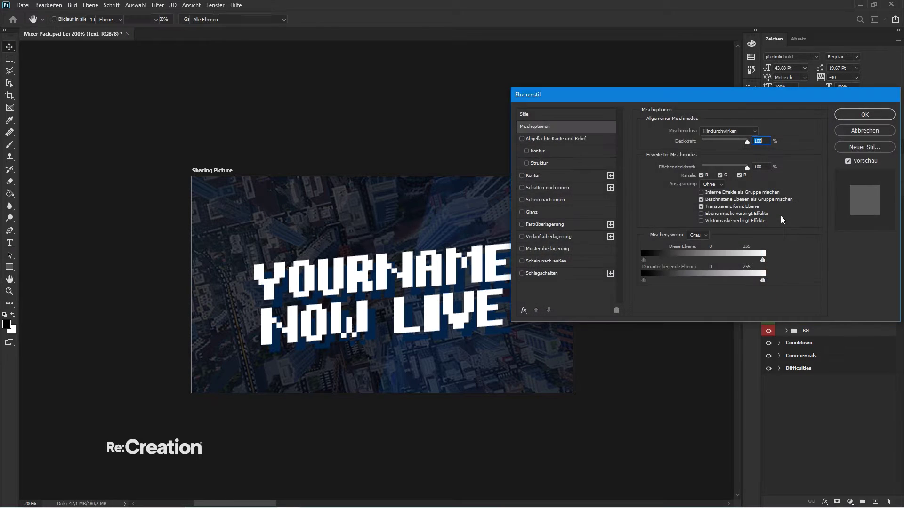
key("Escape")
left_click(786, 215)
left_click(843, 227)
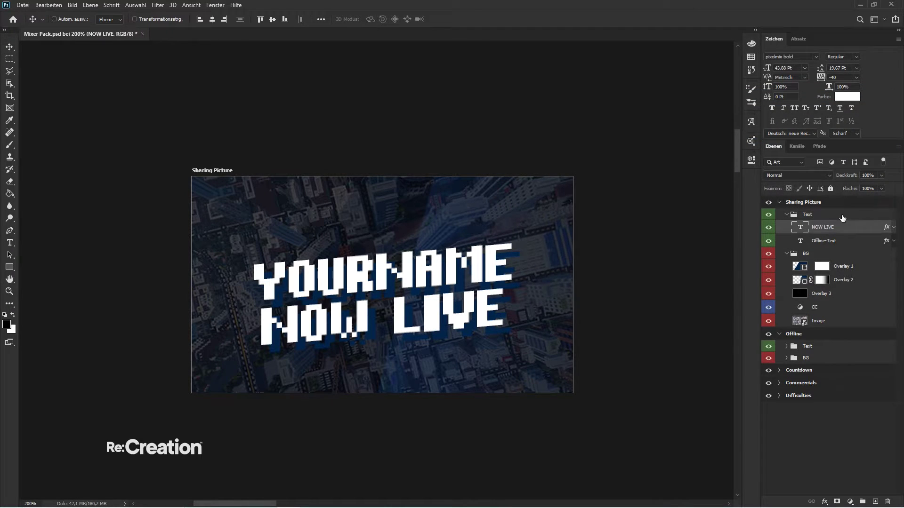
double_click(844, 225)
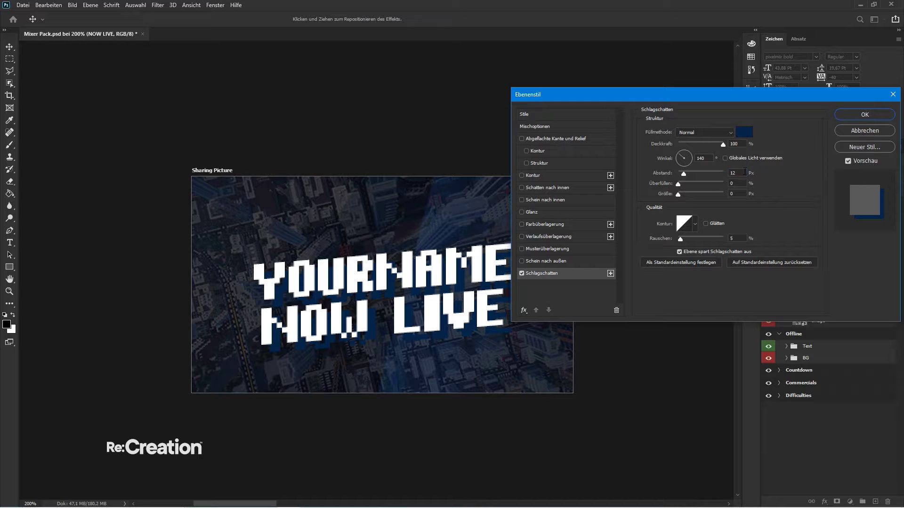
scroll(743, 172, "down", 3)
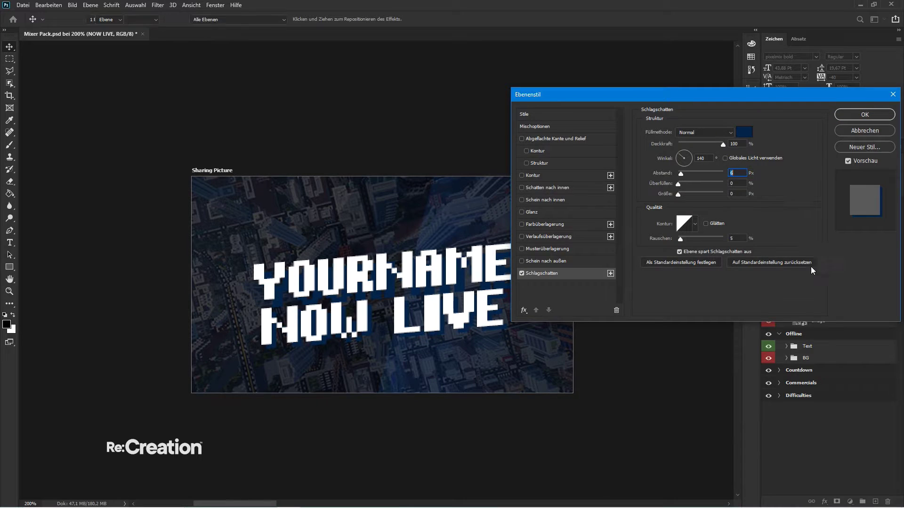
key("Return")
double_click(856, 241)
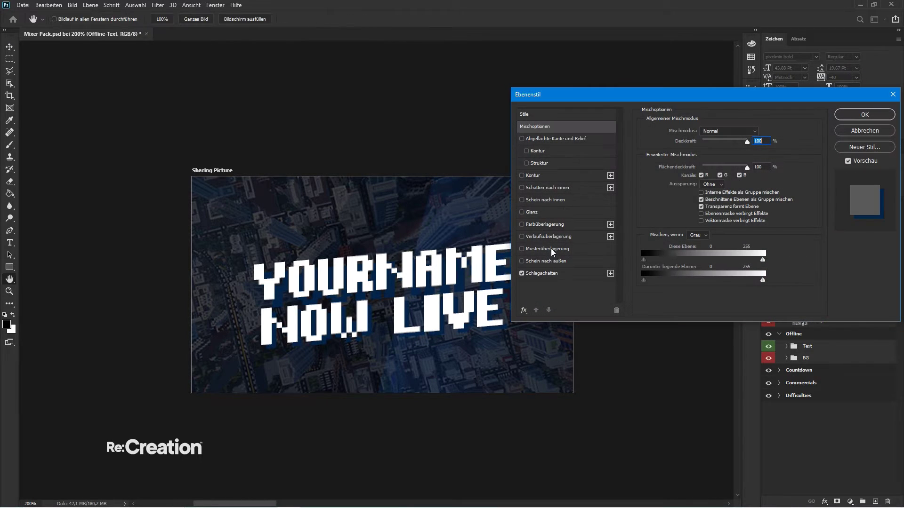
scroll(747, 173, "down", 5)
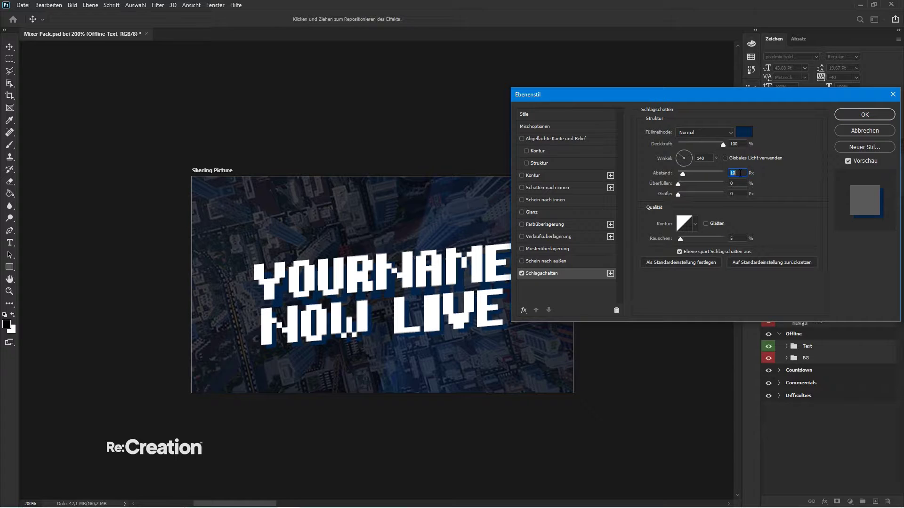
key("Return")
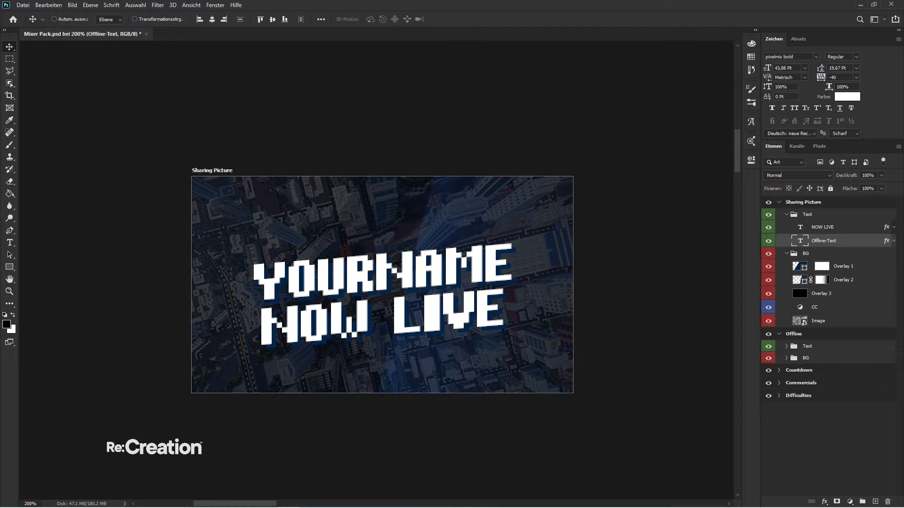
- Centre the Text group vertically on the Sharing Picture artboard and collapse the groups
left_click(794, 214)
left_click(787, 214)
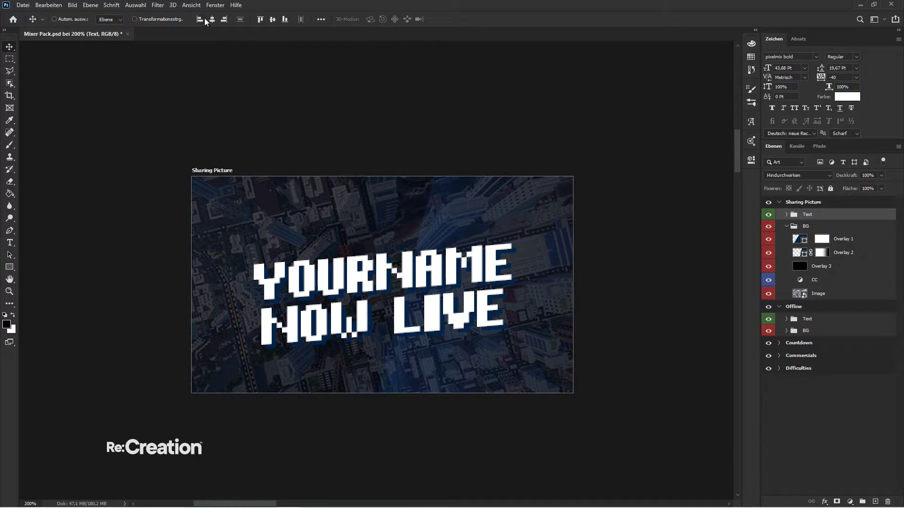
left_click(277, 19)
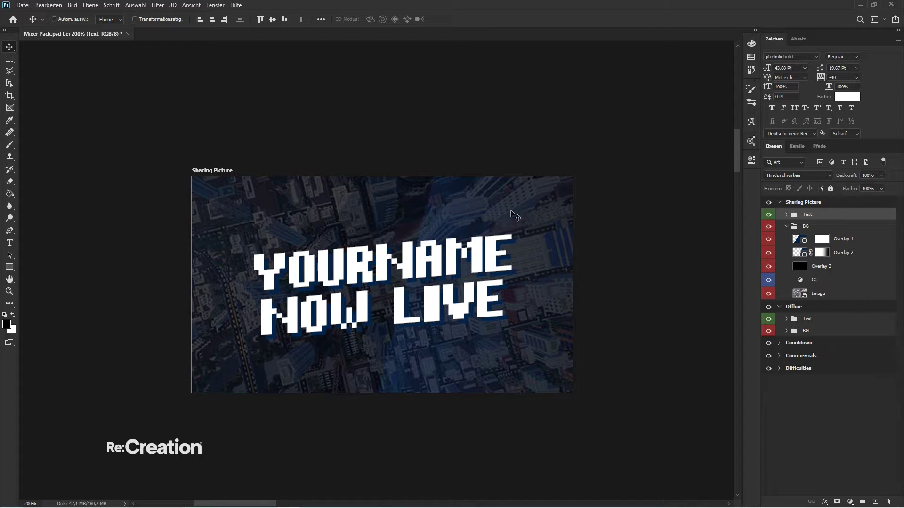
left_click(798, 380)
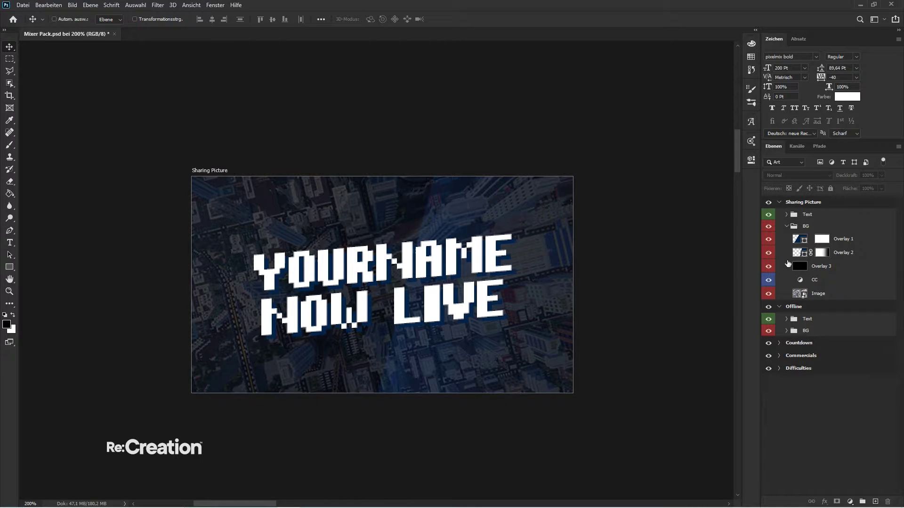
left_click(792, 229)
left_click(788, 227)
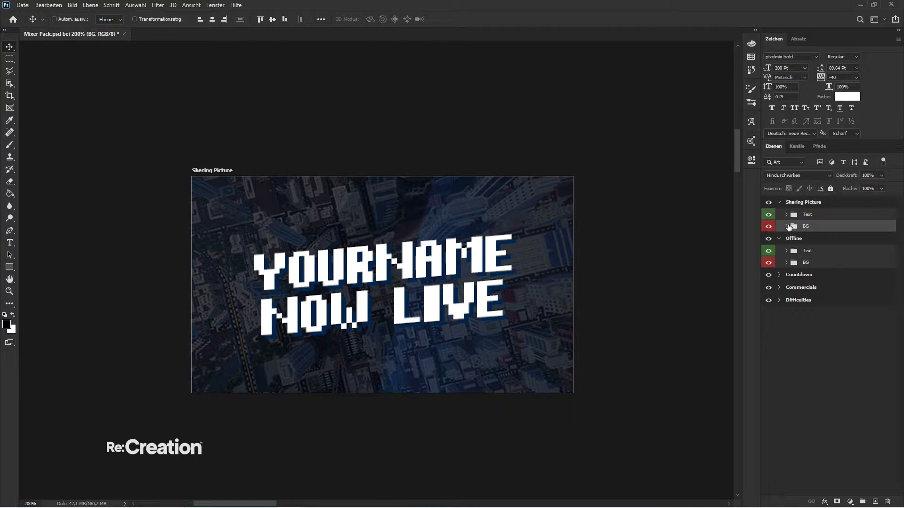
- Duplicate Offline's Text and BG groups and place the copies in the Countdown artboard
left_click(816, 300)
key("ctrl+minus")
key("ctrl+minus")
left_click_drag(492, 346, 332, 259)
key("ctrl+minus")
left_click_drag(363, 323, 197, 250)
left_click(317, 246, "ctrl")
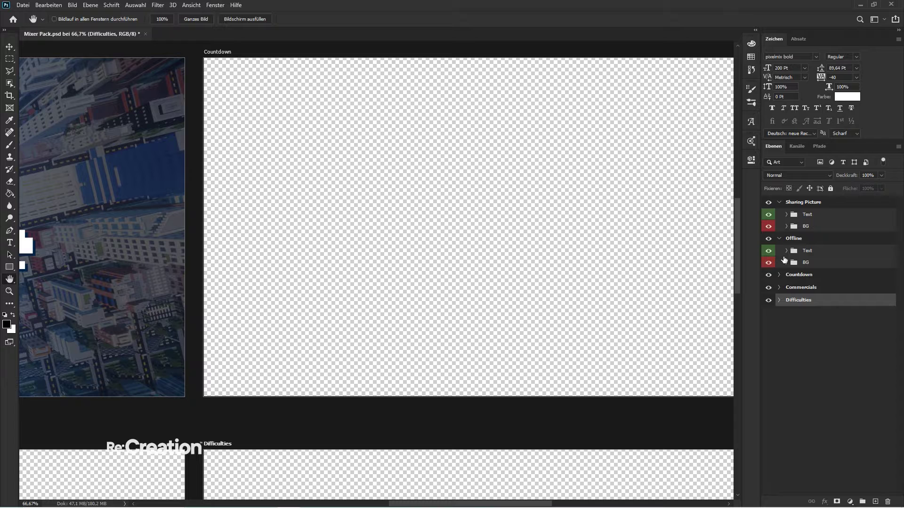
key("v")
left_click(805, 263)
left_click(815, 252, "shift")
key("ctrl+j")
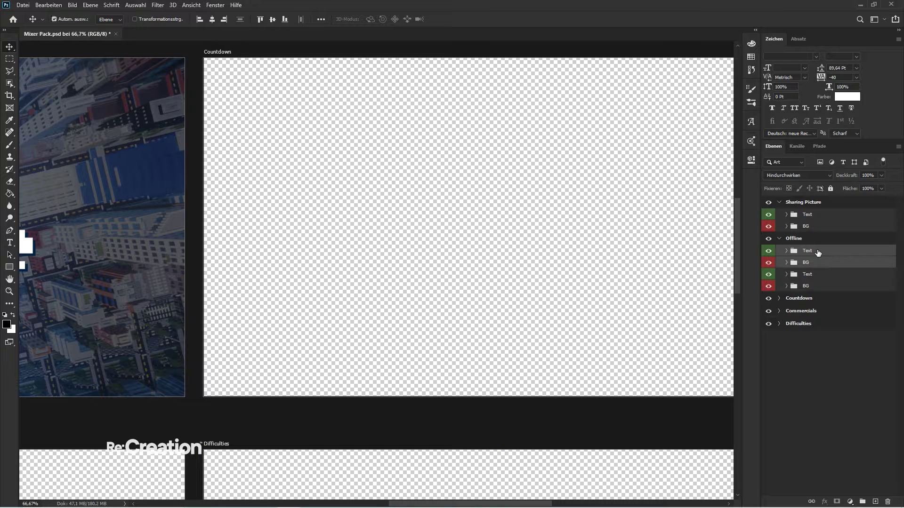
left_click_drag(817, 251, 809, 297)
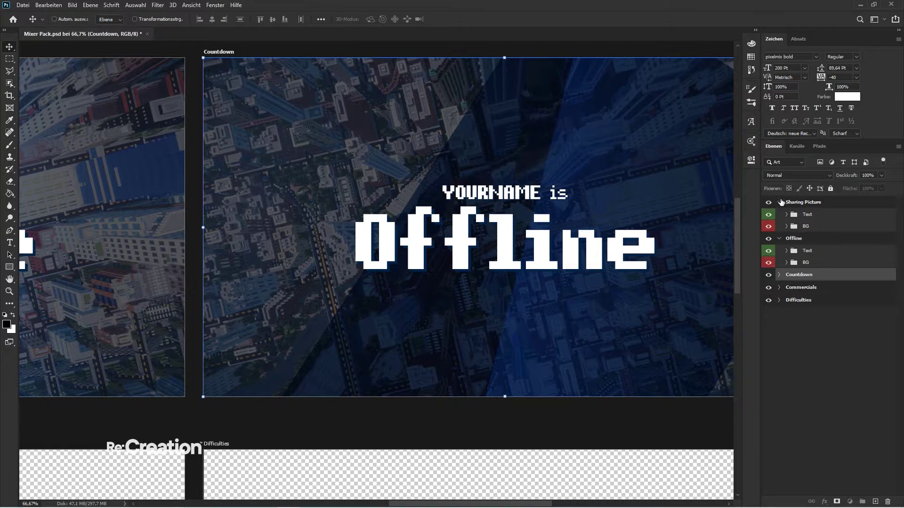
- Collapse the Sharing Picture and Offline groups in the Layers panel
left_click(779, 202)
left_click(779, 215)
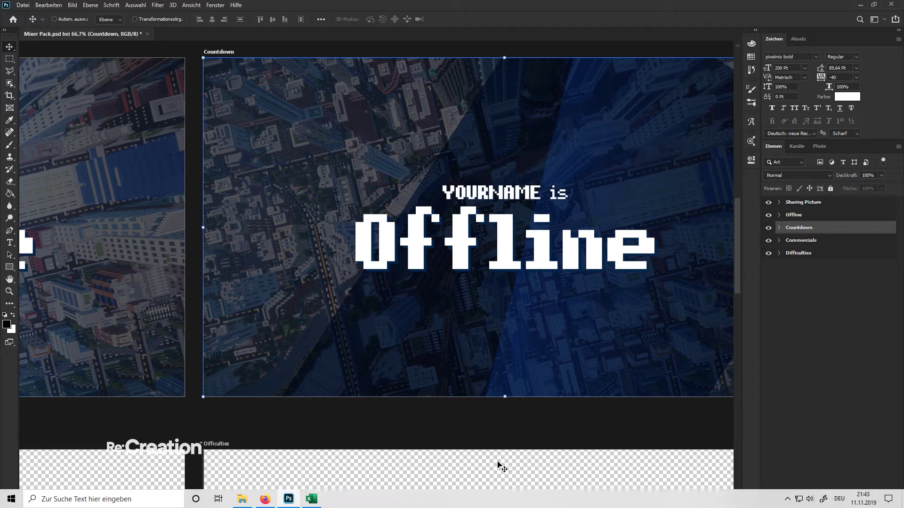
scroll(541, 476, "right", 5)
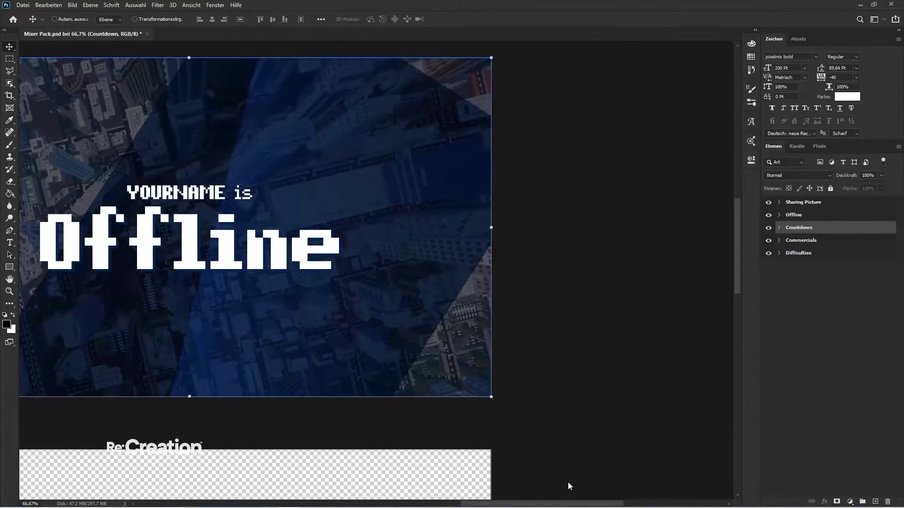
scroll(568, 482, "left", 3)
left_click(869, 301)
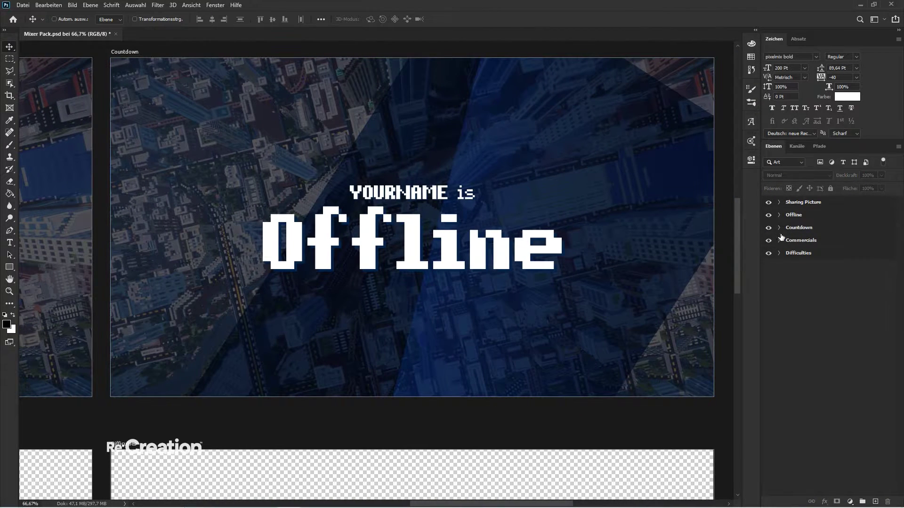
- Delete the copied Overlay 1 layer from Countdown's BG group
left_click(779, 227)
left_click(785, 252)
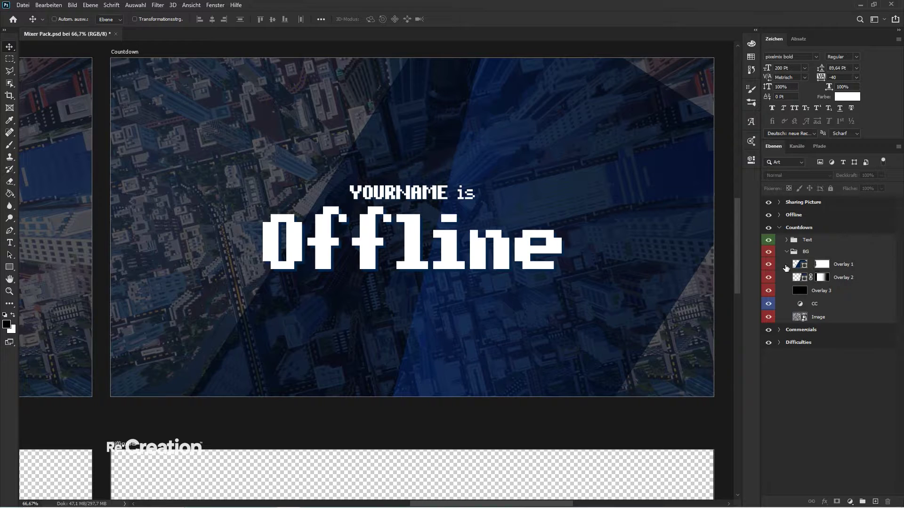
left_click(769, 266)
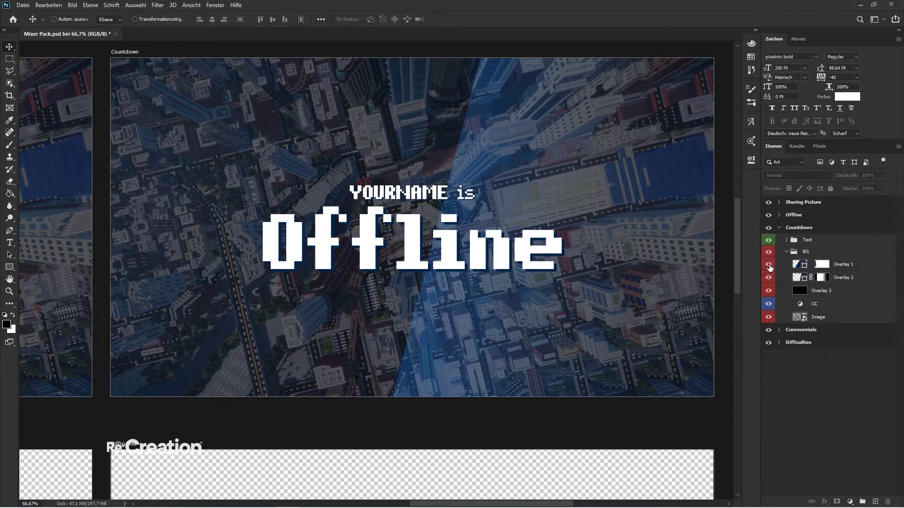
left_click(769, 265)
left_click(844, 273)
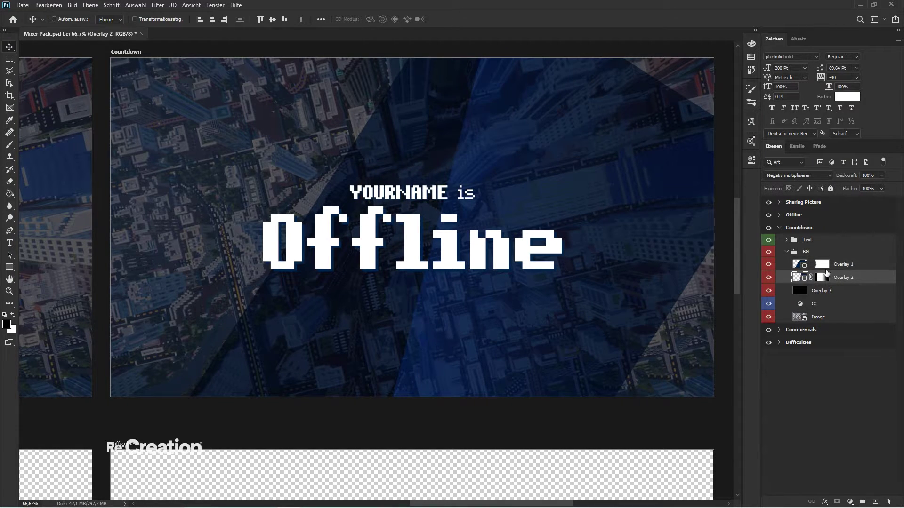
left_click(822, 265)
left_click(806, 266)
key("Delete")
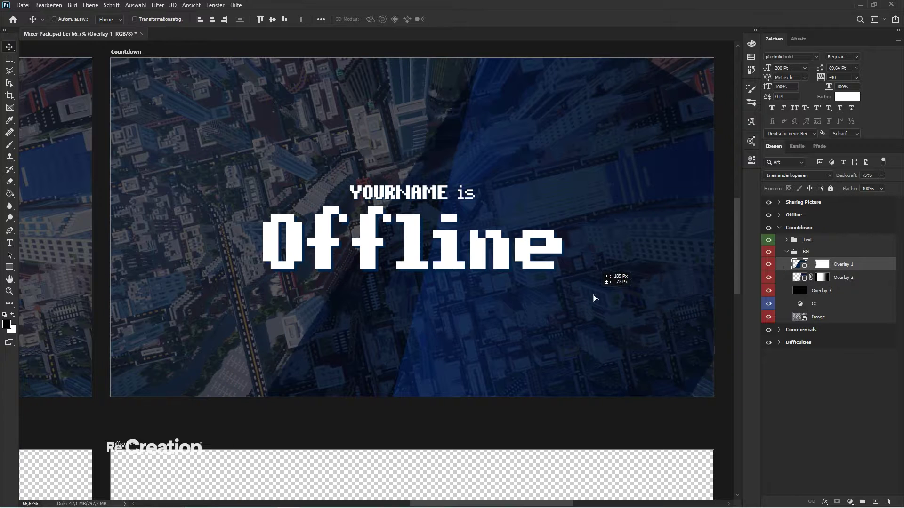
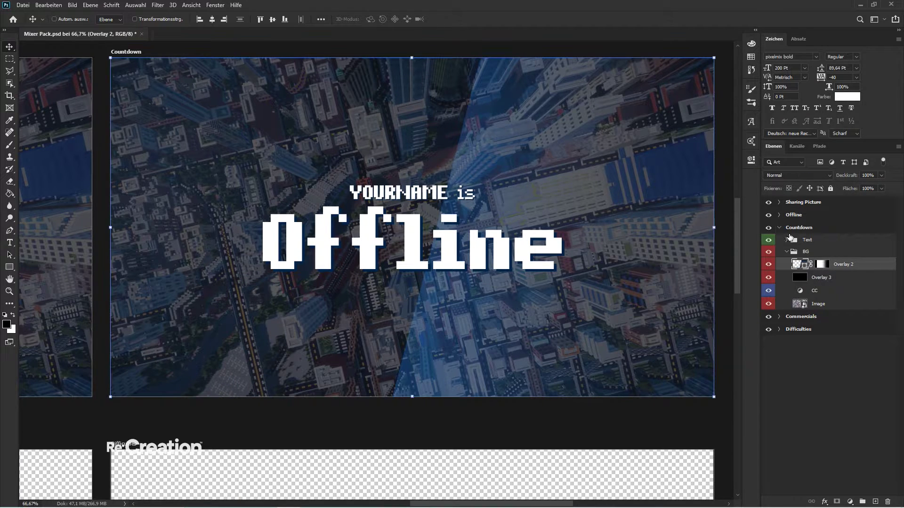
- Delete the 'YOURNAME is' text layer from the Text group
left_click(786, 240)
left_click(804, 253)
key("Delete")
- Change the Offline headline to '0:12', move it lower right, and shift the blue light beam right
double_click(805, 253)
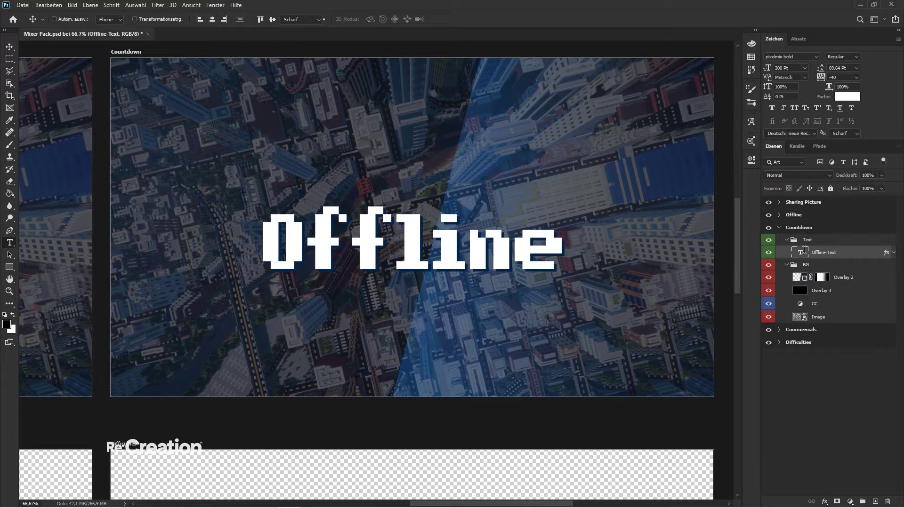
type("0:12")
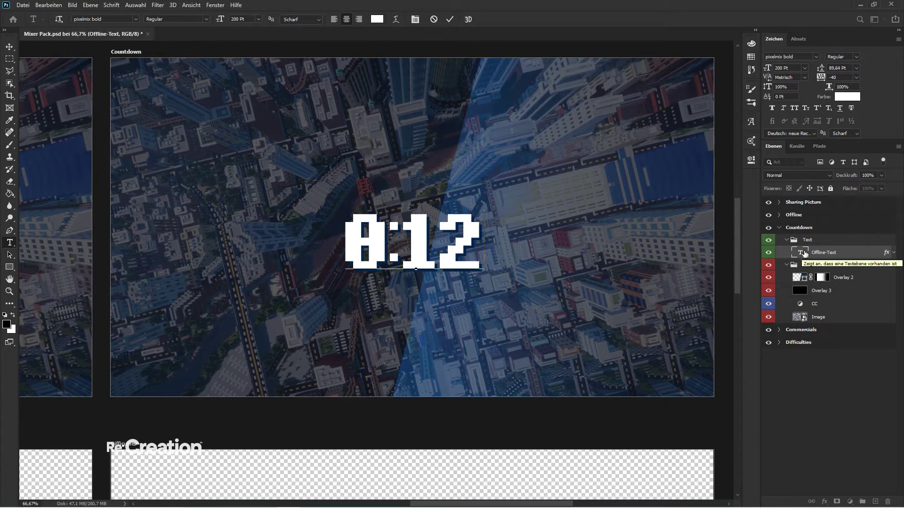
left_click(9, 46)
left_click_drag(441, 240, 638, 325)
left_click(783, 282)
left_click_drag(487, 325, 557, 304)
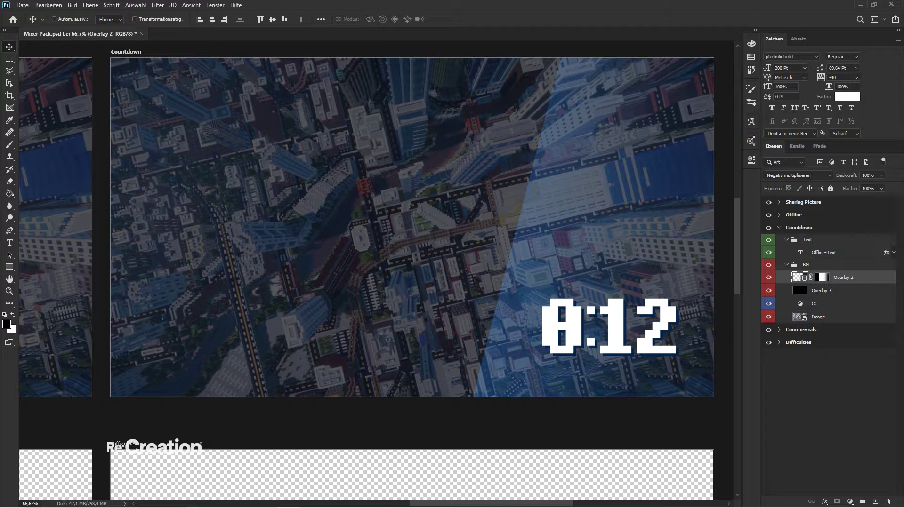
- Place the park city aerial image below CC and delete the old Image layer
left_click_drag(903, 237, 676, 237)
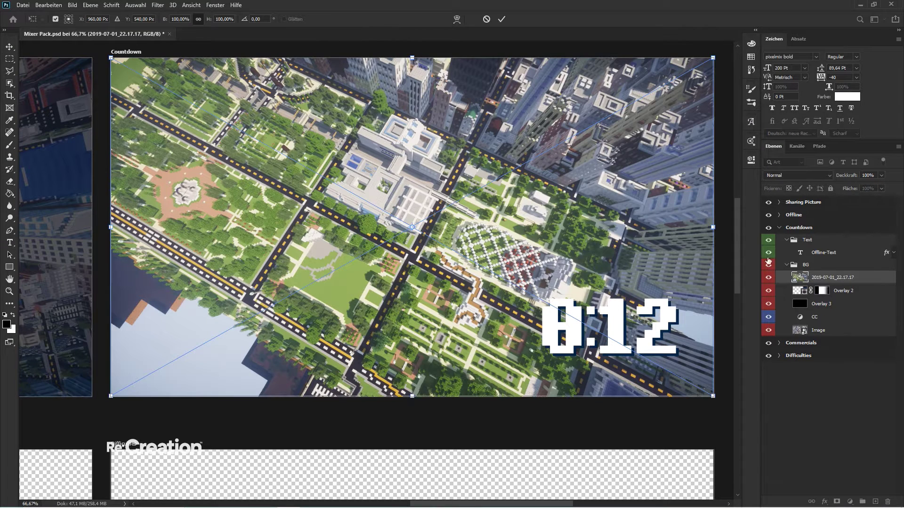
left_click_drag(818, 285, 826, 326)
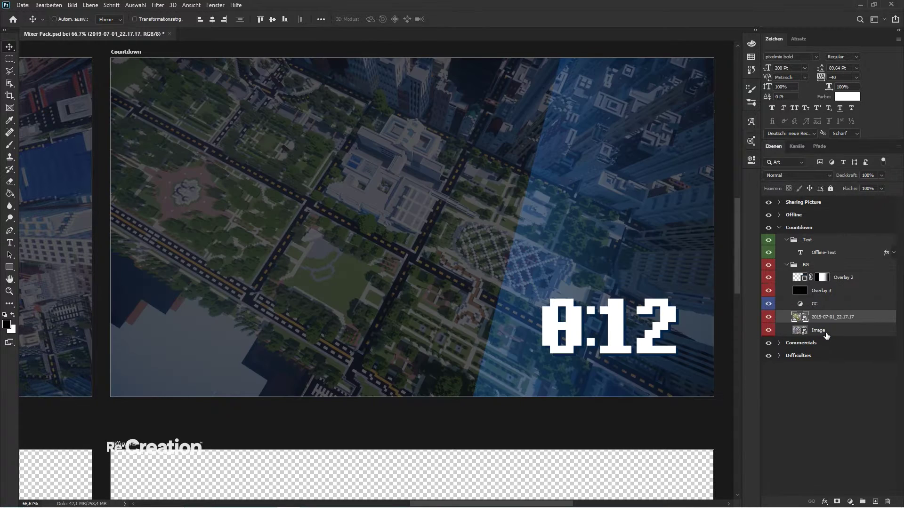
left_click(828, 331)
key("Delete")
- Scale the new aerial image up to cover the panel, then collapse the BG group
key("ctrl+minus")
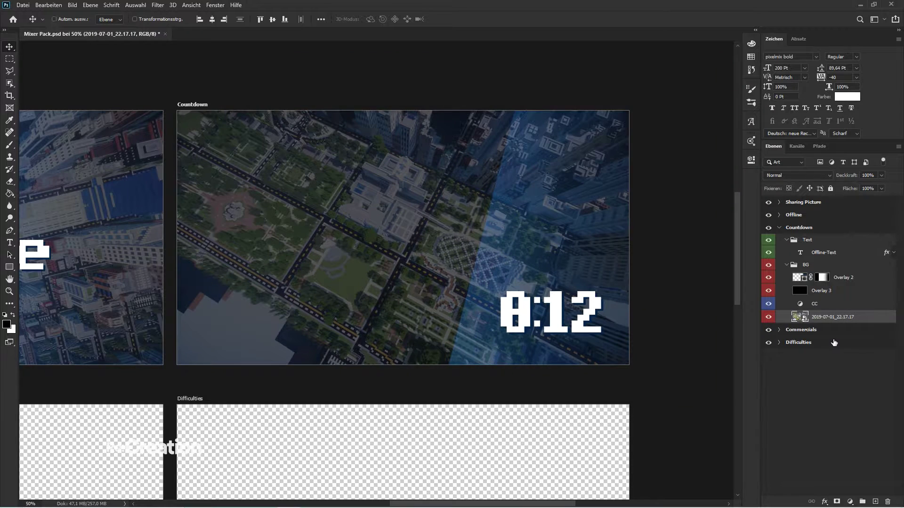
key("ctrl+t")
key("ctrl+r")
left_click_drag(638, 123, 659, 107)
key("Return")
key("ctrl+r")
key("ctrl+plus")
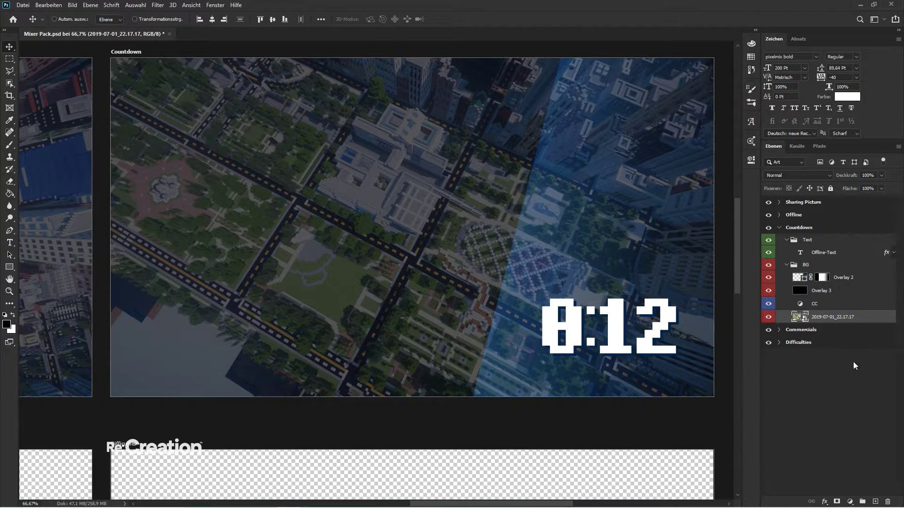
left_click(798, 267)
- Draw a slanted polygonal lasso selection over the right side of the panel
key("l")
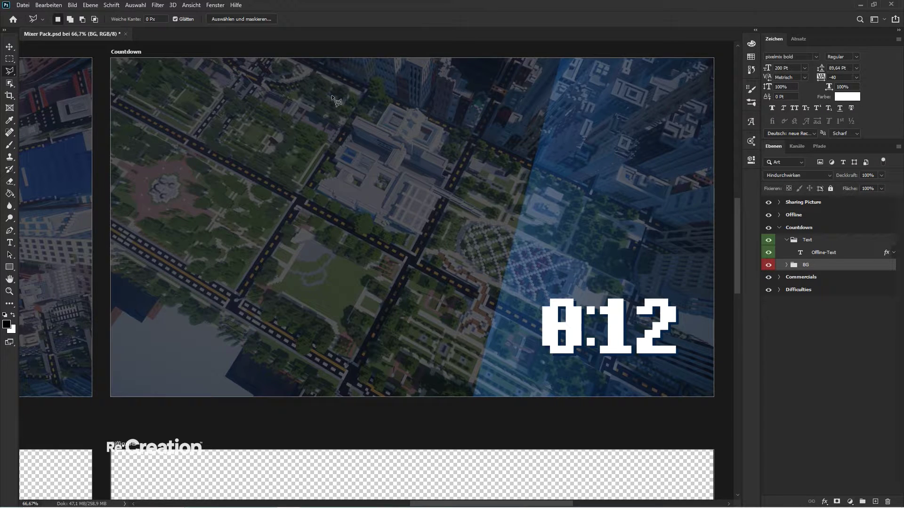
left_click(515, 48)
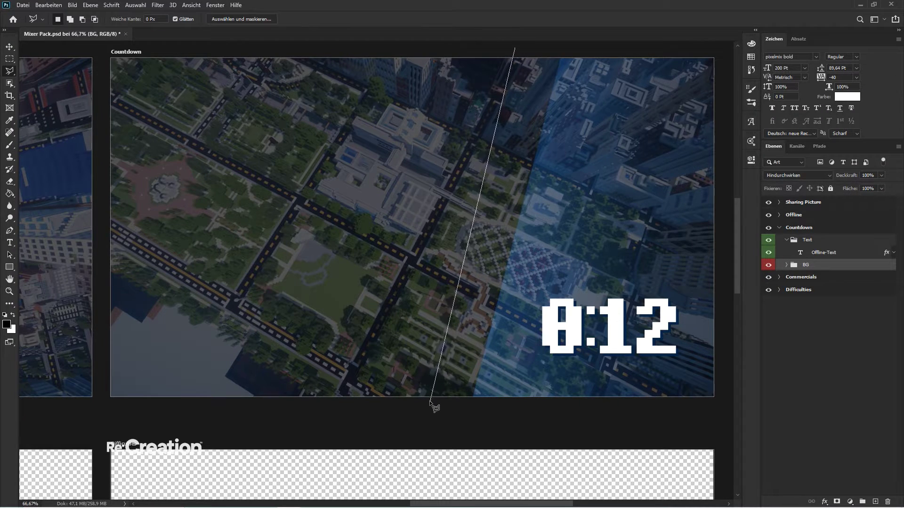
left_click(430, 403)
left_click(726, 398)
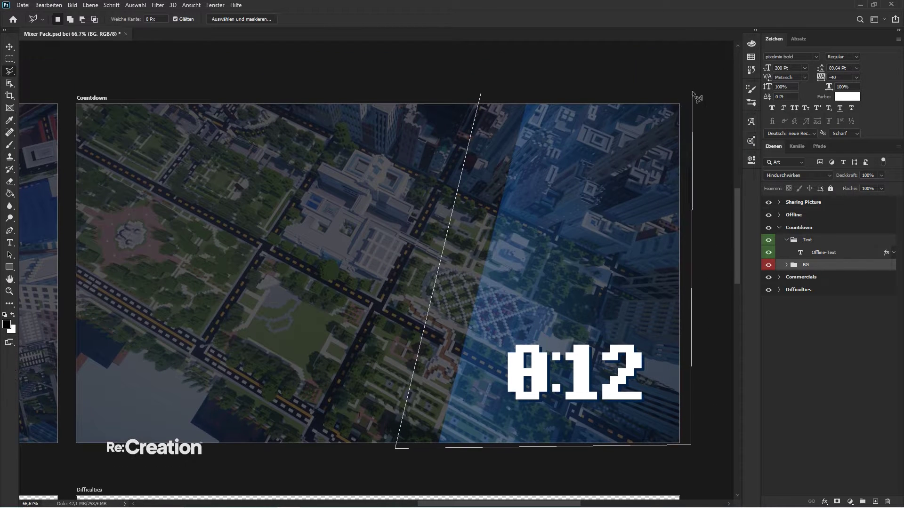
left_click(692, 91)
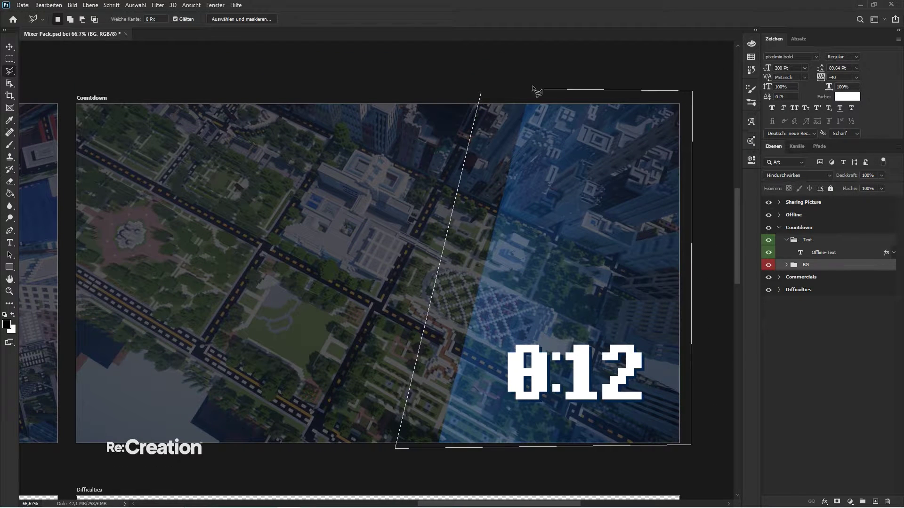
left_click(482, 94)
- Feather the selection about 35 px, shift its edge outward, and mask the BG group with it
left_click(241, 18)
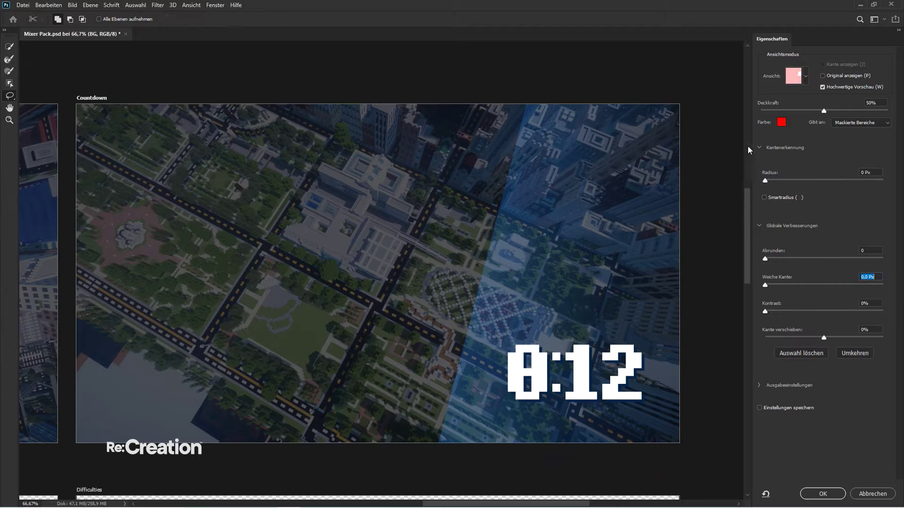
left_click_drag(767, 285, 823, 286)
left_click_drag(824, 338, 877, 326)
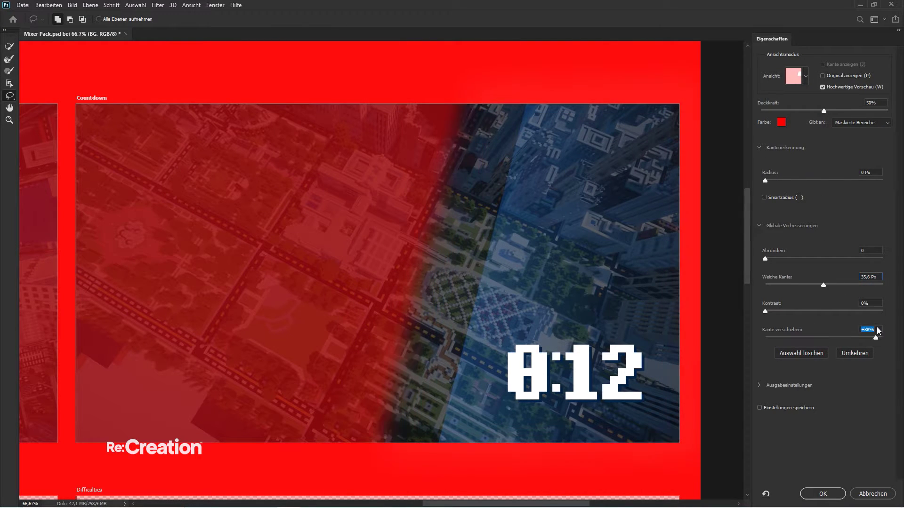
mouse_move(823, 285)
left_mouse_down()
mouse_move(852, 280)
mouse_move(838, 282)
left_mouse_up()
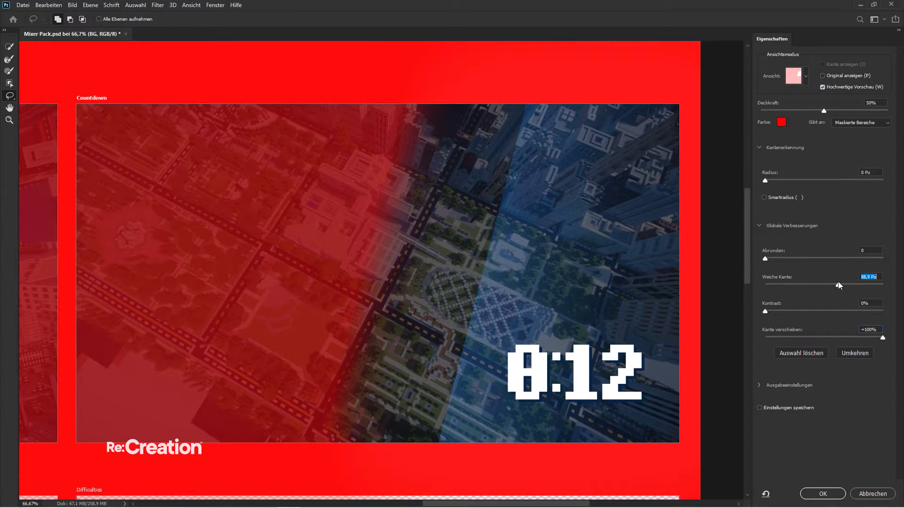
left_click(821, 490)
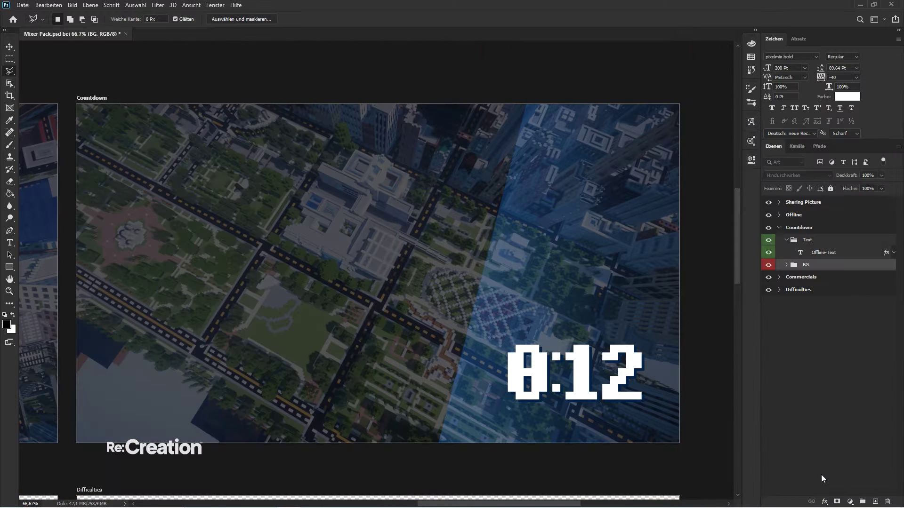
left_click(836, 501)
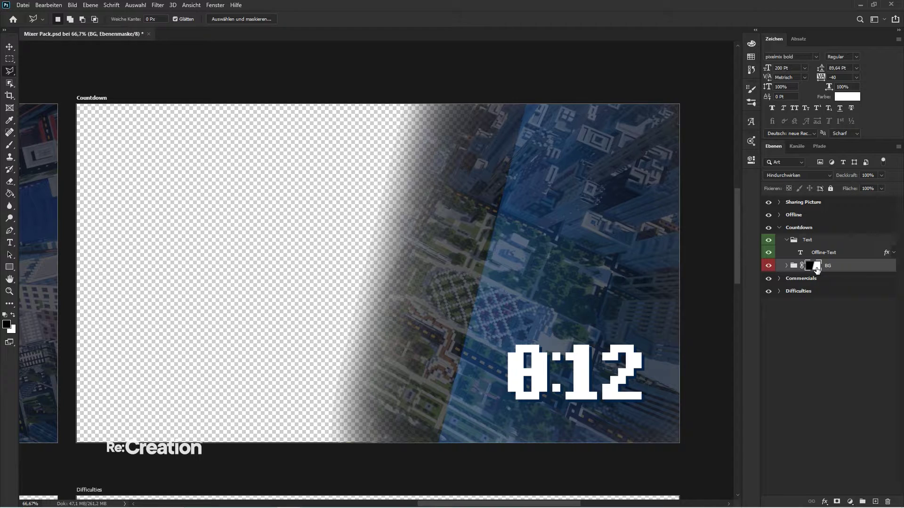
- Place a test forest image below the BG group, then delete it
key("b")
key("x")
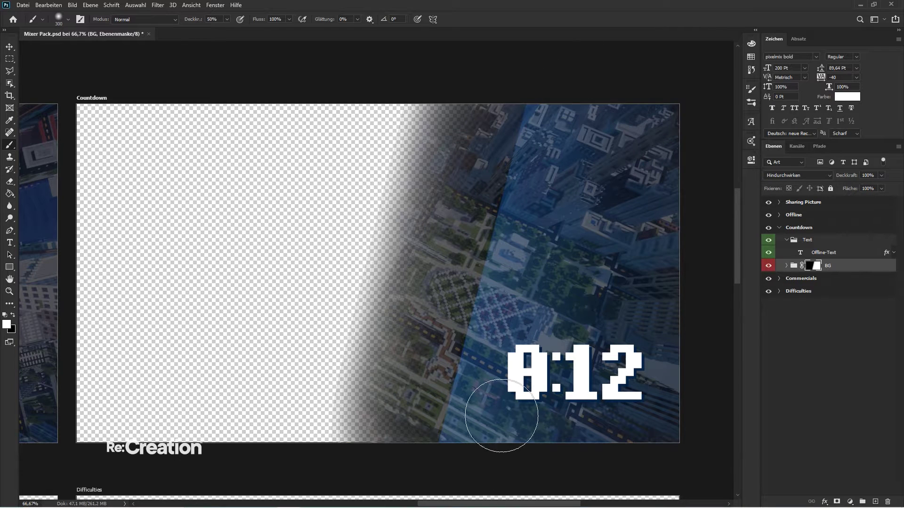
key("v")
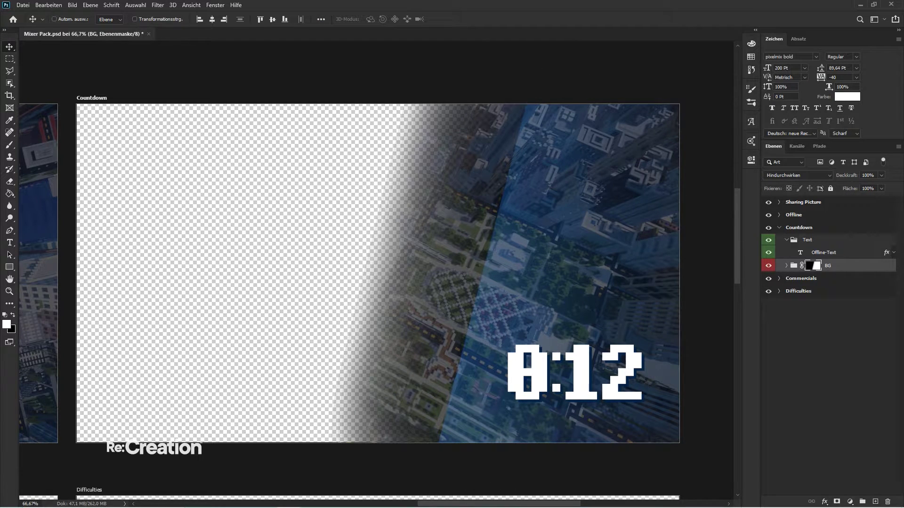
left_click_drag(903, 282, 504, 283)
key("Return")
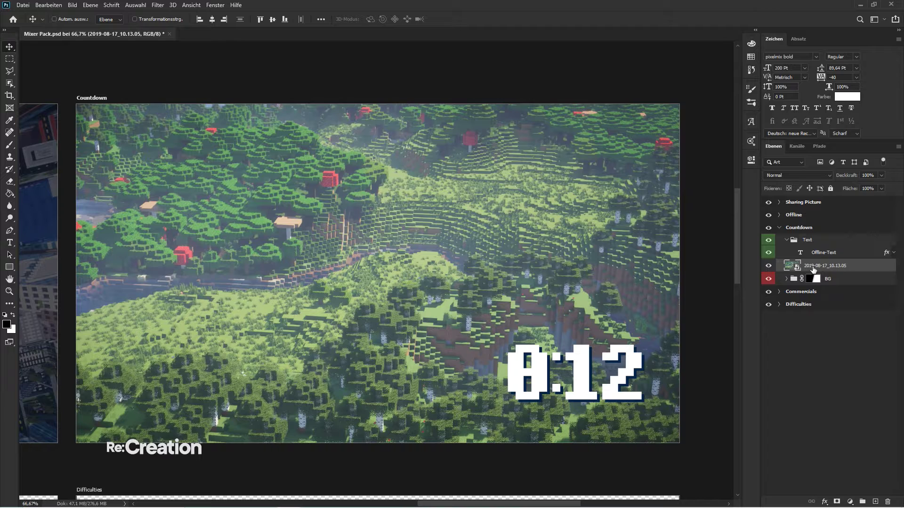
left_click_drag(815, 265, 821, 288)
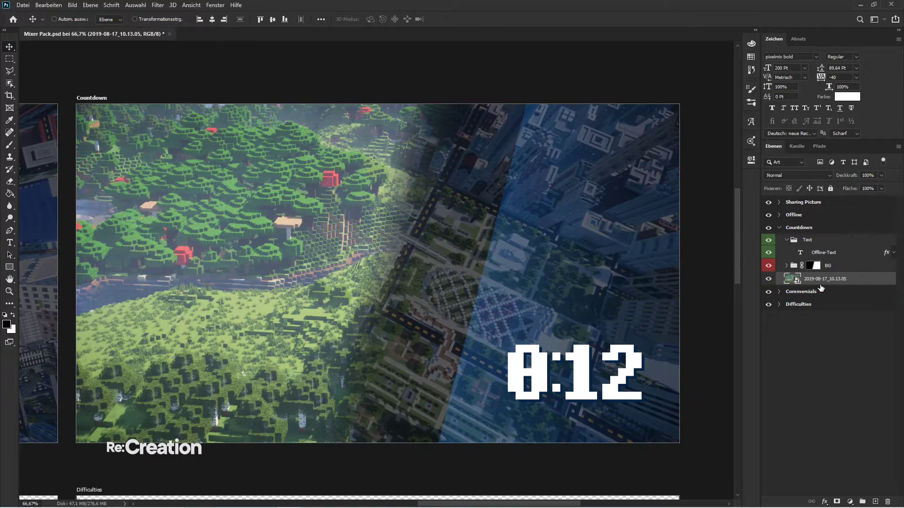
key("Delete")
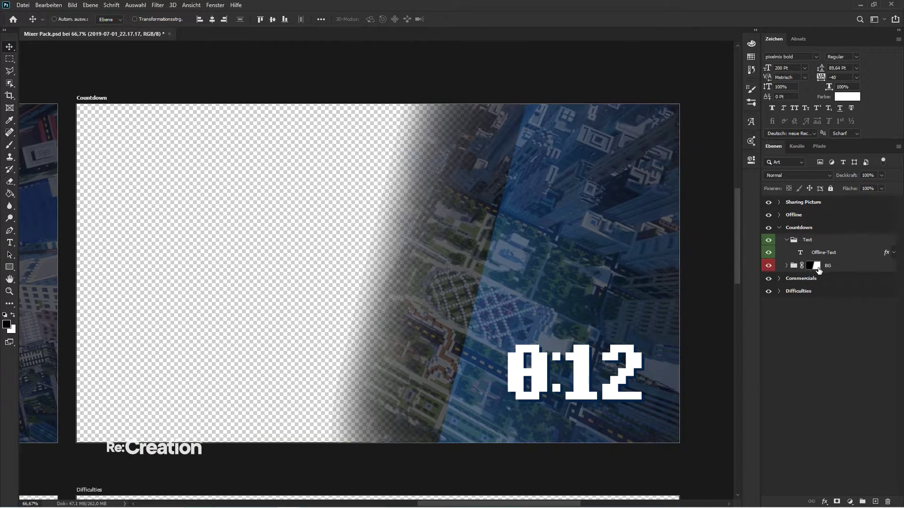
- Delete the BG group's layer mask and deselect all layers
right_click(819, 269)
left_click(819, 285)
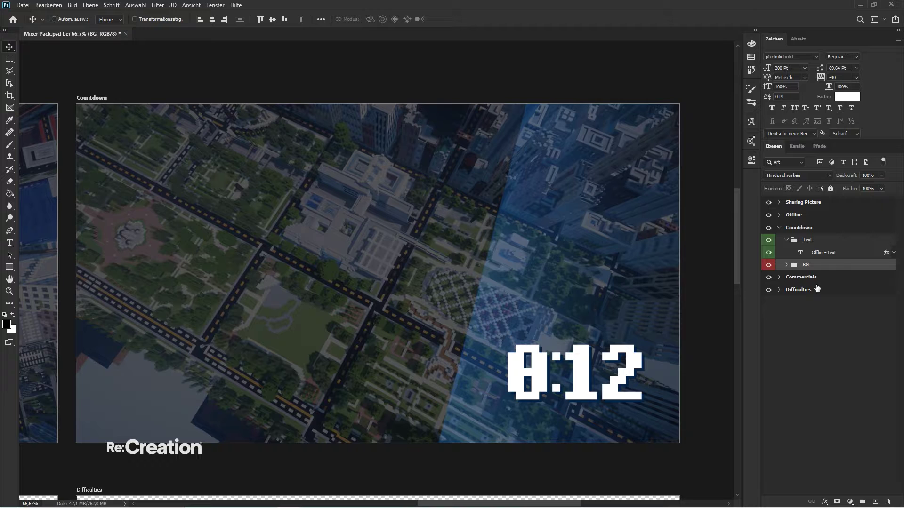
left_click(801, 358)
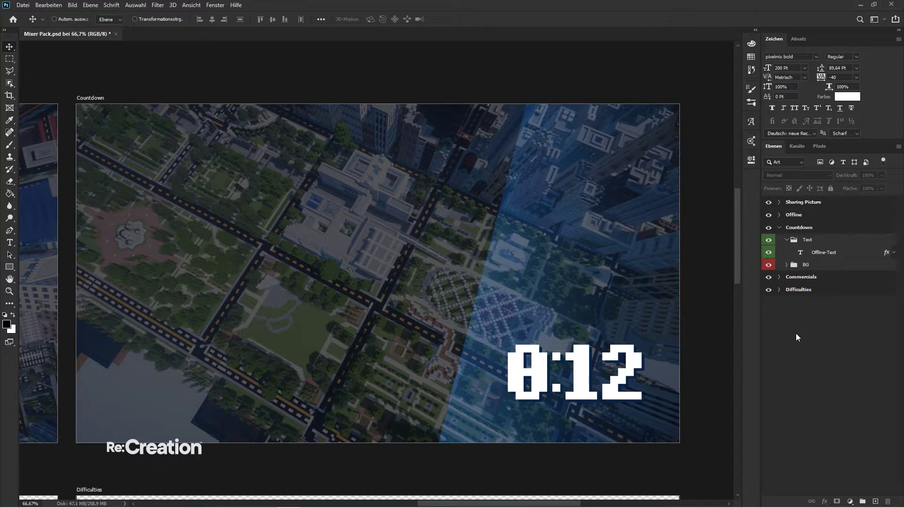
- Add a left-aligned two-line 'Starting / Soon' text layer on the panel
left_click(788, 240)
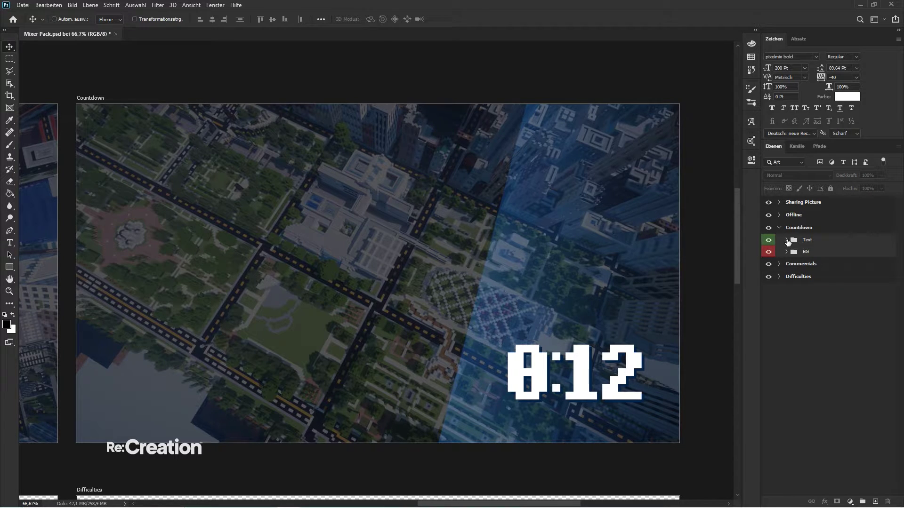
left_click(9, 242)
left_click(113, 242)
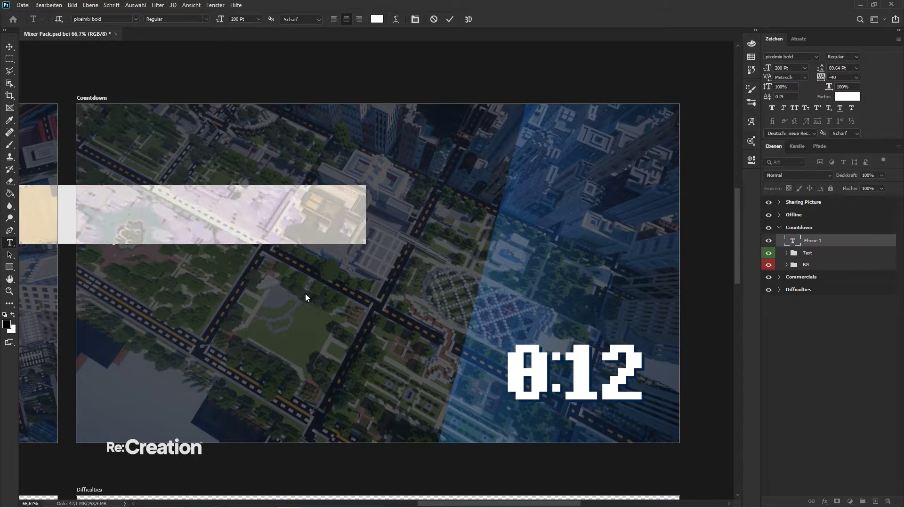
type("Starting")
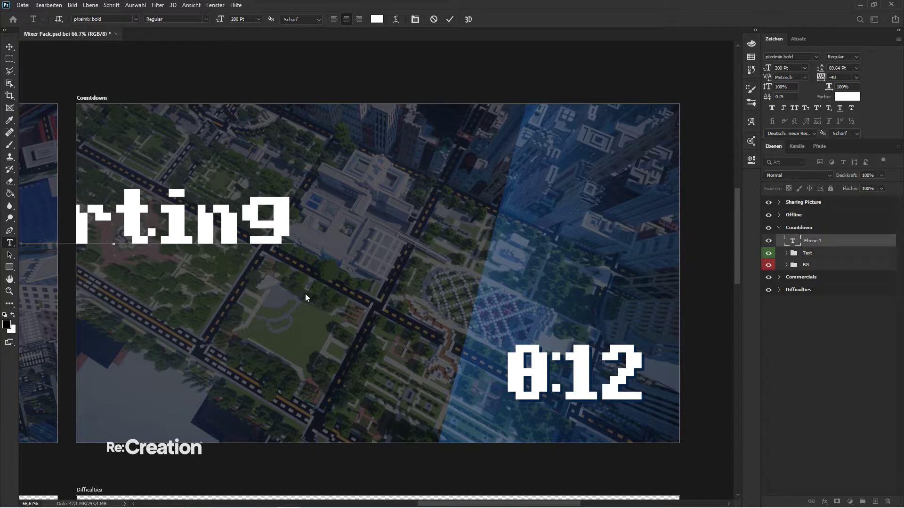
key("Return")
type("Soon")
key("ctrl+a")
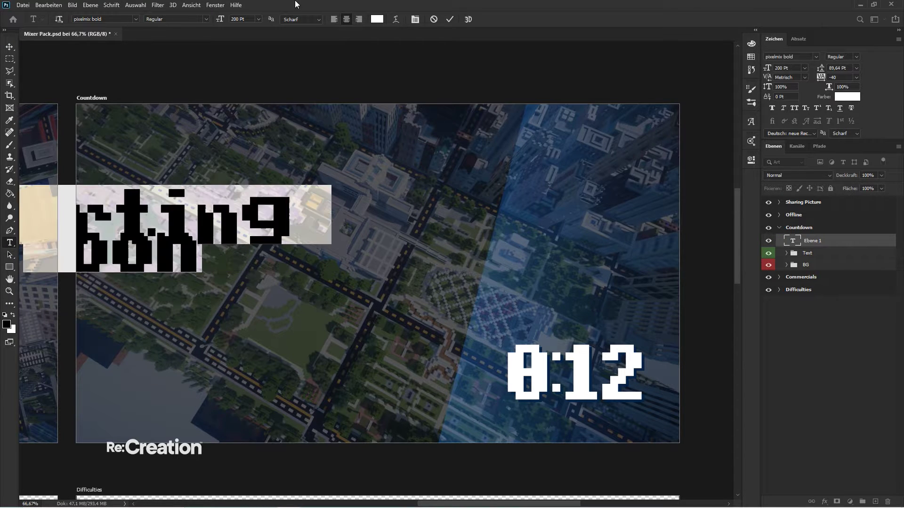
left_click(333, 18)
- Set the heading to 50 pt and tighten its line spacing
left_click(766, 70)
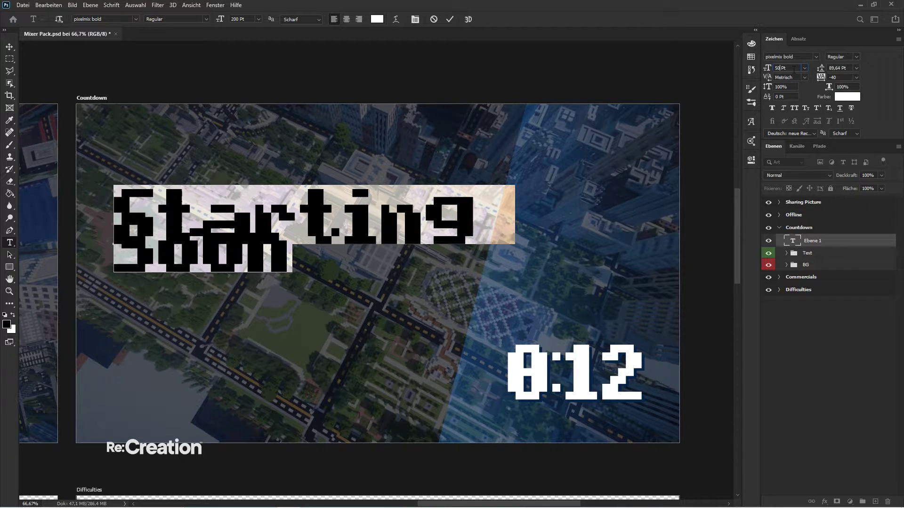
type("50")
key("Return")
mouse_move(822, 70)
left_mouse_down()
mouse_move(803, 70)
mouse_move(831, 67)
left_mouse_up()
key("Return")
- Join 'Starting Soon' onto one line and move it slightly down and right
left_click(150, 255)
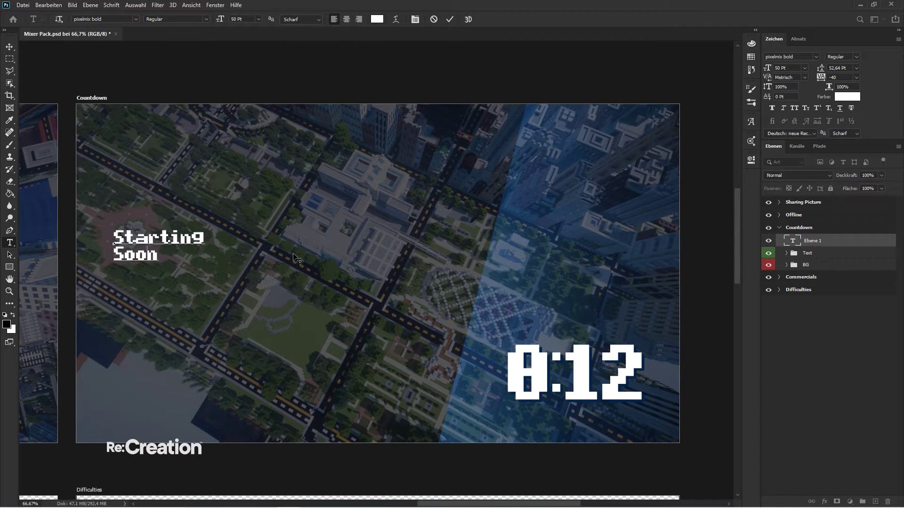
key("Home")
key("BackSpace")
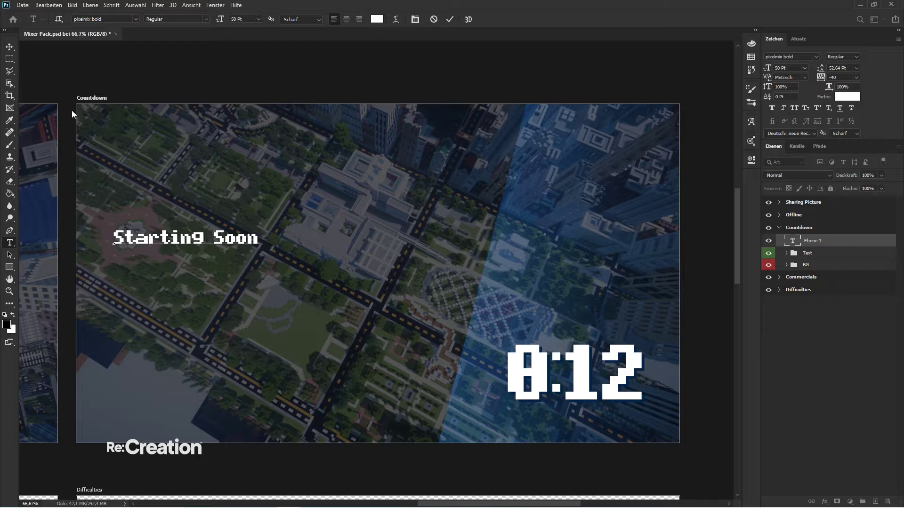
left_click(9, 46)
left_click_drag(197, 237, 207, 268)
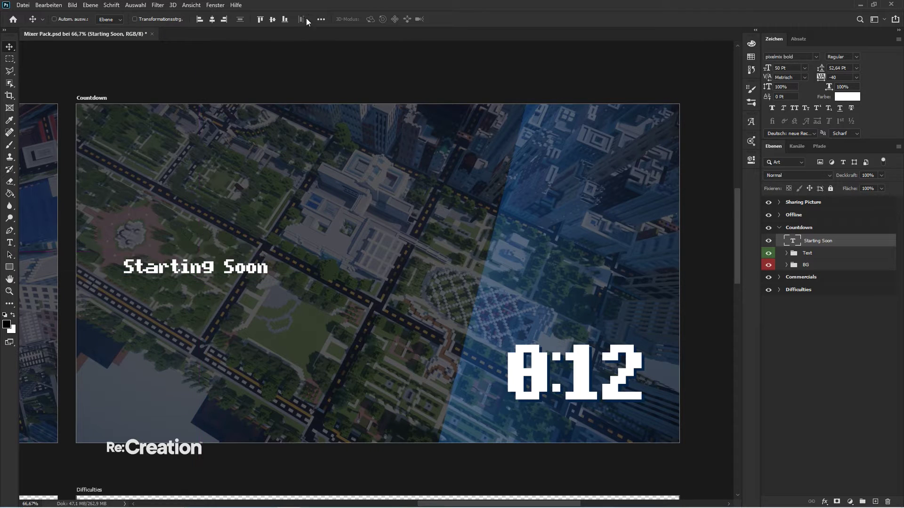
- Centre the heading vertically, nudge it left, and move it into the Text group
left_click(272, 19)
key("shift+Left")
key("shift+Left")
key("shift+Left")
key("shift+Left")
key("shift+Left")
key("shift+Left")
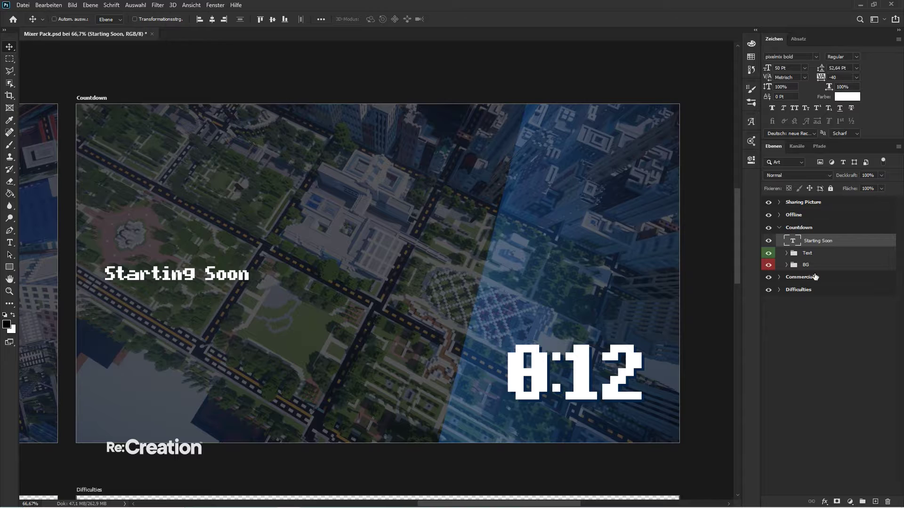
left_click(796, 254)
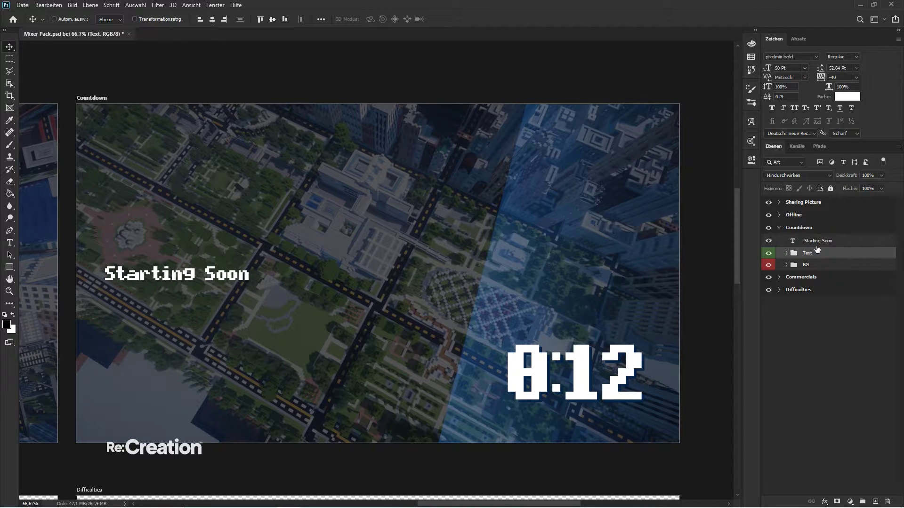
left_click(808, 241)
left_click(796, 254)
left_click(787, 253)
left_click_drag(808, 242, 815, 261)
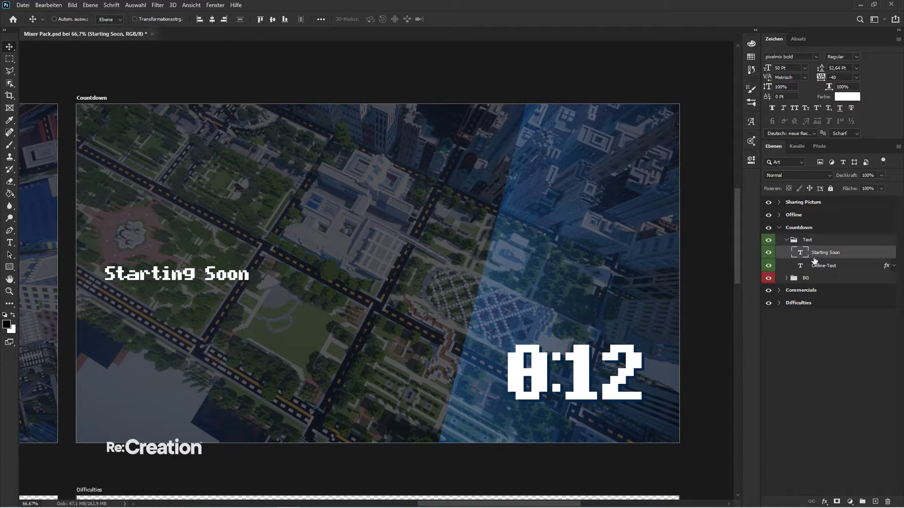
- Place the 0:12 timer below the heading and centre both vertically on the artboard
left_click(819, 267)
left_click_drag(614, 363, 211, 305)
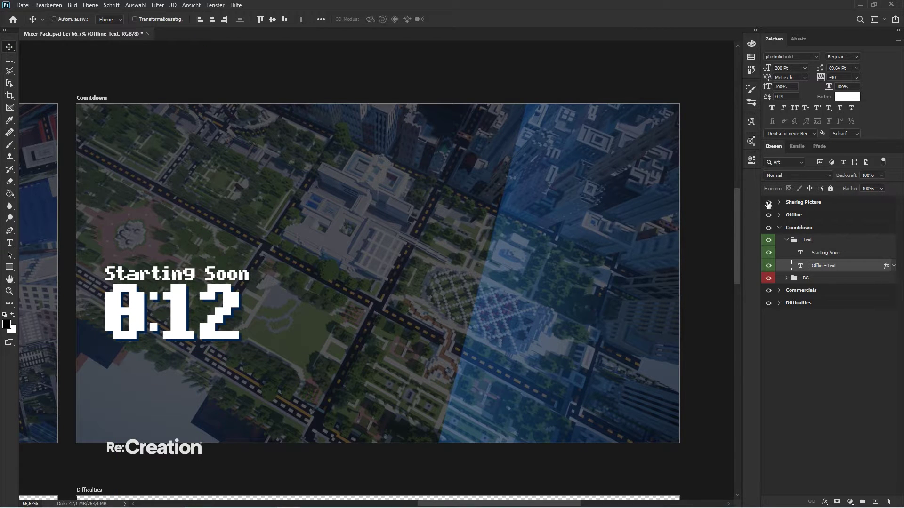
left_click(819, 231)
left_click(819, 240)
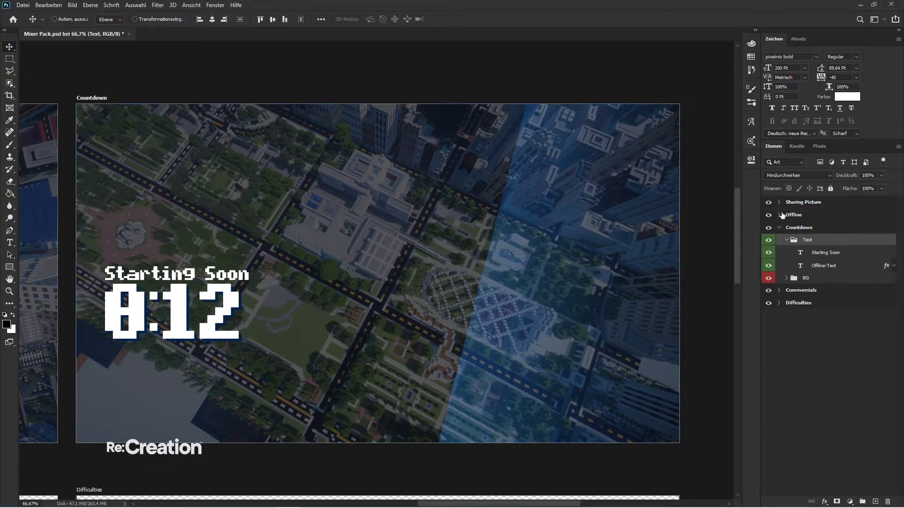
left_click(272, 20)
- Give the heading a drop shadow and set its font to pixelmix Regular
double_click(872, 251)
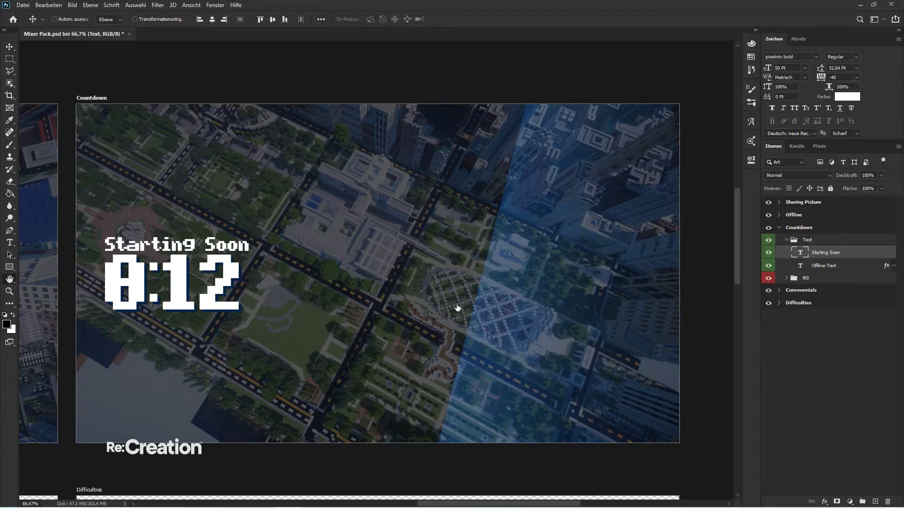
left_click(528, 274)
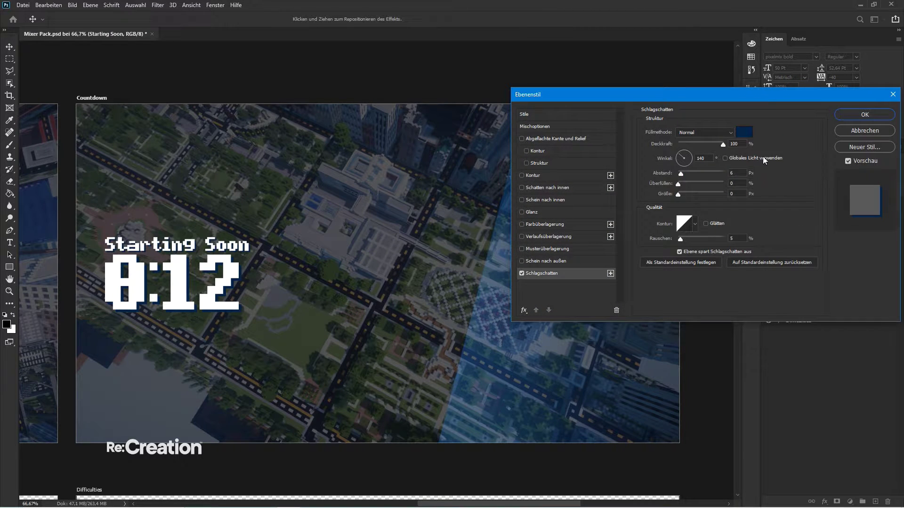
left_click(848, 114)
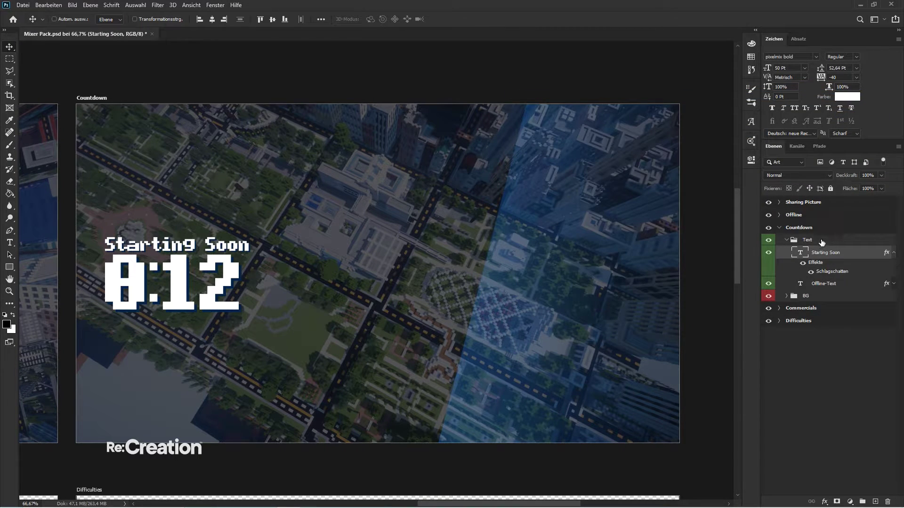
type("pixelmi")
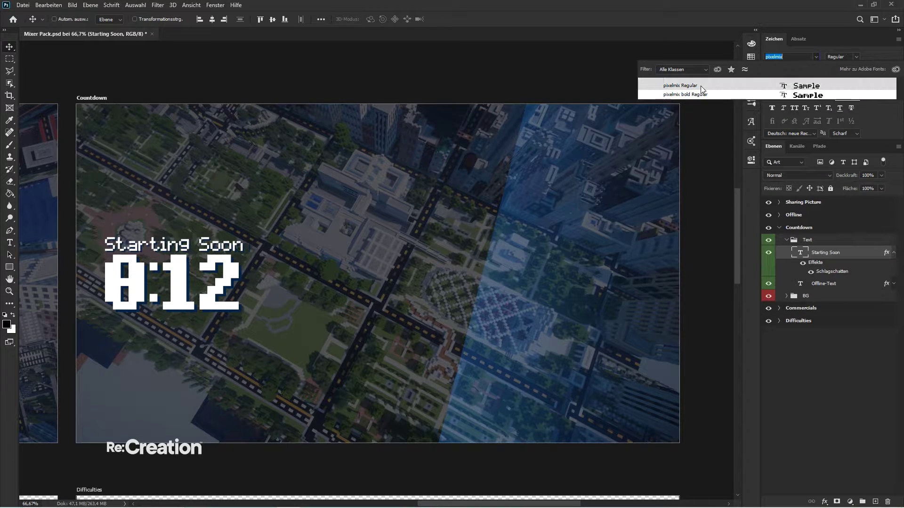
left_click(700, 86)
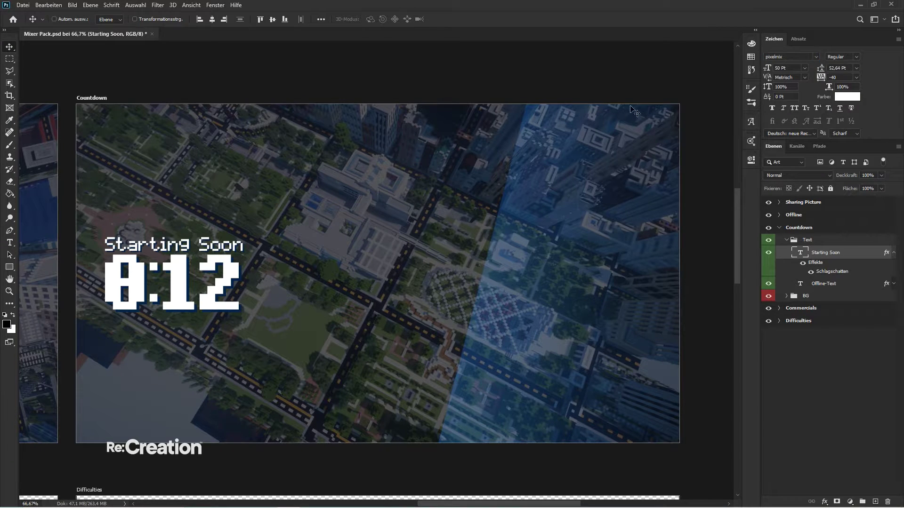
- Change the heading's 'Soon' to lowercase 'soon'
double_click(796, 252)
left_click(245, 253)
key("Left")
key("Left")
key("Left")
key("BackSpace")
type("s")
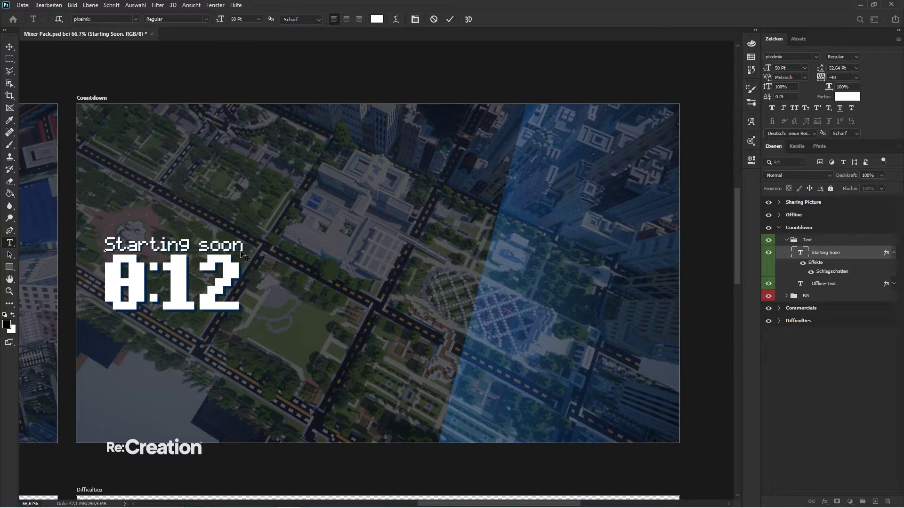
left_click(11, 48)
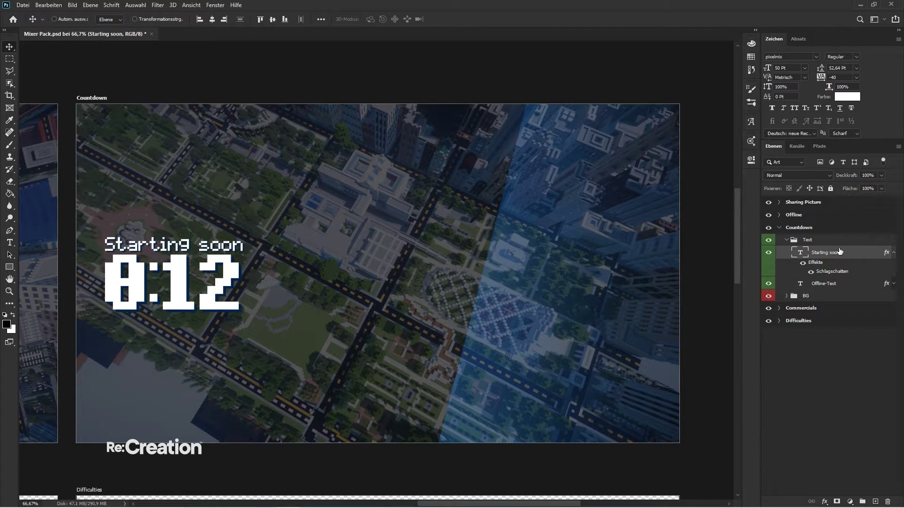
left_click(893, 254)
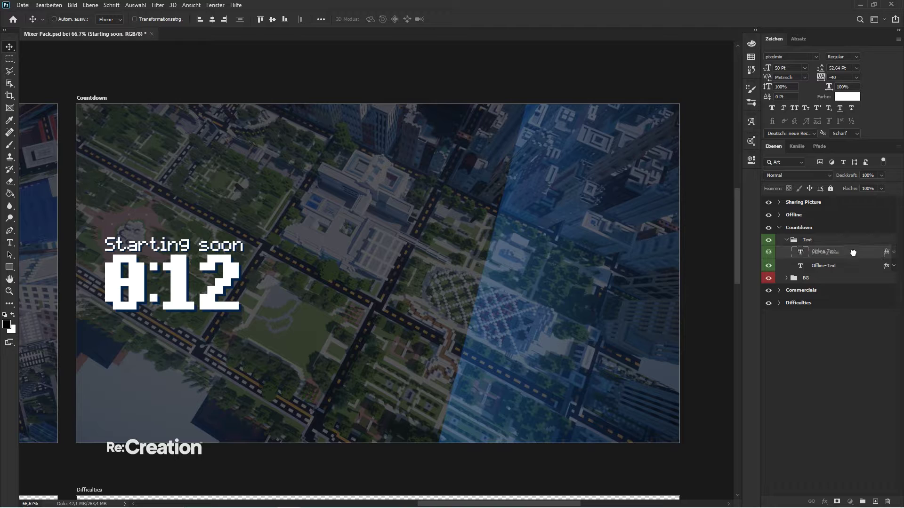
- Rename the 0:12 timer layer to '(Countdown)' and collapse the Text group
double_click(825, 265)
type("(Co")
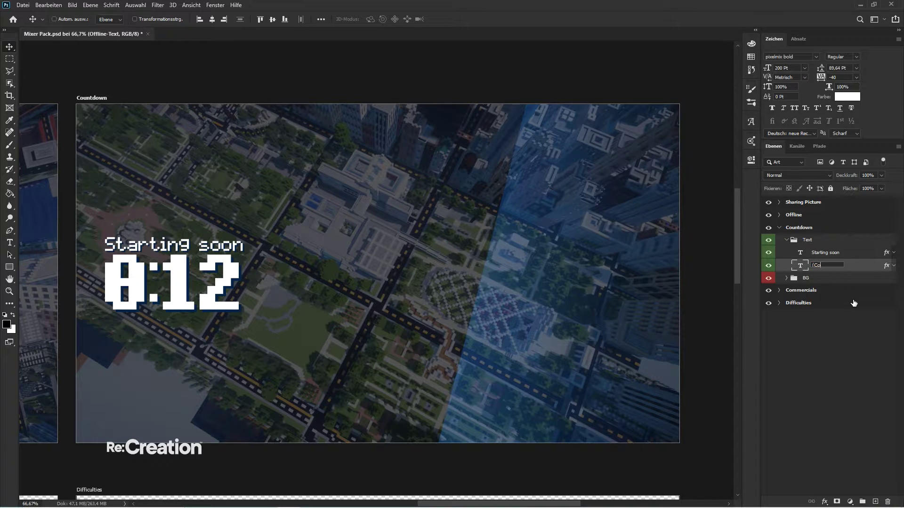
type("untdown)")
key("Return")
left_click(824, 253)
left_click(787, 240)
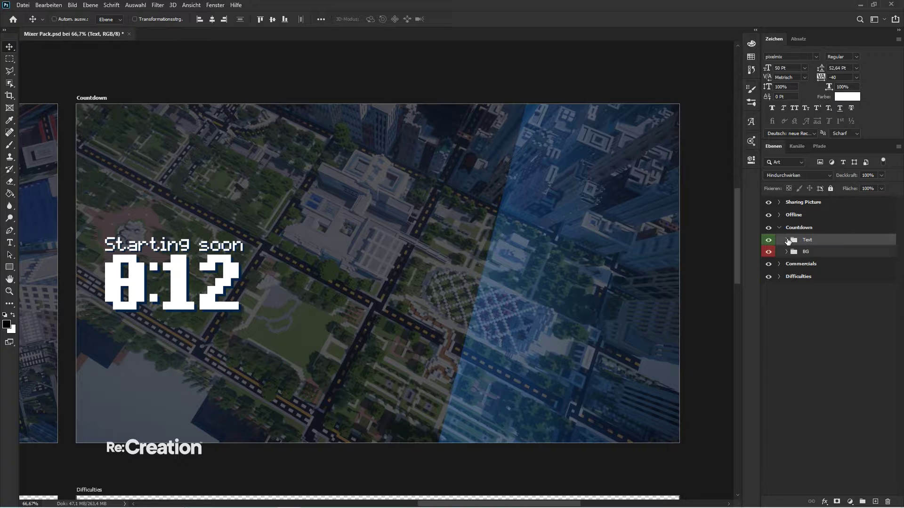
left_click(832, 311)
- Nudge the countdown Text group right by two Shift-steps
key("ctrl+minus")
key("ctrl+minus")
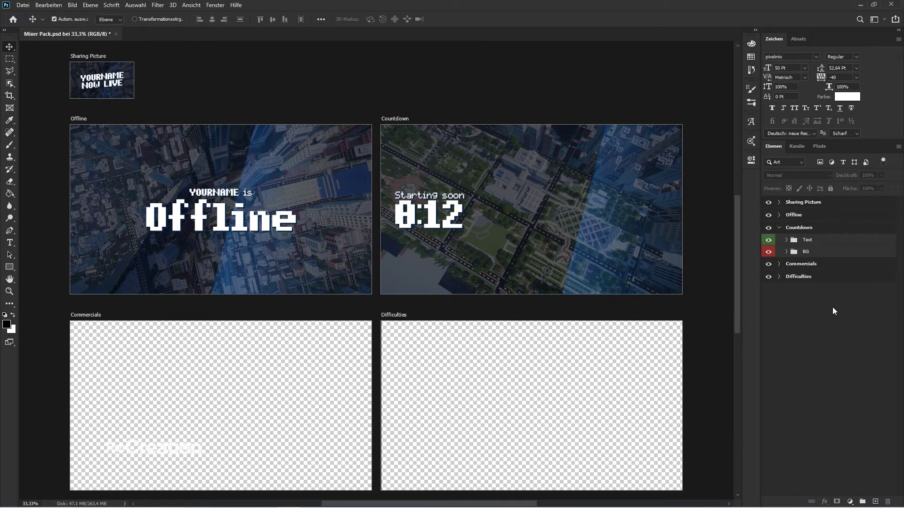
left_click(807, 240)
key("shift+Right")
key("shift+Right")
key("shift+Right")
key("shift+Right")
key("shift+Right")
key("shift+Right")
key("shift+Right")
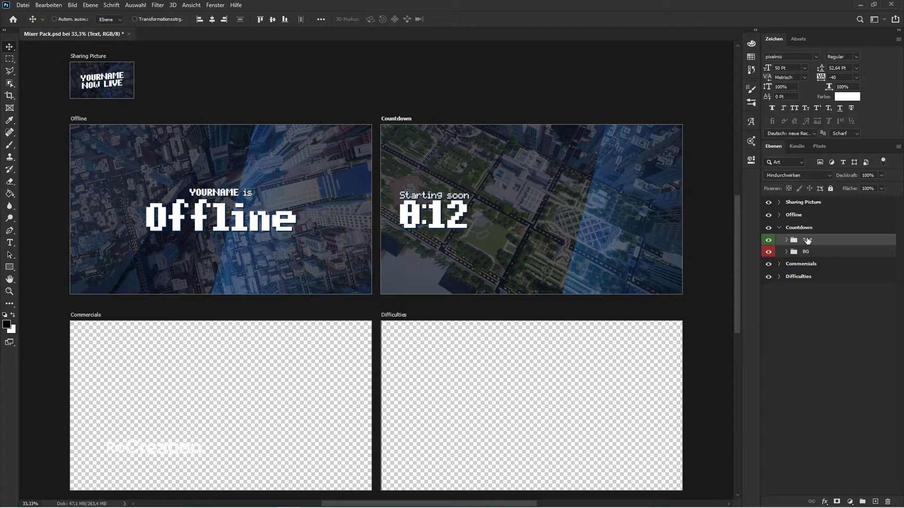
key("shift+Right")
key("shift+Right")
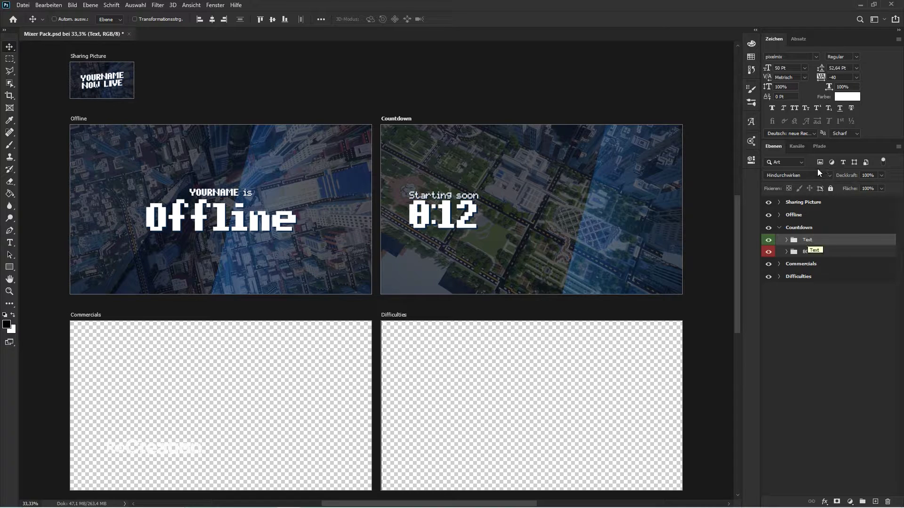
- In the Sharing Picture text, move the Offline-Text layer above NOW LIVE
left_click(779, 204)
left_click(787, 215)
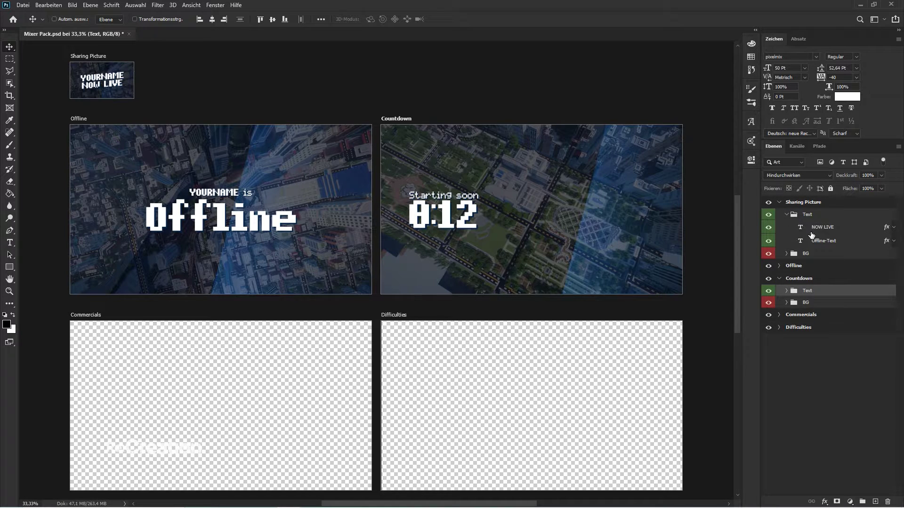
left_click(828, 240)
left_click(818, 229)
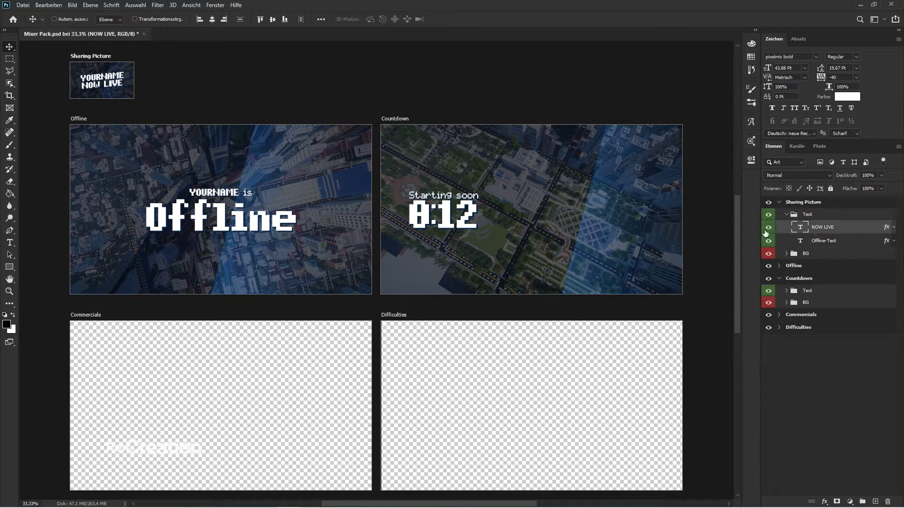
left_click(766, 230)
left_click(766, 231)
left_click_drag(798, 244, 800, 227)
- Rename the Sharing Picture text layers 'Your Name' and 'Now Live'
double_click(823, 227)
type("Your Name")
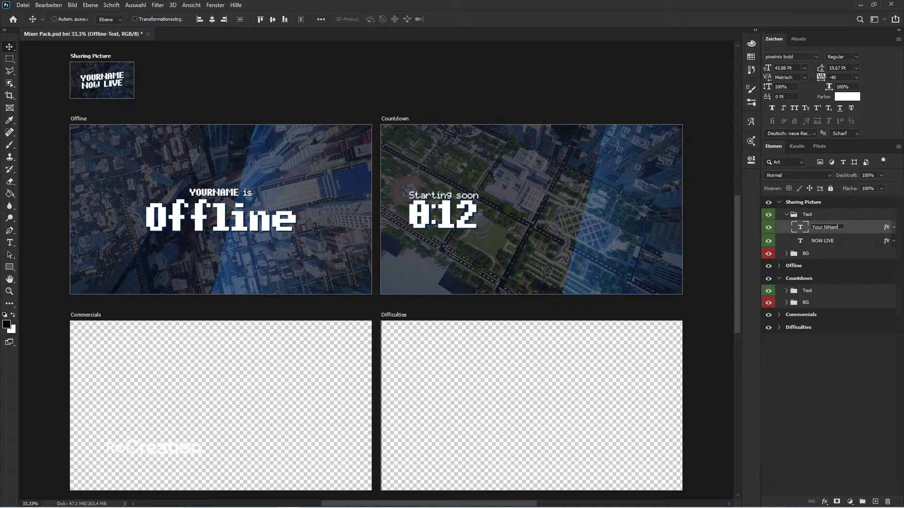
key("Tab")
type("Now")
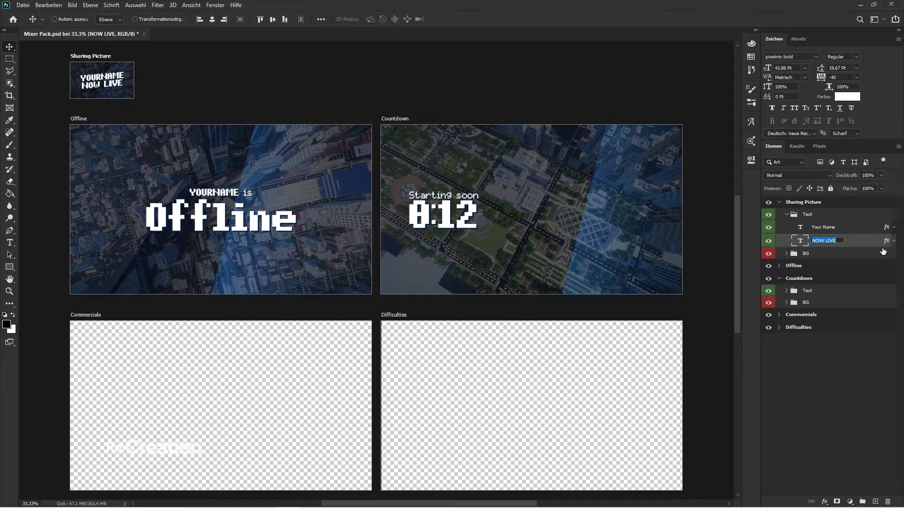
type(" Liove")
key("Return")
double_click(830, 241)
left_click(830, 239)
key("Return")
left_click(791, 215)
left_click(787, 215)
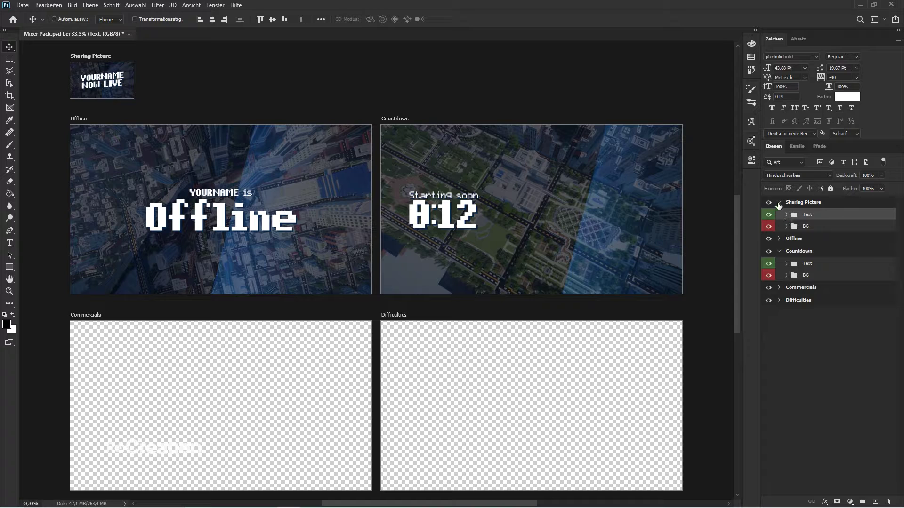
left_click(779, 203)
- Rename the Countdown background photo layer to 'Image 2'
left_click(787, 252)
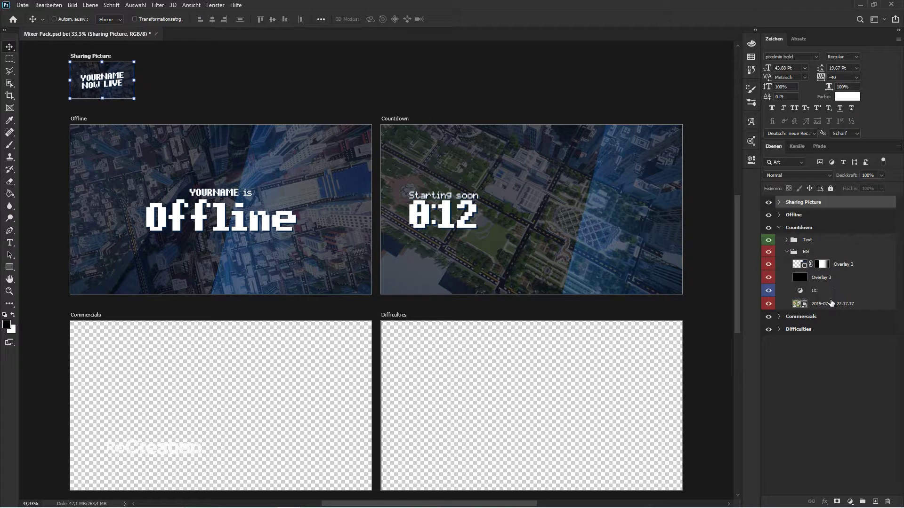
double_click(832, 303)
type("Image 2")
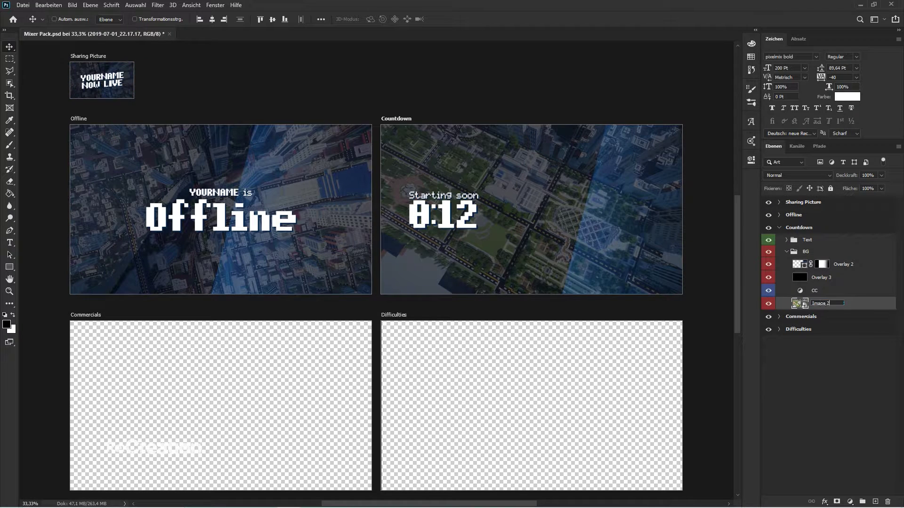
key("Return")
left_click(787, 251)
- Rename the Sharing Picture and Offline background image layers to 'Image 1'
left_click(780, 215)
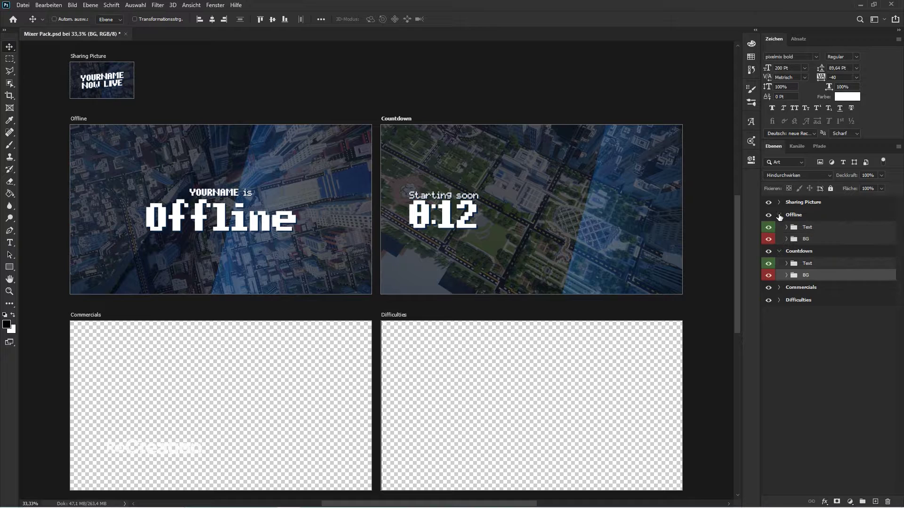
left_click(779, 202)
left_click(786, 262)
left_click(786, 226)
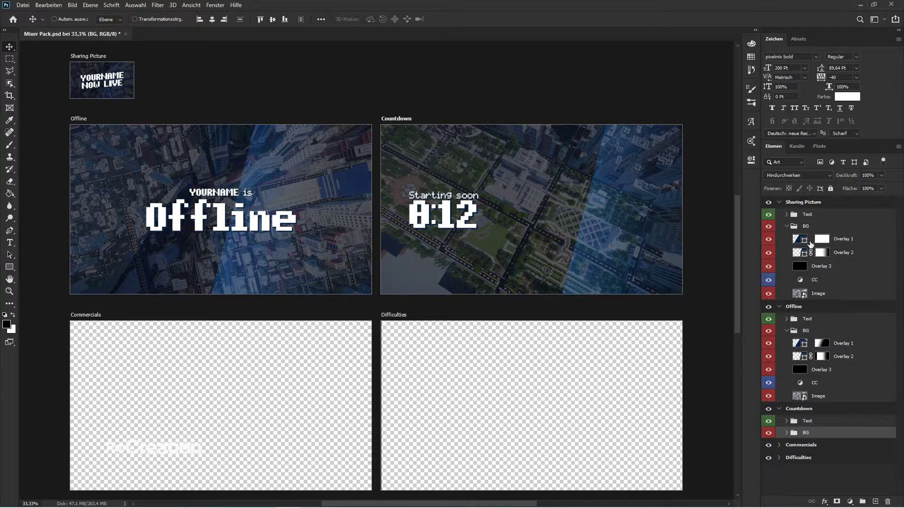
left_click(824, 294)
double_click(828, 293)
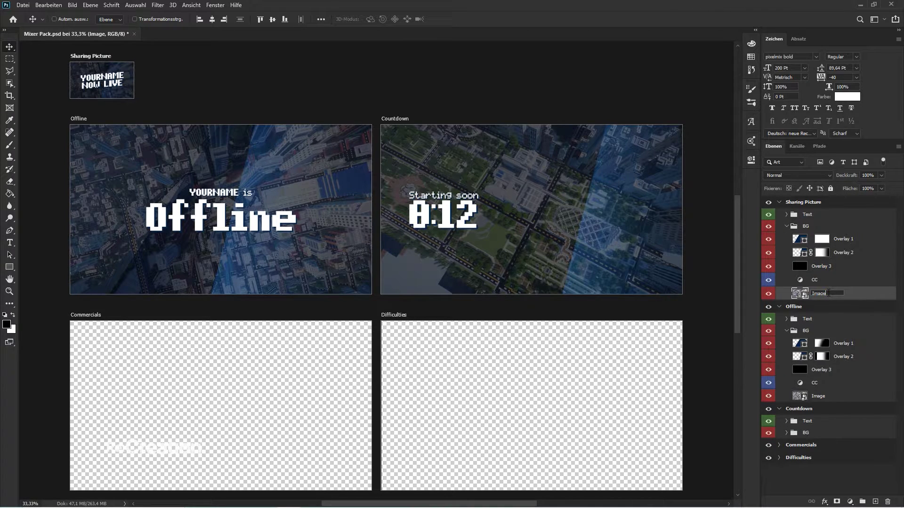
double_click(828, 396)
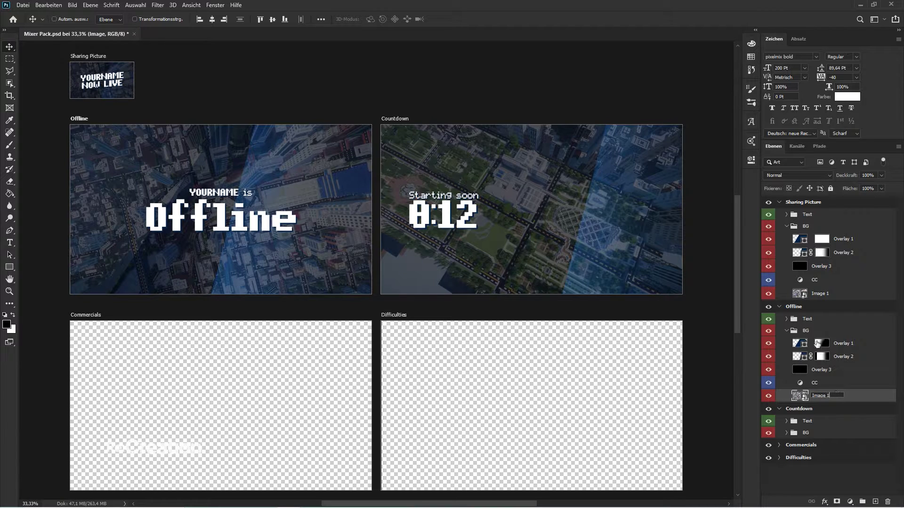
left_click(793, 330)
left_click(787, 330)
left_click(786, 227)
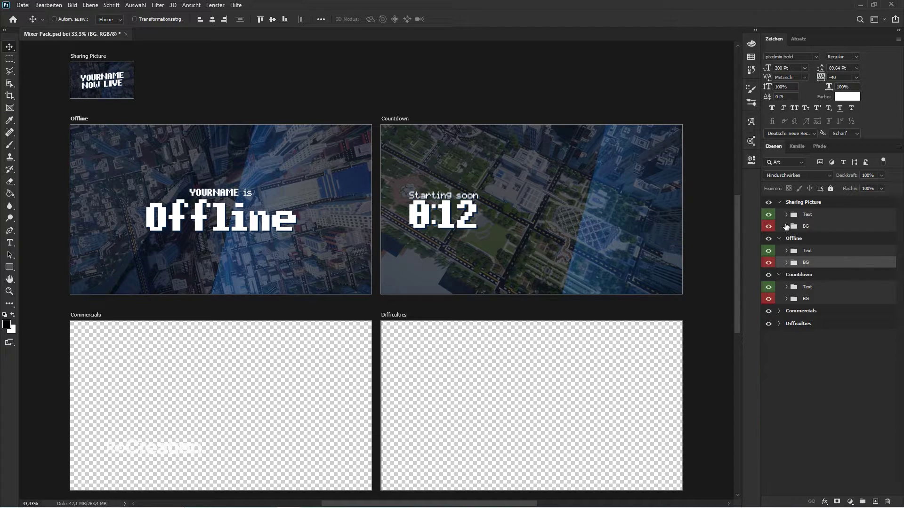
left_click(779, 202)
left_click(780, 216)
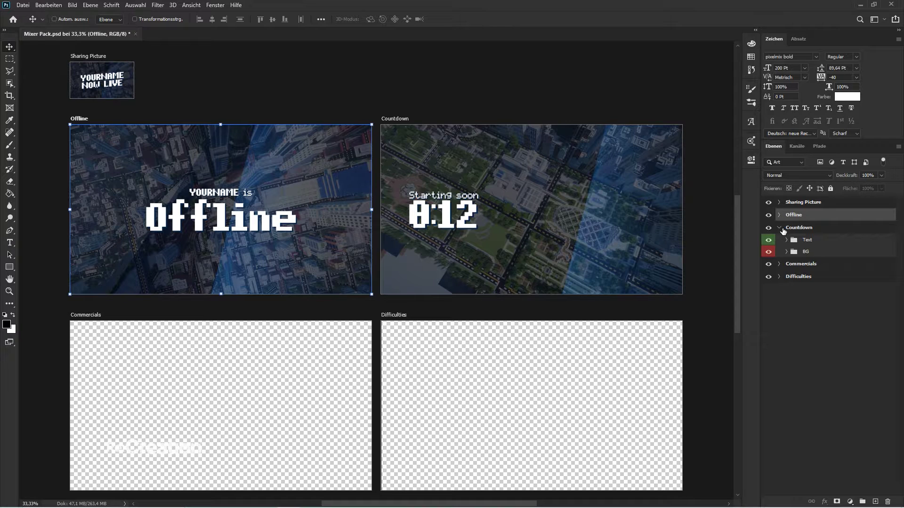
- Duplicate the Countdown Text and BG groups into the Commercials group
left_click(811, 240)
left_click(816, 252, "ctrl")
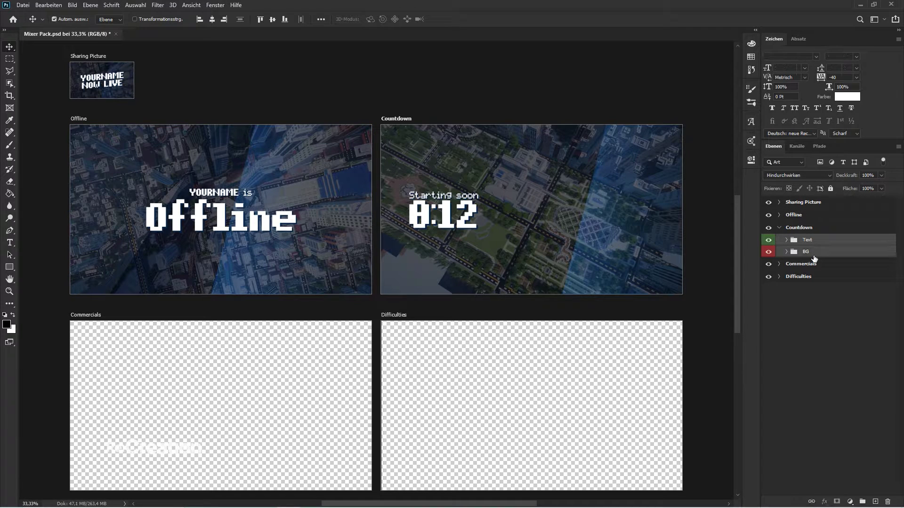
key("ctrl+j")
left_click_drag(811, 243, 801, 288)
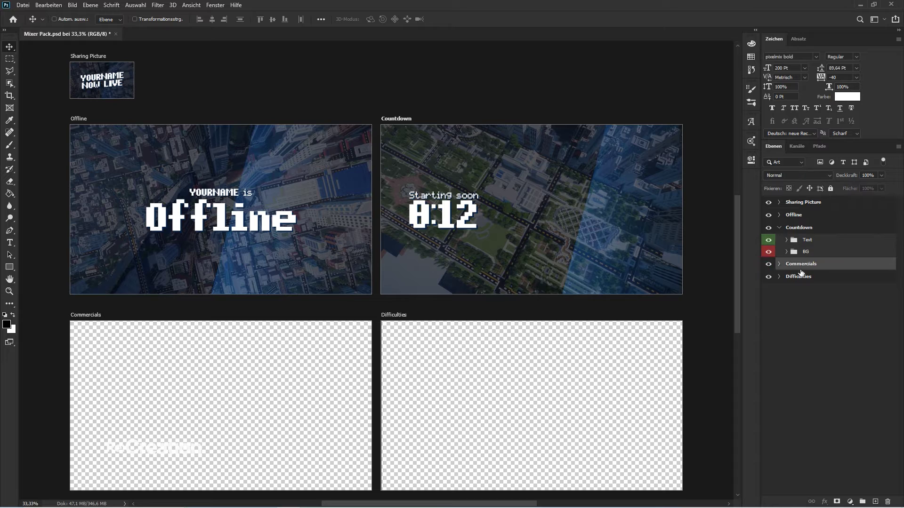
left_click(779, 228)
- Expand the Commercials group and zoom in on the Commercials artboard
left_click(768, 241)
left_click(779, 240)
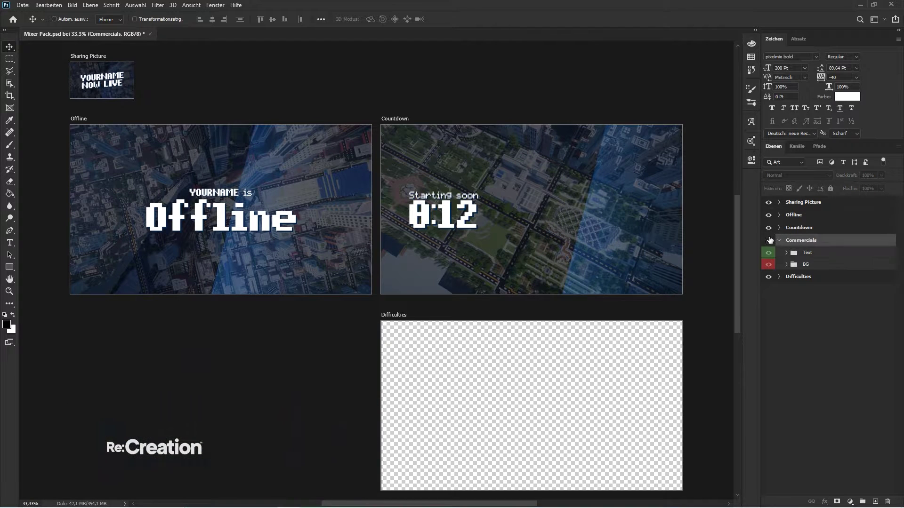
left_click(768, 241)
key("ctrl+plus")
key("space")
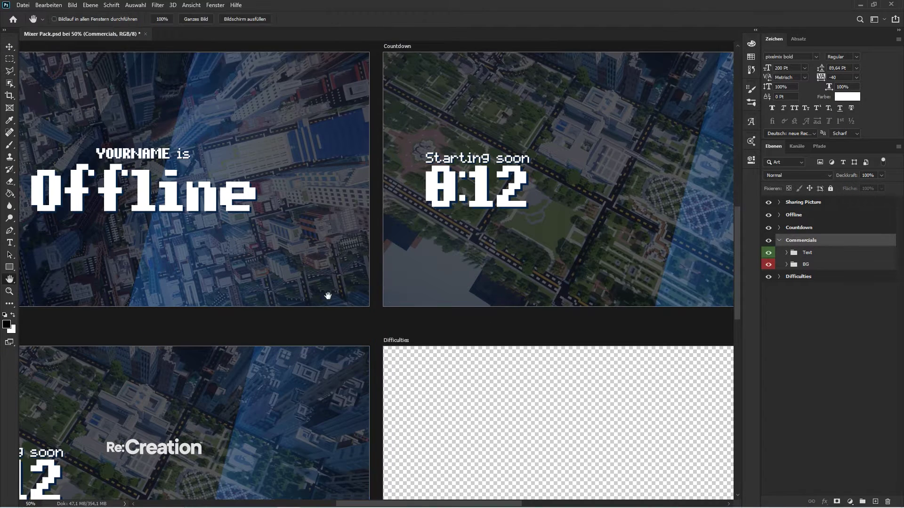
left_click_drag(329, 295, 500, 107)
key("ctrl+plus")
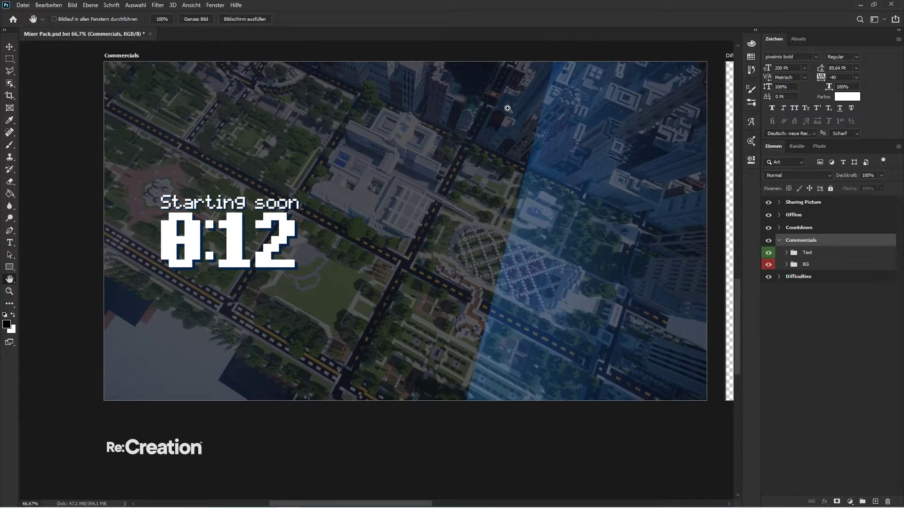
- Rotate and reposition the Overlay 2 blue beam into a diagonal lower-right wedge
left_click(786, 264)
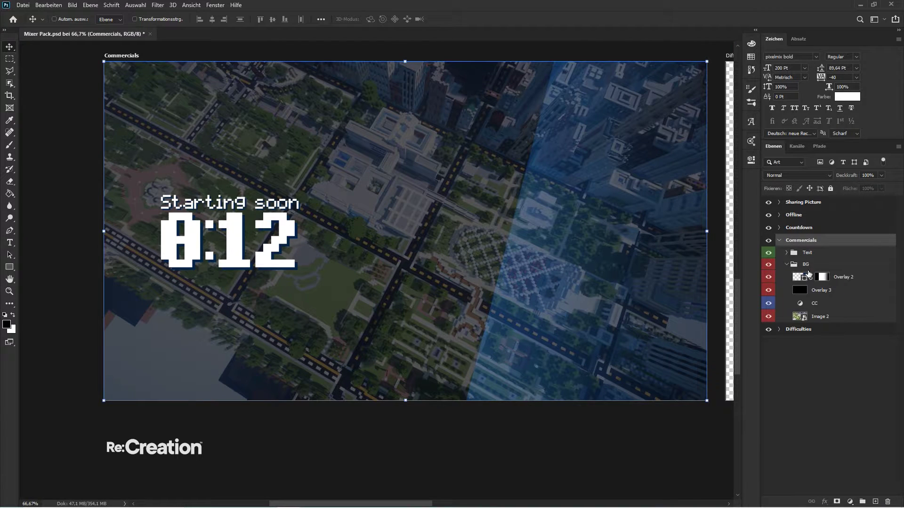
left_click(841, 284)
key("ctrl+t")
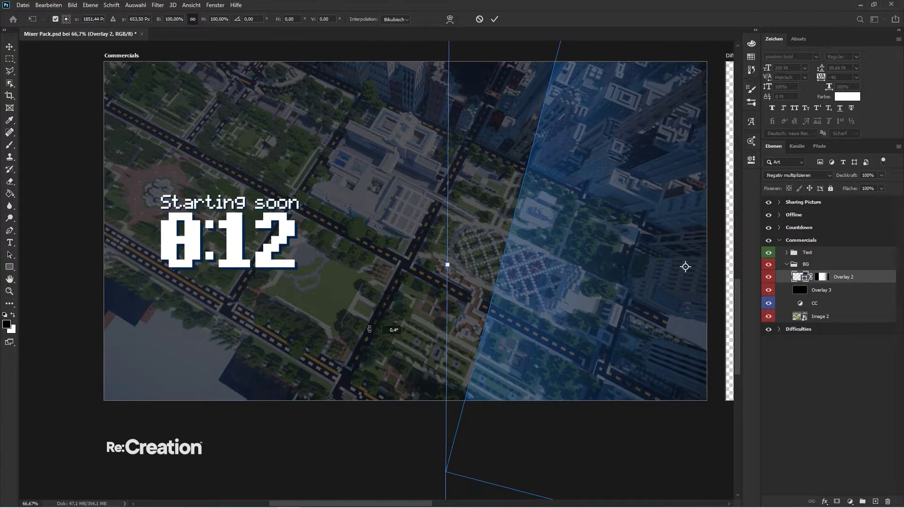
left_click_drag(432, 442, 302, 141)
key("Return")
left_click_drag(532, 181, 395, 252)
key("ctrl+t")
left_click_drag(482, 215, 563, 331)
key("Return")
left_click(838, 267)
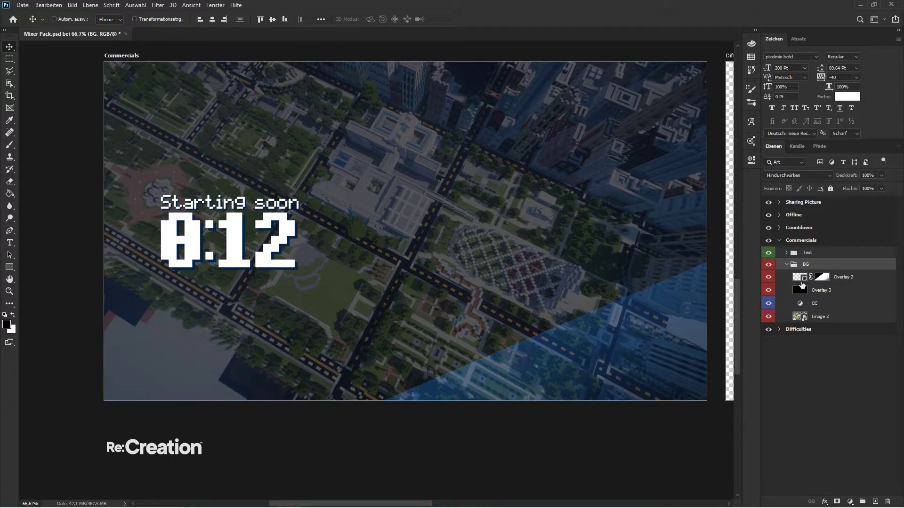
- Outline a slanted lower strip with the Polygonal Lasso and mask the BG group to it
key("l")
left_click(713, 288)
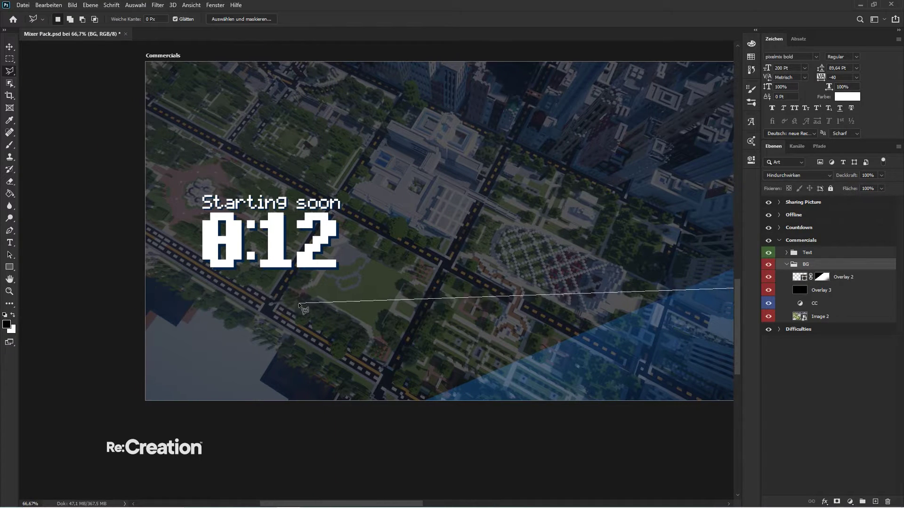
left_click(132, 297)
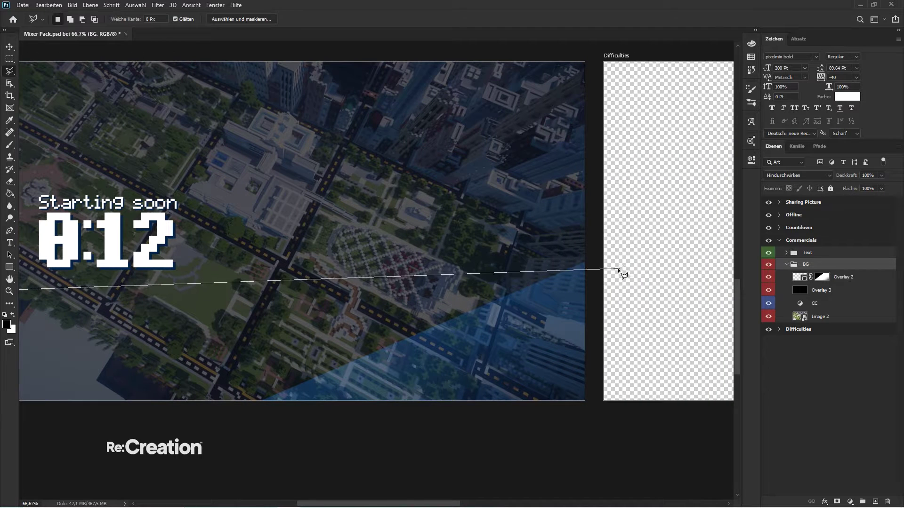
left_click(589, 272)
left_click(590, 434)
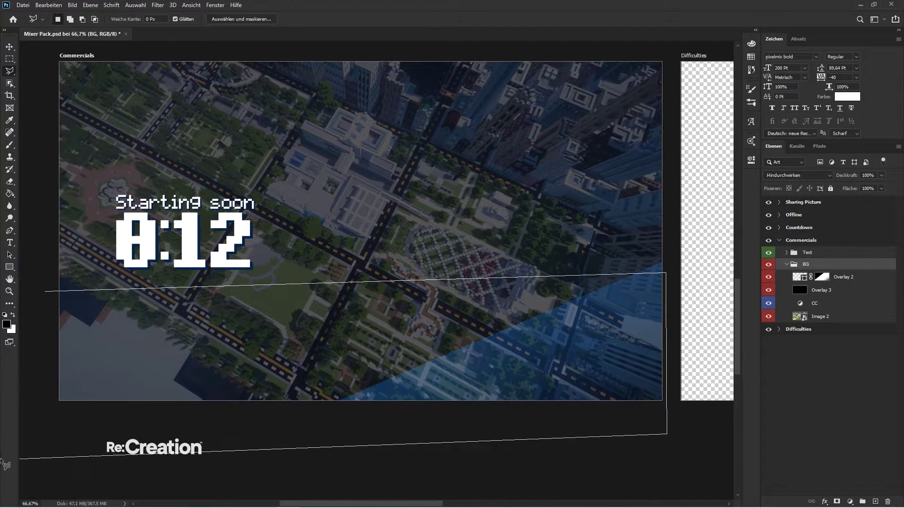
left_click(45, 417)
left_click(53, 291)
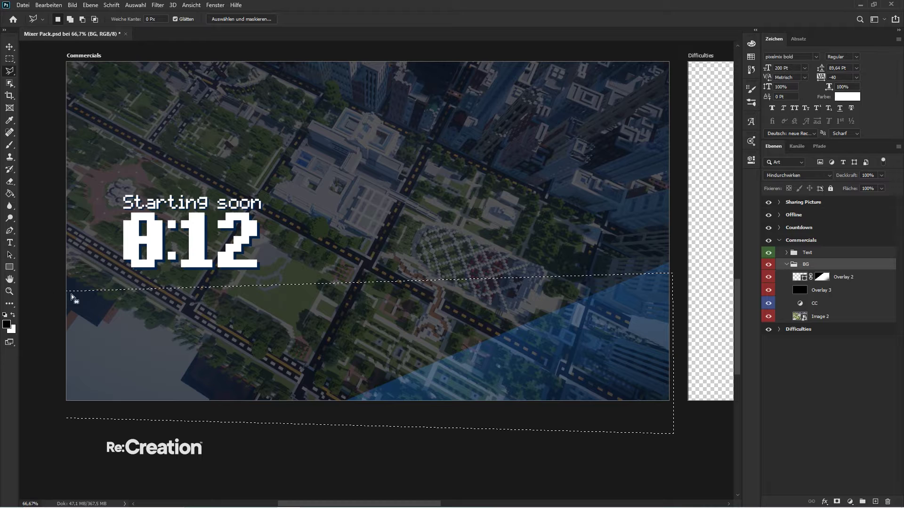
left_click(837, 502)
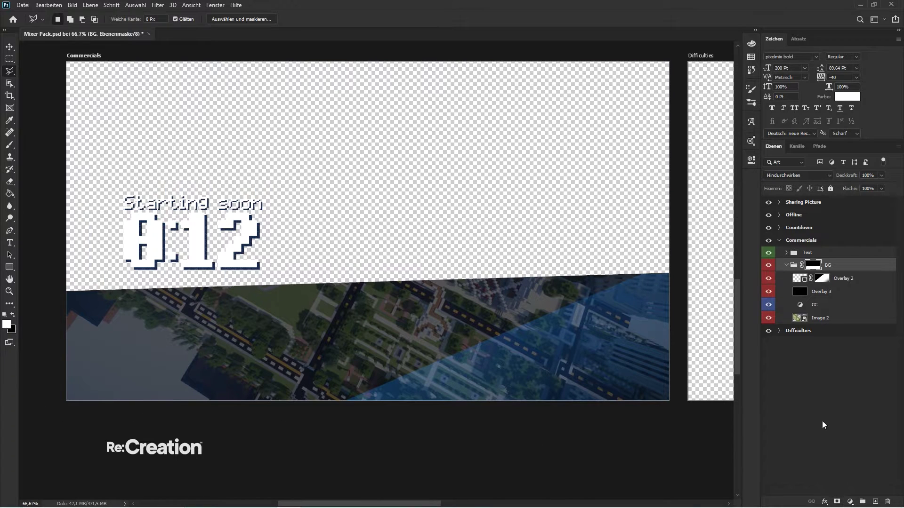
- Shift the Image 2 city picture slightly down within the masked strip
key("v")
left_click(830, 316)
mouse_move(505, 367)
left_mouse_down()
mouse_move(507, 419)
mouse_move(510, 375)
left_mouse_up()
left_click(786, 265)
left_click(786, 253)
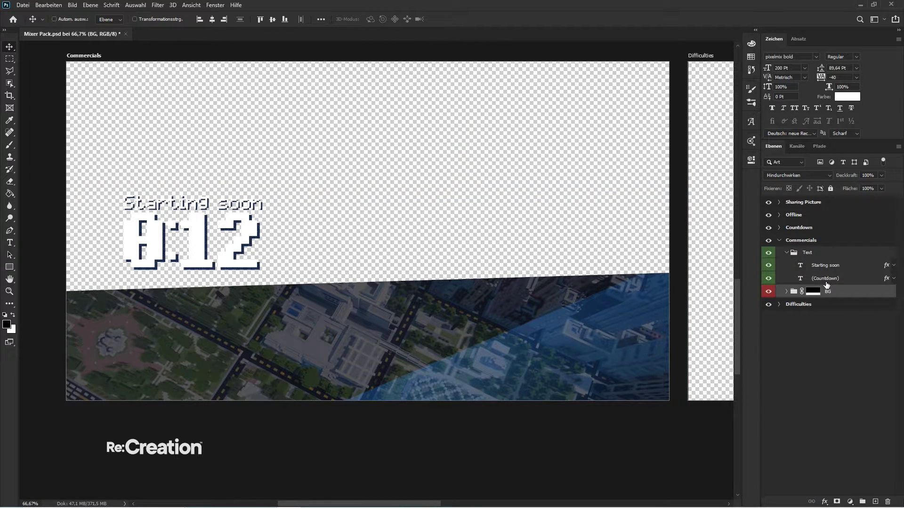
- Delete the (Countdown) layer and move the Starting soon text onto the city strip
left_click(826, 282)
key("Delete")
left_click_drag(291, 240, 318, 373)
- Retype the heading as 'Commercials' and nudge it left and down
double_click(800, 266)
type("Co")
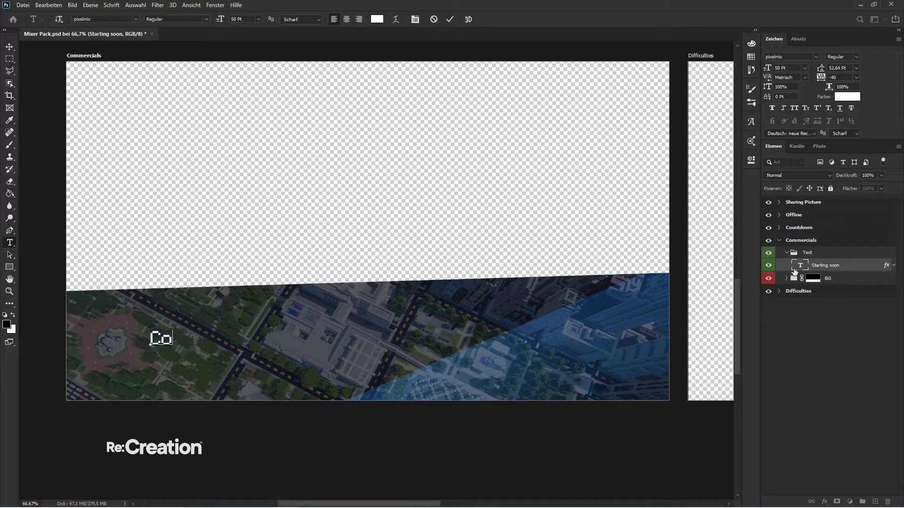
type("mmercials")
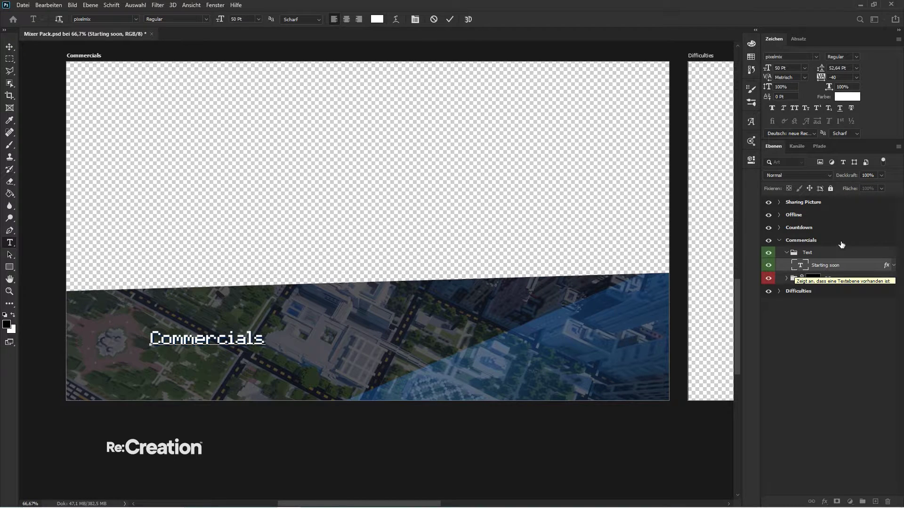
left_click(9, 47)
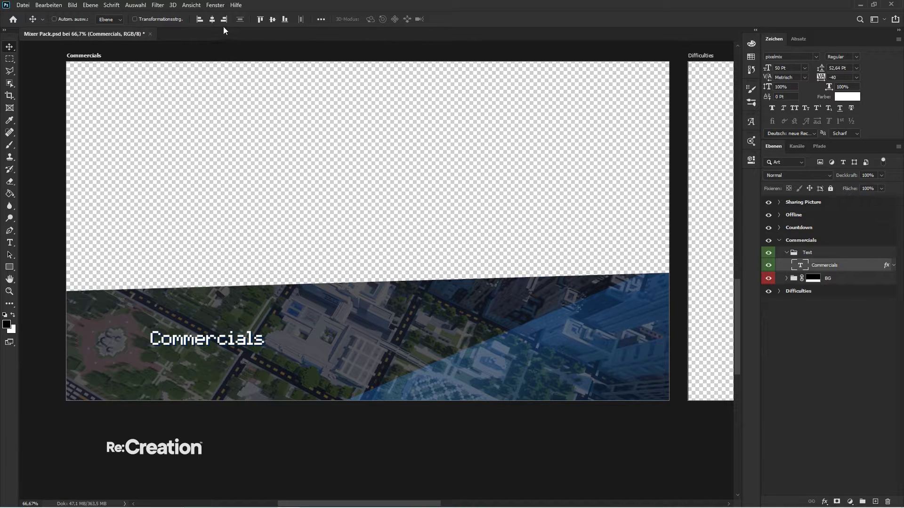
left_click_drag(304, 355, 303, 382)
key("Left")
key("Left")
key("Left")
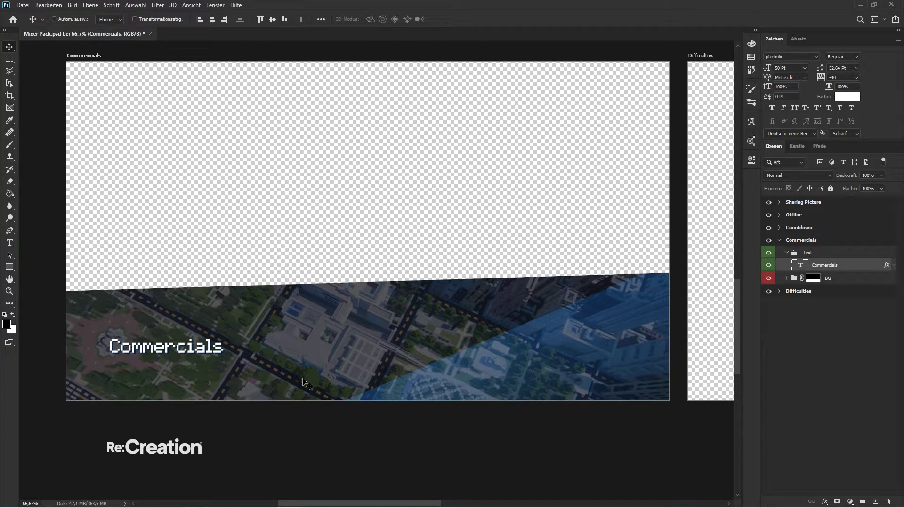
left_click(10, 243)
- Add large 'BRB' text on the strip and move it to the right
left_click(320, 342)
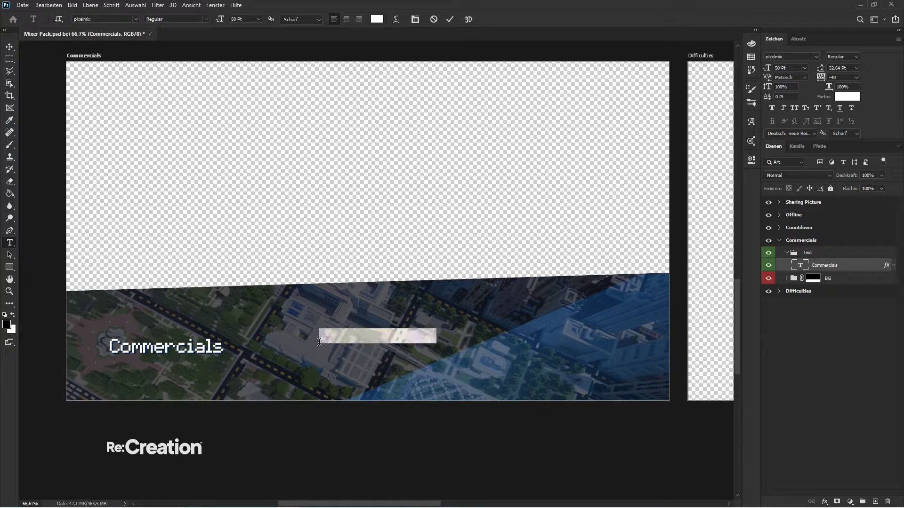
type("BRB")
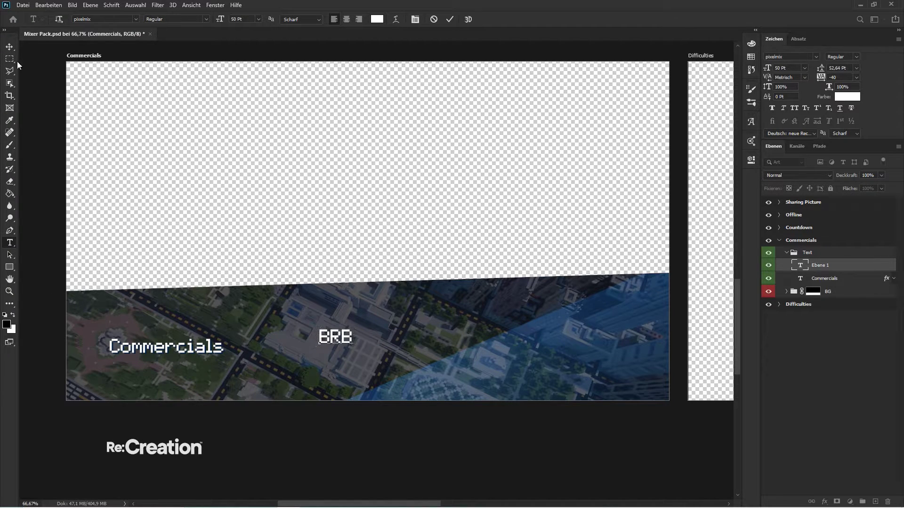
key("ctrl+Return")
key("ctrl+t")
left_click_drag(361, 326, 440, 282)
left_click_drag(403, 334, 615, 359)
key("Return")
- Fade BRB to 5% inside the BG group behind Commercials, then delete the layer
key("v")
key("1")
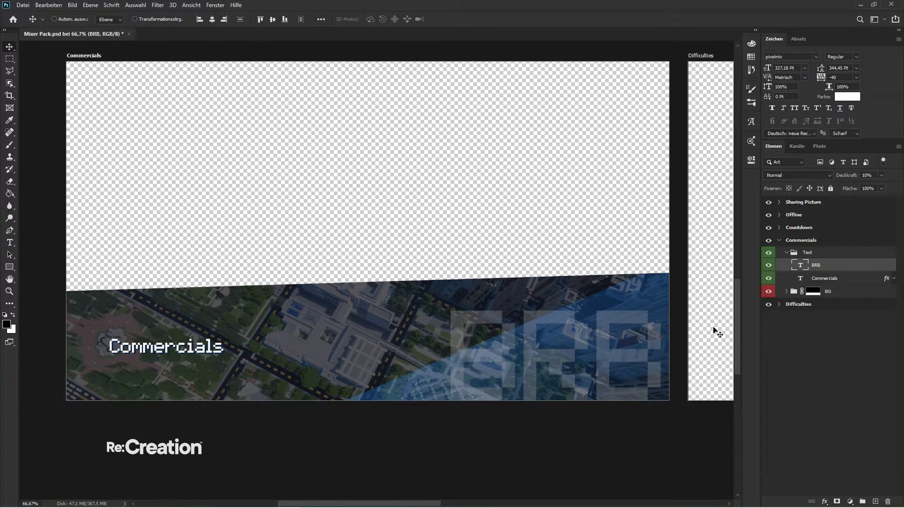
left_click_drag(808, 286, 810, 299)
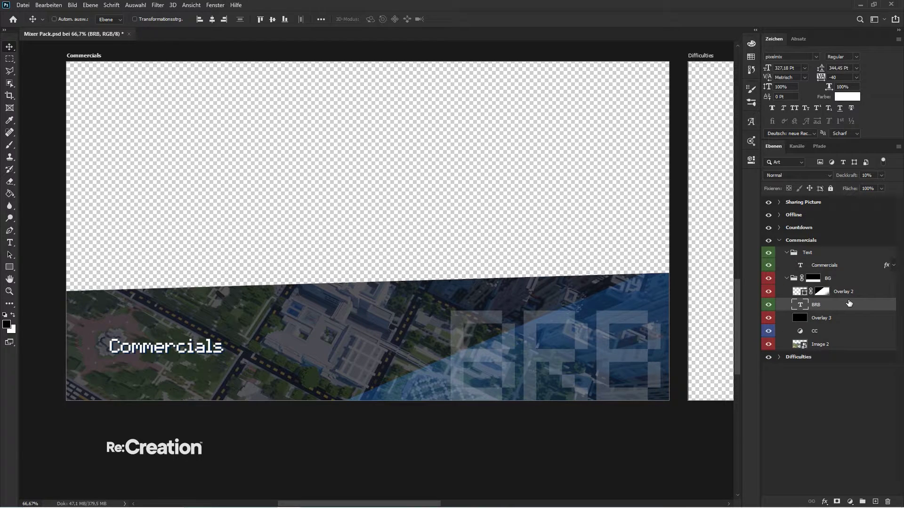
key("0")
key("5")
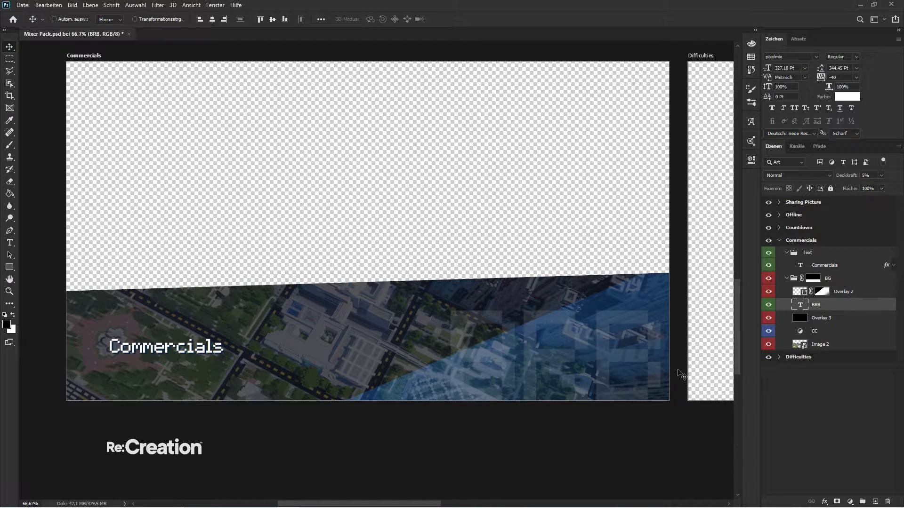
left_click_drag(681, 374, 297, 353)
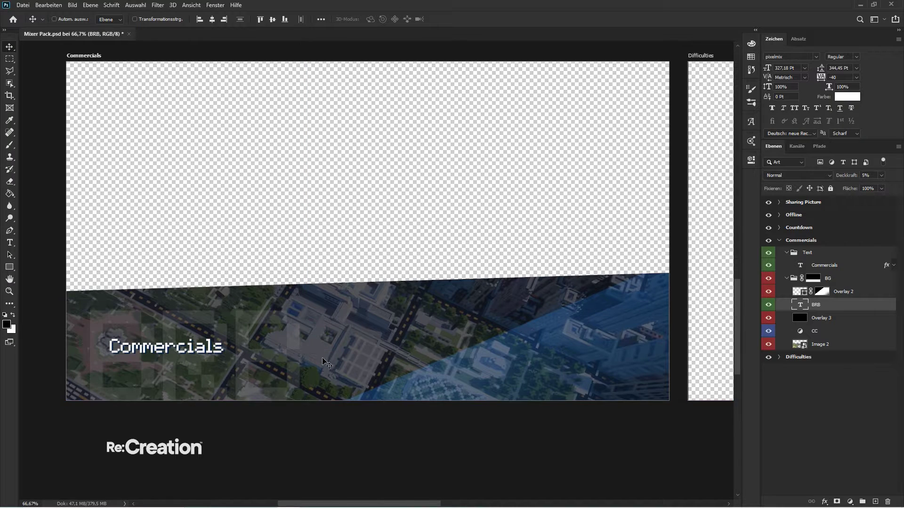
key("Delete")
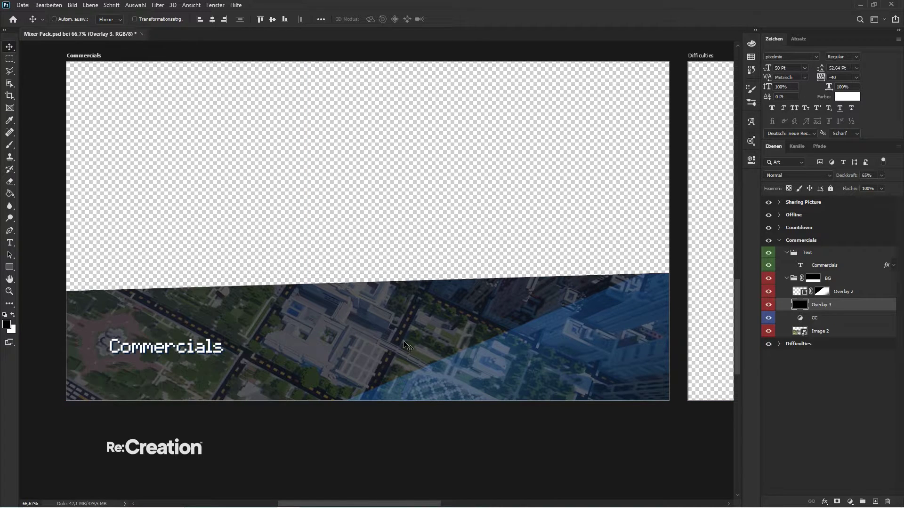
left_click(787, 279)
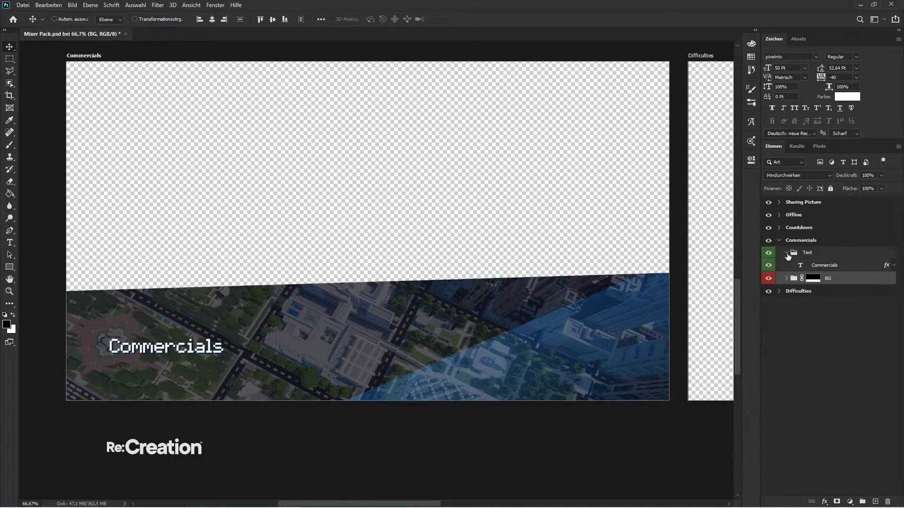
- Duplicate the Offline group's Text and BG folders into the Difficulties group
left_click(787, 254)
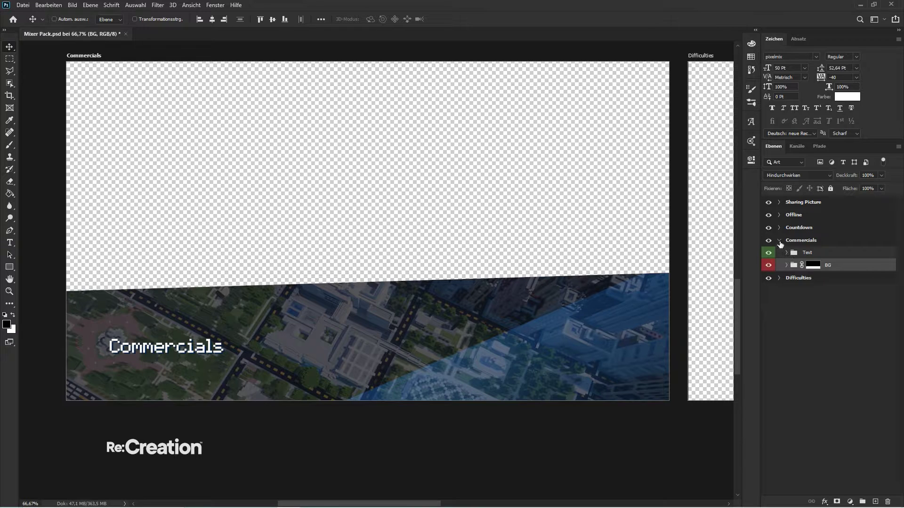
left_click(779, 241)
key("ctrl+minus")
key("ctrl+minus")
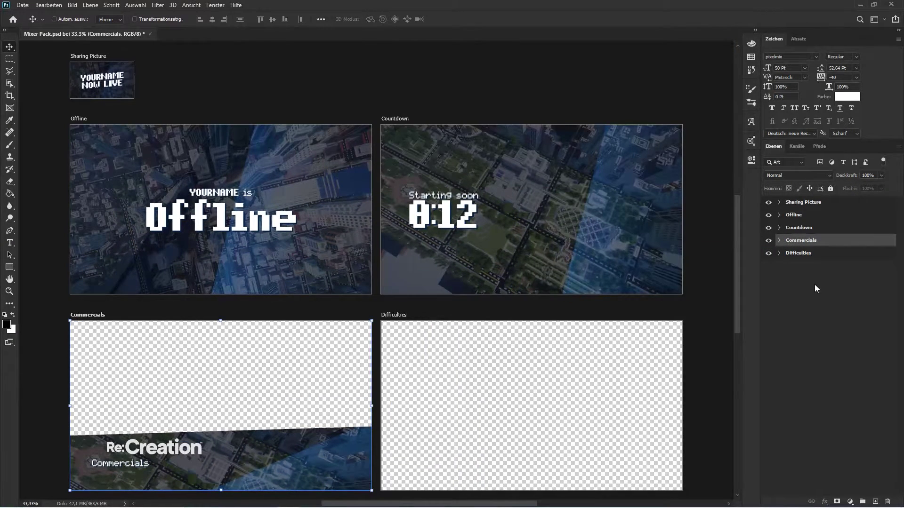
left_click(779, 215)
left_click(807, 227)
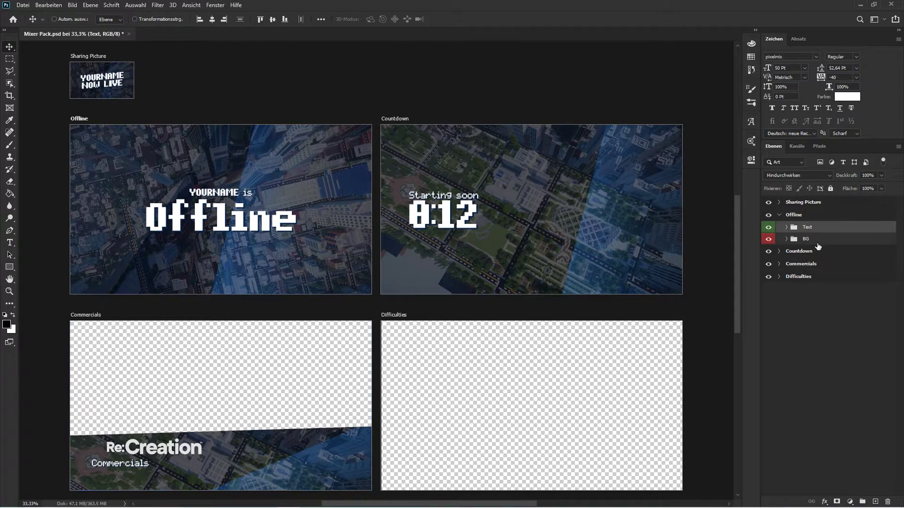
left_click(810, 239, "shift")
key("ctrl+j")
left_click_drag(813, 236, 803, 299)
- Delete the copied Offline-Text layer from the Difficulties Text group
left_click(779, 215)
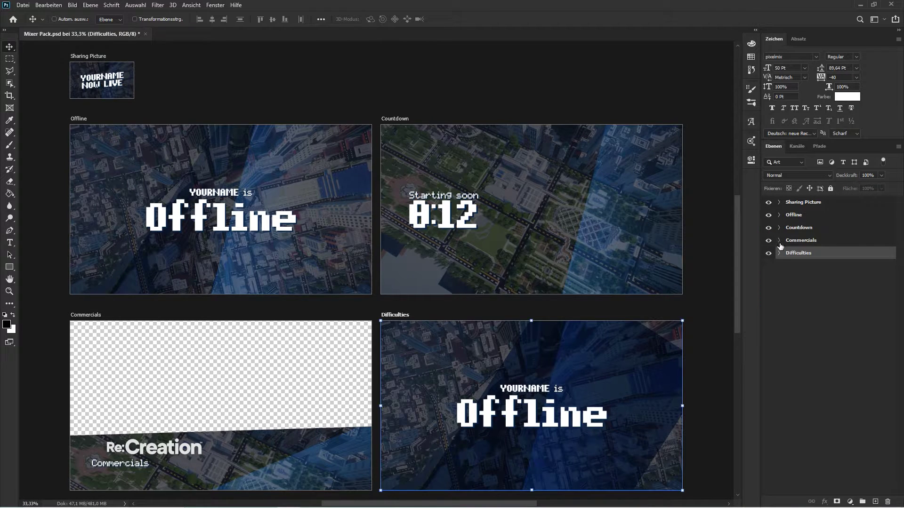
left_click(779, 253)
left_click(787, 266)
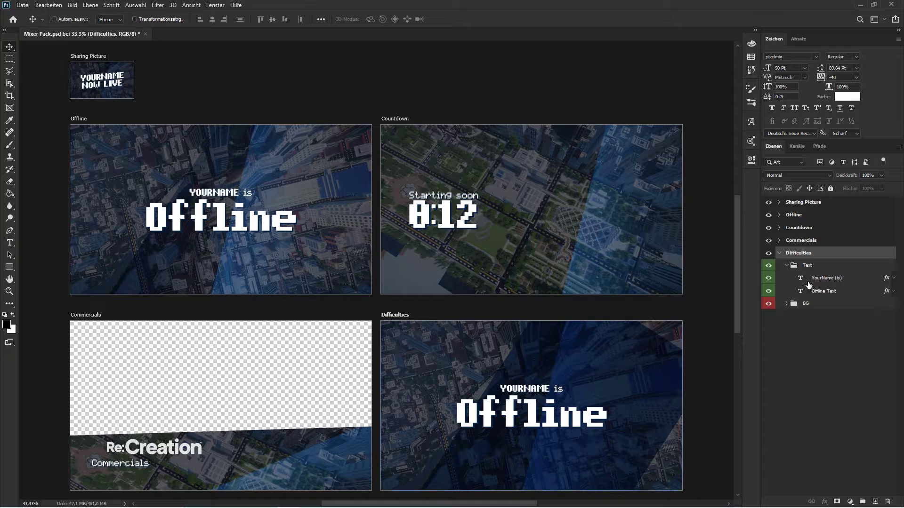
left_click(810, 290)
key("Delete")
- Retype the text as 'We're experiencing technical difficulties!Please stand by.' in 30 Pt pixelmix Regular, tighter leading
double_click(801, 277)
type("We")
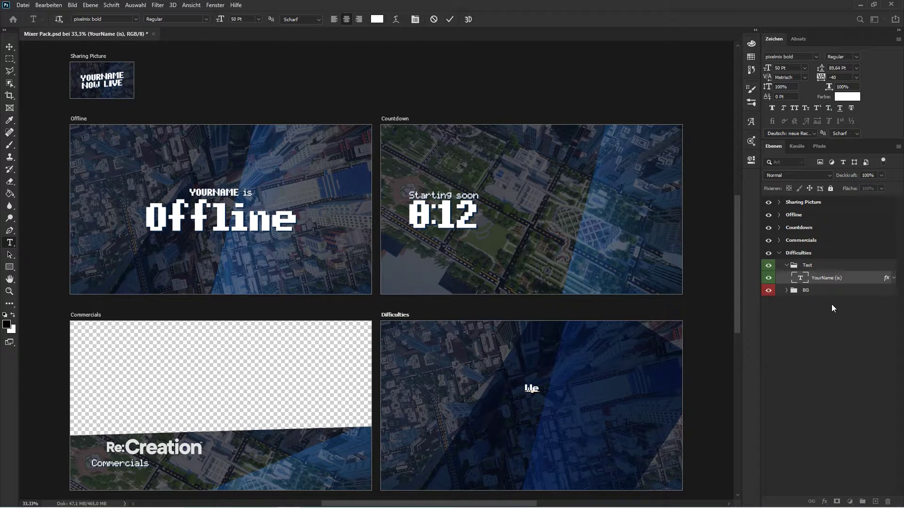
type("'re experiencing t")
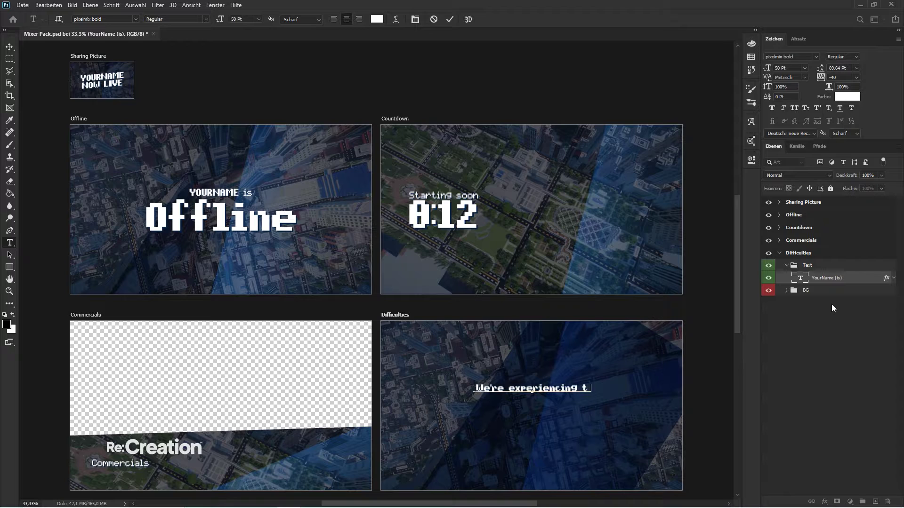
type("echnical difficu")
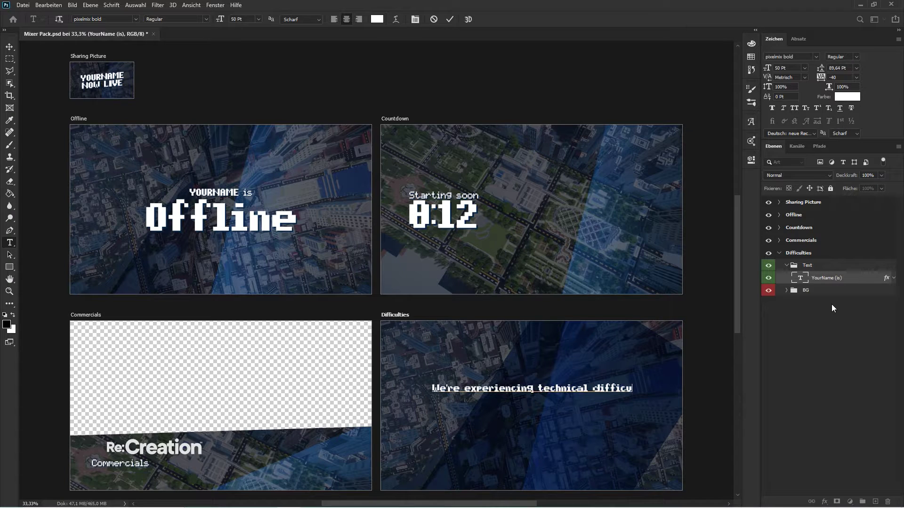
type("lties!")
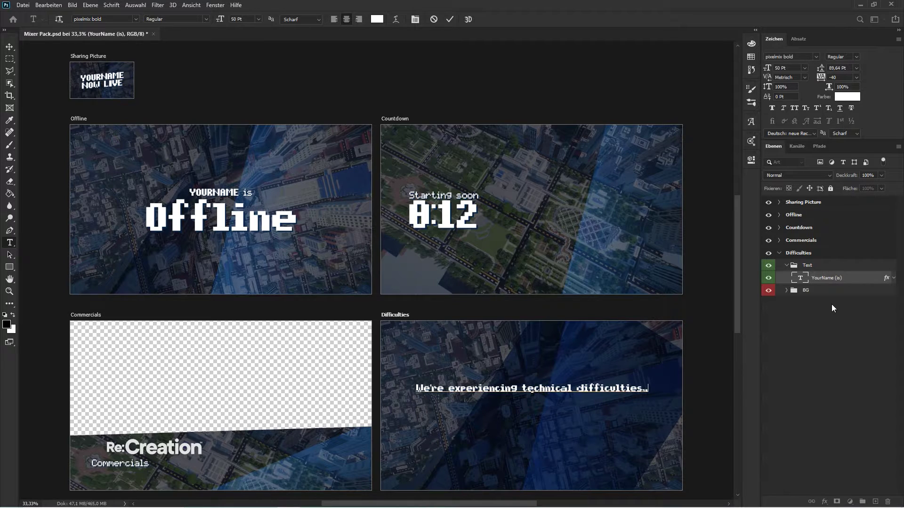
type("Pl")
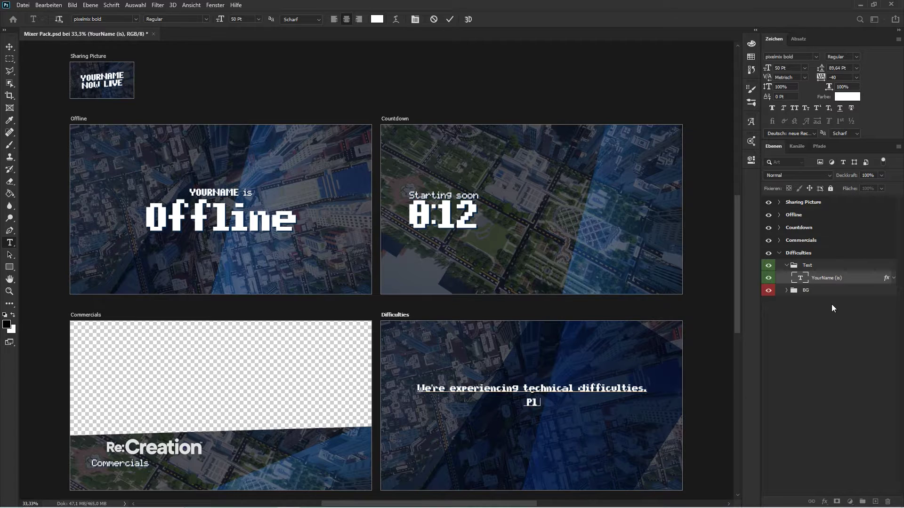
type("ease stand by.")
key("ctrl+a")
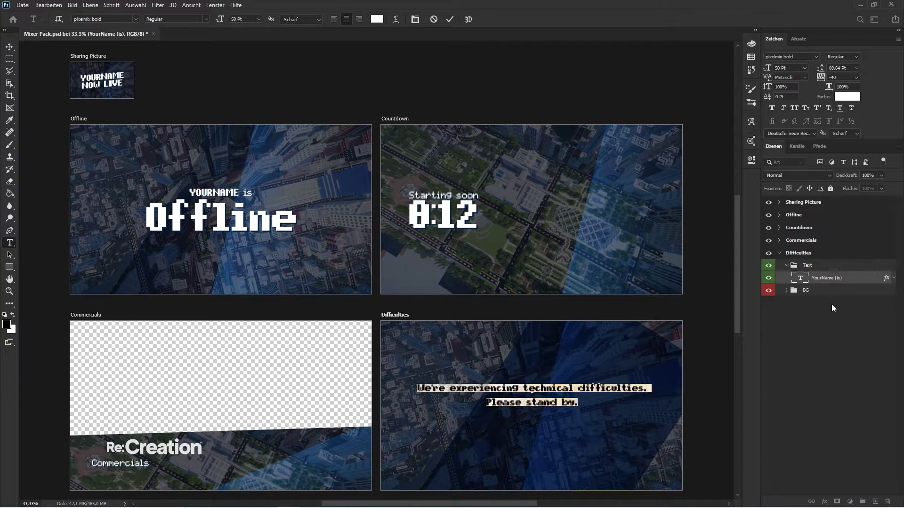
left_click(799, 58)
type("pix")
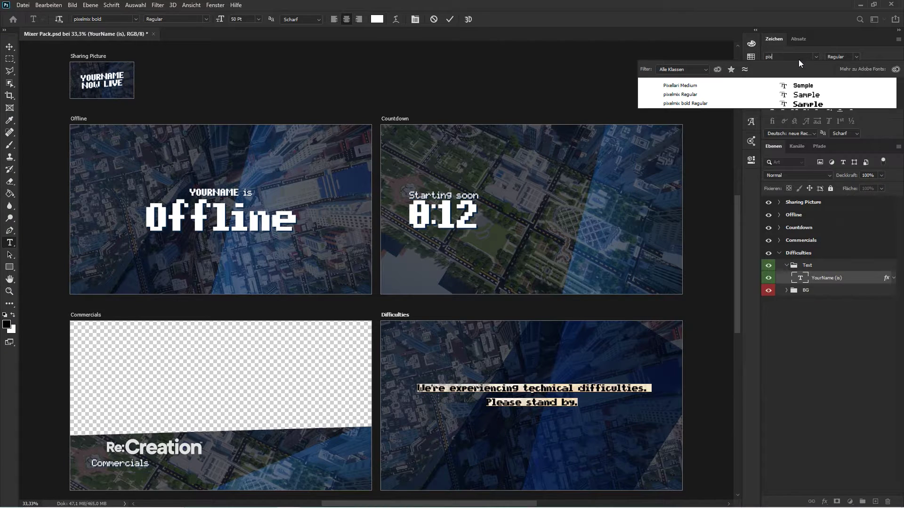
left_click(740, 93)
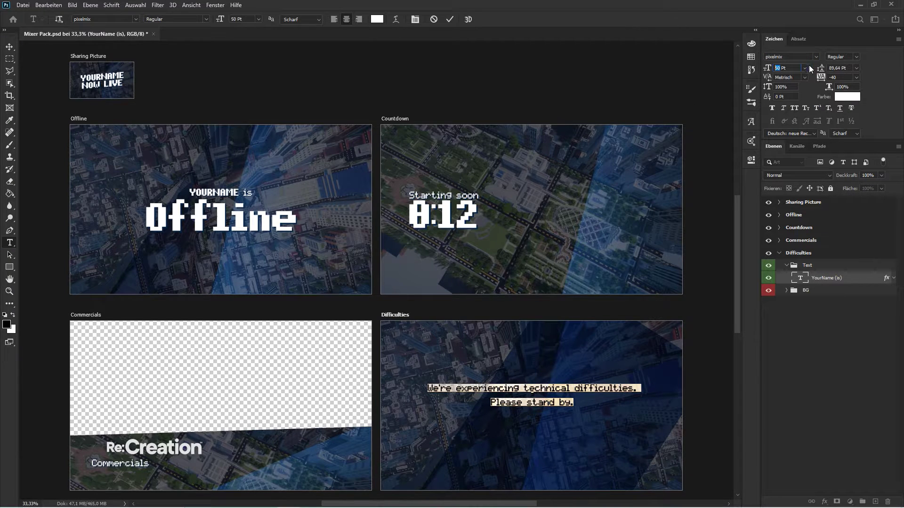
key("Return")
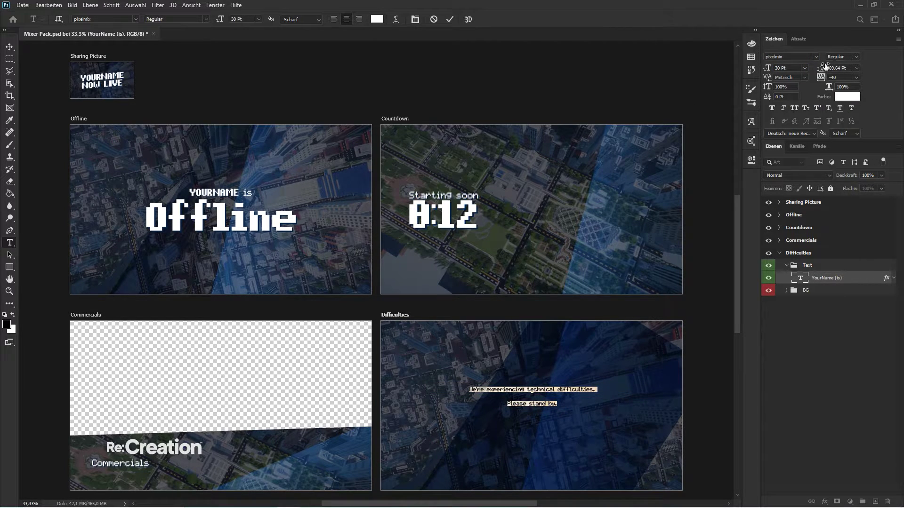
left_click_drag(825, 66, 797, 70)
key("Return")
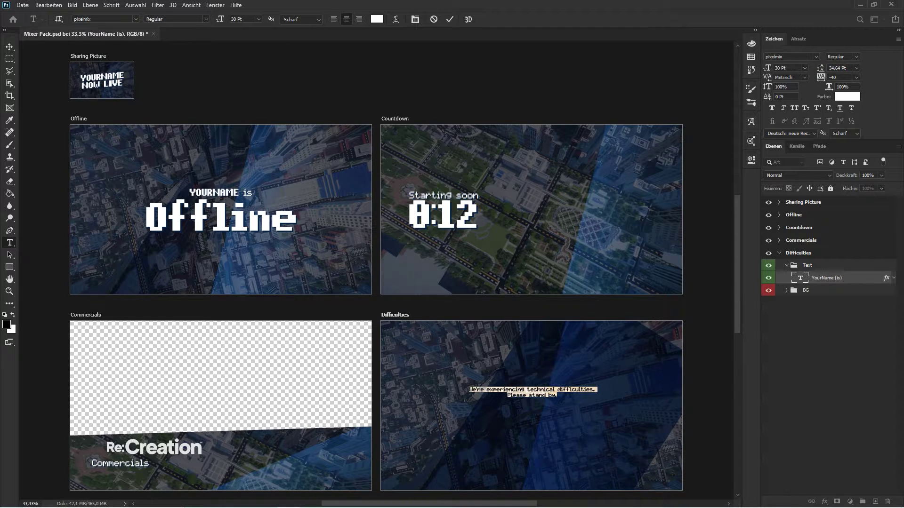
left_click(10, 47)
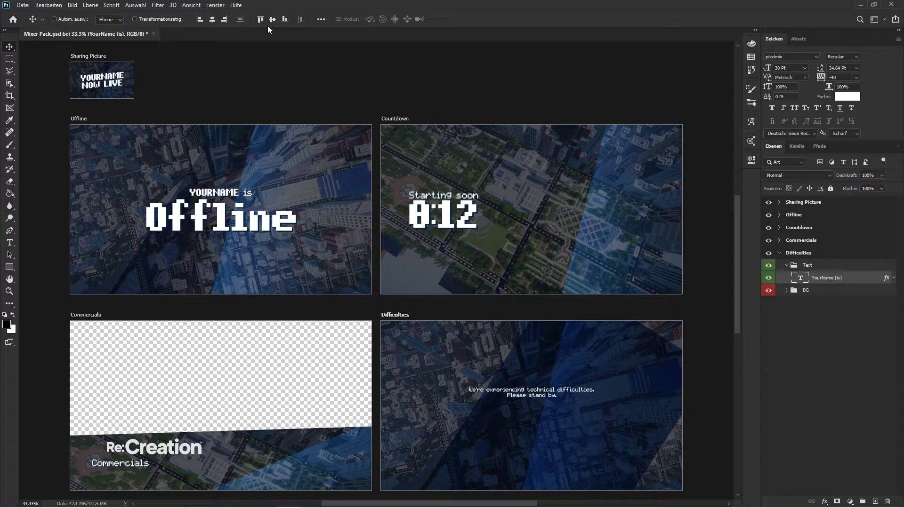
- Delete the Overlay 1 layer from the Difficulties BG group
left_click(802, 290)
left_click(787, 290)
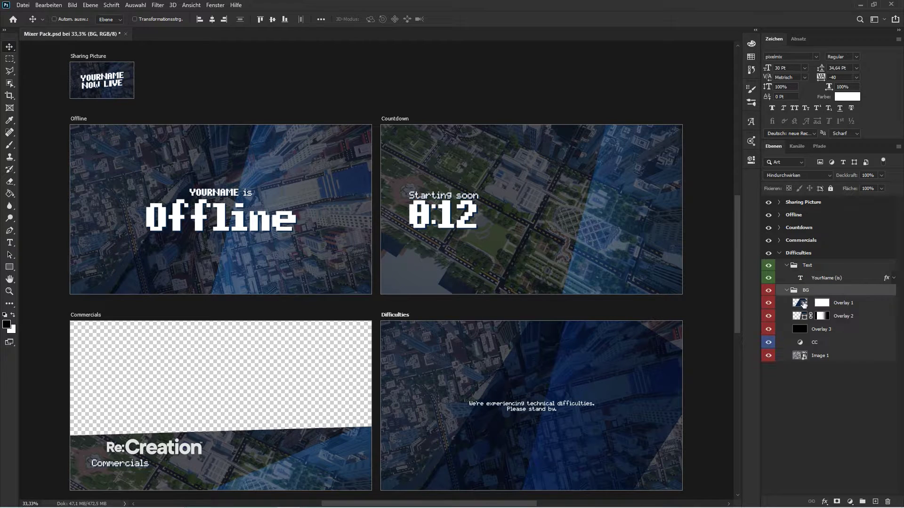
left_click(786, 265)
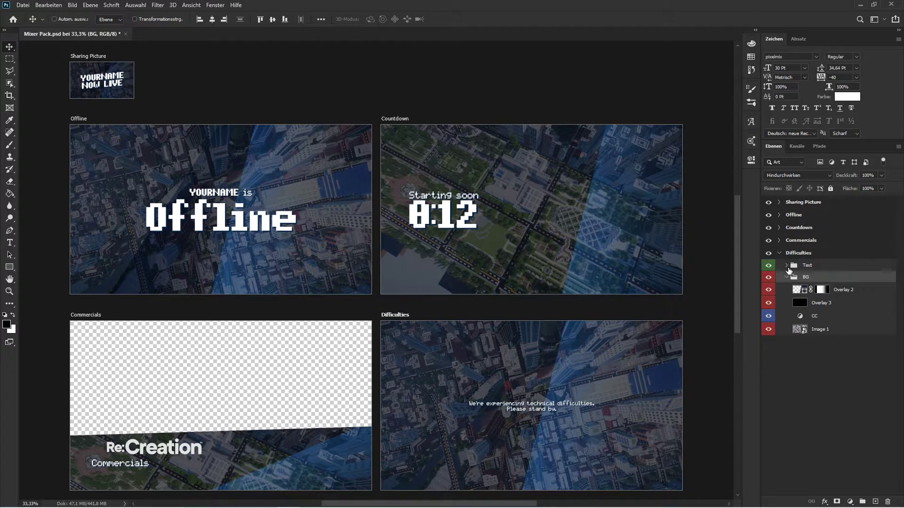
left_click(787, 278)
left_click(788, 277, "ctrl")
left_click(778, 254)
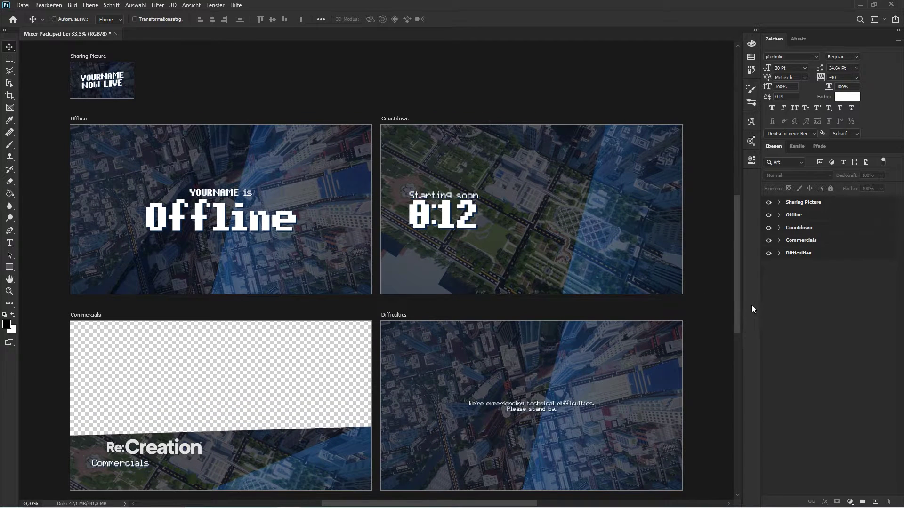
left_click(778, 253)
left_click(786, 277)
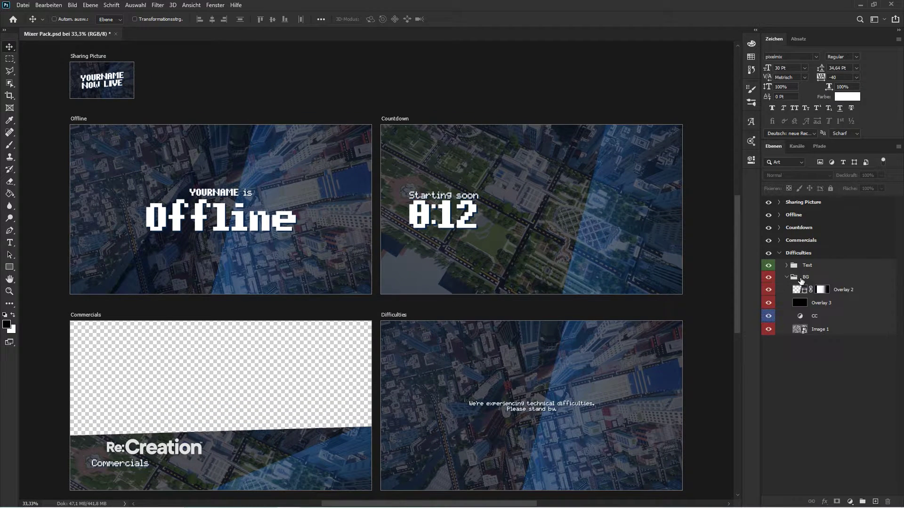
- Set Overlay 2 to 50% opacity and Overlay 3 to 75% opacity
left_click(835, 304)
key("8")
key("5")
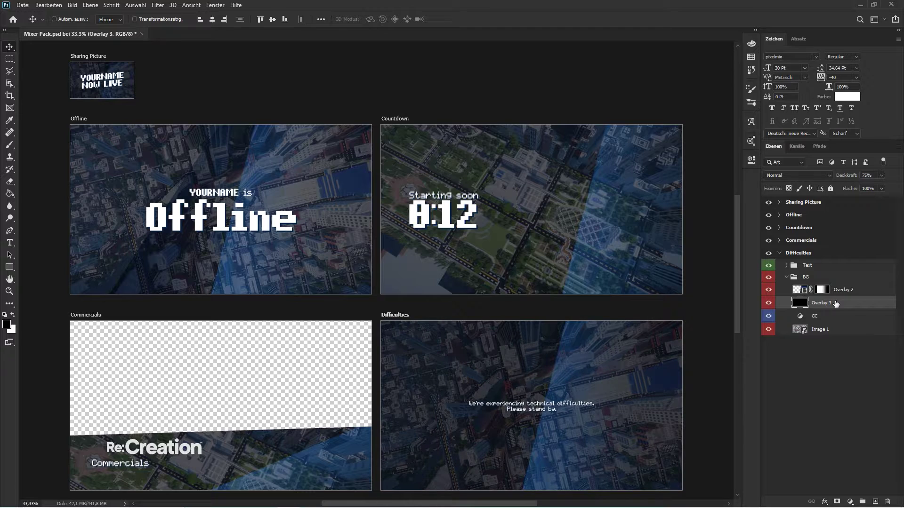
left_click(853, 292)
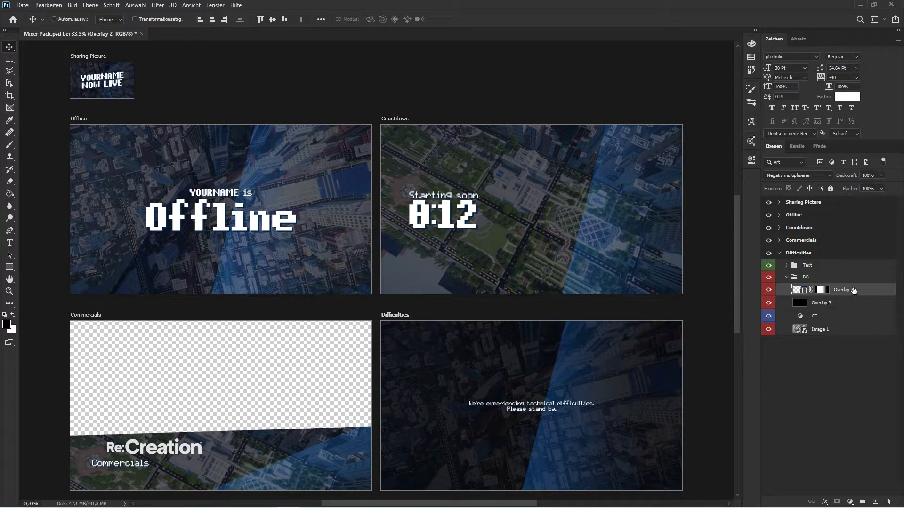
key("5")
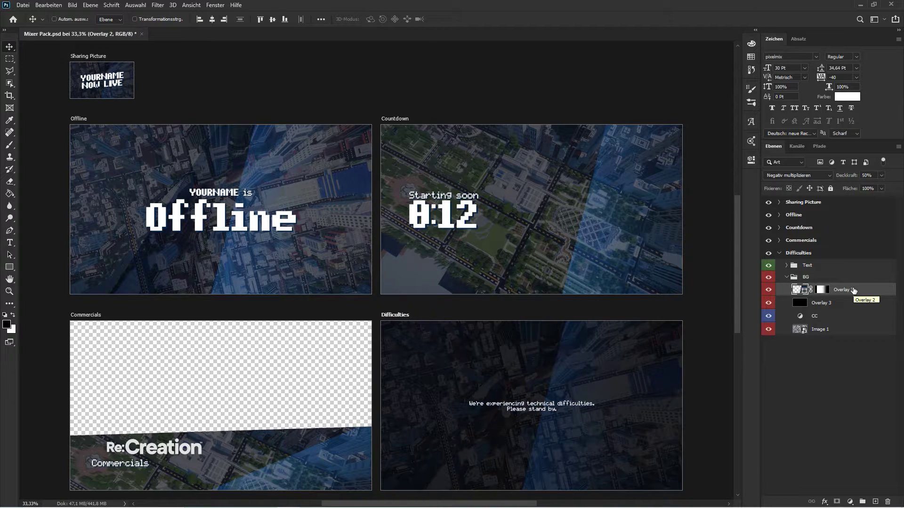
left_click(850, 304)
key("7")
key("5")
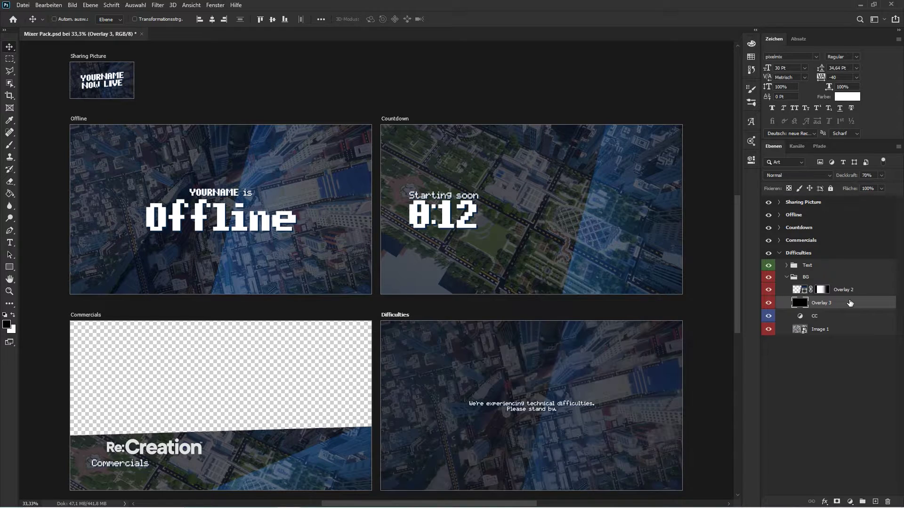
left_click(787, 277)
key("ctrl+minus")
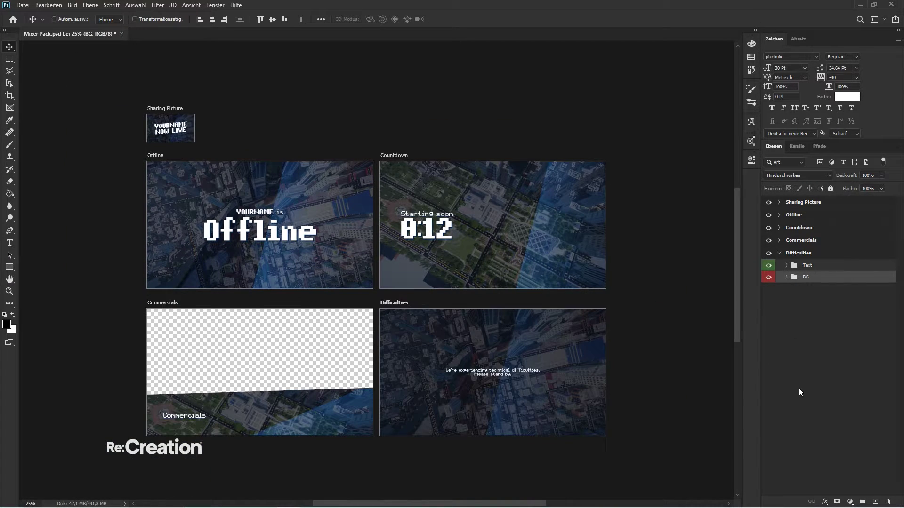
left_click(825, 378)
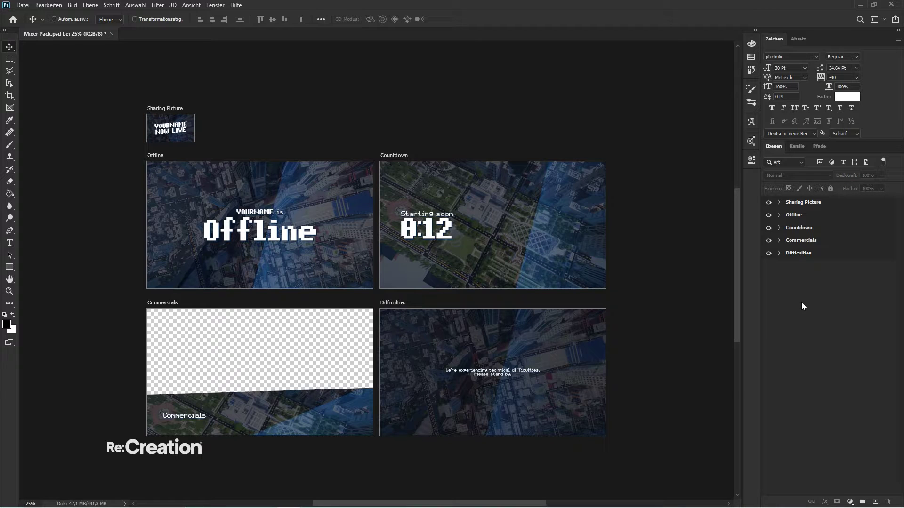
key("ctrl+plus")
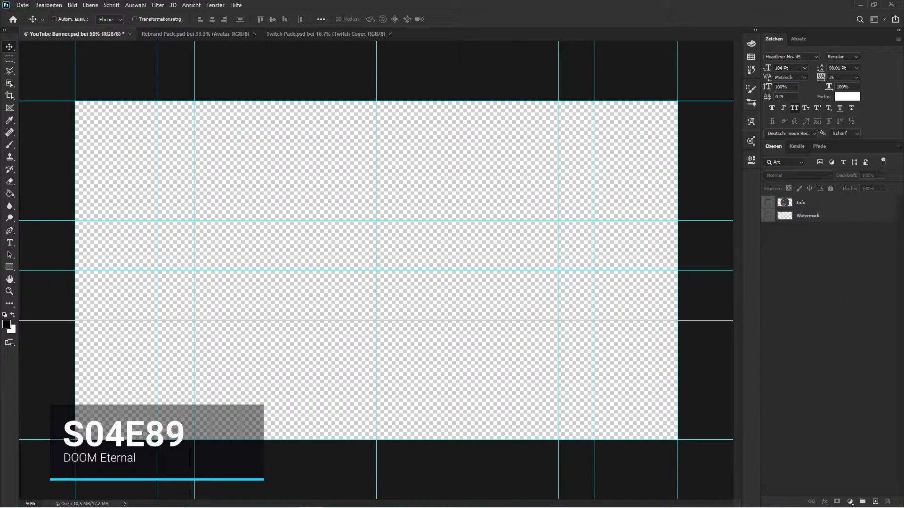
- Place the doom7 DOOM Eternal artwork, scaled to about 74% and moved right of centre
left_click_drag(903, 258, 627, 258)
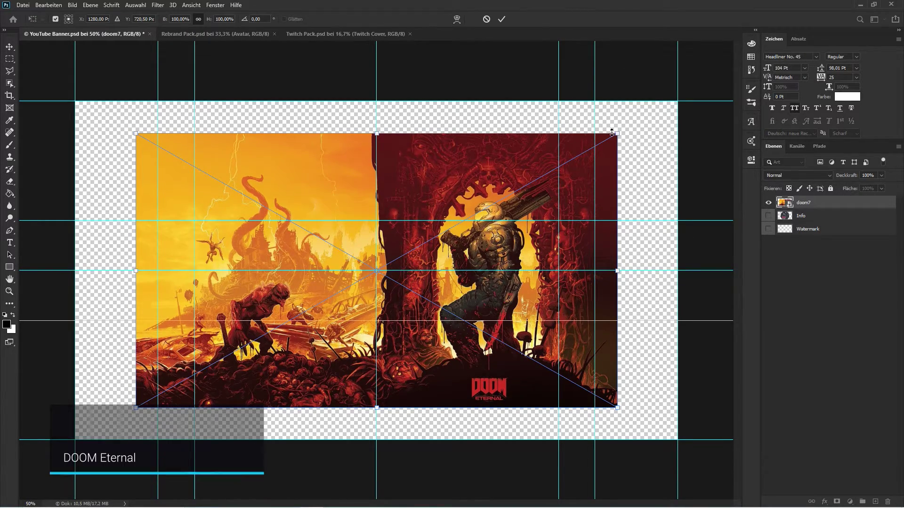
left_click_drag(617, 134, 547, 171)
left_click_drag(508, 252, 570, 261)
key("Return")
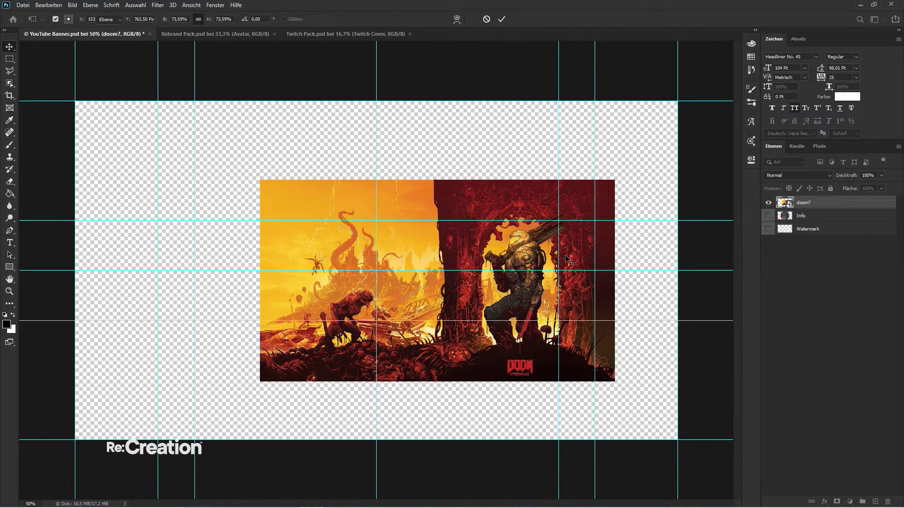
left_click(9, 267)
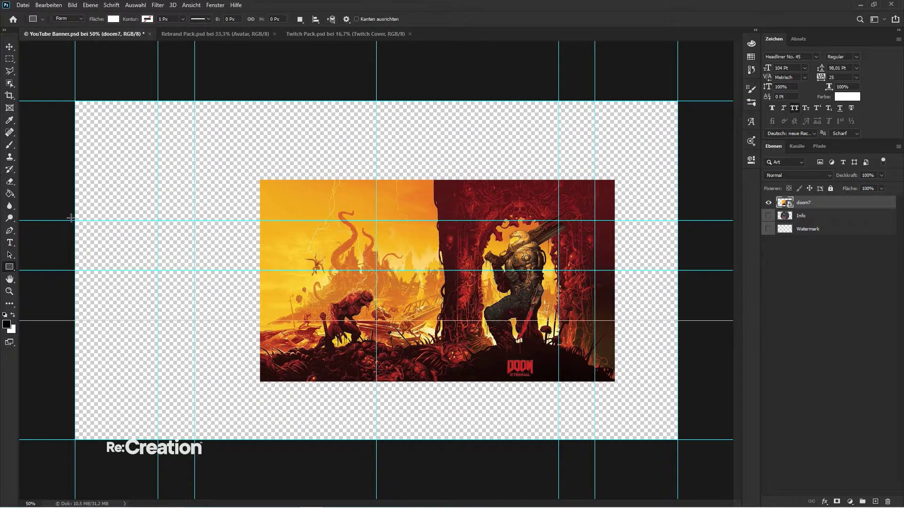
- Draw a rectangle on the left, place it beneath doom7, and group the two layers
left_click_drag(70, 220, 262, 321)
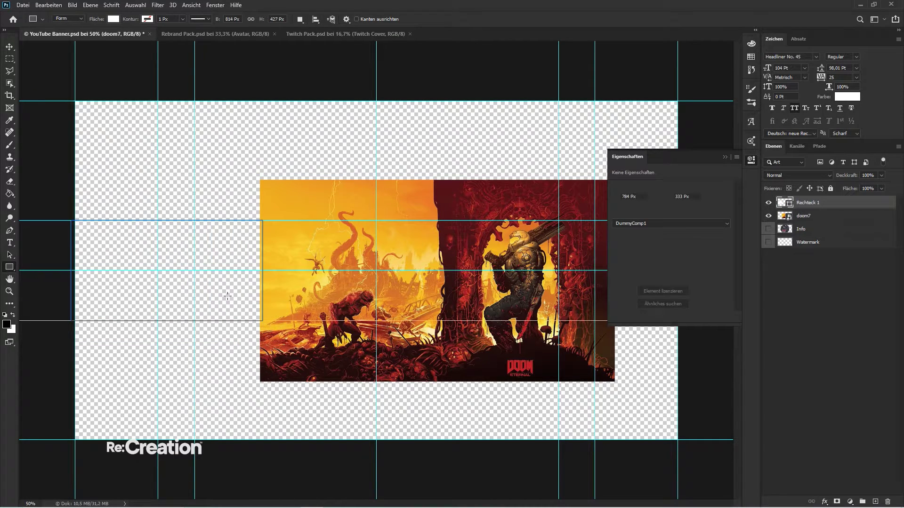
left_click(11, 47)
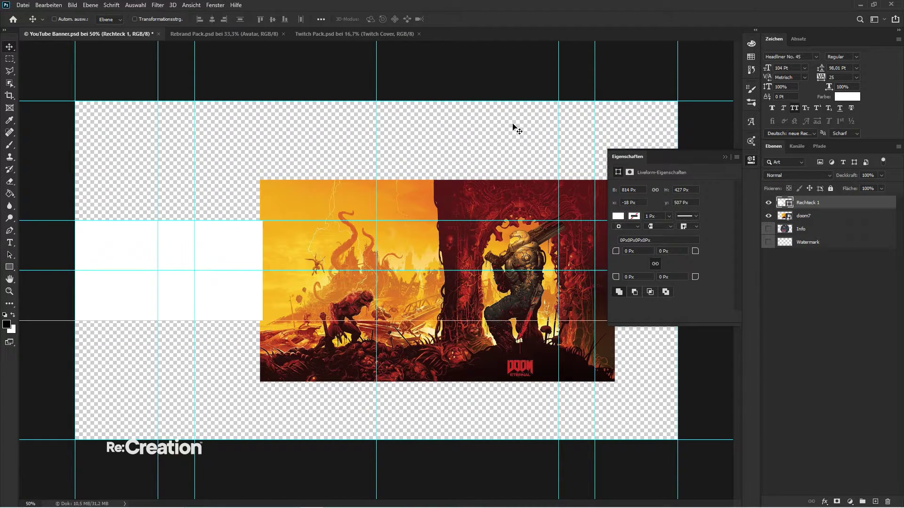
left_click(725, 158)
key("ctrl+semicolon")
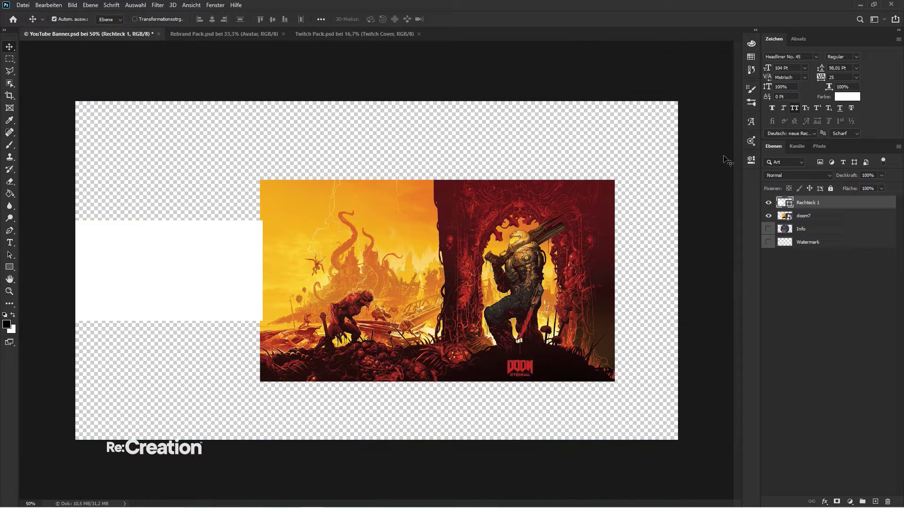
left_click_drag(804, 212, 818, 228)
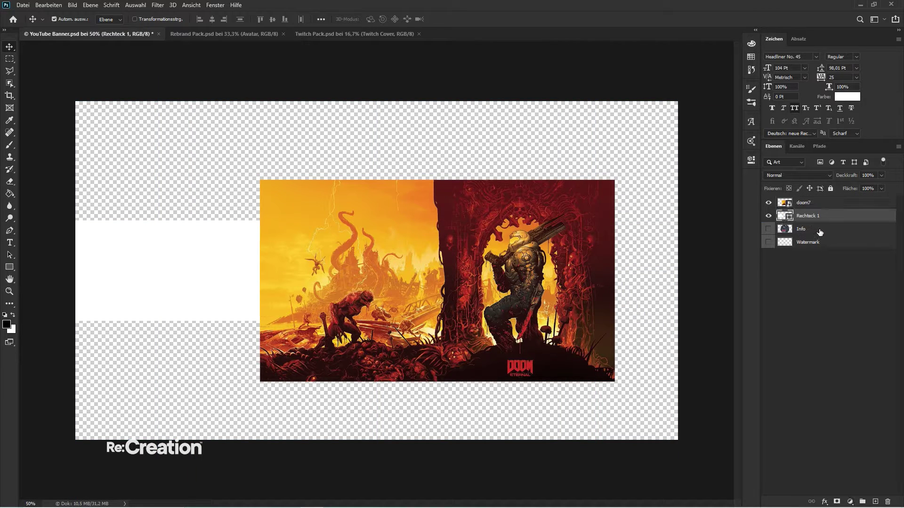
key("ctrl+semicolon")
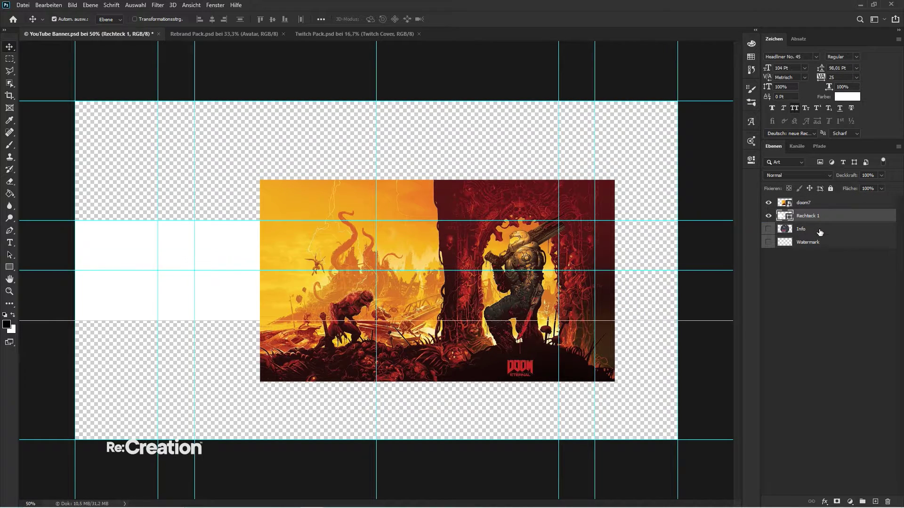
left_click(837, 210, "shift")
key("ctrl+g")
- Mask the group to the middle band between the guides using an inverted marquee selection
key("m")
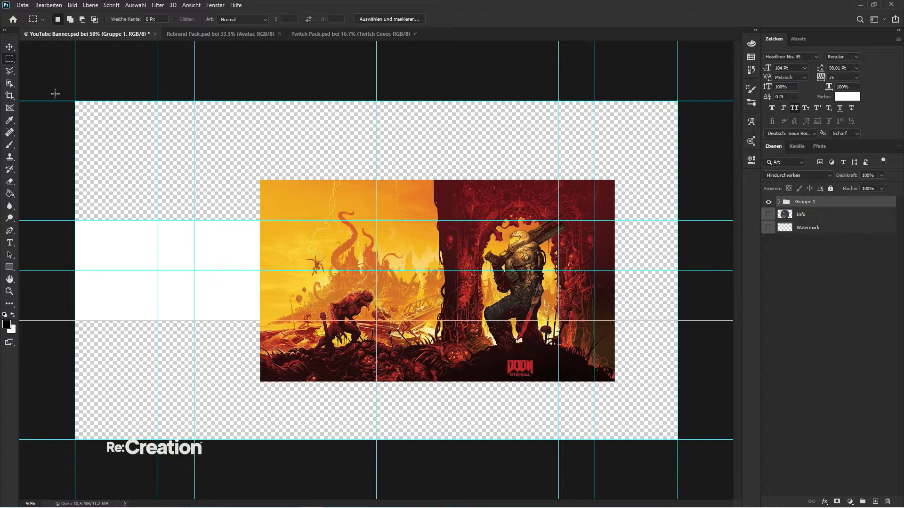
left_click_drag(75, 101, 678, 220)
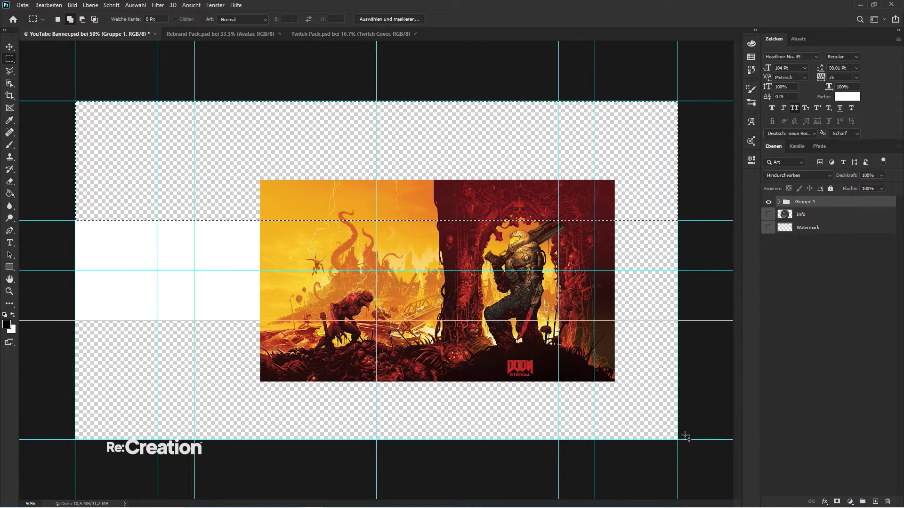
left_click_drag(679, 440, 75, 321)
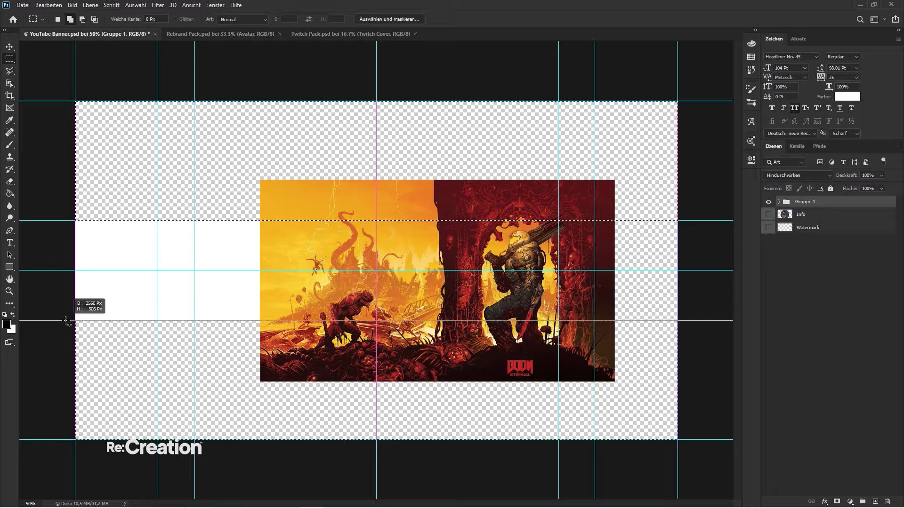
right_click(255, 254)
left_click(283, 269)
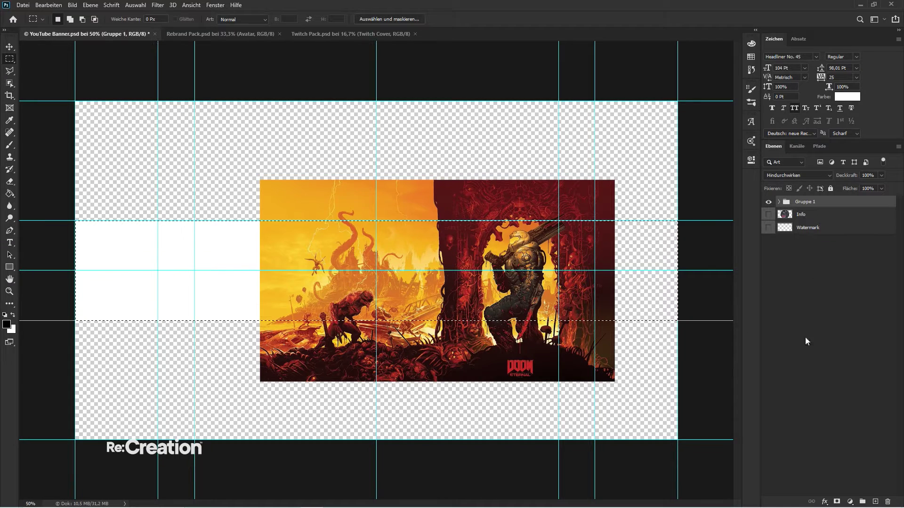
left_click(837, 501)
key("v")
key("ctrl+h")
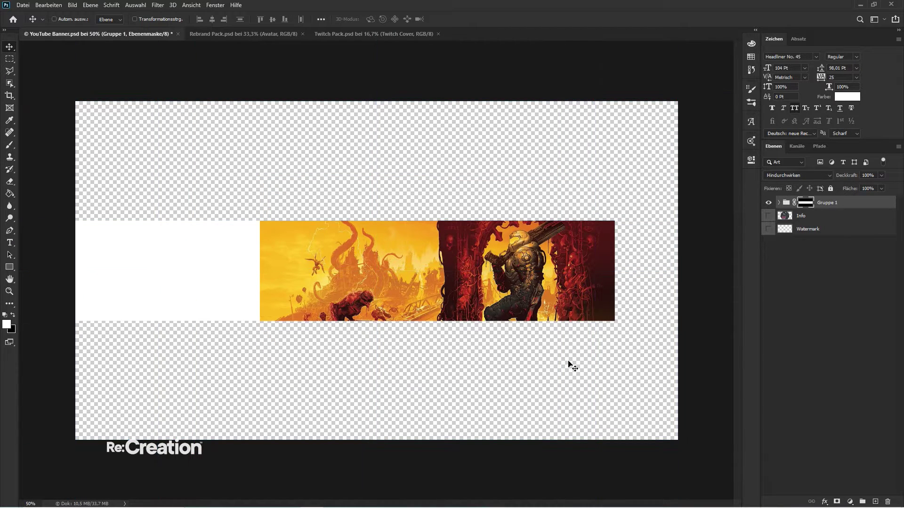
- Duplicate the Rechteck 1 rectangle and stretch the copy across the full banner width
left_click(778, 203)
left_click(822, 220)
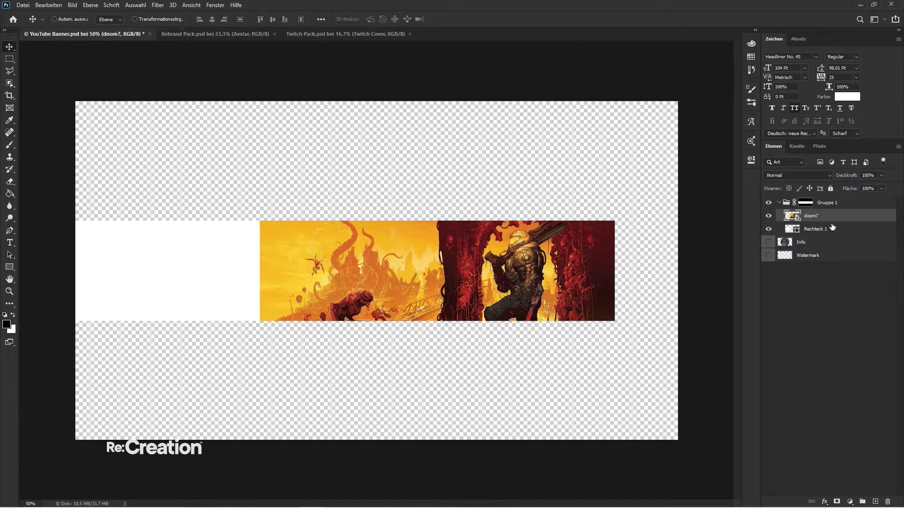
double_click(836, 230)
key("Escape")
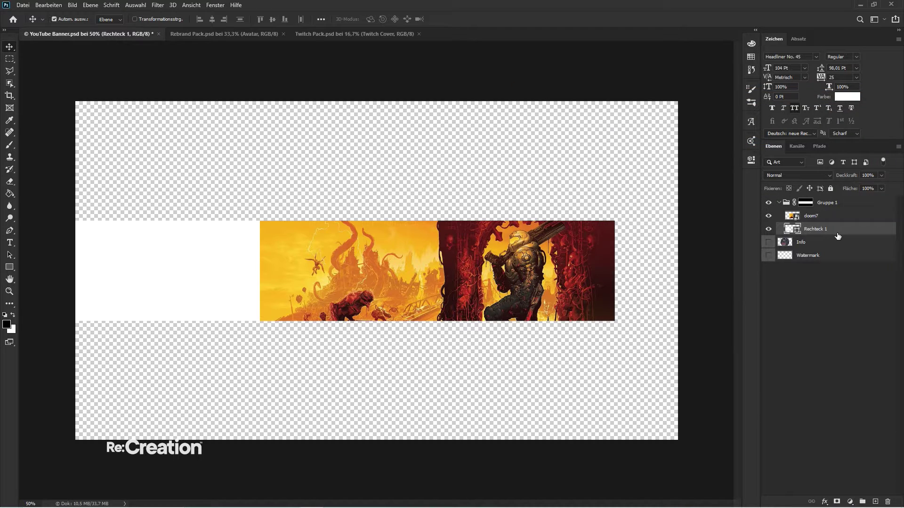
key("ctrl+j")
key("ctrl+t")
left_click_drag(260, 270, 673, 271)
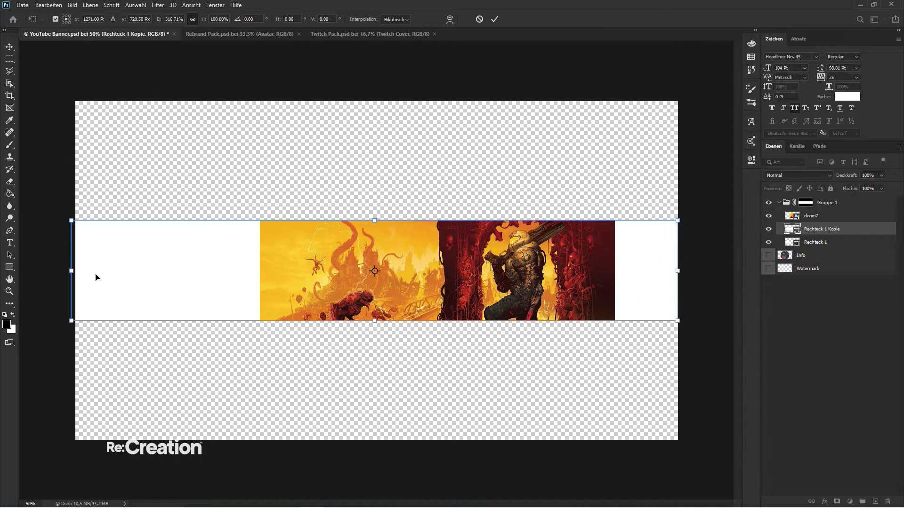
left_click_drag(72, 271, 614, 259)
key("Return")
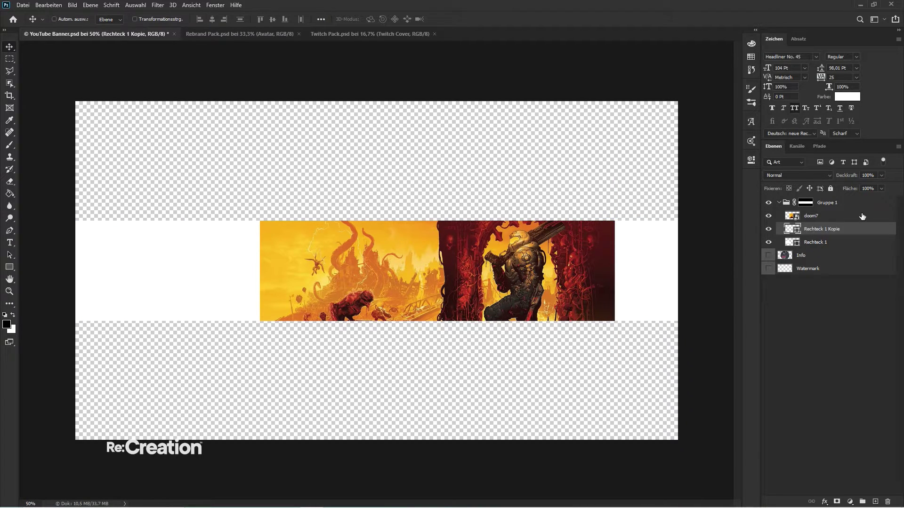
- Resize the original rectangle to span from the canvas edge to the artwork
left_click(836, 245)
key("ctrl+t")
left_click_drag(264, 272, 260, 272)
left_click_drag(69, 271, 75, 271)
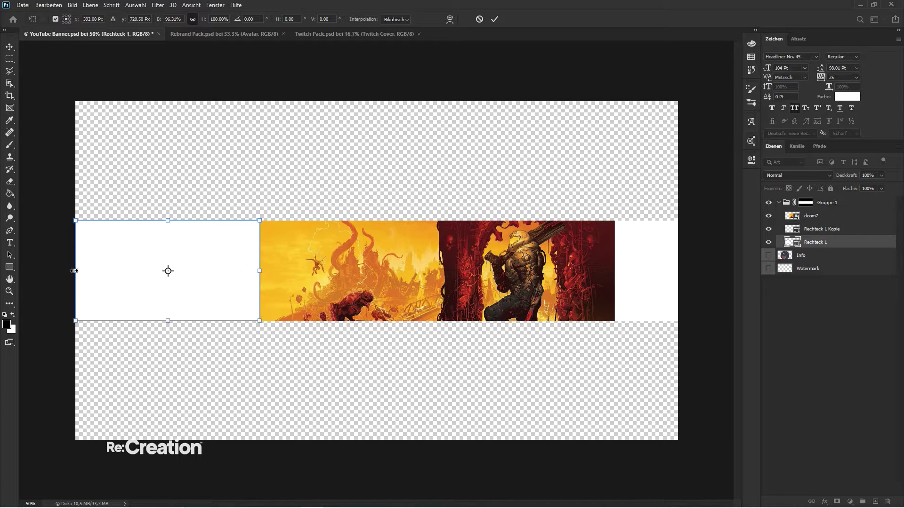
key("Return")
scroll(75, 270, "up", 6)
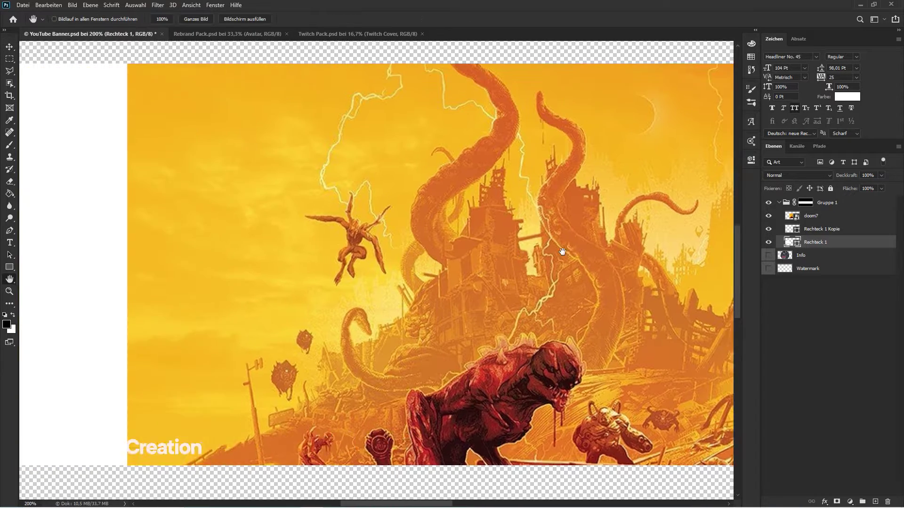
left_click_drag(74, 271, 516, 252)
- Add a gradient overlay to the Rechteck 1 layer style
key("v")
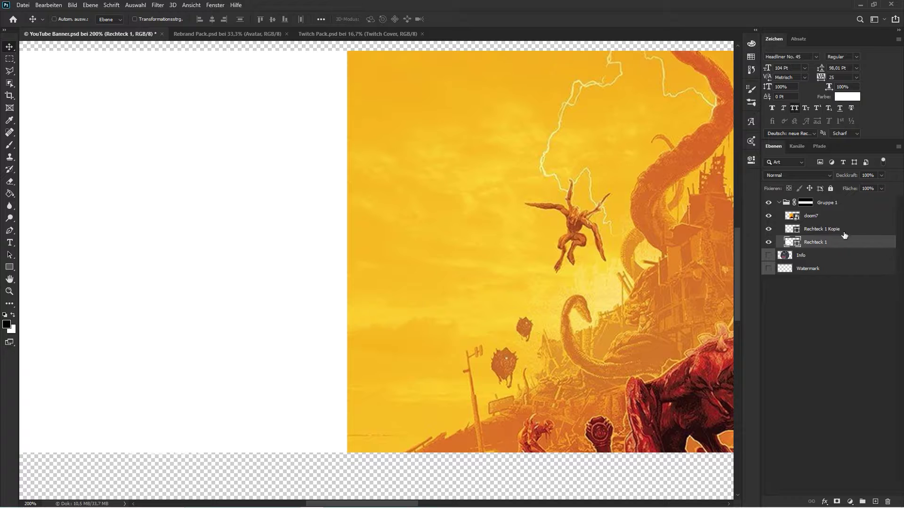
double_click(869, 241)
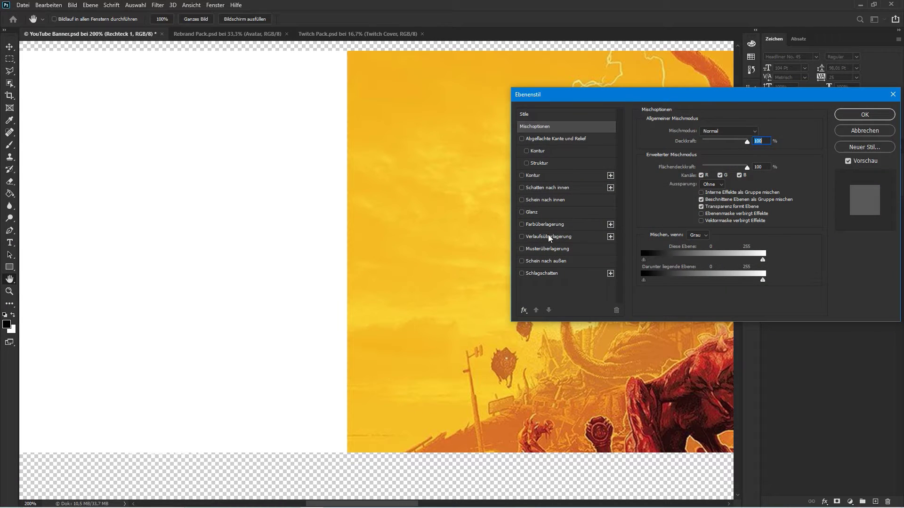
left_click(523, 237)
left_click_drag(712, 96, 741, 98)
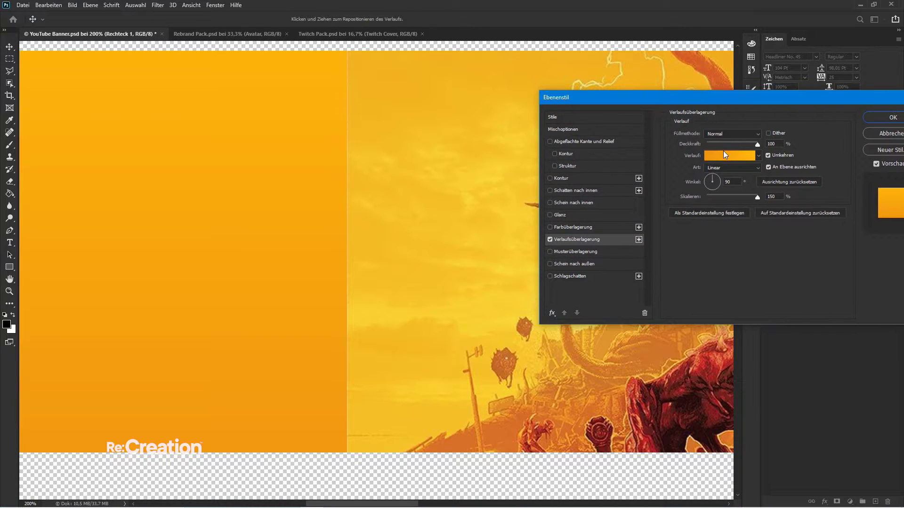
left_click(723, 154)
- Set the gradient's start stop to an orange and its end stop to a yellow sampled from the artwork
left_click(493, 348)
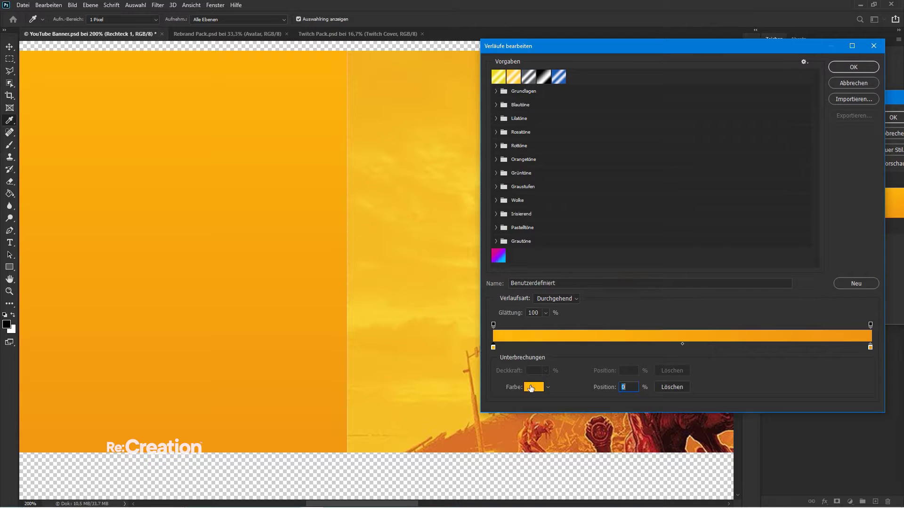
left_click(532, 387)
left_click(349, 53)
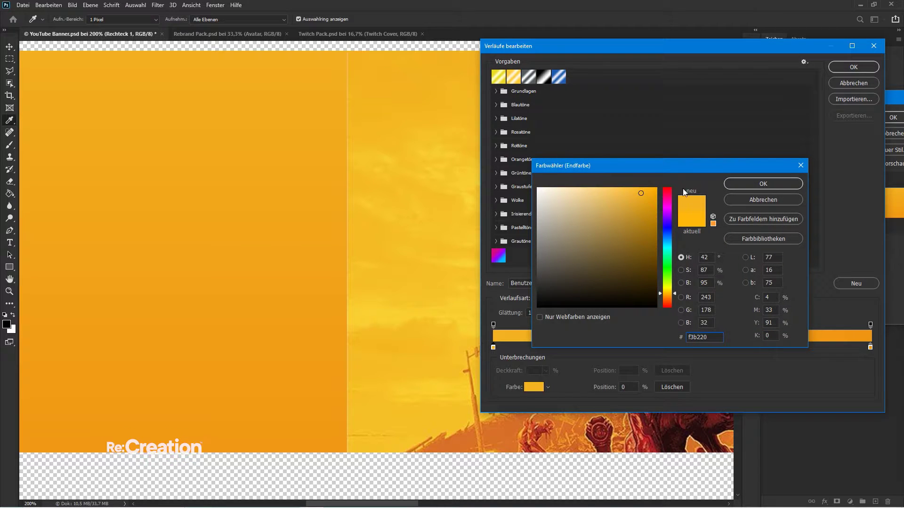
left_click(763, 183)
left_click(870, 348)
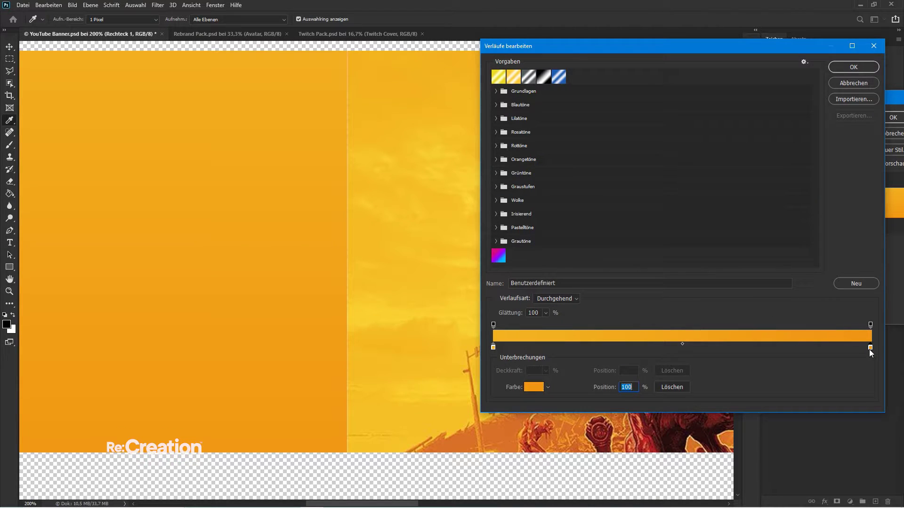
left_click(537, 388)
left_click(351, 448)
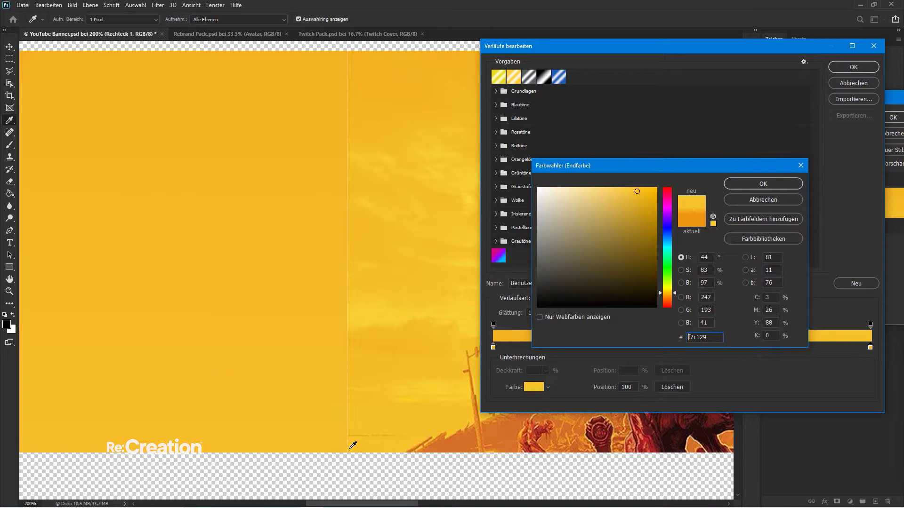
key("Return")
key("Return")
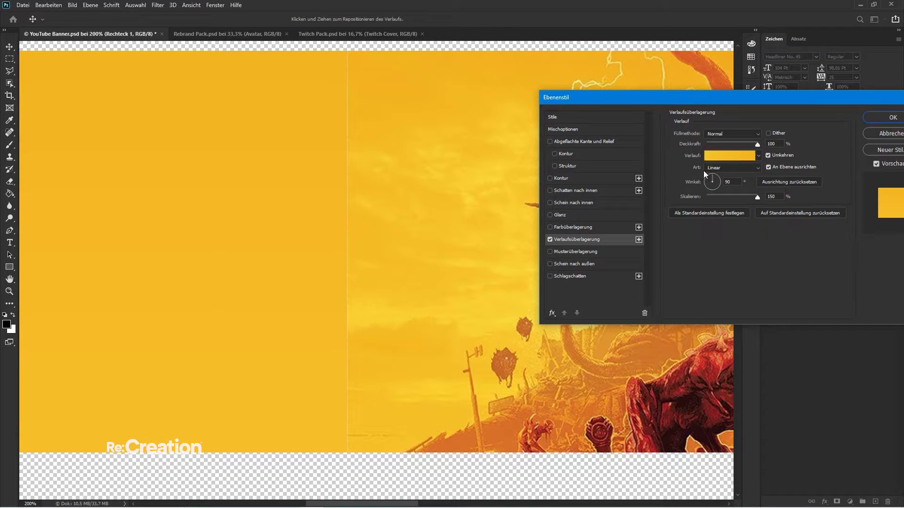
- Check the whole banner, accept the gradient overlay, and bring the left panel into view
key("ctrl+minus")
key("ctrl+minus")
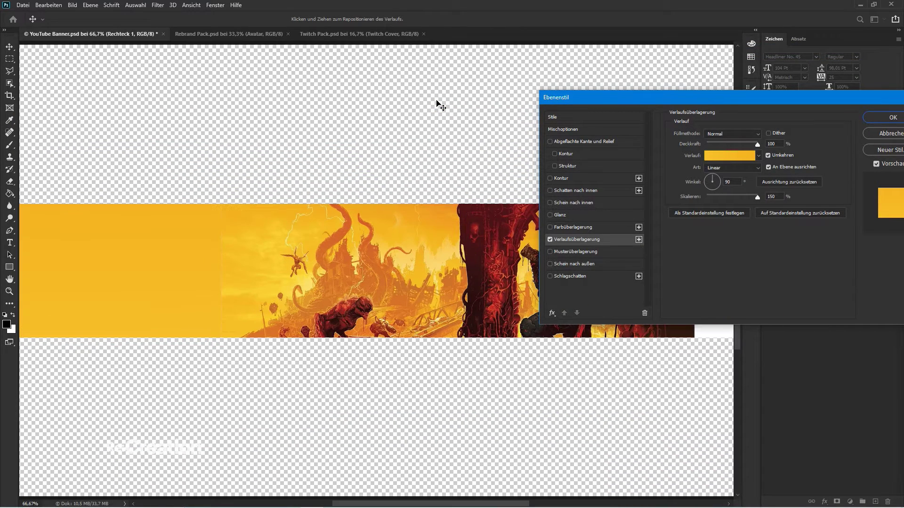
key("ctrl+plus")
key("ctrl+plus")
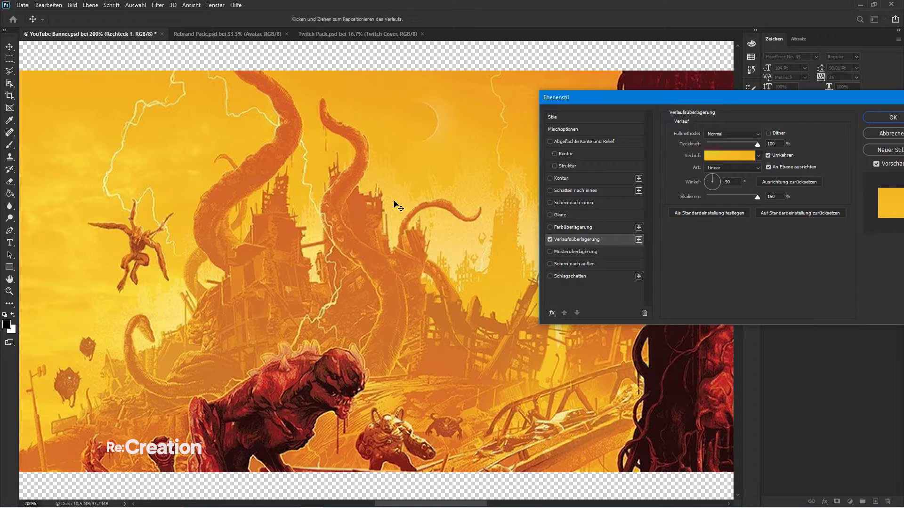
key("ctrl+minus")
key("ctrl+minus")
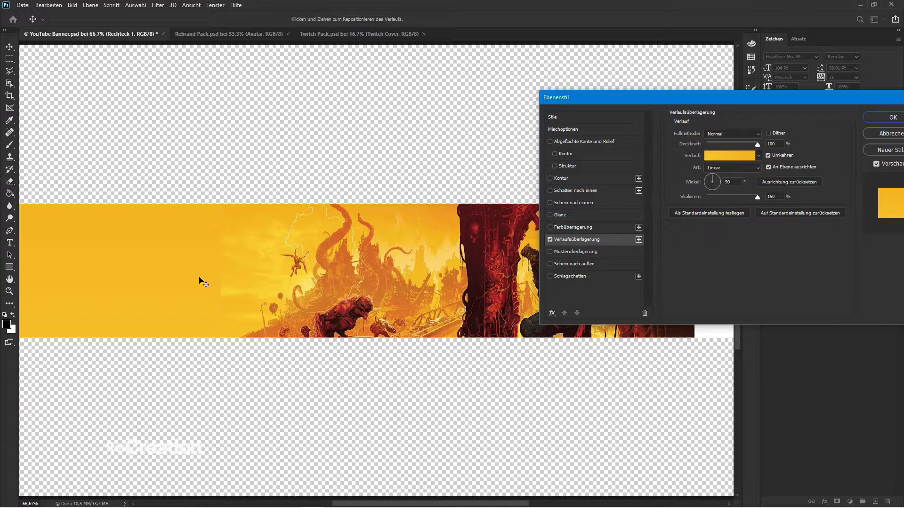
key("ctrl+plus")
key("ctrl+plus")
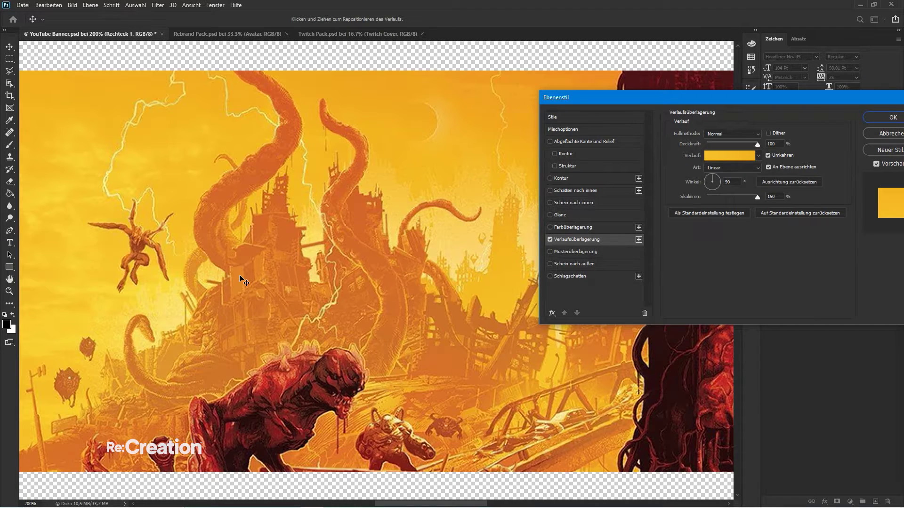
key("Return")
left_click_drag(240, 264, 450, 290)
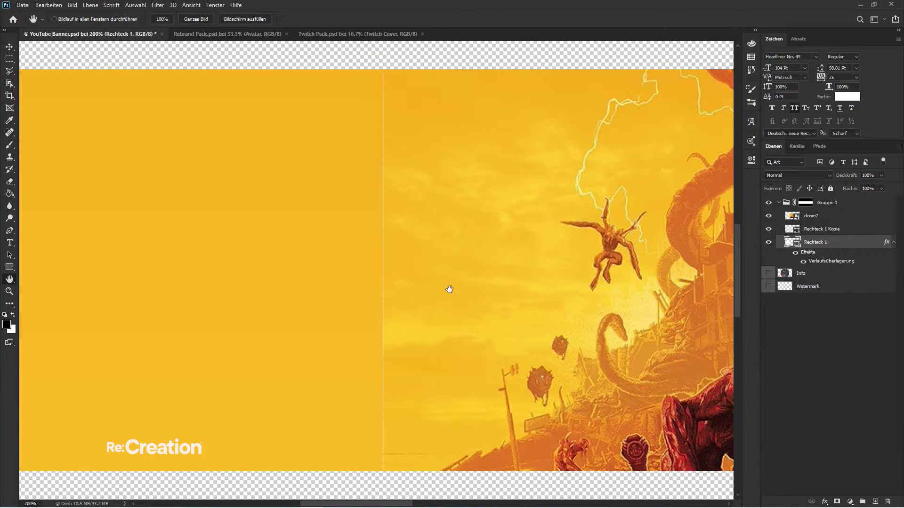
- Add a middle gradient stop at 50% using the panel's sampled yellow
key("v")
double_click(866, 242)
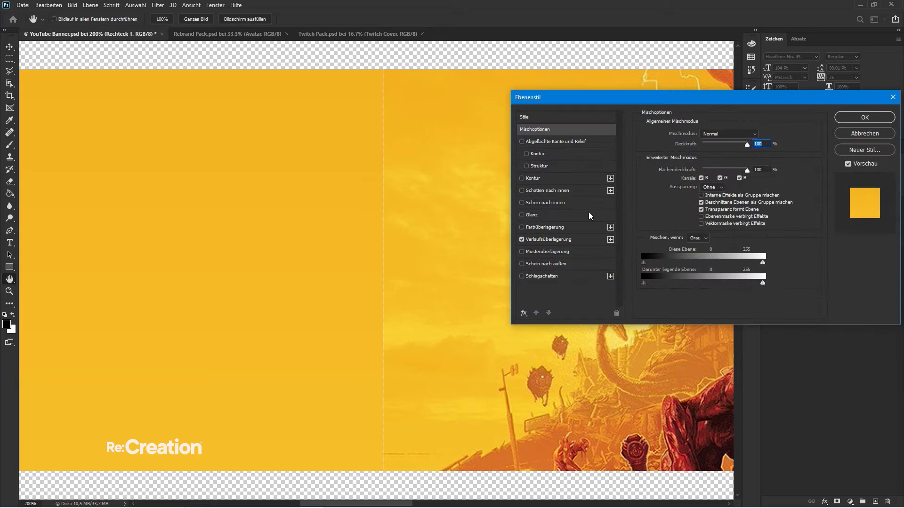
left_click(593, 239)
left_click(698, 160)
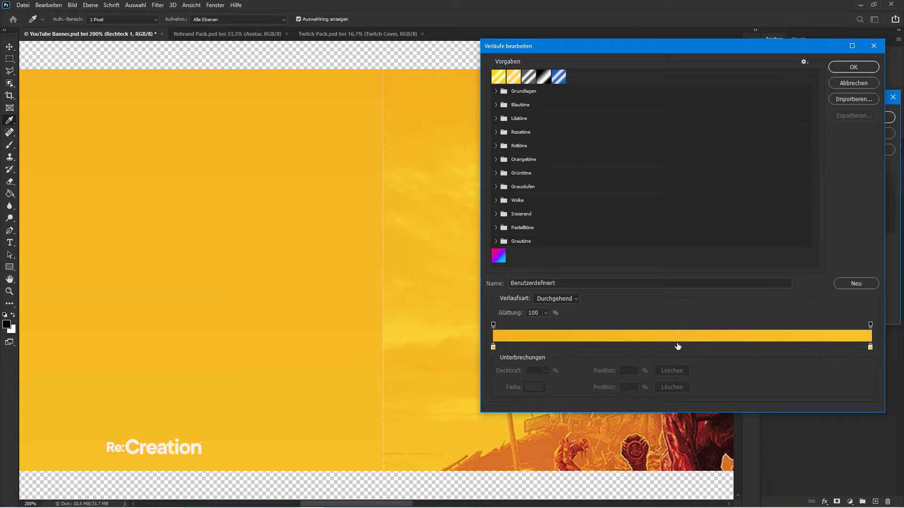
left_click(677, 347)
type("50")
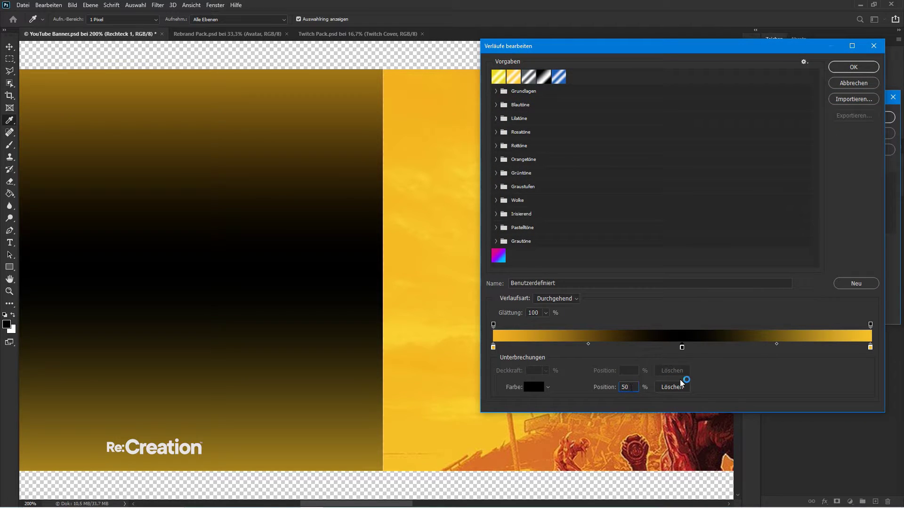
left_click(532, 387)
left_click(388, 253)
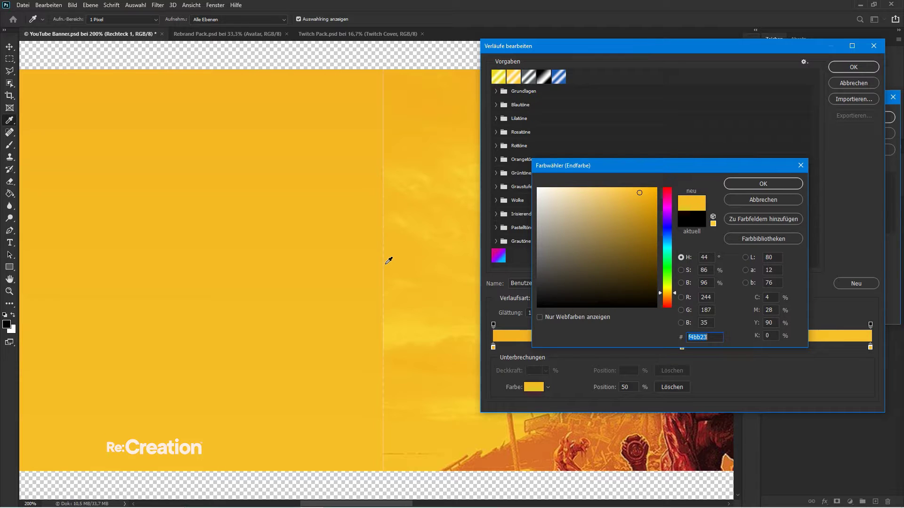
key("Return")
key("Return")
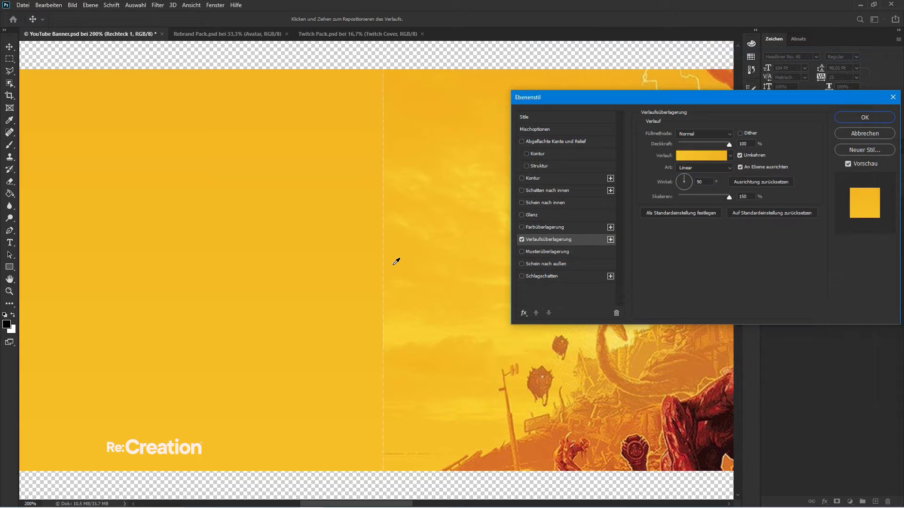
key("Return")
- Stretch Rechteck 1 slightly wider to the right and deselect it
key("ctrl+t")
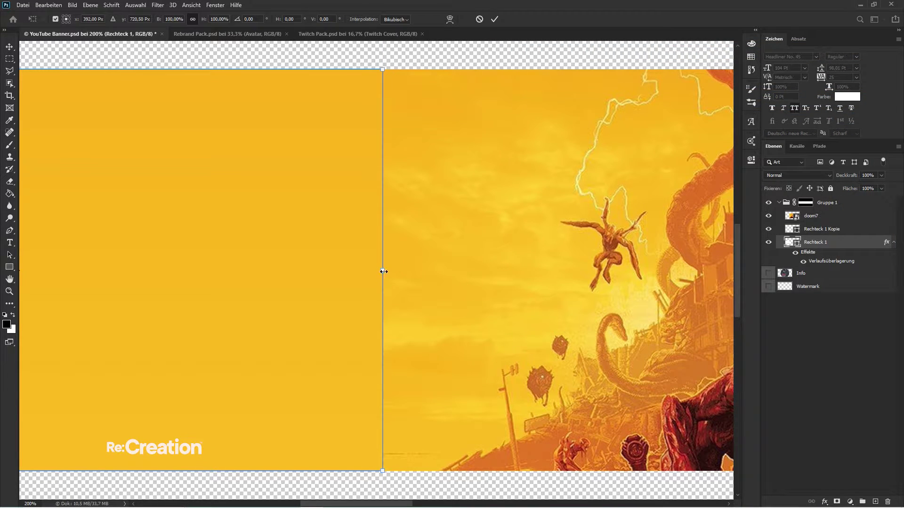
left_click_drag(383, 271, 390, 271)
key("Return")
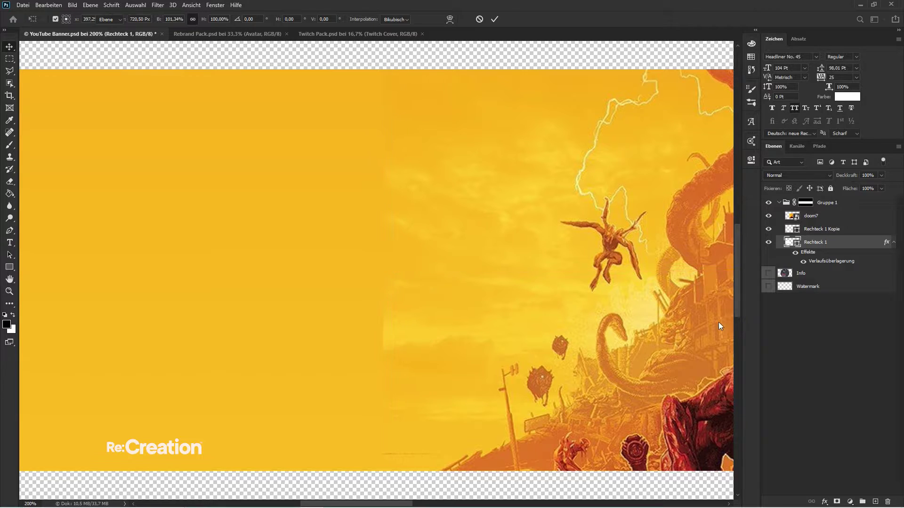
left_click(817, 304)
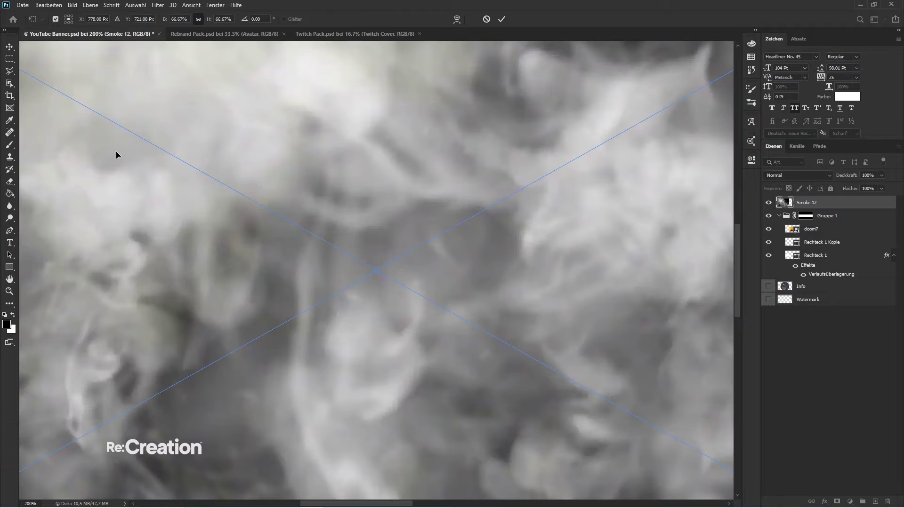
- Place Smoke 12, shrink it over the left panel, and move it above Rechteck 1
key("Return")
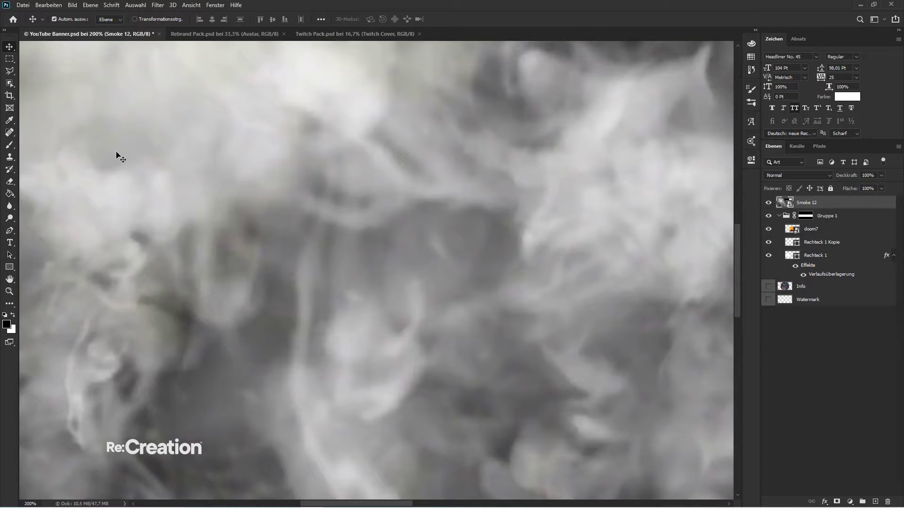
key("ctrl+minus")
key("ctrl+minus")
key("ctrl+minus")
key("ctrl+t")
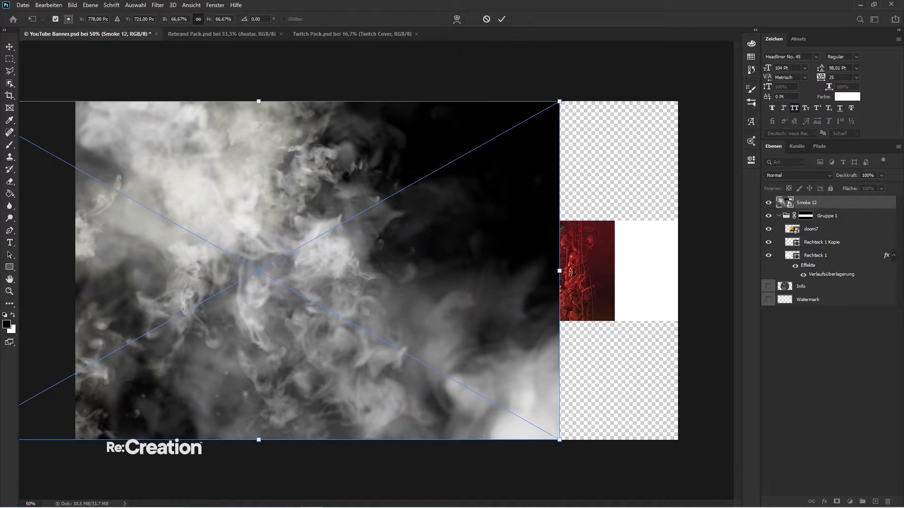
left_click_drag(570, 272, 286, 292)
key("Return")
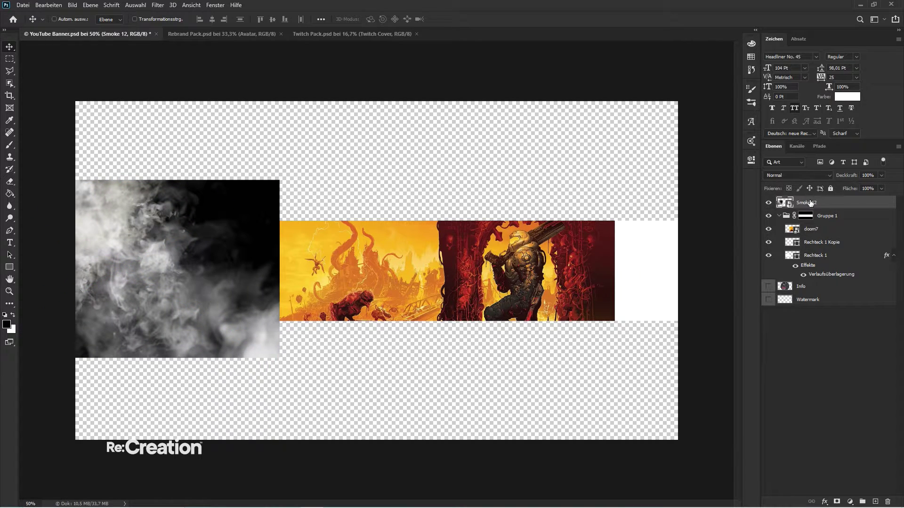
left_click_drag(810, 204, 809, 248)
- Try different blend mode and opacity values on the Smoke 12 layer
key("ctrl+plus")
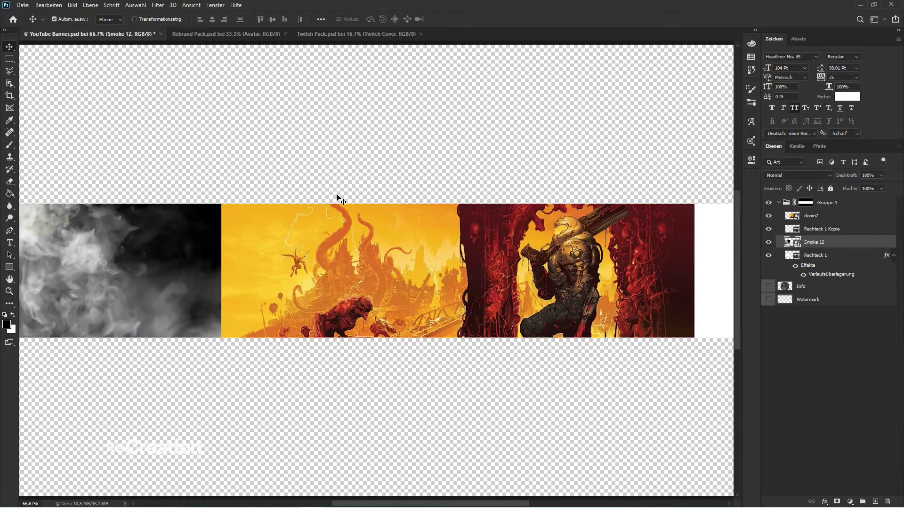
key("ctrl+plus")
key("ctrl+plus")
scroll(559, 252, "left", 5)
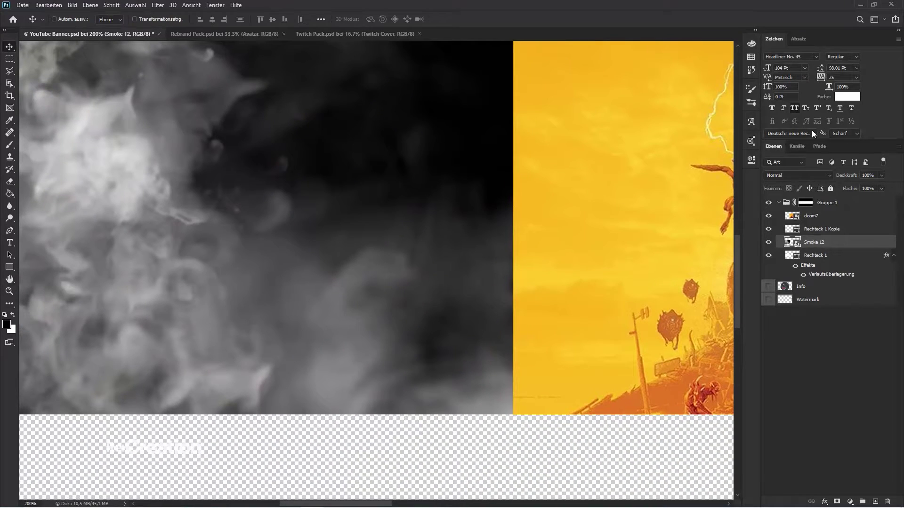
left_click(800, 175)
left_click(800, 177)
scroll(800, 177, "down", 5)
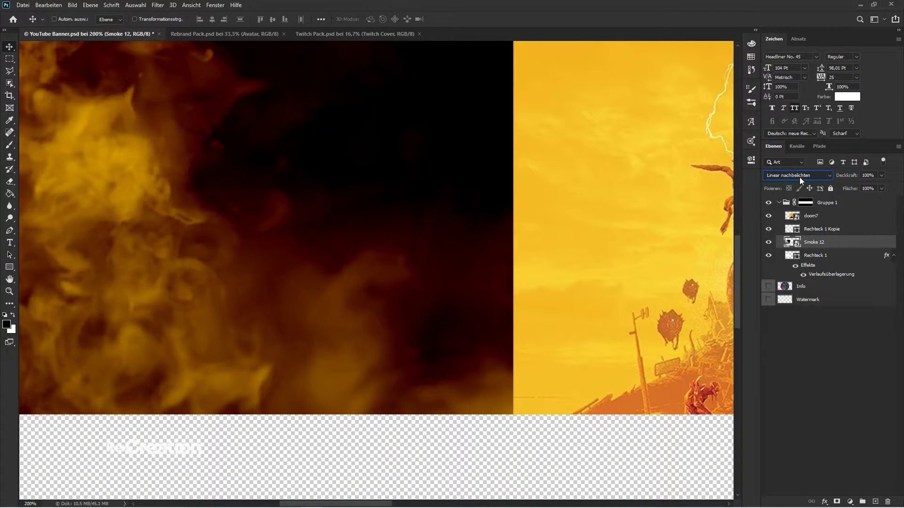
scroll(799, 177, "down", 4)
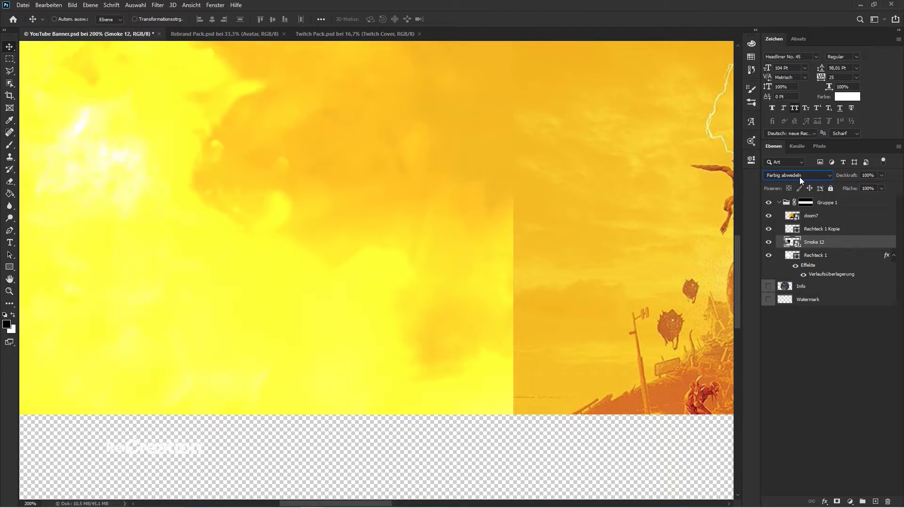
left_click(841, 287)
left_click(845, 242)
key("1")
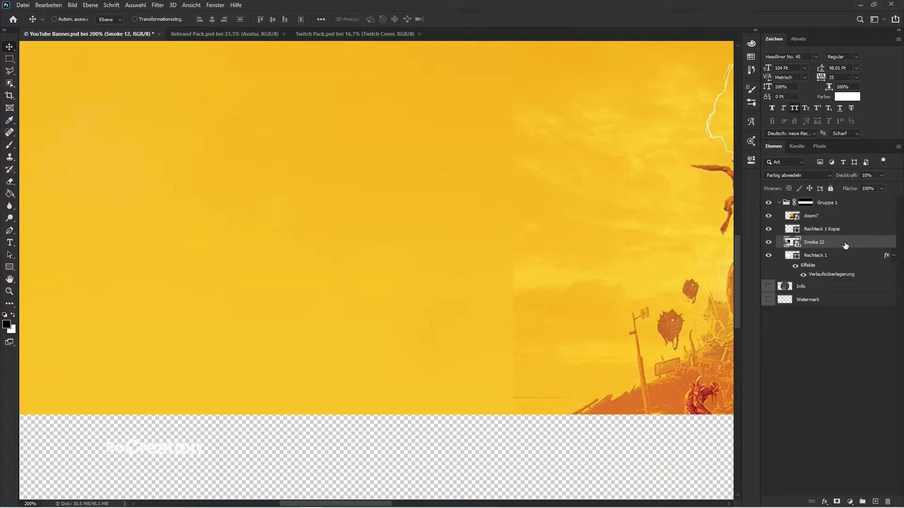
key("5")
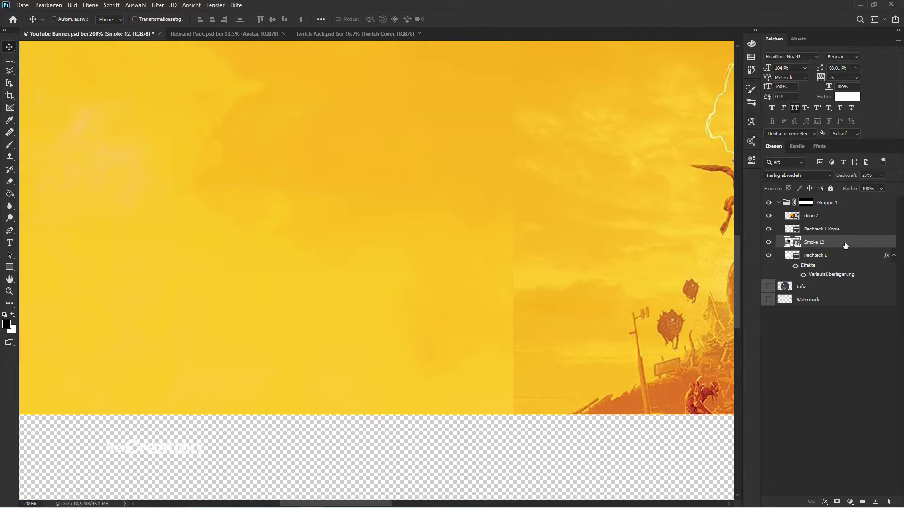
- Set Smoke 12 to Linear abw. (Add.) blending at 35% opacity
key("ctrl+minus")
key("ctrl+minus")
key("ctrl+plus")
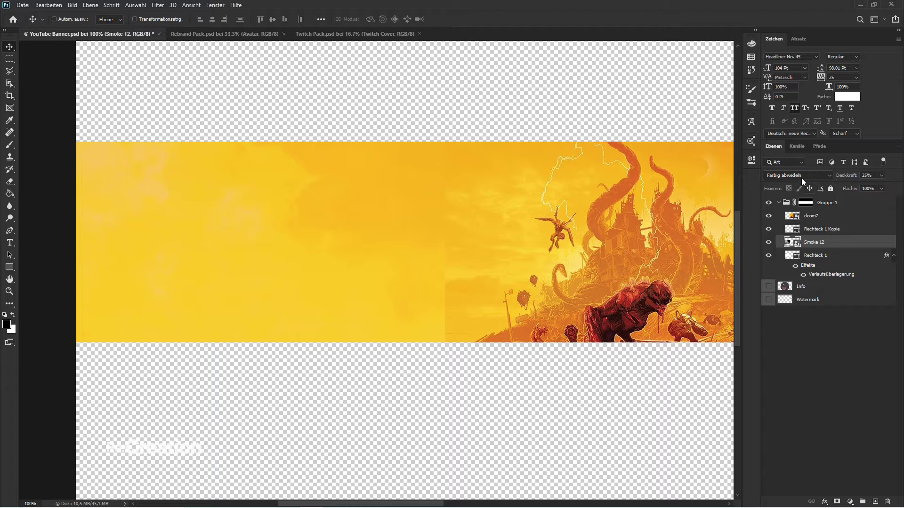
left_click(801, 178)
left_click(768, 181)
key("0")
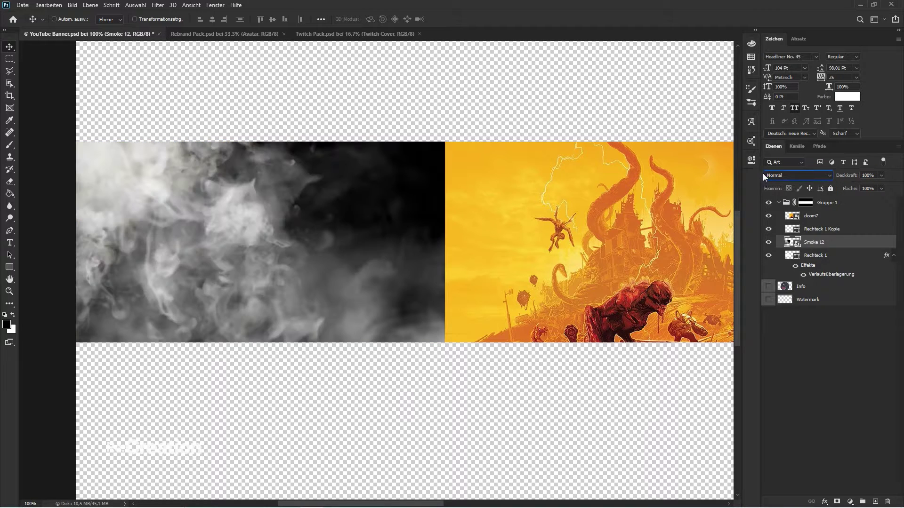
left_click(766, 175)
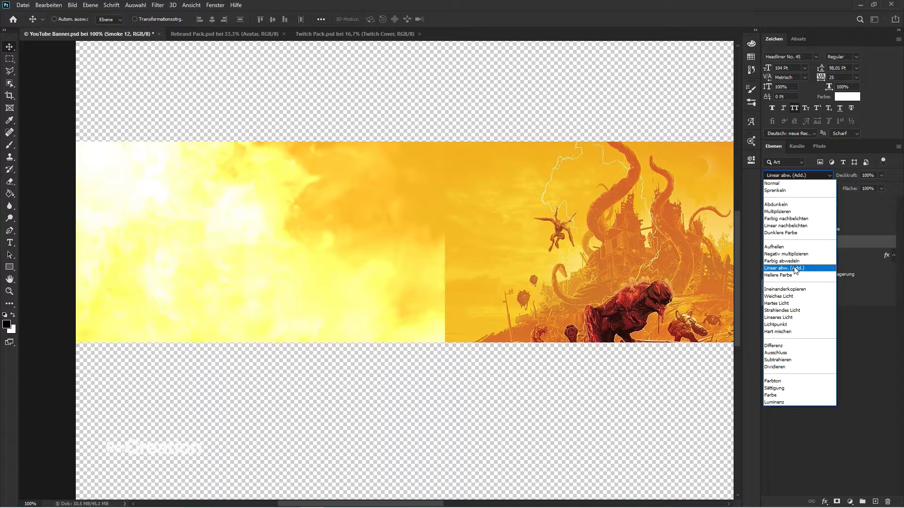
left_click(795, 268)
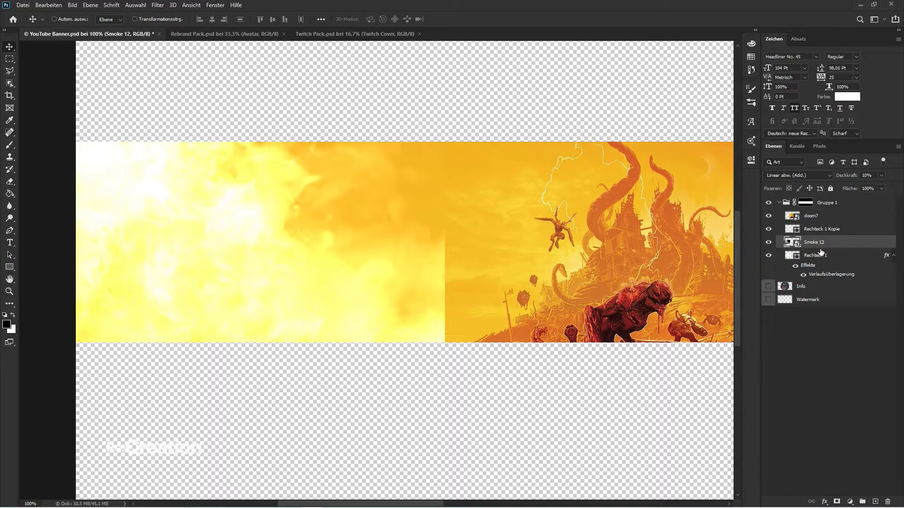
key("2")
key("5")
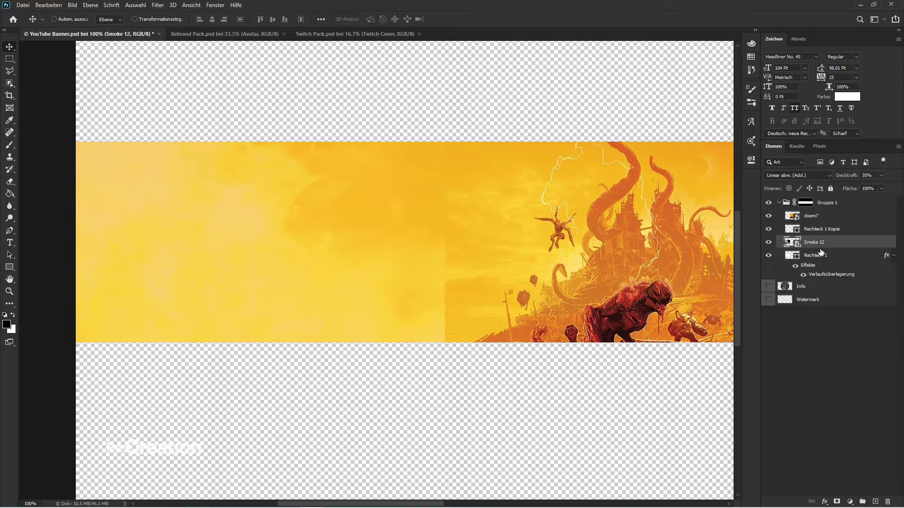
key("ctrl+plus")
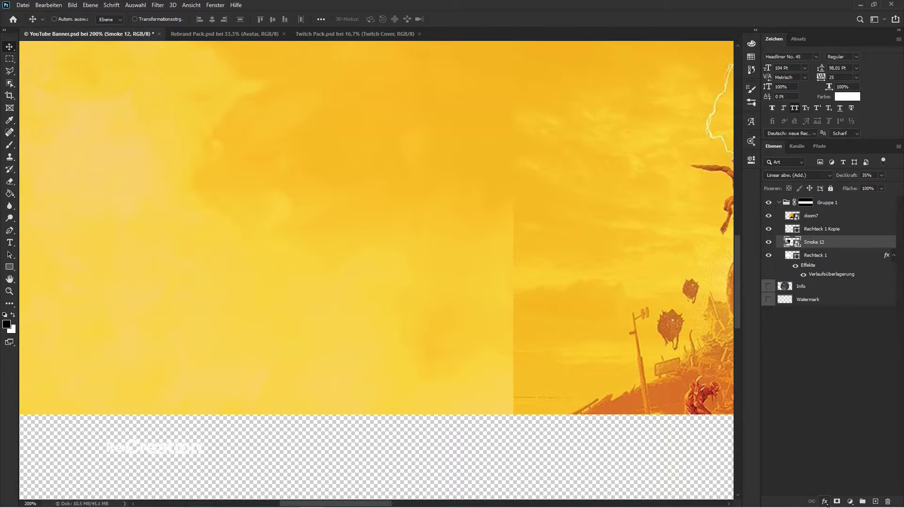
- Add a layer mask to Smoke 12, move it to the top of Gruppe 1, and shift it about 93 px left
left_click(837, 502)
key("ctrl+minus")
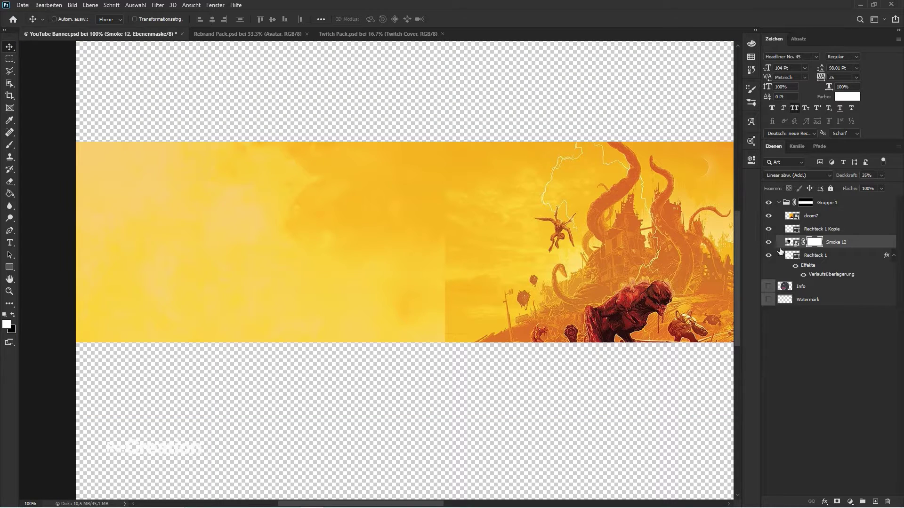
left_click_drag(414, 297, 536, 291)
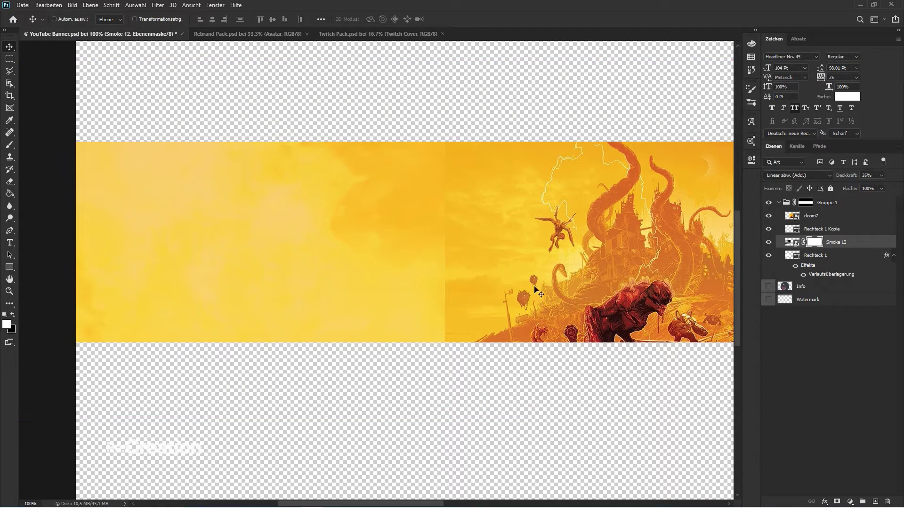
left_click_drag(844, 240, 836, 224)
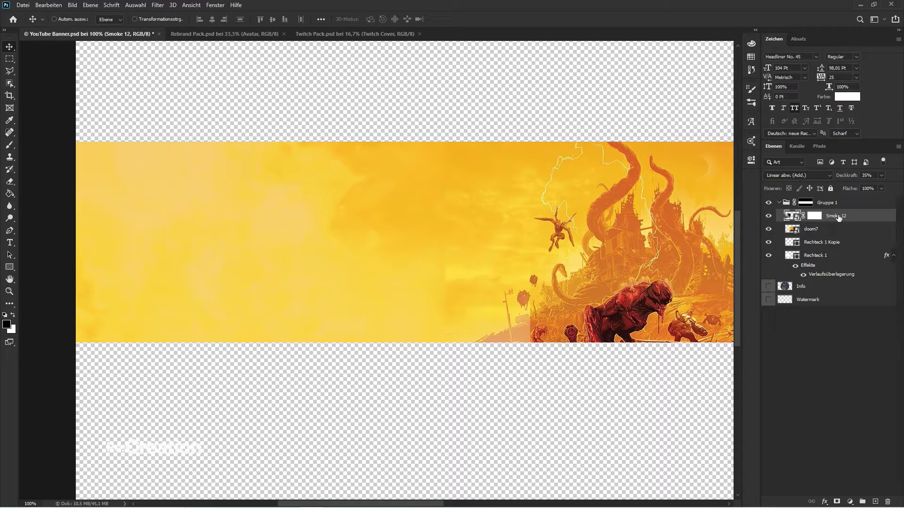
left_click_drag(326, 295, 278, 301)
- Paint black with a low-opacity brush into the Smoke 12 mask to fade the smoke
left_click(810, 220)
key("b")
key("x")
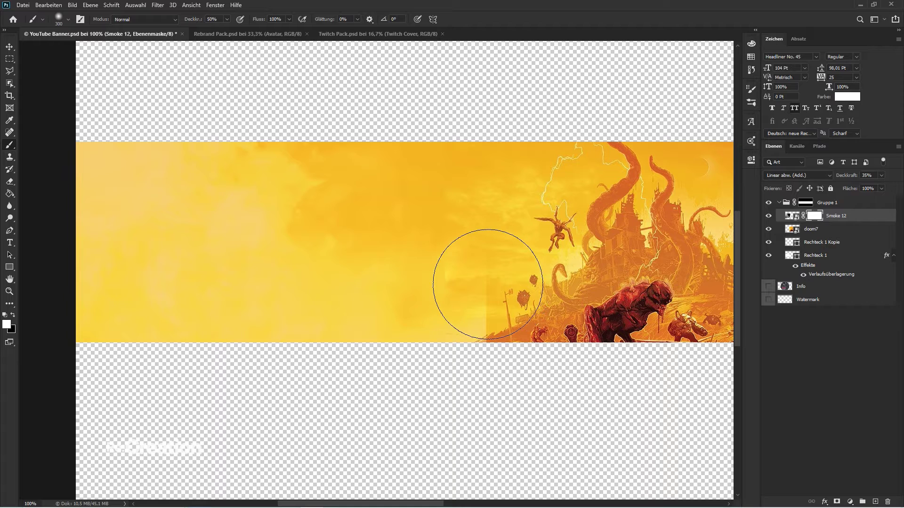
key("x")
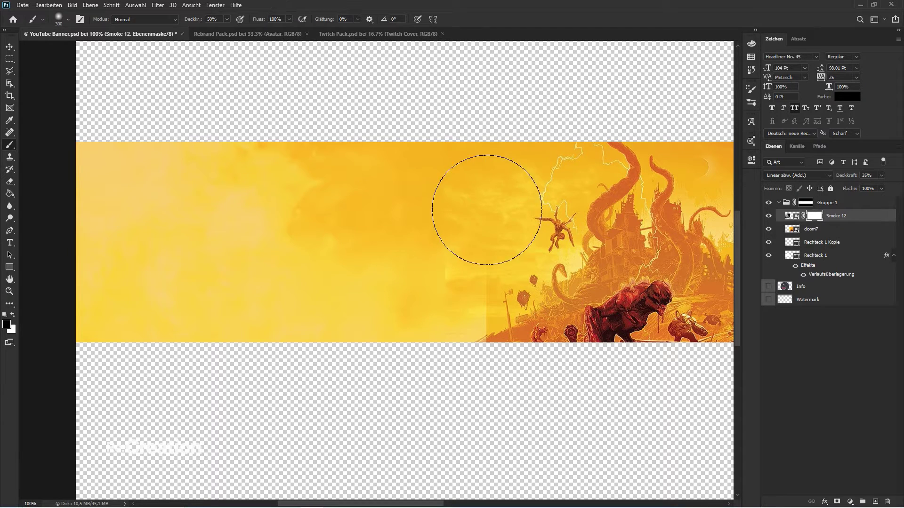
left_click_drag(190, 20, 176, 22)
mouse_move(530, 186)
left_mouse_down()
mouse_move(485, 323)
mouse_move(456, 148)
mouse_move(448, 236)
mouse_move(456, 197)
mouse_move(470, 317)
mouse_move(458, 212)
mouse_move(486, 360)
mouse_move(389, 168)
mouse_move(405, 193)
left_mouse_up()
- Switch Smoke 12 to Farbig abwedeln blending, then select the doom7 layer
key("v")
left_click(792, 216)
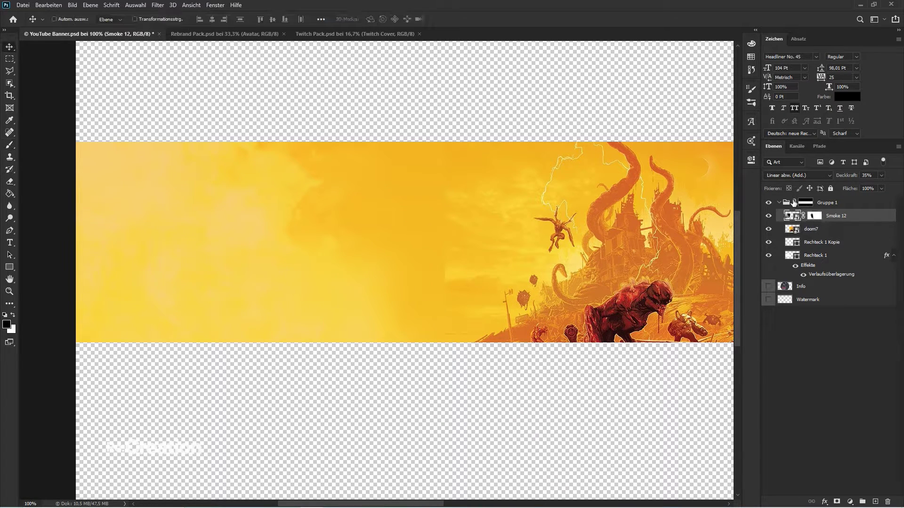
left_click(798, 175)
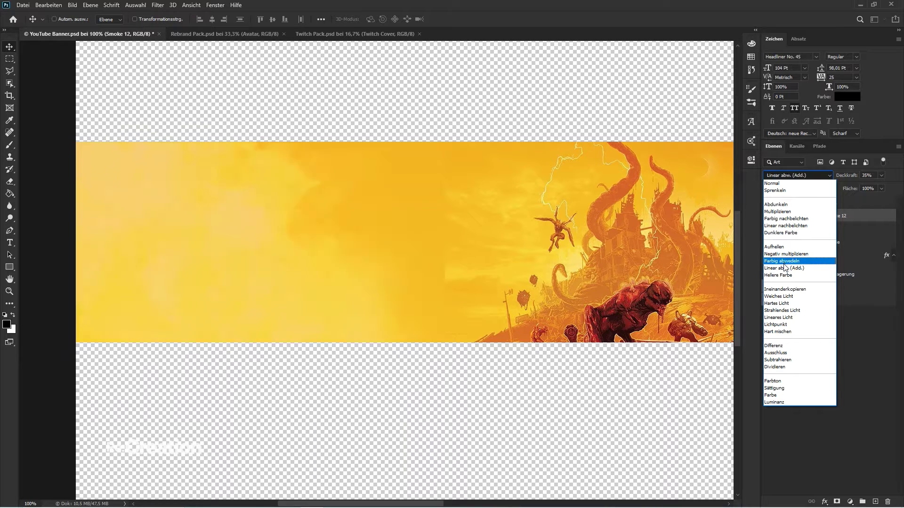
left_click(785, 260)
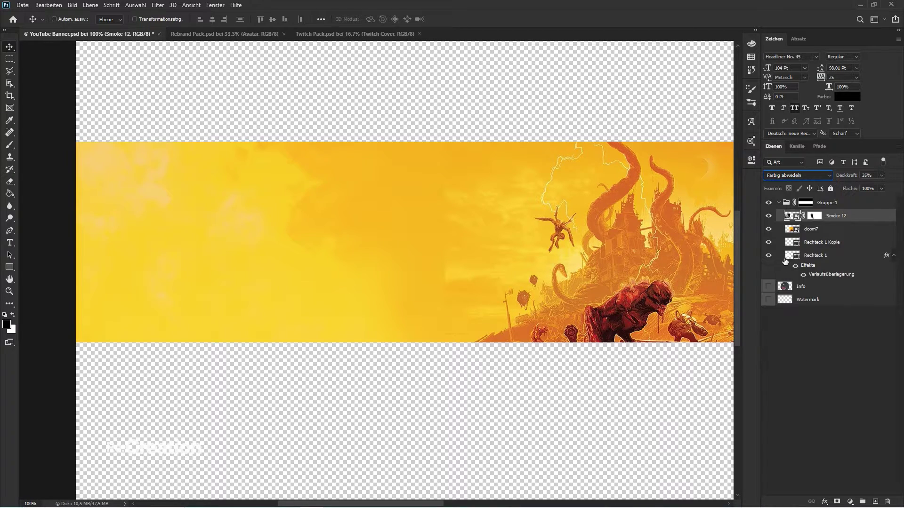
left_click(797, 230)
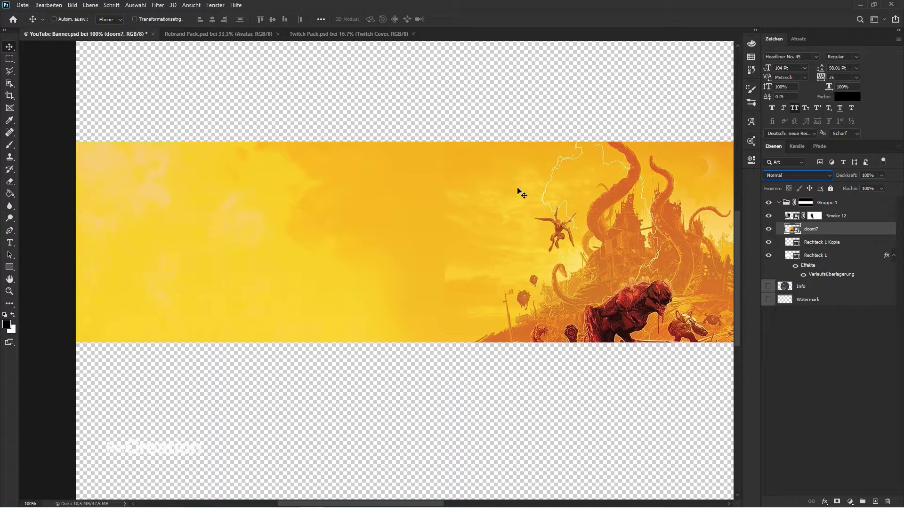
- Add a layer mask to doom7 and fade its left edge with a smaller brush
left_click(837, 501)
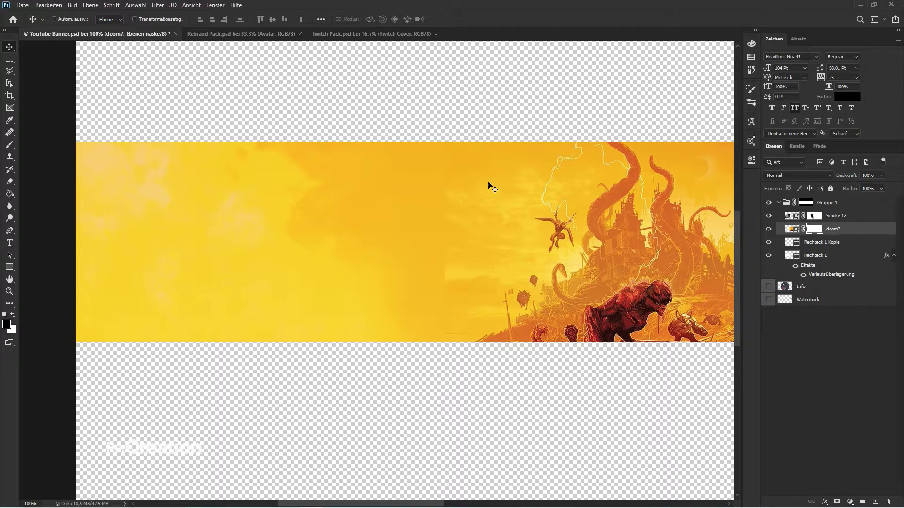
key("b")
key("bracketleft")
key("bracketleft")
key("bracketleft")
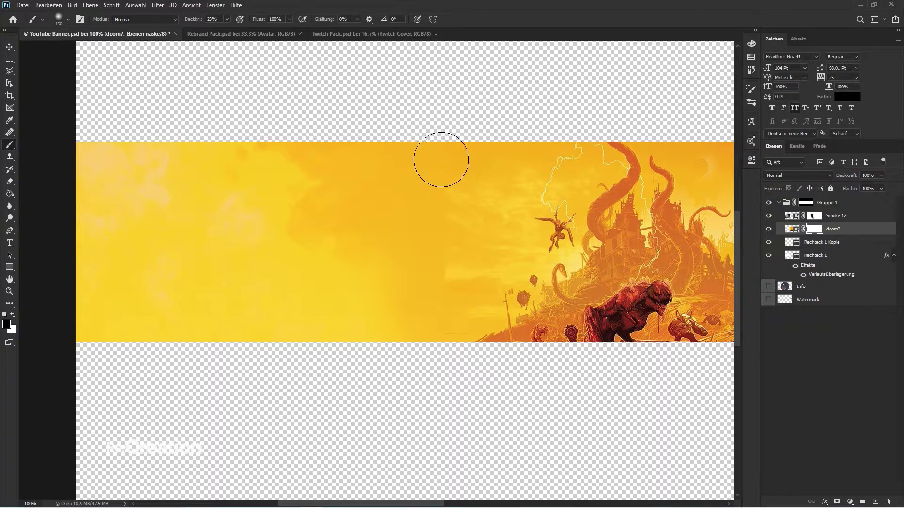
mouse_move(439, 155)
left_mouse_down()
mouse_move(443, 207)
mouse_move(429, 142)
mouse_move(438, 218)
mouse_move(422, 196)
mouse_move(432, 308)
left_mouse_up()
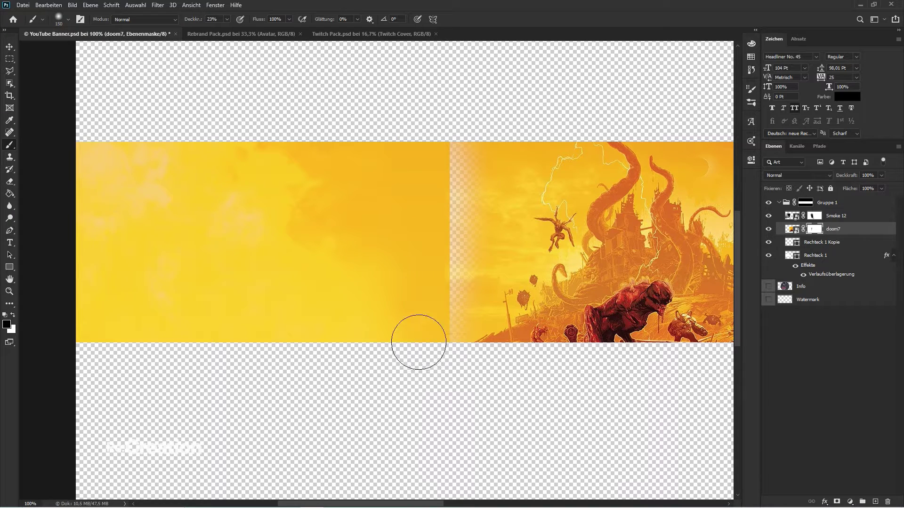
- Stretch Rechteck 1's right edge wider to close the gap
key("v")
left_click(827, 243)
left_click(828, 258)
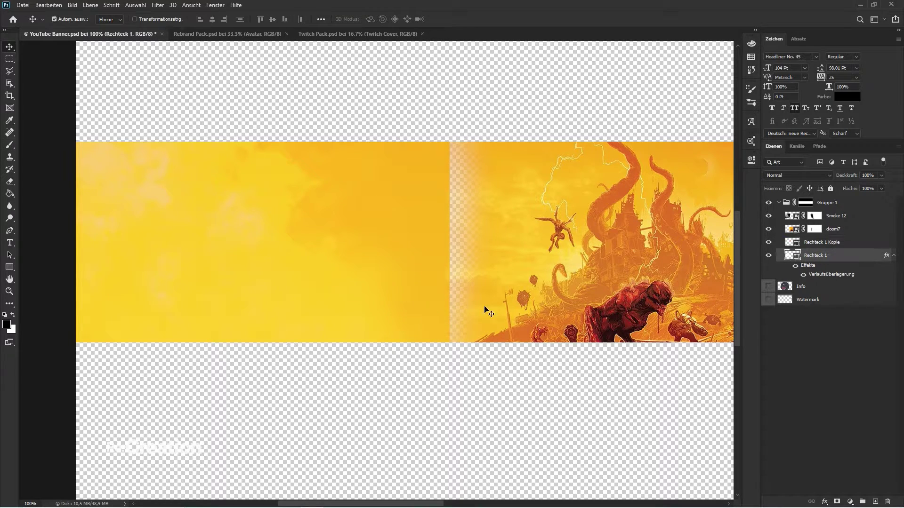
key("ctrl+t")
left_click_drag(450, 242, 496, 250)
key("Return")
- Inspect doom7's mask at 300%, toggling Smoke 12 on and off to compare
key("ctrl+plus")
key("ctrl+plus")
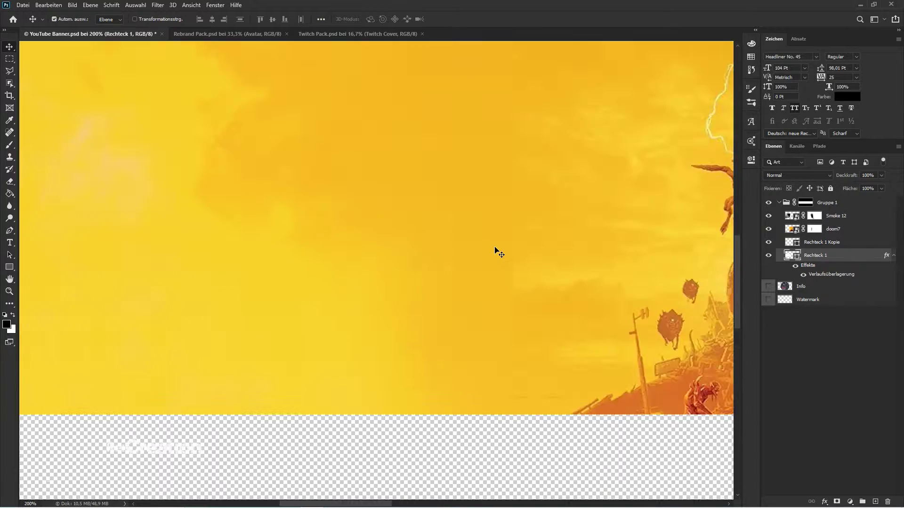
left_click(816, 229)
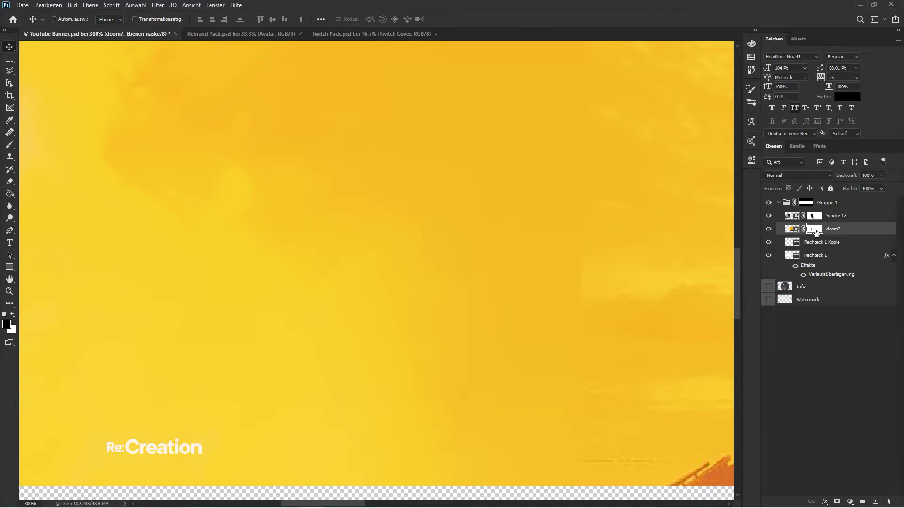
key("b")
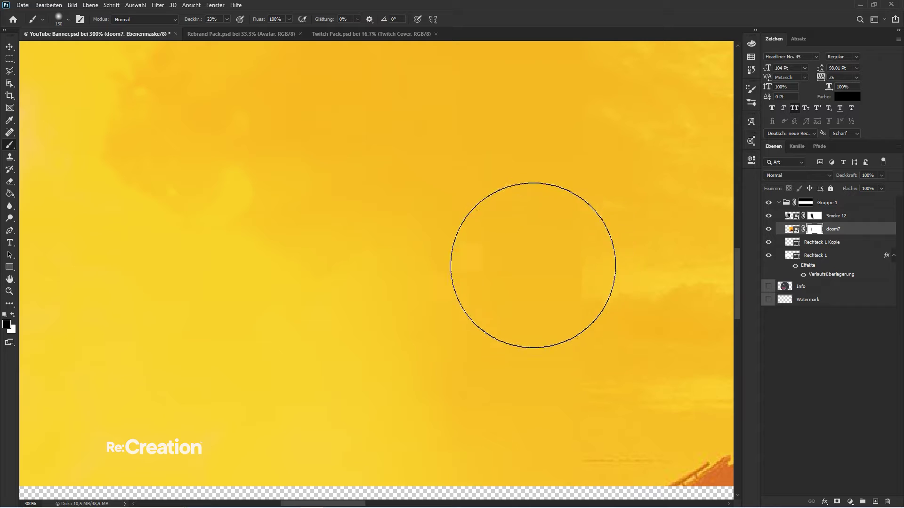
left_click(769, 216)
left_click(769, 216)
left_click(768, 216)
left_click(769, 216)
left_click(769, 216)
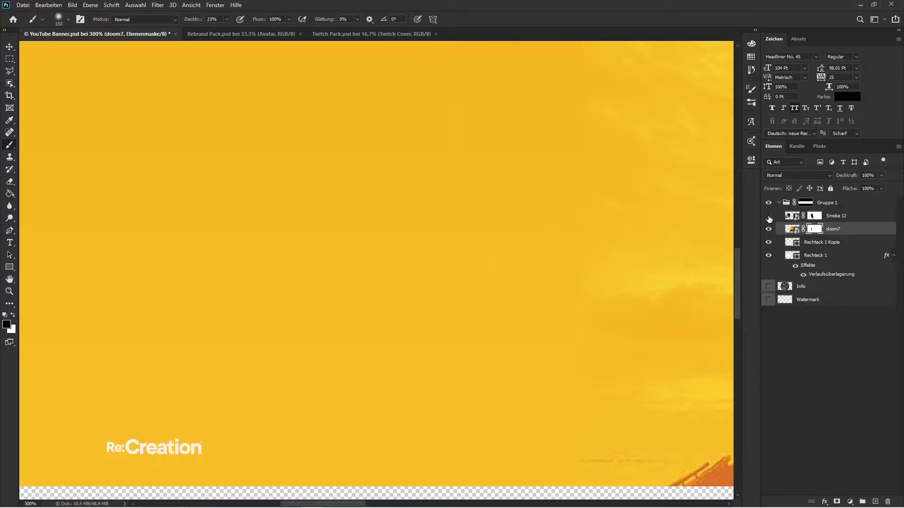
key("ctrl+1")
left_click(769, 216)
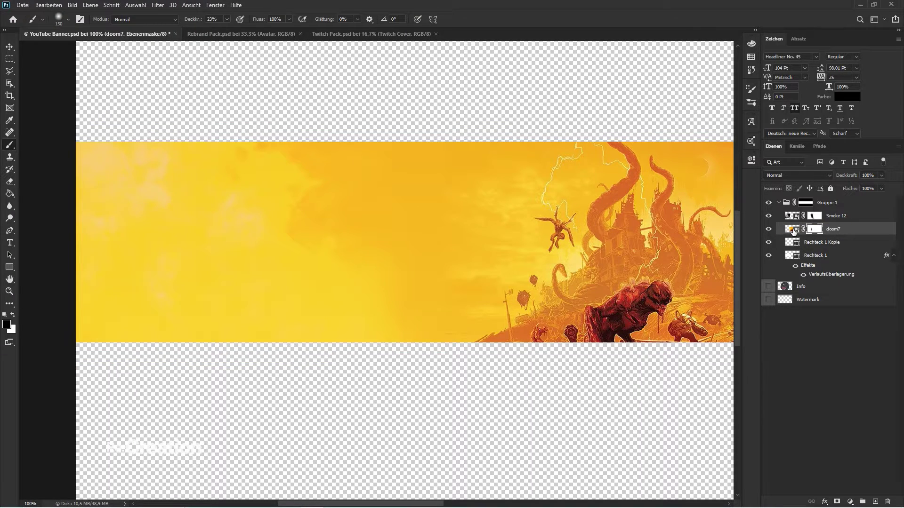
left_click(794, 230)
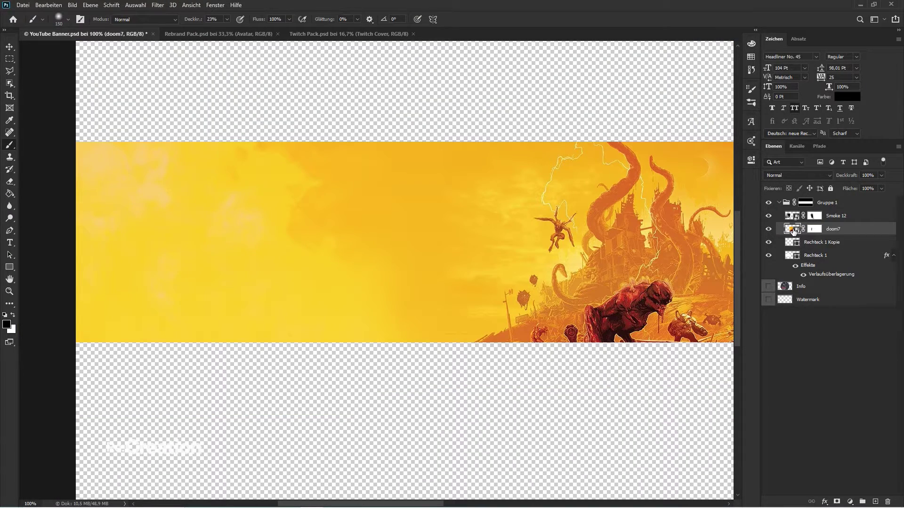
key("l")
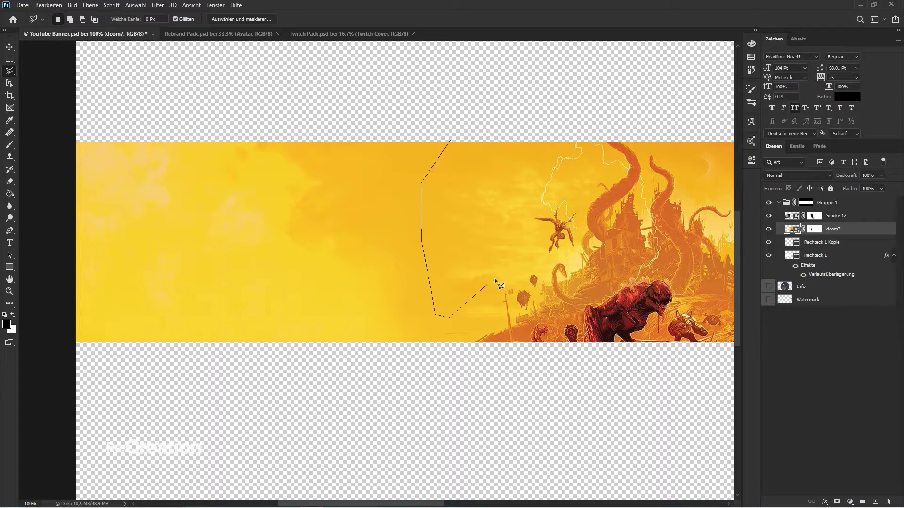
- Lasso a cloud area on doom7 and copy it onto a new layer, Ebene 1
left_click(545, 135)
left_click(499, 125)
left_click(452, 137)
key("ctrl+j")
key("v")
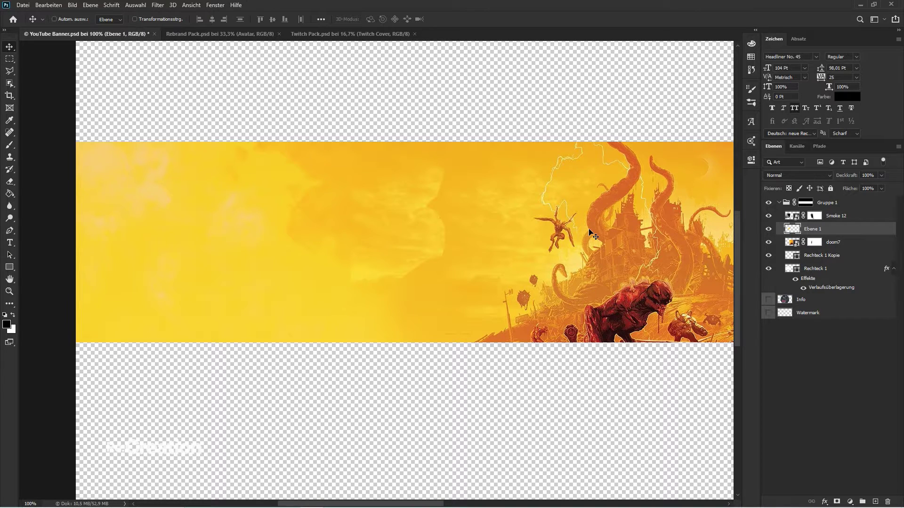
key("ctrl+j")
key("shift+Left")
key("shift+Left")
key("shift+Left")
key("shift+Left")
key("shift+Left")
key("shift+Left")
key("shift+Left")
key("shift+Left")
key("shift+Left")
key("shift+Left")
key("shift+Left")
key("shift+Left")
key("shift+Left")
key("shift+Left")
key("shift+Left")
key("shift+Left")
key("shift+Left")
key("shift+Left")
key("shift+Left")
key("shift+Left")
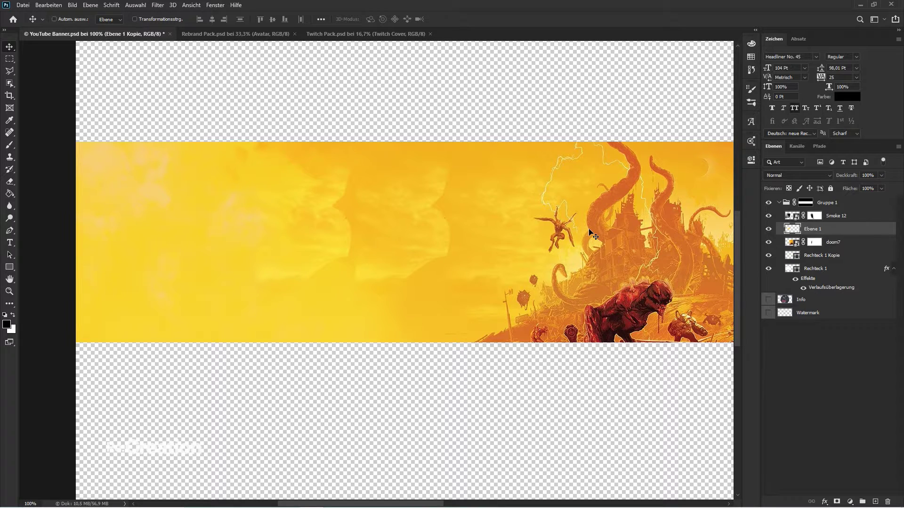
key("Delete")
- Mask Ebene 1 and brush away its sharp diagonal and vertical edges with a size-60 brush
key("ctrl+plus")
key("ctrl+plus")
scroll(606, 312, "up", 2)
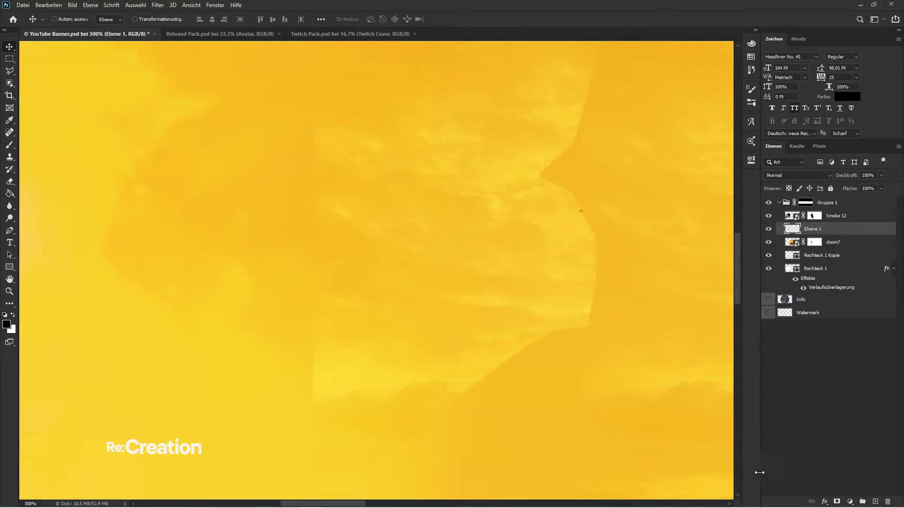
left_click(838, 502)
scroll(662, 339, "up", 5)
key("b")
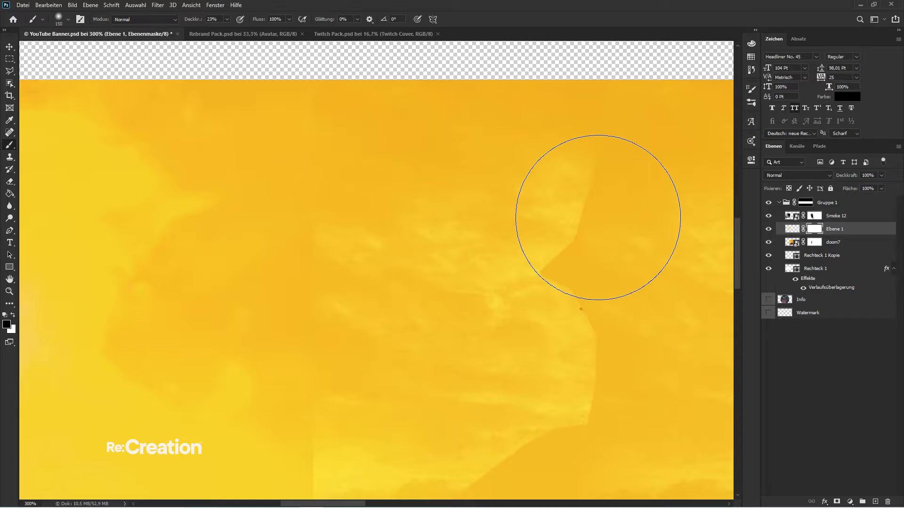
key("bracketleft")
key("bracketleft")
key("bracketleft")
key("bracketleft")
key("bracketleft")
key("bracketleft")
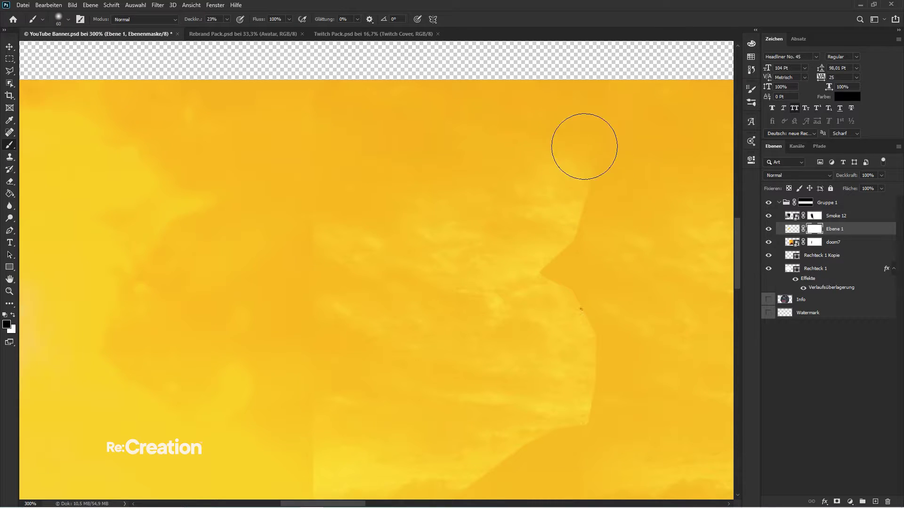
mouse_move(565, 268)
left_mouse_down()
mouse_move(584, 214)
mouse_move(562, 285)
mouse_move(589, 195)
mouse_move(570, 271)
mouse_move(581, 219)
mouse_move(576, 282)
mouse_move(589, 280)
mouse_move(601, 306)
mouse_move(614, 391)
mouse_move(590, 265)
mouse_move(610, 413)
left_mouse_up()
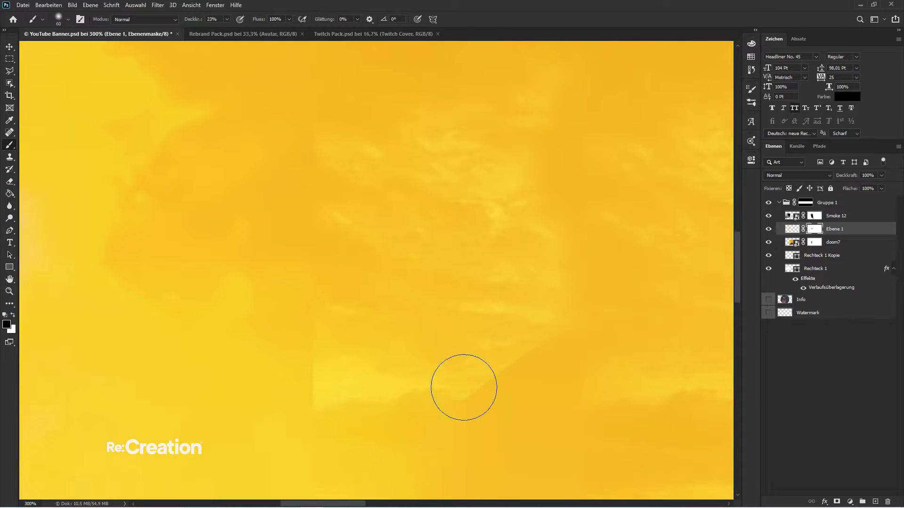
mouse_move(329, 419)
left_mouse_down()
mouse_move(289, 336)
mouse_move(257, 419)
mouse_move(299, 406)
left_mouse_up()
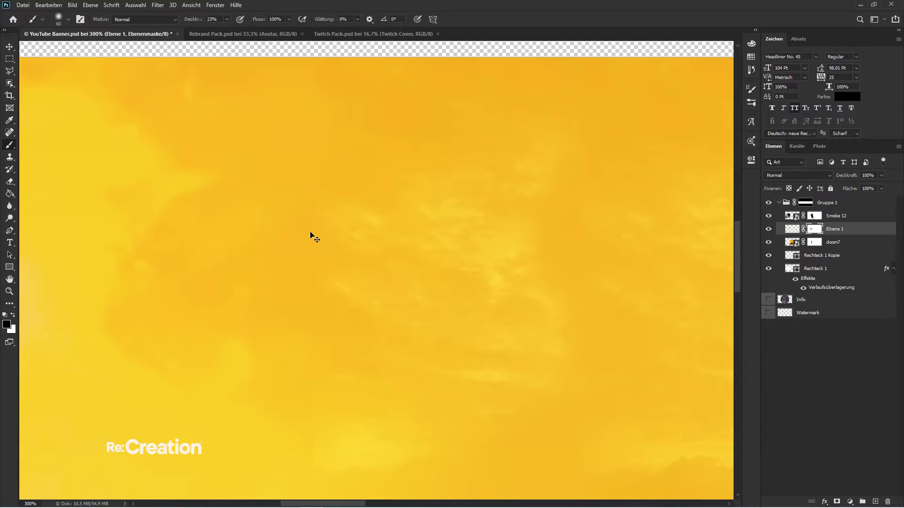
scroll(311, 236, "down", 2)
key("v")
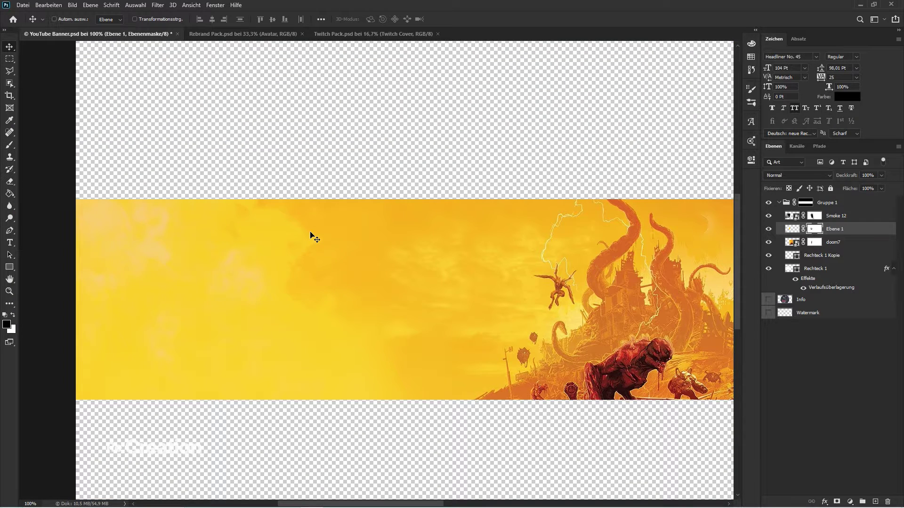
key("ctrl+j")
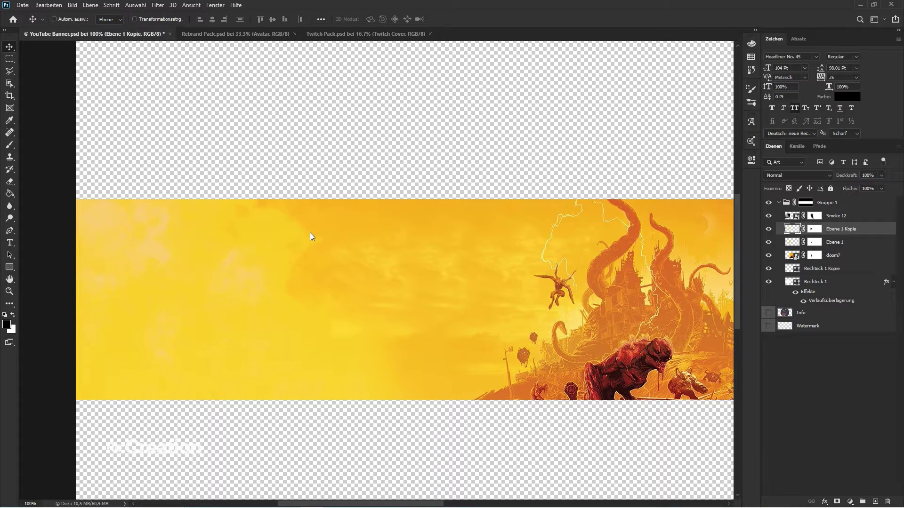
key("ctrl+j")
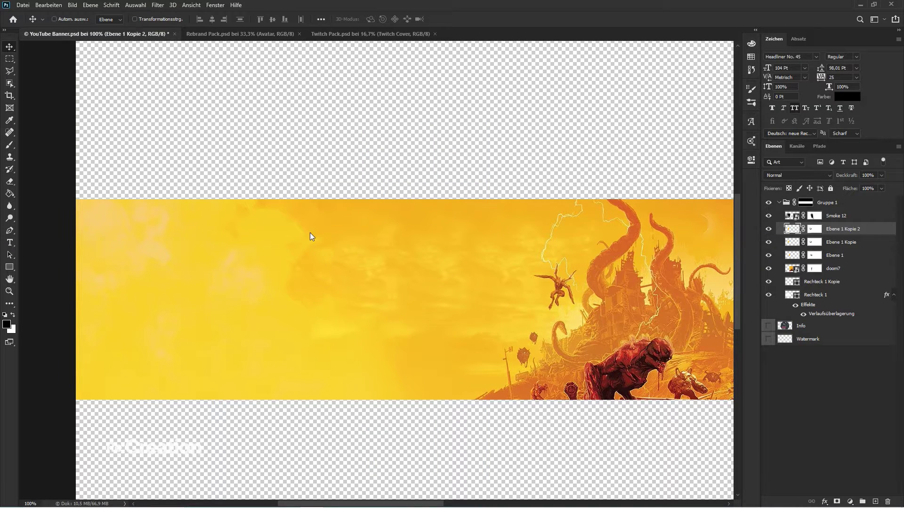
key("Right")
key("Right")
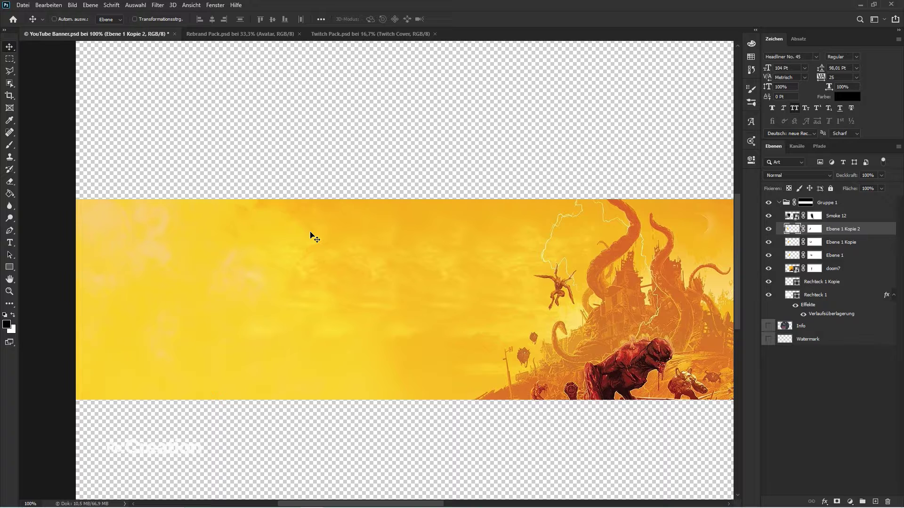
key("ctrl+plus")
key("ctrl+minus")
key("ctrl+minus")
key("ctrl+minus")
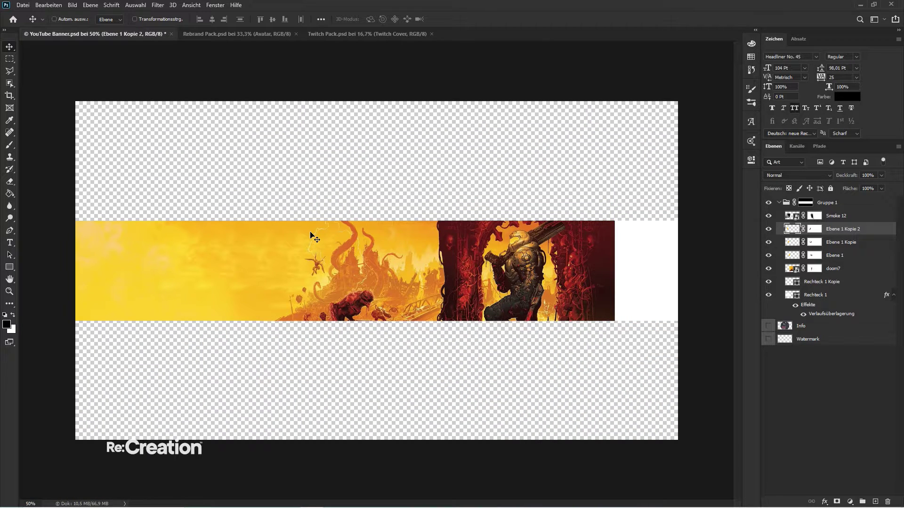
left_click(48, 5)
left_click(83, 211)
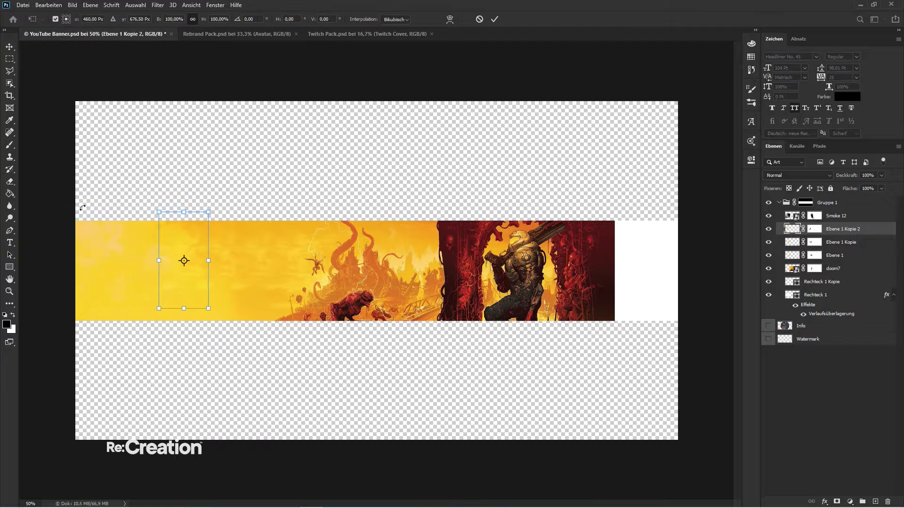
key("Escape")
left_click(48, 5)
mouse_move(80, 219)
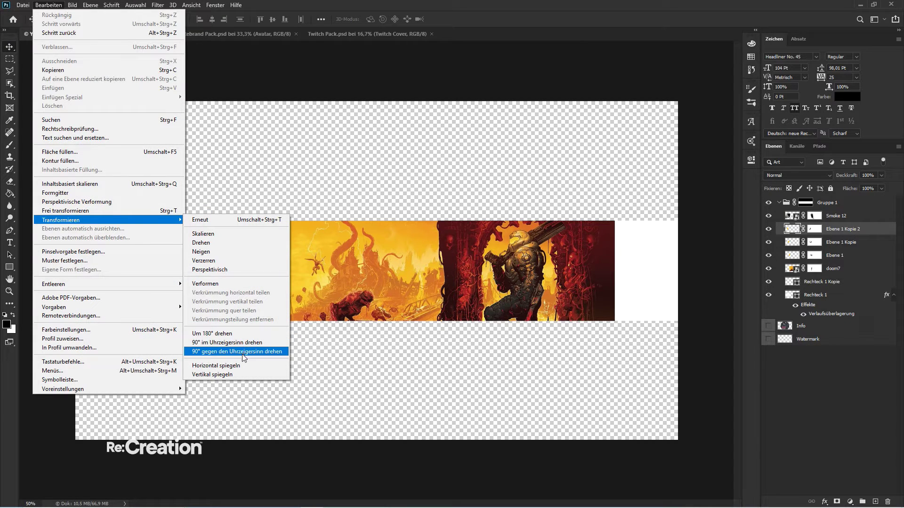
left_click(244, 366)
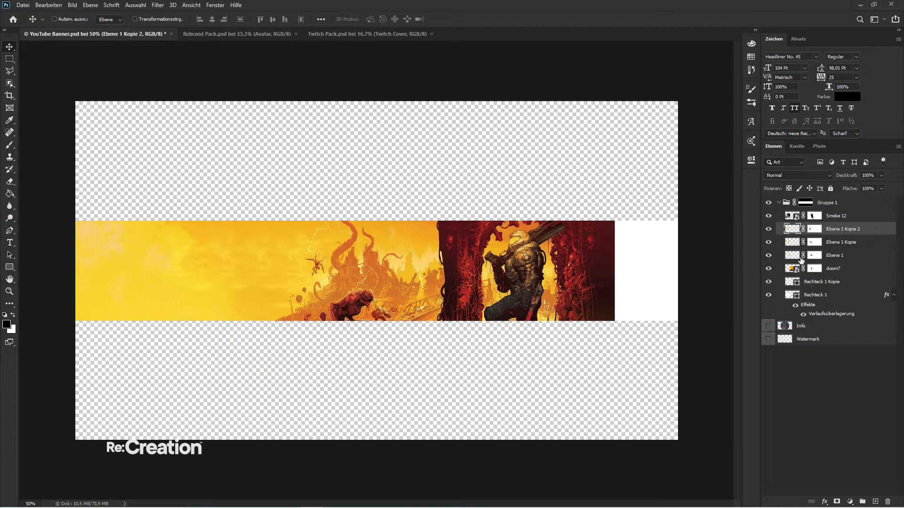
key("ctrl+1")
key("h")
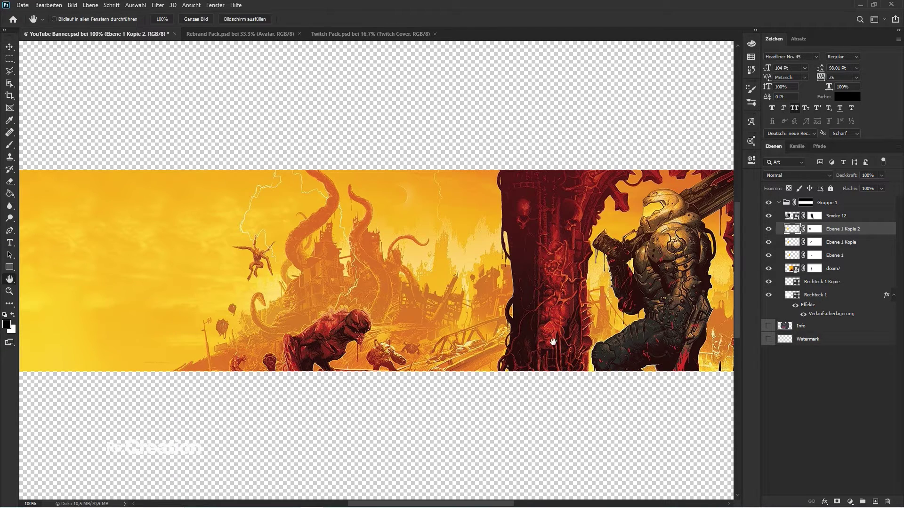
left_click_drag(546, 346, 352, 278)
scroll(323, 258, "up", 2)
scroll(323, 258, "down", 1)
key("v")
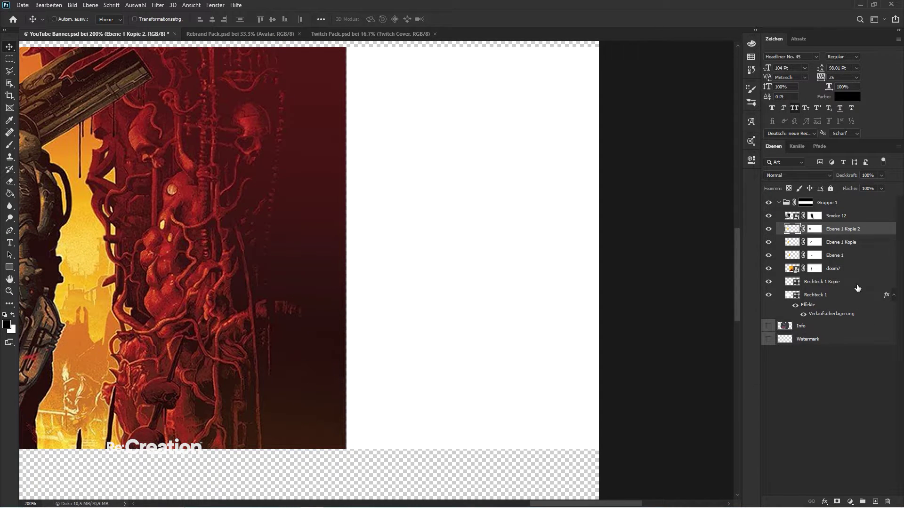
- Add a Gradient Overlay to Rechteck 1 Kopie, with its left stop sampled dark red from the artwork
double_click(856, 285)
left_click(543, 240)
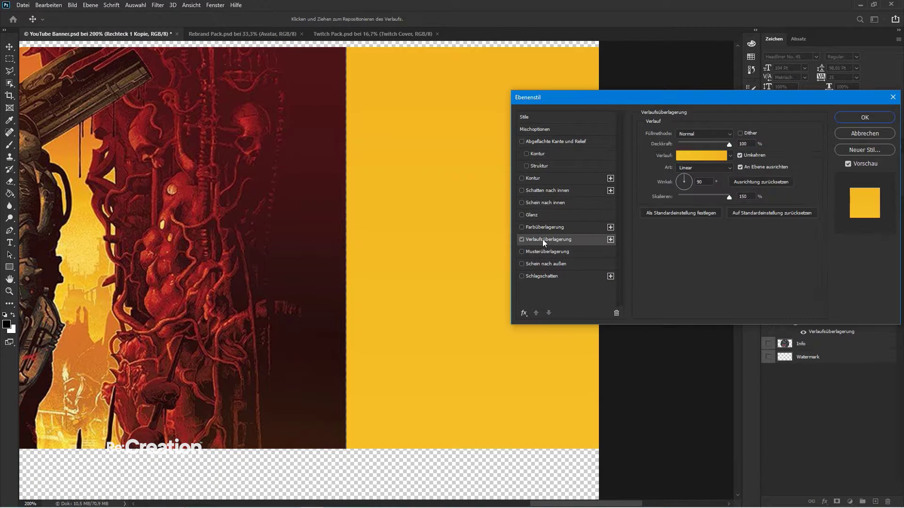
left_click(697, 156)
left_click(493, 348)
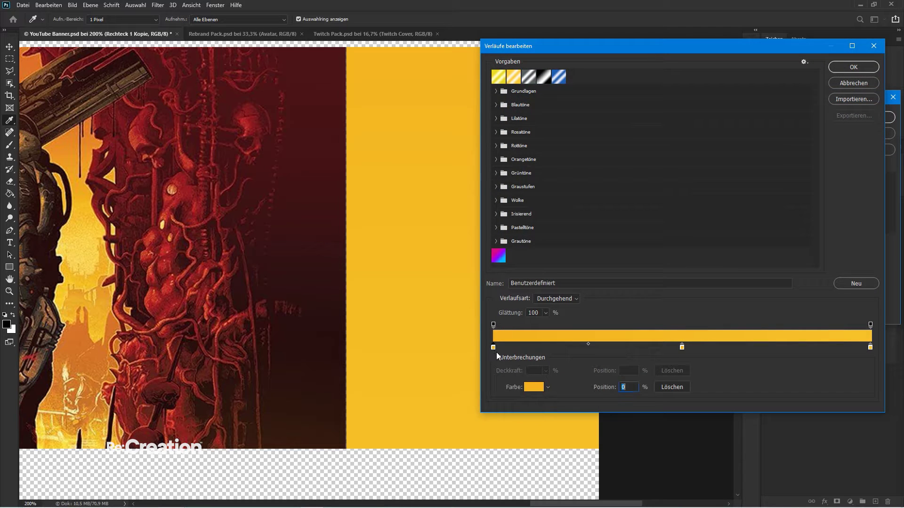
left_click(534, 387)
left_click(343, 47)
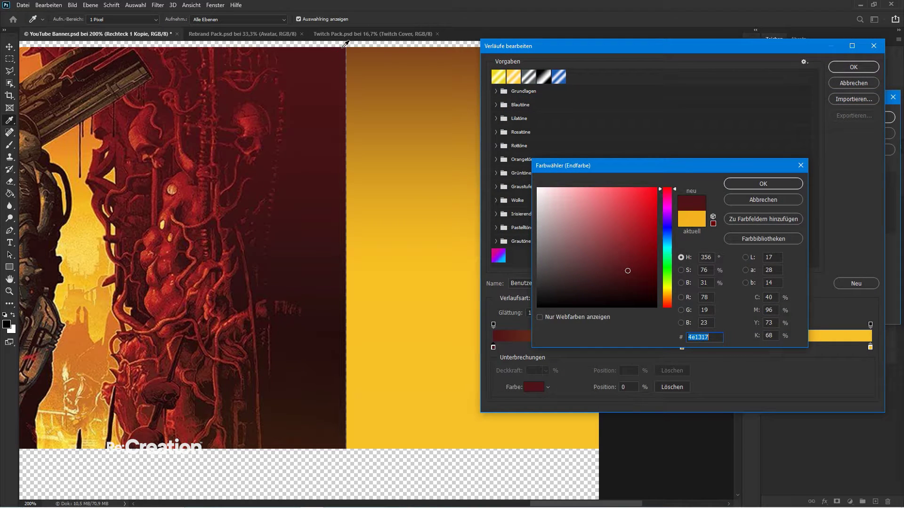
left_click(762, 184)
- Sample dark reds from the artwork for the gradient's middle and right stops
left_click(682, 347)
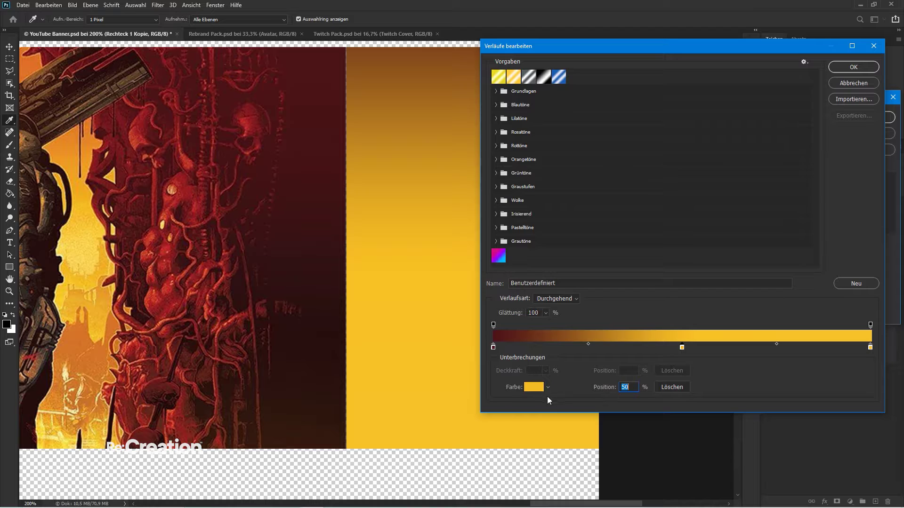
left_click(534, 386)
left_click(343, 232)
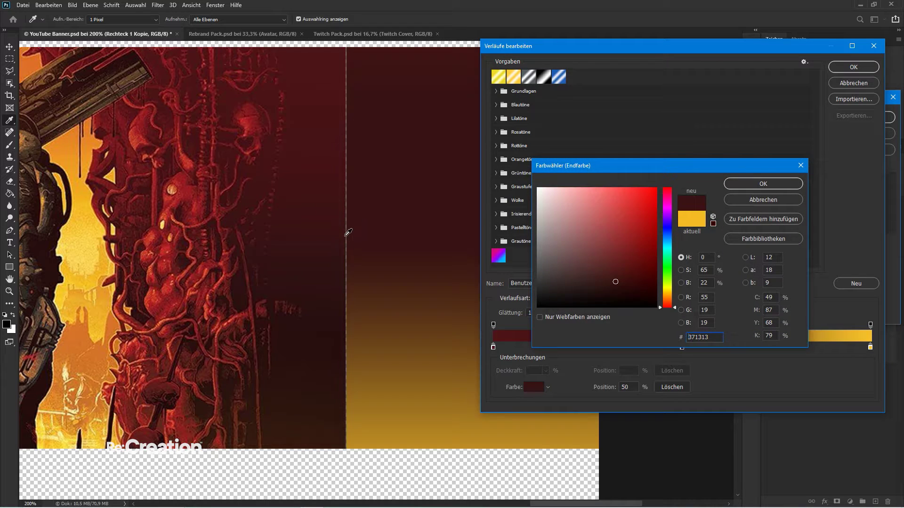
left_click(346, 240)
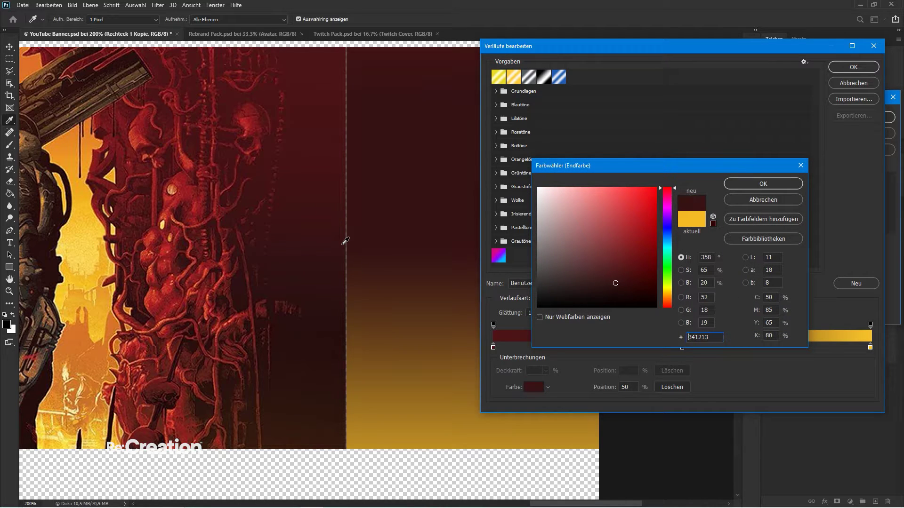
left_click(759, 183)
left_click(870, 348)
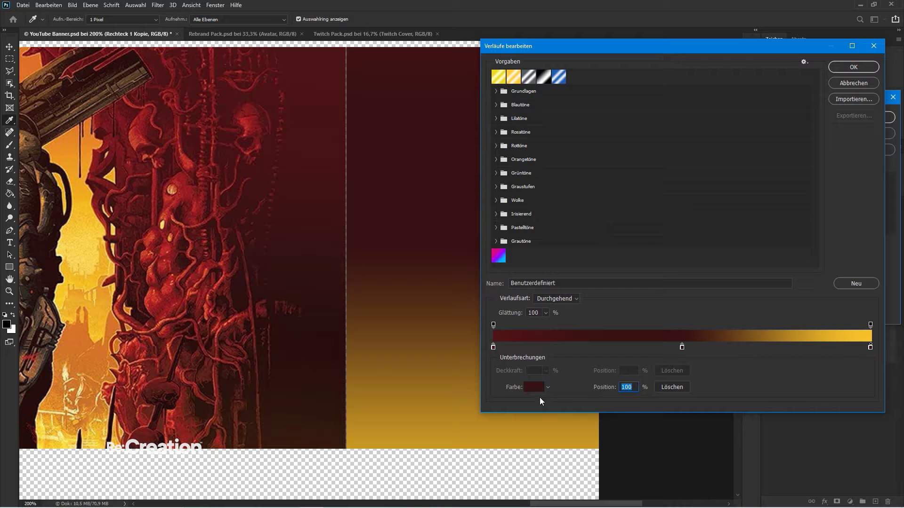
left_click(897, 366)
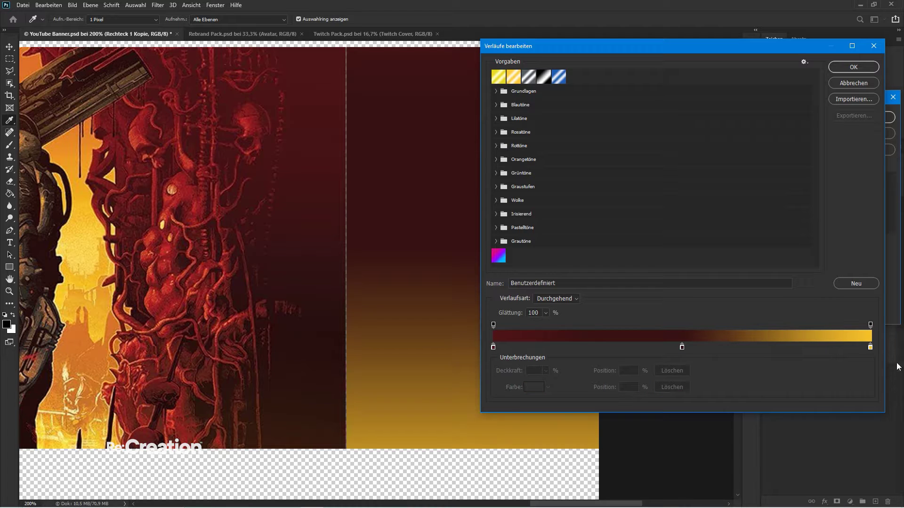
left_click(870, 347)
left_click(534, 391)
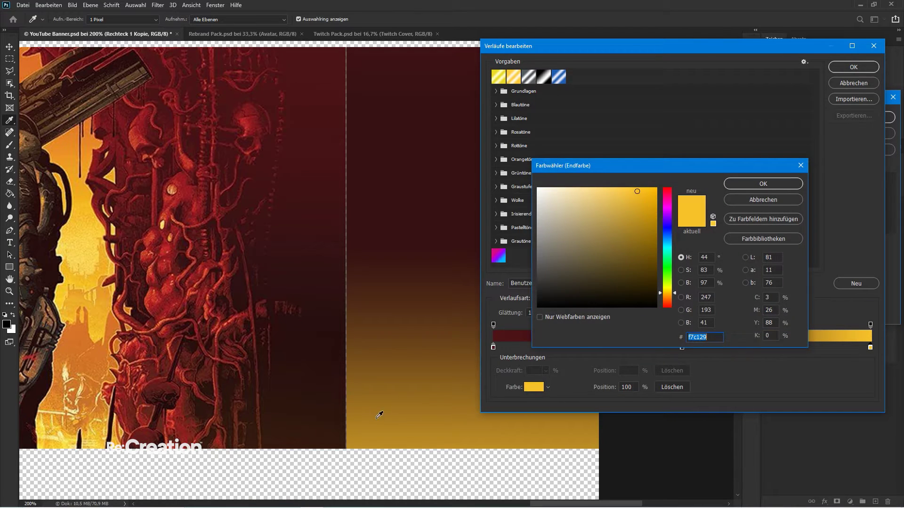
left_click(346, 441)
key("Return")
key("Return")
- Widen the right rectangle leftward so it overlaps the artwork's edge
key("Return")
key("ctrl+t")
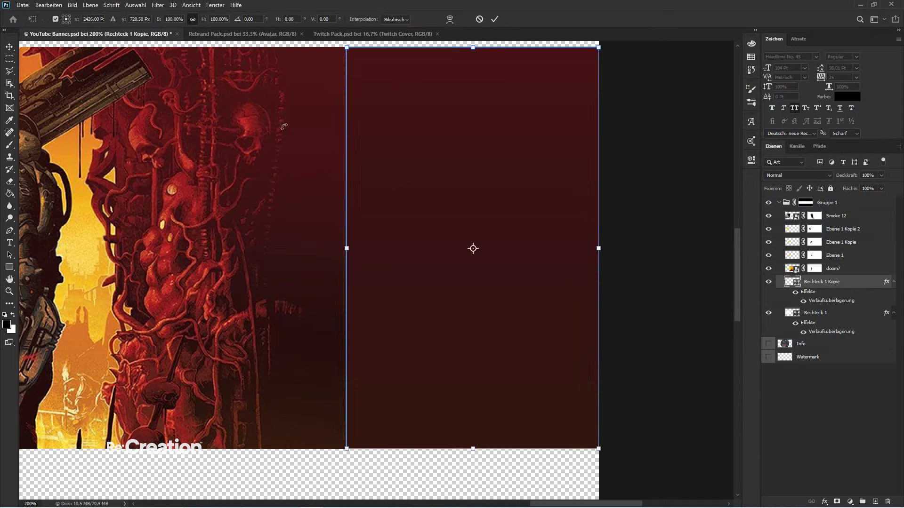
left_click_drag(346, 248, 338, 248)
key("Return")
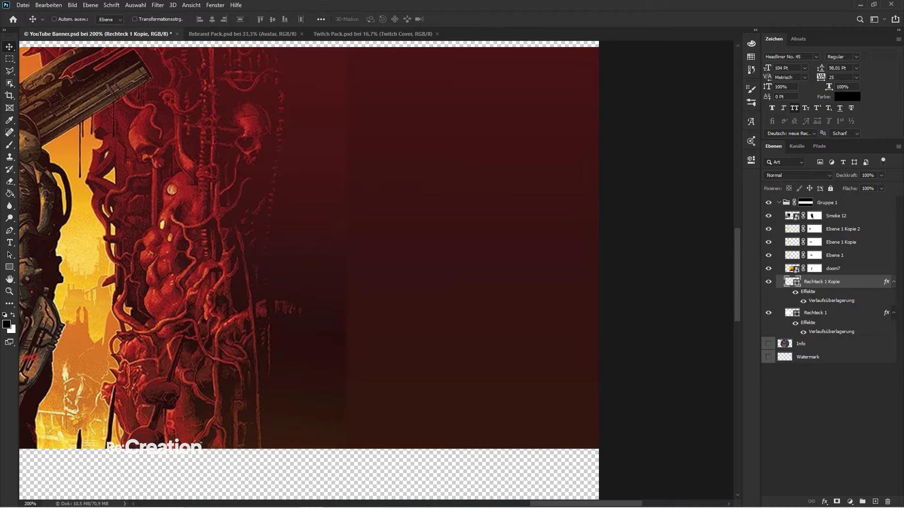
key("ctrl+t")
left_click_drag(337, 250, 193, 248)
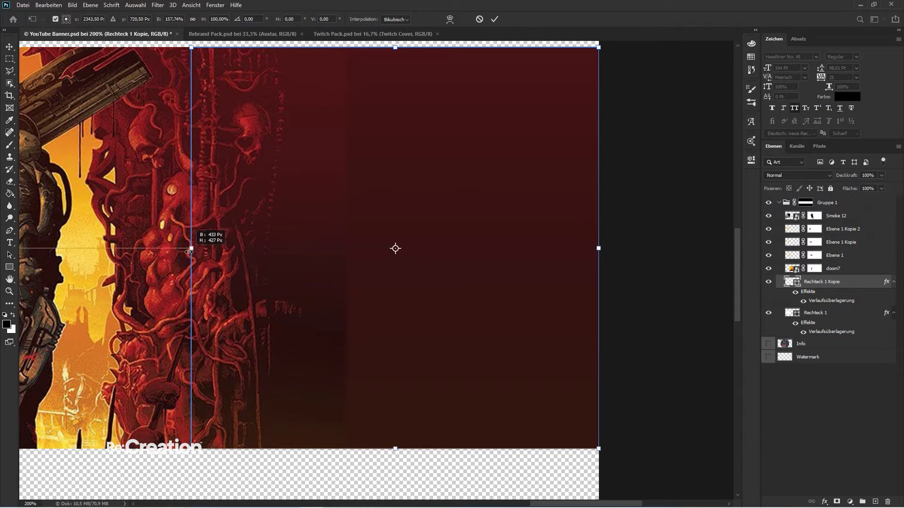
key("Return")
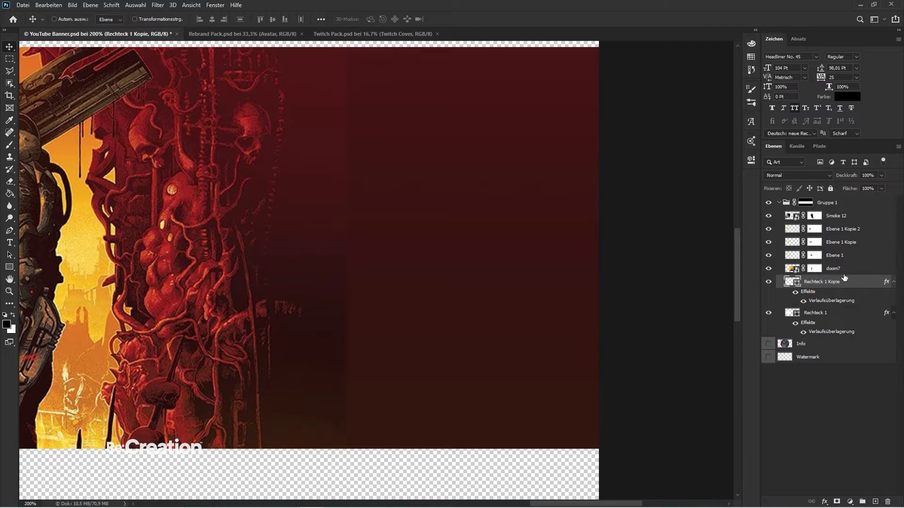
- Turn off the white Color Overlay and add a canvas-sampled dark red gradient stop at about 33%
double_click(864, 280)
left_click(532, 227)
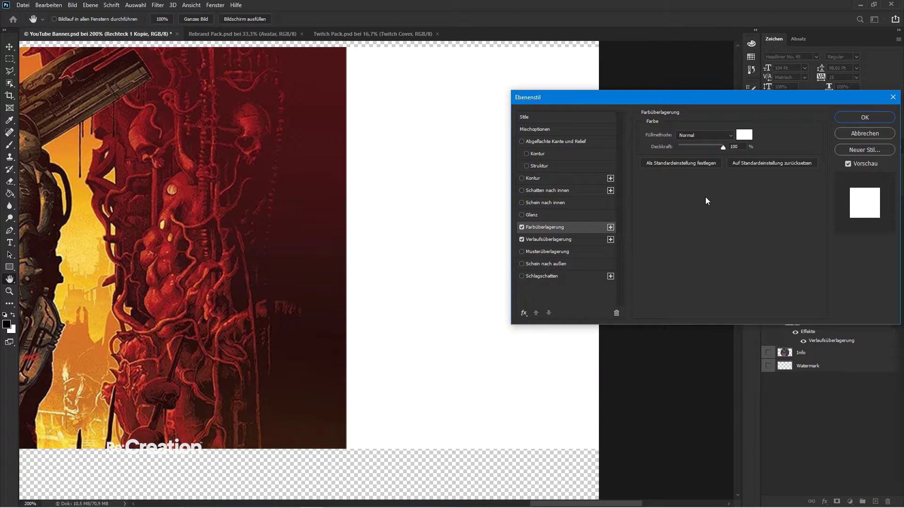
left_click(521, 227)
left_click(535, 238)
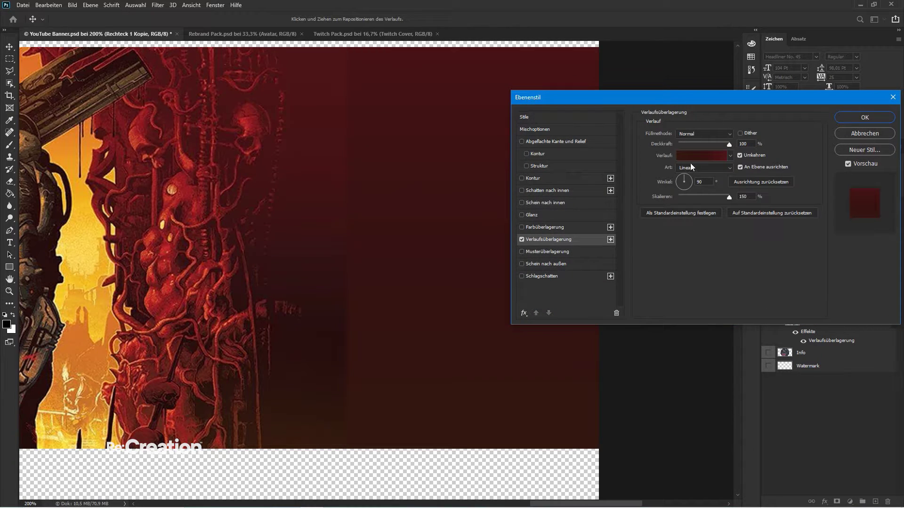
left_click(692, 156)
left_click(584, 347)
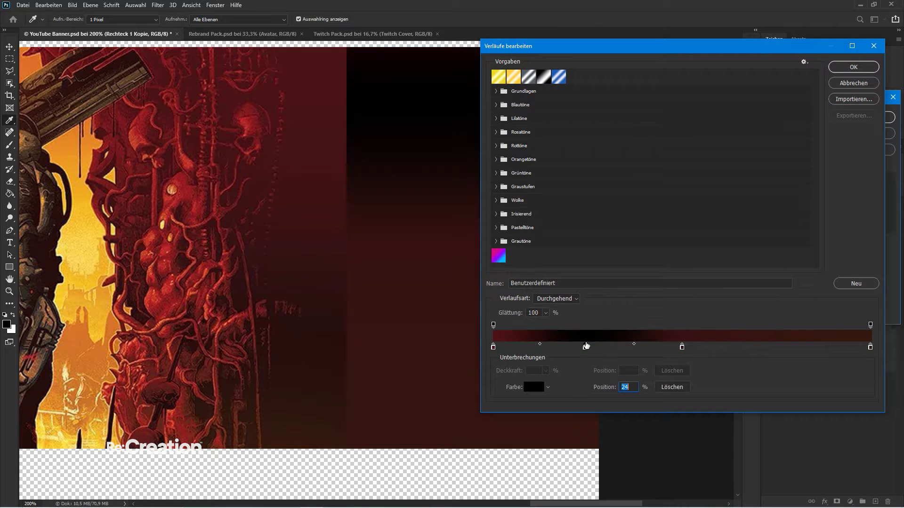
left_click_drag(586, 348, 619, 348)
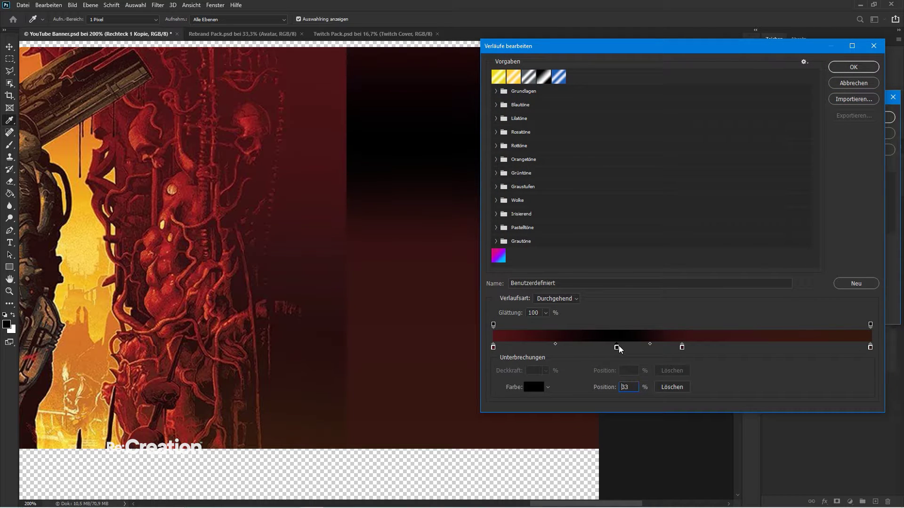
left_click(532, 387)
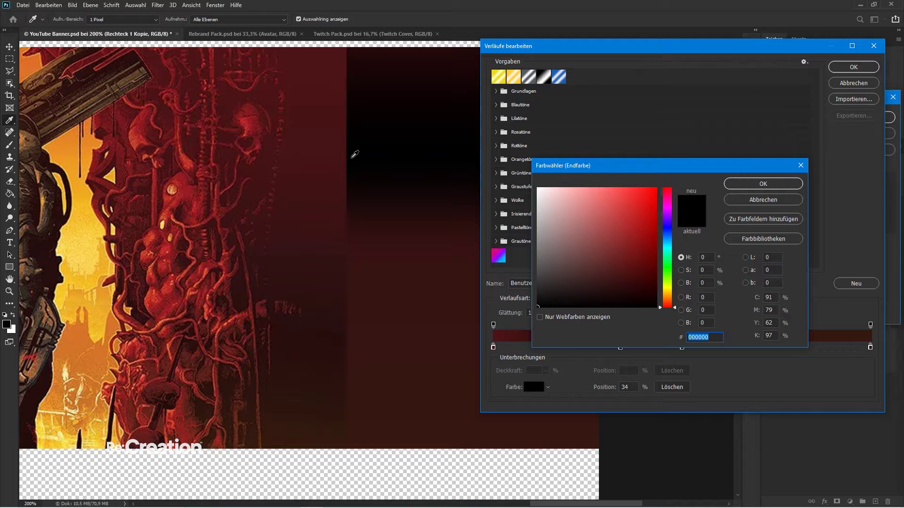
left_click(350, 151)
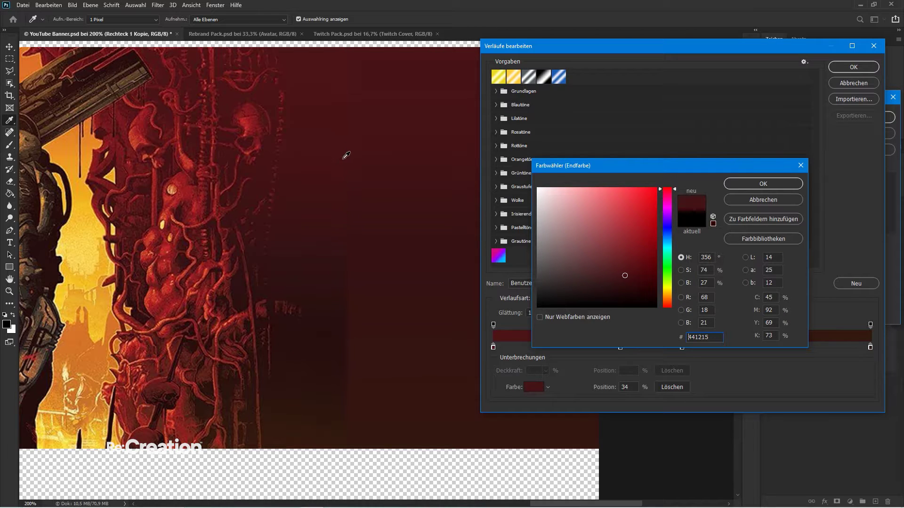
key("Return")
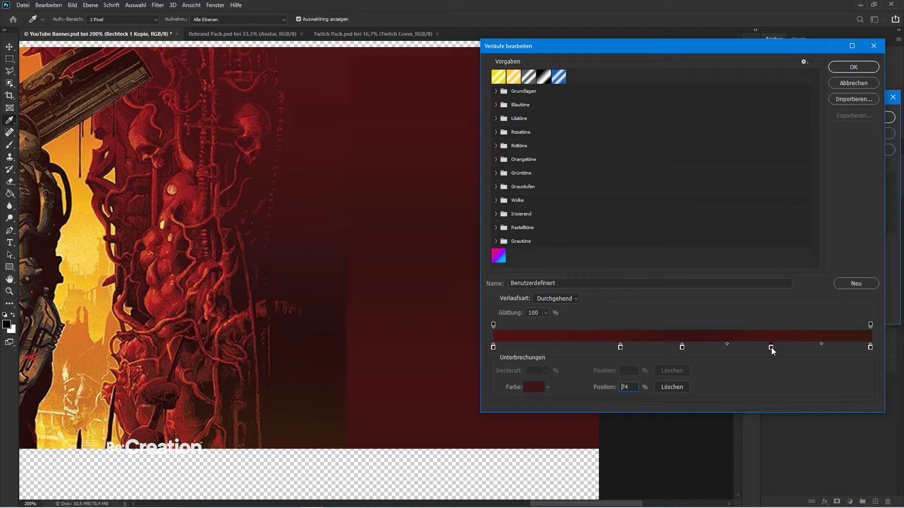
- Recolour the gradient stop near 72% with a very dark red sampled from the canvas
left_click(533, 387)
left_click(347, 348)
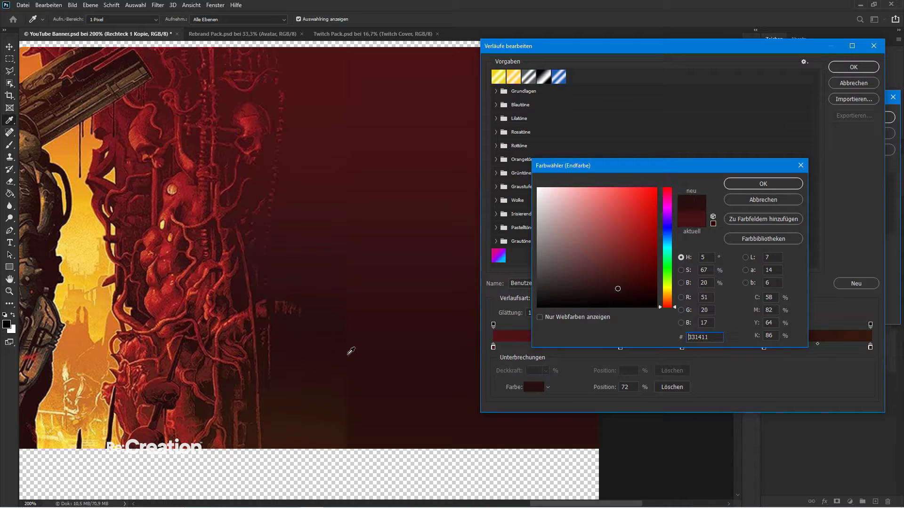
left_click(351, 352)
left_click(349, 357)
key("Return")
key("Return")
key("Return")
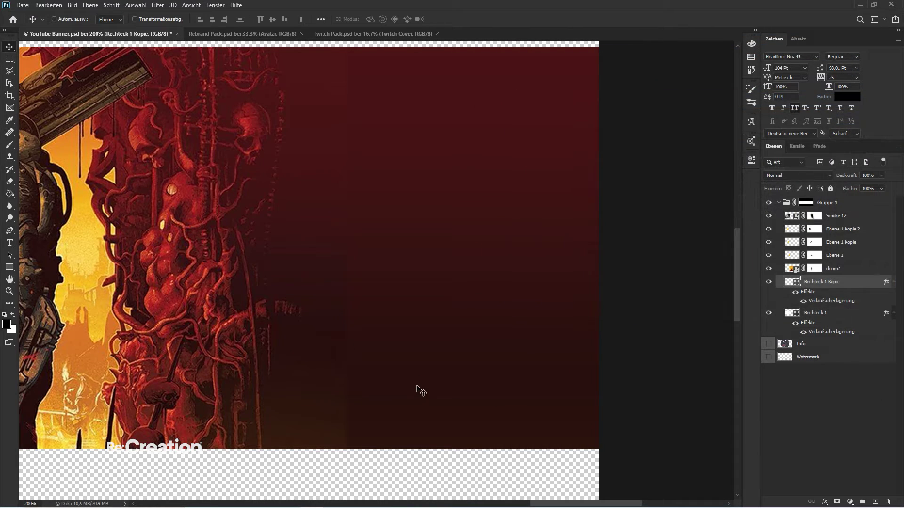
left_click(814, 269)
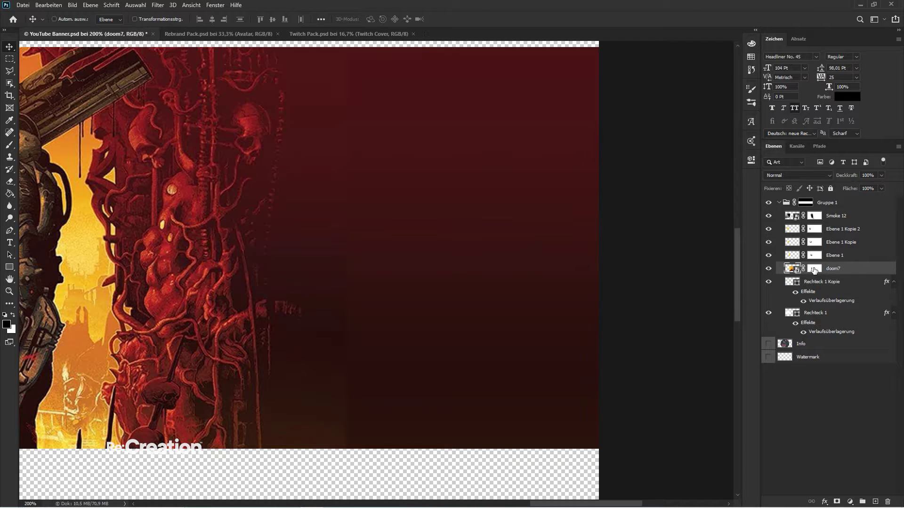
key("b")
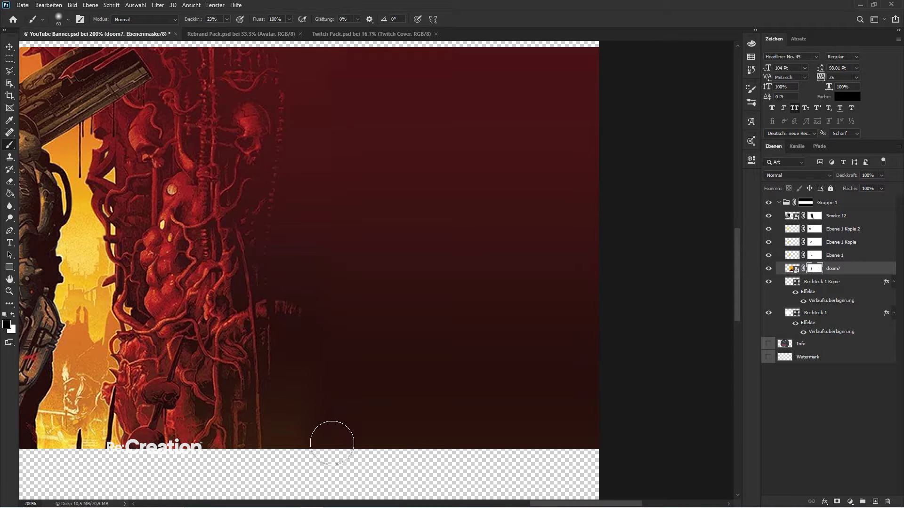
scroll(456, 335, "down", 4)
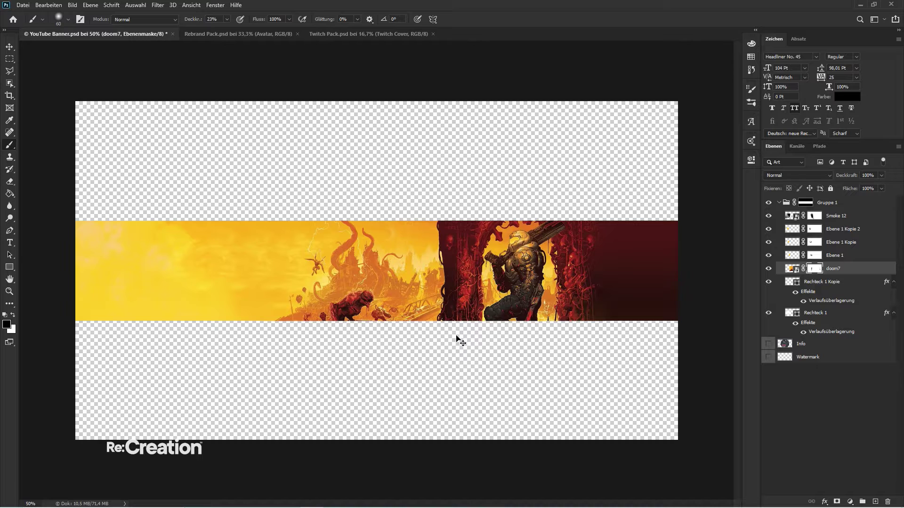
key("v")
left_click(793, 395)
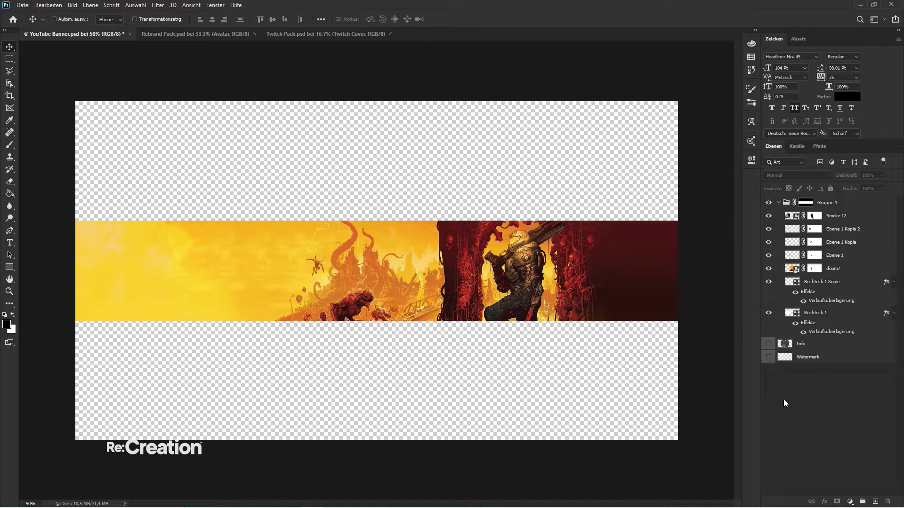
- Add a Color Lookup adjustment layer and load the 2Strip 3DLUT look
left_click(850, 502)
left_click(844, 448)
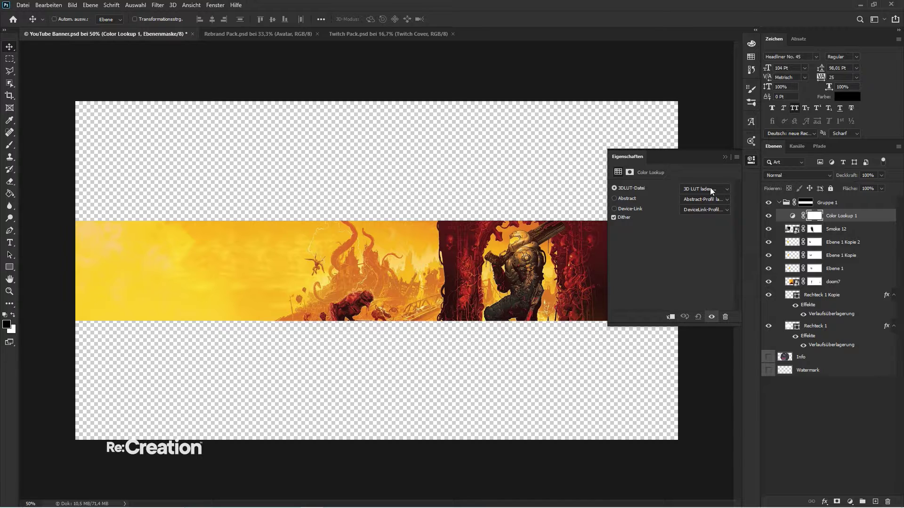
left_click(710, 188)
left_click(705, 197)
- Step through the 3DLUT presets and keep FallColors.look for a warm orange grade
key("Down")
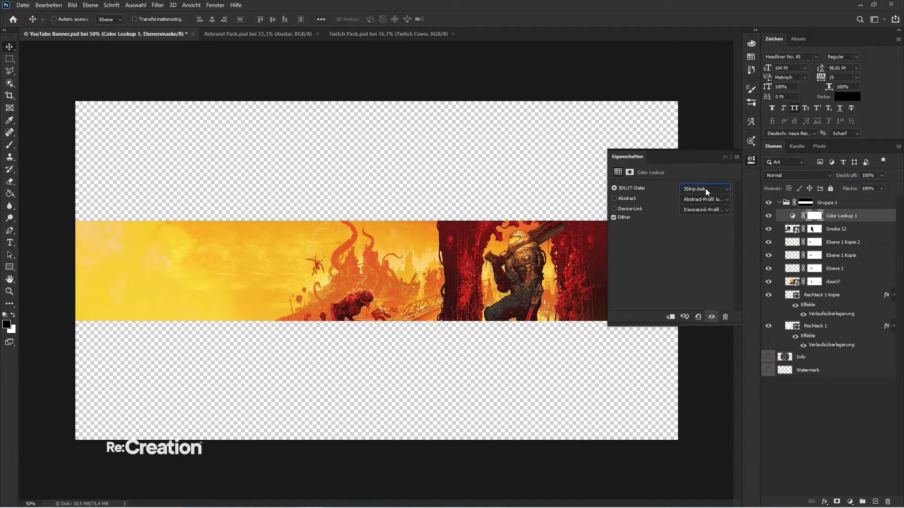
key("Down")
key("Down")
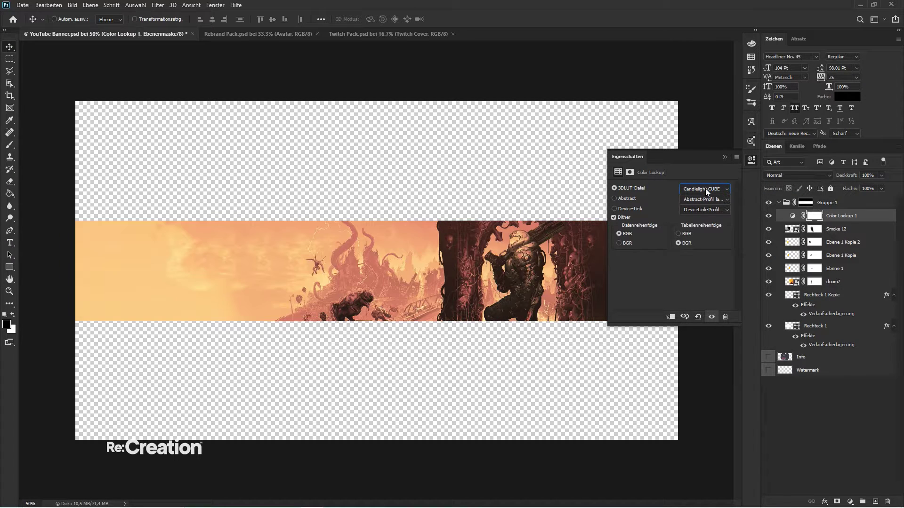
key("Down")
key("Down")
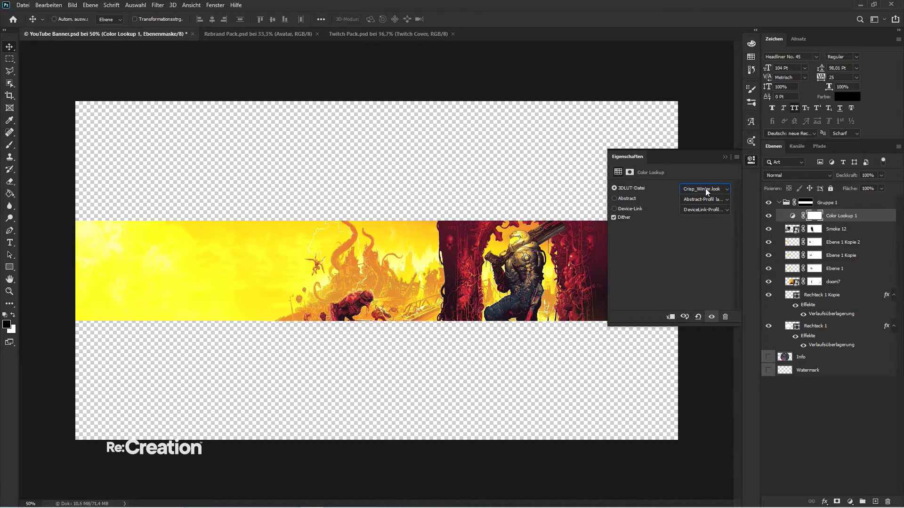
key("Down")
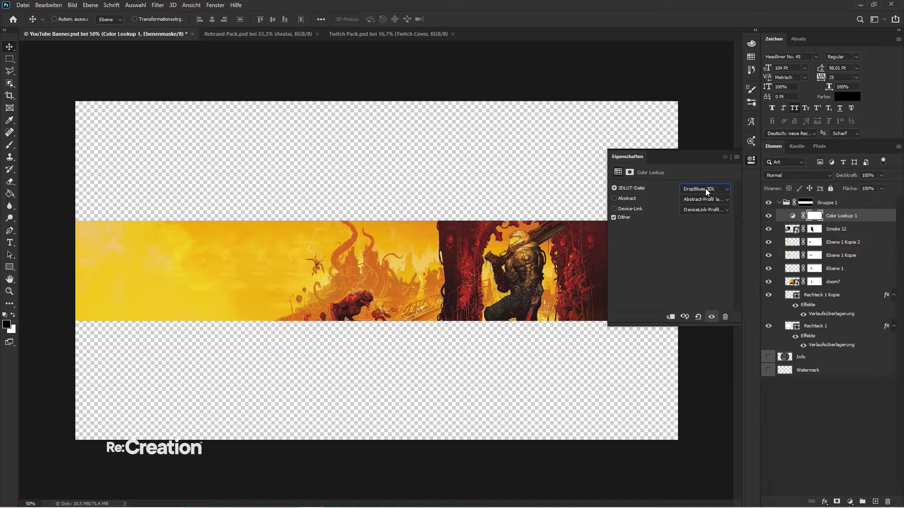
key("Down")
key("Down")
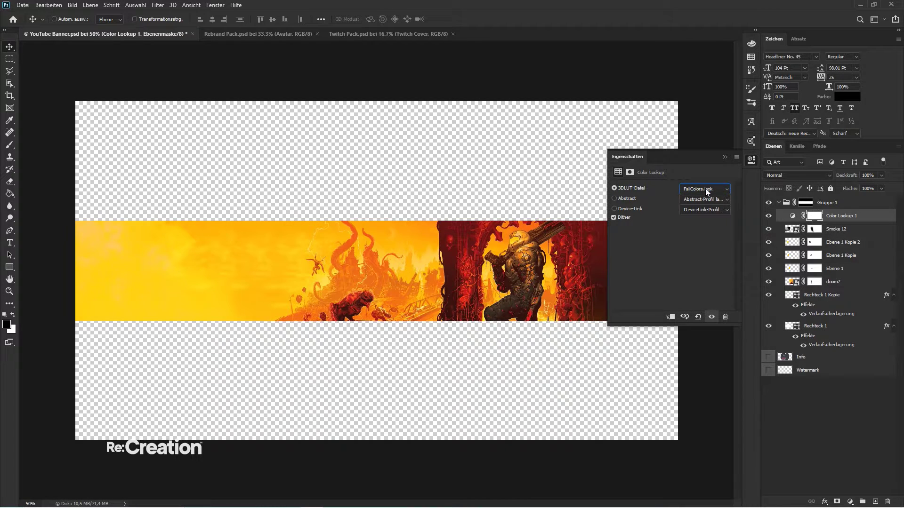
key("Down")
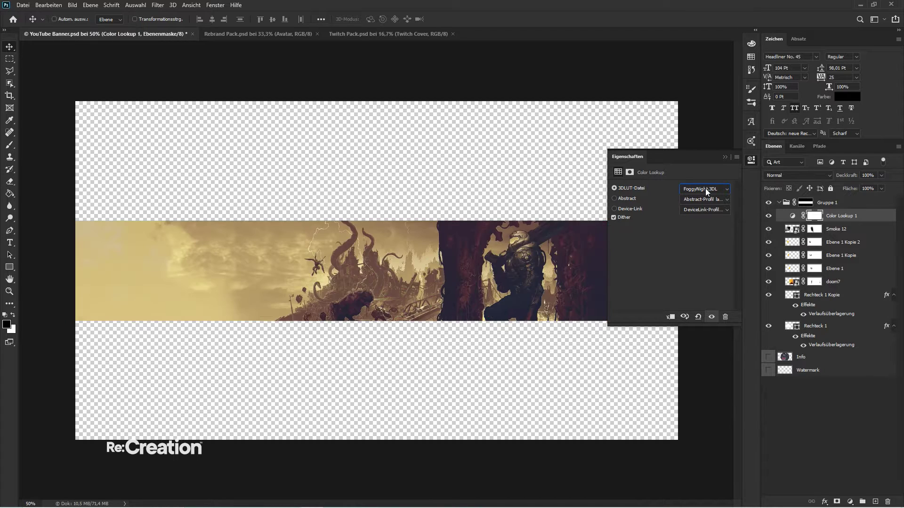
key("Up")
left_click(724, 156)
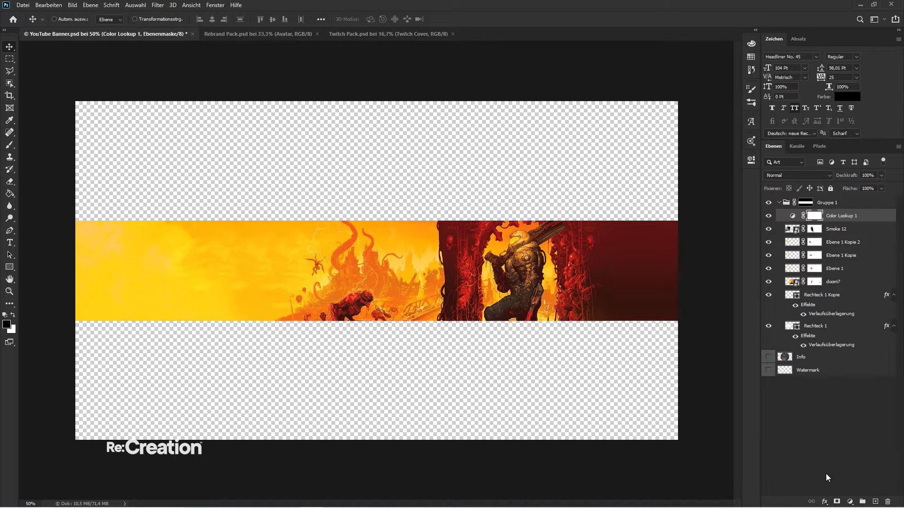
left_click(826, 474)
left_click(841, 216)
left_click(831, 459)
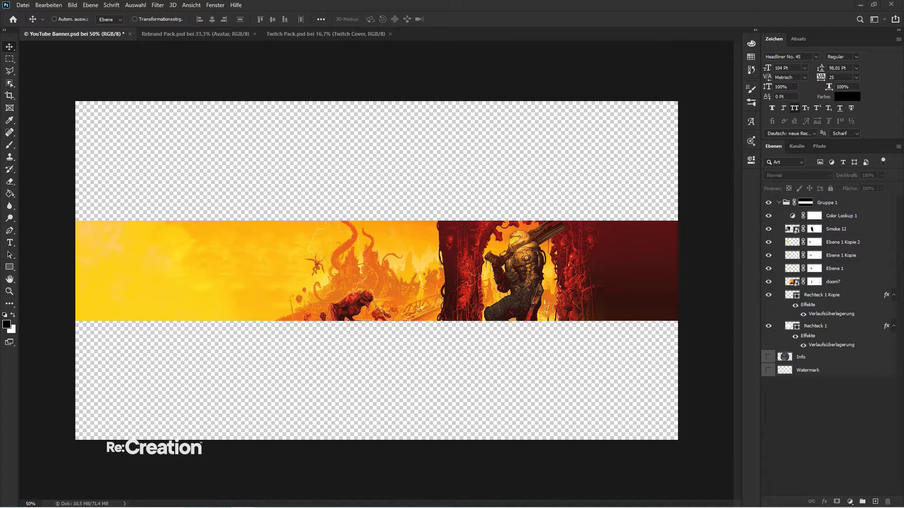
- Drop the DOOM Eternal logo image onto the banner centre as layer doom9
left_click_drag(384, 238, 358, 273)
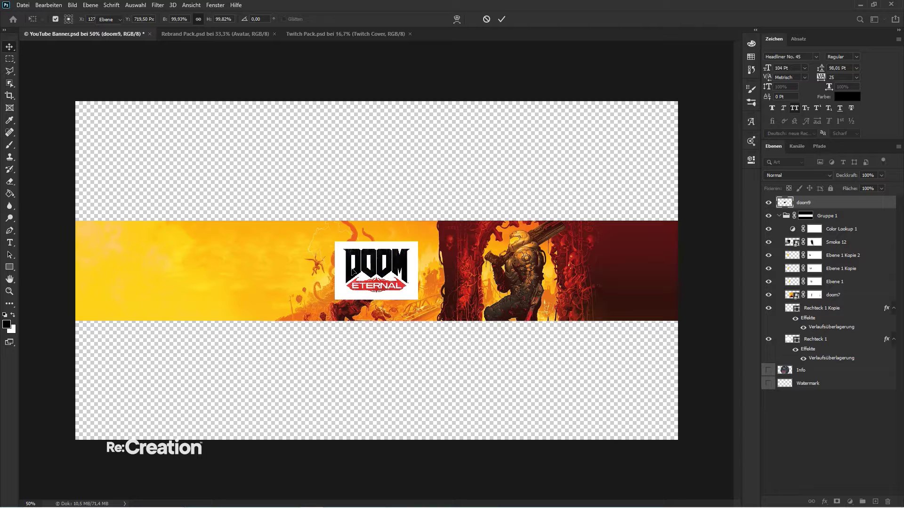
scroll(356, 274, "up", 5)
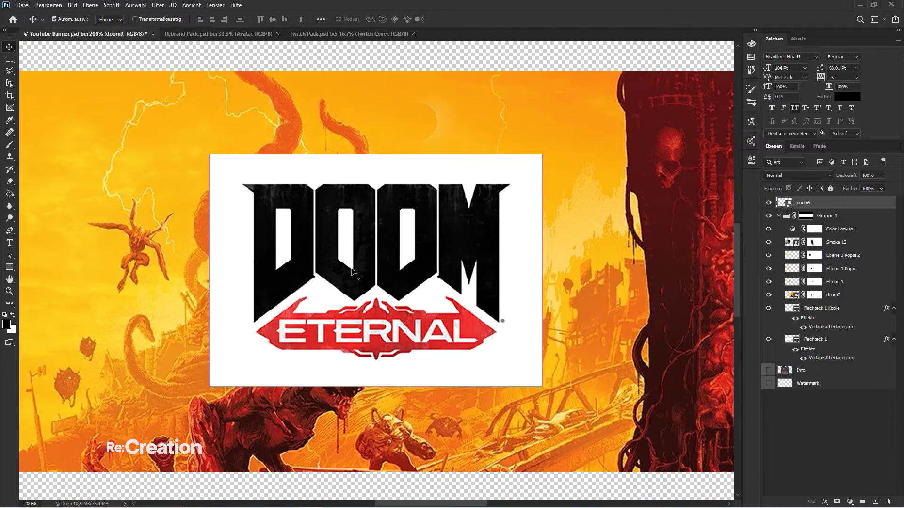
scroll(541, 430, "up", 1)
scroll(526, 410, "down", 3)
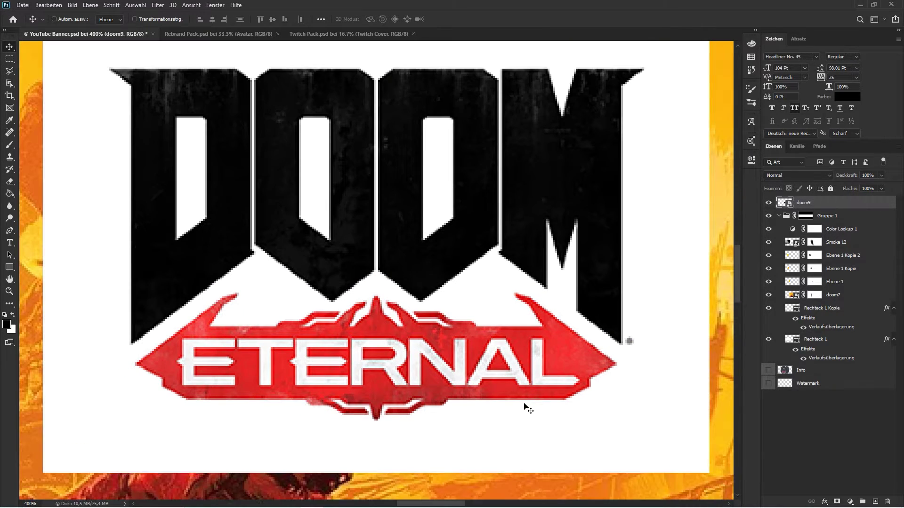
scroll(573, 255, "down", 4)
- Scale the doom9 logo up to about 1070 px wide
key("ctrl+t")
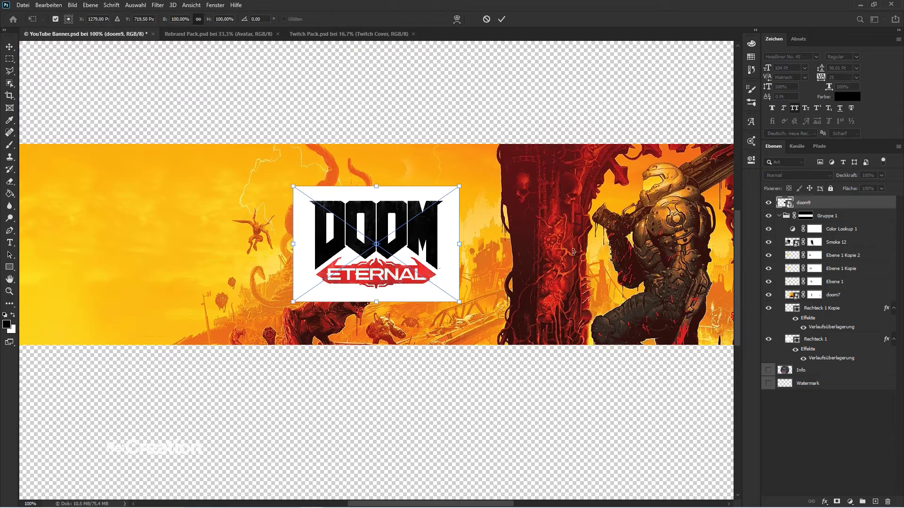
left_click_drag(461, 245, 561, 244)
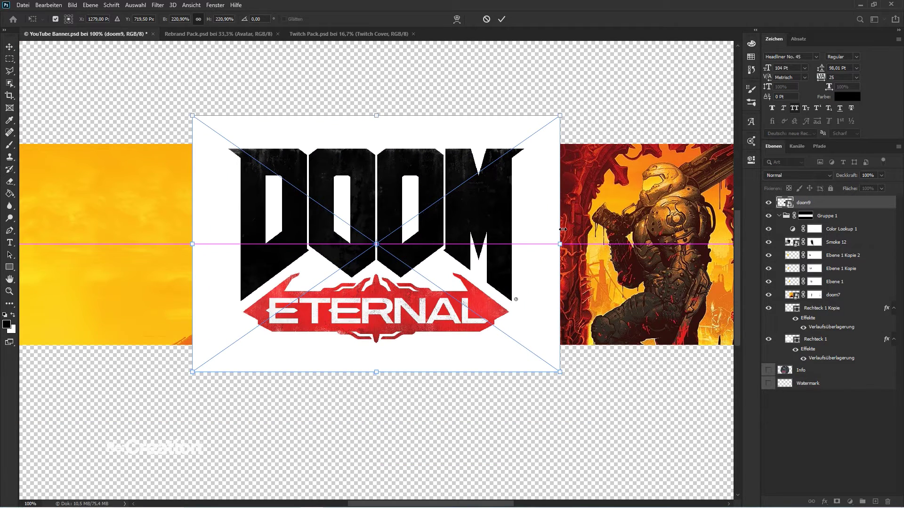
key("Escape")
key("ctrl+t")
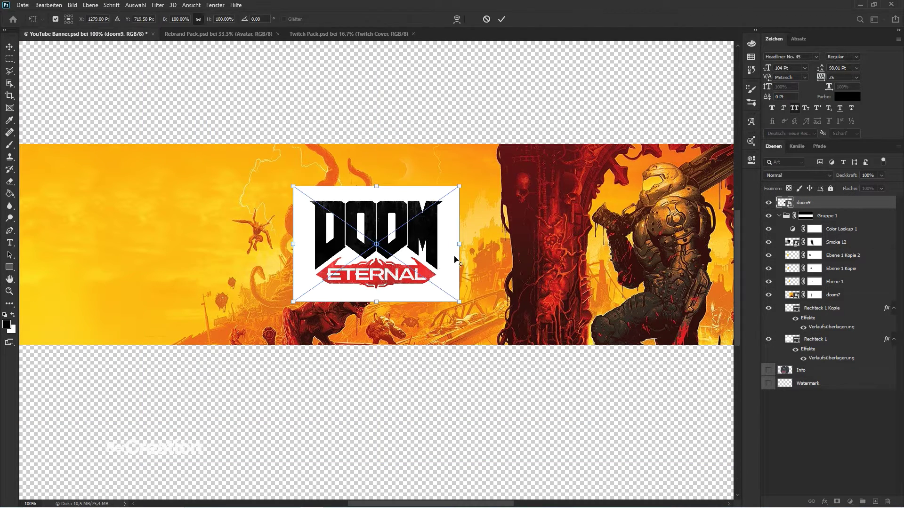
left_click_drag(461, 244, 595, 226)
key("Escape")
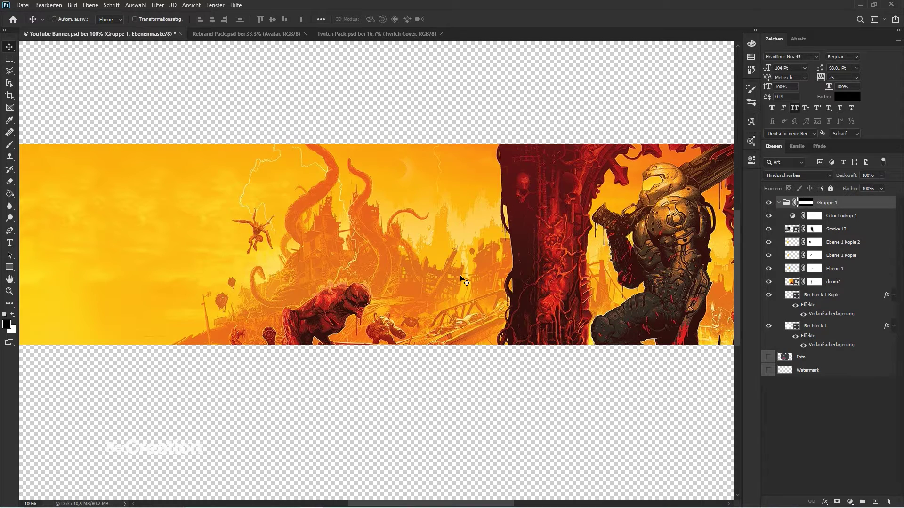
key("ctrl+t")
key("Escape")
key("ctrl+z")
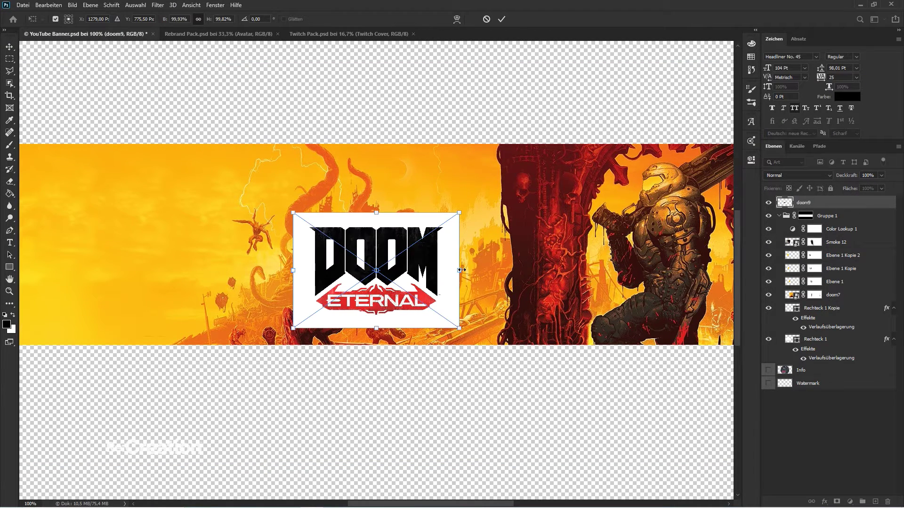
left_click_drag(461, 270, 629, 271)
key("Return")
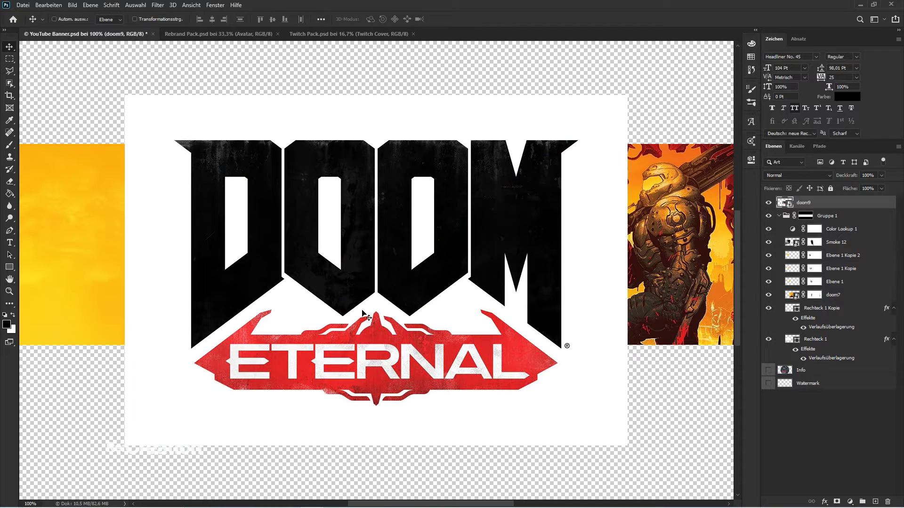
key("w")
scroll(348, 264, "up", 3)
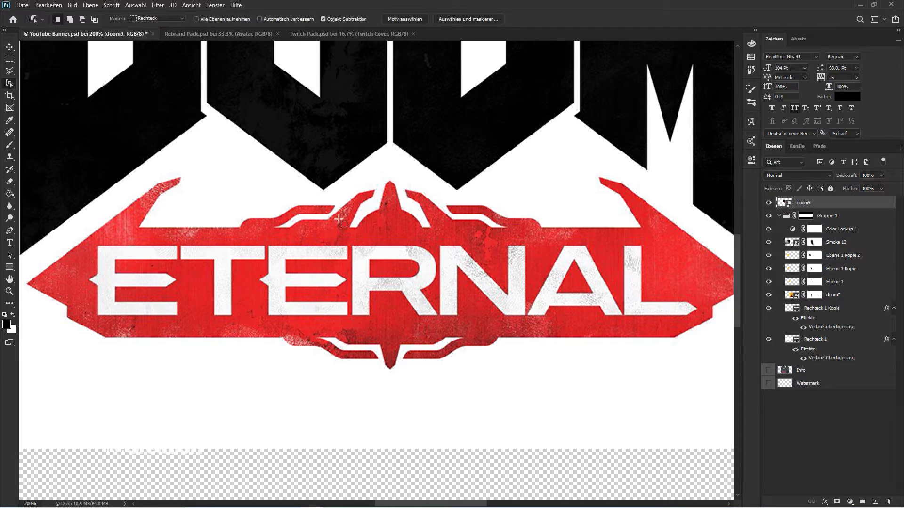
- Select the ETERNAL emblem by dragging an Object Selection box around it
left_click_drag(397, 239, 371, 230)
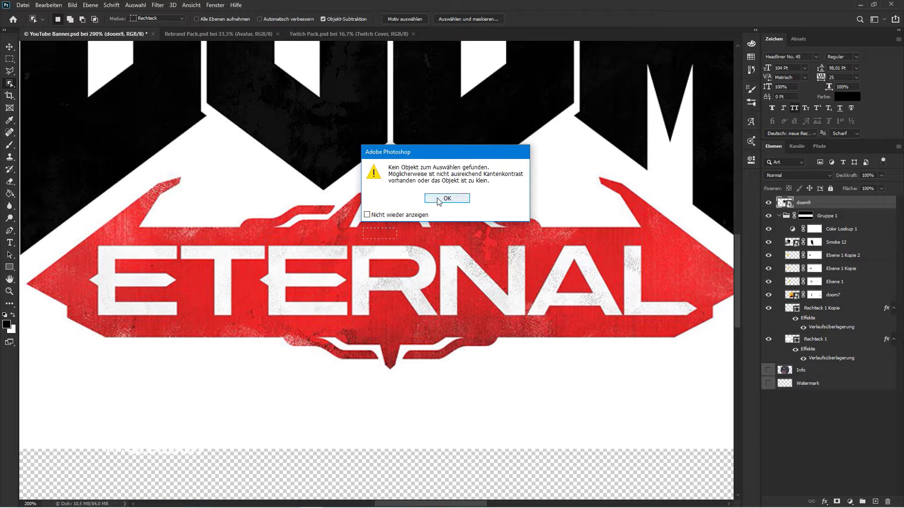
left_click(438, 200)
key("ctrl+minus")
left_click_drag(576, 329, 186, 218)
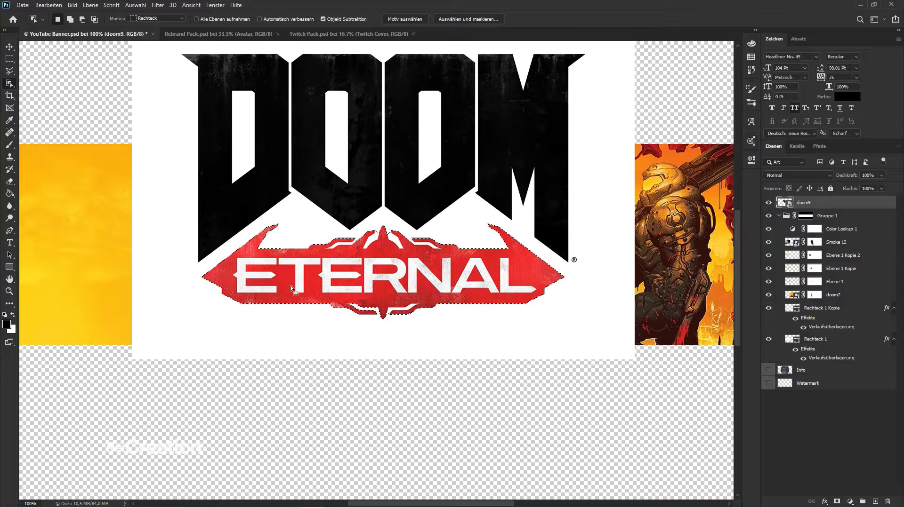
key("ctrl+plus")
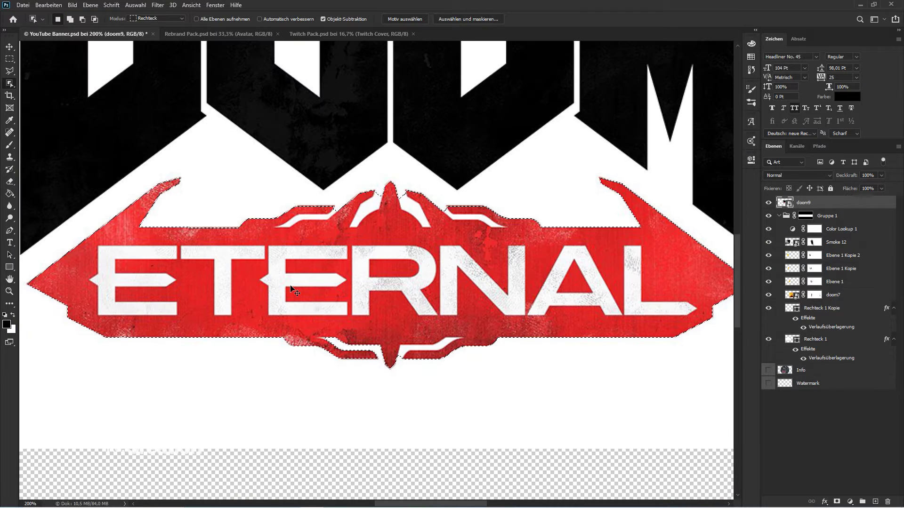
- With the Magic Wand, subtract the white letters R, E, T, E, N and A from the selection
right_click(9, 85)
left_click(48, 104)
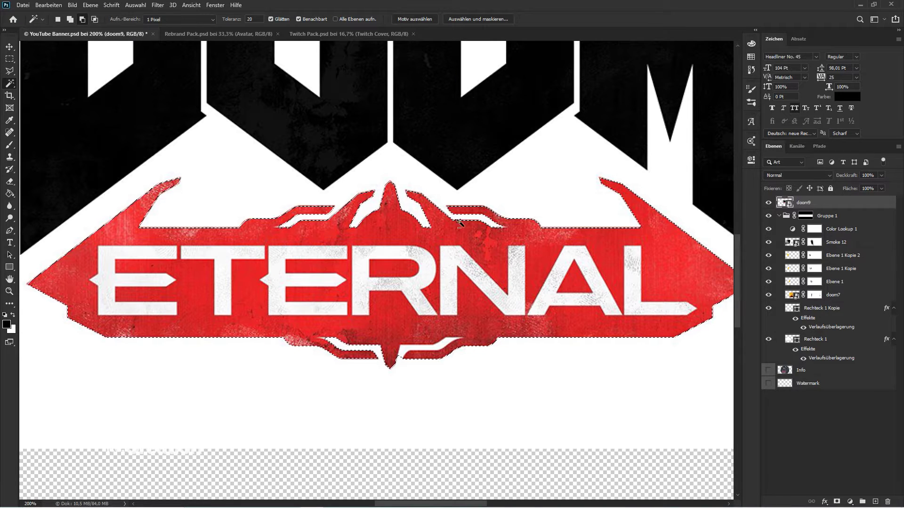
left_click(376, 273, "alt")
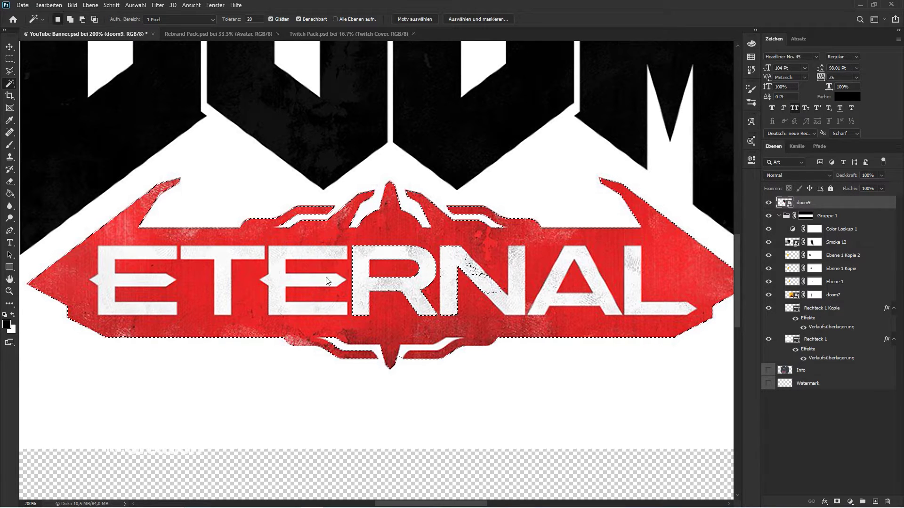
left_click(328, 281, "alt")
left_click(233, 277, "alt")
left_click(110, 282, "alt")
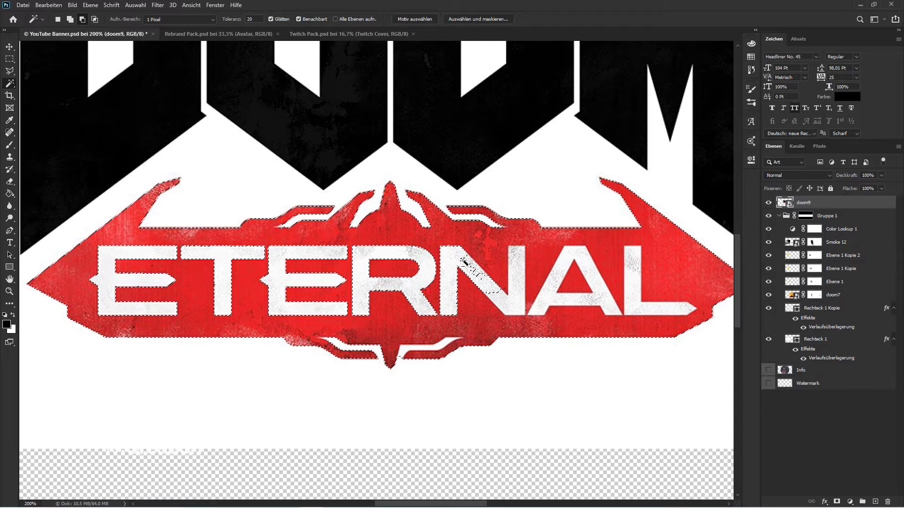
left_click(510, 304, "alt")
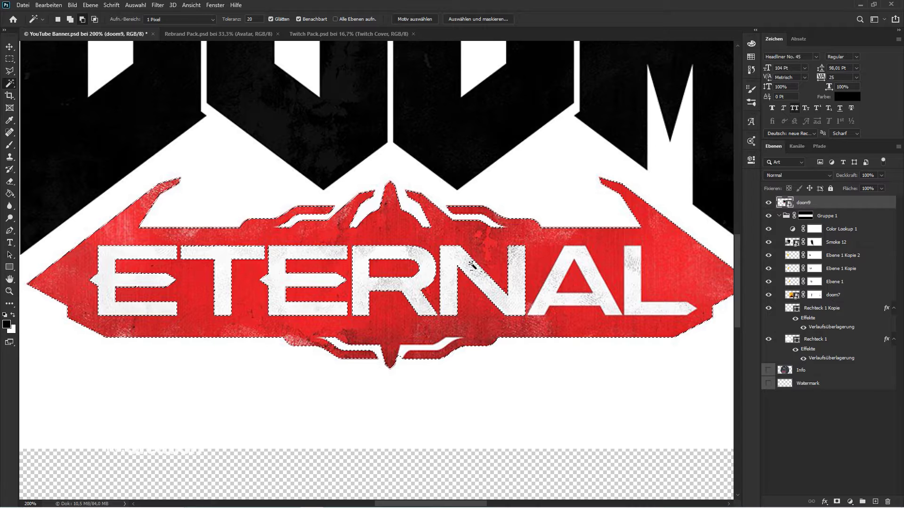
left_click(551, 294, "shift")
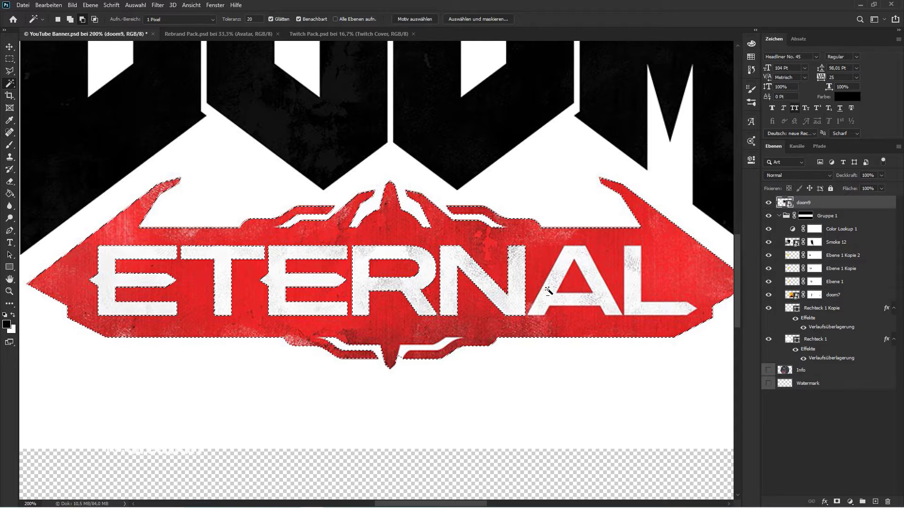
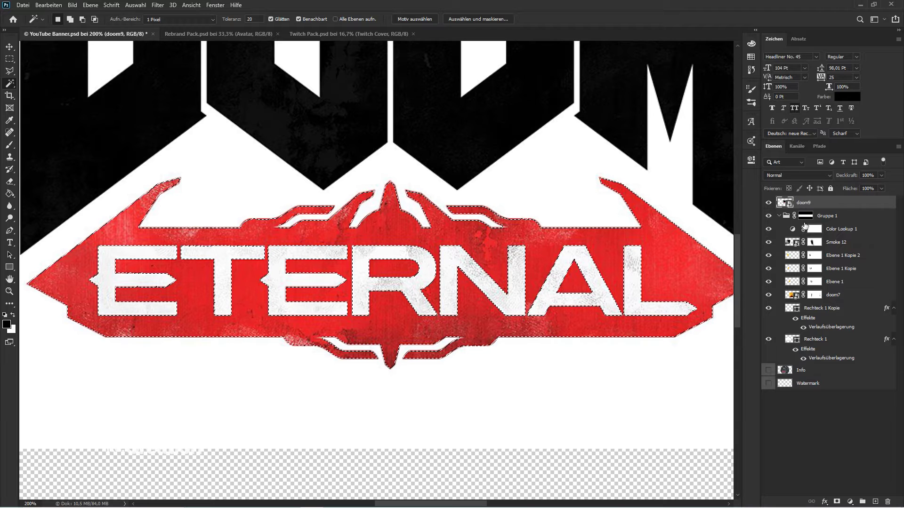
- Mask the doom9 layer to the ETERNAL emblem selection
left_click(837, 502)
key("v")
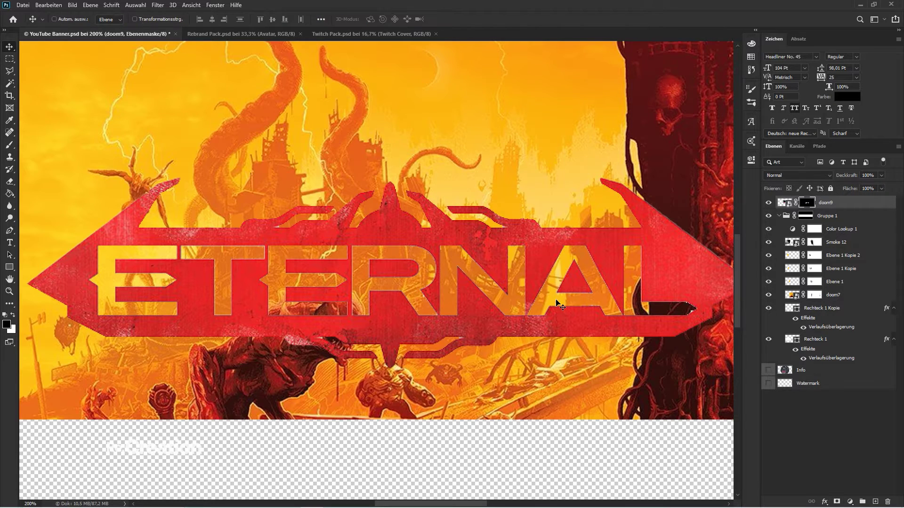
key("ctrl+minus")
- Duplicate doom9 as 'doom9 Kopie' and delete the copy's mask to show the full logo
left_click(784, 203)
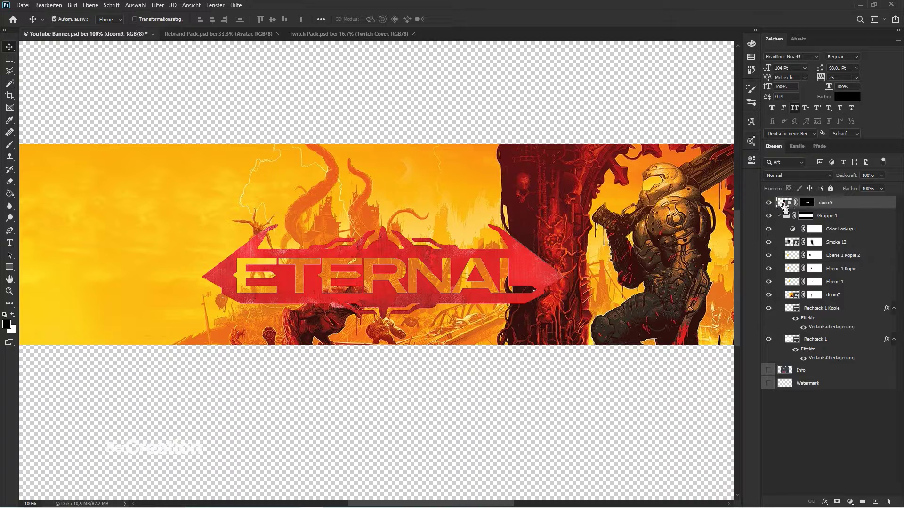
key("ctrl+j")
right_click(811, 203)
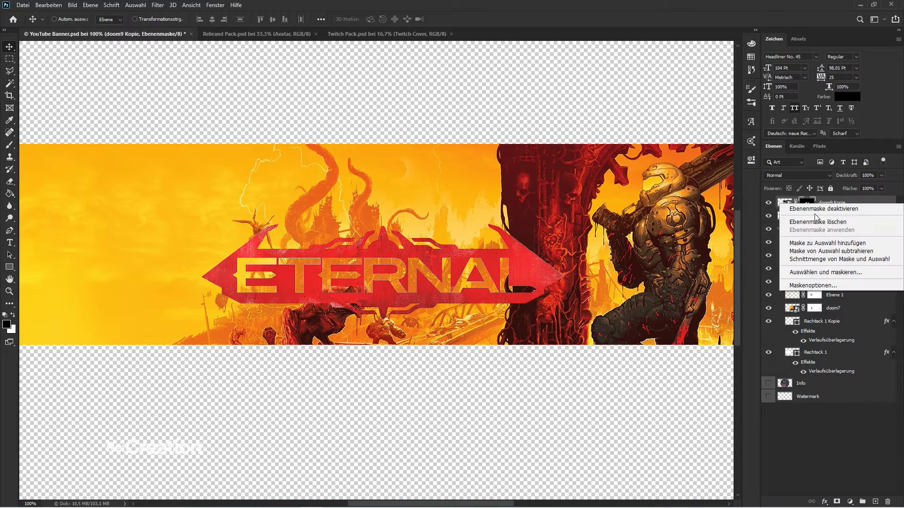
left_click(817, 220)
left_click(783, 463)
- Add a 'D' text layer and move it beside the DOOM logo
scroll(307, 267, "up", 2)
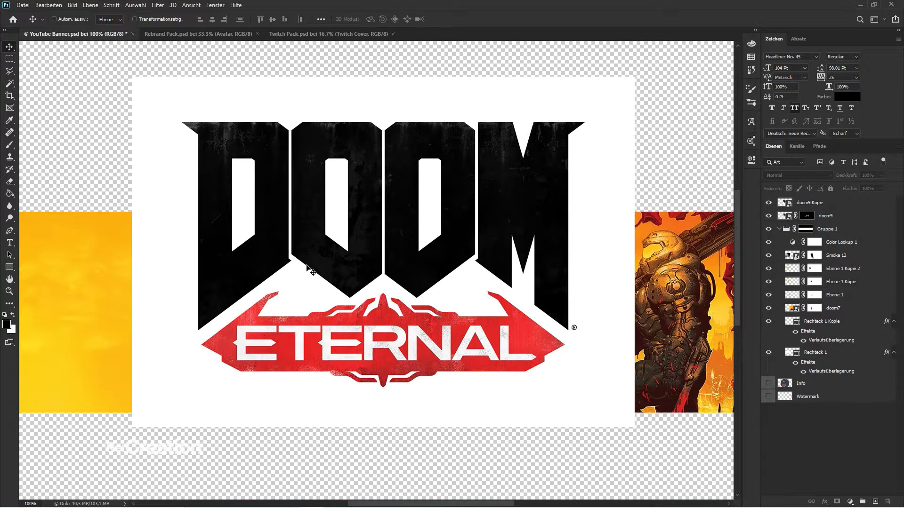
key("t")
left_click(115, 252)
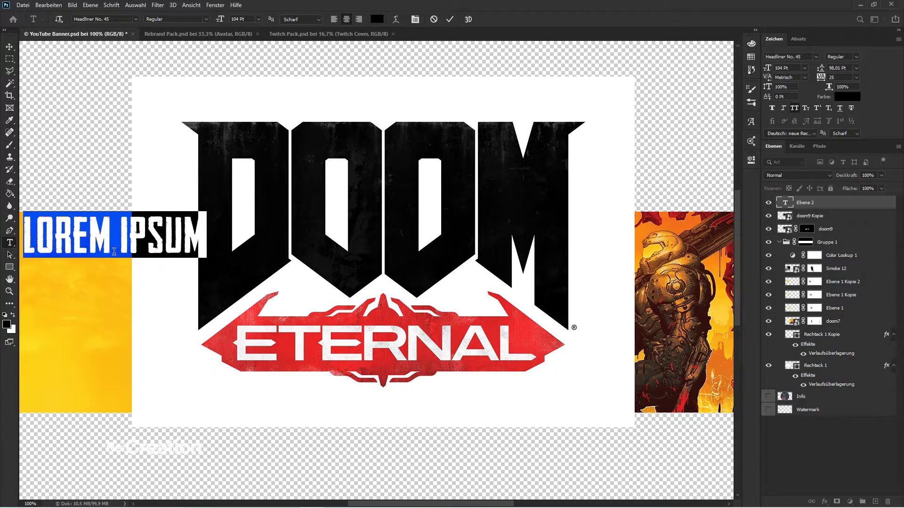
type("D")
key("ctrl+Return")
key("v")
left_click_drag(118, 218, 174, 205)
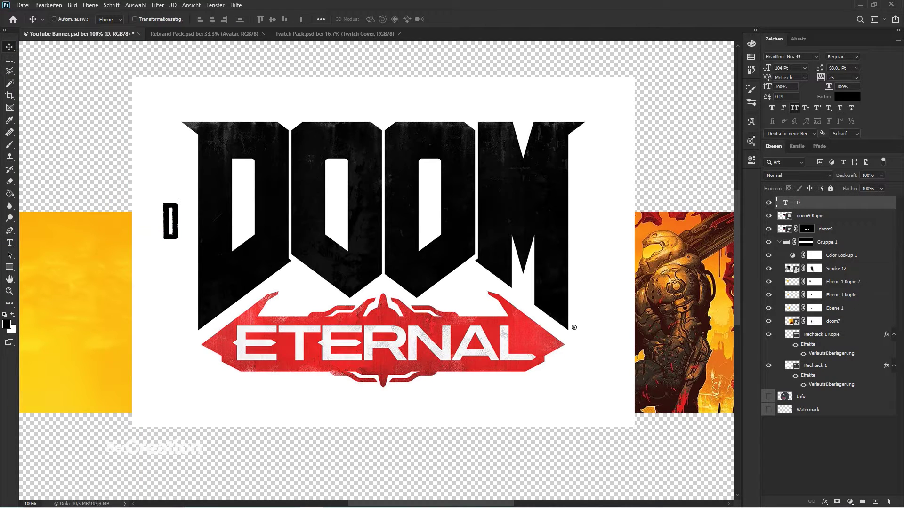
- Set the D to the AmazDooMLeft font in red and place it on the logo's first D
left_click(790, 57)
type("d")
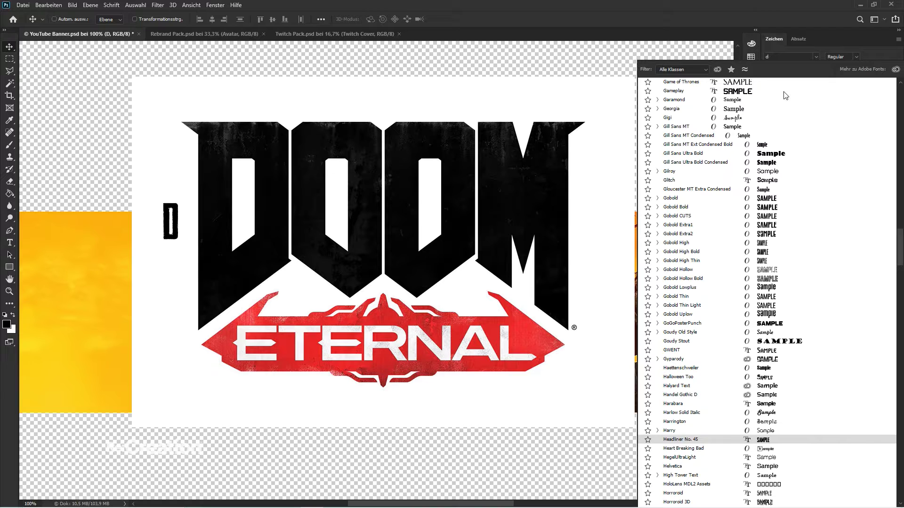
type("oom")
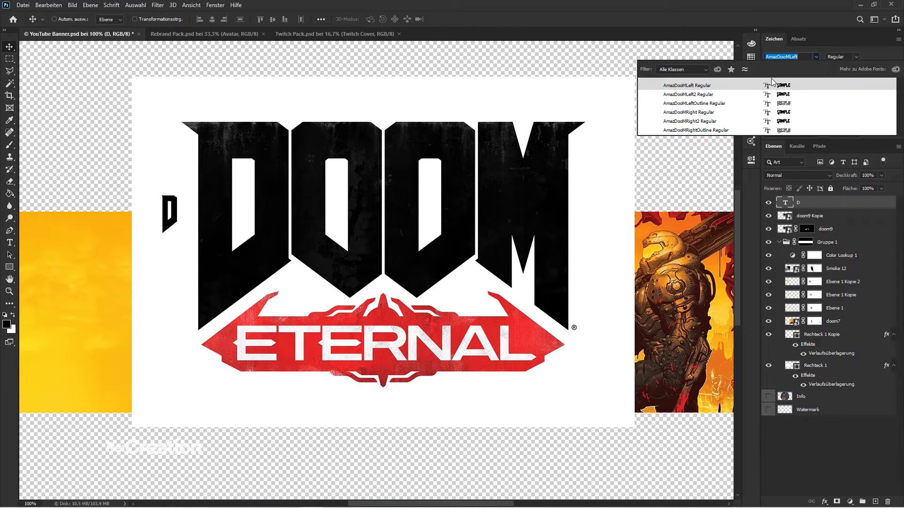
left_click(772, 84)
left_click_drag(253, 221, 289, 157)
left_click(854, 95)
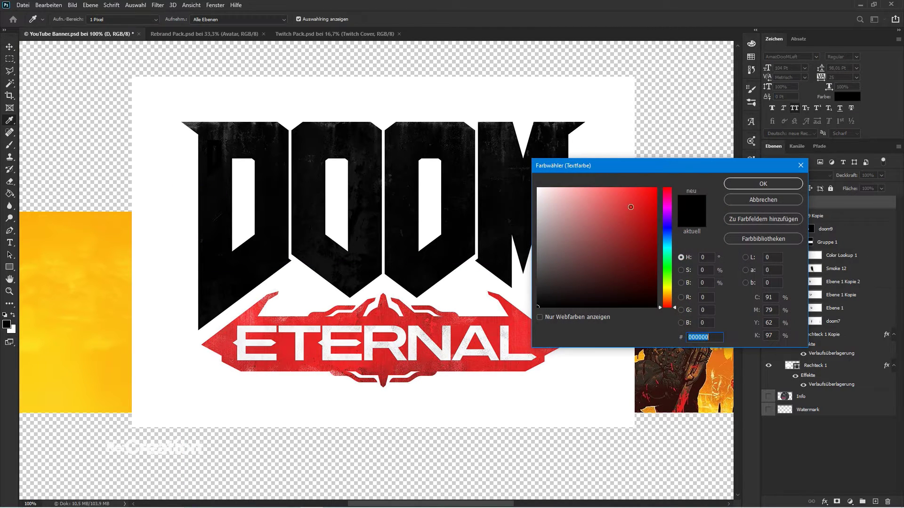
left_click(659, 189)
left_click(792, 184)
mouse_move(278, 189)
left_mouse_down()
mouse_move(282, 181)
mouse_move(276, 190)
left_mouse_up()
- Scale the red D to cover the logo's first letter at the logo's height
key("ctrl+t")
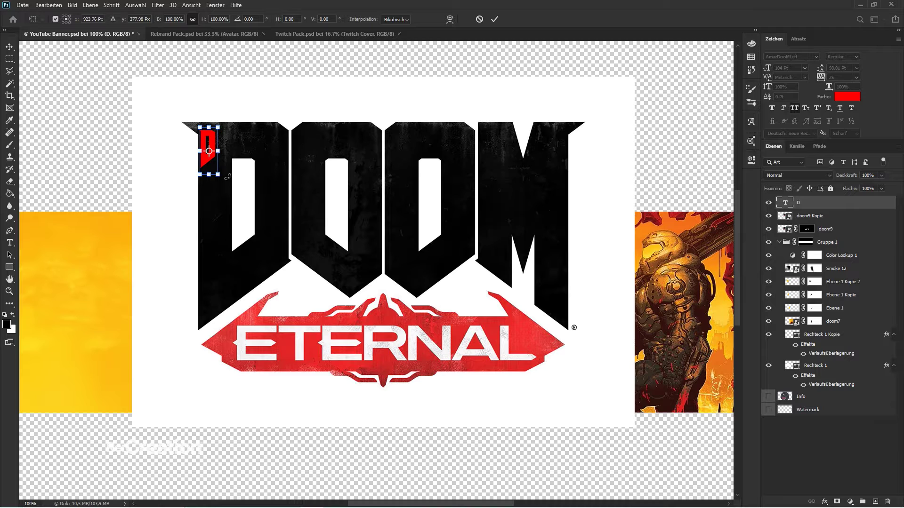
left_click_drag(218, 175, 309, 402)
left_click_drag(216, 292, 206, 257)
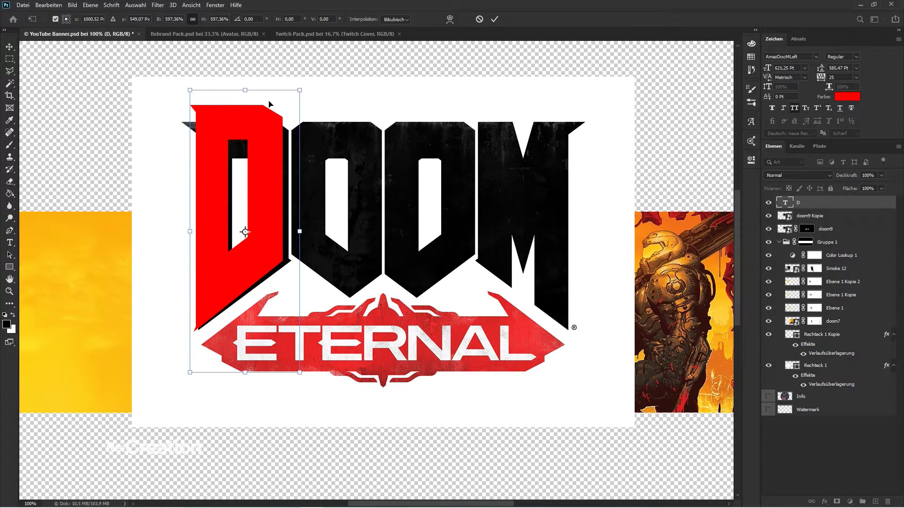
left_click_drag(242, 94, 244, 108)
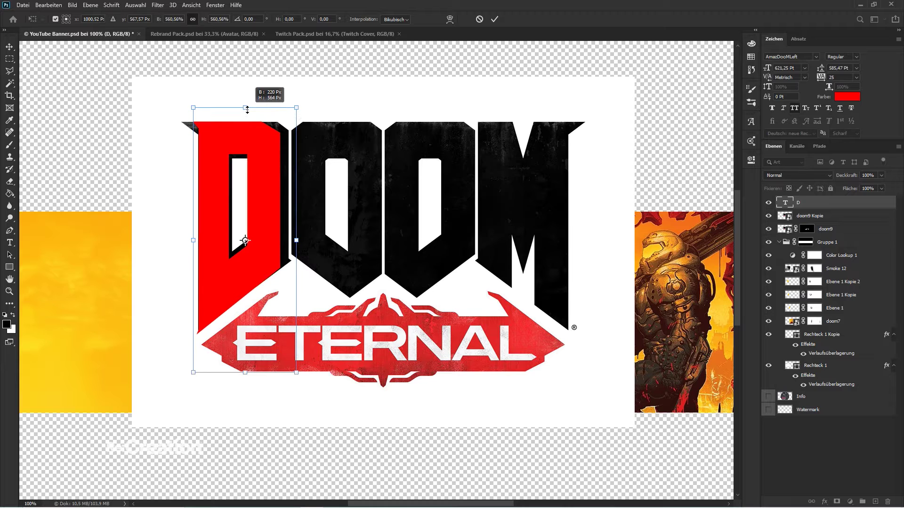
left_click_drag(242, 164, 243, 162)
key("Return")
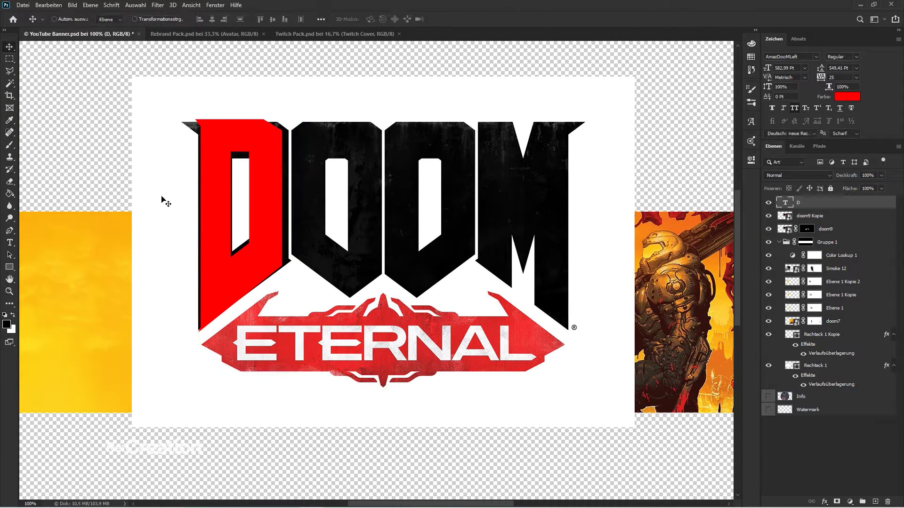
- Try a new 'O' text layer over the logo's O, then delete it
left_click(10, 242)
left_click(473, 144)
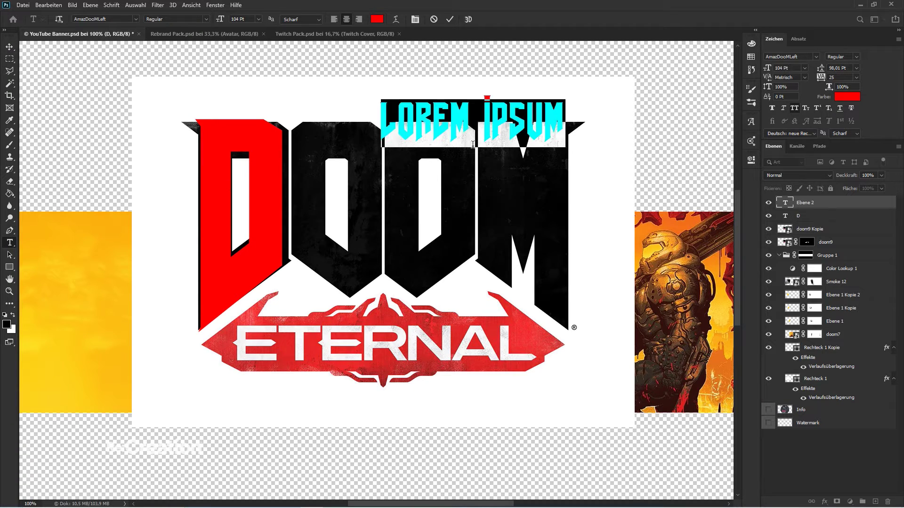
type("OO")
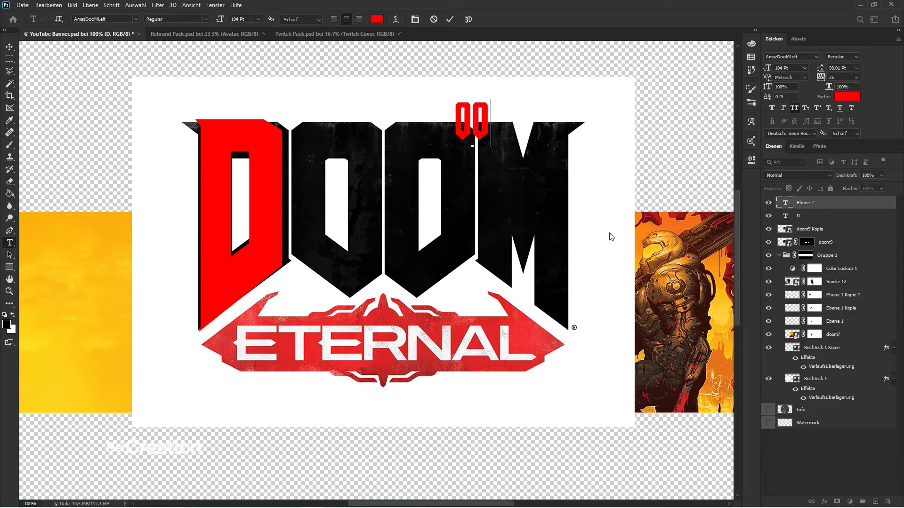
key("BackSpace")
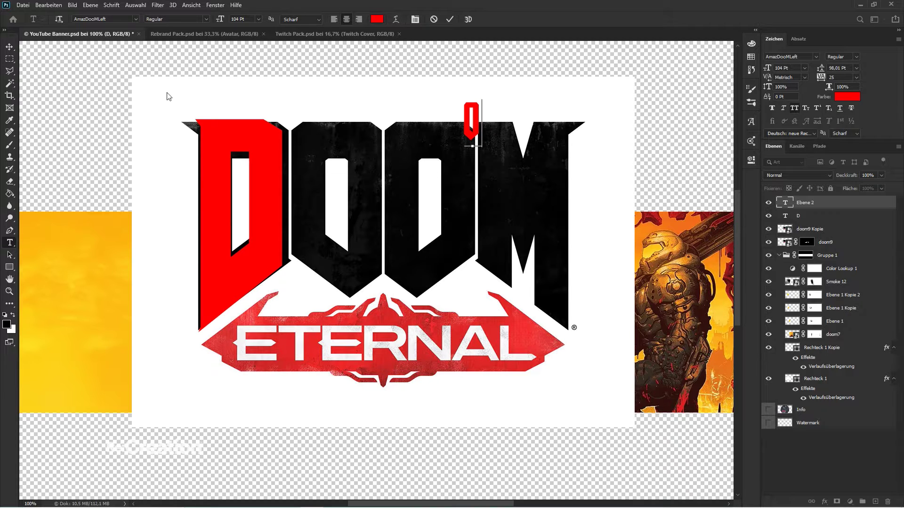
left_click(9, 47)
key("ctrl+t")
left_click_drag(470, 123, 423, 118)
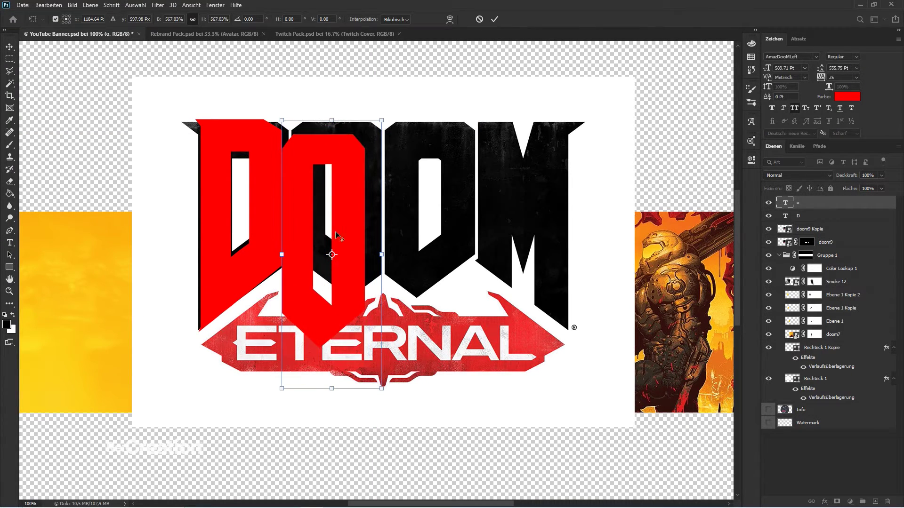
left_click_drag(334, 172, 345, 202)
key("Escape")
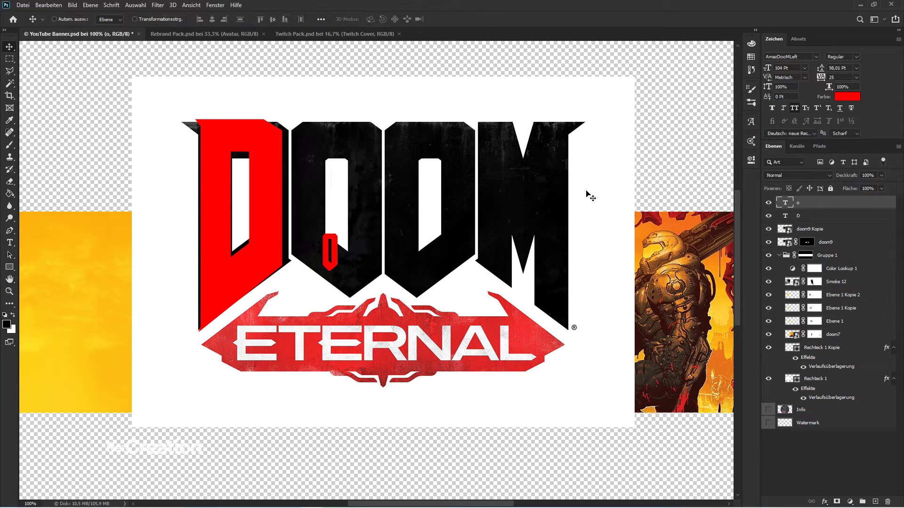
key("Delete")
- Copy the red D layer over the first O, retype it as 'O', and set AmazDooMLeft
left_click_drag(597, 196, 691, 174)
double_click(793, 206)
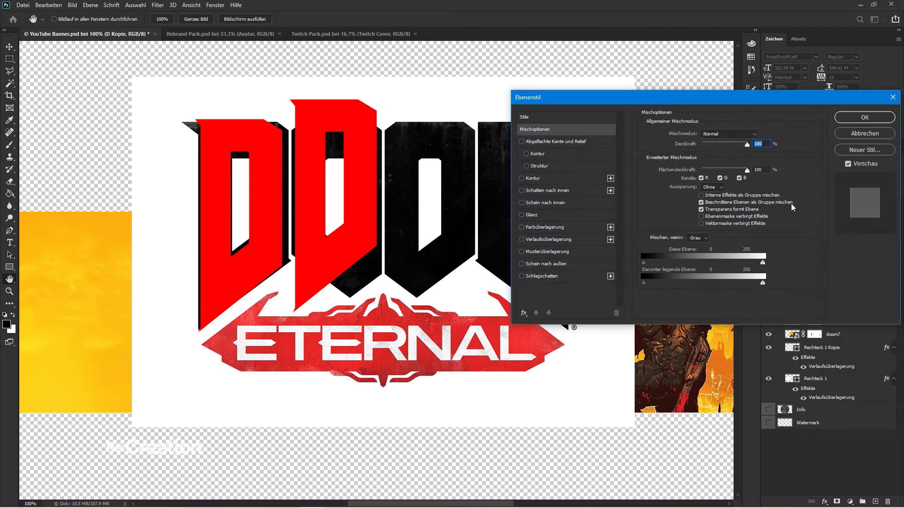
key("Escape")
double_click(786, 208)
type("O")
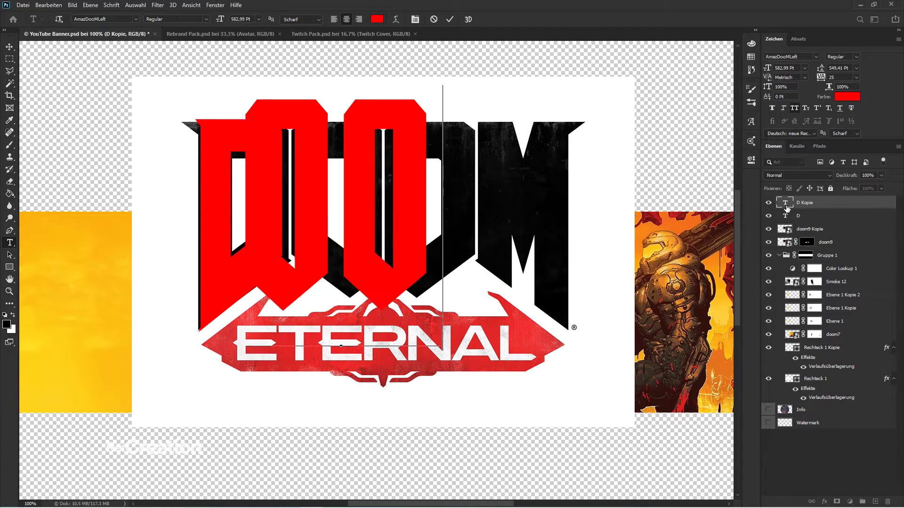
left_click(9, 47)
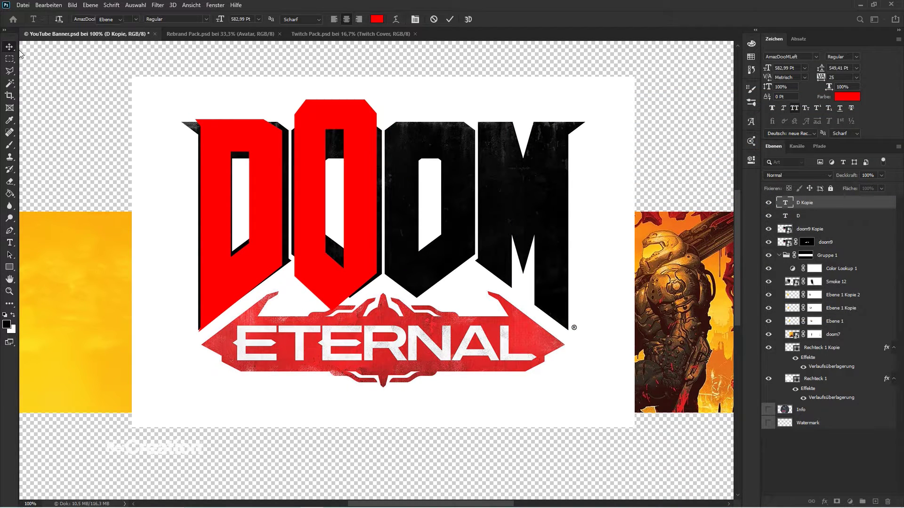
left_click_drag(332, 141, 335, 140)
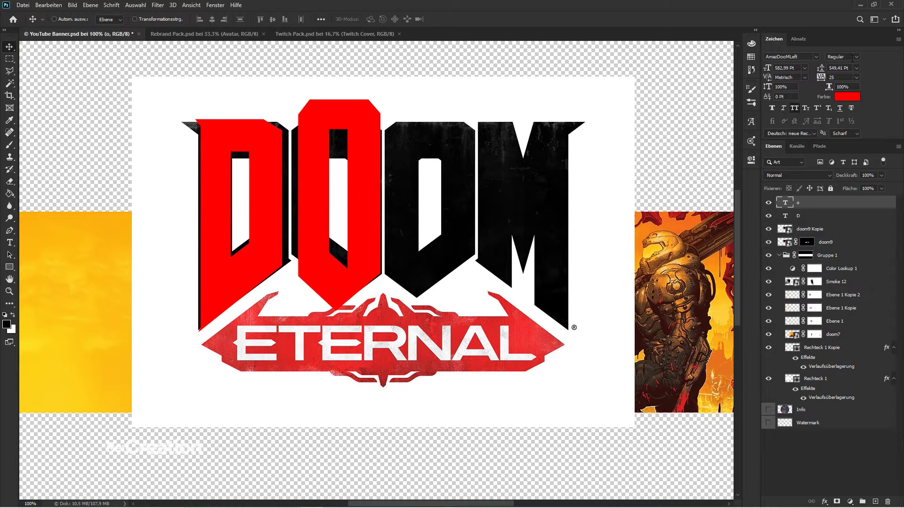
left_click(818, 58)
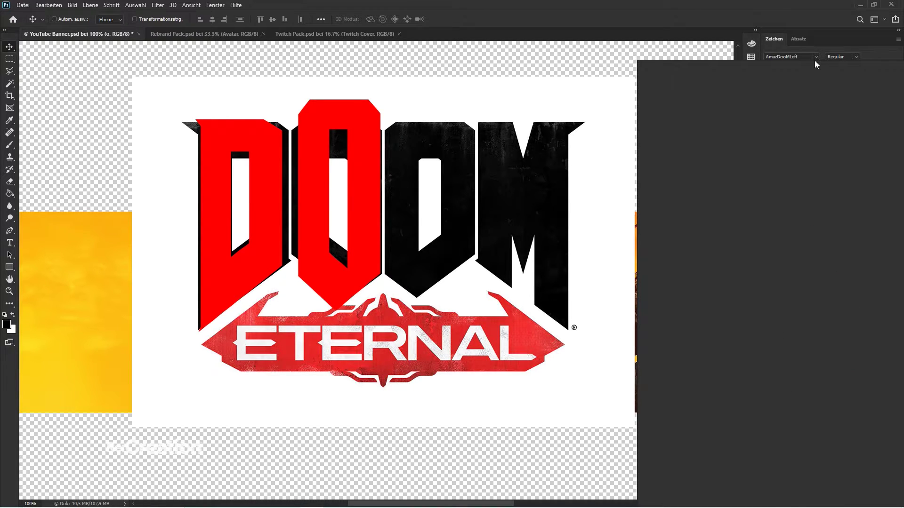
type("doom")
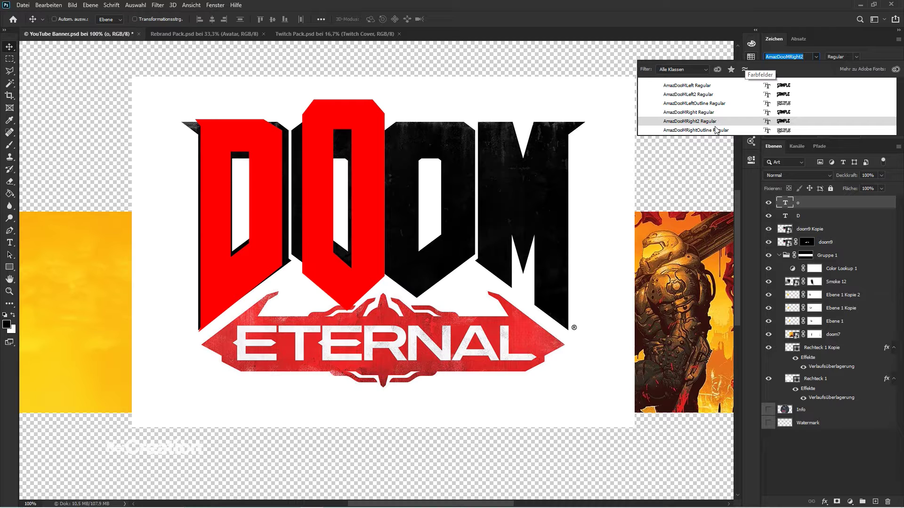
left_click(706, 86)
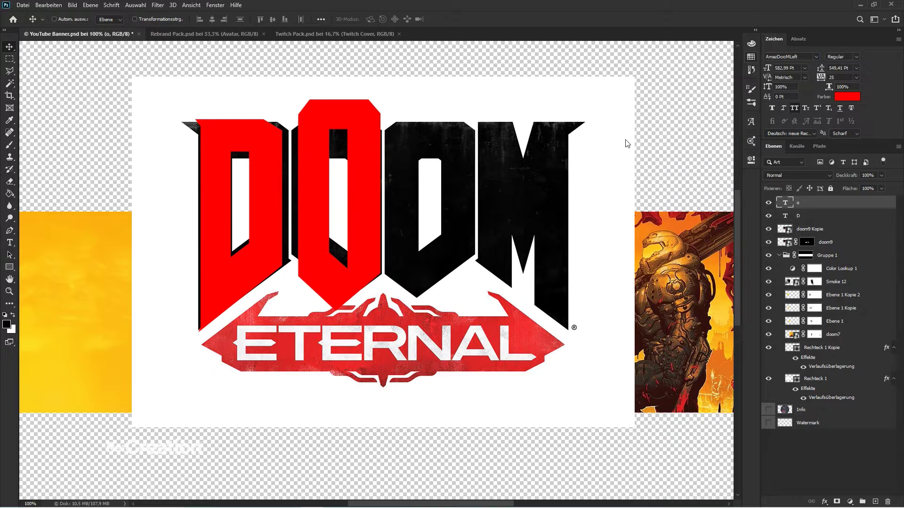
- Retype the letter as 'oo', move it over both O's, and fit its height
double_click(789, 208)
type("oo")
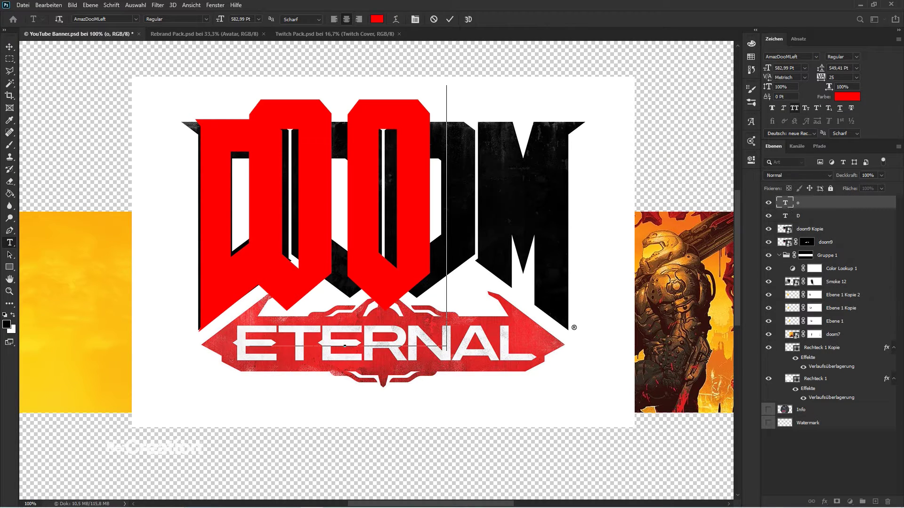
key("ctrl+Return")
key("v")
left_click_drag(282, 97, 326, 93)
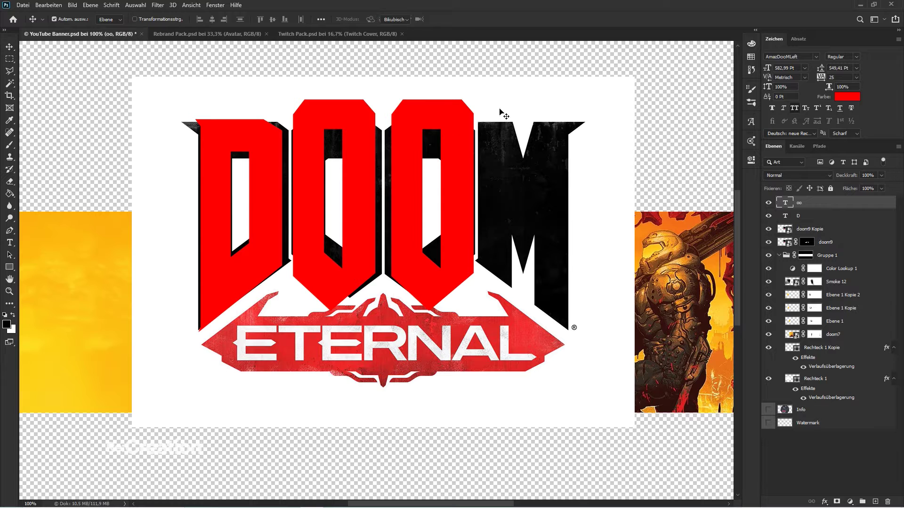
key("ctrl+t")
left_click_drag(397, 85, 397, 108)
left_click_drag(391, 350, 392, 331)
key("Return")
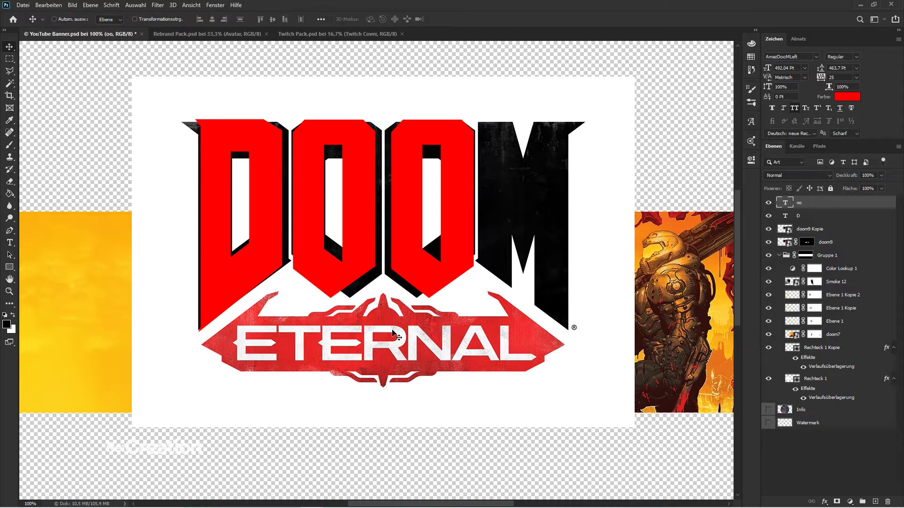
- Copy the red D layer, retype it as 'M' in AmazDooMRight, and place it on the logo's M
left_click(826, 217)
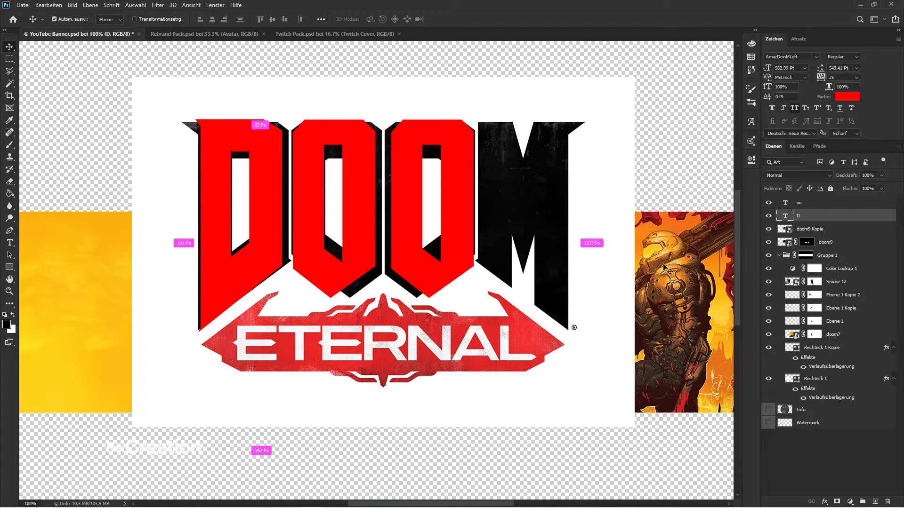
left_click_drag(343, 258, 721, 229)
double_click(784, 216)
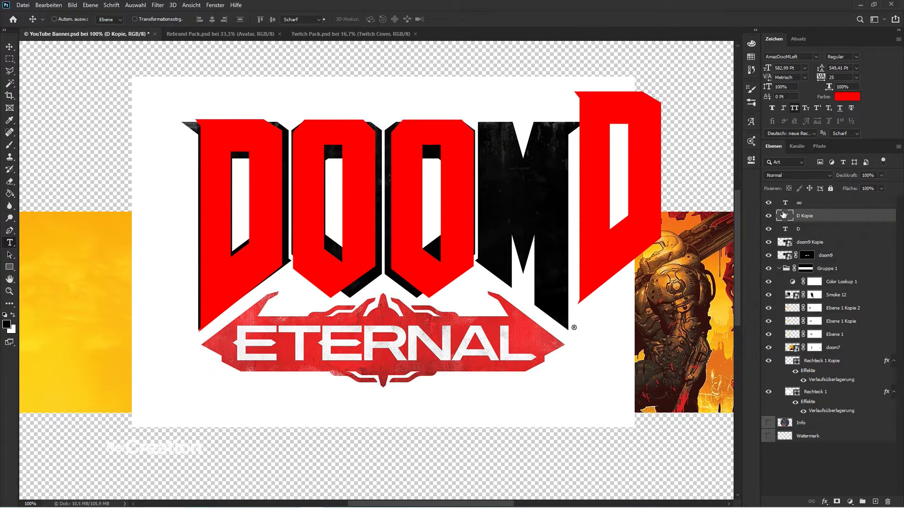
type("M")
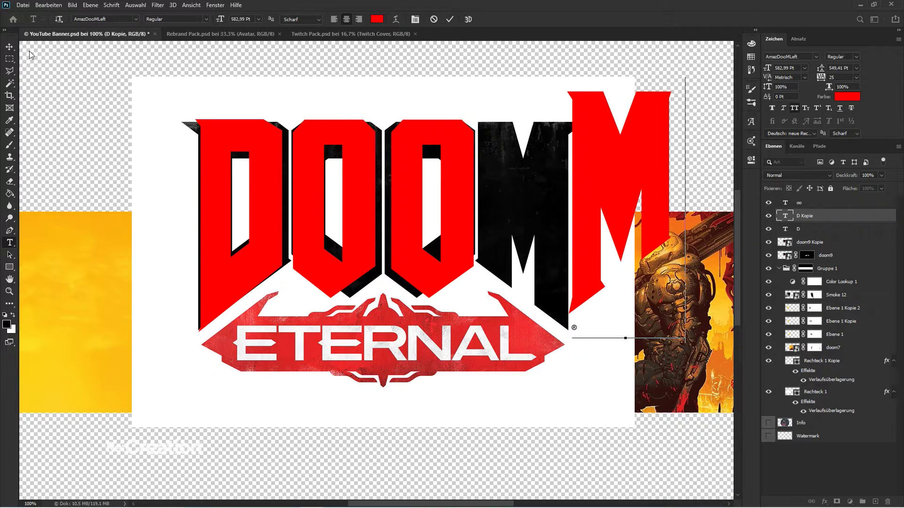
left_click(10, 47)
left_click(807, 57)
type("doom")
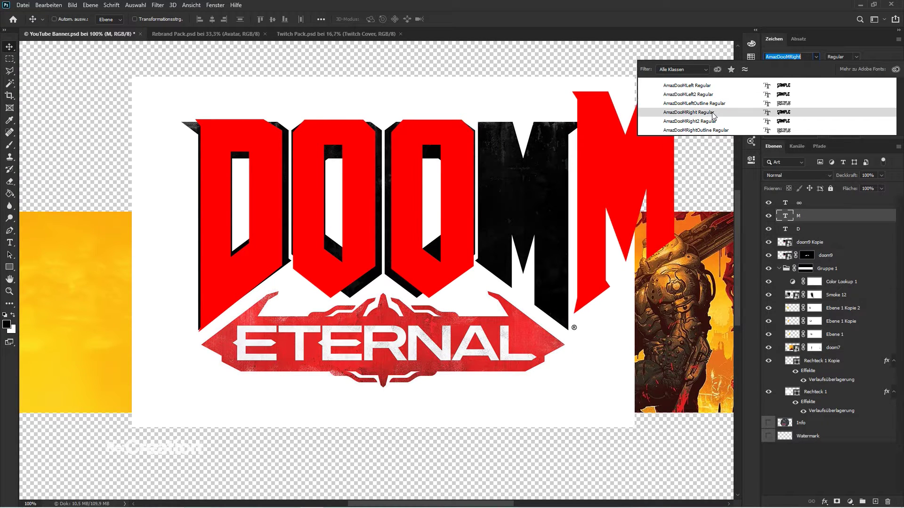
left_click(688, 112)
left_click_drag(611, 175, 531, 201)
- Move the ∞ layer below M, then align the M, ∞ and D layers by top edges
left_click(816, 230)
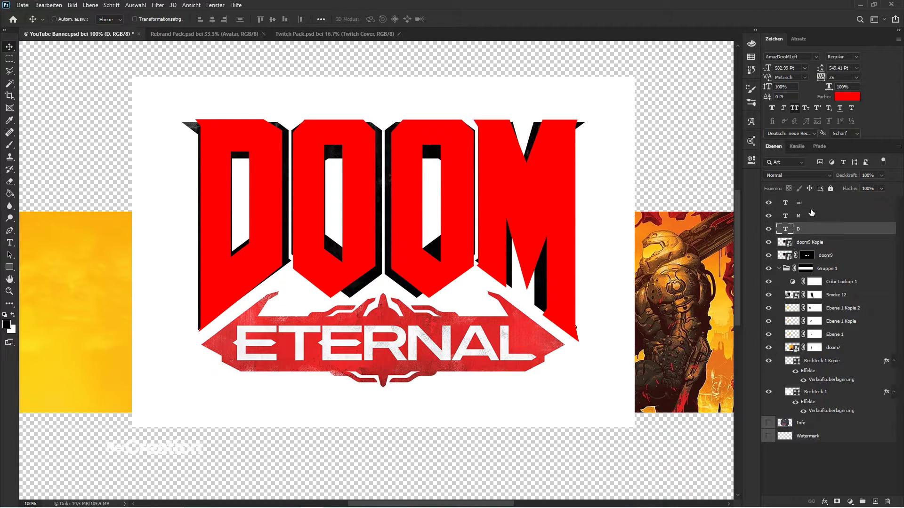
left_click_drag(811, 206, 811, 228)
left_click(812, 231)
left_click(808, 208, "shift")
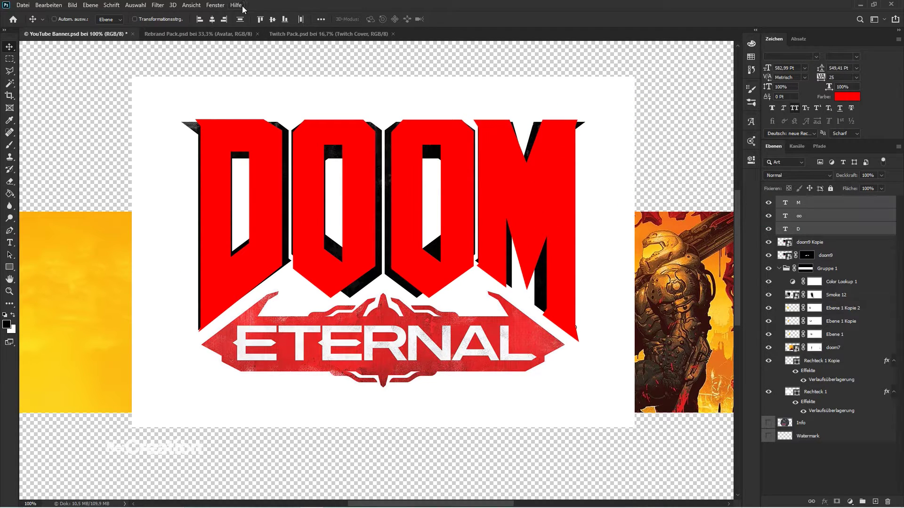
left_click(259, 20)
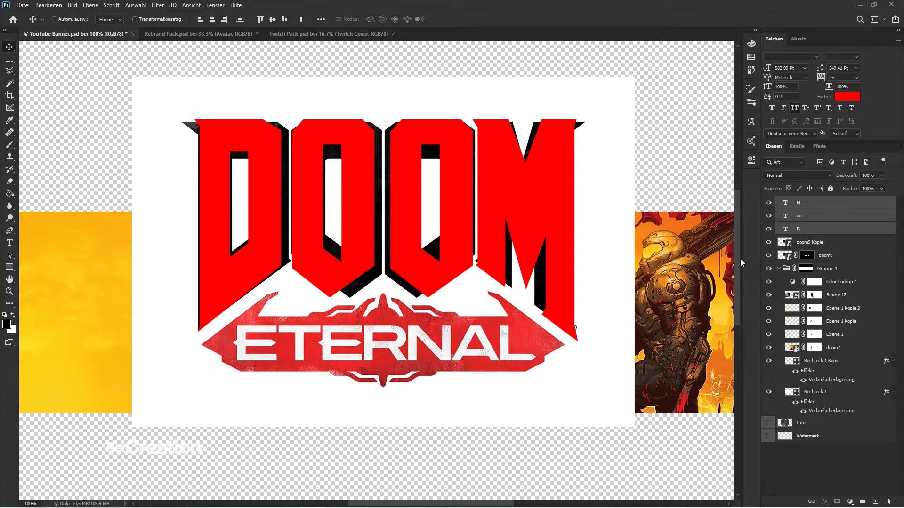
left_click(793, 247)
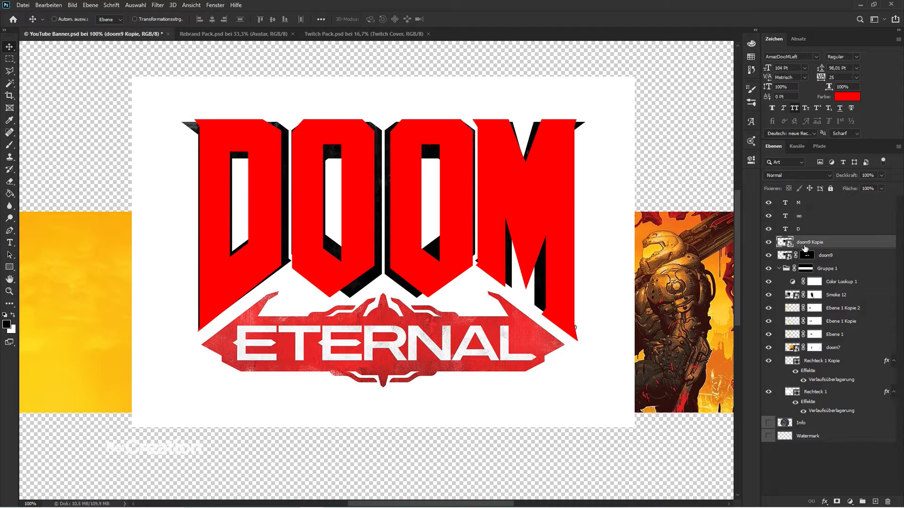
- Delete doom9 Kopie and make the DOOM letters black (000000) without strikethrough
key("Delete")
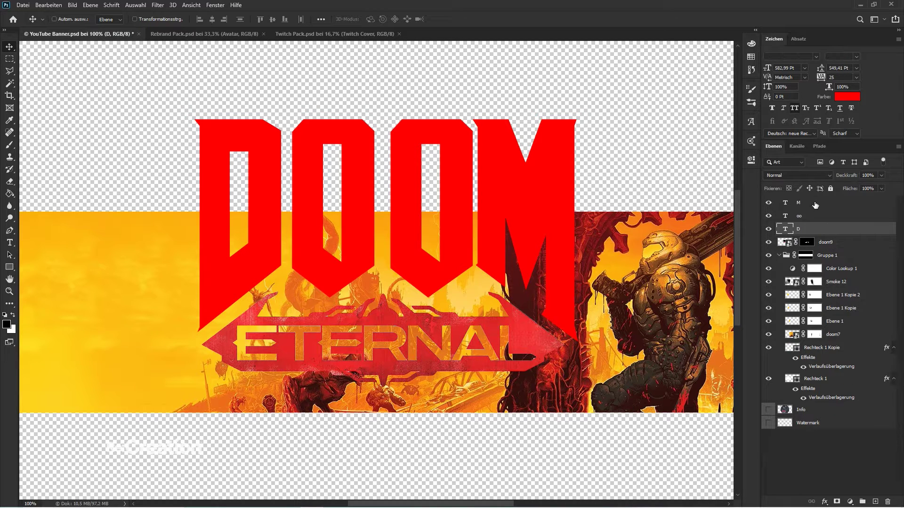
left_click(818, 205, "shift")
left_click(848, 98)
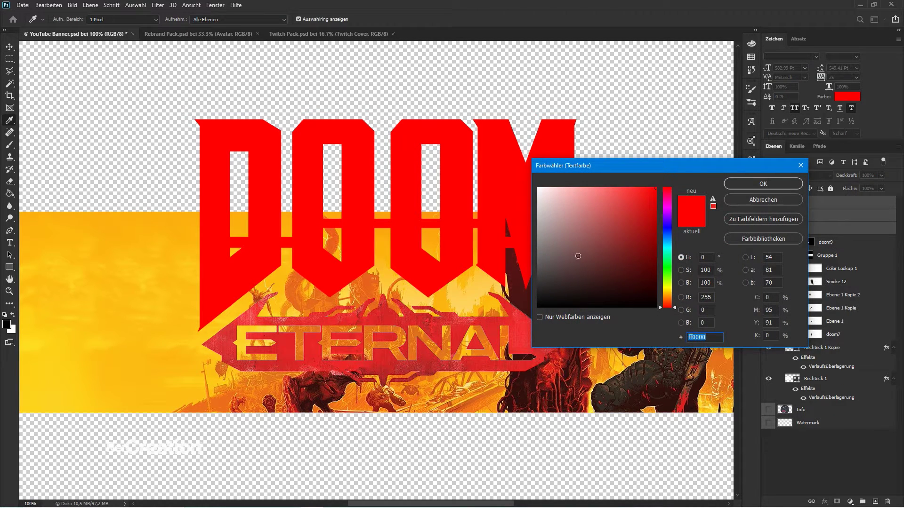
type("000000")
key("Return")
left_click(851, 109)
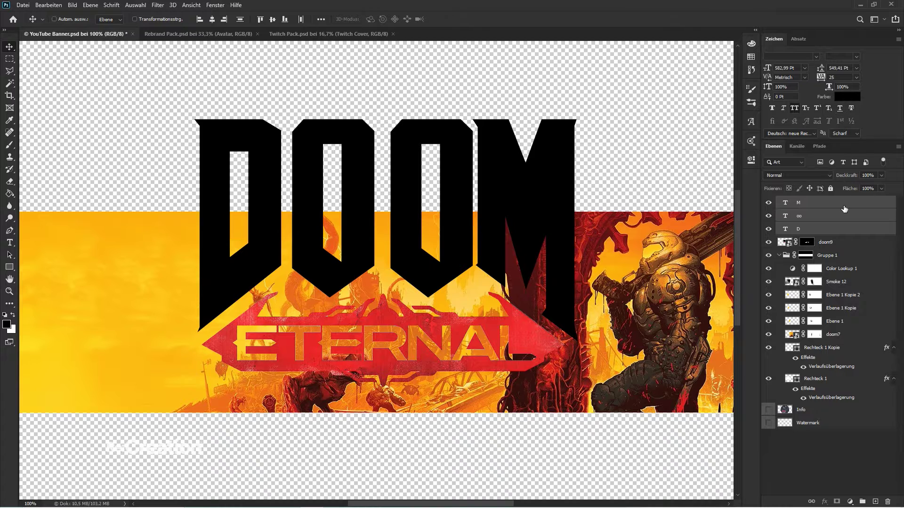
- Give the doom9 emblem layer a black Color Overlay style
left_click(832, 234)
left_click(833, 243)
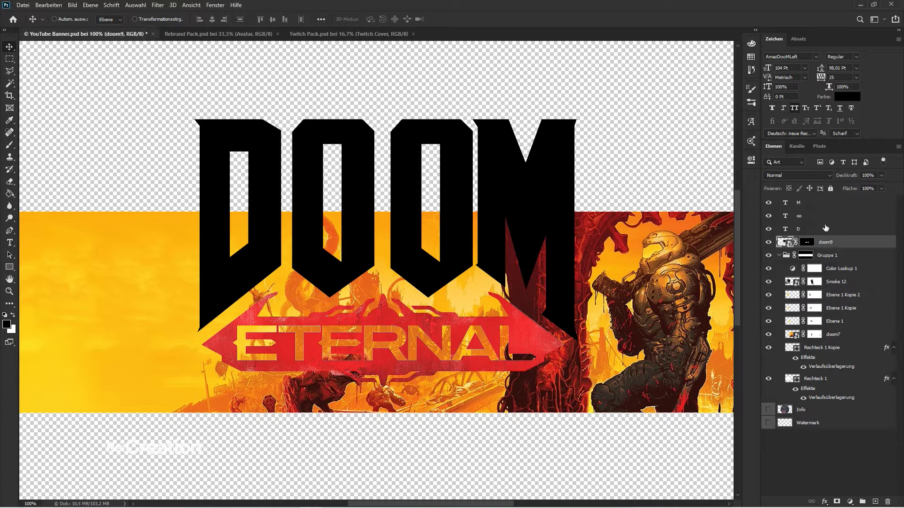
double_click(851, 244)
left_click(539, 228)
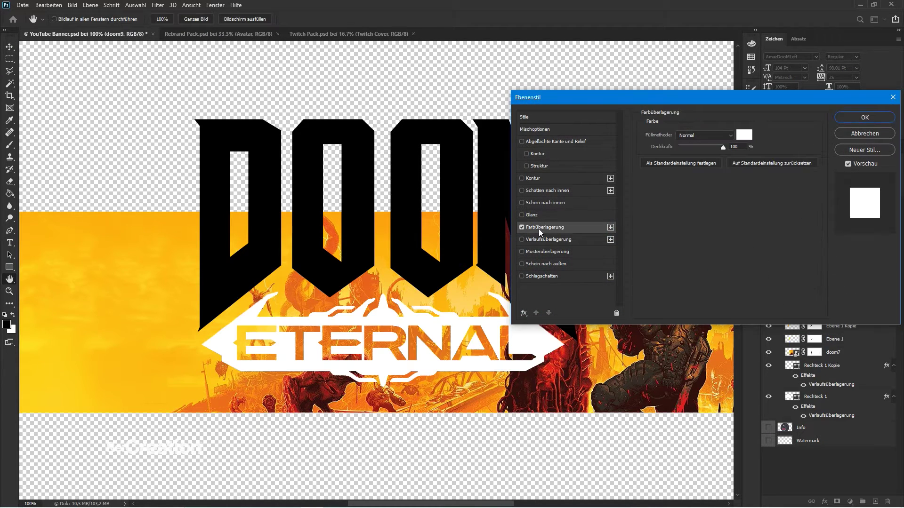
left_click(743, 136)
left_click(589, 329)
key("Return")
key("Return")
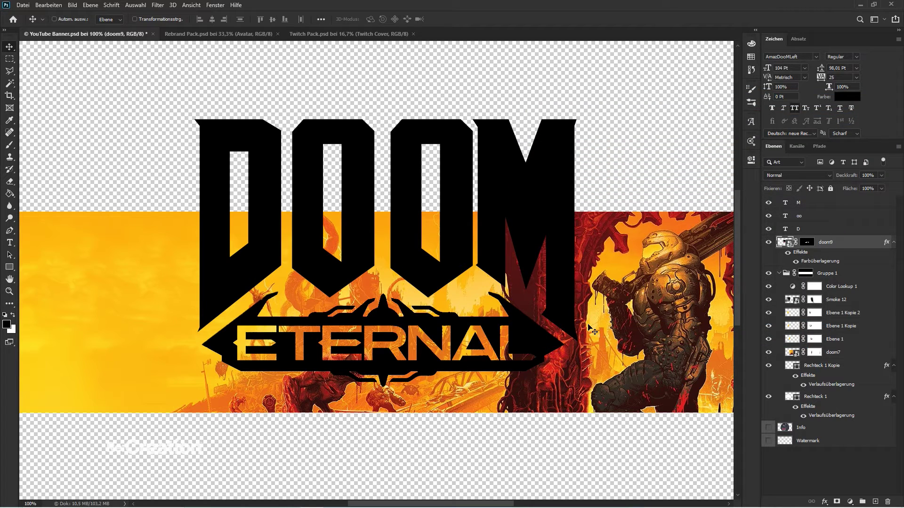
- Group the letter layers and doom9 into Gruppe 2 with Ctrl+G
left_click(828, 205, "shift")
key("ctrl+g")
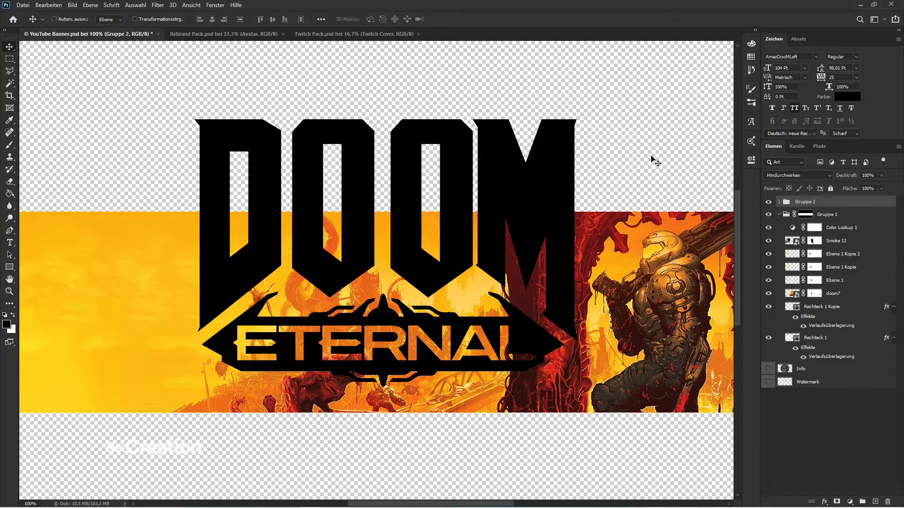
left_click(779, 201)
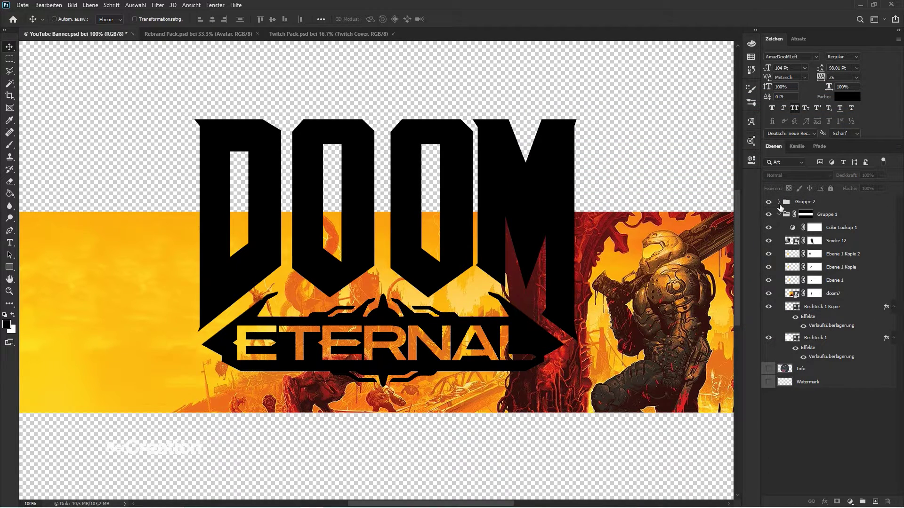
mouse_move(824, 264)
left_mouse_down()
mouse_move(840, 277)
mouse_move(835, 265)
left_mouse_up()
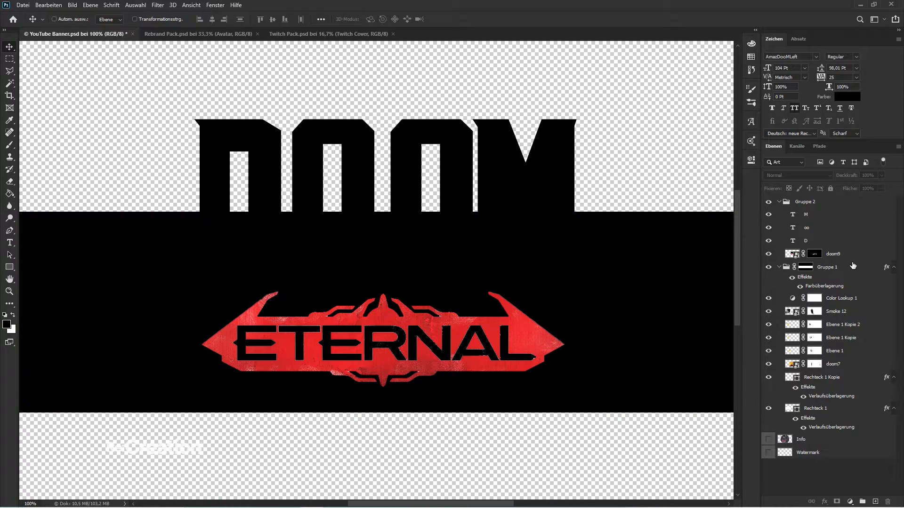
key("ctrl+z")
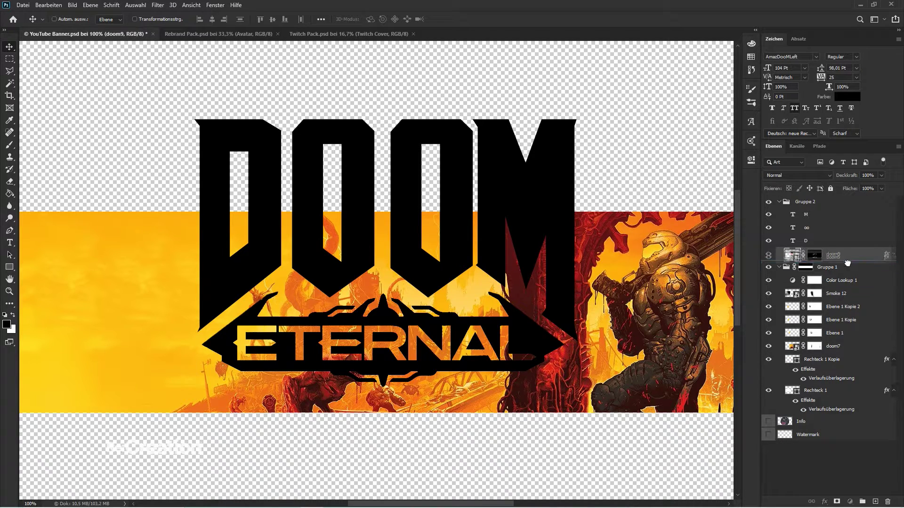
left_click_drag(847, 262, 845, 265)
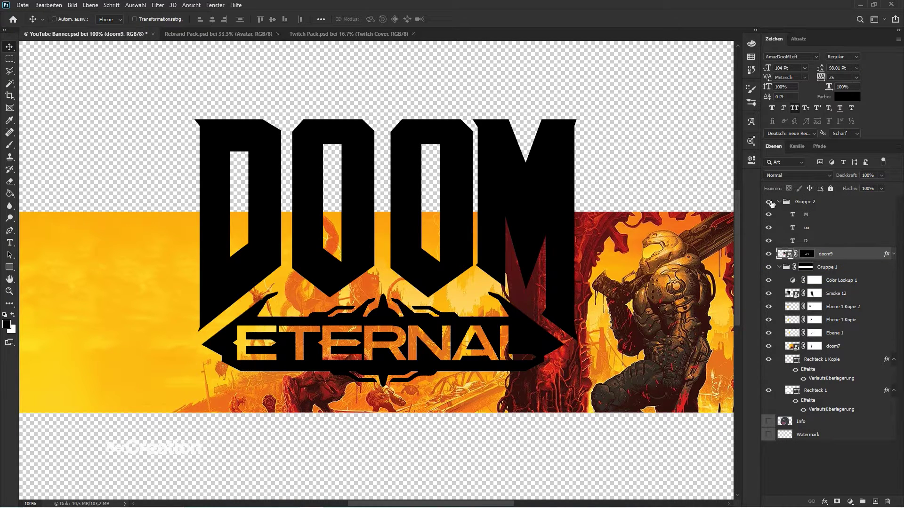
- Centre Gruppe 2 horizontally on the canvas and move doom9 higher inside the group
left_click(778, 202)
left_click(796, 202)
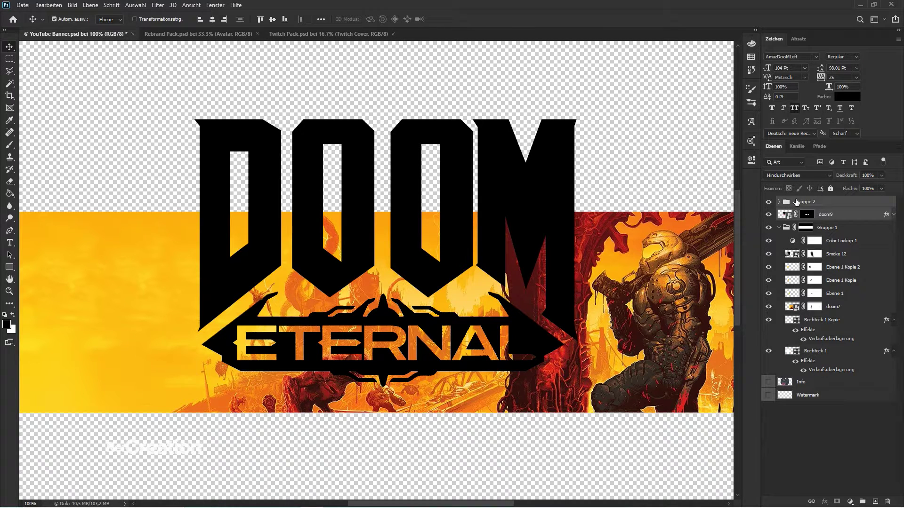
left_click(212, 19)
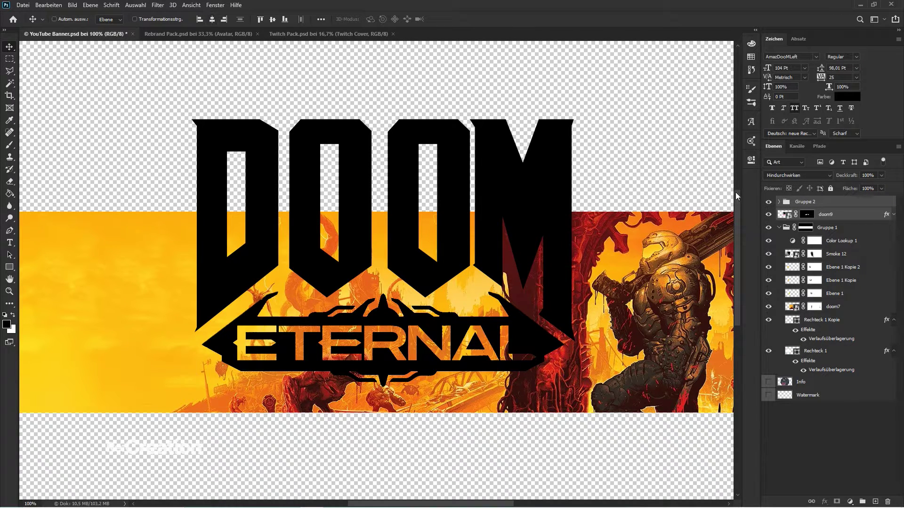
left_click(778, 201)
left_click_drag(834, 255, 837, 248)
left_click(779, 203)
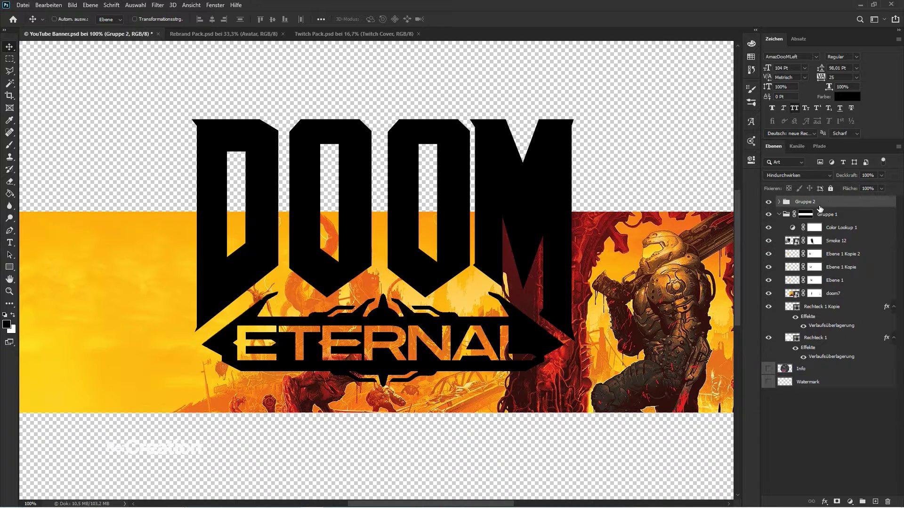
- Scale the logo group to about 33% and move it into the left of the yellow band
key("ctrl+minus")
key("ctrl+t")
left_click_drag(506, 153, 445, 209)
left_click_drag(434, 244, 274, 278)
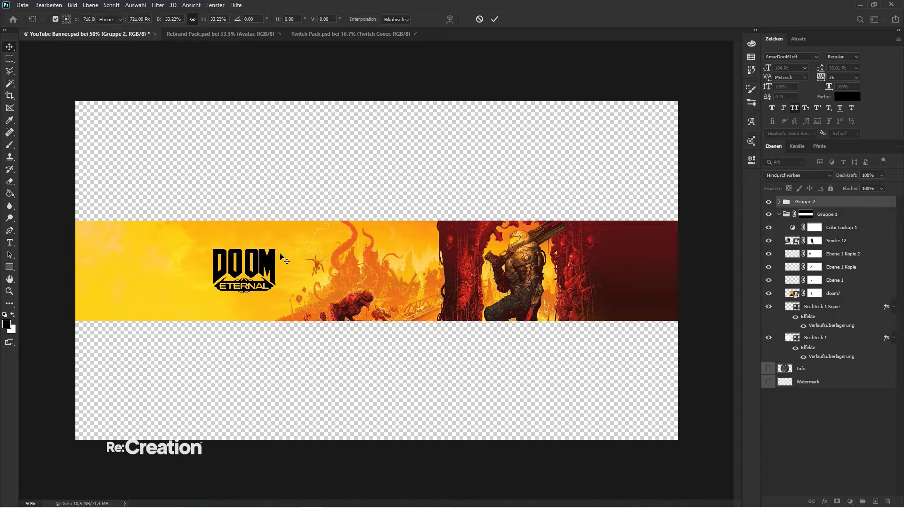
key("Return")
- Enlarge the logo slightly while checking its placement against the layout guides
key("ctrl+semicolon")
key("ctrl+t")
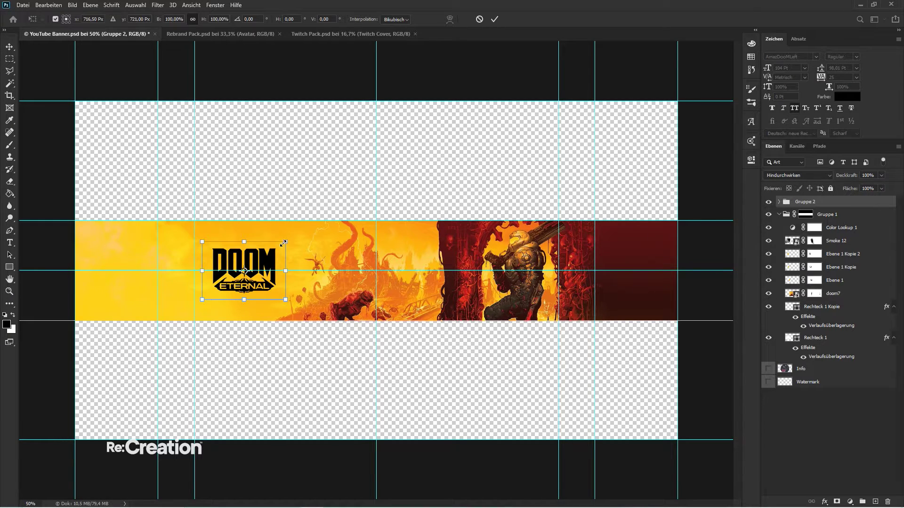
left_click_drag(283, 243, 293, 236)
key("Return")
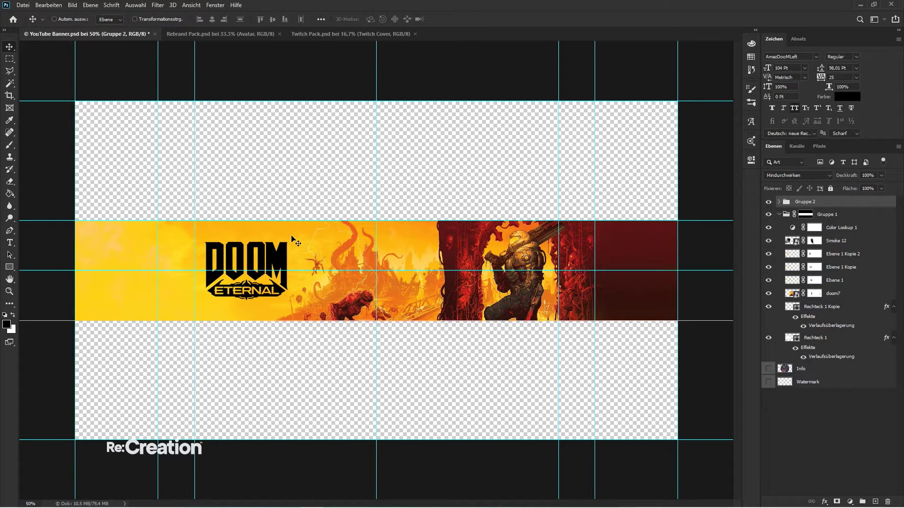
key("ctrl+z")
key("ctrl+shift+z")
key("ctrl+shift+z")
key("ctrl+semicolon")
key("ctrl")
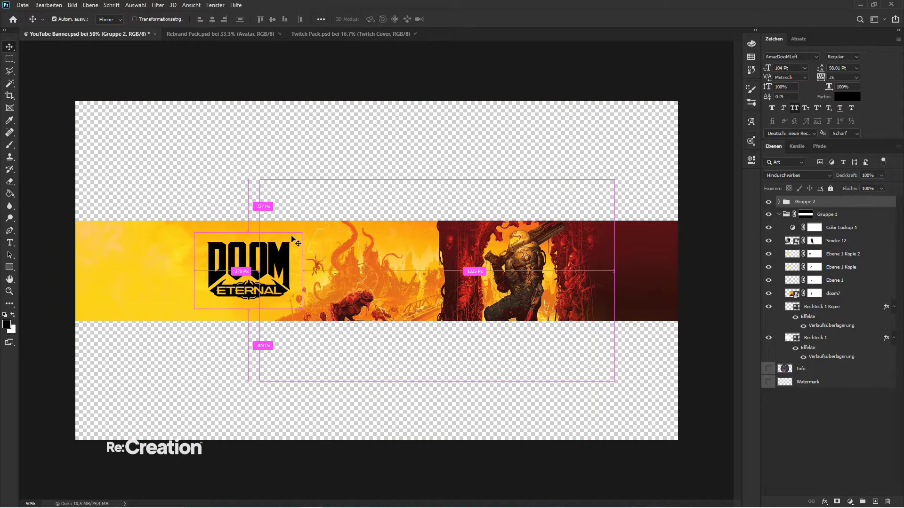
- Deselect all layers and dismiss the error message
left_click(881, 421)
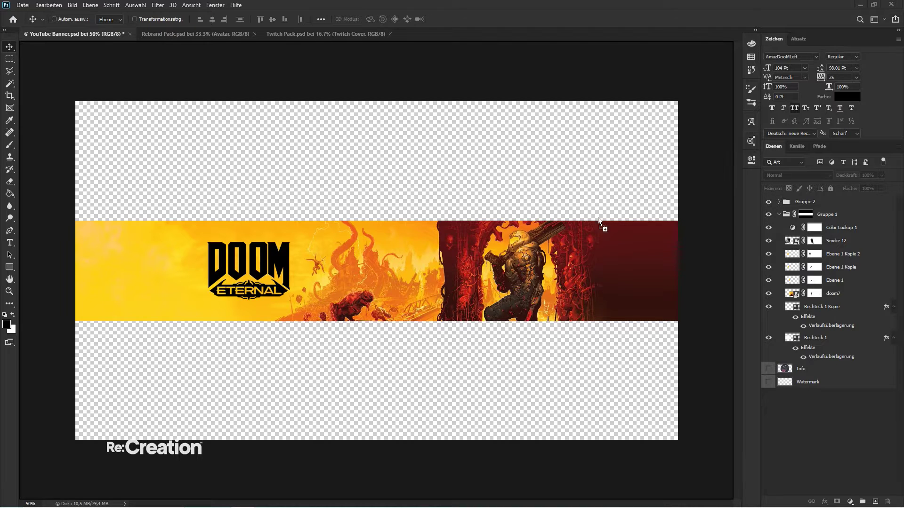
left_click(574, 239)
left_click(442, 192)
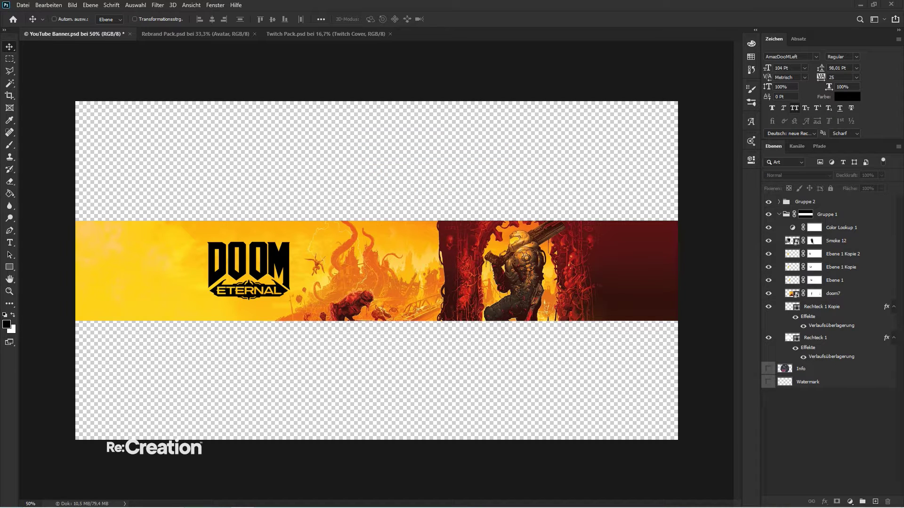
- Place a smoke image at about 73% in Negativ multiplizieren mode at the banner's left edge
left_click_drag(0, 271, 414, 271)
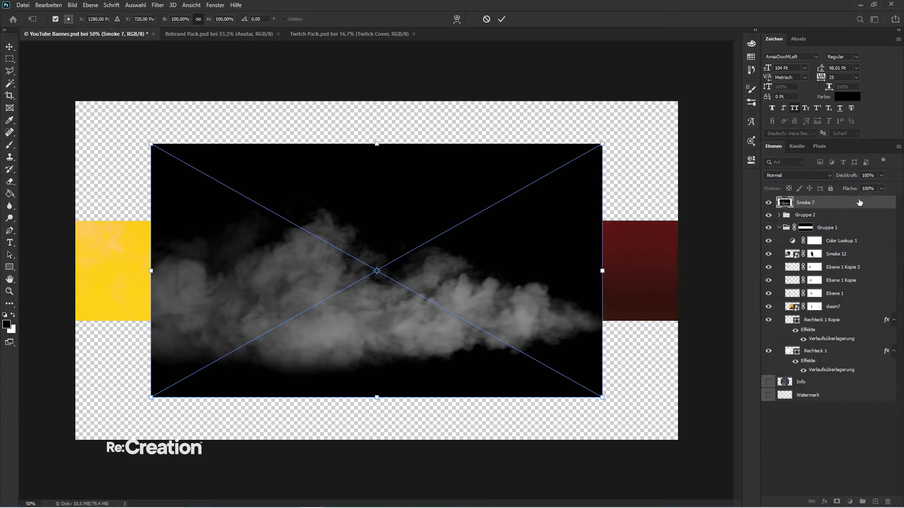
left_click_drag(602, 144, 540, 179)
left_click(800, 175)
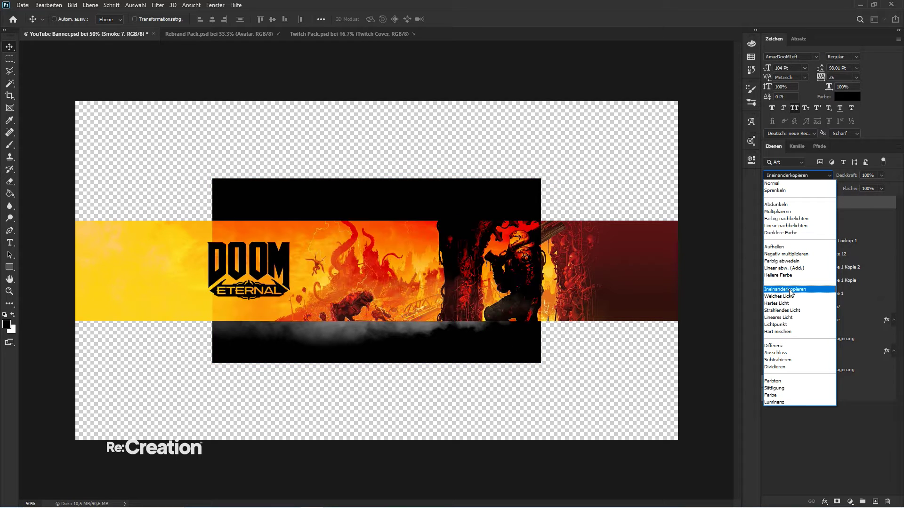
left_click(786, 254)
left_click_drag(414, 332, 266, 350)
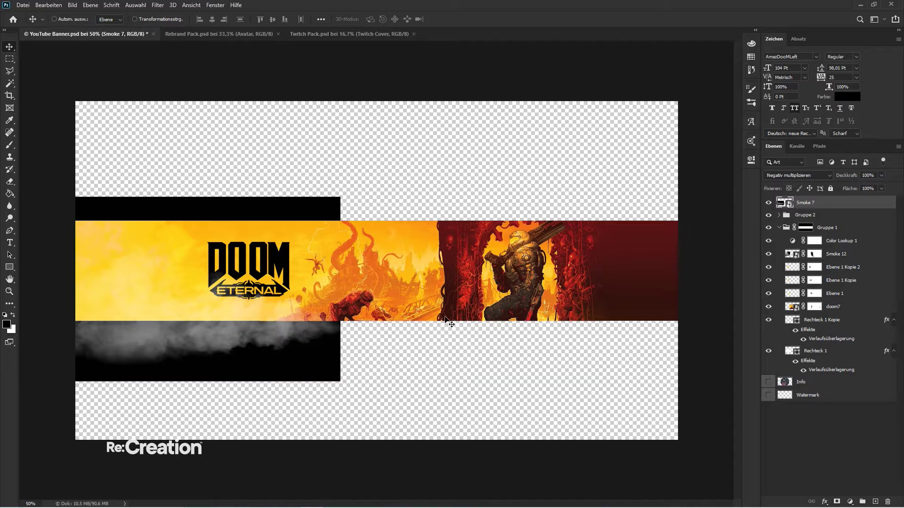
- Duplicate the smoke, mirror it horizontally, and move it to the banner's right side
key("ctrl+j")
left_click(40, 4)
mouse_move(117, 219)
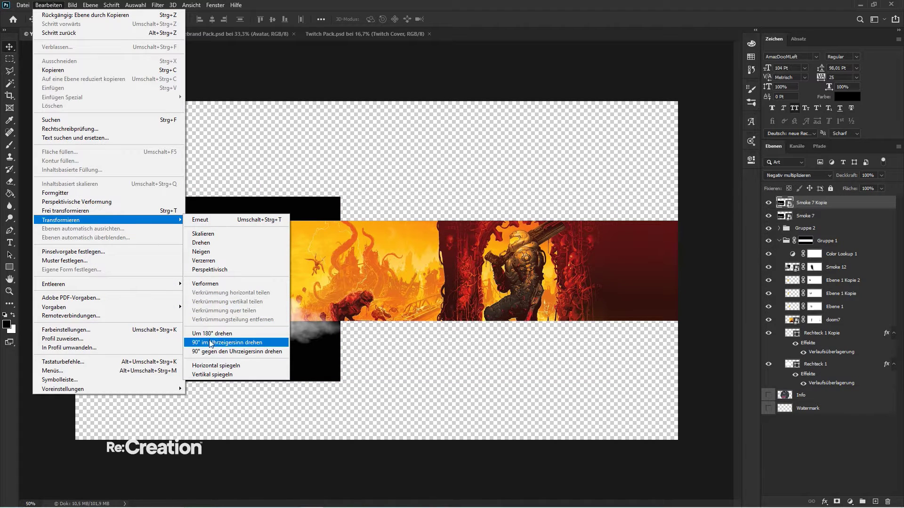
left_click(220, 368)
left_click_drag(220, 367, 699, 331)
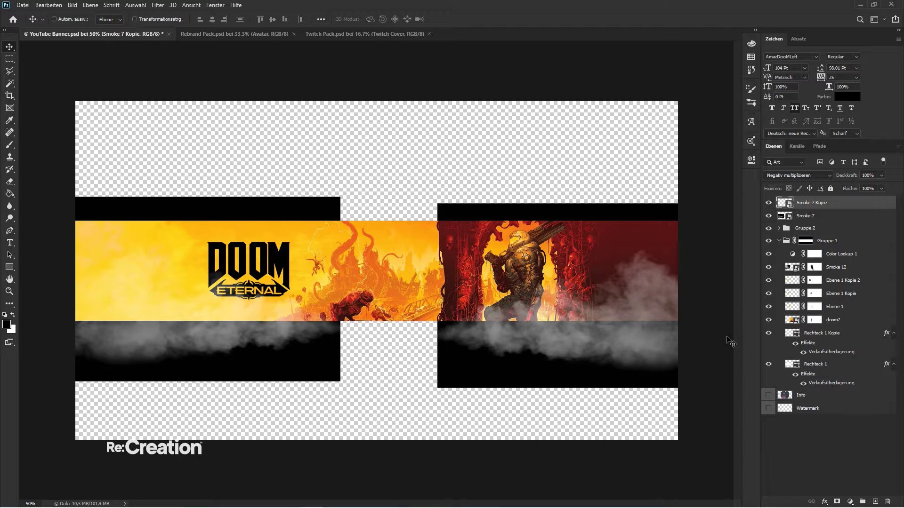
- Add a red Photo Filter clipped to the Smoke 7 Kopie layer
left_click(851, 502)
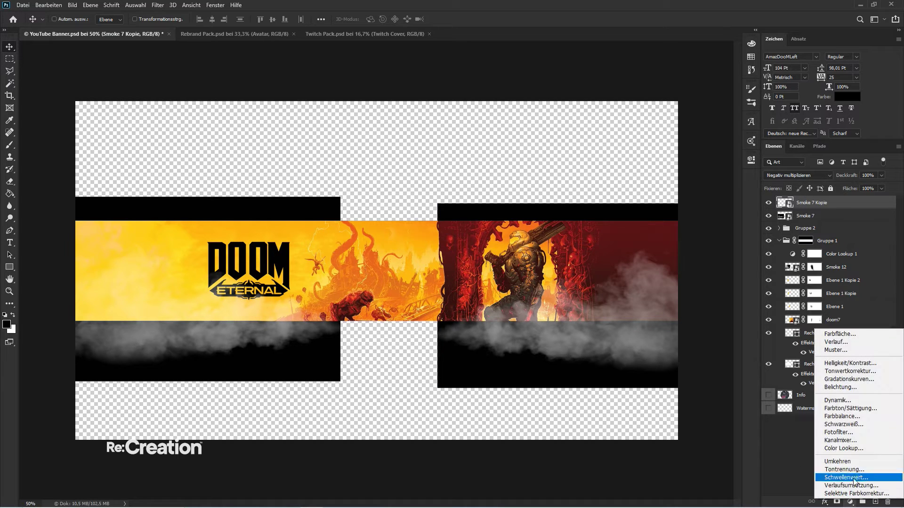
left_click(843, 432)
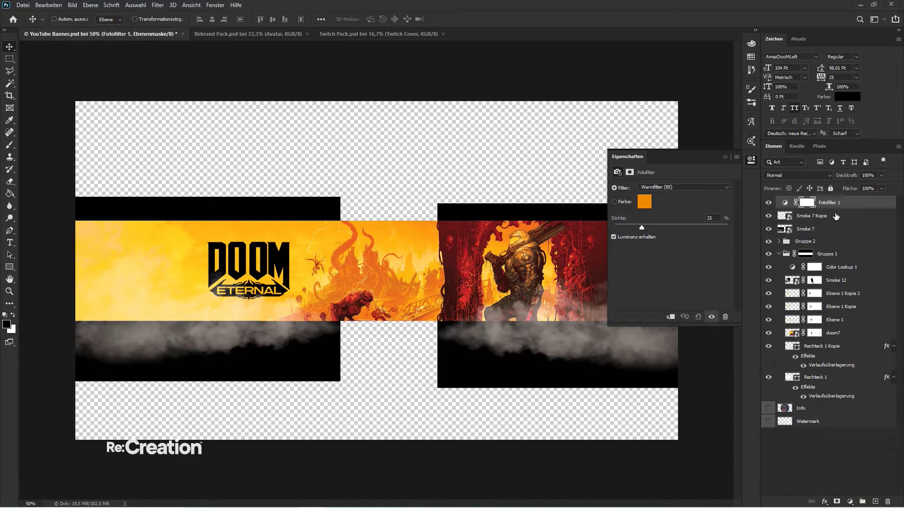
right_click(838, 202)
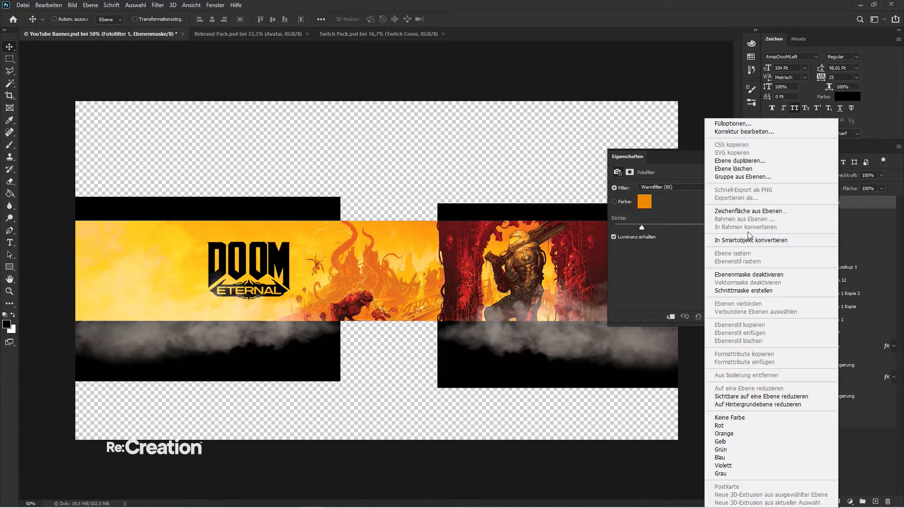
left_click(753, 290)
left_click(646, 201)
left_click(667, 189)
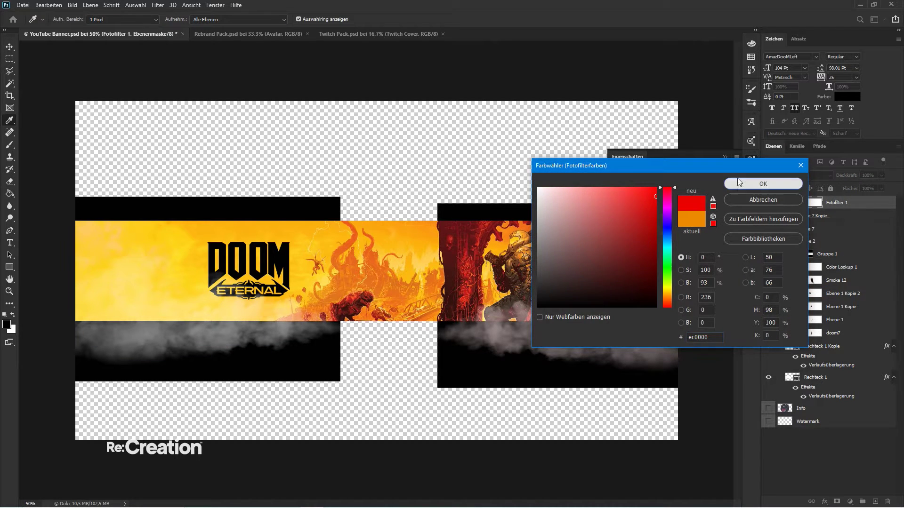
left_click(763, 183)
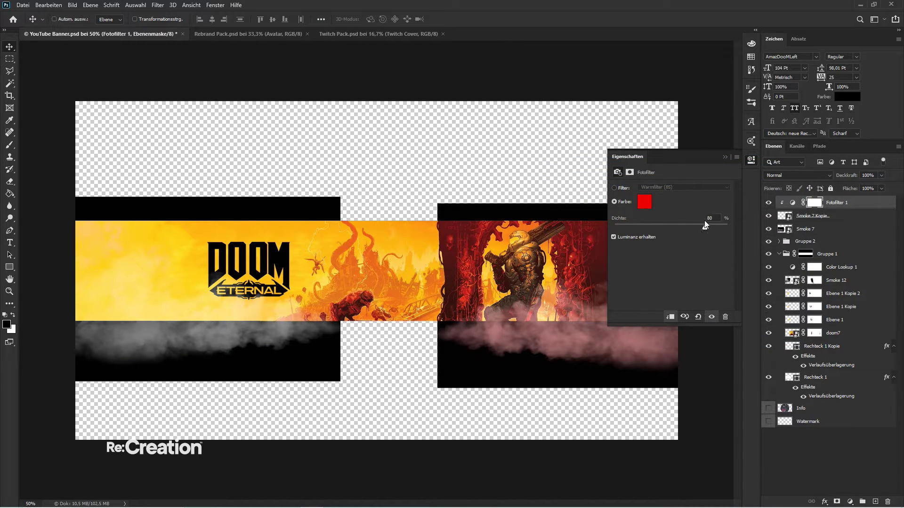
left_click(725, 158)
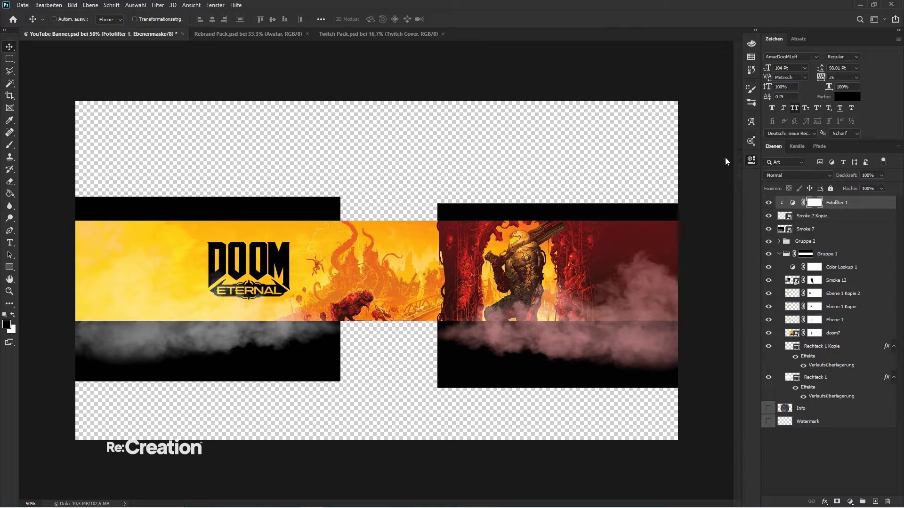
- Duplicate the photo filter, clip the copy to Smoke 7, and set it to yellow
key("ctrl+j")
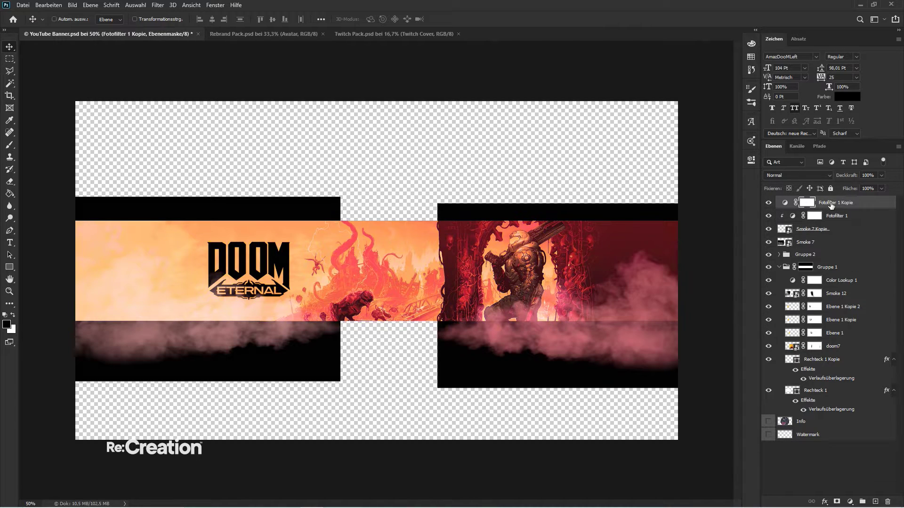
left_click_drag(832, 206, 840, 231)
right_click(838, 230)
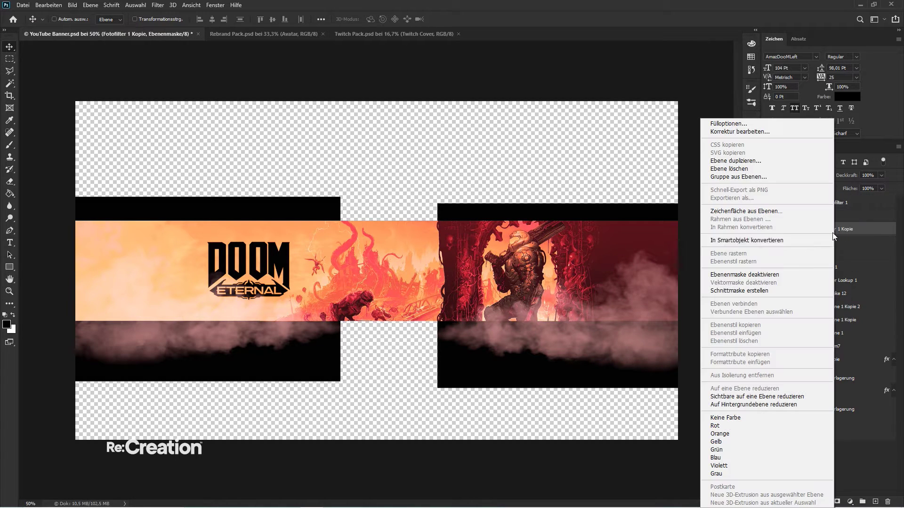
left_click(748, 290)
left_click(752, 159)
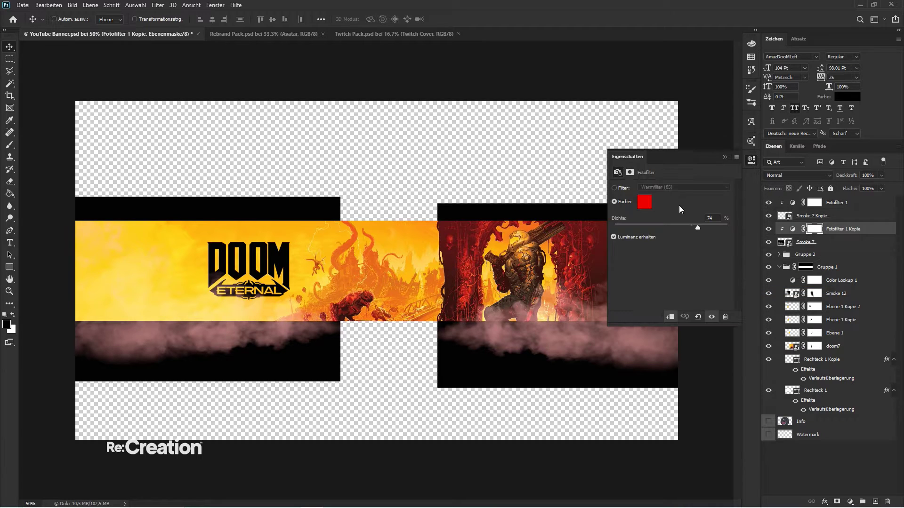
left_click(645, 202)
left_click(673, 298)
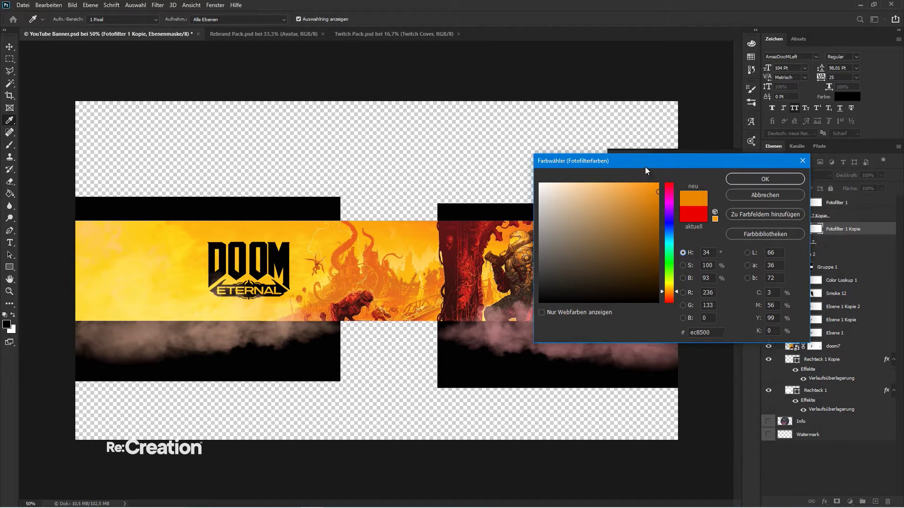
left_click_drag(645, 166, 677, 129)
left_click_drag(701, 260, 700, 250)
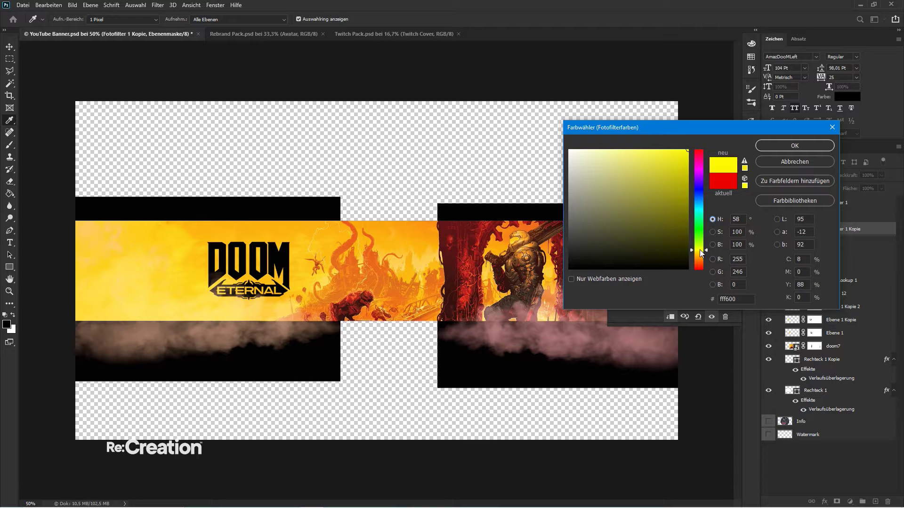
key("Return")
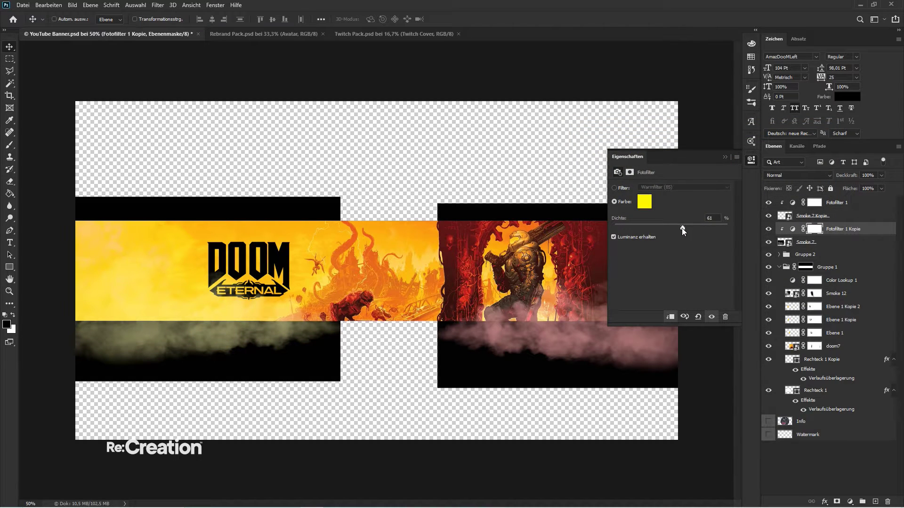
- Warm the yellow filter colour and group the smoke and filter layers as Gruppe 3
left_click(644, 201)
left_click(695, 251)
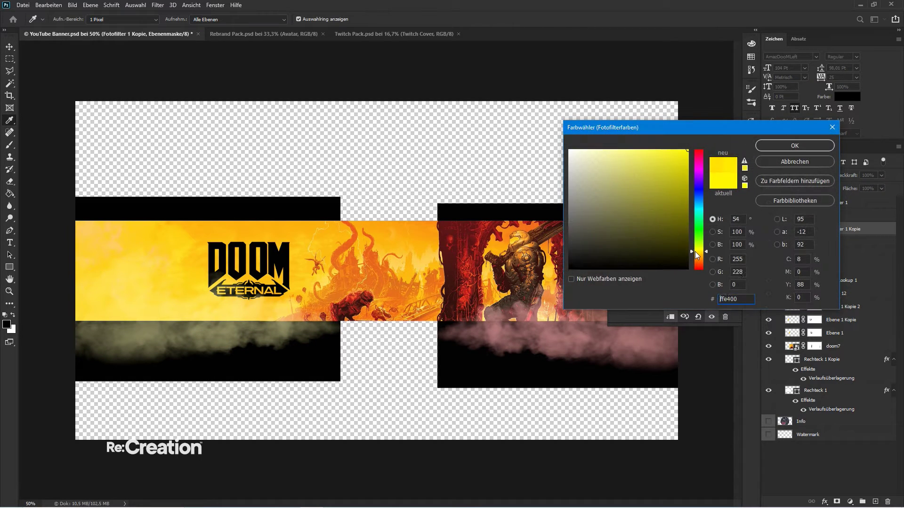
key("Return")
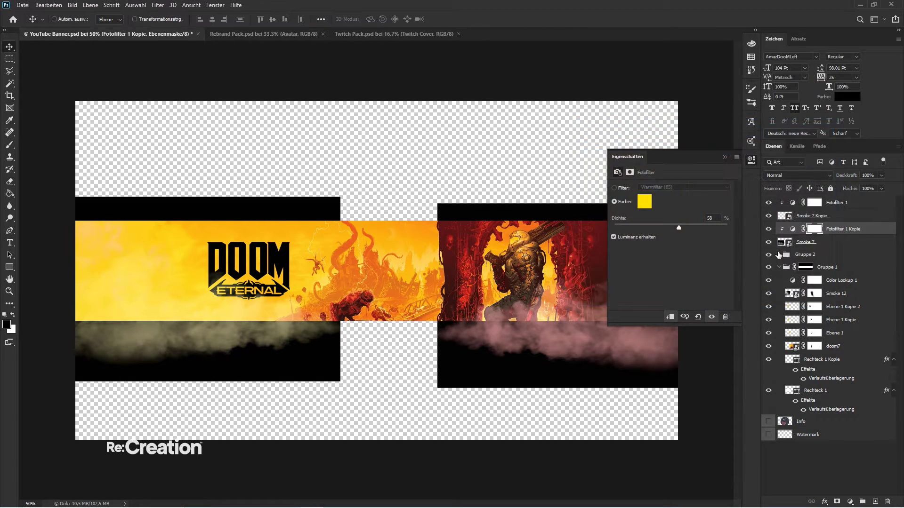
left_click(725, 158)
left_click_drag(847, 208, 854, 244)
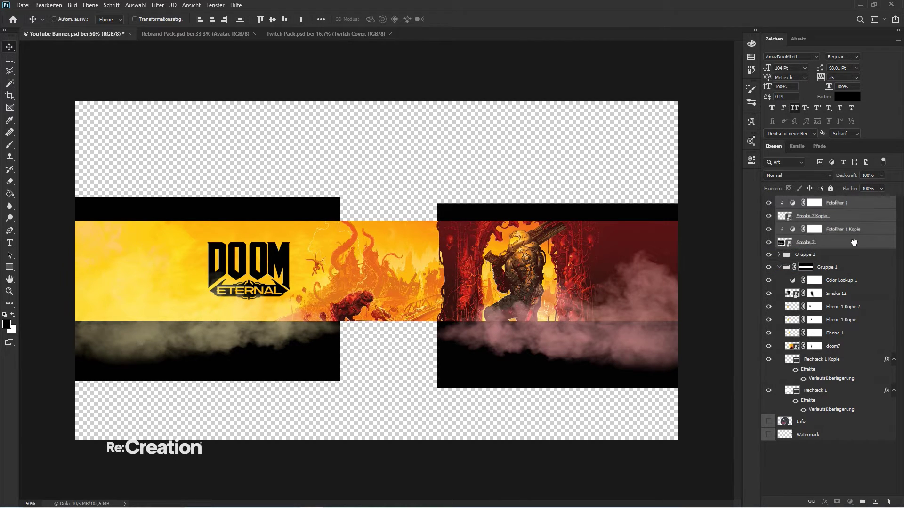
key("ctrl+g")
left_click(803, 217, "ctrl")
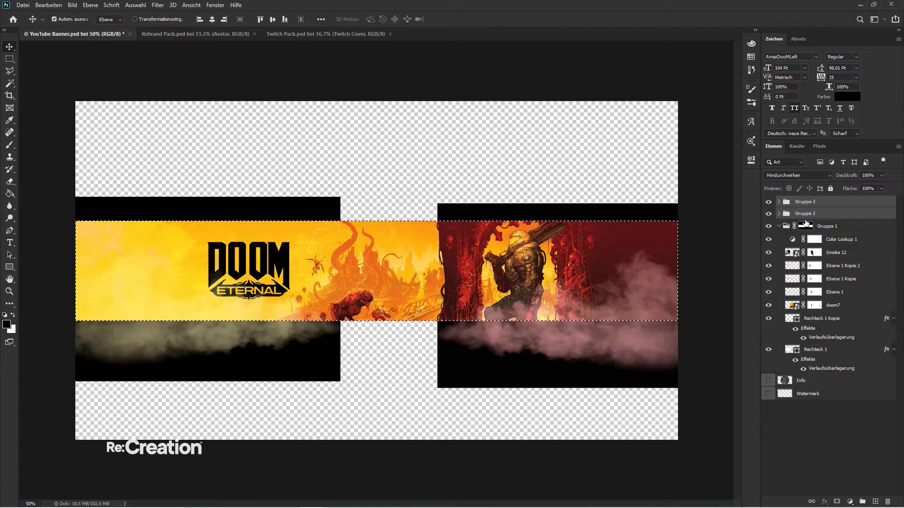
- Mask Gruppe 3 with Gruppe 1's banner strip shape and move Color Lookup 1 into it
left_click(803, 216, "ctrl")
left_click(805, 226, "ctrl")
left_click(836, 500)
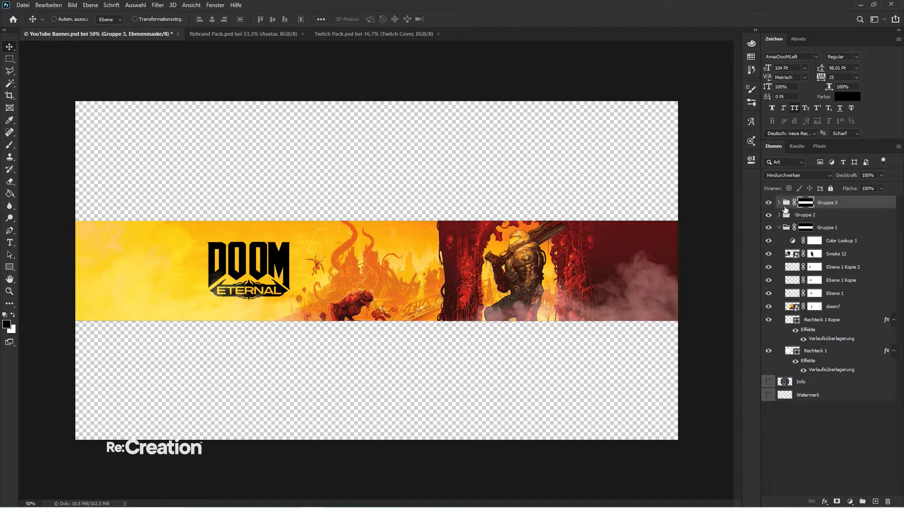
left_click(779, 203)
left_click_drag(832, 295, 842, 205)
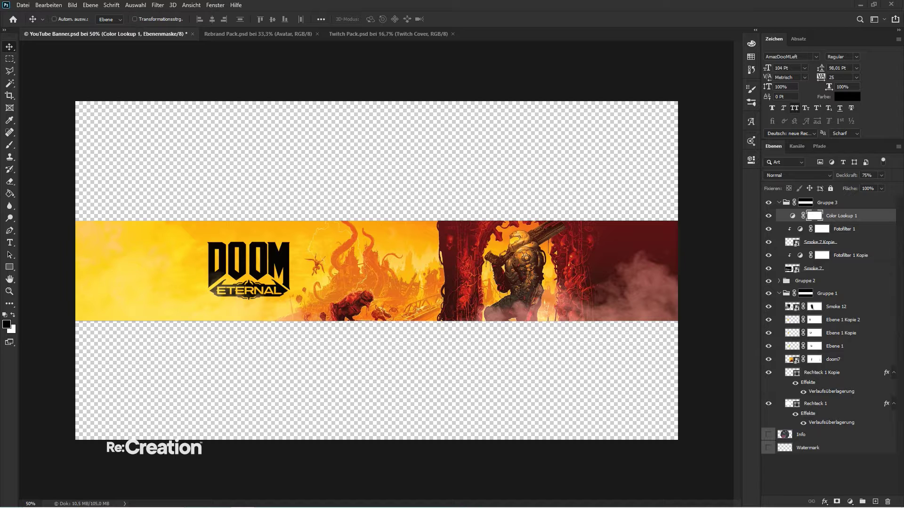
- Start placing a grey fabric swatch at the banner's right end, then cancel it
left_click_drag(590, 316, 590, 317)
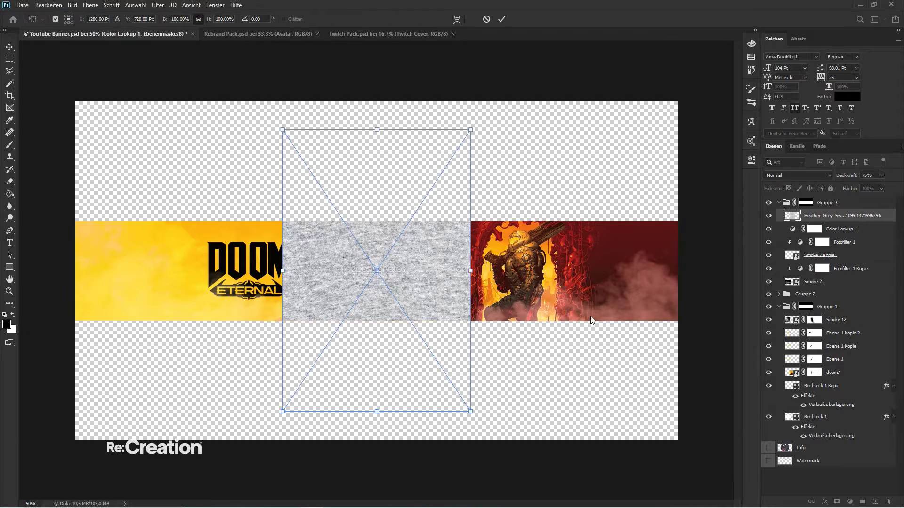
left_click_drag(395, 298, 645, 328)
key("Escape")
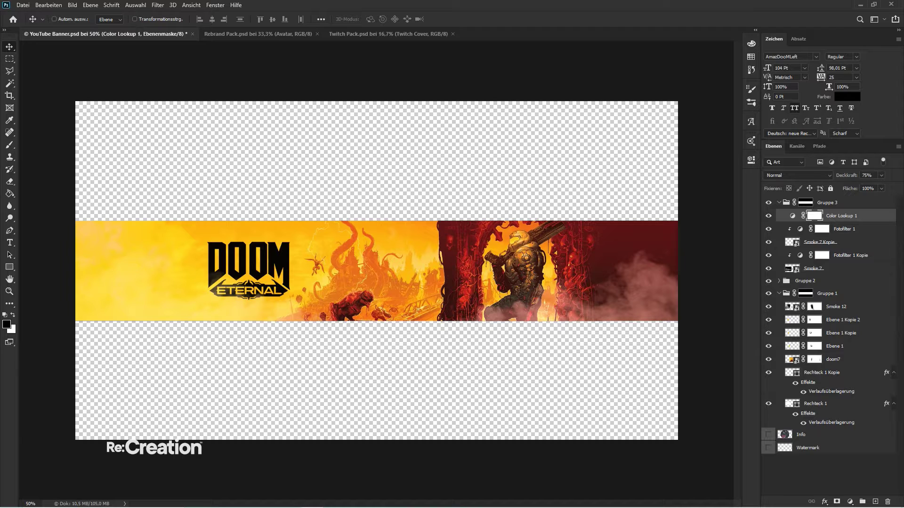
- Bring the stone texture onto the banner's right end and widen it to fill that area
left_click_drag(706, 206, 626, 288)
left_click_drag(413, 283, 620, 226)
key("ctrl+t")
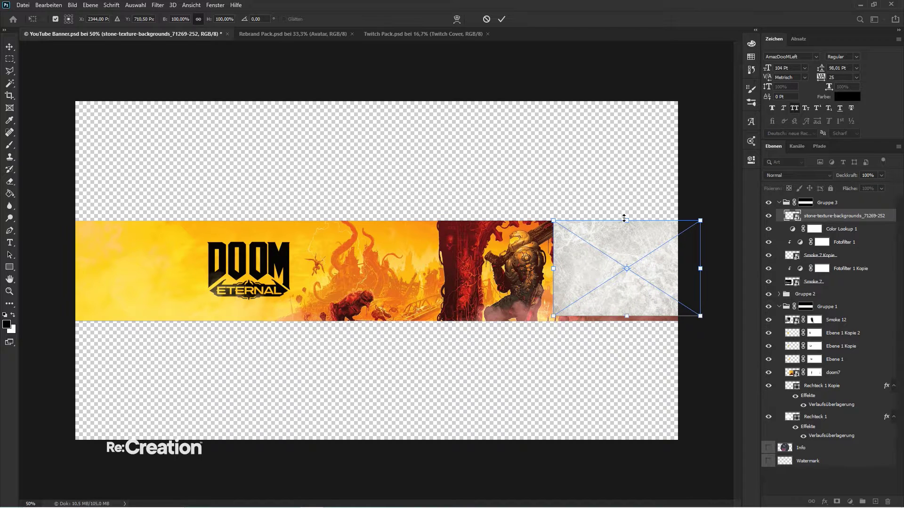
left_click_drag(700, 267, 726, 267)
key("Return")
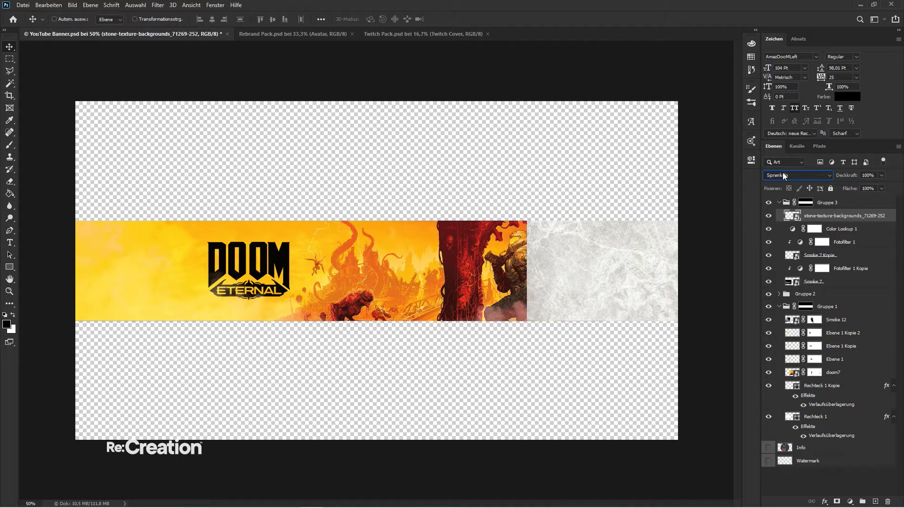
scroll(783, 172, "down", 2)
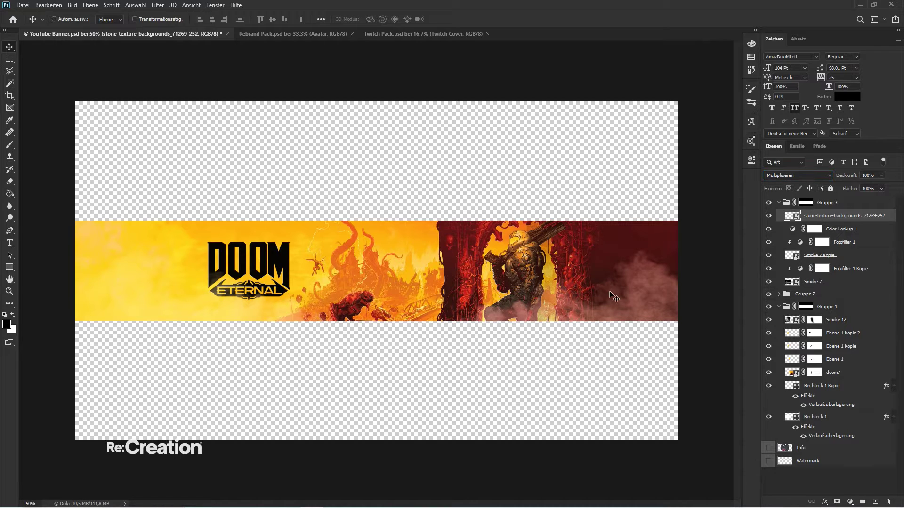
key("ctrl+plus")
- Move the stone texture layer into Gruppe 1, just above doom7
key("ctrl+plus")
left_click_drag(612, 296, 316, 301)
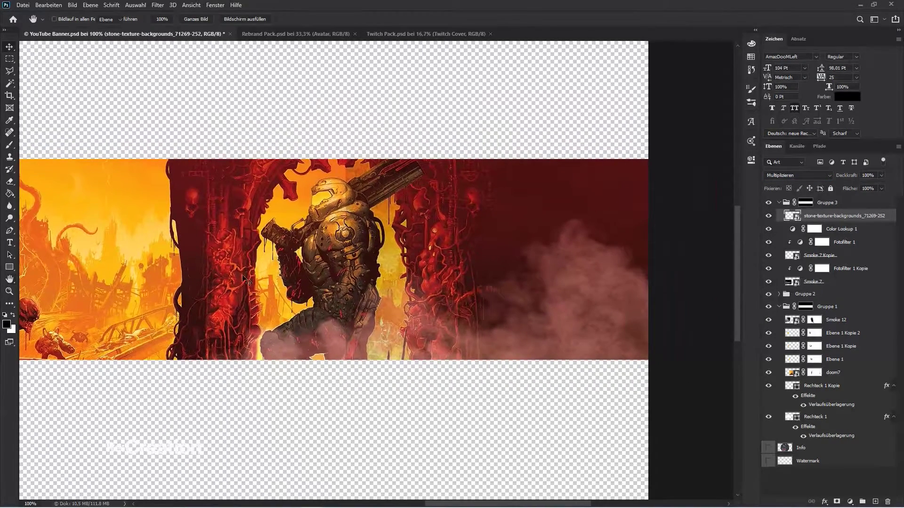
left_click_drag(826, 219, 838, 379)
left_click_drag(609, 299, 622, 232)
key("ctrl+bracketright")
key("ctrl+plus")
key("h")
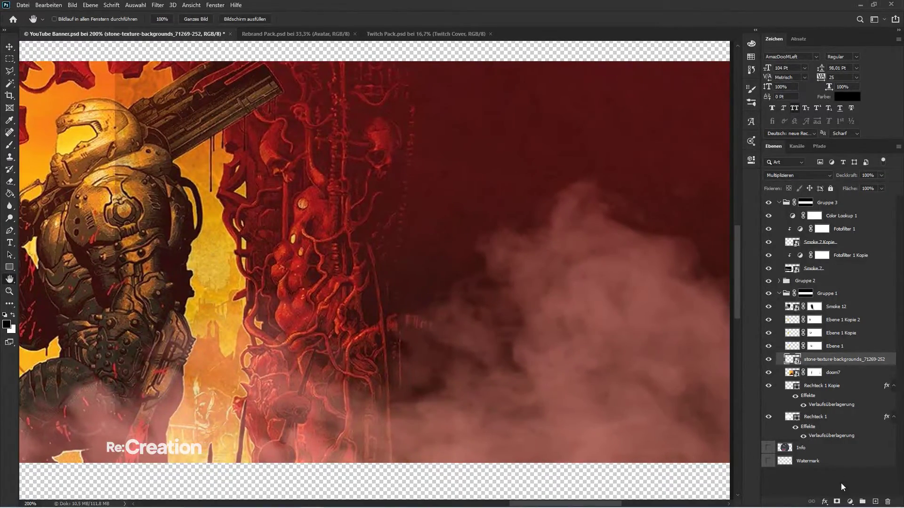
- Add a black-filled mask to the stone texture and paint it back in white with a 250+ soft brush
left_click(836, 502)
key("g")
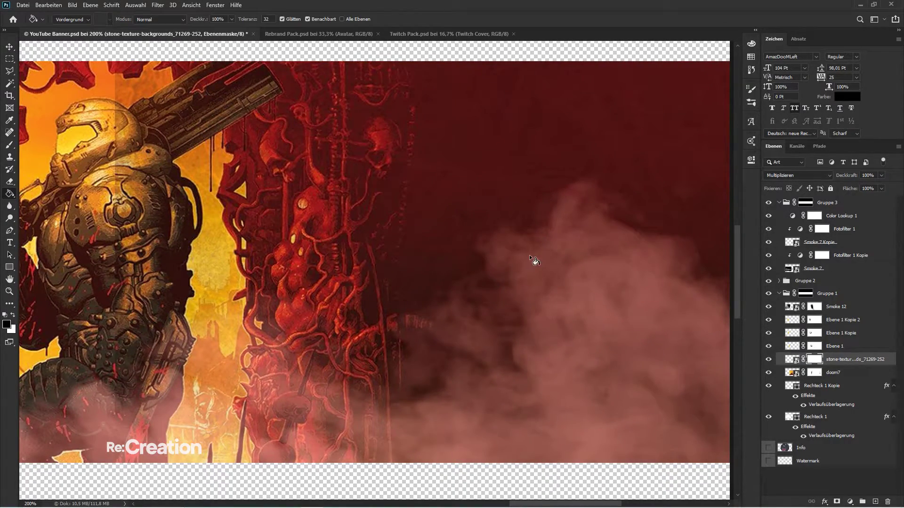
left_click(513, 247)
key("b")
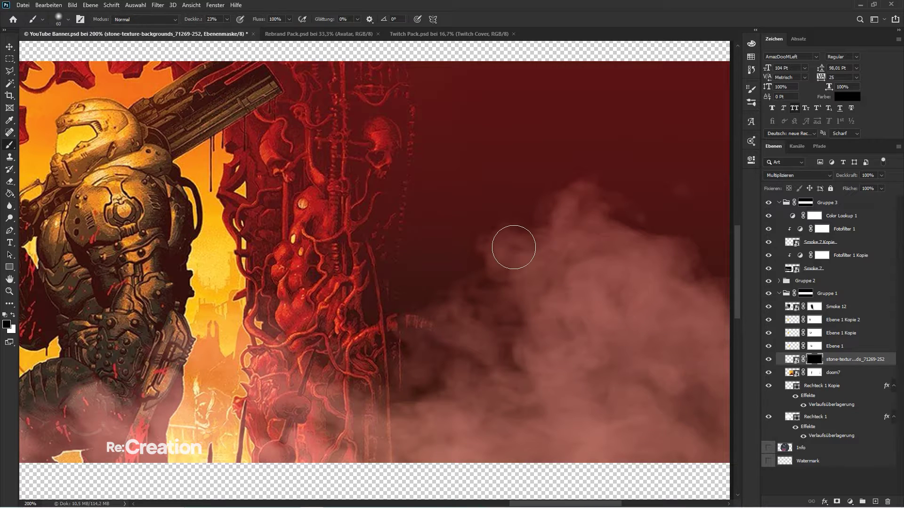
key("x")
left_click_drag(498, 262, 499, 262)
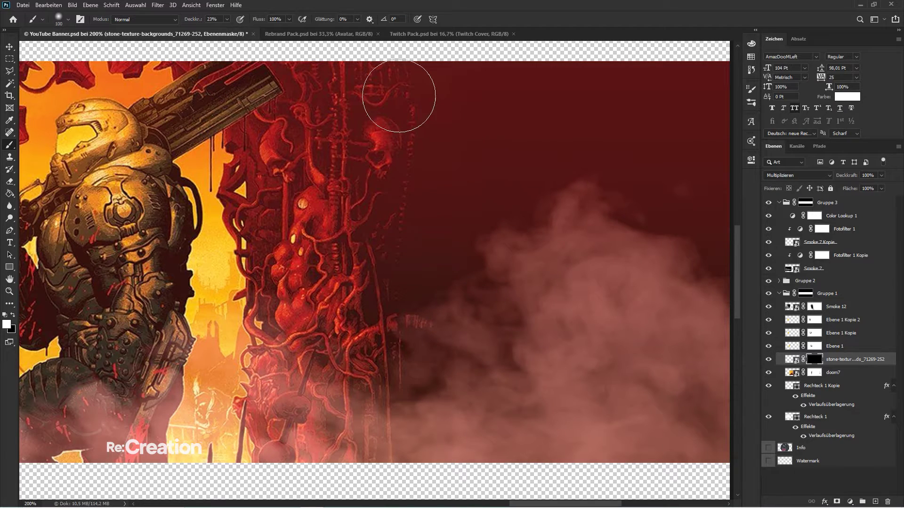
mouse_move(396, 91)
left_mouse_down()
mouse_move(407, 166)
mouse_move(417, 168)
mouse_move(426, 119)
mouse_move(432, 175)
left_mouse_up()
mouse_move(424, 289)
left_mouse_down()
mouse_move(456, 263)
mouse_move(468, 374)
left_mouse_up()
key("bracketright")
key("bracketright")
key("bracketright")
key("bracketright")
key("bracketright")
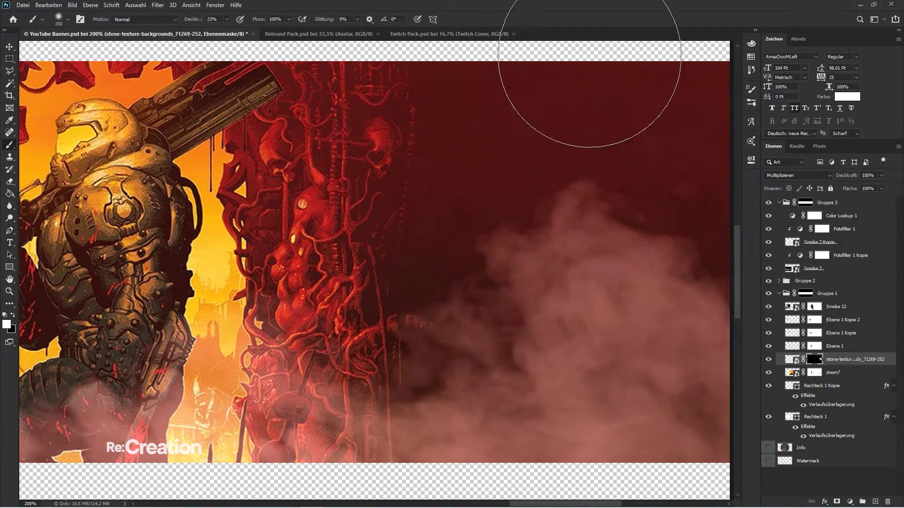
mouse_move(512, 34)
left_mouse_down()
mouse_move(464, 148)
mouse_move(546, 37)
left_mouse_up()
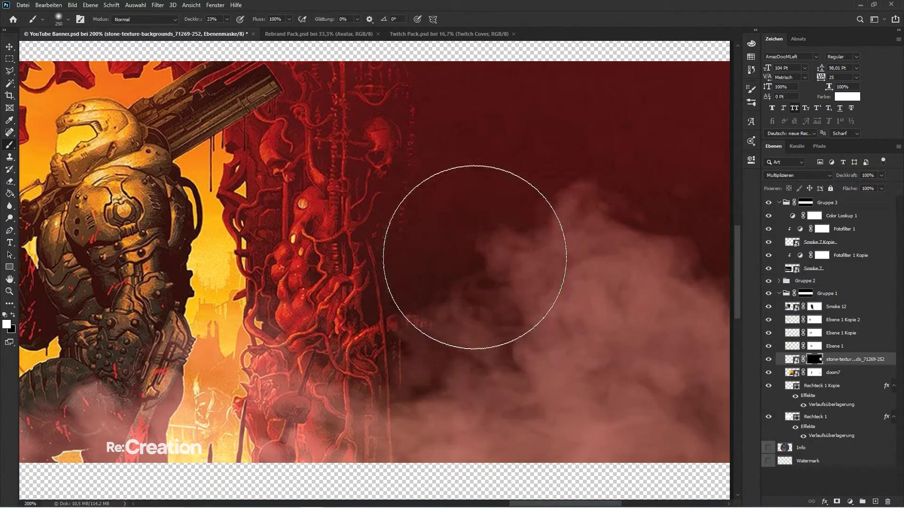
- Position and scale up the second stone texture over the banner's left side
key("ctrl+minus")
key("ctrl+minus")
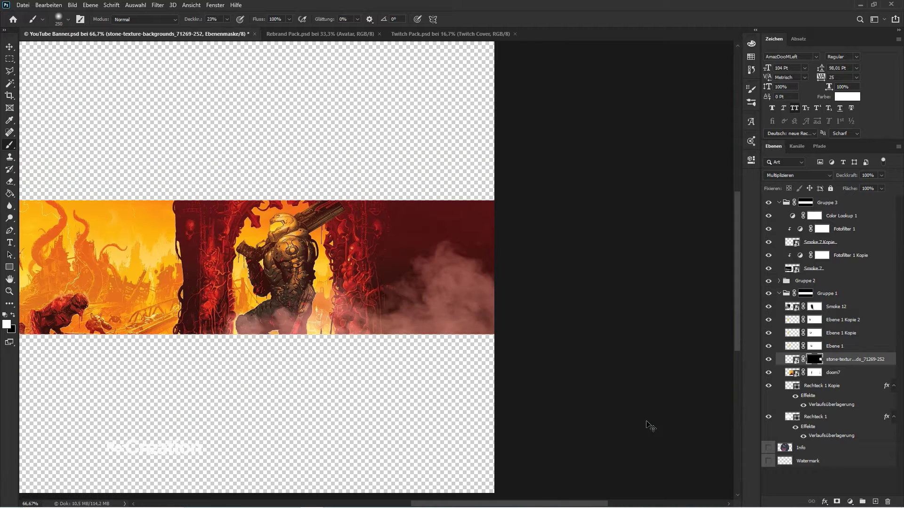
key("v")
key("h")
left_click_drag(413, 316, 652, 299)
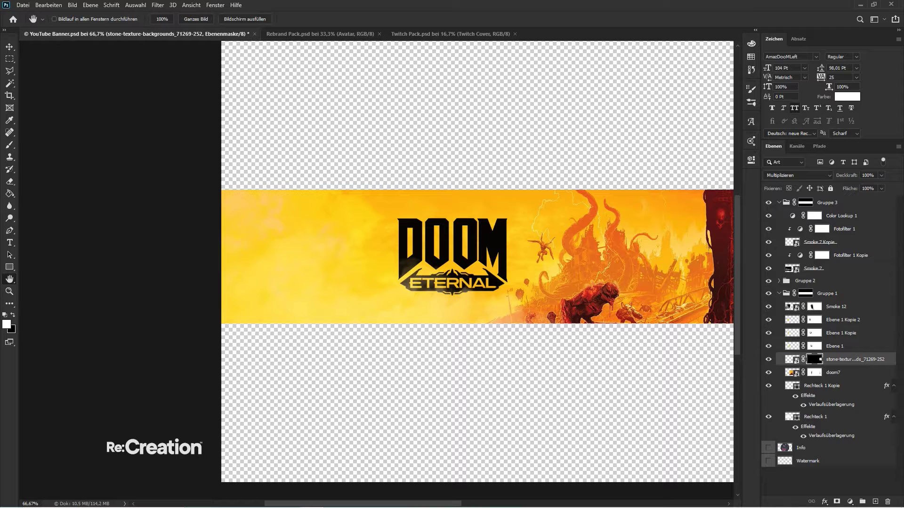
left_click_drag(91, 292, 260, 281)
left_click_drag(529, 256, 337, 249)
left_click_drag(371, 193, 411, 166)
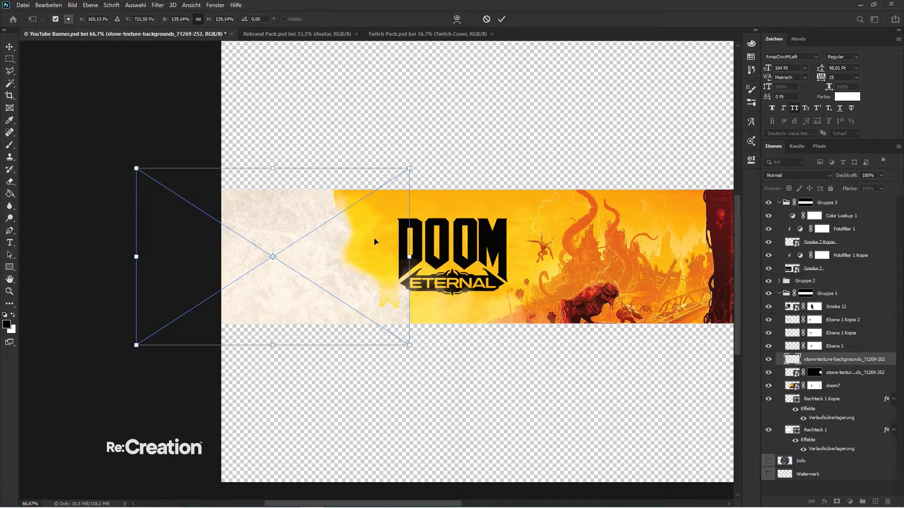
left_click_drag(374, 242, 452, 247)
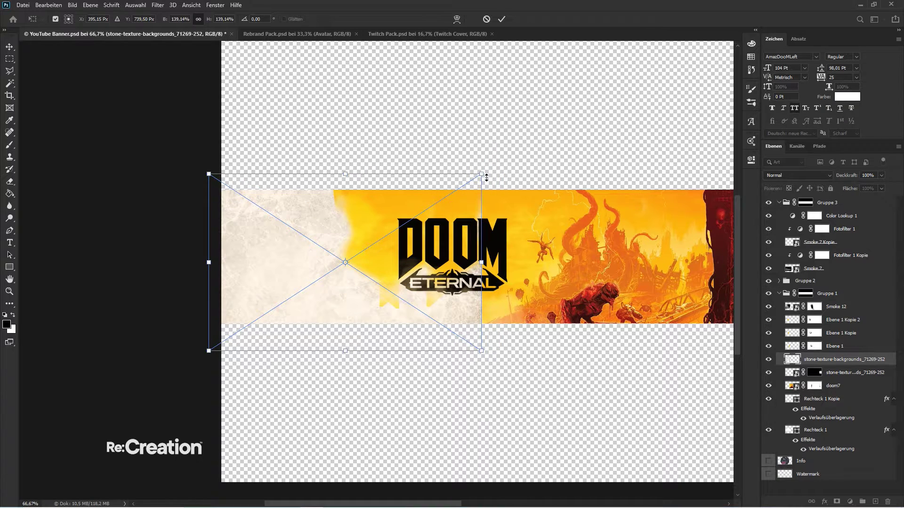
left_click_drag(486, 177, 488, 168)
key("Return")
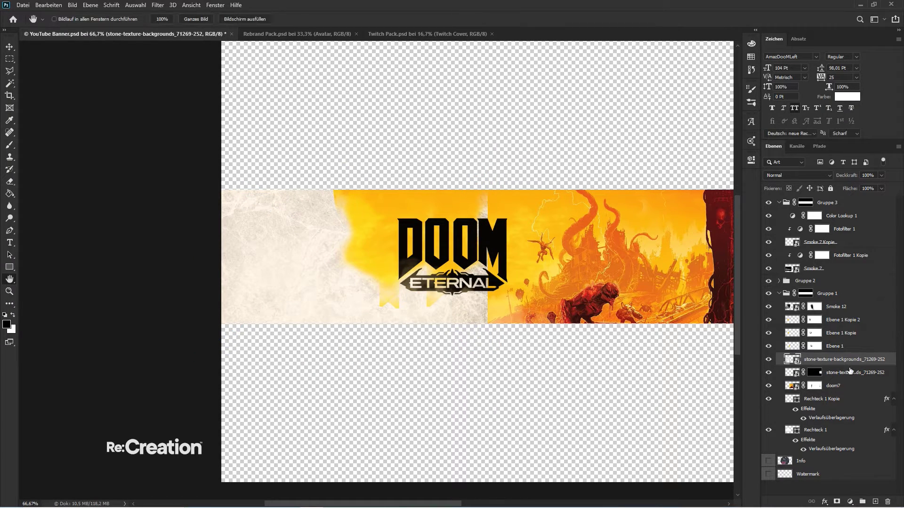
- Move the stone texture under Smoke 12 and blend it with Farbig nachbelichten at 100% opacity
left_click_drag(845, 360, 848, 316)
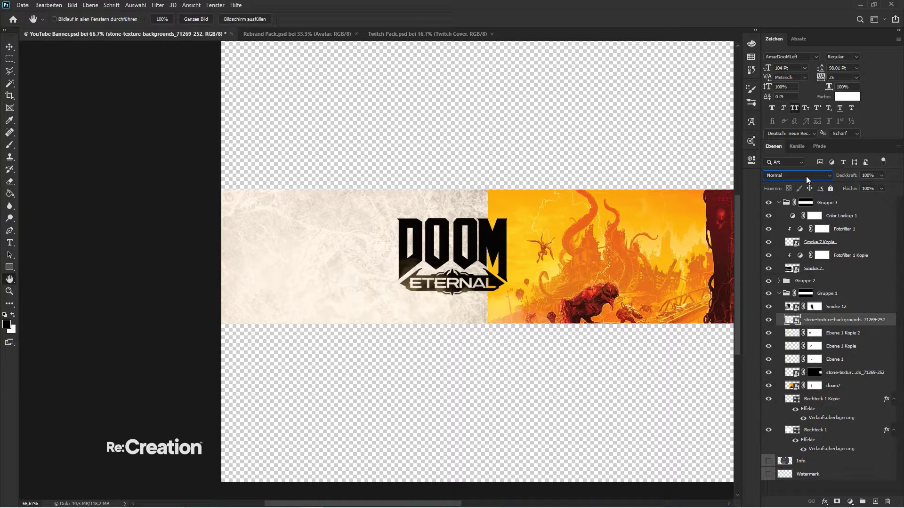
scroll(806, 176, "down", 5)
scroll(806, 176, "up", 1)
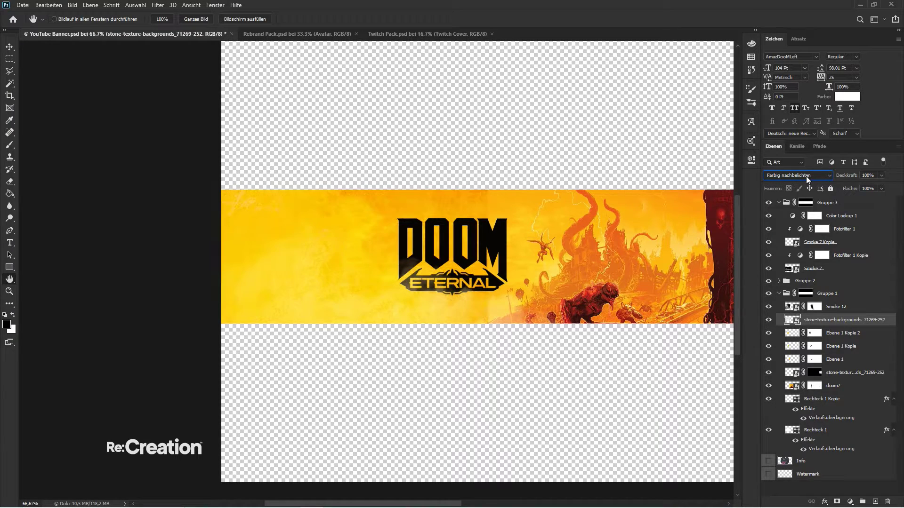
scroll(806, 176, "down", 2)
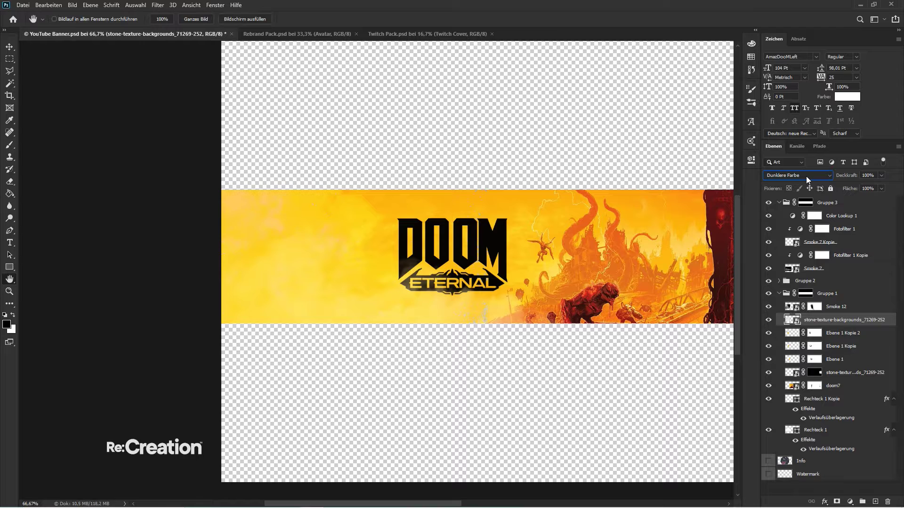
scroll(806, 176, "up", 2)
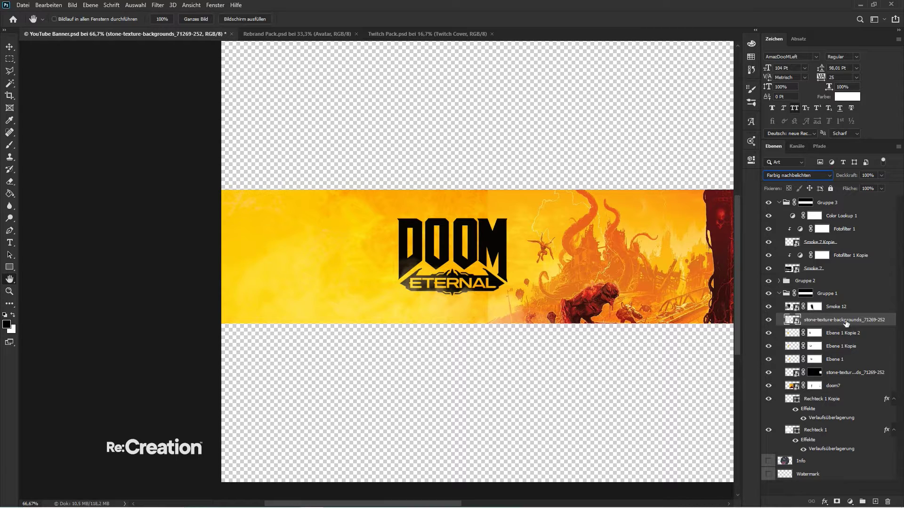
key("1")
key("ctrl+1")
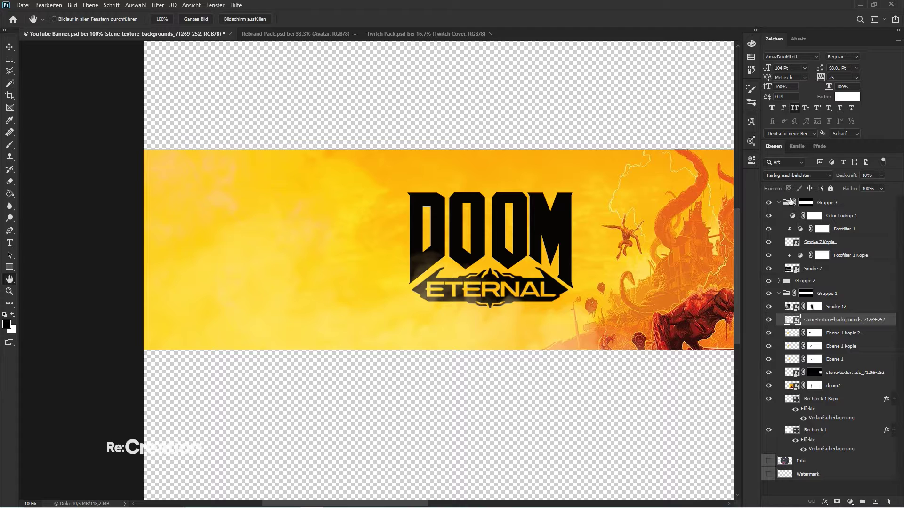
left_click(779, 178)
left_click(784, 187)
key("0")
scroll(776, 173, "down", 4)
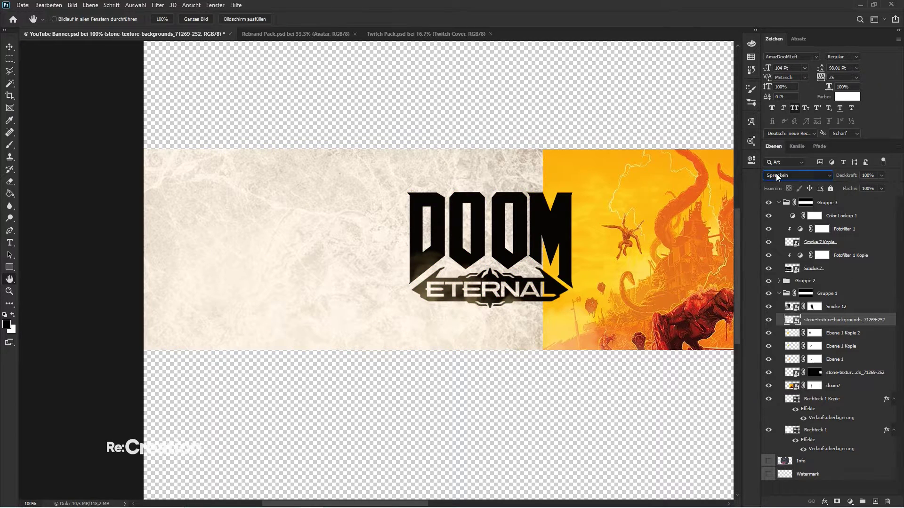
scroll(776, 173, "up", 1)
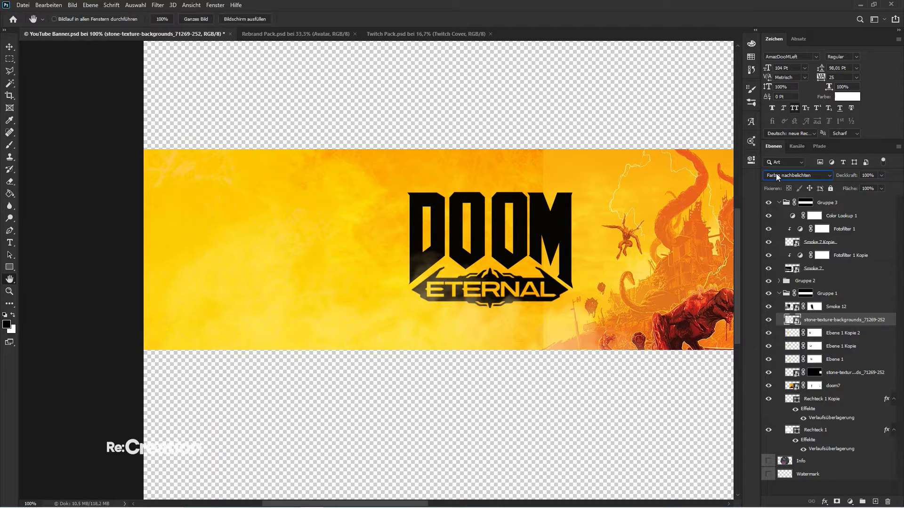
- Add a layer mask to the stone texture and paint parts of it out in black
left_click(837, 502)
key("b")
key("x")
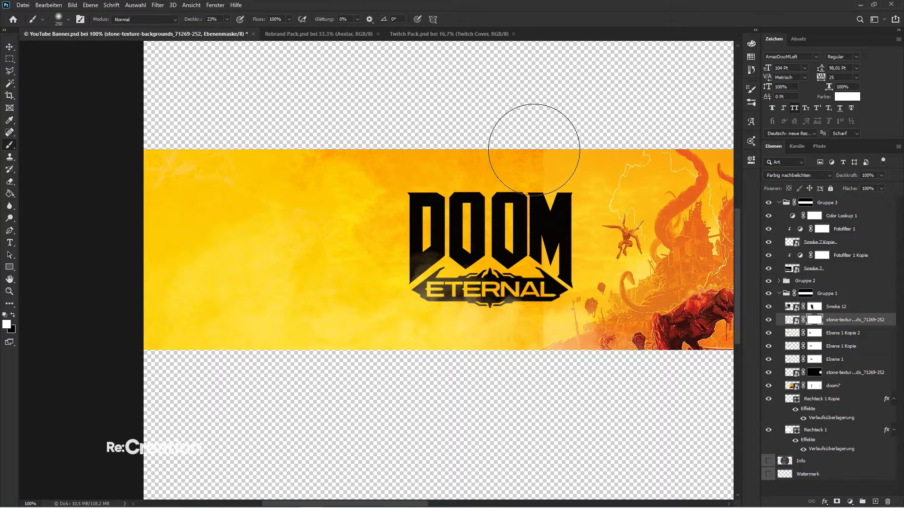
key("x")
mouse_move(518, 165)
left_mouse_down()
mouse_move(527, 236)
mouse_move(542, 255)
mouse_move(456, 118)
left_mouse_up()
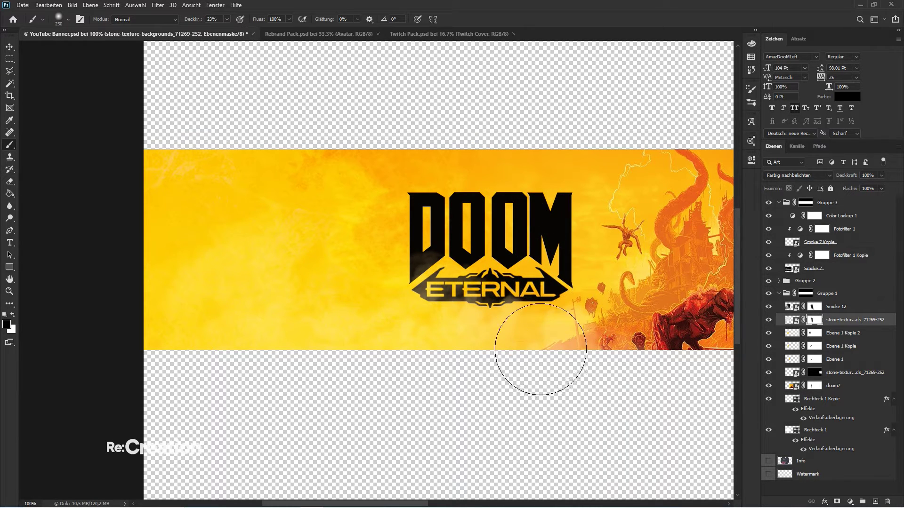
key("v")
key("ctrl+minus")
key("ctrl+minus")
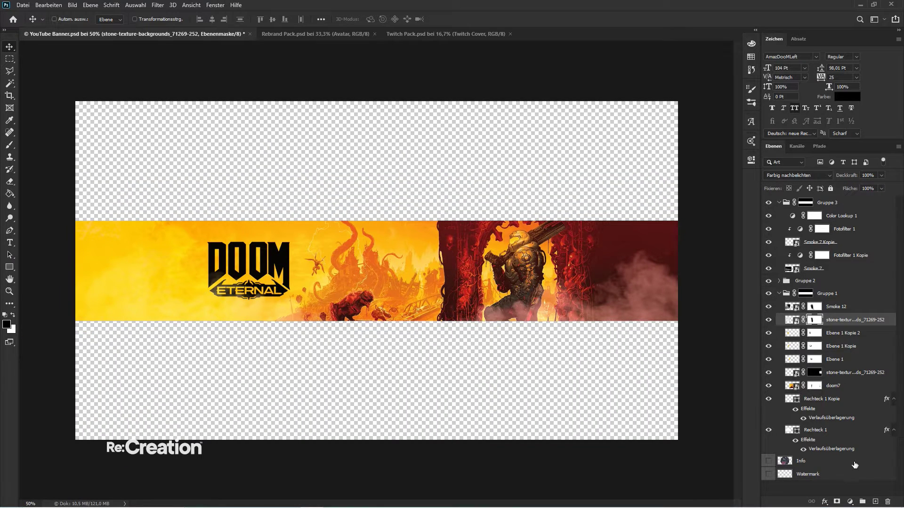
- Add Color Lookup 2 at the top of Gruppe 3 using 3Strip.look at 50% opacity
left_click(850, 503)
left_click(846, 453)
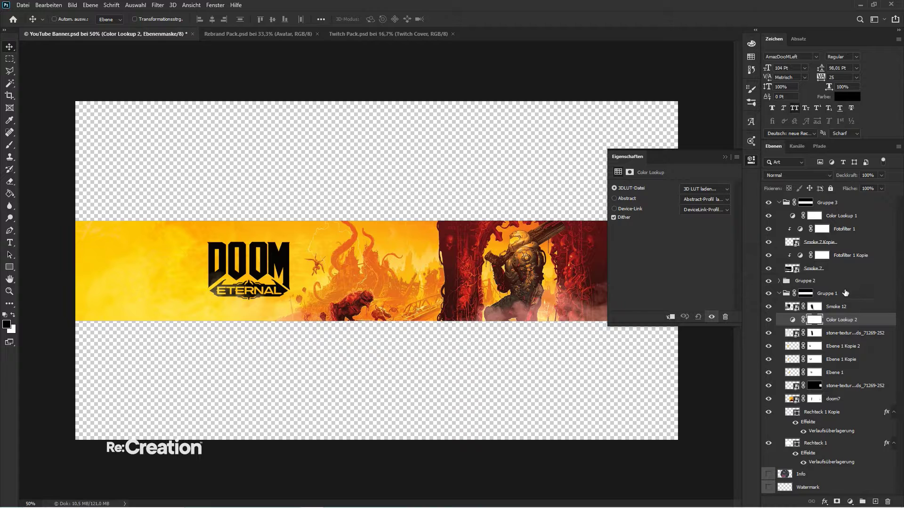
left_click_drag(845, 321, 788, 219)
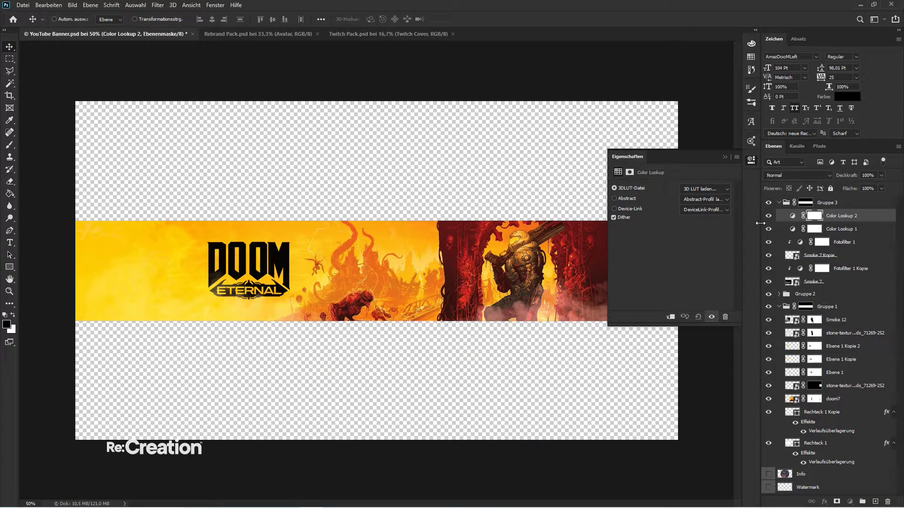
key("Down")
key("Down")
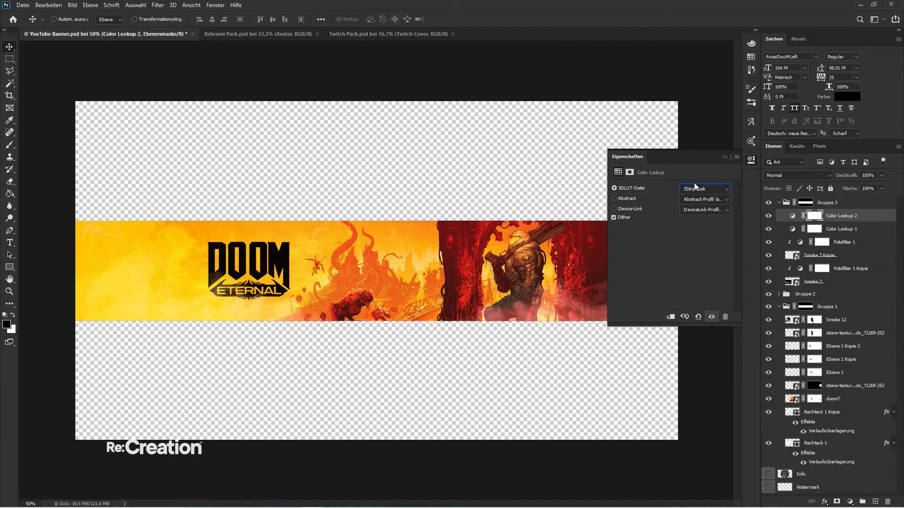
left_click(725, 157)
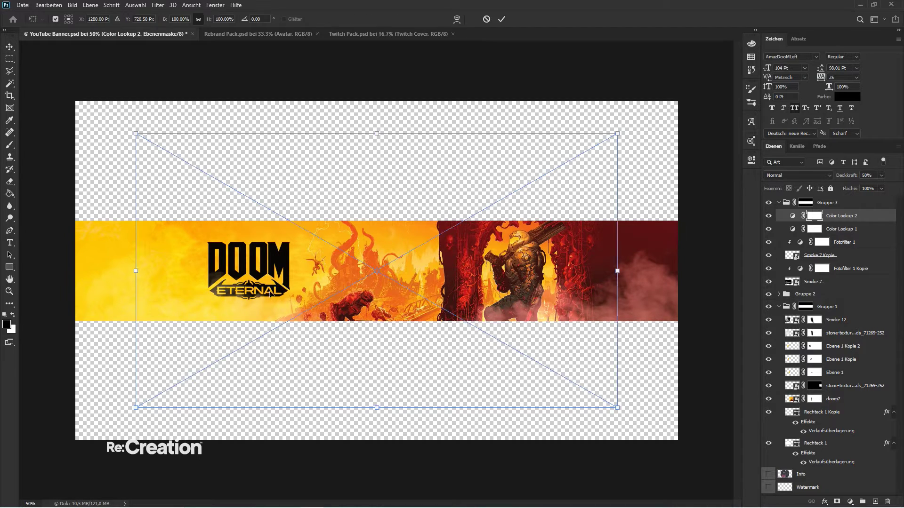
- Place the doom7 artwork, enlarge it, and move it to the bottom of the stack
key("ctrl+minus")
key("ctrl+minus")
left_click_drag(497, 203, 549, 172)
left_click_drag(831, 217, 853, 472)
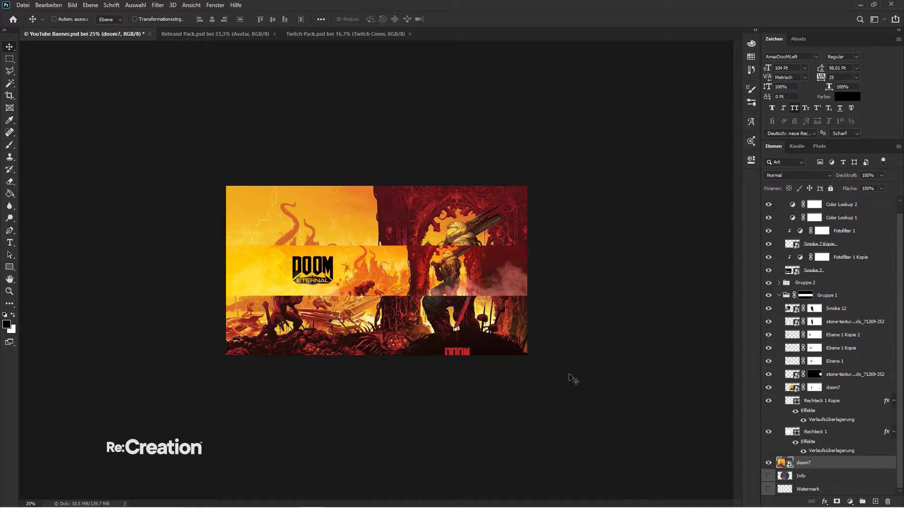
- Blur doom7 with a 50-pixel Gaussian blur and enlarge it to fill the whole canvas
key("ctrl+alt+f")
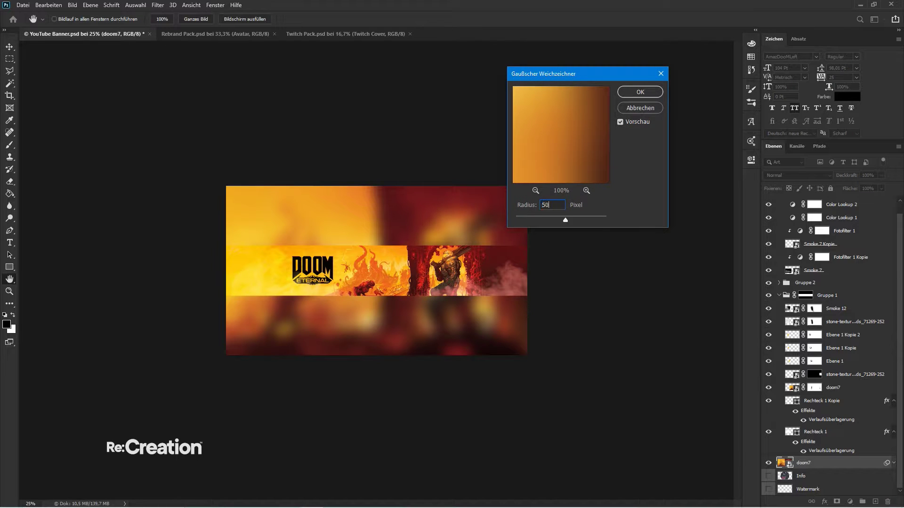
key("Return")
key("ctrl+t")
left_click(470, 208)
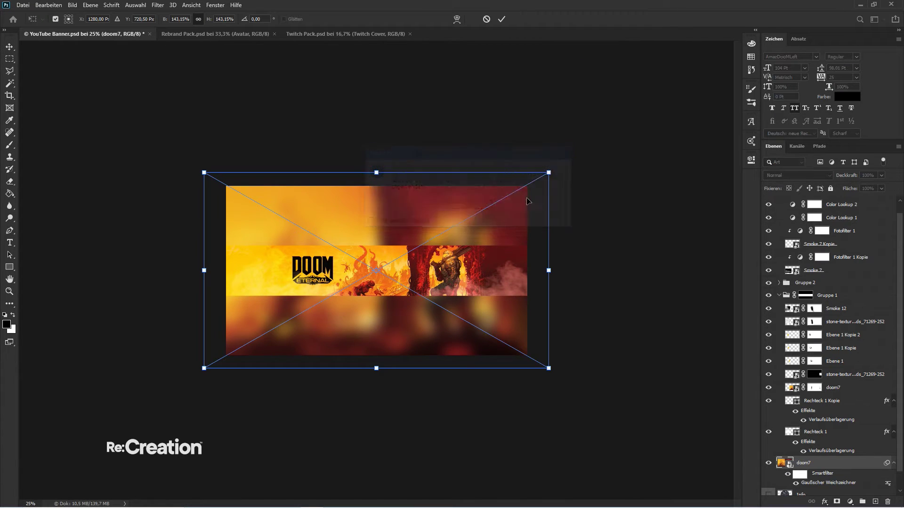
left_click_drag(548, 175, 574, 157)
key("Return")
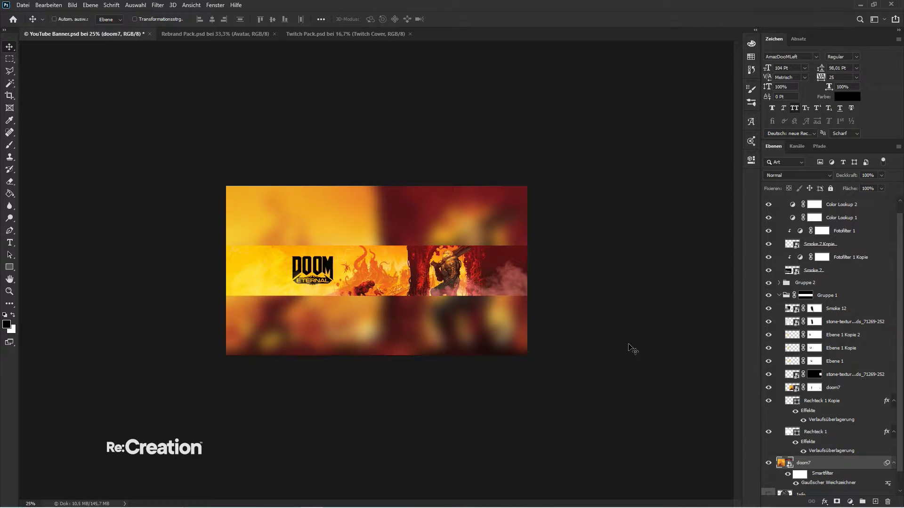
- Put the blurred doom7 layer into a new group and rename it BG
key("ctrl+plus")
key("ctrl+plus")
scroll(844, 379, "down", 2)
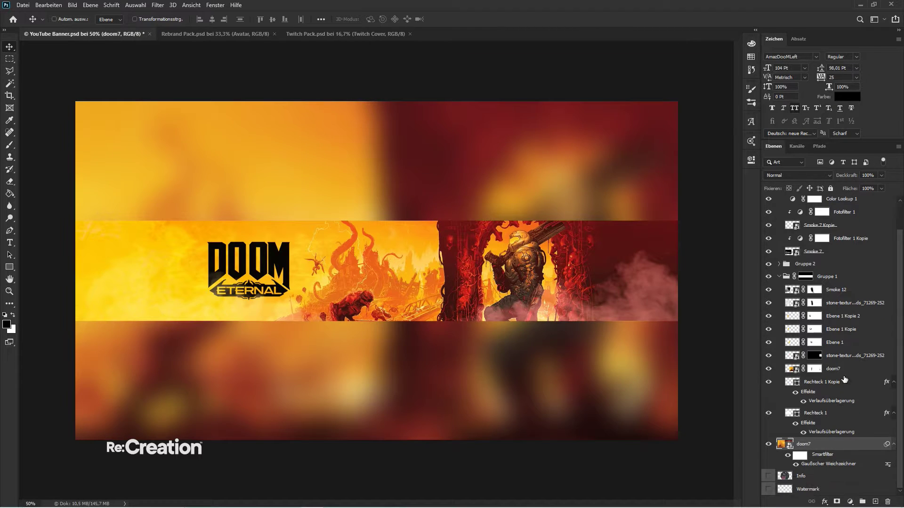
key("ctrl+g")
double_click(806, 444)
- Name the group BG, collapse its smart filter rows, and colour-code it red
type("BG")
key("Return")
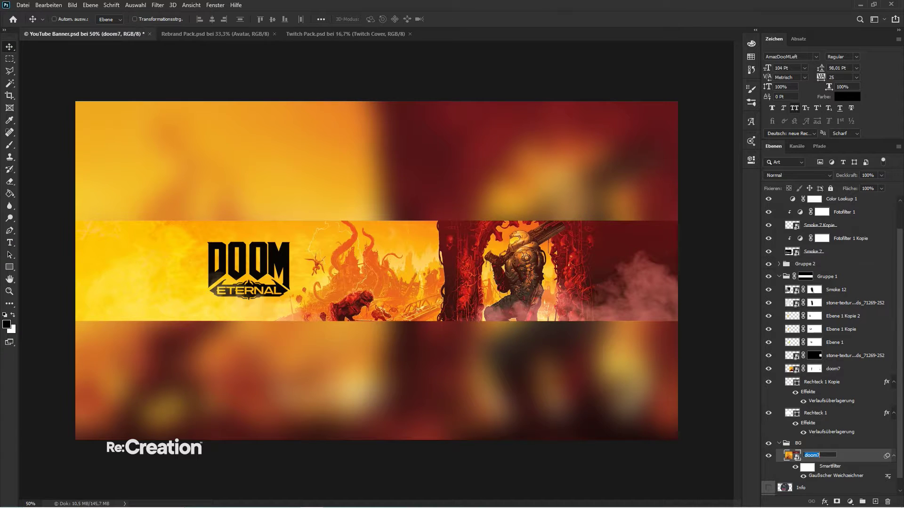
left_click(885, 460)
left_click(894, 456)
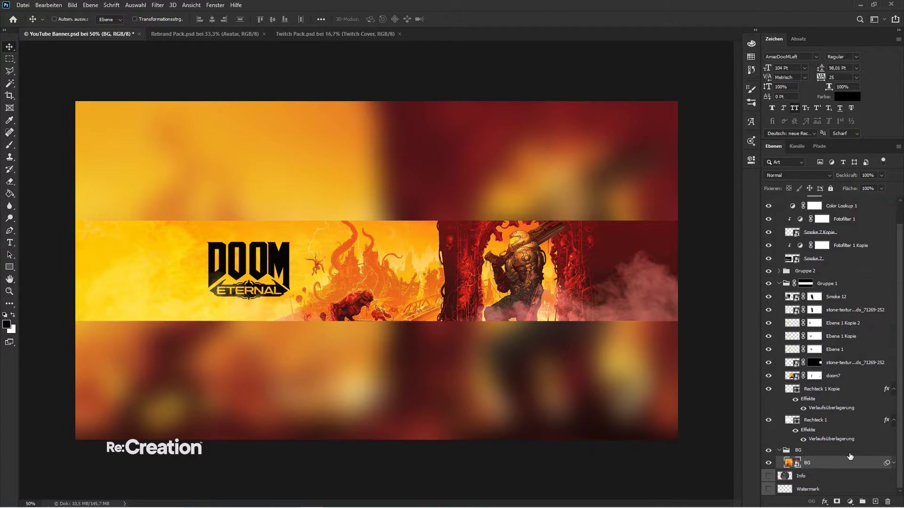
right_click(842, 452)
left_click(792, 400)
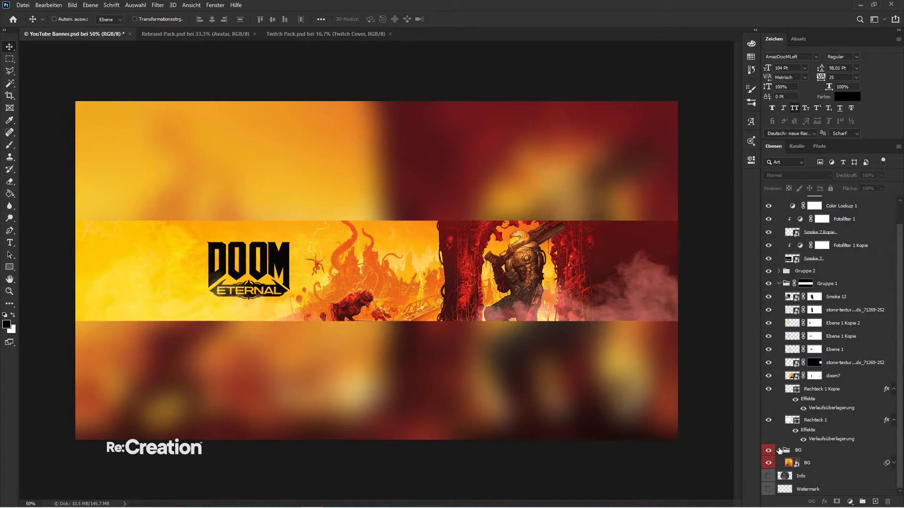
scroll(806, 300, "up", 2)
- Rename Gruppe 3 to CC and its first adjustment layers to CC
double_click(822, 203)
type("CC")
key("Tab")
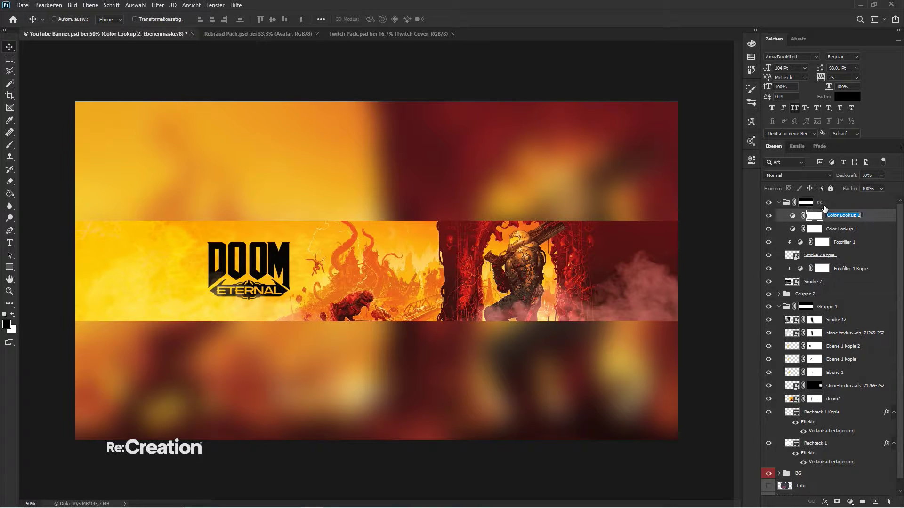
type("CC")
key("Tab")
type("CC")
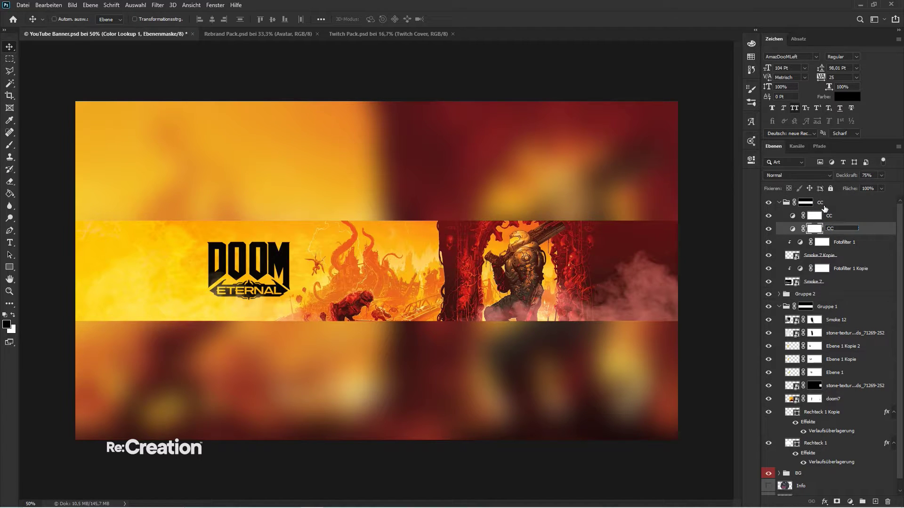
- Rename the upper CC layers to CC 1 and CC 2
double_click(841, 216)
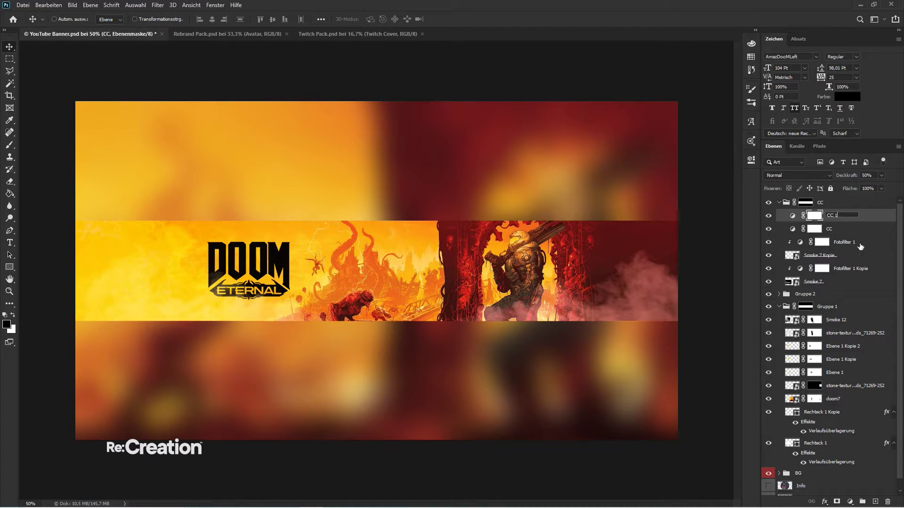
key("Tab")
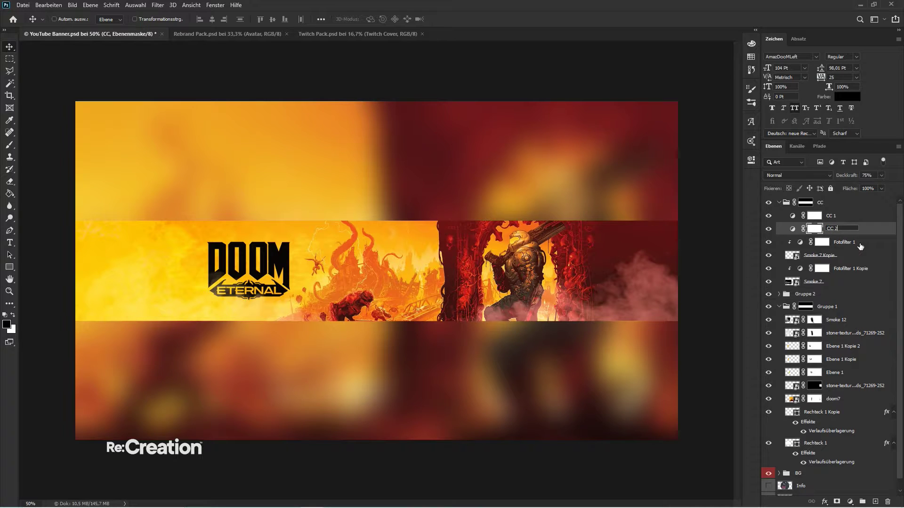
type("CC 2")
key("Return")
key("Tab")
key("Tab")
key("Tab")
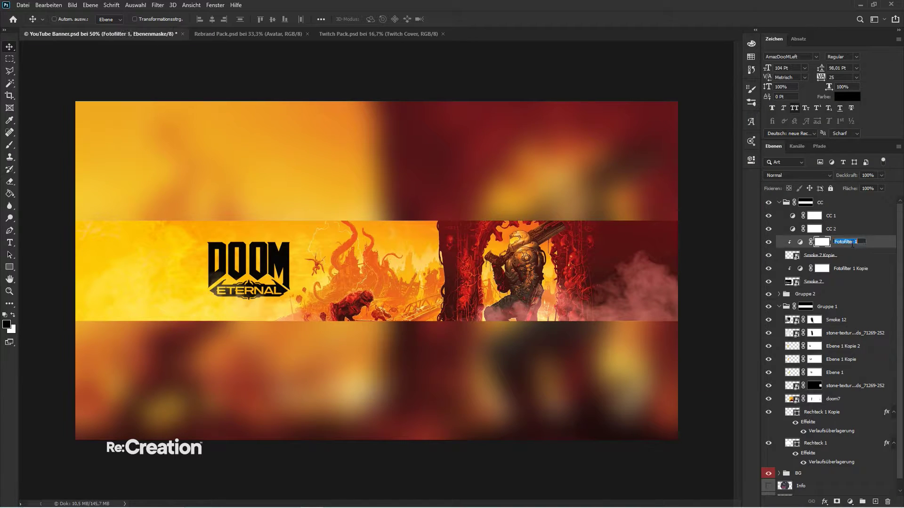
- Rename the smoke layers to Smoke 1 and Smoke 2, with CC between them
key("Tab")
type("S")
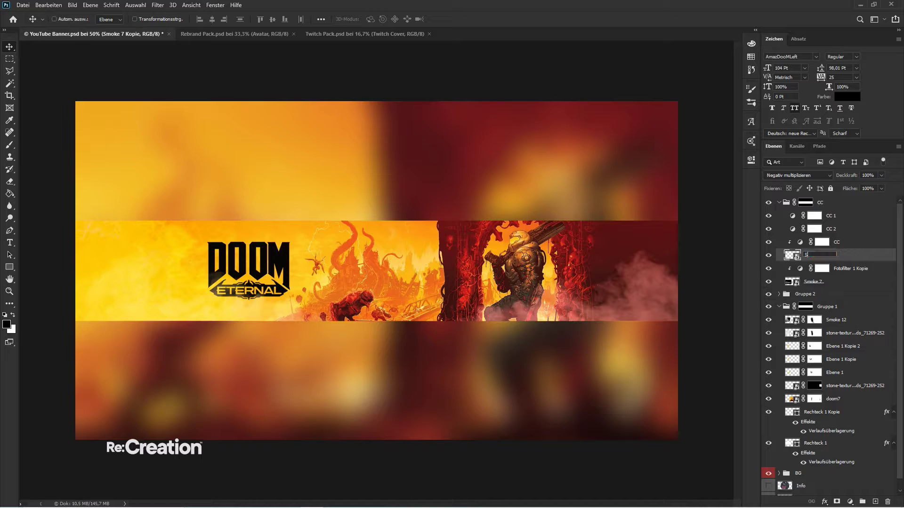
type("moke 1")
key("Tab")
type("CC")
key("Tab")
type("S")
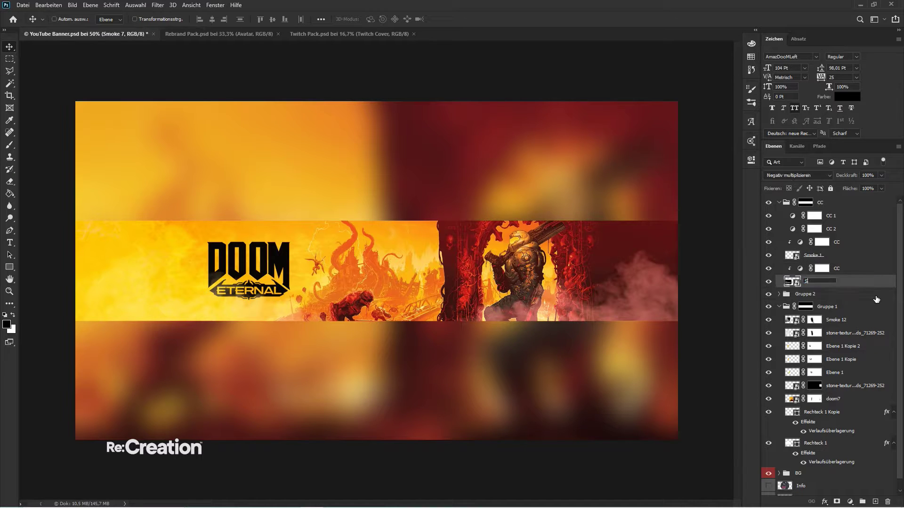
type("moke 2")
key("Return")
- Tag the CC group with the blue colour label
right_click(825, 269)
key("Escape")
right_click(824, 244)
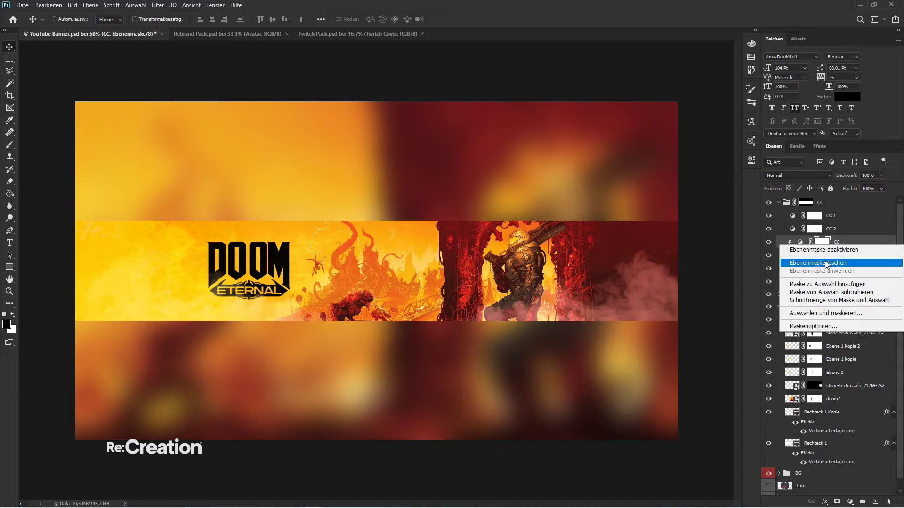
key("Escape")
right_click(818, 231)
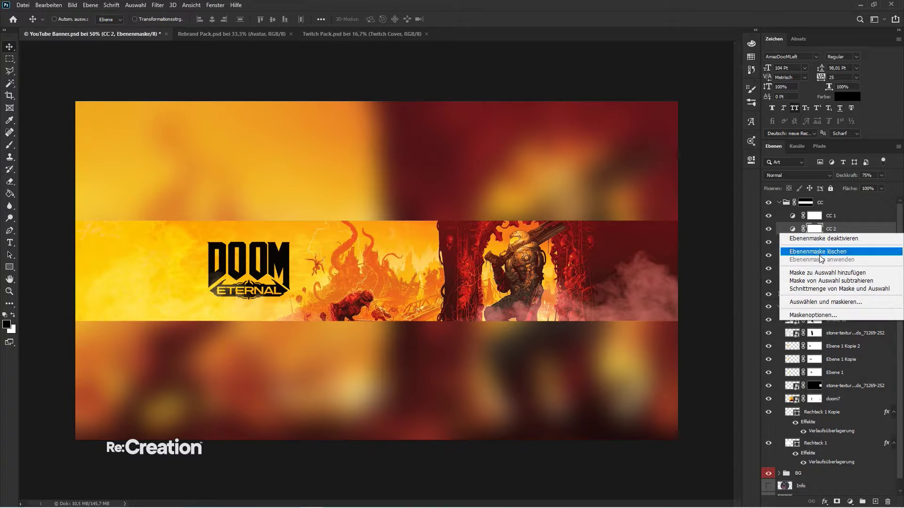
key("Escape")
right_click(814, 216)
key("Escape")
right_click(824, 203)
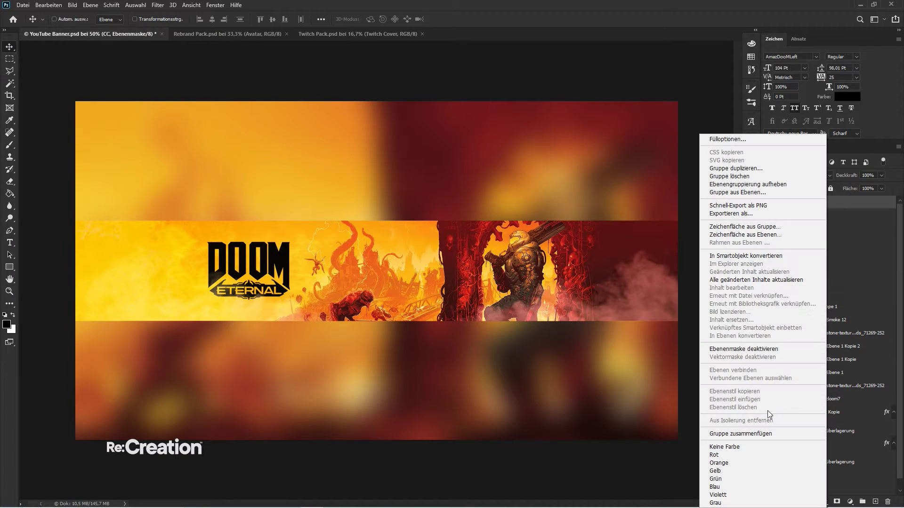
left_click(753, 487)
- Tag Smoke 1 and Smoke 2 red and collapse the CC group
left_click_drag(824, 257, 825, 278)
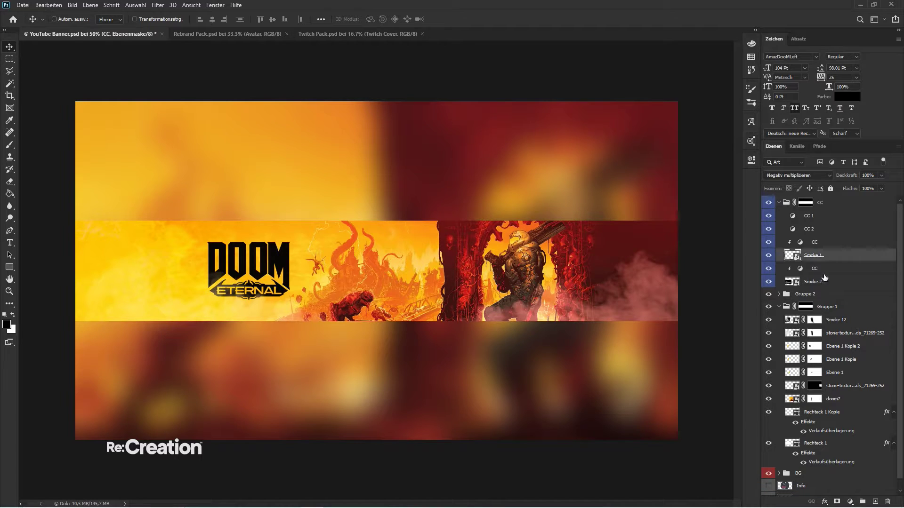
left_click(825, 281, "ctrl")
right_click(825, 281)
left_click(775, 426)
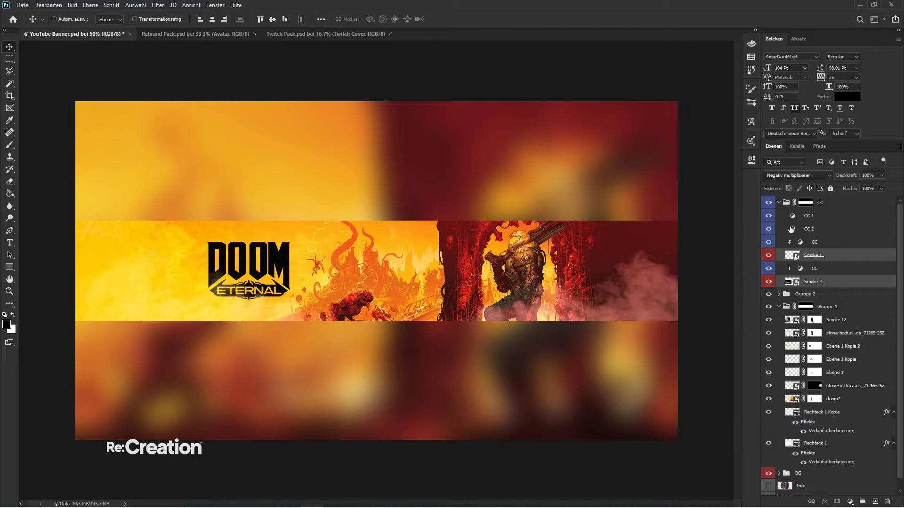
left_click(779, 203)
- Rename Gruppe 2 to Text, tag it green, and move the D layer to its top
double_click(806, 215)
type("Text")
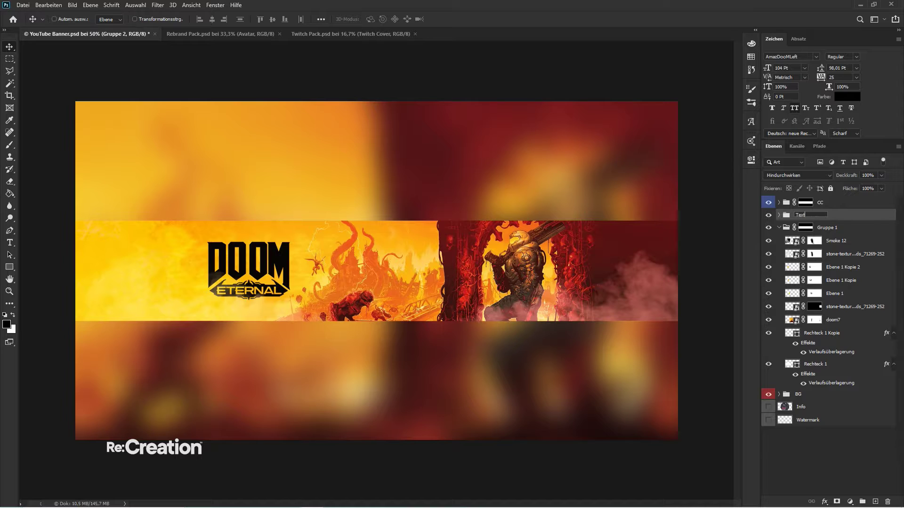
key("Return")
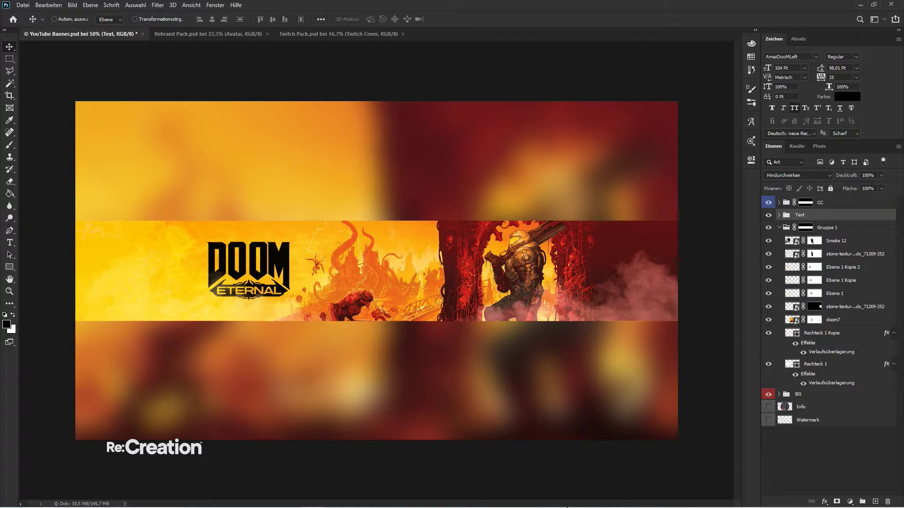
right_click(806, 212)
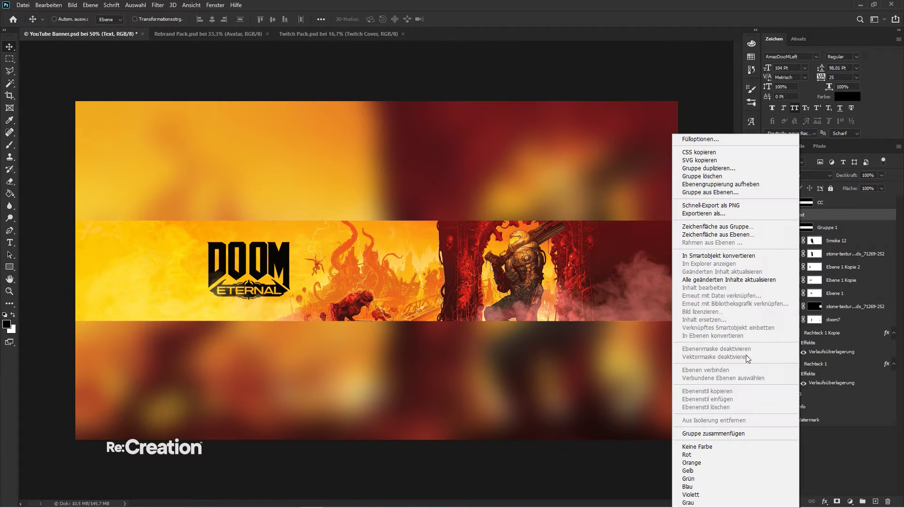
left_click(698, 479)
left_click(779, 214)
left_click_drag(821, 255, 813, 224)
- Rename the D, M and oo layers to Y(our Name), (Y)our Nam(e) and (Your Nam)e
double_click(806, 227)
type("Y(our Name")
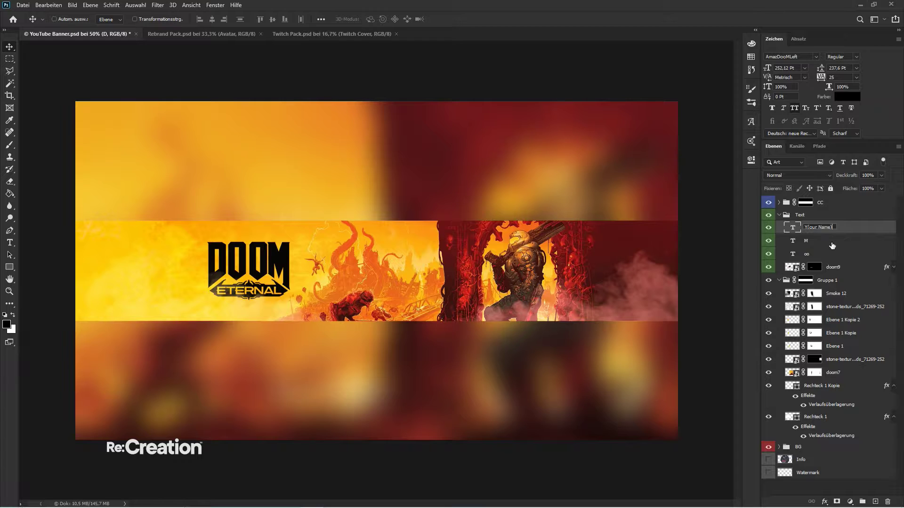
key("Tab")
key("Tab")
double_click(808, 243)
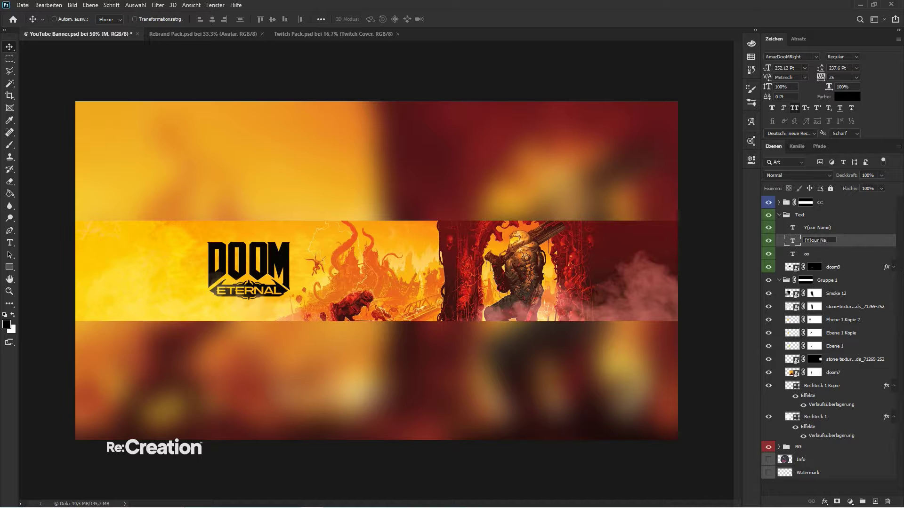
key("Return")
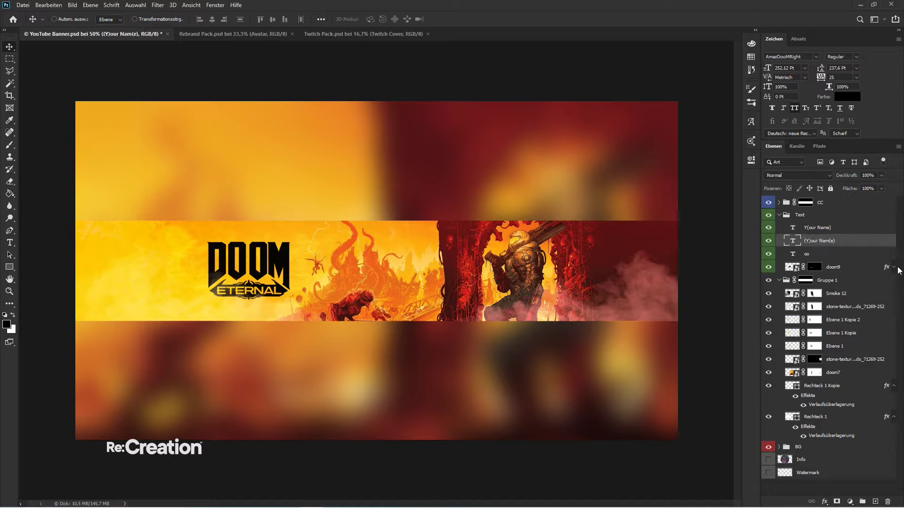
double_click(809, 255)
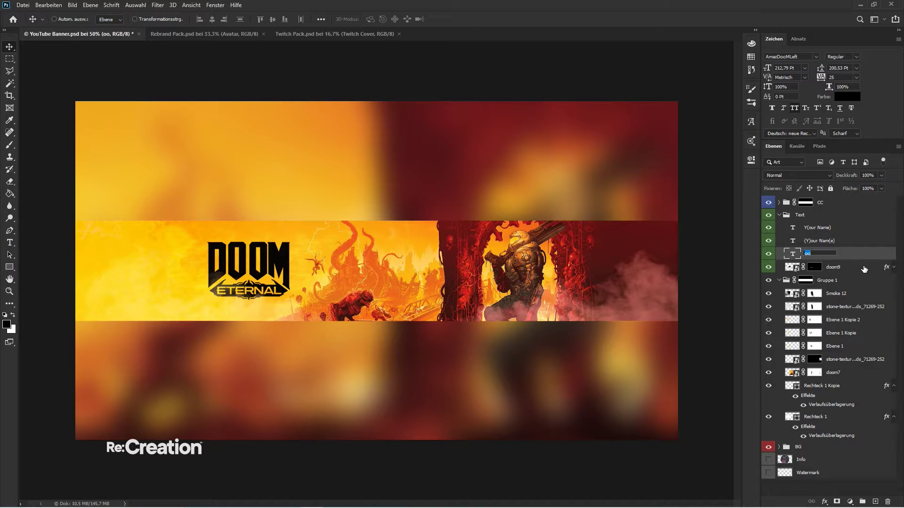
type("(Your Name")
key("Return")
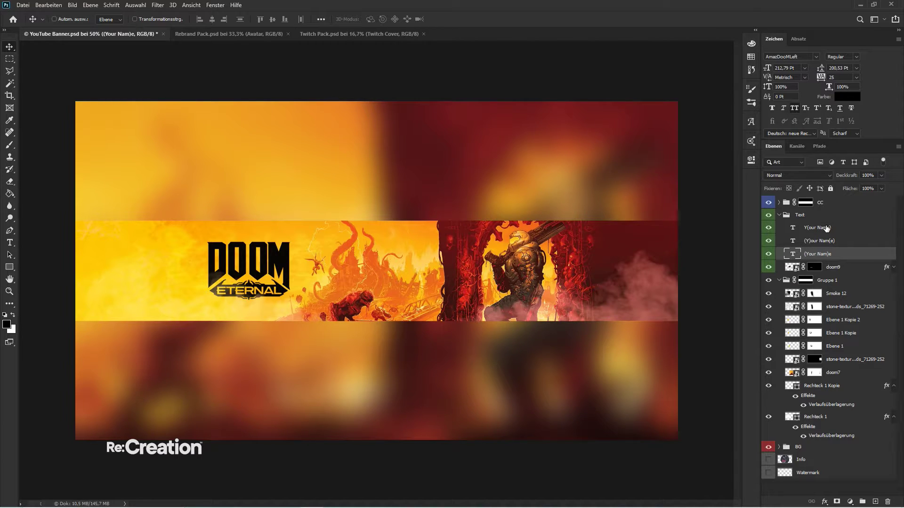
- Refine the text layer names to (Y) our Nam (e) and (Your Nam) e
double_click(808, 229)
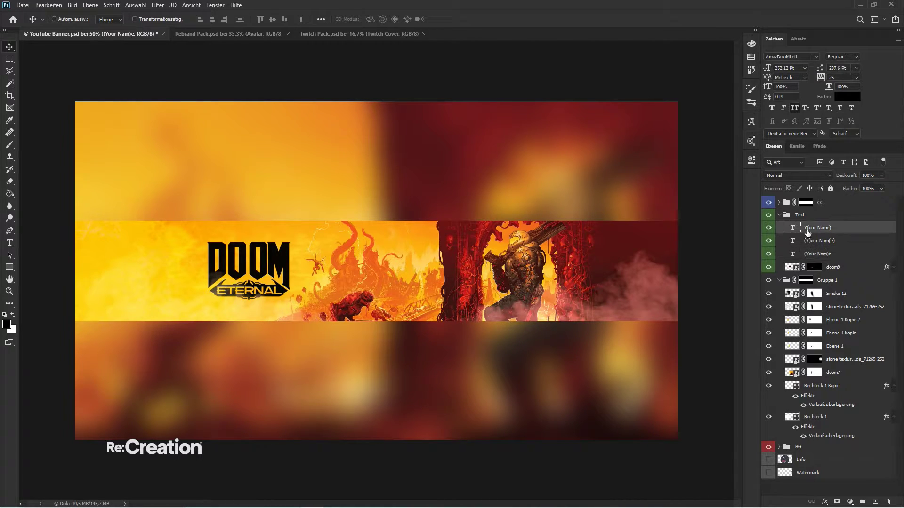
key("Escape")
double_click(808, 228)
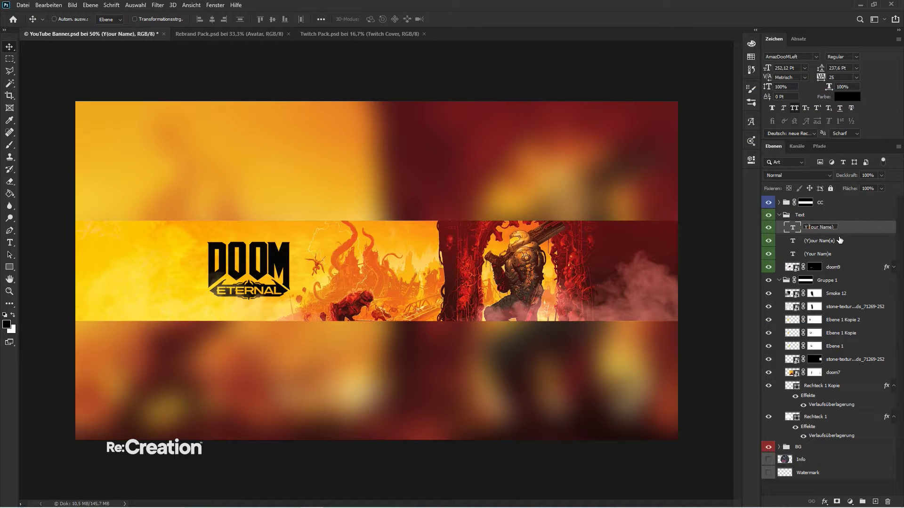
double_click(815, 240)
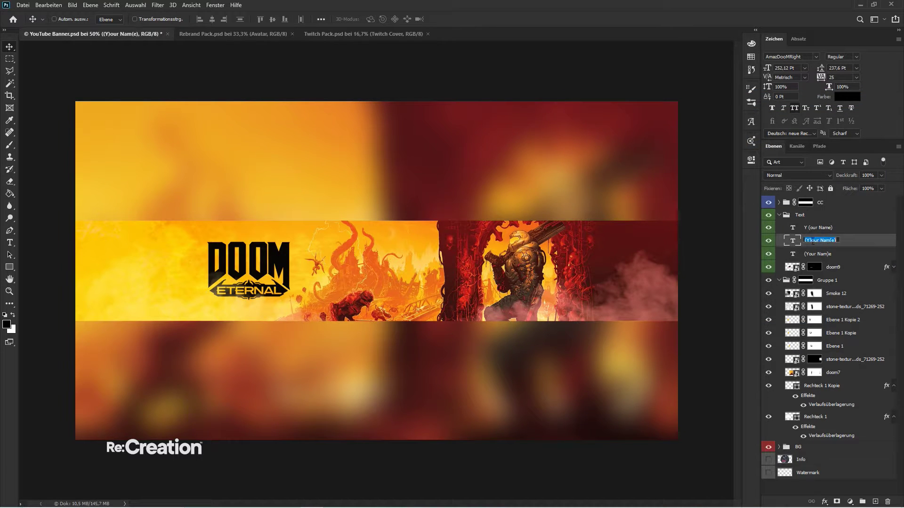
left_click(813, 241)
key("Return")
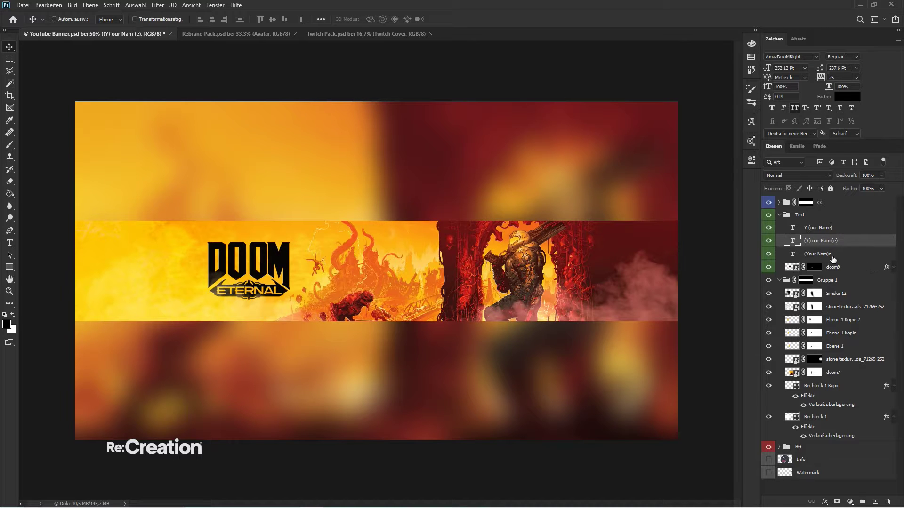
double_click(828, 253)
key("Return")
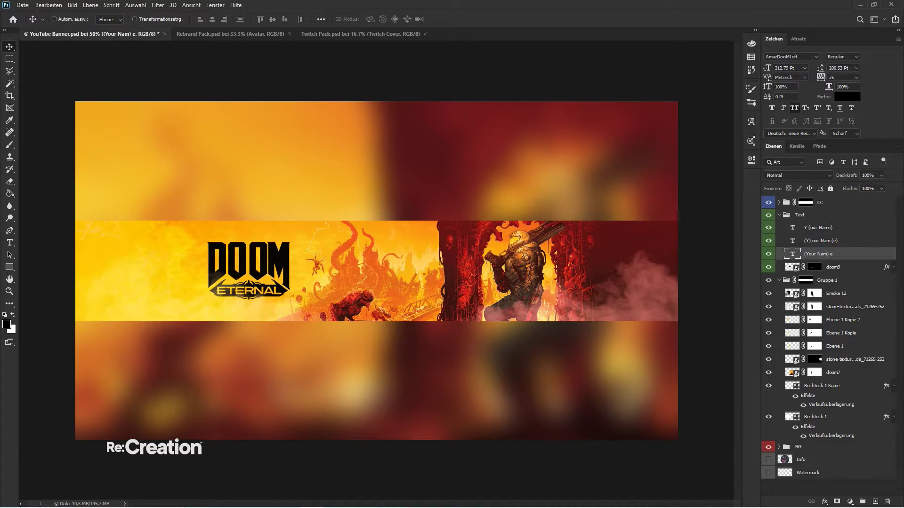
- Rename doom9 to (Logo), tag it red, and collapse the Text group
left_click(871, 279)
double_click(834, 266)
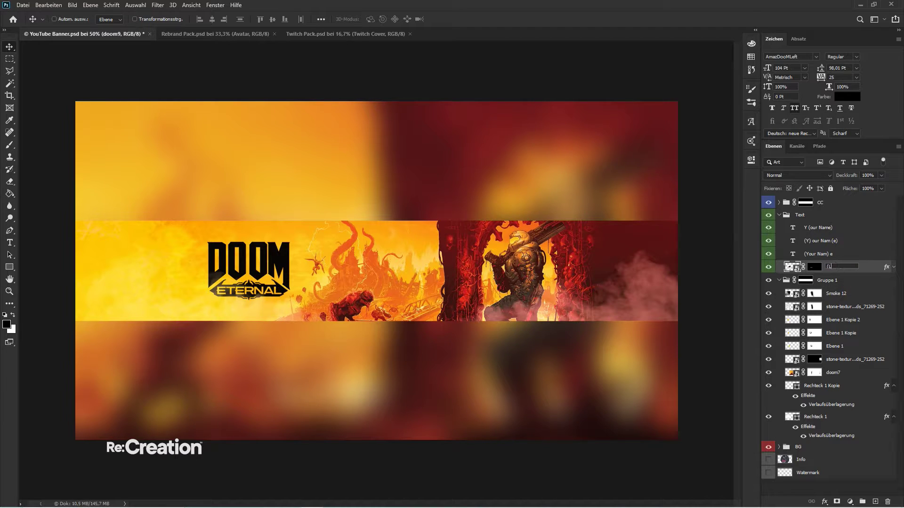
type("(Logo)")
key("Return")
right_click(844, 265)
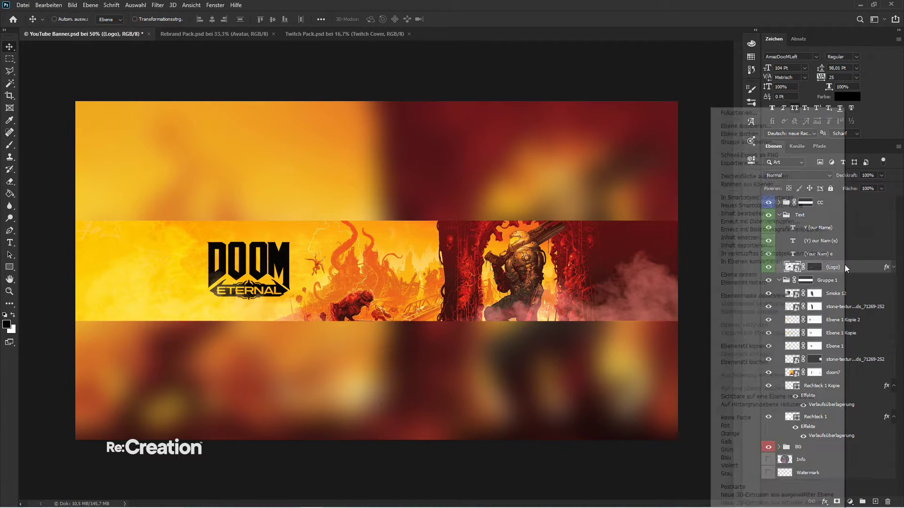
left_click(745, 426)
left_click(779, 214)
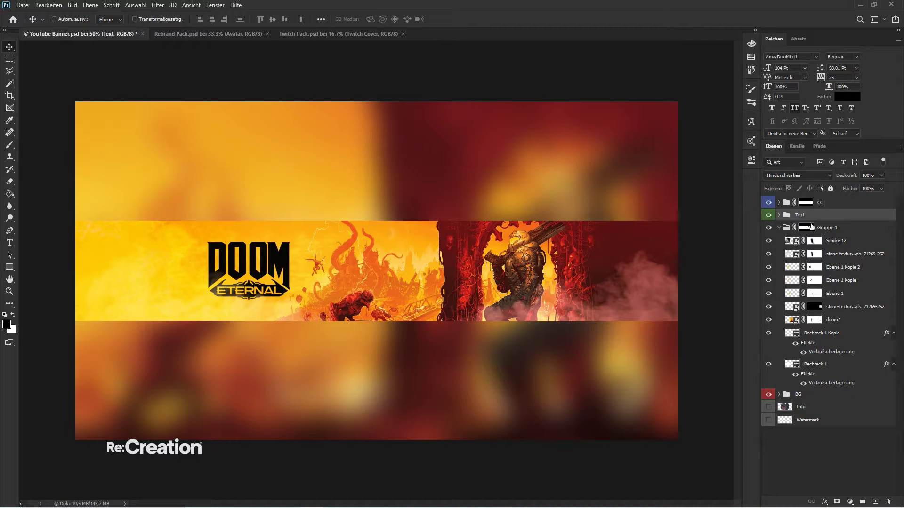
- Rename Gruppe 1 to Banner and tag it red
double_click(827, 226)
type("bANNER")
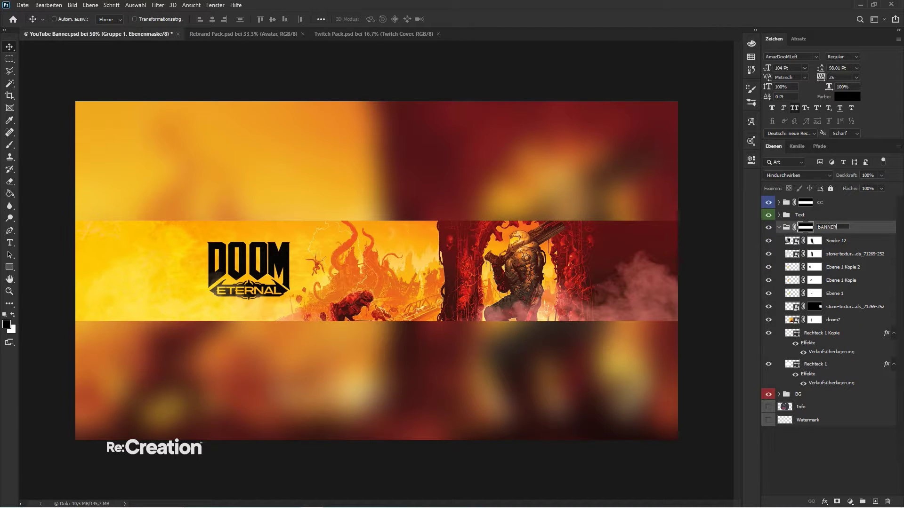
key("ctrl+a")
type("B")
key("Return")
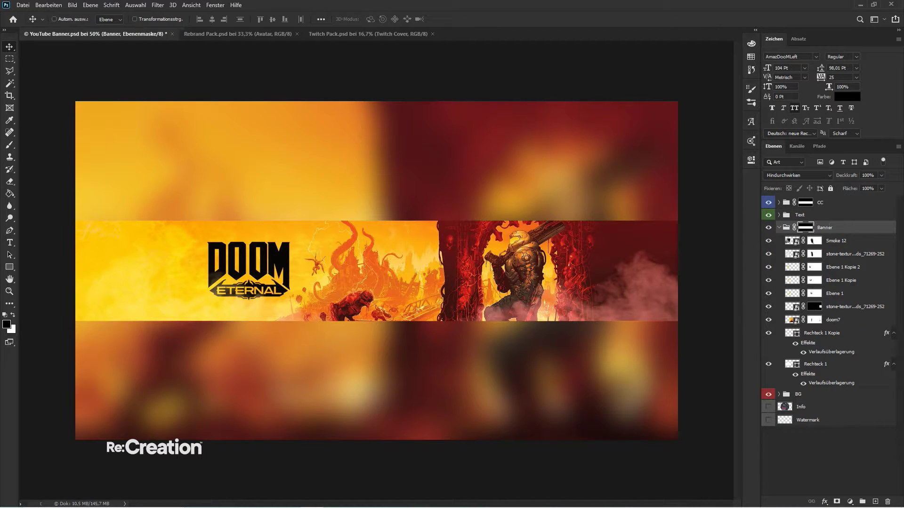
right_click(844, 232)
left_click(732, 454)
key("Tab")
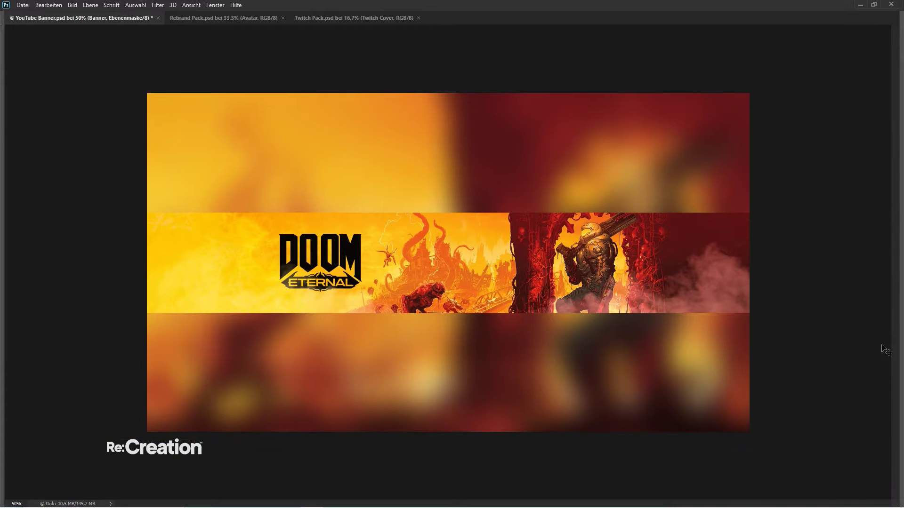
key("Tab")
- Rename the banner layers to Smoke 3, Overlay 1, Sky 1, Sky 2 and Sky 3
double_click(836, 240)
type("Sm")
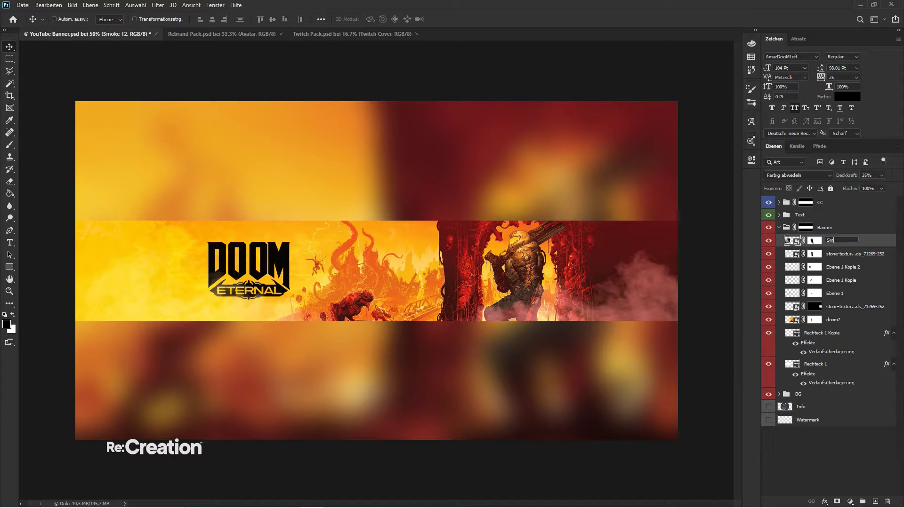
type("oke 3")
key("Tab")
type("Ov")
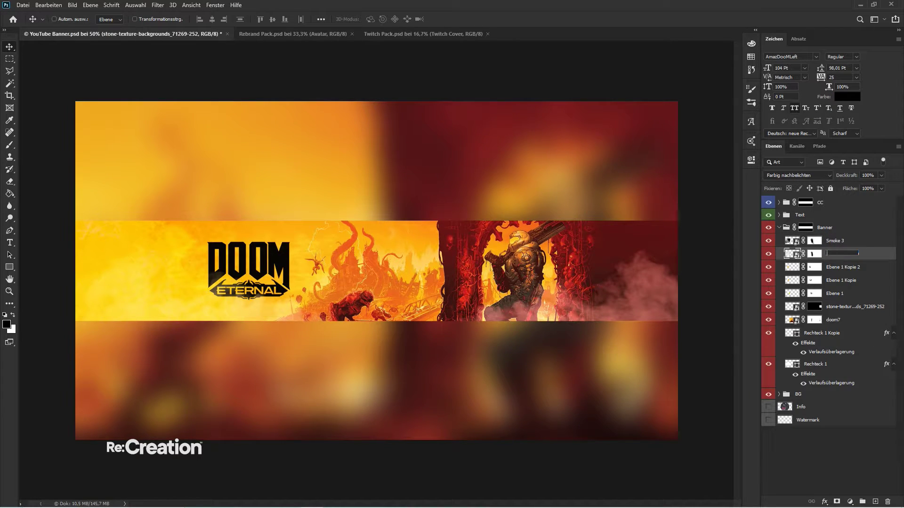
type("erlay 1")
key("Tab")
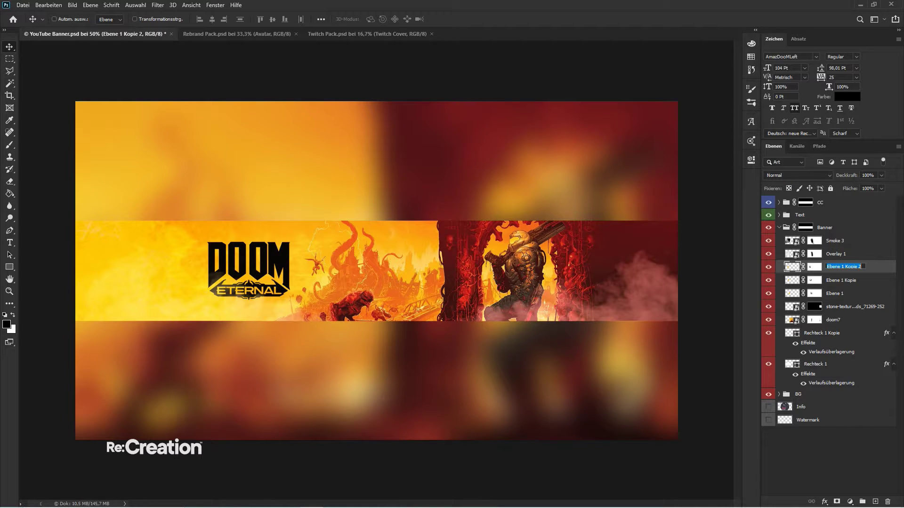
type("Sky 1")
key("Tab")
type("Sky 2")
key("Tab")
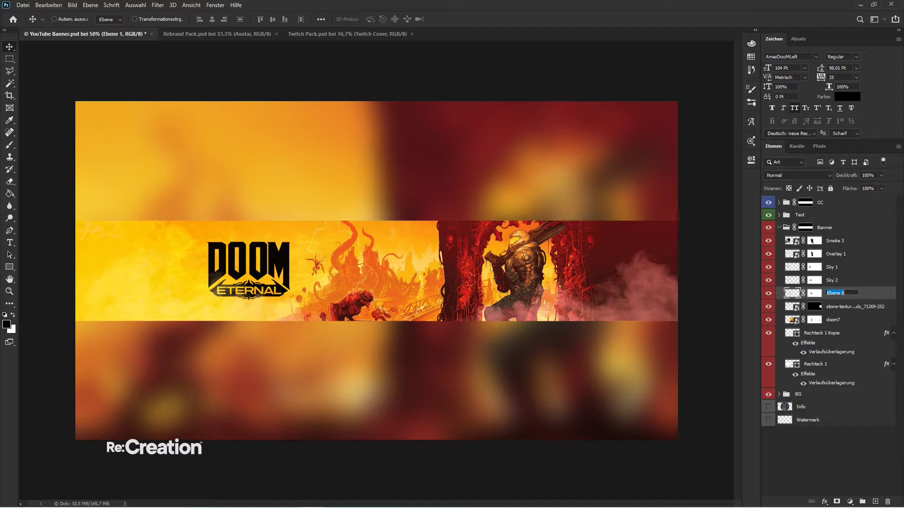
type("Sky 3")
key("Tab")
- Name the next layers Overlay 3 and Image 1
type("Ov")
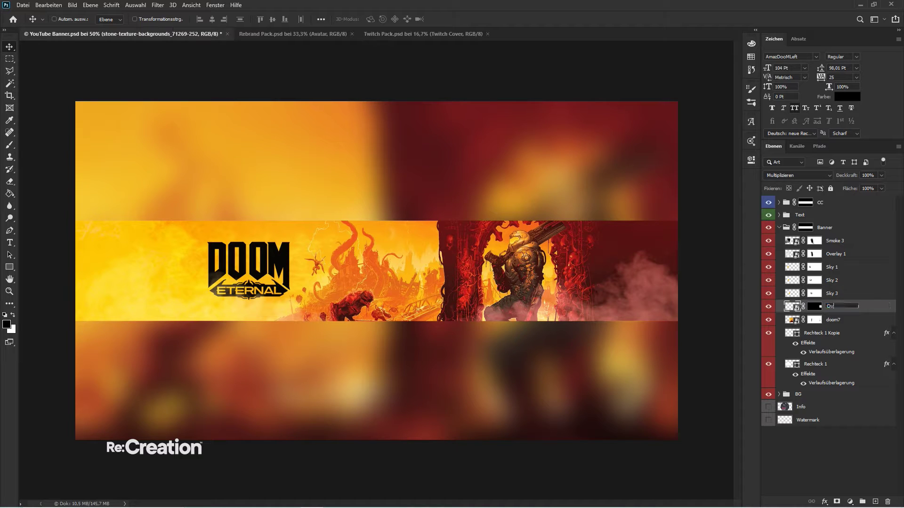
key("Tab")
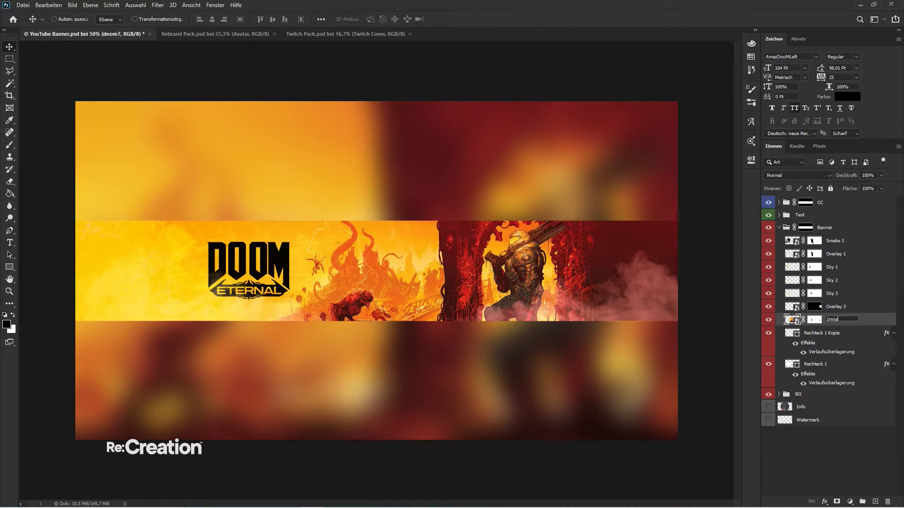
type("Image 1")
key("Tab")
key("Tab")
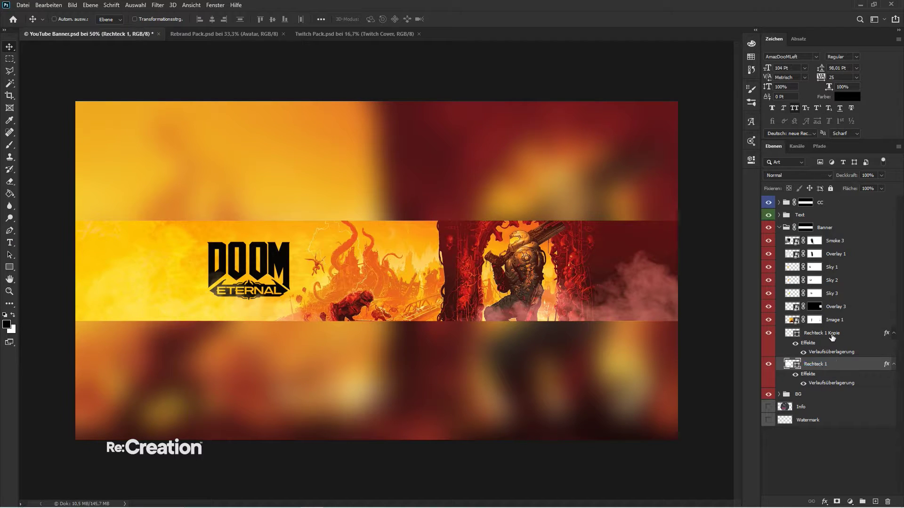
- Rename the rectangle layers to BG 1 and BG 2
key("shift+Tab")
type("BG1")
key("Tab")
type("BG")
key("BackSpace")
key("BackSpace")
key("BackSpace")
key("BackSpace")
key("BackSpace")
type("bg")
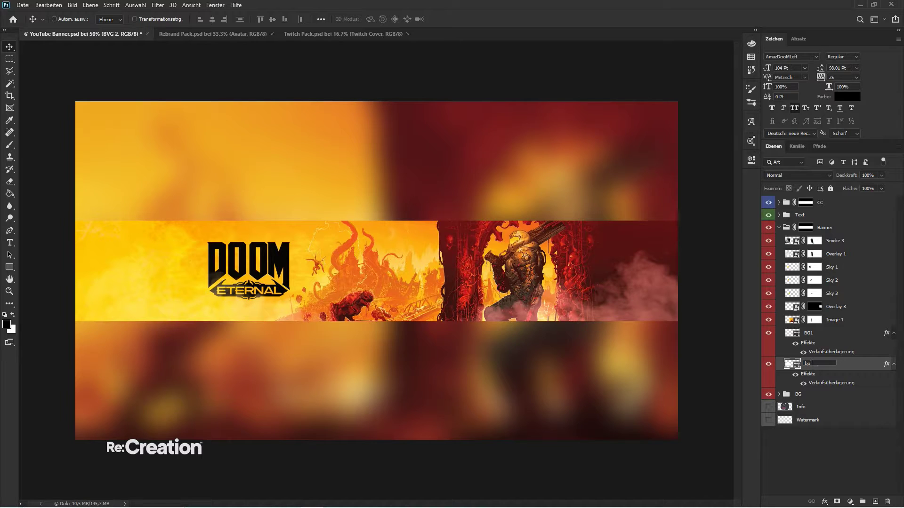
type(" 2")
key("Return")
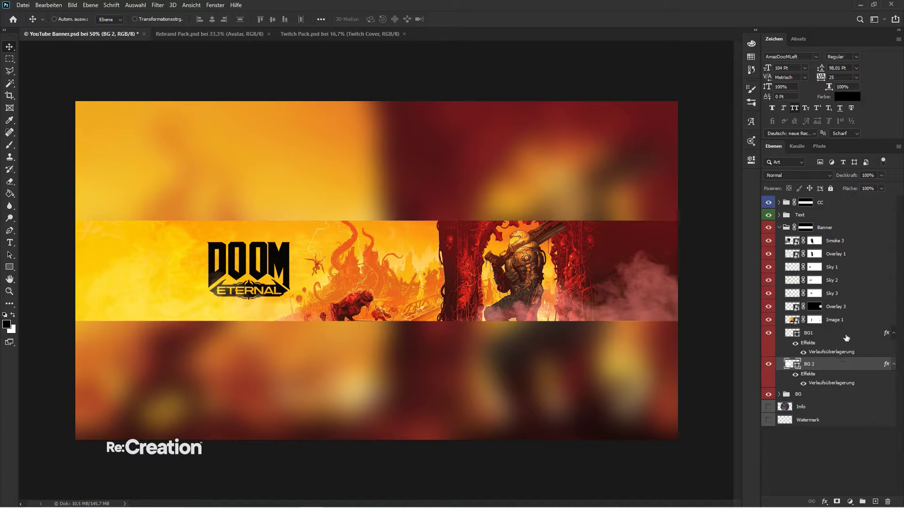
double_click(809, 332)
key("Return")
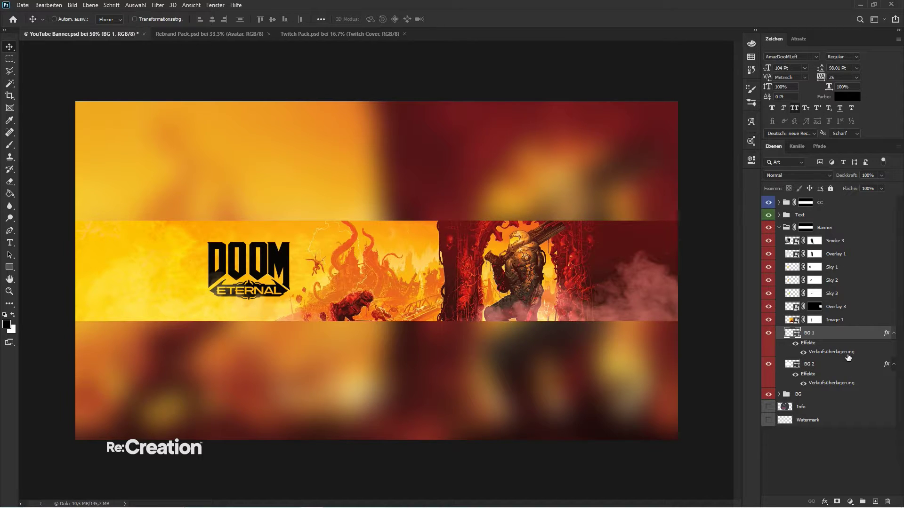
- Collapse the BG effects and Banner group, then move the four groups below Watermark
left_click(894, 333)
left_click(894, 346)
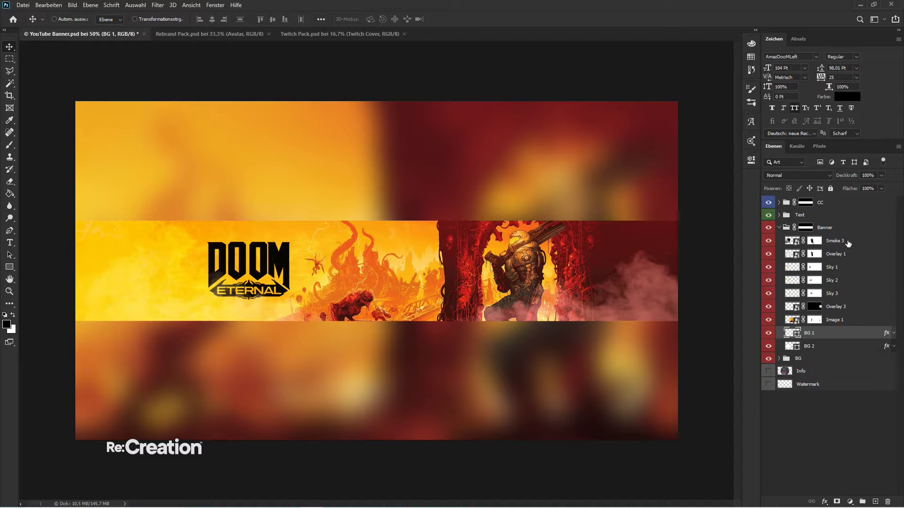
left_click(783, 228)
left_click(779, 227)
left_click(805, 242)
left_click(825, 202, "shift")
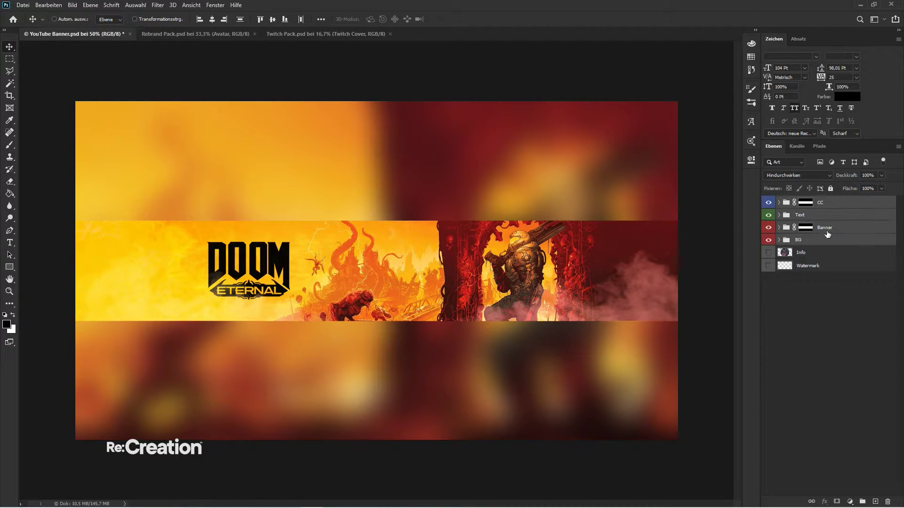
left_click_drag(827, 233, 834, 323)
left_click(833, 324)
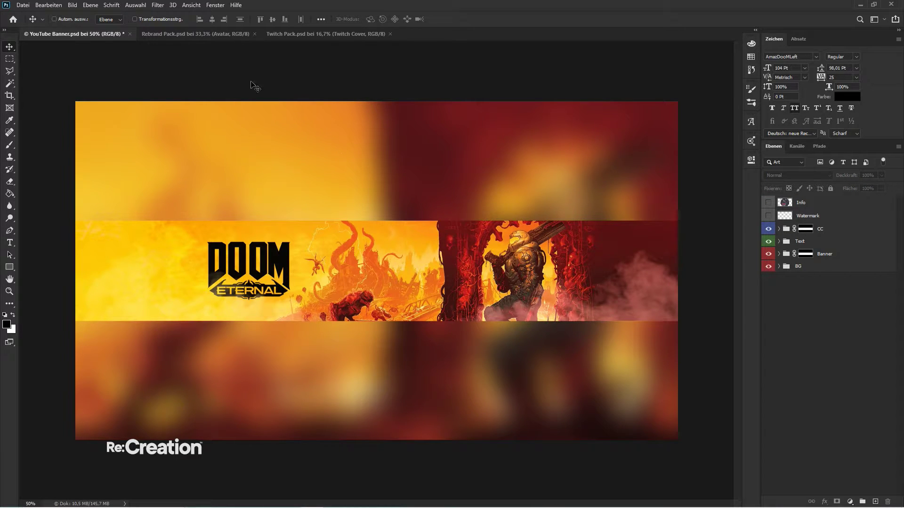
left_click(226, 33)
- Place the doom1 image into the Avatar artboard and enlarge it to fill
left_click_drag(532, 204, 397, 239)
left_click_drag(440, 193, 468, 177)
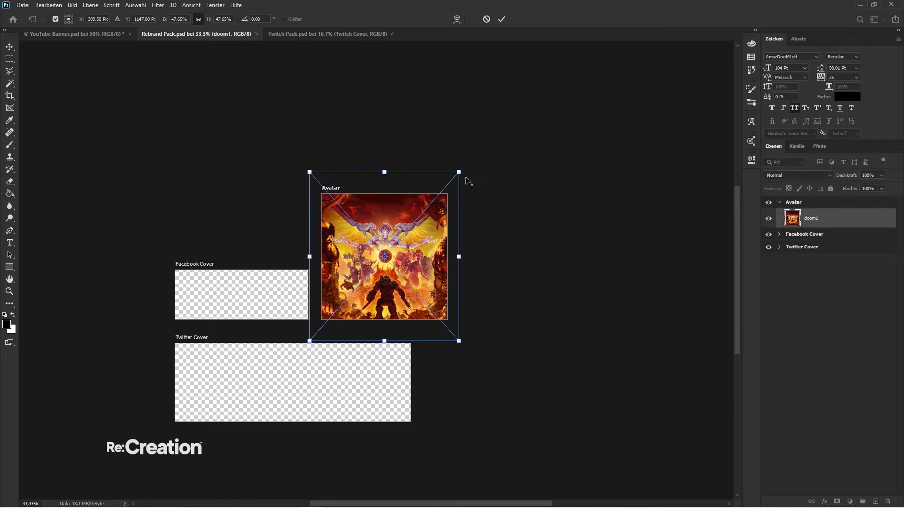
key("Return")
key("ctrl+plus")
key("ctrl+plus")
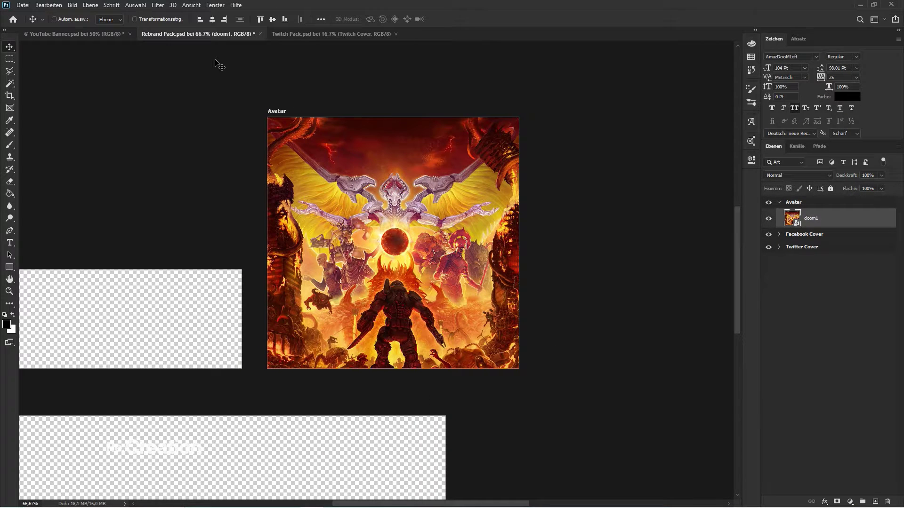
- Copy the CC 1 and CC 2 layers from the YouTube Banner into the Avatar
left_click(85, 33)
left_click(819, 230)
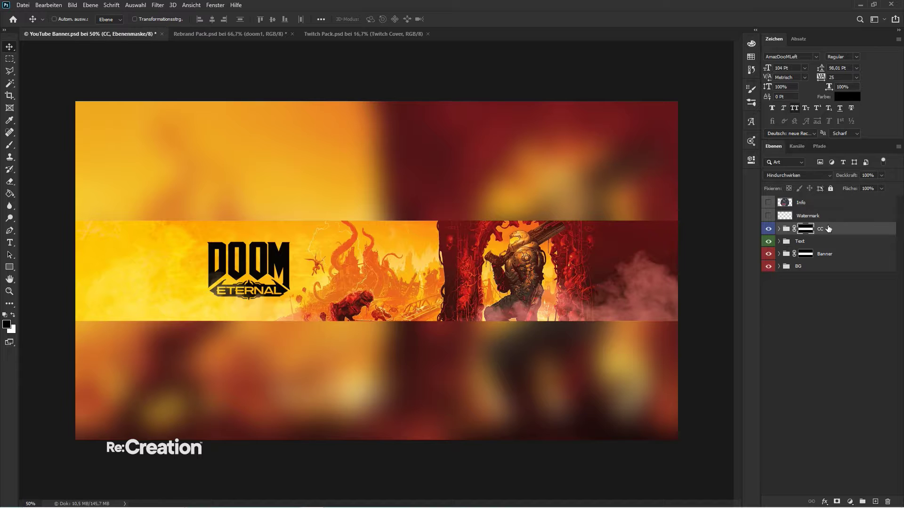
left_click(779, 230)
left_click(809, 242)
left_click(809, 255, "shift")
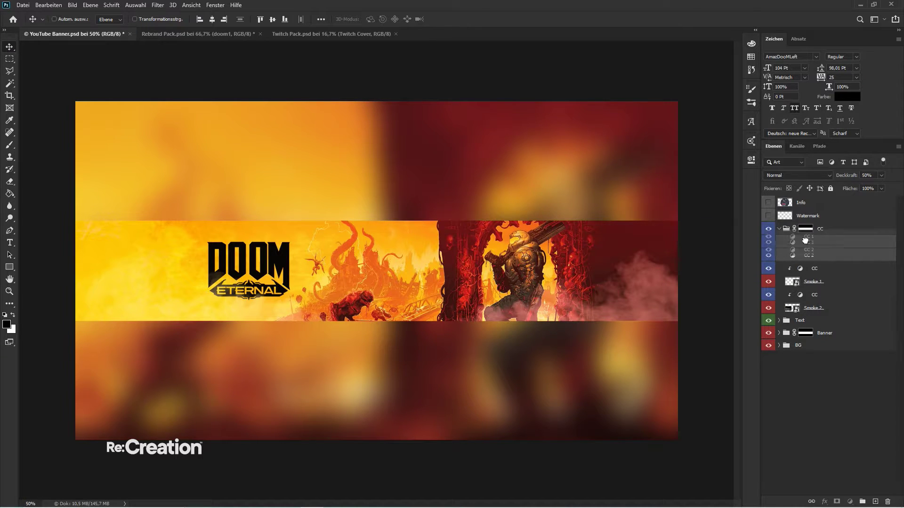
left_click_drag(819, 242, 398, 197)
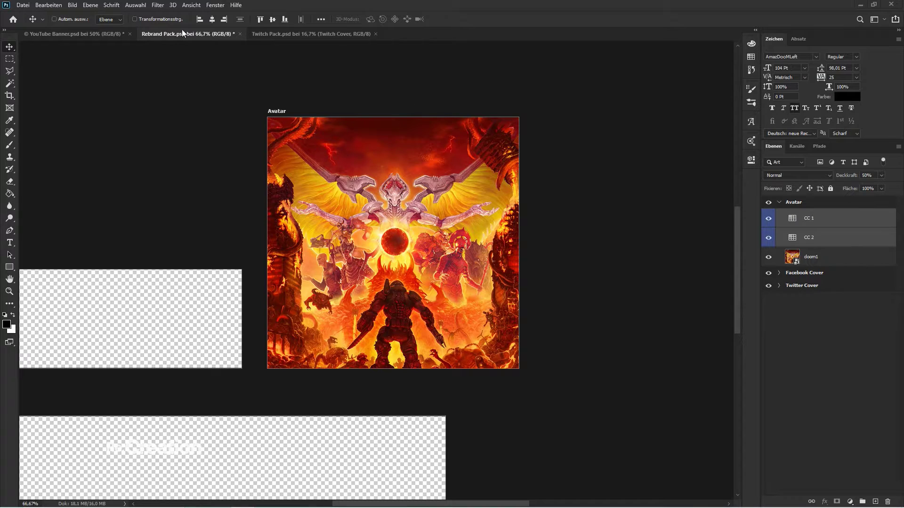
left_click(98, 33)
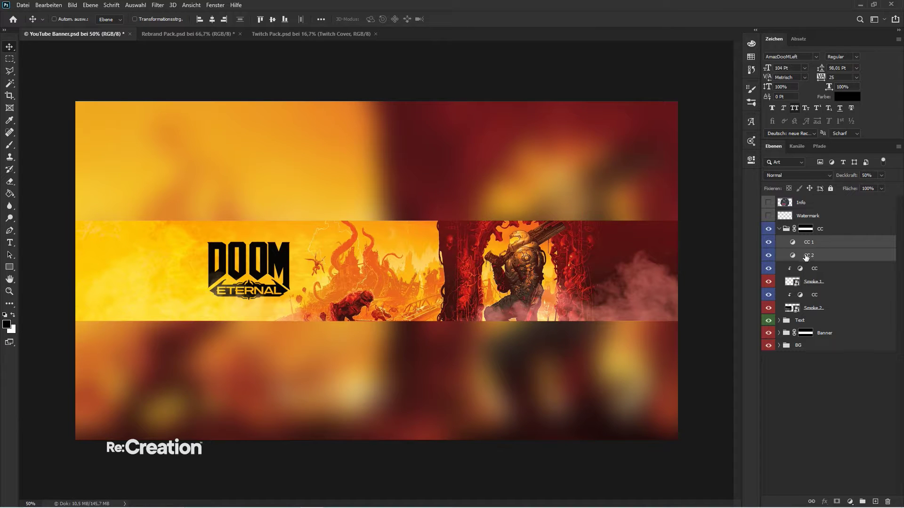
- Copy the Text group into the Avatar and centre the DOOM logo on it
left_click(779, 229)
left_click_drag(801, 241, 433, 235)
left_click(272, 19)
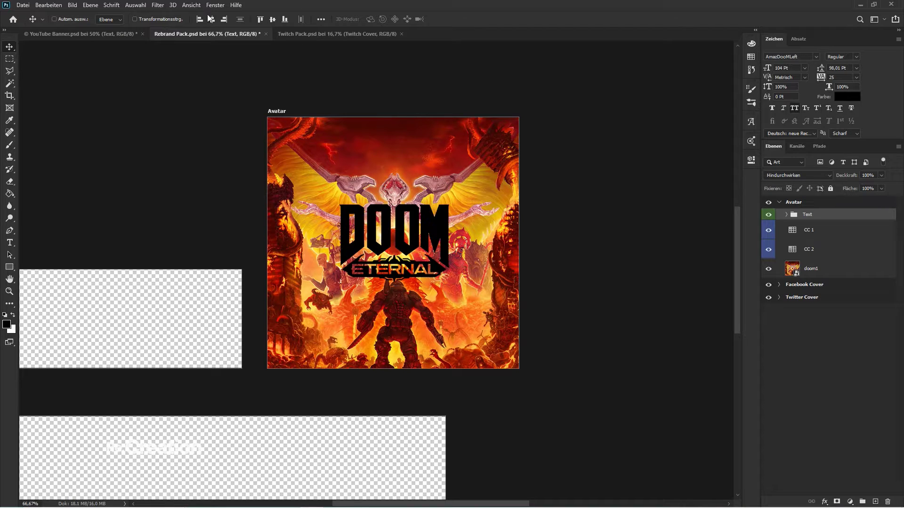
left_click(212, 19)
key("ctrl+plus")
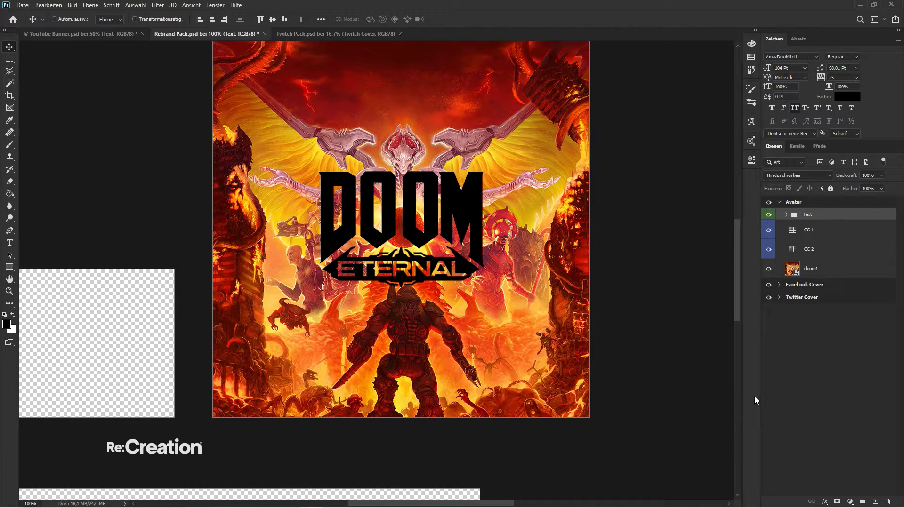
scroll(710, 339, "up", 1)
- Nudge the doom1 artwork and add a black-filled layer above CC 1
left_click(811, 268)
left_click_drag(547, 373, 533, 373)
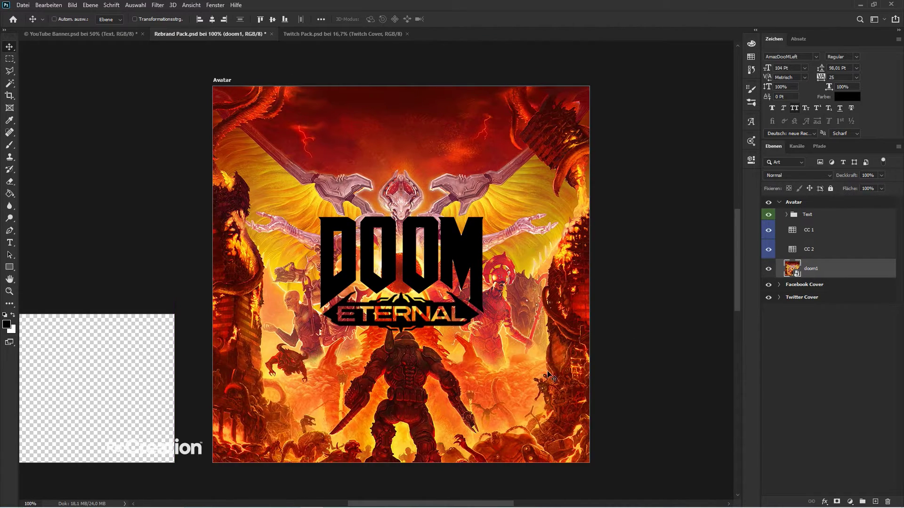
left_click(875, 501)
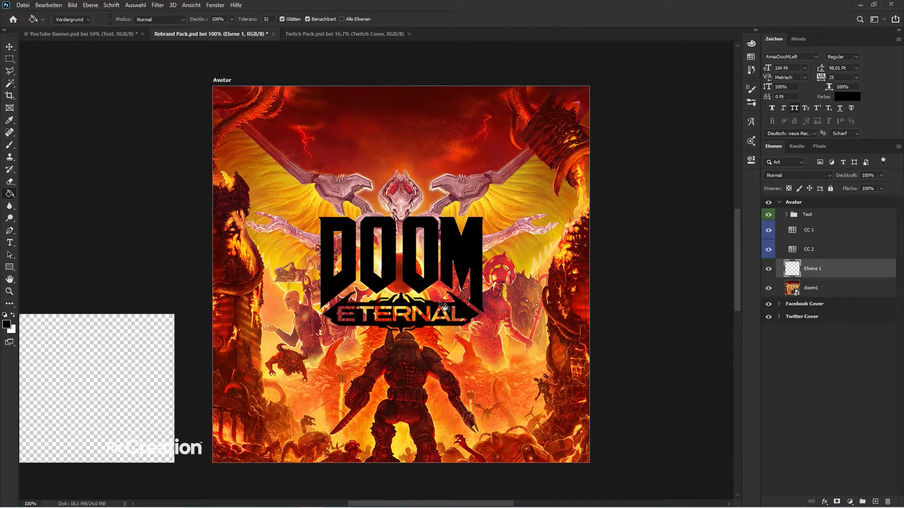
key("alt+BackSpace")
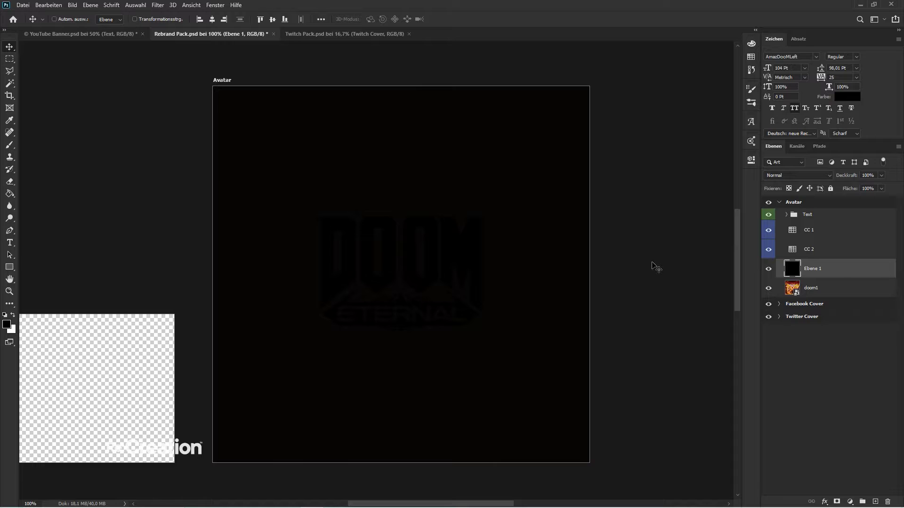
left_click(6, 324)
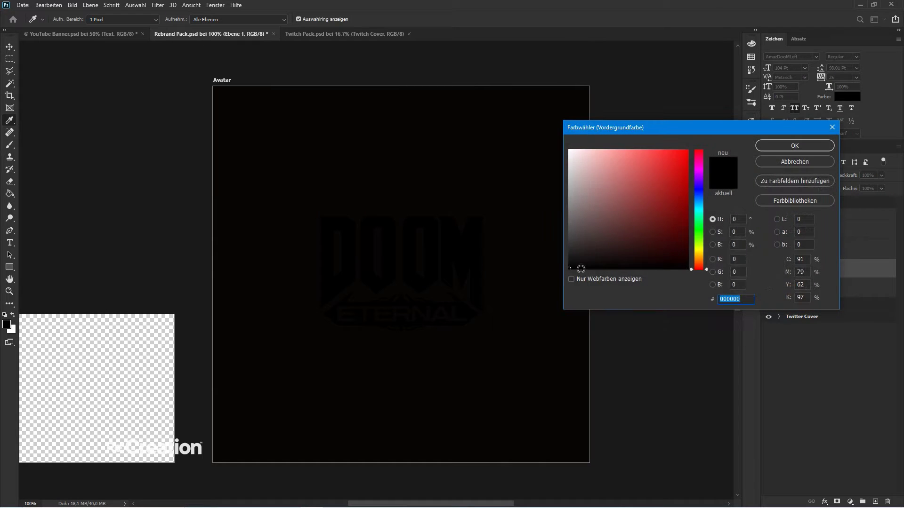
key("Return")
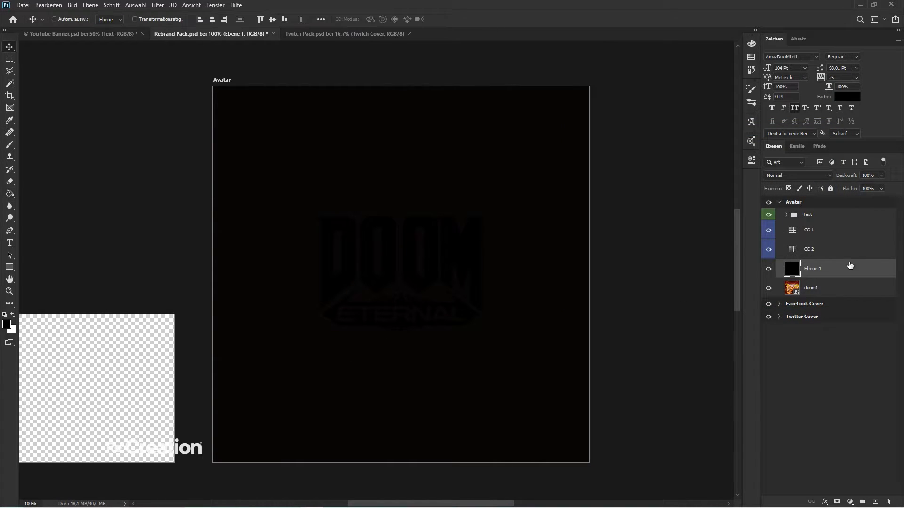
left_click_drag(850, 266, 825, 232)
- Set the black layer's opacity to 50%
key("5")
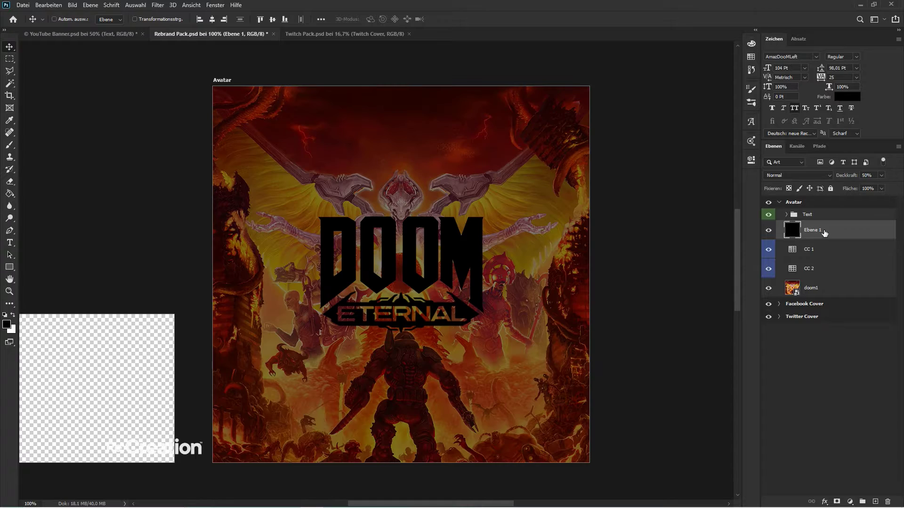
key("3")
key("5")
- Turn the three text layers in the Text group white
left_click(798, 216)
left_click(787, 215)
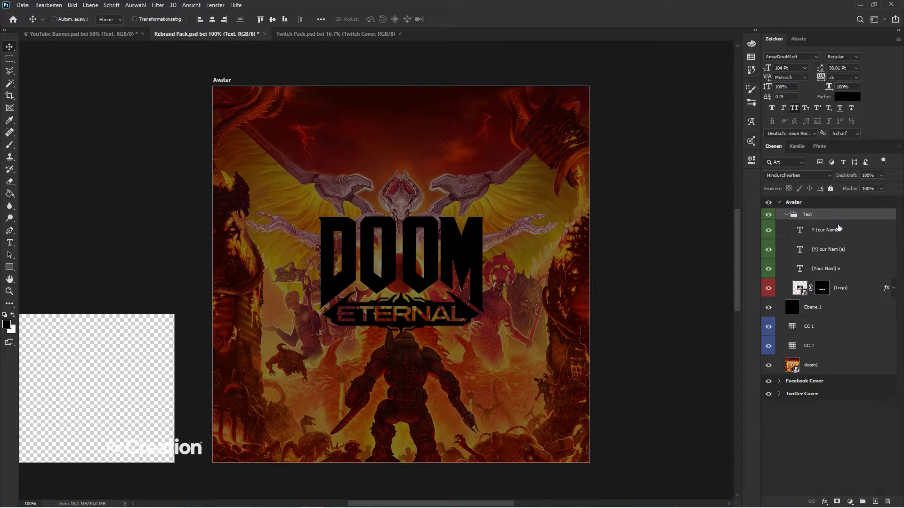
left_click(838, 230)
left_click(843, 268, "shift")
key("i")
left_click(845, 96)
left_click(574, 148)
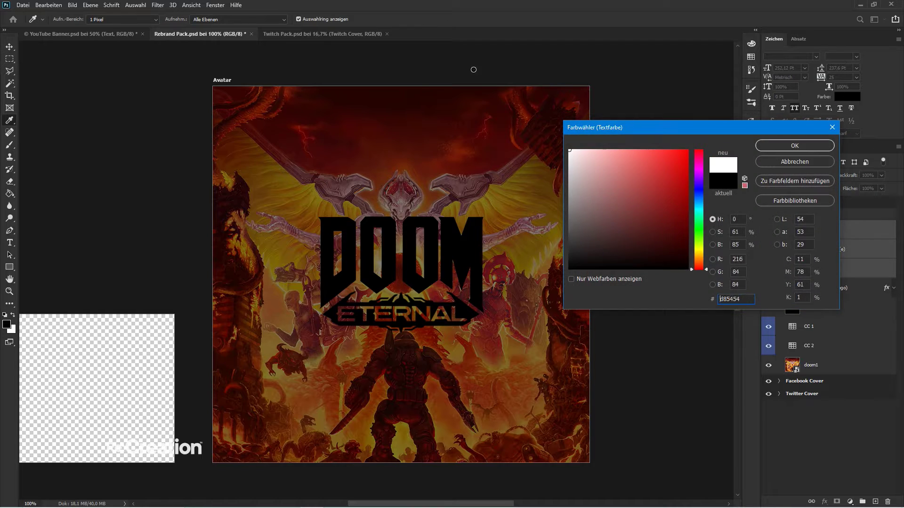
key("Return")
key("v")
- Change the Logo layer's colour overlay to white
double_click(869, 293)
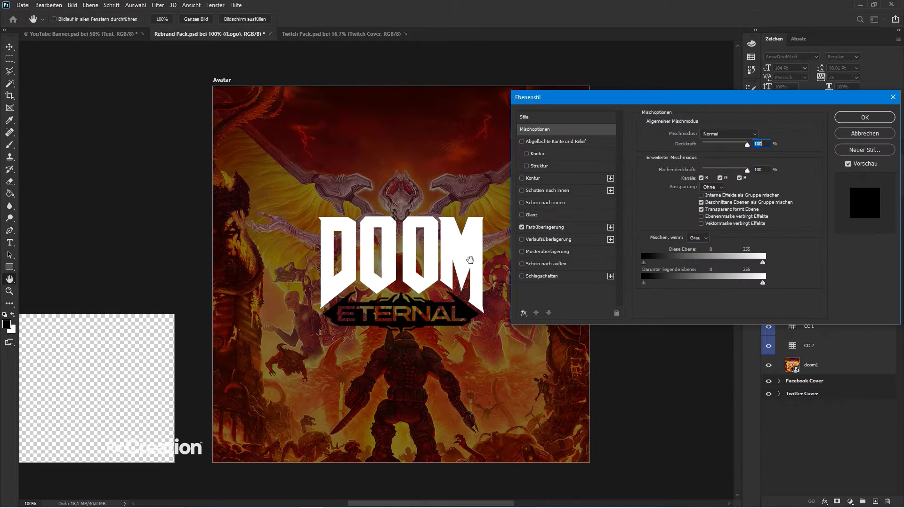
left_click(535, 229)
left_click(744, 135)
left_click(573, 150)
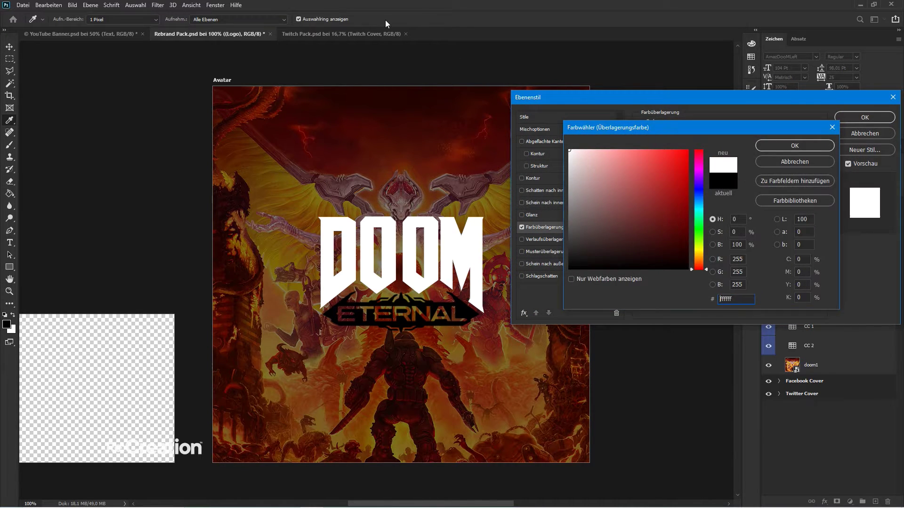
key("Return")
key("Return")
- Add a white outer glow to the Text group's layer style
left_click(791, 217)
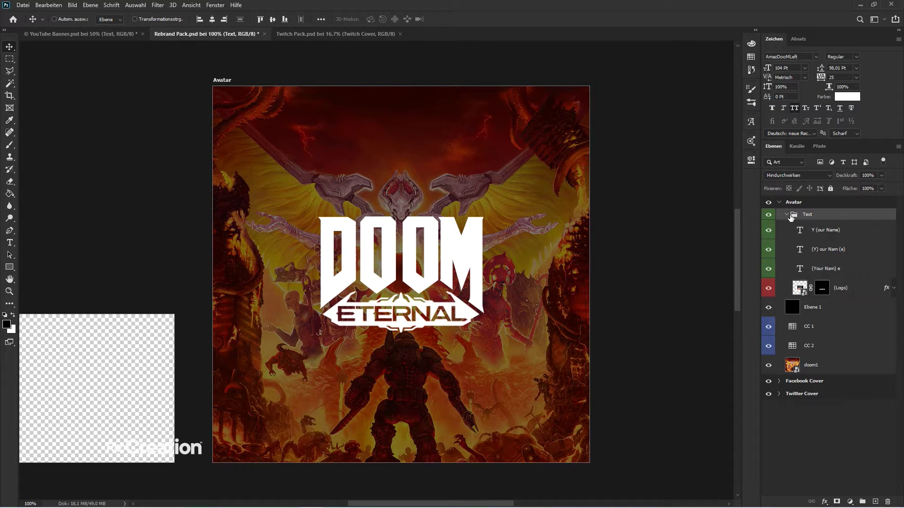
double_click(848, 214)
key("Escape")
left_click(787, 215)
double_click(854, 210)
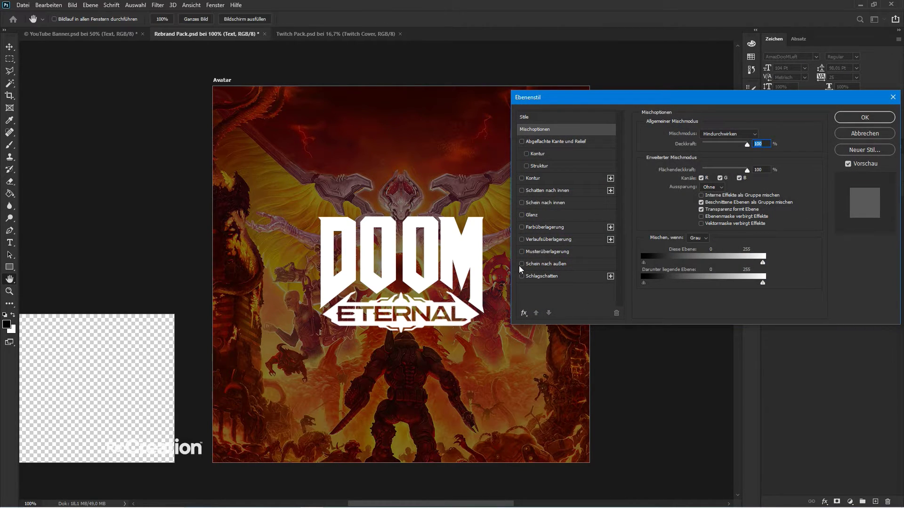
left_click(537, 264)
left_click(666, 167)
left_click(574, 150)
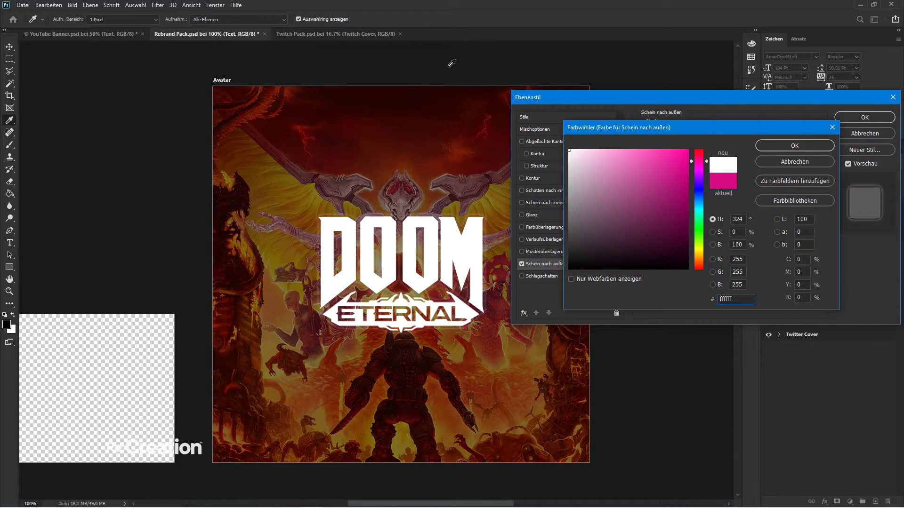
key("Return")
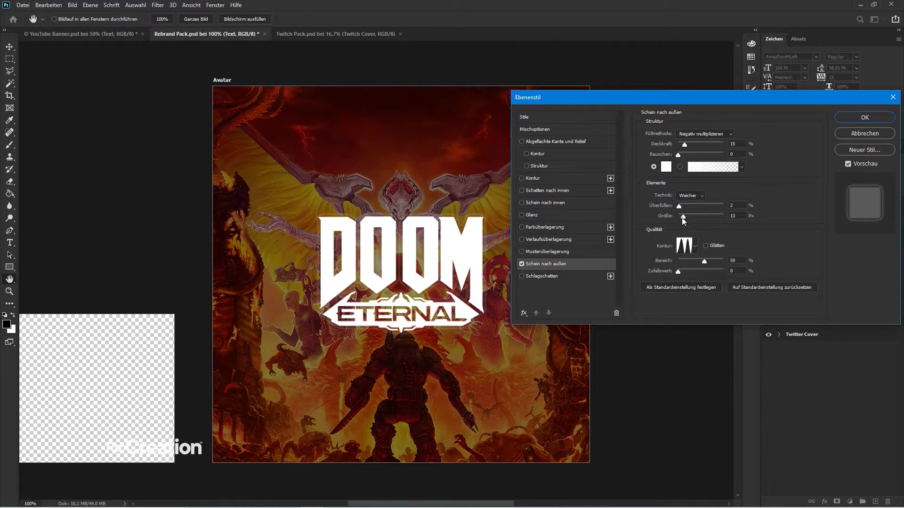
- Tune the glow to Normal blending, linear contour, 7 px size and faint opacity
left_click_drag(682, 217, 655, 212)
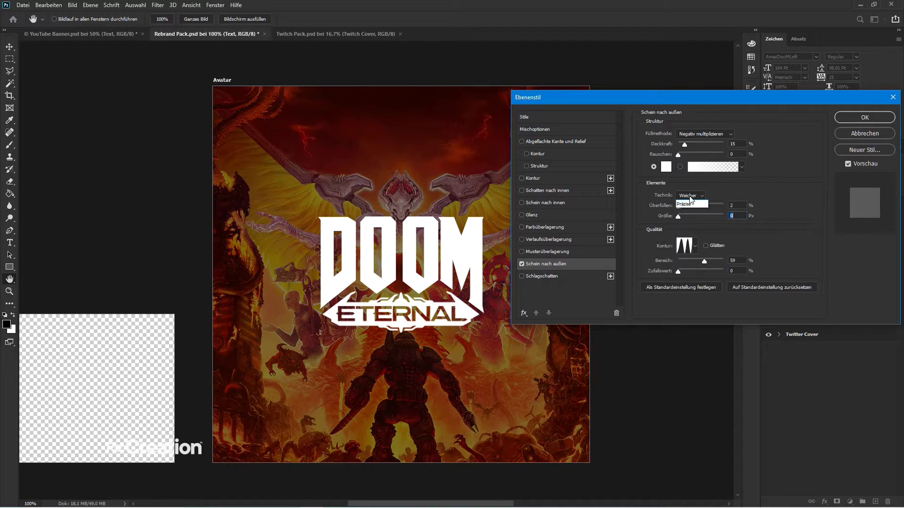
left_click(706, 133)
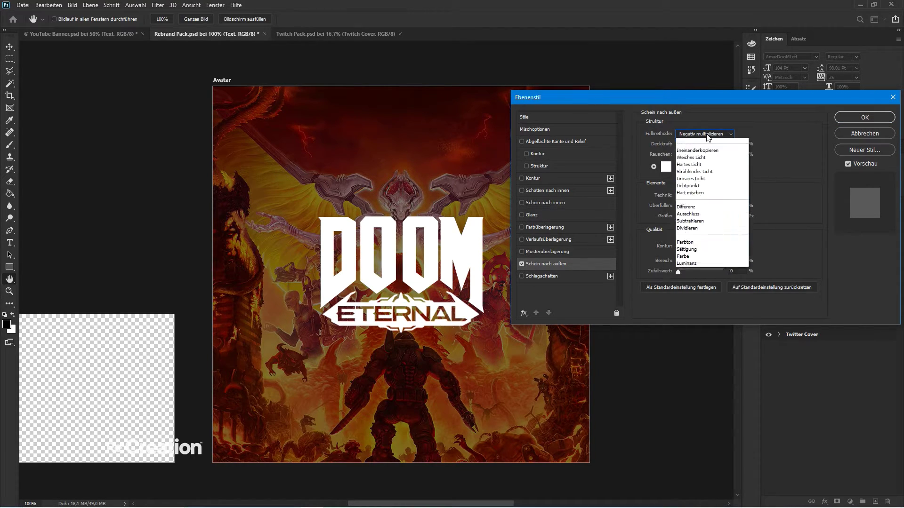
left_click(697, 142)
left_click_drag(675, 216, 684, 217)
left_click(695, 246)
left_click(644, 269)
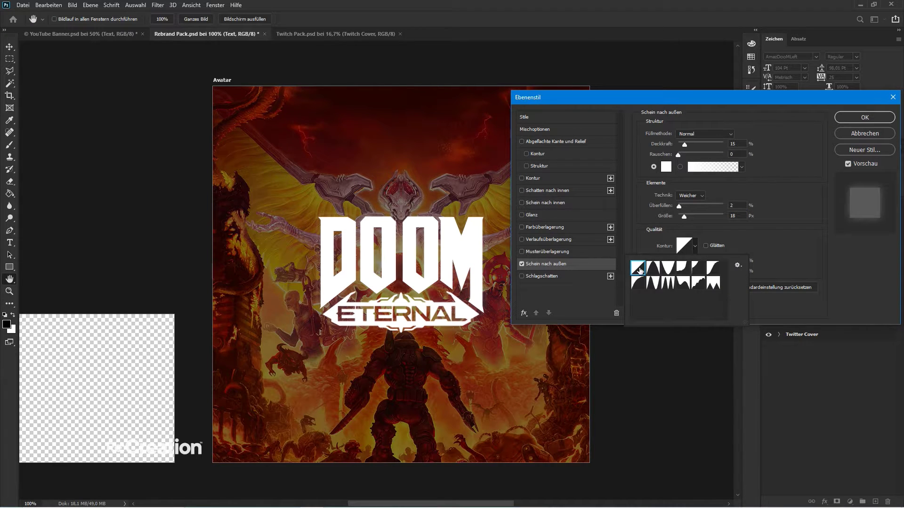
left_click(625, 234)
left_click_drag(685, 219, 694, 217)
mouse_move(684, 143)
left_mouse_down()
mouse_move(710, 141)
mouse_move(691, 157)
left_mouse_up()
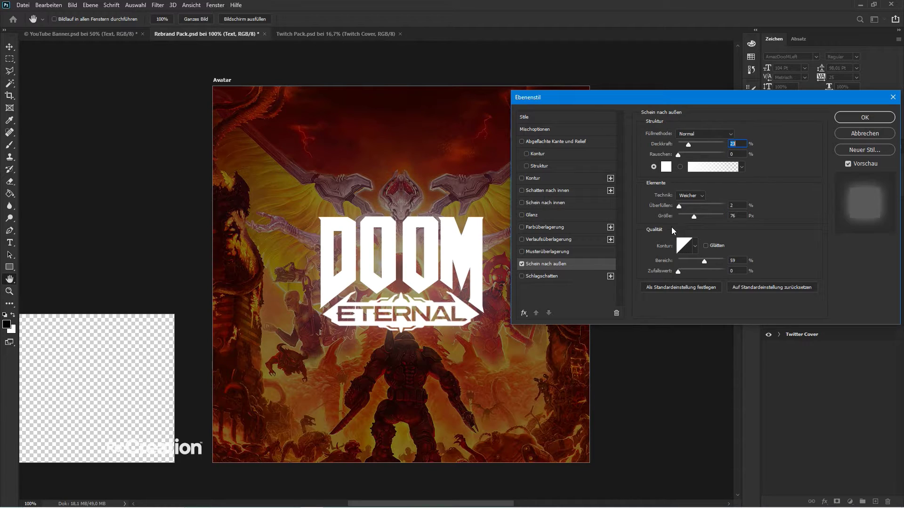
left_click_drag(693, 216, 679, 217)
left_click_drag(689, 144, 725, 144)
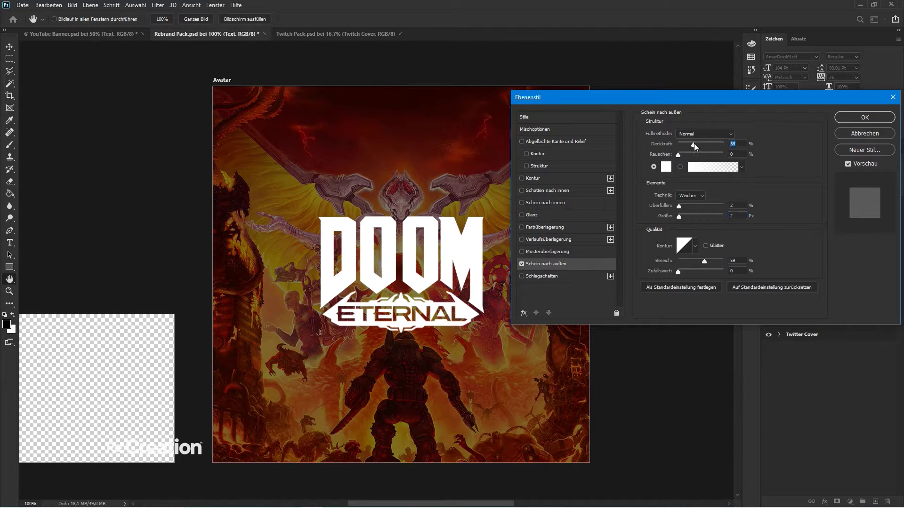
left_click_drag(679, 215, 681, 216)
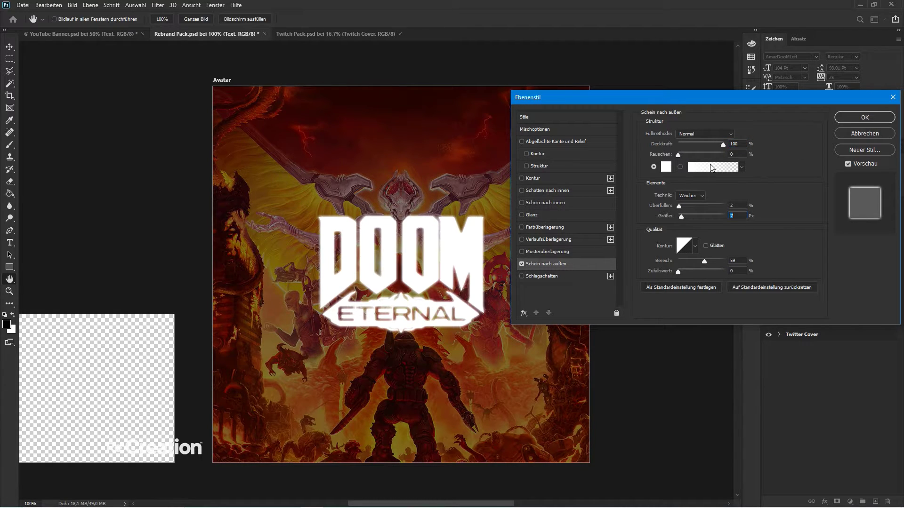
left_click_drag(721, 143, 696, 144)
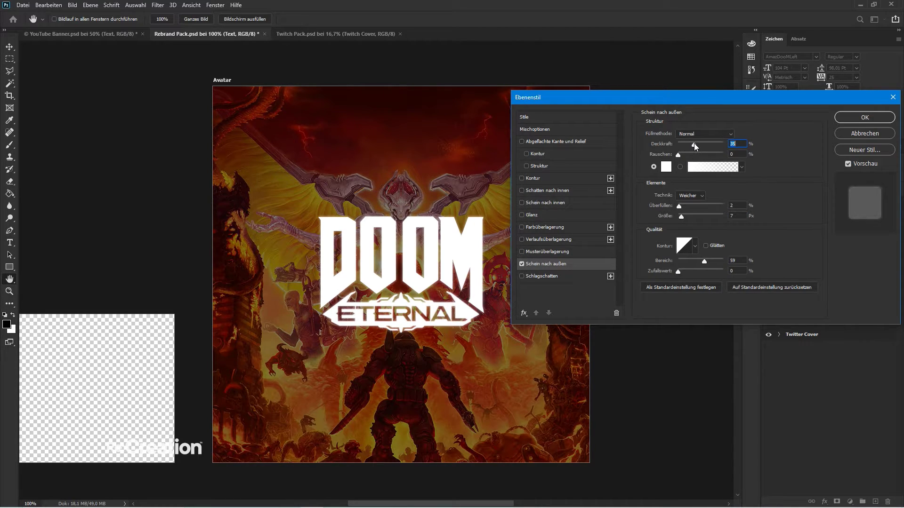
- Apply the outer glow and scale up the DOOM logo about its centre
key("Return")
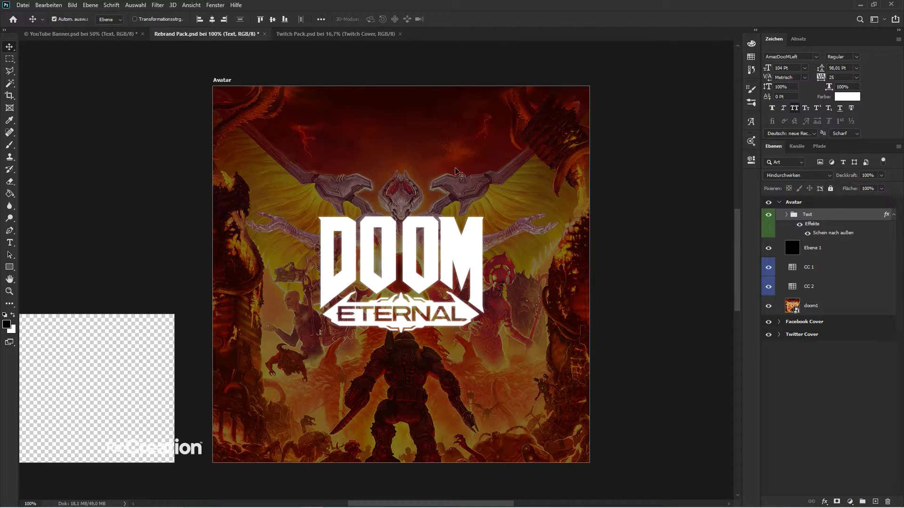
key("ctrl+t")
left_click_drag(512, 198, 535, 182)
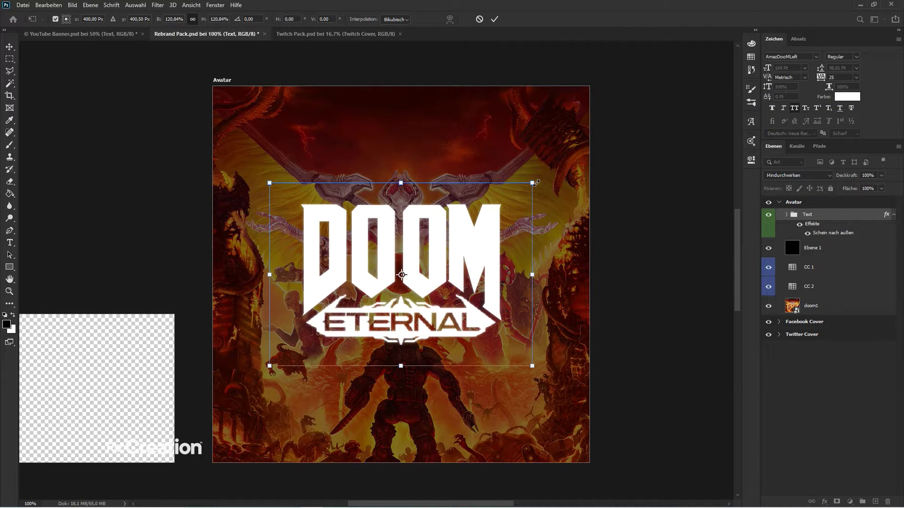
key("Return")
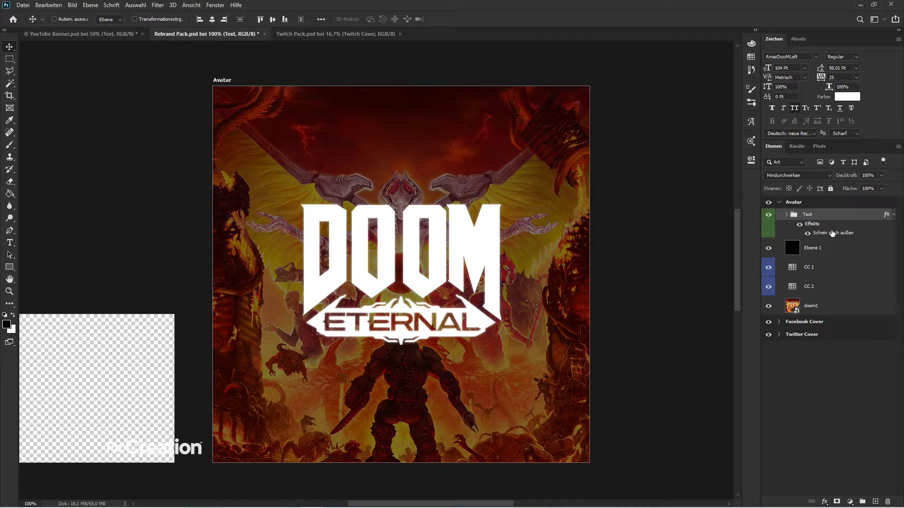
- Rename Ebene 1 to Overlay and colour-code it red
left_click(787, 214)
left_click(786, 214)
left_click(896, 215)
double_click(813, 230)
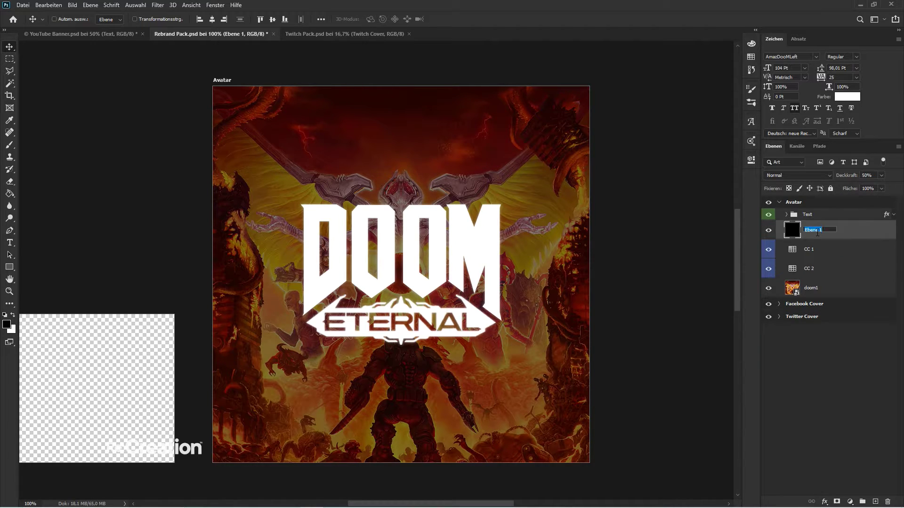
type("Overlay")
key("Return")
right_click(817, 232)
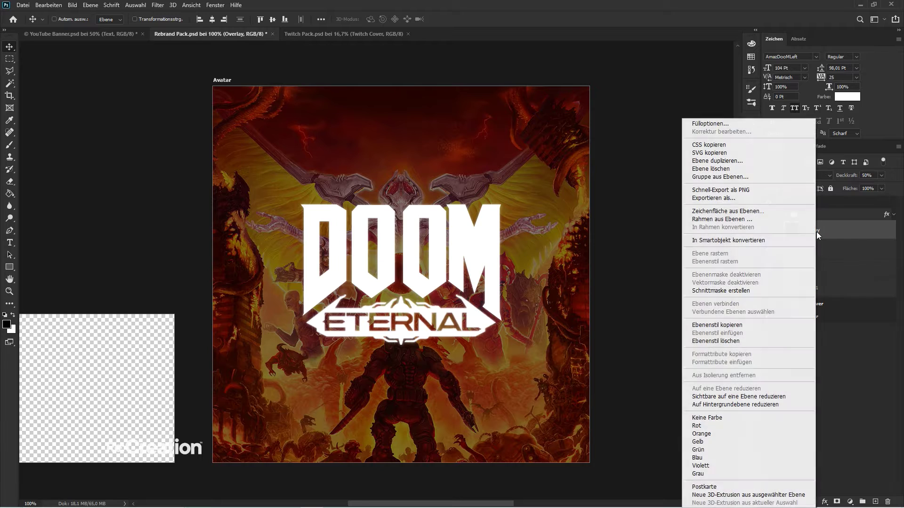
left_click(754, 425)
- Group CC 1, CC 2, Overlay and doom1 into a group named BG
left_click_drag(837, 230, 837, 275)
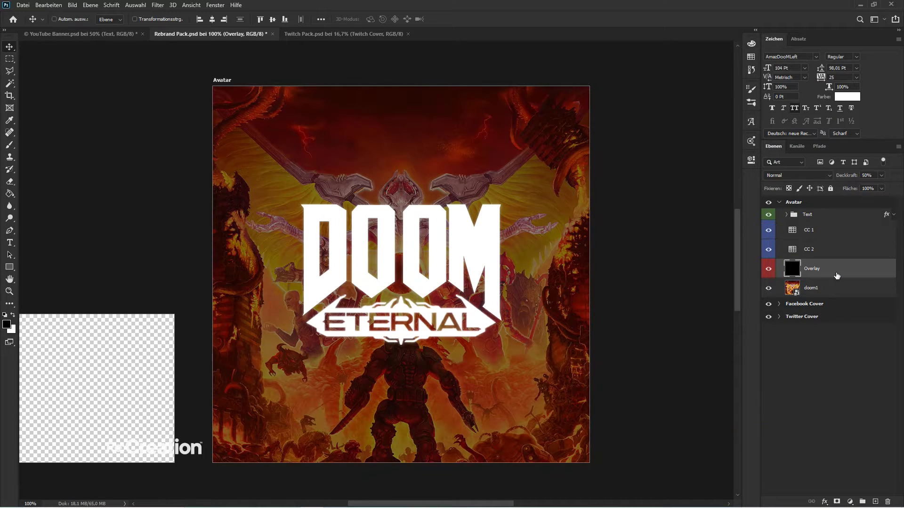
left_click(817, 237, "shift")
key("ctrl+g")
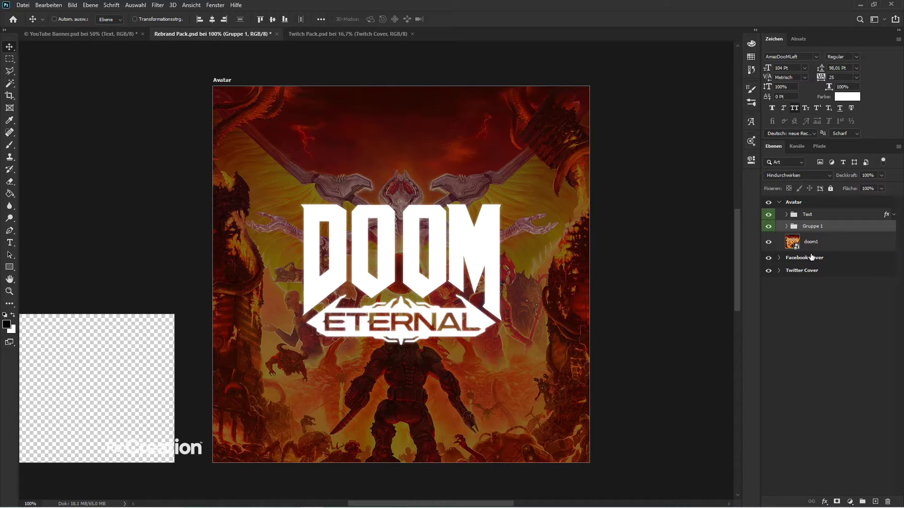
left_click(787, 226)
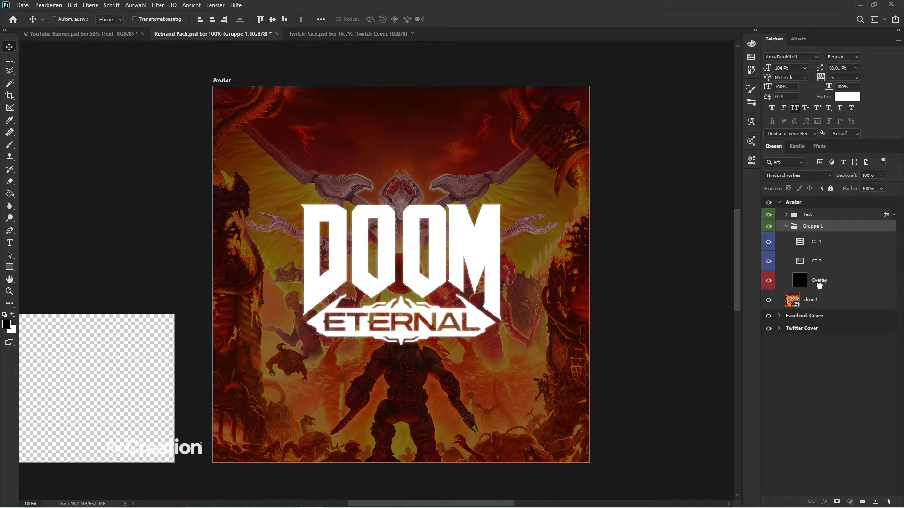
left_click_drag(819, 284, 819, 289)
double_click(811, 226)
type("BG")
key("Return")
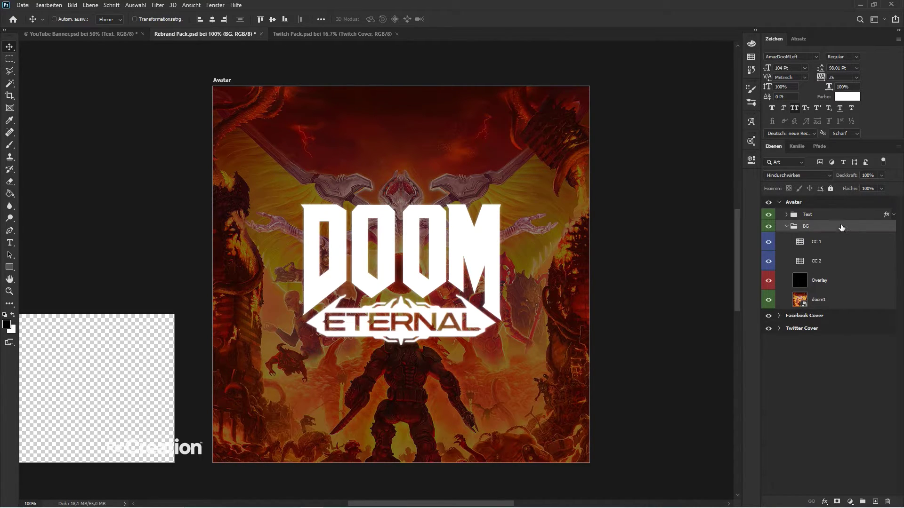
- Colour the BG group red, rename doom1 to BG, and colour CC 1 and CC 2 blue
right_click(842, 228)
left_click(748, 455)
double_click(817, 300)
type("BG")
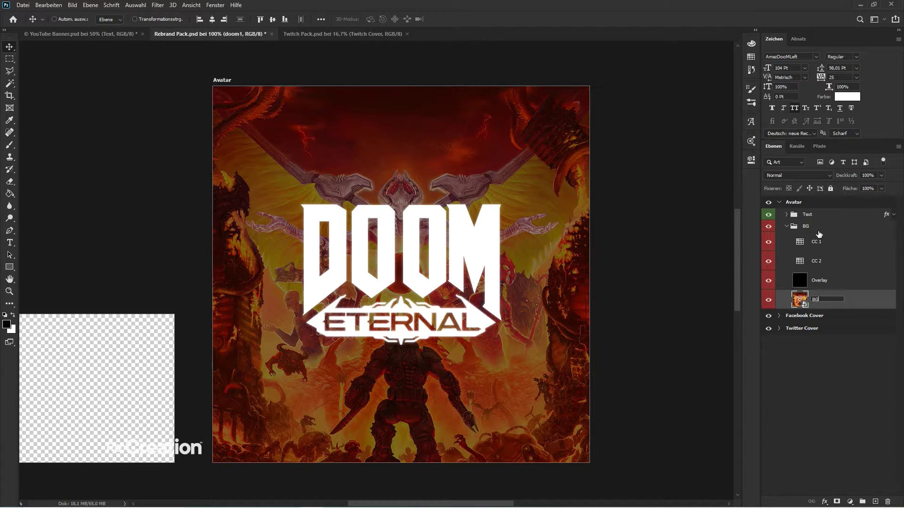
key("Return")
left_click(819, 241)
left_click(819, 260, "shift")
right_click(828, 262)
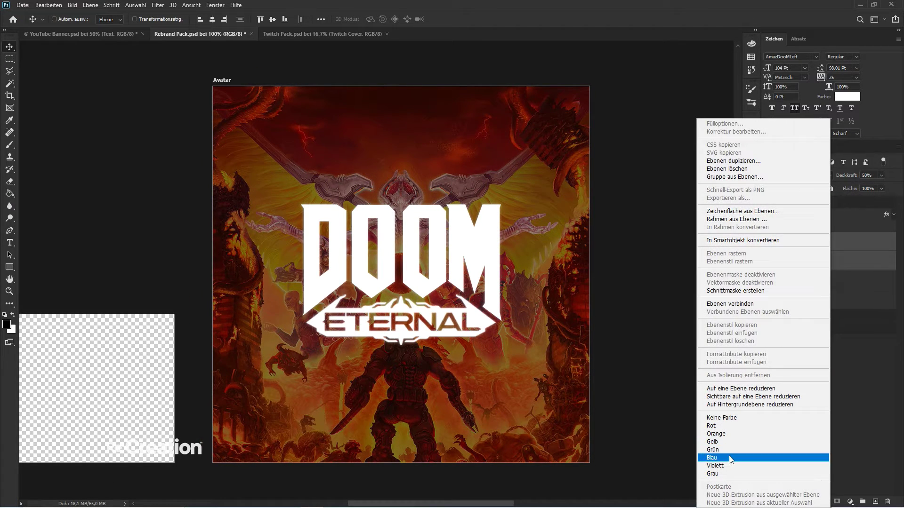
left_click(733, 451)
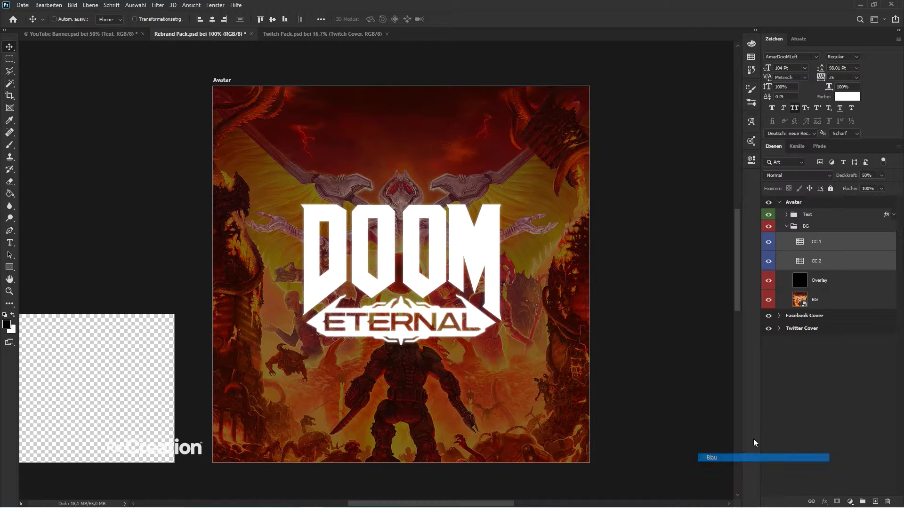
left_click(787, 226)
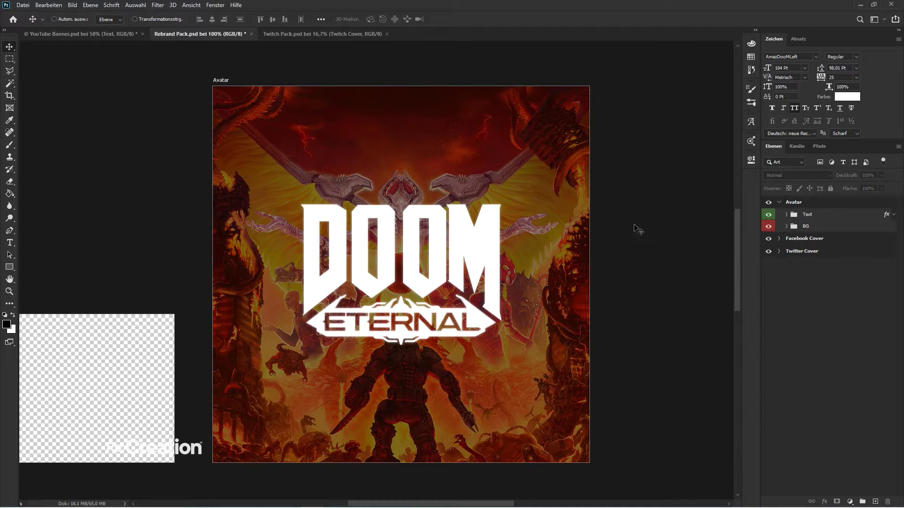
key("ctrl+minus")
key("ctrl+minus")
- Copy the Text, Banner and CC groups from the YouTube Banner into the Twitter Cover
left_click_drag(369, 269, 503, 152)
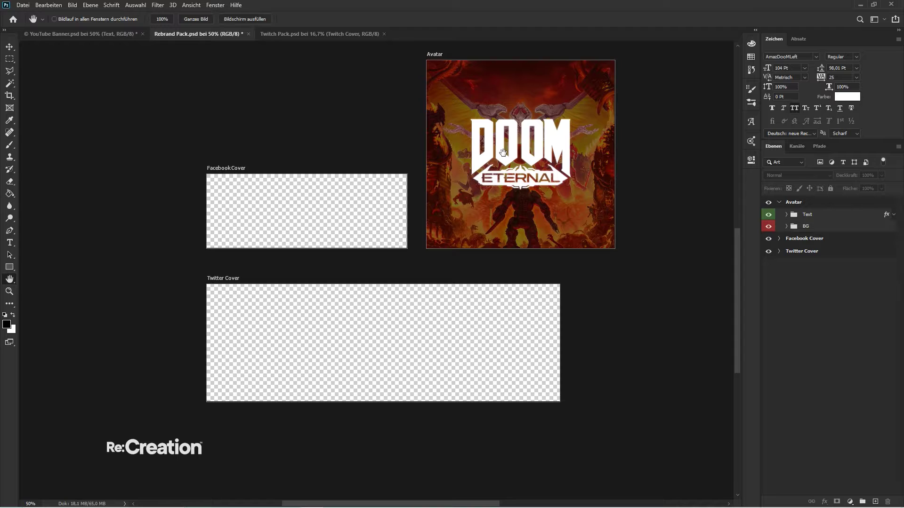
left_click(73, 33)
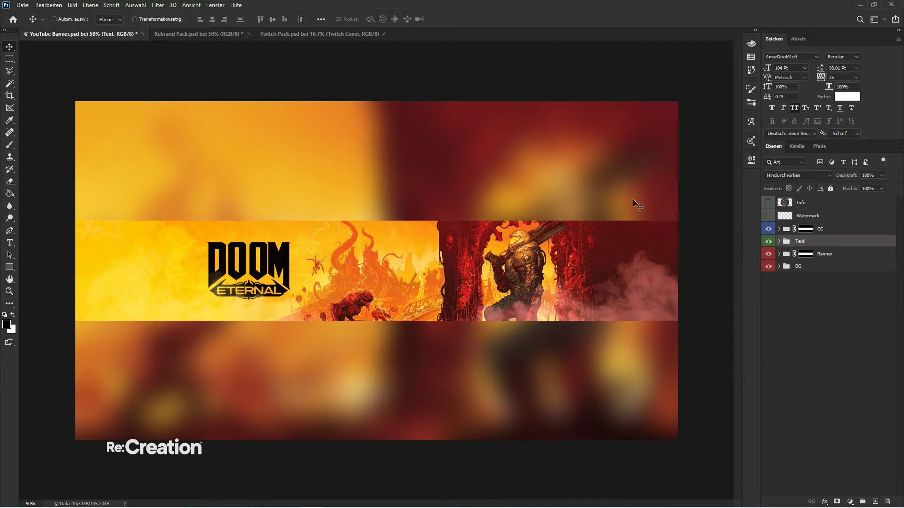
left_click(801, 242)
left_click(824, 254, "shift")
left_click(829, 229, "shift")
left_click_drag(829, 228, 351, 368)
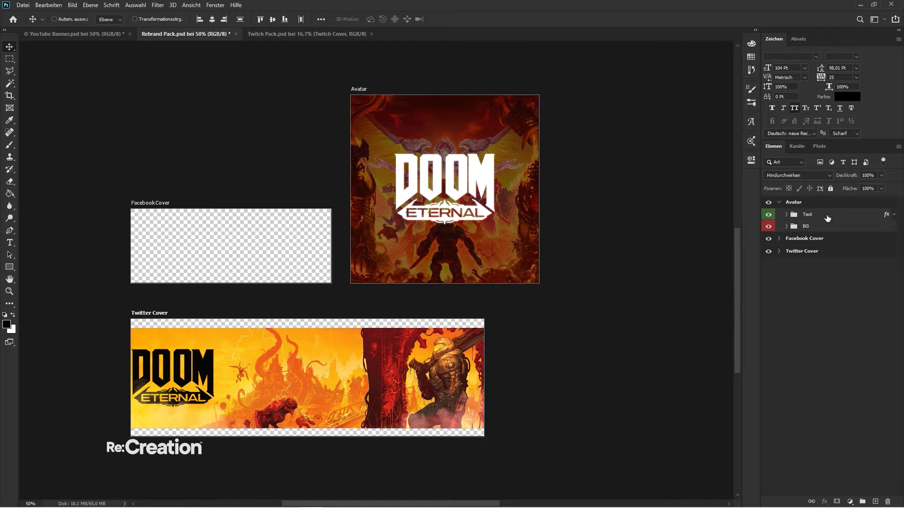
- Delete the layer masks on the CC and Banner groups in the Twitter Cover
left_click(779, 250)
left_click(816, 282)
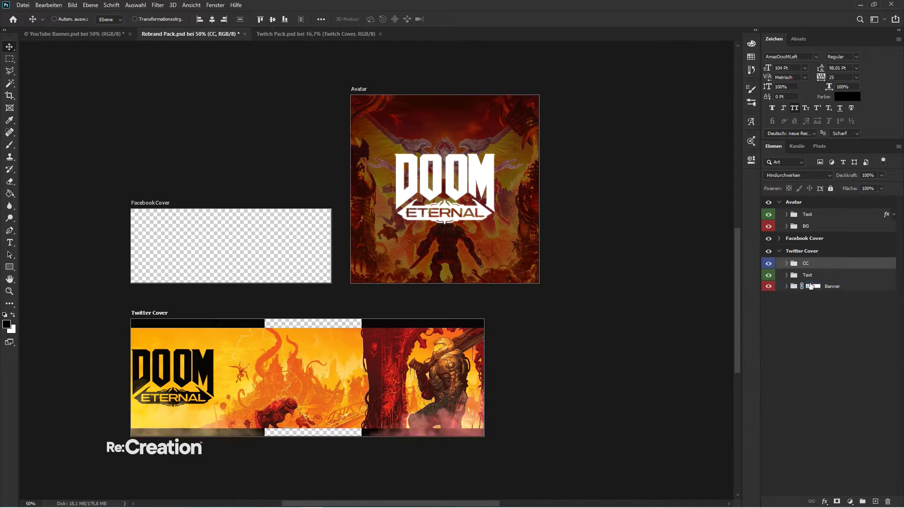
right_click(812, 285)
left_click(816, 303)
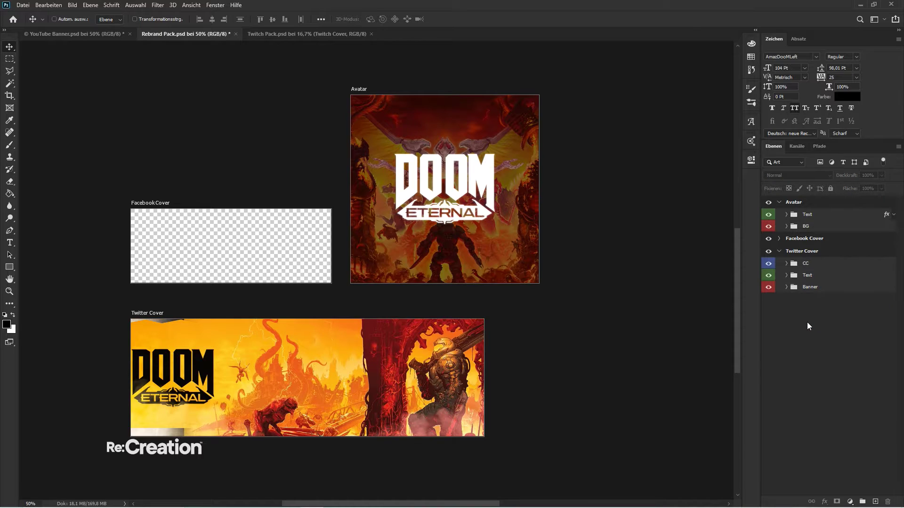
key("ctrl+plus")
left_click_drag(326, 324, 410, 191)
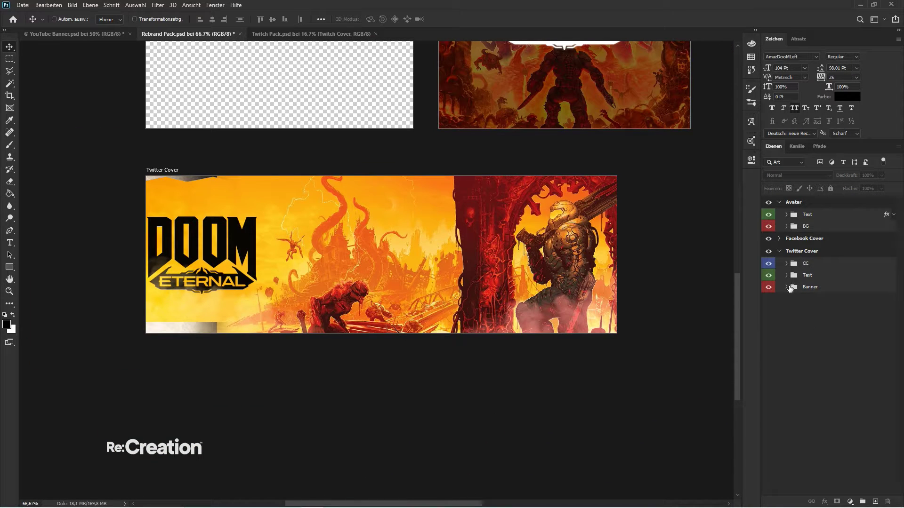
- Stretch BG 1 taller upward and move it below BG 2 in the Banner group
left_click(787, 286)
left_click(819, 371)
key("ctrl+t")
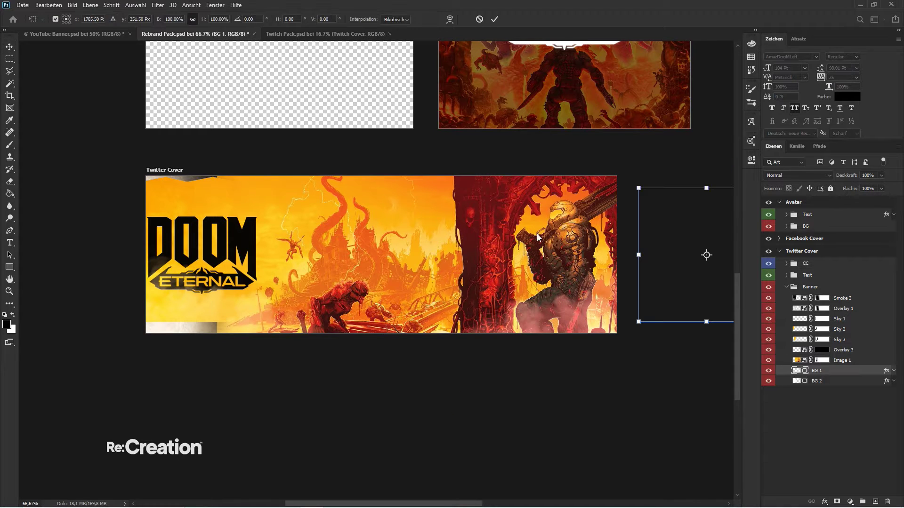
key("Escape")
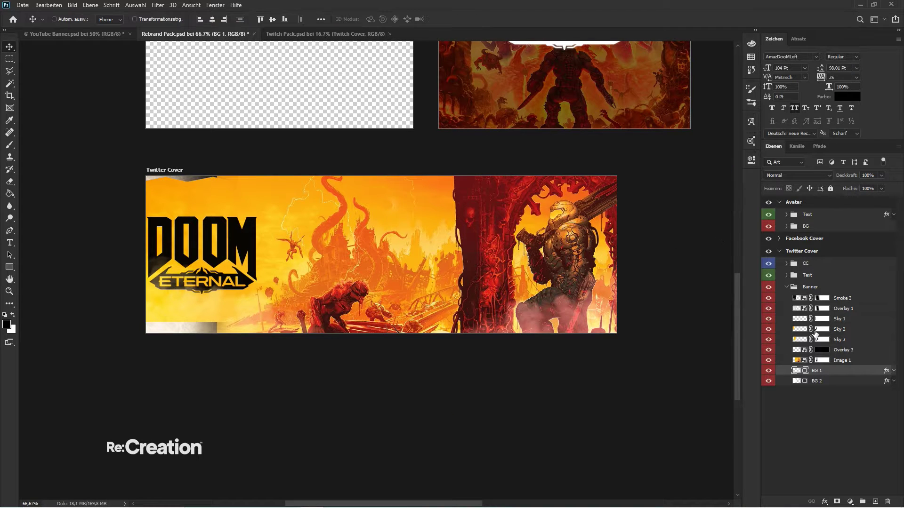
left_click(819, 381)
key("ctrl+t")
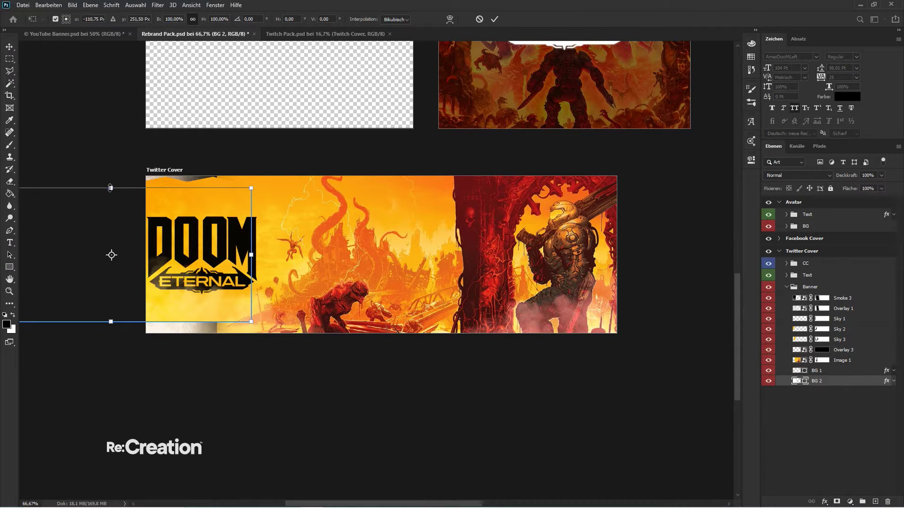
left_click_drag(110, 187, 111, 177)
key("Return")
left_click(819, 371)
key("ctrl+t")
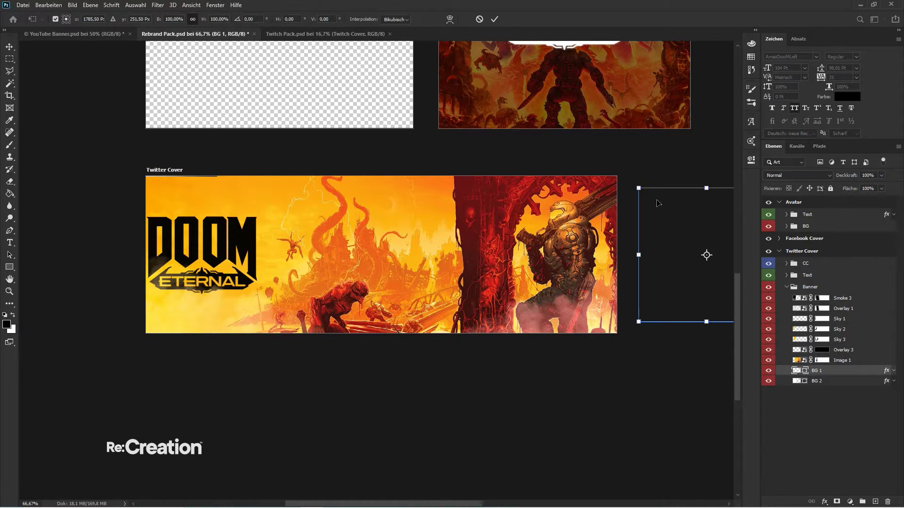
left_click_drag(706, 188, 706, 177)
key("Return")
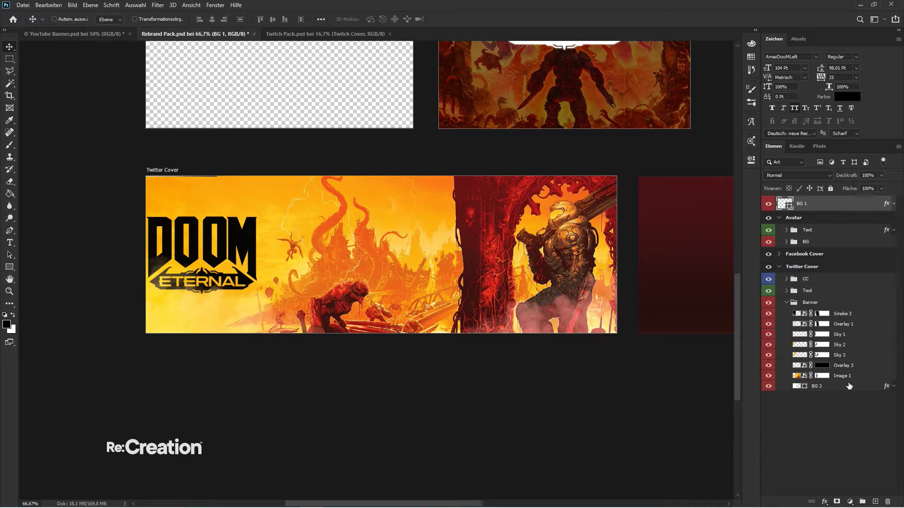
left_click_drag(807, 209, 824, 391)
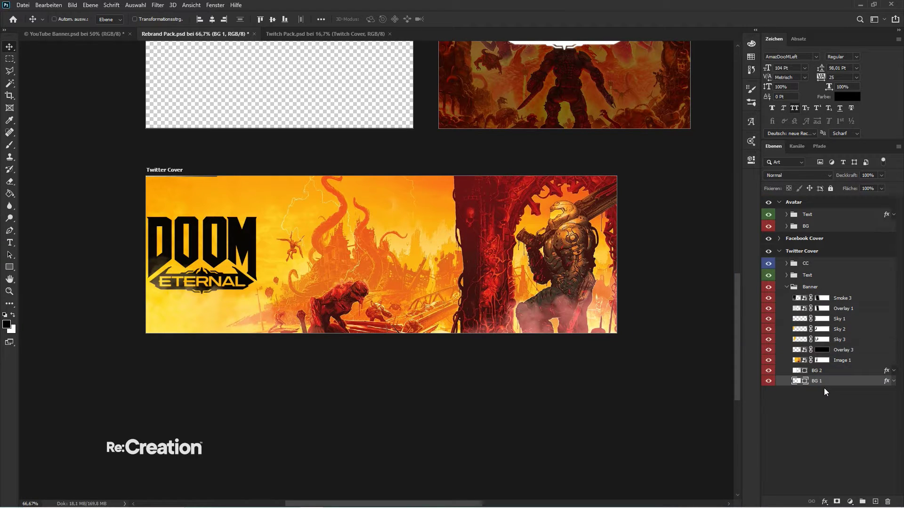
- Shift the banner artwork left and stretch BG 2 to cover the left edge
left_click(786, 287)
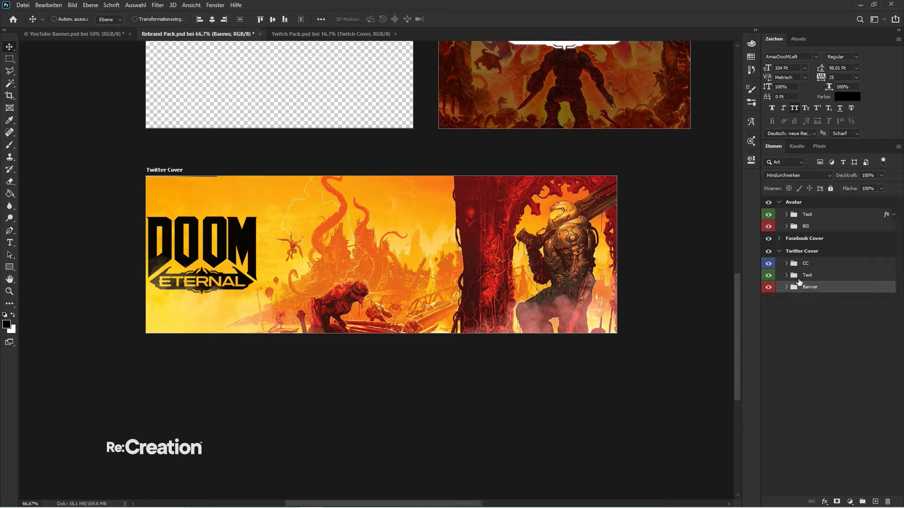
mouse_move(548, 324)
left_mouse_down()
mouse_move(488, 319)
mouse_move(538, 320)
left_mouse_up()
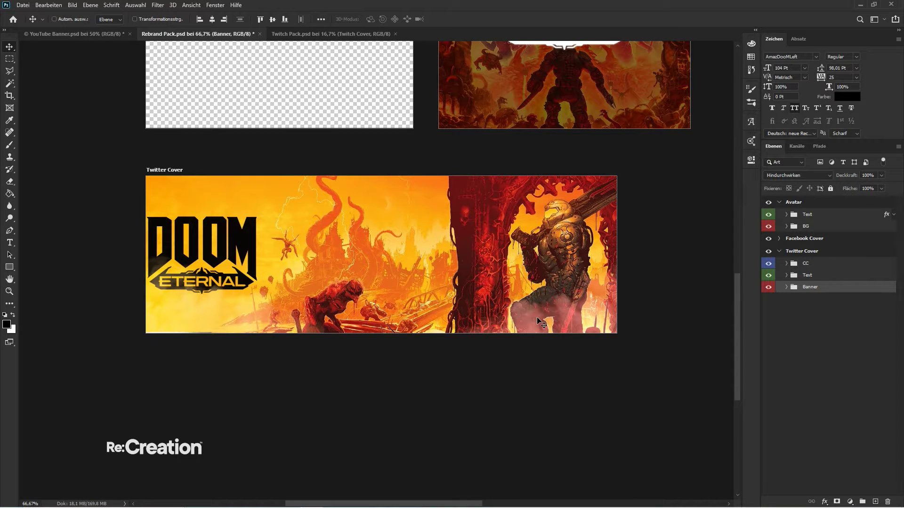
left_click(786, 287)
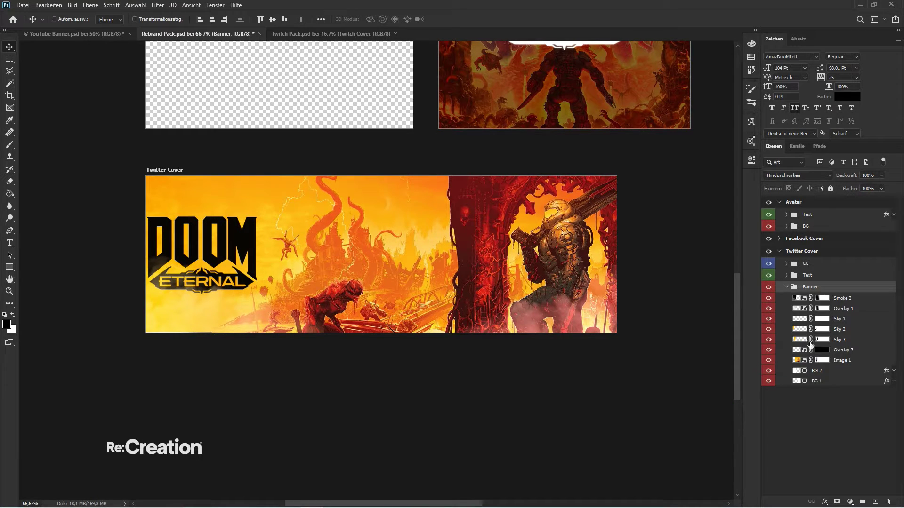
left_click(769, 371)
left_click(769, 371)
left_click(819, 372)
key("ctrl+t")
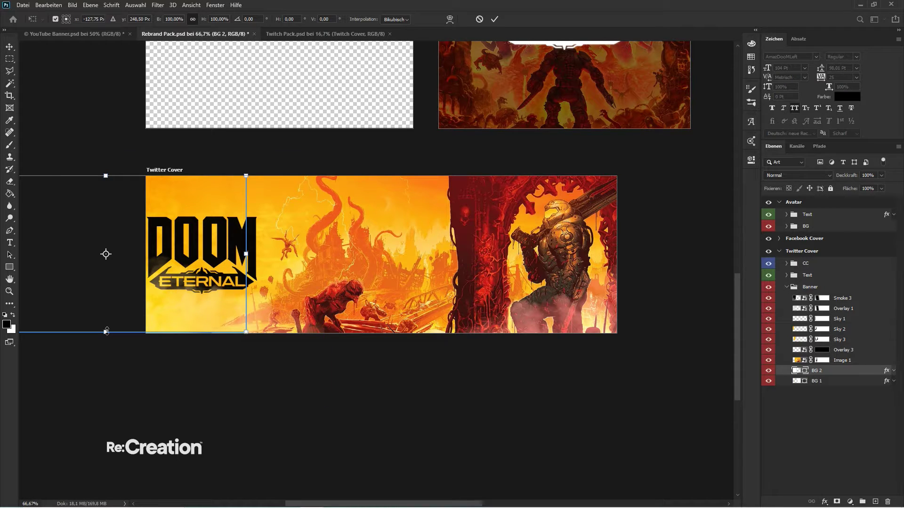
left_click_drag(106, 332, 107, 337)
key("Return")
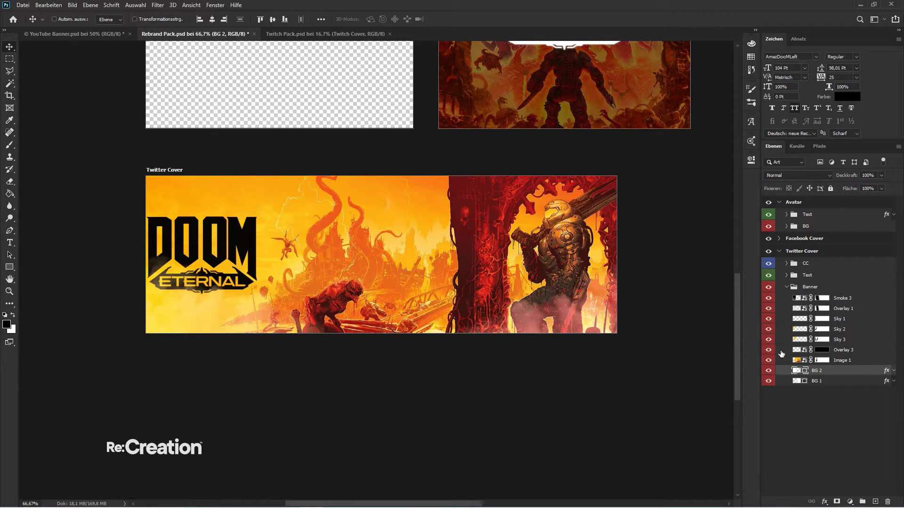
- Delete the BG 1 and Sky 1 layers from the Banner group
left_click(828, 382)
key("Delete")
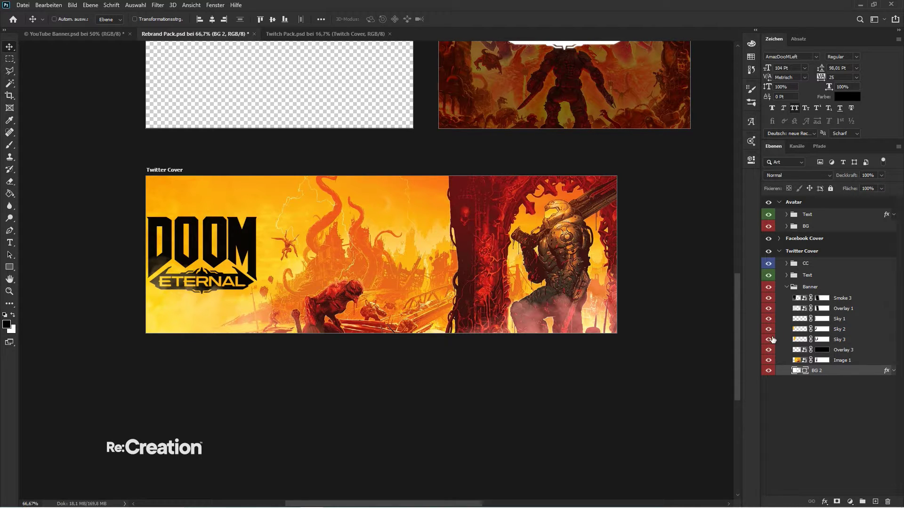
left_click(768, 330)
left_click(860, 320)
key("Delete")
- Keep Overlay 1 after previewing it, delete Smoke 3, and select the Text group
left_click(805, 309)
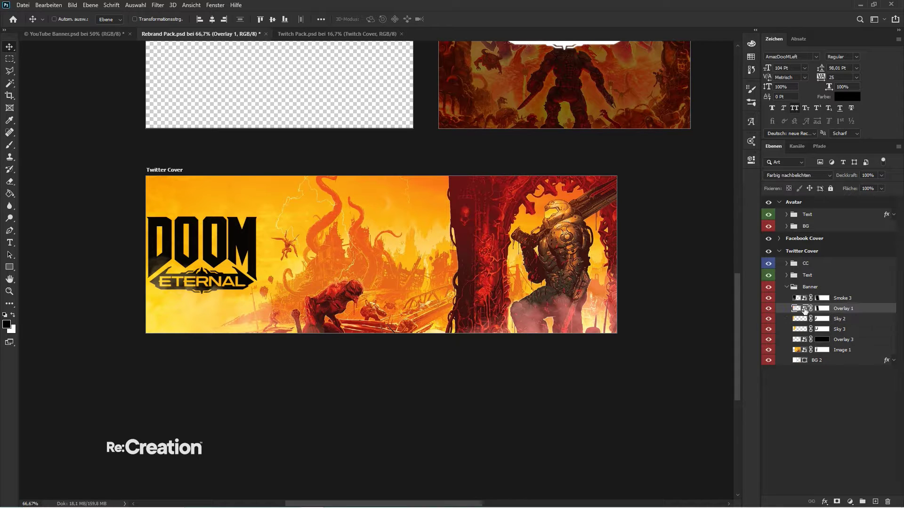
left_click(767, 309)
left_click(768, 309)
left_click(767, 299)
left_click(768, 299)
left_click(841, 298)
key("Delete")
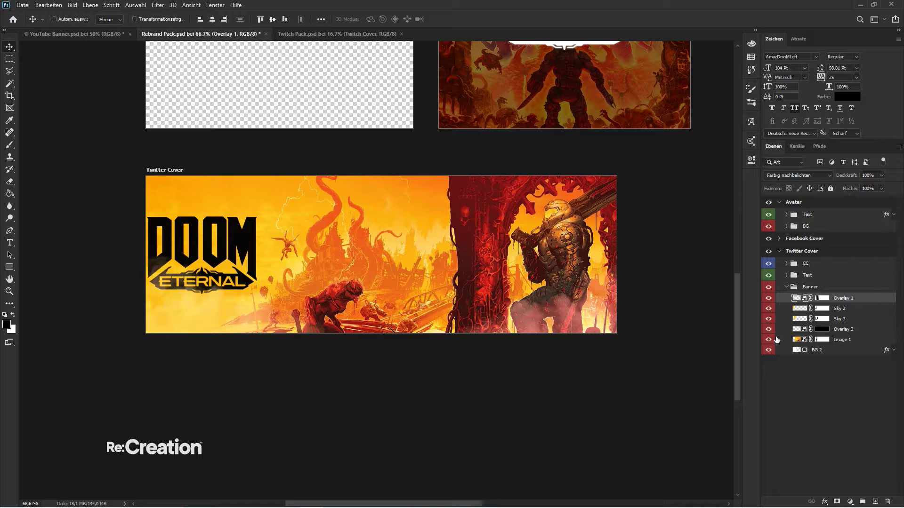
left_click(769, 339)
left_click(768, 339)
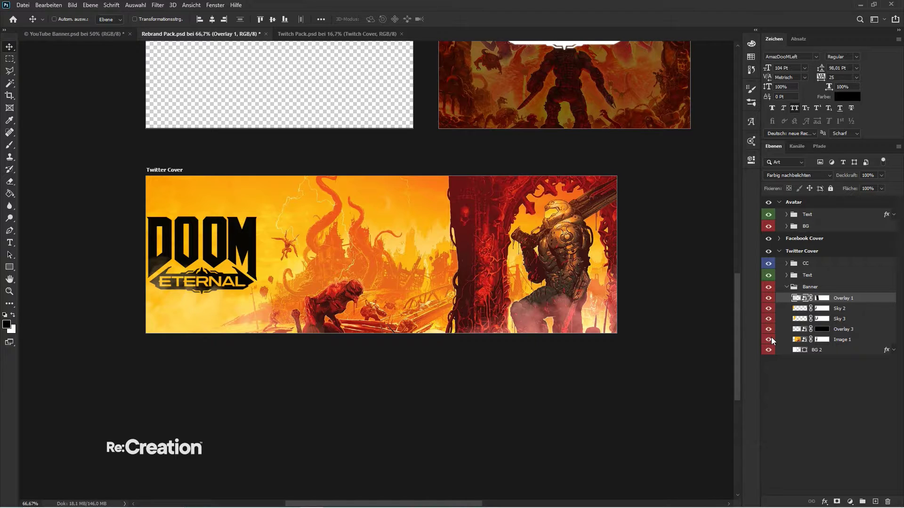
left_click(787, 287)
left_click(806, 275)
- Shrink the DOOM Eternal logo to about 85% and nudge it left
left_click_drag(230, 234, 335, 234)
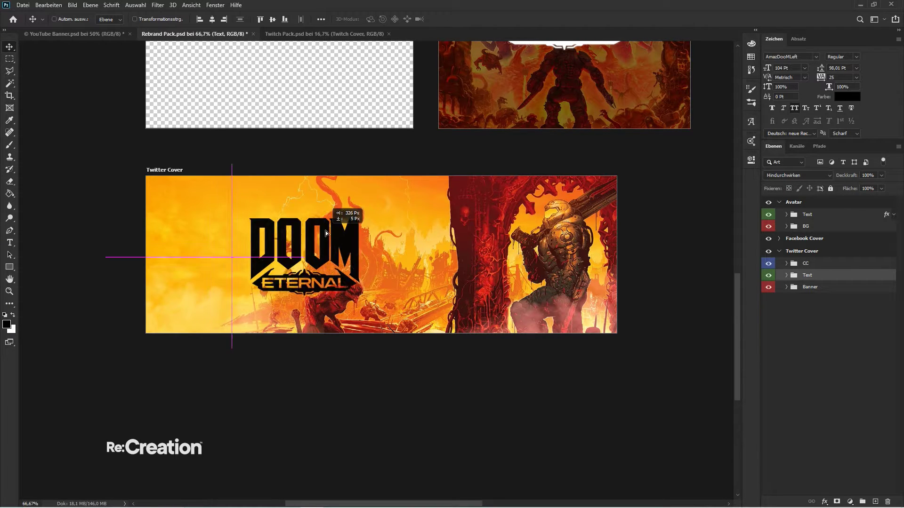
key("ctrl+t")
mouse_move(379, 203)
left_mouse_down()
mouse_move(356, 221)
mouse_move(368, 208)
left_mouse_up()
key("Return")
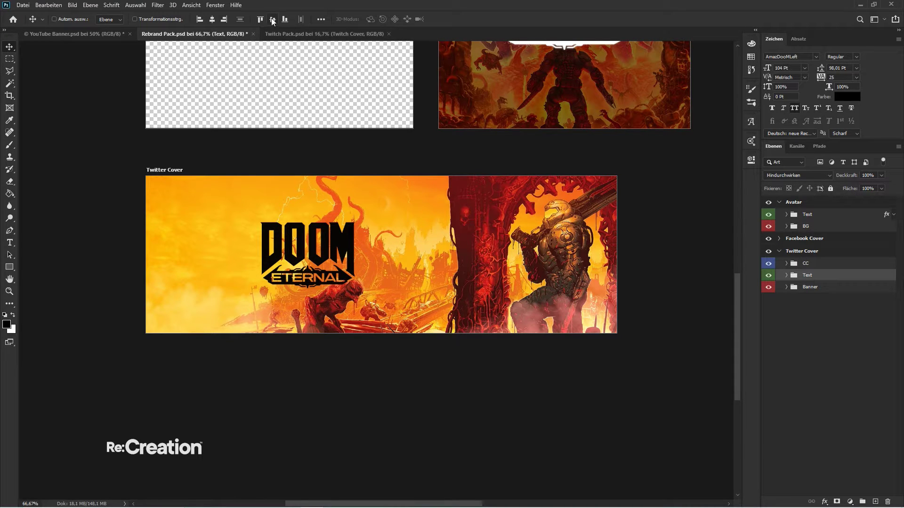
key("shift+Left")
key("shift+Left")
key("shift+Left")
key("shift+Left")
key("shift+Left")
key("shift+Left")
key("shift+Left")
key("shift+Left")
key("shift+Left")
key("shift+Left")
key("shift+Left")
key("shift+Left")
key("shift+Left")
key("shift+Left")
key("shift+Left")
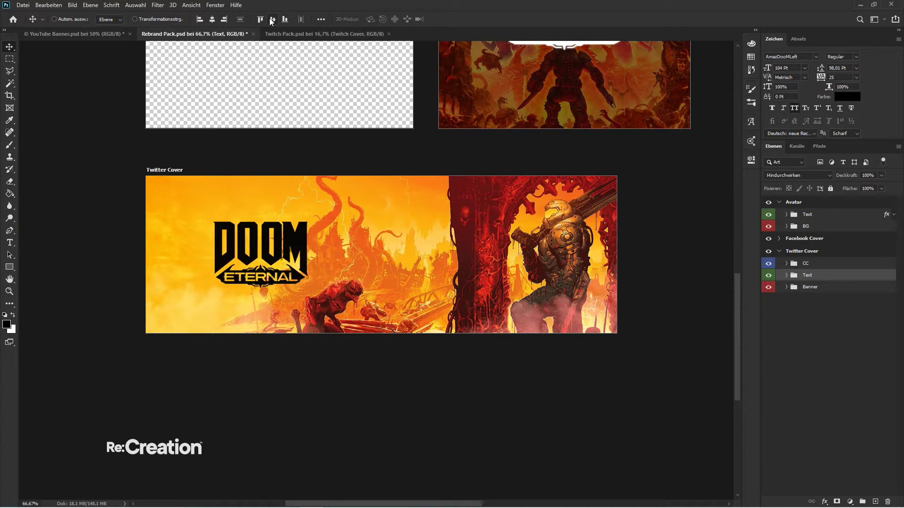
key("shift+Left")
key("shift+Left")
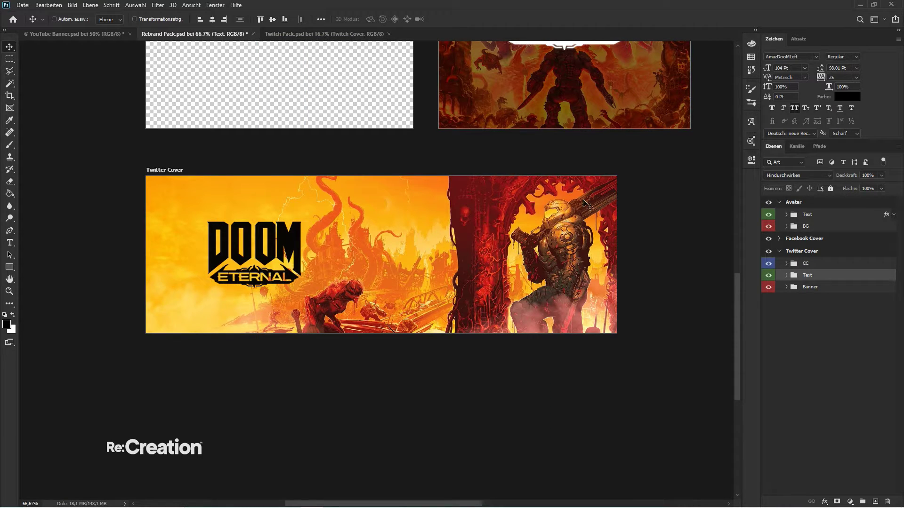
- Review the CC group's layers and select the CC group
left_click(787, 264)
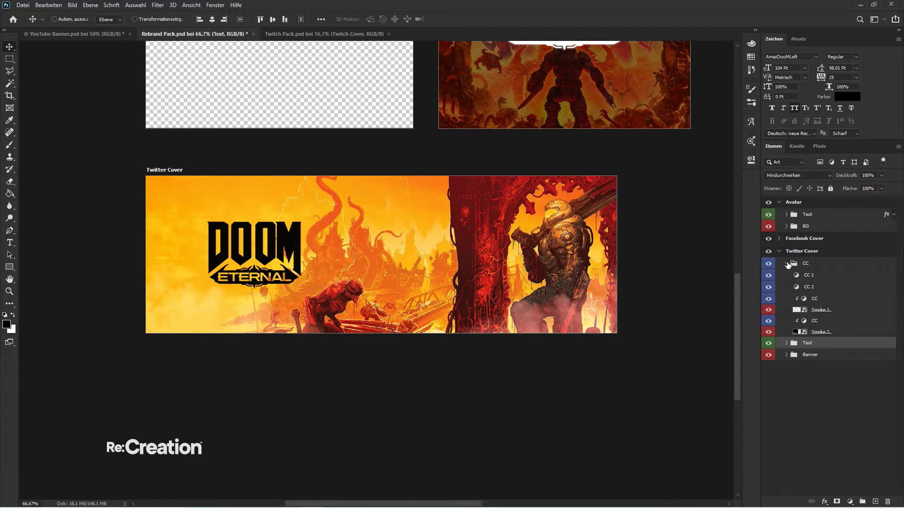
left_click(787, 264)
left_click(807, 265)
- Duplicate the Twitter Cover's CC, Text and Banner groups and move the copies into the Facebook Cover group
left_click(811, 287, "shift")
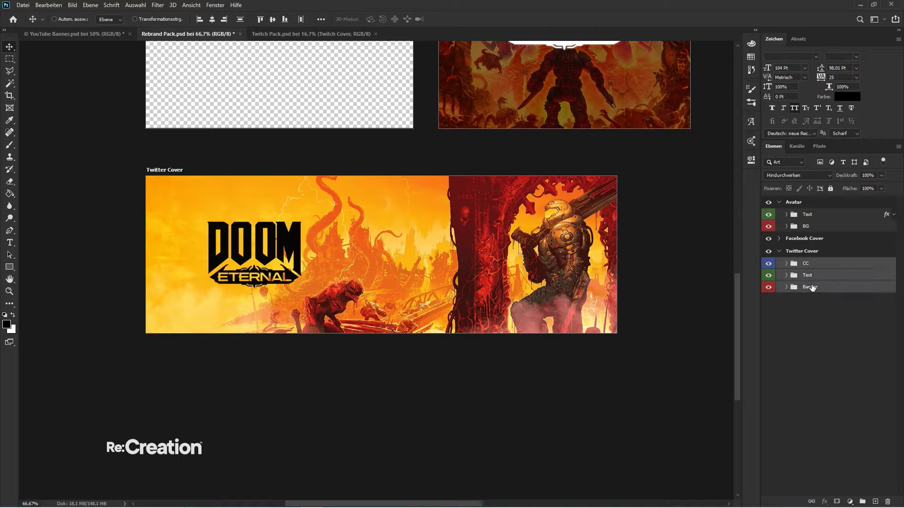
key("ctrl+j")
left_click_drag(814, 266, 804, 239)
left_click(782, 251)
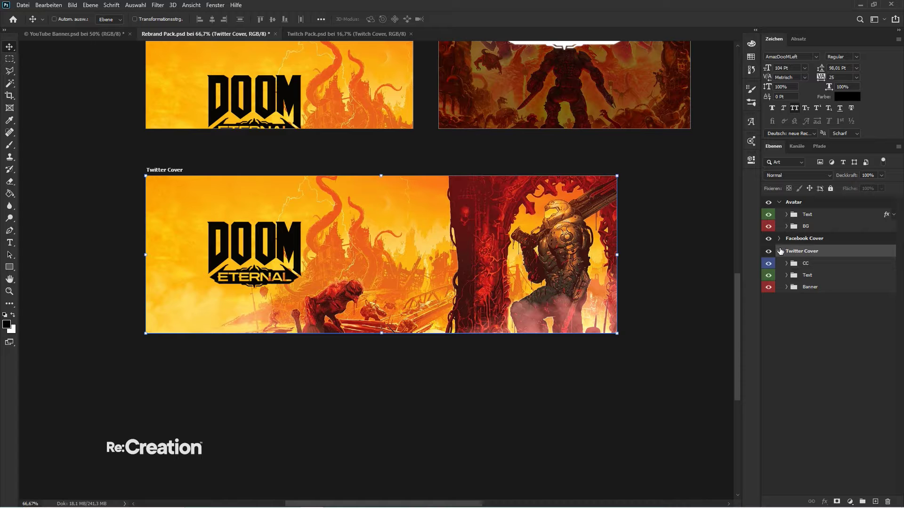
left_click(779, 251)
left_click(780, 238)
left_click(779, 201)
- Scale the copied CC, Text and Banner groups down and move them left and up
left_click(806, 227)
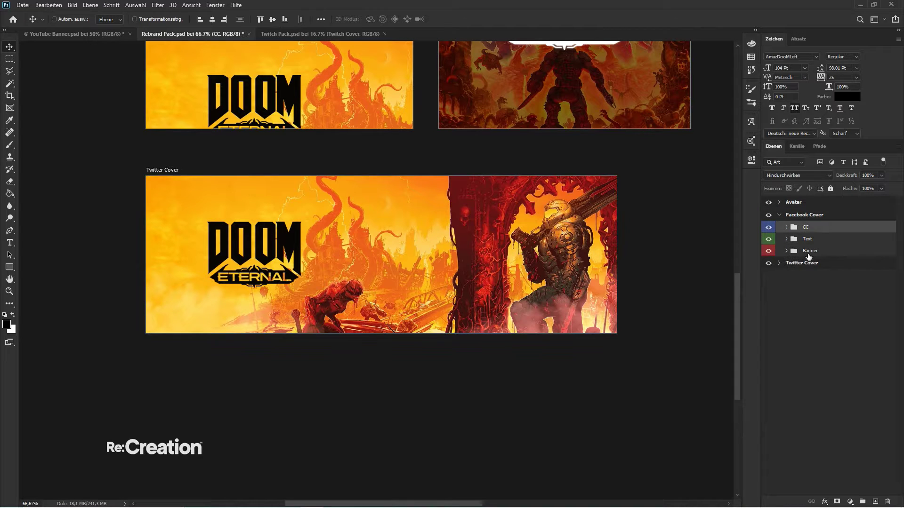
left_click(809, 254, "shift")
key("ctrl+t")
key("ctrl+minus")
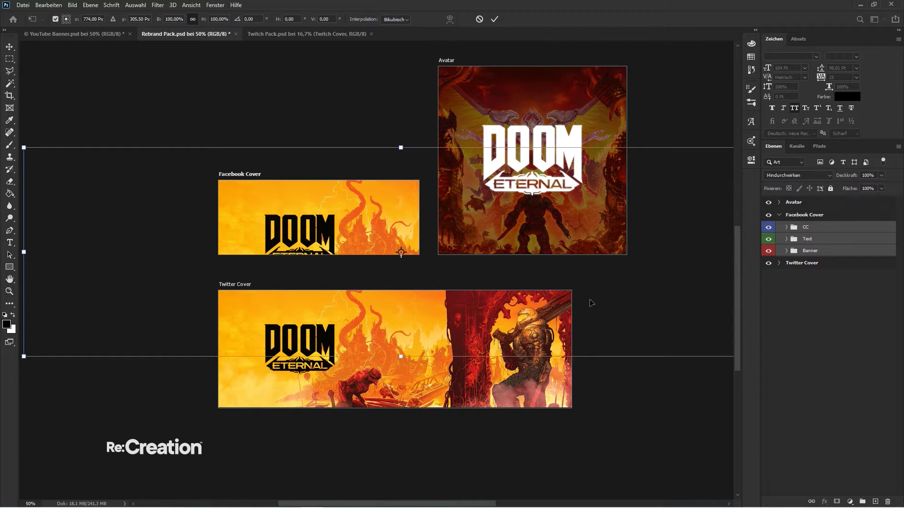
left_click_drag(403, 357, 401, 303)
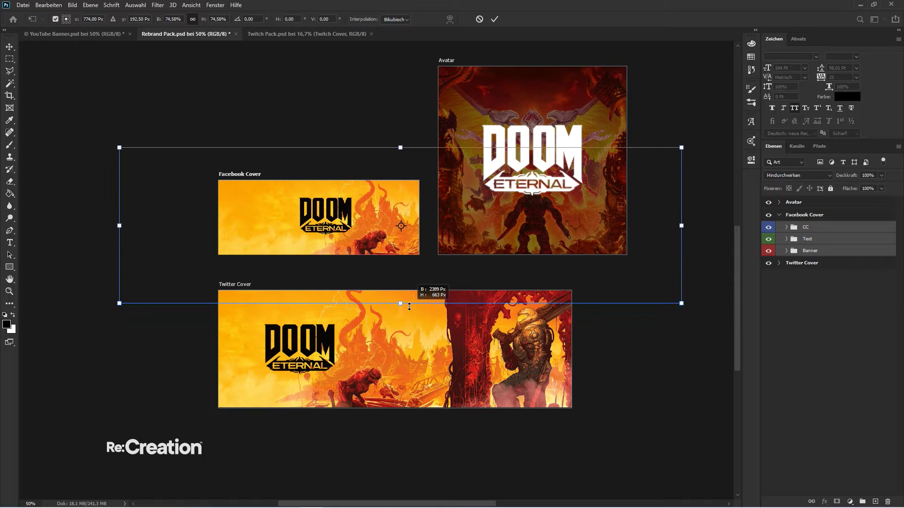
left_click_drag(380, 240, 286, 242)
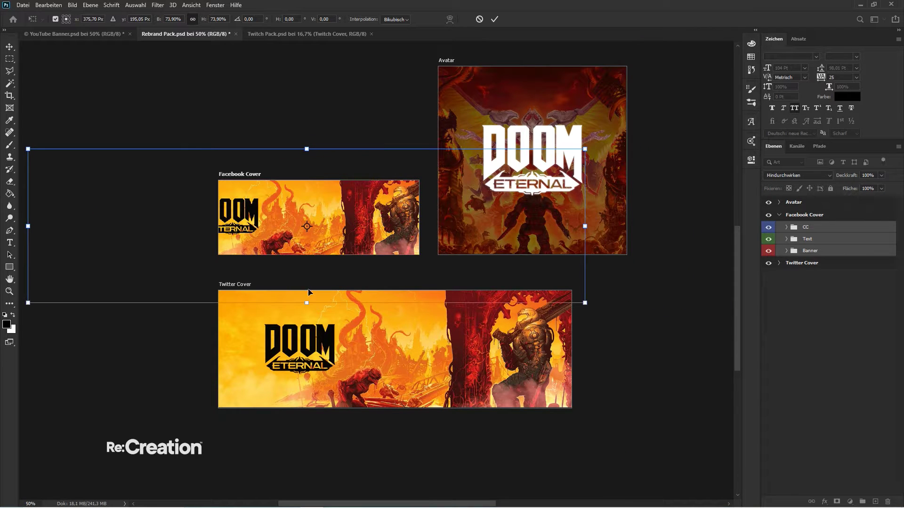
- Shrink the copied artwork to about 60% and position it to fill the Facebook Cover
left_click_drag(306, 304, 306, 282)
left_click_drag(321, 233, 337, 236)
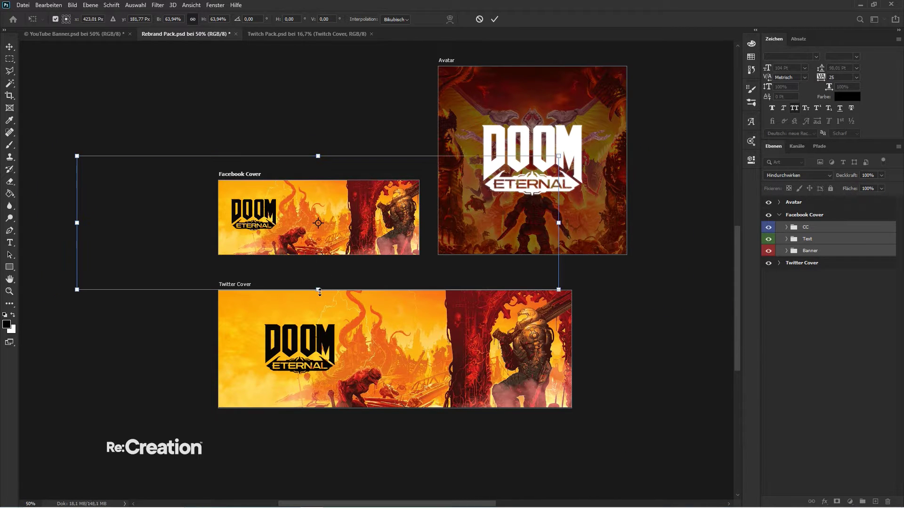
left_click_drag(319, 286, 318, 281)
mouse_move(333, 226)
left_mouse_down()
mouse_move(320, 232)
mouse_move(332, 233)
left_mouse_up()
key("Return")
key("ctrl+1")
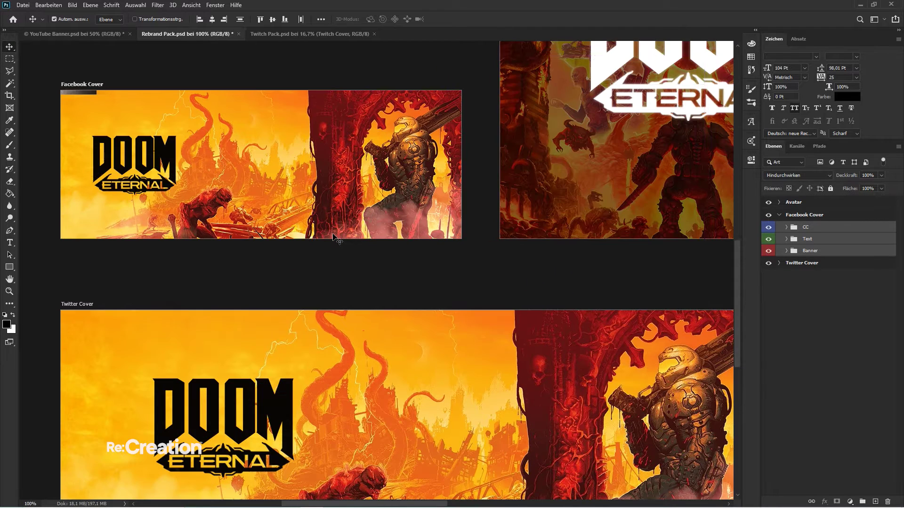
key("space")
left_click_drag(289, 210, 445, 322)
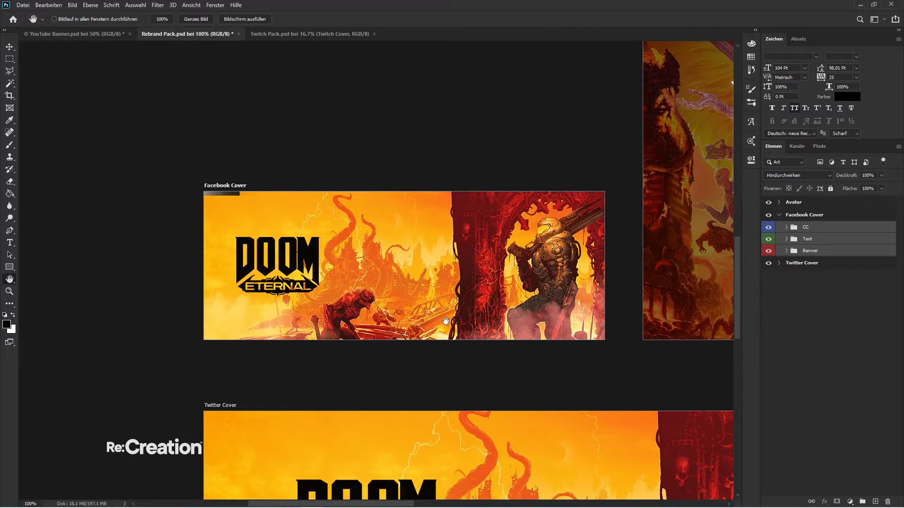
- Rename the Facebook Cover's Banner group to 'BG' to match the Twitter Cover
left_click(786, 254)
left_click(805, 253, "ctrl")
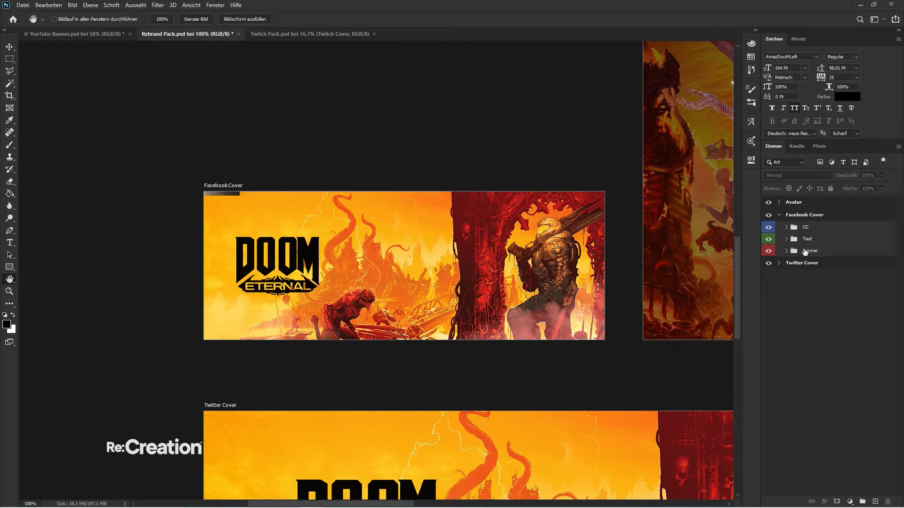
left_click(780, 263)
left_click(812, 301)
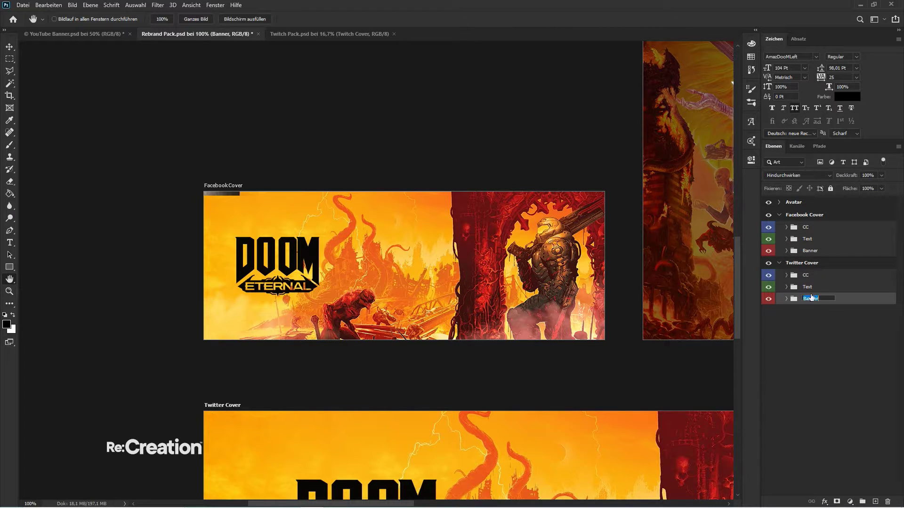
left_click(811, 262)
key("b")
double_click(809, 253)
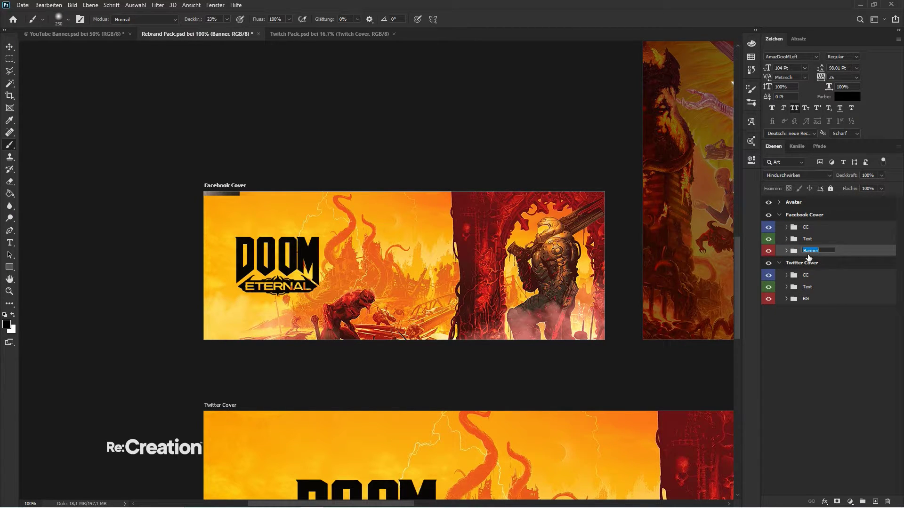
type("BG")
left_click(808, 322)
left_click(780, 264)
- Check the bounds of the BG 2 layer in the BG group with a cancelled transform
left_click(789, 255)
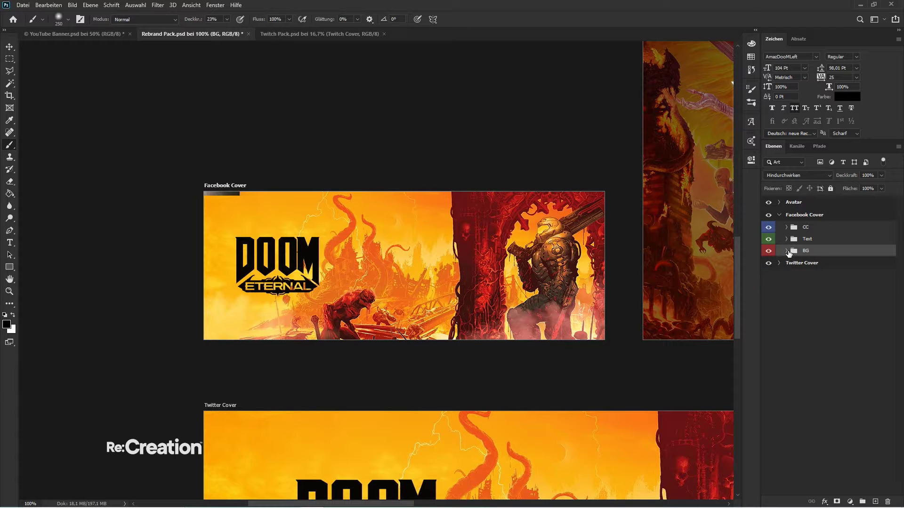
left_click(786, 251)
left_click(840, 315)
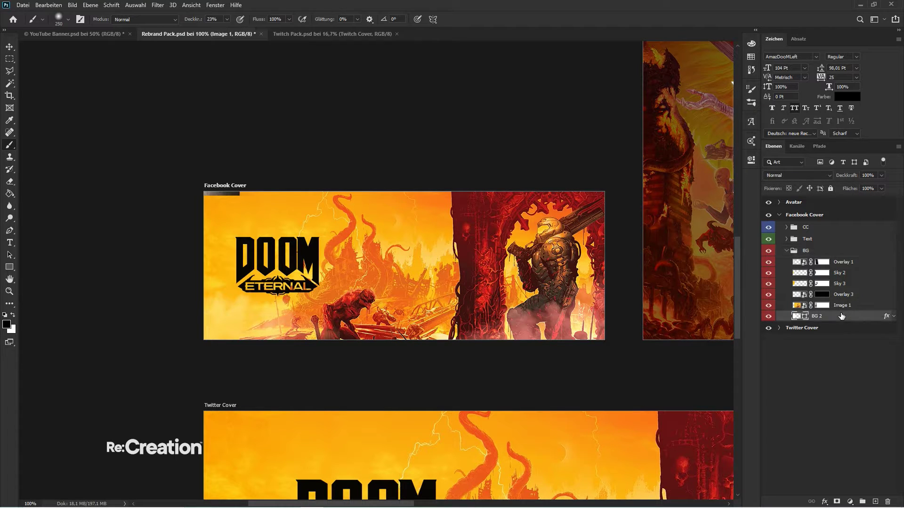
key("ctrl+t")
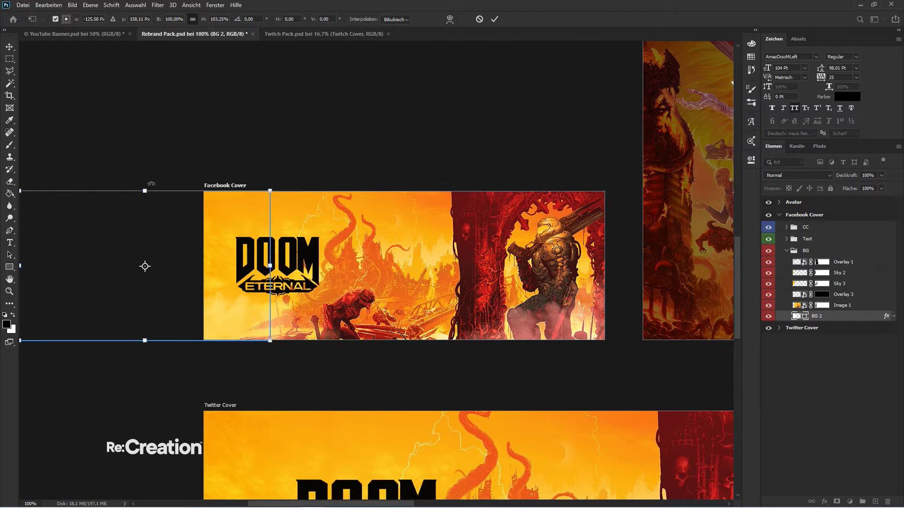
key("Escape")
key("b")
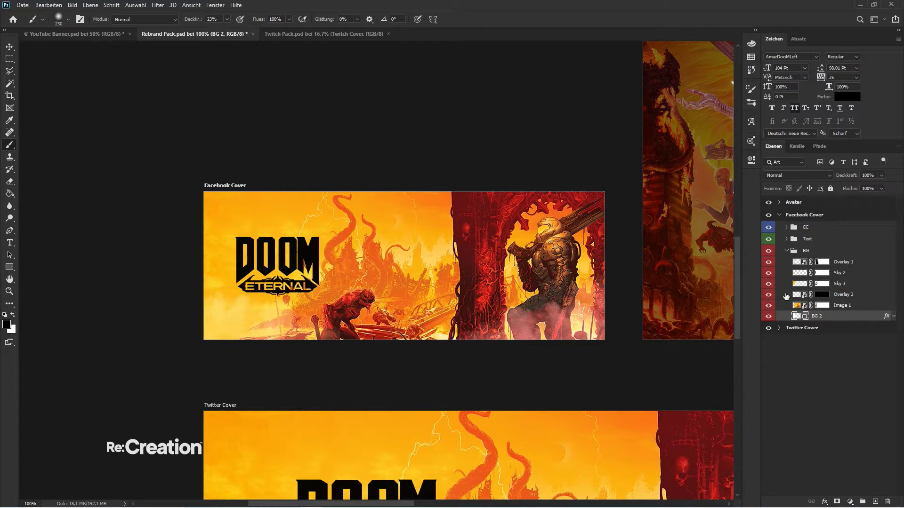
- Centre the Text group's DOOM Eternal logo vertically in the Facebook Cover
left_click(787, 250)
left_click(807, 239)
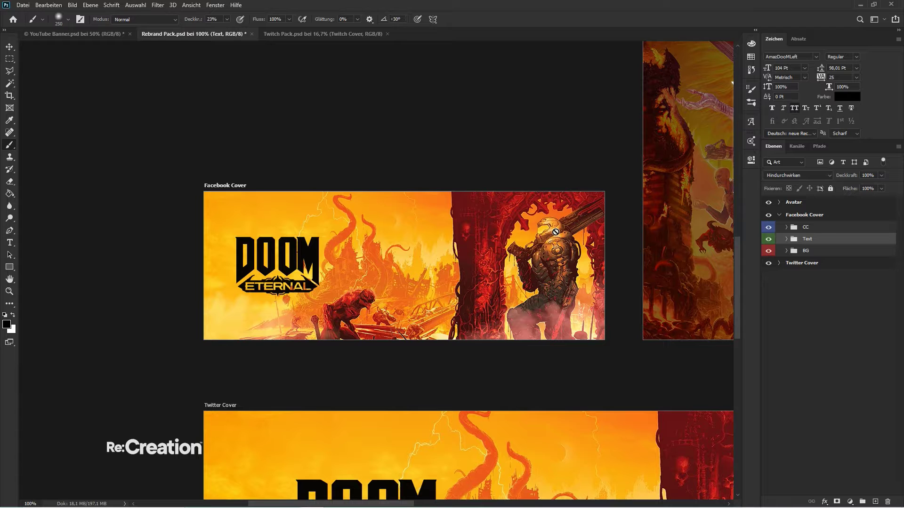
key("v")
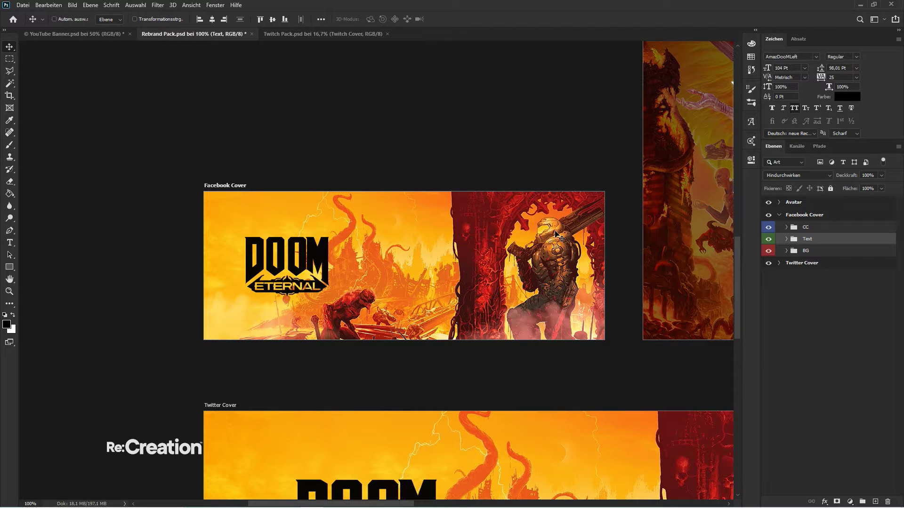
key("ctrl+minus")
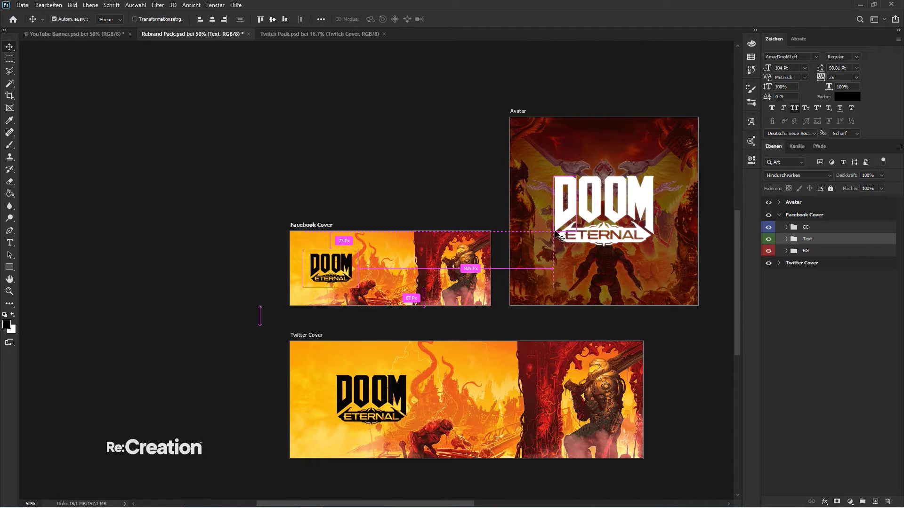
left_click(273, 20)
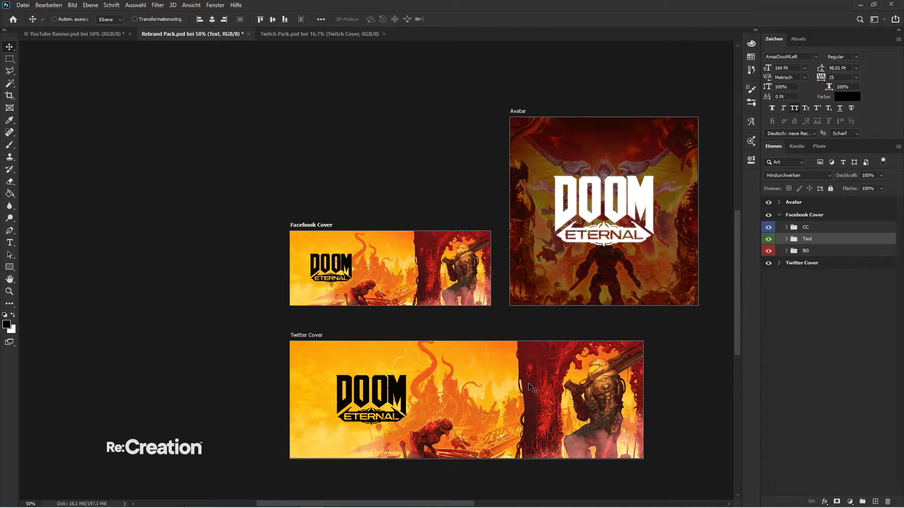
- Collapse the Facebook Cover group and bring up the Twitch Pack document
scroll(532, 388, "right", 3)
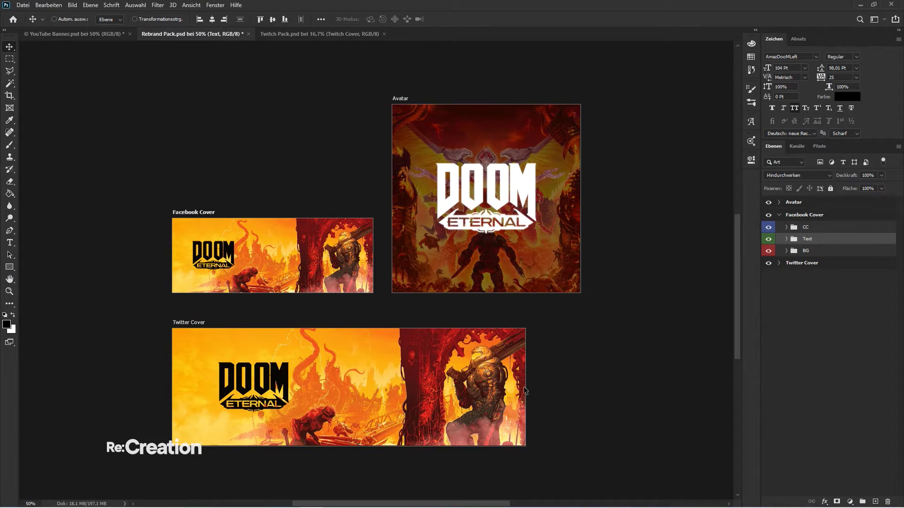
left_click(840, 349)
left_click(779, 216)
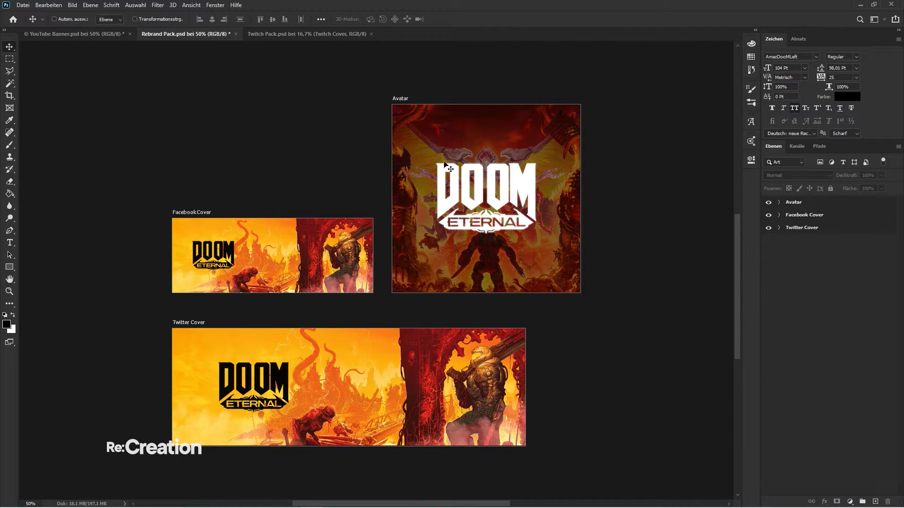
left_click(323, 34)
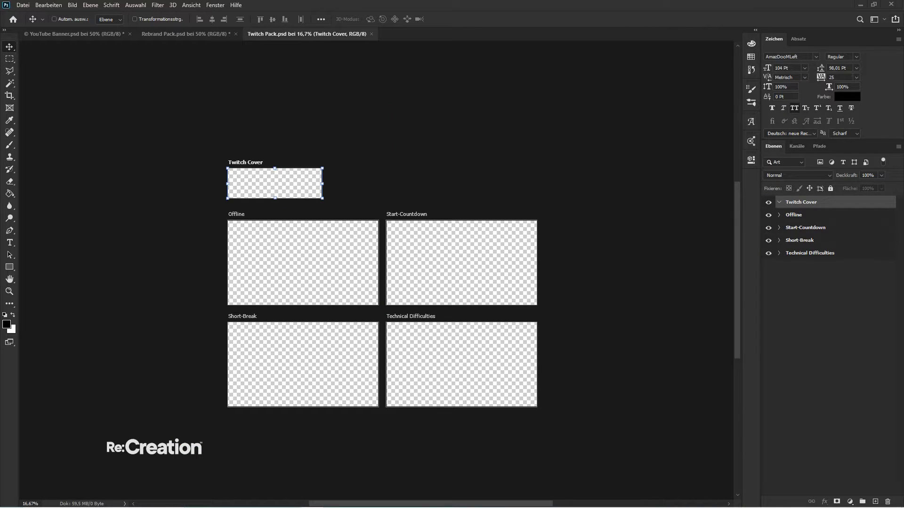
- Place the doom4 image in the Twitch Pack's Offline artboard
left_click_drag(423, 242, 325, 267)
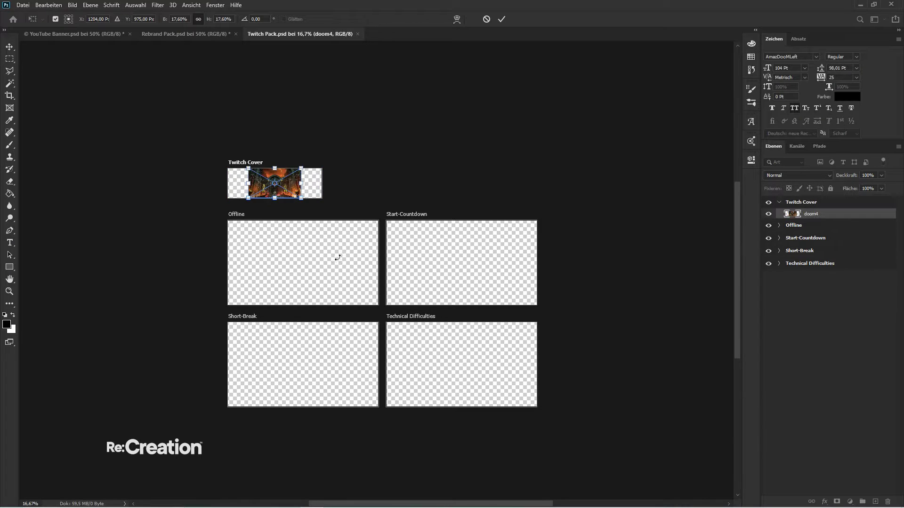
left_click_drag(287, 193, 319, 269)
left_click(179, 34)
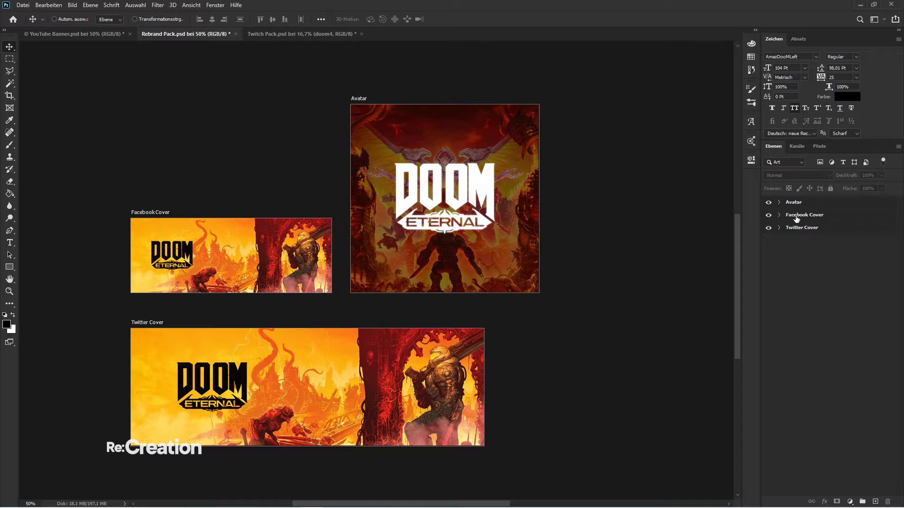
- Drag the Facebook Cover's CC, Text and BG groups into the Twitch Pack's Twitch Cover
left_click(777, 216)
left_click(805, 227)
left_click(806, 250, "shift")
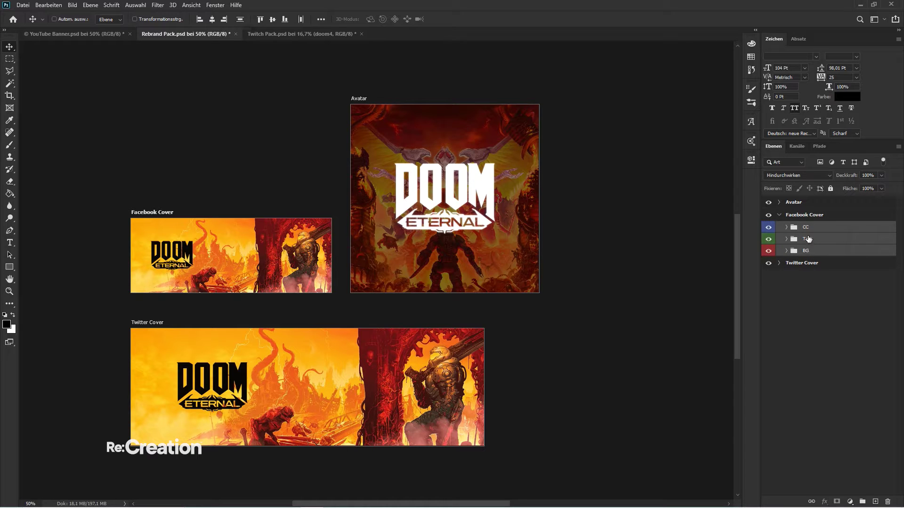
left_click_drag(806, 251, 644, 367)
scroll(298, 181, "up", 3)
scroll(428, 379, "up", 2)
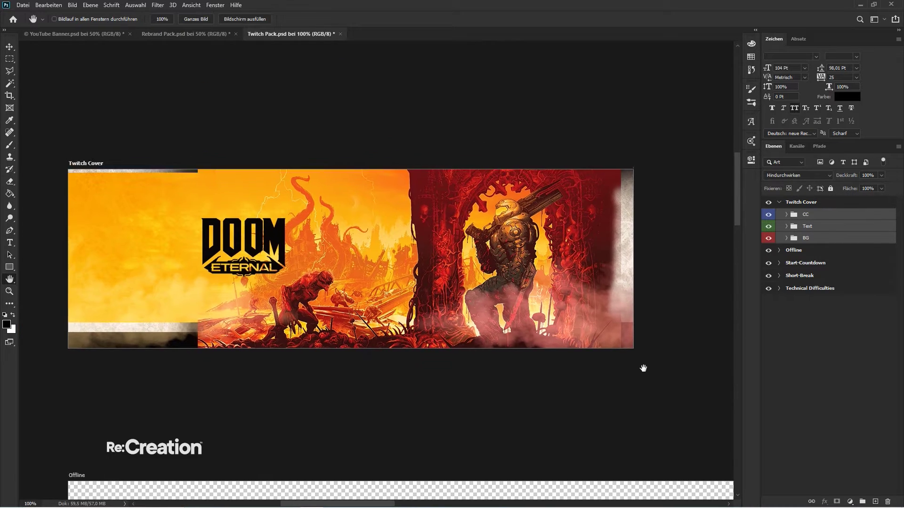
- Shift the artwork slightly right and delete the BG group's Overlay 3 layer
scroll(644, 366, "down", 1)
key("v")
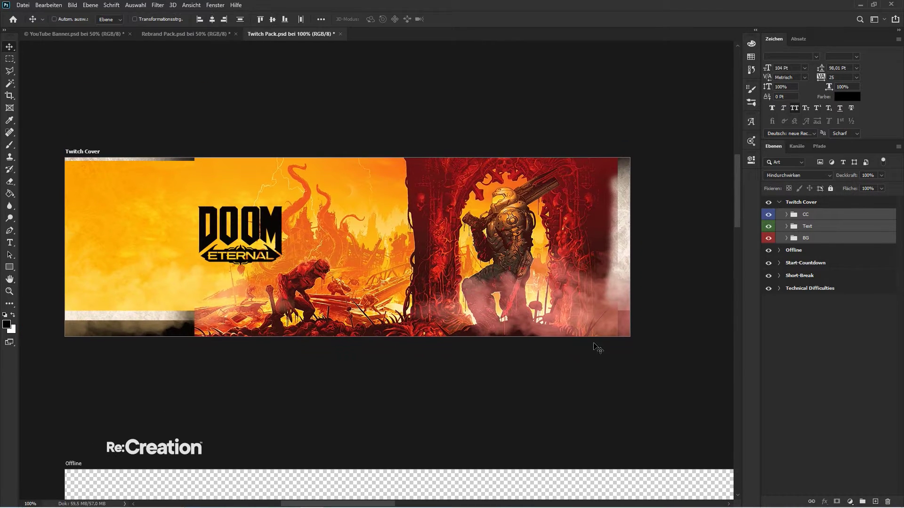
left_click_drag(550, 278, 568, 276)
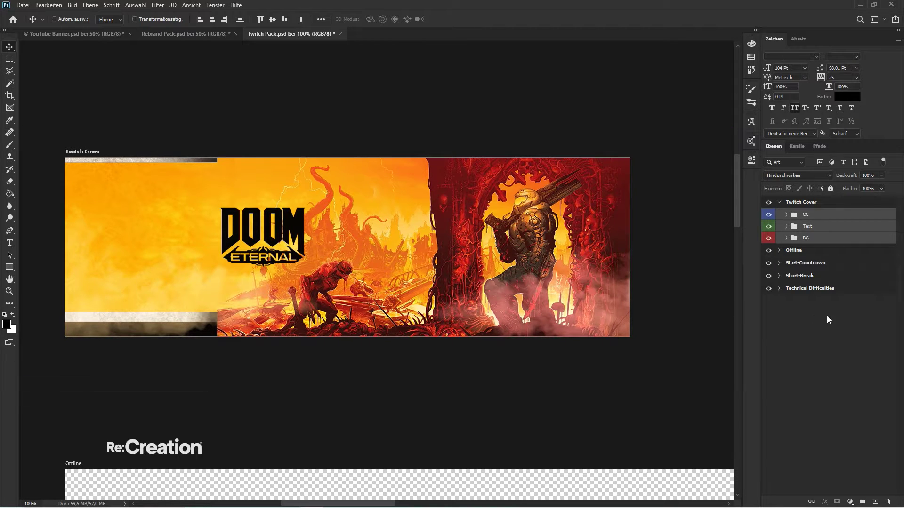
left_click(826, 315)
left_click(786, 237)
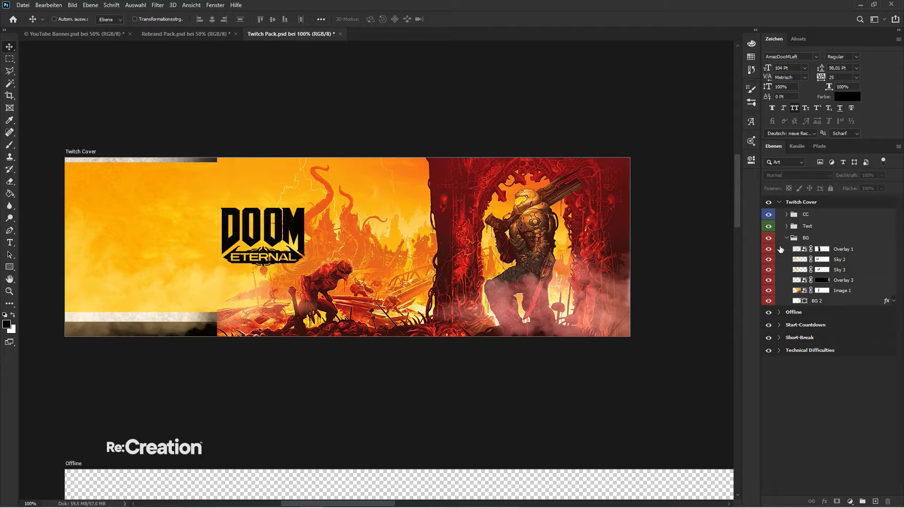
left_click(781, 250)
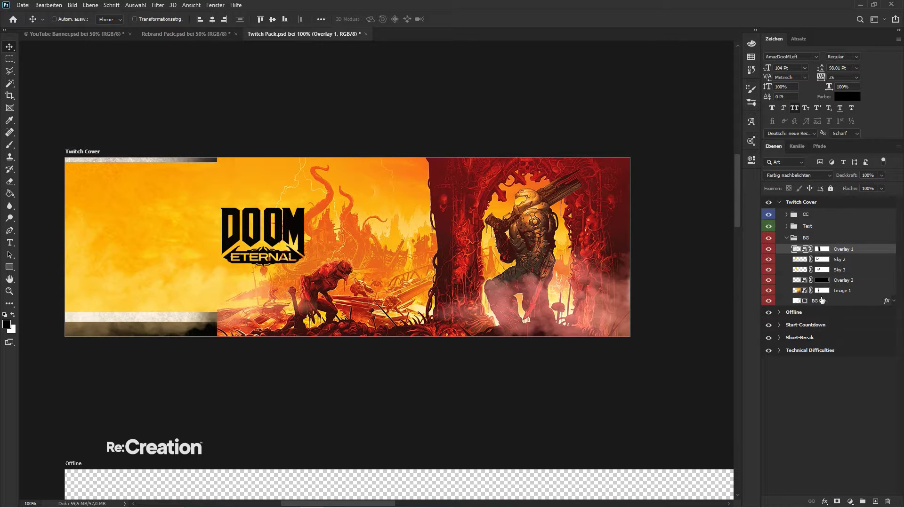
left_click(843, 283)
key("Delete")
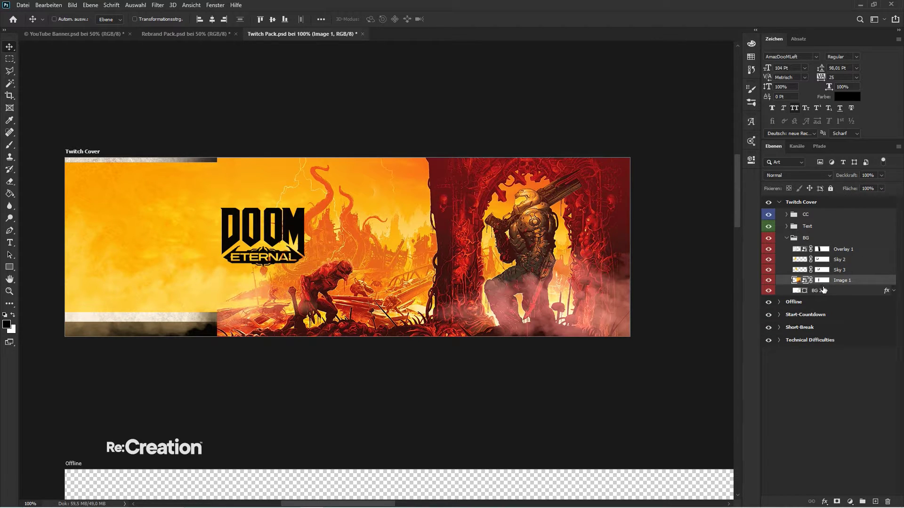
- Stretch BG 2 down to the Twitch Cover's bottom edge
left_click(825, 290)
key("ctrl+t")
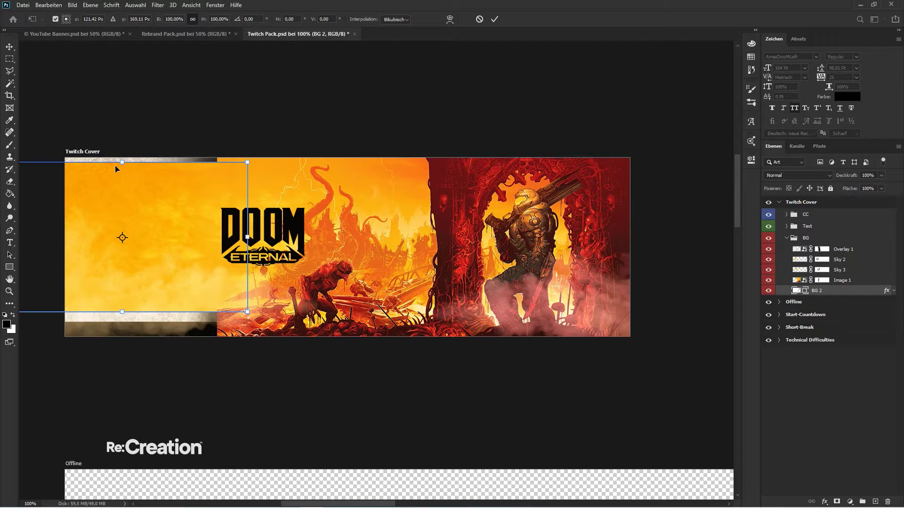
left_click_drag(123, 311, 123, 336)
key("Return")
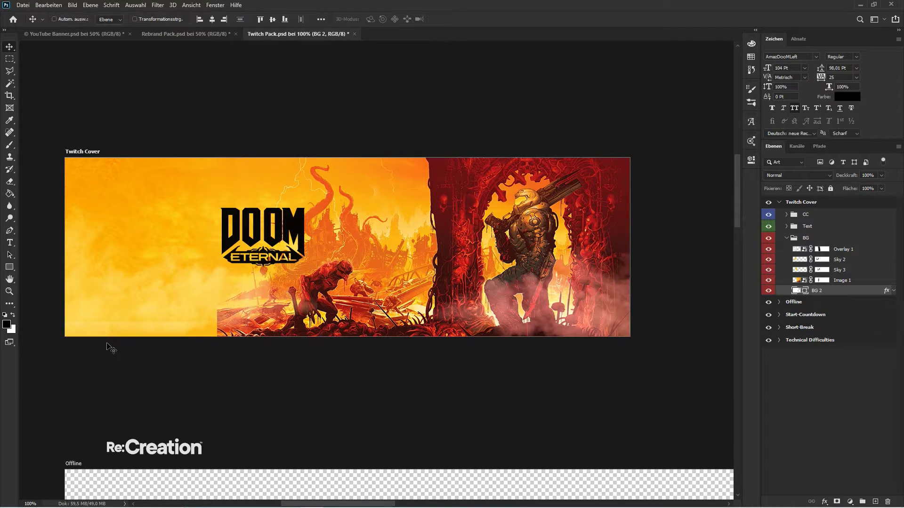
- Paint Image 1's layer mask along the lower-left edge to soften it
left_click(822, 281)
key("b")
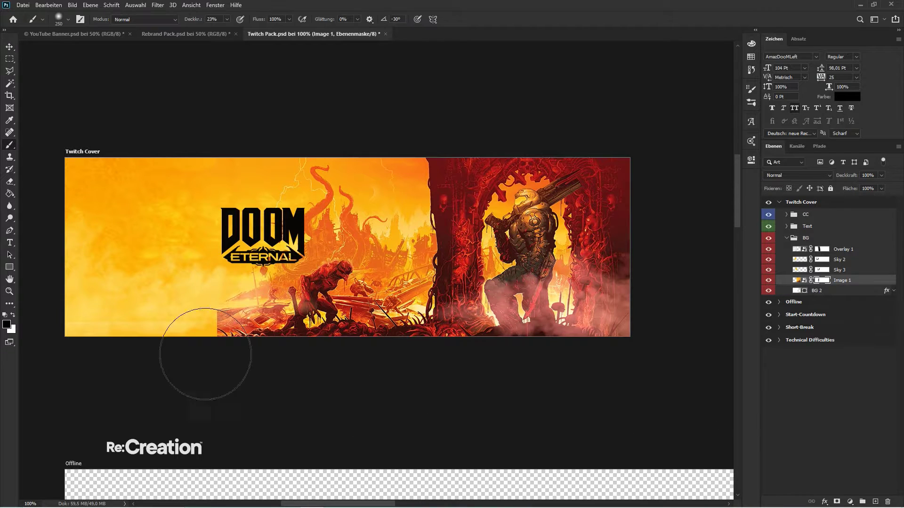
mouse_move(192, 357)
left_mouse_down()
mouse_move(186, 322)
mouse_move(179, 333)
mouse_move(183, 310)
mouse_move(160, 321)
mouse_move(327, 333)
left_mouse_up()
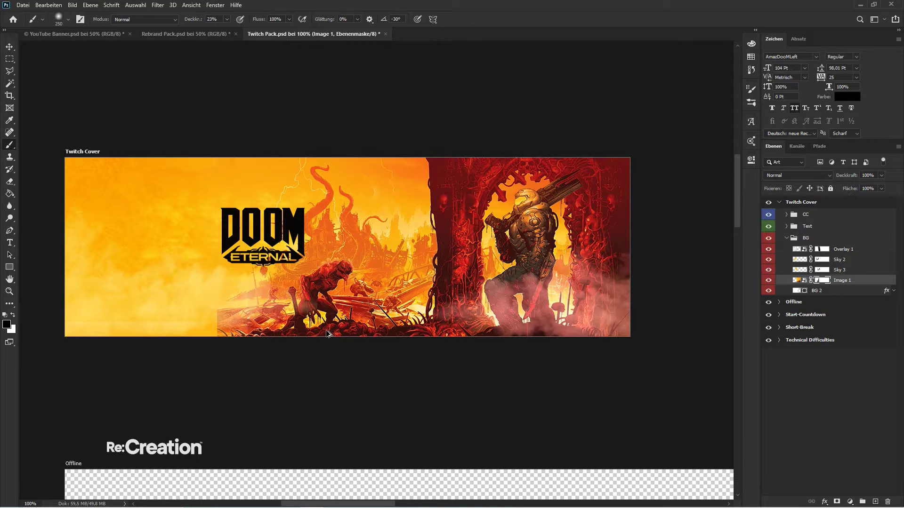
key("ctrl+2")
key("v")
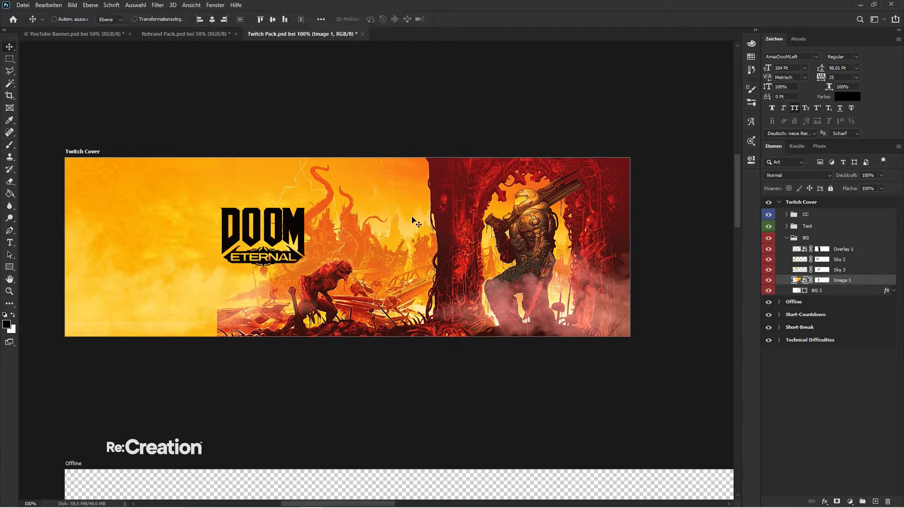
- Enlarge the BG group to about 110% and shift it left
left_click(818, 239)
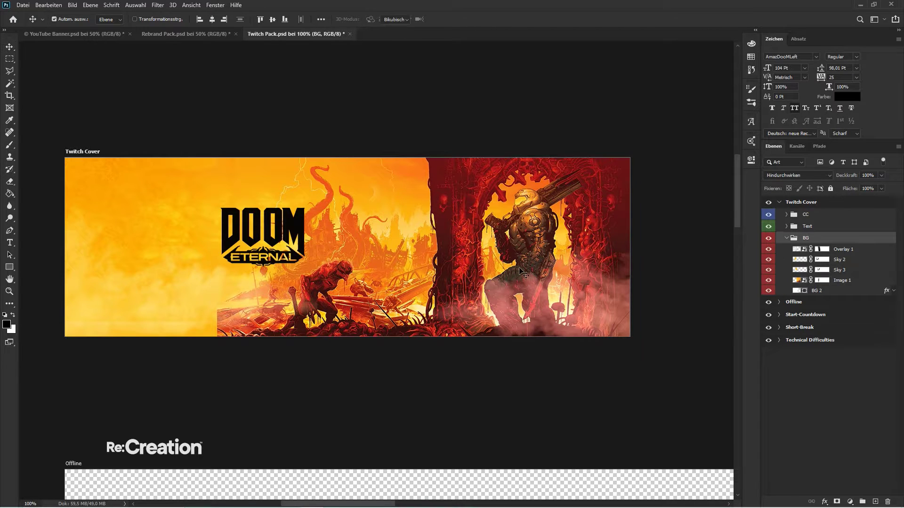
key("ctrl+t")
left_click_drag(311, 370, 309, 406)
key("Return")
mouse_move(453, 208)
left_mouse_down()
mouse_move(442, 194)
mouse_move(436, 208)
left_mouse_up()
- Stretch BG 2 upward and line it up with the Twitch Cover's top edge
left_click(833, 282)
double_click(834, 291)
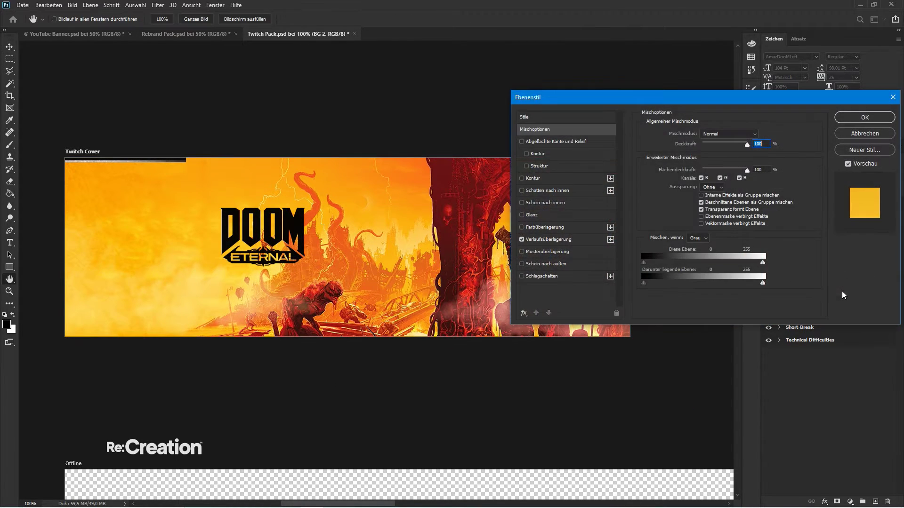
key("Escape")
key("ctrl+t")
left_click_drag(76, 163, 76, 159)
left_click_drag(66, 369, 79, 342)
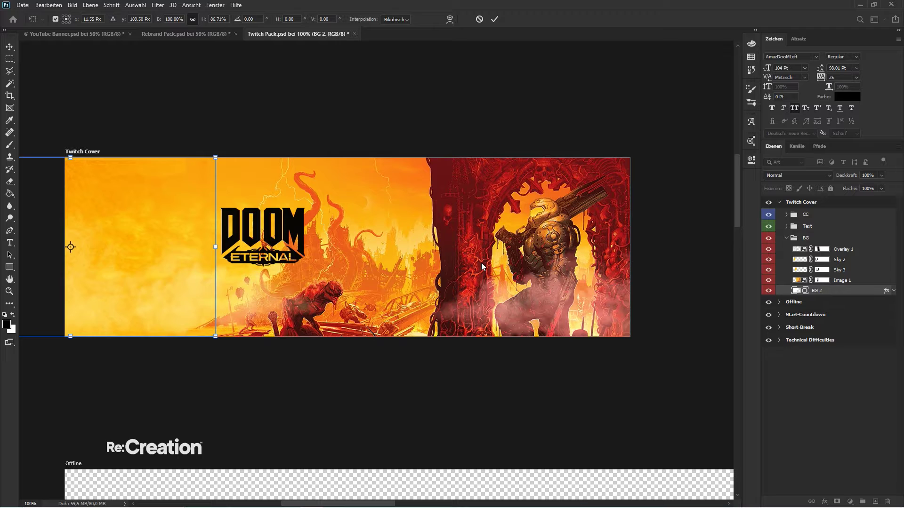
key("Return")
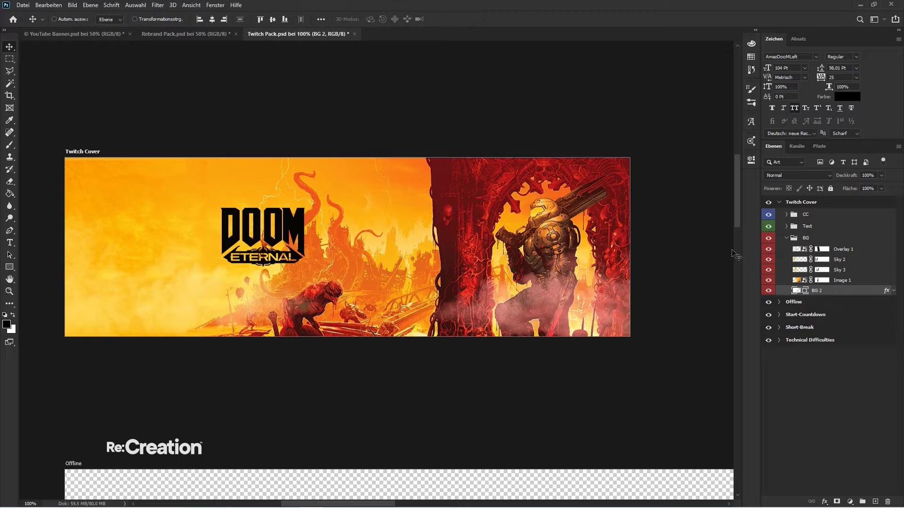
- Toggle Overlay 1 and Sky 3 to compare, then brush the Sky 3 and Sky 2 masks
left_click(770, 249)
left_click(769, 249)
left_click(770, 249)
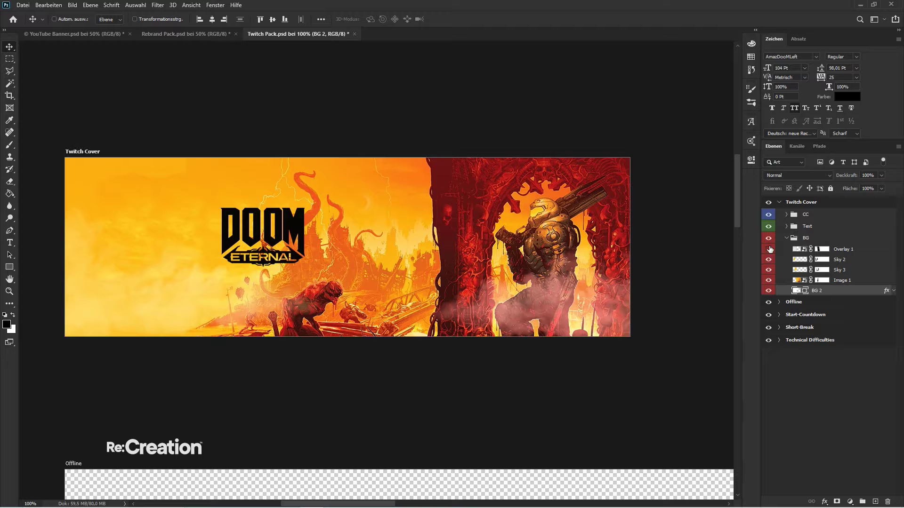
left_click(770, 269)
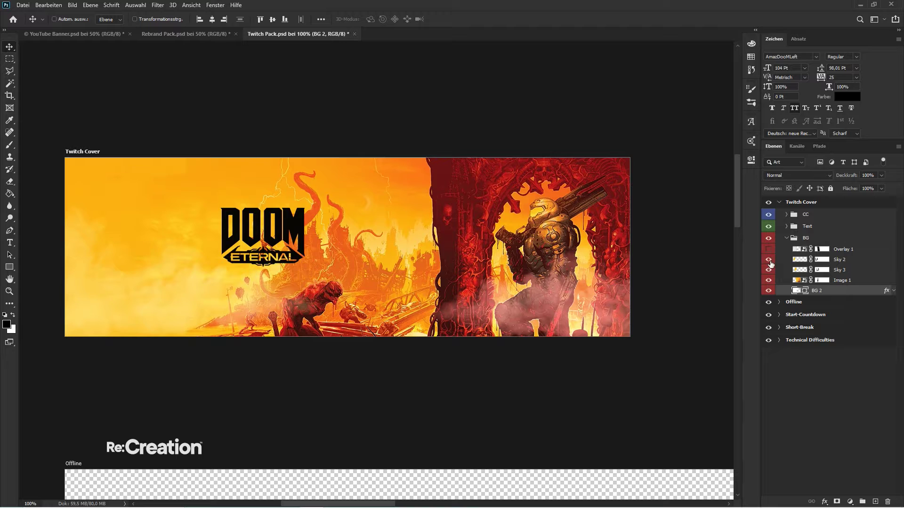
left_click(824, 271)
key("b")
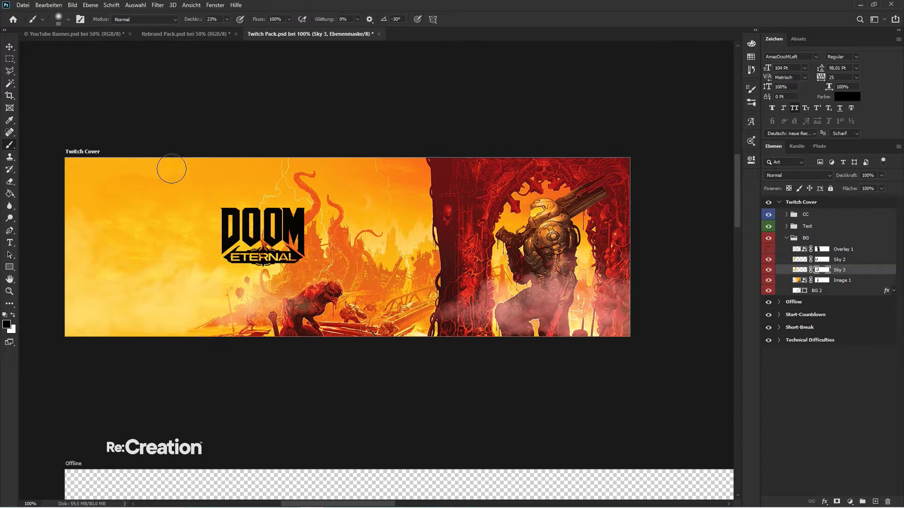
key("bracketleft")
left_click(822, 260)
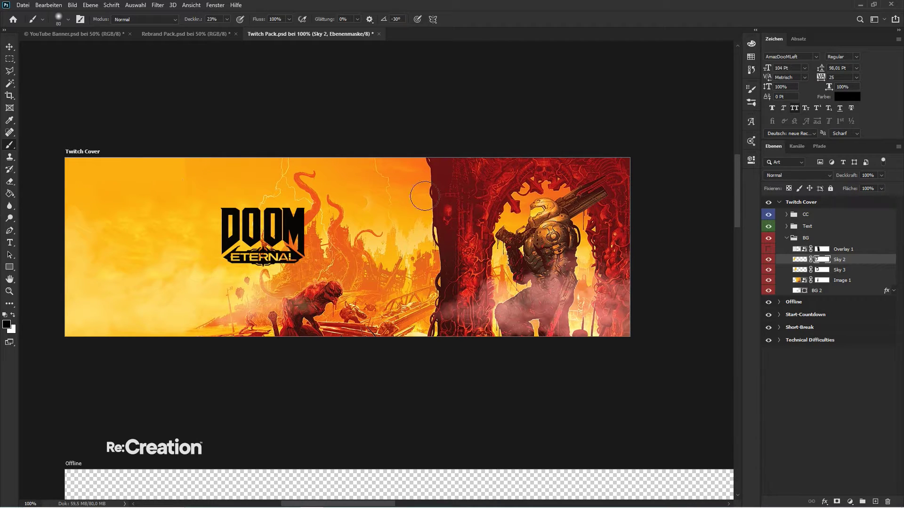
- Soften the sky blend on the Image 1 mask, then show Overlay 1, nudge it right and touch up its mask
left_click(818, 280)
left_click_drag(232, 137, 201, 158)
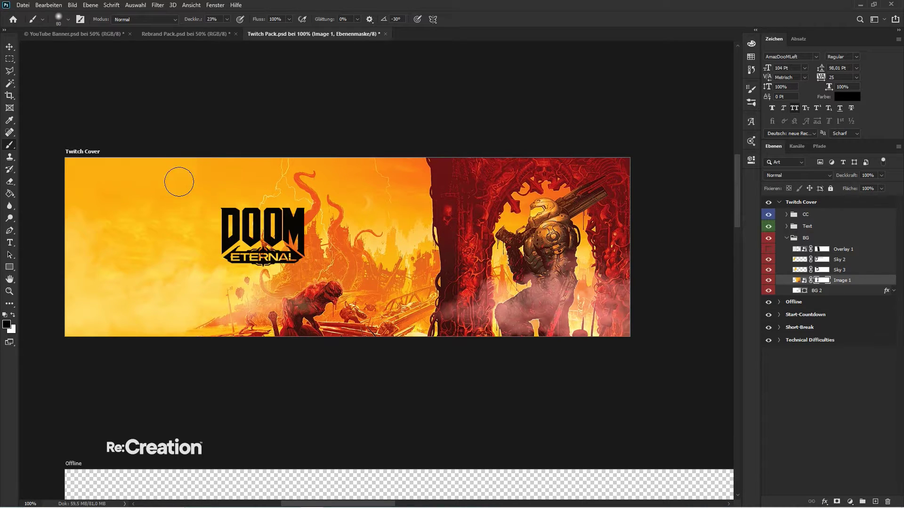
key("v")
left_click(768, 249)
left_click(839, 250)
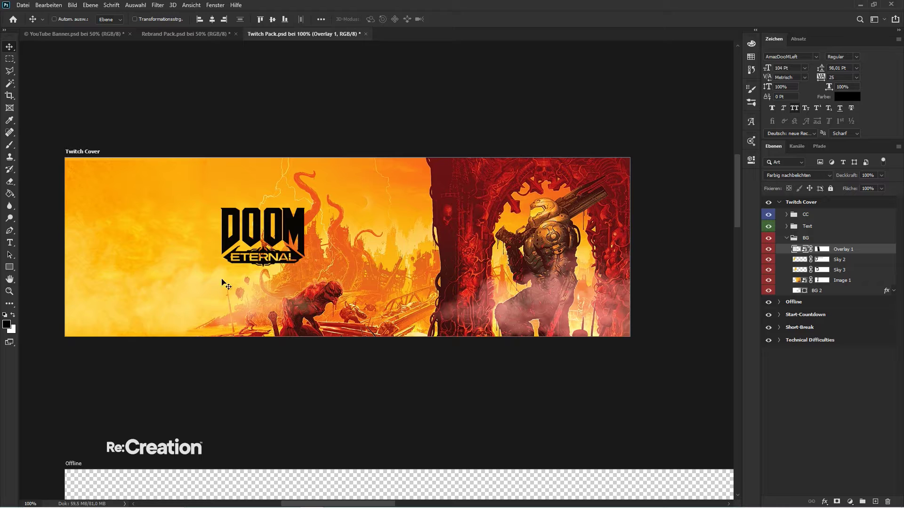
left_click_drag(222, 282, 177, 268)
left_click(827, 251)
key("b")
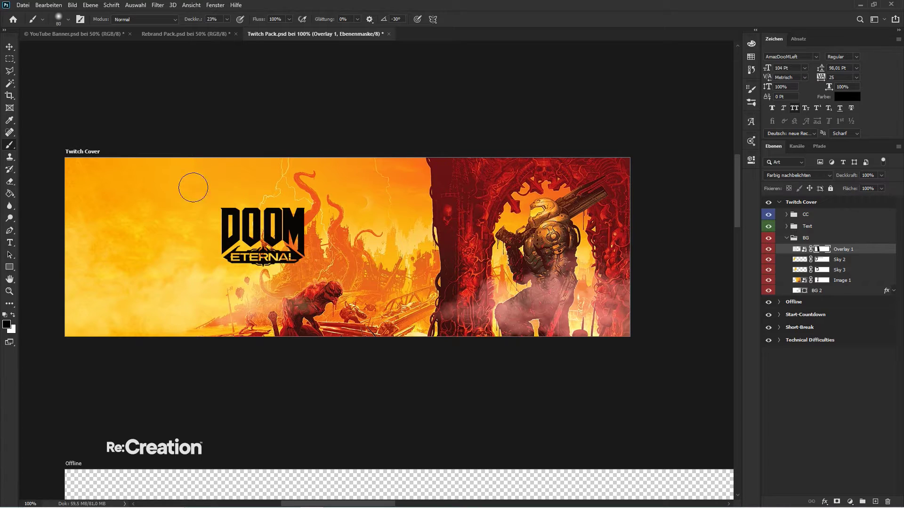
key("v")
- Move the Smoke 1 and Smoke 2 layers lower on the cover
left_click(784, 238)
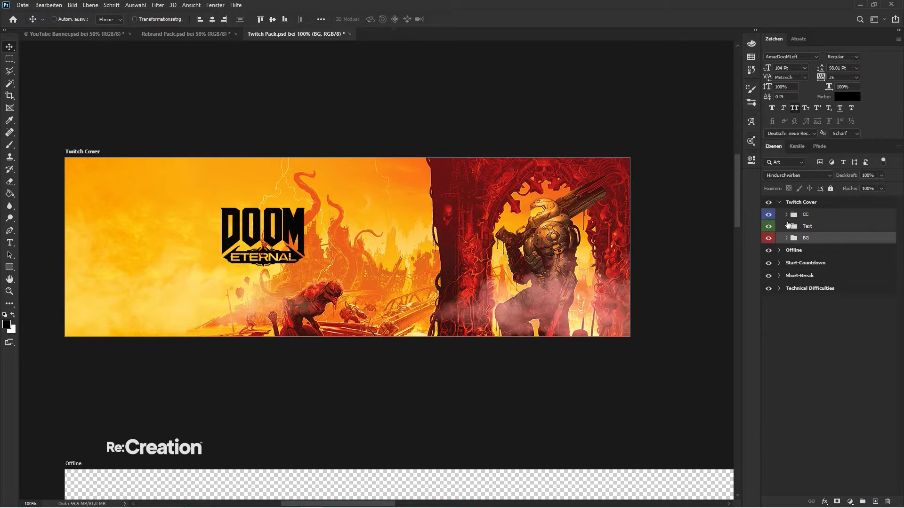
left_click(787, 215)
left_click(826, 262)
left_click_drag(346, 313, 332, 324)
left_click(847, 284)
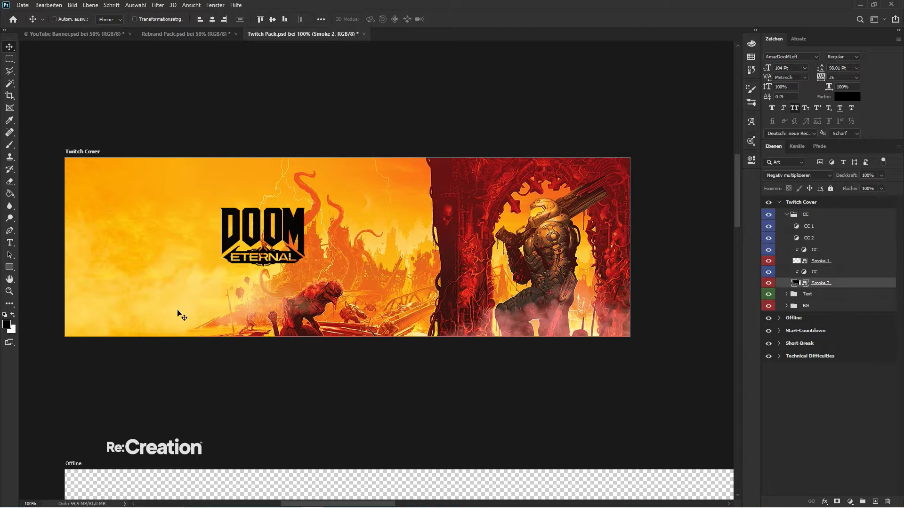
left_click_drag(179, 313, 165, 348)
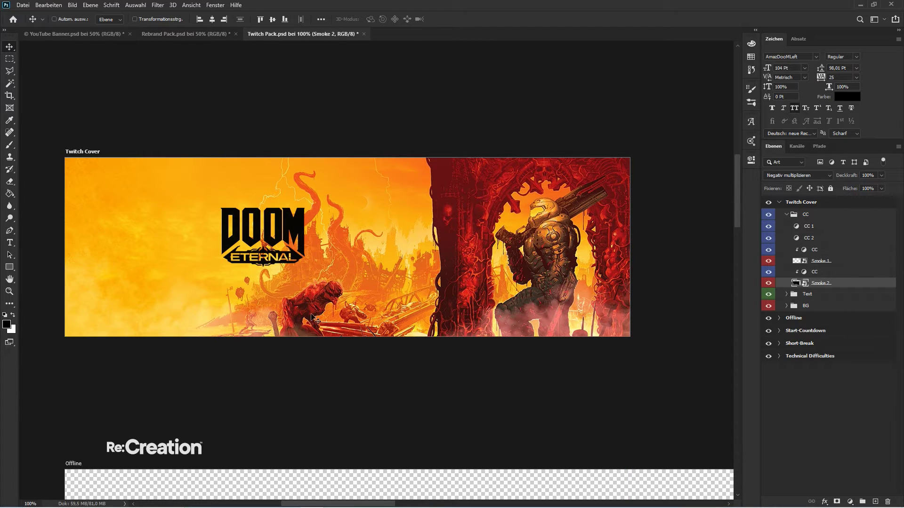
- Move the DOOM logo left, centre it vertically and enlarge it to about 136%
left_click(786, 215)
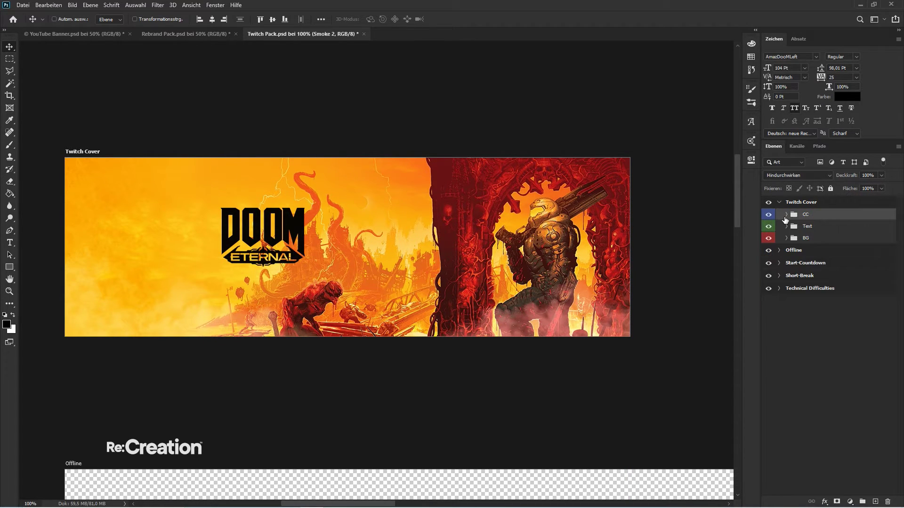
left_click(806, 227)
left_click_drag(348, 259, 290, 277)
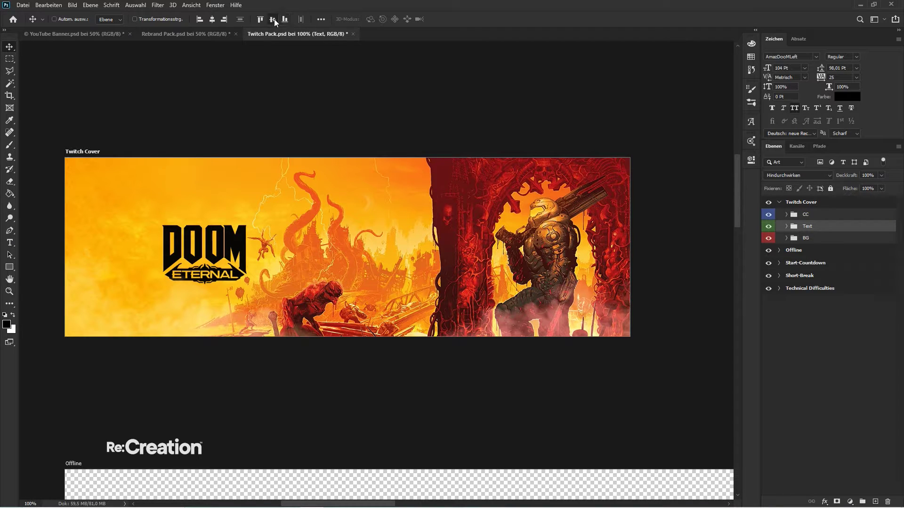
left_click(273, 19)
key("ctrl+t")
left_click_drag(260, 208, 283, 192)
key("Return")
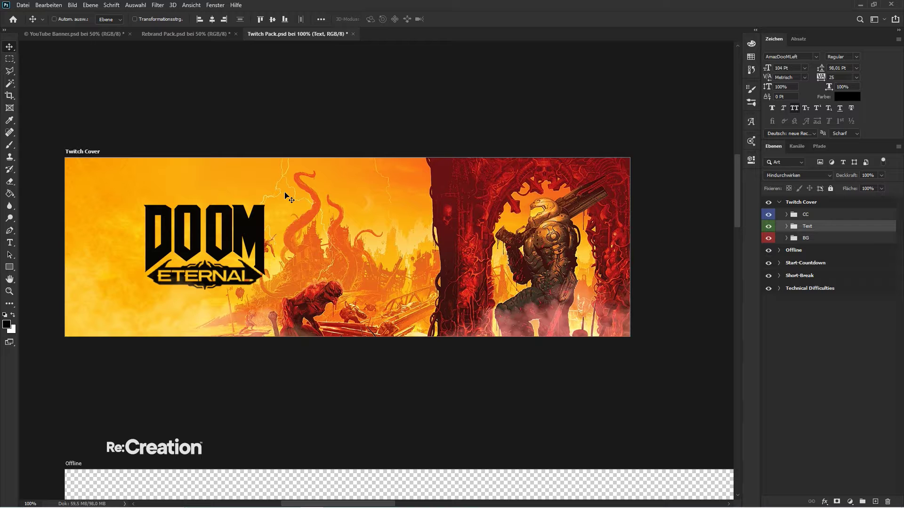
key("ctrl+minus")
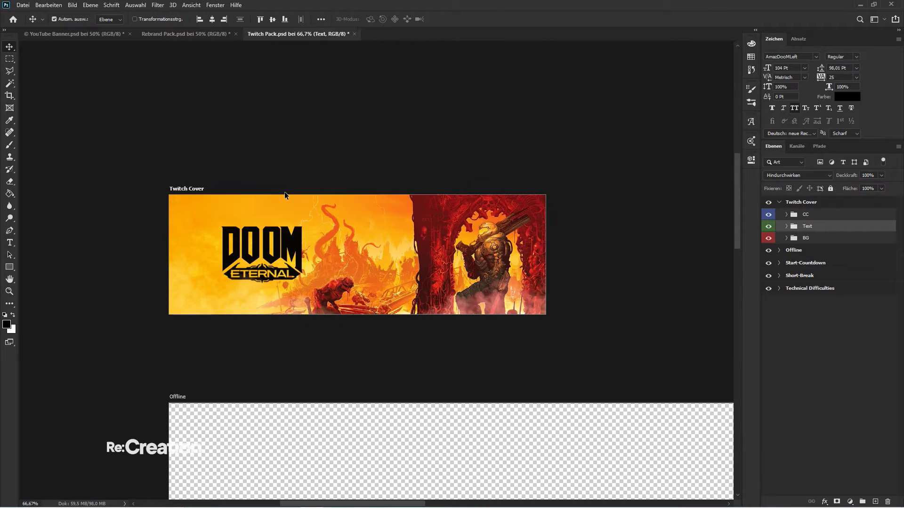
key("ctrl+plus")
key("ctrl+minus")
key("h")
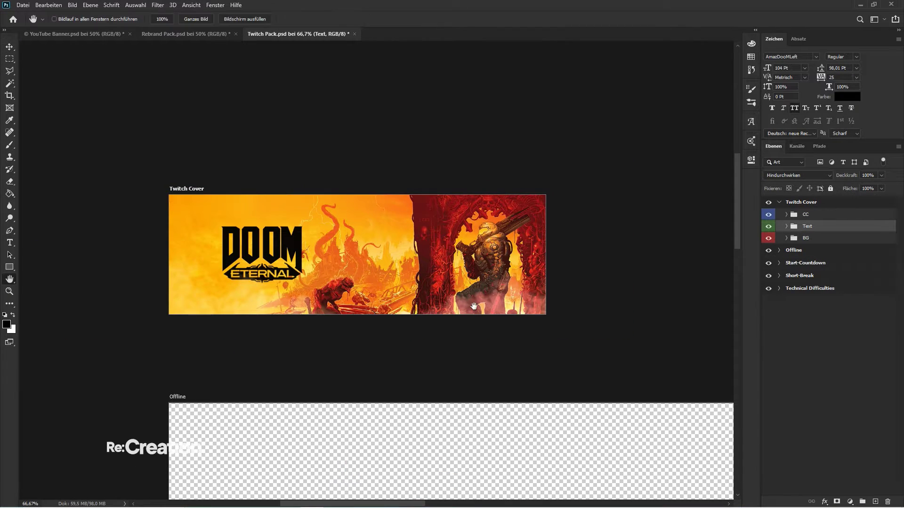
left_click_drag(475, 307, 450, 103)
key("ctrl+minus")
- Scale the doom4 castle art up to cover the Offline artboard and centre it both ways
key("v")
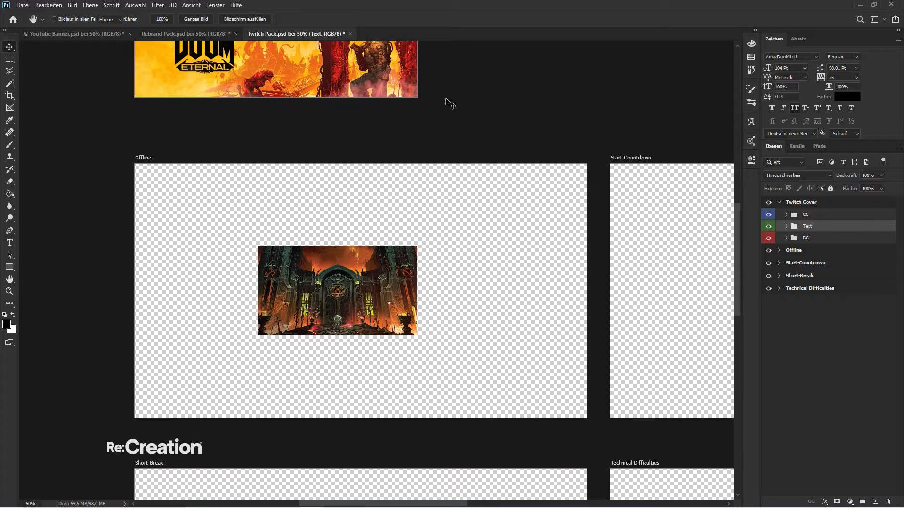
left_click(779, 202)
left_click(779, 215)
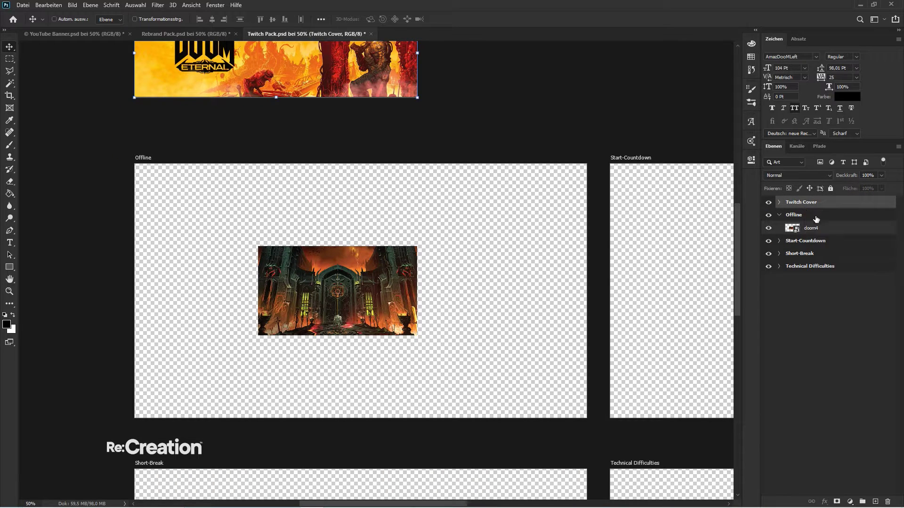
left_click(812, 227)
left_click_drag(399, 271, 275, 186)
key("ctrl+t")
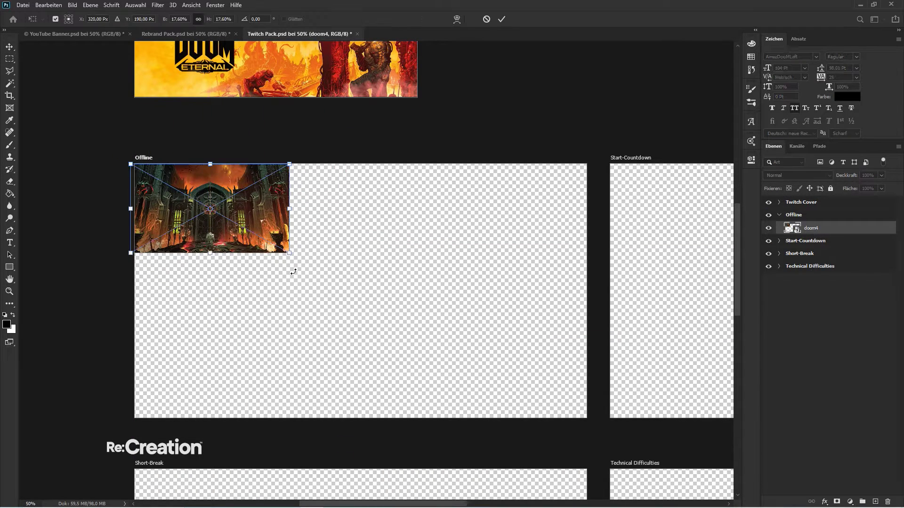
left_click_drag(291, 251, 601, 435)
key("Return")
left_click(273, 20)
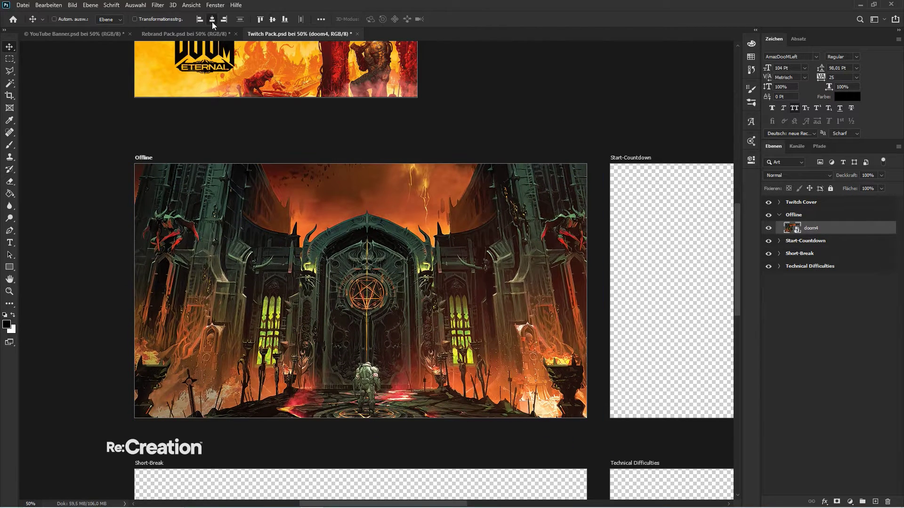
left_click(212, 20)
- Deselect all layers and switch to the Horizontal Type tool
left_click(843, 335)
scroll(673, 331, "down", 3)
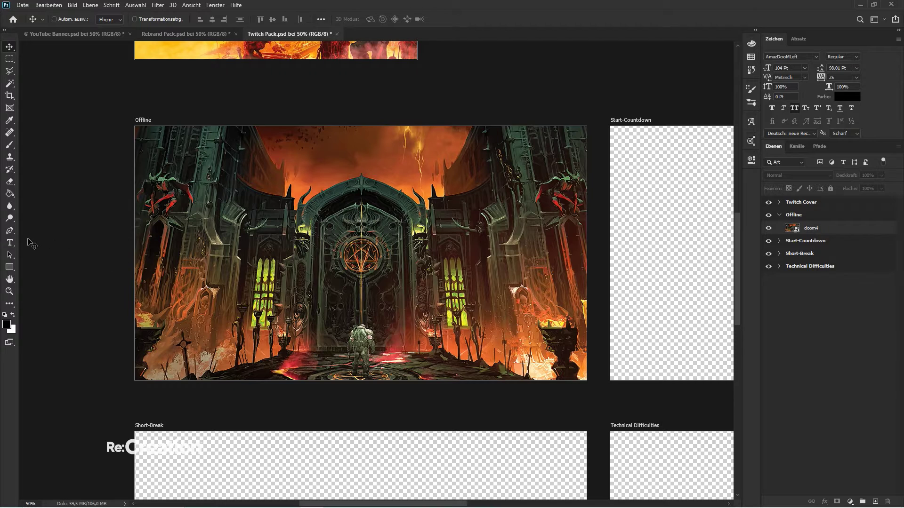
left_click(9, 255)
left_click(10, 243)
- Type OFFLINE on the Offline artboard at 200 pt
left_click(336, 272)
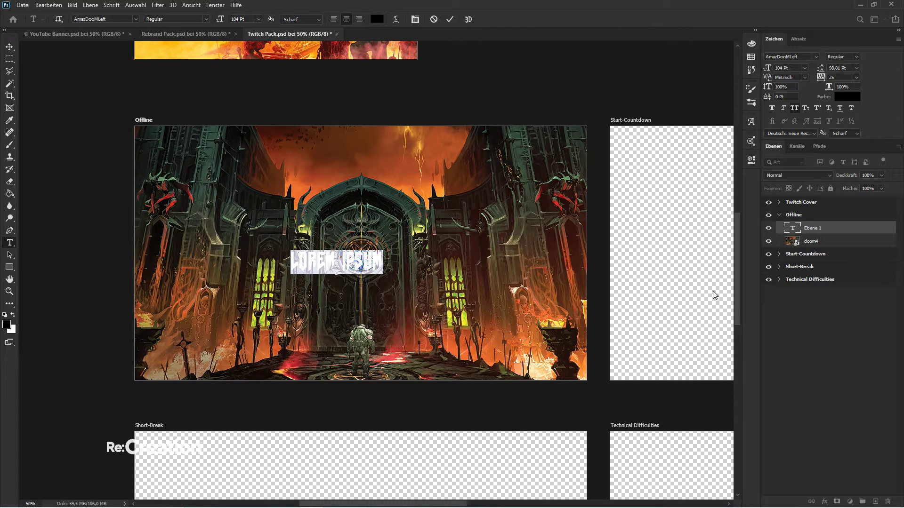
type("OFFLINE")
key("ctrl+a")
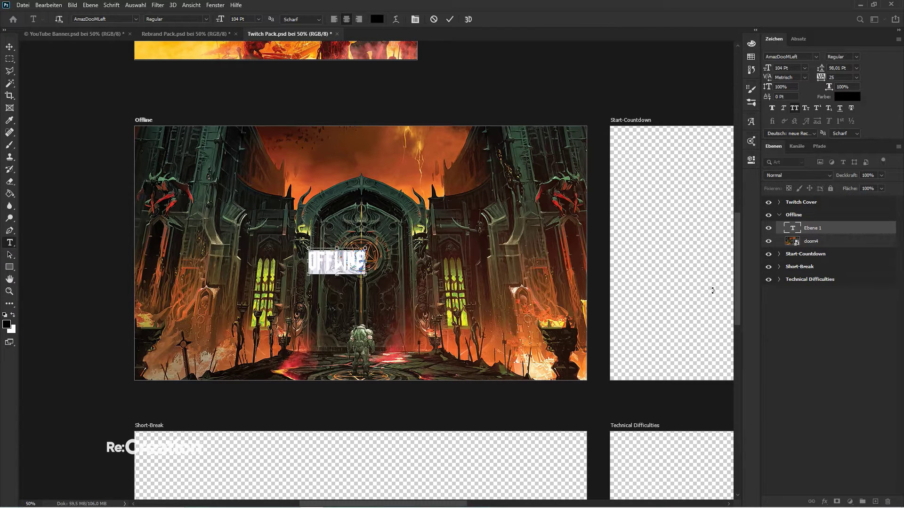
type("200")
key("Return")
- Set OFFLINE's outer letters in the AmazDooMRight and AmazDooMLeft fonts
left_click_drag(300, 241, 280, 240)
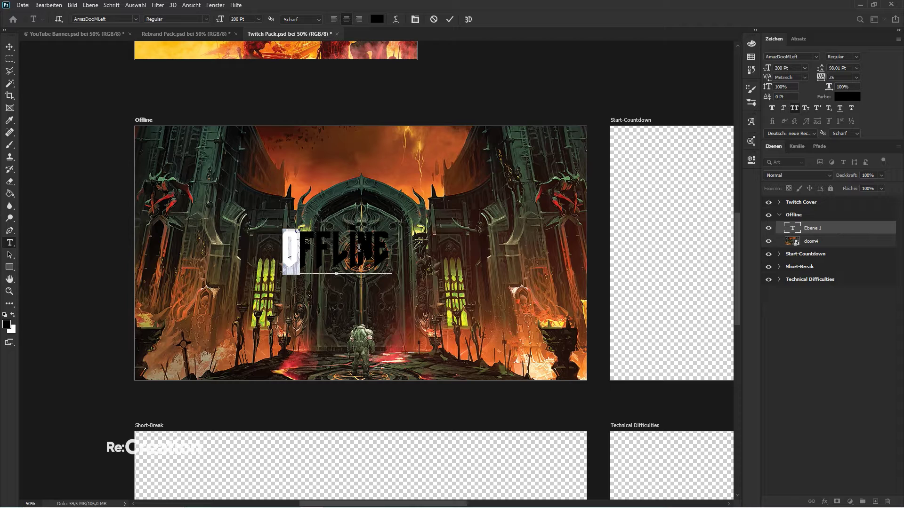
left_click_drag(375, 249, 391, 249)
left_click(804, 57)
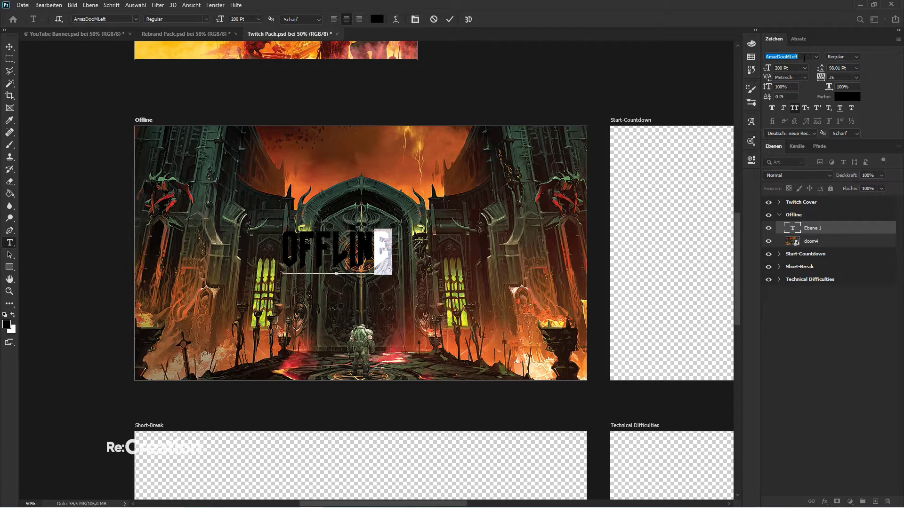
type("amaz")
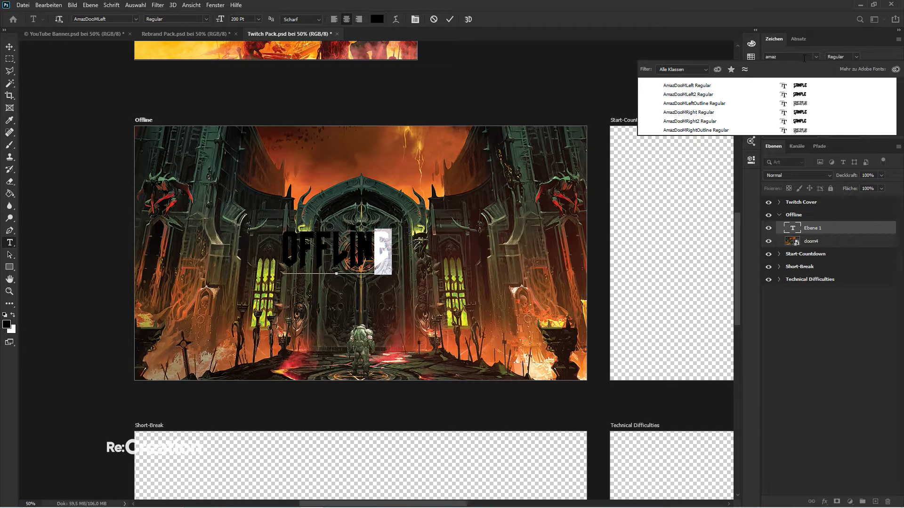
left_click(716, 113)
key("shift+Left")
key("shift+Left")
key("shift+Left")
key("shift+Left")
key("shift+Left")
key("shift+Left")
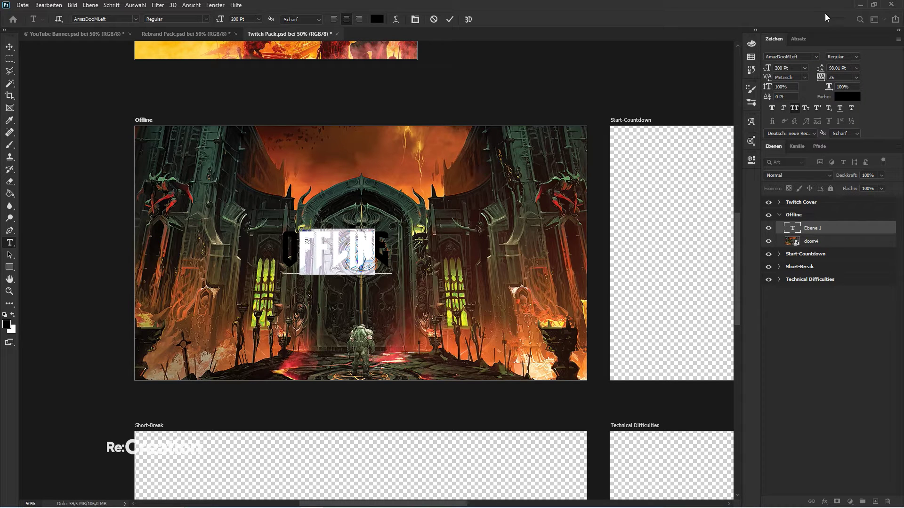
left_click(797, 57)
type("amaz")
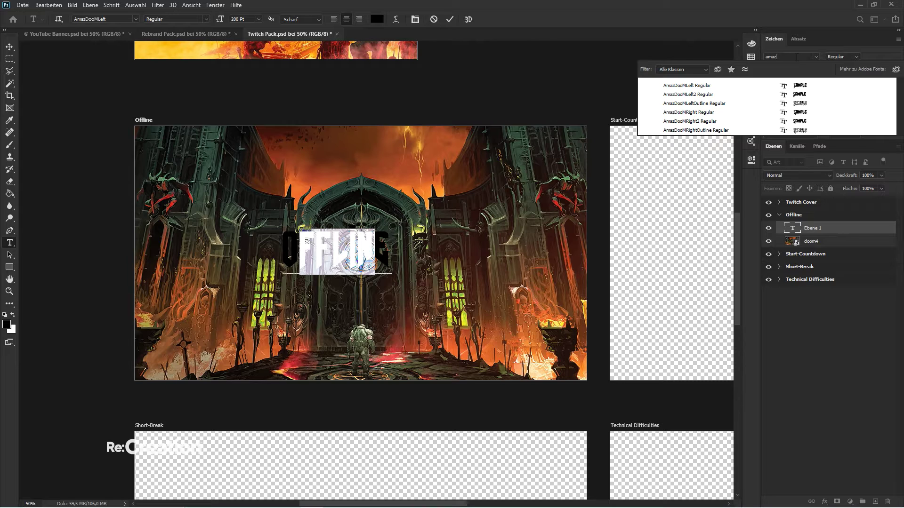
key("Down")
key("Return")
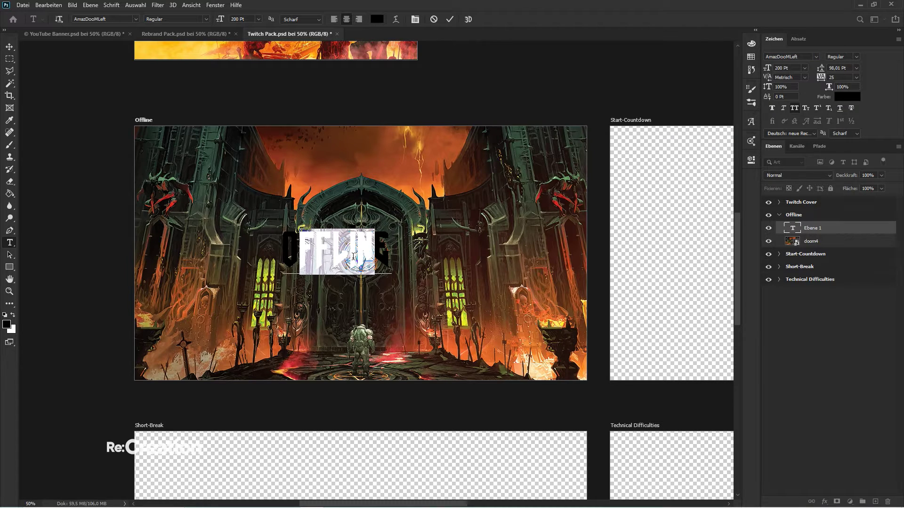
- Give the letters LI the AmazDooMRight font and commit the OFFLINE text
mouse_move(357, 259)
left_mouse_down()
mouse_move(337, 258)
mouse_move(366, 255)
mouse_move(344, 255)
left_mouse_up()
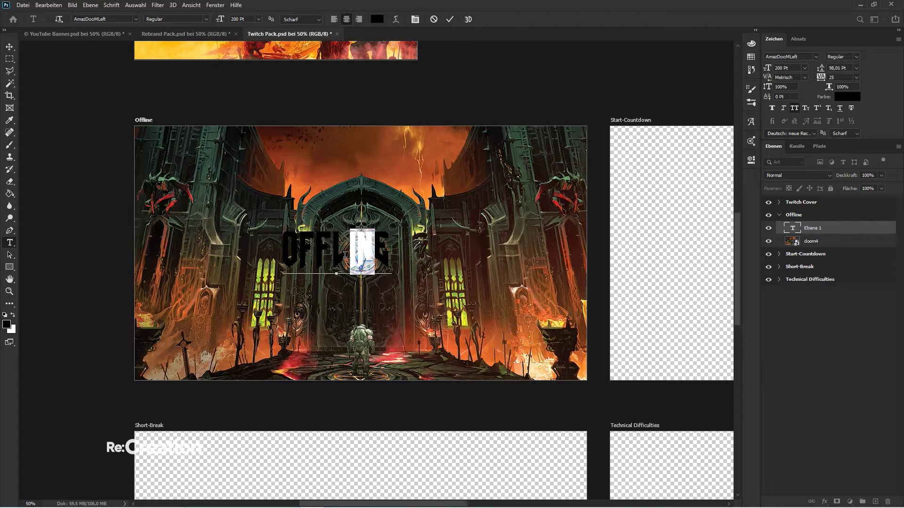
left_click(795, 56)
type("amaz")
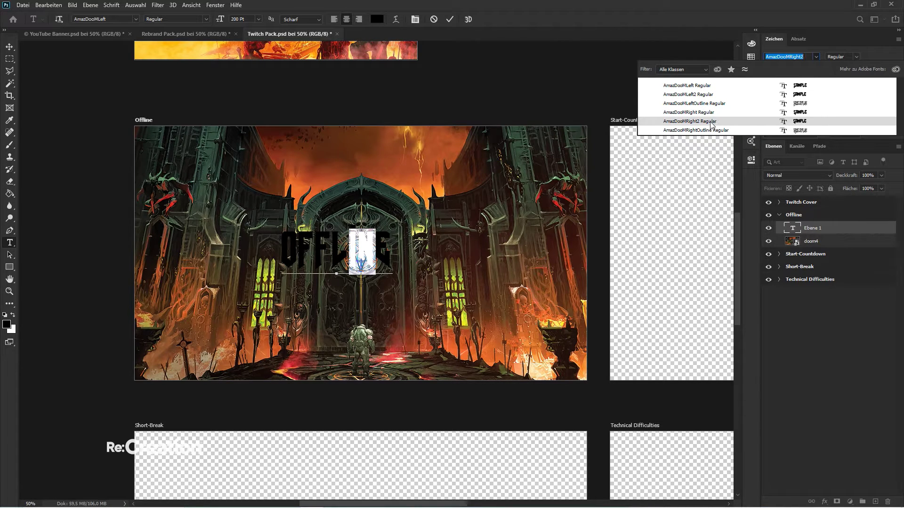
left_click(689, 112)
key("Right")
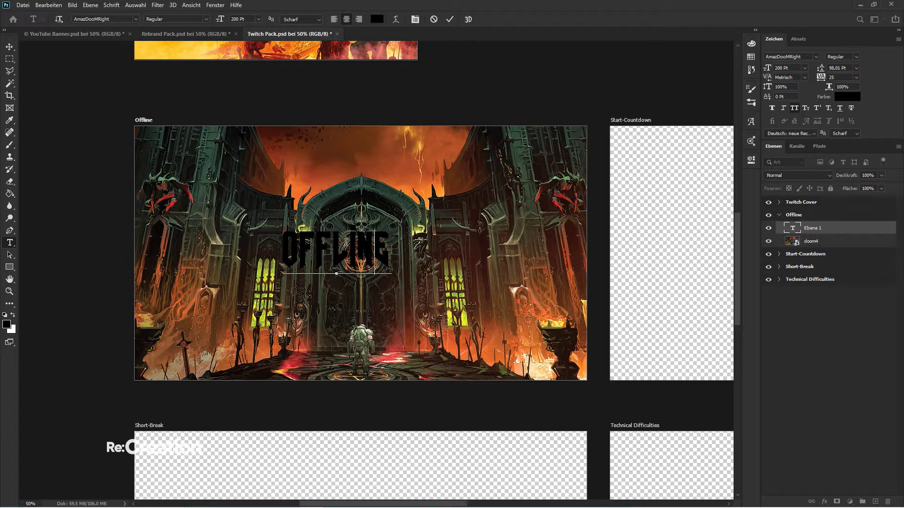
left_click_drag(345, 242, 299, 235)
left_click(308, 234)
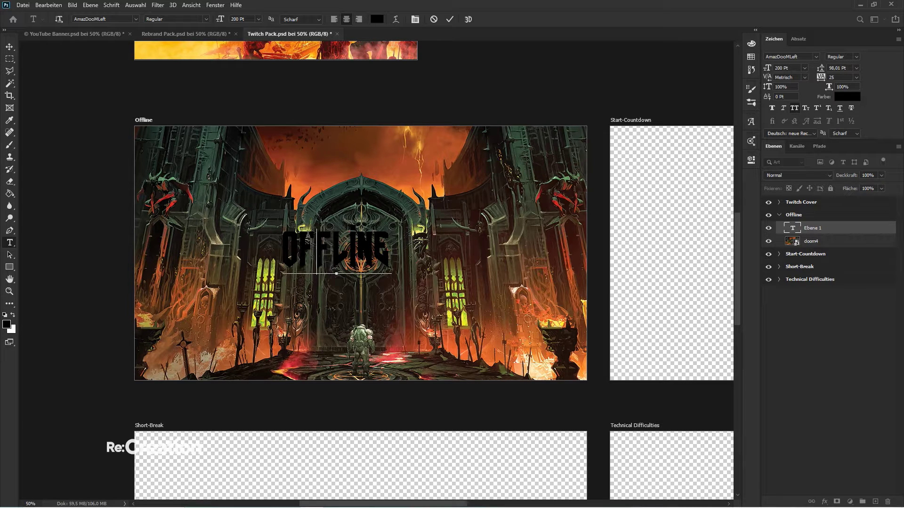
left_click(9, 47)
- Make OFFLINE white at 300 pt and centre it on the artboard
left_click(851, 96)
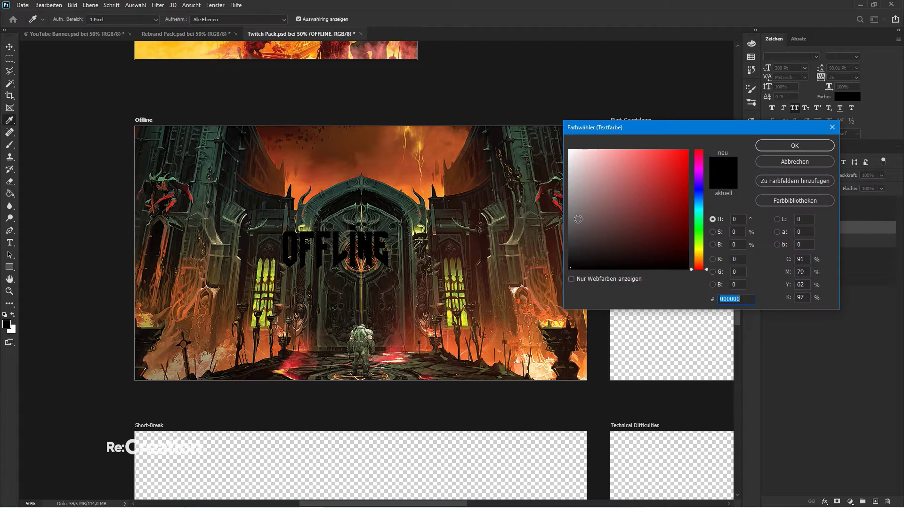
left_click(573, 147)
left_click(792, 146)
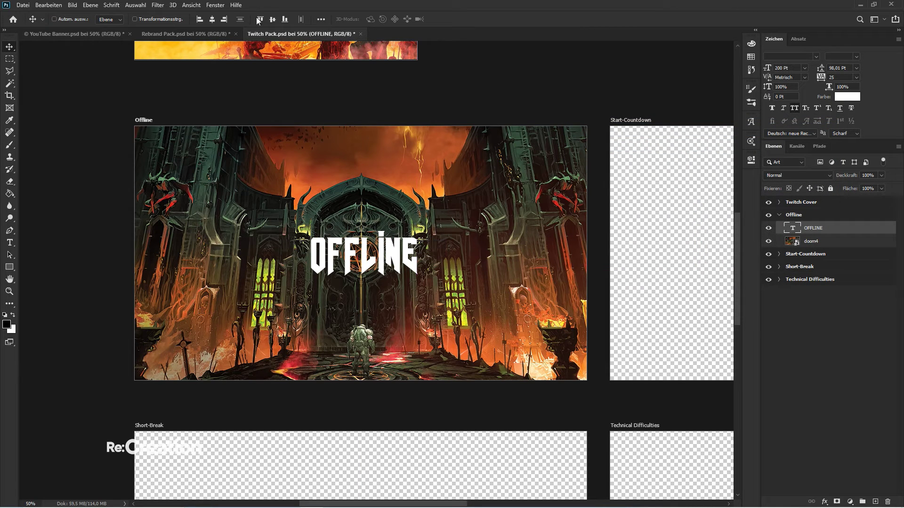
left_click(212, 19)
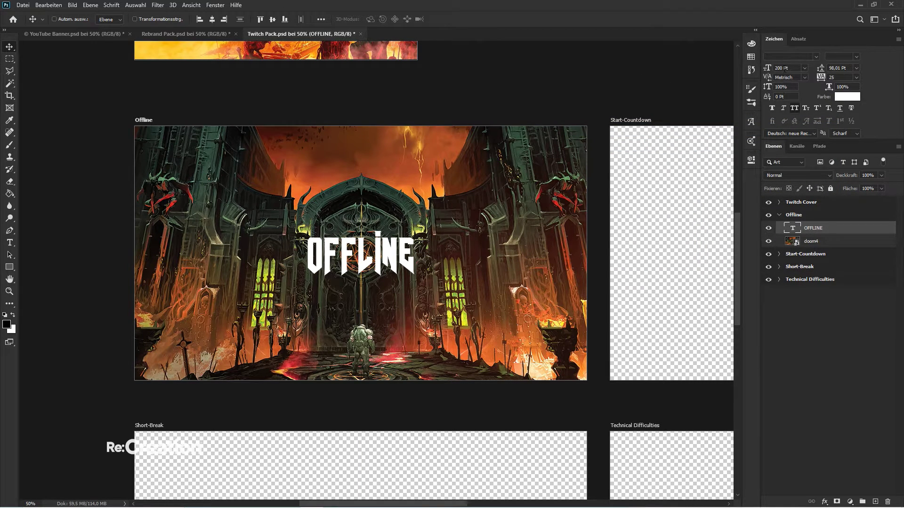
type("300")
key("Return")
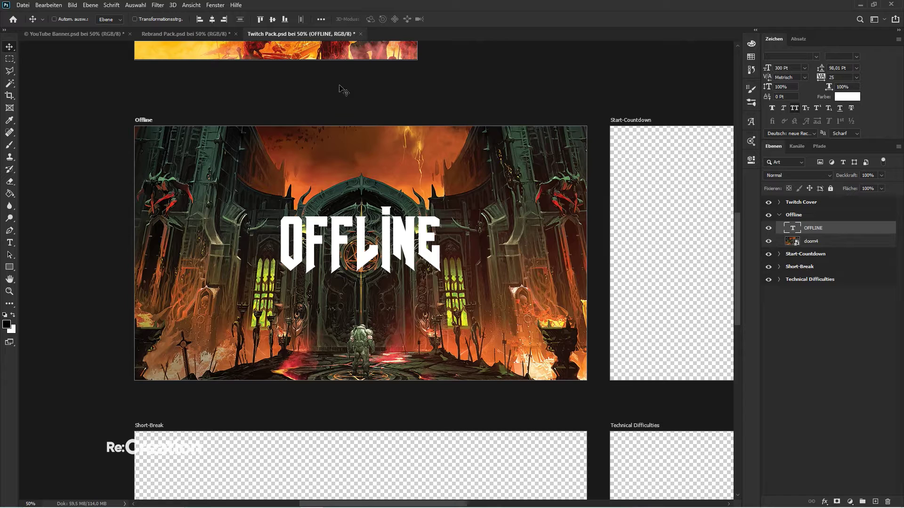
left_click(272, 19)
key("ctrl+plus")
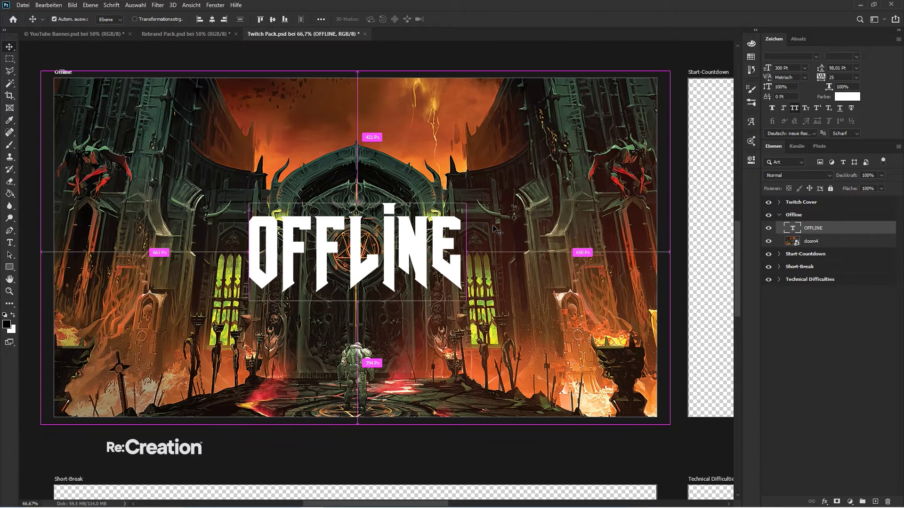
key("ctrl+plus")
key("ctrl+minus")
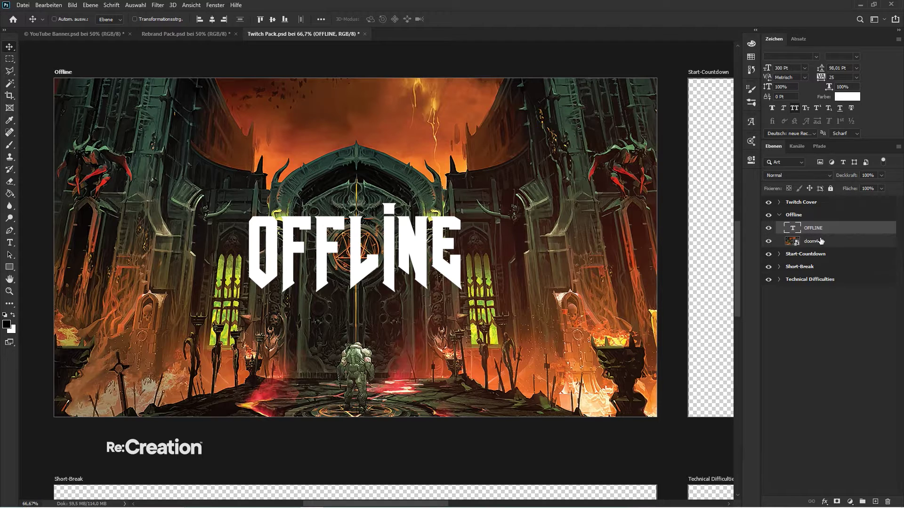
- Move the Text group from Twitch Cover into the Offline group
left_click(779, 203)
left_click(815, 226)
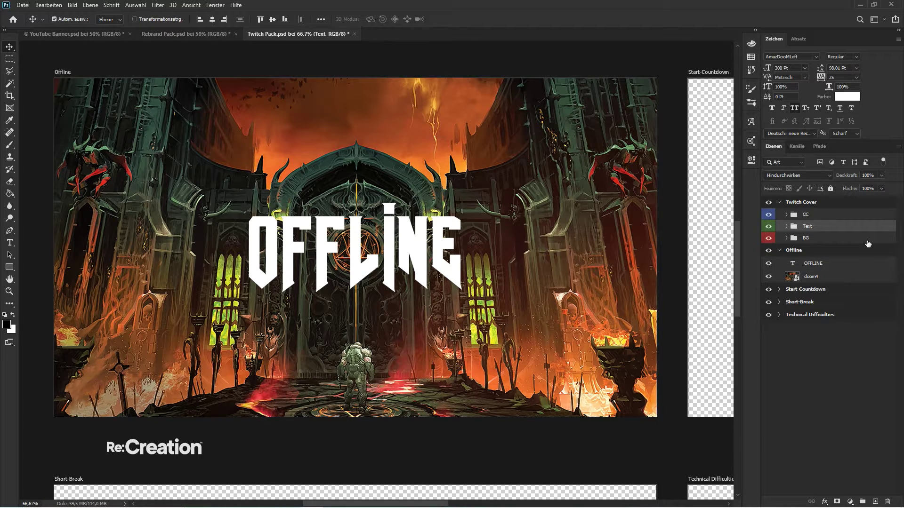
left_click_drag(819, 231, 815, 269)
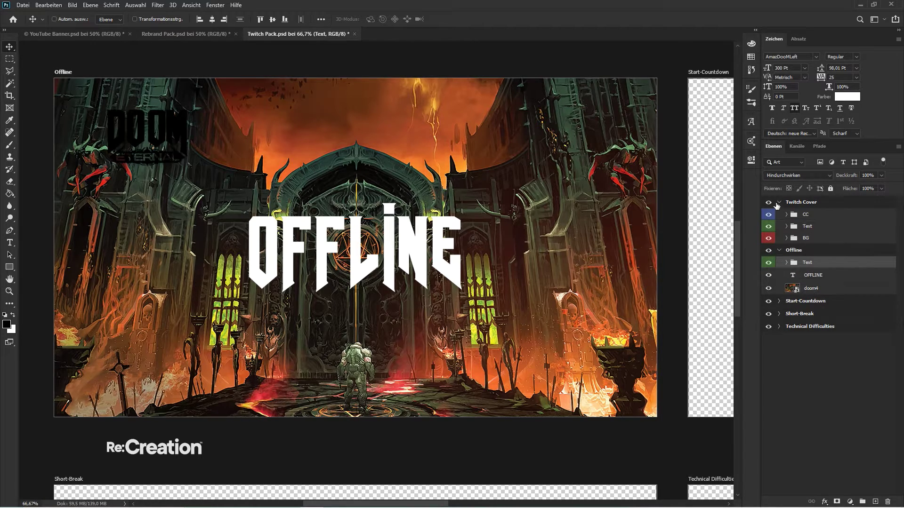
left_click(780, 203)
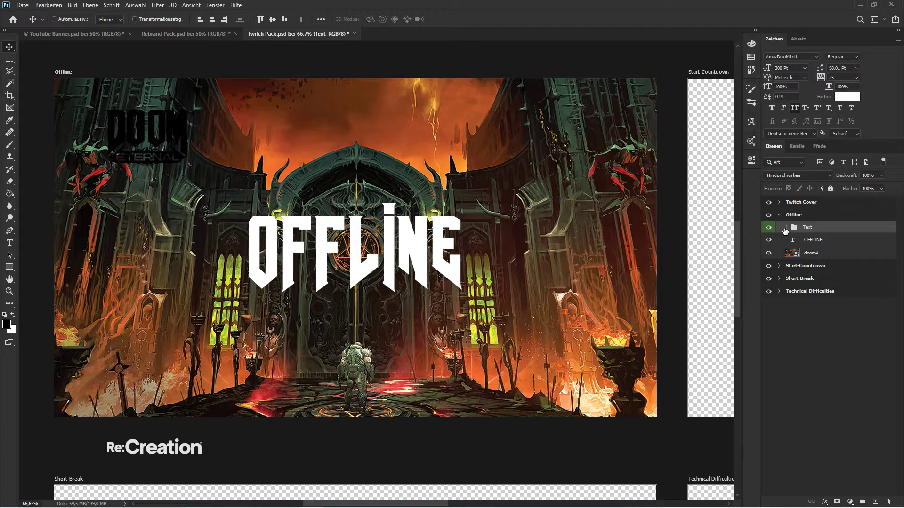
- Make the three name text layers in the Text group white
left_click(786, 227)
left_click(826, 239)
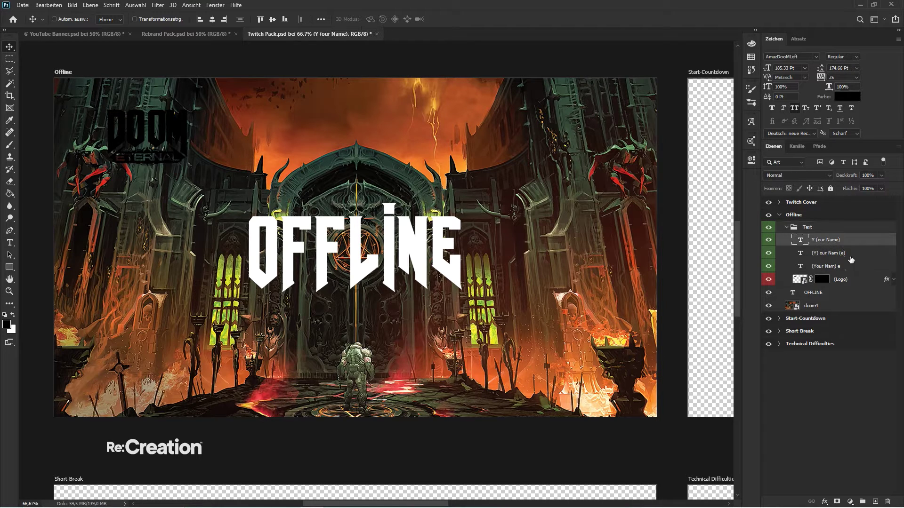
left_click(827, 266, "shift")
left_click(848, 96)
left_click(577, 149)
left_click(807, 145)
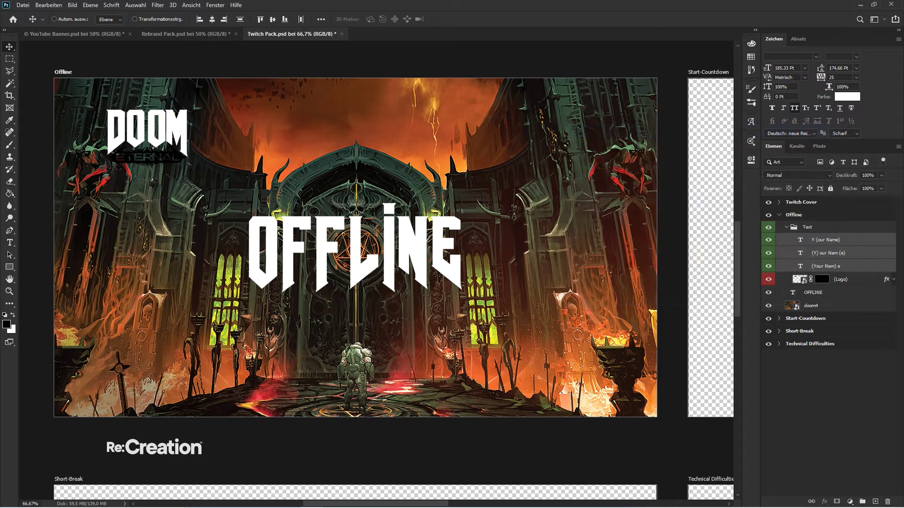
- Give the Logo layer a white Color Overlay style
left_click(843, 279)
double_click(857, 280)
left_click(536, 227)
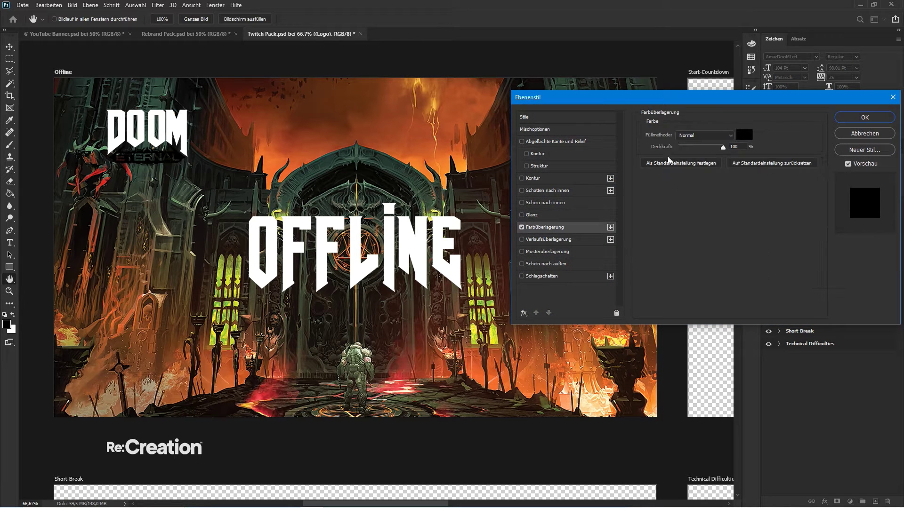
left_click(741, 135)
left_click(795, 145)
left_click(865, 118)
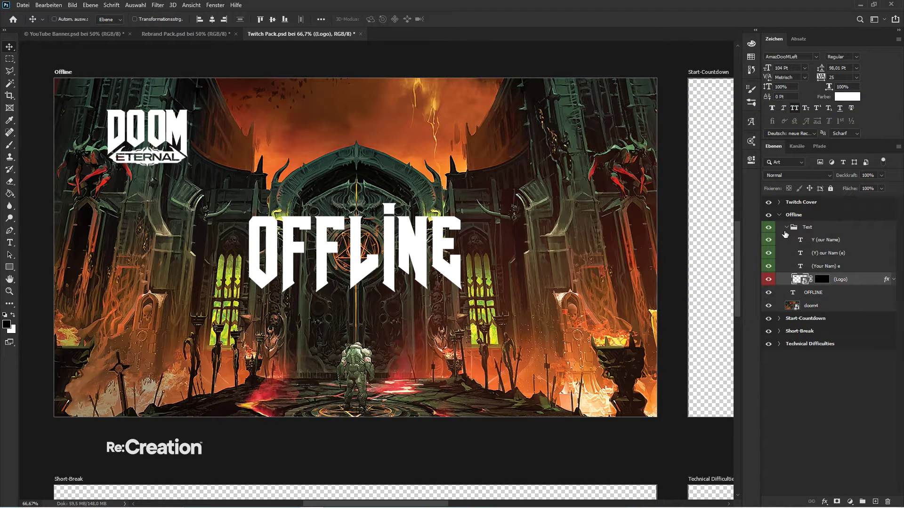
- Shrink the DOOM logo group into the bottom-right corner
left_click(786, 228)
key("ctrl+t")
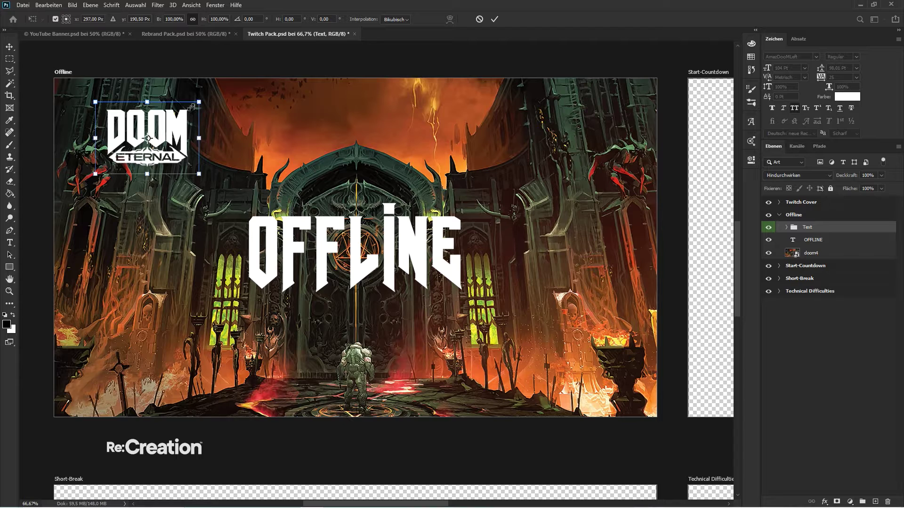
left_click_drag(188, 108, 637, 394)
key("Return")
- Add a black-filled layer above doom4 at 50% opacity to dim the art
left_click(831, 253)
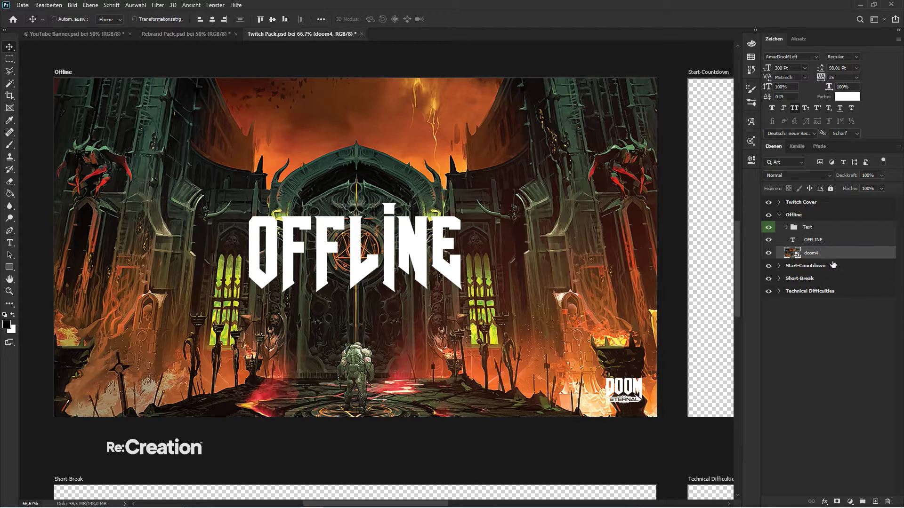
left_click(875, 501)
key("g")
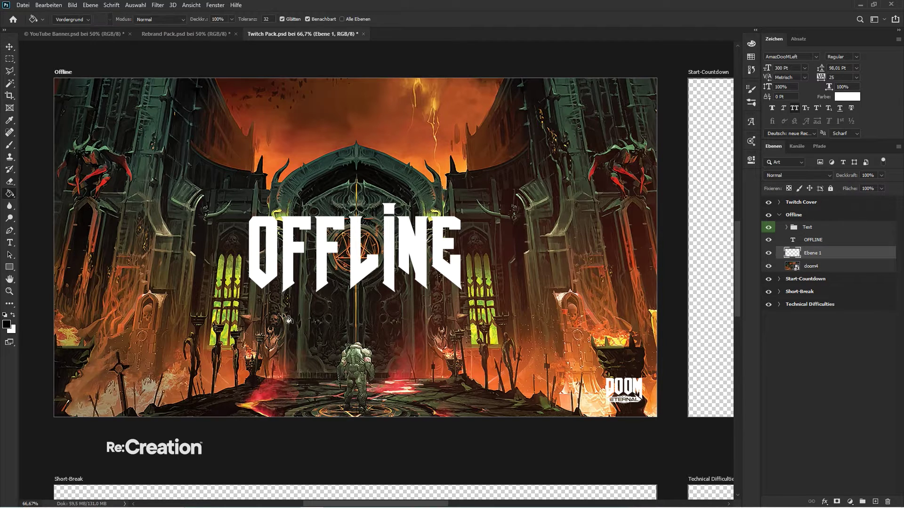
left_click(310, 320)
key("v")
key("5")
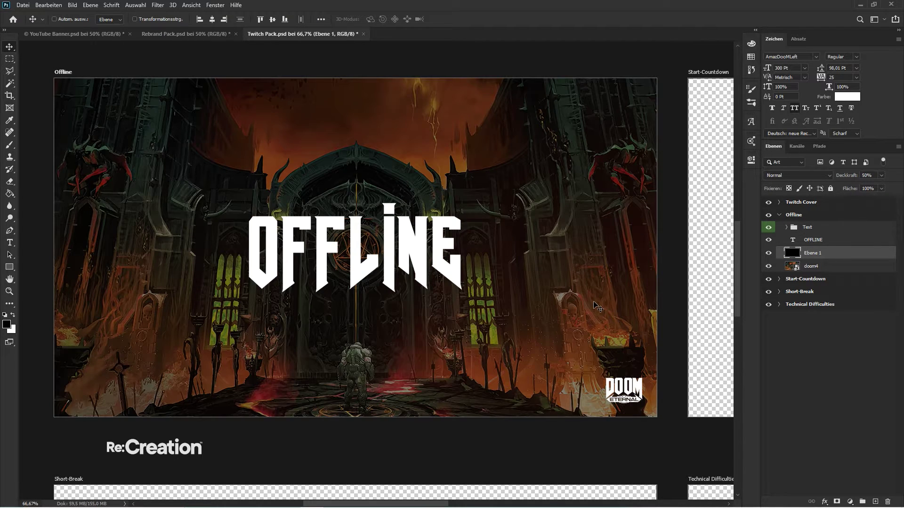
left_click(824, 239)
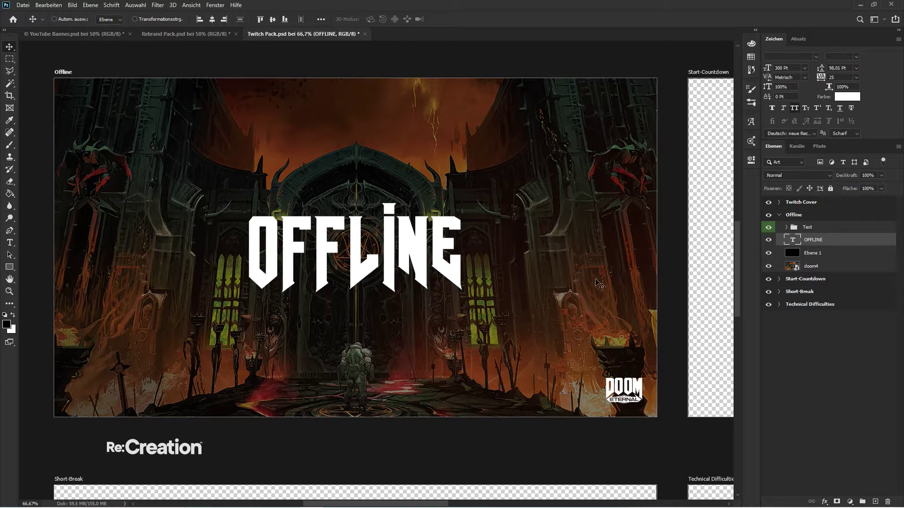
left_click(10, 242)
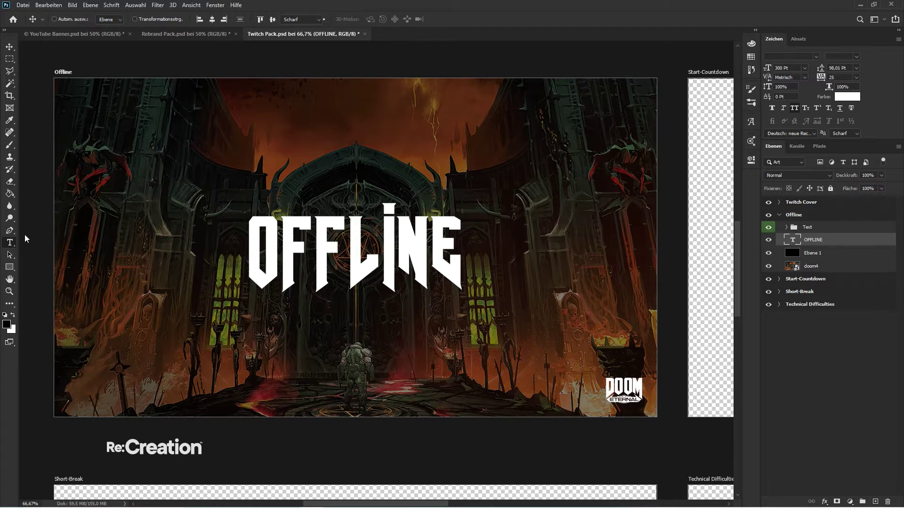
- Type a WE ARE text line above the OFFLINE title
left_click(235, 177)
type("WE N")
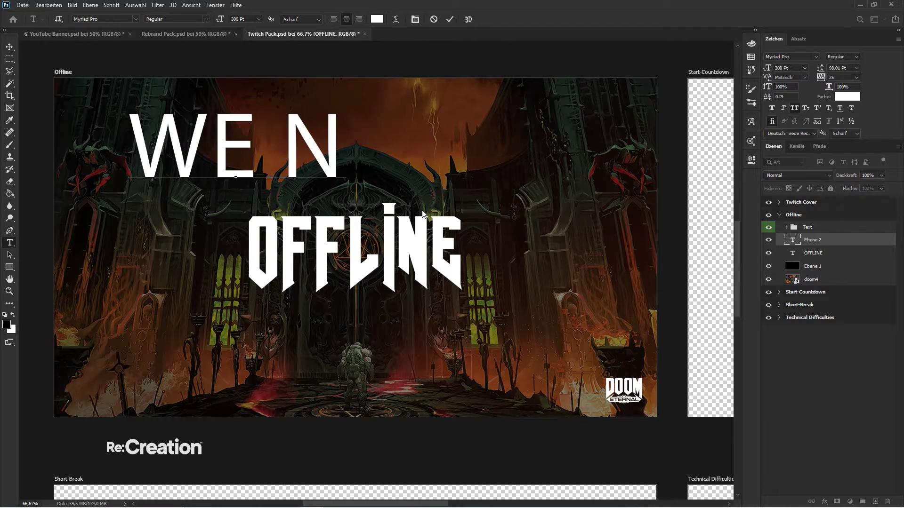
key("BackSpace")
type("ARE")
key("ctrl+a")
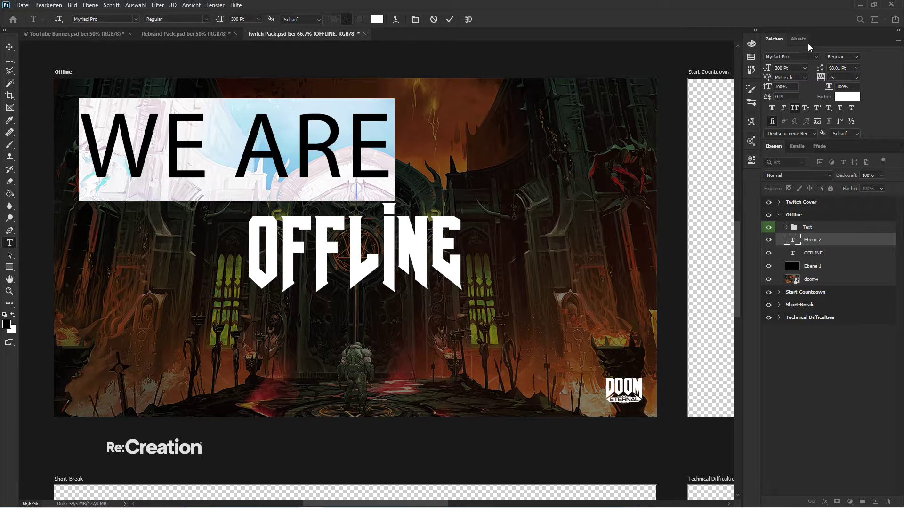
- Set WE ARE in Arial Regular at 50 pt
left_click(804, 57)
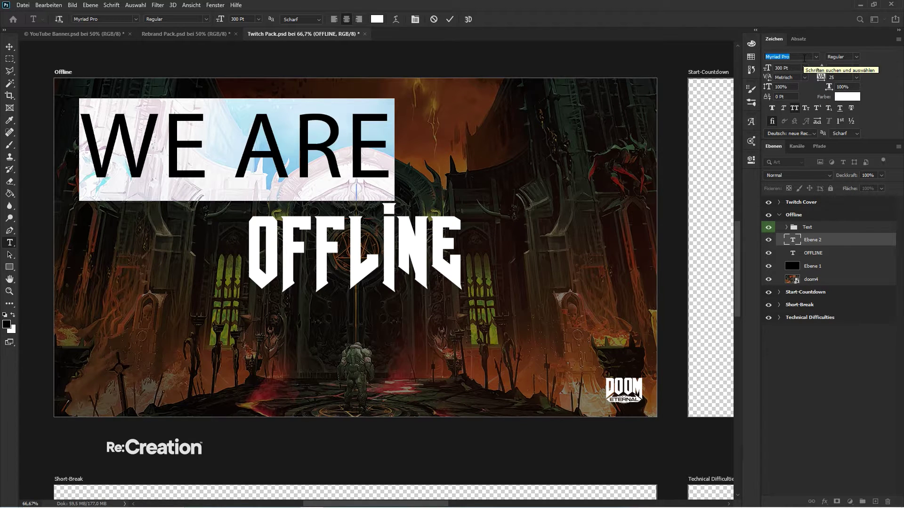
type("arial")
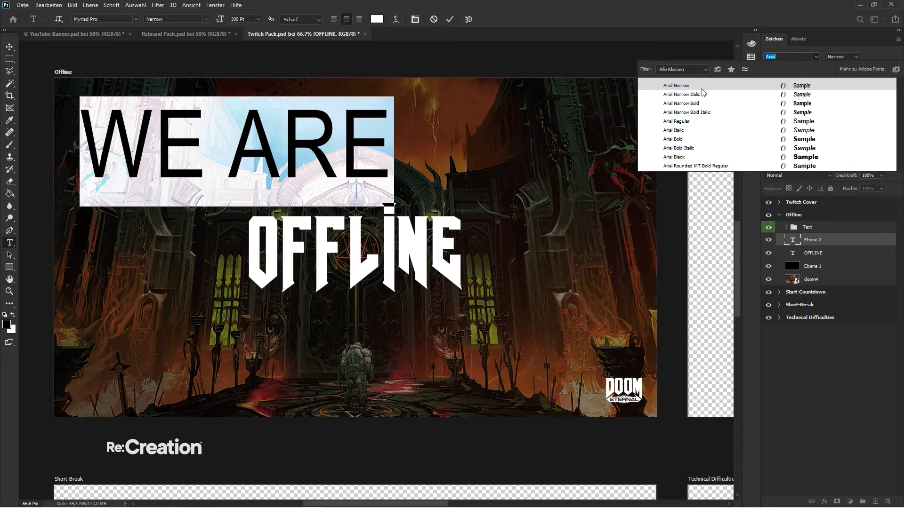
left_click(699, 121)
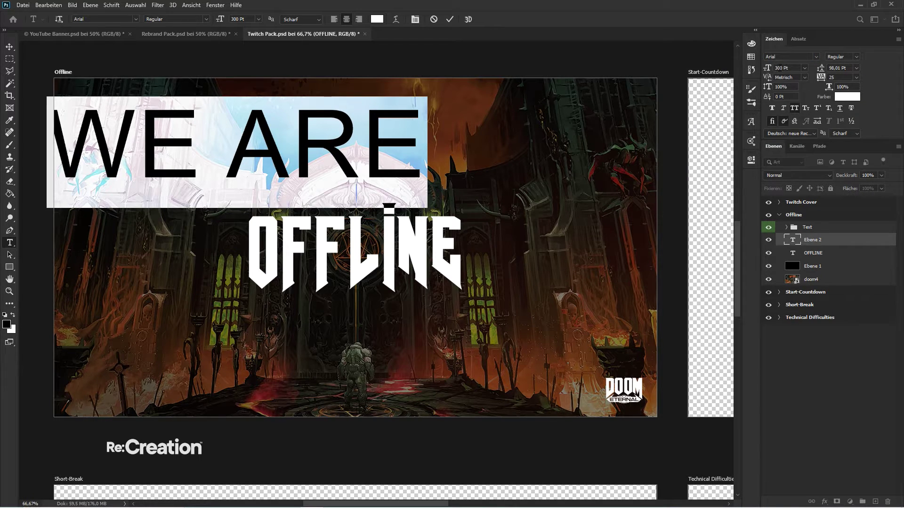
key("Return")
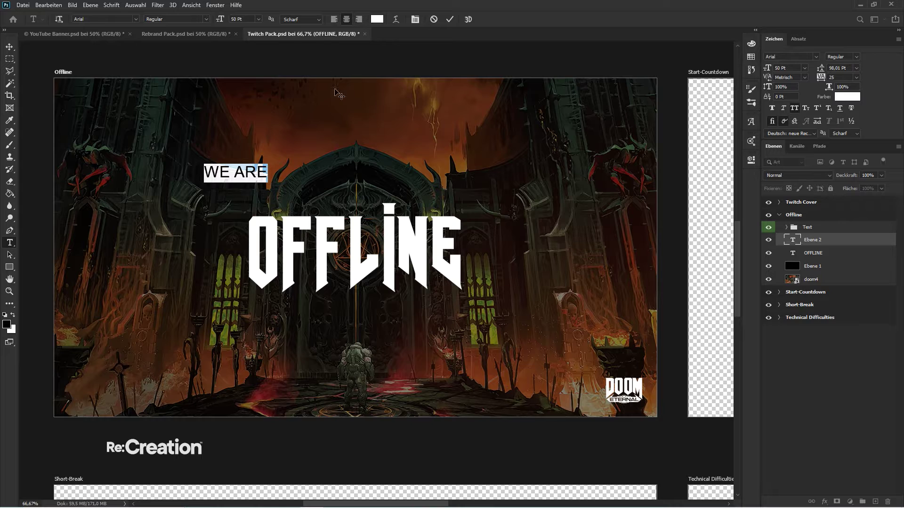
left_click(858, 56)
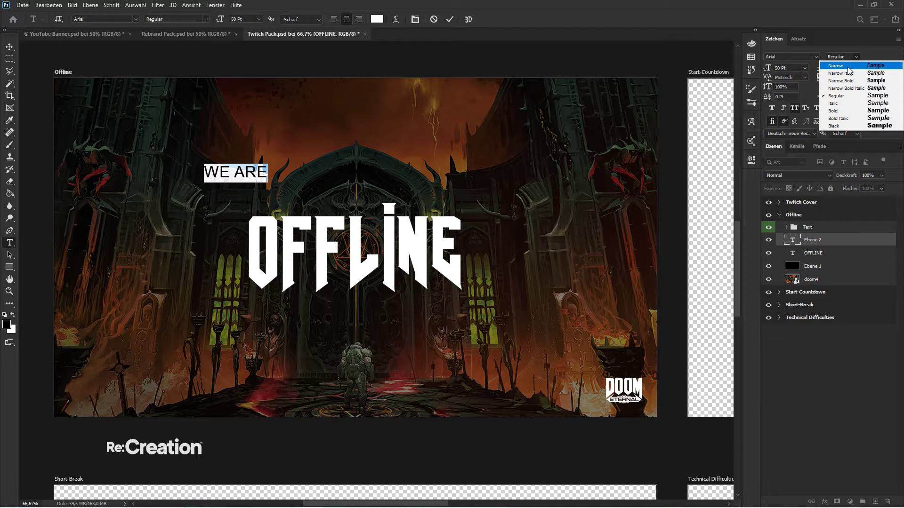
left_click(885, 65)
left_click(857, 56)
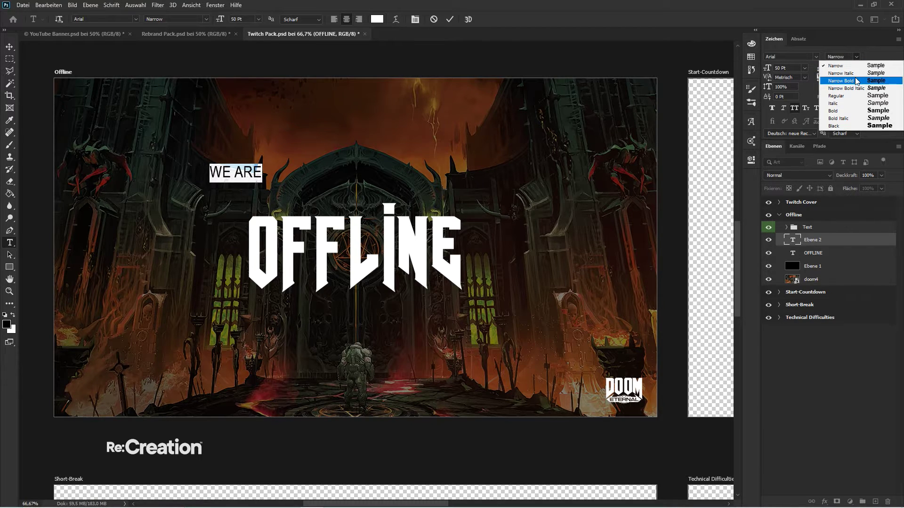
left_click(832, 95)
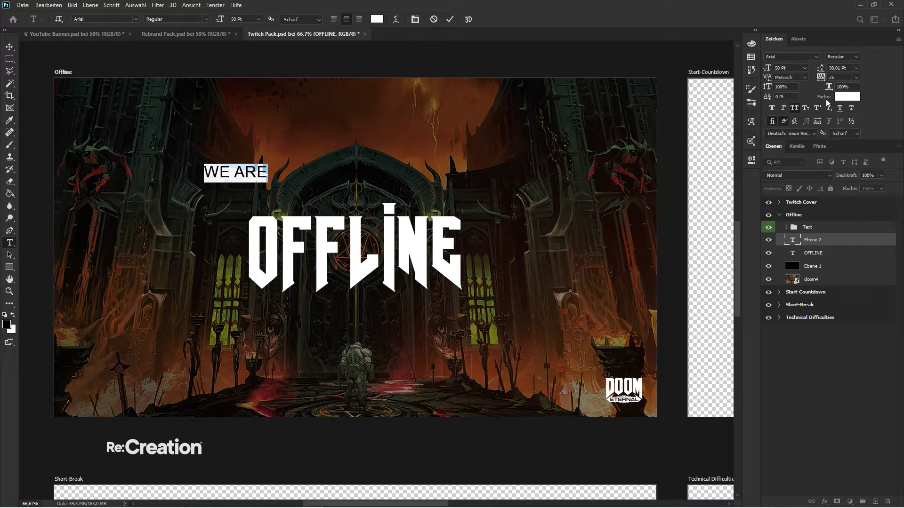
- Change WE ARE to Calibri Light and align it just above OFFLINE's left edge
left_click(9, 47)
left_click_drag(255, 130, 375, 156)
type("calibri")
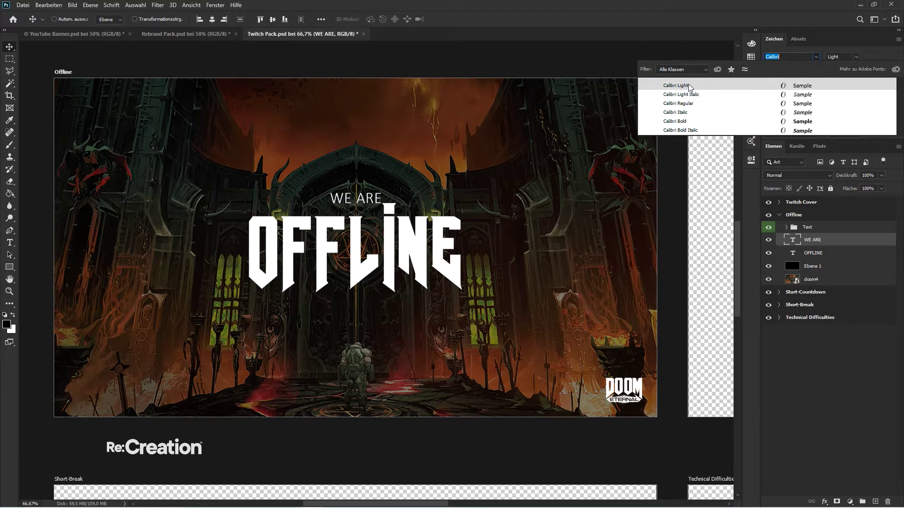
left_click(688, 86)
left_click_drag(420, 181, 424, 186)
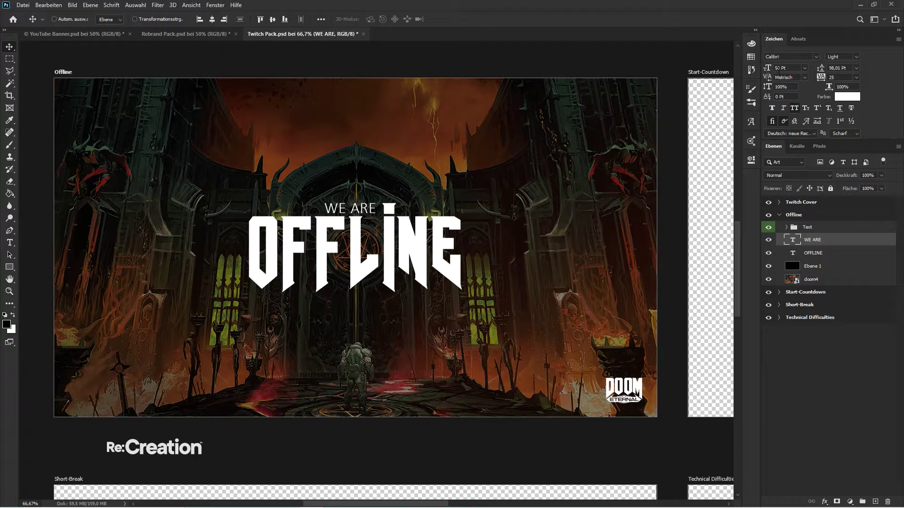
left_click_drag(547, 134, 442, 148)
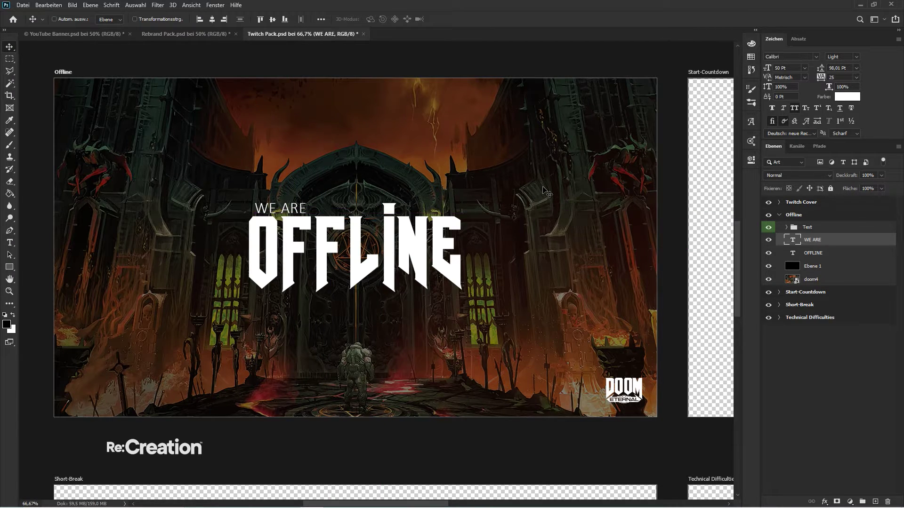
key("Left")
key("Left")
key("Left")
key("Left")
key("Left")
key("Left")
key("Left")
key("Left")
key("Left")
key("Left")
key("Left")
key("Left")
key("Left")
key("Left")
key("Left")
key("Left")
key("Left")
key("Left")
key("shift+Right")
key("Left")
key("Left")
key("Left")
key("Left")
key("Left")
- Set tracking to 0 on OFFLINE and WE ARE, then move both to the art's left side
left_click(814, 258)
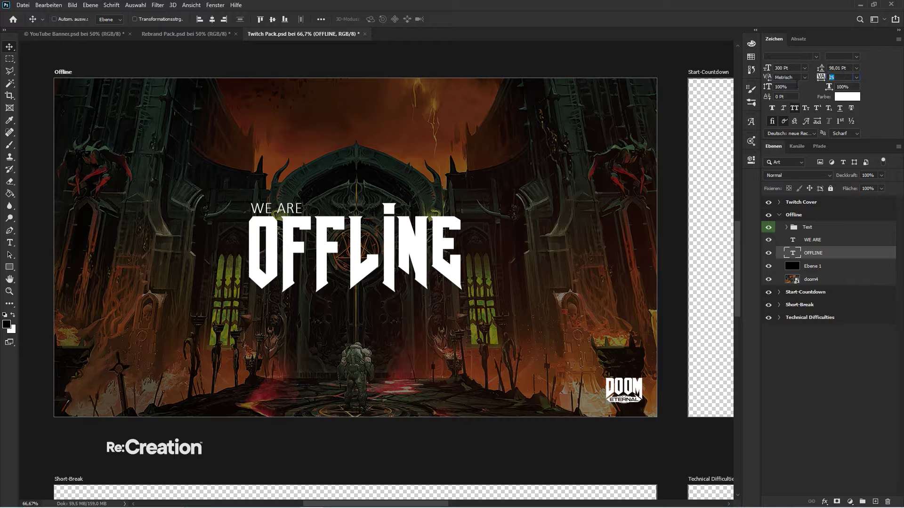
type("0")
key("Return")
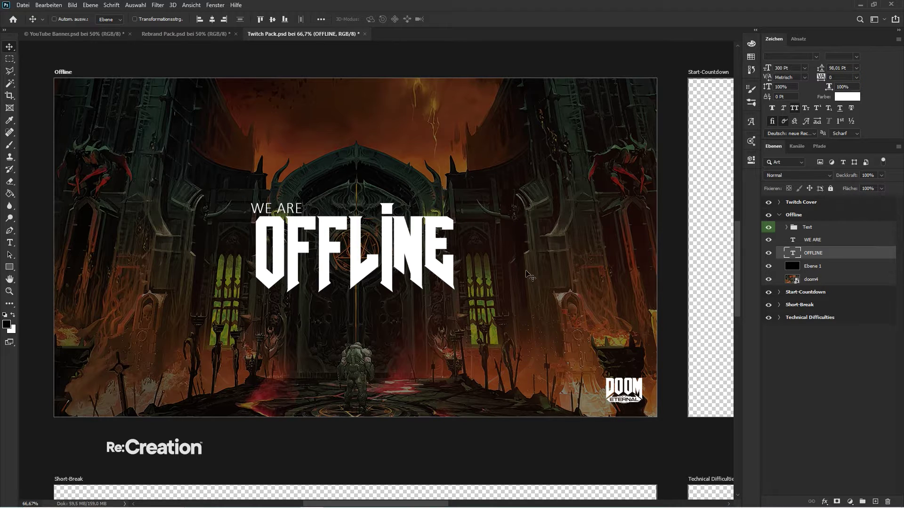
left_click_drag(530, 276, 489, 268)
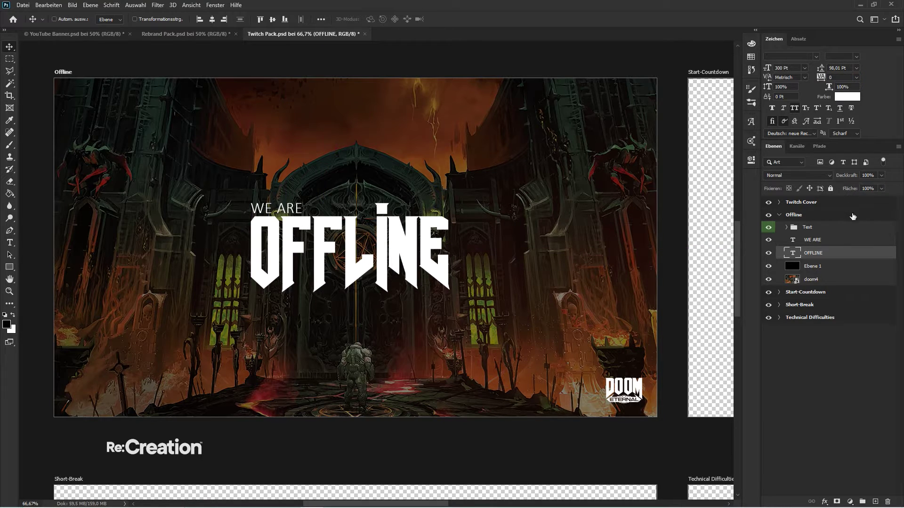
left_click(814, 240)
type("0")
key("Return")
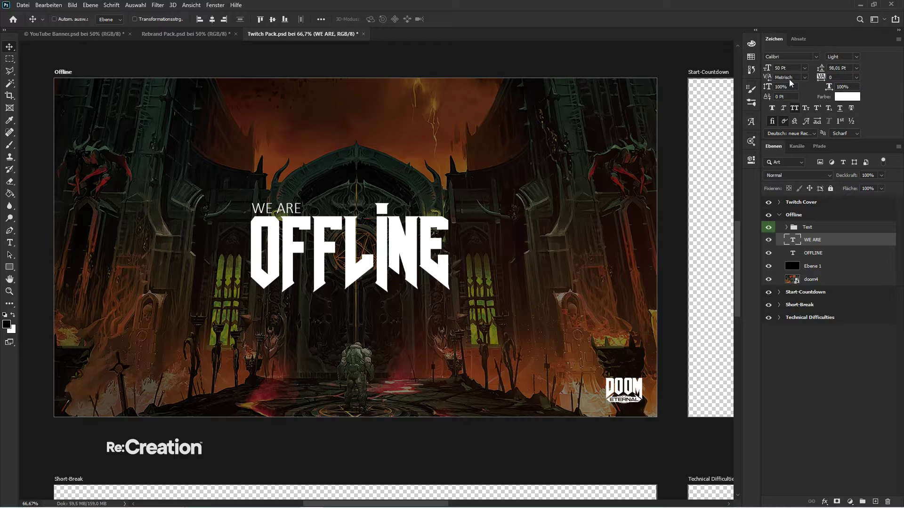
left_click(828, 253, "shift")
left_click_drag(542, 210, 399, 216)
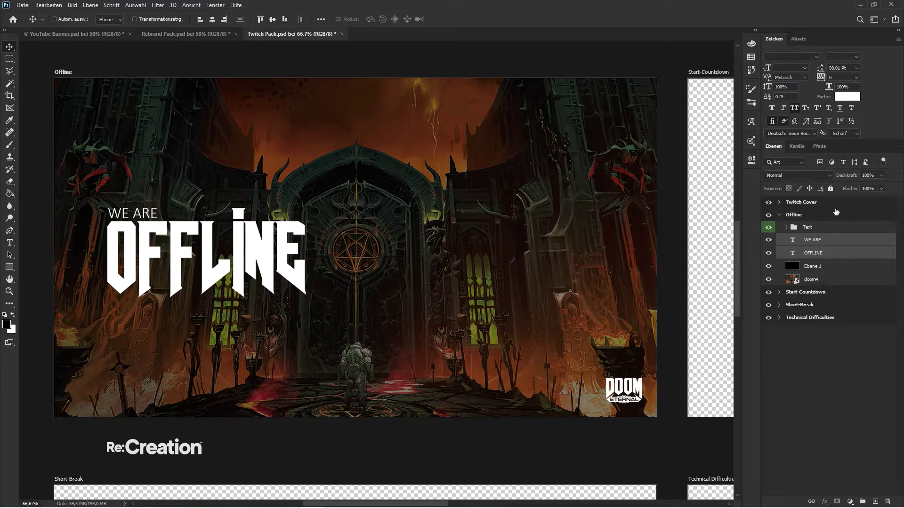
- Group the WE ARE and OFFLINE text layers, align them, and move Gruppe 1 above Text
key("ctrl+g")
left_click(273, 19)
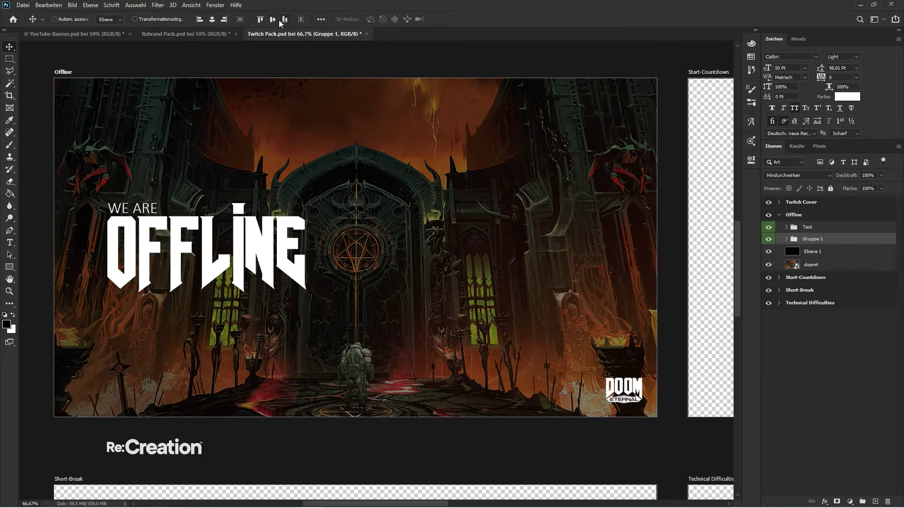
left_click(844, 314)
left_click_drag(812, 243, 814, 222)
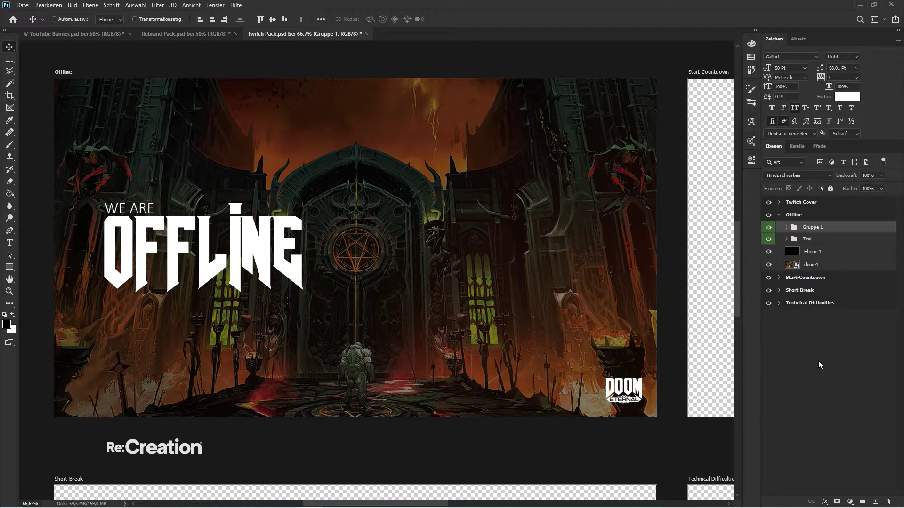
- Duplicate the dark Ebene 1 overlay, enlarge it about double, tilt it ~8°, and shift it left
left_click(801, 252)
key("ctrl+j")
key("ctrl+minus")
key("ctrl+t")
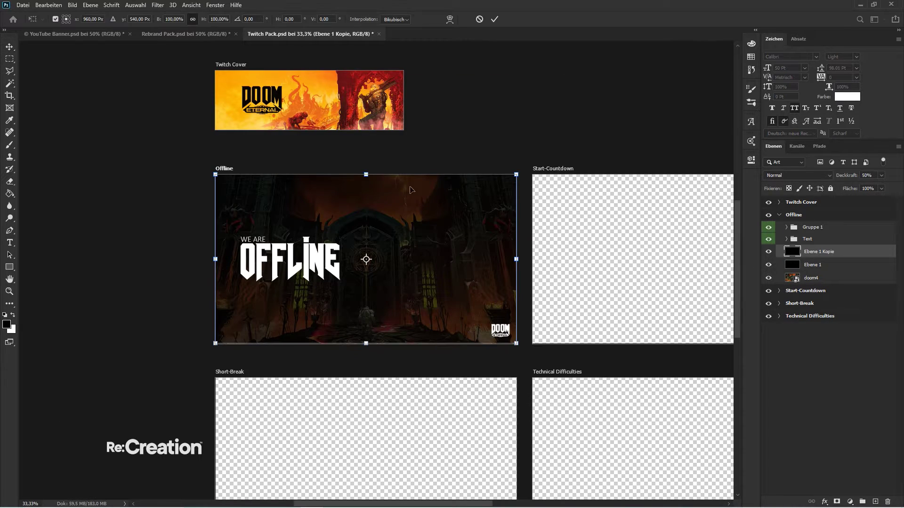
left_click_drag(360, 174, 366, 86)
left_click_drag(522, 76, 559, 89)
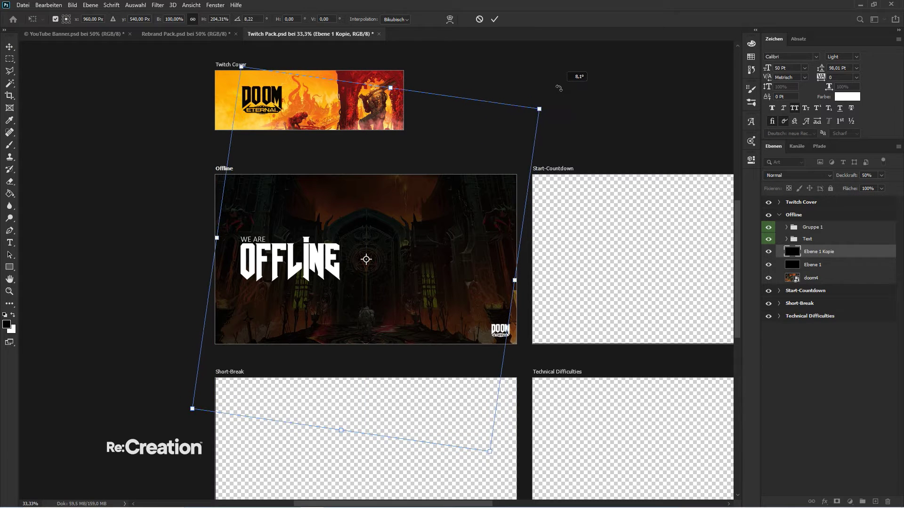
key("Return")
left_click_drag(425, 276, 290, 281)
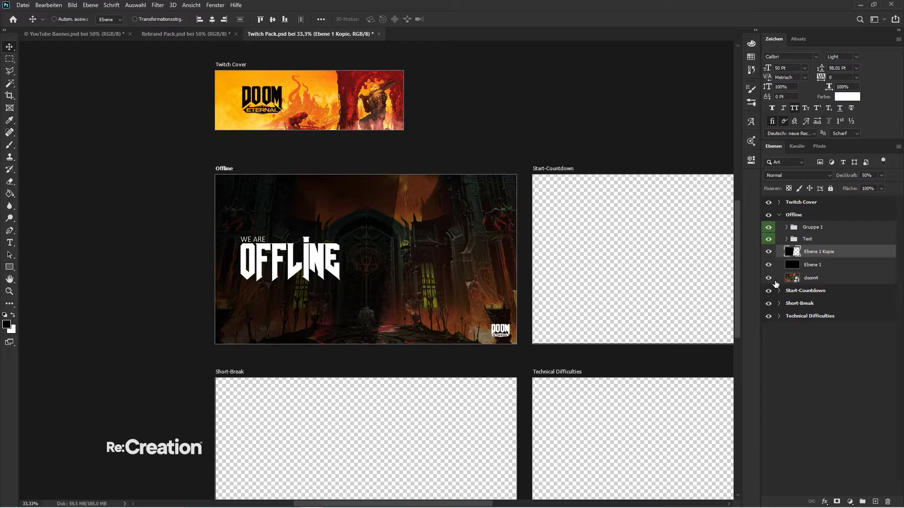
- Add a Color Lookup adjustment above doom4 using the 3Strip.look LUT
left_click(837, 277)
left_click(850, 501)
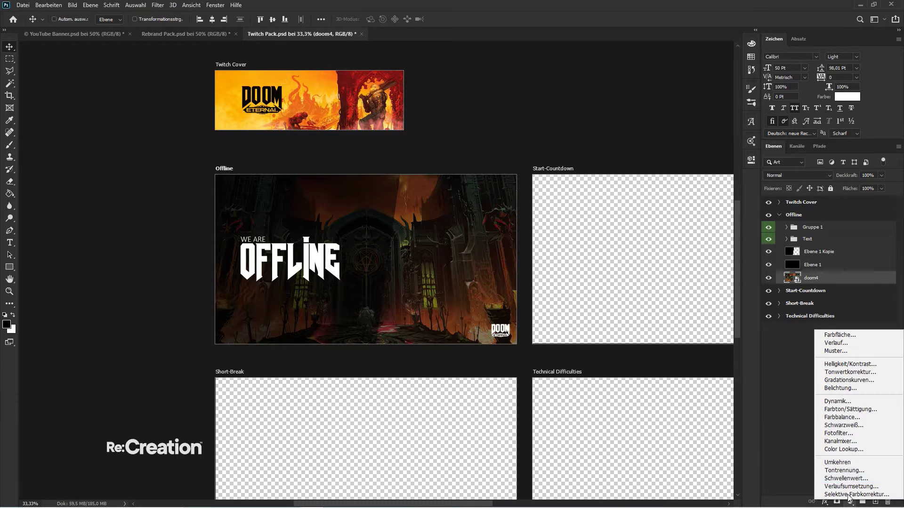
left_click(845, 458)
key("ctrl+plus")
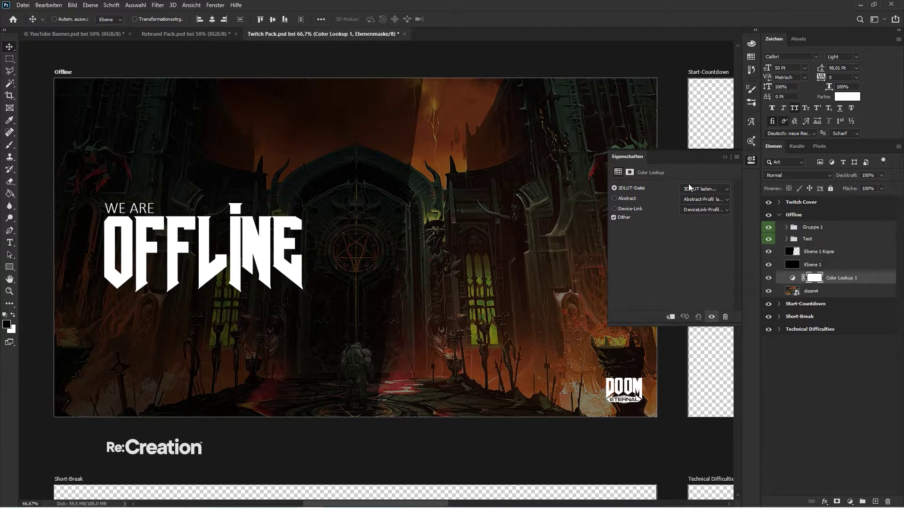
left_click(693, 189)
key("Down")
- Duplicate the Color Lookup layer and switch the copy's LUT to the Fuji F125 Kodak look
key("ctrl+j")
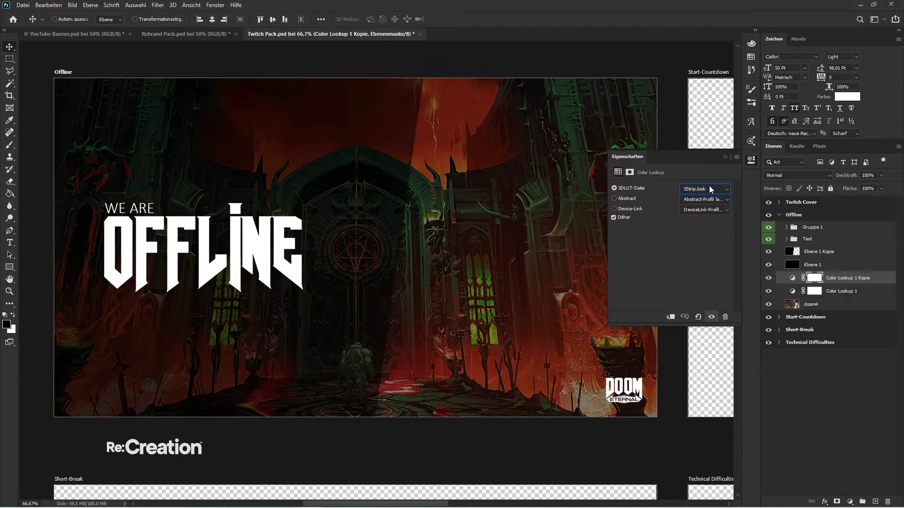
left_click(709, 187)
left_click(713, 189)
key("Down")
key("Down")
key("Down")
key("Down")
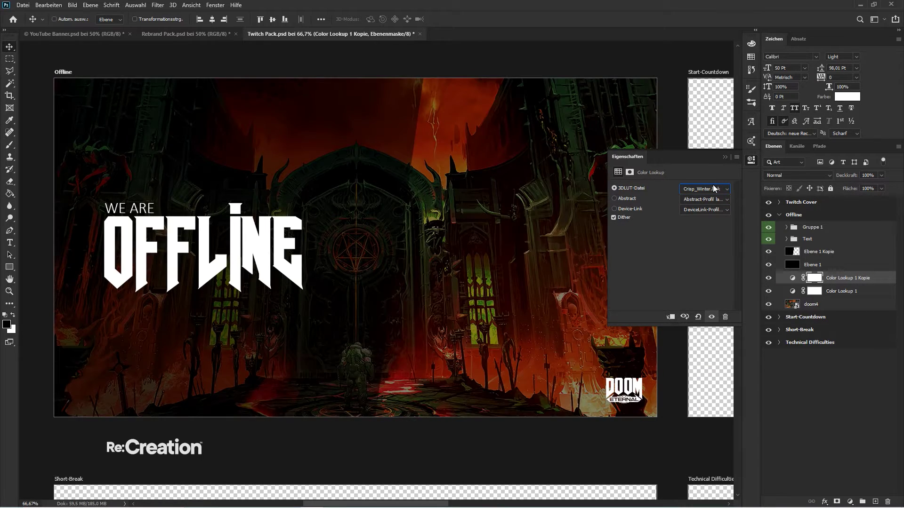
key("Down")
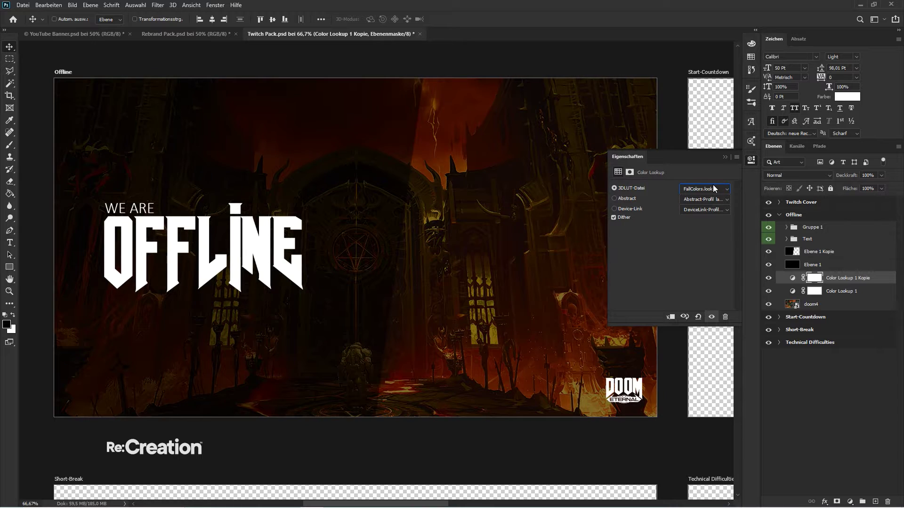
key("Down")
key("Down")
key("Down")
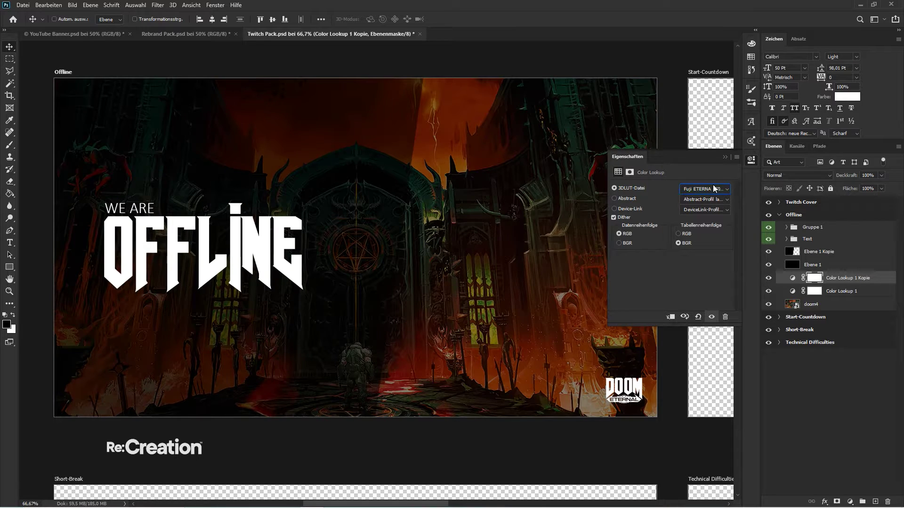
key("Down")
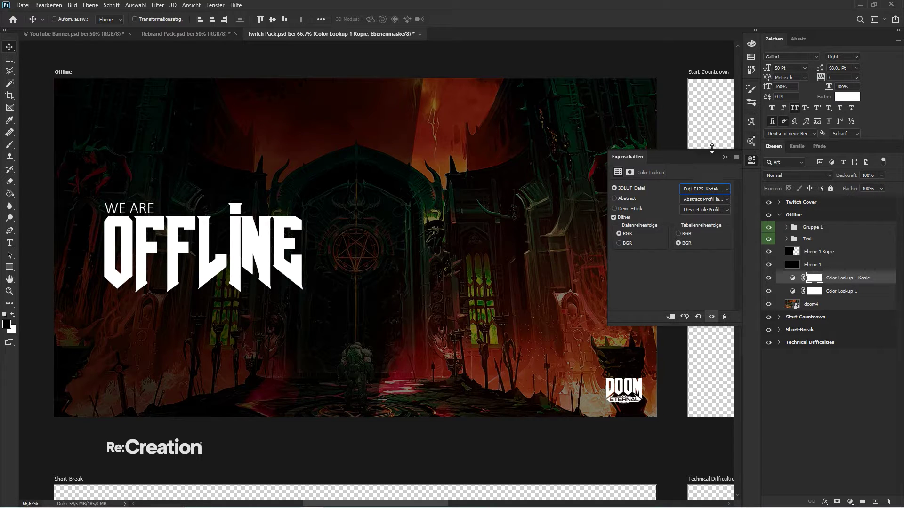
left_click(725, 157)
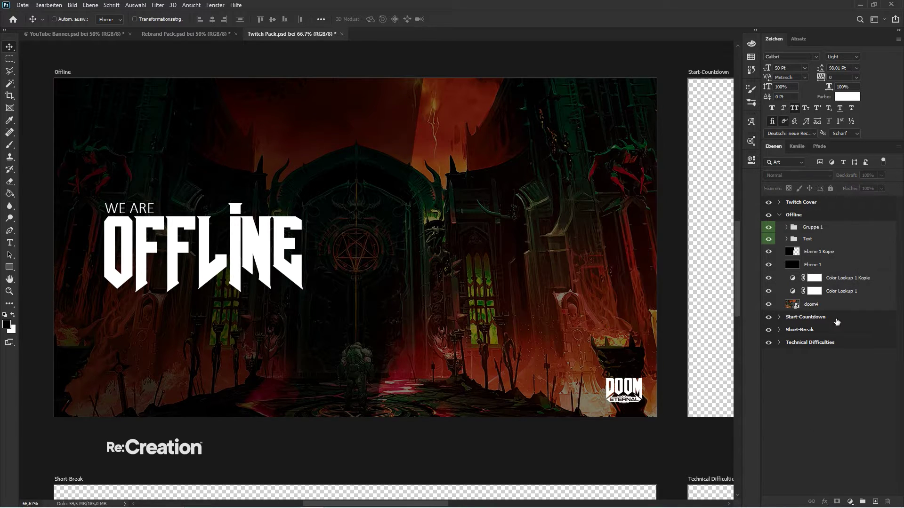
- Set the lookup copy to 50% opacity and move both lookups above the overlay layers
key("5")
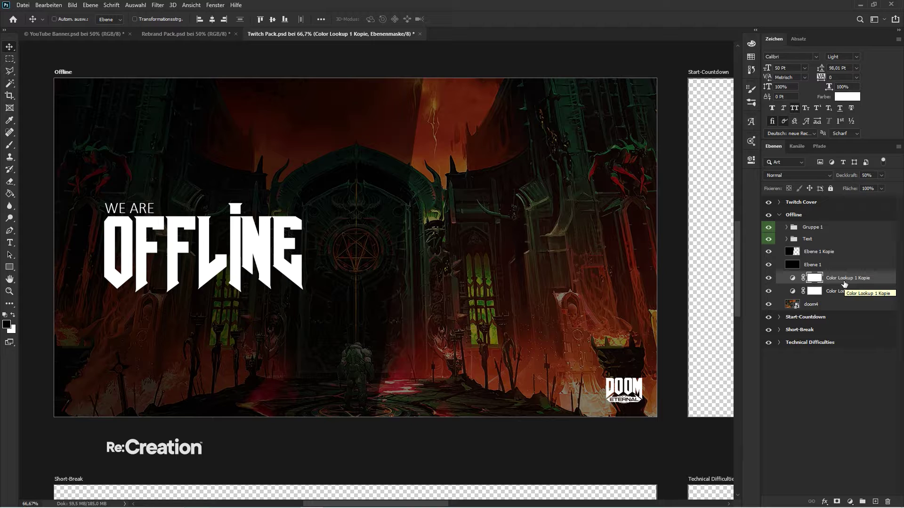
left_click(835, 293, "shift")
left_click_drag(834, 281, 837, 247)
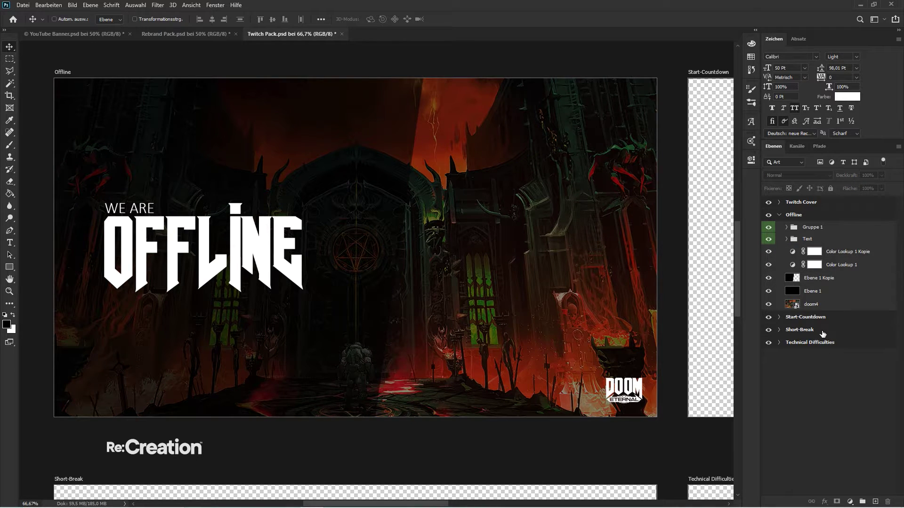
- Rename the Text group to 'Name'
key("ctrl+minus")
scroll(335, 204, "up", 4)
scroll(334, 204, "down", 2)
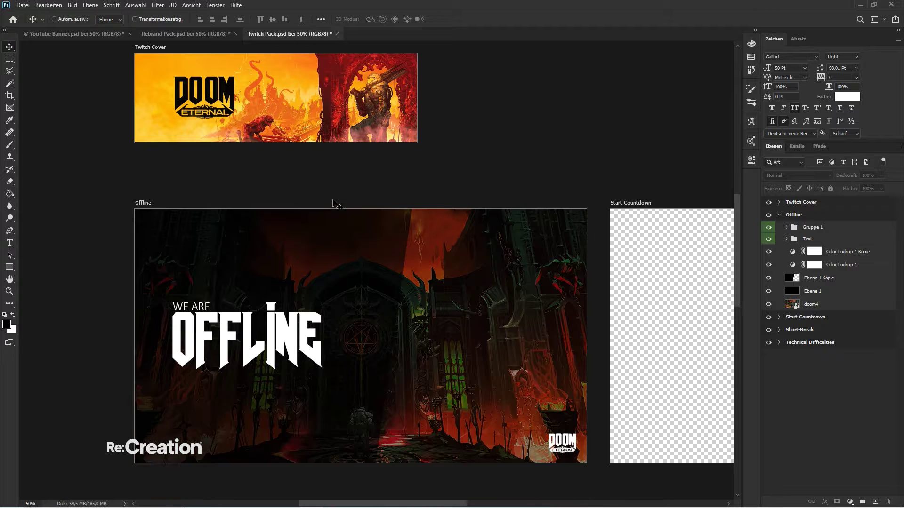
scroll(334, 204, "down", 2)
key("ctrl+plus")
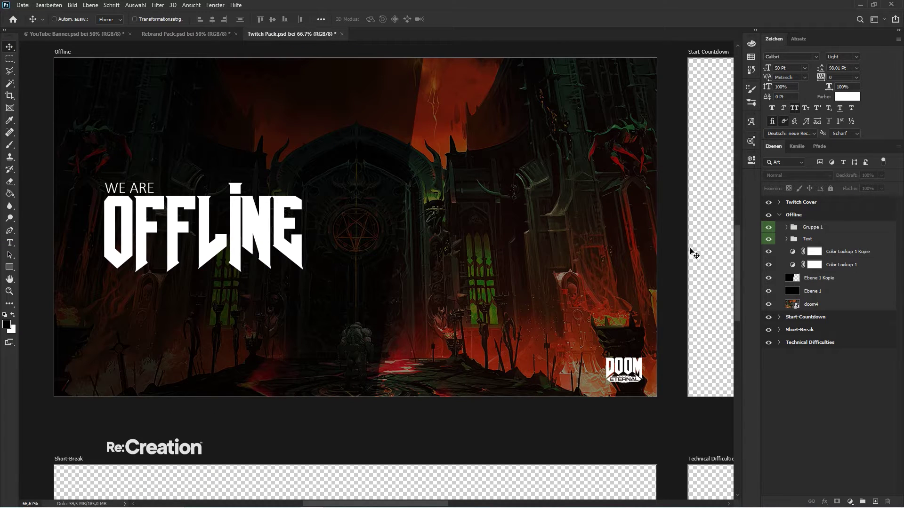
left_click(811, 239)
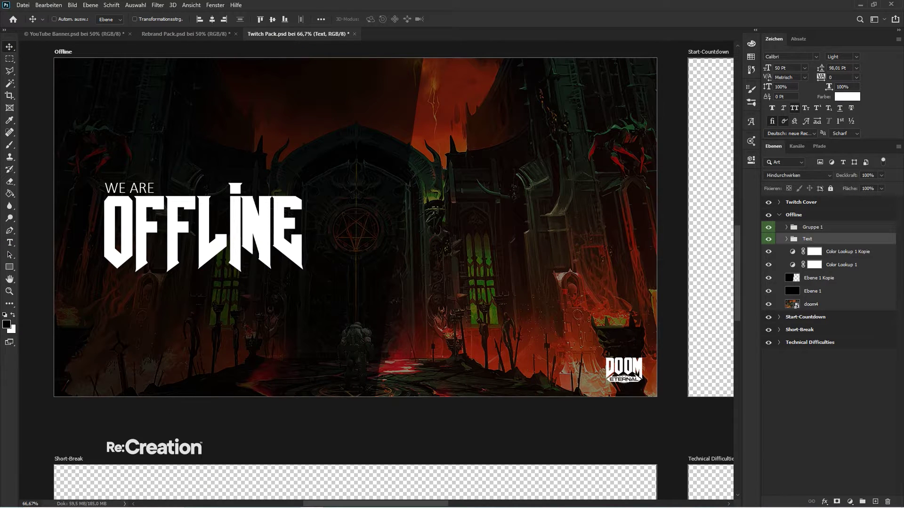
double_click(812, 239)
type("Name#")
key("Return")
double_click(810, 239)
type("Name")
key("Return")
- Nest the Name folder in the top text group and rename the WE ARE layer 'We are' and the OFFLINE layer
left_click(786, 227)
left_click_drag(814, 267, 810, 231)
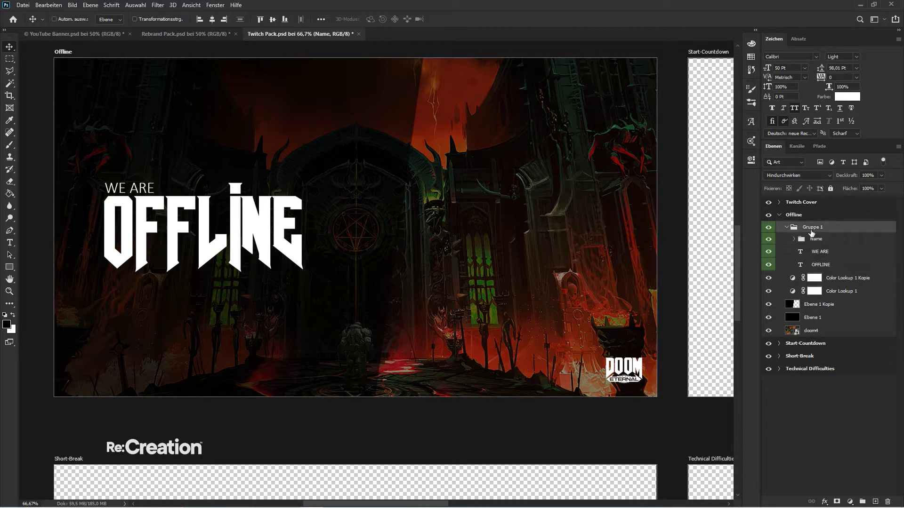
double_click(811, 231)
key("Tab")
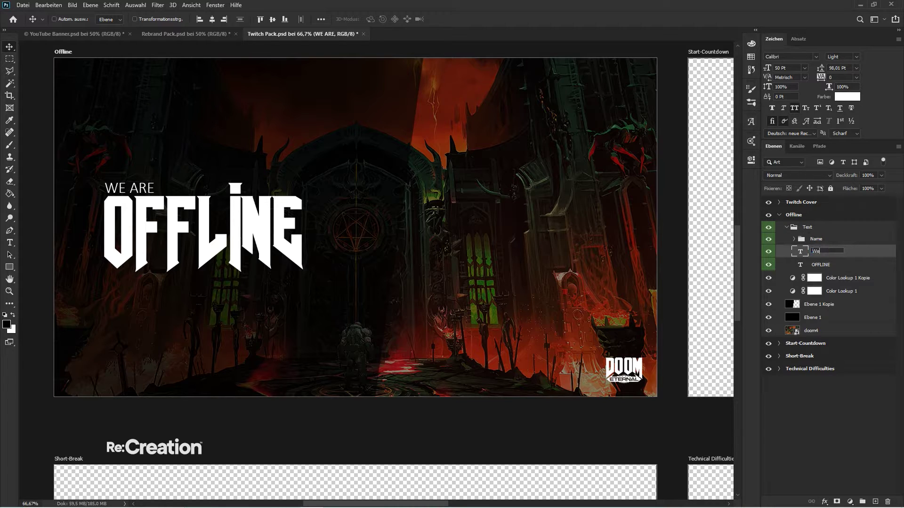
type("We are")
key("Tab")
type("O")
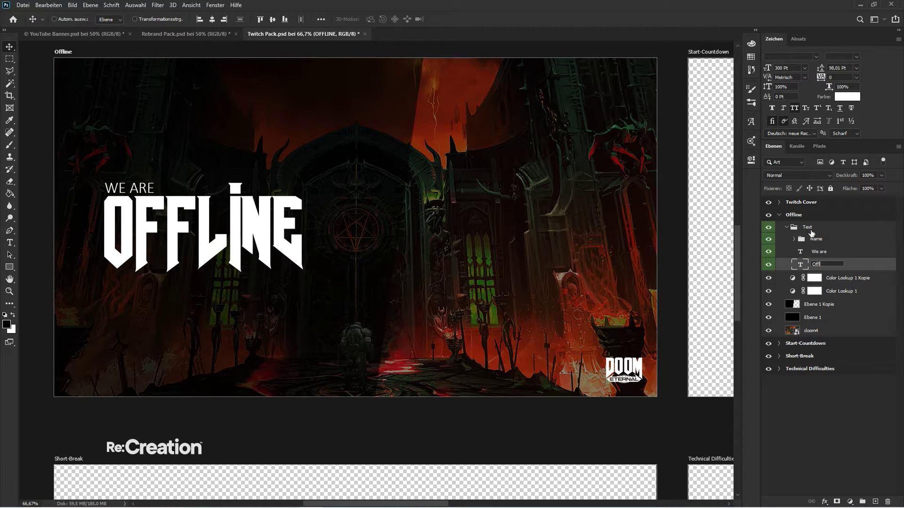
key("Return")
left_click(786, 227)
- Group the two Color Lookup layers as CC and the background layers as BG
left_click(855, 239)
left_click(845, 251, "shift")
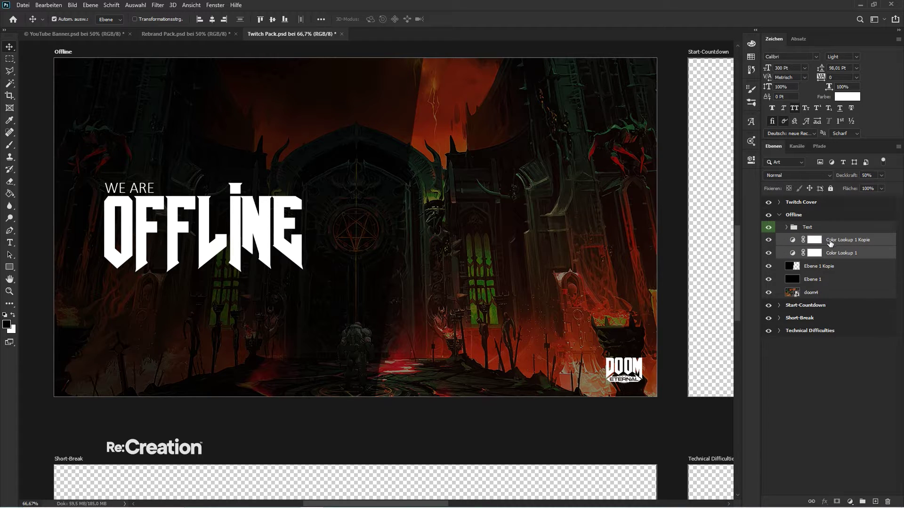
key("ctrl+g")
key("Return")
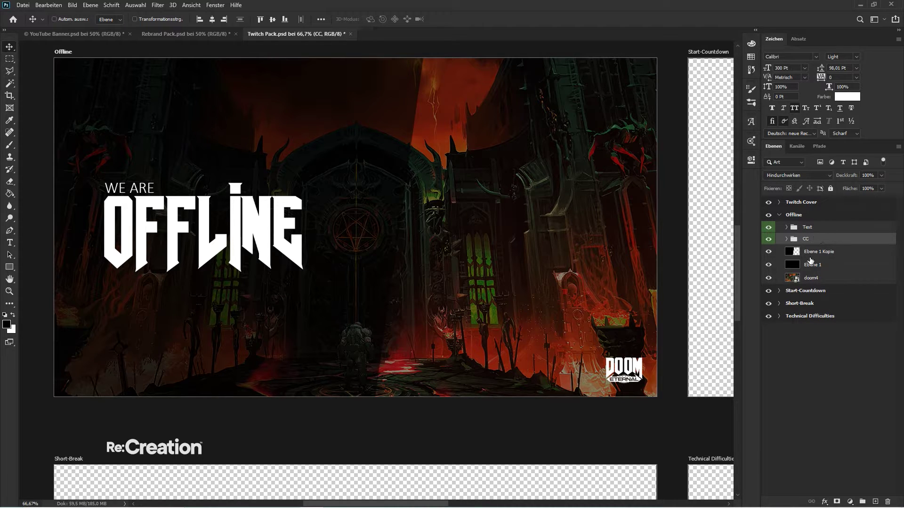
left_click(811, 252)
left_click(810, 278, "shift")
key("ctrl+g")
double_click(811, 251)
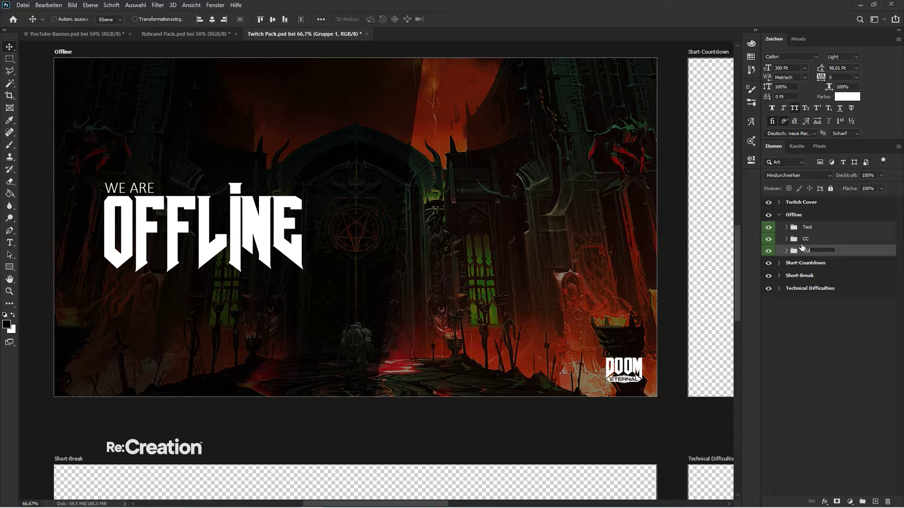
type("BG")
- Give the CC group a blue colour label
left_click(804, 239)
right_click(805, 239)
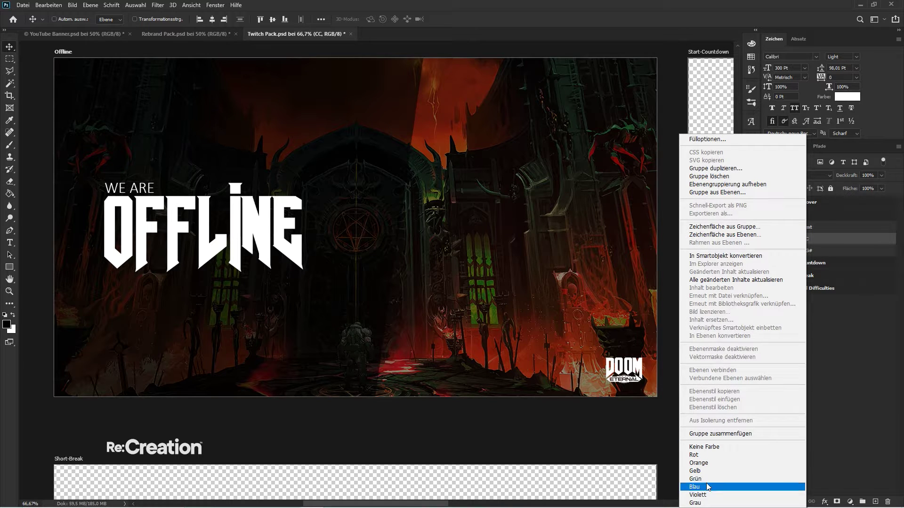
left_click(708, 479)
right_click(798, 241)
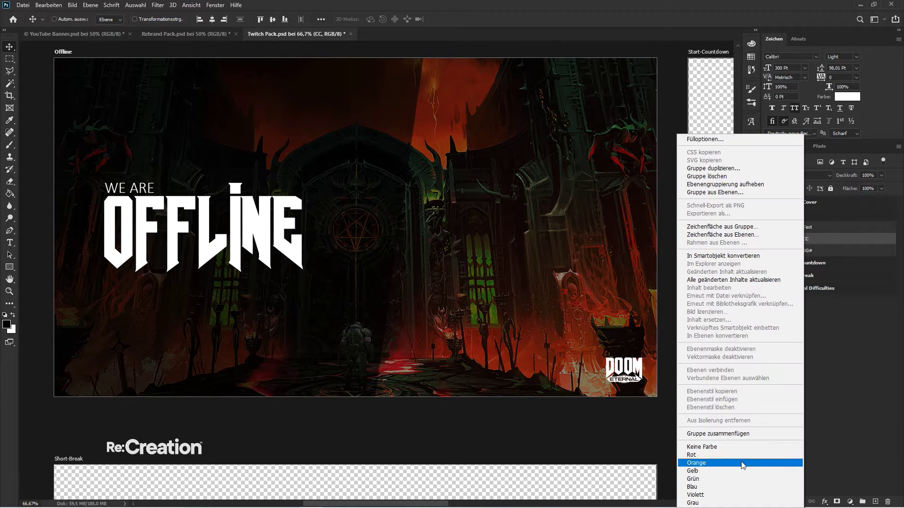
left_click(706, 487)
- Rename the lookup layers CC 1 and CC 2 and delete the CC 1 layer mask
left_click(786, 239)
double_click(850, 252)
type("CC 1")
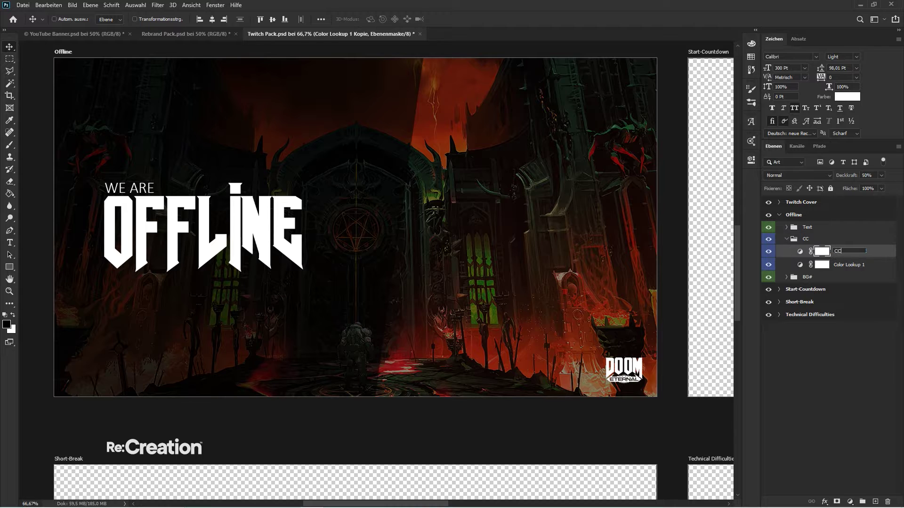
key("Tab")
type("CC")
key("Return")
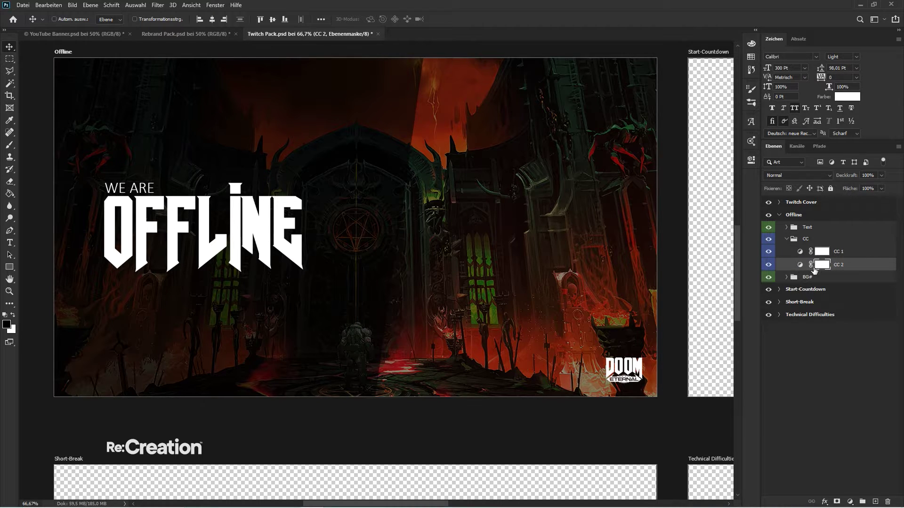
right_click(822, 264)
left_click(822, 252)
right_click(822, 252)
left_click(827, 273)
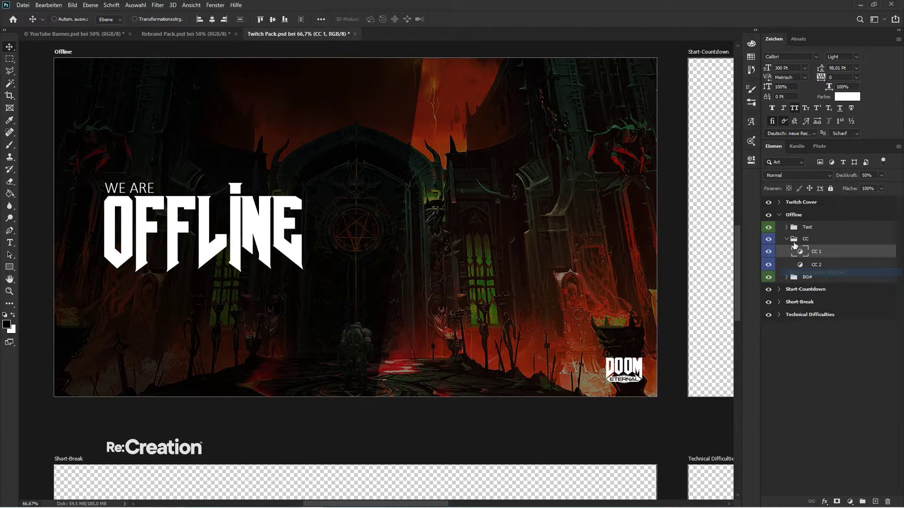
left_click(786, 238)
- Confirm the BG group name and give it a red colour label
double_click(813, 251)
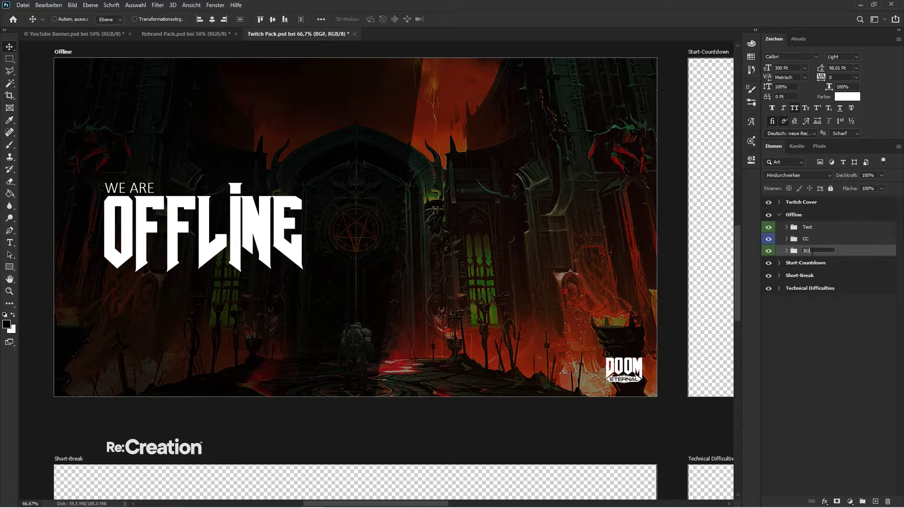
key("Return")
right_click(812, 250)
left_click(706, 455)
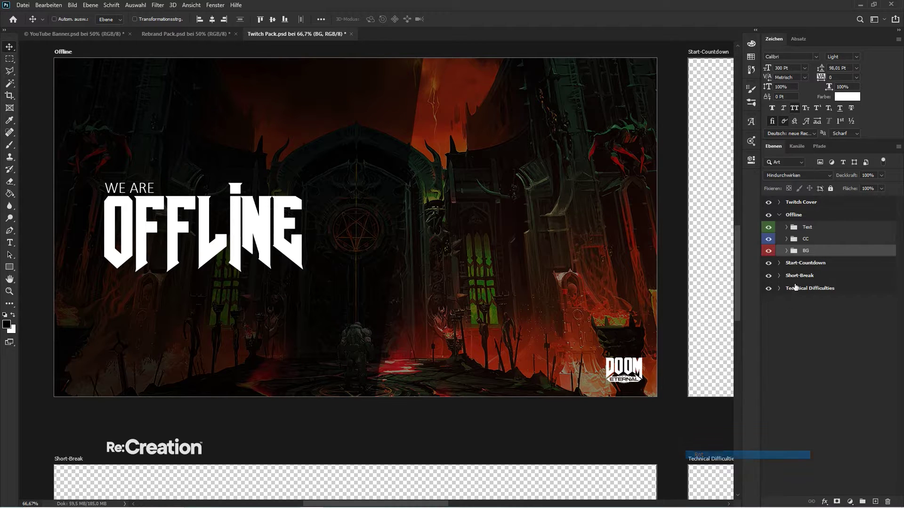
- Rename the BG layers Overlay 1, Overlay 2 and Image 2, then collapse the group
left_click(787, 250)
double_click(827, 262)
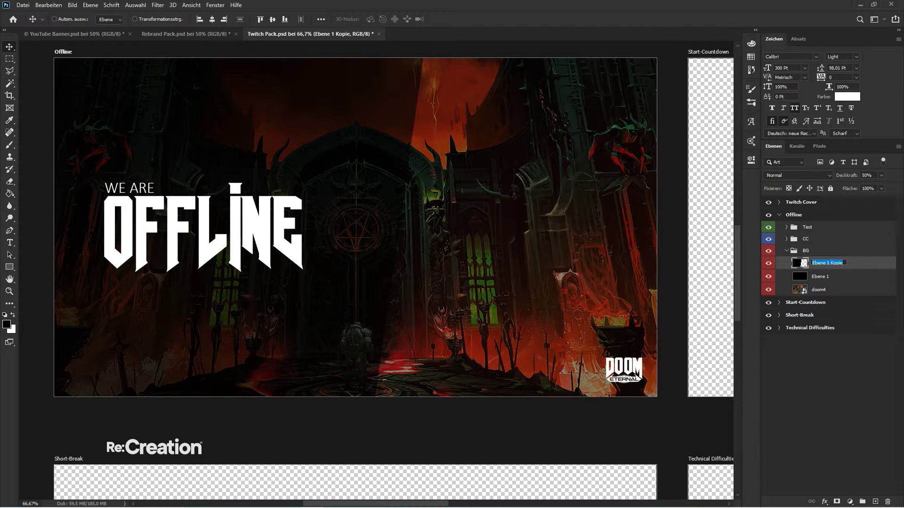
type("Overlay 1")
key("Return")
double_click(820, 276)
type("Ov")
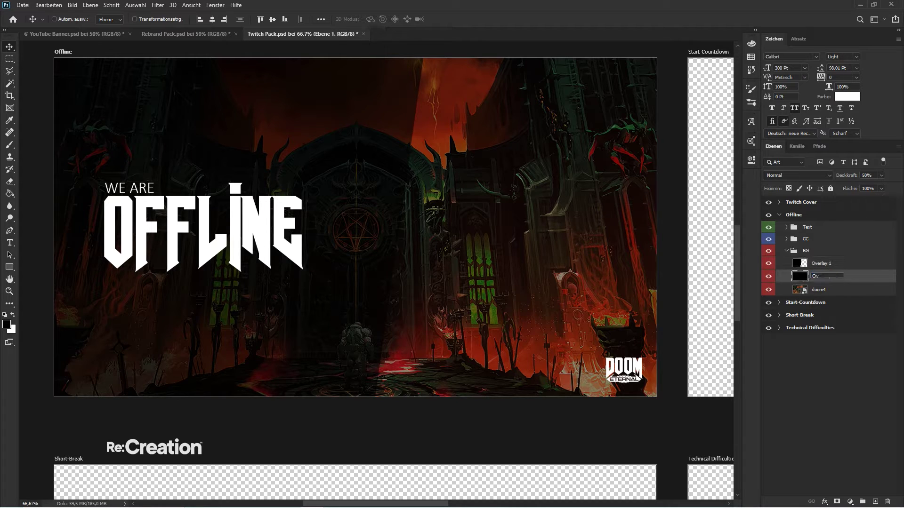
type("erlay 2")
key("Tab")
type("Image")
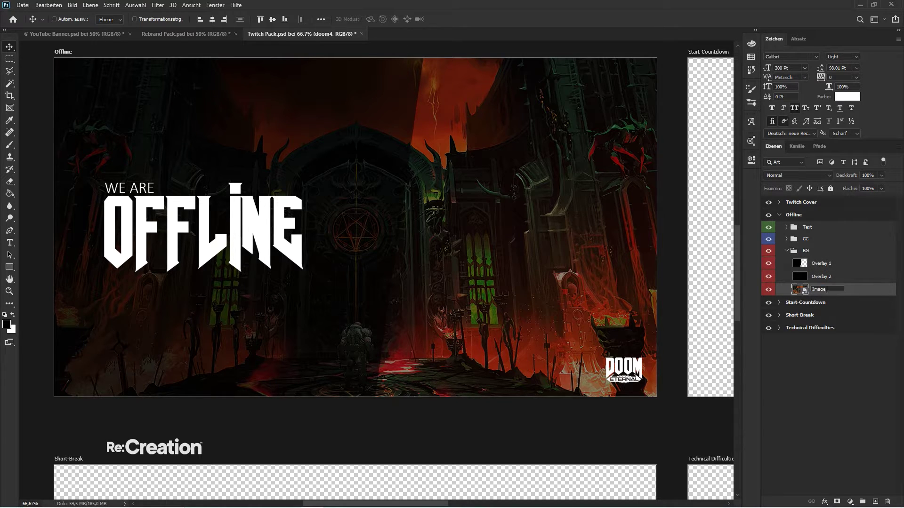
type(" 2")
key("Return")
left_click(786, 251)
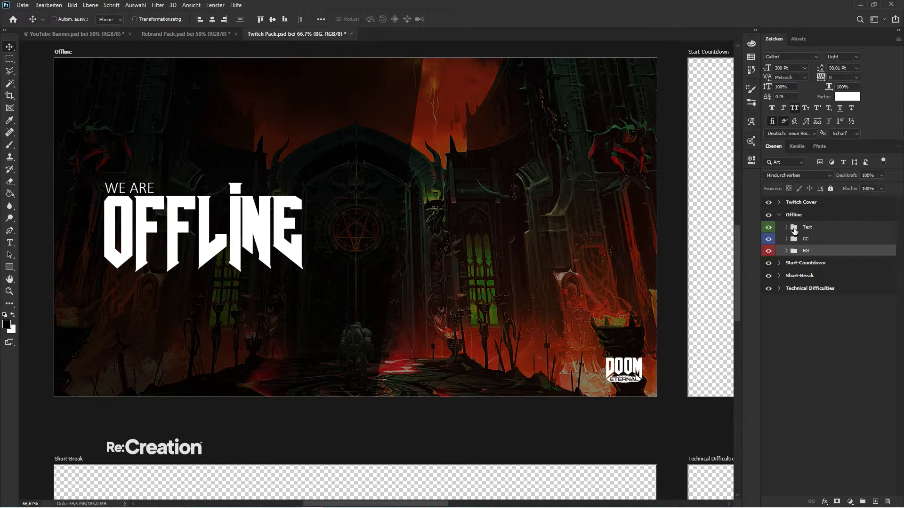
left_click(817, 355)
key("ctrl+minus")
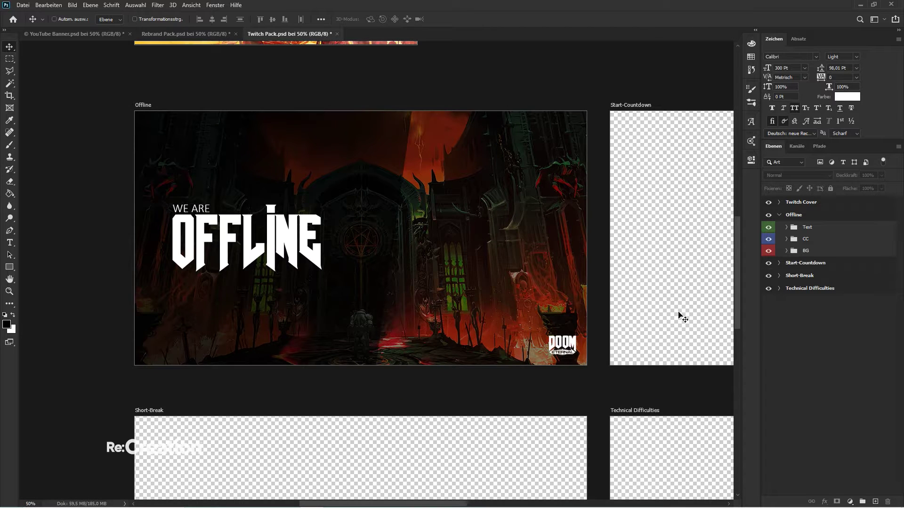
- Drop the doom3 artwork into the document and move its layer into the Start-Countdown group
key("space")
left_click_drag(678, 314, 347, 309)
key("ctrl+minus")
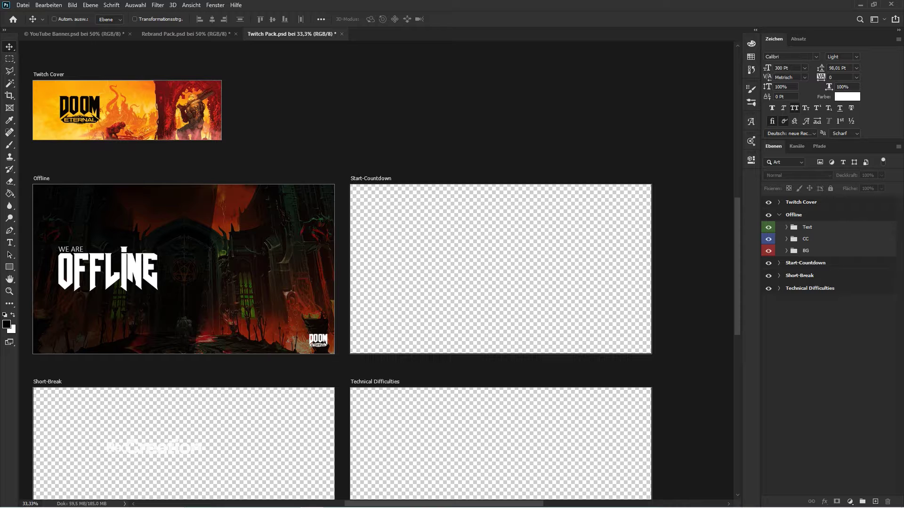
left_click_drag(478, 230, 478, 218)
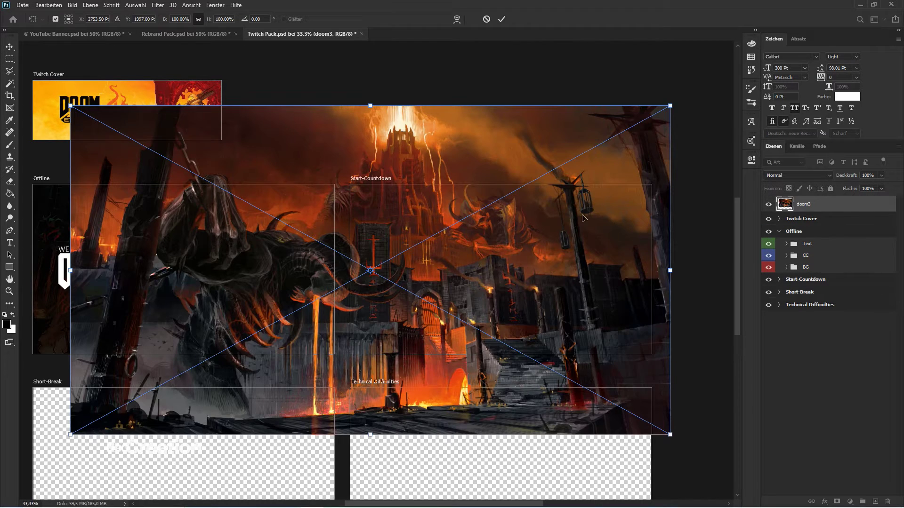
left_click_drag(576, 243, 685, 245)
left_click_drag(800, 204, 831, 279)
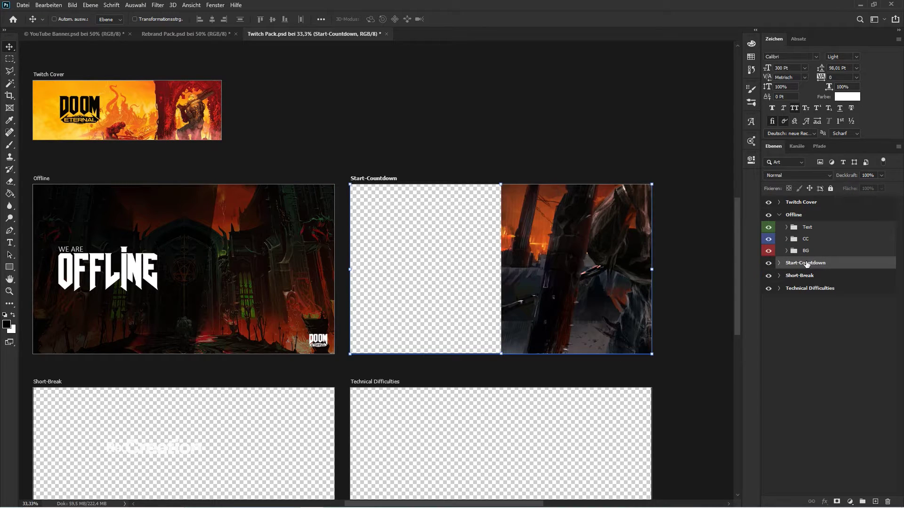
- Scale and reposition doom3 so it completely fills the Start-Countdown artboard
left_click(779, 262)
left_click(810, 276)
key("ctrl+t")
left_click_drag(556, 274, 416, 271)
key("ctrl+minus")
key("ctrl+minus")
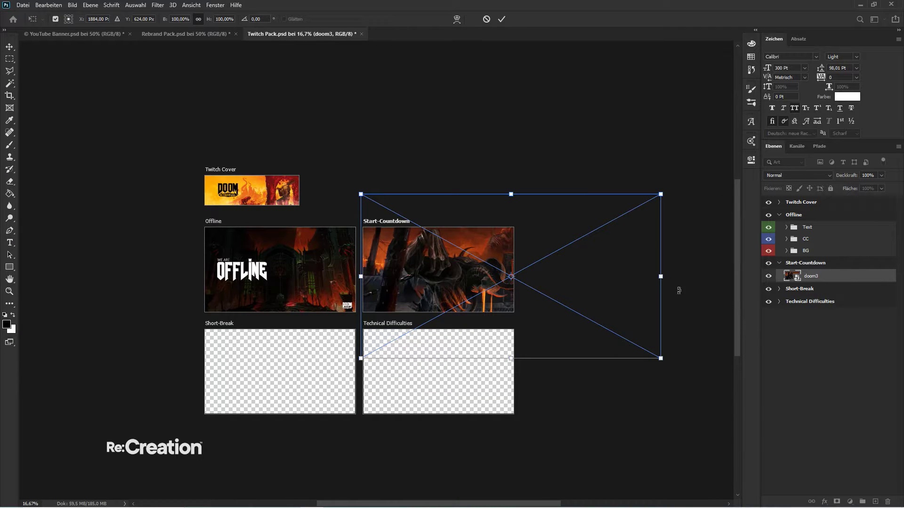
left_click_drag(660, 283, 535, 281)
key("Return")
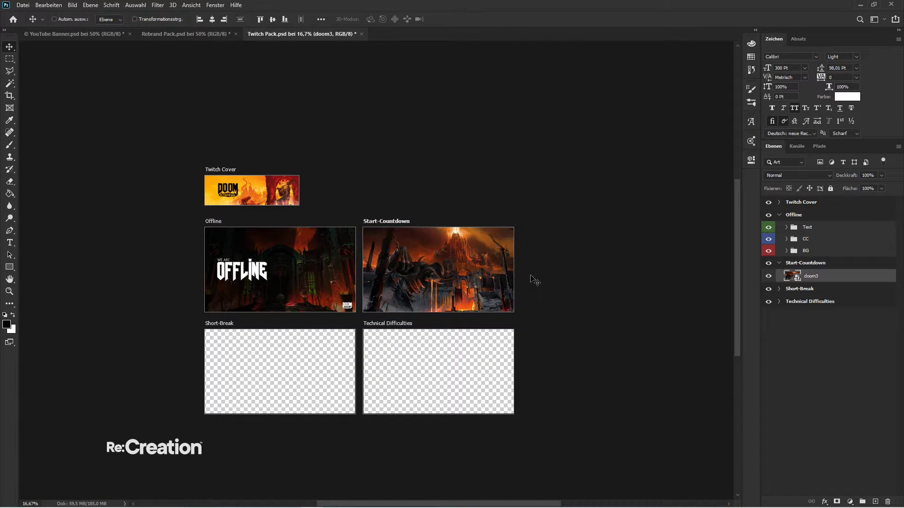
key("ctrl+plus")
key("ctrl+plus")
key("ctrl+plus")
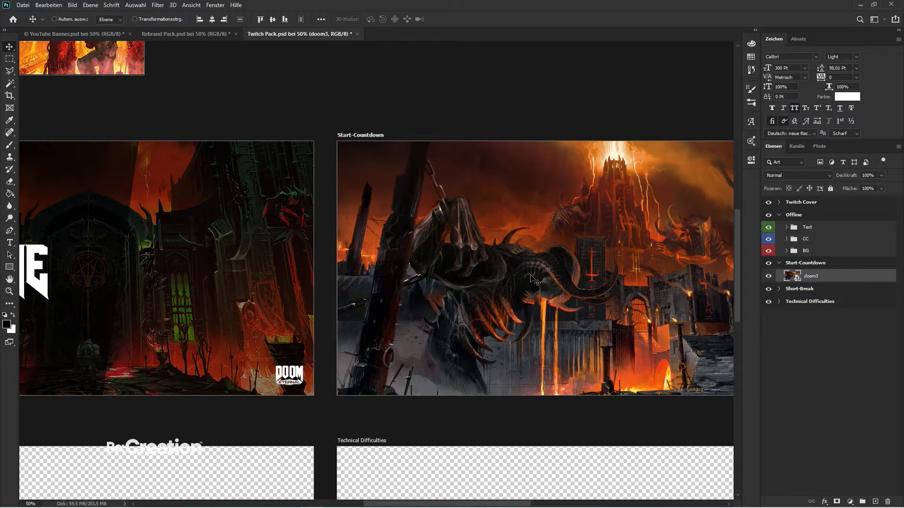
key("space")
left_click_drag(562, 295, 400, 284)
mouse_move(399, 284)
left_mouse_down()
mouse_move(418, 259)
mouse_move(362, 271)
mouse_move(400, 267)
left_mouse_up()
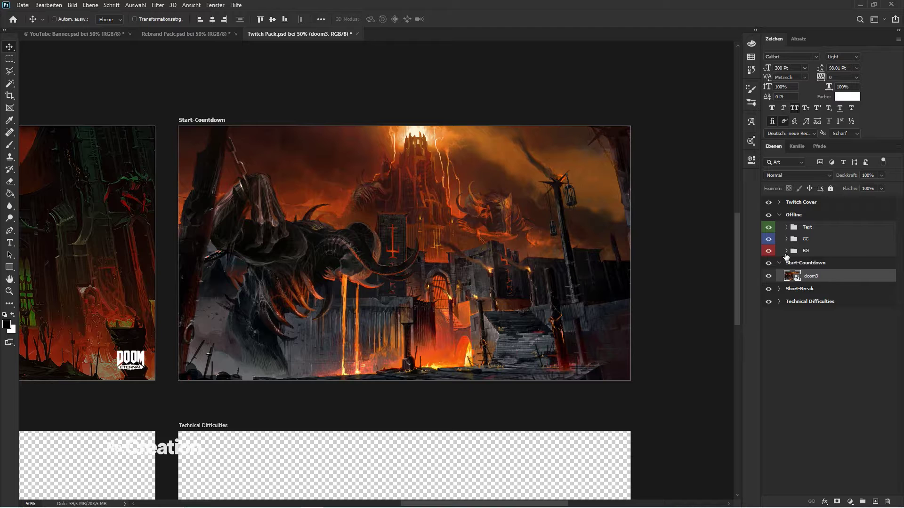
left_click(786, 250)
- Copy the CC colour-grading group above doom3 in Start-Countdown
left_click(786, 251)
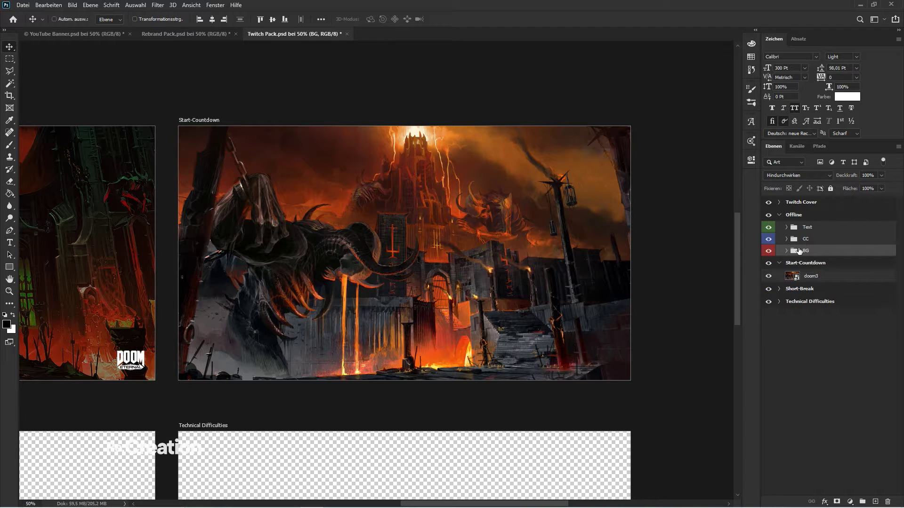
left_click(831, 240)
left_click_drag(817, 234, 809, 289)
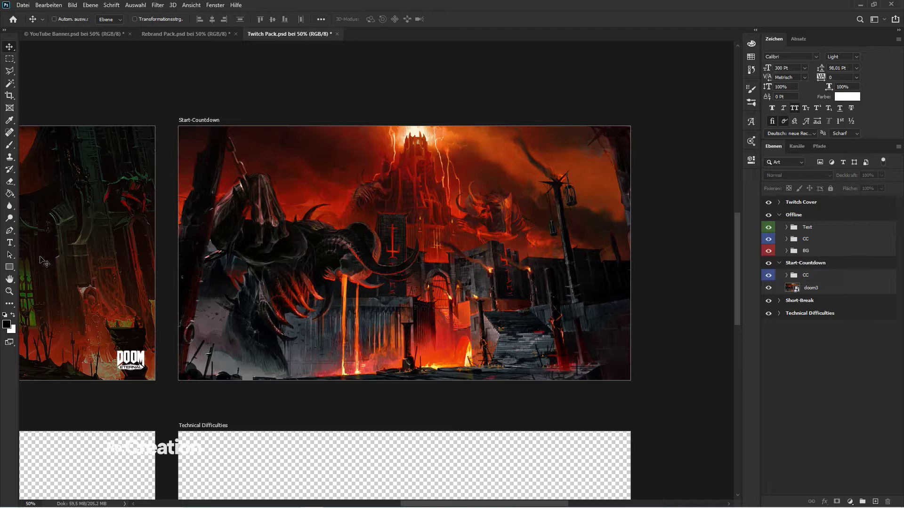
- Add a '00:12' text layer on the Start-Countdown artboard
left_click(9, 242)
left_click(416, 267)
type("00")
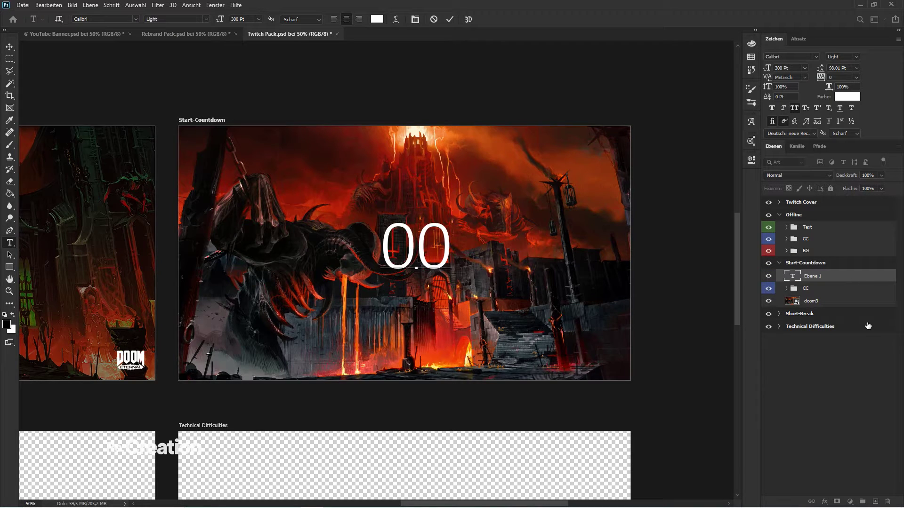
type(".12")
key("BackSpace")
key("BackSpace")
key("BackSpace")
type(":12")
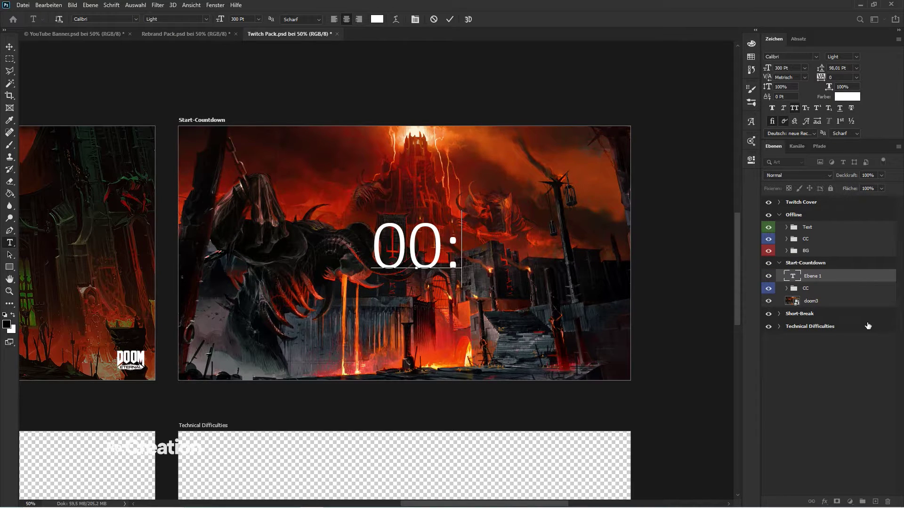
left_click(9, 47)
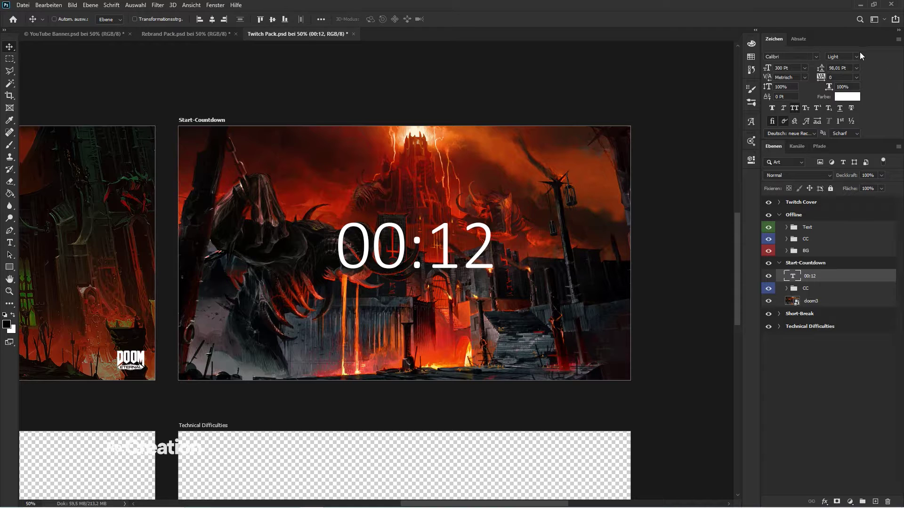
- Make the 00:12 text Bold at 100 Pt and centre it on the artboard
left_click(860, 56)
left_click(861, 91)
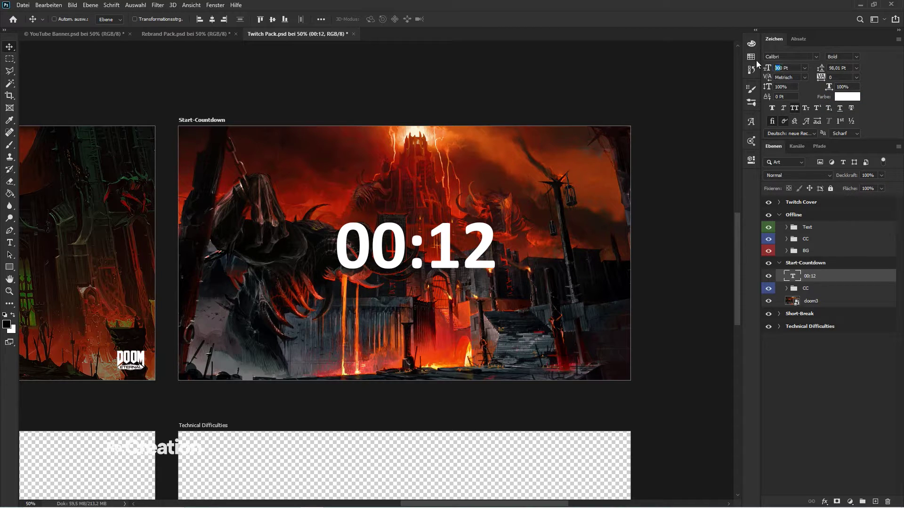
type("100")
key("Return")
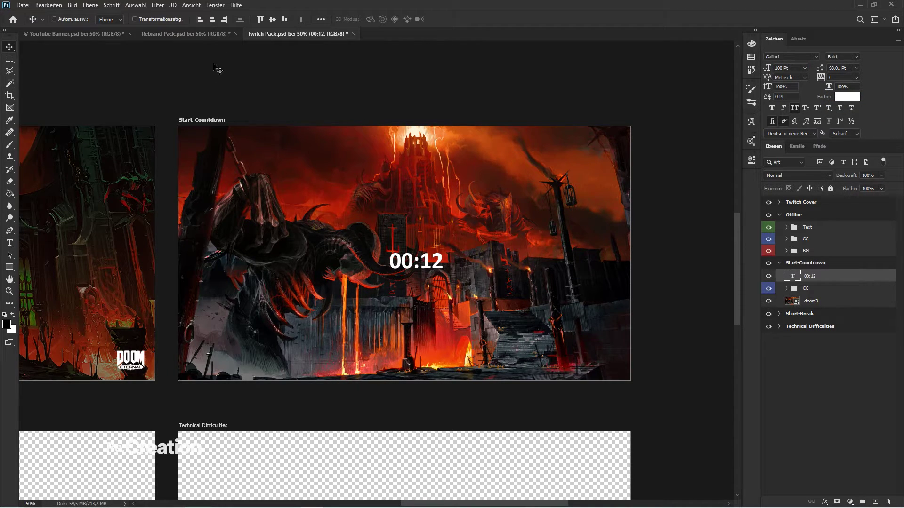
left_click(272, 20)
left_click(213, 20)
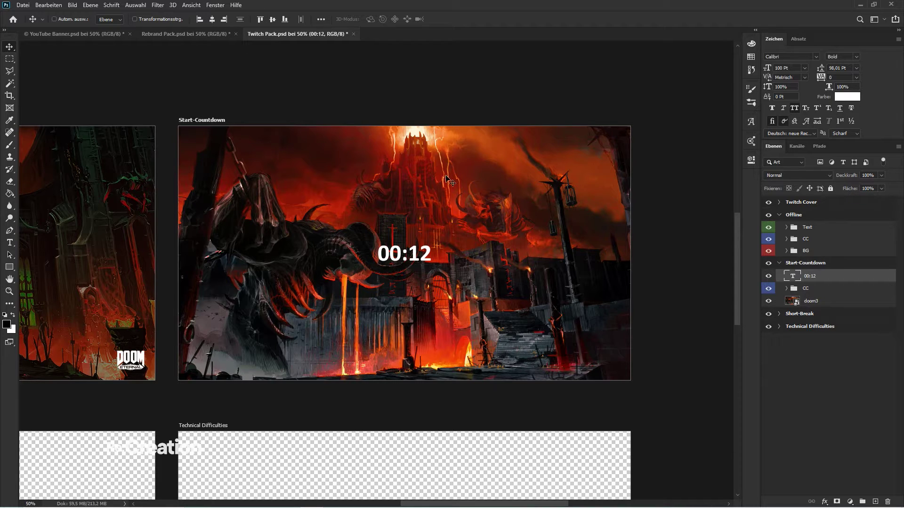
key("ctrl+plus")
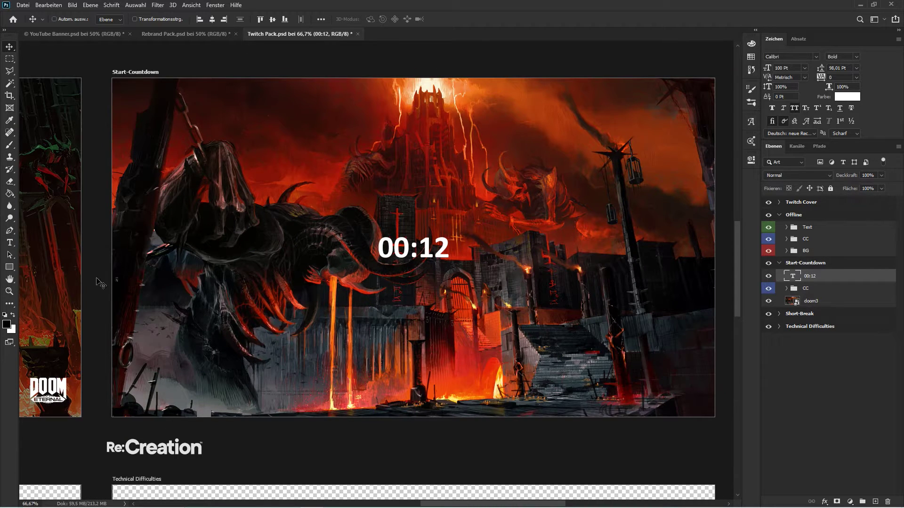
- Add a 'STARTING IN' text layer in Calibri Light 50 pt and move it toward the countdown
left_click(14, 245)
left_click(330, 189)
type("ST")
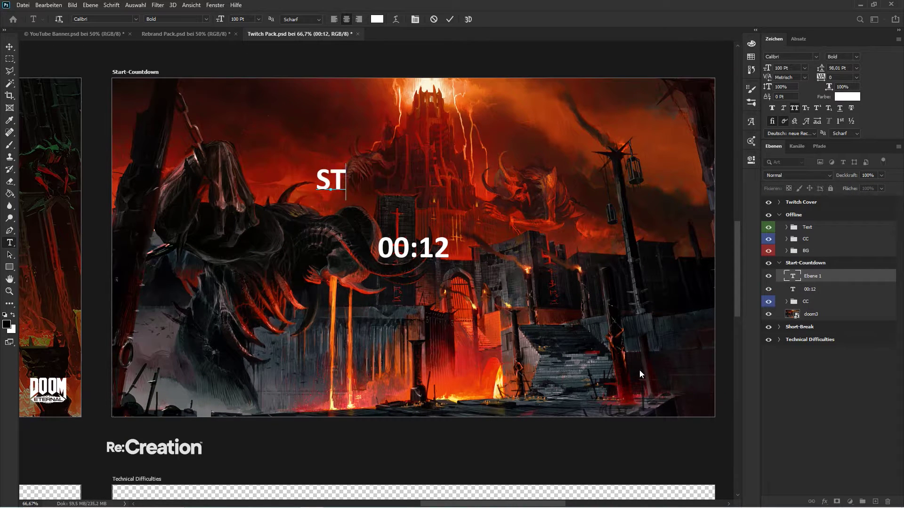
type("ARTING IN")
key("ctrl+a")
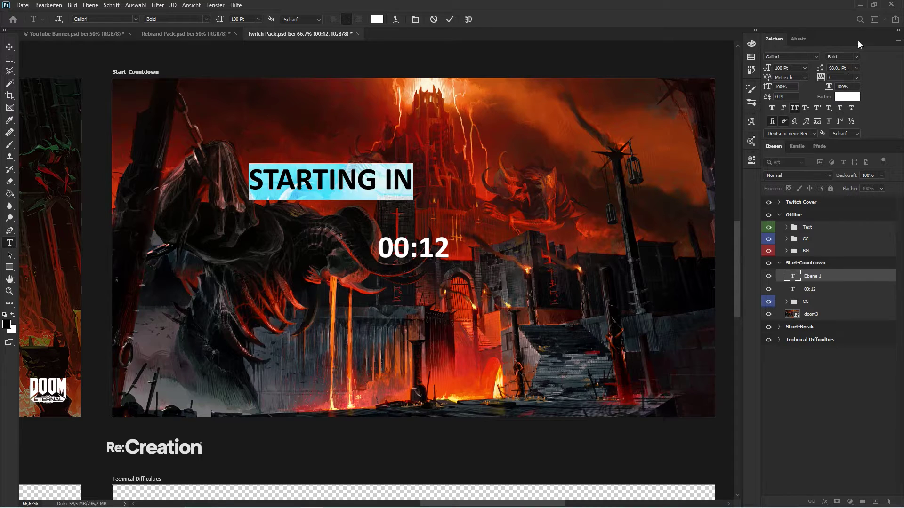
left_click(856, 57)
left_click(840, 64)
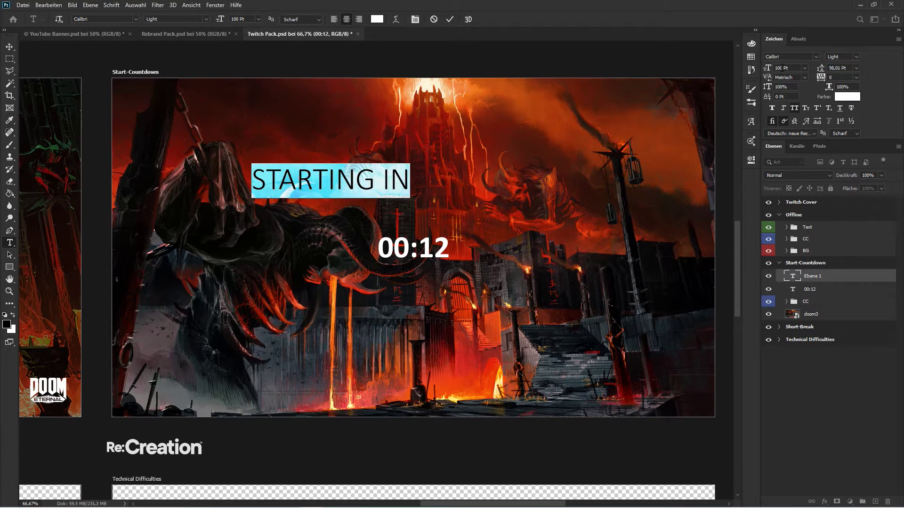
key("Return")
left_click(9, 46)
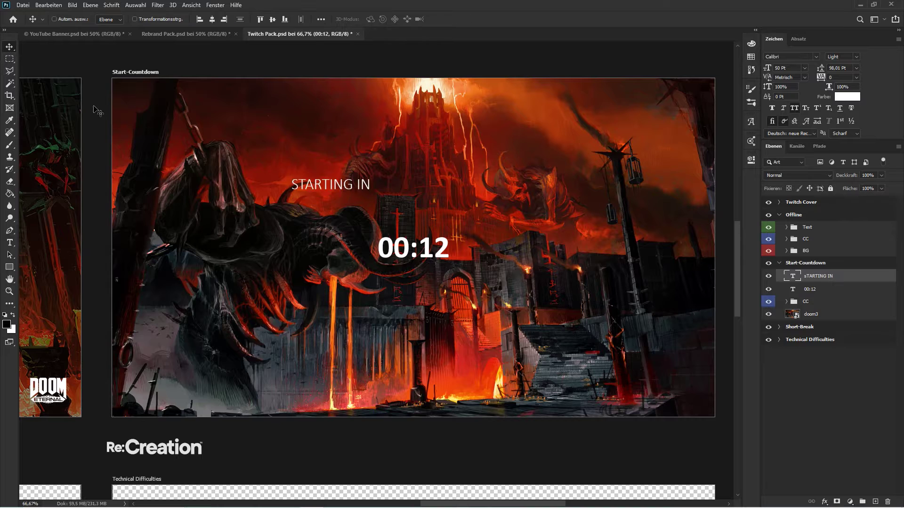
left_click_drag(259, 166, 341, 213)
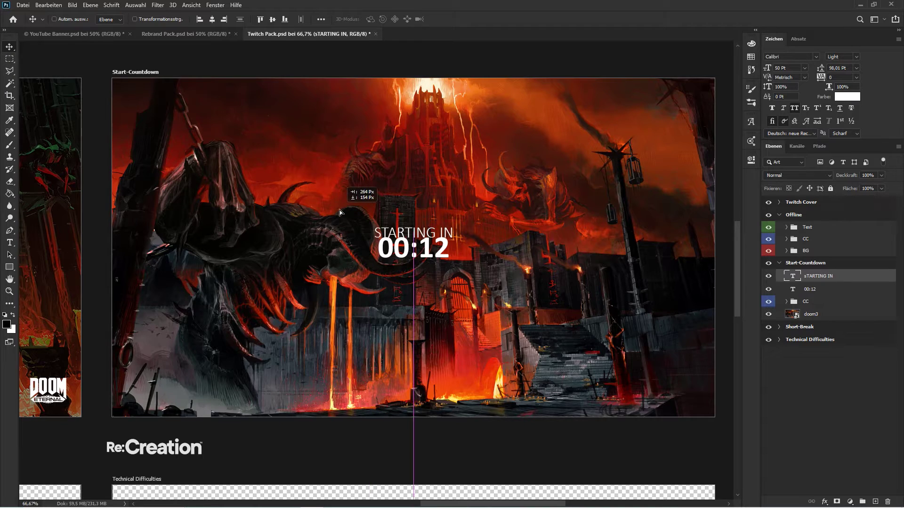
- Set the 00:12 timer to 200 pt and centre STARTING IN horizontally above it
left_click(824, 289)
type("20")
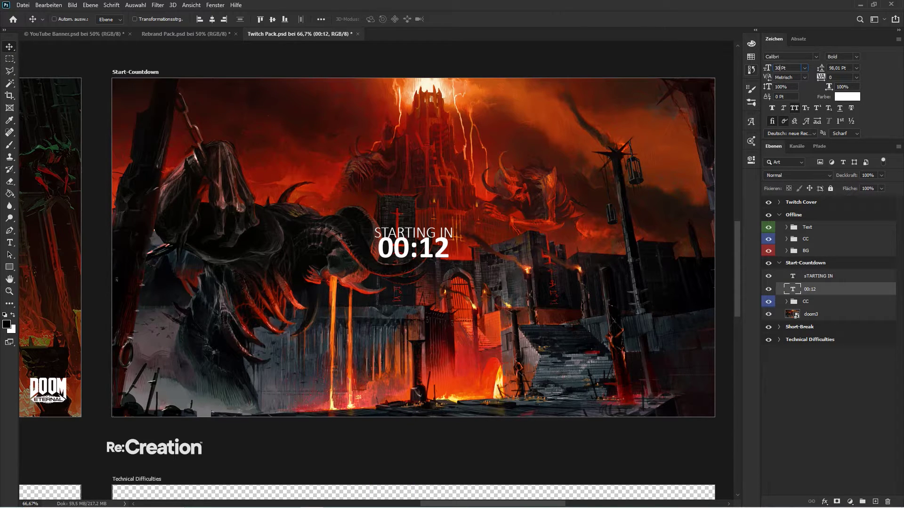
type("0")
key("Return")
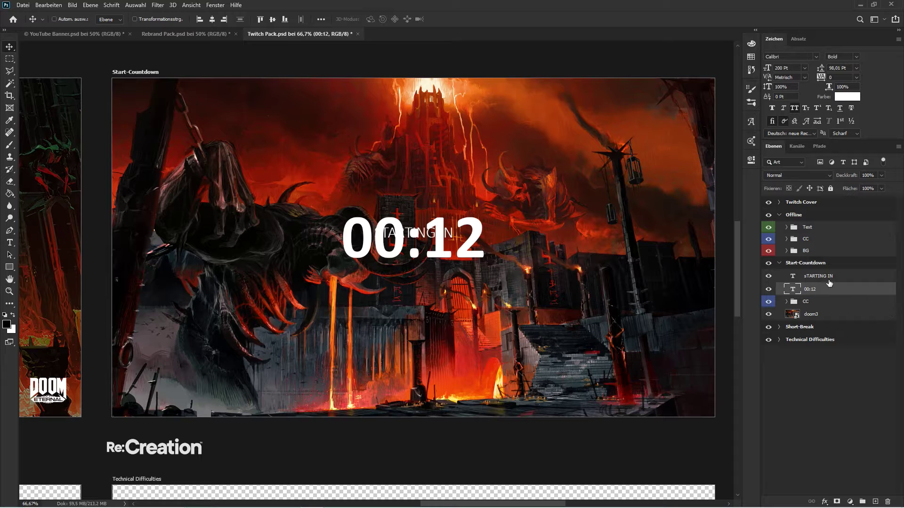
left_click(807, 279)
left_click_drag(553, 260, 550, 228)
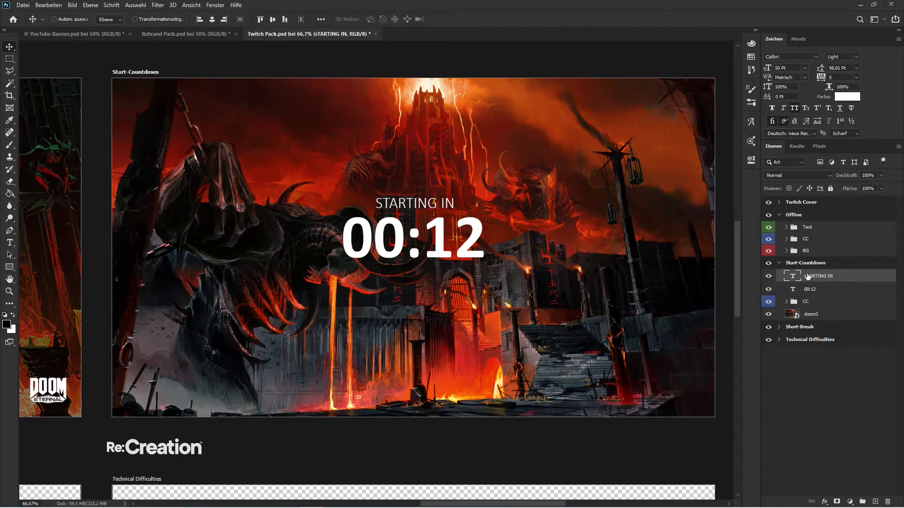
left_click(822, 289, "shift")
left_click(210, 19)
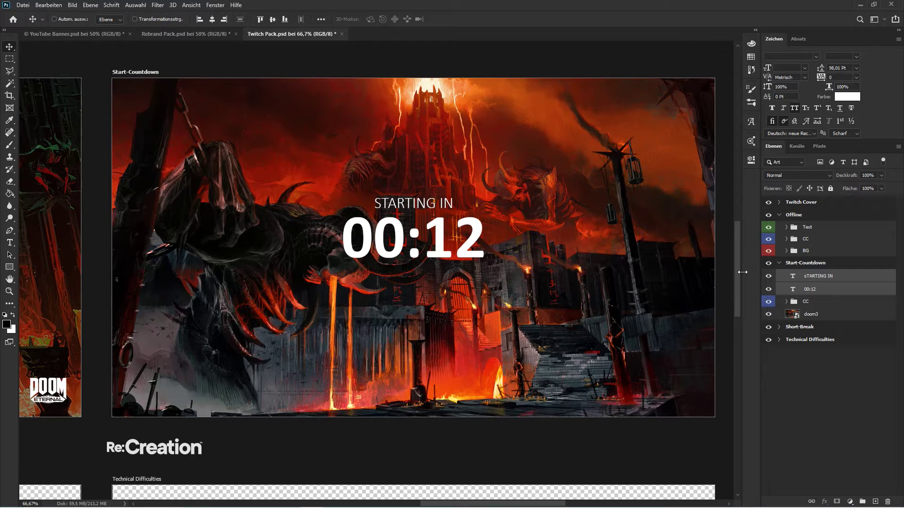
- Shrink the 00:12 timer to 150 pt and nudge STARTING IN down closer to it
left_click(795, 289)
double_click(780, 67)
type("150")
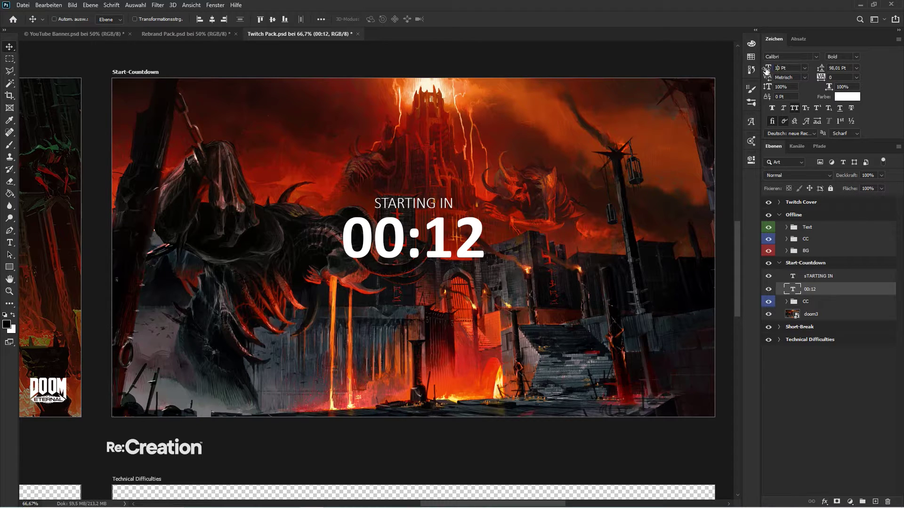
key("Return")
left_click(810, 276, "shift")
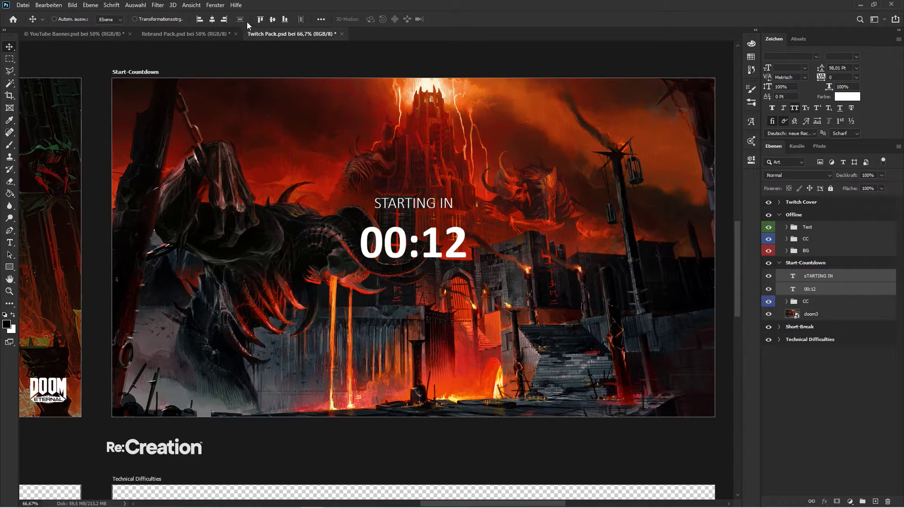
left_click(828, 276)
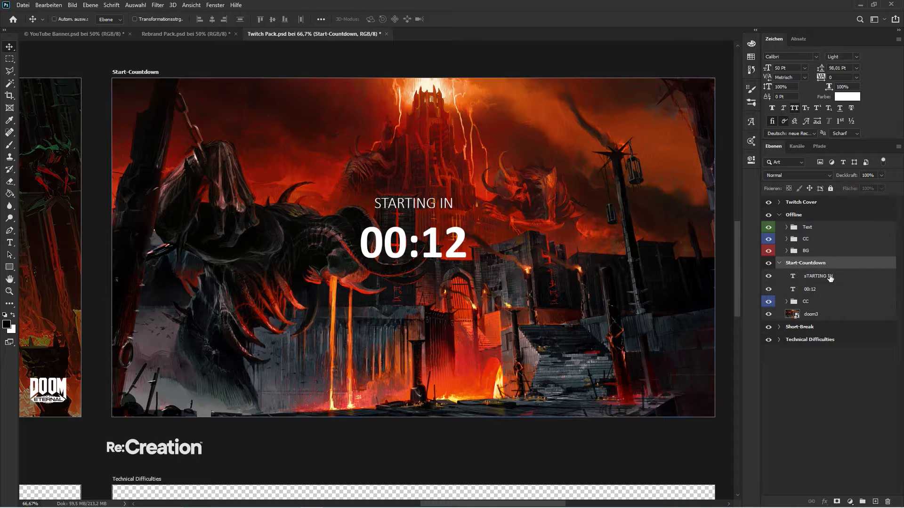
key("shift+Down")
key("shift+Down")
key("shift+Down")
key("shift+Down")
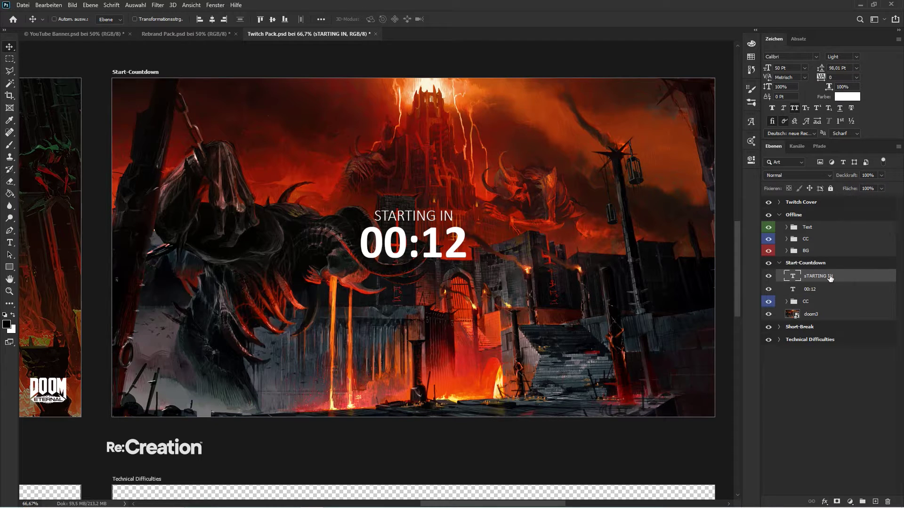
left_click(833, 358)
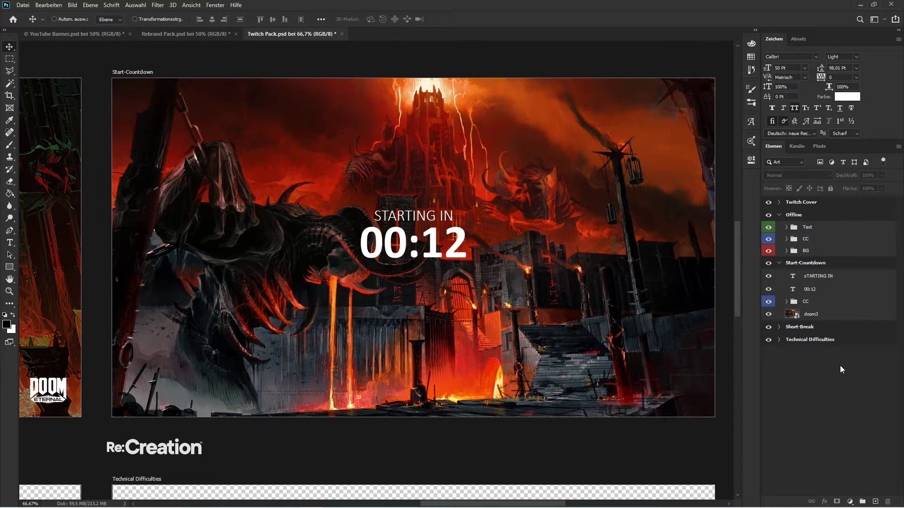
- Draw the Rechteck 1 box over the countdown and move it below the text layers
left_click(11, 267)
left_click_drag(347, 197, 486, 276)
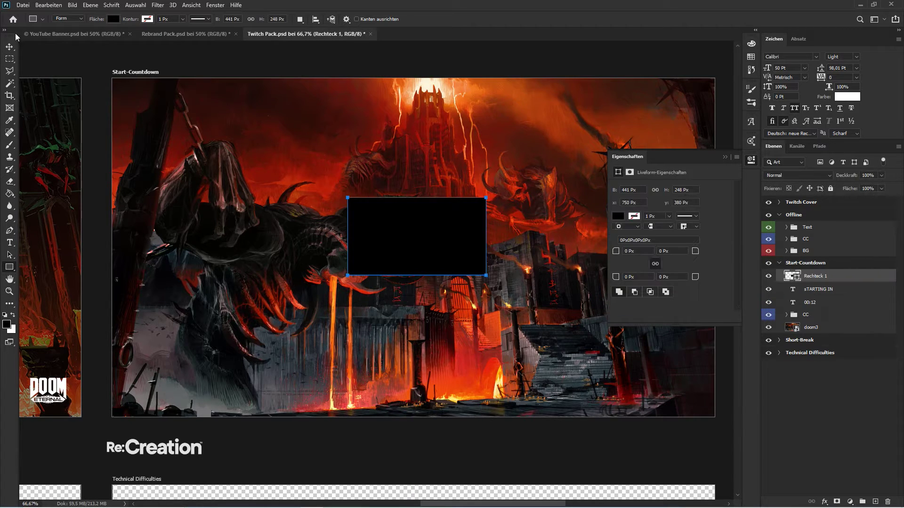
key("v")
left_click(724, 157)
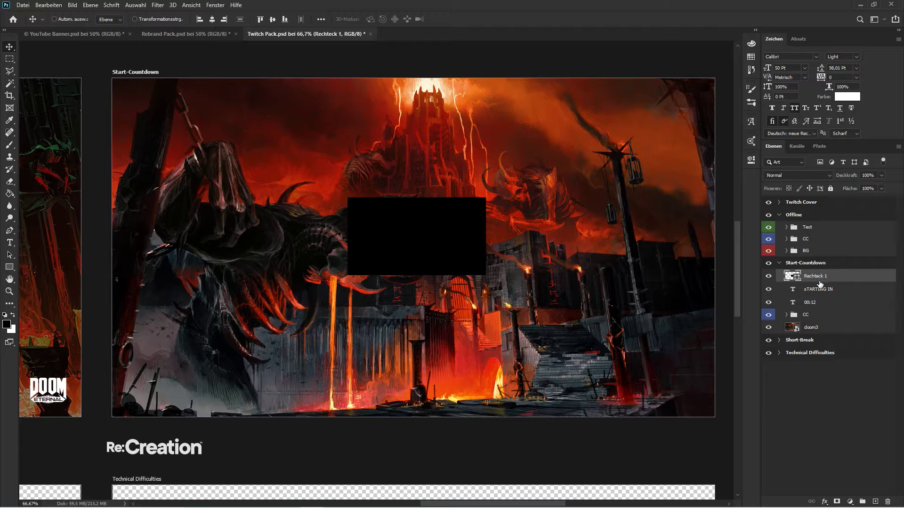
left_click_drag(821, 278, 822, 308)
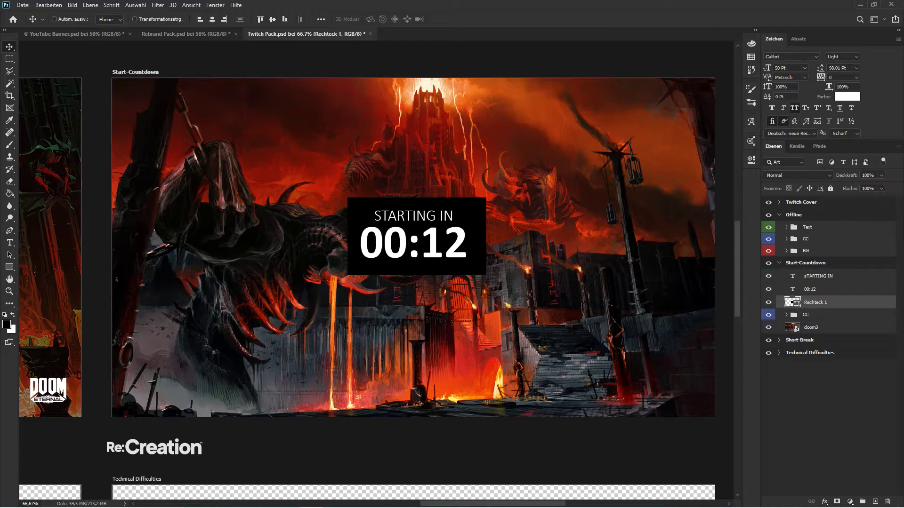
- Test doom7 artwork clipped and scaled inside the box, delete it, then switch to Rebrand Pack
left_click_drag(493, 221, 494, 222)
key("Return")
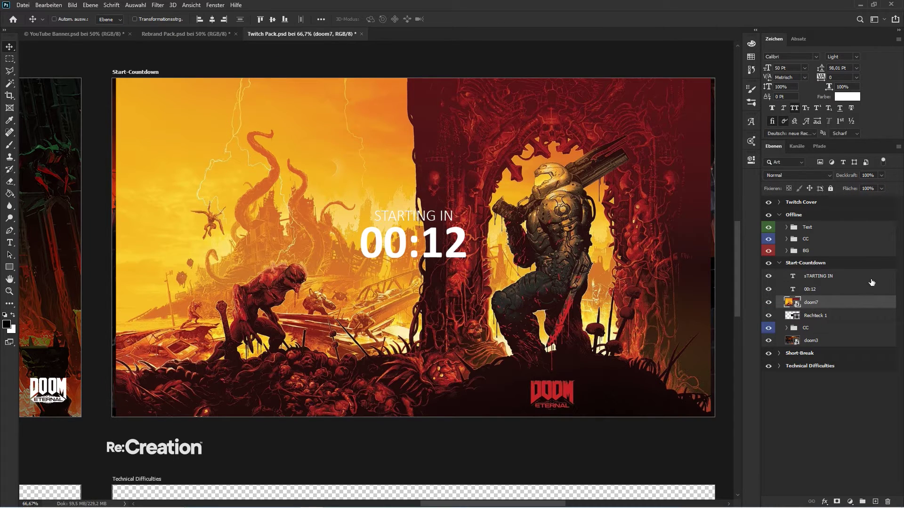
right_click(830, 308)
left_click(701, 310)
left_click_drag(698, 310, 584, 347)
key("ctrl+t")
left_click_drag(204, 310, 139, 310)
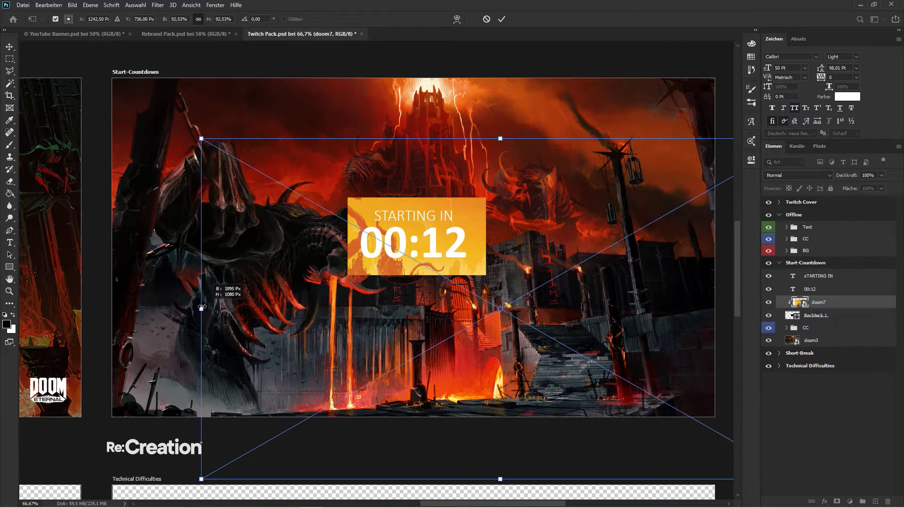
left_click_drag(139, 140, 94, 108)
left_click_drag(374, 310, 635, 306)
key("Return")
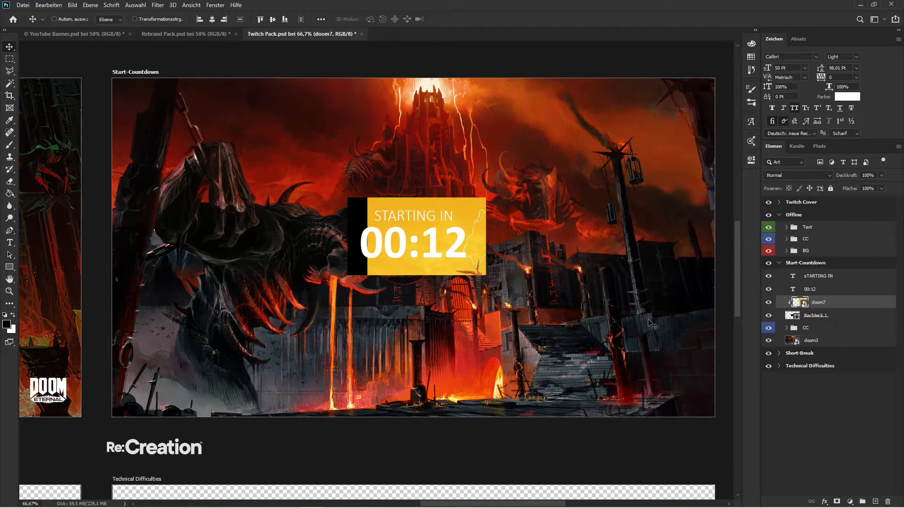
key("Delete")
left_click(186, 34)
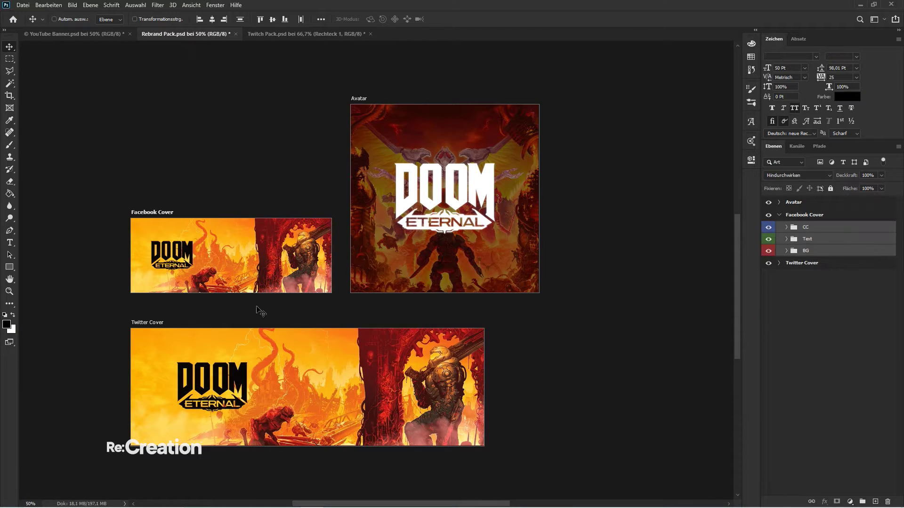
- From the YouTube Banner's Banner group, select BG 2, Smoke 3 and Overlay 1 and drag them into Twitch Pack
left_click(90, 39)
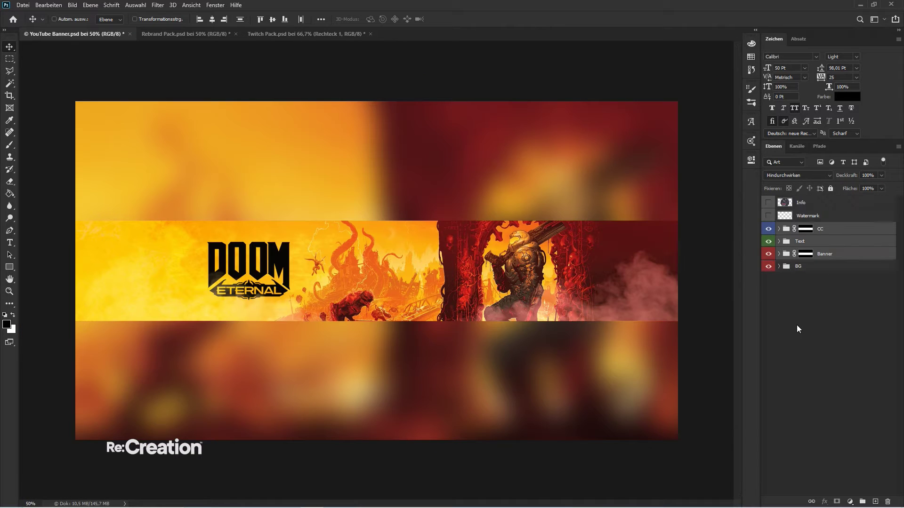
left_click(779, 254)
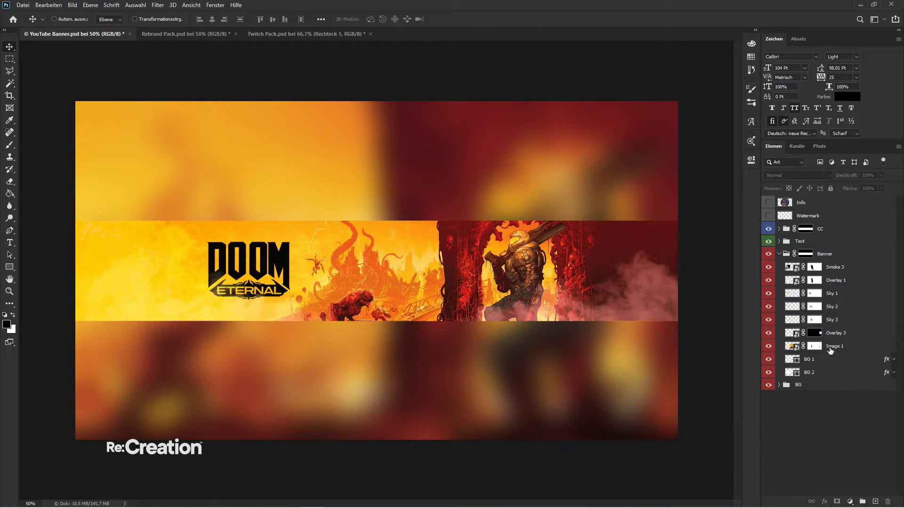
left_click(813, 366)
left_click(818, 376)
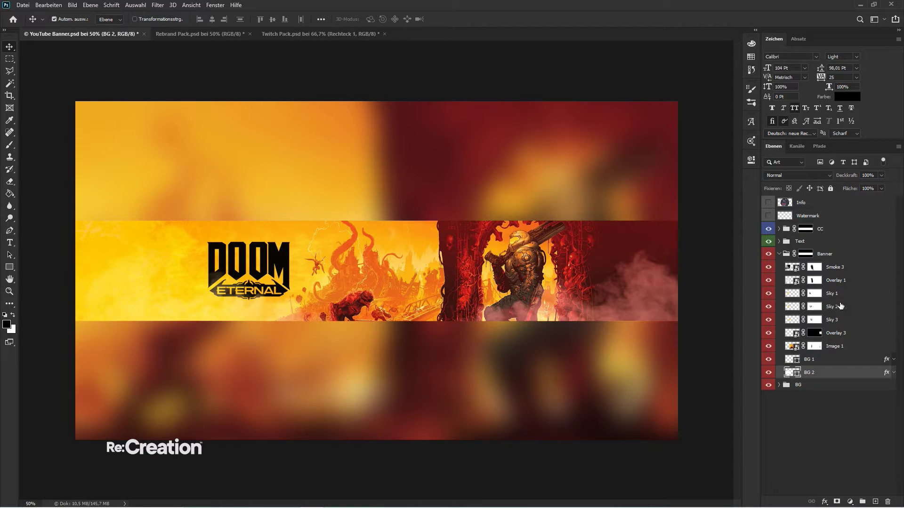
left_click(836, 270, "ctrl")
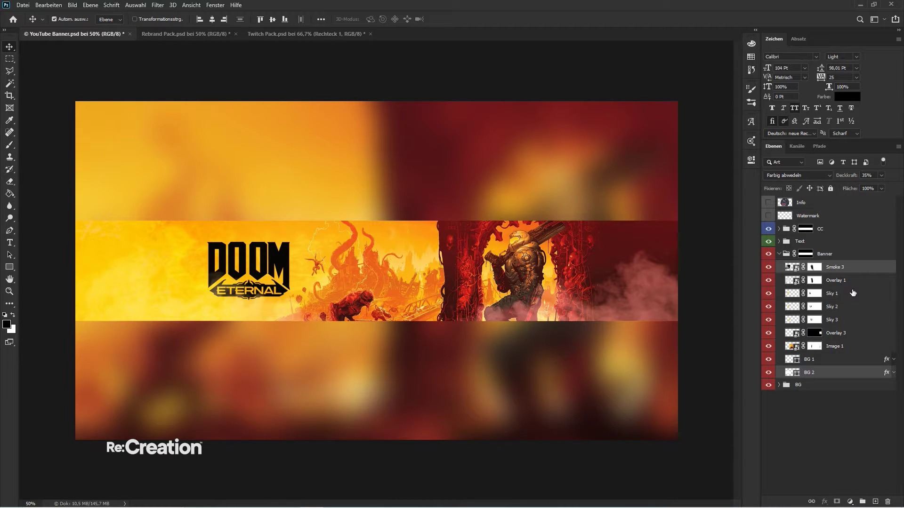
left_click_drag(831, 270, 365, 287)
left_click(839, 283, "ctrl")
- Group the copied layers as Gruppe 1, convert it to a smart object and clip it to the rectangle
key("ctrl+g")
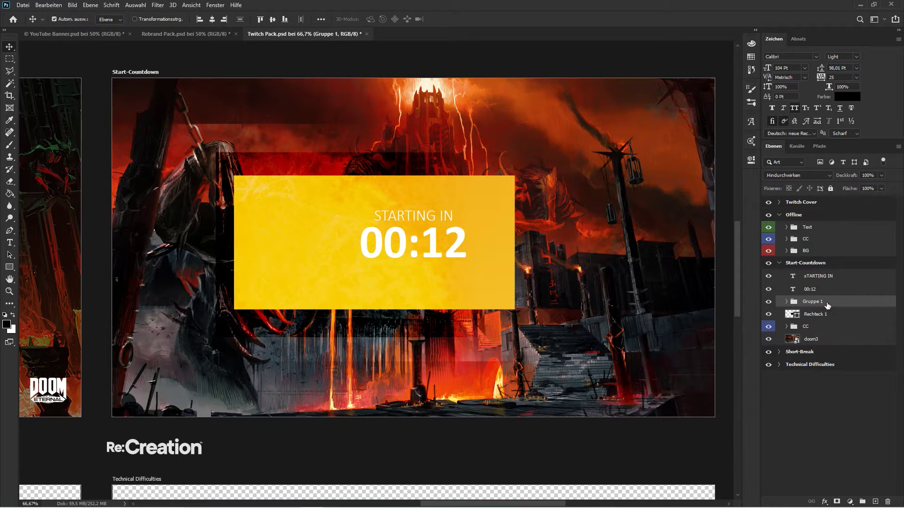
right_click(827, 303)
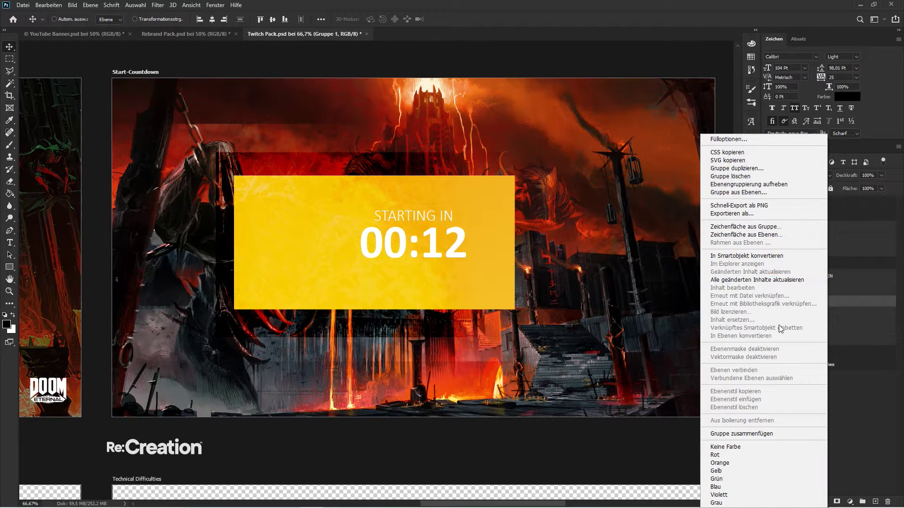
left_click(774, 256)
right_click(833, 307)
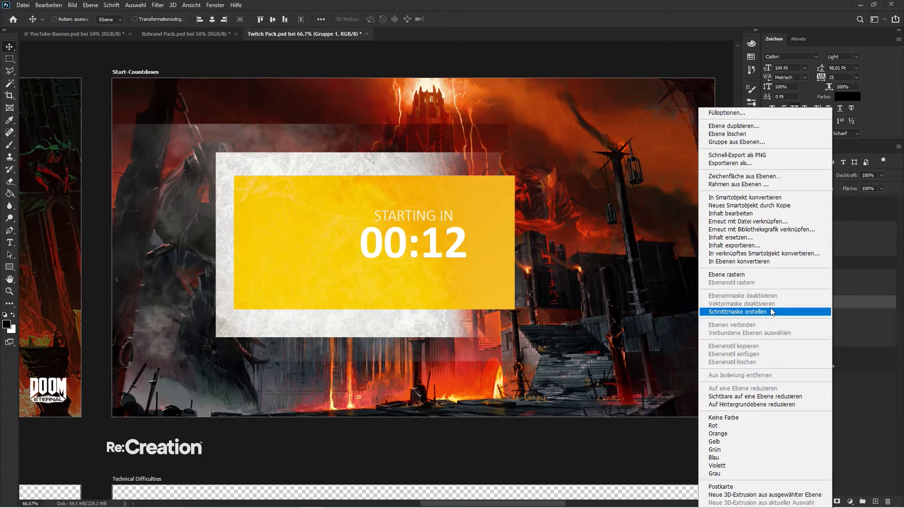
left_click(770, 313)
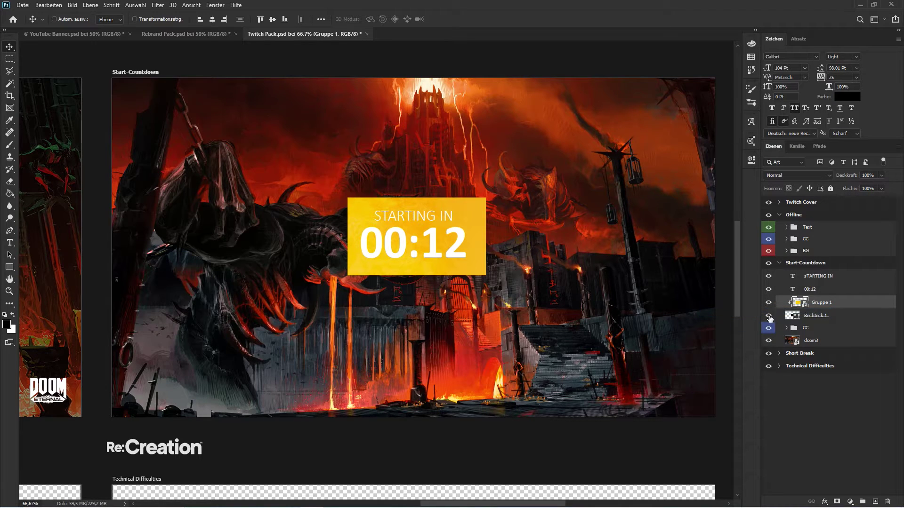
- Make the STARTING IN and 00:12 text black (000000)
left_click(818, 275)
left_click(819, 288, "shift")
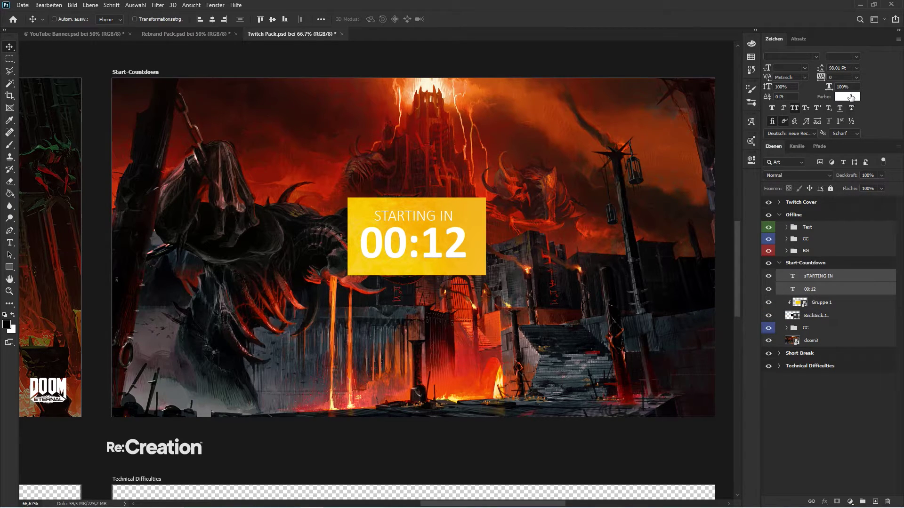
left_click(847, 97)
type("000000")
key("Return")
key("v")
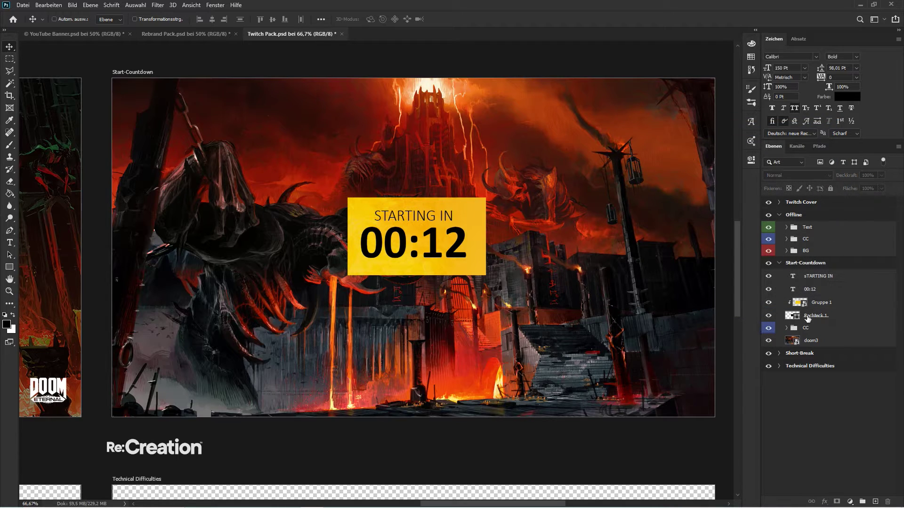
- Group the text, texture and Rechteck 1 into Gruppe 2, then enlarge the box and centre it on the artboard
left_click(820, 317)
left_click(820, 279, "shift")
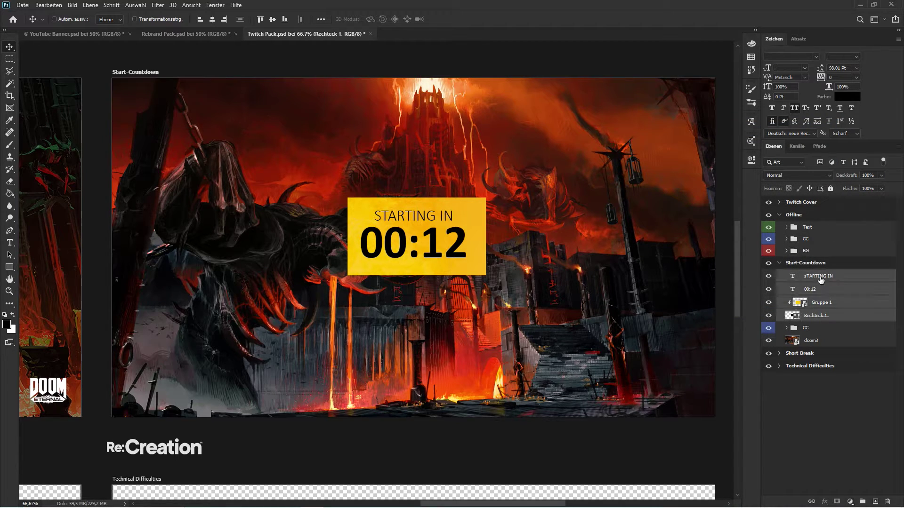
key("ctrl+g")
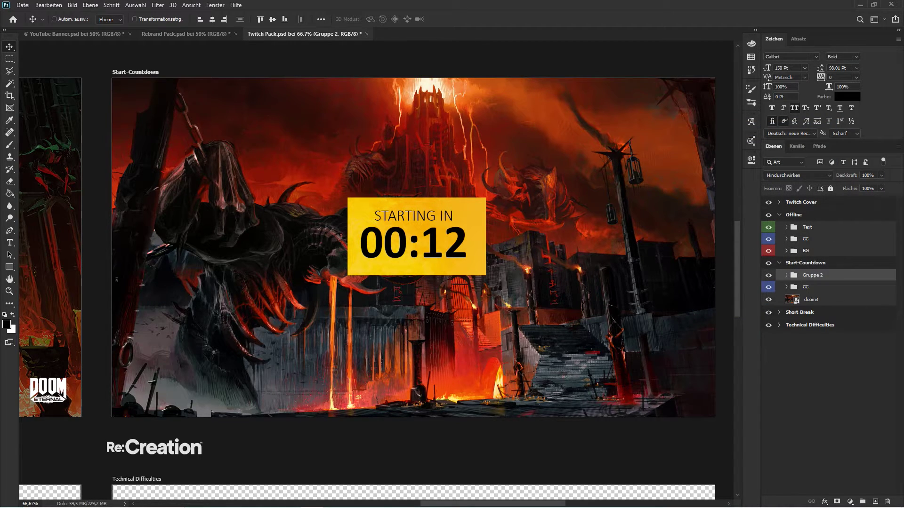
left_click(786, 277)
left_click(824, 327)
key("ctrl+t")
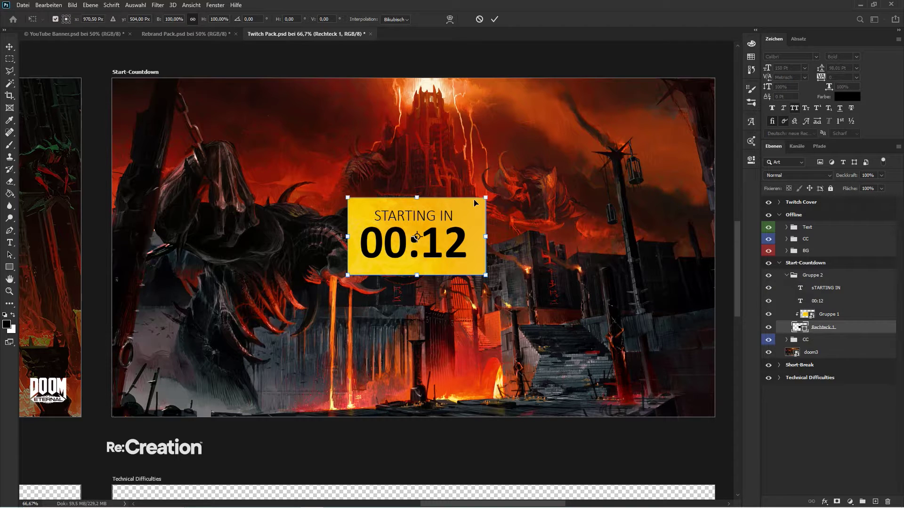
left_click_drag(493, 193, 501, 189)
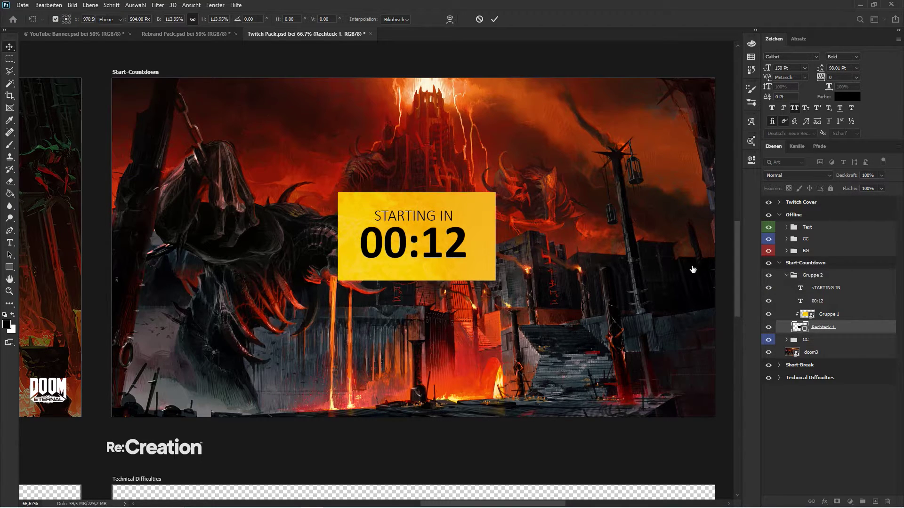
key("Return")
left_click(273, 19)
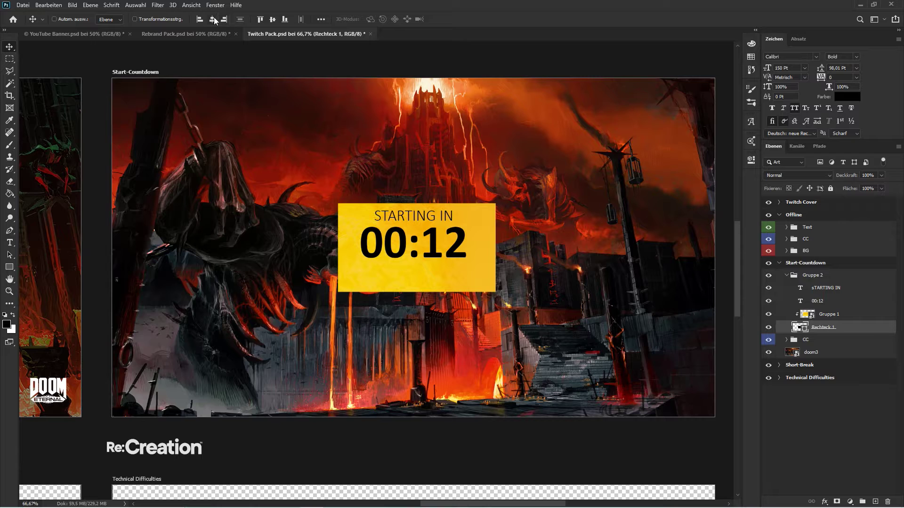
left_click(212, 20)
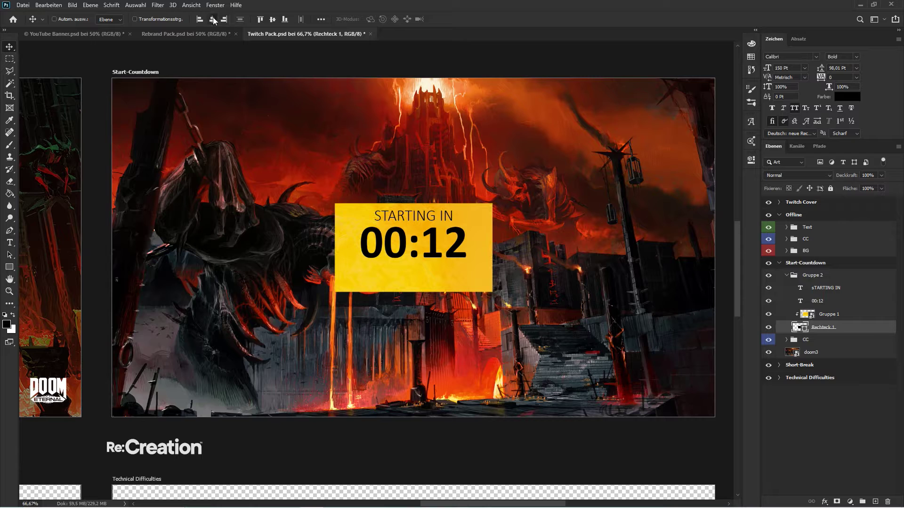
- Centre the two text layers vertically in the box, return them to Gruppe 2 and delete the empty Gruppe 3
left_click(818, 301)
left_click(825, 288, "shift")
left_click_drag(815, 297, 820, 272)
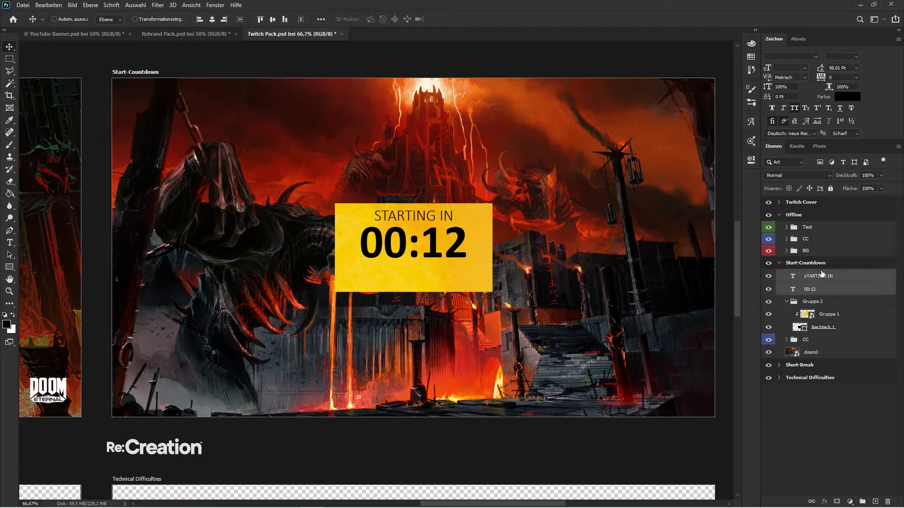
key("ctrl+g")
left_click(225, 20)
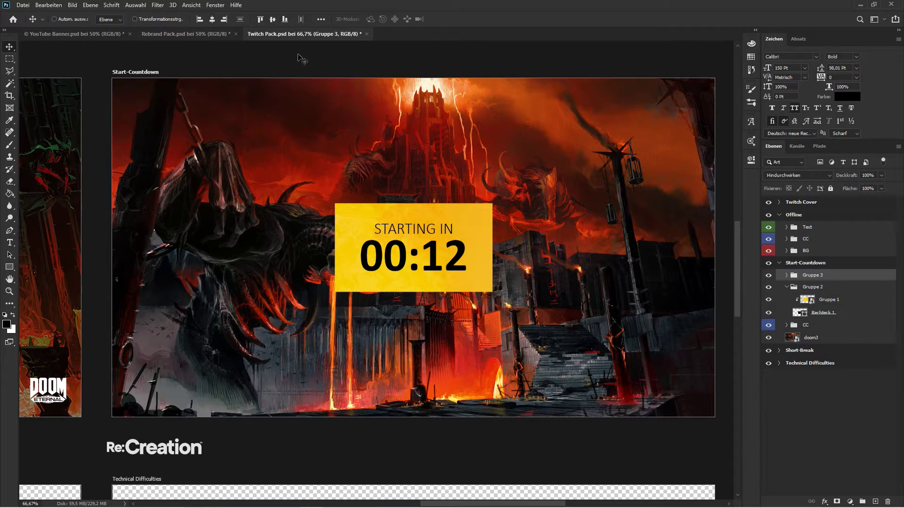
left_click(786, 275)
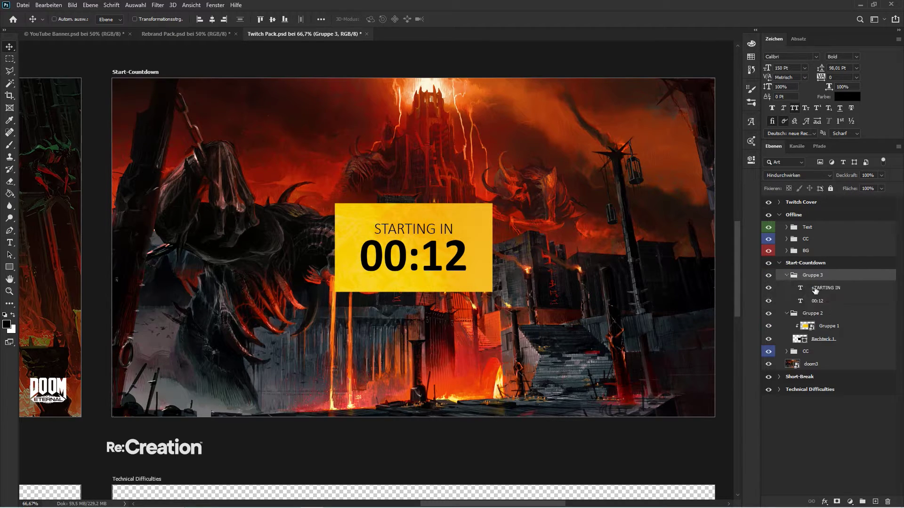
left_click(825, 288)
left_click(835, 302, "shift")
left_click_drag(835, 301, 837, 315)
left_click(813, 277)
key("Delete")
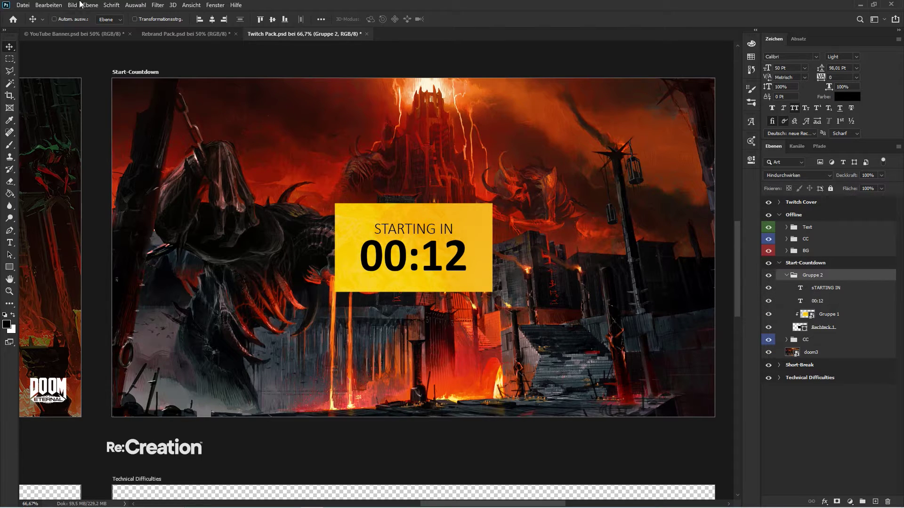
left_click(49, 5)
- Skew Gruppe 2 by about 10 degrees and move the slanted panel up and right
mouse_move(73, 220)
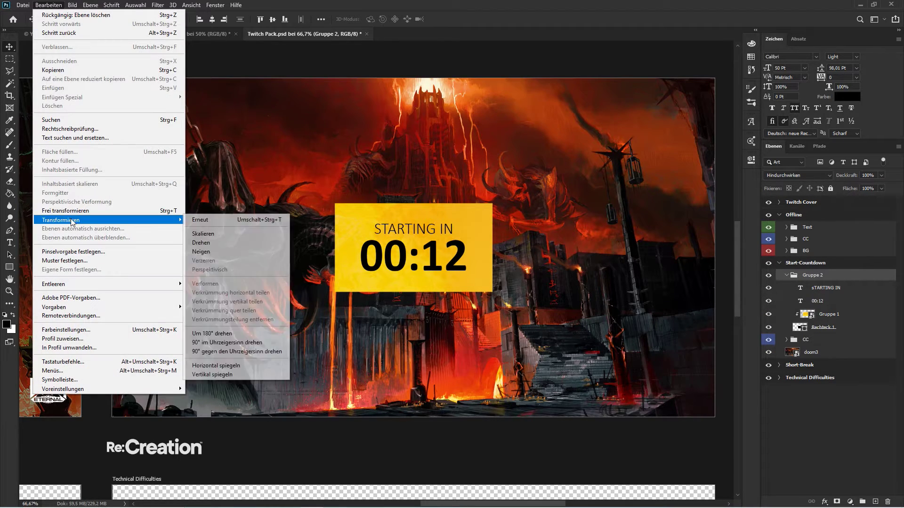
left_click(221, 252)
left_click_drag(88, 242, 74, 317)
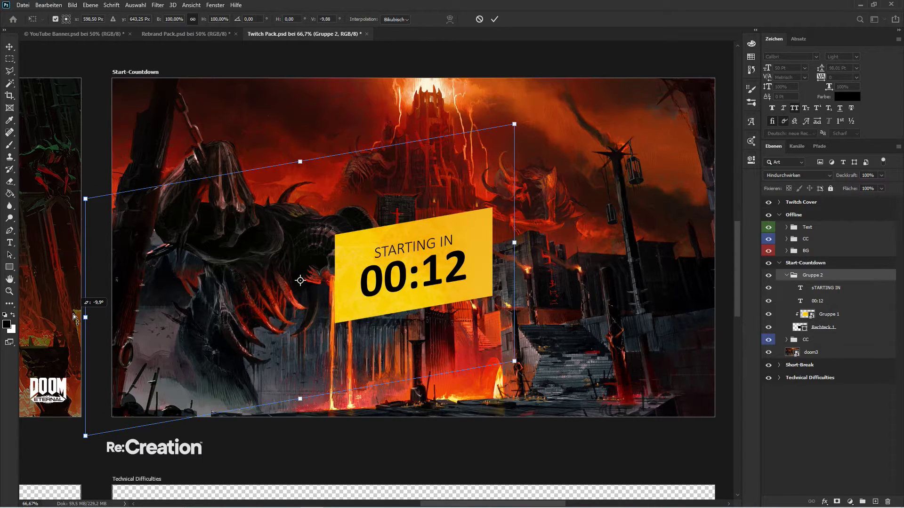
key("Return")
left_click_drag(472, 295, 482, 272)
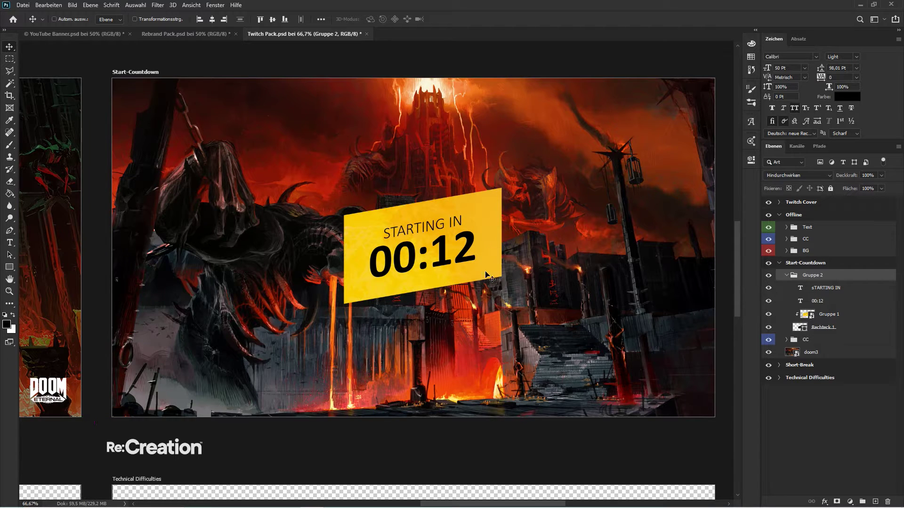
- Centre the yellow Rechteck 1 panel on the artboard horizontally and vertically
left_click(828, 316)
key("alt+bracketleft")
left_click(272, 19)
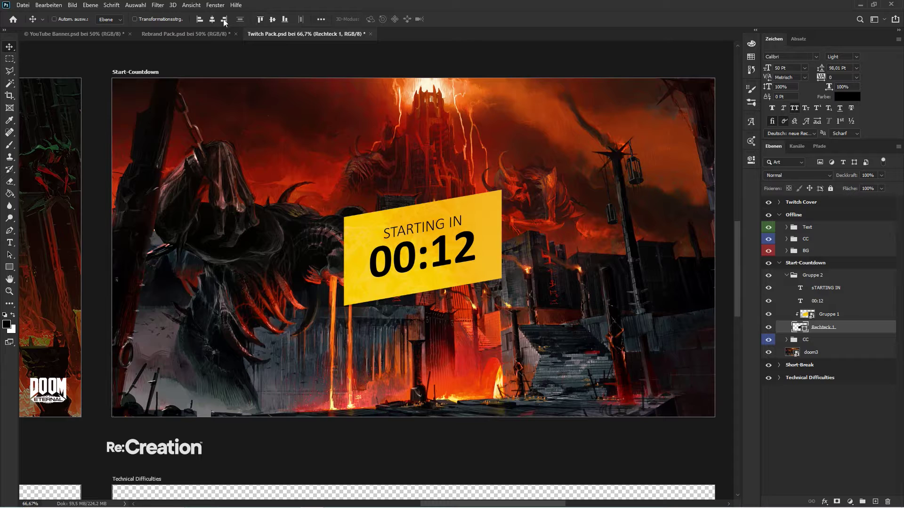
left_click(213, 19)
- Centre the STARTING IN and 00:12 text horizontally and put the text layers back into Gruppe 2
left_click(830, 301)
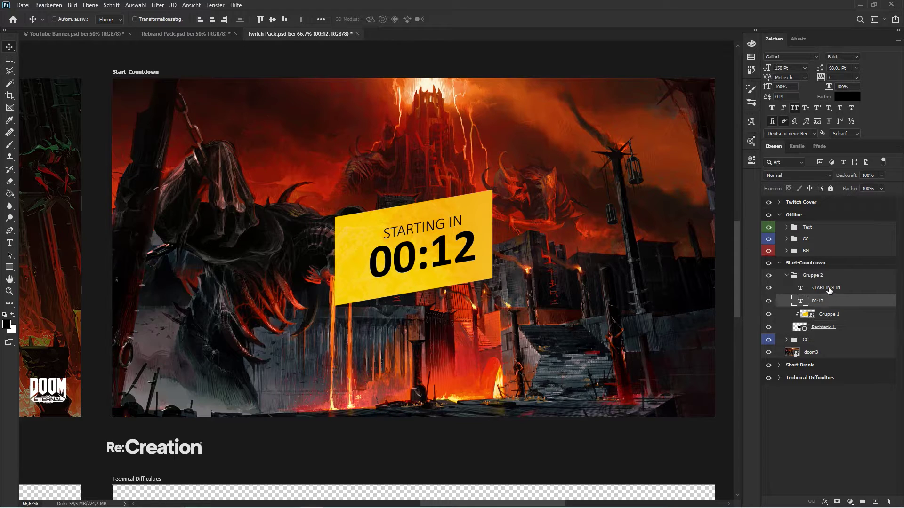
left_click(829, 291)
left_click(839, 300, "shift")
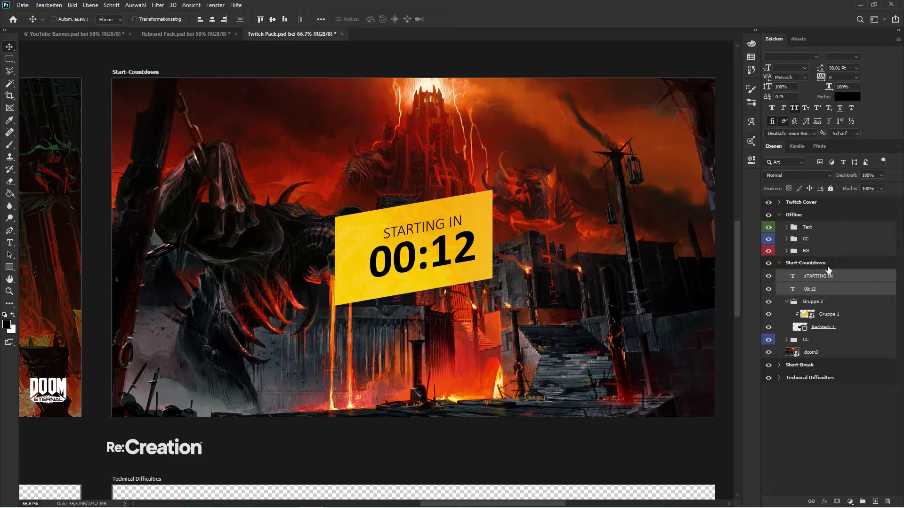
key("ctrl+g")
key("ctrl")
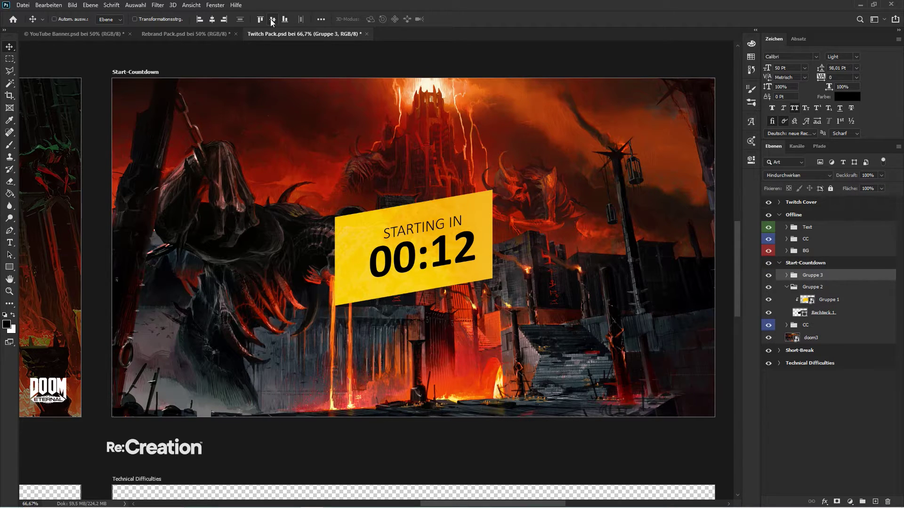
left_click(212, 19)
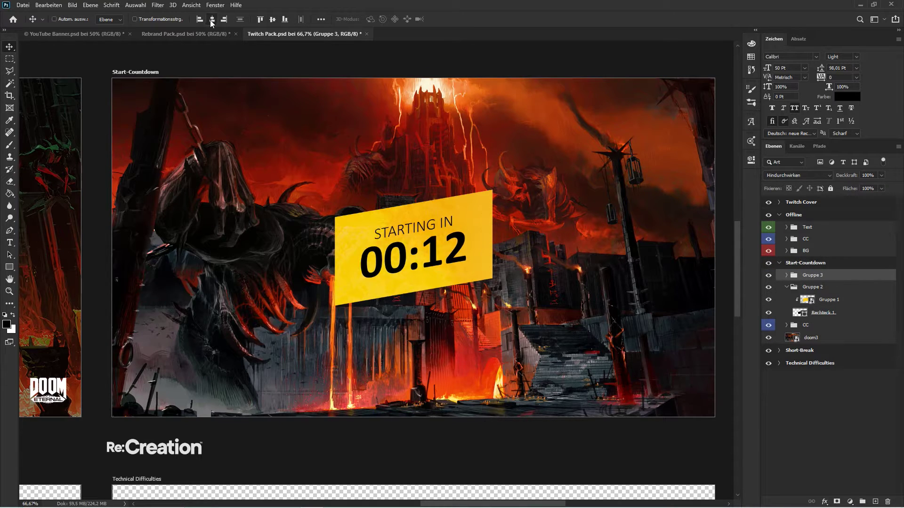
left_click(781, 274)
left_click(825, 287)
left_click(824, 300, "shift")
left_click_drag(833, 301, 838, 315)
left_click(831, 292)
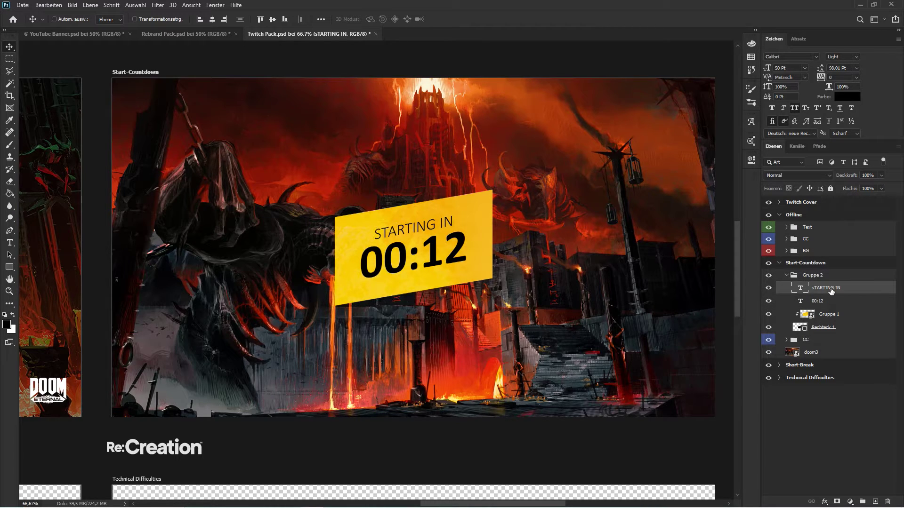
- Fine-tune the STARTING IN position with arrow-key nudges and collapse Gruppe 2
key("shift+Left")
key("shift+Left")
key("shift+Left")
key("shift+Left")
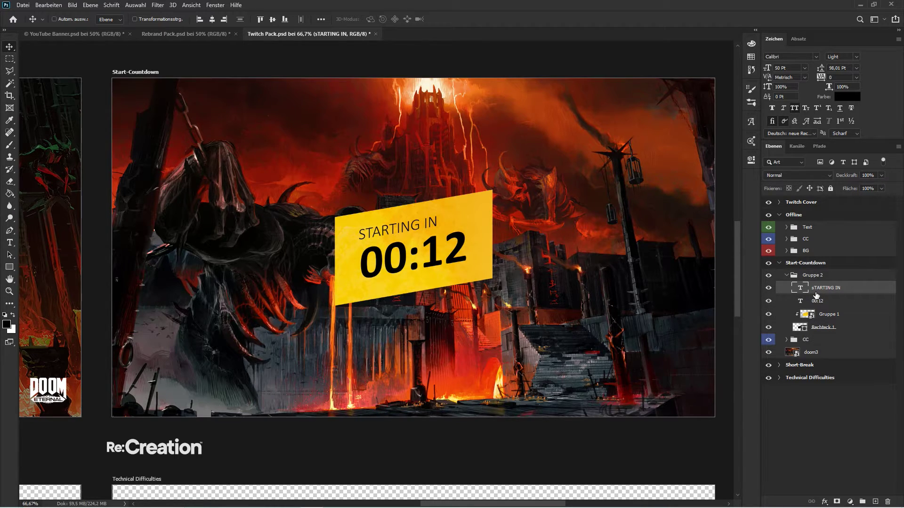
key("Right")
key("Right")
key("Right")
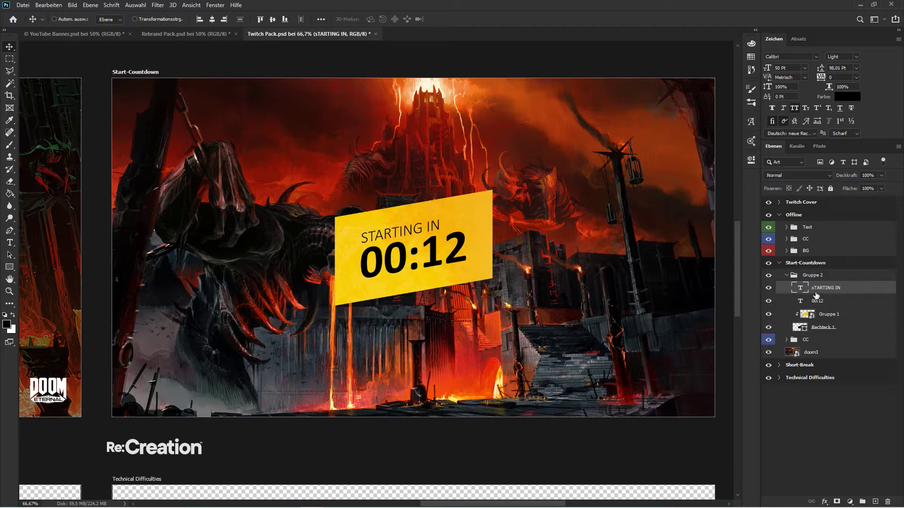
key("Right")
key("Right")
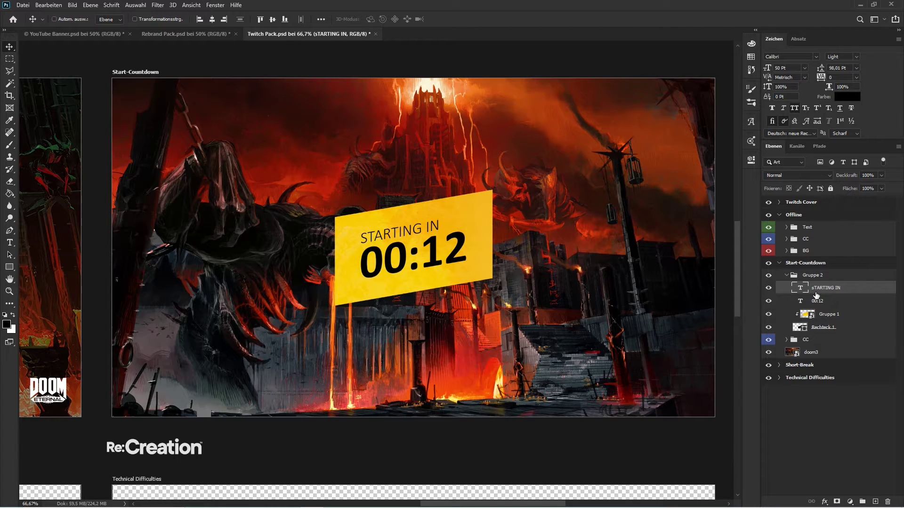
left_click(832, 303, "shift")
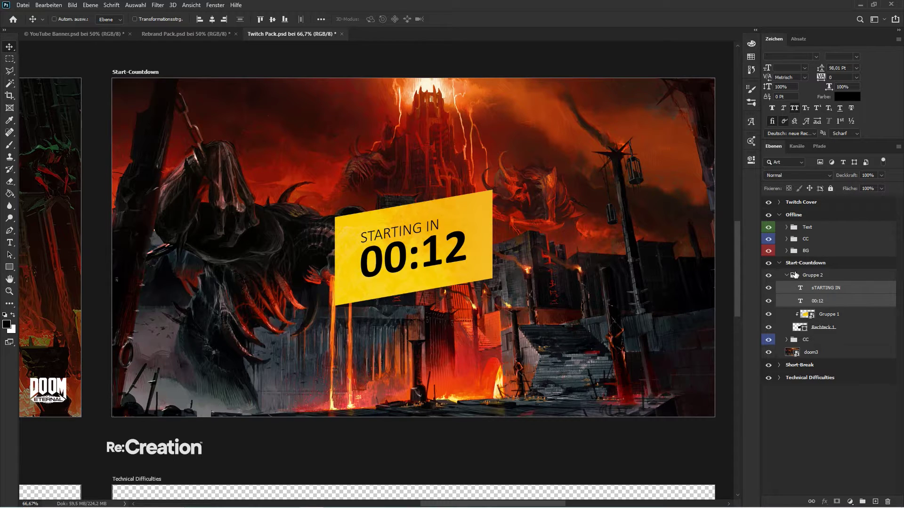
left_click(795, 274)
left_click(786, 275)
- Add a new layer above the doom3 background and fill it with black
left_click(817, 302)
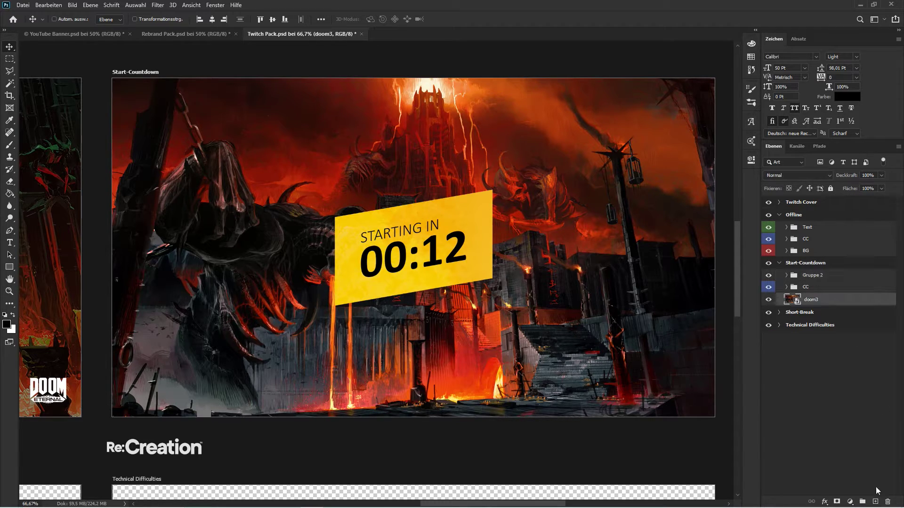
left_click(876, 501)
key("g")
left_click(438, 278)
- Set the black layer's opacity to 50% and compare it with the neighbouring screens
key("v")
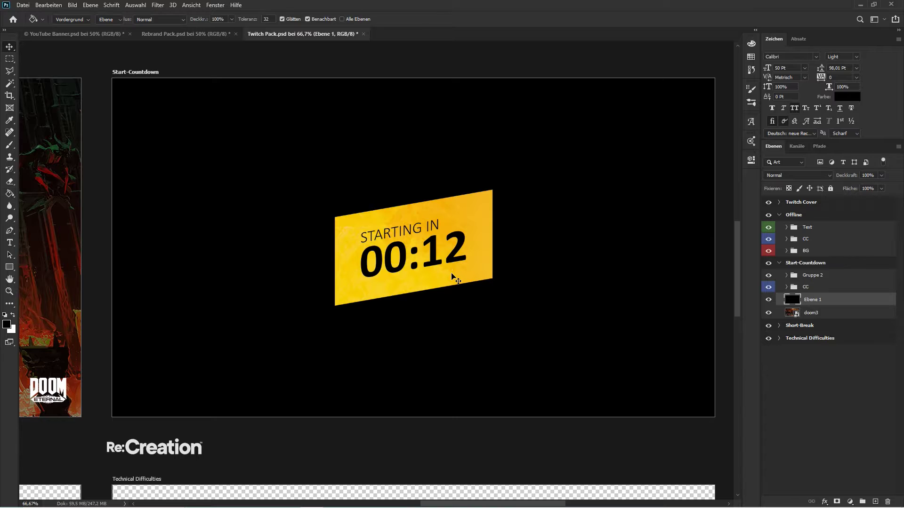
key("5")
key("ctrl+minus")
key("ctrl+minus")
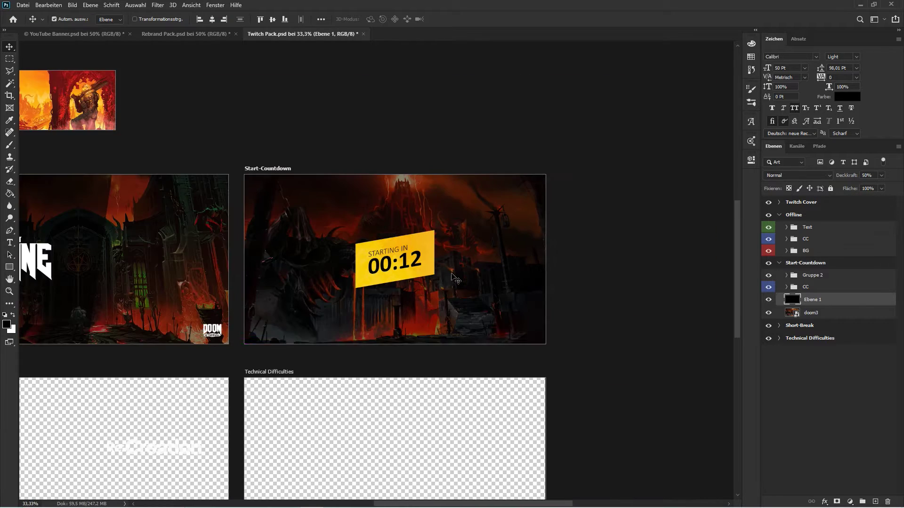
key("ctrl+plus")
key("ctrl+minus")
key("ctrl+plus")
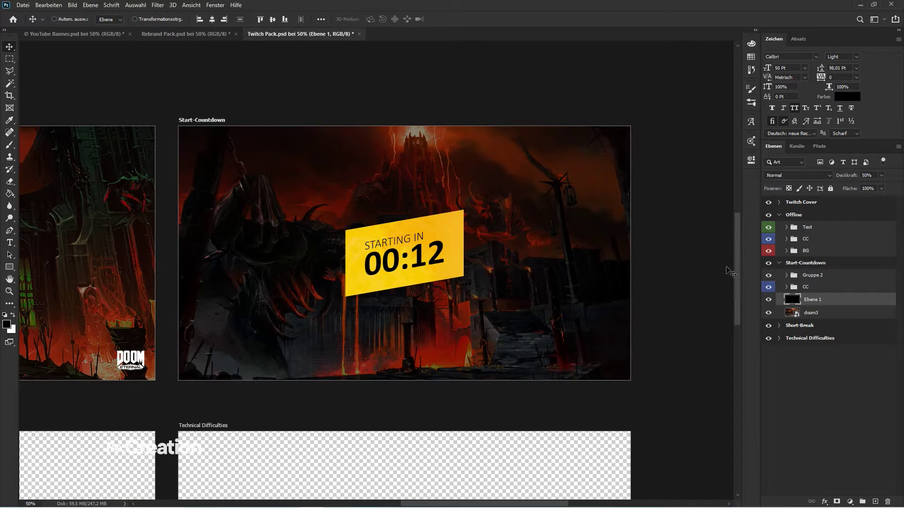
- Duplicate the Offline screen's Name logo group and move the copy into Start-Countdown
left_click(795, 228)
left_click(786, 227)
left_click(817, 240)
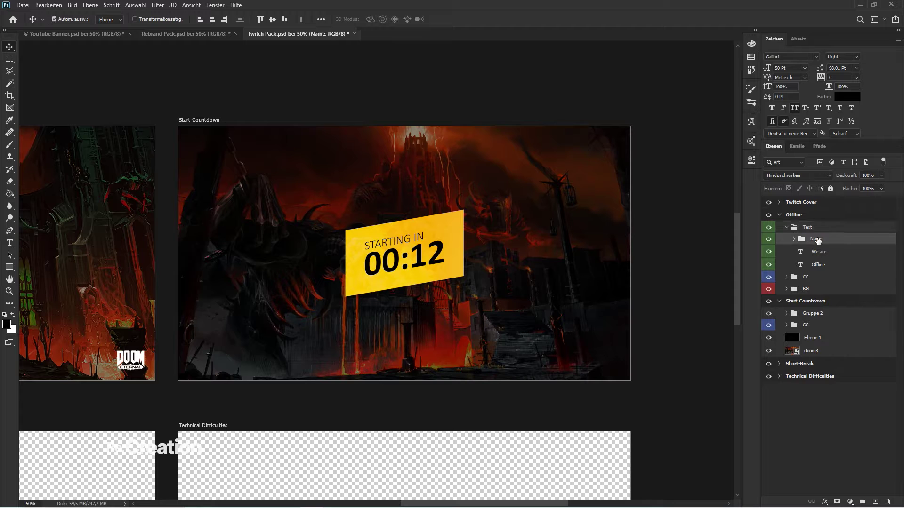
key("ctrl+j")
left_click_drag(819, 241, 837, 314)
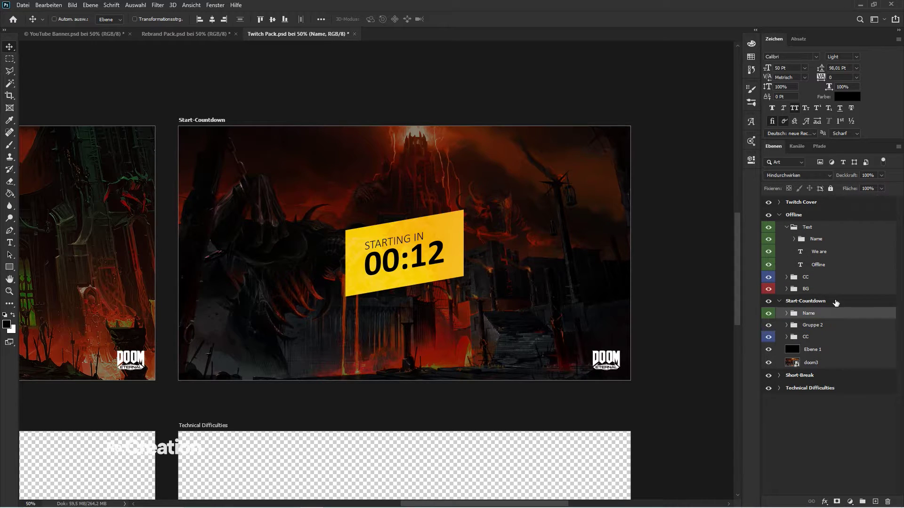
left_click(786, 227)
left_click(811, 365)
- Zoom between 50% and 66.7% to check the DOOM Eternal logo on the countdown screen
key("ctrl+minus")
key("ctrl+minus")
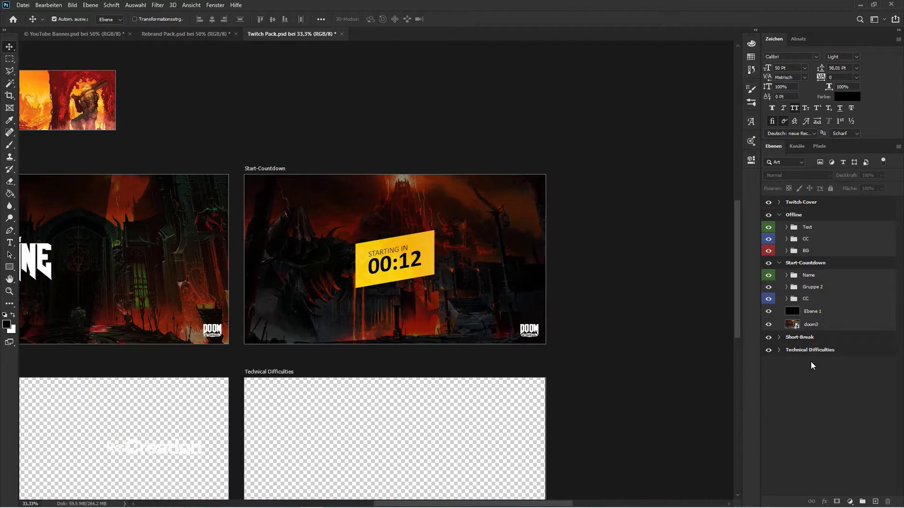
key("ctrl+plus")
key("ctrl+plus")
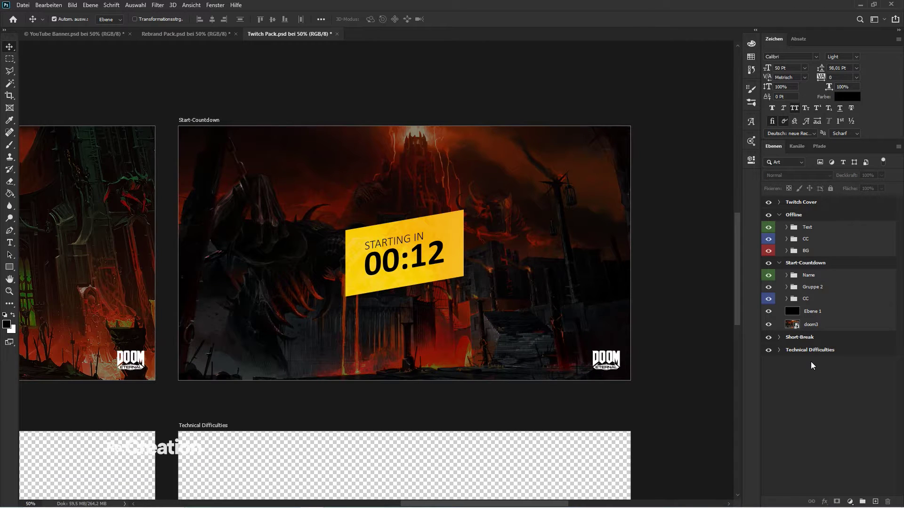
key("ctrl+plus")
key("ctrl+minus")
key("ctrl+plus")
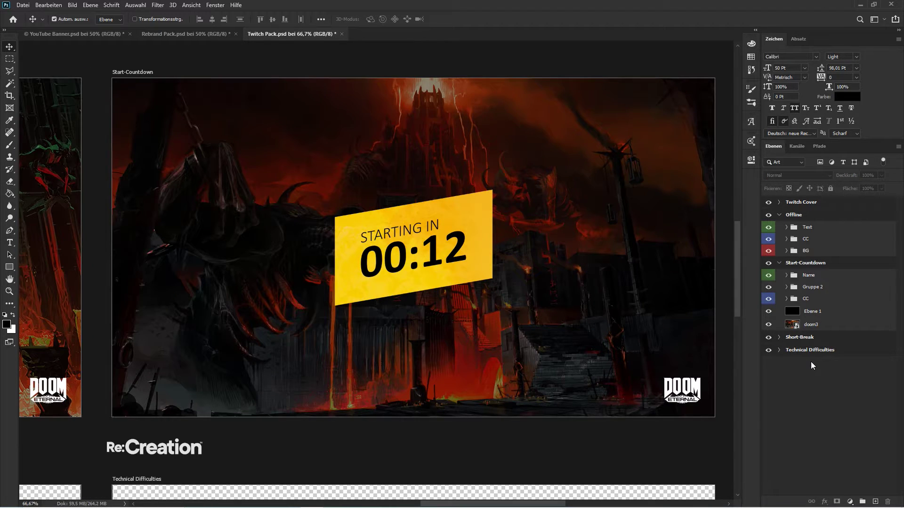
key("ctrl+plus")
key("ctrl+minus")
key("ctrl+minus")
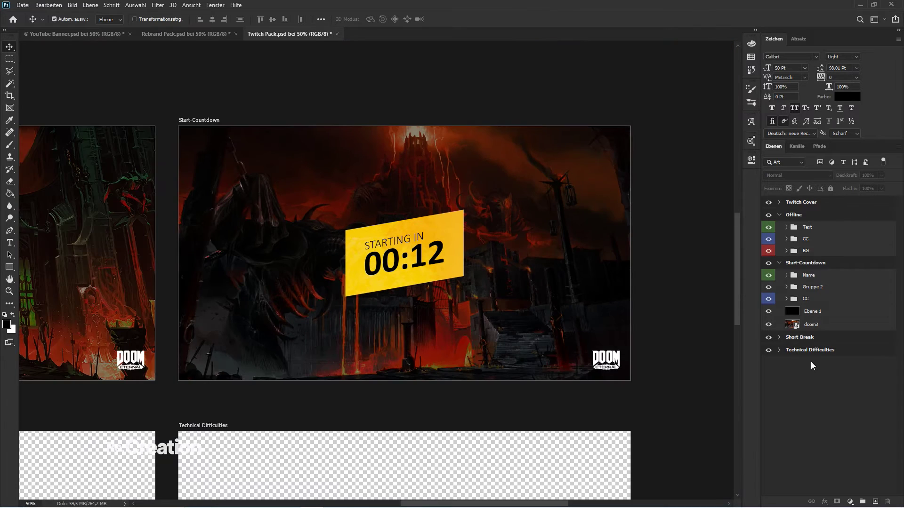
key("ctrl+plus")
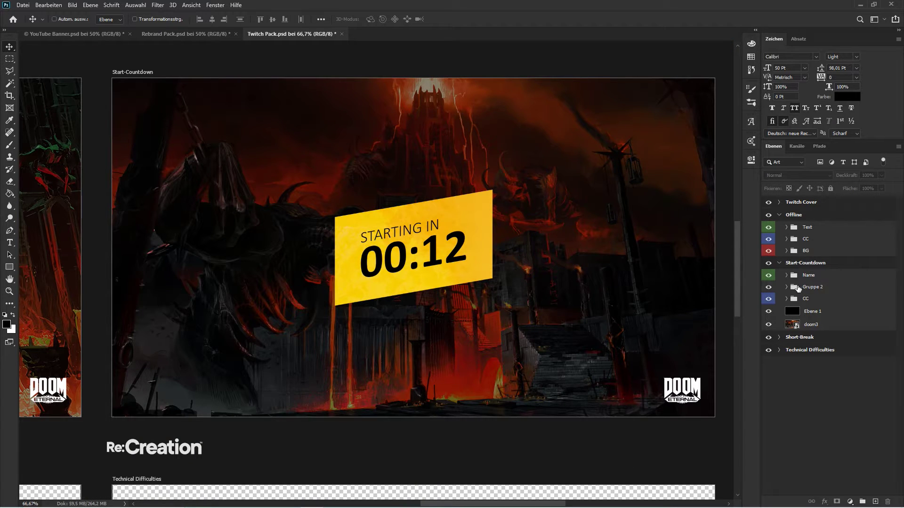
- Rename Gruppe 2 to Countdown and give the group a green color tag
double_click(819, 289)
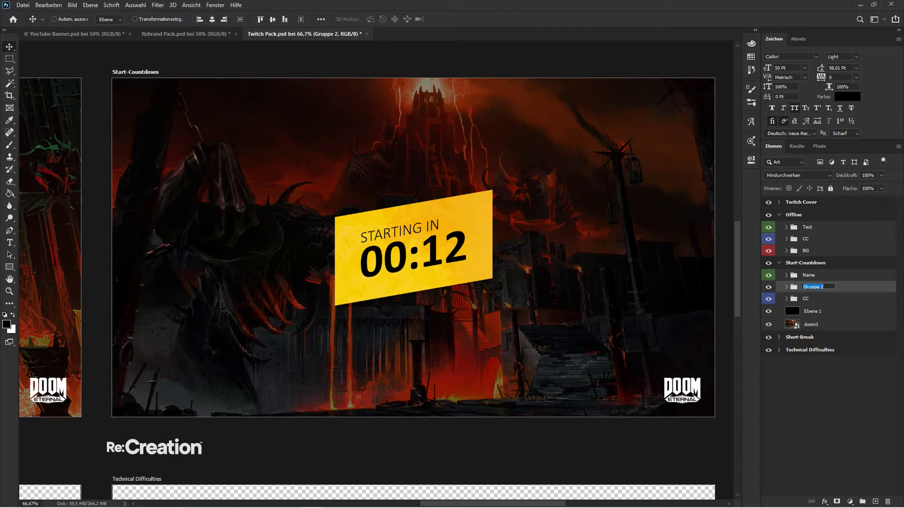
type("c")
key("Return")
right_click(816, 293)
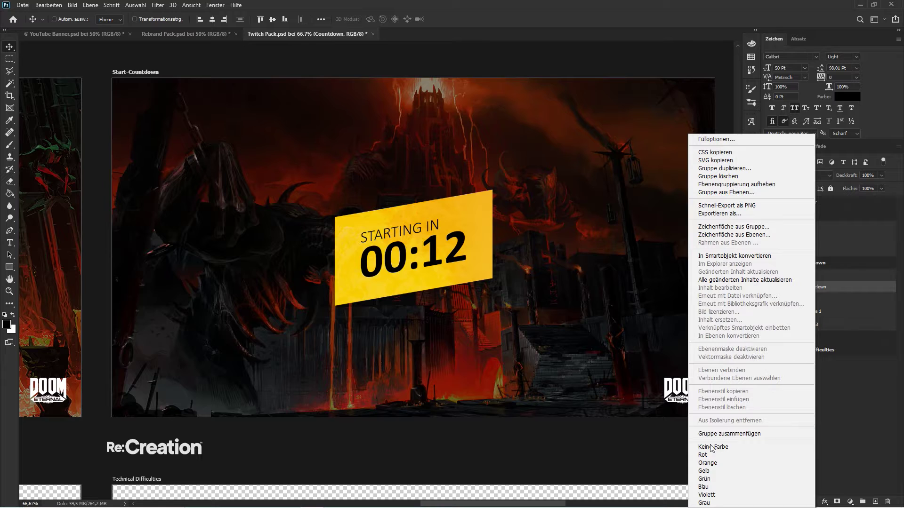
left_click(711, 478)
left_click(786, 287)
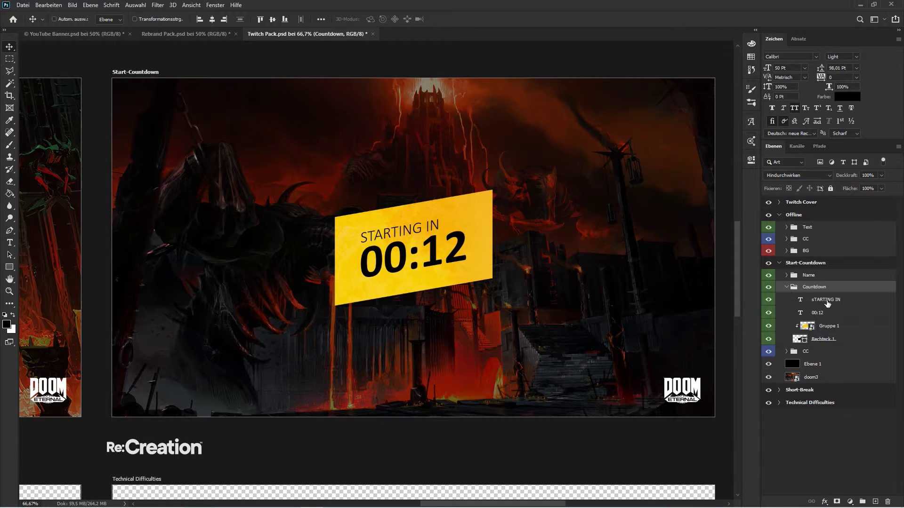
- Rename the group's layers Starting In, (Countdown), Overlay and BG
double_click(827, 300)
type("Startin")
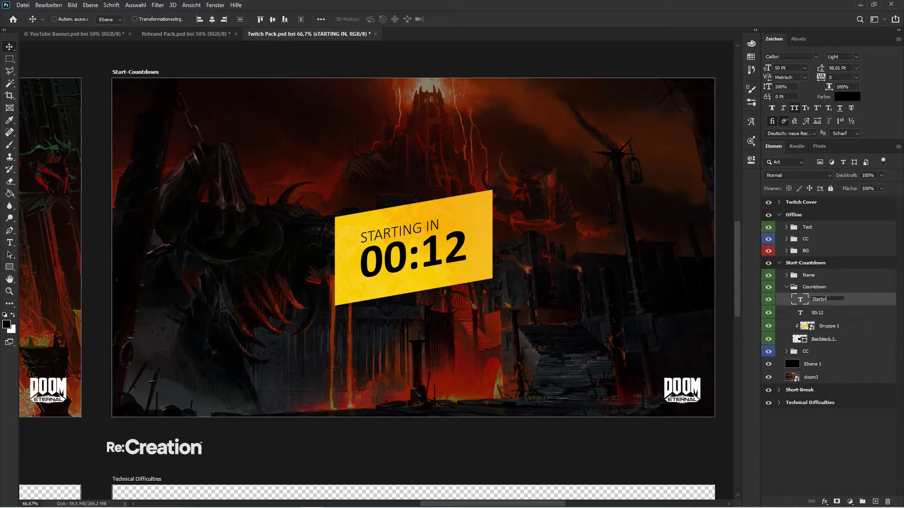
type("g In")
key("Tab")
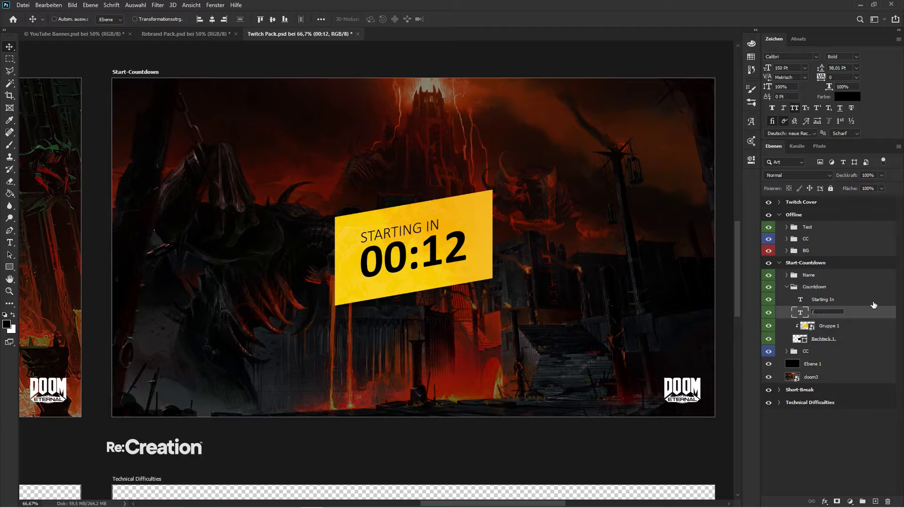
type("(Countdown)")
key("Tab")
type("Overlay")
key("Tab")
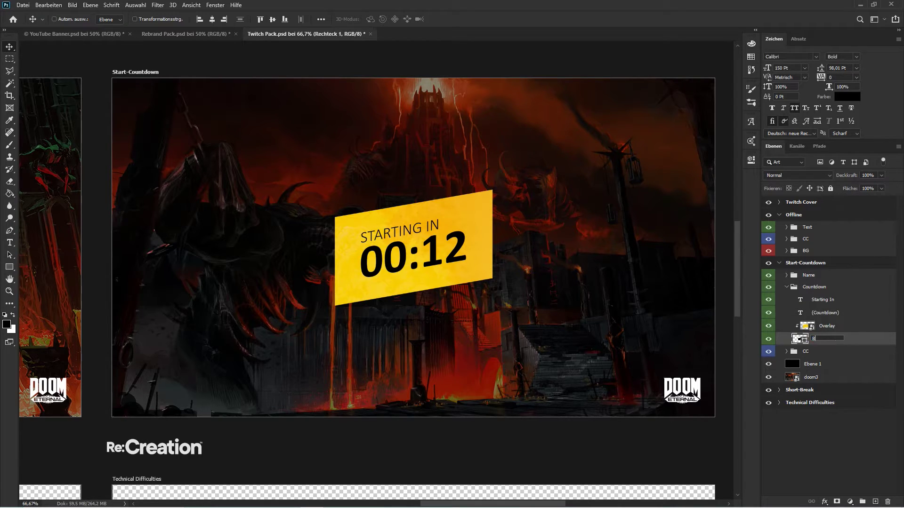
type("BG")
key("Return")
- Tag Overlay and BG red, collapse Countdown, and select the Ebene 1 and doom3 layers
left_click(842, 321, "shift")
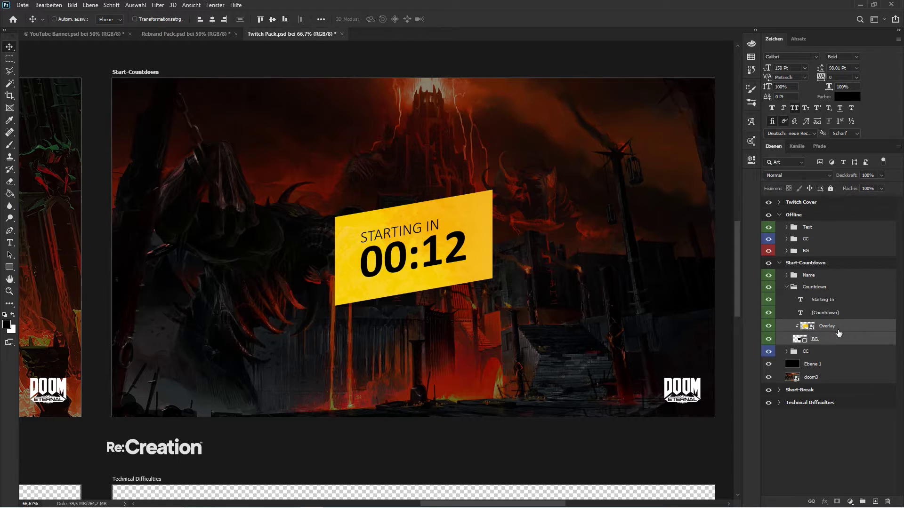
right_click(841, 321)
left_click(746, 425)
left_click(789, 446)
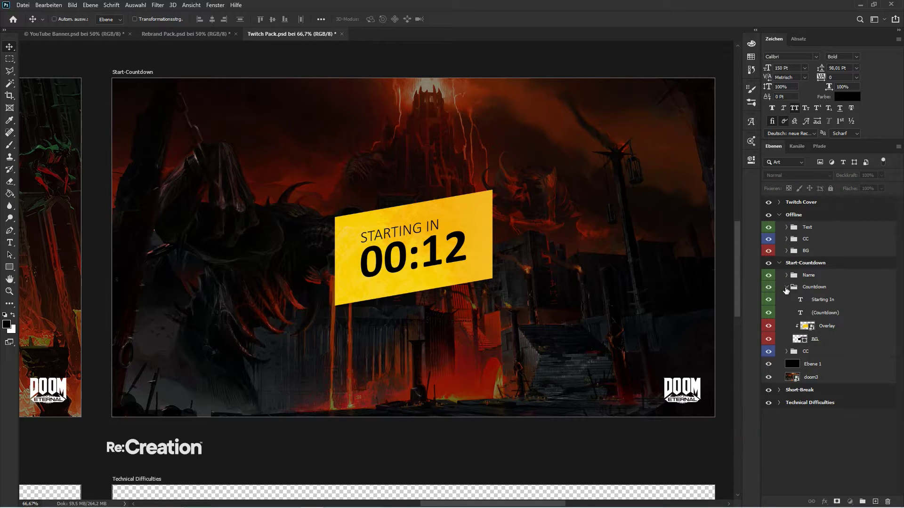
left_click(786, 286)
left_click(812, 312)
left_click(812, 326, "shift")
- Group Ebene 1 and doom3 into a red-tagged group named BG
key("g")
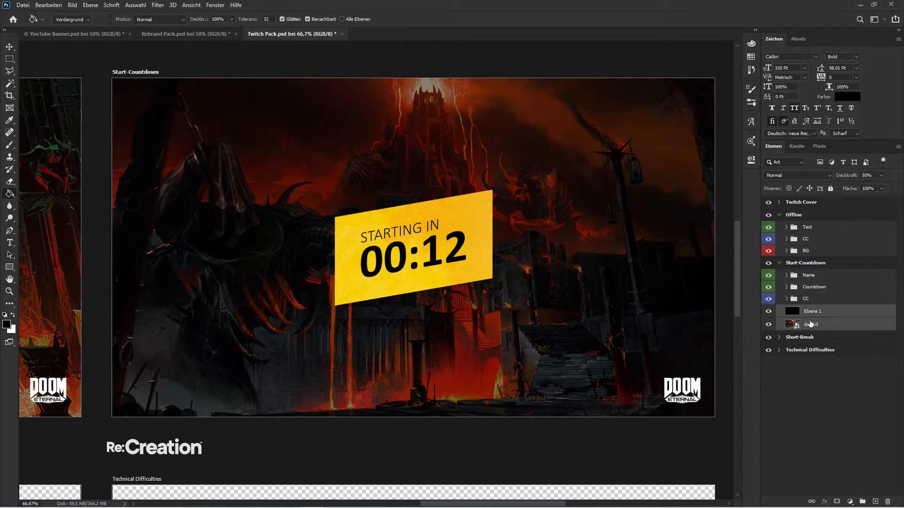
key("ctrl+g")
double_click(808, 310)
type("BG")
key("Return")
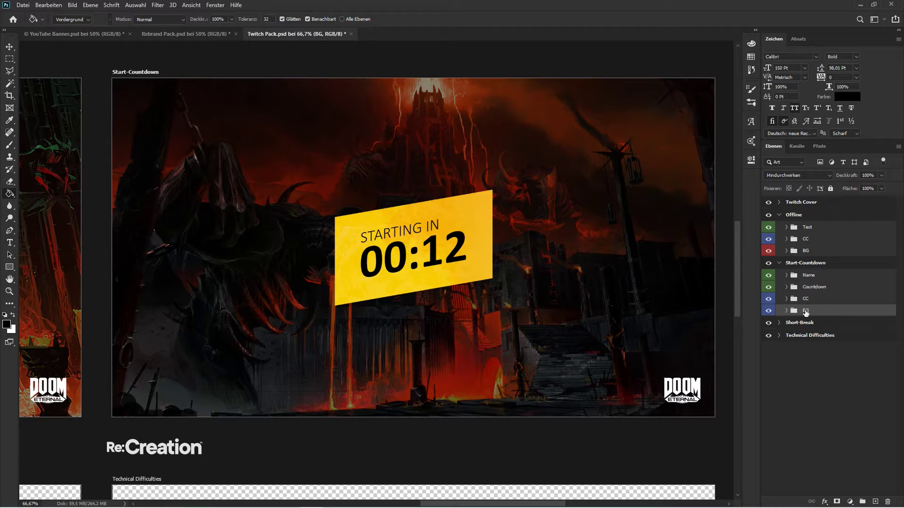
right_click(808, 311)
left_click(723, 454)
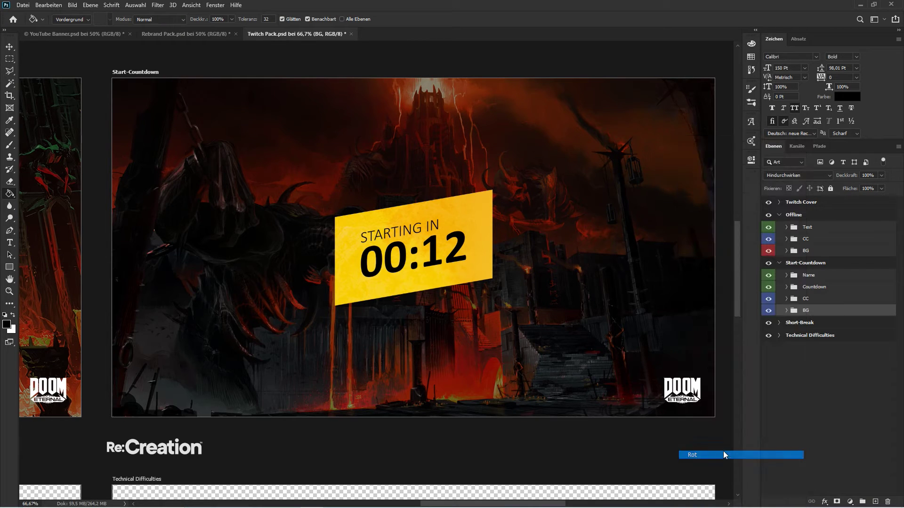
- Rename the black layer Overlay and the doom3 artwork Image 2, then correct it to Image 3
left_click(786, 311)
double_click(814, 322)
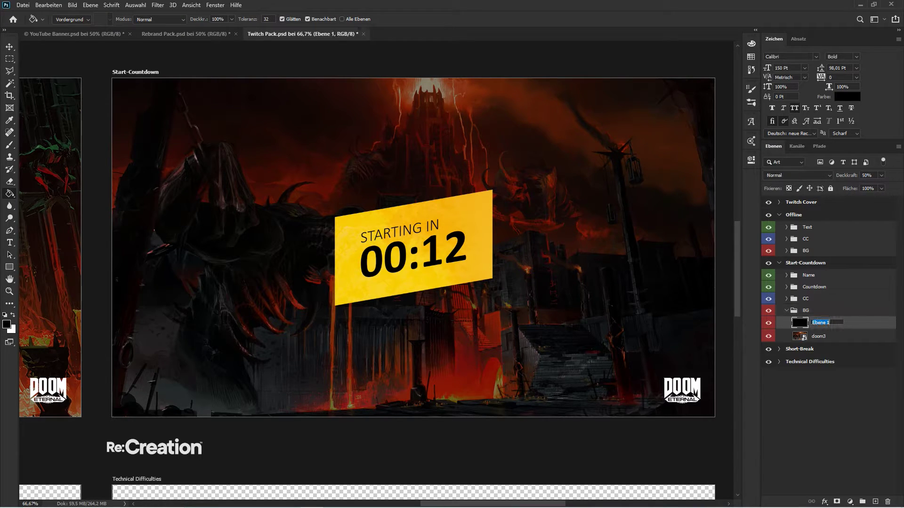
key("BackSpace")
type("Overlay")
key("Tab")
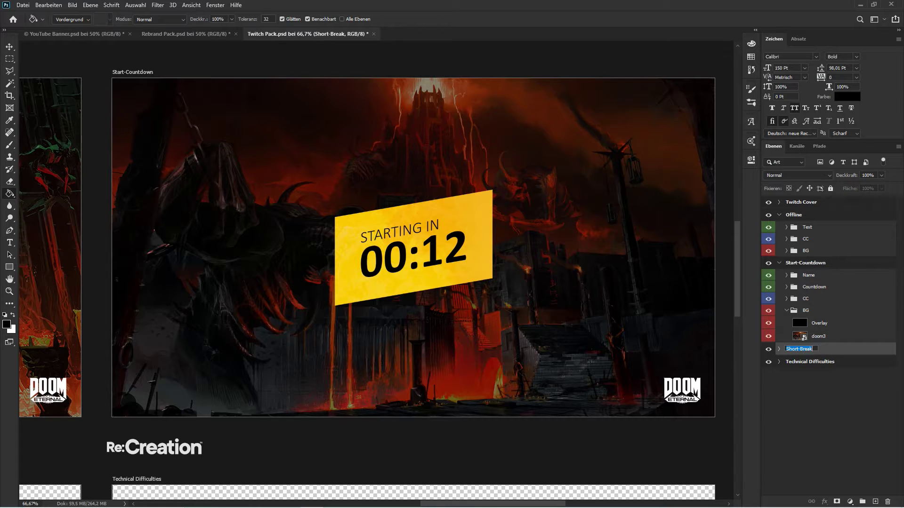
double_click(820, 336)
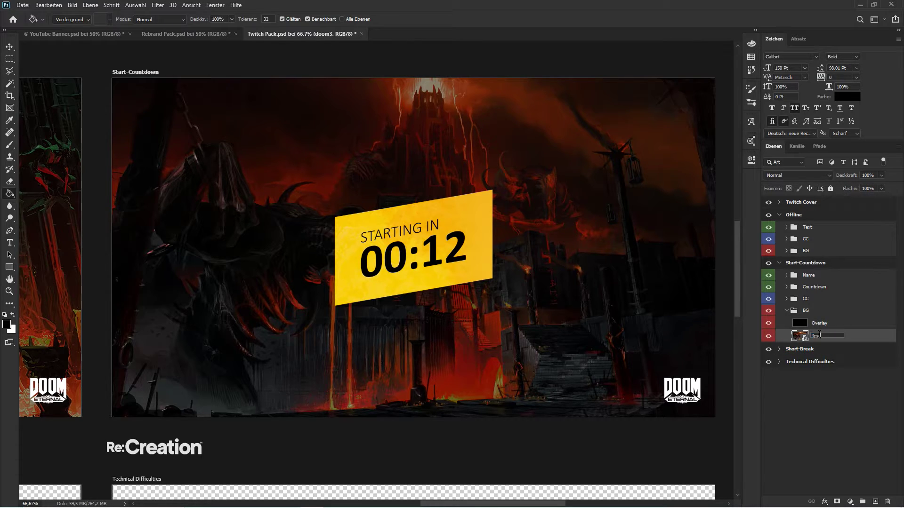
type("Image 2")
key("Return")
double_click(819, 336)
type("Image 3")
key("Return")
- Collapse the BG group, deselect all layers and zoom out of the canvas
left_click(800, 310)
left_click(786, 311)
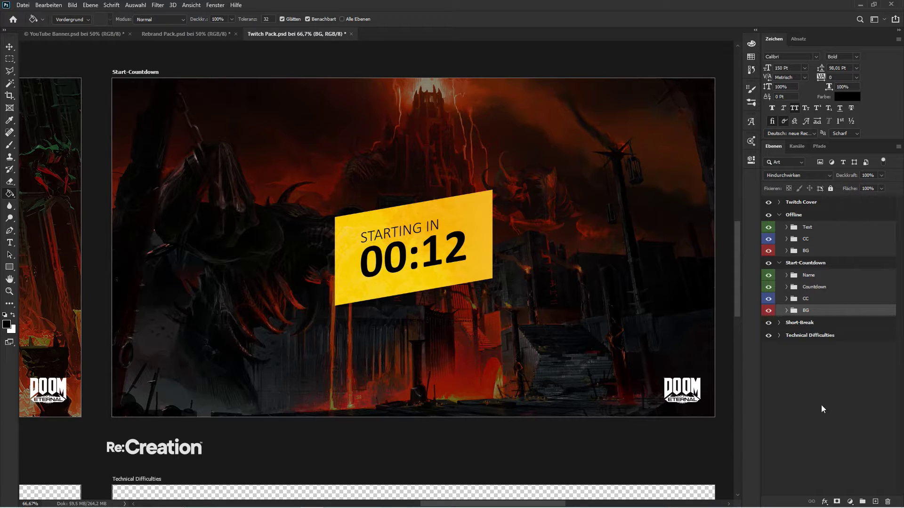
left_click(821, 405)
key("ctrl+minus")
- Copy the Name and Countdown groups into the empty Short-Break artboard
key("h")
mouse_move(331, 323)
left_mouse_down()
mouse_move(514, 232)
mouse_move(498, 235)
left_mouse_up()
scroll(514, 233, "down", 1)
key("v")
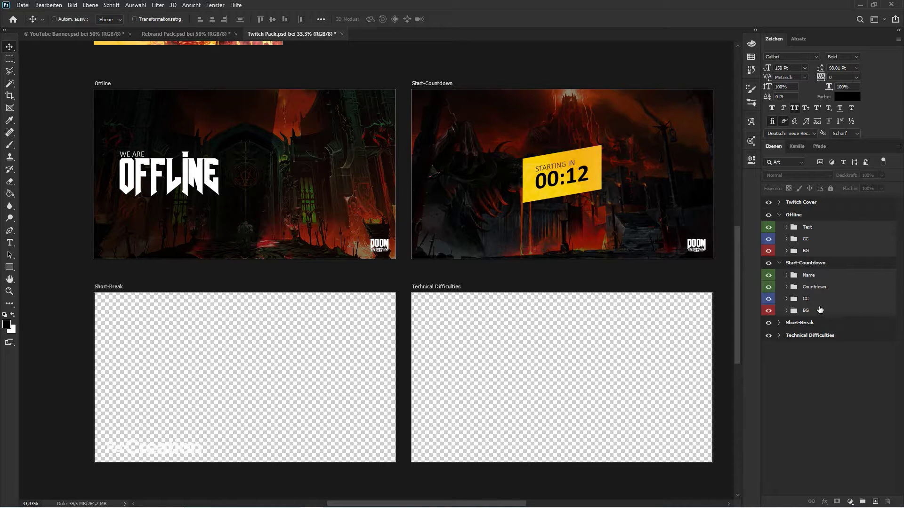
left_click(820, 310)
left_click(816, 288)
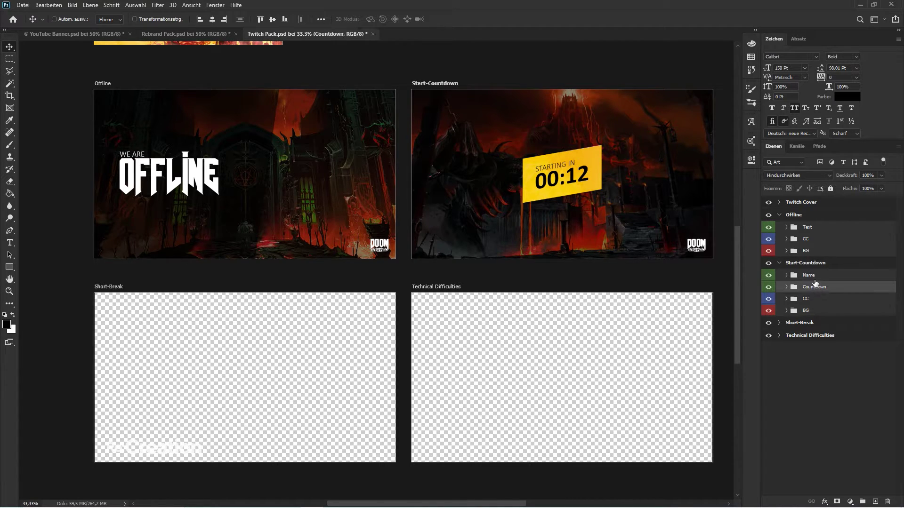
left_click(817, 275)
left_click(821, 287, "shift")
left_click_drag(820, 286, 800, 324)
- Collapse the Offline layer group and shift the copied countdown badge slightly left
left_click(802, 381)
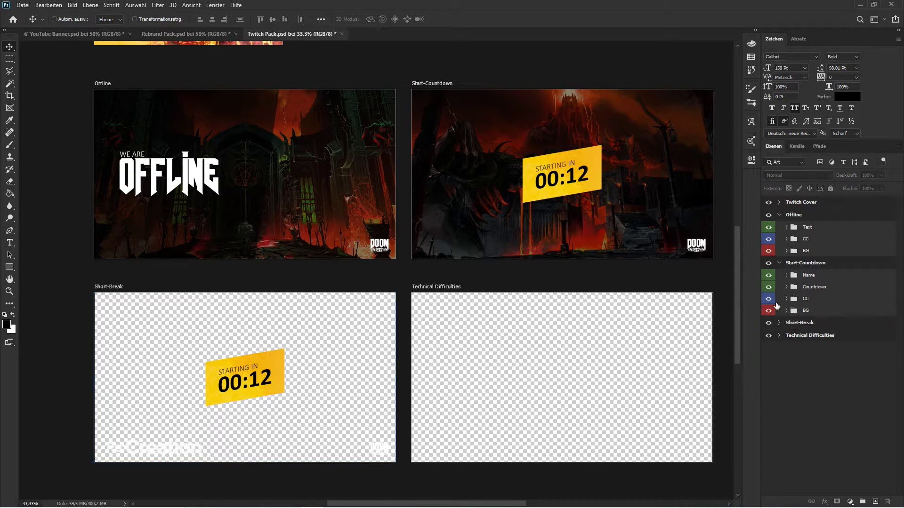
left_click(779, 215)
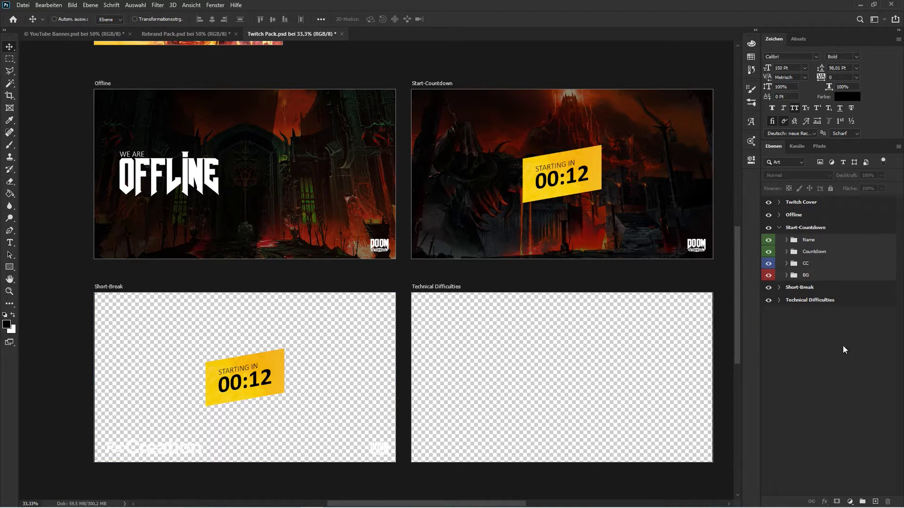
key("ctrl+plus")
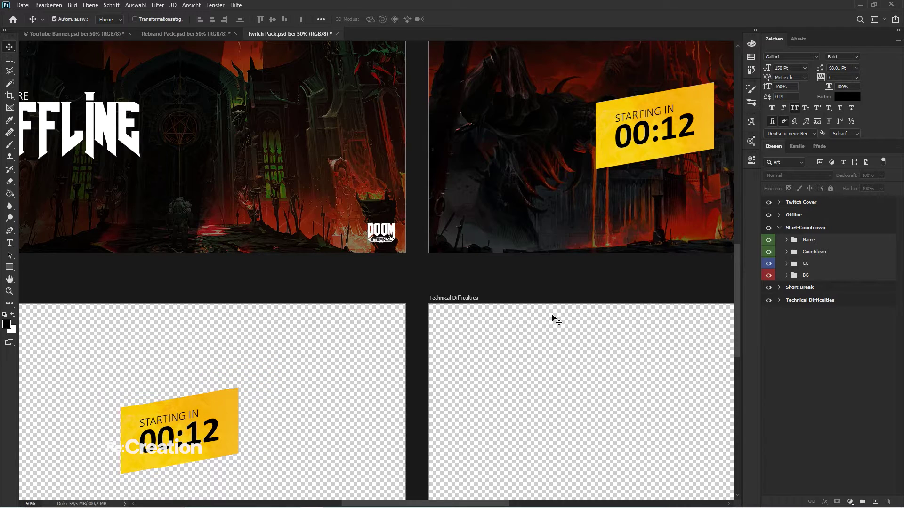
key("h")
left_click_drag(553, 318, 694, 193)
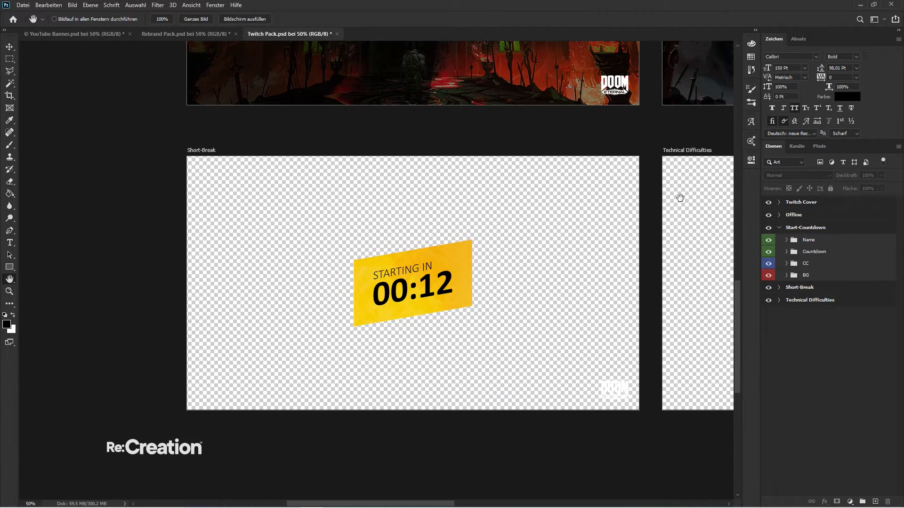
left_click(809, 252)
left_click_drag(513, 278, 559, 277)
key("v")
left_click_drag(476, 282, 439, 281)
- Collapse Start-Countdown, expand Short-Break, and move the countdown badge to the artboard's left side
key("ctrl+minus")
key("ctrl+minus")
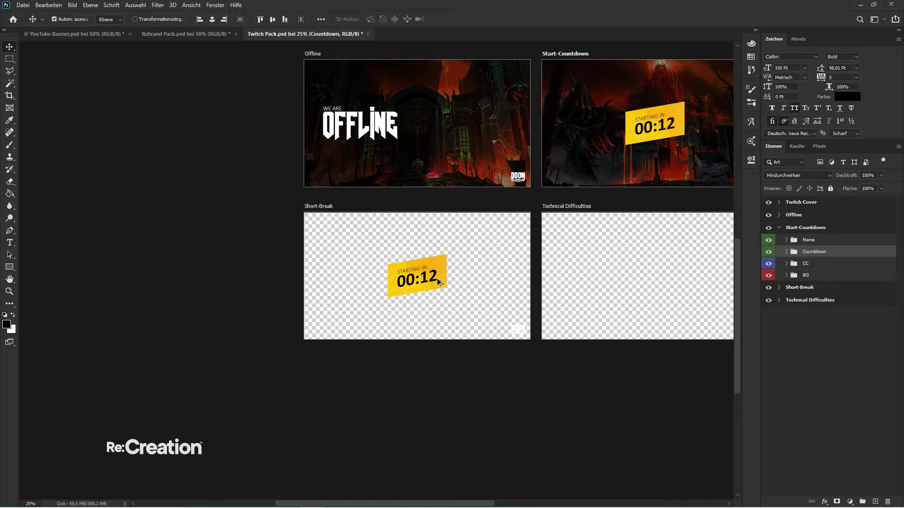
left_click(769, 227)
left_click(778, 228)
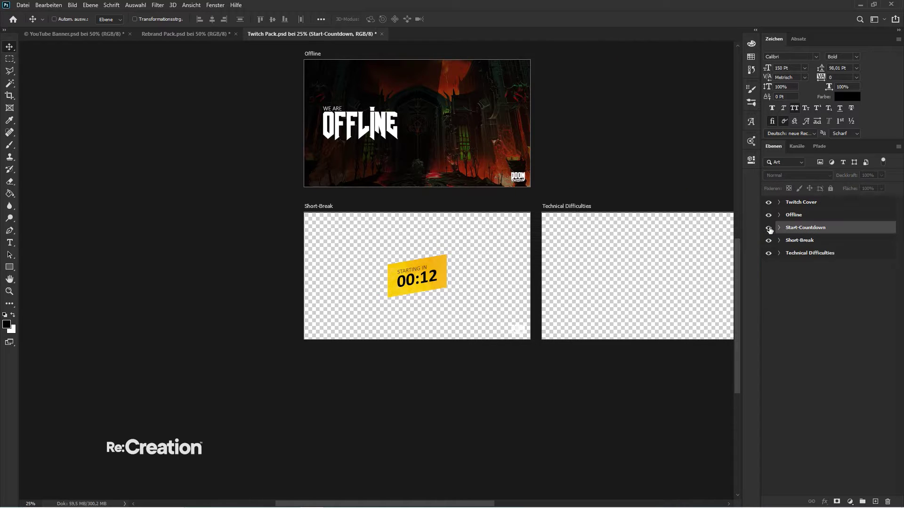
left_click(768, 227)
left_click(779, 240)
left_click(810, 264)
key("ctrl+plus")
key("ctrl+plus")
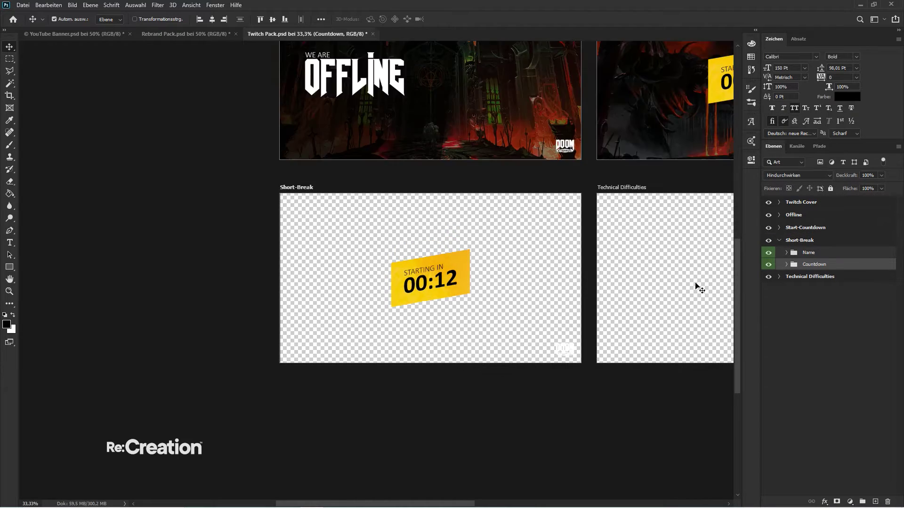
left_click_drag(481, 311, 343, 305)
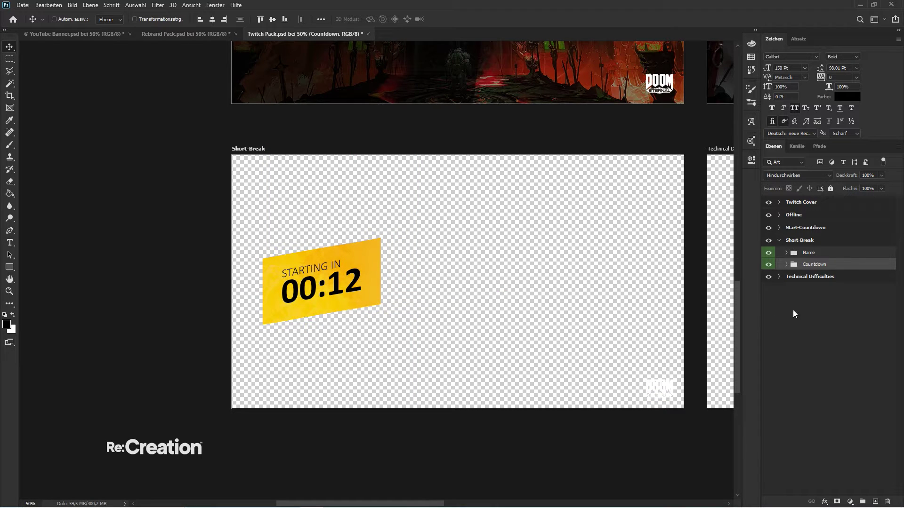
- Move the DOOM logo to the bottom-left corner of Short-Break
left_click(821, 253)
left_click_drag(624, 374, 241, 375)
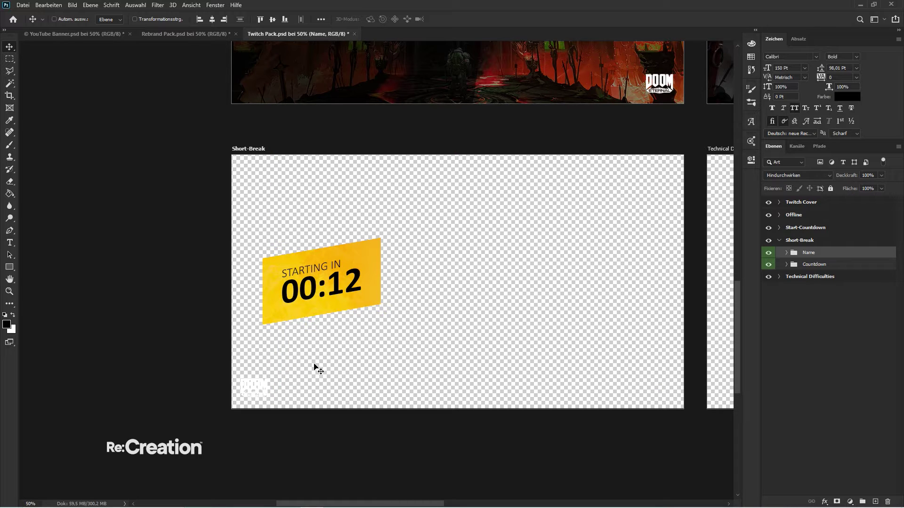
key("Right")
key("Right")
- Stretch the doom3 artwork over Short-Break, place it below Countdown, and begin a polygonal selection
left_click_drag(490, 242, 460, 240)
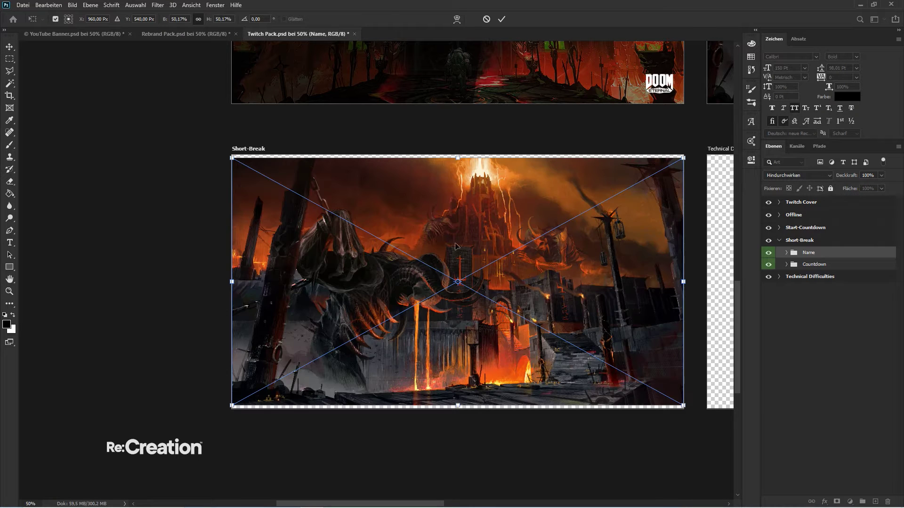
left_click_drag(457, 156, 457, 153)
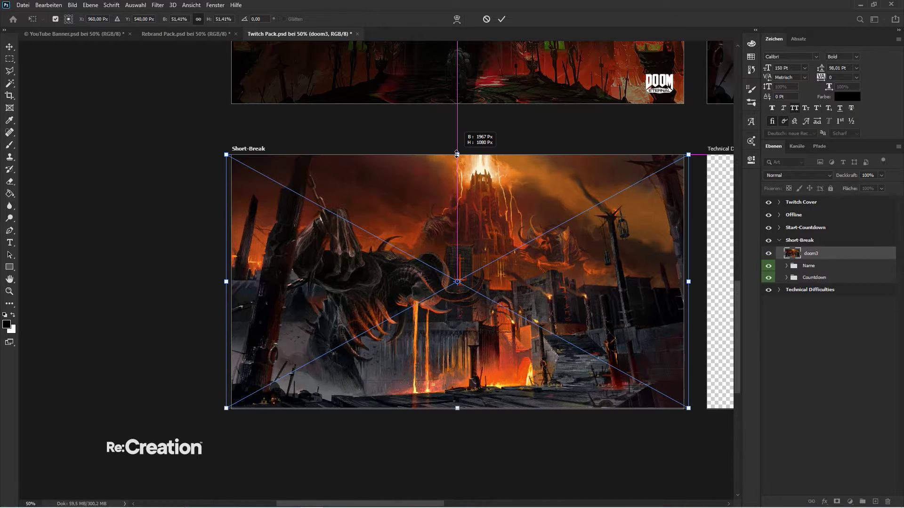
key("Return")
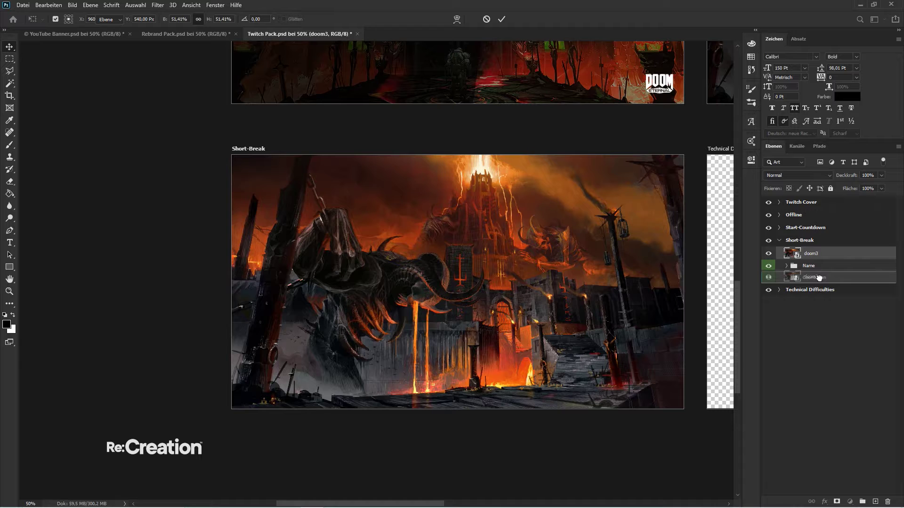
left_click_drag(820, 281, 819, 283)
key("l")
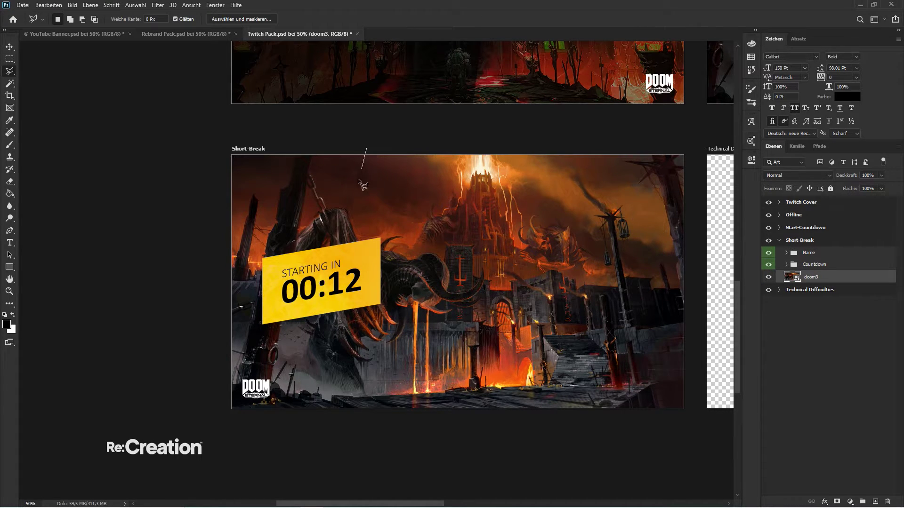
left_click(367, 149)
- Mask the doom3 artwork to a left-hand strip using a Polygonal Lasso selection
left_click(369, 434)
left_click(168, 434)
left_click(176, 127)
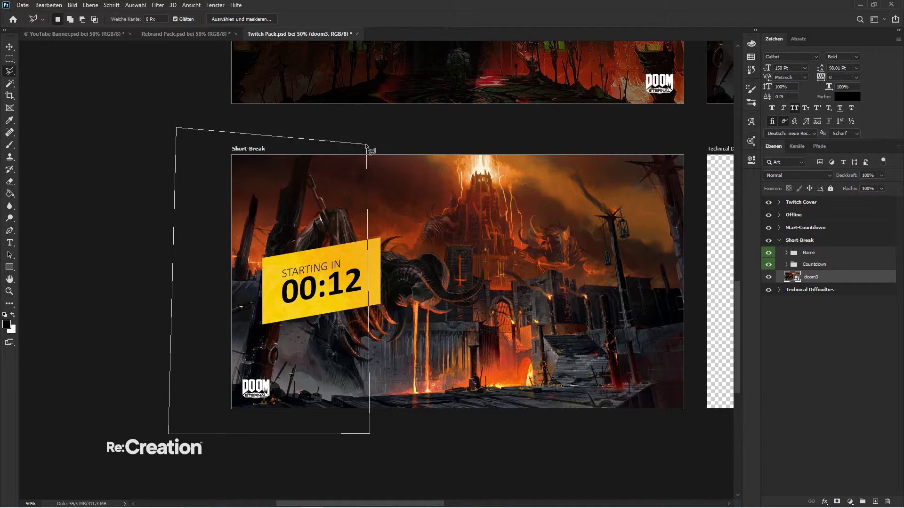
left_click(370, 148)
left_click(837, 501)
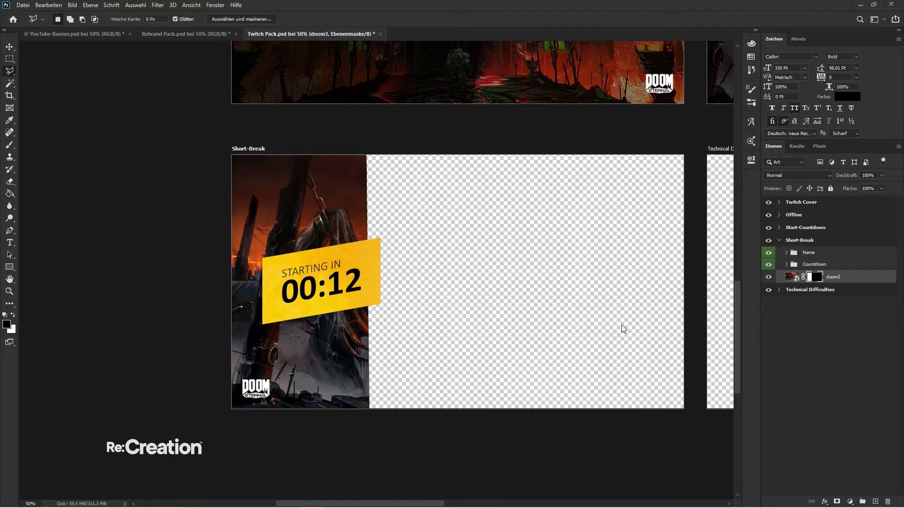
key("v")
key("ctrl+plus")
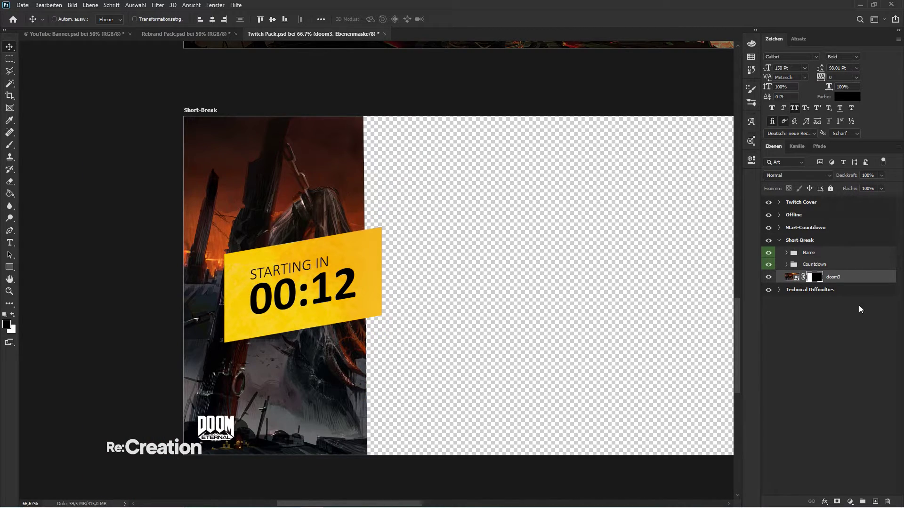
- Group the artwork, move the mask onto the group, and add a black layer at 50% opacity
key("ctrl+g")
left_click_drag(817, 290, 814, 277)
left_click(828, 290)
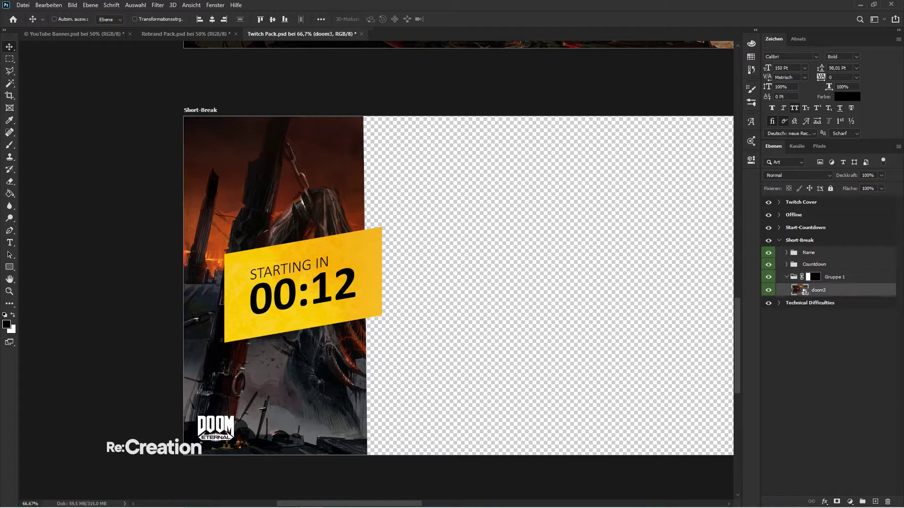
left_click(875, 502)
key("g")
left_click(203, 352)
key("v")
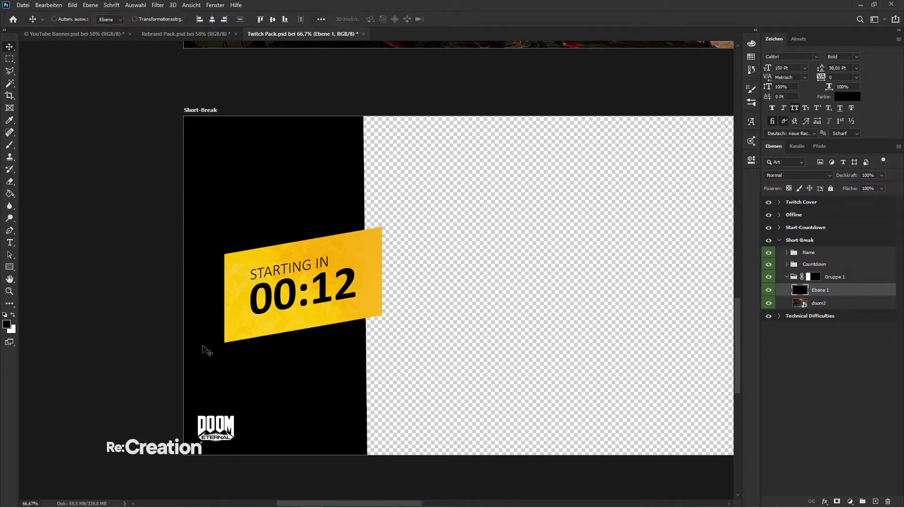
key("5")
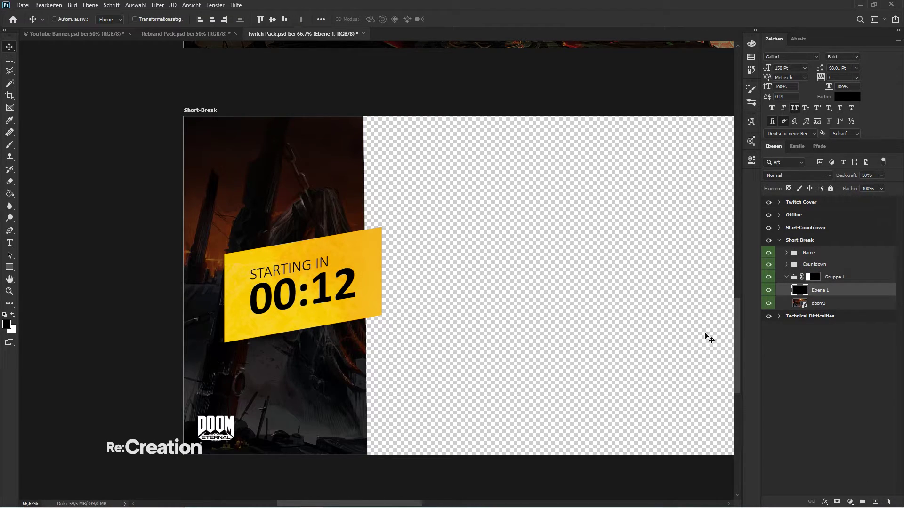
- Give the Countdown group a larger, softer black drop shadow
left_click(839, 265)
double_click(839, 265)
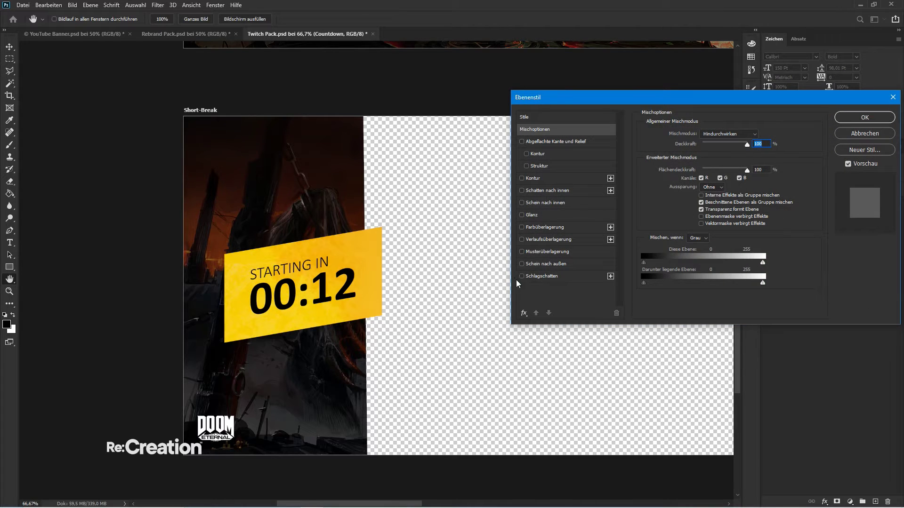
left_click(539, 280)
left_click(744, 135)
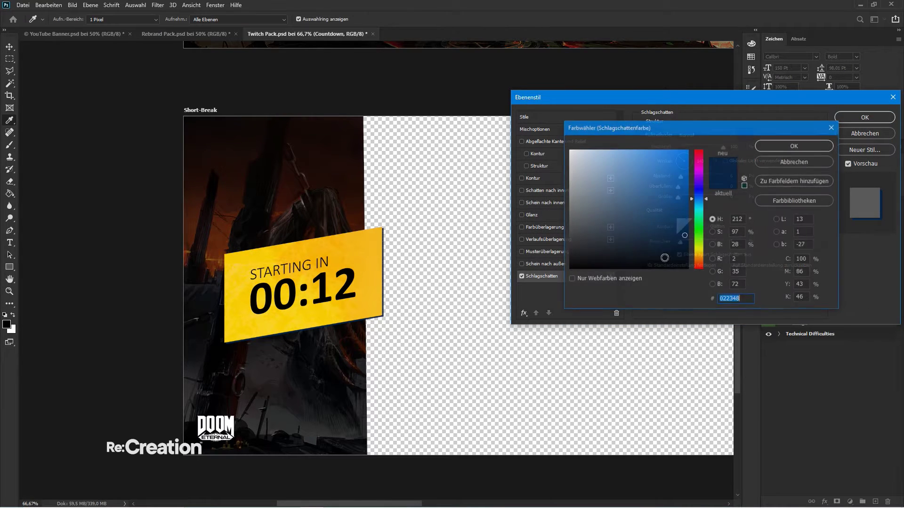
left_click(641, 259)
key("Return")
left_click_drag(681, 200, 692, 200)
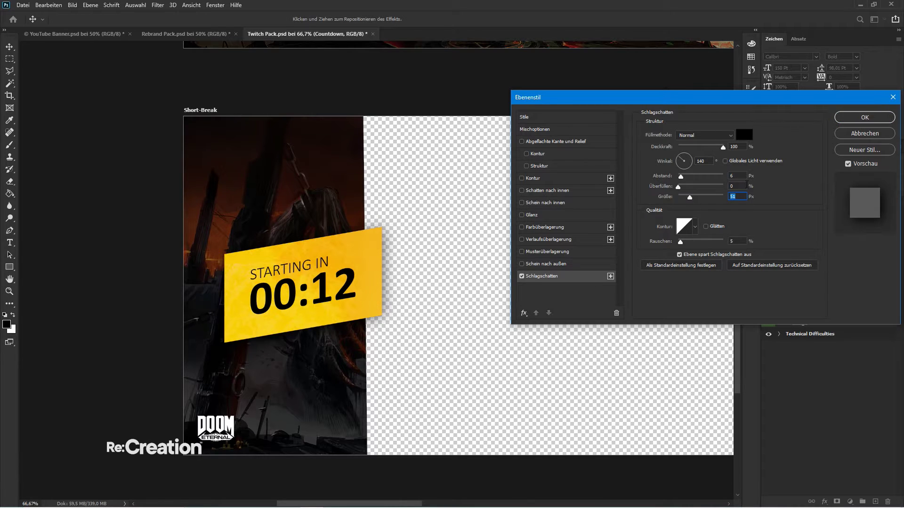
key("Return")
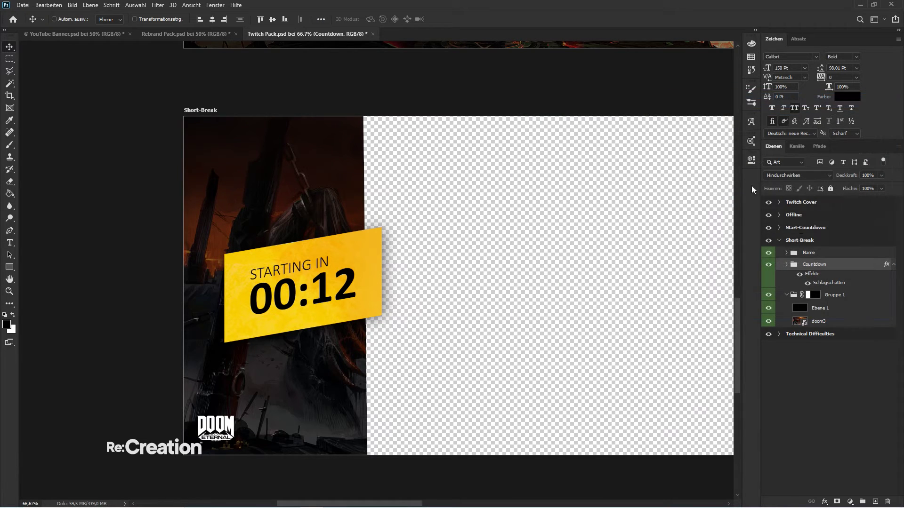
- Add a drop shadow at 43% opacity to Gruppe 1, the art strip
key("h")
double_click(864, 300)
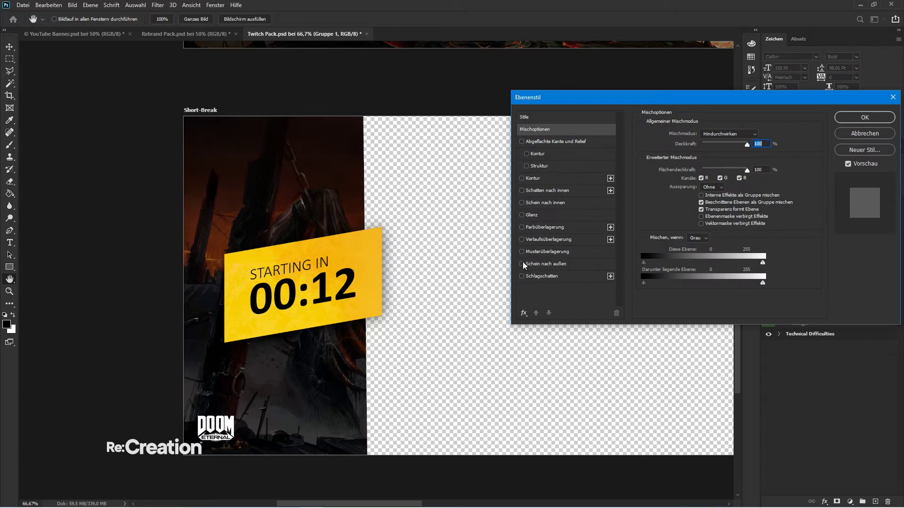
left_click(524, 276)
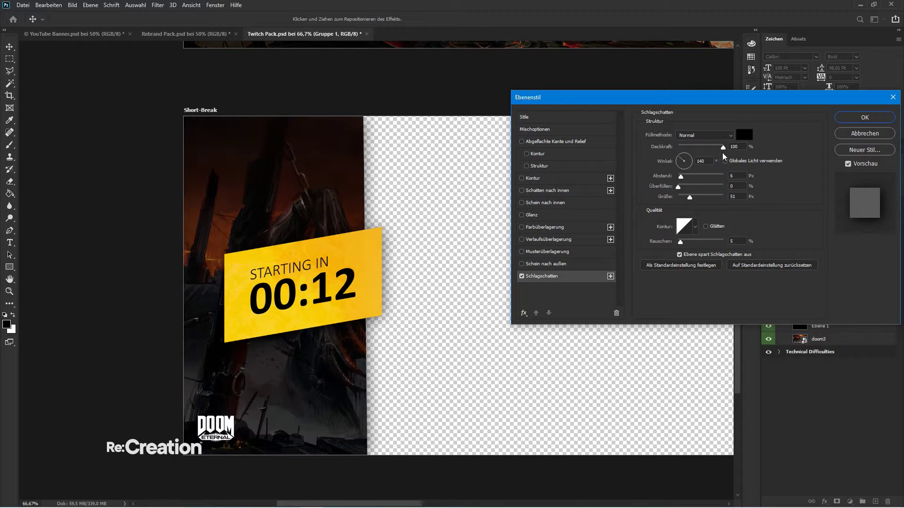
left_click_drag(723, 147, 698, 148)
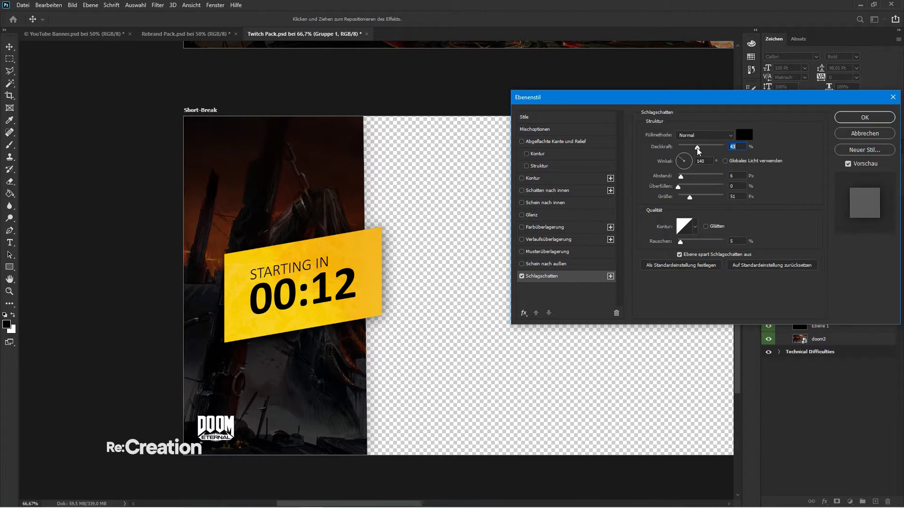
key("Return")
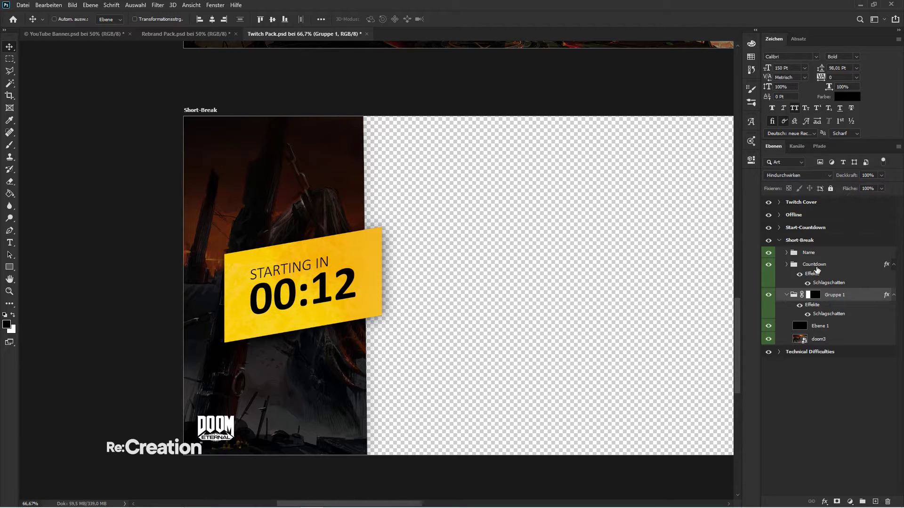
double_click(780, 267)
- Change the badge texts to COMMERCIALS and BRB, with BRB at 100 pt
key("Escape")
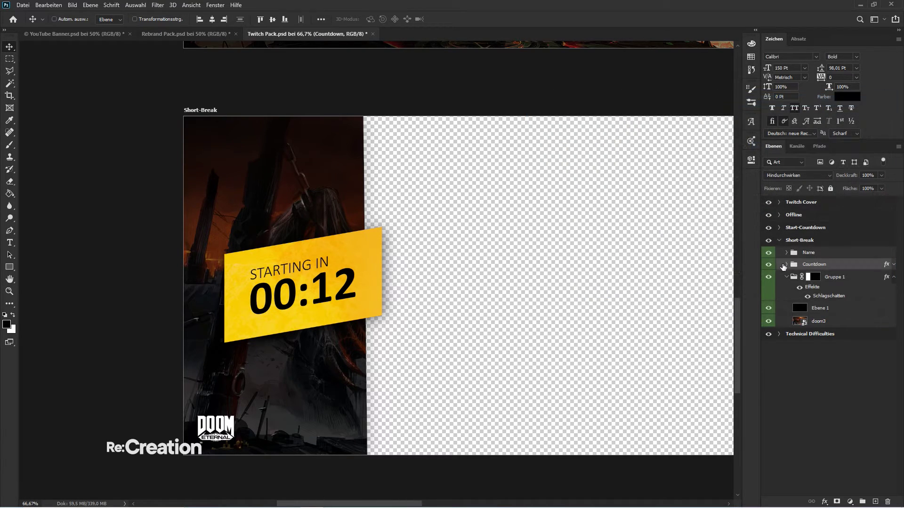
left_click(786, 264)
double_click(800, 278)
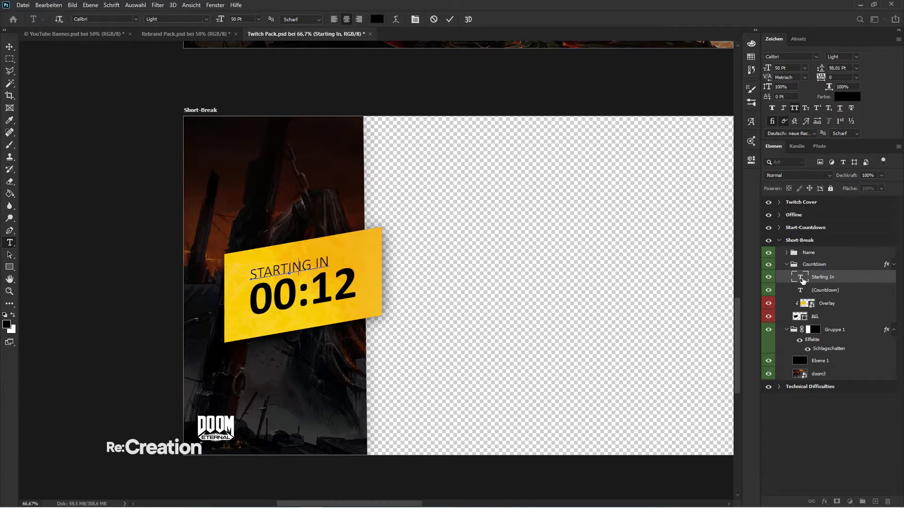
type("COMMERCIALS")
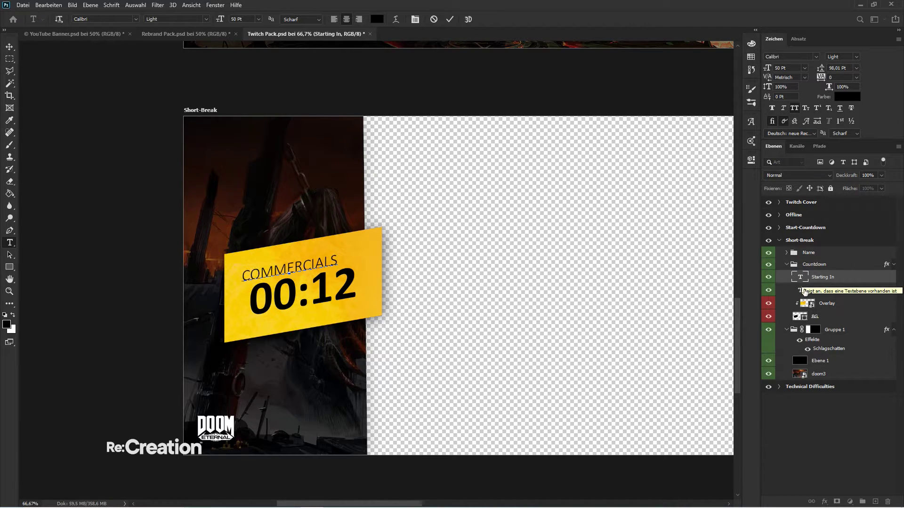
double_click(801, 290)
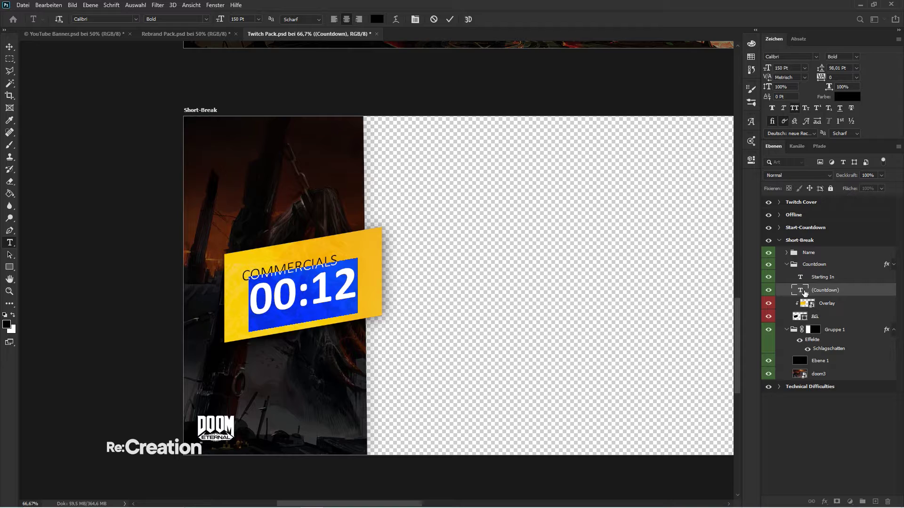
type("BRB")
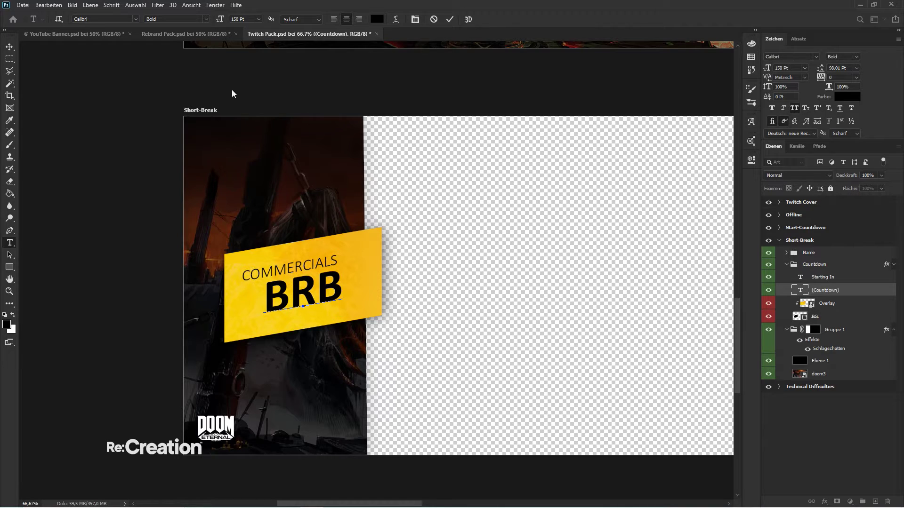
key("ctrl+Return")
key("v")
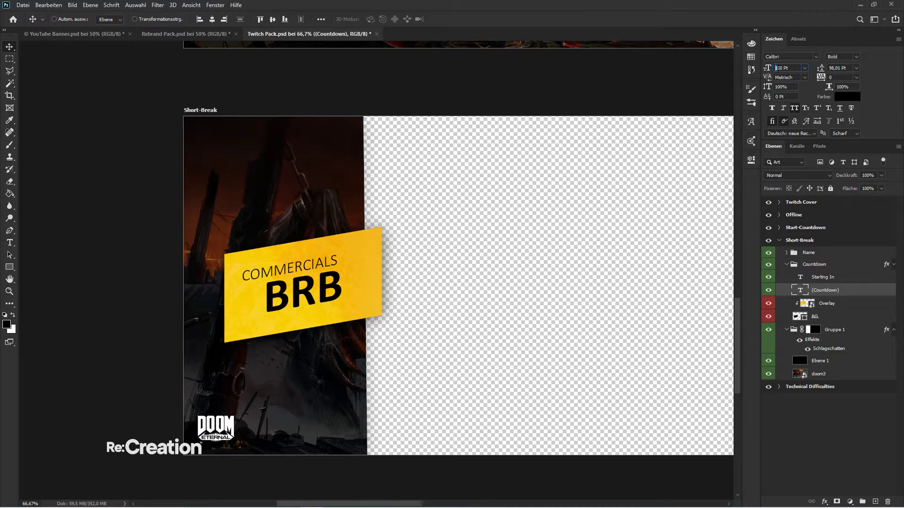
key("Return")
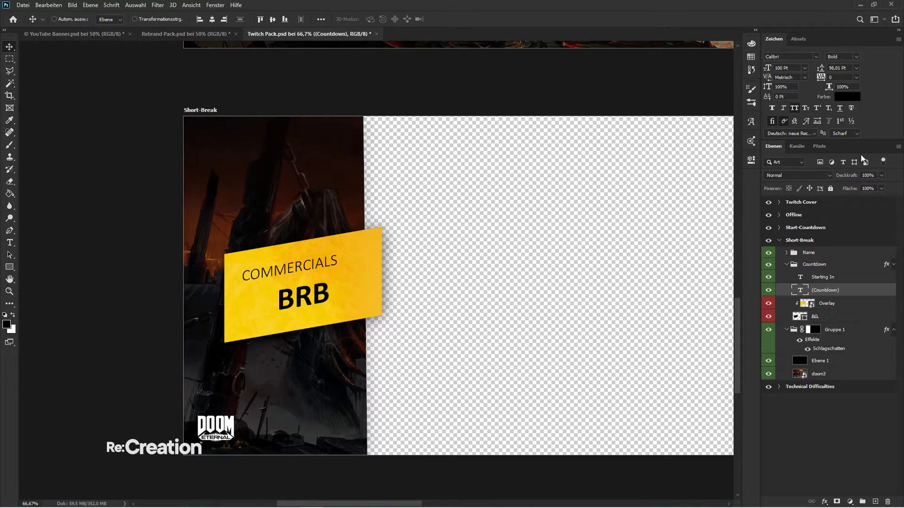
- Make COMMERCIALS 50 pt bold and move it right and down on the panel
left_click(810, 279)
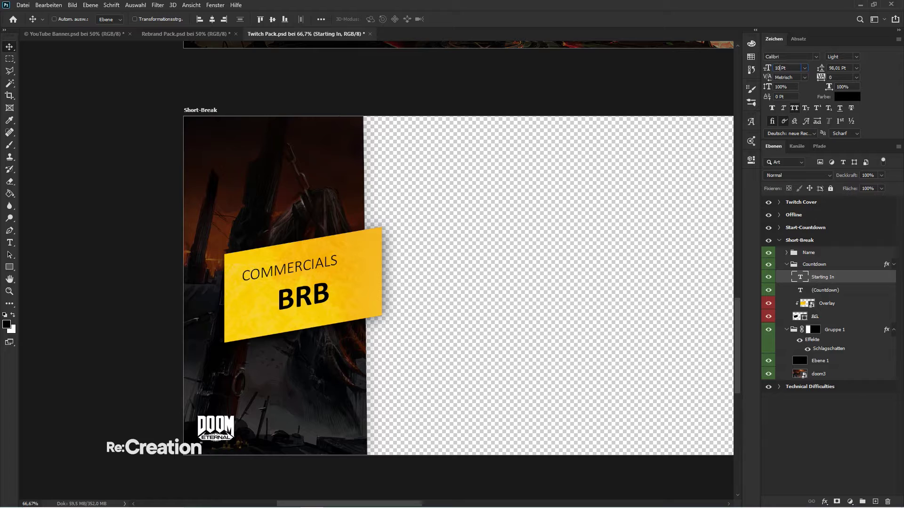
key("Return")
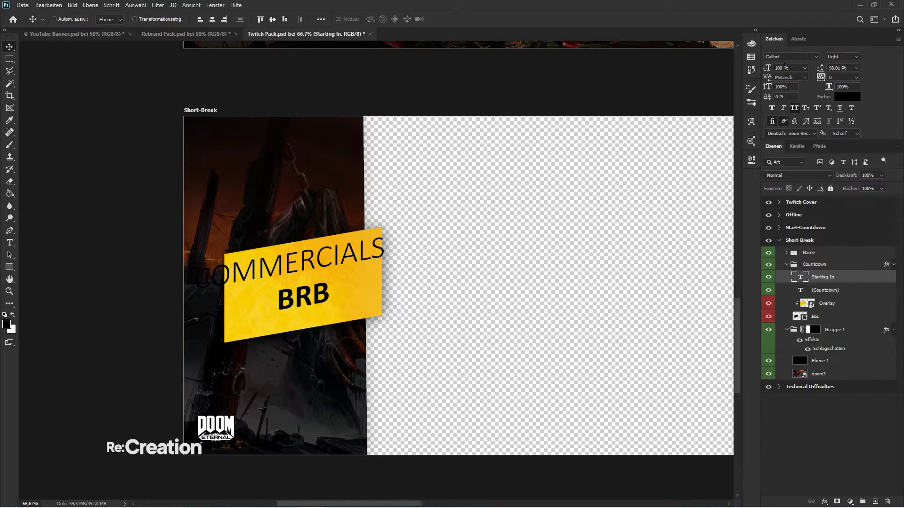
type("75")
key("Return")
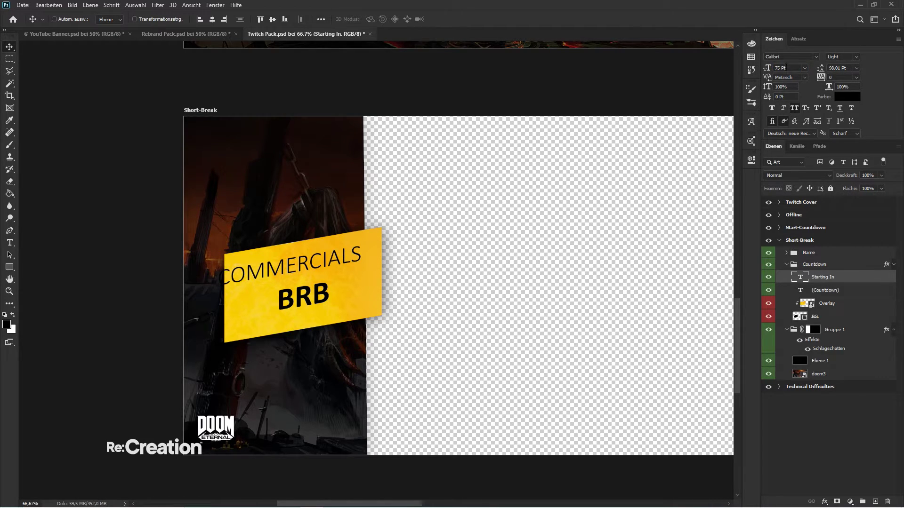
type("50")
key("Return")
left_click(842, 57)
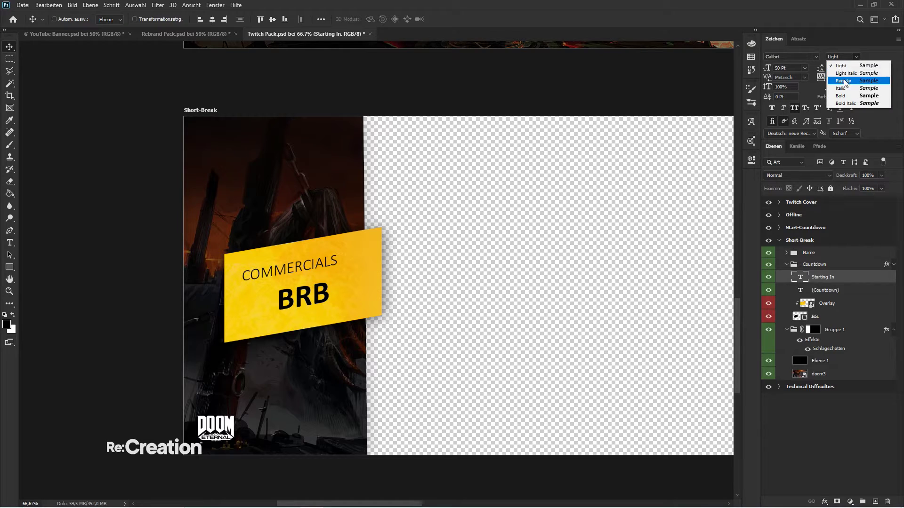
left_click(845, 66)
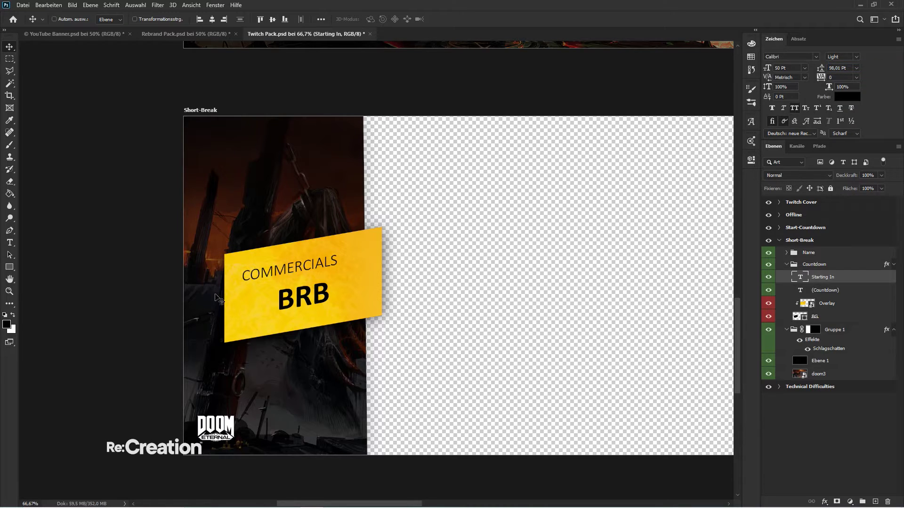
left_click(855, 55)
left_click(848, 97)
left_click_drag(352, 261, 388, 267)
- Set BRB to Light weight and shift both texts left on the yellow panel
left_click(817, 293)
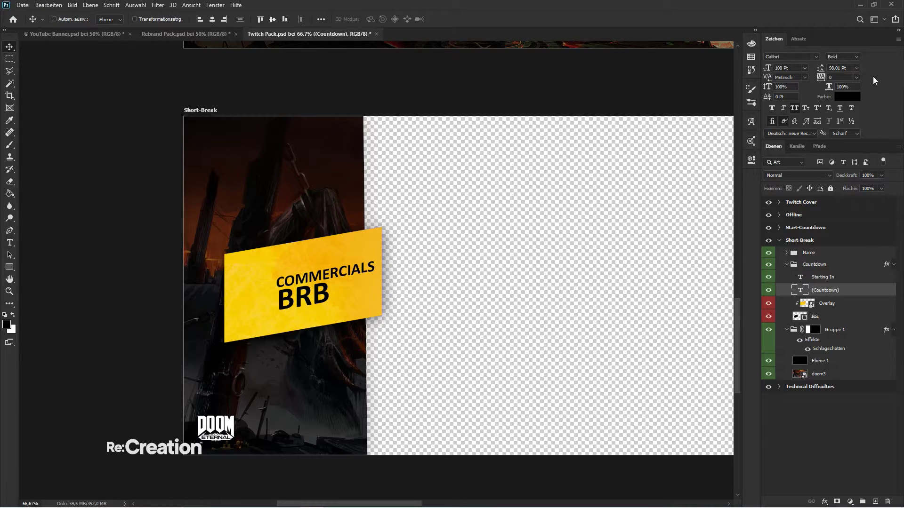
left_click(856, 56)
left_click(842, 72)
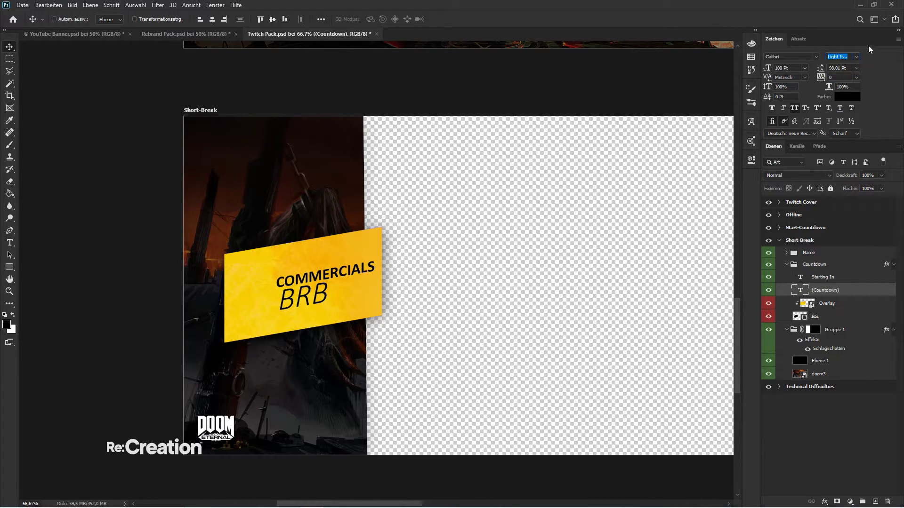
left_click(857, 57)
left_click(840, 66)
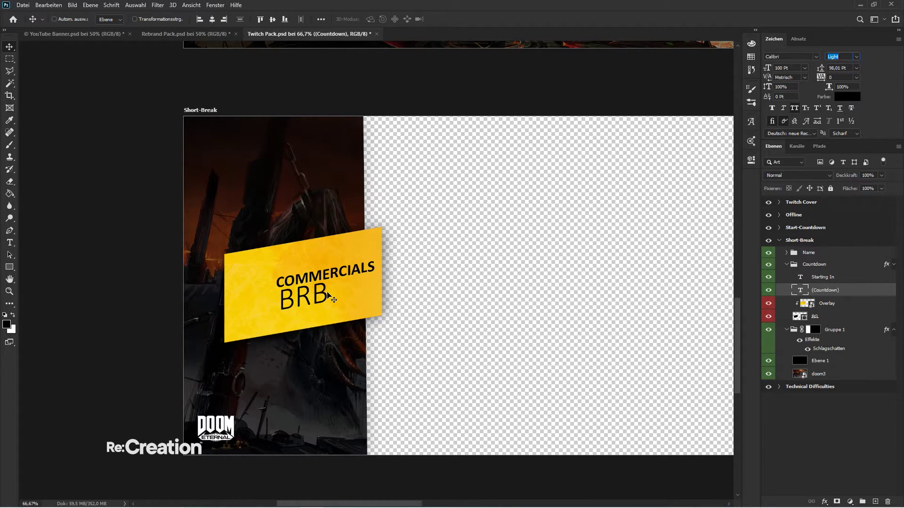
key("Left")
key("Left")
key("Left")
key("Left")
key("Left")
key("Left")
key("Left")
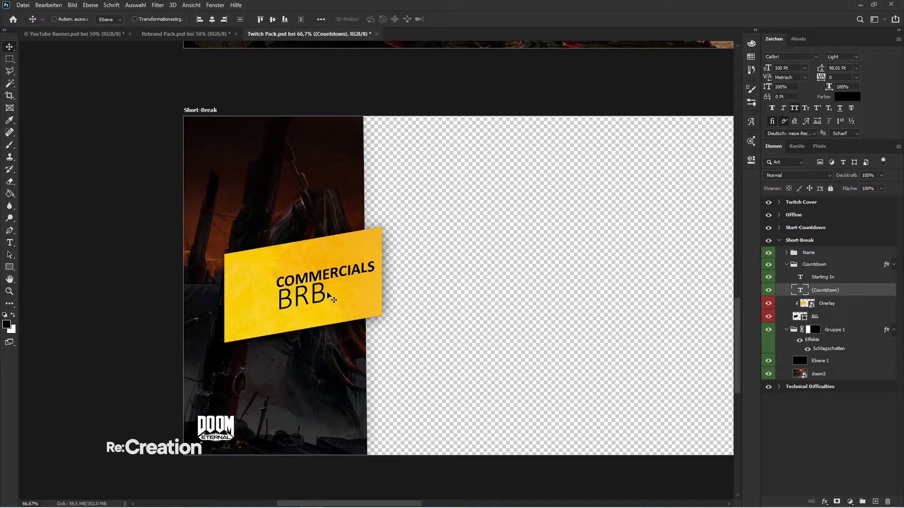
left_click(824, 277, "shift")
left_click_drag(390, 297, 362, 295)
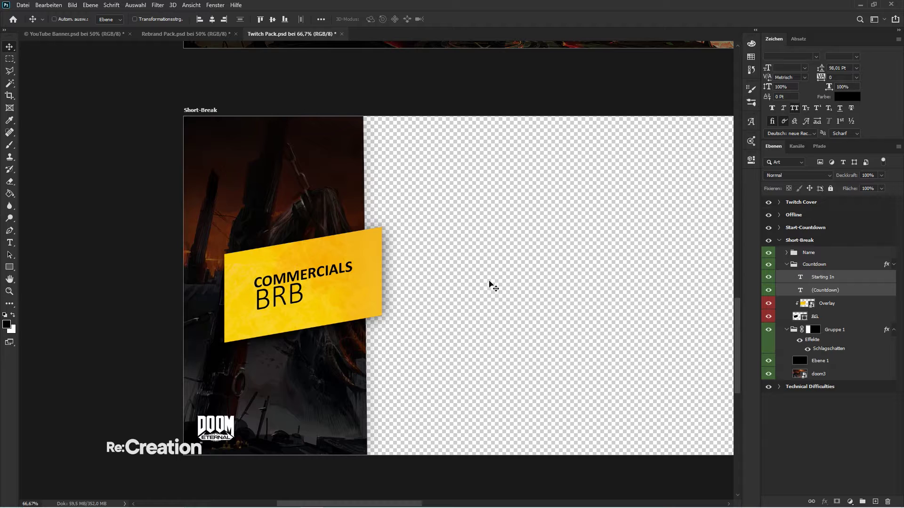
left_click(805, 277)
- Delete the BRB text layer, restoring the accidentally deleted COMMERCIALS text
key("Delete")
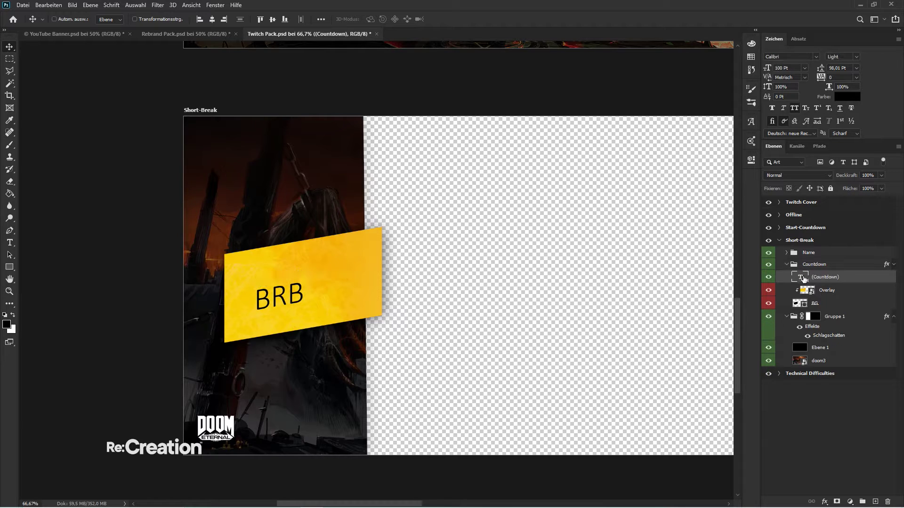
key("ctrl+z")
key("Delete")
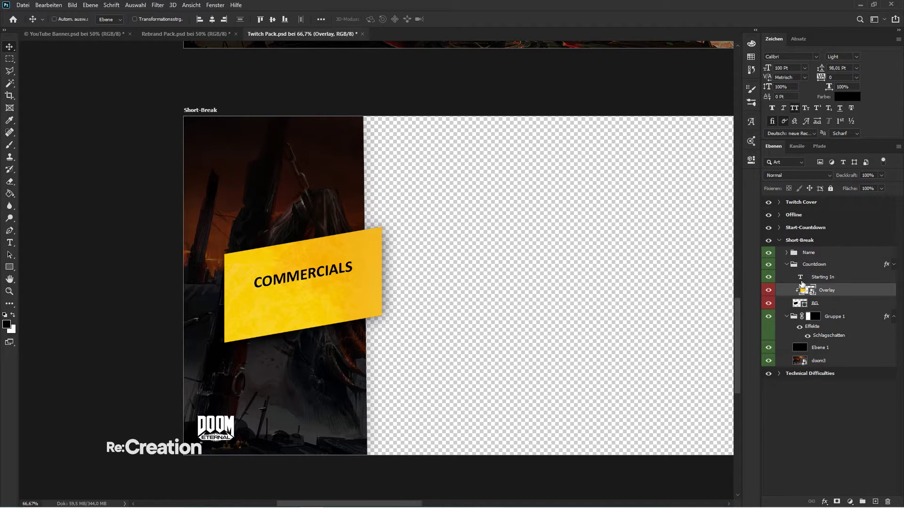
double_click(802, 283)
type("10")
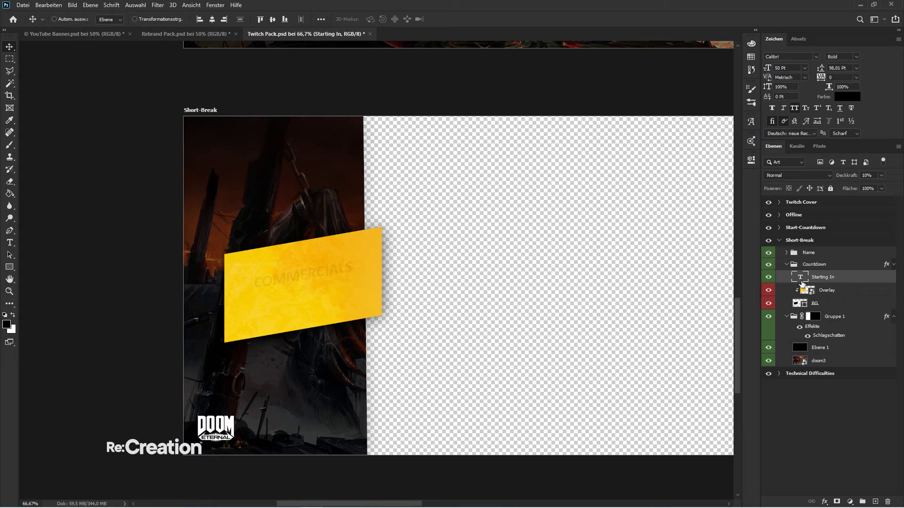
type("98")
- Retype the panel text as SHORT over BREAK on two lines, enlarged to 100 pt
double_click(800, 277)
type("SHIOR")
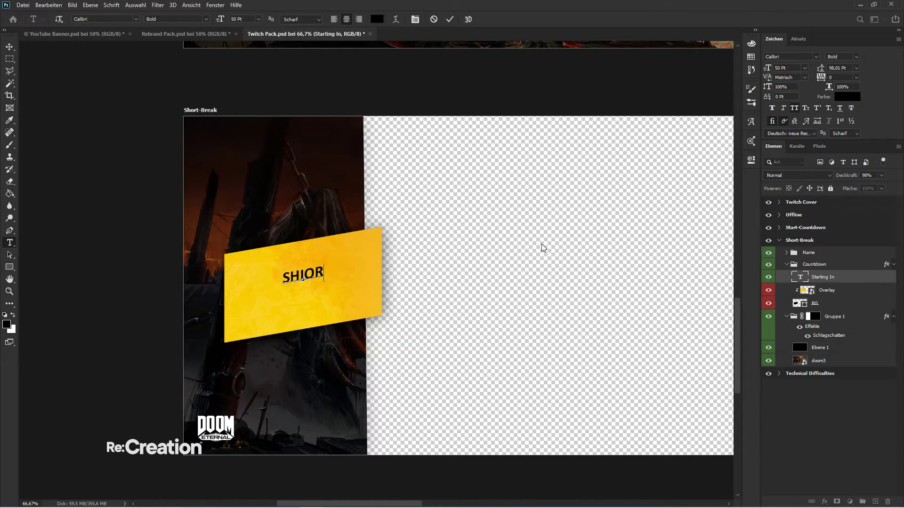
key("BackSpace")
key("BackSpace")
key("BackSpace")
type("ORT")
key("Return")
type("BREAK")
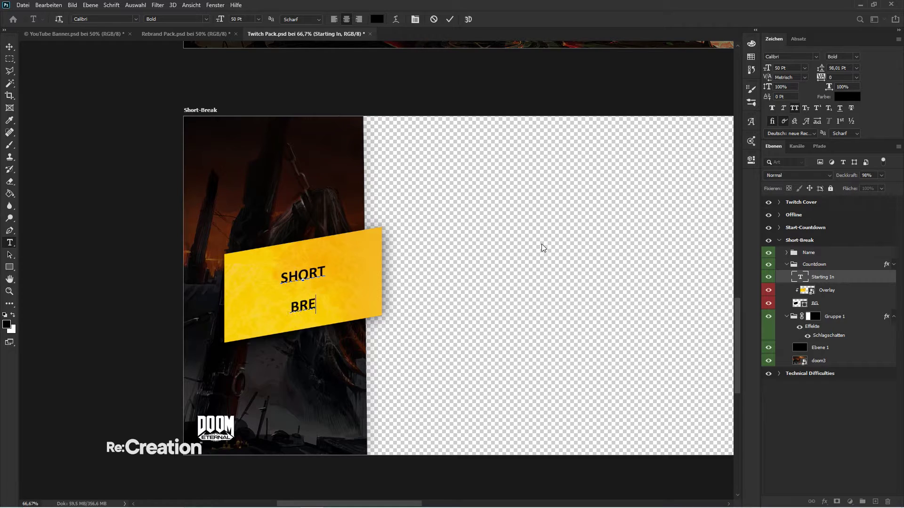
key("ctrl+a")
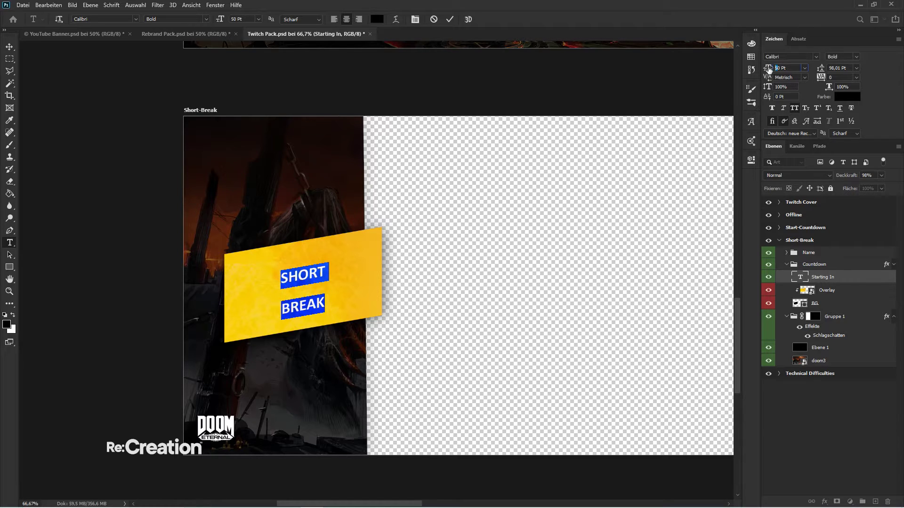
left_click_drag(768, 69, 757, 85)
key("ctrl+h")
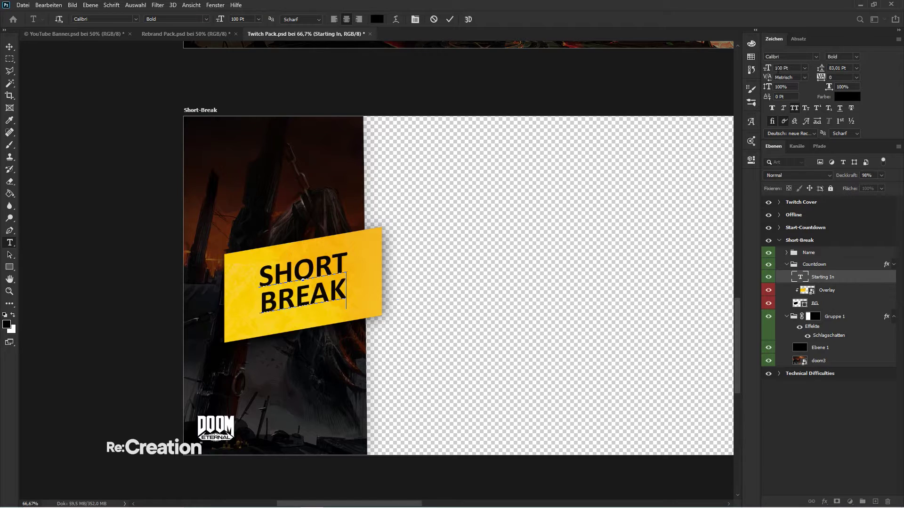
- Set SHORT BREAK to 120 pt with 90,01 pt leading and commit the text
double_click(800, 277)
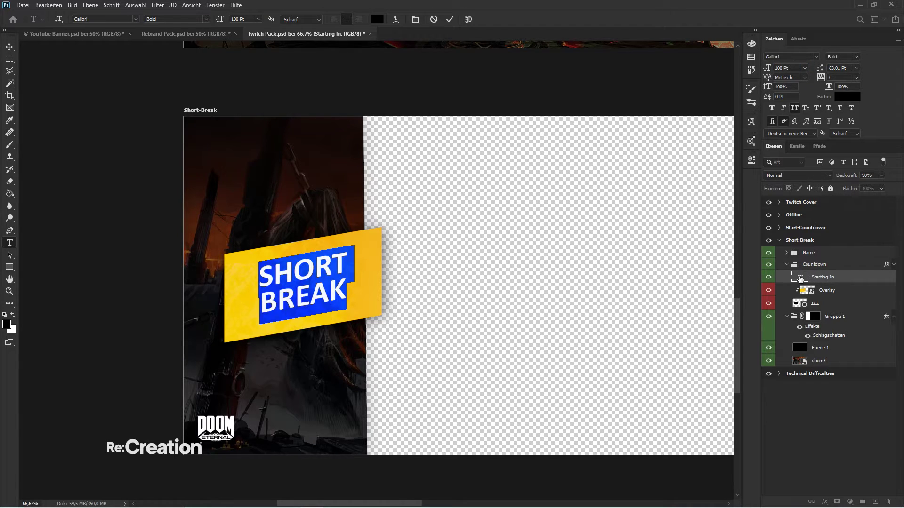
left_click(786, 69)
type("120")
key("Return")
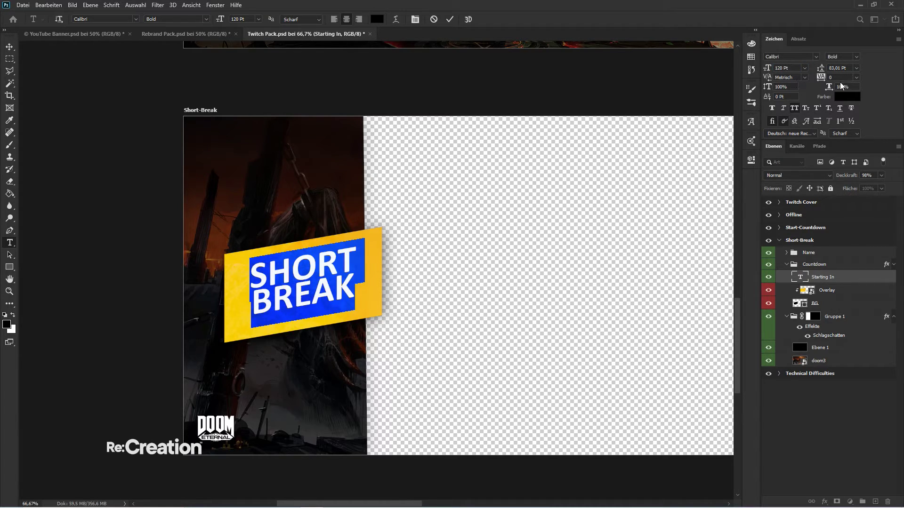
left_click_drag(822, 71, 823, 70)
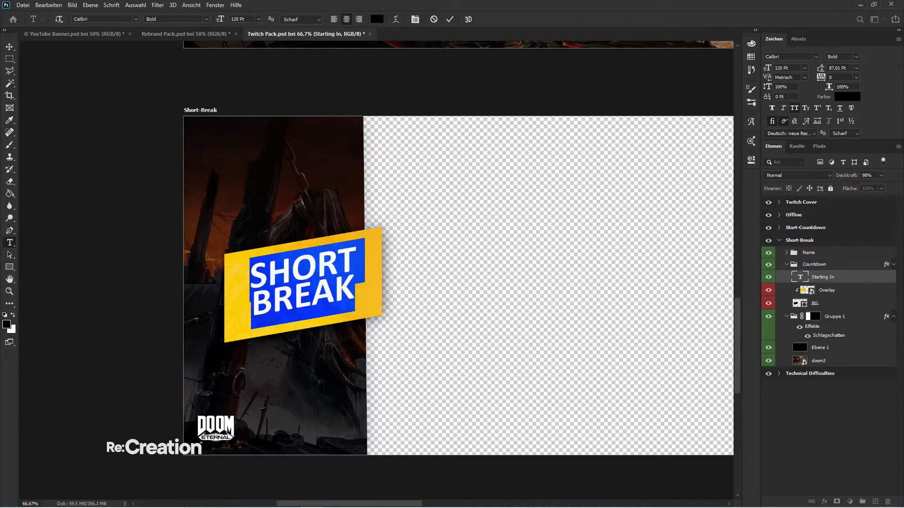
left_click_drag(826, 66, 829, 66)
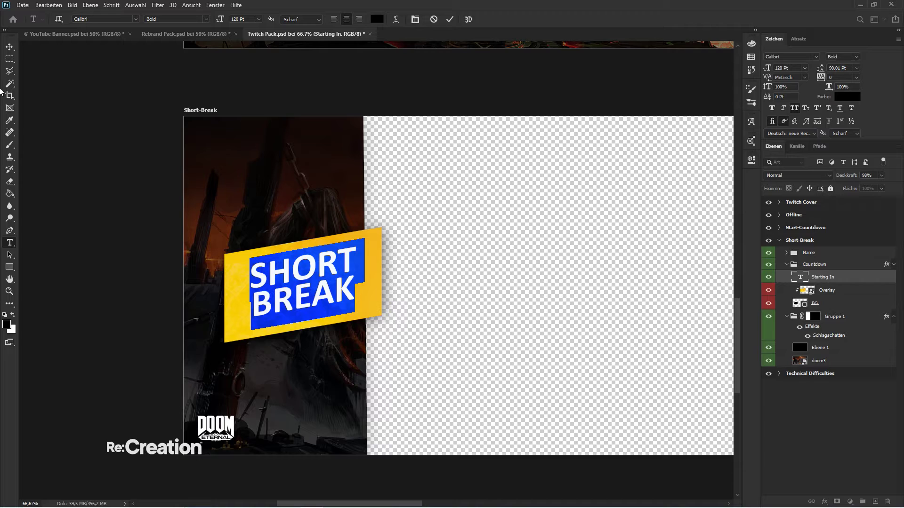
left_click(10, 47)
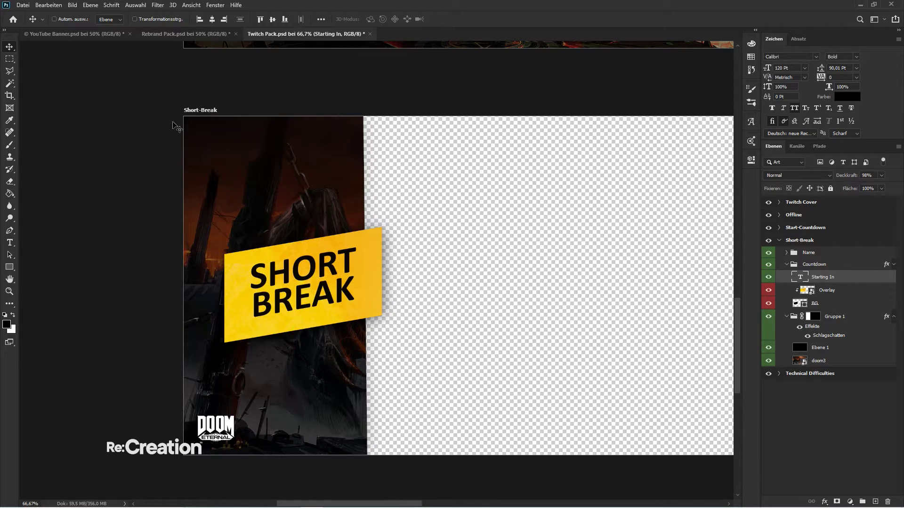
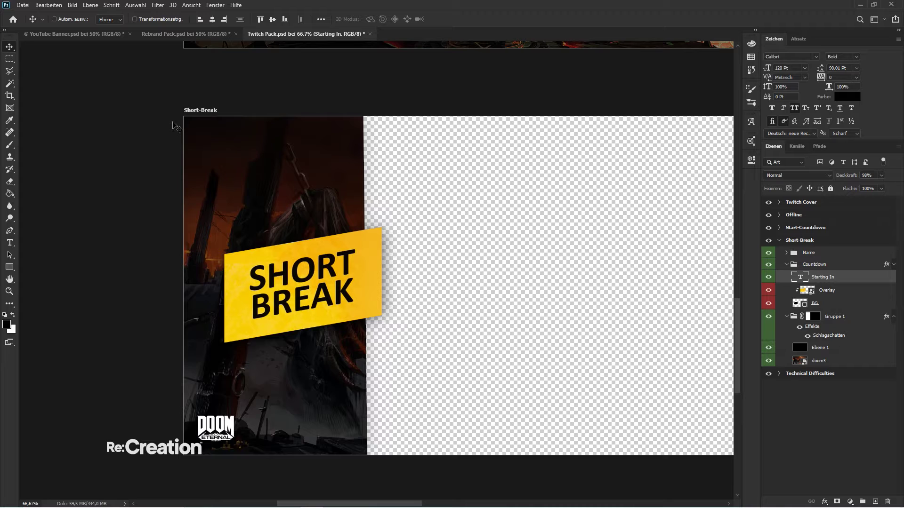
- Start a transform on the SHORT BREAK text, then cancel it, leaving the banner unchanged
left_click(70, 4)
mouse_move(48, 5)
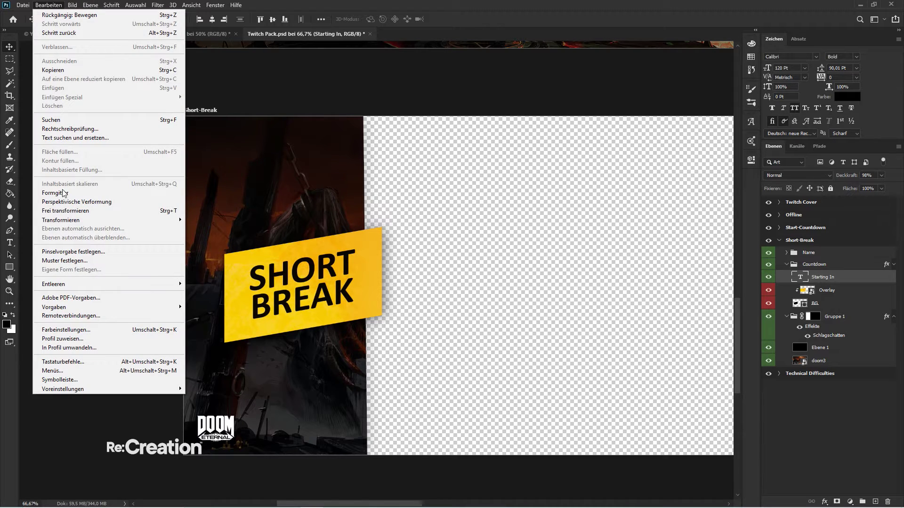
mouse_move(78, 219)
left_click(208, 235)
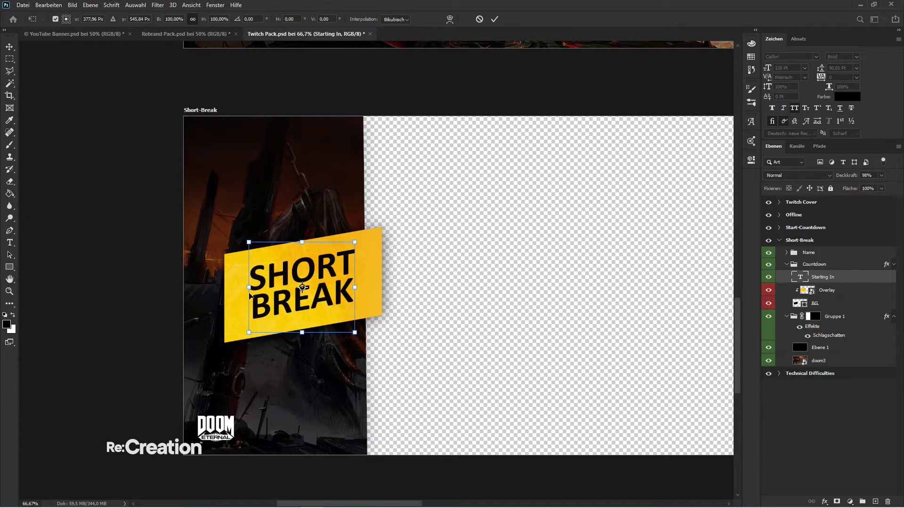
key("Return")
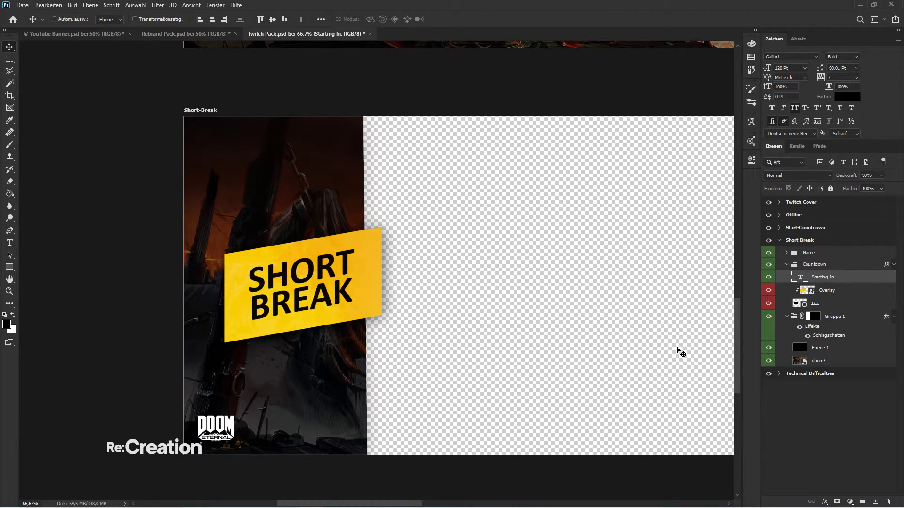
- Nudge the doom3 layer left with three Shift+Left steps until the tower scene shows
key("ctrl+minus")
key("ctrl+minus")
key("ctrl+minus")
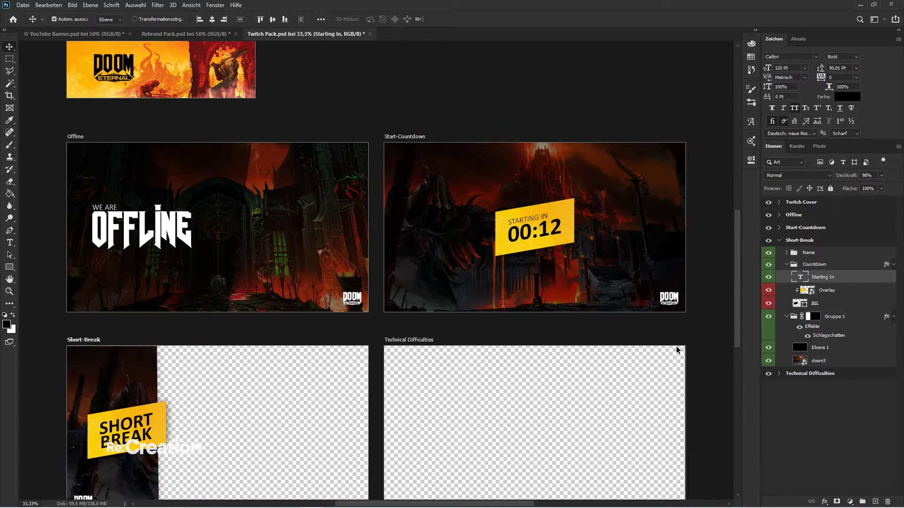
key("h")
left_click_drag(283, 410, 513, 210)
left_click(573, 155, "ctrl")
key("v")
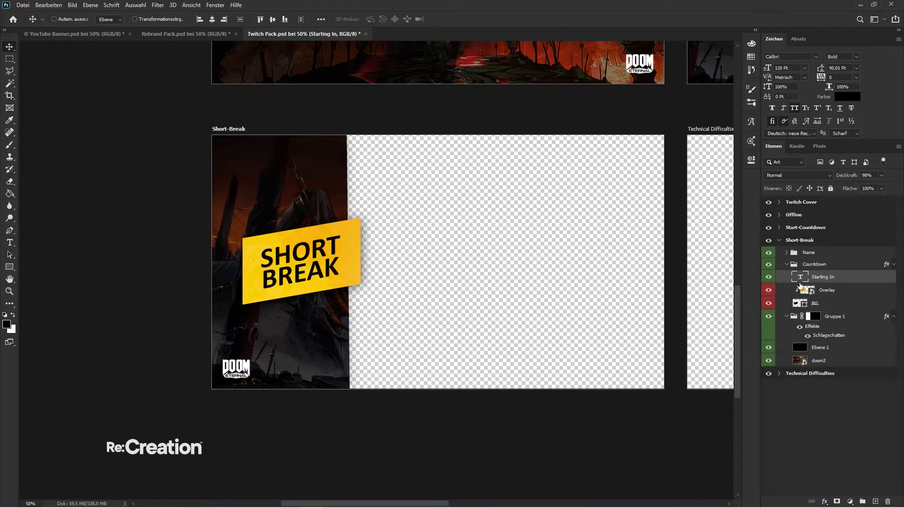
left_click(850, 361)
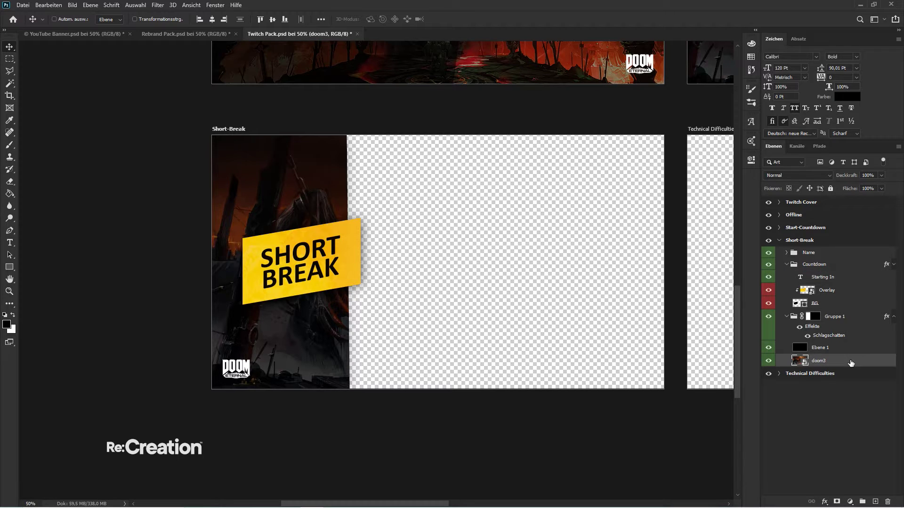
key("shift+Left")
key("shift+Left")
key("shift+Left")
key("shift+Left")
key("shift+Left")
key("shift+Left")
key("shift+Left")
key("shift+Left")
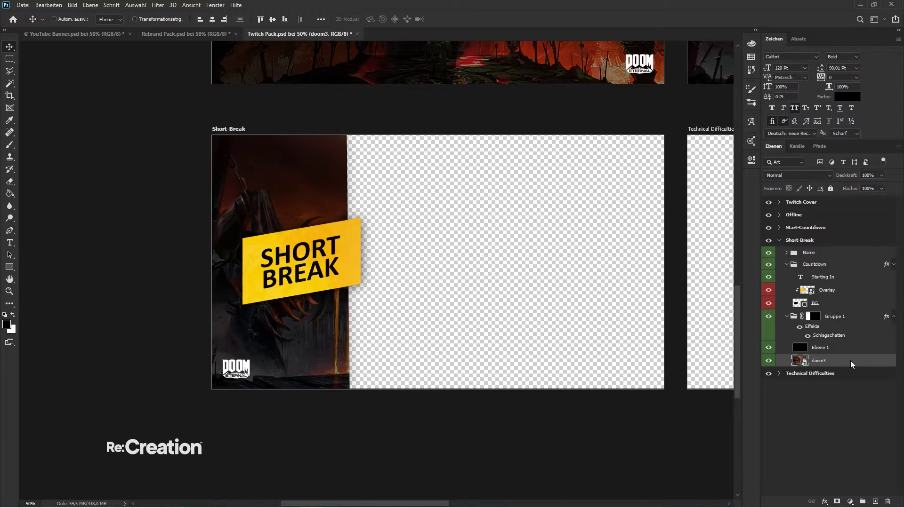
key("shift+Left")
key("shift+Left")
key("shift+Left")
key("shift+Left")
key("shift+Left")
key("shift+Left")
key("shift+Left")
key("shift+Left")
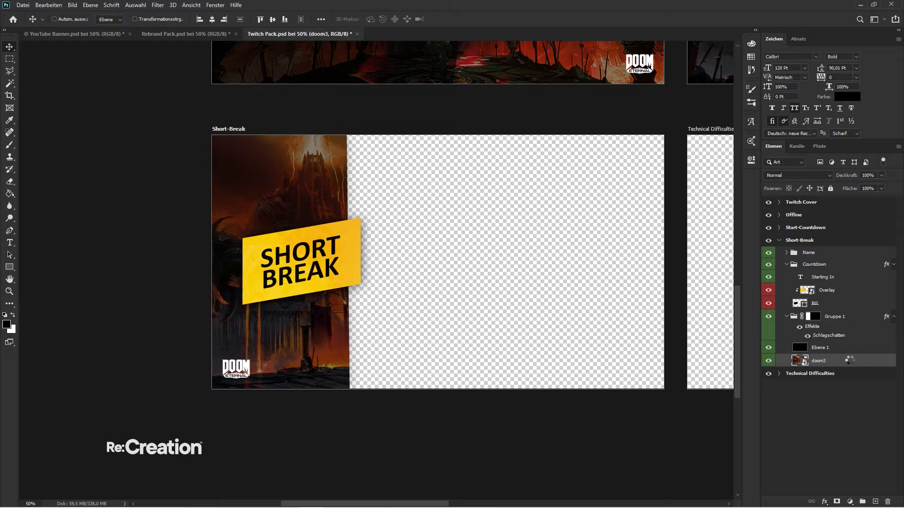
key("shift+Left")
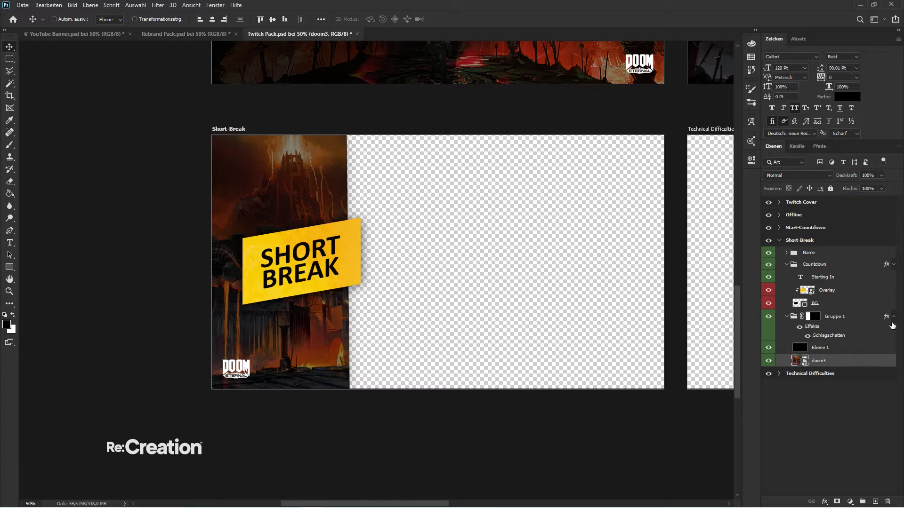
left_click(779, 227)
- Copy the CC colour grade group from Start-Countdown into Short-Break's background group
left_click(814, 264)
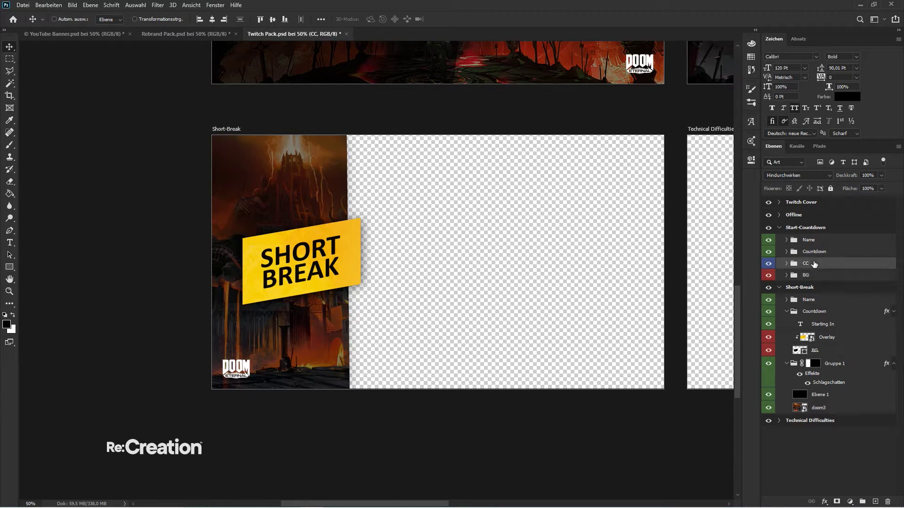
key("ctrl+j")
left_click_drag(814, 263, 826, 400)
left_click(779, 228)
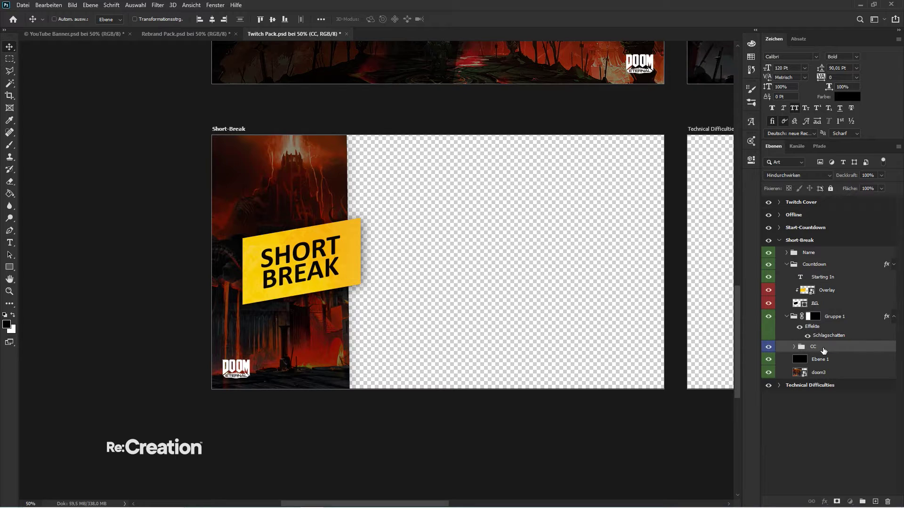
- Rename the Short-Break screen's group to Break and its artboard layer to Short-Break
double_click(817, 264)
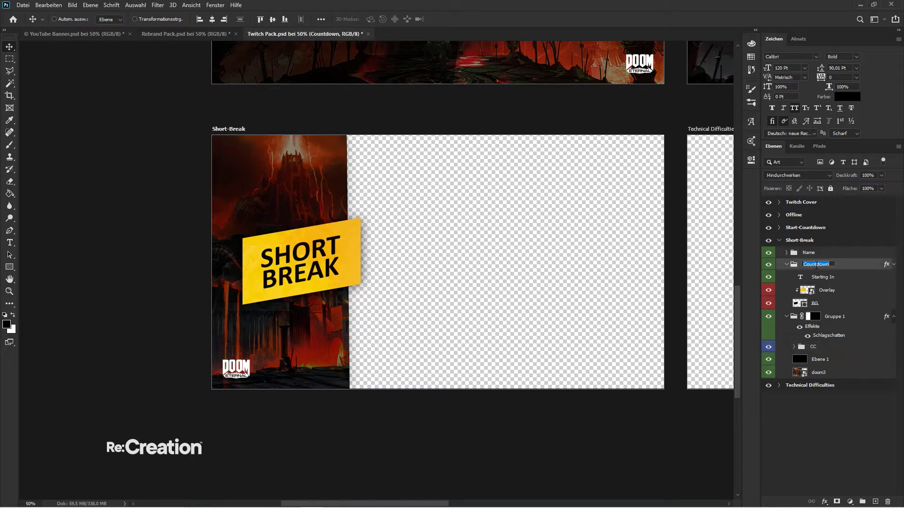
type("Commercials")
key("Tab")
type("Sho")
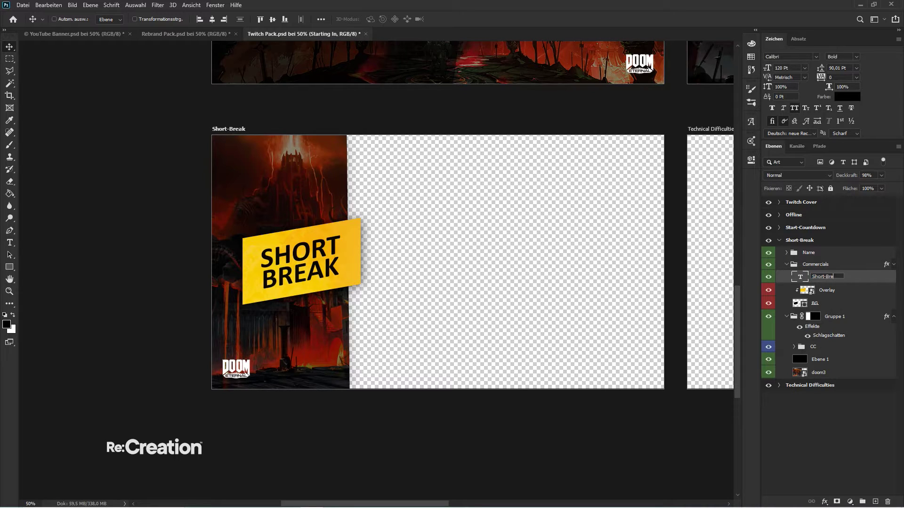
type("rt-Break")
key("shift+Tab")
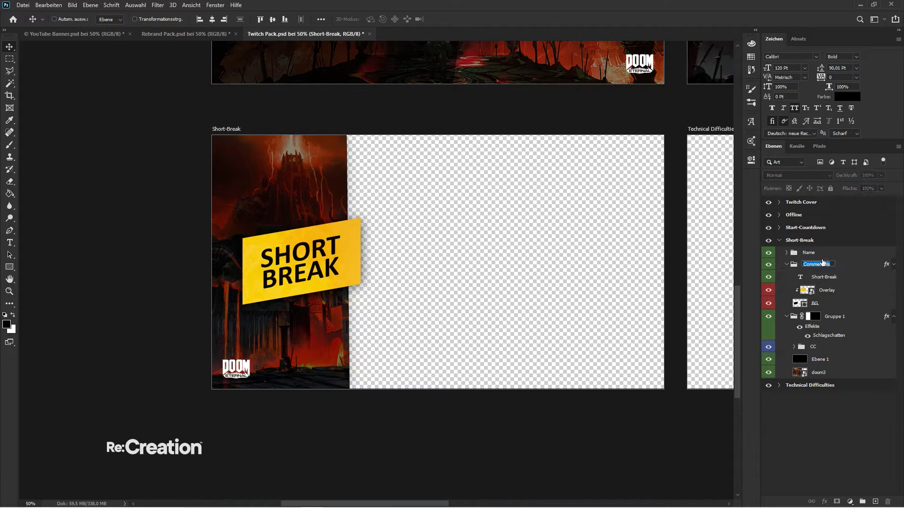
type("Break")
key("Return")
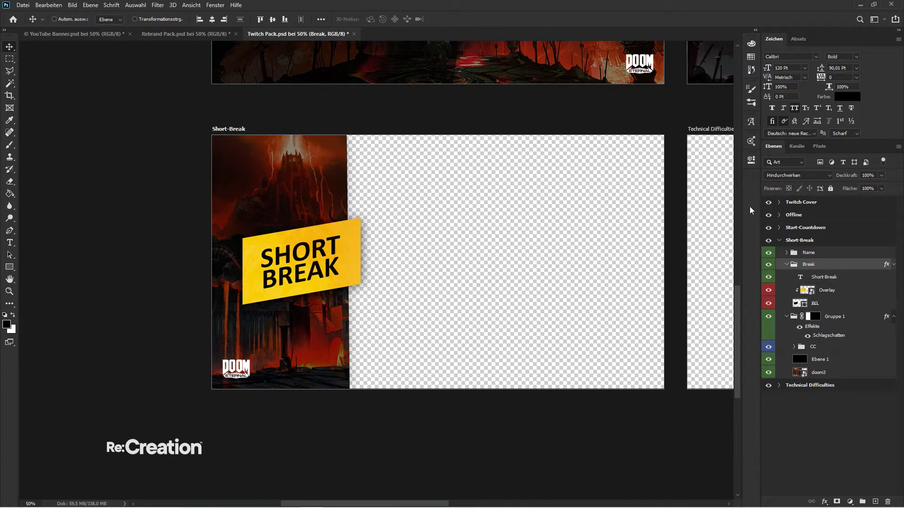
left_click(787, 264)
- Rename Gruppe 1 to BG with a red label, and give the CC group a blue label
double_click(831, 277)
type("BG")
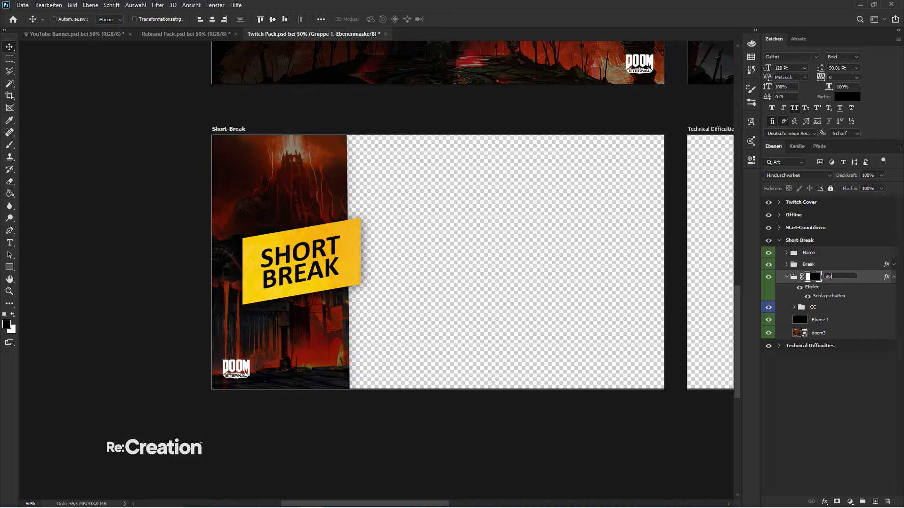
key("Return")
right_click(793, 302)
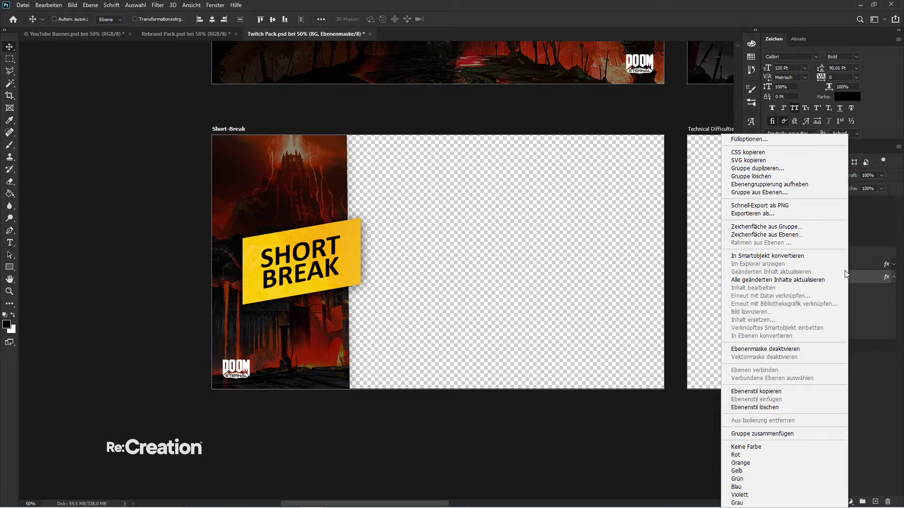
left_click(782, 455)
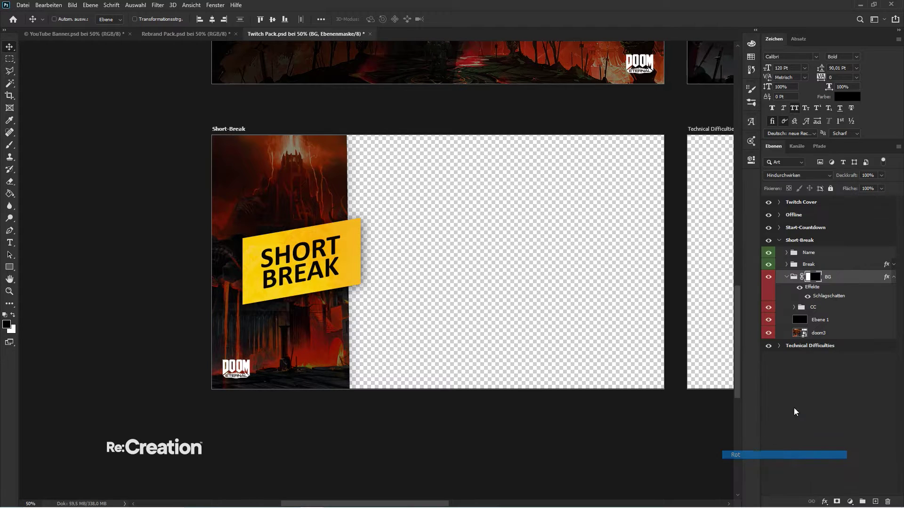
left_click(893, 277)
right_click(818, 289)
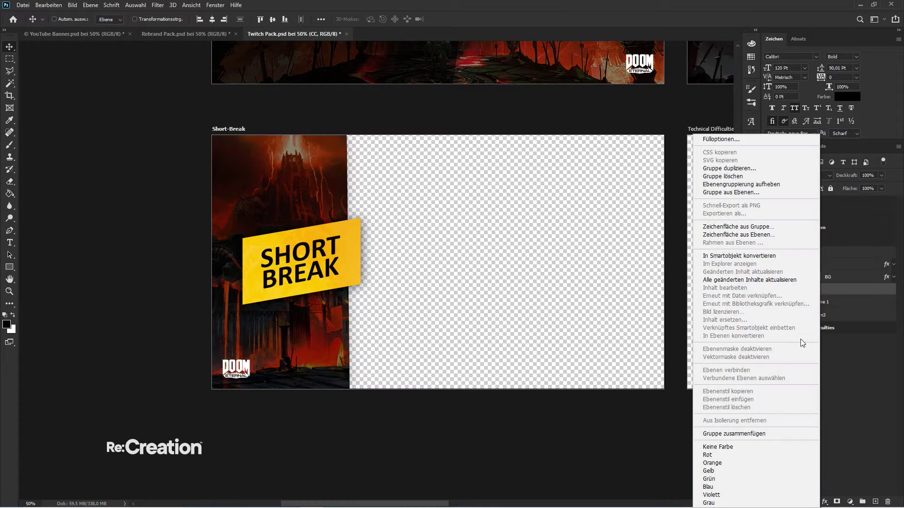
left_click(711, 487)
- Rename the Ebene 1 layer to Overlay and the doom3 layer to Image 3
double_click(820, 301)
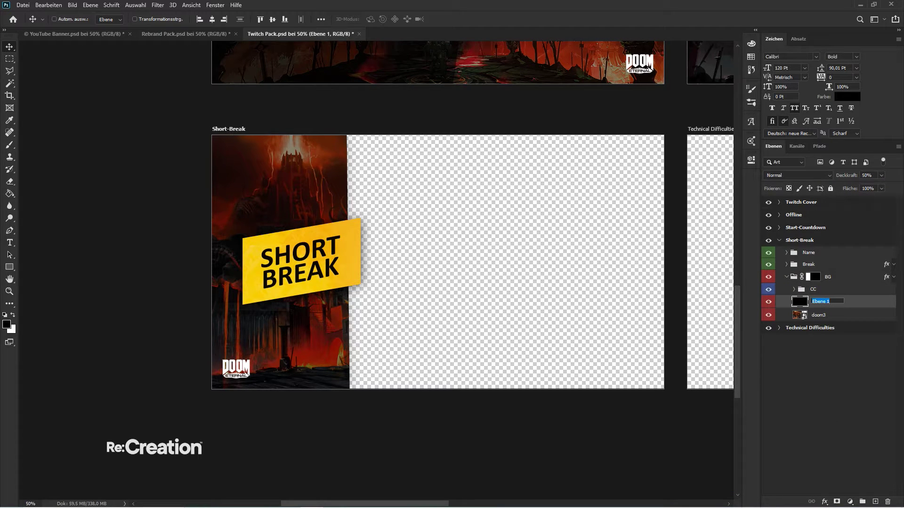
type("Overlay")
key("Tab")
type("Image")
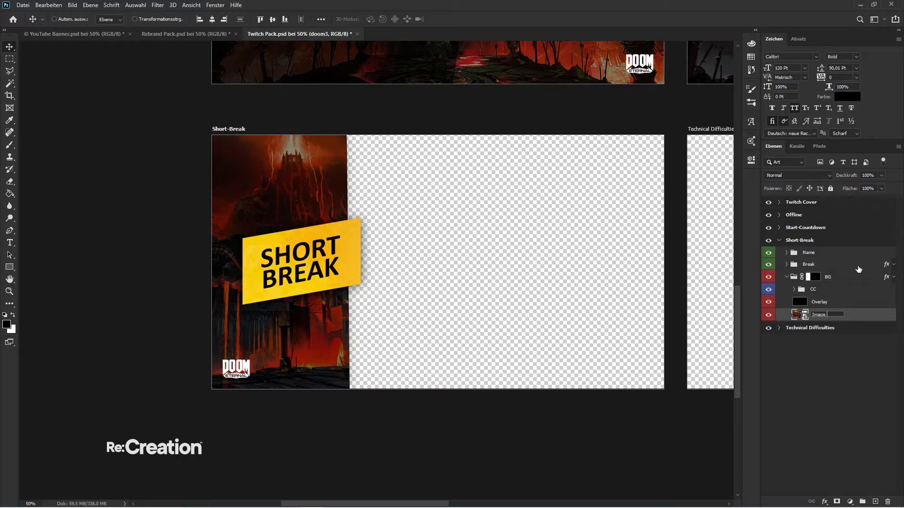
type(" 3")
key("Return")
left_click(786, 277)
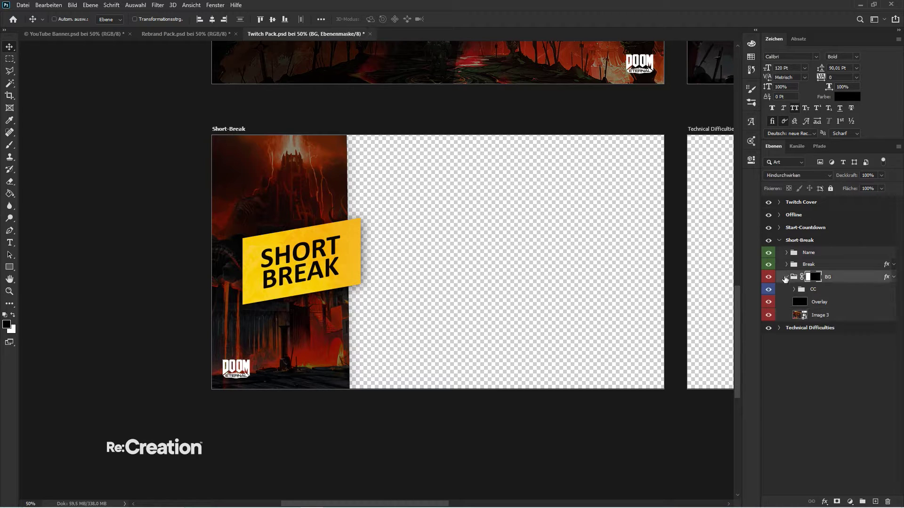
left_click(783, 243)
- Zoom out to 25% showing all four screens and select Offline's Text, CC and BG groups
left_click(779, 241)
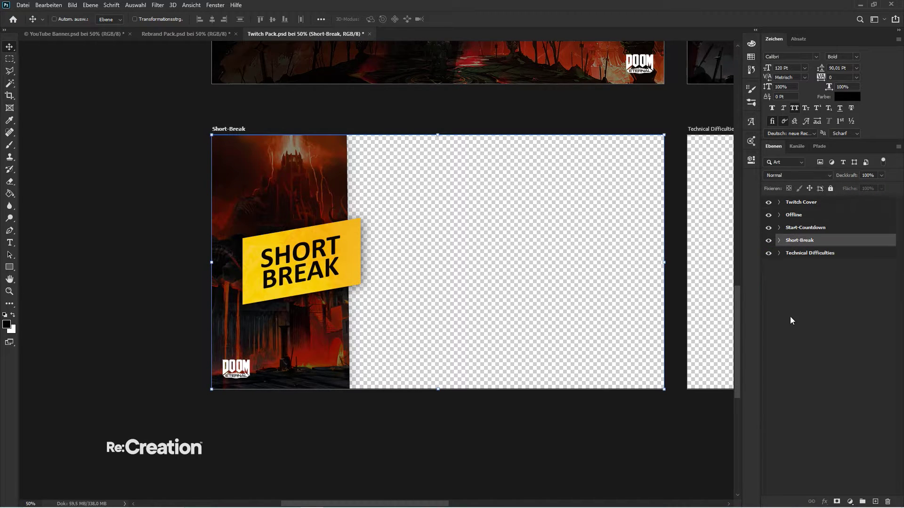
left_click(790, 316)
key("ctrl+minus")
key("h")
left_click_drag(538, 235, 296, 238)
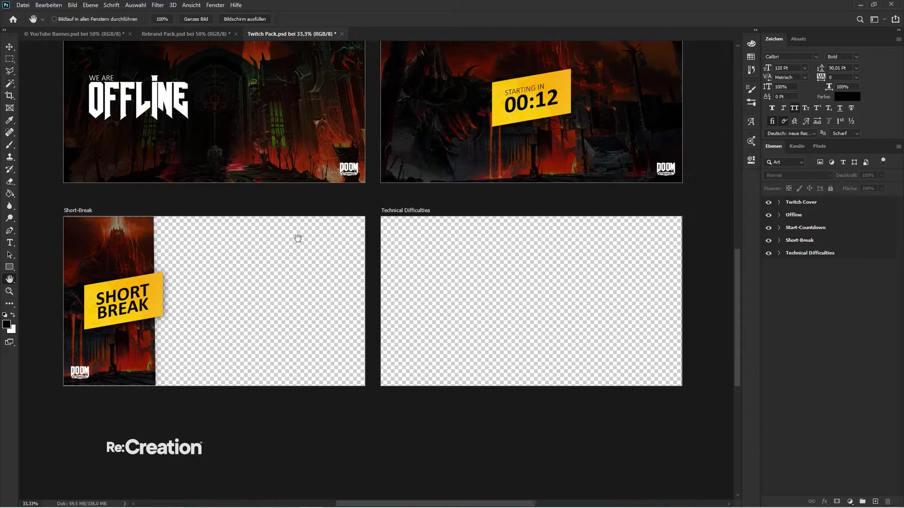
key("ctrl+minus")
left_click_drag(258, 270, 389, 257)
key("v")
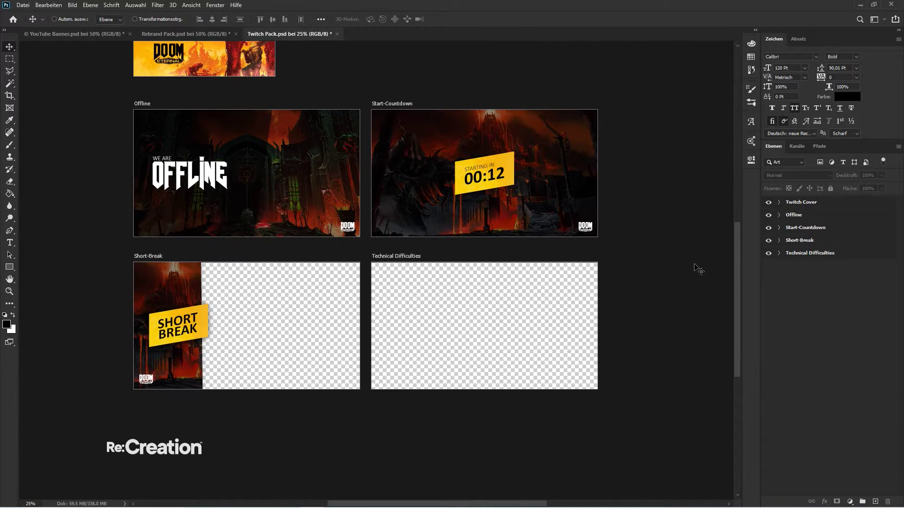
left_click(779, 215)
left_click(814, 250)
left_click(814, 229, "shift")
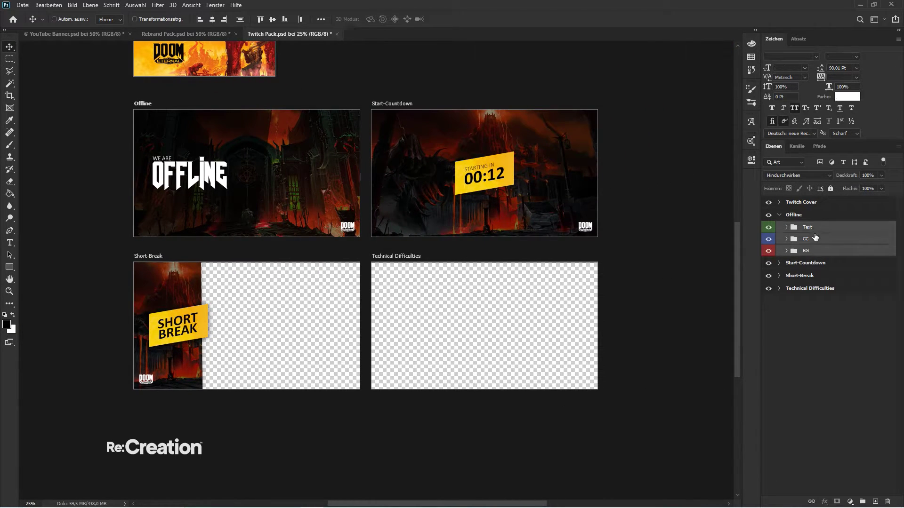
- Copy the Offline screen's groups into the Technical Difficulties artboard
left_click_drag(814, 229, 815, 288)
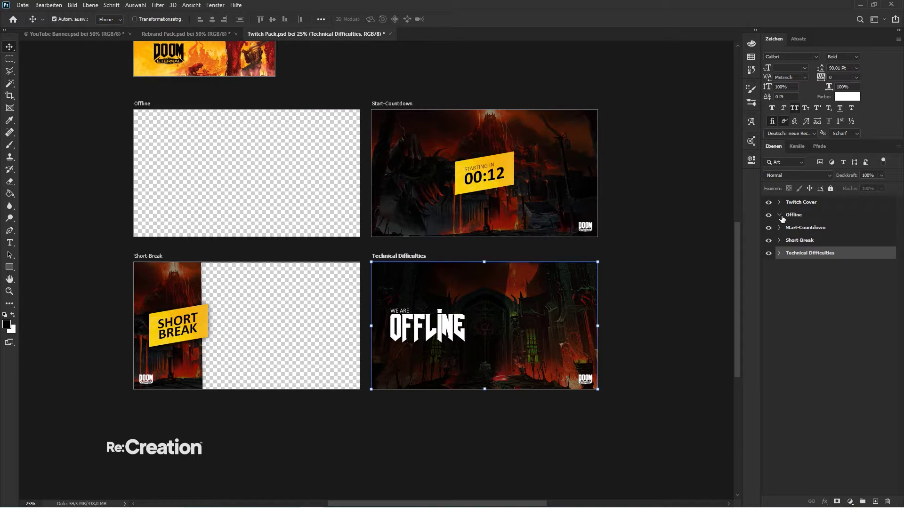
key("ctrl+z")
left_click_drag(829, 240, 801, 285)
left_click(779, 215)
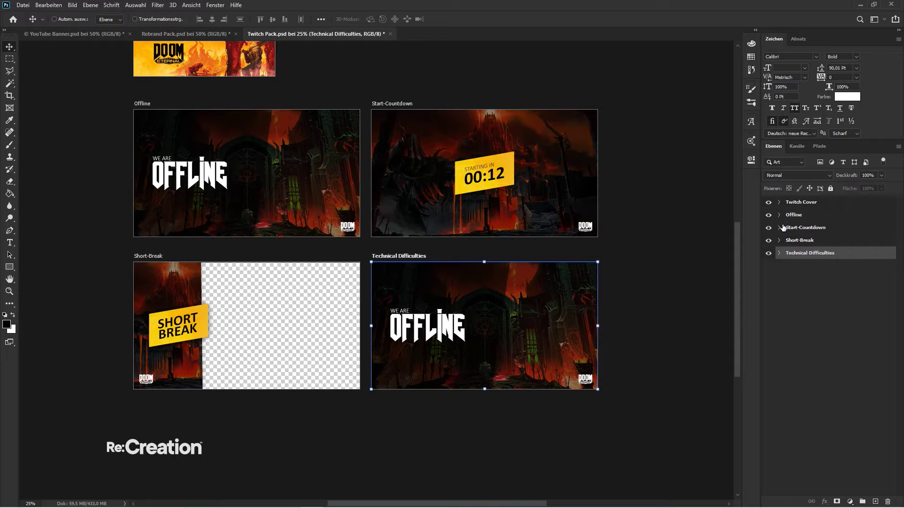
left_click(778, 260)
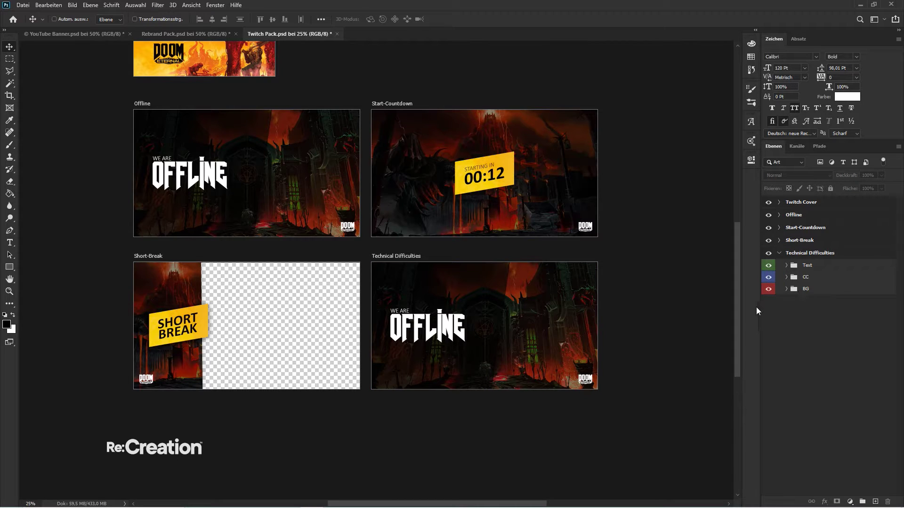
- Set the Short-Break Overlay layer's opacity to 75%, then lower it to 65%
key("ctrl+plus")
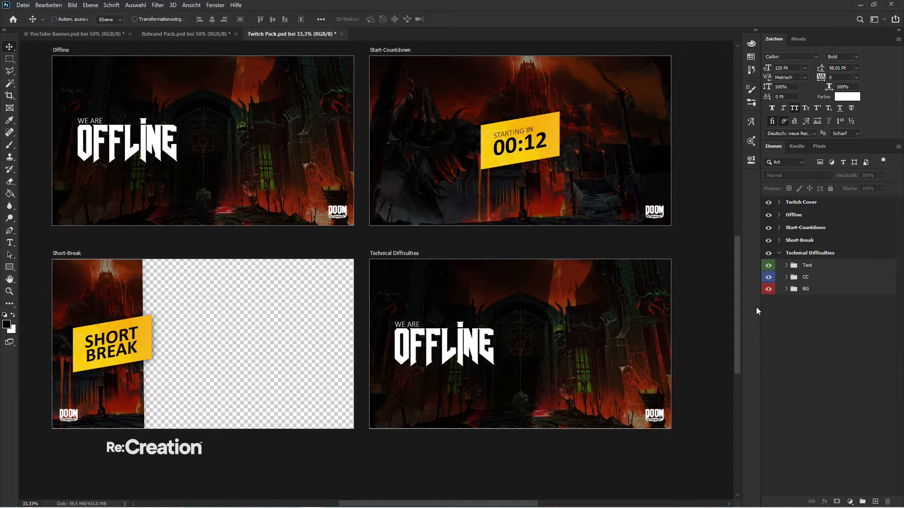
left_click(777, 243)
left_click(780, 241)
left_click(786, 277)
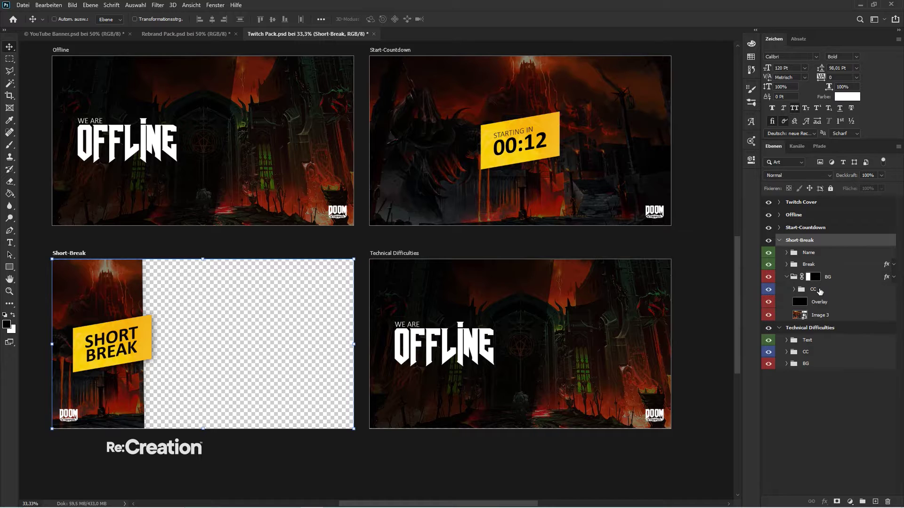
left_click(820, 302)
key("7")
key("5")
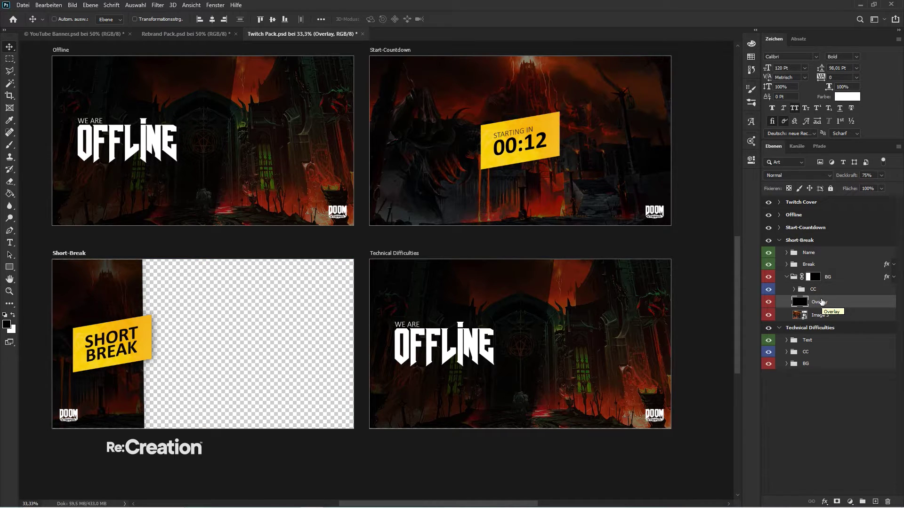
key("6")
key("5")
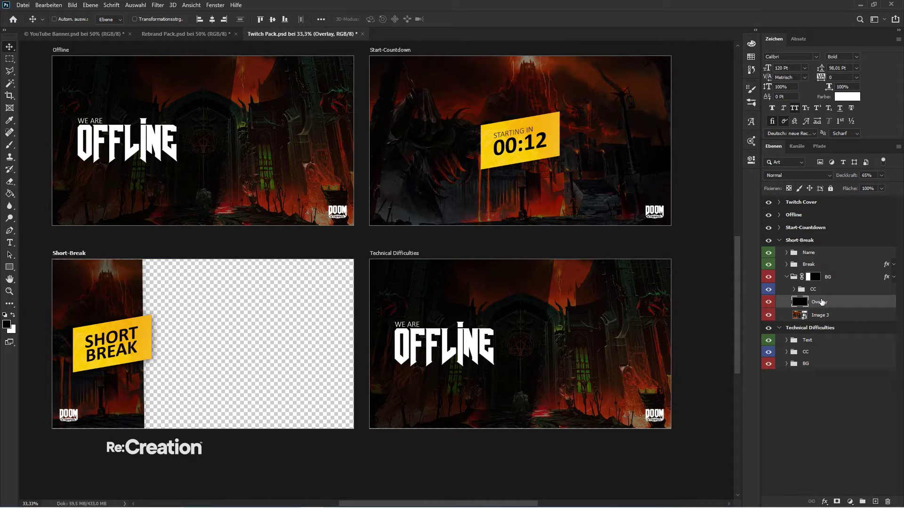
left_click(786, 277)
left_click(779, 240)
- Select the Technical Difficulties BG group and zoom to 50% on that artboard
left_click(801, 289)
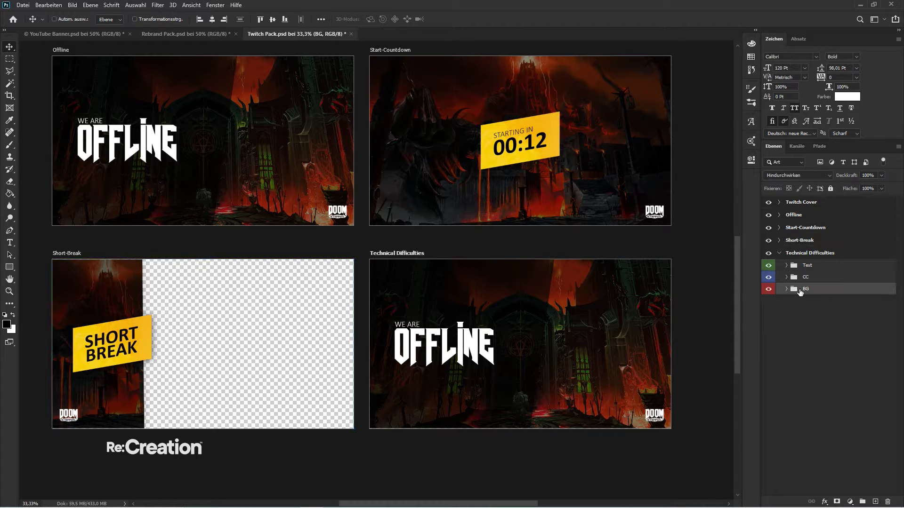
key("ctrl+plus")
key("space")
left_click_drag(592, 301, 418, 175)
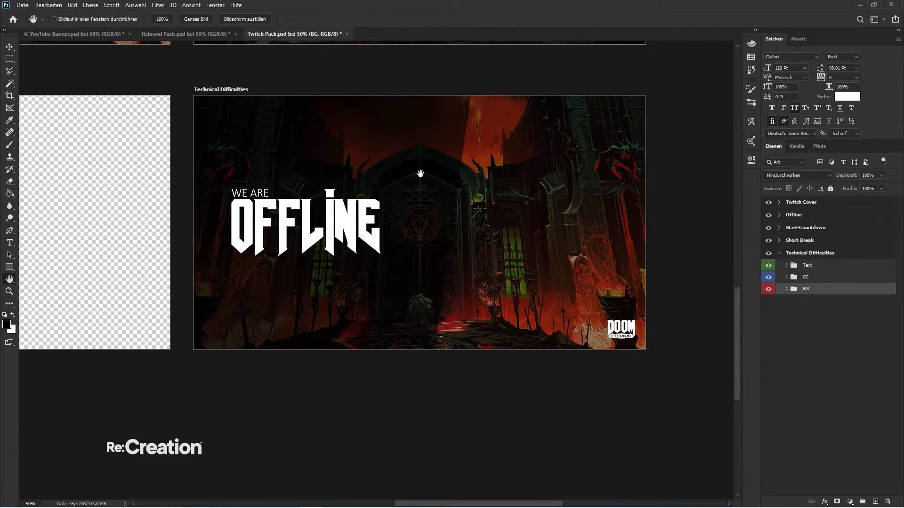
- Set Technical Difficulties' Overlay 2 layer to 75% opacity and delete the Offline text layer
double_click(784, 291)
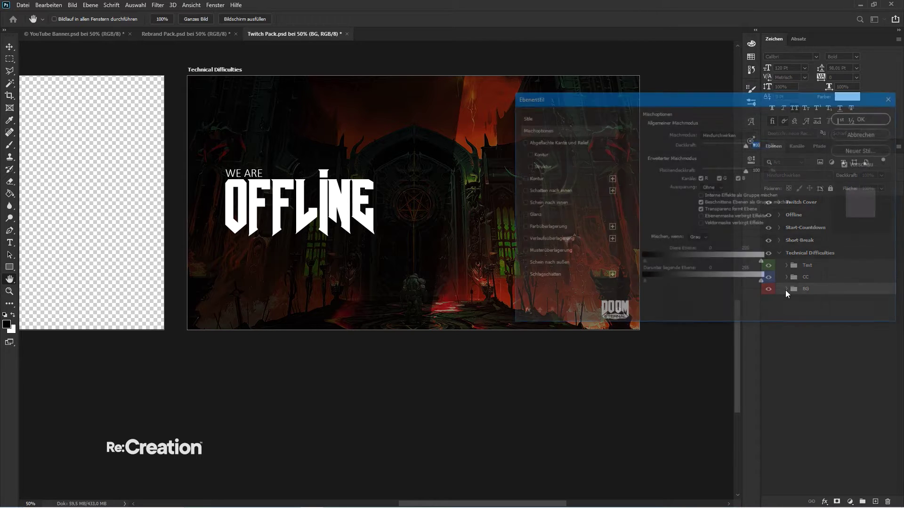
key("Escape")
left_click(787, 289)
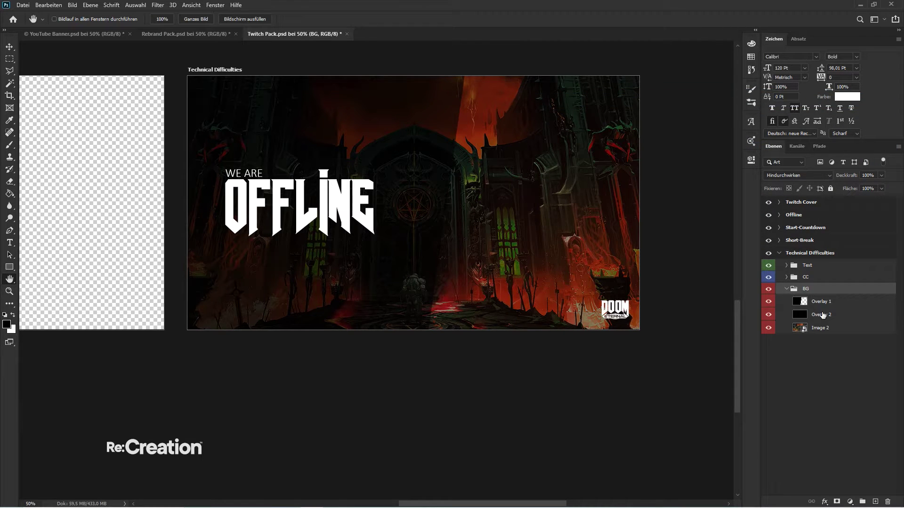
left_click(828, 304)
key("7")
key("5")
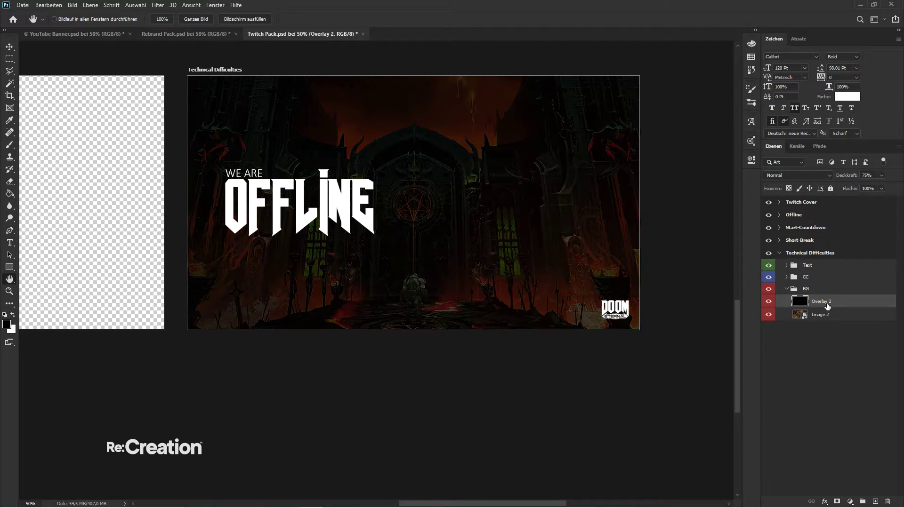
left_click(787, 289)
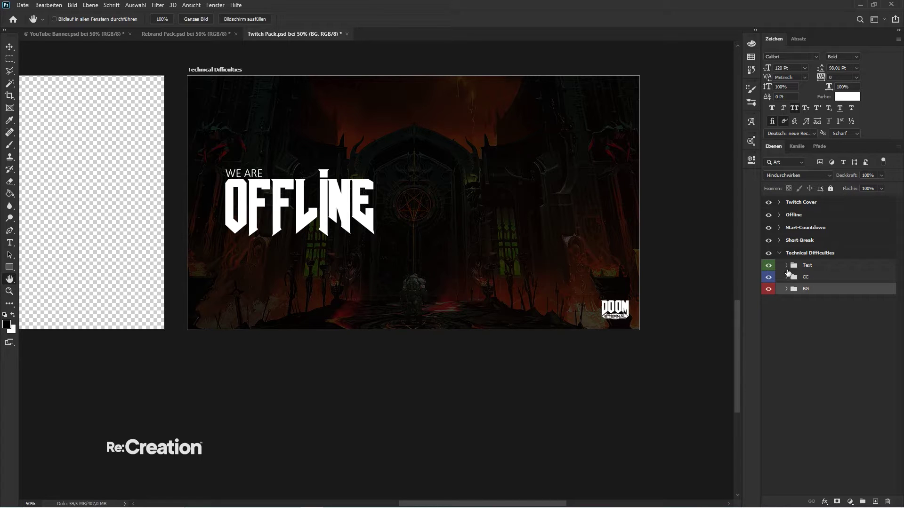
left_click(786, 265)
left_click_drag(819, 303, 804, 290)
- Retype the text as 'WE ARE EXPERIENCING TECHNICAL DIFFICULTIES. PLEASE STAND BY.' with 51,01 Pt leading
double_click(802, 290)
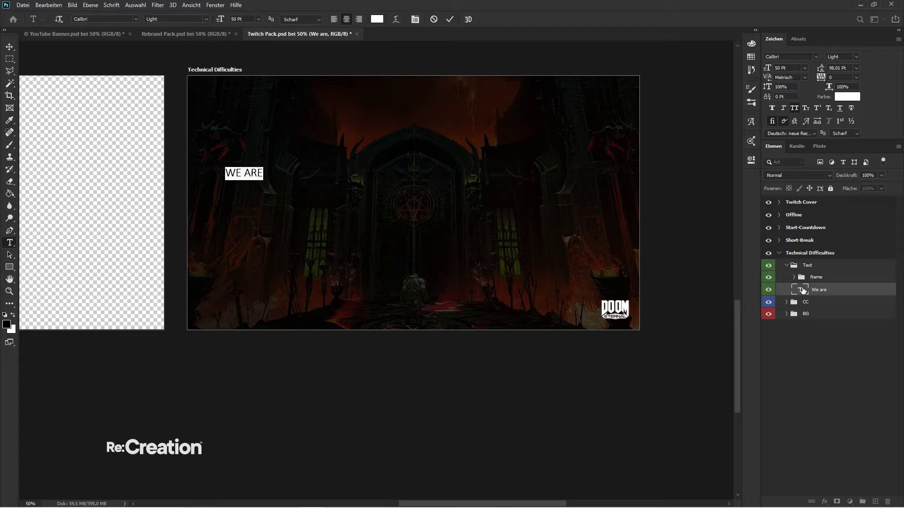
type("WE ARE EXP")
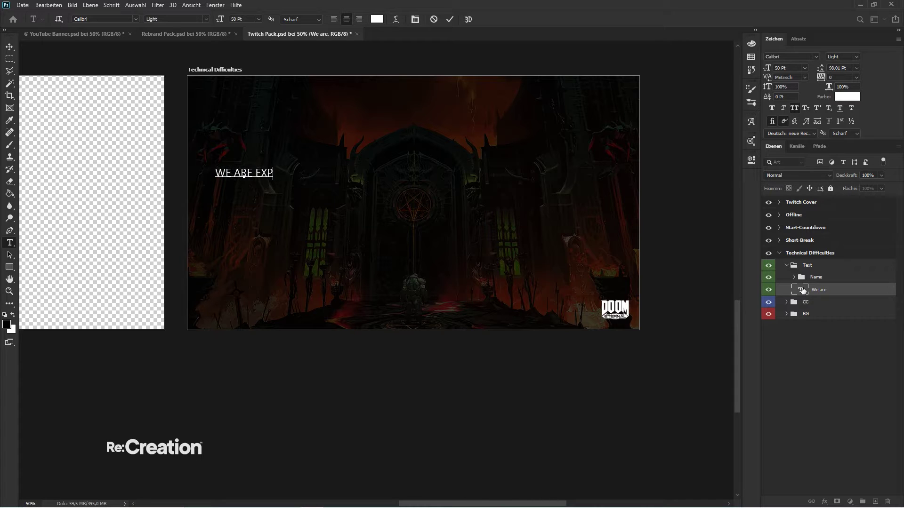
type("ERIENCI")
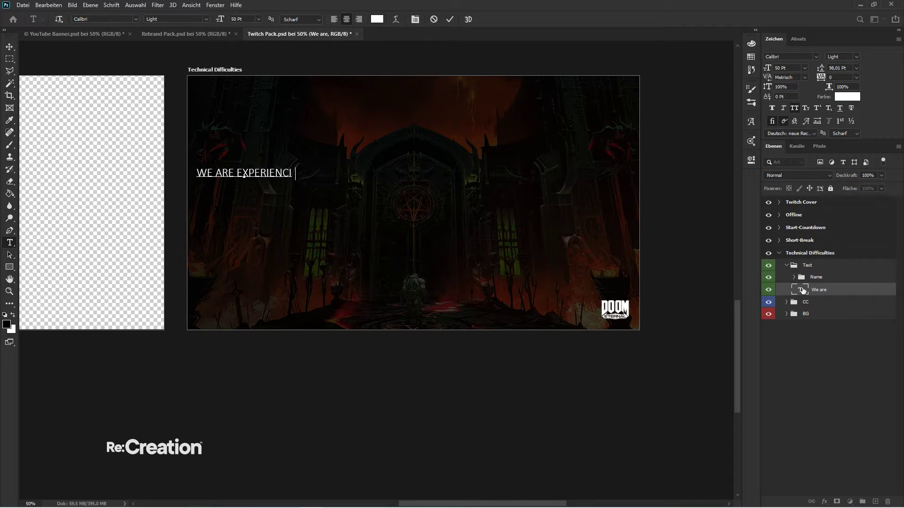
type("NG TECHNICAL")
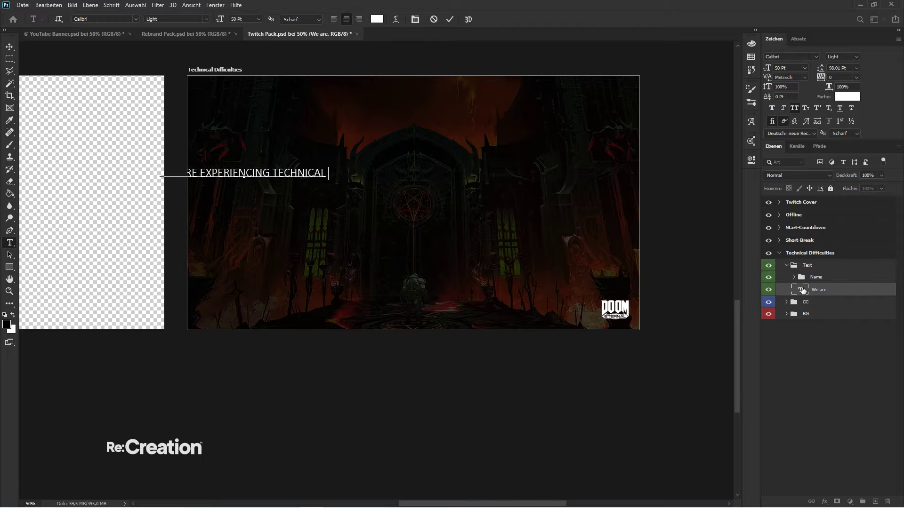
type(" DIFFICULTIES,")
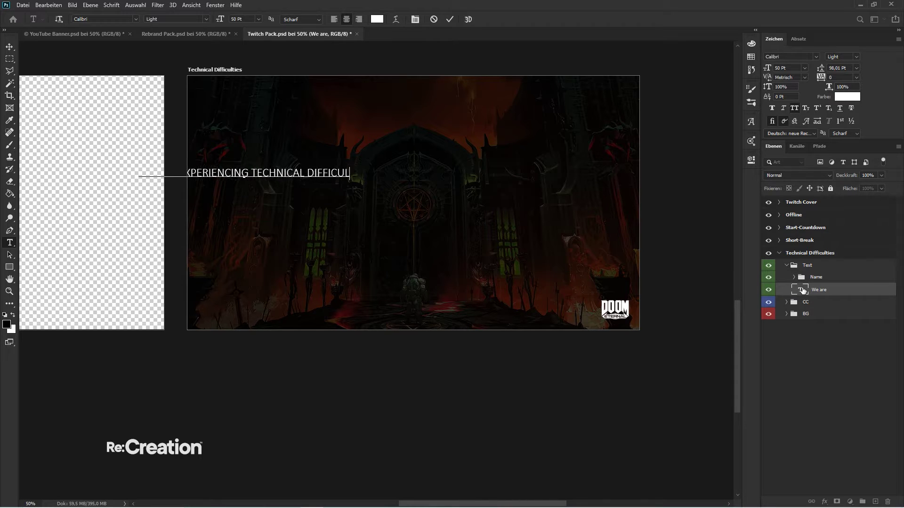
key("Return")
key("BackSpace")
key("BackSpace")
type(". ")
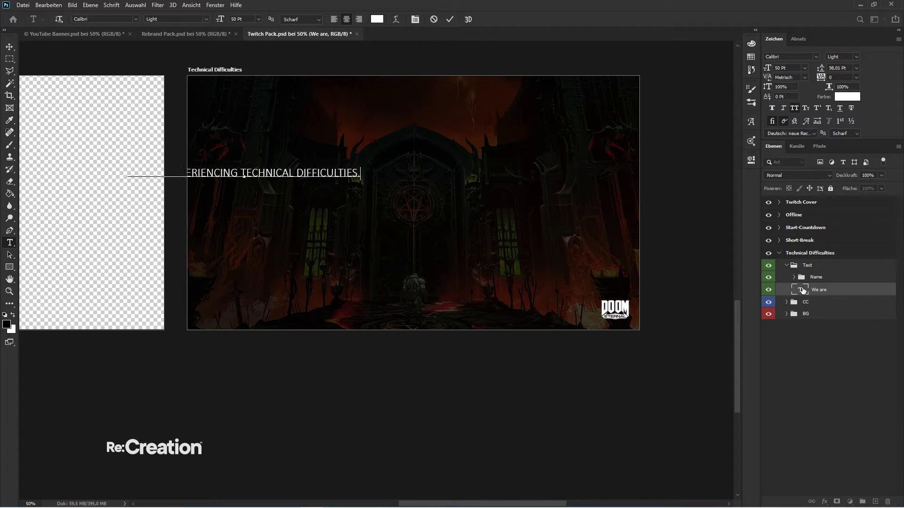
type("PLEASE STAND BY.")
key("ctrl+a")
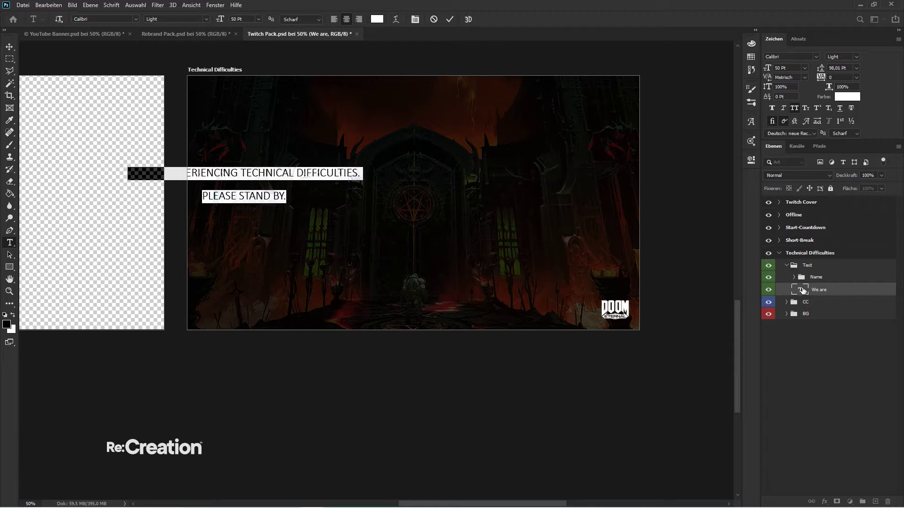
left_click_drag(821, 67, 778, 61)
left_click(10, 46)
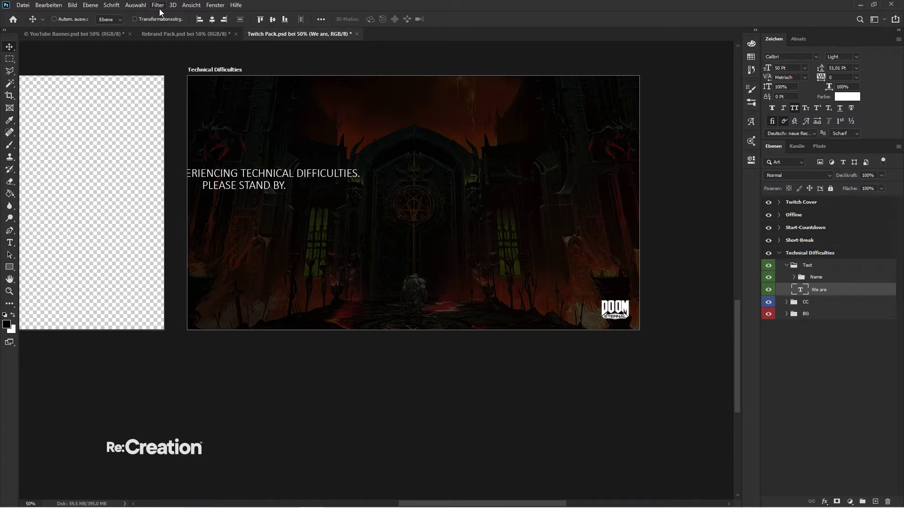
- Centre the message on the artboard, shrink it to 30 Pt and tighten the leading further
left_click(212, 19)
left_click(272, 19)
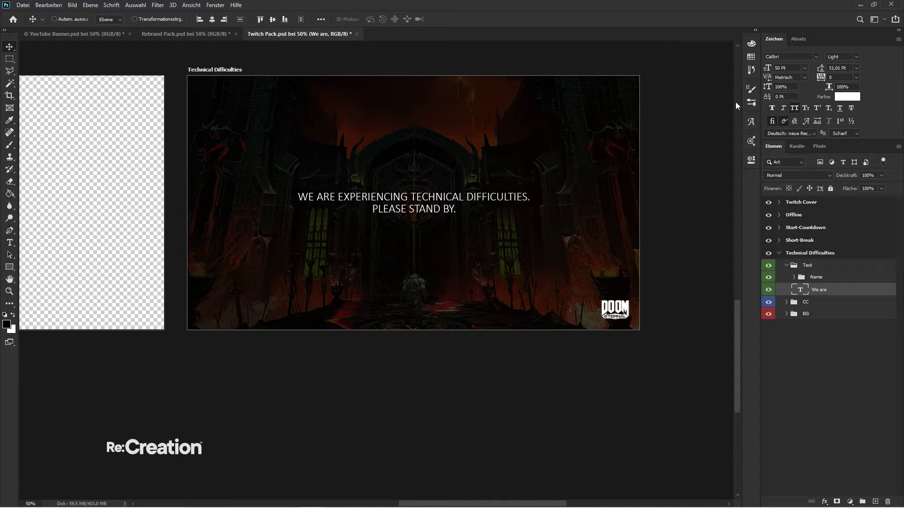
key("Return")
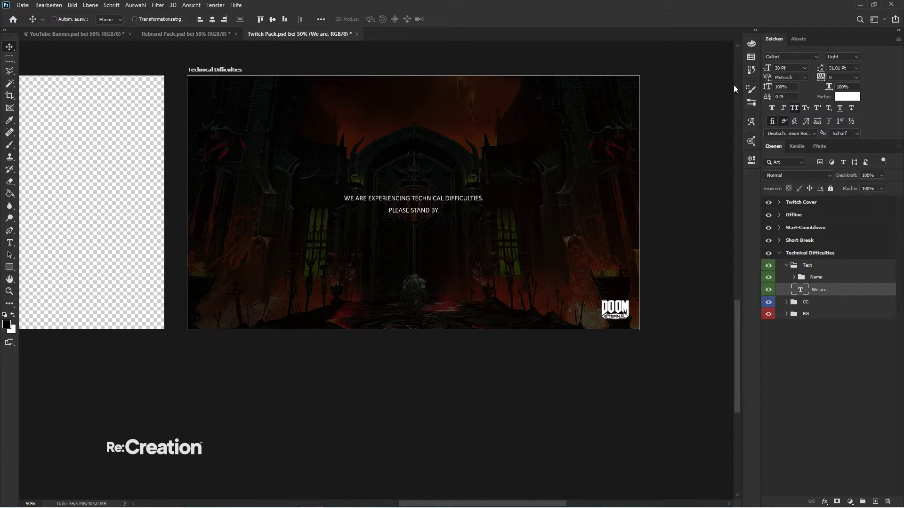
double_click(801, 289)
left_click_drag(820, 71, 800, 73)
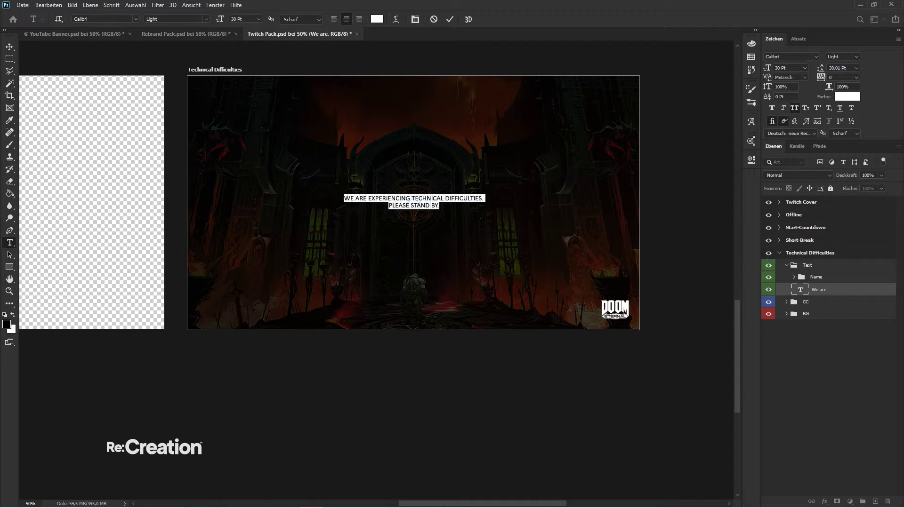
left_click(10, 47)
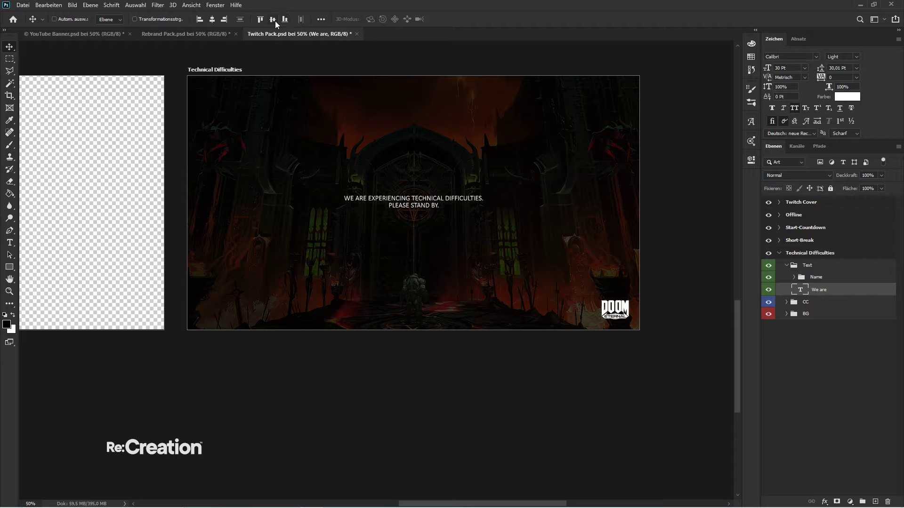
left_click(826, 351)
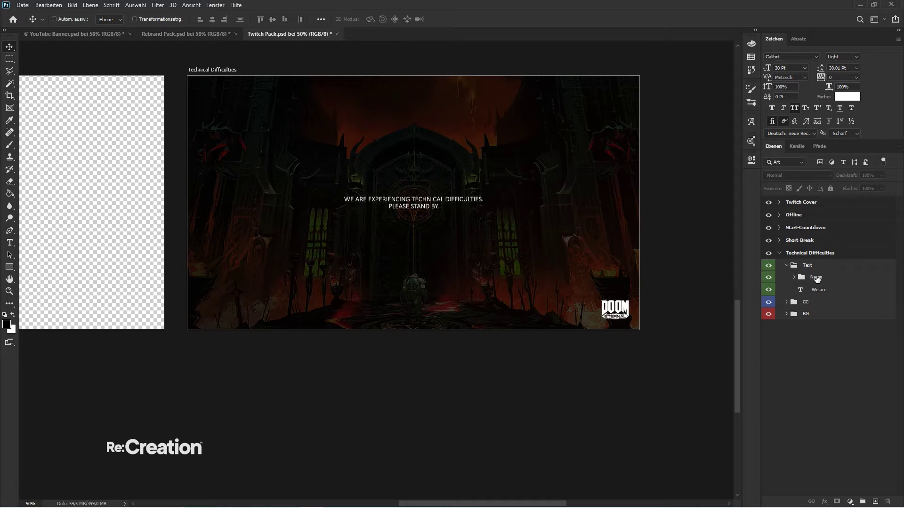
- Zoom out and collapse the Technical Difficulties layer groups
left_click(787, 266)
key("ctrl+minus")
key("ctrl+minus")
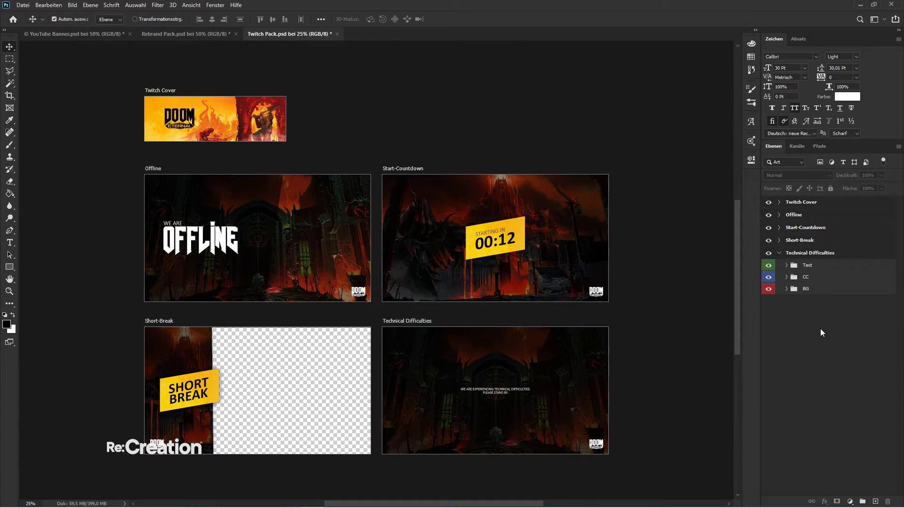
left_click(781, 257)
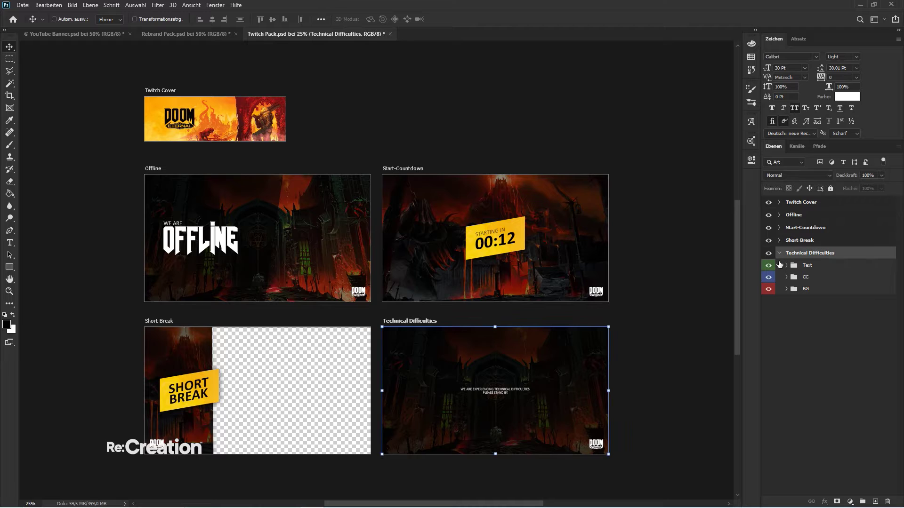
left_click(780, 254)
left_click(802, 322)
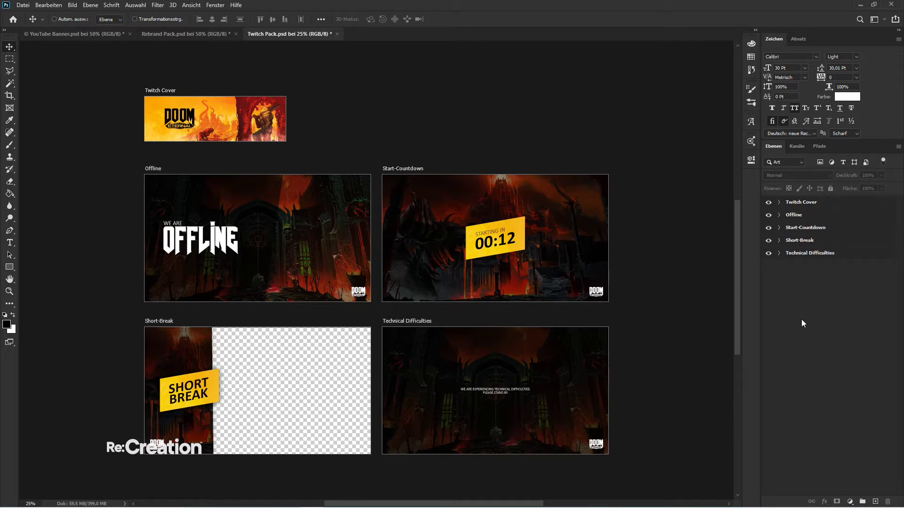
- Look through the Rebrand Pack and YouTube Banner documents and show the Watermark and Info layers
left_click(172, 34)
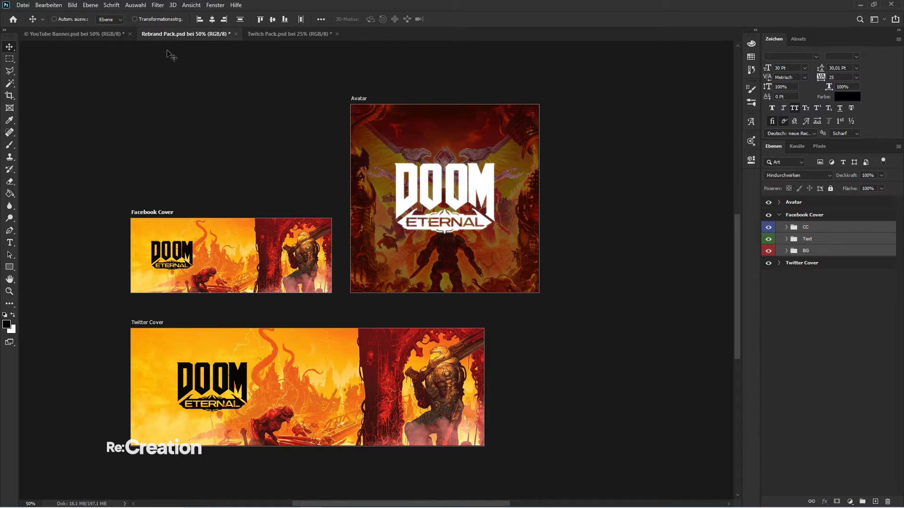
left_click(109, 34)
left_click(832, 441)
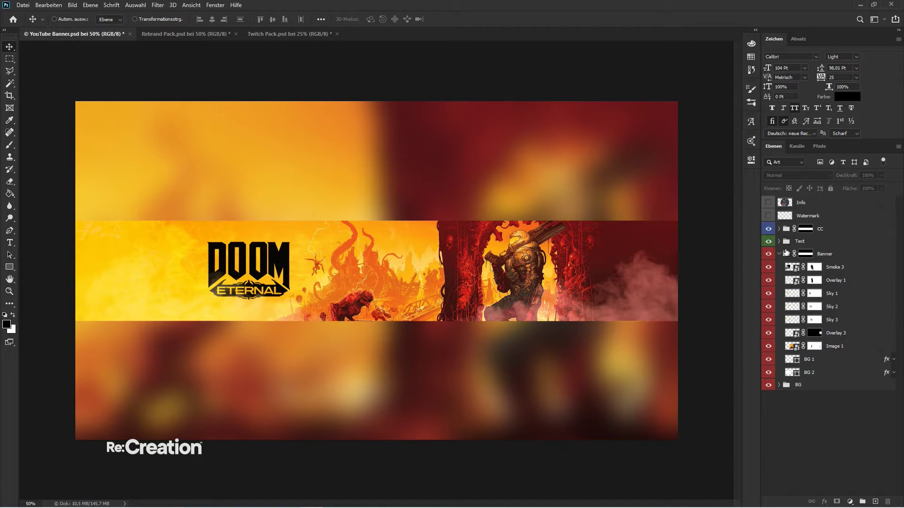
left_click(780, 254)
left_click(768, 216)
left_click(769, 203)
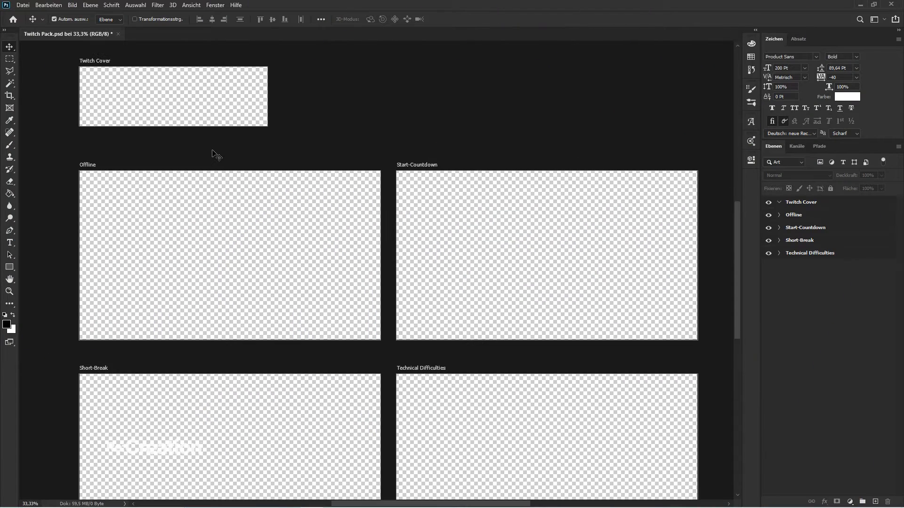
- Drop the sims3 artwork onto the Twitch Cover and scale it to about 62.5% across the cover
key("h")
left_click_drag(252, 151, 507, 323)
key("ctrl+plus")
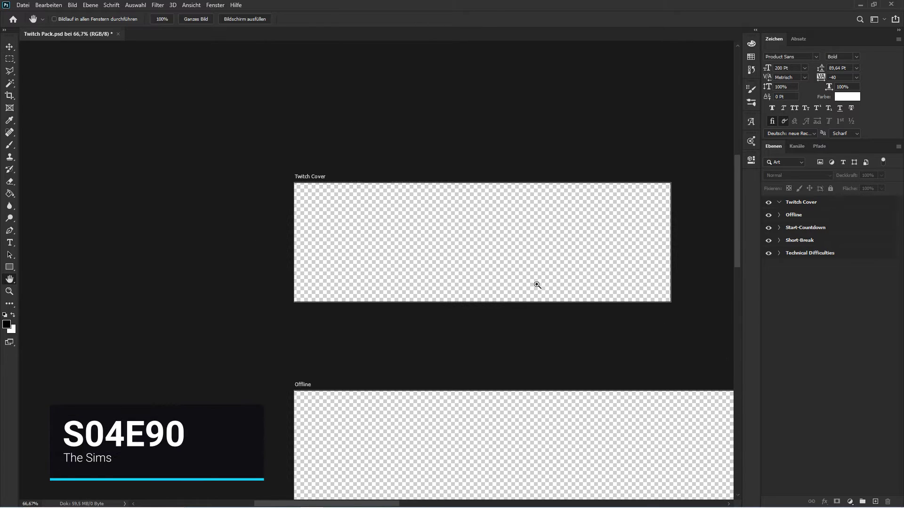
left_click_drag(532, 284, 416, 306)
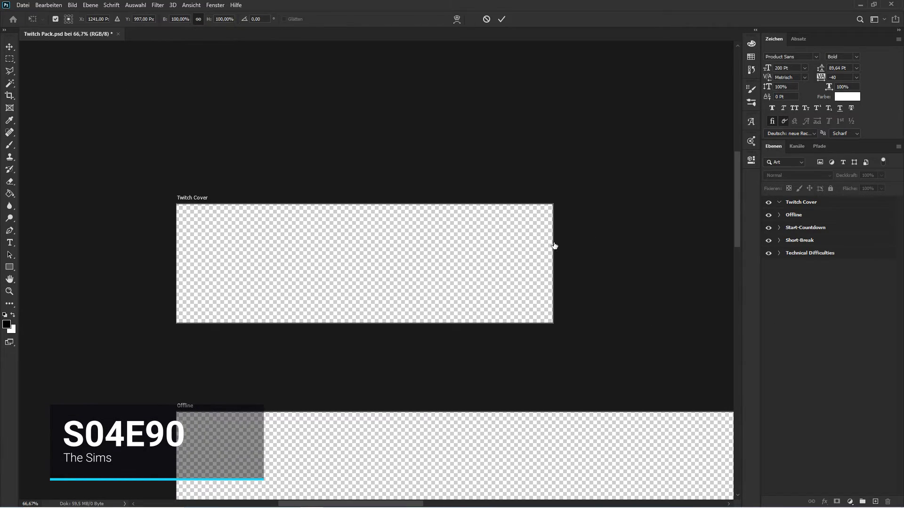
left_click_drag(903, 242, 555, 242)
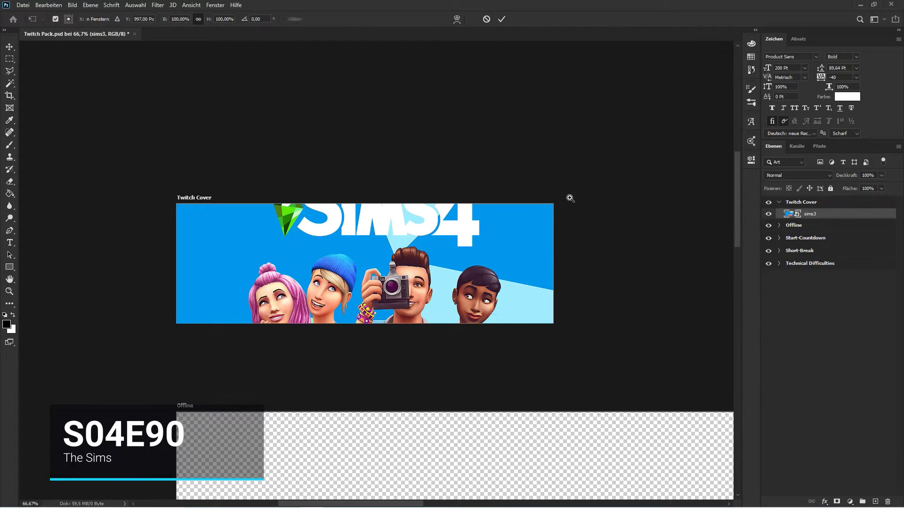
left_click_drag(677, 157, 496, 248)
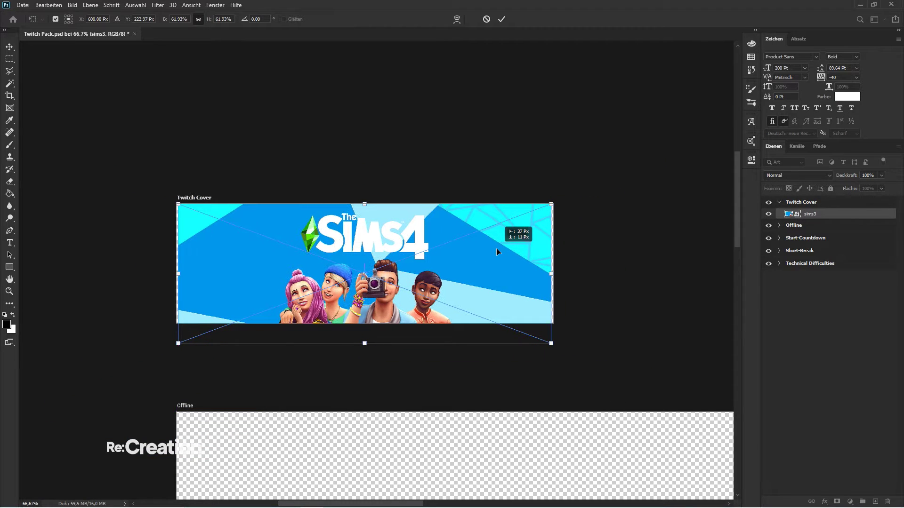
left_click_drag(549, 274, 555, 272)
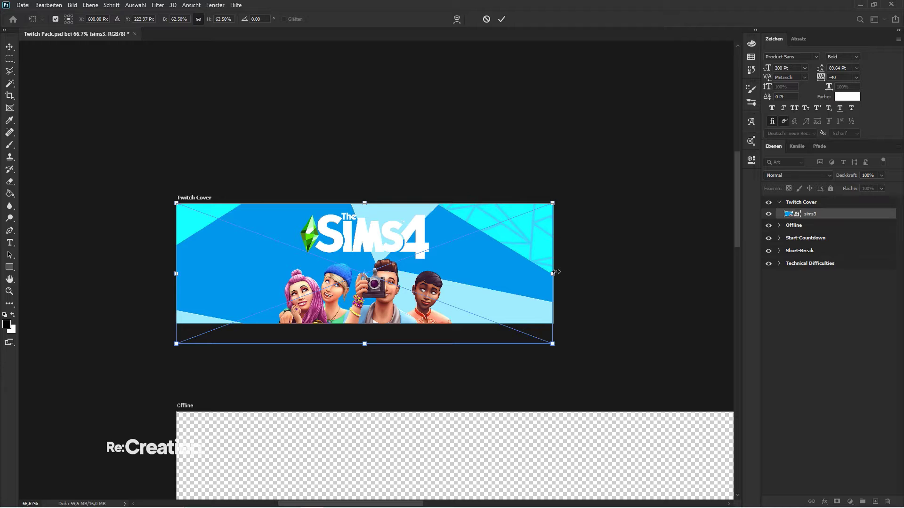
key("Return")
- Zoom in on the Sims 4 logo on the cover
key("space")
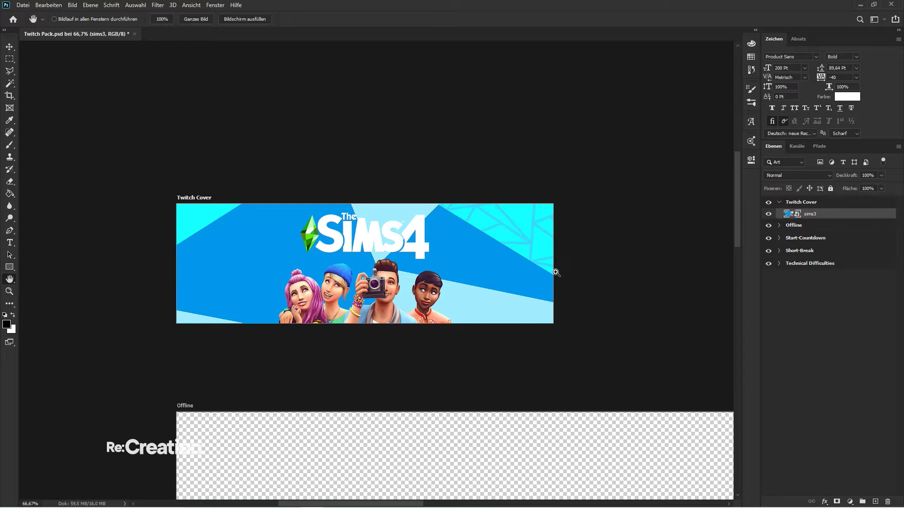
left_click(555, 273, "ctrl")
left_click(556, 272, "ctrl")
left_click_drag(271, 76, 311, 213)
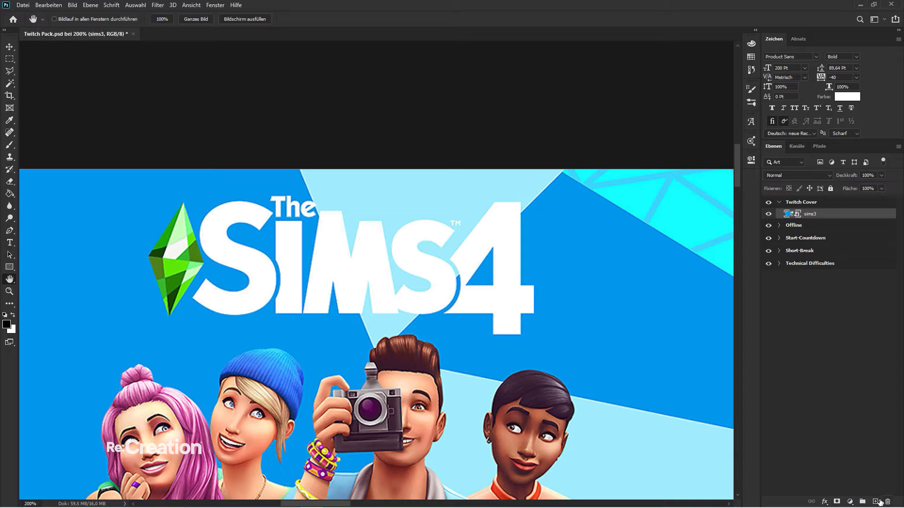
- On a new layer, fill a polygonal selection over the logo's left part with sampled blue
left_click(877, 502)
key("l")
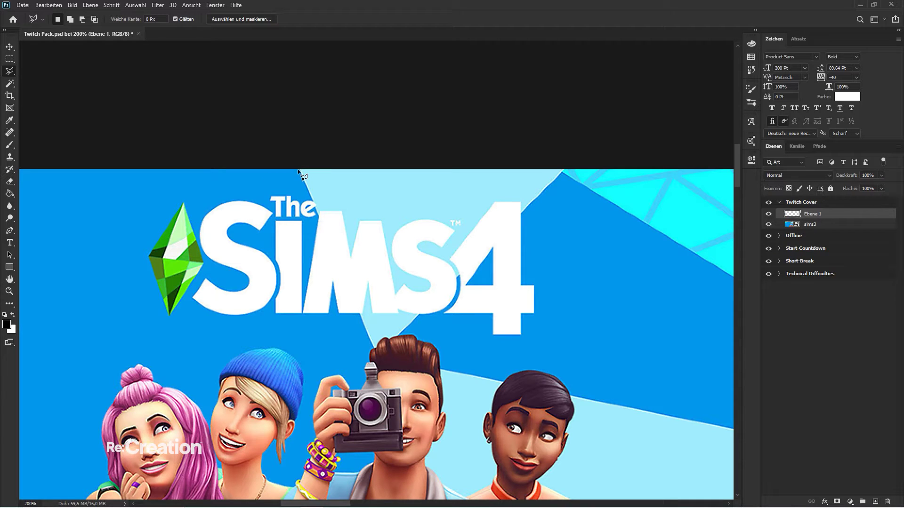
left_click(299, 170)
left_click(372, 342)
left_click(124, 340)
left_click(80, 162)
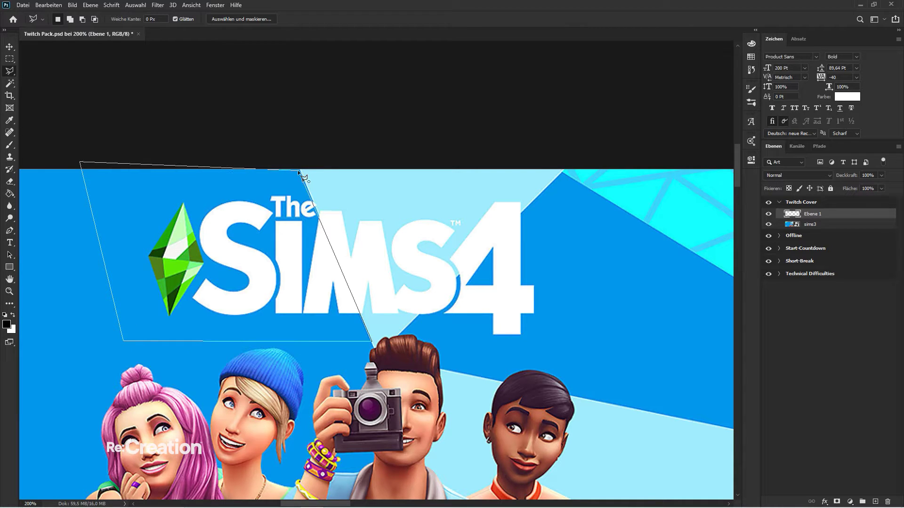
left_click(298, 170)
key("i")
left_click(235, 201)
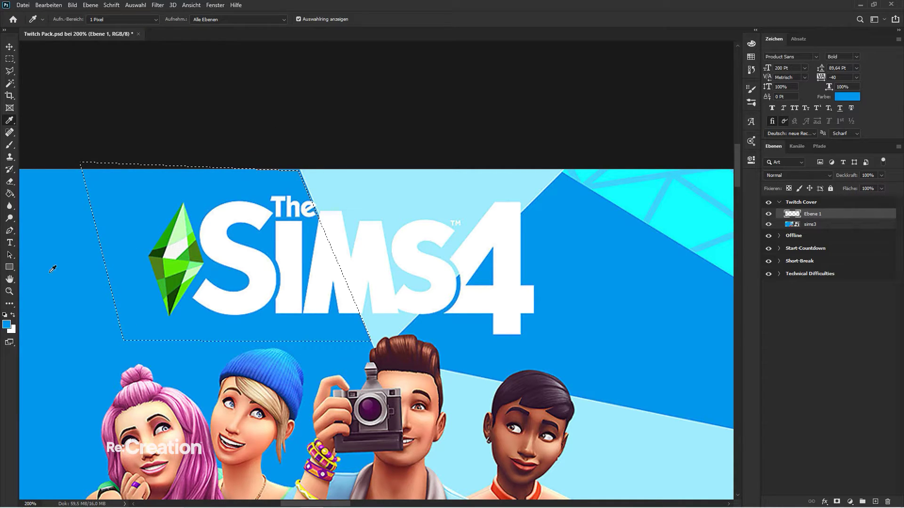
key("g")
left_click(248, 257)
key("ctrl+d")
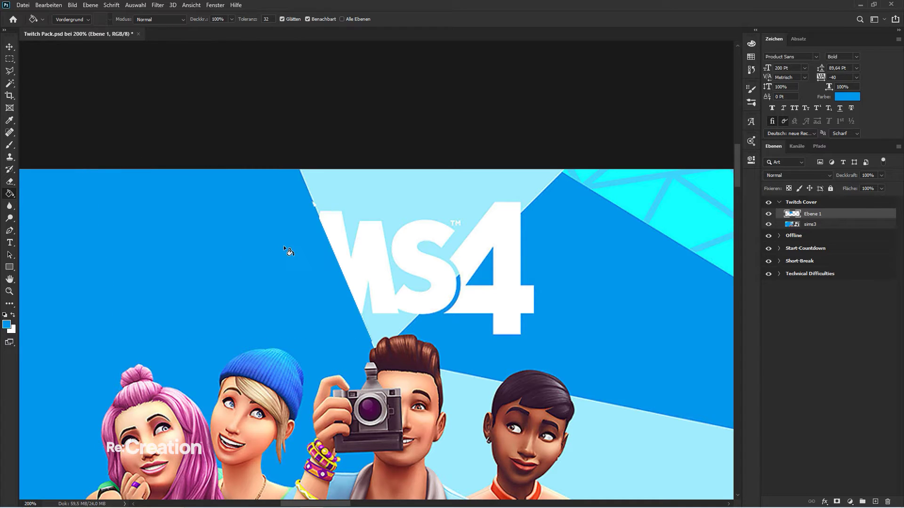
- Rotate the blue patch slightly so it aligns with the background shape
key("v")
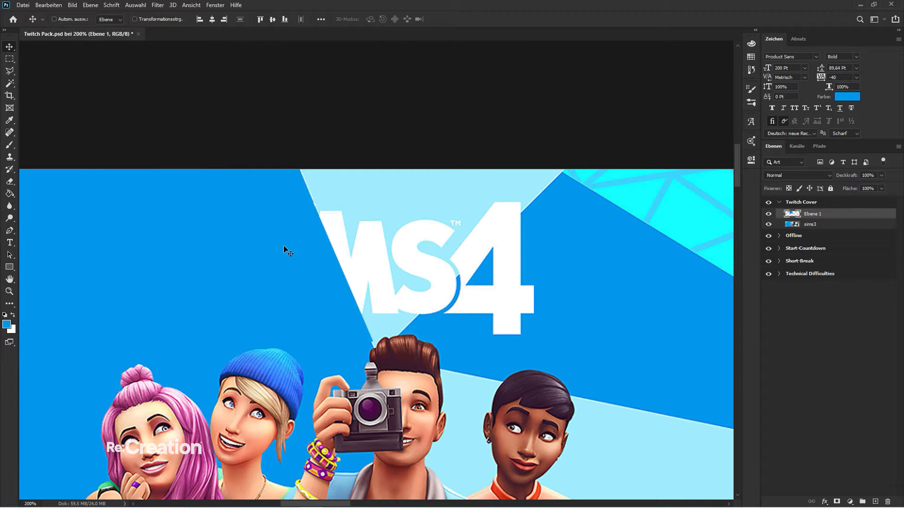
key("ctrl+t")
left_click_drag(369, 157, 378, 154)
key("Return")
- On a second new layer, cover the 4 with a blue polygonal fill
left_click(874, 501)
key("l")
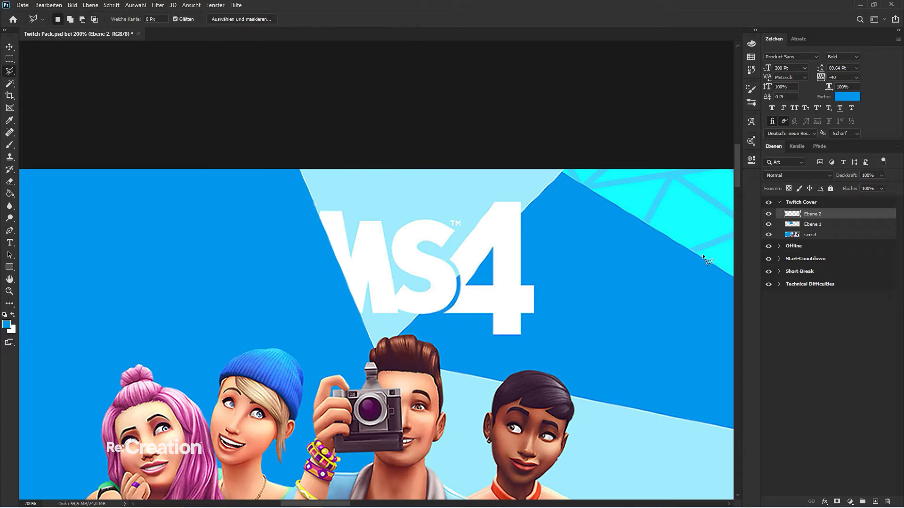
left_click(563, 172)
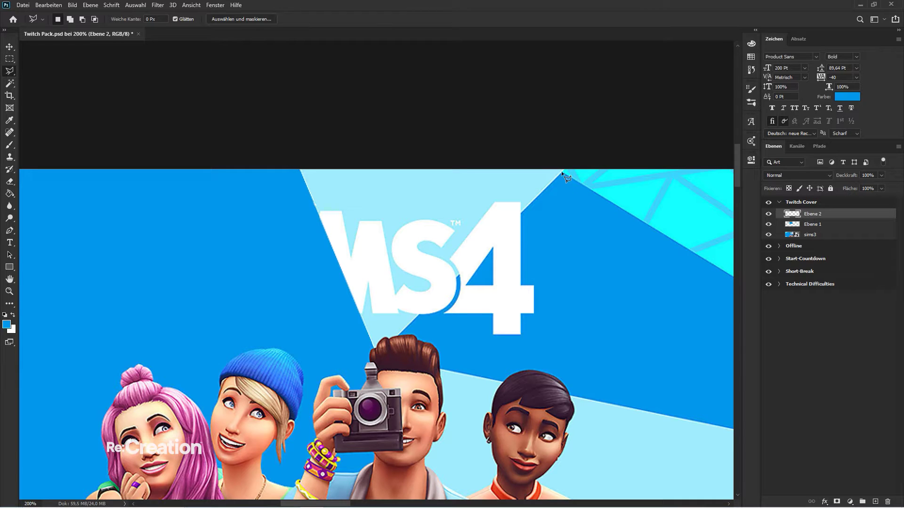
left_click(406, 326)
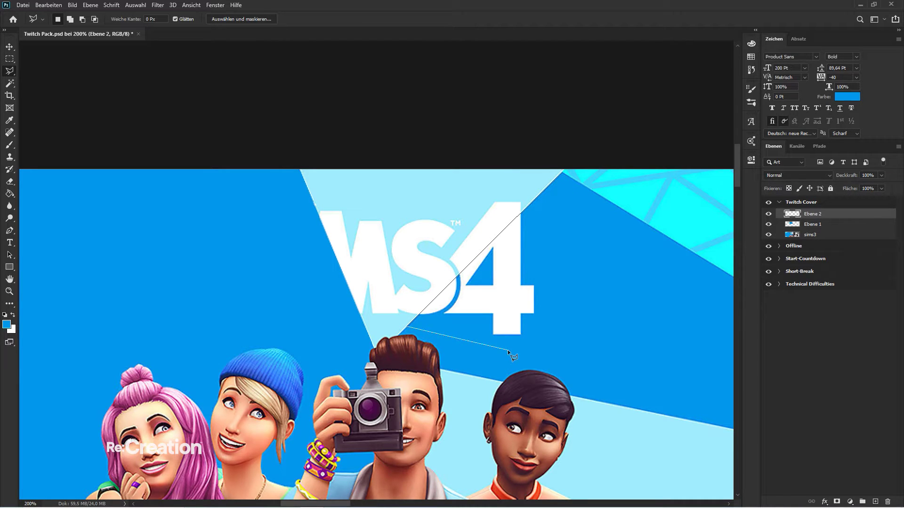
left_click(611, 214)
left_click(561, 173)
left_click(560, 172)
key("i")
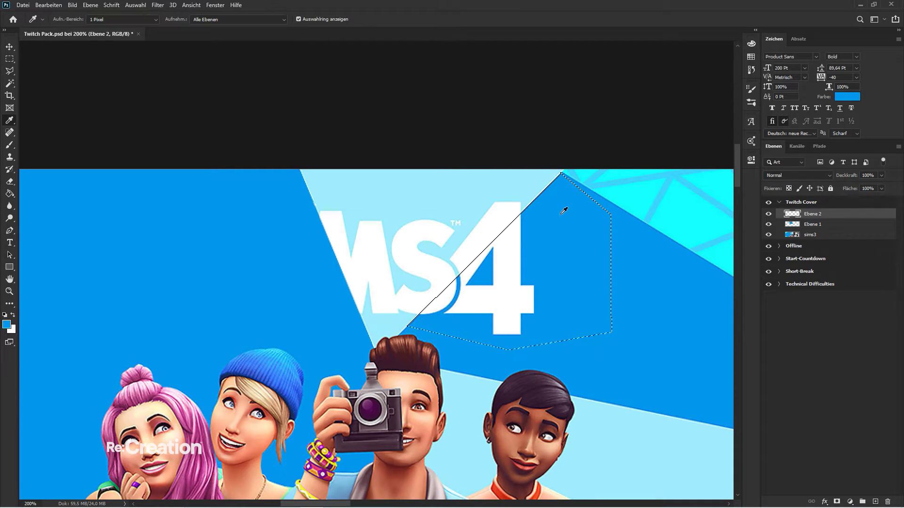
key("g")
left_click(517, 270)
key("ctrl+d")
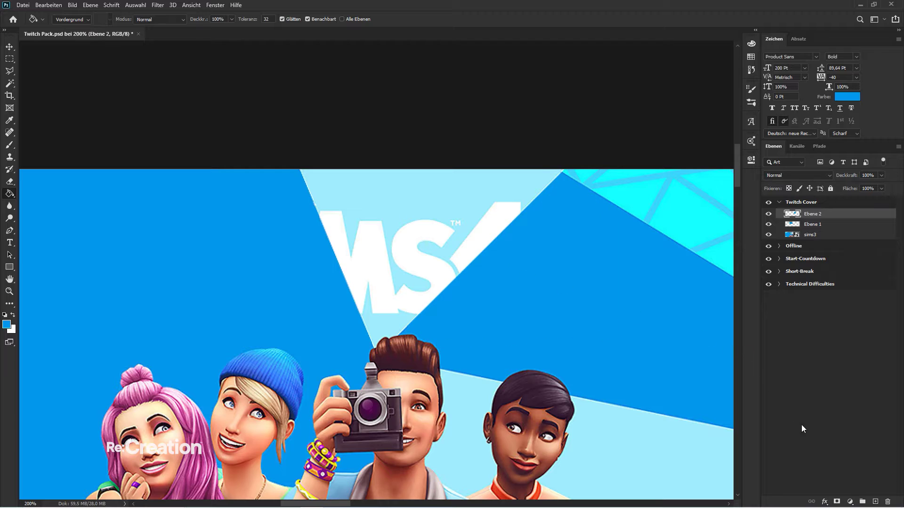
- On a third new layer, outline the remaining white letters with the Polygonal Lasso
left_click(874, 502)
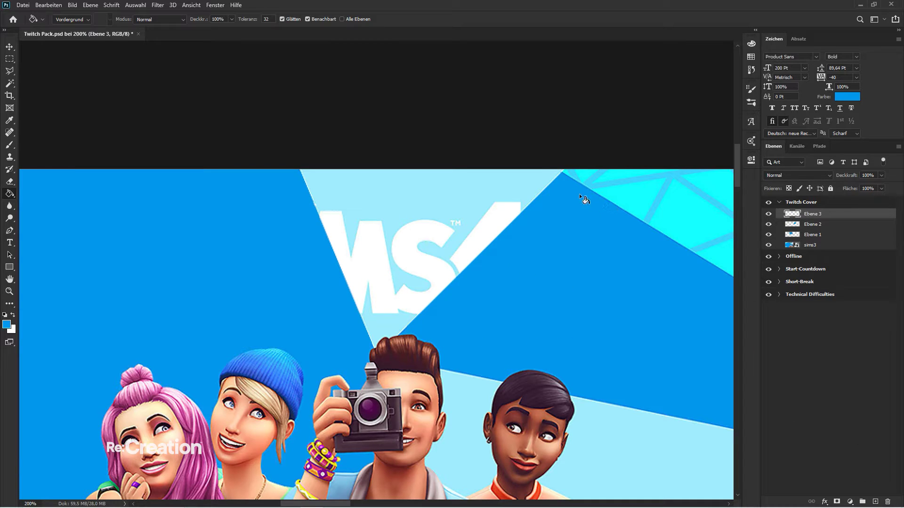
key("l")
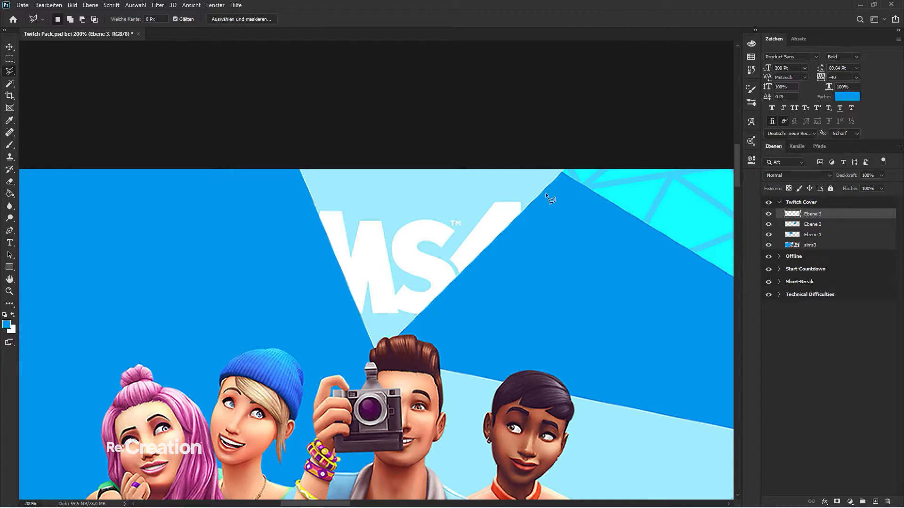
left_click(531, 204)
left_click(518, 194)
left_click(300, 196)
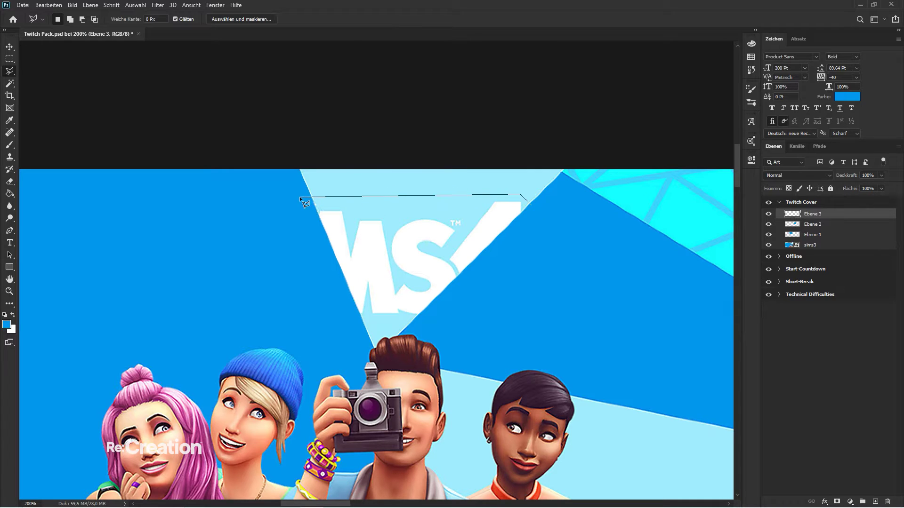
left_click(347, 315)
left_click(427, 315)
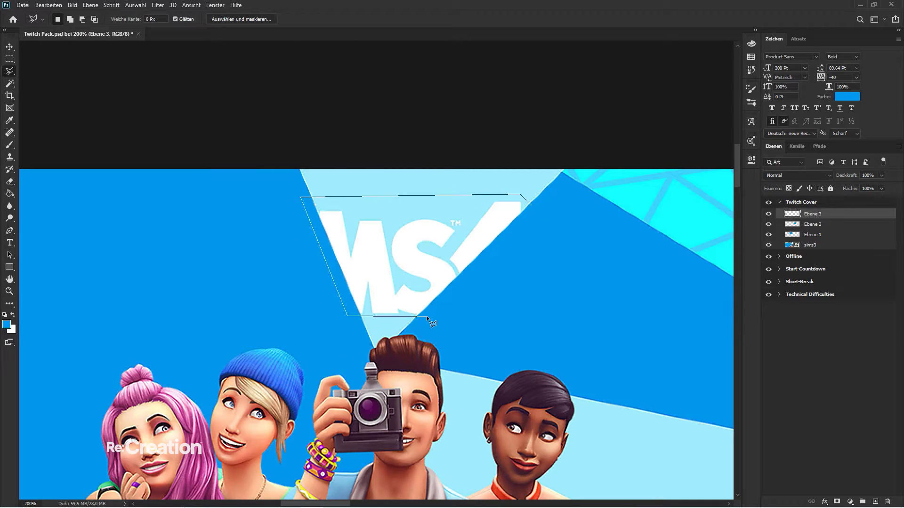
left_click(533, 205)
- Fill the letters with the sampled light-blue panel colour and move that layer below Ebene 1
key("i")
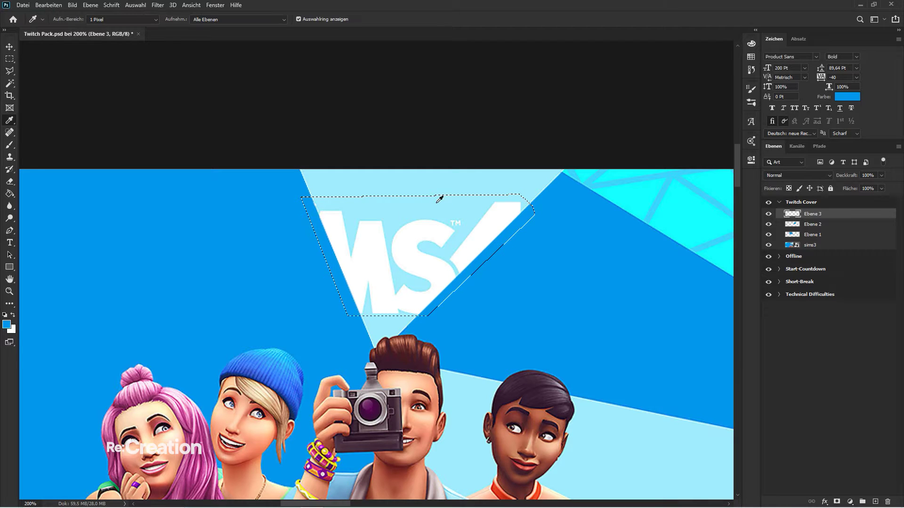
left_click(435, 198)
key("g")
left_click(401, 260)
key("ctrl+d")
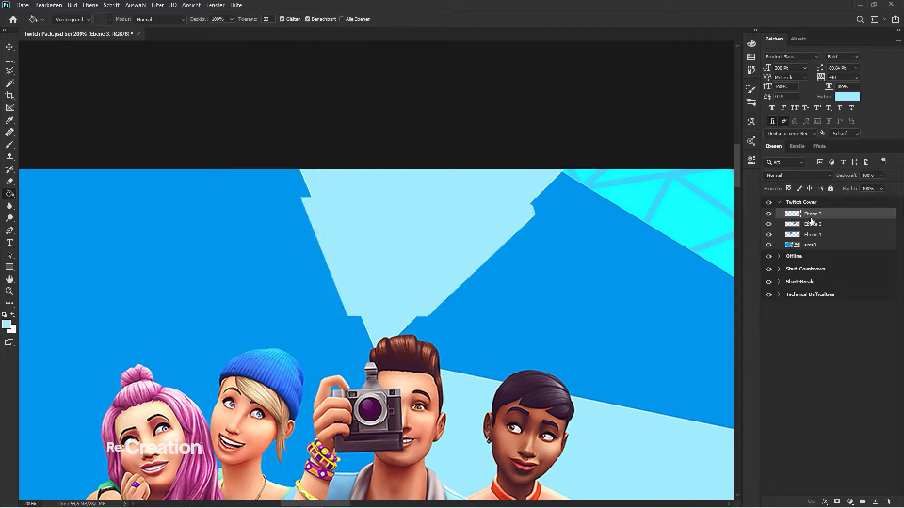
left_click_drag(814, 235, 821, 241)
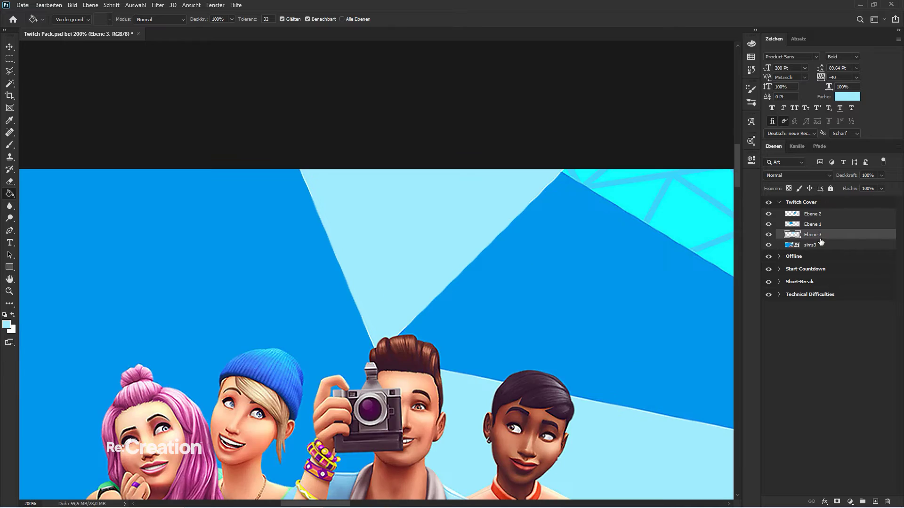
key("ctrl+minus")
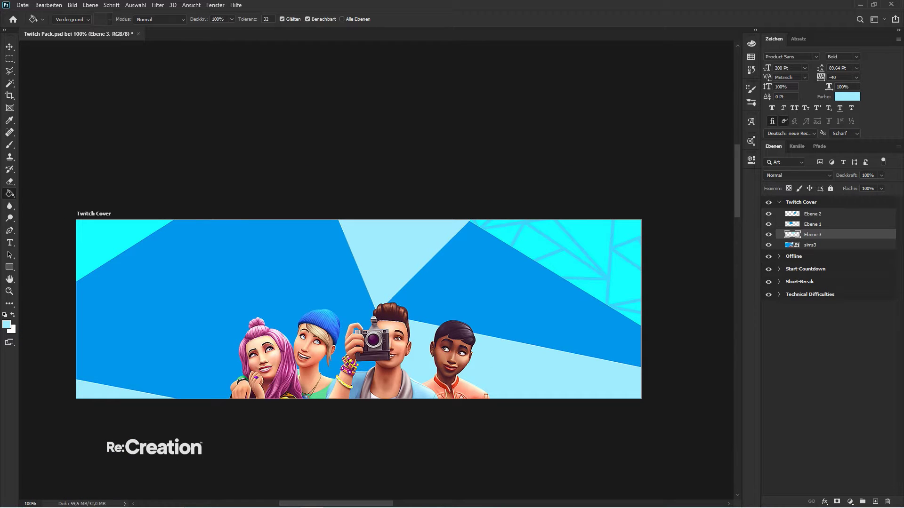
- Place the black The Sims logo on the cover and move the sims8 layer to the top
left_click_drag(495, 276, 492, 273)
key("Return")
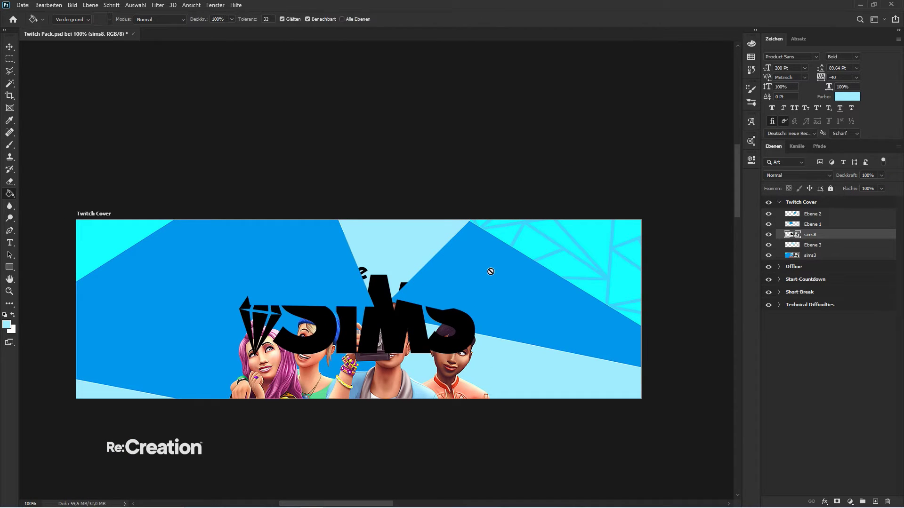
left_click_drag(810, 234, 814, 209)
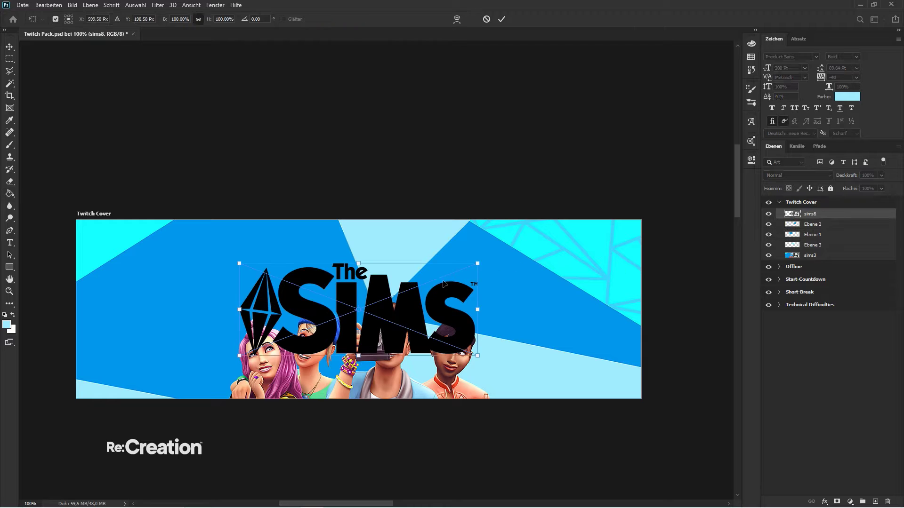
- Add a new text layer above the logo set in the SimLLHP font
key("ctrl+plus")
key("t")
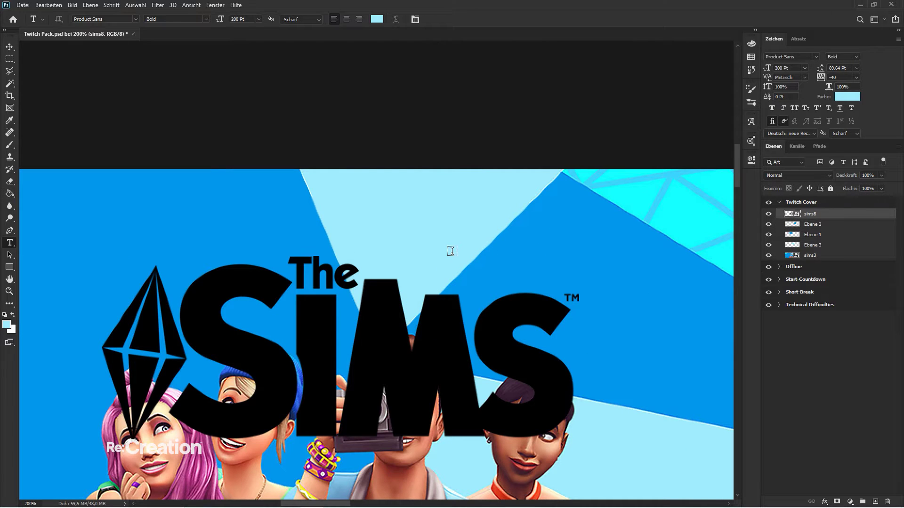
left_click(453, 249)
type("o")
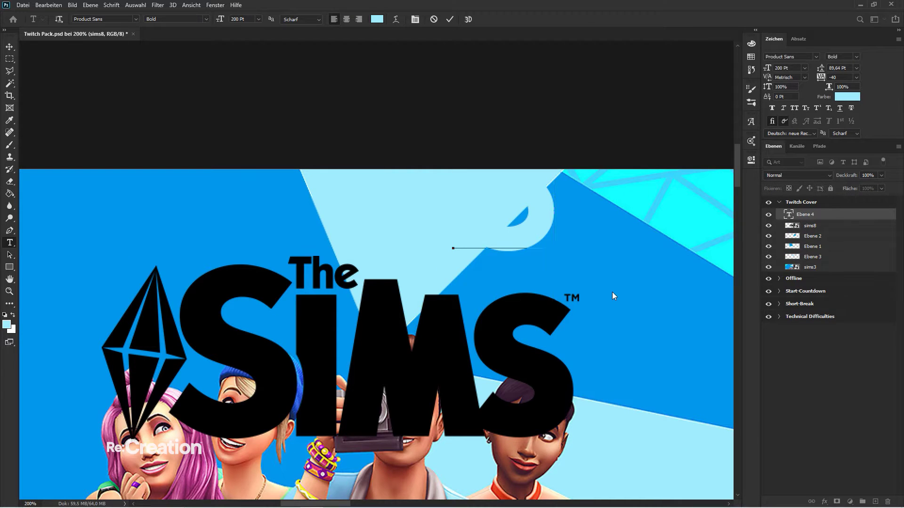
type("IM")
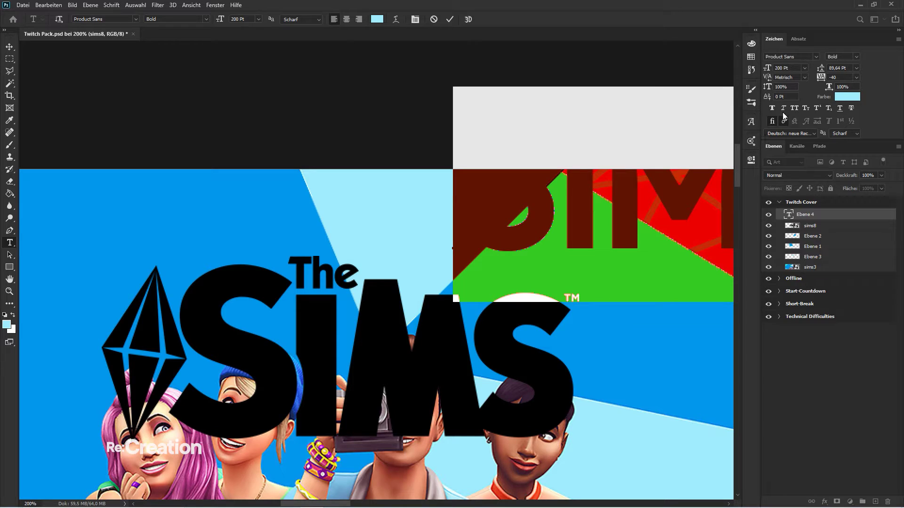
left_click(802, 55)
type("sim")
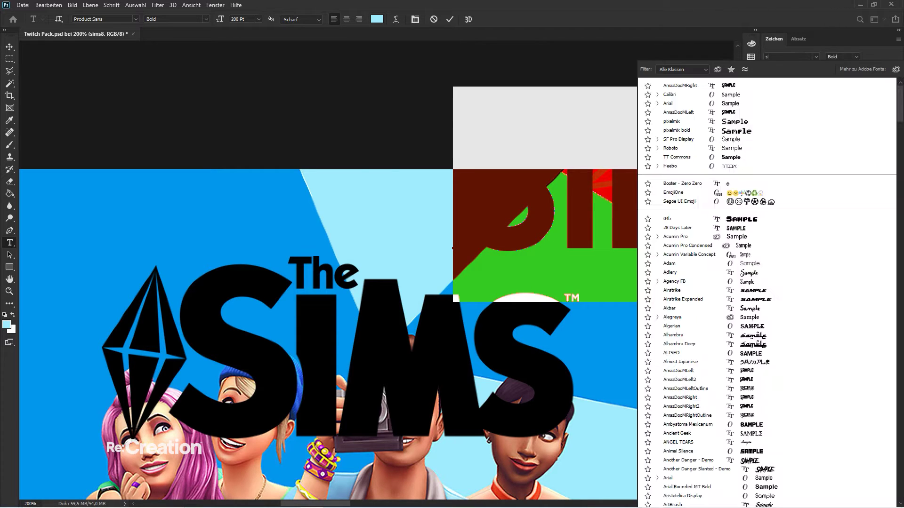
left_click(695, 81)
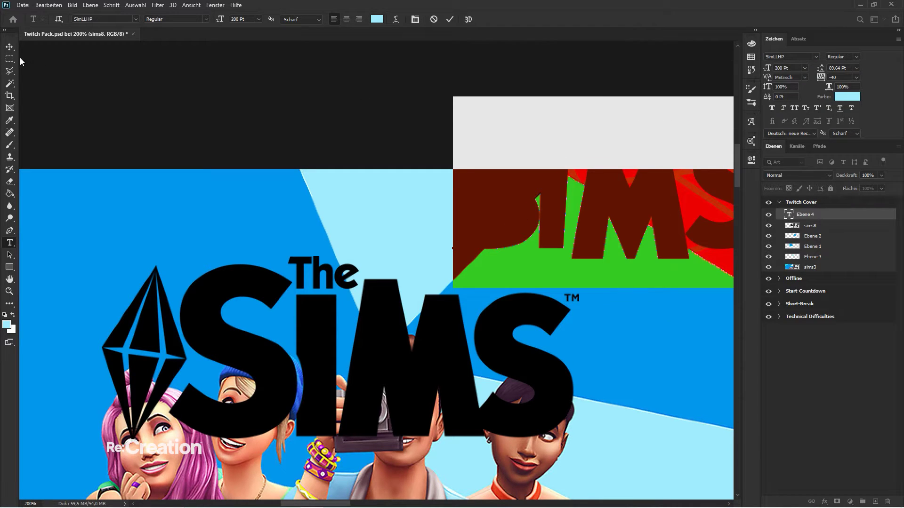
left_click(10, 47)
- Make the SIMS text pure red (FF0000) and move it down-left over the logo
left_click(847, 97)
left_click(579, 299)
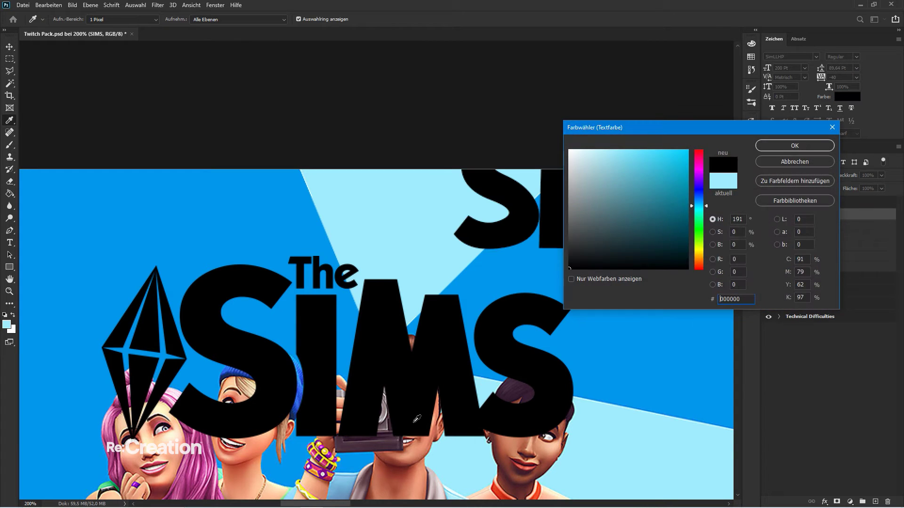
left_click(795, 146)
left_click(847, 97)
left_click(685, 150)
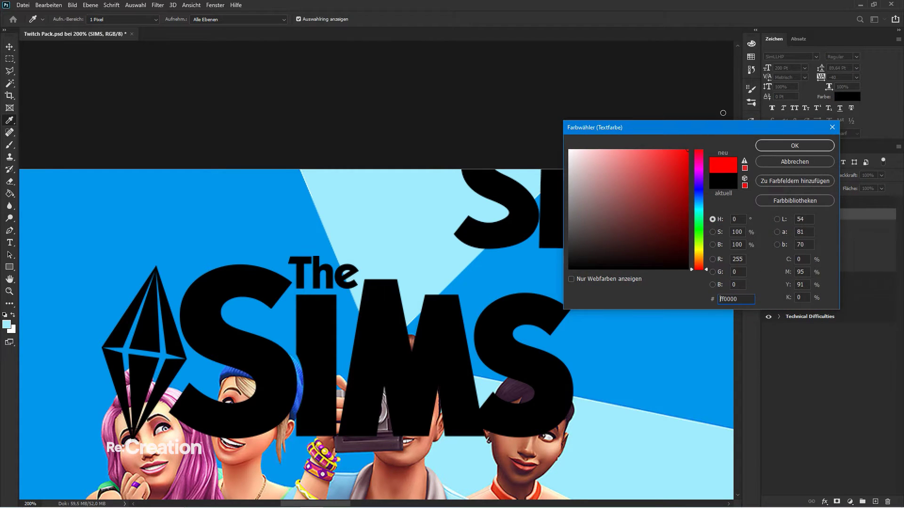
left_click(797, 145)
left_click_drag(578, 210, 319, 380)
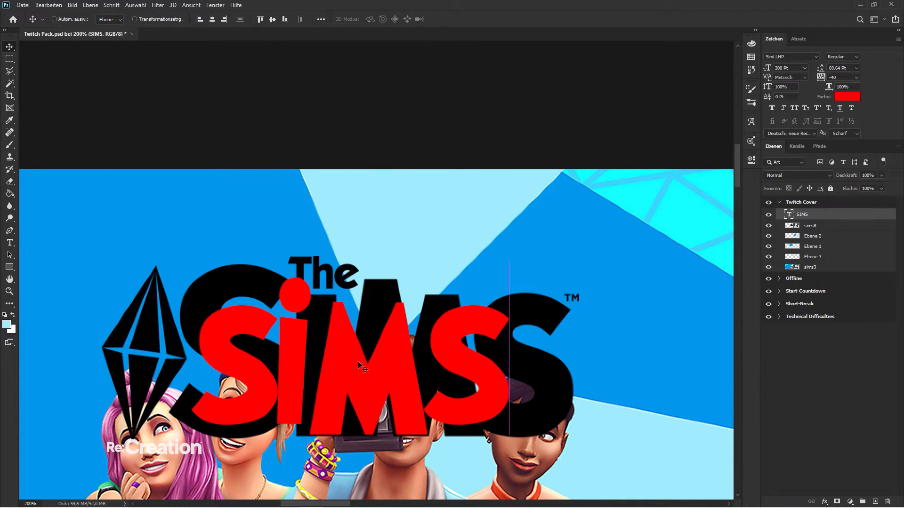
- Change the text to S and scale it to cover the logo's black S
double_click(786, 216)
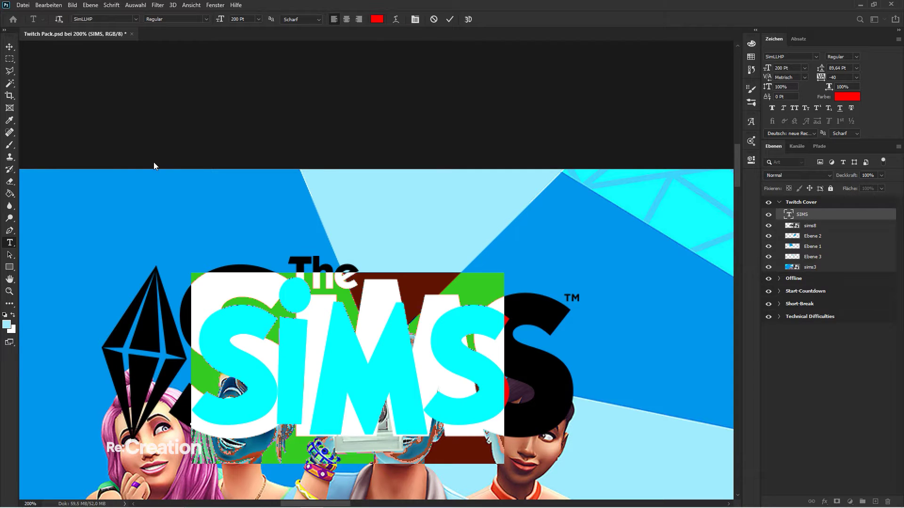
type("S")
key("ctrl+Return")
key("ctrl+t")
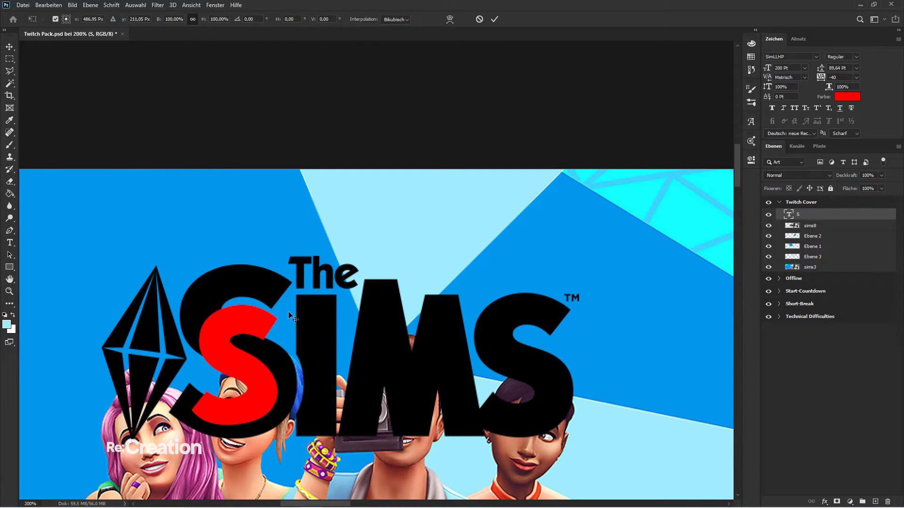
left_click_drag(250, 267, 255, 300)
left_click_drag(236, 201, 235, 220)
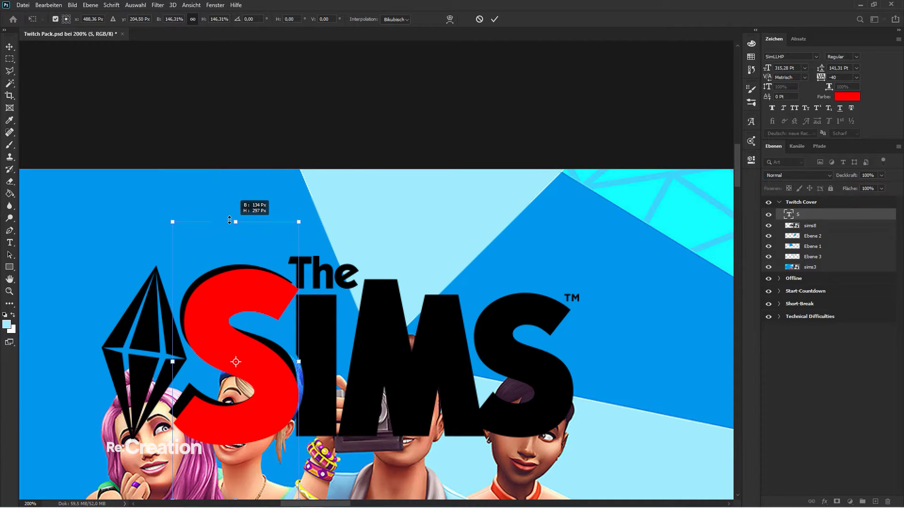
left_click_drag(232, 282, 228, 280)
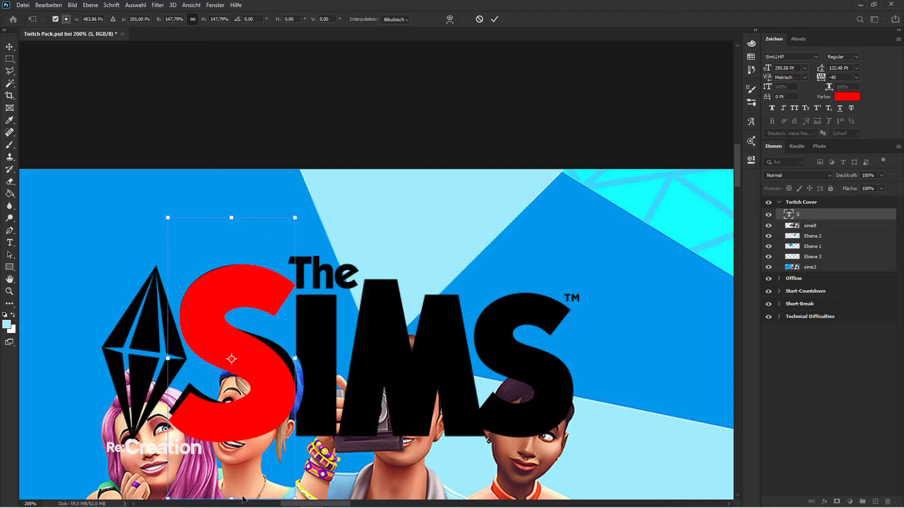
left_click_drag(229, 495, 231, 489)
key("Return")
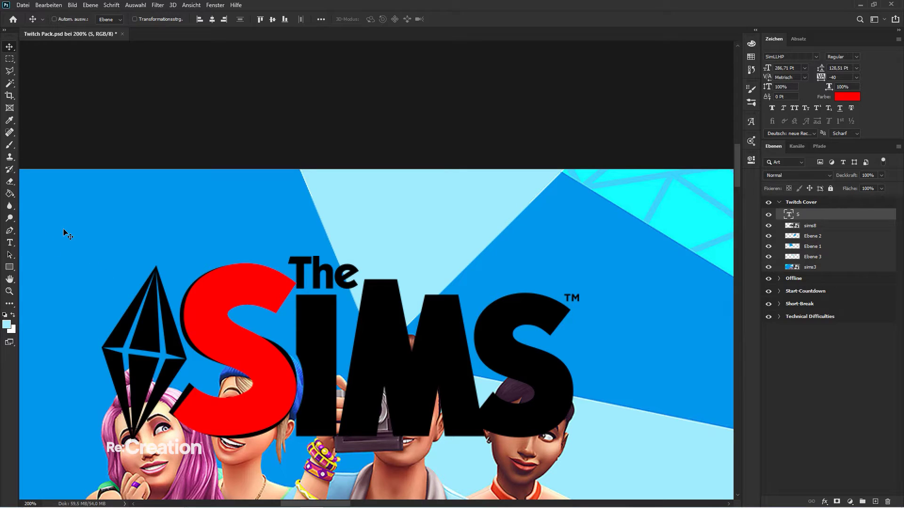
key("Left")
key("Left")
key("Left")
key("Left")
- Start a new text line above the logo reading IMS
key("t")
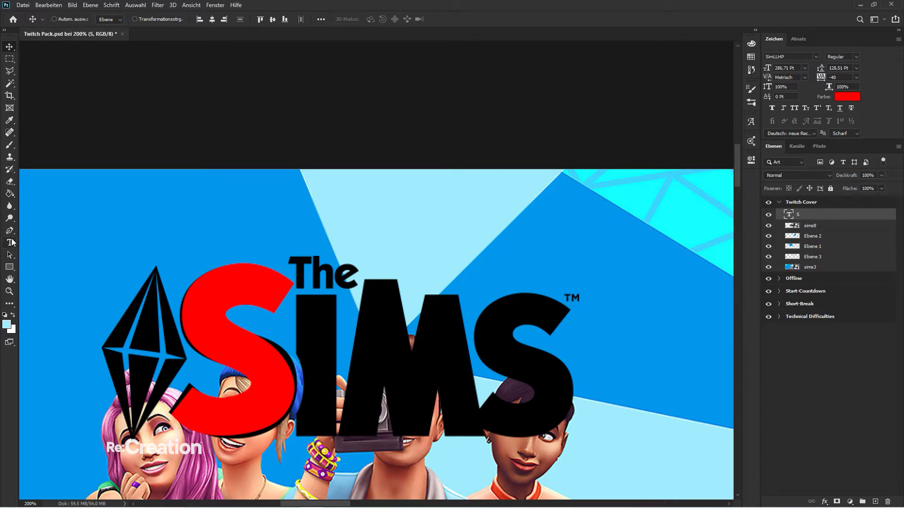
left_click(285, 211)
type("I")
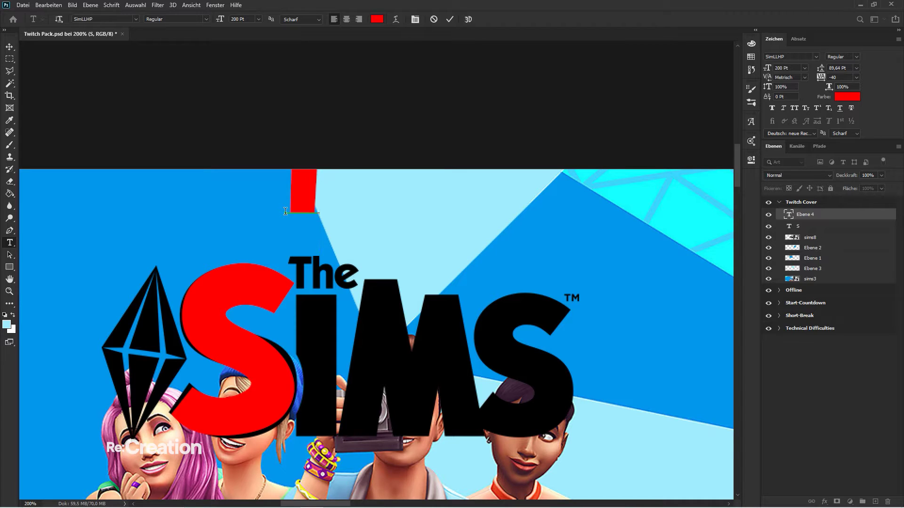
type("MS")
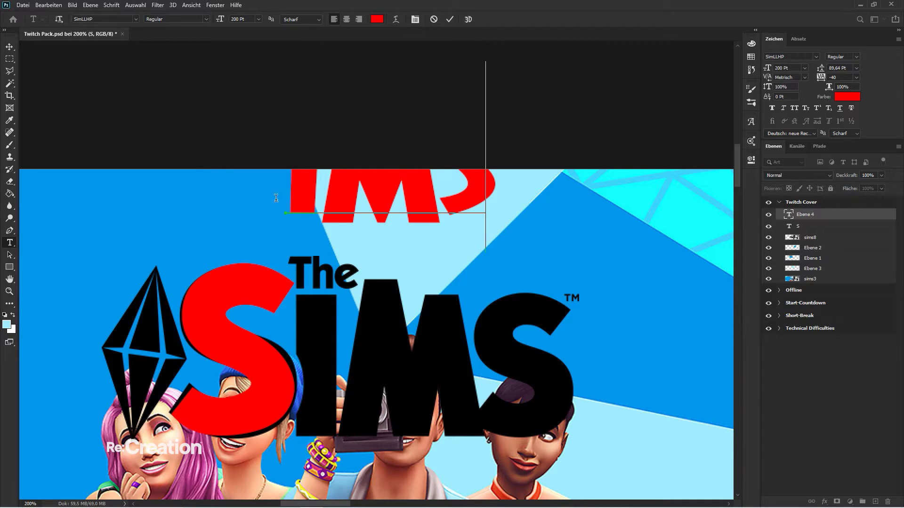
- Move the red IMS text over the logo's black letters with tracking set to 0
left_click(10, 47)
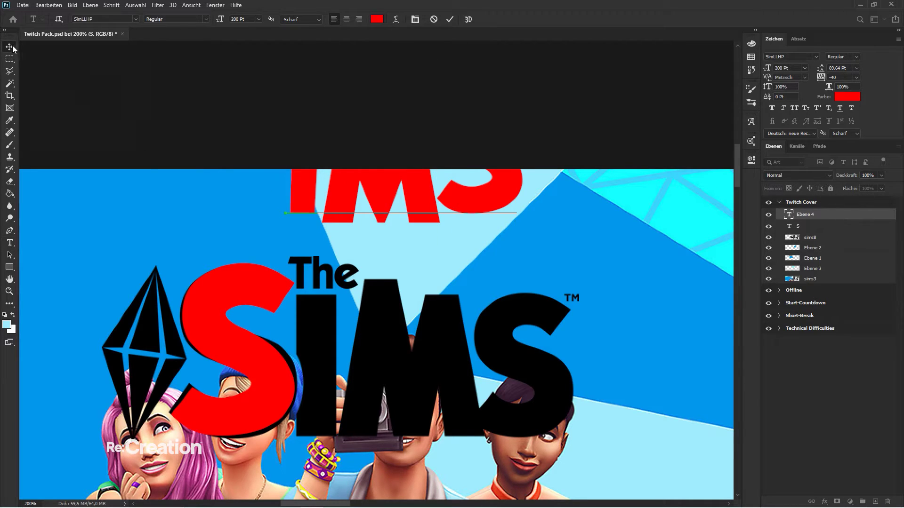
scroll(472, 332, "down", 2)
left_click(387, 92)
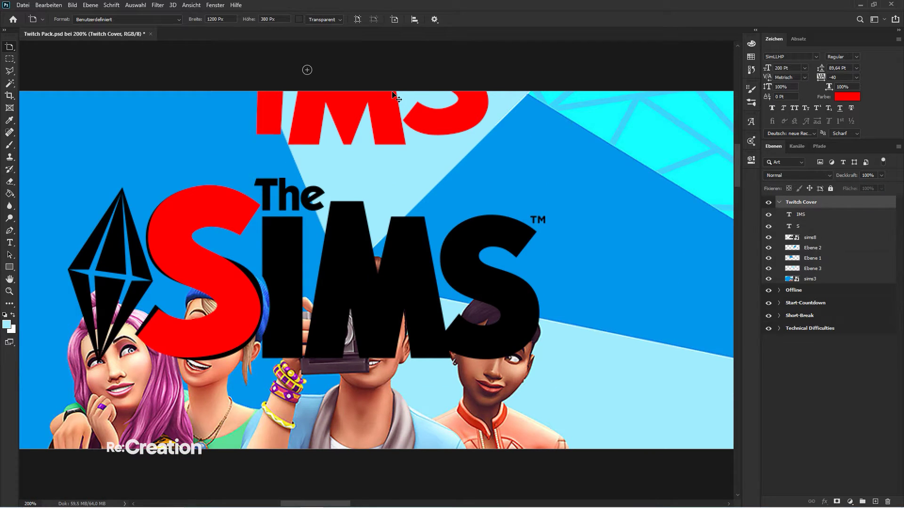
key("ctrl+minus")
key("ctrl+minus")
key("ctrl+minus")
key("v")
key("ctrl+plus")
key("ctrl+plus")
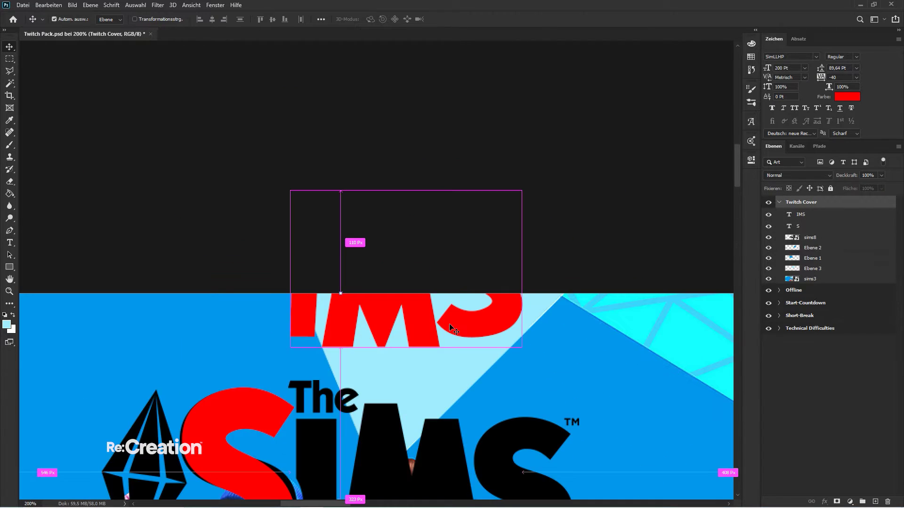
left_click_drag(449, 323, 459, 125)
left_click(447, 220, "ctrl")
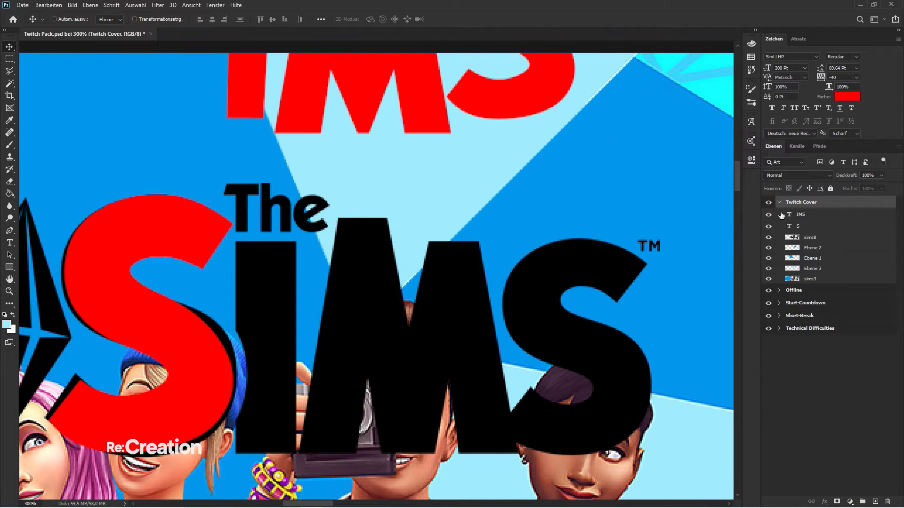
left_click(782, 215)
left_click_drag(420, 98, 422, 396)
left_click_drag(429, 400, 429, 400)
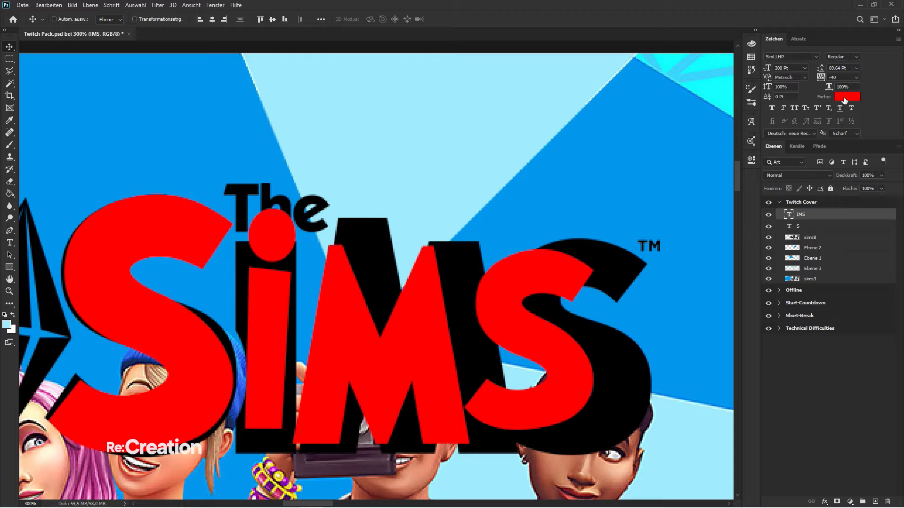
key("Return")
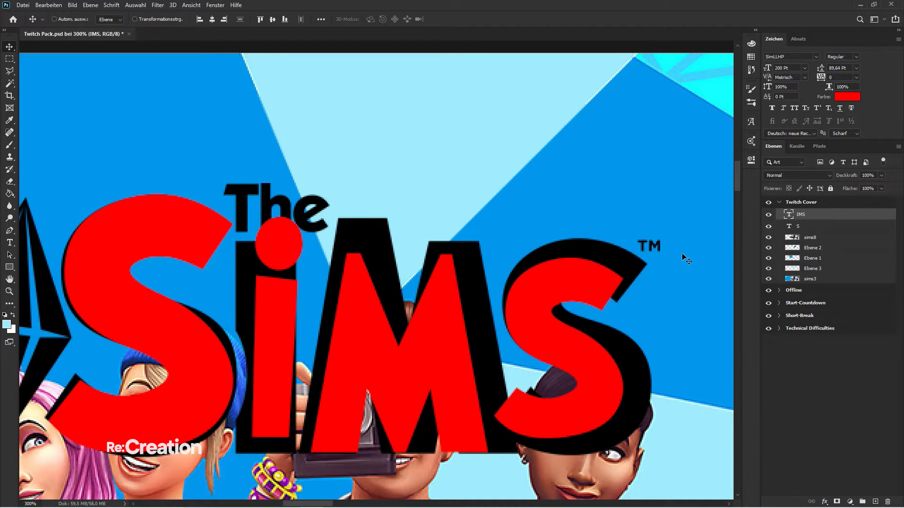
left_click_drag(422, 323, 411, 340)
- Enlarge the IMS text to 124.8% and reposition it beside the red S
key("ctrl+t")
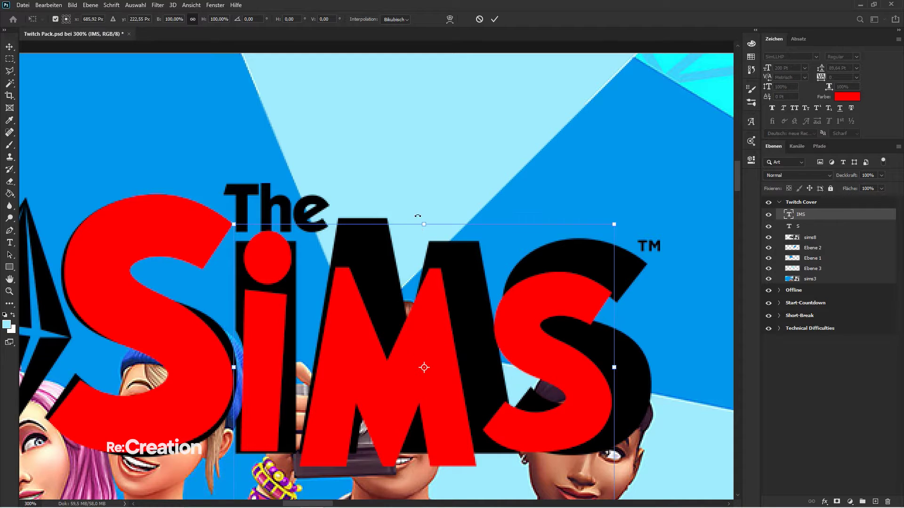
left_click_drag(417, 216, 418, 145)
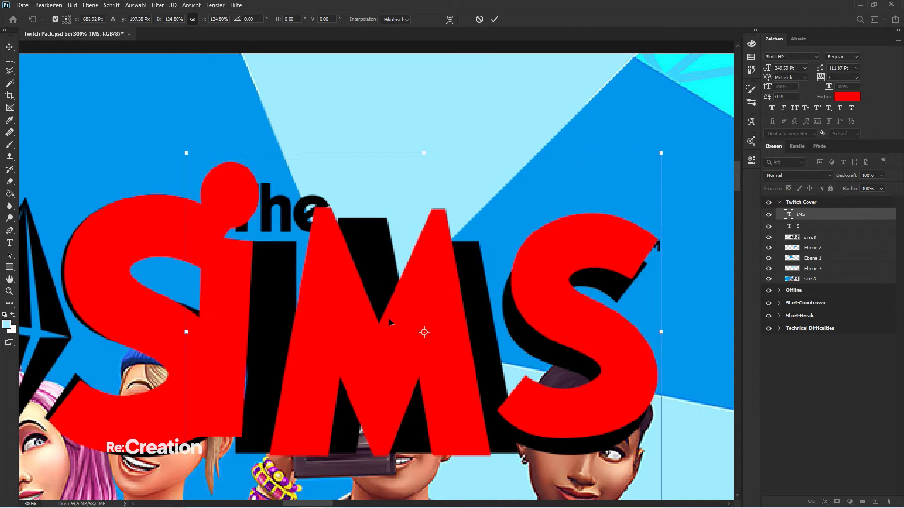
left_click_drag(389, 318, 423, 330)
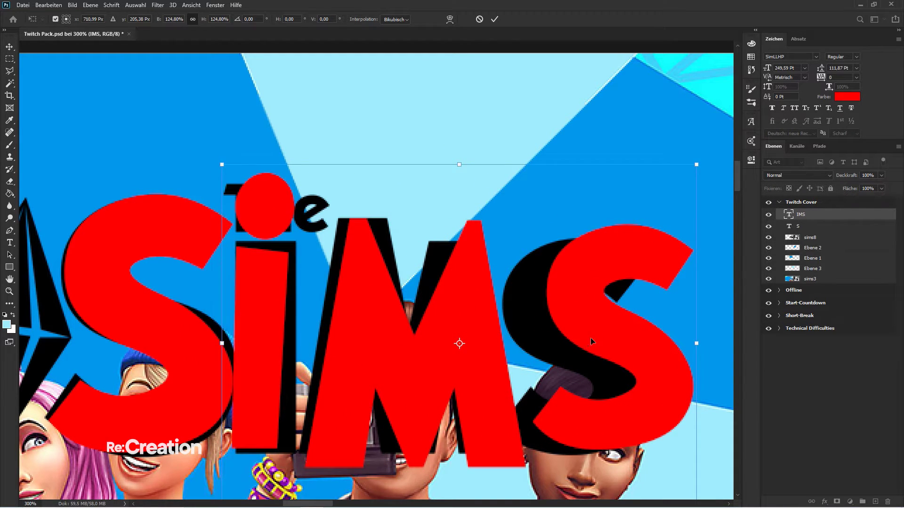
key("Return")
key("t")
double_click(555, 291)
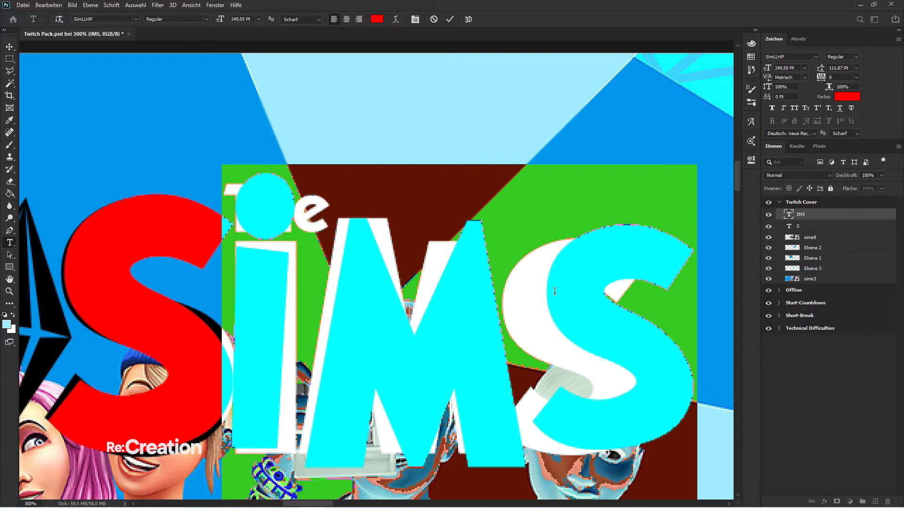
left_click(9, 46)
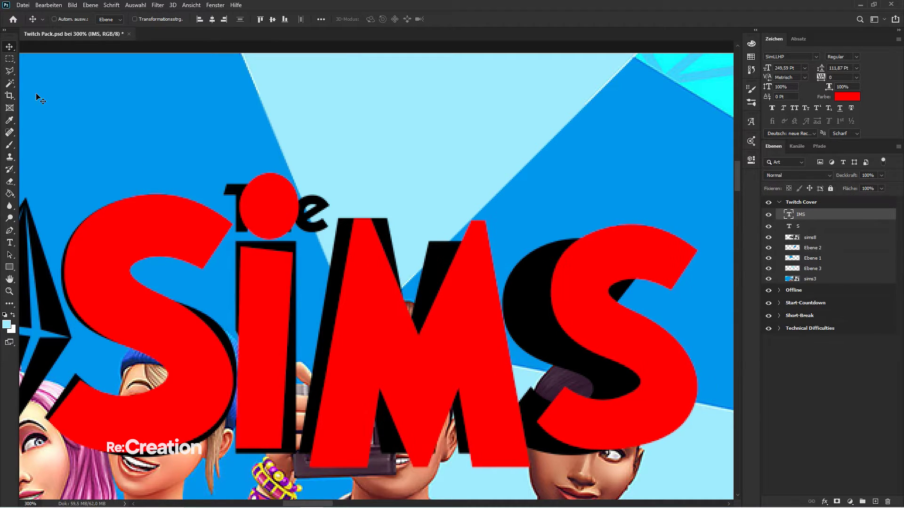
- Add a mask to the IMS layer and fill a rectangle around 'The' black to hide the red i-dot
left_click(837, 501)
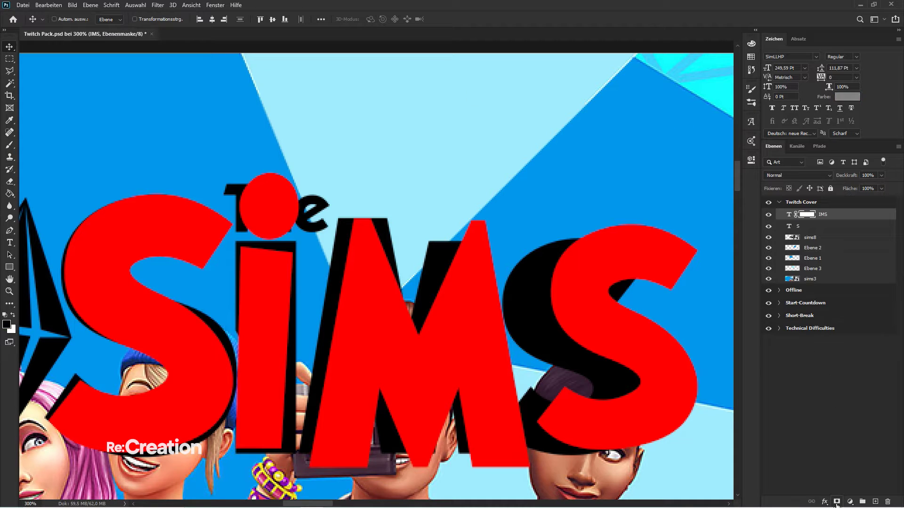
key("m")
left_click_drag(218, 176, 332, 239)
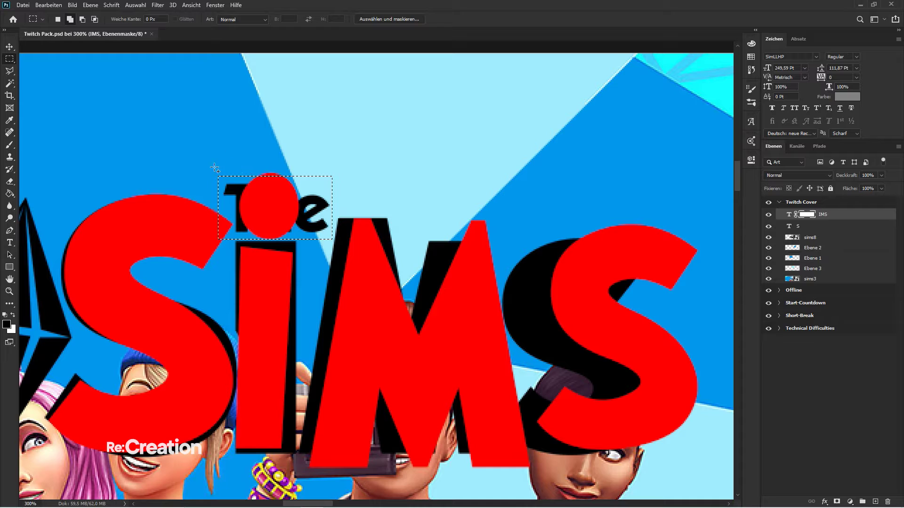
left_click_drag(214, 168, 341, 207)
right_click(270, 159)
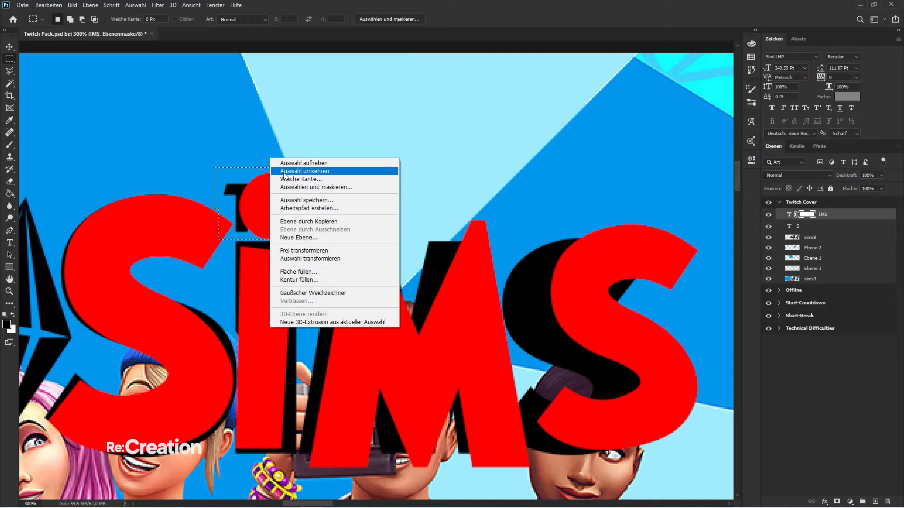
left_click(285, 171)
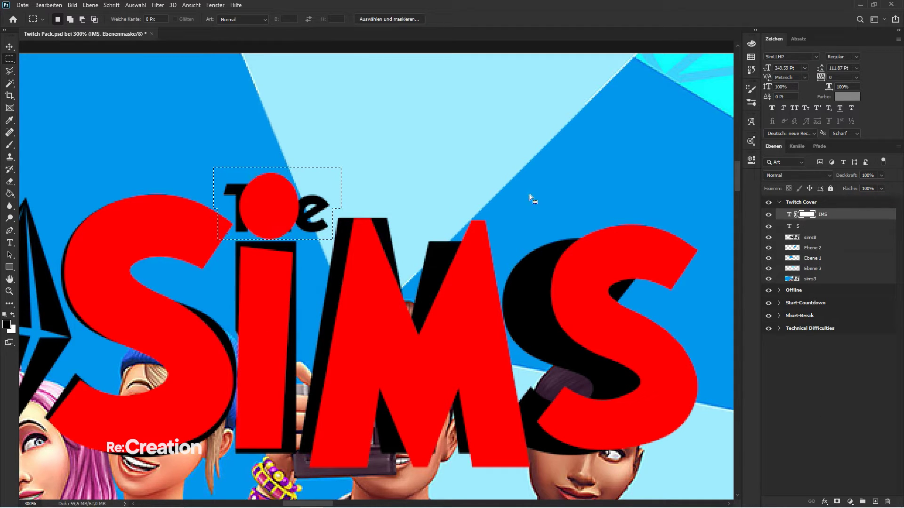
key("g")
left_click(277, 197)
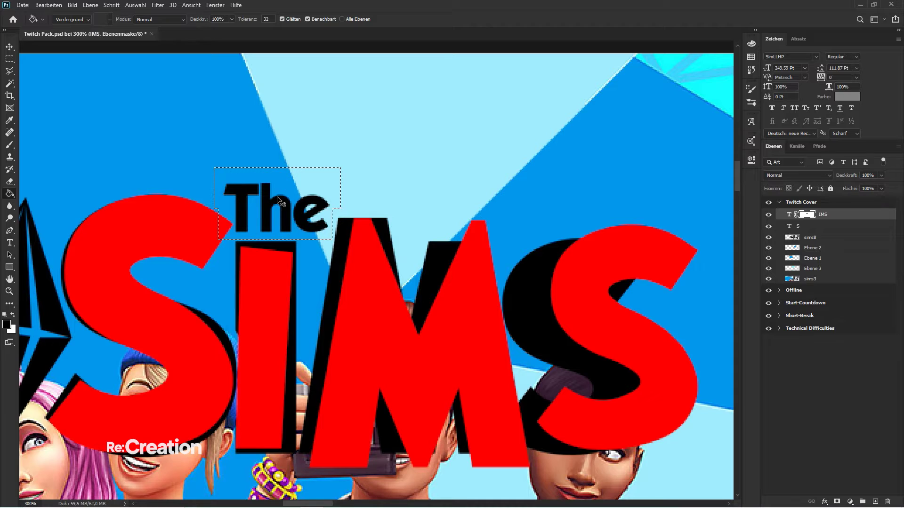
key("ctrl+d")
key("v")
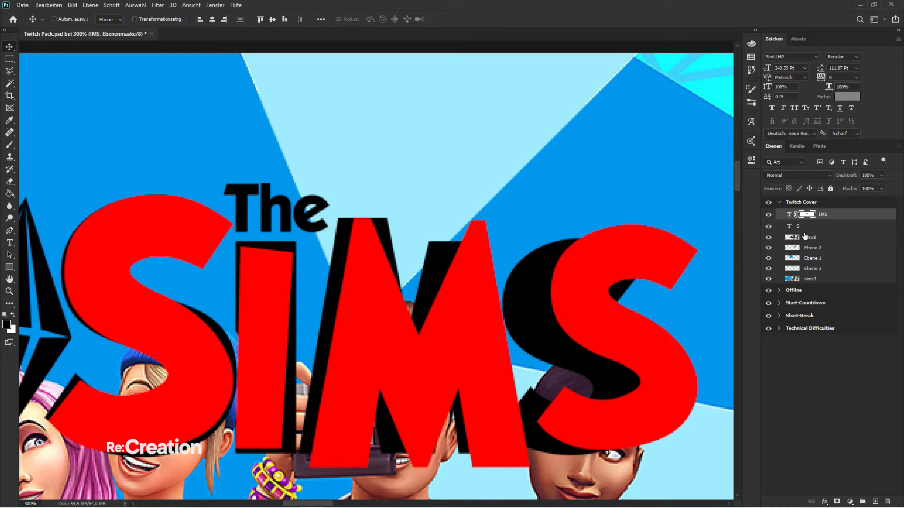
left_click(803, 226)
left_click(816, 239)
- Mask the sims8 layer to a polygonal outline around the diamond logo
key("l")
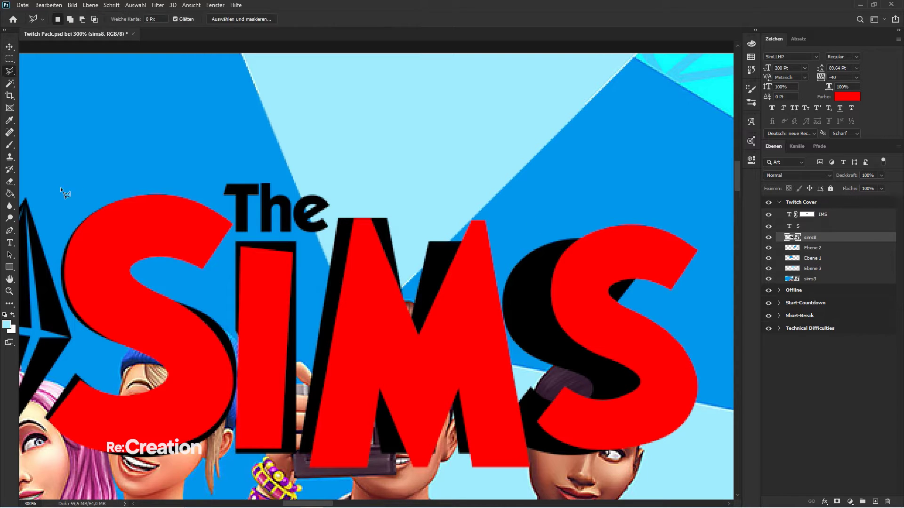
left_click(30, 184)
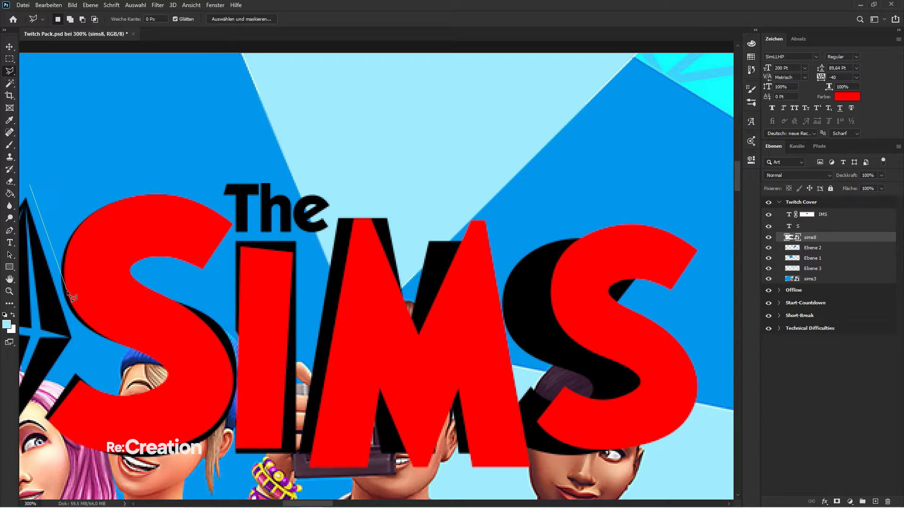
left_click(76, 339)
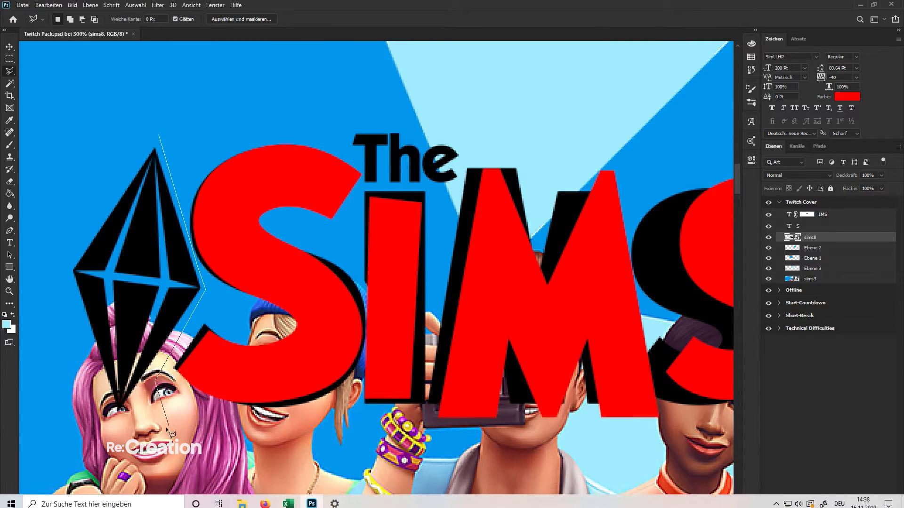
left_click(125, 429)
left_click(49, 307)
left_click(43, 175)
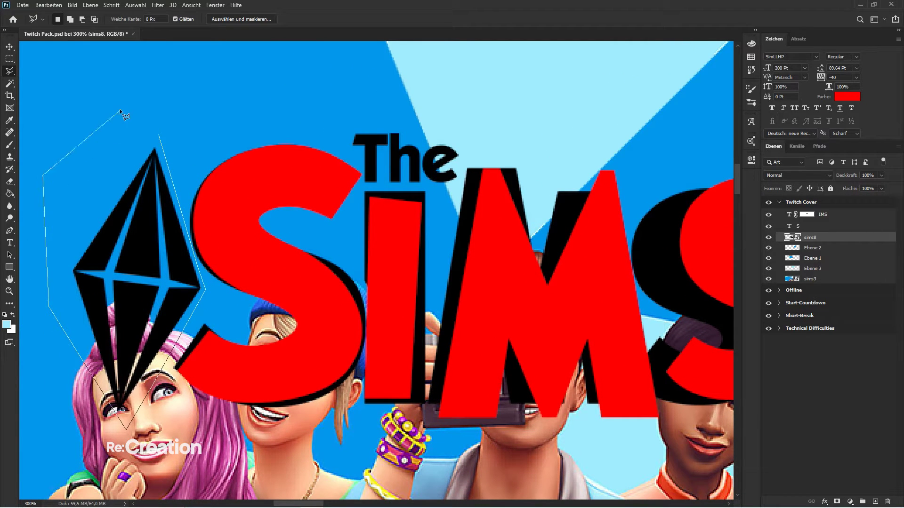
left_click(156, 135)
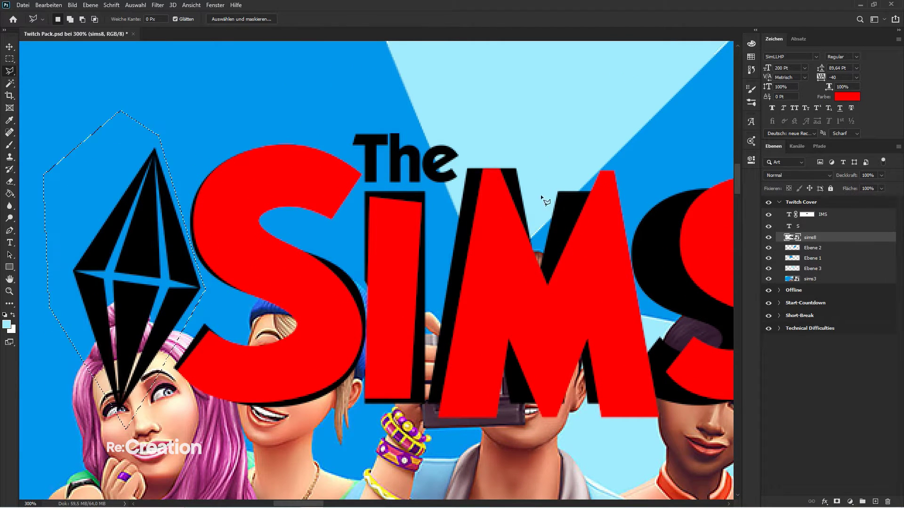
left_click(837, 502)
key("v")
- Set both the S and IMS text colours to white
left_click(841, 226)
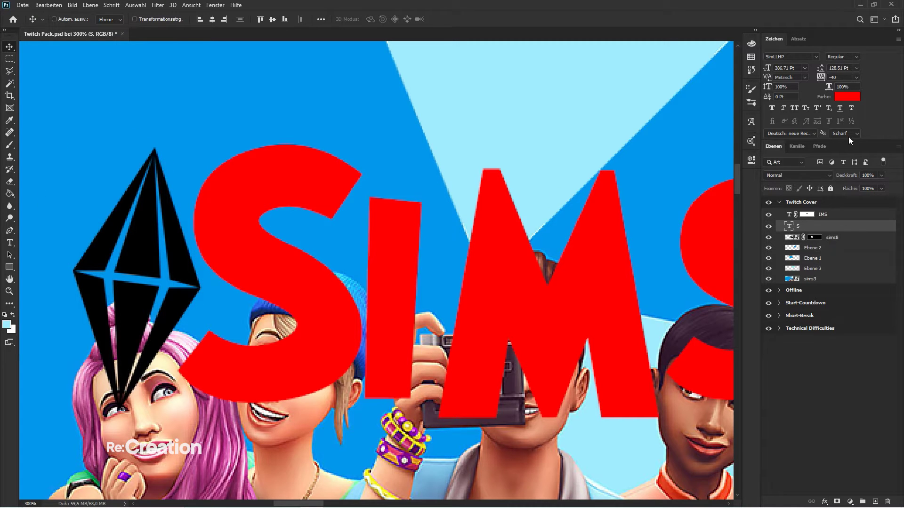
left_click(843, 96)
left_click(573, 148)
left_click(807, 146)
left_click(807, 214)
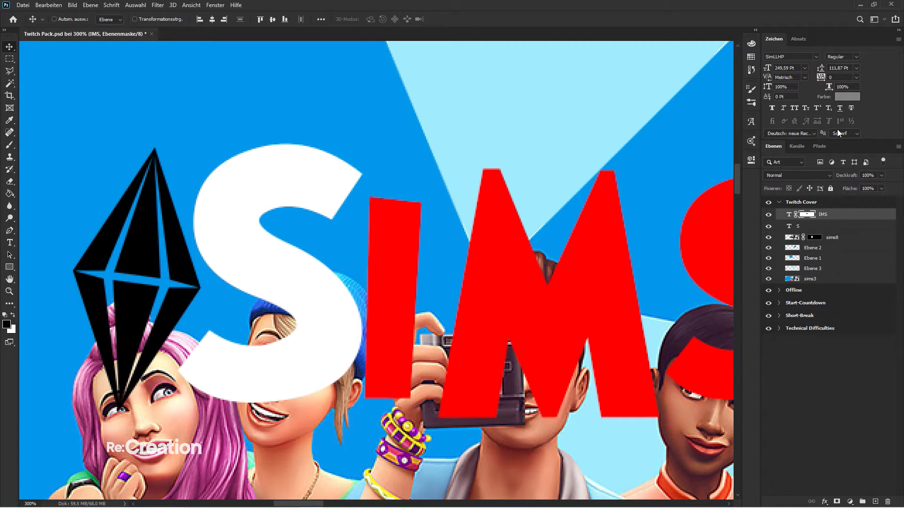
left_click(839, 99)
left_click(574, 147)
left_click(794, 146)
- Give sims8 a white Color Overlay and stack the S layer above IMS
left_click(859, 241)
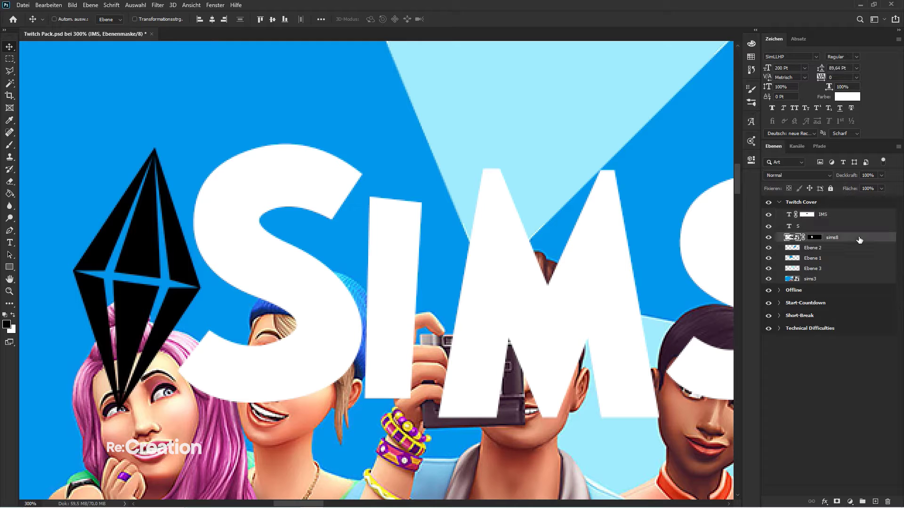
key("h")
double_click(860, 240)
left_click(532, 227)
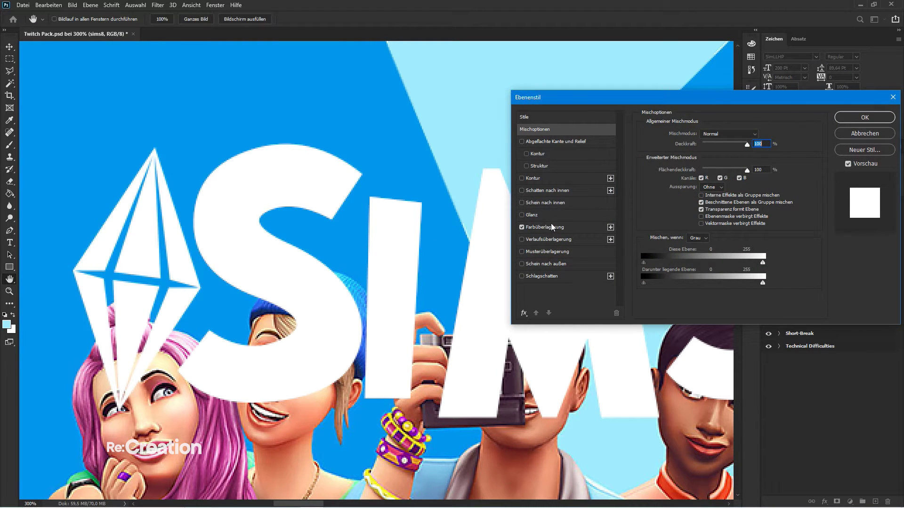
key("Return")
left_click(893, 238)
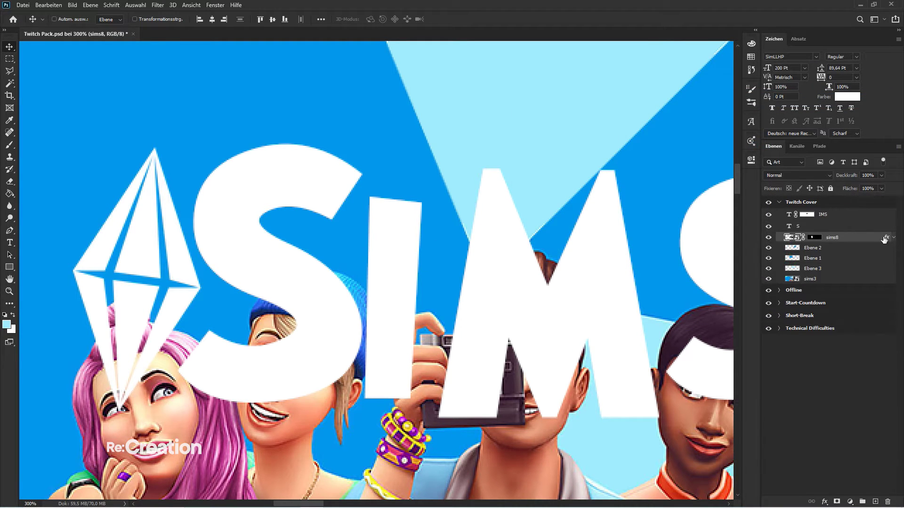
mouse_move(828, 228)
left_mouse_down()
mouse_move(822, 211)
mouse_move(819, 219)
left_mouse_up()
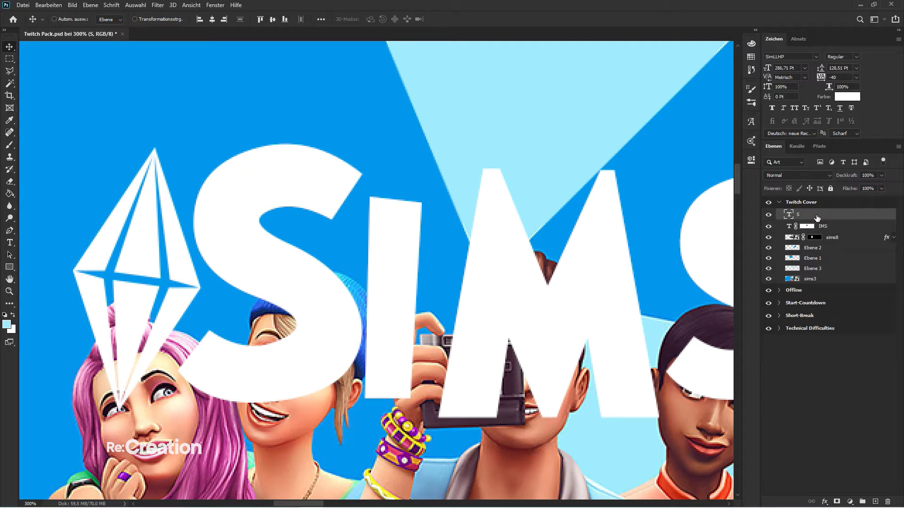
- Rename the title layers to 'Y (our Name)' and '(Y) our Name', and the sims8 layer to 'Logo'
double_click(840, 216)
type("Y (our Name)")
key("Return")
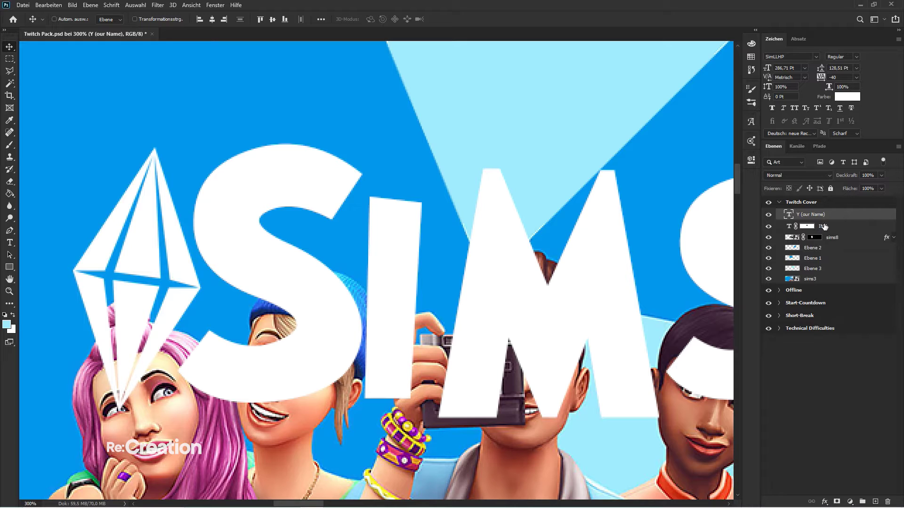
double_click(823, 226)
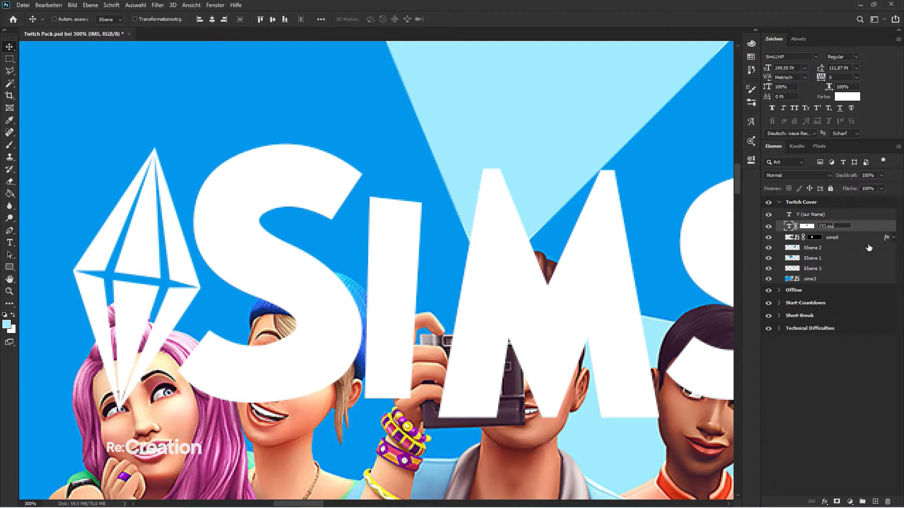
type("(Y) our Name")
key("Return")
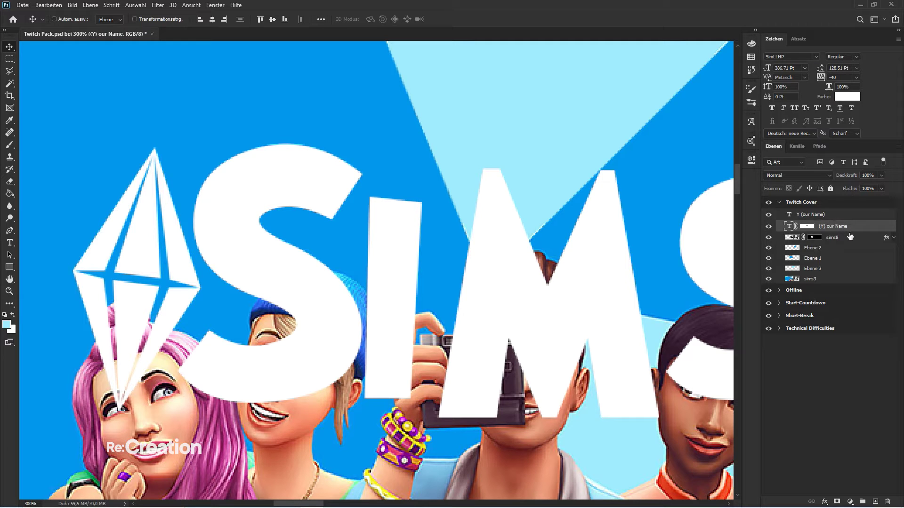
double_click(832, 238)
type("Lo")
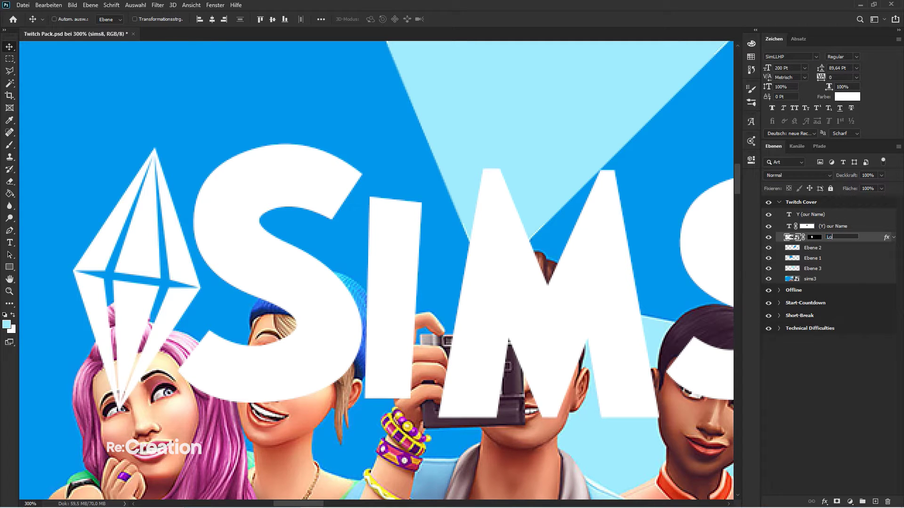
type("go")
key("Return")
- Group the two title layers and Logo into a group named 'Text'
left_click(833, 215, "shift")
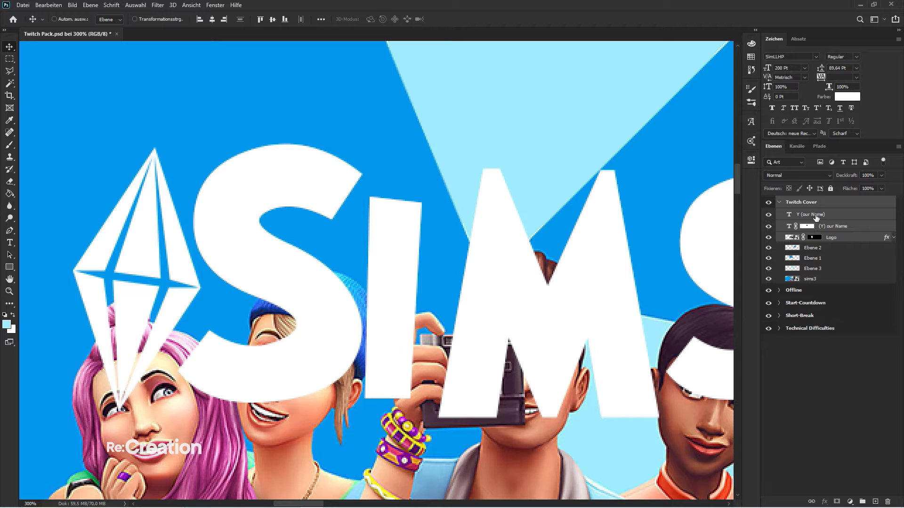
key("ctrl+g")
key("t")
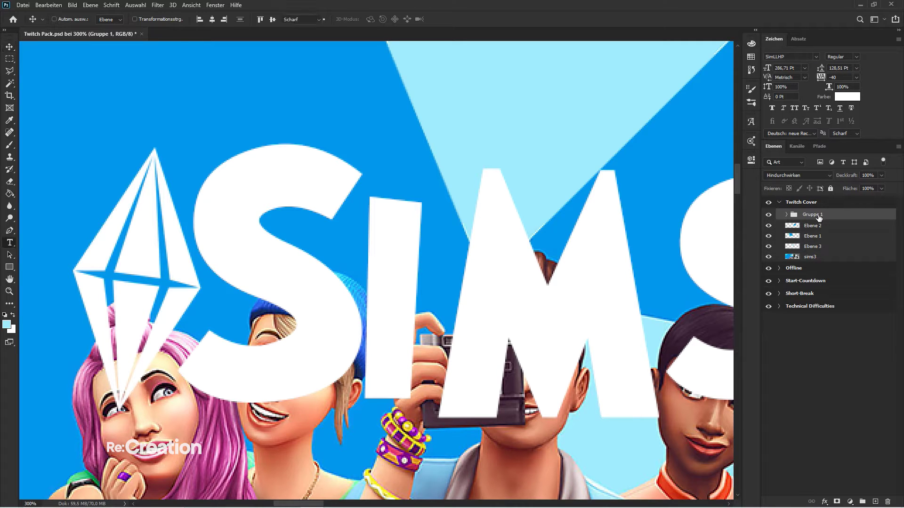
double_click(819, 214)
type("Text")
key("Return")
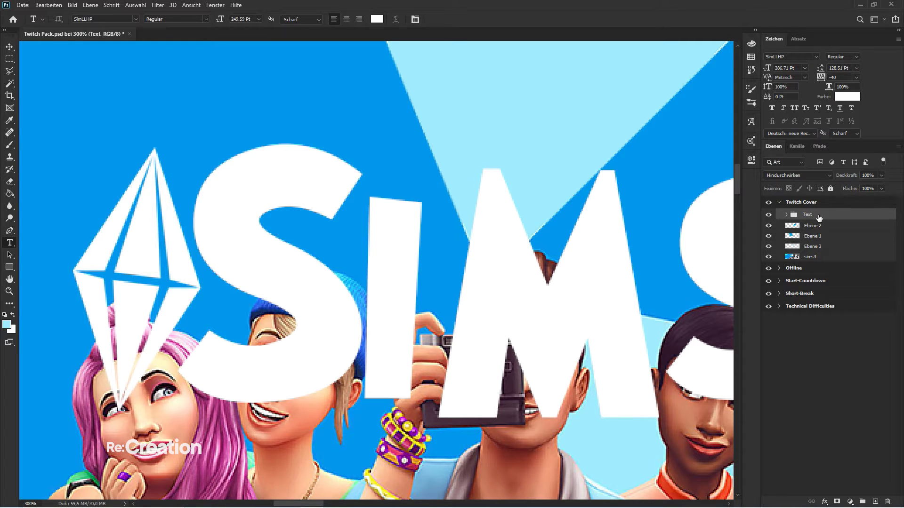
- Colour-label the Text group green and the Logo layer red
key("v")
right_click(818, 215)
left_click(719, 480)
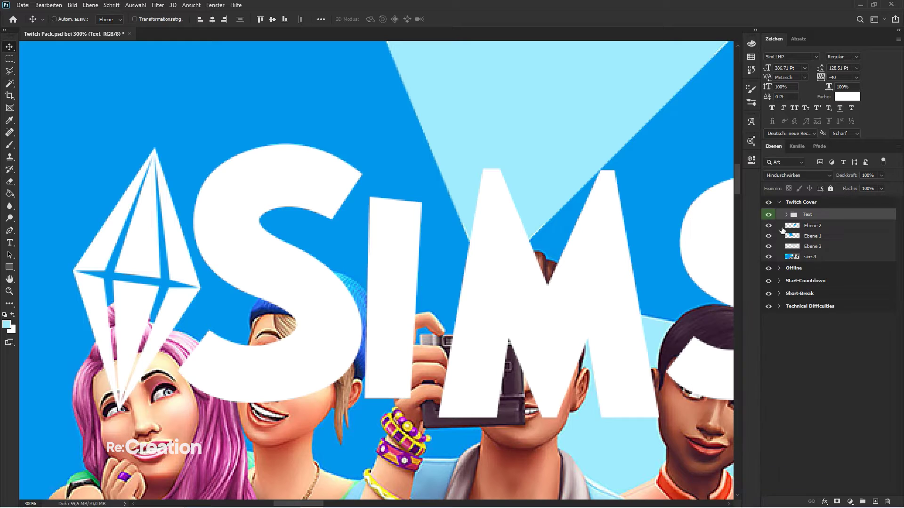
left_click(788, 214)
right_click(834, 249)
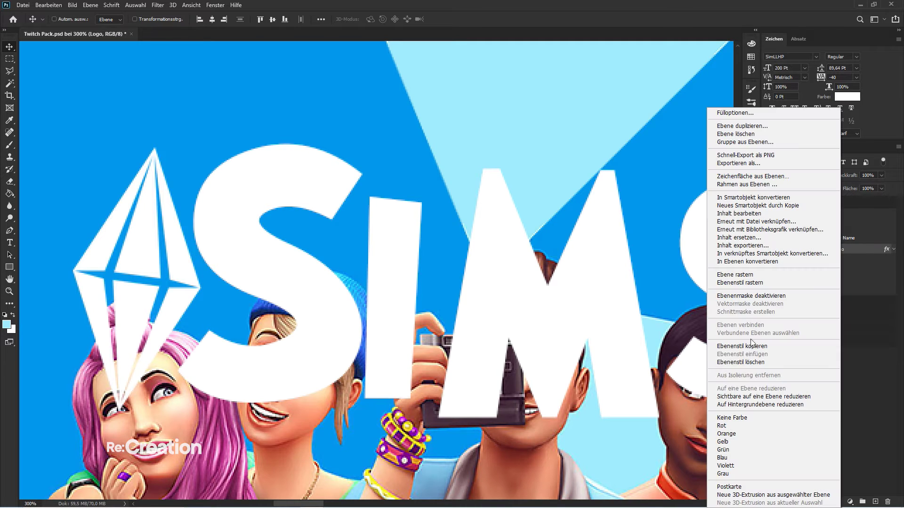
left_click(732, 425)
left_click(796, 216)
left_click(786, 215)
- Scale the Text group down to about half size and nudge it upward
key("ctrl+1")
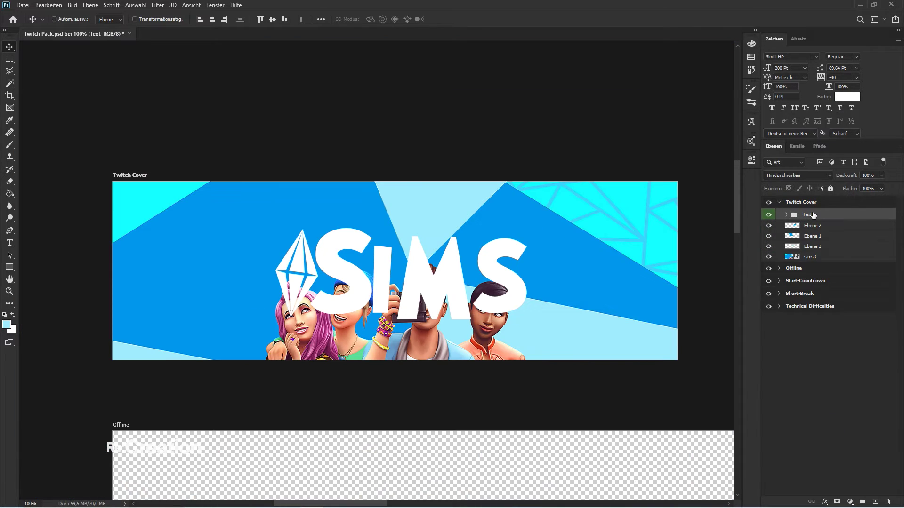
key("ctrl+t")
left_click_drag(528, 221, 469, 245)
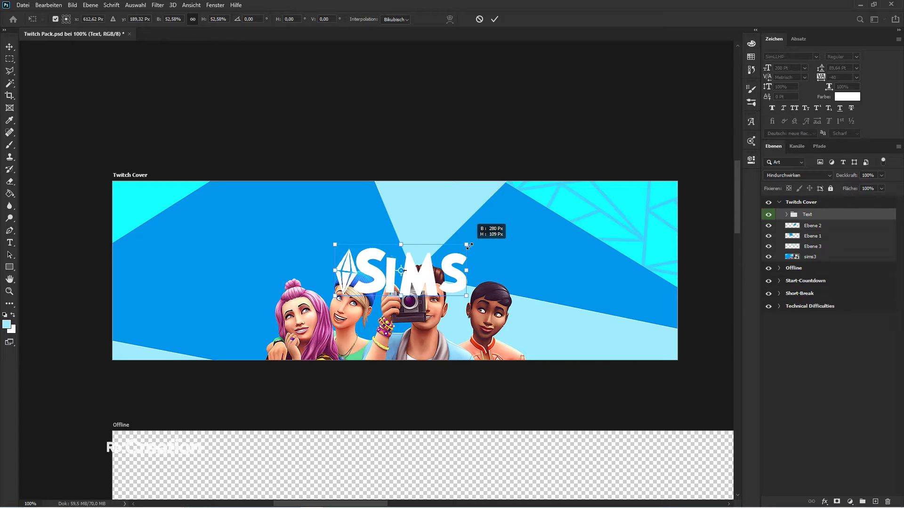
key("Return")
key("shift+Up")
key("shift+Up")
key("shift+Up")
key("shift+Up")
key("shift+Up")
key("shift+Up")
key("shift+Up")
key("shift+Up")
key("shift+Up")
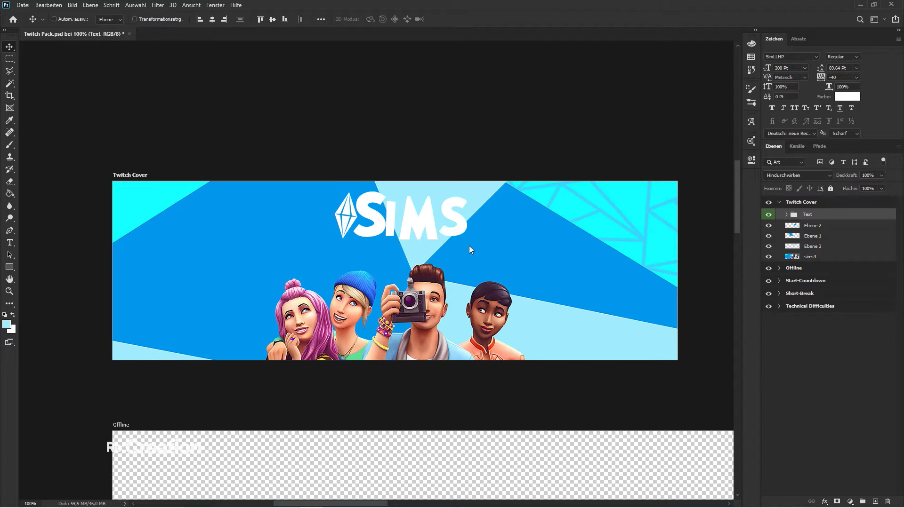
key("shift+Down")
- Fill a Polygonal Lasso selection on the IMS layer's mask to hide the stray fleck above the I
key("ctrl+plus")
key("ctrl+plus")
scroll(688, 219, "up", 2)
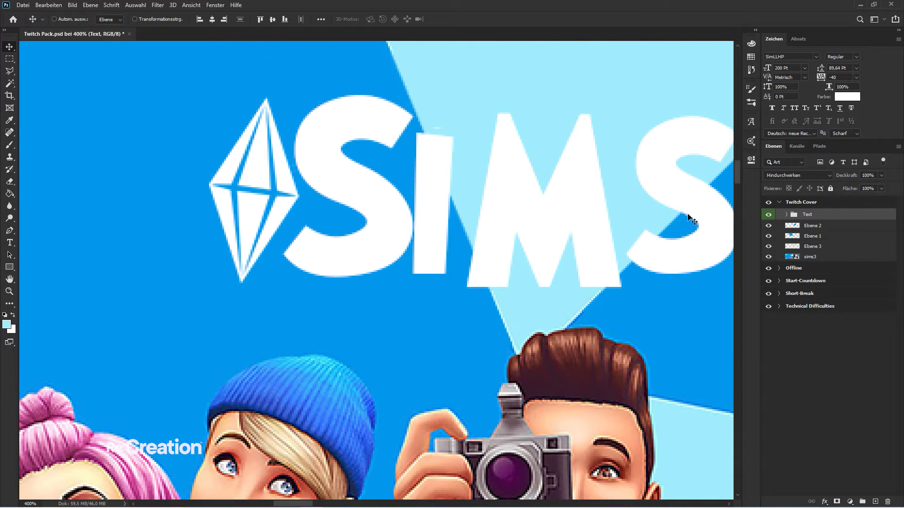
left_click(786, 214)
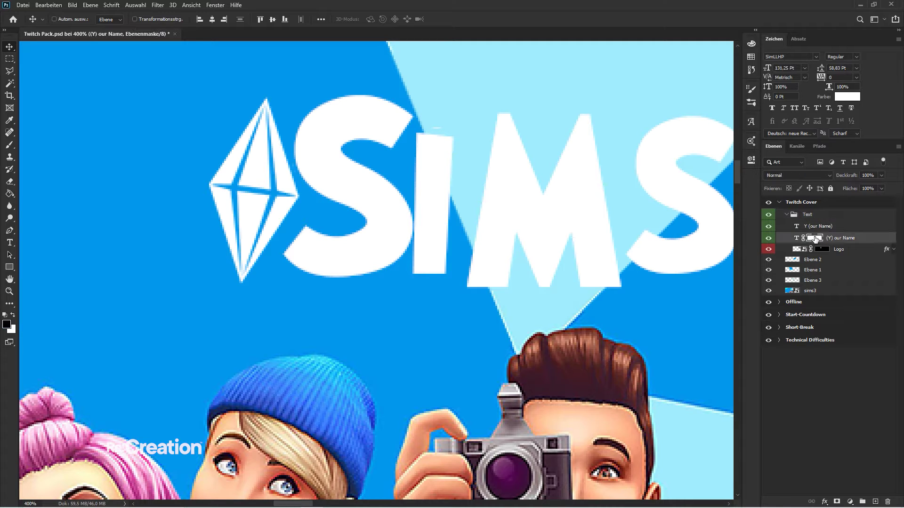
left_click(814, 238)
key("l")
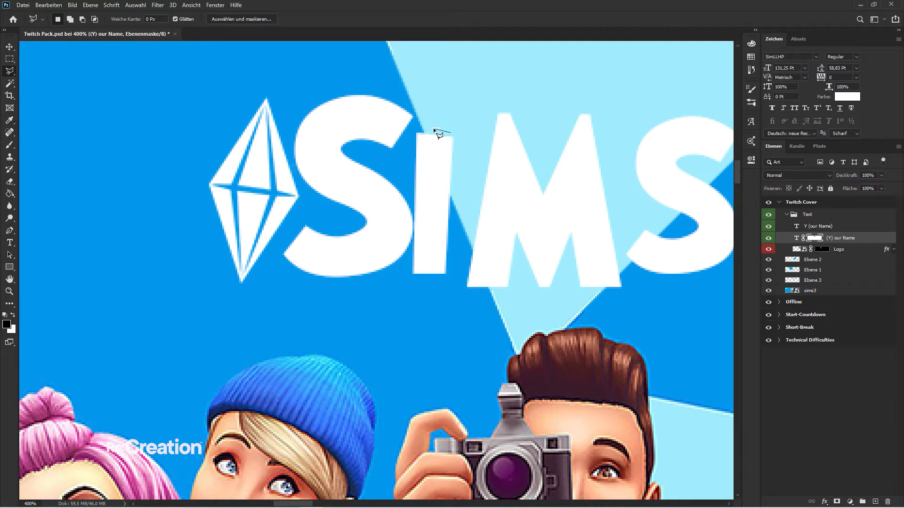
left_click(419, 131)
left_click(425, 109)
left_click(442, 109)
left_click(452, 133)
key("g")
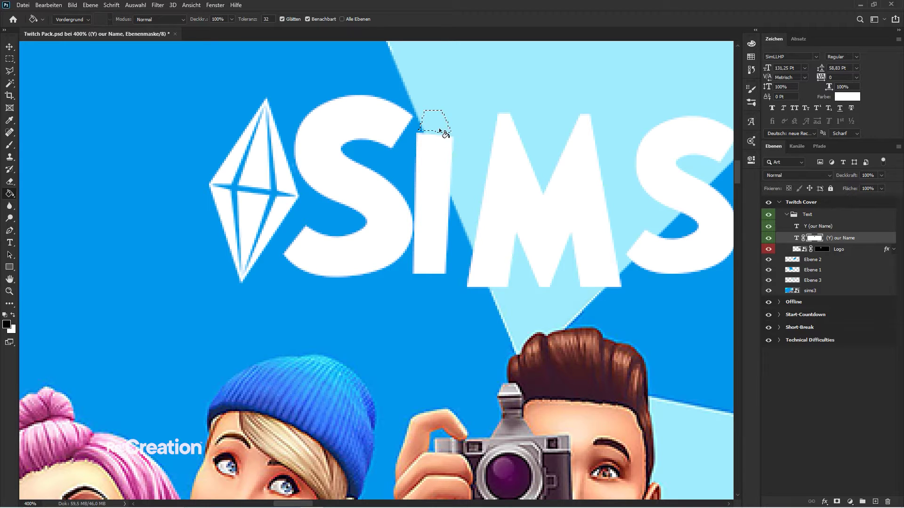
- Nudge the IMS letters slightly to the right
key("ctrl+minus")
key("v")
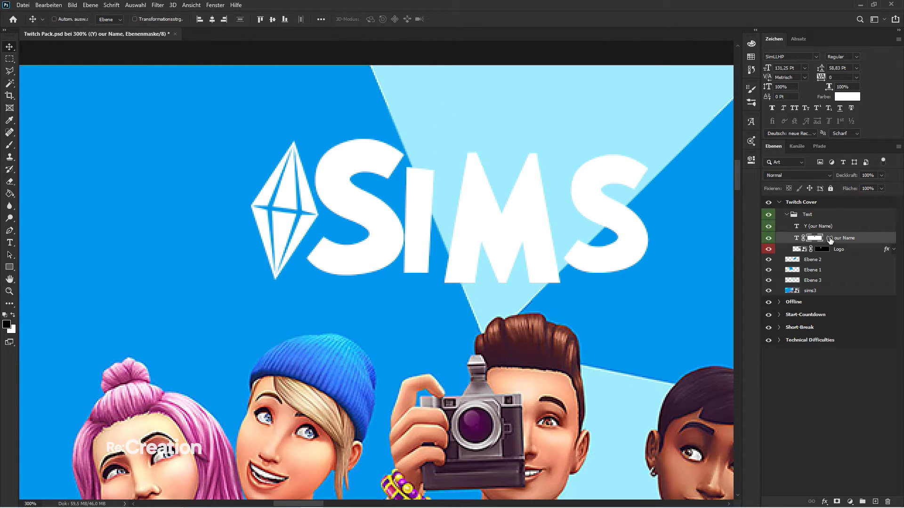
left_click(847, 239)
key("Right")
key("Right")
key("Right")
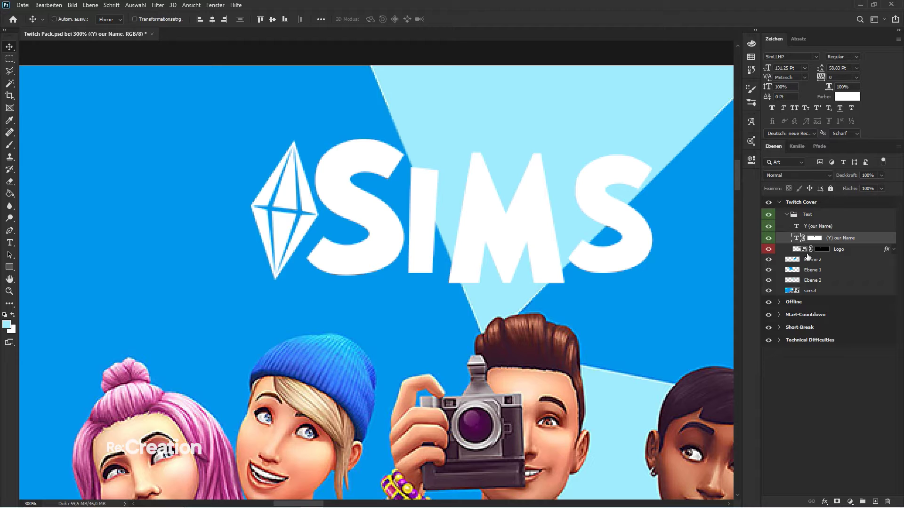
- Retype the title letters, S to N and IMS to ame, so it reads Name
double_click(796, 227)
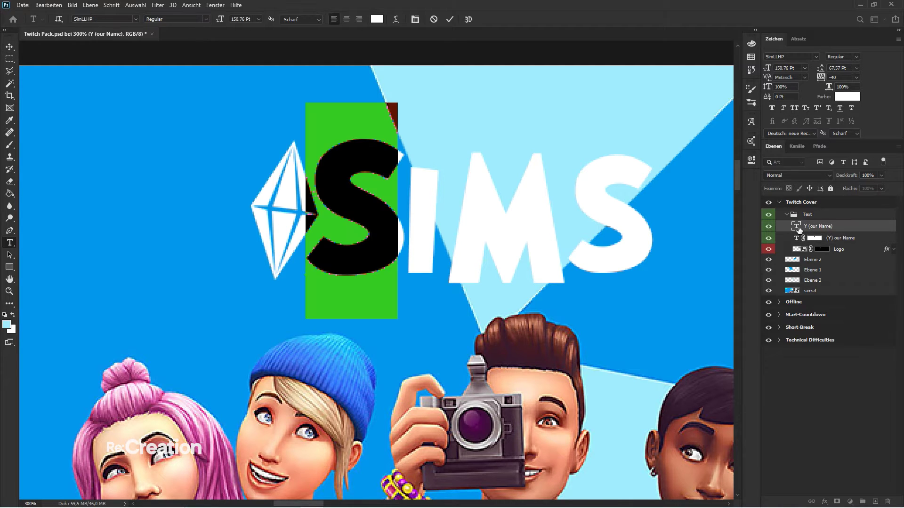
type("N")
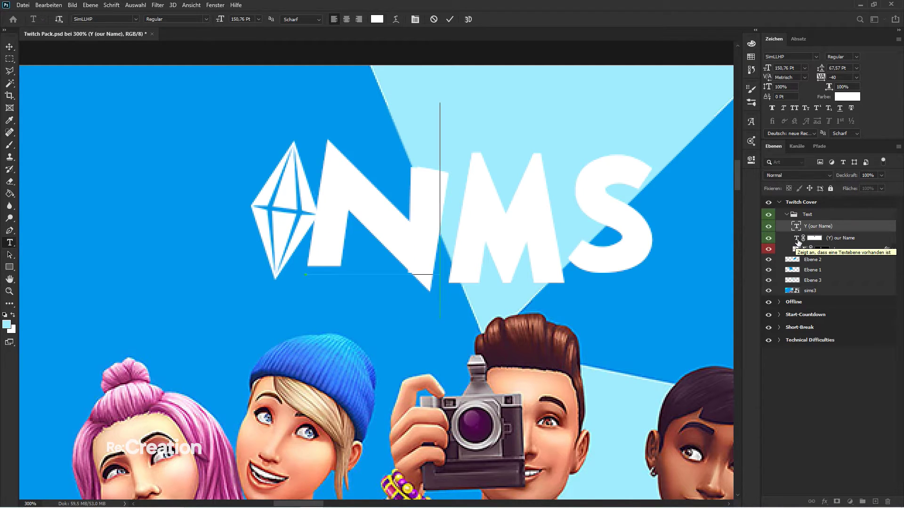
left_click(797, 238)
type("ame")
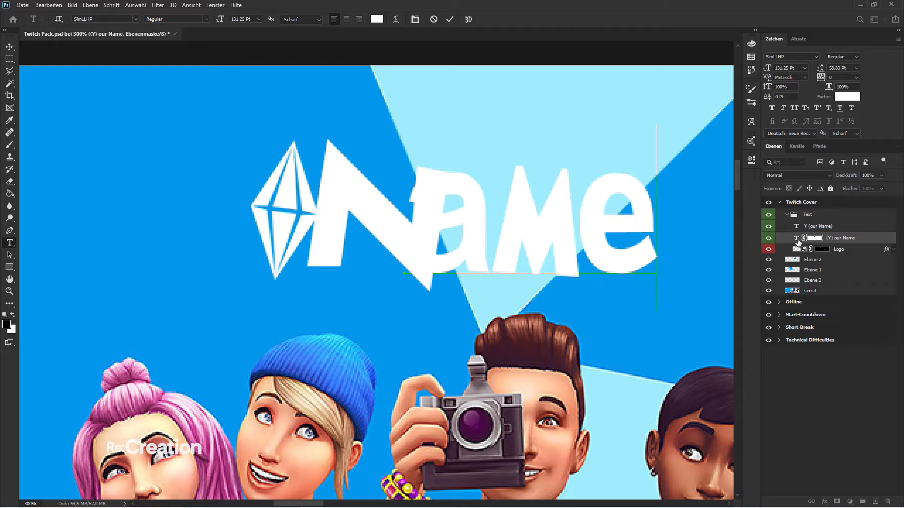
left_click(9, 47)
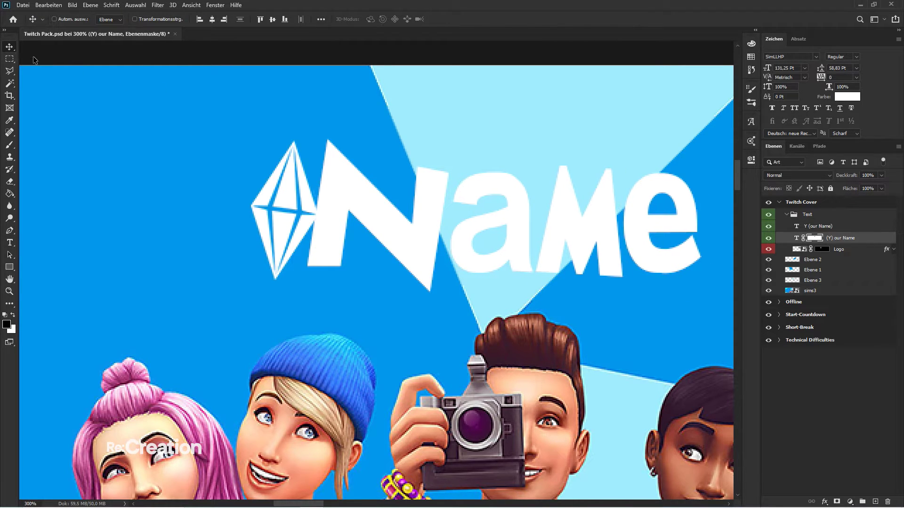
- Delete the Logo layer's old mask and outline the word 'The' with the Polygonal Lasso
right_click(824, 250)
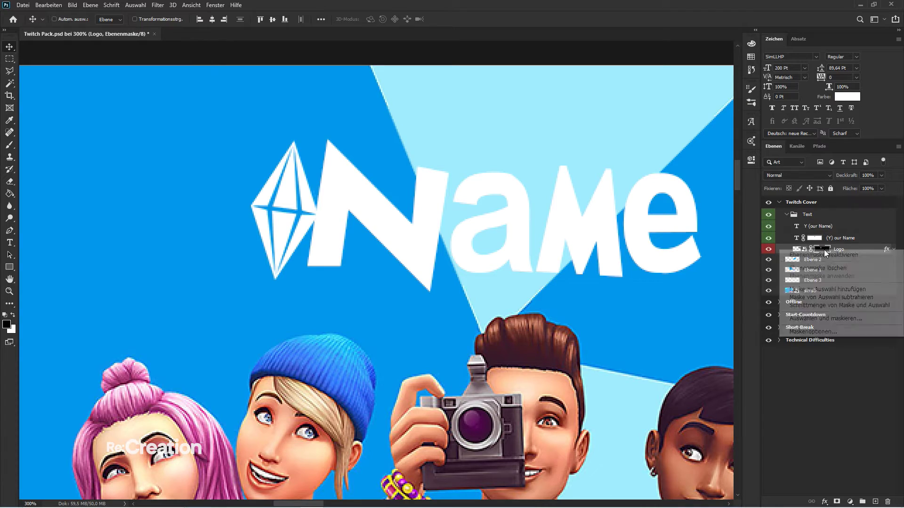
left_click(826, 268)
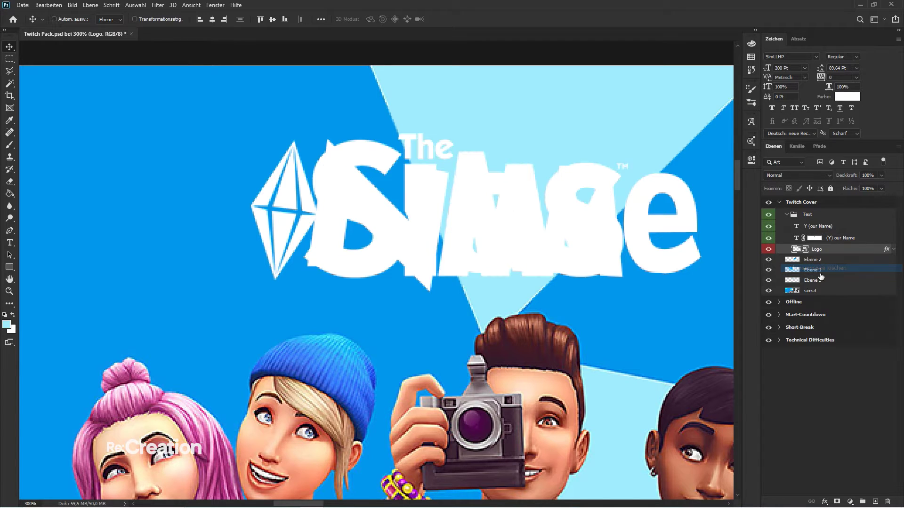
key("ctrl+plus")
scroll(719, 268, "up", 2)
key("l")
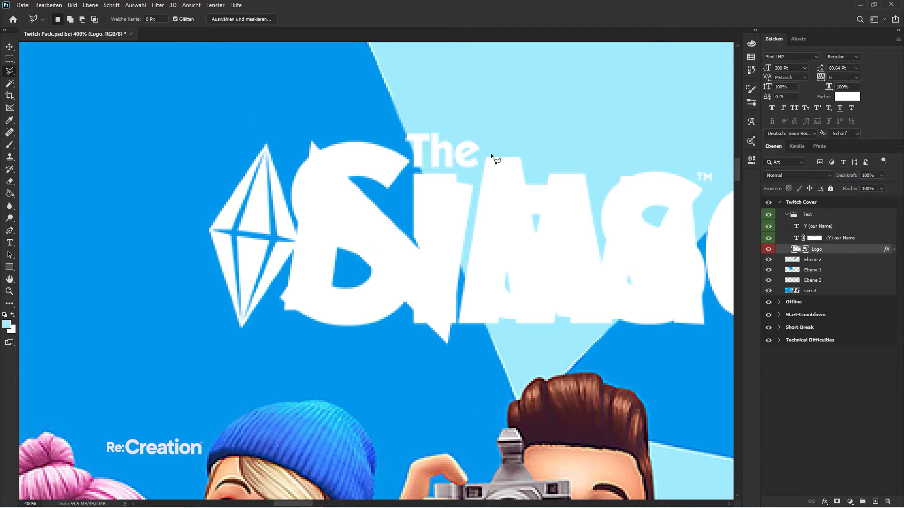
left_click(482, 168)
left_click(481, 132)
- Add the plumbob diamond to the selection and mask the Logo layer to keep only these parts
left_click(266, 130, "shift")
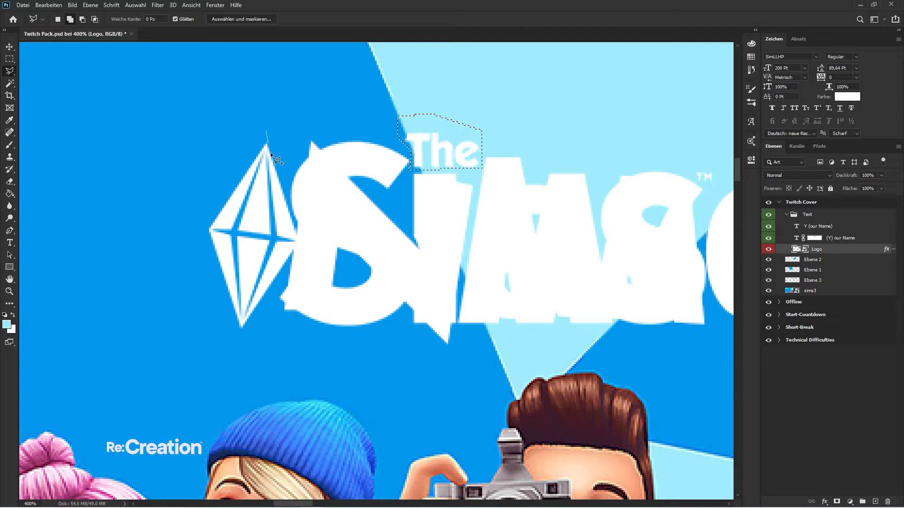
left_click(301, 240)
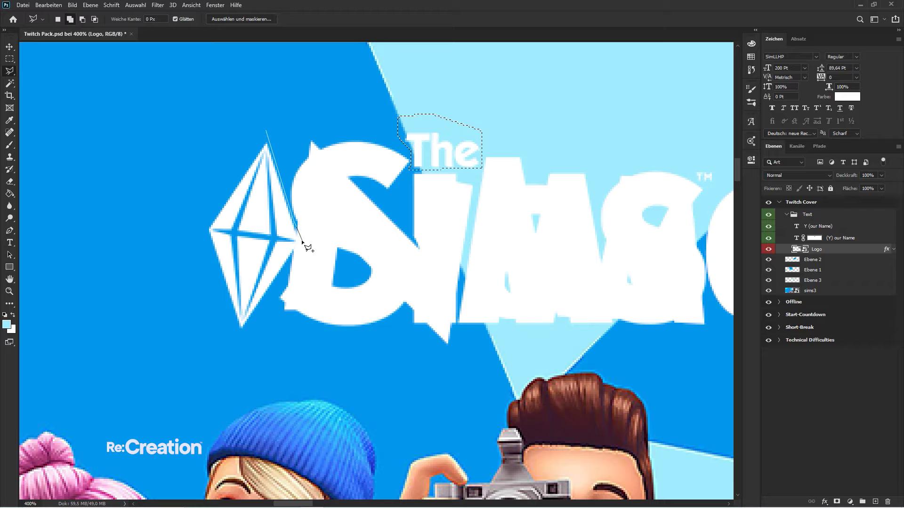
left_click(240, 337)
left_click(185, 200)
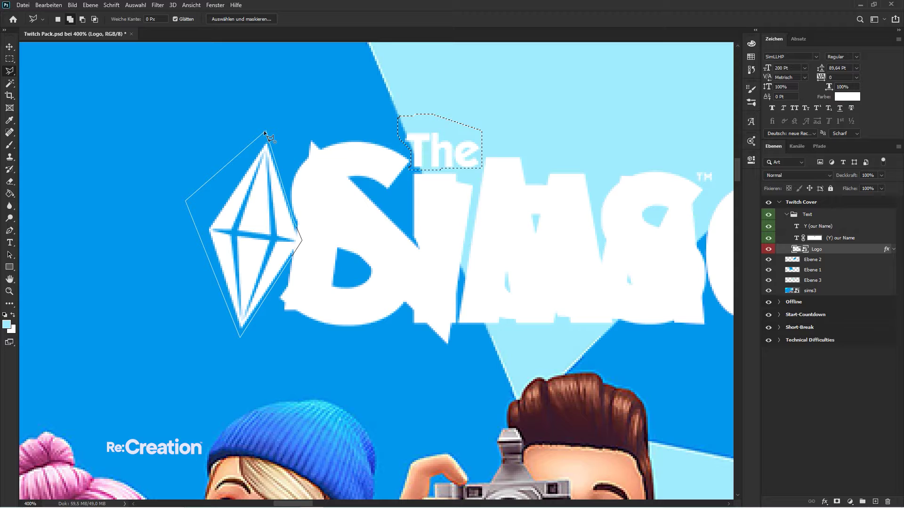
left_click(266, 133)
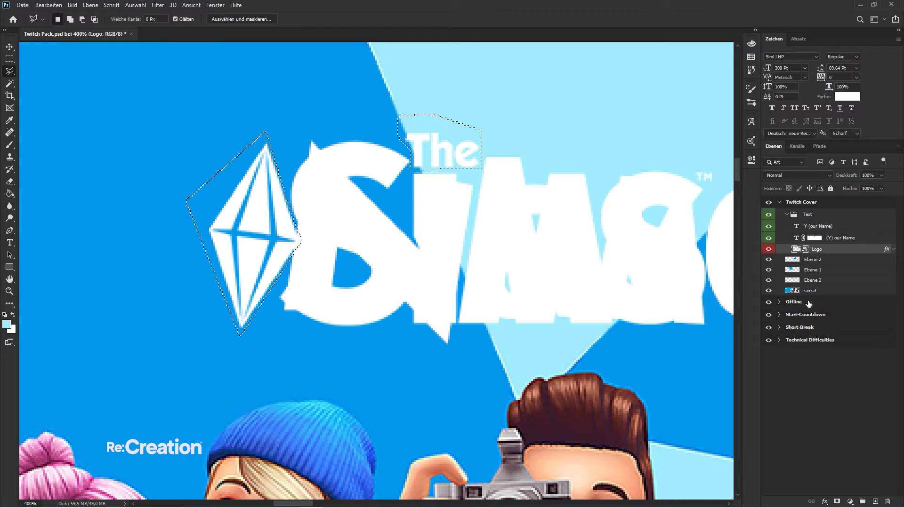
left_click(837, 502)
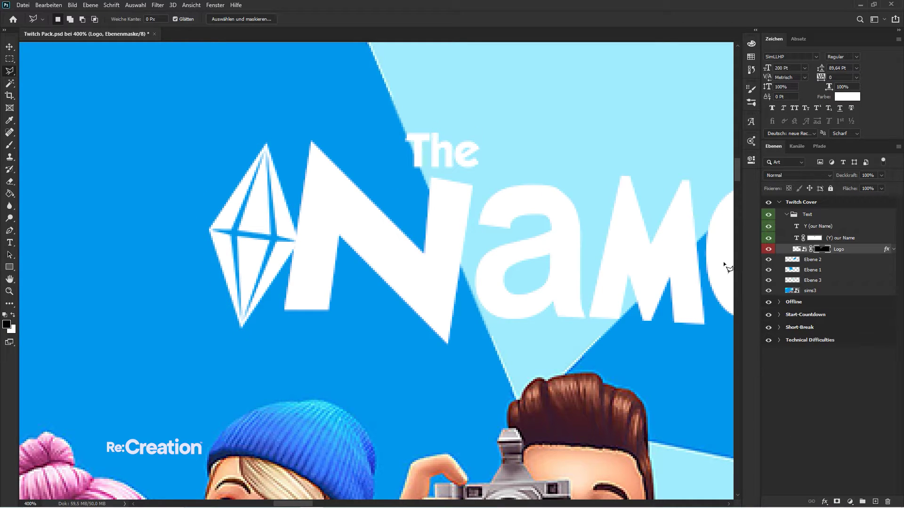
- Nudge the N on the Y (our Name) layer slightly to the right
key("v")
left_click(803, 228)
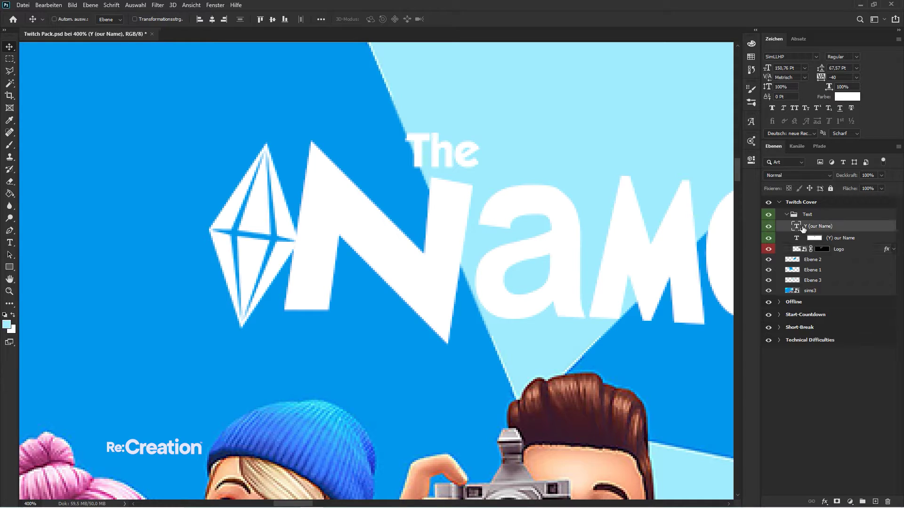
key("Right")
key("Right")
key("Right")
key("Right")
key("Right")
key("Right")
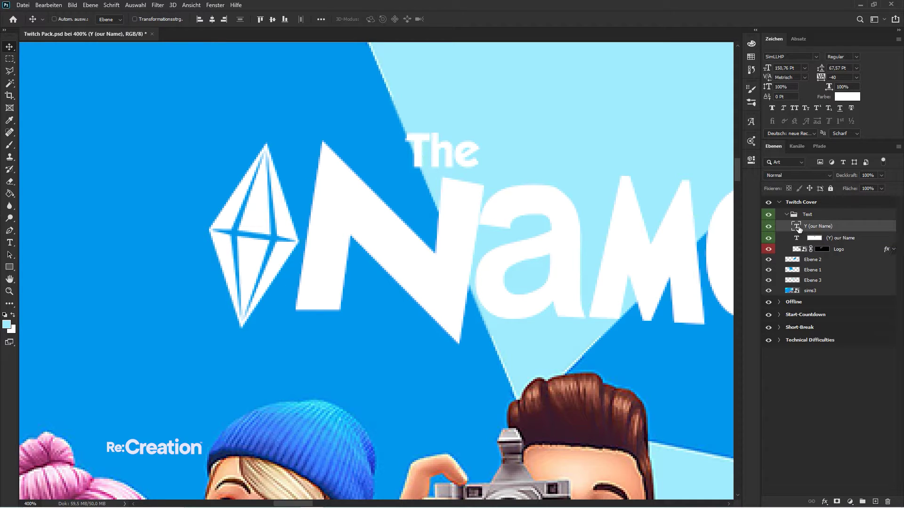
left_click(859, 240)
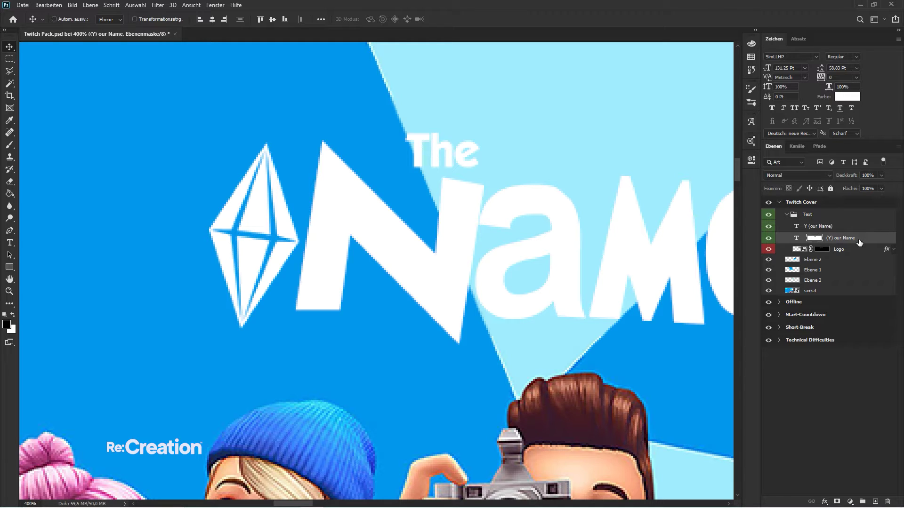
left_click(796, 238)
left_click(795, 227)
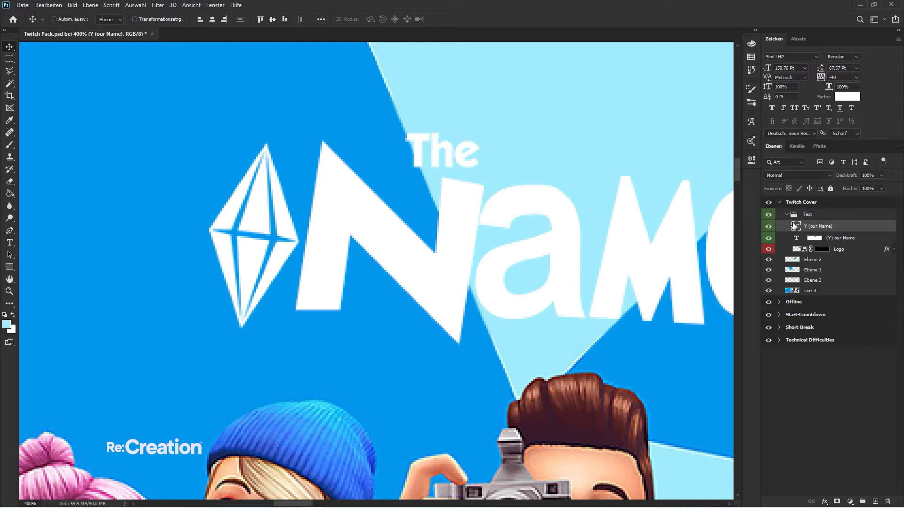
left_click(795, 239)
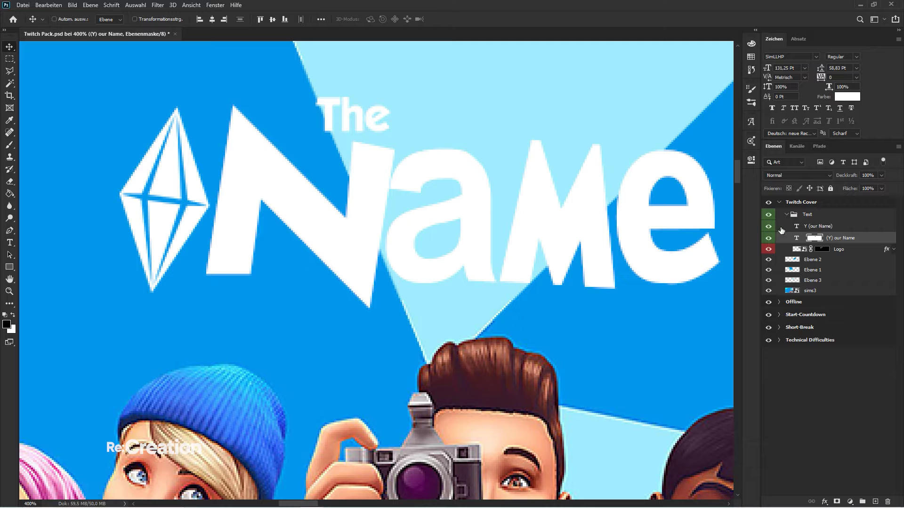
left_click(797, 239)
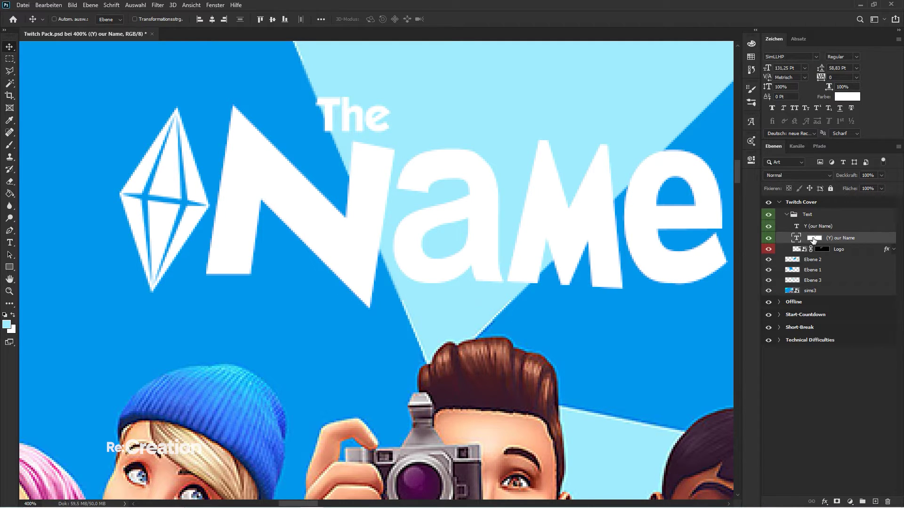
left_click(814, 239)
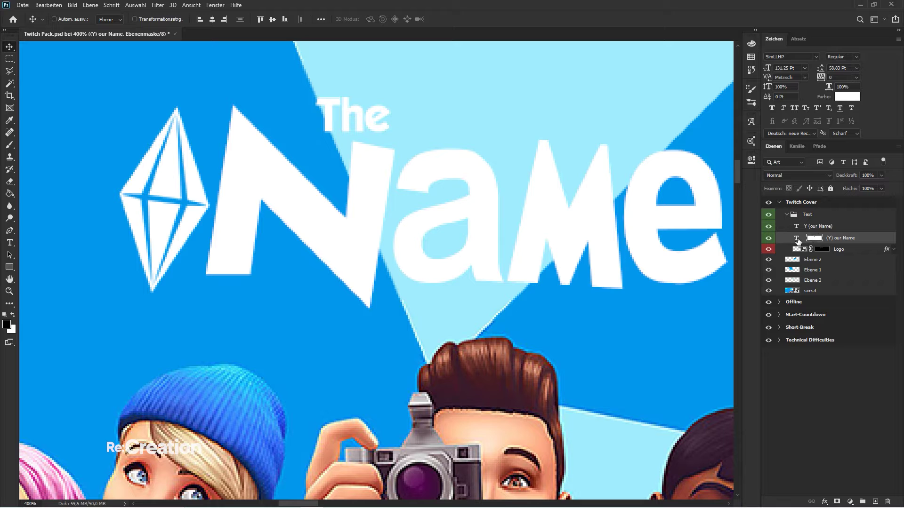
left_click(796, 239)
- Centre the whole Text group horizontally on the Twitch Cover
key("ctrl+0")
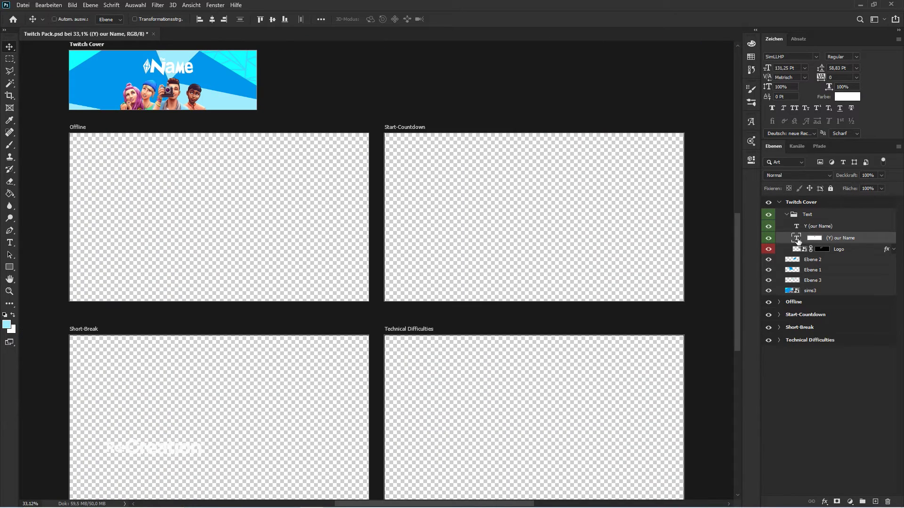
key("ctrl+space")
left_click(409, 372)
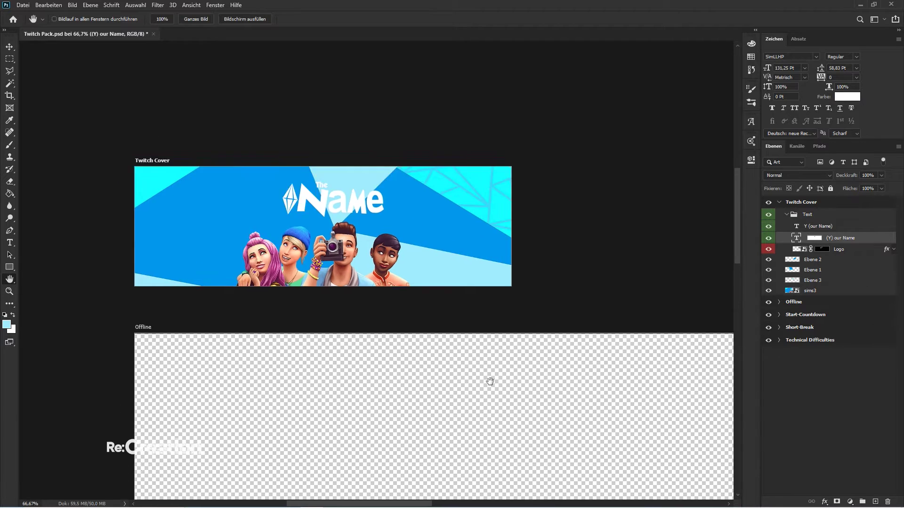
left_click(587, 430)
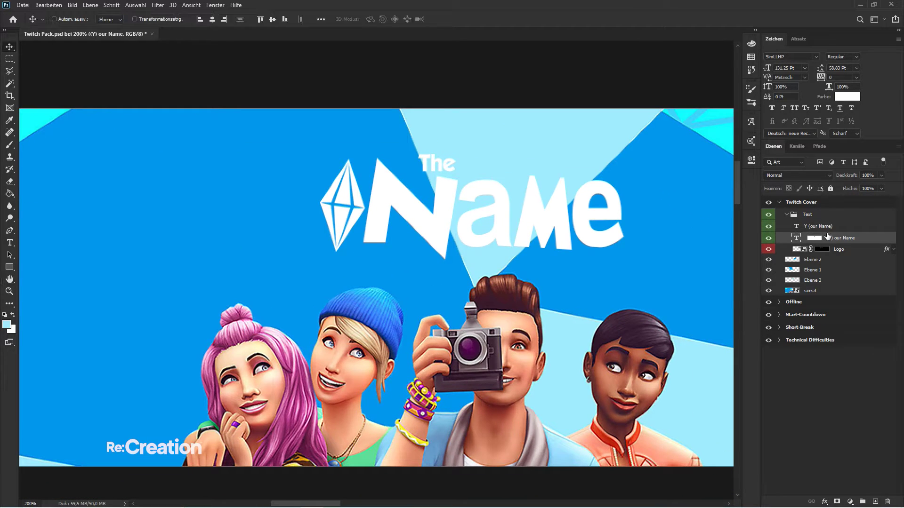
left_click(786, 214)
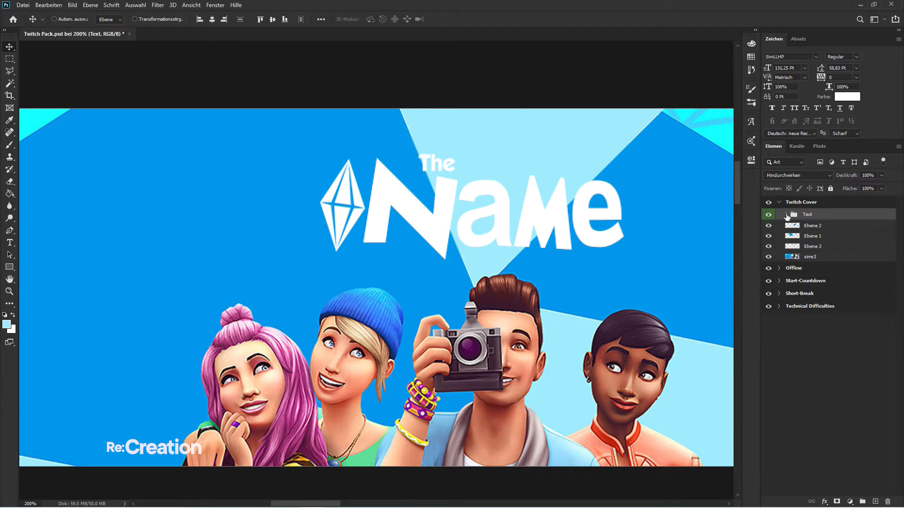
left_click(212, 19)
key("ctrl+minus")
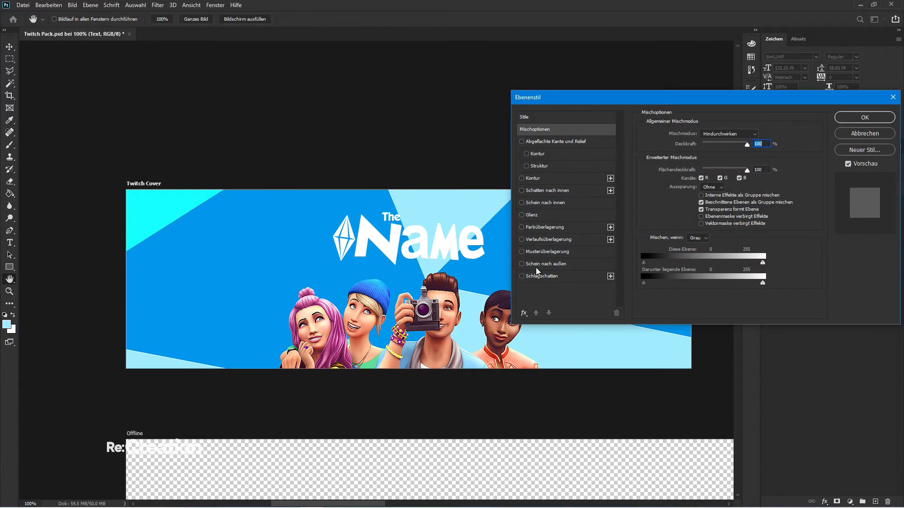
- Add a Drop Shadow to the Text group with 19% opacity, 3 px distance and 8 px size
left_click(536, 276)
left_click_drag(689, 198, 678, 197)
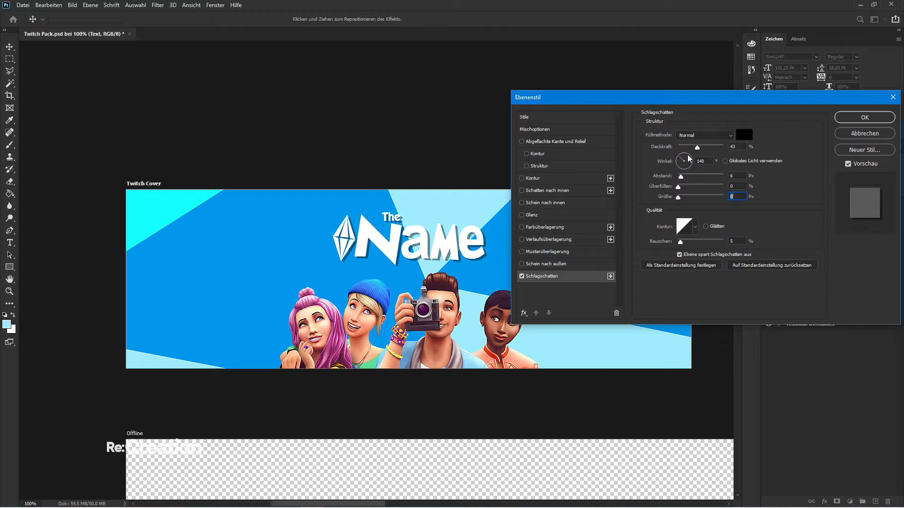
left_click_drag(698, 147, 761, 146)
left_click_drag(681, 181, 681, 198)
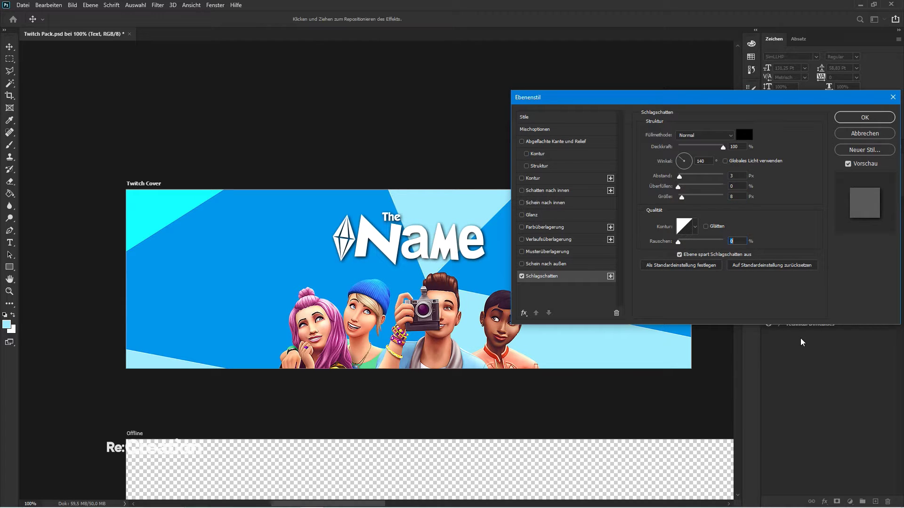
left_click_drag(723, 148, 687, 149)
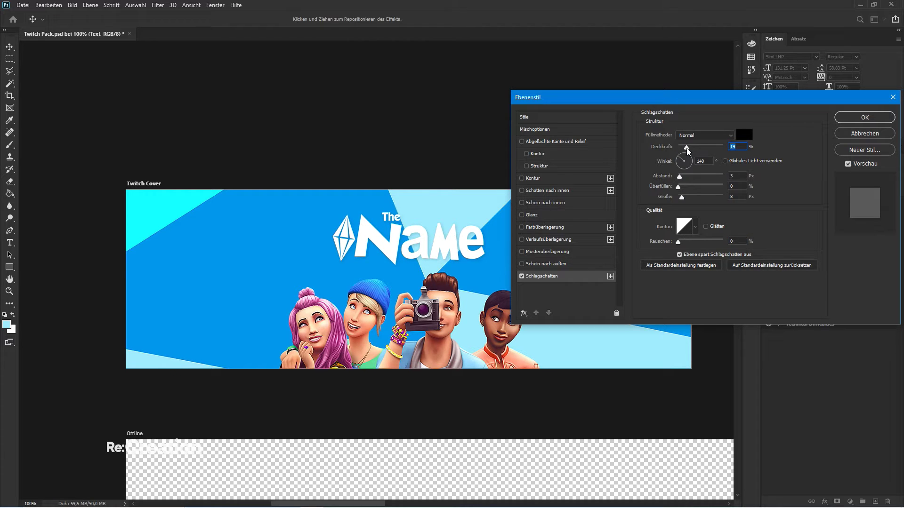
key("Return")
key("ctrl+minus")
key("h")
key("ctrl+minus")
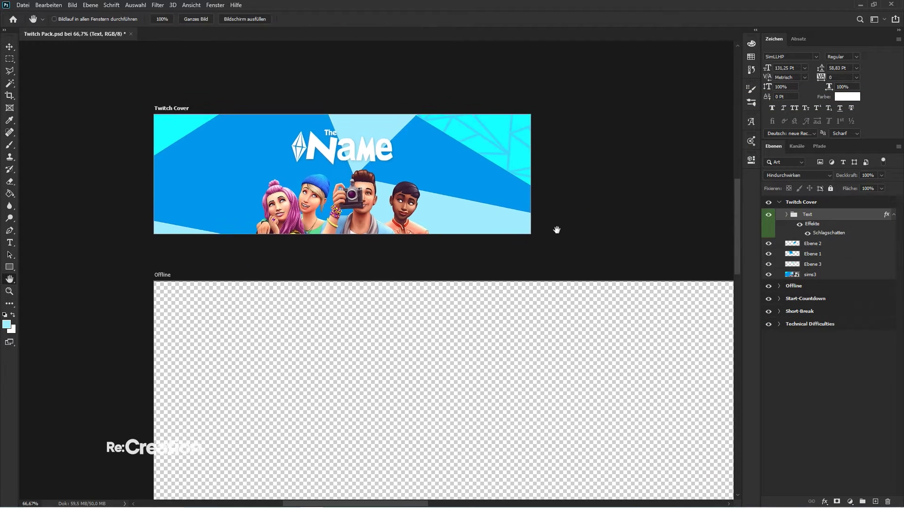
scroll(557, 228, "down", 3)
- Place the sims1 picture into the document and move it into the Offline artboard
key("v")
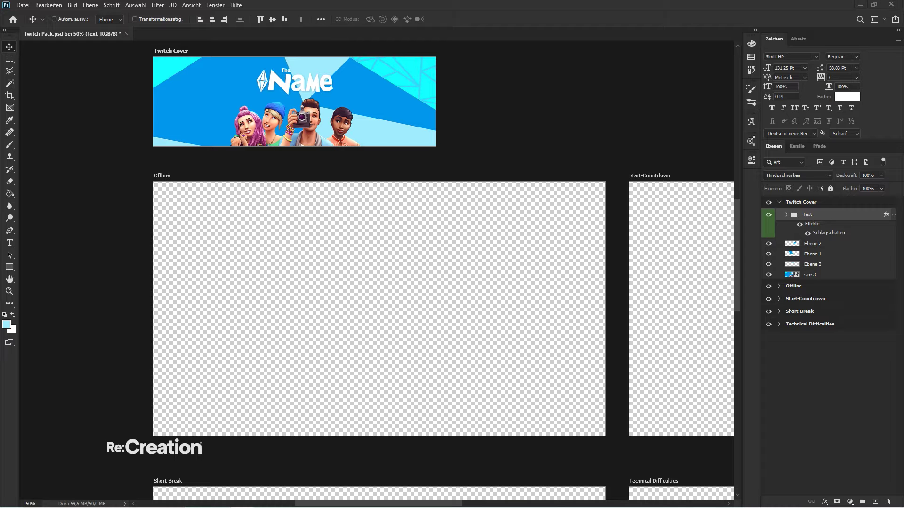
left_click_drag(515, 298, 516, 285)
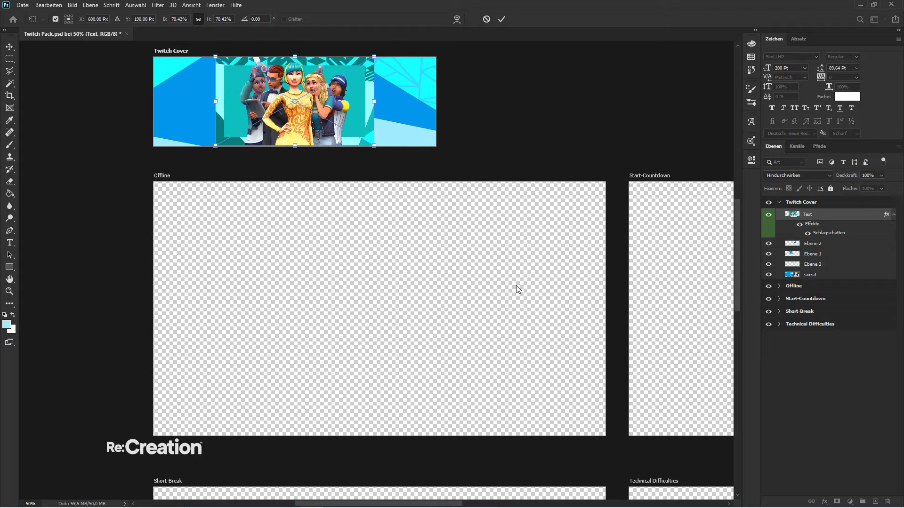
left_click_drag(341, 113, 366, 357)
key("Return")
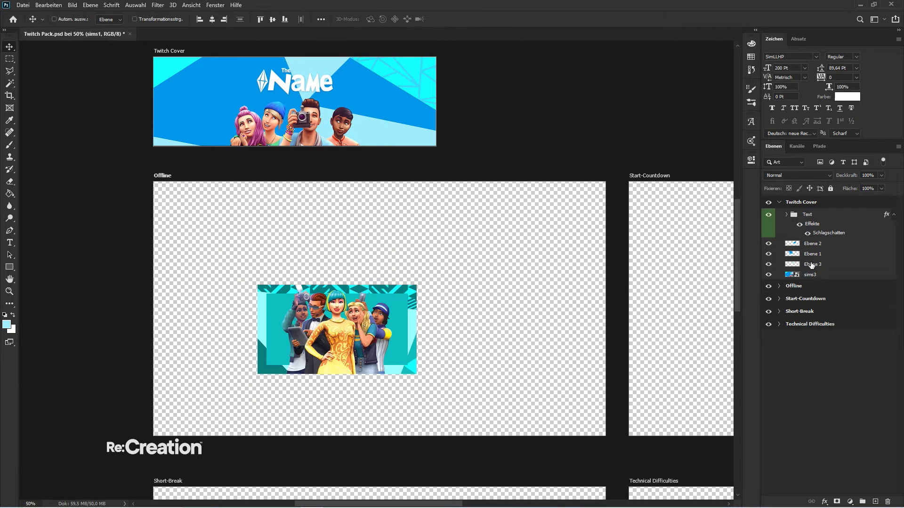
left_click(779, 287)
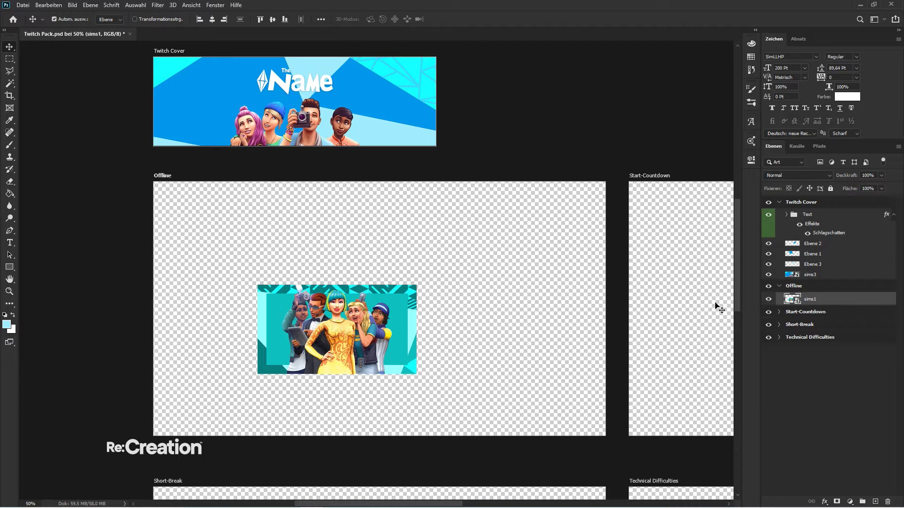
- Enlarge the Sims picture to fill the Offline height and position it on the right side
key("ctrl+t")
left_click_drag(417, 285, 509, 234)
left_click_drag(478, 282, 618, 267)
key("Return")
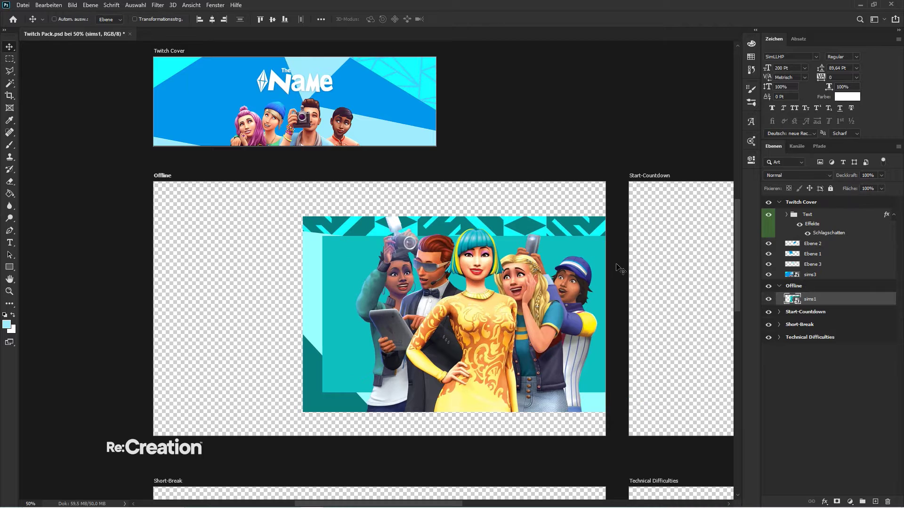
key("shift+Down")
key("shift+Down")
key("shift+Down")
key("shift+Down")
key("shift+Down")
key("shift+Down")
key("shift+Down")
key("shift+Down")
key("shift+Down")
key("shift+Down")
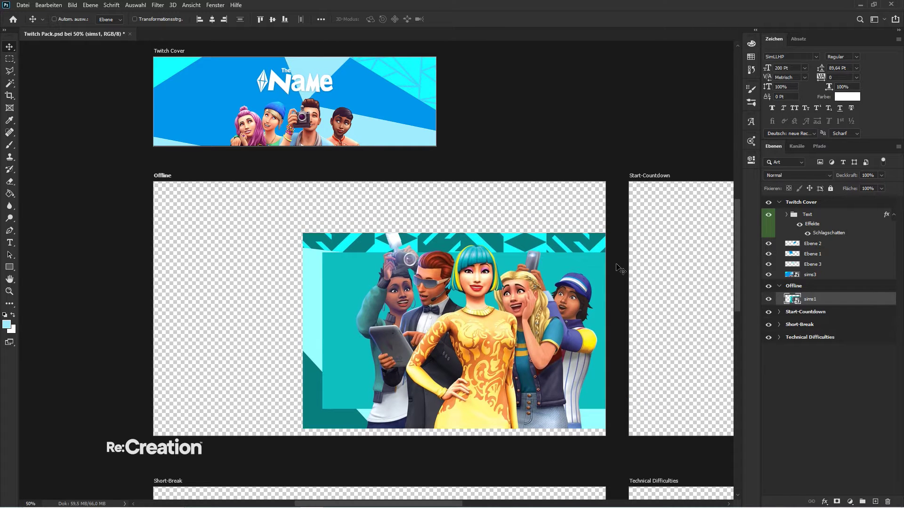
key("ctrl+t")
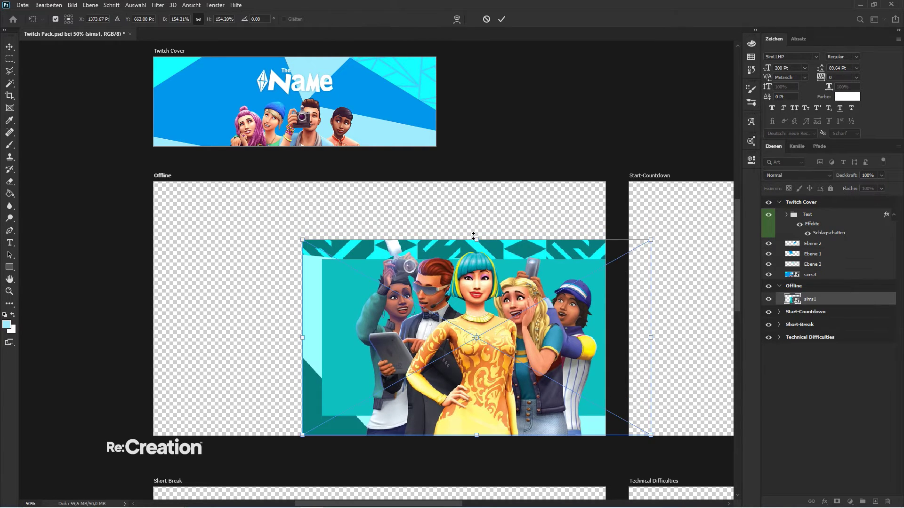
left_click_drag(476, 241, 519, 235)
key("Return")
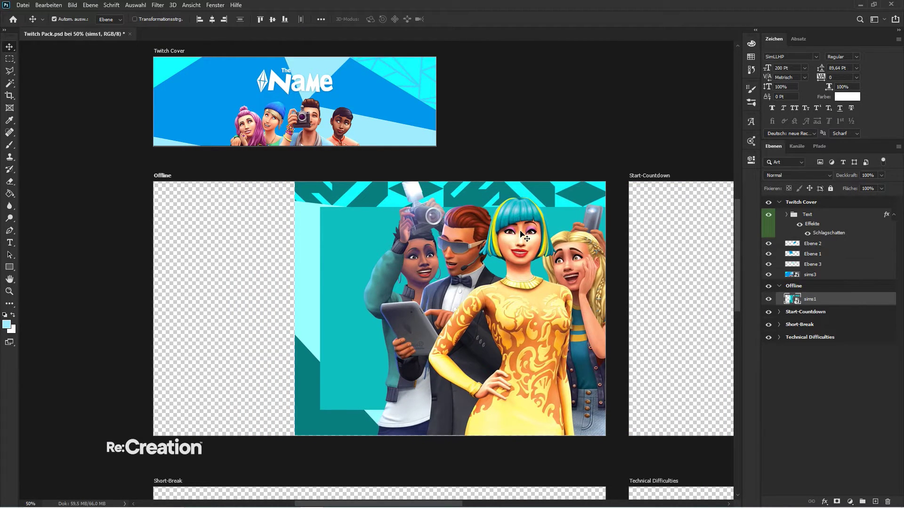
- Draw an 858 × 660 px light-blue rectangle on the left of the Offline screen
key("ctrl+plus")
key("h")
left_click_drag(268, 238, 419, 216)
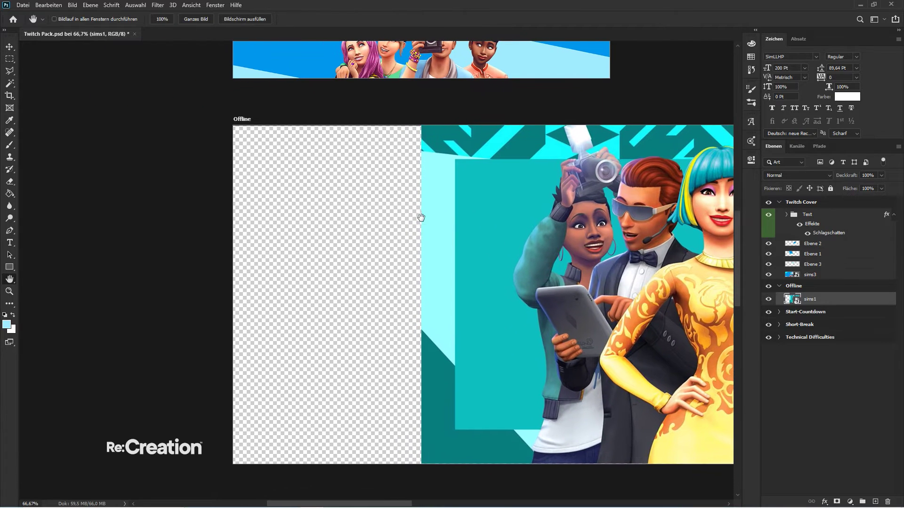
key("m")
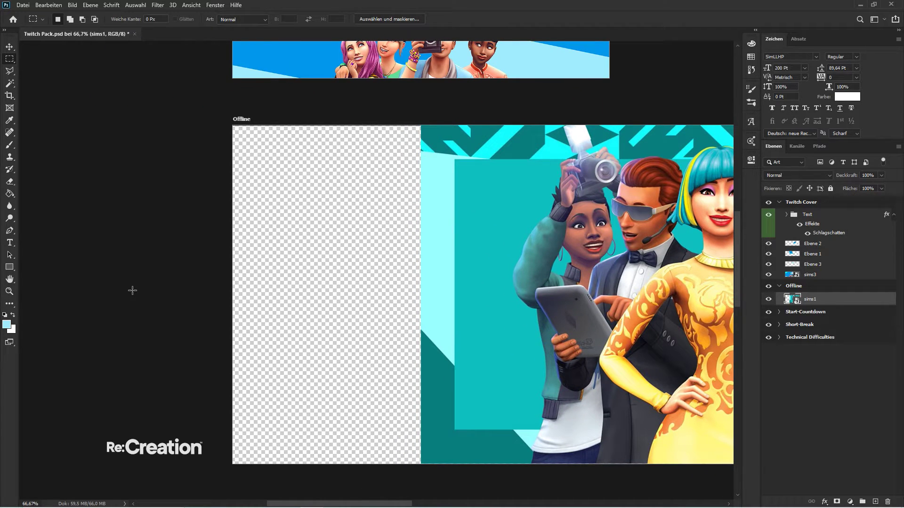
key("u")
mouse_move(148, 389)
left_mouse_down()
mouse_move(384, 218)
mouse_move(417, 182)
left_mouse_up()
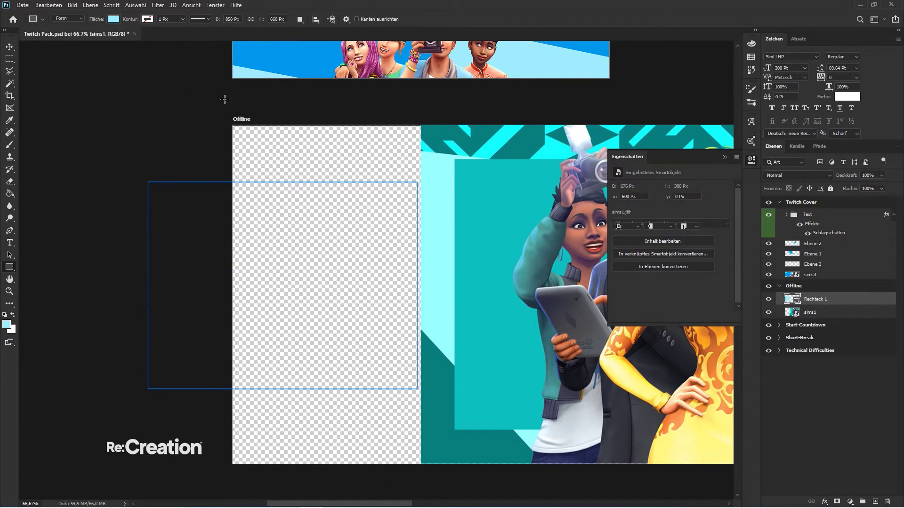
- Widen the rectangle to about 992 px and extend its top and bottom edges
left_click(10, 51)
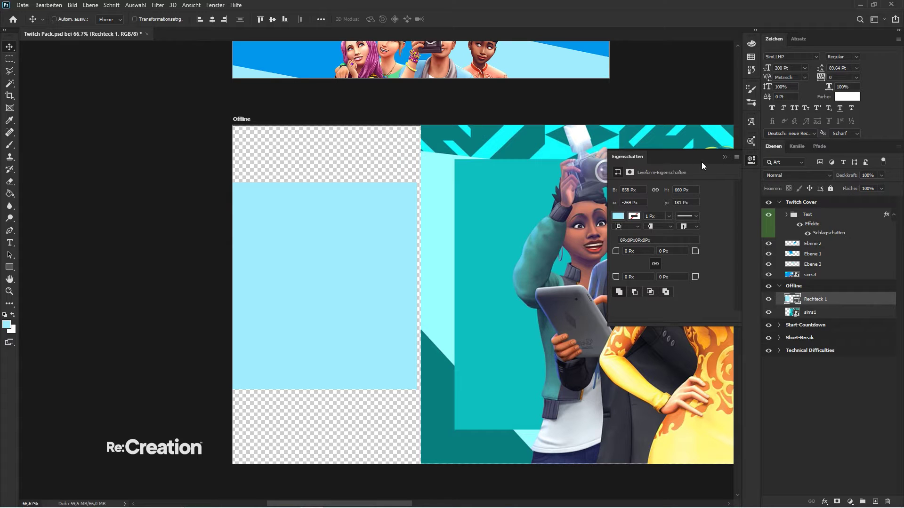
left_click(751, 160)
key("ctrl+t")
left_click_drag(418, 285, 462, 283)
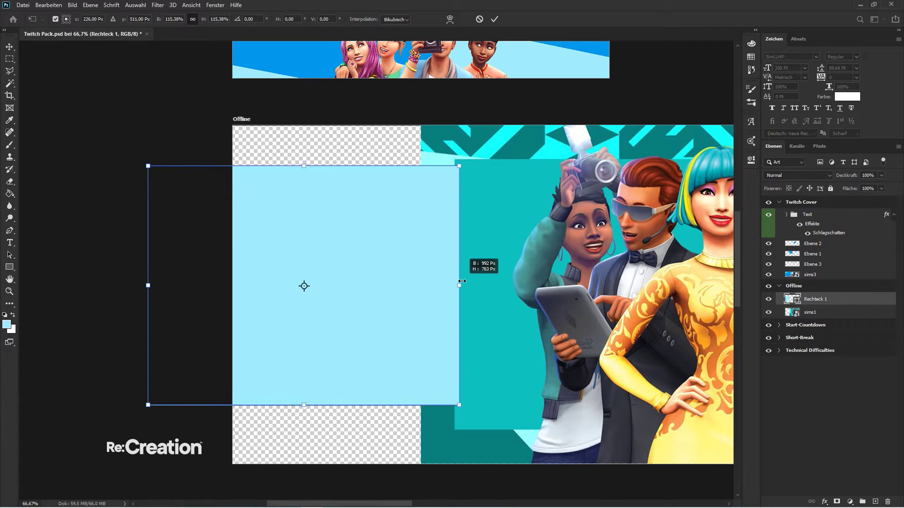
left_click_drag(304, 165, 308, 155)
left_click_drag(305, 407, 307, 429)
left_click(799, 302)
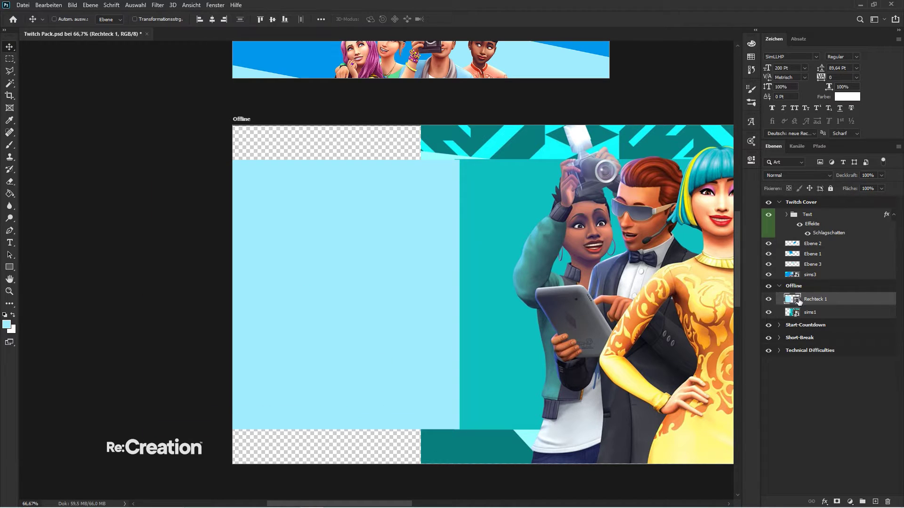
- Recolour the rectangle teal, sampling the colour from the Sims artwork
double_click(790, 299)
left_click(508, 192)
left_click(799, 146)
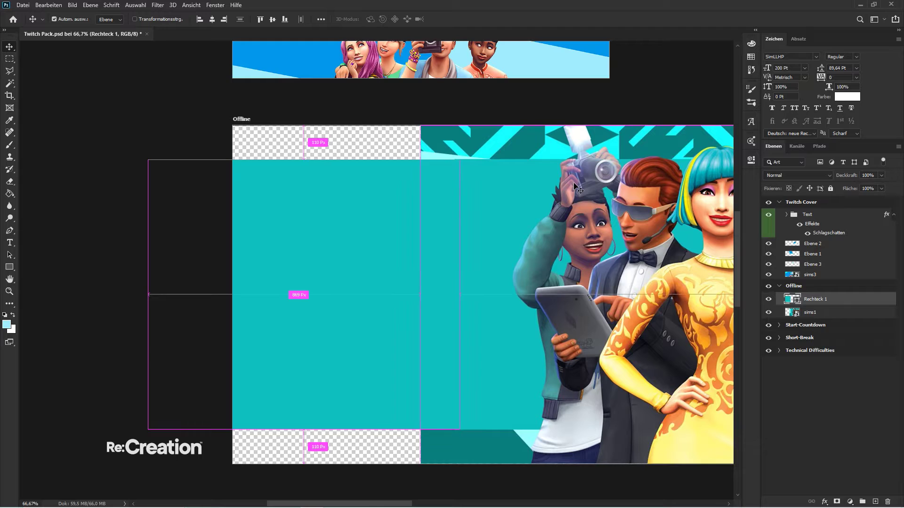
key("ctrl+plus")
key("ctrl+plus")
key("h")
left_click_drag(524, 285, 610, 322)
key("ctrl+plus")
key("ctrl+plus")
key("ctrl+plus")
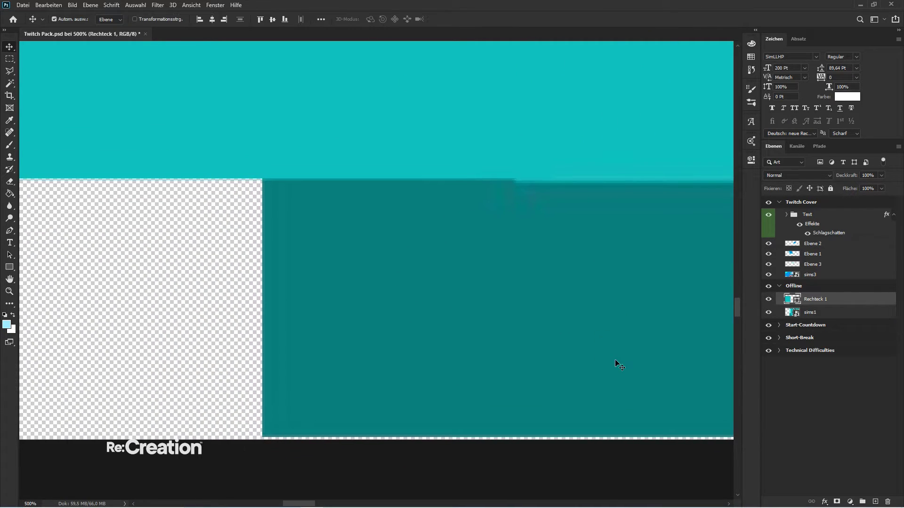
- Fine-tune the panel to 993 × 861 px, meeting the artwork and aligning its top with the pattern band
key("ctrl+t")
left_click_drag(419, 180, 419, 186)
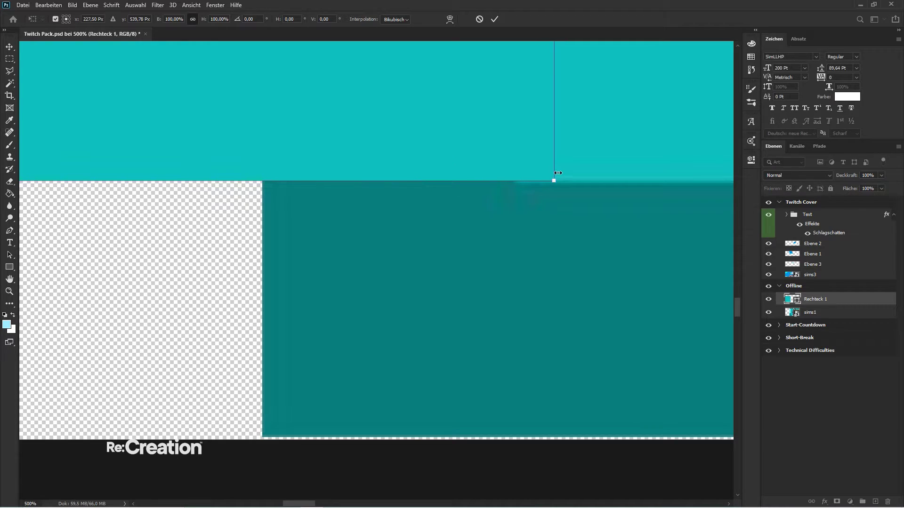
key("Return")
key("h")
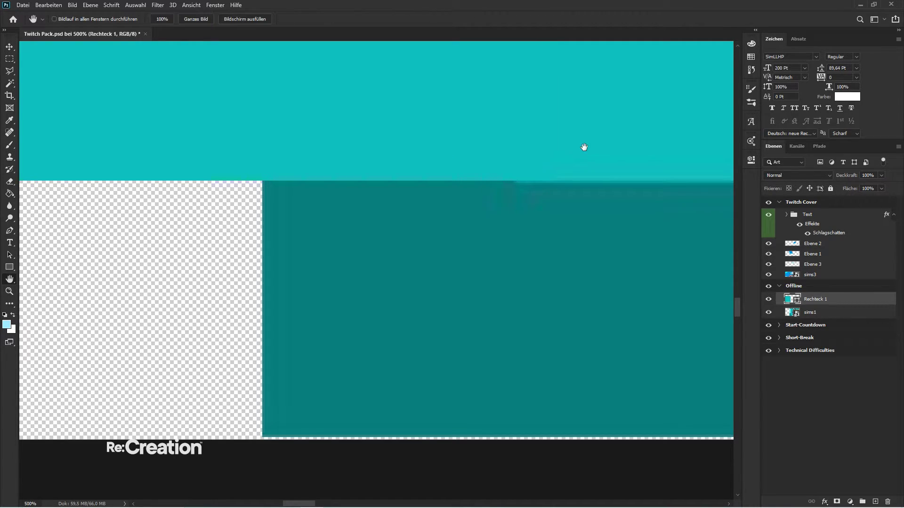
scroll(573, 420, "up", 6)
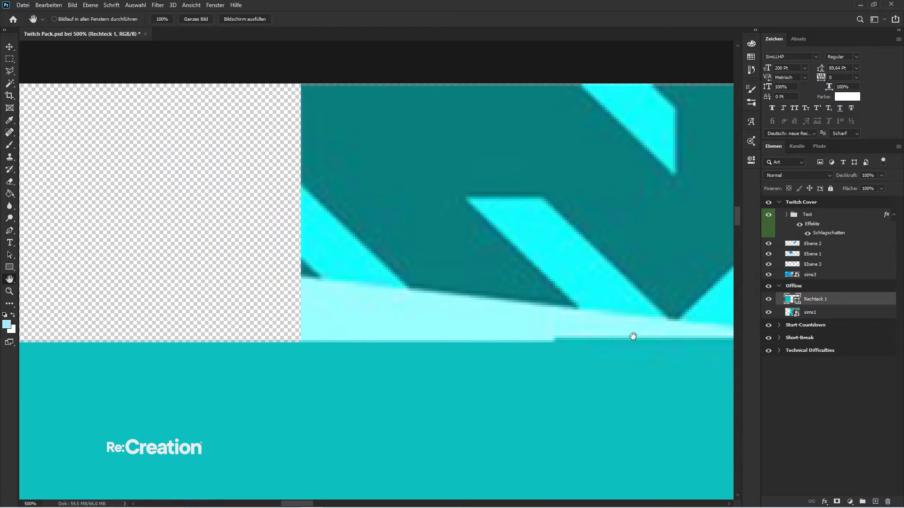
key("ctrl+t")
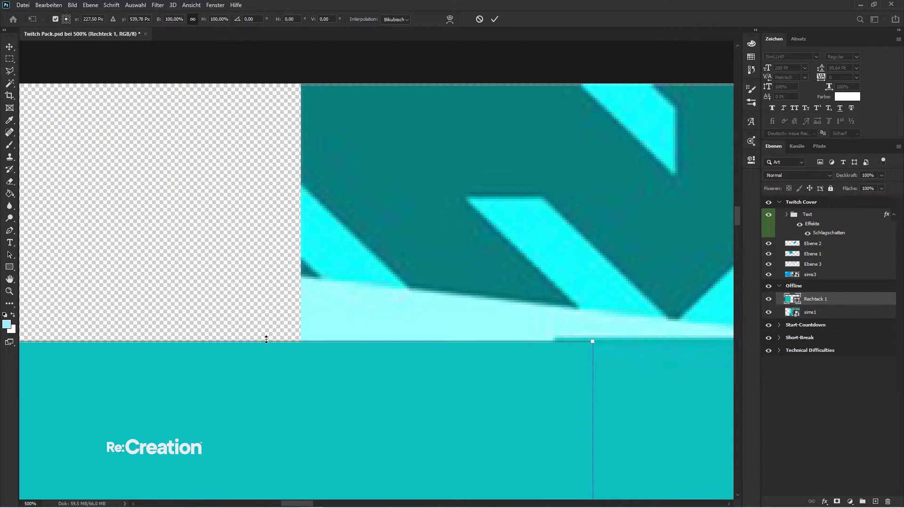
left_click_drag(266, 340, 269, 335)
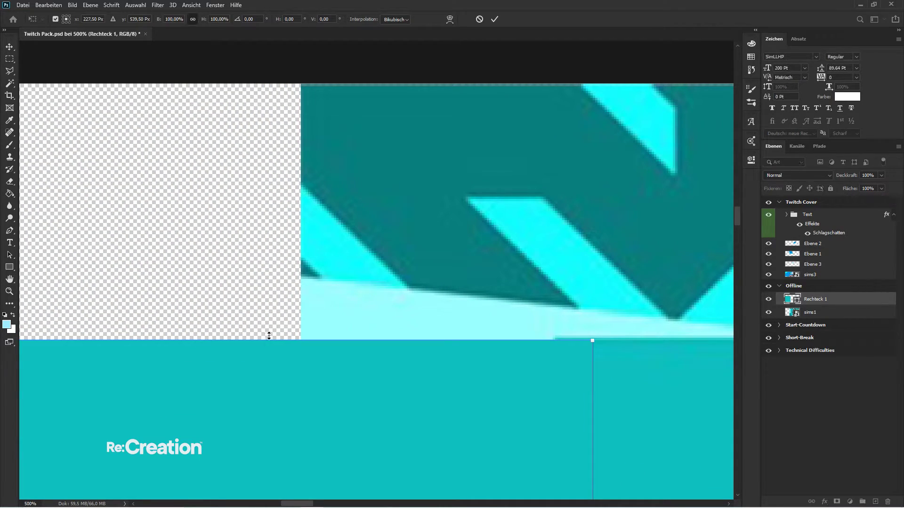
key("Return")
key("ctrl+minus")
key("ctrl+minus")
key("ctrl+minus")
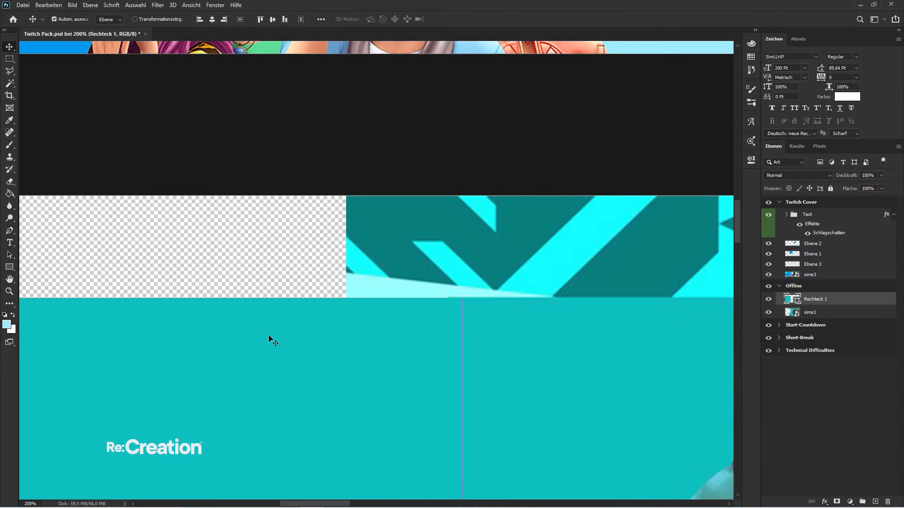
key("ctrl+minus")
key("ctrl+minus")
key("ctrl+plus")
key("m")
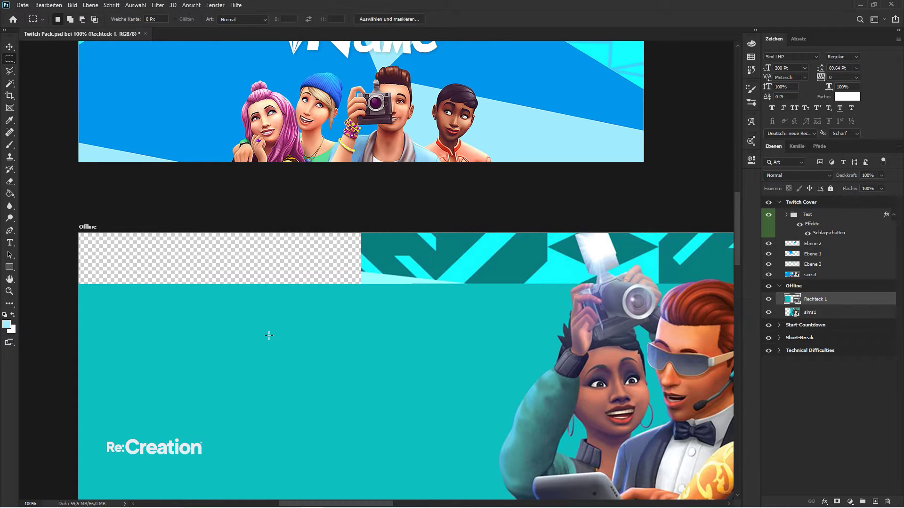
key("ctrl+minus")
key("ctrl+minus")
- Draw a wide rectangle across the Offline screen and move its layer behind the teal panel
key("u")
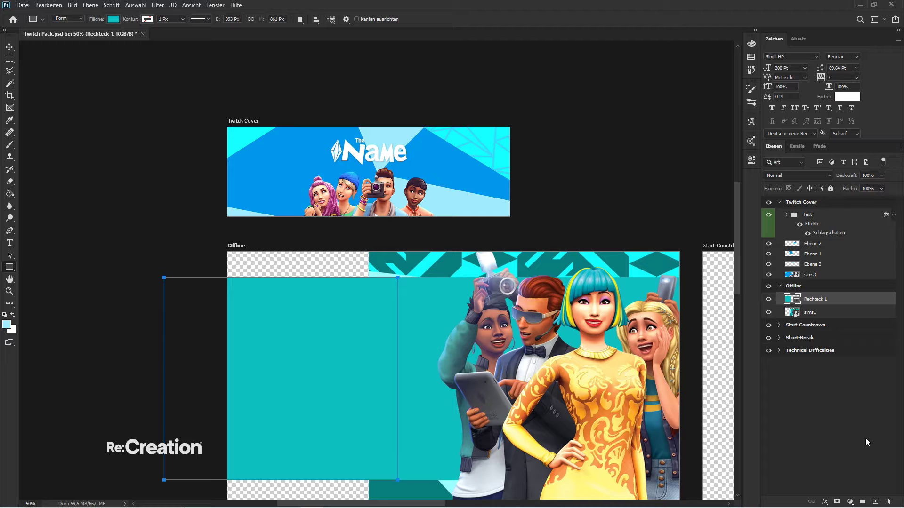
left_click(874, 501)
left_click_drag(149, 187, 621, 349)
key("v")
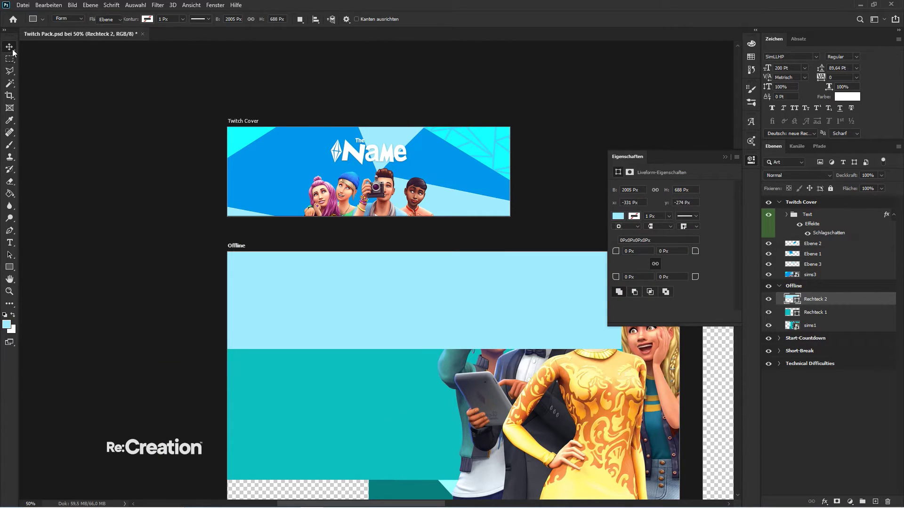
left_click(724, 157)
left_click_drag(816, 302, 800, 320)
- Fill the new rectangle with light cyan 9fecfe
left_click(769, 315)
double_click(792, 313)
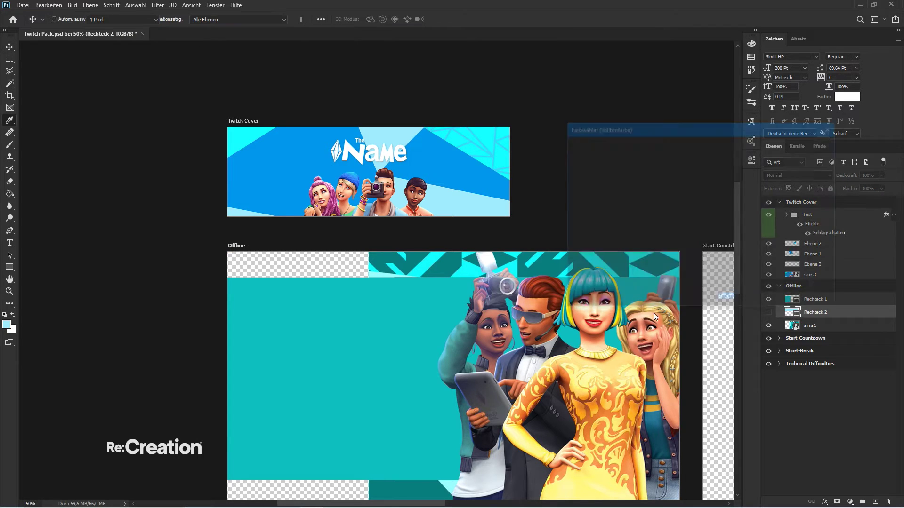
key("Return")
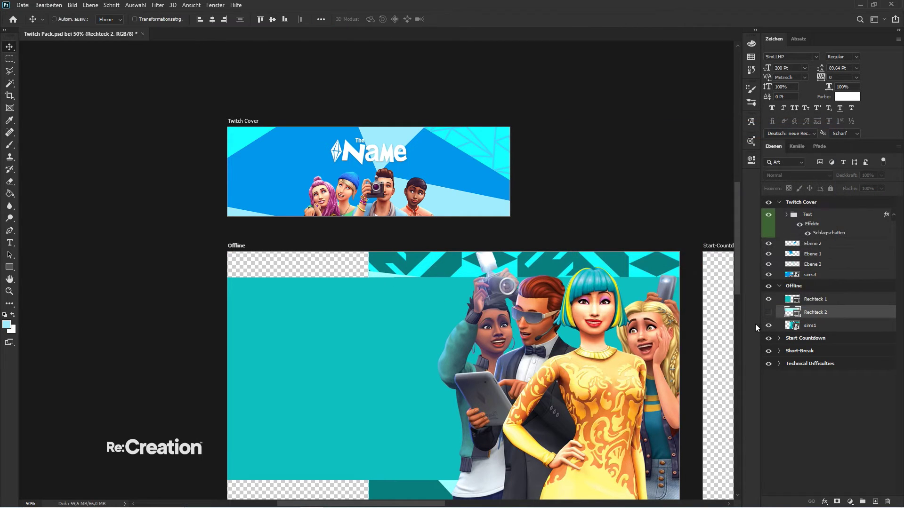
left_click(769, 312)
- Rotate the rectangle about 4.4° and position it so a slanted strip shows above the teal panel
key("ctrl+t")
left_click_drag(511, 237, 476, 308)
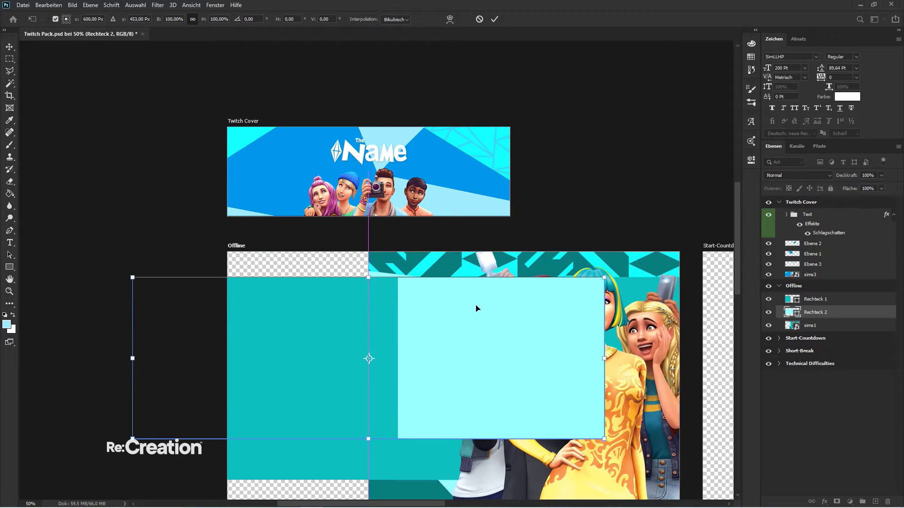
left_click_drag(477, 263, 482, 268)
mouse_move(448, 313)
left_mouse_down()
mouse_move(448, 321)
mouse_move(455, 304)
left_mouse_up()
scroll(443, 318, "up", 5)
mouse_move(462, 260)
left_mouse_down()
mouse_move(486, 249)
mouse_move(475, 257)
left_mouse_up()
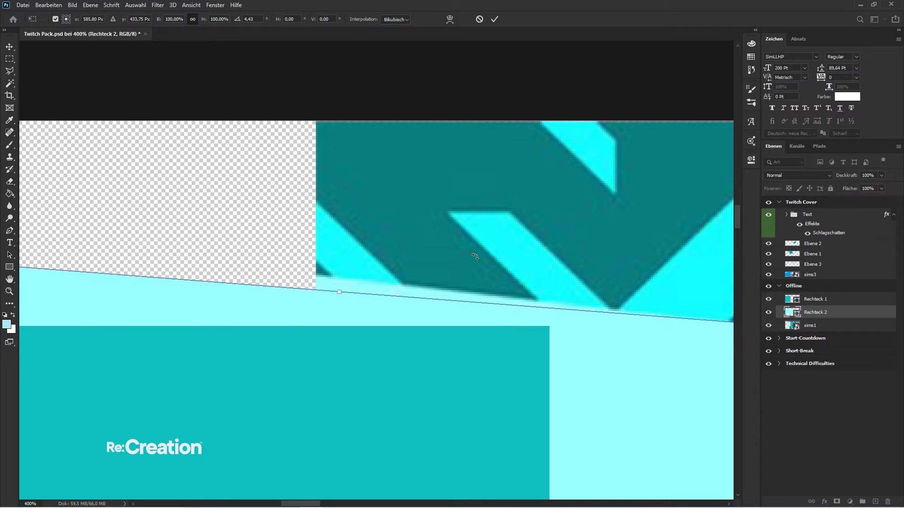
left_click_drag(391, 322, 385, 307)
key("Return")
- Place the cyan panel layer below sims1 in the Offline group
scroll(384, 306, "down", 4)
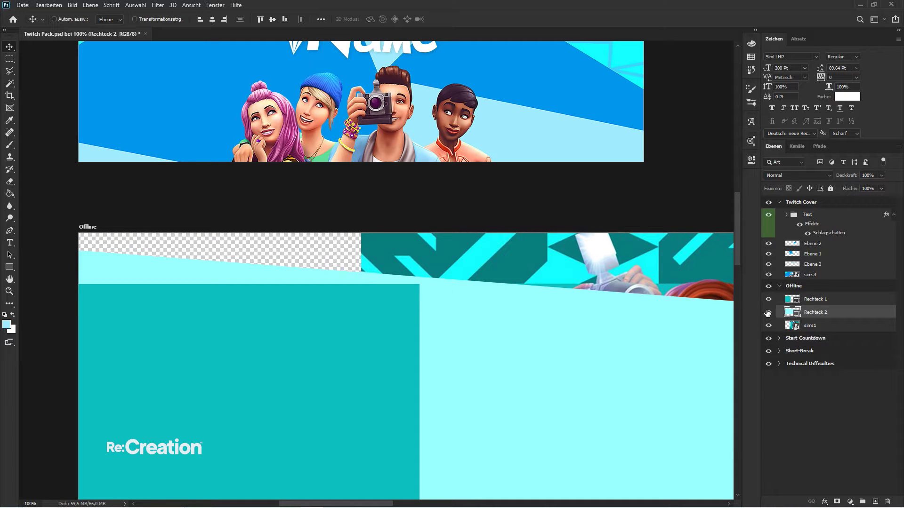
scroll(493, 315, "down", 1)
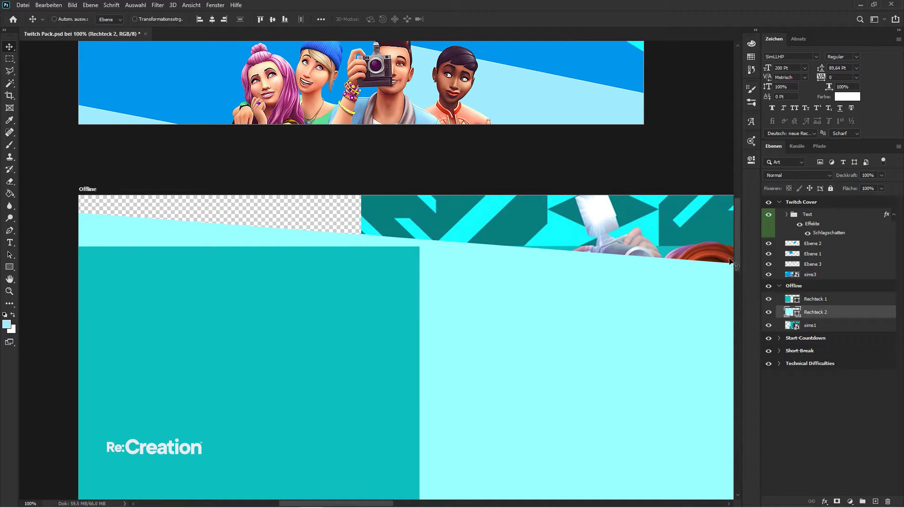
left_click_drag(823, 312, 823, 334)
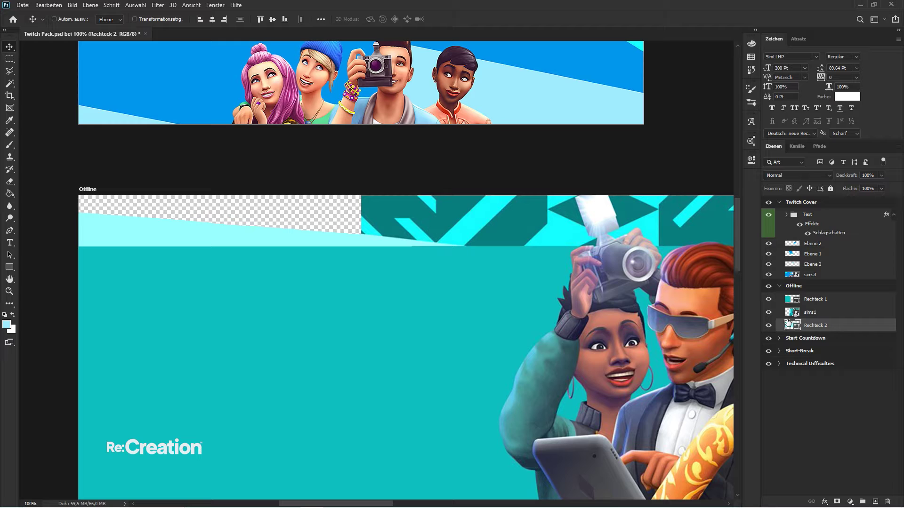
key("ctrl+minus")
key("ctrl+minus")
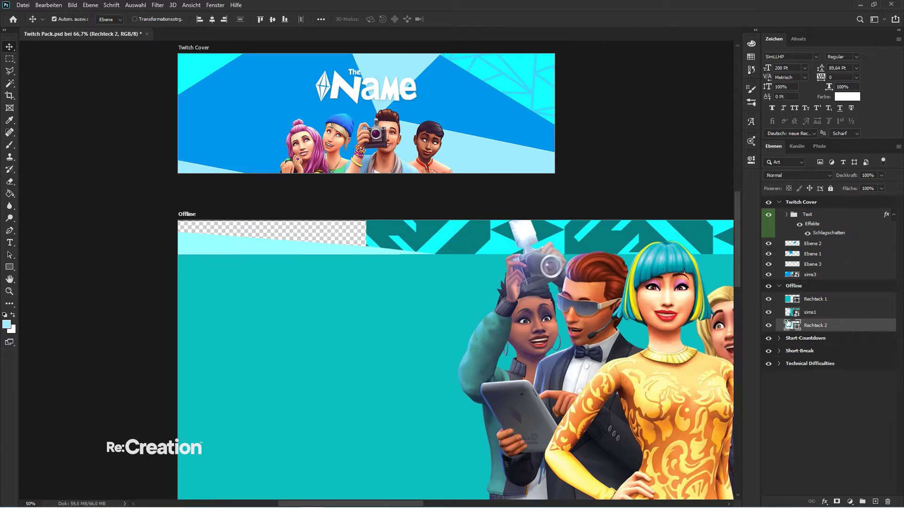
scroll(263, 410, "down", 2)
key("u")
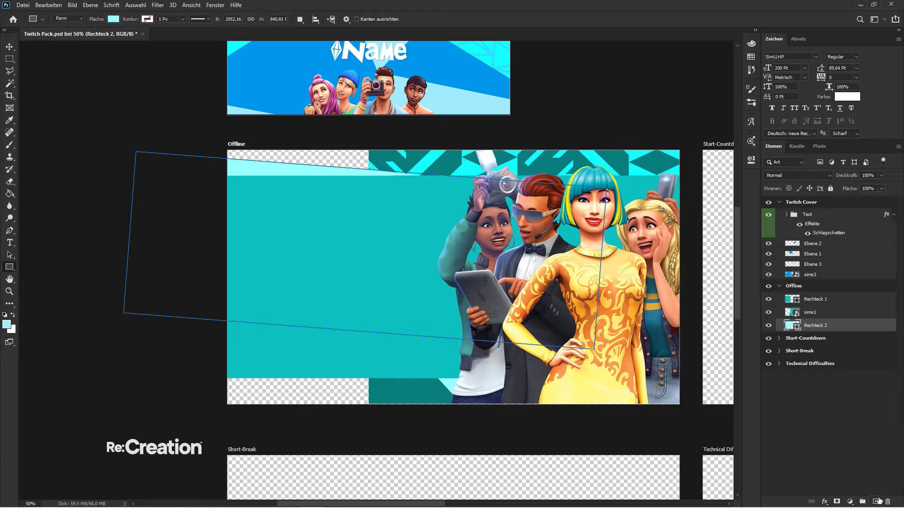
left_click(876, 501)
mouse_move(224, 408)
left_mouse_down()
mouse_move(301, 374)
mouse_move(371, 360)
left_mouse_up()
left_click(10, 46)
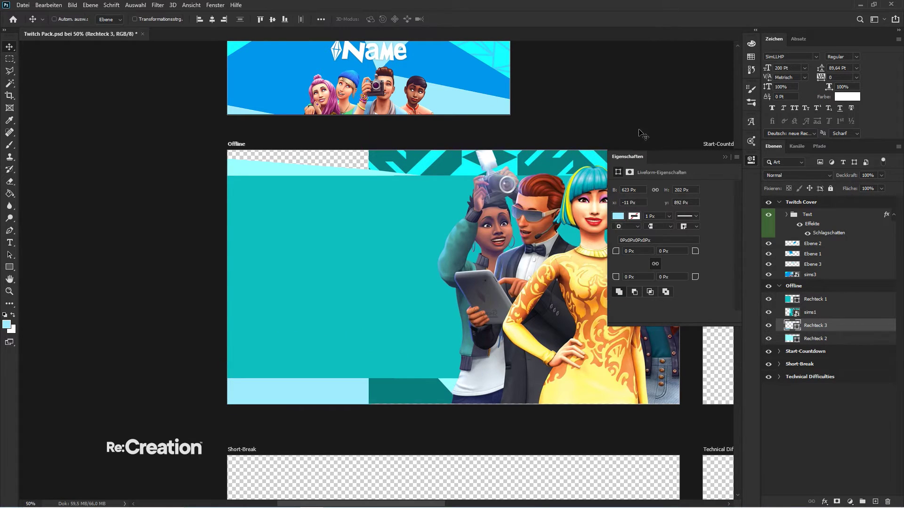
left_click(725, 157)
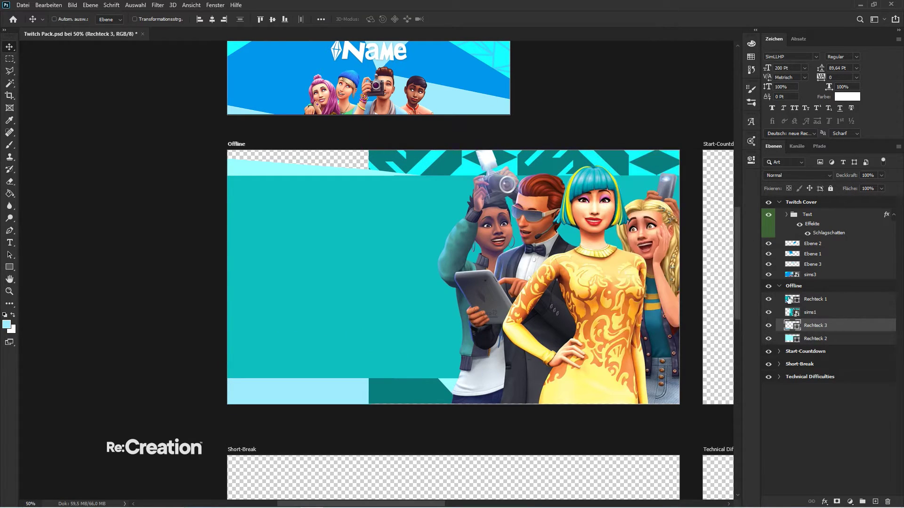
left_click(822, 339)
double_click(792, 339)
left_click(398, 390)
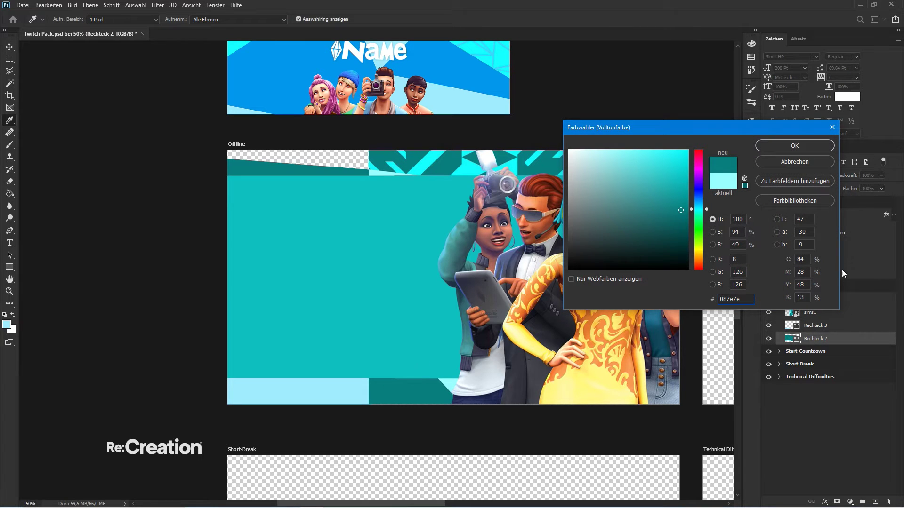
key("Escape")
double_click(792, 325)
left_click(379, 388)
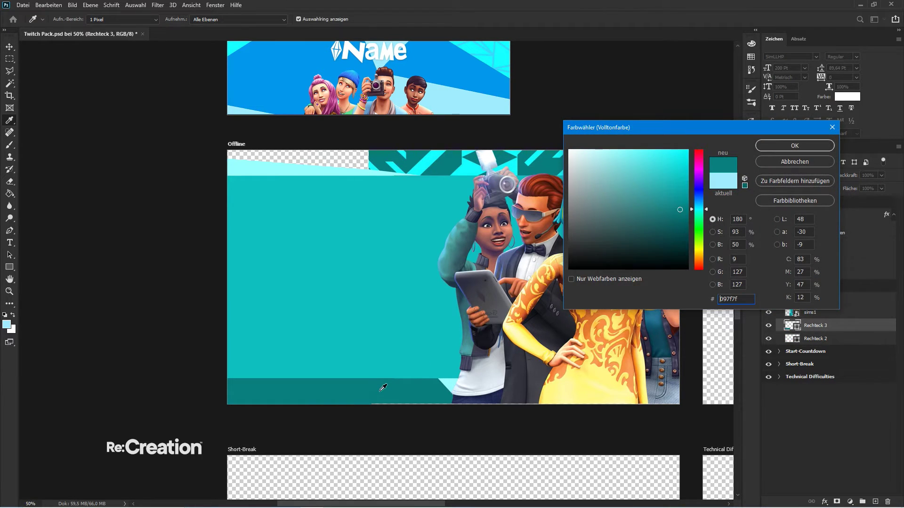
key("Return")
left_click(824, 338, "shift")
left_click(822, 302, "shift")
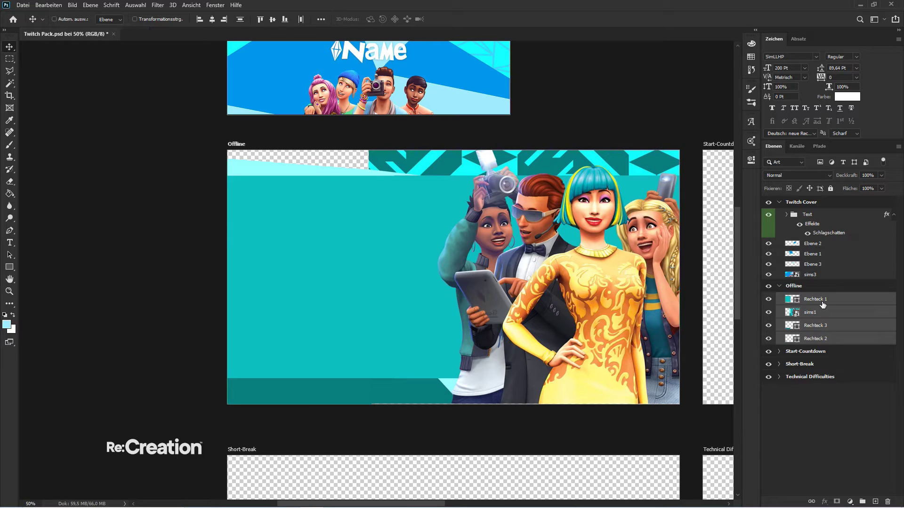
left_click(829, 391)
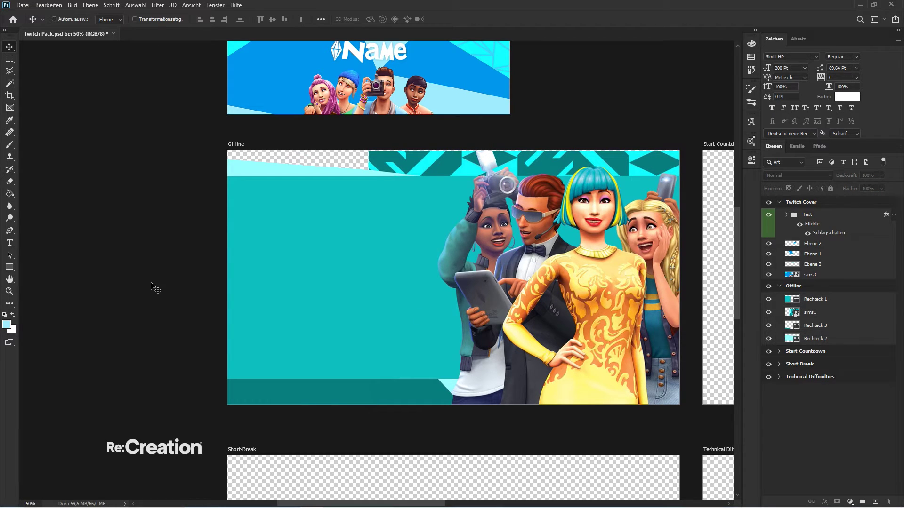
key("ctrl+plus")
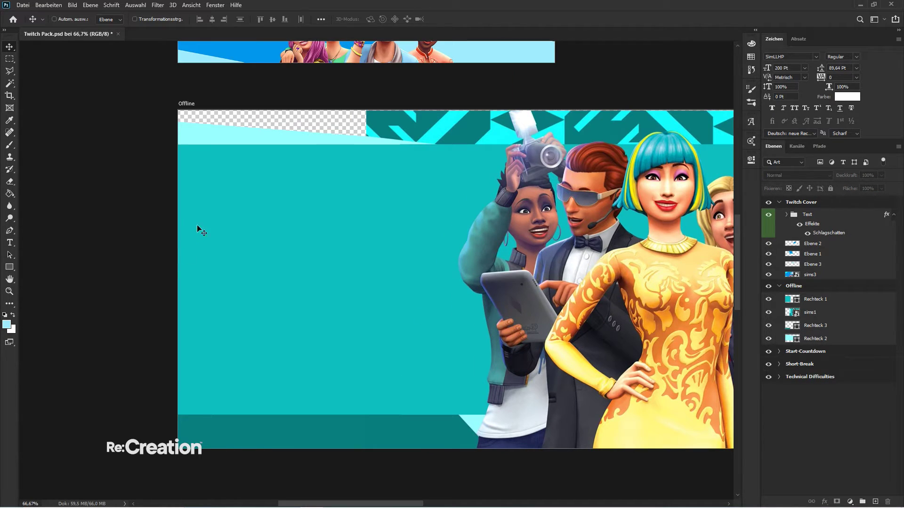
left_click_drag(237, 204, 257, 334)
key("ctrl+plus")
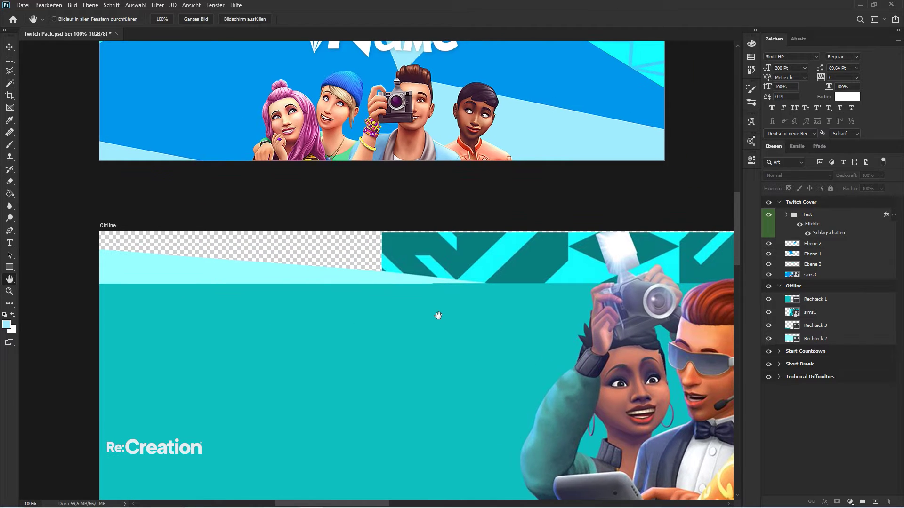
left_click(816, 340)
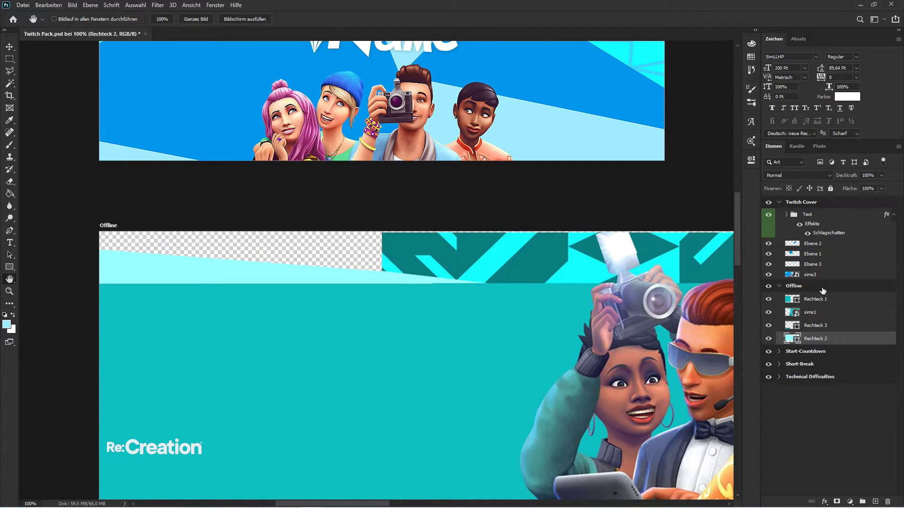
left_click(823, 299, "shift")
key("ctrl+t")
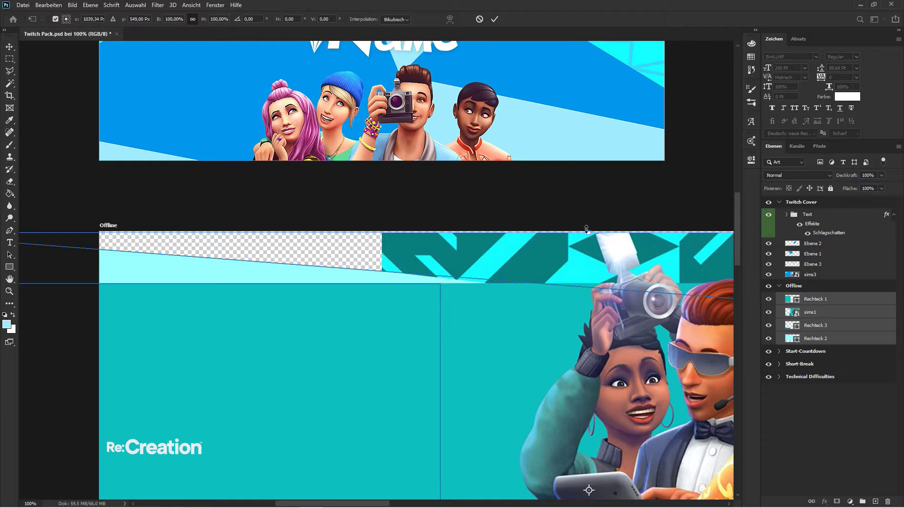
key("Return")
left_click(817, 313)
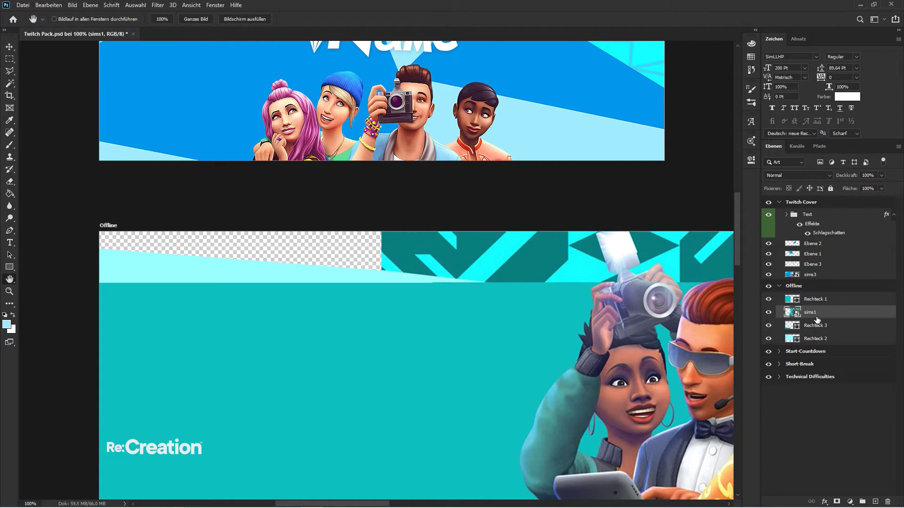
- Copy a section of the teal pattern strip to a new layer and shift it left
key("m")
left_click_drag(368, 216, 569, 303)
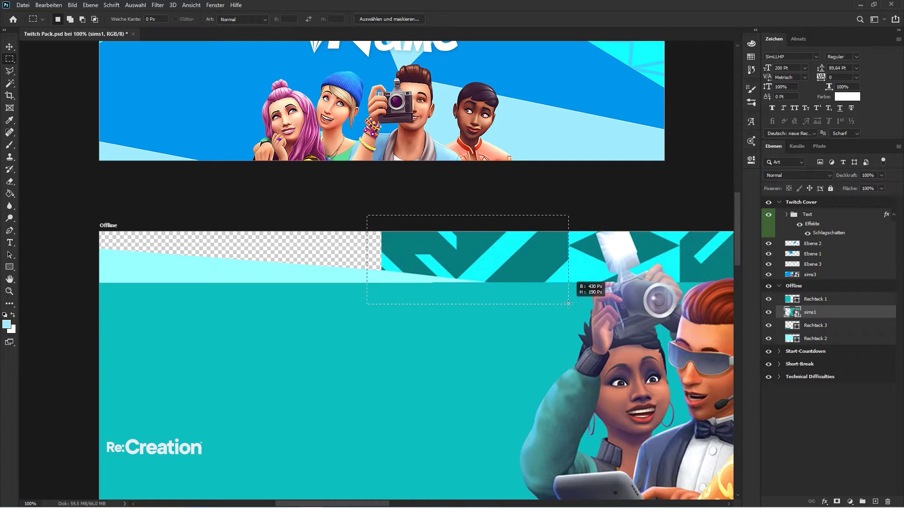
left_click(568, 303)
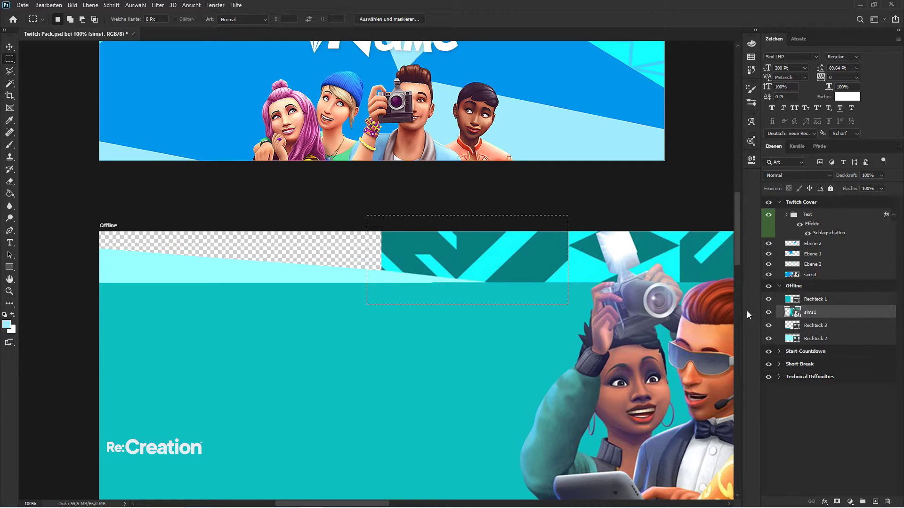
key("ctrl+shift+alt+n")
key("v")
left_click_drag(448, 256, 424, 256)
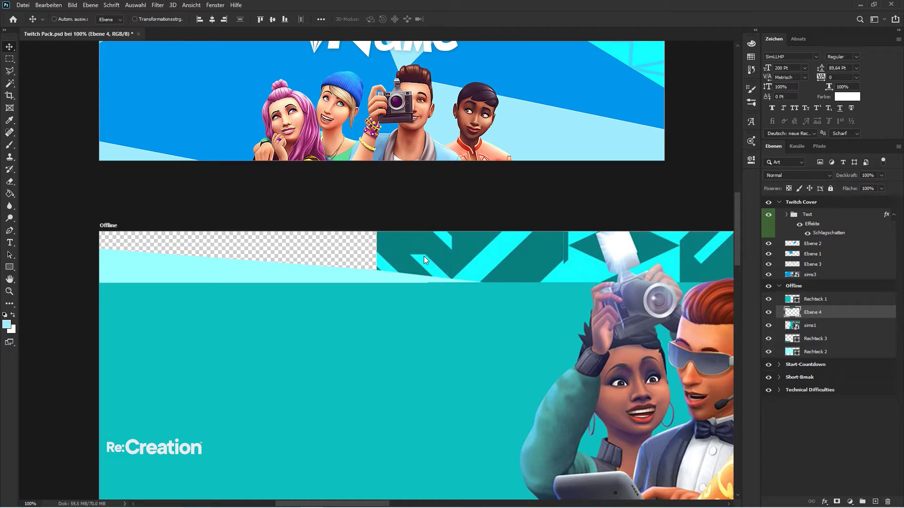
key("shift+Left")
key("shift+Left")
key("shift+Left")
key("shift+Left")
key("shift+Left")
key("shift+Left")
key("shift+Left")
key("shift+Left")
key("shift+Left")
key("shift+Left")
key("shift+Left")
key("shift+Left")
key("shift+Left")
key("shift+Left")
key("shift+Left")
key("shift+Left")
key("shift+Left")
key("shift+Left")
key("shift+Left")
key("shift+Left")
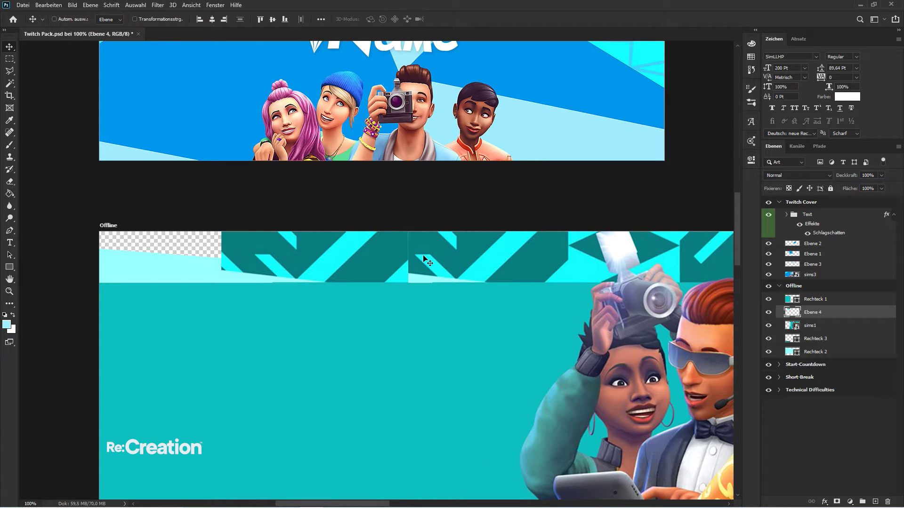
key("shift+Left")
key("shift+Left")
key("shift+Left")
key("shift+Left")
key("shift+Left")
key("shift+Left")
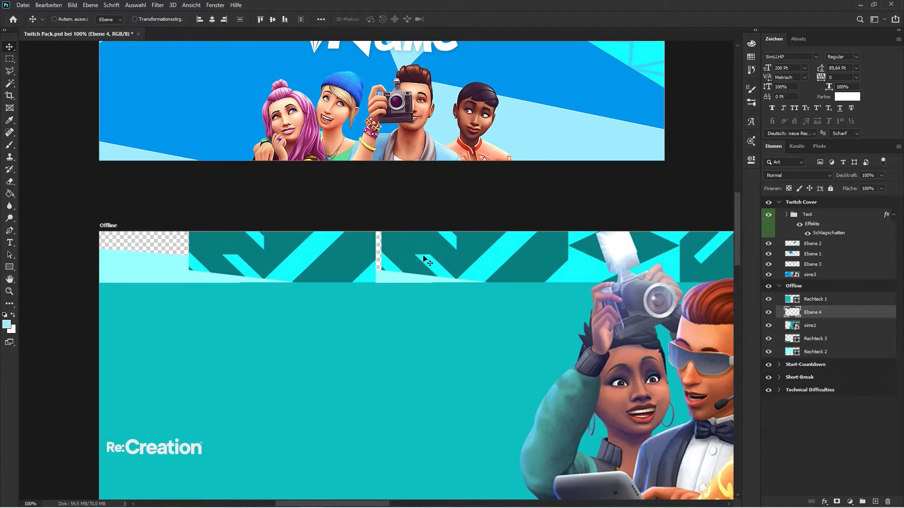
key("Right")
key("Right")
key("Right")
key("Right")
key("Right")
key("Right")
key("Right")
key("Right")
key("Right")
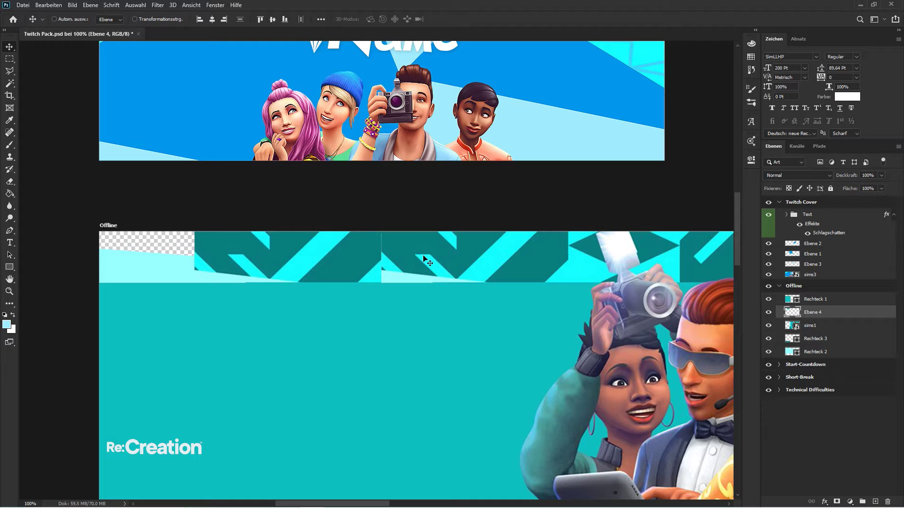
key("Left")
- Put Ebene 4 below sims1 and close the thin seam stripe in the pattern
left_click_drag(837, 319, 828, 357)
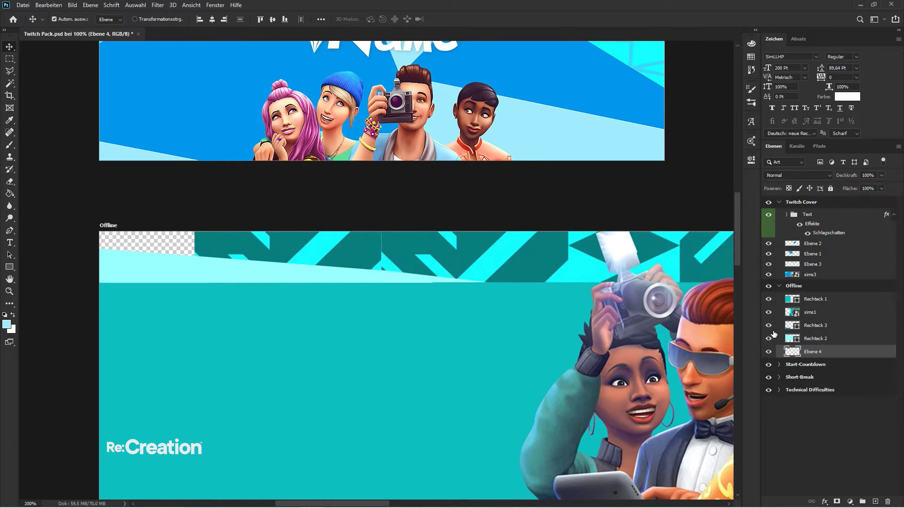
key("ctrl+plus")
key("m")
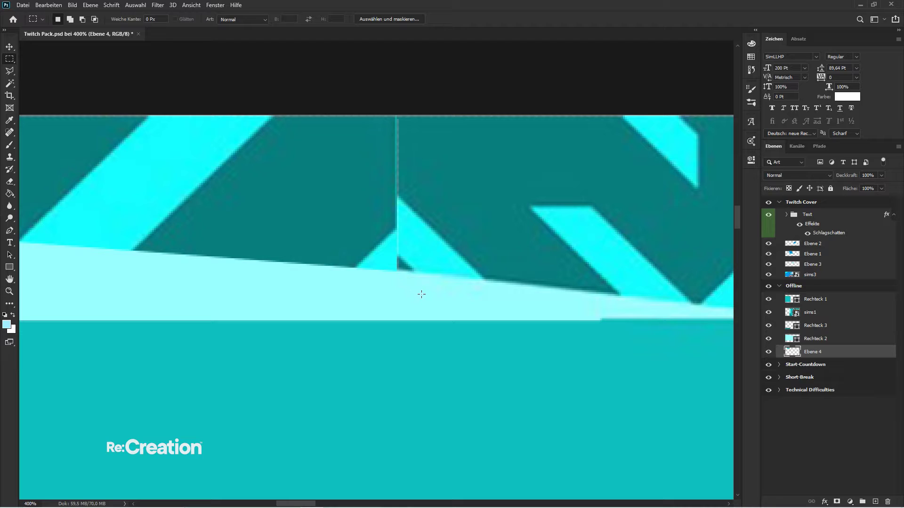
left_click_drag(429, 294, 394, 112)
key("v")
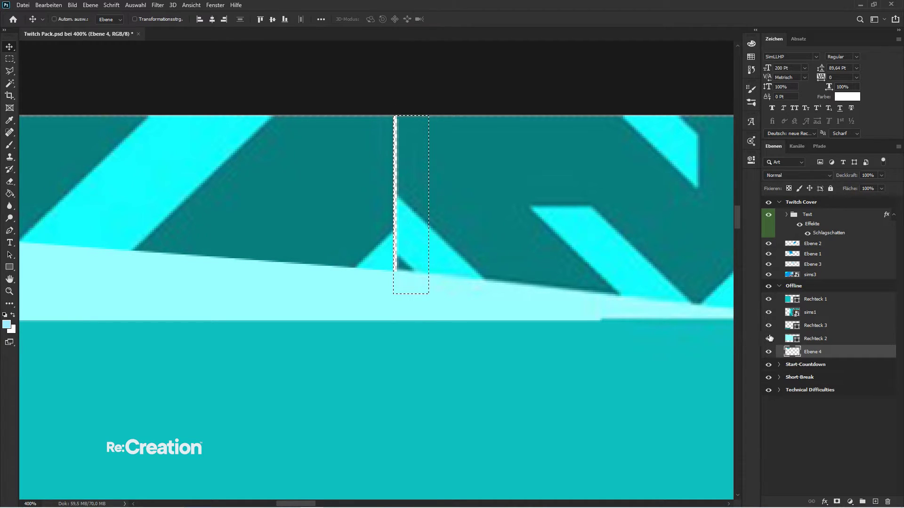
key("ctrl+d")
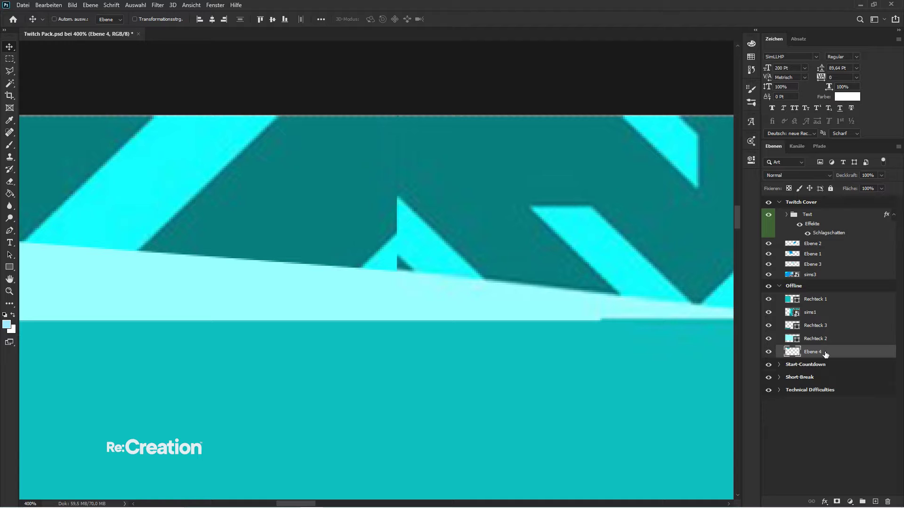
key("ctrl+minus")
key("ctrl+minus")
key("ctrl+minus")
key("ctrl+minus")
key("ctrl+minus")
key("ctrl+minus")
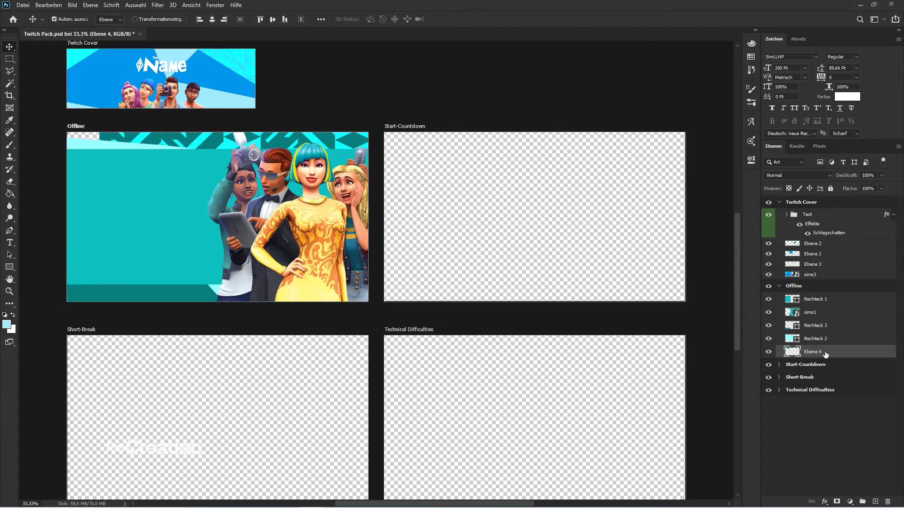
key("ctrl+plus")
- Duplicate the pattern piece and slide the copy into the empty top-left gap
key("space")
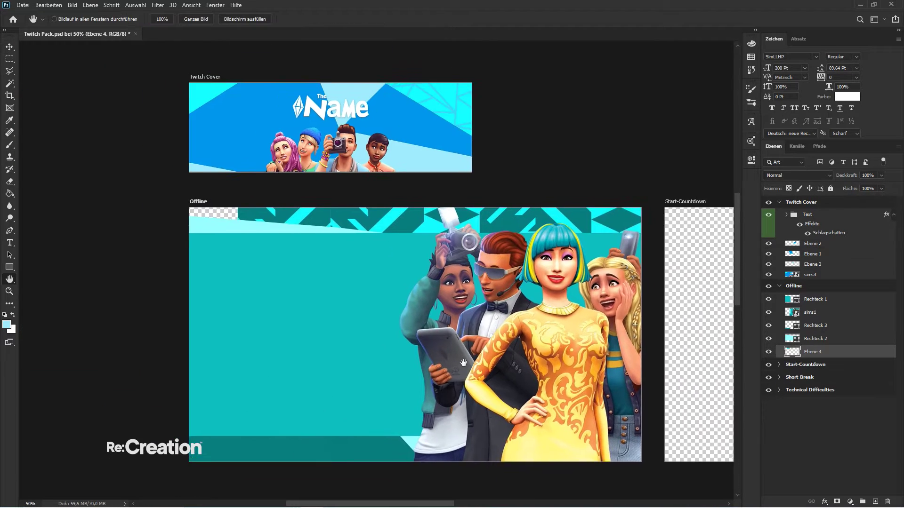
left_click_drag(297, 241, 421, 287)
key("ctrl+j")
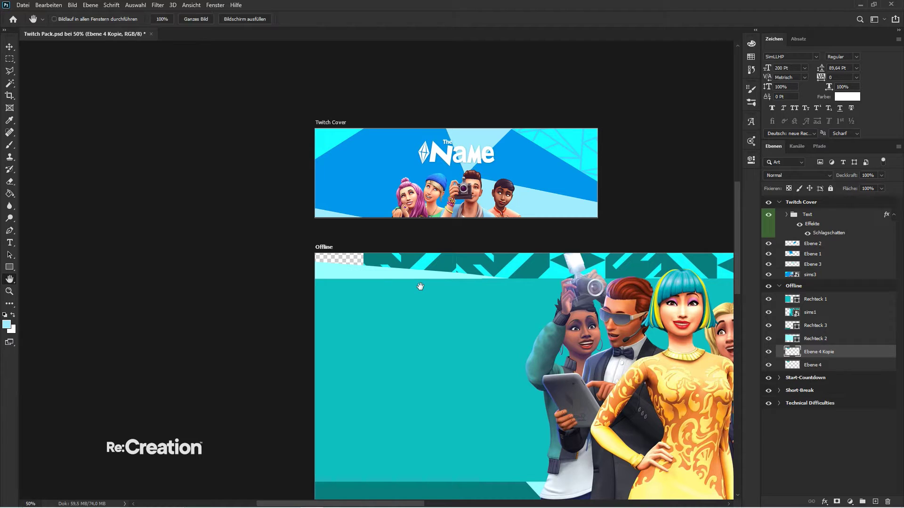
key("shift+Left")
key("shift+Left")
key("shift+Left")
key("shift+Left")
key("shift+Left")
key("shift+Left")
key("shift+Left")
key("shift+Left")
key("shift+Left")
key("shift+Left")
key("shift+Left")
key("shift+Left")
key("shift+Left")
key("shift+Left")
key("shift+Left")
key("shift+Left")
key("shift+Left")
key("shift+Left")
key("shift+Left")
key("shift+Left")
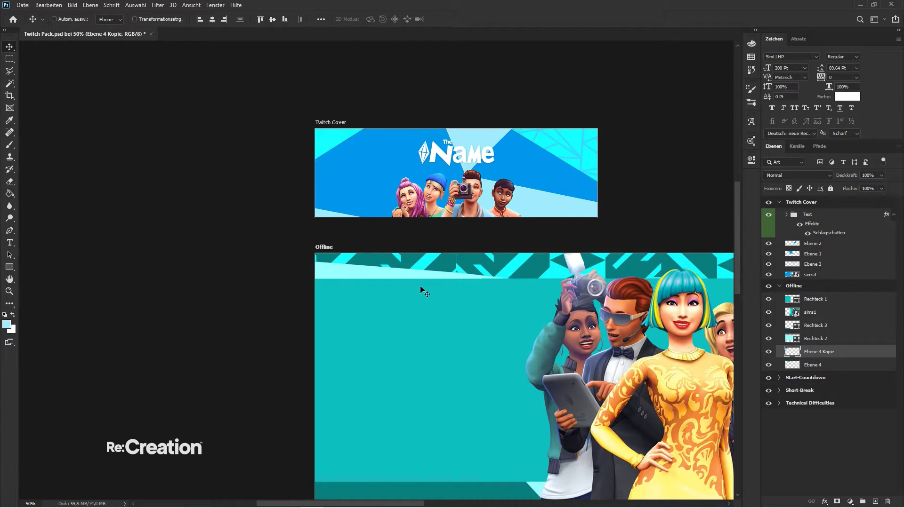
left_click(839, 454)
key("ctrl+minus")
key("ctrl+minus")
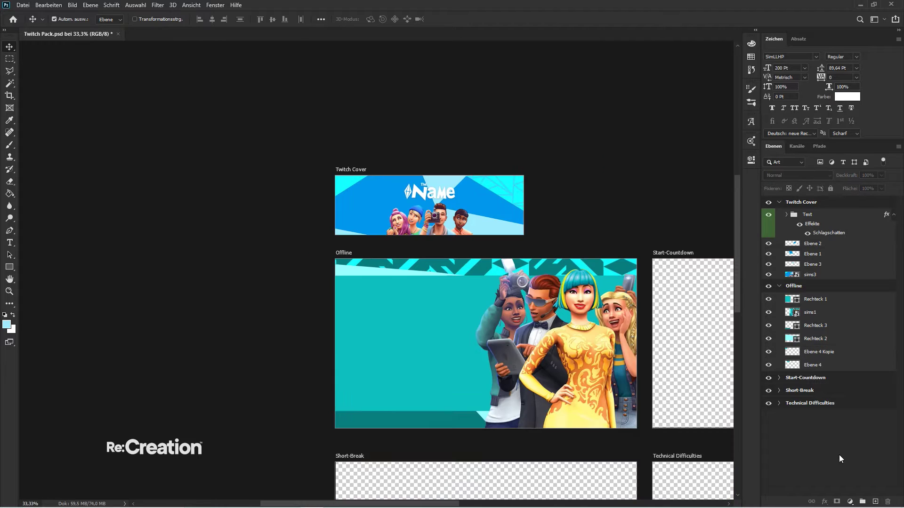
key("ctrl+plus")
key("ctrl+plus")
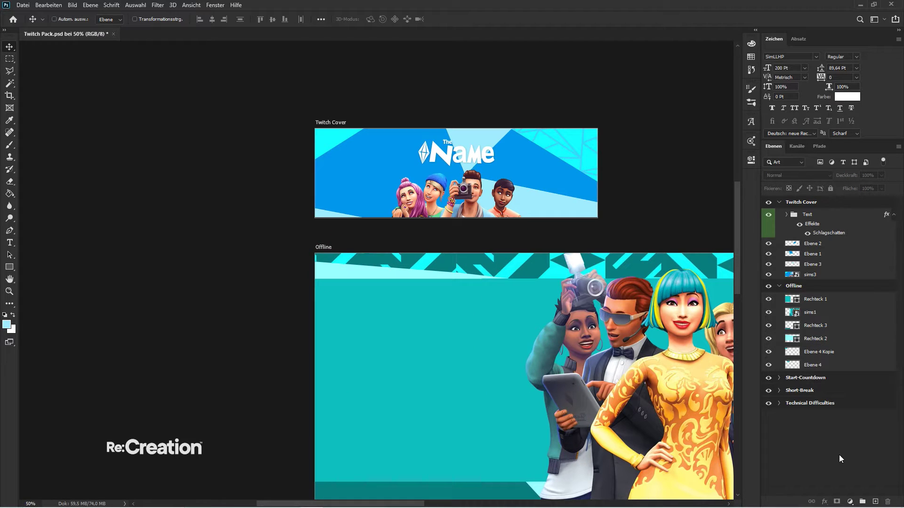
left_click_drag(839, 455, 740, 323)
- Copy the Text group with The Name into the Offline group, placed on the left
key("t")
key("v")
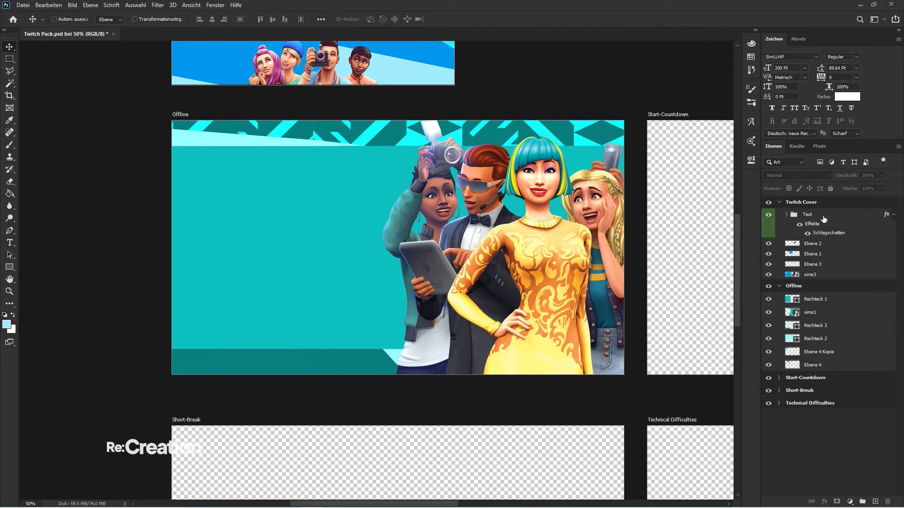
left_click(829, 214)
left_click(892, 215)
key("ctrl+j")
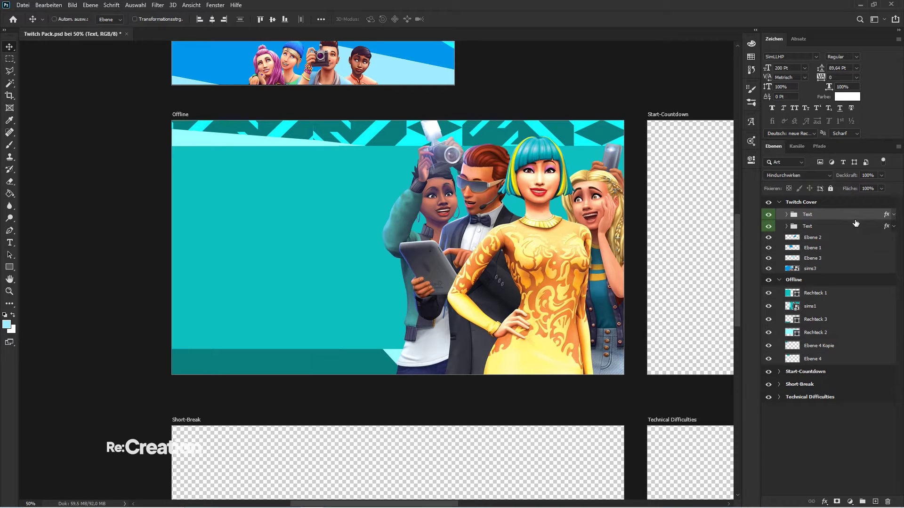
left_click_drag(821, 216, 822, 291)
left_click_drag(313, 144, 254, 197)
- Add OFFLINE text below The Name with -50 tracking at 250 pt
left_click(9, 243)
left_click(191, 283)
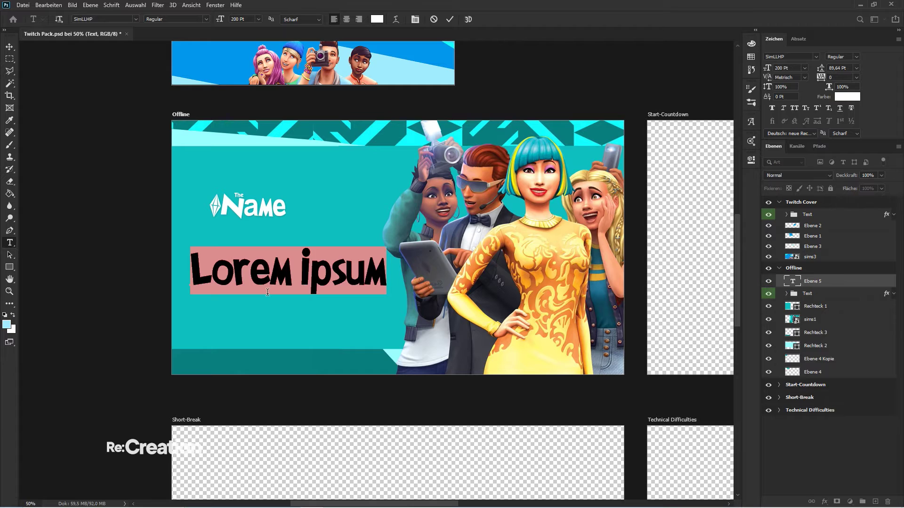
type("OFFLINE")
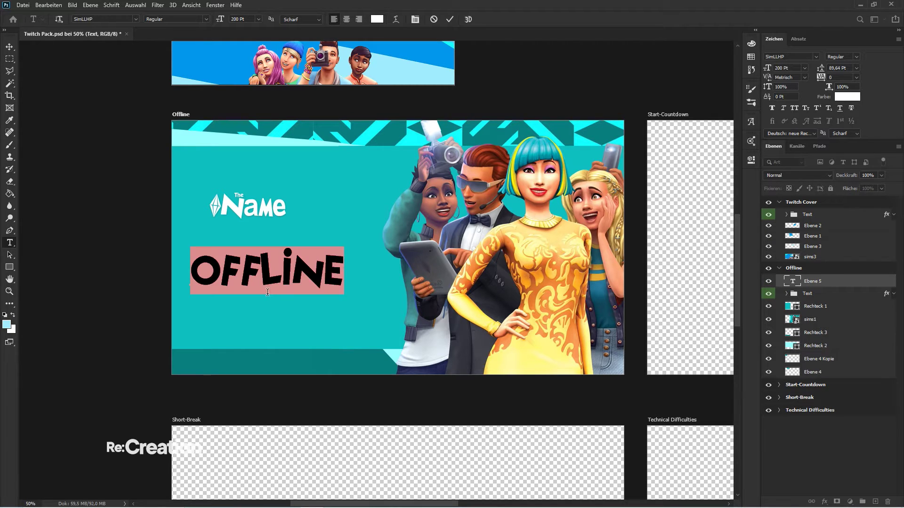
left_click(9, 48)
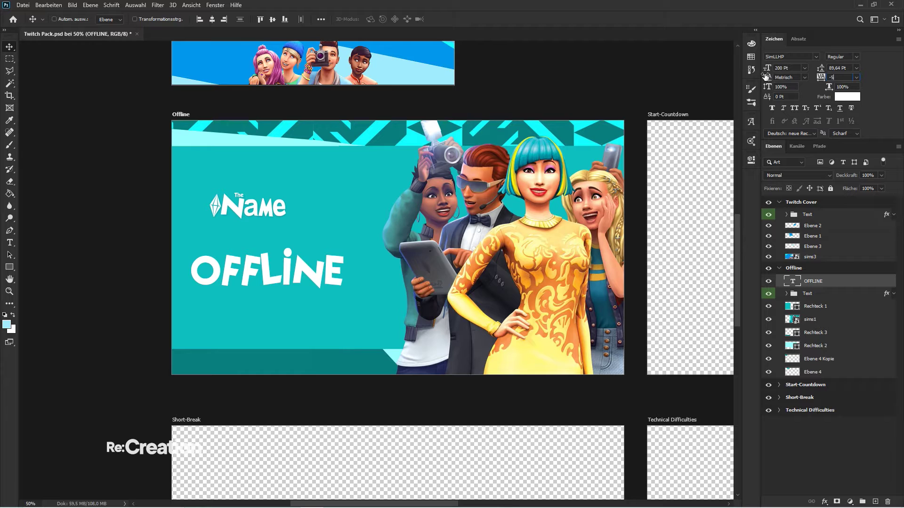
type("-50")
key("Return")
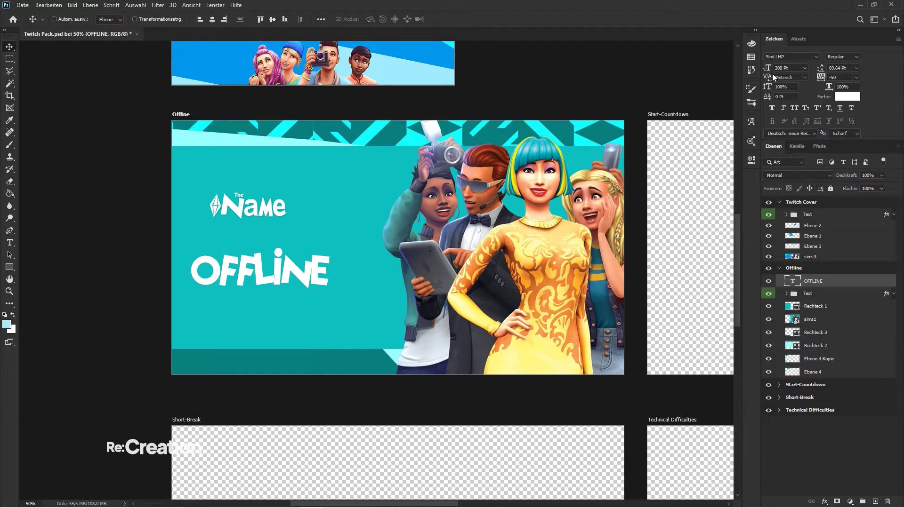
left_click_drag(758, 70, 844, 130)
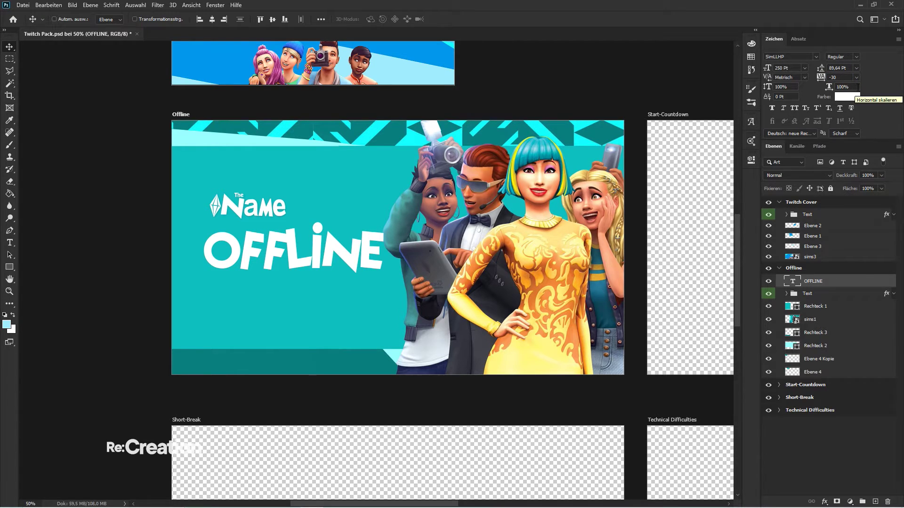
key("ctrl+minus")
key("ctrl+plus")
key("ctrl+plus")
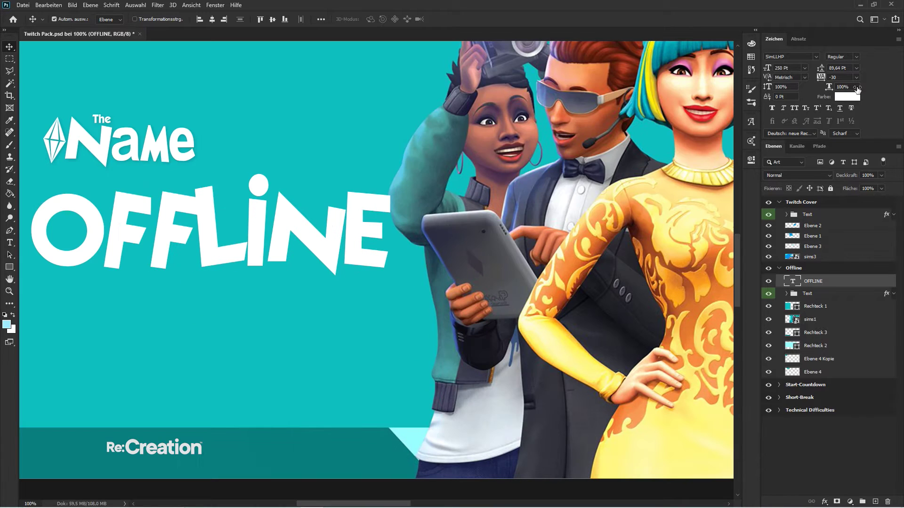
- Move the OFFLINE lettering further left
left_click_drag(381, 204, 399, 191)
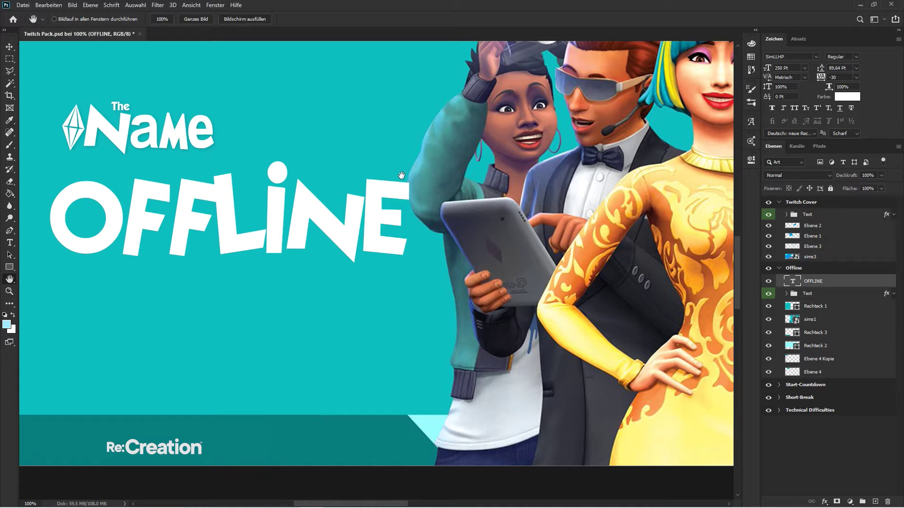
left_click_drag(302, 292, 371, 286)
key("v")
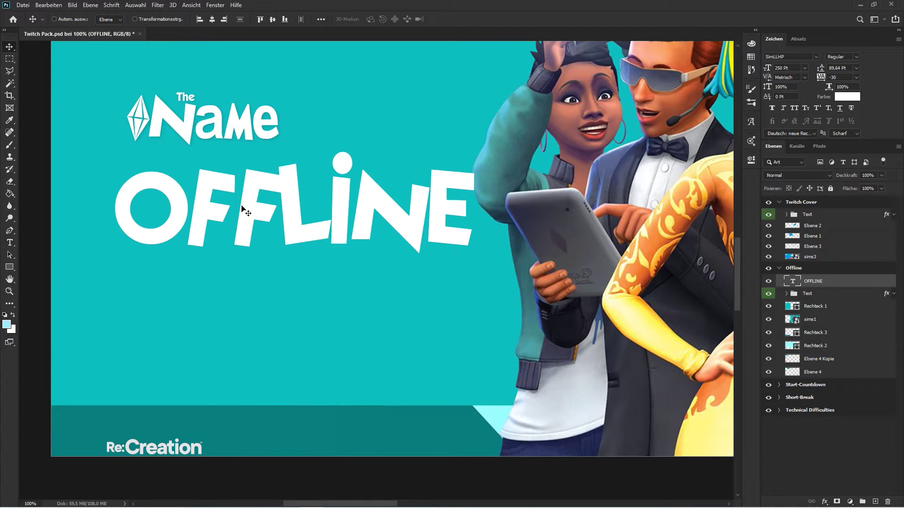
left_click_drag(242, 207, 217, 207)
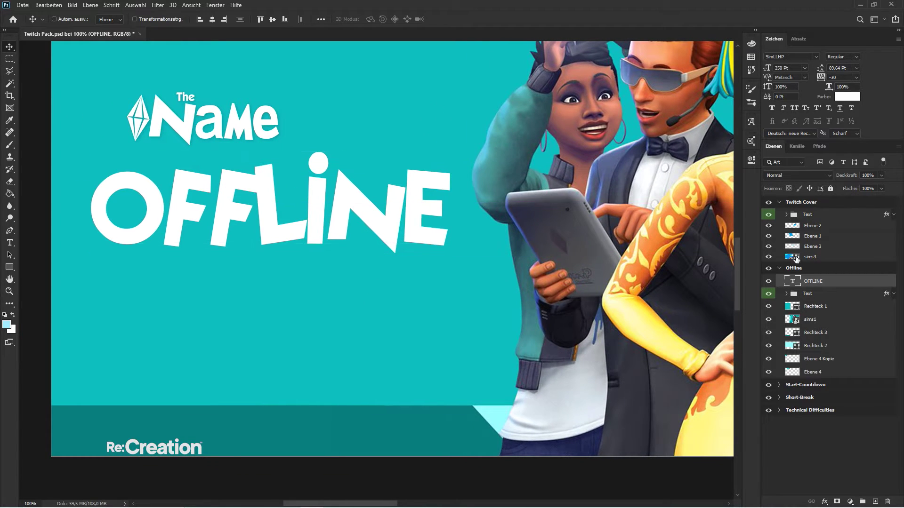
- Wrap the Text group in Gruppe 1 and move its drop shadow onto Gruppe 1
left_click(787, 294)
right_click(872, 297)
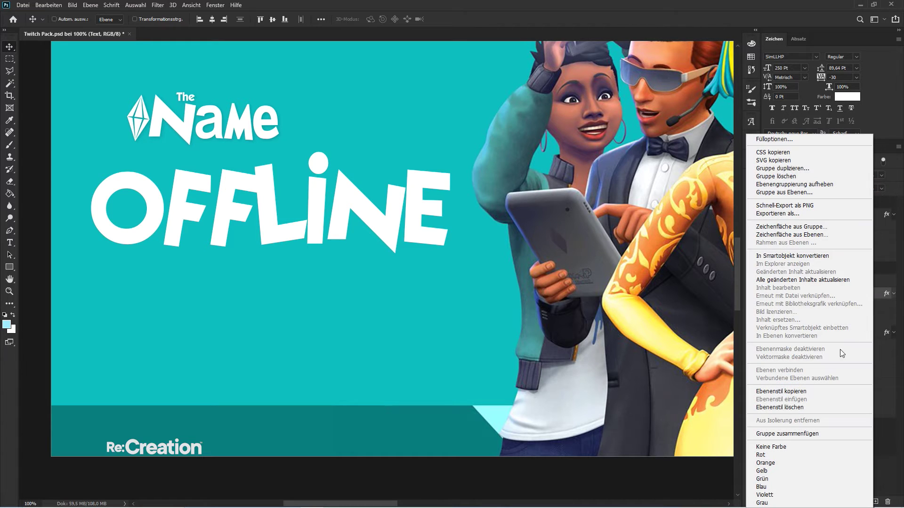
left_click(884, 305)
key("ctrl+g")
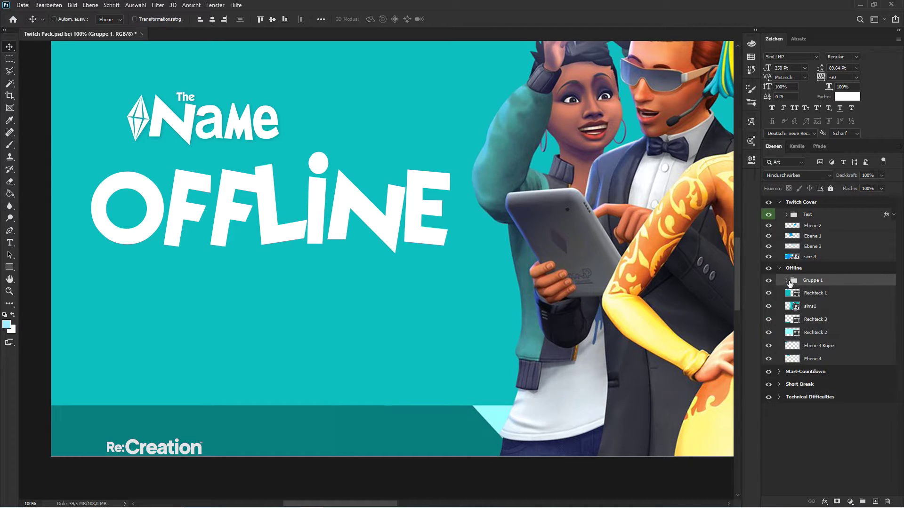
left_click(787, 280)
left_click(894, 305)
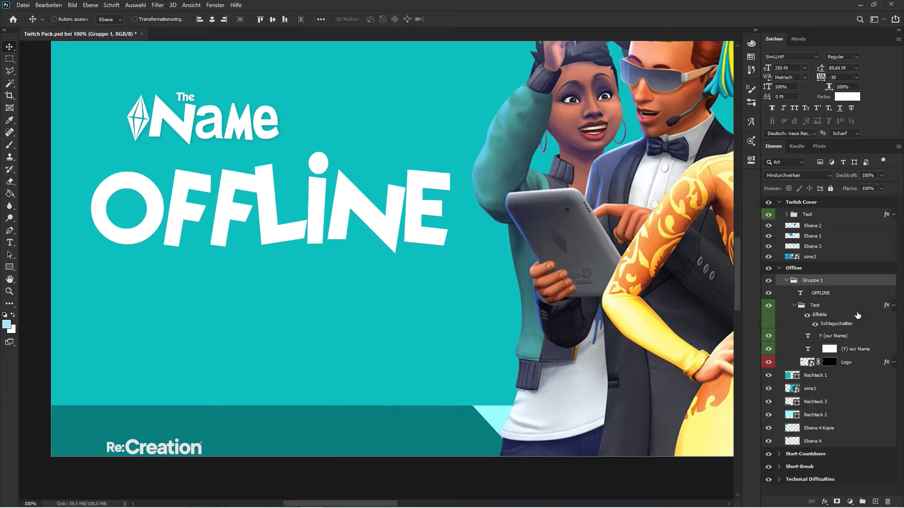
left_click_drag(815, 315, 822, 281)
- Scale The Name down above the OFFLINE lettering
left_click(828, 313)
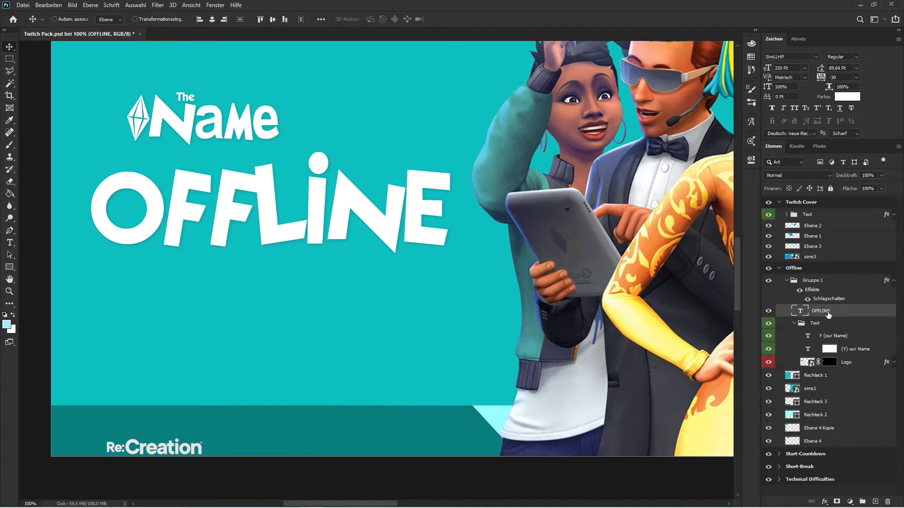
left_click(801, 323)
left_click(795, 323)
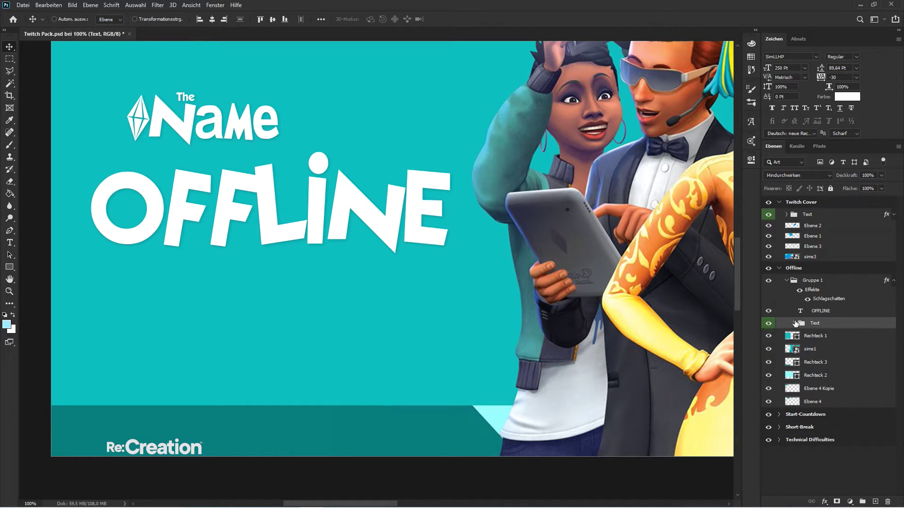
key("ctrl+t")
left_click_drag(281, 92, 235, 157)
key("Return")
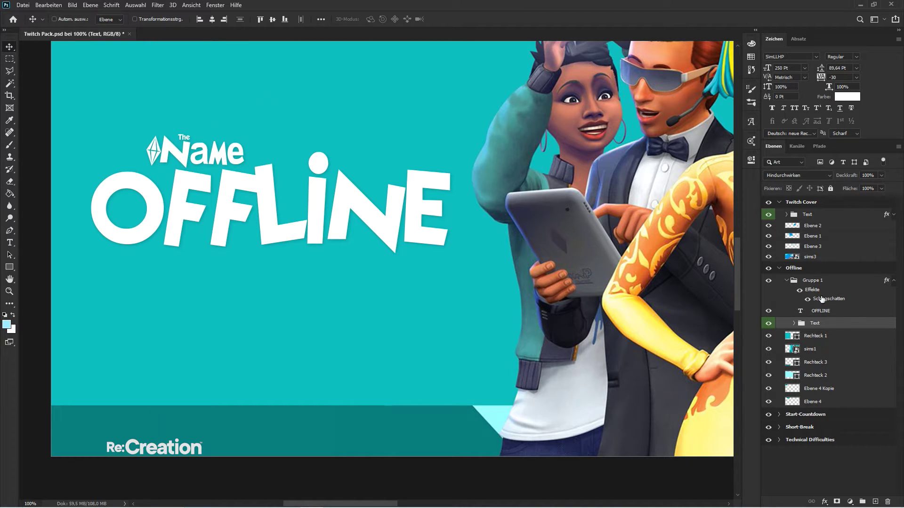
left_click(786, 281)
- Centre Gruppe 1 vertically on the Offline screen and nudge it one pixel right
key("ctrl+minus")
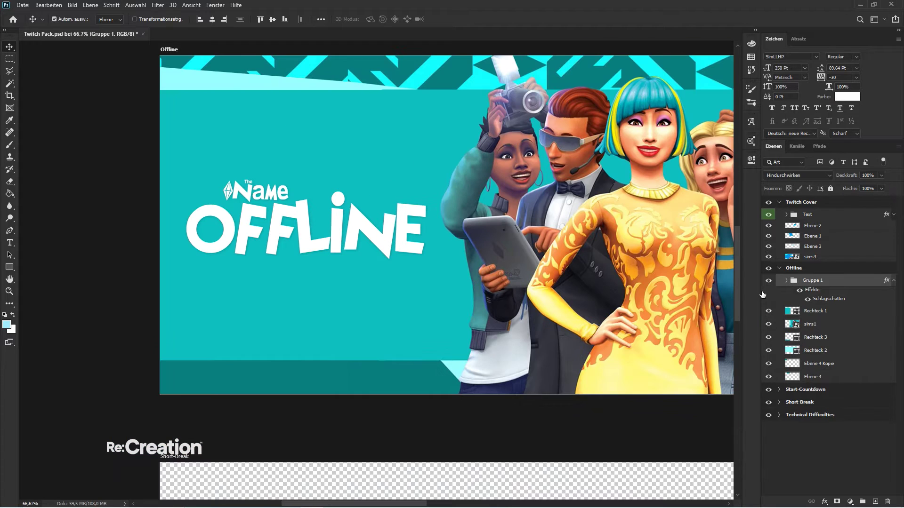
left_click(273, 19)
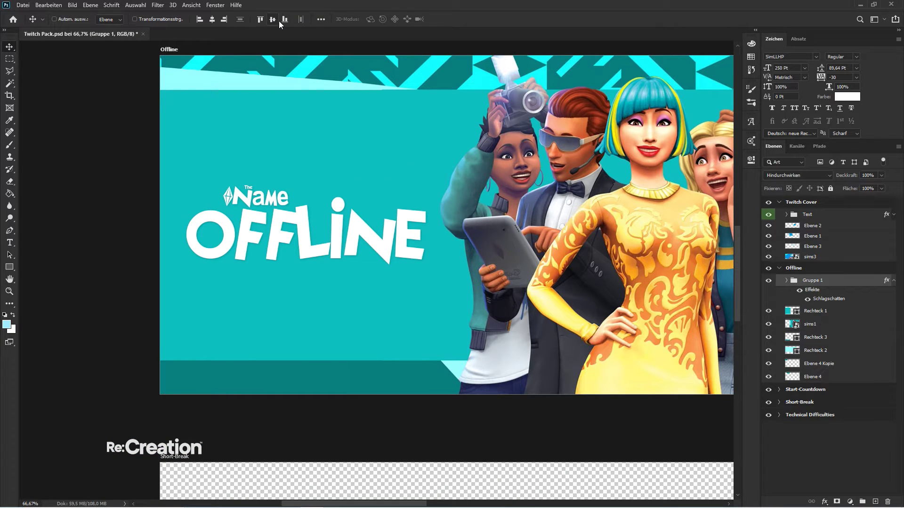
key("ctrl+minus")
key("ctrl+minus")
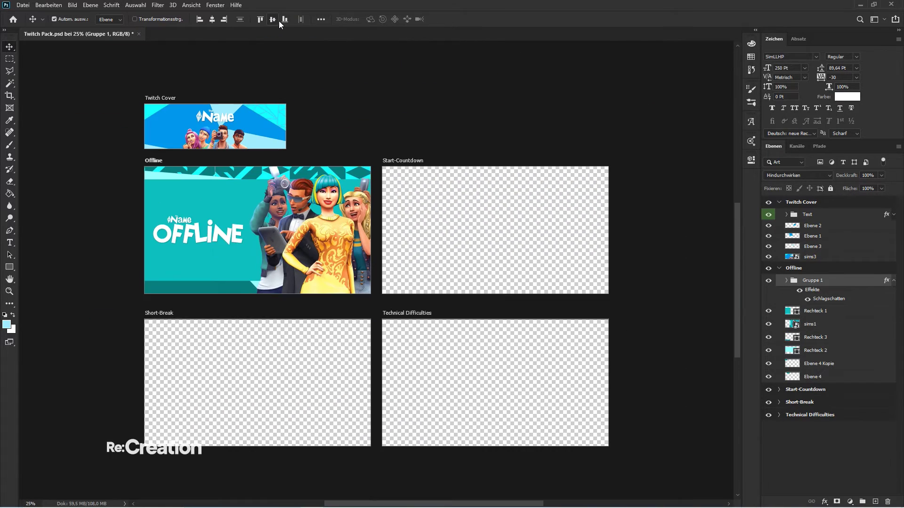
key("ctrl+plus")
key("h")
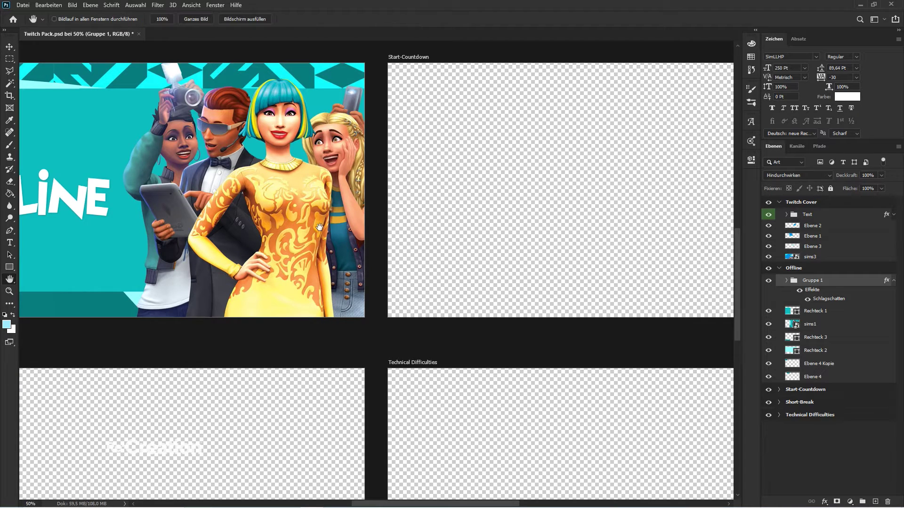
left_click_drag(321, 229, 568, 270)
key("v")
key("Right")
- Add a Color Lookup adjustment layer above Gruppe 1 in the Offline group
left_click(871, 476)
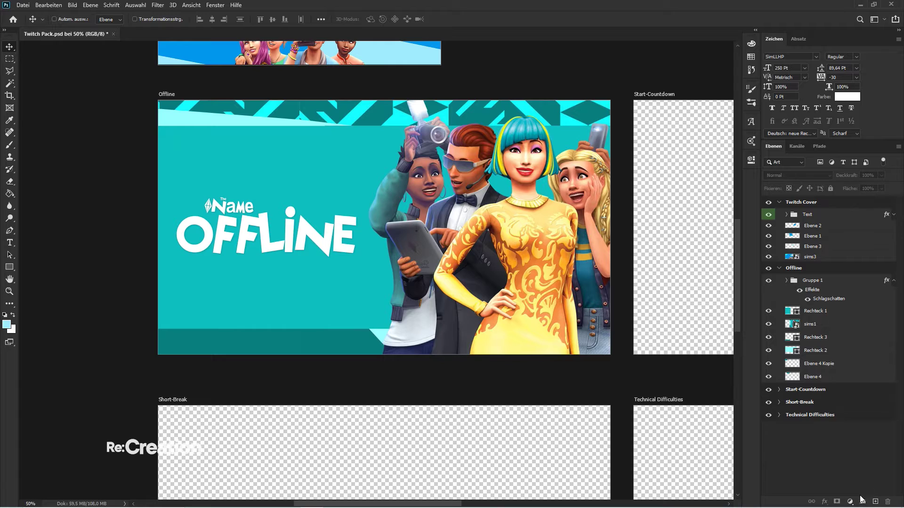
left_click(850, 501)
left_click(836, 475)
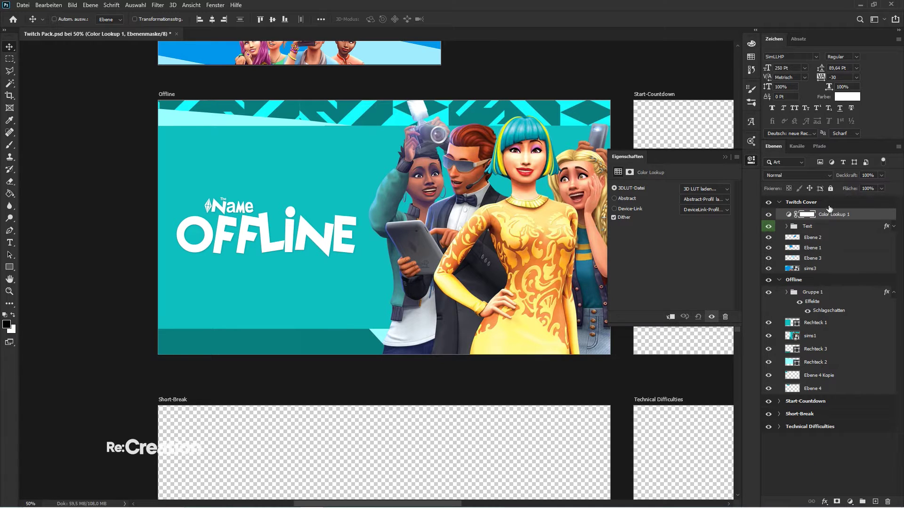
left_click_drag(830, 208, 800, 290)
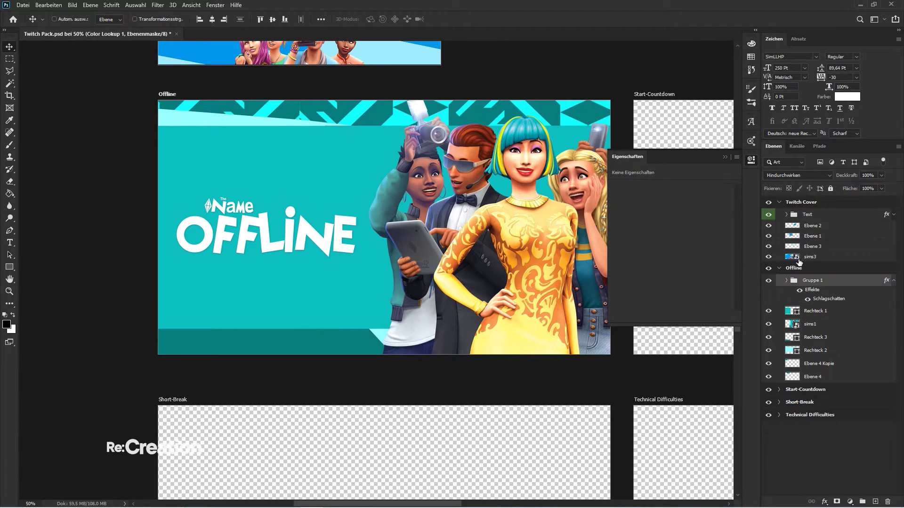
key("ctrl+z")
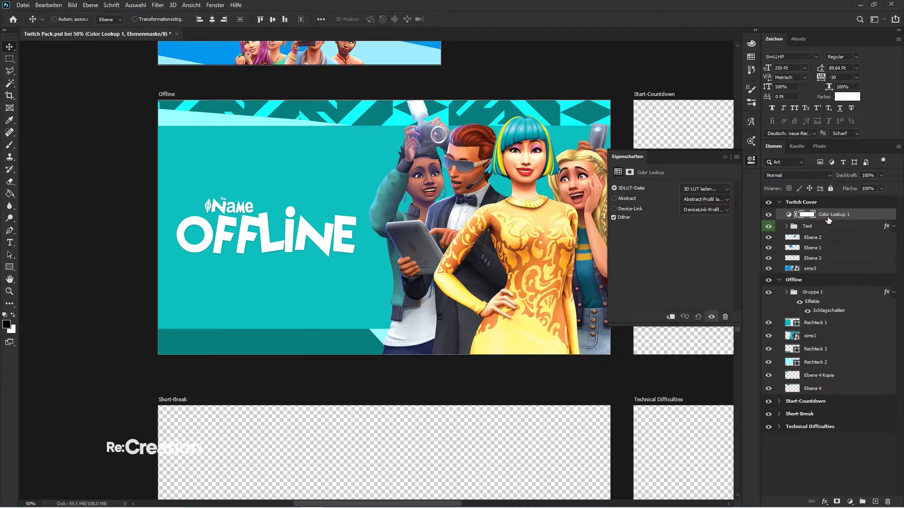
left_click_drag(828, 220, 832, 291)
- Set the Color Lookup to Crisp_Warm.look at 50% opacity
left_click(702, 194)
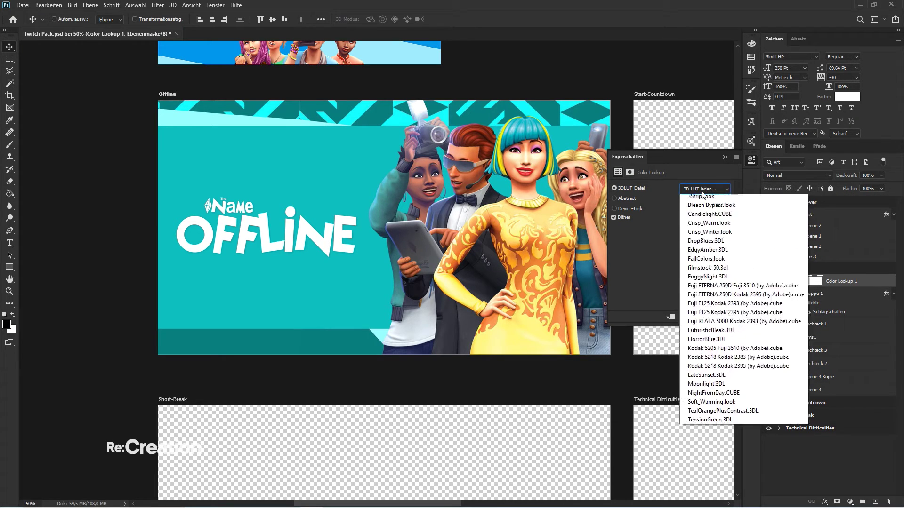
left_click(702, 191)
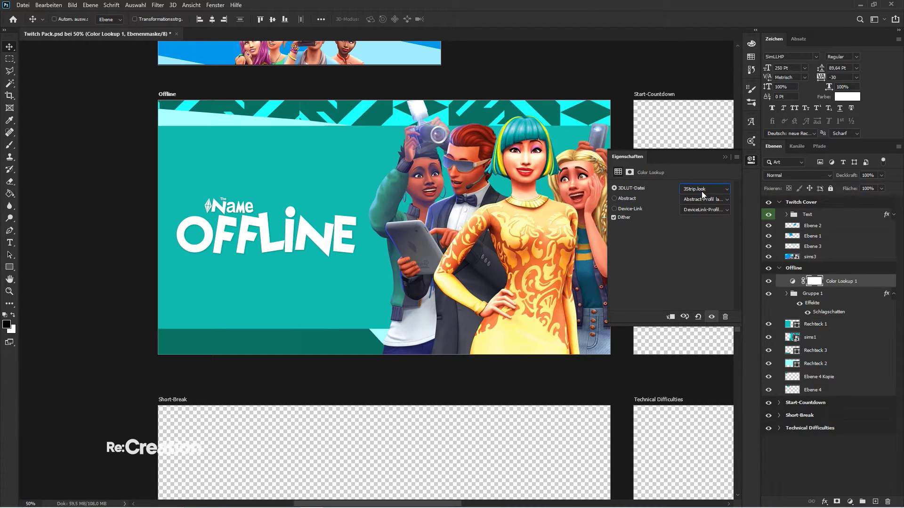
key("Down")
key("Down")
key("Down")
key("Down")
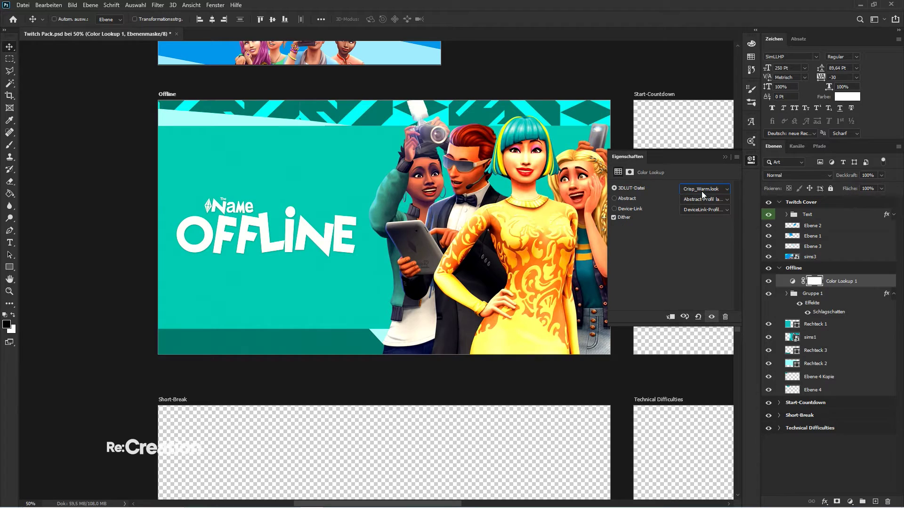
key("Up")
left_click(725, 156)
left_click(828, 293)
left_click(838, 285)
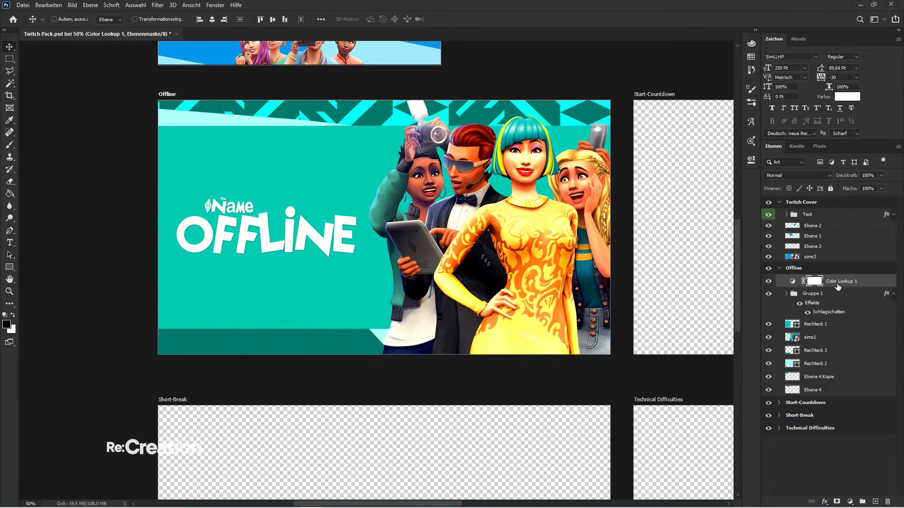
key("5")
- Duplicate the Color Lookup layer into the Twitch Cover group and review the artboards
scroll(697, 235, "up", 3)
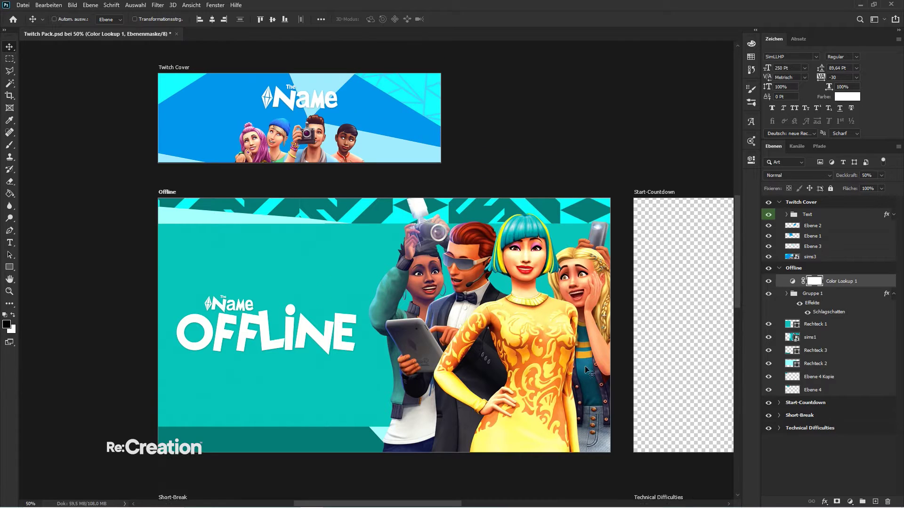
key("ctrl+j")
left_click_drag(864, 281, 854, 215)
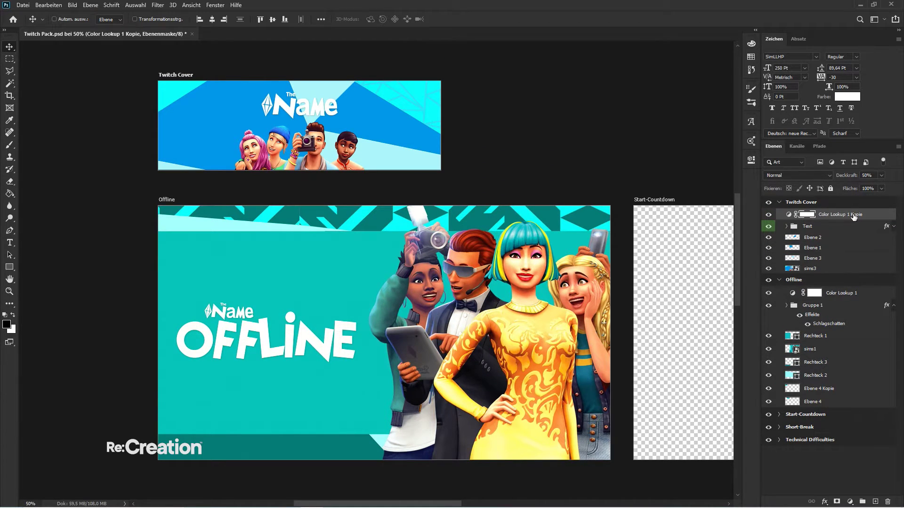
key("ctrl+minus")
key("h")
key("ctrl+plus")
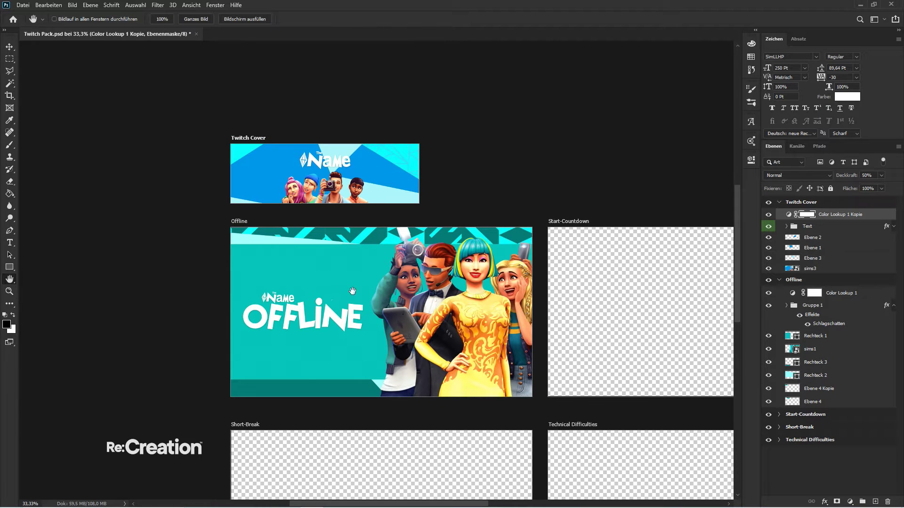
left_click_drag(322, 309, 242, 259)
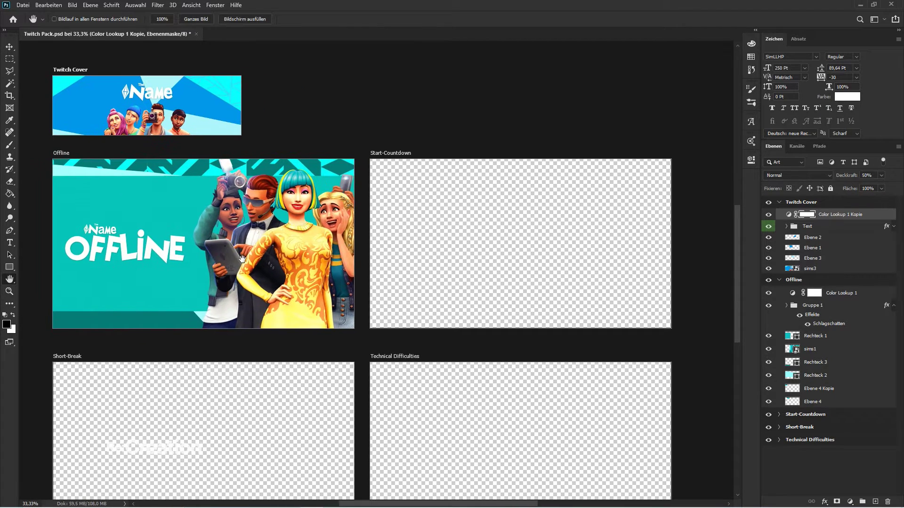
left_click(278, 272, "ctrl+space")
left_click(279, 273, "ctrl+alt+space")
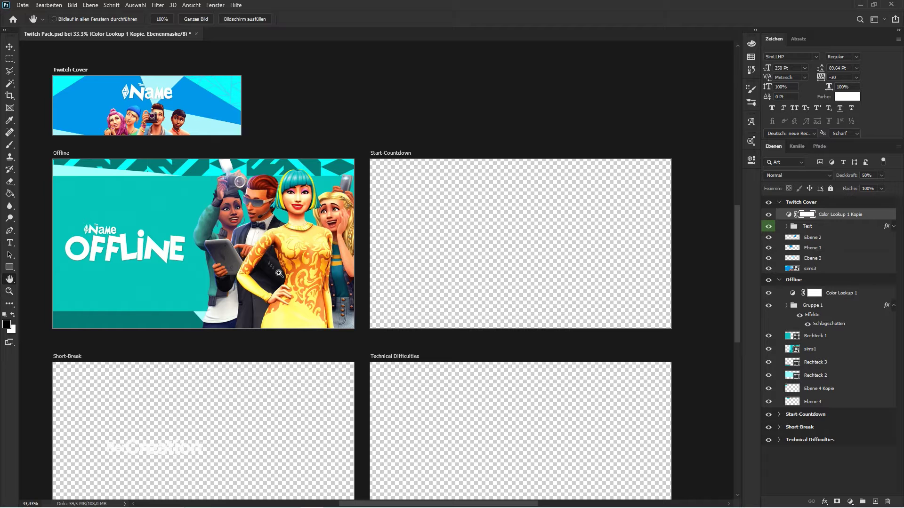
- Place the sims9 pets image onto the Start-Countdown artboard
left_click(279, 273, "ctrl+alt+space")
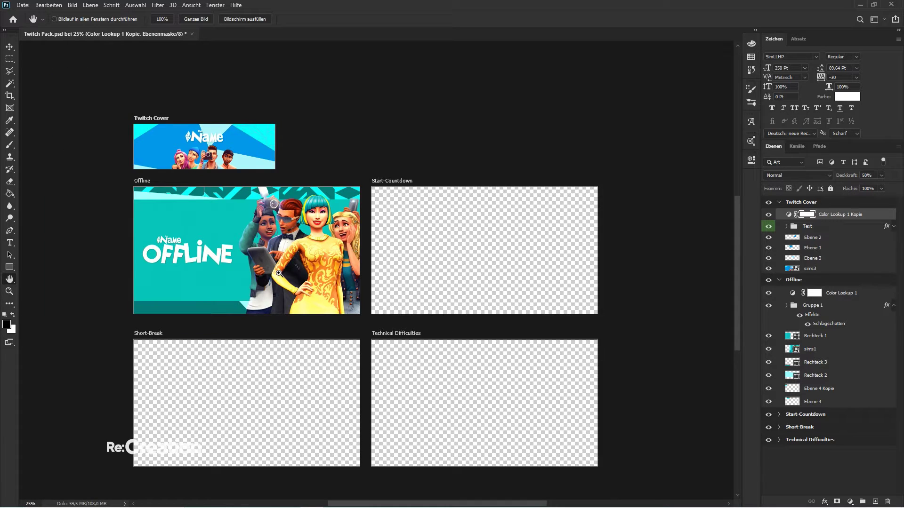
key("v")
left_click(416, 221, "ctrl+space")
left_click(416, 221, "ctrl+space")
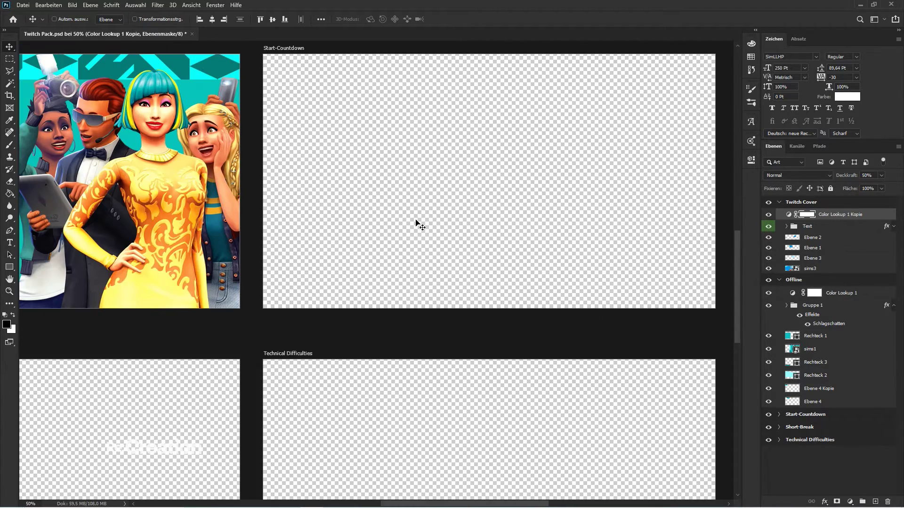
left_click_drag(418, 224, 289, 299)
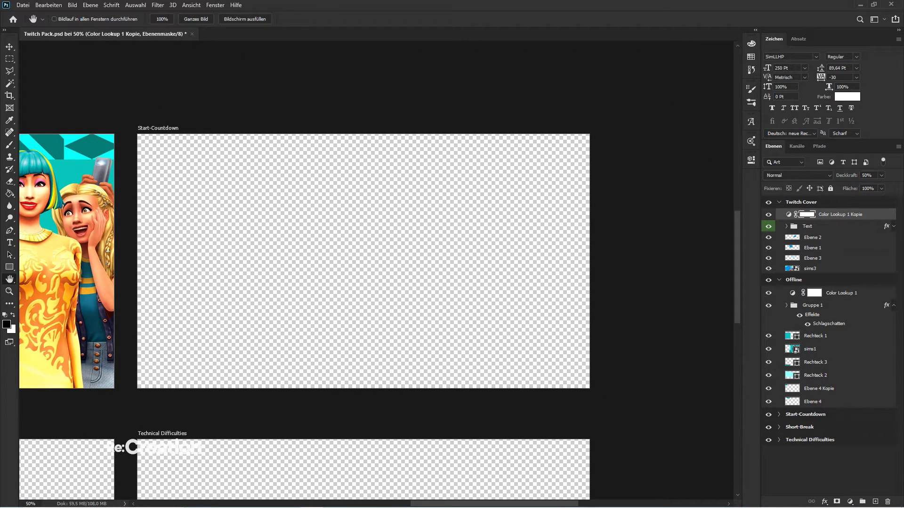
left_click_drag(529, 244, 527, 247)
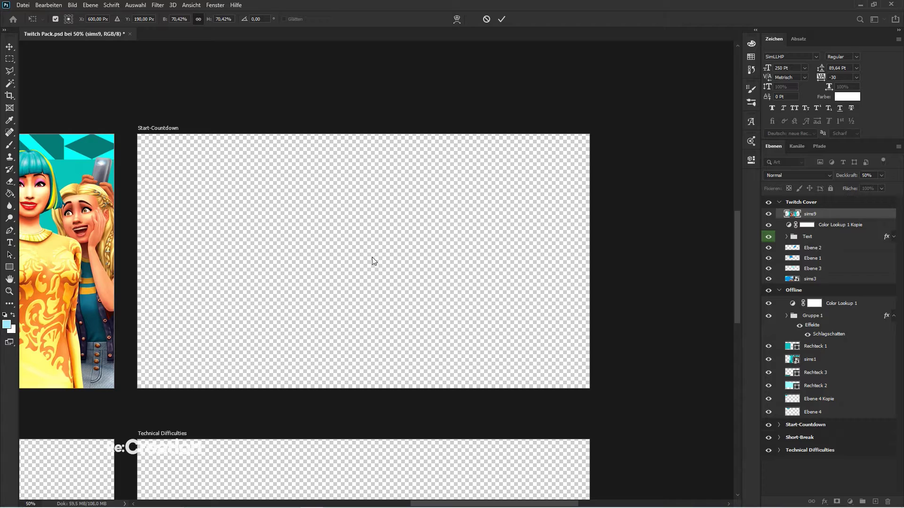
- File the sims9 layer under the Start-Countdown group, collapsing Twitch Cover and Offline
left_click_drag(822, 217, 820, 426)
left_click(780, 202)
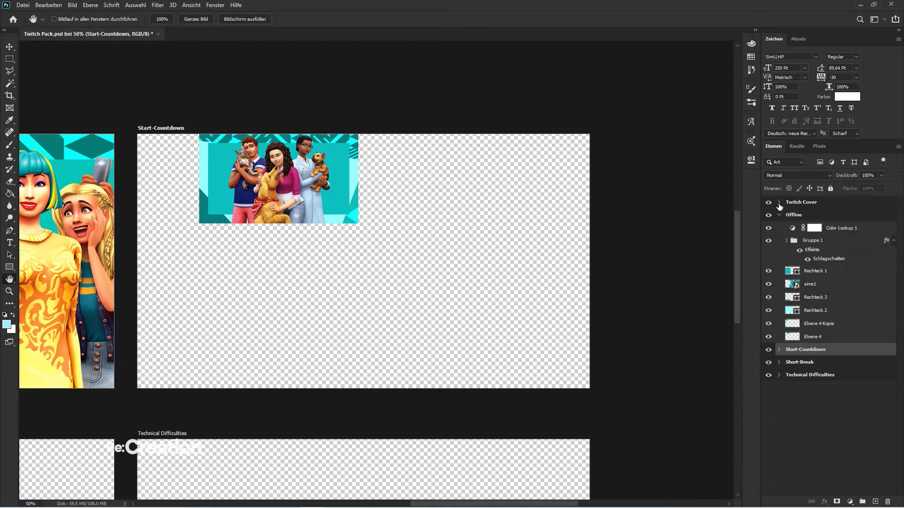
left_click(779, 215)
left_click(779, 228)
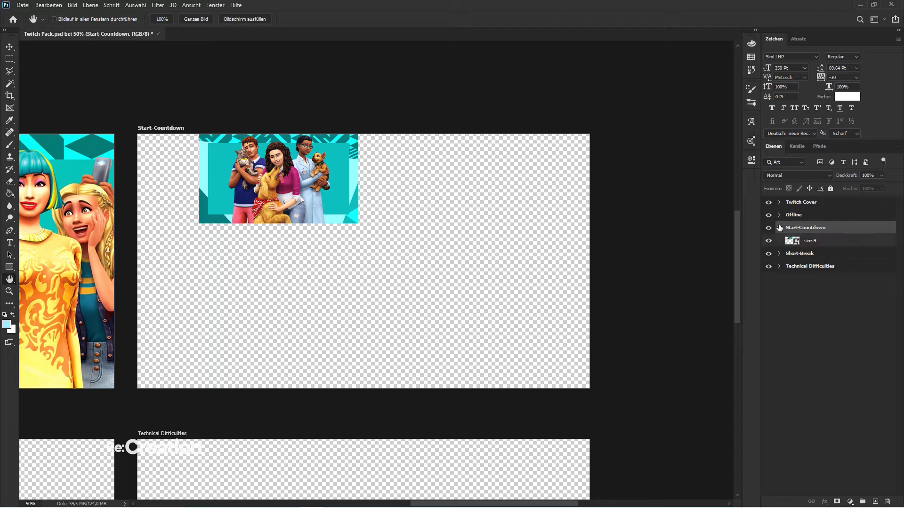
- Scale sims9 up to about 1879x1056 px and shift it left within Start-Countdown
left_click(822, 241)
left_click_drag(263, 236, 530, 310)
key("v")
key("ctrl+t")
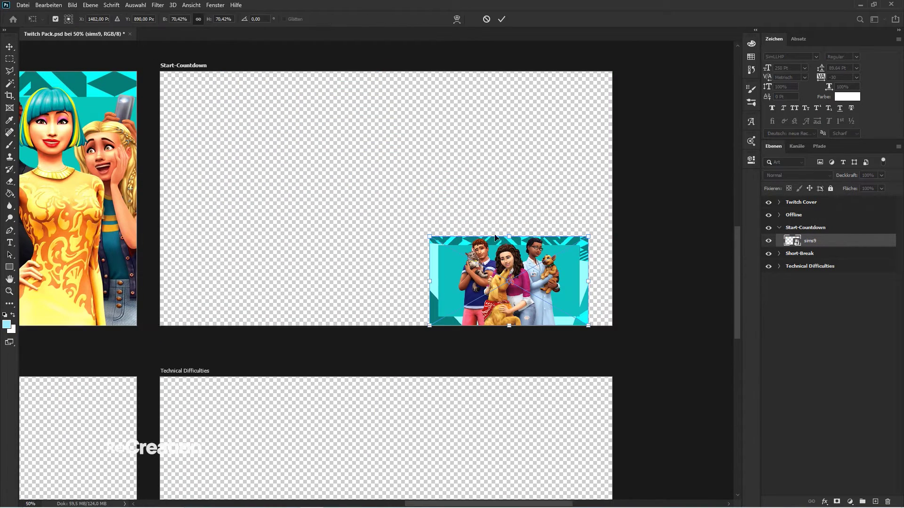
left_click_drag(509, 234, 509, 121)
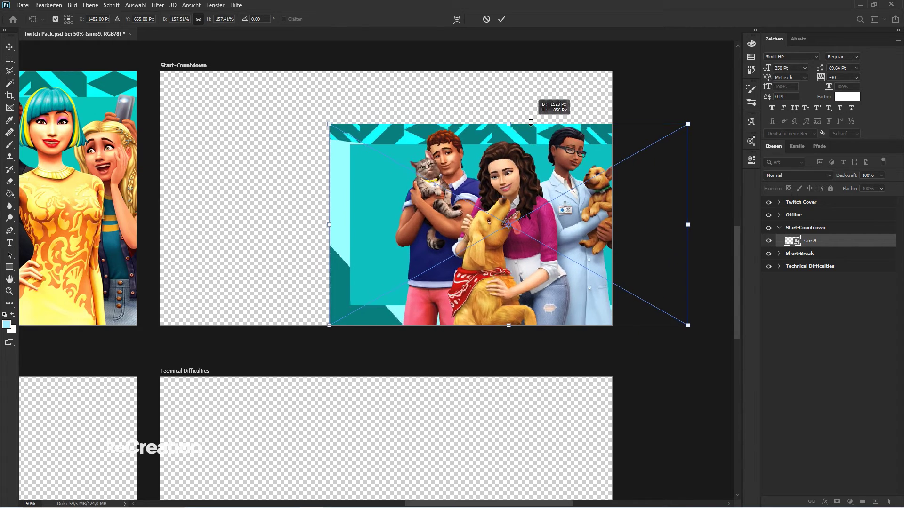
key("Return")
left_click_drag(518, 157, 436, 163)
key("ctrl+t")
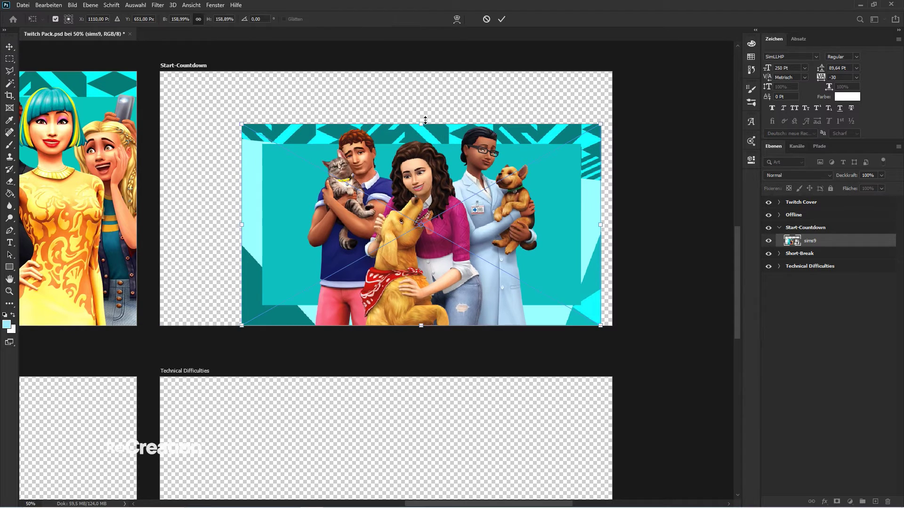
left_click_drag(427, 124, 431, 67)
key("Return")
left_click_drag(481, 130, 343, 127)
- Draw a rectangle over the image's empty right side
key("ctrl+plus")
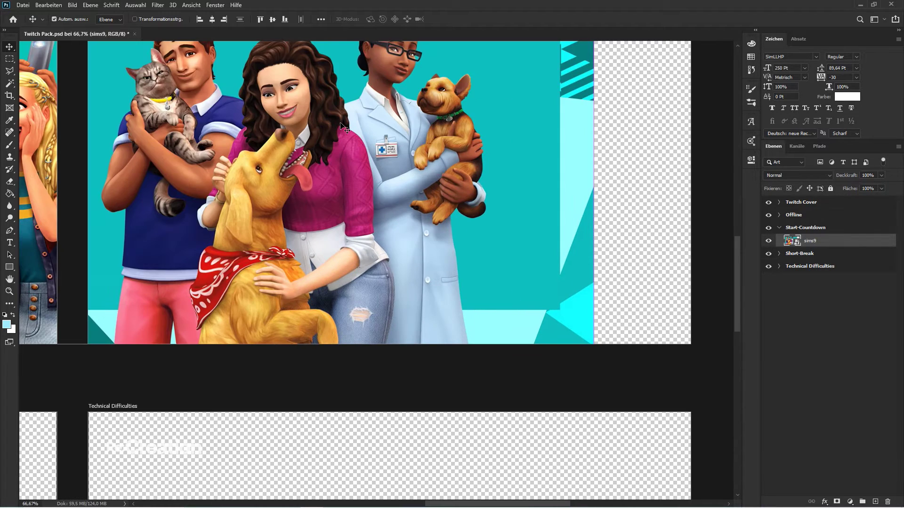
key("space")
left_click_drag(536, 135, 412, 189)
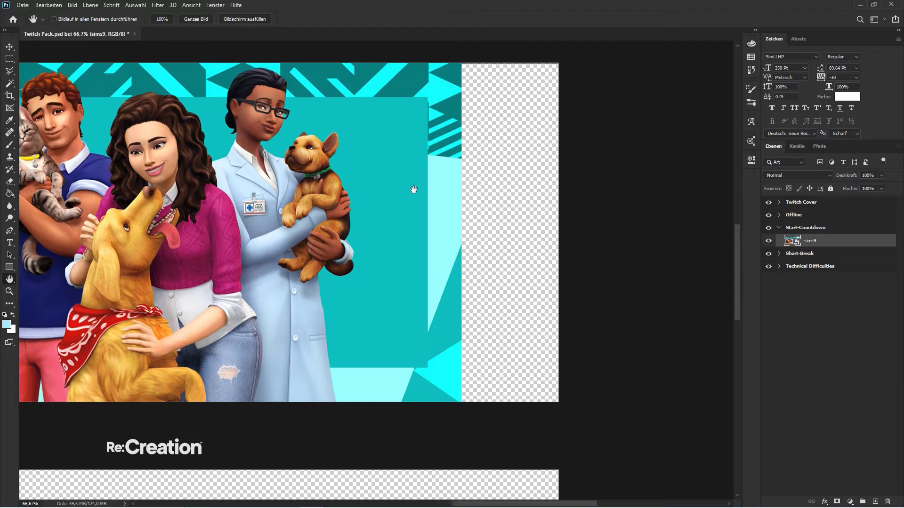
key("m")
key("u")
left_click_drag(629, 335, 390, 98)
- Stretch the new rectangle down to the artboard's bottom band
left_click(14, 45)
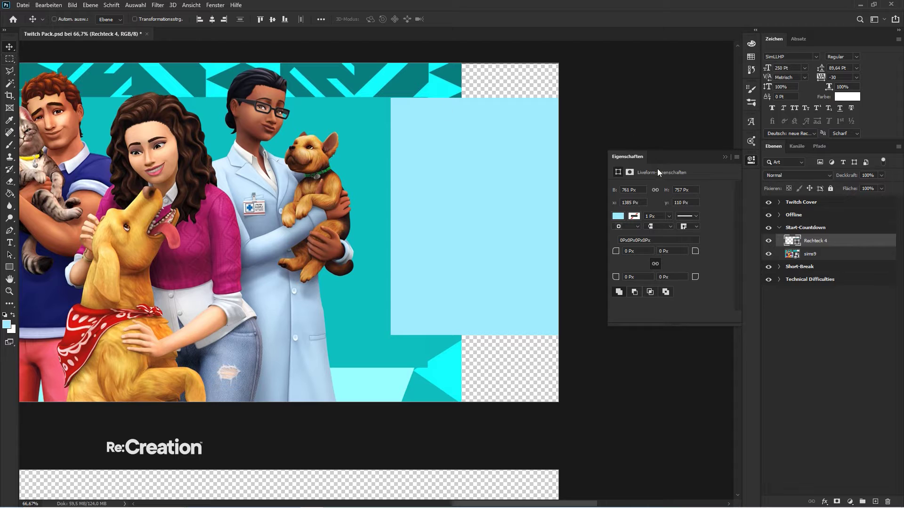
left_click(726, 158)
scroll(579, 244, "down", 1)
scroll(579, 238, "up", 2)
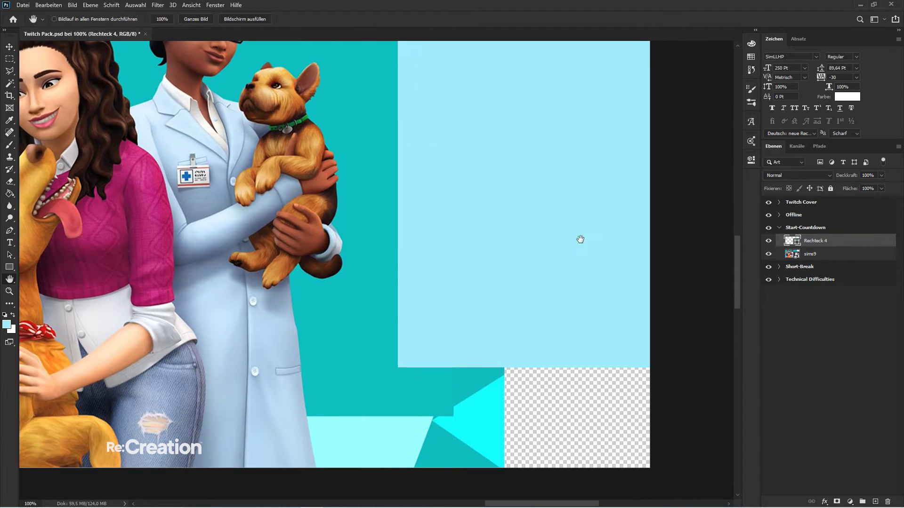
left_click_drag(579, 238, 449, 382)
scroll(449, 383, "up", 3)
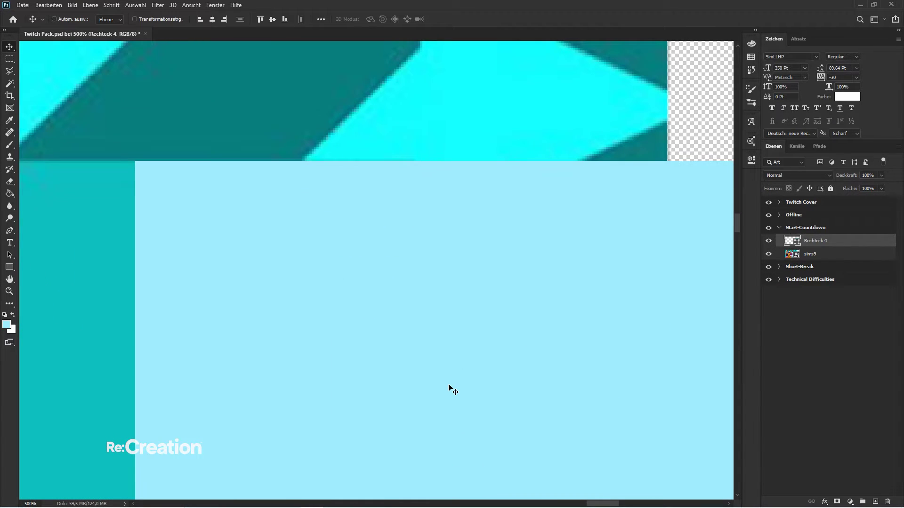
key("h")
left_click_drag(589, 293, 438, 272)
key("ctrl+t")
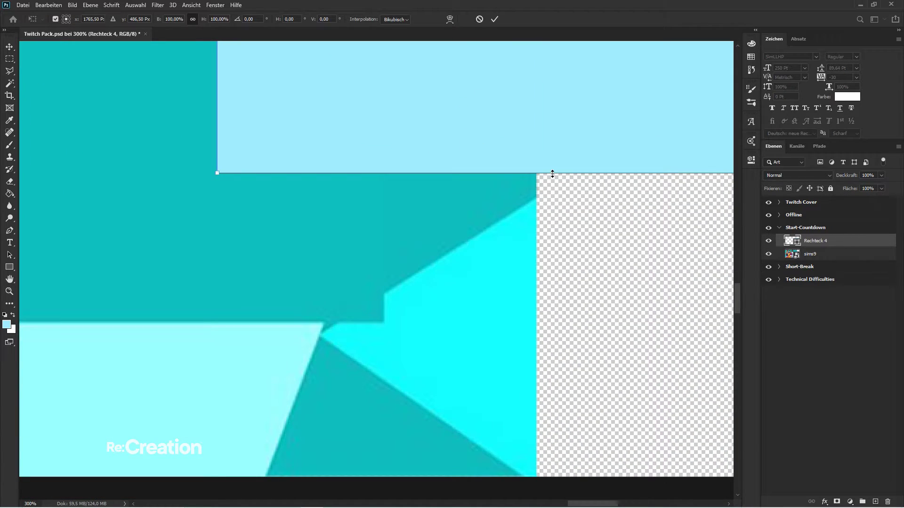
left_click_drag(552, 174, 536, 324)
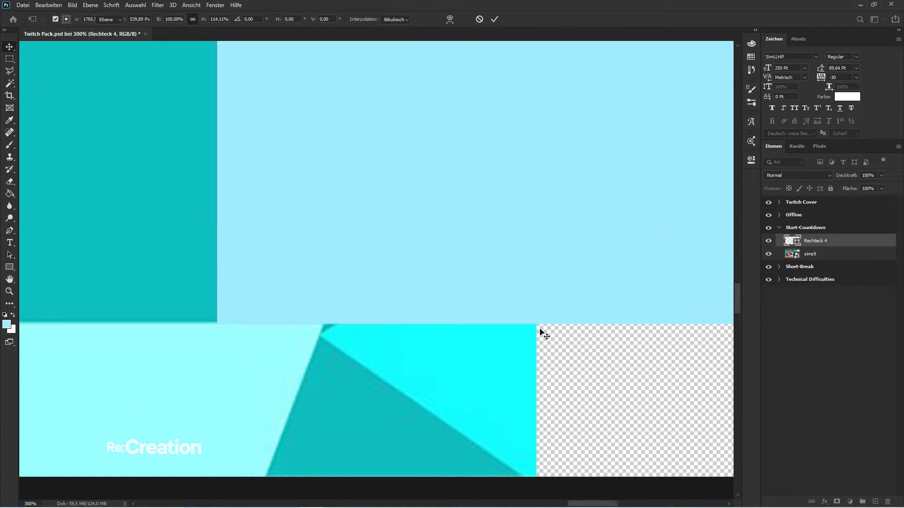
key("Return")
- Fill the rectangle with the teal sampled from the image backdrop
double_click(790, 242)
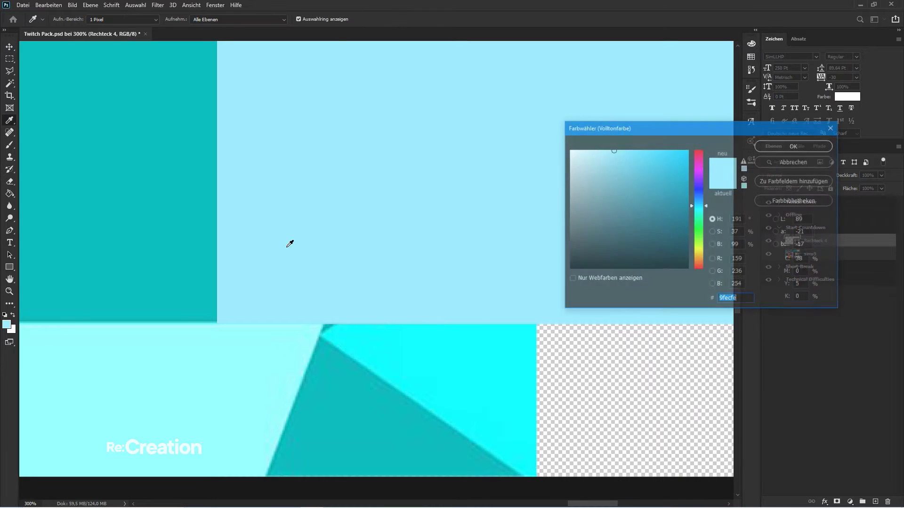
left_click(179, 196)
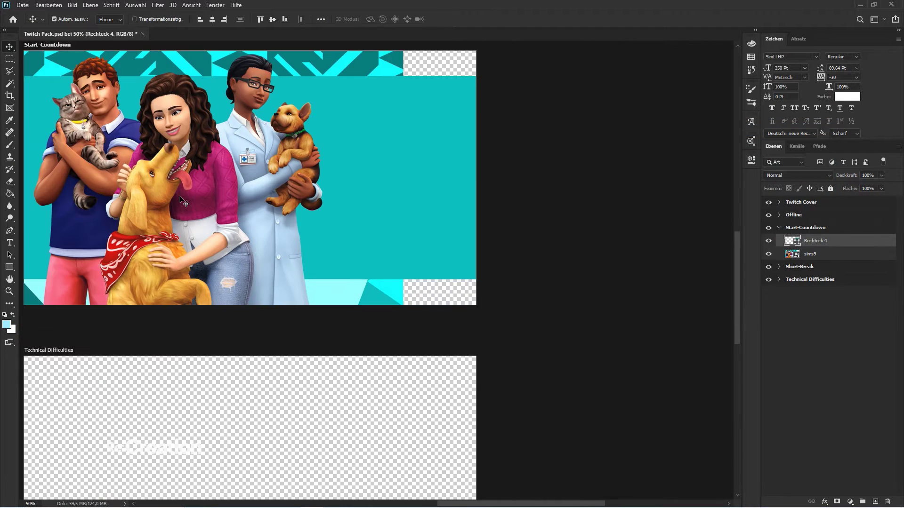
key("ctrl+plus")
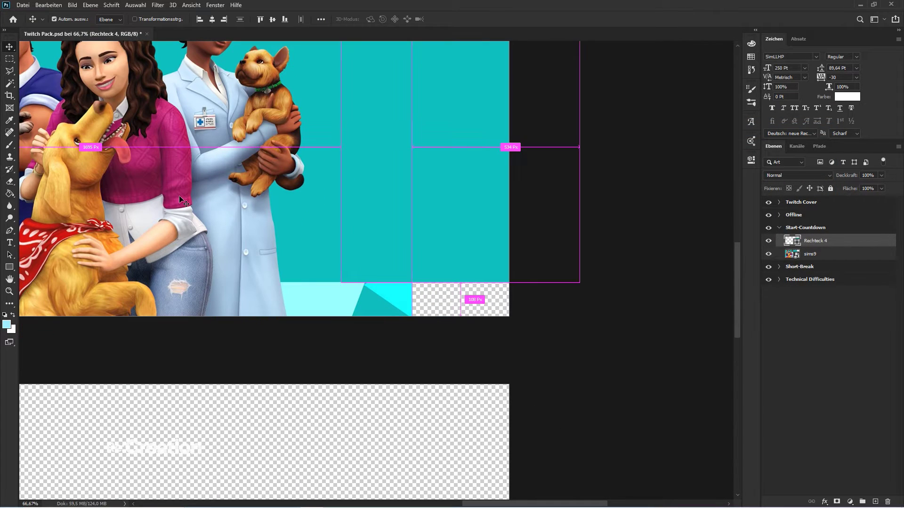
key("h")
left_click_drag(279, 291, 423, 356)
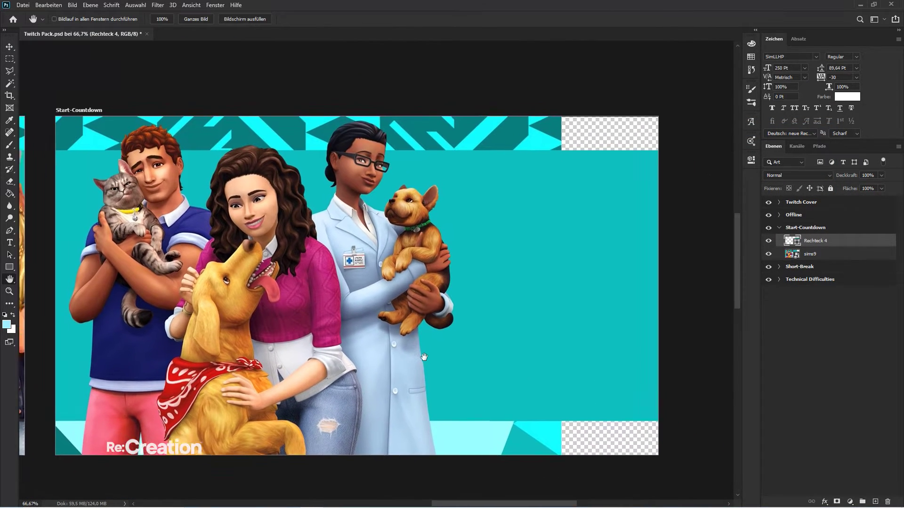
left_click_drag(470, 327, 412, 335)
- Copy a piece of the zigzag band from sims9 onto a new layer
key("ctrl+plus")
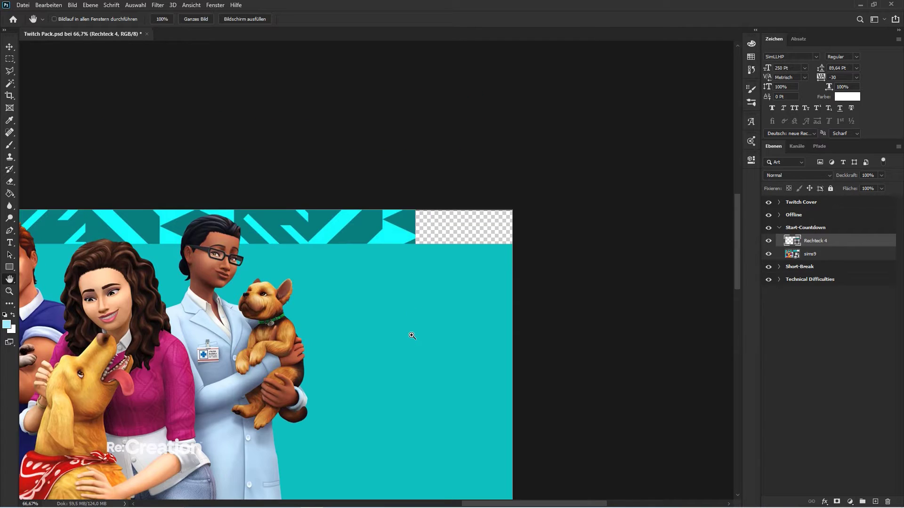
key("ctrl+minus")
key("ctrl+plus")
key("ctrl+plus")
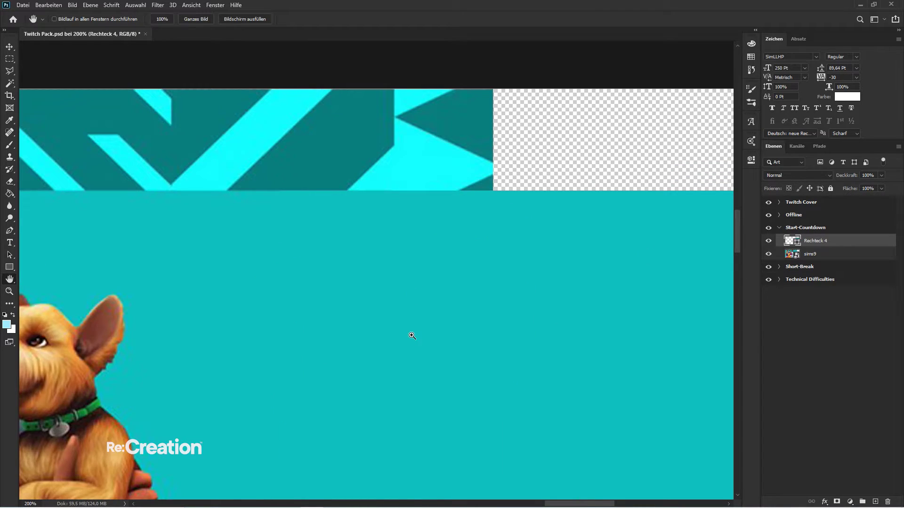
key("ctrl+minus")
scroll(411, 320, "up", 1)
key("ctrl+plus")
left_click_drag(411, 307, 490, 377)
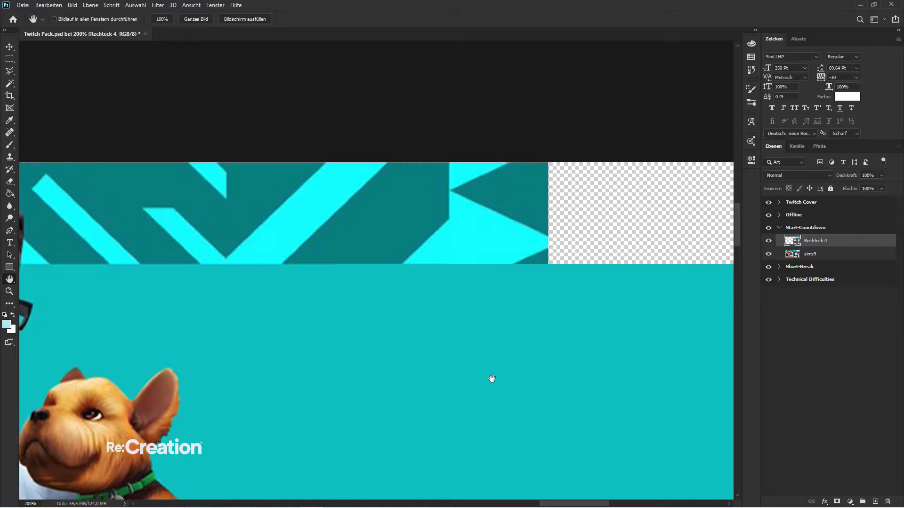
left_click(844, 259)
key("m")
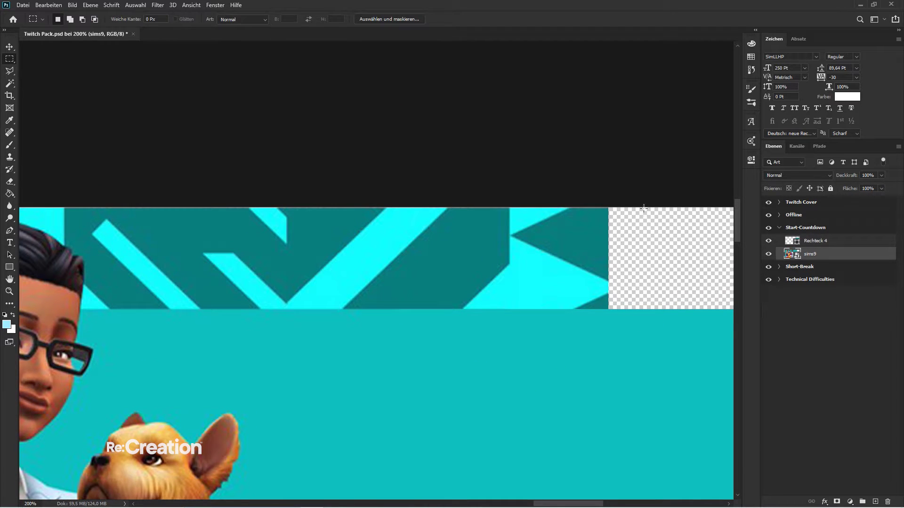
left_click_drag(641, 187, 92, 333)
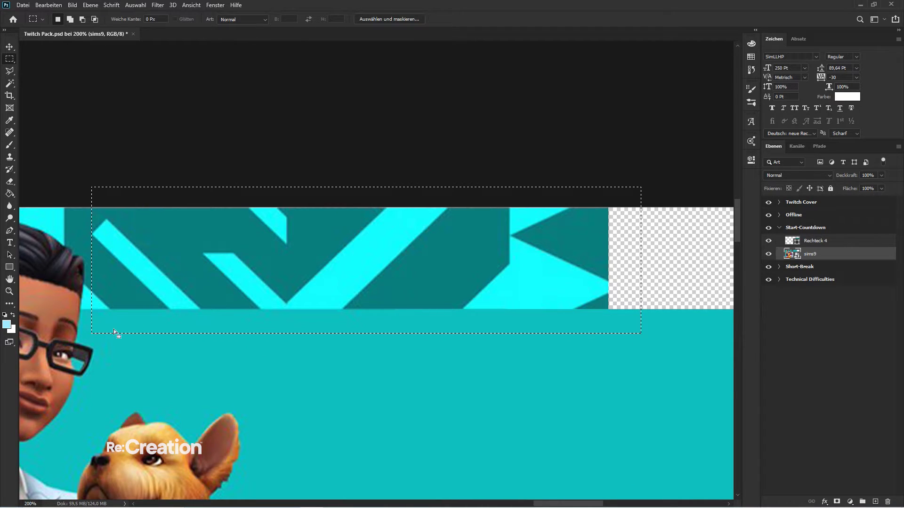
key("ctrl+j")
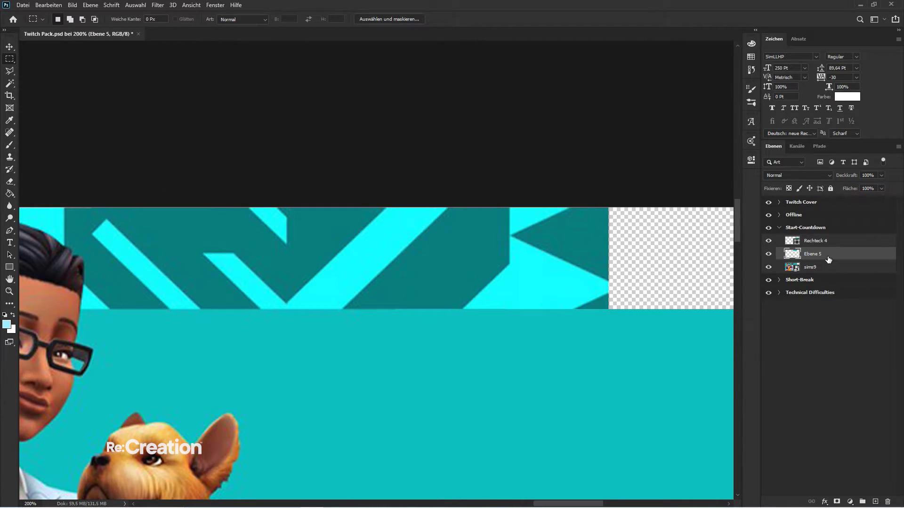
- Nudge the copied pattern right to cover the band's transparent top-right corner
key("v")
key("shift+Right")
key("shift+Right")
key("shift+Right")
key("shift+Right")
key("shift+Right")
key("shift+Right")
key("shift+Right")
key("shift+Right")
key("shift+Right")
key("shift+Right")
key("shift+Right")
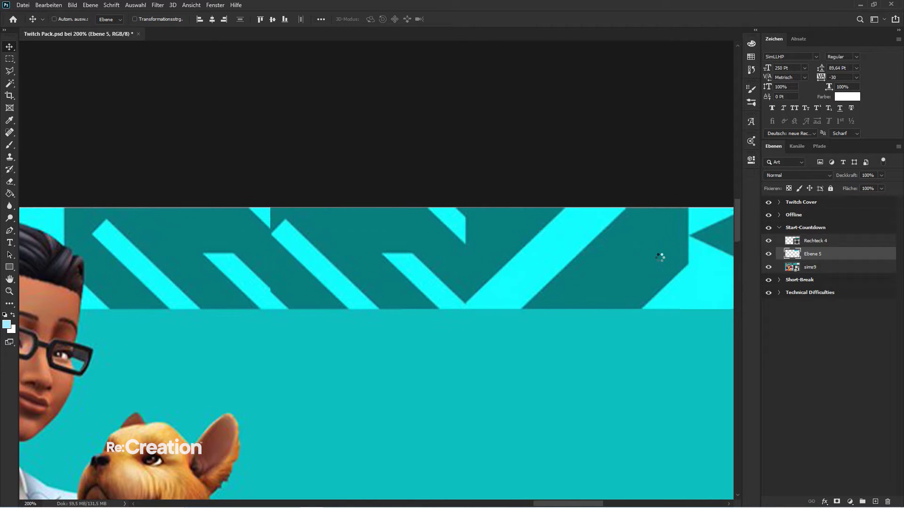
key("shift+Right")
key("shift+Right")
key("shift+Right")
key("shift+Right")
key("shift+Right")
key("shift+Right")
key("shift+Right")
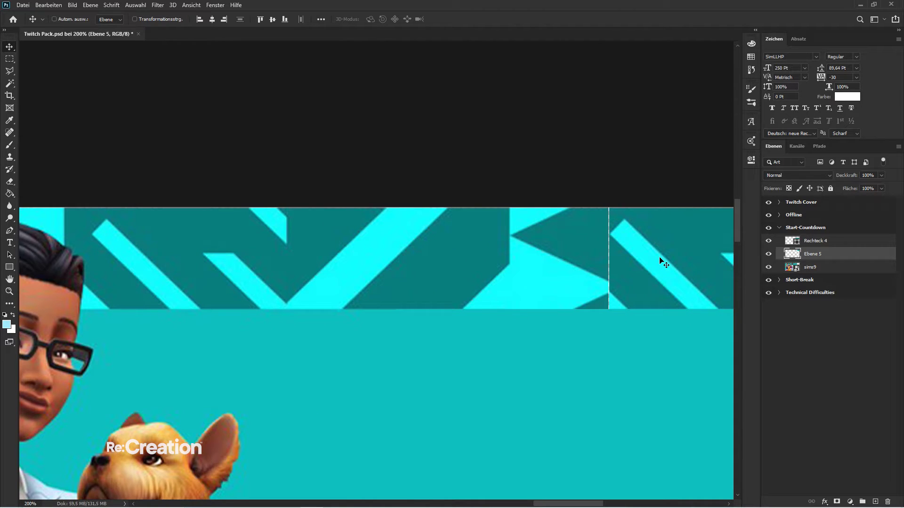
key("ctrl")
key("shift+Up")
key("shift+Up")
key("shift+Up")
key("shift+Up")
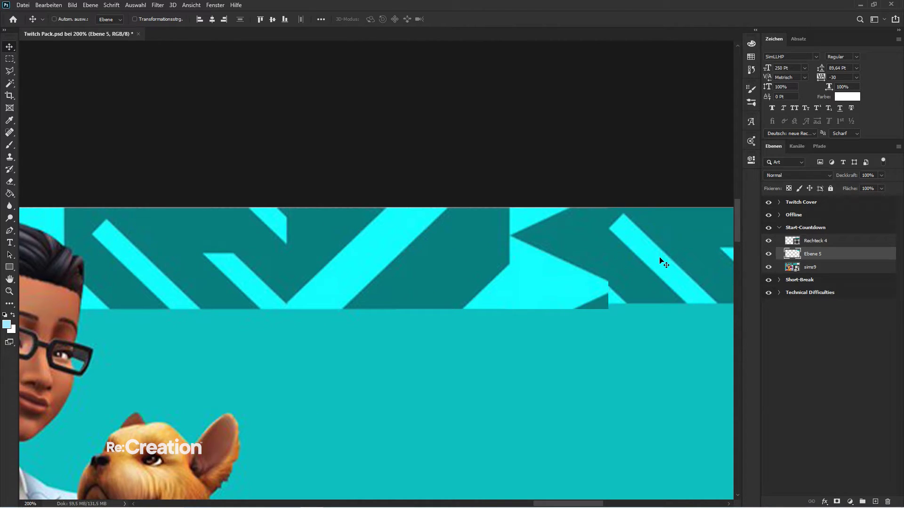
key("Up")
key("Up")
key("Down")
key("Down")
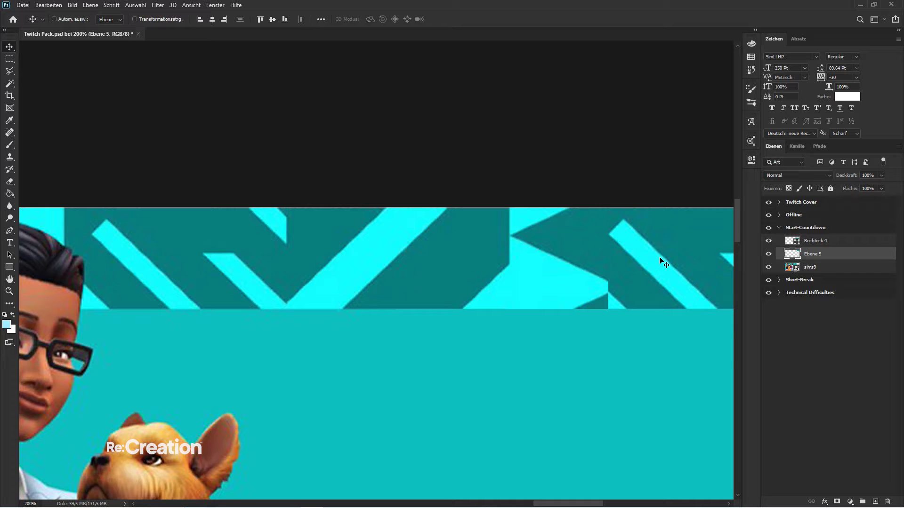
key("ctrl+minus")
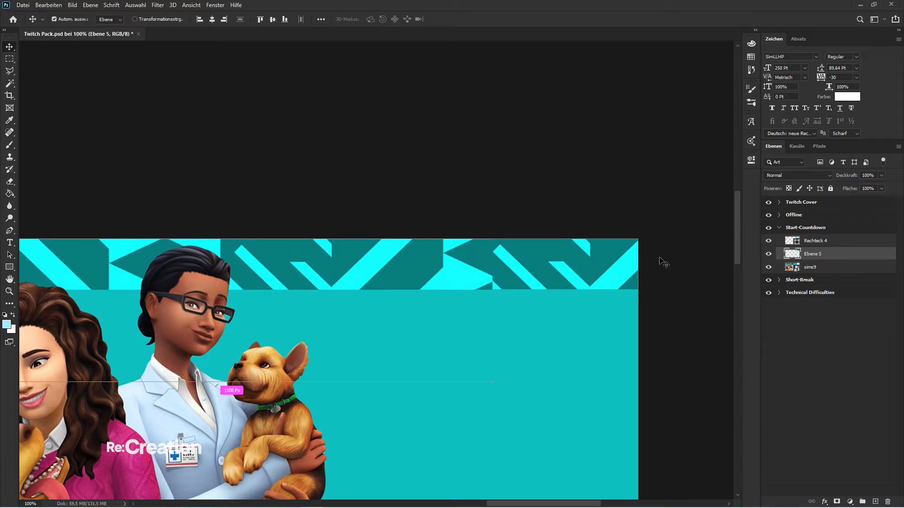
key("ctrl+minus")
key("ctrl+minus")
key("ctrl+minus")
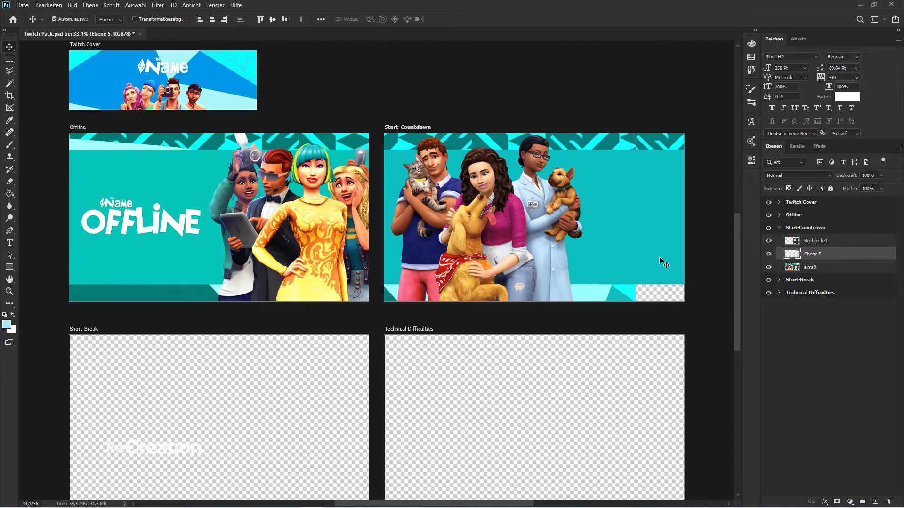
key("ctrl+plus")
- Draw a rectangle over the empty bottom-right area of Start-Countdown
left_click(664, 264, "ctrl")
left_click_drag(664, 264, 323, 274)
key("ctrl+plus")
left_click_drag(421, 290, 324, 276)
key("ctrl+plus")
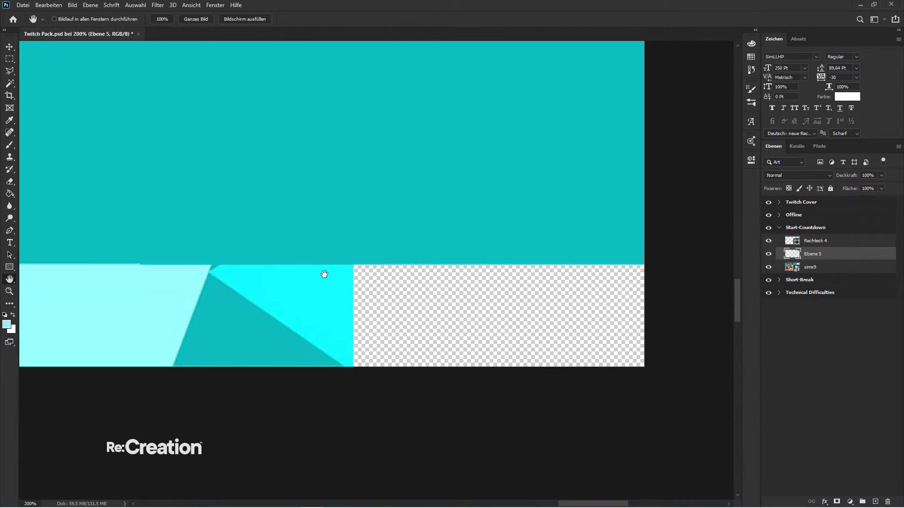
key("u")
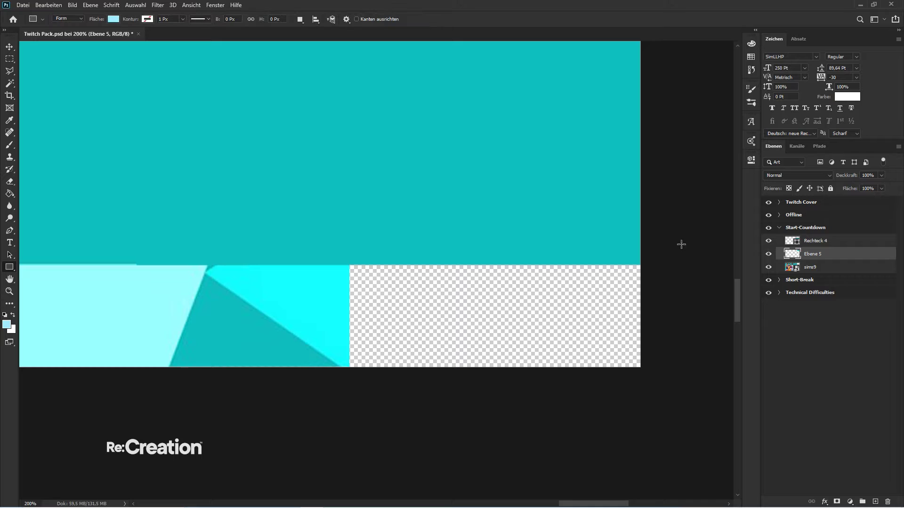
left_click_drag(681, 242, 348, 389)
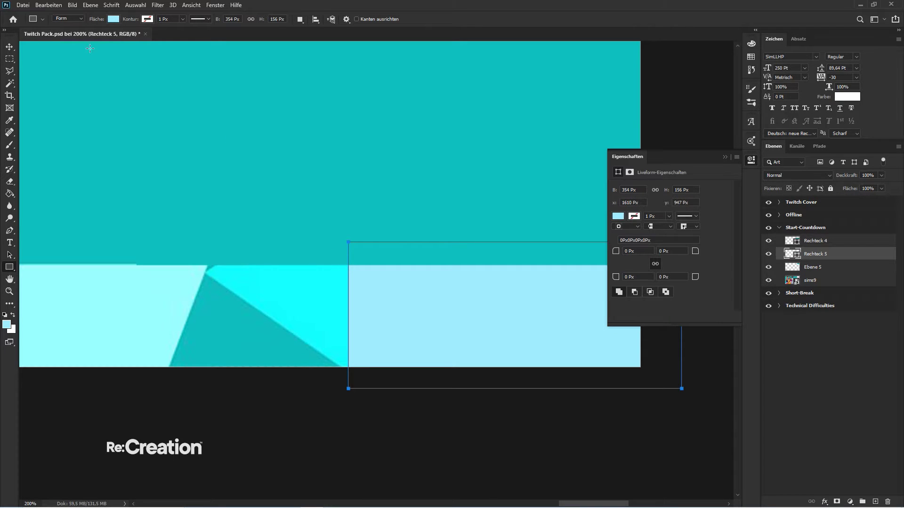
- Place Rechteck 5 beneath sims9 and fill it with cyan sampled from the artboard
key("v")
left_click(725, 156)
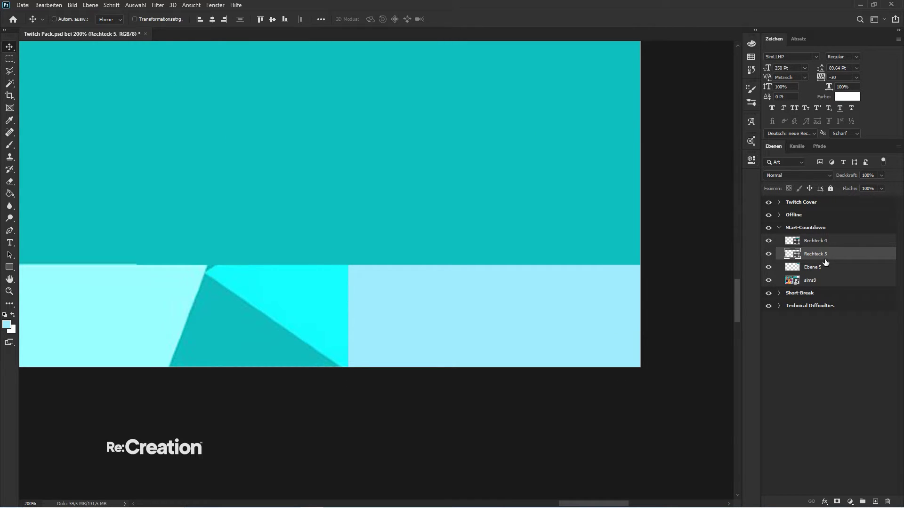
left_click_drag(818, 257, 789, 285)
double_click(788, 281)
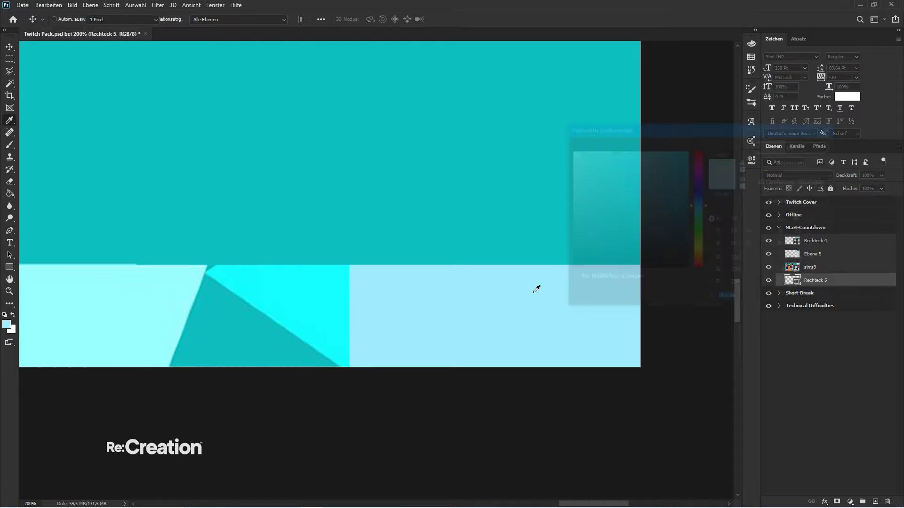
left_click(344, 289)
key("Return")
key("ctrl+minus")
key("ctrl+minus")
key("ctrl+minus")
key("ctrl+minus")
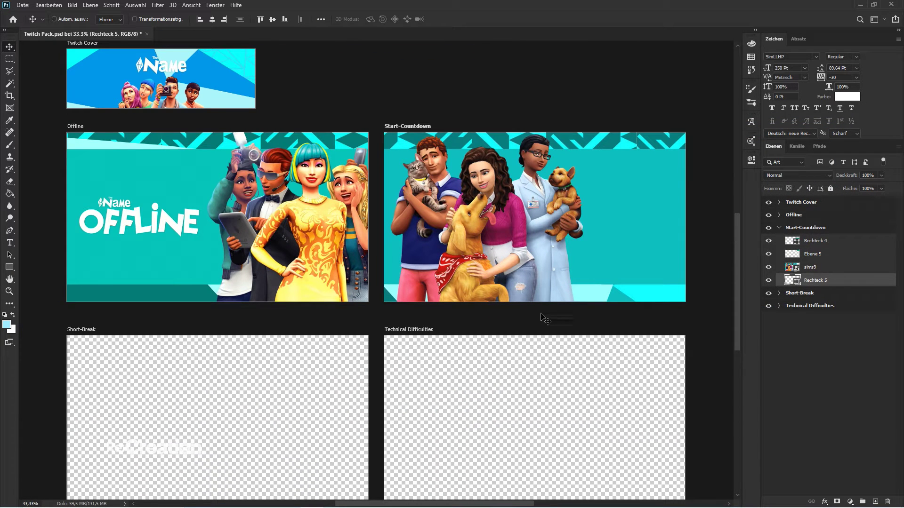
left_click_drag(634, 232, 446, 281)
left_click(446, 282, "ctrl")
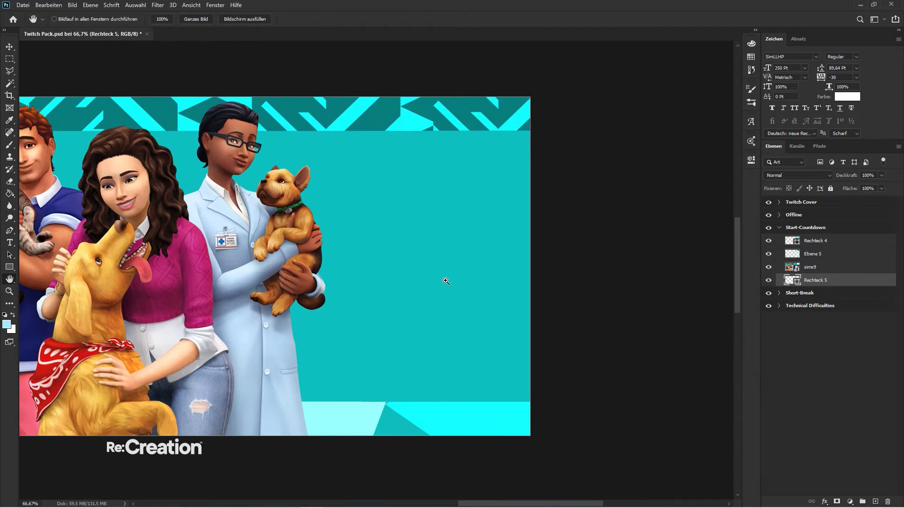
key("v")
left_click(683, 251)
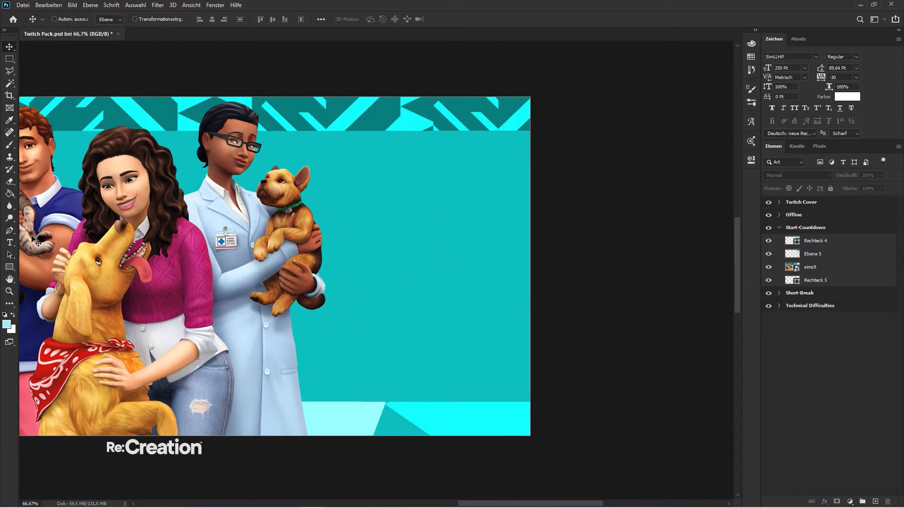
- Add the white 00:12 countdown text beside the characters
left_click(9, 242)
left_click(420, 255)
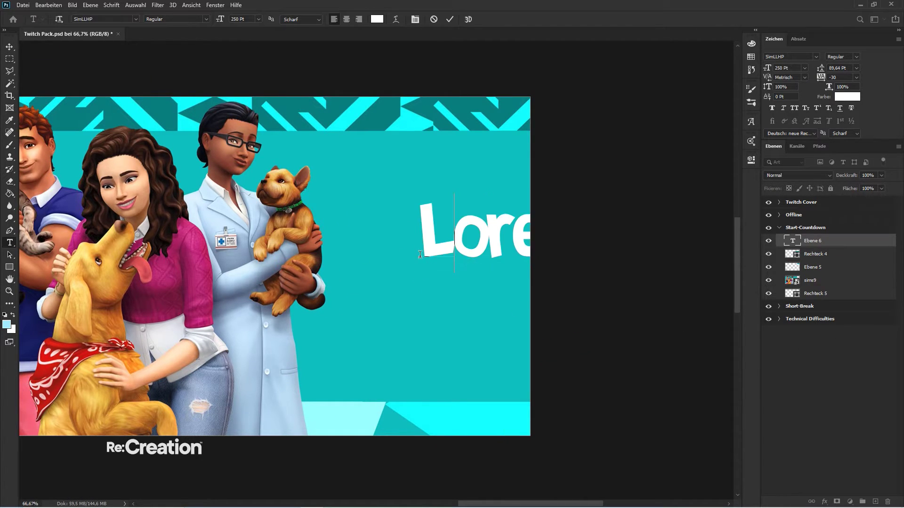
type("00:10")
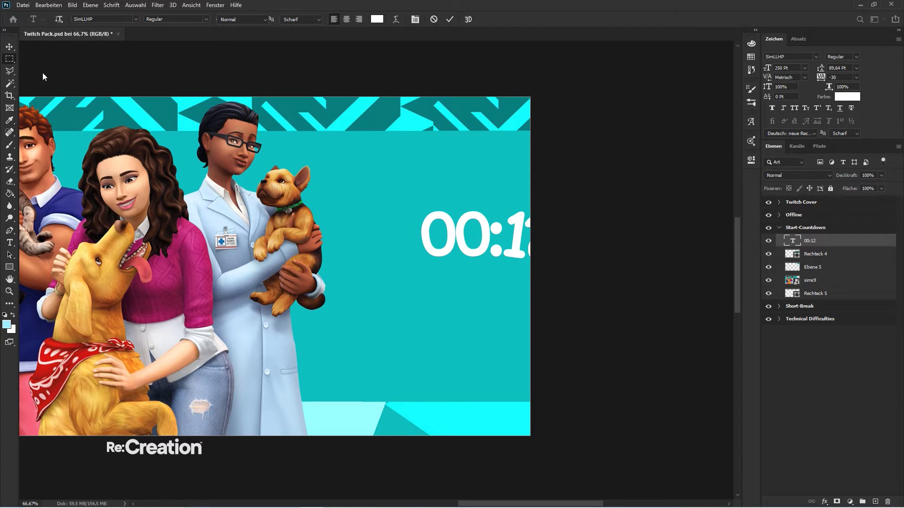
left_click(10, 58)
left_click(10, 46)
left_click_drag(430, 236, 353, 273)
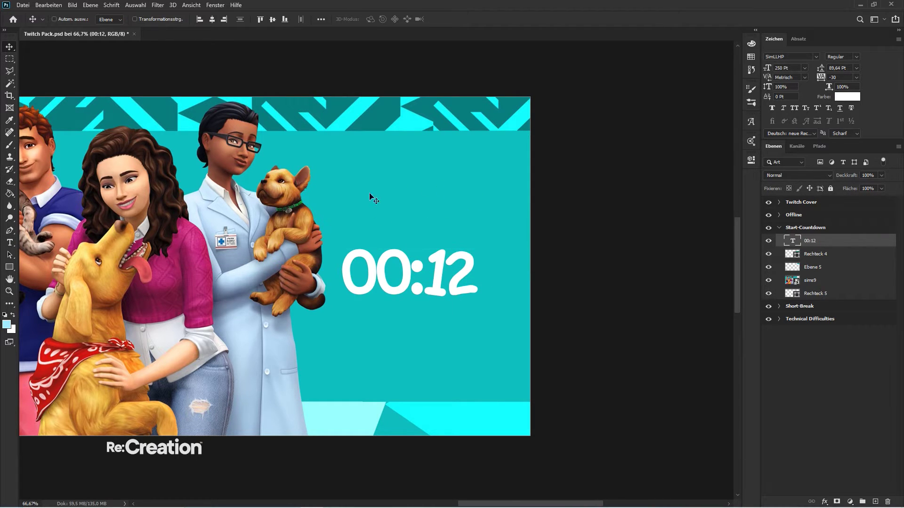
key("shift+Up")
key("shift+Up")
key("shift+Right")
key("shift+Right")
key("shift+Right")
key("shift+Right")
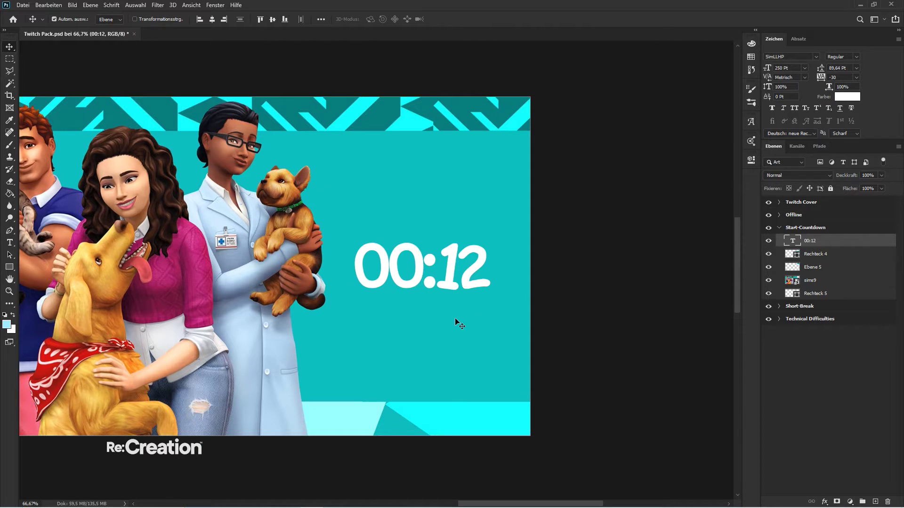
- Duplicate the countdown and retype the copy as 'START IN' at 50 Pt above it
key("ctrl+j")
left_click_drag(447, 254, 442, 195)
double_click(800, 241)
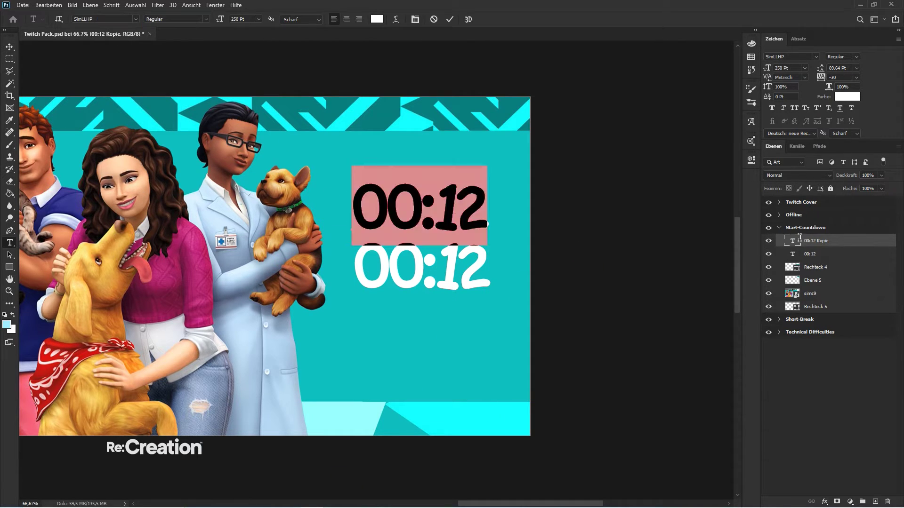
type("START")
key("ctrl+a")
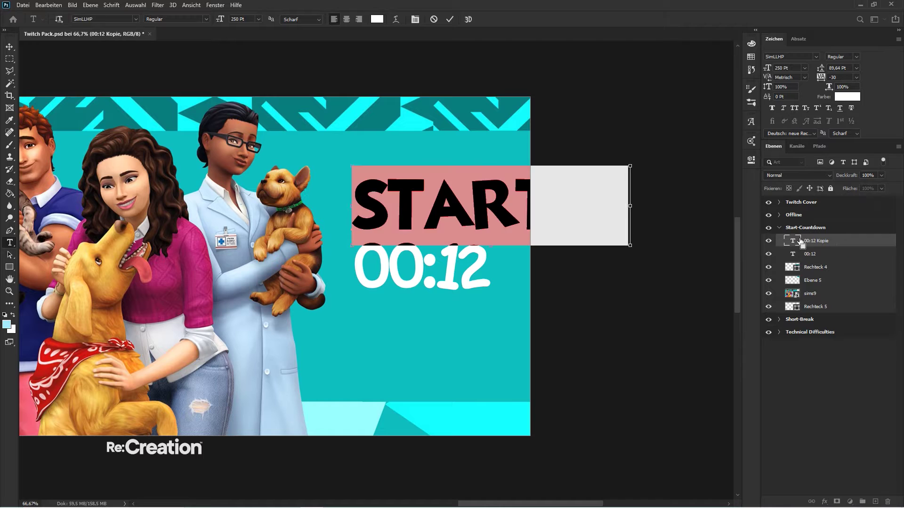
type("50")
key("Return")
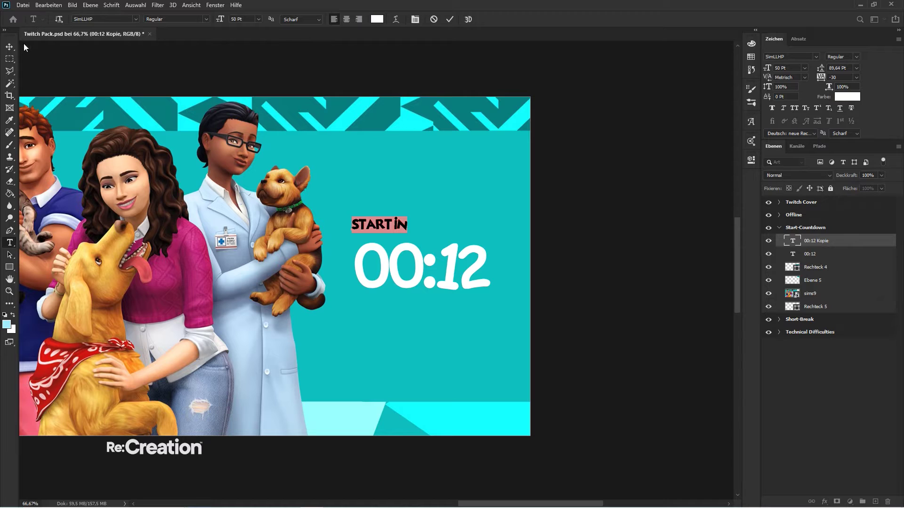
left_click(9, 47)
- Align START IN over 00:12, group both as Gruppe 2, and centre vertically
left_click_drag(470, 177, 485, 197)
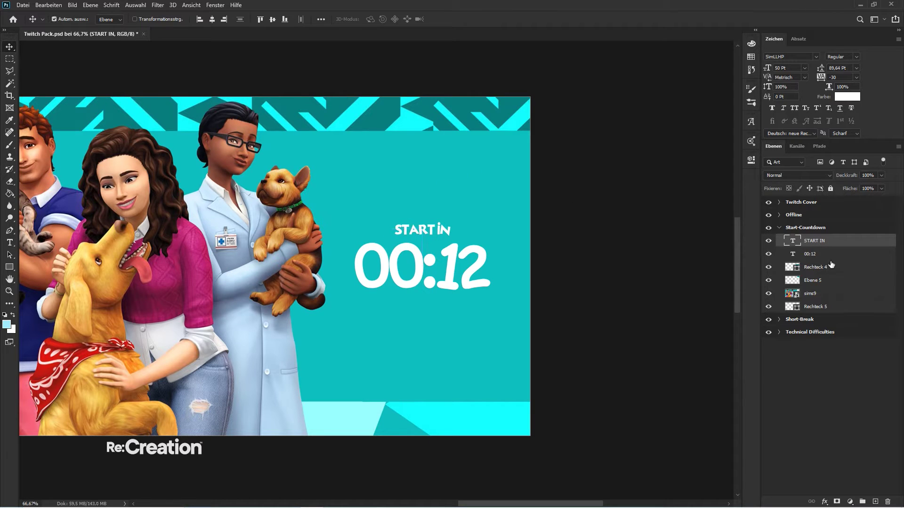
left_click(830, 254, "ctrl")
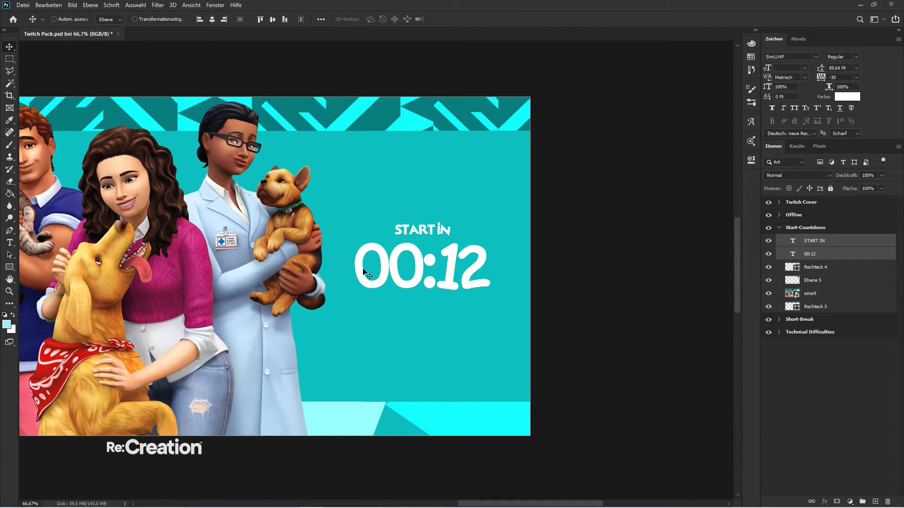
left_click(815, 240)
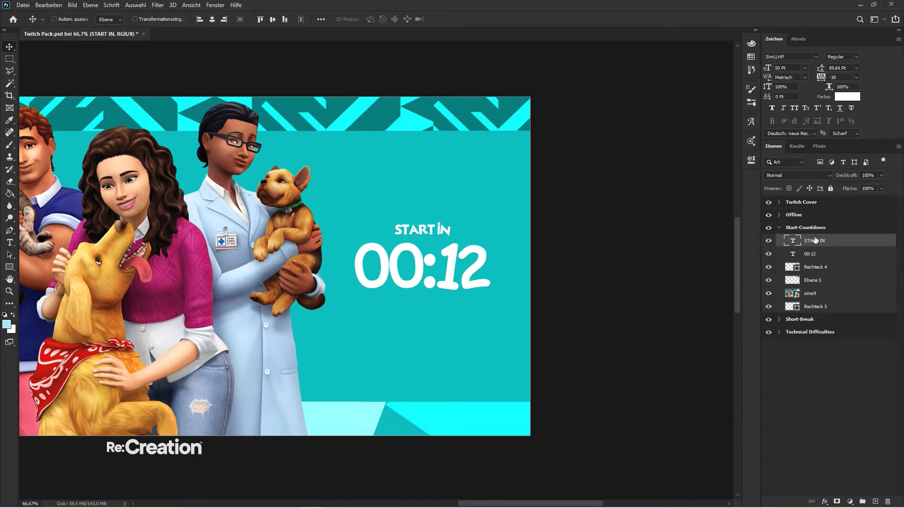
key("shift+Down")
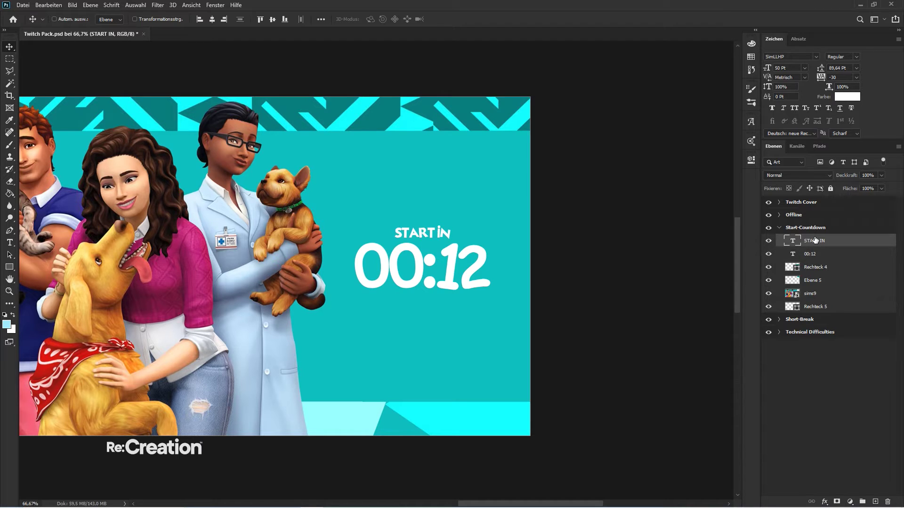
left_click(810, 255, "shift")
key("ctrl+g")
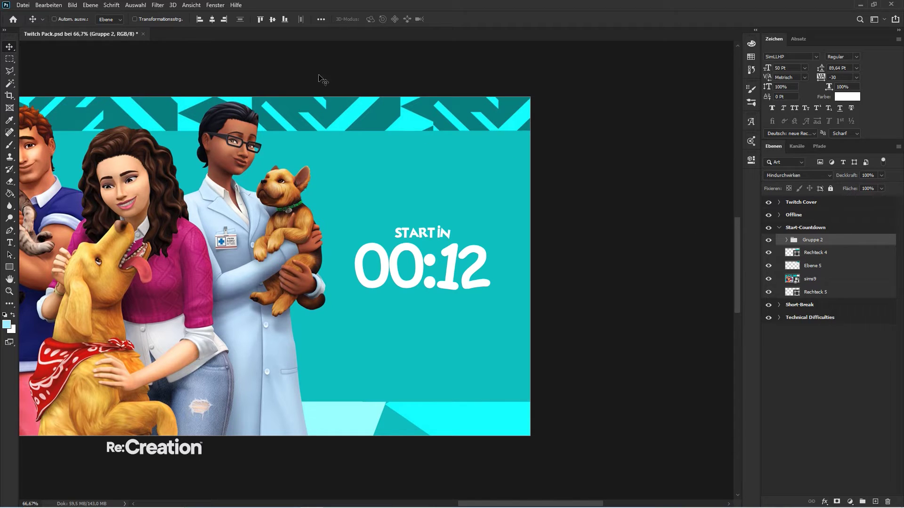
left_click(273, 20)
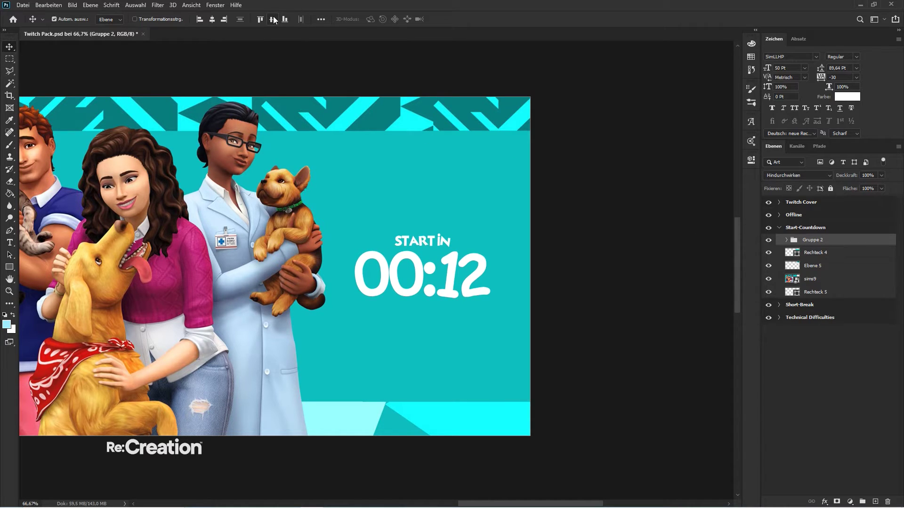
- Scale up the Gruppe 2 countdown text
key("ctrl+t")
mouse_move(493, 231)
left_mouse_down()
mouse_move(515, 204)
mouse_move(500, 226)
left_mouse_up()
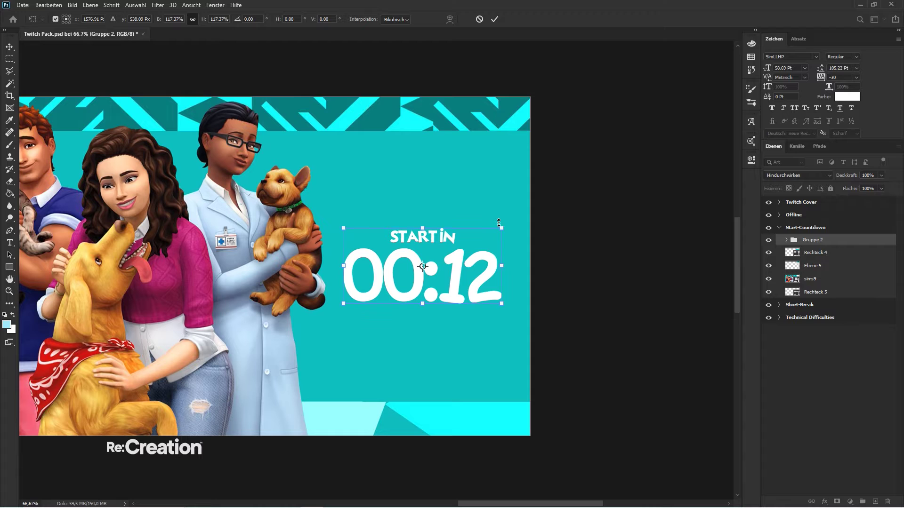
key("Return")
key("ctrl+minus")
key("ctrl+minus")
key("ctrl+plus")
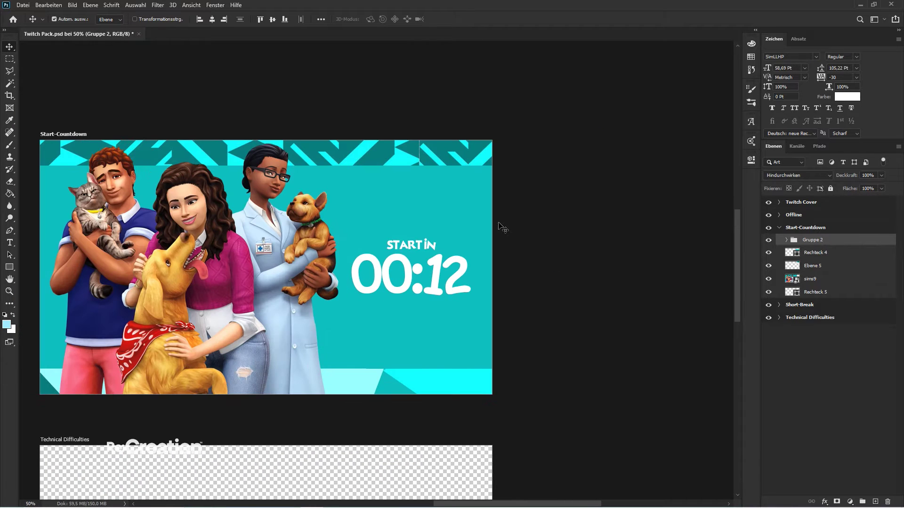
- Try copying Offline's Name logo Text group into Start-Countdown, then delete it
left_click(780, 215)
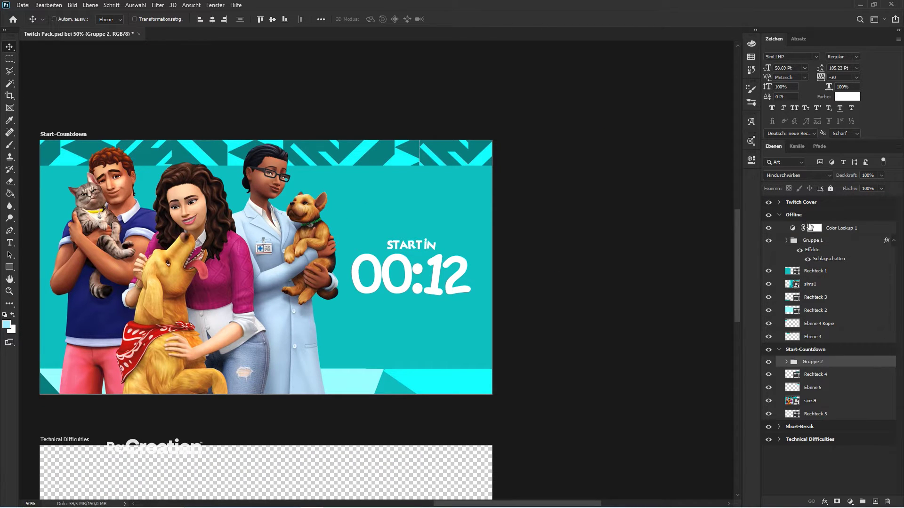
left_click(894, 241)
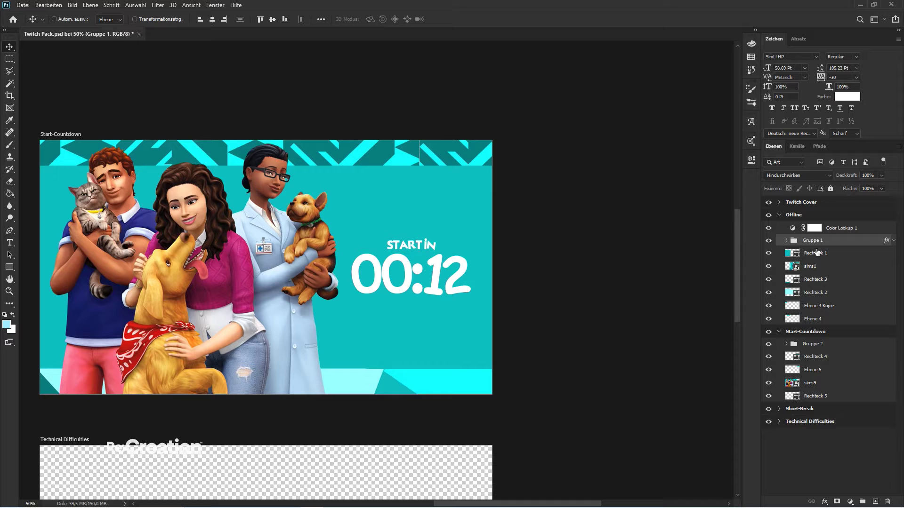
left_click(786, 241)
left_click(831, 268)
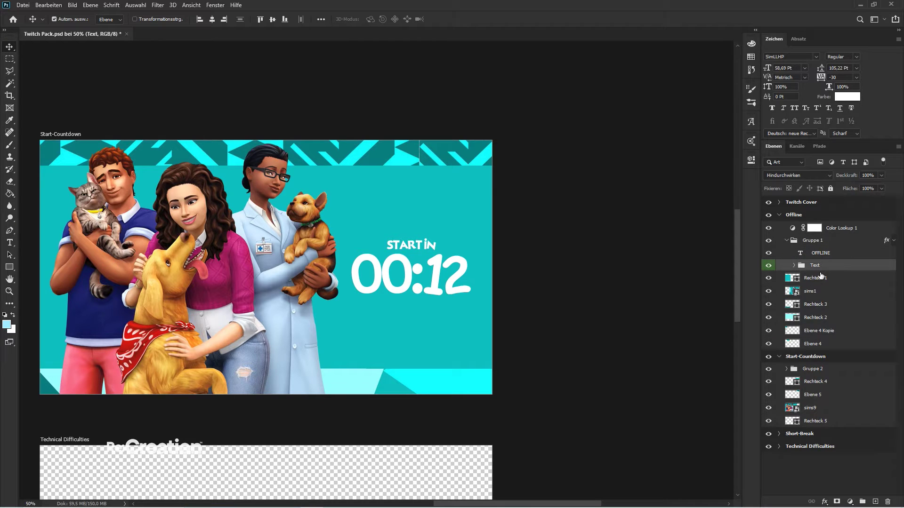
left_click_drag(820, 276, 807, 370)
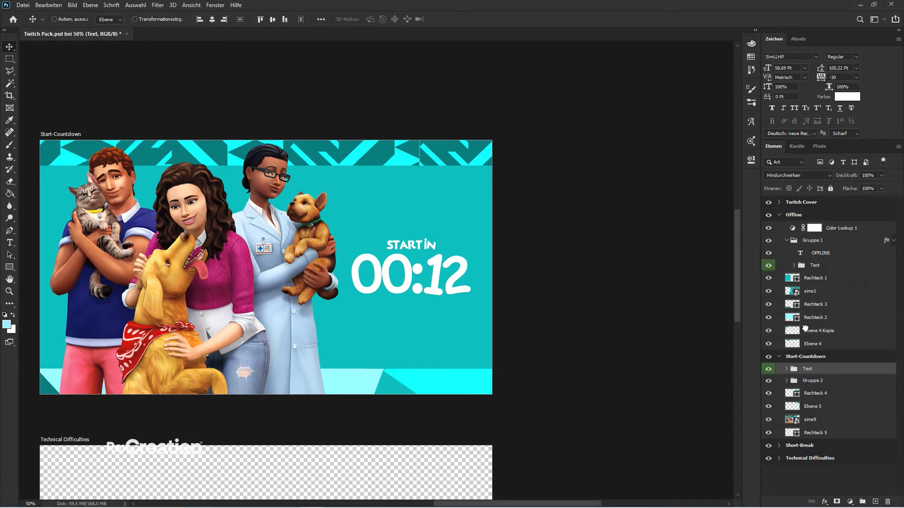
left_click(786, 241)
left_click_drag(143, 273, 491, 361)
key("Delete")
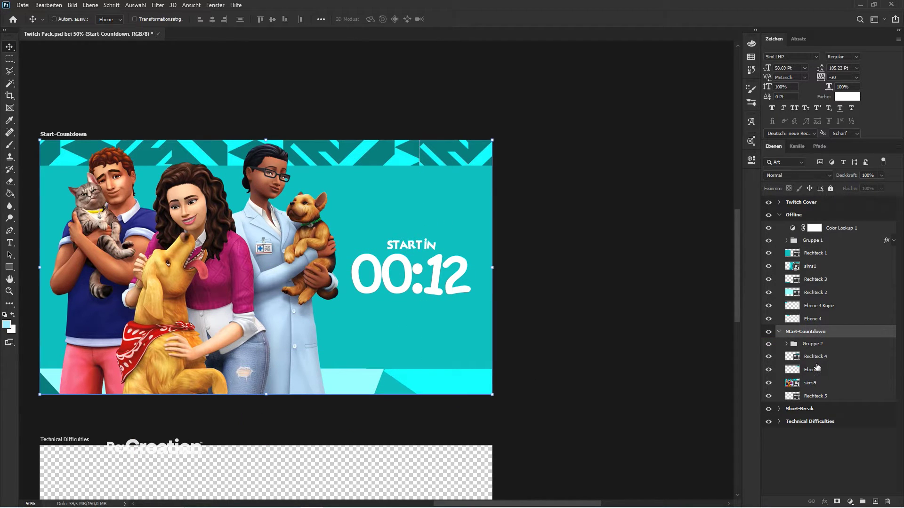
- Copy the Color Lookup 1 adjustment into the Start-Countdown group
left_click(842, 229)
left_click_drag(842, 229, 800, 357)
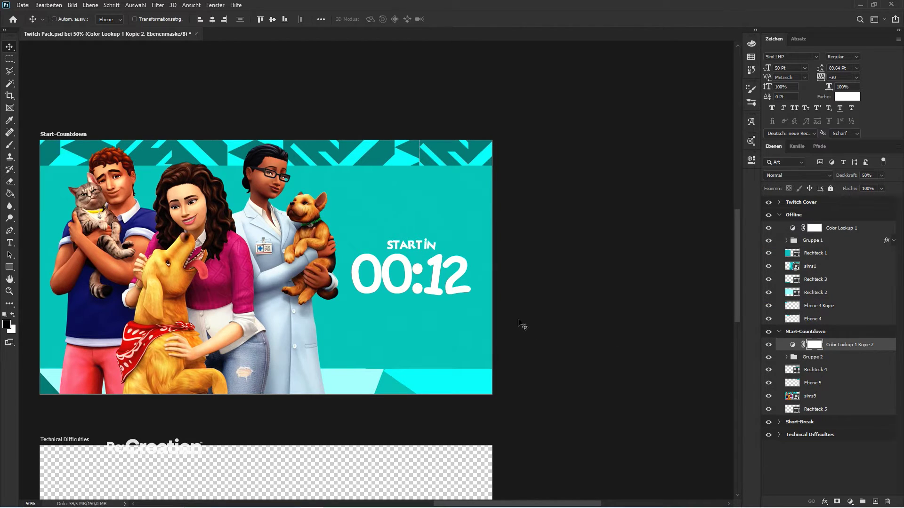
key("ctrl+minus")
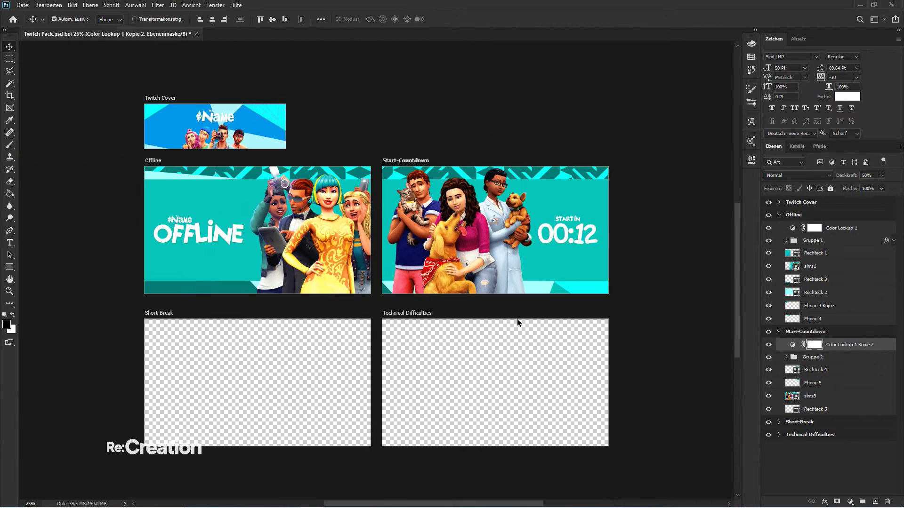
key("ctrl+minus")
- Copy Gruppe 1's drop shadow layer style and paste it onto Gruppe 2
right_click(827, 244)
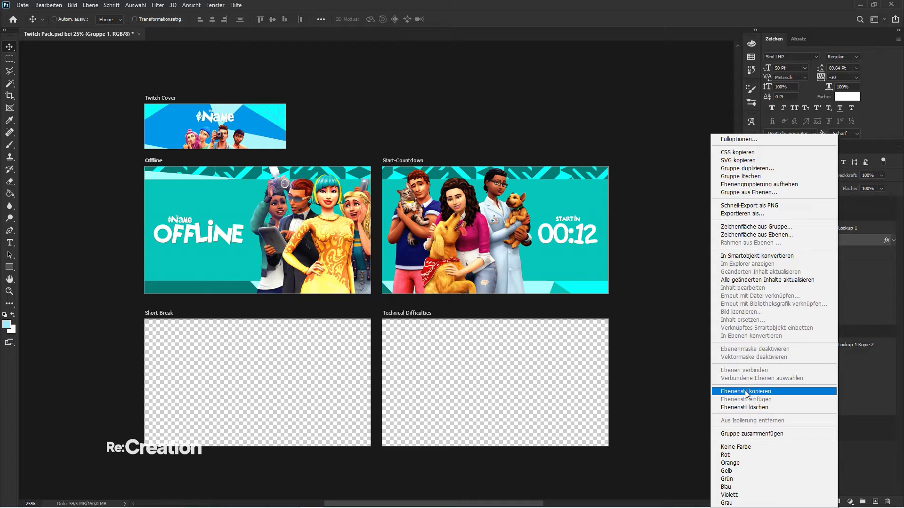
left_click(754, 393)
right_click(840, 358)
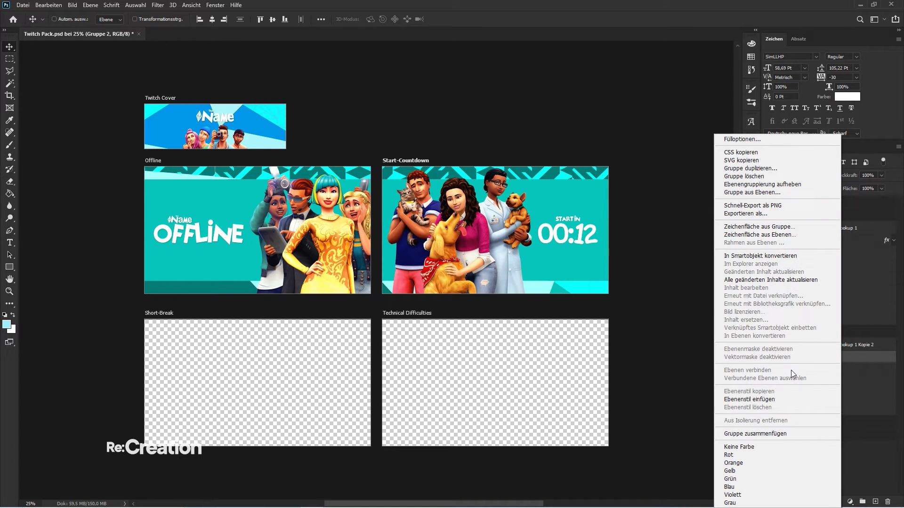
left_click(776, 399)
key("ctrl+plus")
- Bring the Short-Break artboard into view and place the sims2 image on it
key("space")
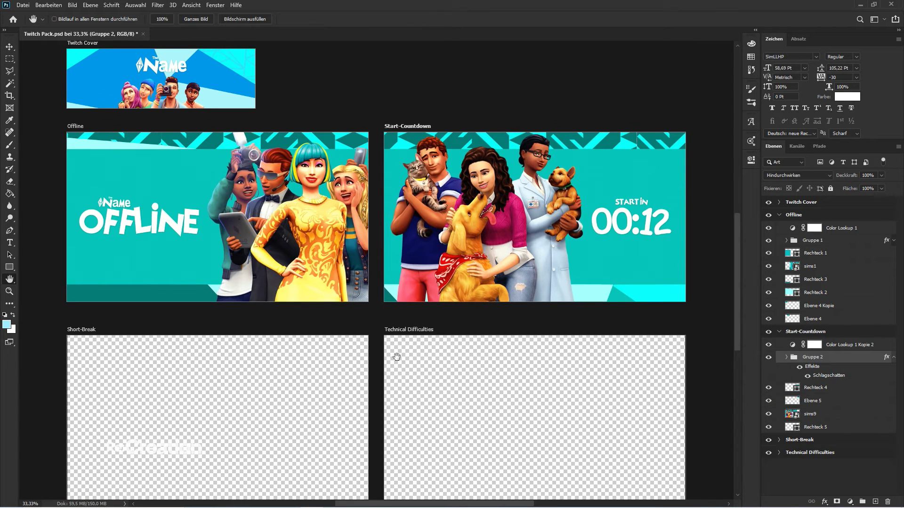
left_click_drag(267, 316, 368, 383)
scroll(337, 417, "up", 3)
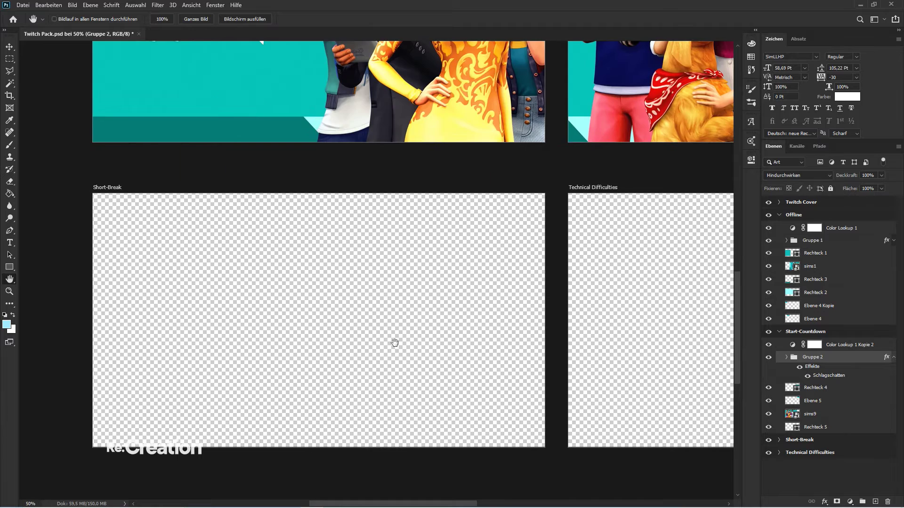
left_click_drag(395, 344, 414, 283)
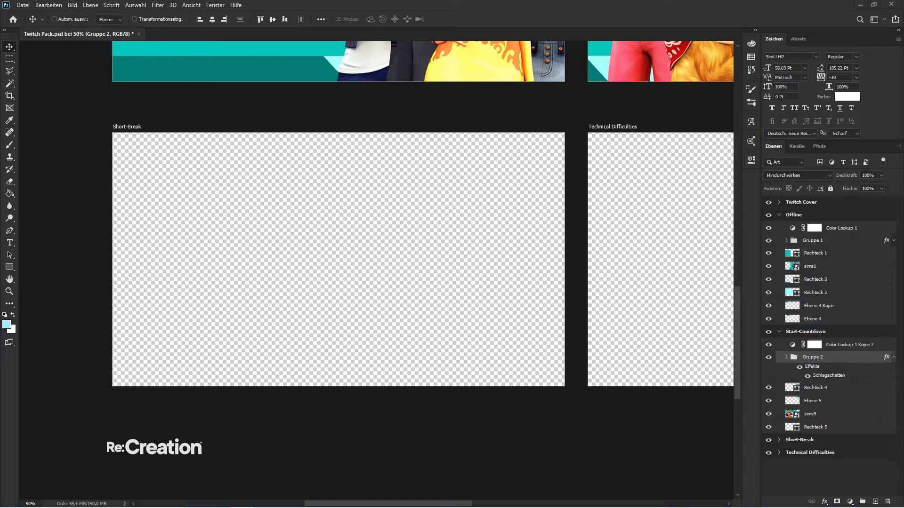
left_click_drag(478, 264, 262, 317)
key("Return")
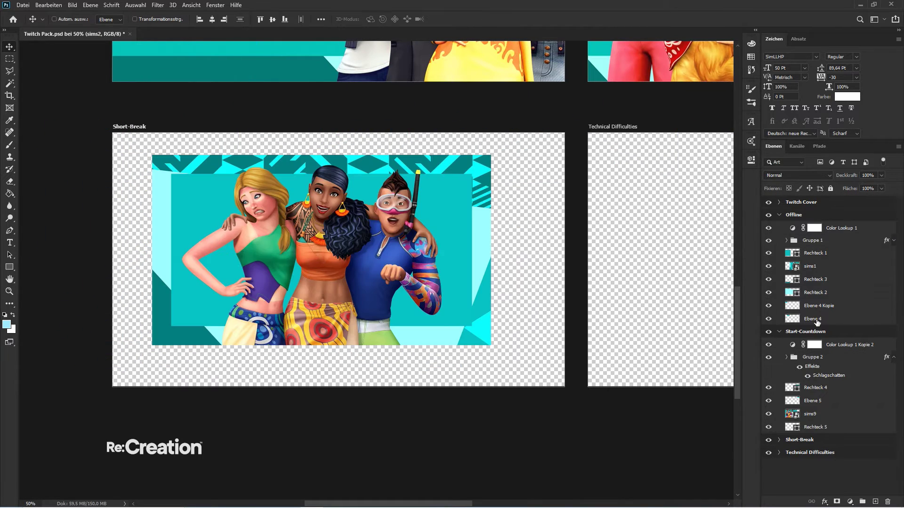
- Select the sims2 layer in the Short-Break group and scale it down with Free Transform
left_click(779, 335)
left_click(778, 331)
left_click(778, 215)
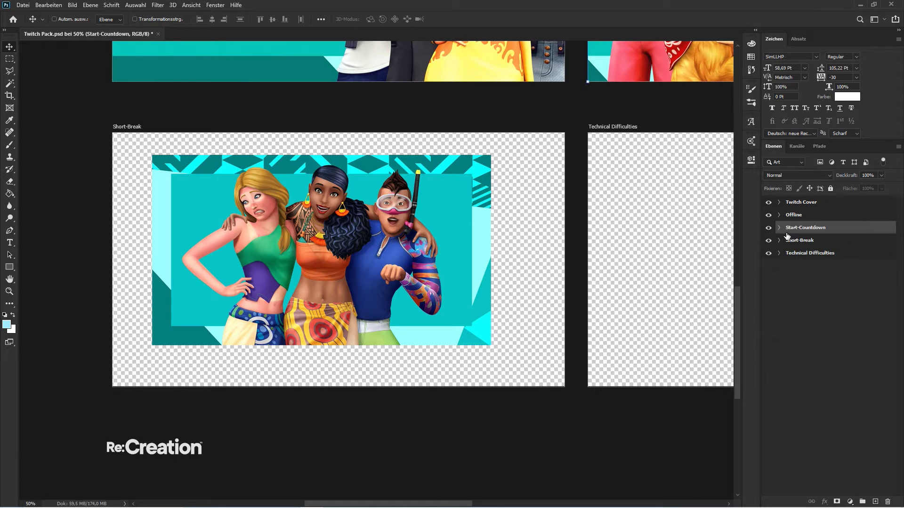
left_click(779, 242)
left_click(822, 254)
key("ctrl+t")
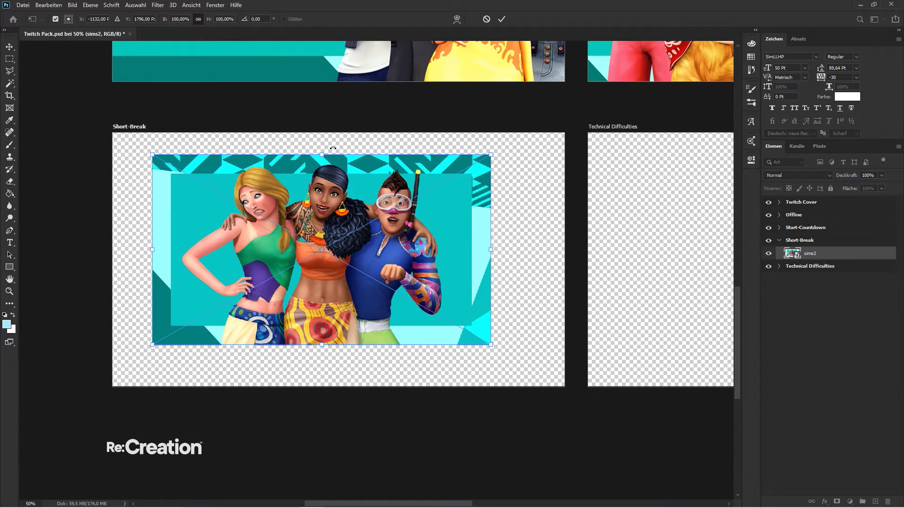
left_click_drag(322, 155, 328, 129)
left_click_drag(344, 217, 288, 239)
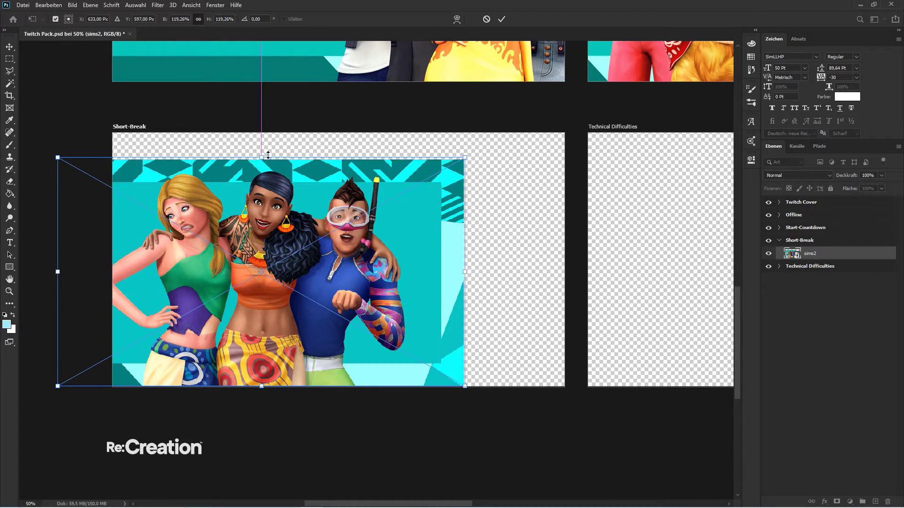
left_click_drag(262, 159, 271, 144)
left_click_drag(270, 172, 262, 202)
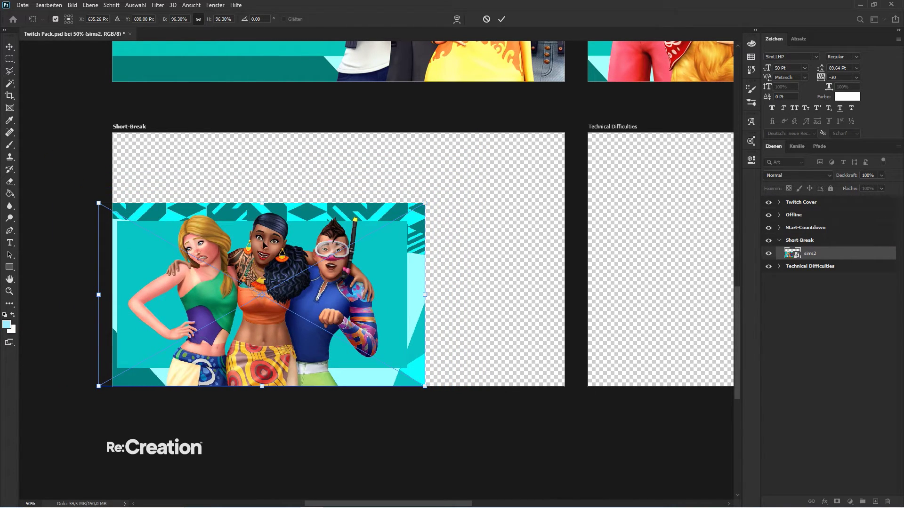
left_click_drag(264, 245, 300, 244)
left_click_drag(296, 203, 329, 240)
key("Return")
- Nudge sims2 flush against the artboard's bottom-right edge
key("ctrl+plus")
key("ctrl+plus")
key("ctrl+plus")
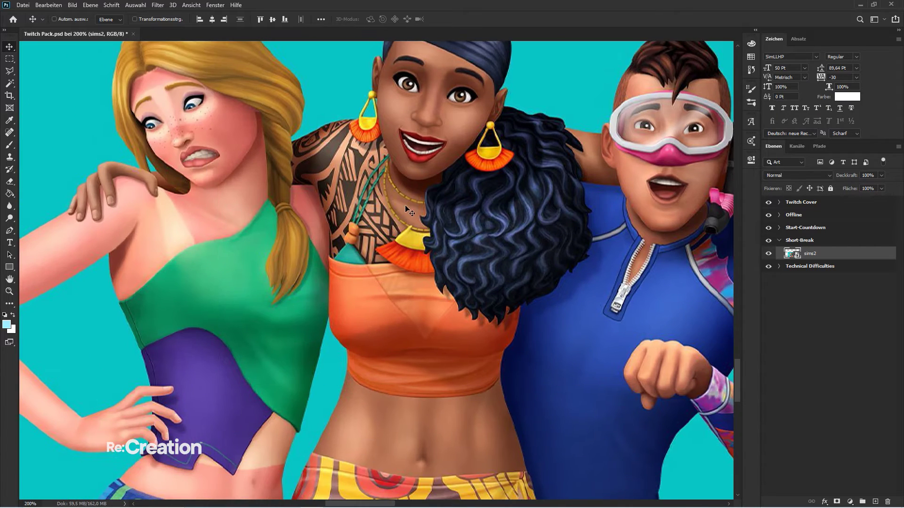
key("ctrl+minus")
key("ctrl+minus")
left_click_drag(409, 284, 460, 334)
key("h")
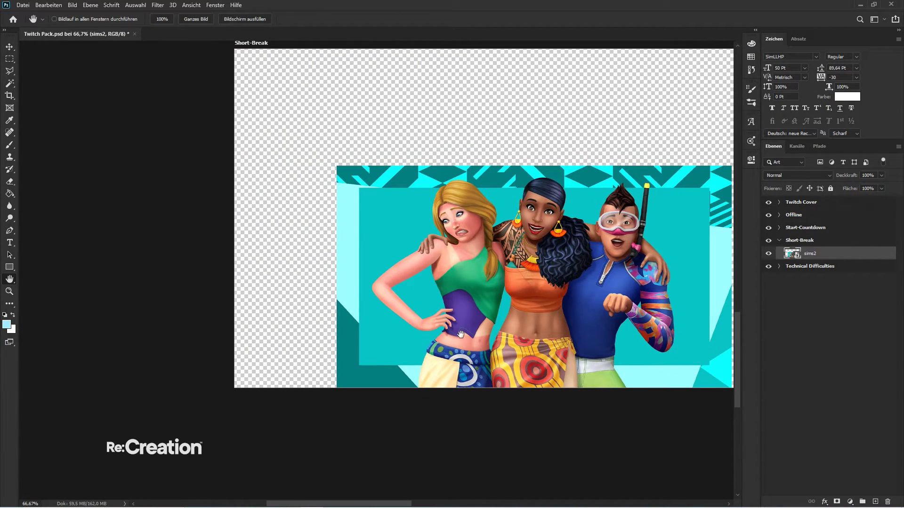
- Draw a rectangle, Rechteck 6, along the artboard's left edge and stretch it taller
key("u")
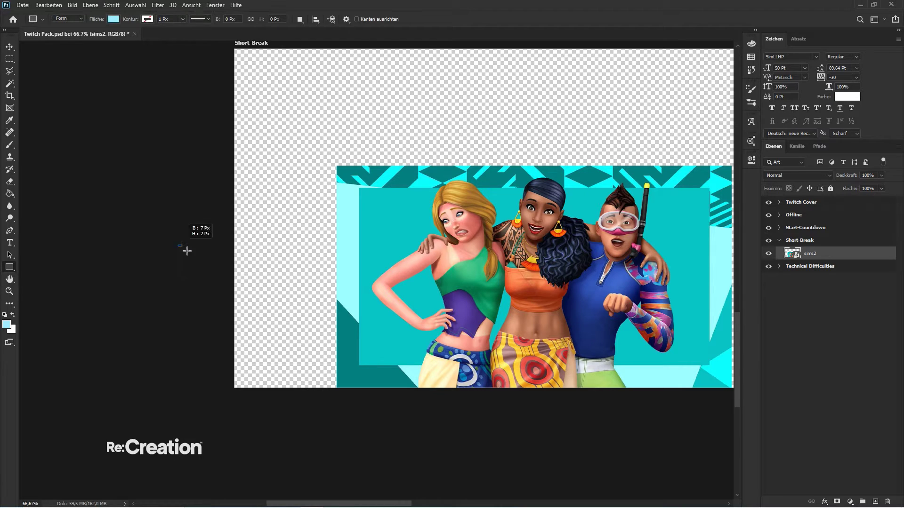
left_click_drag(179, 245, 528, 380)
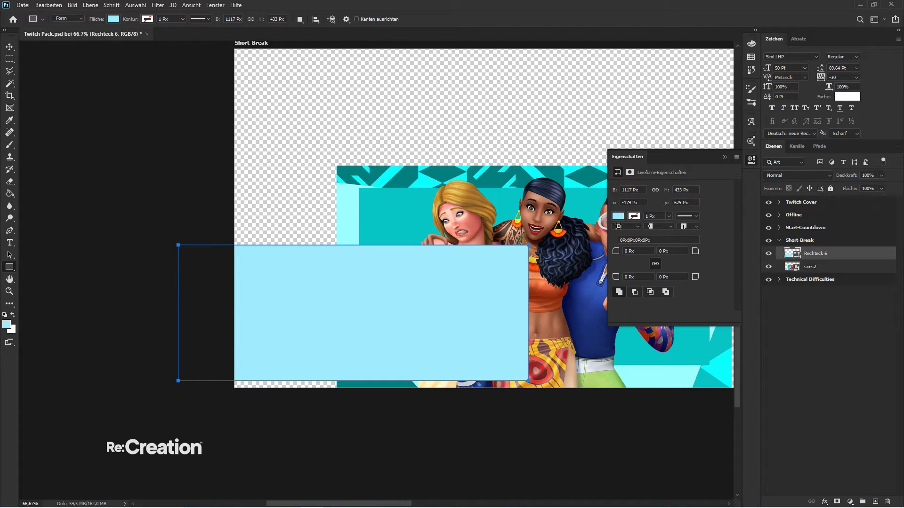
left_click(10, 46)
left_click_drag(372, 314, 282, 272)
key("Down")
key("Down")
key("Down")
key("Down")
key("Down")
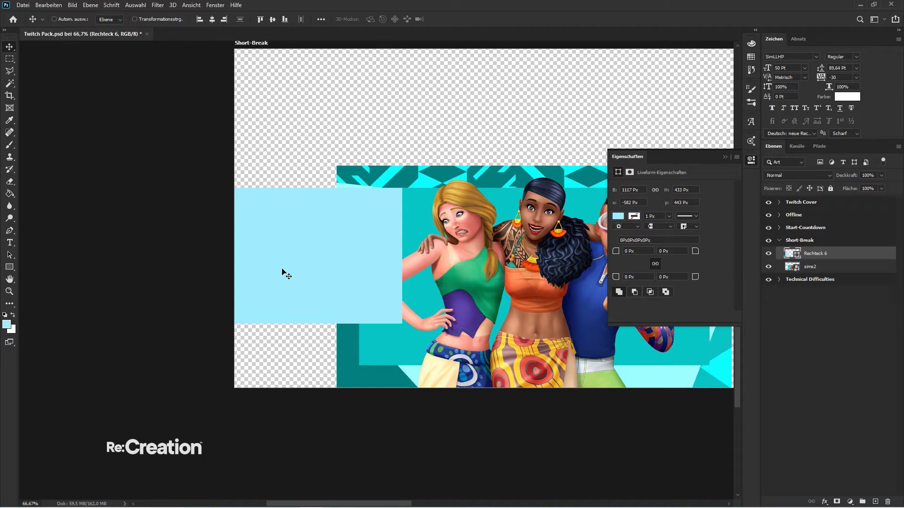
key("ctrl+t")
left_click_drag(223, 326, 223, 367)
key("Return")
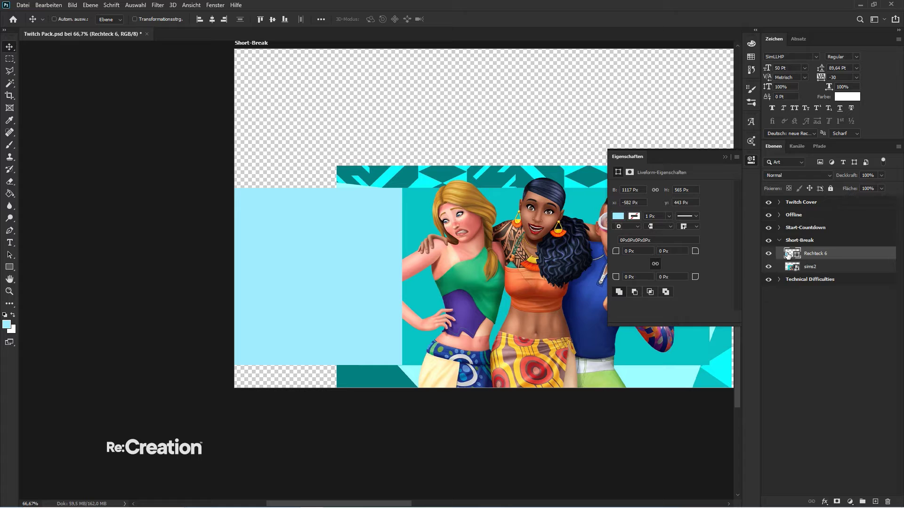
- Fill Rechteck 6 with the sampled teal background colour and place it beneath sims2
double_click(788, 255)
left_click(410, 203)
left_click(797, 146)
left_click_drag(847, 258, 843, 275)
left_click(725, 157)
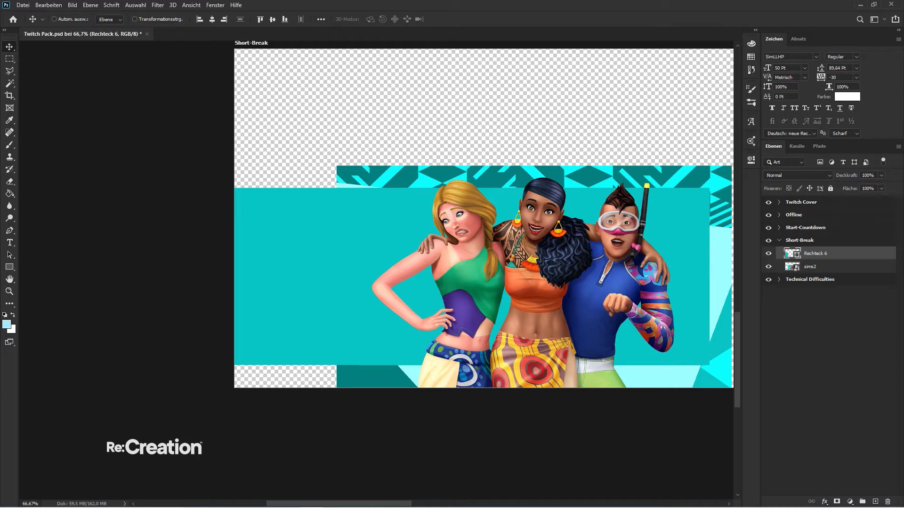
- Draw a small rectangle, Rechteck 7, at the artboard's bottom left
left_click(9, 267)
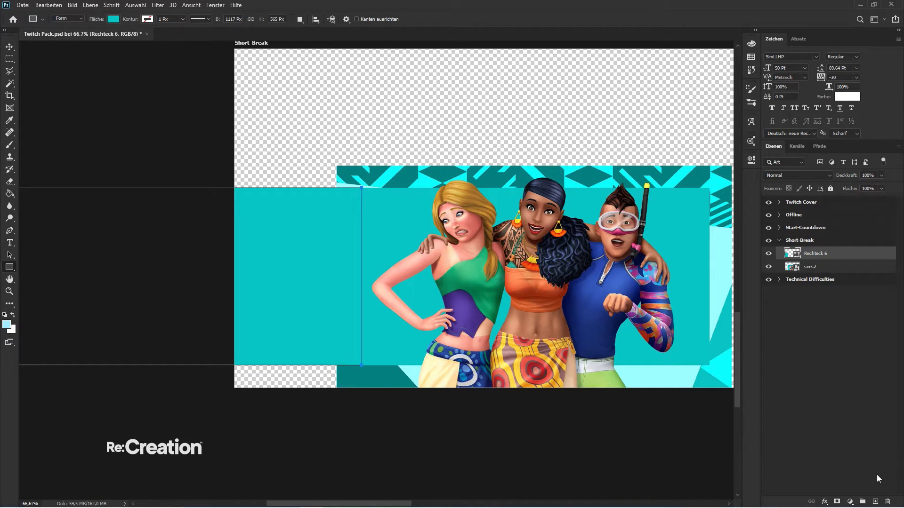
left_click(875, 501)
left_click_drag(210, 402, 342, 332)
key("v")
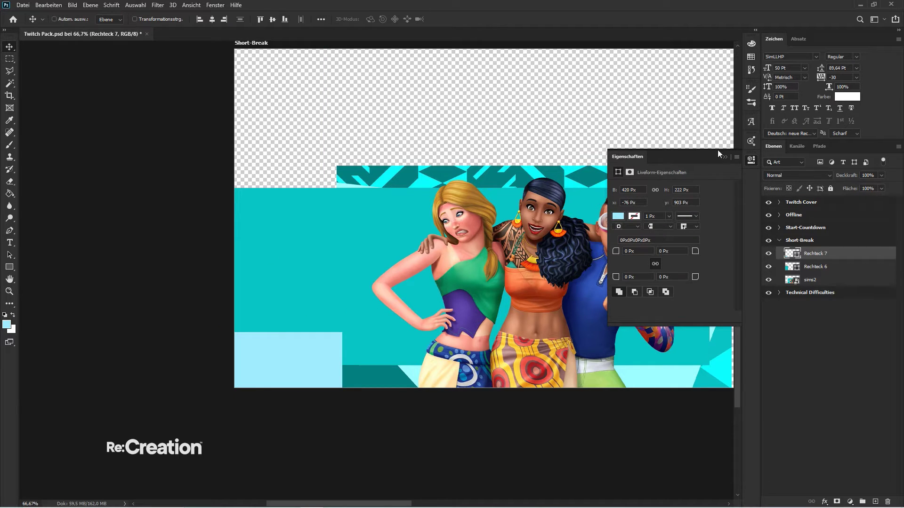
left_click(724, 156)
double_click(791, 280)
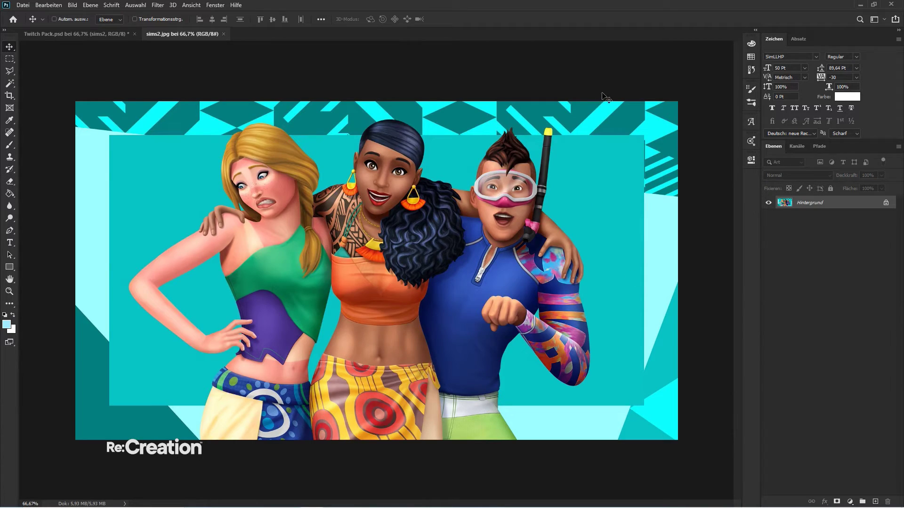
left_click(228, 35)
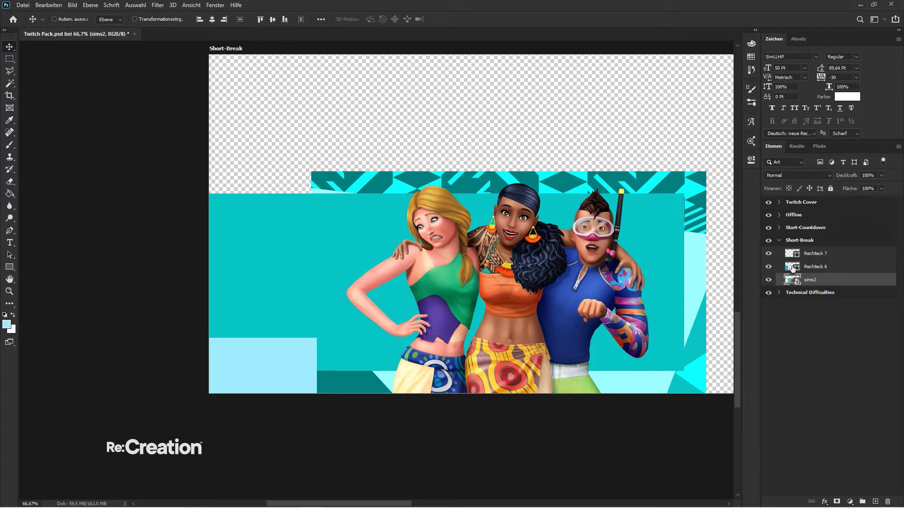
- Give Rechteck 7 a darker teal fill and place it beneath Rechteck 6
double_click(792, 267)
left_click(337, 375)
left_click(807, 145)
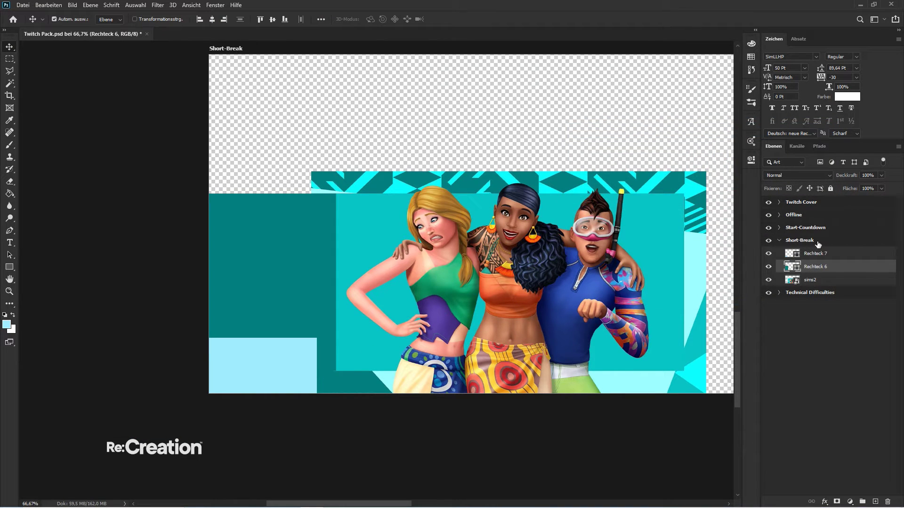
key("ctrl+z")
left_click(818, 254)
double_click(792, 255)
left_click(337, 377)
left_click(809, 145)
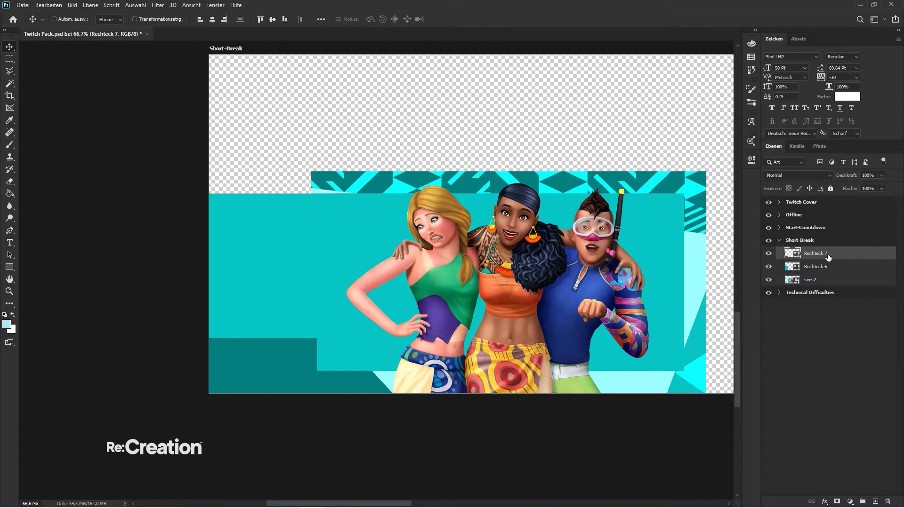
left_click_drag(829, 257, 822, 274)
left_click(811, 365)
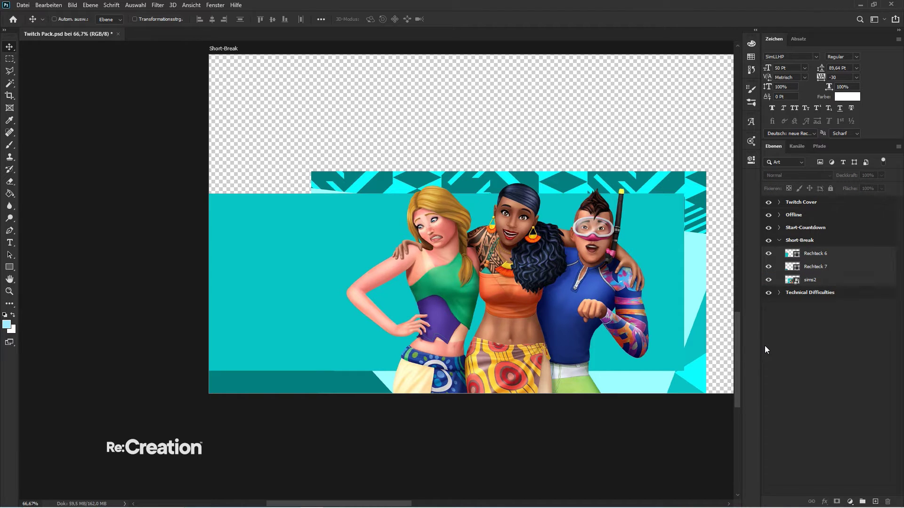
key("ctrl+minus")
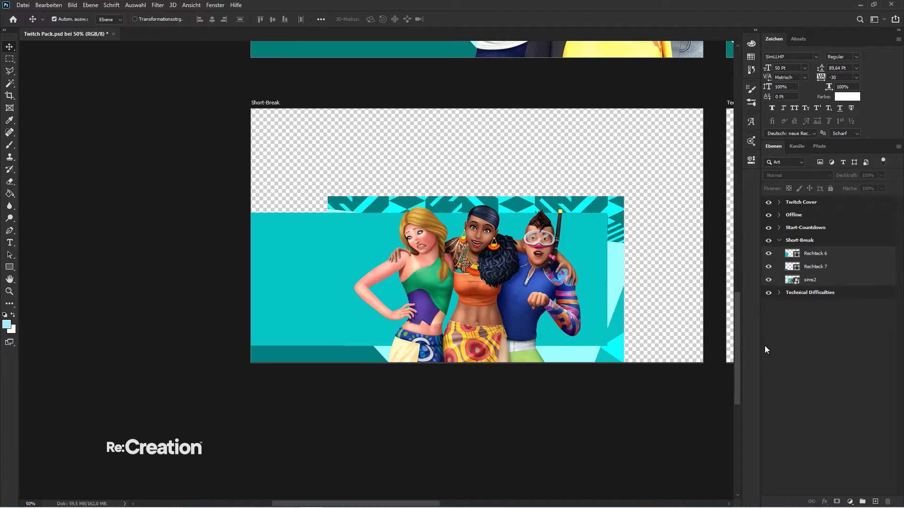
- Type the two-line title SHORT / BREAK on the artboard's left side
key("t")
left_click(289, 261)
type("S")
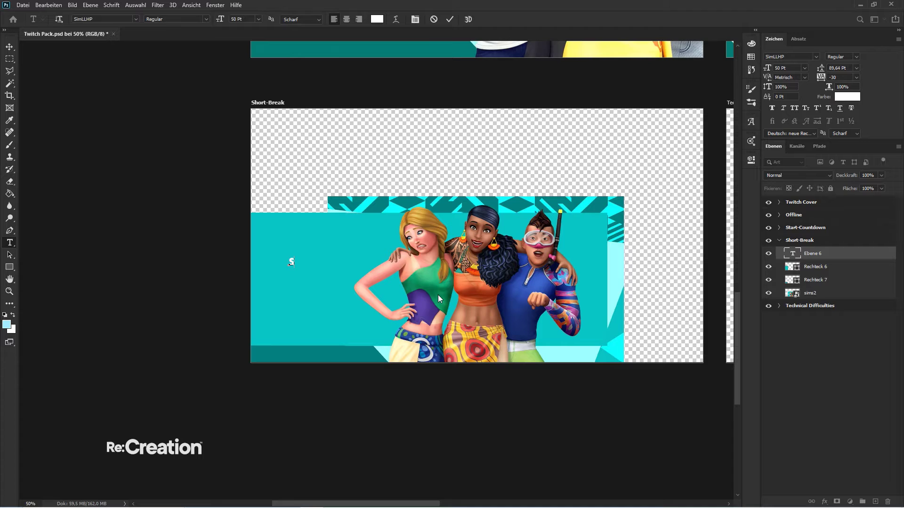
type("HORT")
key("Return")
type("BREAK")
- Set the title to 150 pt with tightened leading and position it on the teal area
key("ctrl+a")
left_click(781, 68)
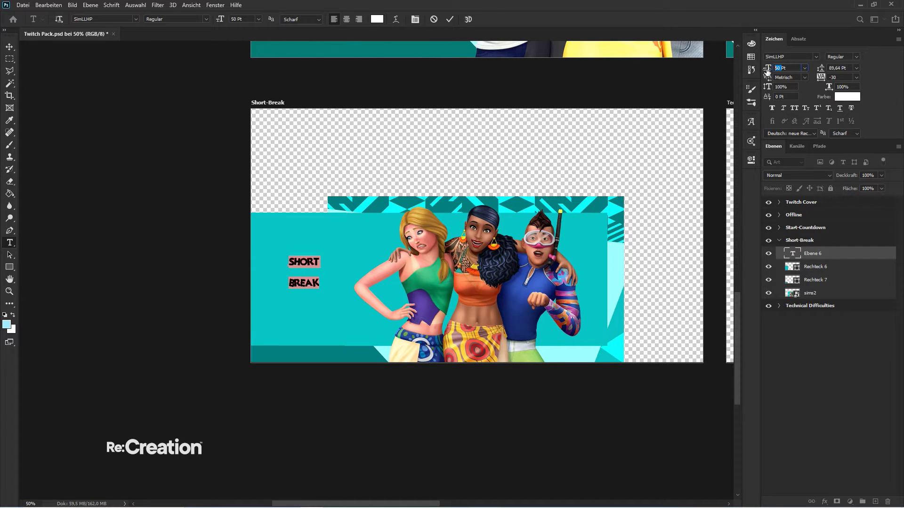
type("200")
key("Return")
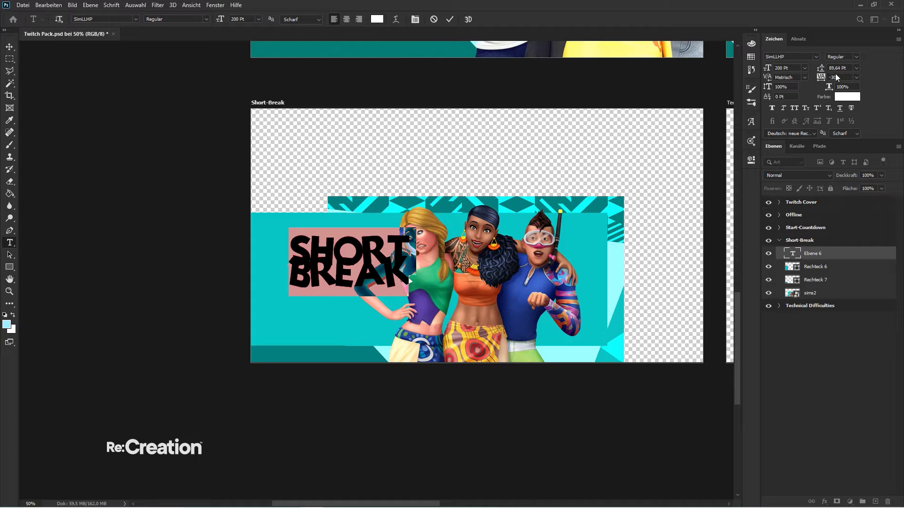
left_click_drag(821, 70, 848, 69)
type("1")
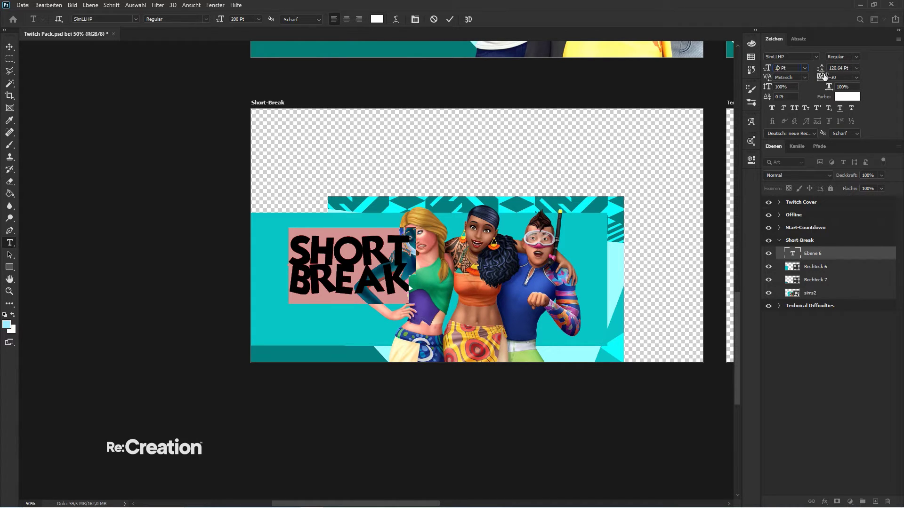
type("50")
key("Return")
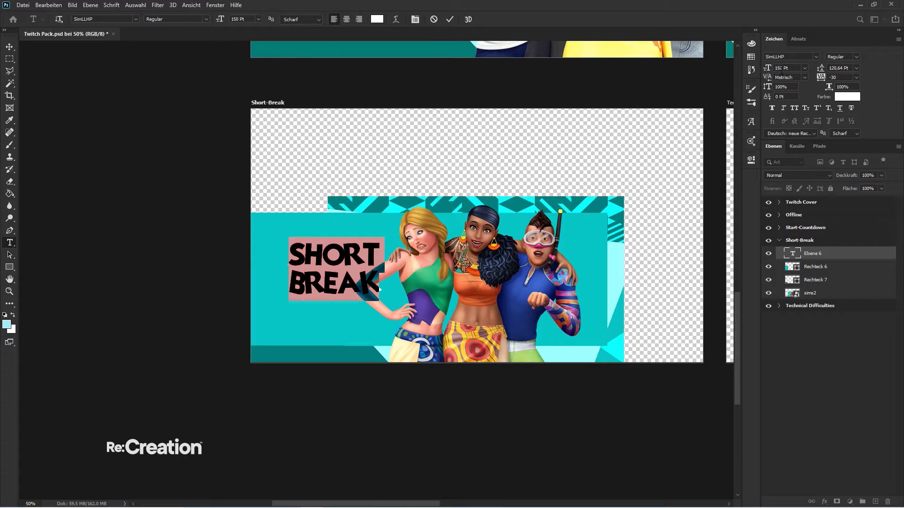
left_click_drag(820, 71, 817, 69)
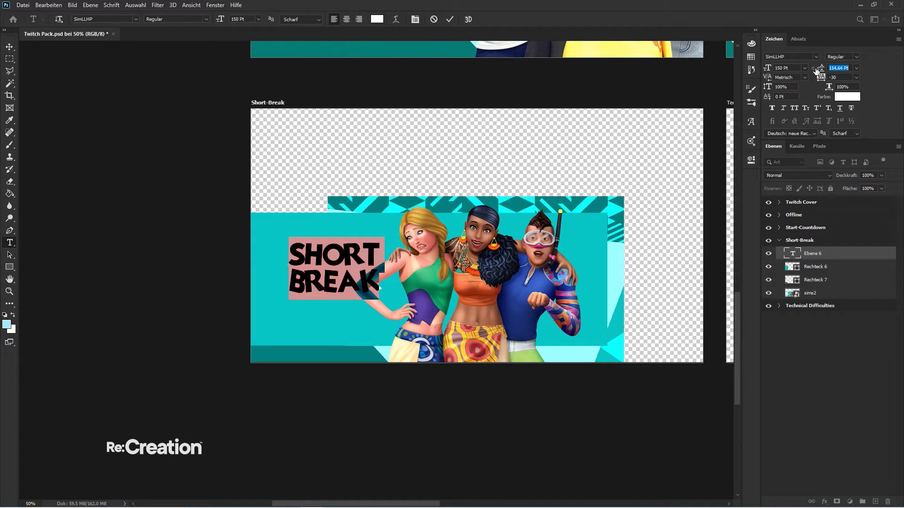
left_click(6, 46)
left_click_drag(386, 239, 361, 259)
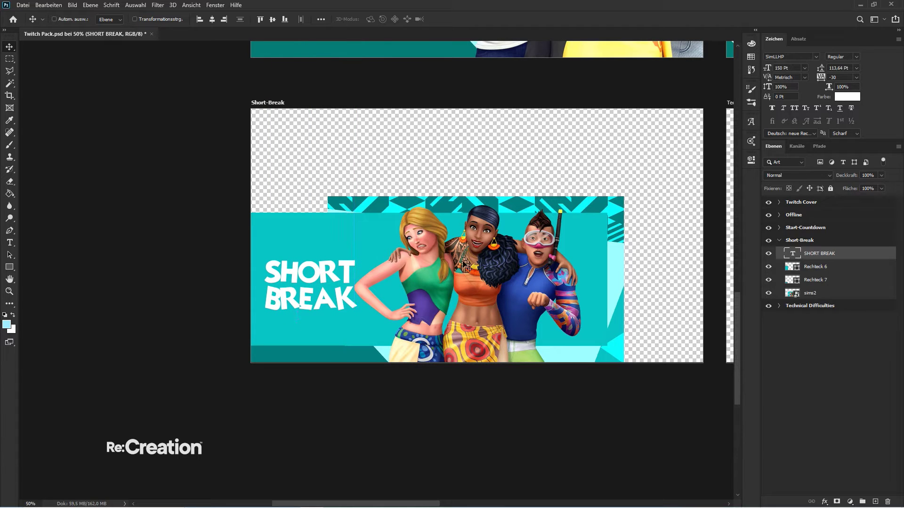
key("Right")
key("Right")
key("Right")
key("Right")
key("Right")
key("Right")
key("Right")
key("Right")
key("Right")
key("Right")
key("Right")
key("Right")
key("Right")
key("Right")
key("Right")
key("Right")
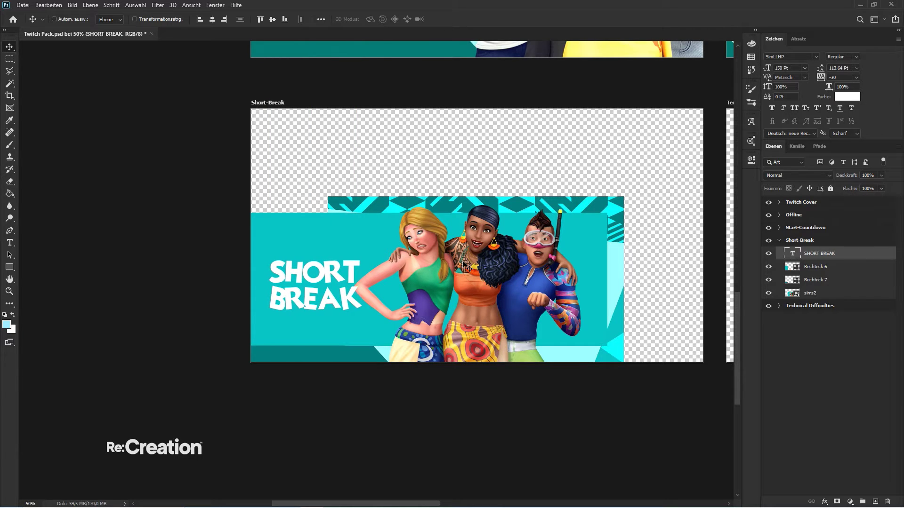
- Hide SHORT BREAK and outline the woman's elbow on sims2 with the Polygonal Lasso
key("ctrl+plus")
key("ctrl+plus")
key("ctrl+plus")
key("ctrl+plus")
key("ctrl+plus")
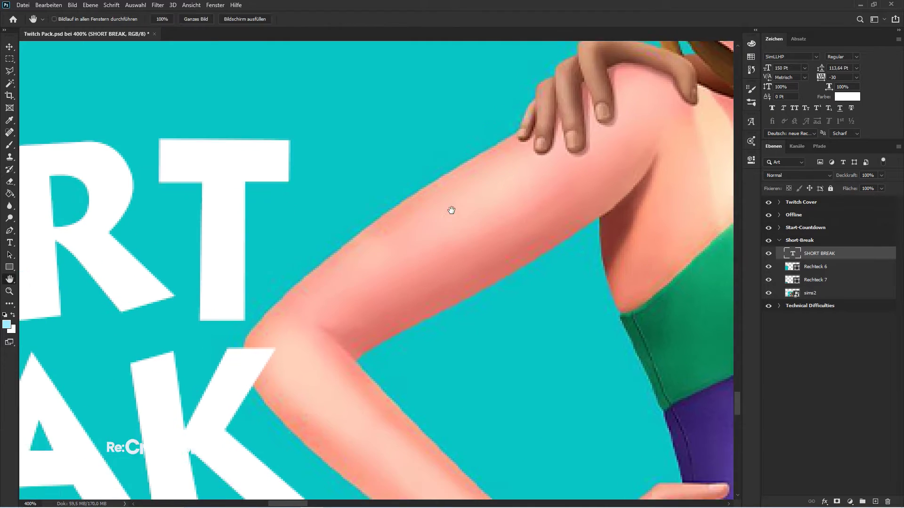
left_click_drag(451, 210, 545, 114)
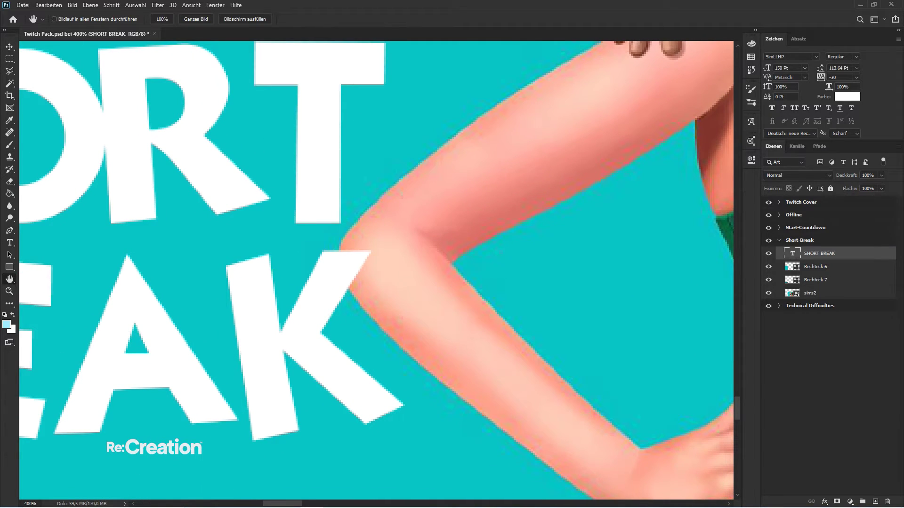
left_click(769, 253)
left_click(792, 293)
key("ctrl+plus")
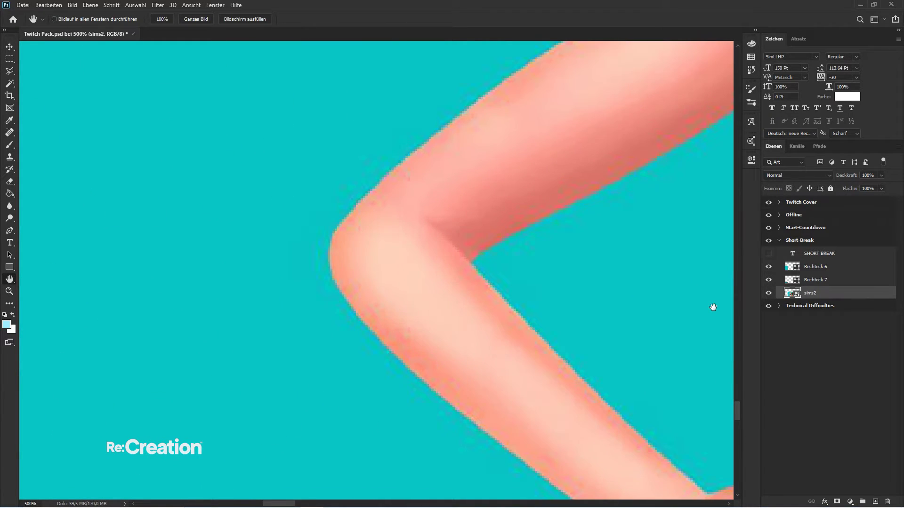
key("l")
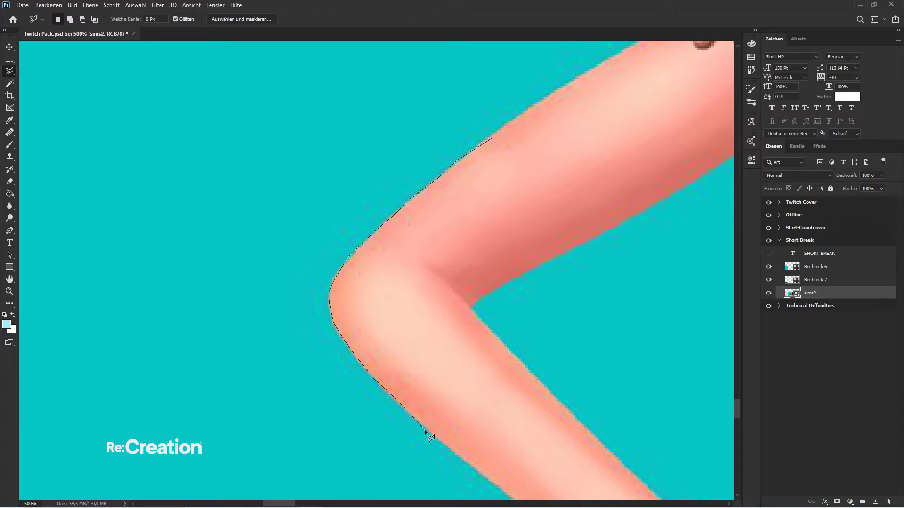
left_click(463, 460)
left_click(559, 400)
left_click(464, 304)
left_click(667, 185)
left_click(576, 83)
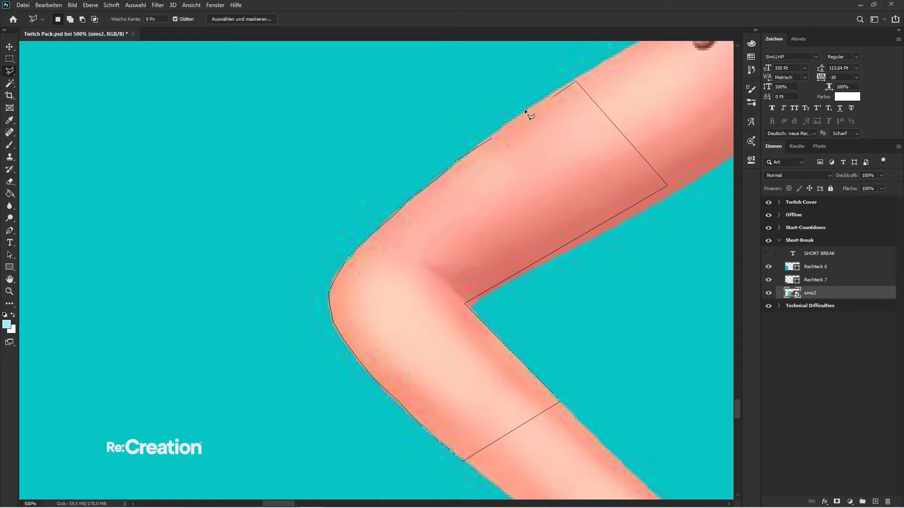
left_click(493, 137)
- Copy the elbow onto a new layer, Ebene 6, above SHORT BREAK, then reselect sims2
key("ctrl+j")
left_click(768, 253)
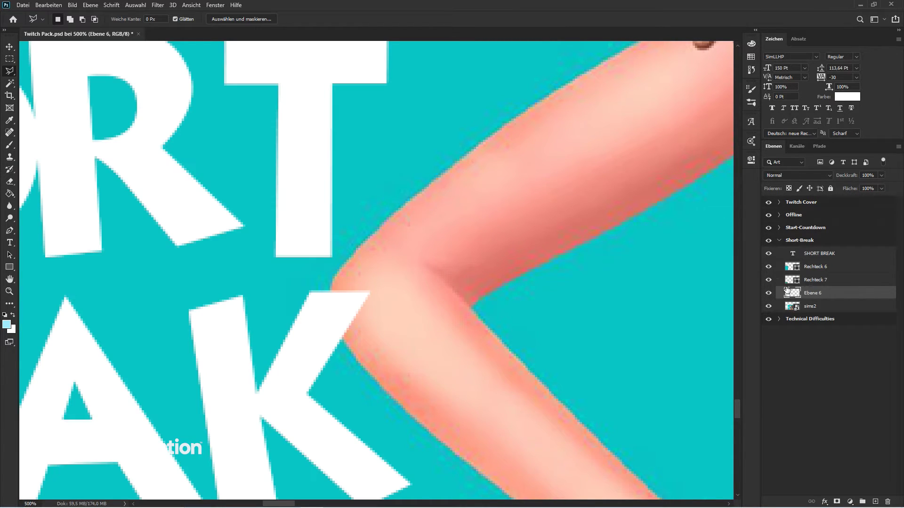
left_click_drag(811, 293, 816, 254)
key("ctrl+minus")
key("ctrl+minus")
key("ctrl+minus")
key("ctrl+minus")
key("ctrl+minus")
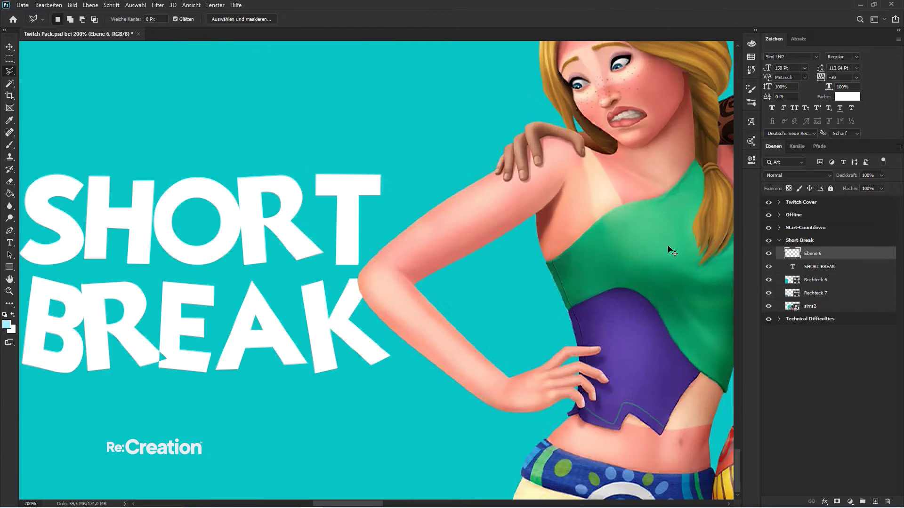
key("ctrl+plus")
key("ctrl+plus")
key("ctrl+plus")
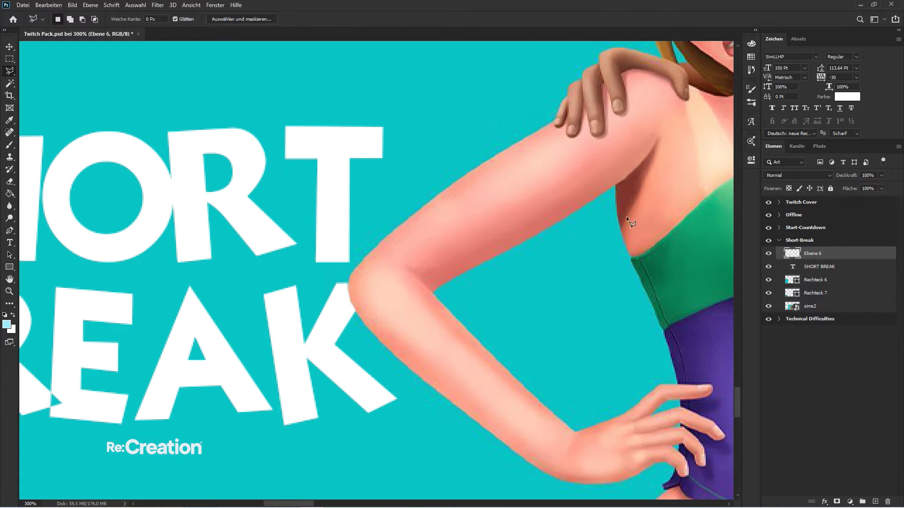
key("h")
left_click_drag(626, 216, 543, 293)
scroll(620, 327, "up", 5)
scroll(523, 326, "left", 2)
key("ctrl+plus")
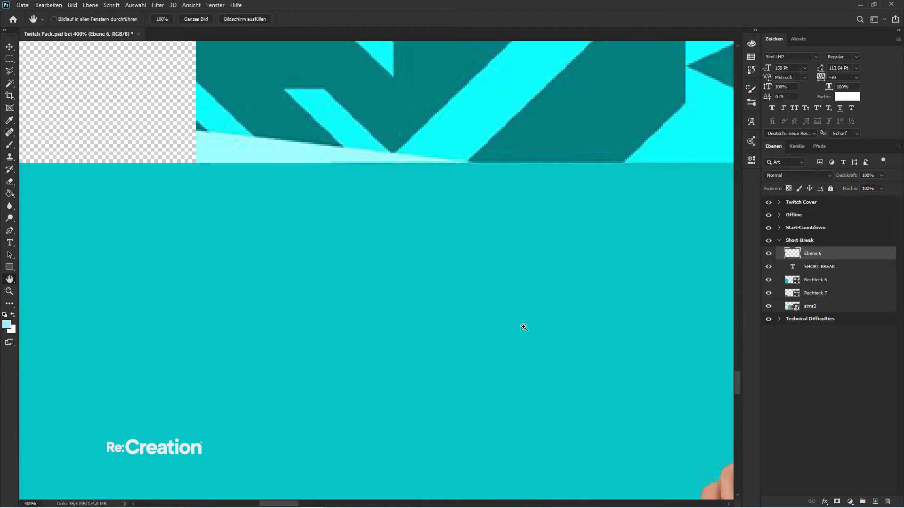
left_click(815, 306)
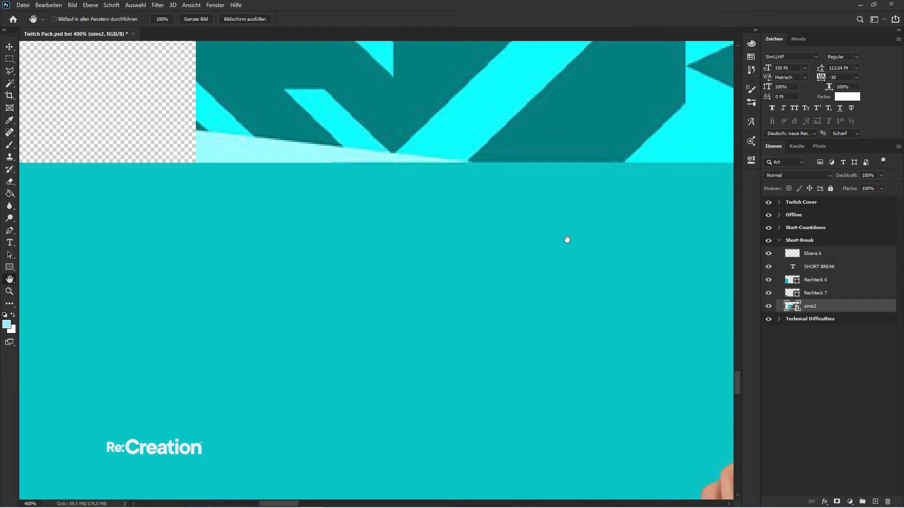
left_click_drag(495, 221, 432, 273)
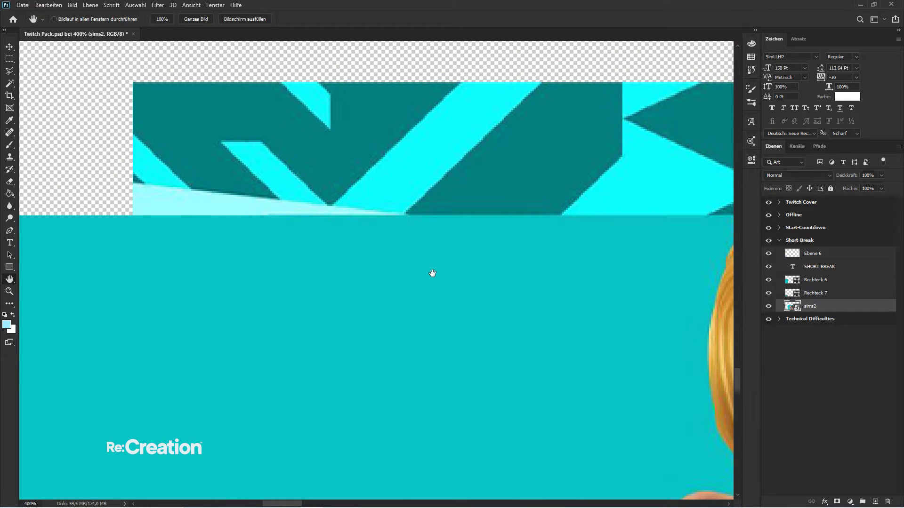
- Trace the Magnetic Lasso along the three characters' hair, snorkel and body edges on sims2
key("l")
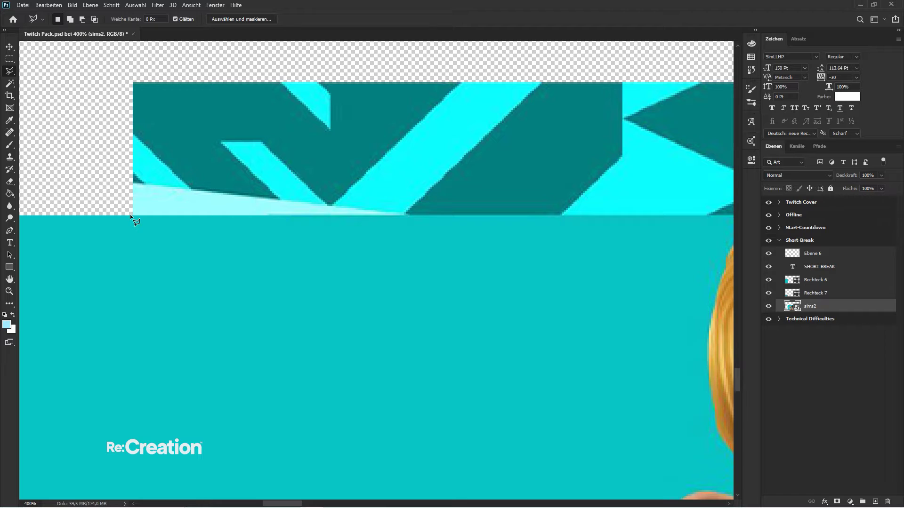
left_click(131, 213)
scroll(660, 167, "right", 3)
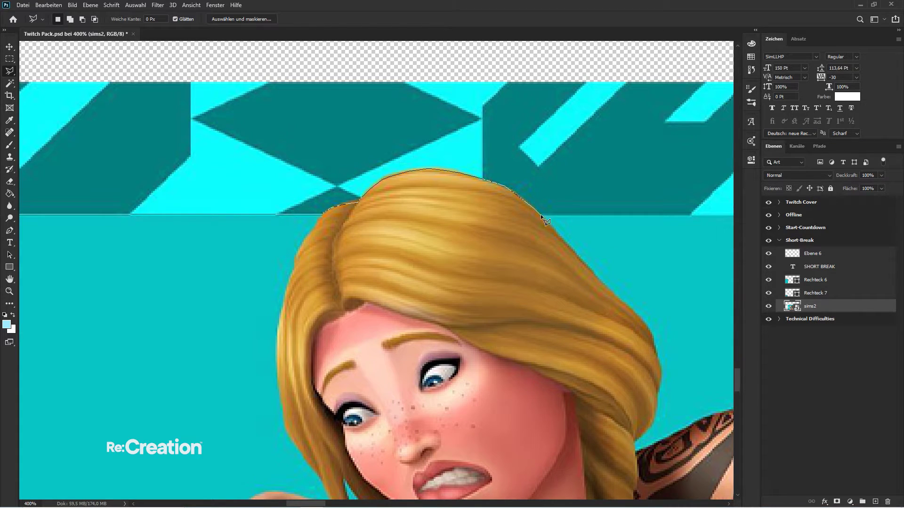
scroll(582, 213, "right", 5)
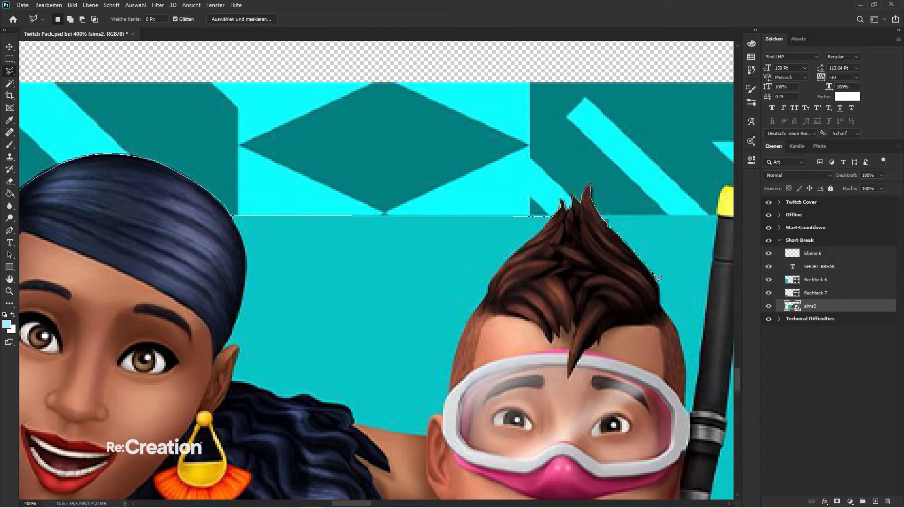
scroll(672, 235, "right", 5)
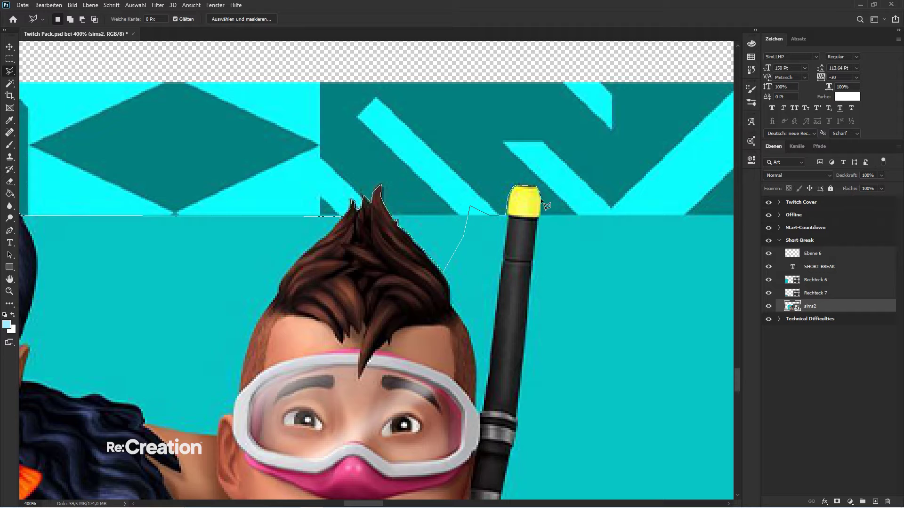
scroll(612, 217, "right", 7)
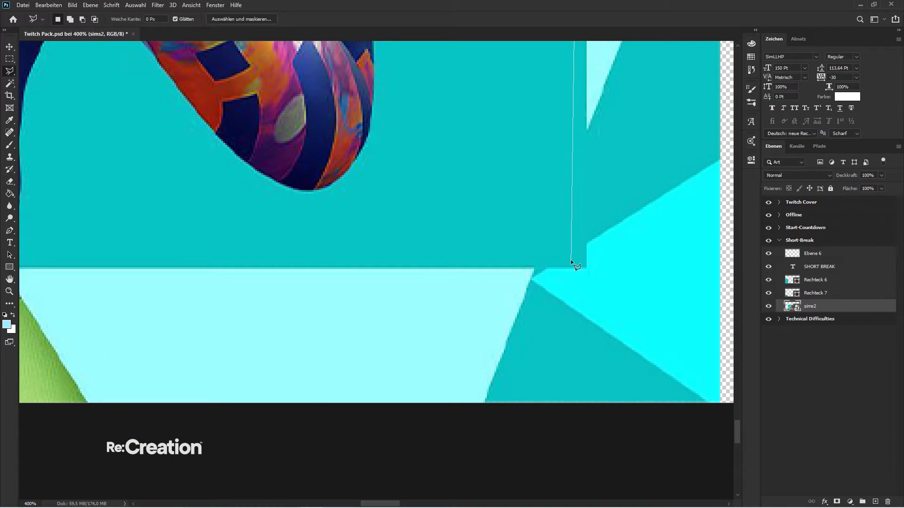
scroll(570, 259, "down", 3)
scroll(570, 259, "up", 3)
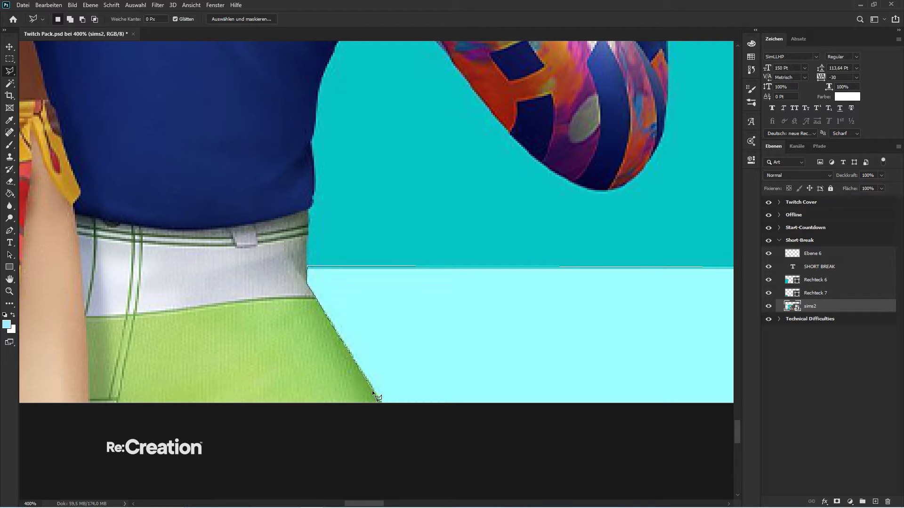
scroll(356, 443, "down", 1)
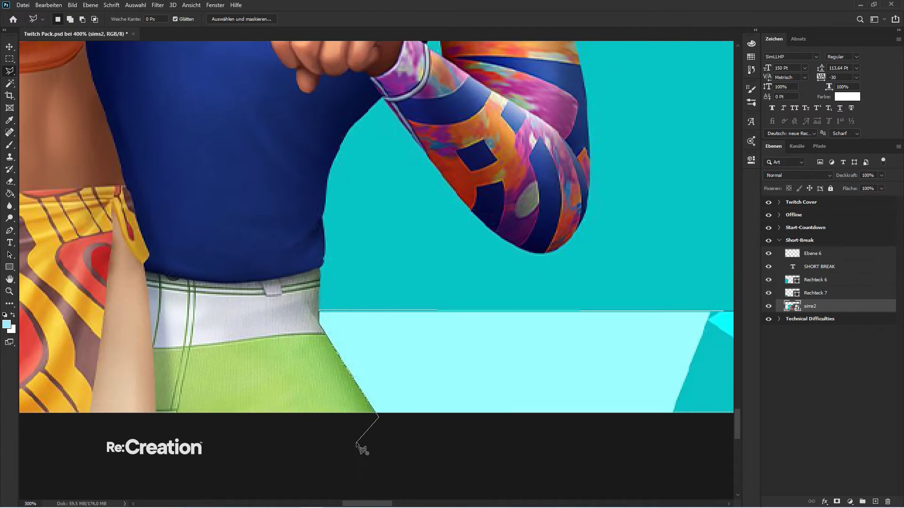
scroll(358, 444, "down", 2)
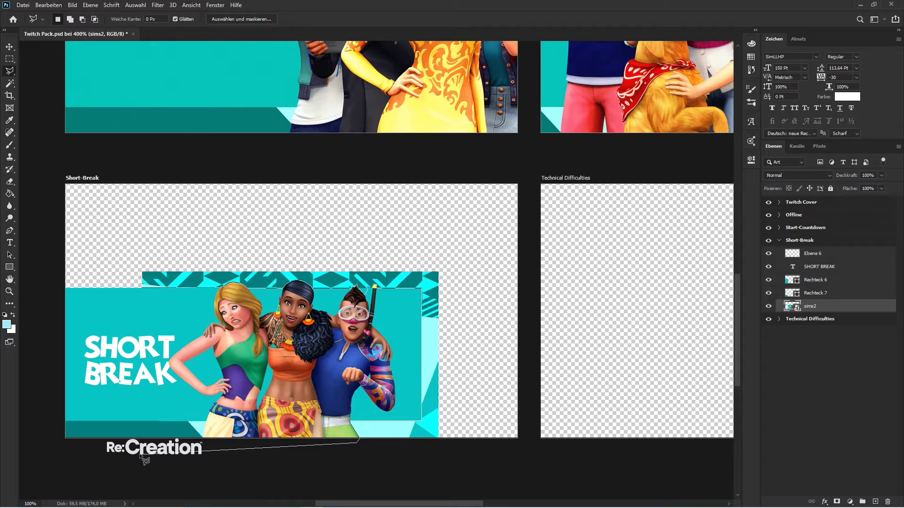
- Close the Magnetic Lasso outline into a selection and zoom in on the hair tips
double_click(143, 287)
key("ctrl+plus")
key("ctrl+plus")
key("ctrl+plus")
key("ctrl+plus")
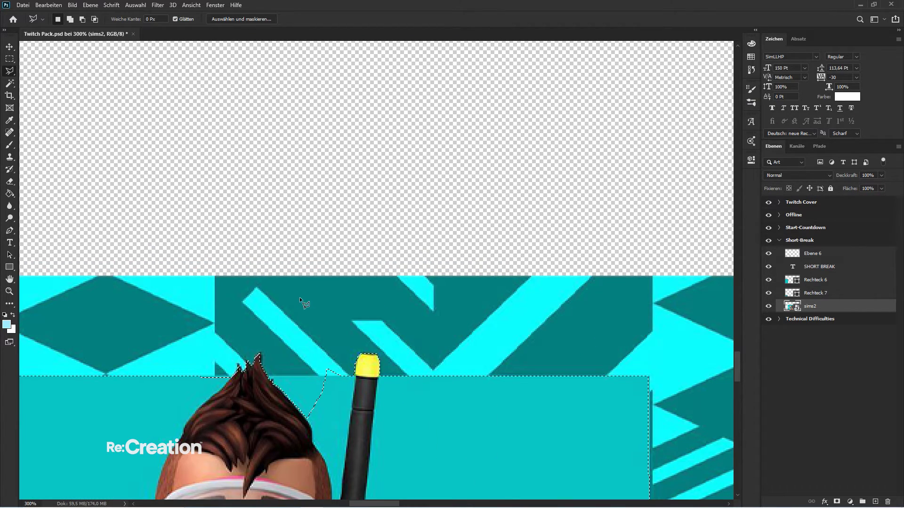
key("ctrl+plus")
left_click_drag(278, 397, 343, 228)
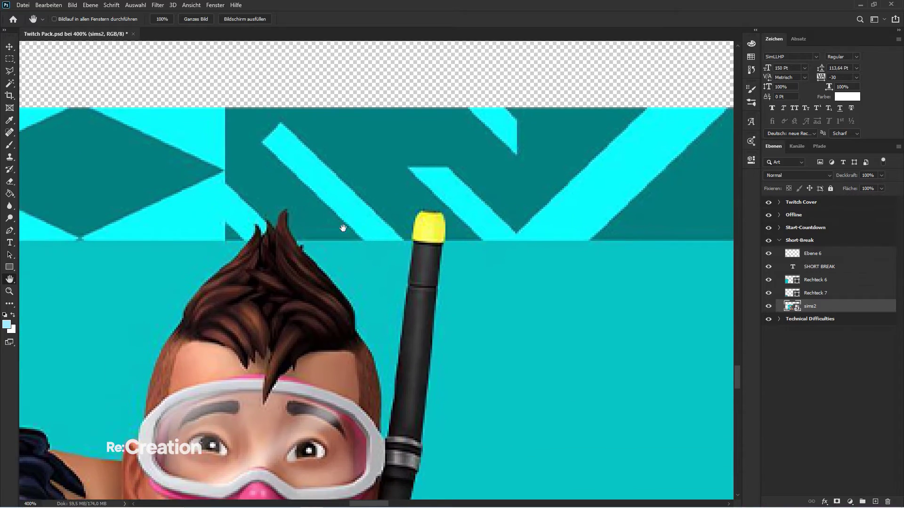
key("ctrl+plus")
key("ctrl+plus")
- Try patching the gap beside the hair, discard the stray outline, and enter Select and Mask
left_click(373, 232)
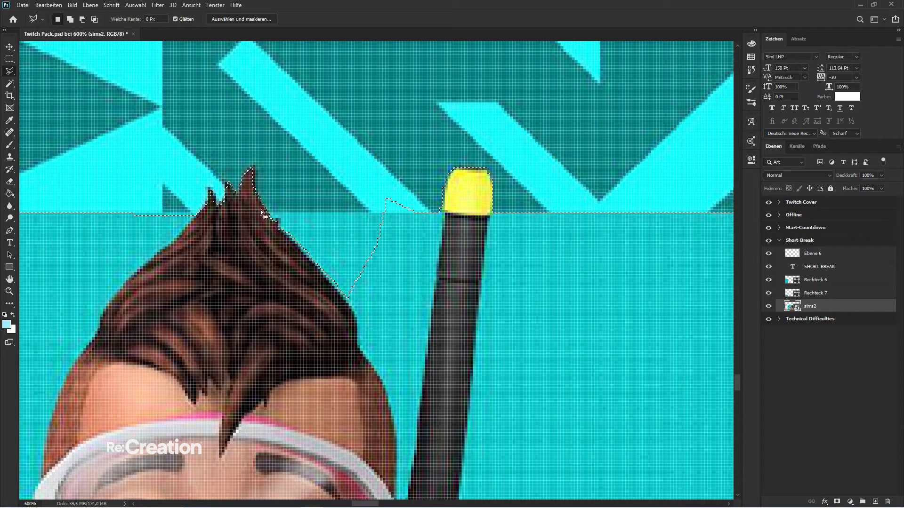
left_click(387, 214)
left_click(389, 213)
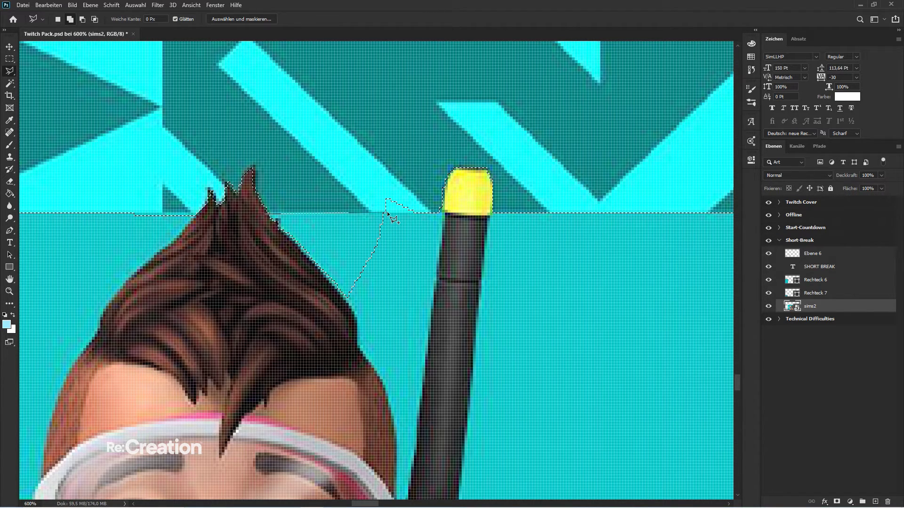
left_click(389, 303)
left_click(354, 321)
key("BackSpace")
key("BackSpace")
key("BackSpace")
key("BackSpace")
key("BackSpace")
key("BackSpace")
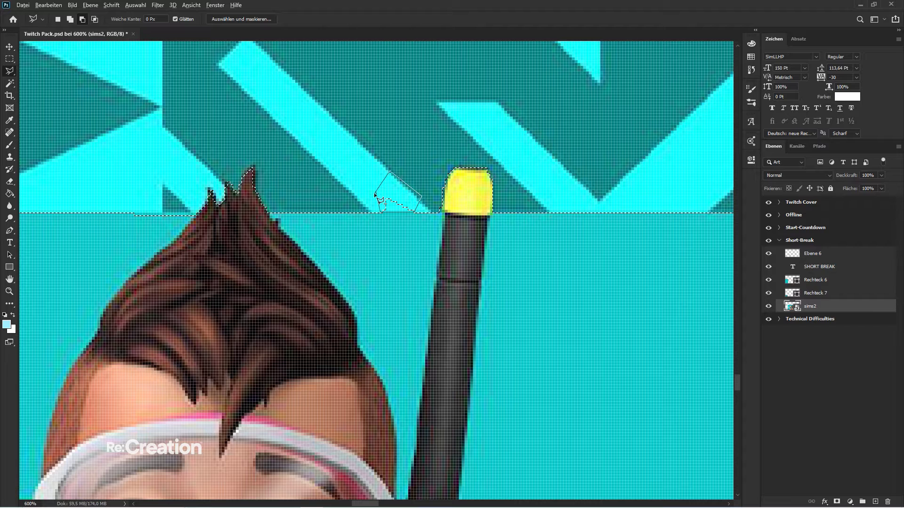
key("Escape")
key("ctrl+minus")
key("ctrl+minus")
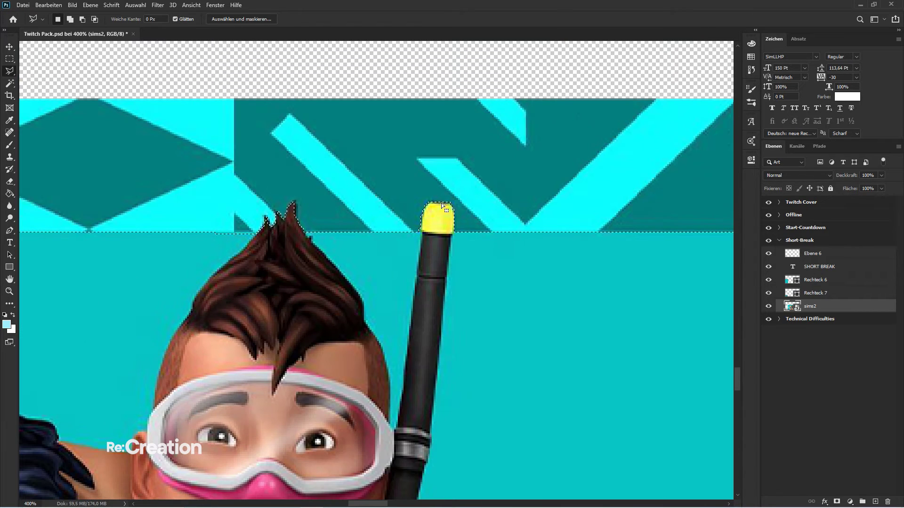
left_click(217, 18)
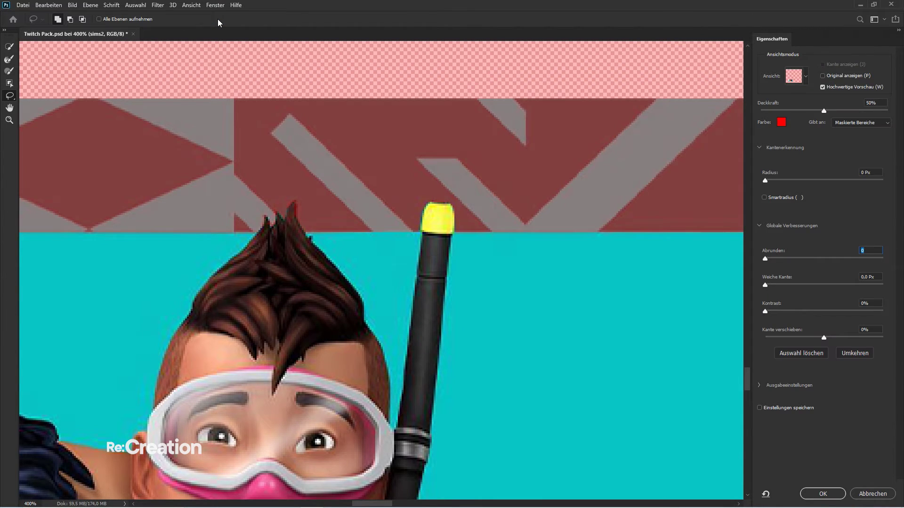
- Output the refined selection as a layer mask on sims2, hiding its patterned background
key("ctrl+minus")
key("ctrl+minus")
key("ctrl+minus")
key("ctrl+minus")
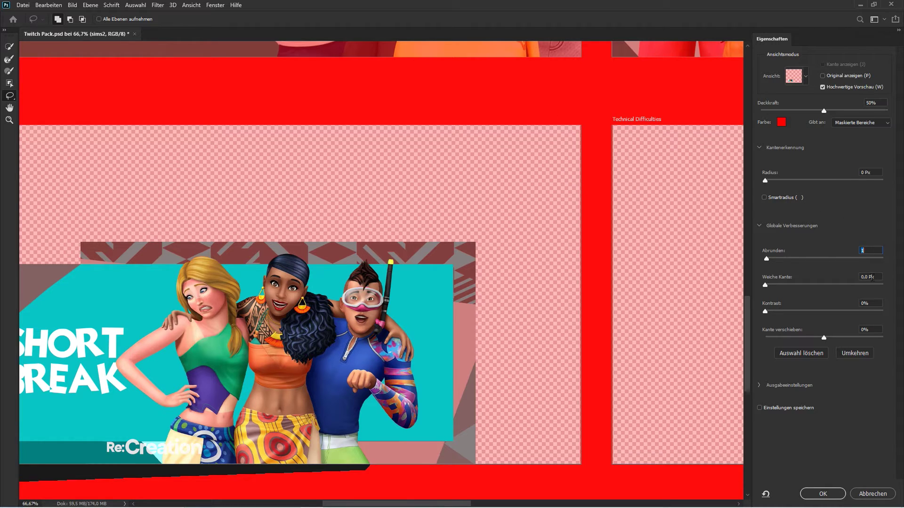
left_click(823, 494)
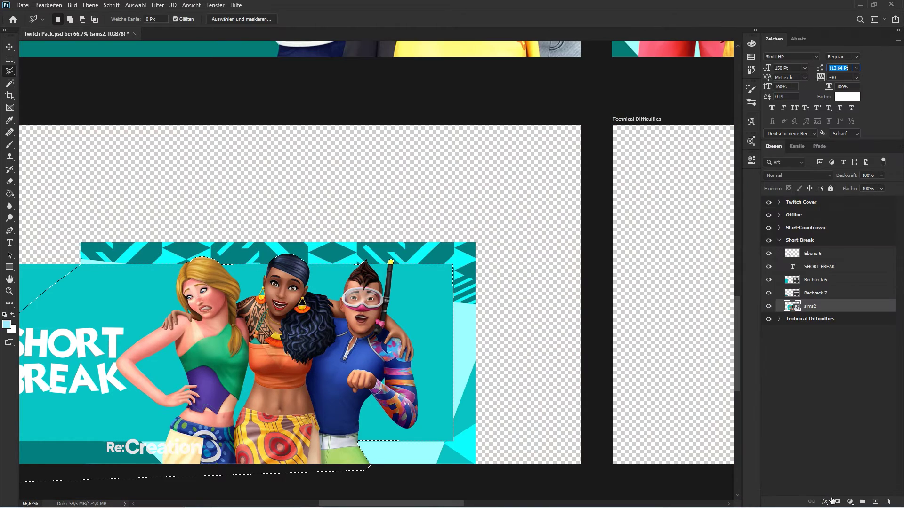
key("v")
key("ctrl+minus")
key("ctrl+minus")
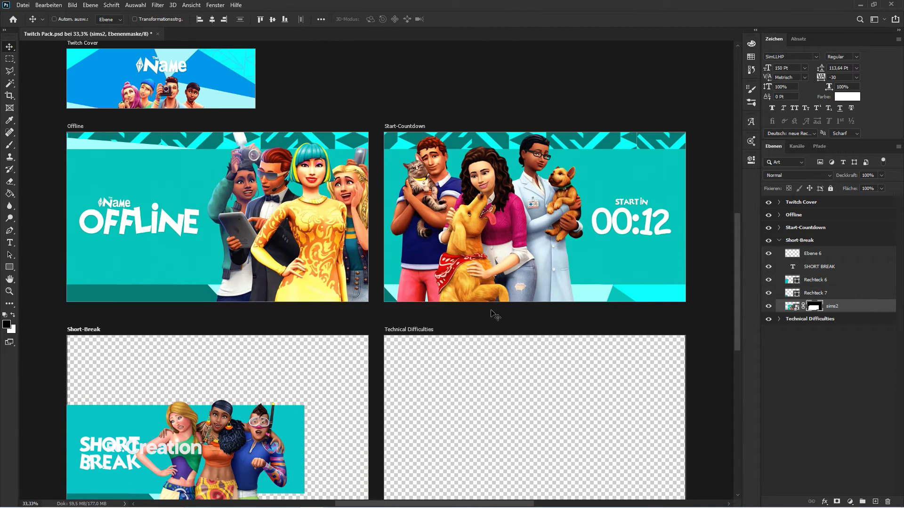
key("h")
left_click_drag(342, 365, 412, 294)
key("ctrl+plus")
key("ctrl+plus")
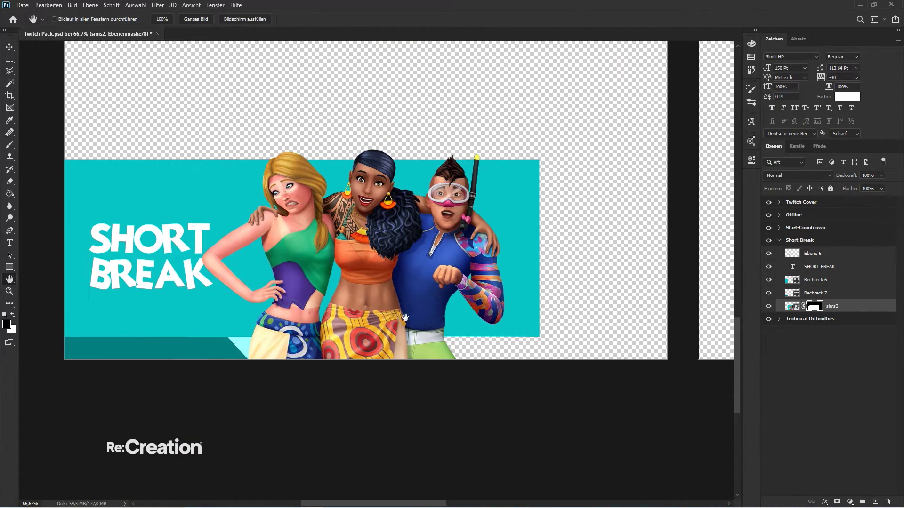
- Move SHORT BREAK to the top and group Ebene 6 through sims2 into Gruppe 3
left_click_drag(822, 271, 821, 250)
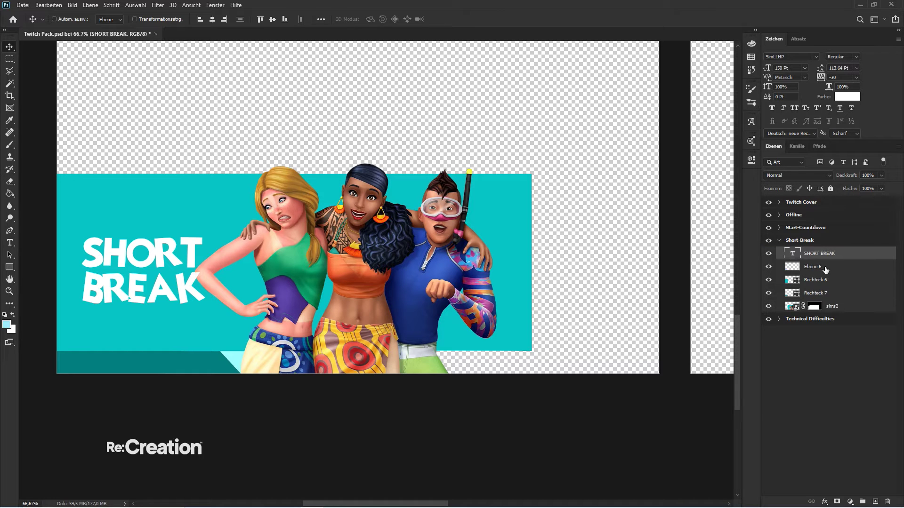
left_click(821, 267)
left_click(832, 306, "shift")
key("ctrl+g")
- Add a drop shadow to Gruppe 3 with 54 px size and 68% opacity
key("h")
double_click(847, 266)
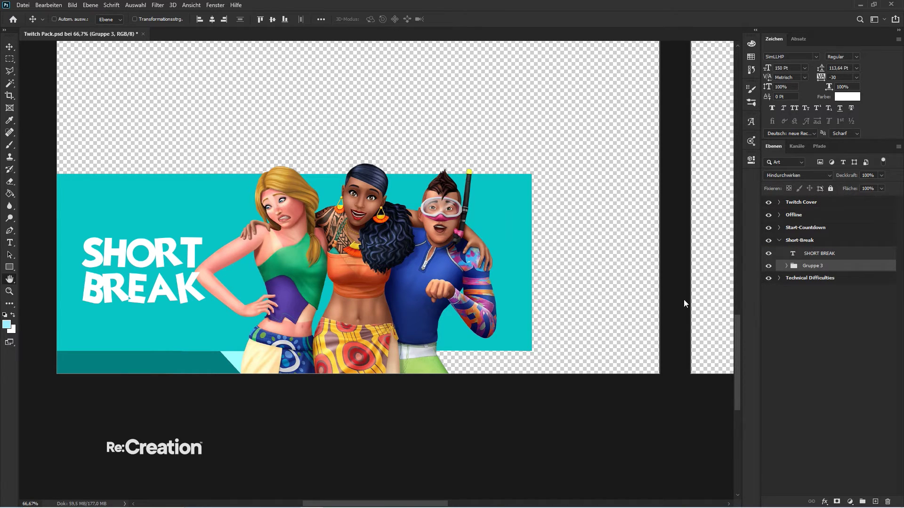
left_click(535, 278)
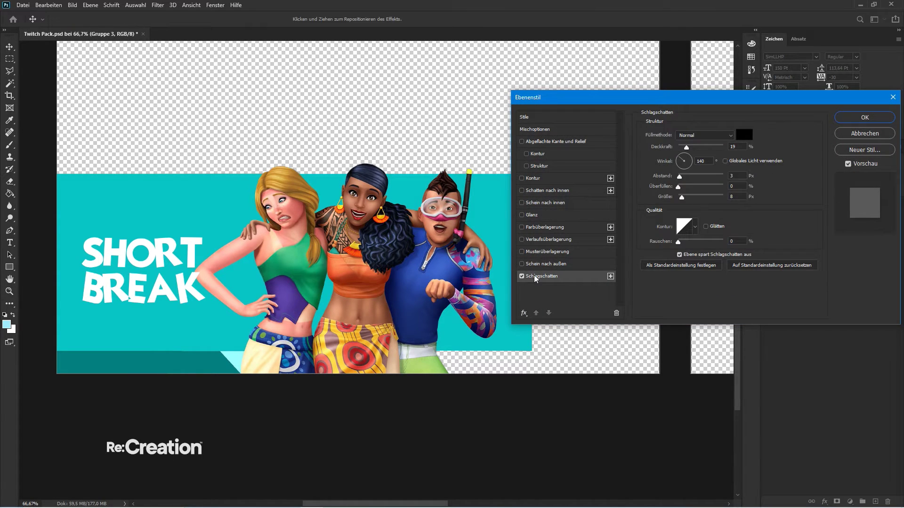
left_click_drag(686, 147, 811, 139)
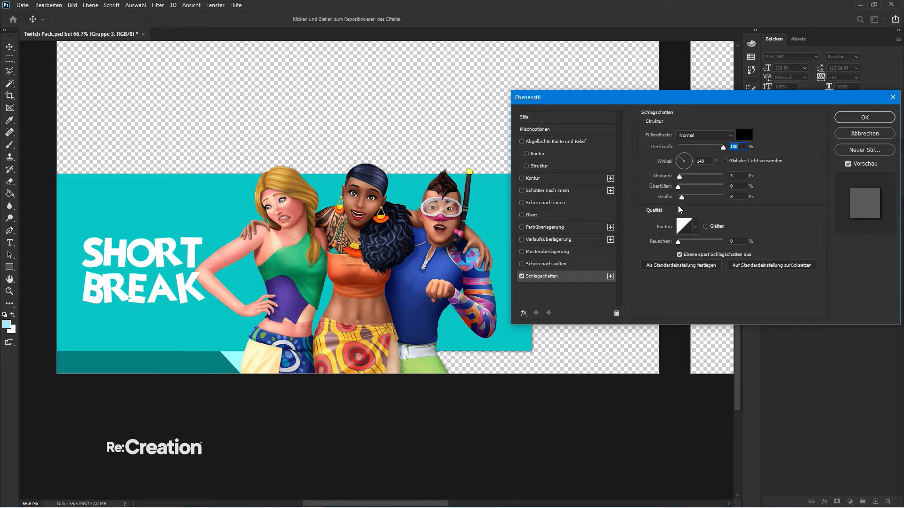
left_click_drag(682, 198, 660, 176)
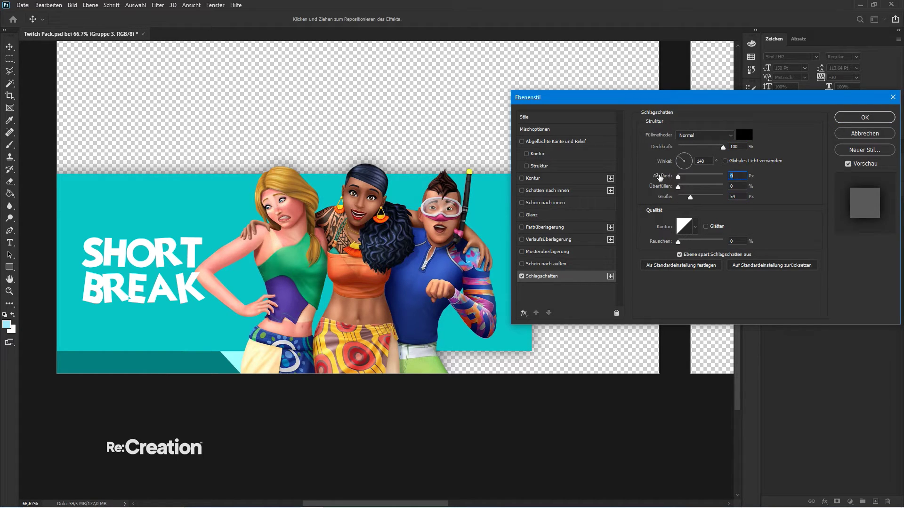
left_click_drag(720, 148, 709, 150)
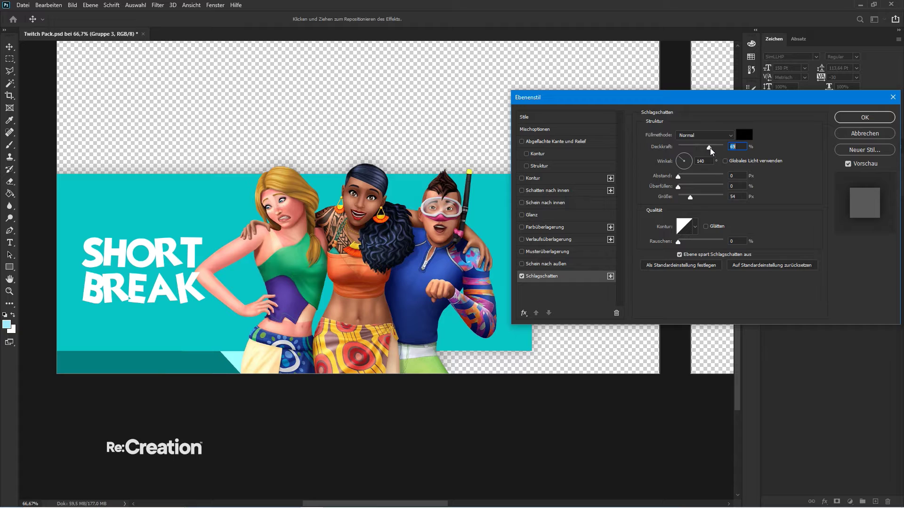
key("Return")
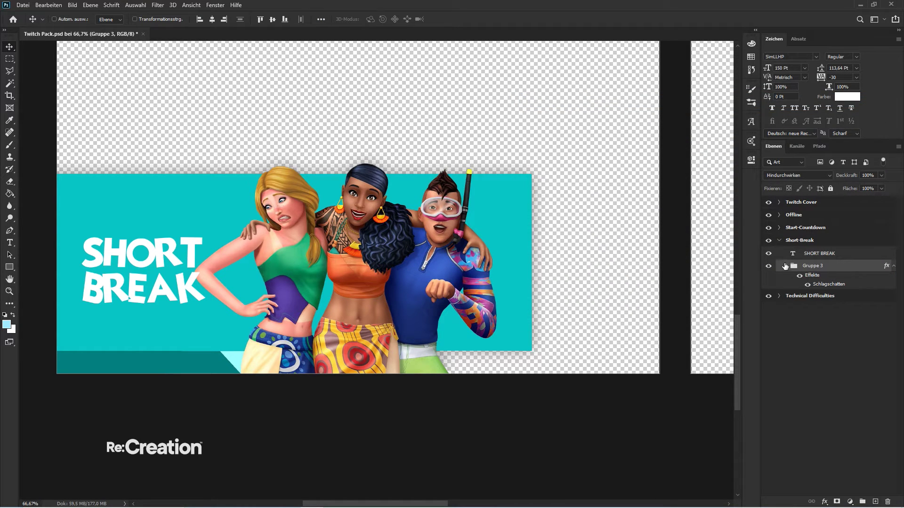
- Drag Ebene 6 out of Gruppe 3 to sit above the SHORT BREAK layer
left_click(787, 266)
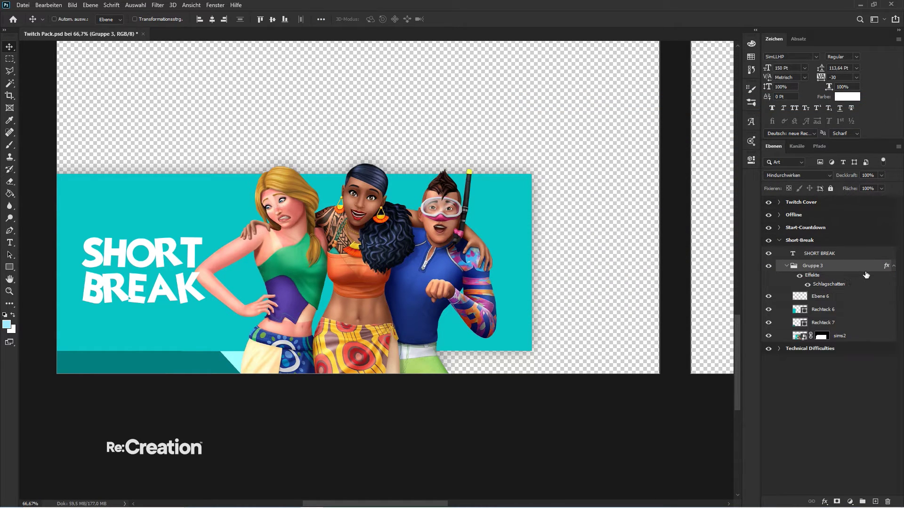
left_click(894, 267)
left_click_drag(823, 278, 825, 258)
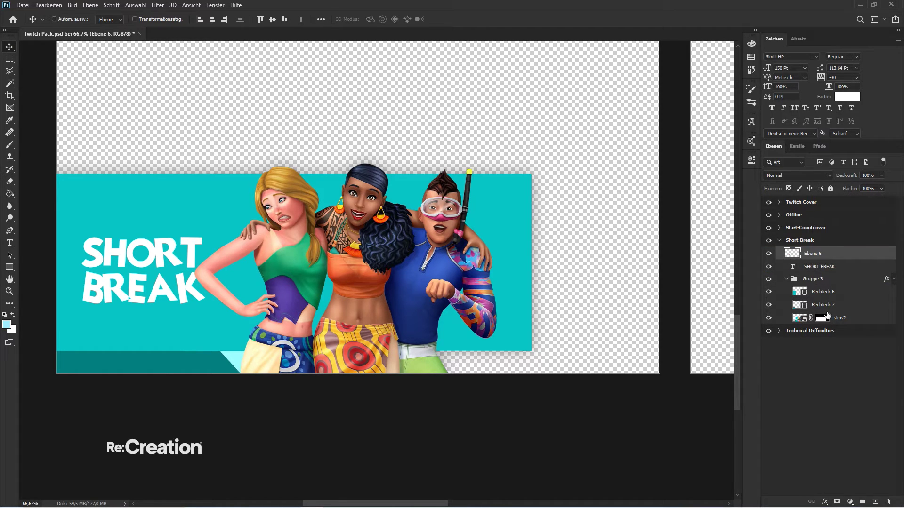
left_click(825, 338)
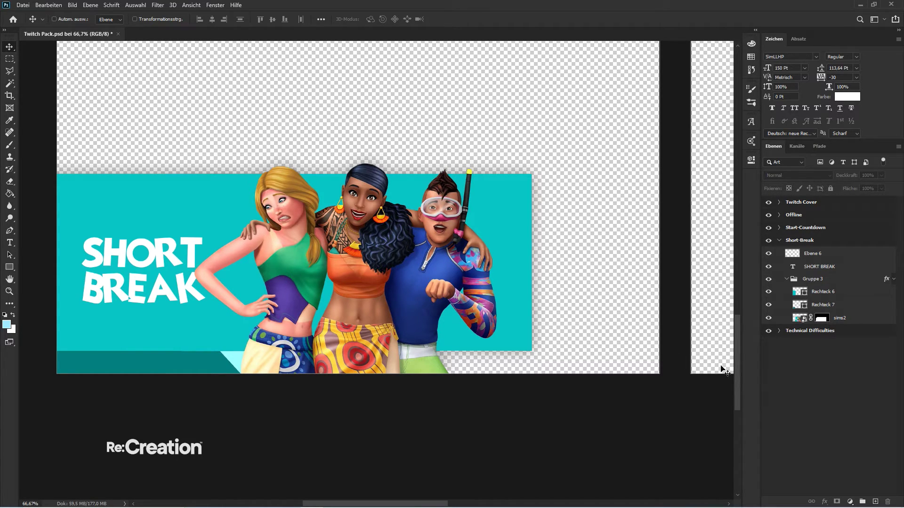
- Zoom to 200% on the bottom of the Short Break banner
key("ctrl+minus")
left_click_drag(625, 323, 368, 278)
left_click_drag(243, 358, 471, 304)
key("ctrl+plus")
left_click_drag(326, 350, 426, 347)
key("ctrl+plus")
key("ctrl+plus")
key("ctrl+plus")
key("ctrl+minus")
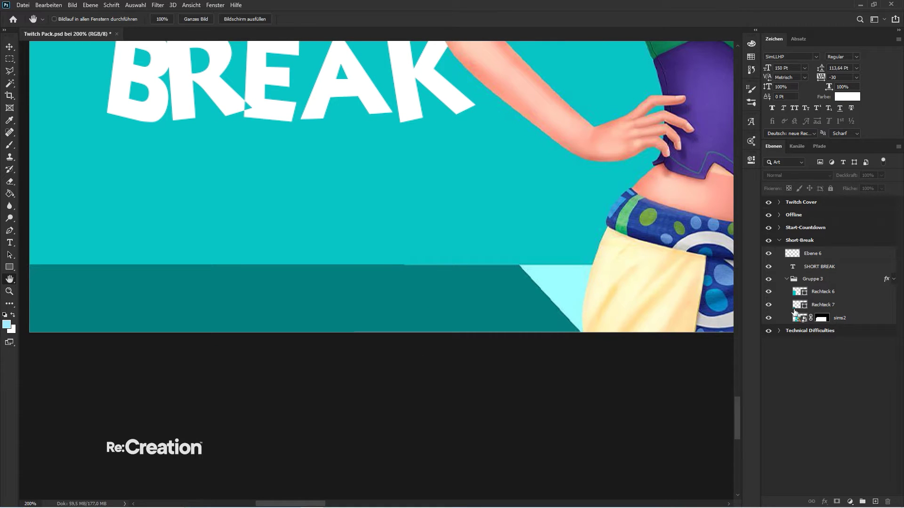
- On the sims2 layer mask, clean up the area along the skirt's left edge
left_click(822, 320)
key("l")
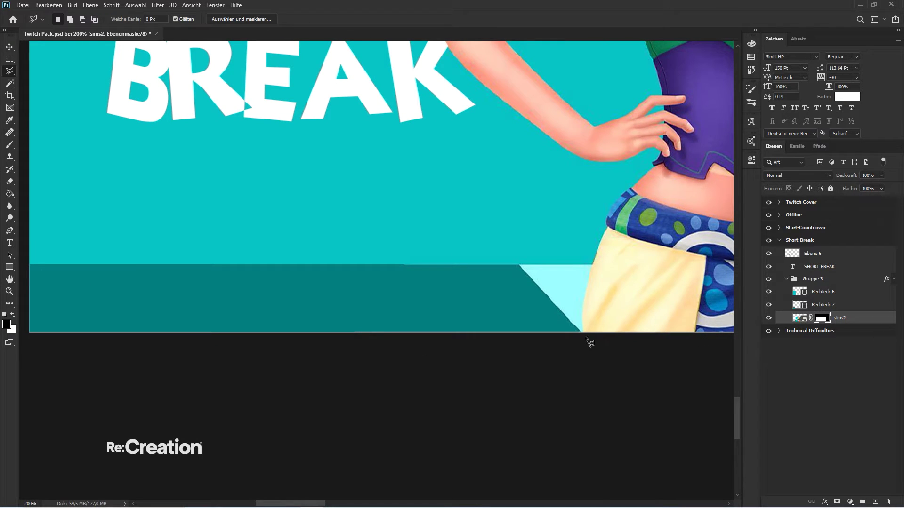
left_click_drag(582, 319, 594, 266)
left_click(384, 258)
double_click(578, 262)
key("Delete")
key("ctrl+d")
- Mask out the bottom band below the skirt with a lasso selection filled on the sims2 mask
mouse_move(583, 302)
left_mouse_down()
mouse_move(594, 265)
mouse_move(20, 272)
mouse_move(415, 286)
left_mouse_up()
left_click(344, 372)
left_click(457, 439)
scroll(518, 400, "right", 5)
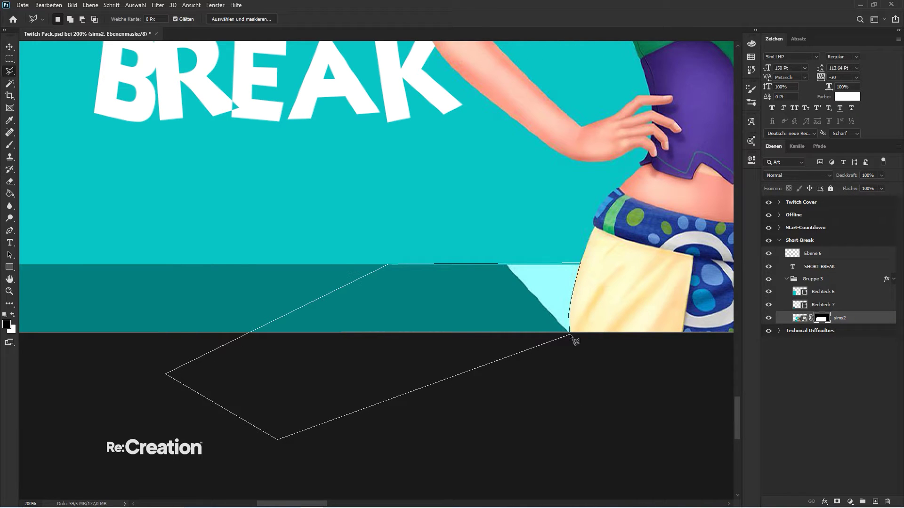
left_click(570, 334)
key("g")
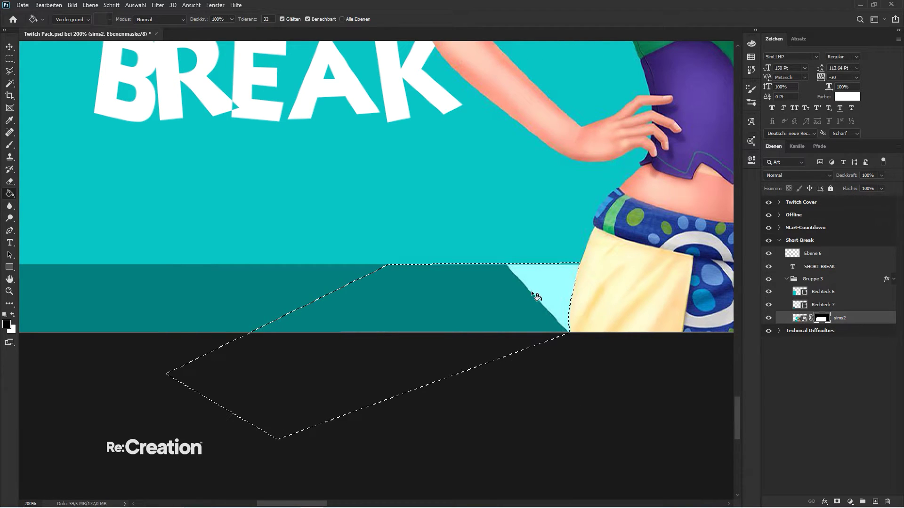
left_click(536, 298)
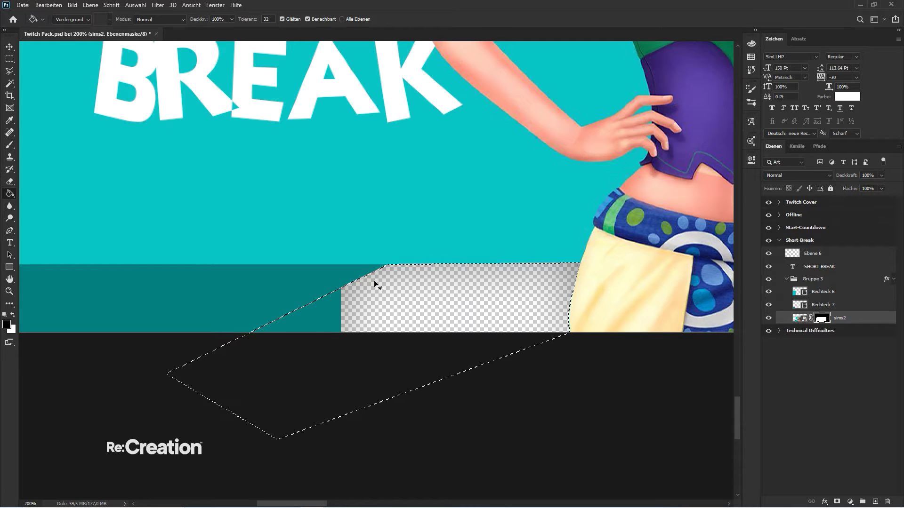
key("ctrl+d")
- Hide Rechteck 7 and mask away the leftover teal triangle with a rectangular selection
left_click(768, 305)
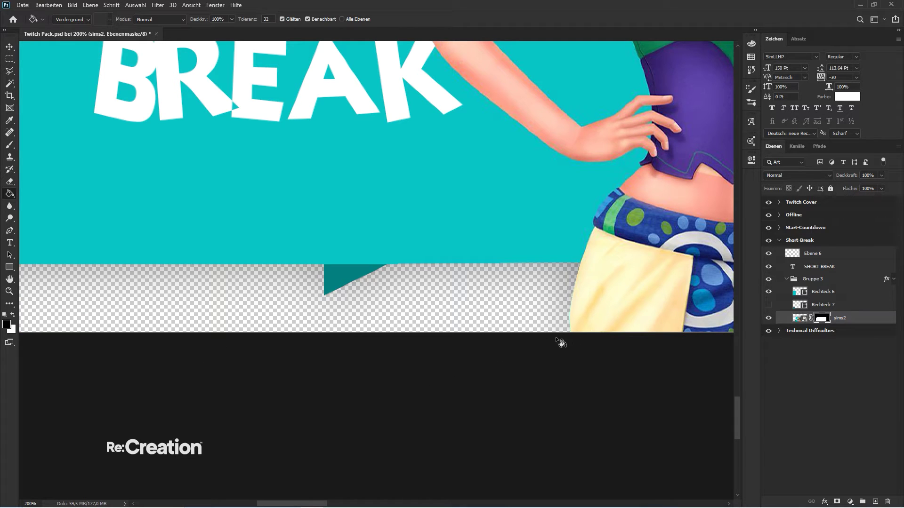
key("m")
left_click_drag(304, 320, 408, 265)
key("g")
left_click(352, 279)
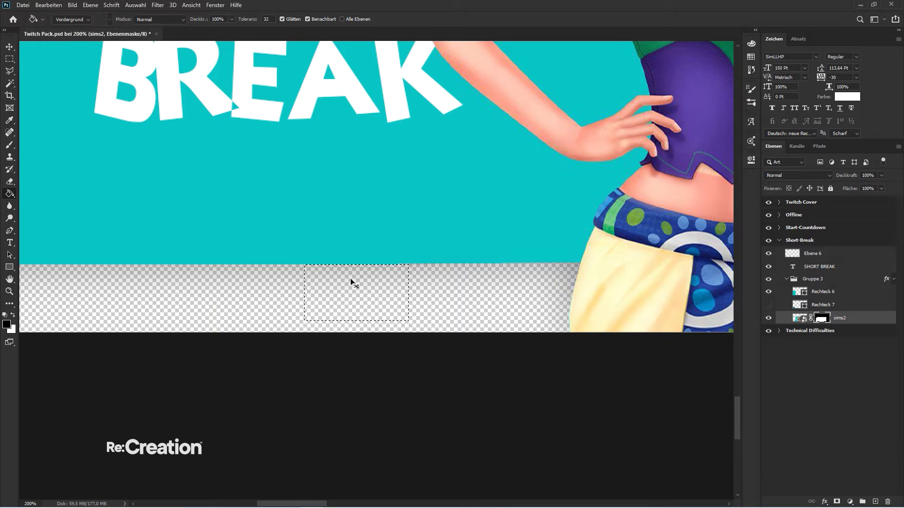
- Delete the hidden Rechteck 7 layer
scroll(365, 291, "down", 4)
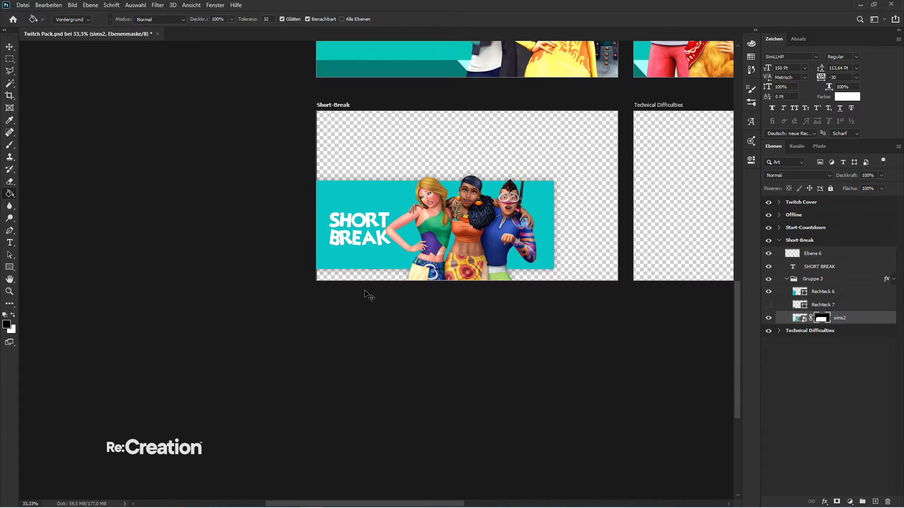
left_click_drag(414, 264, 330, 276)
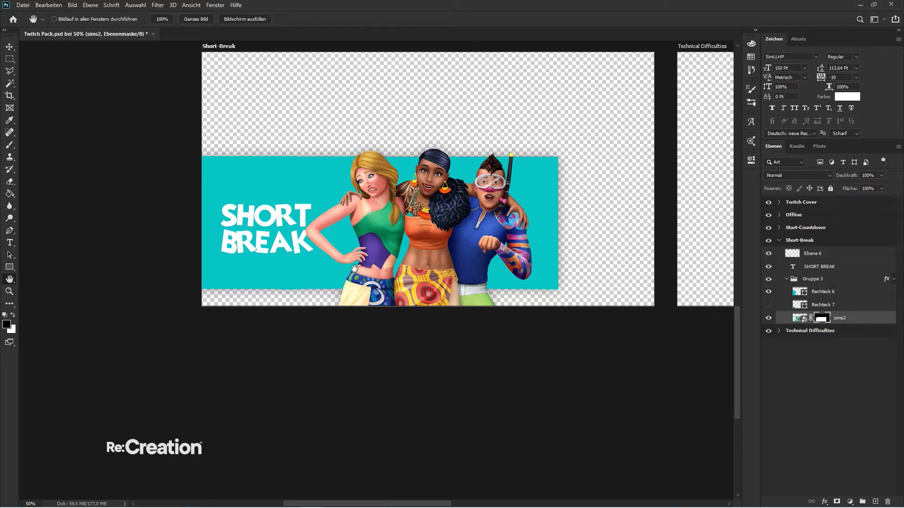
key("v")
left_click(819, 305)
key("Delete")
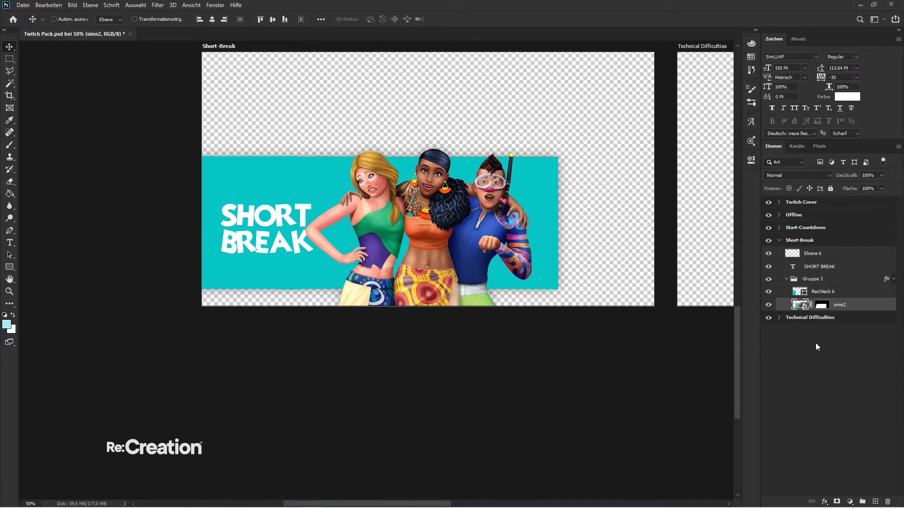
key("ctrl+minus")
left_click_drag(586, 302, 469, 291)
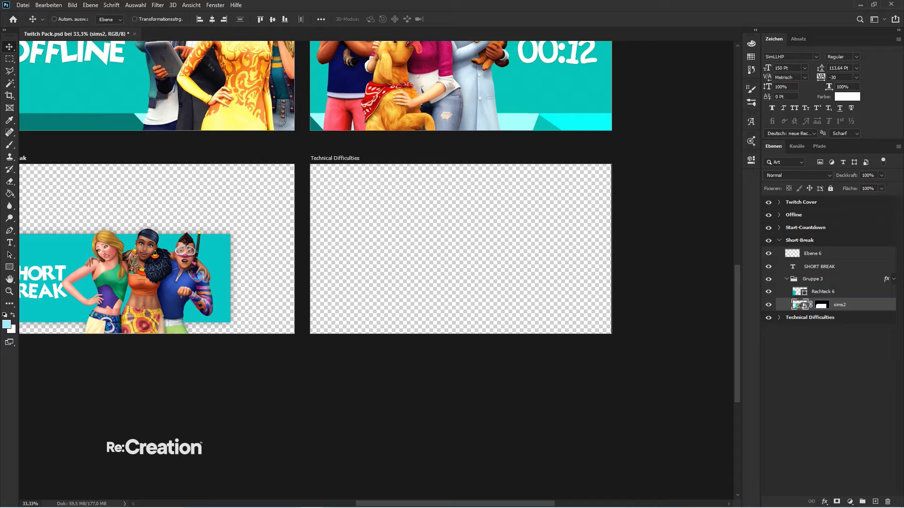
- Place the sims4 city image onto the Technical Difficulties artboard
left_click_drag(513, 328, 522, 274)
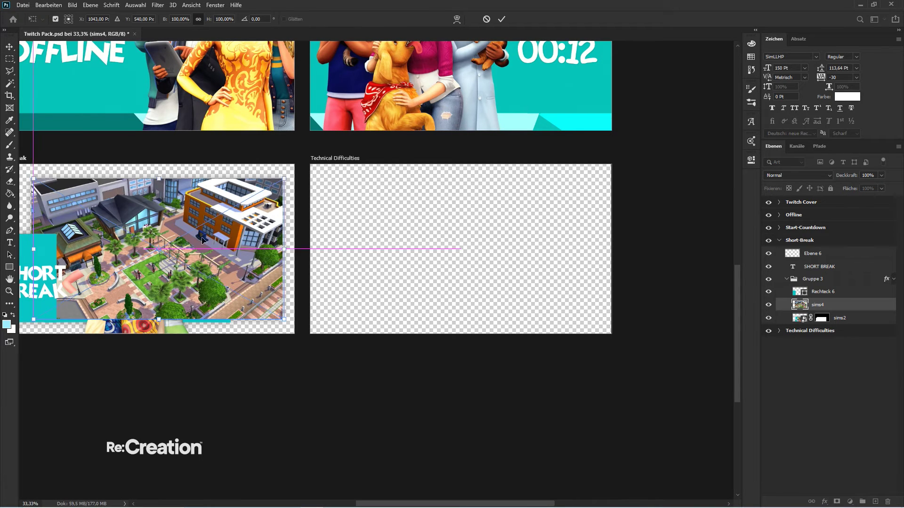
left_click_drag(193, 239, 485, 239)
key("Return")
left_click(779, 319)
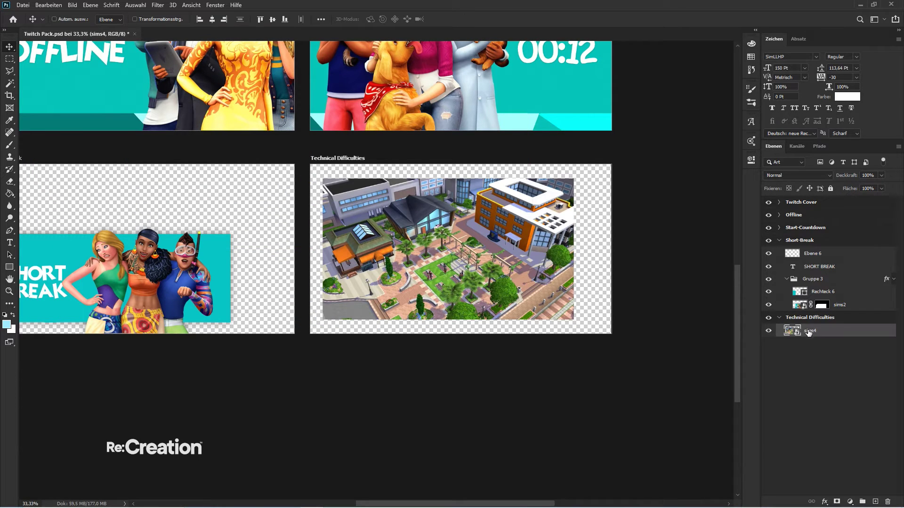
left_click_drag(524, 238, 533, 238)
- Scale sims4 to 141.55% to fill the artboard, then add an empty layer above it
key("ctrl+t")
left_click_drag(579, 179, 633, 149)
left_click_drag(518, 270, 531, 270)
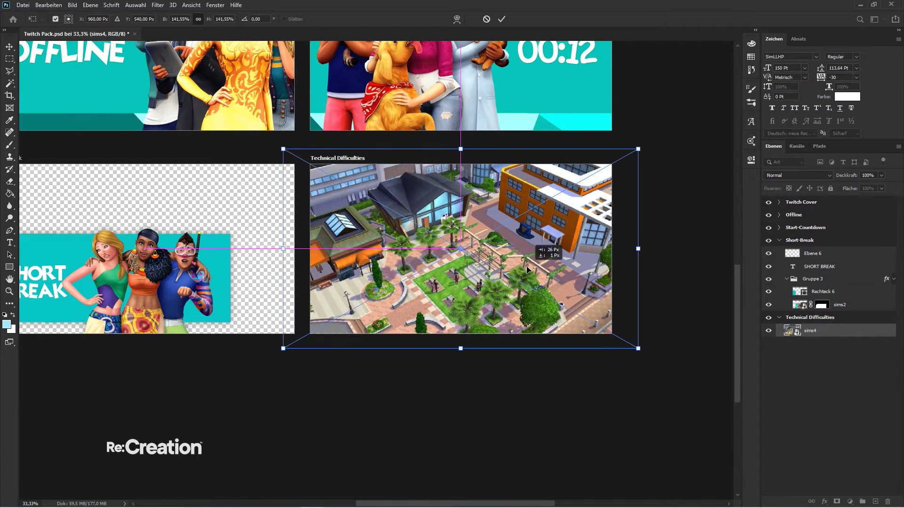
key("Return")
left_click(875, 501)
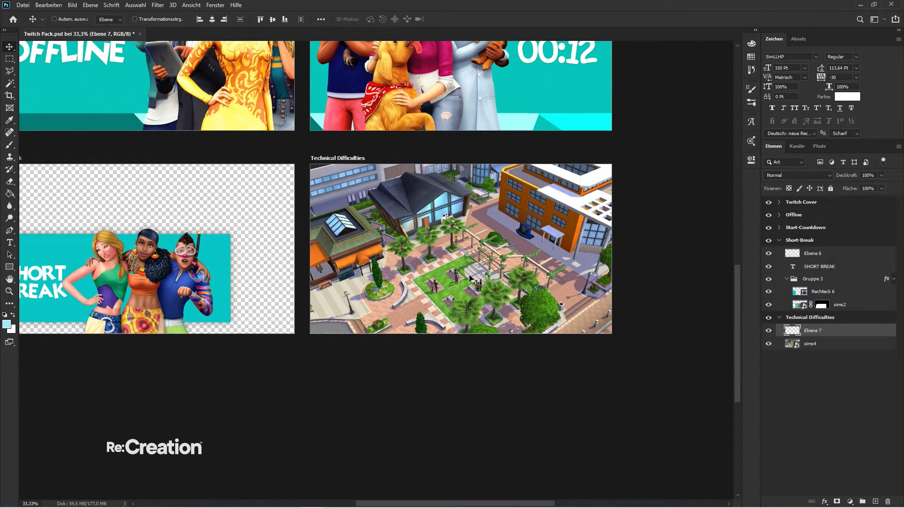
- Draw a rectangle covering the artboard filled with dark teal #047b74
key("u")
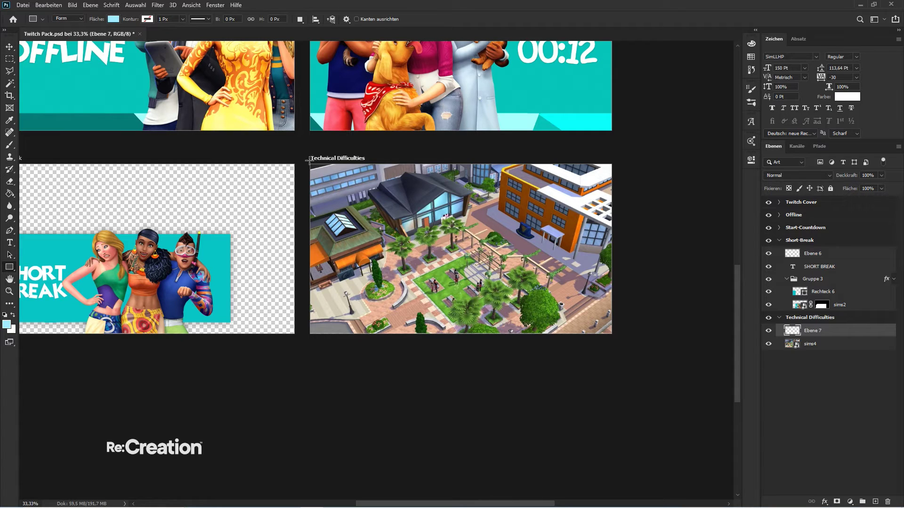
left_click_drag(308, 161, 614, 336)
left_click(10, 46)
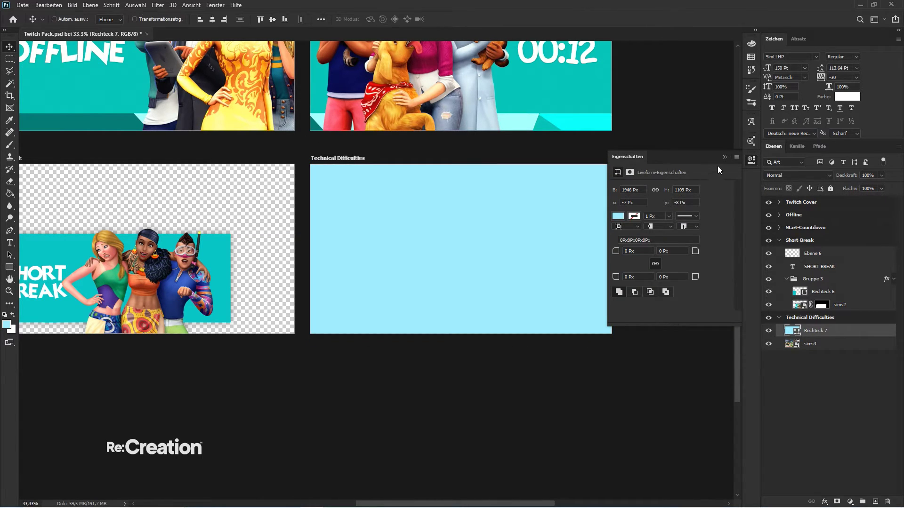
left_click(752, 160)
double_click(789, 328)
left_click(678, 226)
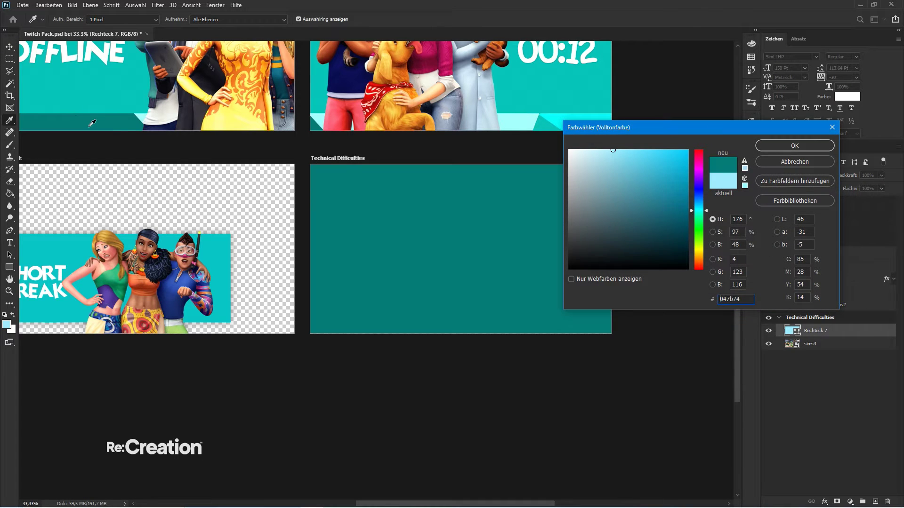
left_click(795, 146)
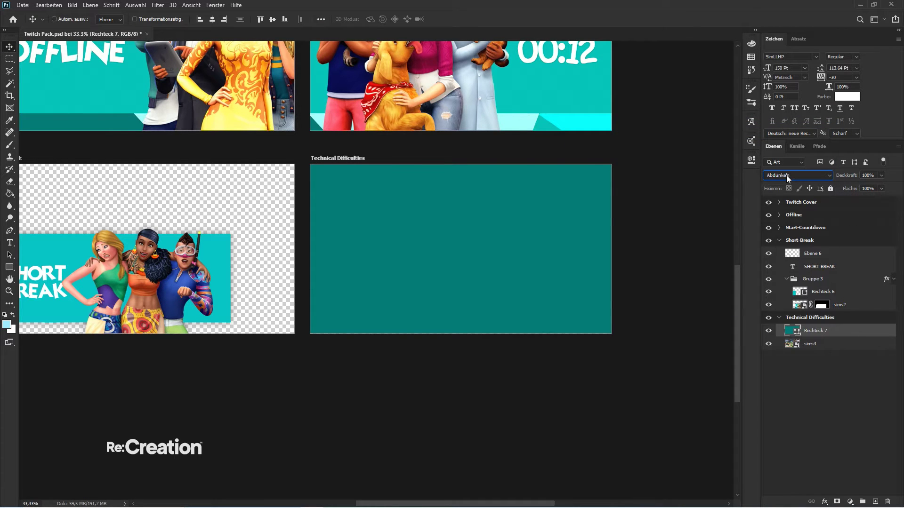
- Set the Rechteck 7 rectangle's blend mode to Multiply
scroll(787, 176, "down", 1)
scroll(788, 176, "up", 1)
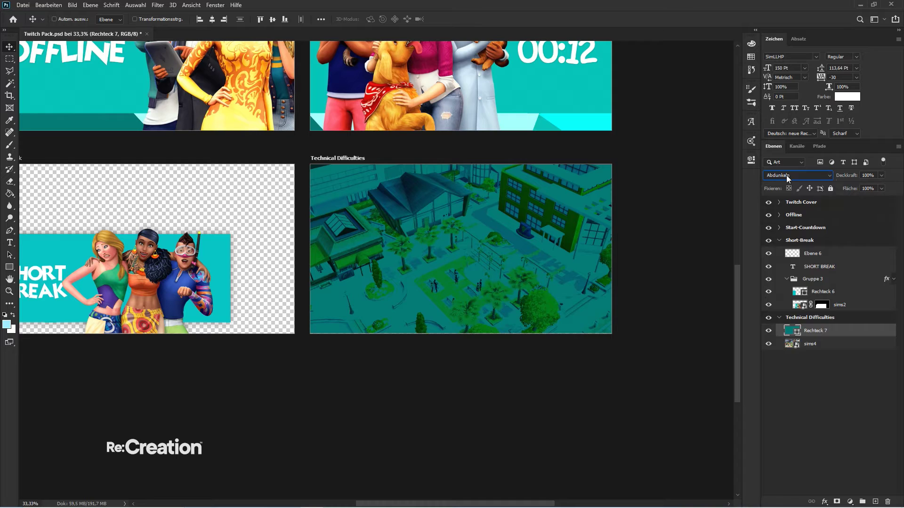
left_click(788, 178)
left_click(791, 208)
left_click(815, 366)
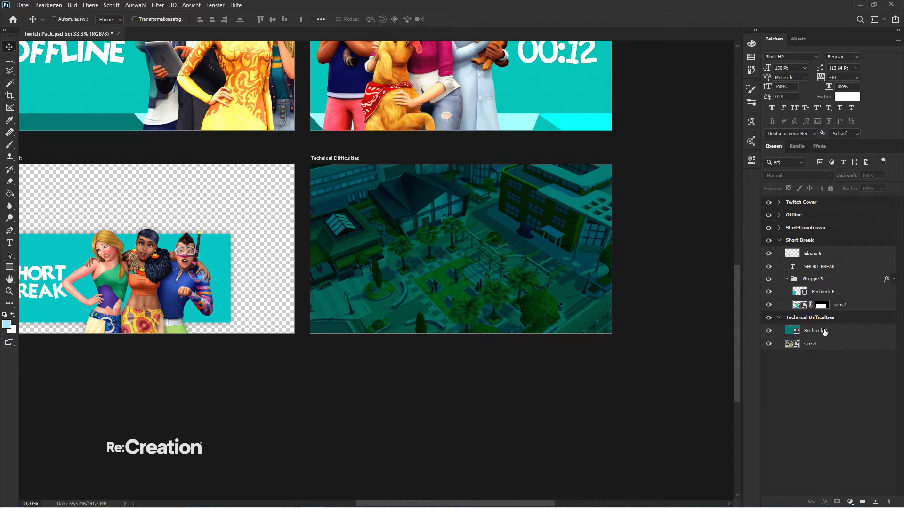
left_click(825, 332)
left_click(823, 381)
left_click(825, 331)
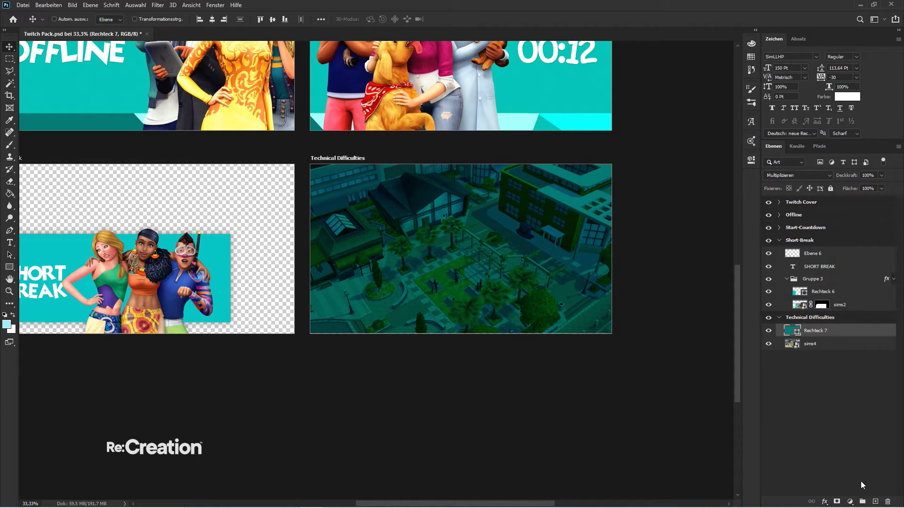
- Add a new layer filled with black at 50% opacity above Rechteck 7
left_click(876, 501)
key("g")
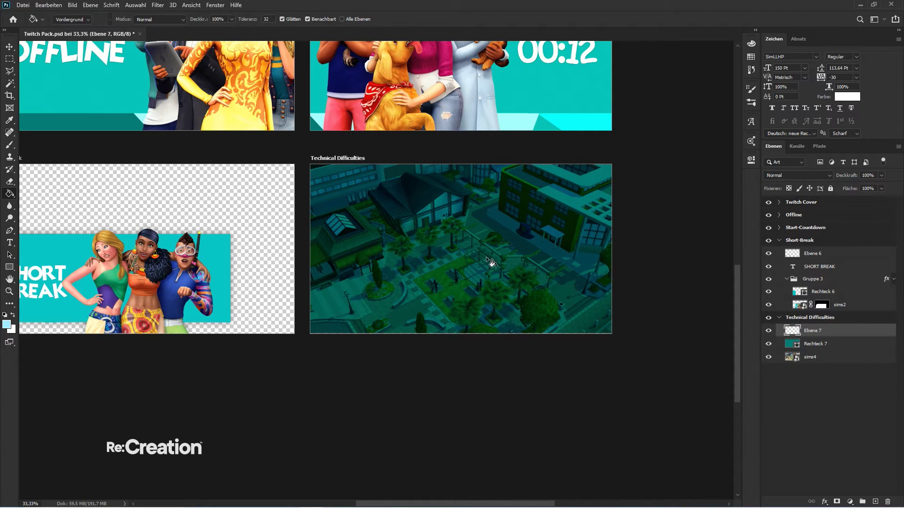
left_click(4, 315)
left_click(438, 244)
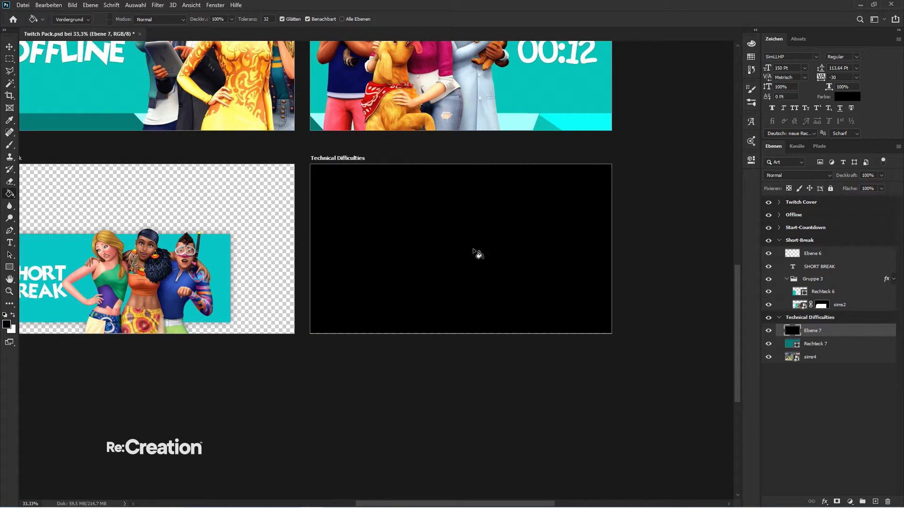
left_click(9, 47)
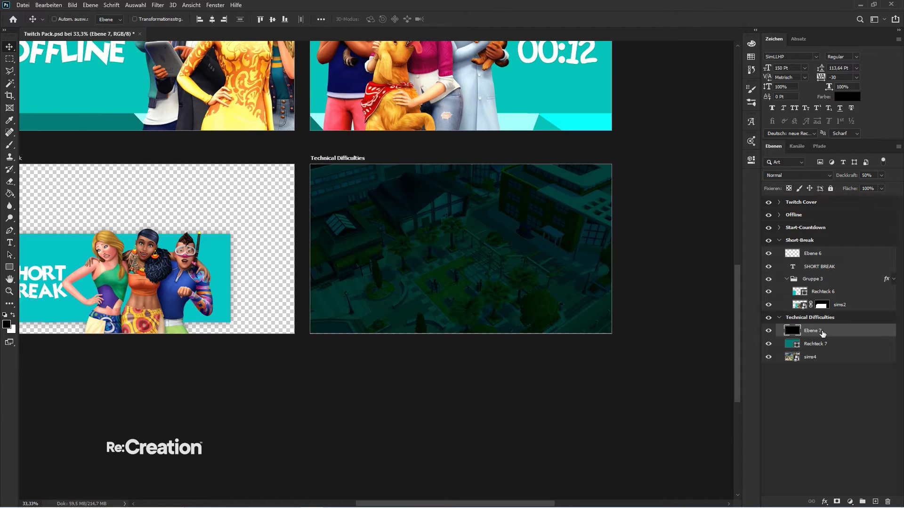
key("5")
key("t")
scroll(621, 235, "up", 1)
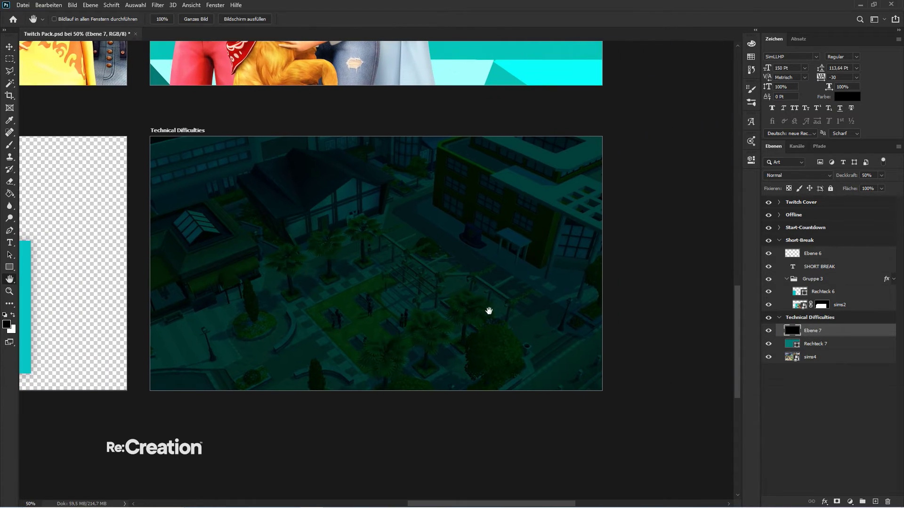
- Type the message "were Experiencing technical" / "Please stand by." in the artboard centre
left_click(341, 259)
type("we")
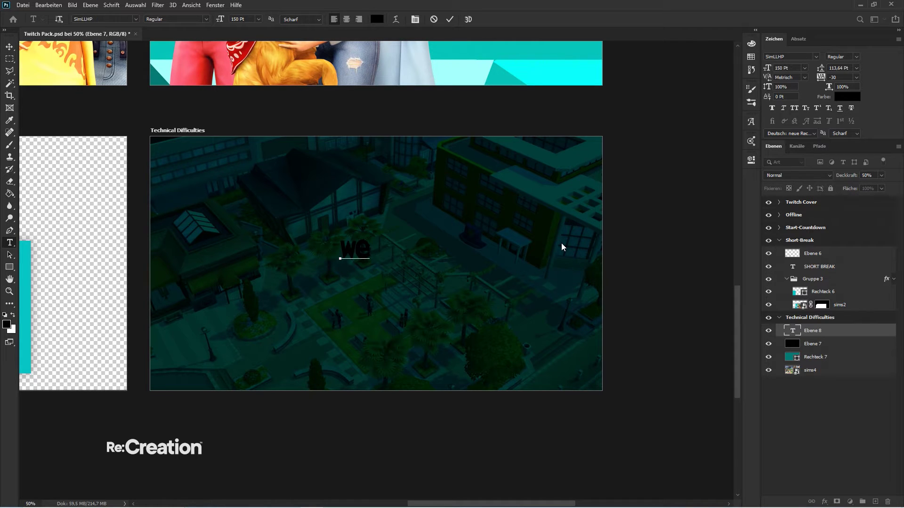
type("re Exper")
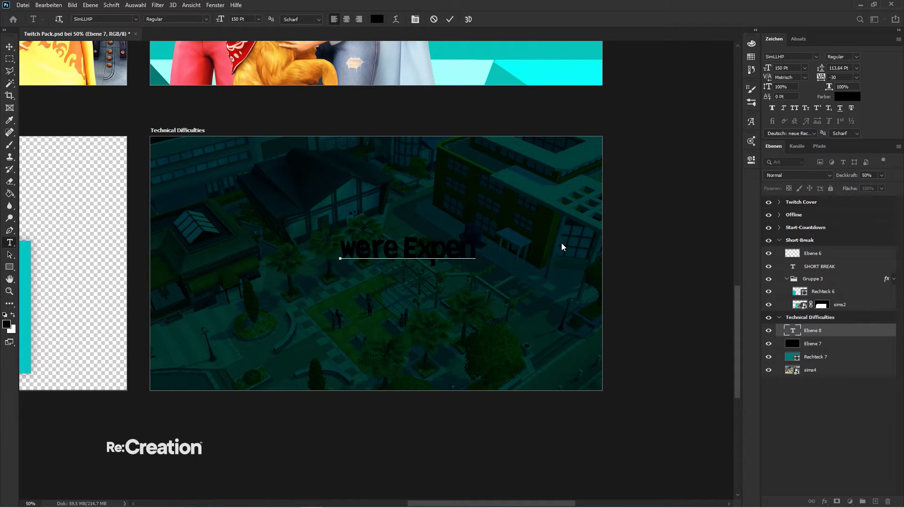
type("iencing tech")
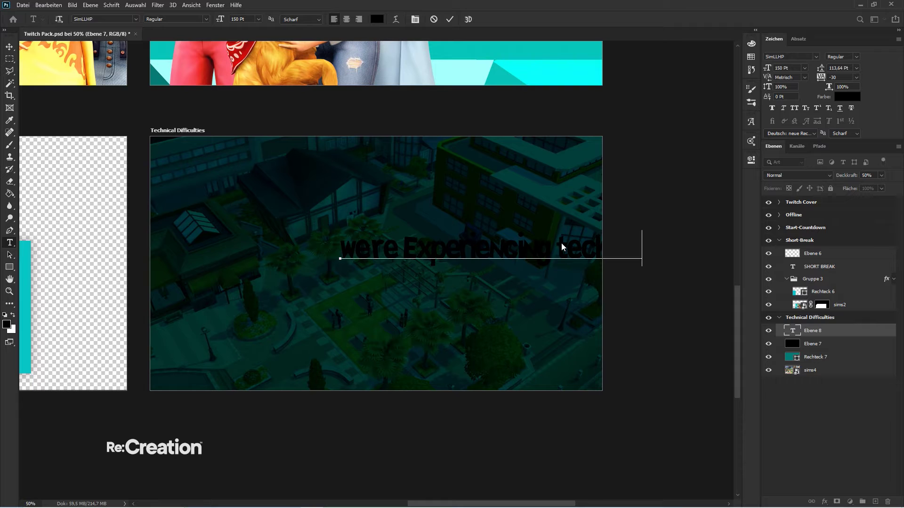
type("nical")
type("Please stand yb")
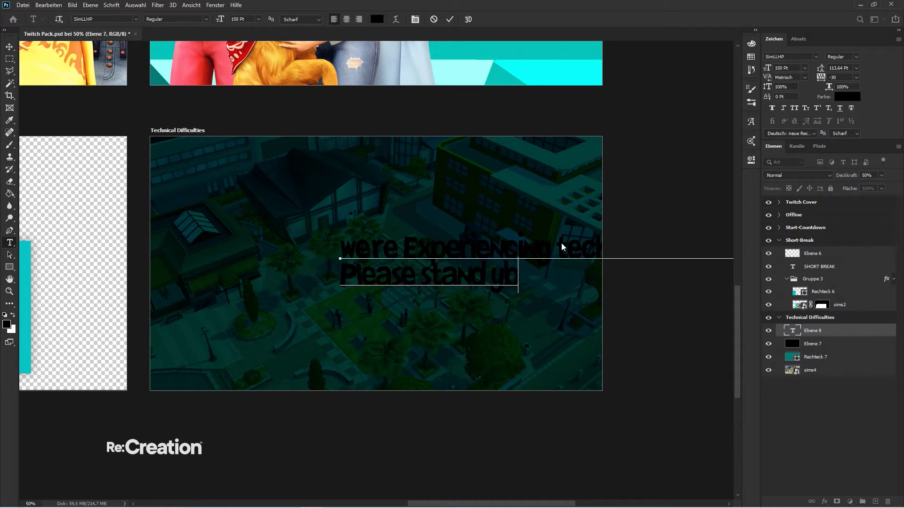
key("BackSpace")
key("BackSpace")
type("by.")
- Format the message as white Calibri Light at 30 pt
key("ctrl+a")
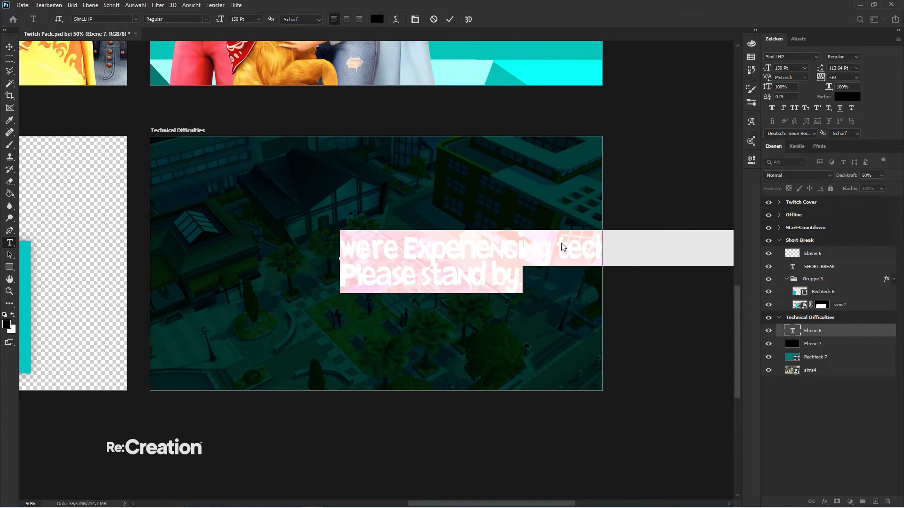
left_click(787, 57)
type("Calibri")
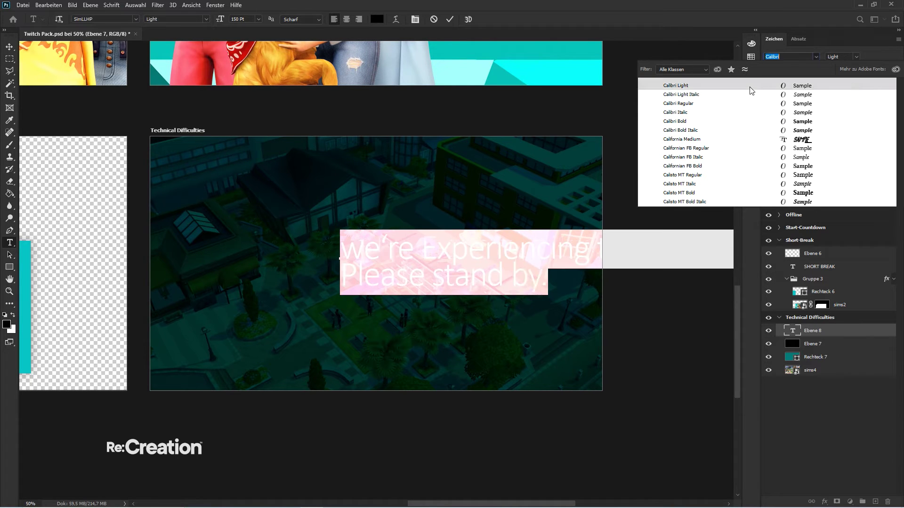
left_click(752, 87)
type("30")
key("Return")
left_click(847, 96)
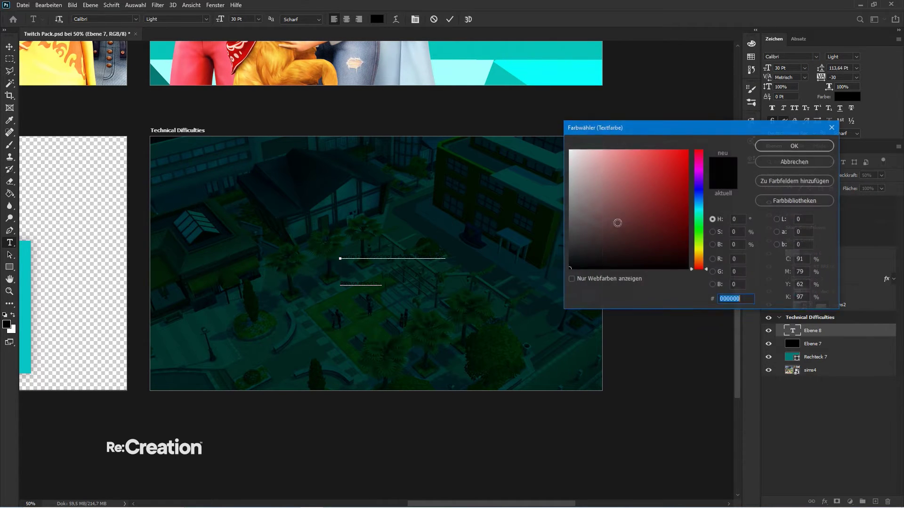
left_click(571, 152)
left_click(793, 145)
- Correct the first word to "We're" and tighten the line spacing
left_click(426, 261)
key("ctrl+1")
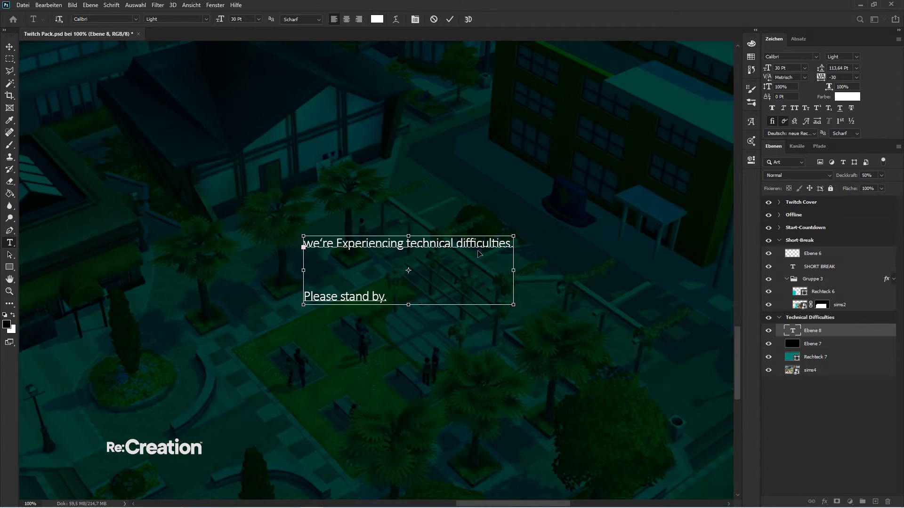
type("e")
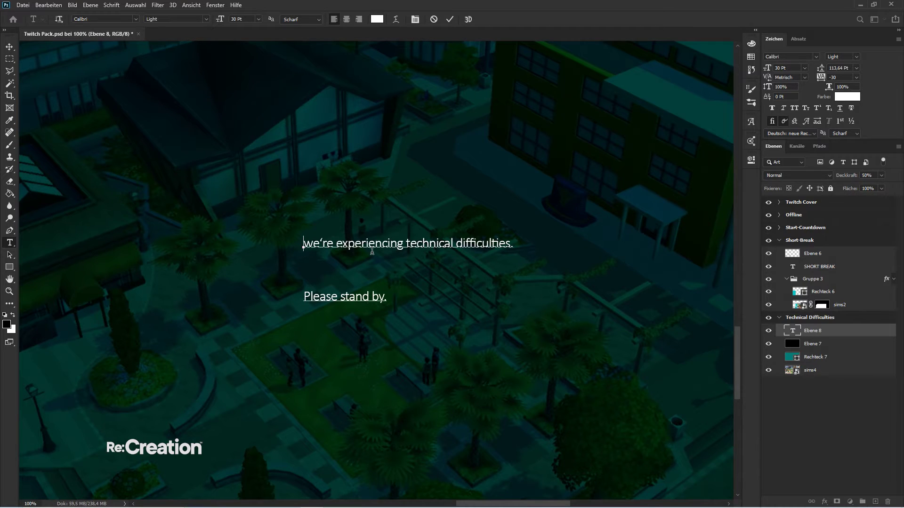
type("F")
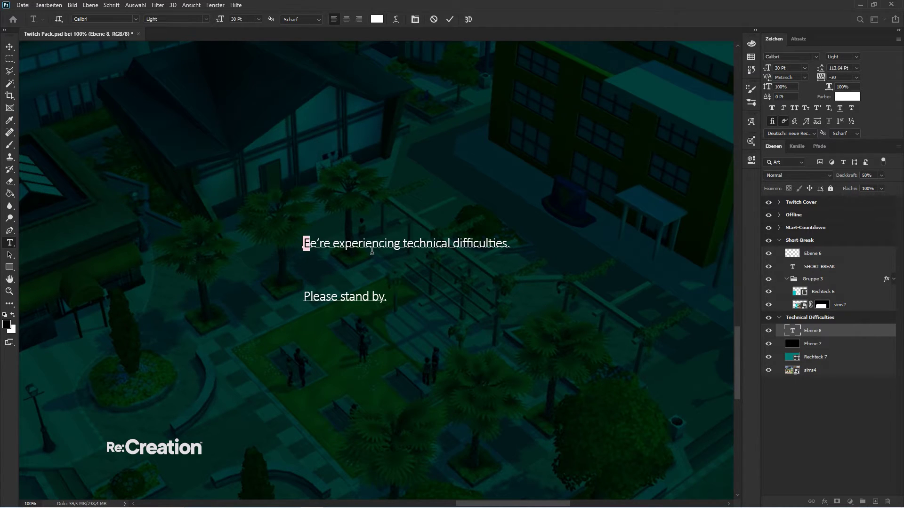
type("W")
key("Right")
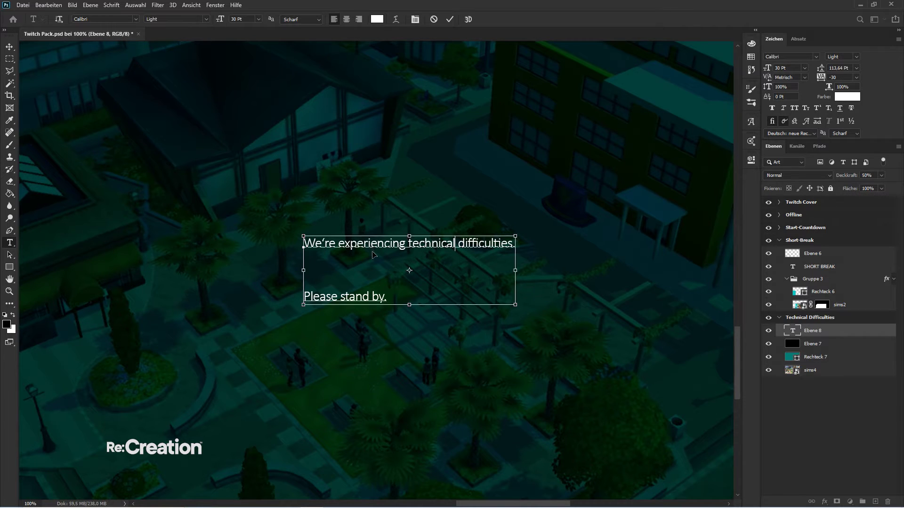
key("ctrl+a")
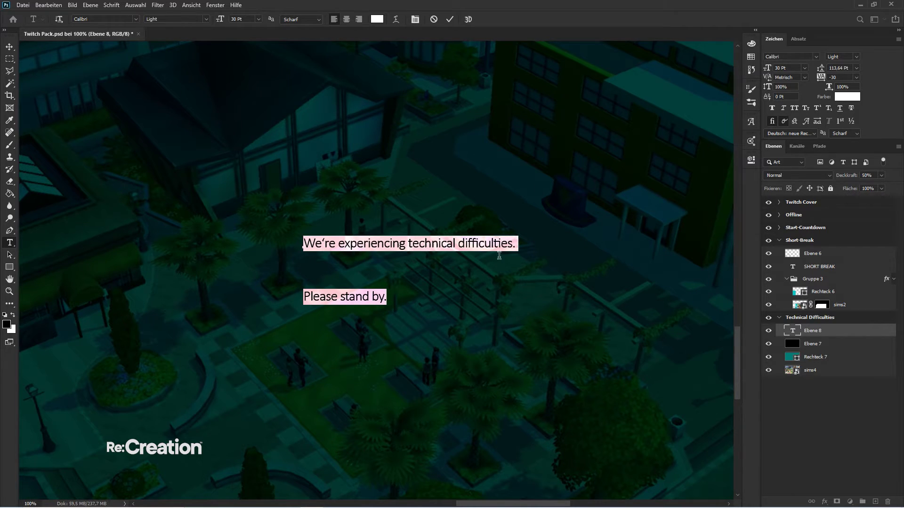
left_click_drag(818, 73, 779, 74)
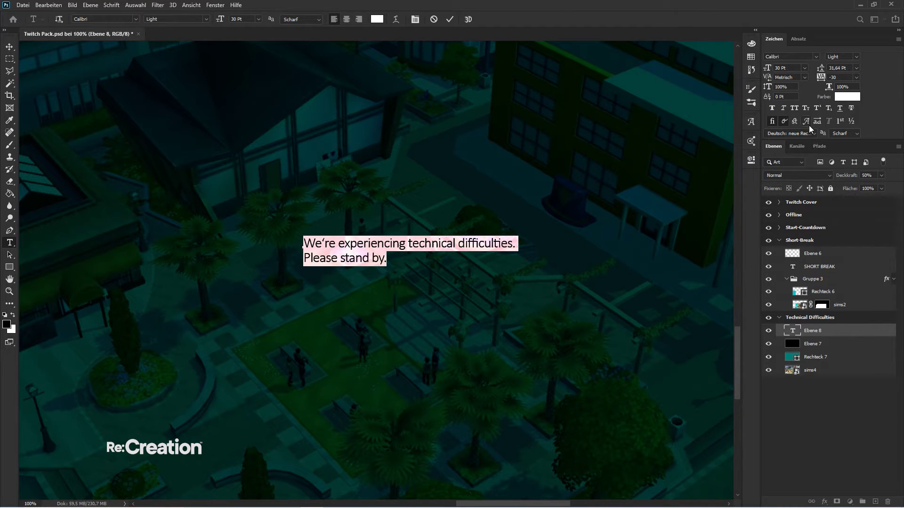
left_click(11, 47)
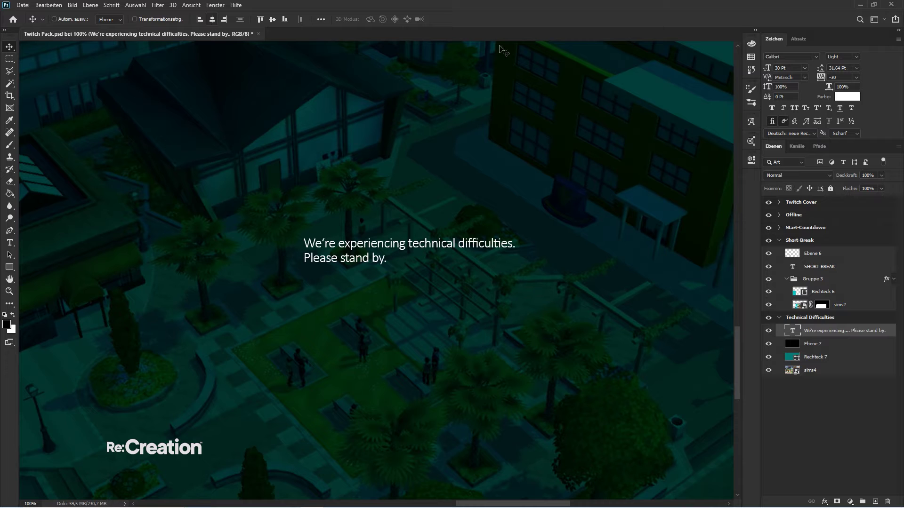
- Centre-align the message, move it to the artboard centre and enlarge it slightly
key("ctrl+shift+c")
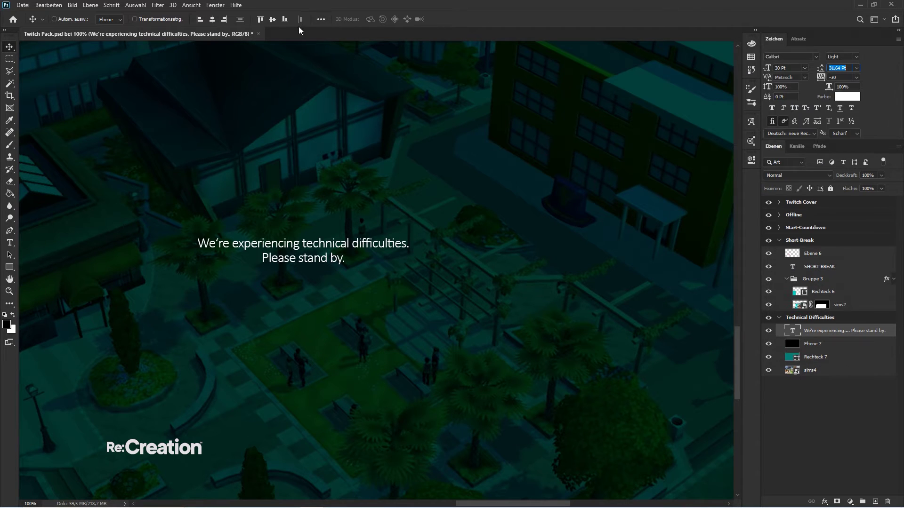
left_click_drag(203, 133, 278, 139)
key("ctrl+minus")
key("ctrl+minus")
key("ctrl+minus")
key("ctrl+plus")
key("ctrl+plus")
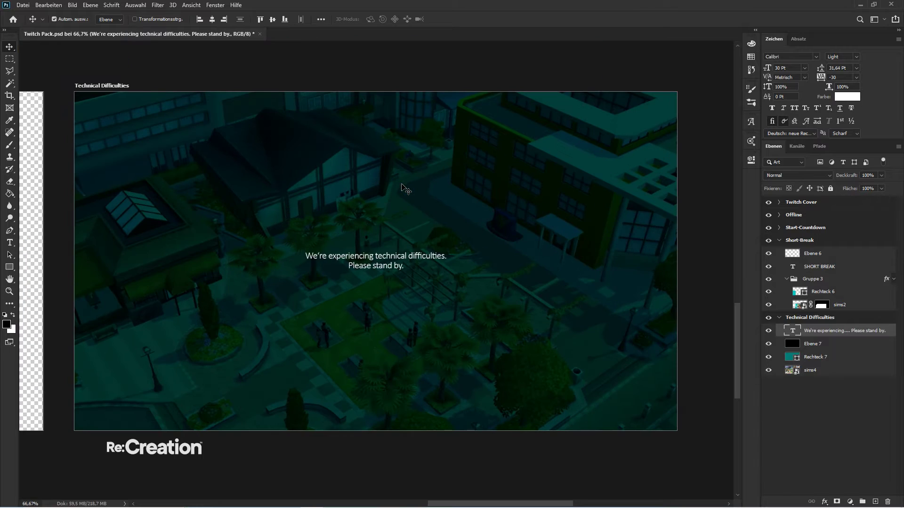
key("ctrl+t")
left_click_drag(449, 249, 471, 247)
key("Return")
key("ctrl+minus")
left_click(827, 418)
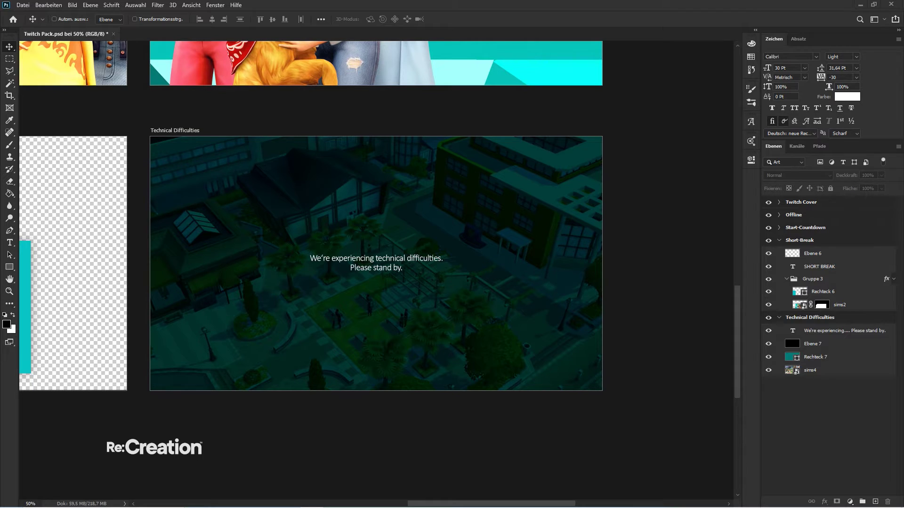
left_click_drag(440, 187, 445, 226)
left_click_drag(484, 188, 606, 126)
left_click_drag(570, 193, 572, 199)
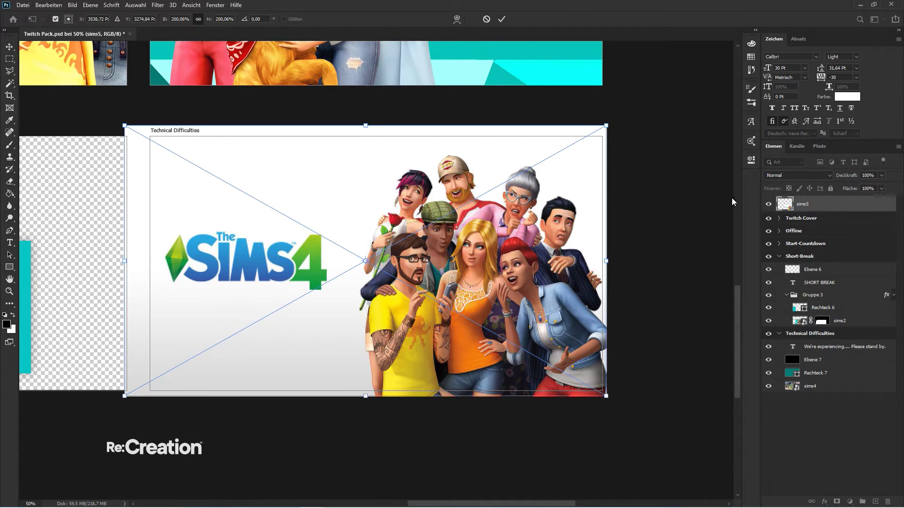
key("Return")
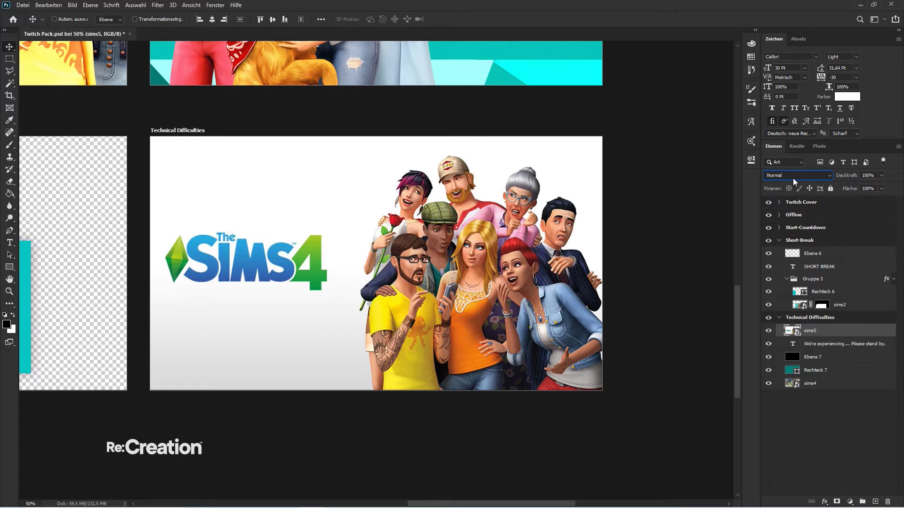
scroll(793, 178, "down", 7)
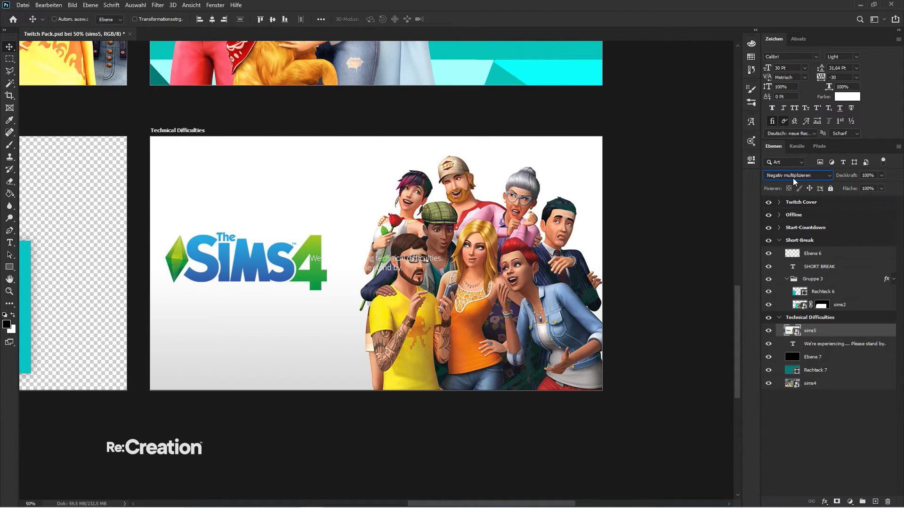
scroll(792, 178, "down", 7)
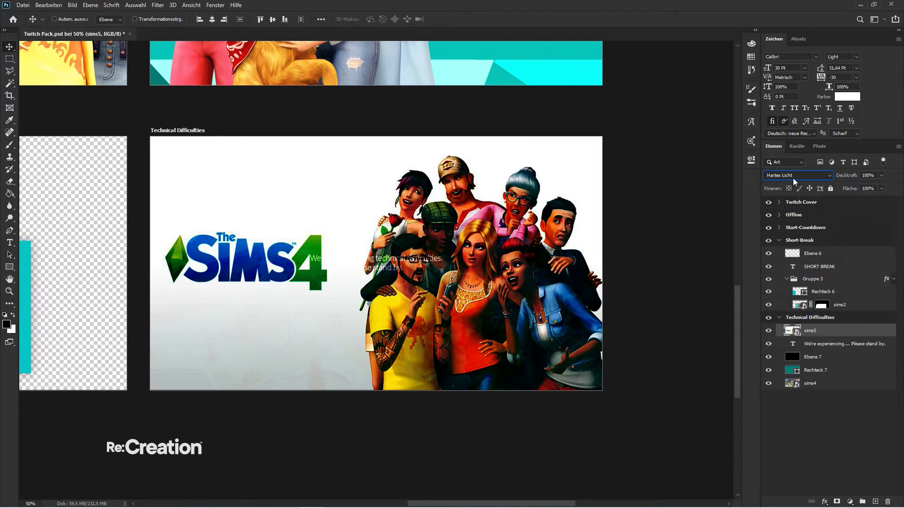
scroll(793, 178, "down", 7)
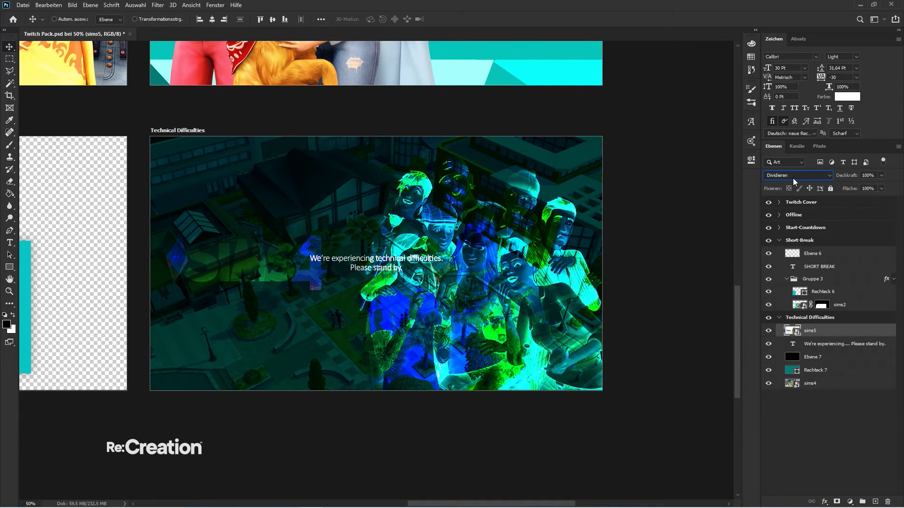
scroll(793, 178, "up", 1)
left_click(792, 175)
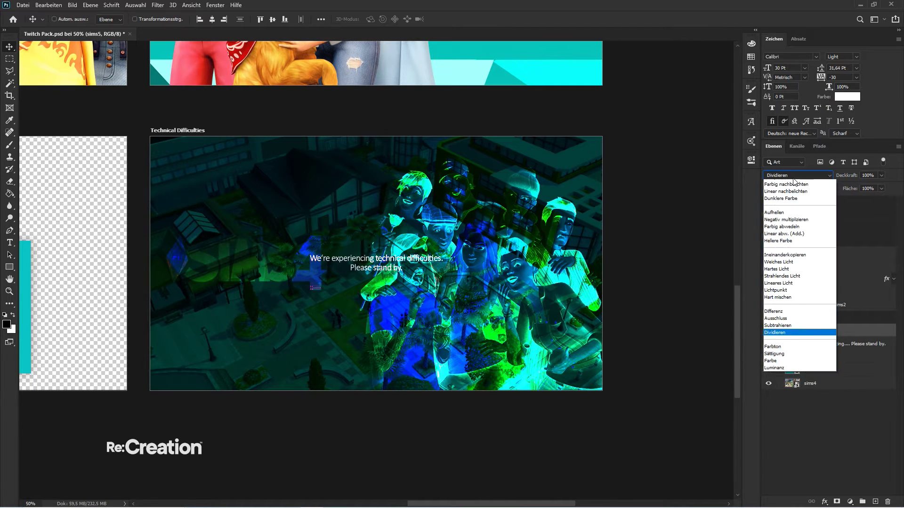
left_click(775, 182)
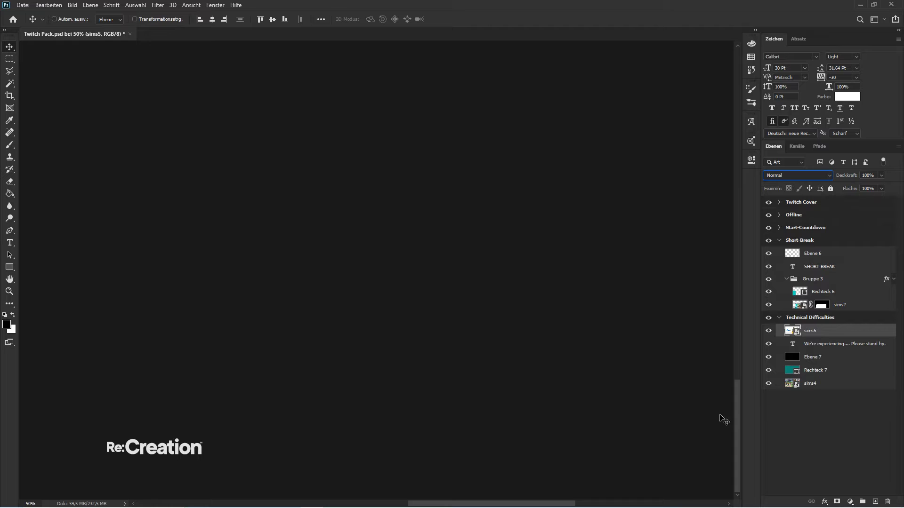
left_click_drag(737, 391, 743, 283)
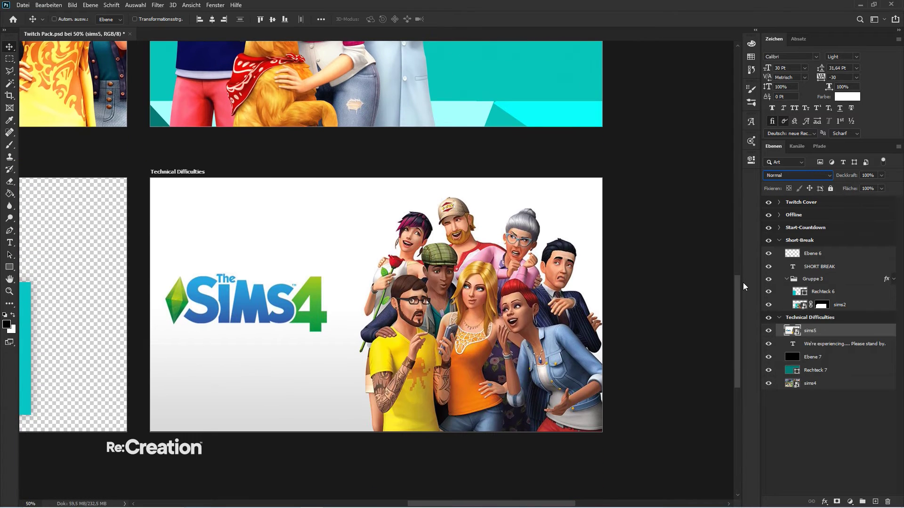
left_click(821, 391)
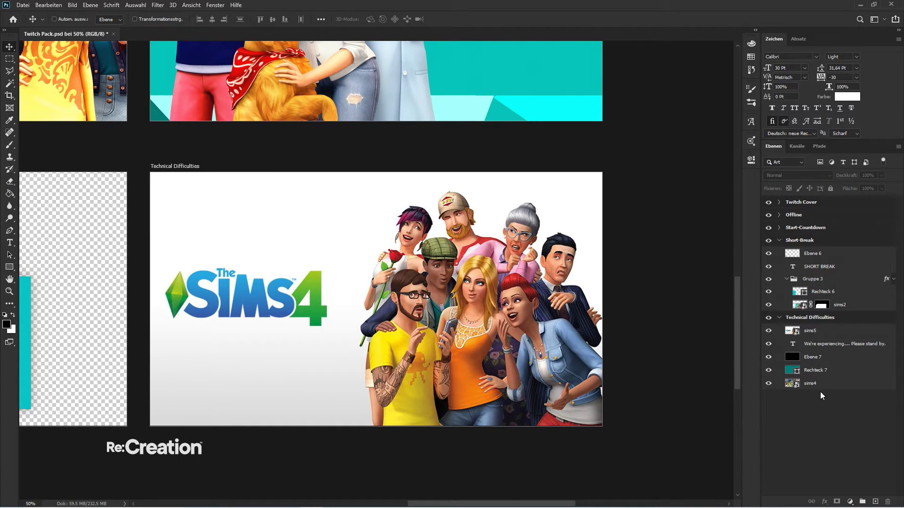
left_click(825, 336)
left_click(767, 331)
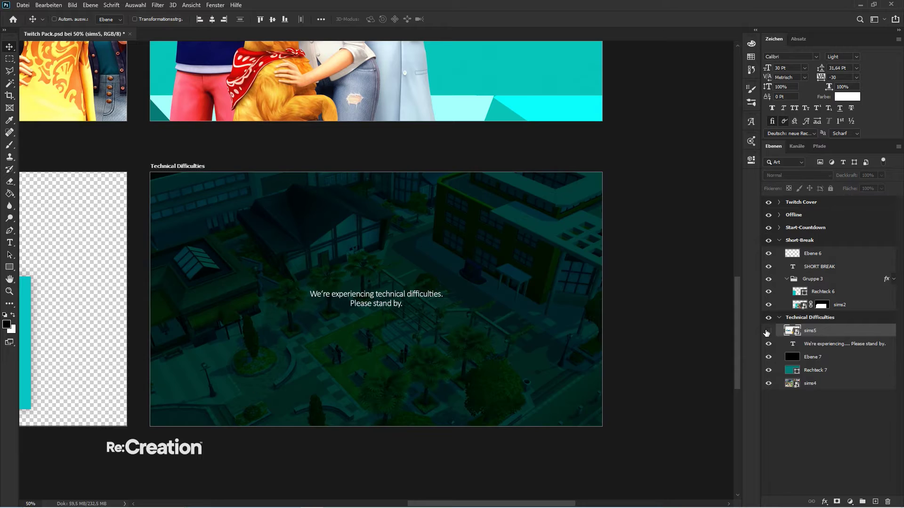
left_click(767, 332)
key("Delete")
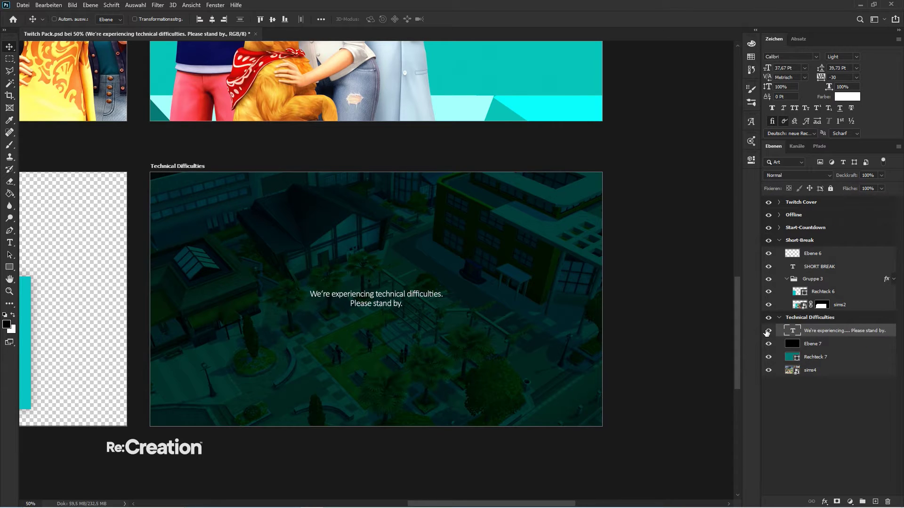
key("h")
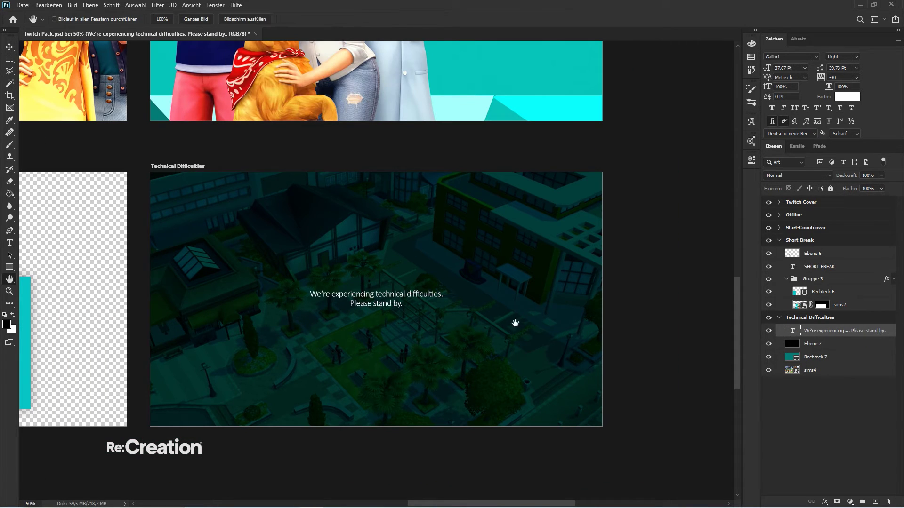
scroll(417, 312, "up", 2)
scroll(418, 312, "down", 3)
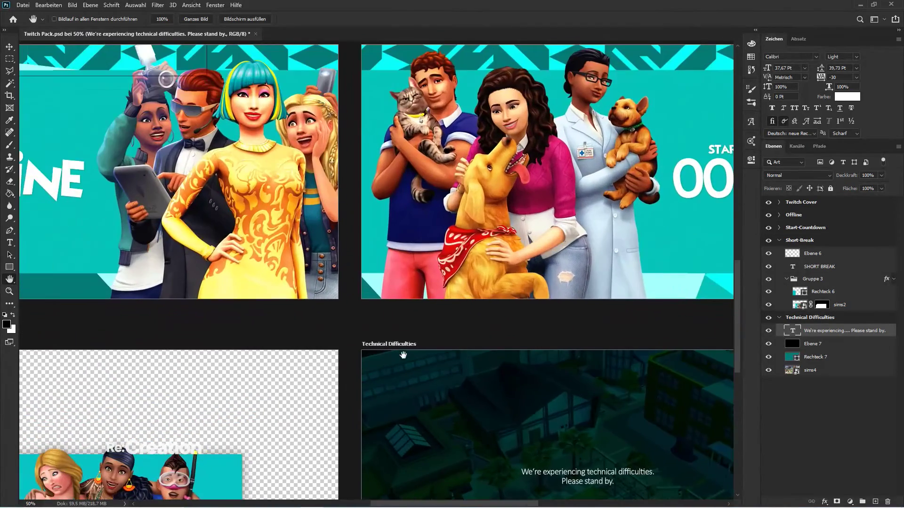
scroll(403, 355, "down", 1)
scroll(292, 471, "up", 1)
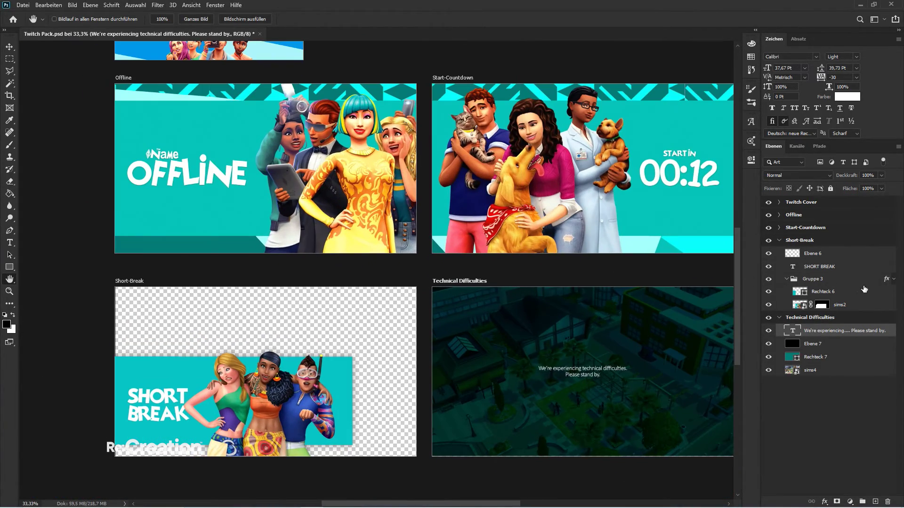
- Duplicate the Twitch Cover Text group into the Technical Difficulties group
left_click(778, 240)
left_click(780, 202)
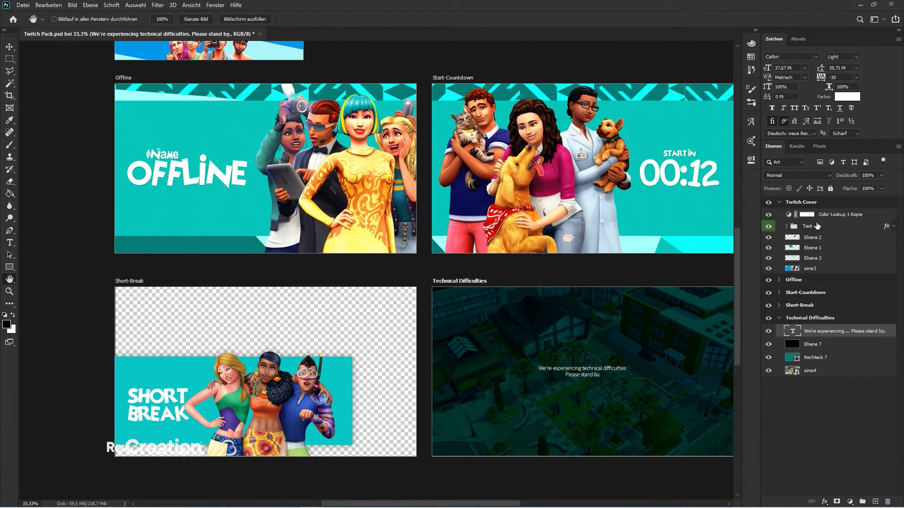
left_click(817, 226)
key("ctrl+j")
left_click_drag(827, 228, 821, 337)
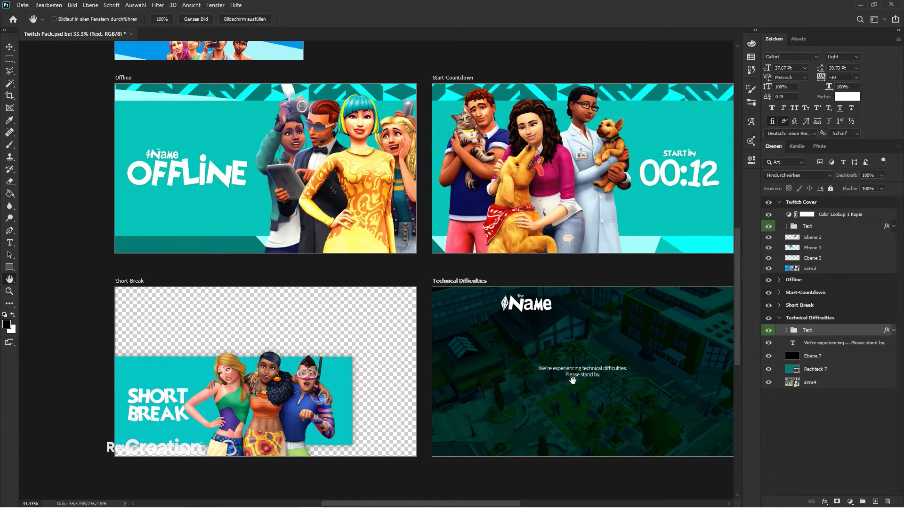
- Move the Name logo to the artboard's bottom centre and shrink it to about 75%
key("h")
left_click_drag(573, 380, 553, 382)
left_click_drag(353, 155, 383, 197)
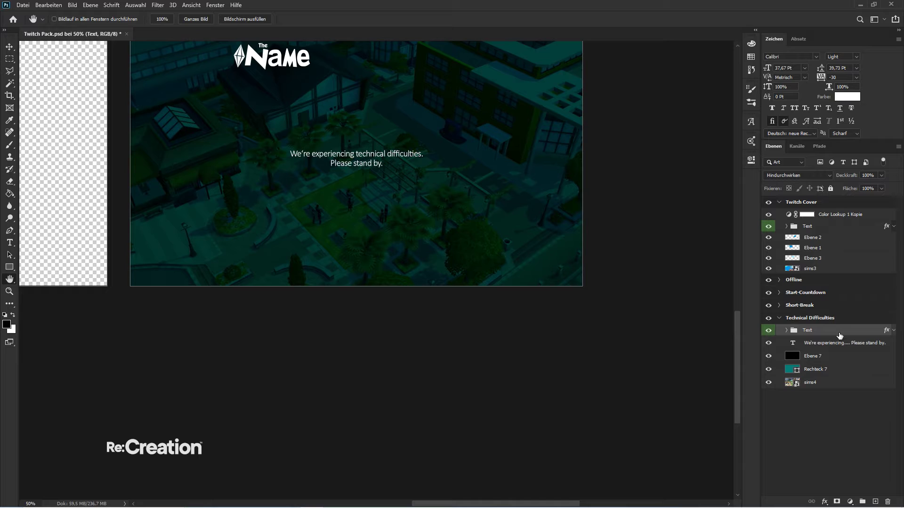
left_click_drag(226, 52, 205, 102)
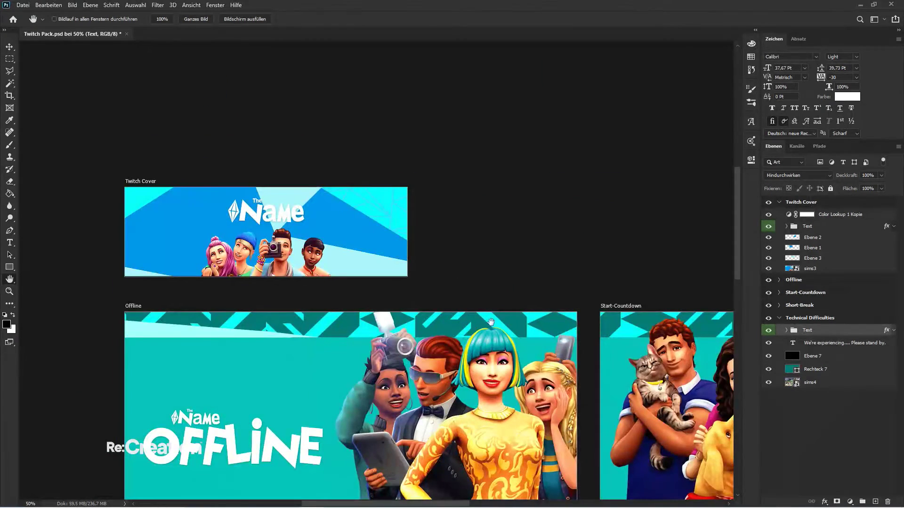
left_click_drag(491, 323, 526, 419)
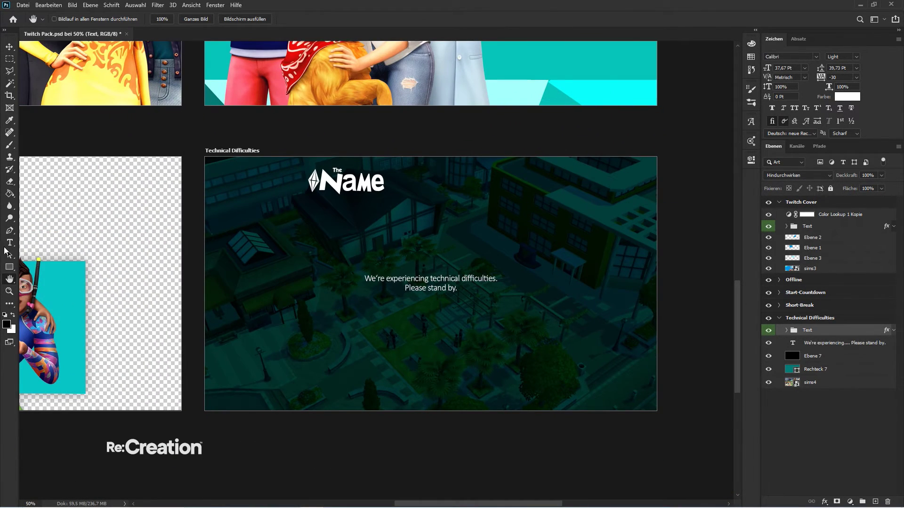
key("v")
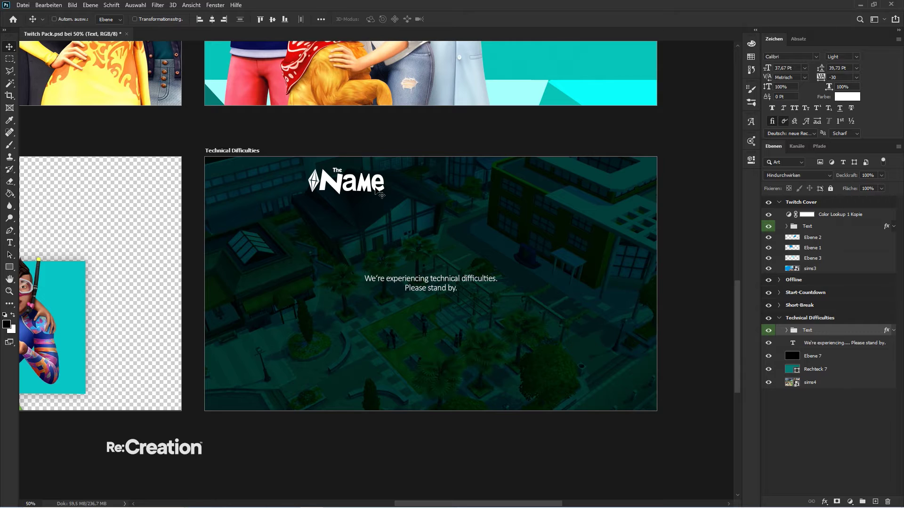
left_click_drag(377, 192, 431, 382)
key("ctrl+t")
key("Return")
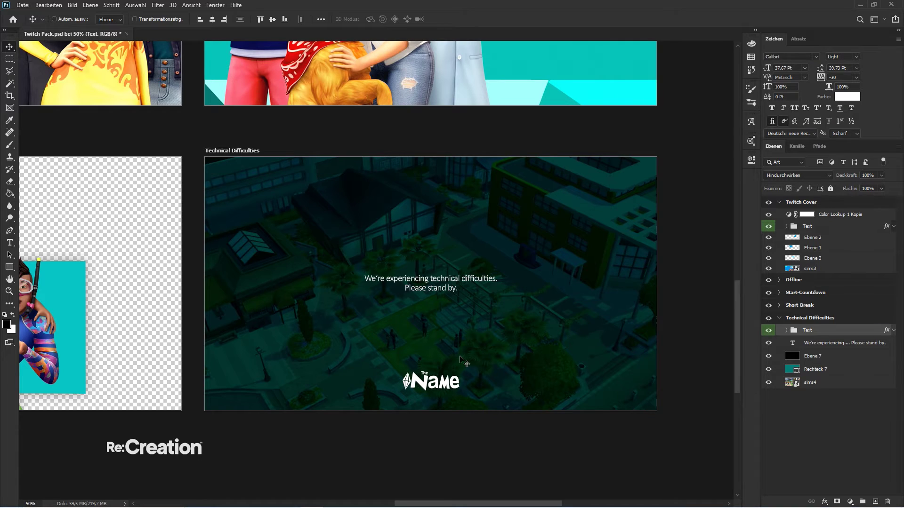
key("ctrl+minus")
key("ctrl+minus")
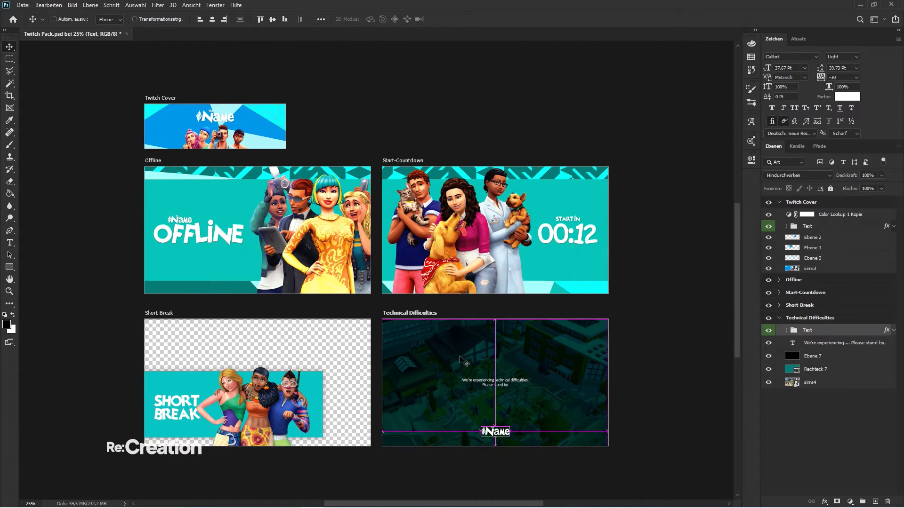
- Rename the Twitch Cover colour lookup layer to CC
left_click(777, 397)
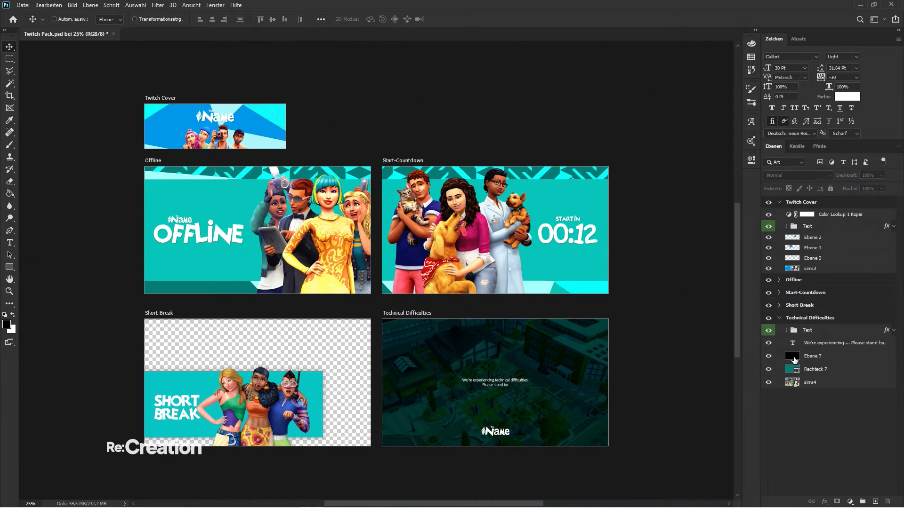
double_click(829, 214)
type("CC")
key("Return")
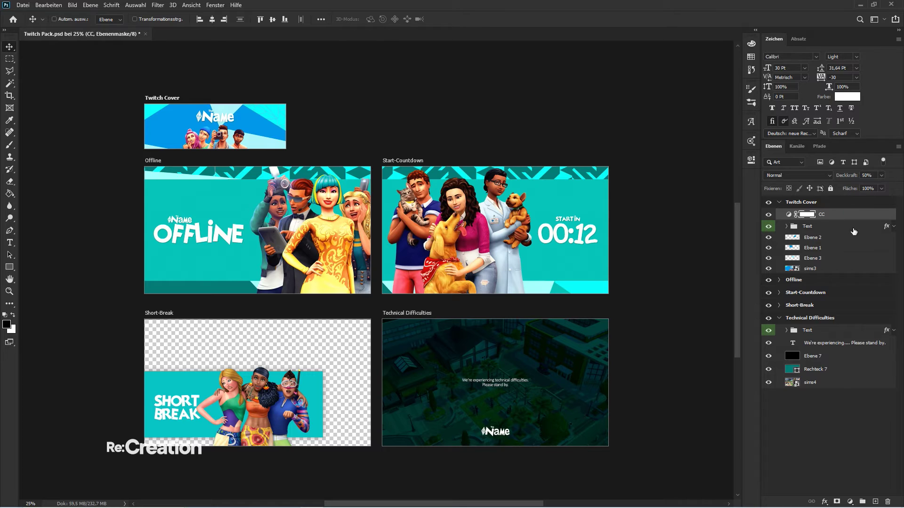
- Copy the colour lookup adjustment into Start-Countdown, Short-Break and Technical Difficulties
left_click(779, 305)
left_click_drag(794, 298, 788, 296)
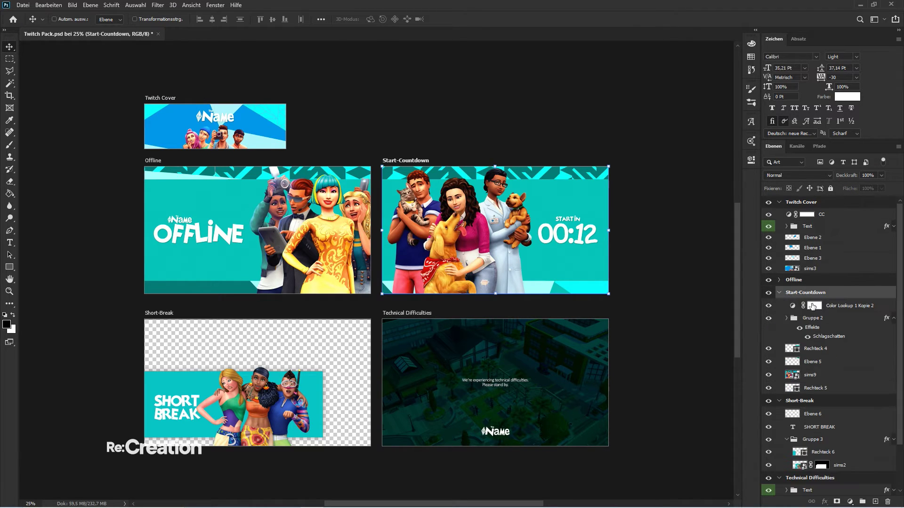
left_click_drag(839, 312, 827, 422)
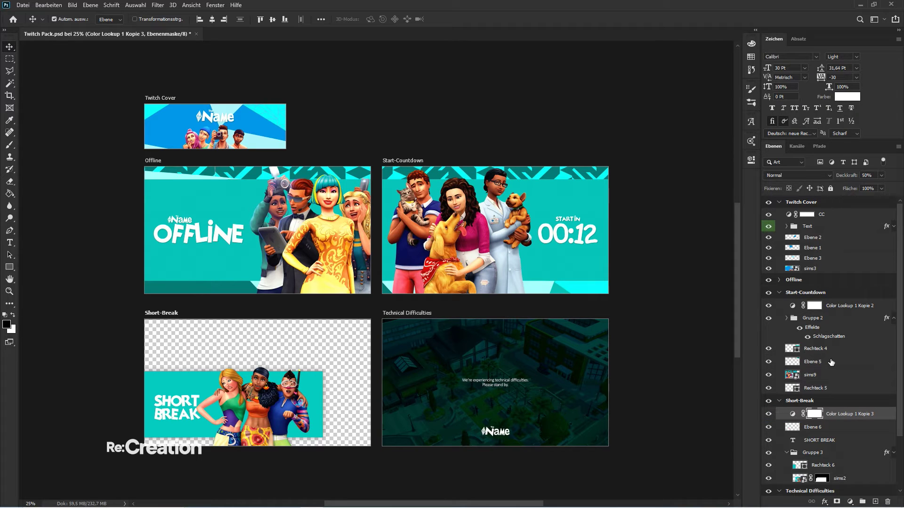
key("ctrl+j")
left_click_drag(836, 339, 827, 434)
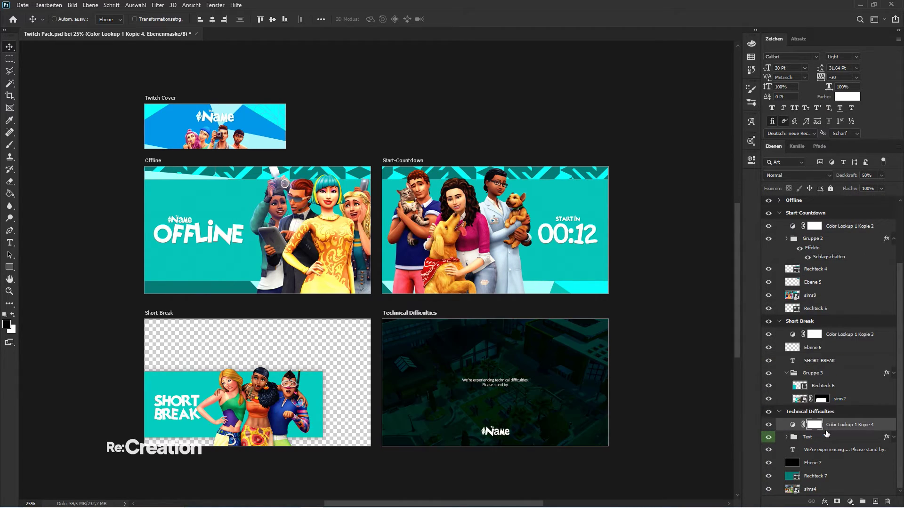
- Lower the dark overlay layer Ebene 7 to 35% opacity
left_click(829, 462)
key("3")
key("5")
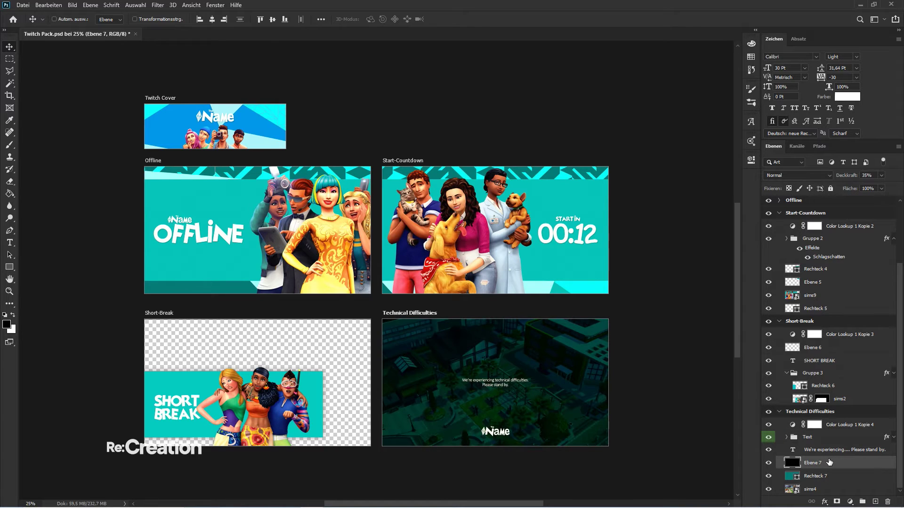
- Give the Twitch Cover CC layer a blue label and delete its layer mask
scroll(819, 247, "up", 3)
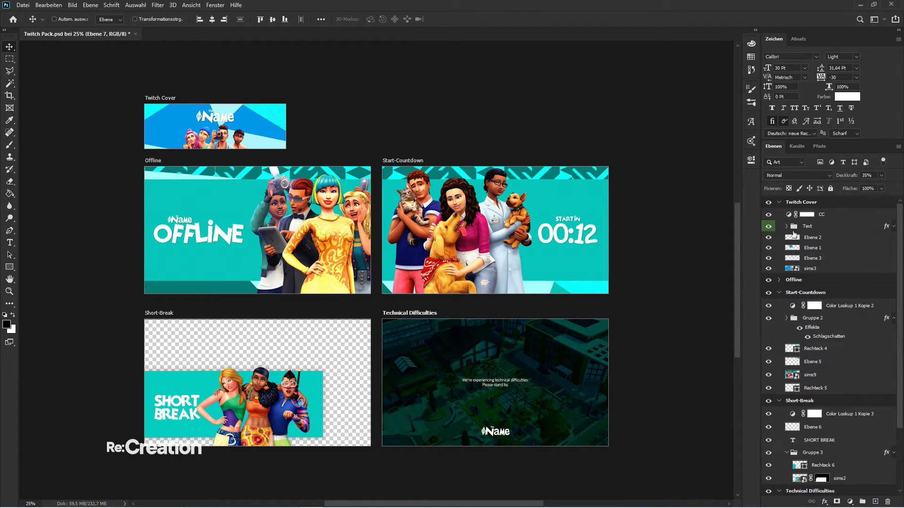
left_click(808, 218)
right_click(825, 217)
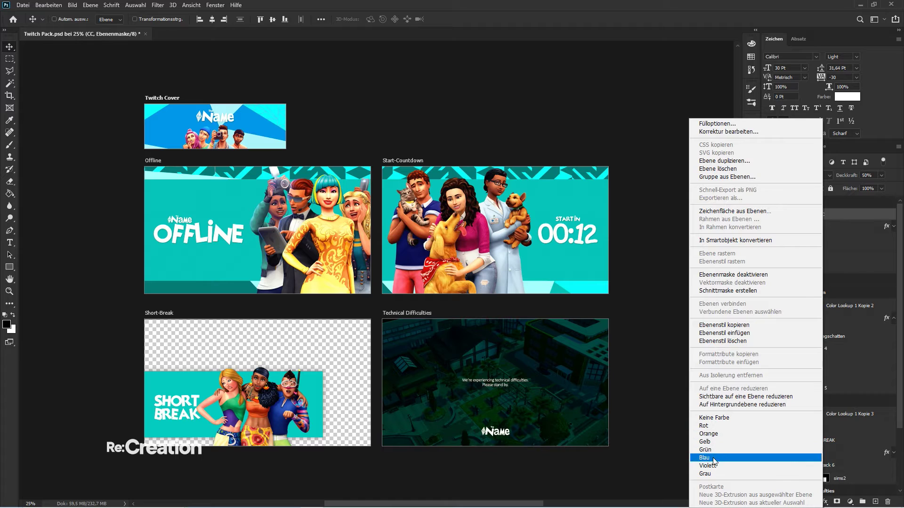
left_click(753, 459)
right_click(807, 214)
left_click(817, 226)
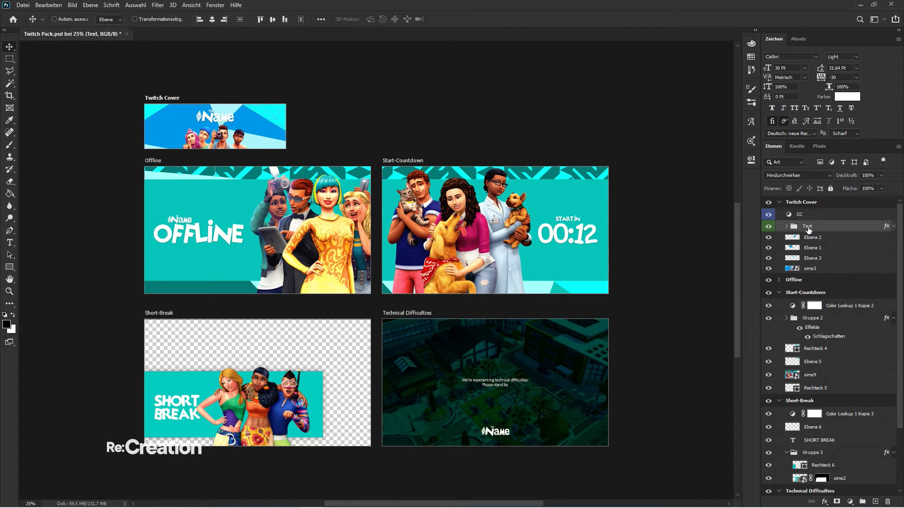
- Group the Twitch Cover background layers from Ebene 2 to sims3 as BG with a red label
left_click(817, 238)
left_click(813, 258, "shift")
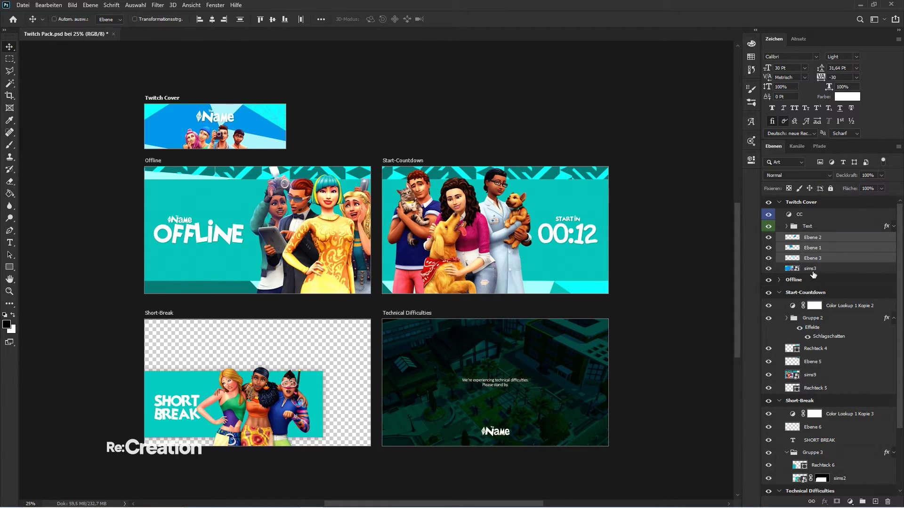
left_click(811, 268, "shift")
key("ctrl+g")
double_click(812, 238)
type("BG")
key("Return")
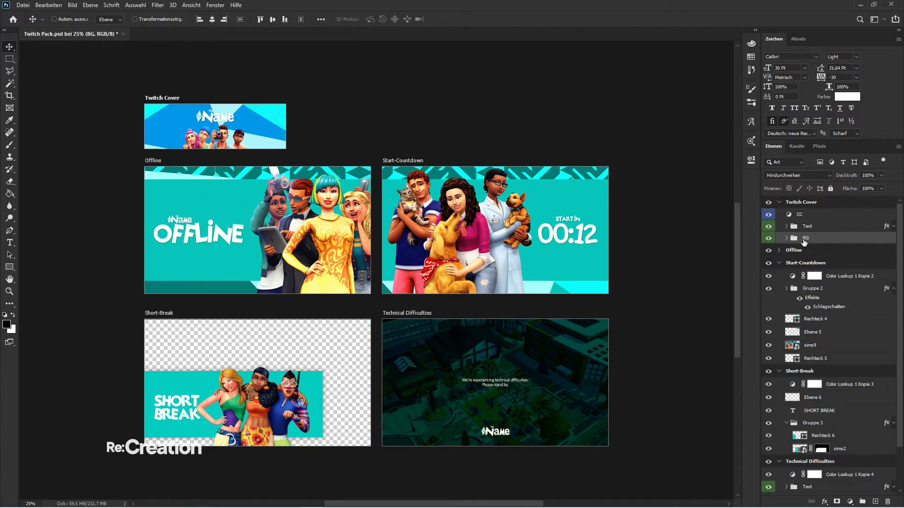
right_click(803, 238)
left_click(714, 466)
- Rename the first three BG layers 1, 2 and 3
left_click(787, 238)
double_click(828, 248)
type("1")
key("Tab")
type("2")
key("Tab")
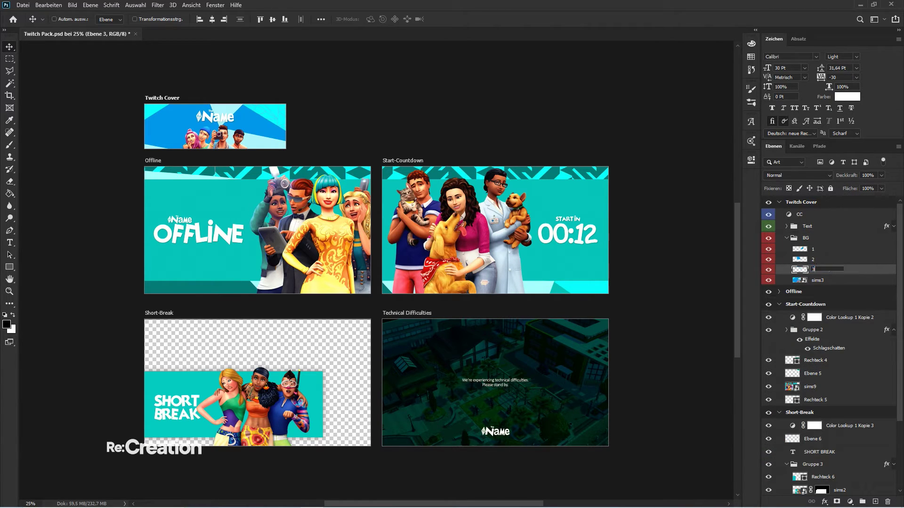
type("3")
key("Tab")
- Name the last BG layer Image 1, then collapse BG and the Twitch Cover group
type("Image 1")
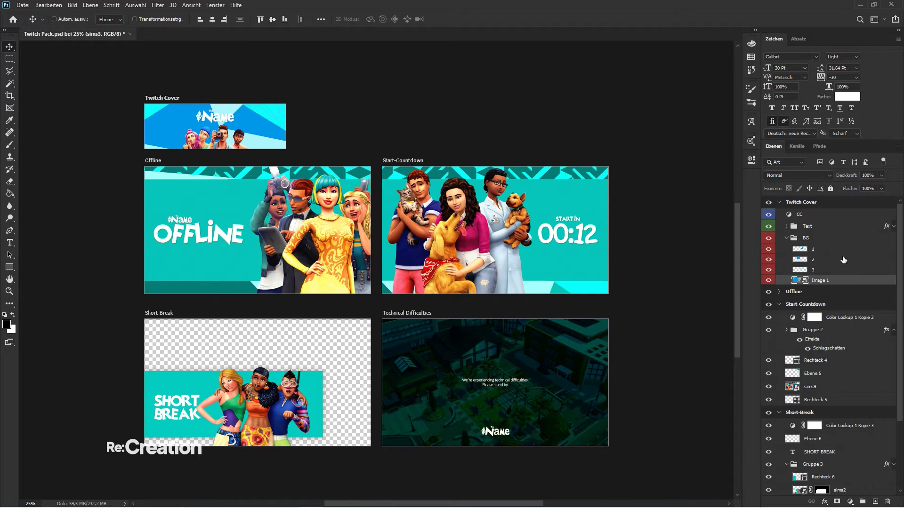
key("Return")
left_click(786, 238)
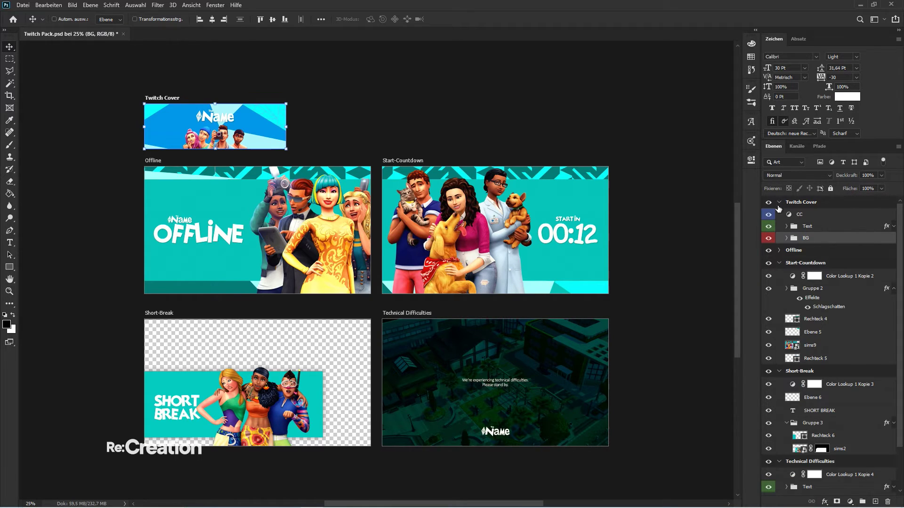
left_click(779, 202)
- Rename the Offline colour lookup layer CC, delete its mask and label it blue
left_click(779, 214)
left_click(824, 230)
double_click(831, 228)
type("CC")
key("Return")
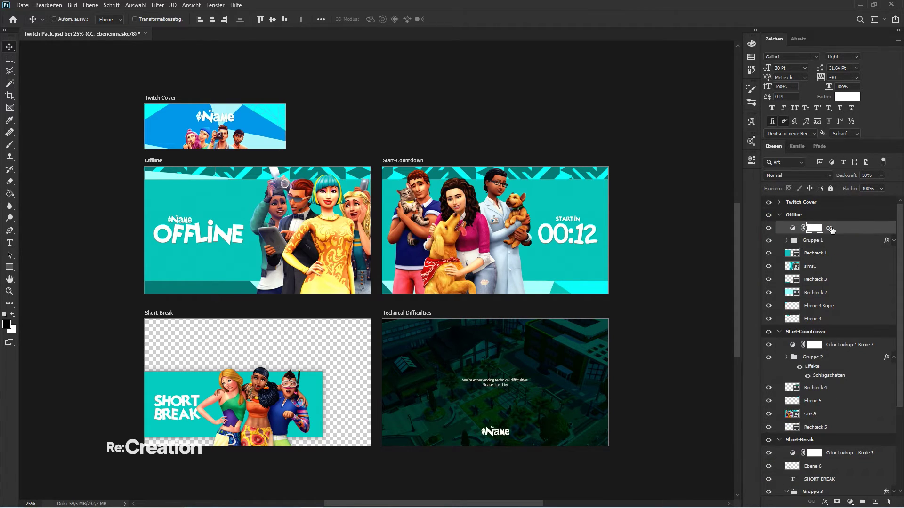
right_click(815, 229)
left_click(815, 245)
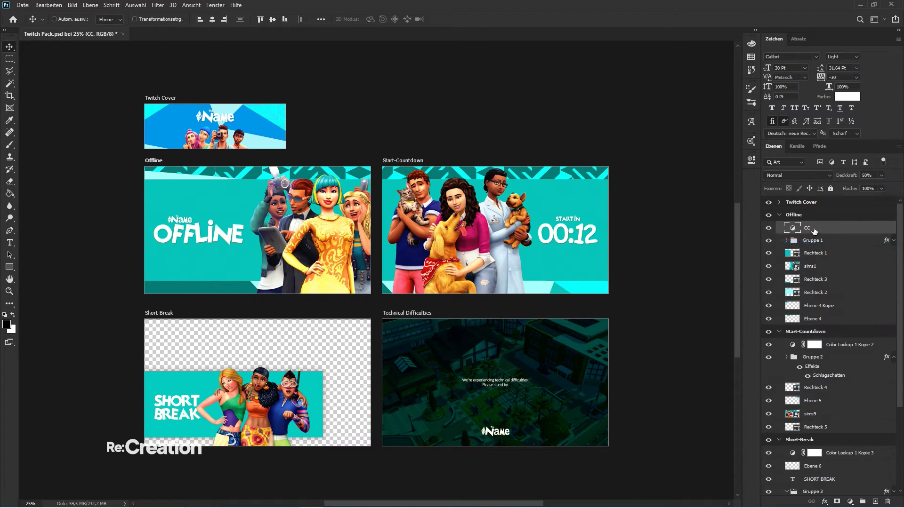
right_click(813, 228)
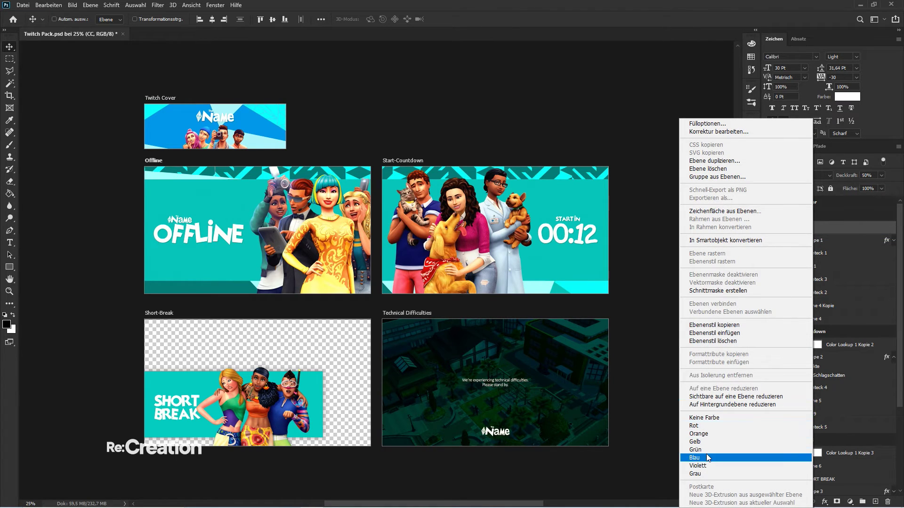
left_click(802, 457)
- Rename Gruppe 1 to Text and give it a green label
left_click(786, 240)
left_click(820, 241)
double_click(821, 241)
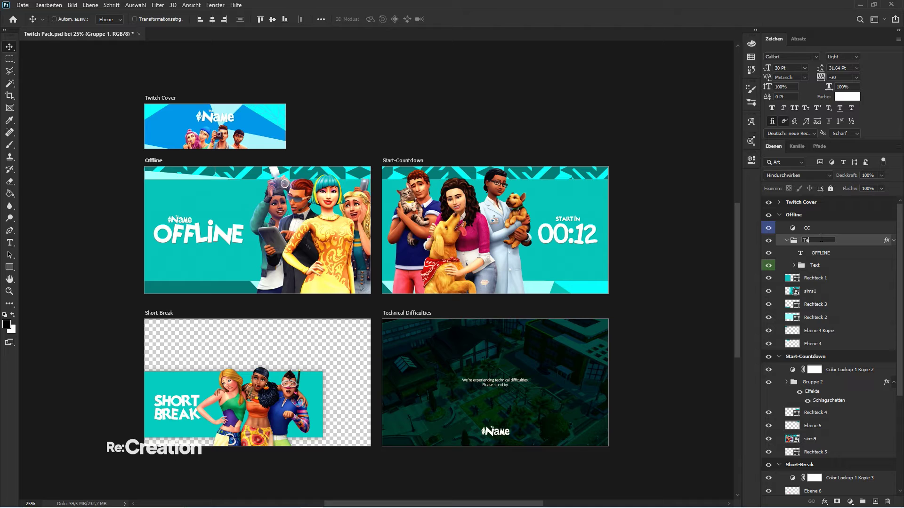
type("Text")
key("Return")
right_click(820, 241)
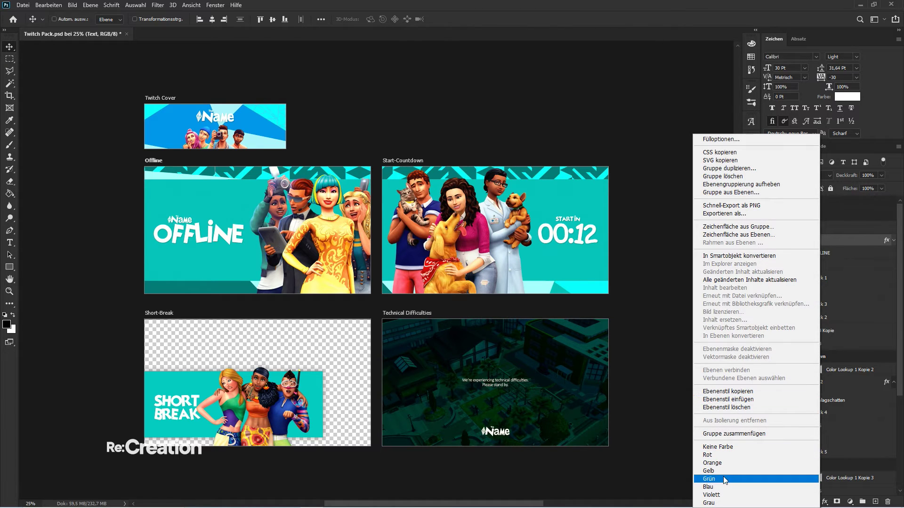
left_click(711, 479)
- Rename the OFFLINE text layer to Offline-Text and move the inner Text group above it
left_click(821, 253)
double_click(821, 253)
type("Off")
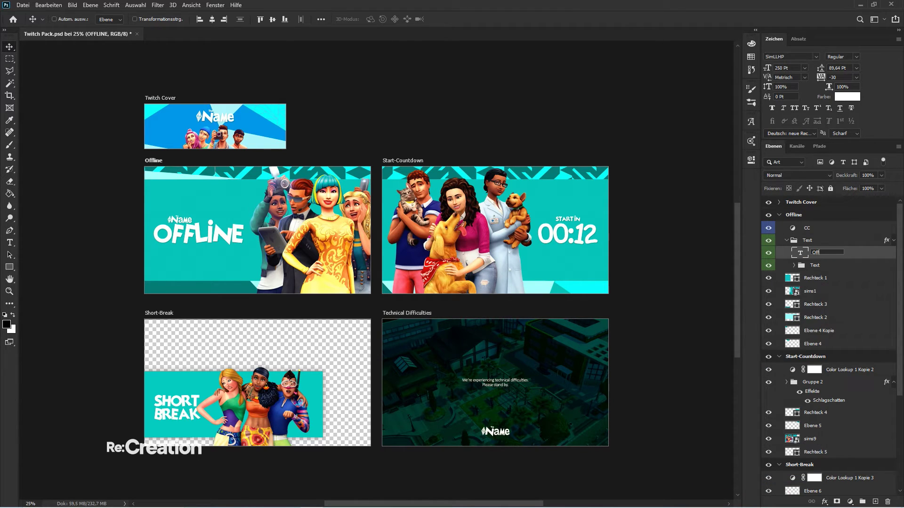
type("line-Text")
key("Return")
left_click_drag(823, 264, 779, 244)
left_click(789, 242)
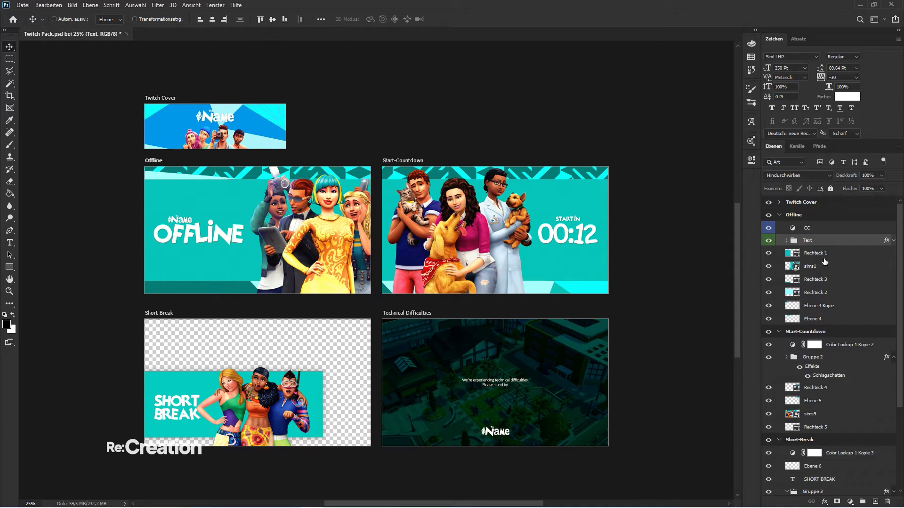
- Group the Offline background layers from Rechteck 1 to Ebene 4 as BG with a red label
left_click(815, 253)
left_click(819, 319, "shift")
key("ctrl+g")
double_click(810, 252)
type("BG")
key("Return")
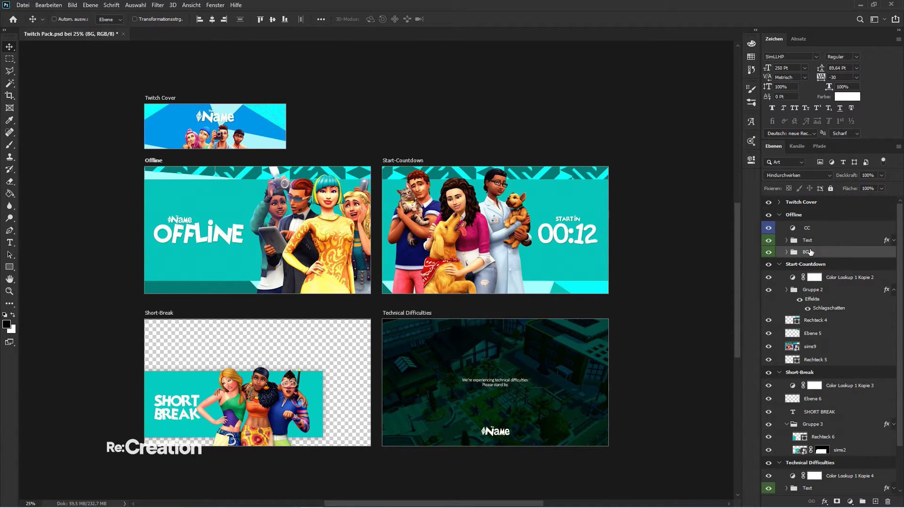
right_click(847, 253)
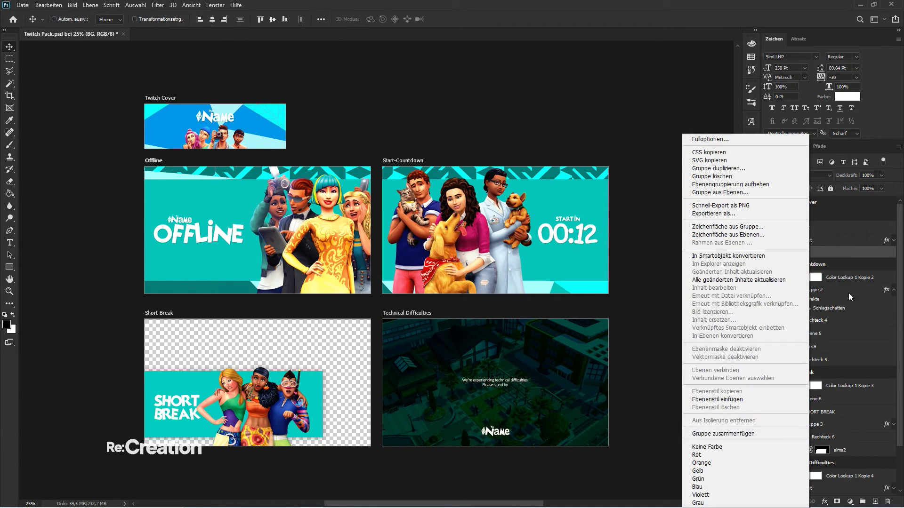
left_click(753, 454)
- Rename the Offline BG layers 1, Image 2, 2, 3, 4 and 5
left_click(788, 253)
double_click(822, 265)
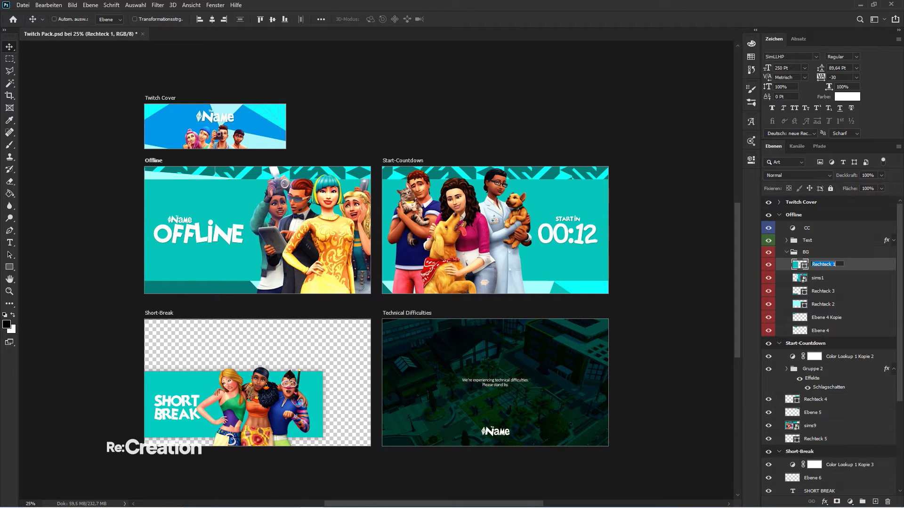
type("O")
key("Tab")
type("Im")
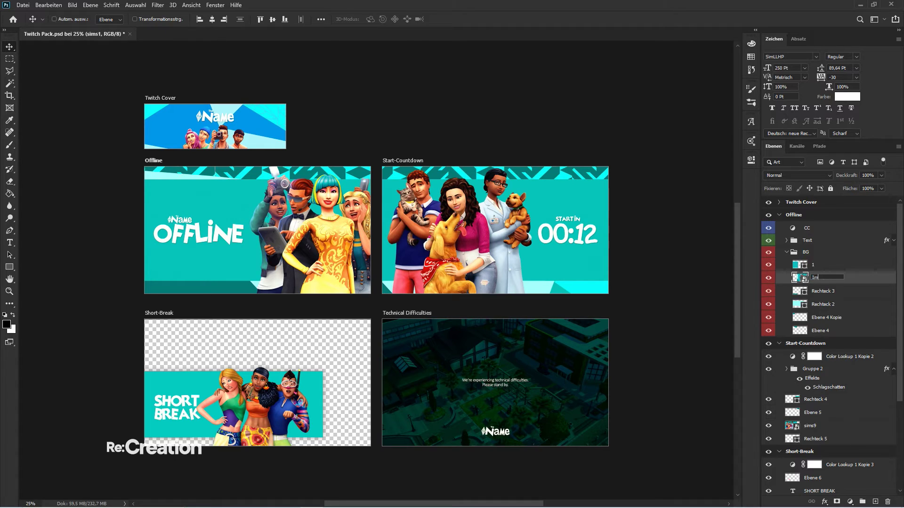
type("age 2")
key("Tab")
type("3")
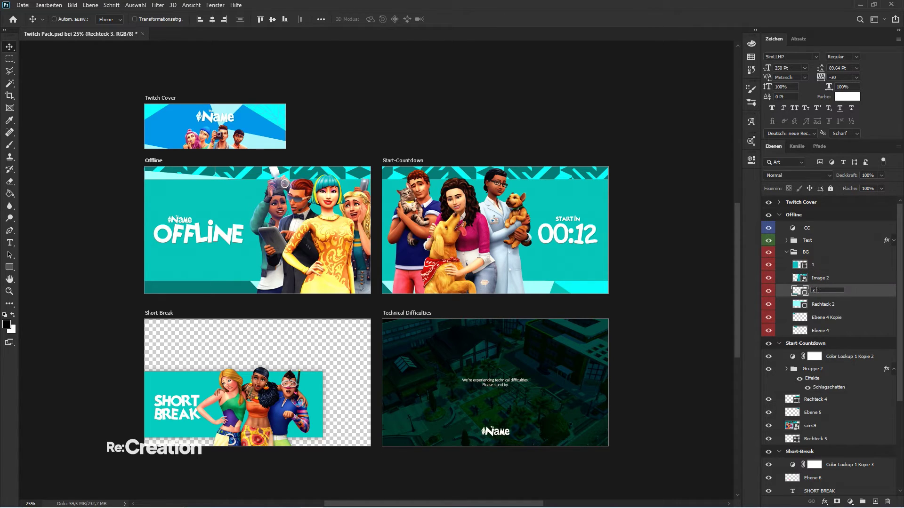
key("Tab")
type("3")
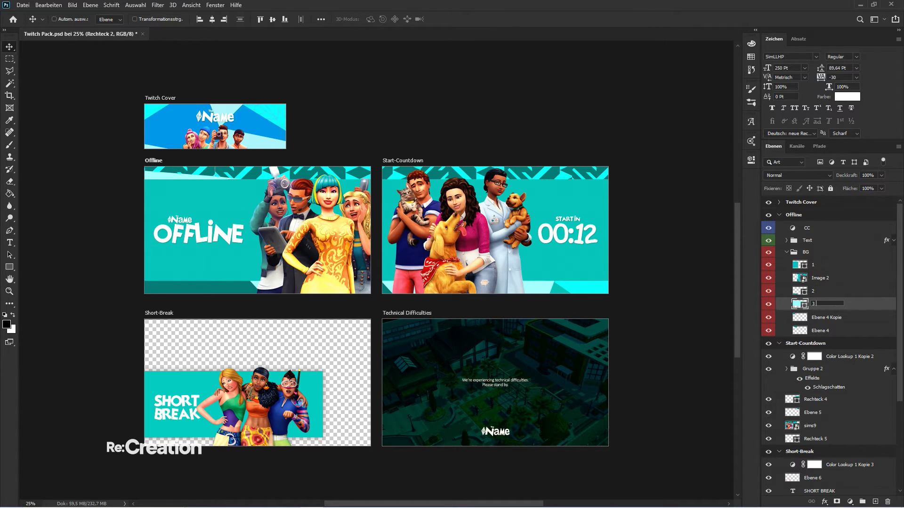
key("Tab")
type("4")
key("Tab")
type("5")
key("Return")
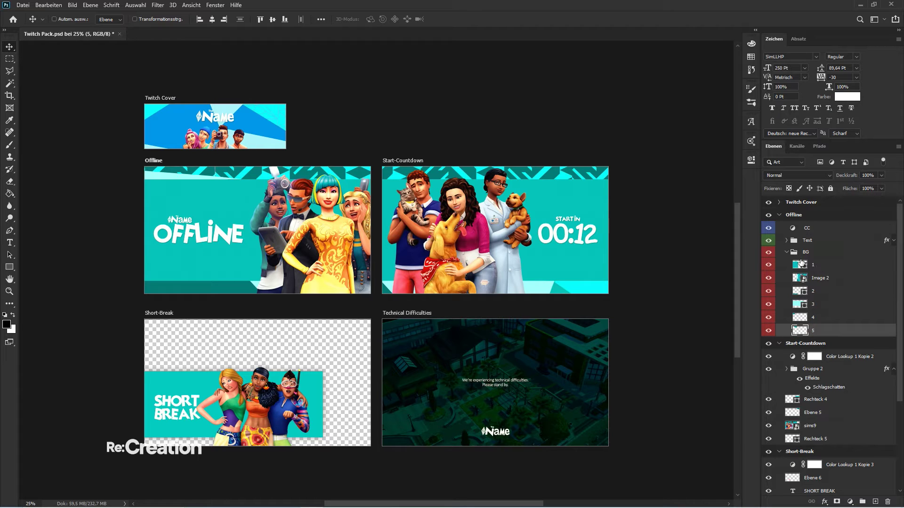
left_click(785, 253)
- Label the Start-Countdown CC layer blue and delete its layer mask
left_click(780, 215)
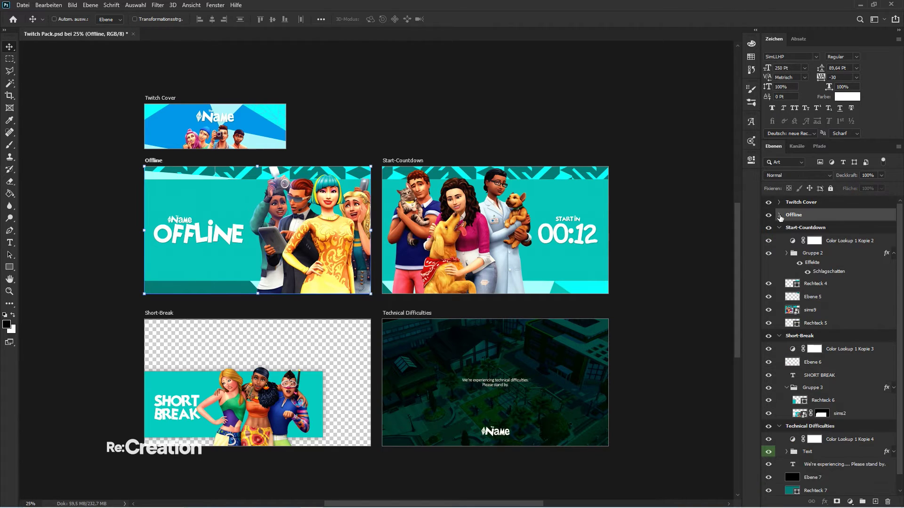
left_click(857, 239)
right_click(856, 239)
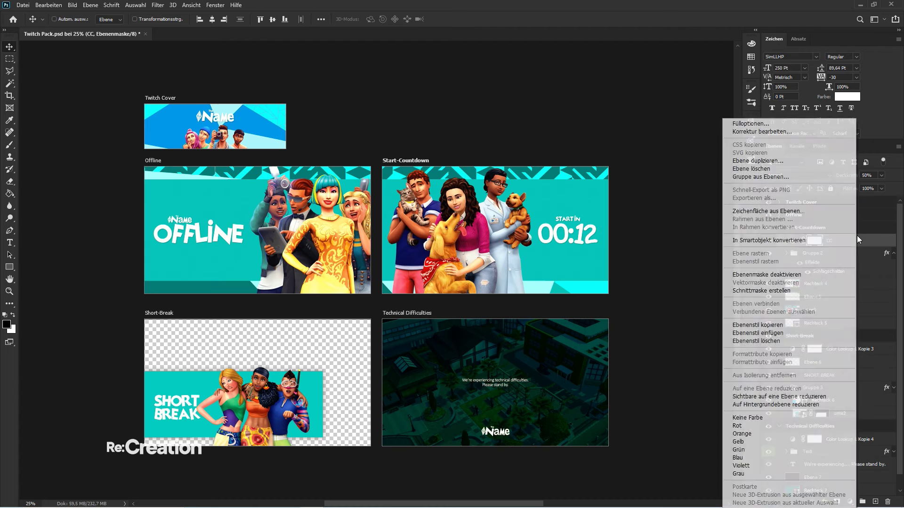
left_click(738, 458)
right_click(815, 241)
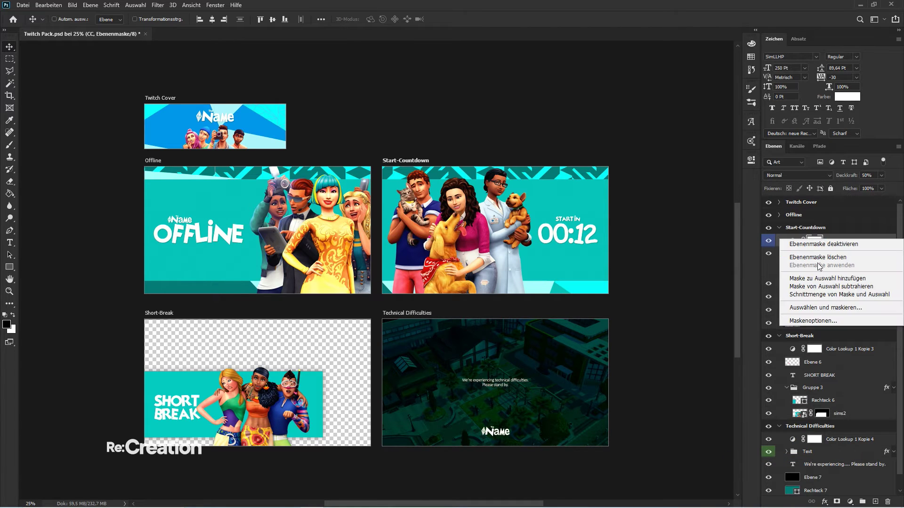
left_click(817, 257)
- Give the Start-Countdown Text group a green label
left_click(813, 253)
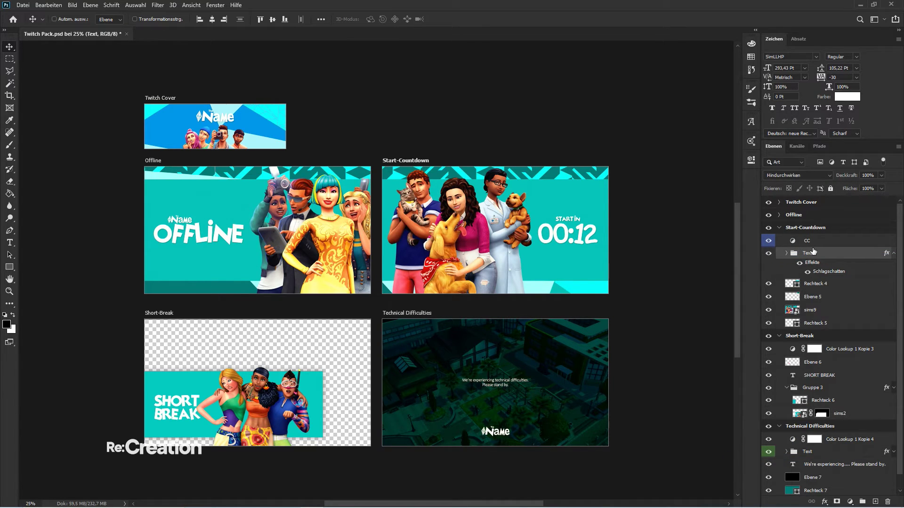
right_click(813, 252)
left_click(725, 478)
left_click(894, 254)
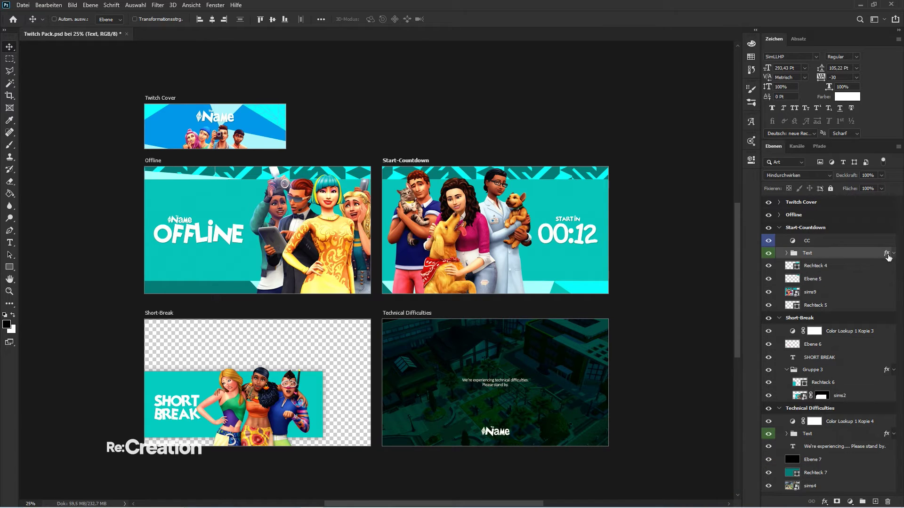
left_click(787, 253)
- Rename the START IN and 00:12 text layers to Starting In and (Countdown)
double_click(817, 266)
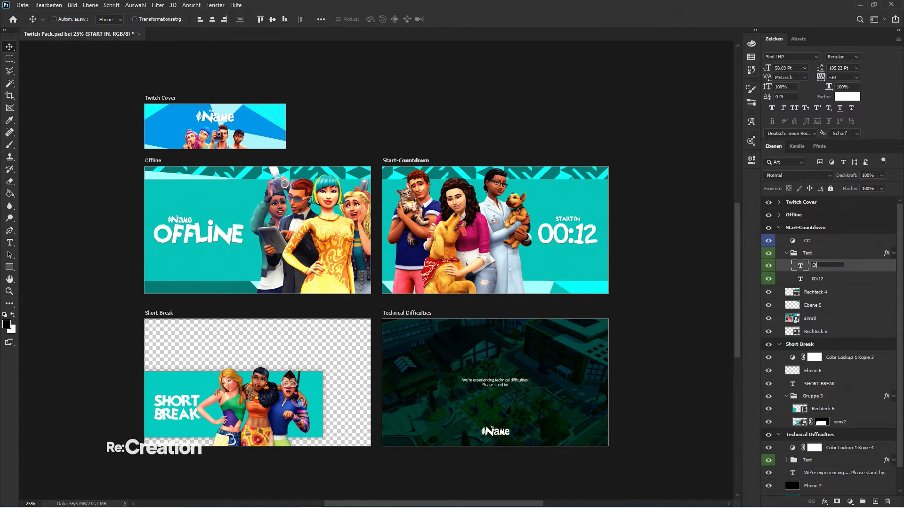
type("Starting In")
key("Tab")
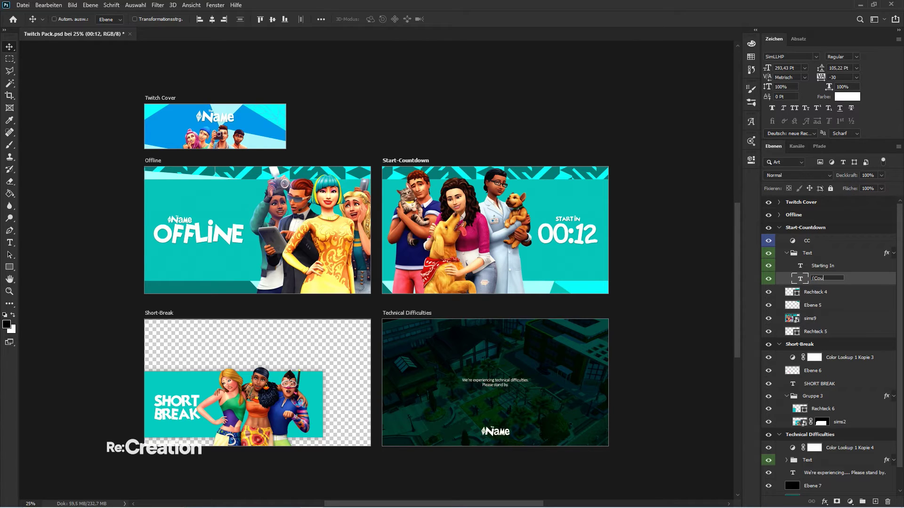
type("(Countdown)")
key("Return")
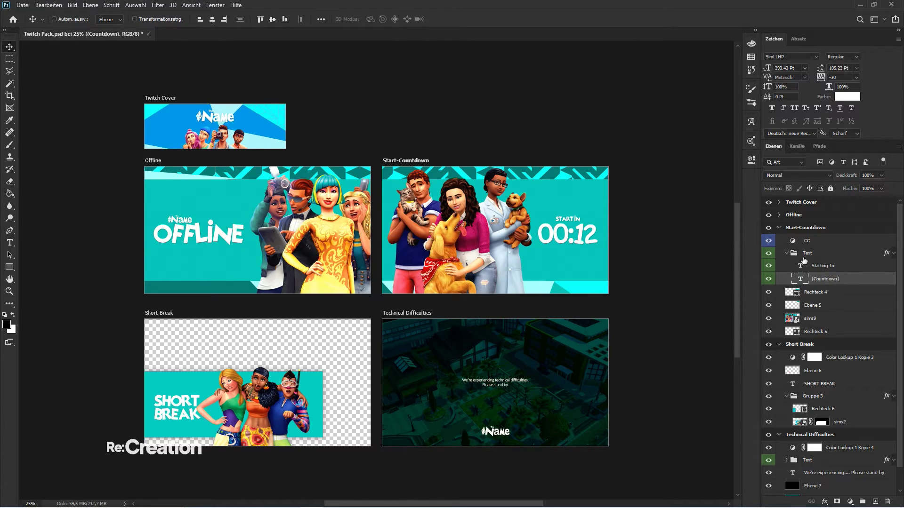
left_click(787, 253)
- Group the four background layers from Rechteck 4 to Rechteck 5 as BG with a red label
left_click(814, 265)
left_click(816, 305, "shift")
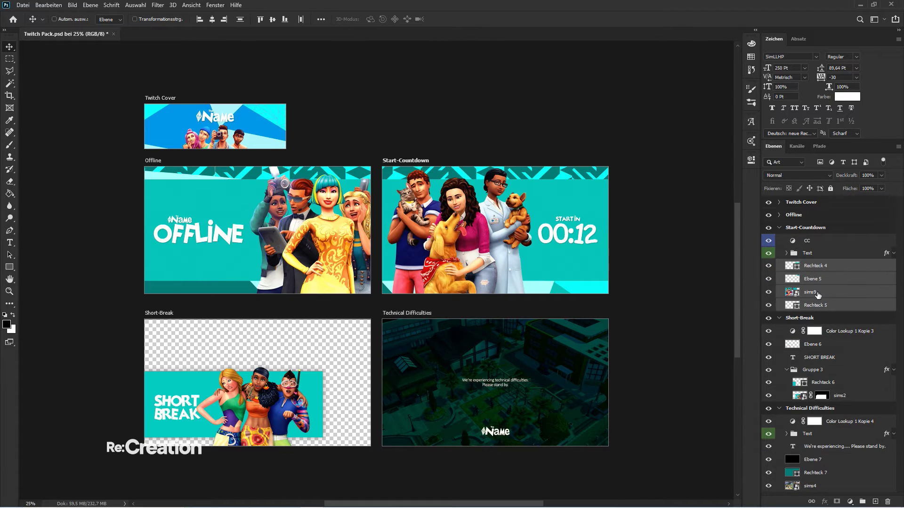
key("ctrl+g")
type("BG")
key("Return")
right_click(818, 273)
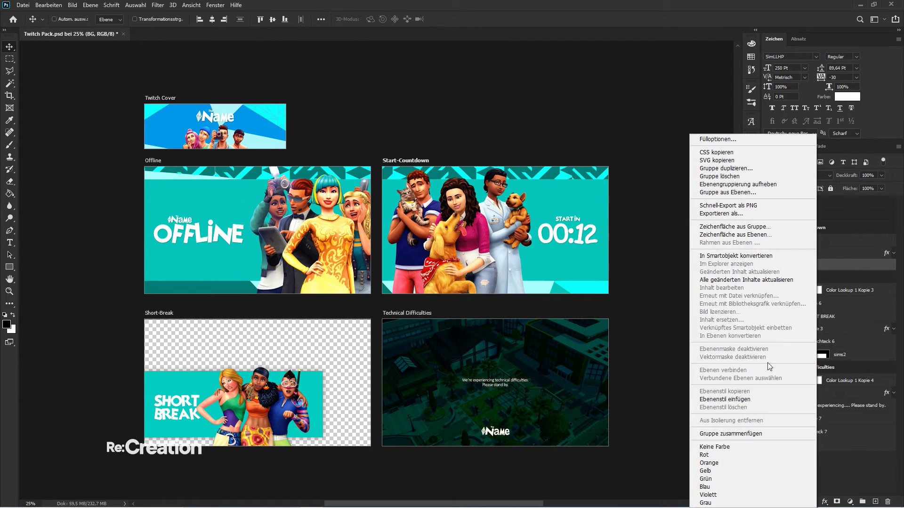
left_click(711, 455)
- Rename the BG layers 1, 2, Image 3 and 3, then fold the Start-Countdown group away
left_click(786, 265)
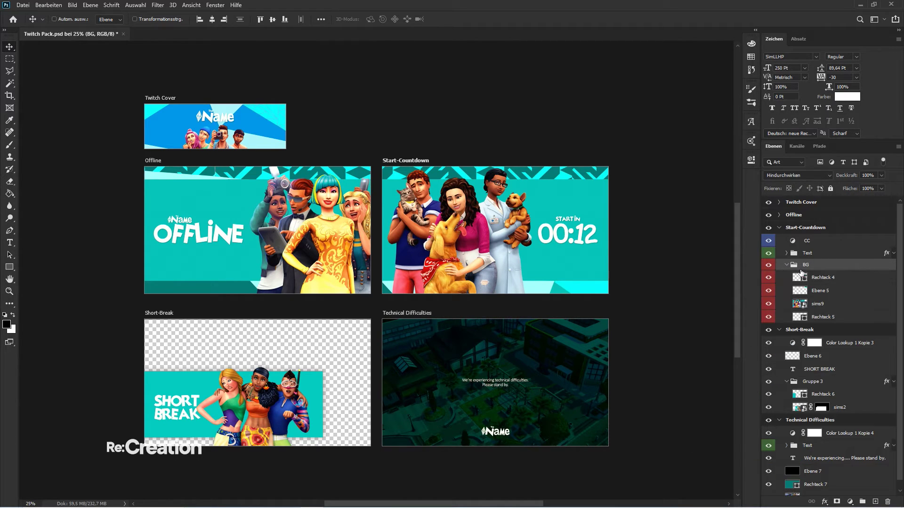
double_click(820, 277)
type("1")
key("Tab")
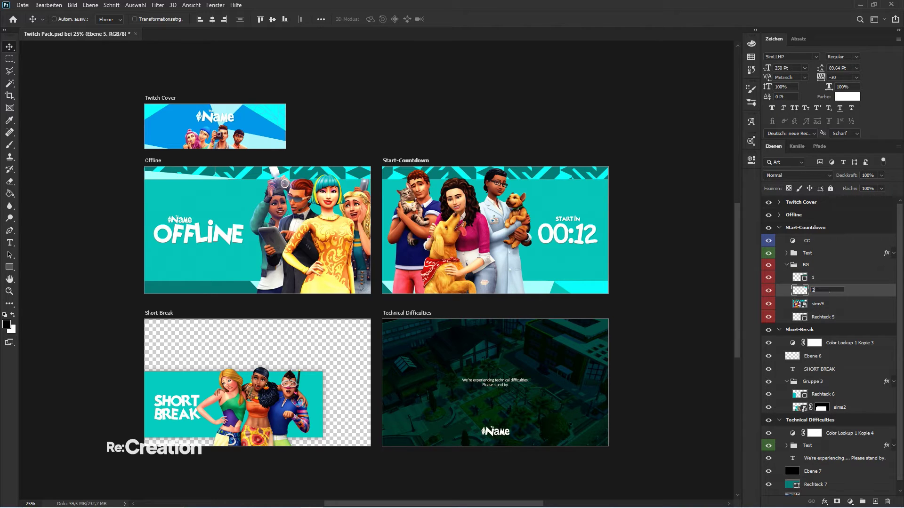
type("2")
key("Tab")
type("Image 3")
key("Tab")
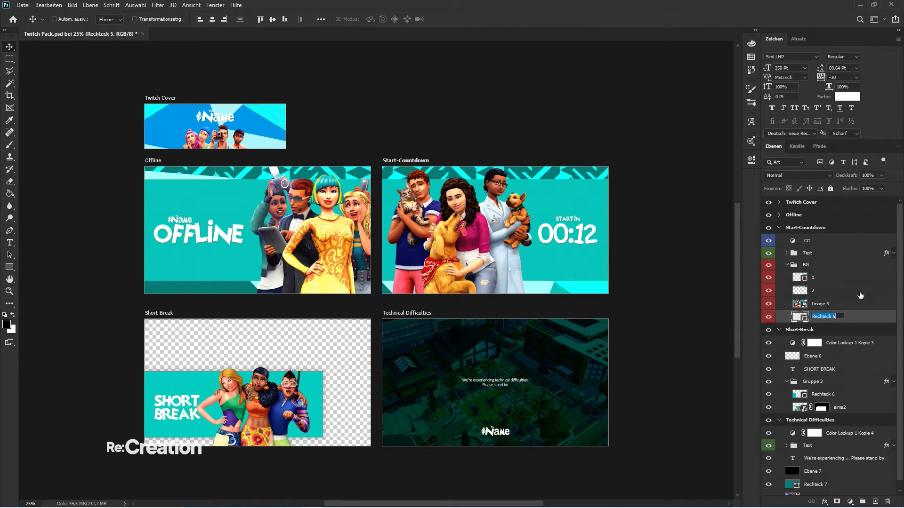
type("3")
key("Return")
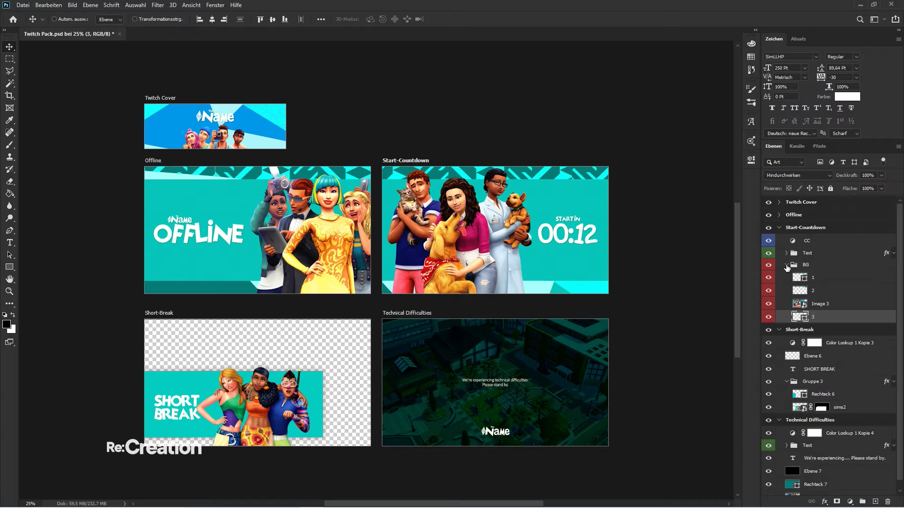
left_click(786, 265)
left_click(779, 227)
- Rename the Color Lookup layer to CC, delete its mask, and give it a green label
double_click(834, 256)
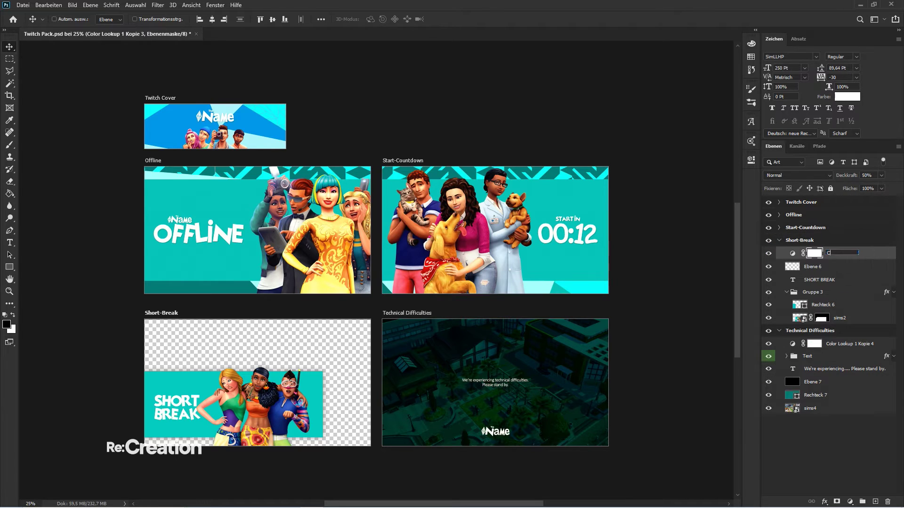
type("CC")
key("Return")
right_click(814, 258)
left_click(800, 240)
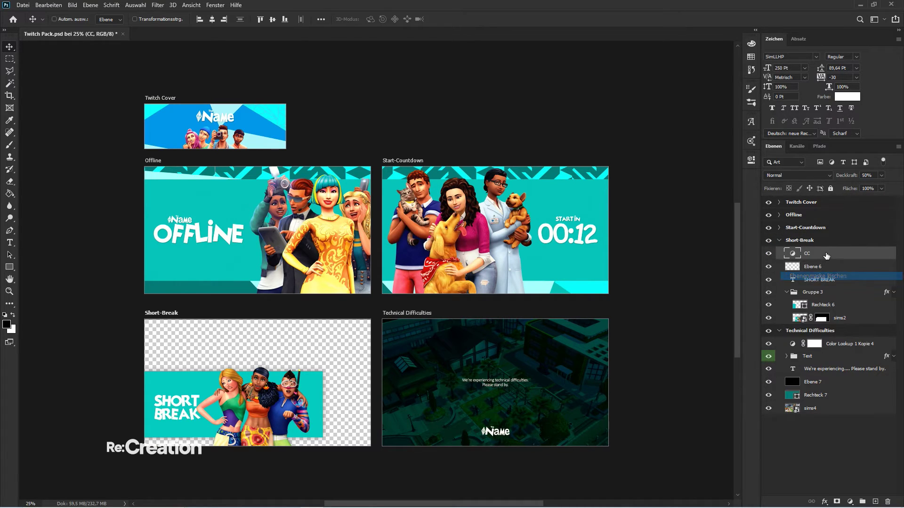
right_click(819, 241)
left_click(862, 256)
right_click(850, 256)
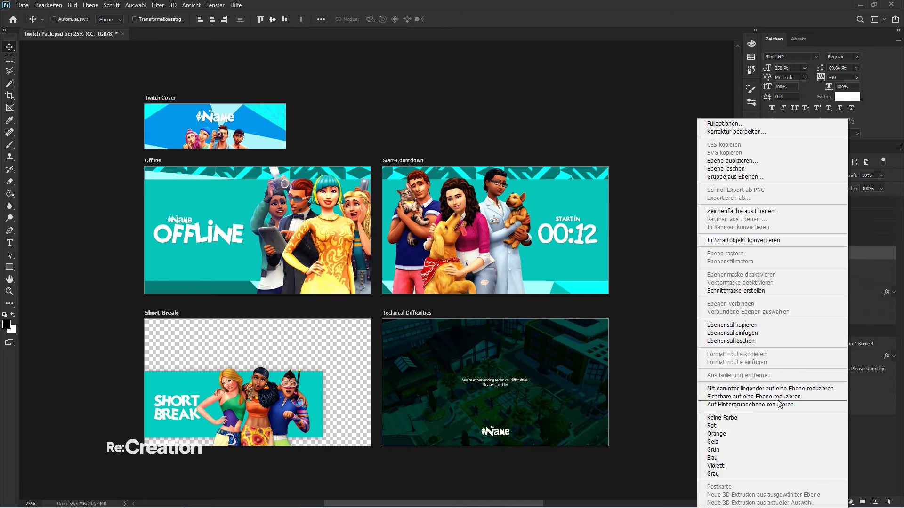
left_click(725, 450)
- Group Ebene 6 and SHORT BREAK into a new group named Text
left_click(812, 266)
left_click(819, 279, "shift")
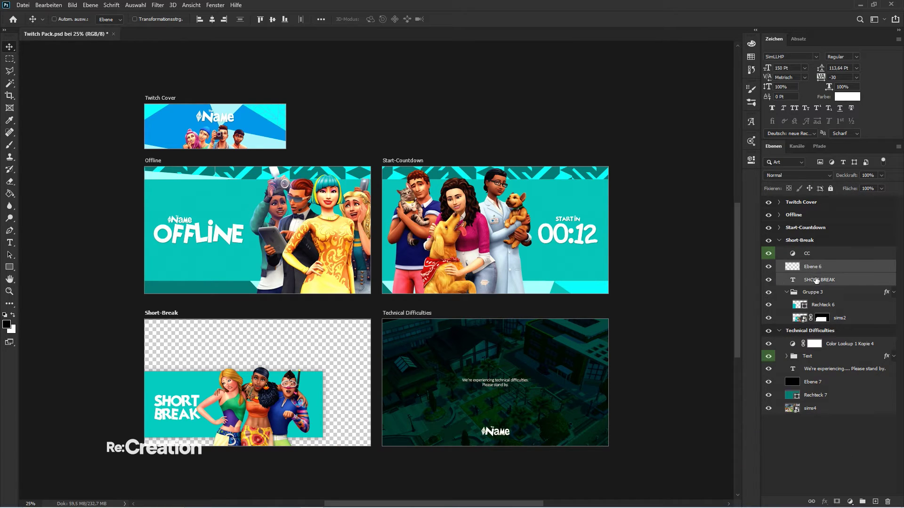
key("ctrl+g")
double_click(812, 265)
type("Text")
key("Return")
- Label the Text group green and change the CC layer's label to violet
right_click(813, 267)
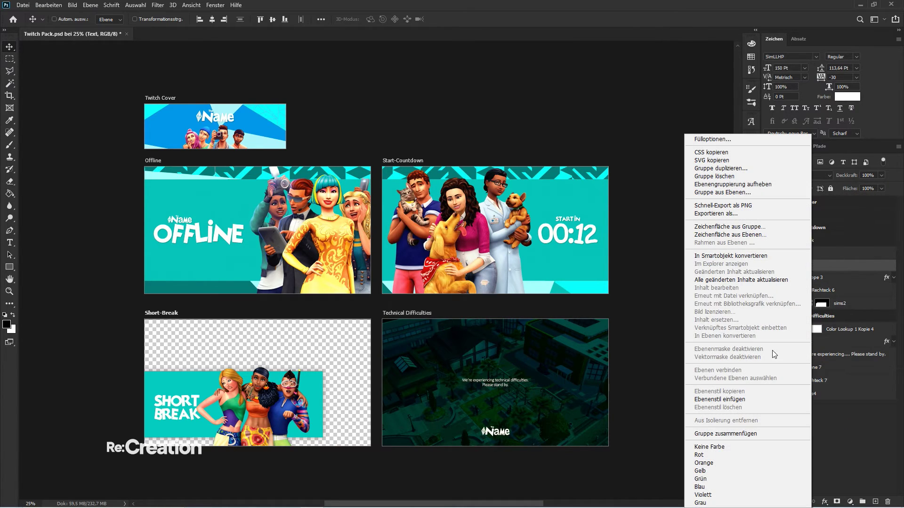
left_click(725, 480)
right_click(807, 257)
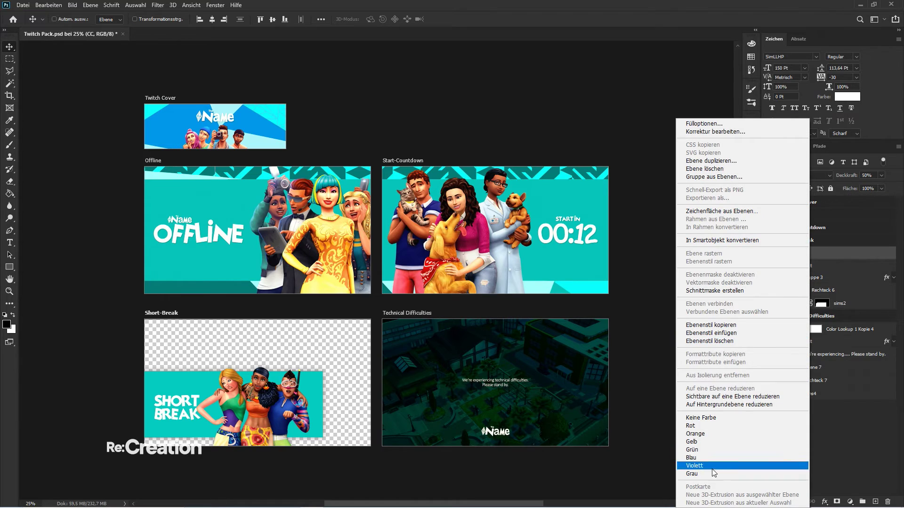
left_click(707, 465)
- Rename Ebene 6 inside the Text group to (Overlay) and give it a red label
left_click(789, 266)
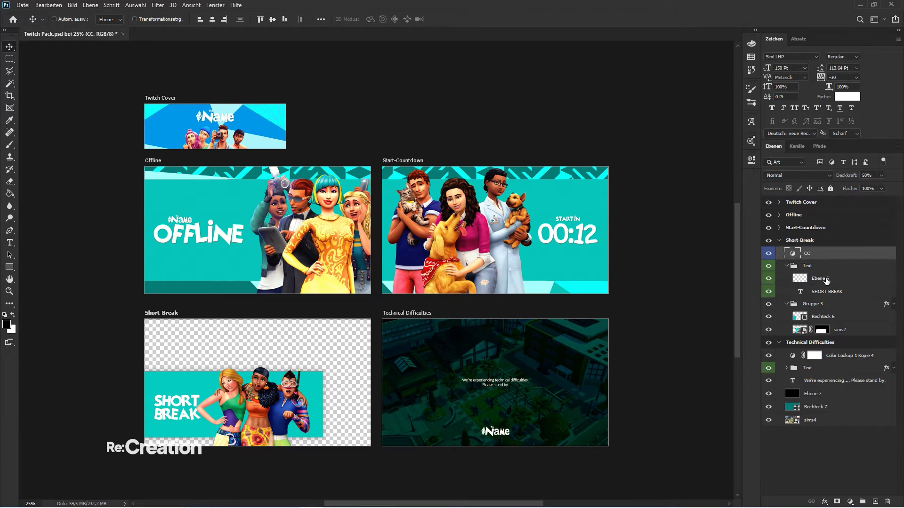
double_click(827, 277)
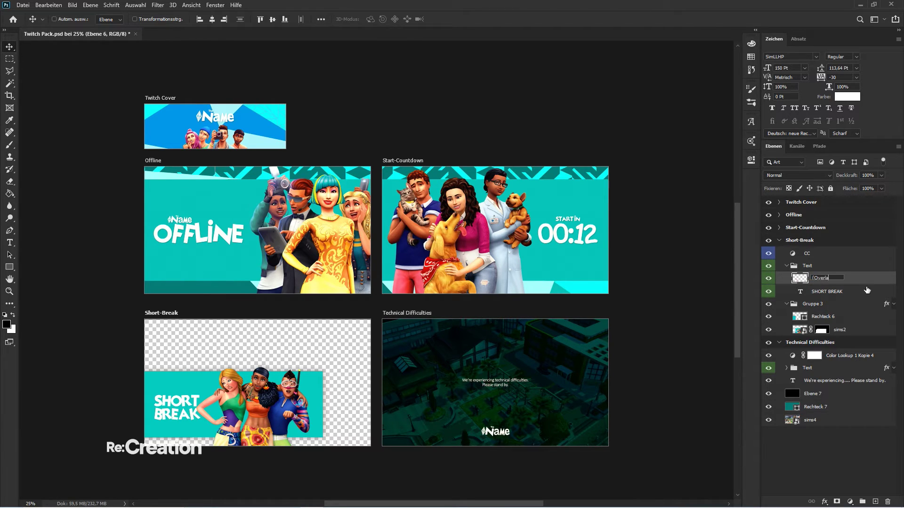
key("Return")
right_click(858, 282)
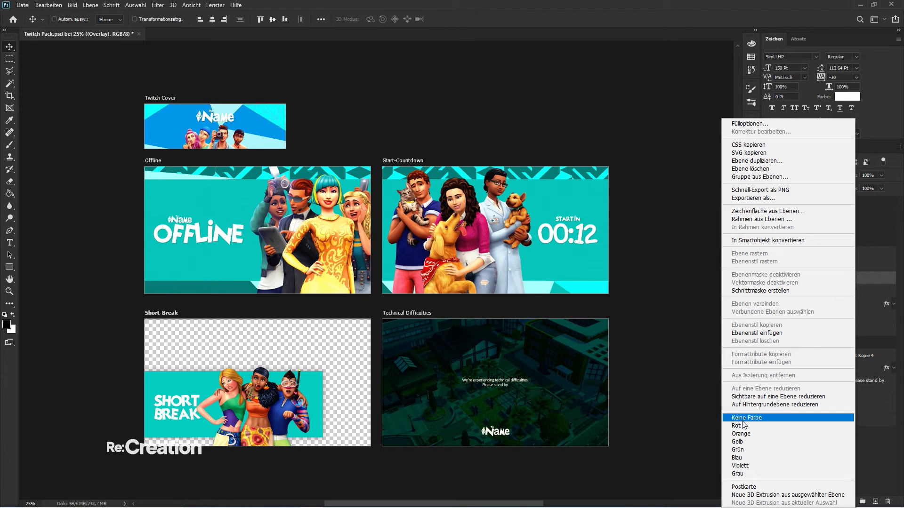
left_click(744, 425)
double_click(827, 291)
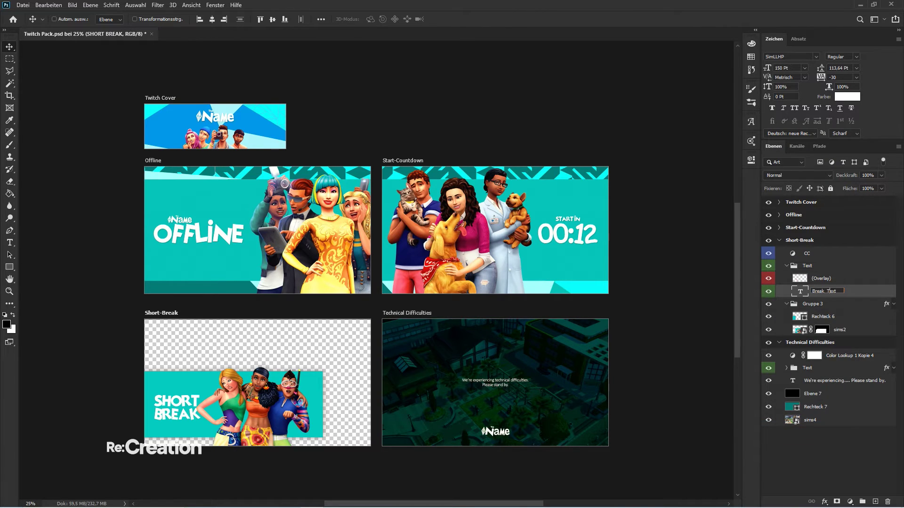
- Name the Short-Break layers Break Text, Bg, 1 and Image 4
key("Return")
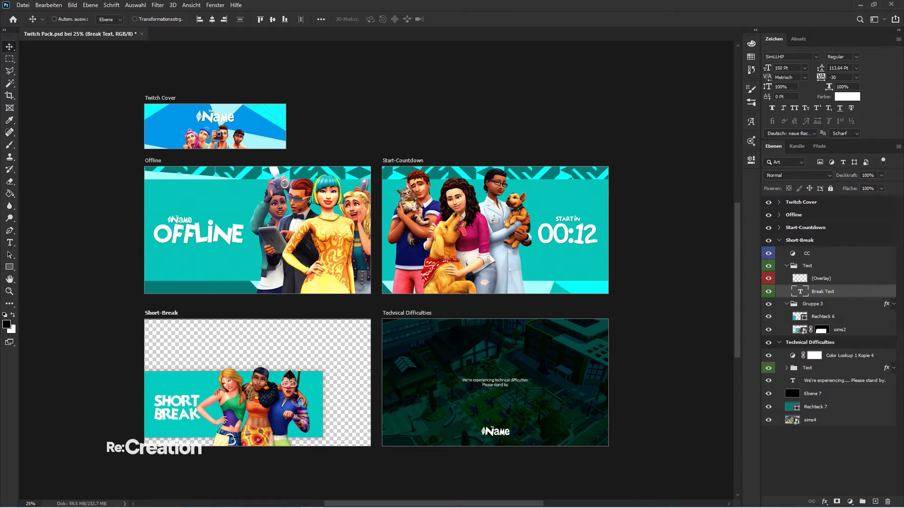
left_click(786, 266)
double_click(812, 278)
type("Bg")
key("Tab")
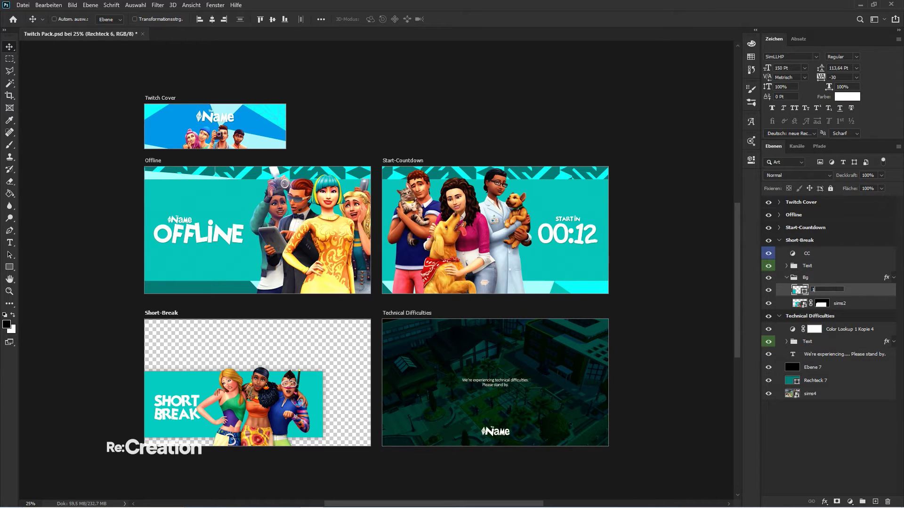
type("1")
key("Tab")
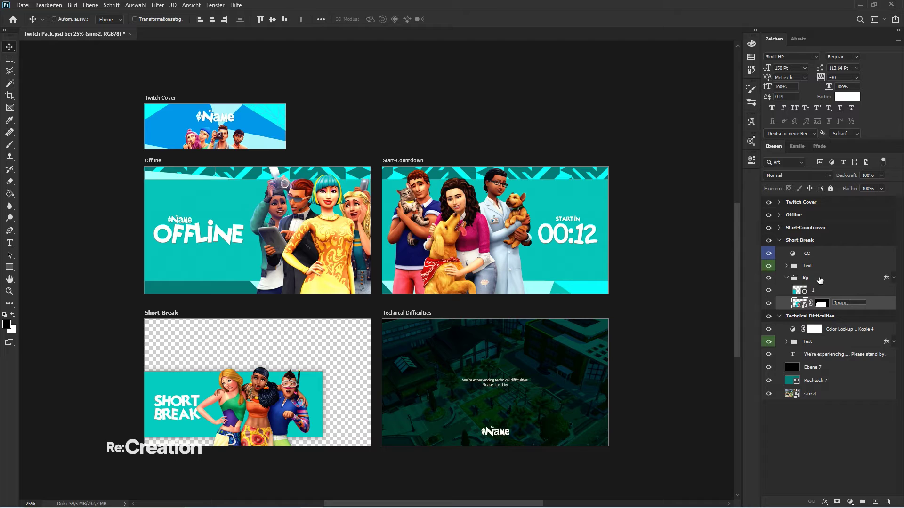
type("Image 4")
- Tag the Bg group with a red label and rename it BG
left_click(820, 281)
right_click(820, 280)
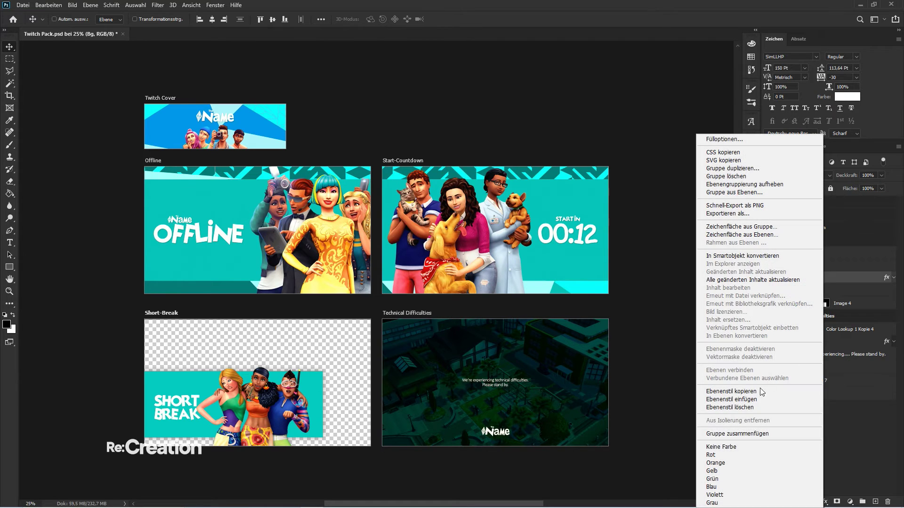
left_click(731, 455)
double_click(806, 278)
type("B")
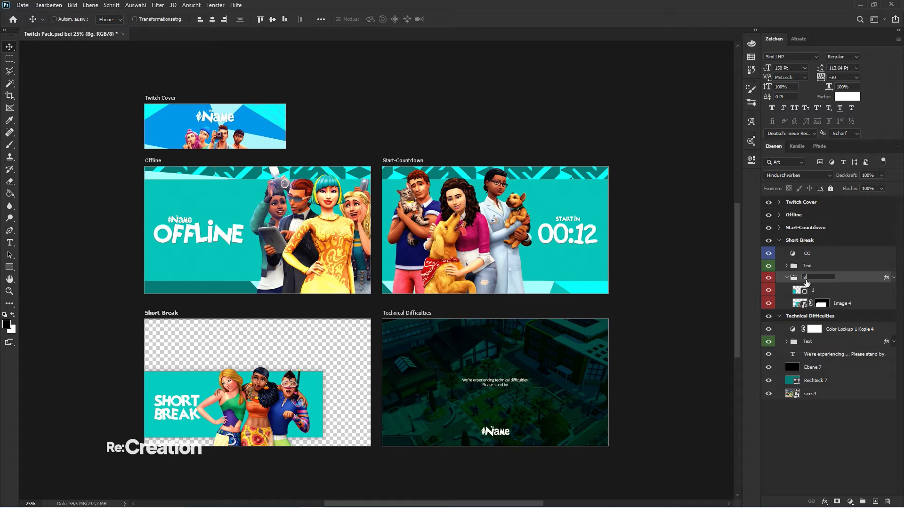
type("G")
key("Return")
- Collapse the Short-Break groups and begin renaming the Color Lookup layer
left_click(786, 278)
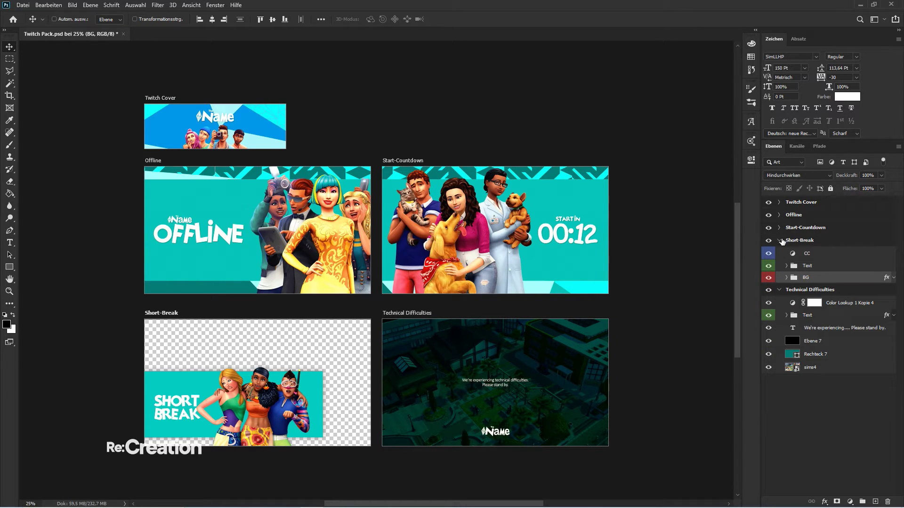
left_click(781, 240)
double_click(843, 267)
- Rename the lookup layer CC at 50% opacity, delete its mask and tag it blue
type("CC")
key("Return")
key("5")
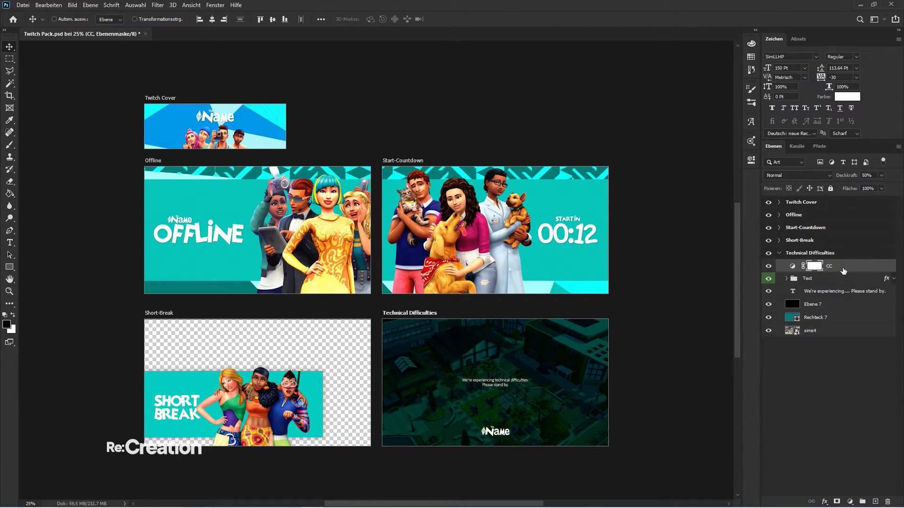
right_click(813, 267)
left_click(829, 281)
right_click(821, 267)
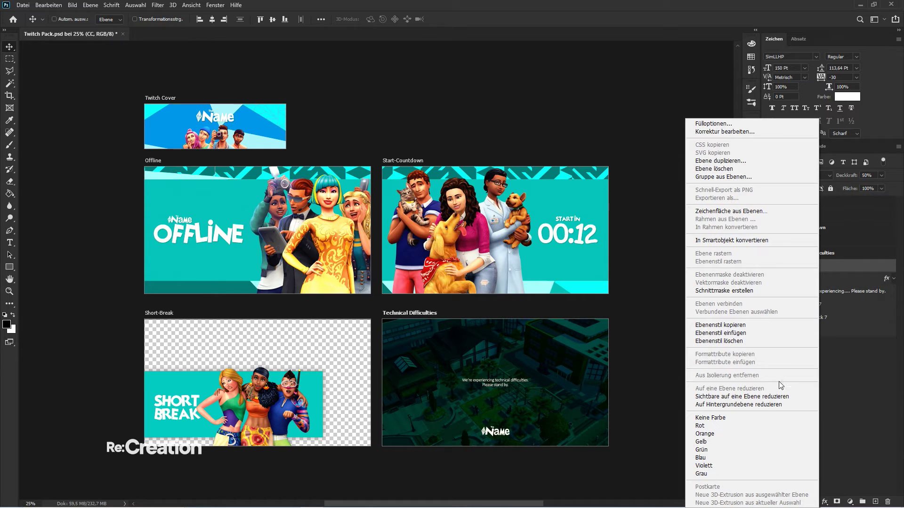
left_click(726, 461)
- Group the Technical Difficulties text layers into a green-labelled Text group
left_click(790, 281)
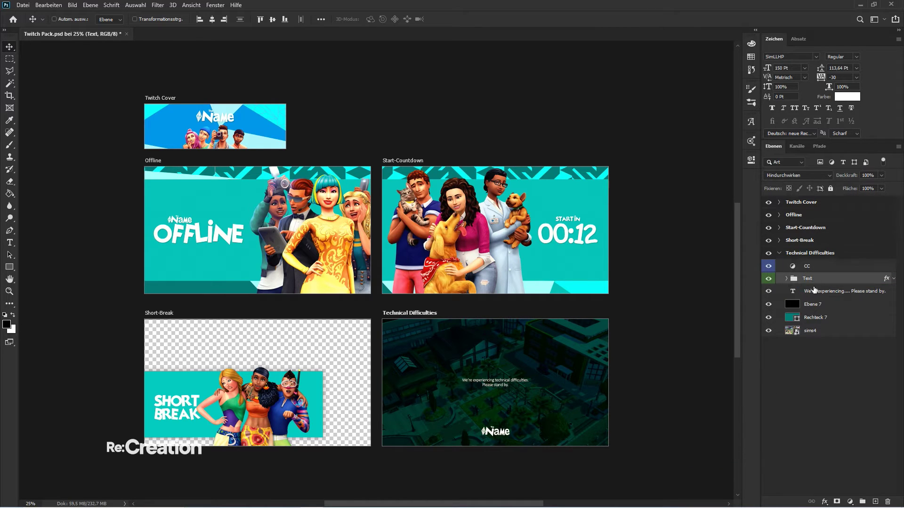
left_click(829, 291, "shift")
key("ctrl+g")
double_click(807, 279)
type("Text")
right_click(808, 280)
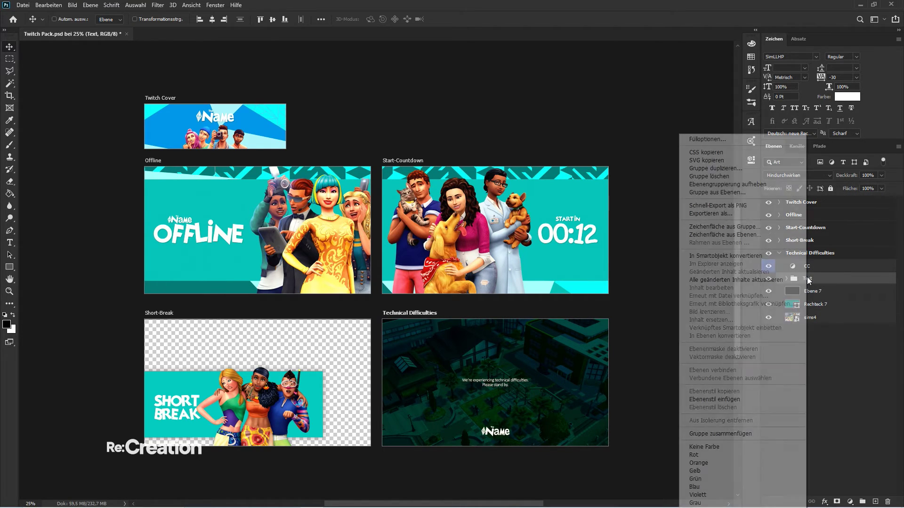
left_click(709, 465)
- Move the message layer to the top and rename the subgroup Name and the layer Difficulties-Text
left_click(786, 278)
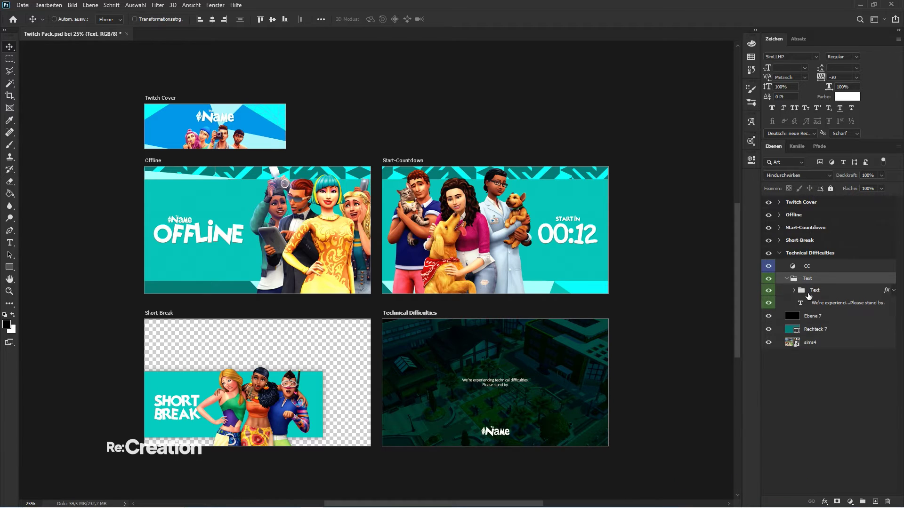
left_click_drag(819, 305, 819, 287)
double_click(815, 303)
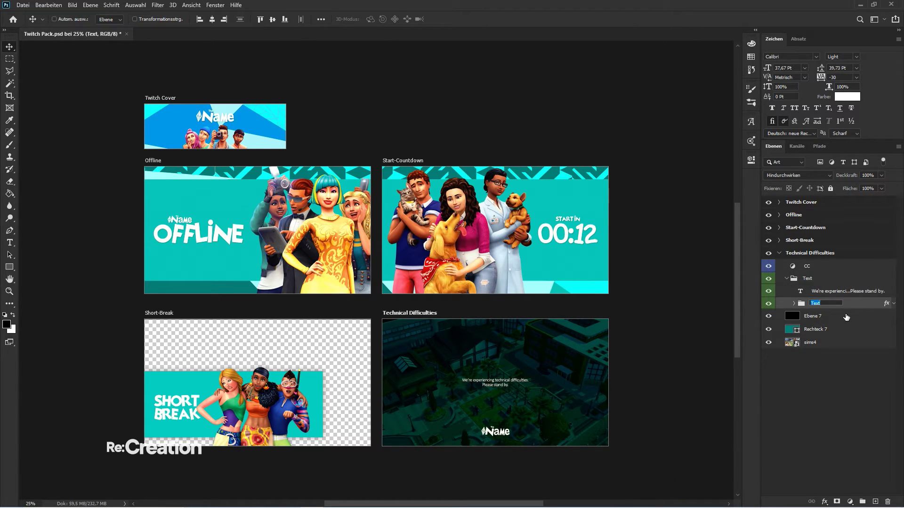
type("Name")
key("Return")
double_click(845, 293)
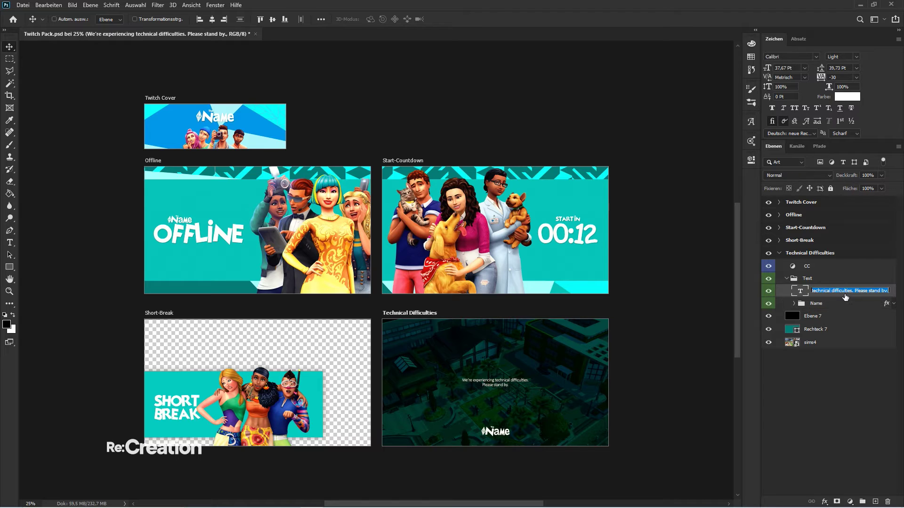
type("Difficulties-Text")
key("Return")
- Rename the Offline artboard's text subgroup to Name
left_click(800, 266)
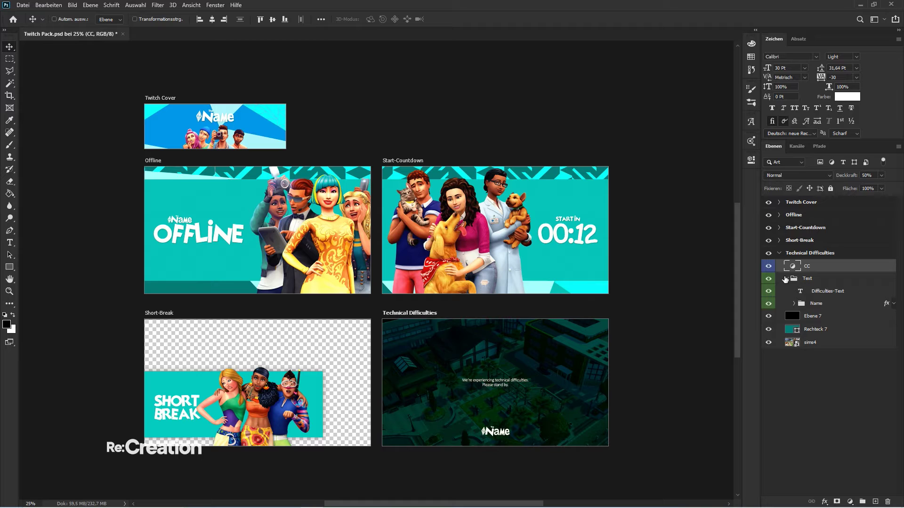
left_click(786, 278)
left_click(779, 215)
left_click(786, 240)
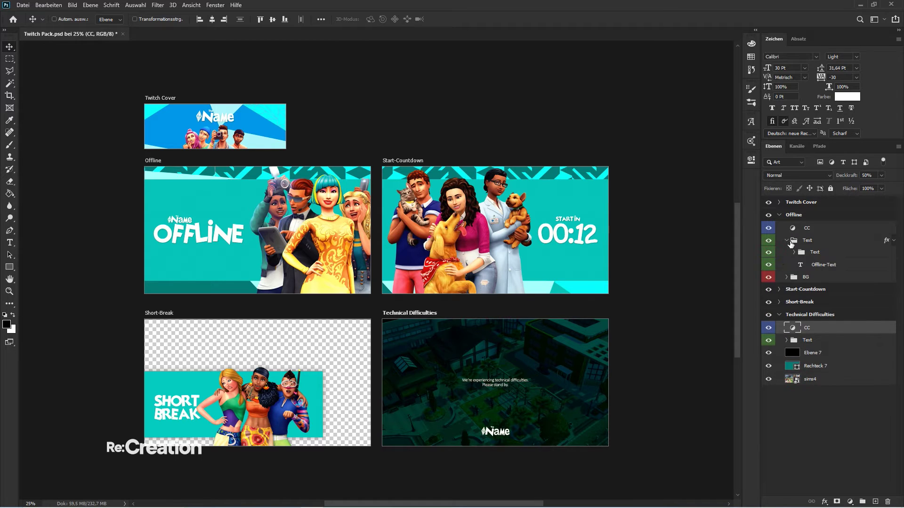
double_click(815, 253)
type("Name")
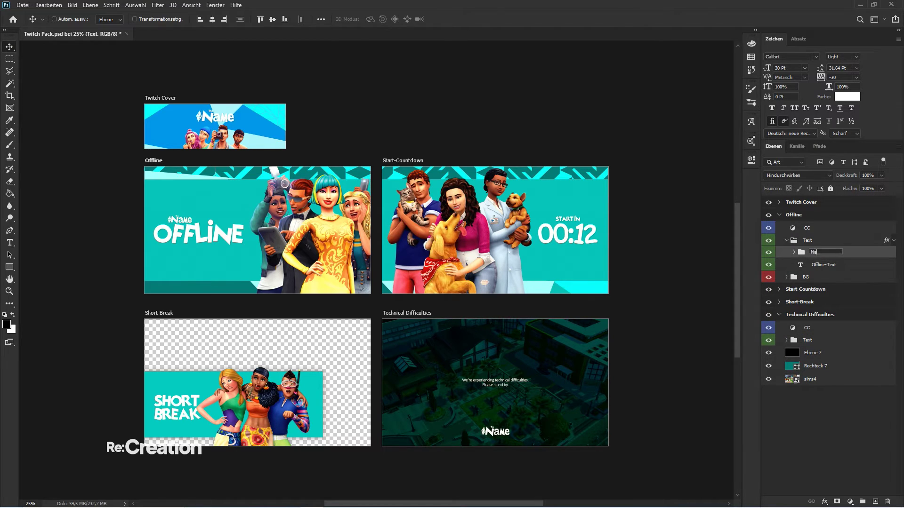
key("Return")
left_click(816, 265)
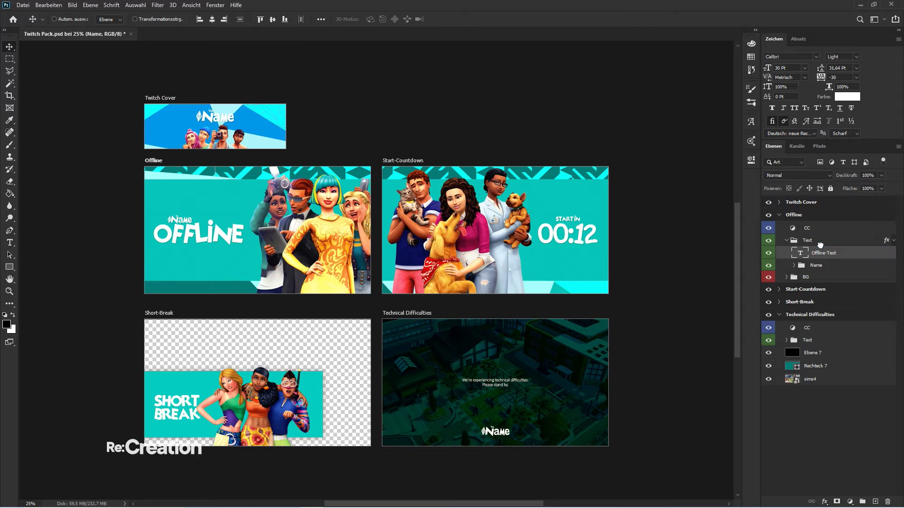
left_click(786, 241)
left_click(779, 215)
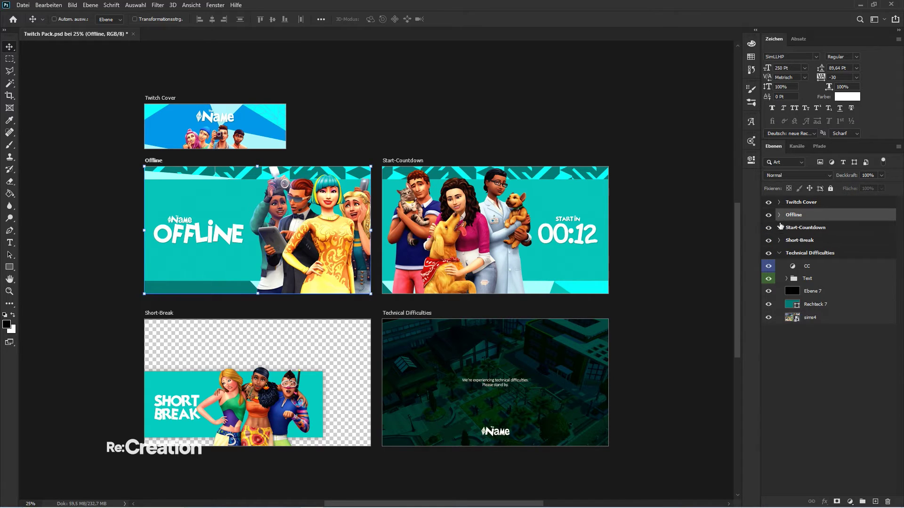
- Group the three background layers from Ebene 7 to sims4 into a red-labelled BG group
left_click(811, 290)
left_click(810, 318, "shift")
key("ctrl+g")
double_click(808, 291)
type("BG")
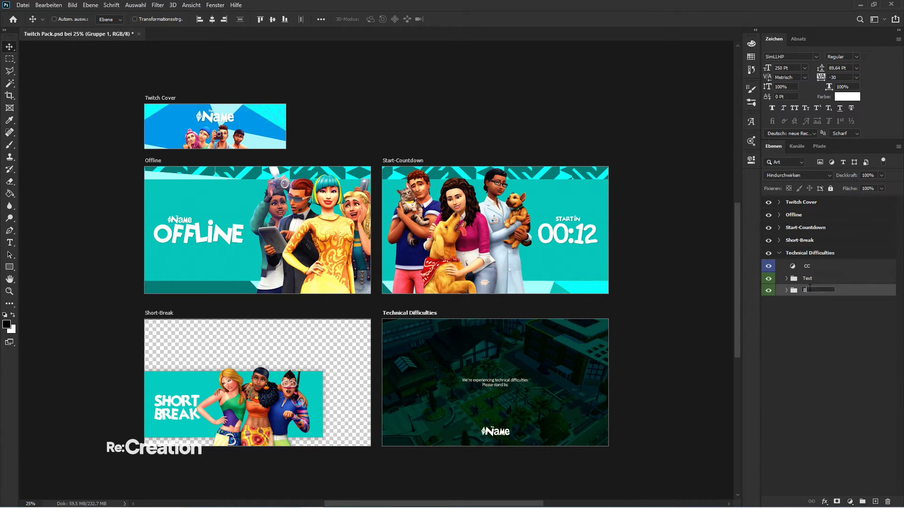
key("Return")
right_click(809, 291)
left_click(696, 448)
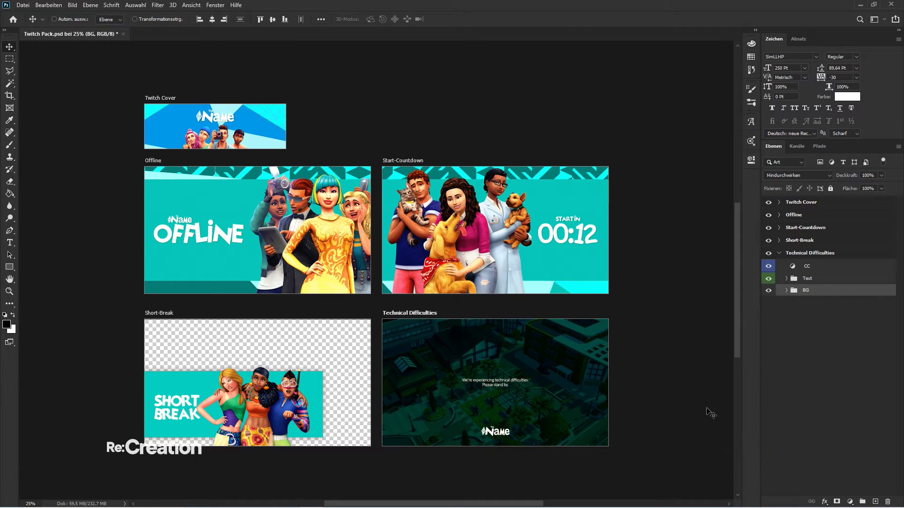
right_click(801, 293)
left_click(687, 455)
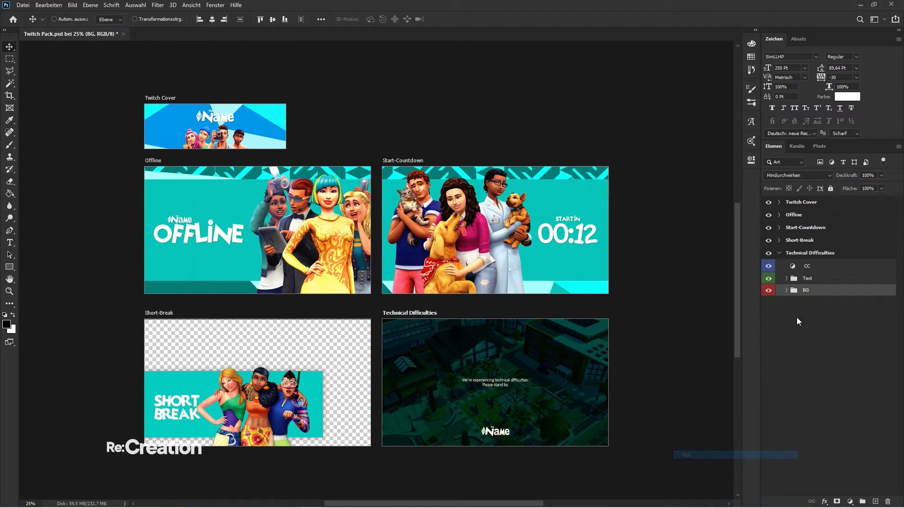
- Rename the BG group's layers 1, 2 and Image 5
left_click(786, 290)
double_click(832, 308)
type("1")
key("Tab")
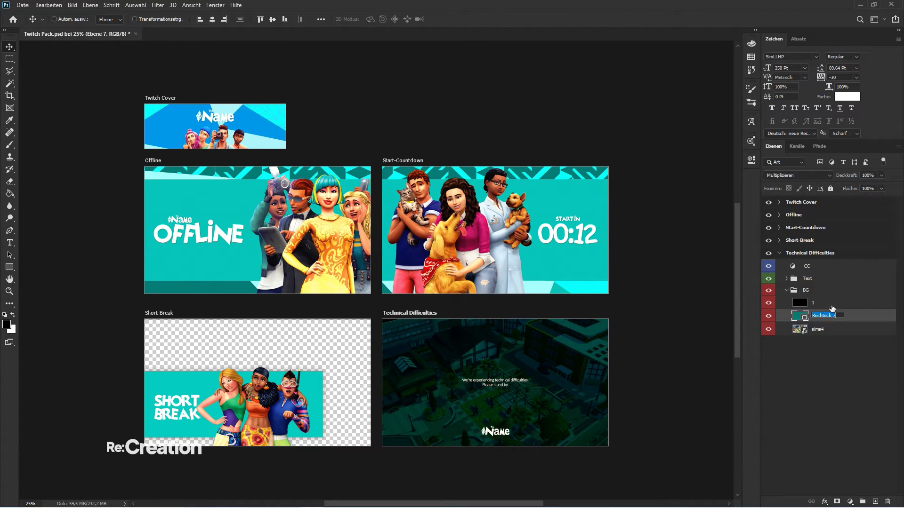
type("2")
key("Tab")
type("Image")
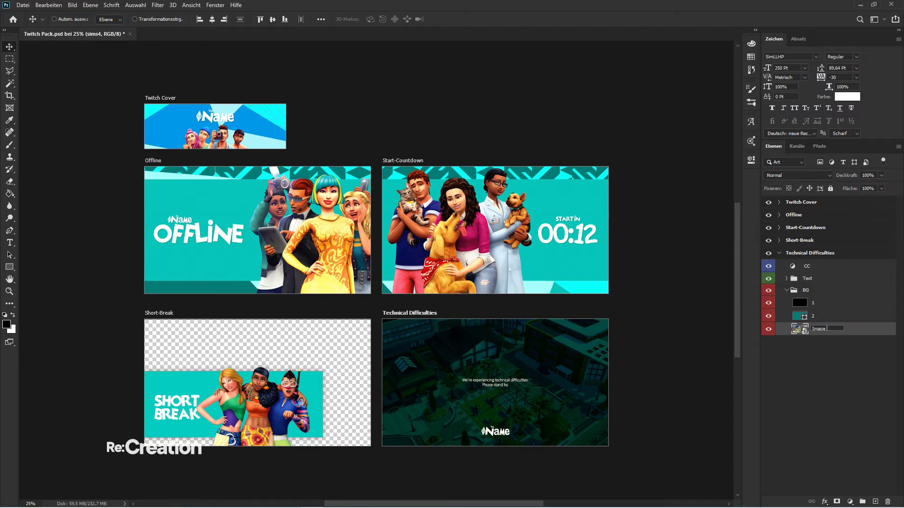
type(" 5")
key("Return")
- Collapse the Technical Difficulties groups and fit all artboards in the window
left_click(806, 388)
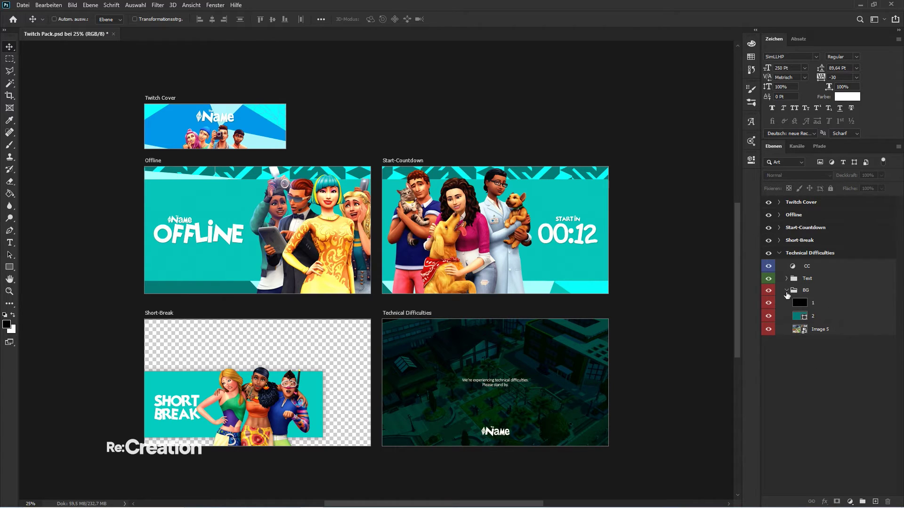
left_click(786, 290)
left_click(779, 253)
key("ctrl+plus")
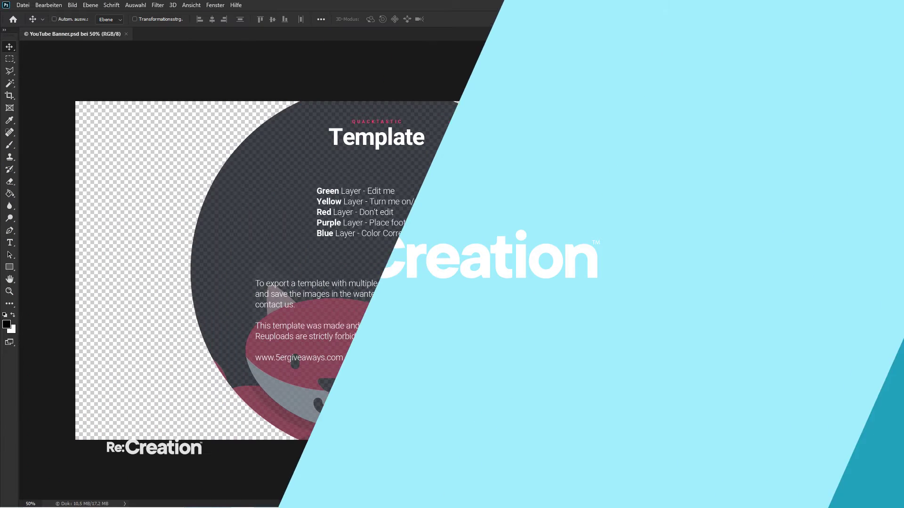
- Hide the Info layer, place two police photos and hide the second one
left_click(768, 203)
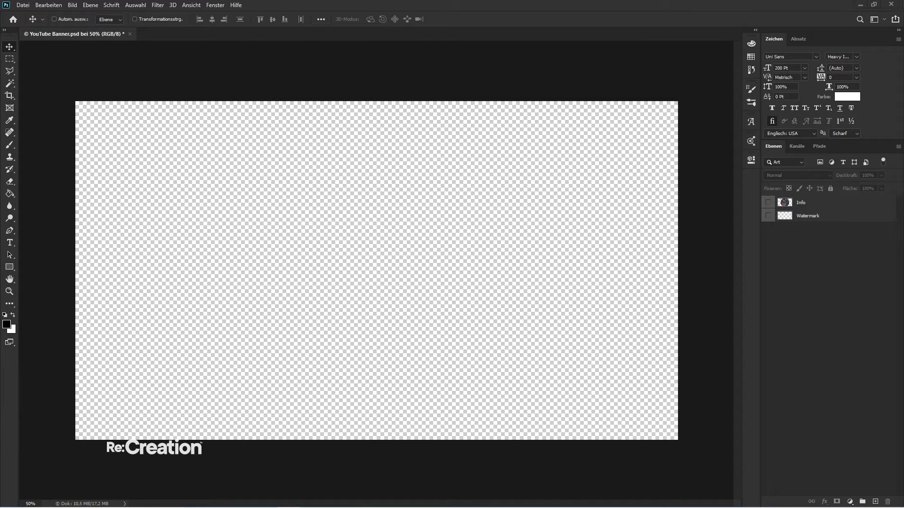
left_click_drag(446, 278, 452, 283)
key("Return")
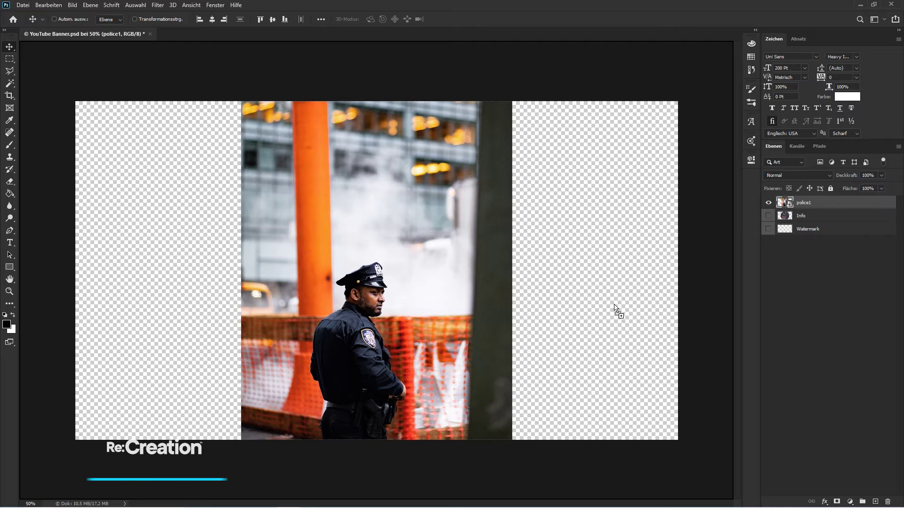
left_click_drag(615, 311, 615, 312)
key("Return")
left_click(768, 203)
- Show the guides and move police1 flush against the top-left corner
left_click(803, 215)
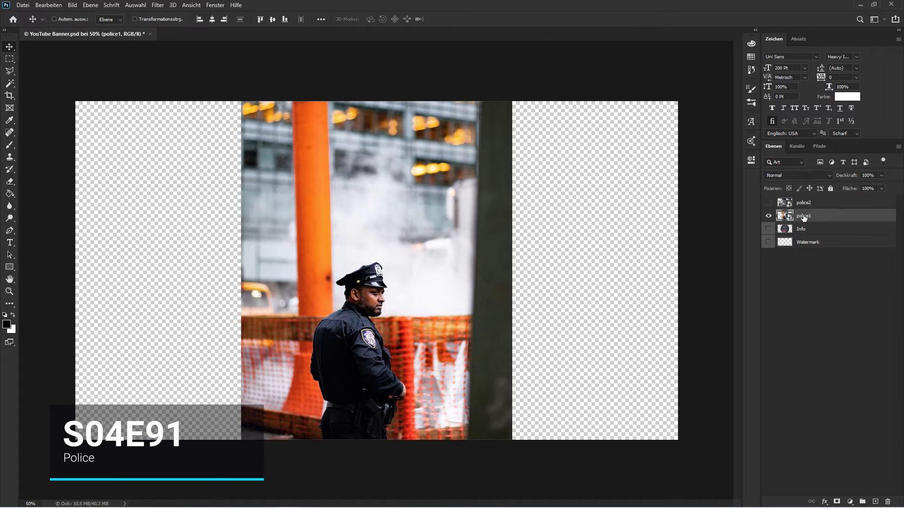
key("ctrl+semicolon")
left_click_drag(436, 368, 271, 333)
- Draw a rectangle across the banner's right side and move Rechteck 1 below police1
left_click(10, 267)
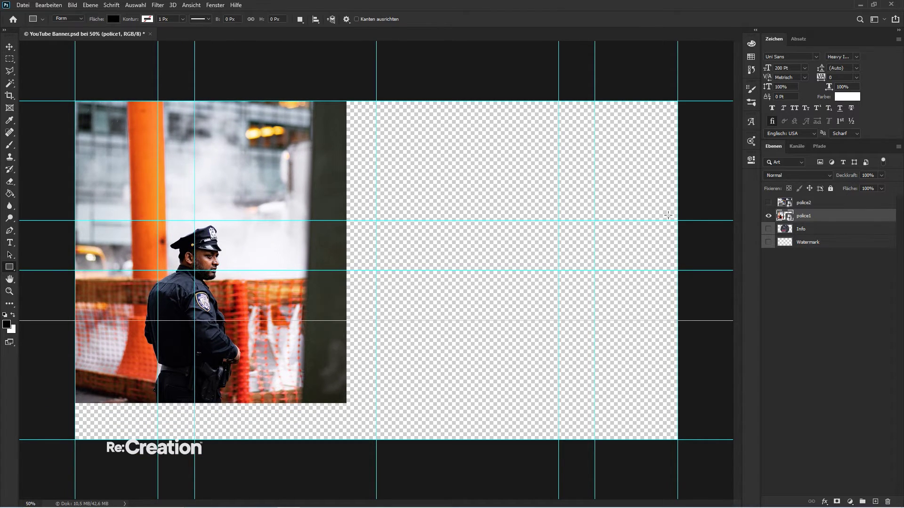
left_click_drag(703, 207, 340, 338)
key("v")
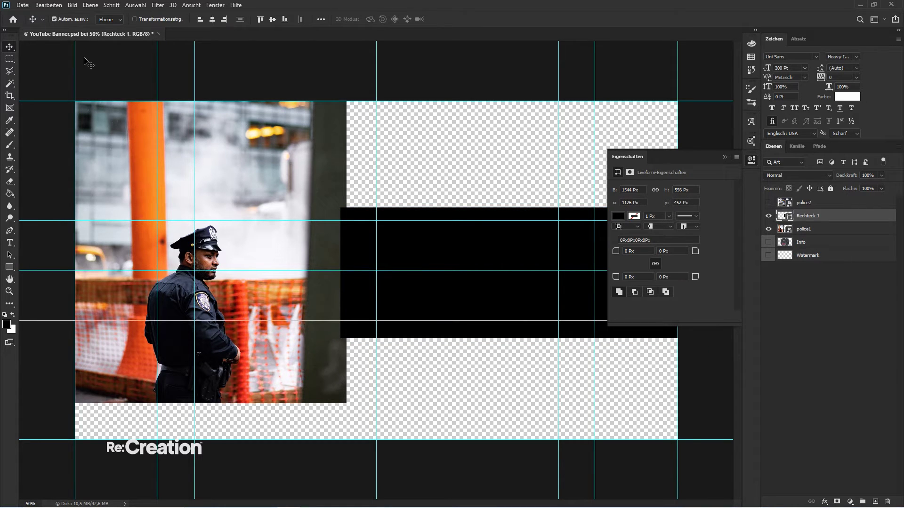
key("ctrl+h")
left_click(725, 157)
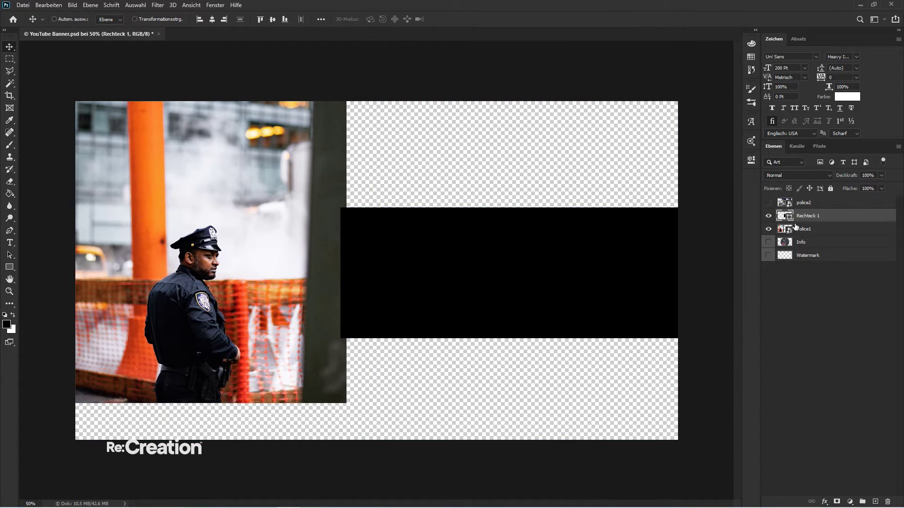
left_click_drag(808, 215, 803, 235)
- Fill the rectangle with a dark olive-grey sampled from the photo's pillar
key("i")
left_click(345, 267)
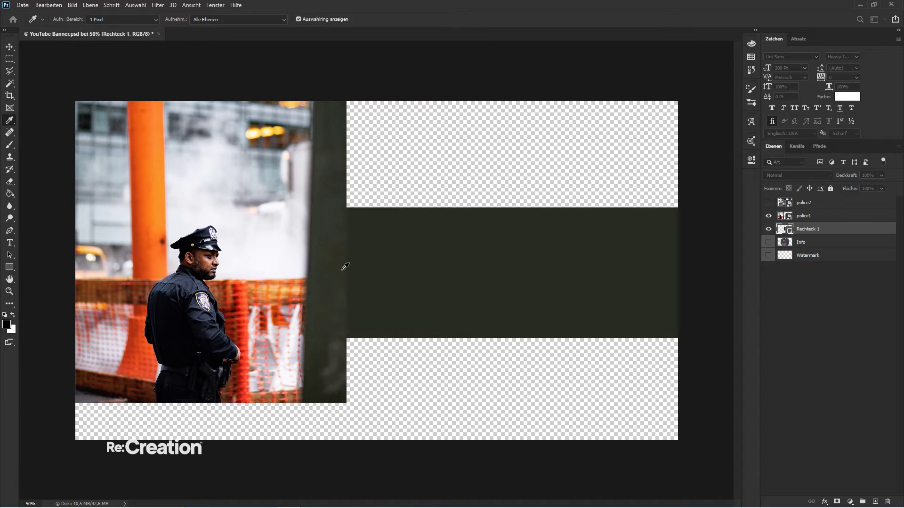
left_click(345, 266)
key("v")
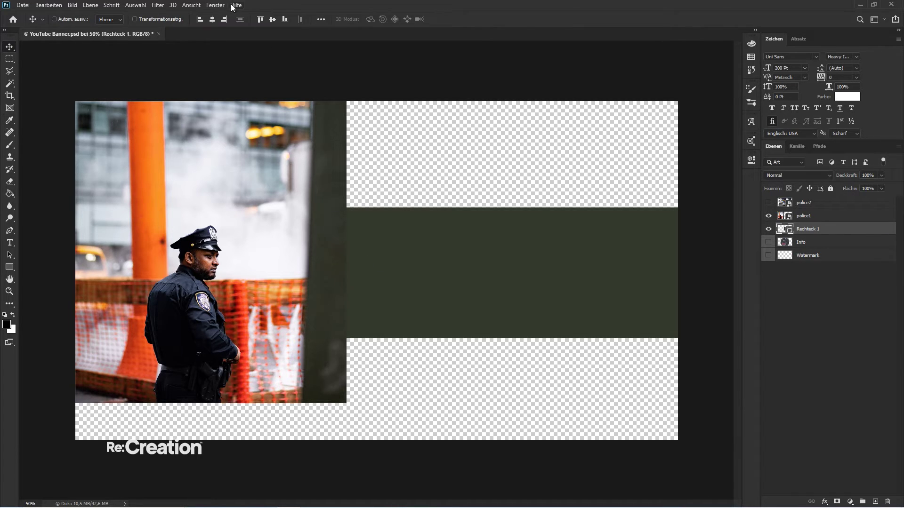
left_click(153, 5)
mouse_move(226, 111)
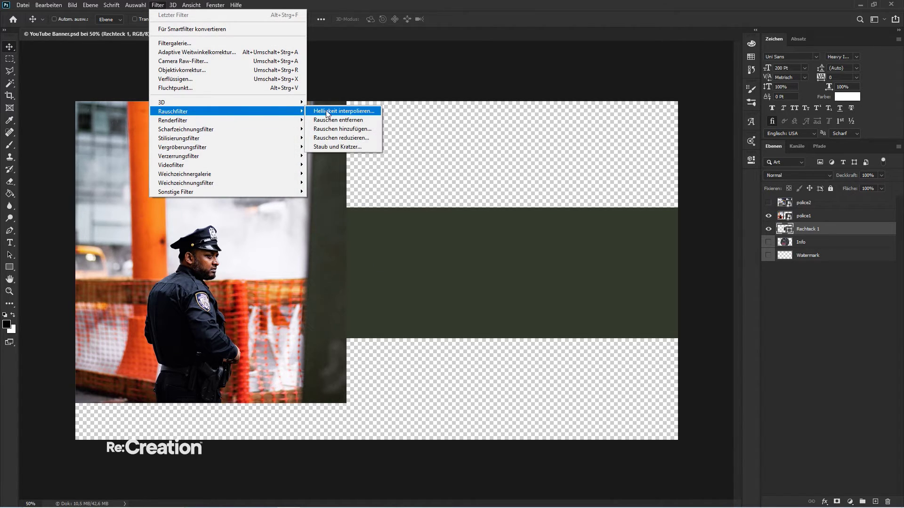
left_click(365, 127)
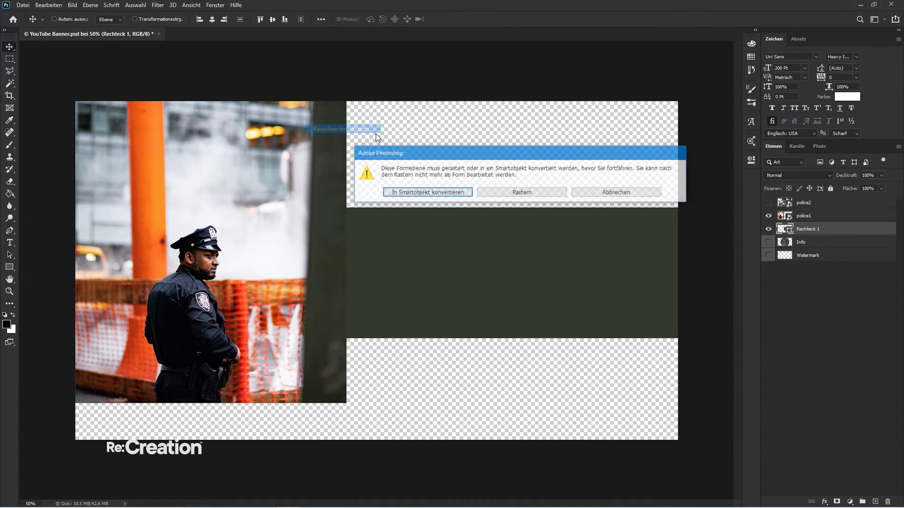
left_click(471, 196)
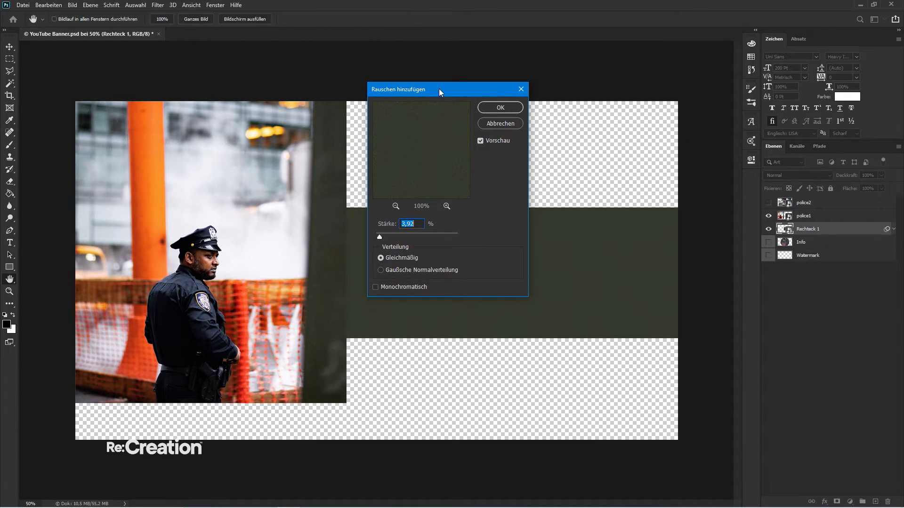
left_click_drag(439, 89, 523, 93)
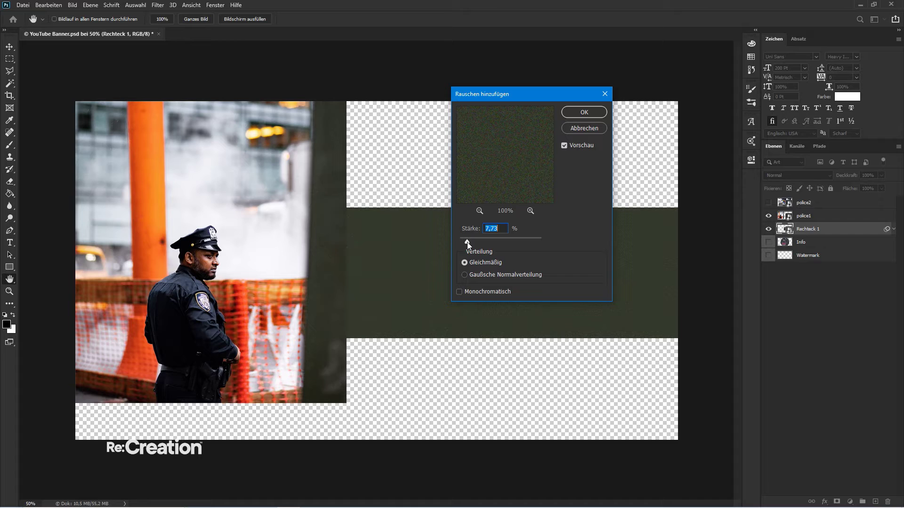
left_click_drag(467, 242, 465, 242)
left_click(580, 112)
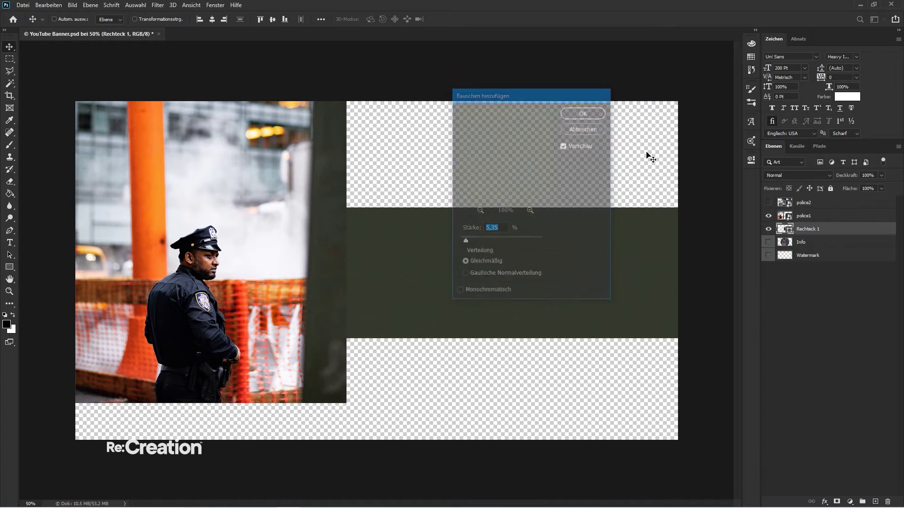
- Enable a gradient overlay in Rechteck 1's layer style and edit its gradient
double_click(837, 230)
key("ctrl+plus")
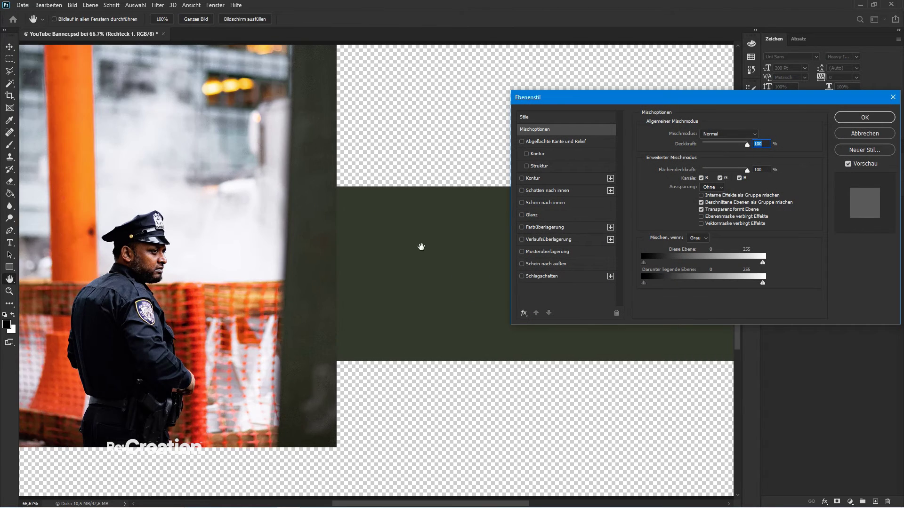
key("ctrl+plus")
left_click(521, 228)
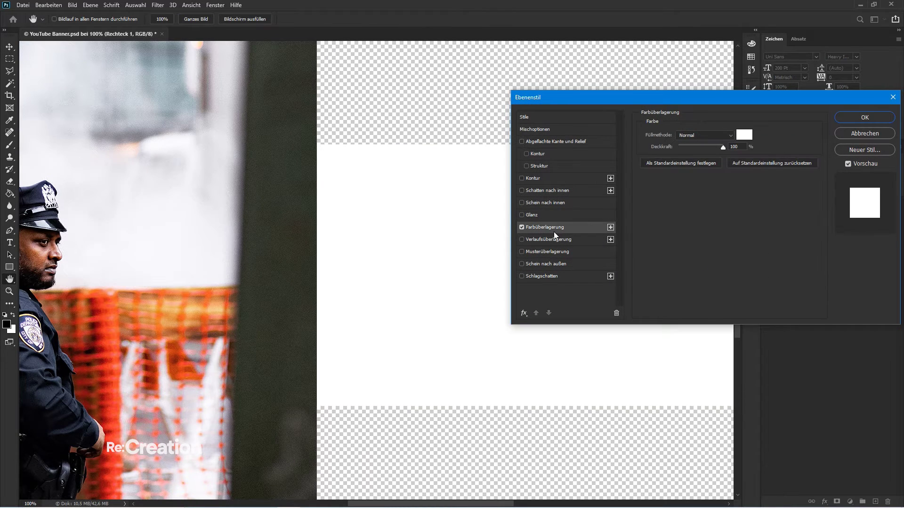
left_click(522, 227)
left_click(542, 240)
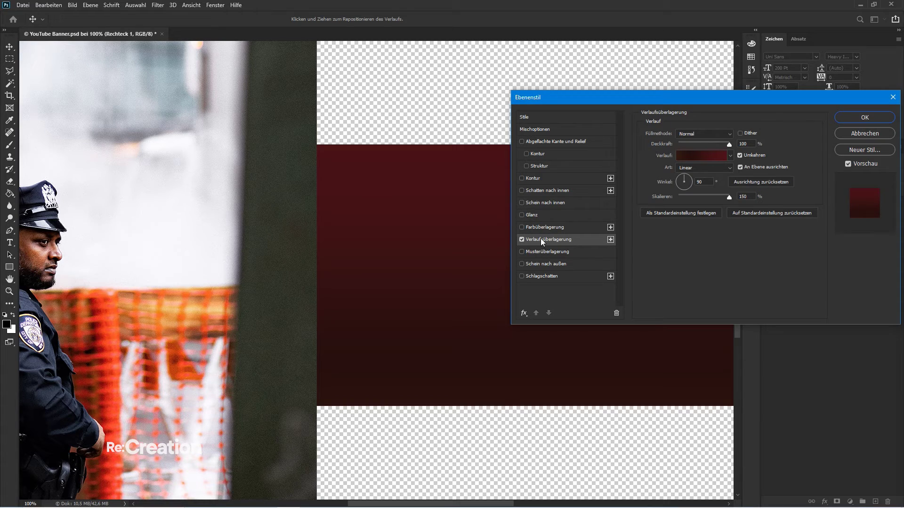
left_click(725, 158)
- Recolour the gradient's left, 34% and 50% stops with olive sampled from the canvas
left_click(493, 347)
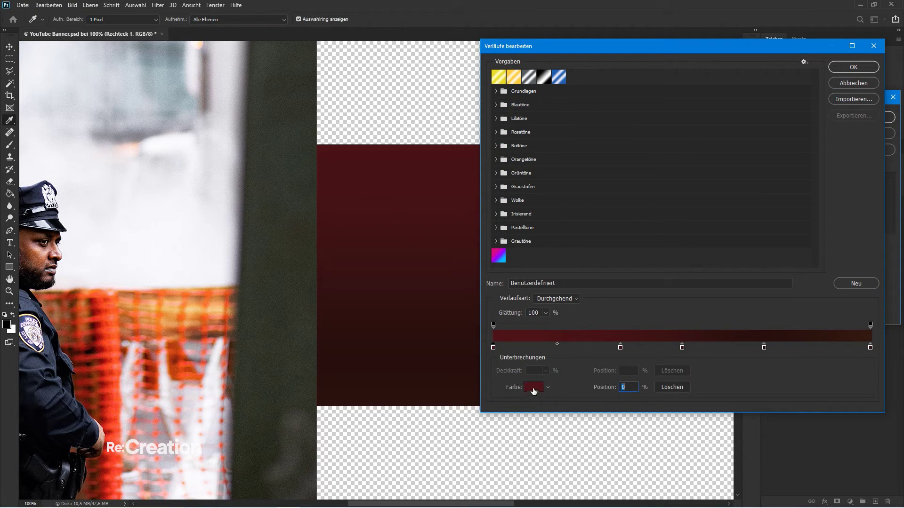
left_click(311, 338)
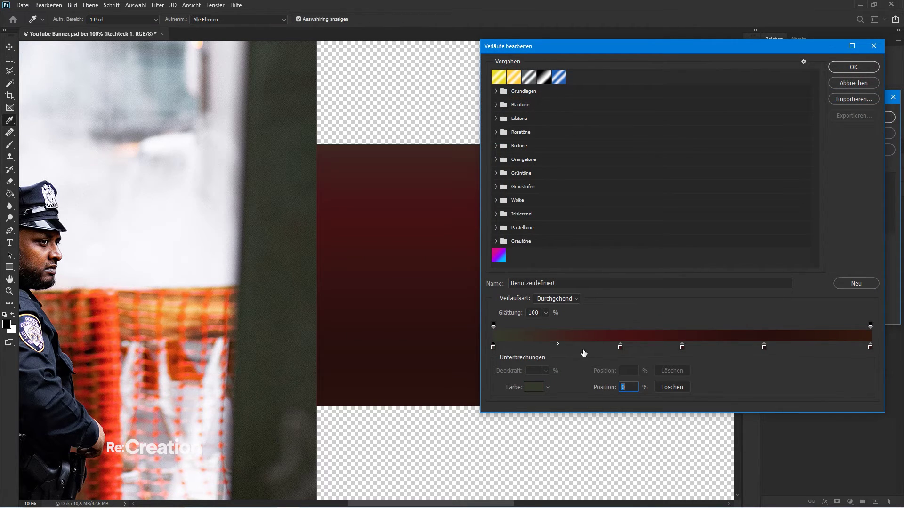
left_click(620, 348)
left_click(303, 167)
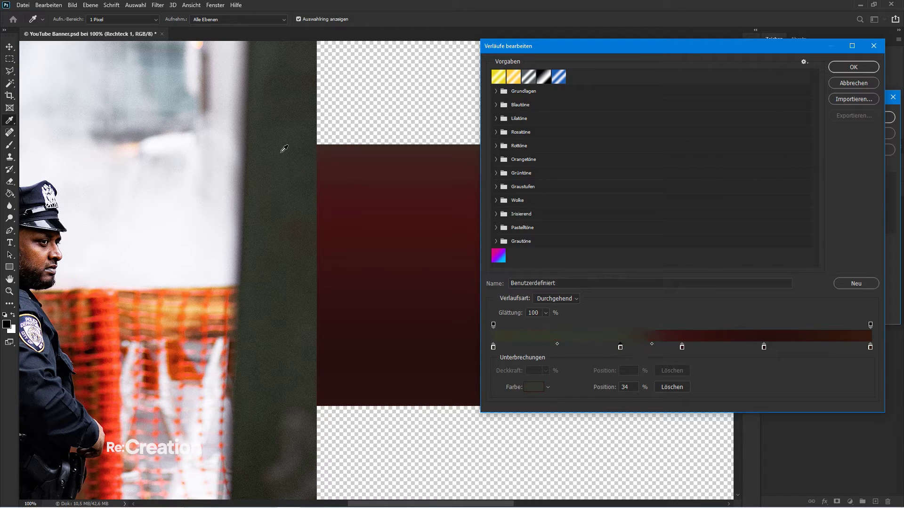
left_click(681, 348)
left_click(298, 328)
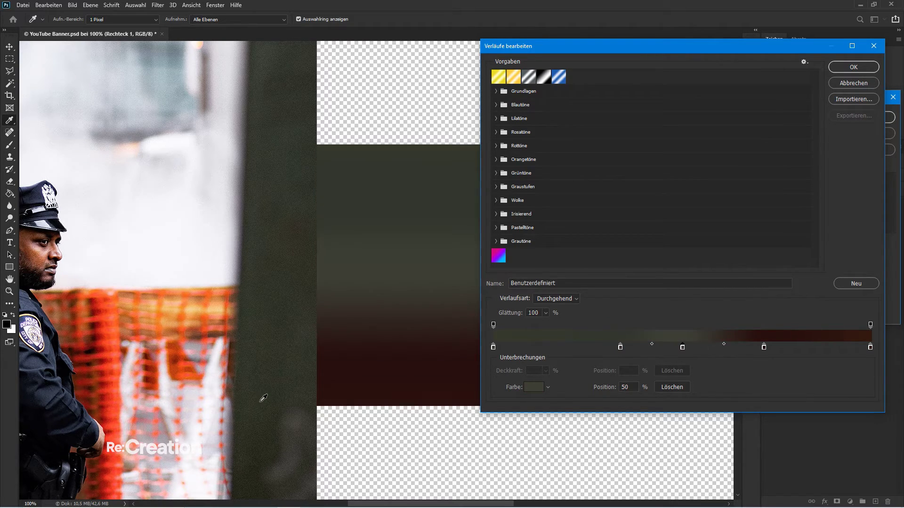
- Recolour the 72% and 100% stops with darker canvas colours and apply the gradient
left_click(764, 347)
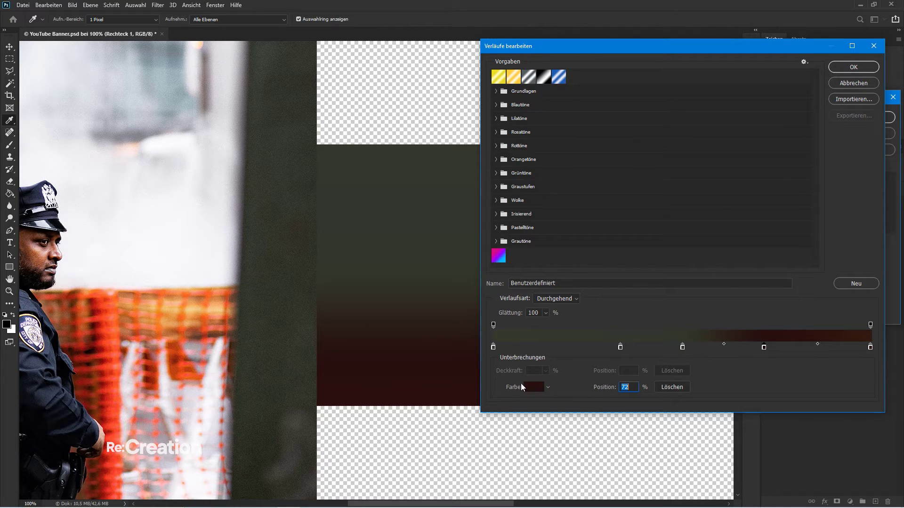
left_click(289, 288)
left_click(263, 332)
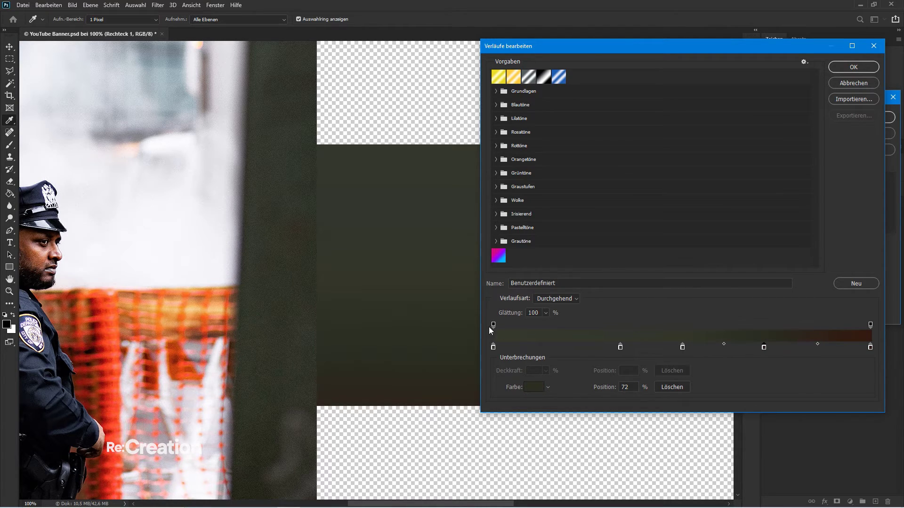
left_click(870, 347)
left_click(245, 467)
key("Return")
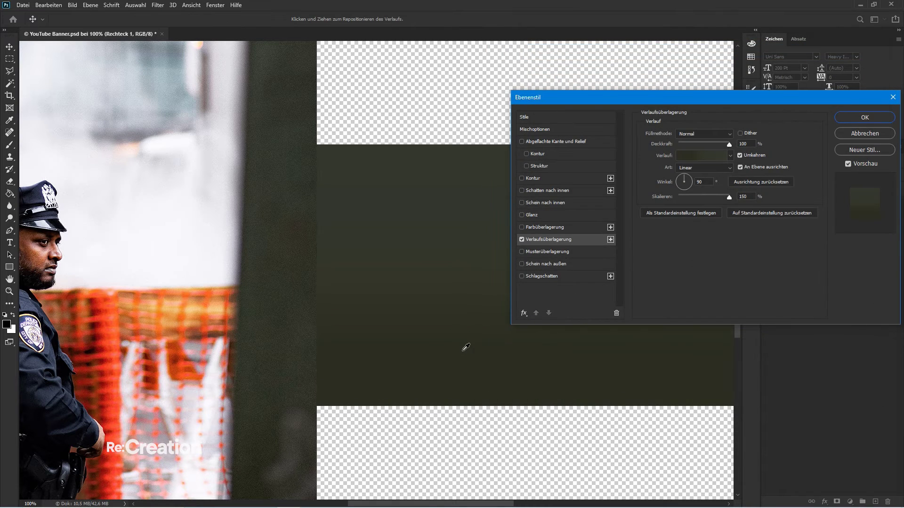
key("ctrl+minus")
key("Return")
key("ctrl+minus")
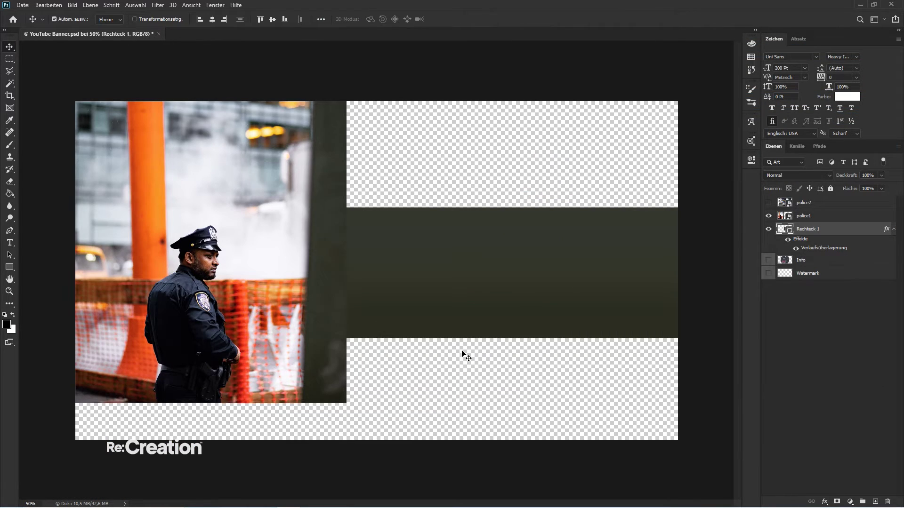
- Tilt Rechteck 1's gradient overlay to about 28° and apply it
double_click(857, 234)
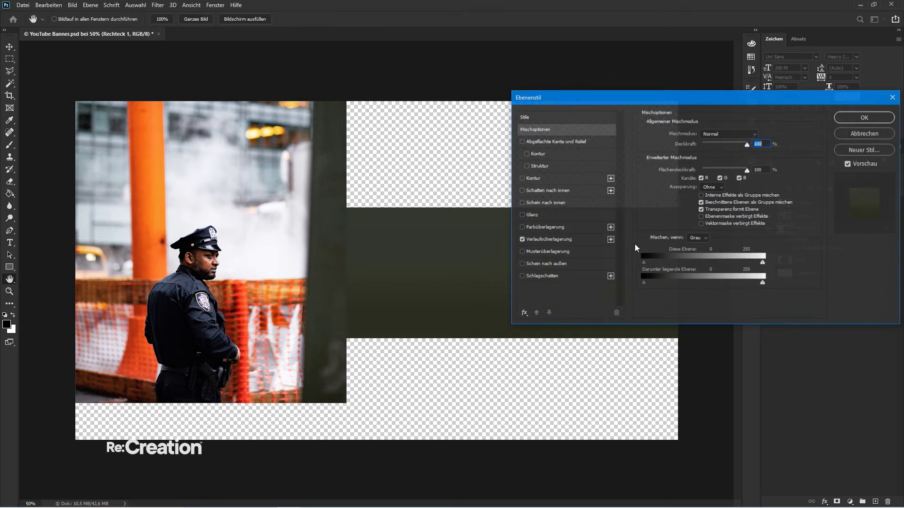
left_click(685, 178)
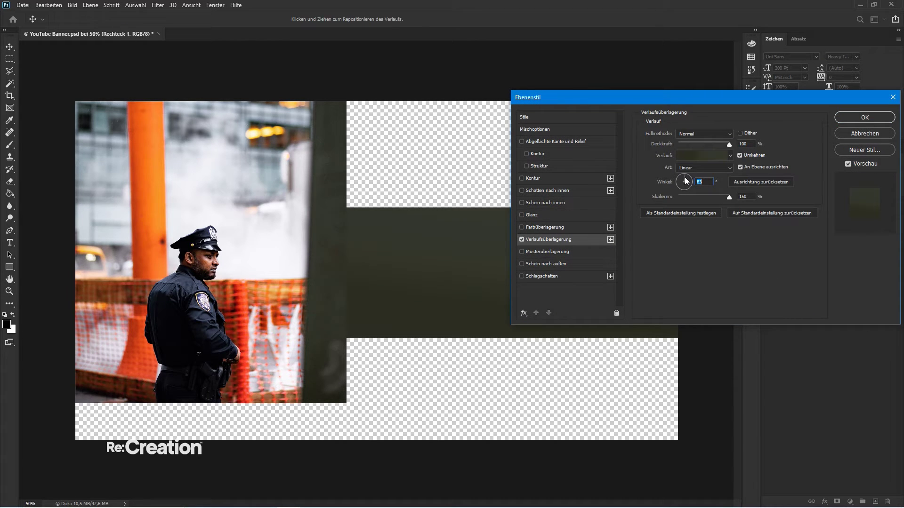
left_click_drag(685, 181, 692, 181)
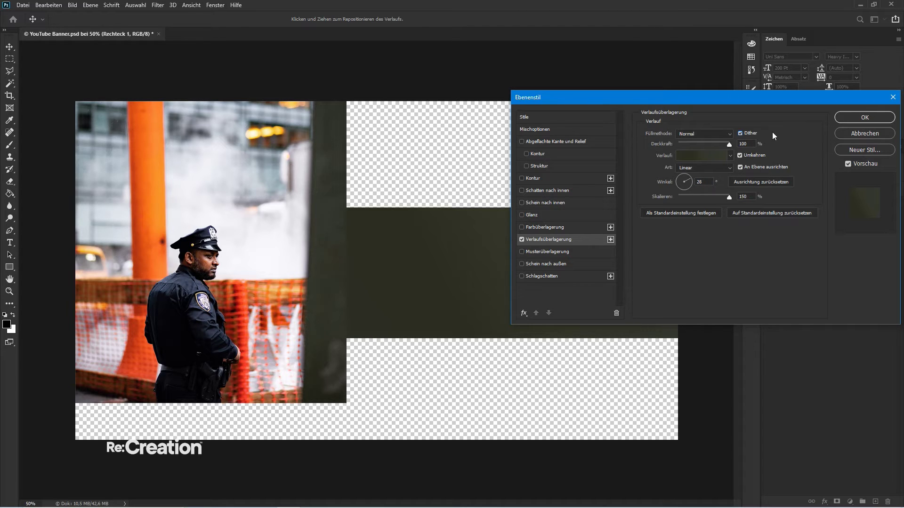
left_click(869, 117)
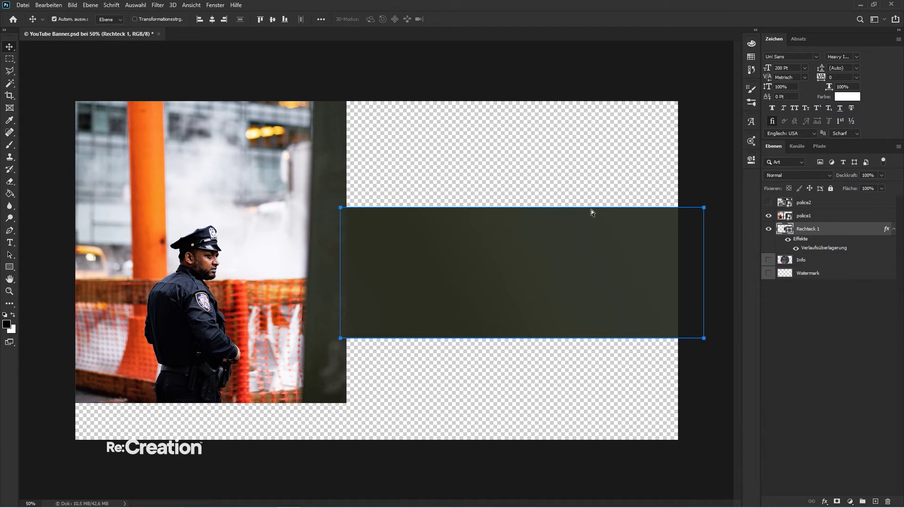
- Convert the olive panel to a smart object and add noise at 3,92% strength
left_click(157, 5)
mouse_move(281, 112)
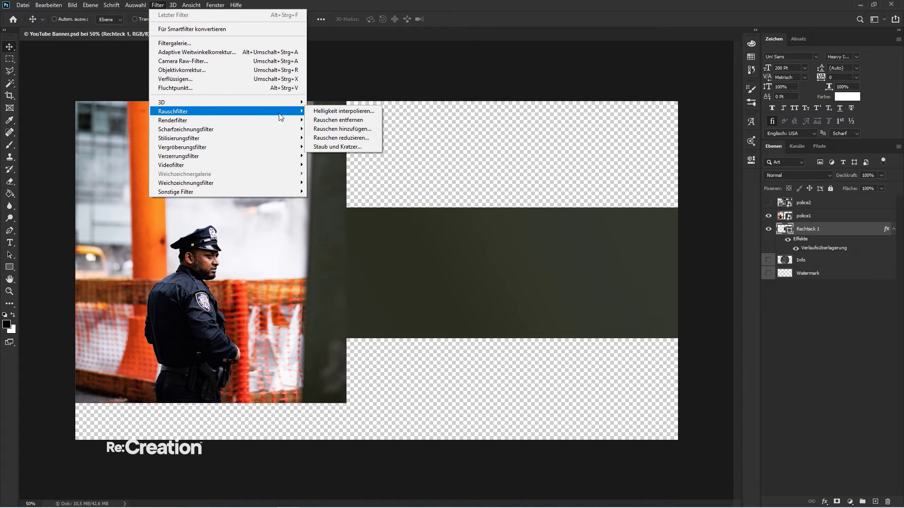
left_click(318, 129)
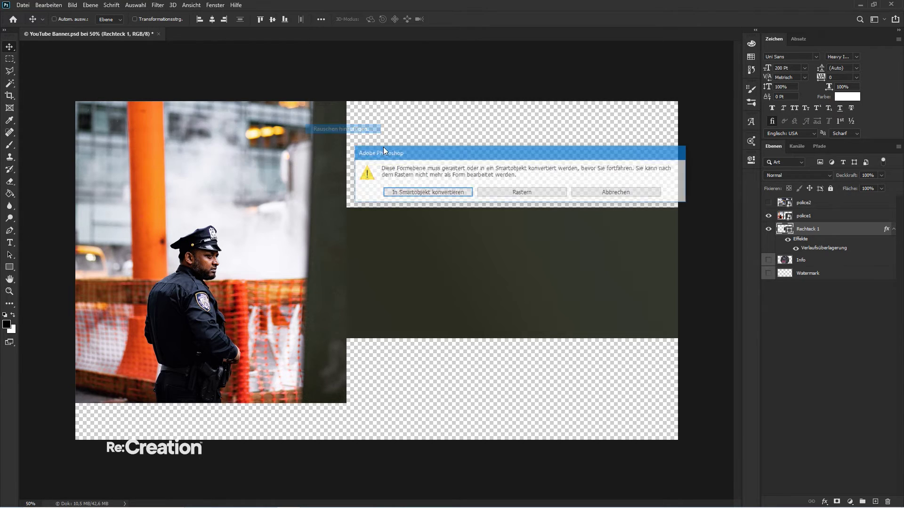
left_click(443, 194)
key("ctrl+plus")
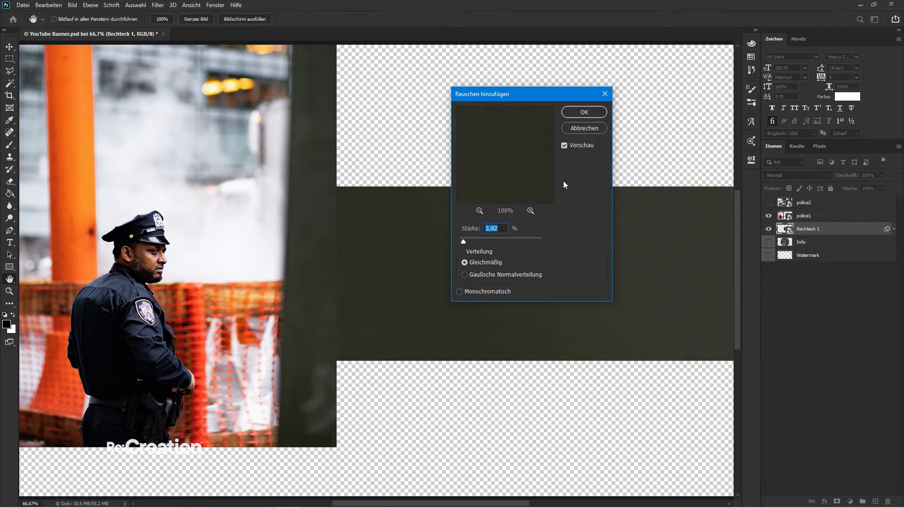
left_click(587, 117)
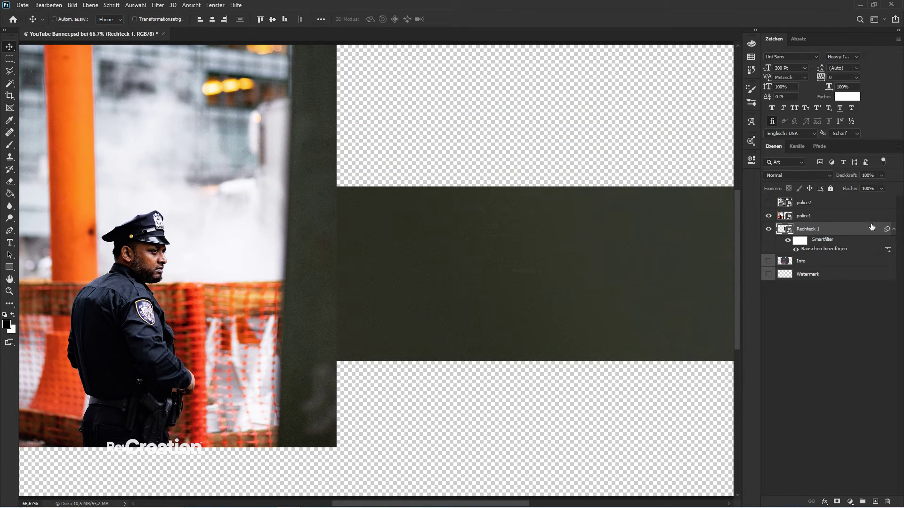
left_click(894, 229)
- Add a layer mask to the police1 photo and zoom to 200% on the grain
left_click(828, 217)
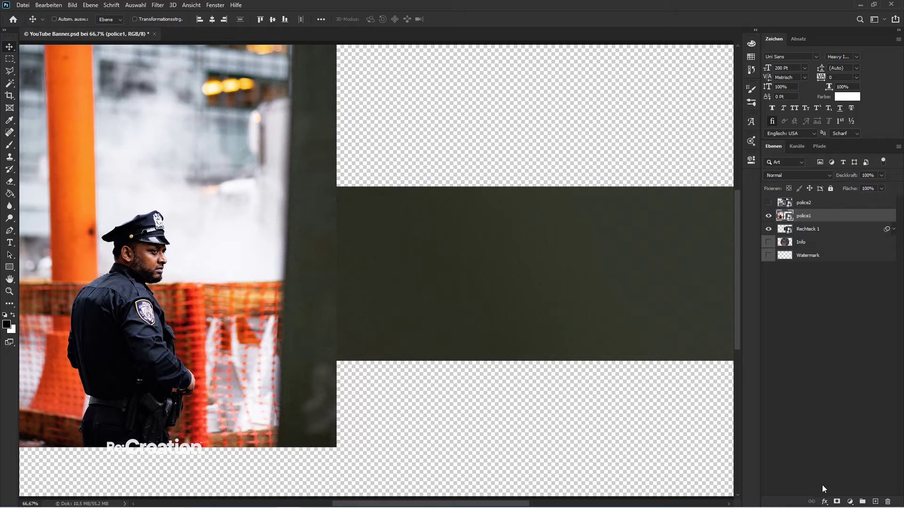
left_click(837, 502)
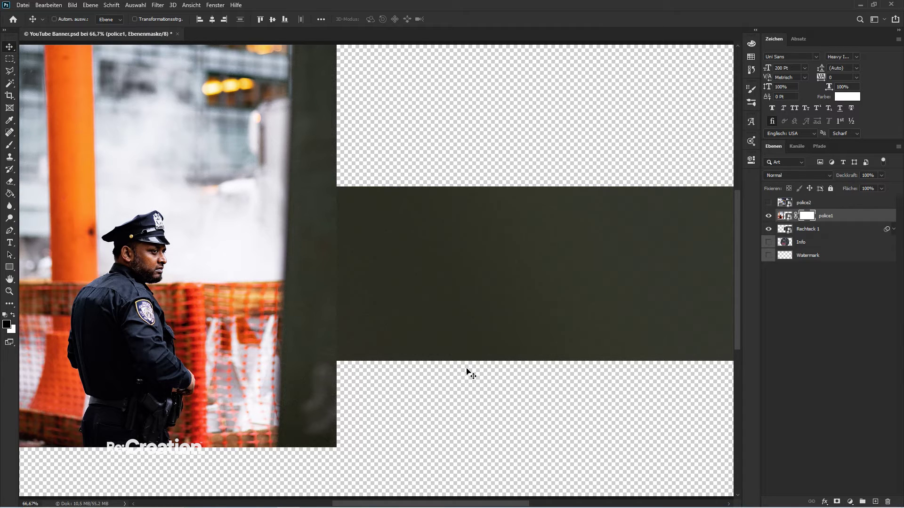
key("ctrl+plus")
key("ctrl+plus")
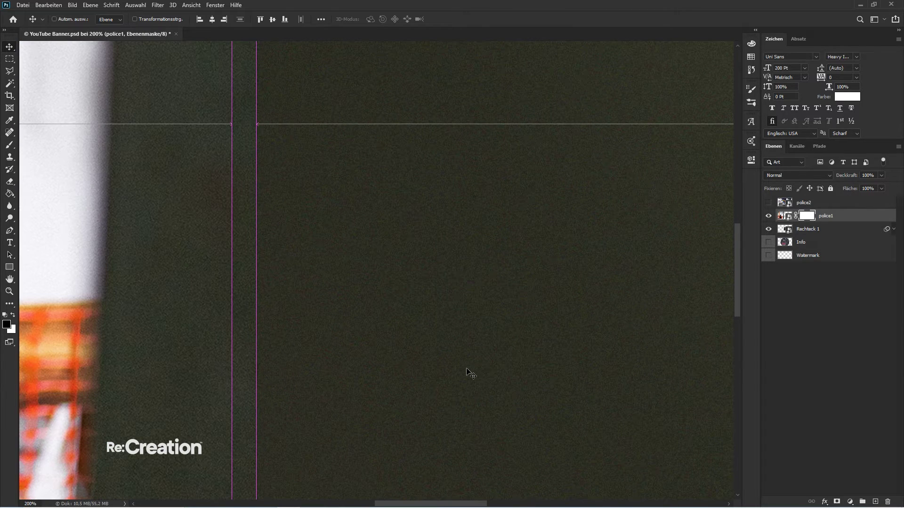
- Paint black on police1's layer mask with a 200 px soft brush along the photo's edge
key("b")
key("ctrl+minus")
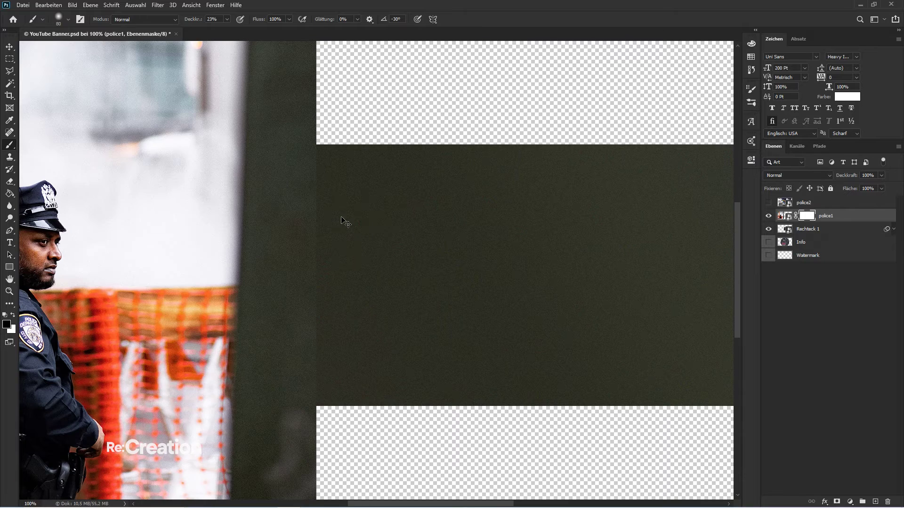
key("bracketright")
key("bracketright")
key("bracketright")
key("bracketright")
key("bracketright")
key("bracketright")
mouse_move(333, 206)
left_mouse_down()
mouse_move(315, 180)
mouse_move(339, 172)
left_mouse_up()
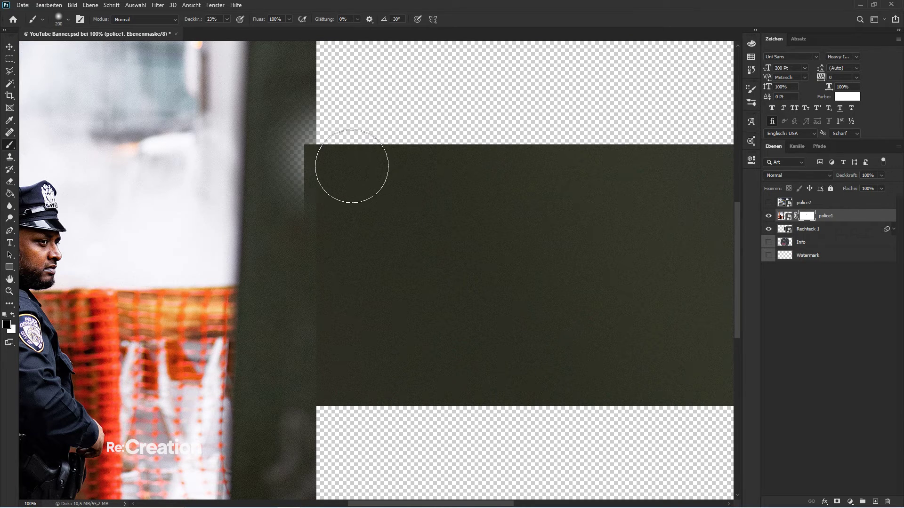
- Free-transform Rechteck 1 to stretch the dark panel further left and taller
left_click(815, 229)
key("ctrl+t")
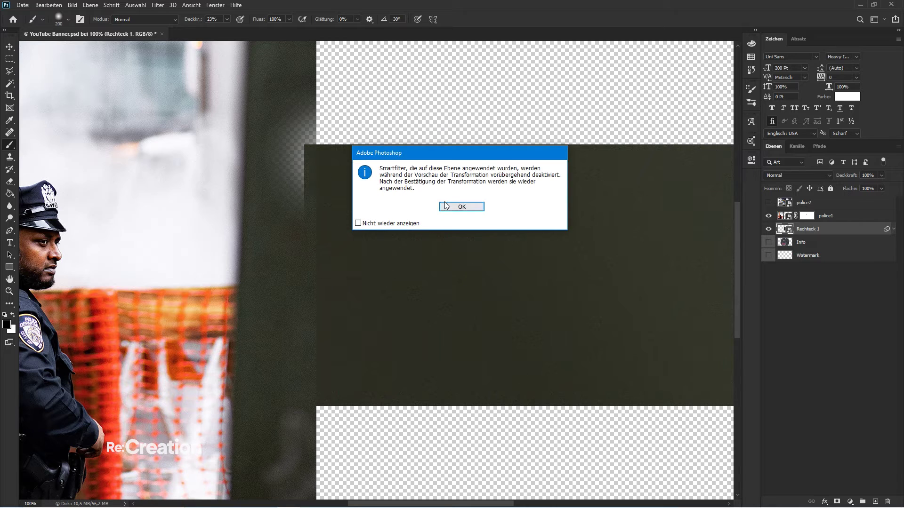
key("Return")
left_click_drag(306, 274, 244, 275)
left_click_drag(674, 147, 673, 87)
key("Return")
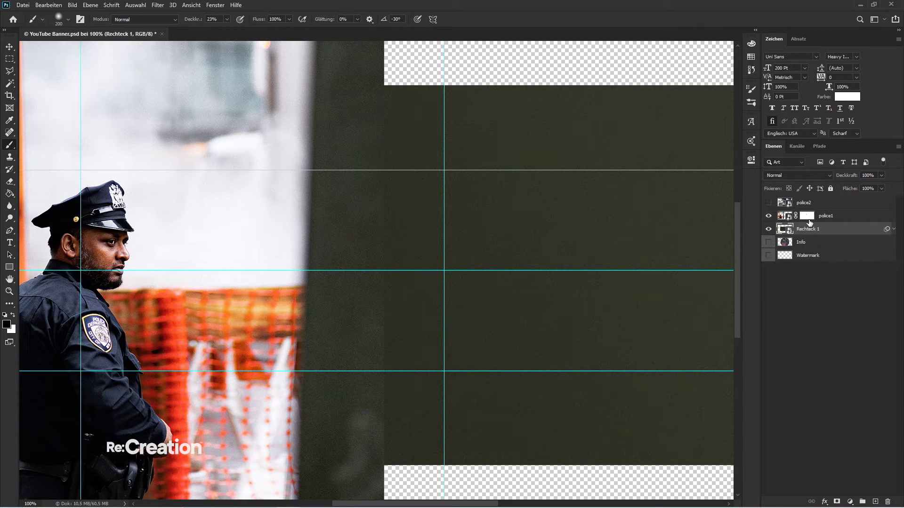
- Brush police1's mask top to bottom so the photo's right edge fades into the panel
left_click(808, 217)
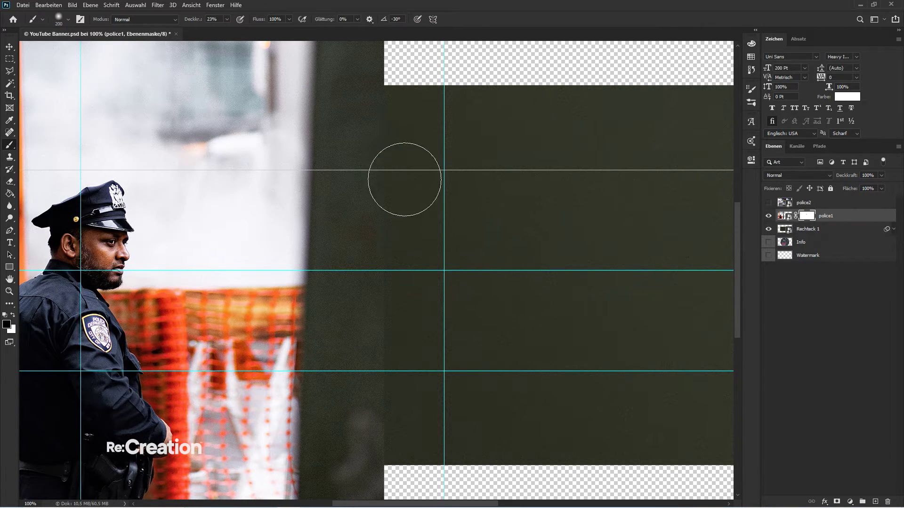
mouse_move(394, 177)
left_mouse_down()
mouse_move(392, 213)
mouse_move(384, 175)
mouse_move(389, 267)
mouse_move(398, 201)
mouse_move(398, 301)
mouse_move(383, 344)
mouse_move(387, 315)
mouse_move(389, 375)
mouse_move(401, 358)
mouse_move(390, 272)
mouse_move(397, 439)
mouse_move(388, 354)
mouse_move(375, 428)
mouse_move(373, 403)
mouse_move(388, 369)
mouse_move(381, 363)
mouse_move(380, 449)
mouse_move(395, 388)
left_mouse_up()
scroll(399, 426, "down", 2)
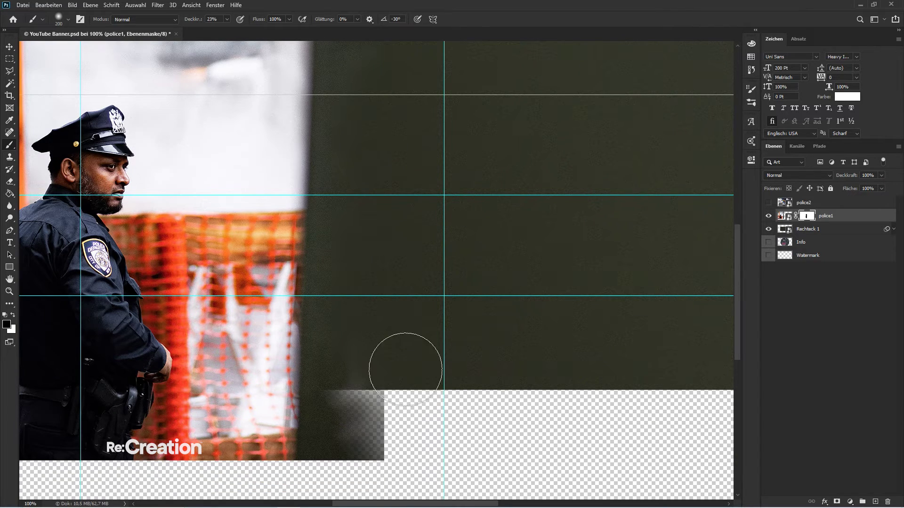
mouse_move(405, 473)
left_mouse_down()
mouse_move(400, 354)
mouse_move(397, 383)
left_mouse_up()
scroll(402, 329, "up", 3)
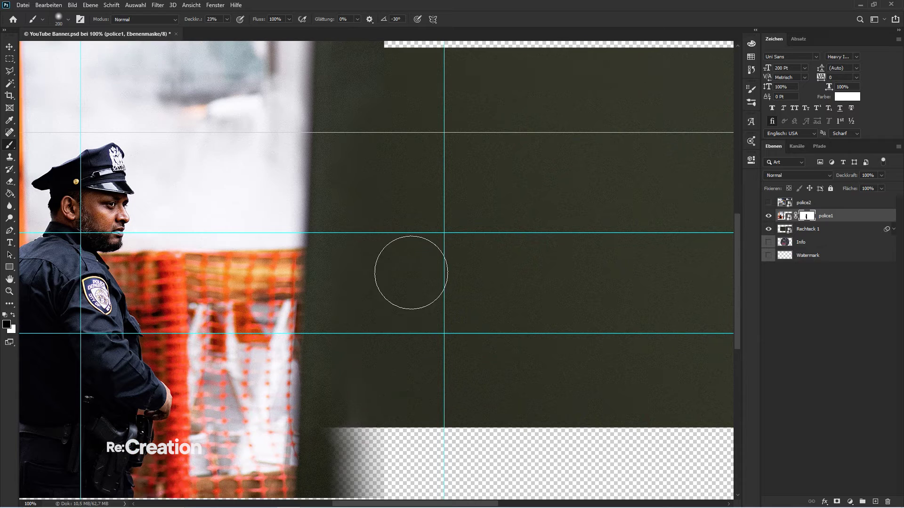
mouse_move(395, 142)
left_mouse_down()
mouse_move(401, 73)
mouse_move(398, 236)
left_mouse_up()
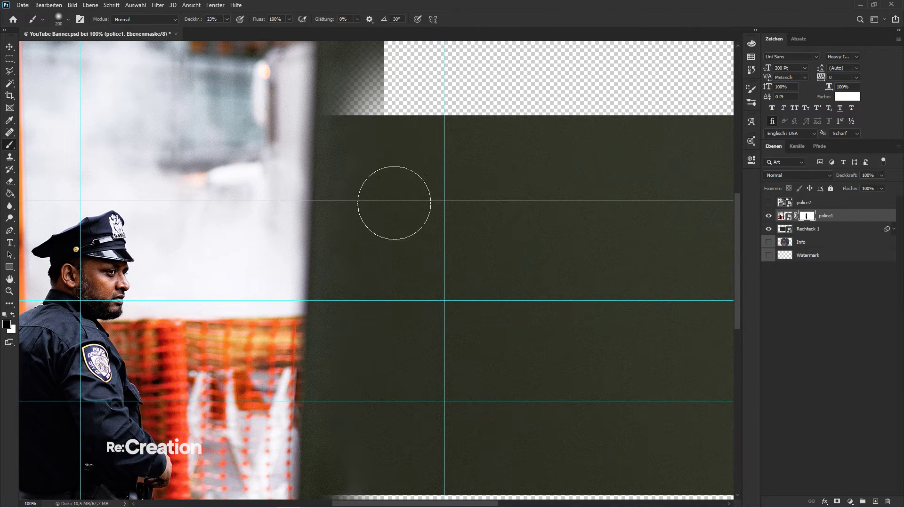
- Hide the guides and make Rechteck 1 the active layer with the Move tool
key("v")
key("ctrl+h")
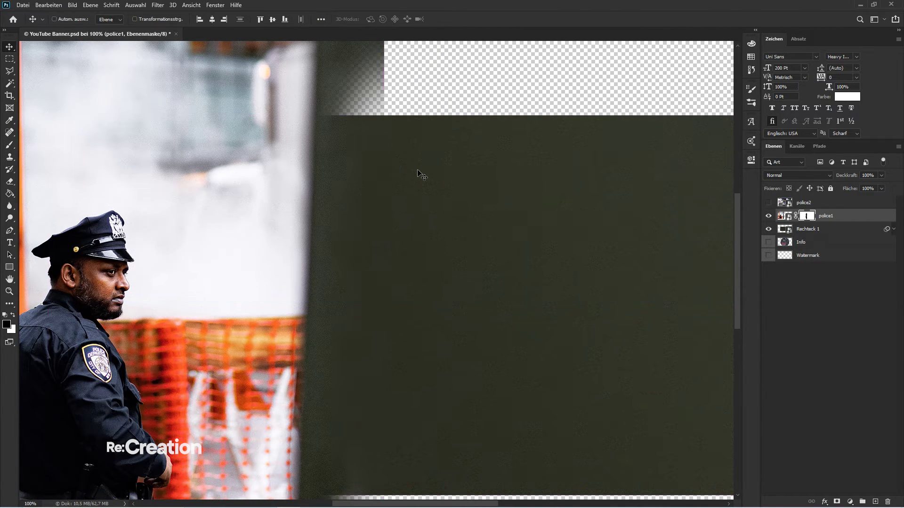
key("alt+bracketleft")
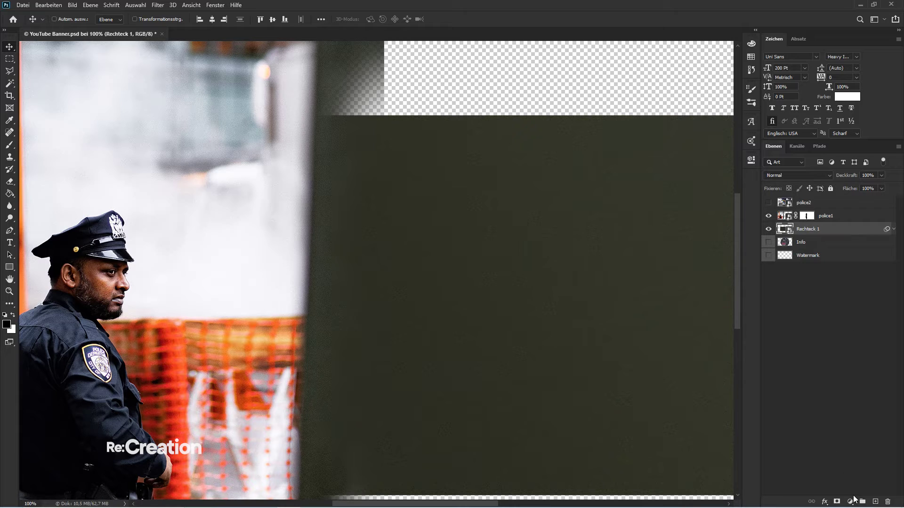
- Add a Photo Filter adjustment layer using Kaltfilter (80) with density 4
left_click(852, 500)
left_click(838, 430)
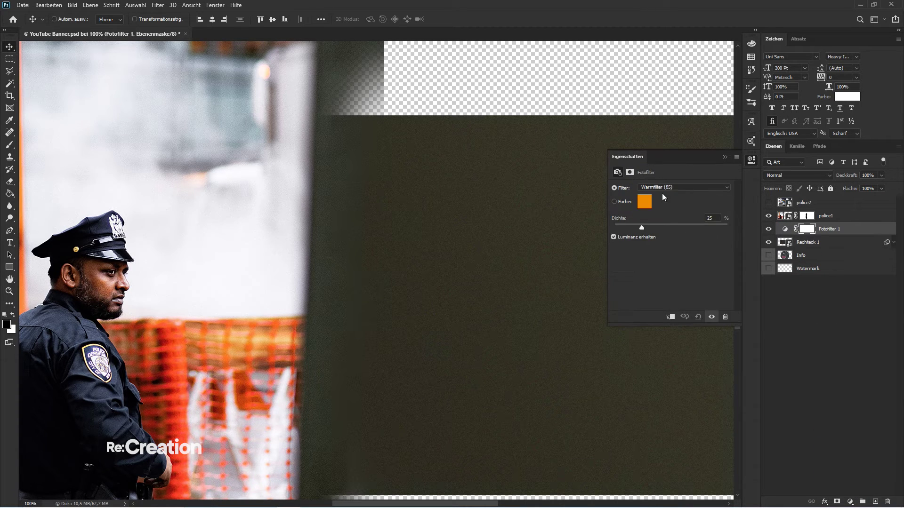
left_click(661, 188)
left_click(660, 220)
type("8")
key("Down")
key("Down")
key("Down")
key("Down")
key("Return")
- Close the Properties panel, zoom out to 50% and show the guides again
left_click(751, 142)
left_click(860, 320)
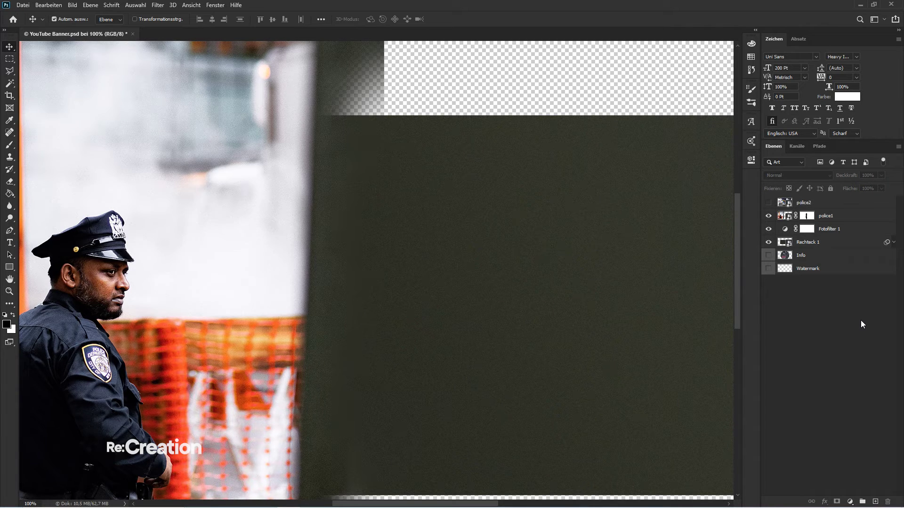
key("ctrl+minus")
key("ctrl+minus")
key("ctrl")
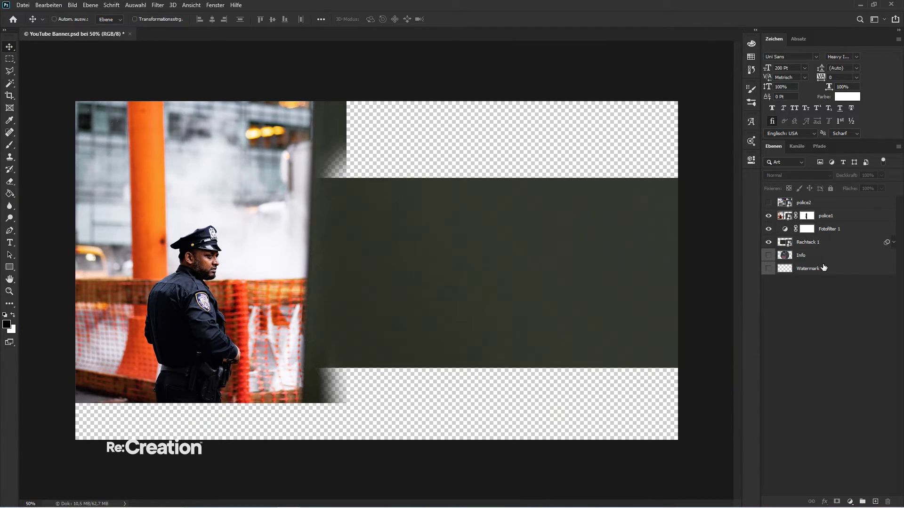
key("ctrl+comma")
- Group Rechteck 1, Fotofilter 1 and police1 into Gruppe 1
key("m")
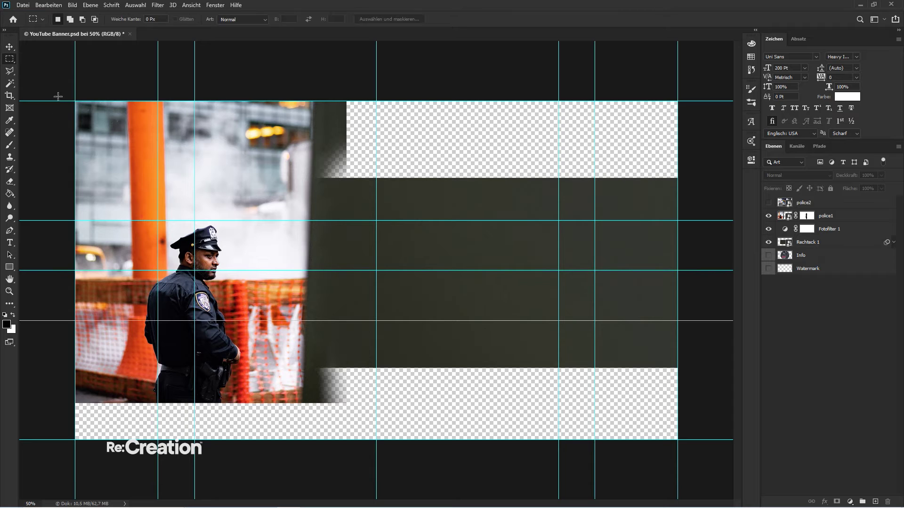
left_click(823, 246)
left_click(827, 206, "shift")
left_click(828, 216, "shift")
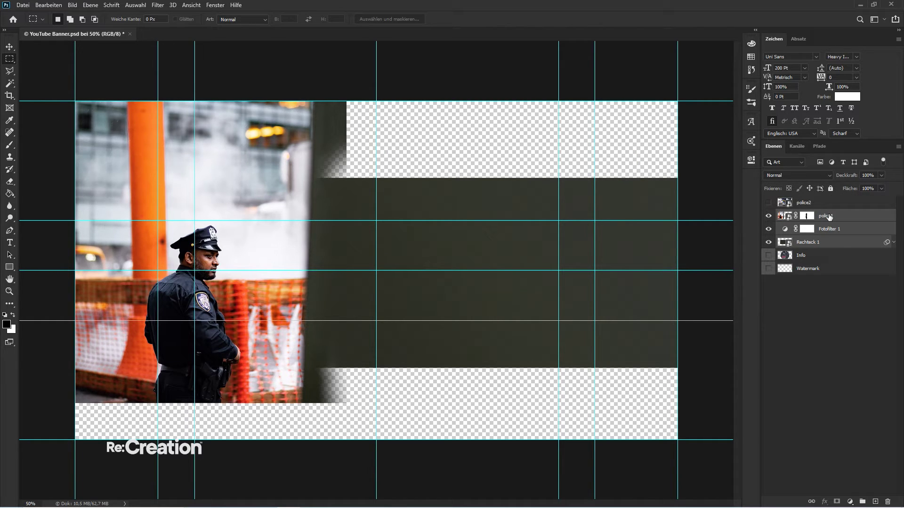
key("ctrl+g")
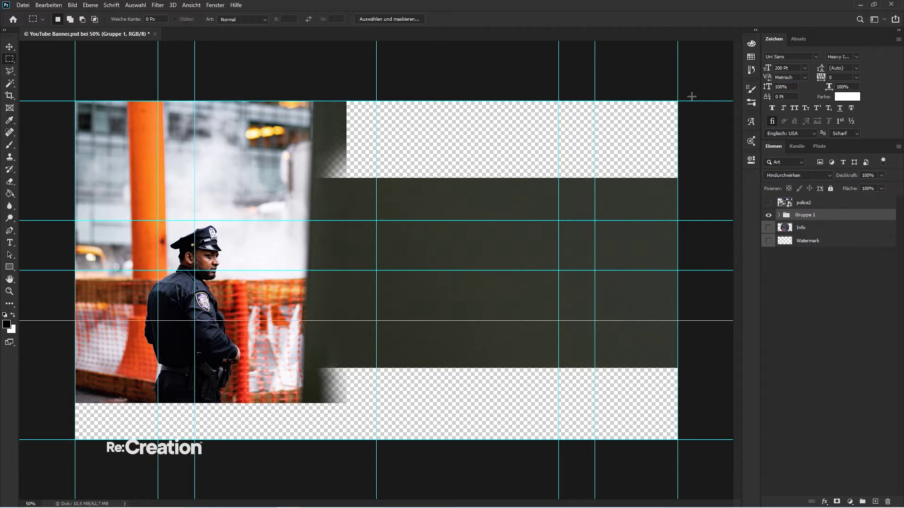
- Mask Gruppe 1 to a marquee strip across the canvas, then hide the guides
left_click_drag(678, 101, 678, 321)
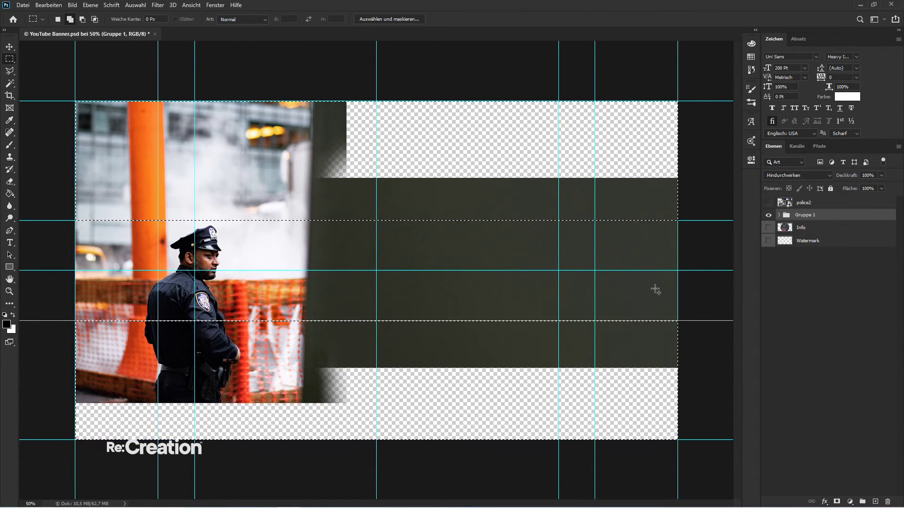
right_click(599, 236)
left_click(617, 249)
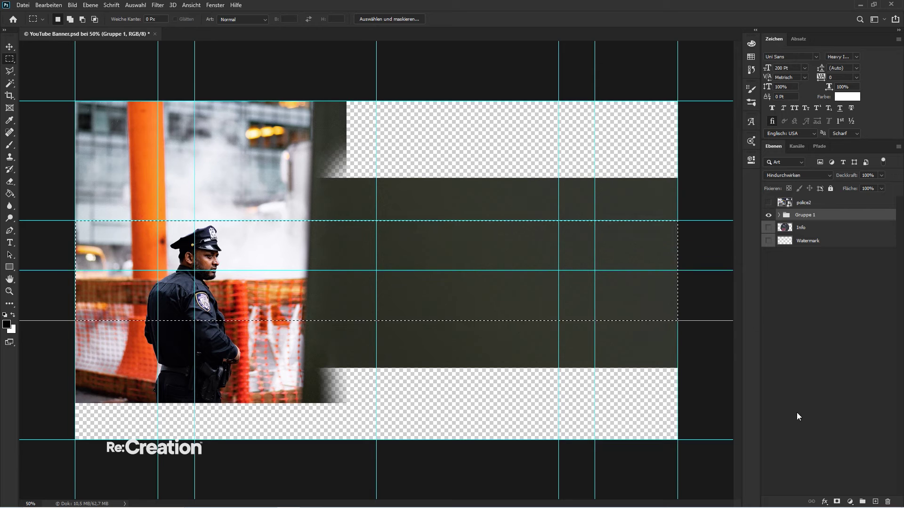
left_click(835, 502)
key("v")
key("ctrl+h")
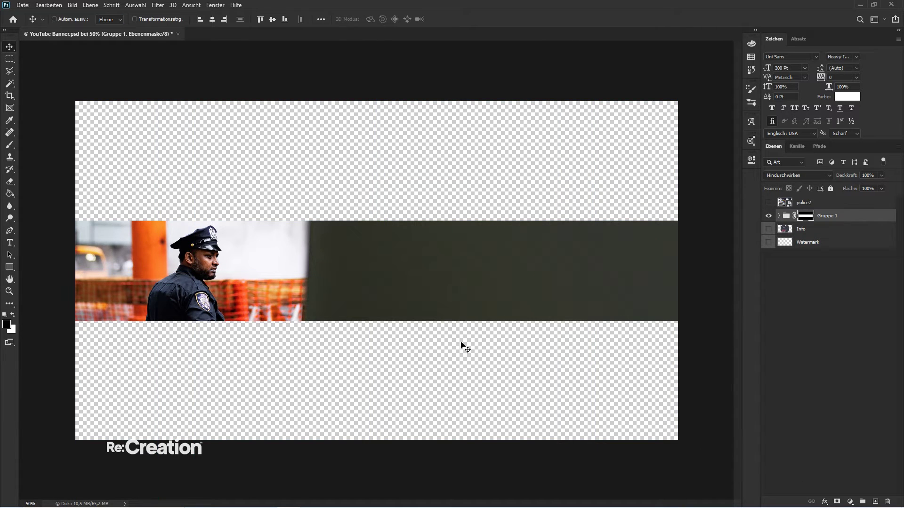
left_click(790, 277)
- Show police2 and move it into Gruppe 1 below Fotofilter 1, positioning the car photo
left_click(780, 215)
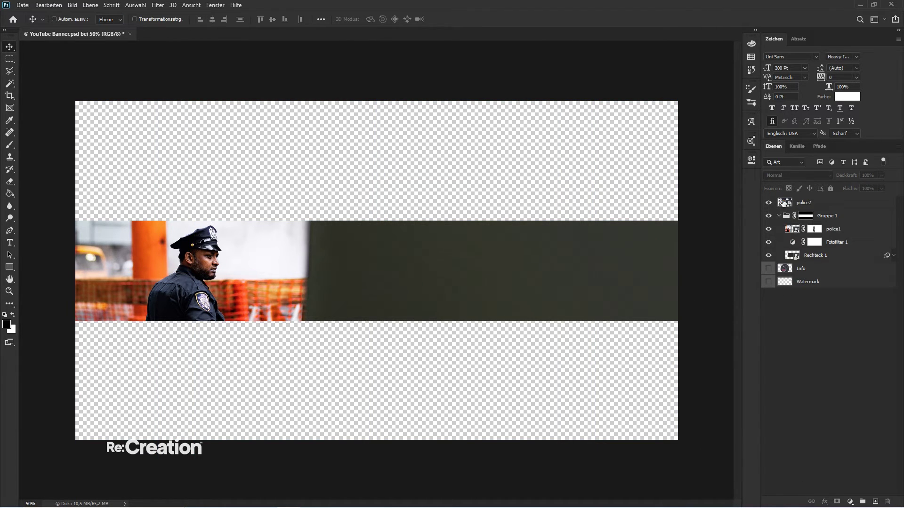
left_click(769, 202)
left_click(816, 207)
left_click_drag(607, 245, 682, 223)
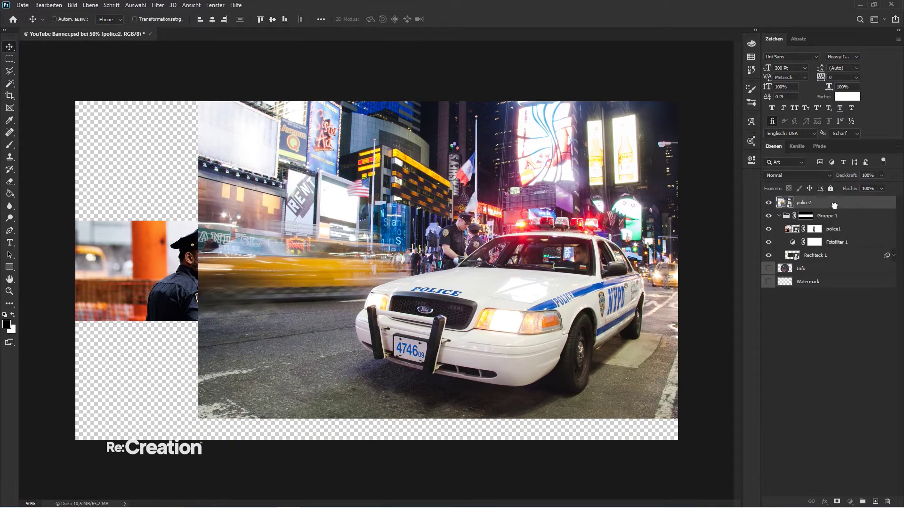
left_click_drag(834, 205, 841, 248)
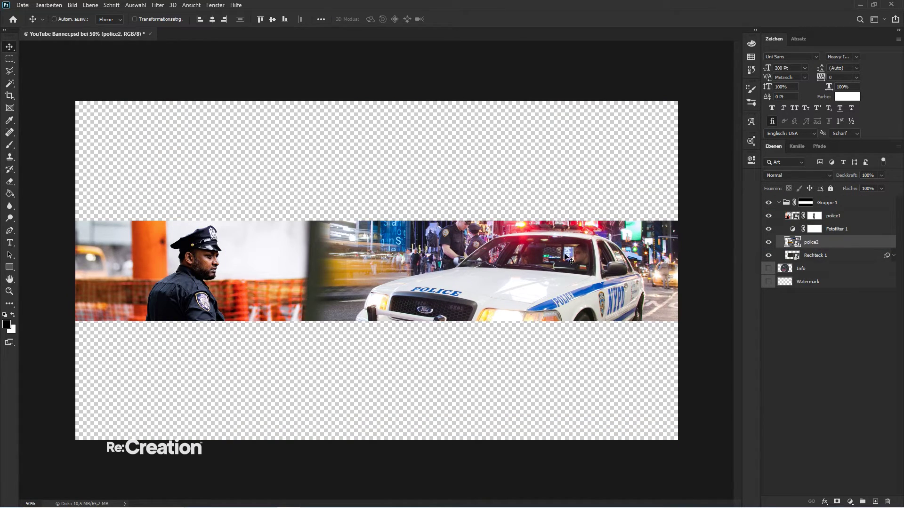
left_click_drag(567, 258, 572, 266)
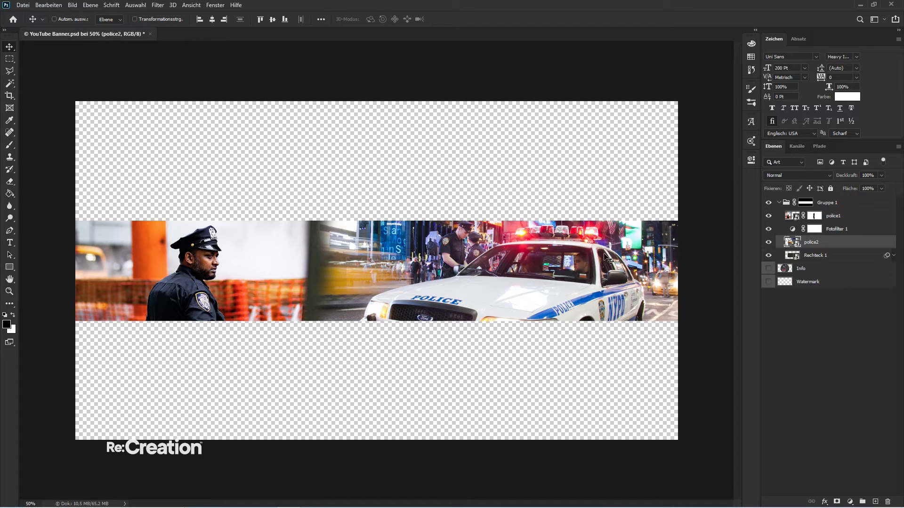
- Scale the police2 photo down to about 49%
key("ctrl+t")
left_click_drag(198, 257, 285, 251)
mouse_move(706, 257)
left_mouse_down()
mouse_move(676, 257)
mouse_move(689, 258)
left_mouse_up()
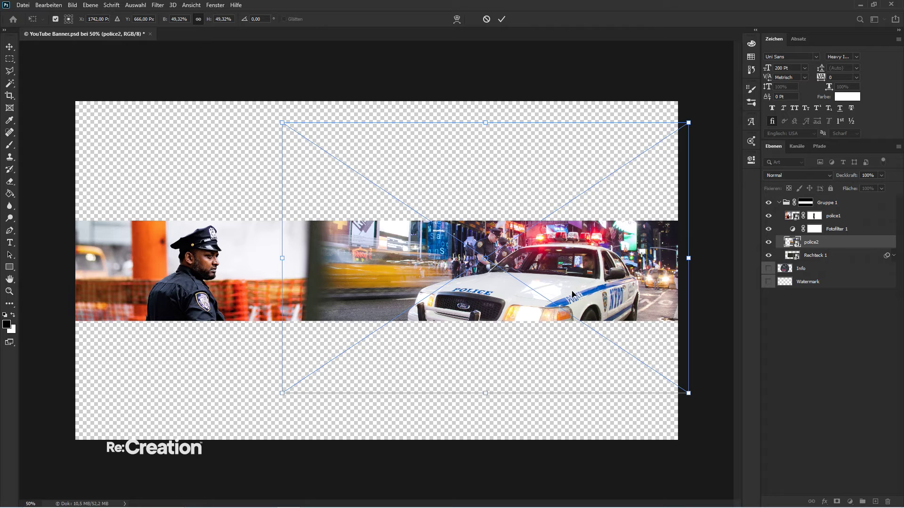
key("Return")
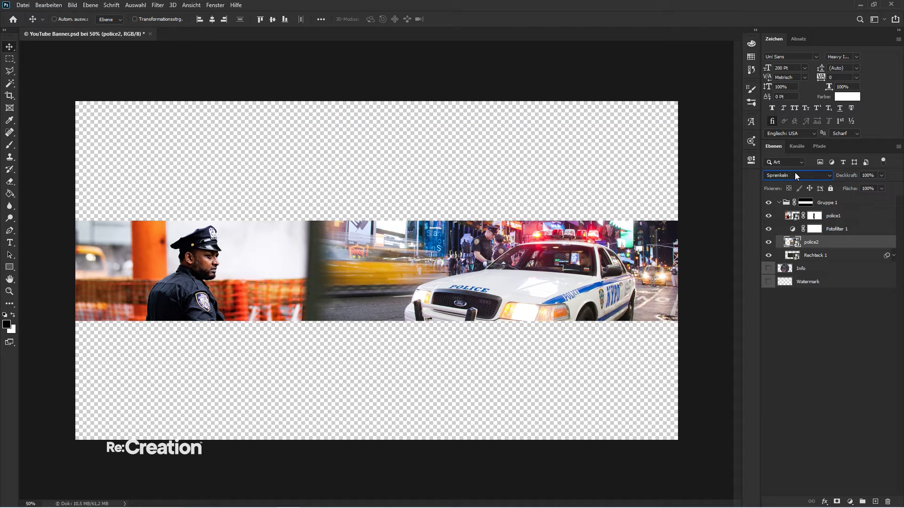
- Set the police2 layer's opacity to 10%
scroll(795, 173, "down", 7)
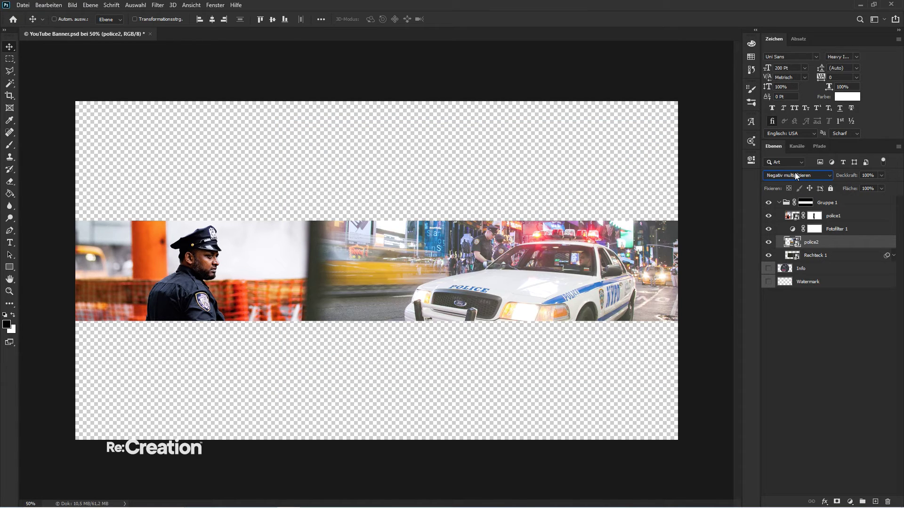
scroll(795, 172, "down", 7)
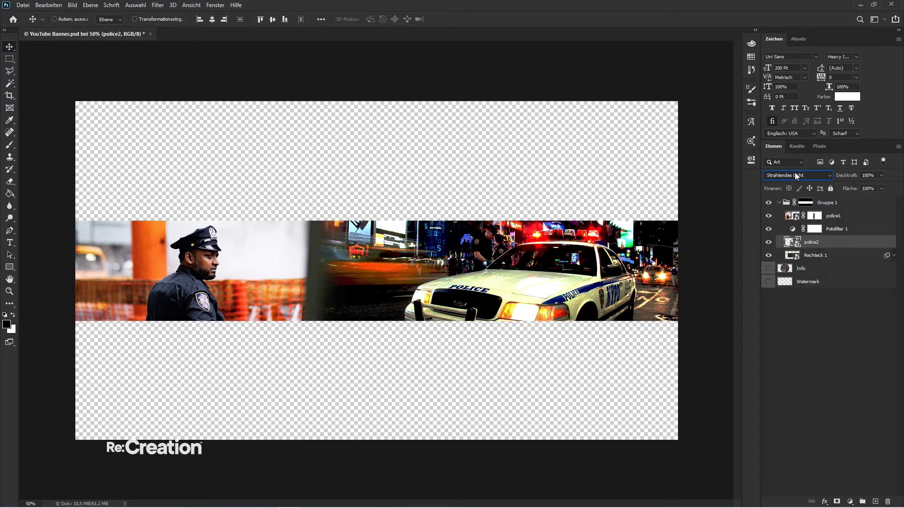
scroll(795, 173, "up", 3)
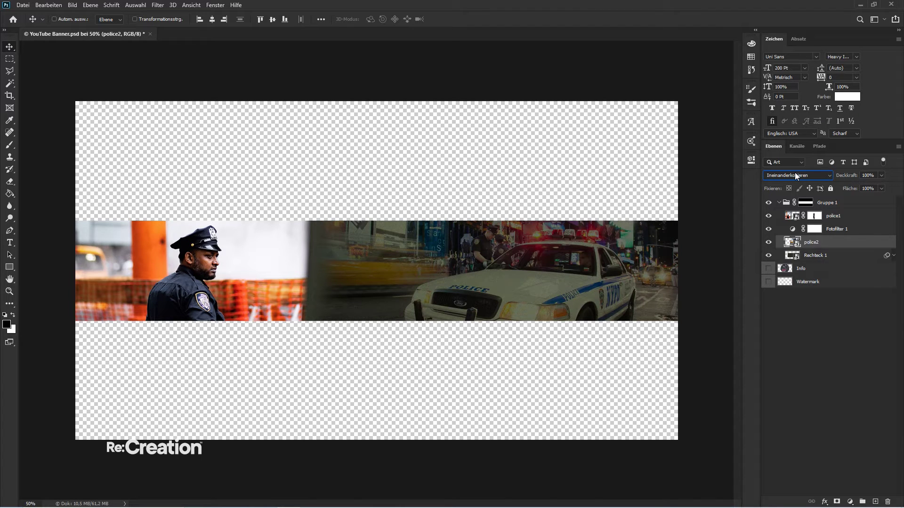
left_click(811, 244)
key("1")
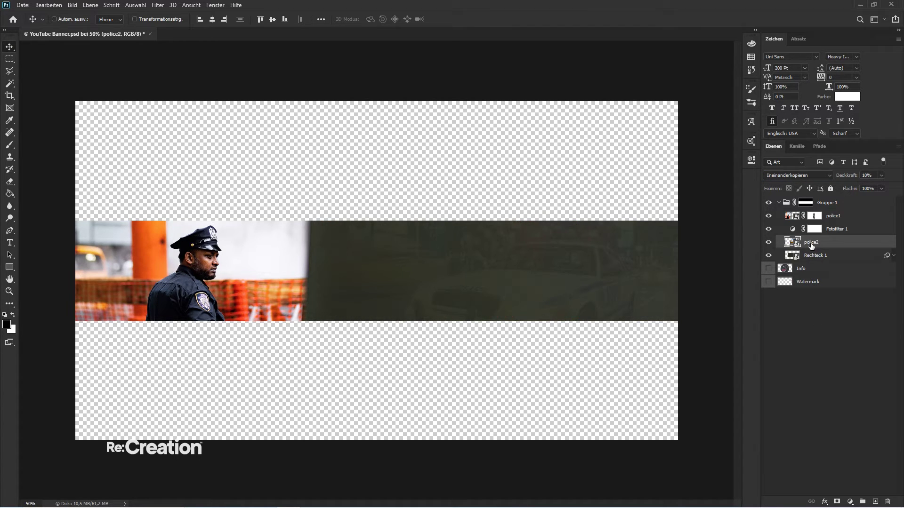
left_click(831, 320)
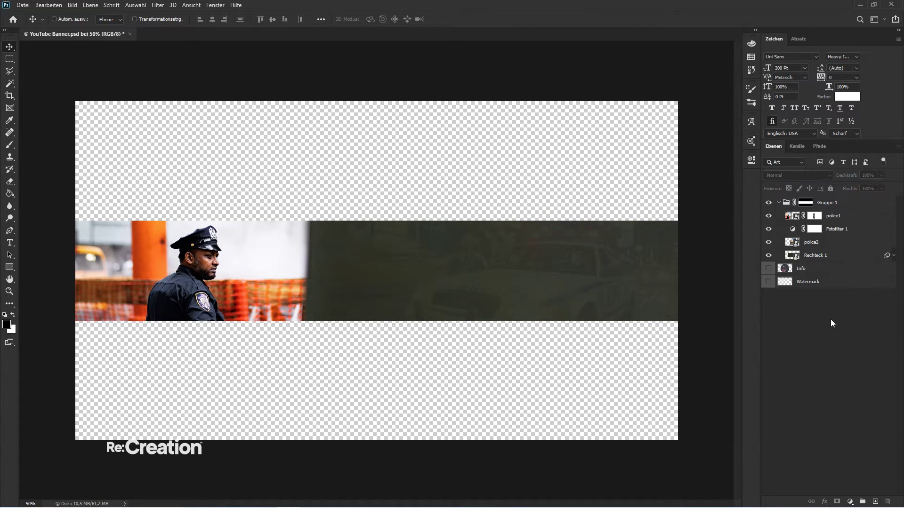
- Add a Colour Balance adjustment layer, then delete it
left_click(850, 501)
left_click(843, 413)
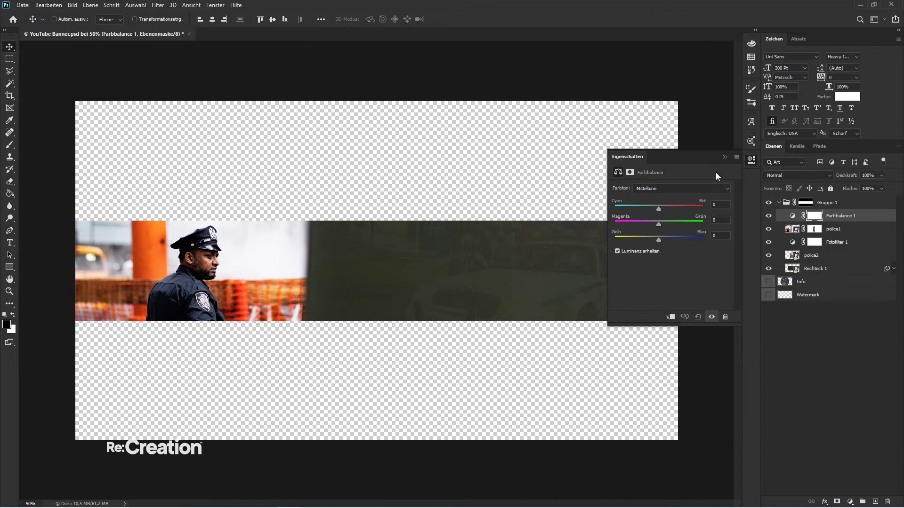
left_click(724, 157)
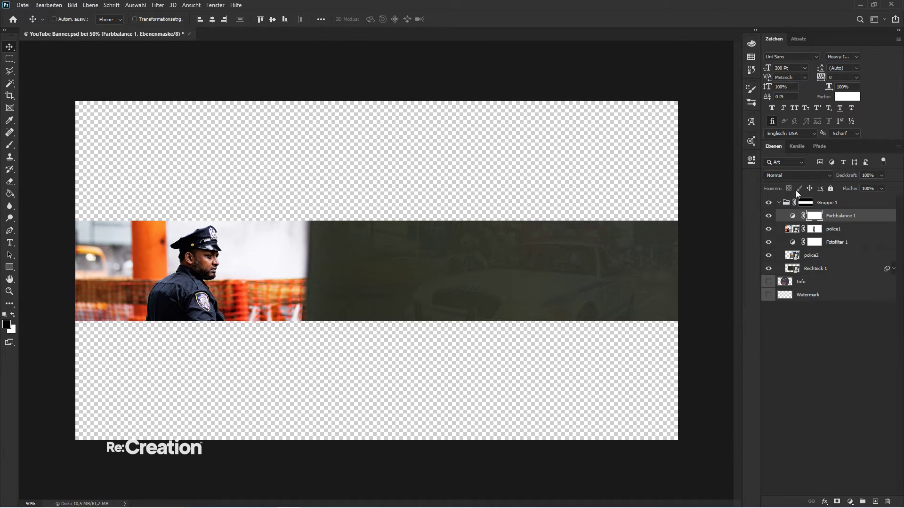
left_click_drag(836, 219, 887, 501)
- Add a Black & White adjustment above police2 and clip it to police2
left_click(850, 502)
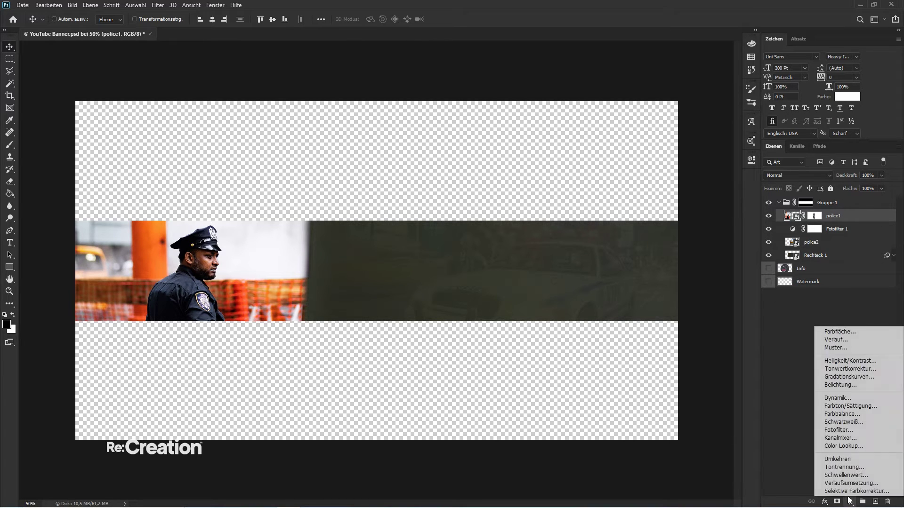
left_click(836, 425)
left_click_drag(843, 215, 842, 249)
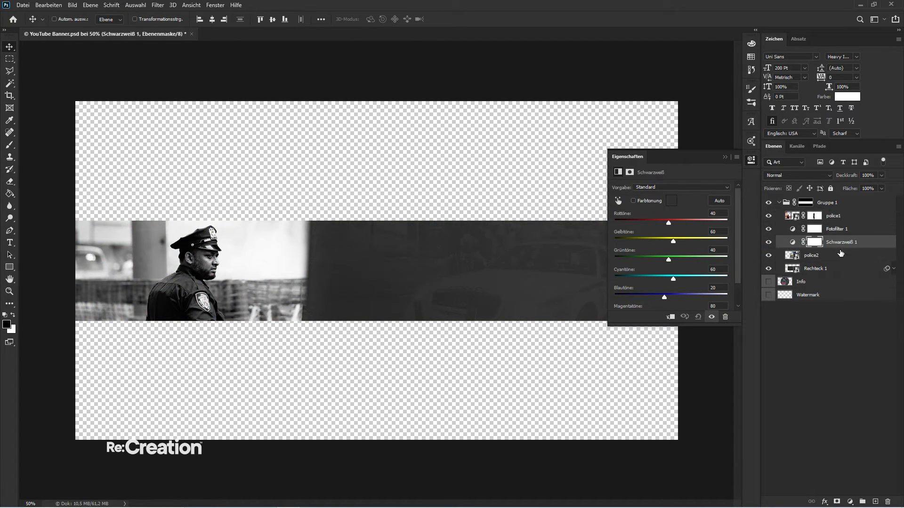
right_click(843, 243)
left_click(772, 291)
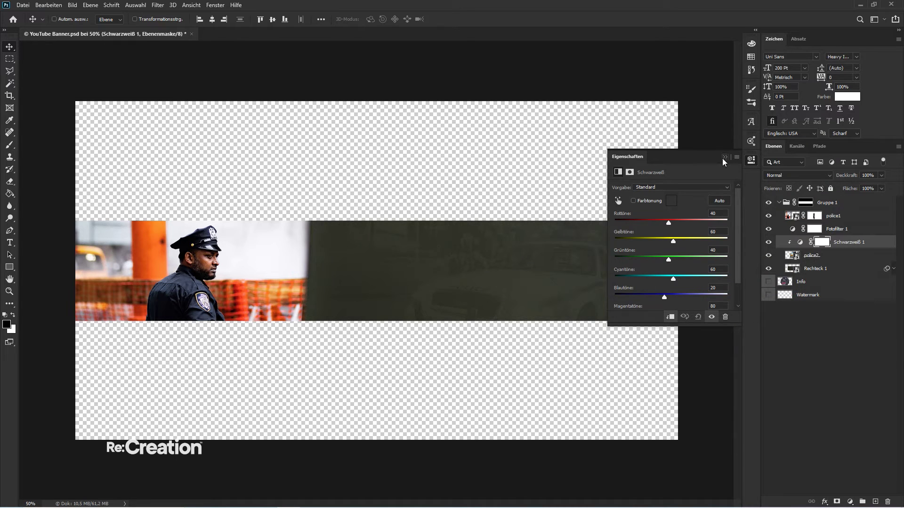
left_click(724, 157)
- Nudge the police2 car image slightly left and down
left_click(835, 256)
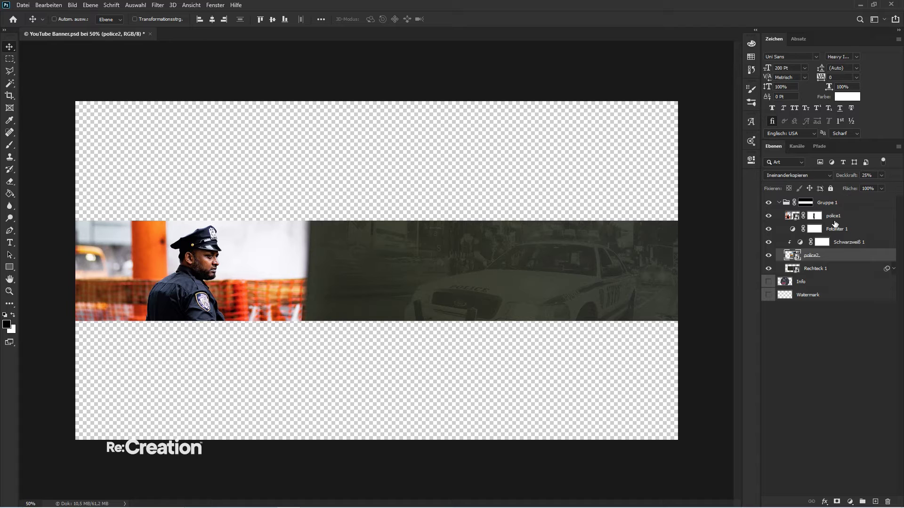
left_click_drag(595, 267, 582, 281)
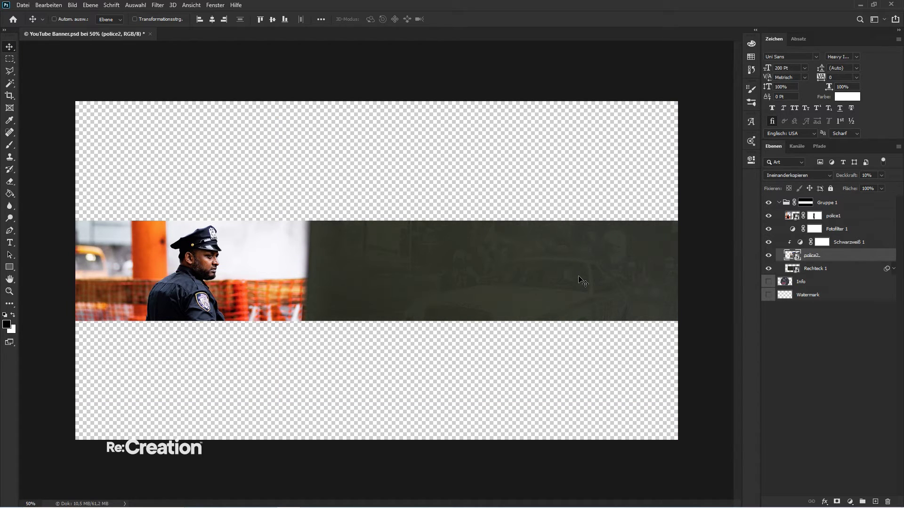
left_click(822, 356)
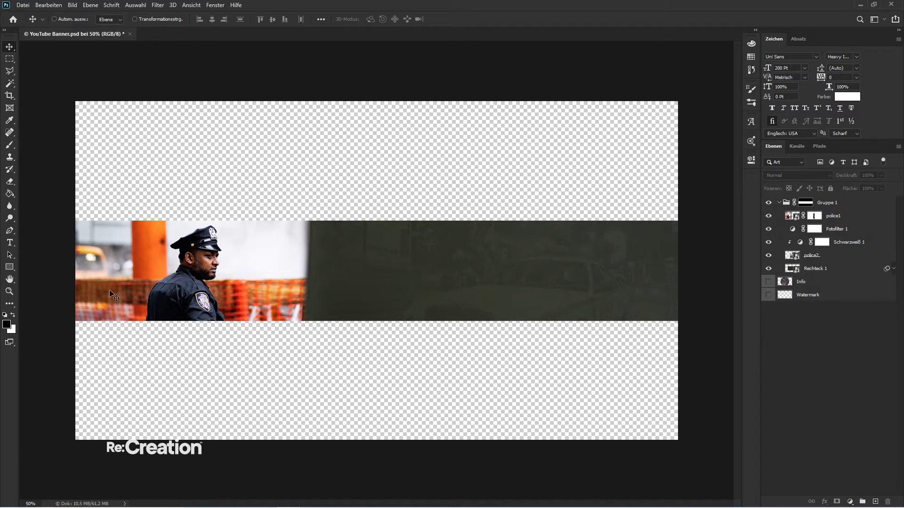
- Type POLICE as a new text layer on the dark panel and position it
left_click(9, 242)
left_click(395, 254)
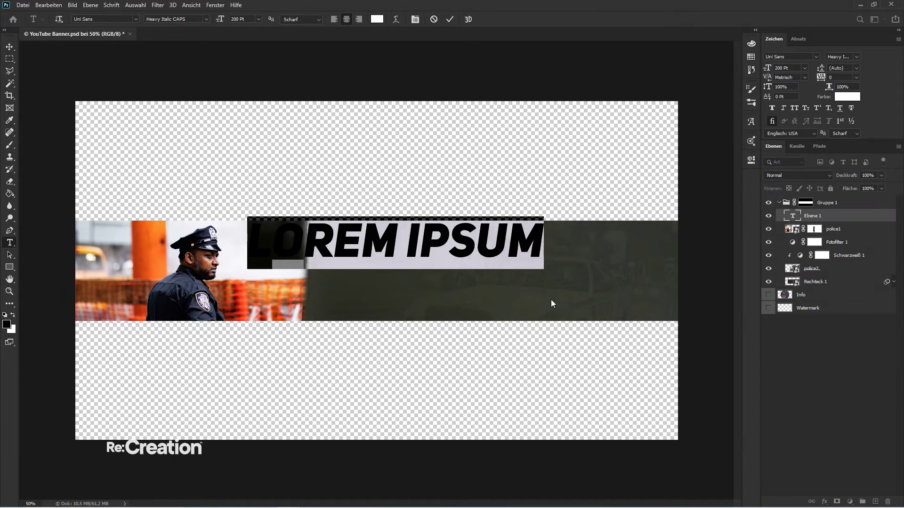
type("POLICE")
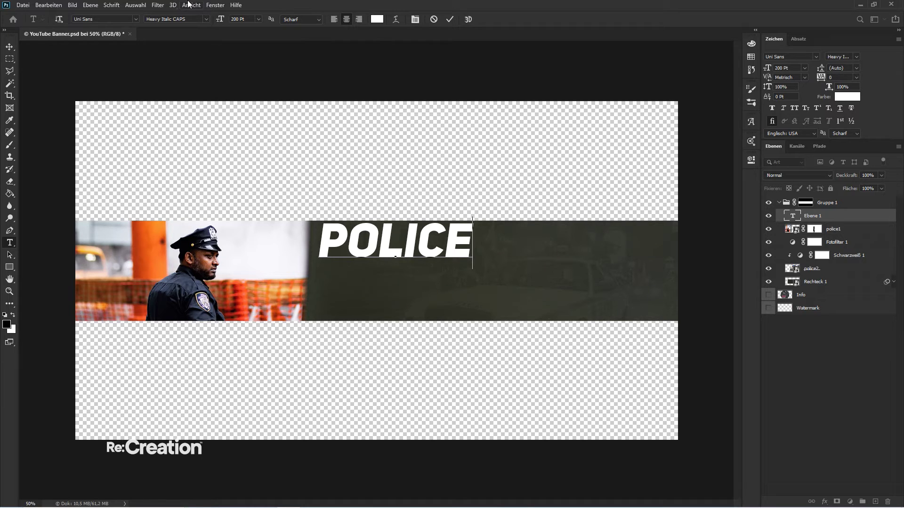
left_click(10, 47)
left_click_drag(364, 220, 377, 251)
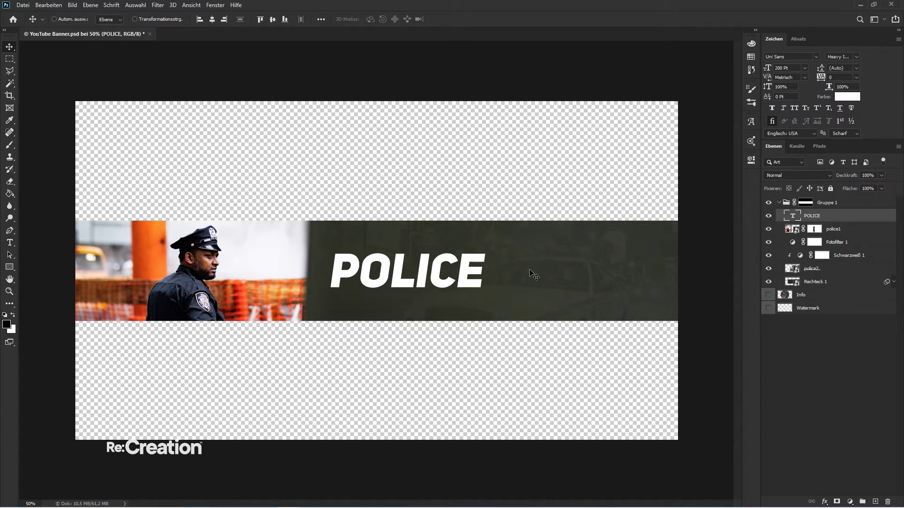
- Change the POLICE text's font to Republica Minor
left_click(814, 56)
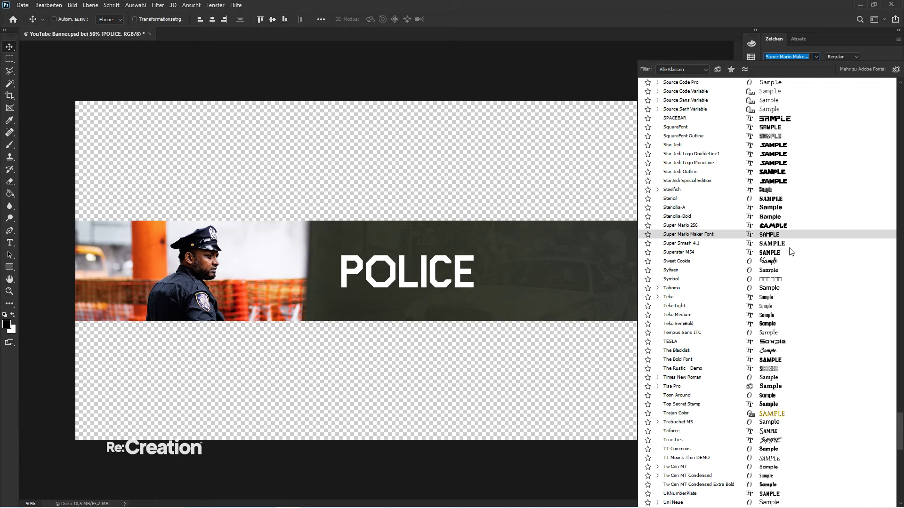
scroll(790, 263, "down", 2)
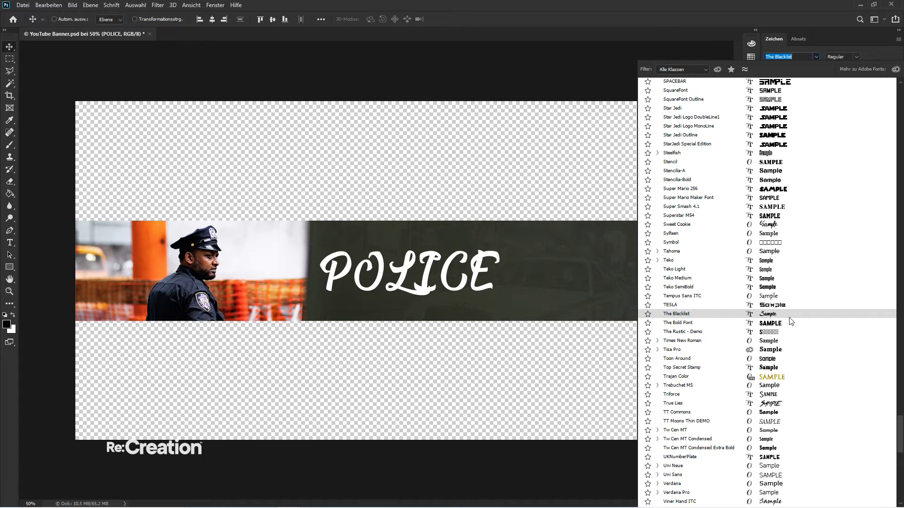
scroll(803, 325, "down", 5)
scroll(804, 256, "down", 9)
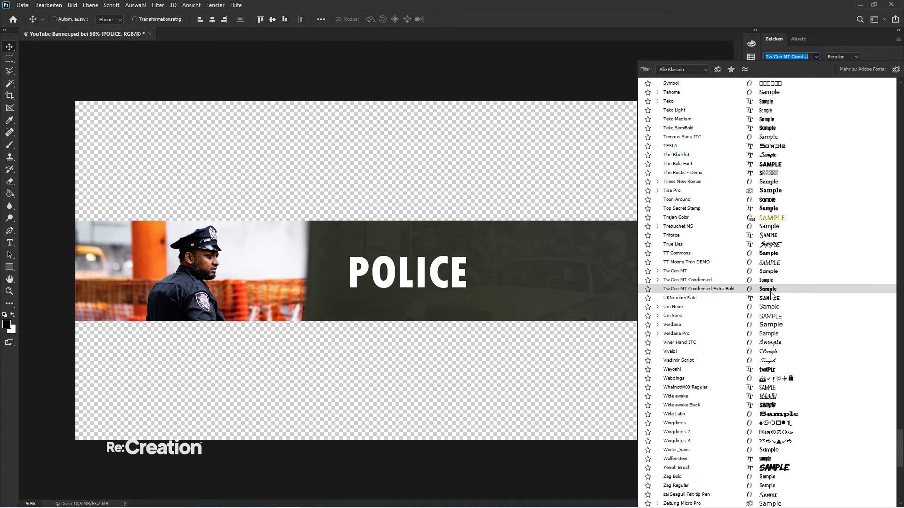
scroll(777, 300, "down", 2)
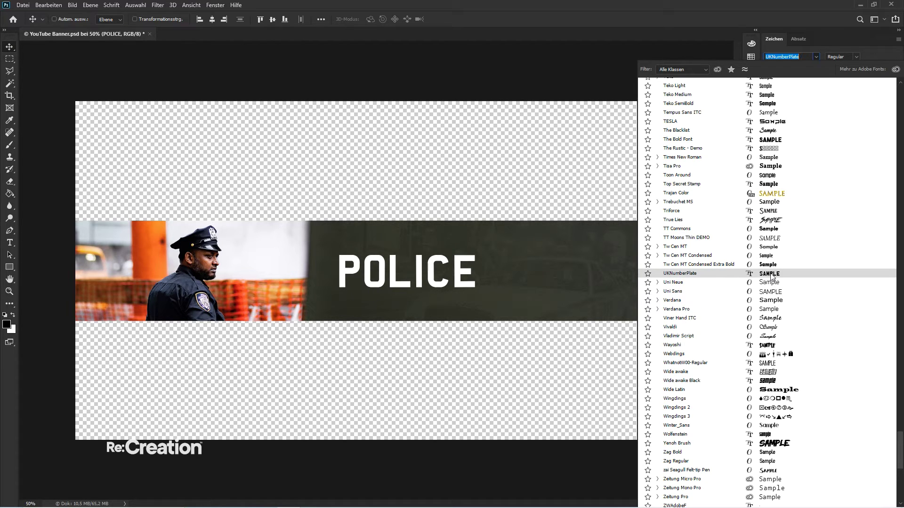
scroll(802, 264, "down", 8)
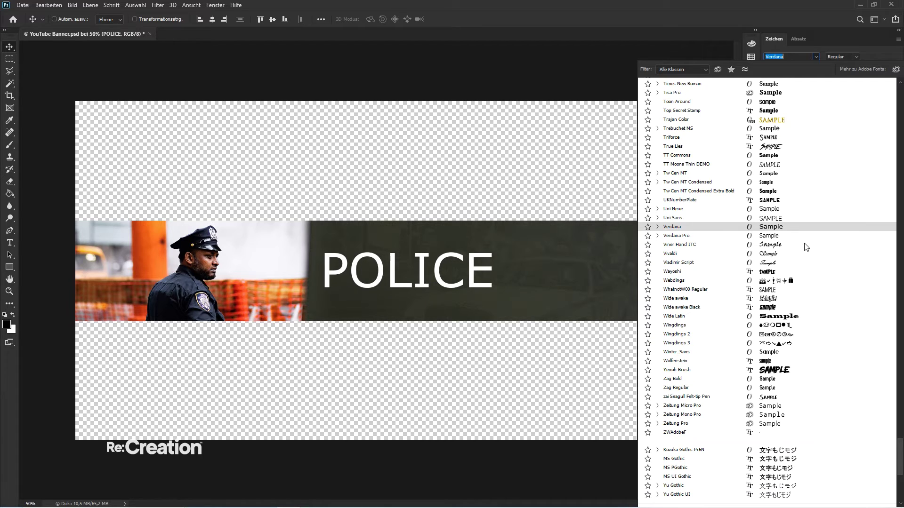
scroll(806, 247, "down", 5)
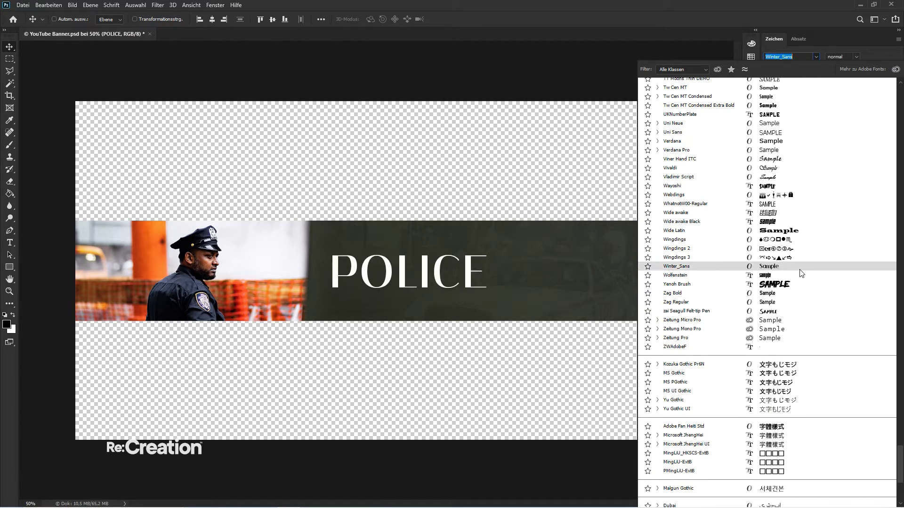
scroll(802, 277, "down", 5)
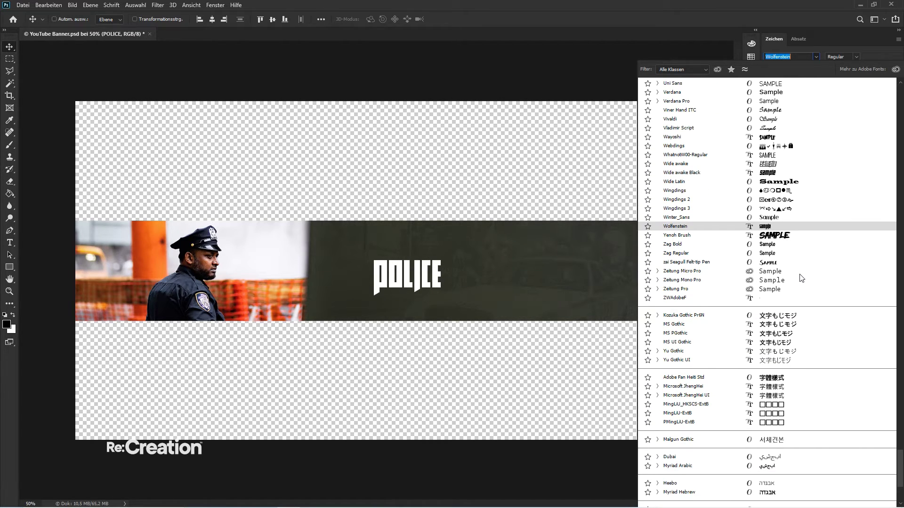
scroll(802, 277, "down", 4)
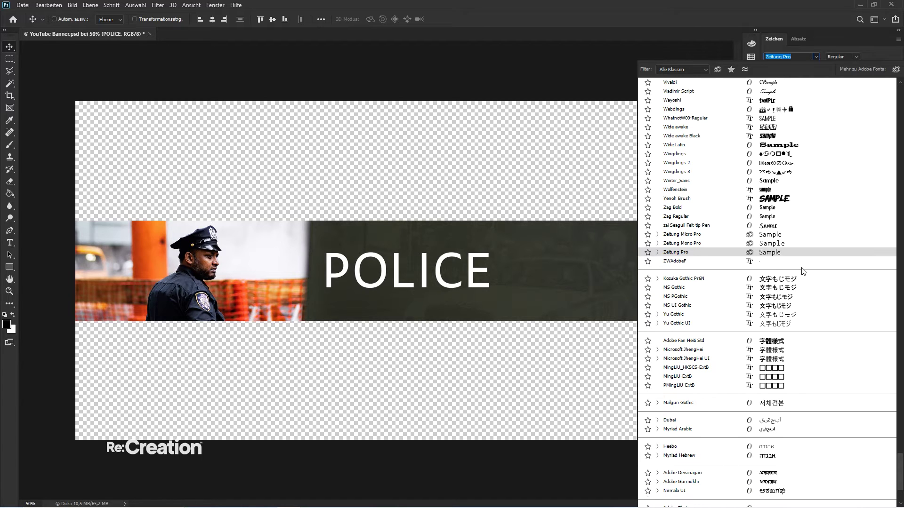
scroll(805, 268, "down", 2)
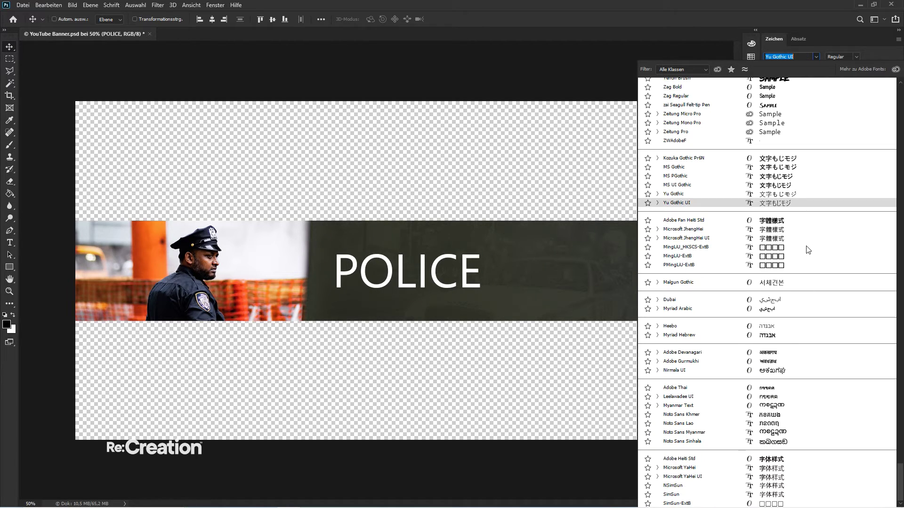
scroll(822, 264, "up", 15)
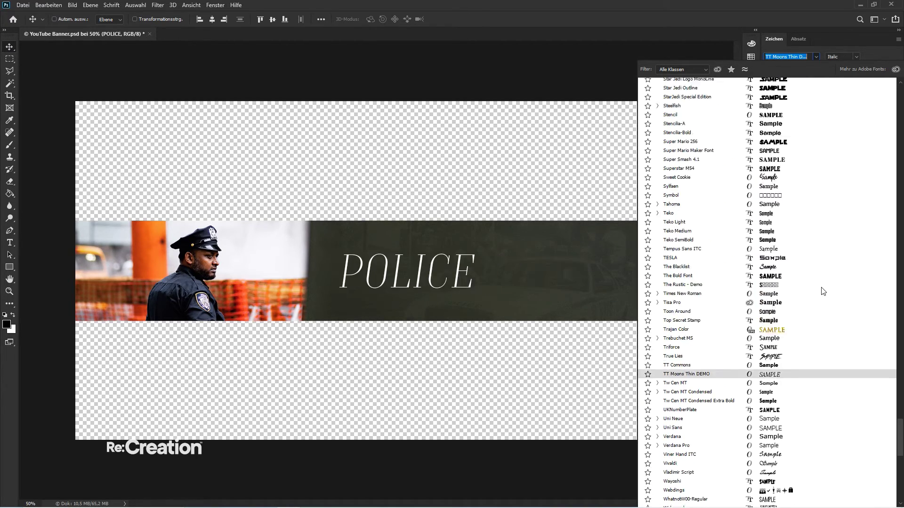
scroll(823, 292, "up", 3)
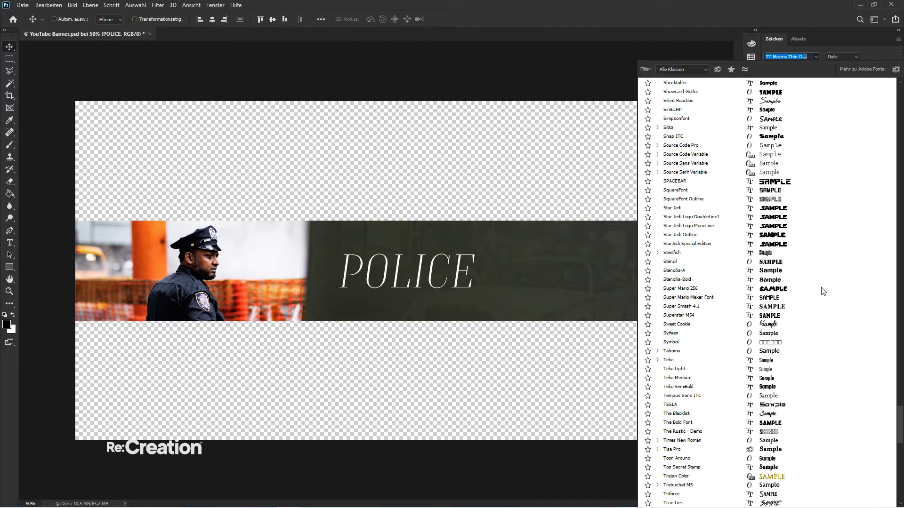
scroll(823, 291, "up", 1)
scroll(771, 180, "up", 15)
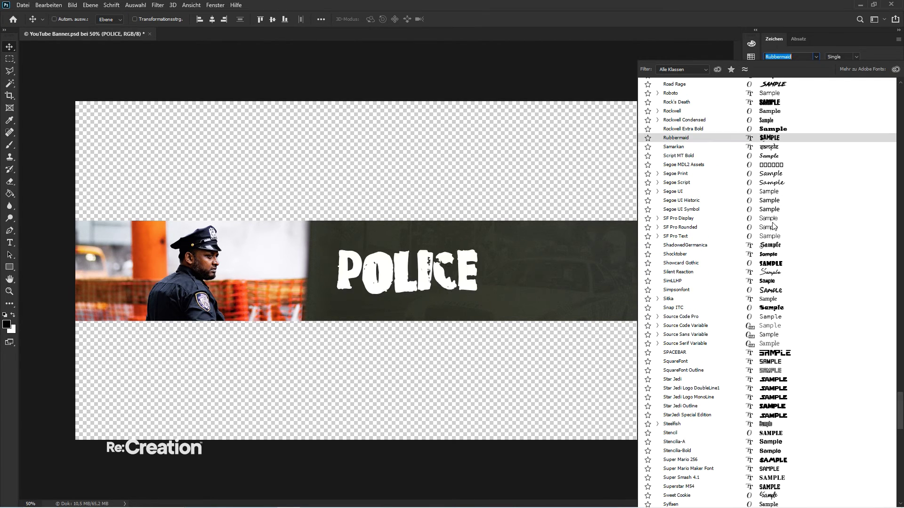
scroll(773, 269, "up", 4)
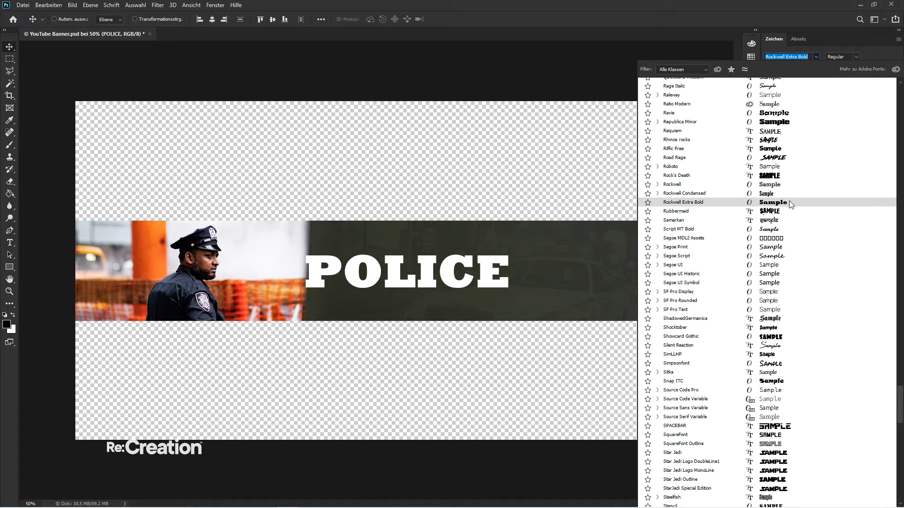
scroll(790, 202, "up", 2)
scroll(788, 198, "up", 3)
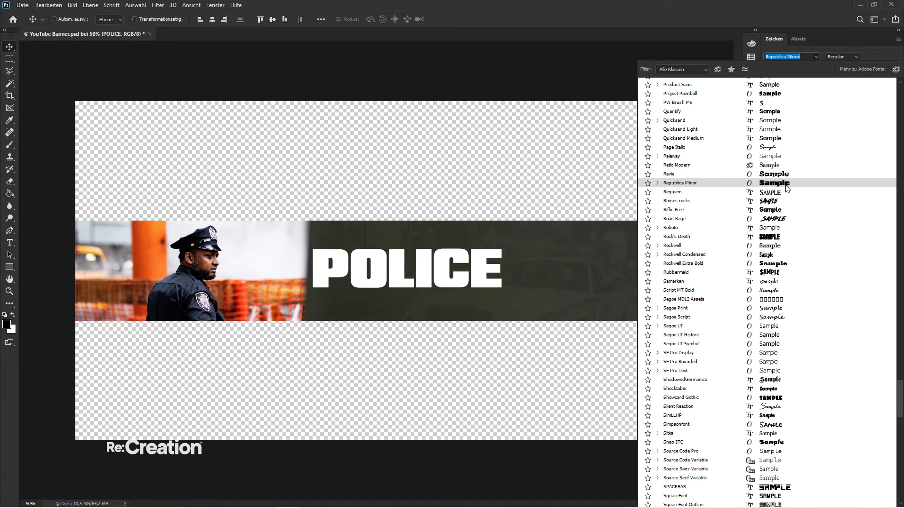
left_click(785, 185)
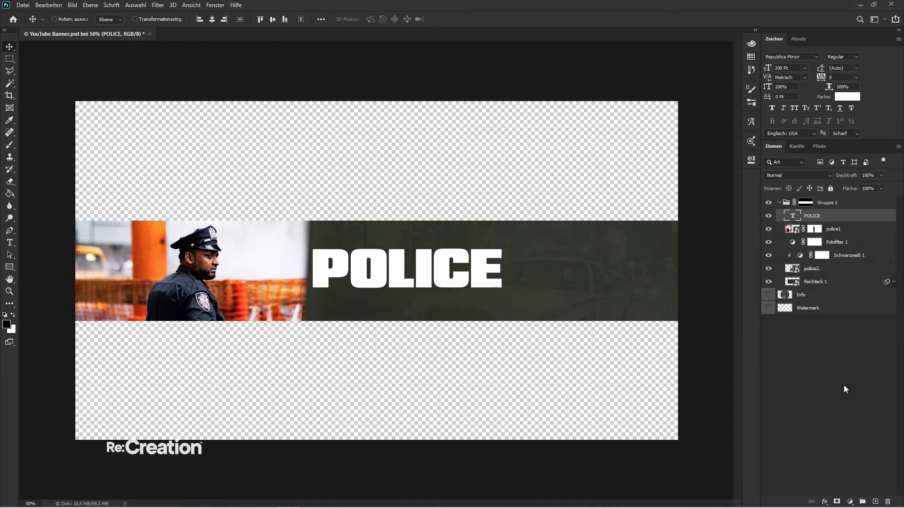
- Set POLICE to 100 Pt and centre it within the dark band
left_click_drag(449, 263, 472, 263)
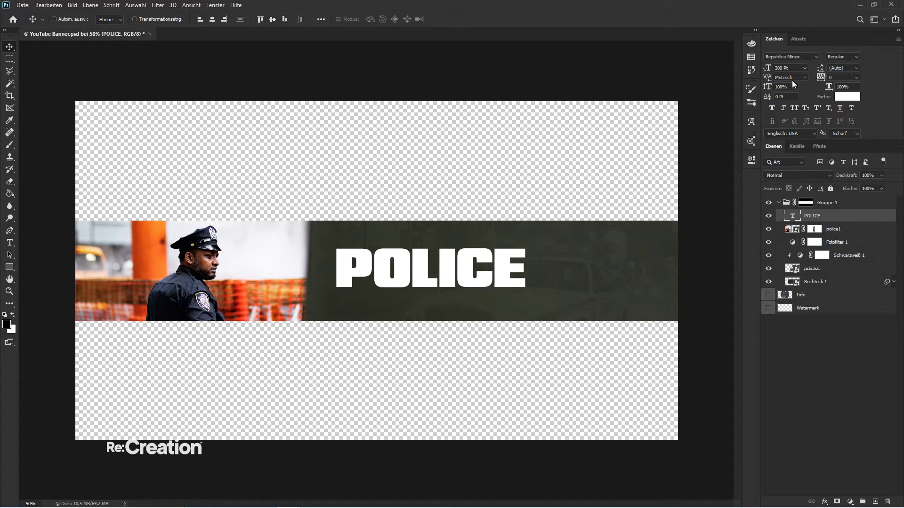
type("0")
key("Return")
left_click_drag(437, 198, 433, 193)
key("ctrl+plus")
key("ctrl+plus")
key("ctrl+plus")
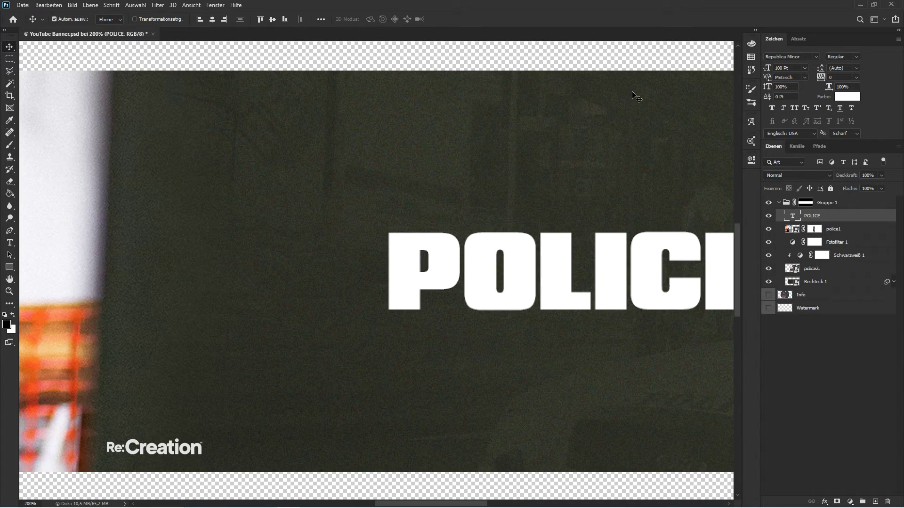
key("shift+Left")
key("shift+Left")
key("shift+Left")
key("shift+Left")
key("shift+Left")
key("shift+Left")
key("shift+Left")
key("shift+Left")
key("shift+Left")
key("shift+Left")
key("shift+Left")
key("shift+Left")
key("h")
left_click(632, 94)
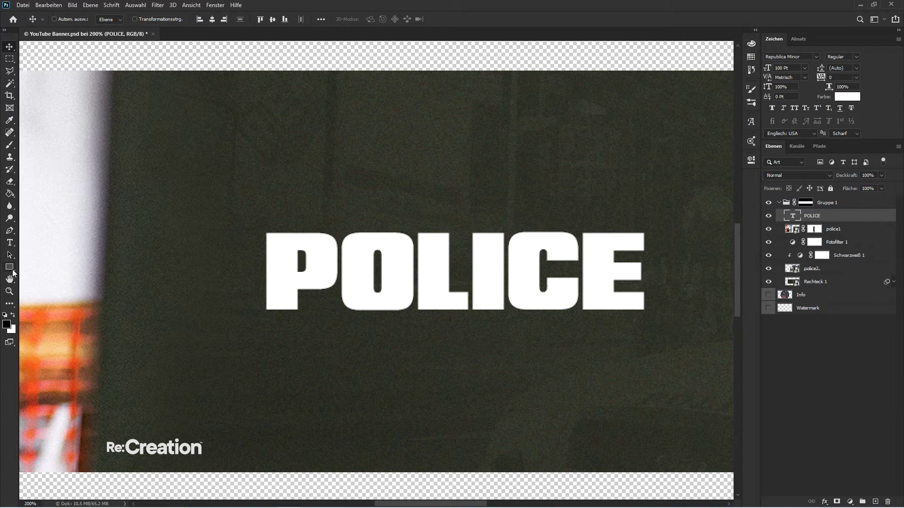
- Draw a thin rectangle under POLICE and colour it with the pillar's orange via the Eyedropper
left_click(11, 268)
left_click_drag(459, 335, 736, 319)
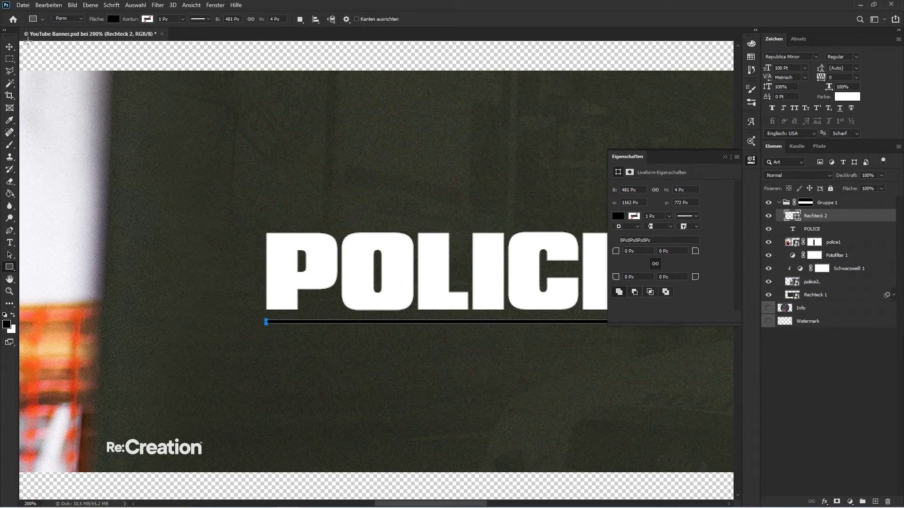
key("v")
key("Up")
key("Up")
key("Up")
key("Up")
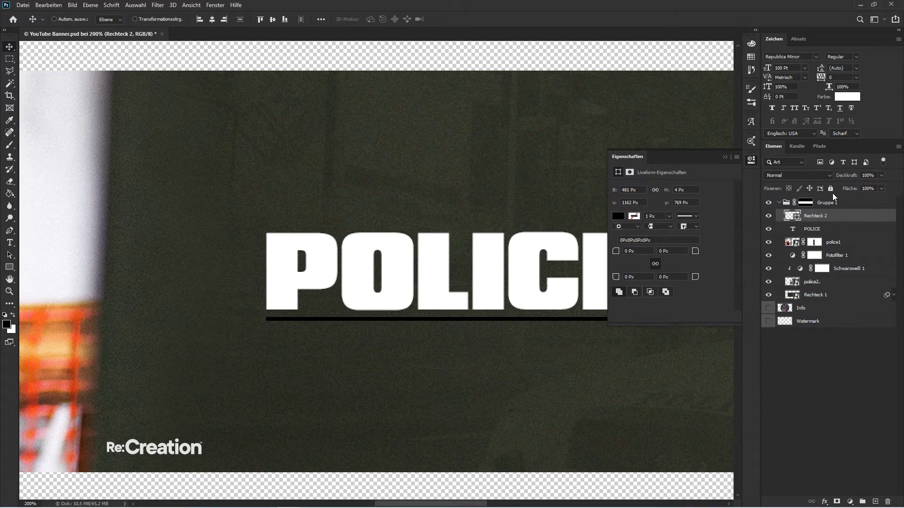
left_click(725, 157)
key("ctrl+minus")
key("ctrl+minus")
key("ctrl+minus")
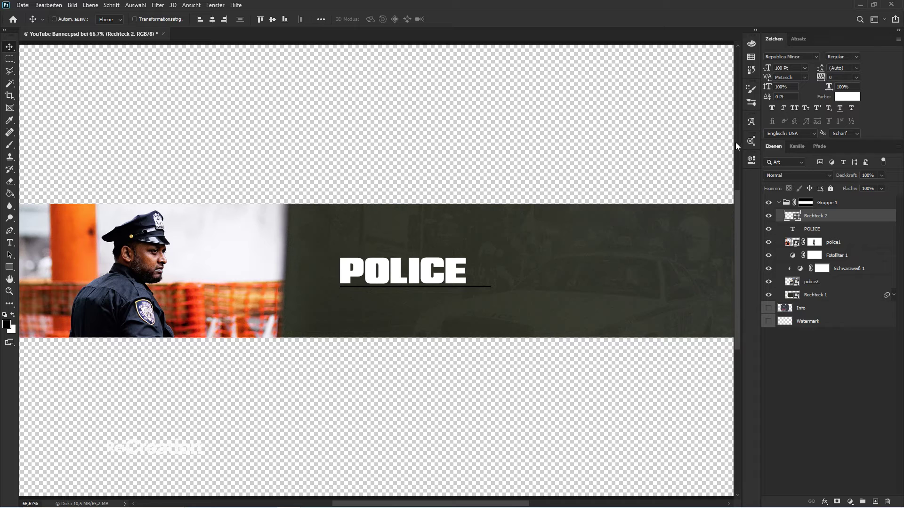
key("i")
left_click(91, 241)
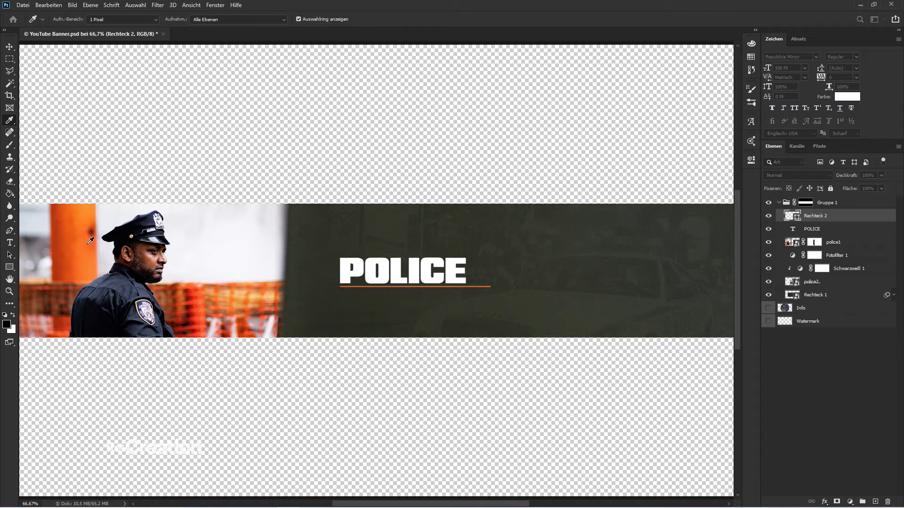
- Zoom to the underline's right end and start a slanted Polygonal Lasso selection there
key("ctrl+plus")
key("ctrl+plus")
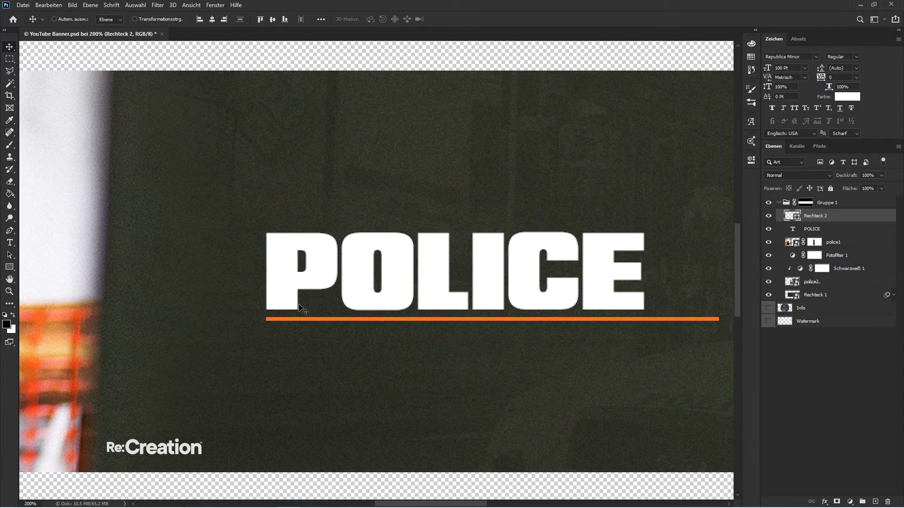
key("h")
left_click_drag(432, 320, 396, 308)
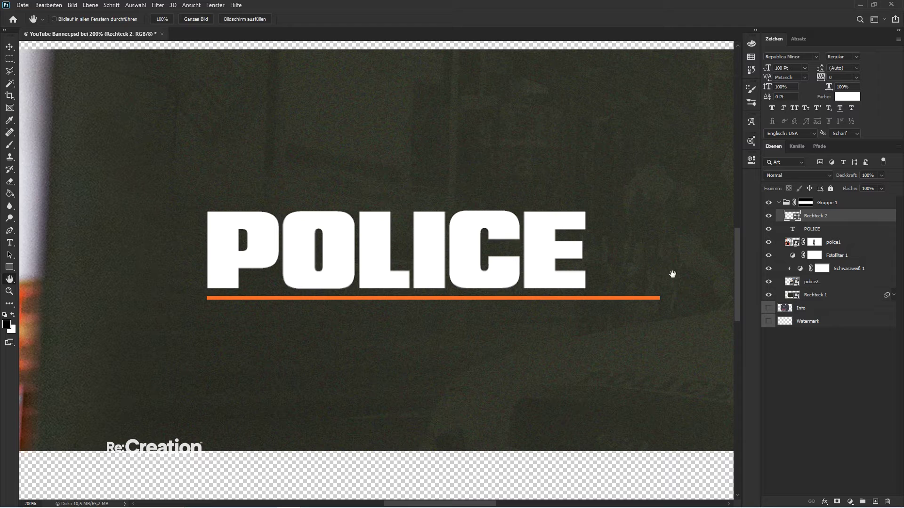
key("l")
left_click(655, 197)
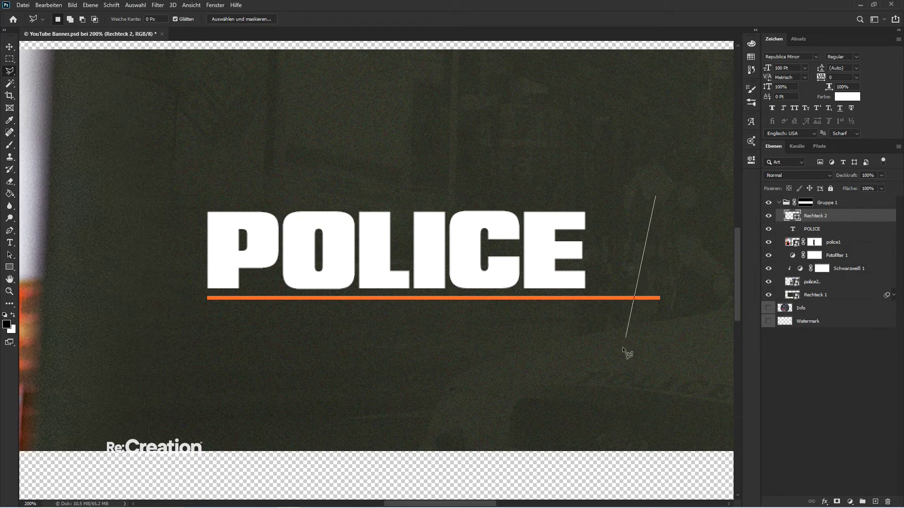
left_click(703, 355)
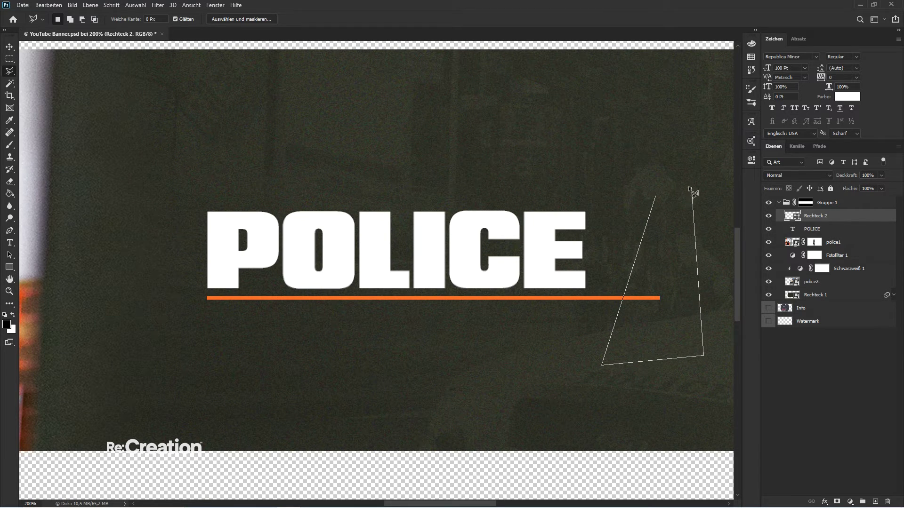
- Add a layer mask to the Rechteck 2 underline layer
left_click(656, 196)
key("g")
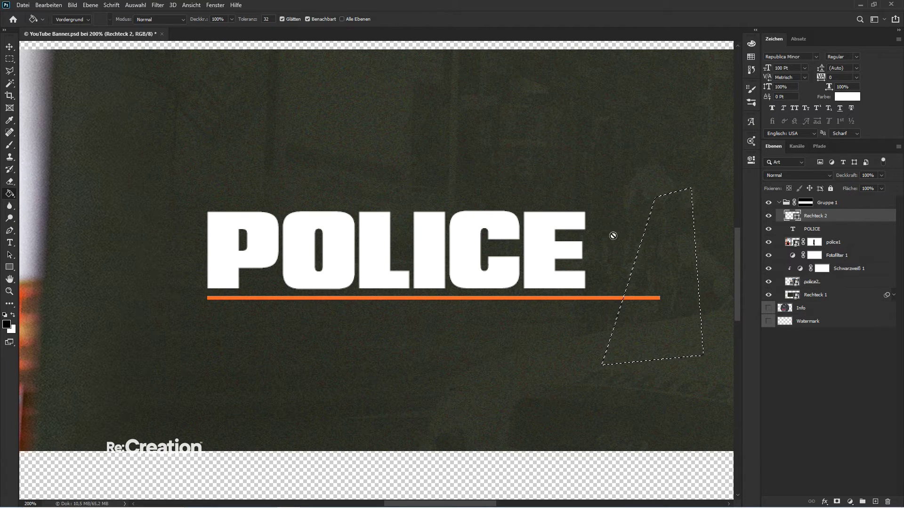
key("m")
right_click(585, 210)
left_click(604, 221)
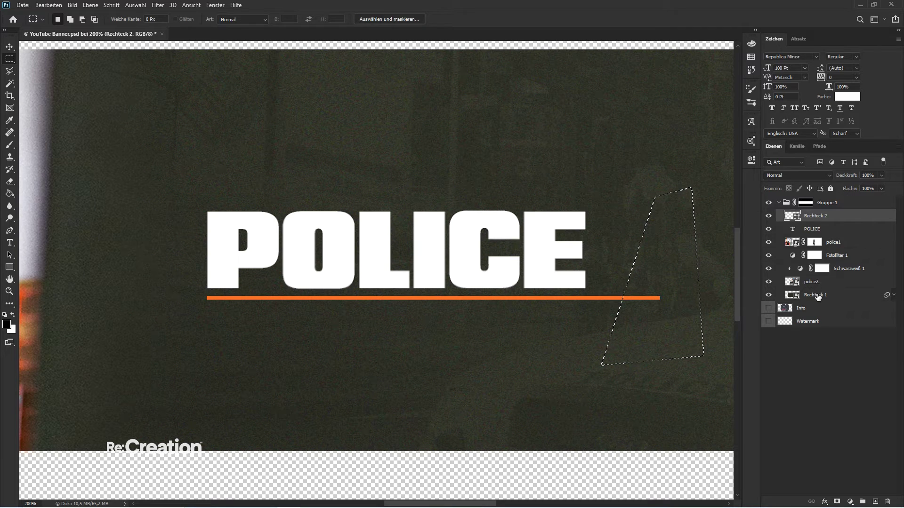
key("ctrl+d")
left_click(837, 501)
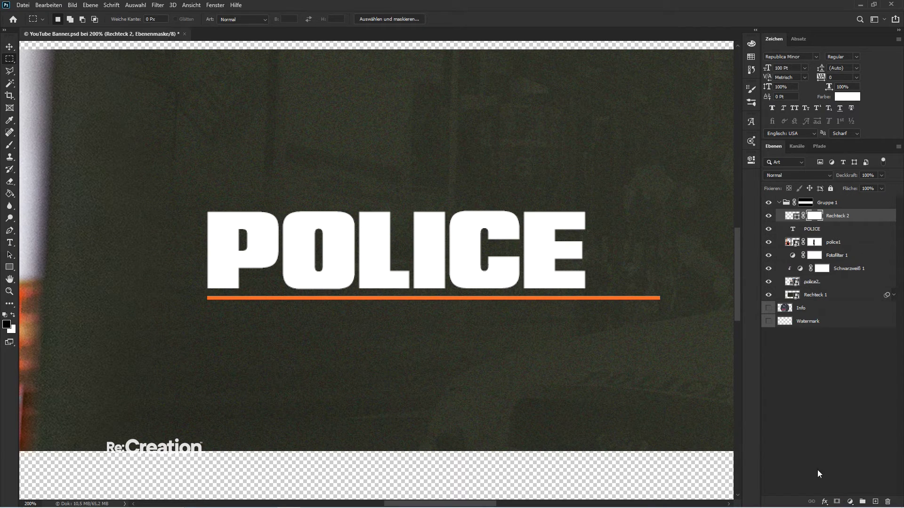
- Select the underline's right end and fill it on the mask at 75% opacity
key("l")
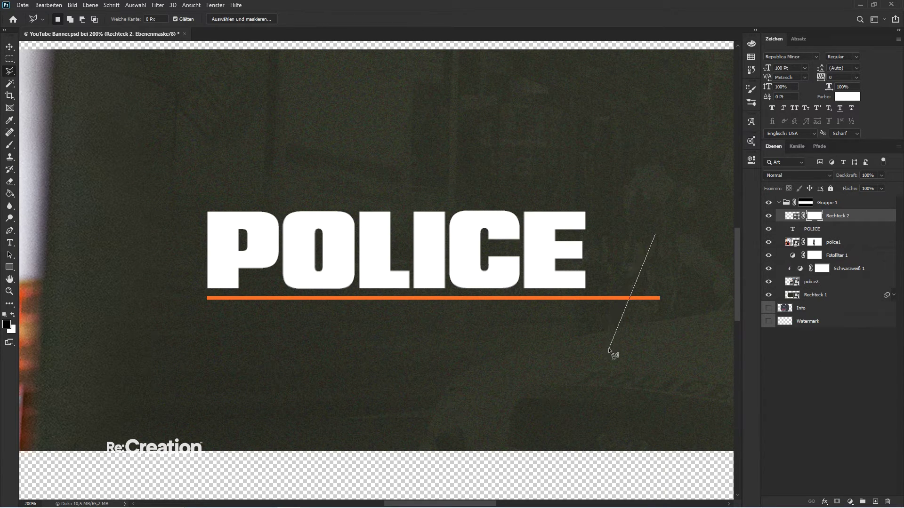
left_click(719, 366)
left_click(693, 226)
left_click(657, 238)
key("g")
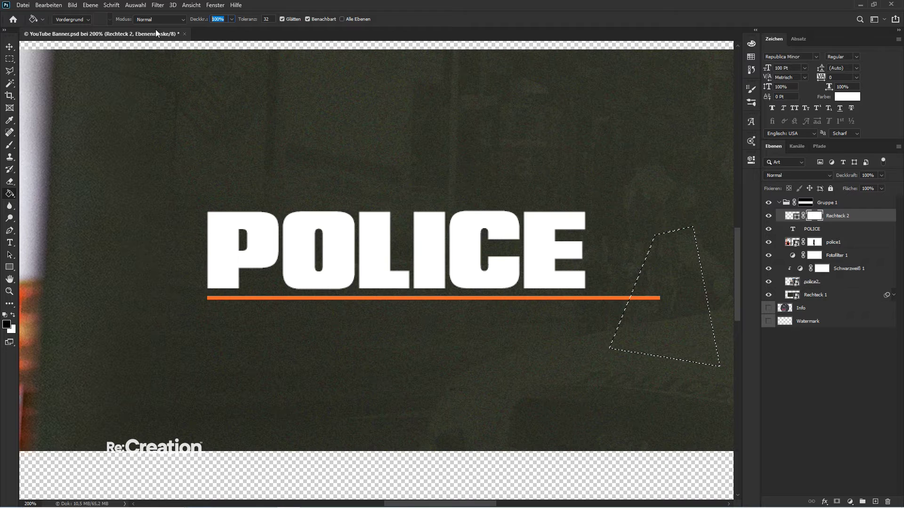
type("75")
key("Return")
left_click(653, 299)
key("ctrl+d")
- Drop the previous selection and zoom in on the underline's right end
key("ctrl+shift+d")
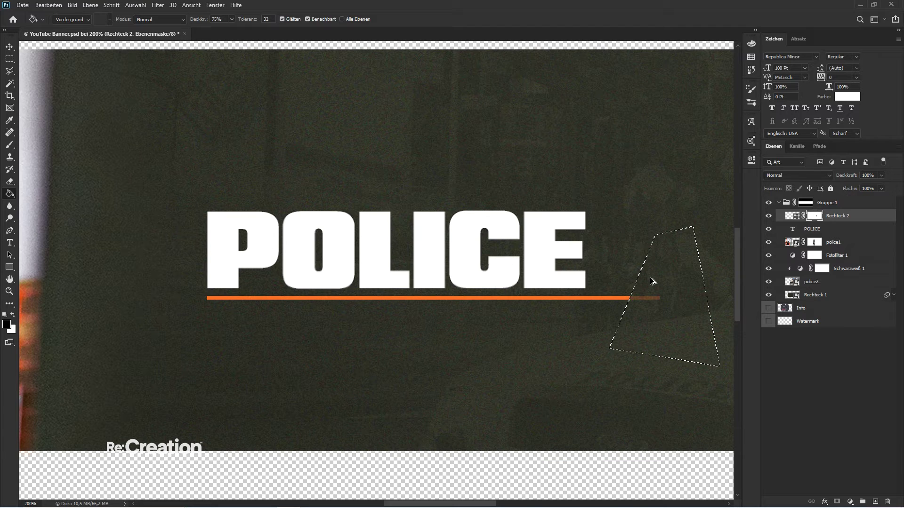
key("l")
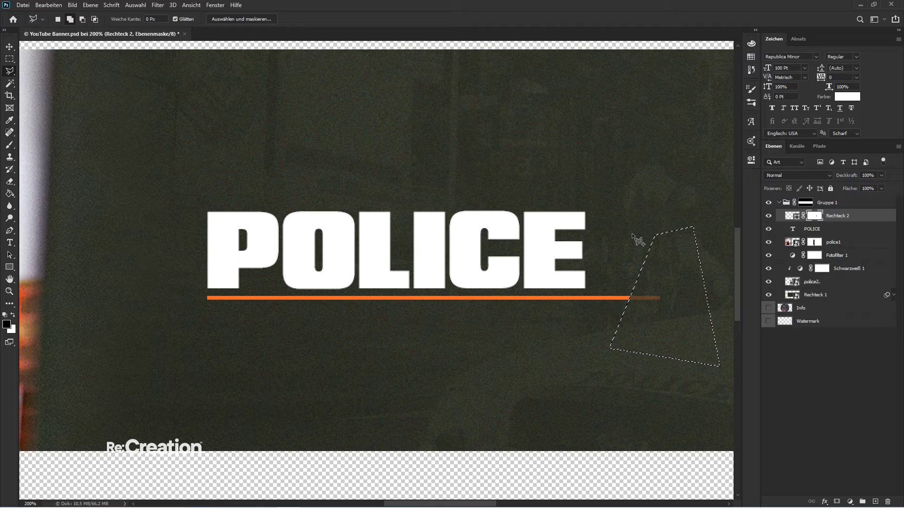
right_click(621, 219)
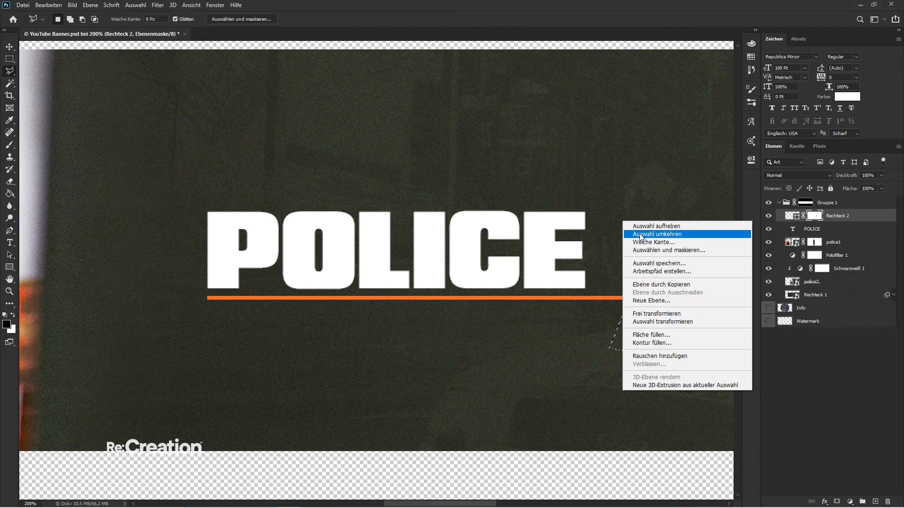
left_click(640, 233)
key("ctrl+minus")
key("ctrl+minus")
key("ctrl+minus")
key("ctrl+plus")
key("ctrl+plus")
key("ctrl+plus")
key("ctrl+plus")
key("ctrl+plus")
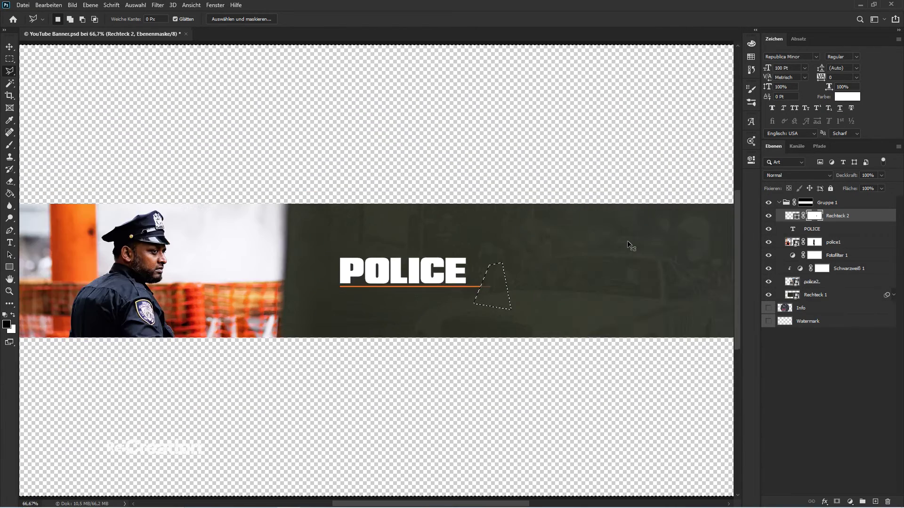
key("ctrl+minus")
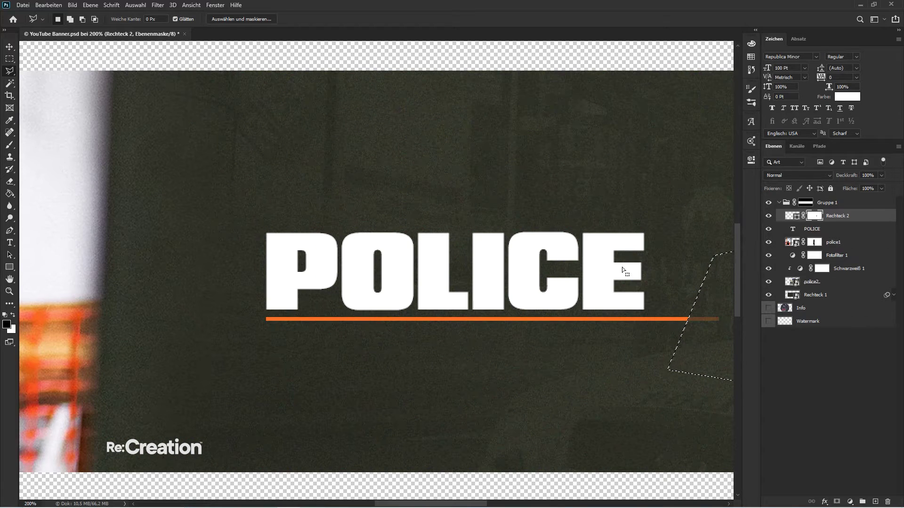
key("h")
left_click_drag(623, 267, 432, 250)
key("l")
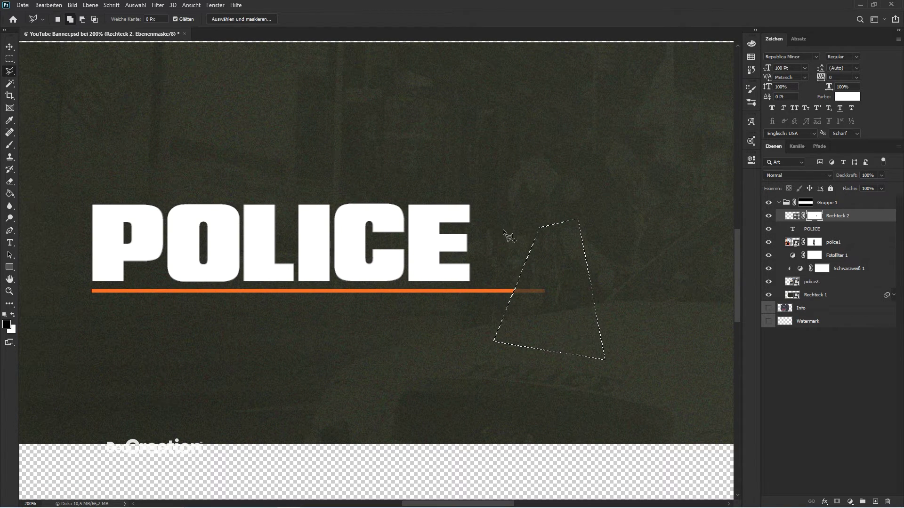
key("ctrl+d")
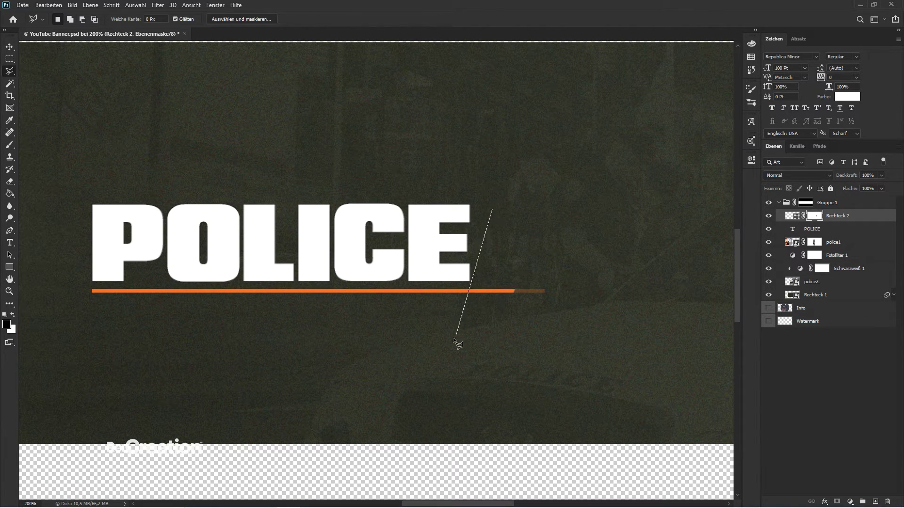
key("Escape")
key("ctrl+plus")
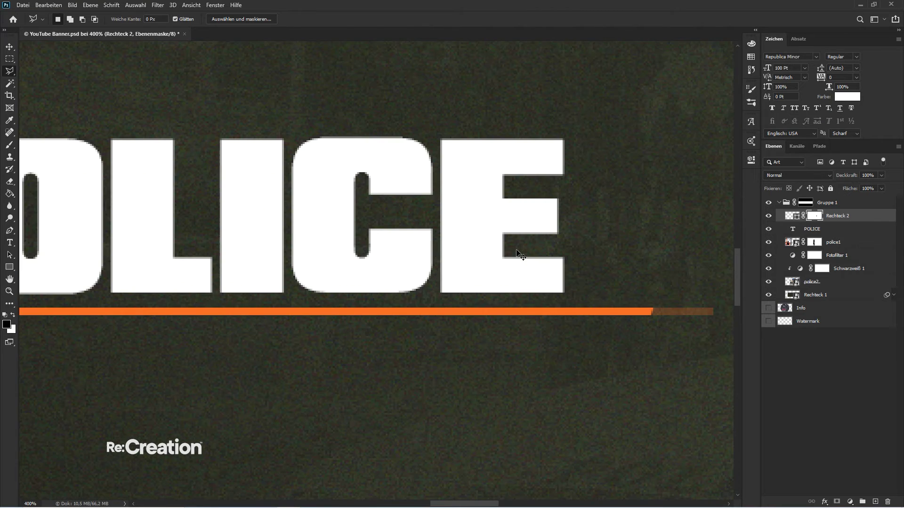
key("ctrl+plus")
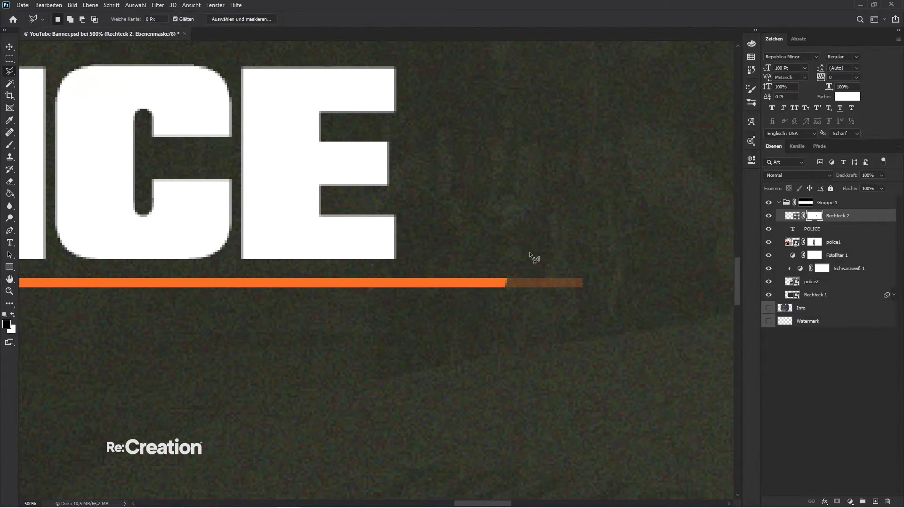
- Select the next slanted section of the underline and fill it on the mask at 50%
left_click(547, 154)
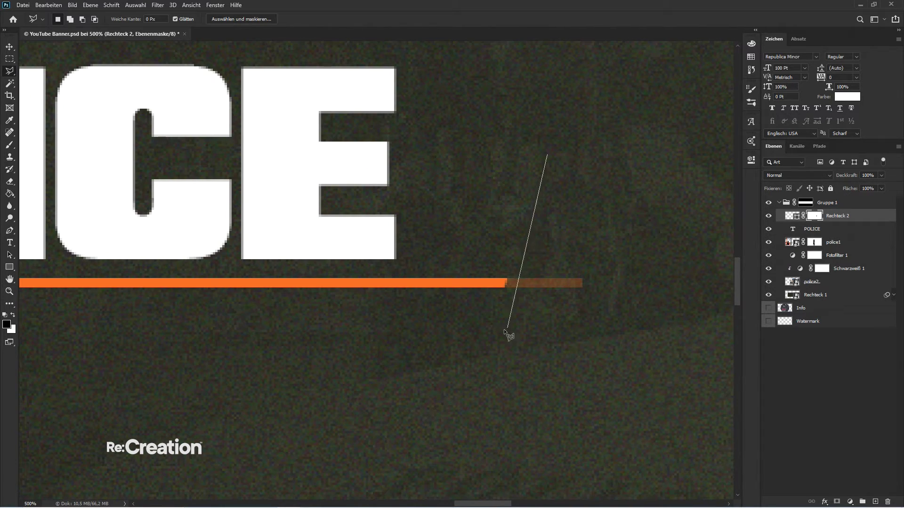
left_click(481, 357)
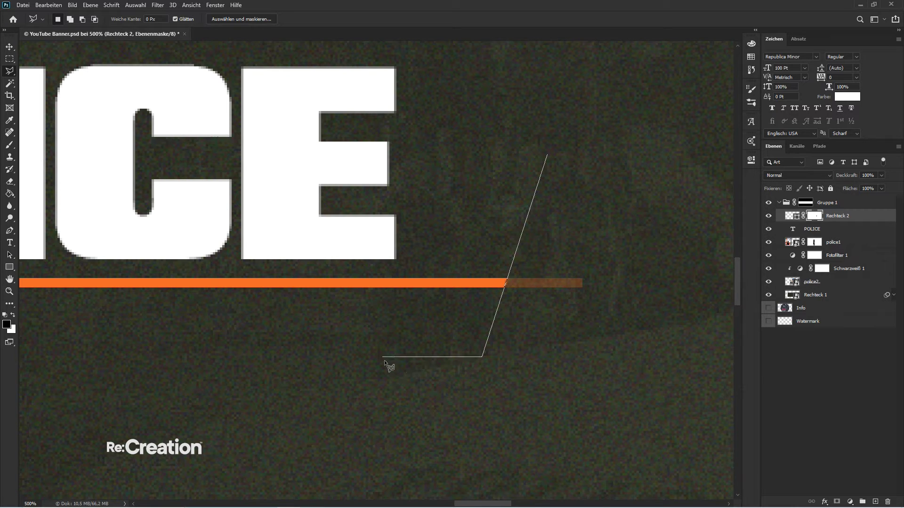
left_click(386, 357)
left_click(448, 295)
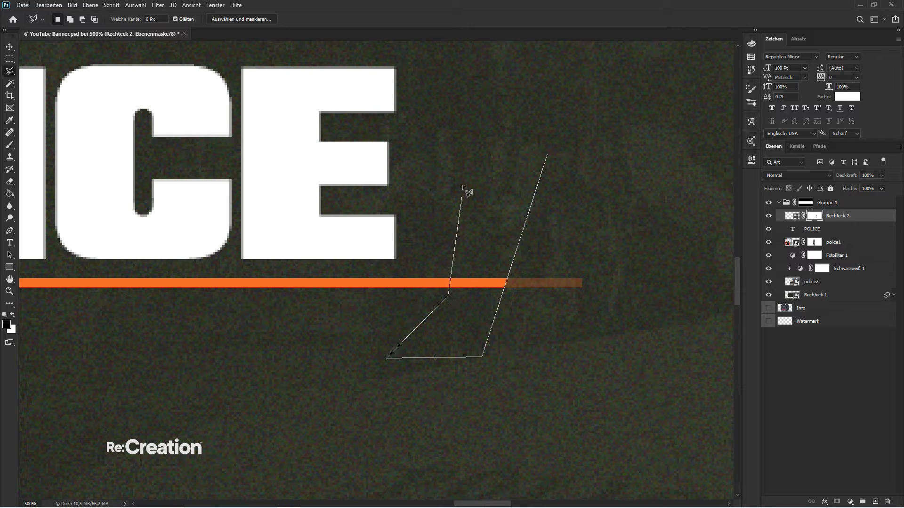
left_click(496, 149)
double_click(547, 152)
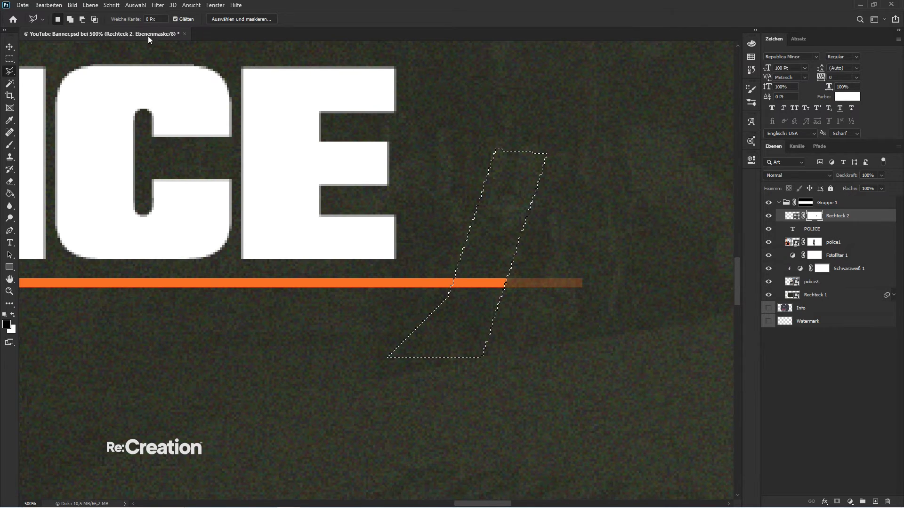
key("g")
key("5")
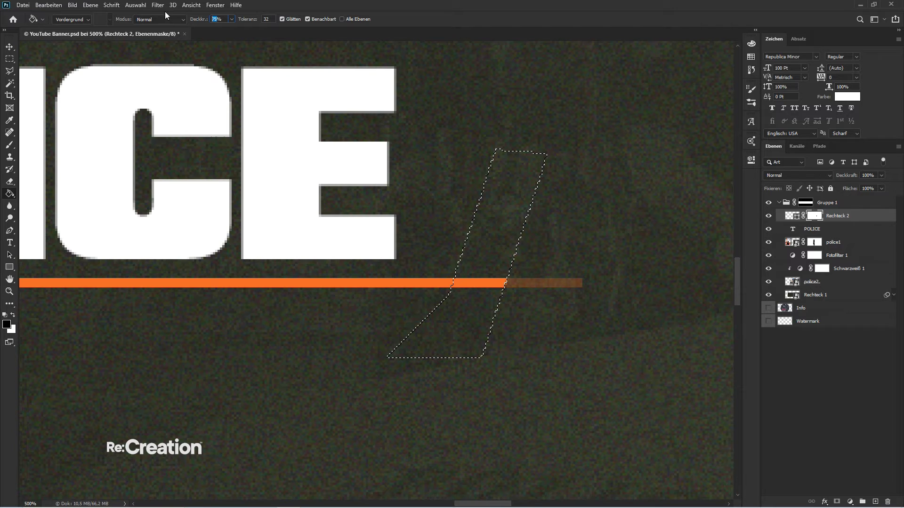
left_click(487, 282)
key("ctrl+d")
- Zoom out to check the stepped fade across the whole banner
key("ctrl+minus")
key("ctrl+minus")
key("ctrl+minus")
key("ctrl+minus")
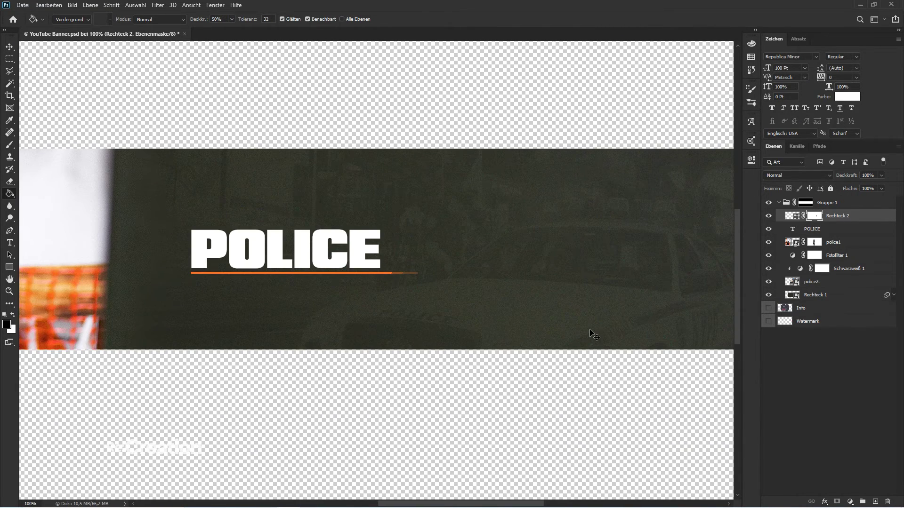
key("ctrl+minus")
key("ctrl+plus")
key("v")
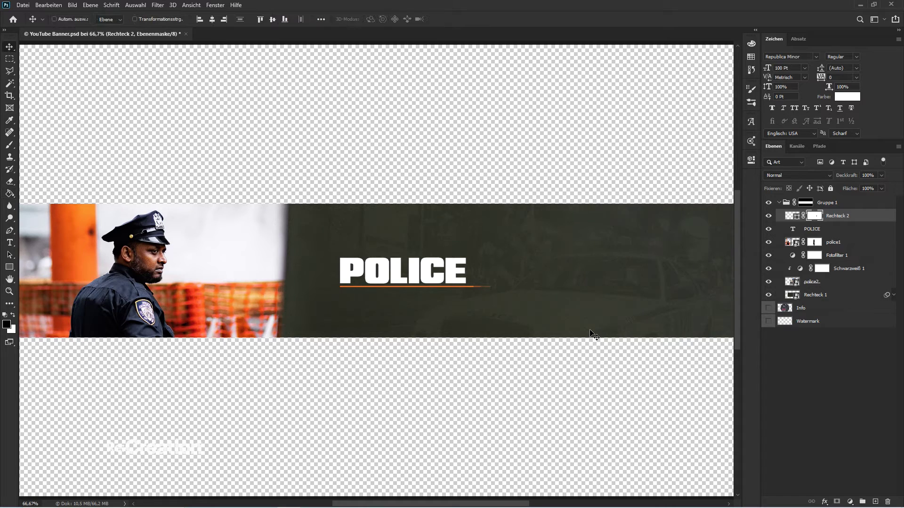
key("ctrl+minus")
key("ctrl+plus")
key("ctrl+plus")
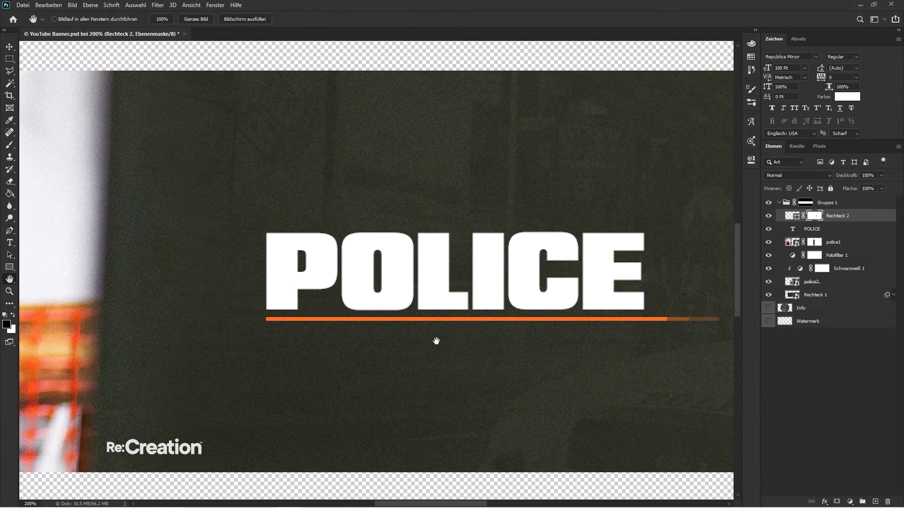
key("t")
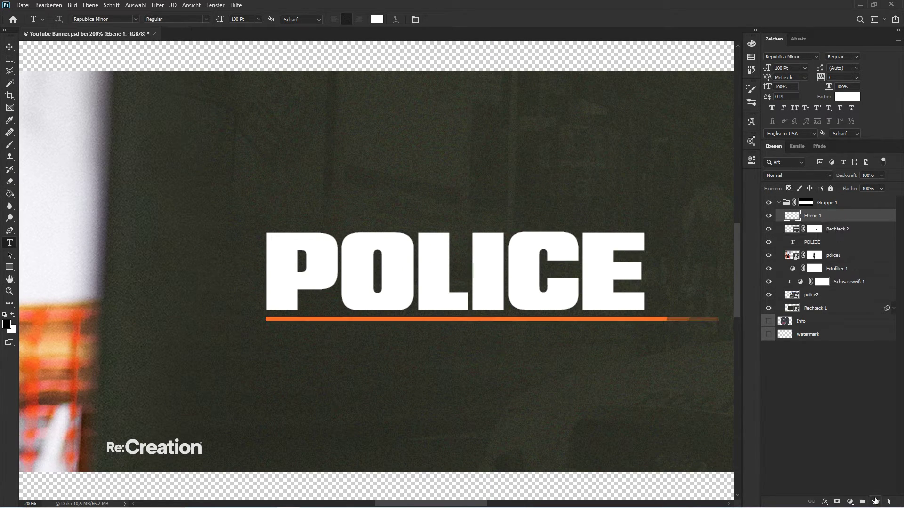
- Type 'THE BEST POLICE CHANNEL ON YOUTUBE' at 30 pt and move it under the orange underline
left_click(269, 433)
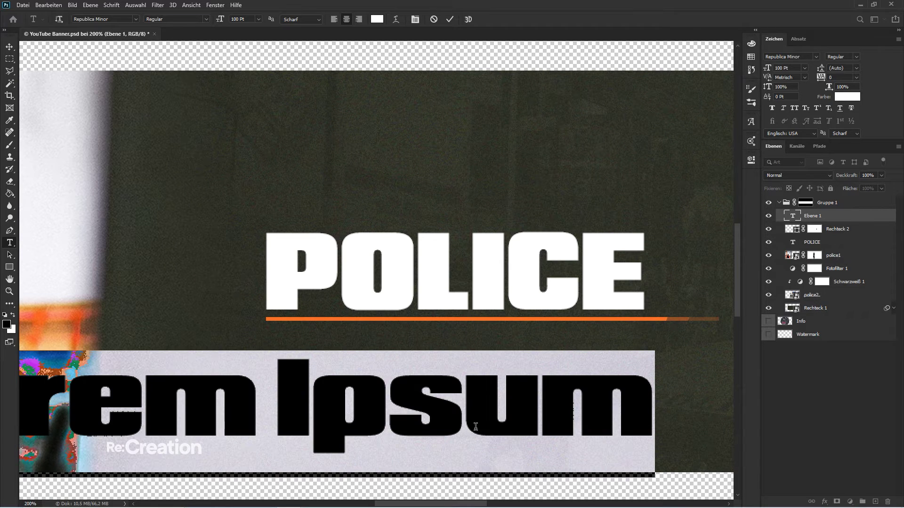
type("THE BEST")
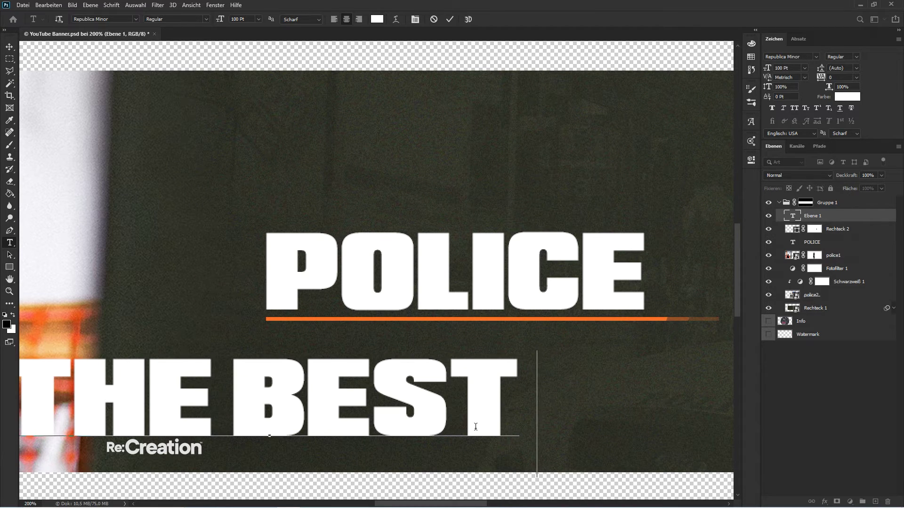
type(" POLICE CH")
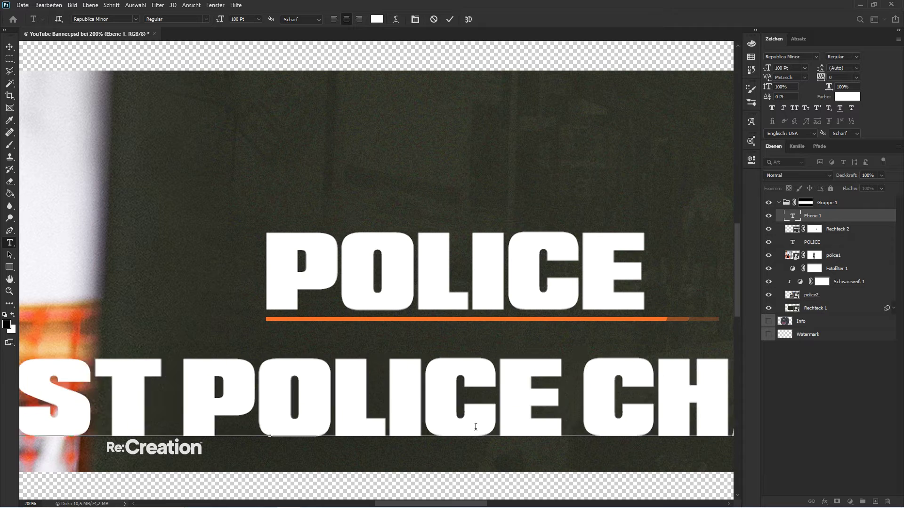
type("NEL ON YOUTUBE")
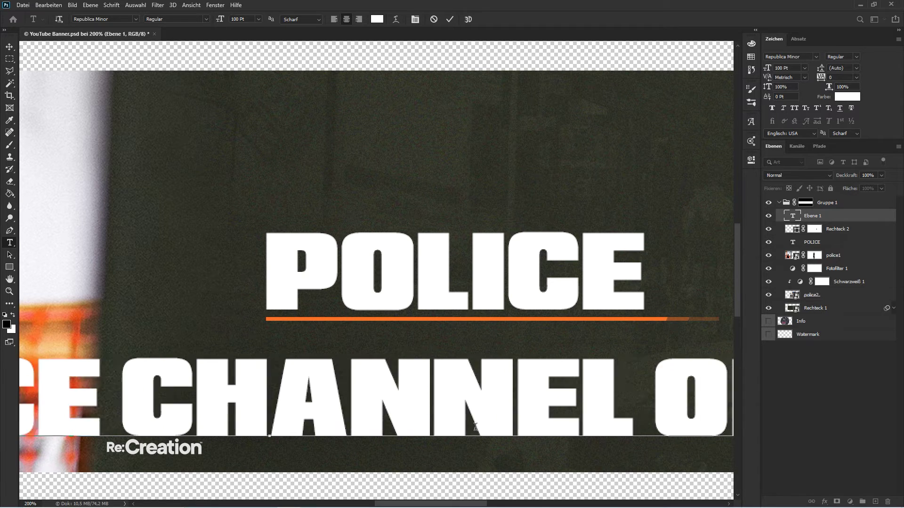
key("ctrl+a")
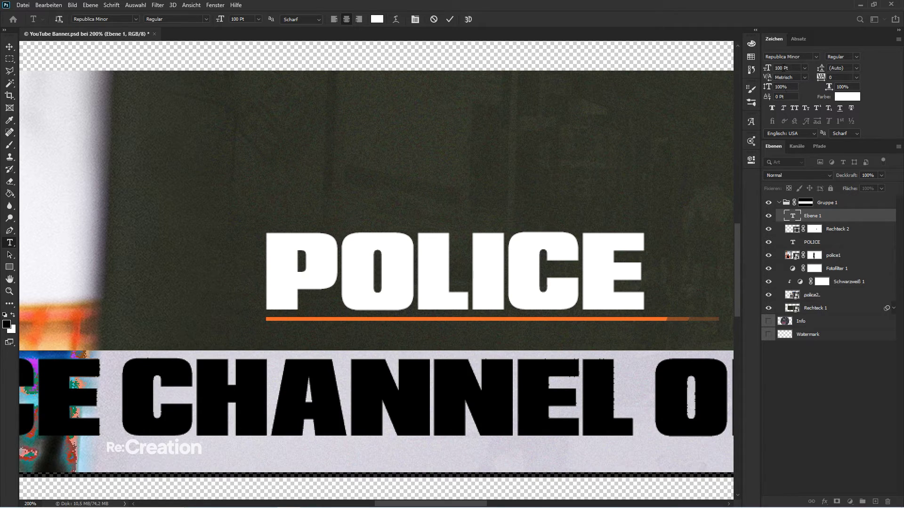
type("30")
key("Return")
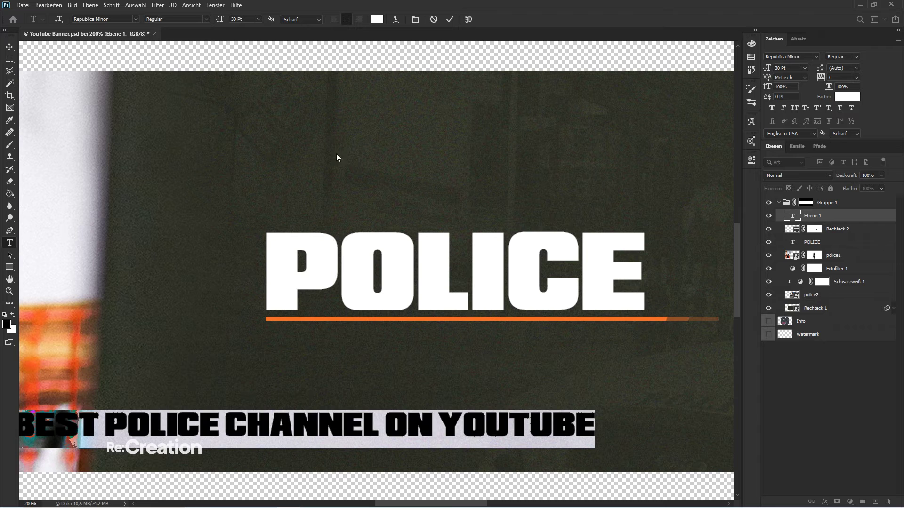
left_click(9, 47)
left_click_drag(120, 320, 439, 234)
key("ctrl+minus")
key("ctrl+minus")
key("ctrl+minus")
- Replace the subtitle text with 'YOUR SLOGAN HERE'
key("ctrl+plus")
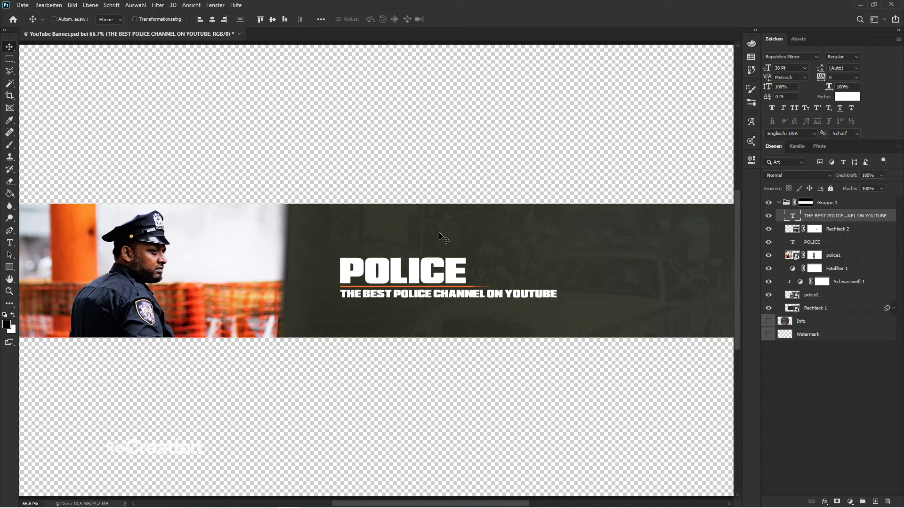
double_click(797, 222)
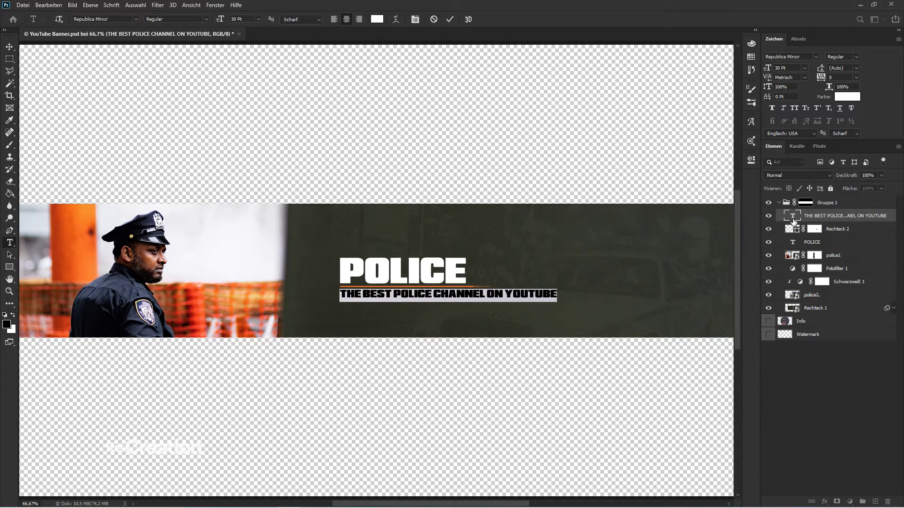
type("YOUR SLOGAN HERE")
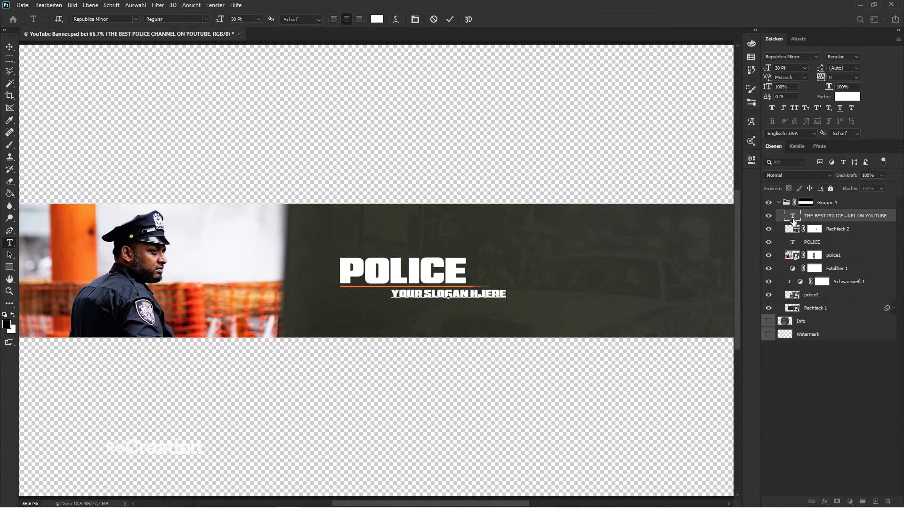
key("BackSpace")
key("BackSpace")
type("RE")
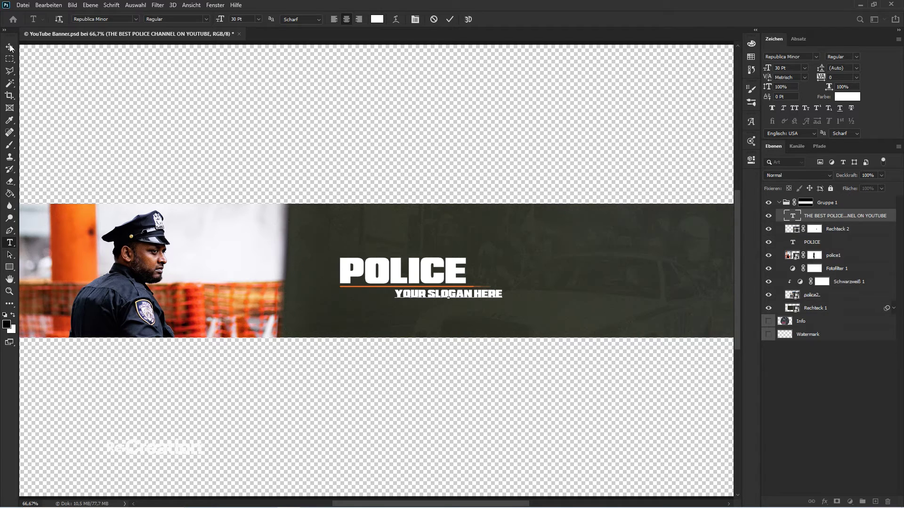
left_click(9, 47)
- Left-align the slogan and POLICE title and nudge them into line under the underline
left_click(799, 39)
left_click(773, 56)
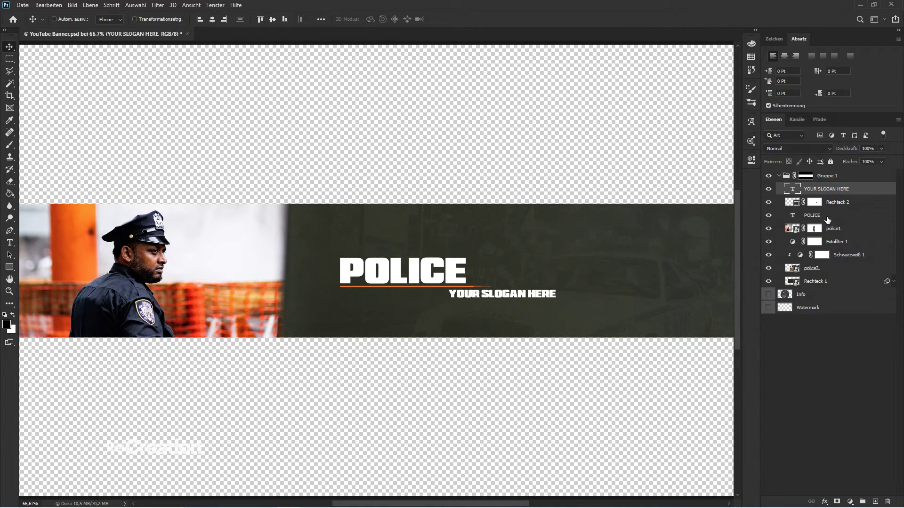
left_click(821, 215)
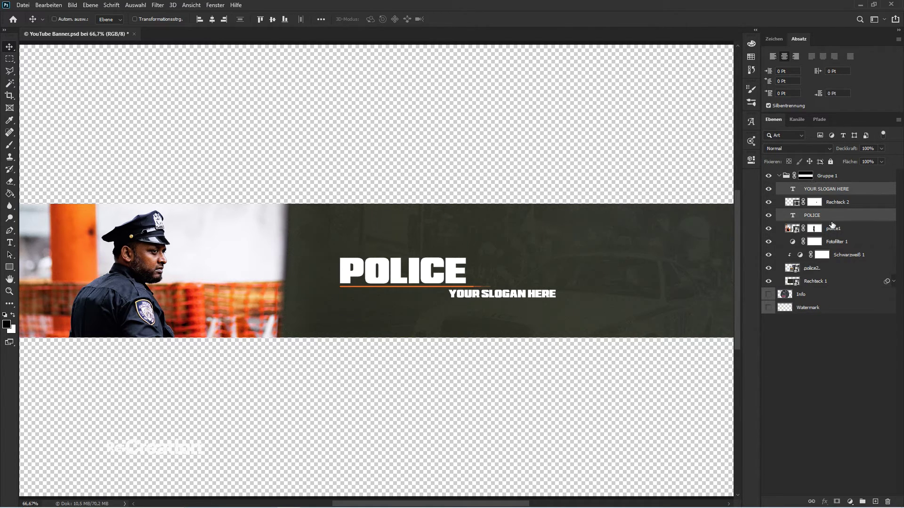
left_click(772, 56)
key("shift+Left")
key("shift+Left")
key("shift+Left")
key("shift+Left")
key("shift+Left")
key("shift+Left")
key("shift+Left")
key("shift+Left")
key("shift+Left")
key("shift+Left")
key("shift+Left")
key("shift+Left")
key("shift+Left")
key("shift+Left")
key("shift+Left")
key("shift+Left")
key("shift+Left")
key("shift+Left")
key("shift+Left")
key("shift+Left")
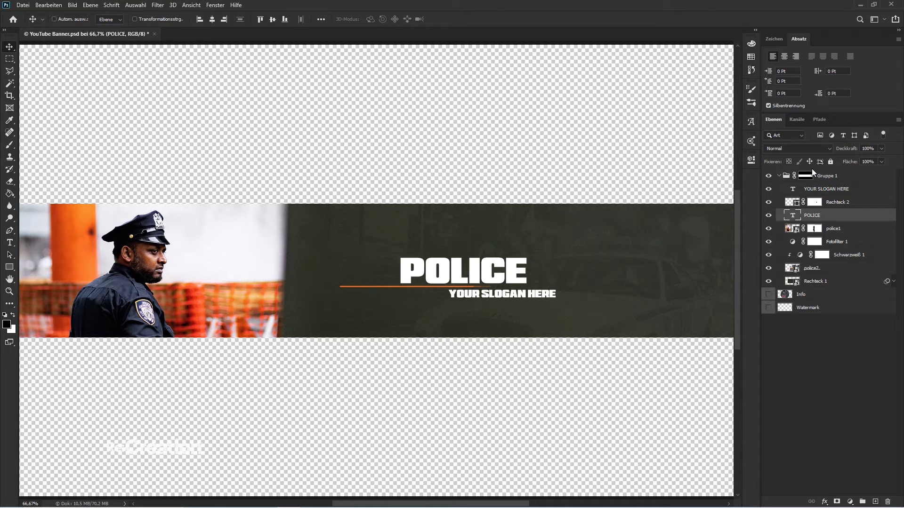
key("Right")
key("Right")
key("Right")
key("Right")
key("Right")
key("Right")
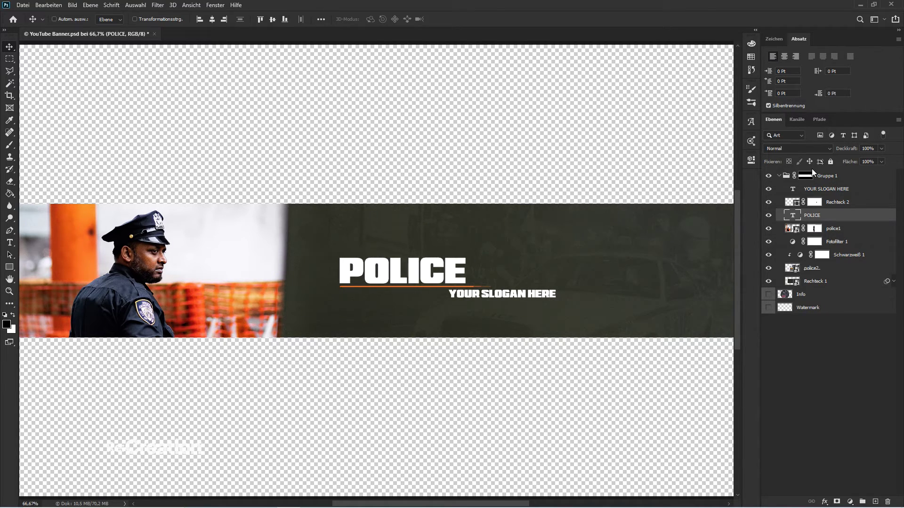
left_click(836, 190)
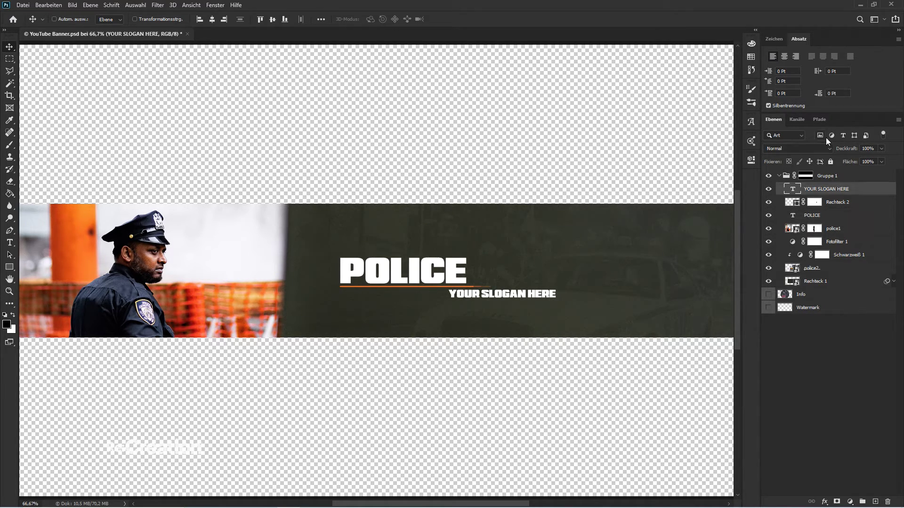
left_click(773, 39)
key("shift+Left")
key("shift+Left")
key("shift+Left")
key("shift+Left")
key("shift+Left")
key("shift+Left")
key("shift+Left")
key("shift+Left")
key("shift+Left")
key("shift+Left")
key("shift+Left")
key("shift+Left")
key("shift+Left")
key("shift+Left")
key("shift+Left")
key("shift+Left")
key("shift+Left")
key("shift+Left")
key("shift+Left")
key("shift+Left")
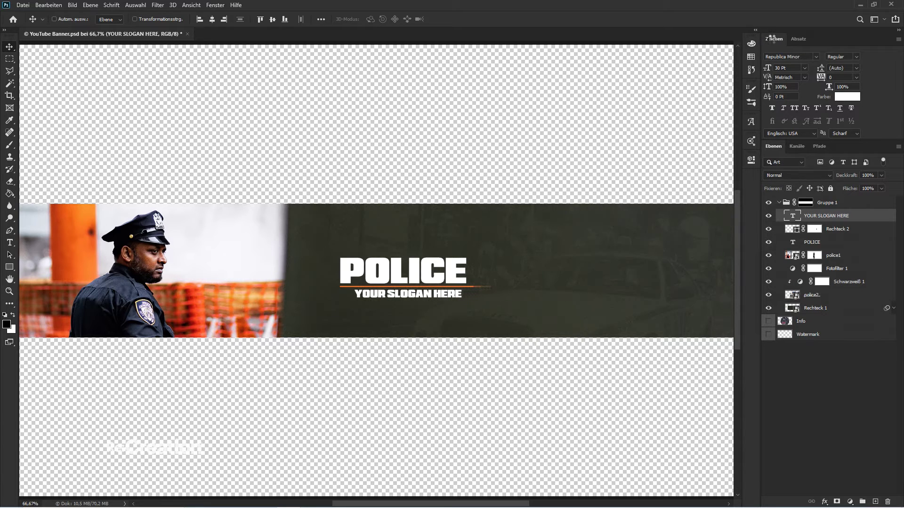
key("shift+Left")
key("shift+Left")
key("shift+Left")
key("shift+Left")
key("shift+Left")
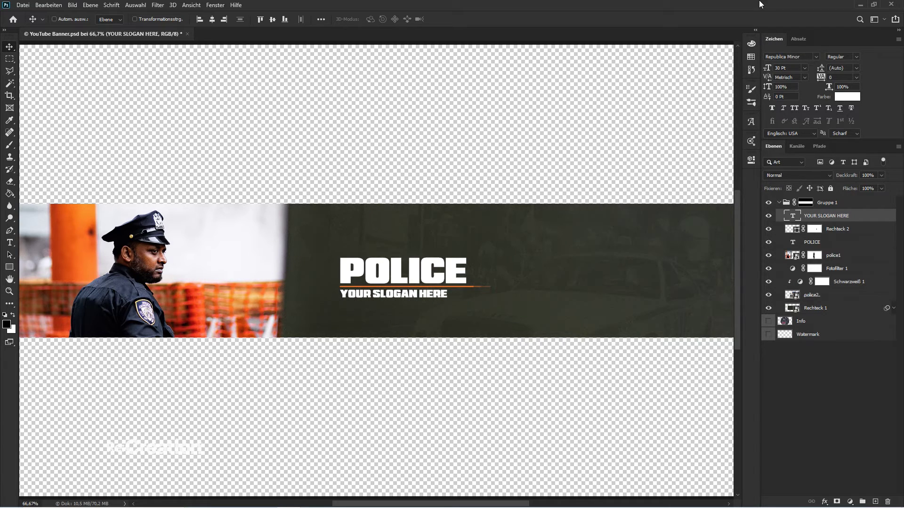
- Set the slogan in Acumin Pro Condensed and fine-tune its position
left_click(818, 57)
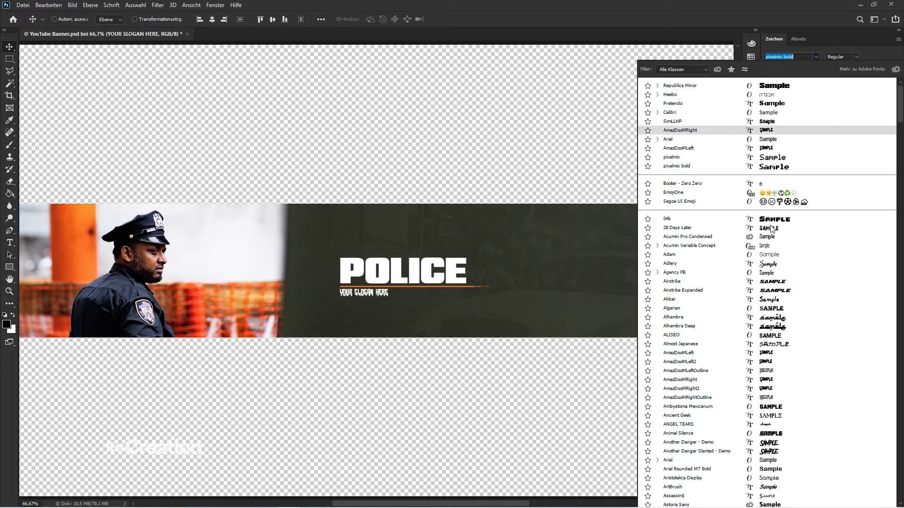
scroll(766, 231, "down", 2)
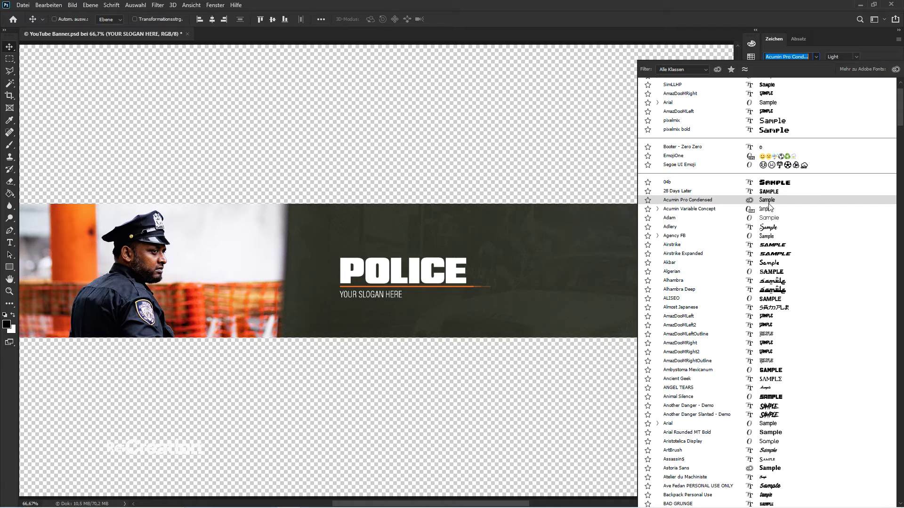
left_click(753, 200)
key("ctrl+plus")
key("ctrl+plus")
key("ctrl+plus")
key("Up")
key("Up")
key("Up")
key("Right")
key("Right")
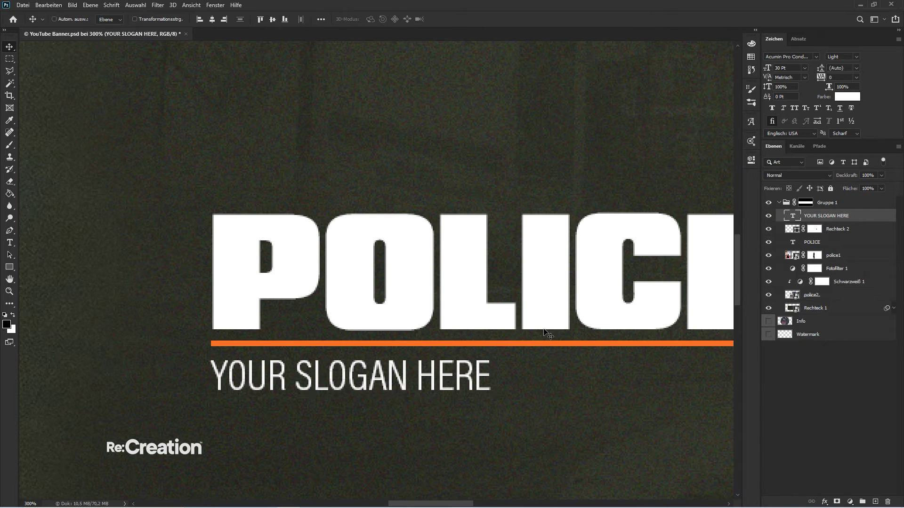
key("Left")
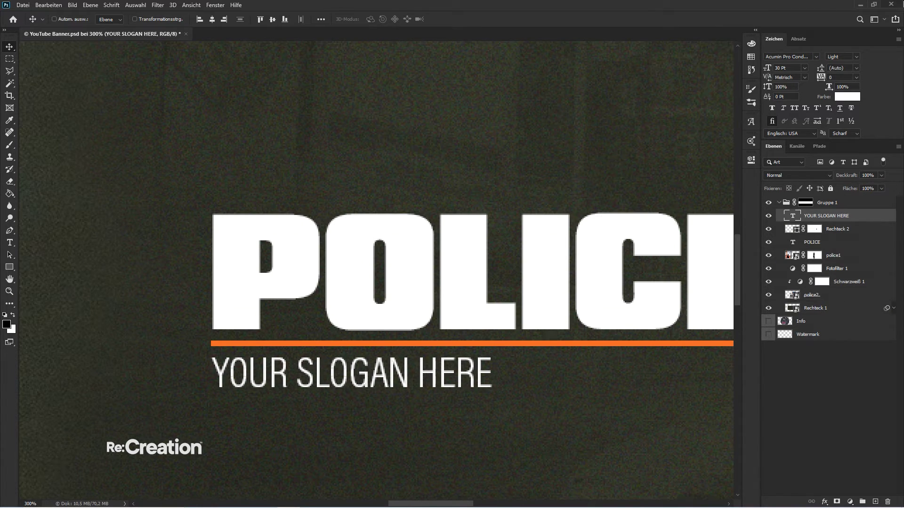
- Look through the Glyphs, Brush, Colour and Swatches panels
left_click(753, 119)
left_click(752, 118)
left_click(754, 102)
left_click(755, 102)
left_click(753, 68)
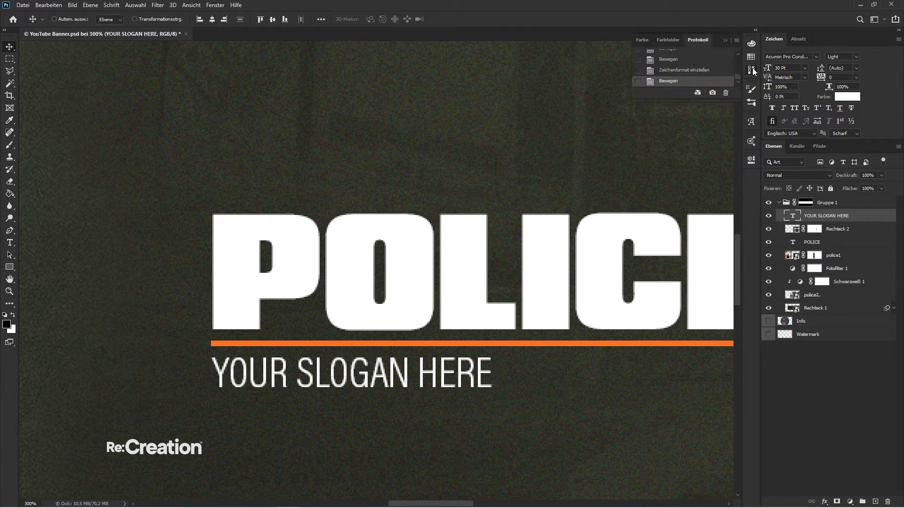
left_click(753, 57)
left_click(753, 57)
- Review the slogan's type properties and keep Acumin Pro Condensed Light as its font
left_click(752, 160)
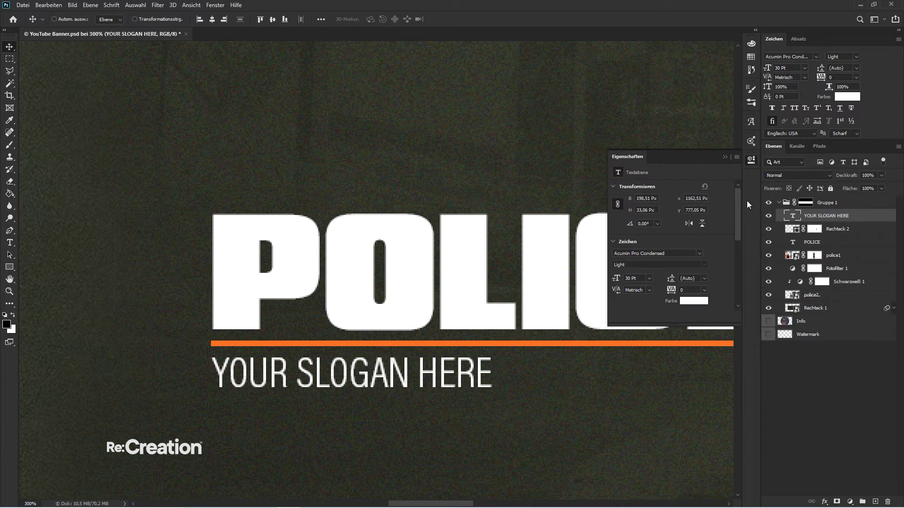
left_click_drag(739, 221, 745, 294)
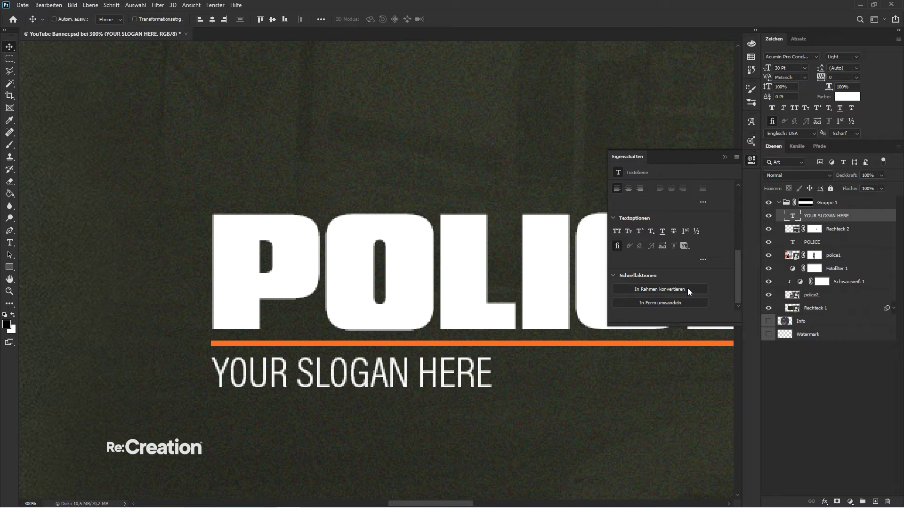
left_click(685, 247)
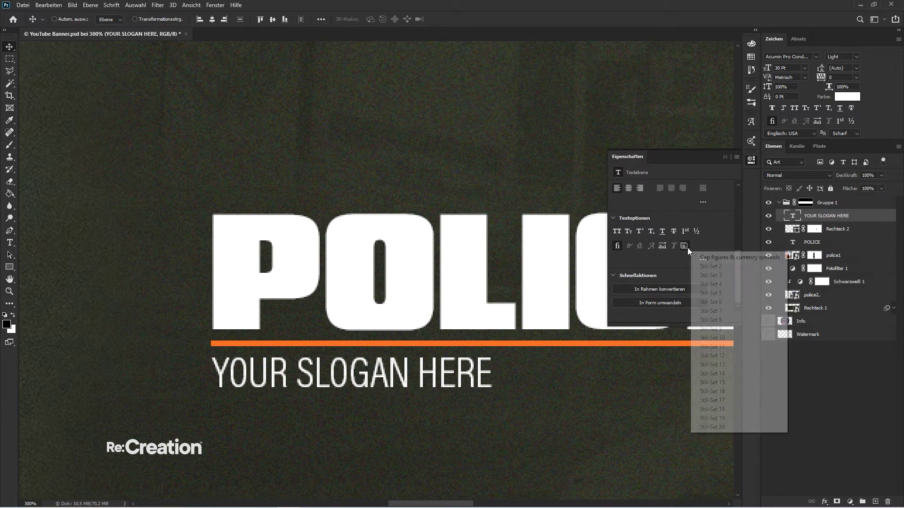
left_click(723, 239)
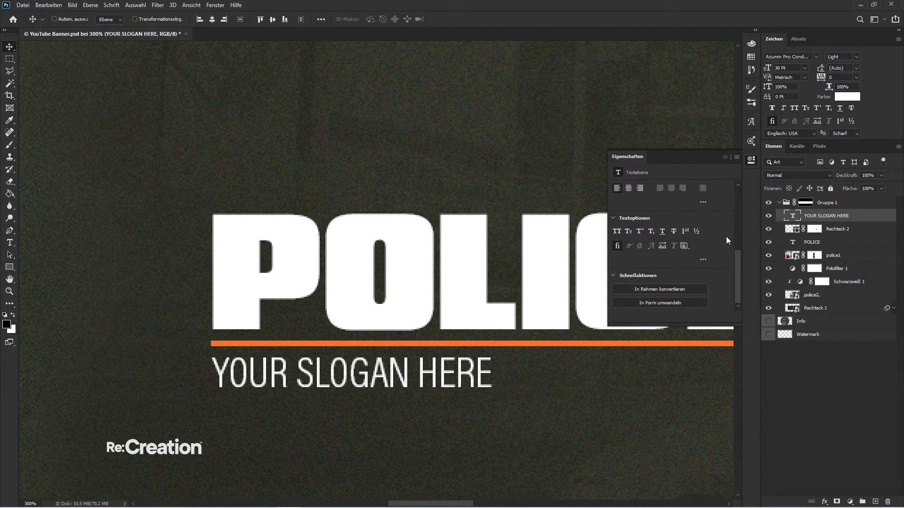
scroll(726, 240, "up", 5)
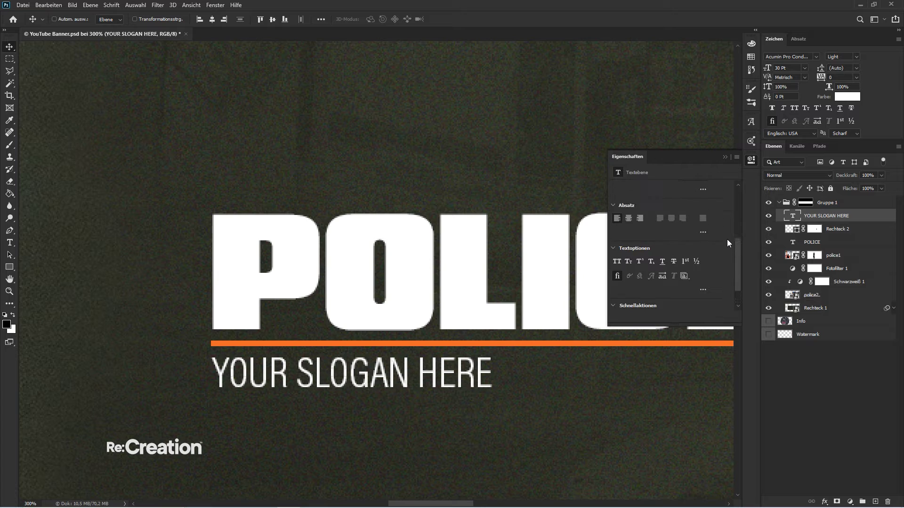
scroll(727, 243, "up", 1)
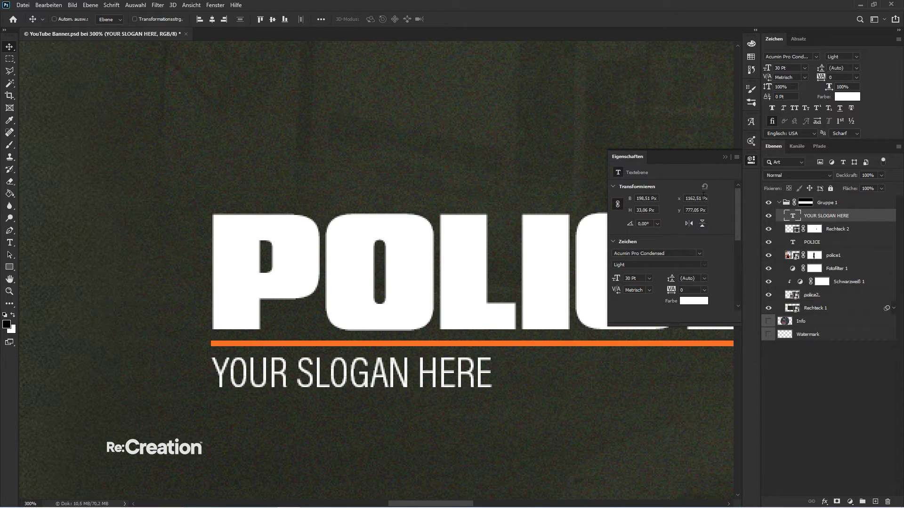
left_click(802, 55)
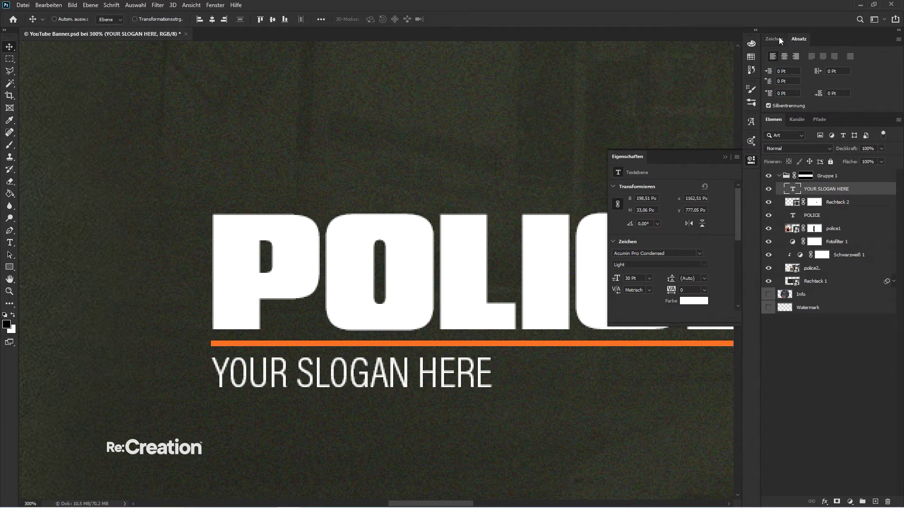
left_click(725, 157)
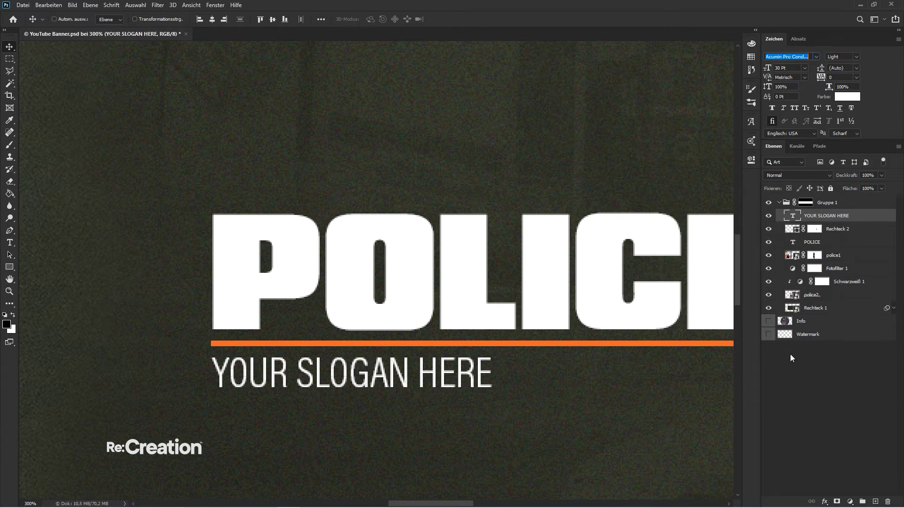
left_click(816, 56)
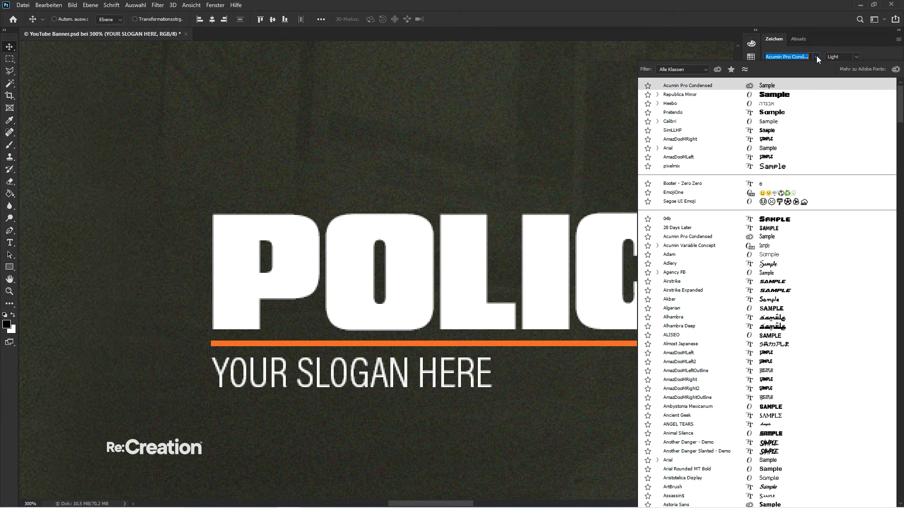
left_click(775, 240)
- Stretch the slogan wider with Free Transform so it spans the title
key("ctrl+t")
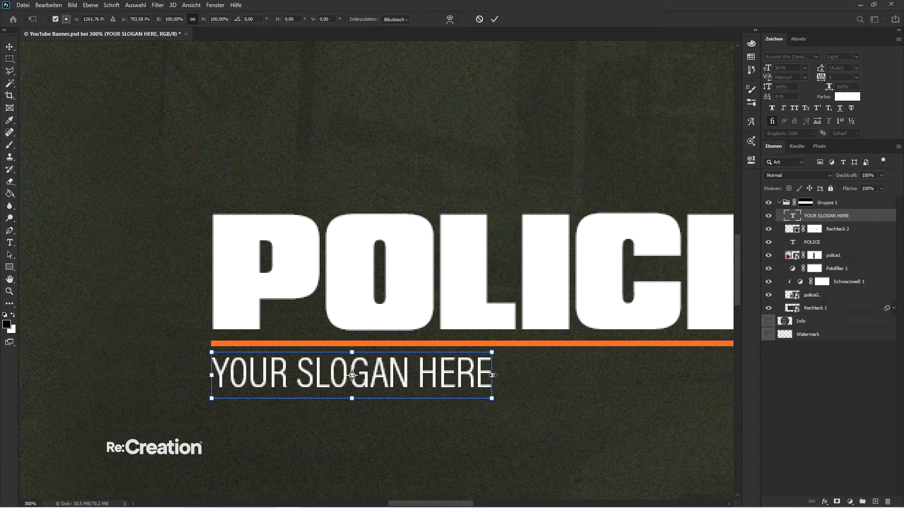
left_click_drag(491, 376, 521, 374)
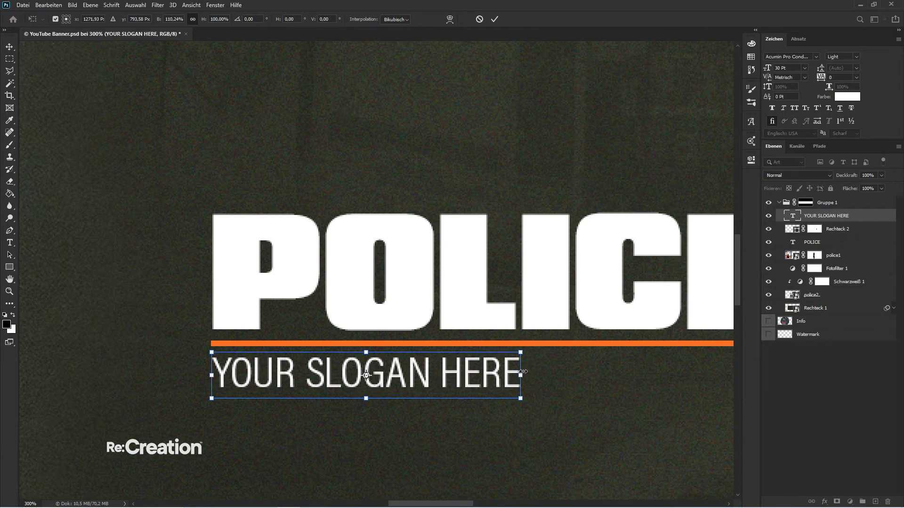
key("Return")
key("ctrl+minus")
key("ctrl+minus")
key("ctrl+minus")
key("ctrl+minus")
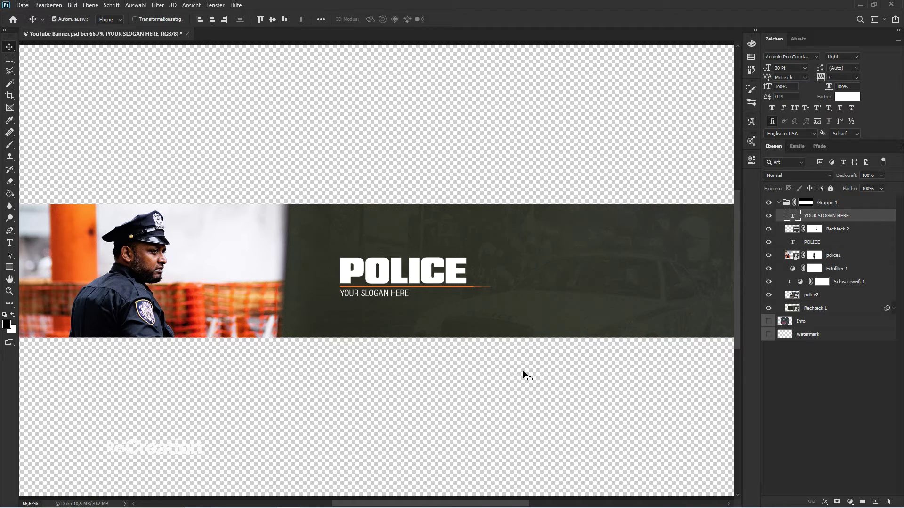
key("ctrl+minus")
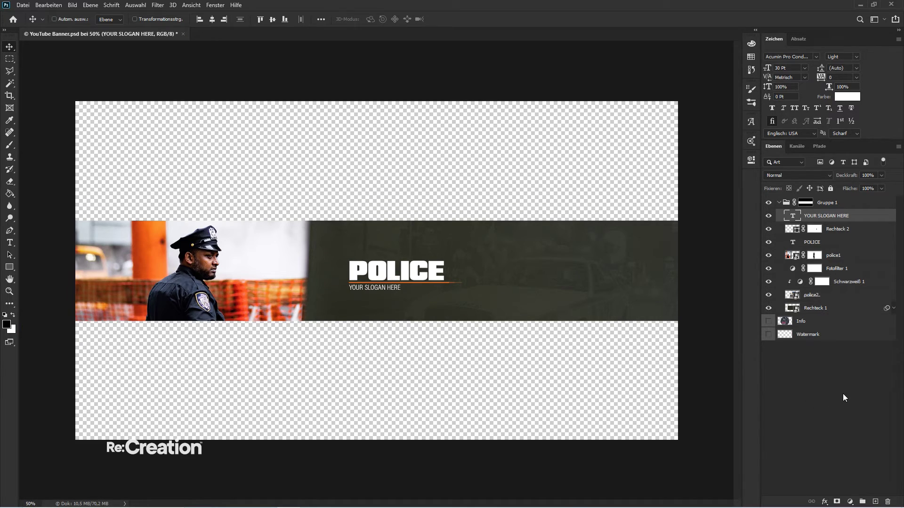
- Group title, underline and slogan into Gruppe 2 at the top, then drag in the smoke image
left_click(844, 398)
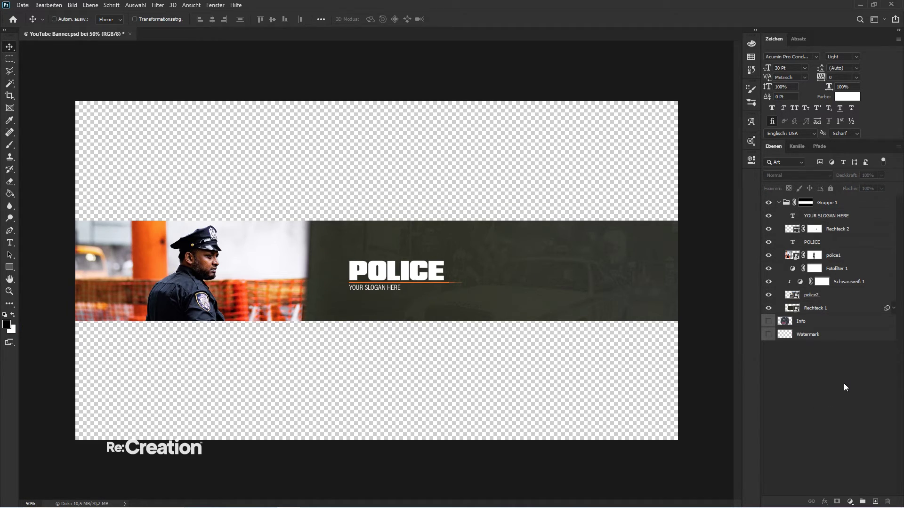
key("ctrl+z")
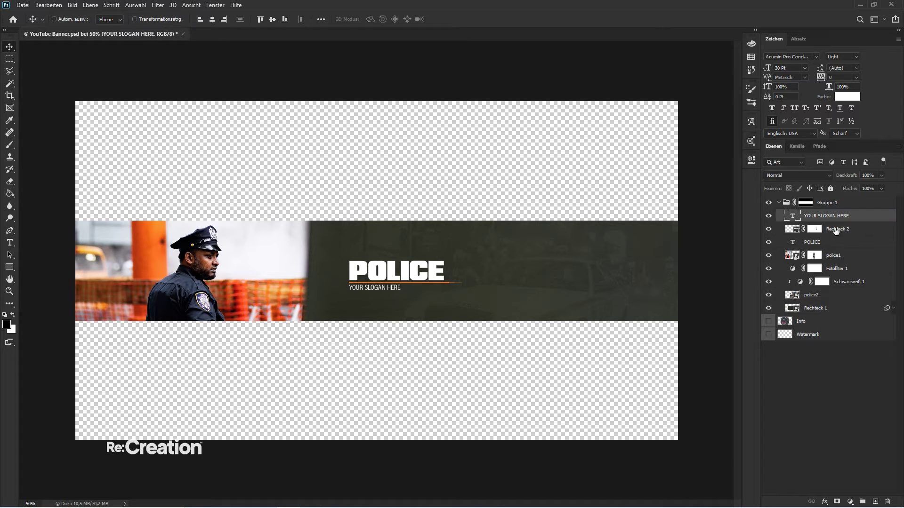
left_click(836, 242, "shift")
key("ctrl+g")
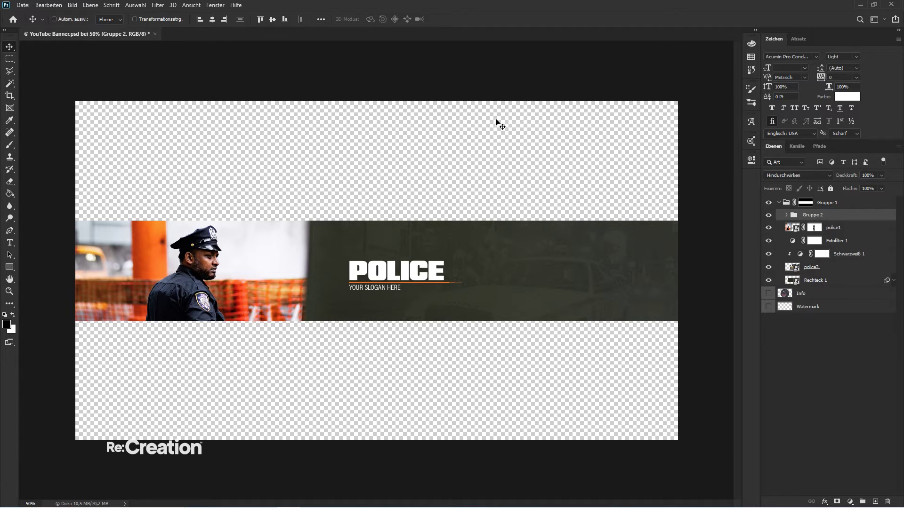
left_click(273, 19)
left_click_drag(828, 212, 826, 196)
left_click(834, 376)
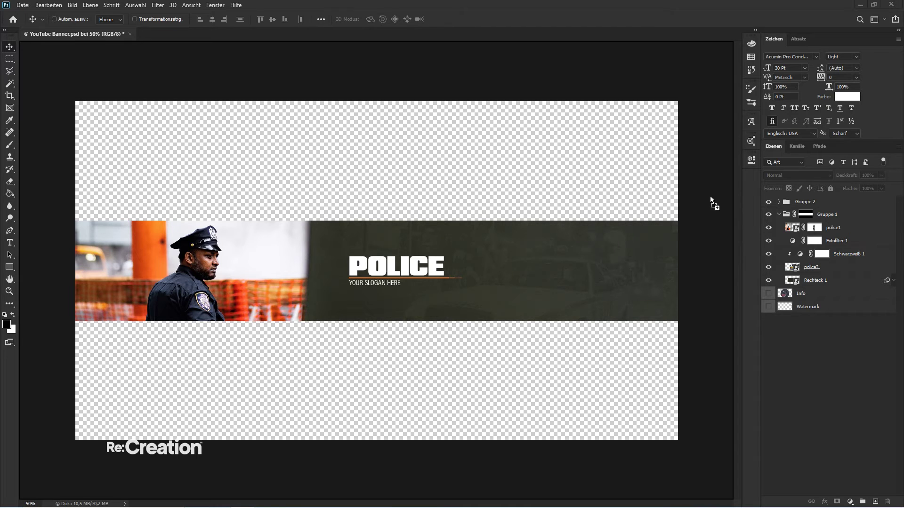
left_click_drag(711, 202, 668, 244)
- Place Smoke 9, move it into Gruppe 1 in Negativ multiplizieren mode at 50% opacity
key("Return")
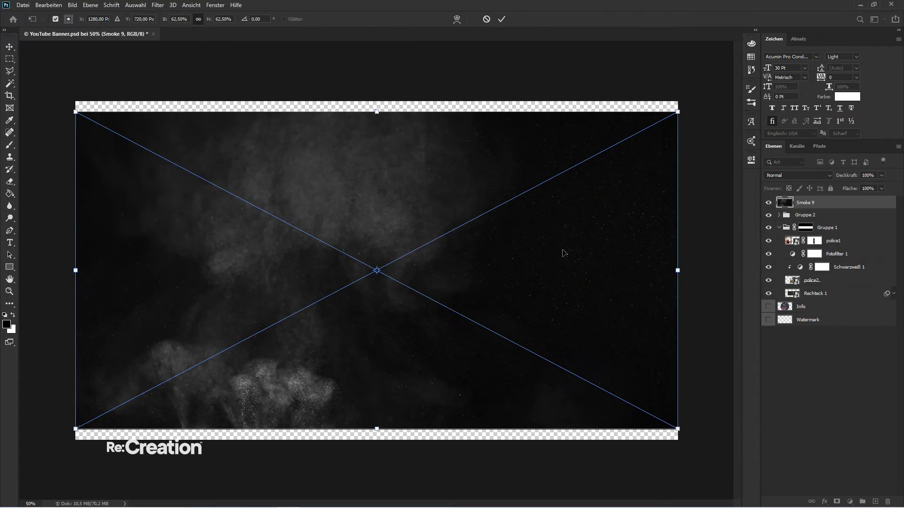
key("Return")
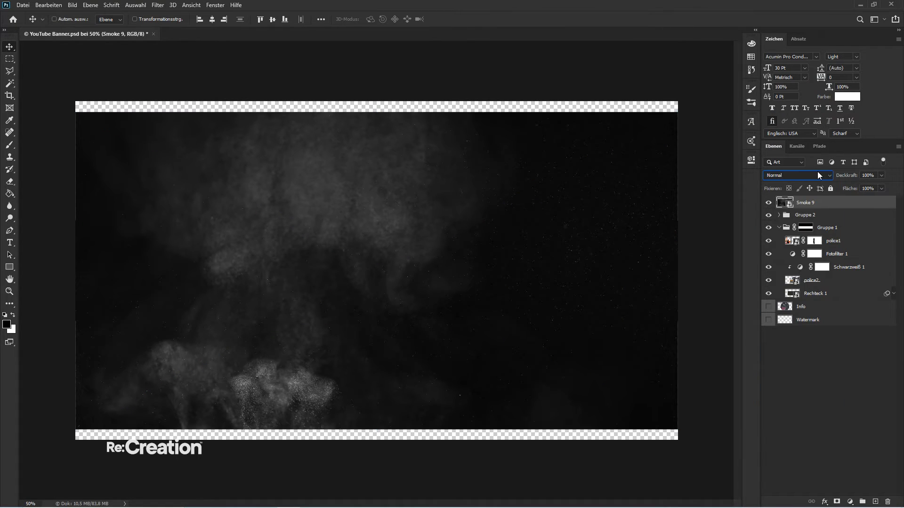
scroll(817, 171, "down", 5)
scroll(817, 175, "down", 3)
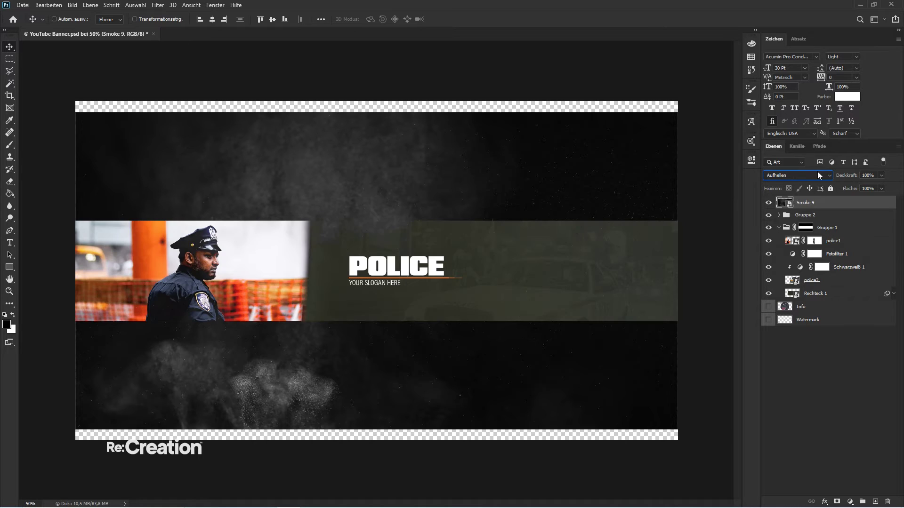
left_click(824, 408)
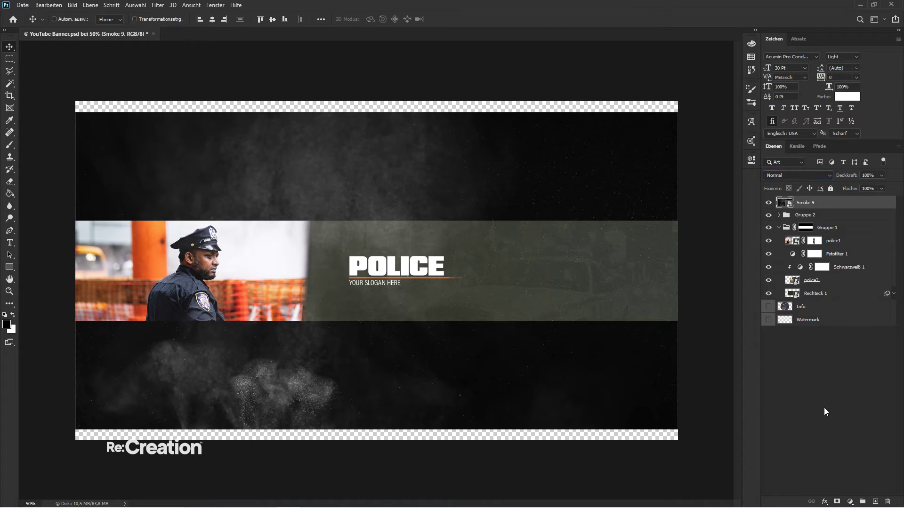
left_click_drag(820, 204, 828, 237)
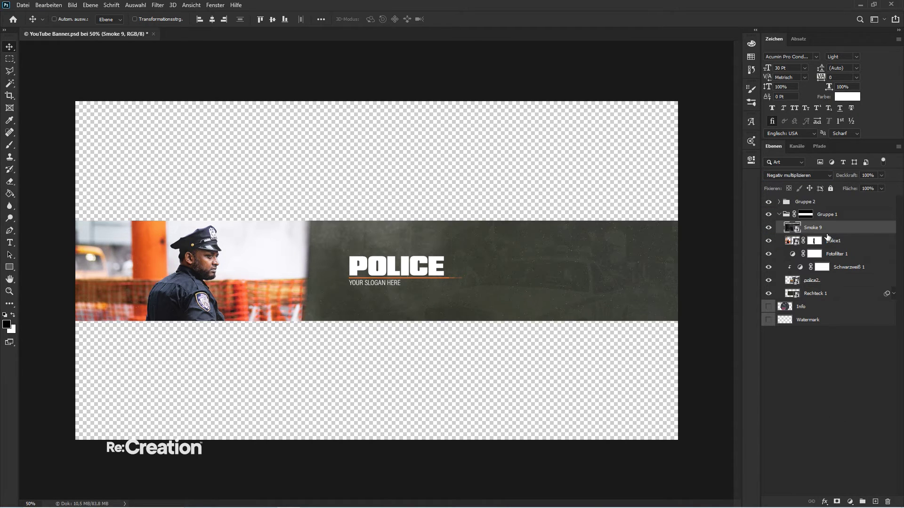
key("5")
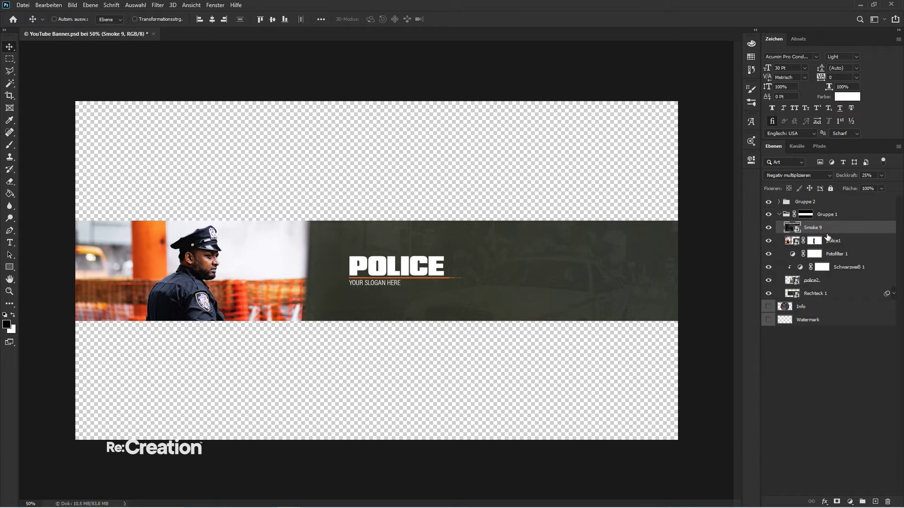
key("5")
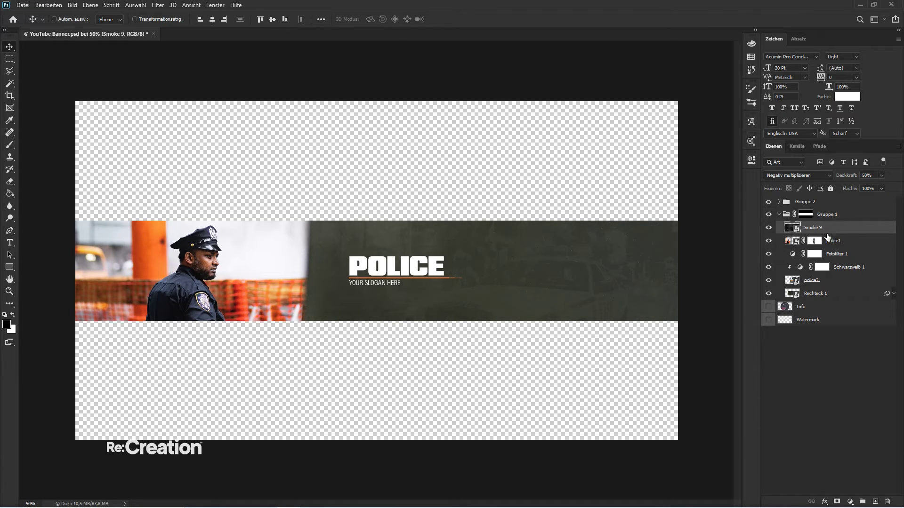
- Add a Color Lookup adjustment layer with a first 3DLUT look
left_click(799, 451)
left_click(850, 502)
left_click(843, 449)
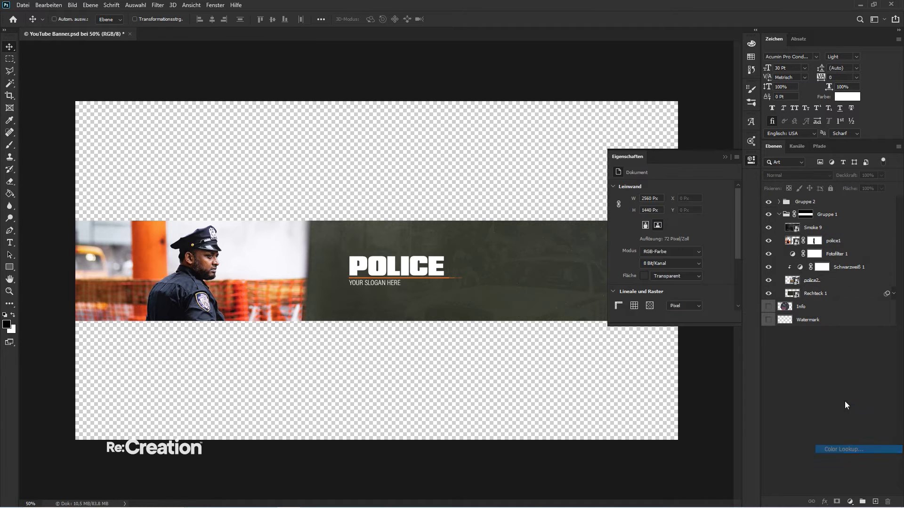
left_click(721, 190)
left_click(719, 193)
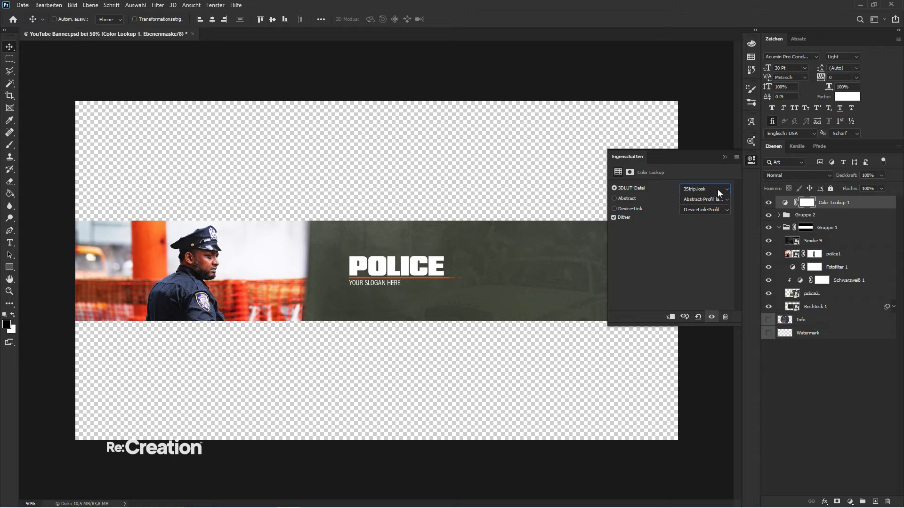
left_click(725, 157)
- Duplicate the Color Lookup layer and switch the copy's look to DropBlues.3DL
key("ctrl+j")
left_click(753, 160)
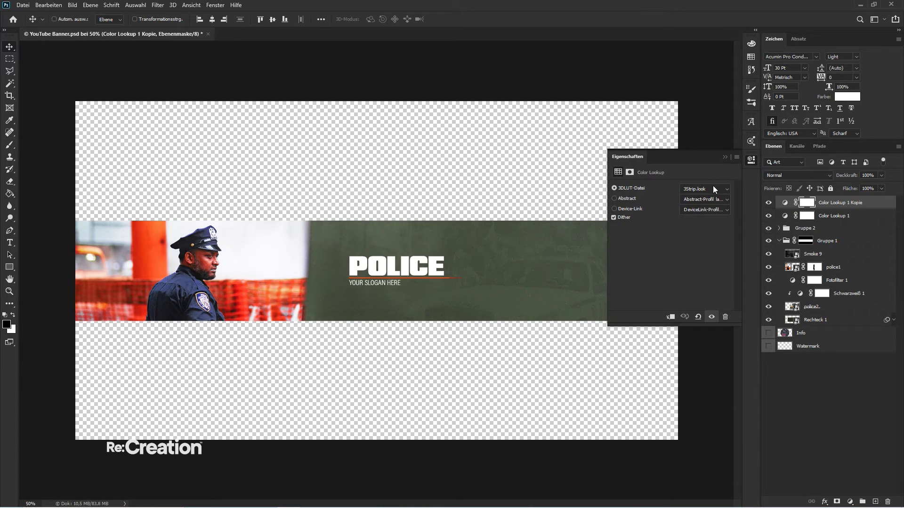
left_click(712, 185)
left_click(714, 189)
key("Down")
key("Down")
key("Down")
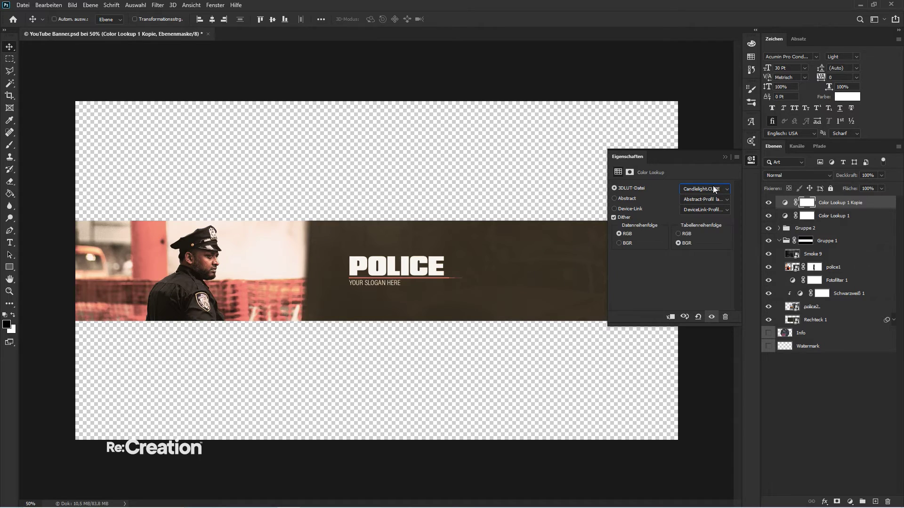
key("Down")
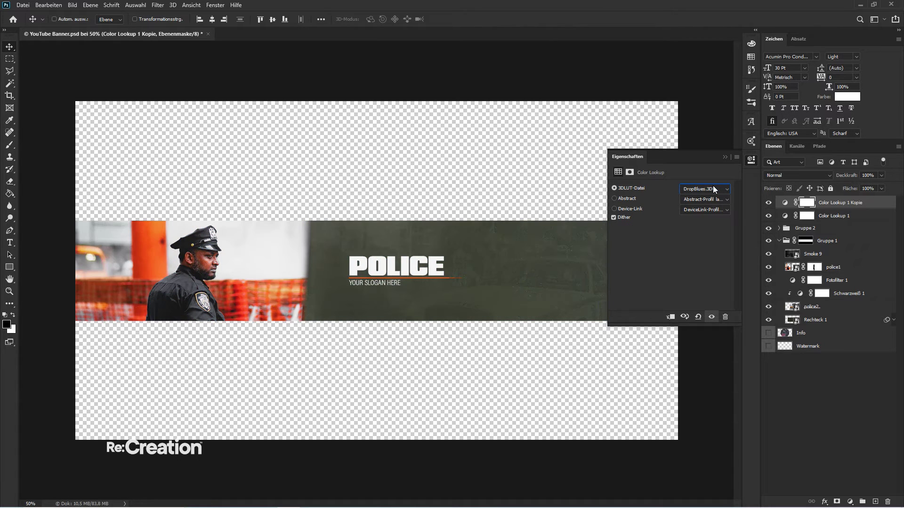
left_click(725, 164)
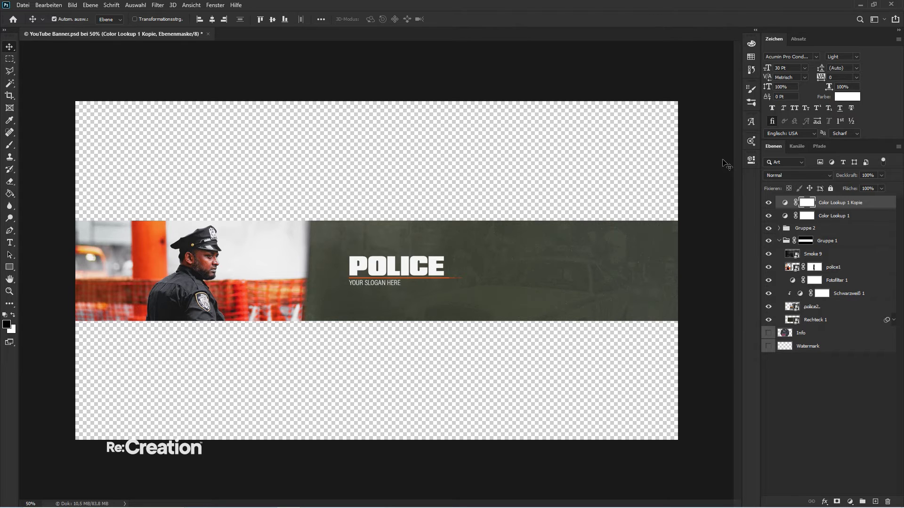
- Duplicate the copy again and give it a look near filmstock_50
key("ctrl+j")
left_click(746, 163)
left_click(717, 188)
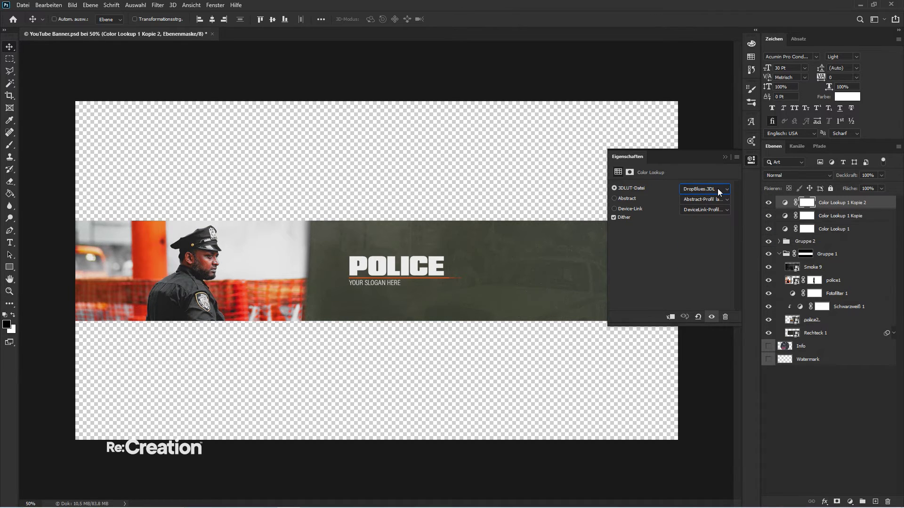
key("Down")
key("Down")
key("Down")
key("Up")
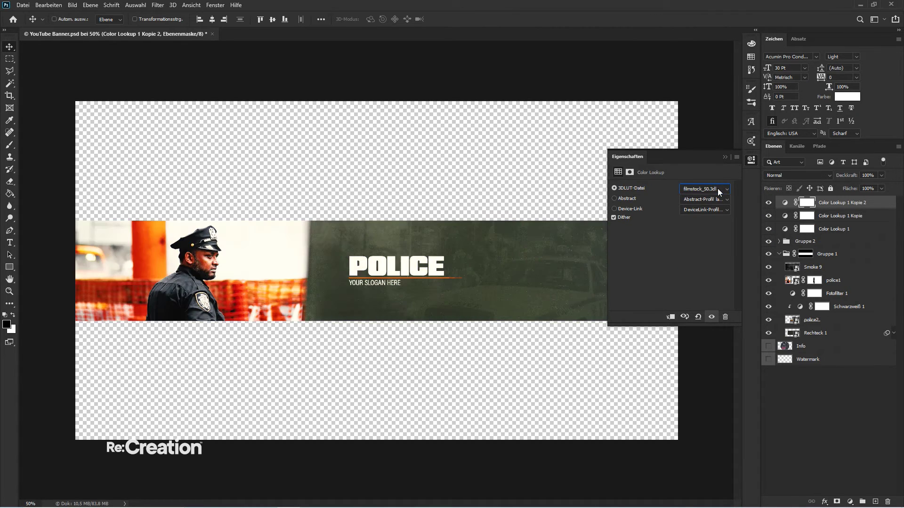
key("Down")
key("Down")
key("Down")
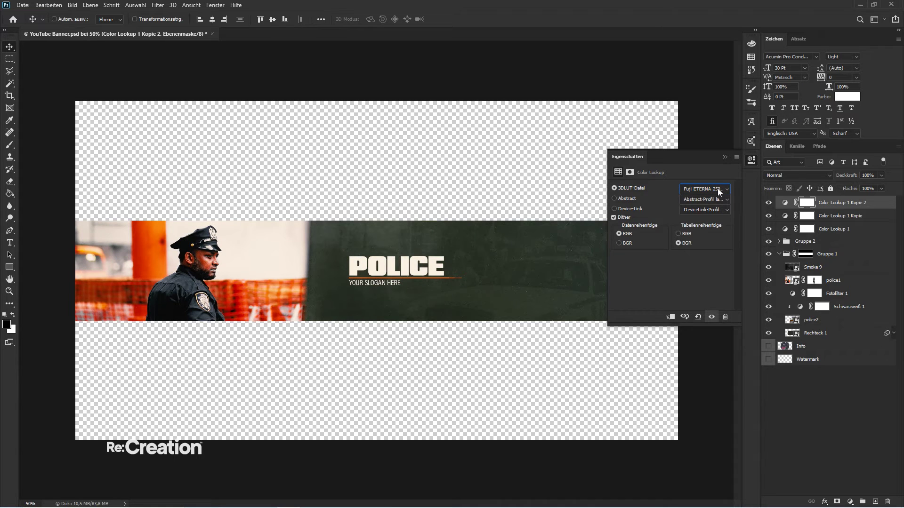
left_click(725, 156)
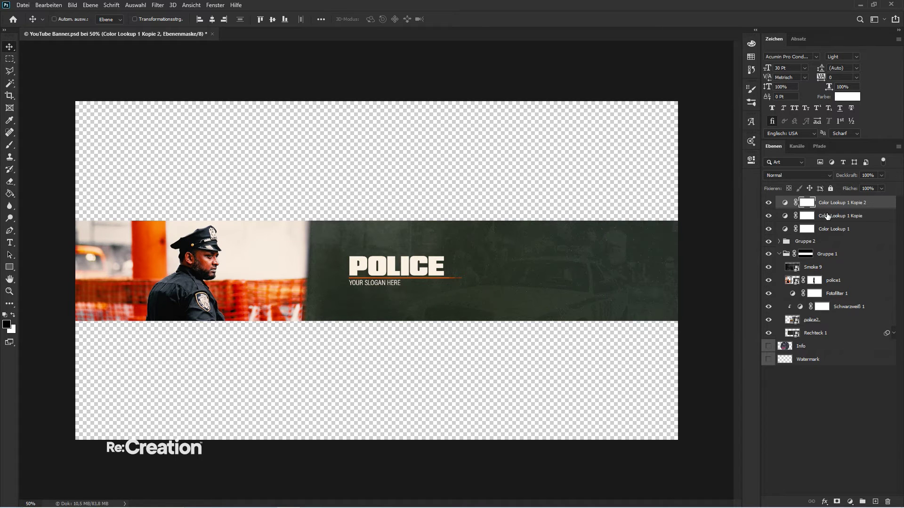
- Set Color Lookup 1 Kopie 2 to 50% opacity and move it below Gruppe 2
left_click(887, 215)
left_click(845, 231)
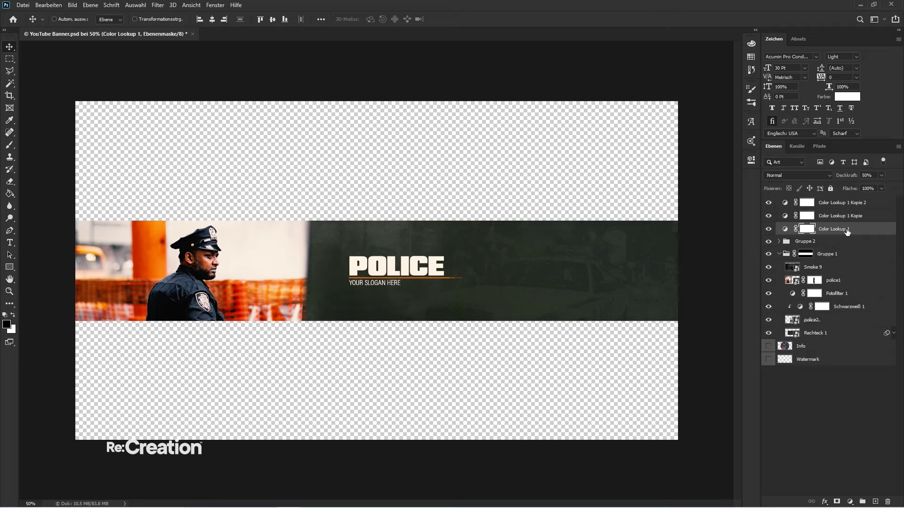
left_click(833, 206)
key("5")
left_click(769, 202)
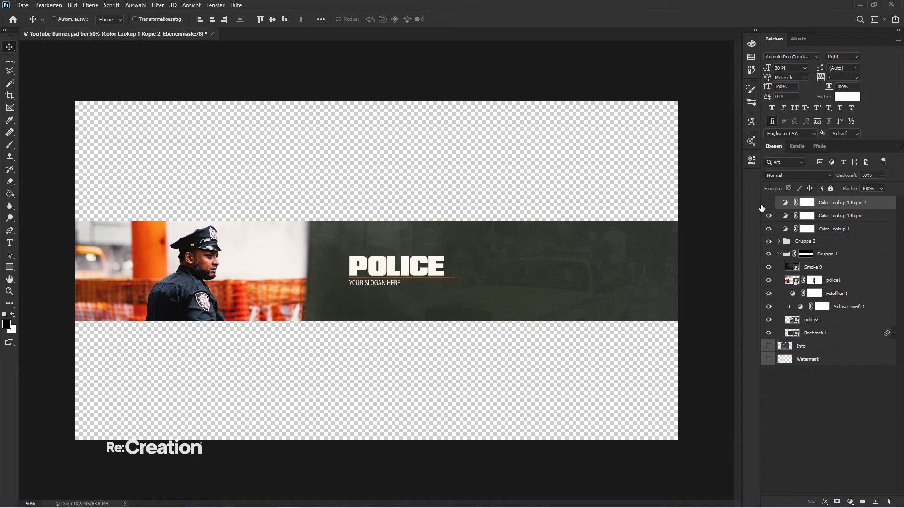
left_click(768, 203)
left_click_drag(834, 206, 838, 248)
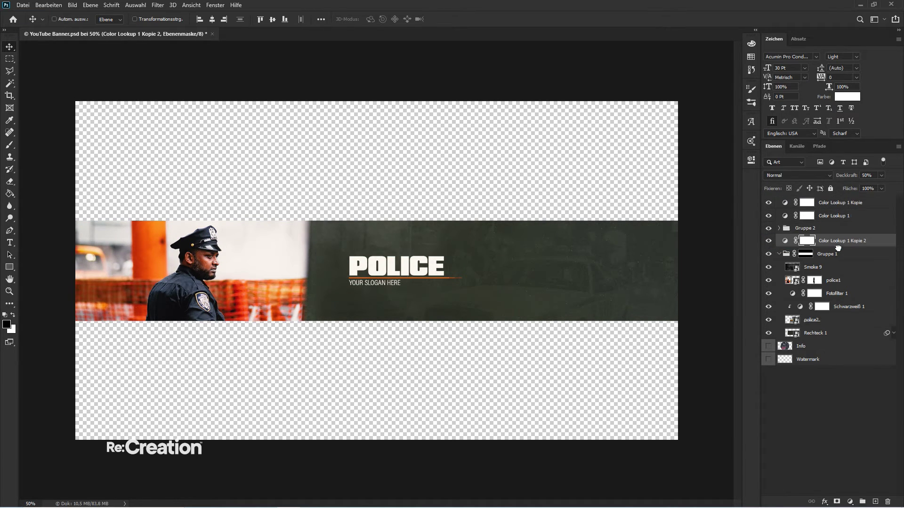
left_click(769, 240)
left_click(768, 240)
left_click(862, 421)
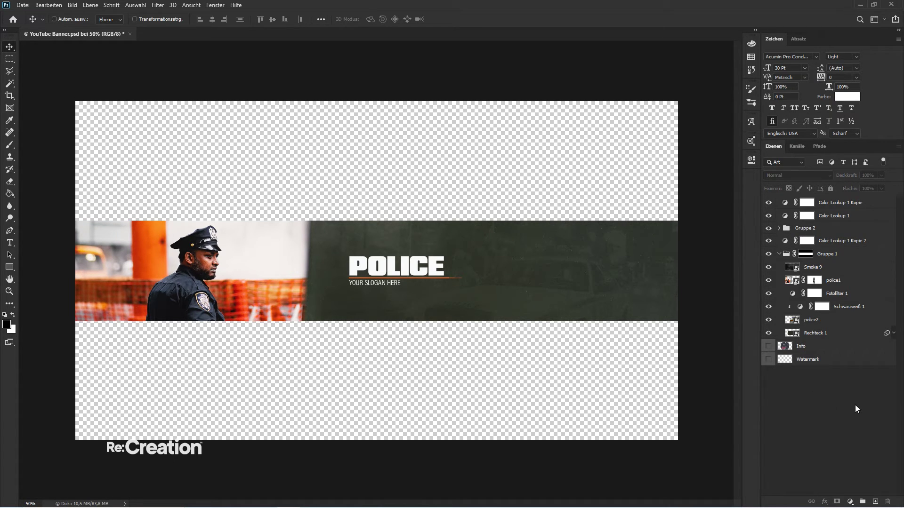
- Rename the Gruppe 2 layer group to Text
double_click(804, 228)
type("Text")
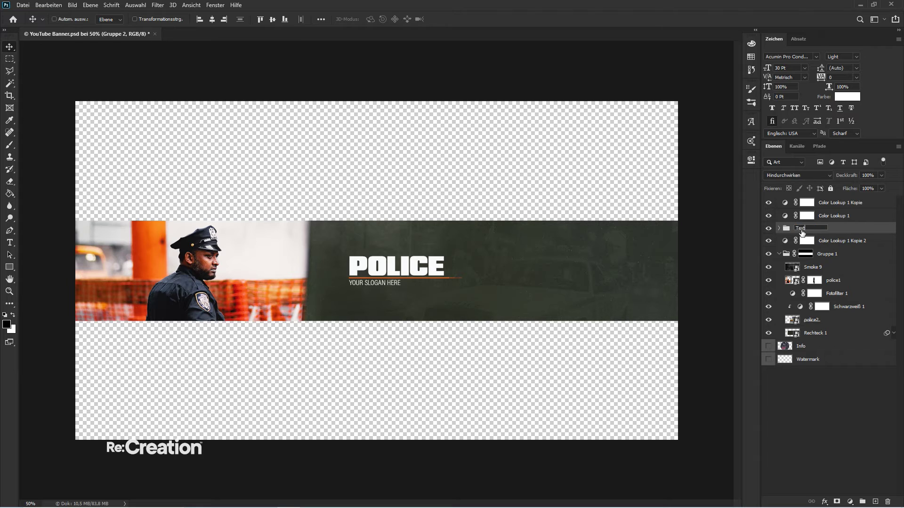
key("Return")
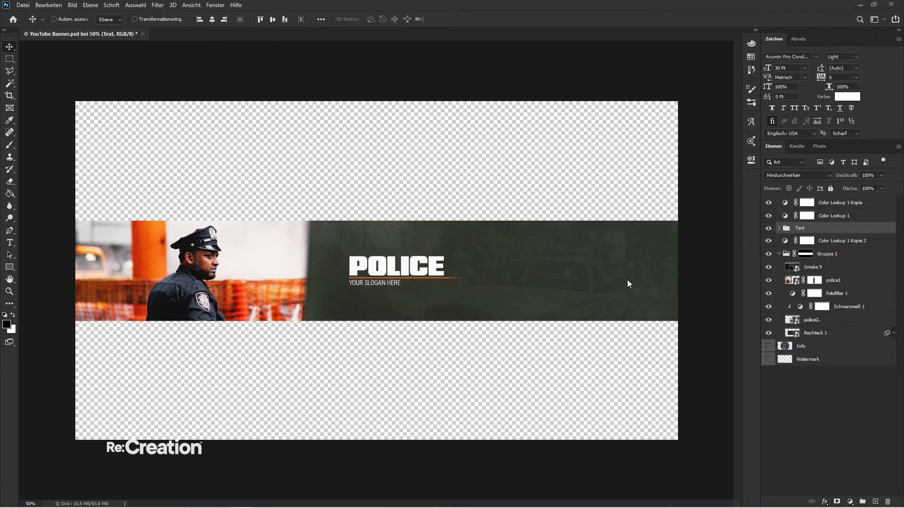
- Place the Times Square police-car photo full-canvas behind the banner strip, in its own group
left_click_drag(627, 280, 641, 240)
left_click_drag(634, 103, 725, 39)
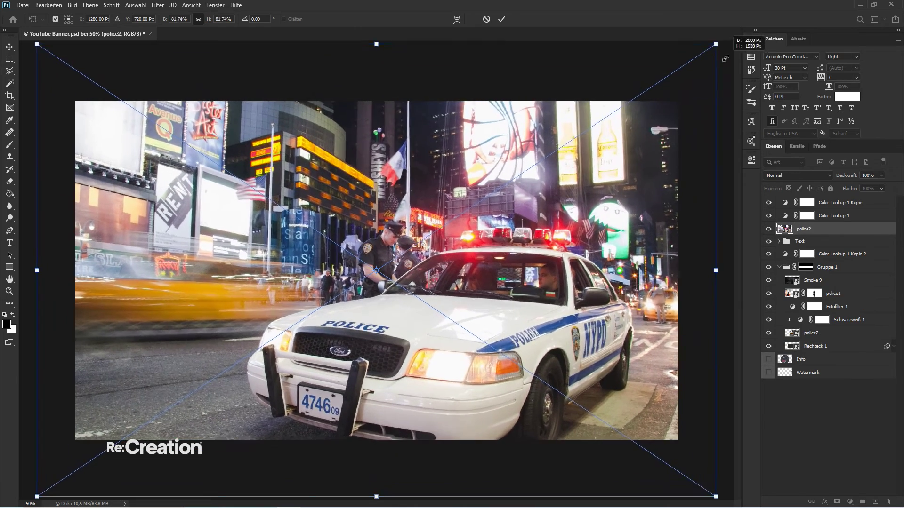
key("Return")
left_click_drag(821, 238, 828, 353)
key("ctrl+g")
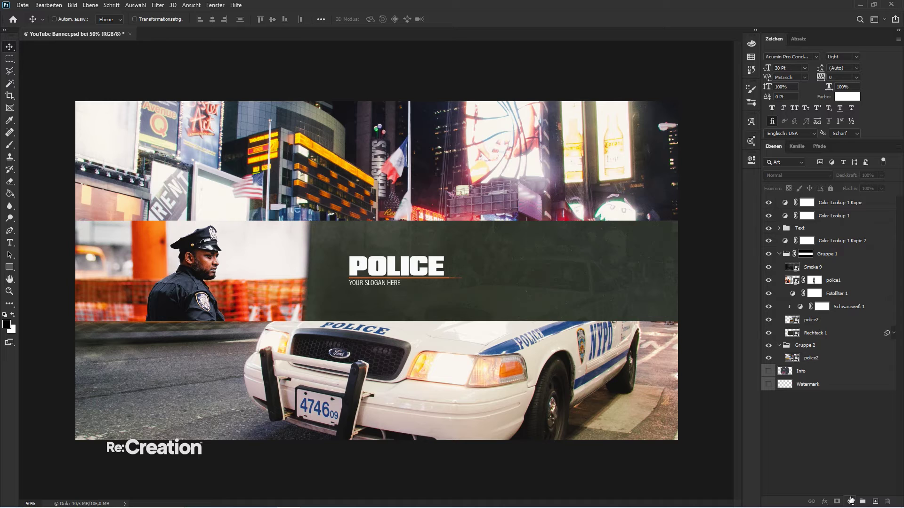
- Add a black-and-white adjustment inside the photo's group
left_click(850, 502)
left_click(854, 423)
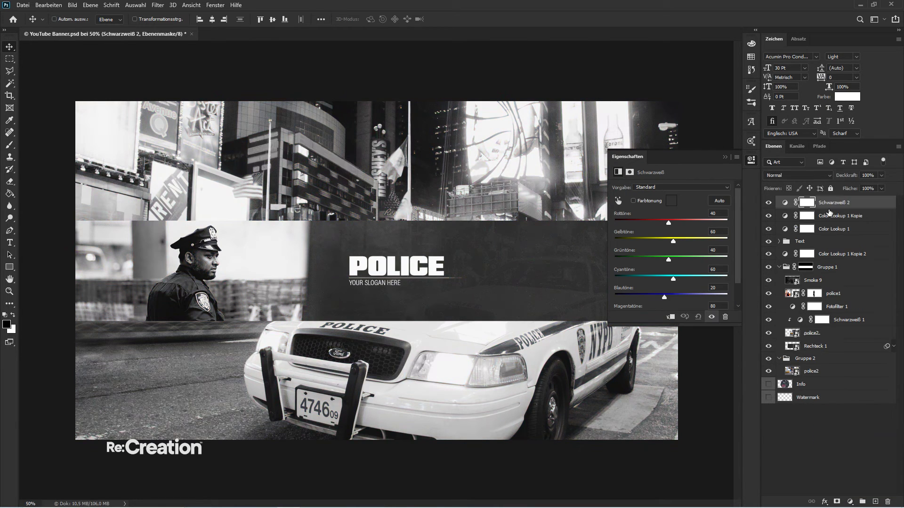
left_click_drag(831, 209, 834, 365)
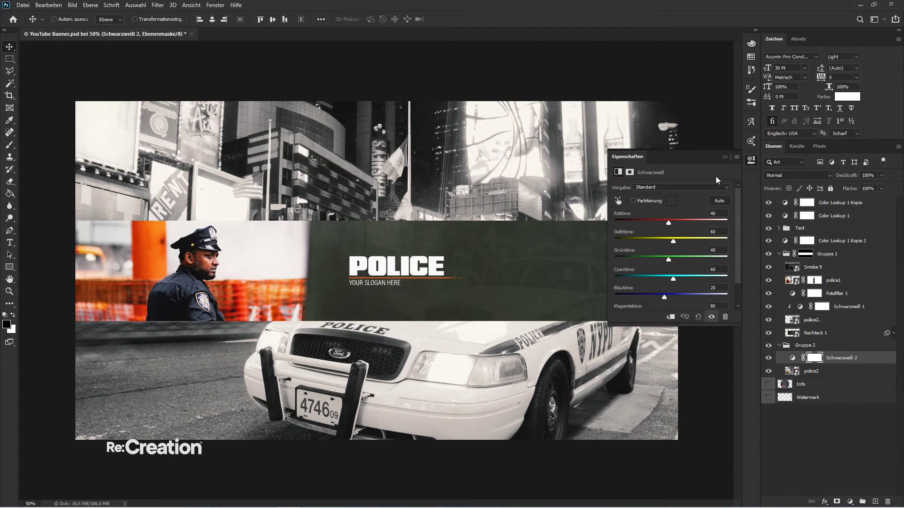
left_click(725, 157)
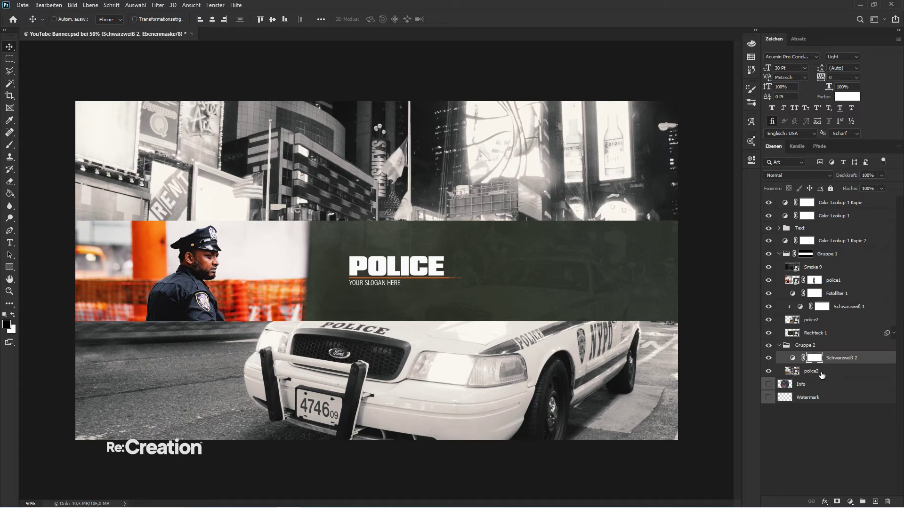
- Apply a 50-pixel Gaussian Blur to the police-car photo and compare with the black-and-white adjustment toggled
left_click(822, 375)
key("ctrl+alt+f")
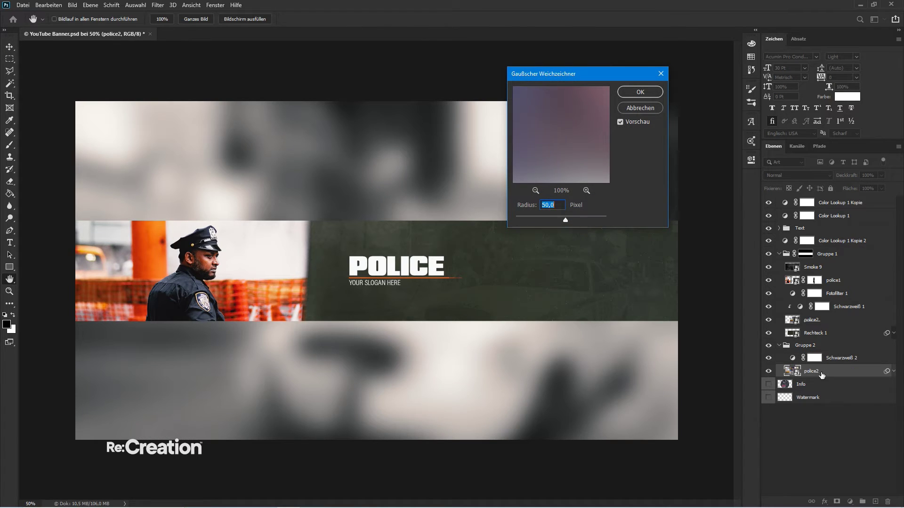
key("Return")
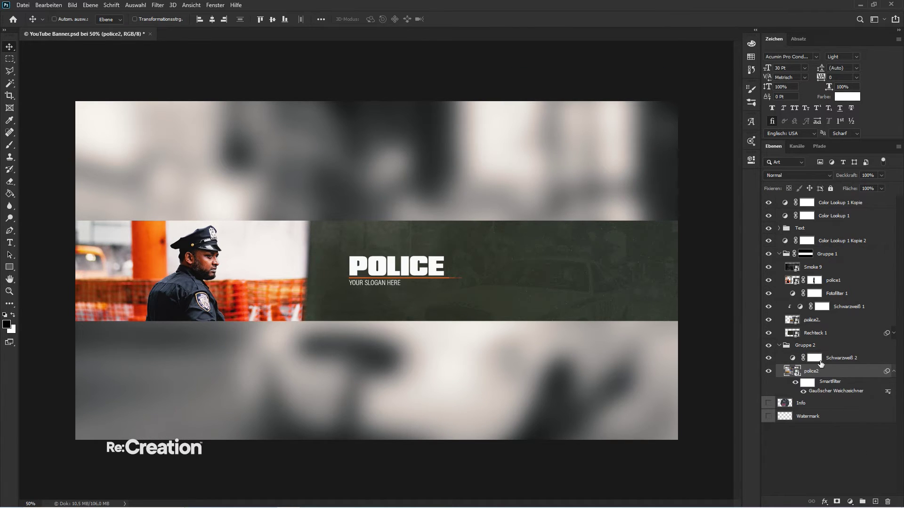
left_click(769, 358)
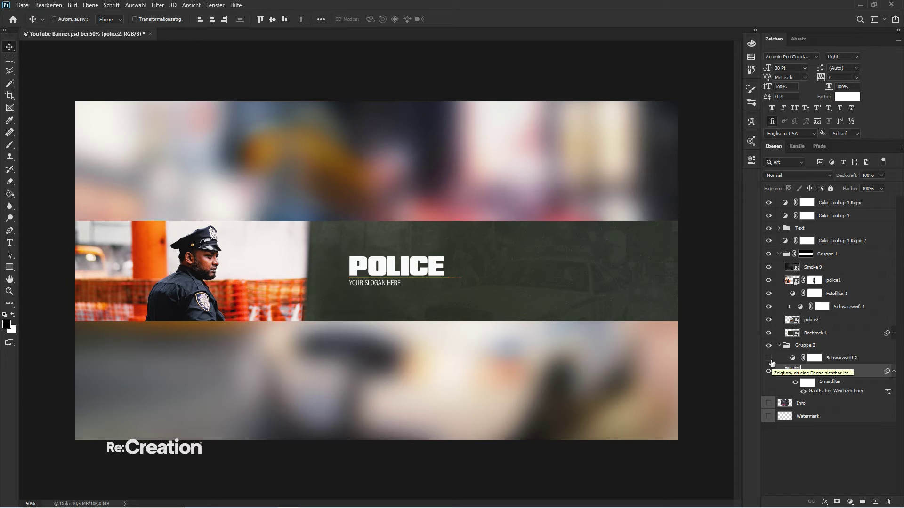
left_click(769, 358)
- Rename the color lookup layers to CC 1, CC 2 and CC 3
double_click(833, 202)
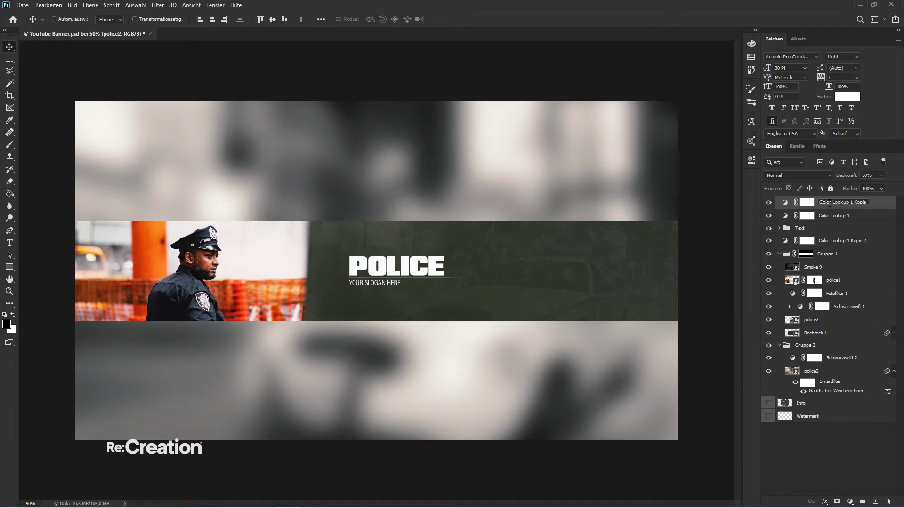
type("CC")
key("Tab")
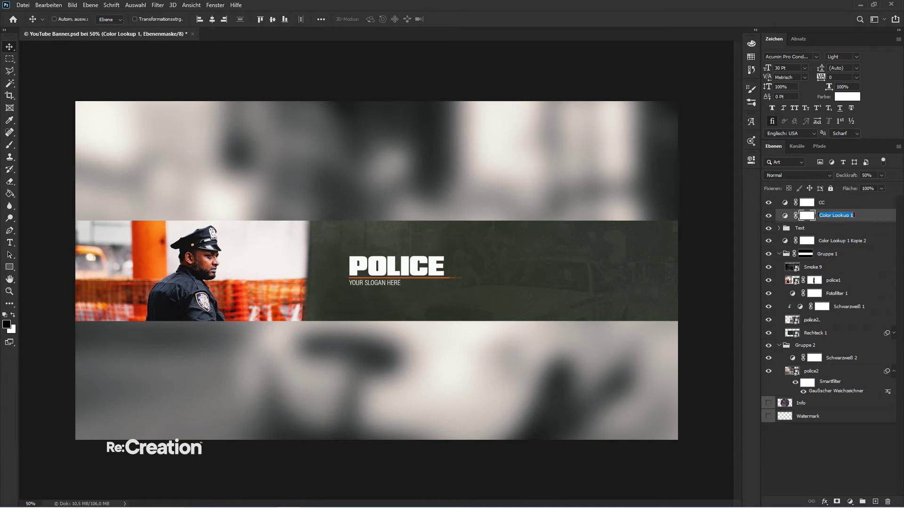
double_click(845, 201)
type("CC 1")
key("Tab")
type("CC 2")
key("Tab")
type("C")
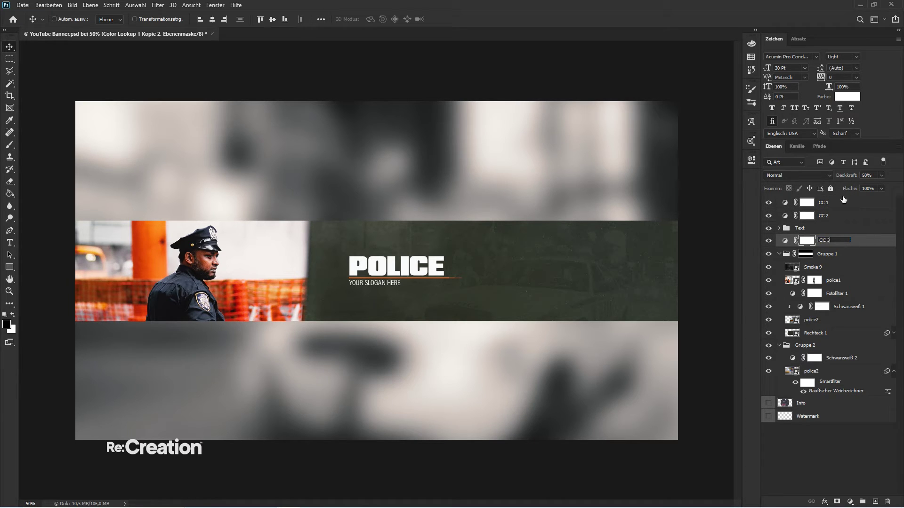
type("C 3")
key("Return")
- Delete CC 1's mask, group CC 1 and CC 2 as 'CC', and colour-label the group
right_click(807, 202)
left_click(820, 222)
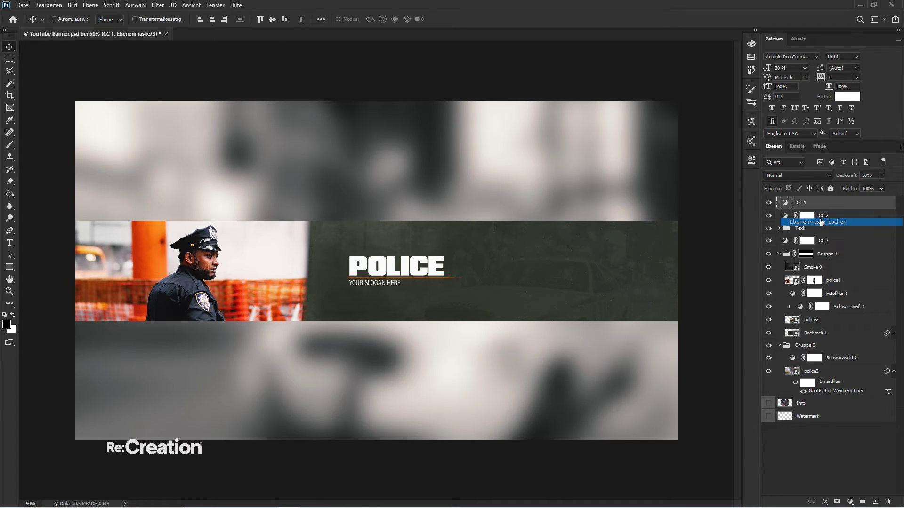
left_click(822, 216, "shift")
key("ctrl+g")
double_click(809, 205)
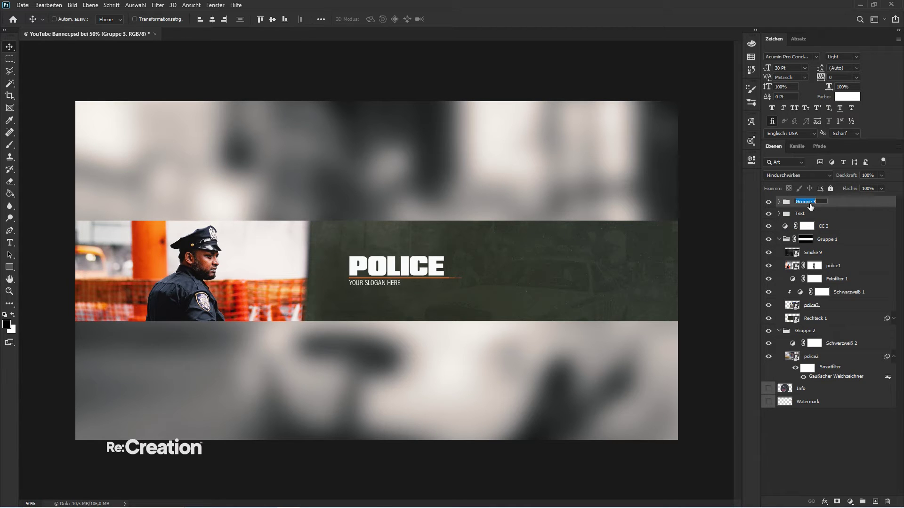
type("CC")
key("Return")
right_click(839, 201)
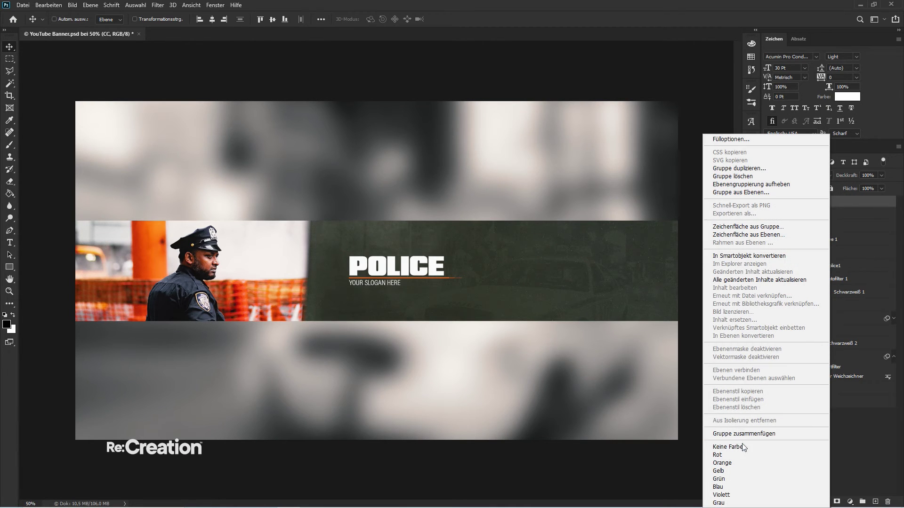
left_click(719, 479)
right_click(808, 202)
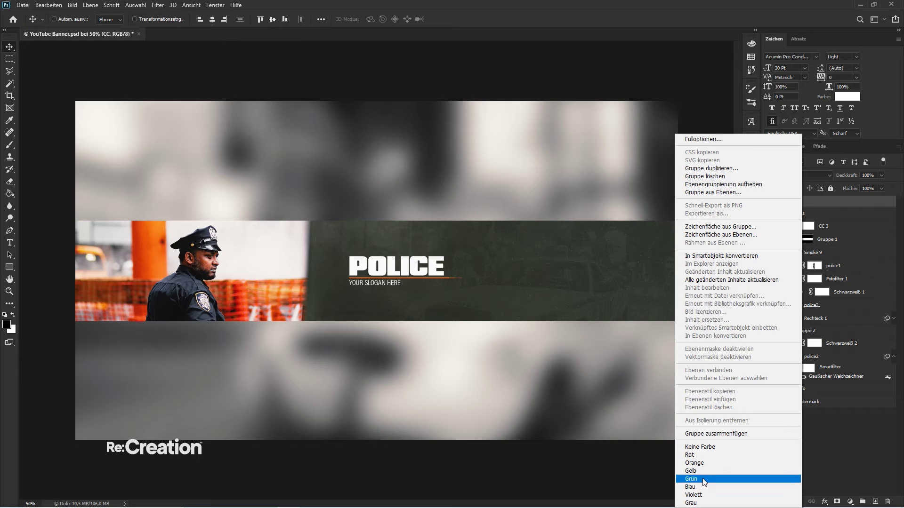
left_click(705, 479)
- Put CC 3 into its own group named 'CC' with a blue label
left_click(831, 227)
key("ctrl+g")
double_click(803, 225)
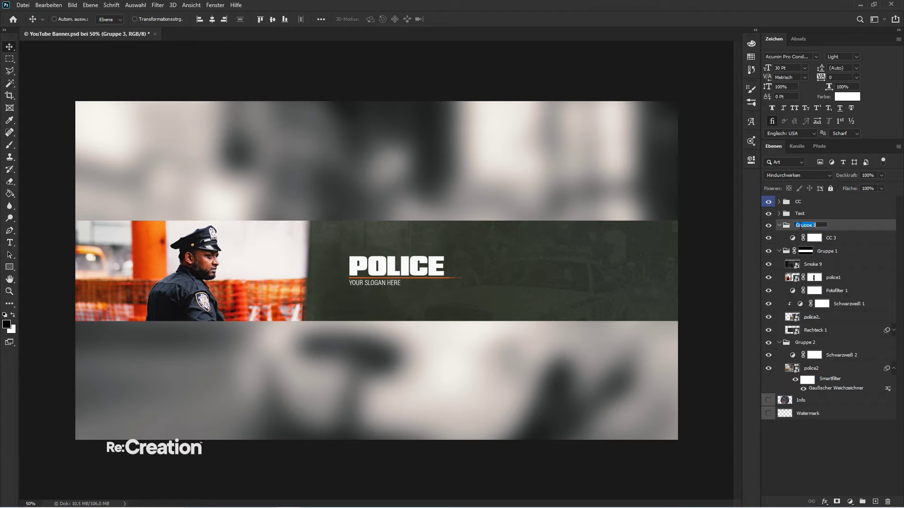
type("CC")
key("Return")
right_click(813, 221)
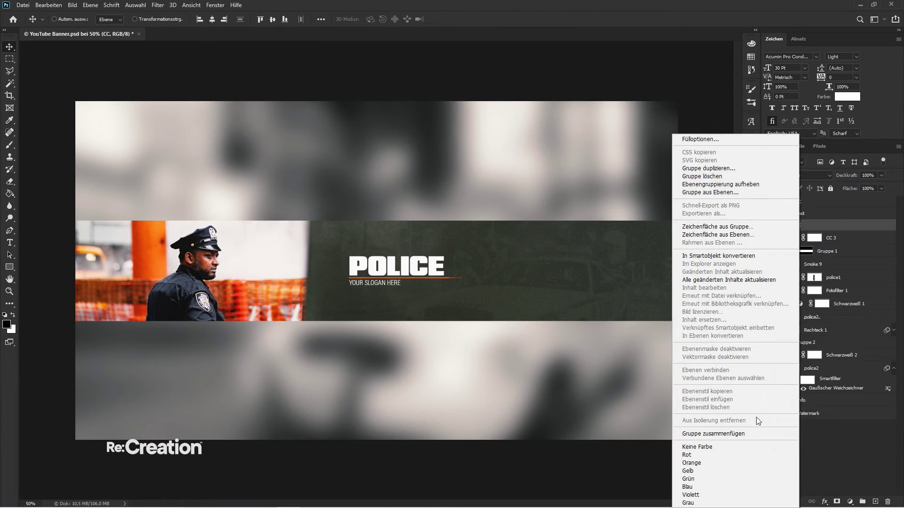
left_click(706, 488)
- Move CC 3 into Gruppe 1 and name it 'CC'
left_click(848, 239)
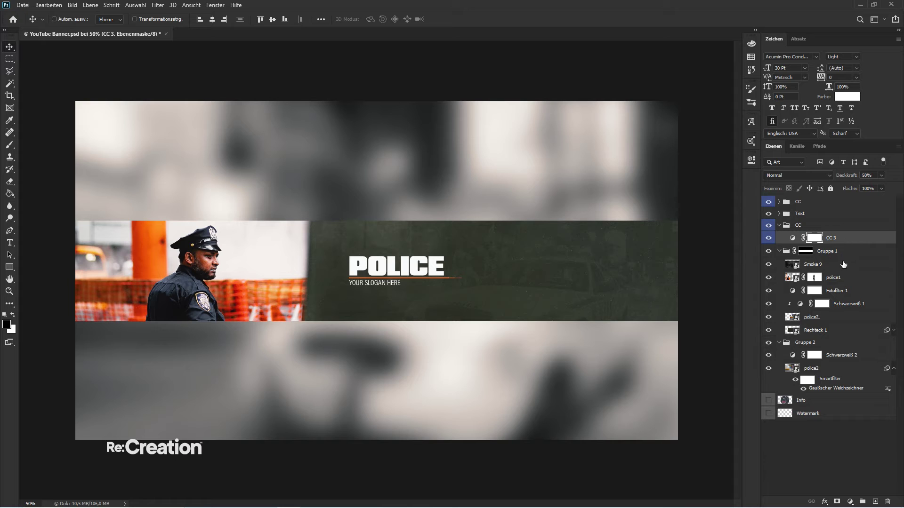
double_click(843, 265)
key("Escape")
left_click_drag(839, 240, 811, 239)
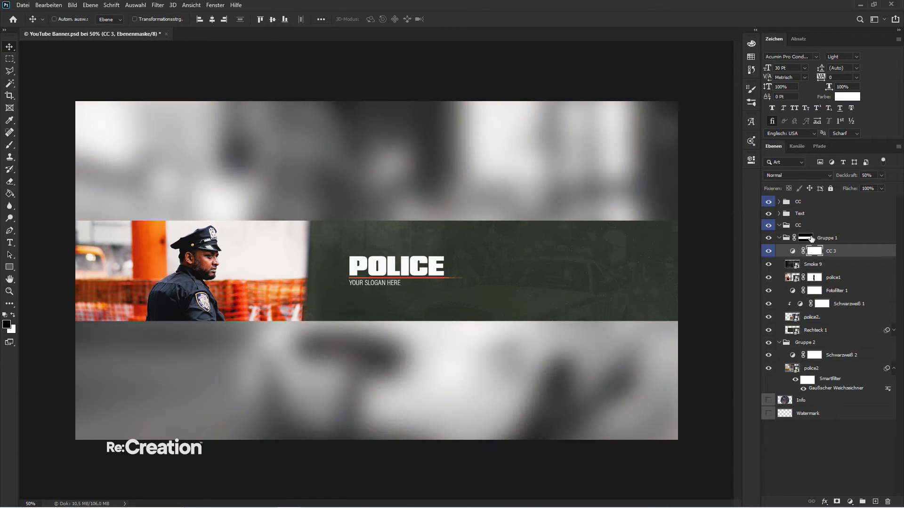
double_click(833, 240)
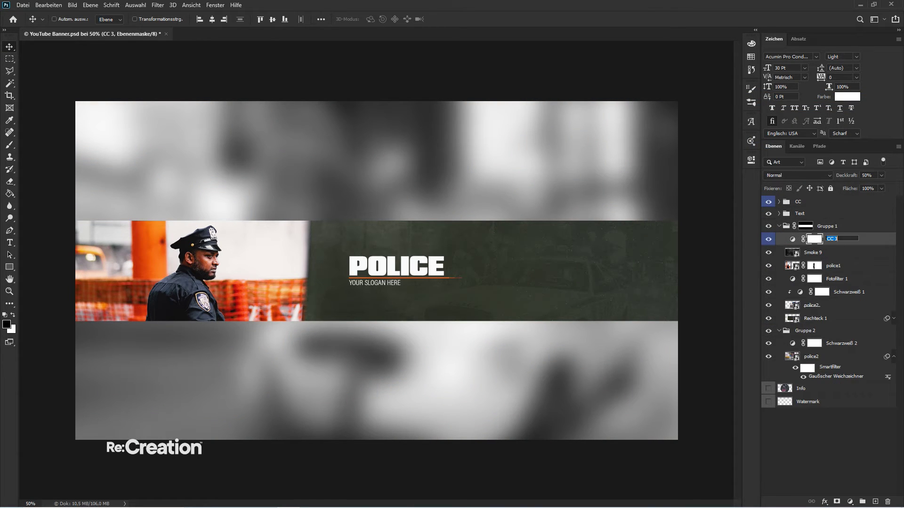
key("Return")
- Rename Gruppe 1 to 'Banner' with a red label, and label the Text group green
double_click(837, 226)
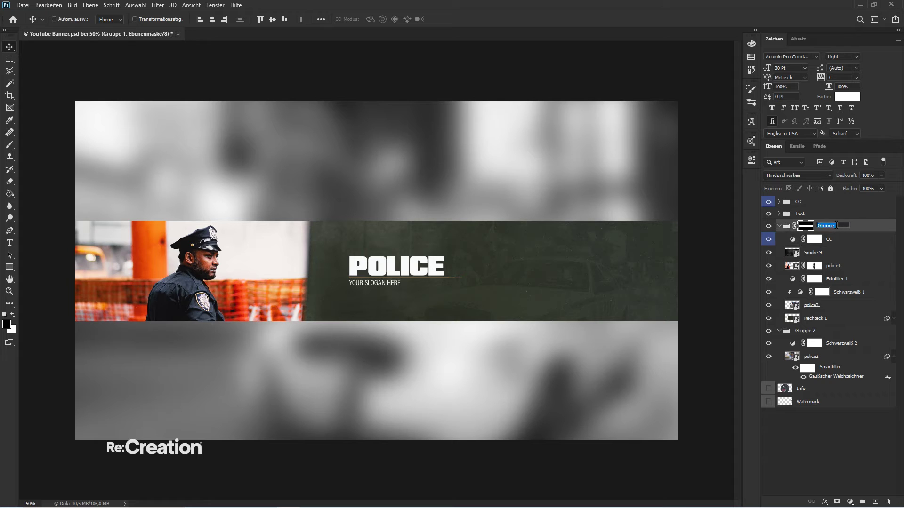
type("Banner")
key("Return")
right_click(836, 225)
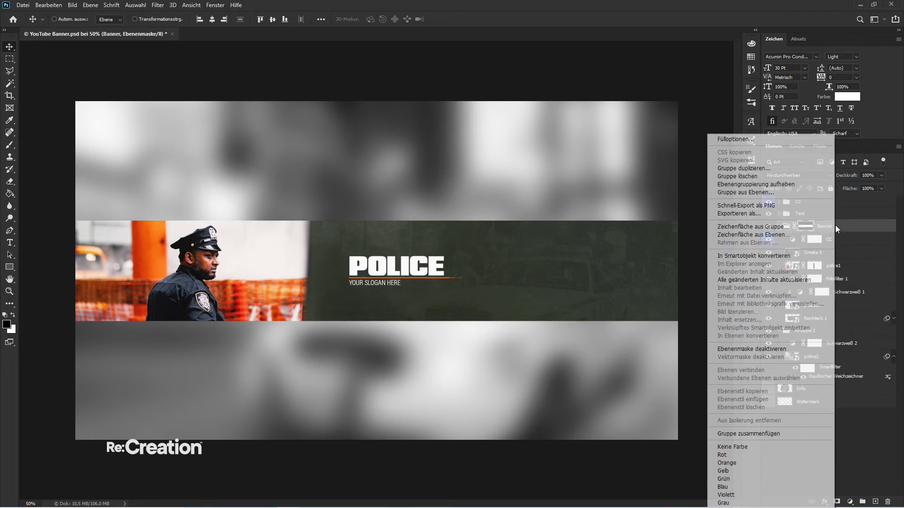
left_click(769, 460)
scroll(813, 215, "up", 3)
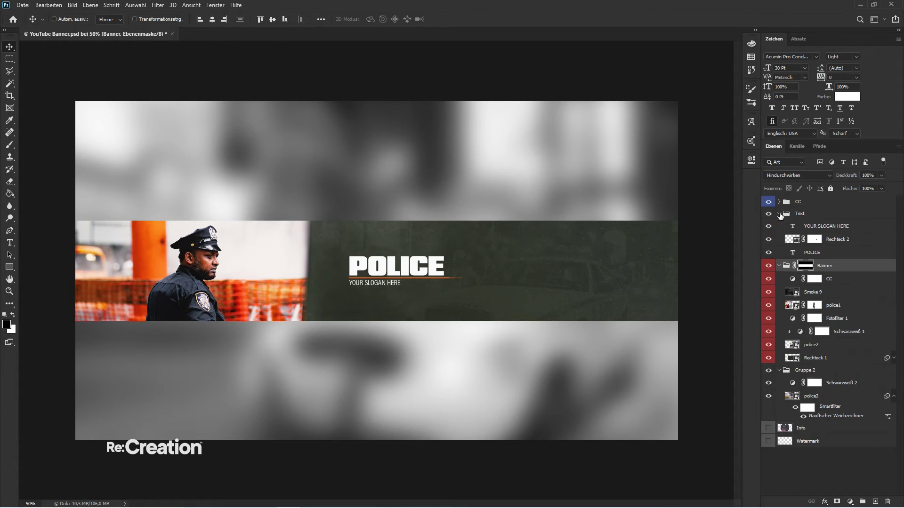
right_click(814, 215)
left_click(718, 479)
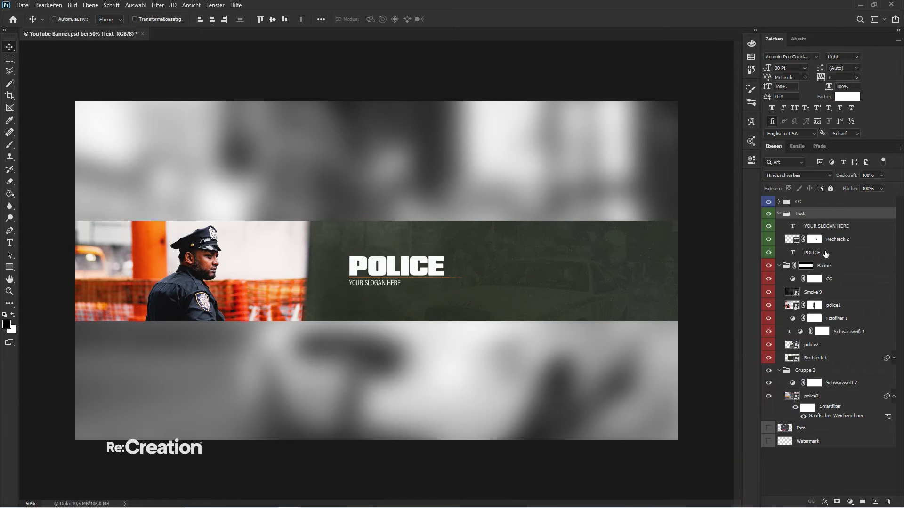
- Reorder the Text layers and rename them 'Your Name', '(Line)' and 'Your Slogan'
left_click_drag(827, 244, 821, 222)
double_click(820, 226)
type("Y")
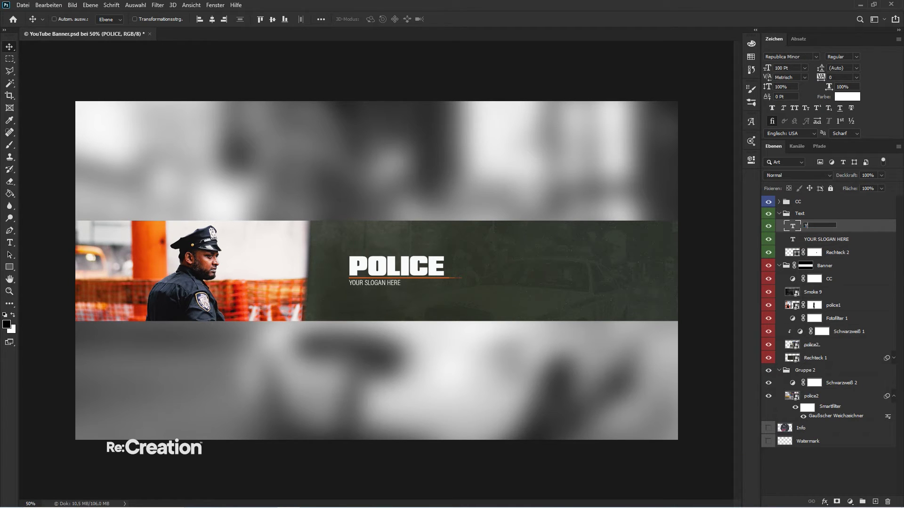
type("our Name")
key("Return")
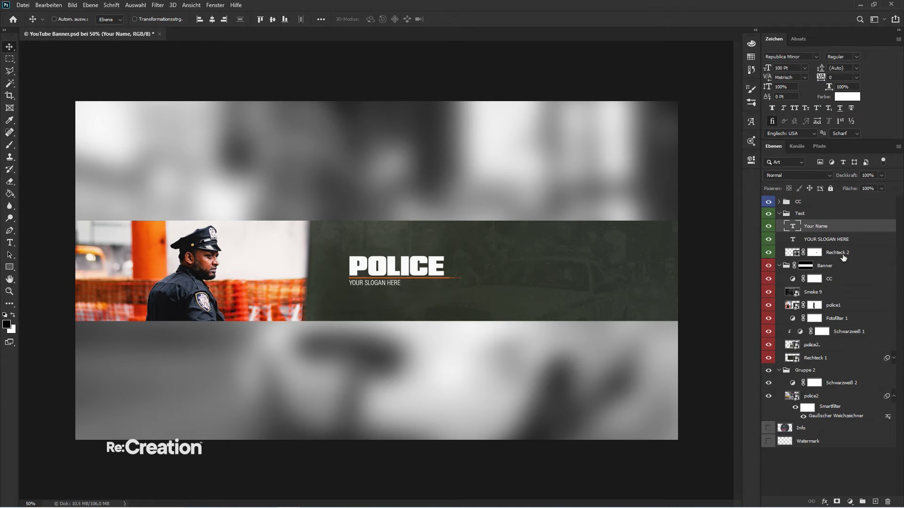
left_click_drag(842, 257, 839, 234)
double_click(838, 239)
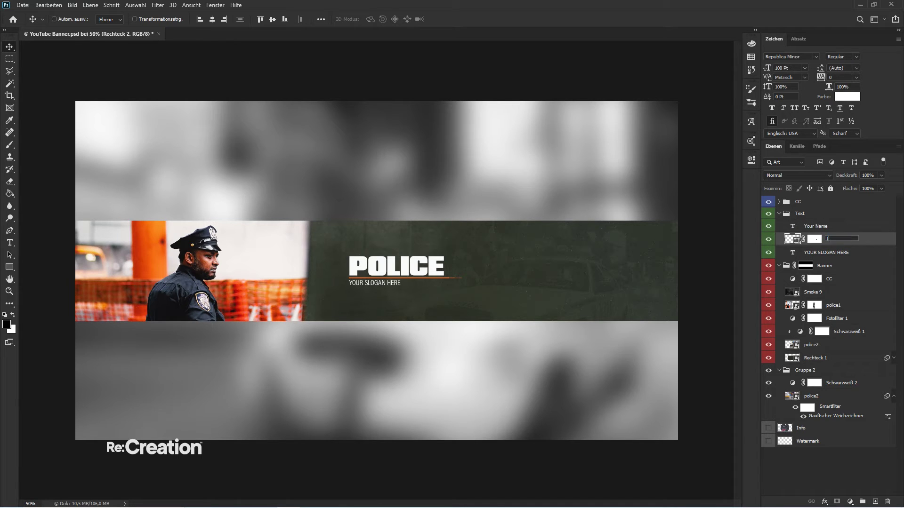
key("Return")
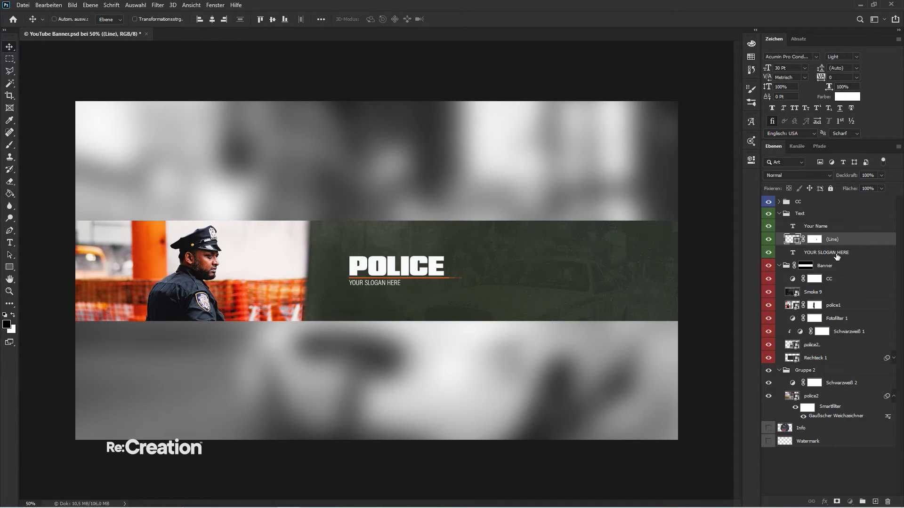
double_click(838, 253)
type("Your Slogan")
key("Return")
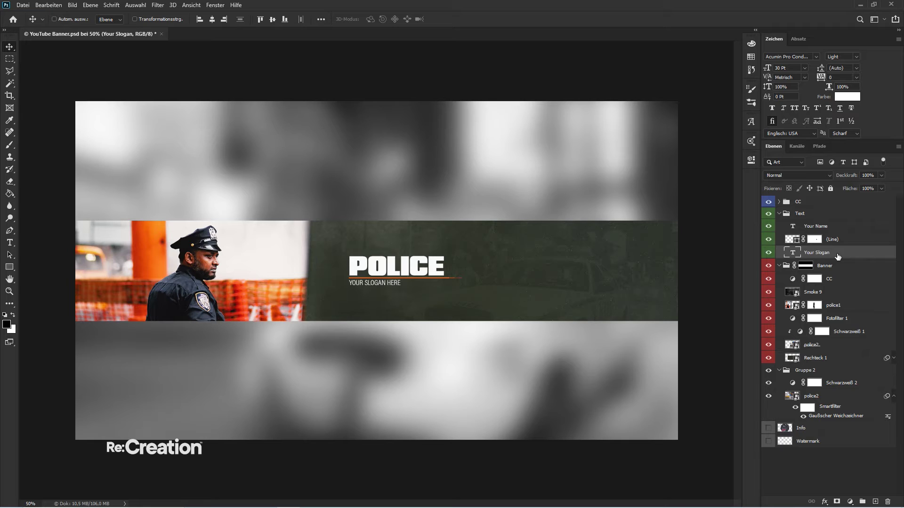
- Rename Smoke 9 to 'Smoke' and the following layers 'Image 1', 'CC' and 'CC'
left_click(779, 214)
left_click(833, 238)
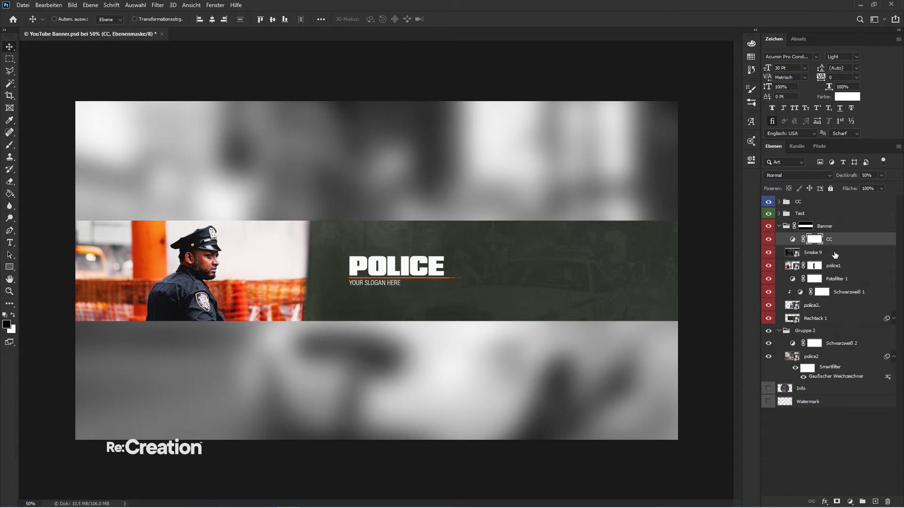
double_click(832, 254)
type("S")
key("Tab")
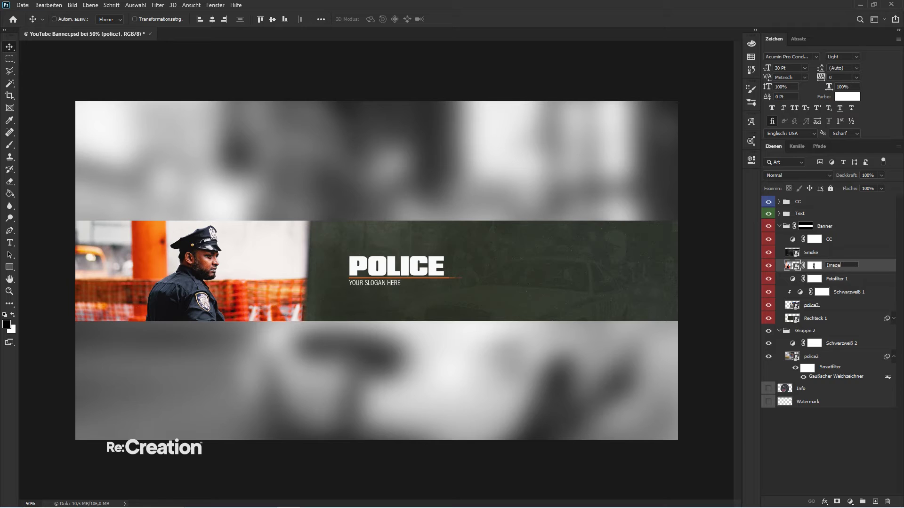
type("Image 1")
key("Tab")
type("CC")
key("Tab")
type("CC")
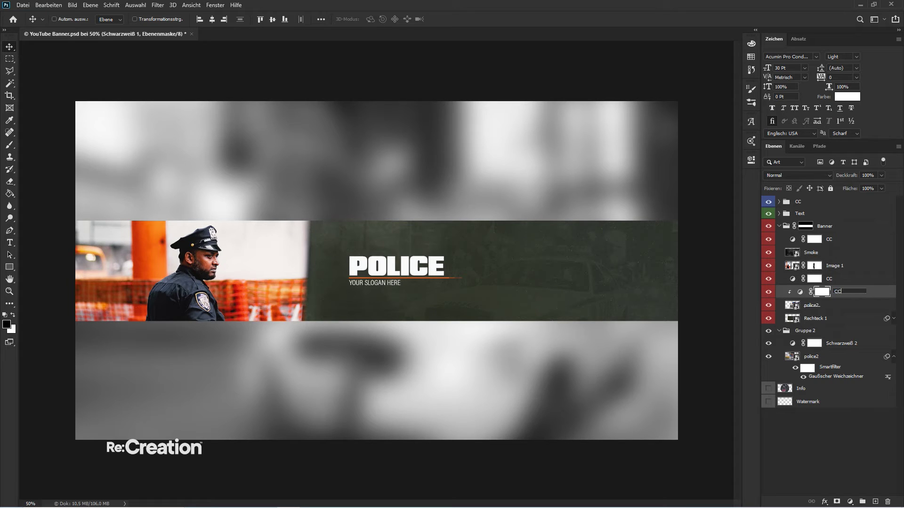
key("Tab")
left_click(768, 280)
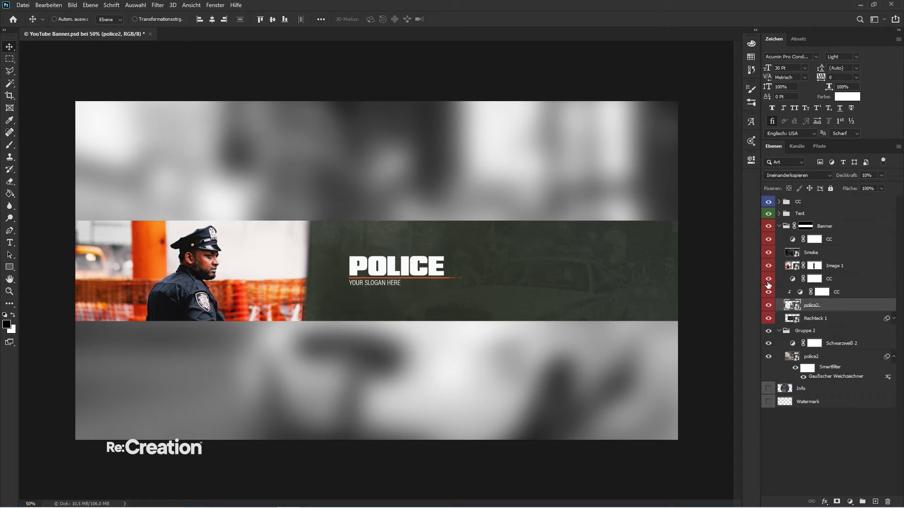
left_click(769, 280)
- Rename police2 to 'Image 2', Rechteck 1 to 'Background', its group 'BG', and Schwarzweiß 2 'CC'
double_click(814, 305)
type("Image 2")
key("Tab")
type("Bac")
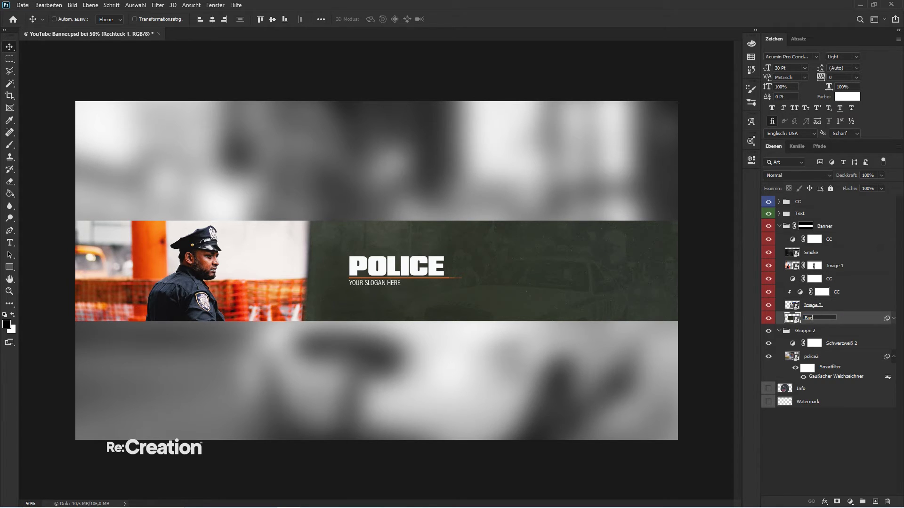
key("Tab")
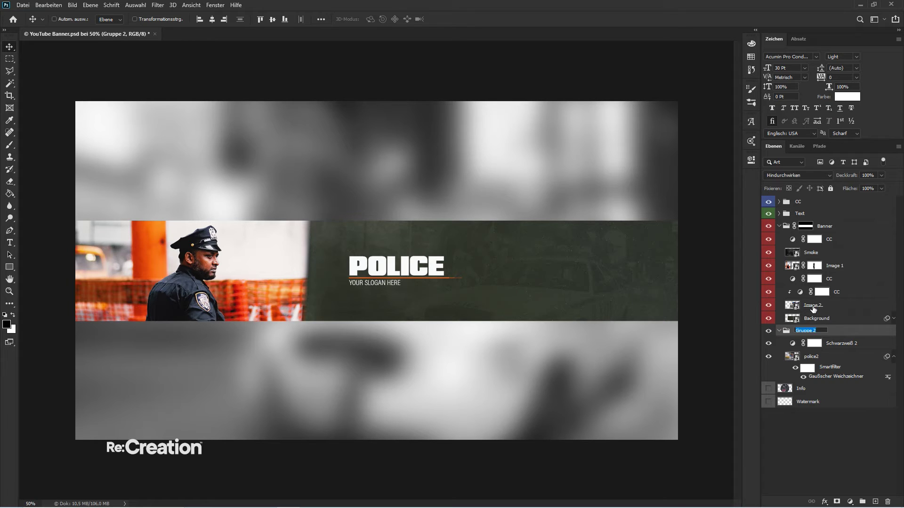
type("BG")
key("Tab")
type("CC")
key("Tab")
type("Im")
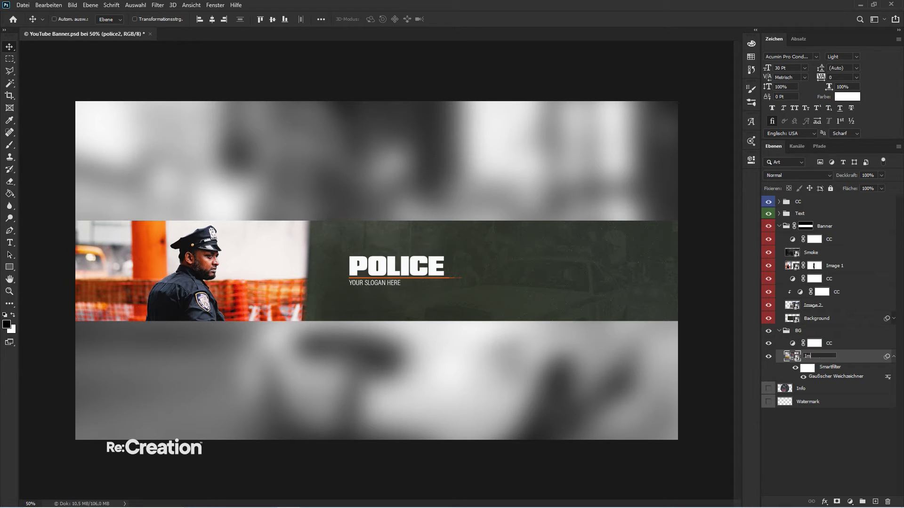
type("age 2")
key("Return")
- Give the four CC adjustment layers a blue colour label
left_click(894, 358)
left_click(840, 240)
left_click(842, 278, "ctrl")
left_click(843, 293, "ctrl")
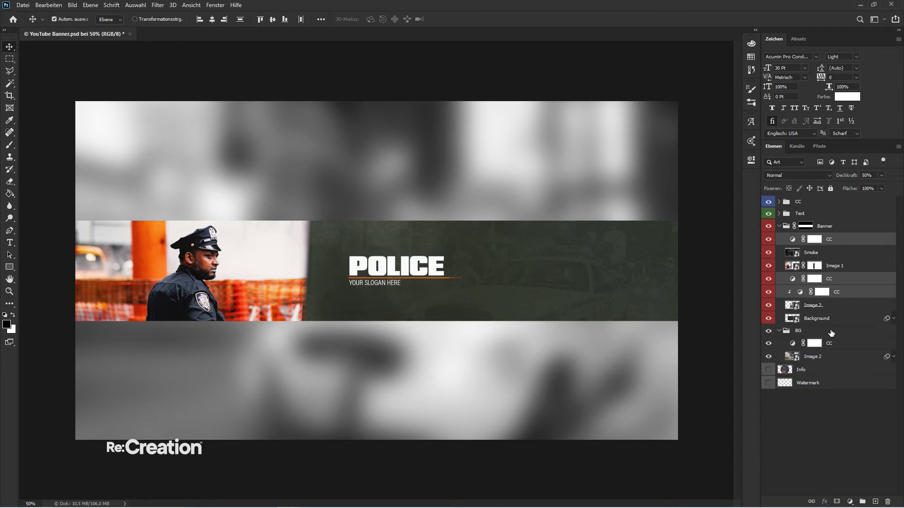
left_click(838, 344, "ctrl")
right_click(839, 344)
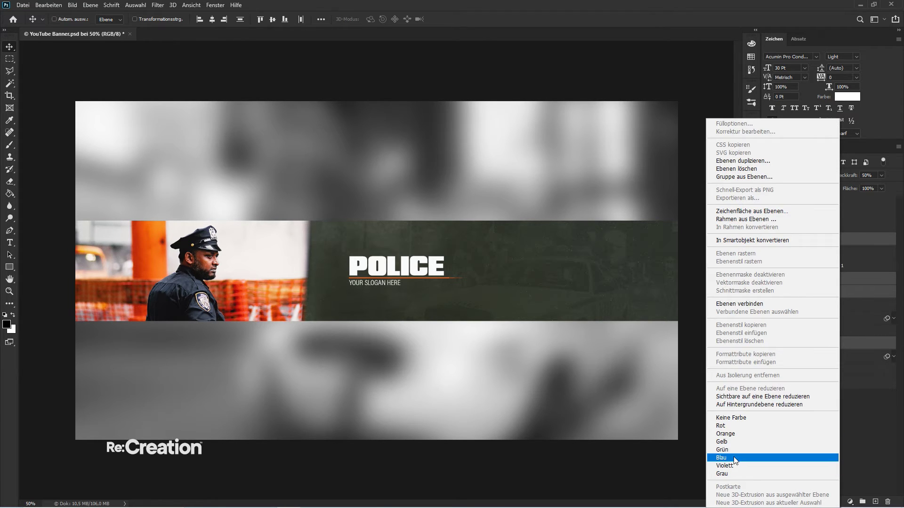
left_click(721, 458)
- Delete the layer masks from the CC adjustment layers in Banner
right_click(815, 343)
left_click(809, 364)
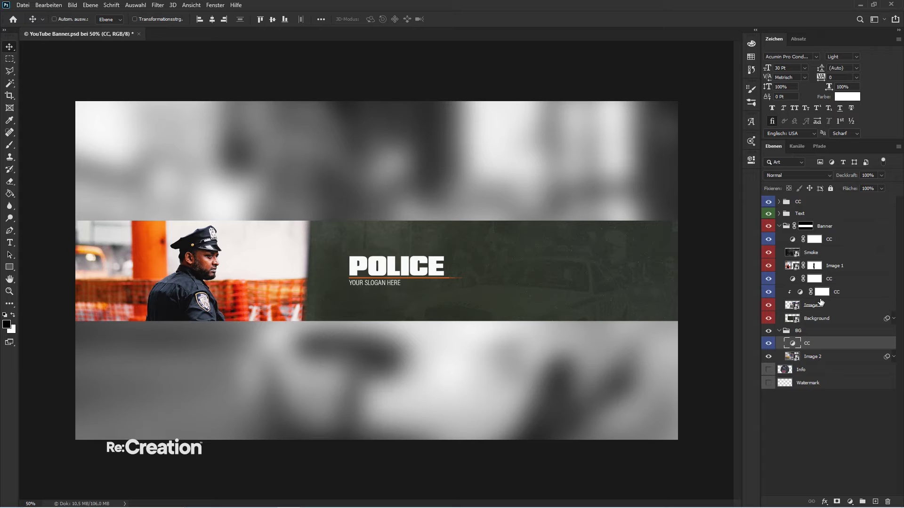
right_click(821, 301)
right_click(818, 284)
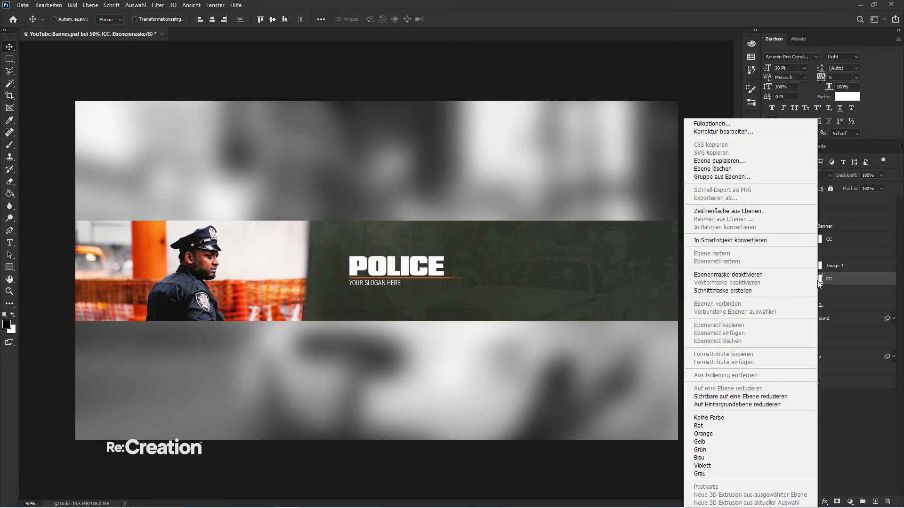
right_click(819, 282)
key("Escape")
left_click(812, 239)
right_click(812, 239)
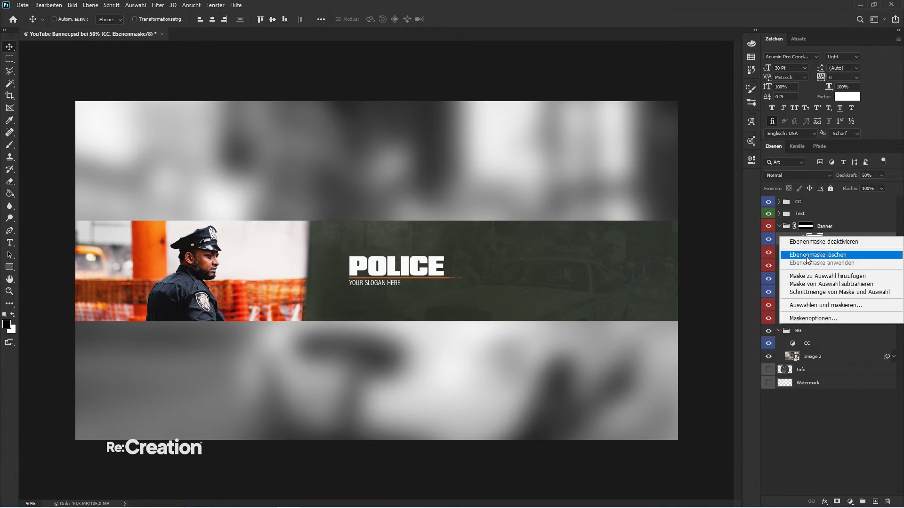
left_click(808, 255)
left_click(779, 226)
- Label the BG group red and its CC layer blue
right_click(804, 242)
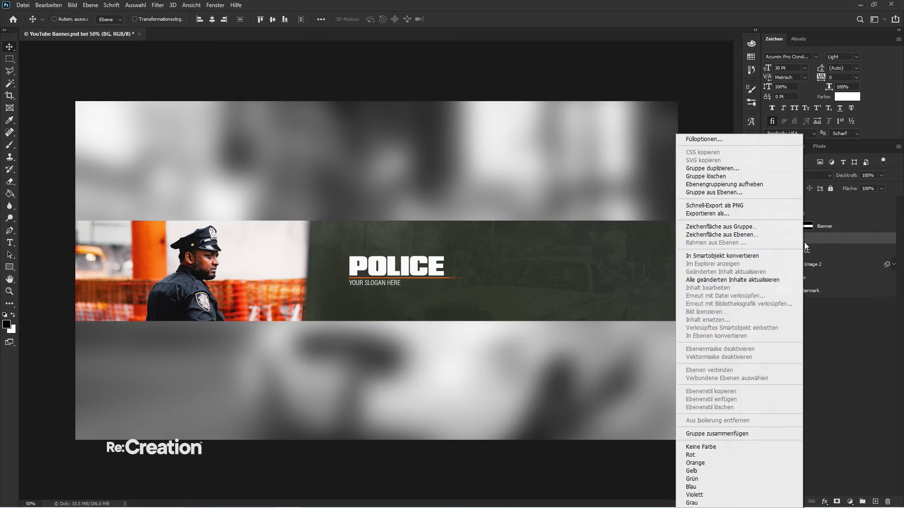
left_click(718, 454)
right_click(824, 251)
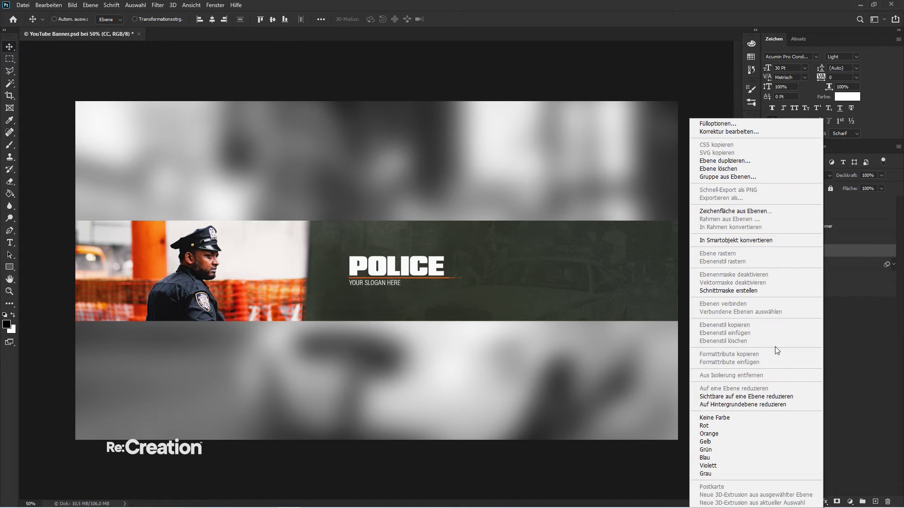
left_click(718, 456)
left_click(779, 238)
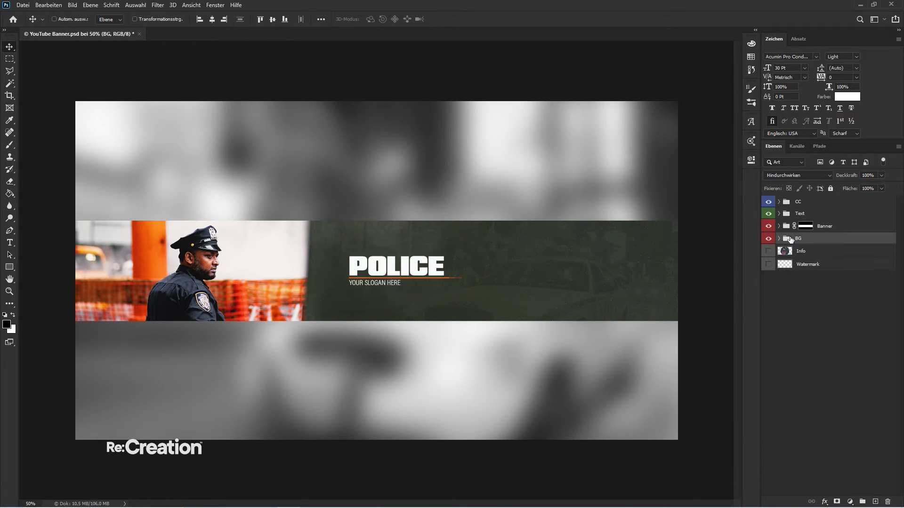
- Move the CC, Text, Banner and BG groups below Watermark, then show Watermark and Info
left_click(808, 207, "shift")
left_click_drag(805, 239, 804, 340)
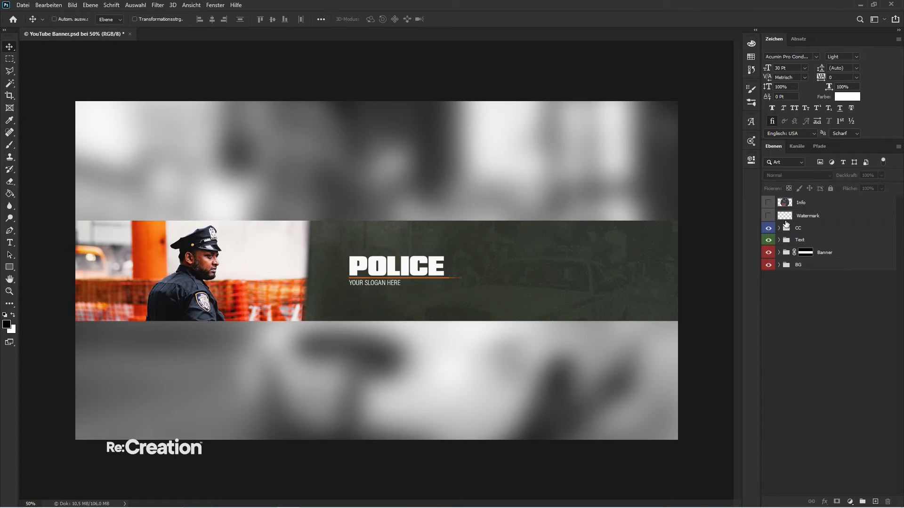
left_click(768, 216)
left_click(768, 203)
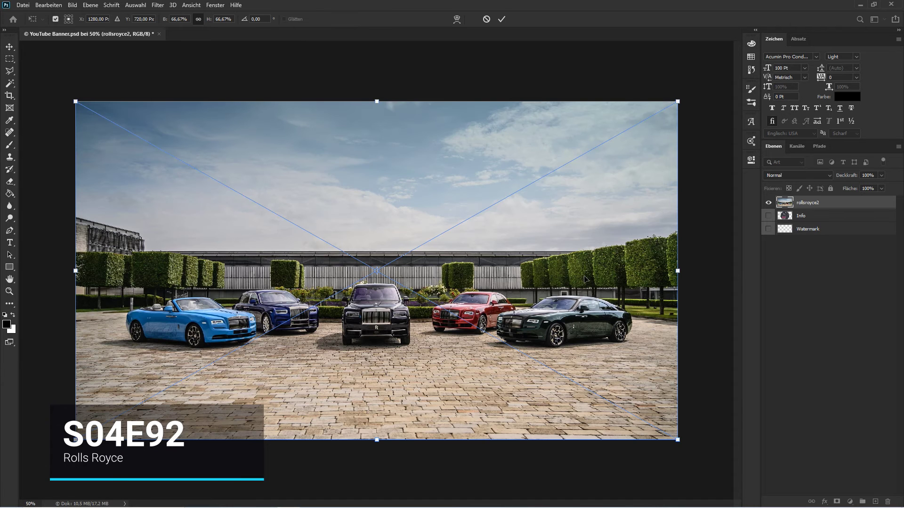
- Commit the Rolls-Royce lineup photo into a new group and show the layout guides
key("Return")
key("ctrl+g")
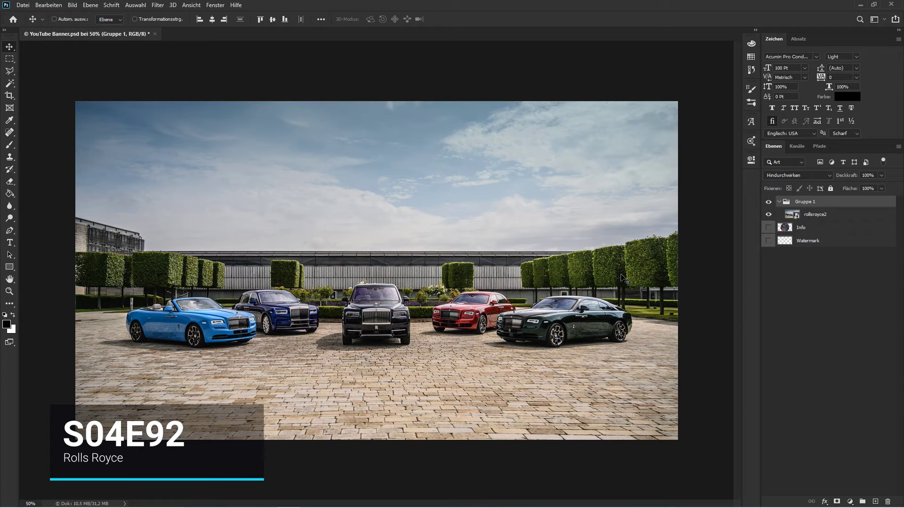
key("ctrl+semicolon")
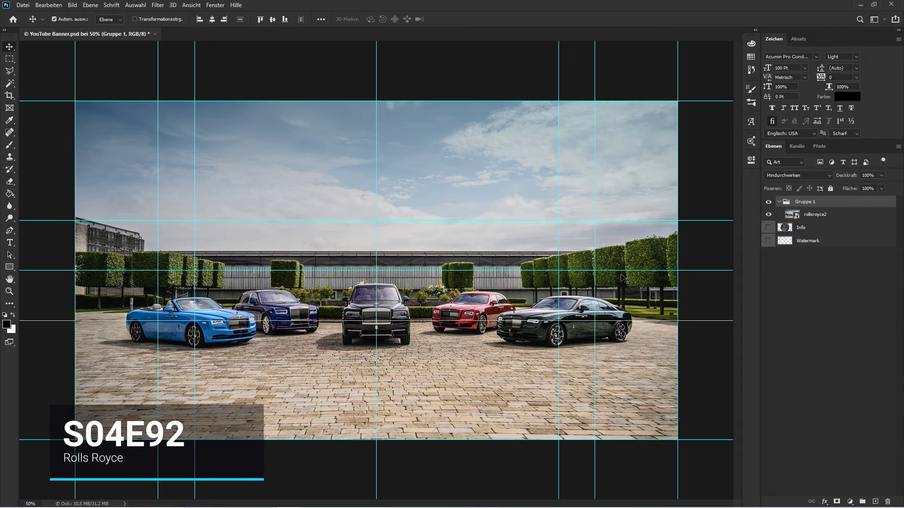
- Mask the group so only the middle banner strip shows, then hide the guides
key("m")
left_click_drag(75, 101, 692, 219)
left_click_drag(713, 275, 63, 320)
right_click(302, 251)
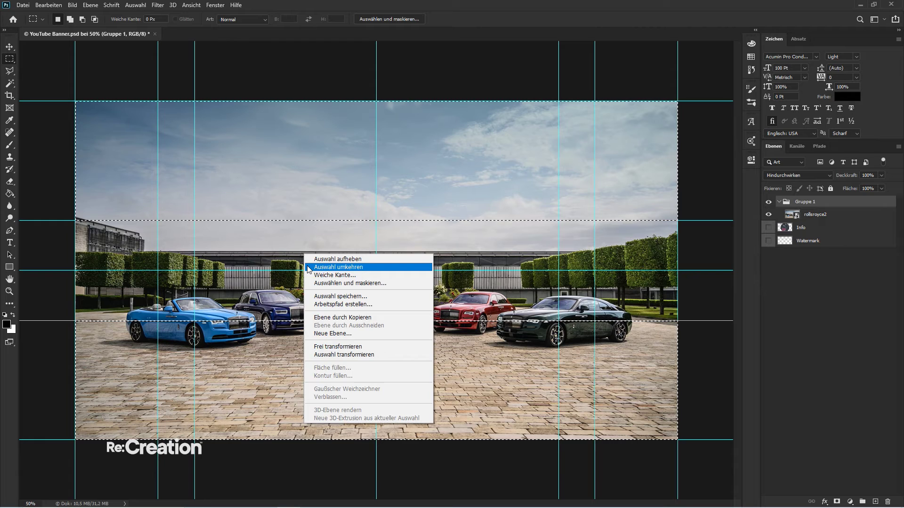
key("Escape")
left_click(834, 500)
key("v")
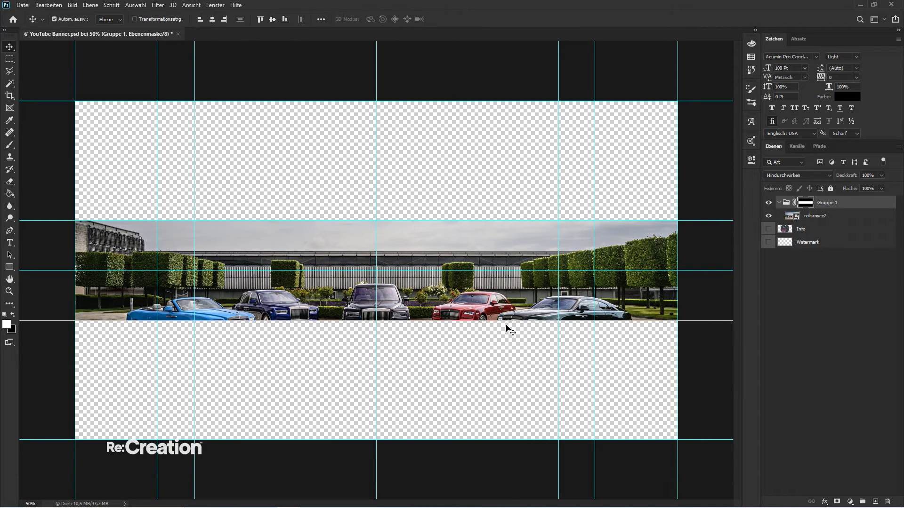
key("ctrl+h")
left_click(811, 317)
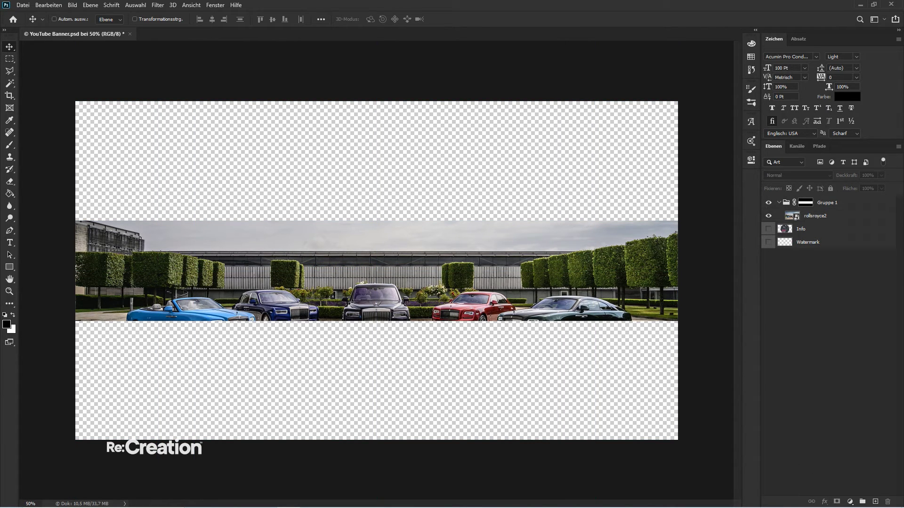
- Place the black Rolls-Royce image, then hide it and select the rollsroyce2 layer in Gruppe 1
left_click_drag(897, 233, 677, 310)
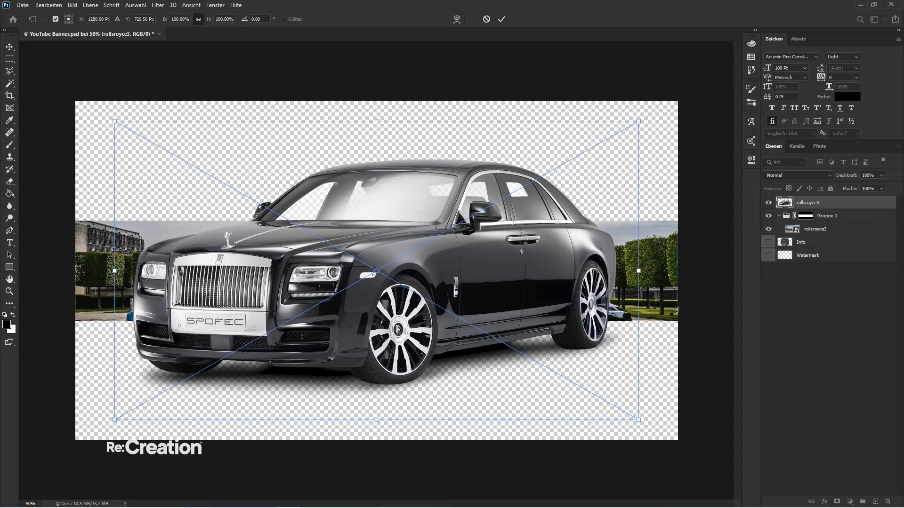
key("Return")
left_click_drag(428, 258, 491, 285)
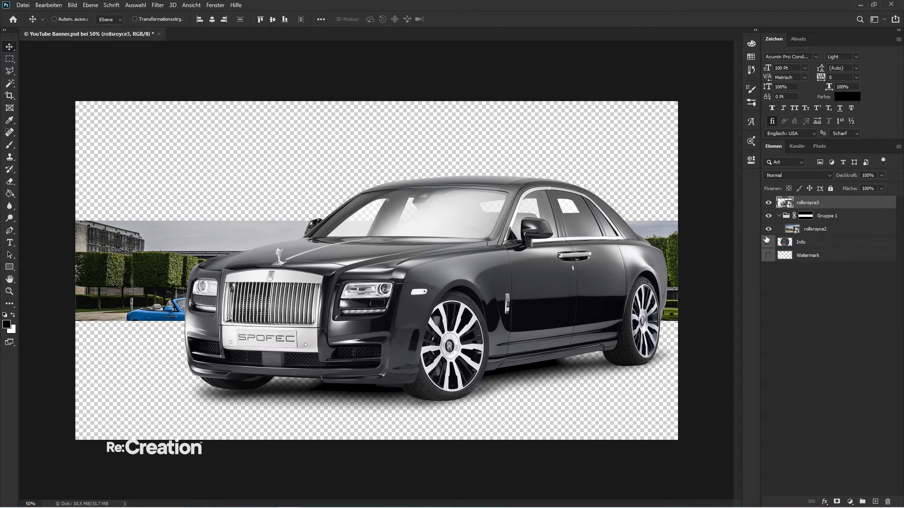
left_click(768, 203)
left_click(827, 220)
left_click(829, 231)
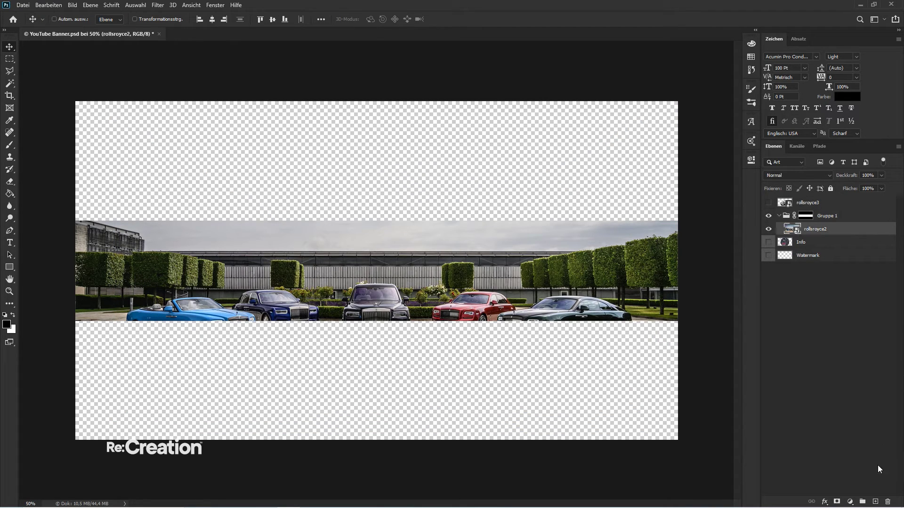
- Draw a black rectangle, Rechteck 1, across the middle strip of the banner
left_click(875, 502)
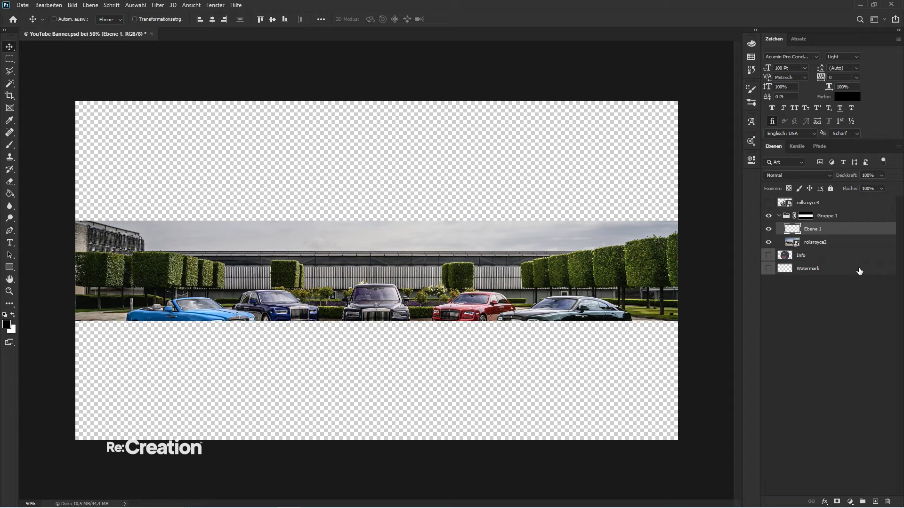
key("ctrl+z")
key("u")
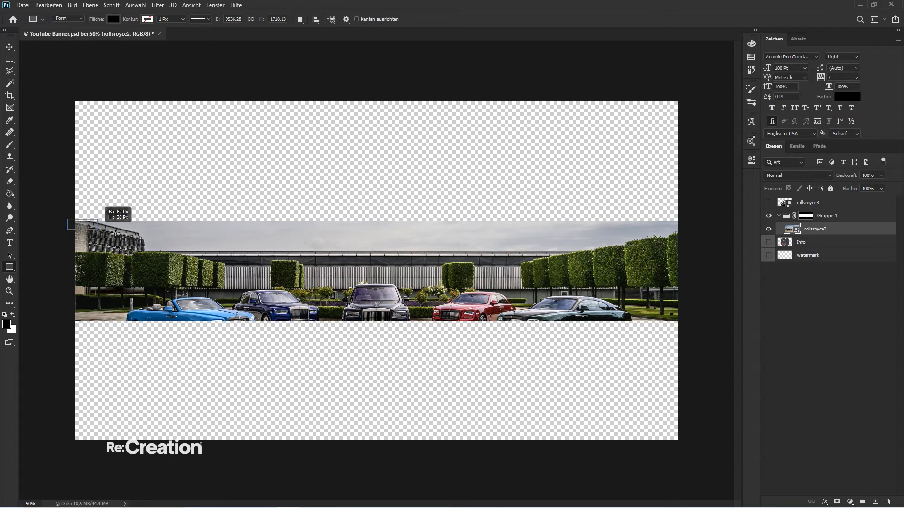
left_click_drag(68, 219, 691, 323)
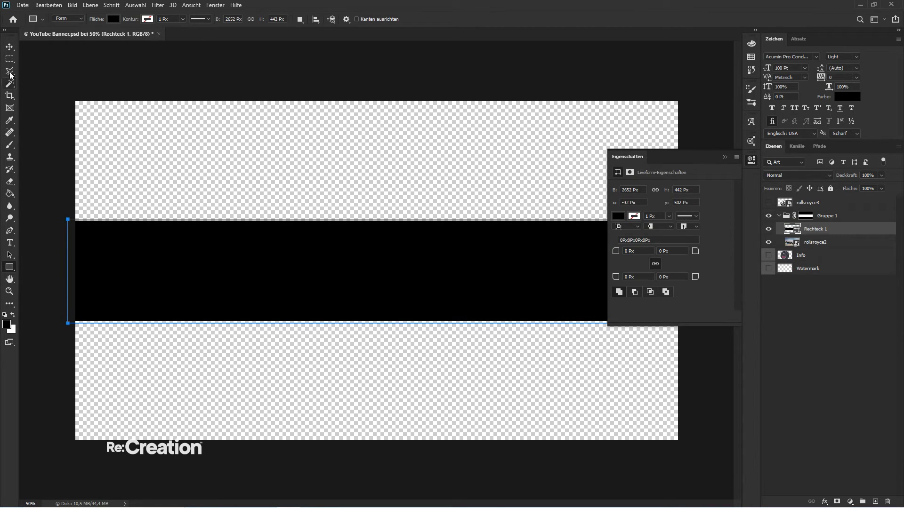
left_click(9, 46)
left_click(725, 157)
- Pull the band's sides in to the canvas edges and make it slightly thinner
key("ctrl+t")
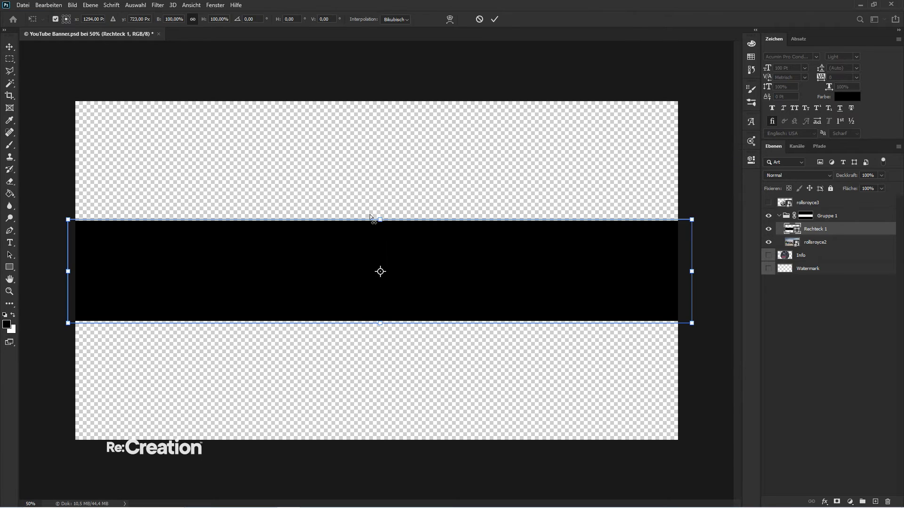
left_click_drag(380, 219, 380, 221)
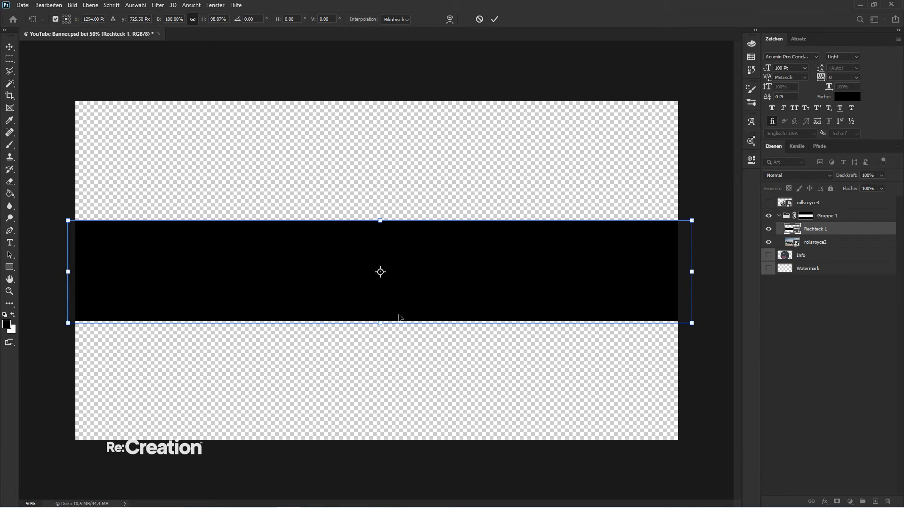
left_click_drag(380, 322, 380, 320)
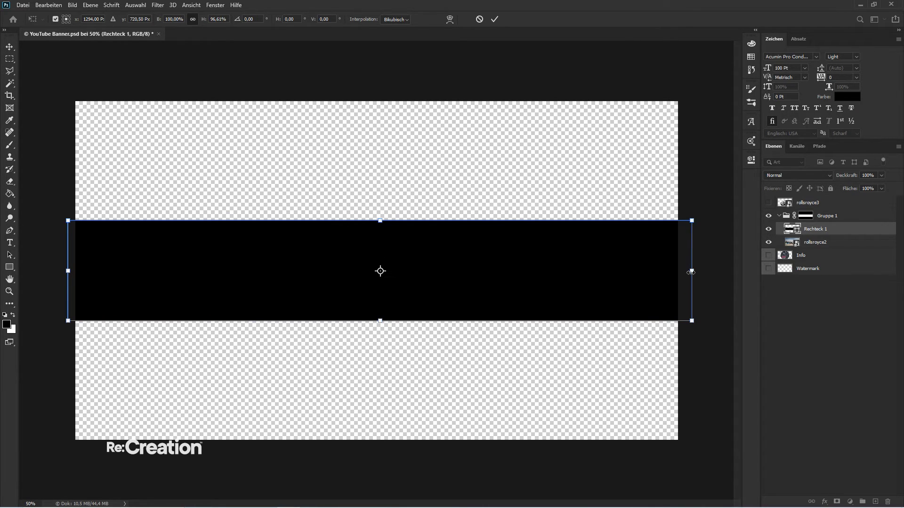
left_click_drag(691, 273, 678, 271)
left_click_drag(68, 271, 76, 271)
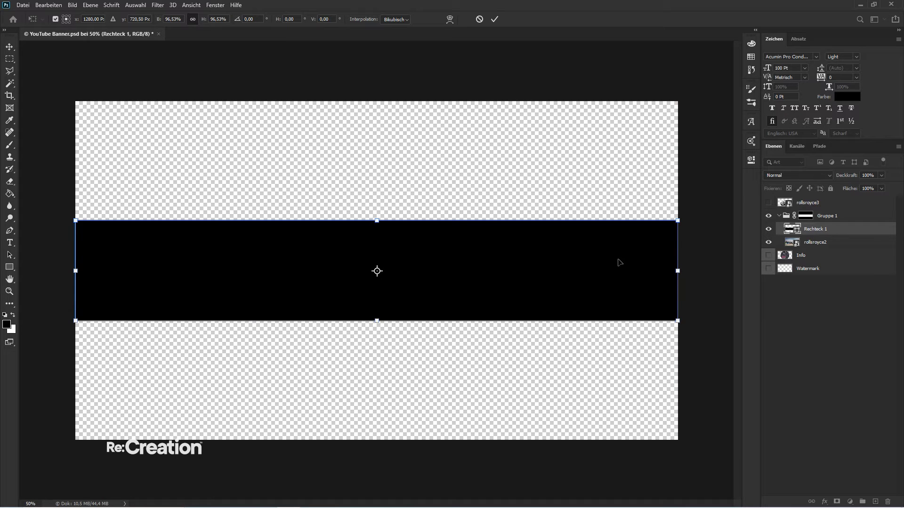
key("Return")
- Set the band to 95% opacity, then show rollsroyce3 and move it into Gruppe 1 above the band
key("9")
key("5")
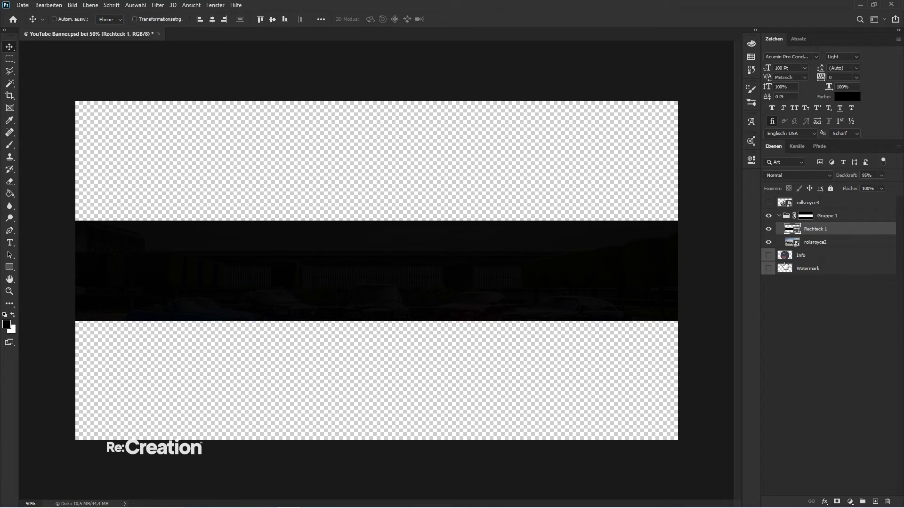
left_click(768, 202)
left_click_drag(820, 205, 824, 226)
- Scale the rollsroyce3 car to about 73% and shift it to the band's right side
key("ctrl+t")
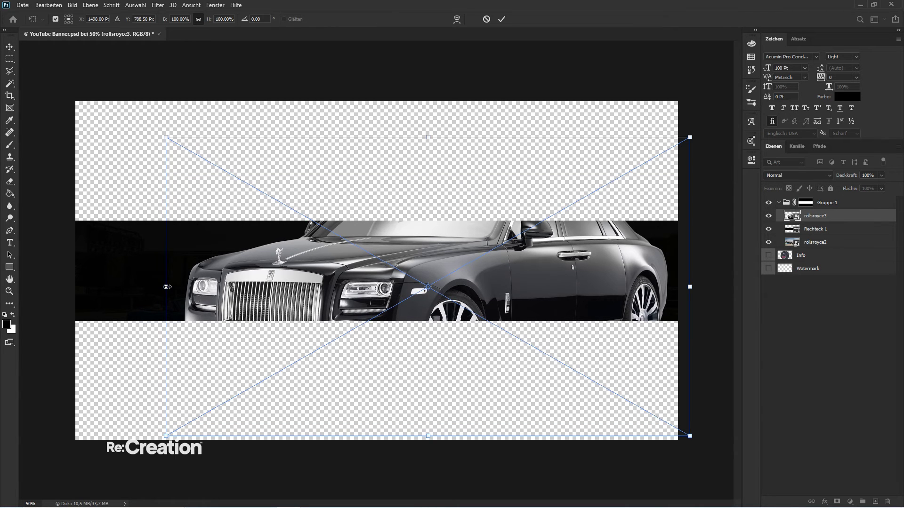
left_click_drag(167, 286, 293, 302)
left_click_drag(407, 309, 433, 319)
key("Return")
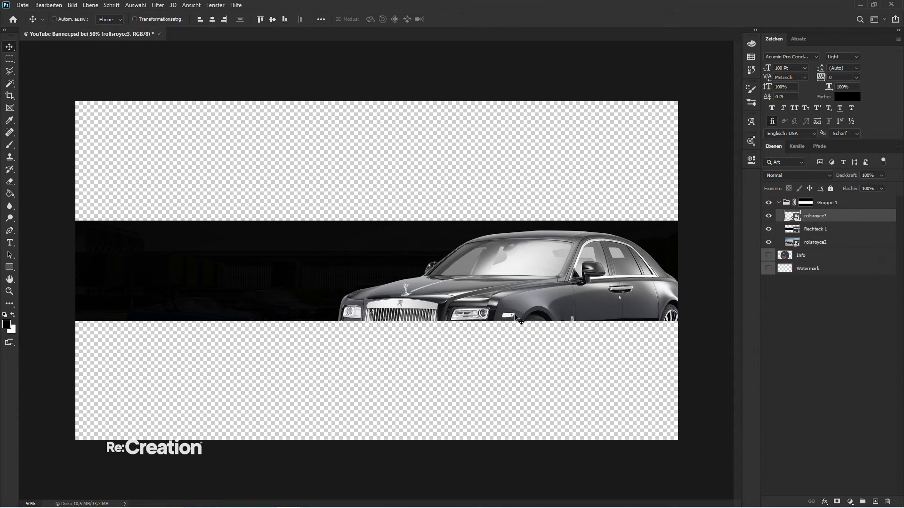
- Add a Helligkeit/Kontrast adjustment layer clipped to the rollsroyce3 car only
left_click(850, 502)
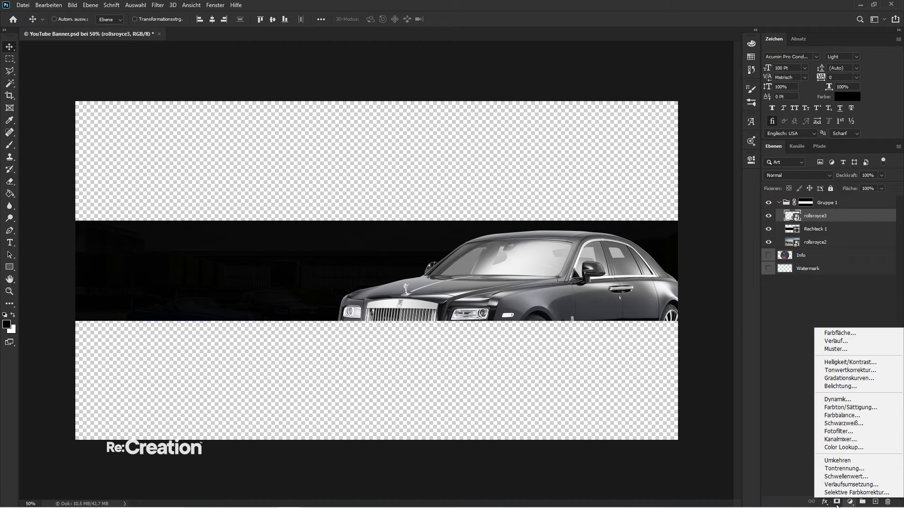
left_click(837, 503)
left_click(857, 502)
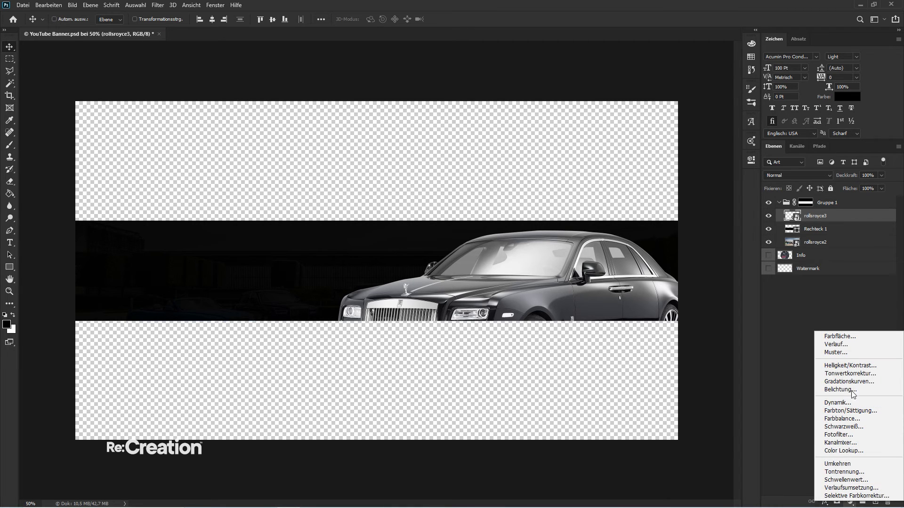
left_click(854, 367)
right_click(843, 223)
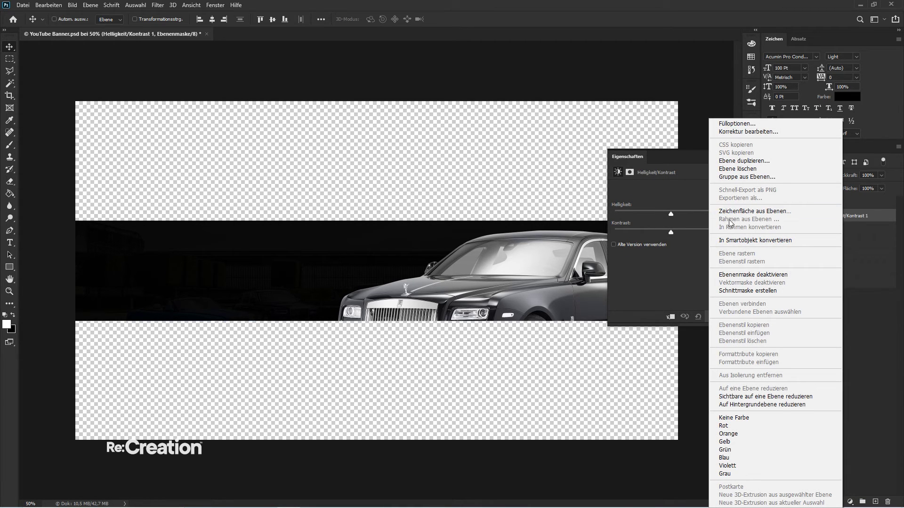
left_click(762, 288)
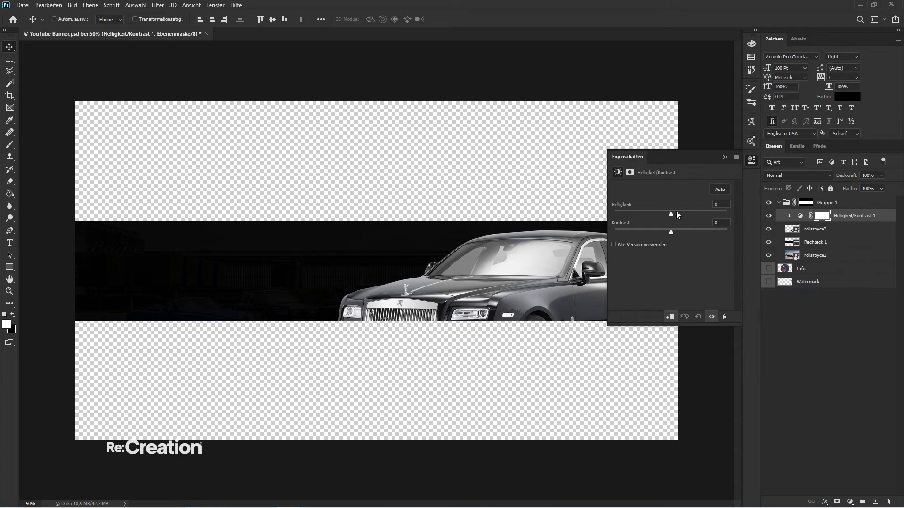
- Darken the car with brightness −89 and contrast 100, then select the rollsroyce3 layer
left_click_drag(677, 211, 767, 225)
left_click_drag(623, 210, 642, 212)
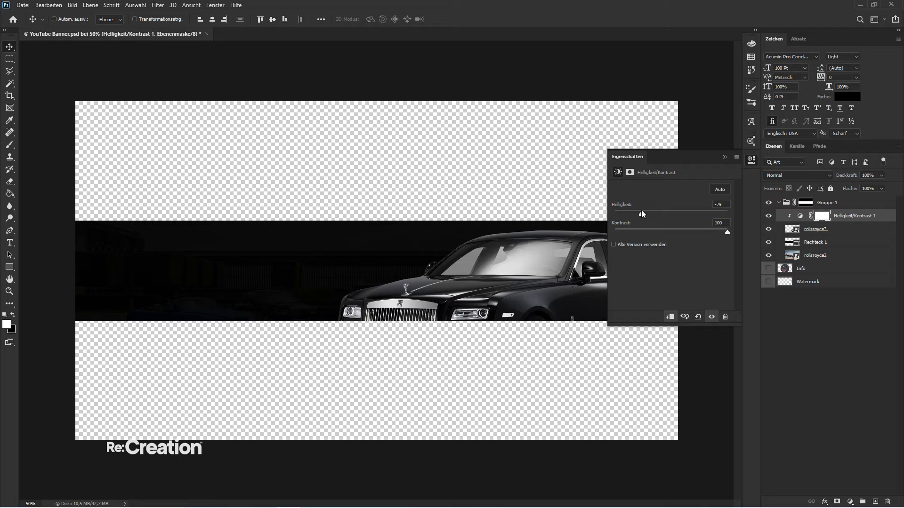
left_click(726, 157)
left_click(797, 343)
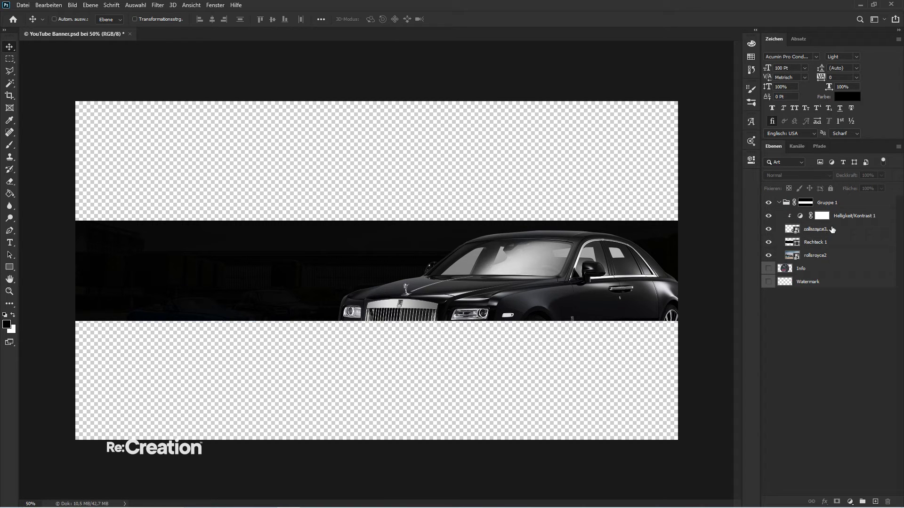
left_click(832, 230)
- Zoom in on the car's windows and add a new empty layer on top
key("ctrl+plus")
key("ctrl+plus")
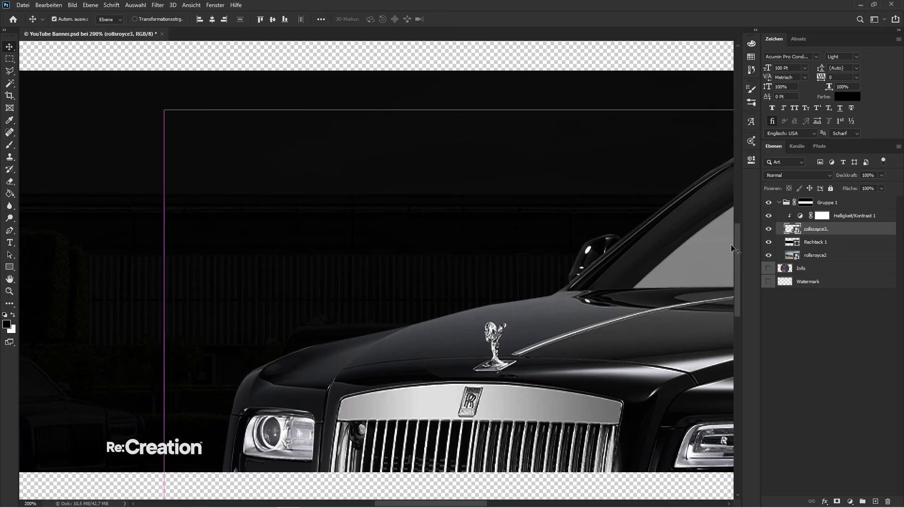
key("h")
left_click_drag(732, 296, 416, 283)
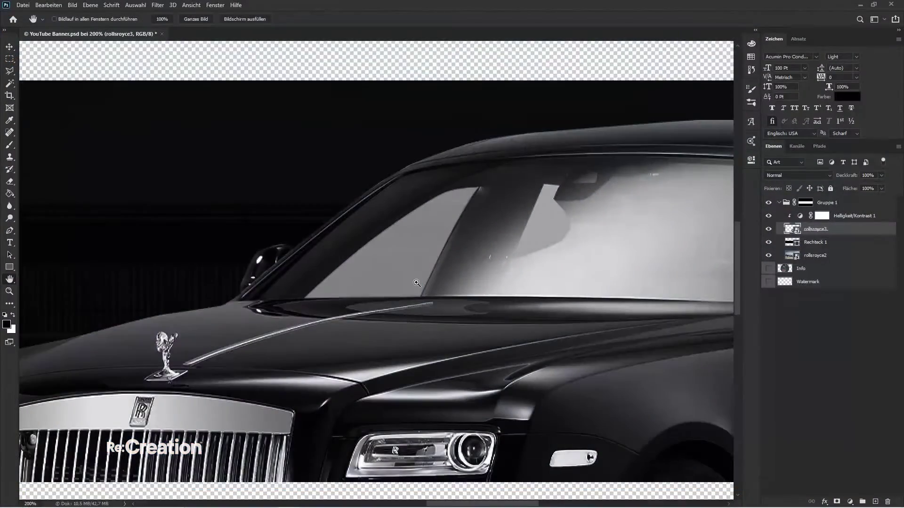
key("ctrl+plus")
left_click_drag(417, 283, 426, 316)
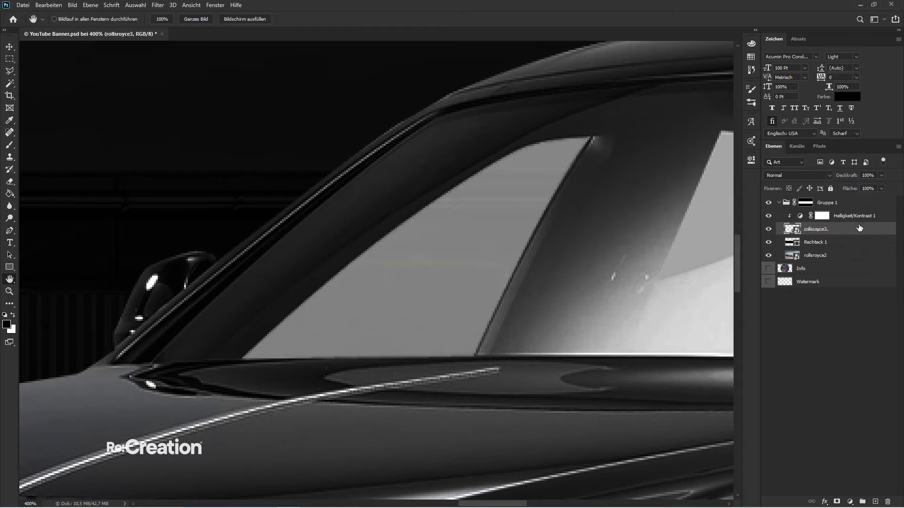
key("alt+bracketright")
left_click(876, 502)
- Outline the front side window with the Polygonal Lasso and fill it black
key("l")
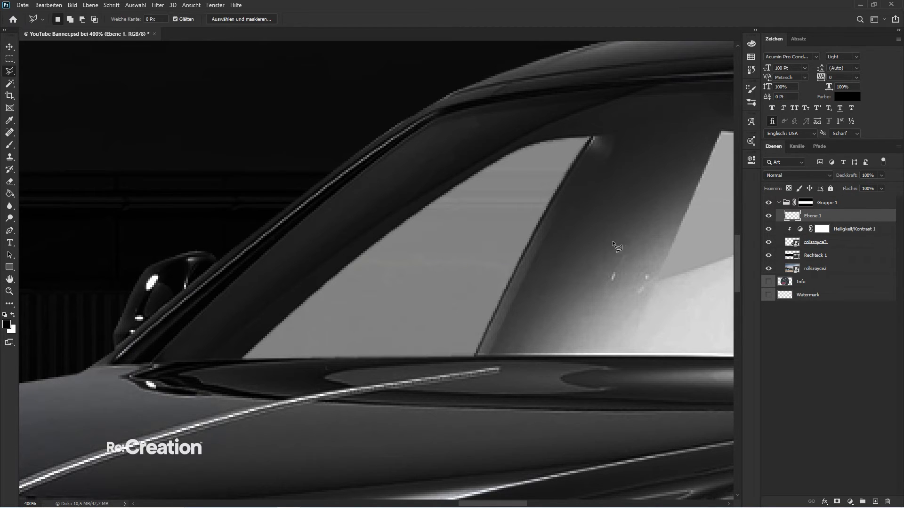
left_click(524, 144)
left_click(397, 226)
left_click(241, 359)
left_click(475, 357)
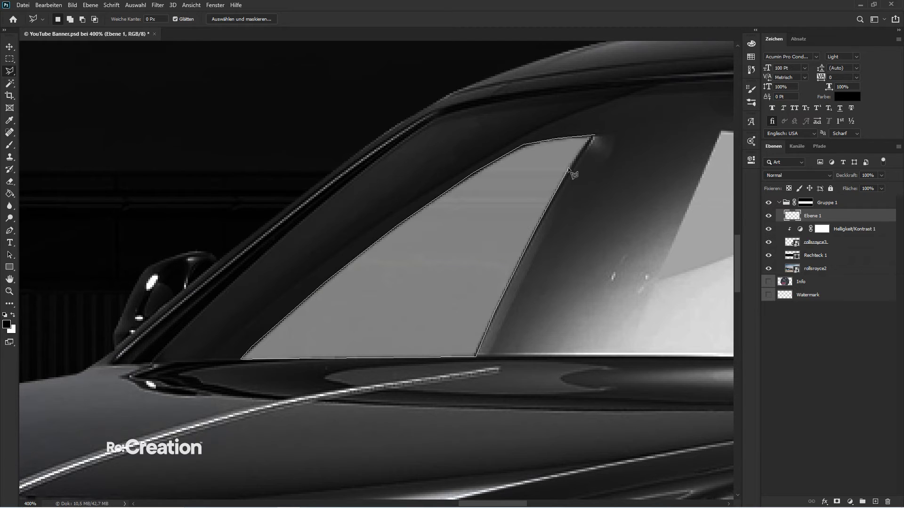
left_click(592, 137)
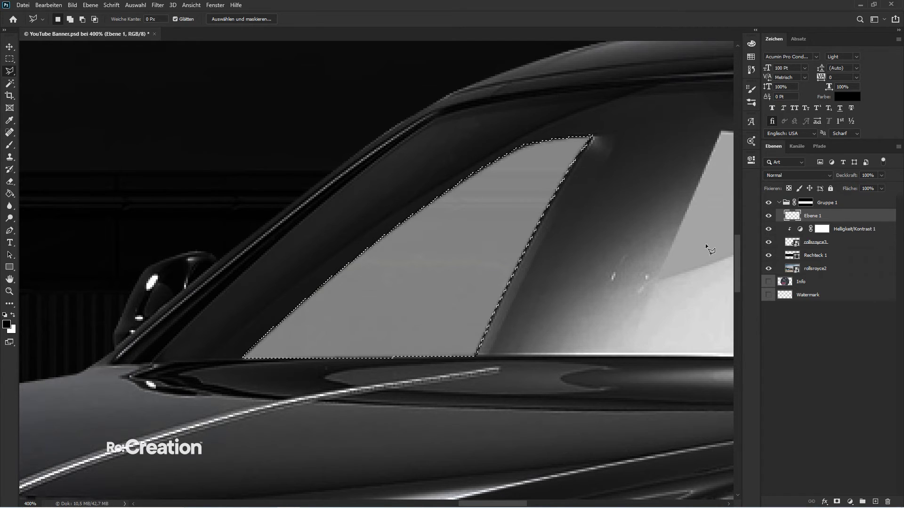
key("g")
left_click(454, 250)
left_click(454, 250)
left_click(454, 250)
left_click(454, 251)
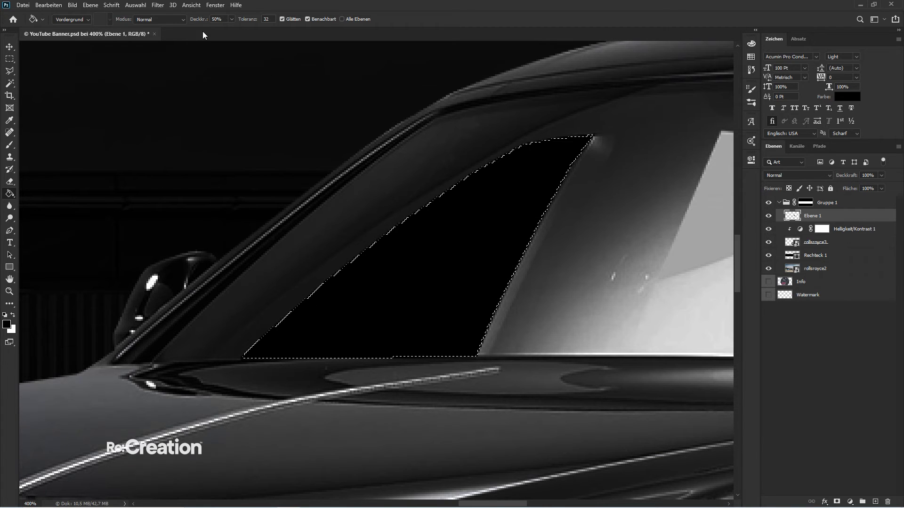
key("ctrl+d")
- Select the windscreen area and fill it black
left_click_drag(632, 262, 326, 279)
key("l")
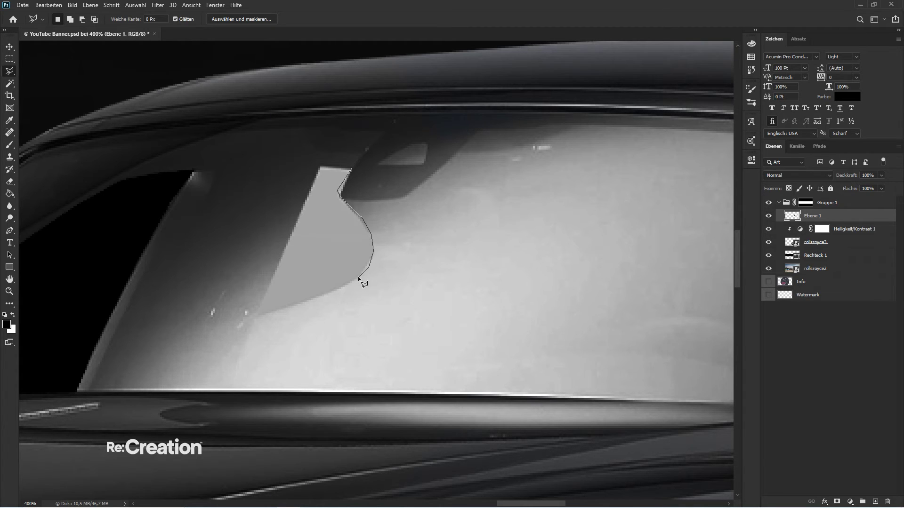
left_click(254, 316)
double_click(320, 168)
key("alt+BackSpace")
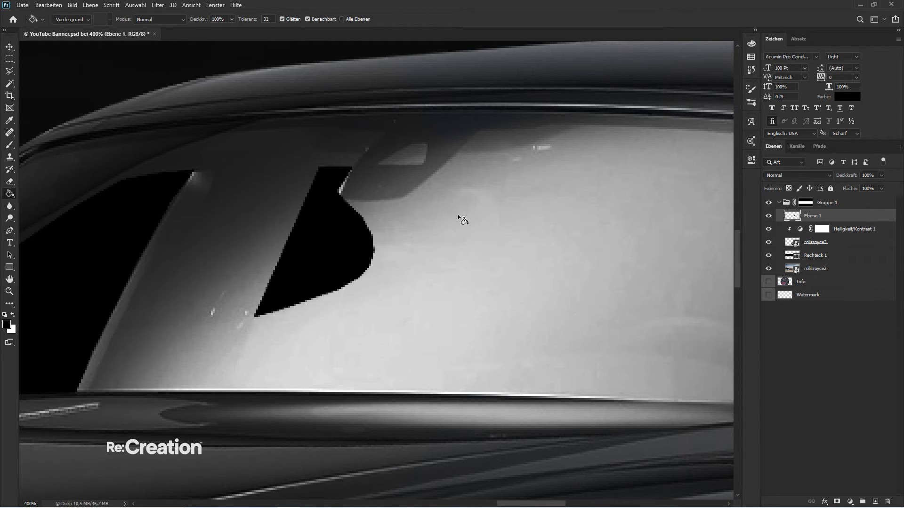
key("h")
left_click(365, 247)
left_click_drag(365, 247, 320, 316)
- Outline the rear side window patch and fill it black
key("l")
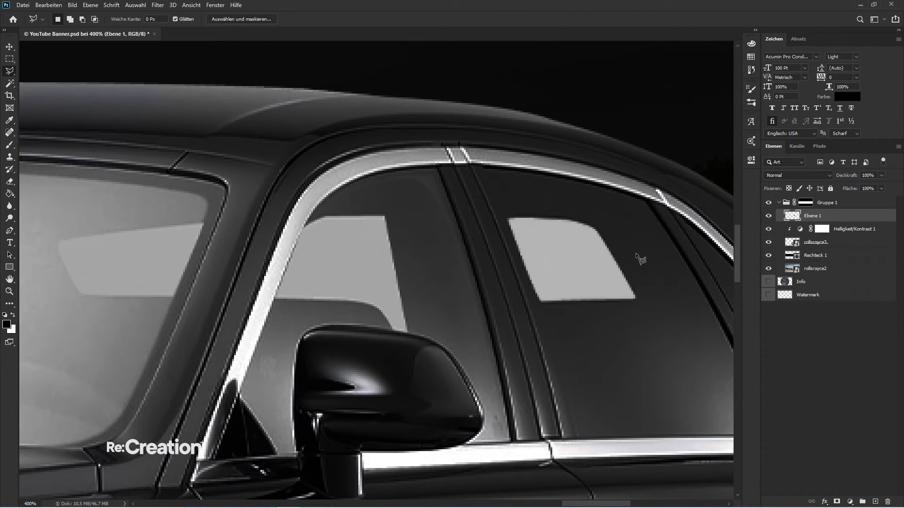
left_click(633, 298)
left_click(635, 300)
key("g")
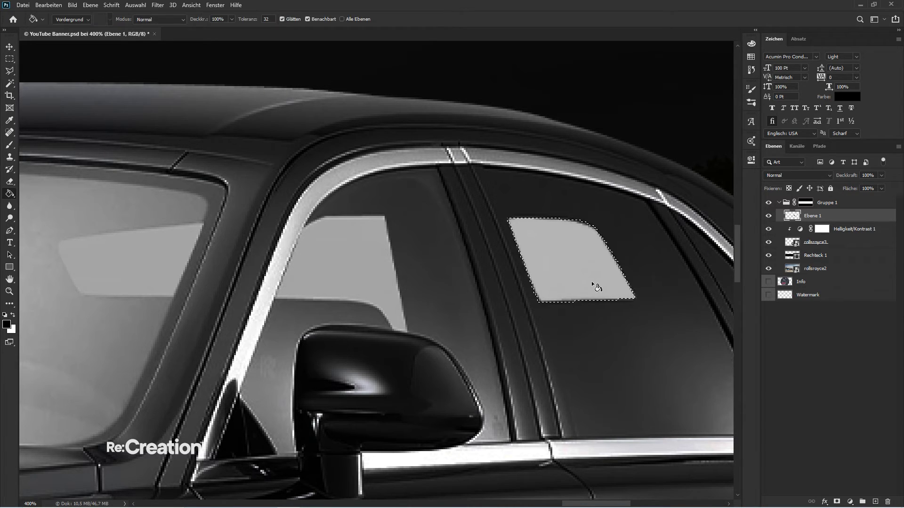
left_click(592, 282)
key("ctrl+d")
- Outline the window behind the mirror and fill it black
key("l")
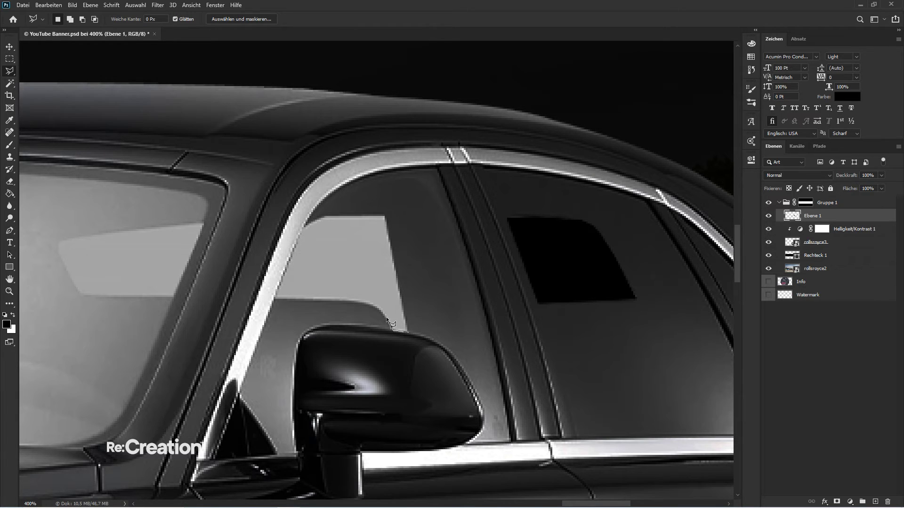
left_click(363, 303)
left_click(274, 298)
left_click(326, 216)
left_click(408, 331)
key("alt+BackSpace")
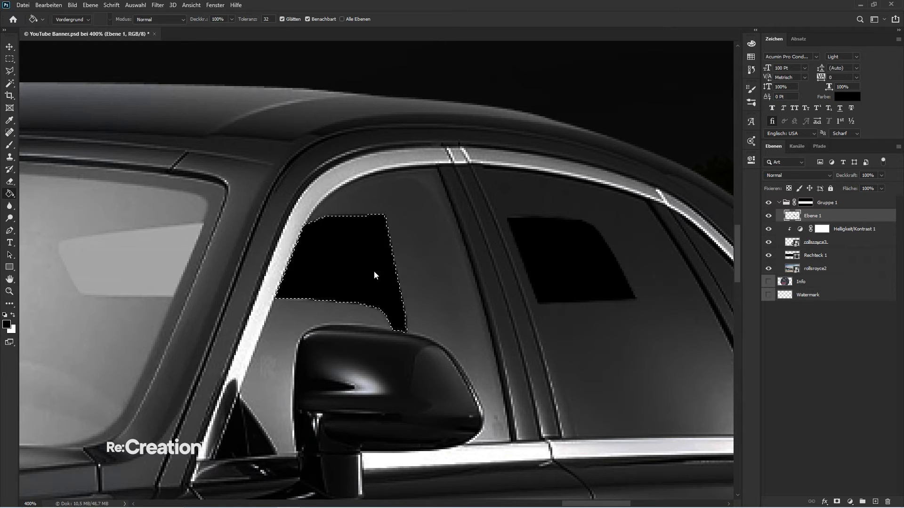
key("ctrl+d")
- Outline the remaining window area at the windscreen's right end and fill it black
key("space")
left_click_drag(310, 266, 646, 250)
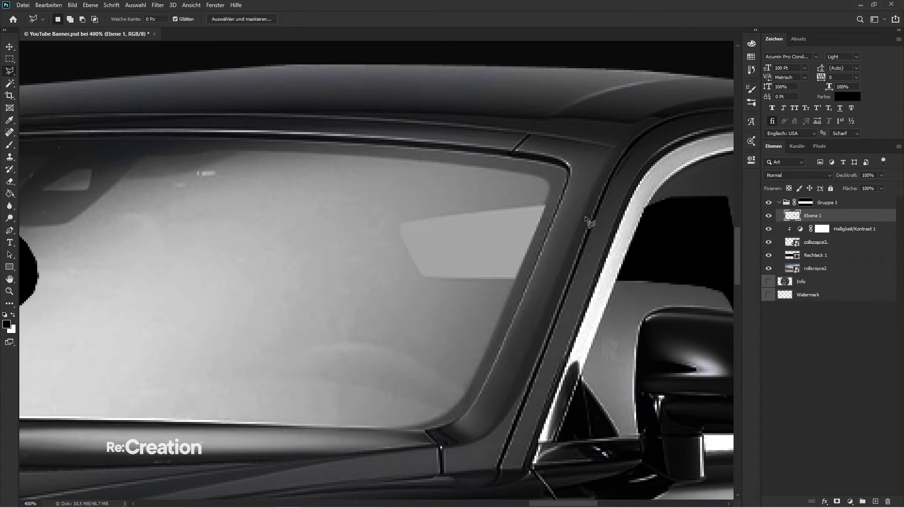
left_click(543, 205)
left_click(546, 206)
key("g")
left_click(510, 219)
- Zoom out and set the window layer Ebene 1 to 60% opacity
key("ctrl+1")
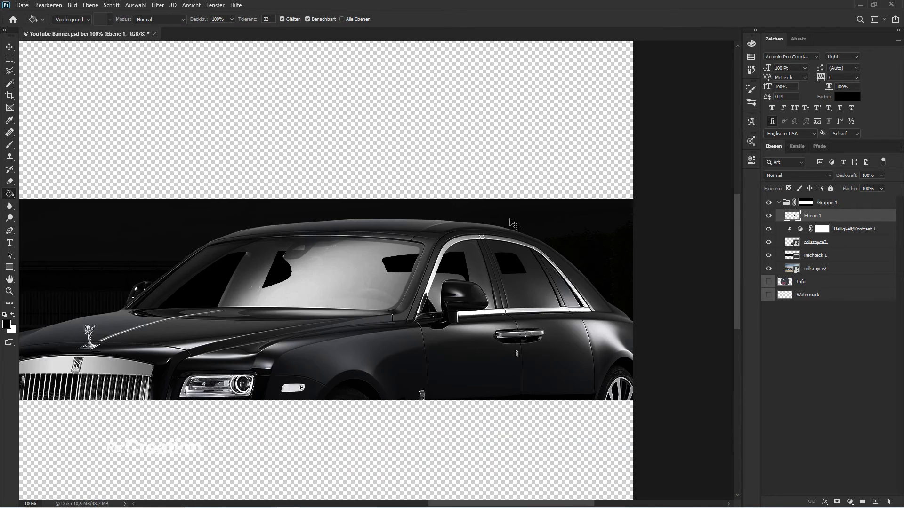
key("ctrl+minus")
key("v")
key("5")
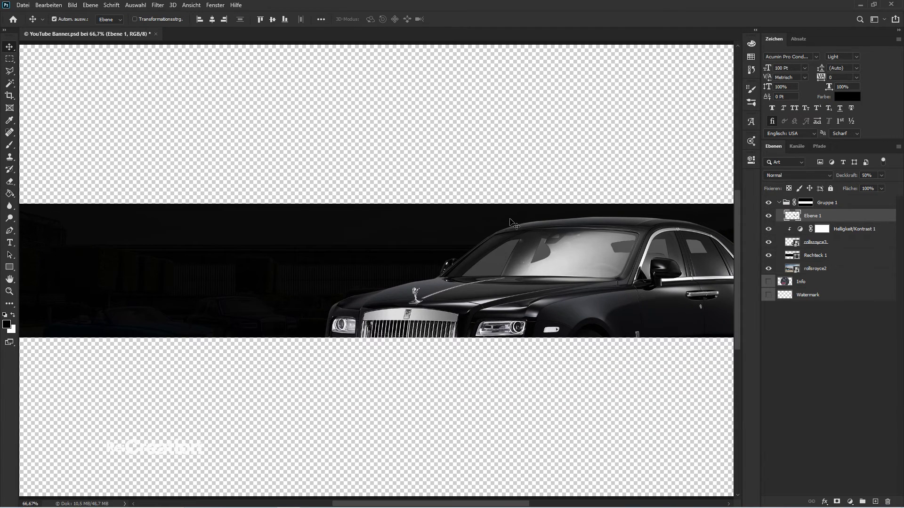
key("ctrl+minus")
key("7")
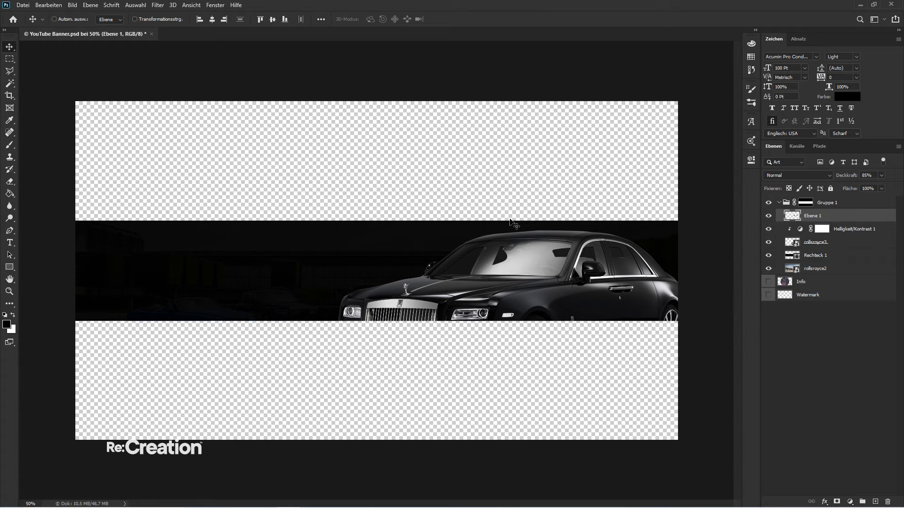
key("6")
key("5")
key("6")
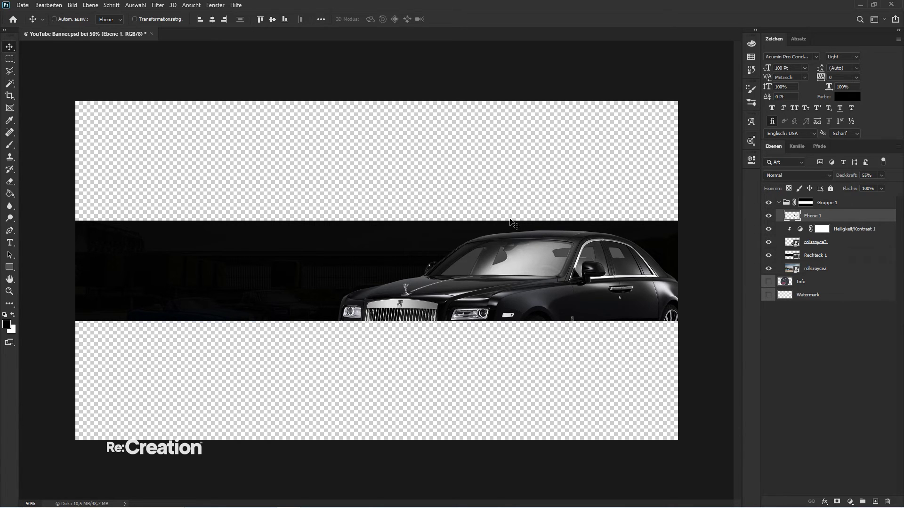
- Zoom in on the windshield, add a layer mask to Ebene 1, and shrink the brush
key("ctrl+plus")
key("ctrl+plus")
key("h")
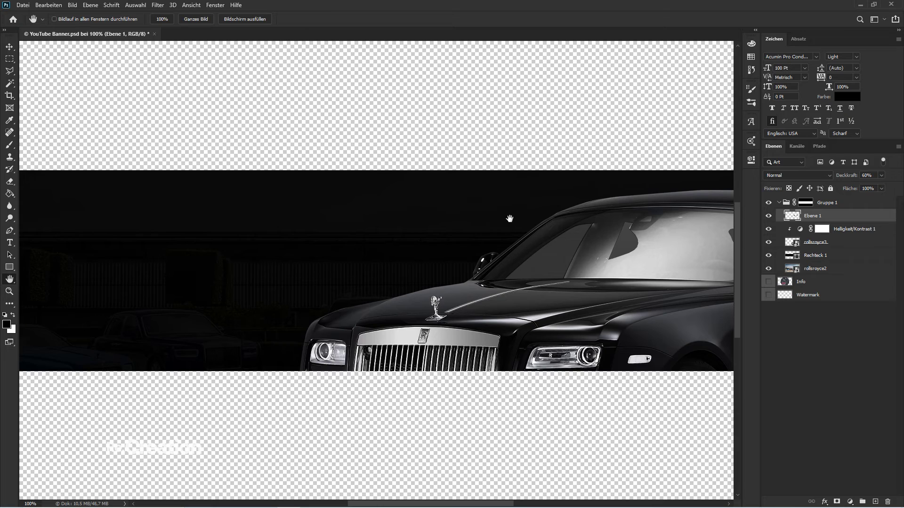
scroll(410, 265, "right", 5)
left_click(399, 268, "ctrl")
left_click(400, 268, "ctrl")
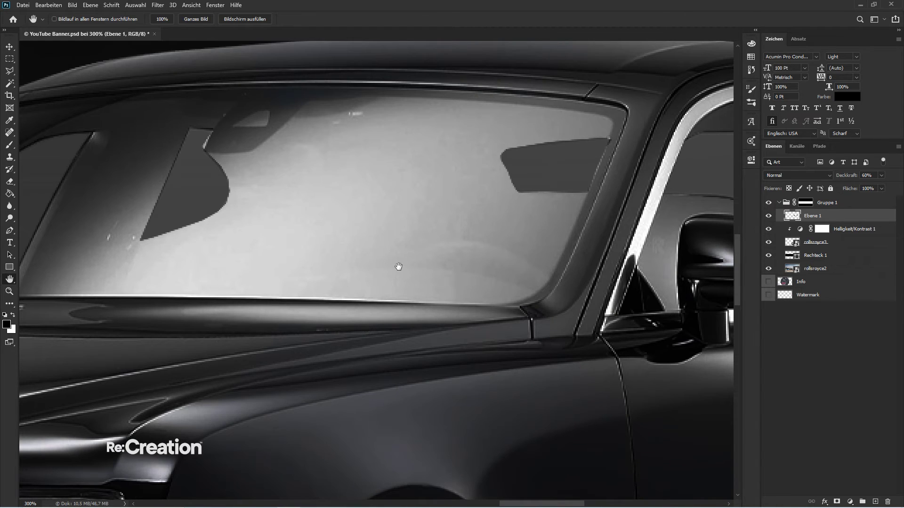
left_click_drag(398, 267, 517, 288)
left_click(837, 502)
key("b")
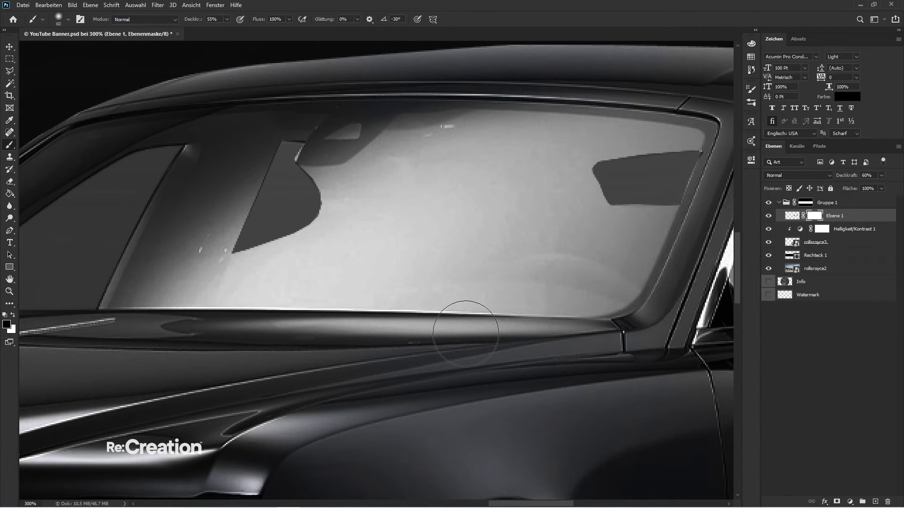
key("bracketleft")
key("bracketleft")
- Brush black over the dark patches on the windshield's right side, then zoom out
left_click(603, 161)
key("bracketright")
key("bracketright")
key("bracketright")
key("bracketright")
left_click(598, 178)
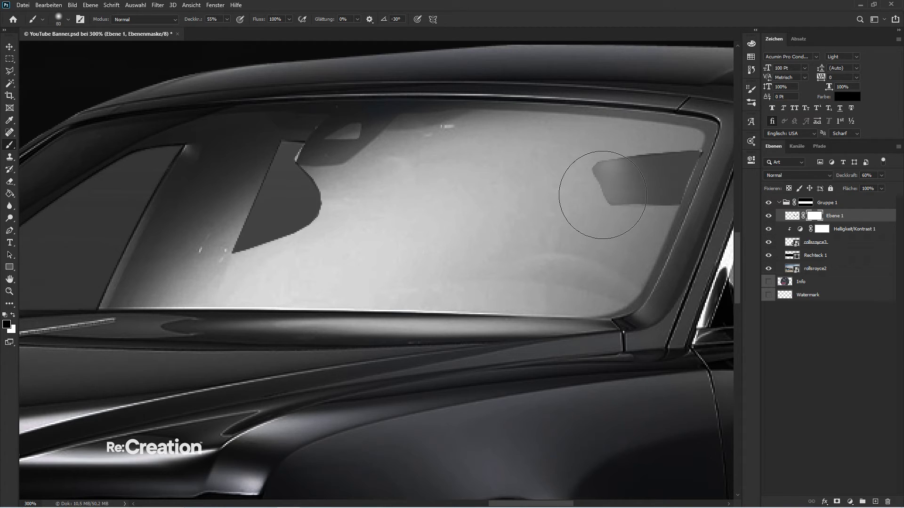
left_click(601, 167)
mouse_move(601, 166)
left_mouse_down()
mouse_move(613, 222)
mouse_move(611, 179)
mouse_move(623, 140)
left_mouse_up()
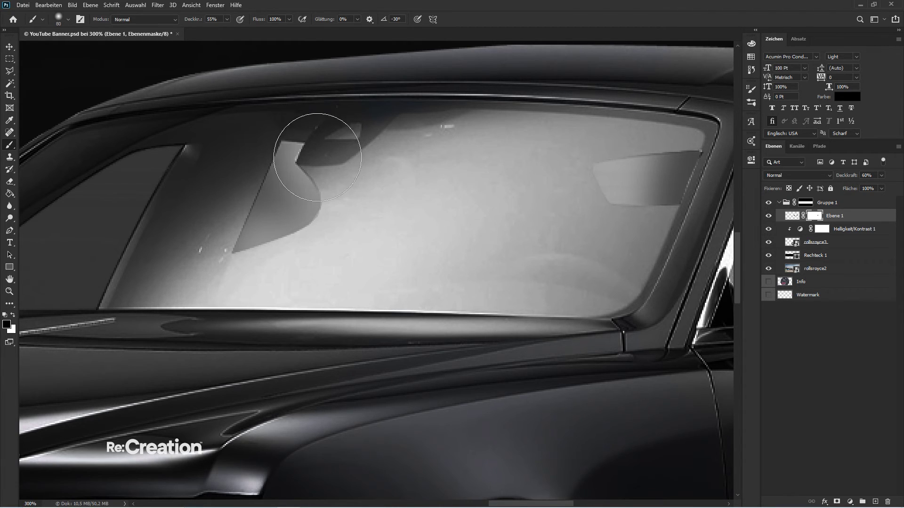
key("bracketleft")
key("bracketleft")
key("bracketleft")
key("bracketleft")
key("bracketleft")
key("bracketleft")
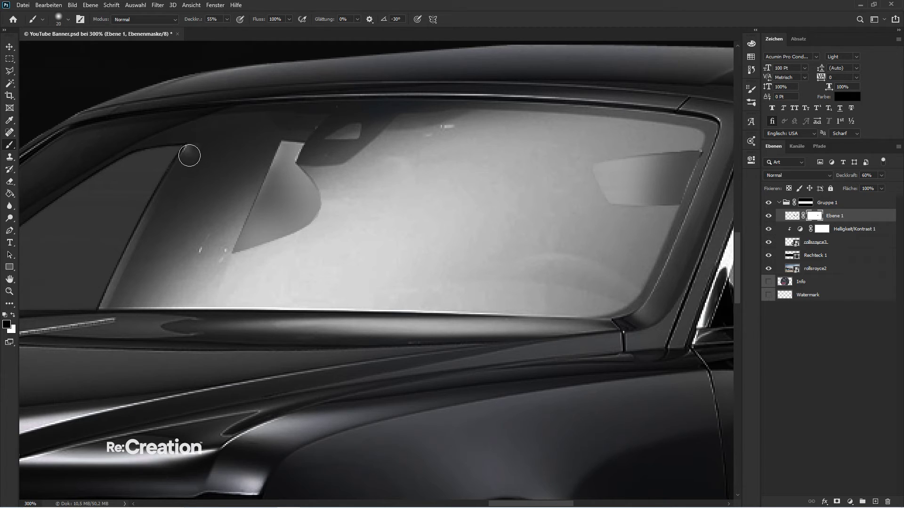
key("x")
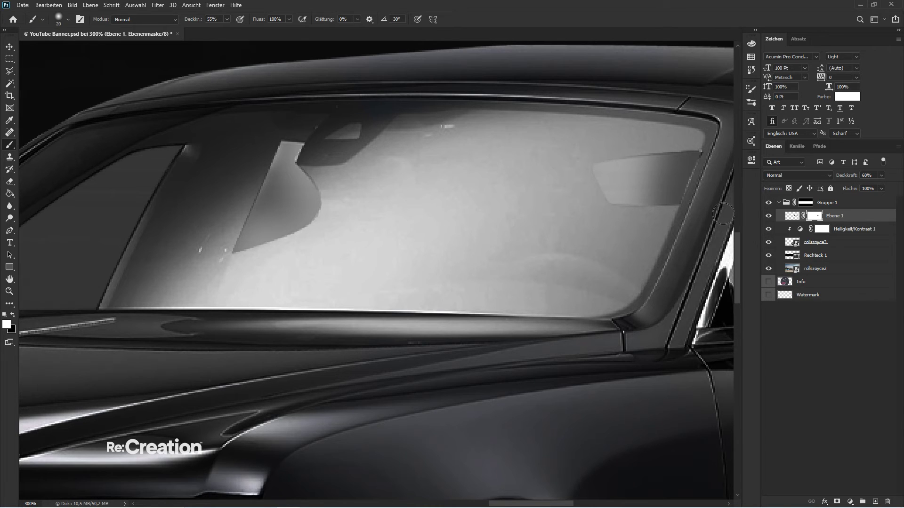
left_click(785, 215)
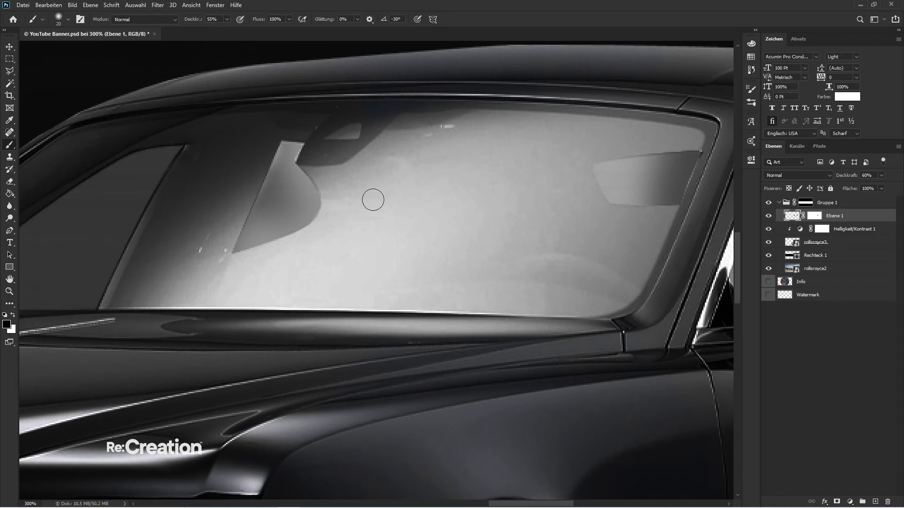
key("ctrl+minus")
key("ctrl+minus")
key("ctrl+minus")
key("ctrl+minus")
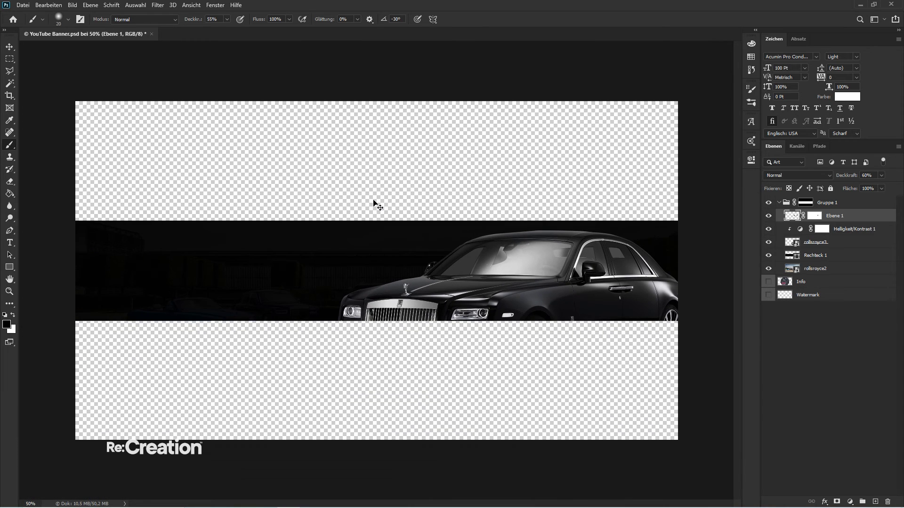
- Place the Rolls-Royce logo into the banner and shrink it to badge size
left_click(800, 377)
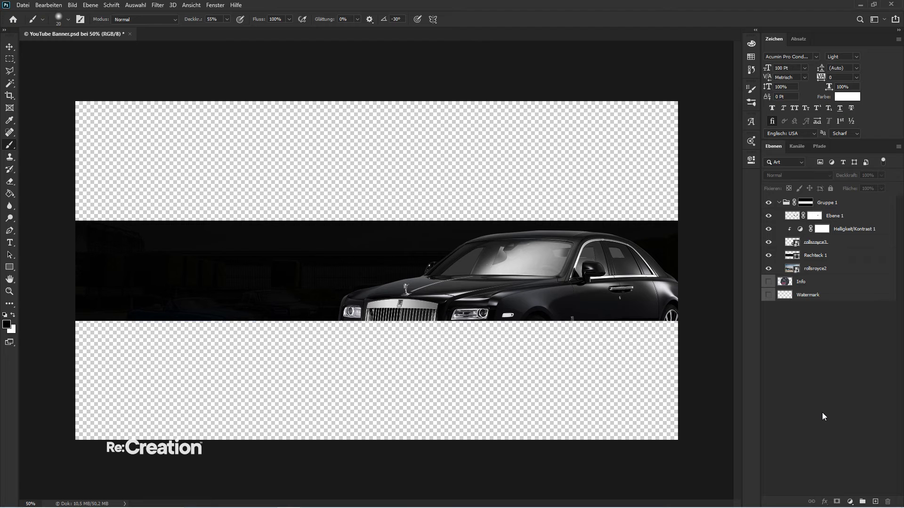
left_click_drag(903, 292, 466, 292)
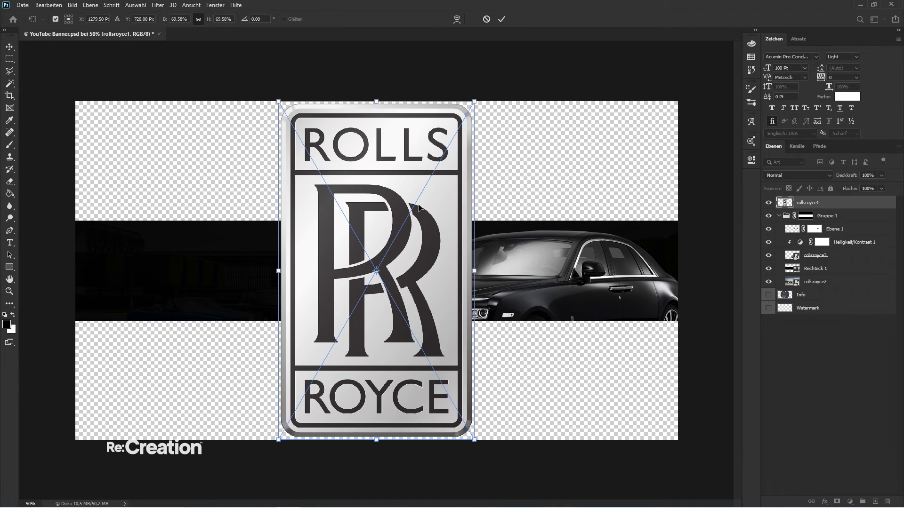
left_click_drag(474, 100, 391, 245)
key("Return")
- Nudge the badge left of the car's front and enlarge it slightly
key("v")
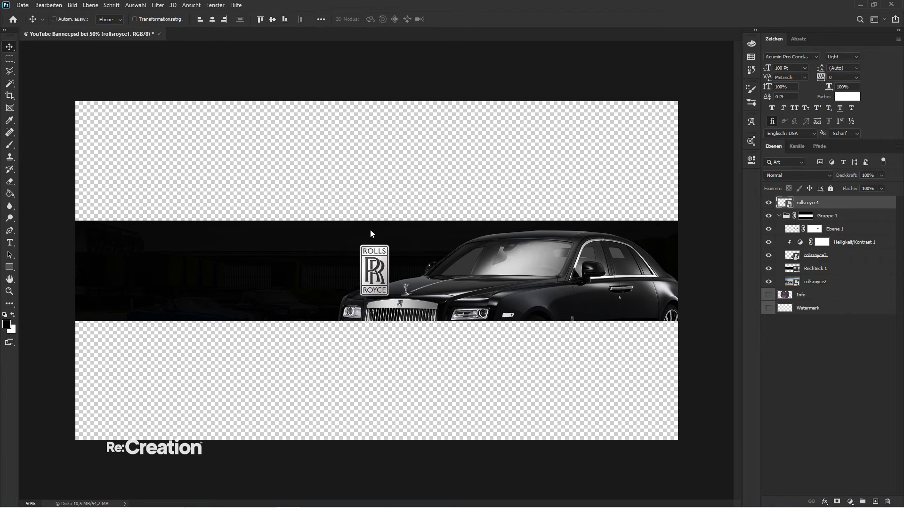
key("shift+Left")
key("shift+Left")
key("shift+Left")
key("shift+Left")
key("shift+Left")
key("shift+Left")
key("shift+Left")
key("shift+Left")
key("shift+Left")
key("shift+Left")
key("shift+Left")
key("shift+Left")
key("shift+Left")
key("shift+Left")
key("shift+Left")
key("shift+Left")
key("shift+Left")
key("shift+Left")
key("shift+Left")
key("shift+Left")
key("shift+Left")
key("shift+Left")
key("shift+Left")
key("shift+Left")
key("shift+Left")
key("shift+Left")
key("shift+Left")
key("shift+Left")
key("shift+Left")
key("shift+Left")
key("shift+Left")
key("shift+Left")
key("shift+Left")
key("shift+Left")
key("shift+Left")
key("shift+Left")
key("shift+Left")
key("shift+Left")
key("shift+Left")
key("shift+Left")
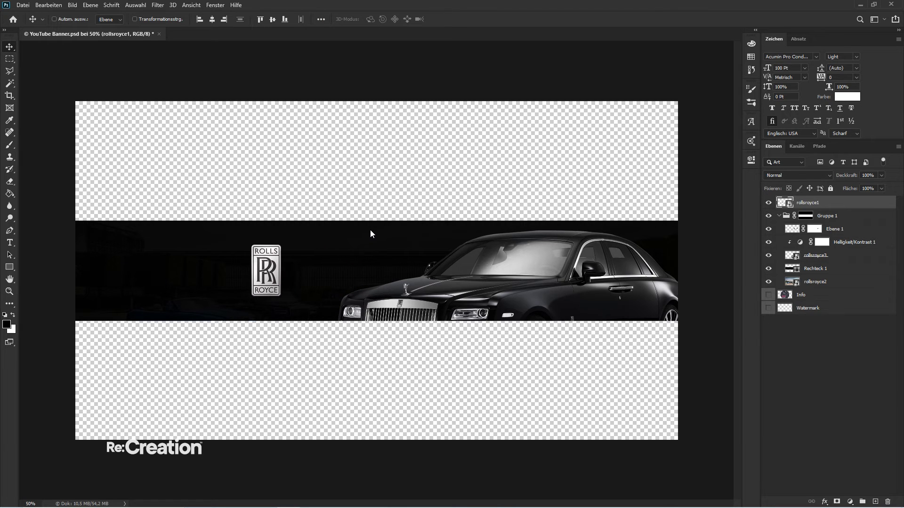
key("ctrl+t")
left_click_drag(246, 244, 250, 237)
key("Return")
key("shift+Right")
key("shift+Right")
key("shift+Right")
key("shift+Right")
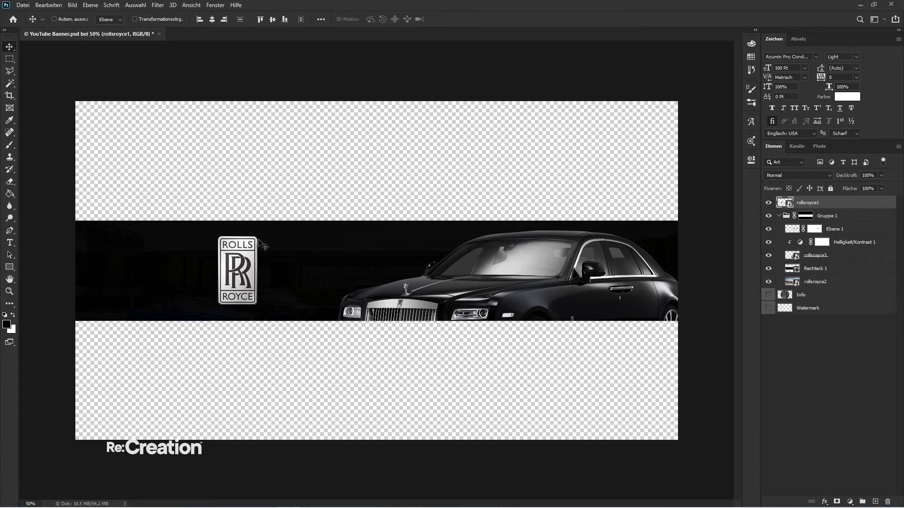
left_click(871, 382)
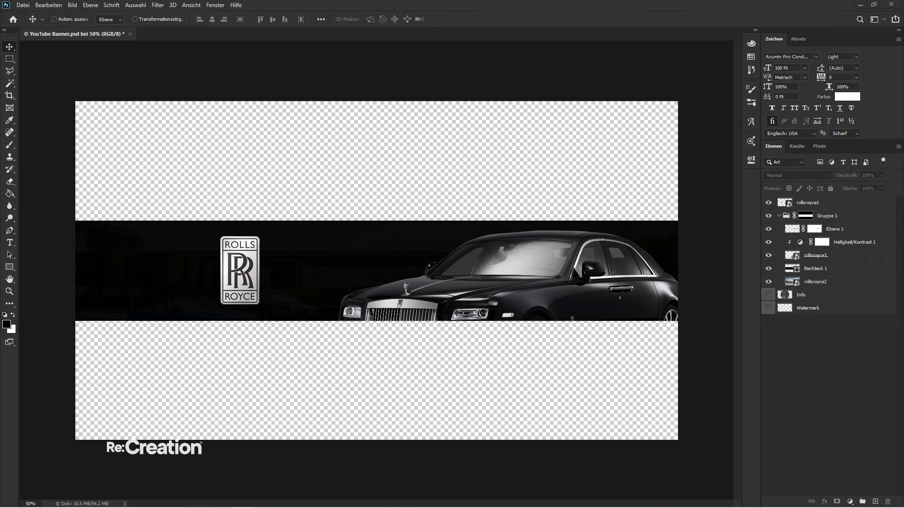
- Place the smoke image, flip it horizontally, blend it with Screen, and position it beneath the car
left_click_drag(481, 230, 461, 205)
left_click(49, 5)
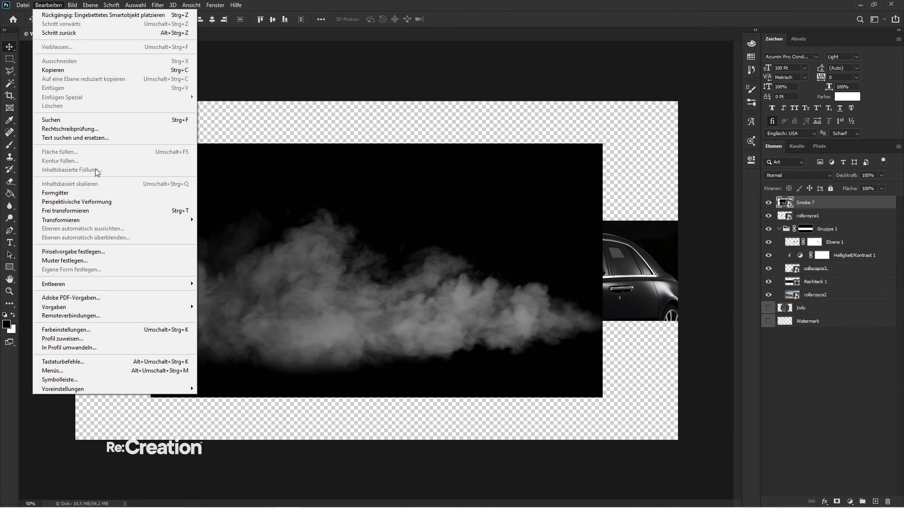
mouse_move(141, 220)
left_click(254, 365)
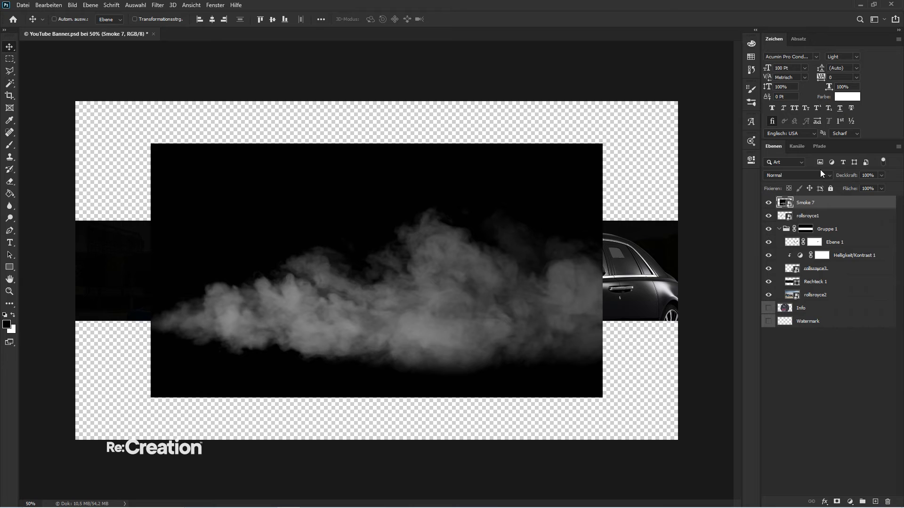
left_click(820, 175)
left_click(796, 261)
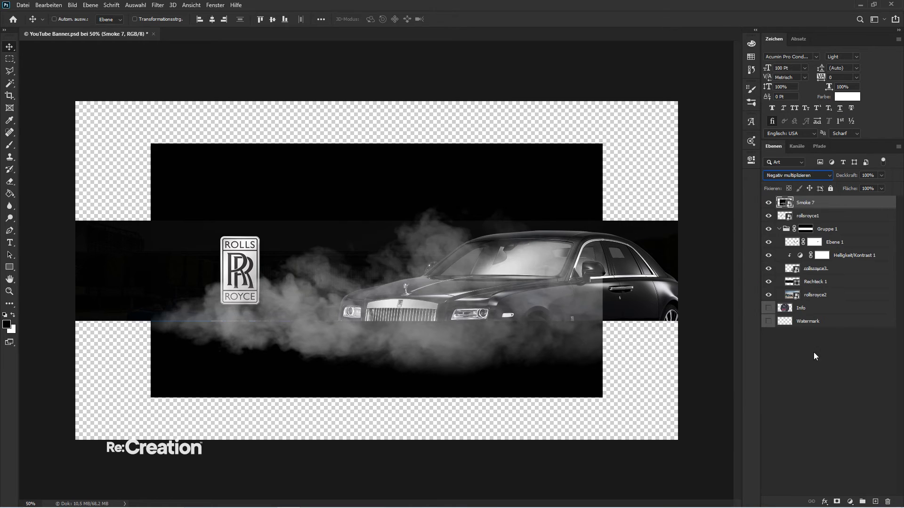
left_click(818, 353)
left_click_drag(811, 207, 813, 275)
left_click_drag(421, 319, 480, 318)
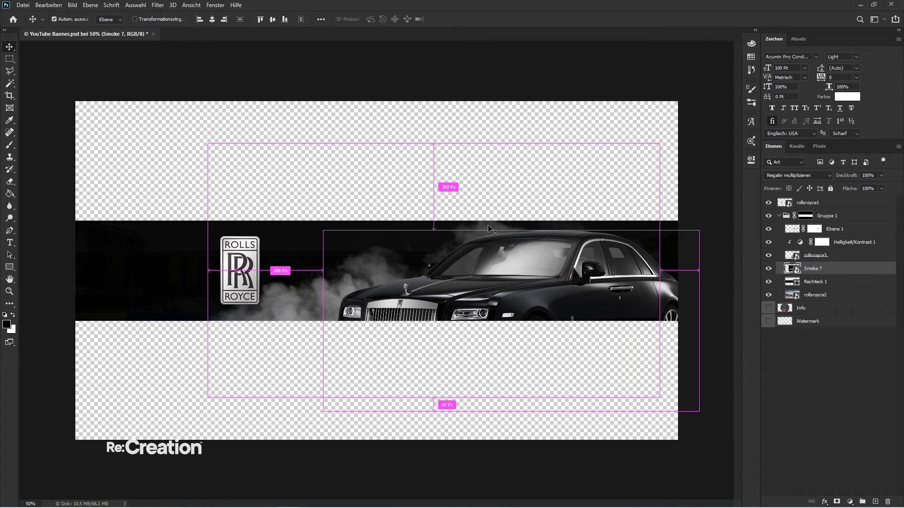
- Duplicate the smoke, flip the copy, and move it to the right end of the strip
key("ctrl+j")
left_click(49, 5)
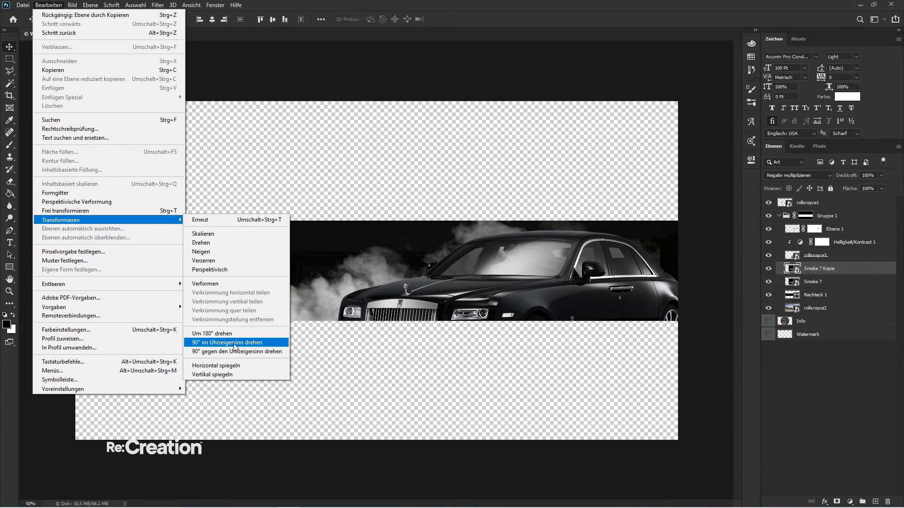
left_click(239, 375)
left_click_drag(413, 316, 386, 265)
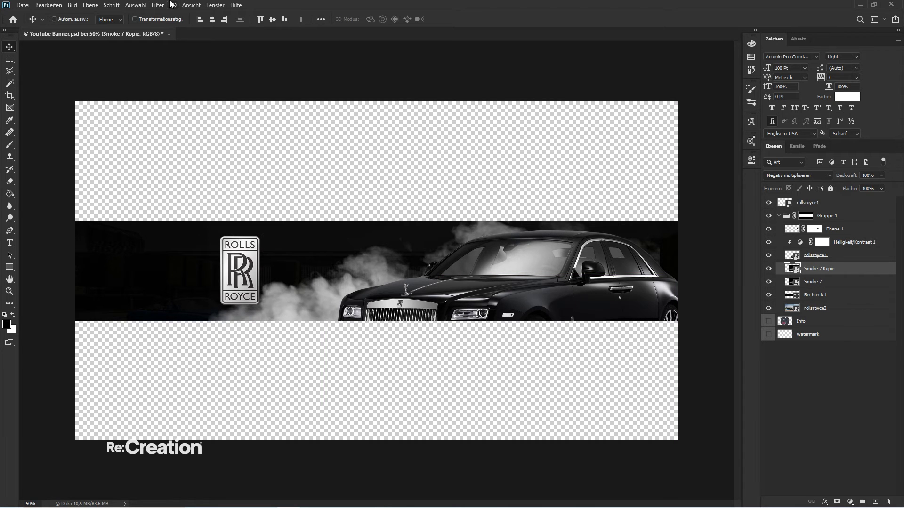
left_click(48, 5)
mouse_move(118, 212)
left_click(238, 366)
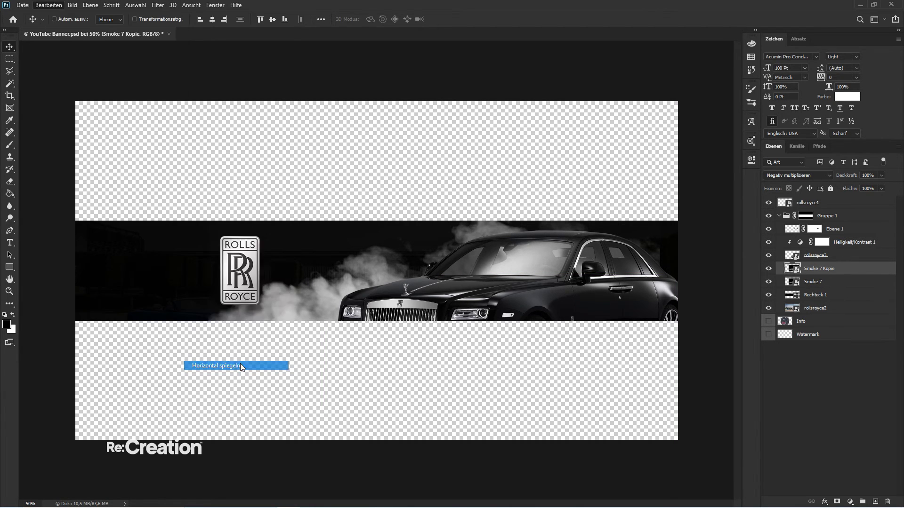
left_click_drag(240, 366, 640, 323)
left_click_drag(645, 332, 652, 334)
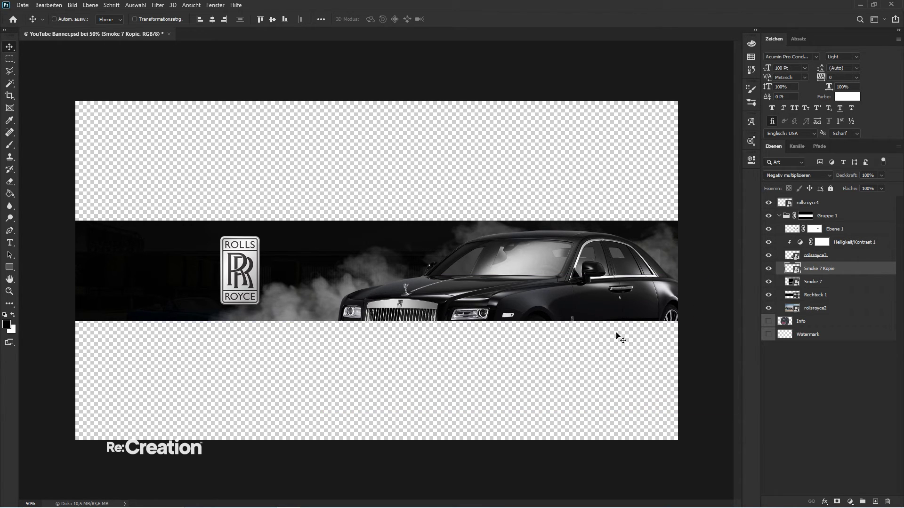
left_click(848, 394)
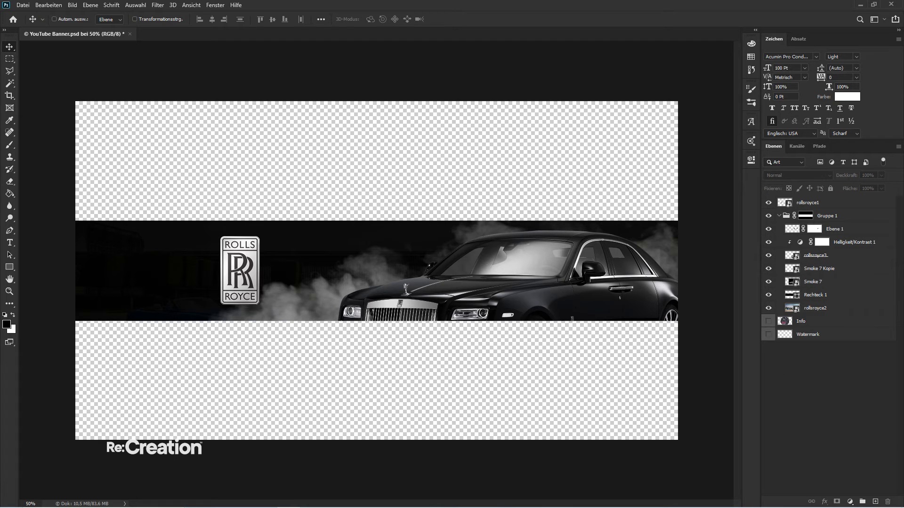
- Place the Smoke 9 image and move it beneath the other smoke layers
left_click_drag(649, 151, 649, 151)
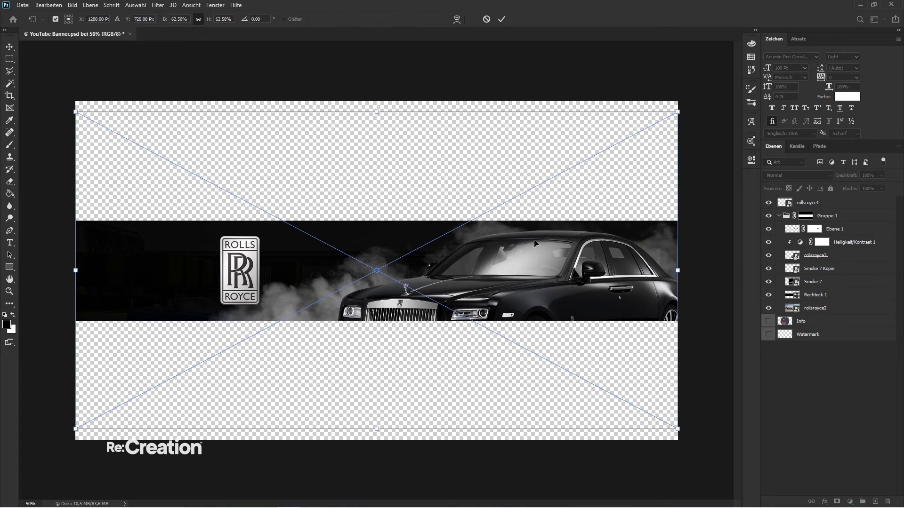
key("Return")
left_click_drag(821, 203, 821, 303)
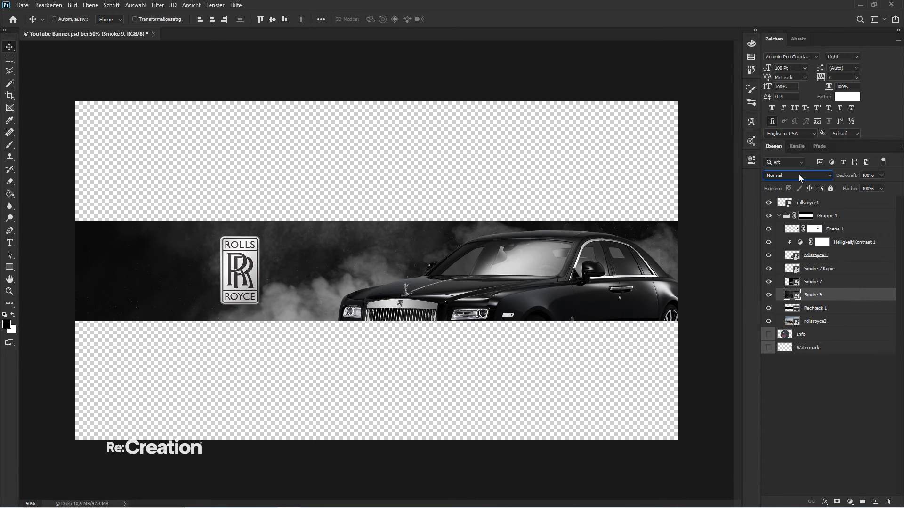
scroll(799, 174, "down", 9)
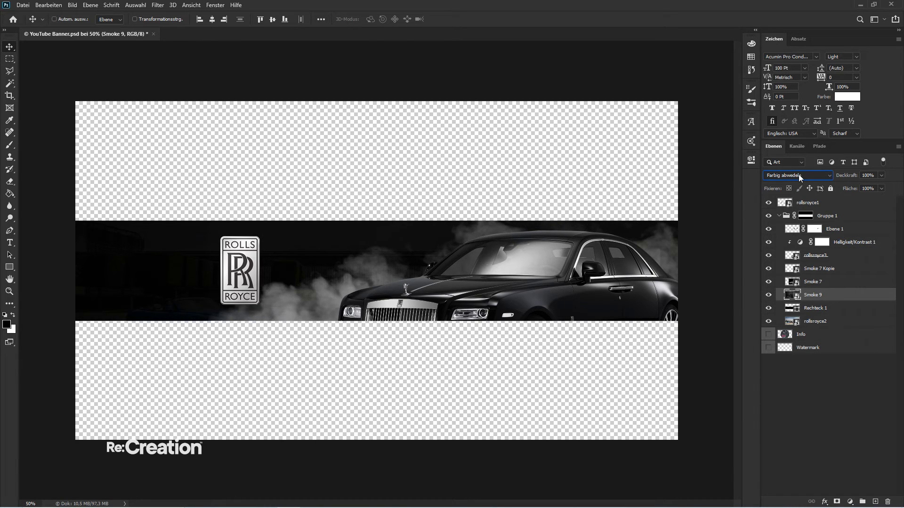
- Blend Smoke 9 in Negativ multiplizieren (screen) mode at 55% opacity
left_click(853, 361)
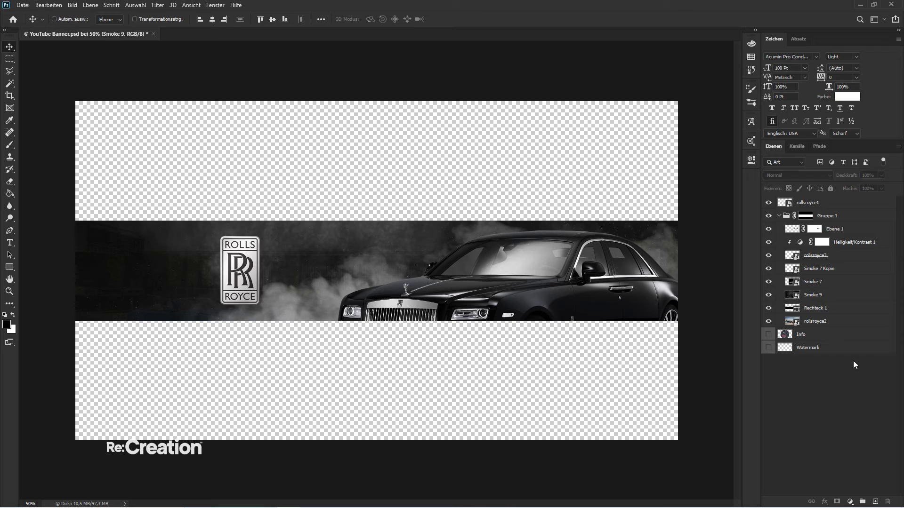
left_click(834, 298)
key("5")
key("5")
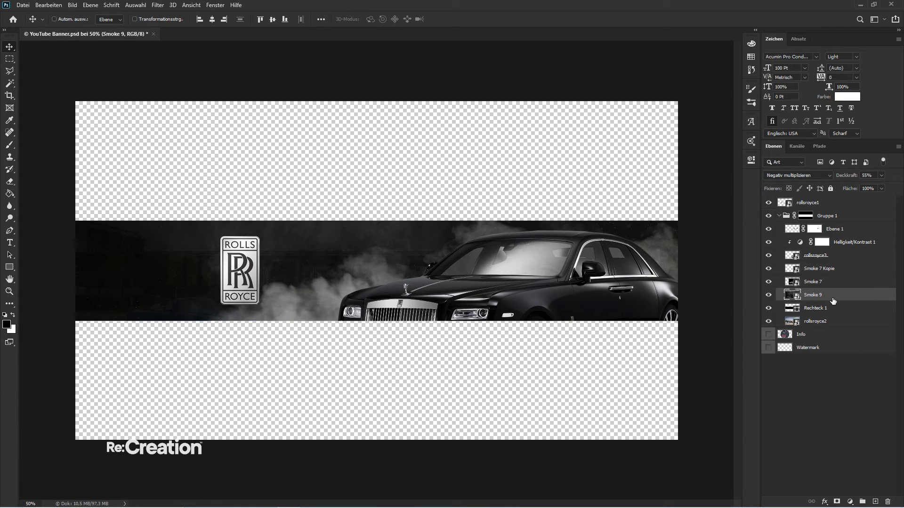
left_click(838, 382)
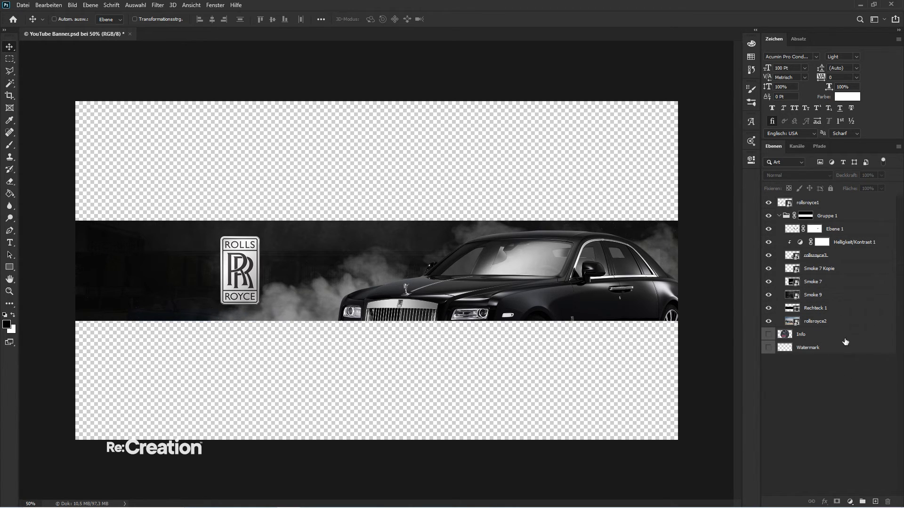
left_click(849, 501)
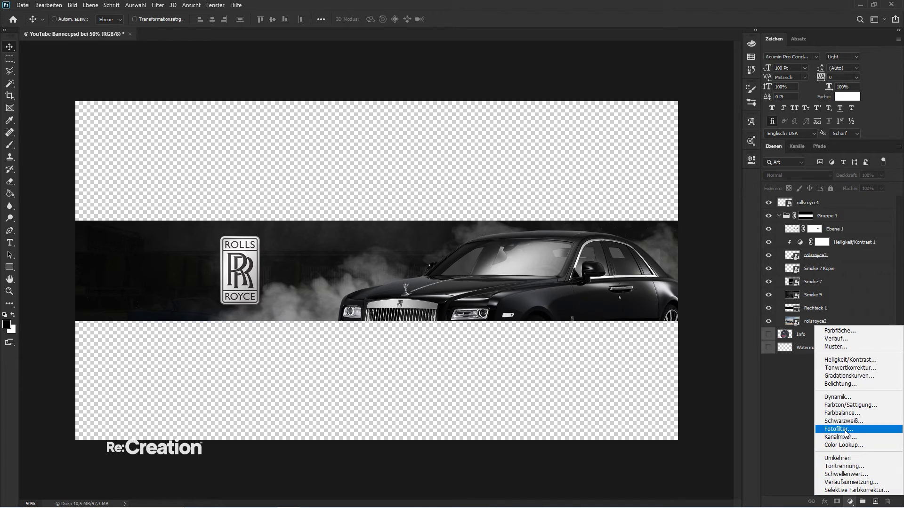
- Add a Color Lookup adjustment layer using the DropBlues.3DL look
left_click(774, 428)
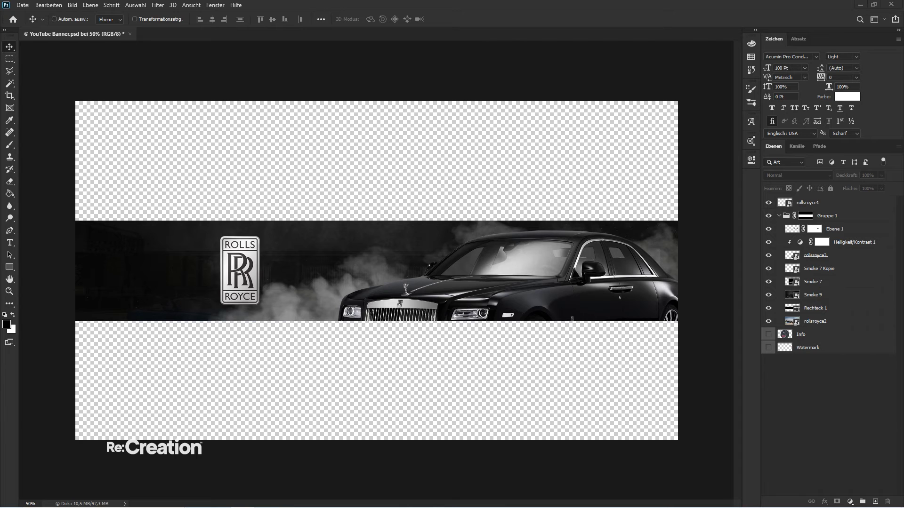
left_click(285, 205)
left_click(426, 193)
left_click(849, 503)
left_click(847, 456)
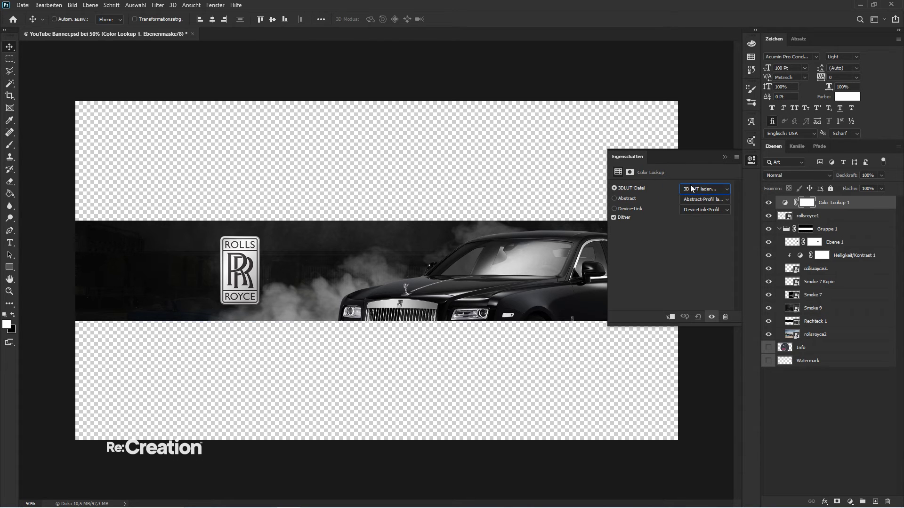
key("Down")
key("Down")
key("Down")
key("Down")
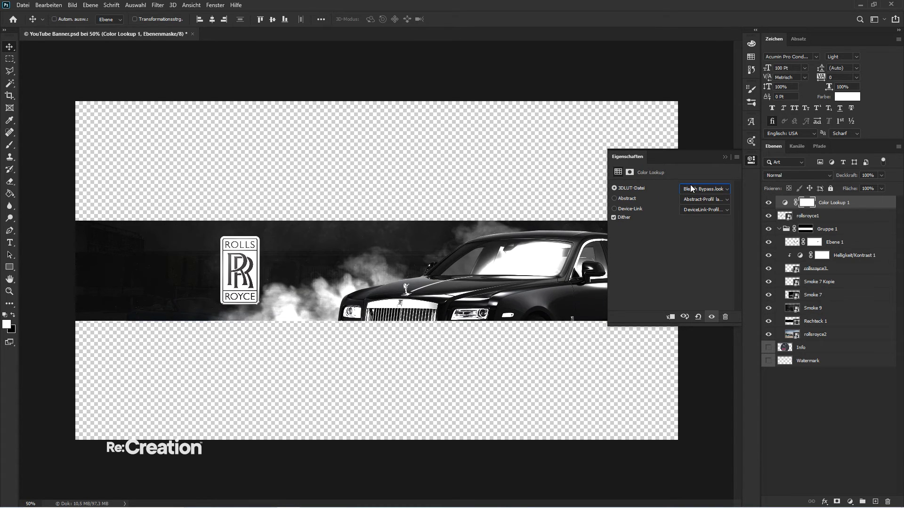
key("Down")
key("Down")
key("Down")
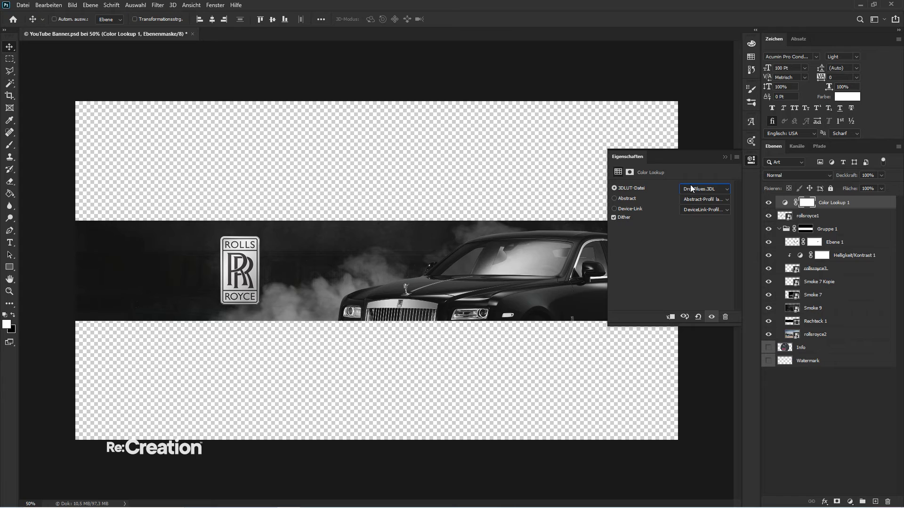
key("Up")
left_click(725, 157)
- Duplicate the lookup layer, switching the copy to filmstock_50.3dl at 50% opacity
key("ctrl+j")
left_click(750, 161)
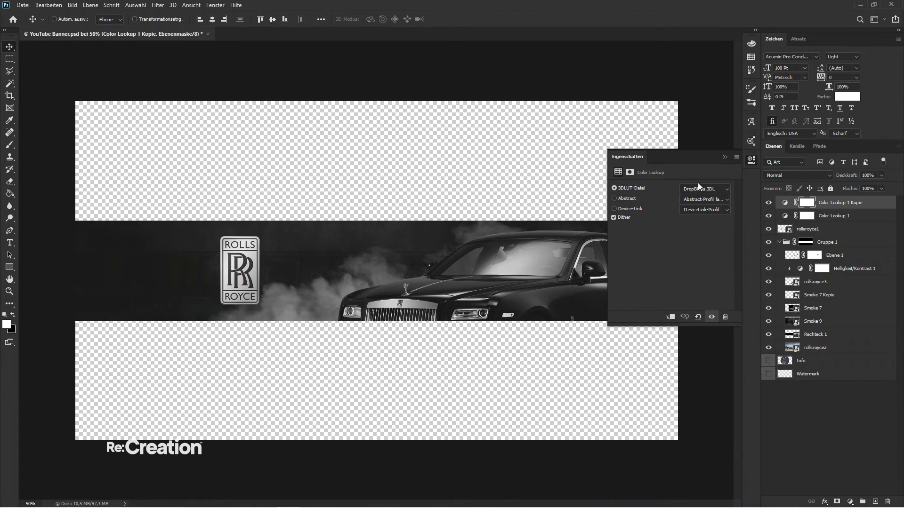
key("Down")
key("Down")
key("Down")
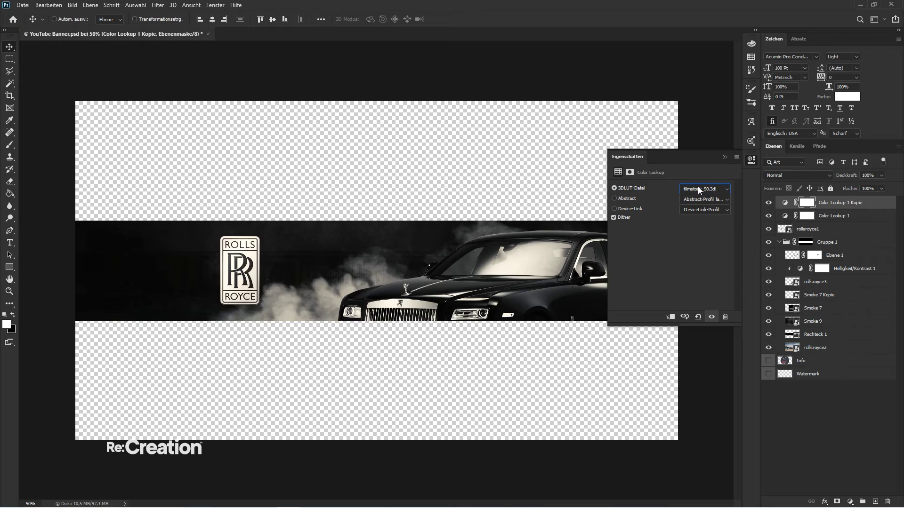
left_click(725, 157)
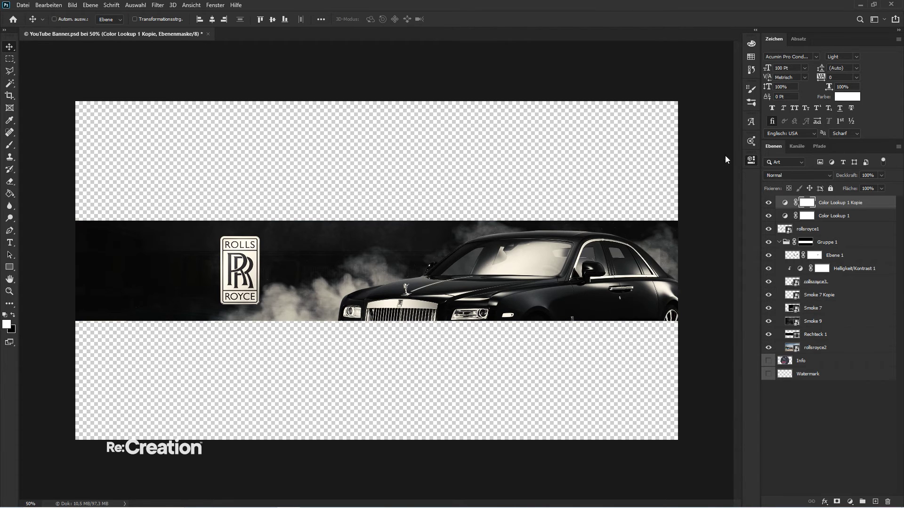
key("5")
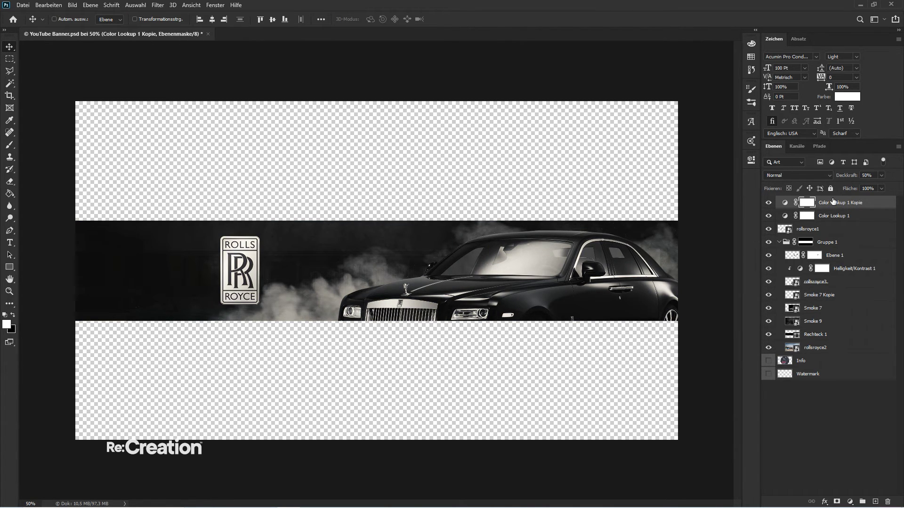
- Duplicate again and set the new copy to FoggyNight.3DL at 25% opacity
key("ctrl+j")
left_click(751, 160)
left_click(705, 189)
left_click(689, 189)
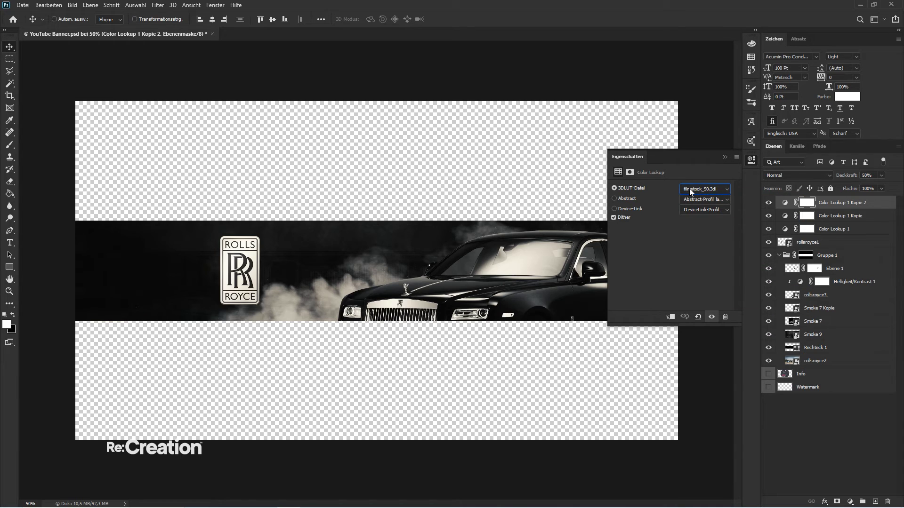
key("Down")
key("Down")
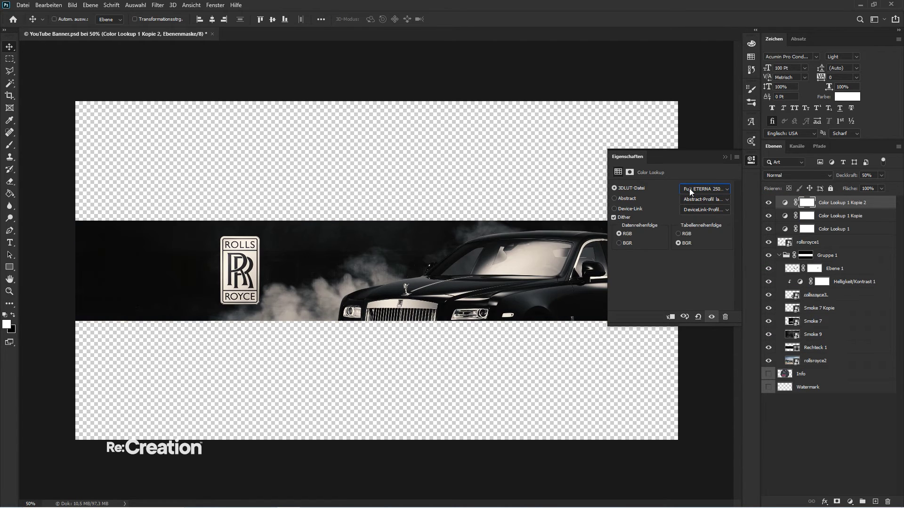
key("Up")
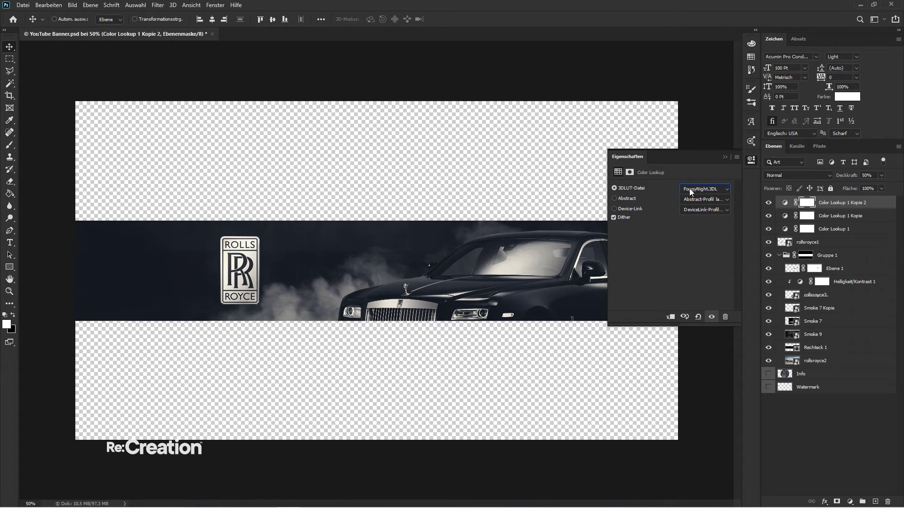
left_click(723, 156)
key("2")
key("5")
- Duplicate the FoggyNight layer and change its look to Fuji REALA 500D
key("ctrl+j")
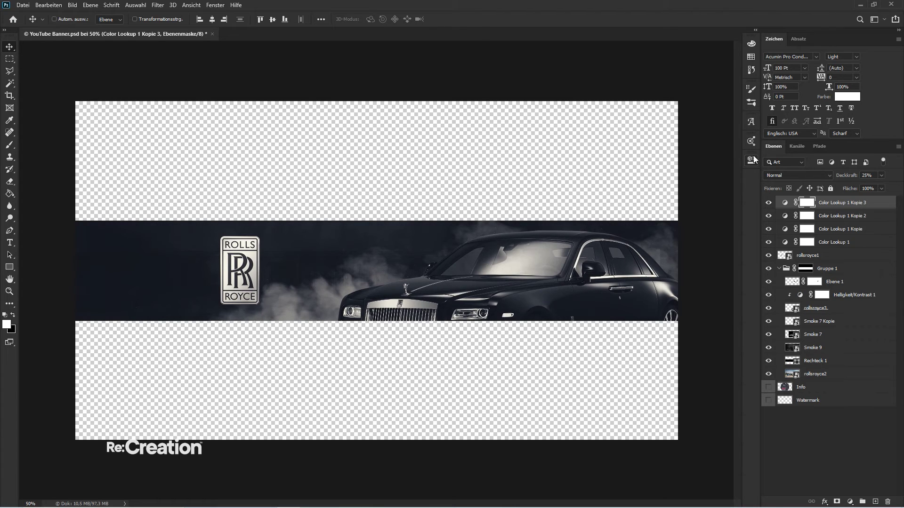
key("Down")
key("Down")
key("Down")
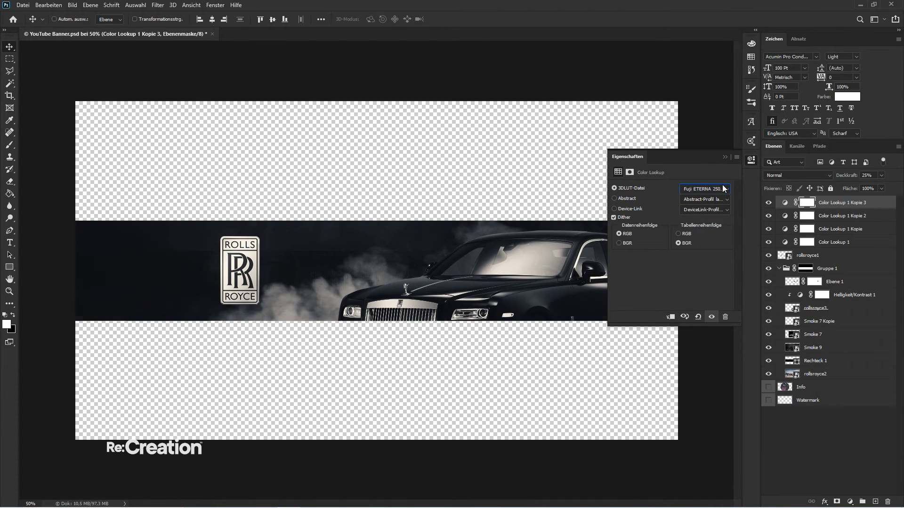
key("Down")
key("Down")
- Nudge the RR badge (rollsroyce1) slightly left, checking against the layout guides
left_click(724, 157)
left_click(809, 430)
key("ctrl+semicolon")
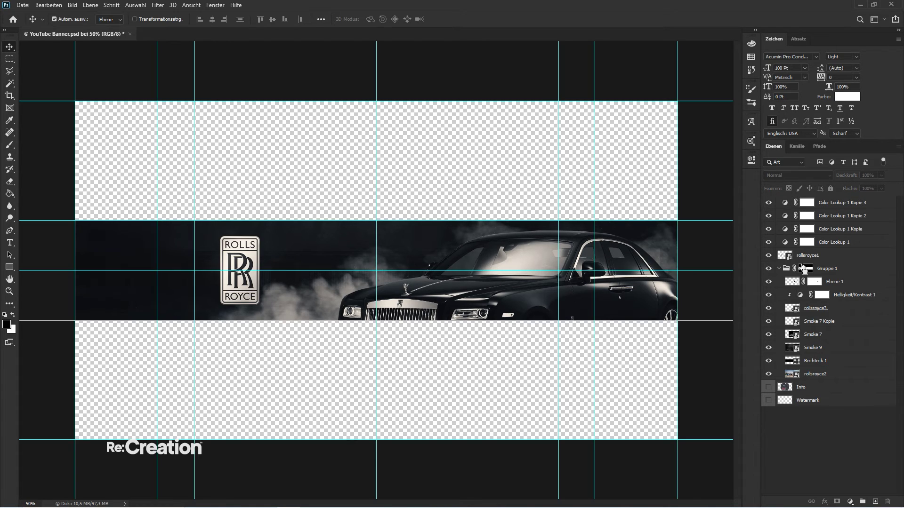
left_click(822, 258)
key("Left")
key("Left")
key("Left")
key("Left")
key("Left")
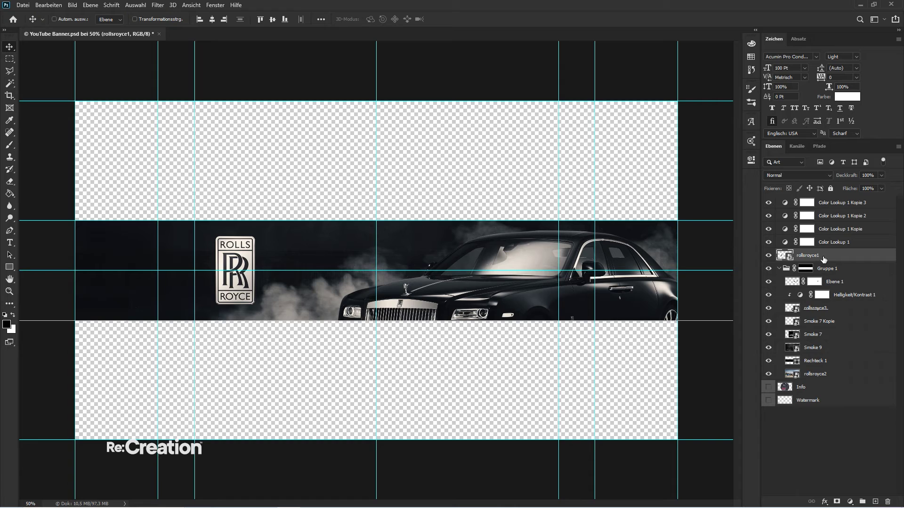
key("ctrl+semicolon")
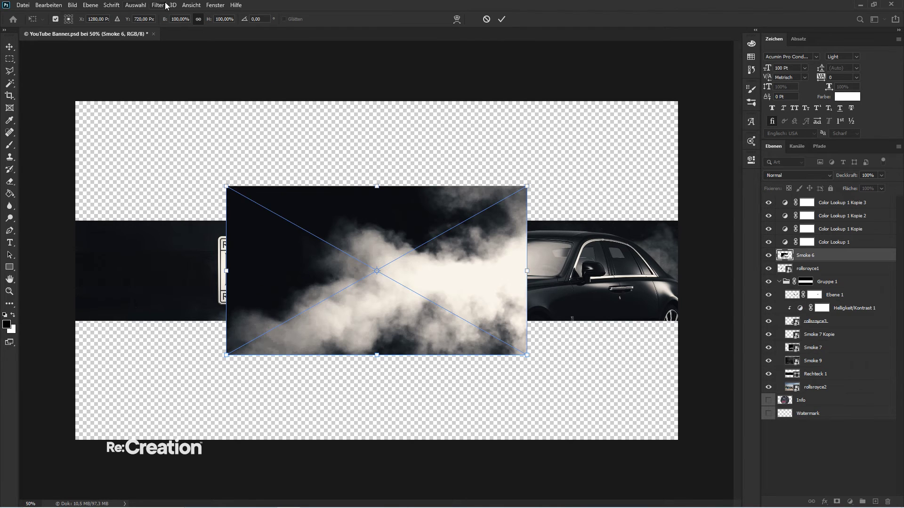
- Place the Smoke 6 image, flip it vertically, and blend it in Negativ multiplizieren mode
key("Return")
left_click(49, 5)
mouse_move(108, 220)
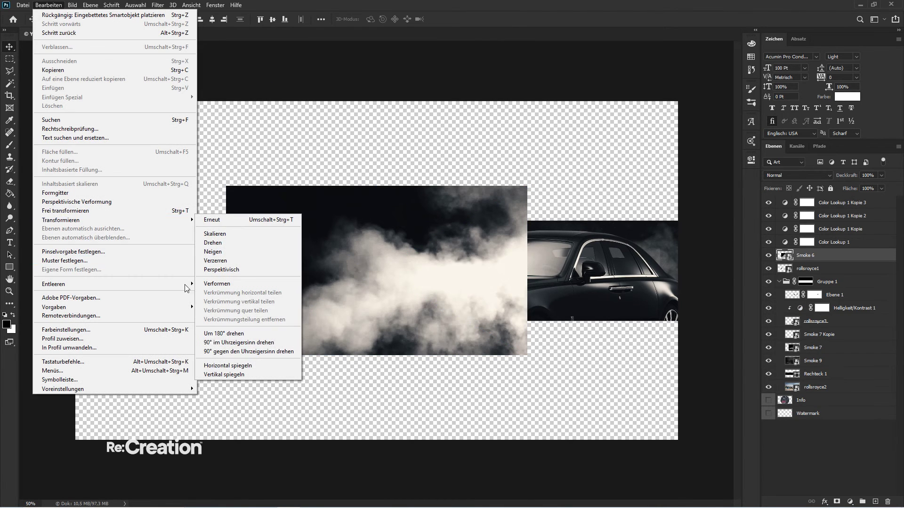
left_click(221, 367)
left_click(804, 174)
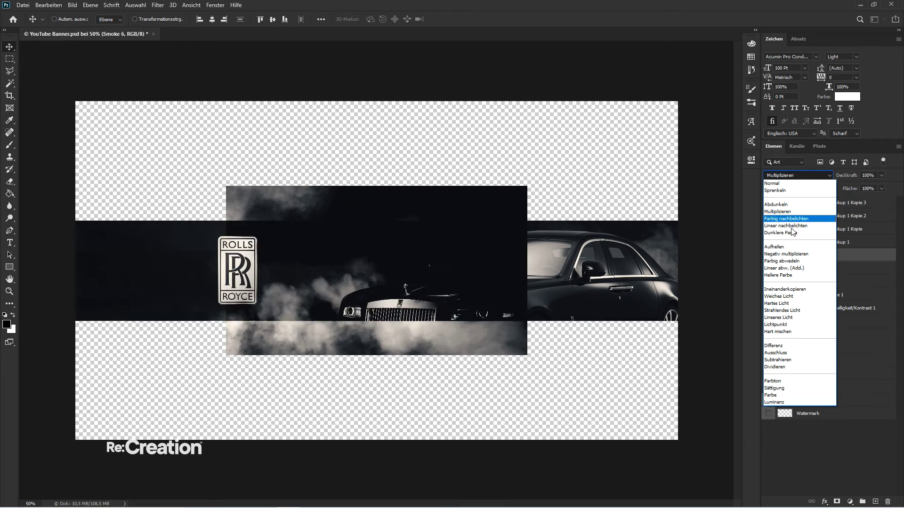
left_click(794, 254)
- Position Smoke 6 at the lower left, between Smoke 7 and Smoke 9, at 50% opacity
left_click_drag(602, 278, 354, 313)
left_click_drag(812, 258, 819, 352)
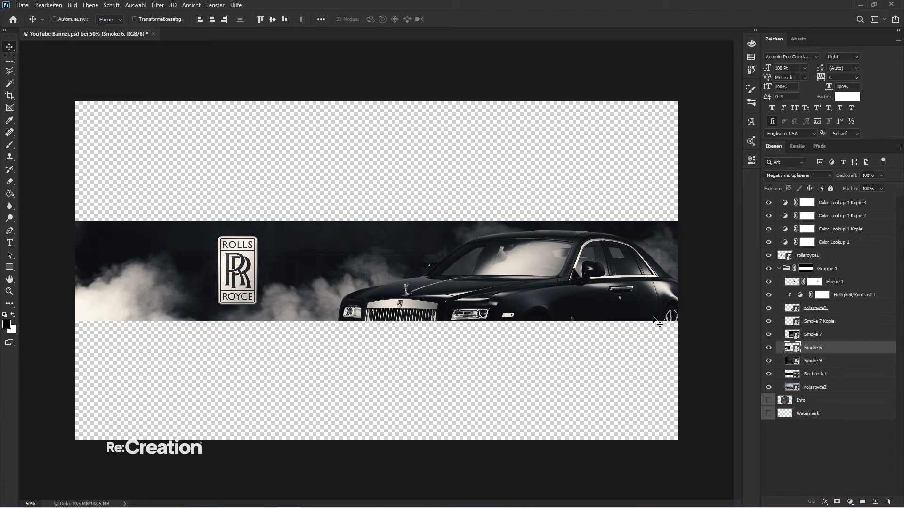
left_click_drag(264, 337, 270, 342)
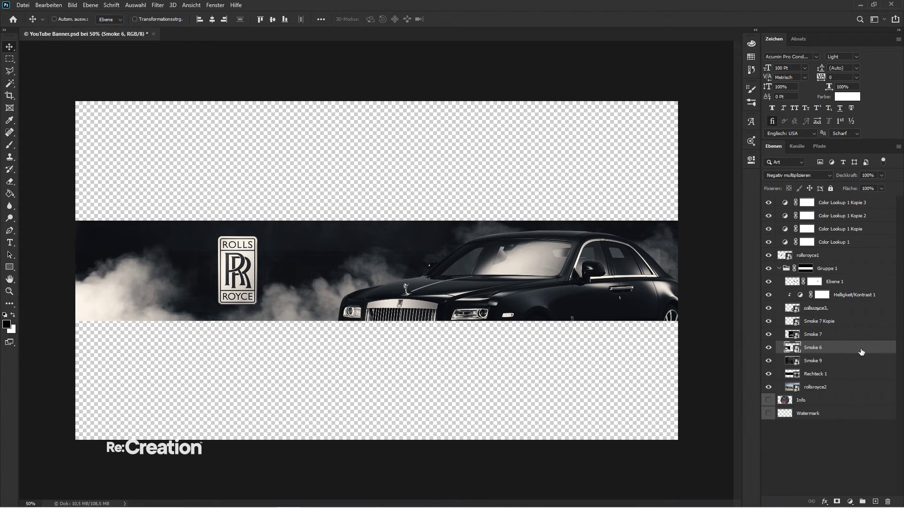
key("5")
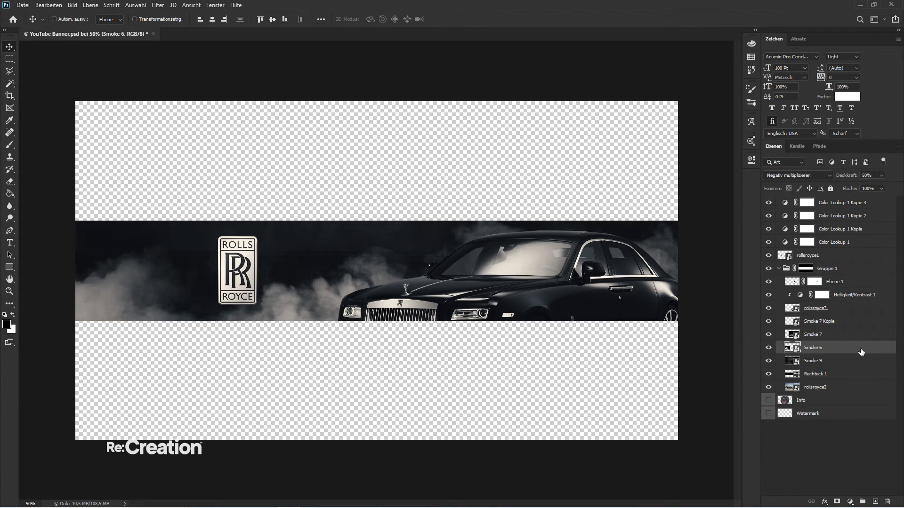
left_click_drag(333, 344, 310, 351)
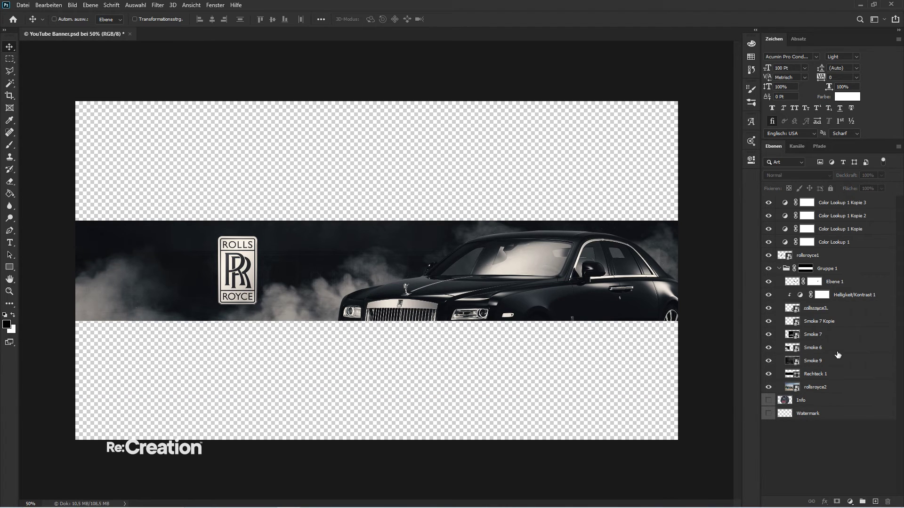
- Apply a 6 px Gaussian Blur to Smoke 6, nudge it down, and raise rollsroyce1 to the top
key("ctrl+alt+f")
type("1")
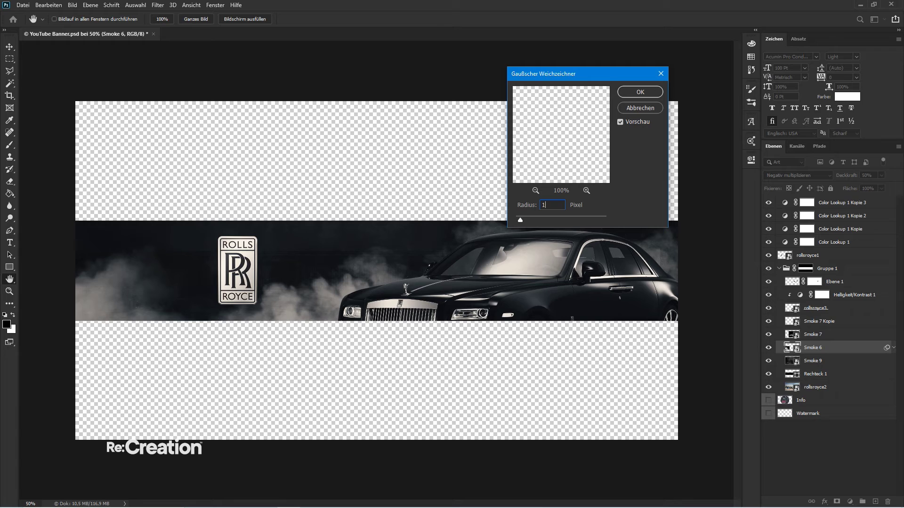
key("BackSpace")
type("2")
type("6")
key("Return")
key("v")
left_click_drag(348, 422, 346, 429)
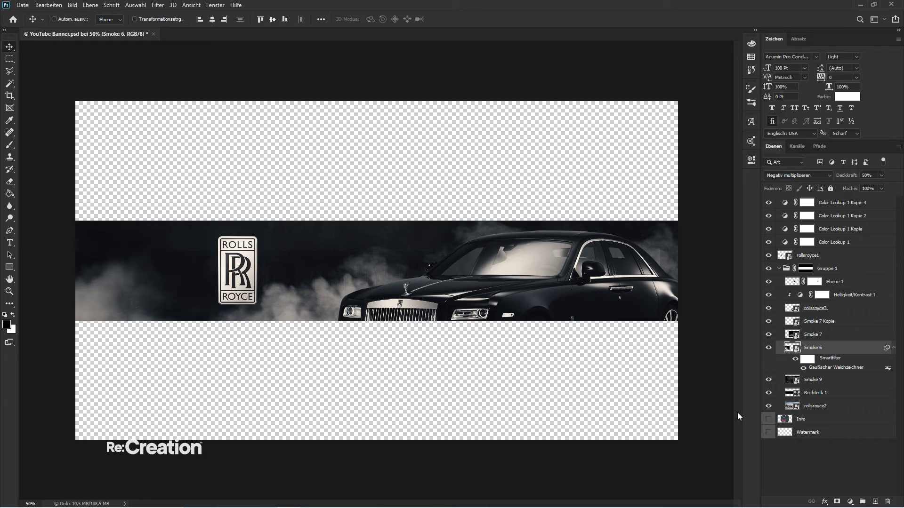
left_click(816, 458)
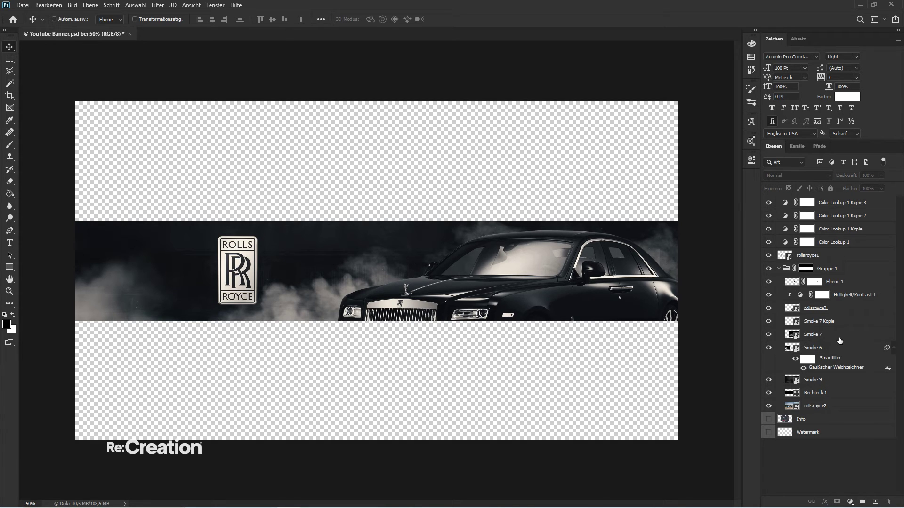
mouse_move(831, 257)
left_mouse_down()
mouse_move(818, 200)
mouse_move(827, 266)
left_mouse_up()
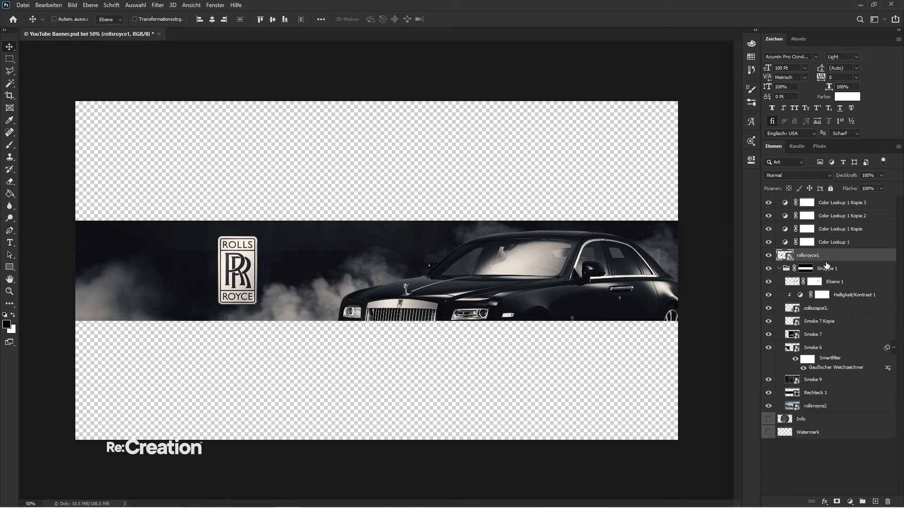
- Give rollsroyce1 a black Schlagschatten: 100% opacity, 0 px distance, 70 px size, 4% noise
double_click(834, 261)
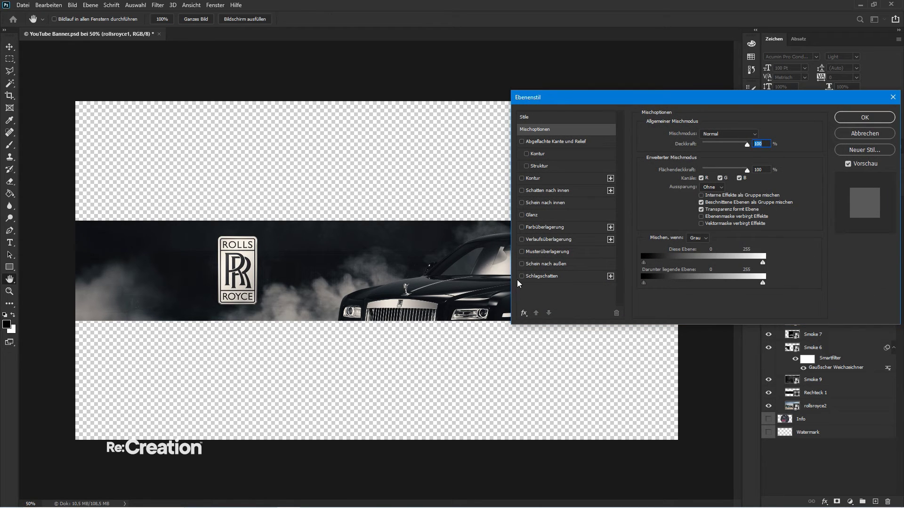
left_click(522, 277)
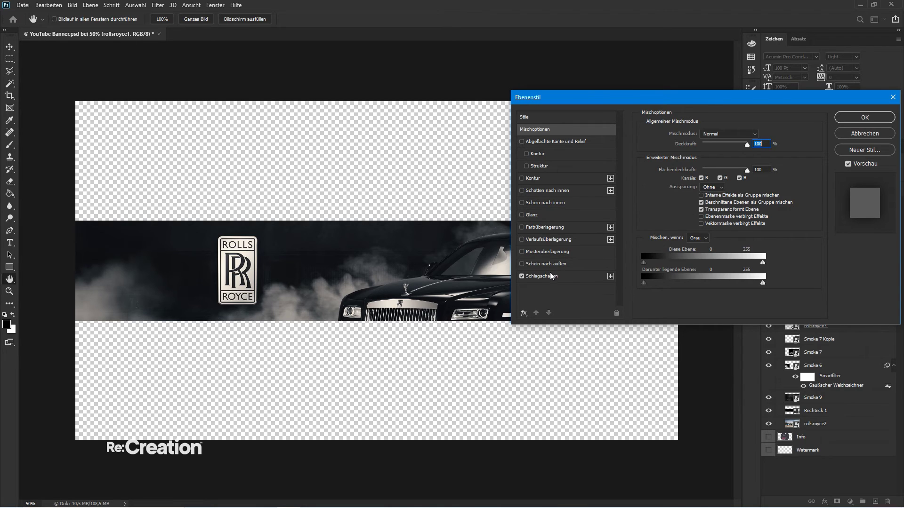
left_click(546, 277)
left_click_drag(712, 152, 770, 171)
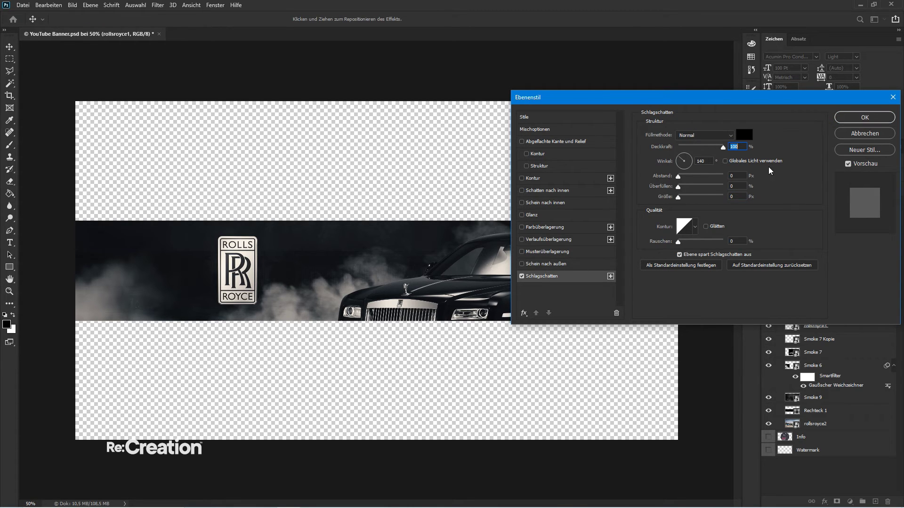
left_click_drag(677, 198, 692, 198)
left_click(850, 122)
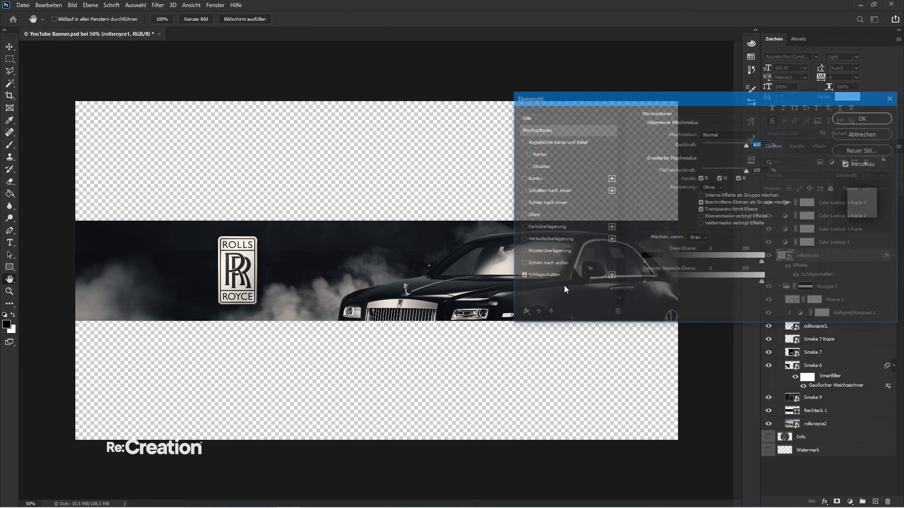
left_click(545, 279)
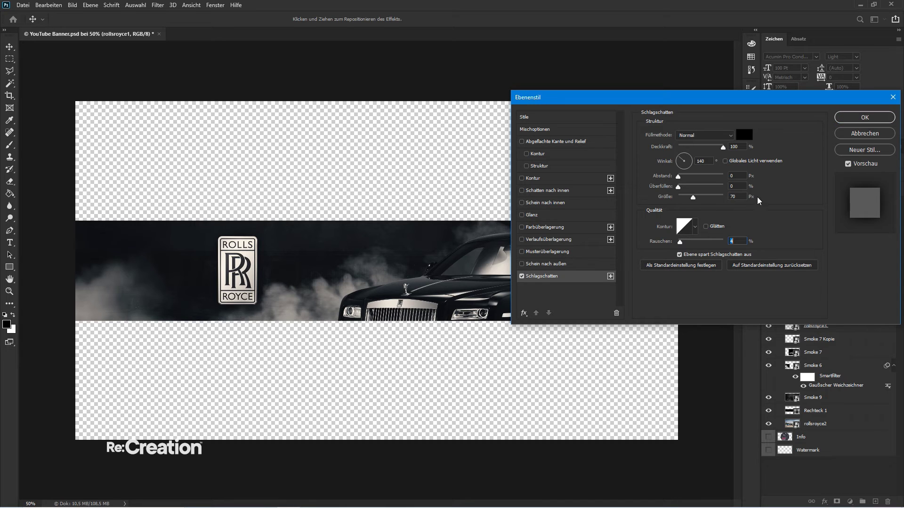
left_click(852, 124)
left_click(771, 464)
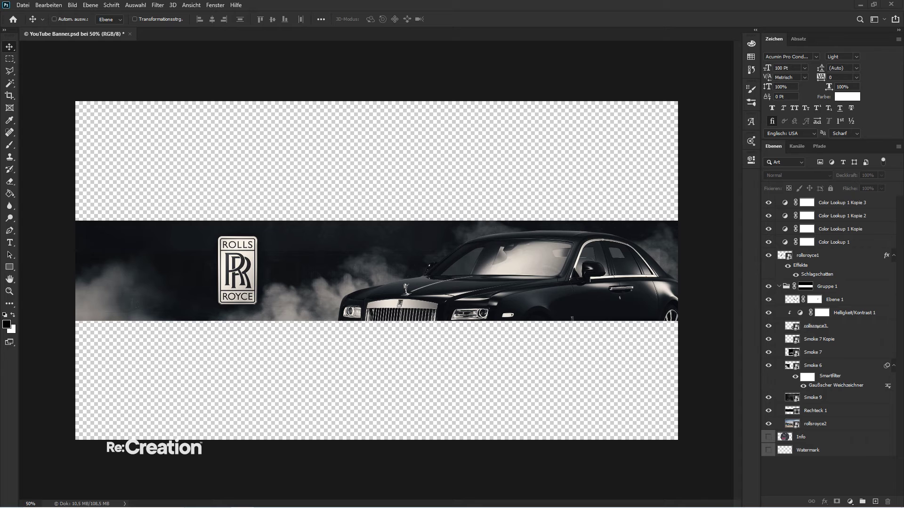
- Place lensflare1 in Negativ multiplizieren mode and position it over the top of the logo
left_click(672, 210)
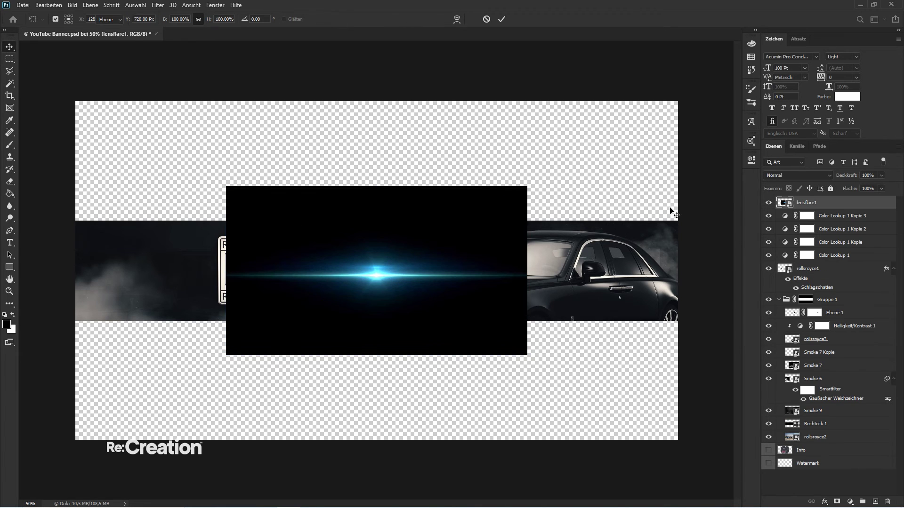
left_click(793, 177)
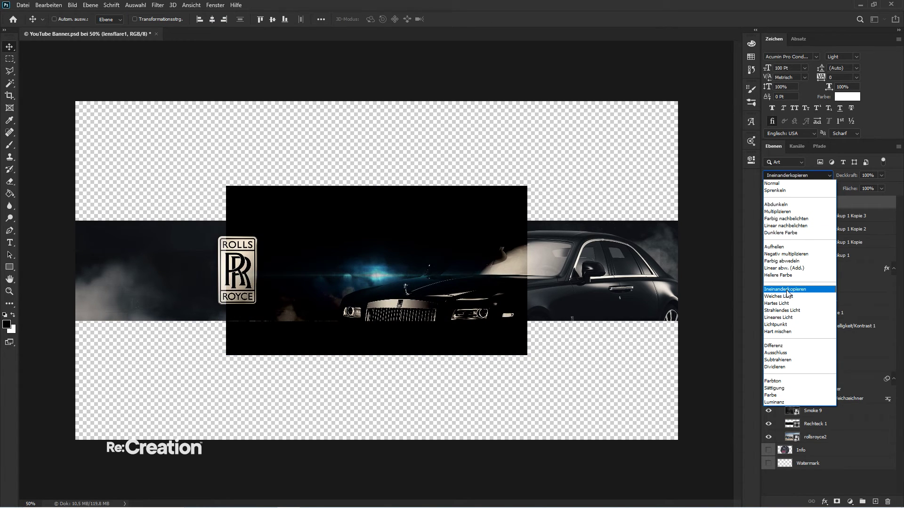
left_click(785, 254)
left_click_drag(514, 205, 325, 195)
key("ctrl+t")
key("Return")
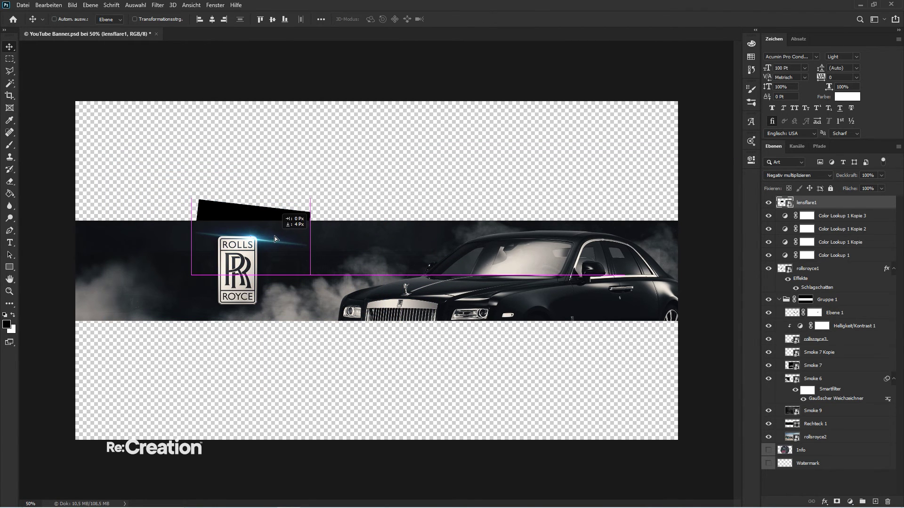
- Zoom in on the logo and add a Schwarzweiß (black-and-white) adjustment layer
key("ctrl+plus")
key("ctrl+plus")
key("ctrl+plus")
key("h")
left_click_drag(56, 214, 627, 322)
key("v")
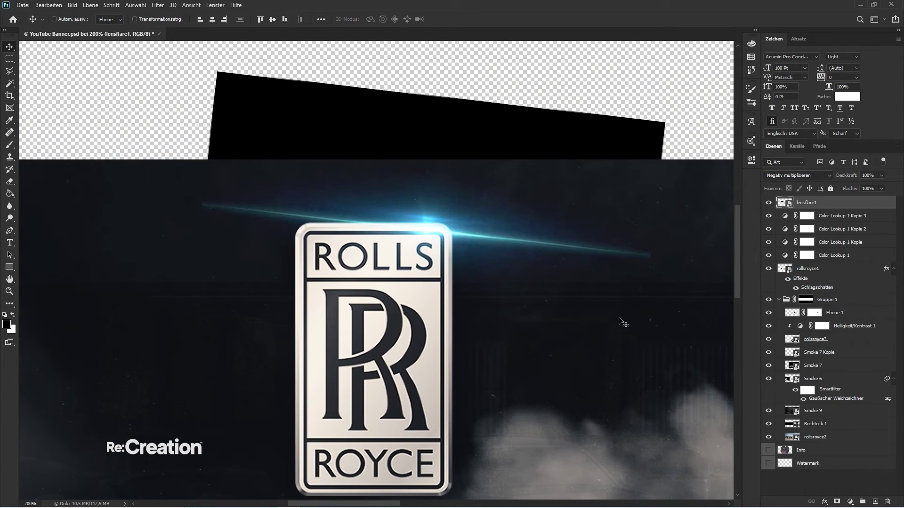
left_click(849, 503)
left_click(828, 428)
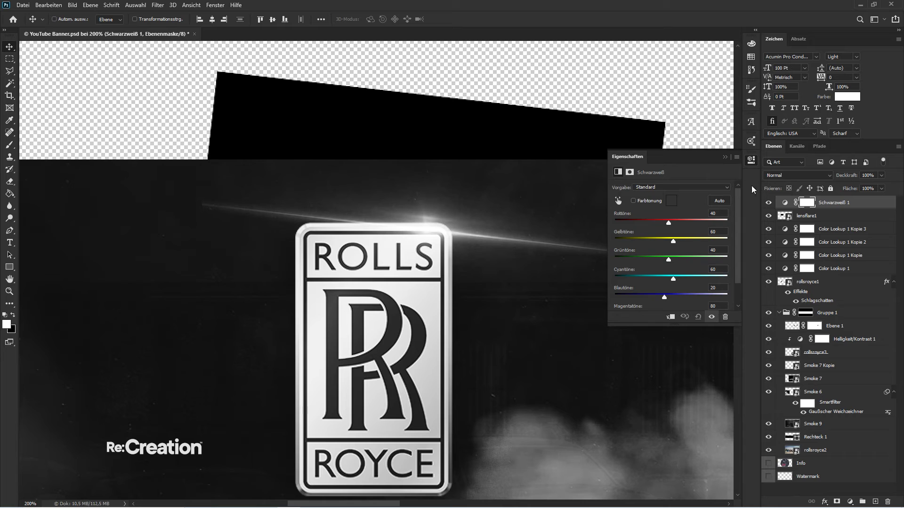
left_click(725, 157)
- Clip Schwarzweiß 1 to the lens flare and nudge the flare about 20 px right
right_click(825, 203)
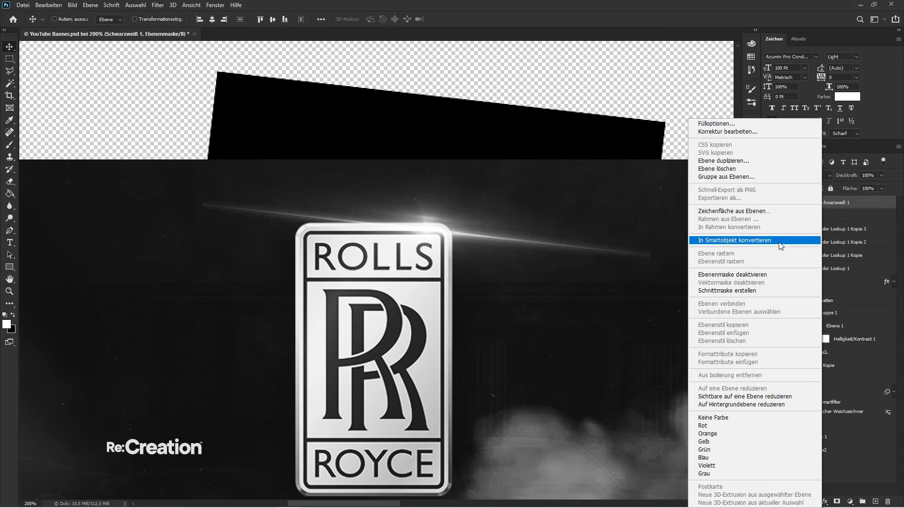
left_click(763, 290)
left_click(807, 216)
left_click_drag(514, 243, 530, 243)
- Try warping the lens flare, then cancel the warp to restore it
left_click(49, 5)
mouse_move(88, 221)
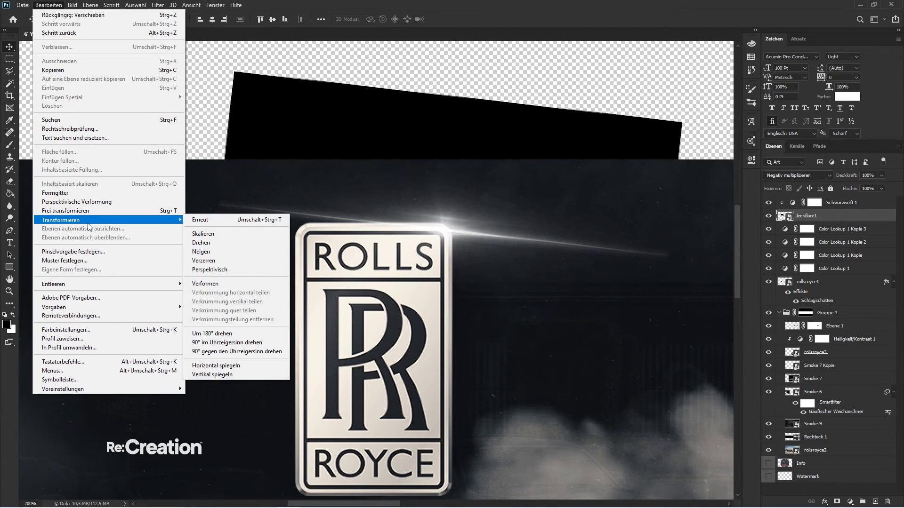
left_click(210, 283)
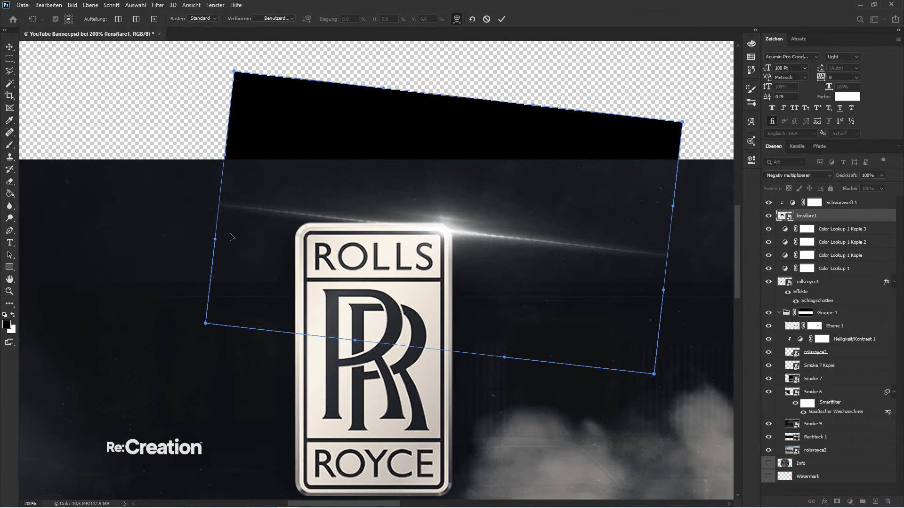
left_click_drag(237, 224, 231, 266)
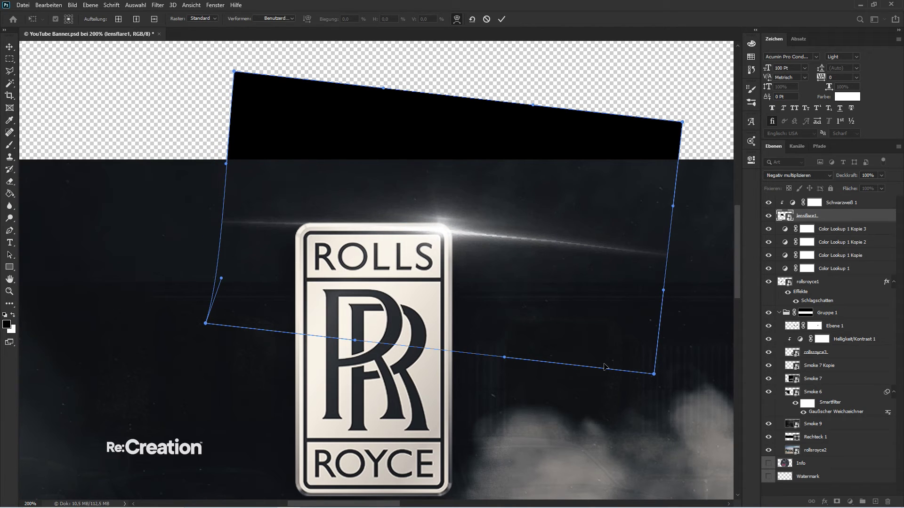
mouse_move(635, 337)
left_mouse_down()
mouse_move(542, 321)
mouse_move(414, 264)
mouse_move(409, 272)
mouse_move(452, 329)
mouse_move(490, 454)
mouse_move(472, 466)
left_mouse_up()
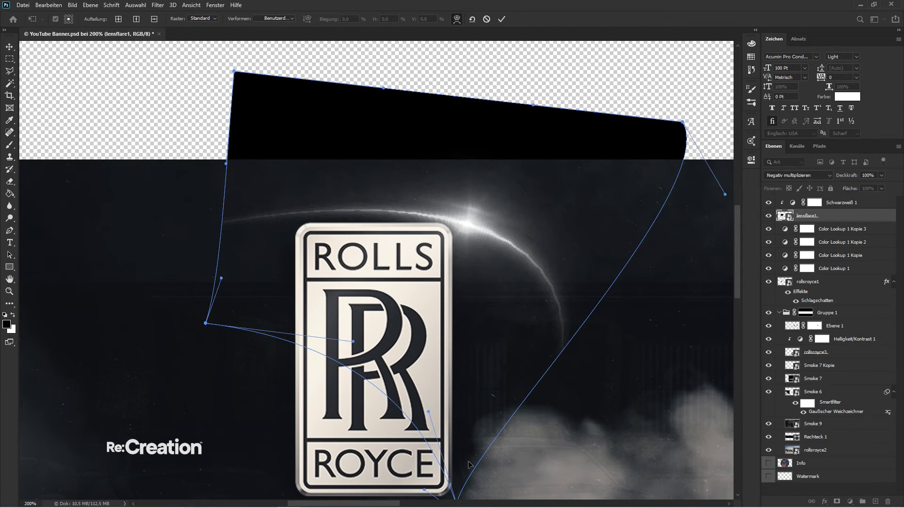
key("Escape")
- Warp the lens flare into a gentle curve arcing across the badge top and commit
left_click(48, 5)
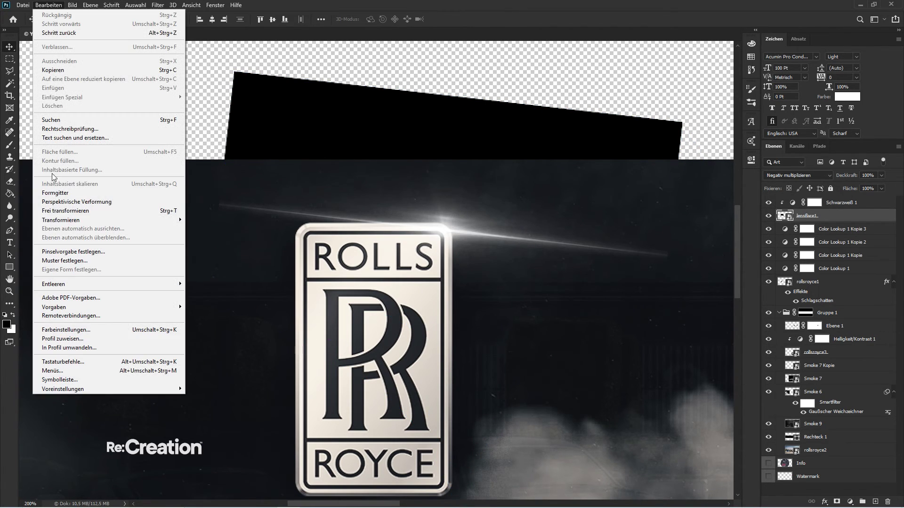
mouse_move(95, 221)
left_click(205, 283)
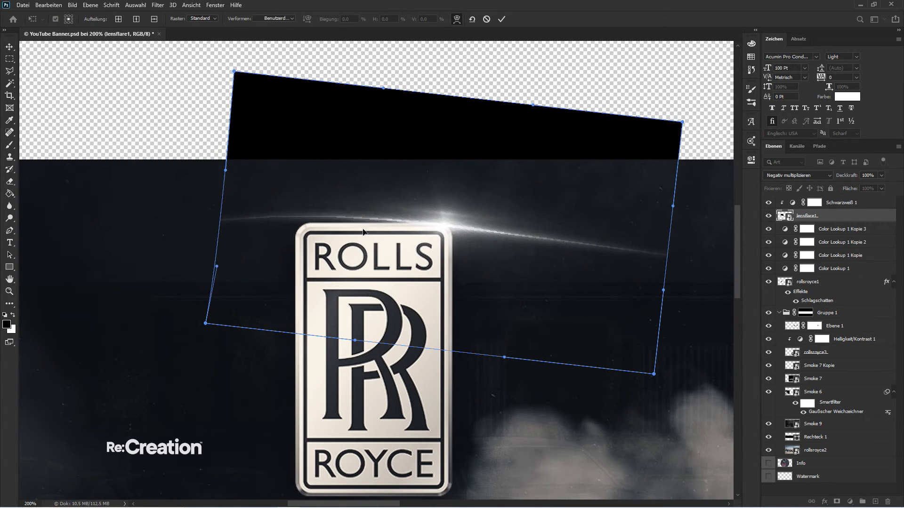
left_click_drag(639, 266, 633, 285)
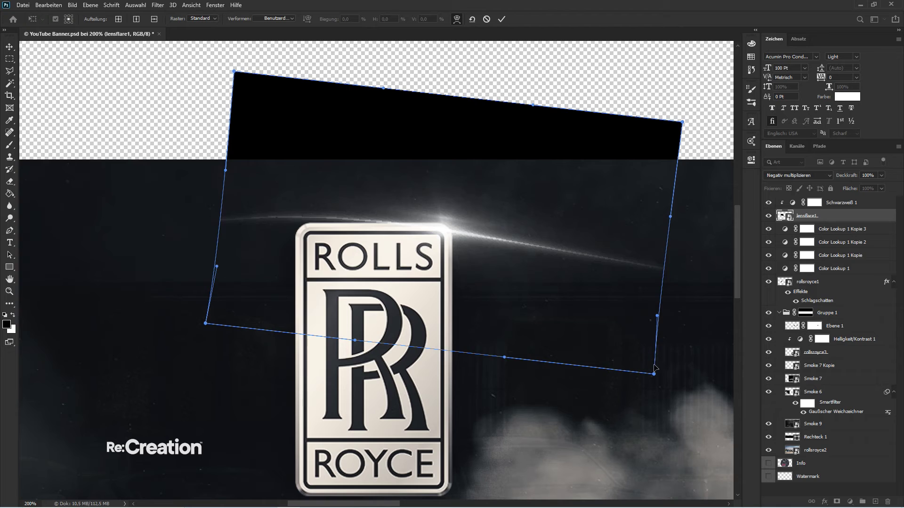
left_click_drag(654, 366, 593, 432)
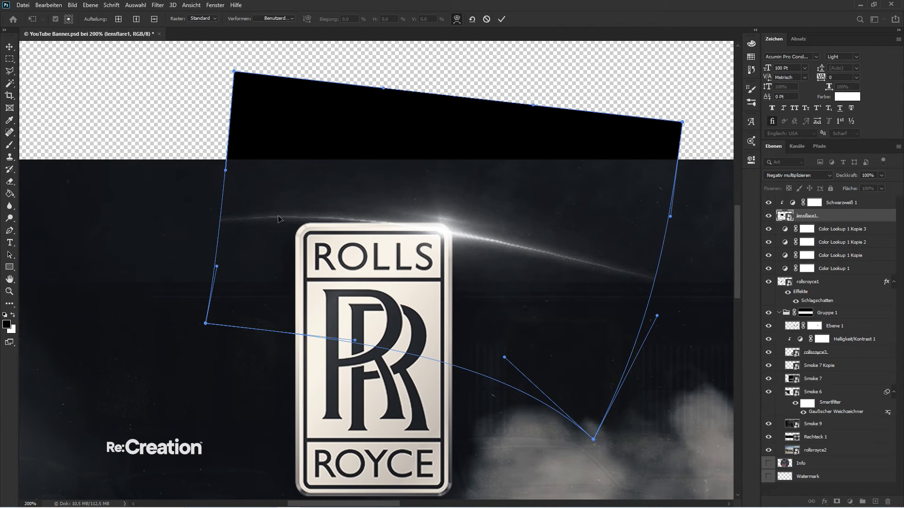
left_click_drag(242, 241, 262, 243)
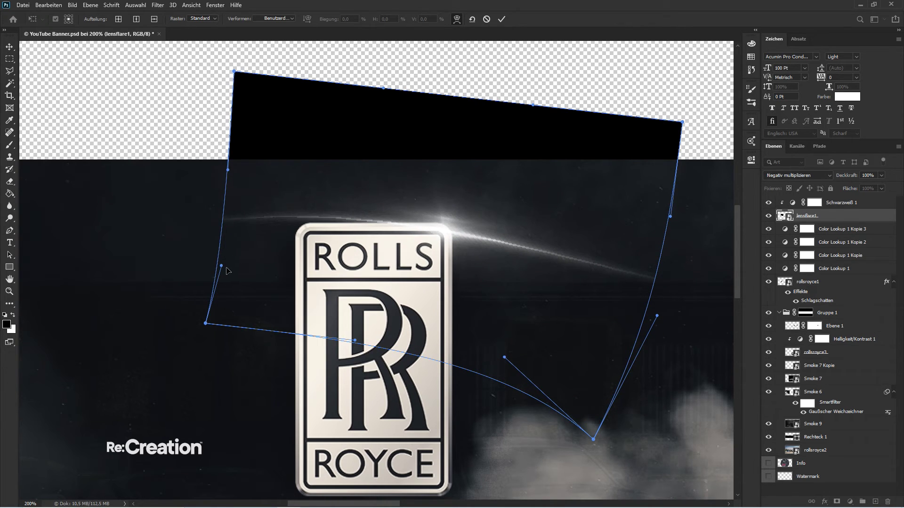
mouse_move(227, 271)
left_mouse_down()
mouse_move(213, 262)
mouse_move(222, 232)
mouse_move(238, 221)
mouse_move(266, 254)
left_mouse_up()
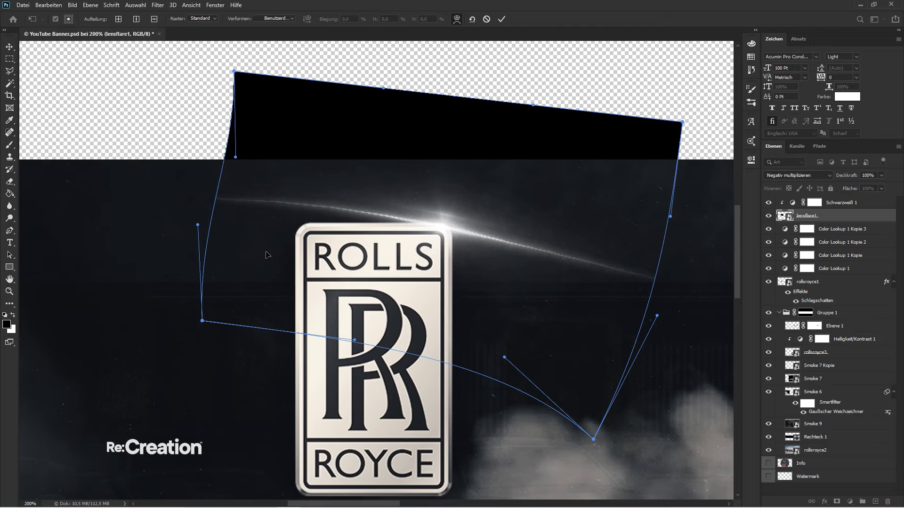
mouse_move(355, 346)
left_mouse_down()
mouse_move(306, 356)
mouse_move(315, 352)
left_mouse_up()
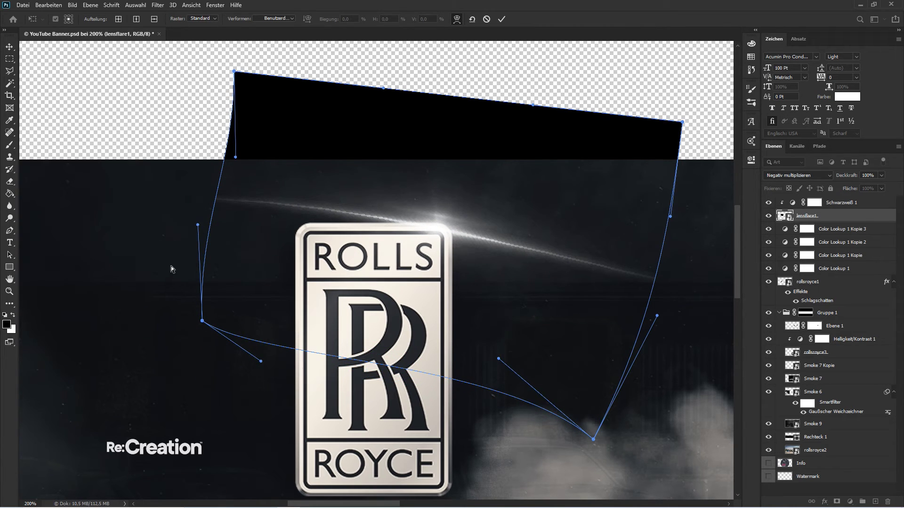
mouse_move(195, 228)
left_mouse_down()
mouse_move(189, 246)
mouse_move(221, 238)
left_mouse_up()
key("Return")
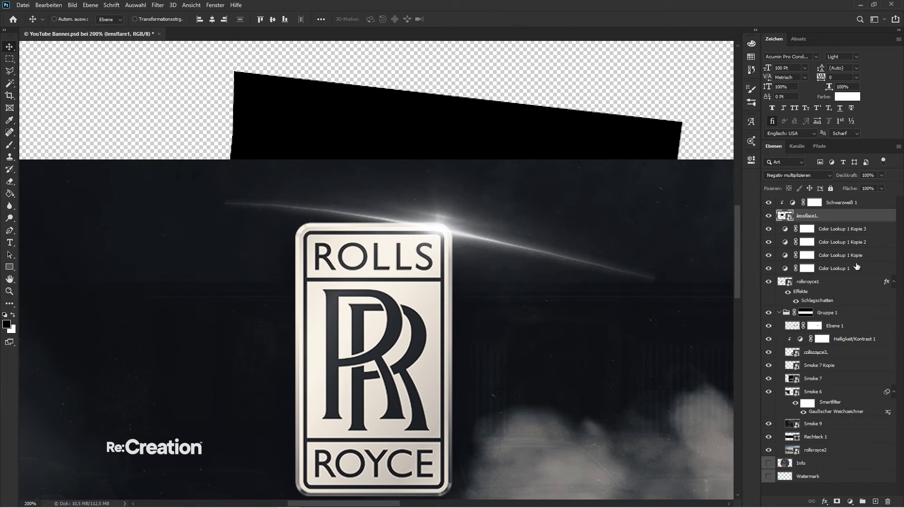
- Group lensflare1 and Schwarzweiß 1 into Gruppe 2 above rollsroyce1
left_click(842, 205, "shift")
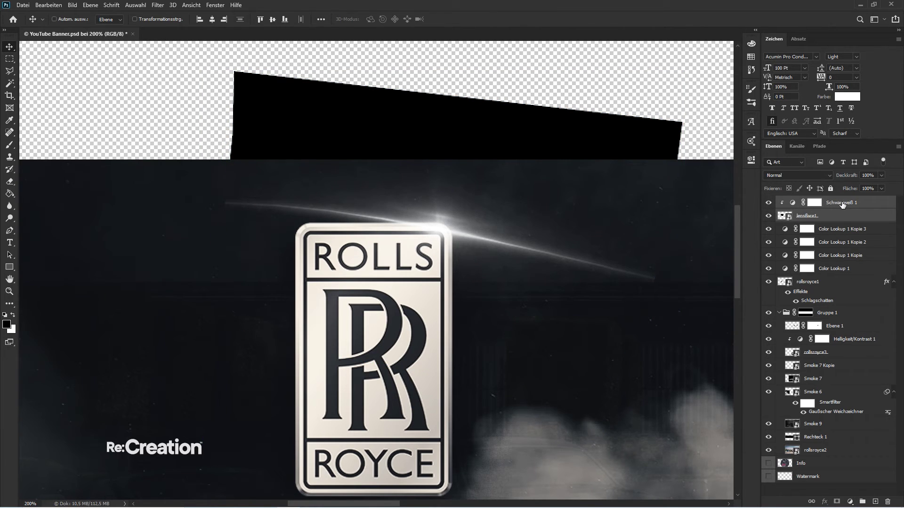
left_click_drag(840, 222, 837, 322)
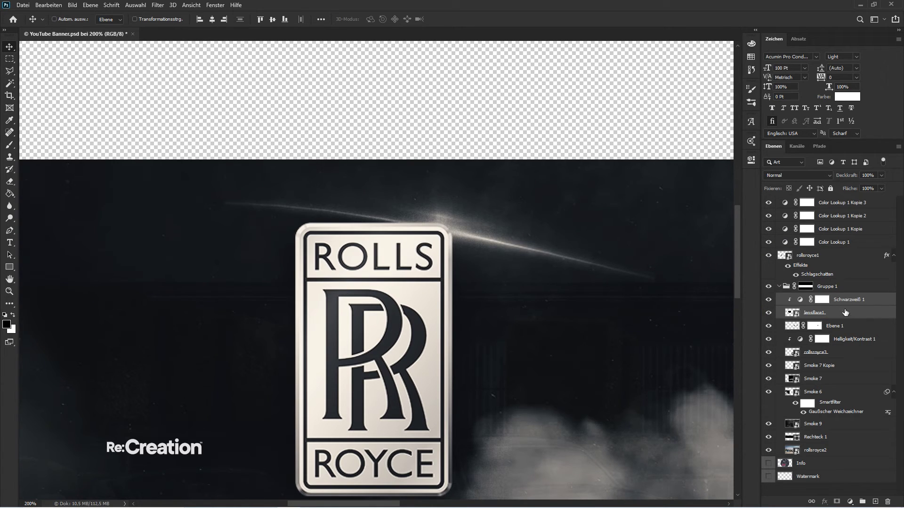
left_click_drag(846, 312, 827, 248)
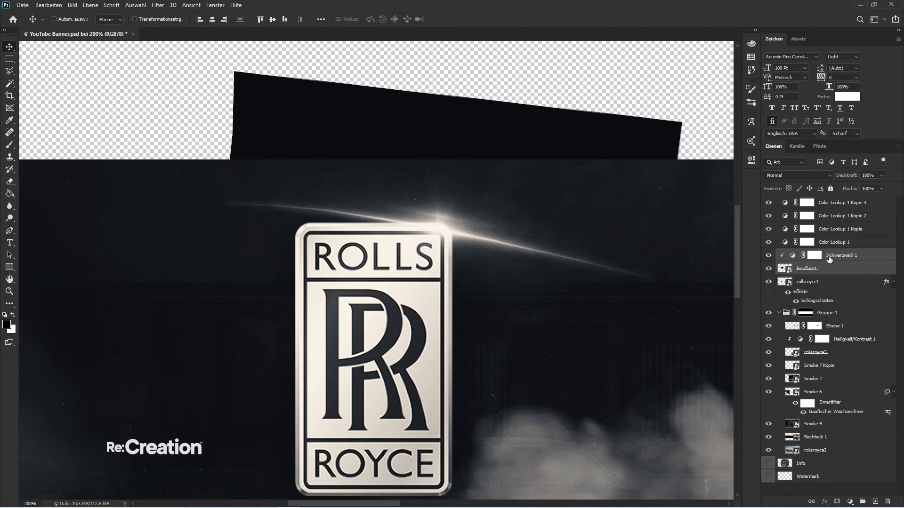
key("ctrl+g")
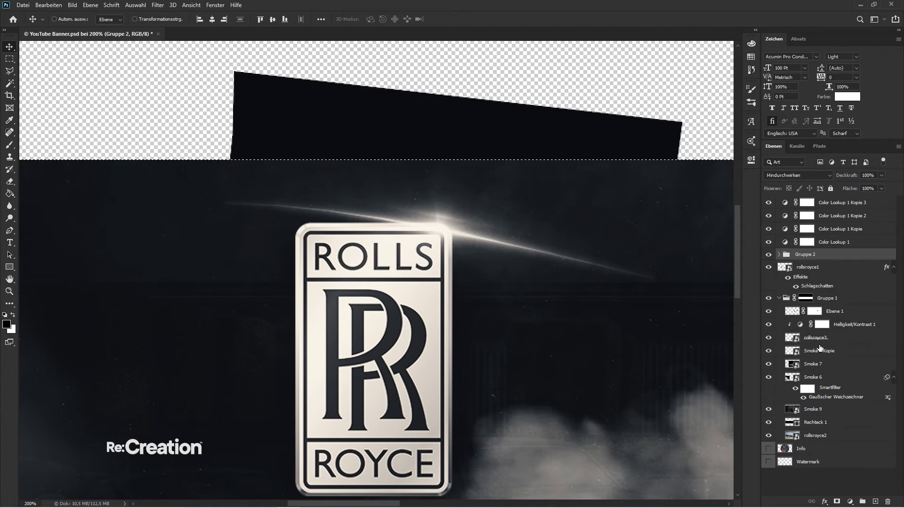
- Add masks to Gruppe 2 and lensflare1, painting black with an 80 px brush over the streak's ends
left_click(837, 502)
left_click(779, 255)
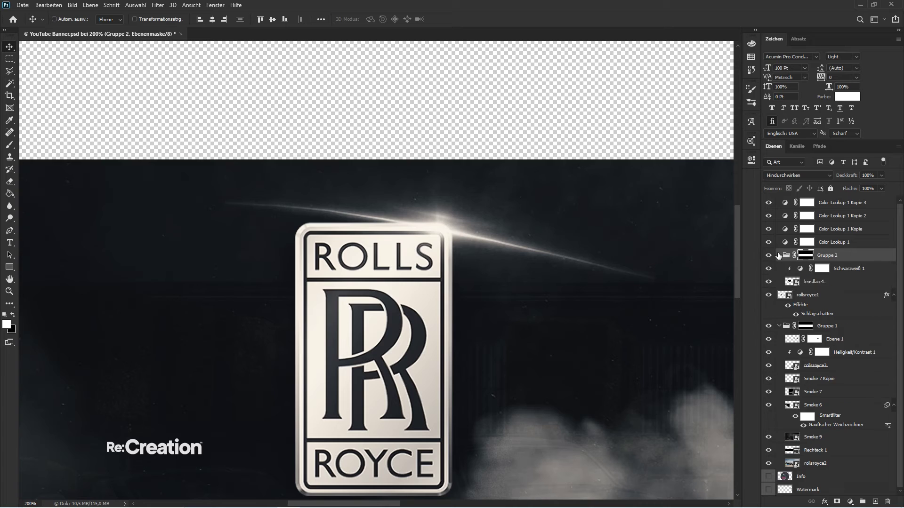
left_click(823, 282)
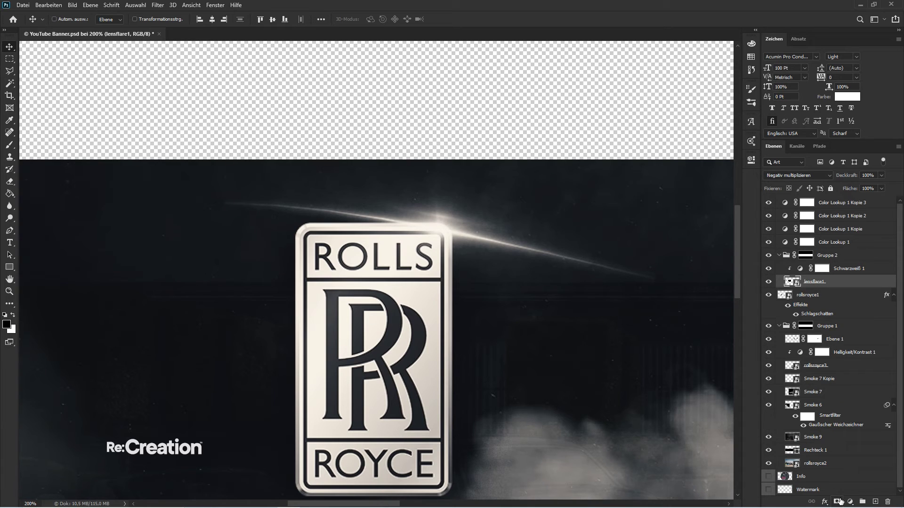
left_click(836, 502)
key("b")
key("x")
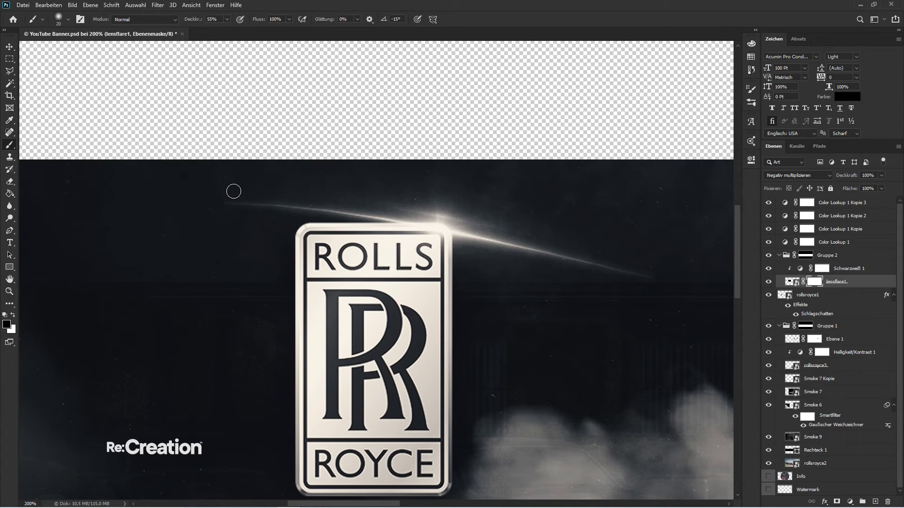
key("bracketright")
key("bracketright")
key("bracketright")
key("bracketright")
key("bracketright")
key("bracketright")
left_click_drag(233, 192, 297, 198)
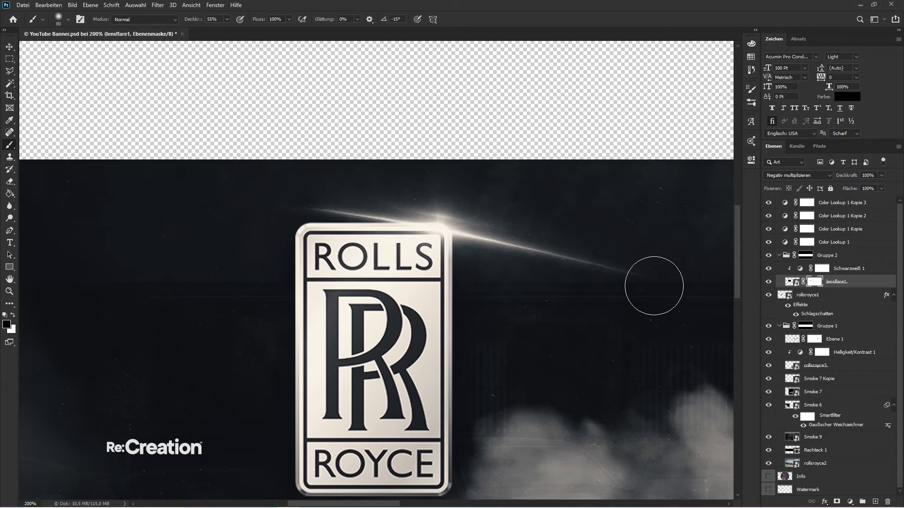
mouse_move(654, 284)
left_mouse_down()
mouse_move(591, 267)
mouse_move(546, 268)
left_mouse_up()
- Paint white on the lensflare1 mask to restore the streak's right tip
key("h")
left_click_drag(238, 288, 238, 289)
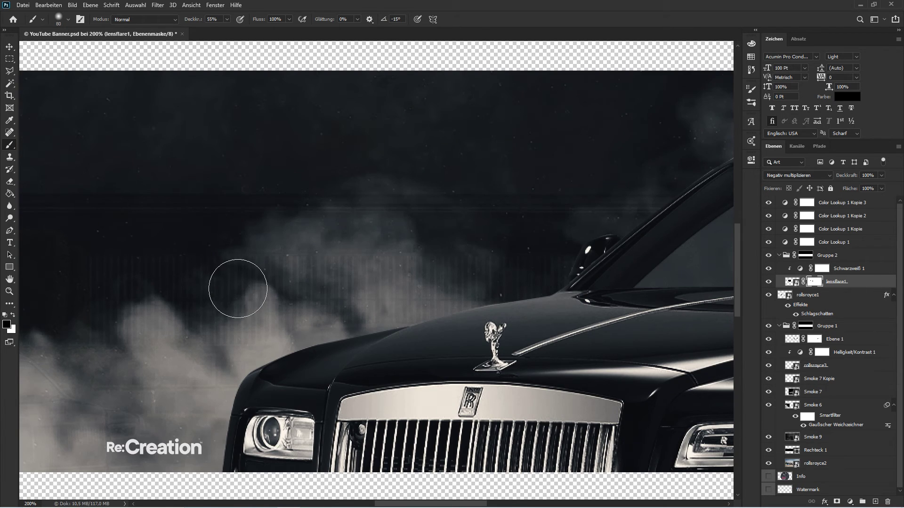
key("ctrl+minus")
key("ctrl+minus")
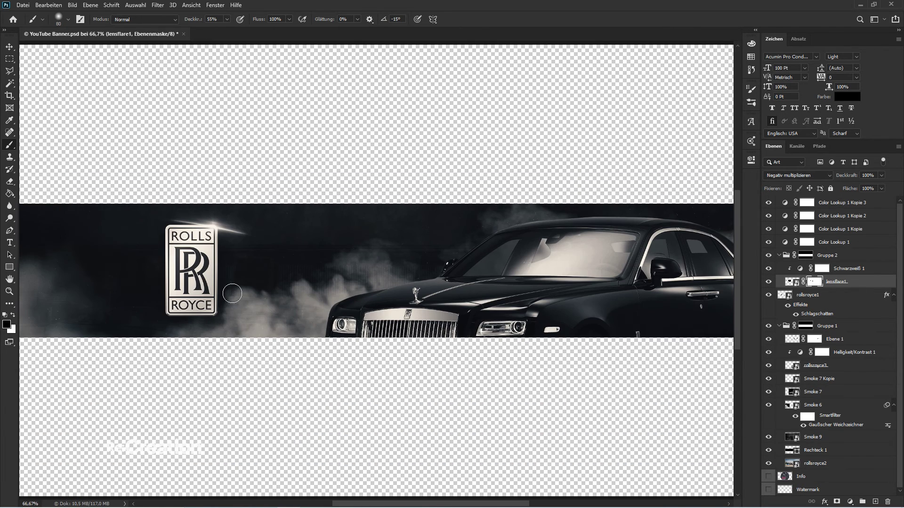
key("x")
left_click_drag(246, 236, 253, 236)
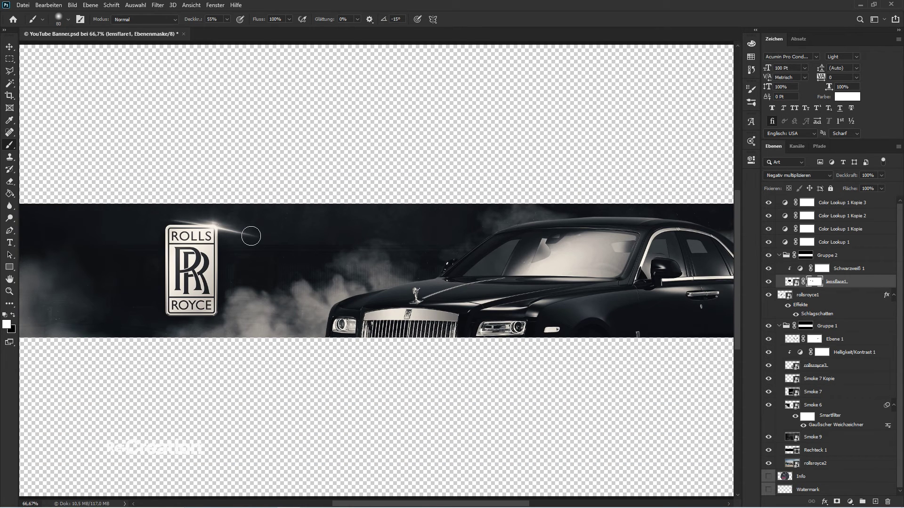
- Zoom to 300% and move the flare onto the RR badge's top edge
key("v")
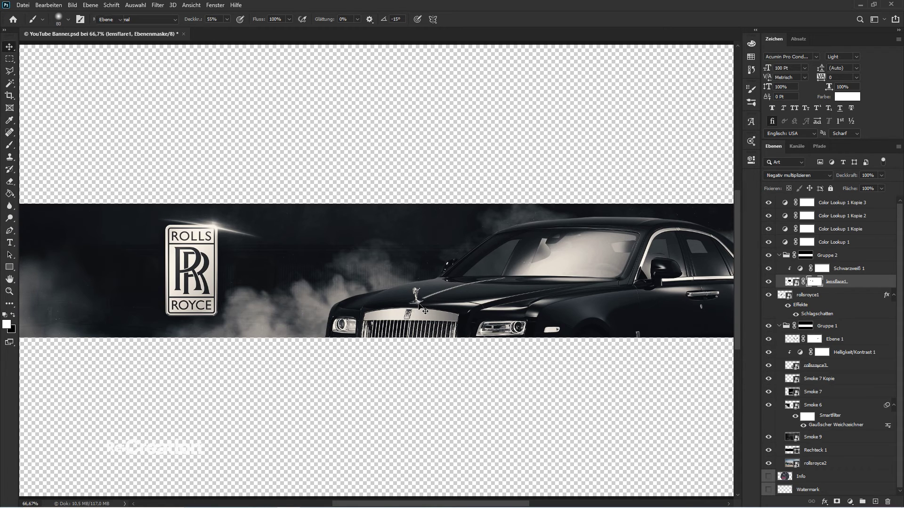
left_click(793, 282)
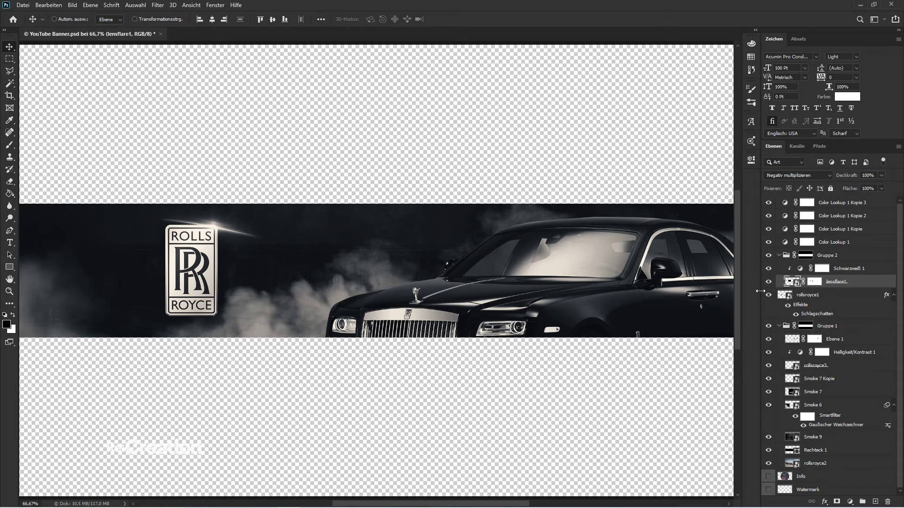
key("ctrl+plus")
key("ctrl+plus")
key("ctrl+plus")
key("space")
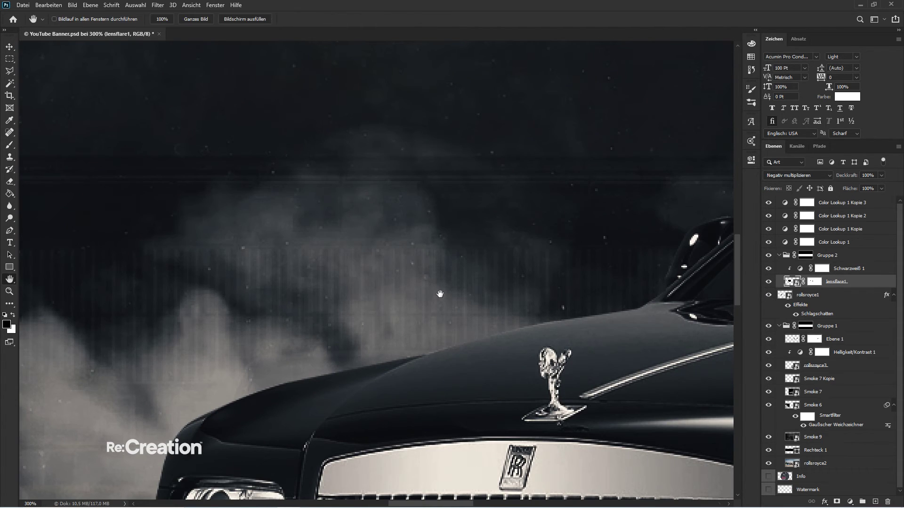
left_click_drag(439, 294, 552, 232)
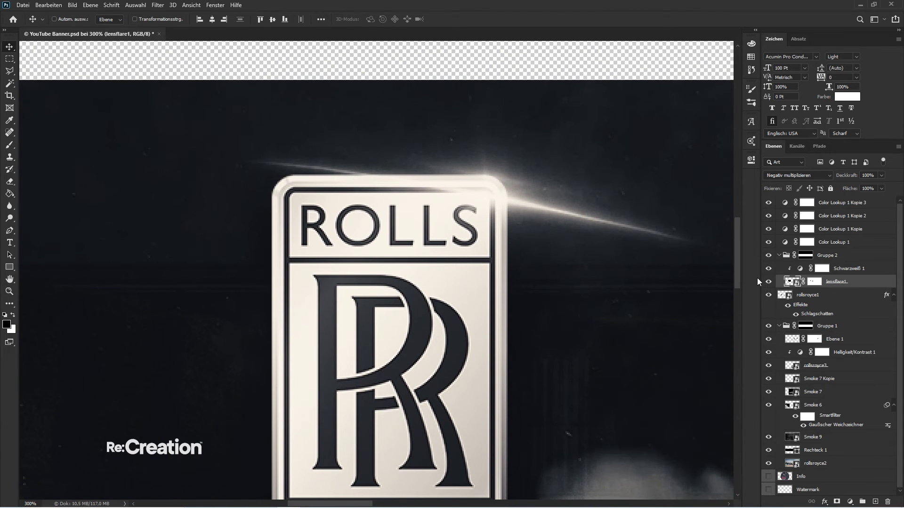
left_click_drag(499, 184, 415, 168)
- Finish placing the flare on the badge and delete the lensflare1 layer mask
left_click(466, 206)
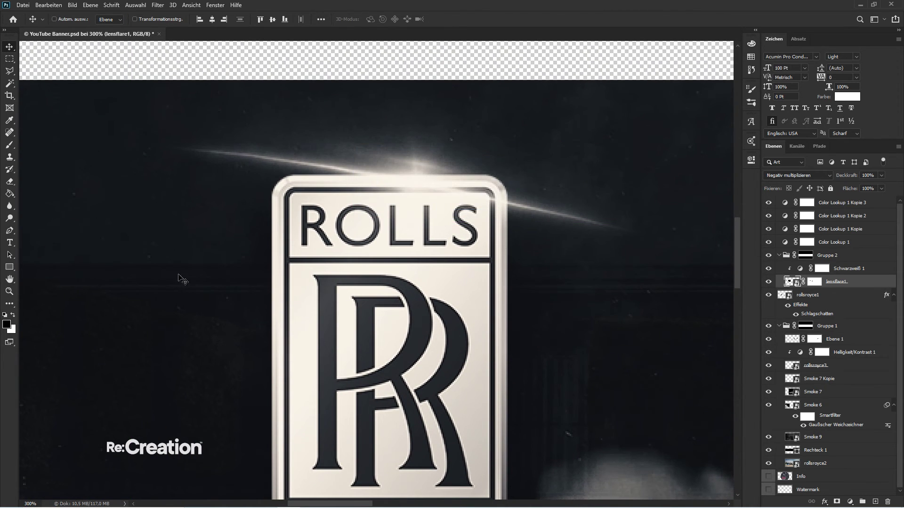
key("ctrl+minus")
key("ctrl+minus")
key("ctrl+minus")
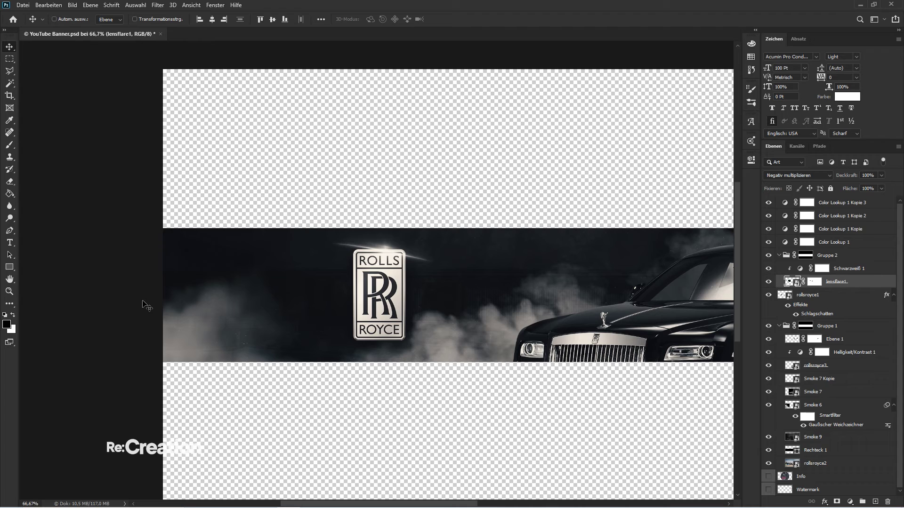
left_click(142, 306)
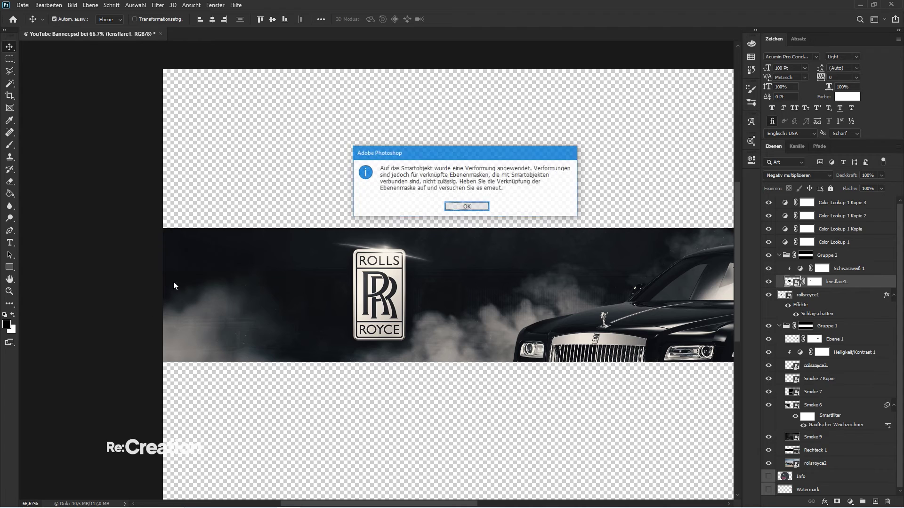
left_click(465, 207)
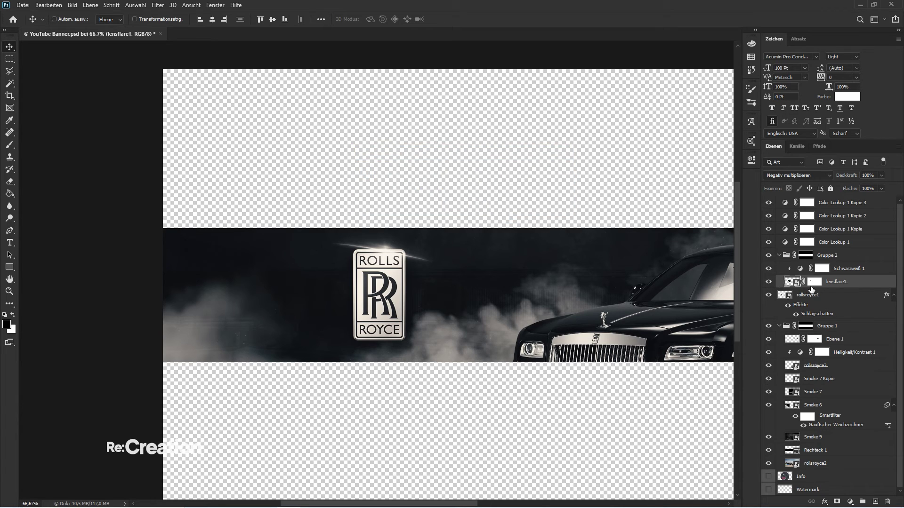
right_click(812, 289)
left_click(814, 301)
- Rotate the flare streak back to level and shift it about 60 px right
key("ctrl+t")
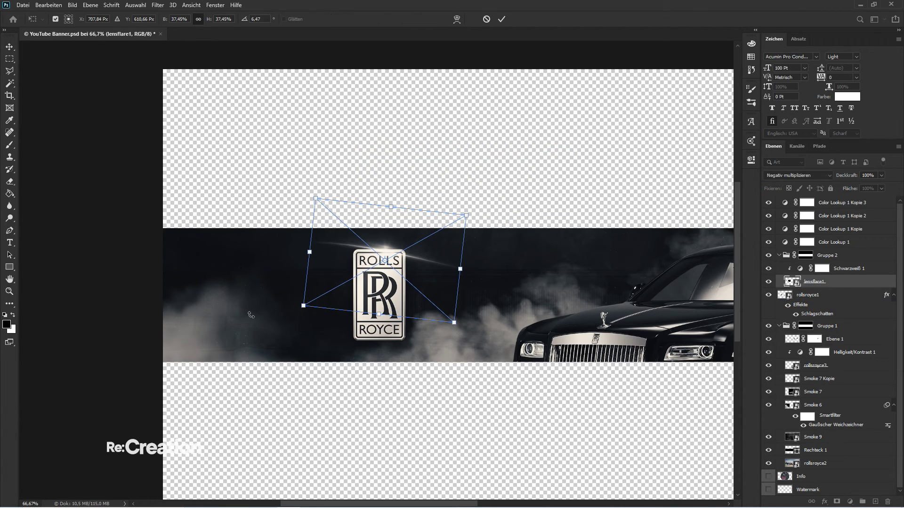
left_click_drag(251, 315, 258, 322)
key("Return")
key("ctrl+plus")
key("ctrl+plus")
key("ctrl+plus")
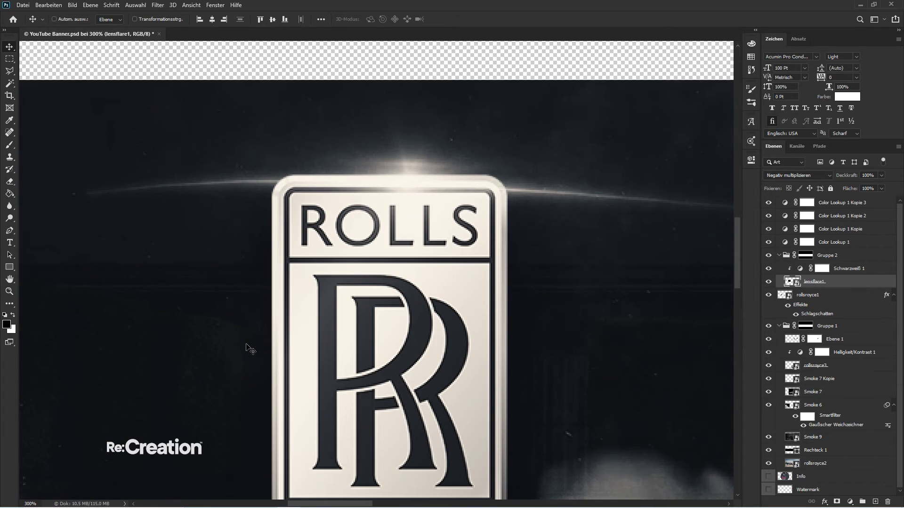
left_click_drag(445, 168, 478, 162)
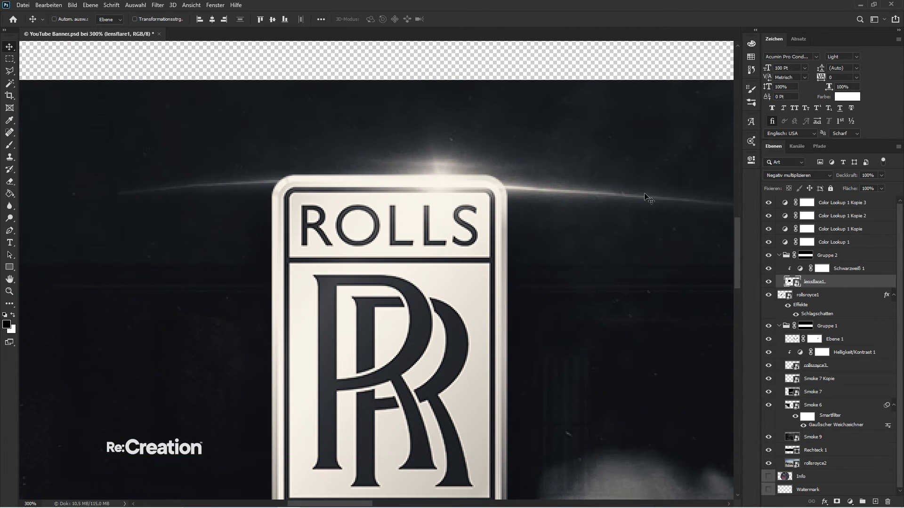
- Add a new mask to fade the flare's right end, then delete lensflare1 and Schwarzweiß 1
left_click(836, 502)
key("b")
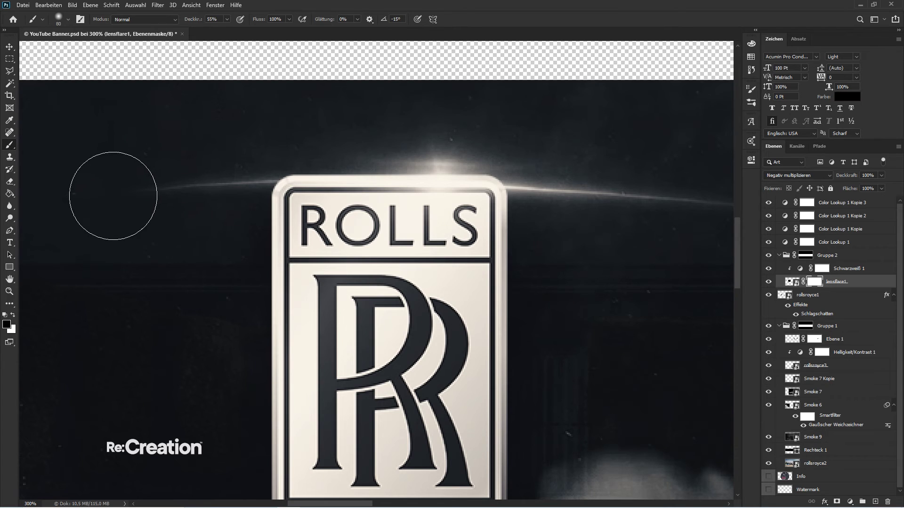
key("ctrl+minus")
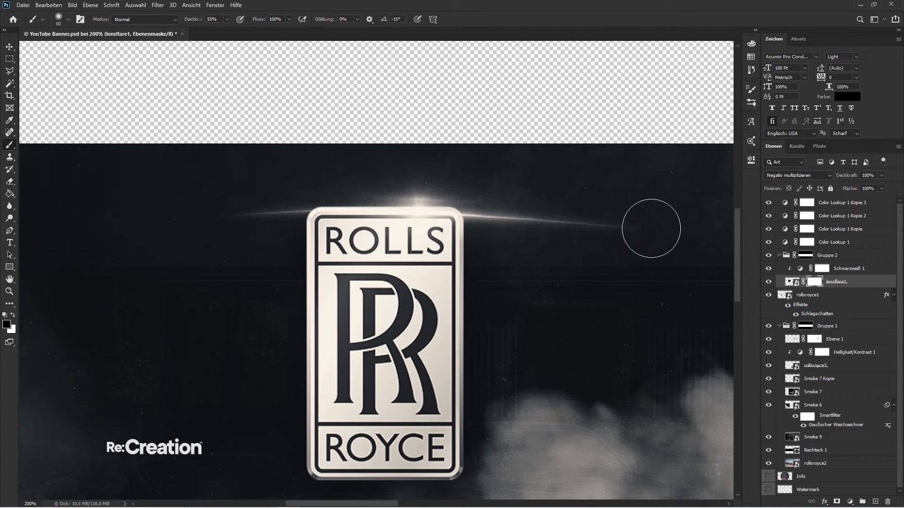
left_click(635, 229)
key("ctrl+minus")
key("ctrl+minus")
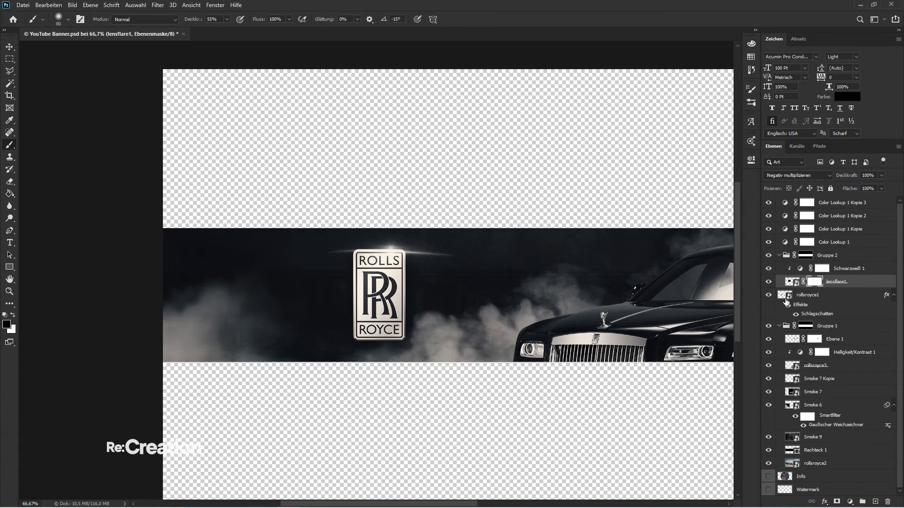
key("Delete")
- Lower the Rechteck 1 layer's opacity to 90%
key("v")
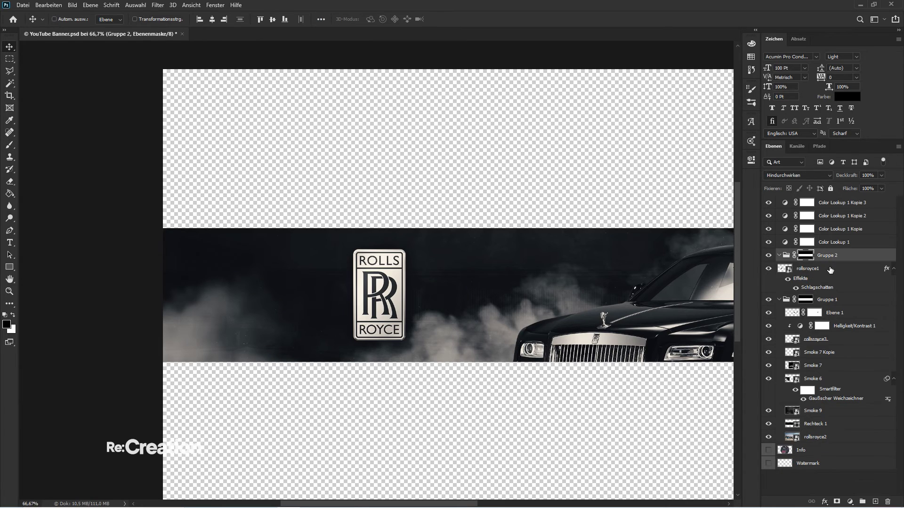
key("ctrl+plus")
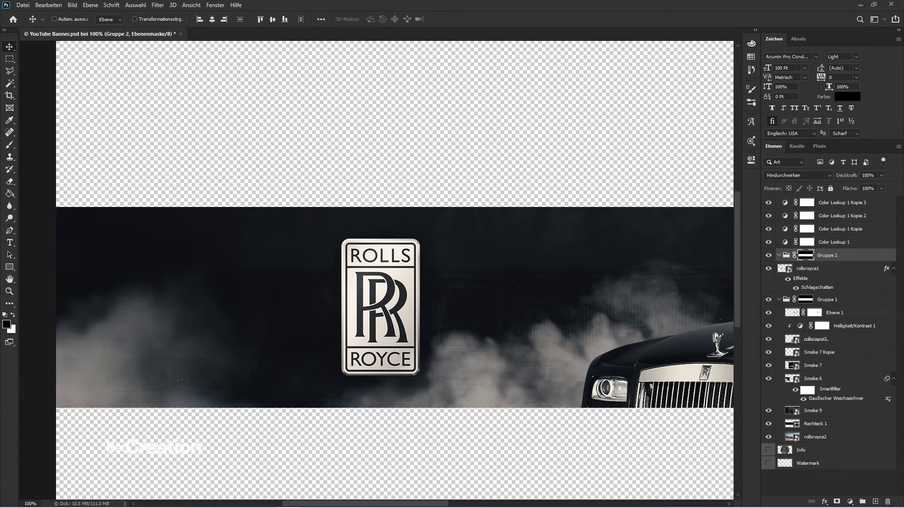
key("ctrl+minus")
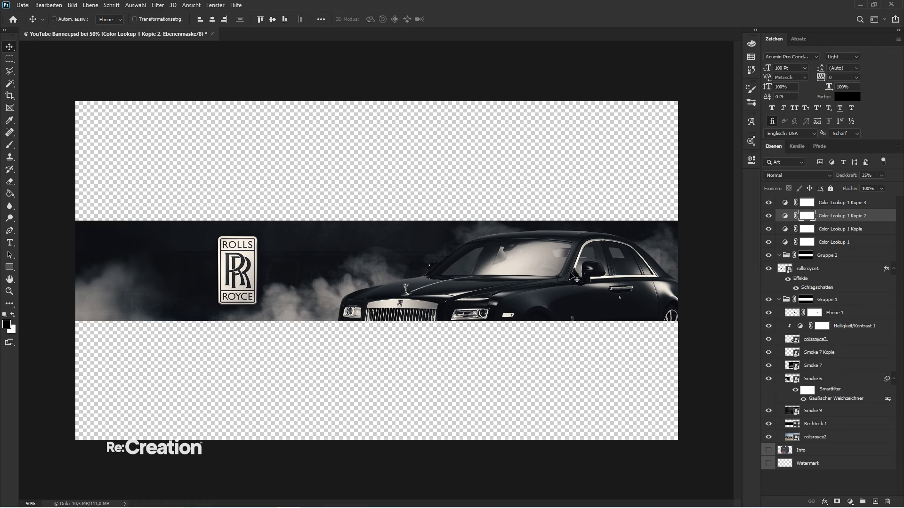
left_click(823, 428)
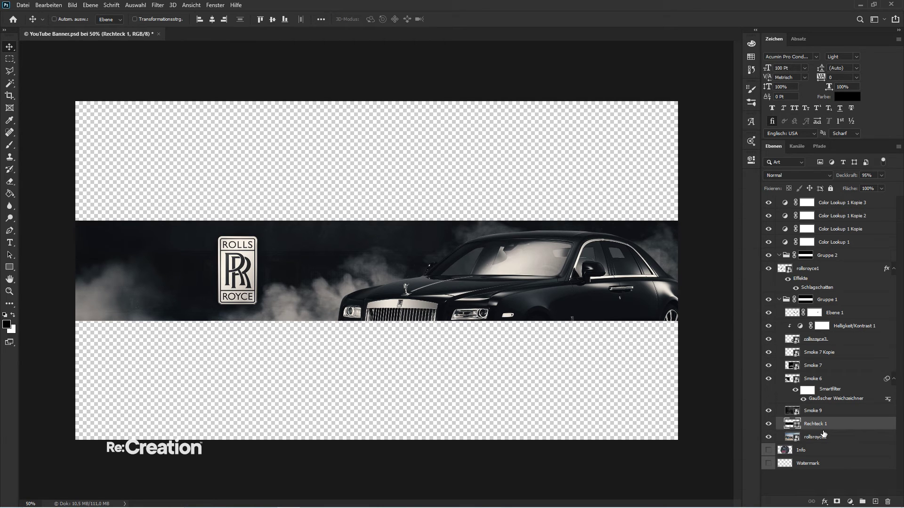
key("9")
- Duplicate rollsroyce2 up into Gruppe 1, hiding the copy and checking the rollsroyce1 logo
left_click(817, 440)
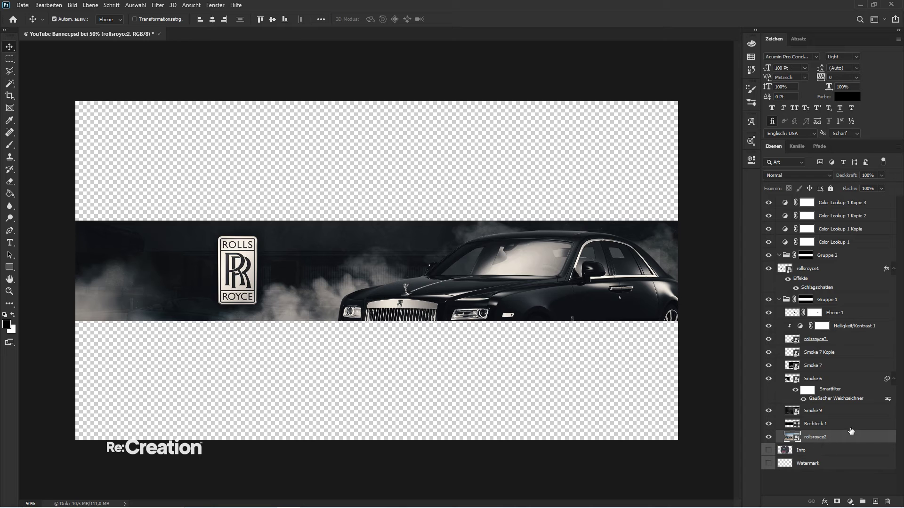
key("ctrl+j")
left_click_drag(836, 437, 838, 263)
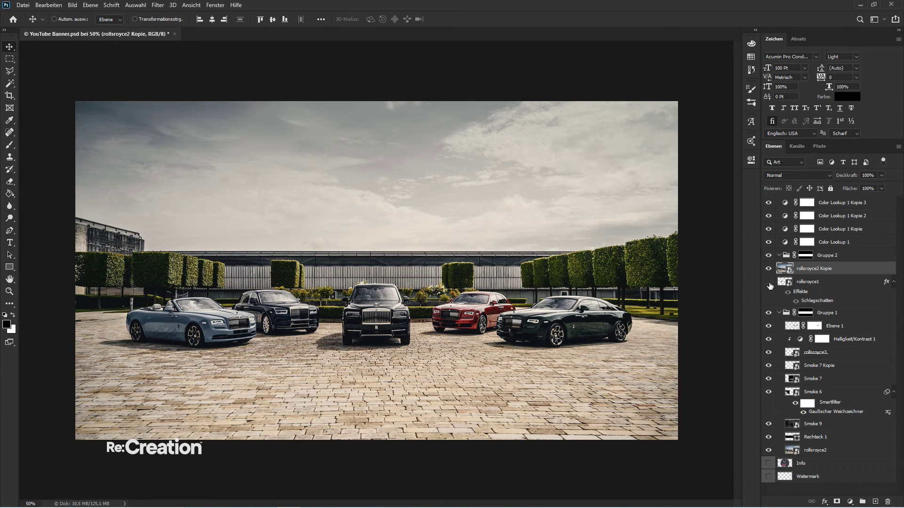
left_click(768, 268)
left_click(768, 281)
left_click(768, 281)
left_click(768, 281)
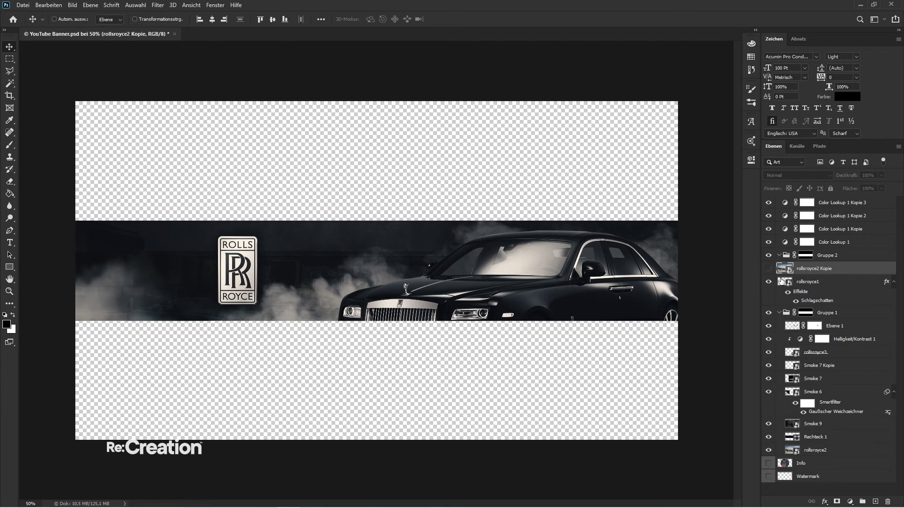
- Compare the banner with and without rollsroyce3, then duplicate it into Gruppe 1
left_click(772, 352)
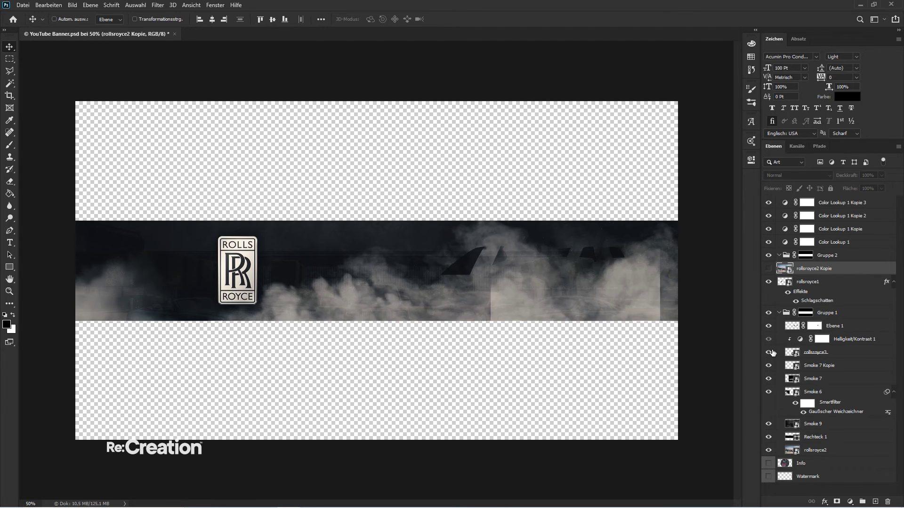
left_click(772, 352)
left_click(772, 352)
left_click(815, 350)
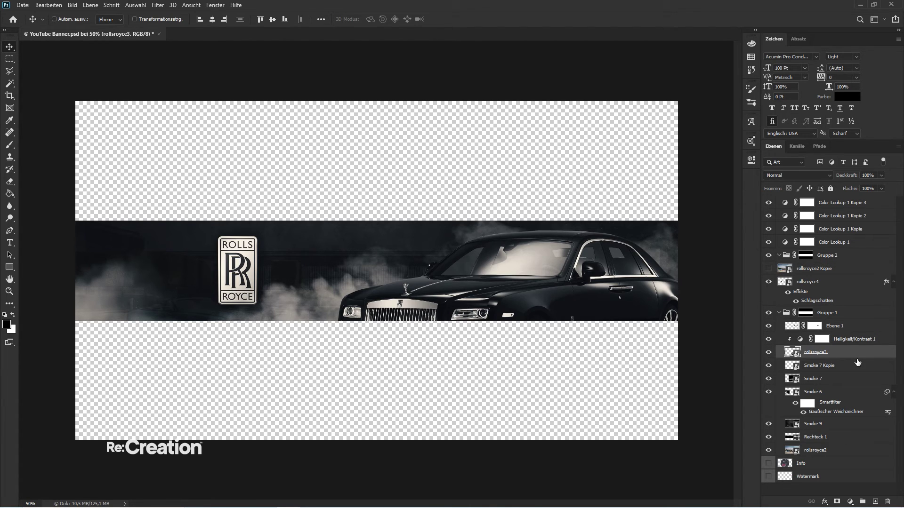
key("ctrl+j")
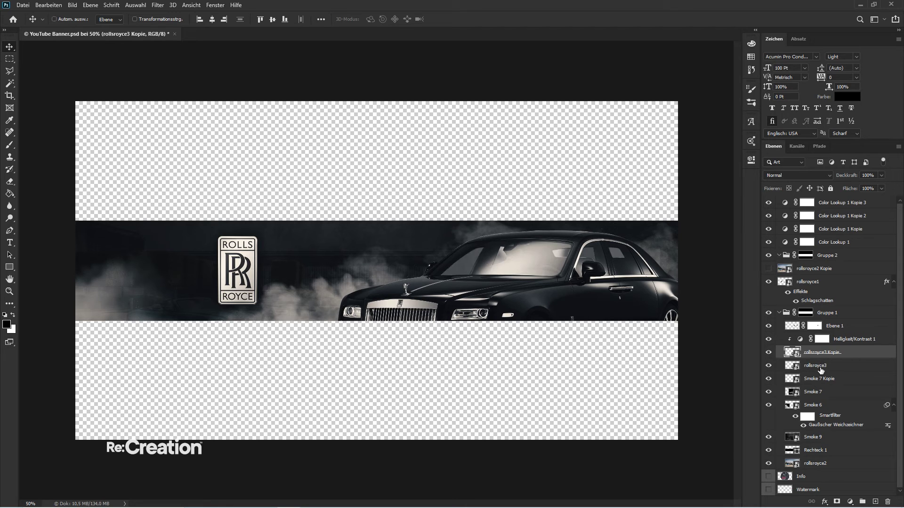
left_click_drag(822, 359, 809, 273)
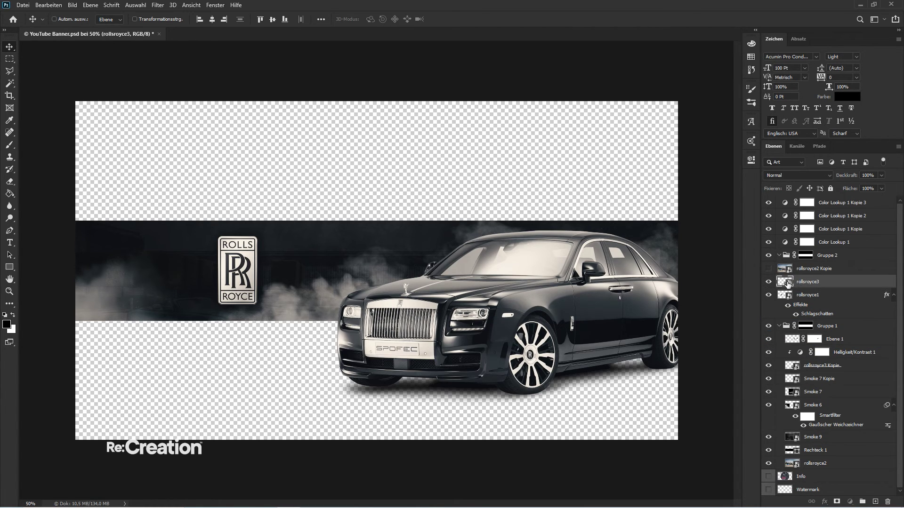
- Preview the five-car photo at 50% opacity, then restore it to 100%
left_click(804, 269)
left_click(769, 269)
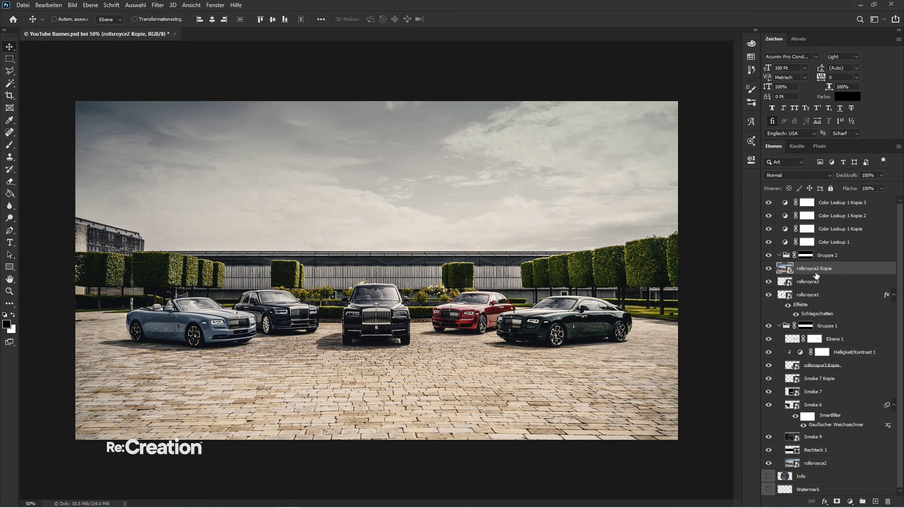
left_click(804, 284)
left_click(806, 275)
key("5")
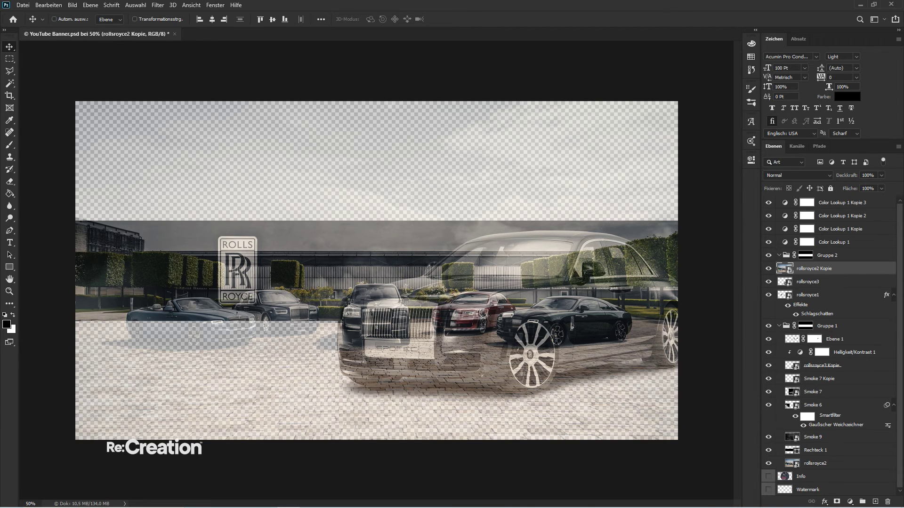
key("0")
- Delete the rollsroyce3 layer and group rollsroyce2 Kopie into a new Gruppe 3
left_click(823, 282)
key("Delete")
left_click(769, 269)
left_click(769, 269)
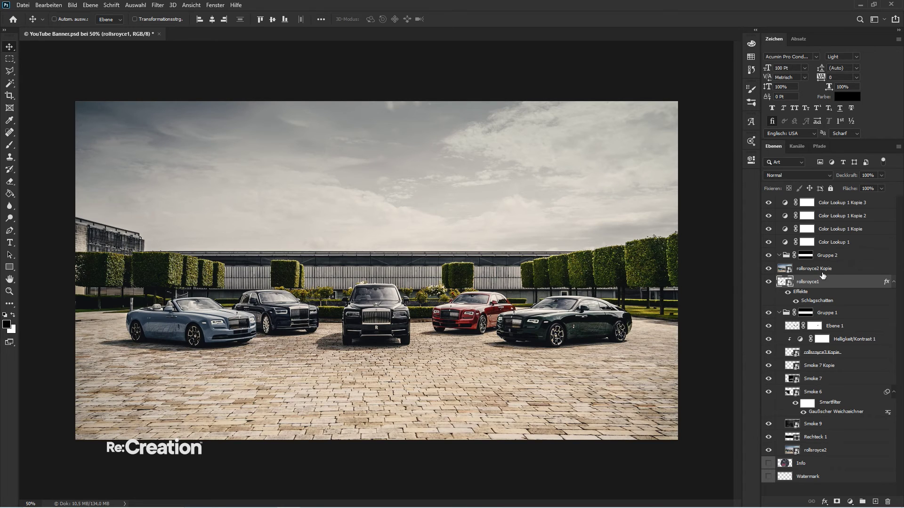
left_click(822, 272)
key("ctrl+g")
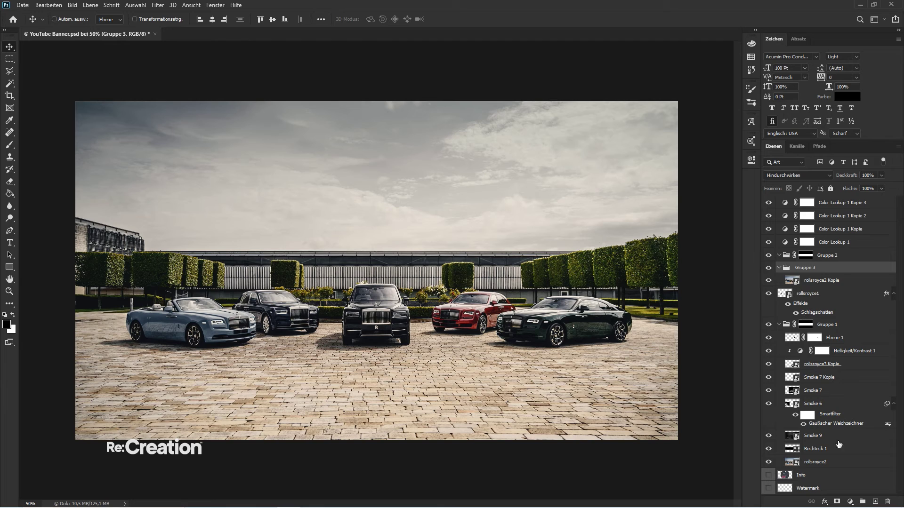
- Add a layer mask to Gruppe 3 and fill it black with the Paint Bucket
left_click(836, 501)
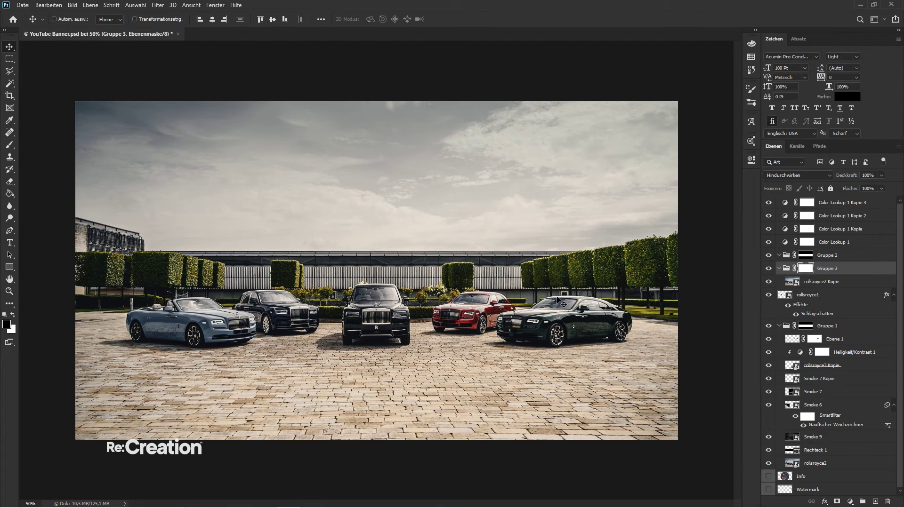
key("h")
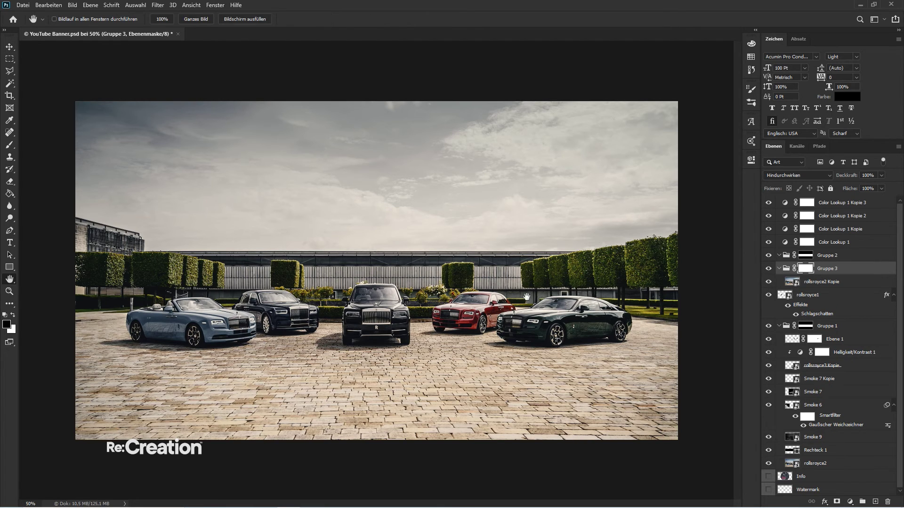
key("g")
left_click(497, 302)
- Undo the accidental Gruppe 3 merge and zoom to the car's rear wheel at 100%
key("ctrl+e")
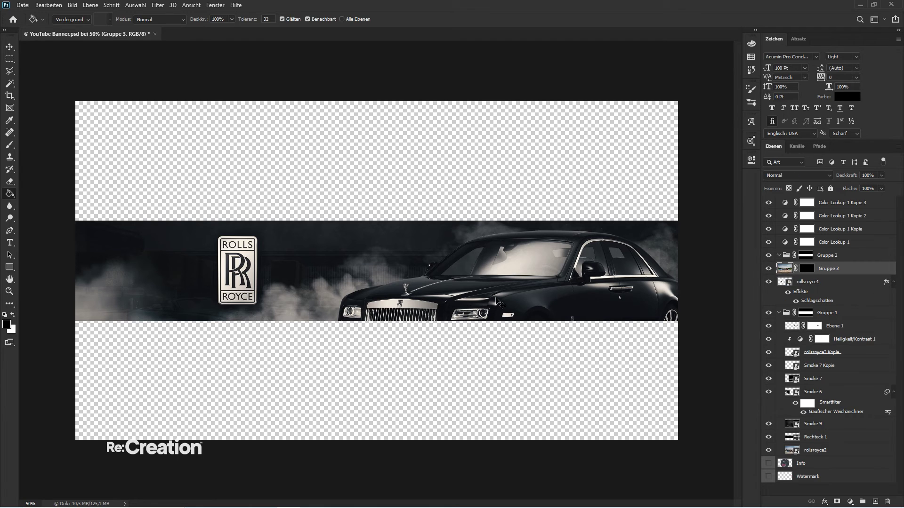
key("ctrl+z")
key("ctrl+plus")
key("ctrl+plus")
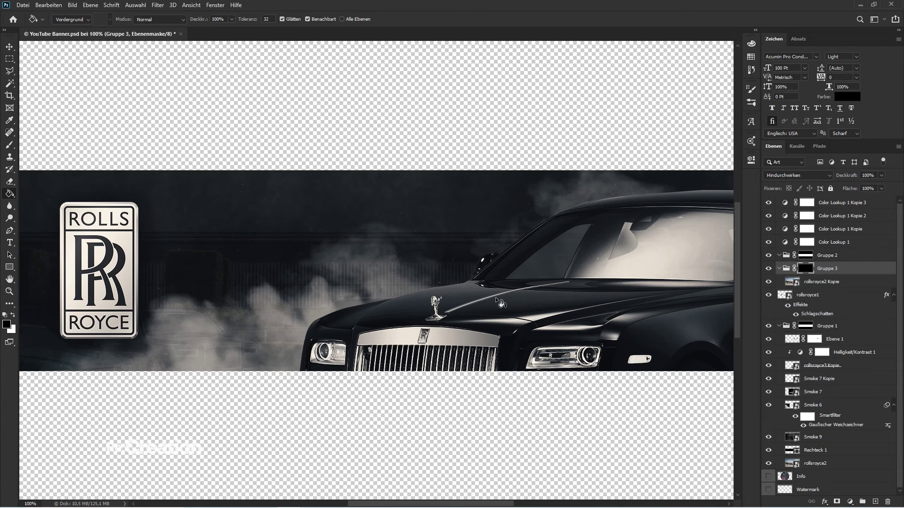
key("h")
mouse_move(495, 298)
left_mouse_down()
mouse_move(352, 234)
mouse_move(279, 258)
left_mouse_up()
left_click_drag(482, 315, 504, 317)
- Polygonal Lasso the car's lower body and fill that mask area white
key("l")
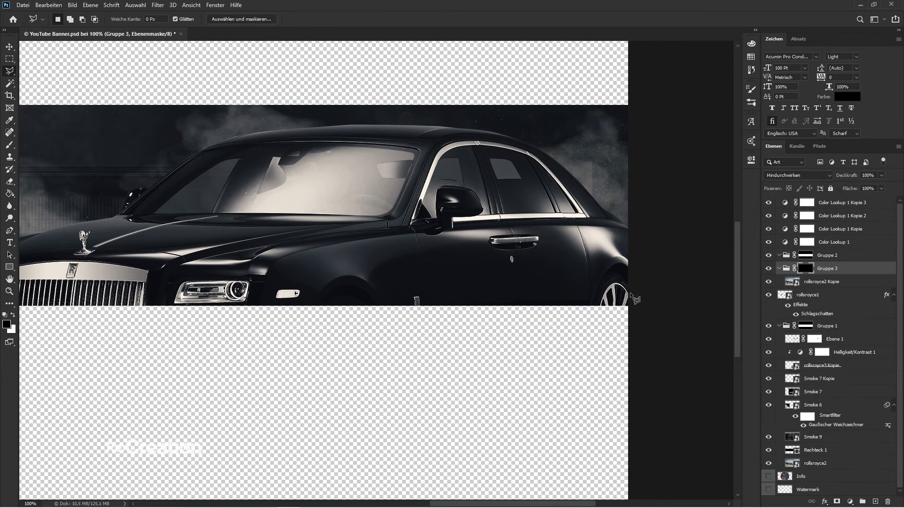
mouse_move(641, 274)
left_mouse_down()
mouse_move(607, 268)
mouse_move(591, 308)
mouse_move(562, 329)
mouse_move(409, 324)
mouse_move(372, 308)
mouse_move(354, 285)
mouse_move(274, 319)
mouse_move(257, 303)
mouse_move(283, 257)
mouse_move(411, 232)
mouse_move(626, 228)
mouse_move(643, 238)
mouse_move(645, 278)
left_mouse_up()
key("g")
key("x")
left_click(489, 258)
key("ctrl+d")
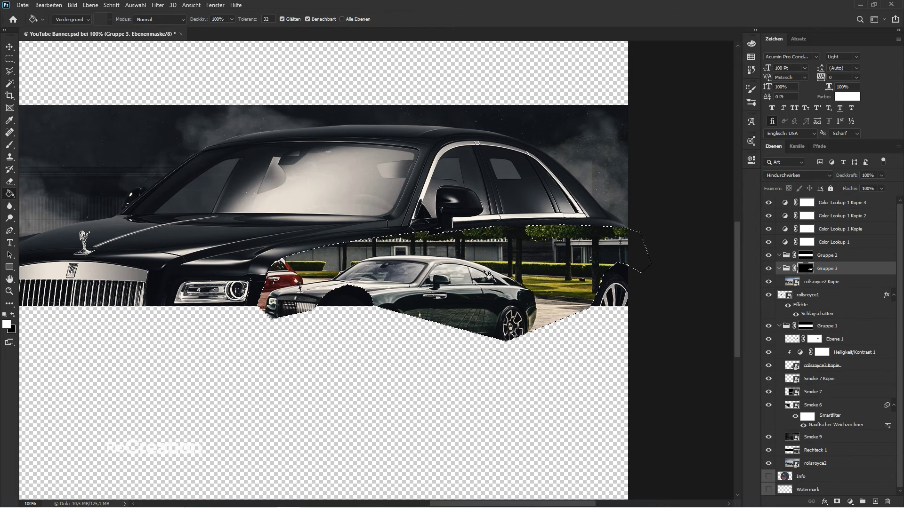
- Nest Gruppe 3 inside Gruppe 2
left_click(823, 281)
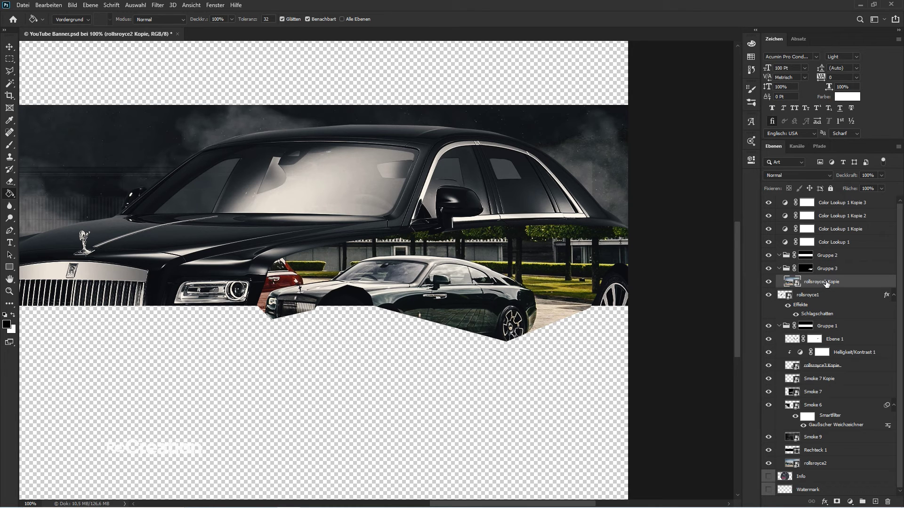
left_click(825, 269)
left_click_drag(825, 269, 830, 265)
left_click(845, 287)
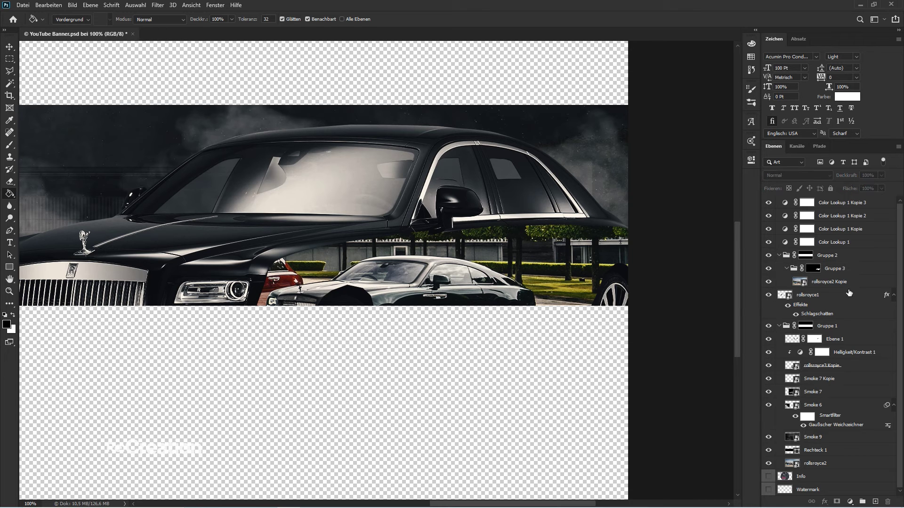
- Lower the rollsroyce2 Kopie reflection opacity stepwise to a faint 5%
key("v")
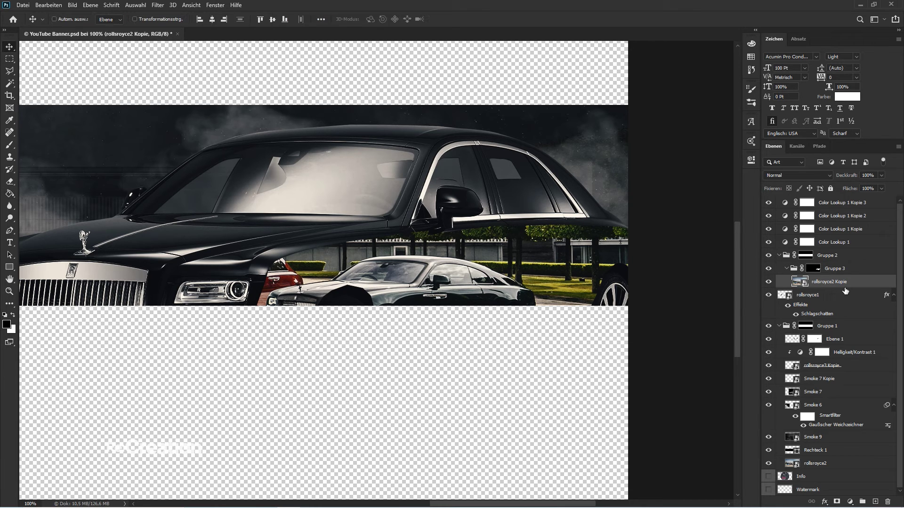
key("5")
key("2")
key("5")
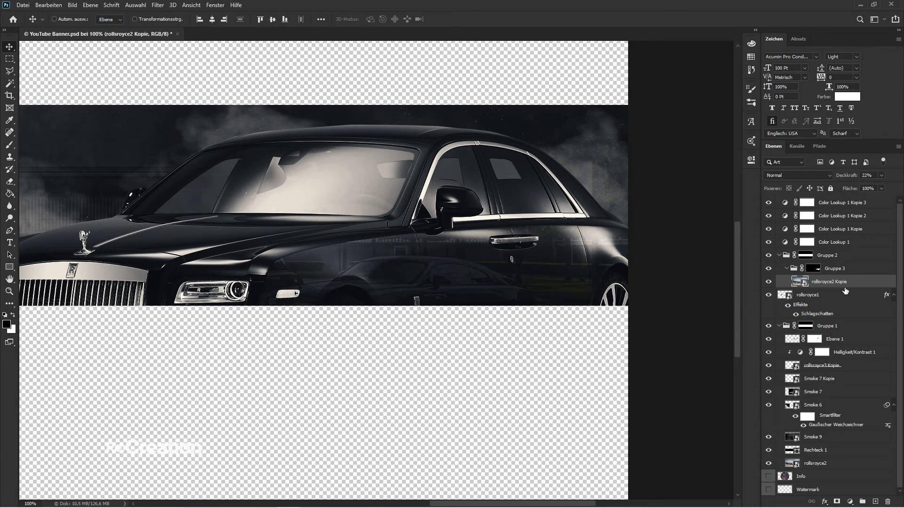
key("1")
key("0")
key("2")
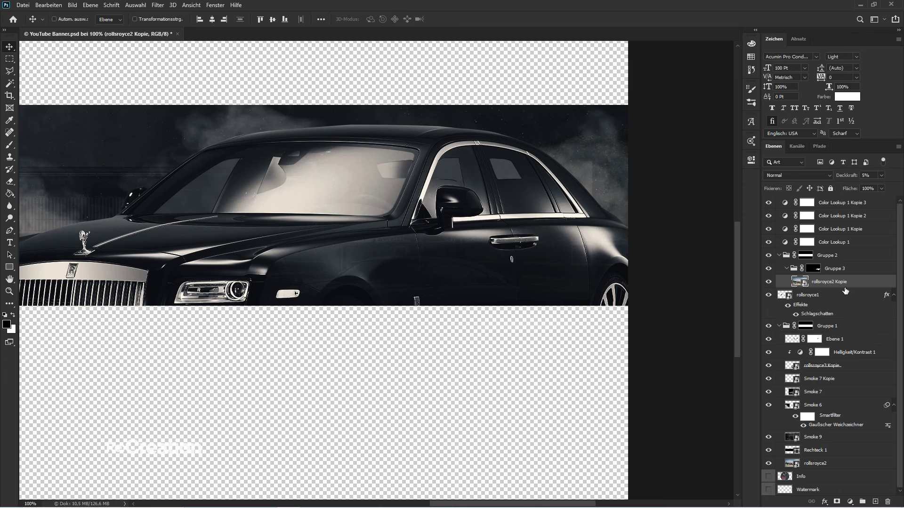
key("ctrl+minus")
key("ctrl+minus")
key("ctrl+plus")
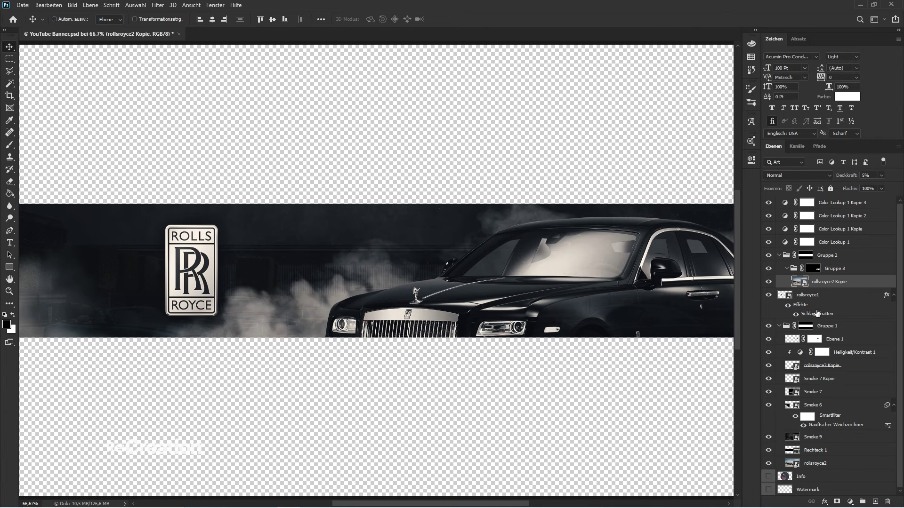
- Duplicate Gruppe 3 as Gruppe 3 Kopie and delete its copied mask
key("space")
left_click_drag(617, 359, 577, 365)
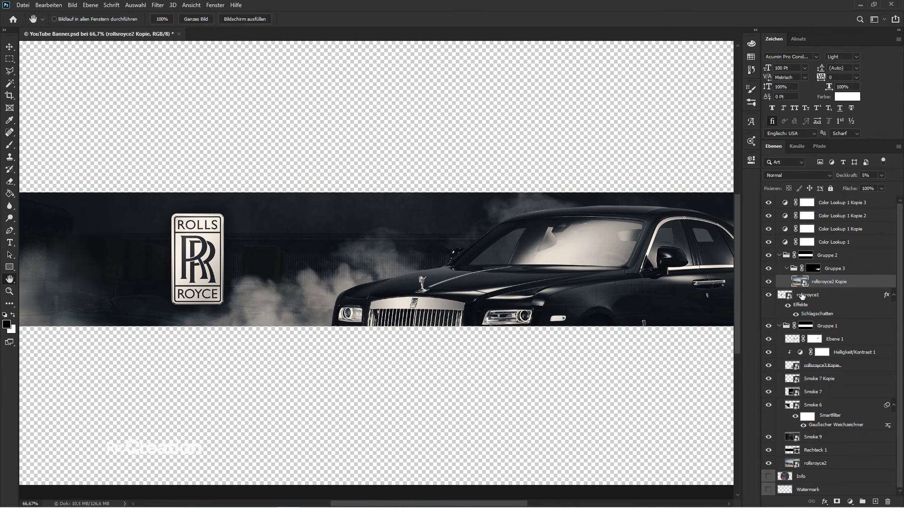
key("ctrl+plus")
key("ctrl+plus")
left_click_drag(530, 360, 426, 335)
key("v")
left_click(846, 272)
key("ctrl+j")
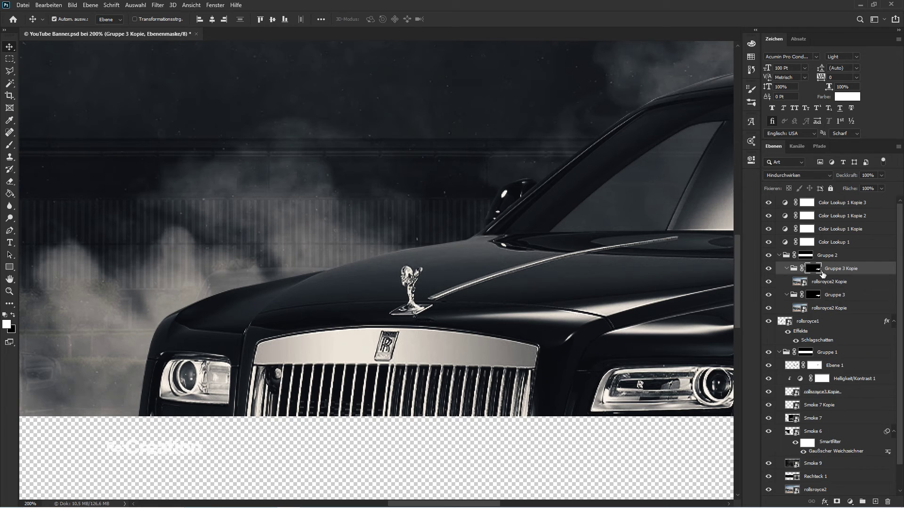
right_click(815, 272)
left_click(809, 289)
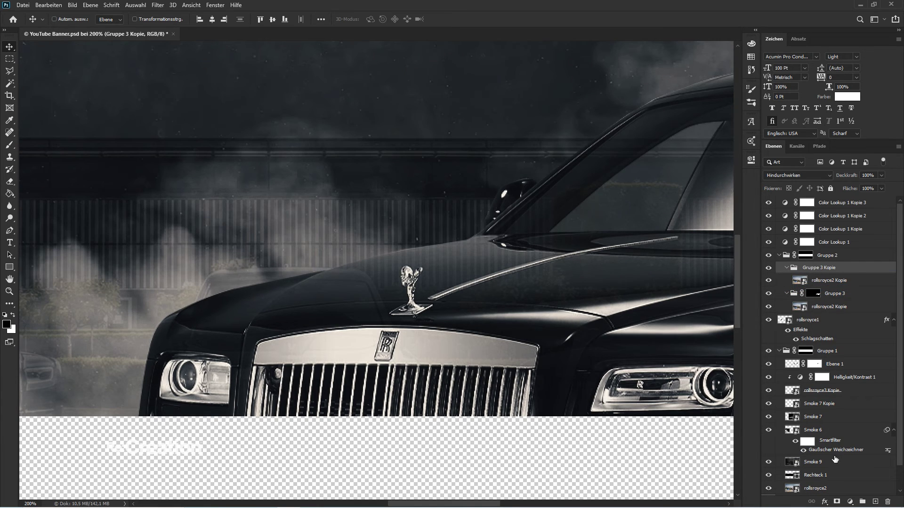
- Add a fresh mask to Gruppe 3 Kopie and darken it with repeated 50% black fills
left_click(837, 502)
key("g")
key("x")
key("x")
left_click(594, 296)
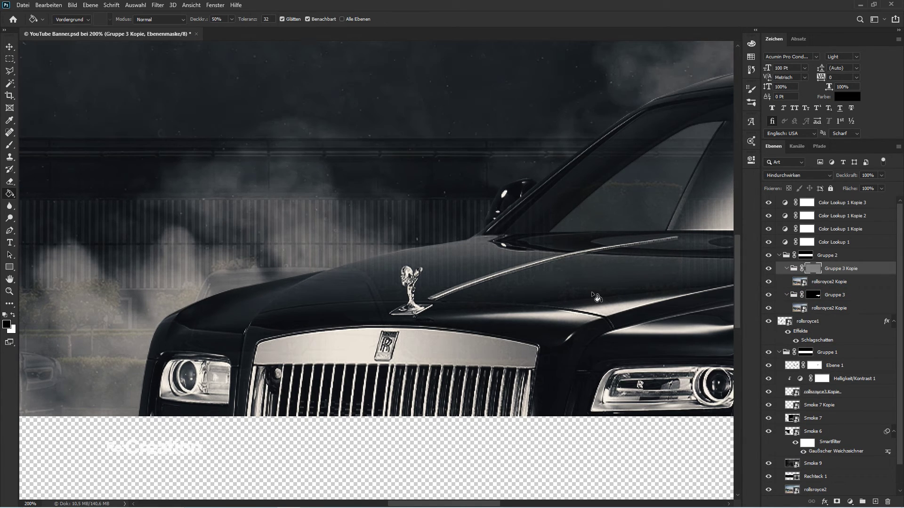
left_click(593, 294)
left_click(604, 282)
- Start a Polygonal Lasso outline of the front fender from the hood past the headlight toward the grille
key("h")
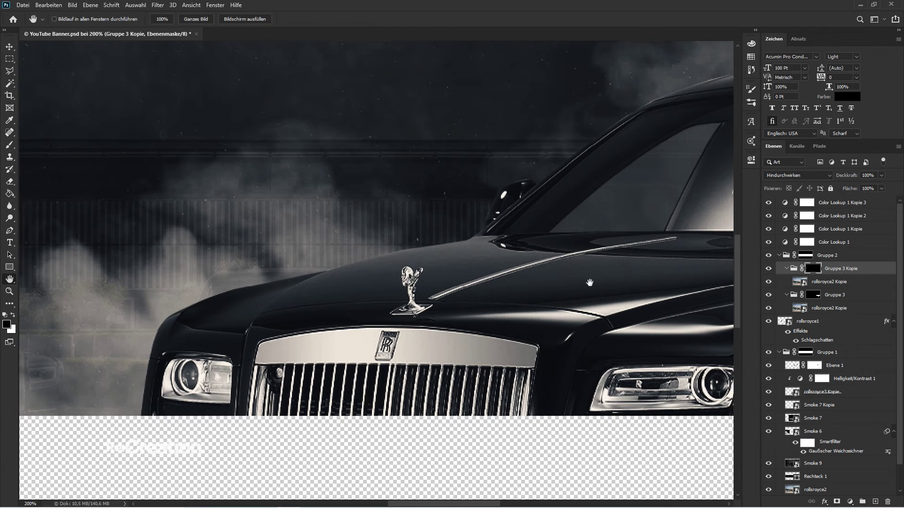
mouse_move(589, 283)
left_mouse_down()
mouse_move(430, 327)
mouse_move(542, 302)
mouse_move(592, 352)
mouse_move(558, 372)
mouse_move(531, 374)
left_mouse_up()
key("l")
key("ctrl+minus")
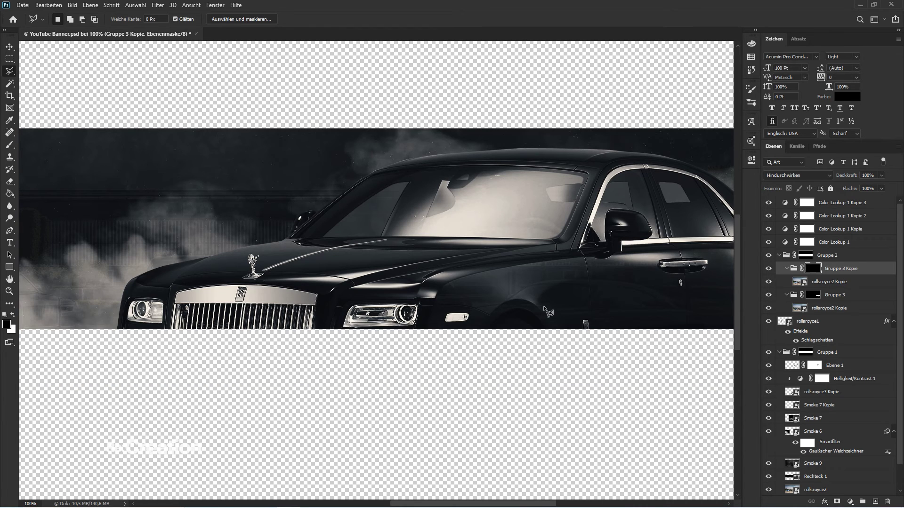
left_click(562, 260)
left_click(452, 281)
left_click(435, 297)
left_click(418, 301)
left_click(339, 304)
left_click(335, 293)
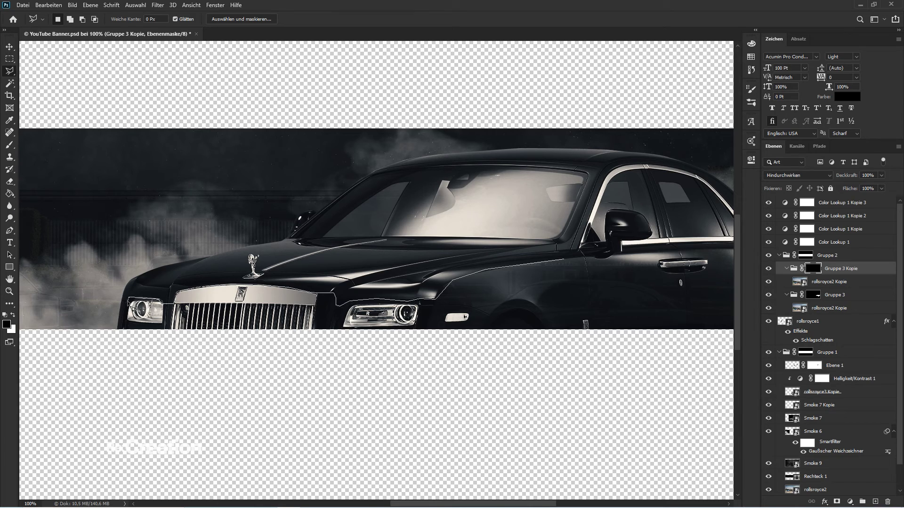
- Trace the car's hood with the Polygonal Lasso, from its left edge to the windshield base
left_click(134, 278)
left_click(215, 253)
double_click(292, 237)
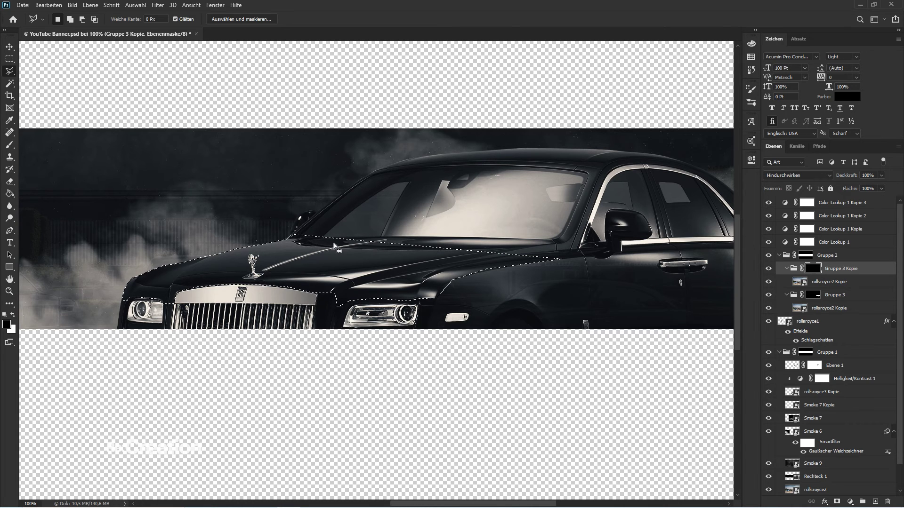
left_click(555, 246)
left_click(545, 239)
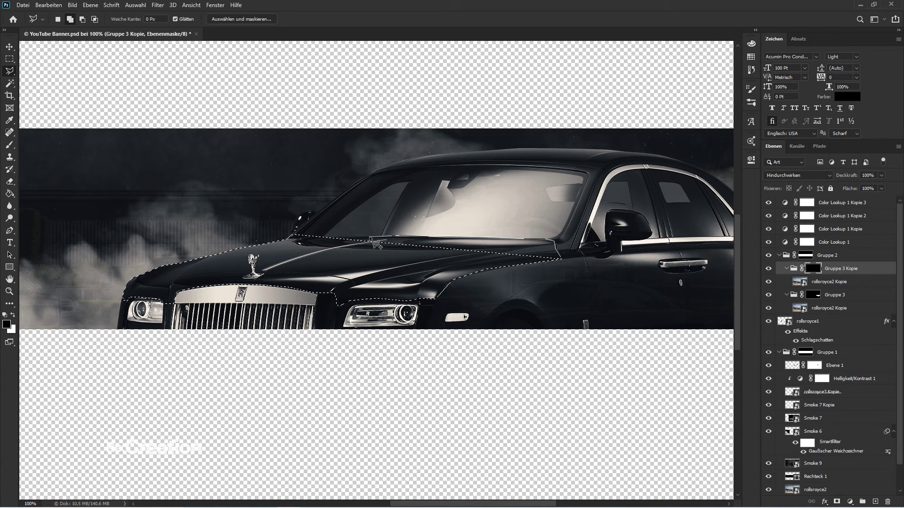
left_click(292, 236)
left_click(279, 251)
left_click(353, 272)
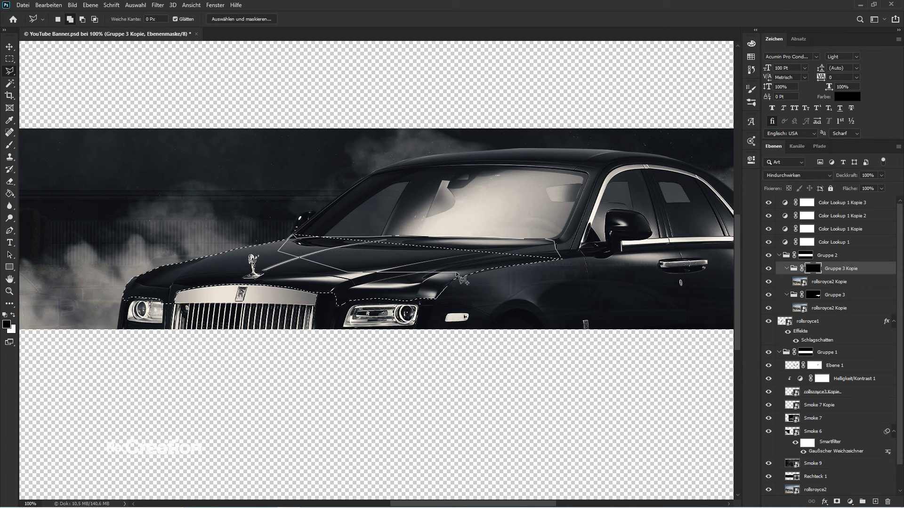
left_click(564, 265)
left_click(556, 239)
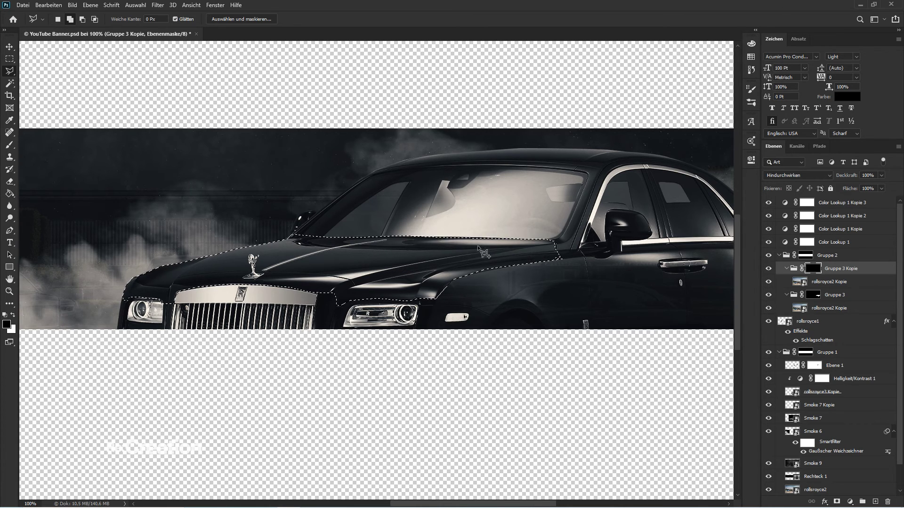
- Add a small extra area below the windshield to the hood selection
left_click(295, 236)
left_click(332, 232)
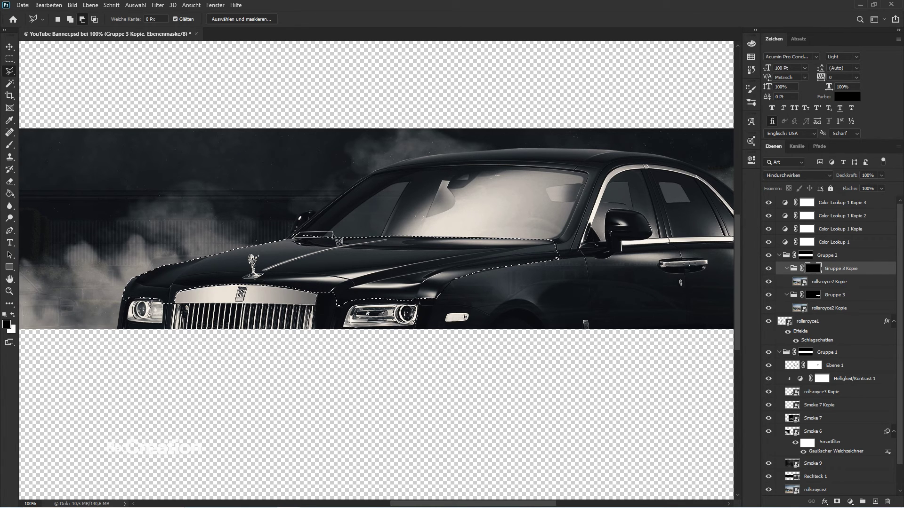
double_click(335, 241)
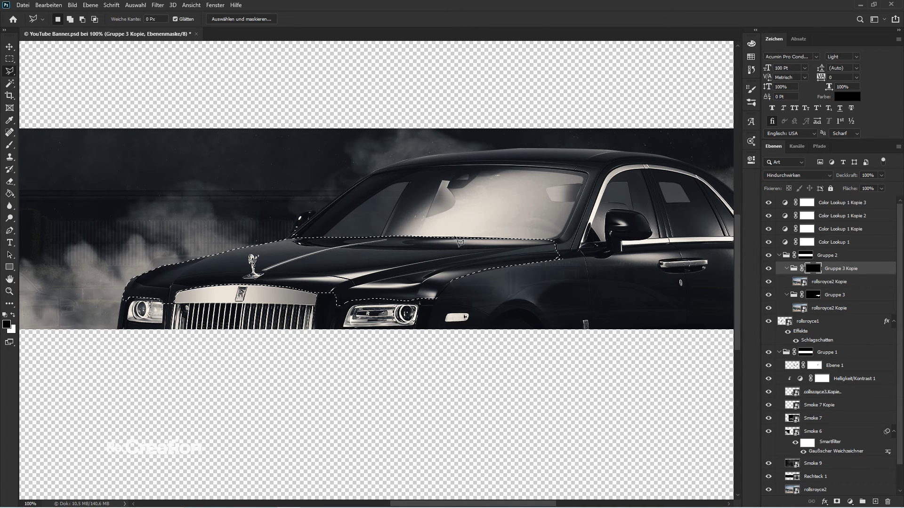
- Fill the hood selection with white on the Gruppe 3 Kopie mask and deselect
key("g")
key("x")
left_click(370, 259)
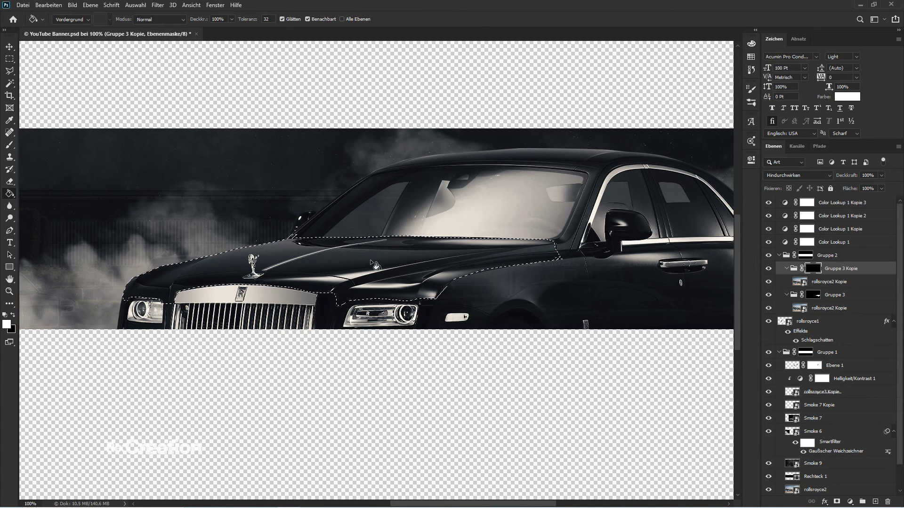
key("ctrl+d")
- Select the faint rollsroyce2 Kopie layer and drag it lower on the canvas
key("v")
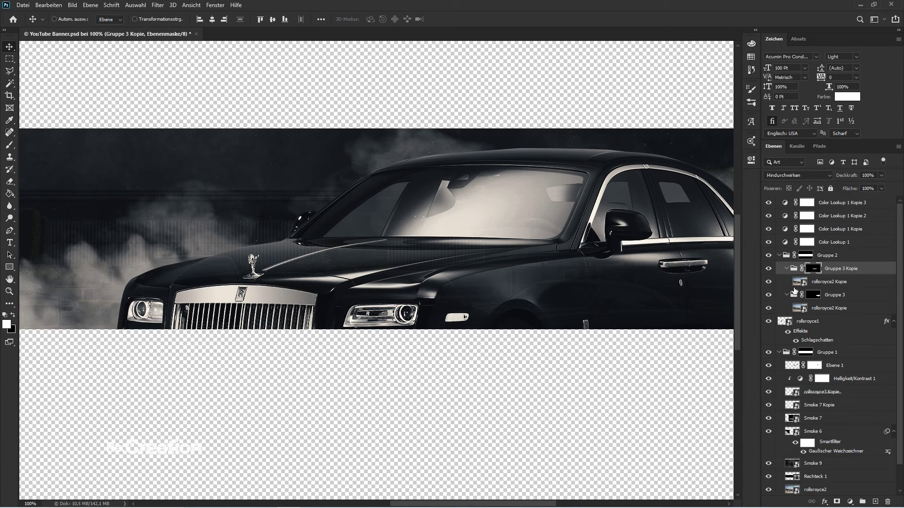
left_click(841, 285)
left_click_drag(400, 274, 238, 324)
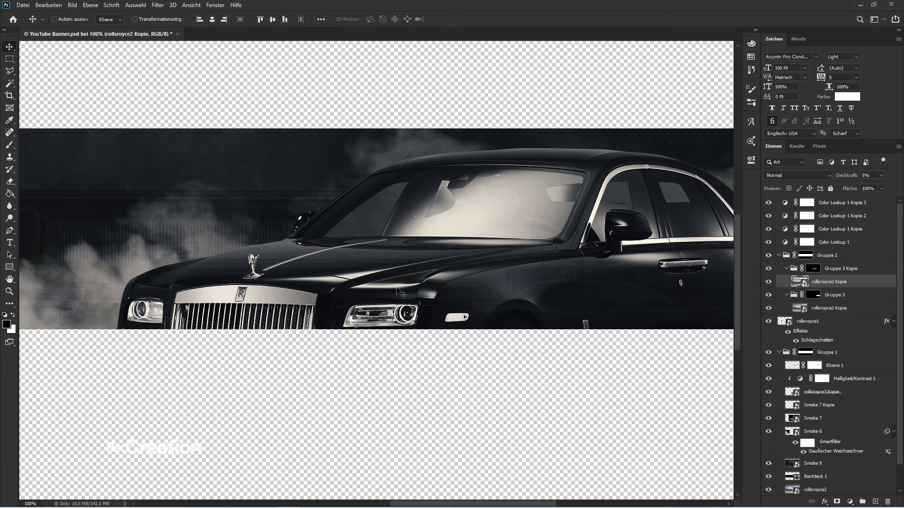
key("ctrl+minus")
key("ctrl+minus")
key("ctrl+plus")
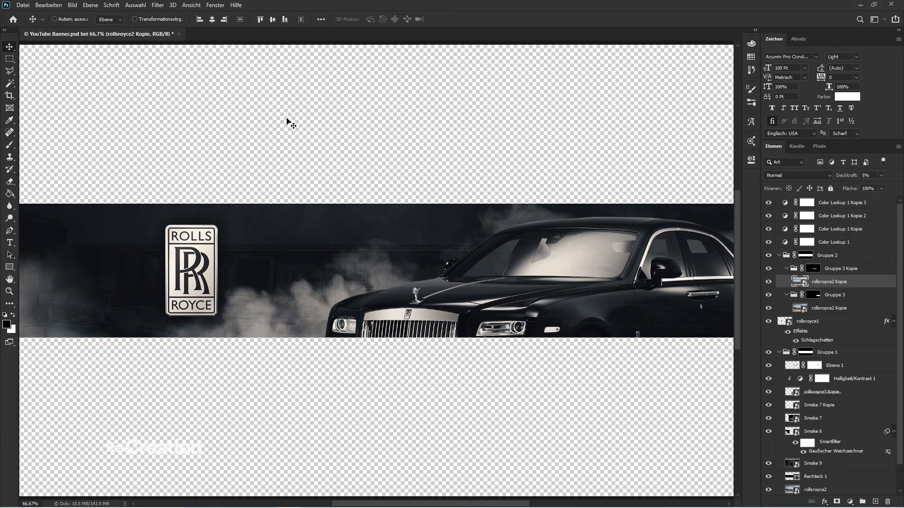
- Flip the texture layer horizontally and reposition the strip over the car's hood
left_click(49, 5)
mouse_move(100, 226)
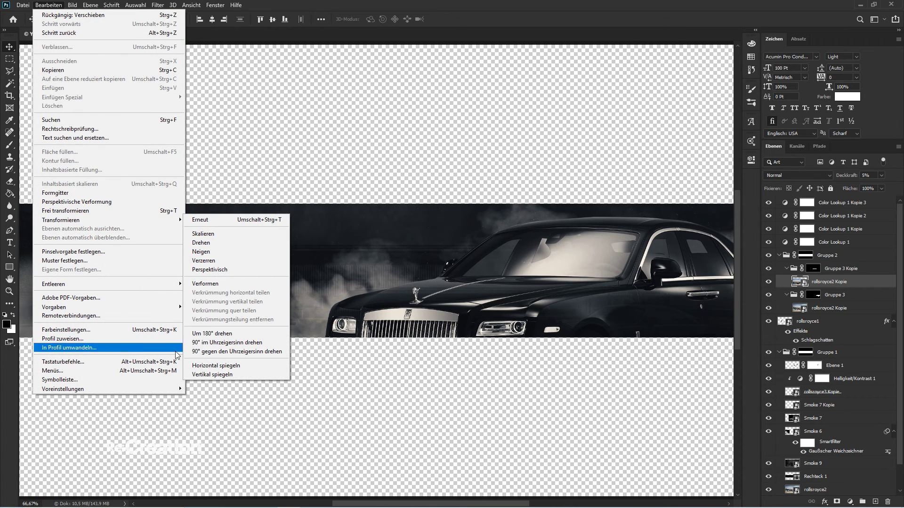
left_click(264, 370)
left_click_drag(448, 373, 456, 257)
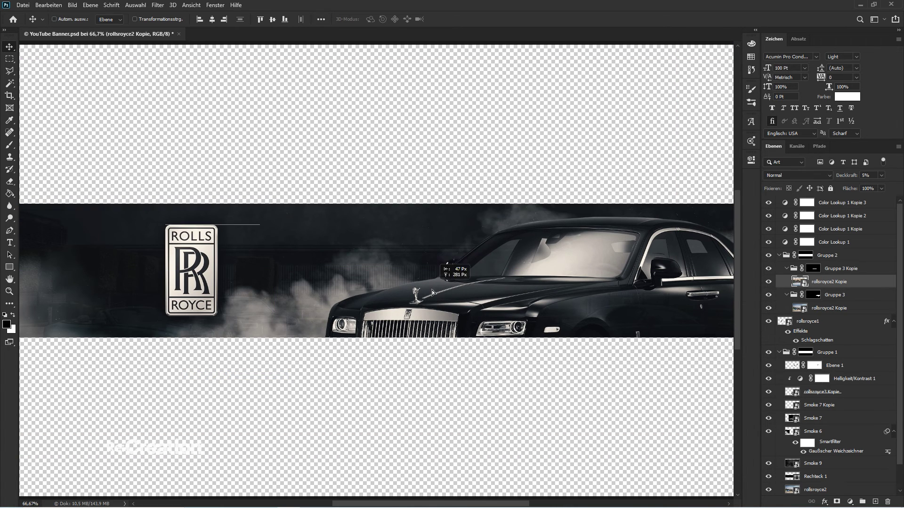
key("0")
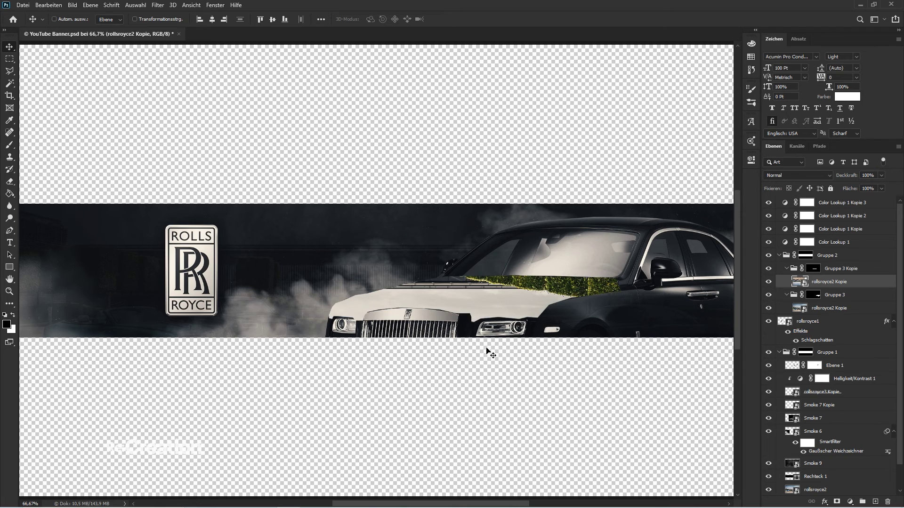
left_click_drag(487, 352, 626, 367)
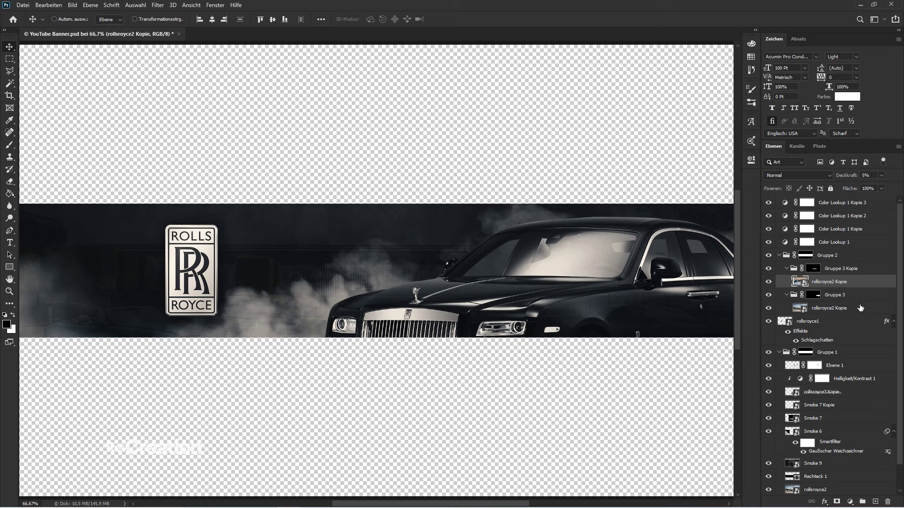
- Select the lower rollsroyce2 Kopie layer in Gruppe 3 and return to 100% zoom
key("ctrl+minus")
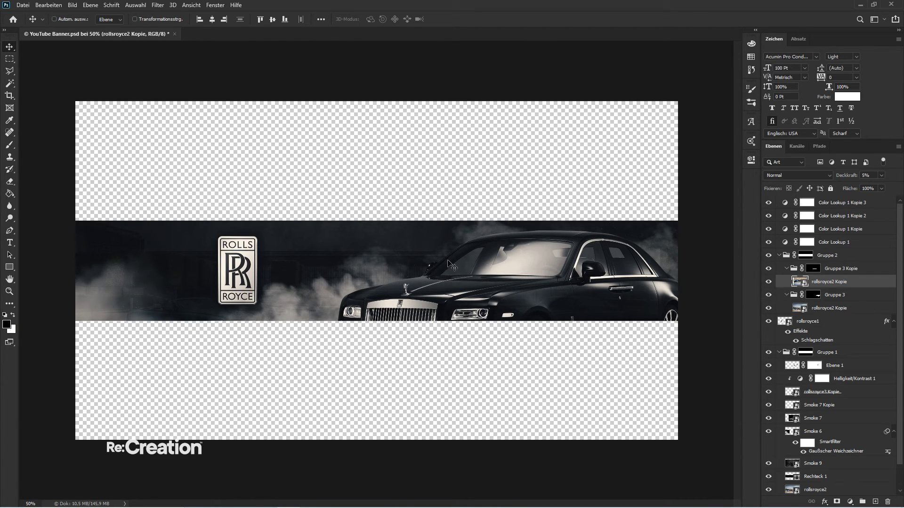
scroll(840, 292, "down", 2)
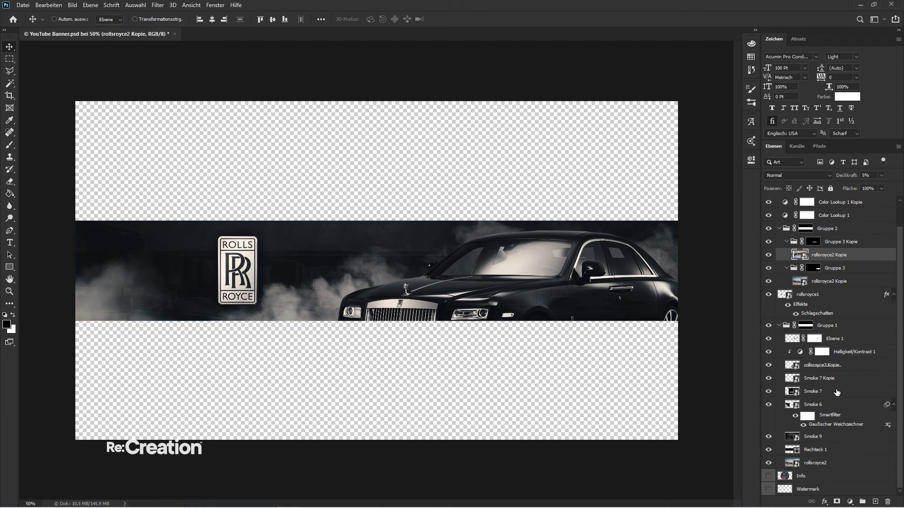
left_click(836, 284)
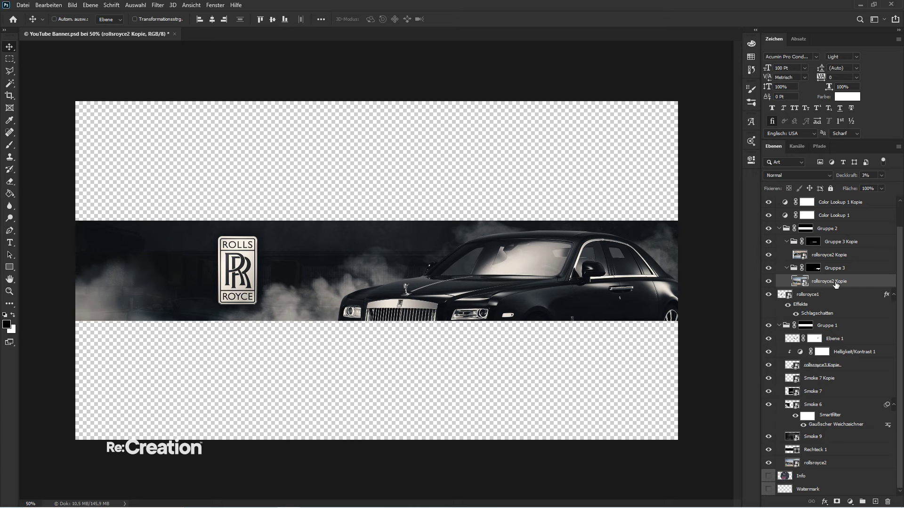
key("ctrl+plus")
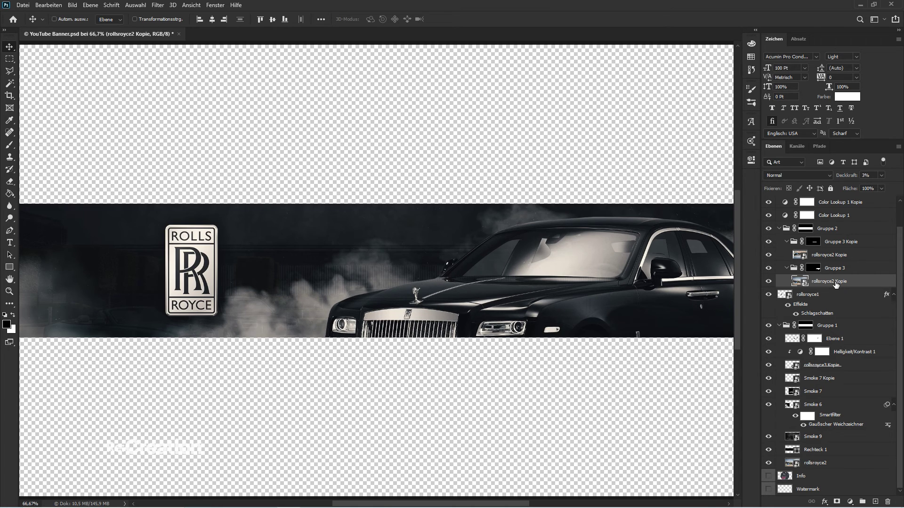
key("ctrl+plus")
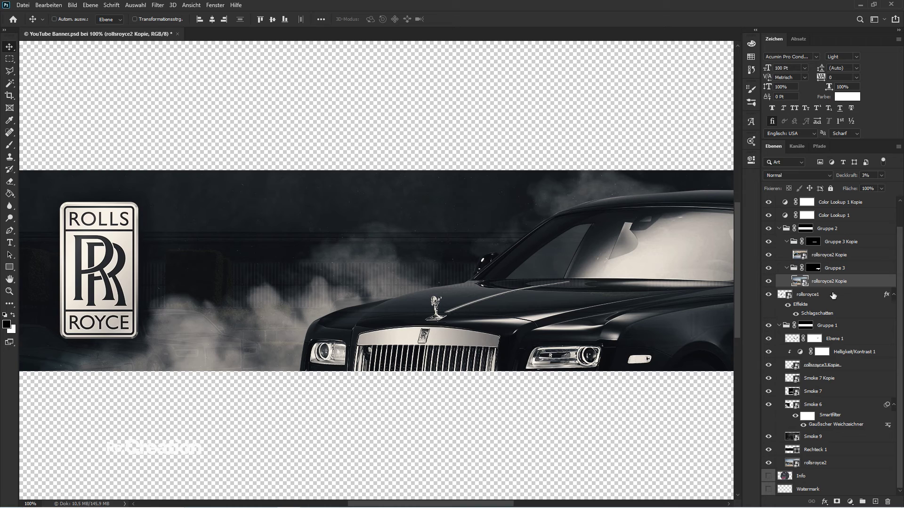
- Collapse the Gruppe 3 Kopie and Gruppe 3 groups in the Layers panel
left_click(832, 297)
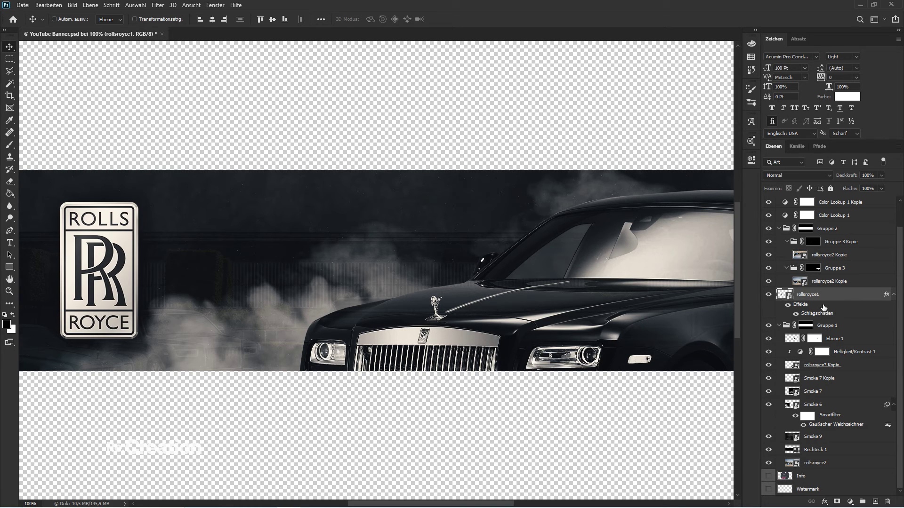
left_click(785, 242)
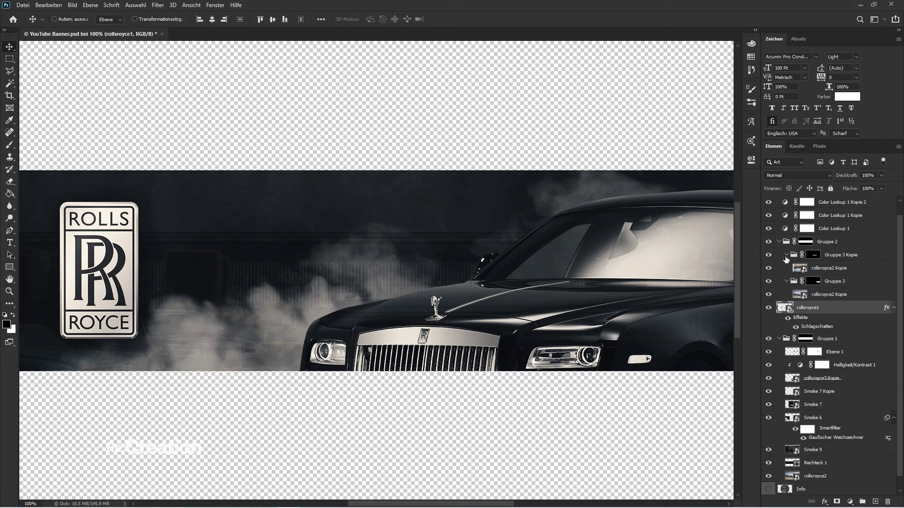
left_click(794, 269)
left_click(786, 269)
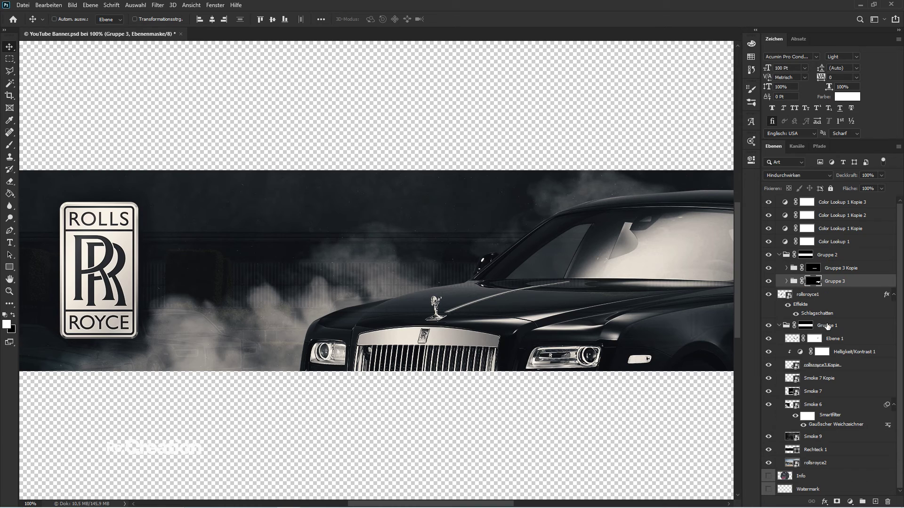
left_click(827, 326)
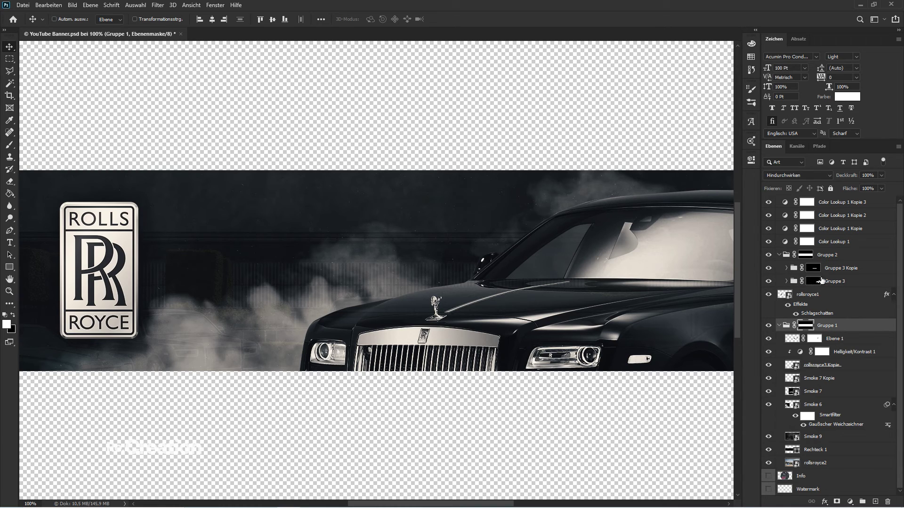
- Hide and reshow both groups to compare, then select Helligkeit/Kontrast 1
left_click(836, 272)
left_click(843, 281, "shift")
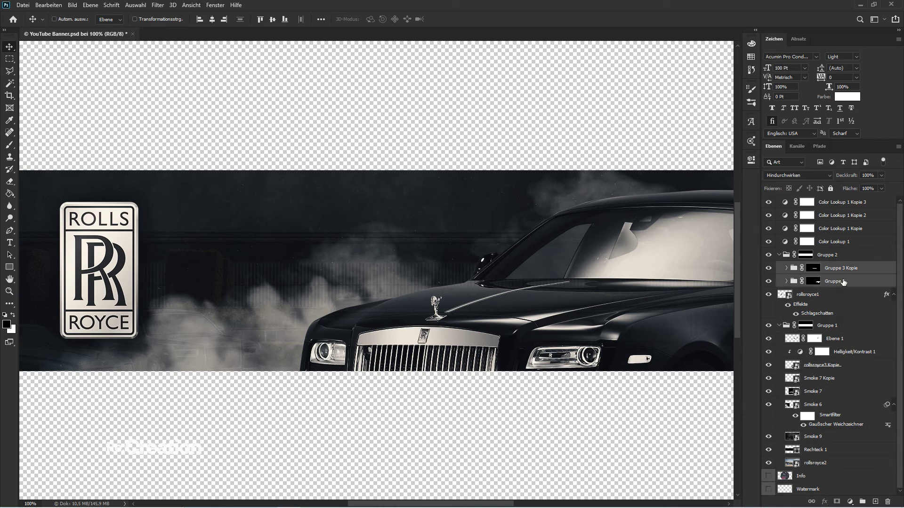
left_click(768, 294)
left_click(769, 268)
left_click(837, 354)
left_click(875, 502)
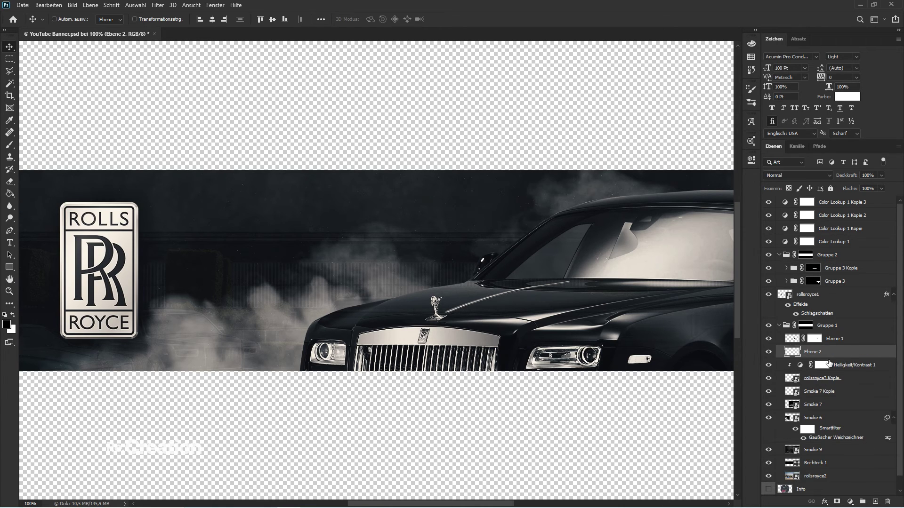
left_click_drag(824, 357, 819, 337)
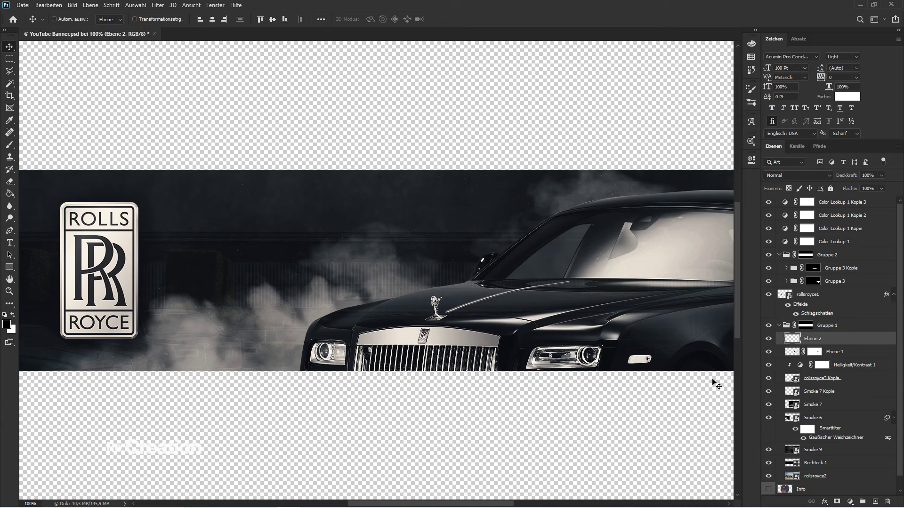
key("b")
key("x")
key("bracketright")
key("bracketright")
key("bracketright")
key("bracketright")
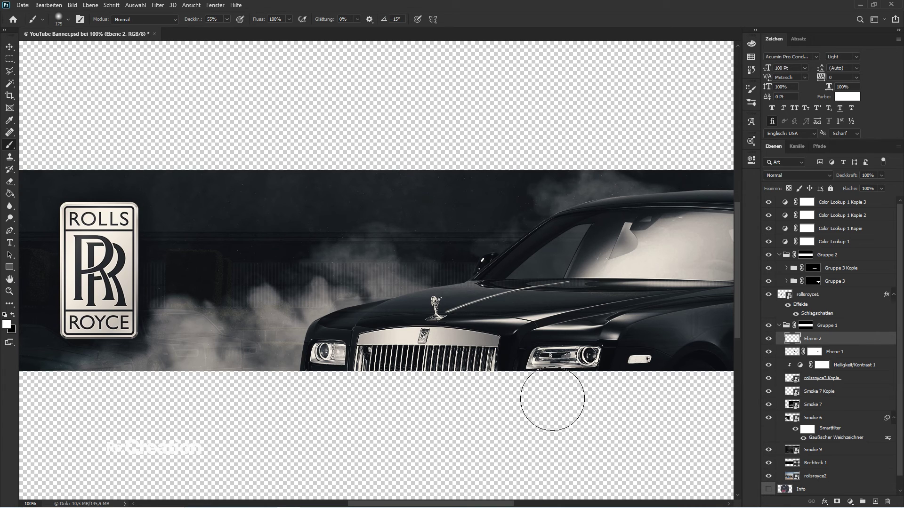
left_click(585, 357)
left_click(584, 357)
left_click(583, 356)
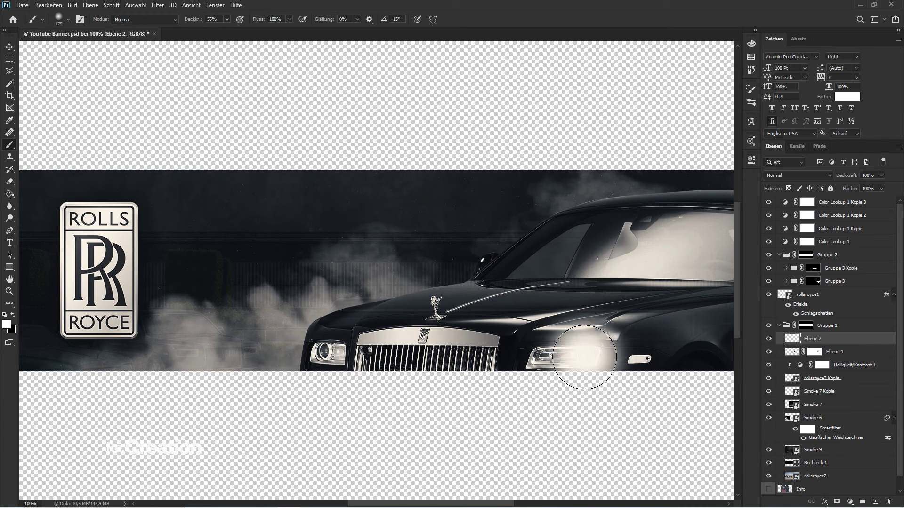
left_click(316, 351)
left_click(318, 352)
key("v")
key("ctrl+minus")
key("ctrl+minus")
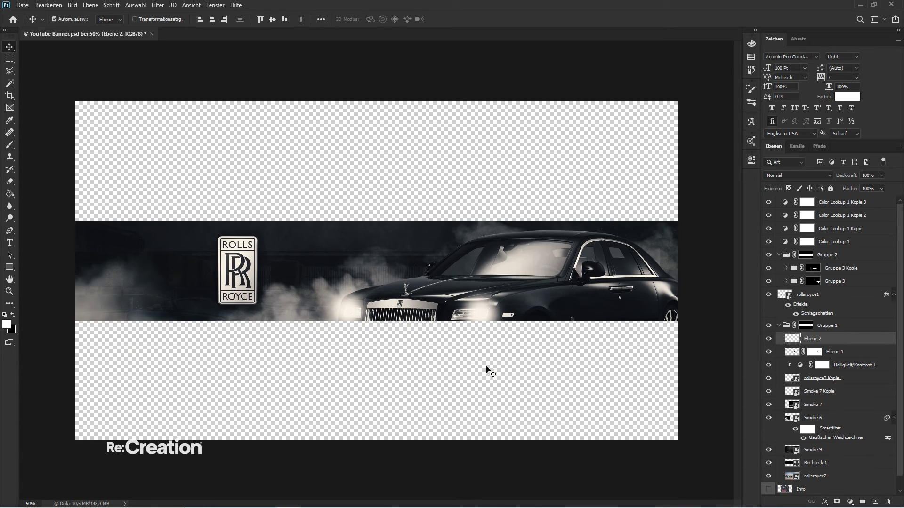
key("Delete")
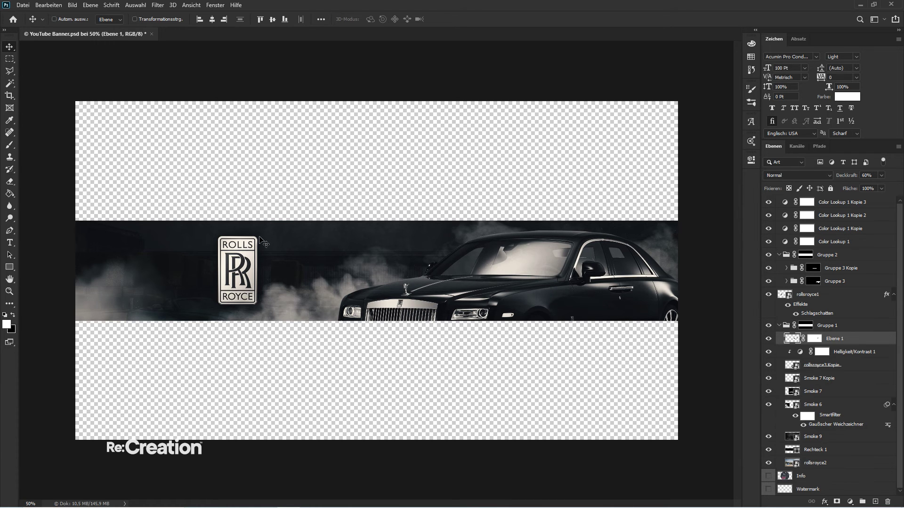
scroll(262, 240, "up", 5)
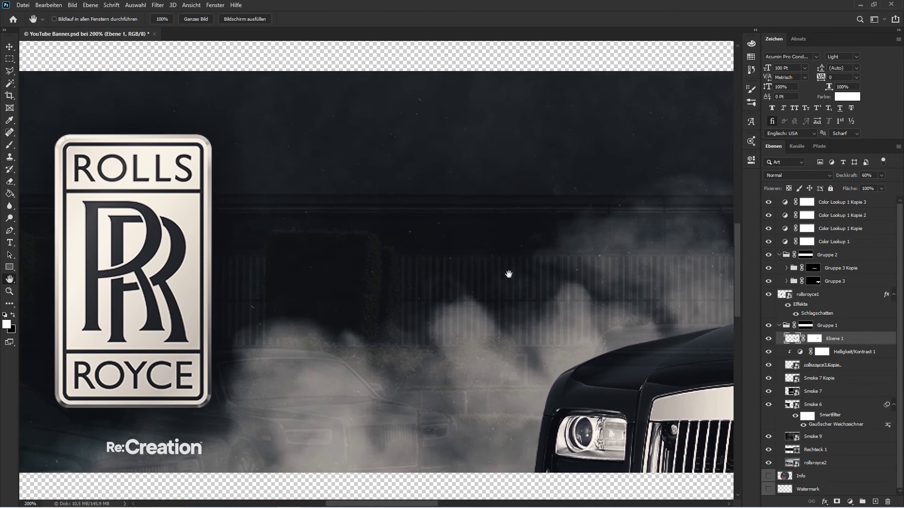
left_click_drag(509, 268, 498, 315)
scroll(474, 250, "up", 1)
- Match the logo's ROLLS lettering to the Lato Medium font
key("m")
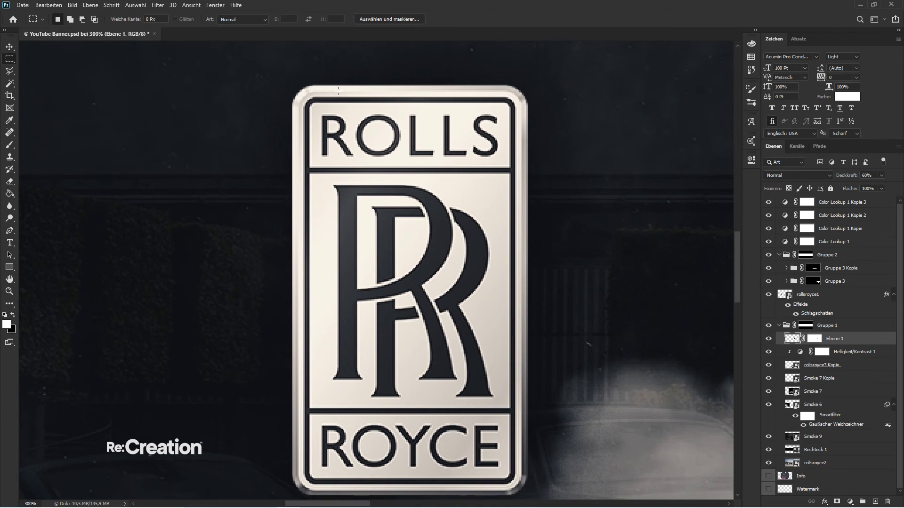
mouse_move(313, 109)
left_mouse_down()
mouse_move(529, 146)
mouse_move(503, 161)
left_mouse_up()
left_click(828, 295)
left_click(91, 5)
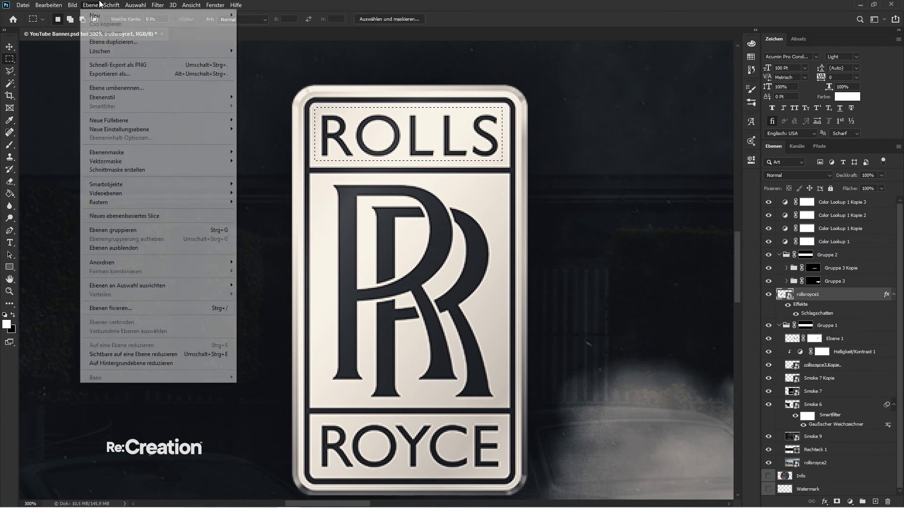
mouse_move(117, 6)
left_click(140, 144)
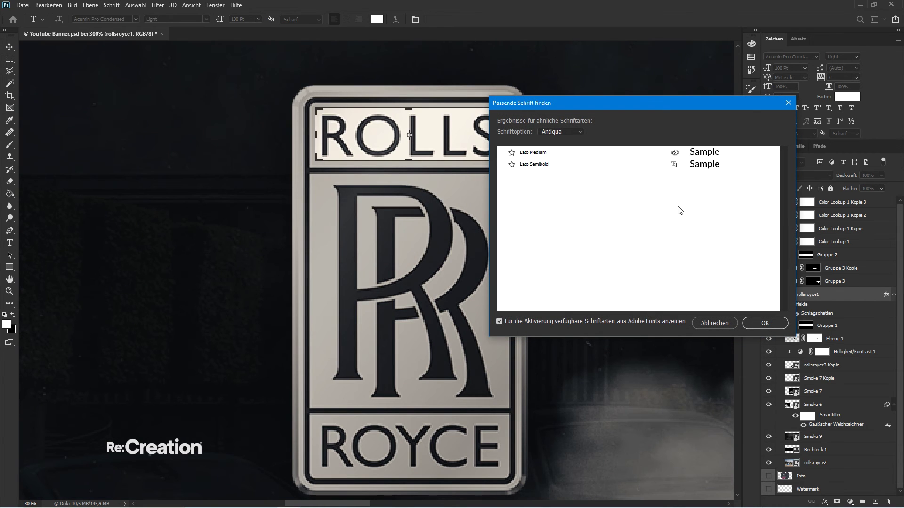
left_click(572, 155)
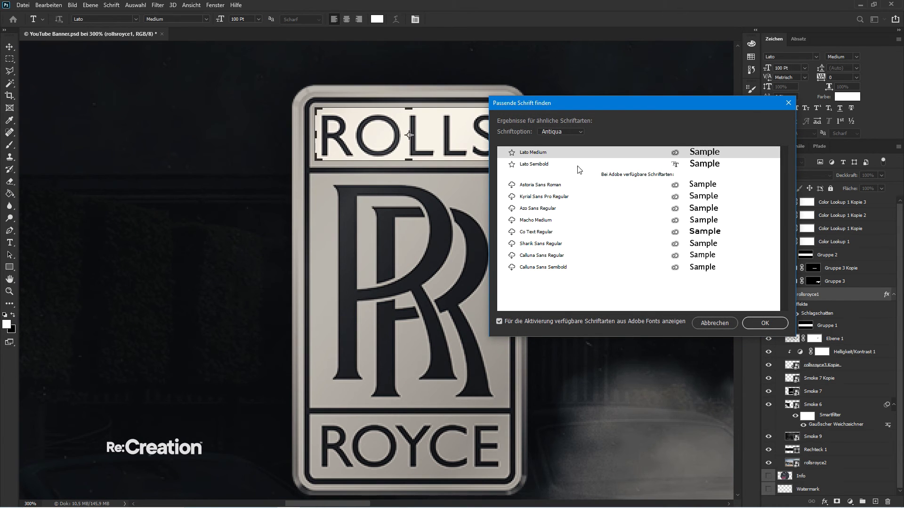
left_click(777, 320)
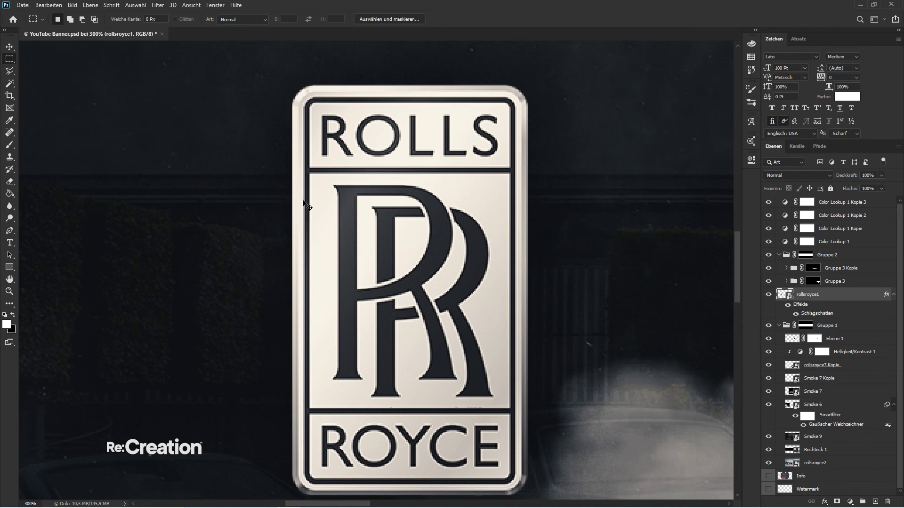
- Create a red ROLLS text layer and move it toward the badge
left_click(220, 168)
type("ROLLY")
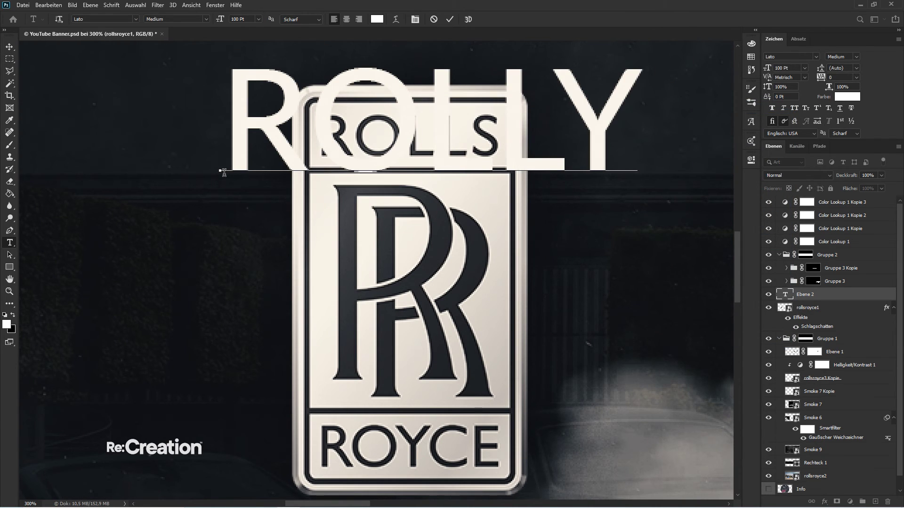
key("BackSpace")
type("S")
key("ctrl+a")
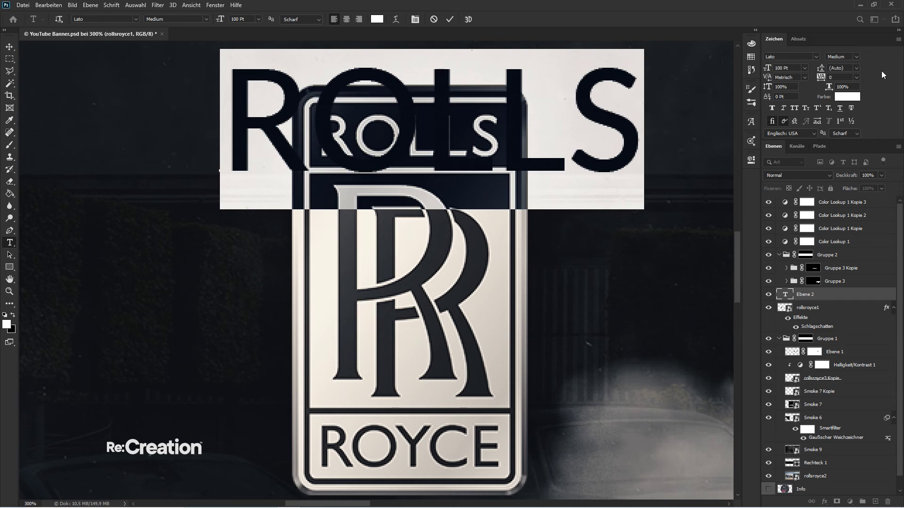
scroll(497, 289, "down", 1)
left_click(848, 97)
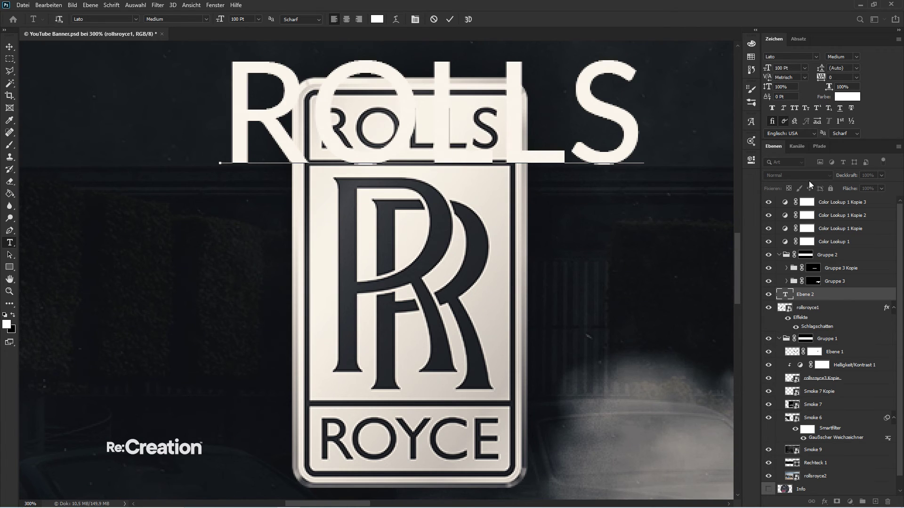
left_click(11, 45)
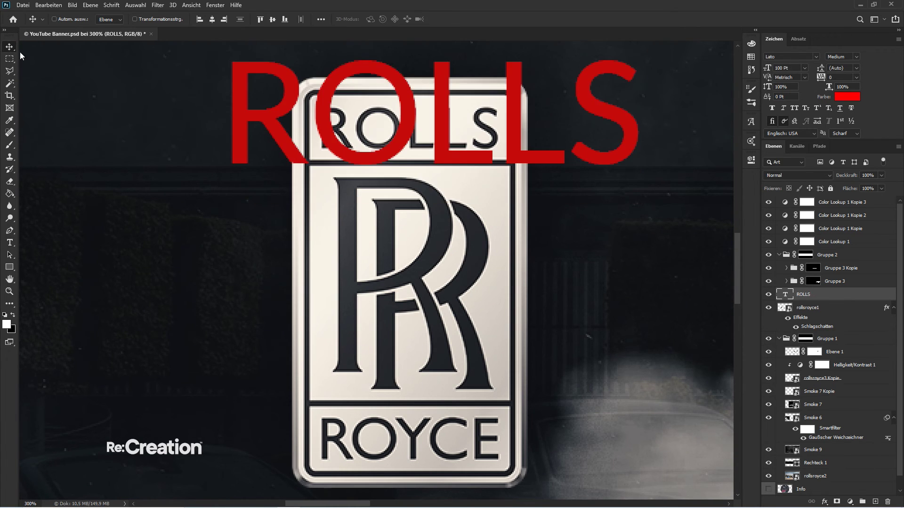
left_click_drag(423, 118, 504, 157)
- Scale ROLLS down to about 43.31% and place it over the badge's top lettering
key("ctrl+t")
left_click_drag(730, 169, 506, 165)
left_click_drag(386, 179, 395, 150)
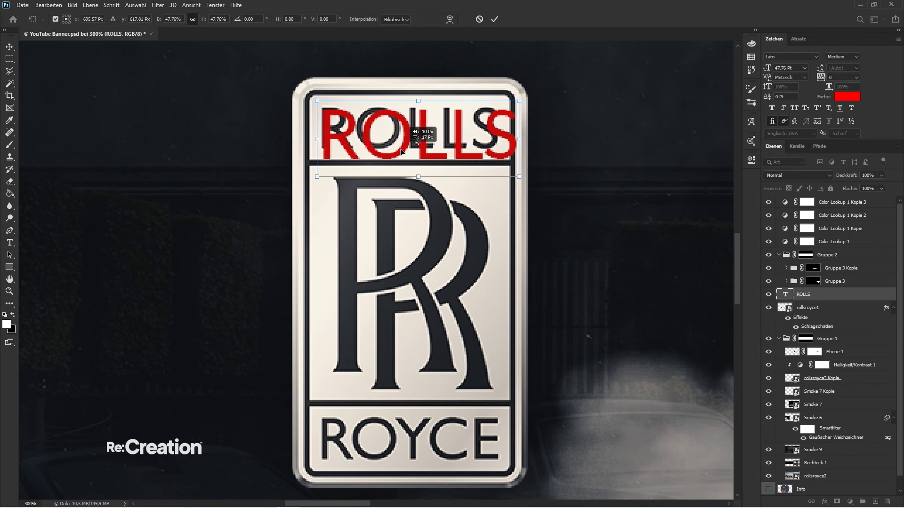
left_click_drag(517, 139, 499, 137)
key("Return")
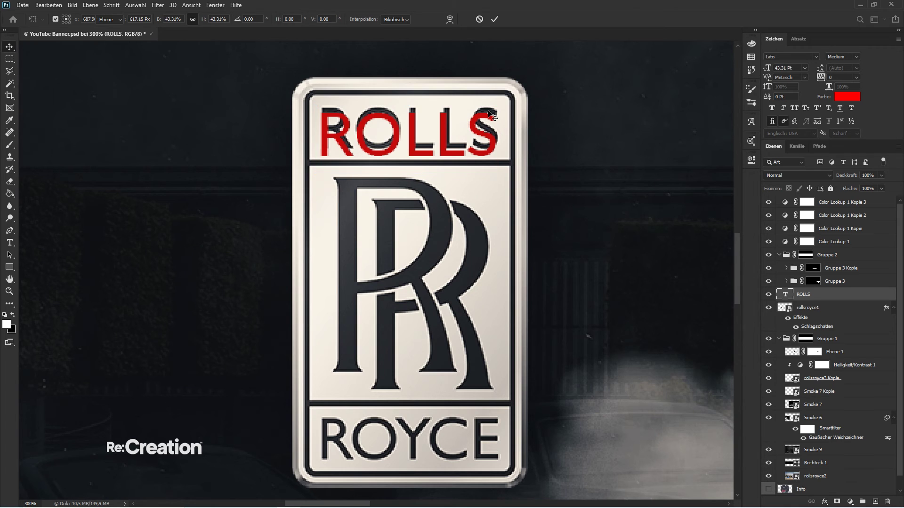
- Fine-tune the ROLLS height and width to match the original lettering at 39,48 Pt
key("ctrl+t")
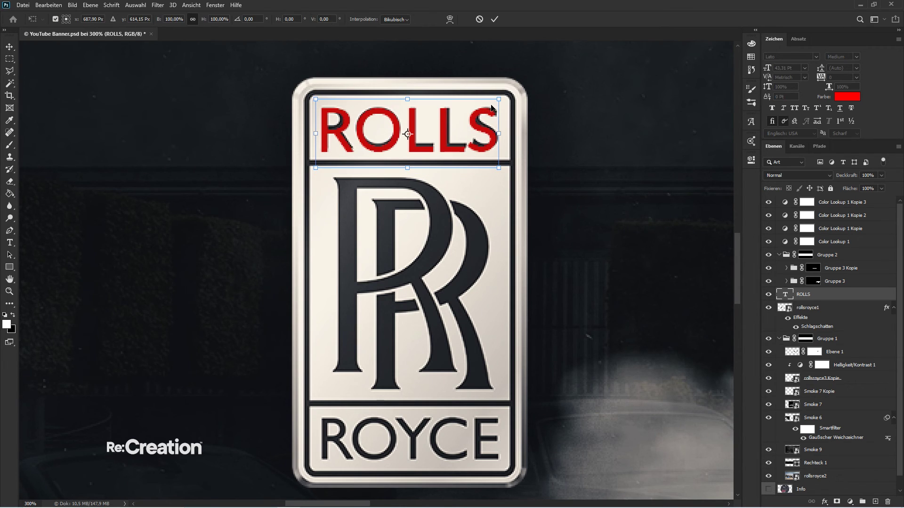
left_click_drag(407, 165, 407, 164)
left_click_drag(495, 131, 503, 132)
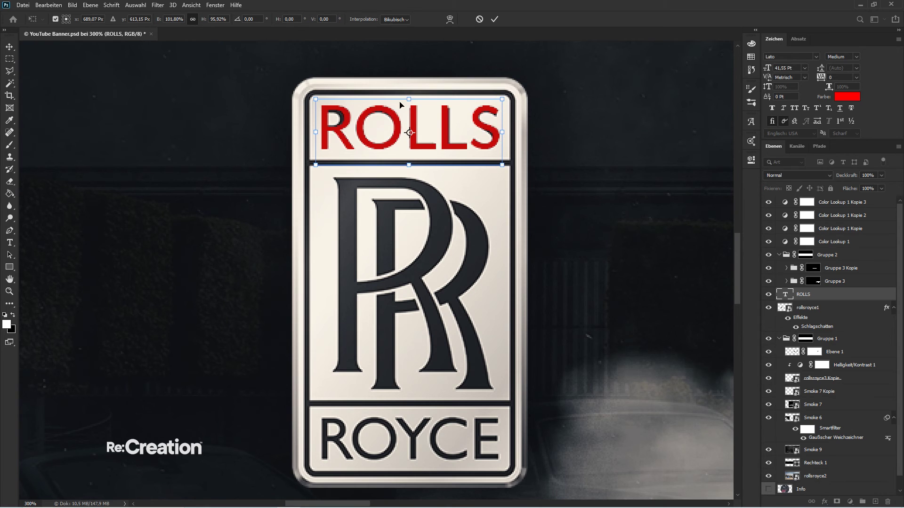
left_click_drag(407, 100, 407, 99)
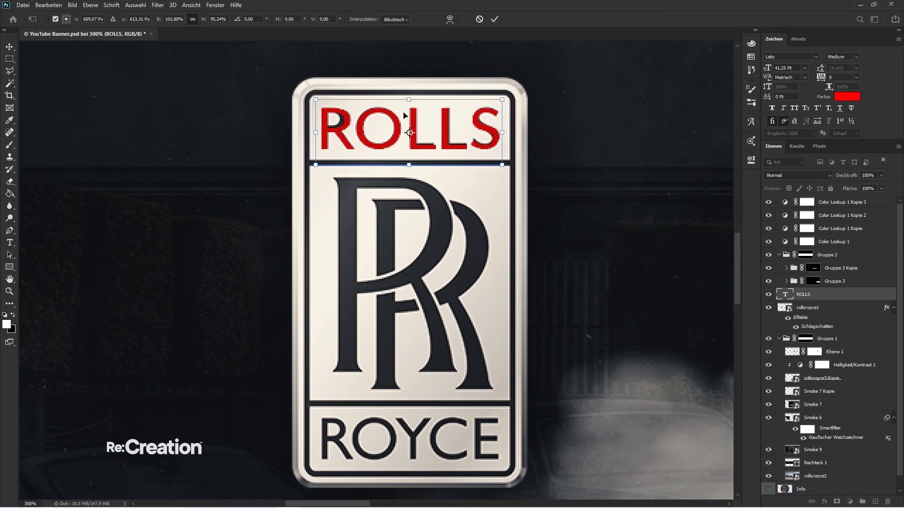
left_click_drag(411, 162, 417, 162)
key("Return")
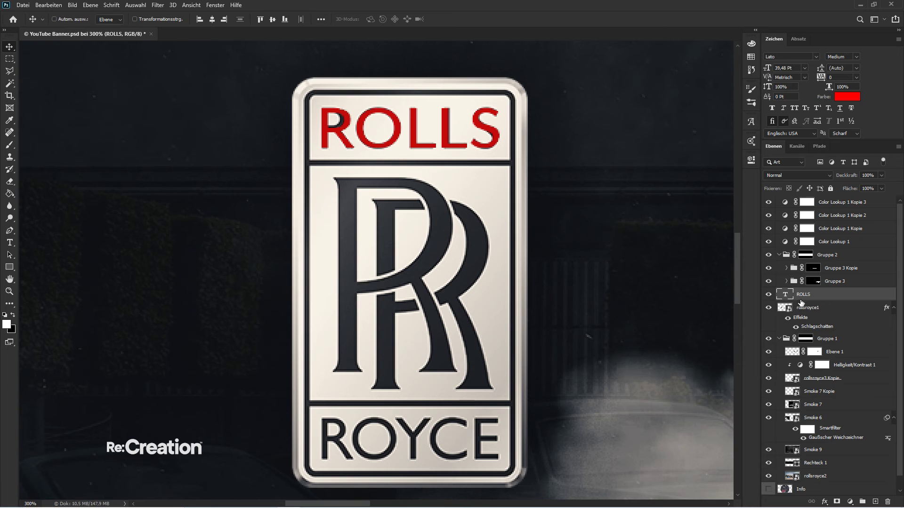
- Recolour ROLLS with the logo's dark letter colour sampled from the badge
left_click(846, 97)
left_click(477, 251)
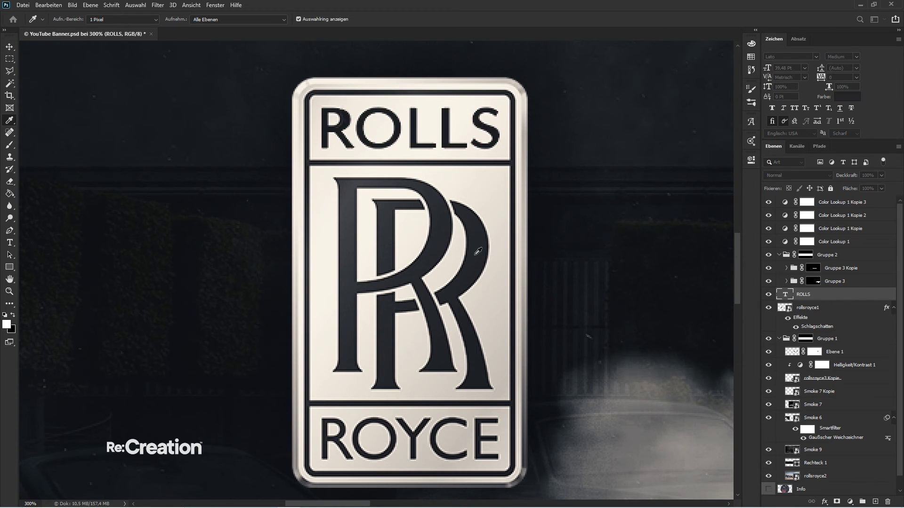
key("Return")
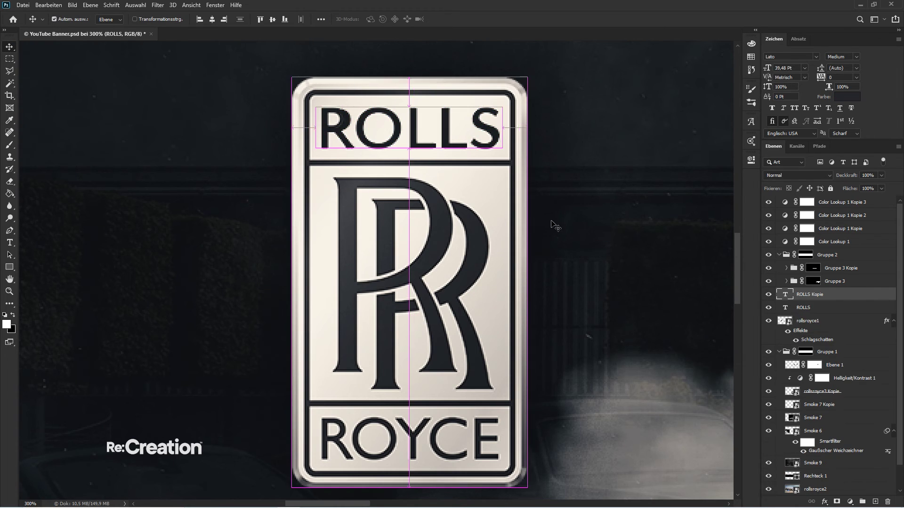
- Duplicate ROLLS, retype the copy as ROYCE, and move it onto the bottom lettering
key("ctrl+j")
double_click(788, 295)
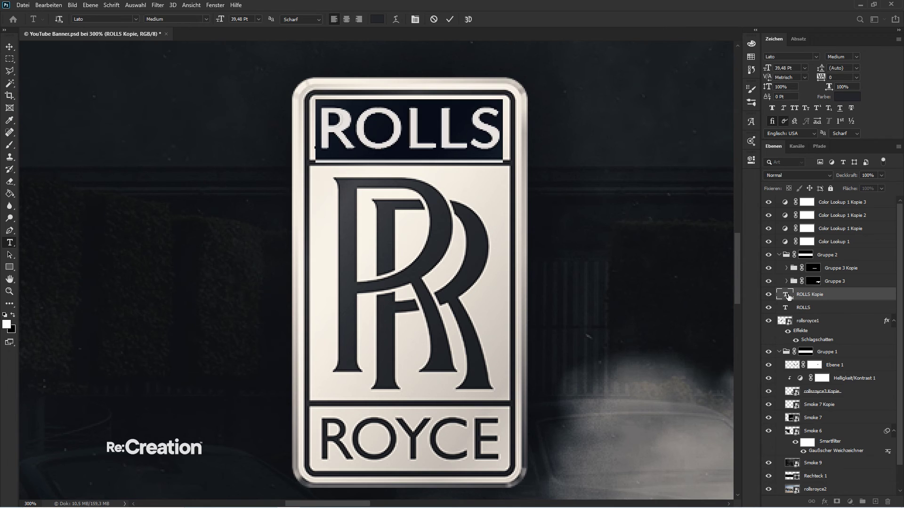
type("ROYCE")
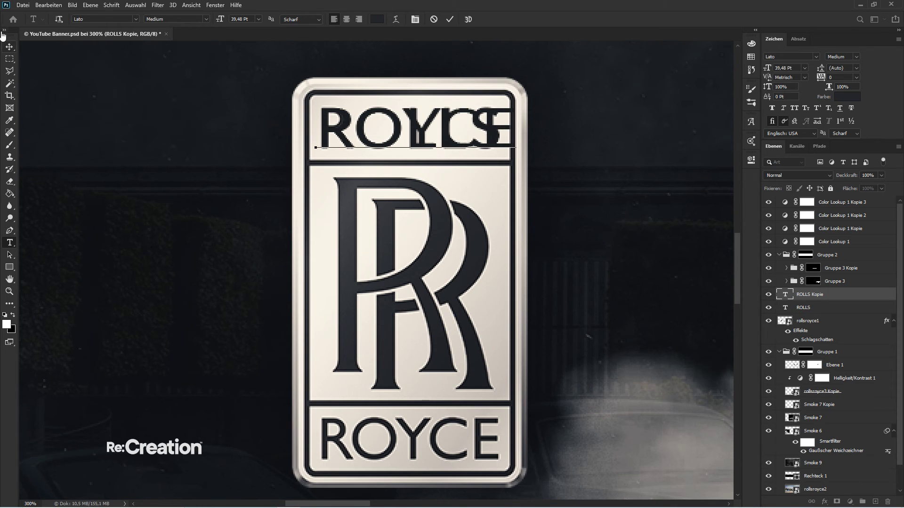
left_click(9, 46)
left_click_drag(369, 182, 374, 490)
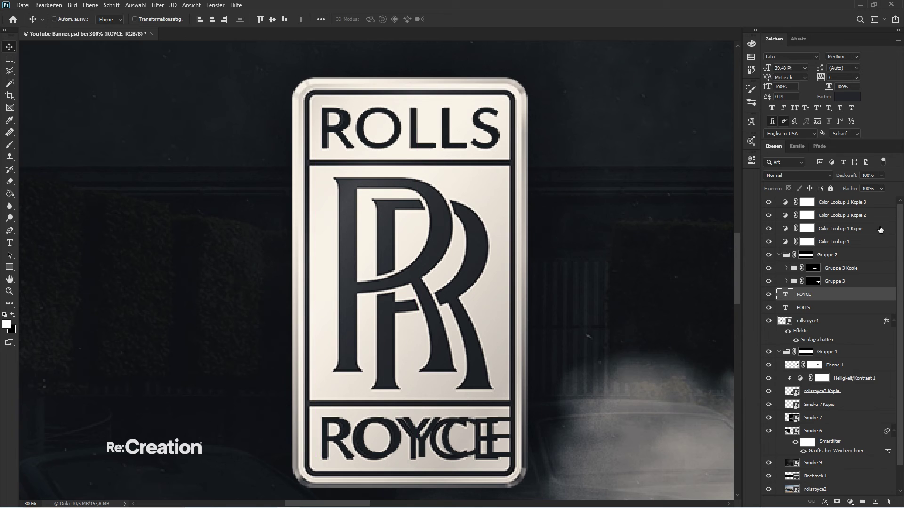
- Set ROYCE to ff0000, narrow it to fit, then sample the dark letter colour
left_click(841, 97)
type("ff0000")
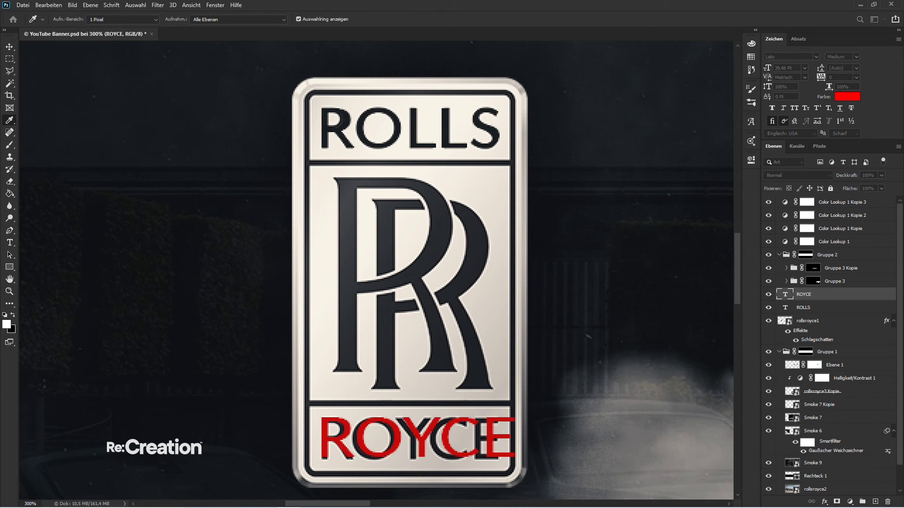
key("Return")
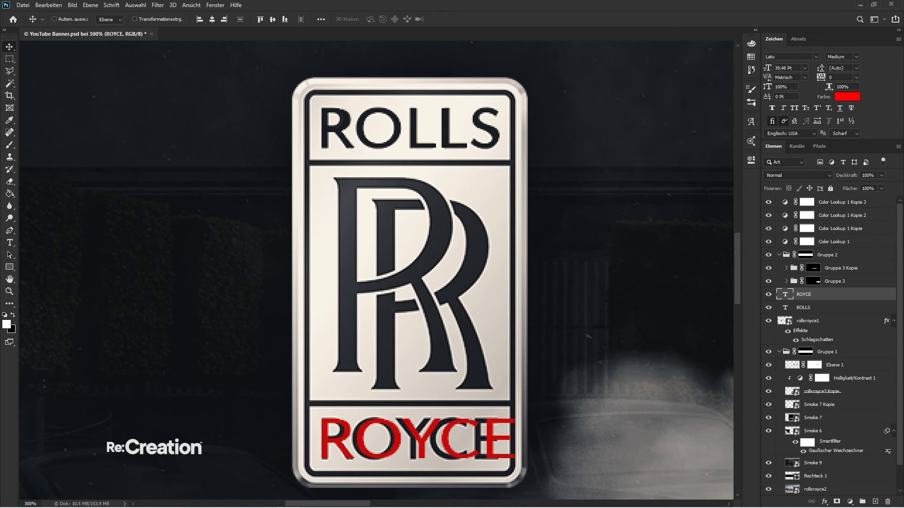
key("ctrl+t")
left_click_drag(517, 446, 502, 446)
key("Return")
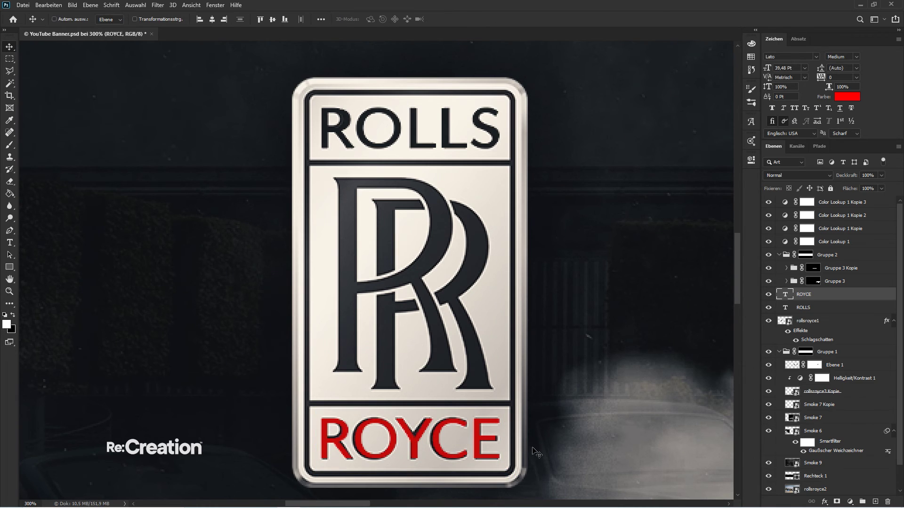
key("i")
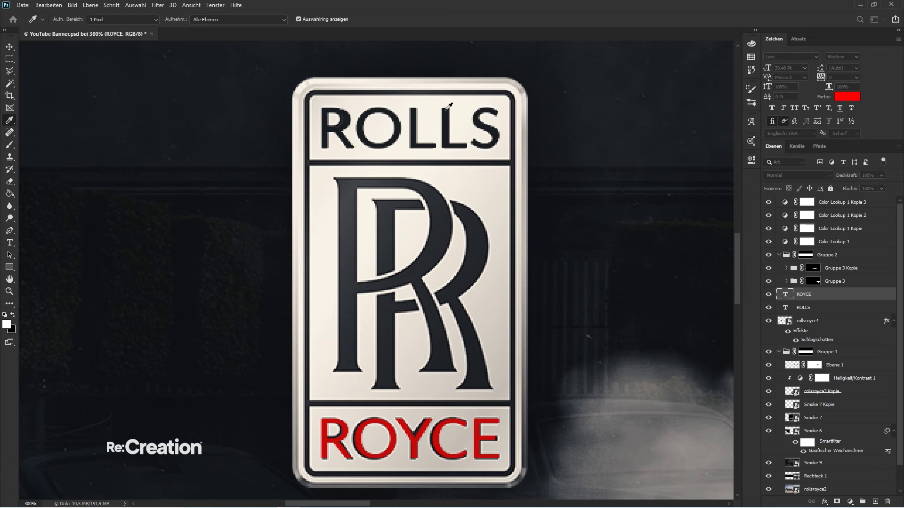
left_click(449, 122)
- Draw a rectangle over the ROLLS panel on a new layer, filled with a sampled colour
key("v")
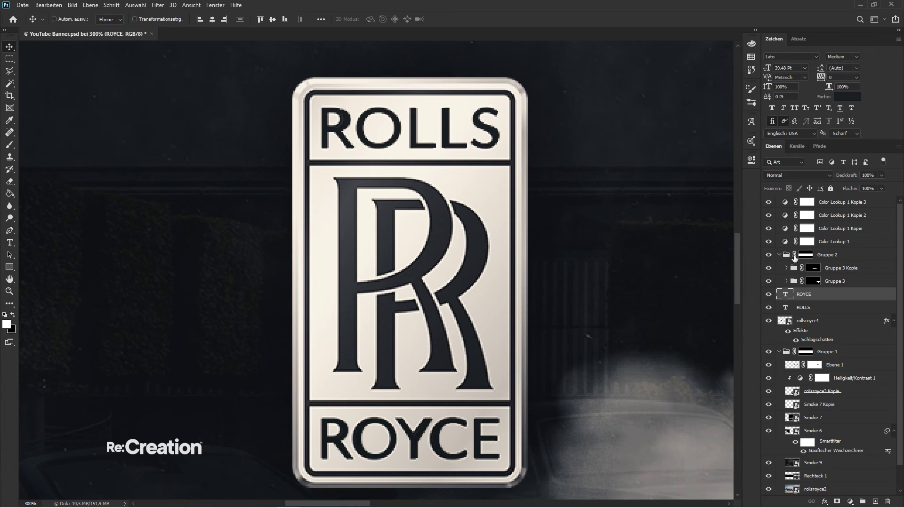
left_click(817, 322)
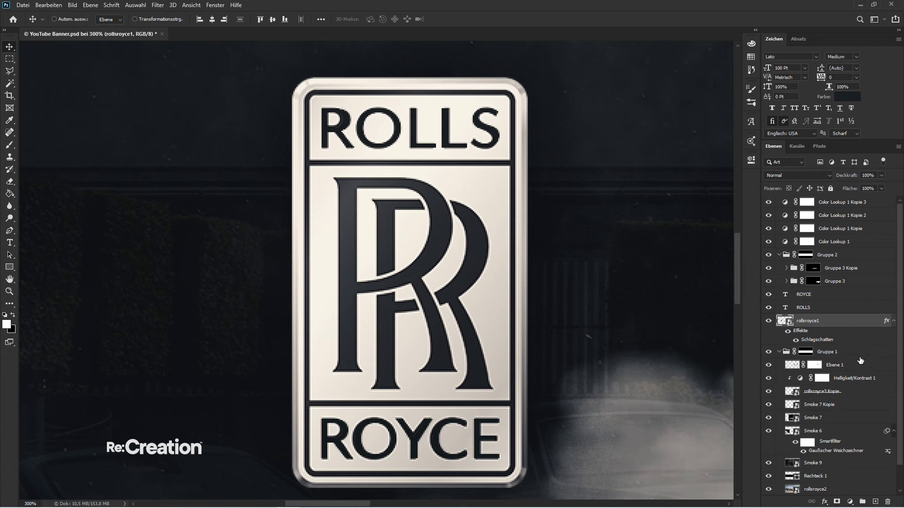
left_click(875, 502)
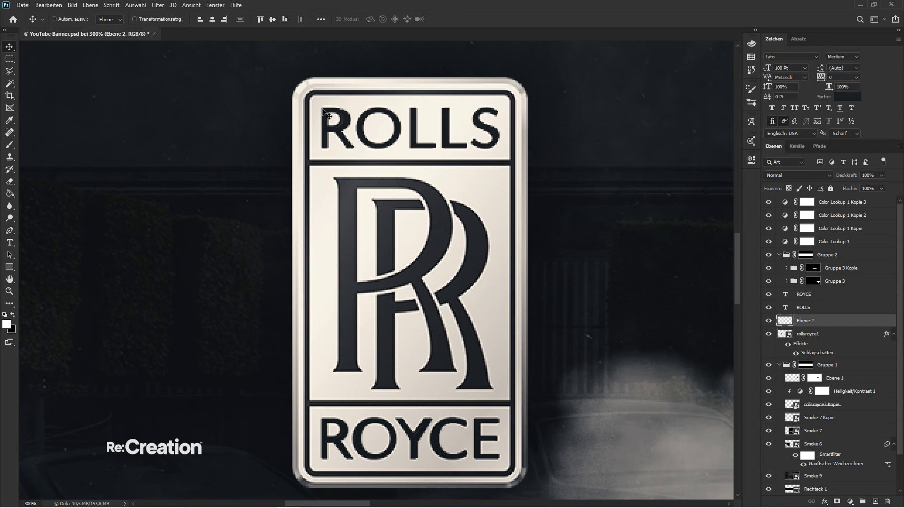
left_click(9, 267)
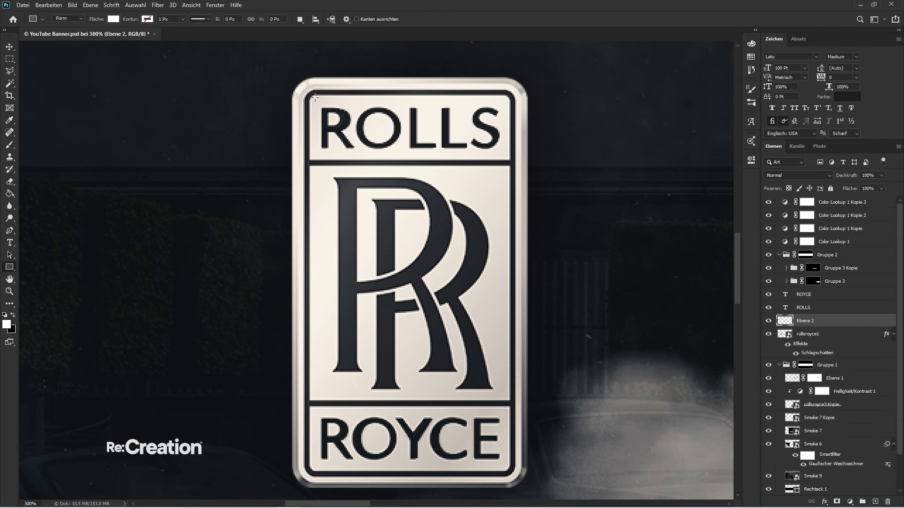
left_click_drag(317, 102, 503, 155)
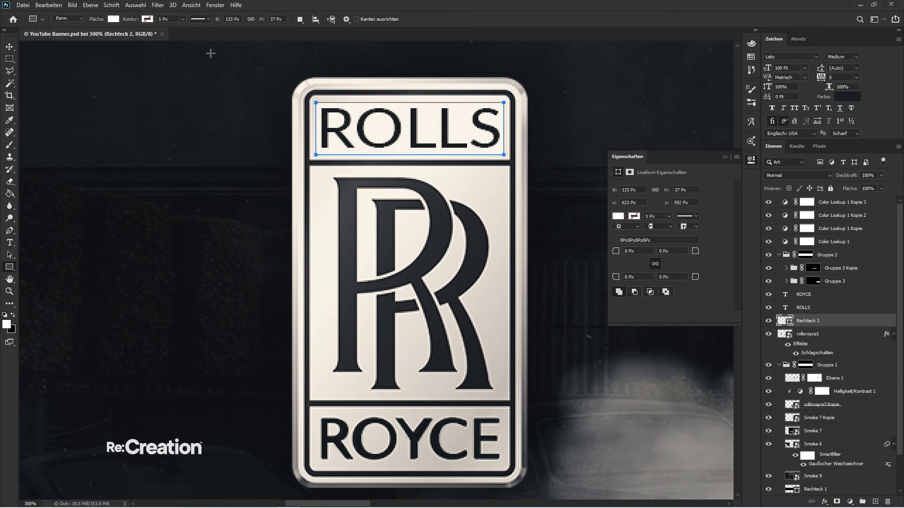
left_click(9, 46)
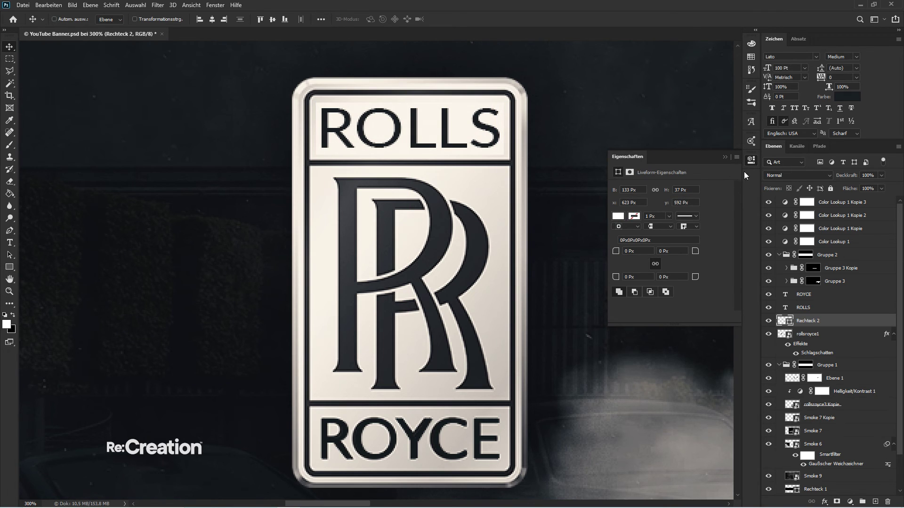
left_click(725, 157)
key("i")
left_click(492, 190)
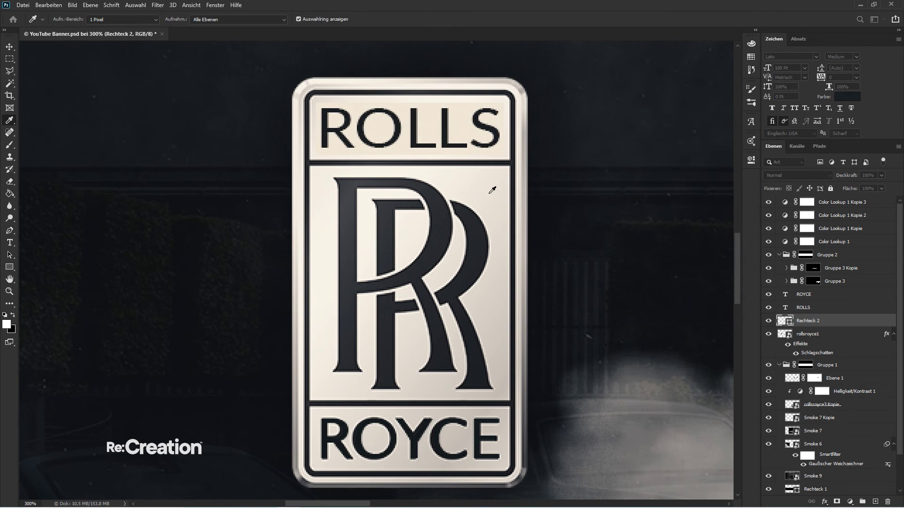
- Soften the rectangle's mask edge to 2.2 px
key("v")
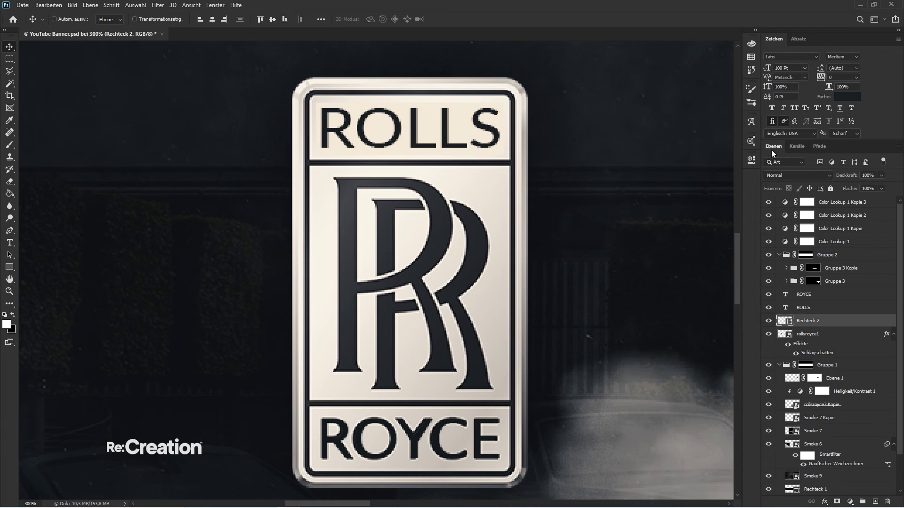
left_click(749, 161)
left_click(630, 173)
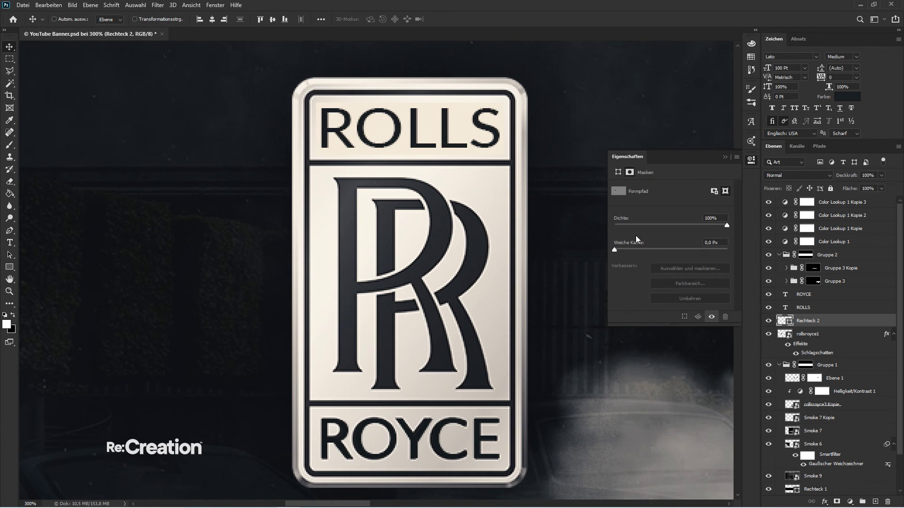
left_click_drag(625, 250, 628, 249)
left_click(750, 161)
key("i")
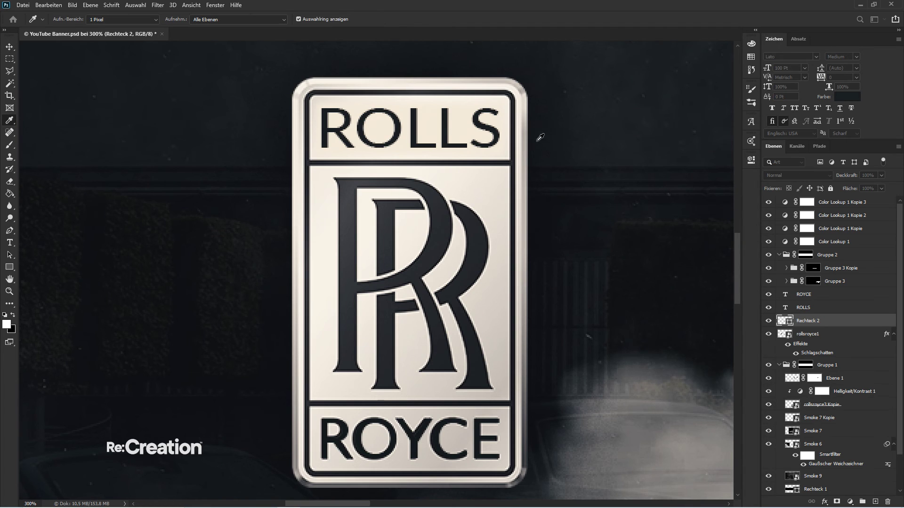
key("v")
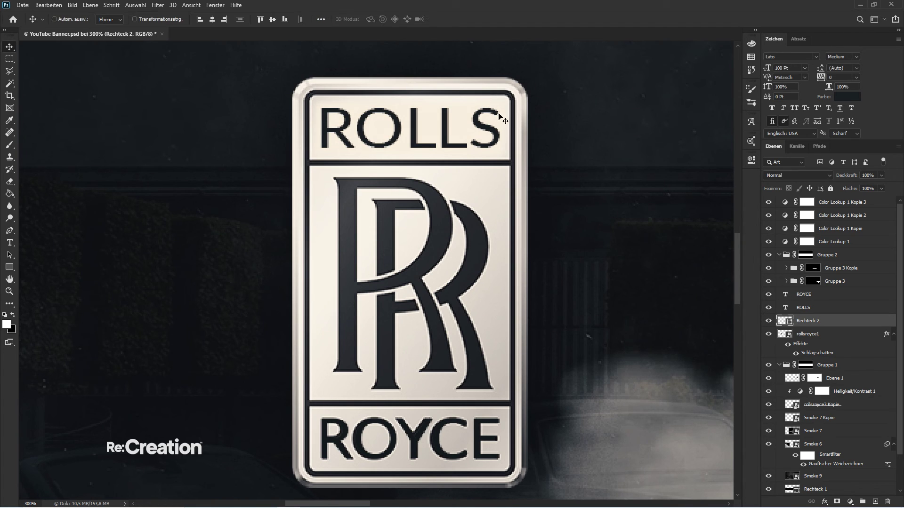
- Duplicate the light badge rectangle and nudge the copy down over the ROYCE band
key("ctrl+j")
key("shift+Down")
key("shift+Down")
key("shift+Down")
key("shift+Down")
key("shift+Down")
key("shift+Down")
key("shift+Down")
key("shift+Down")
key("shift+Down")
key("shift+Down")
key("shift+Down")
key("shift+Down")
key("shift+Down")
key("shift+Down")
key("shift+Down")
key("shift+Down")
key("shift+Down")
key("shift+Down")
key("shift+Down")
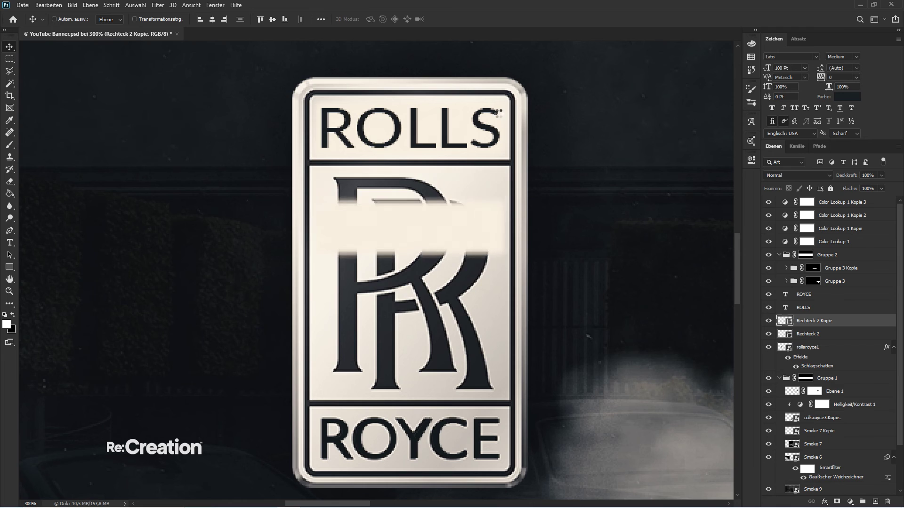
key("shift+Down")
key("shift+Down")
key("shift+Down")
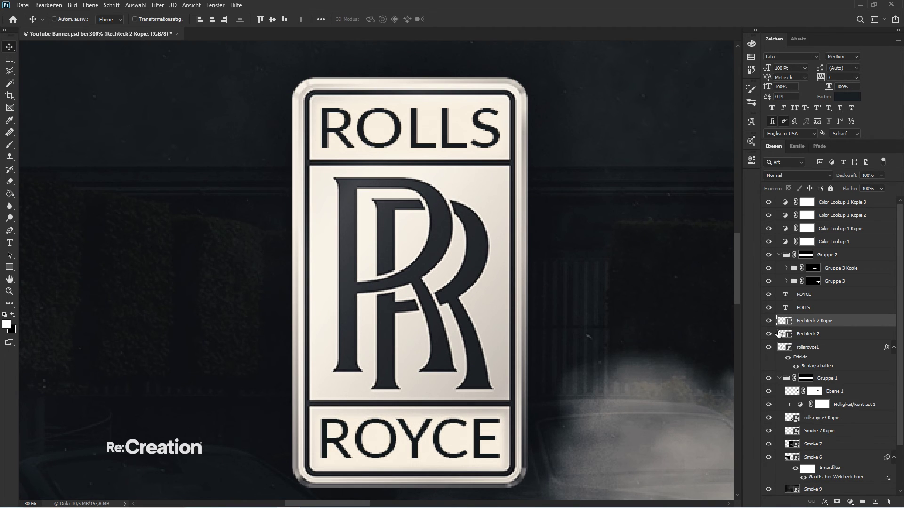
key("i")
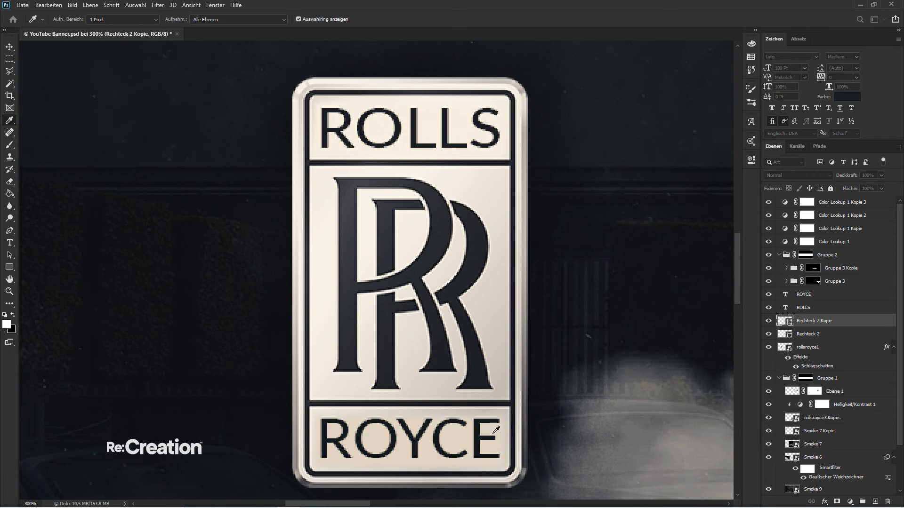
key("v")
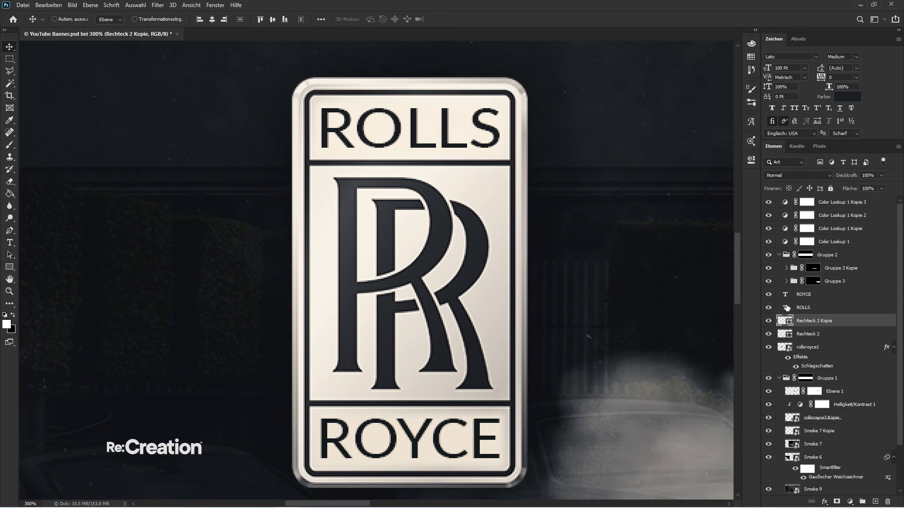
key("i")
- Change the copied rectangle's fill to the creamier #efe8de and zoom out
double_click(784, 320)
left_click_drag(589, 147, 675, 155)
left_click_drag(566, 188, 568, 185)
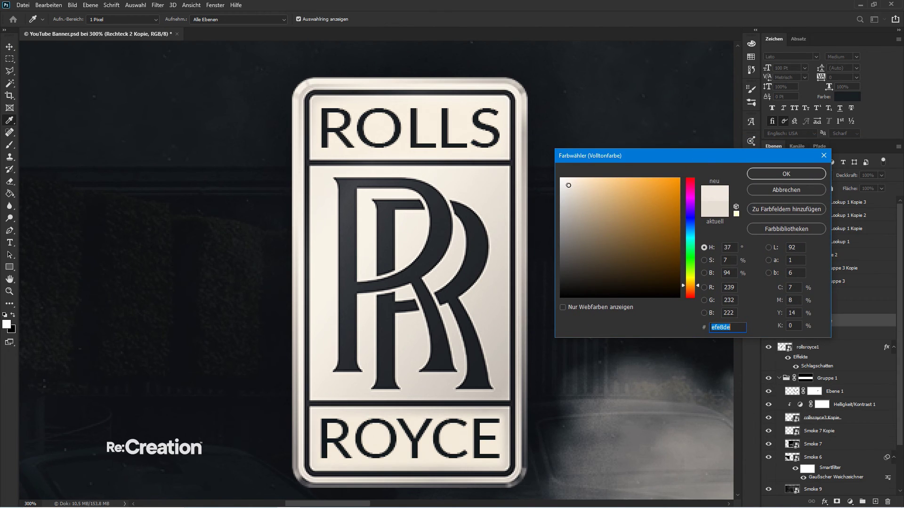
key("Return")
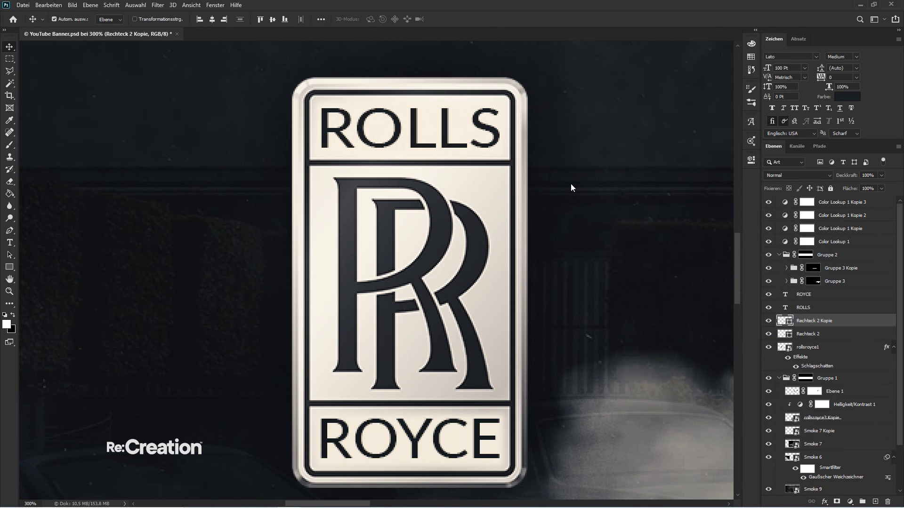
key("ctrl+minus")
key("ctrl+minus")
key("ctrl+minus")
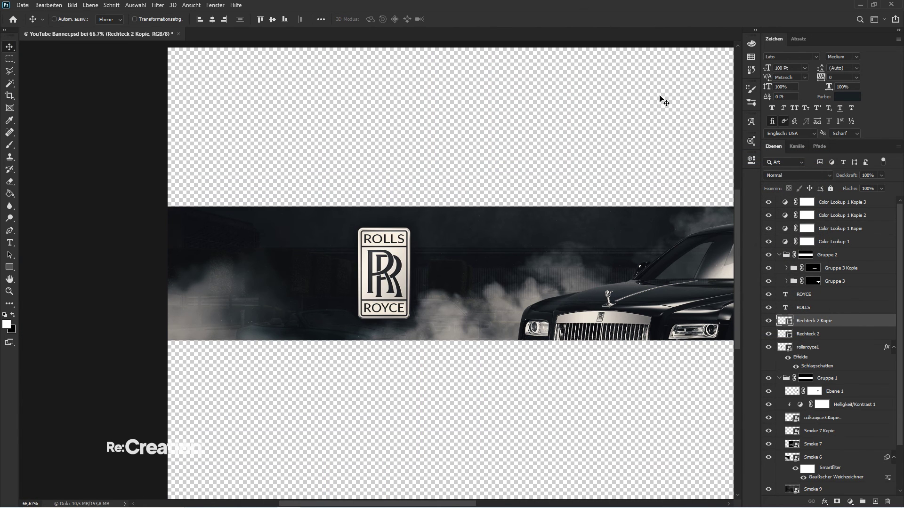
- Try replacing ROLLS with YOUR, then undo back to ROLLS
double_click(785, 308)
type("YOUR")
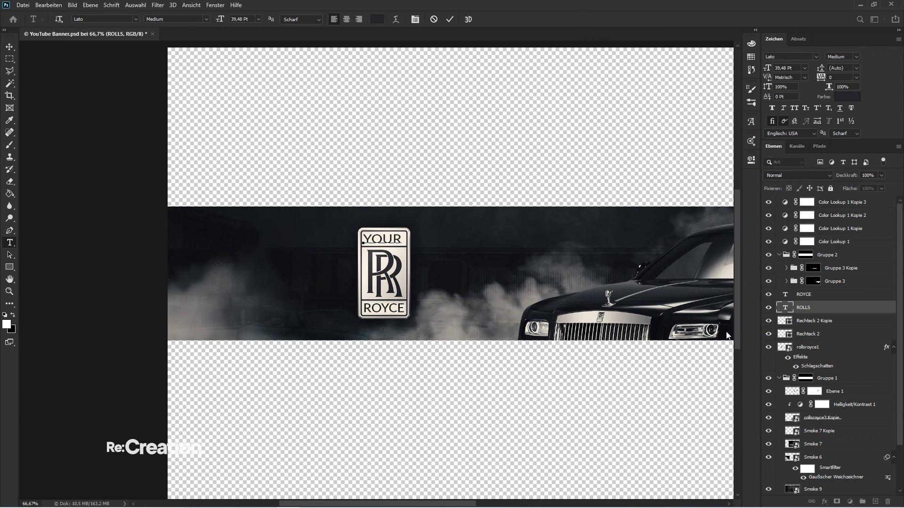
key("ctrl+Return")
key("v")
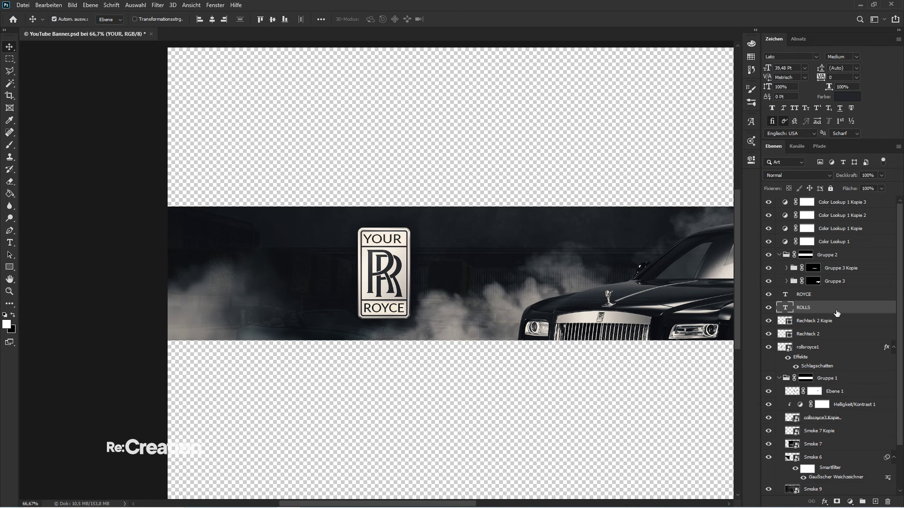
key("ctrl+z")
- Select the ROLLS and ROYCE layers and switch their alignment to left, then back to centred
left_click(802, 294, "ctrl")
left_click(796, 40)
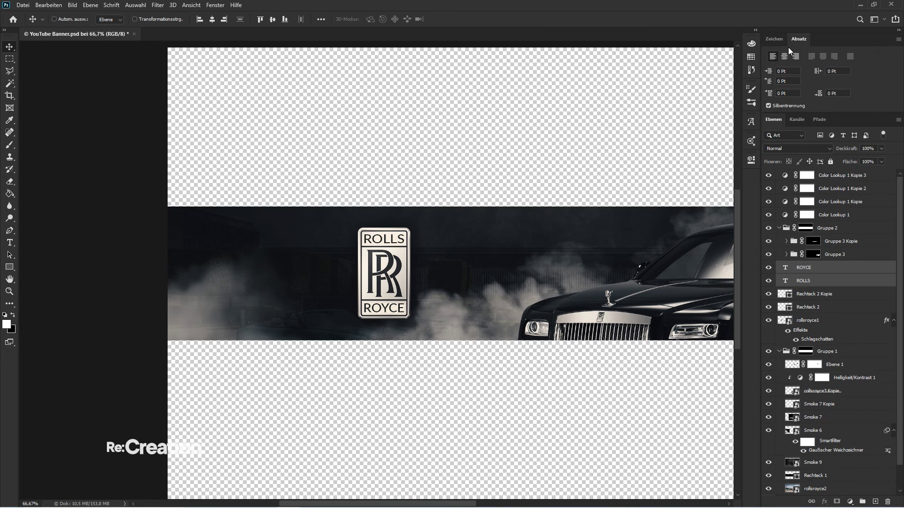
left_click(780, 40)
key("shift+Left")
key("shift+Left")
key("shift+Left")
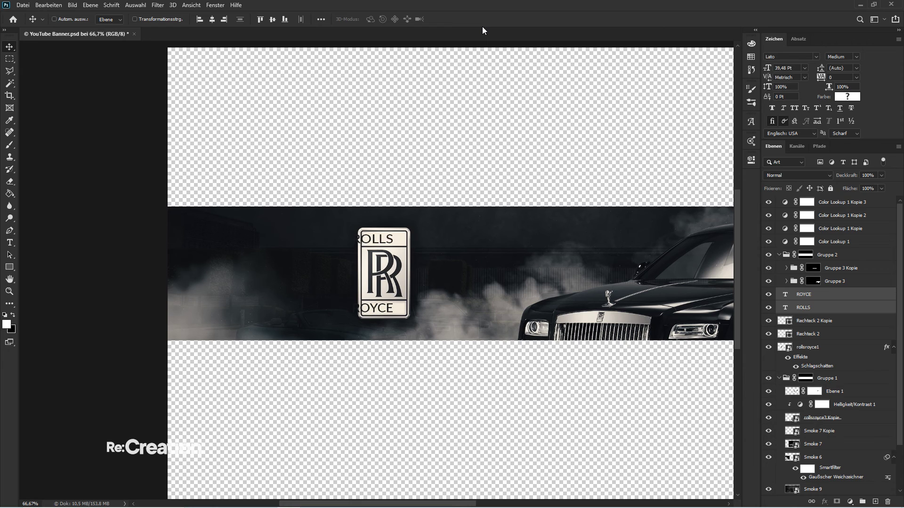
key("shift+Right")
key("shift+Right")
key("shift+Right")
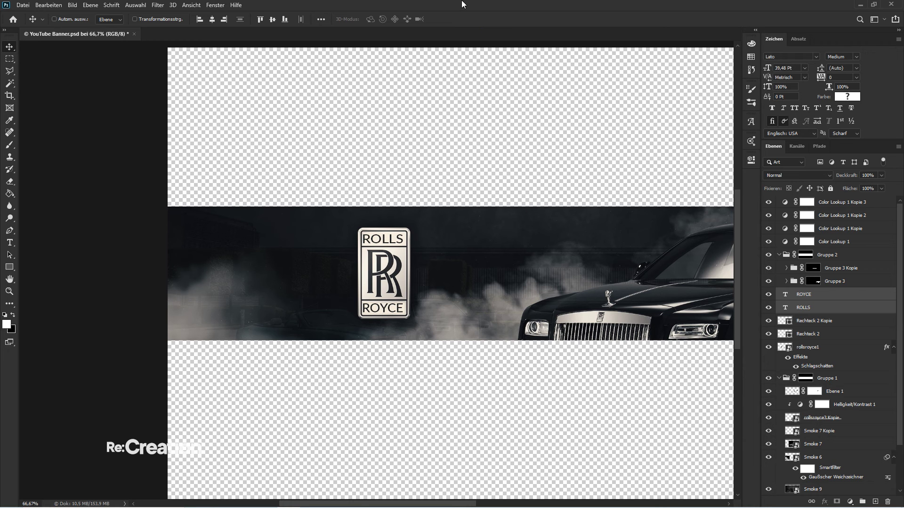
key("ctrl+plus")
key("ctrl+plus")
- Change the badge text ROYCE to NAME and ROLLS to YOUR
left_click(787, 296)
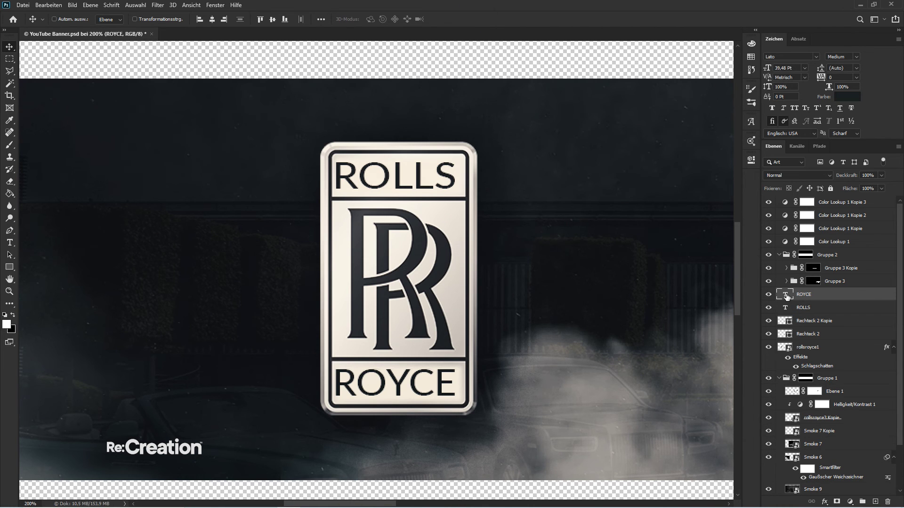
double_click(786, 296)
type("NAME")
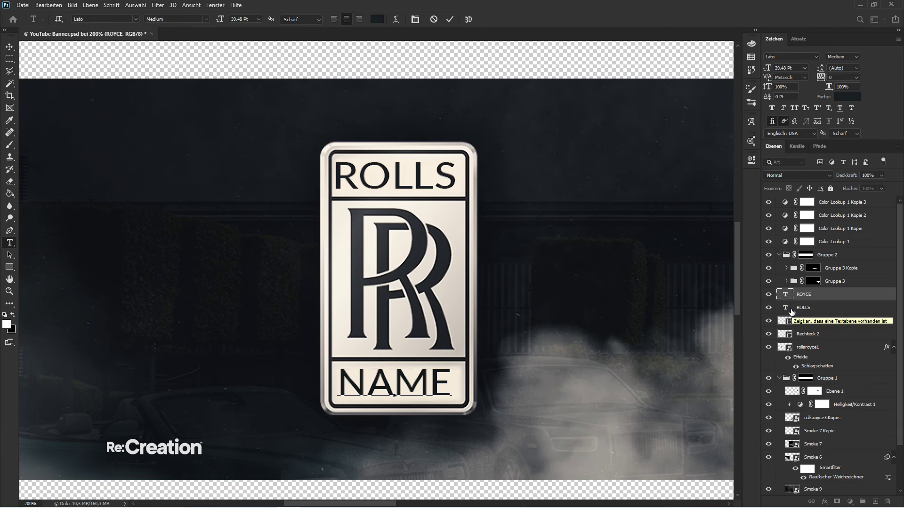
double_click(784, 308)
type("YOURE")
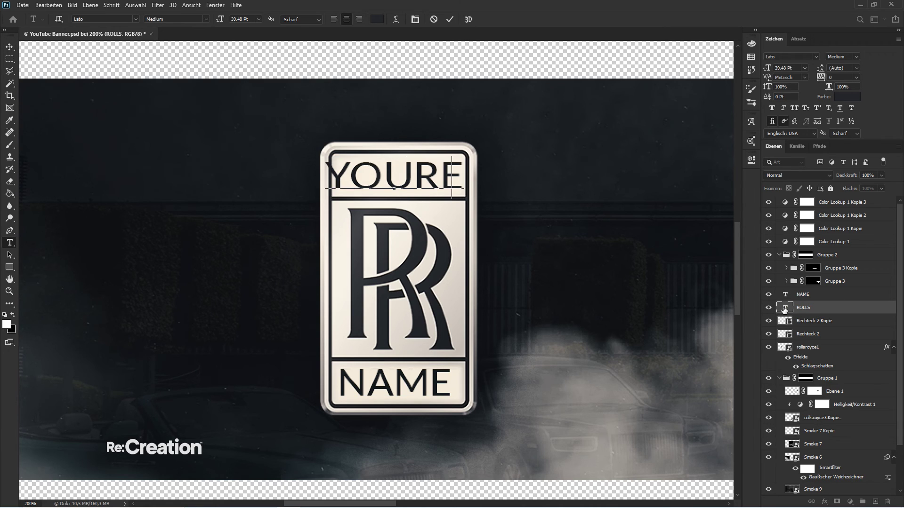
key("BackSpace")
key("ctrl+Return")
key("v")
- Nudge YOUR and NAME slightly right to centre them on the badge
left_click(810, 296, "ctrl")
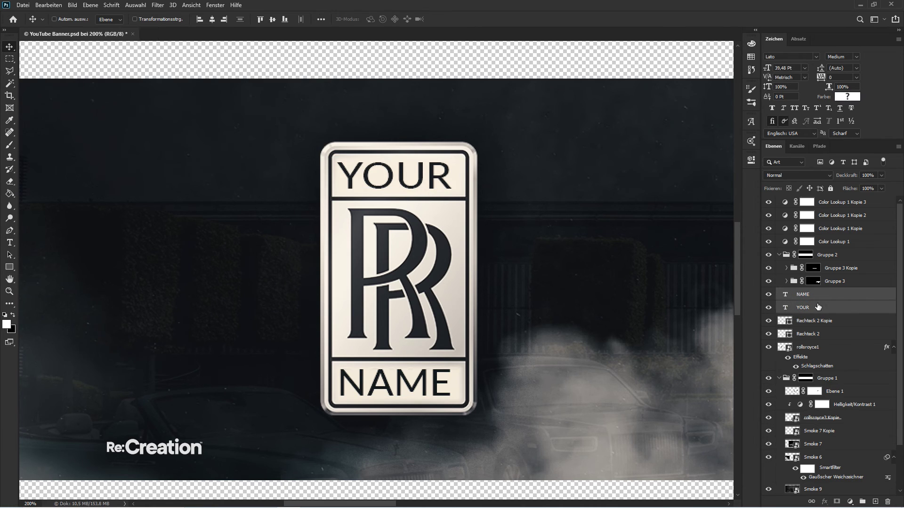
key("Right")
key("Right")
key("Right")
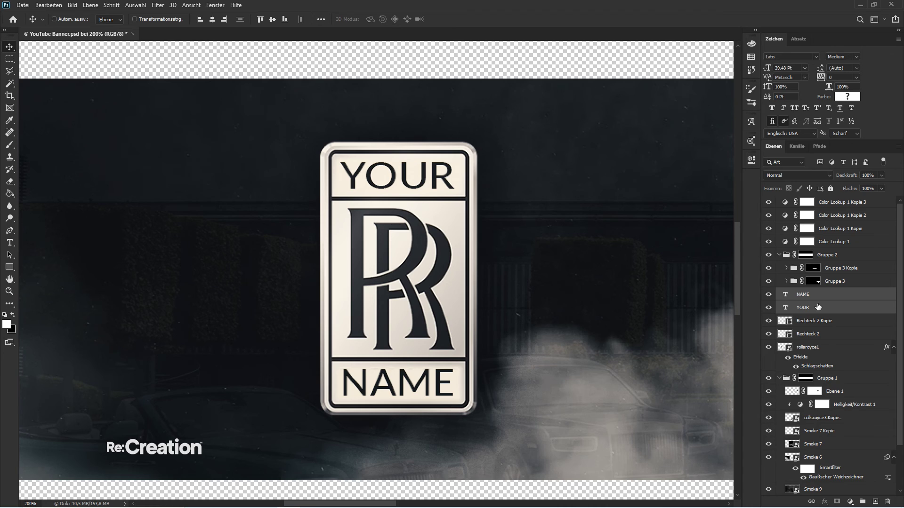
key("ctrl+minus")
key("ctrl+minus")
key("ctrl+minus")
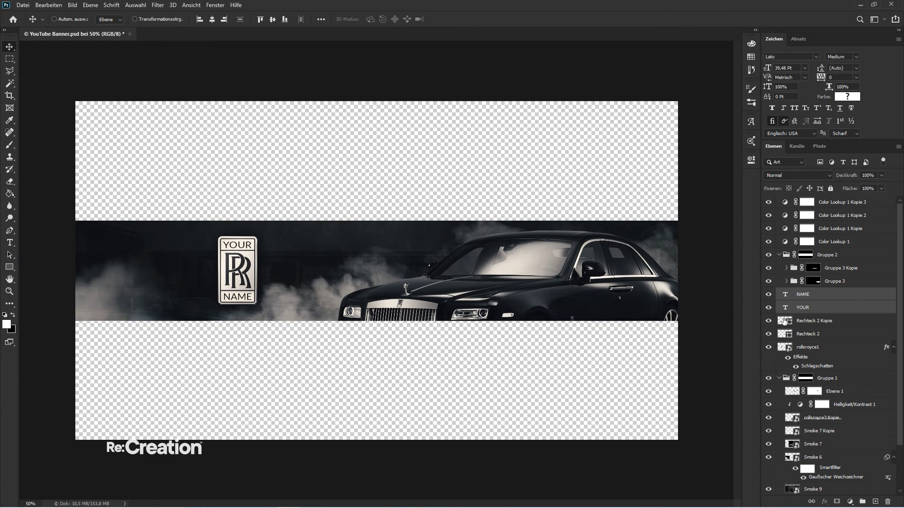
- Change the Rechteck 2 Kopie panel fill to light grey e3e3e3
left_click(789, 320)
double_click(789, 320)
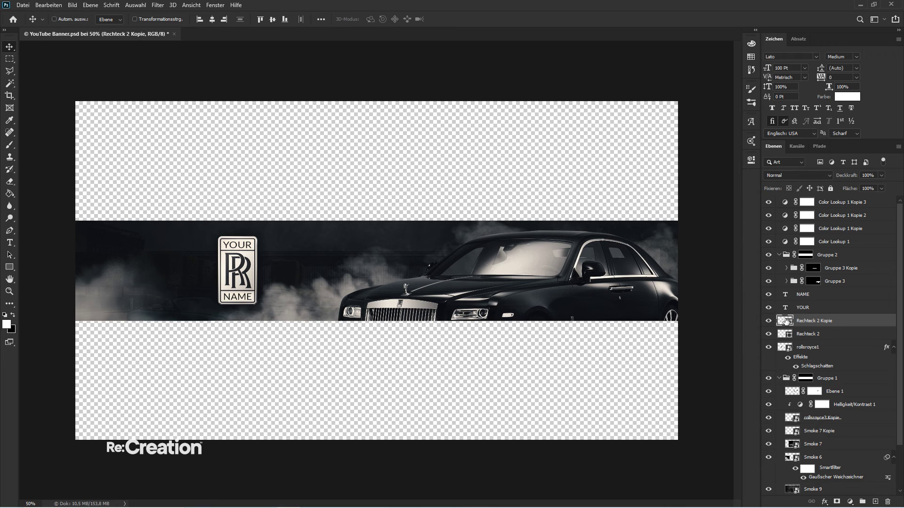
left_click(564, 184)
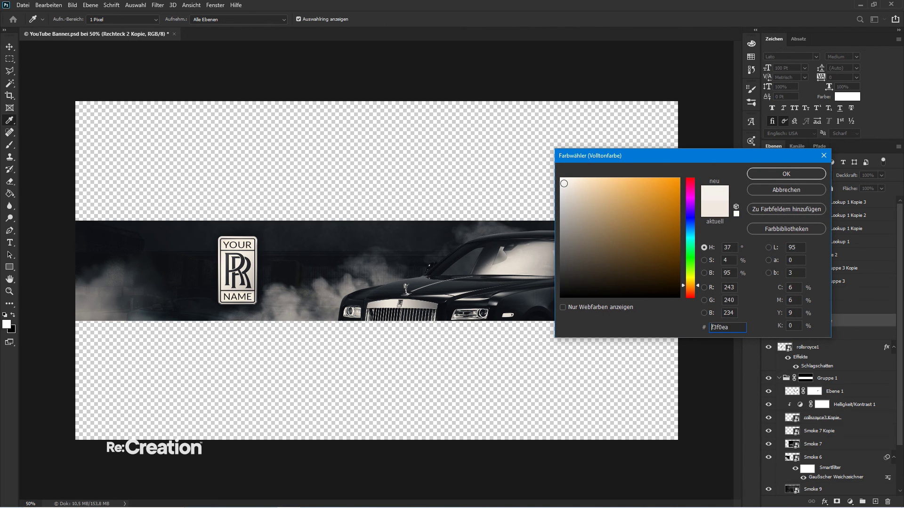
left_click_drag(564, 183, 559, 194)
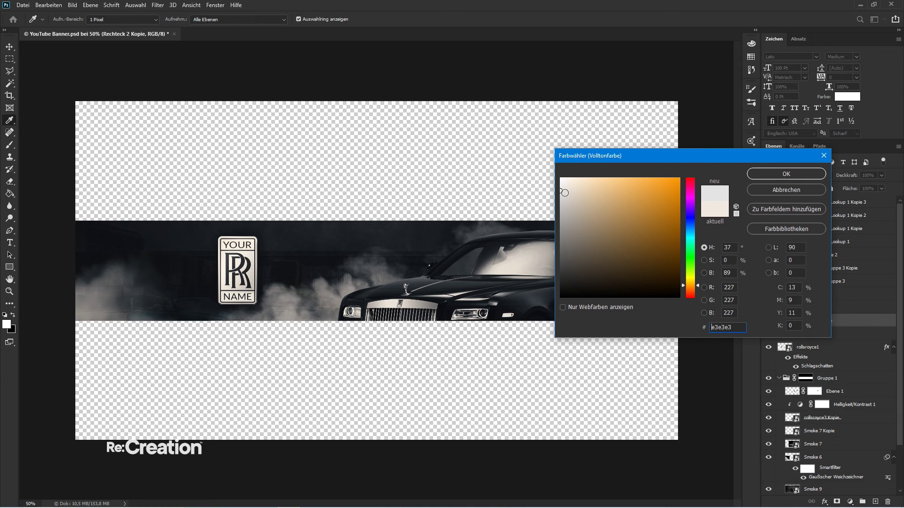
key("Return")
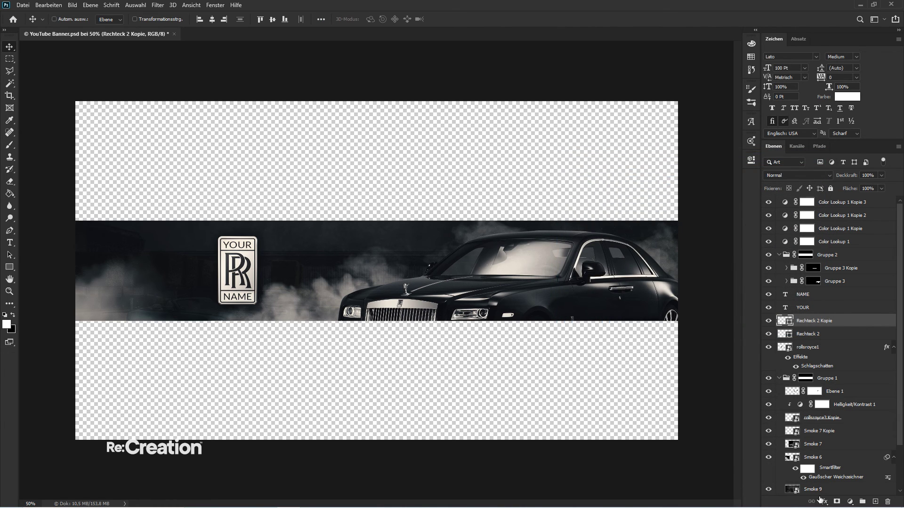
- Add a Color Lookup adjustment layer and move it to the top of the layer stack
left_click(850, 502)
left_click(843, 451)
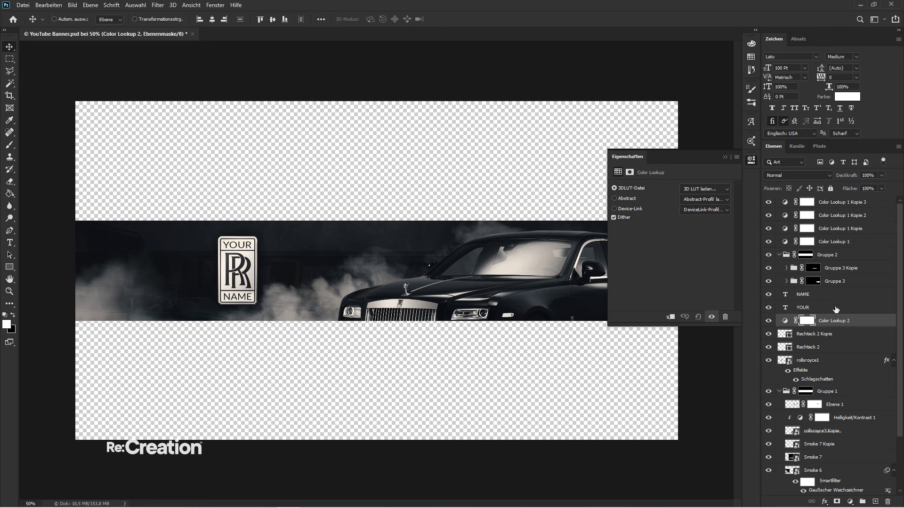
left_click_drag(838, 322, 830, 202)
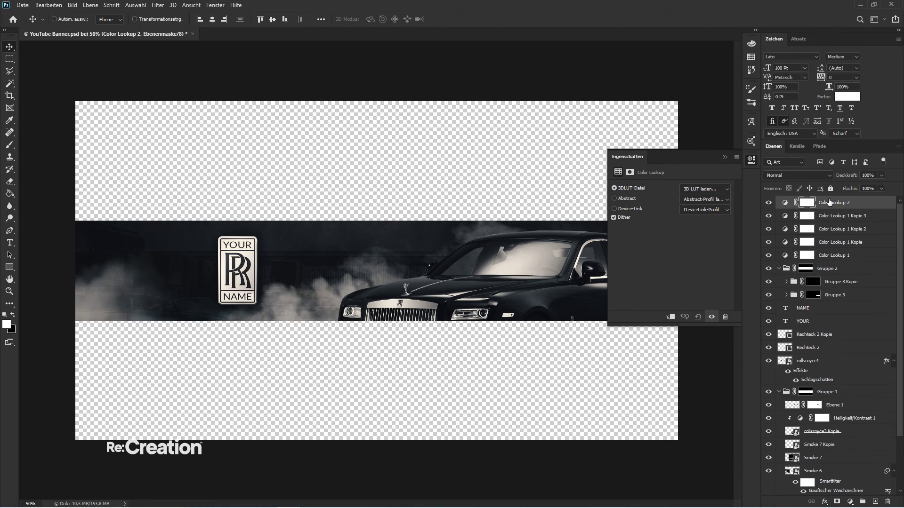
- Fade the Color Lookup 2 layer to 25% opacity
scroll(707, 187, "down", 1)
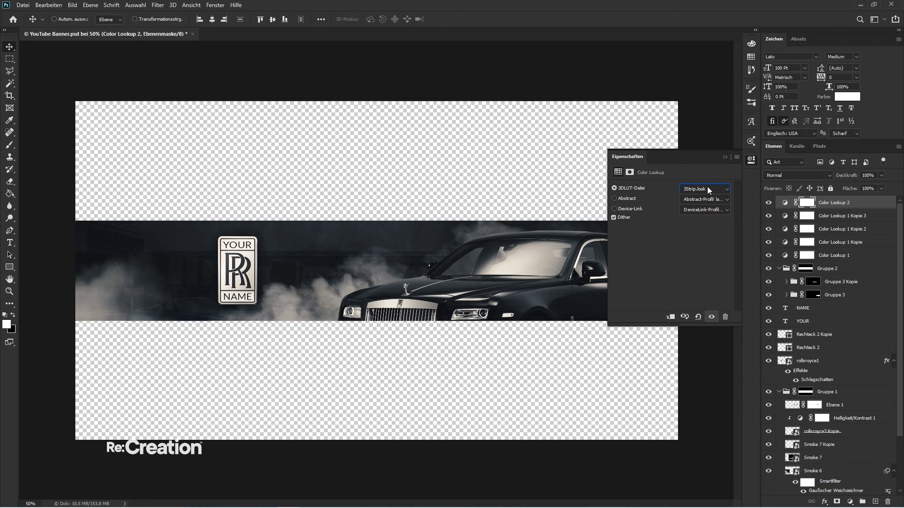
scroll(707, 186, "down", 5)
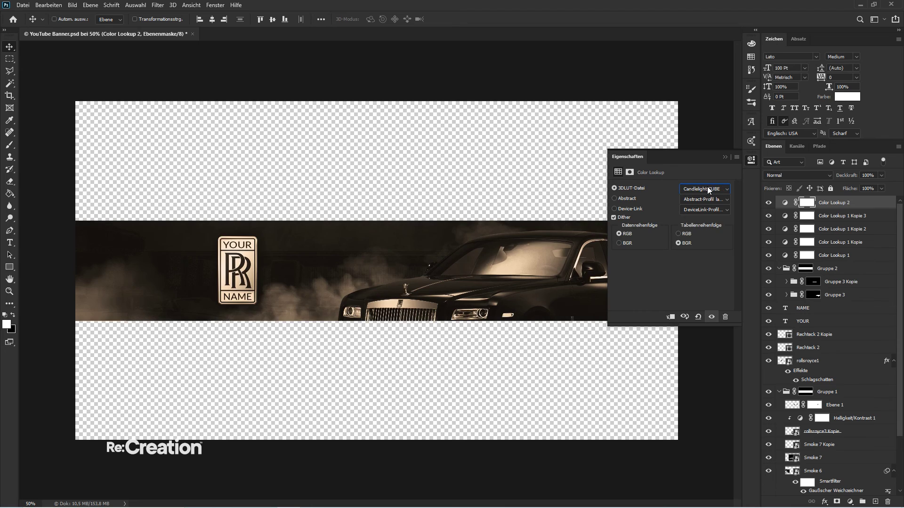
scroll(708, 187, "down", 5)
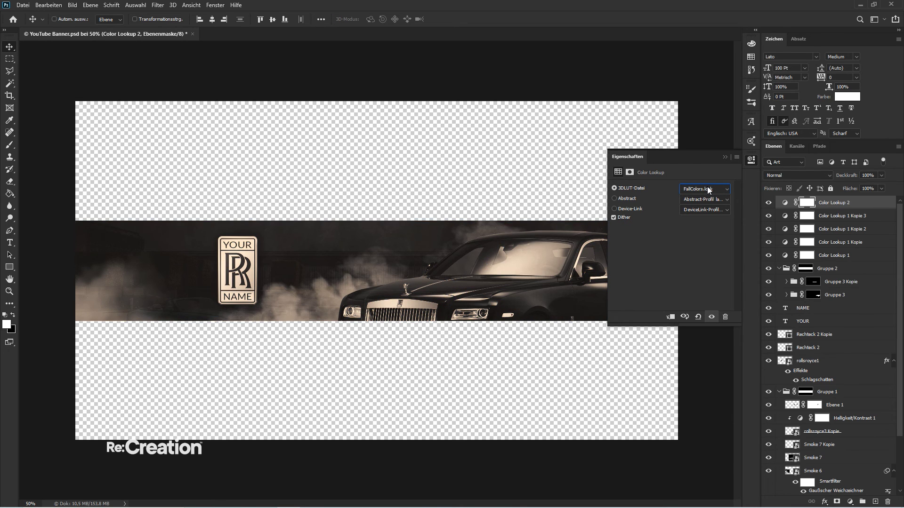
scroll(708, 186, "down", 5)
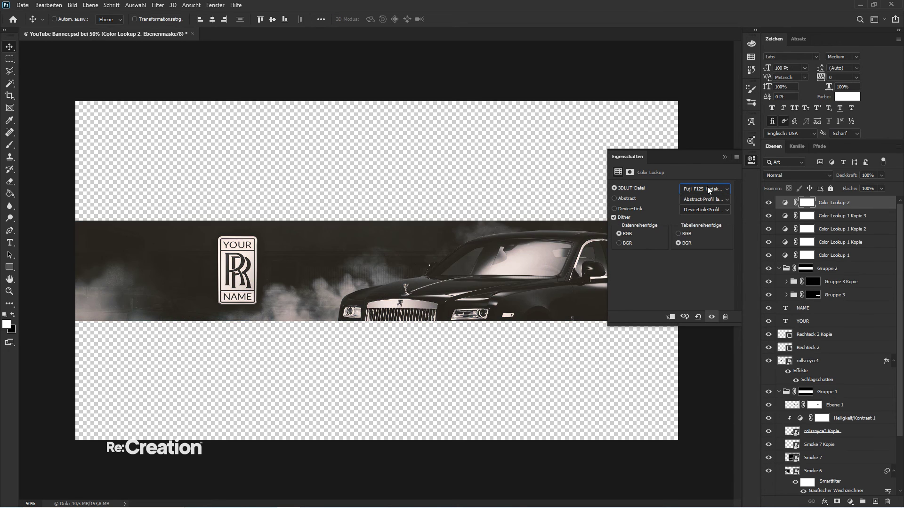
scroll(707, 186, "down", 3)
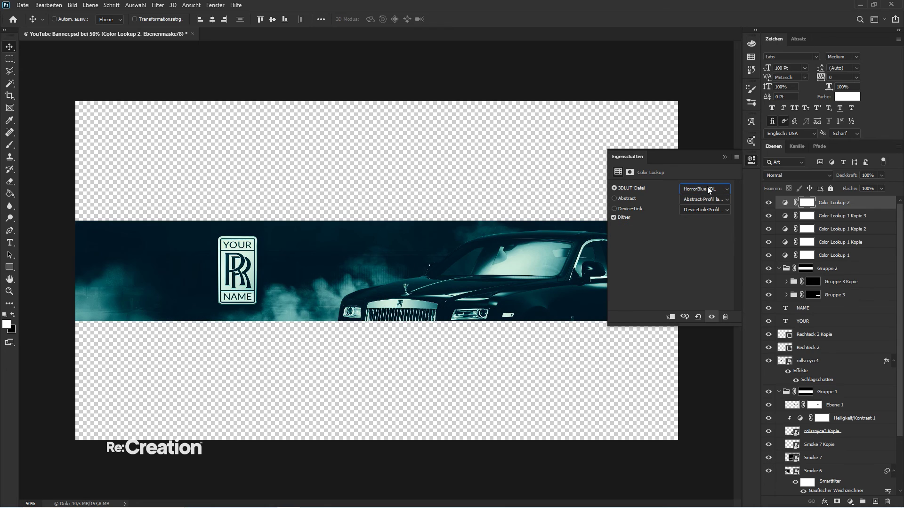
scroll(708, 186, "down", 2)
left_click(794, 199)
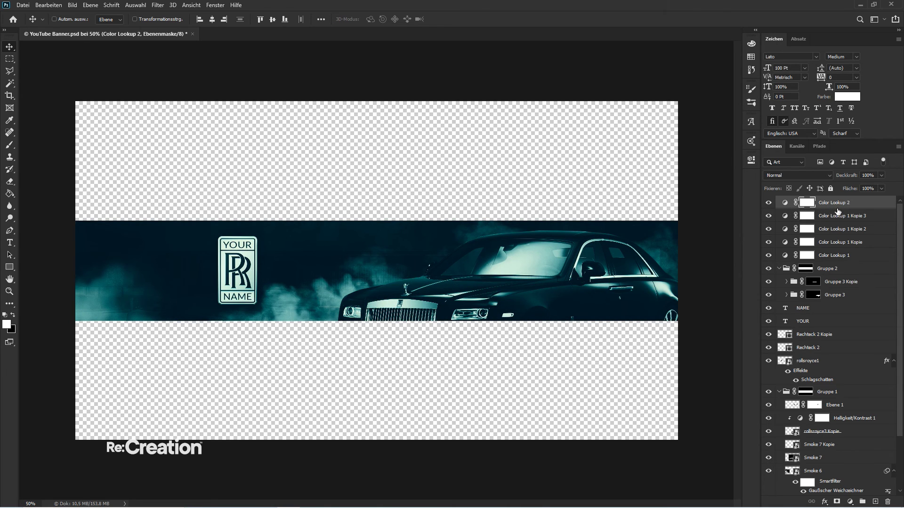
key("2")
key("5")
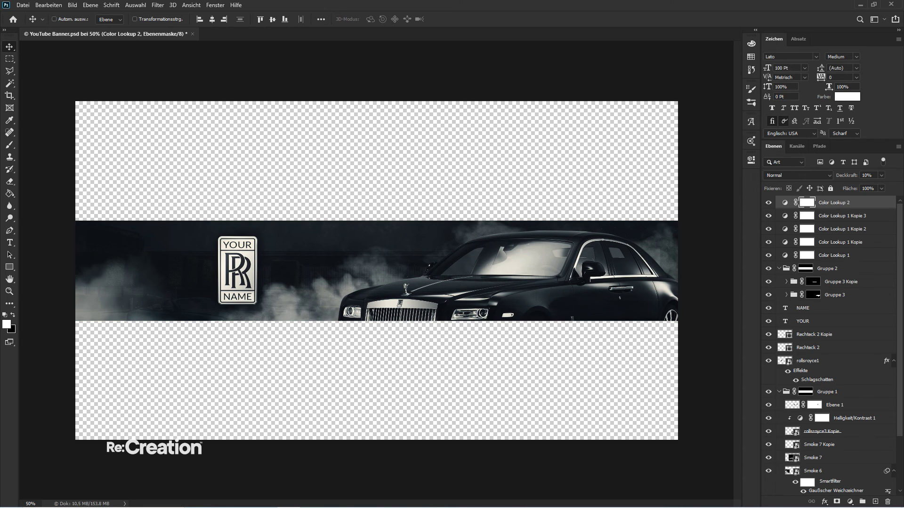
- Rename the five colour-lookup layers CC 1, CC 2, CC 3, CC 4 and CC 5
double_click(837, 203)
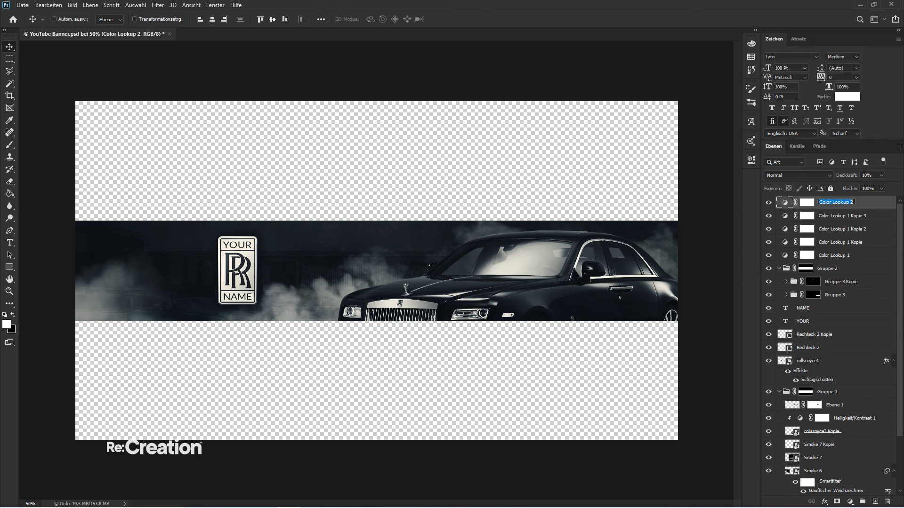
type("CC 1")
key("Tab")
type("CC 2")
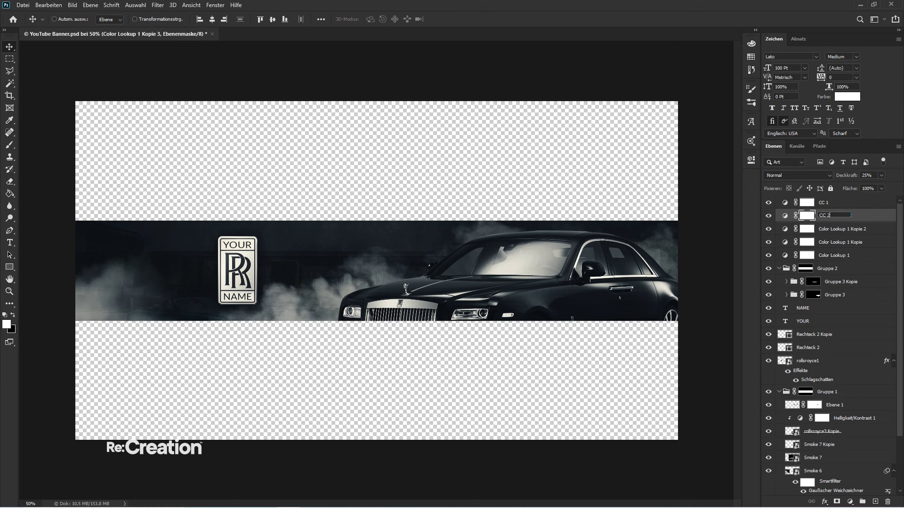
key("Tab")
type("CC 3")
key("Tab")
type("CC 4")
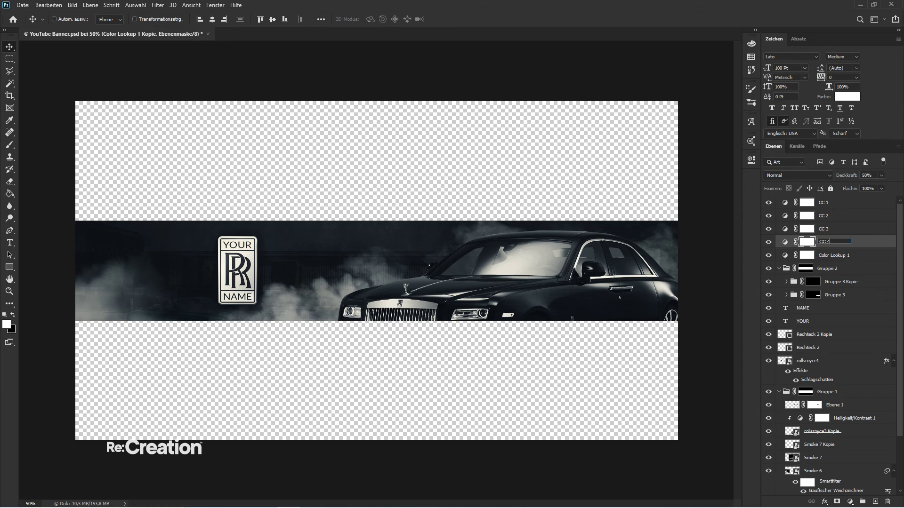
key("Tab")
type("CC 5")
key("Return")
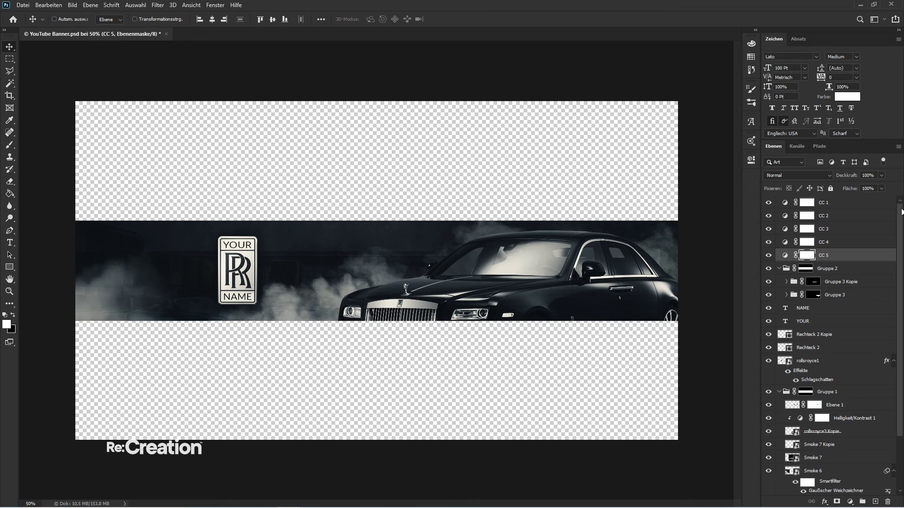
- Group CC 1 to CC 5 into a CC group with a blue colour label
left_click(810, 202, "shift")
key("ctrl+g")
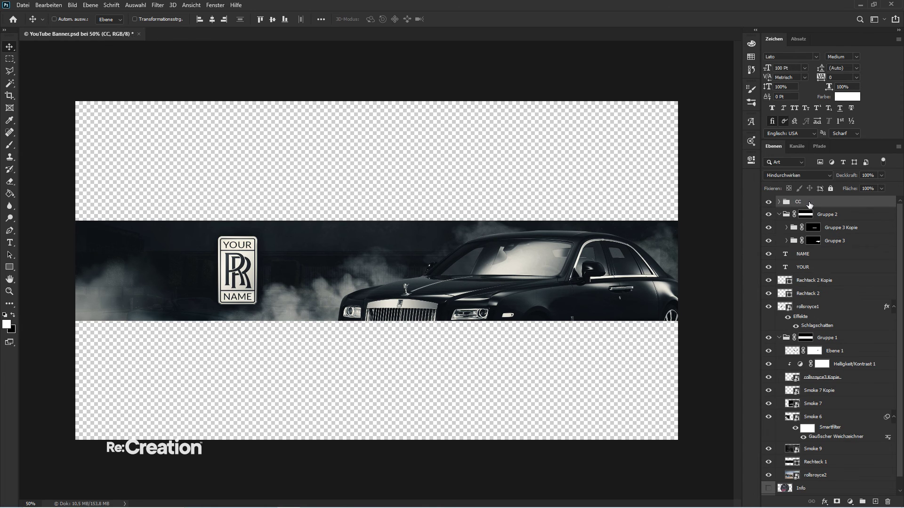
right_click(809, 202)
left_click(708, 485)
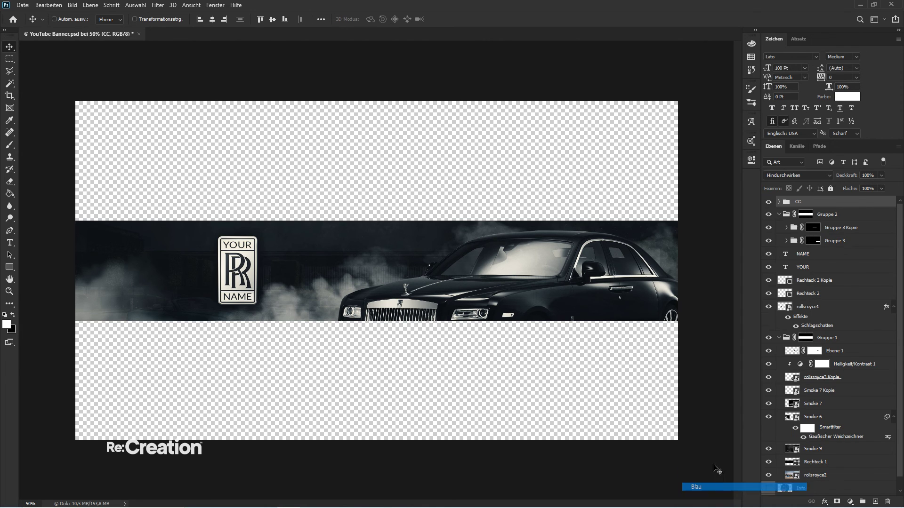
- Delete the layer masks of CC 1 through CC 5 inside the CC group
left_click(779, 202)
right_click(814, 217)
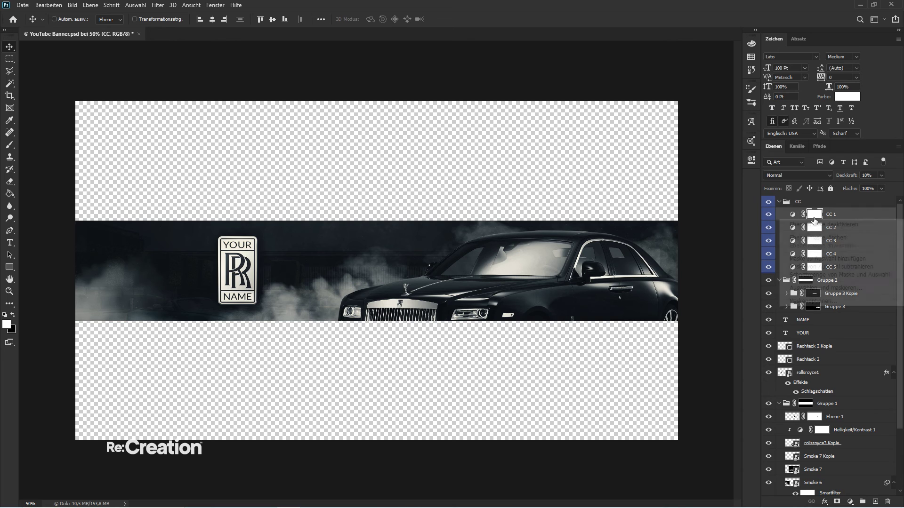
left_click(815, 228)
right_click(815, 227)
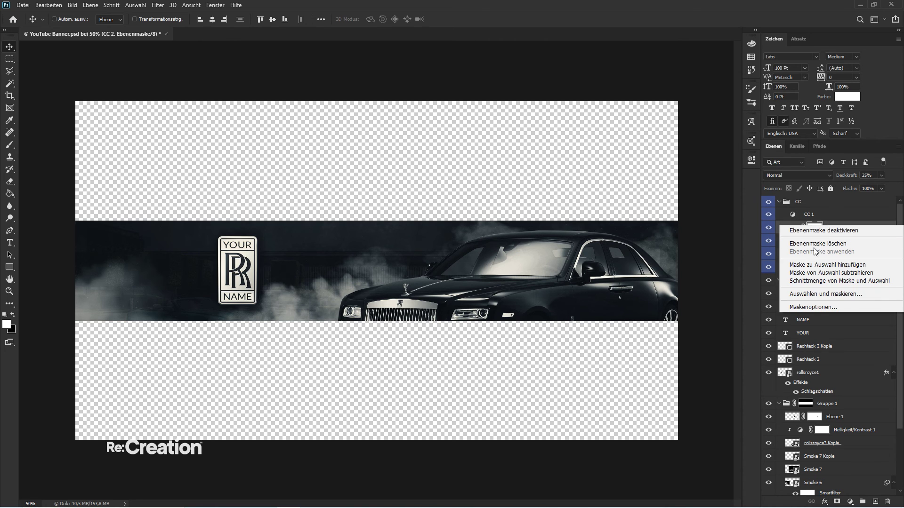
left_click(815, 241)
right_click(814, 241)
left_click(814, 254)
right_click(814, 255)
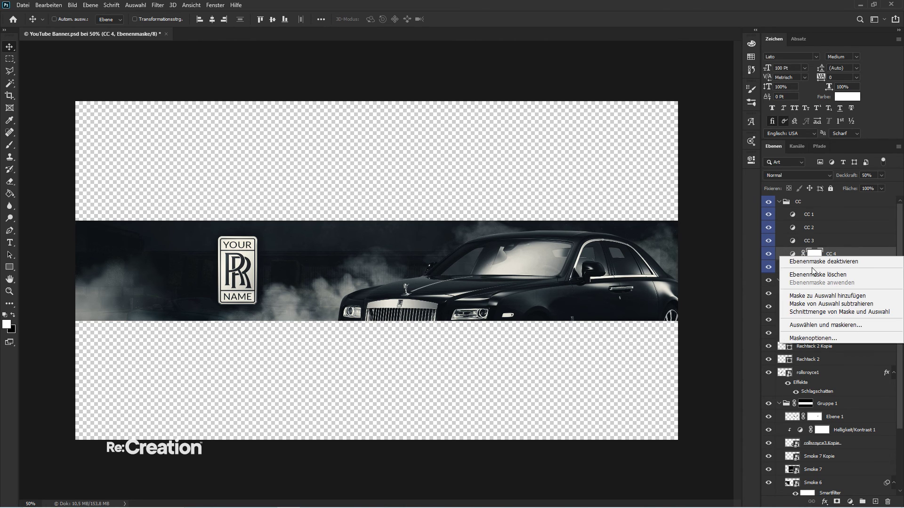
left_click(817, 275)
left_click(814, 267)
right_click(815, 267)
left_click(817, 287)
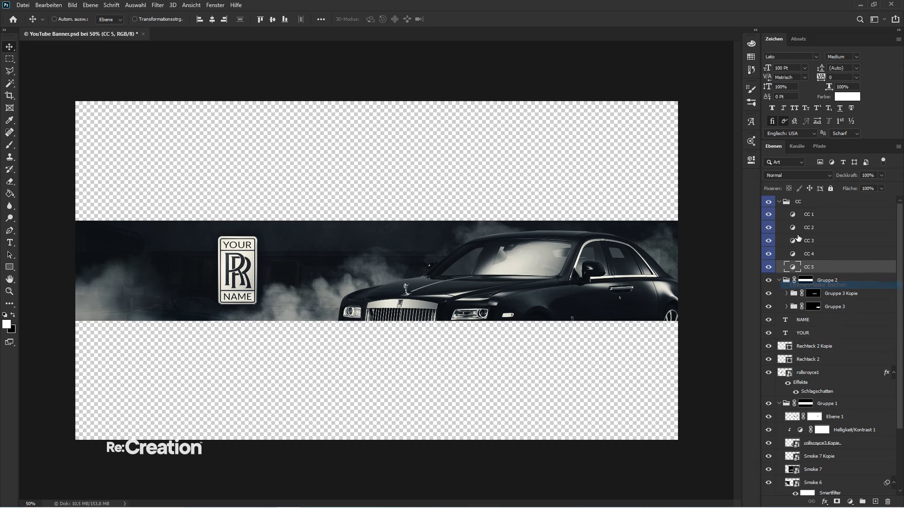
left_click(779, 202)
- Rename Gruppe 2 to 'Reflections', move it into Gruppe 1 and delete its layer mask
left_click(770, 214)
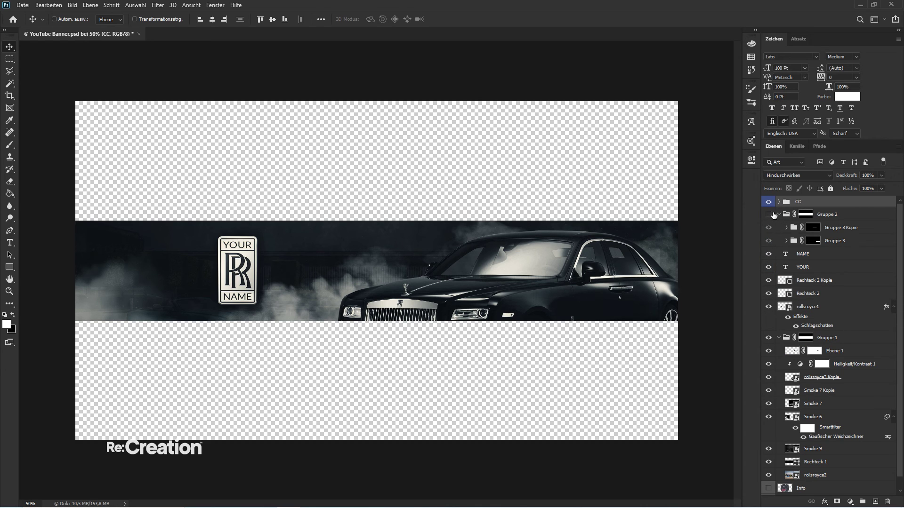
double_click(825, 214)
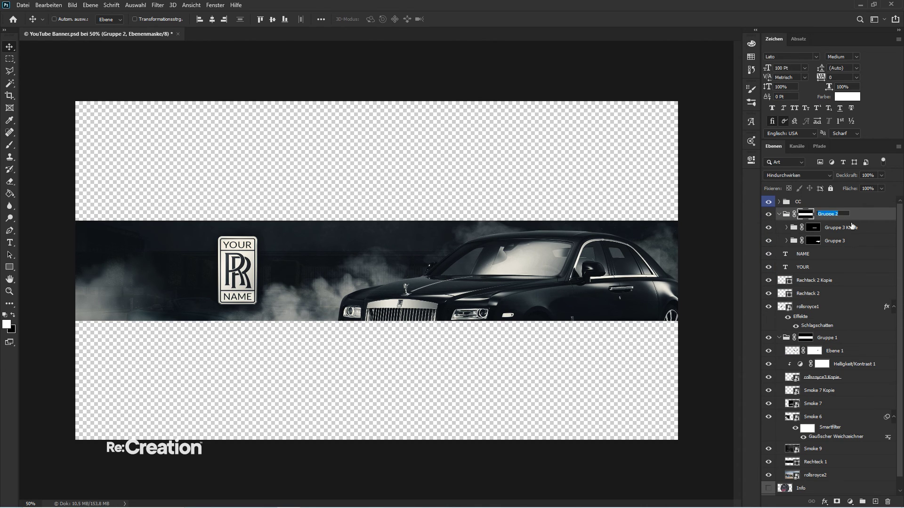
type("Reflections")
key("Return")
left_click(779, 215)
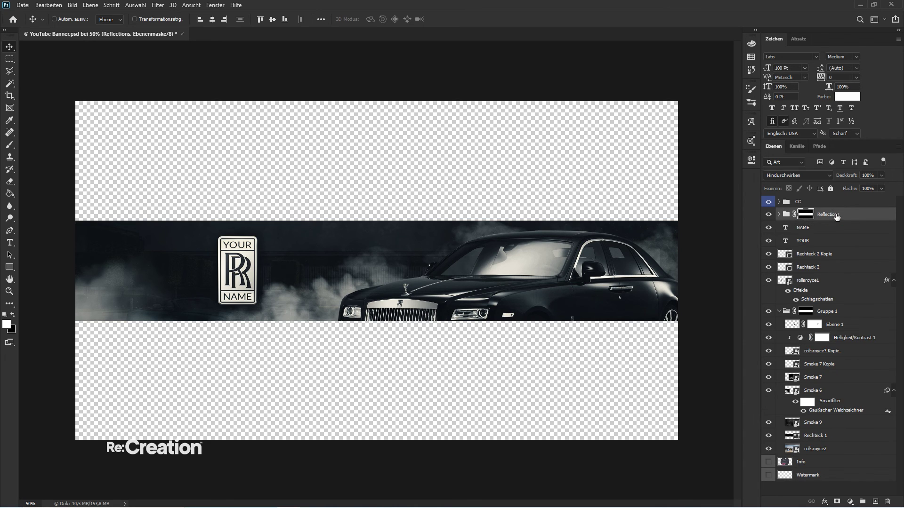
left_click_drag(837, 216, 830, 317)
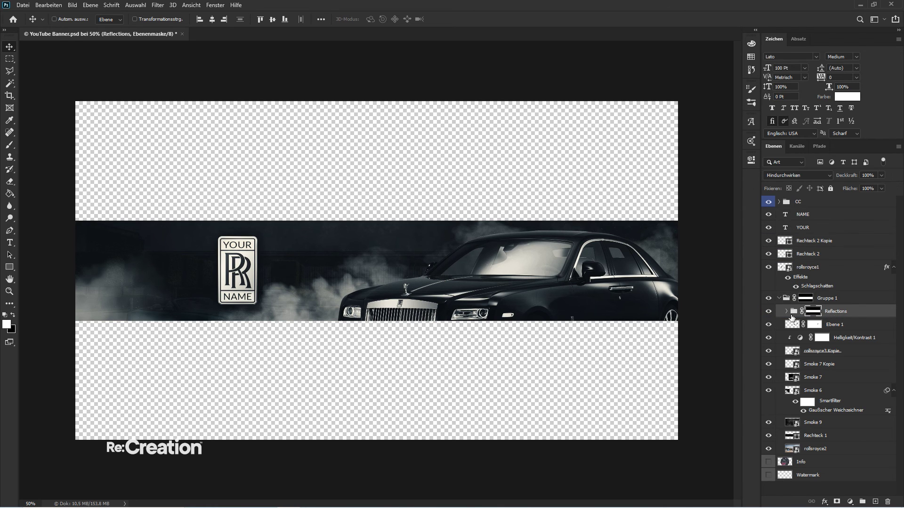
right_click(815, 311)
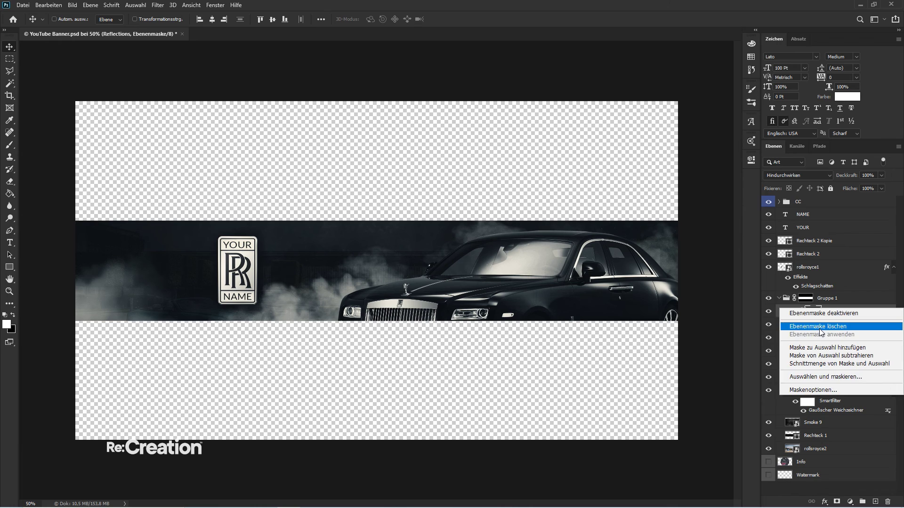
left_click(820, 327)
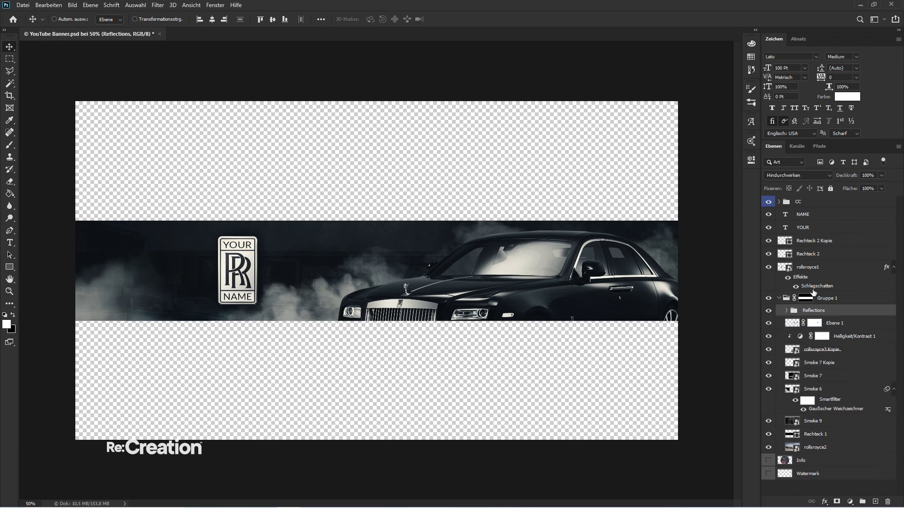
- Group the text and logo layers as 'Text' with a green colour label
left_click(774, 242)
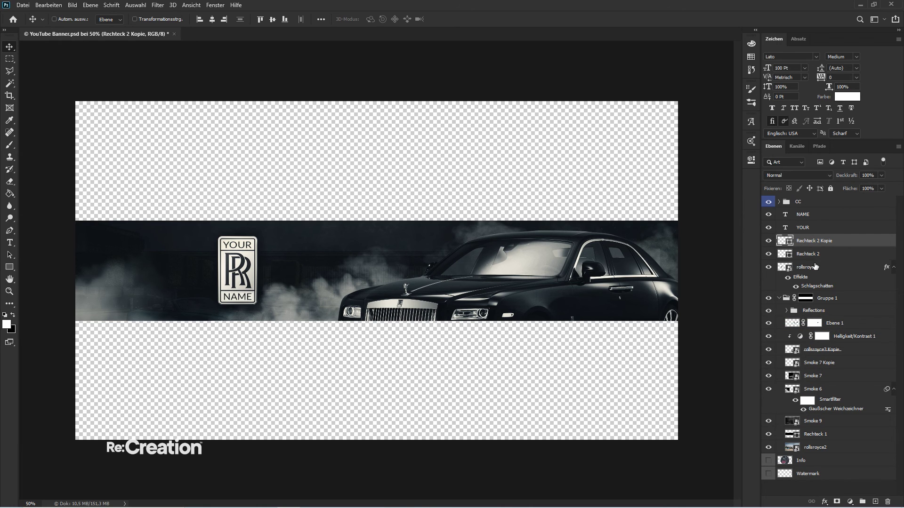
left_click(816, 267)
left_click(813, 216, "shift")
key("ctrl+g")
double_click(804, 214)
type("Tes")
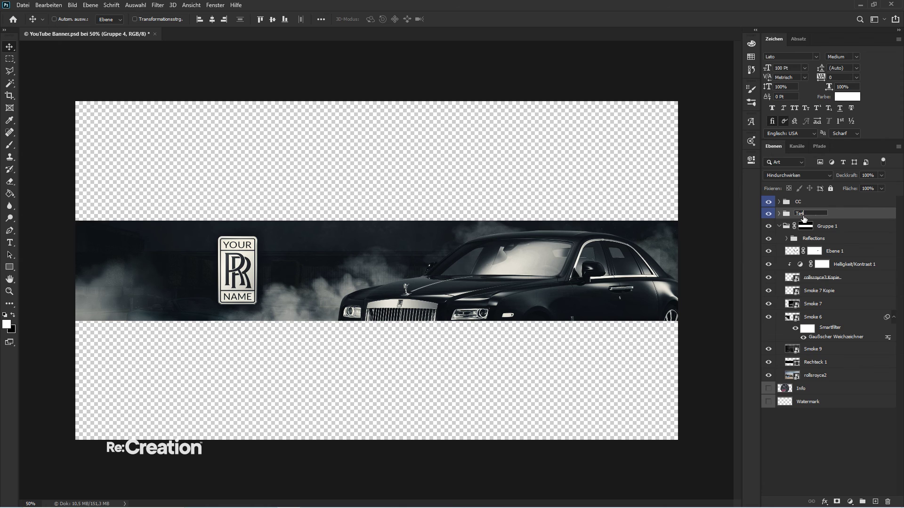
type("t")
key("Return")
right_click(804, 215)
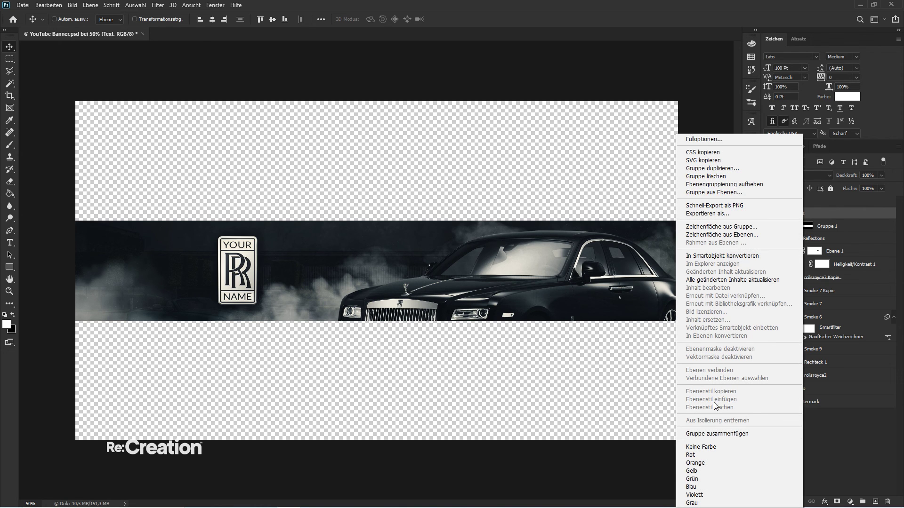
left_click(706, 479)
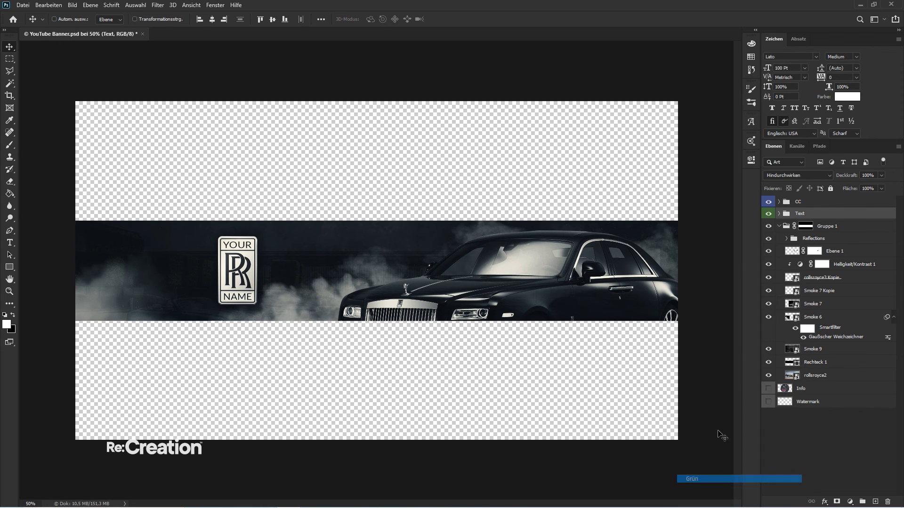
- Move NAME below YOUR and rename the layers Your, Name, 1, 2 and Logo
left_click(779, 214)
mouse_move(808, 225)
left_mouse_down()
mouse_move(809, 239)
mouse_move(810, 220)
mouse_move(816, 229)
left_mouse_up()
double_click(810, 227)
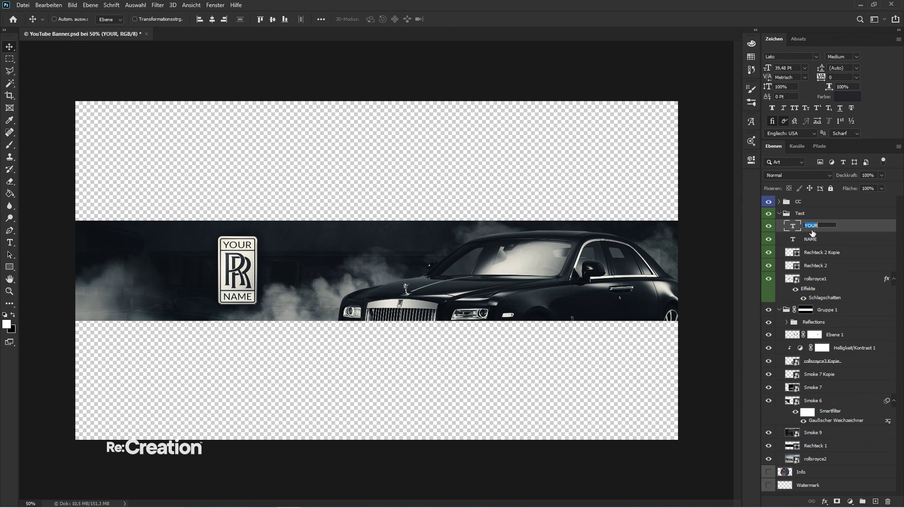
type("Your")
key("Tab")
type("N")
key("Tab")
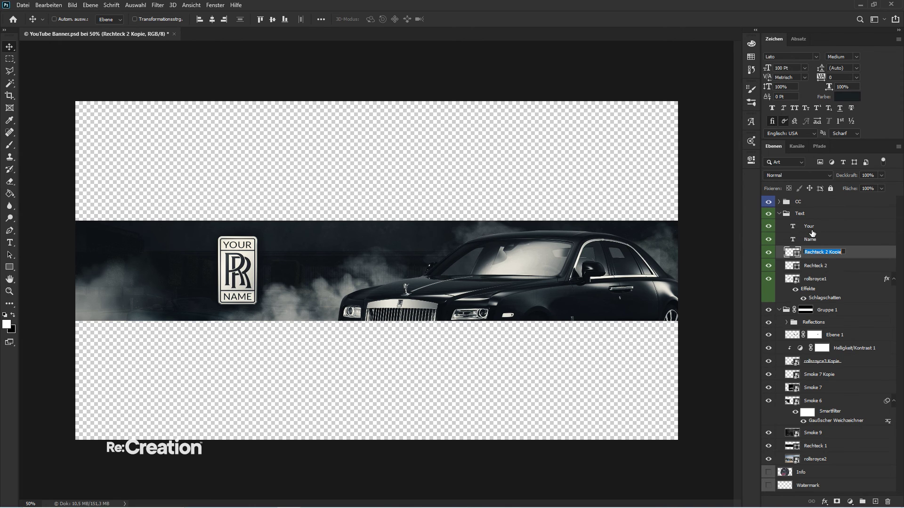
type("1")
key("Tab")
type("2")
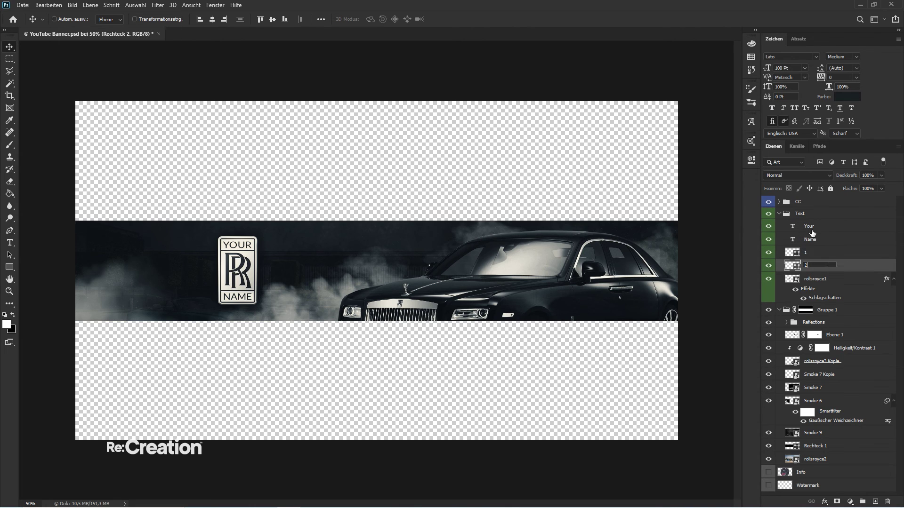
key("Tab")
type("Logo")
key("Return")
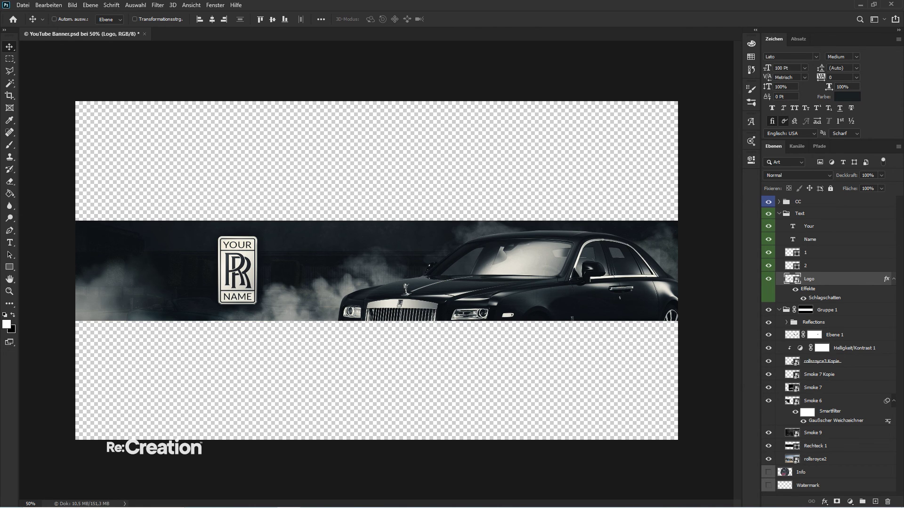
- Group layers 1, 2 and Logo as '(Logo)' and give it a colour label
left_click(893, 280)
left_click(821, 253, "shift")
key("ctrl+g")
double_click(821, 253)
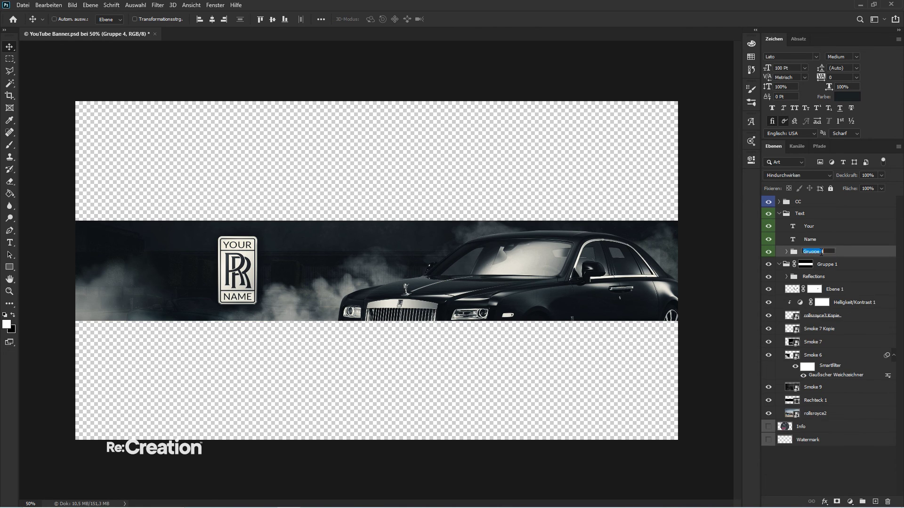
key("BackSpace")
type("(Logo)")
key("Return")
right_click(821, 252)
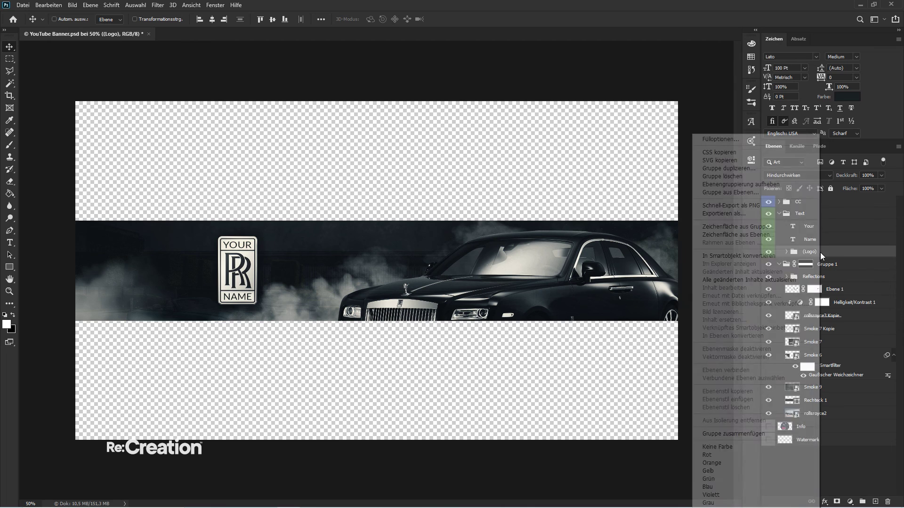
left_click(730, 448)
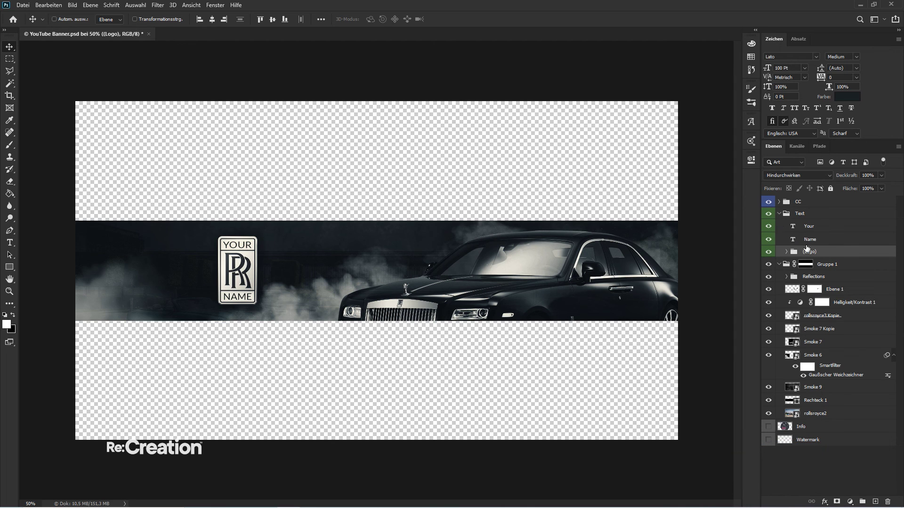
right_click(807, 249)
left_click(782, 455)
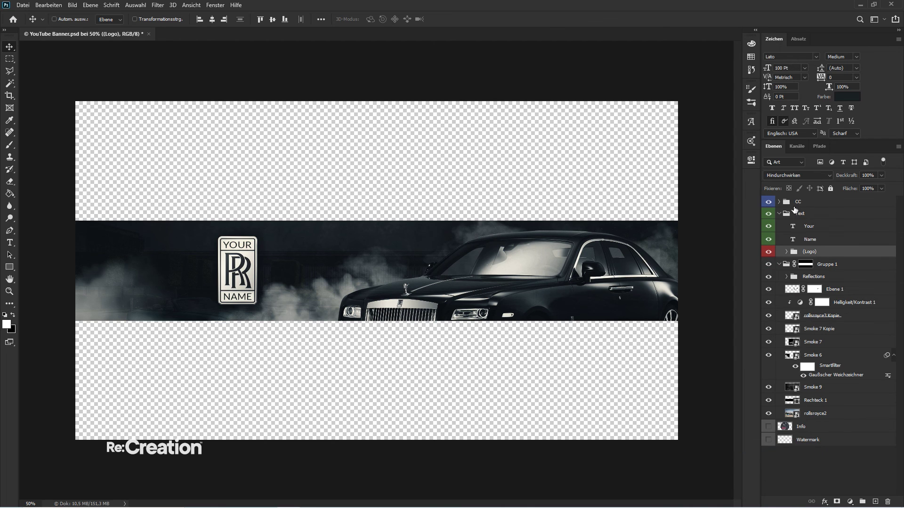
- Rename Gruppe 1 to 'Banner' with a red colour label
left_click(779, 214)
double_click(827, 226)
type("Banne")
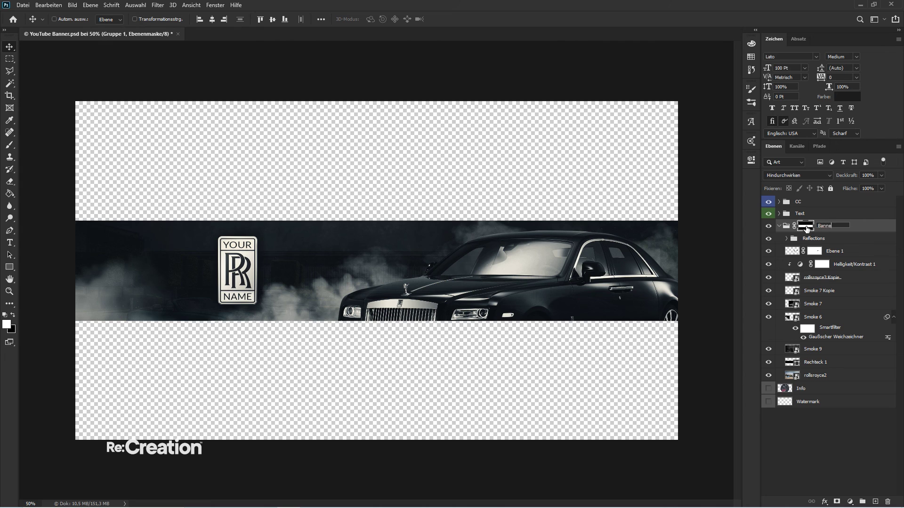
type("r")
key("Return")
right_click(826, 222)
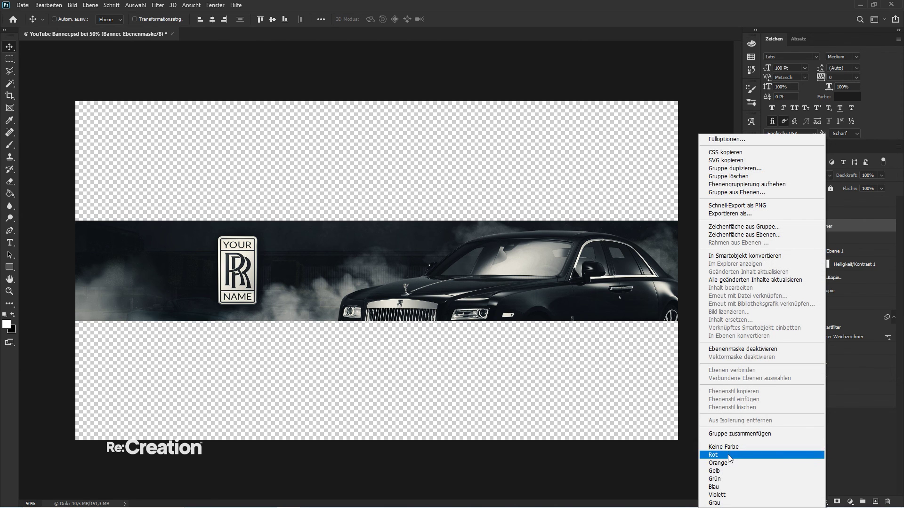
left_click(730, 455)
- Rename Ebene 1 to 'Darken Windows' and the brightness/contrast layer to 'CC', deleting its mask
double_click(837, 251)
type("Da")
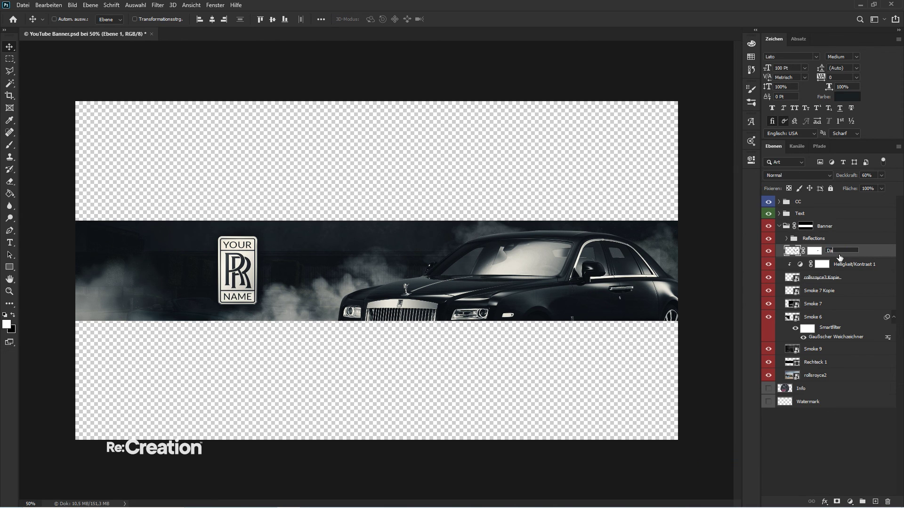
type("rken Windows")
key("Return")
key("Tab")
key("Tab")
double_click(844, 264)
type("CC")
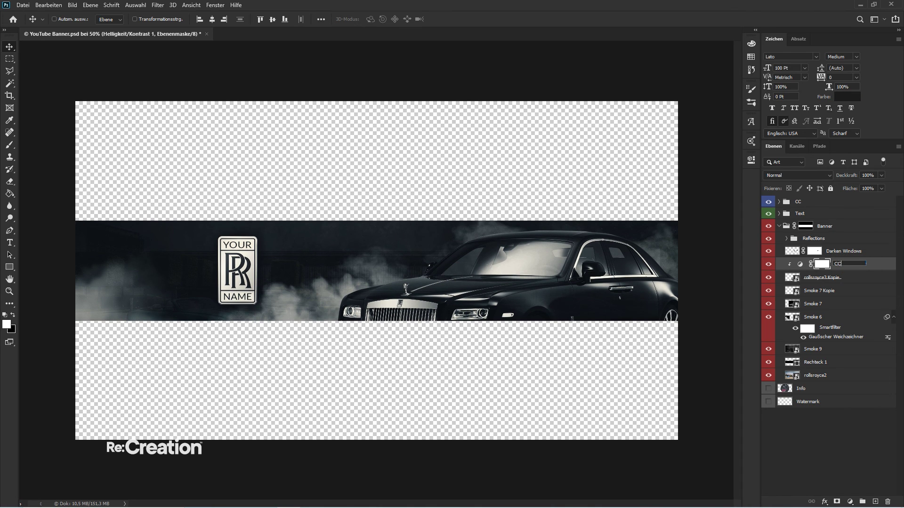
key("Return")
right_click(821, 265)
left_click(820, 285)
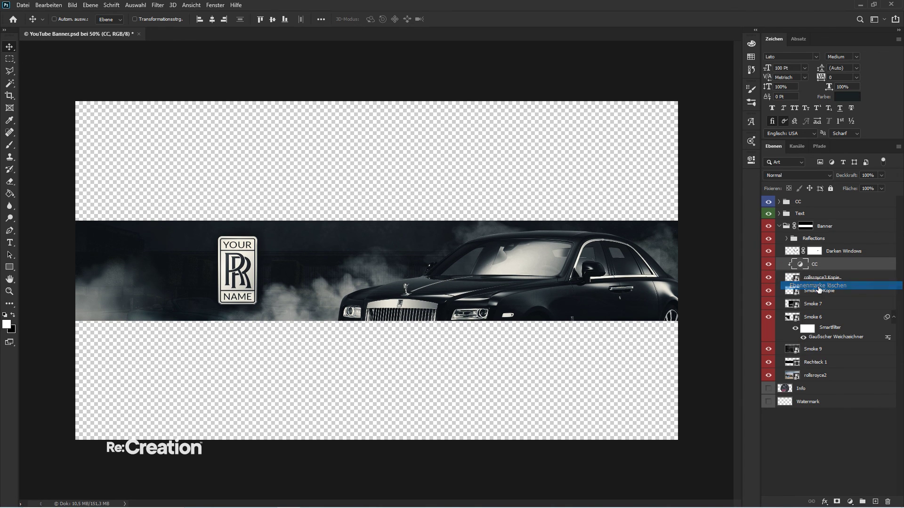
- Rename the first banner layers Image 1, Smoke 1, Smoke 2 and Smoke 3
double_click(822, 277)
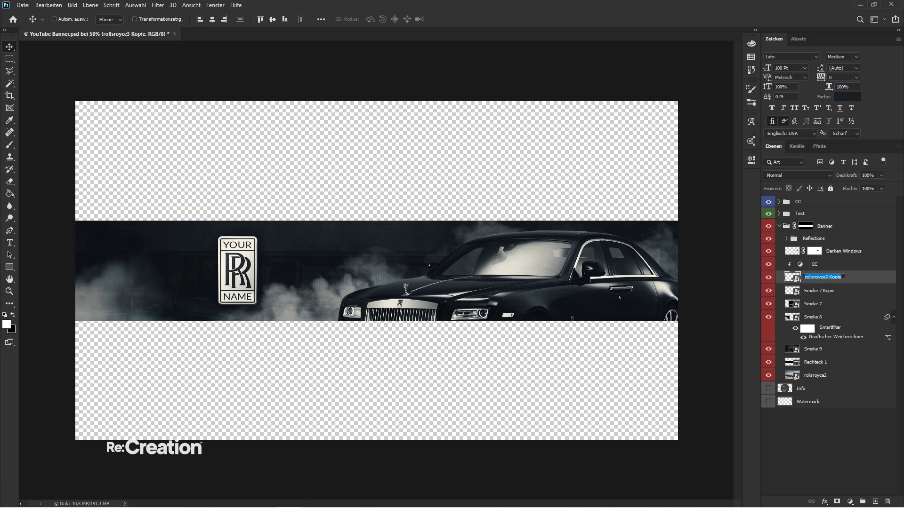
key("BackSpace")
type("Image 1")
key("Tab")
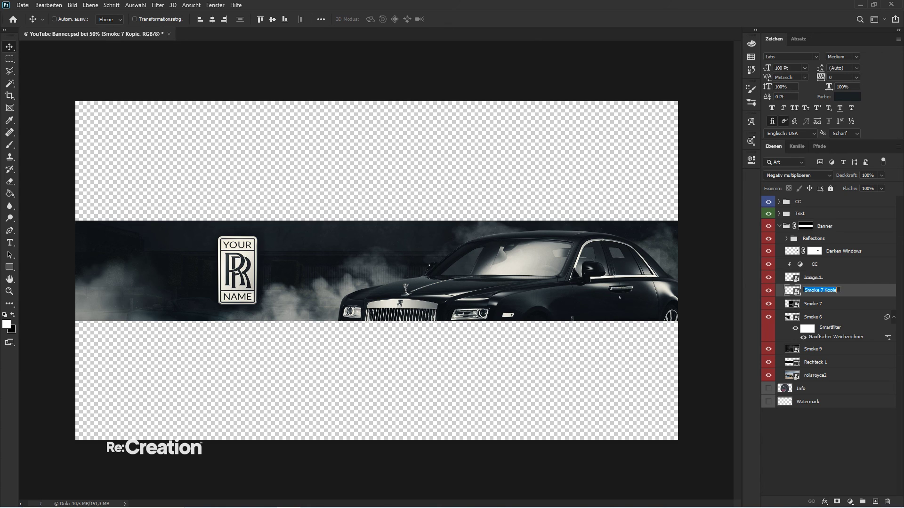
type("Smoke 1")
key("Tab")
type("Smoke")
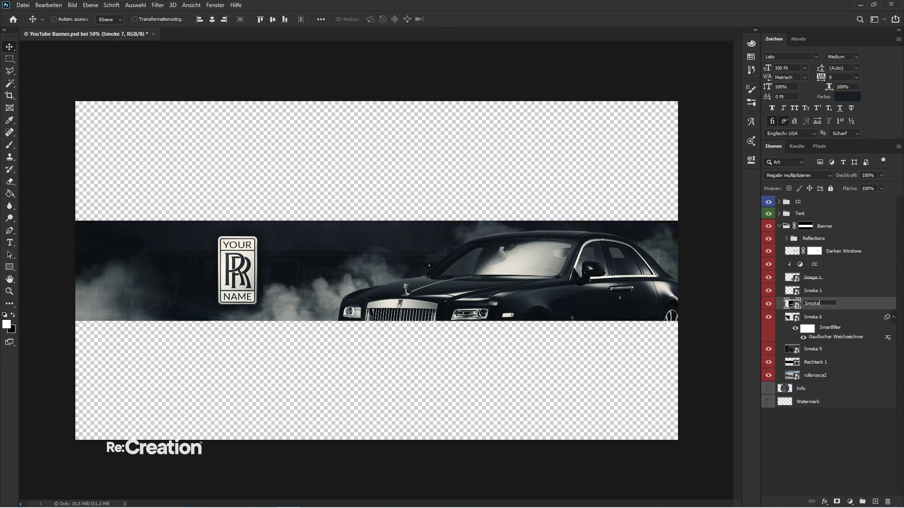
type(" 2")
key("Tab")
type("Smo")
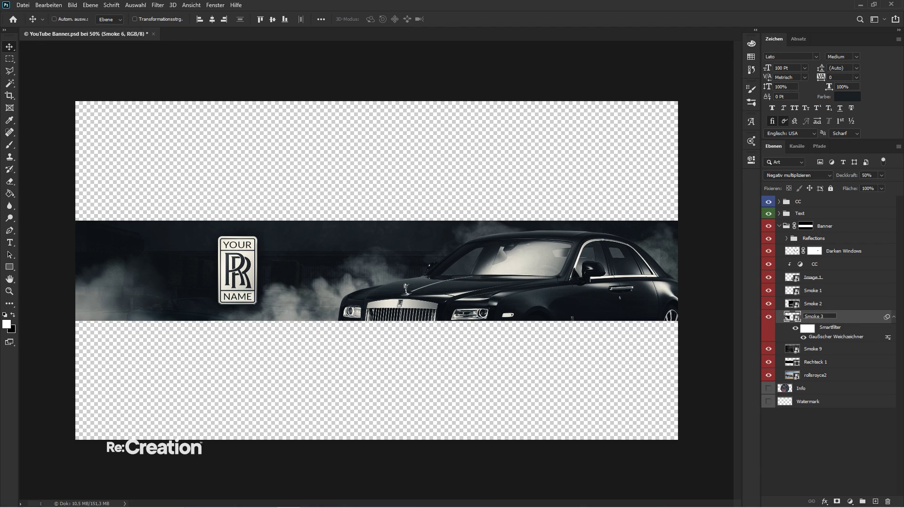
key("Tab")
- Name the remaining layers Smoke 4, Overlay and Image 2, then collapse the smart filters
type("Smoke 4")
key("Tab")
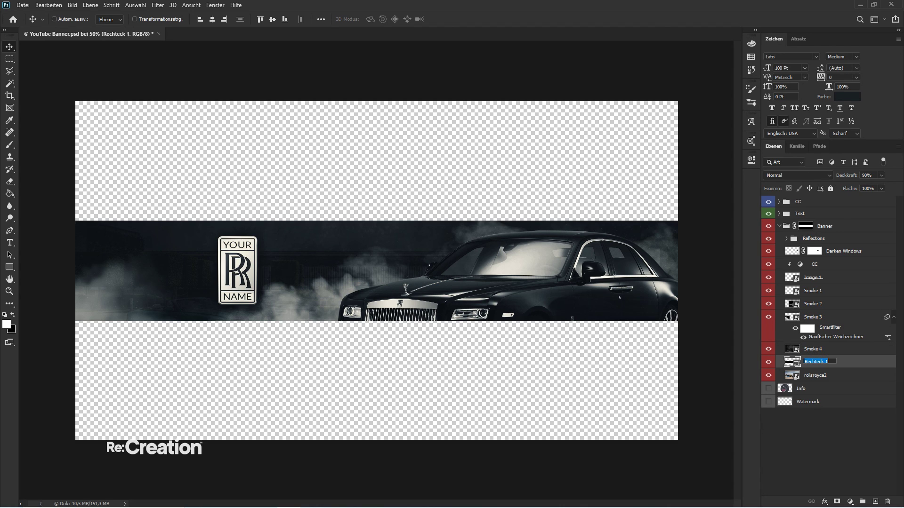
type("Overlay")
key("Tab")
type("Image 2")
key("Return")
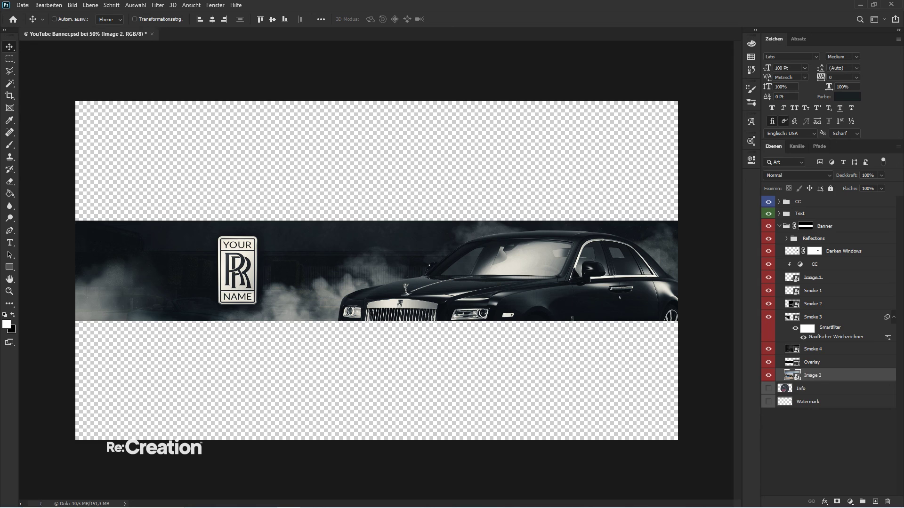
left_click(893, 317)
left_click(867, 398)
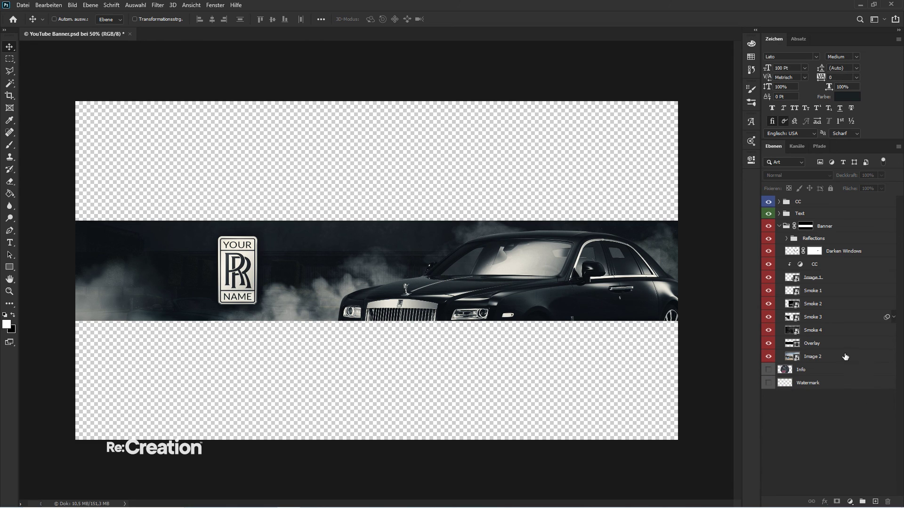
- Duplicate Image 2 and Overlay below the originals and stretch Overlay Kopie over the whole canvas
left_click(830, 362)
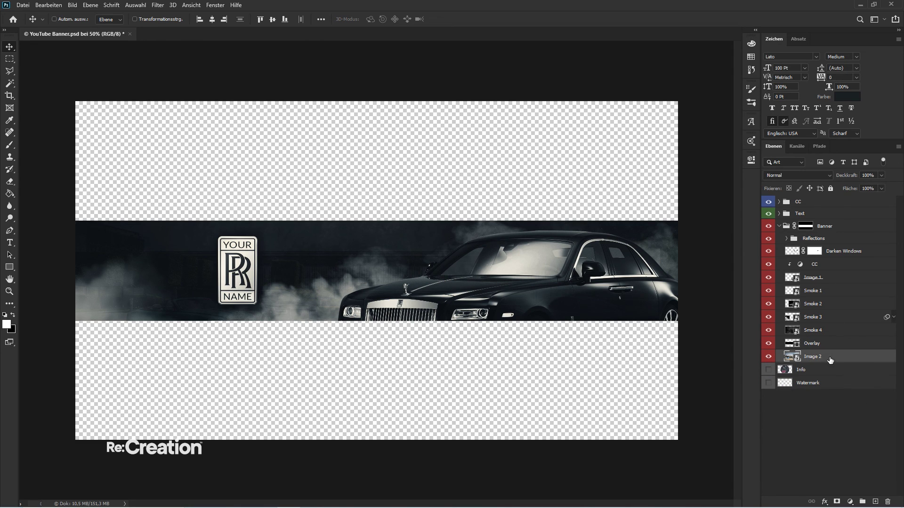
key("ctrl+j")
left_click_drag(820, 358, 807, 376)
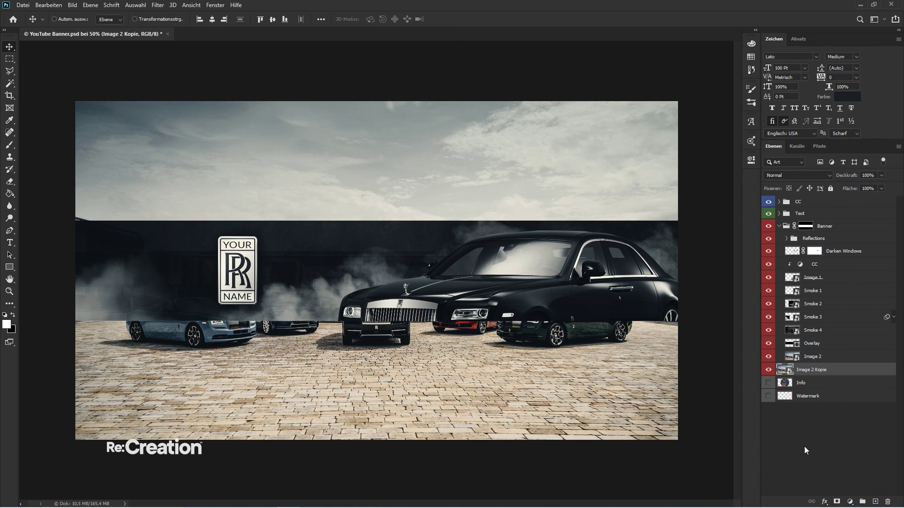
left_click(812, 343)
key("ctrl+j")
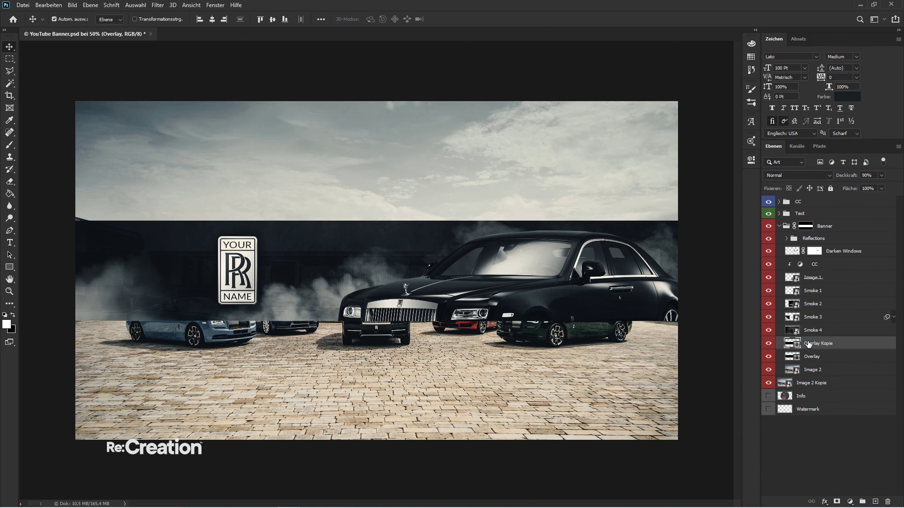
left_click_drag(812, 345, 817, 382)
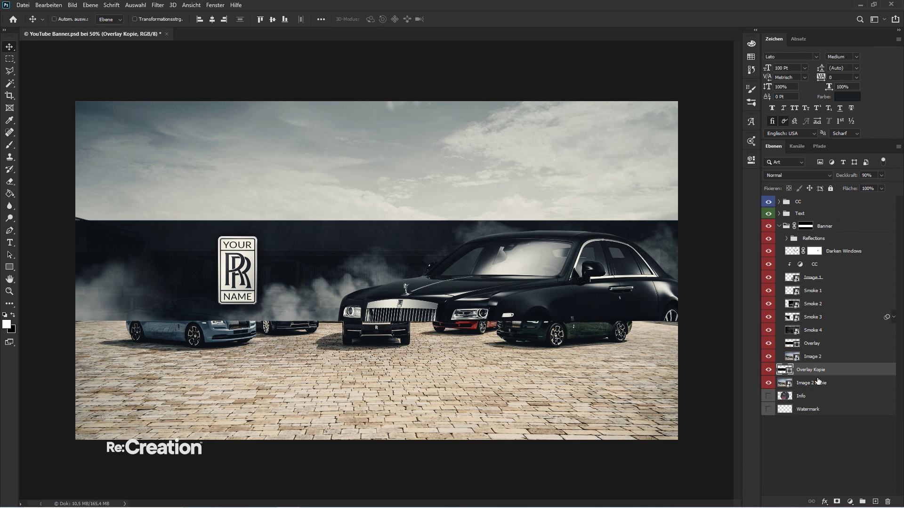
key("ctrl+t")
left_click_drag(380, 221, 385, 101)
key("Return")
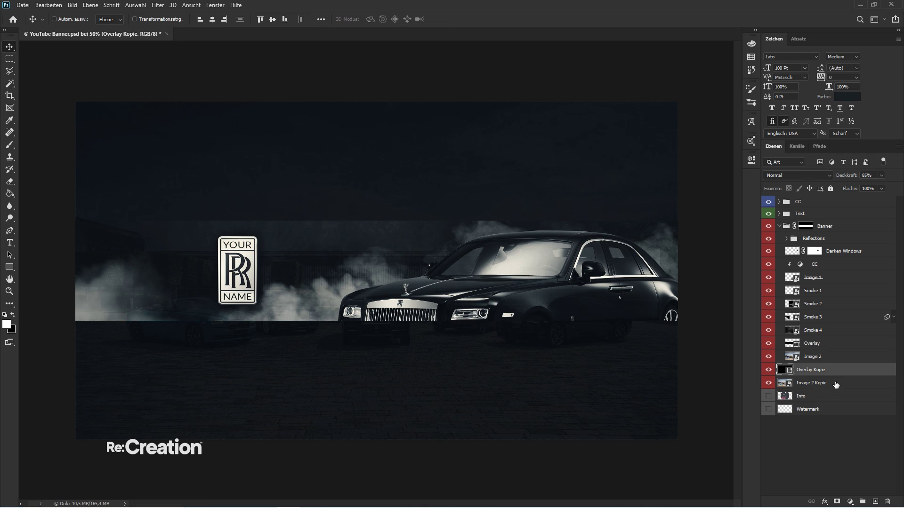
- Apply Gaussian blur to Image 2 Kopie and set Overlay Kopie opacity to 75%
left_click(836, 384)
key("ctrl+alt+f")
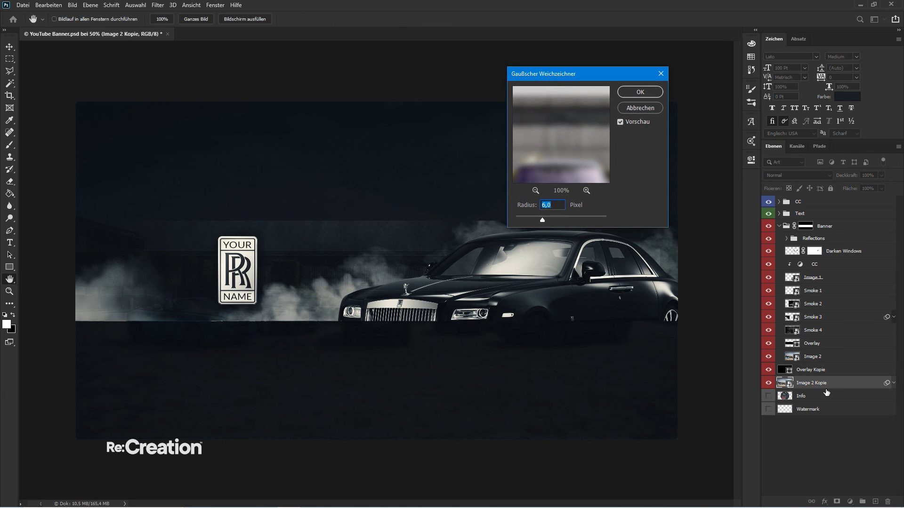
key("Return")
left_click(828, 370)
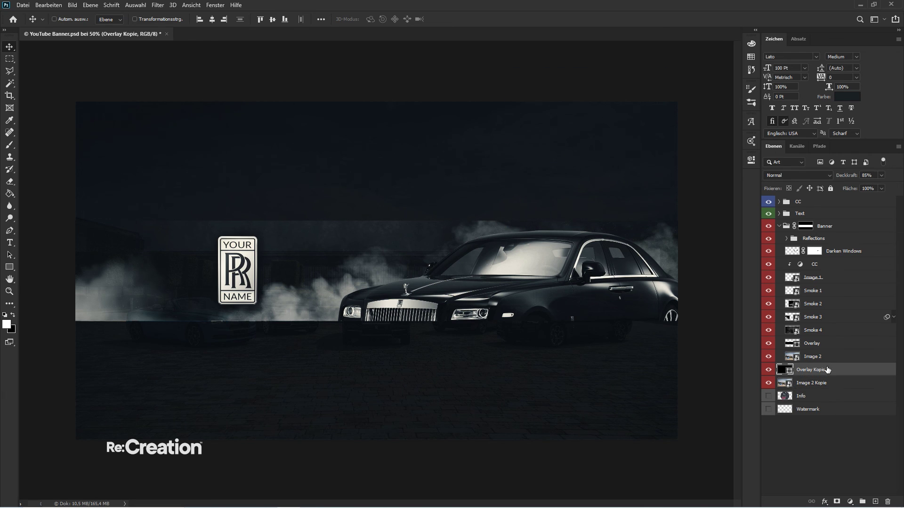
key("7")
key("5")
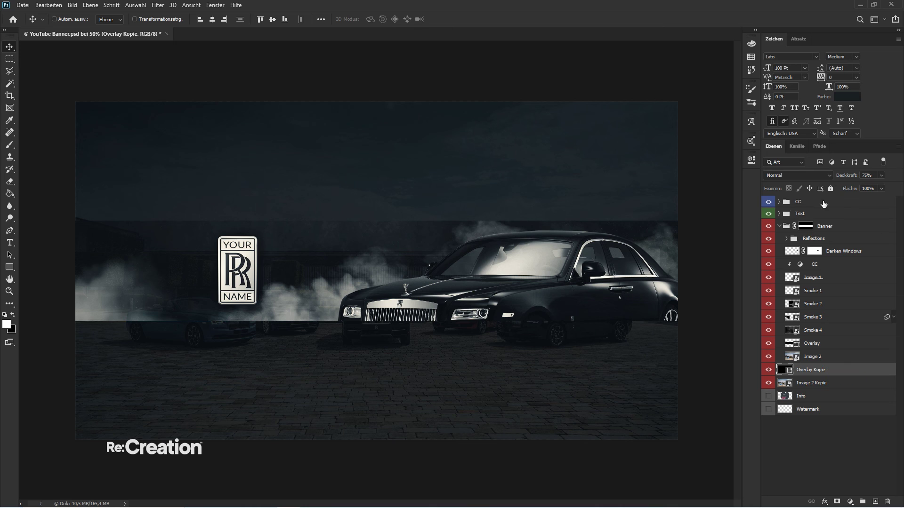
- Mask the CC group to the banner strip and raise Overlay Kopie opacity to 95%
left_click(803, 201)
left_click(819, 226, "ctrl")
left_click(837, 501)
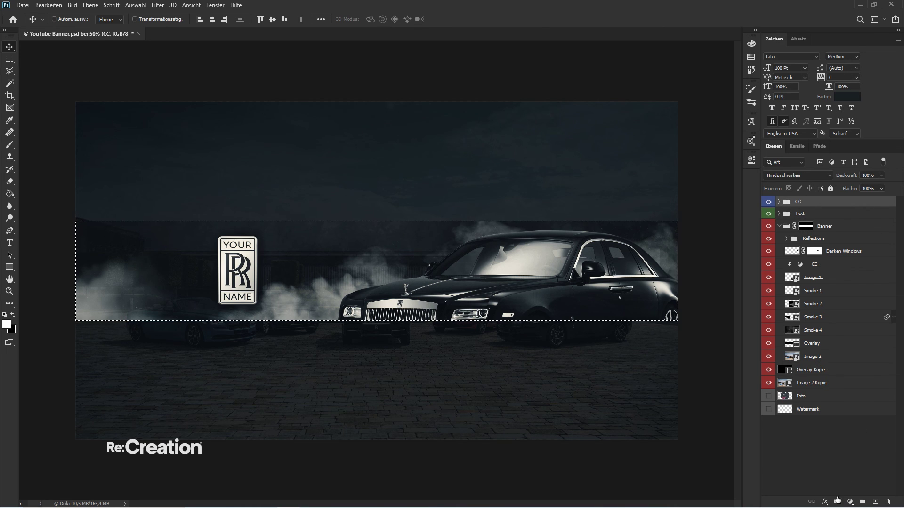
left_click(819, 371)
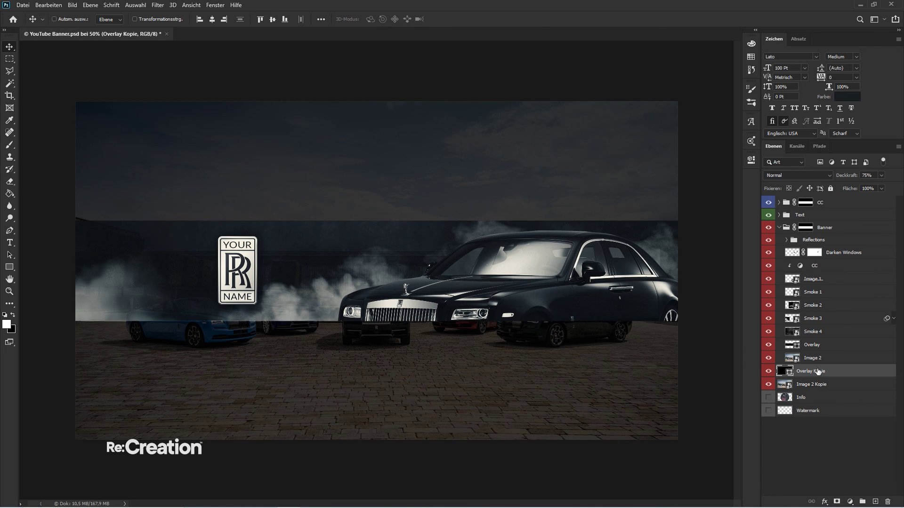
key("9")
key("5")
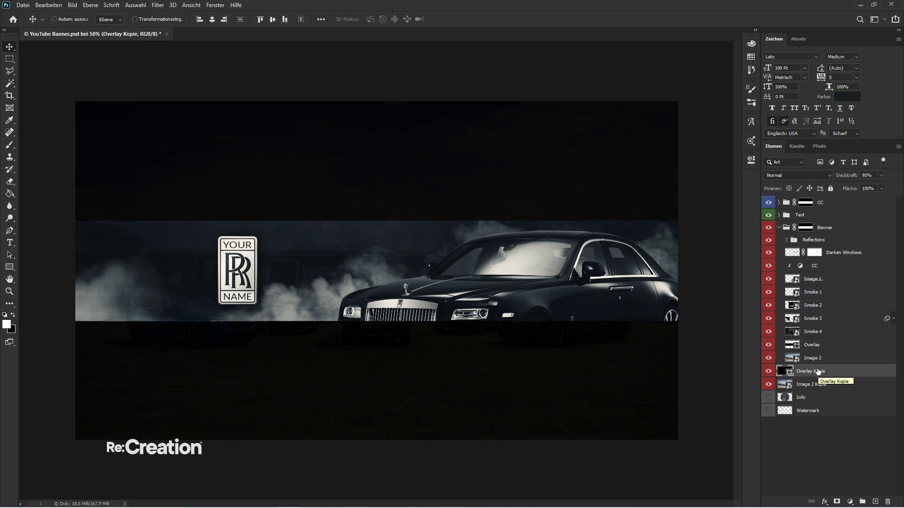
- Set the Overlay Kopie fill colour to the dark blue-grey 07090a
double_click(782, 372)
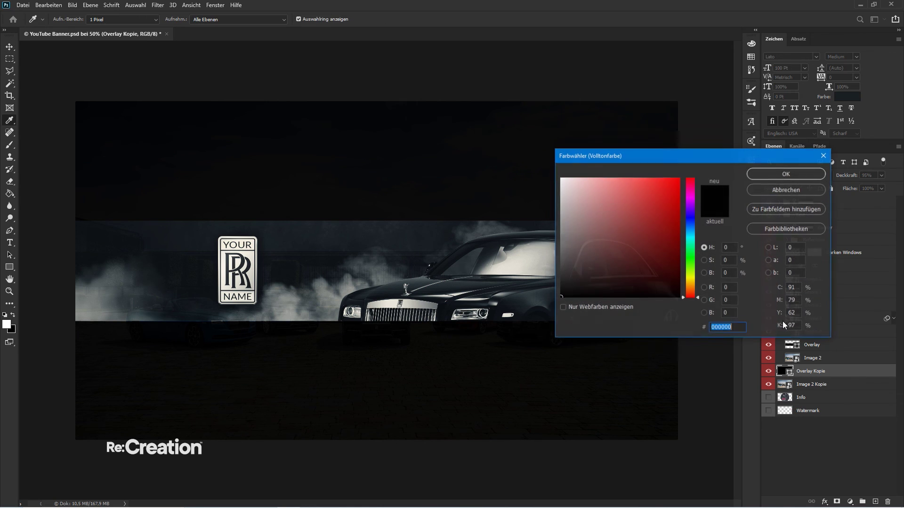
left_click(691, 223)
left_click_drag(691, 223, 683, 233)
left_click(597, 290)
left_click_drag(597, 290, 598, 293)
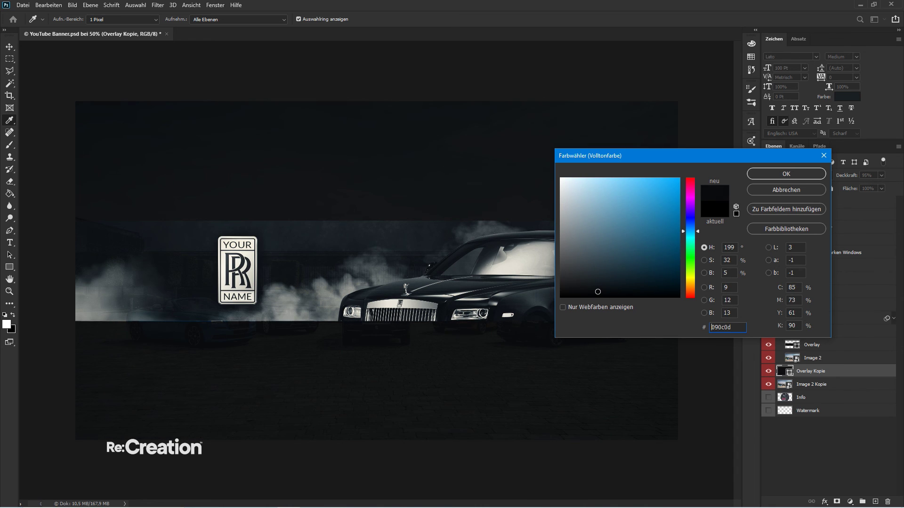
left_click(786, 174)
left_click(828, 433)
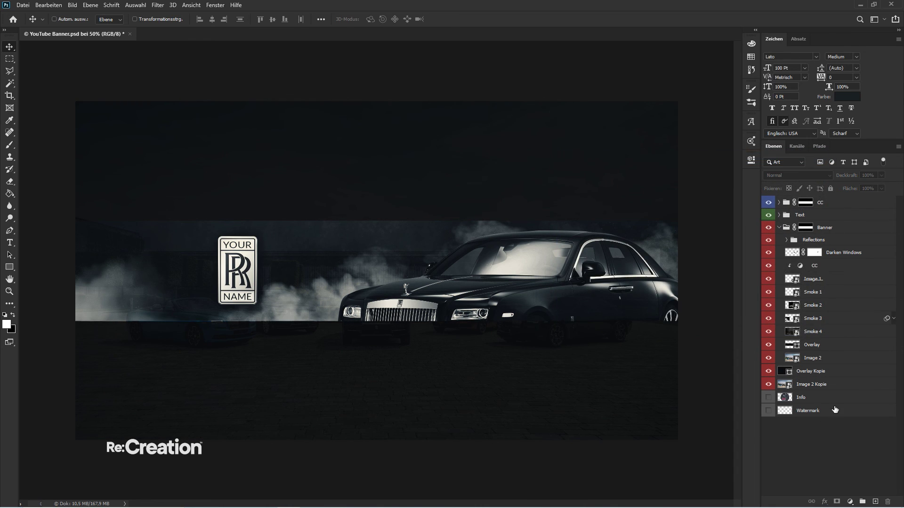
- Keep Image 2 Kopie at full opacity, set Overlay Kopie to 98%, and extend the banner overlay downward
left_click(822, 389)
key("5")
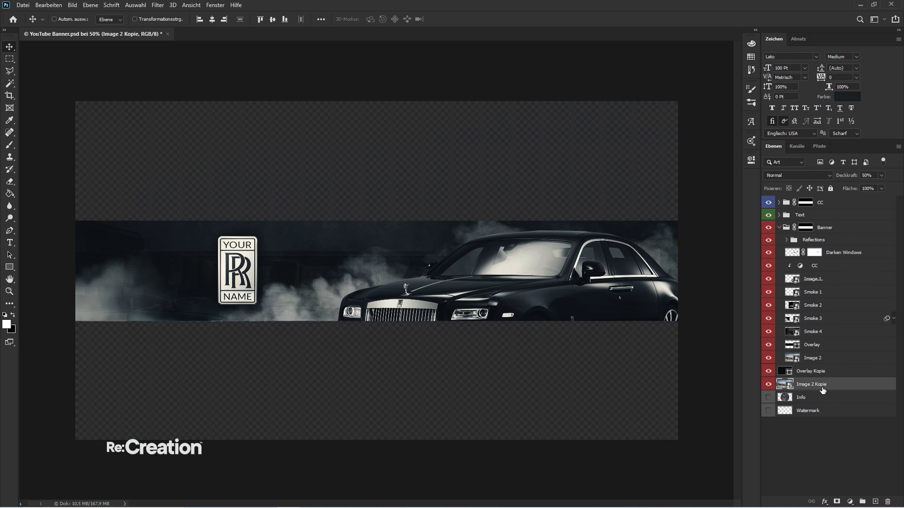
key("0")
left_click(815, 374)
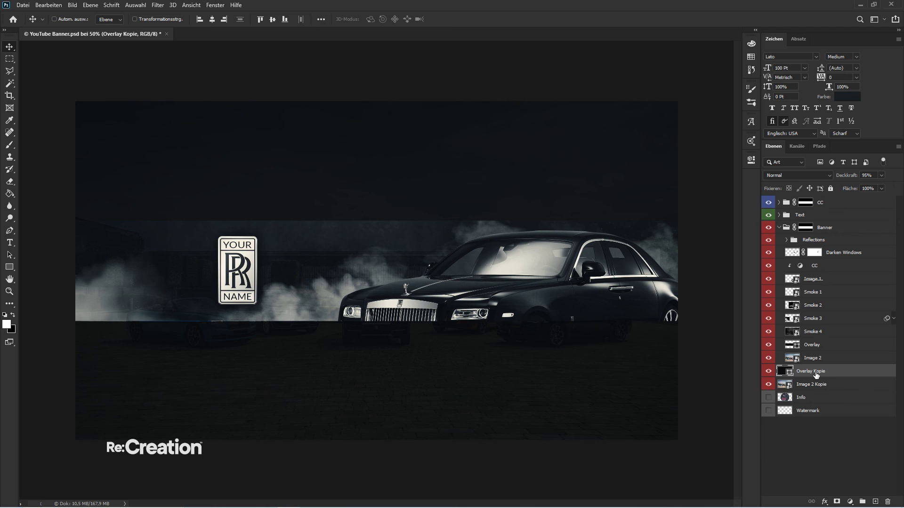
key("9")
key("8")
left_click(811, 345)
key("ctrl+t")
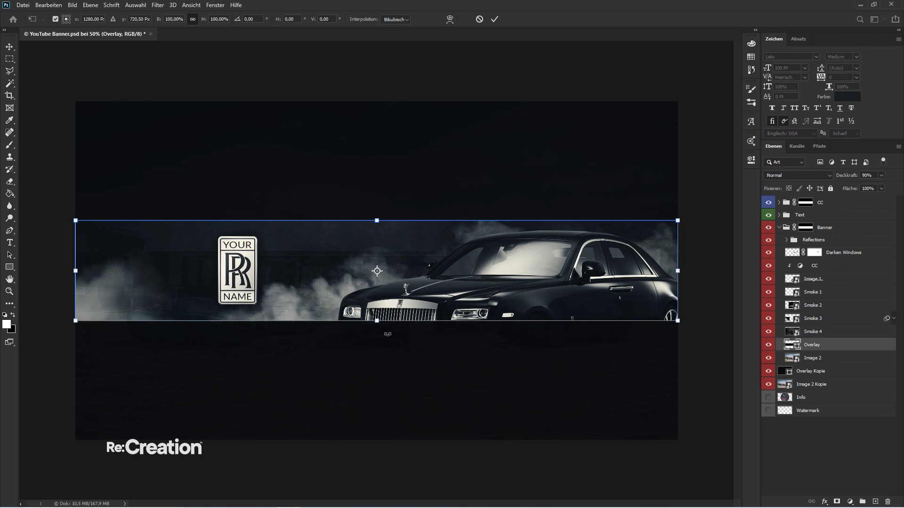
left_click_drag(383, 324, 386, 327)
key("Return")
- Group Image 2 Kopie and Overlay Kopie into a group named 'BG'
left_click(819, 384)
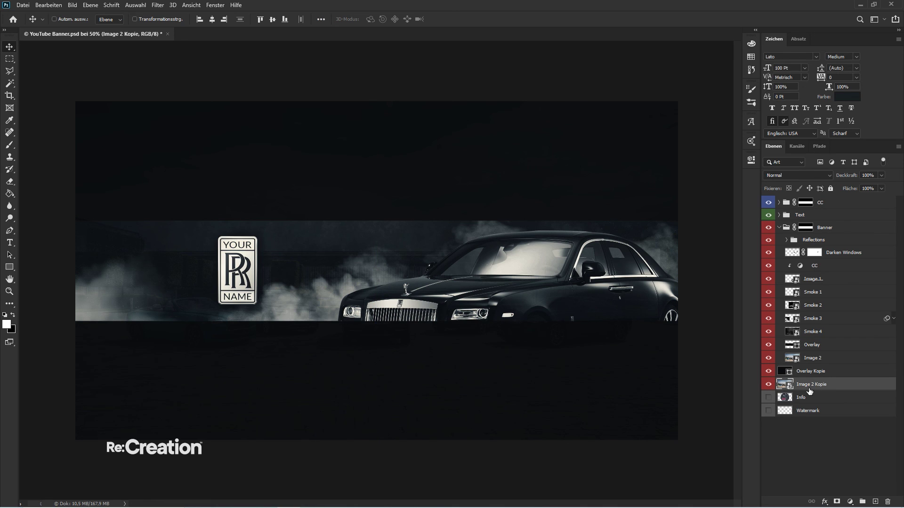
left_click(807, 373, "shift")
key("ctrl+g")
key("b")
double_click(807, 375)
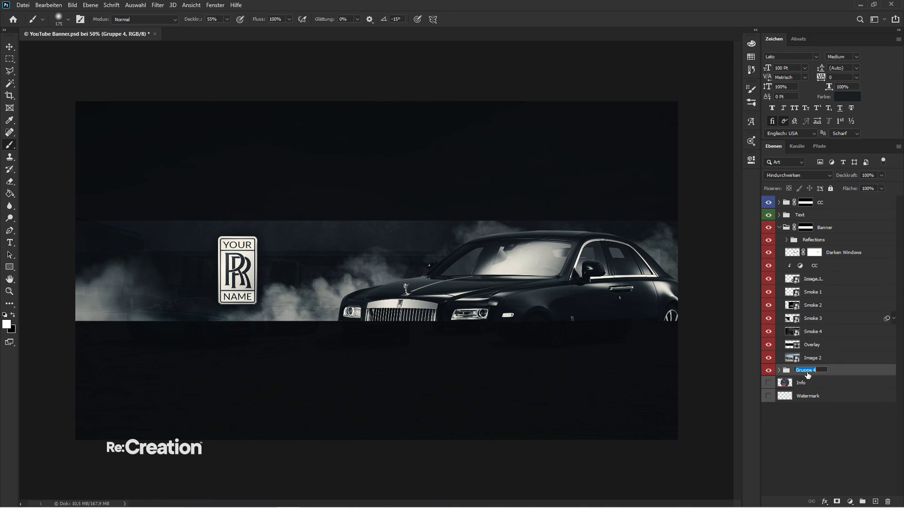
type("BG")
key("Return")
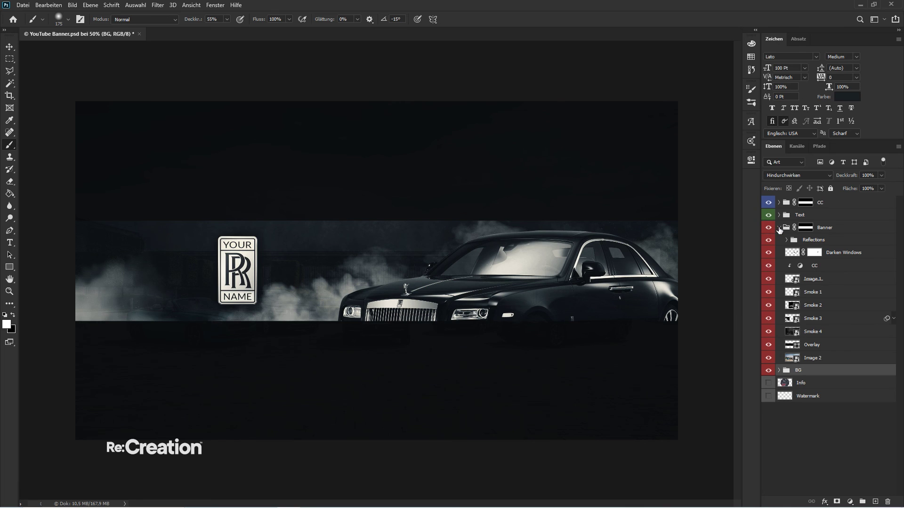
left_click(779, 228)
left_click(779, 240)
- Rename the BG layers to 'Overlay' and 'Image 2'
double_click(810, 252)
type("O")
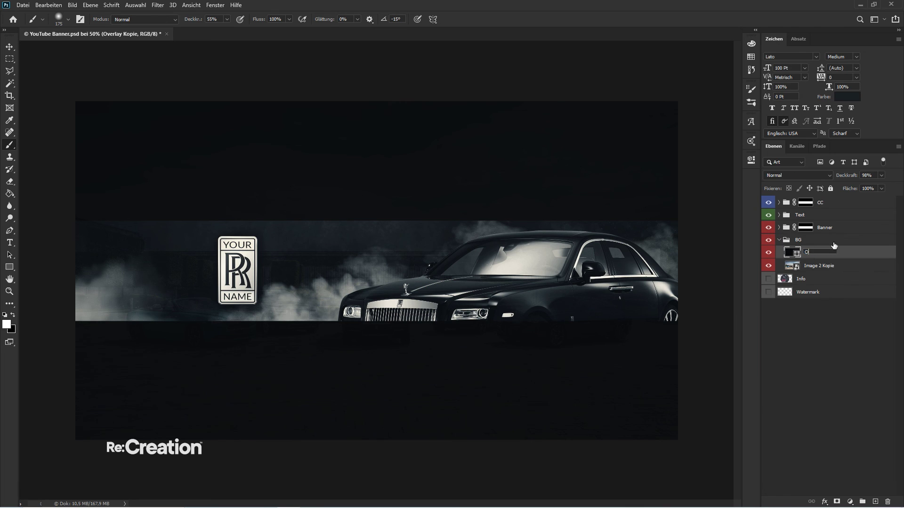
type("verlay")
key("Tab")
type("Imagfe")
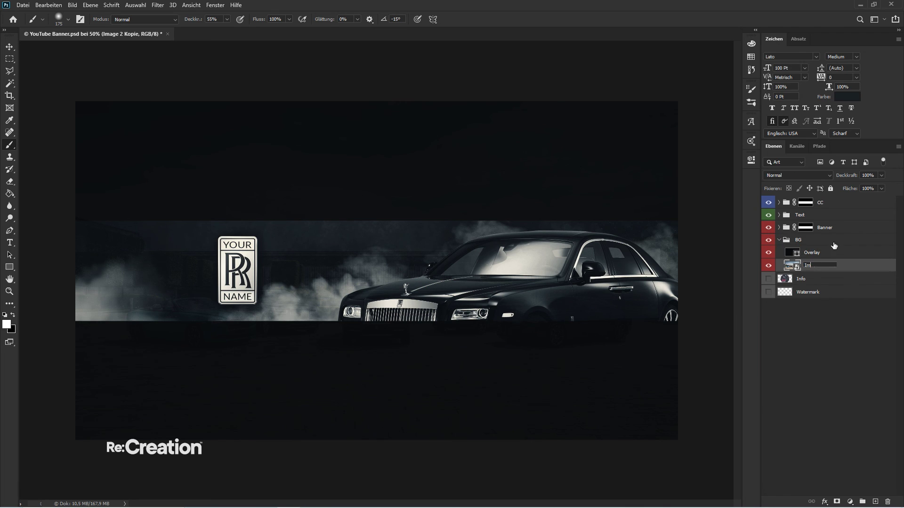
key("BackSpace")
key("BackSpace")
type("e 2#")
key("Return")
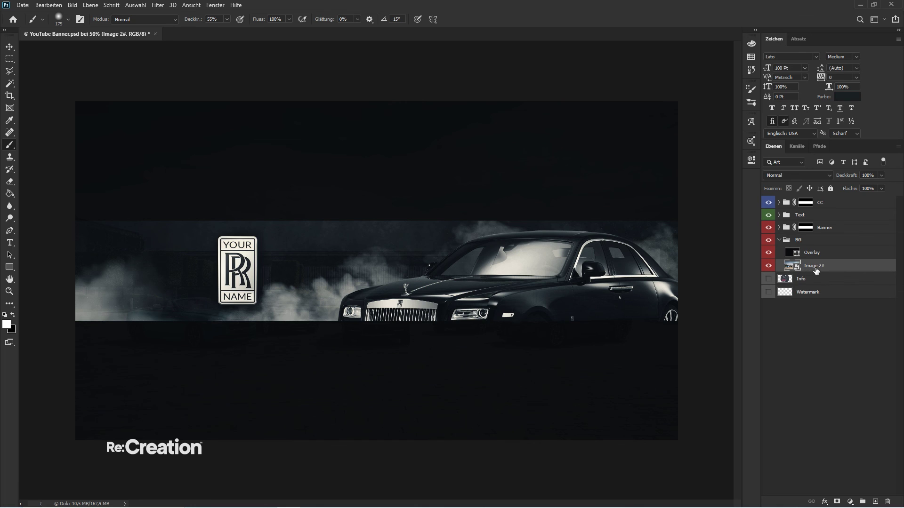
double_click(835, 266)
key("End")
key("BackSpace")
key("Return")
- Move all four groups below Watermark and make the watermark and template info layers visible
left_click(777, 241)
left_click(778, 241)
left_click(821, 202, "shift")
left_click_drag(810, 236, 814, 297)
left_click(768, 215)
left_click(769, 202)
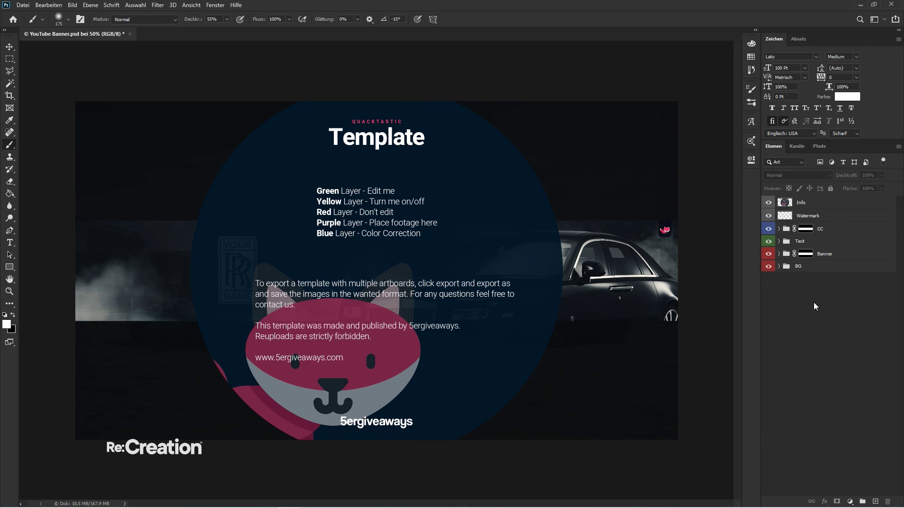